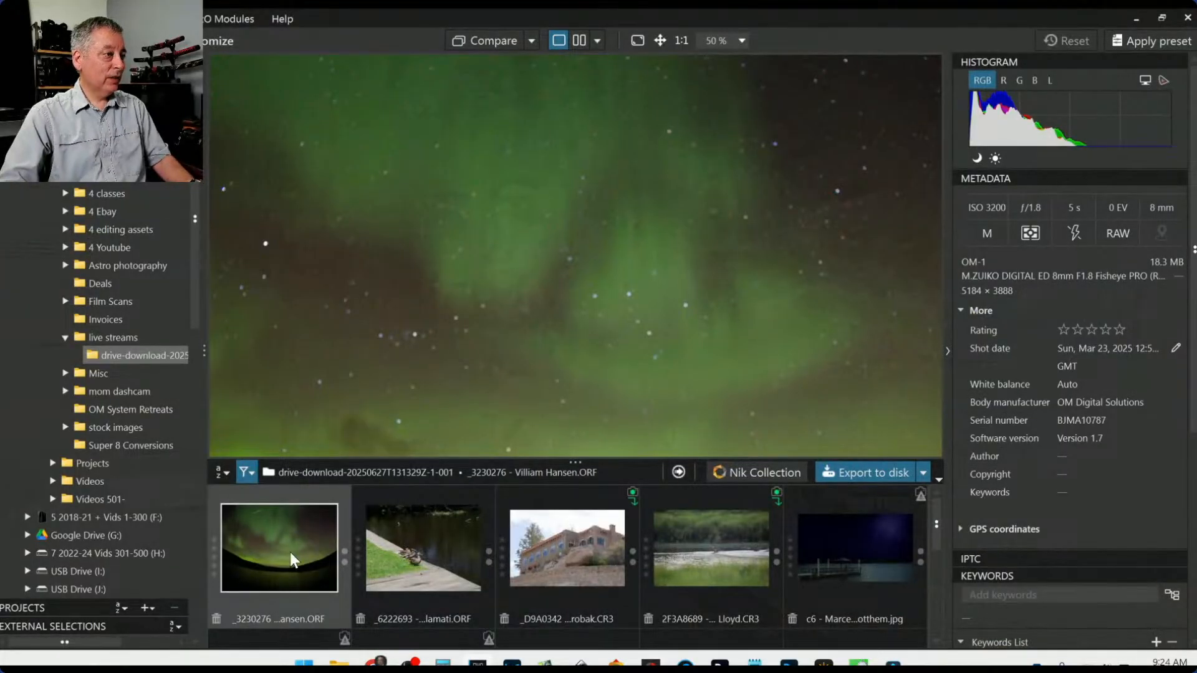
- Apply the 0000 default preset from the general purpose presets to the aurora photo and open the photo for customizing
scroll(596, 203, down, 3)
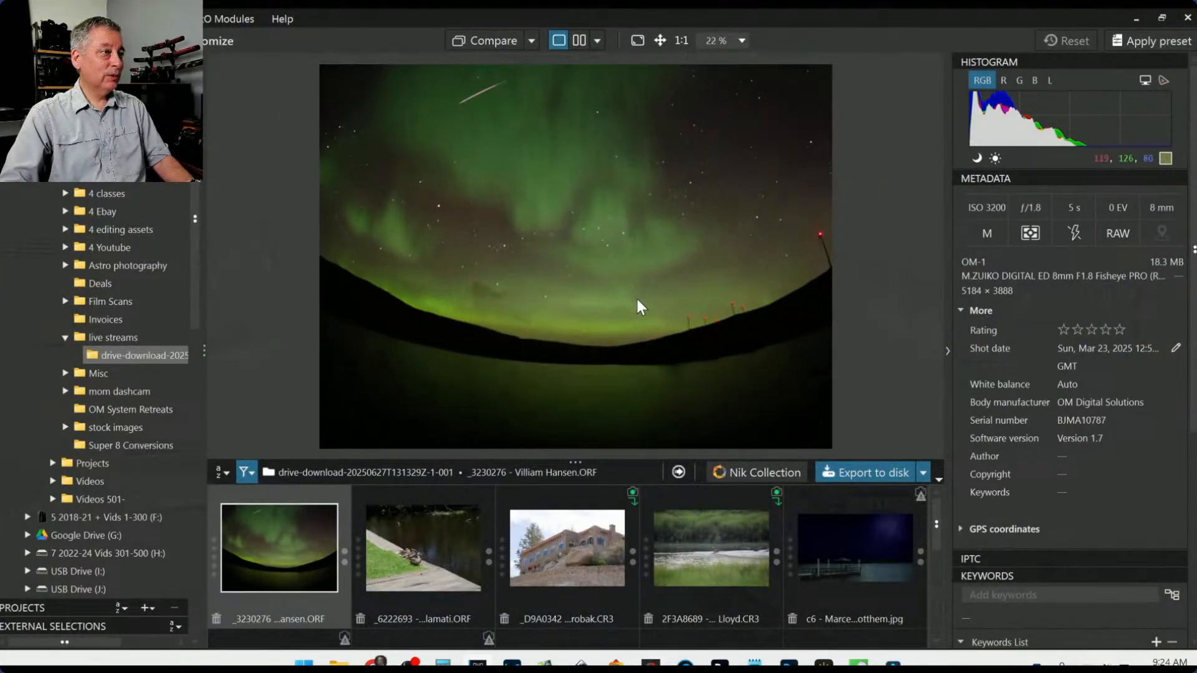
scroll(686, 364, down, 1)
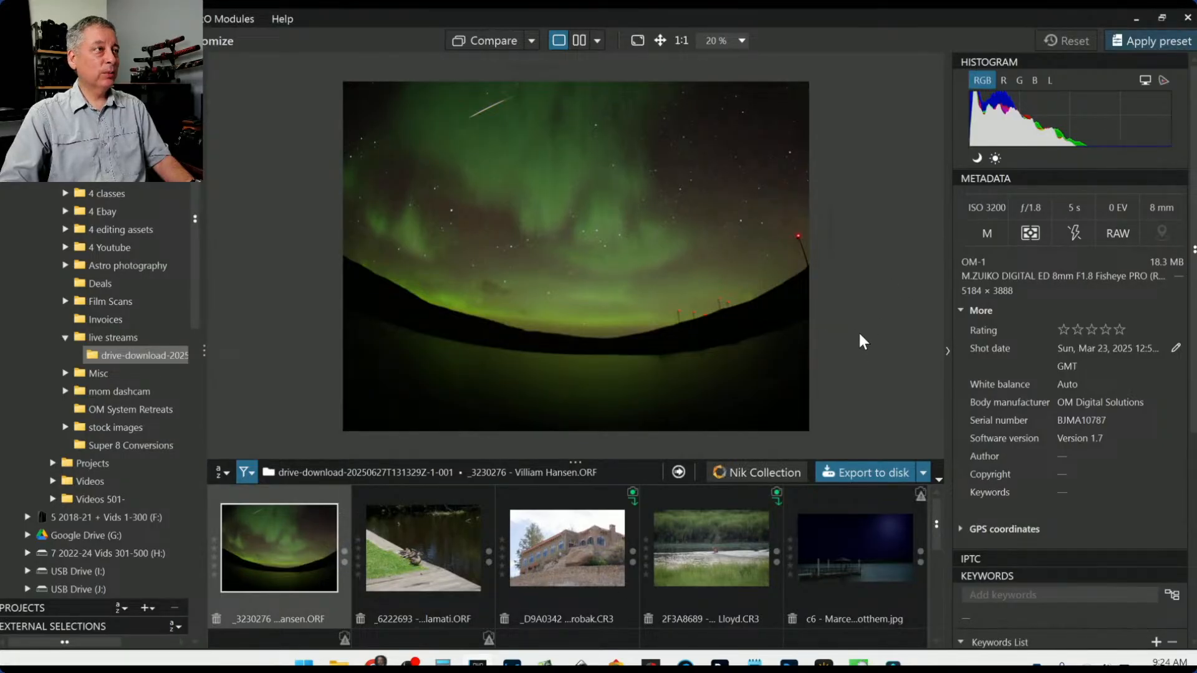
scroll(847, 443, down, 1)
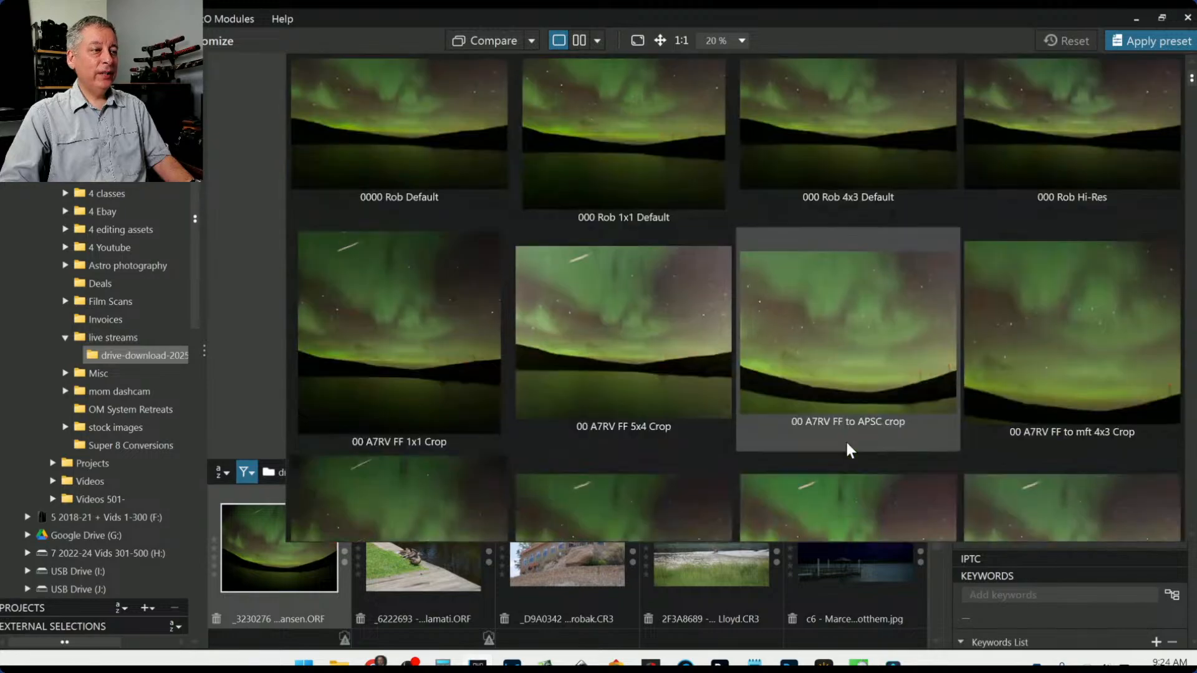
scroll(846, 440, down, 4)
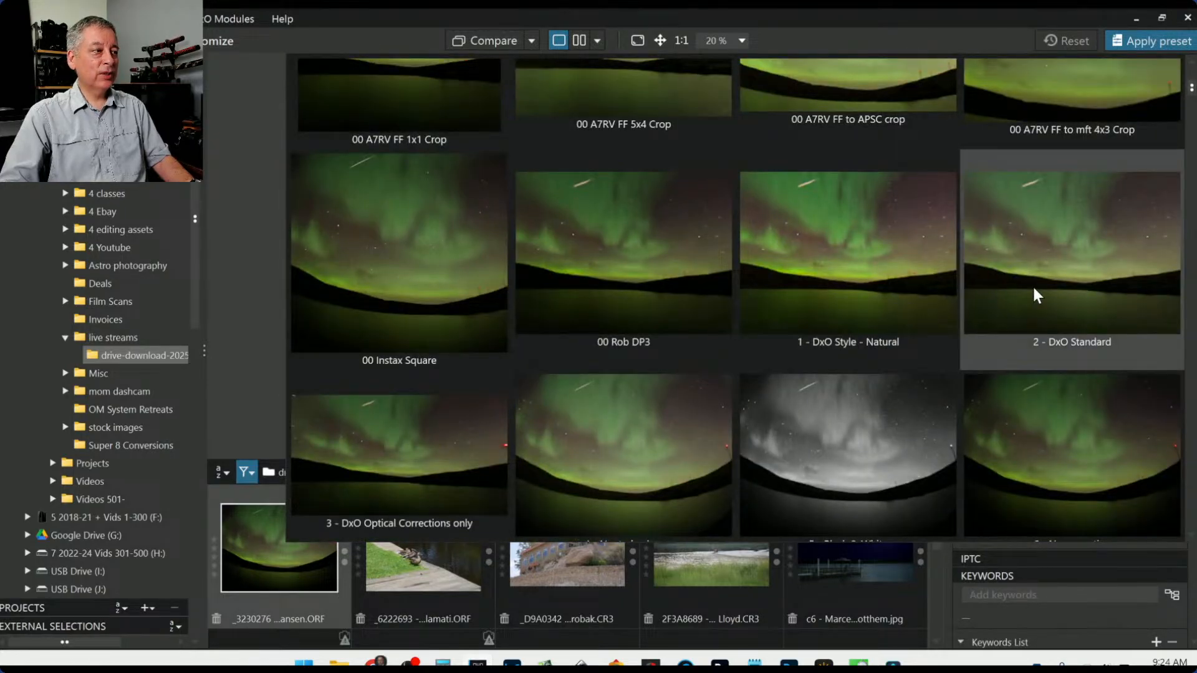
scroll(1033, 325, up, 5)
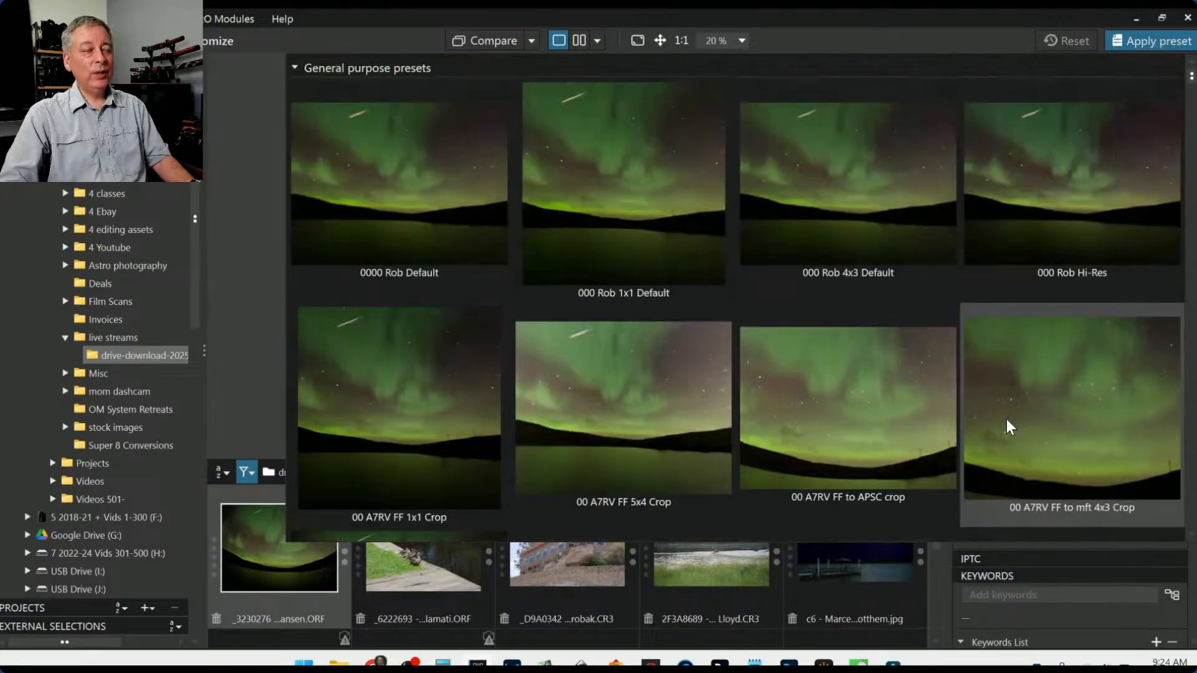
double_click(398, 218)
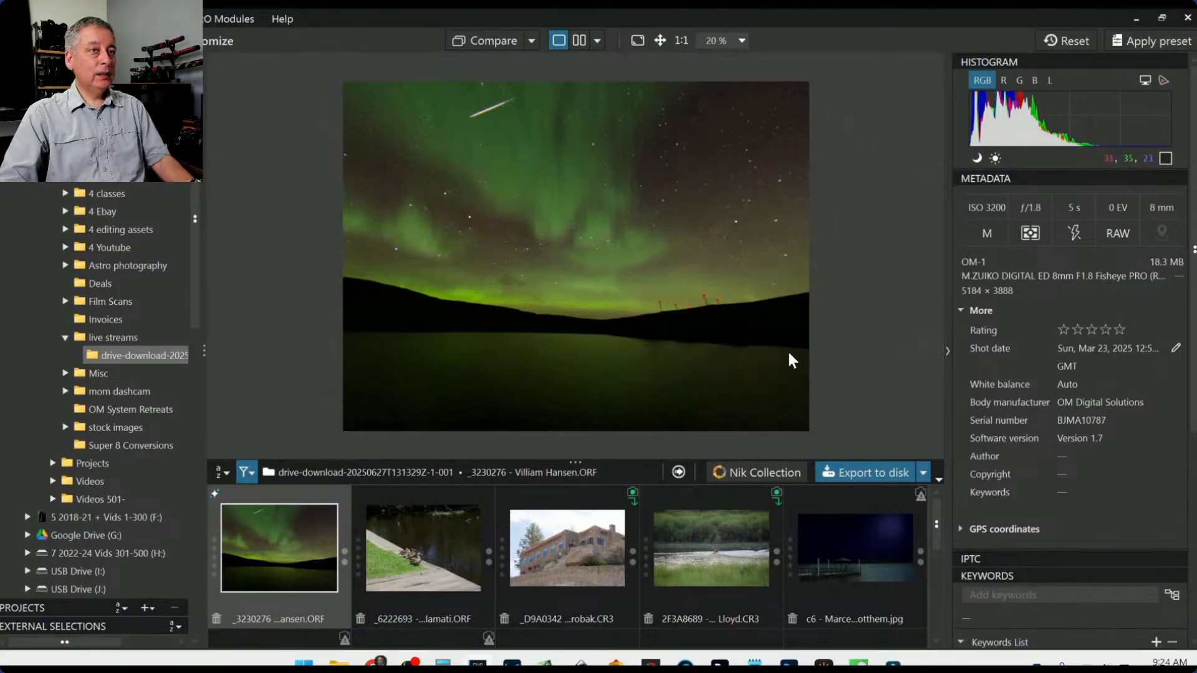
double_click(286, 529)
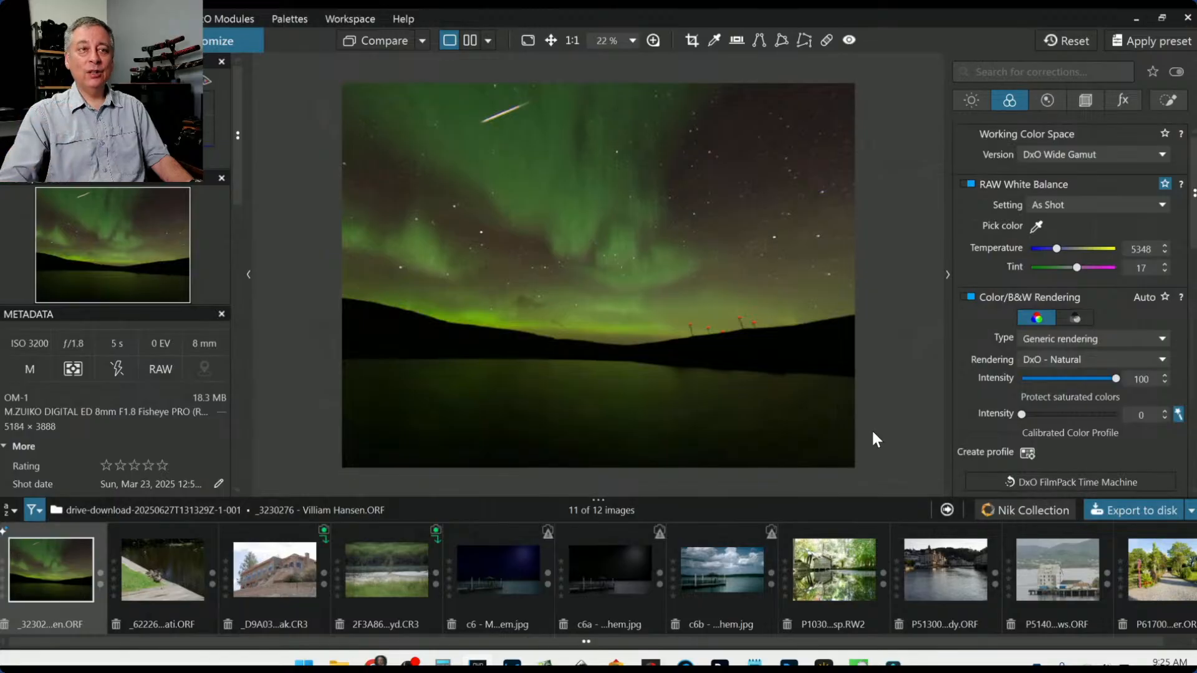
- Compare the aurora photo with and without the DxO Module distortion correction, leaving the correction enabled
click(1058, 104)
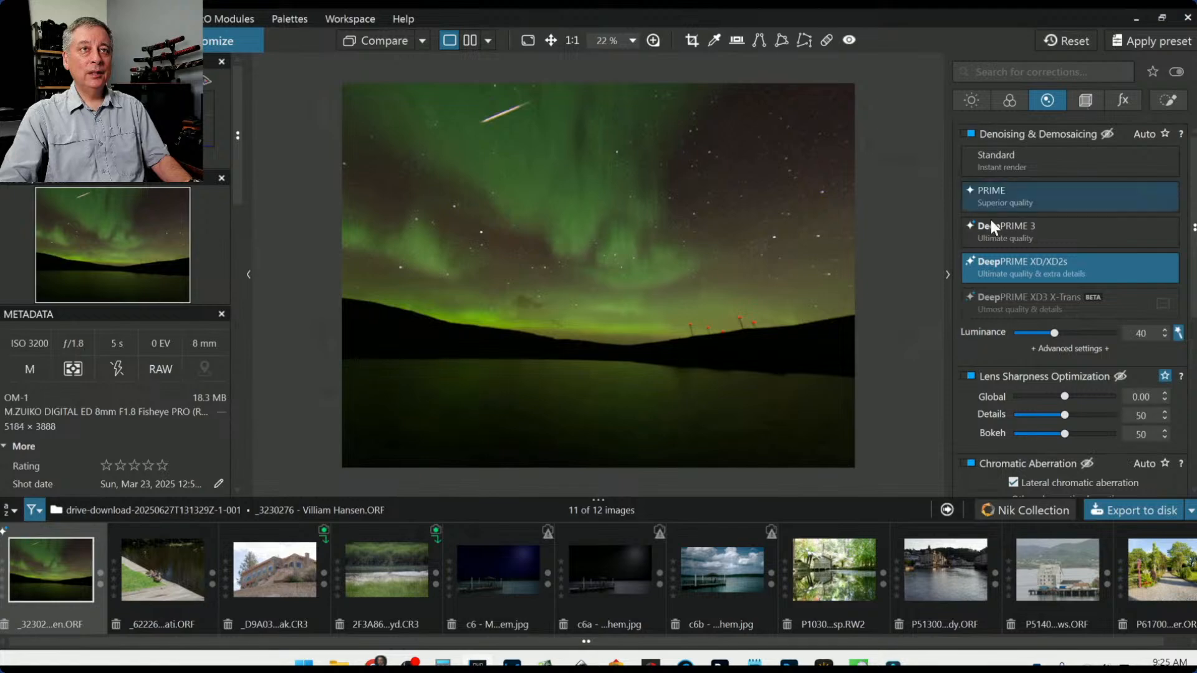
click(1078, 102)
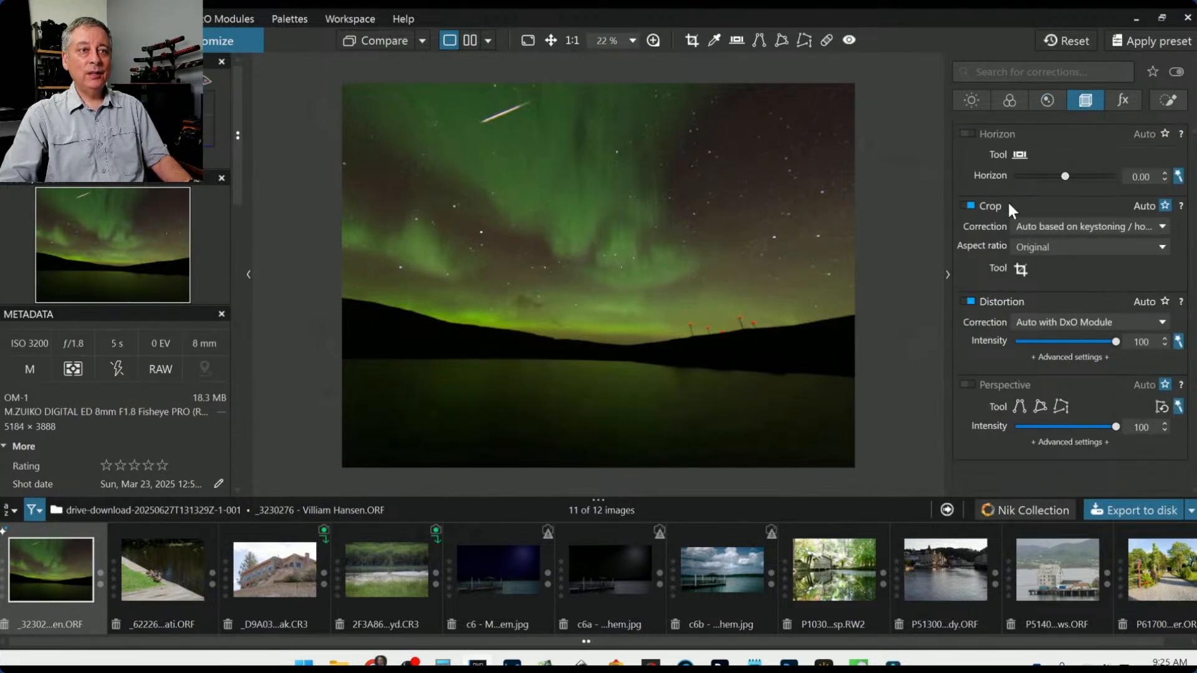
click(967, 301)
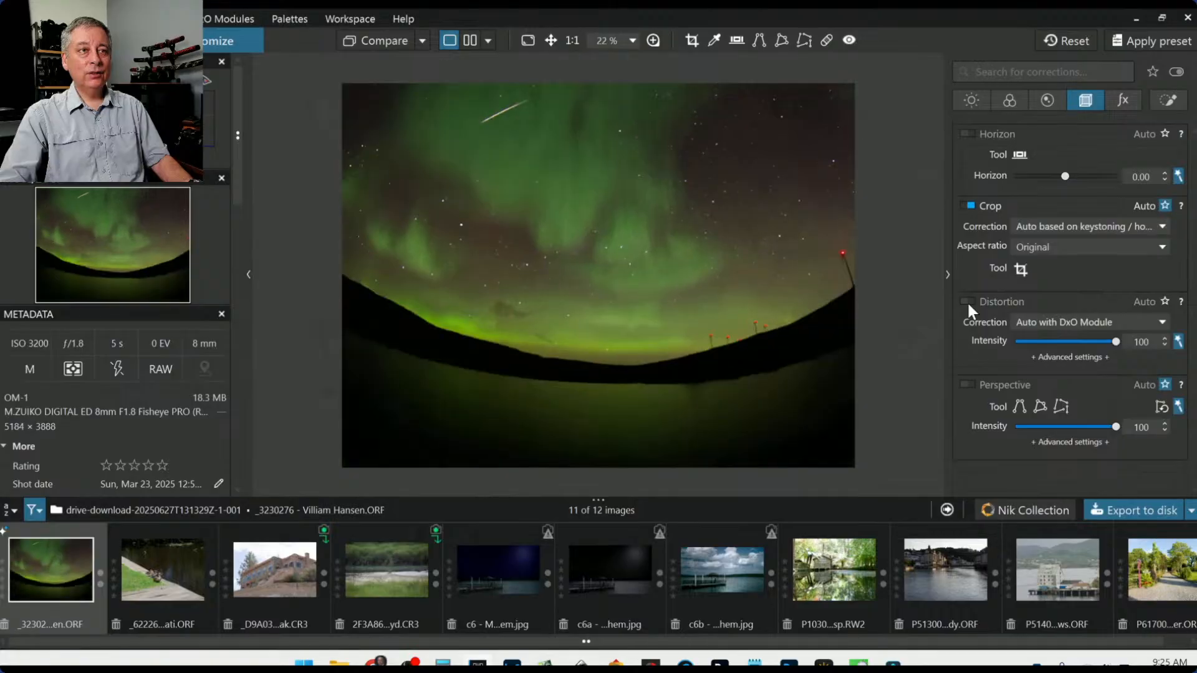
click(968, 301)
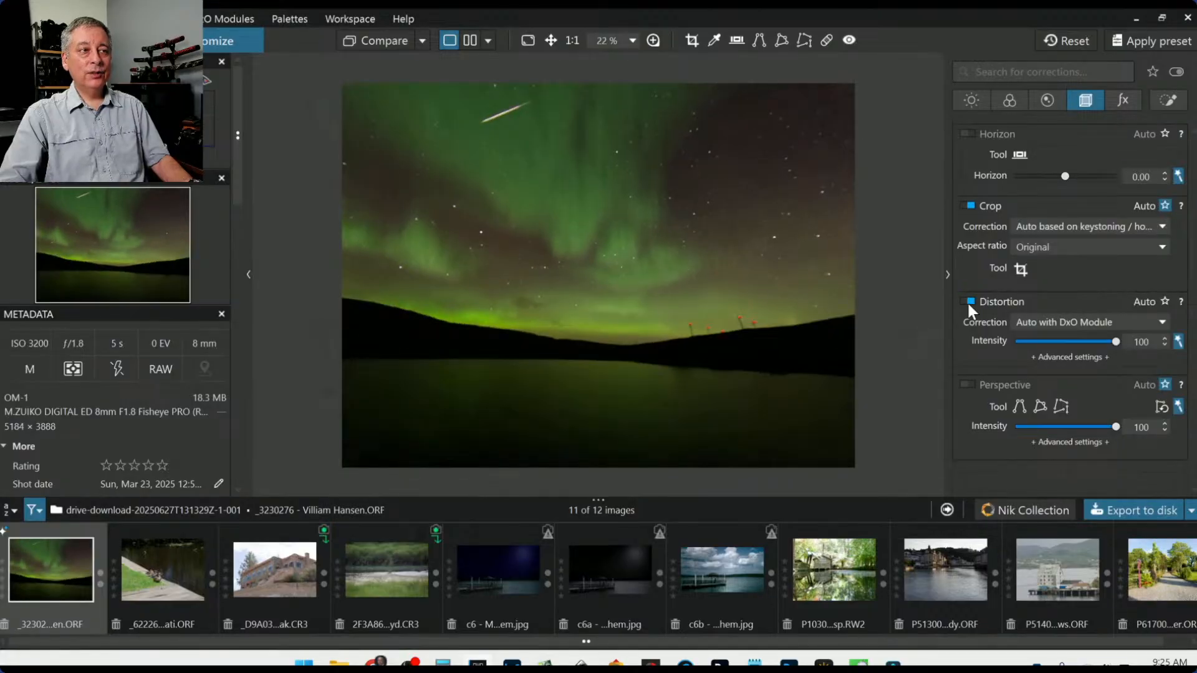
click(967, 301)
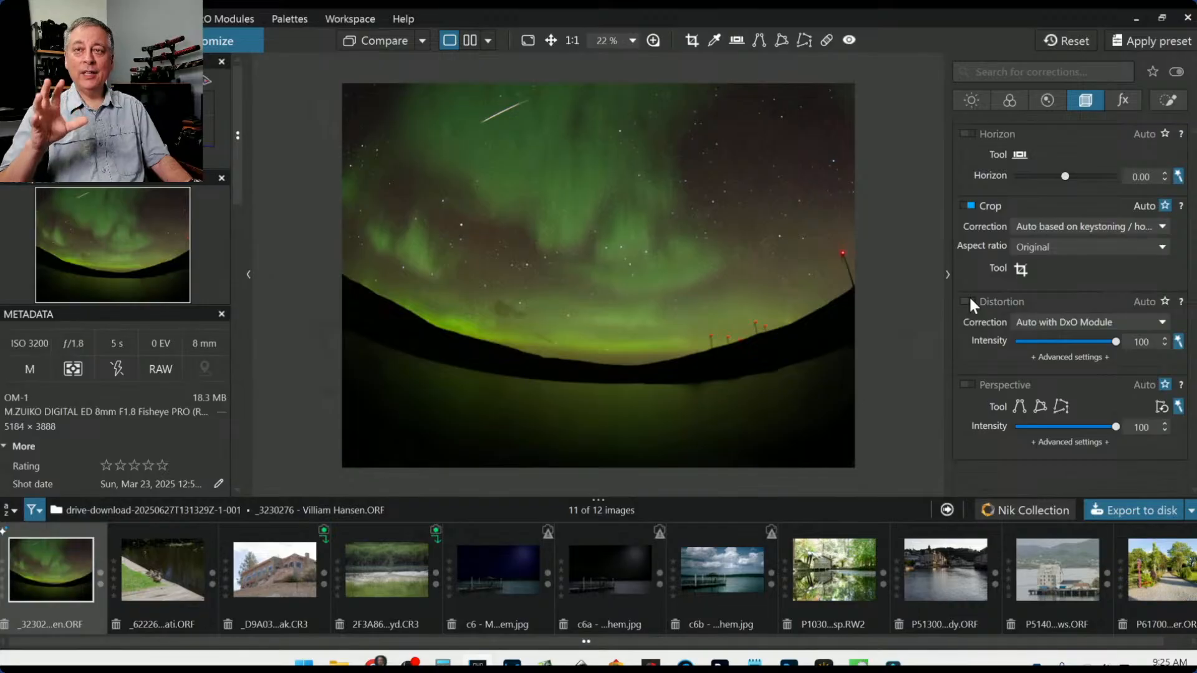
click(969, 302)
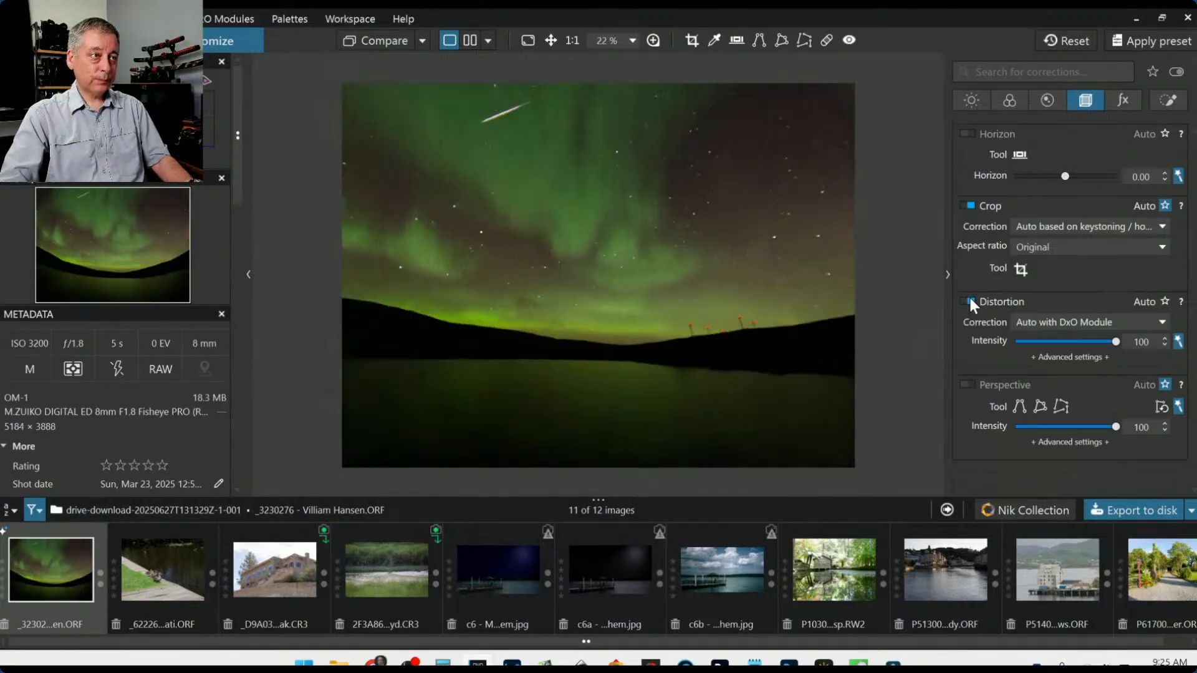
click(971, 302)
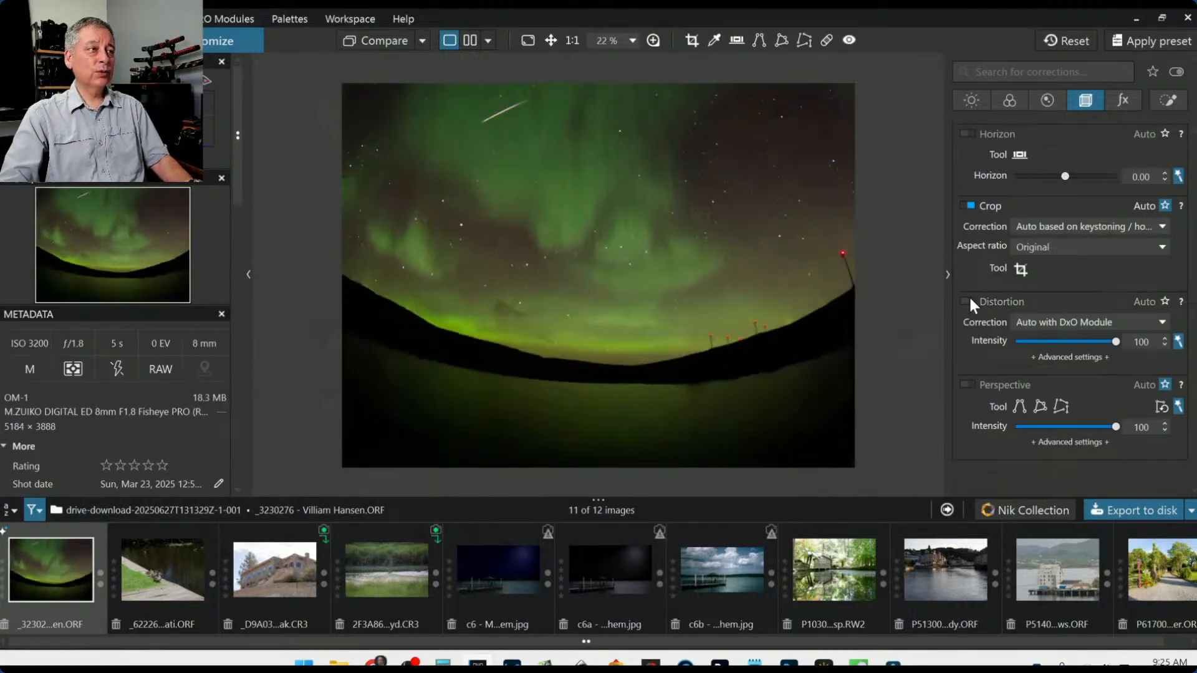
click(970, 301)
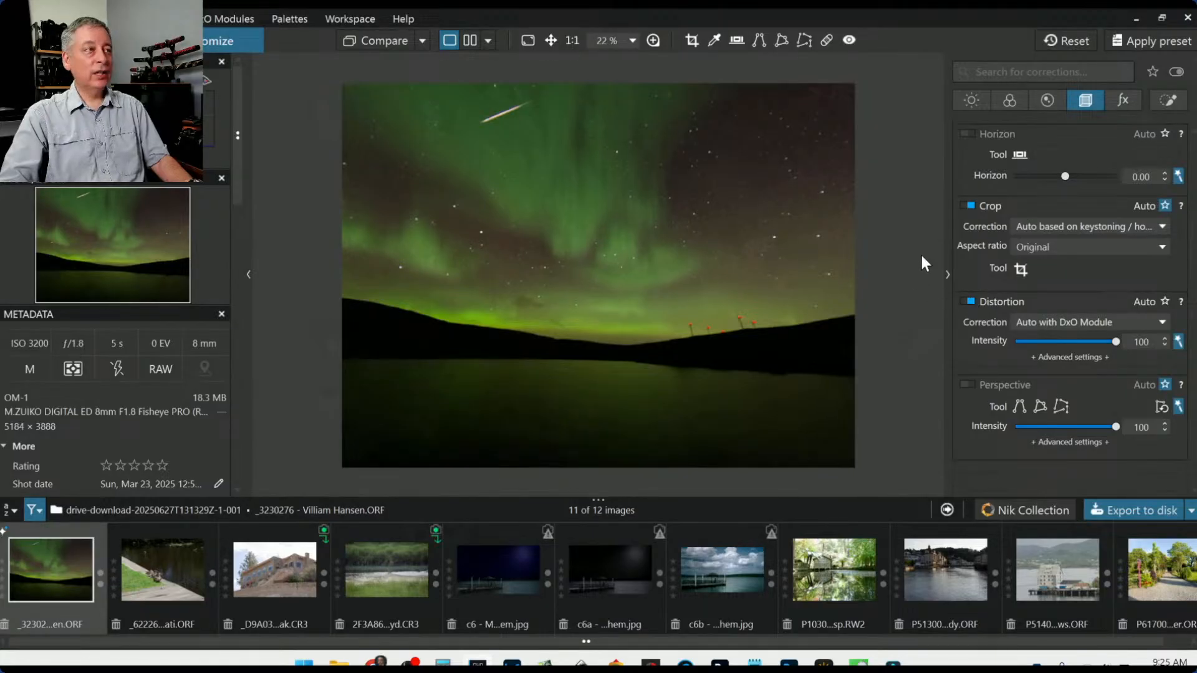
- Level the photo's waterline by setting the Horizon correction to -2.10
click(1062, 178)
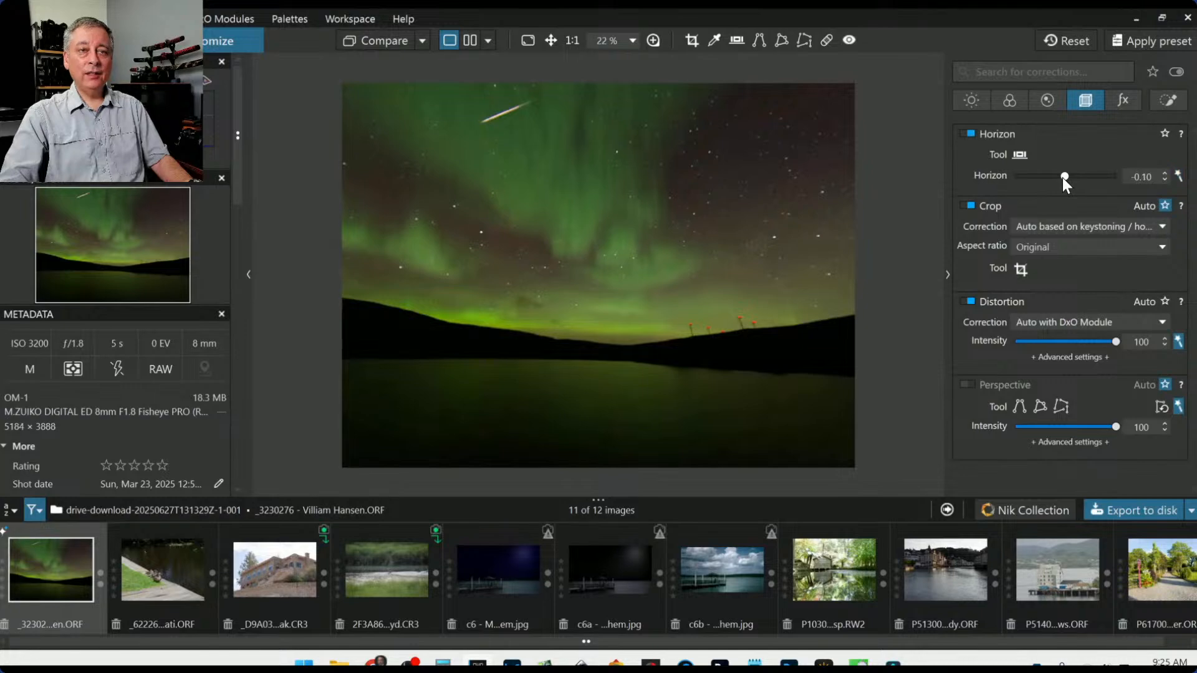
click(1062, 177)
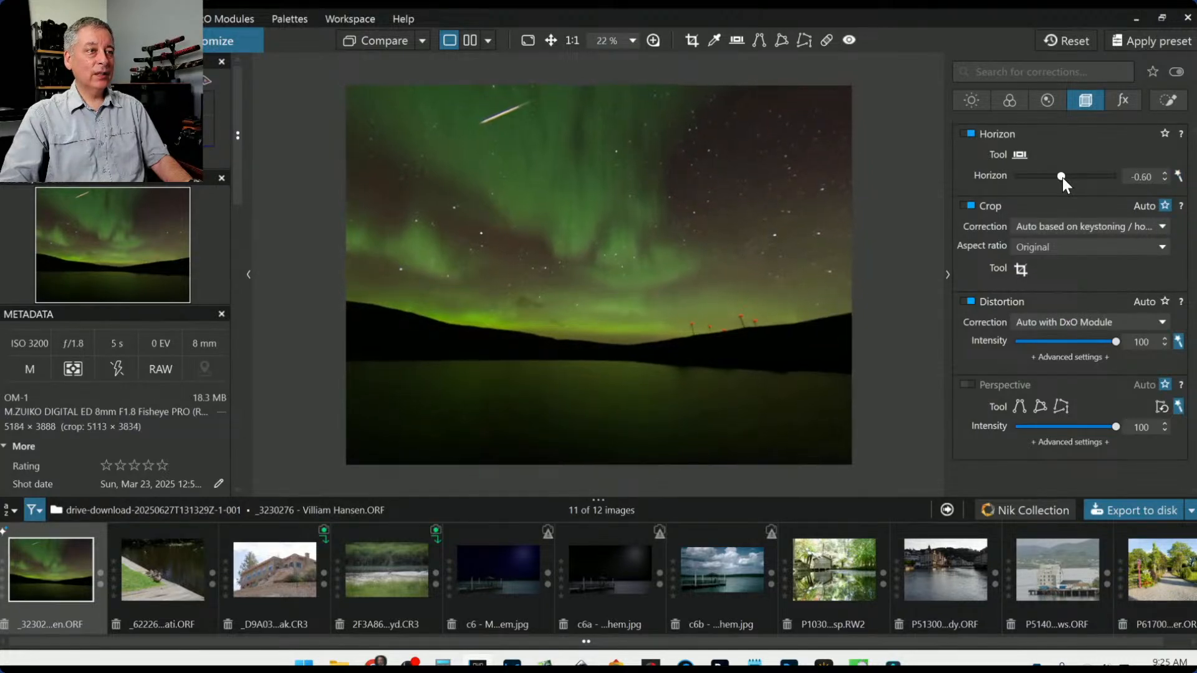
scroll(1062, 177, down, 3)
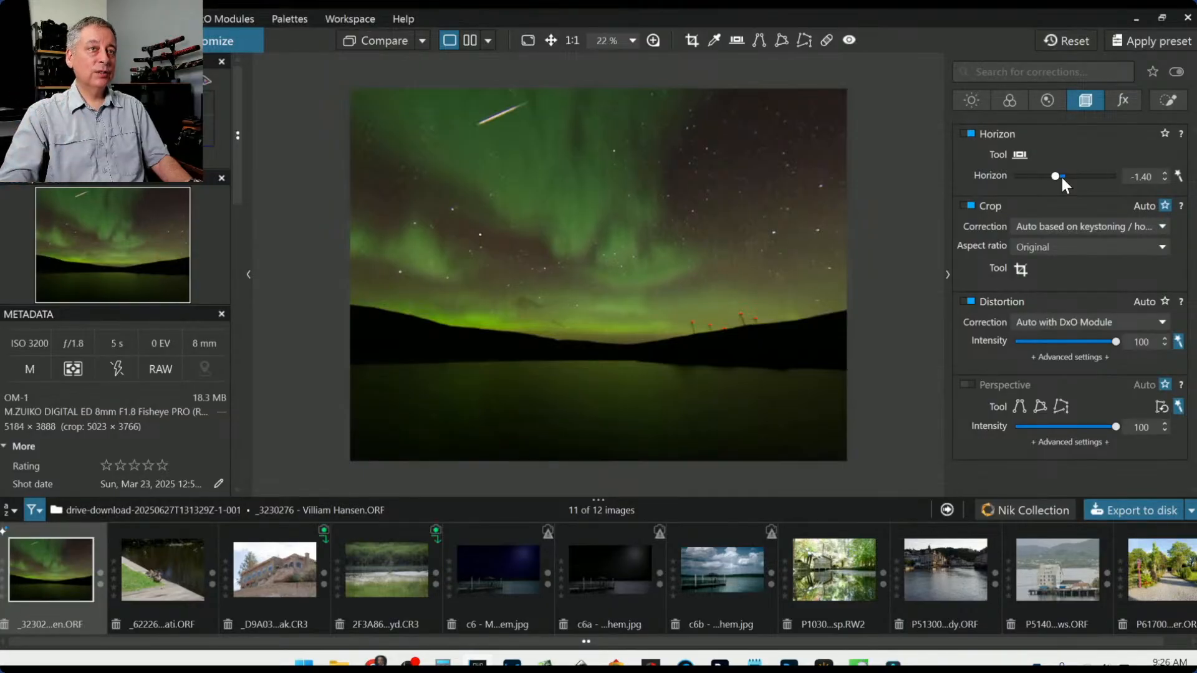
scroll(1054, 177, down, 4)
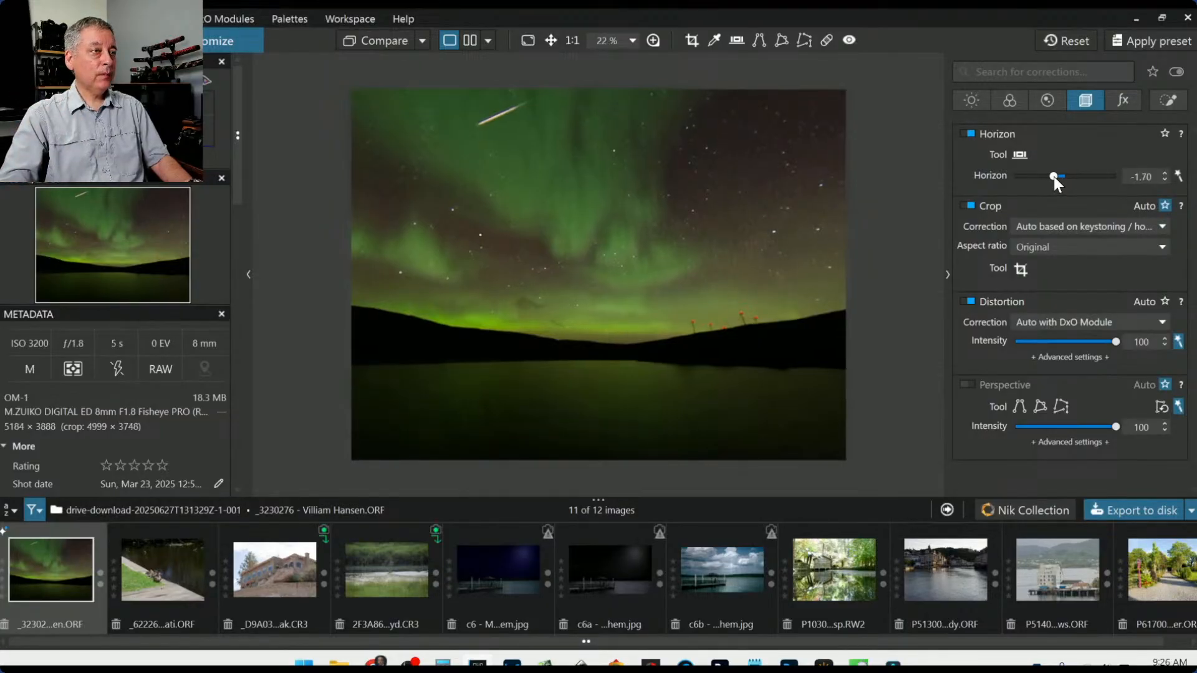
scroll(1054, 177, down, 2)
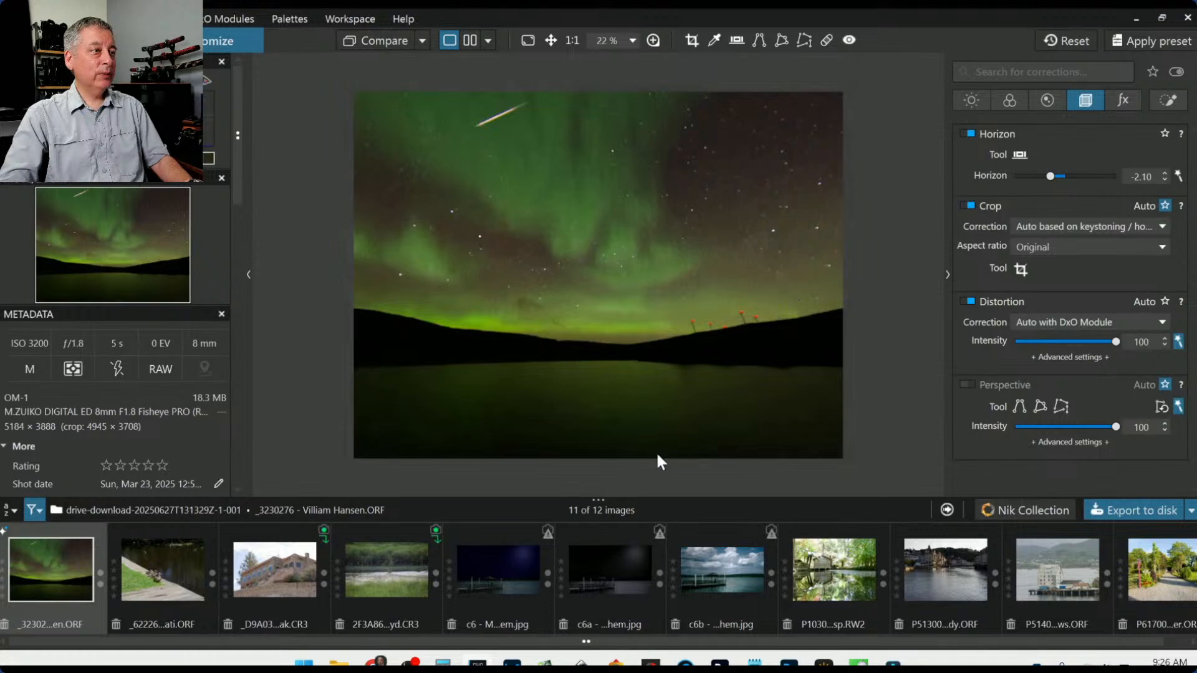
- Collapse the filmstrip to enlarge the image area, and examine the stars and aurora up close
drag(644, 509, 615, 616)
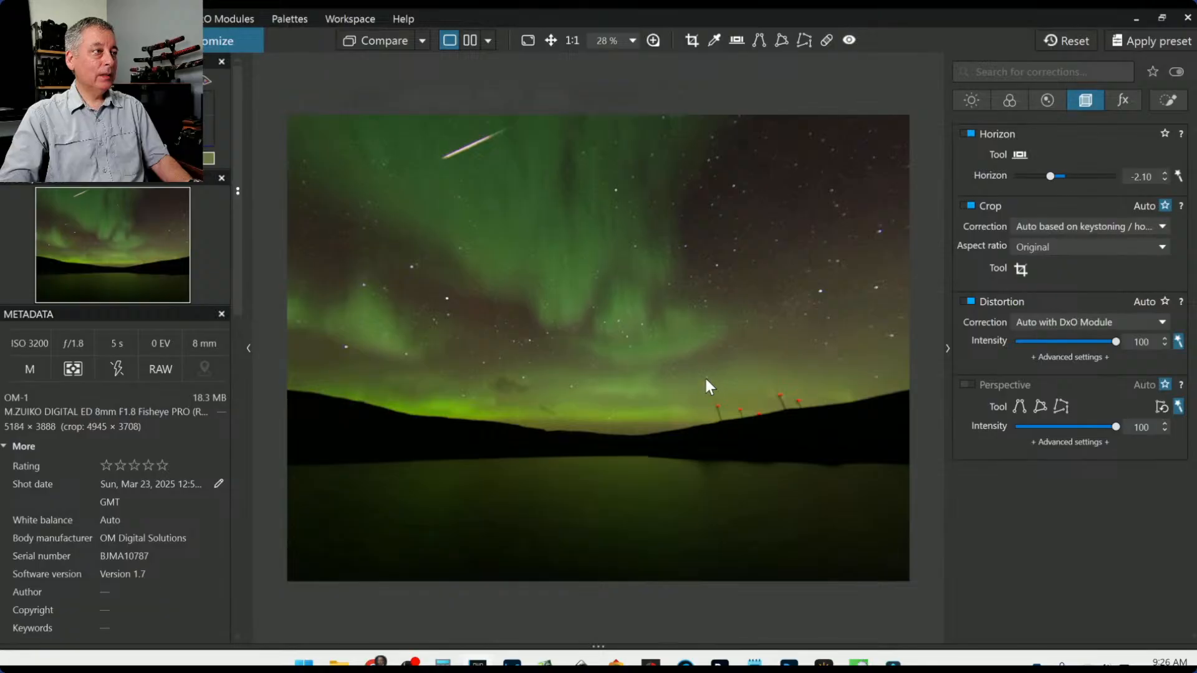
scroll(657, 257, up, 1)
scroll(657, 257, up, 3)
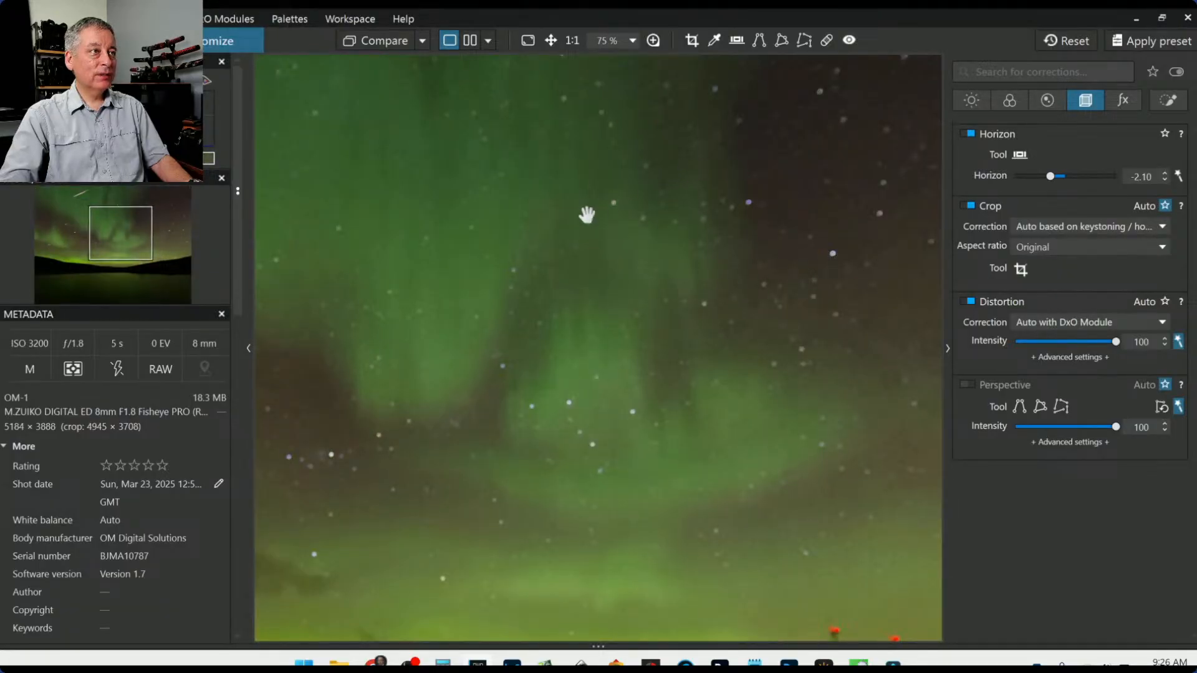
scroll(730, 371, down, 1)
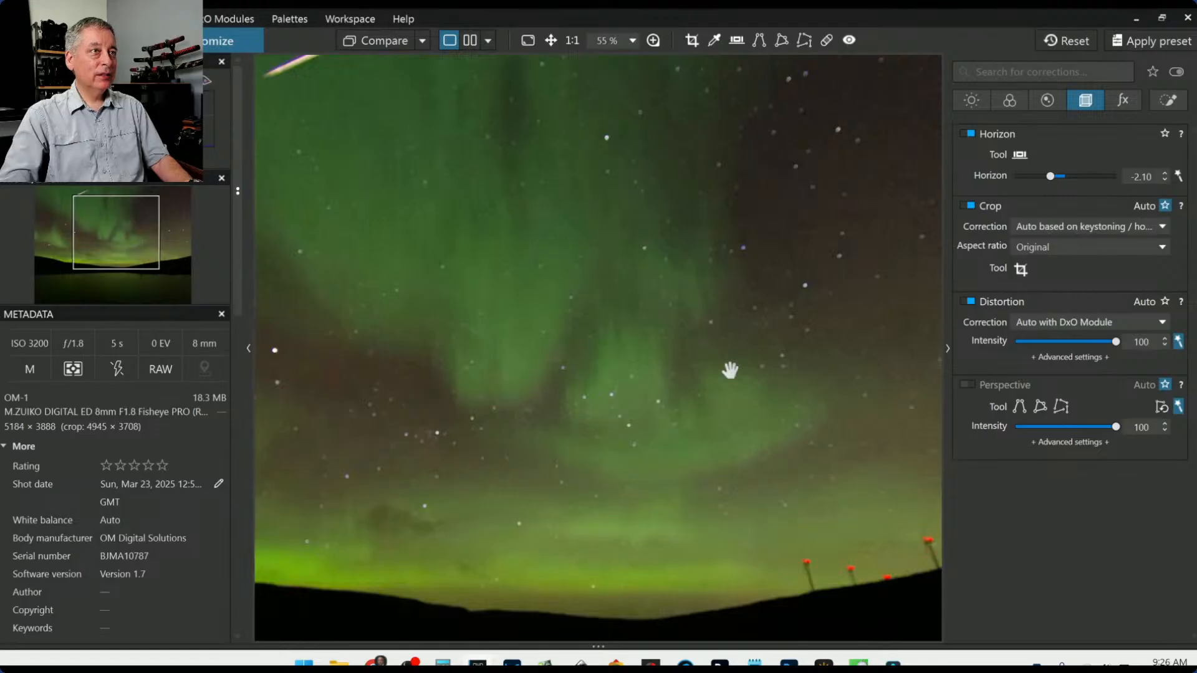
scroll(730, 370, down, 2)
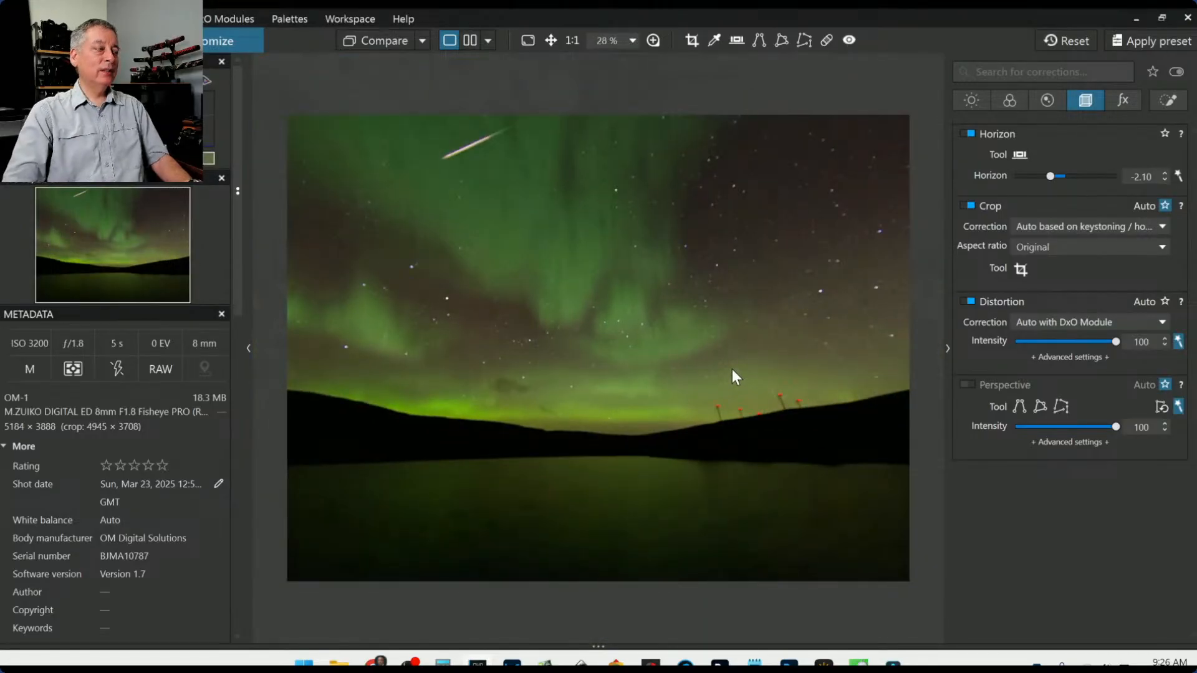
scroll(731, 375, up, 1)
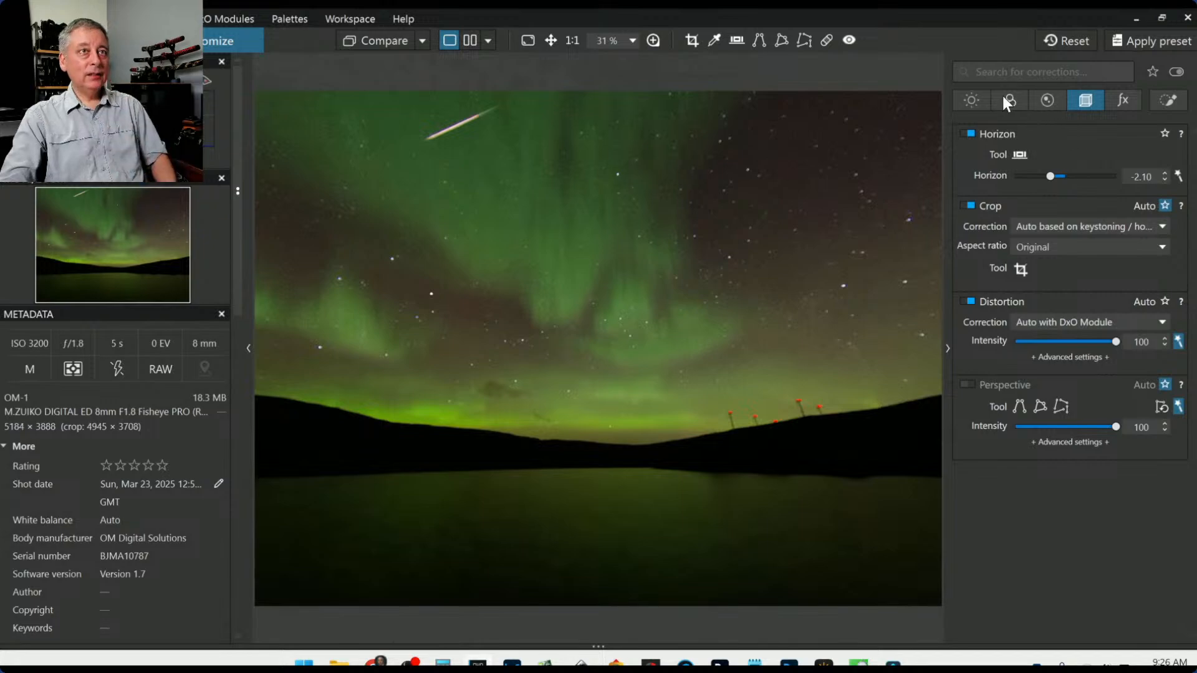
- Try manual exposure values of 4.00 and 2.32 to check the shadow detail in the hills, and reset the exposure to 0.00
click(973, 98)
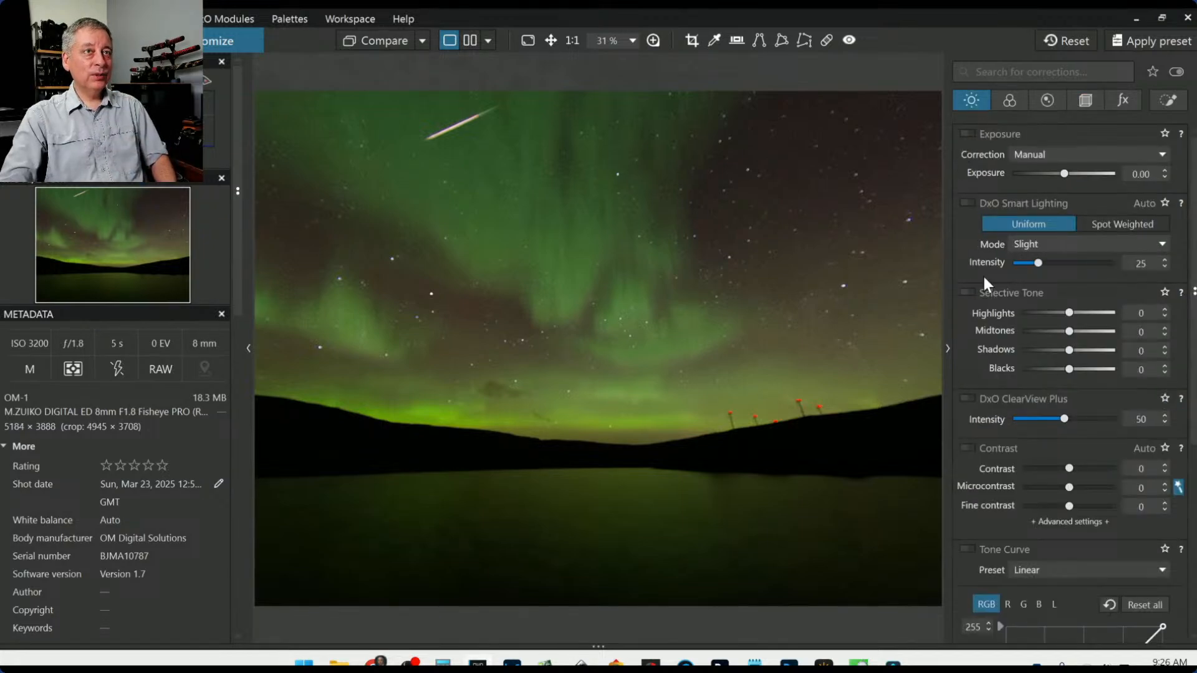
drag(1067, 174, 1150, 177)
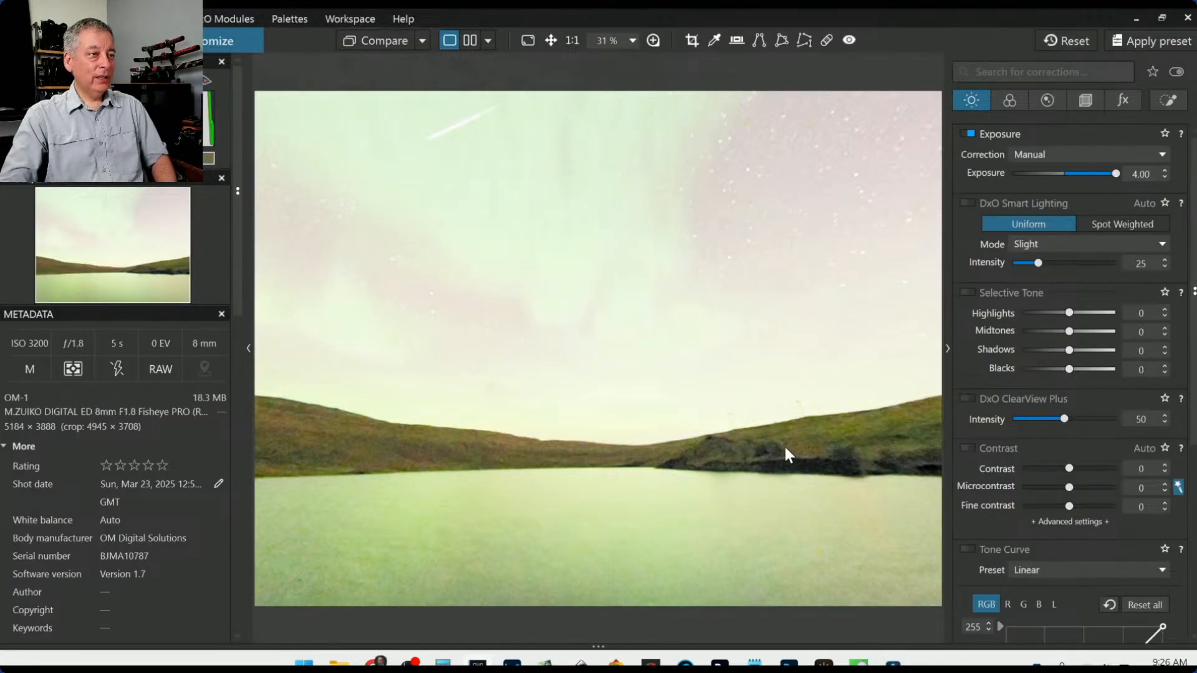
drag(1116, 173, 1094, 175)
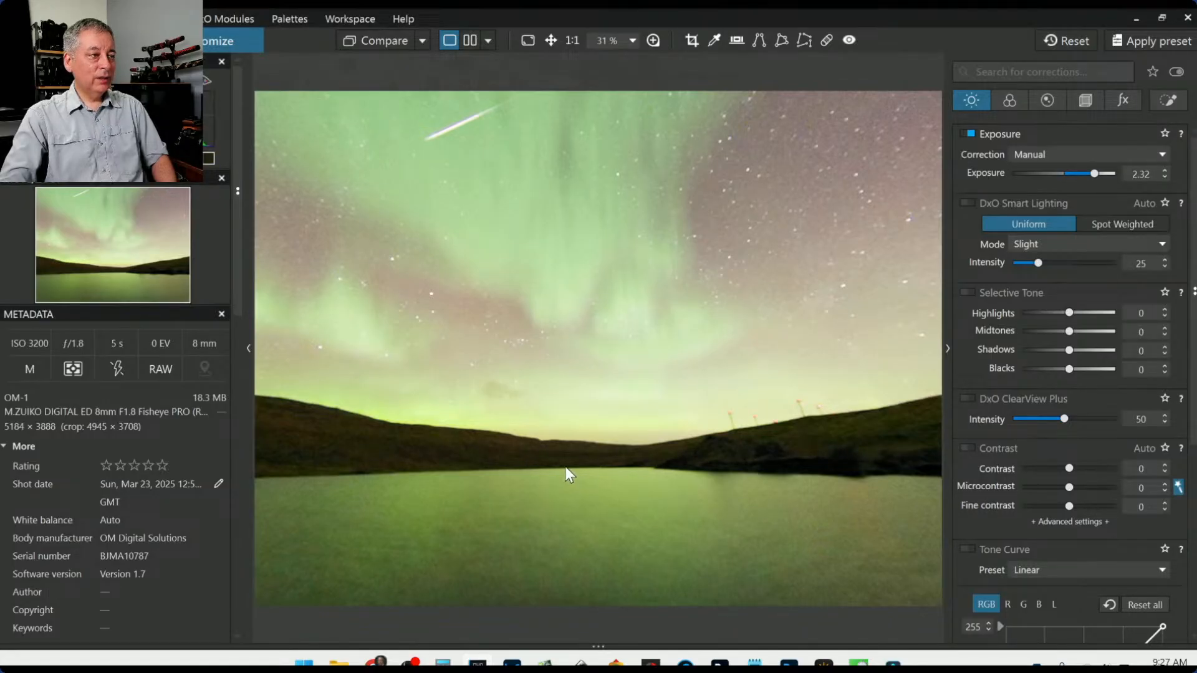
drag(1094, 174, 1077, 175)
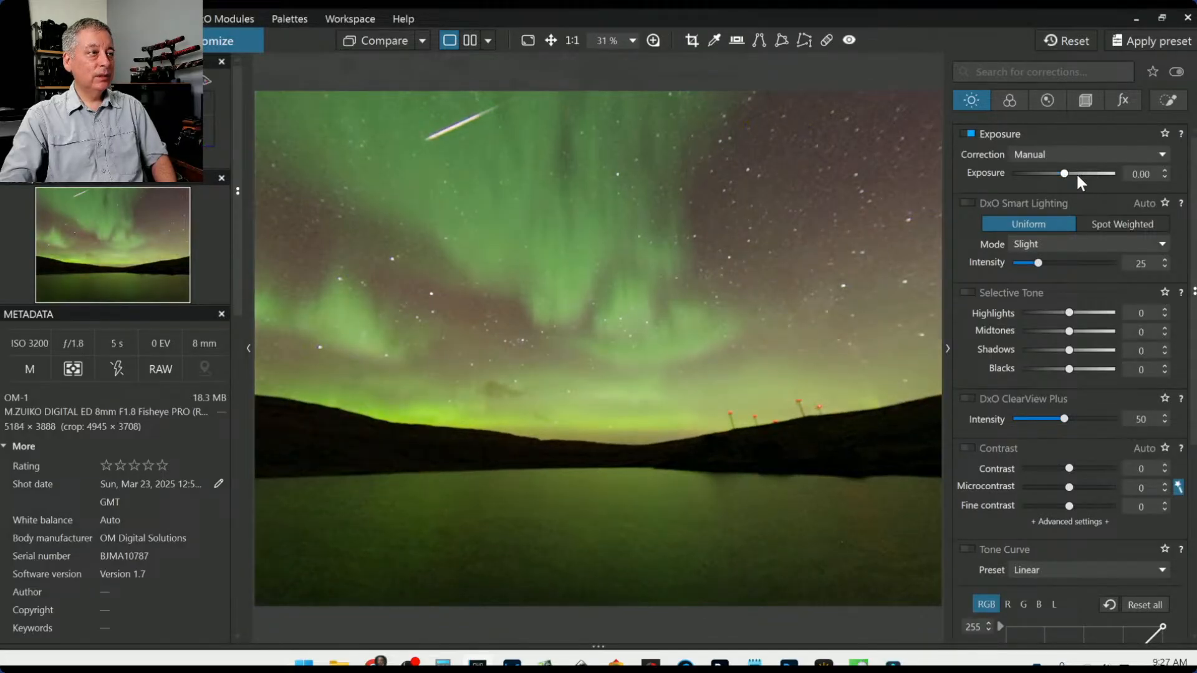
double_click(1076, 174)
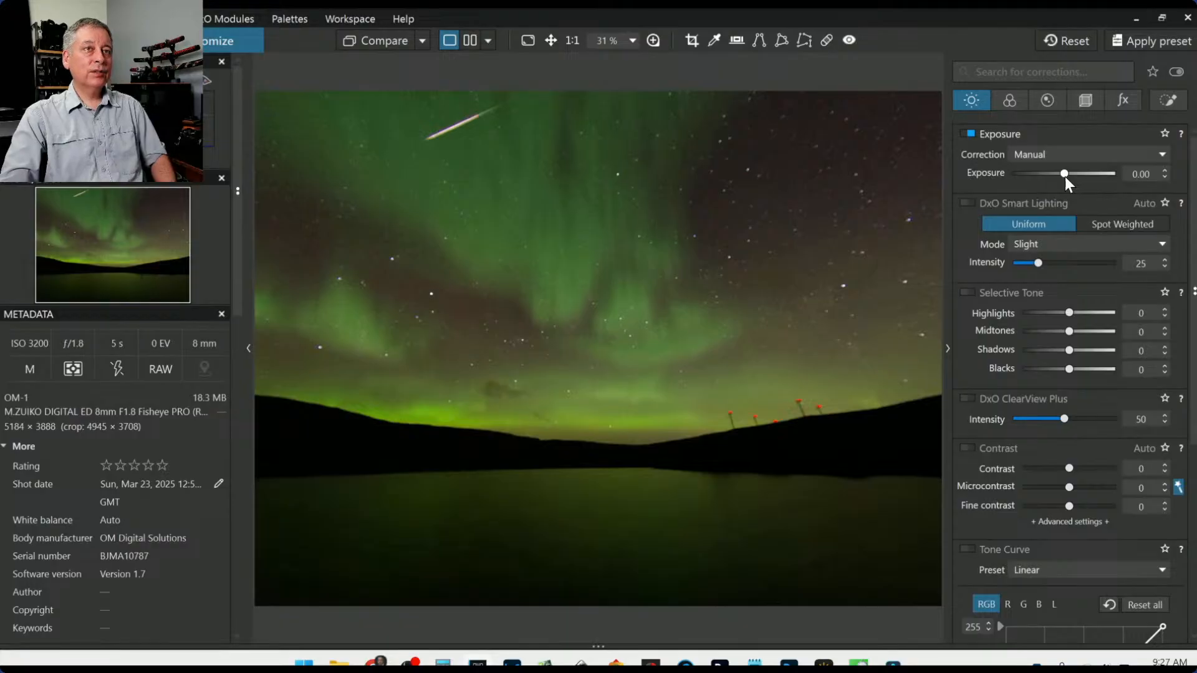
- Brighten the aurora photo by setting the manual exposure to 1.00
drag(1065, 177, 1072, 177)
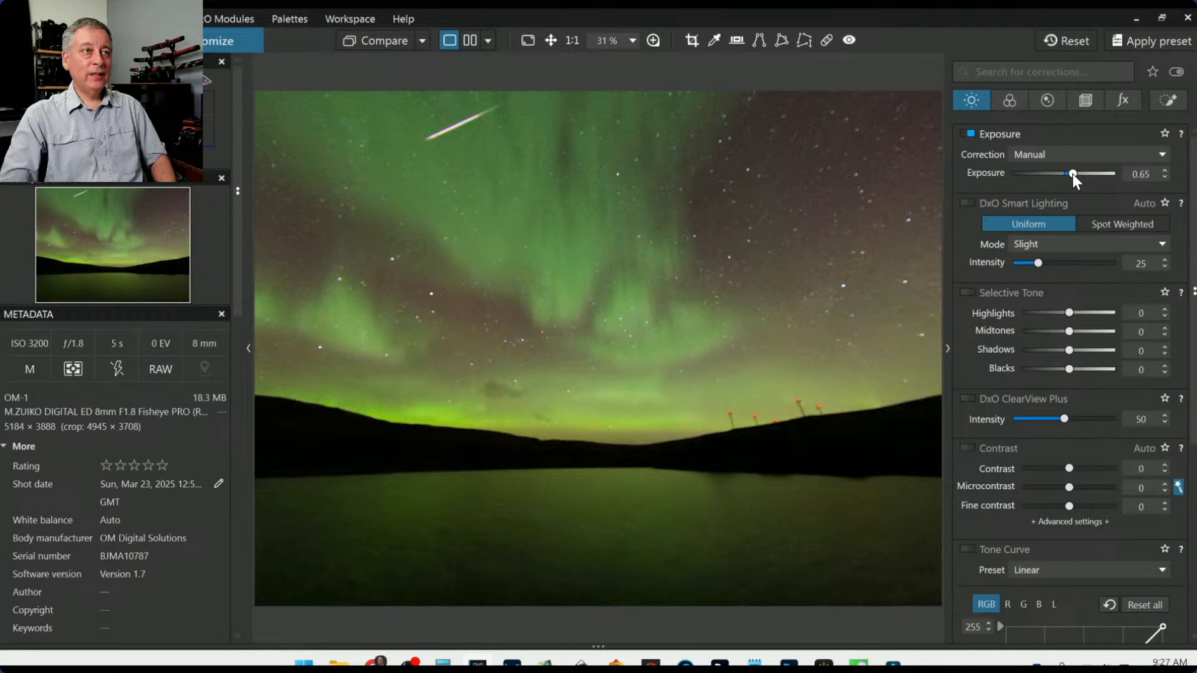
drag(1075, 174, 1076, 174)
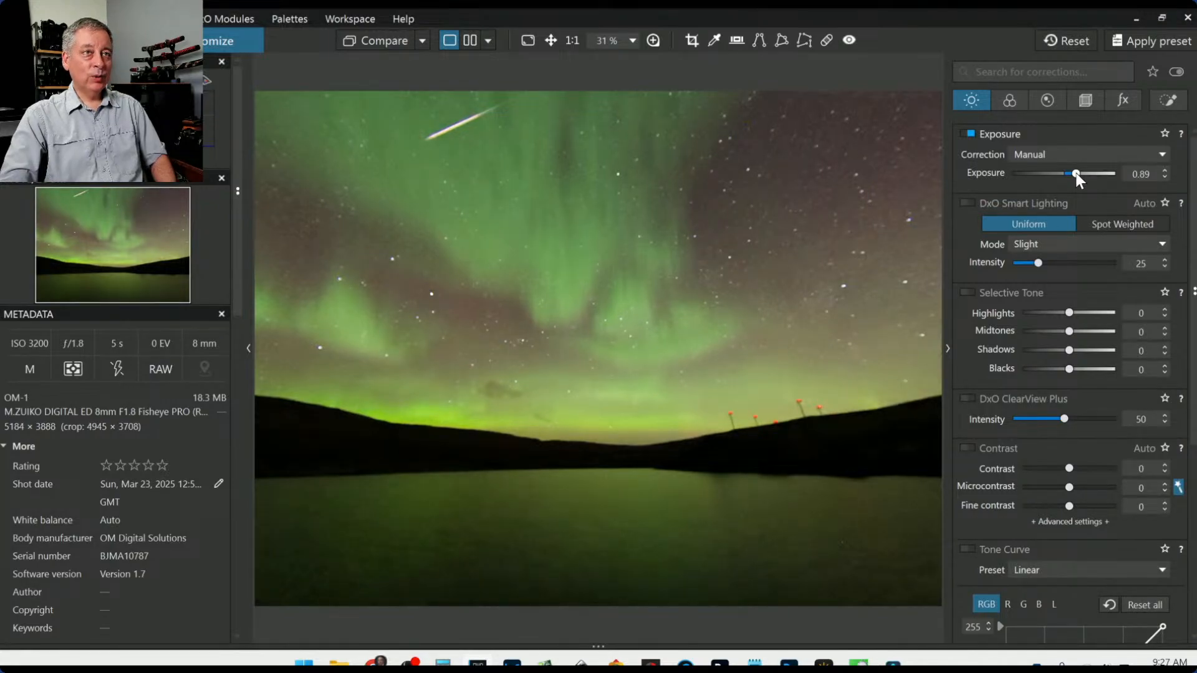
drag(1076, 174, 1075, 173)
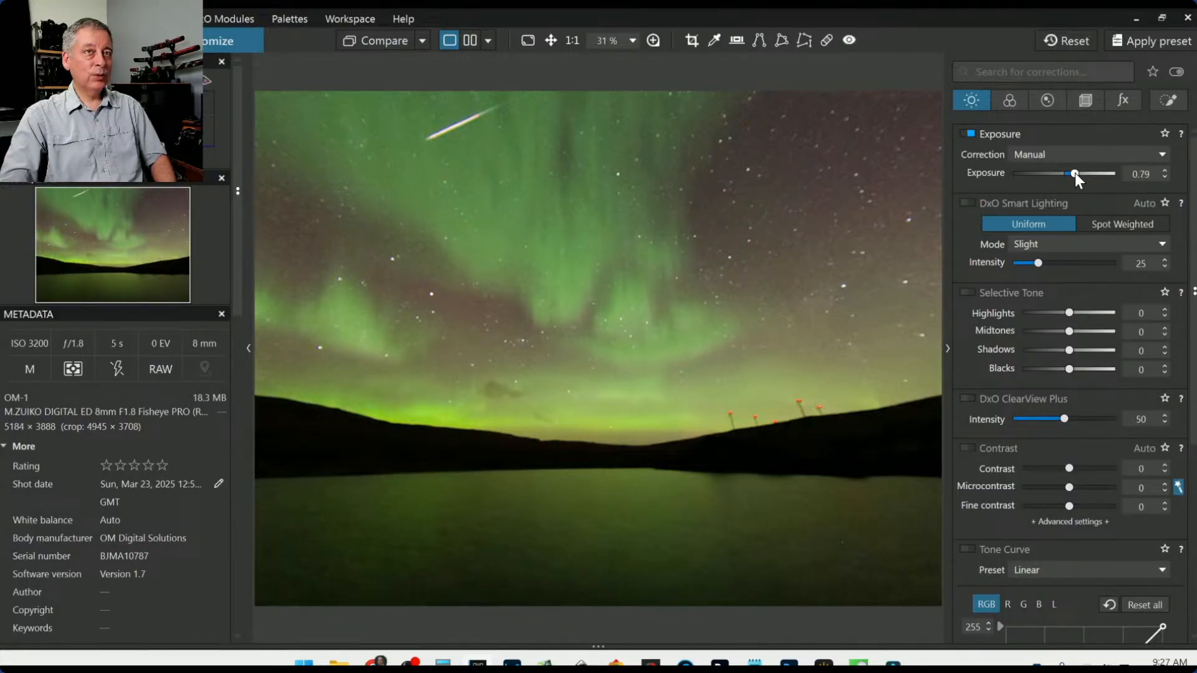
scroll(837, 368, down, 1)
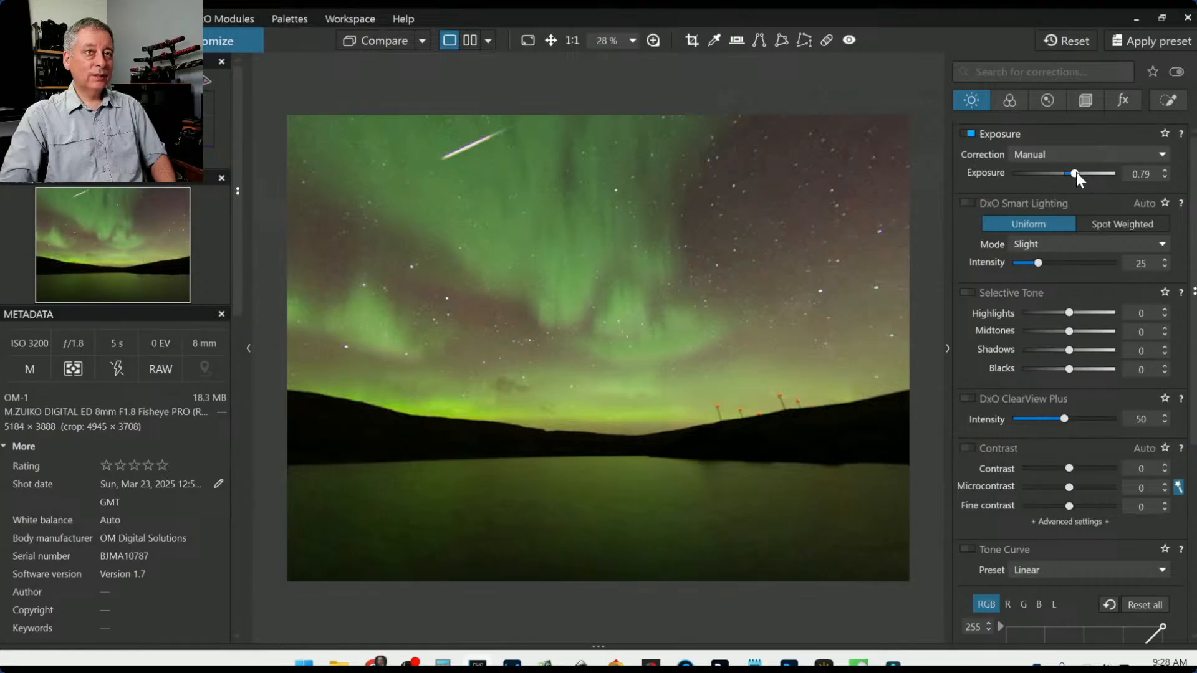
drag(1076, 174, 1078, 174)
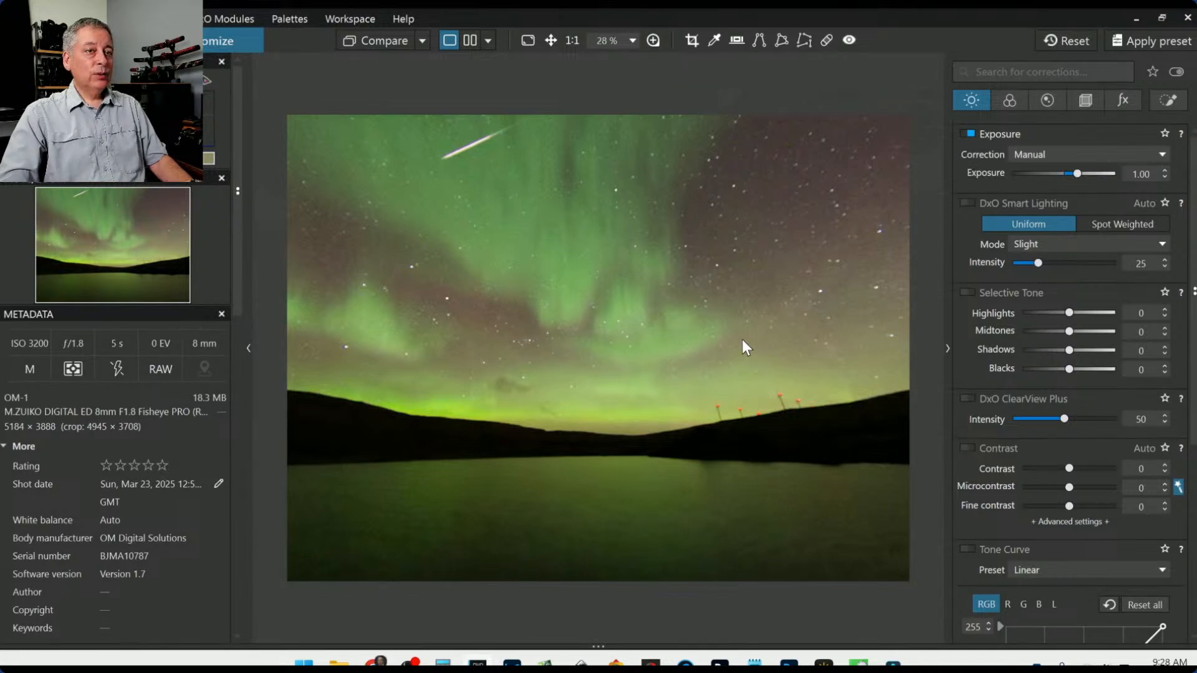
- Enable DxO ClearView Plus on the aurora photo with an intensity of 43
click(967, 397)
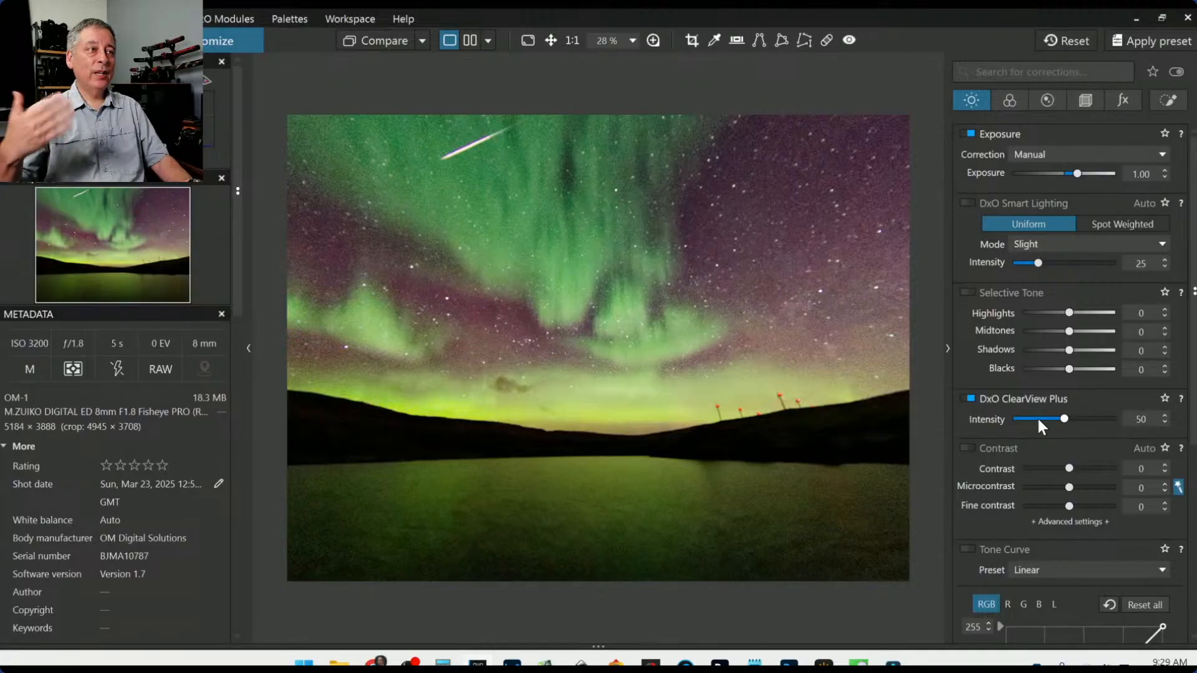
drag(1036, 416, 1062, 417)
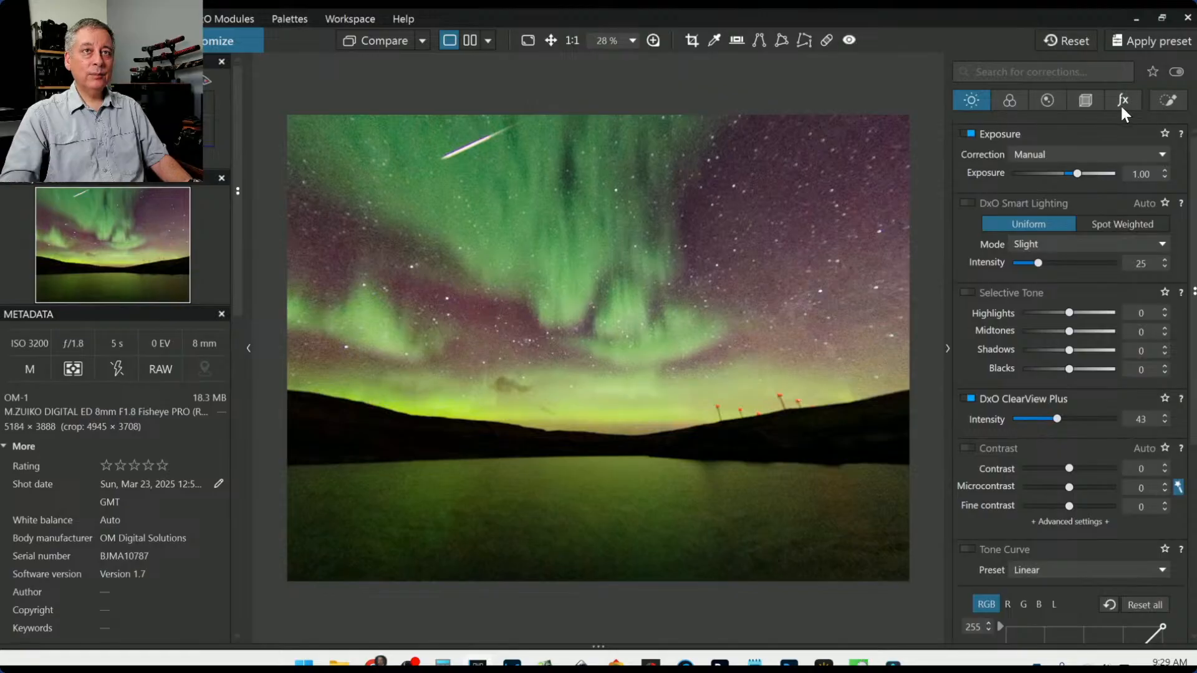
- Create a control point mask on the dark purple sky, with points on the right, the far left and below the aurora left of centre
click(1161, 103)
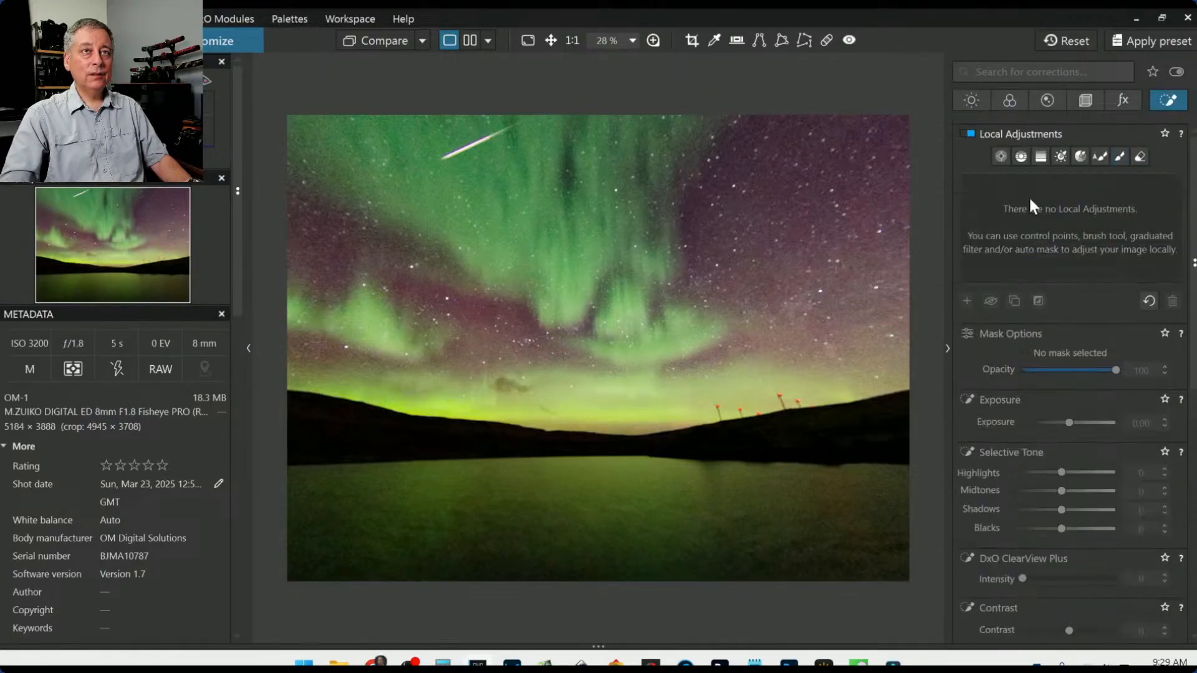
click(1003, 158)
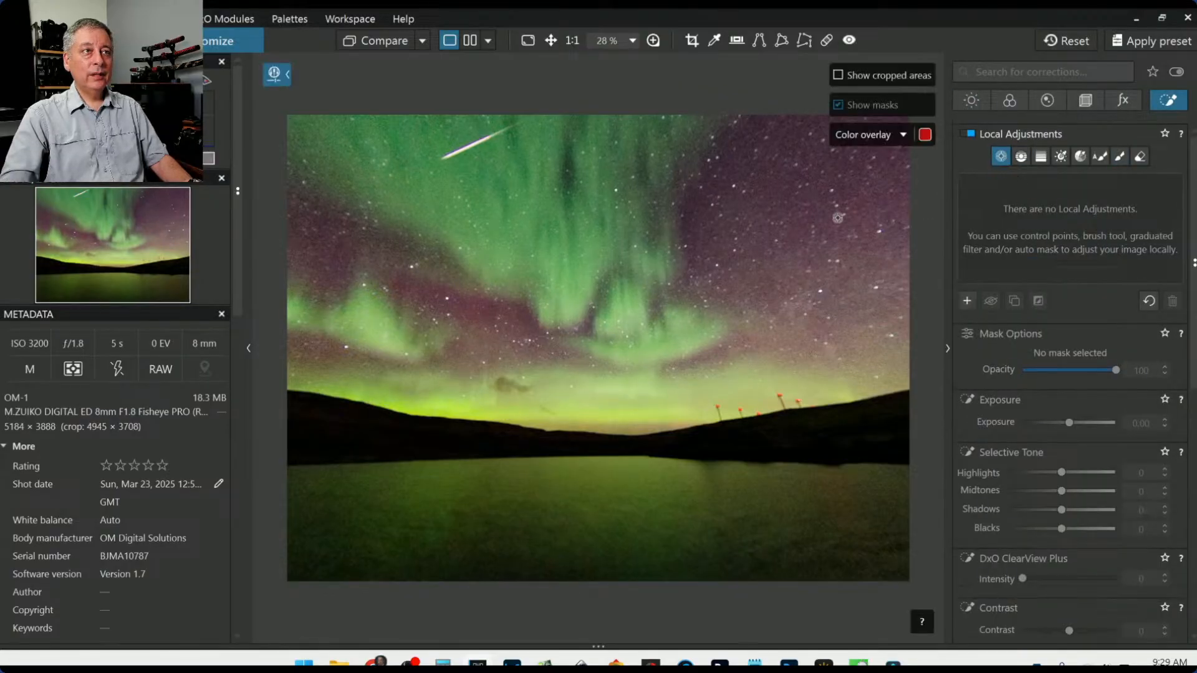
drag(779, 190, 889, 418)
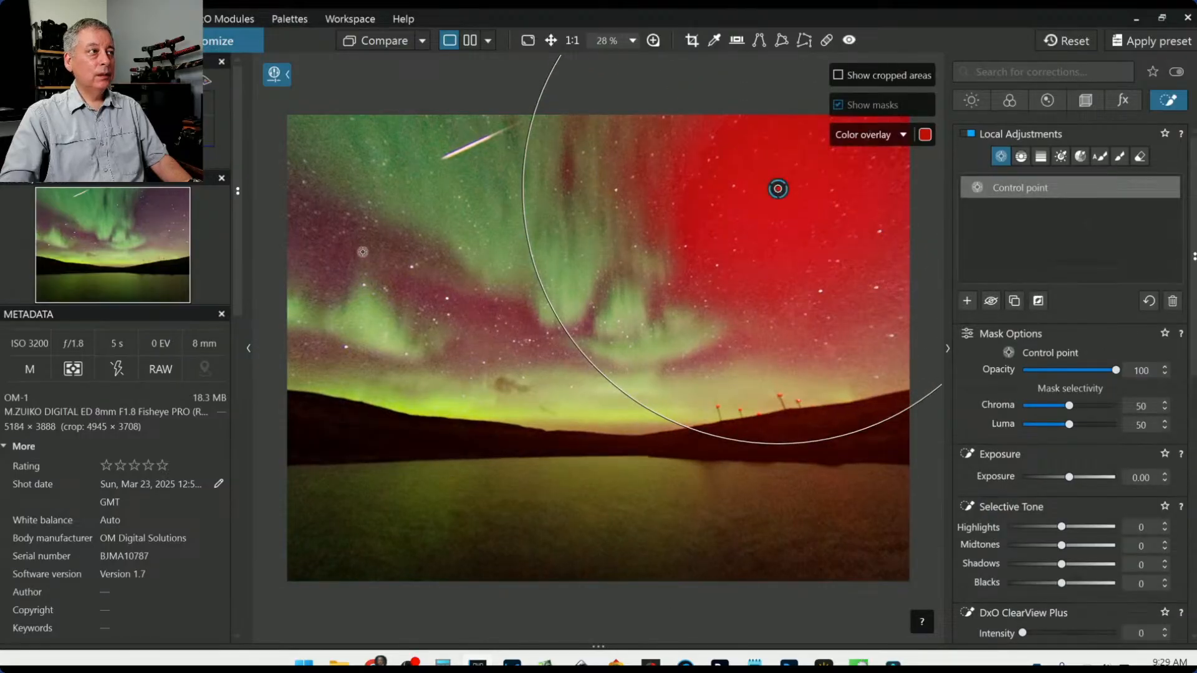
click(308, 232)
drag(547, 137, 425, 162)
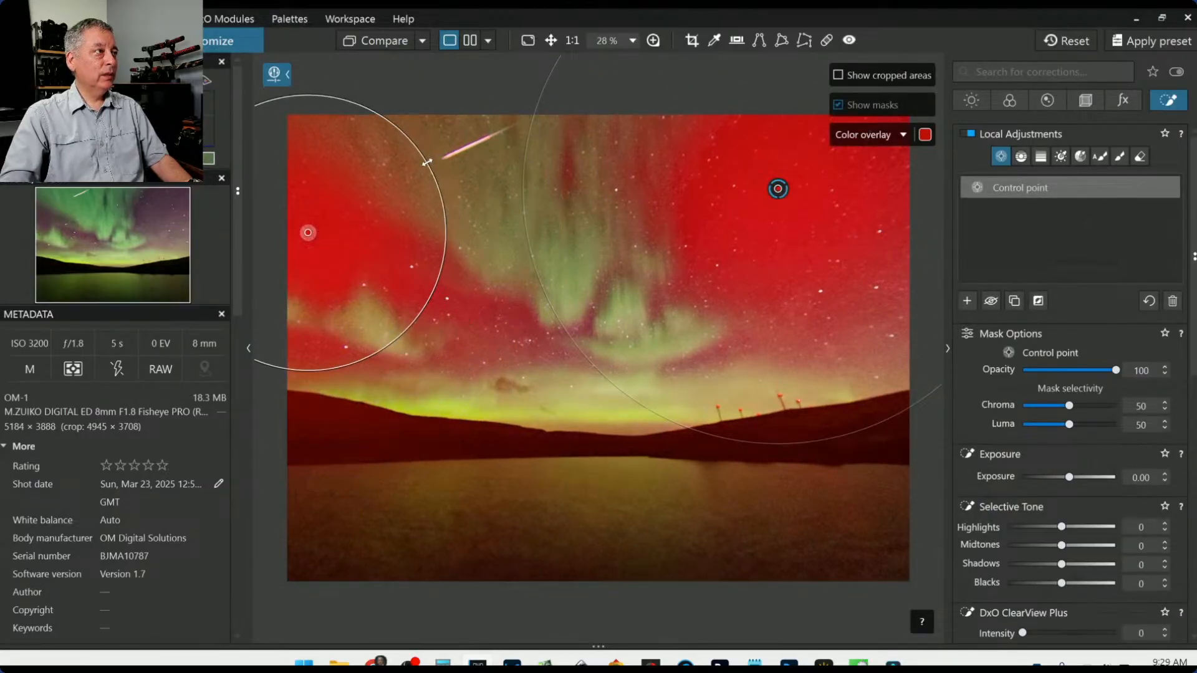
click(492, 315)
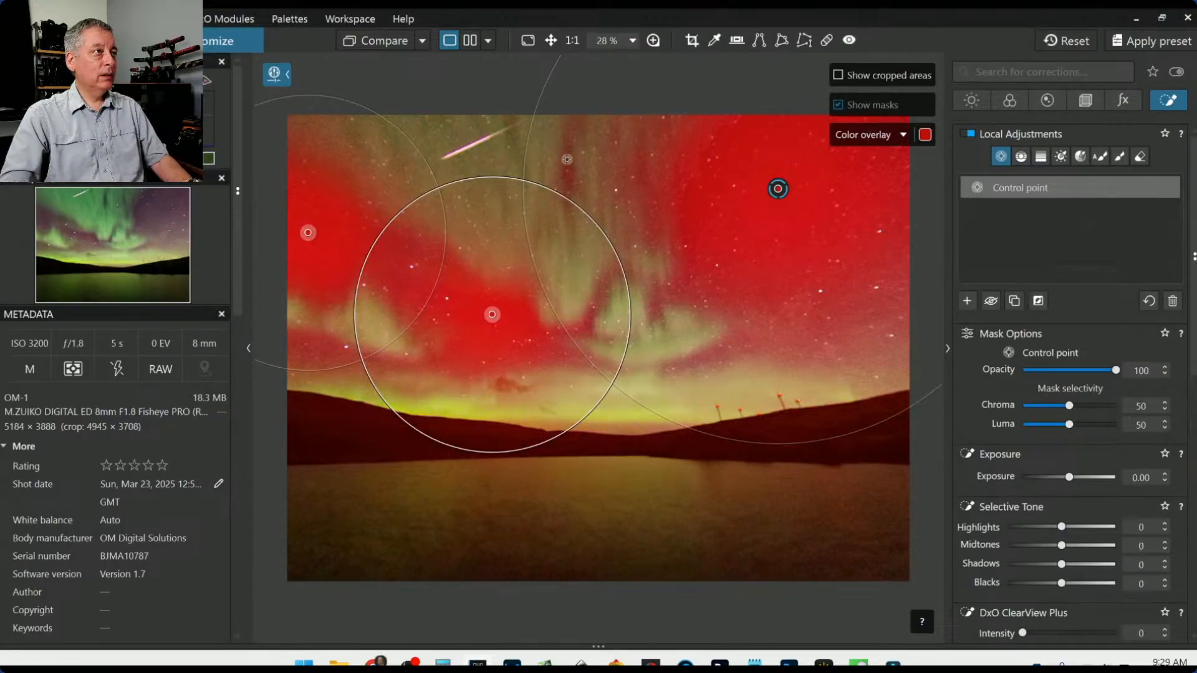
click(567, 181)
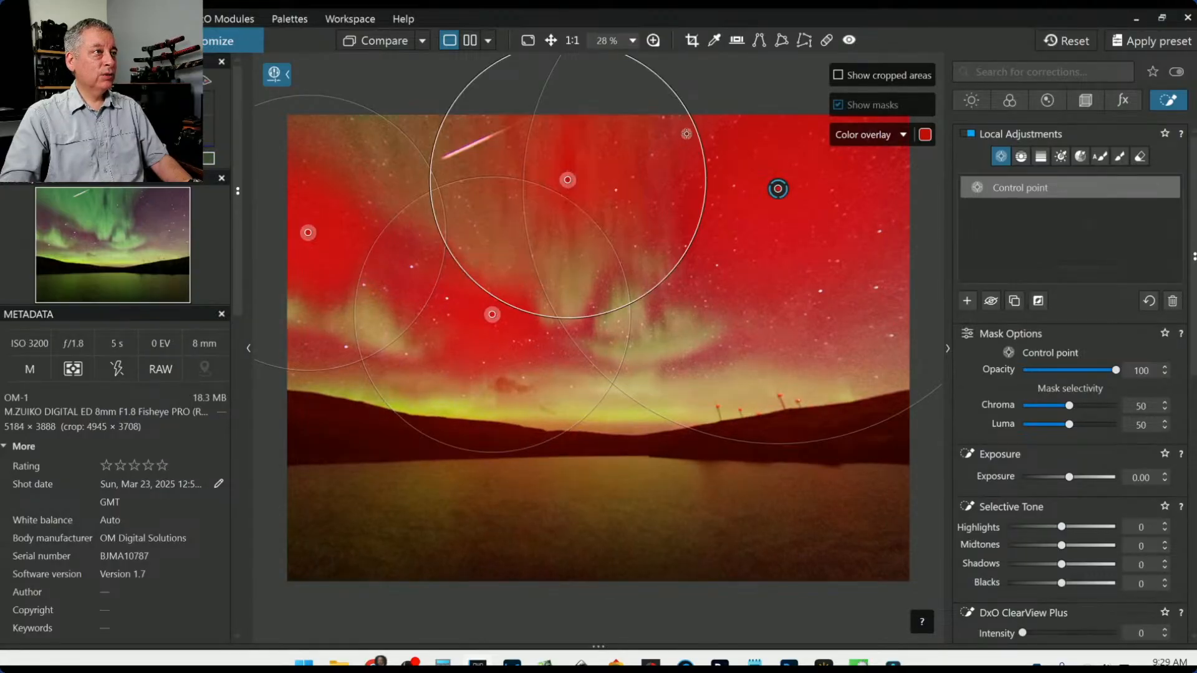
drag(690, 119, 567, 185)
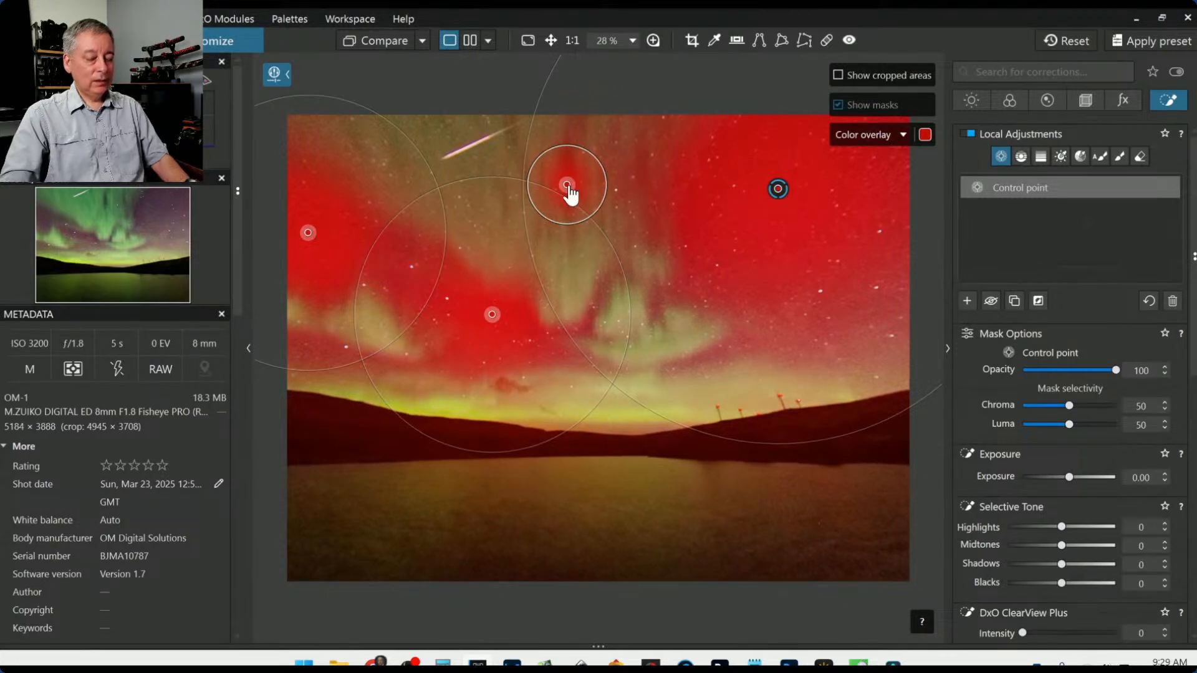
key(Delete)
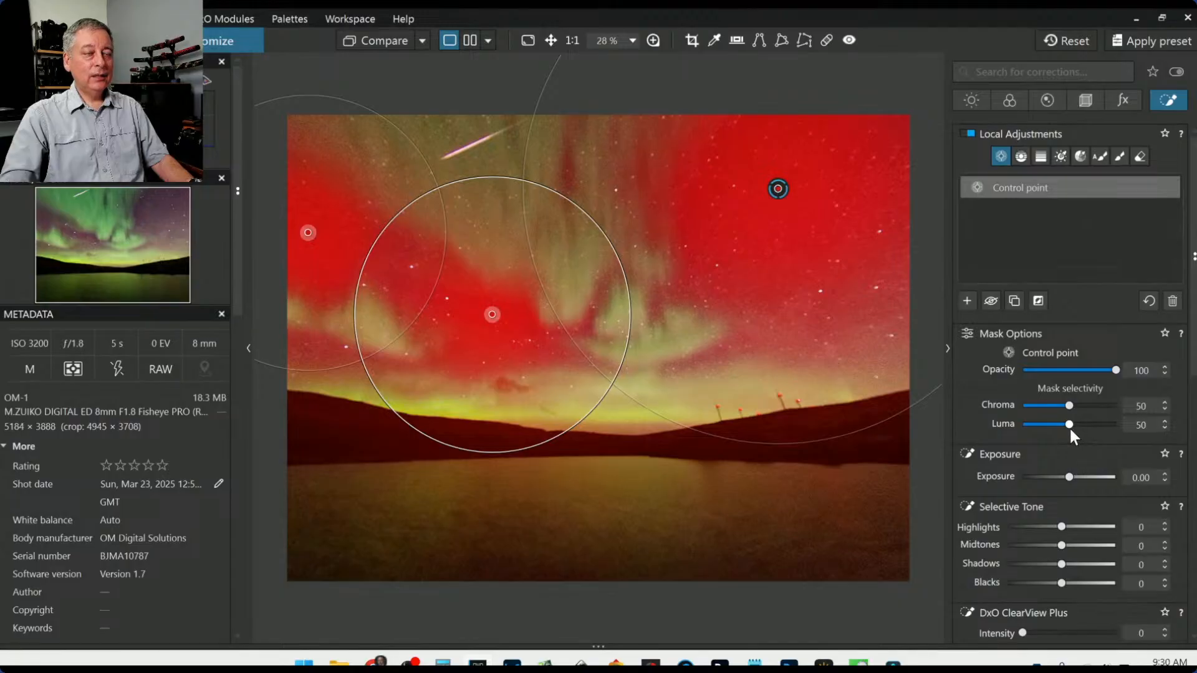
- Try stronger Chroma and Luma selectivity on the sky mask, and settle on Chroma 58 and Luma 59
drag(1069, 425, 1077, 427)
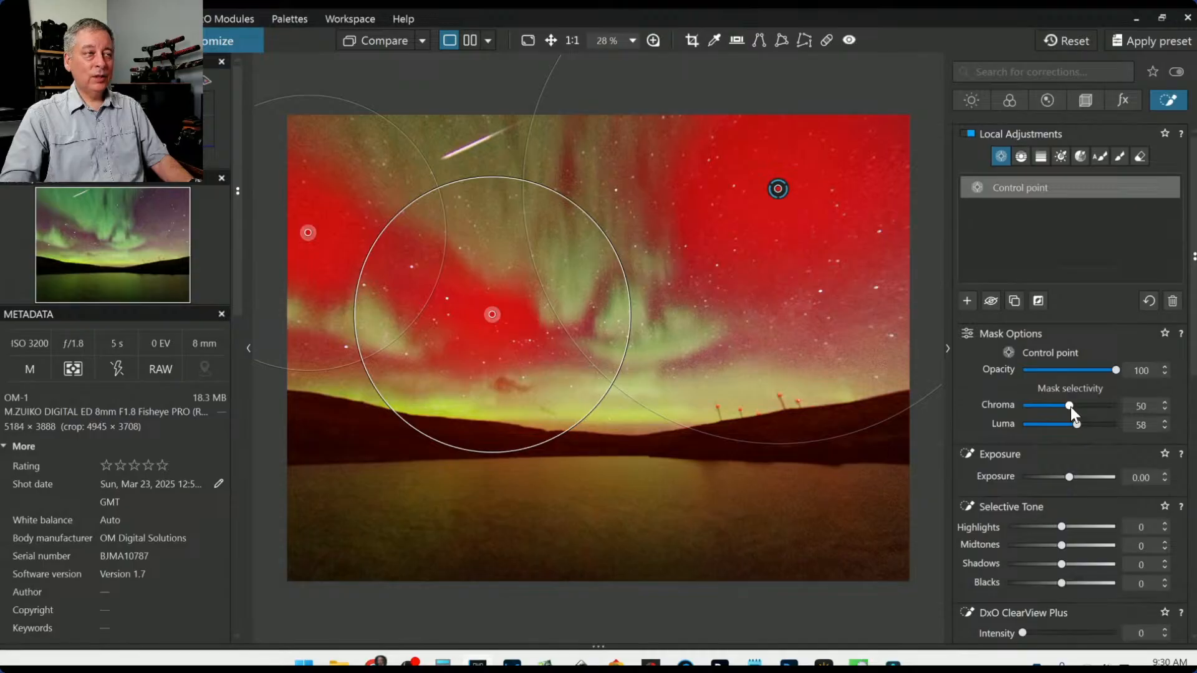
drag(1071, 407, 1073, 407)
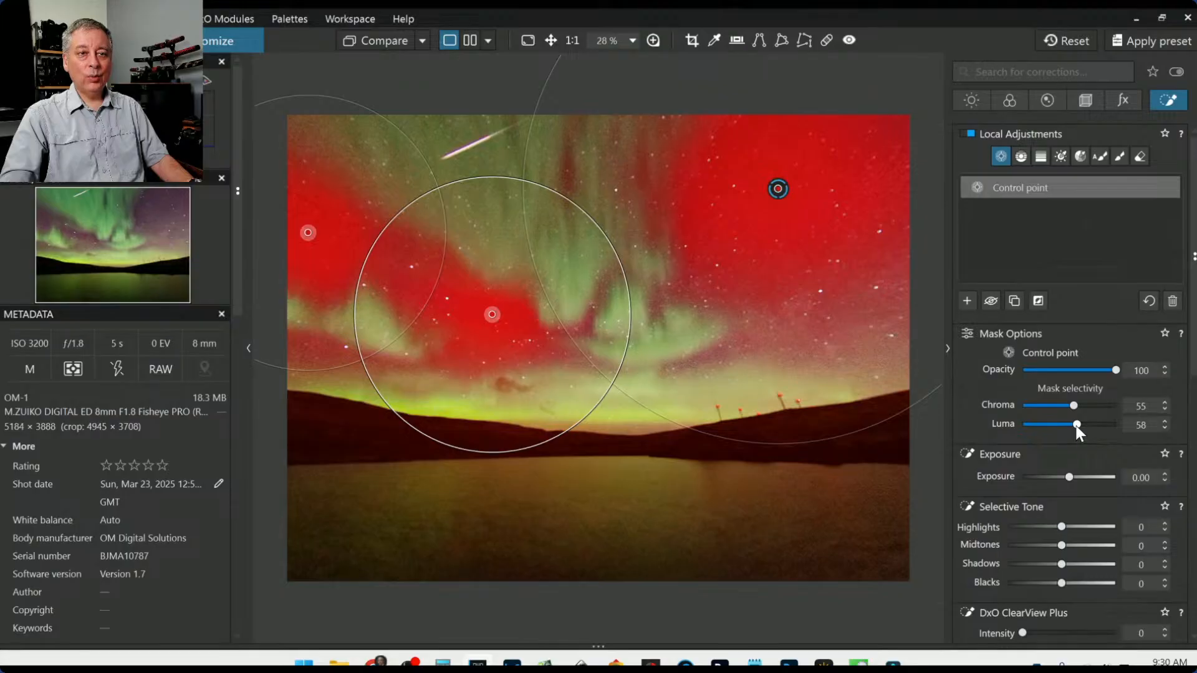
drag(1076, 425, 1124, 429)
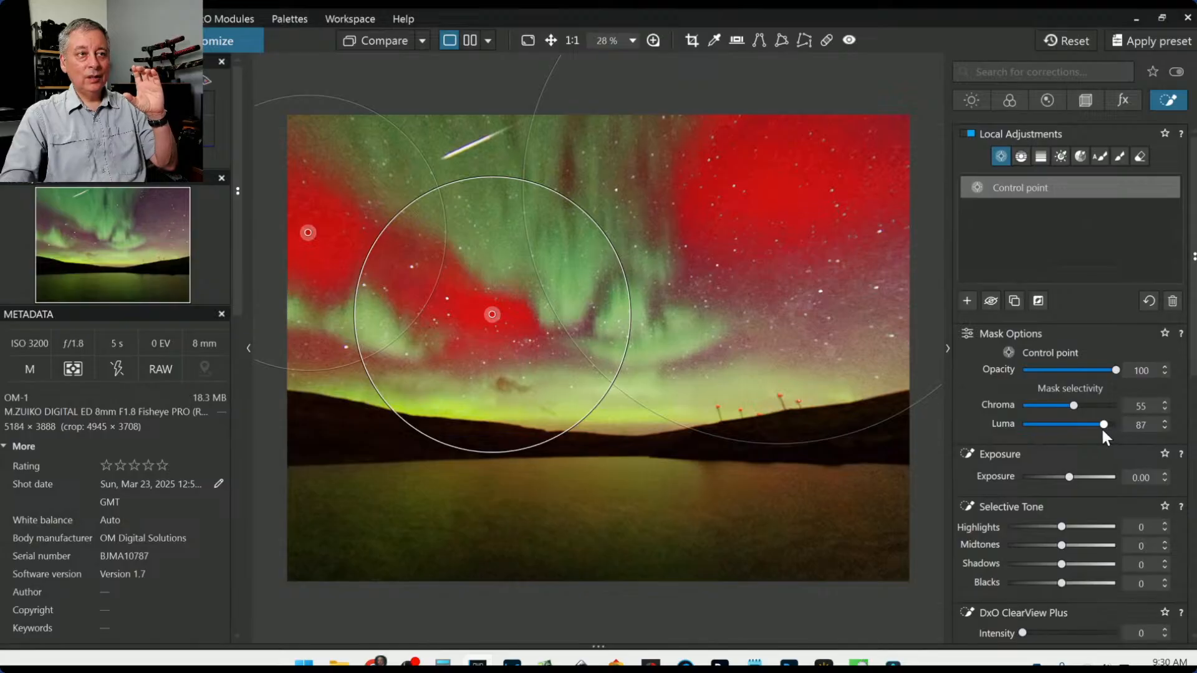
drag(1101, 428, 1078, 429)
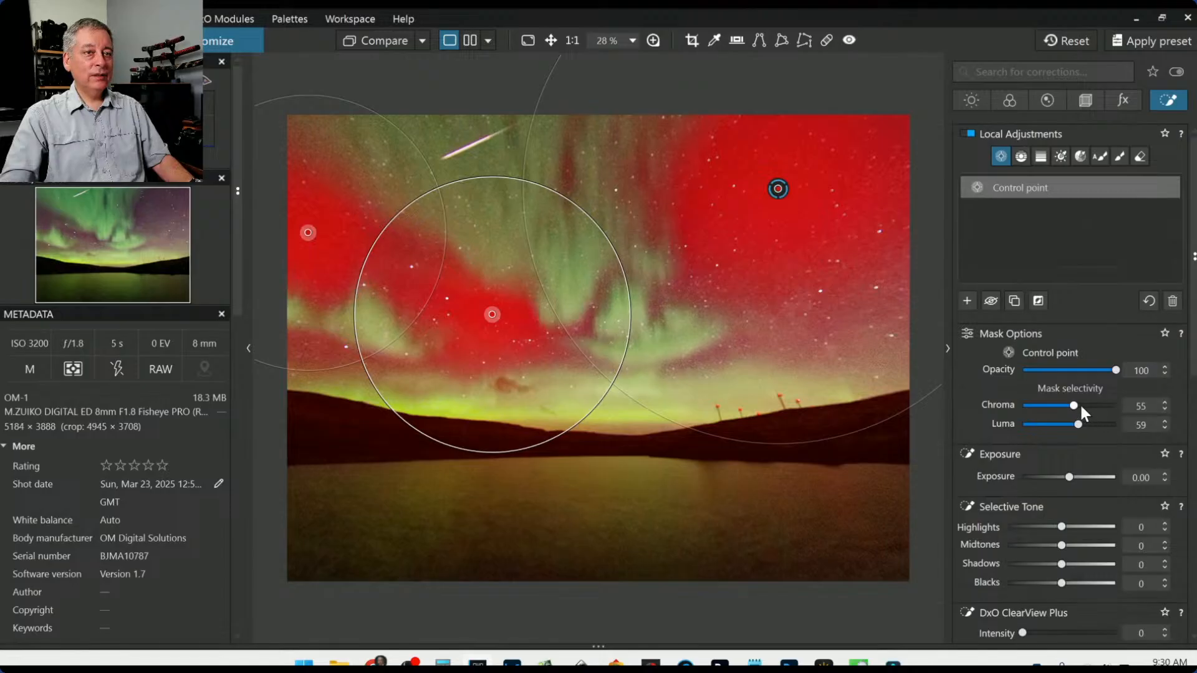
drag(1074, 405, 1124, 406)
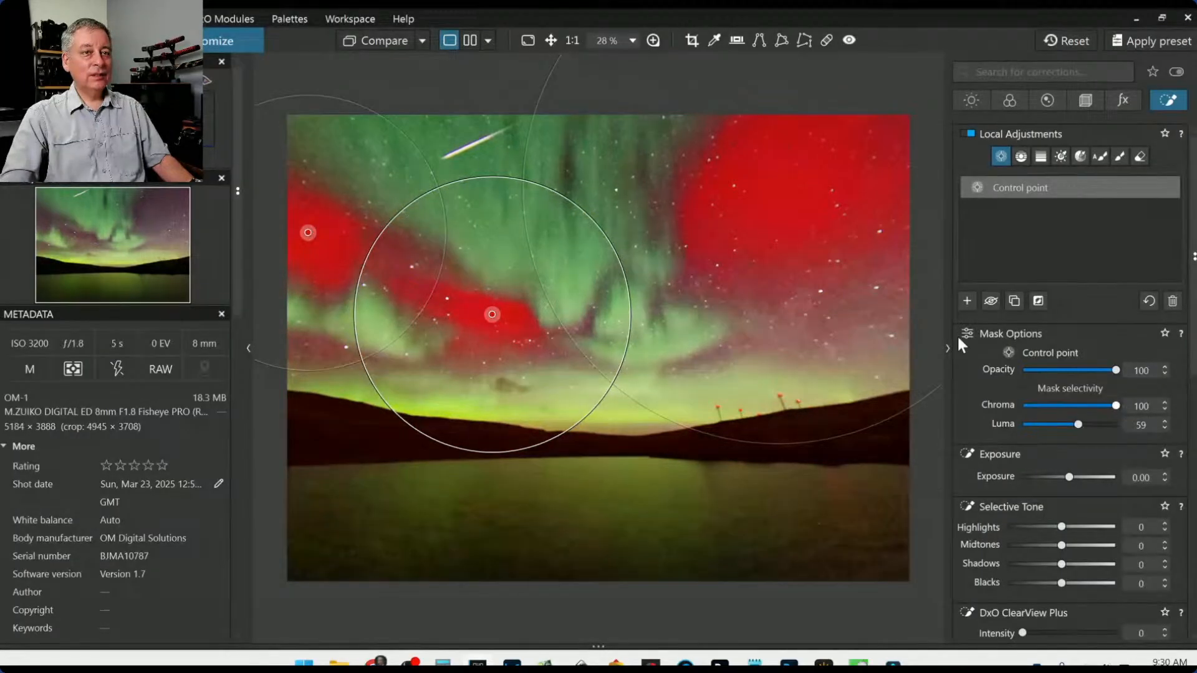
click(1116, 405)
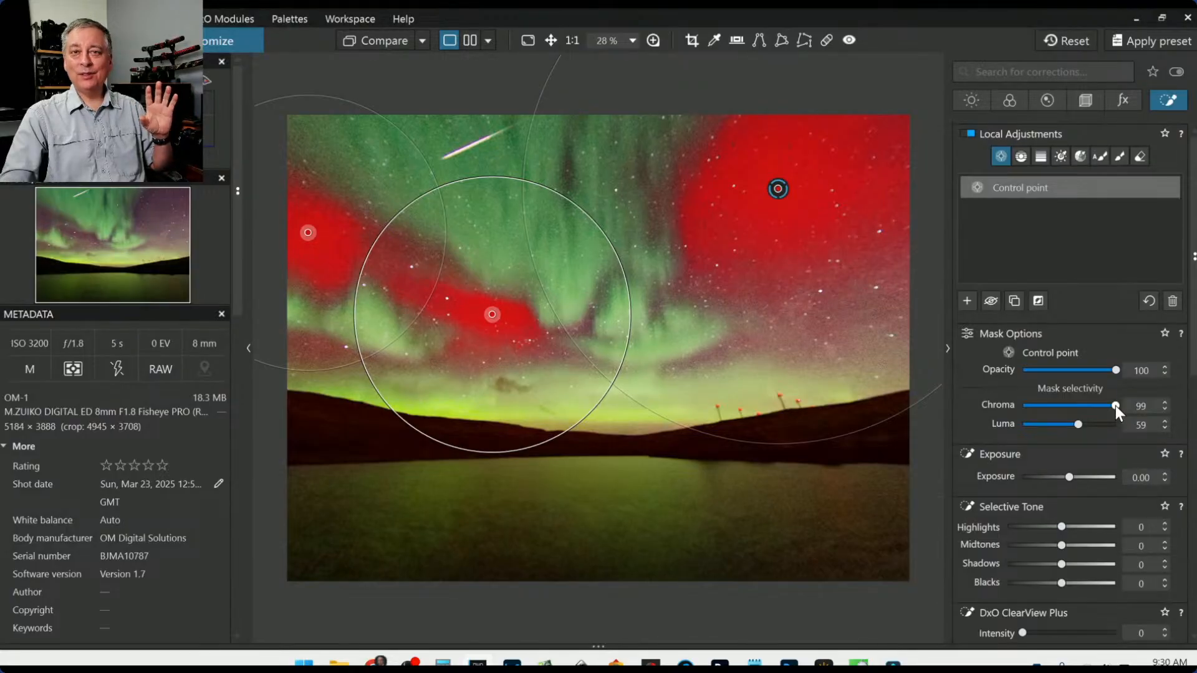
drag(1116, 405, 1079, 409)
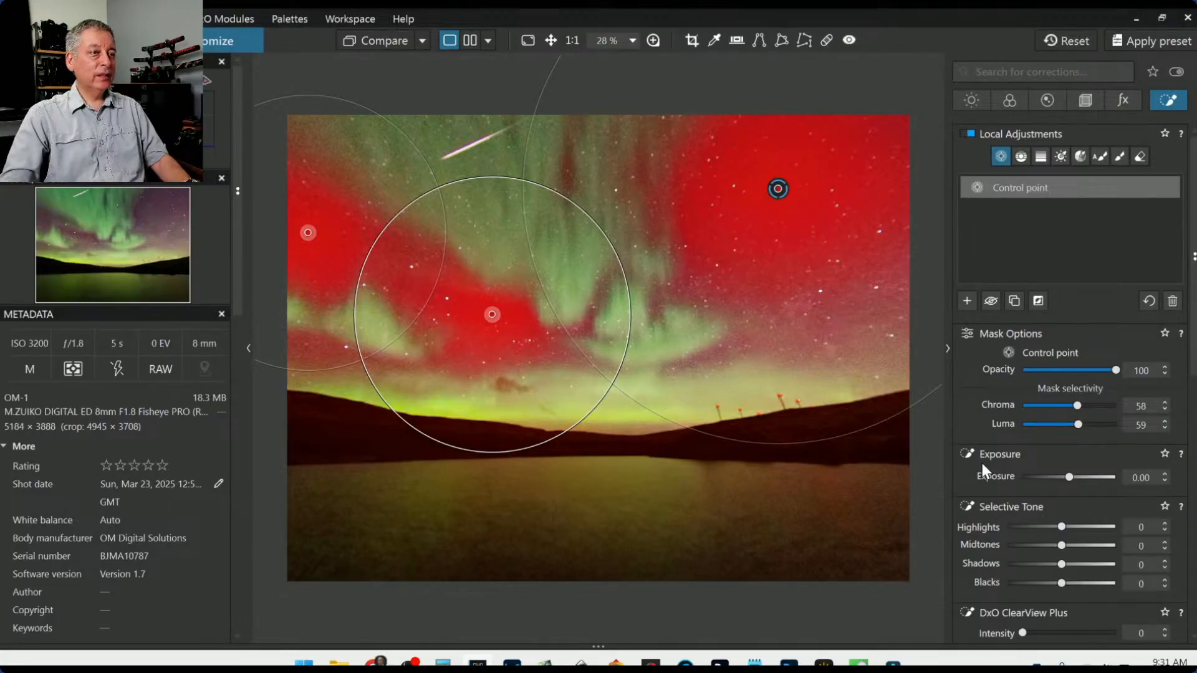
- Shrink the influence circles of the right and central sky control points, and slightly enlarge the far-left one
drag(893, 417, 877, 385)
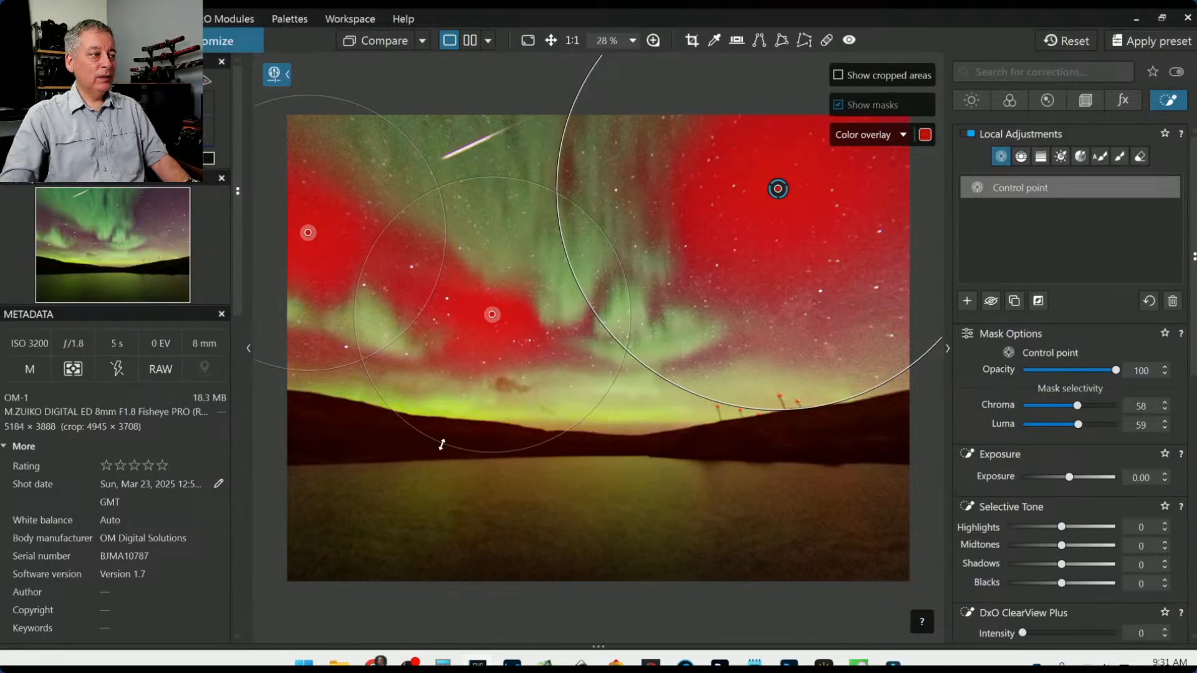
drag(444, 444, 460, 412)
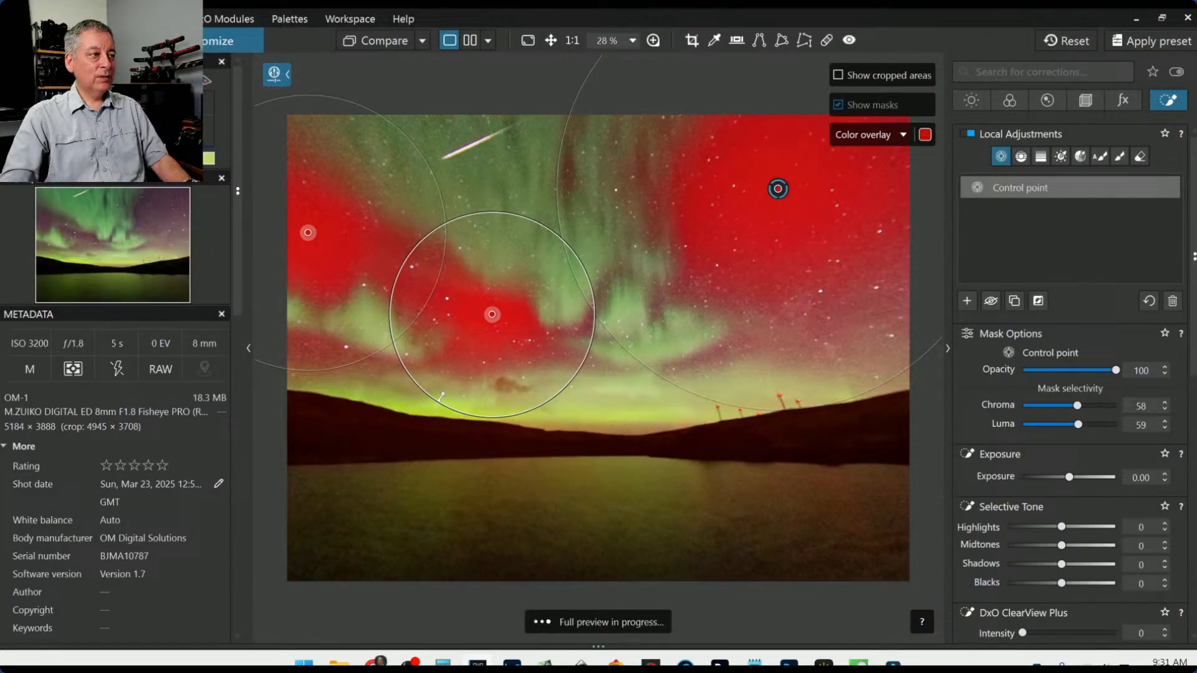
drag(353, 362, 359, 375)
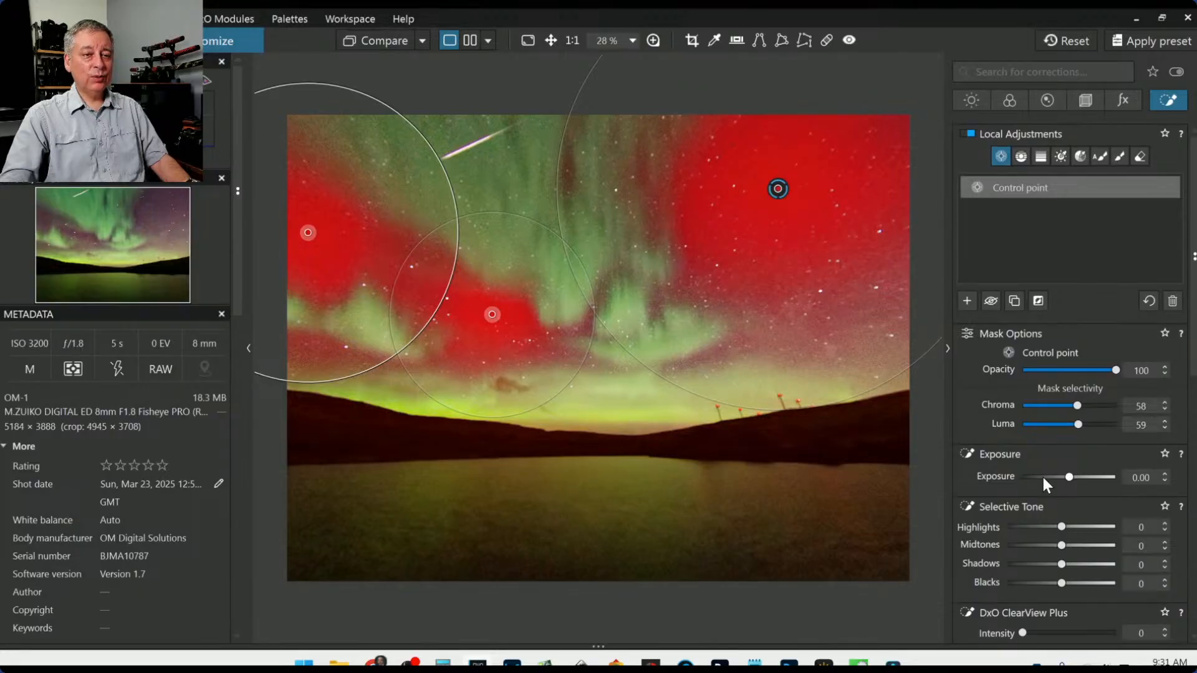
- Darken the masked sky by setting its local Blacks to -34, and look over the remaining local corrections
scroll(990, 397, down, 1)
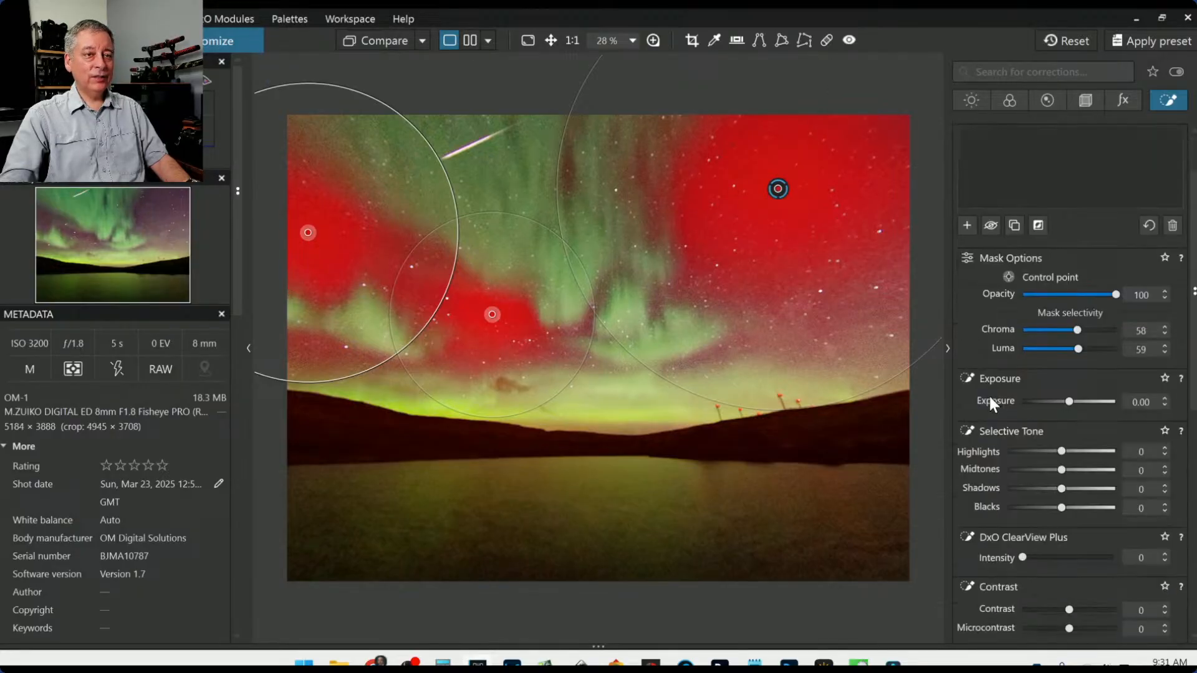
scroll(989, 396, down, 1)
scroll(1005, 398, down, 1)
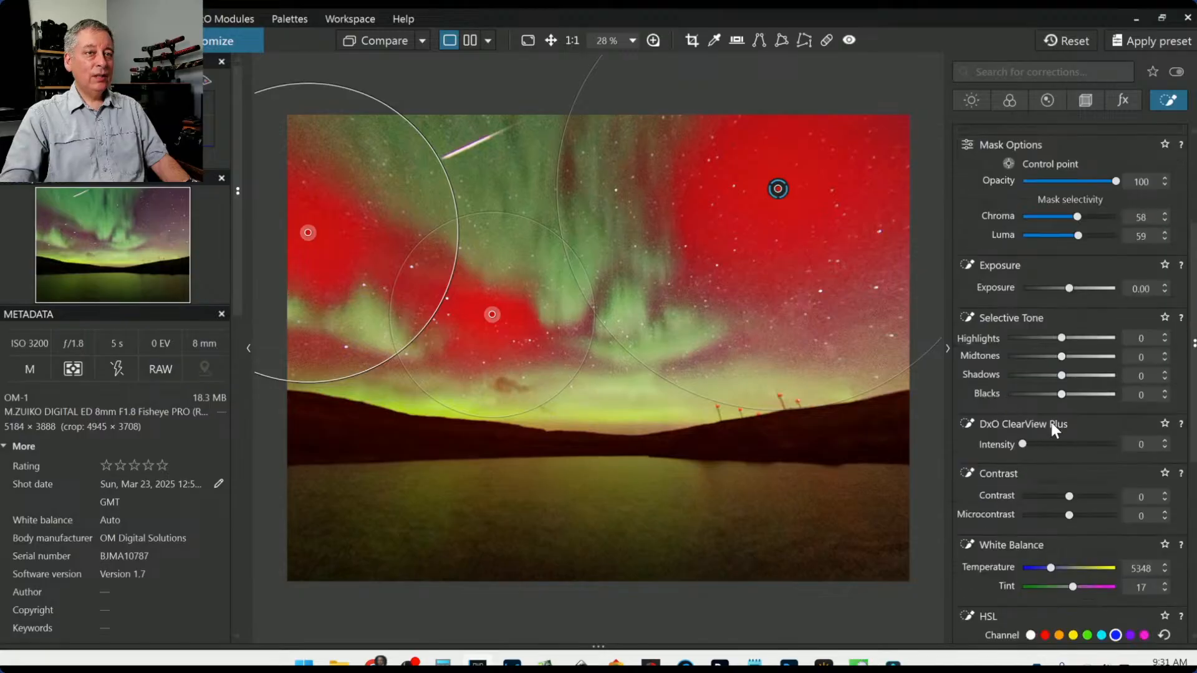
drag(1060, 393, 1044, 396)
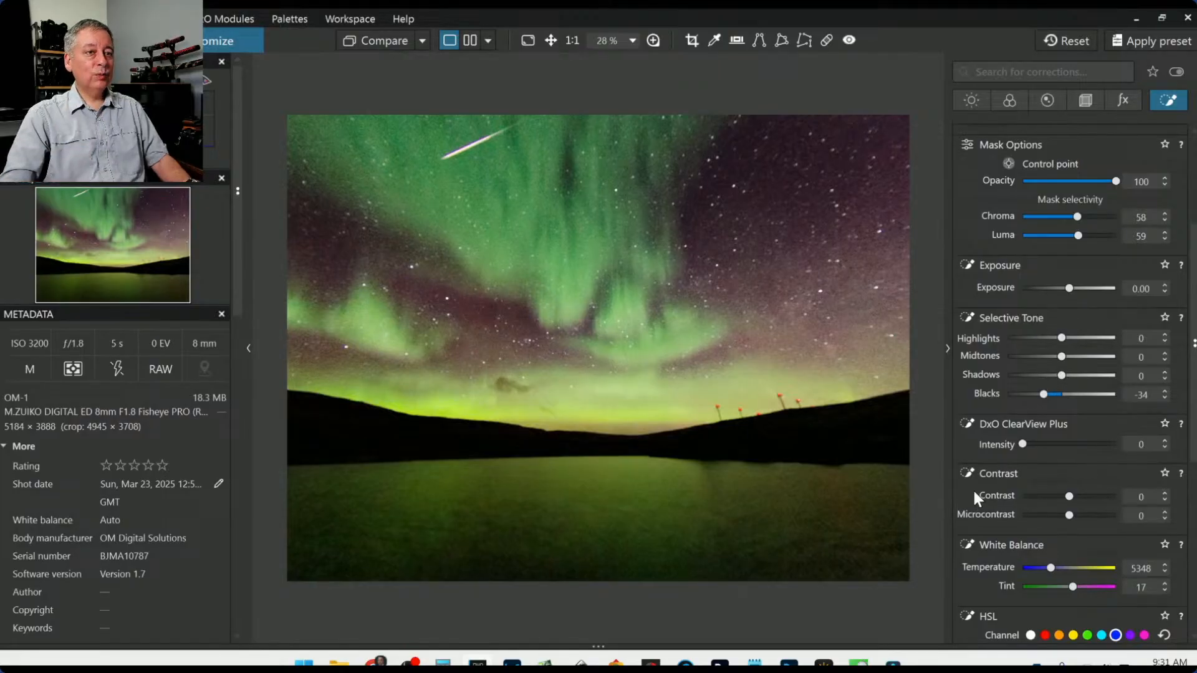
scroll(973, 490, down, 6)
scroll(974, 493, up, 6)
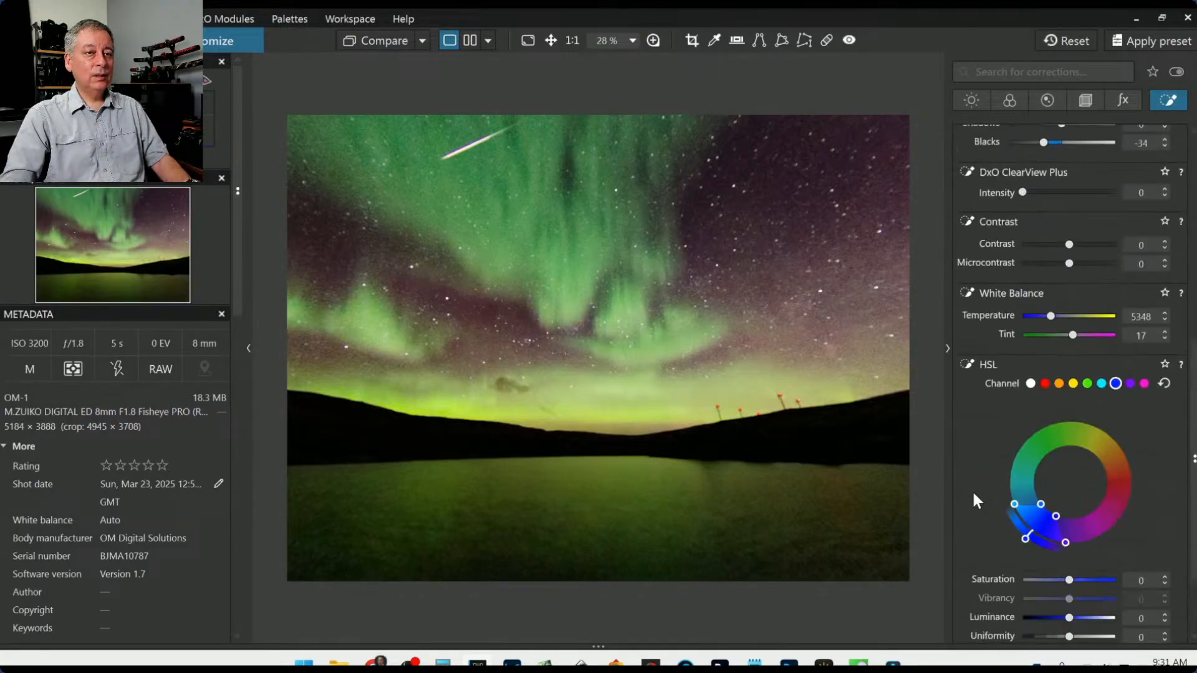
- Enable the global Tone Curve with the Linear preset, and try moving its black point
click(971, 99)
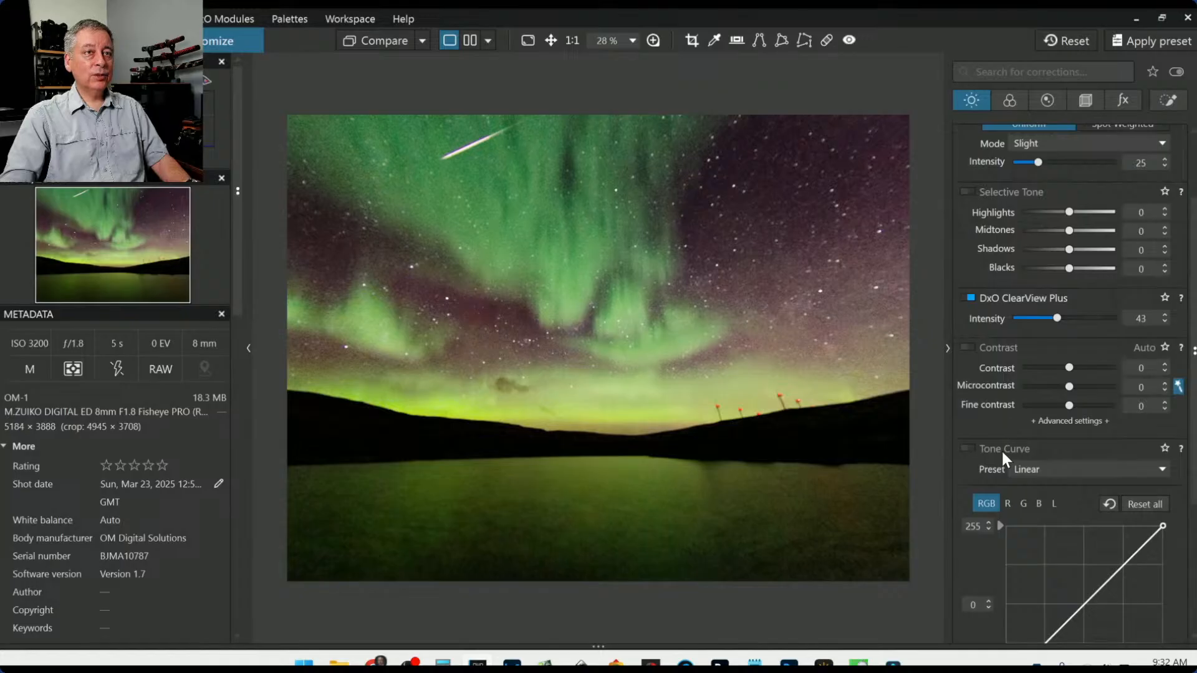
scroll(1001, 452, down, 1)
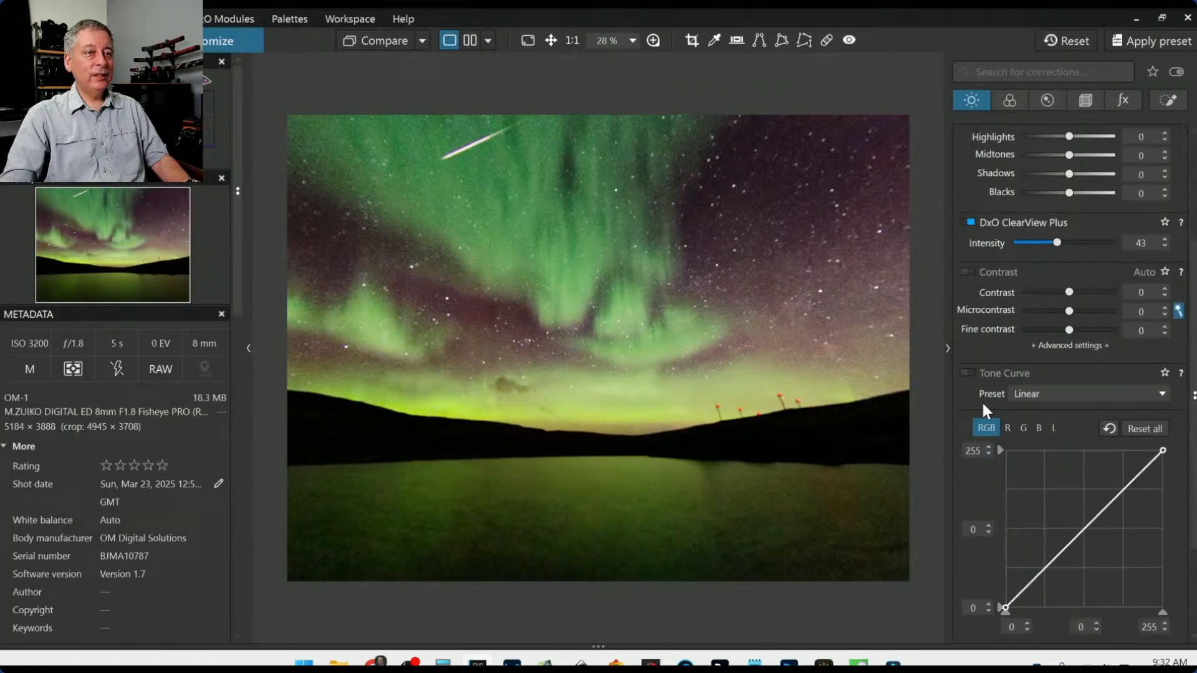
click(968, 374)
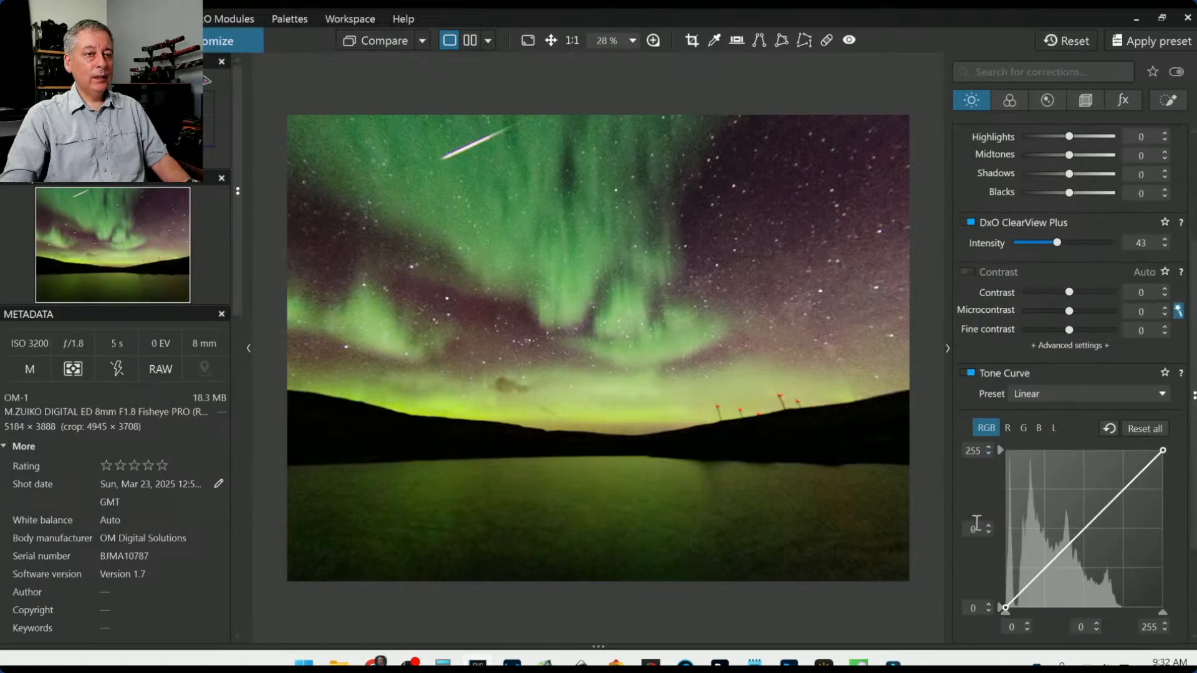
scroll(973, 564, down, 2)
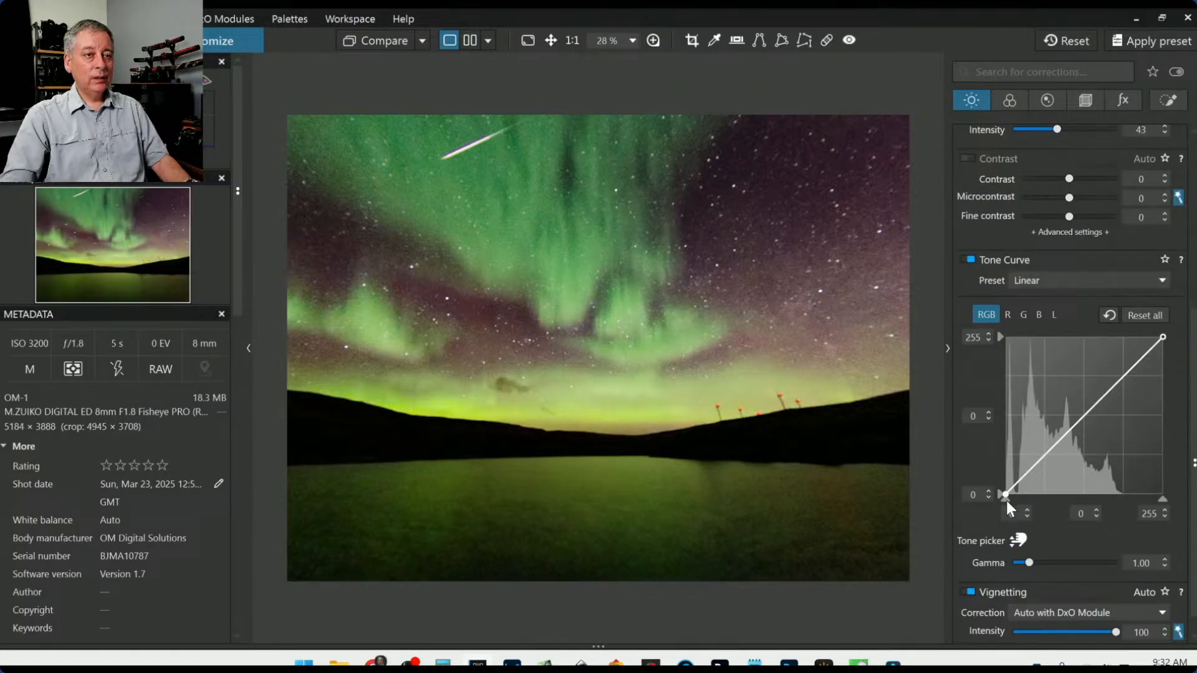
drag(1007, 500, 993, 499)
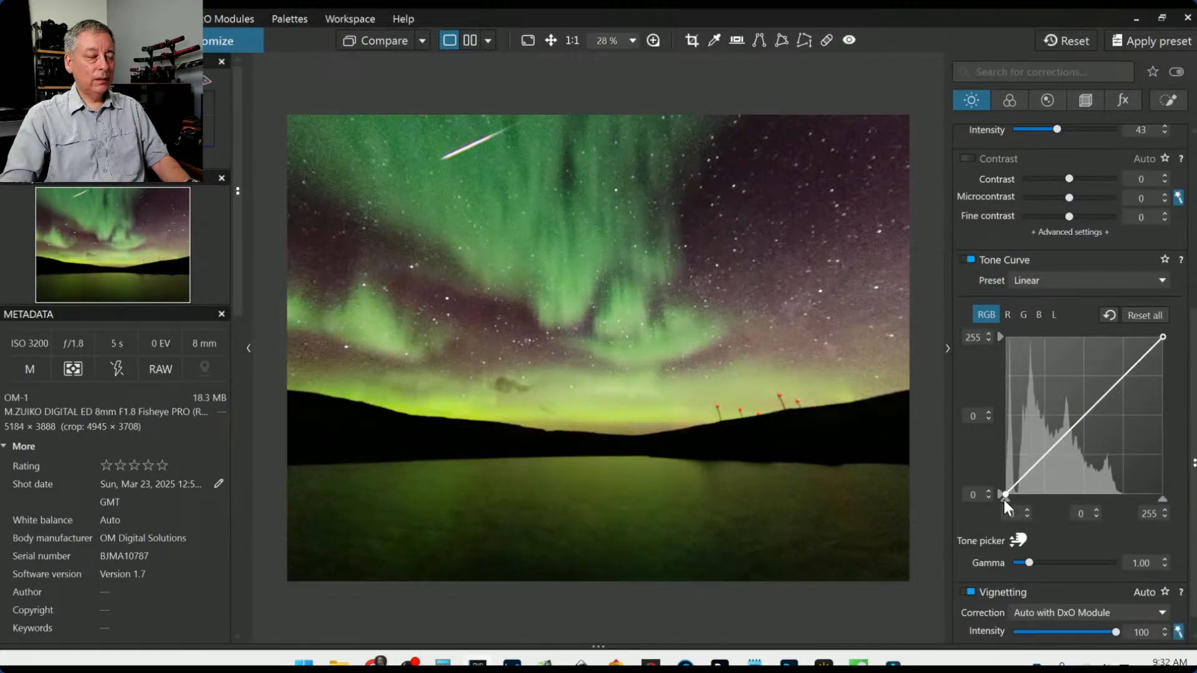
- Return to the sky mask's local adjustments and set Highlights to 28 to brighten the stars
click(1086, 101)
click(1168, 101)
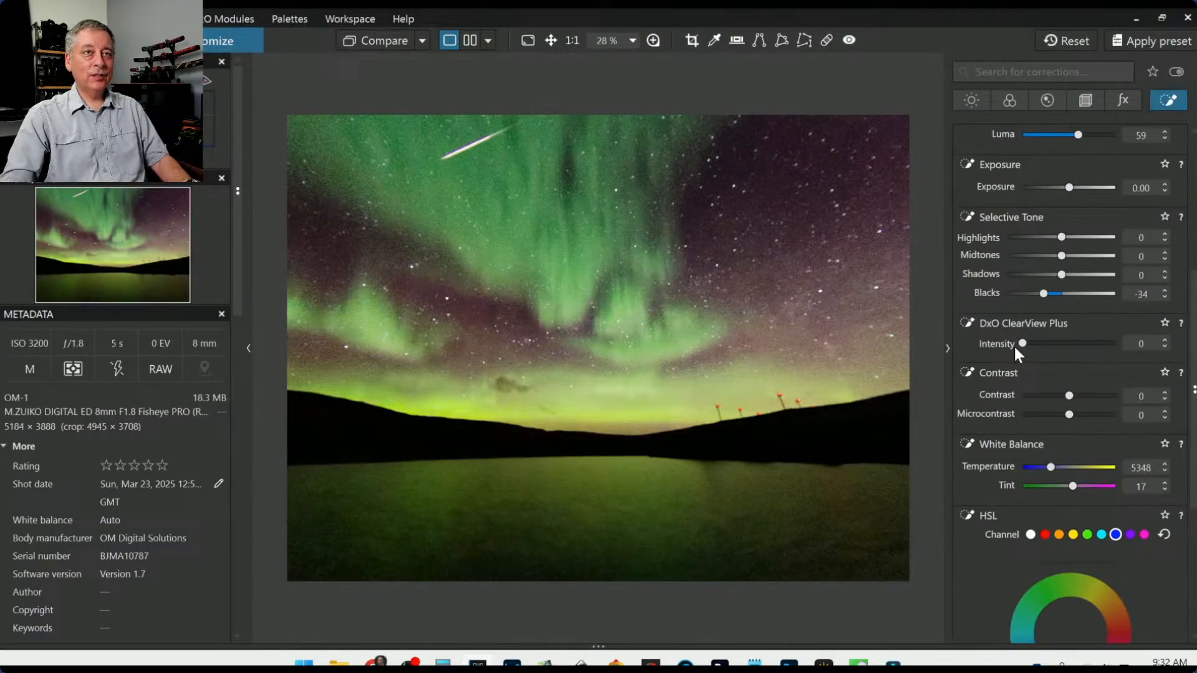
scroll(1023, 371, up, 5)
scroll(1023, 371, down, 5)
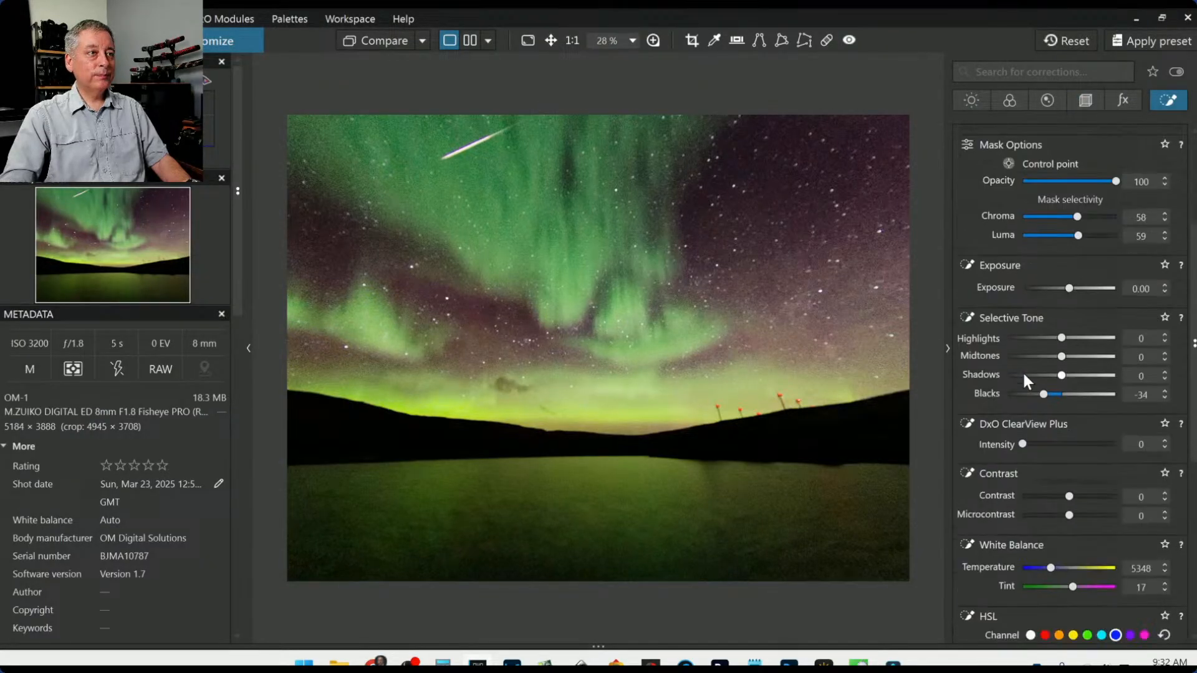
scroll(1023, 383, down, 1)
scroll(1023, 379, up, 3)
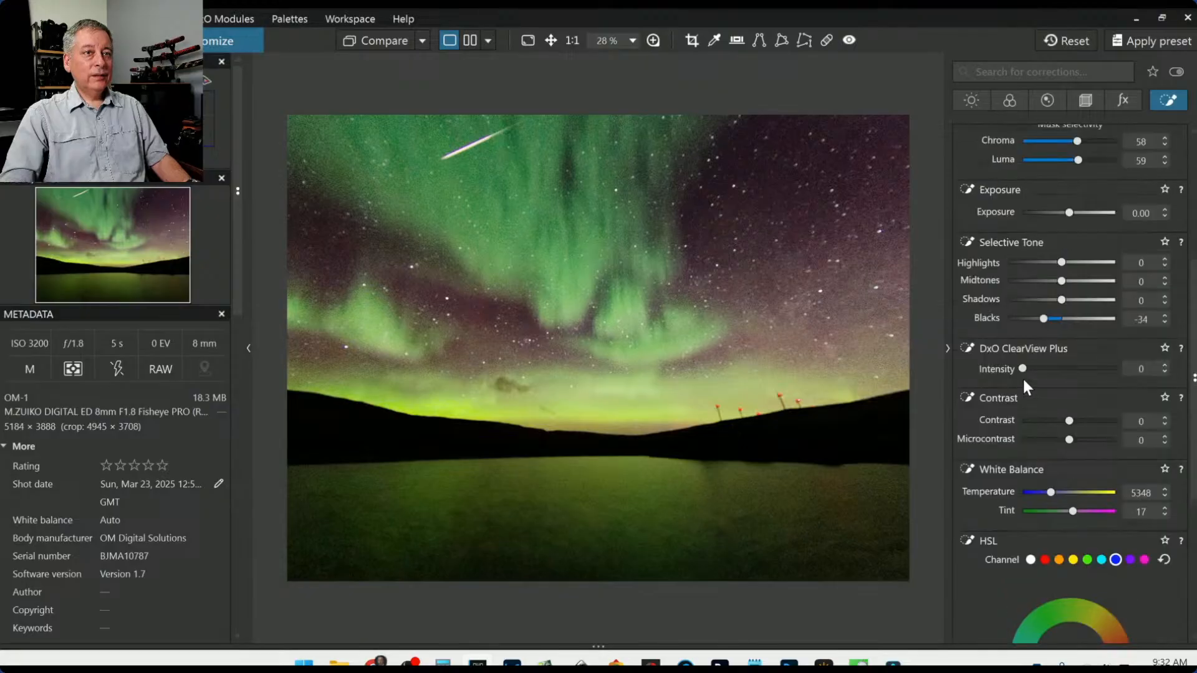
mouse_move(1061, 300)
mouse_down()
mouse_move(1096, 302)
mouse_move(1080, 302)
mouse_up()
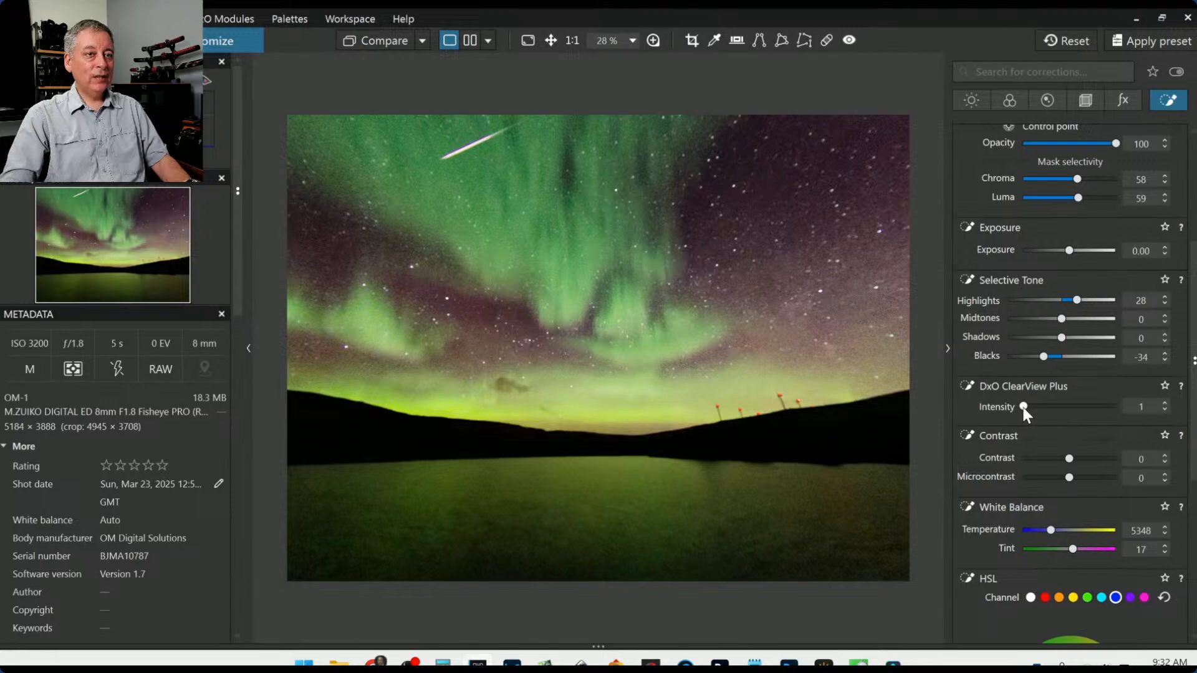
- Set the sky mask's DxO ClearView Plus intensity to 18 and Microcontrast to 31
drag(1024, 407, 1040, 407)
drag(1070, 477, 1085, 479)
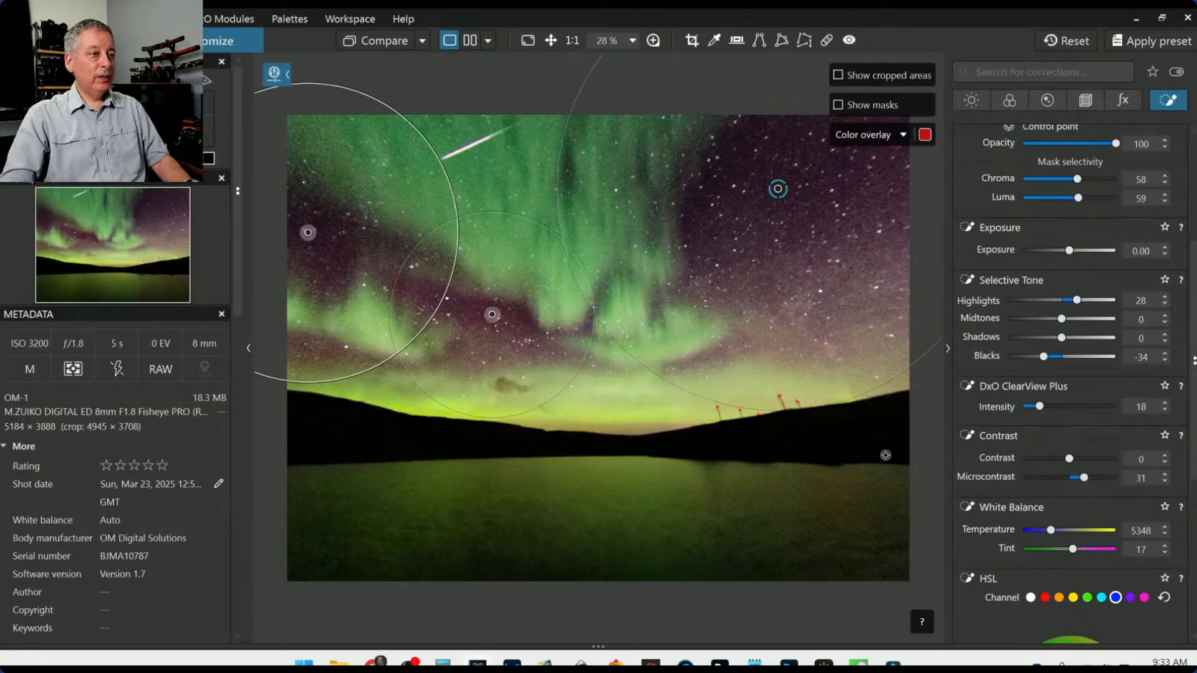
scroll(1008, 429, up, 5)
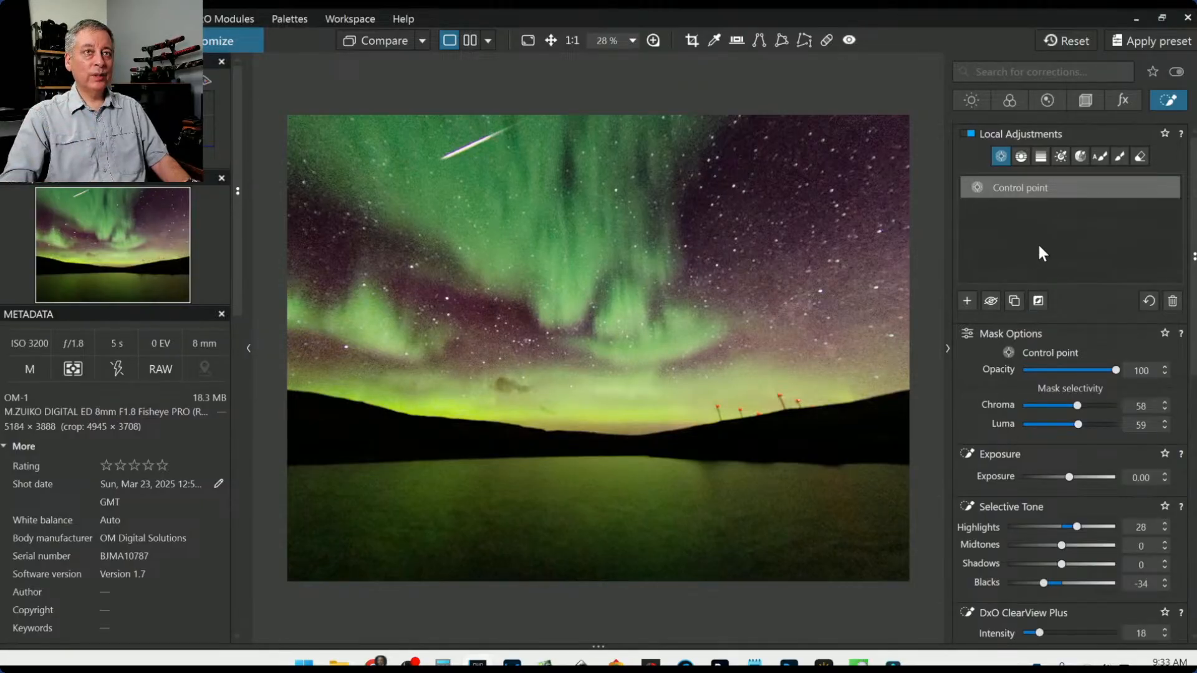
- Start a new brush mask with a smaller brush size, and set the brush's Flow to 56% and Opacity to 56%
click(968, 301)
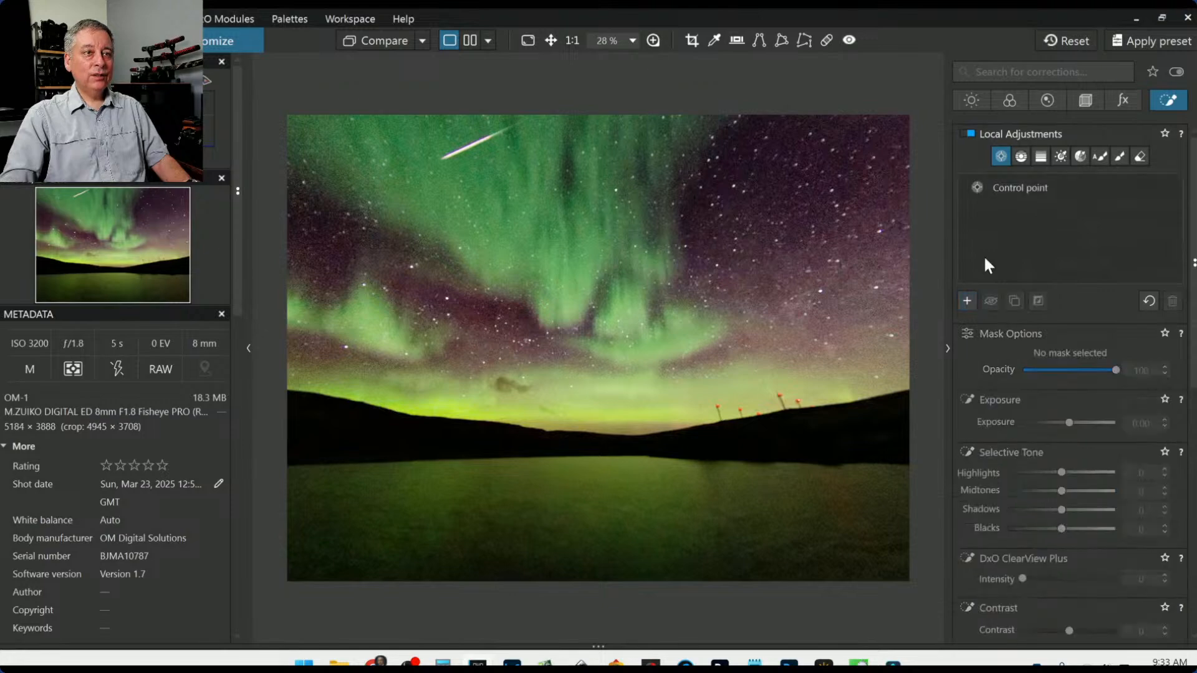
click(1120, 156)
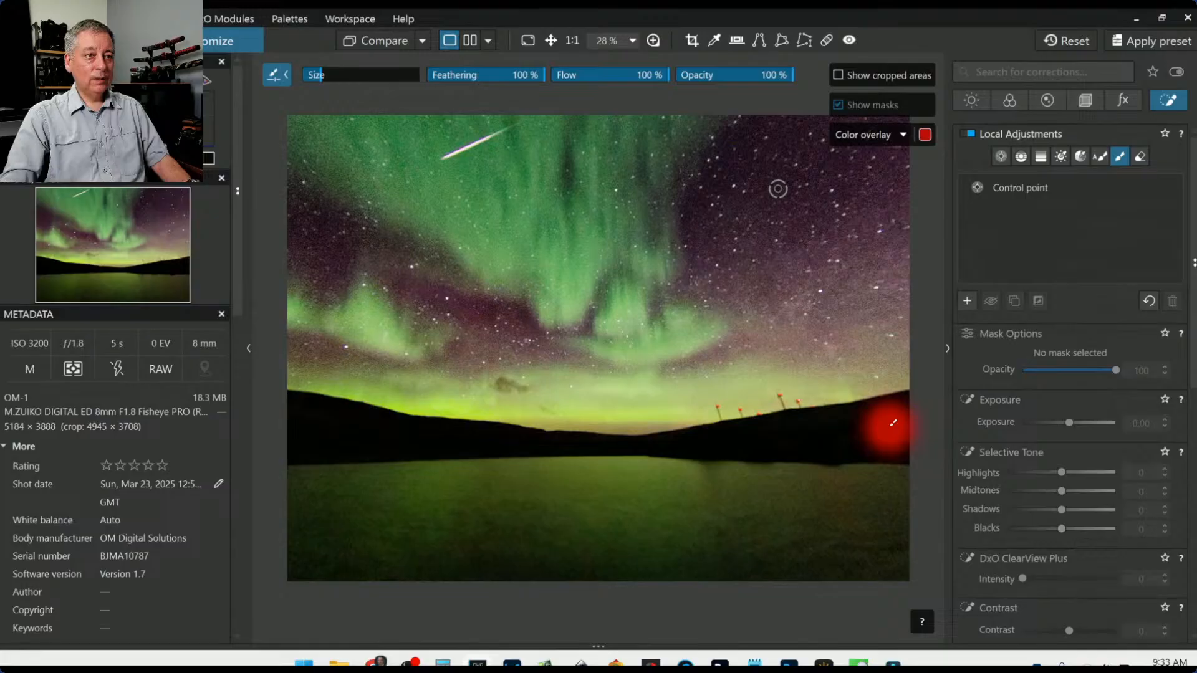
drag(894, 423, 882, 423)
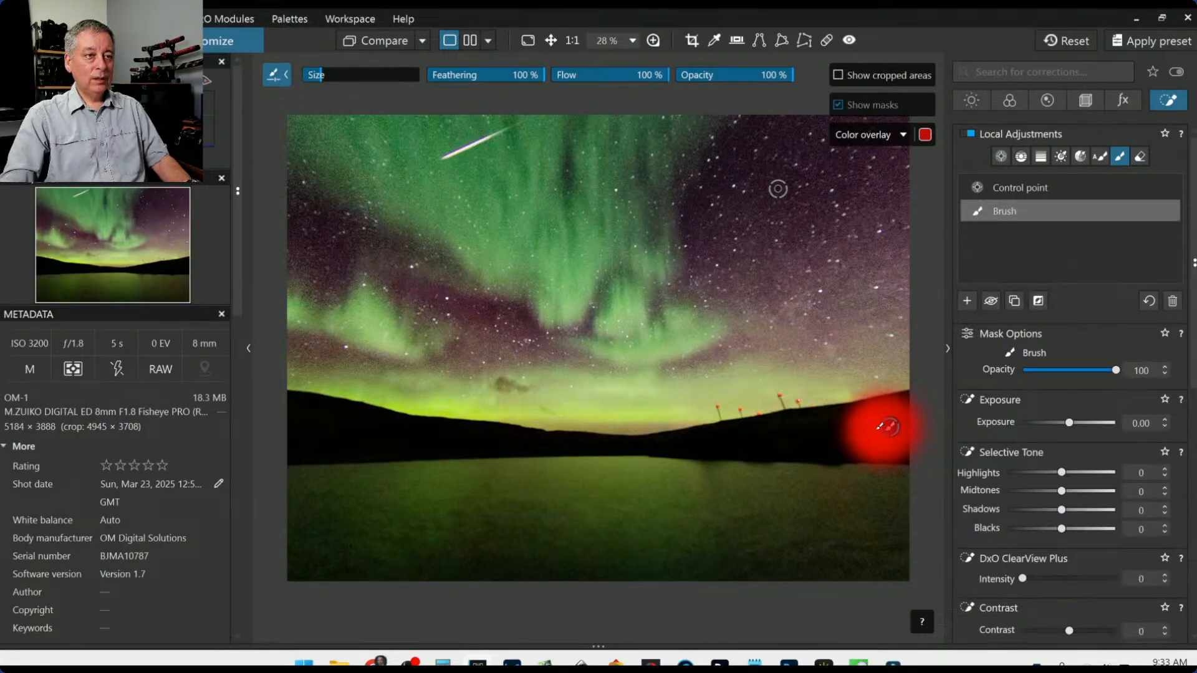
key(ctrl+z)
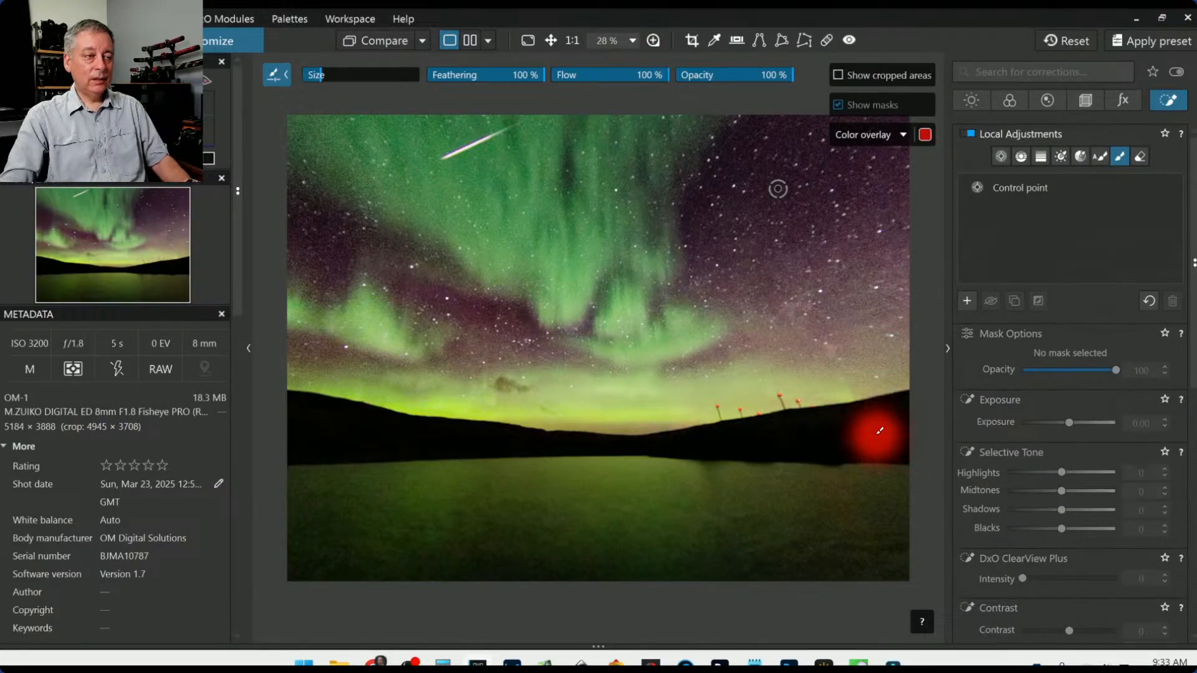
scroll(880, 430, down, 3)
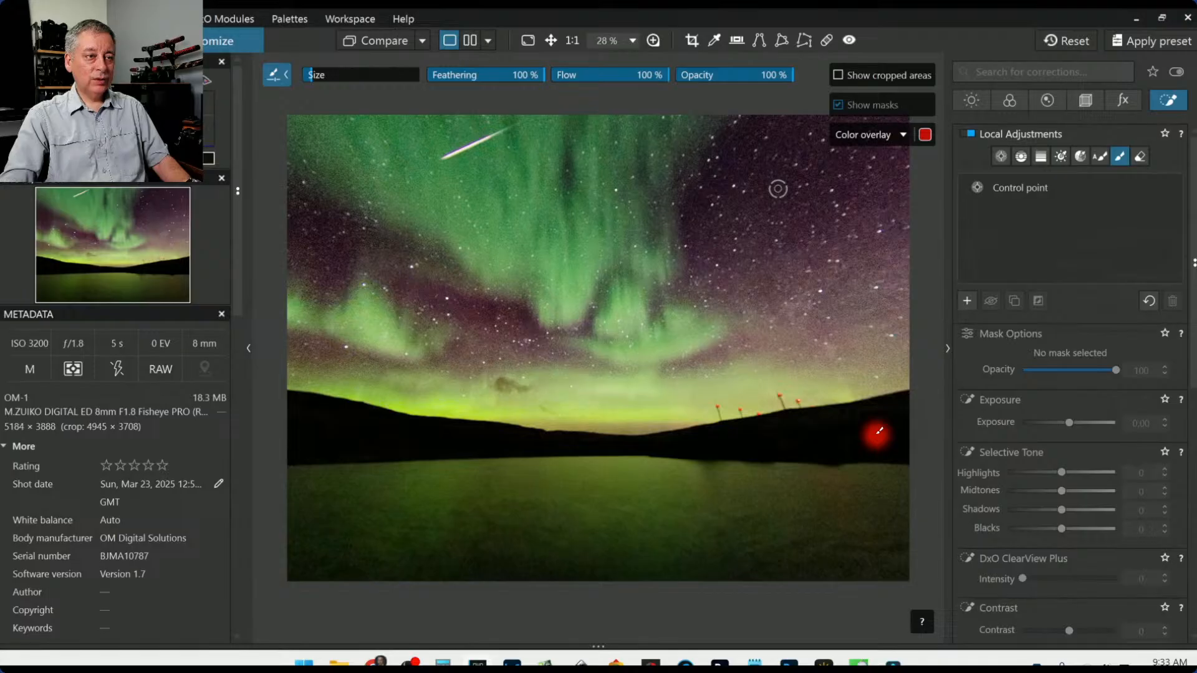
scroll(878, 434, down, 1)
scroll(880, 430, up, 1)
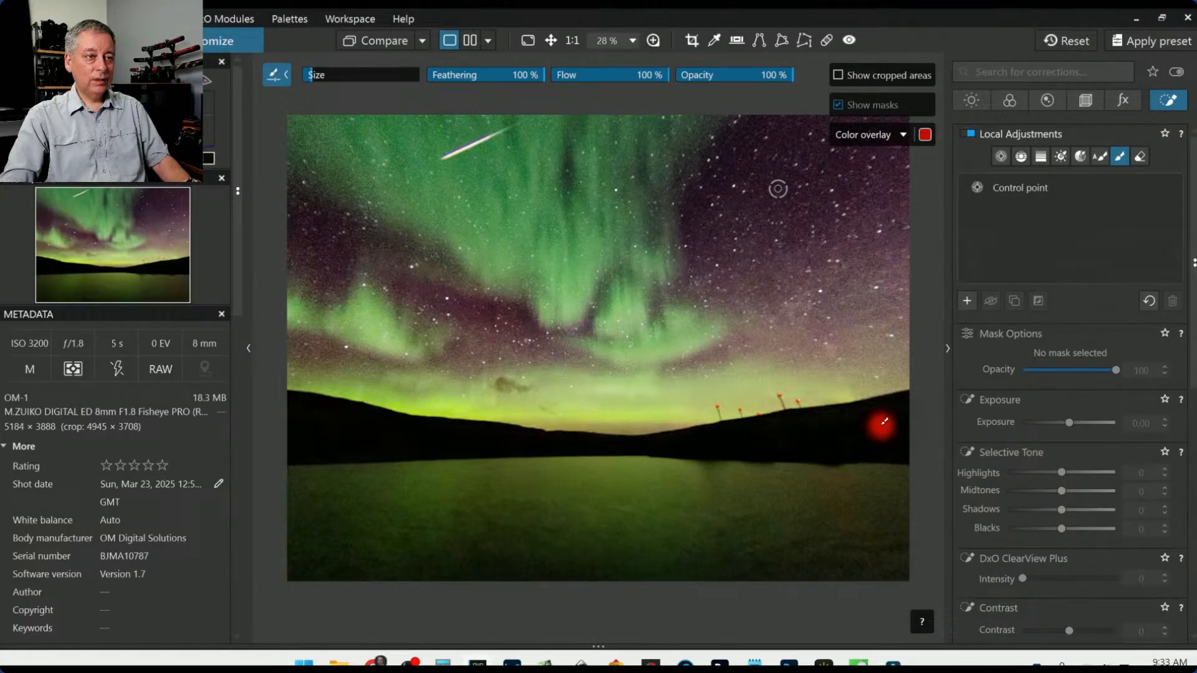
click(612, 79)
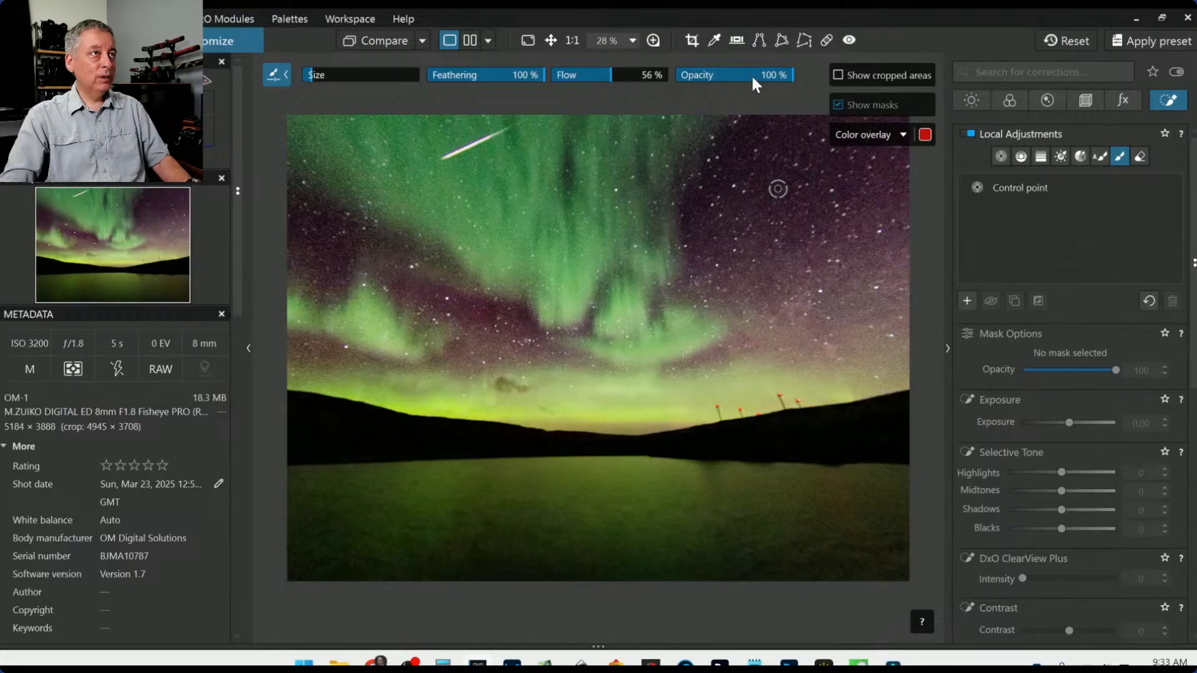
click(736, 76)
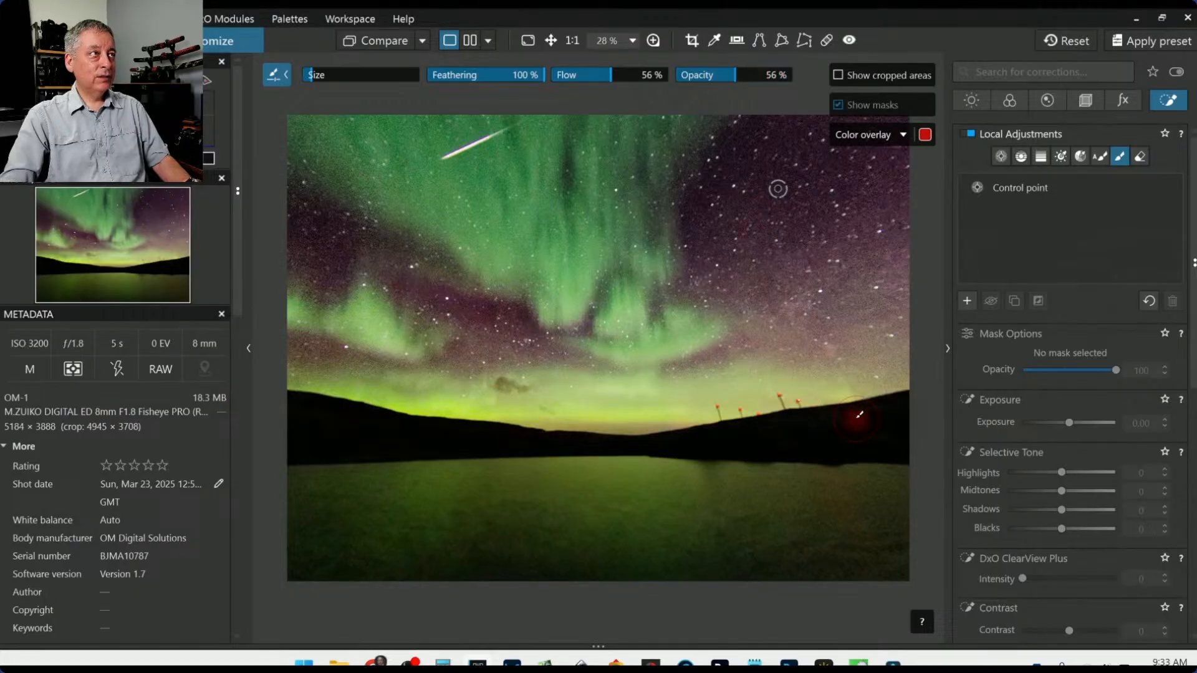
mouse_move(895, 432)
mouse_down()
mouse_move(815, 421)
mouse_move(717, 429)
mouse_move(901, 436)
mouse_up()
drag(534, 441, 325, 417)
click(592, 444)
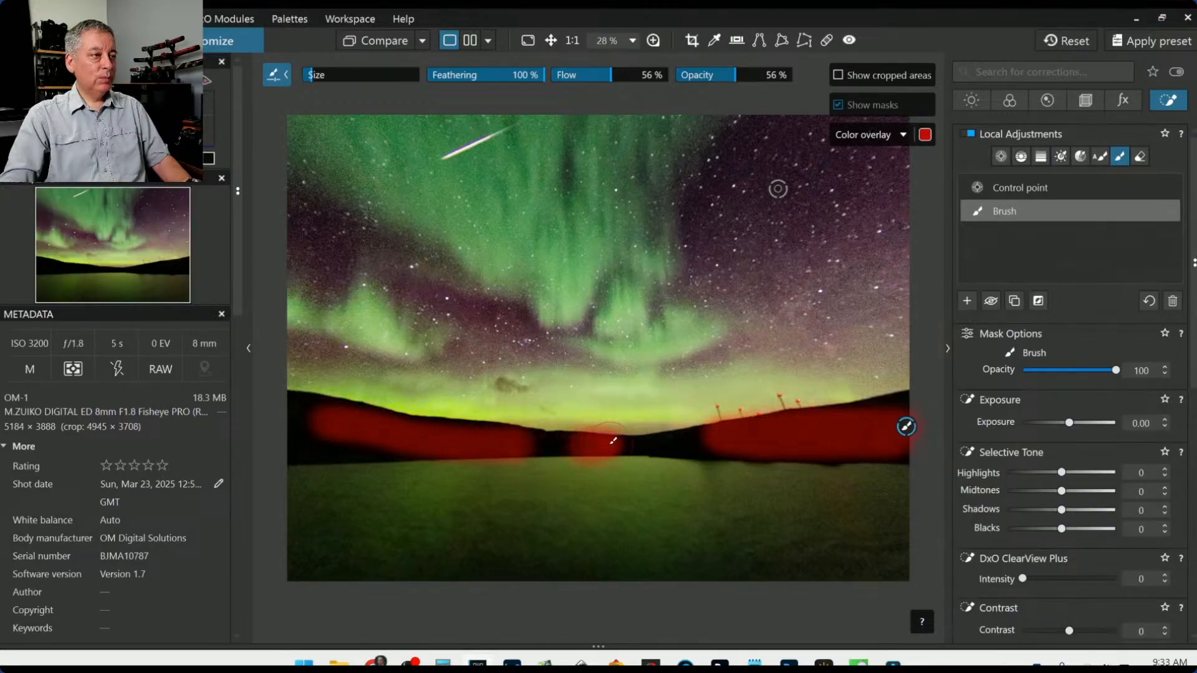
click(905, 429)
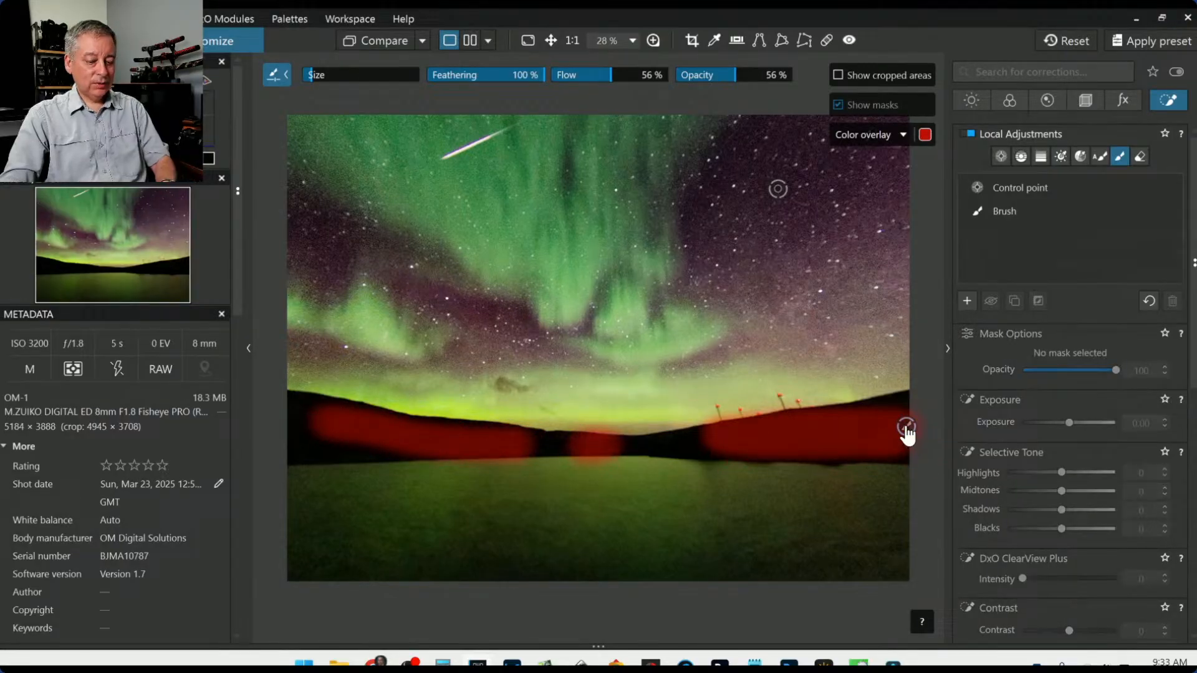
click(906, 428)
key(Delete)
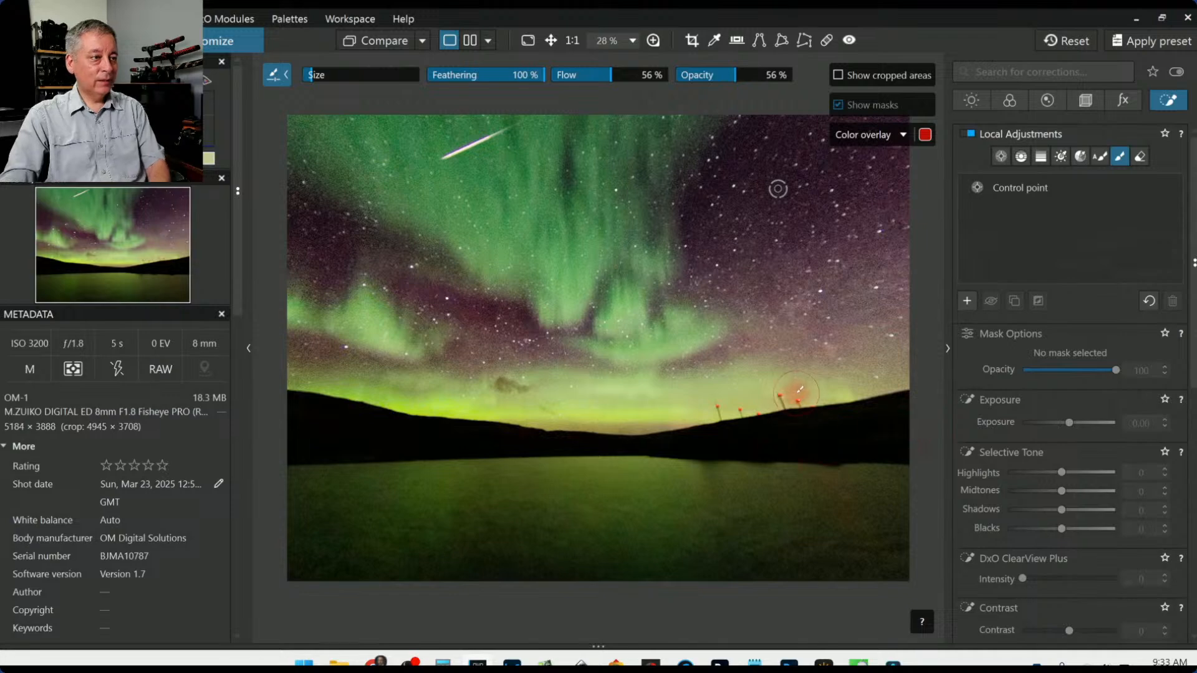
mouse_move(646, 438)
mouse_down()
mouse_move(384, 441)
mouse_move(454, 431)
mouse_move(319, 407)
mouse_up()
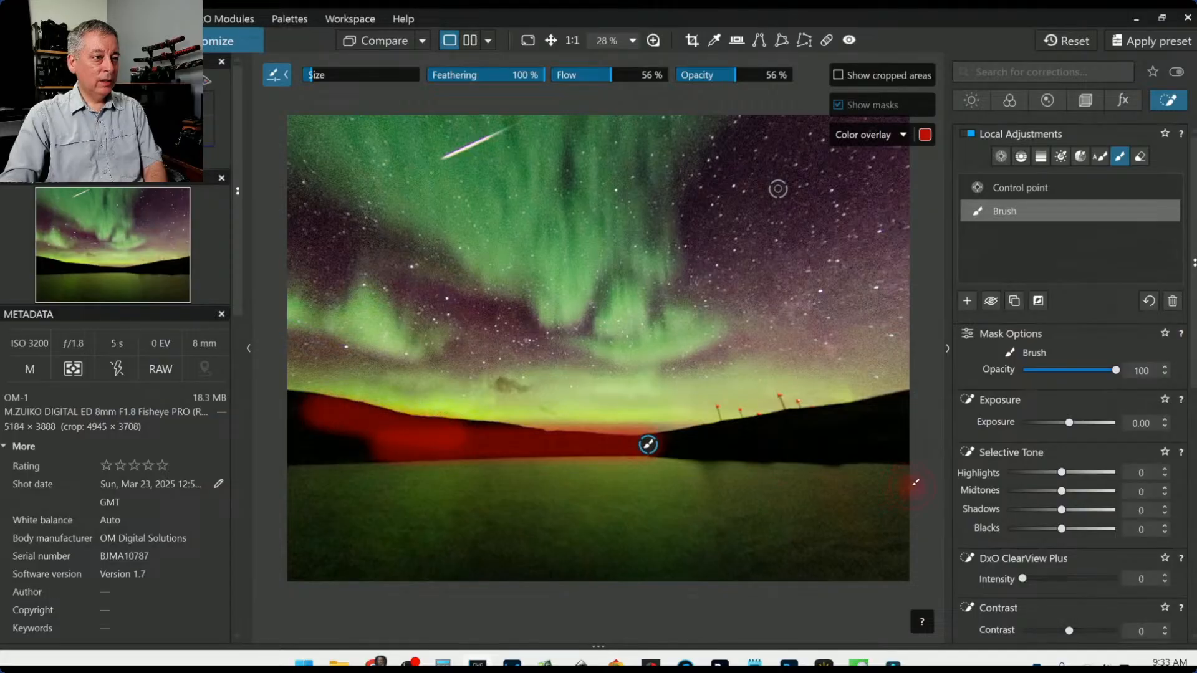
drag(711, 436, 914, 408)
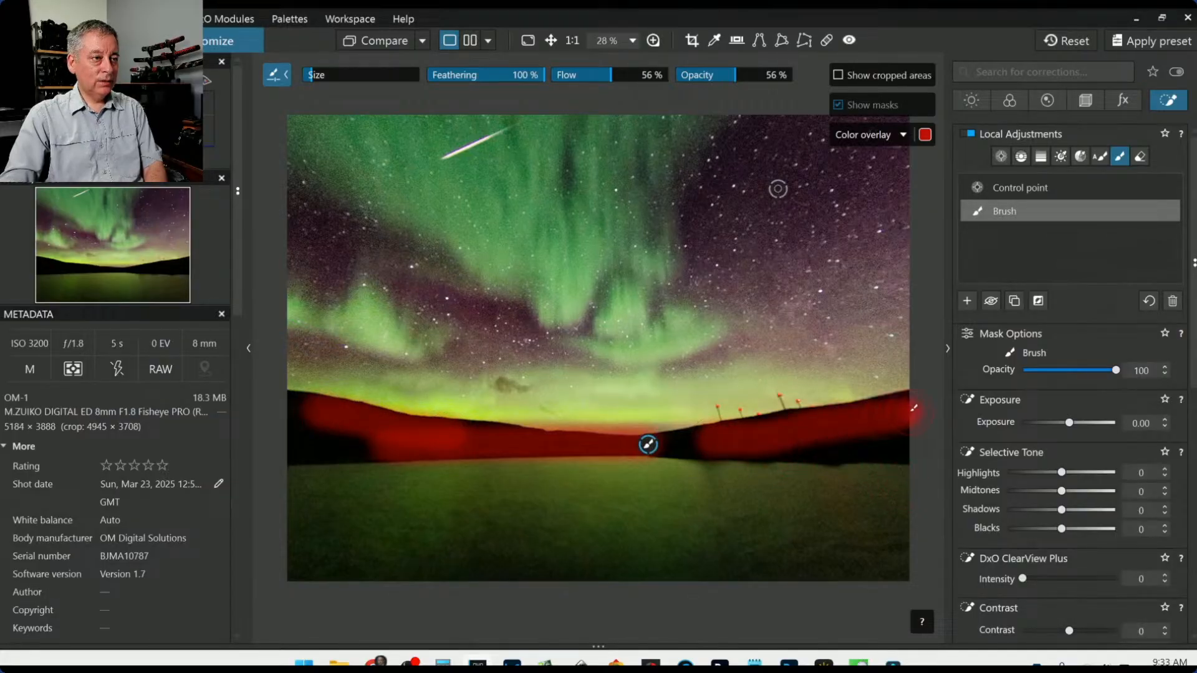
key(Delete)
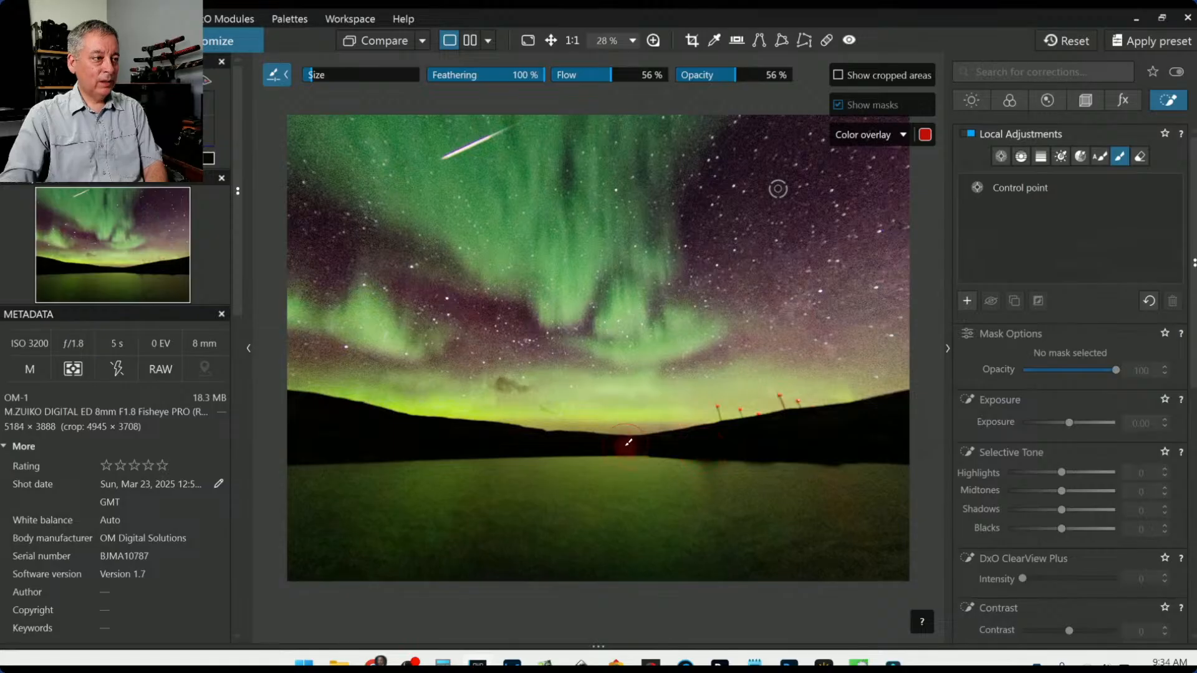
- Paint a brush mask over the dark hillside on the photo's left and set its local Exposure to 1.49
drag(624, 444, 301, 414)
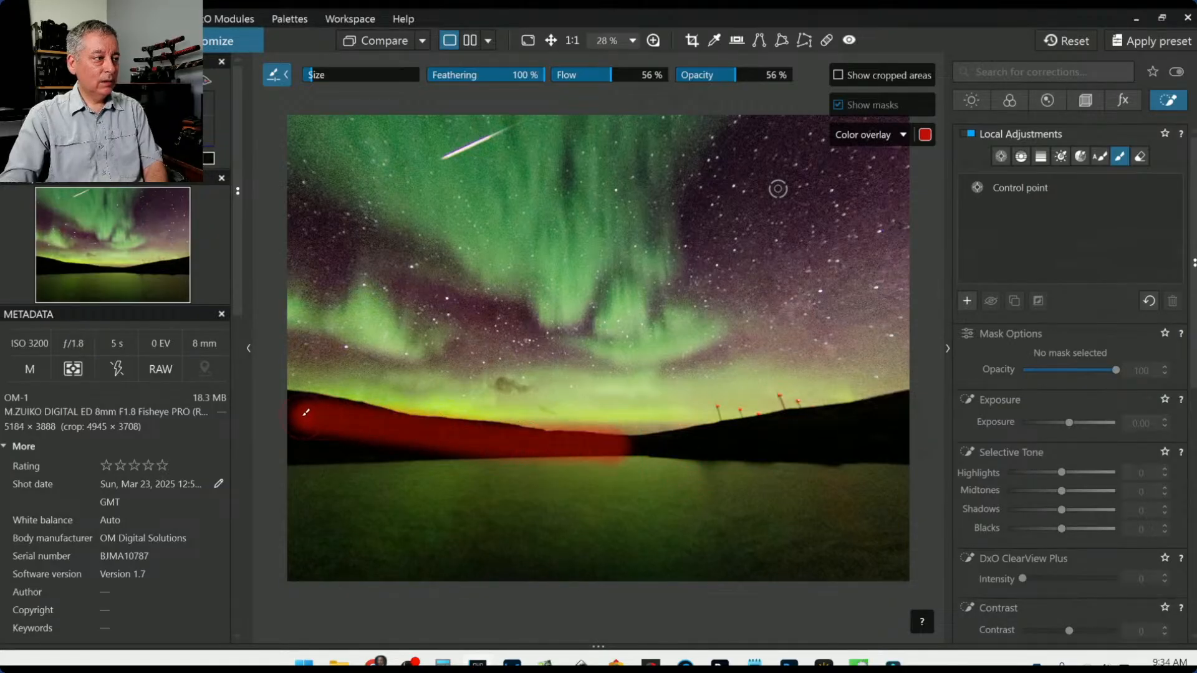
drag(476, 448, 424, 450)
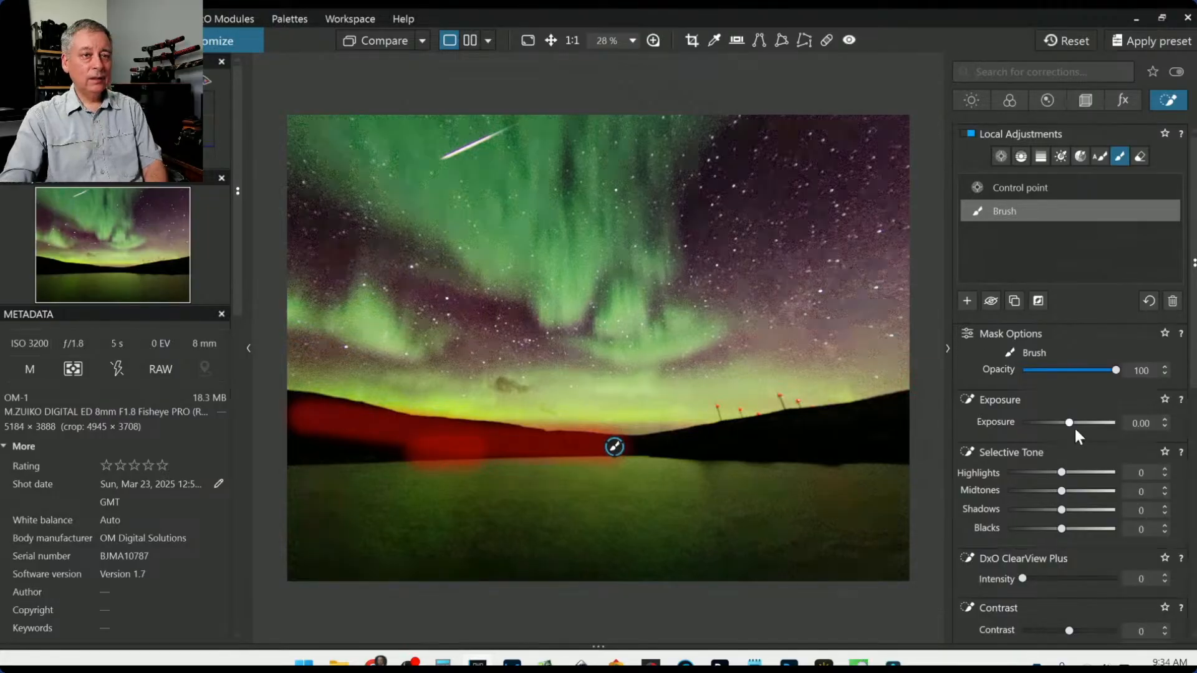
drag(1072, 424, 1086, 425)
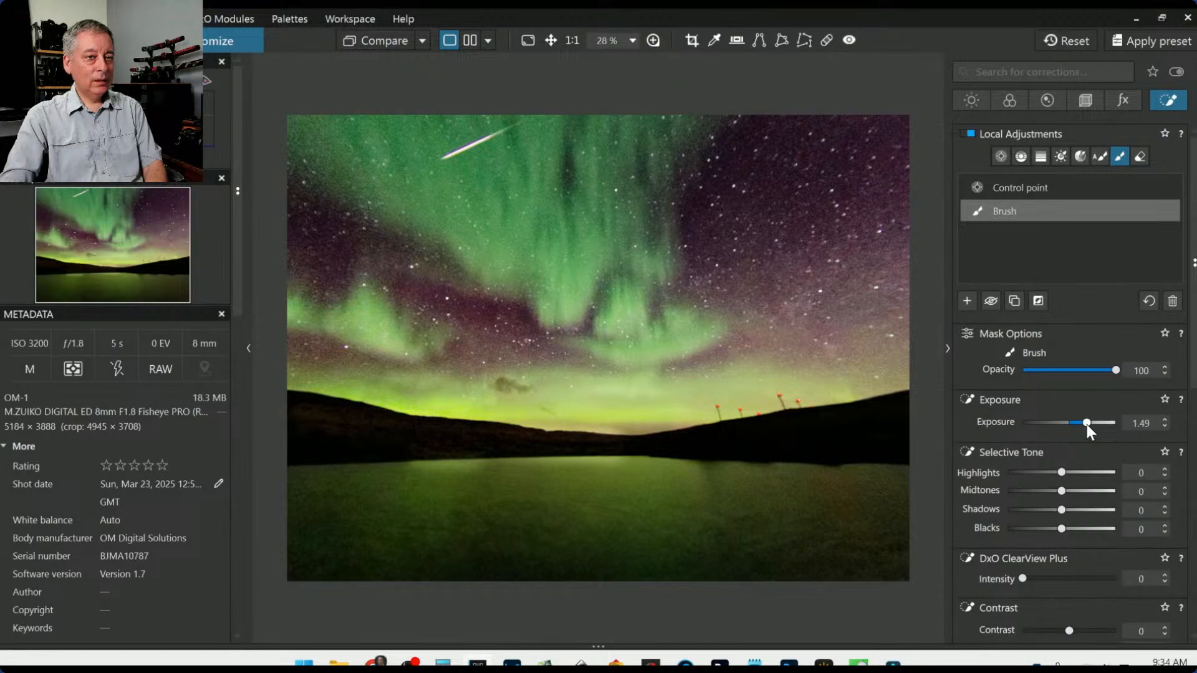
- Set the left hillside mask's Highlights to 91, Midtones to 62, Shadows to 29 and Blacks to 5
drag(1059, 471, 1090, 473)
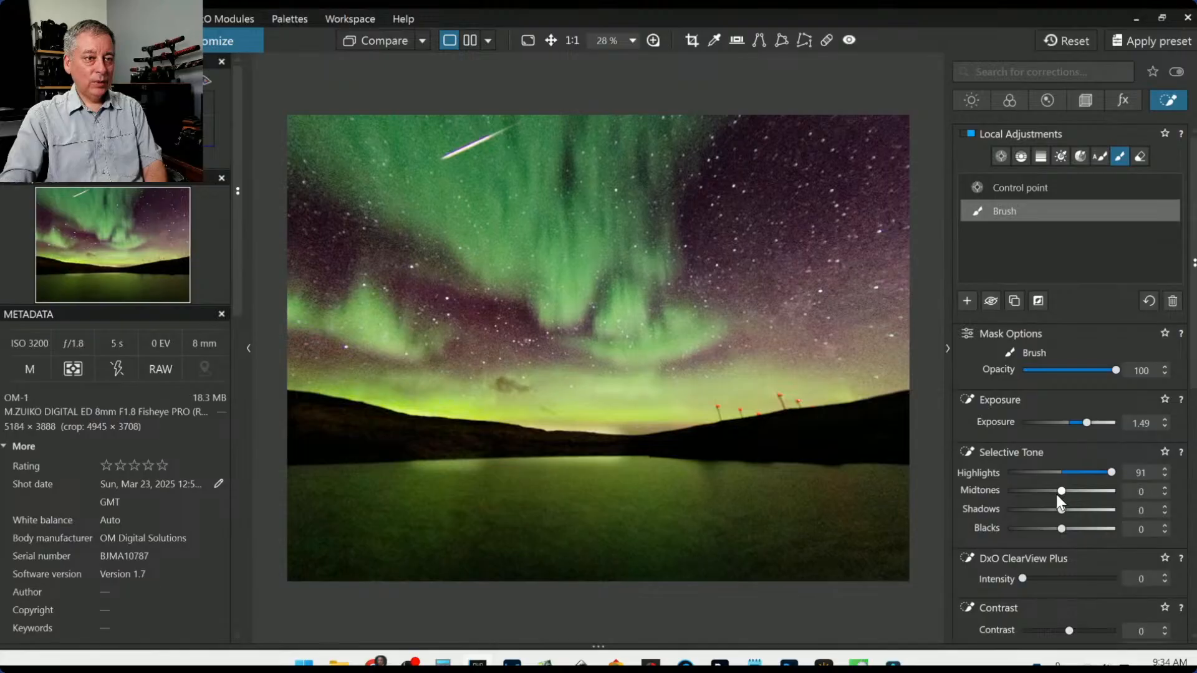
drag(1061, 492, 1079, 495)
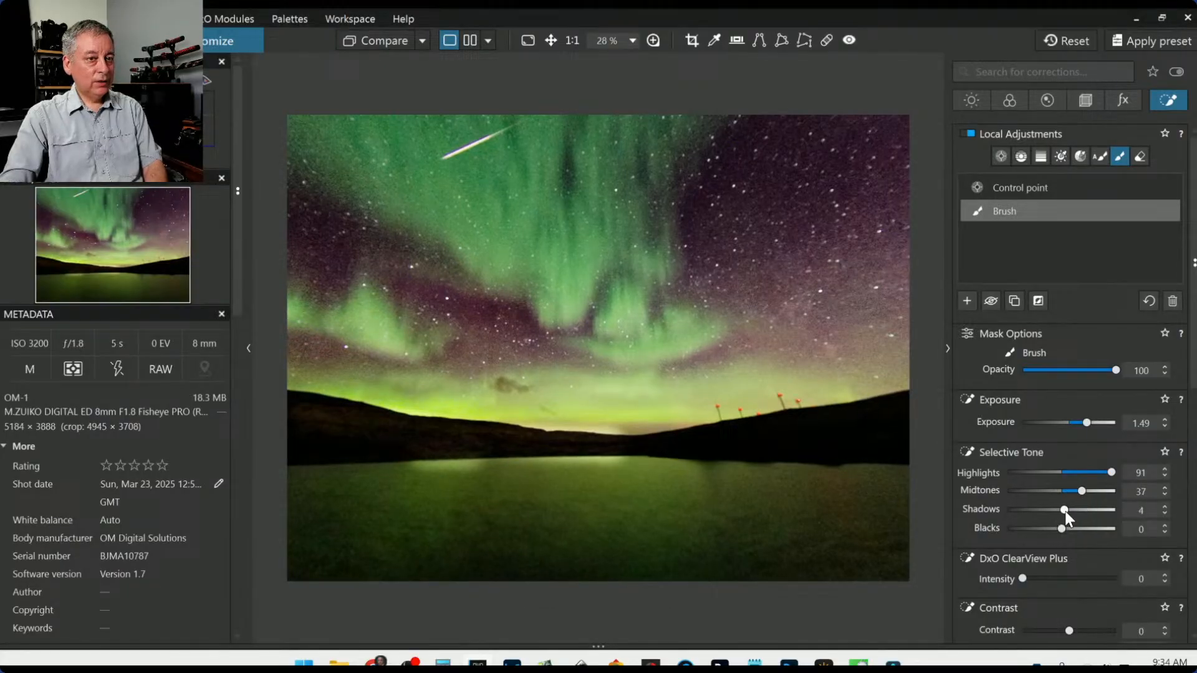
drag(1065, 511, 1095, 491)
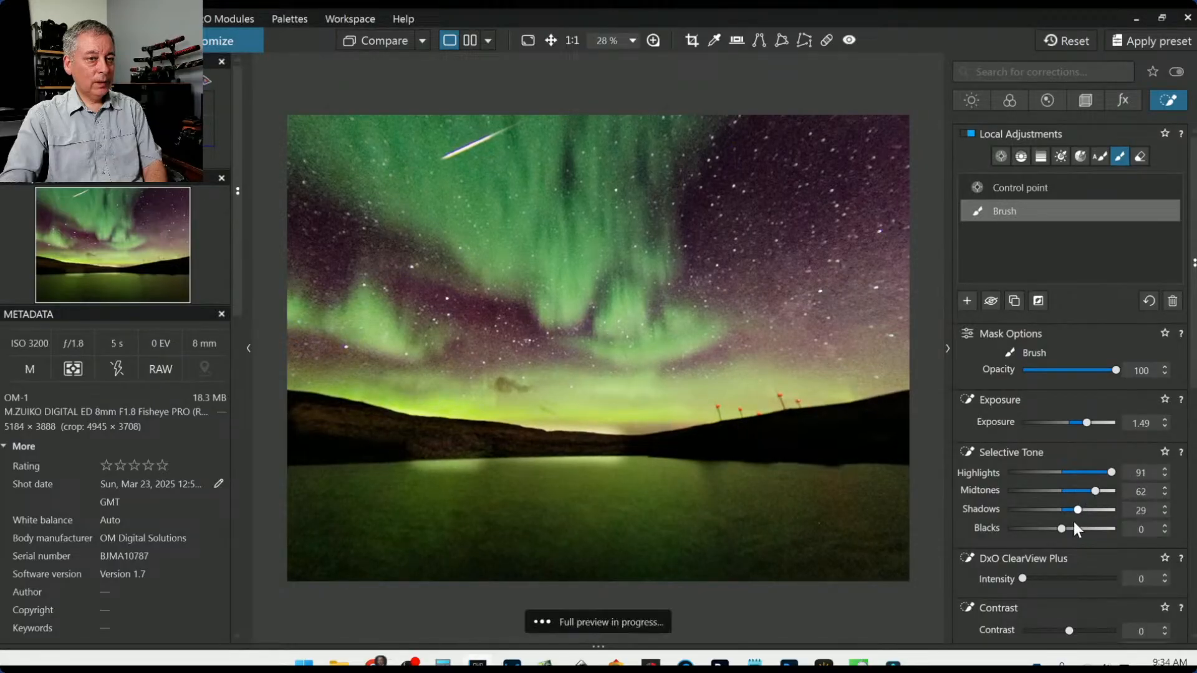
drag(1062, 529, 1066, 529)
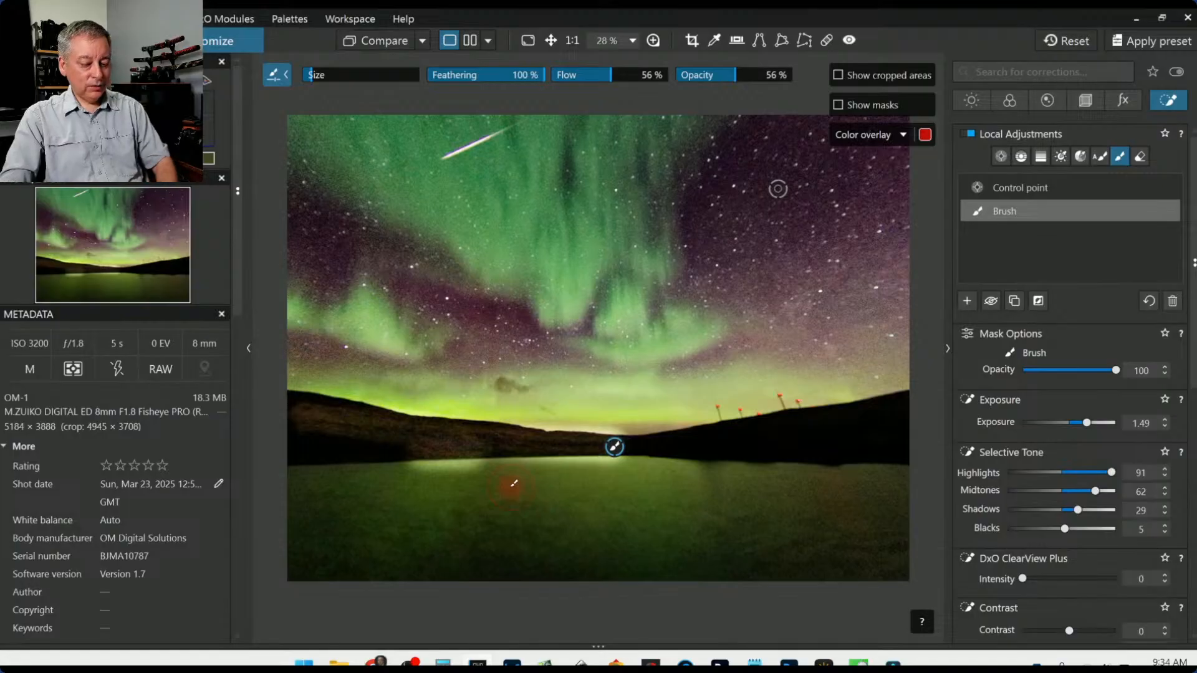
- Erase the left hillside mask where it spills onto the water along the shoreline, and touch up its coverage of the hill
key(alt)
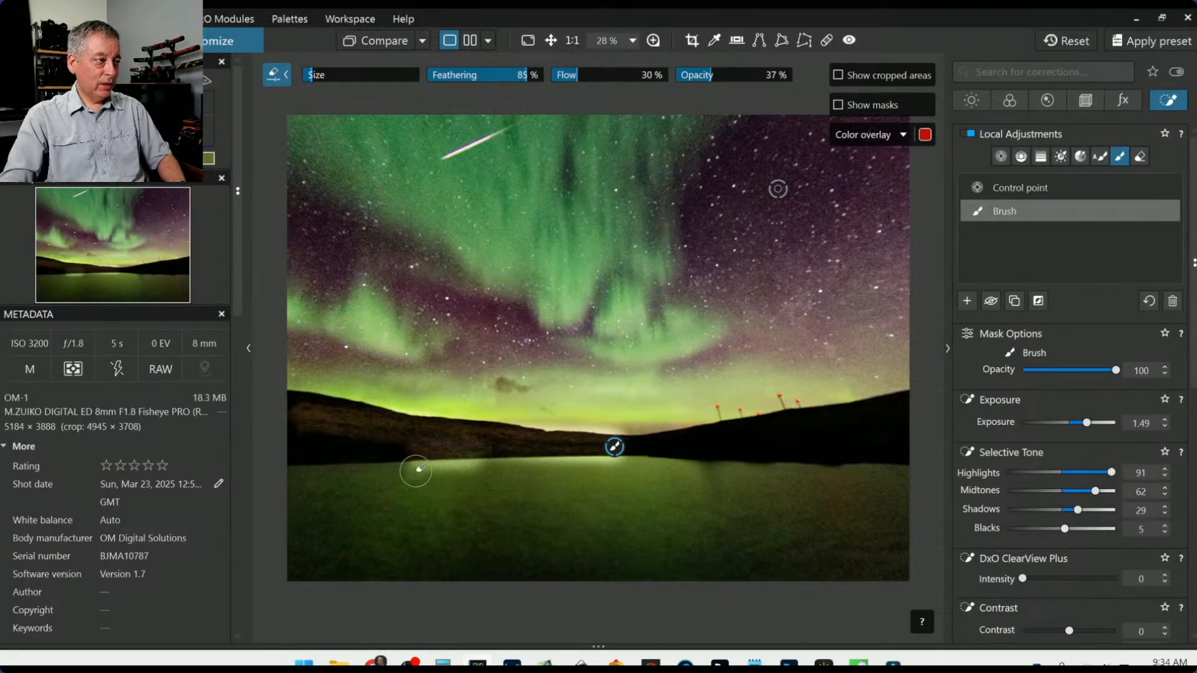
drag(416, 470, 629, 472)
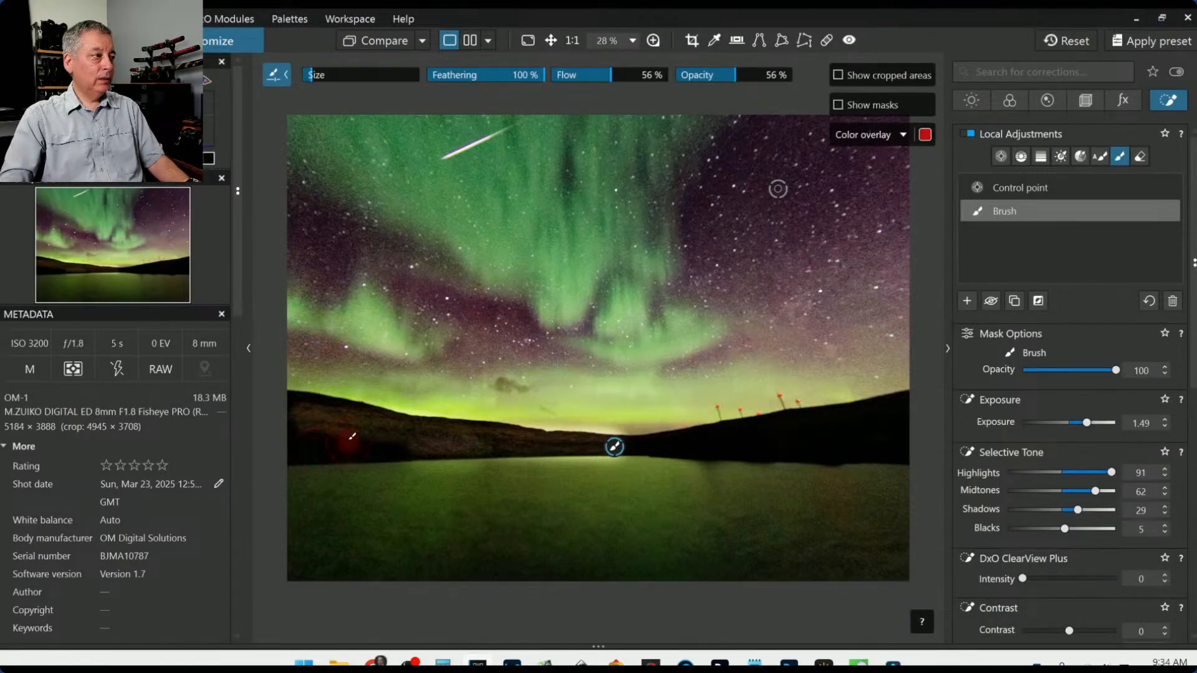
drag(348, 441, 348, 442)
key(alt)
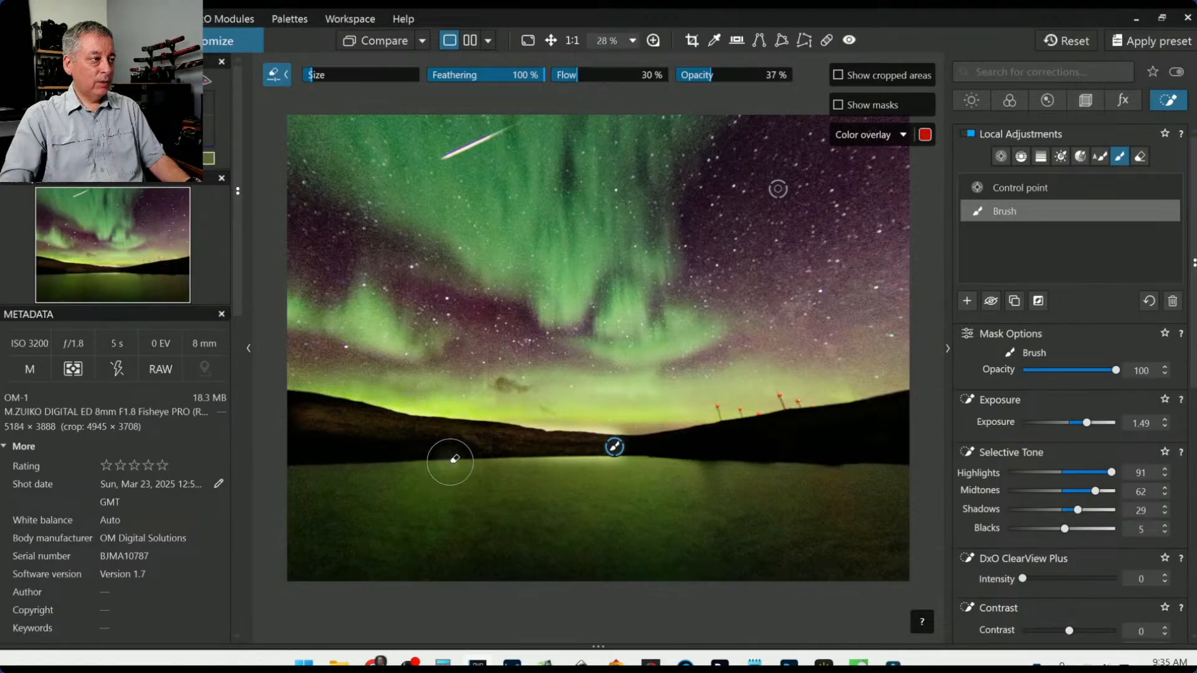
key(alt)
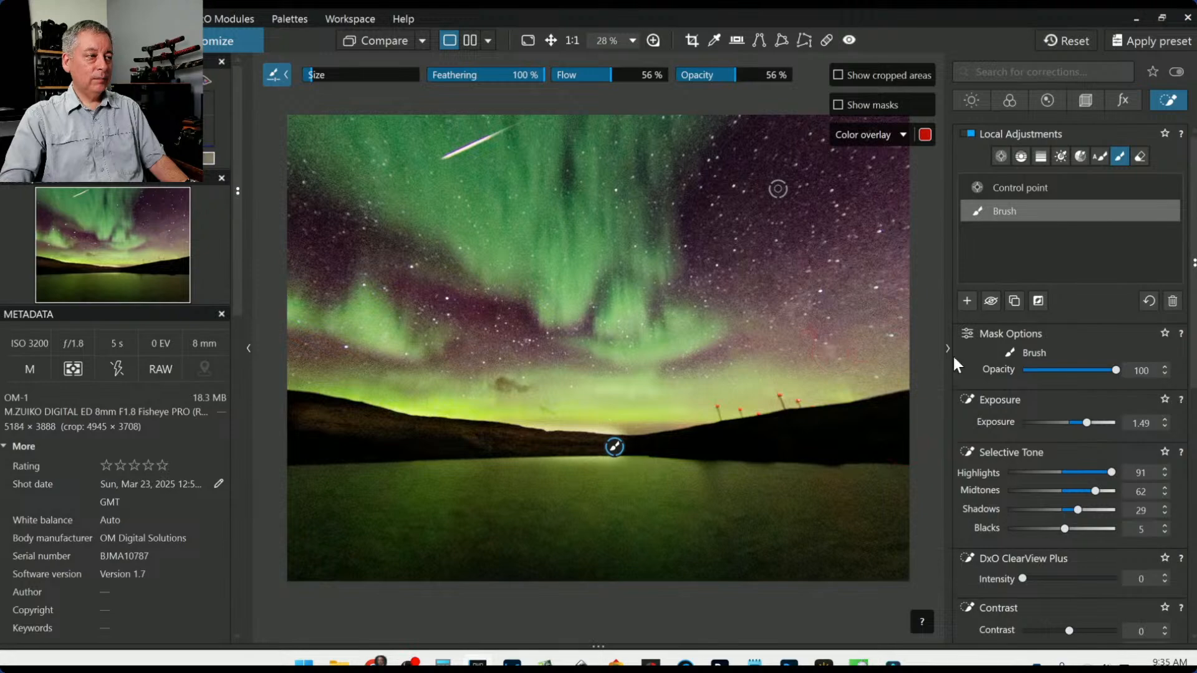
- Paint a new brush mask over the right hillside with Exposure 0.79, Highlights 36, Midtones 23 and Shadows 18
click(967, 301)
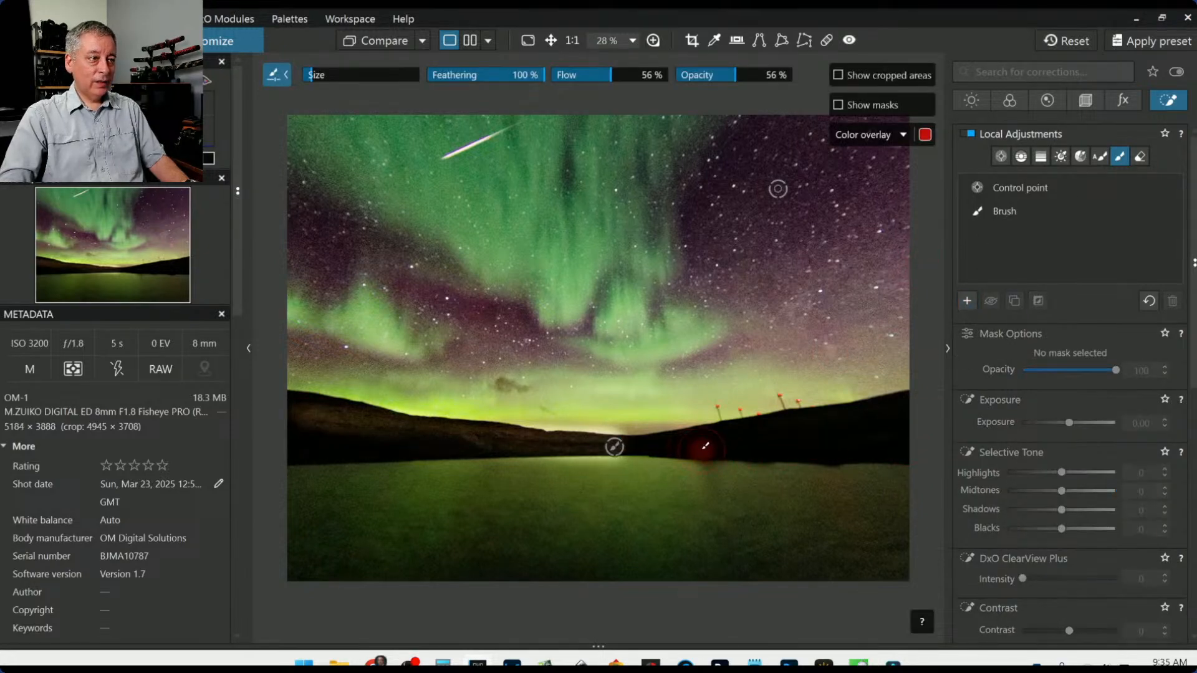
mouse_move(701, 442)
mouse_down()
mouse_move(799, 434)
mouse_move(908, 406)
mouse_up()
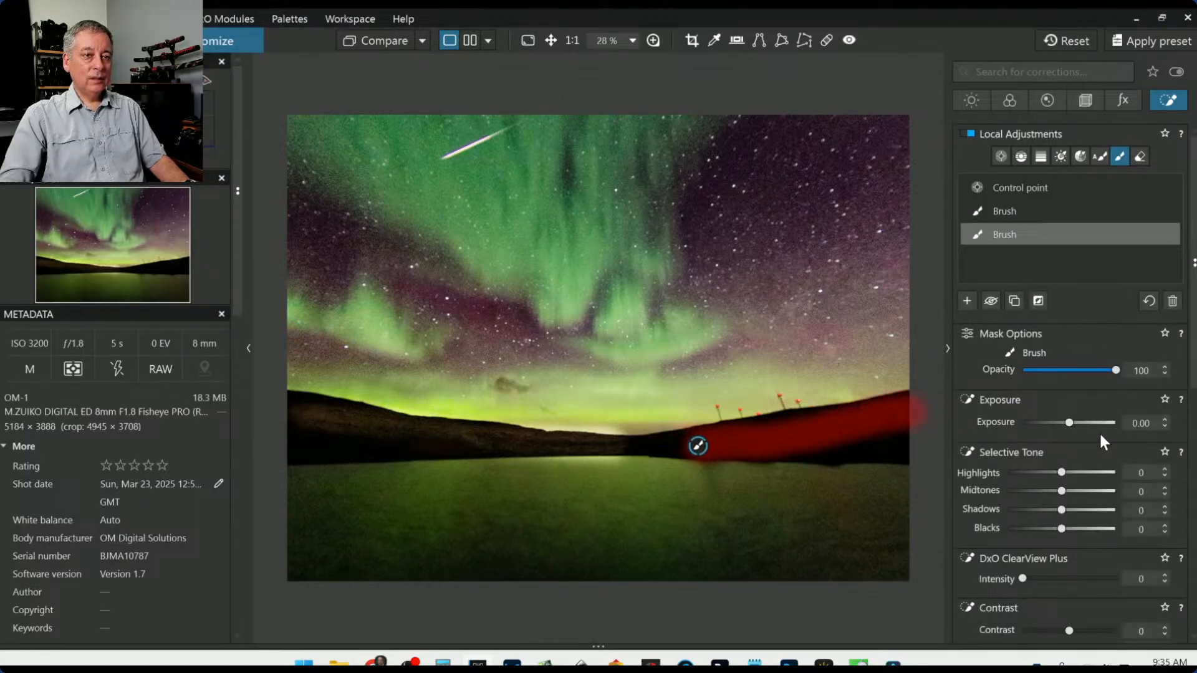
drag(1073, 423, 1079, 423)
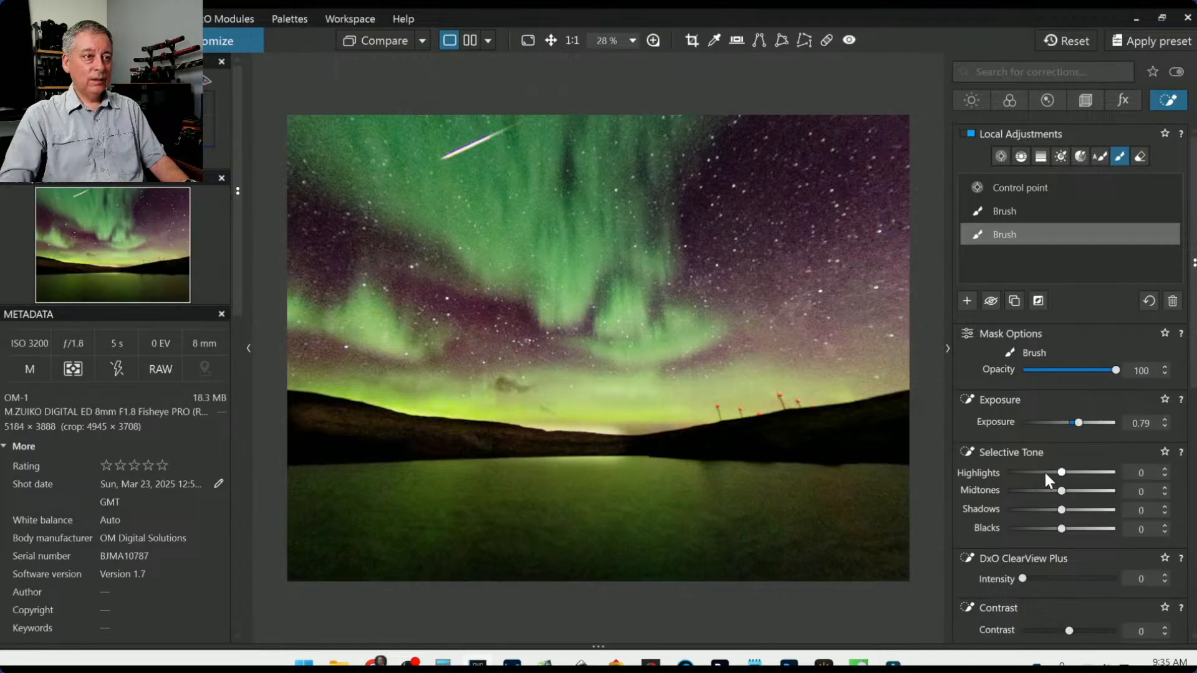
drag(1065, 470, 1072, 510)
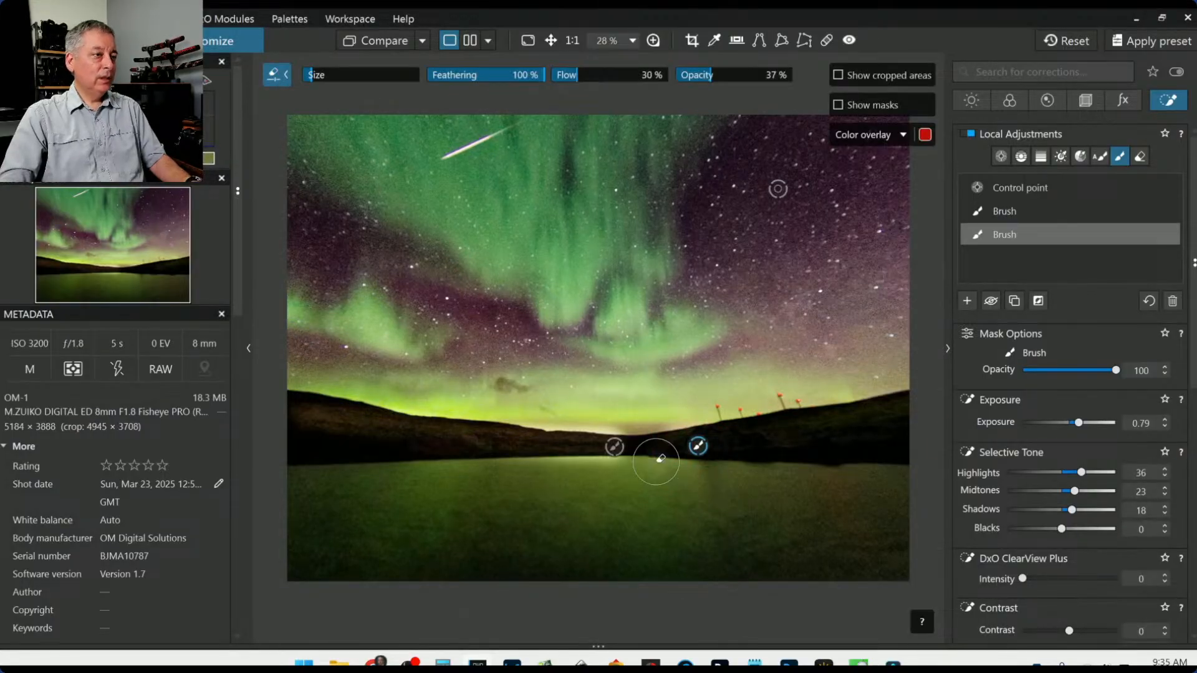
- Reselect the left hillside mask, touch up the mask edges with the eraser, and end the brush editing
click(614, 446)
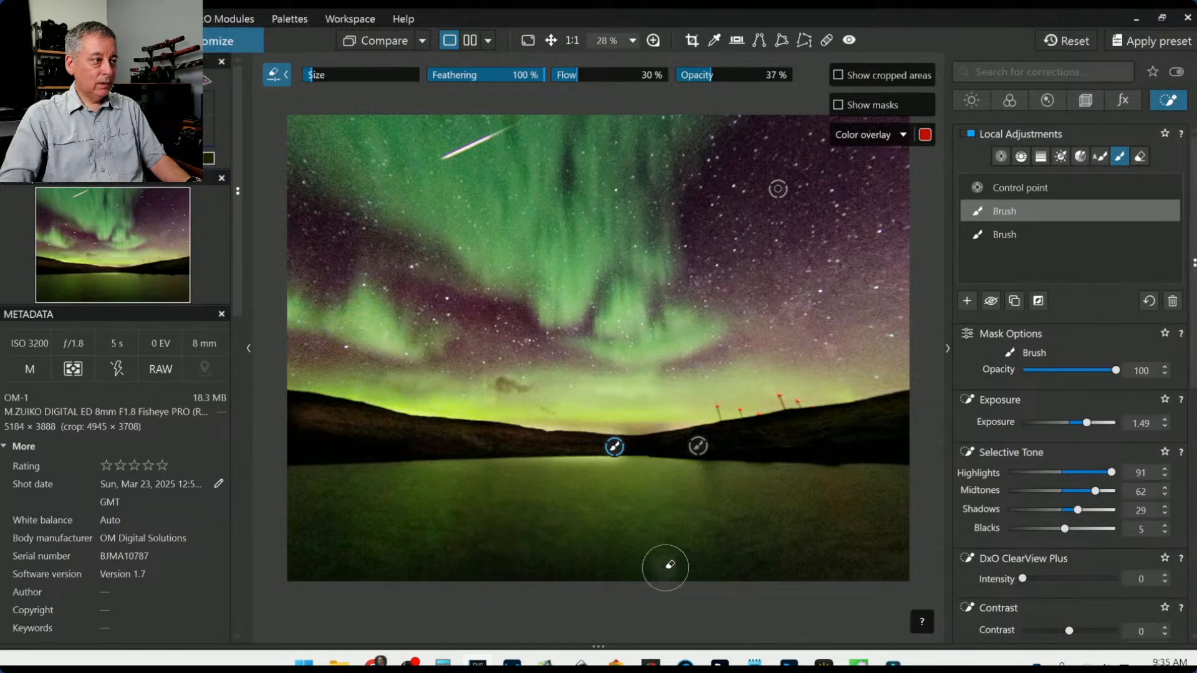
drag(888, 567, 886, 564)
key(Escape)
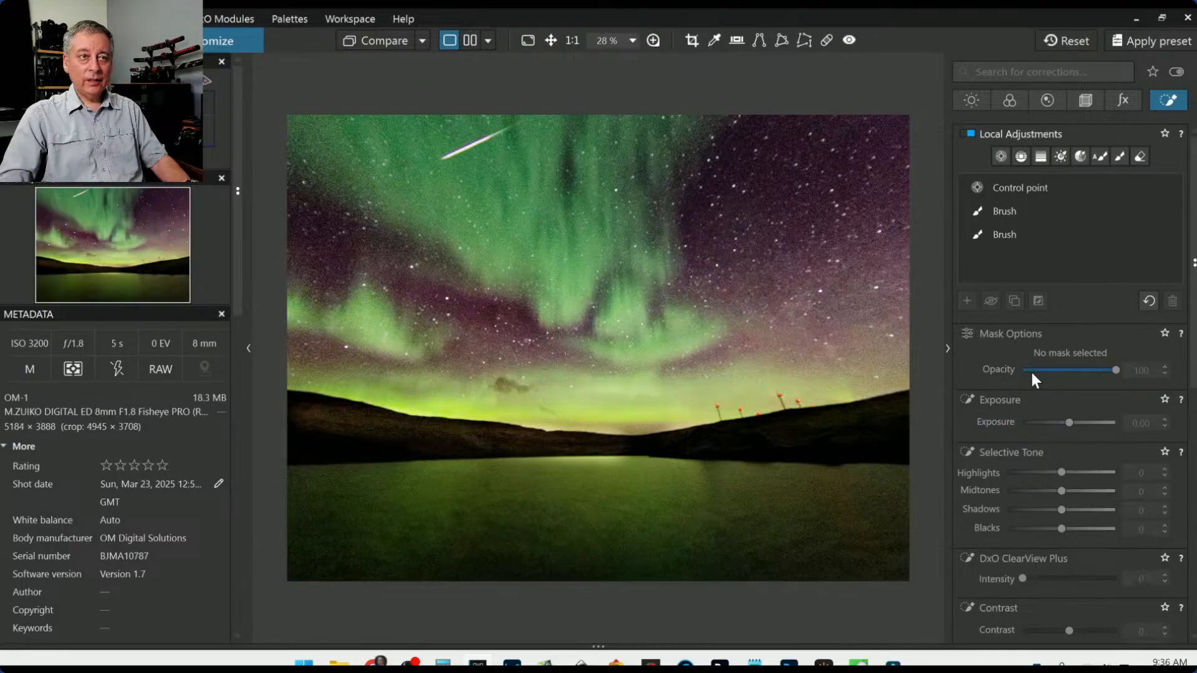
- Place a new control point on the water just below the central shoreline, adjust its radius, and add a second point on the water to its left
click(1001, 156)
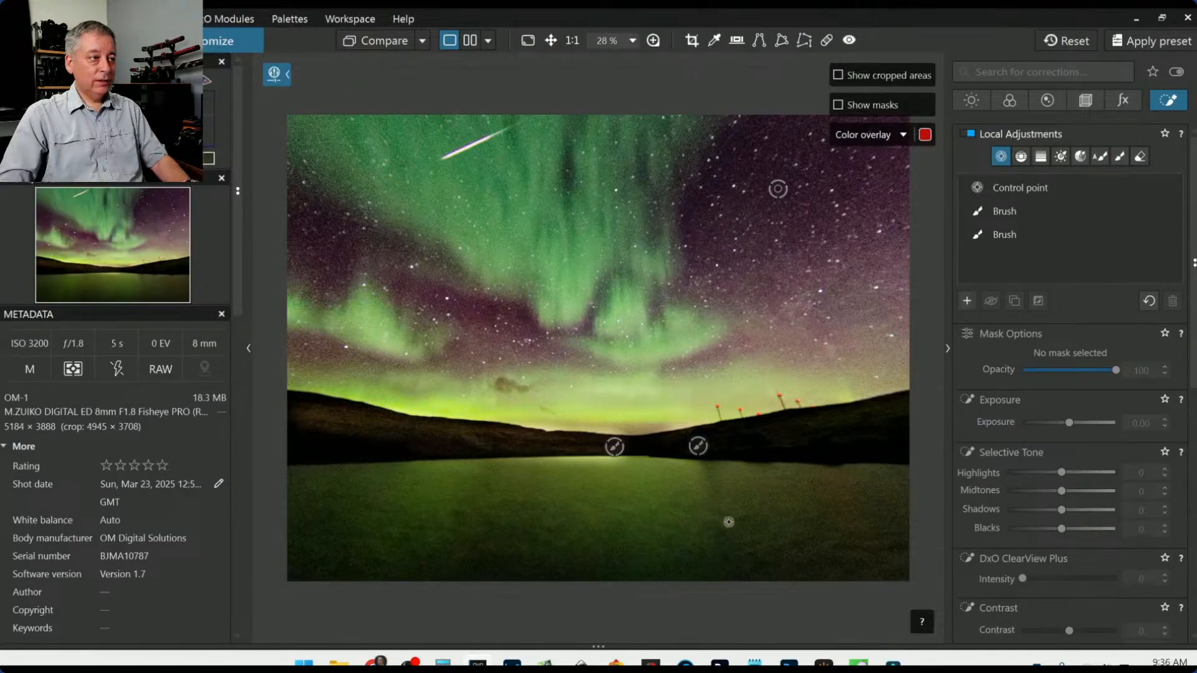
click(570, 462)
drag(606, 316, 605, 320)
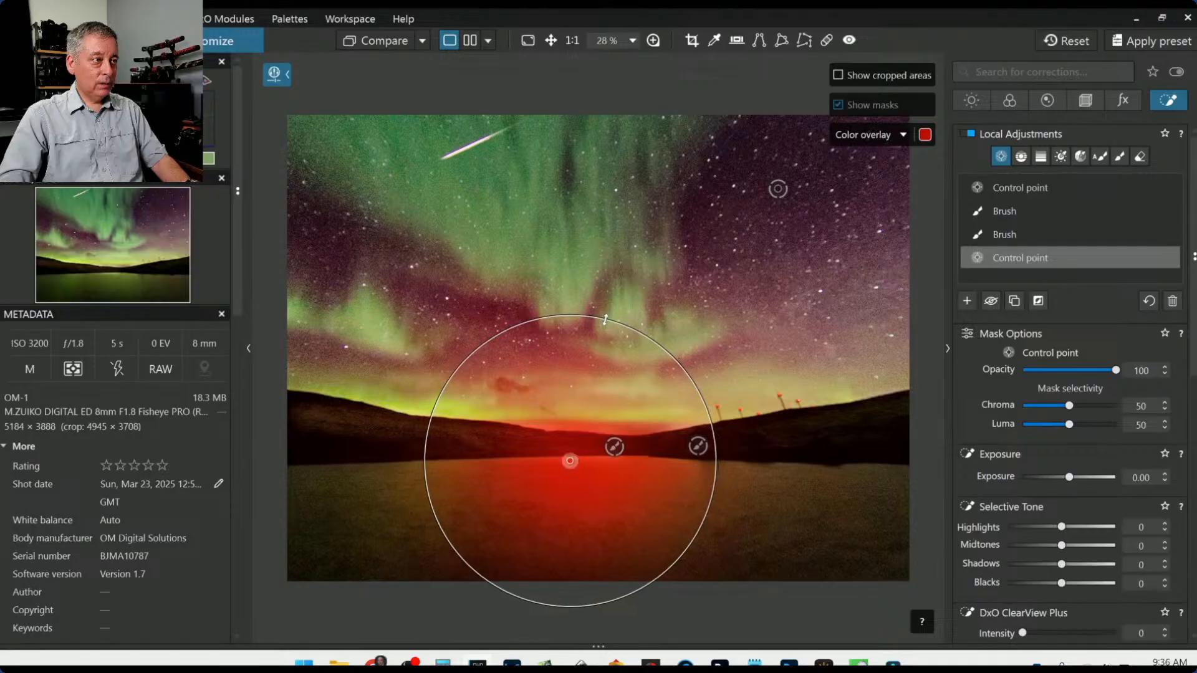
drag(570, 467, 572, 472)
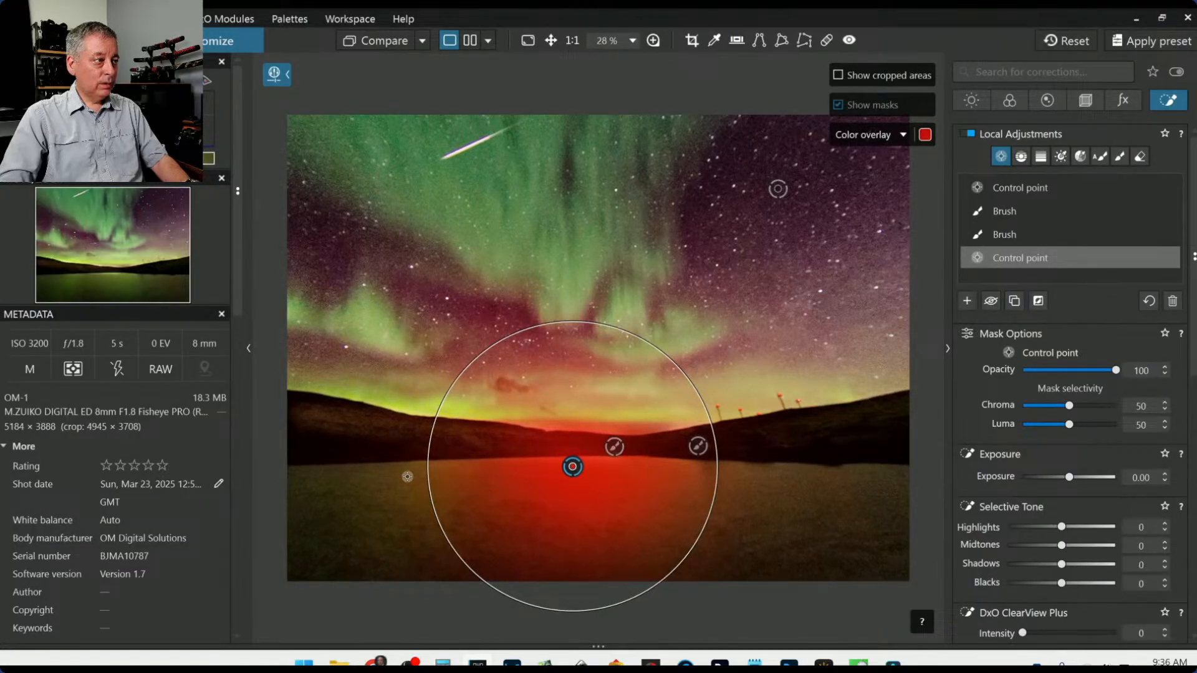
click(447, 468)
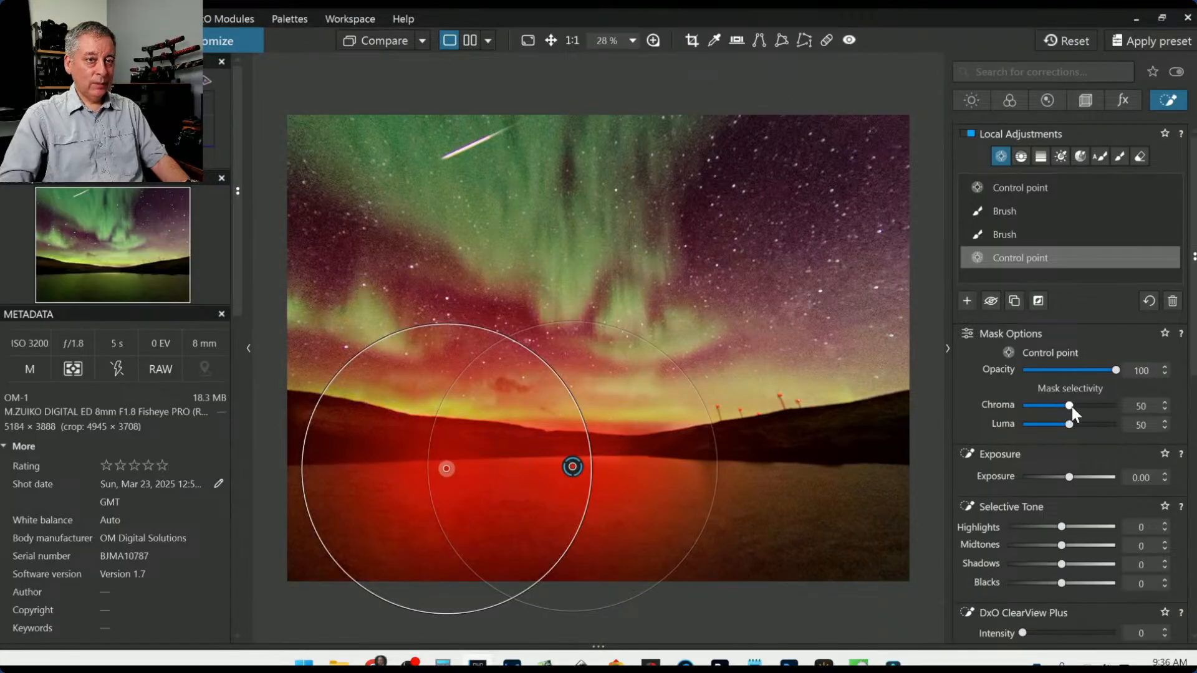
- Restrict the water control point mask by setting its selectivity to Chroma 69 and Luma 71
drag(1072, 406, 1076, 406)
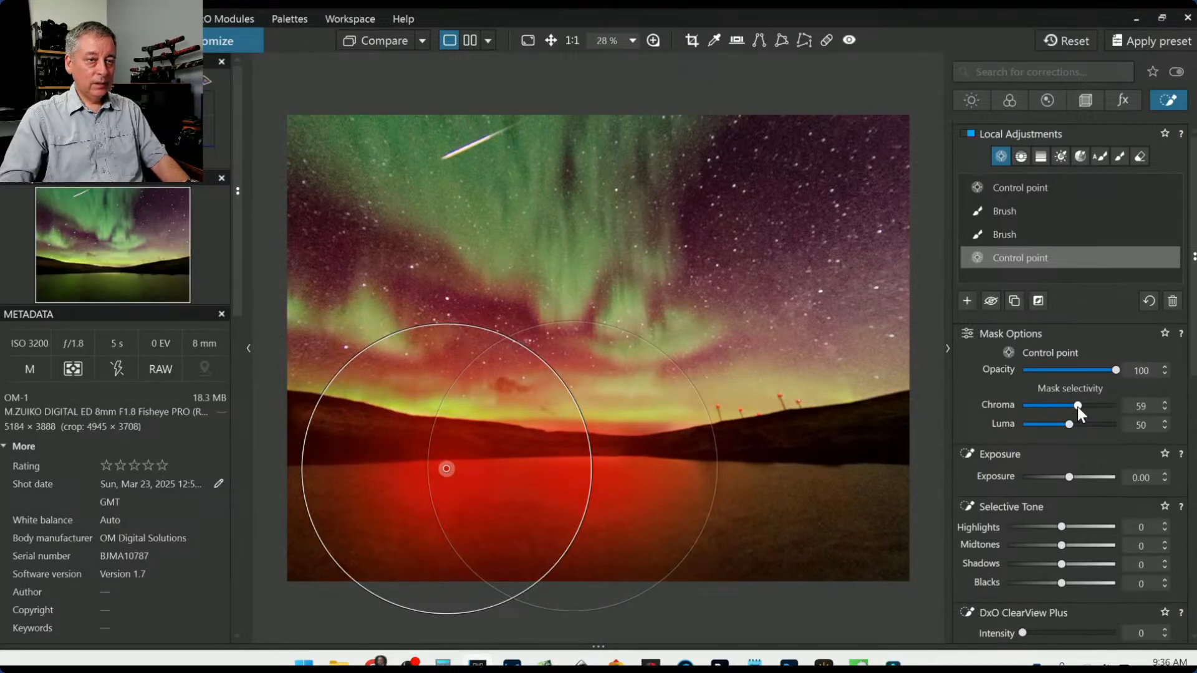
drag(1070, 426, 1079, 425)
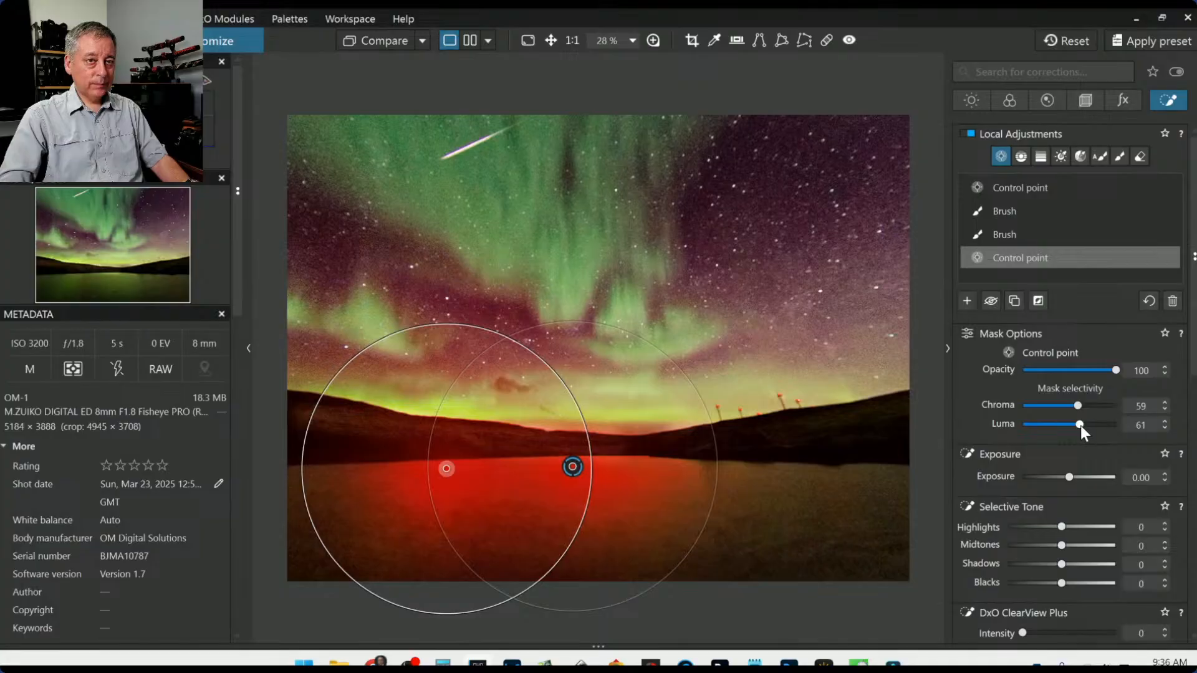
drag(1080, 426, 1090, 426)
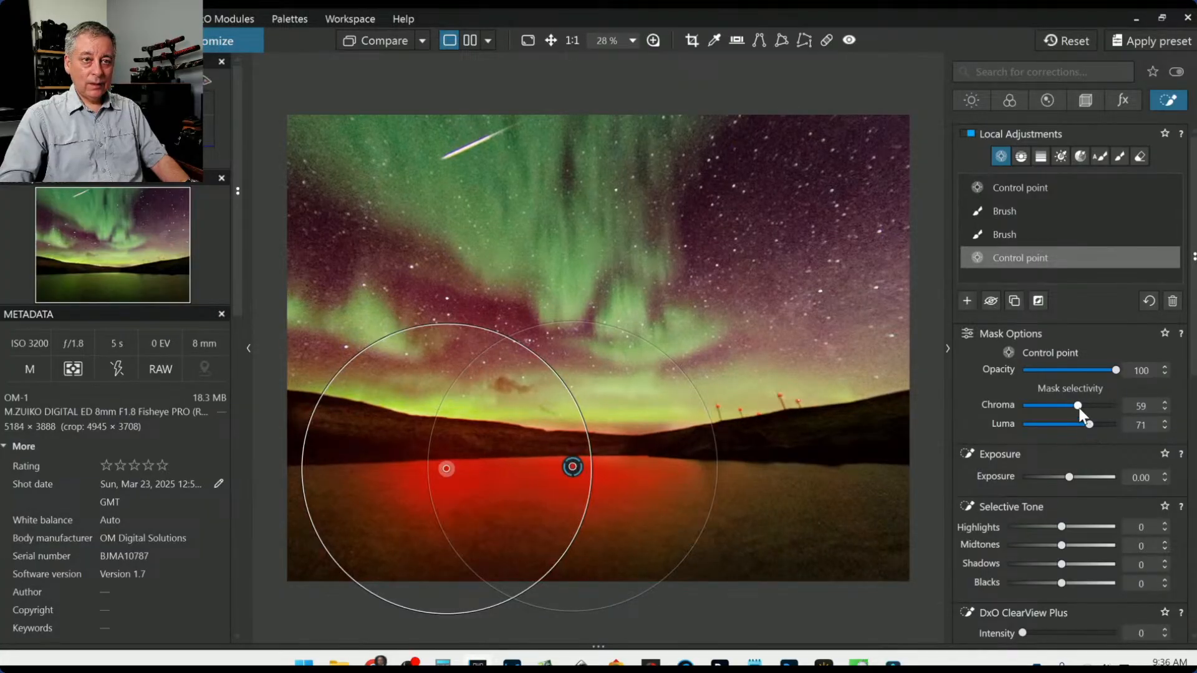
drag(1078, 406, 1087, 408)
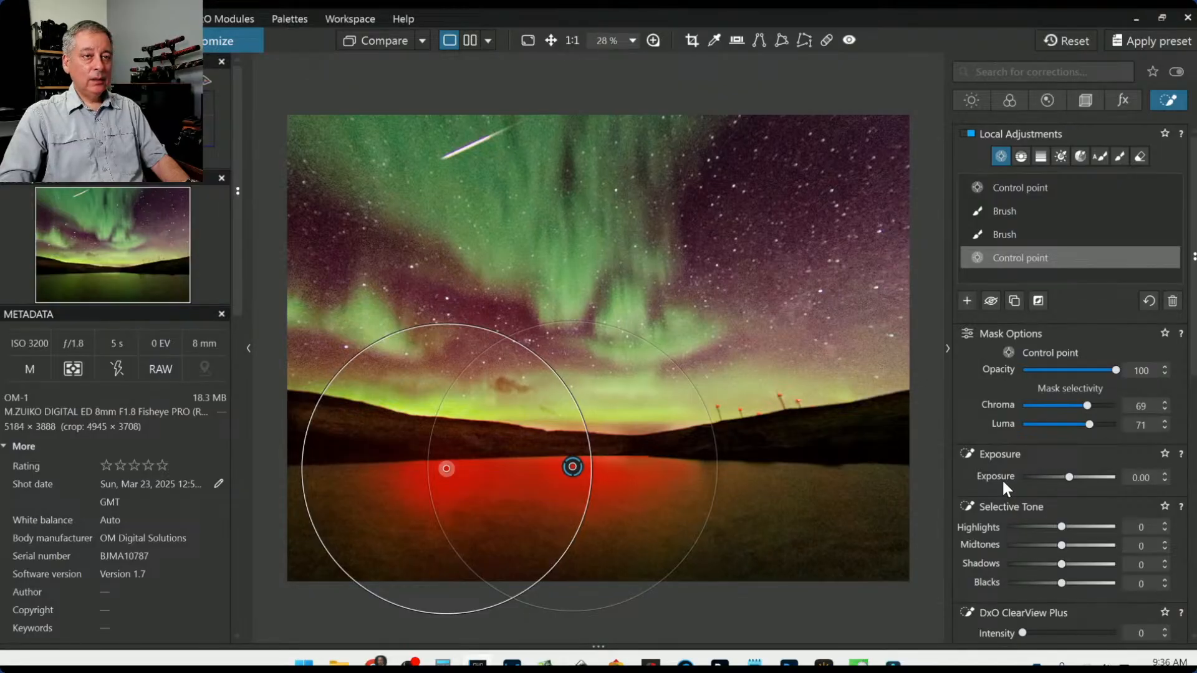
- Set the water mask's Highlights to 62 and DxO ClearView Plus intensity to 21, and end the mask editing
scroll(1002, 479, down, 1)
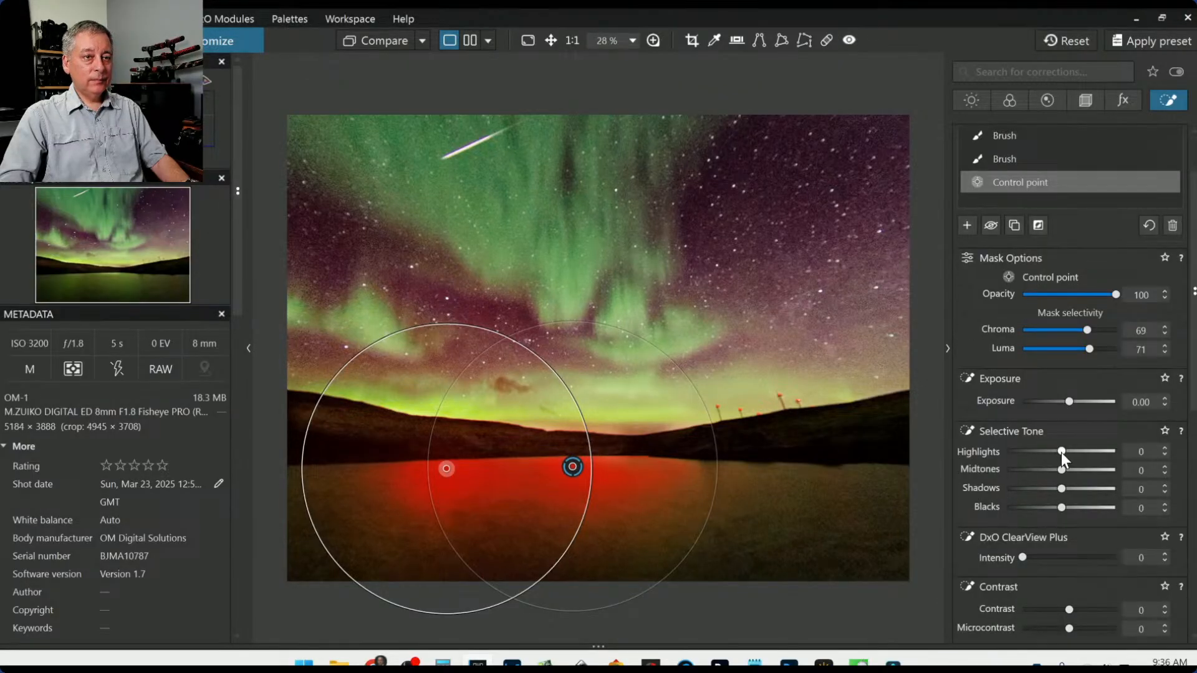
drag(1061, 451, 1095, 452)
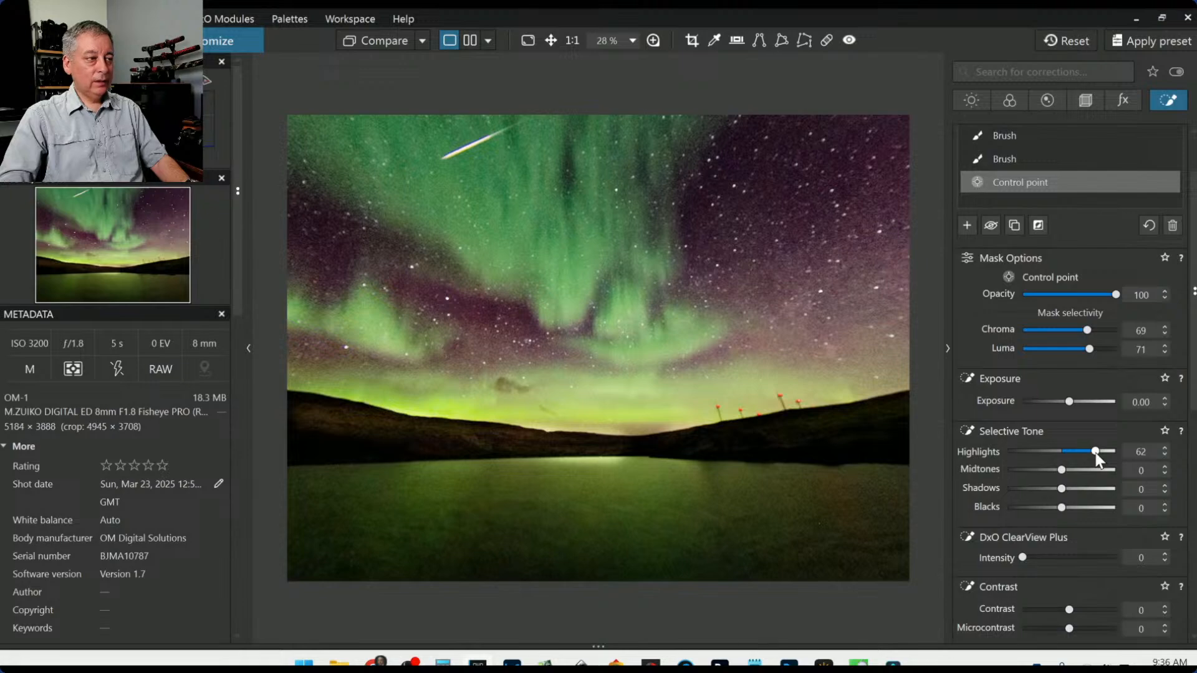
drag(1027, 556, 1045, 557)
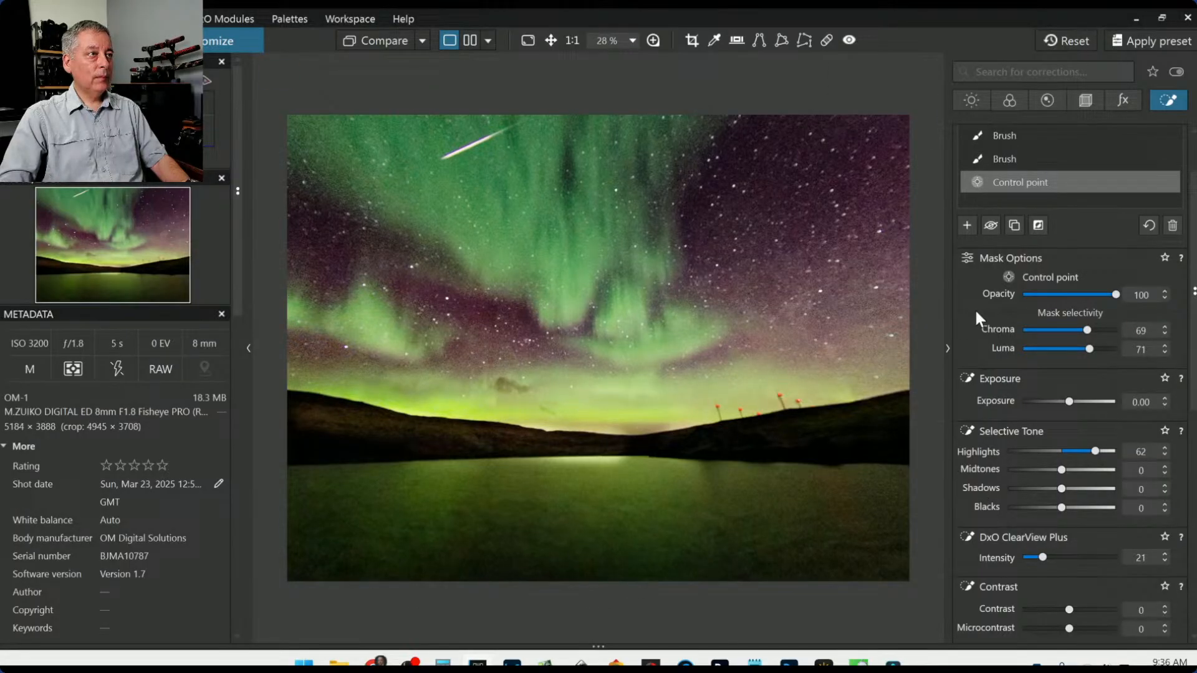
key(Escape)
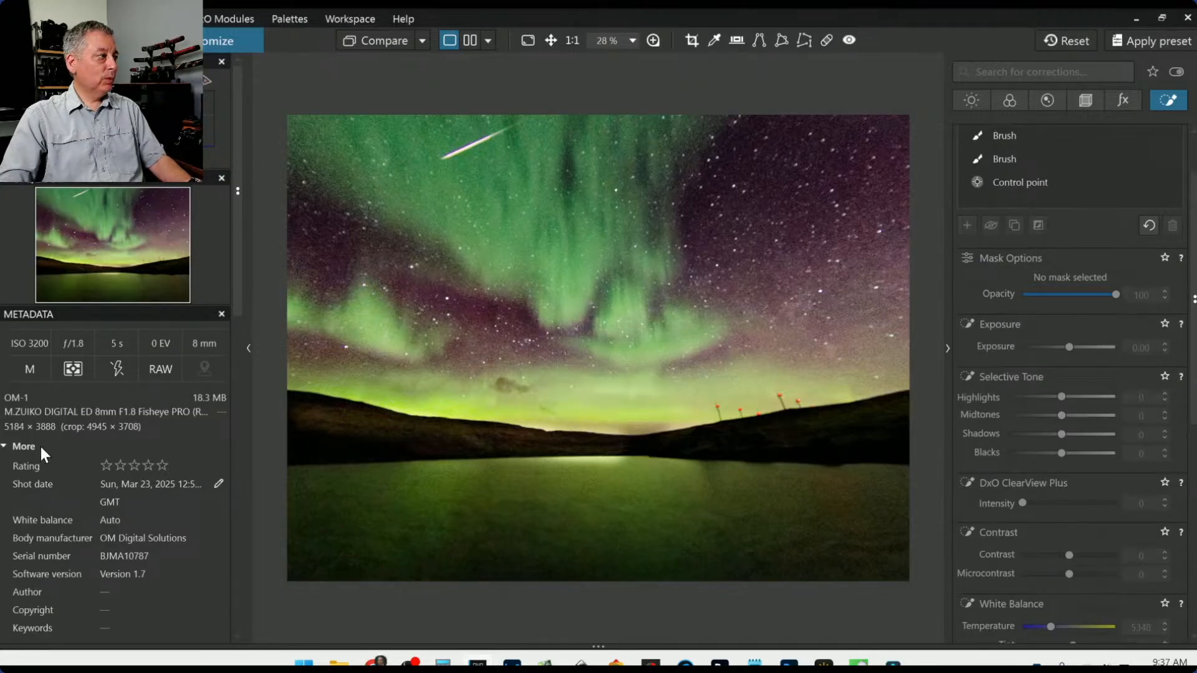
- Try the Daylight RAW white balance against As Shot, and restore As Shot
click(1009, 100)
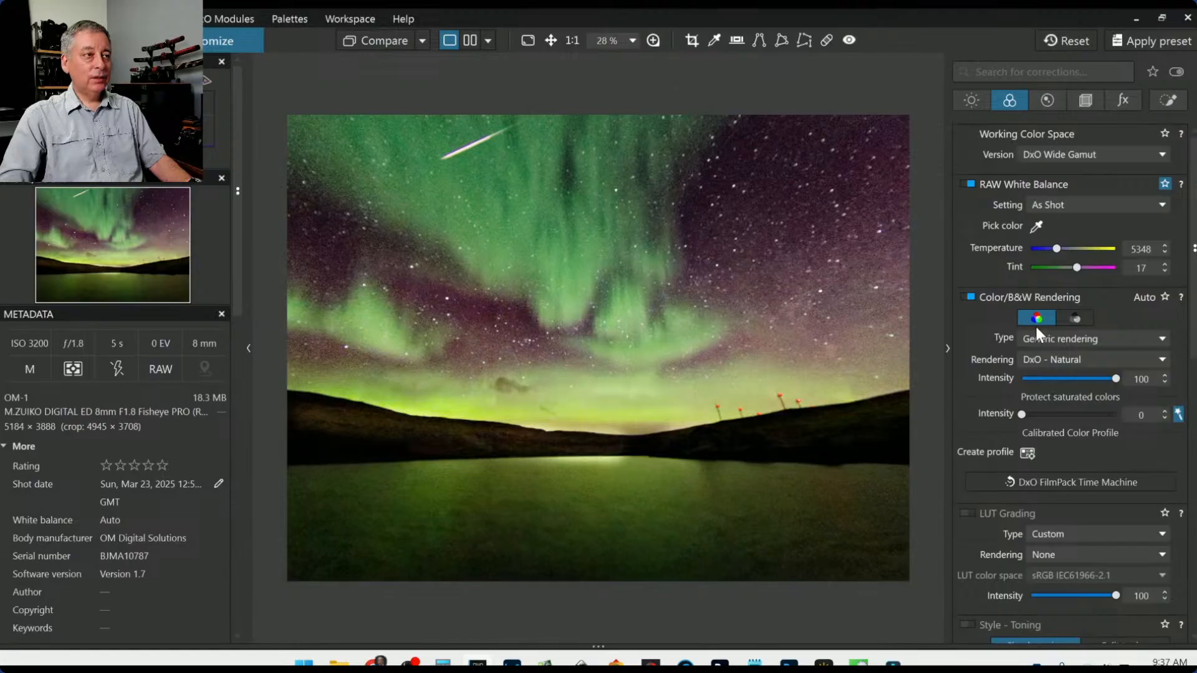
click(1077, 201)
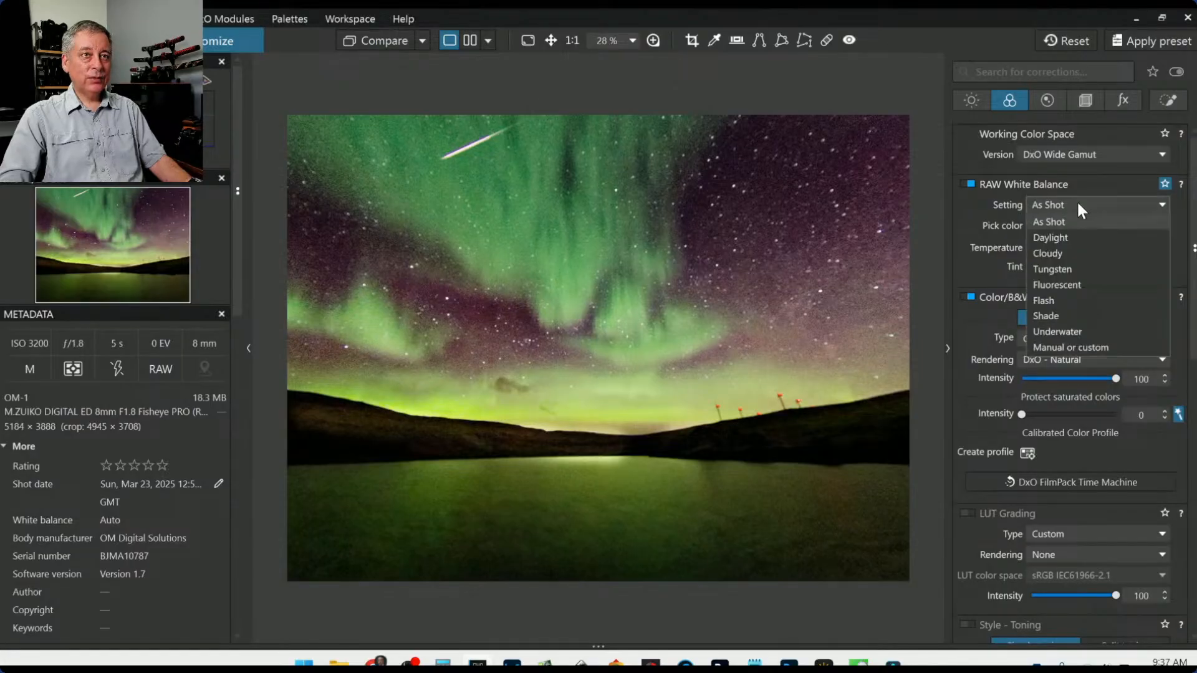
click(1071, 233)
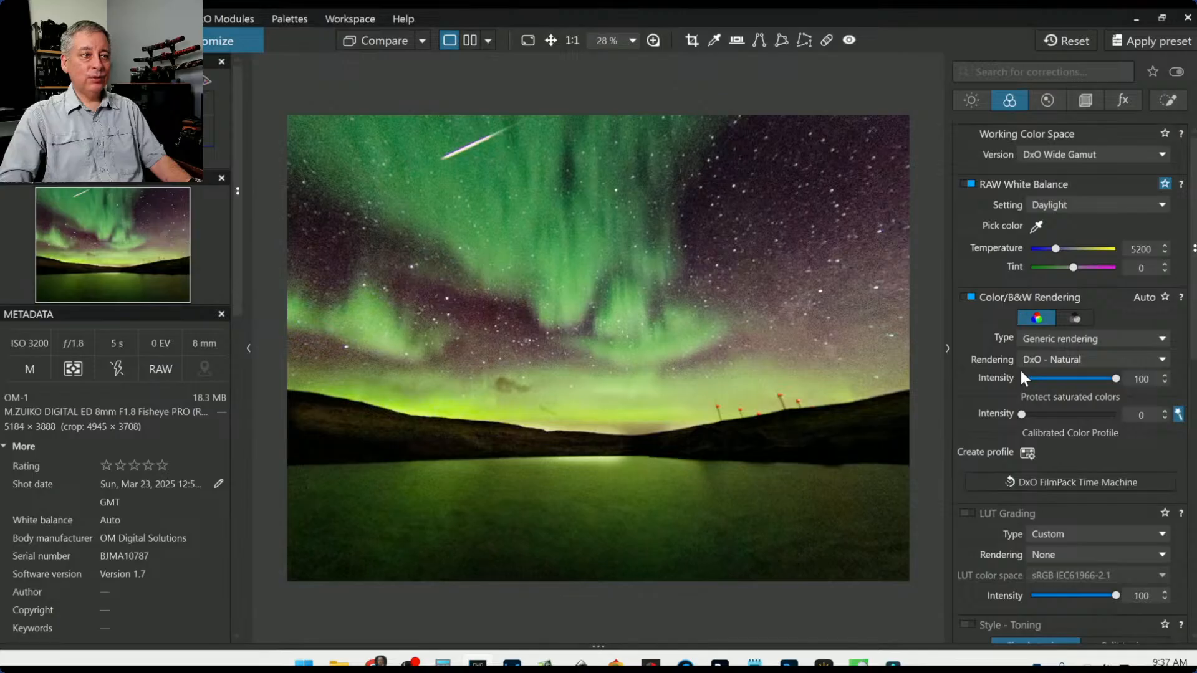
key(ctrl+z)
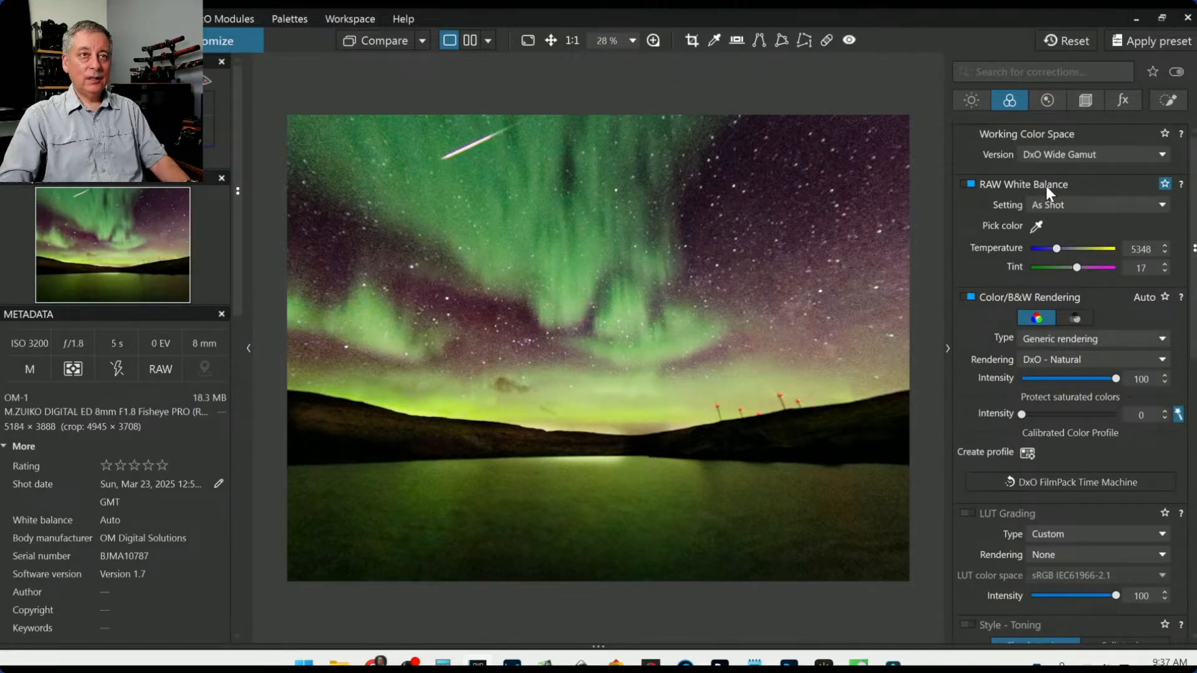
click(1071, 211)
click(1069, 234)
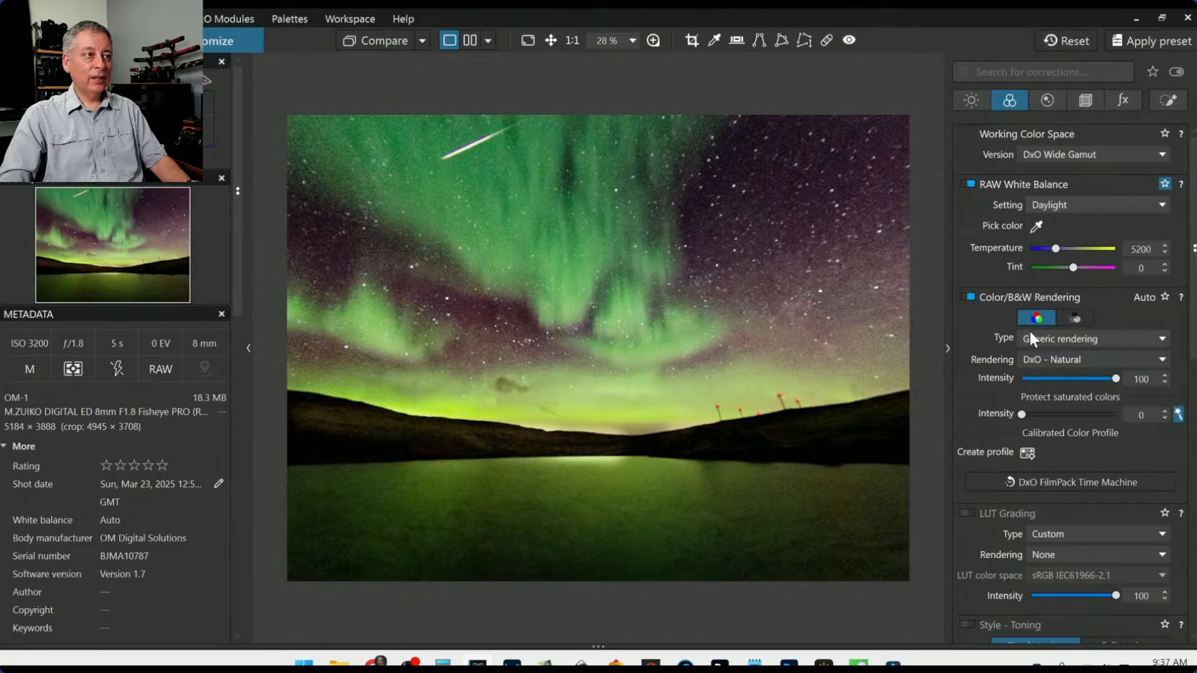
click(1094, 206)
click(1091, 215)
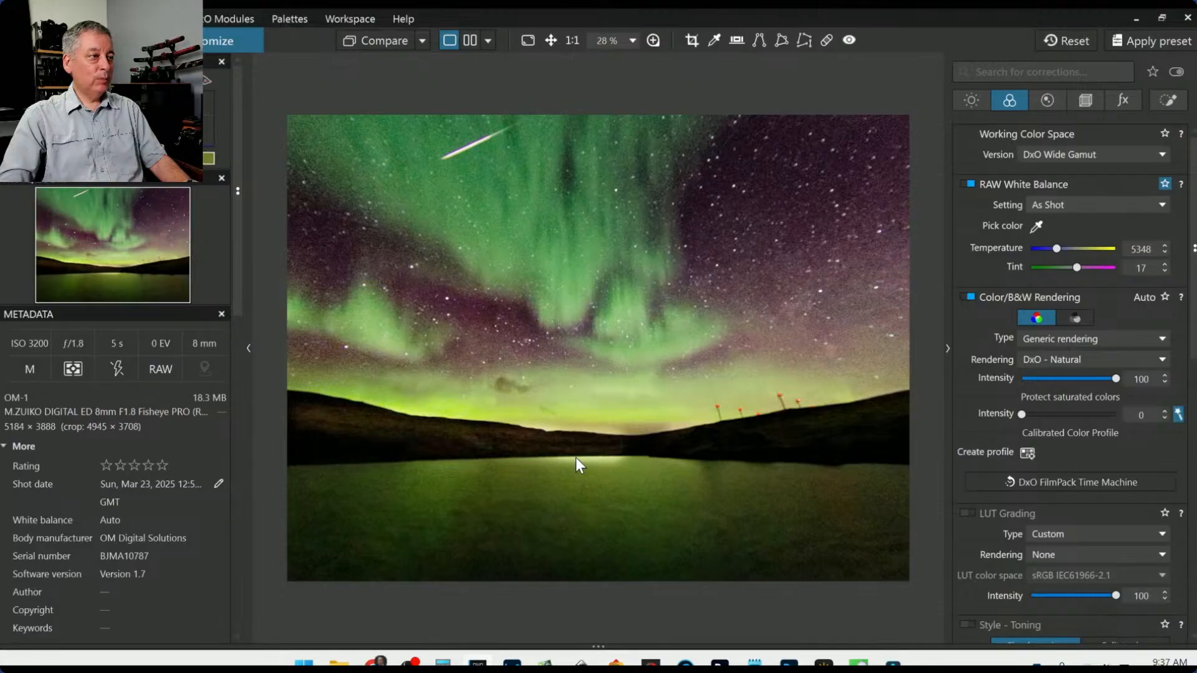
click(1168, 101)
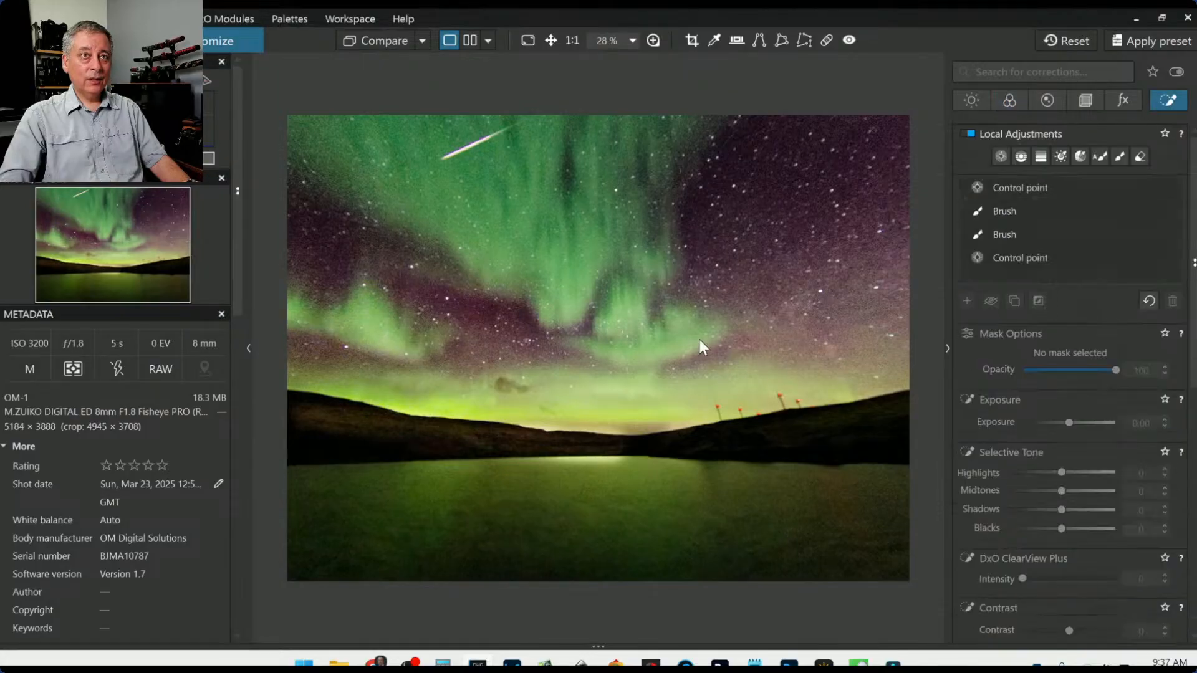
click(1027, 192)
click(1019, 213)
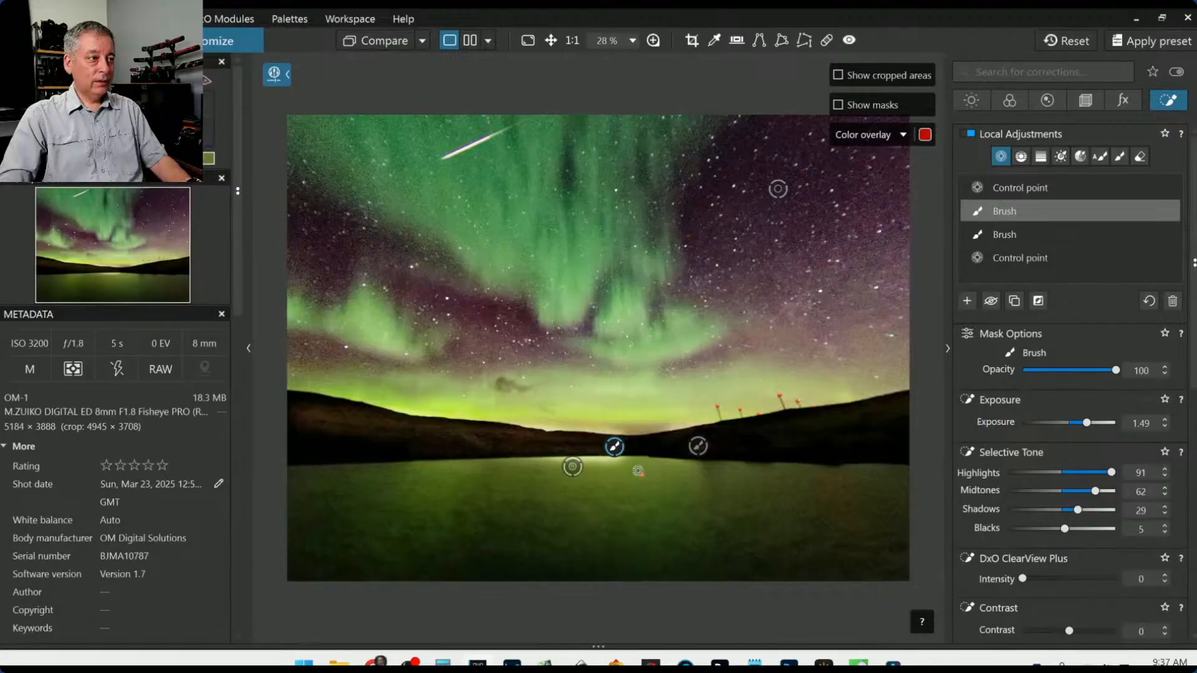
click(1120, 157)
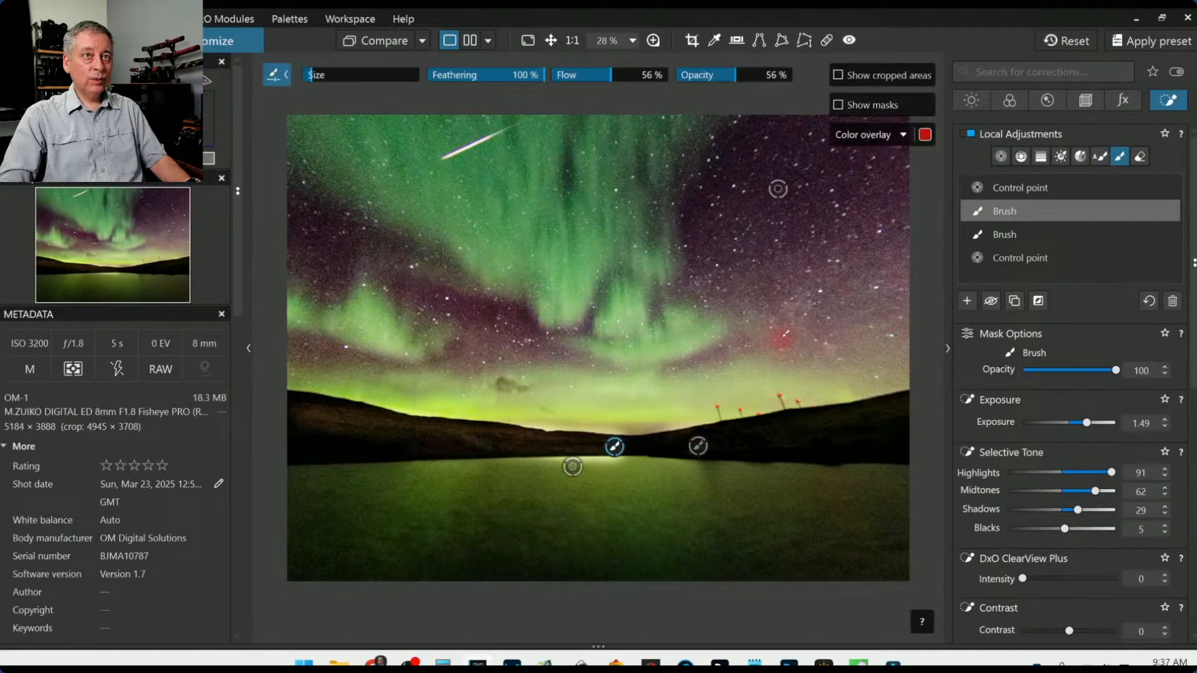
key(alt)
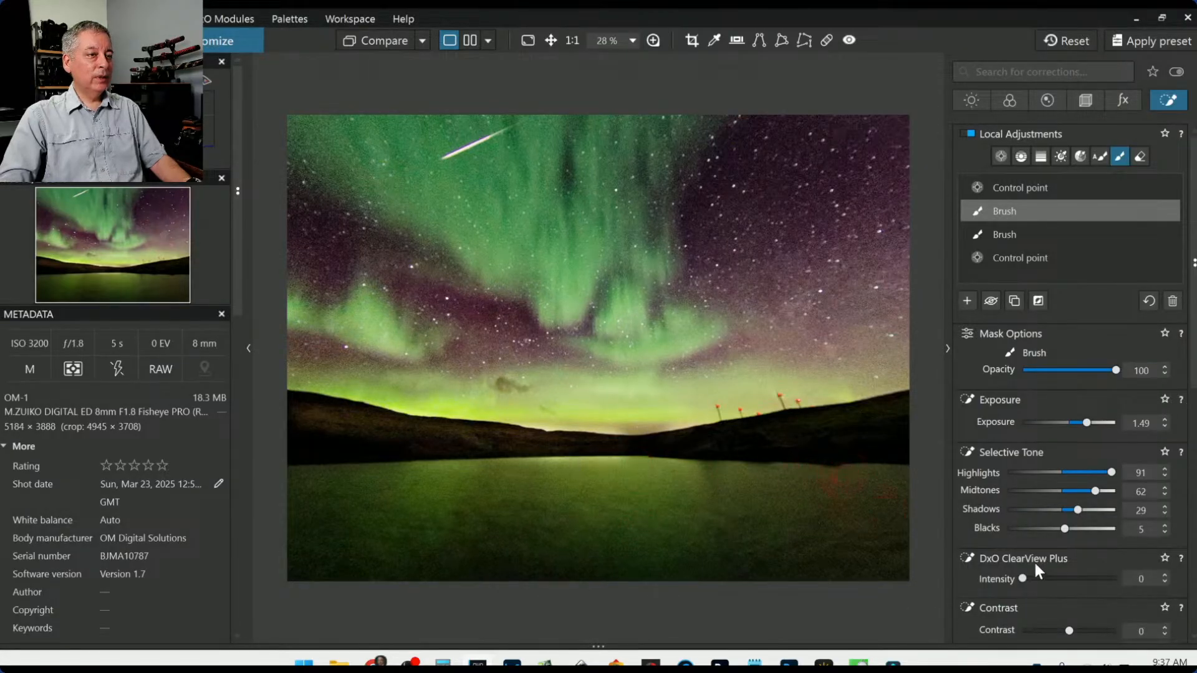
key(Escape)
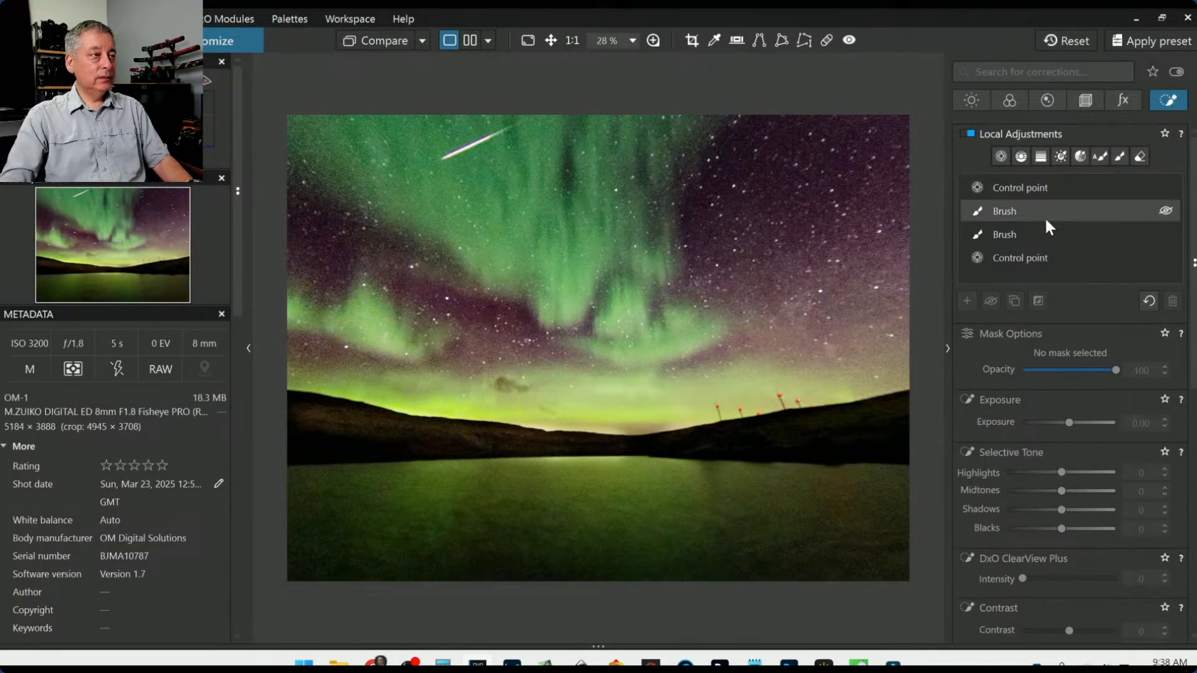
- Try a global Selective Tone Blacks value of -3 and reset it to 0
click(974, 99)
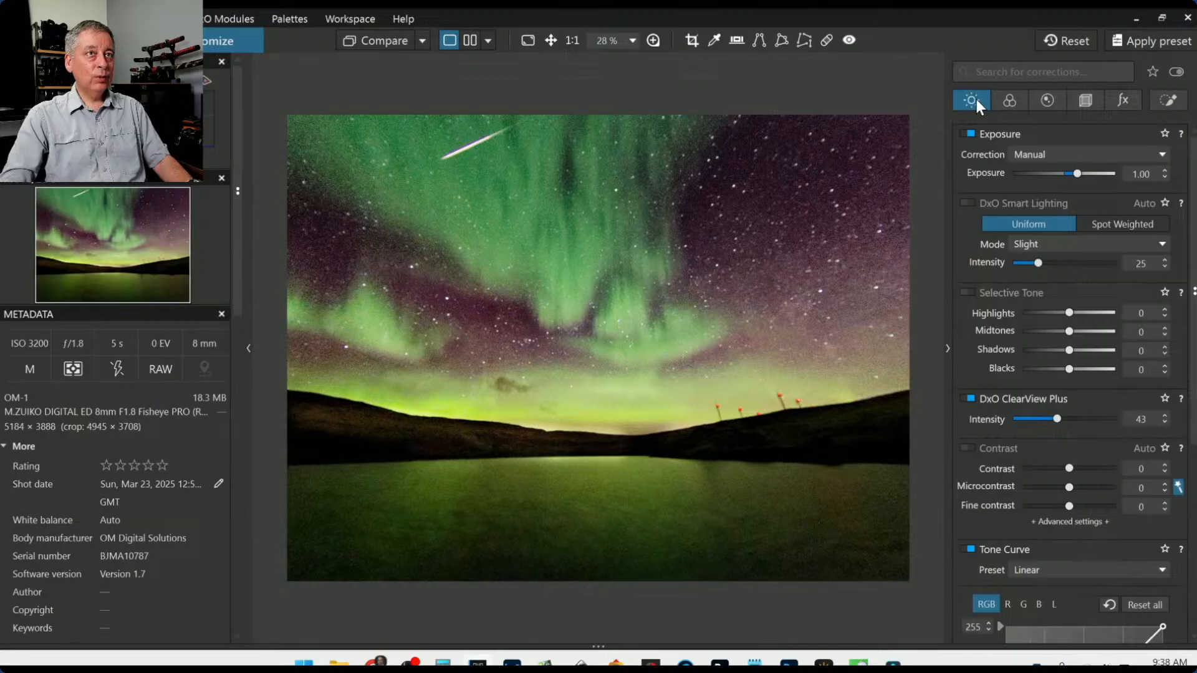
scroll(987, 294, down, 1)
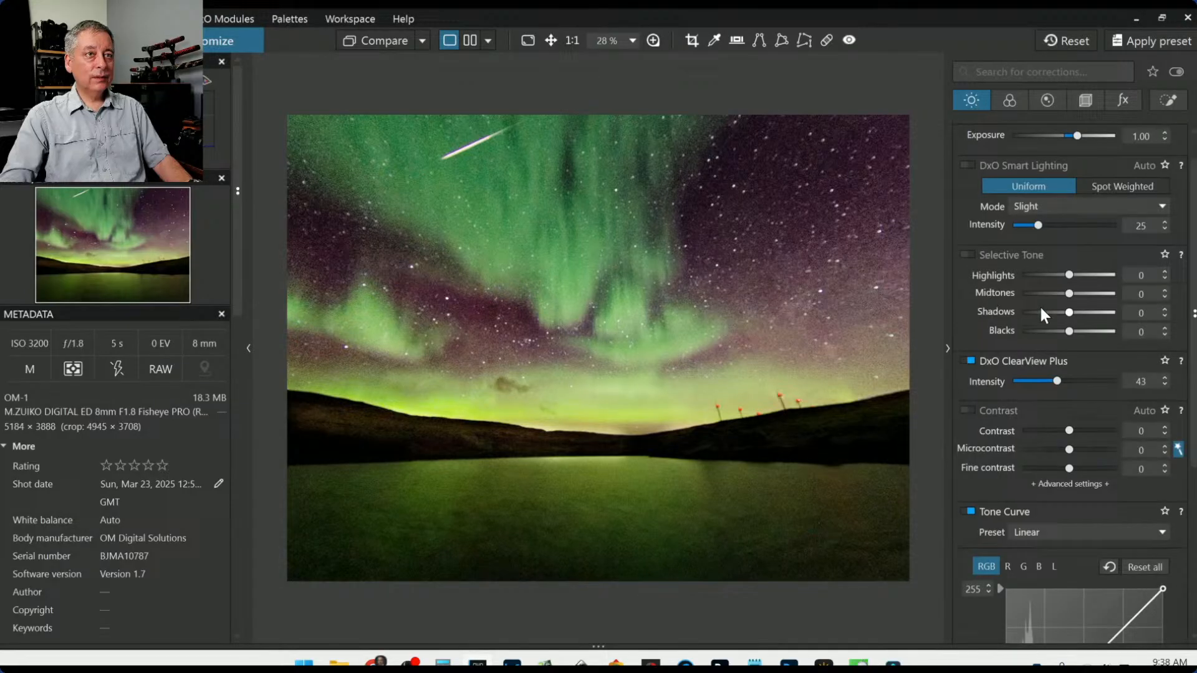
drag(1069, 332, 1068, 332)
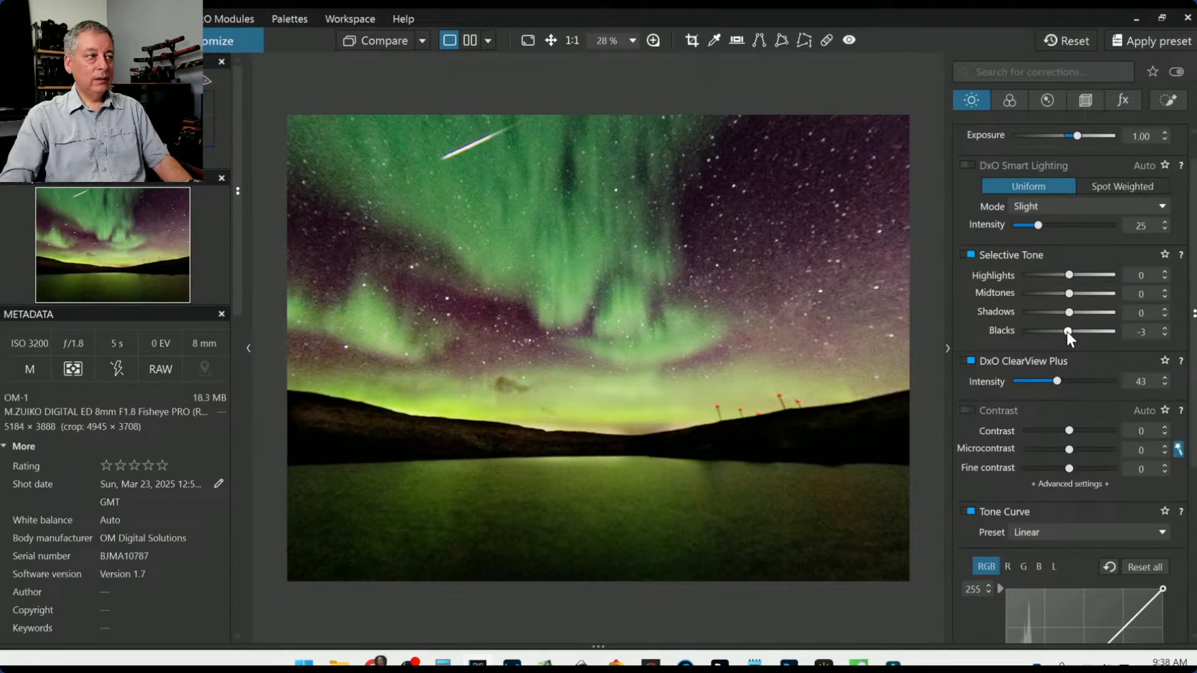
double_click(1068, 331)
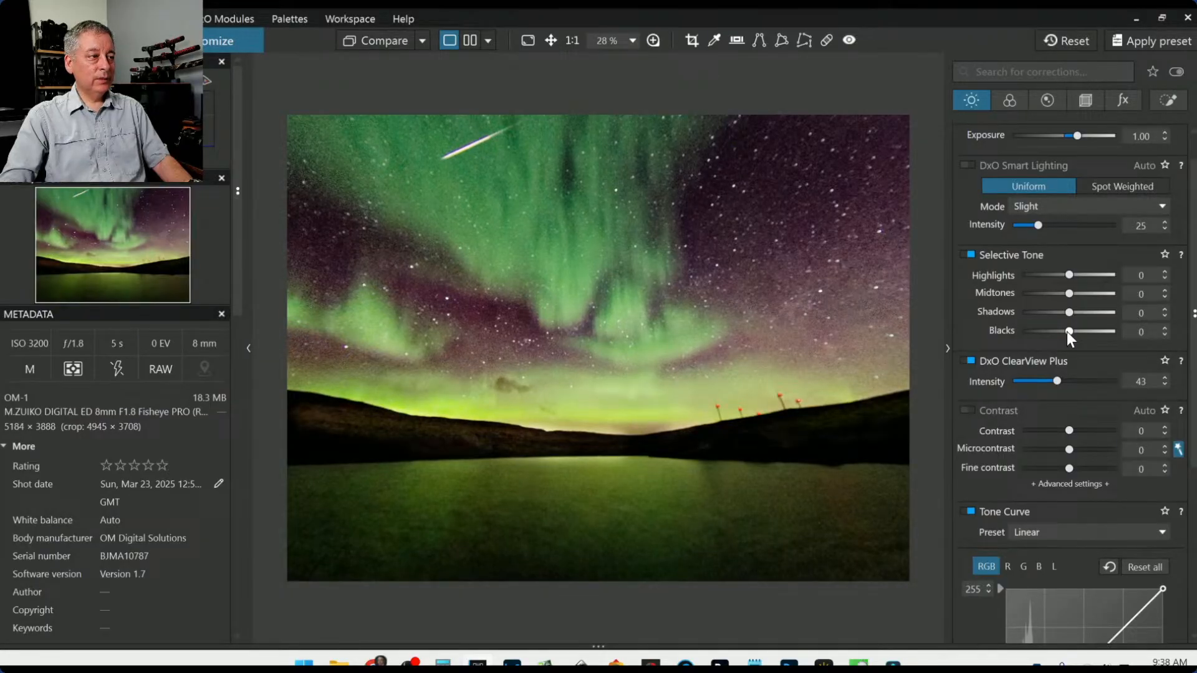
- Add a local control line on the lower water, fading upward to the shoreline, and display its mask
click(1161, 100)
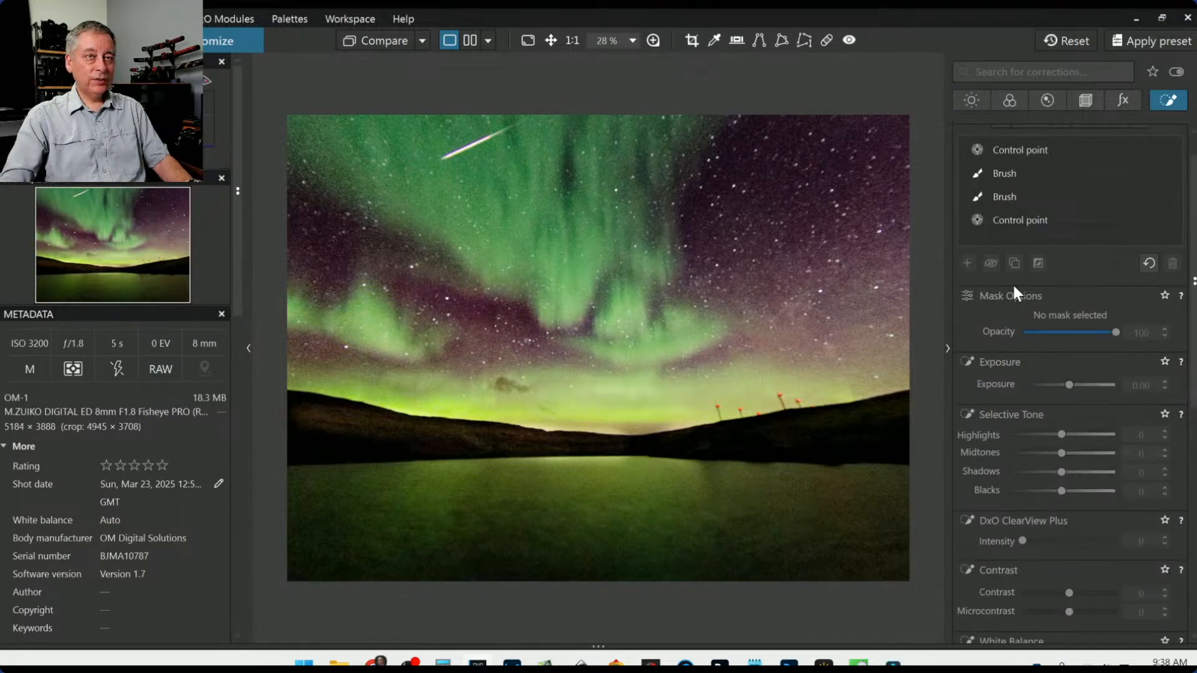
scroll(1012, 282, up, 1)
click(1021, 157)
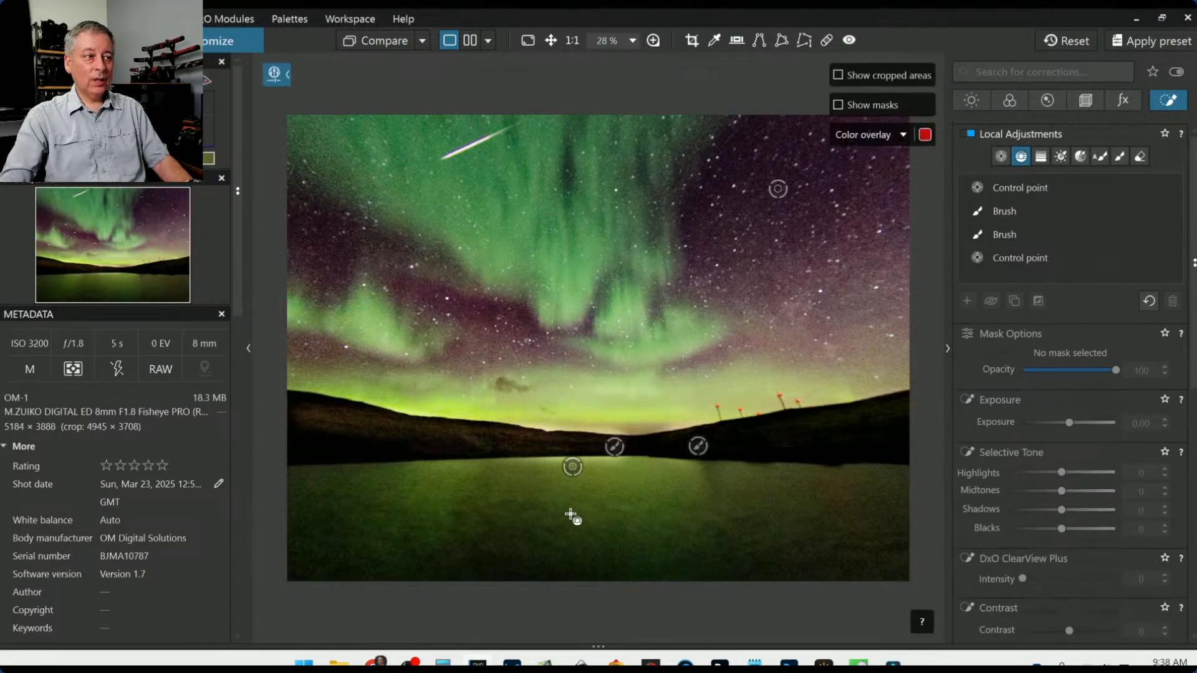
drag(480, 550, 484, 443)
key(m)
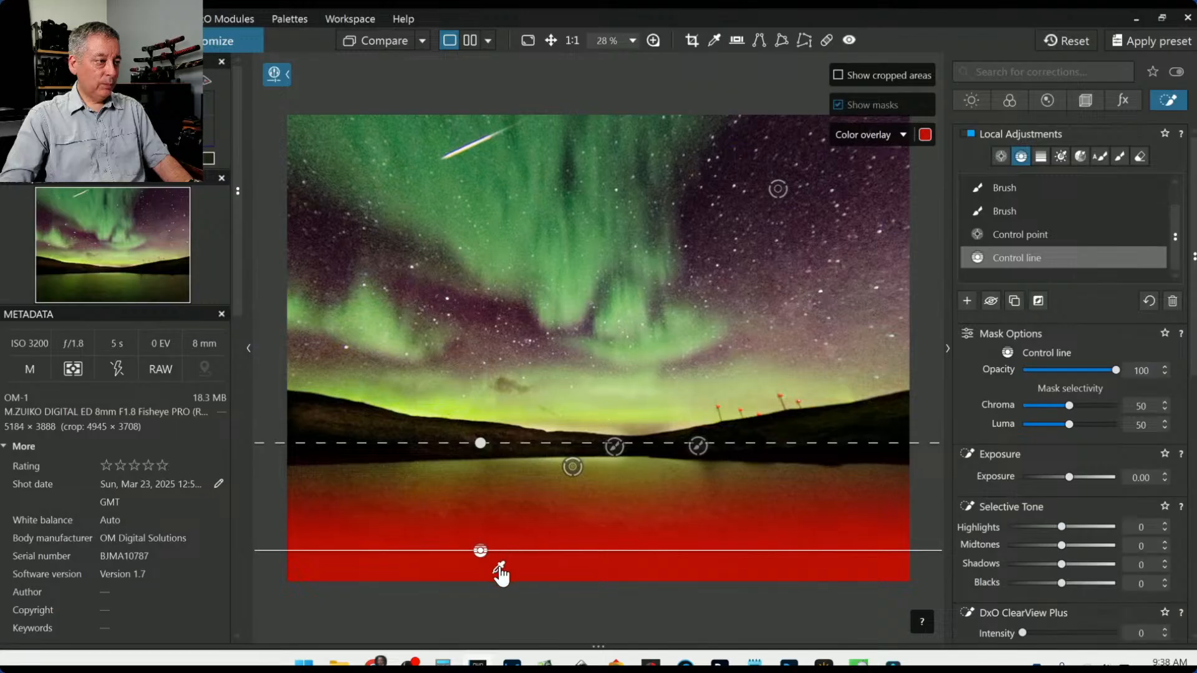
click(480, 552)
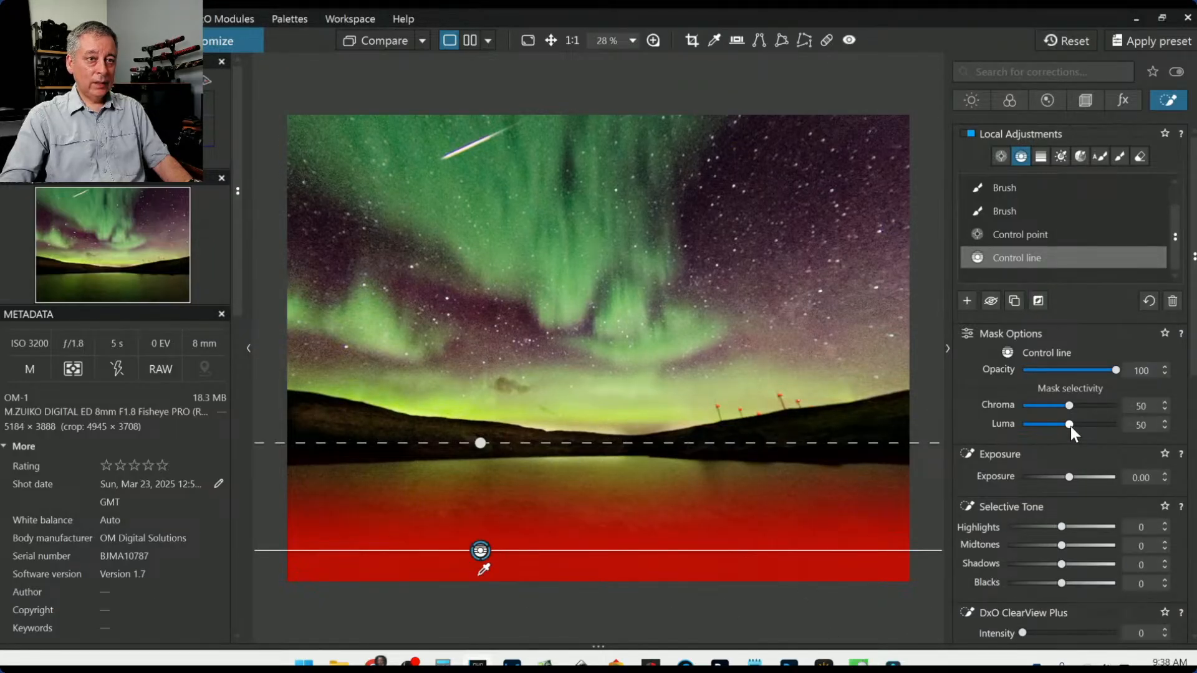
- Set the control line's Chroma to 62, Luma to 61 and Blacks to -17, and tighten its gradient over the water
drag(1070, 425, 1079, 407)
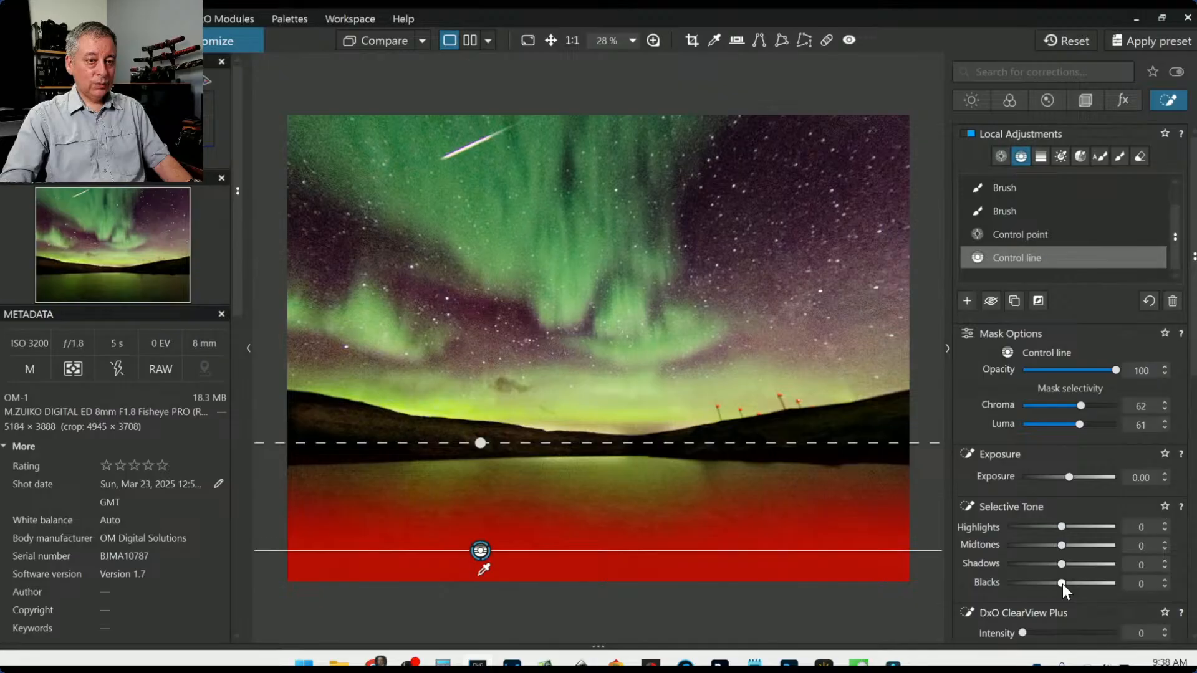
drag(1062, 584, 1052, 583)
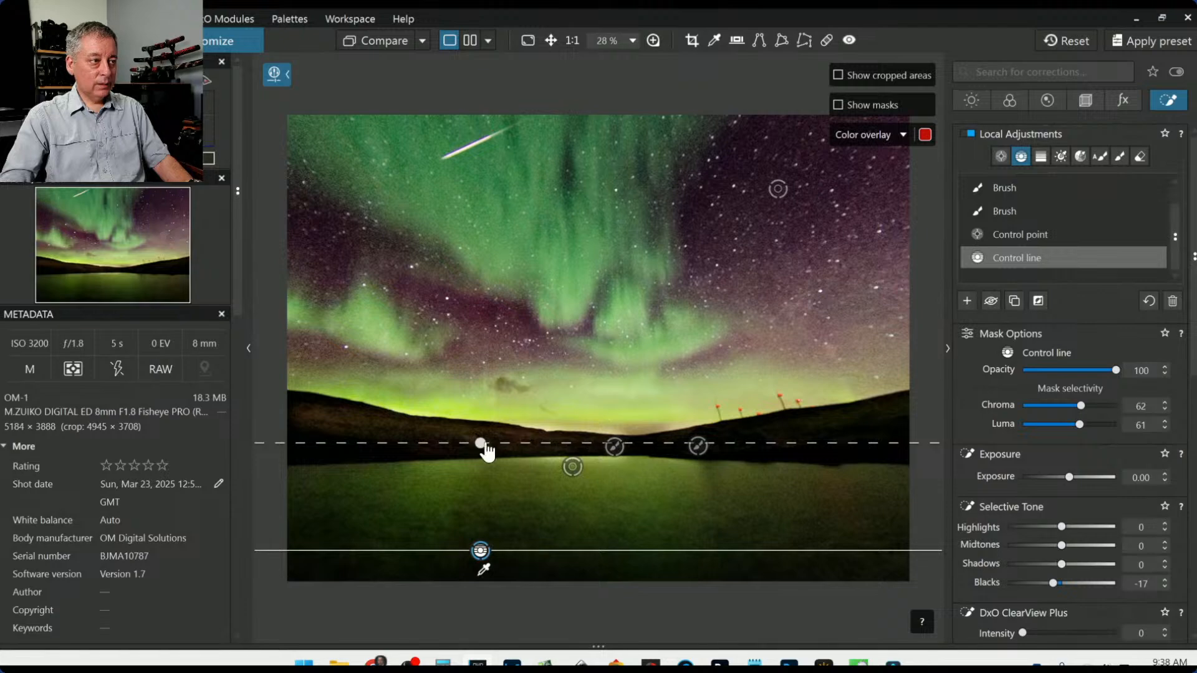
drag(480, 552, 480, 534)
drag(480, 421, 484, 461)
key(Escape)
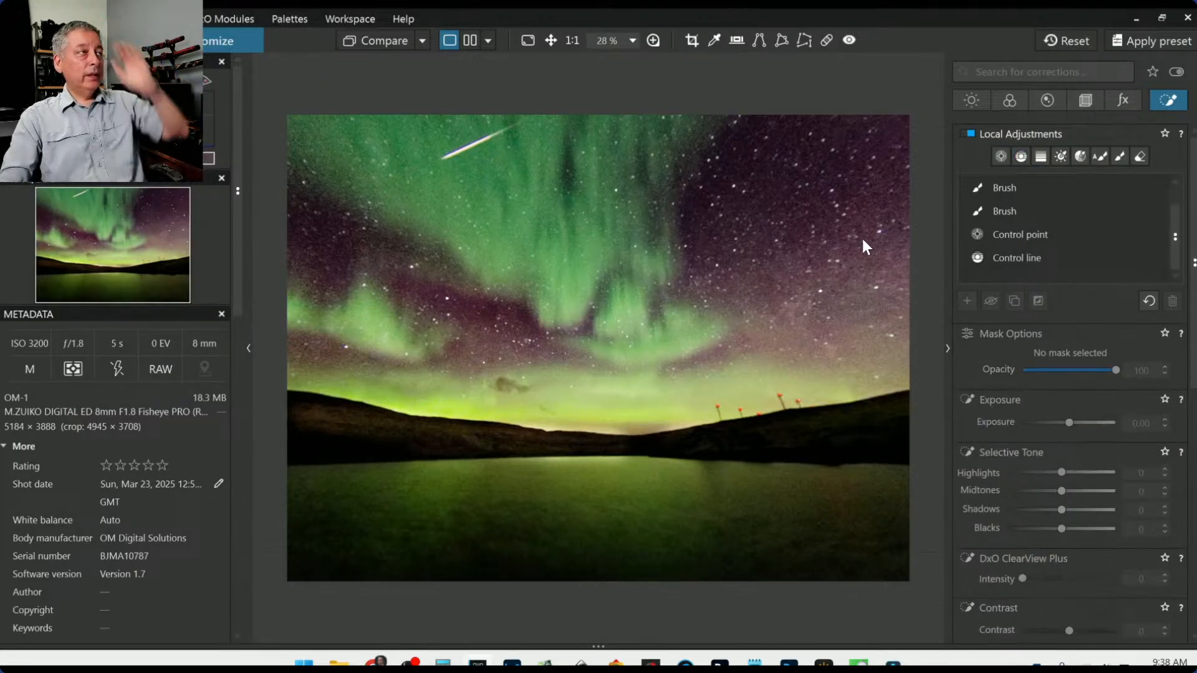
- Compare the edited photo with the unedited original, and examine the aurora and stars up close
click(386, 45)
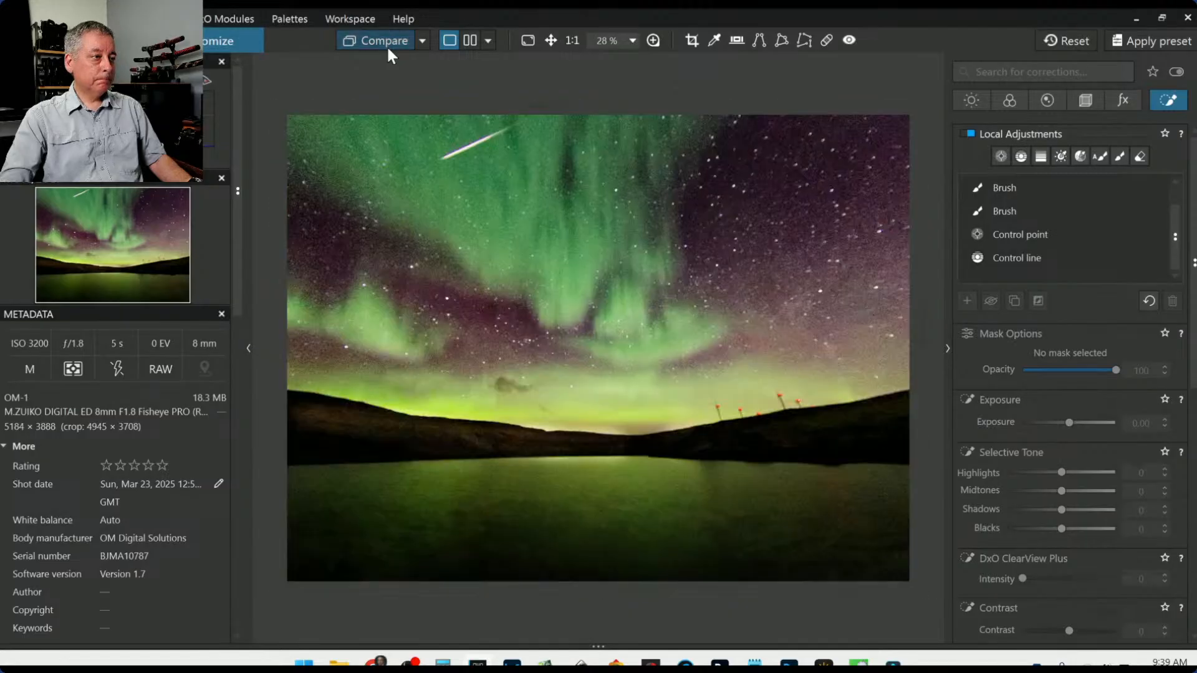
click(387, 44)
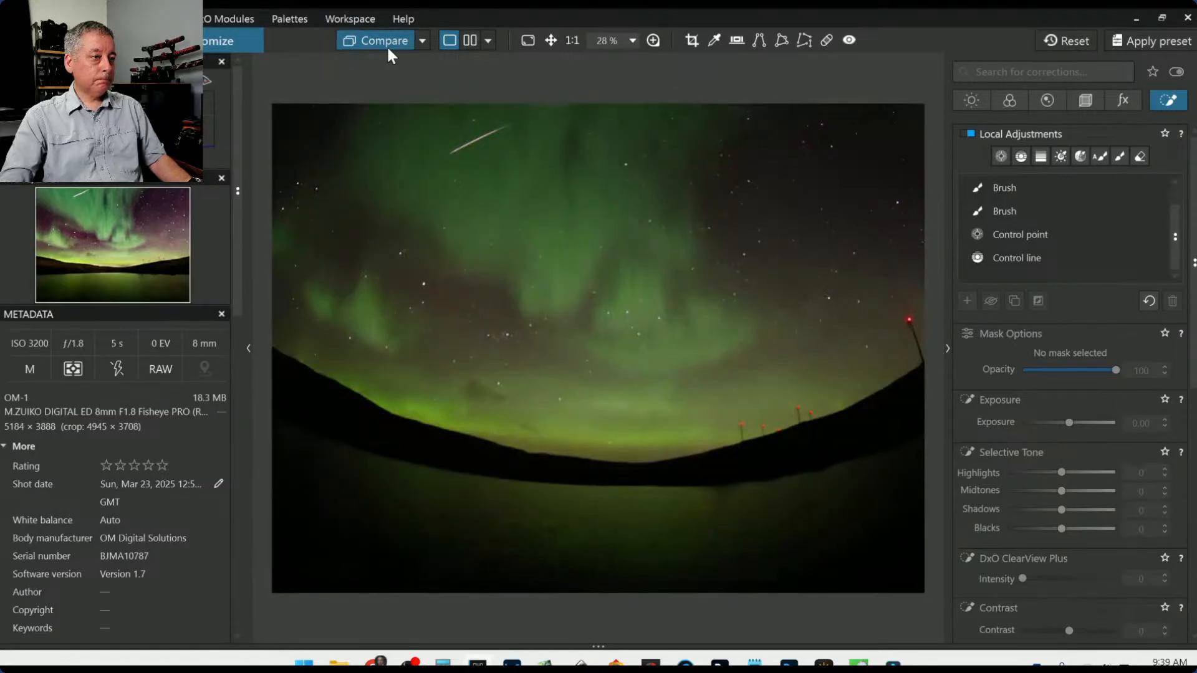
click(387, 45)
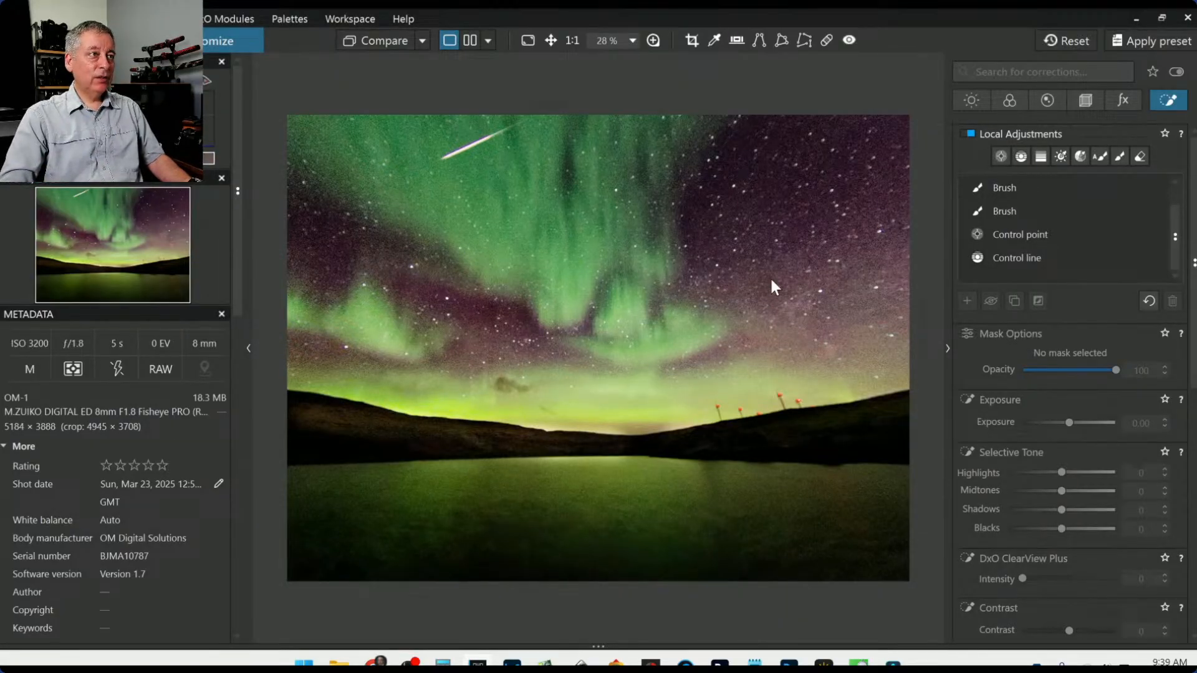
scroll(588, 278, up, 3)
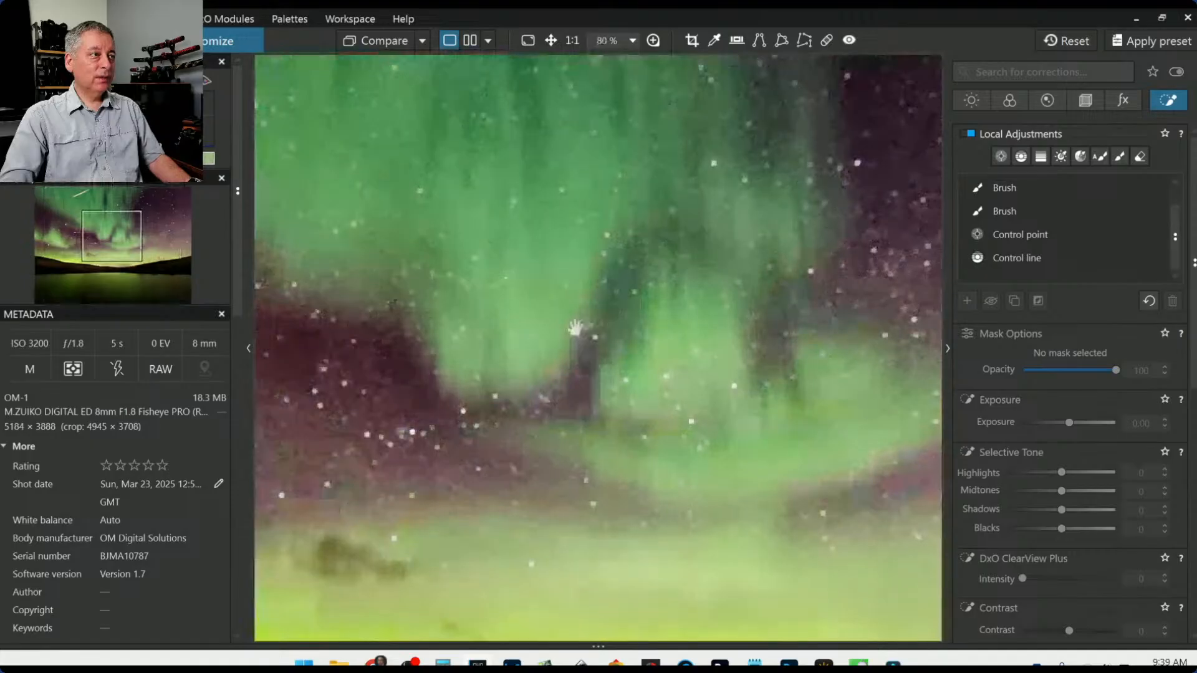
scroll(690, 268, down, 2)
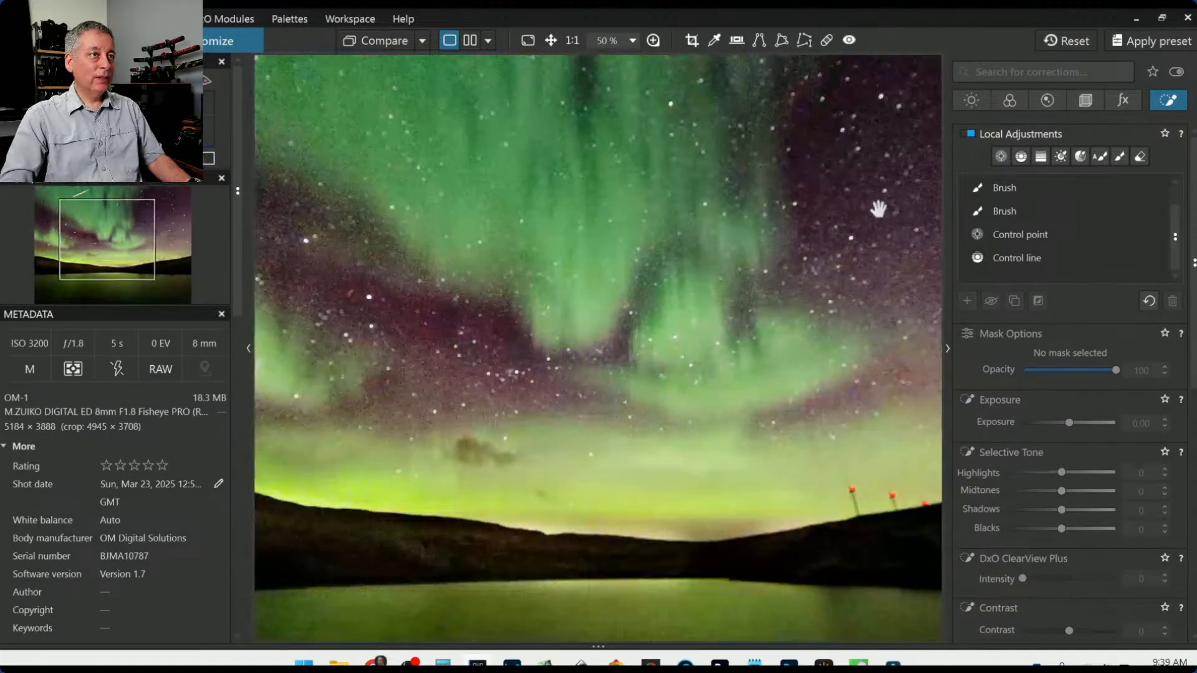
- Add a local control line across the lower sky, fading downward to the hills, and display its mask
scroll(878, 209, down, 1)
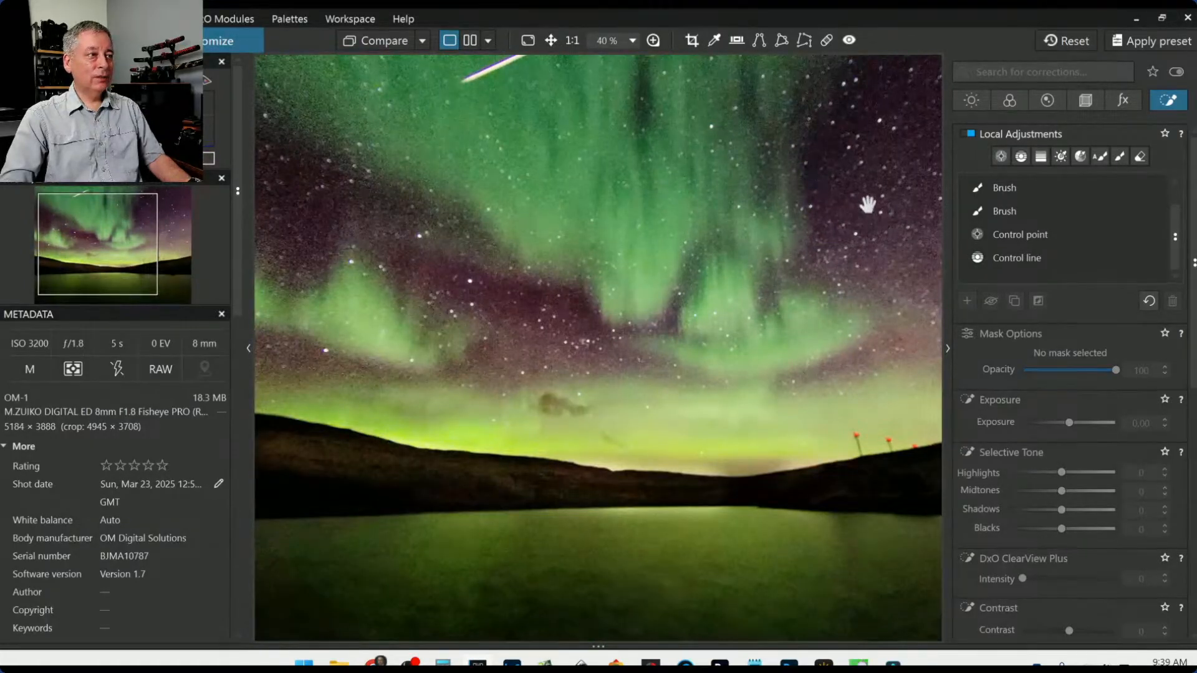
scroll(868, 204, down, 1)
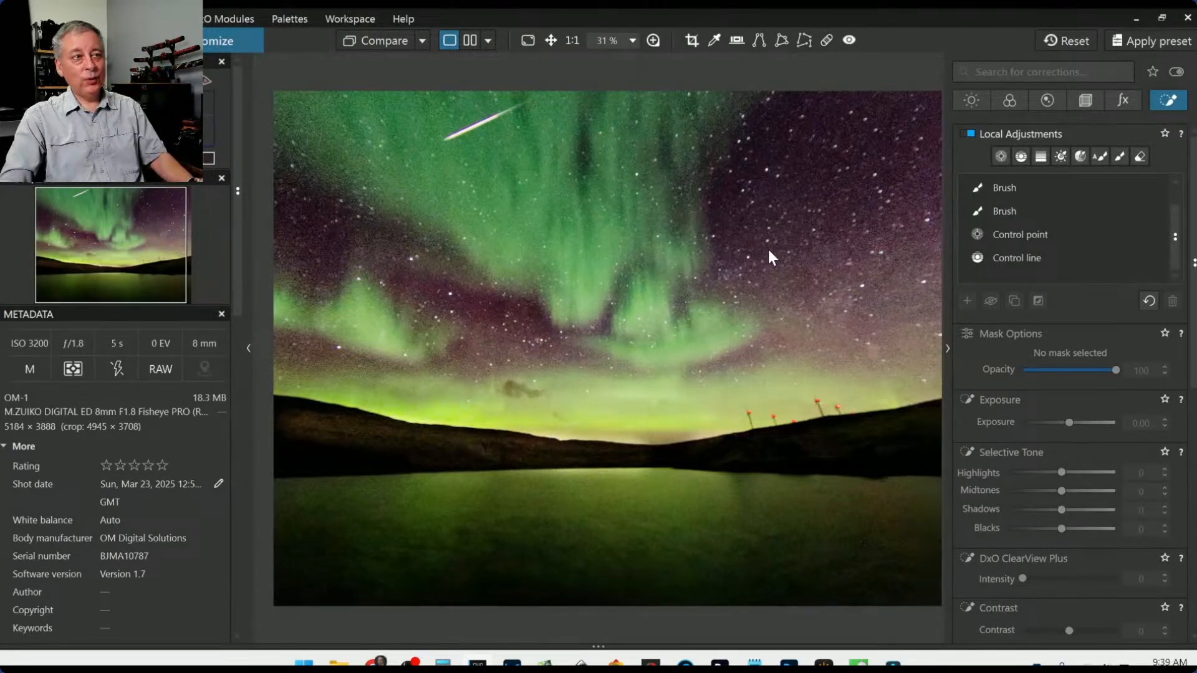
scroll(770, 249, down, 1)
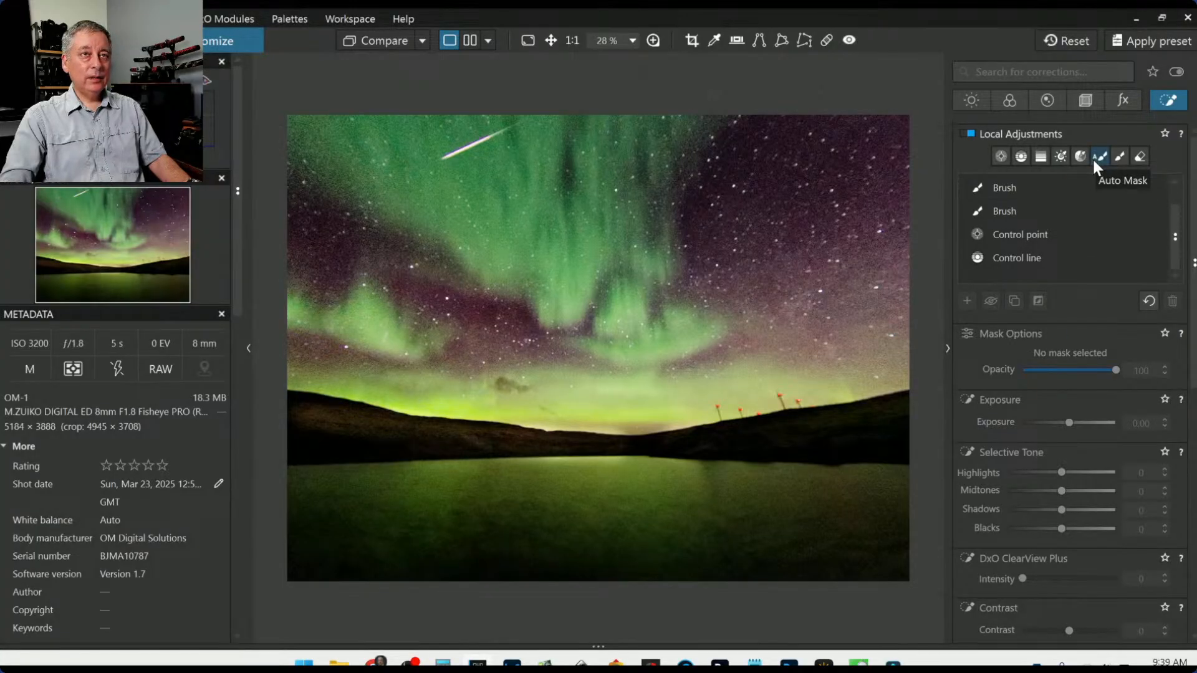
click(1022, 157)
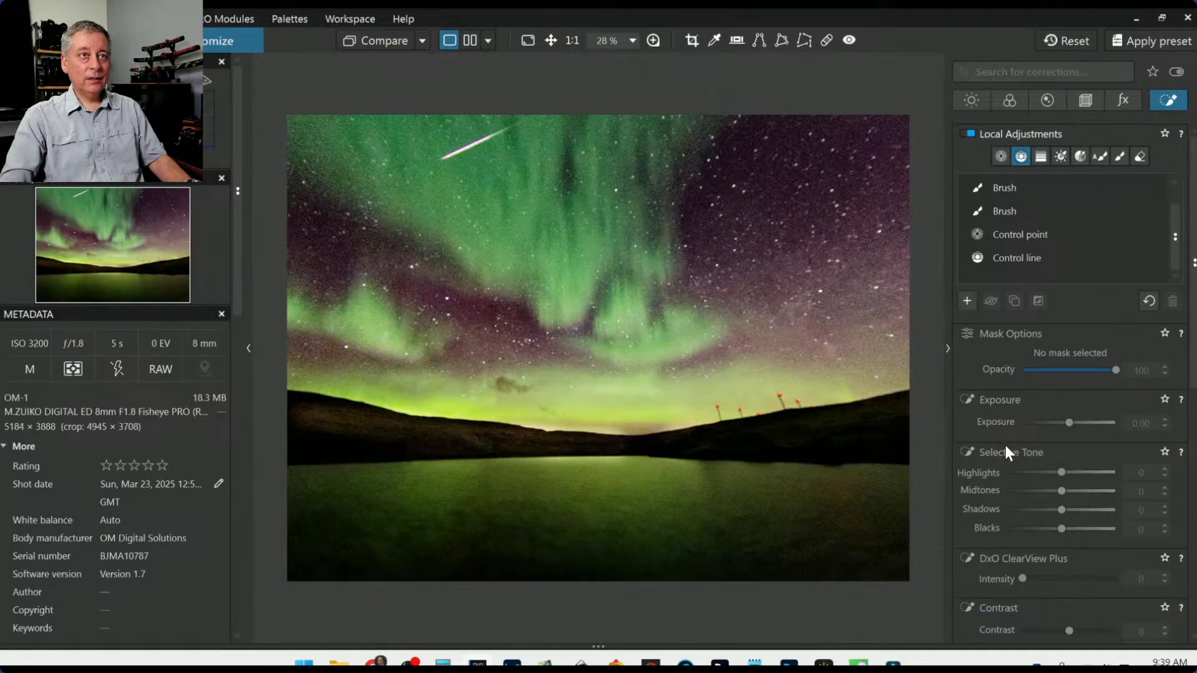
scroll(1004, 451, down, 4)
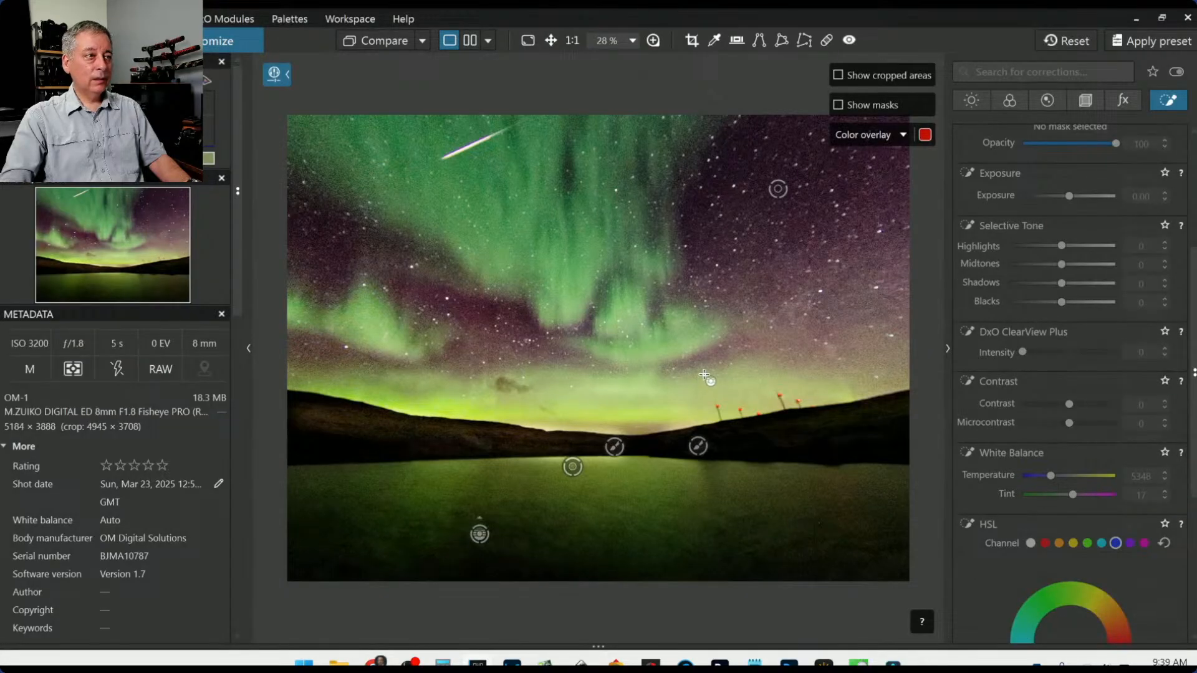
drag(705, 362, 705, 441)
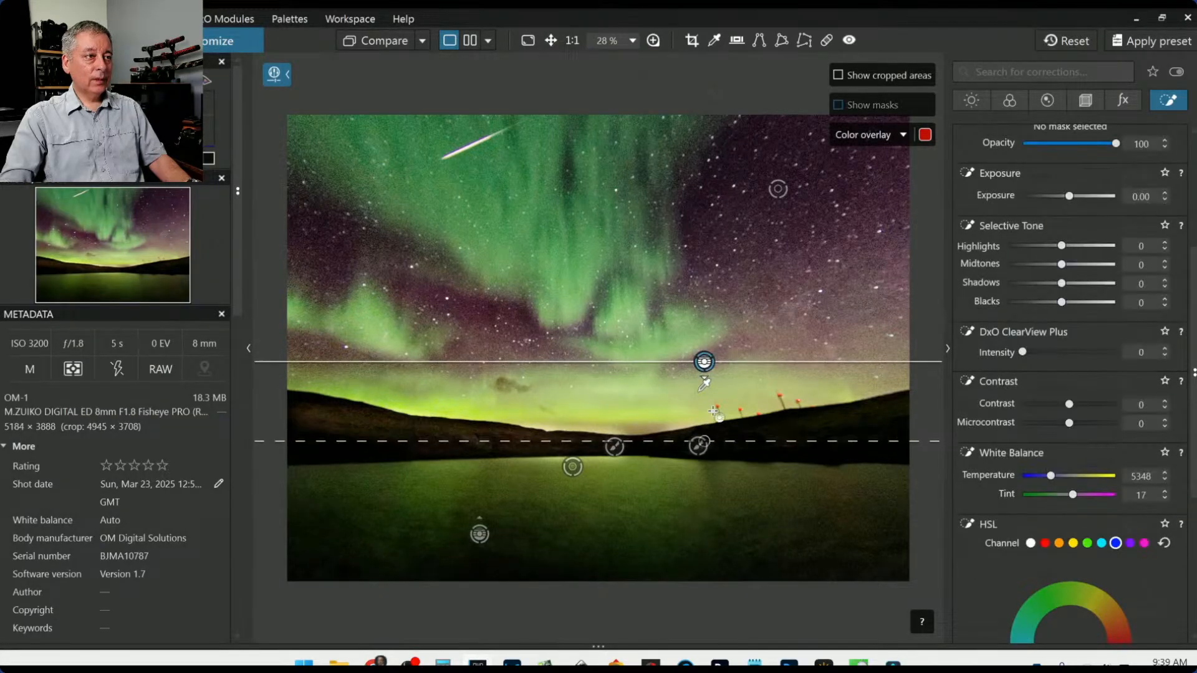
key(m)
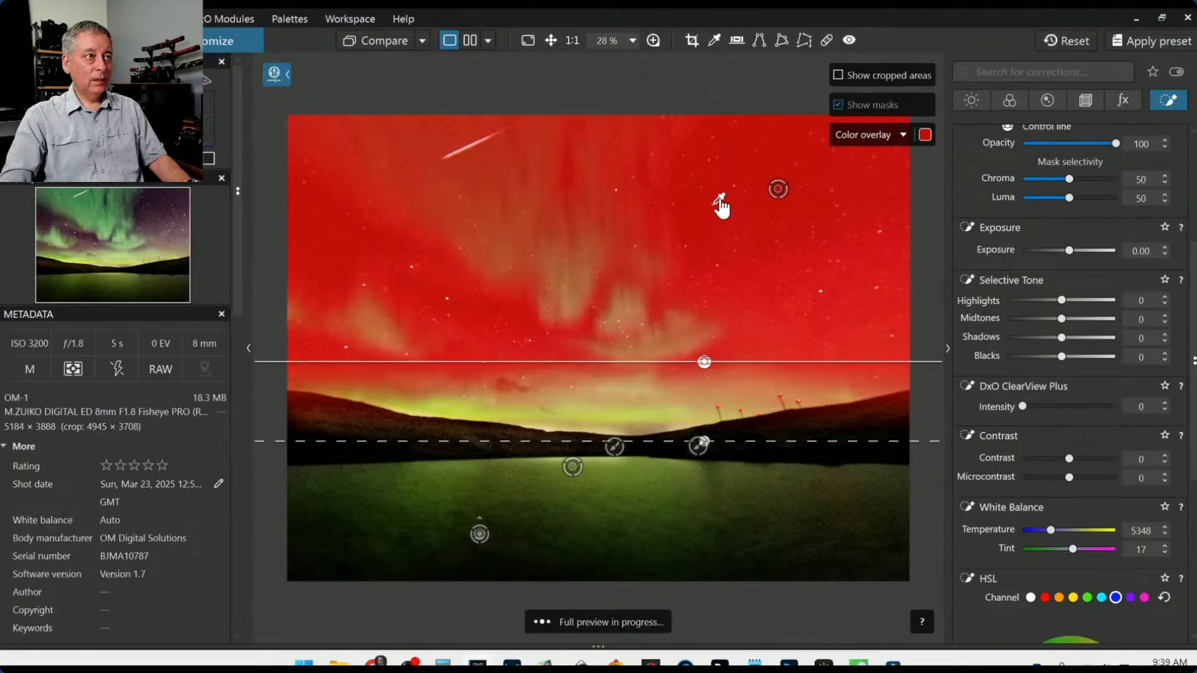
- Sample a star in the dark sky as the control line's reference and set its Luma selectivity to 84
scroll(723, 202, up, 5)
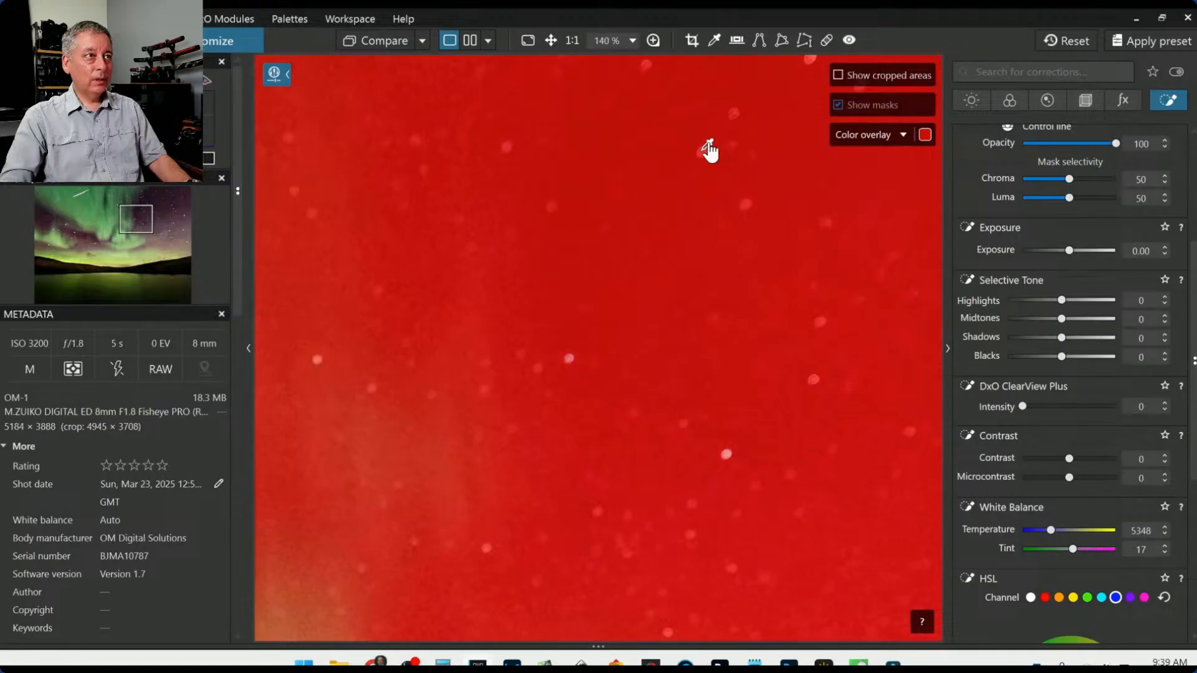
drag(711, 148, 710, 149)
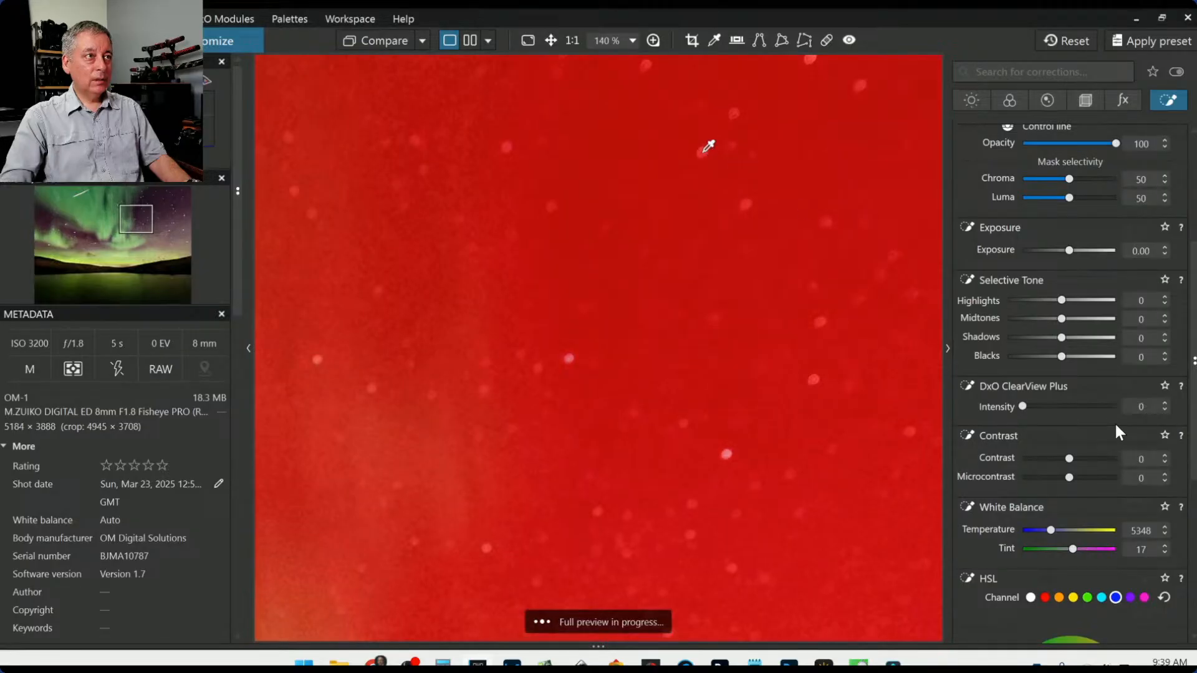
scroll(1049, 381, up, 3)
scroll(1048, 385, down, 3)
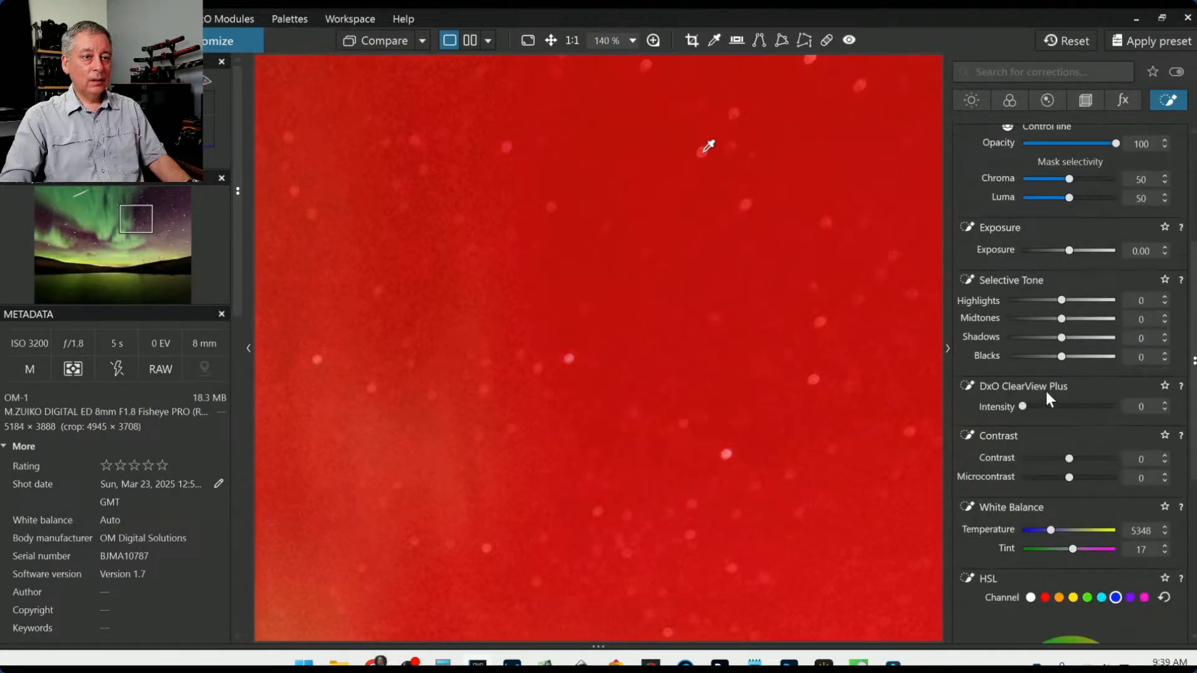
scroll(1045, 388, down, 5)
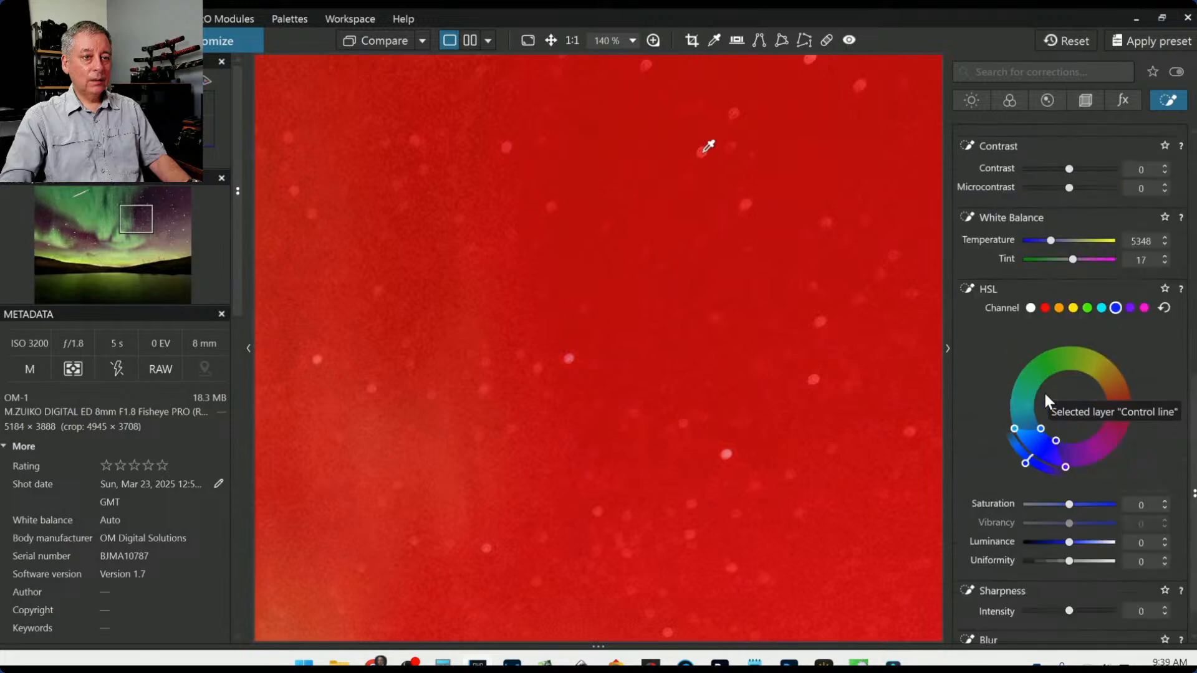
scroll(1044, 391, up, 5)
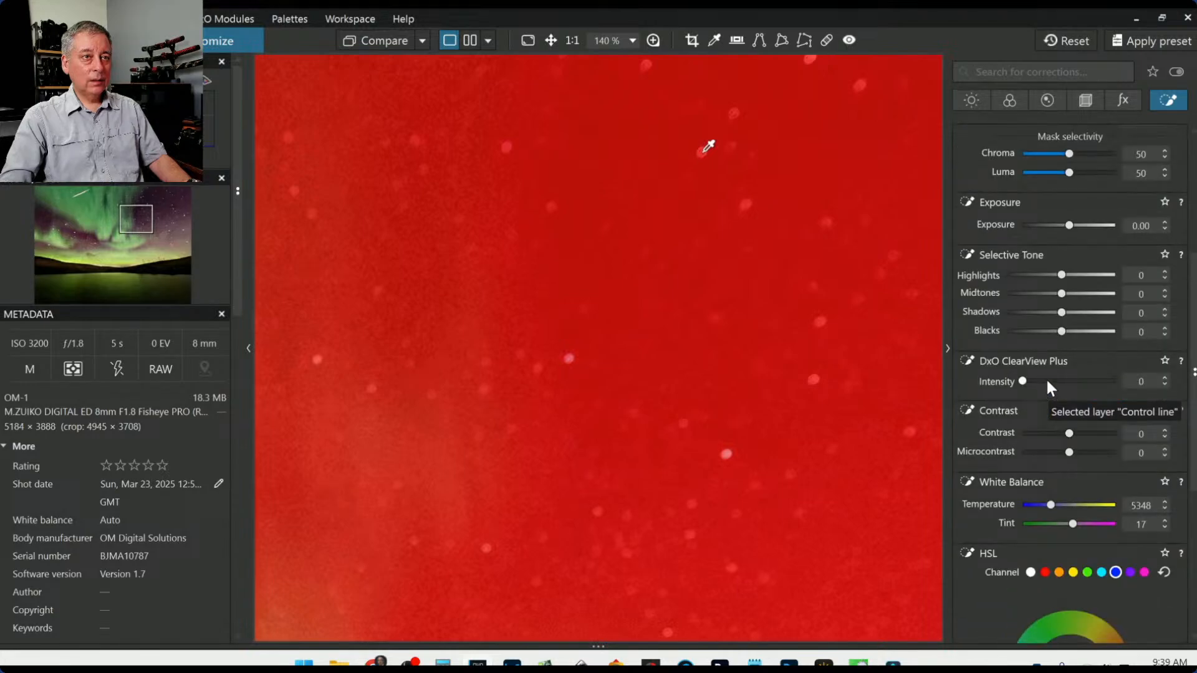
scroll(1046, 376, up, 3)
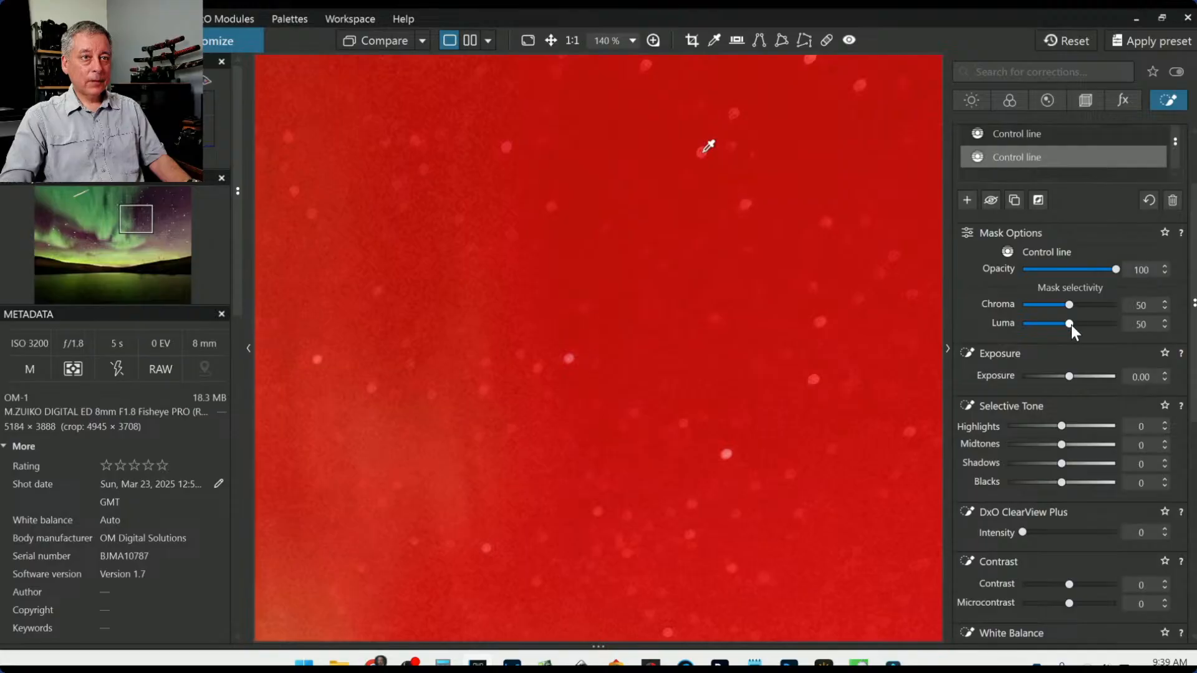
drag(1071, 324, 1102, 327)
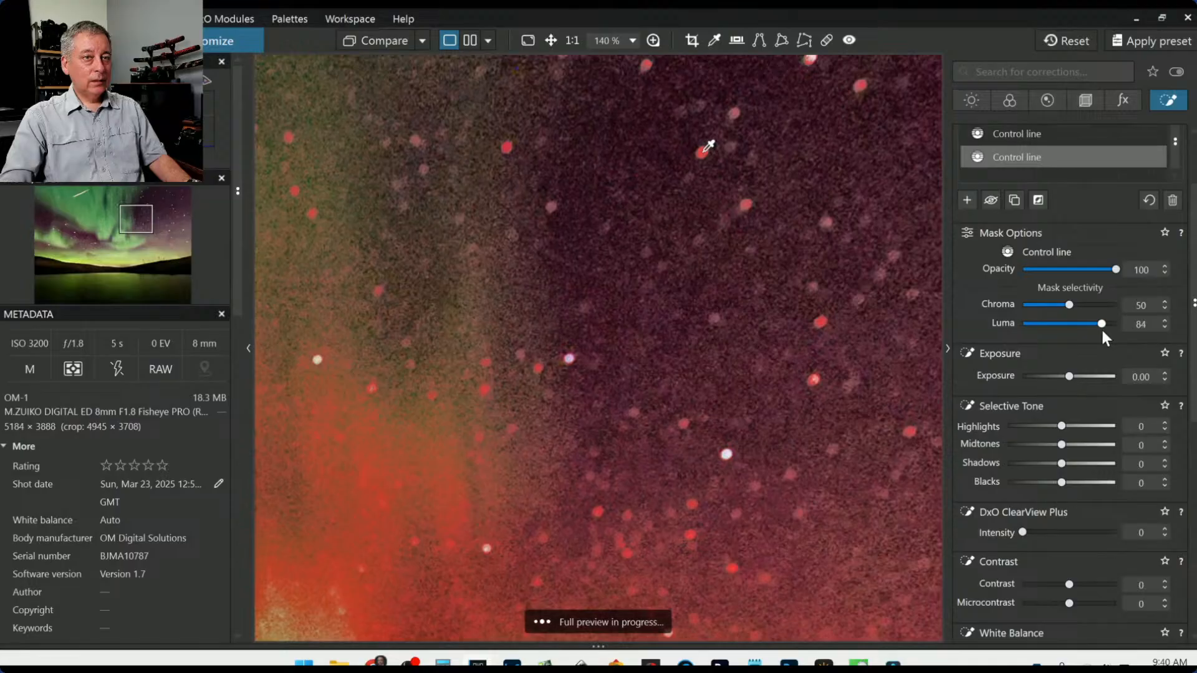
scroll(811, 393, down, 8)
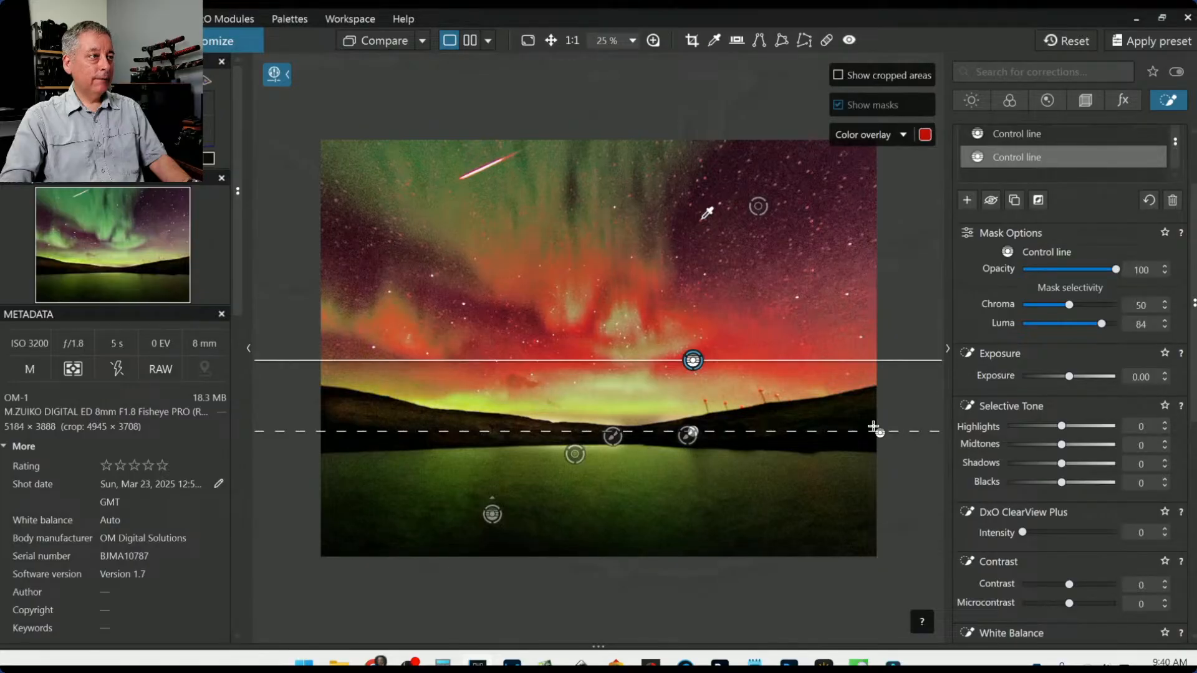
- Set the sky control line's Microcontrast to 36 and Sharpness Intensity to 100
scroll(980, 482, down, 2)
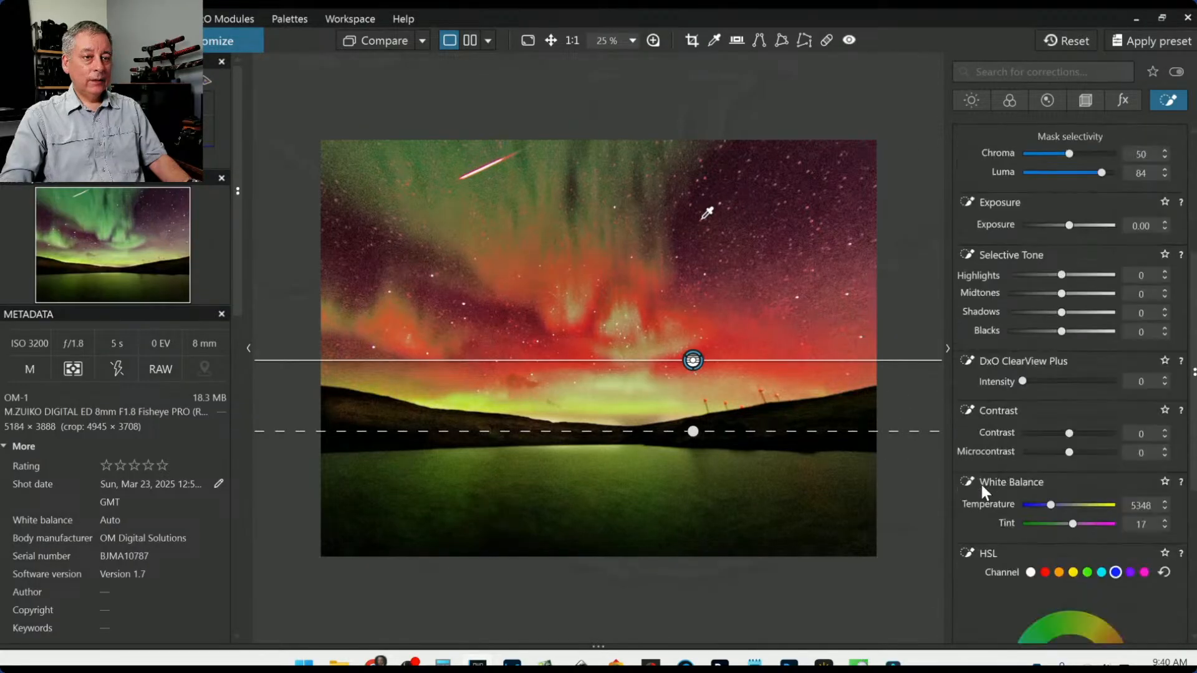
drag(1068, 453, 1086, 454)
scroll(1027, 485, down, 4)
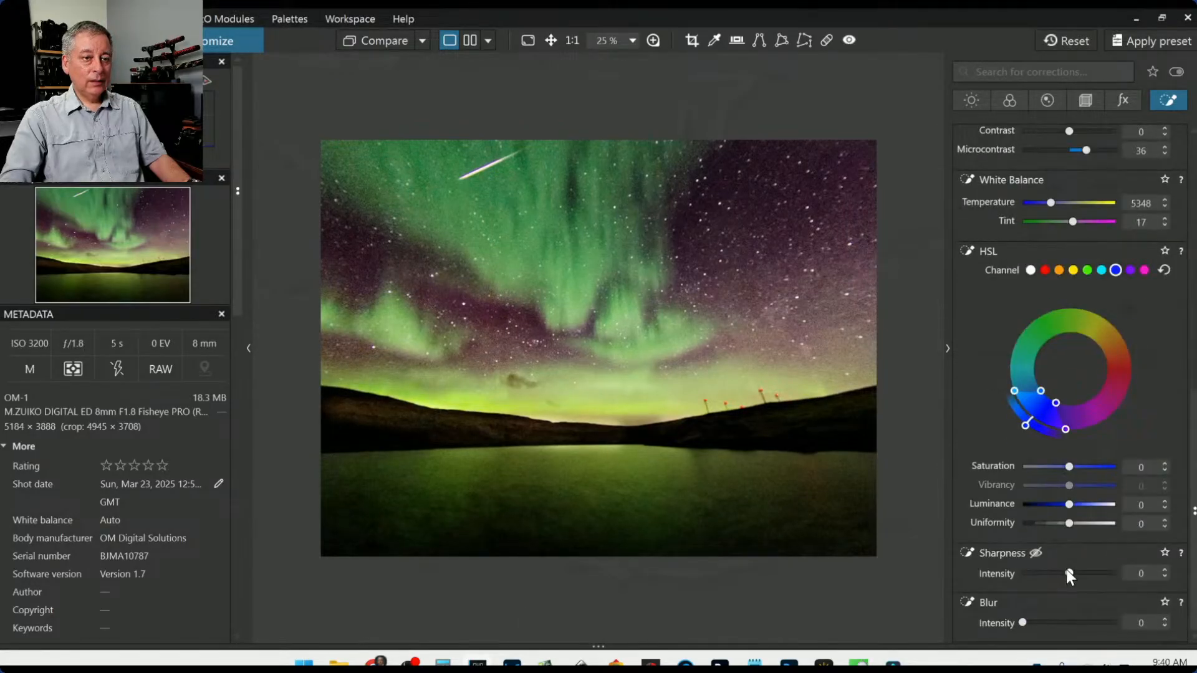
drag(1069, 574, 1110, 575)
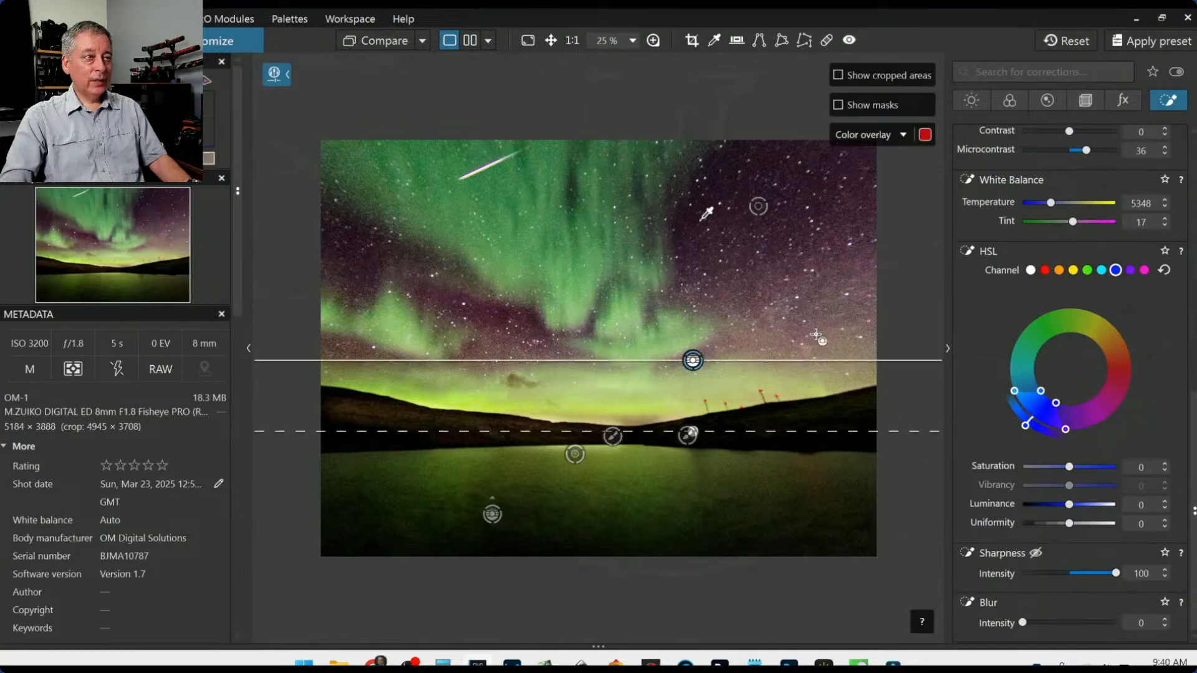
- Raise the sky control line so its gradient runs from the lower aurora to just above the hills
scroll(757, 204, up, 3)
scroll(747, 266, down, 2)
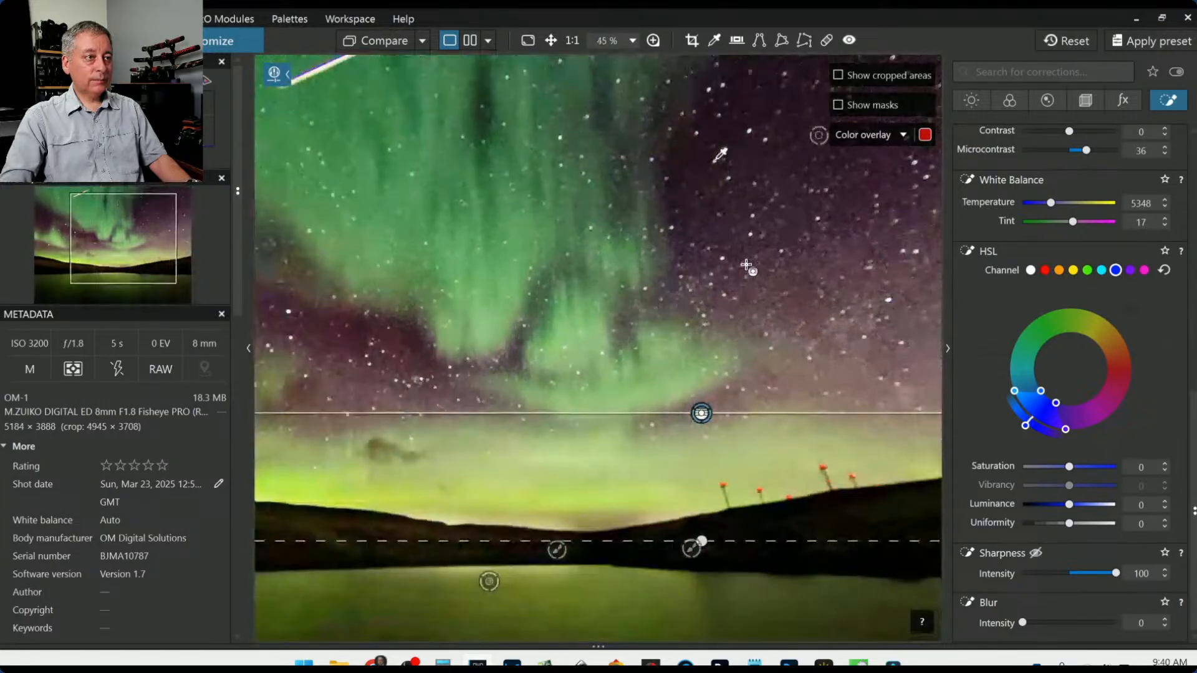
drag(707, 397, 711, 314)
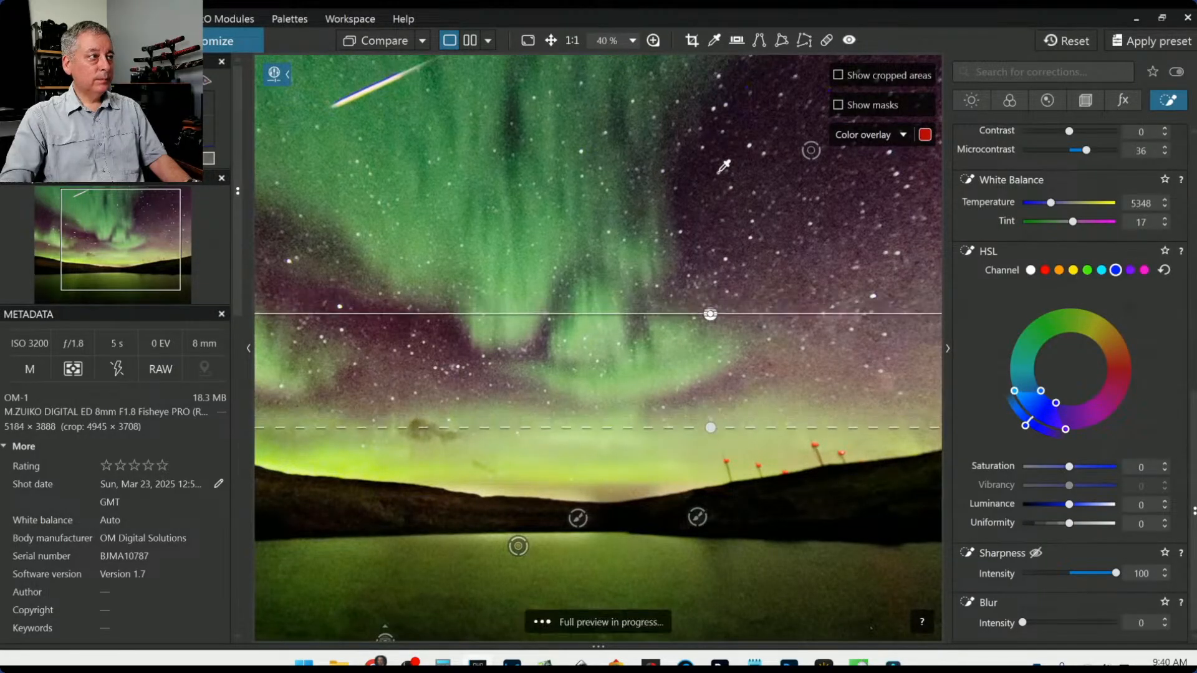
- Set the sky control line's ClearView Plus Intensity to 6 and Contrast to 53
scroll(762, 180, up, 3)
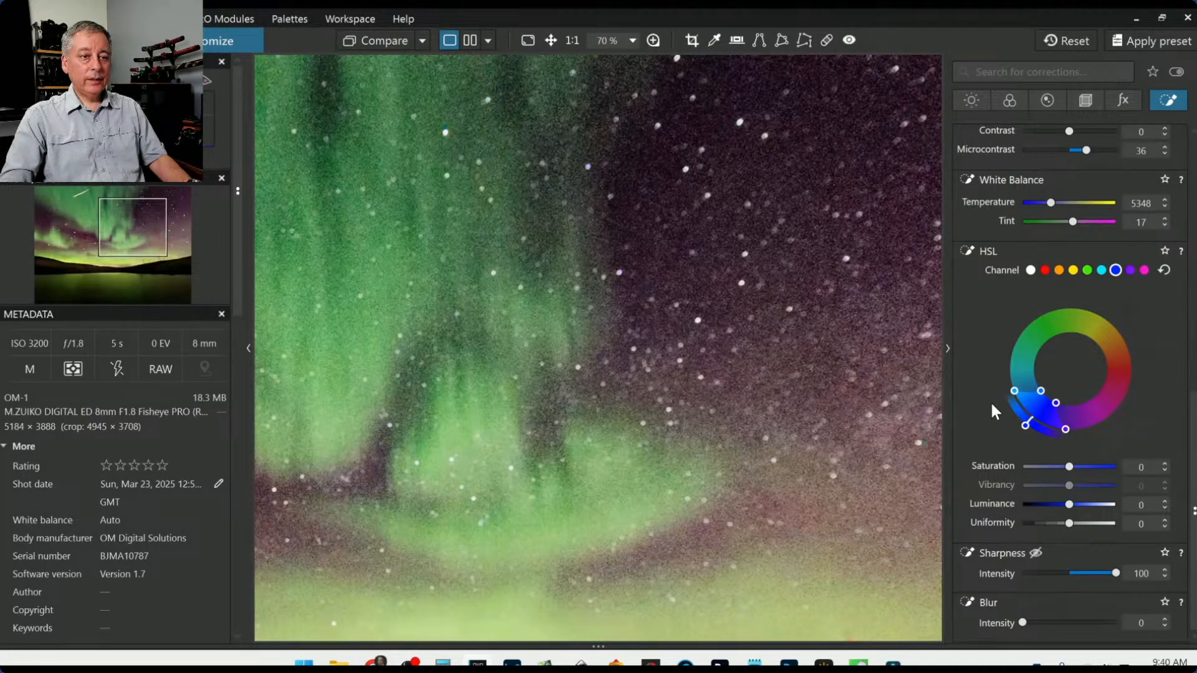
scroll(992, 402, up, 5)
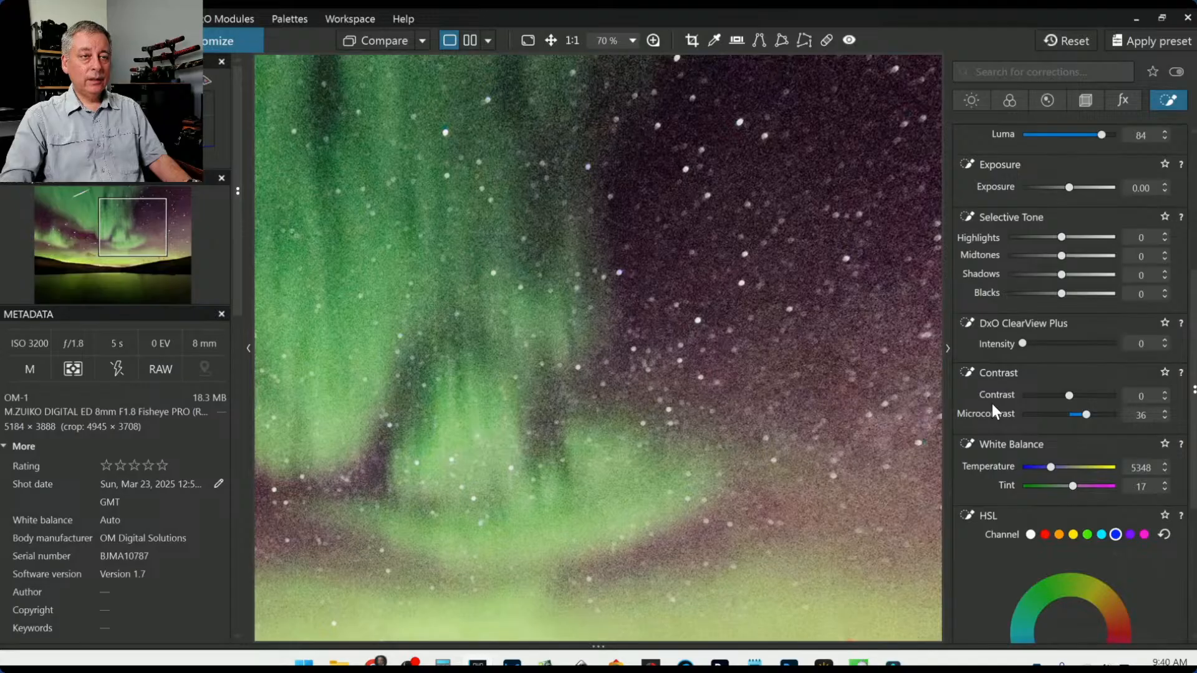
scroll(992, 406, down, 5)
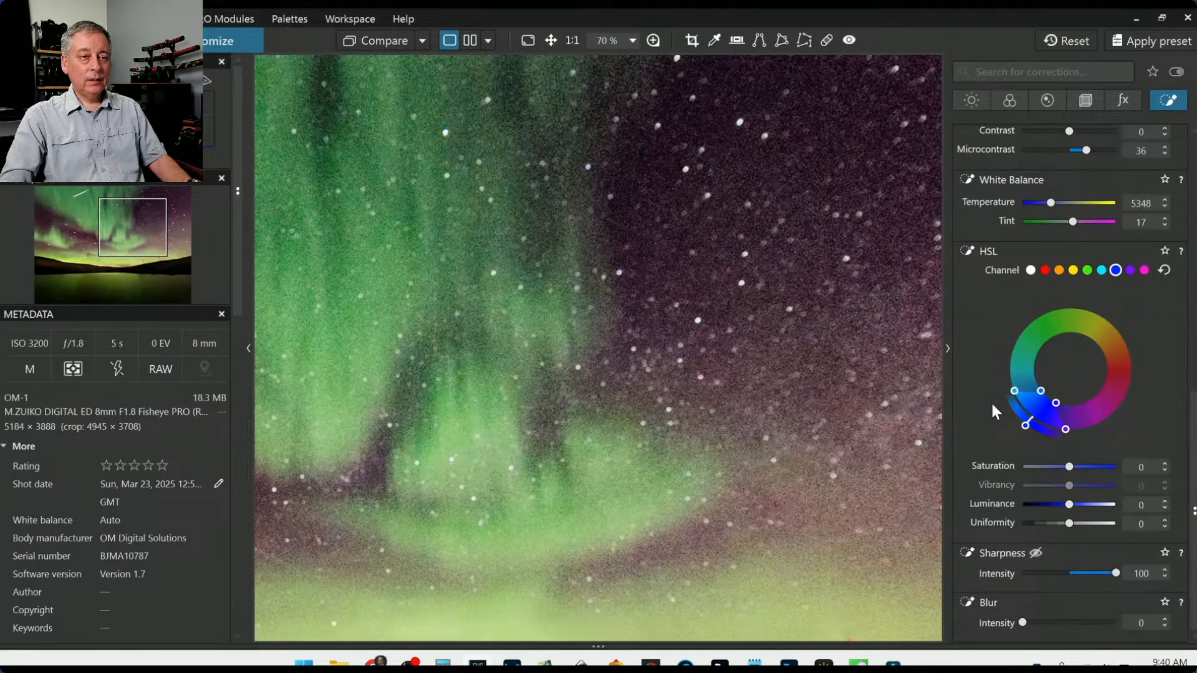
scroll(993, 403, up, 4)
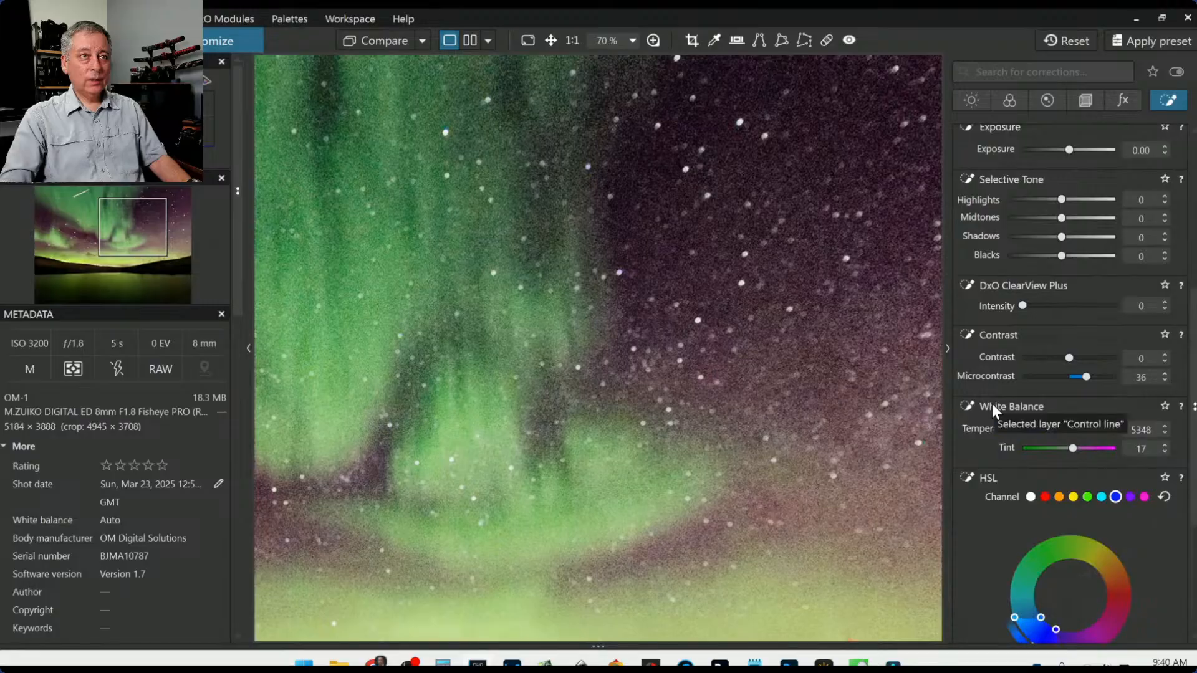
scroll(993, 402, up, 1)
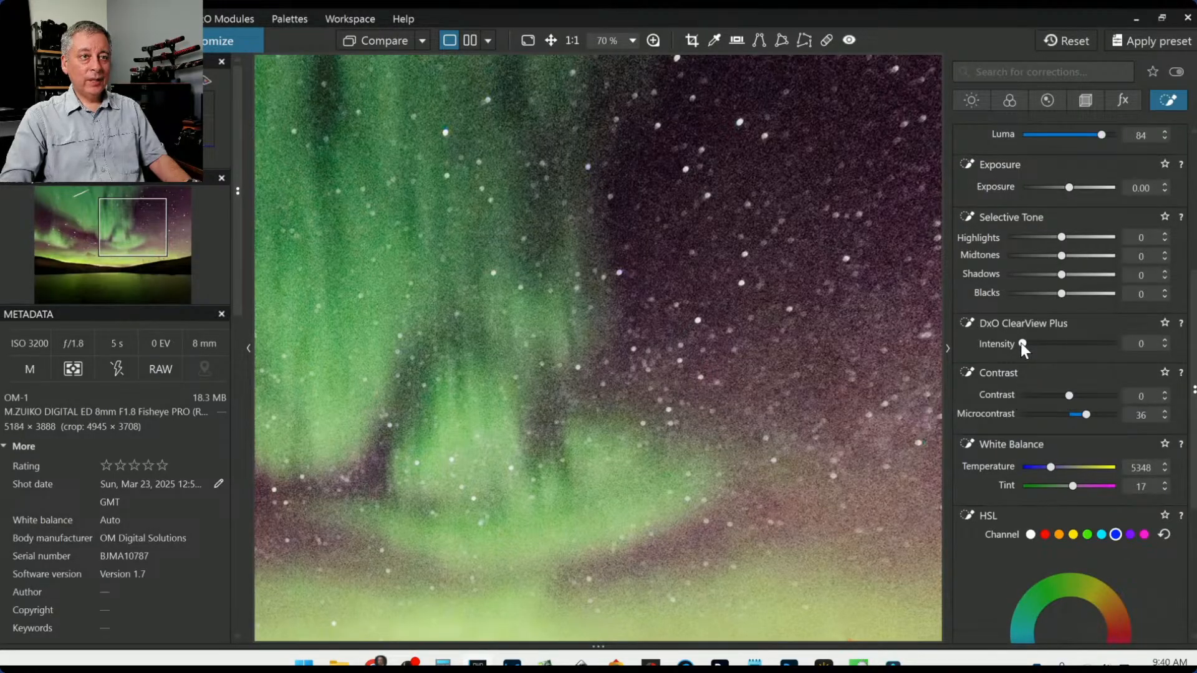
drag(1024, 343, 1027, 344)
scroll(980, 392, up, 2)
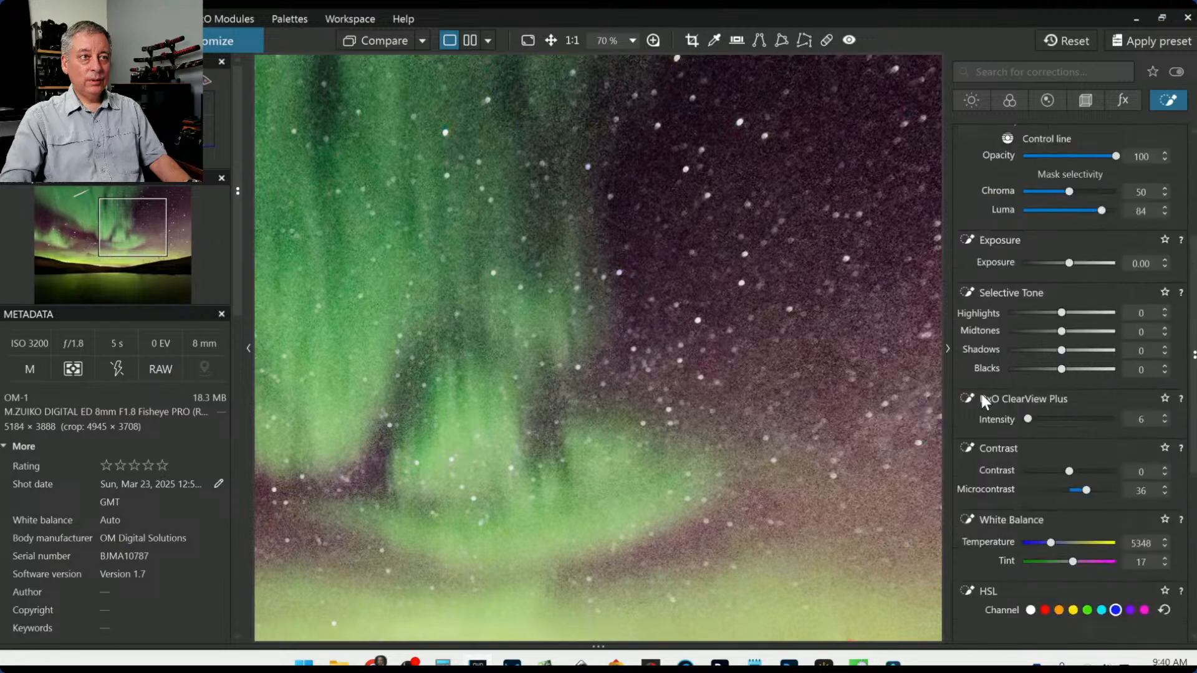
mouse_move(1074, 470)
mouse_down()
mouse_move(1112, 476)
mouse_move(1096, 475)
mouse_up()
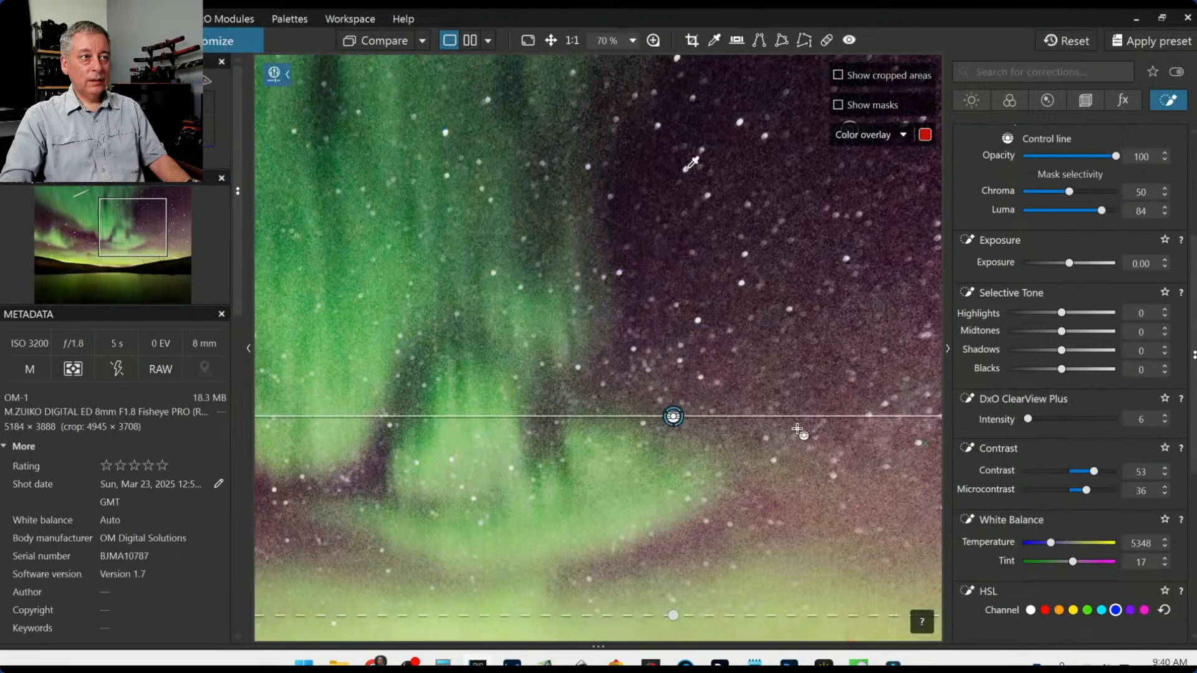
scroll(797, 430, down, 4)
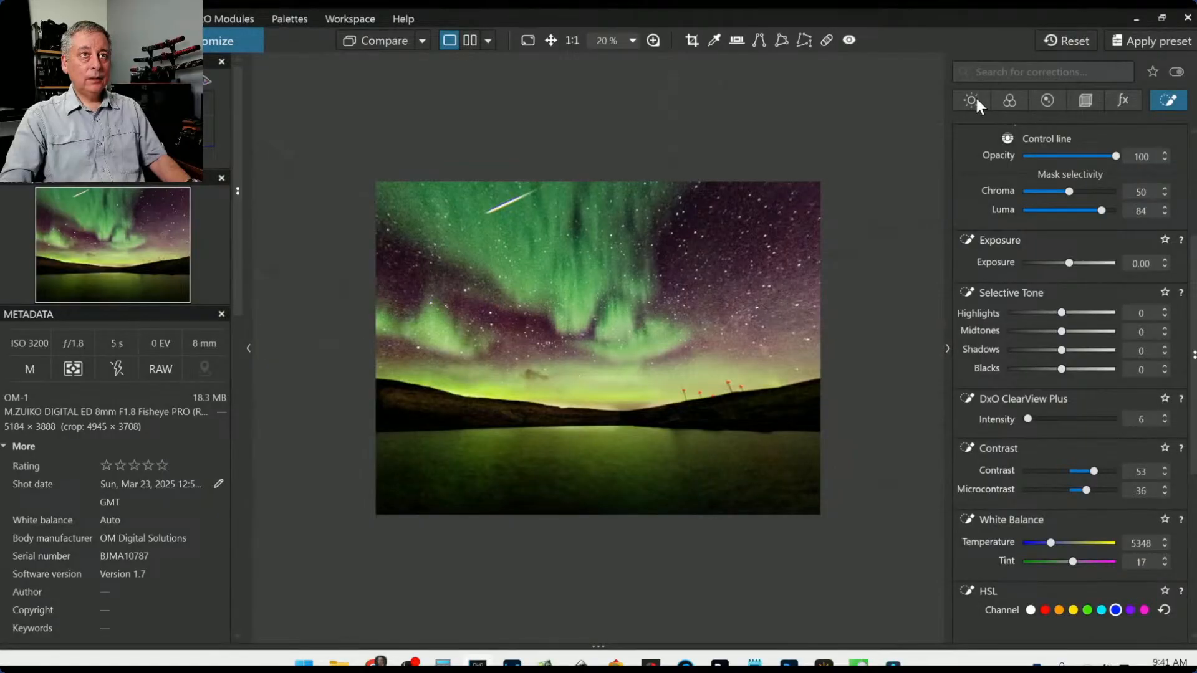
- Enable Unsharp Mask for the whole photo and inspect its effect on the aurora and stars up close
click(1052, 99)
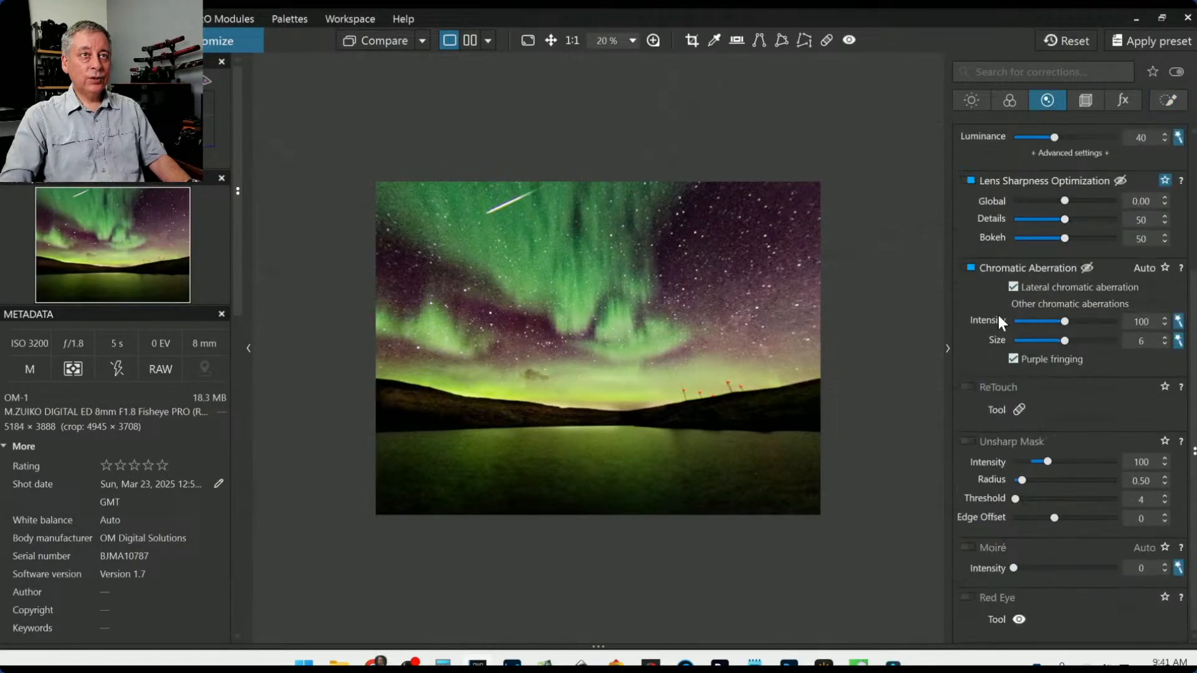
click(970, 442)
scroll(739, 226, up, 1)
scroll(739, 225, up, 2)
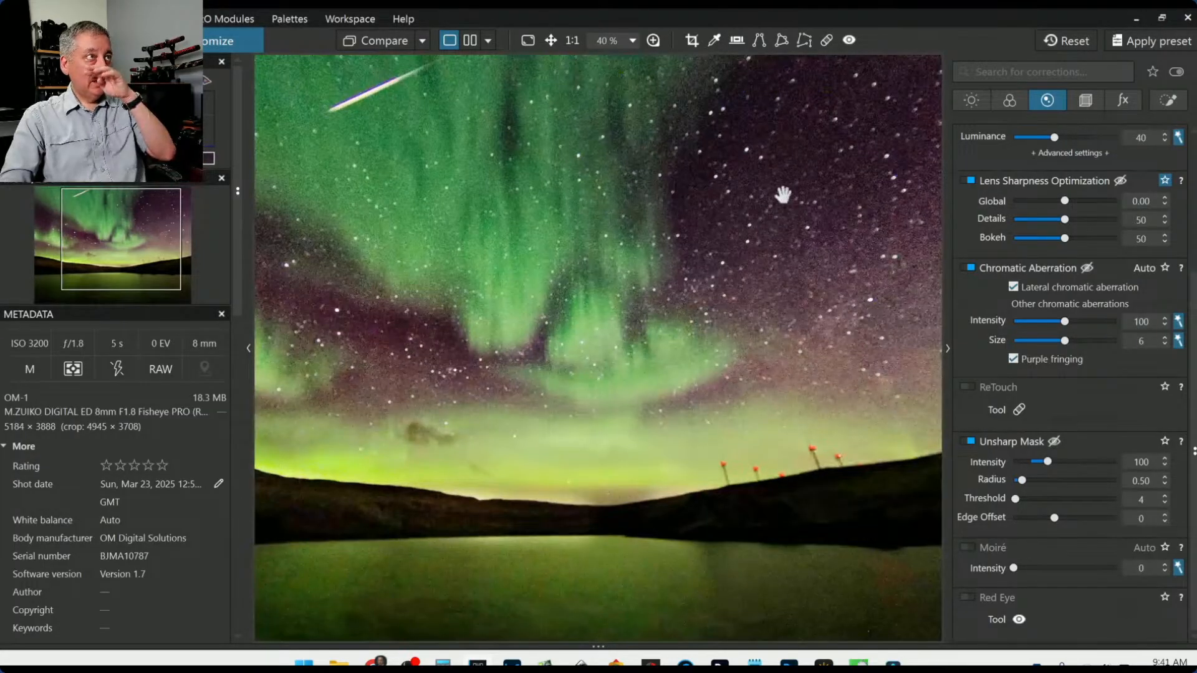
scroll(780, 195, up, 2)
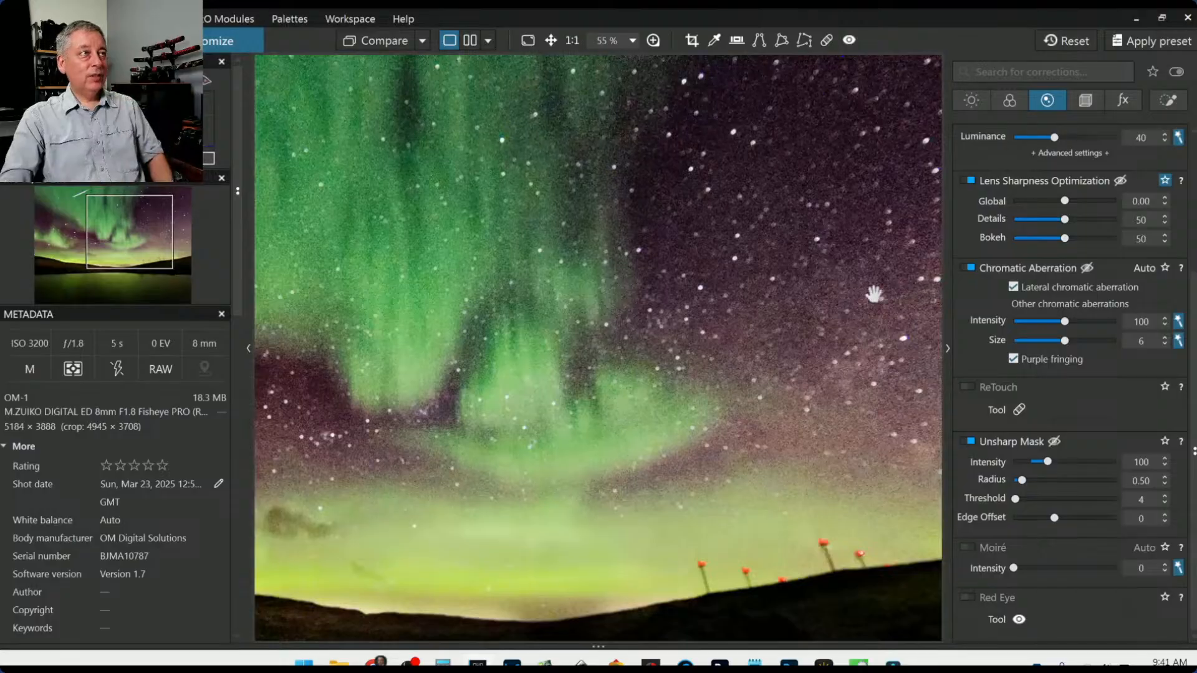
drag(836, 254, 753, 323)
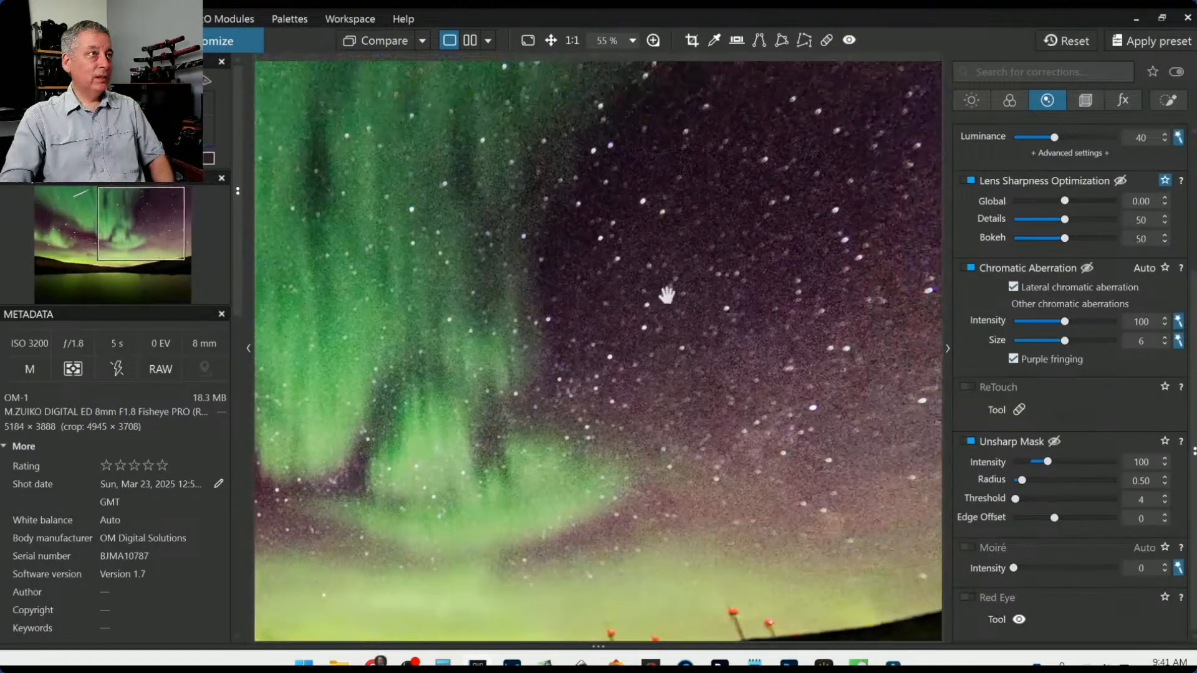
scroll(674, 293, up, 2)
scroll(734, 323, up, 1)
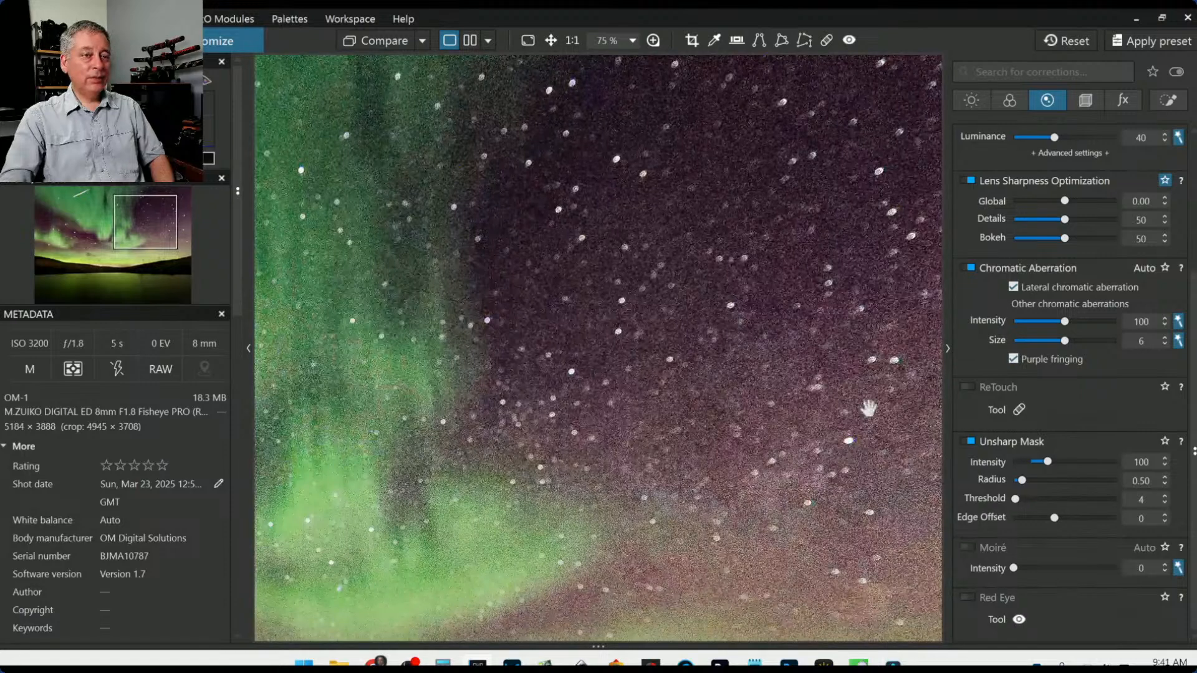
scroll(669, 319, down, 4)
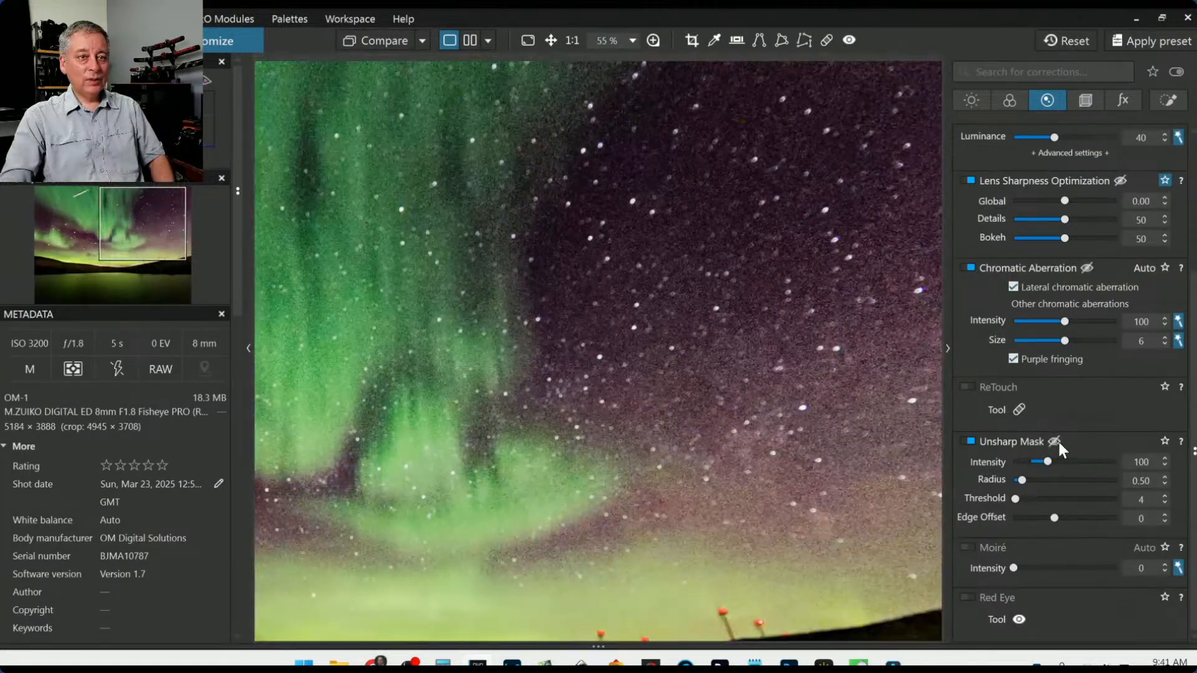
mouse_move(1059, 443)
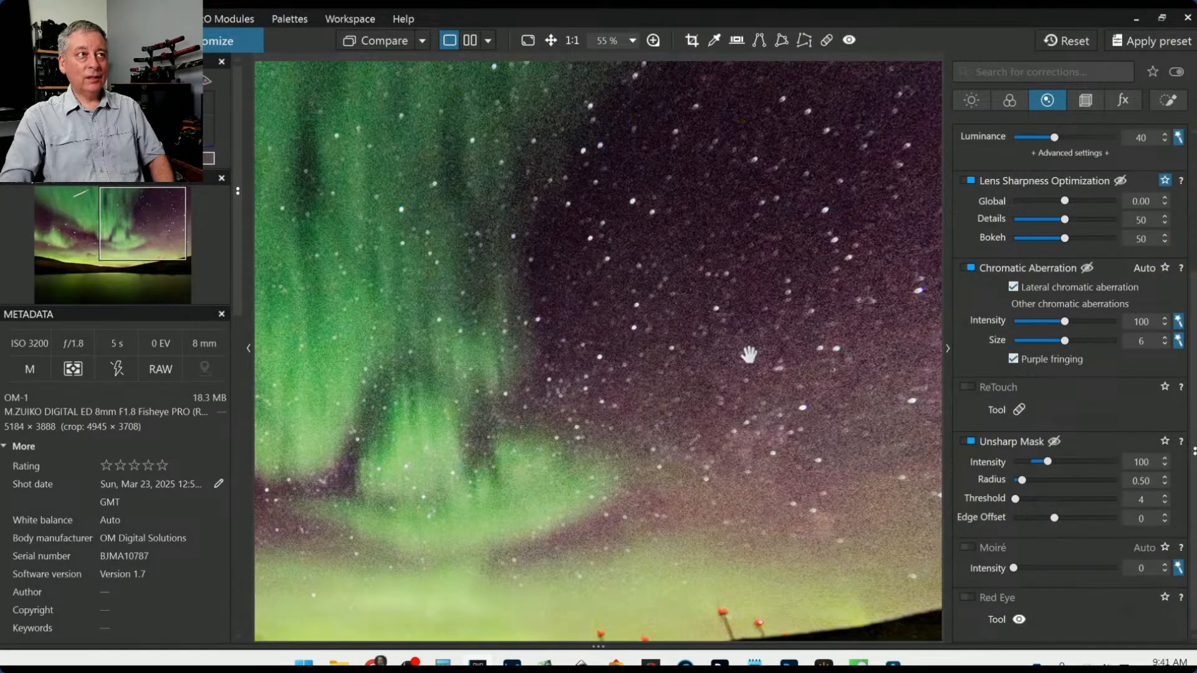
- Set the Unsharp Mask's Radius to 3.47, Intensity to 138, Edge Offset to -76 and Threshold to 29, checking the stars up close
scroll(749, 355, up, 1)
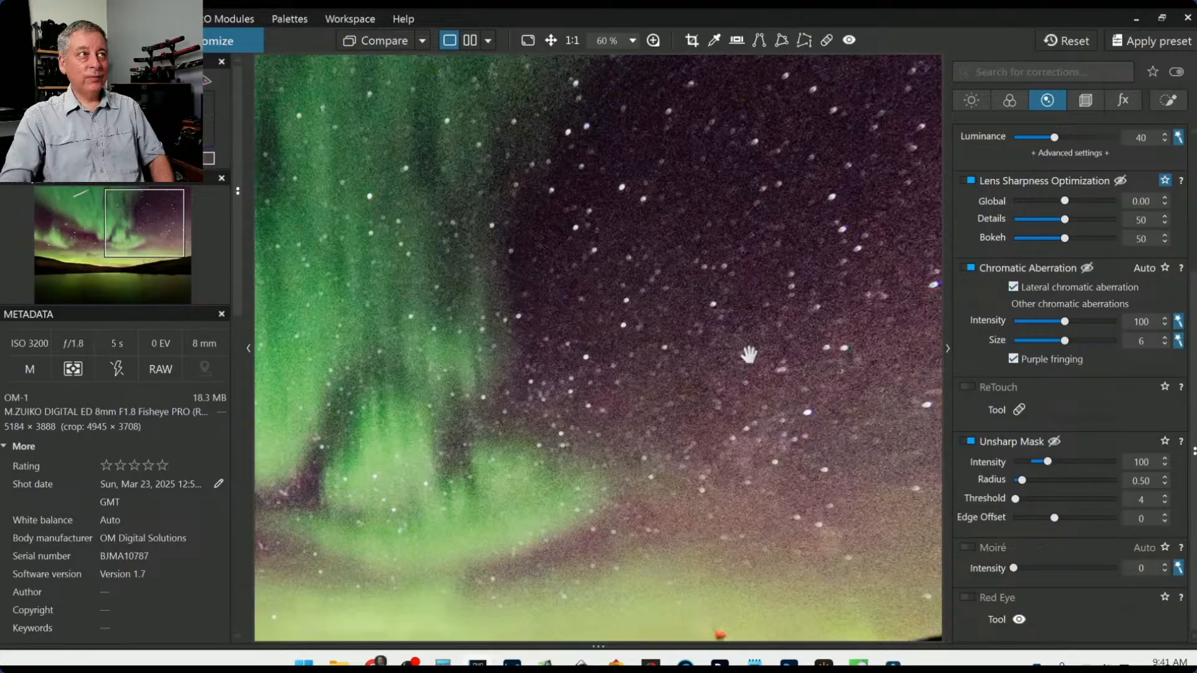
scroll(749, 355, up, 1)
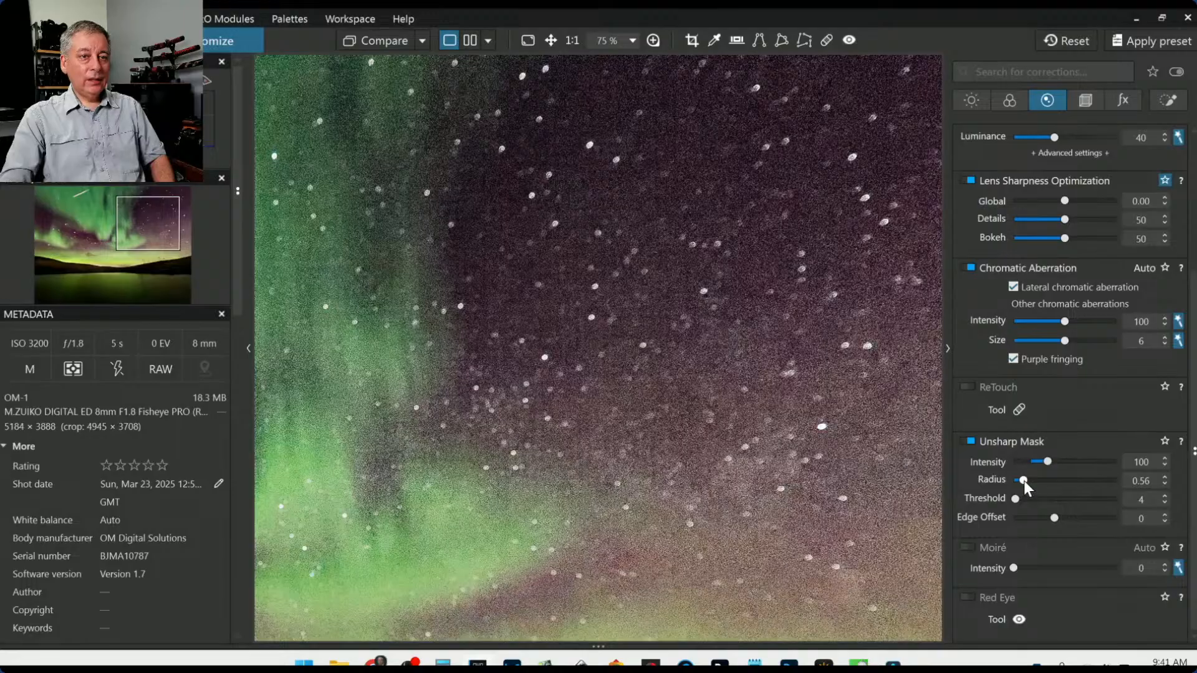
drag(1023, 481, 1083, 487)
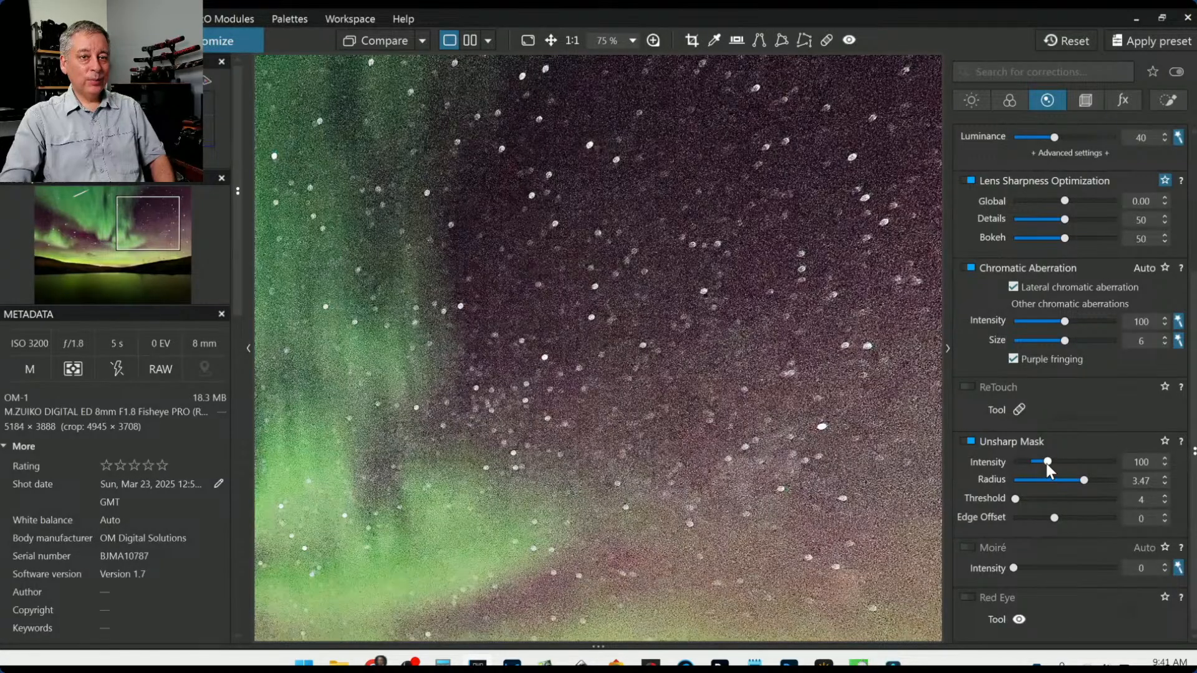
mouse_move(1048, 462)
mouse_down()
mouse_move(1065, 464)
mouse_move(1043, 464)
mouse_move(1054, 465)
mouse_up()
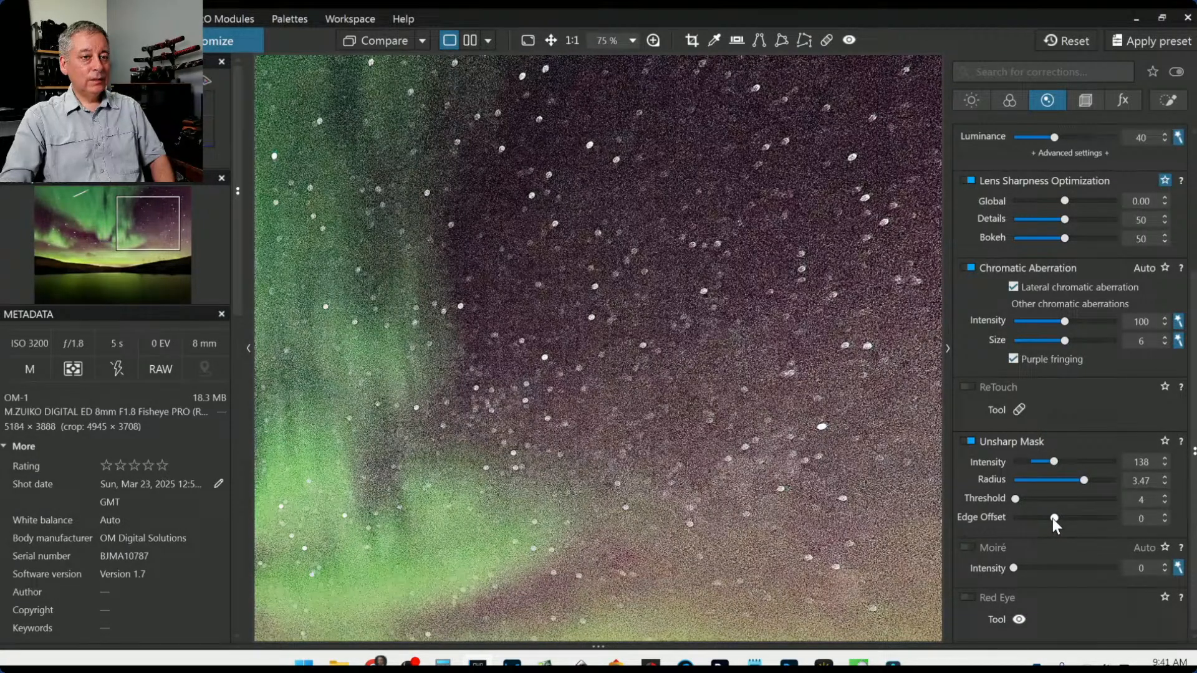
drag(1053, 519, 1028, 499)
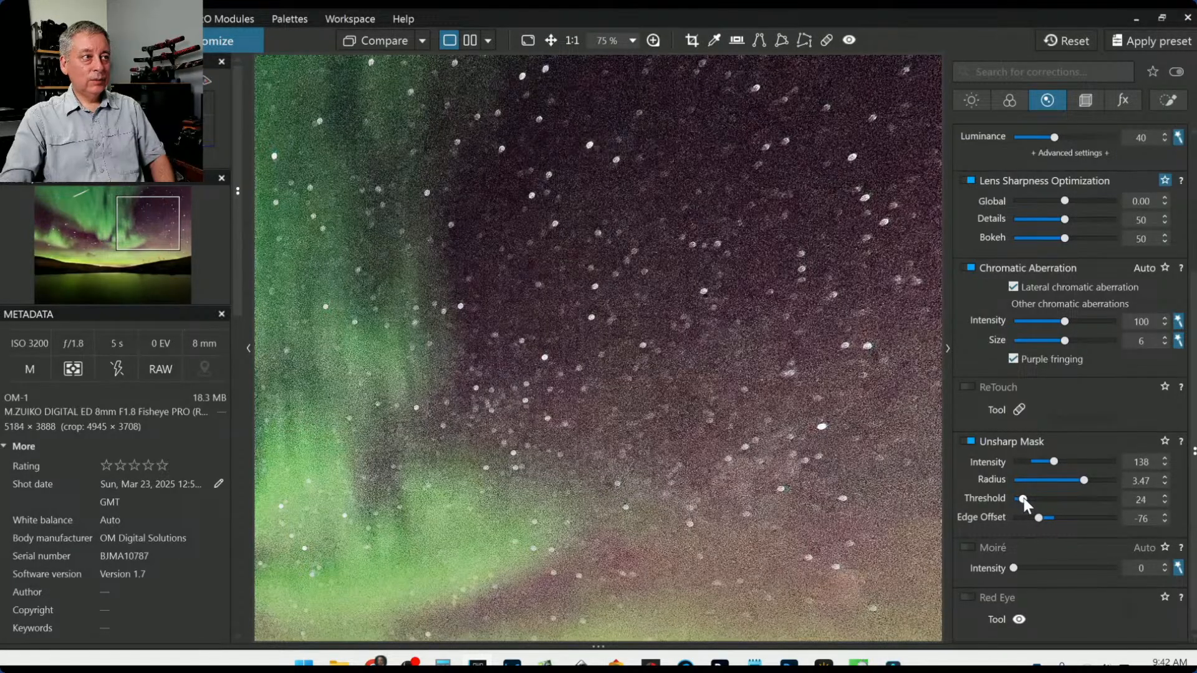
drag(1023, 499, 1026, 499)
- Set the Unsharp Mask's Edge Offset to -43 and Intensity to 286 while judging the whole photo
scroll(715, 449, down, 5)
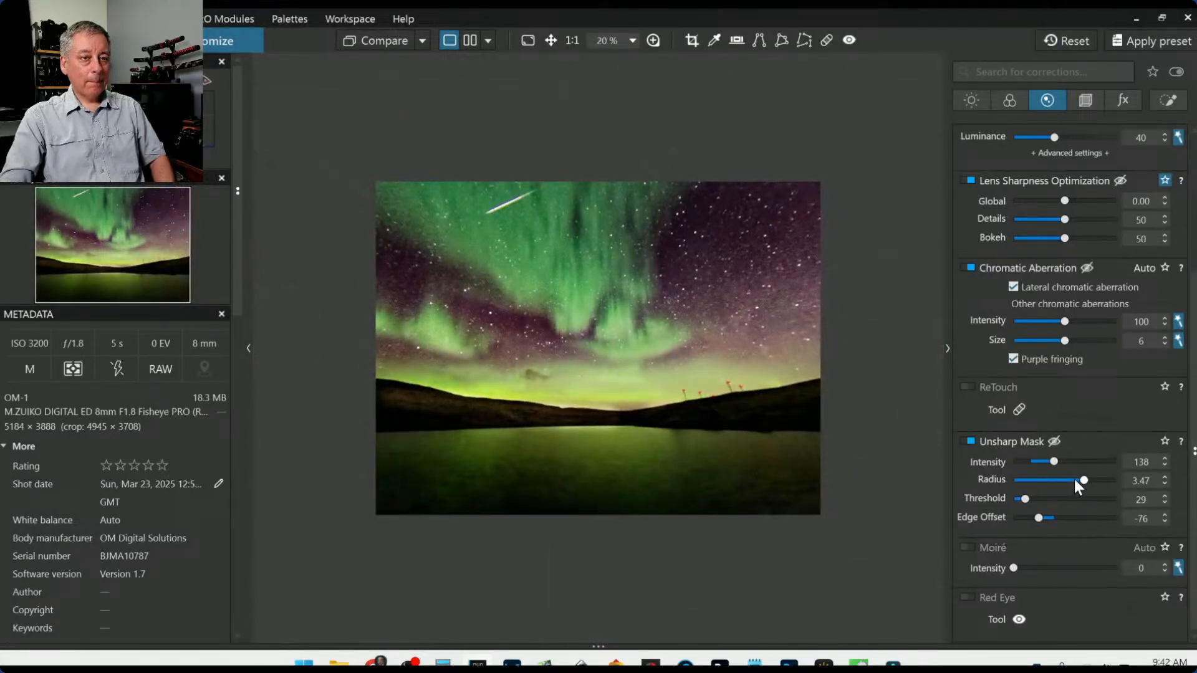
scroll(765, 347, up, 1)
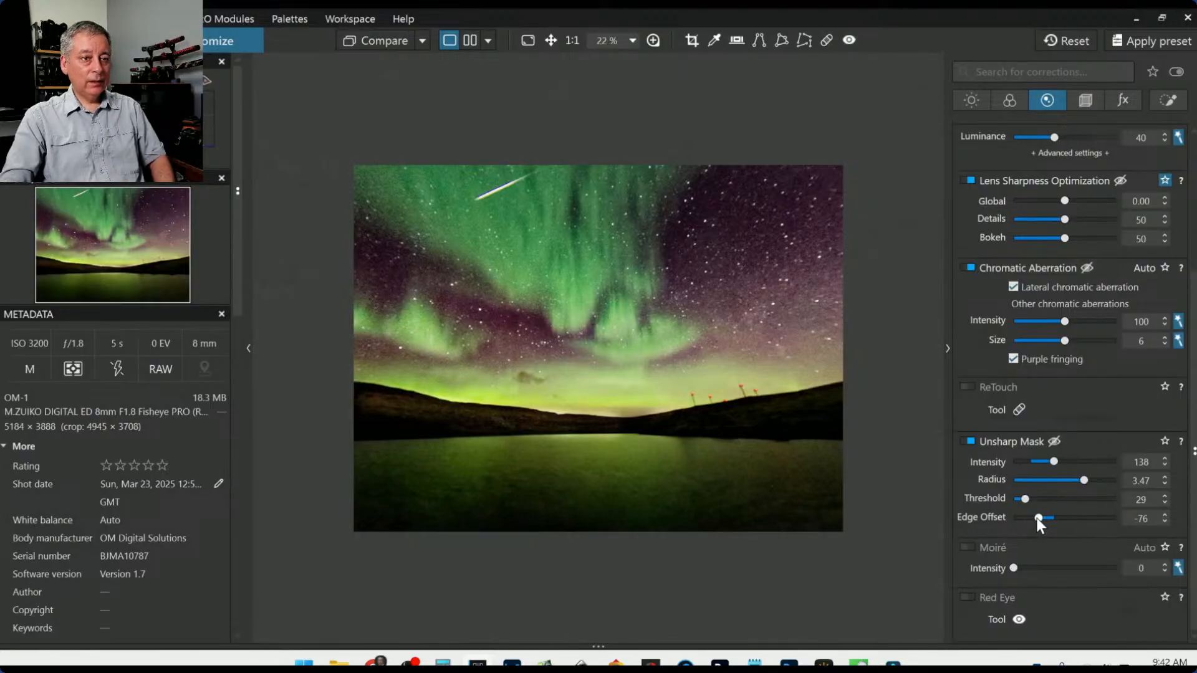
drag(1038, 518, 1046, 519)
mouse_move(1058, 461)
mouse_down()
mouse_move(1117, 465)
mouse_move(1081, 462)
mouse_up()
- Inspect the stars with a 200% magnifier and set the Unsharp Mask's Intensity to 376
scroll(674, 257, up, 5)
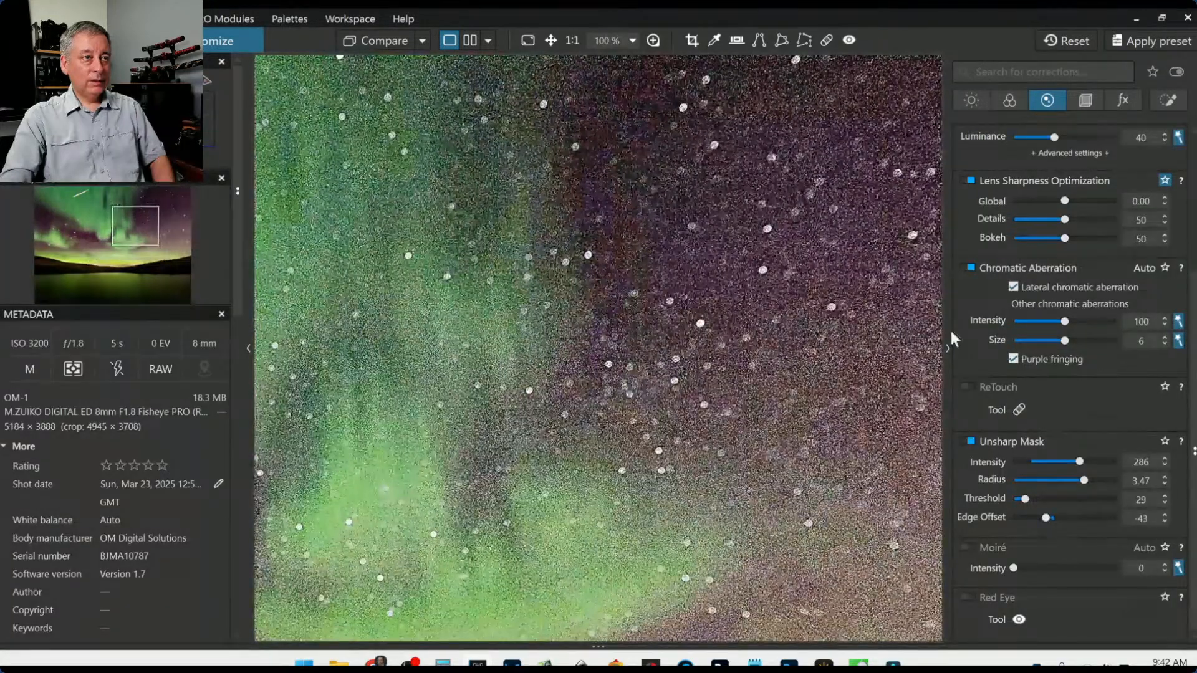
click(652, 41)
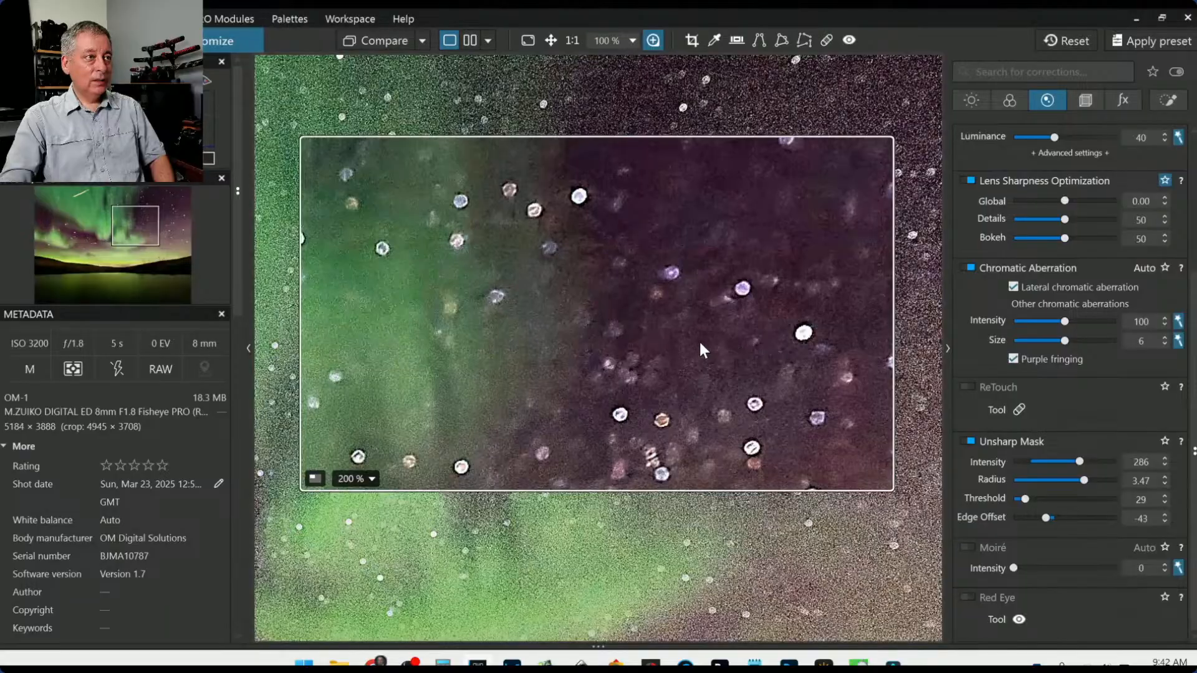
drag(700, 343, 760, 290)
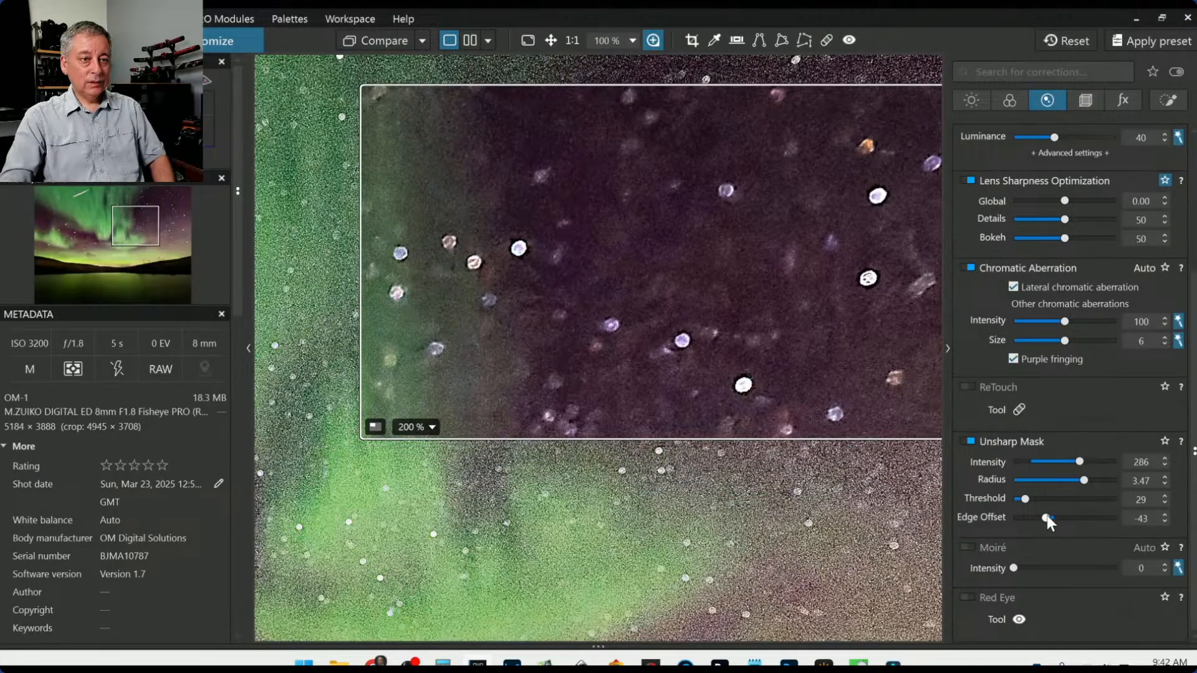
mouse_move(1079, 461)
mouse_down()
mouse_move(1060, 462)
mouse_move(1090, 462)
mouse_up()
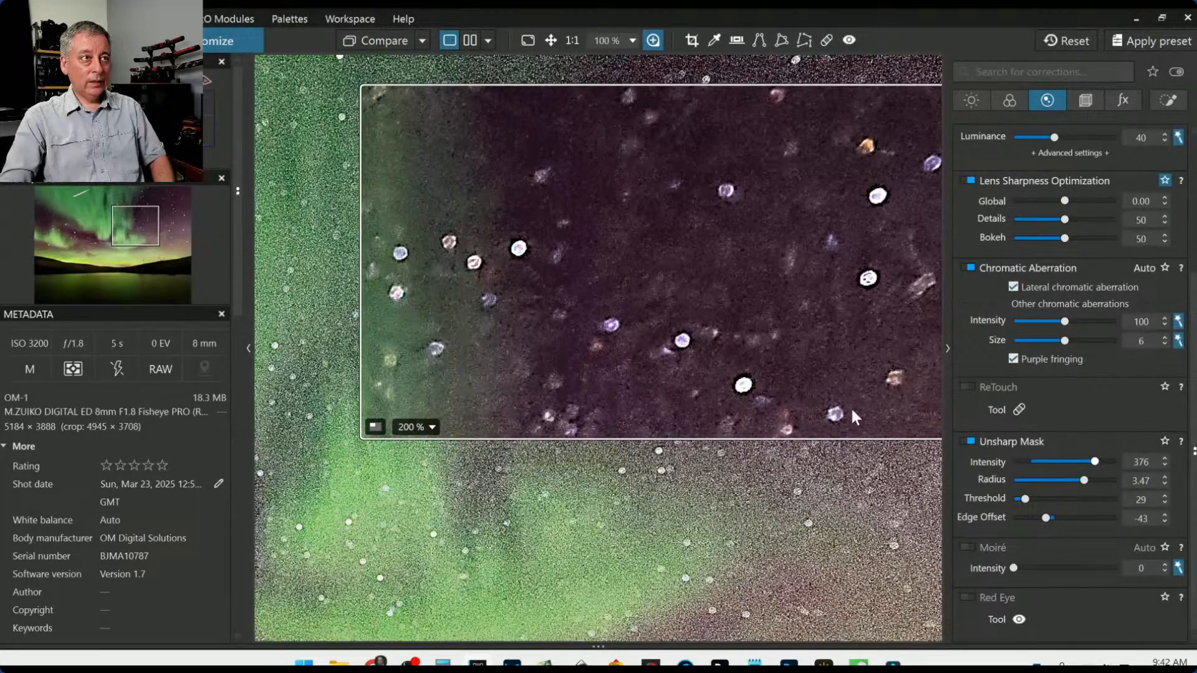
scroll(674, 329, down, 2)
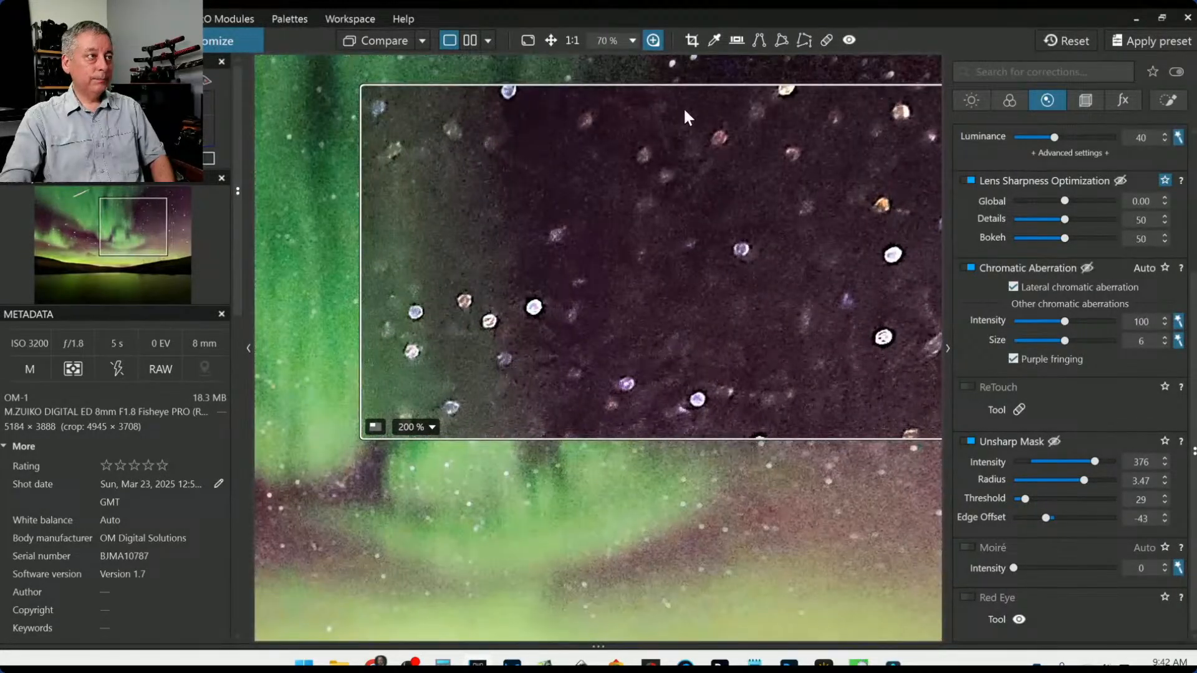
click(653, 40)
scroll(634, 423, down, 3)
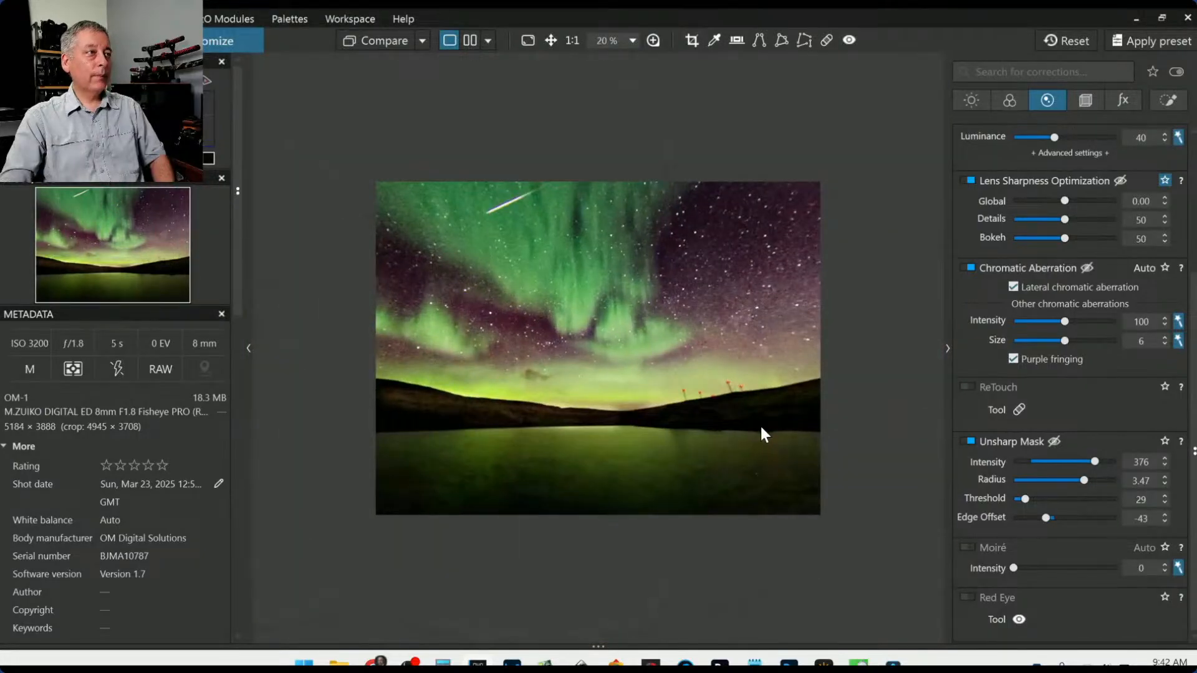
- Export the edited photo to disk as a quality 93 JPEG in the original image folder
right_click(514, 246)
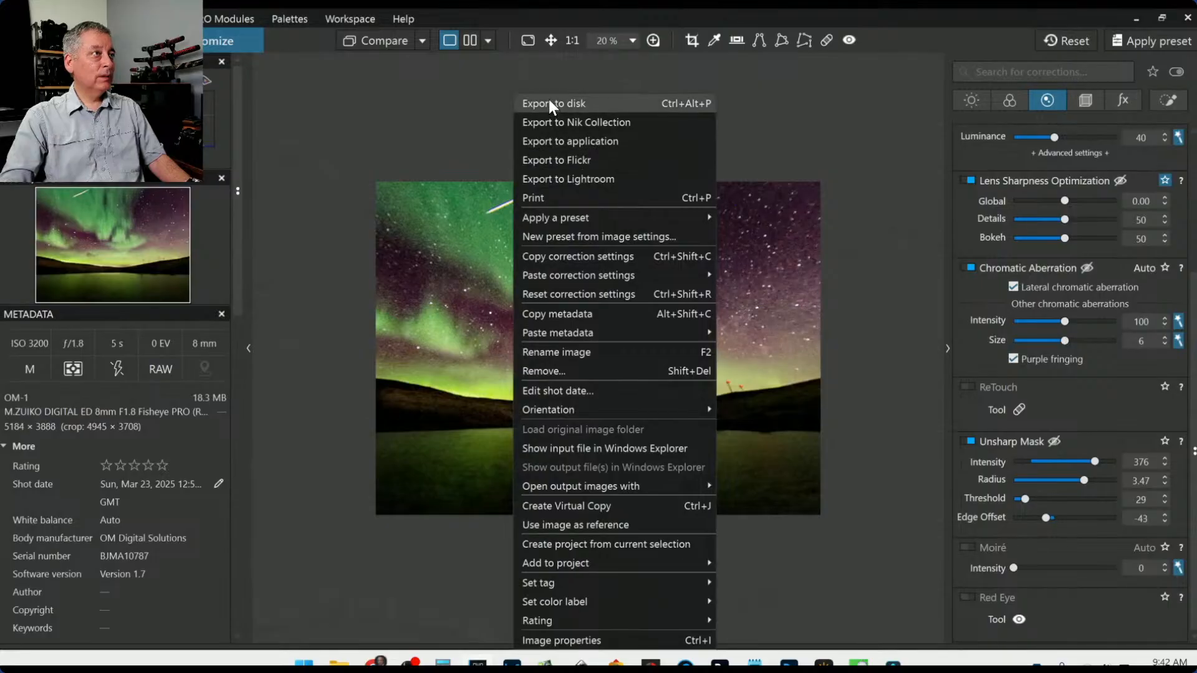
click(550, 102)
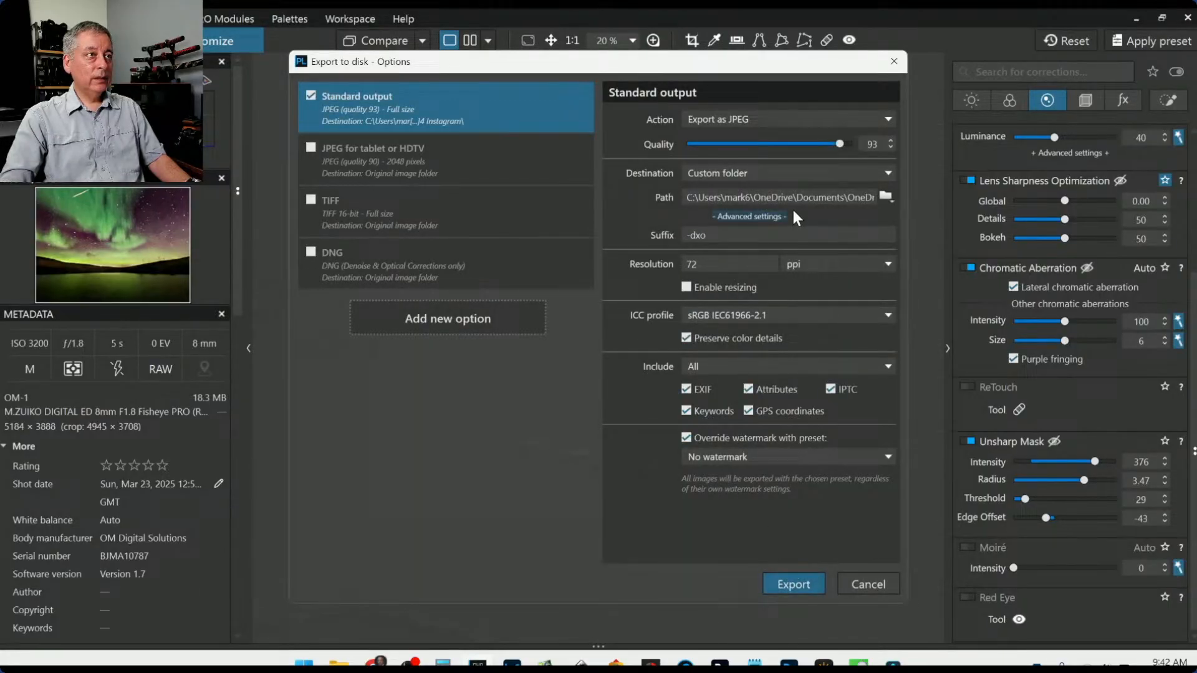
click(794, 177)
click(793, 189)
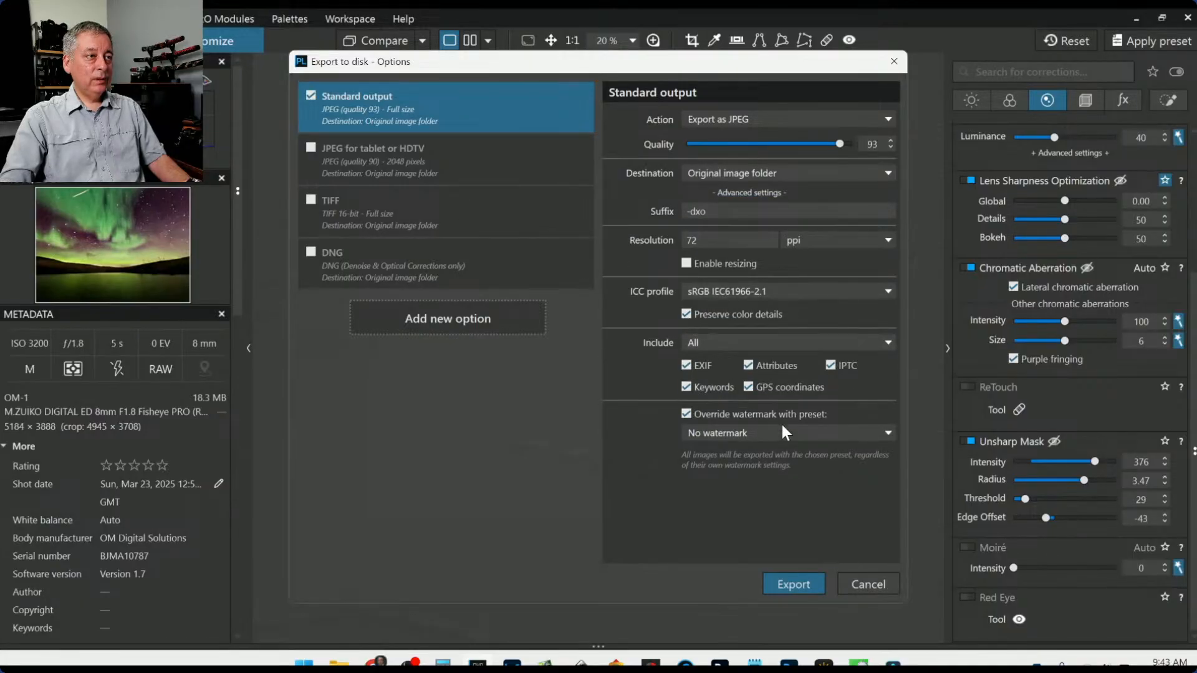
click(813, 584)
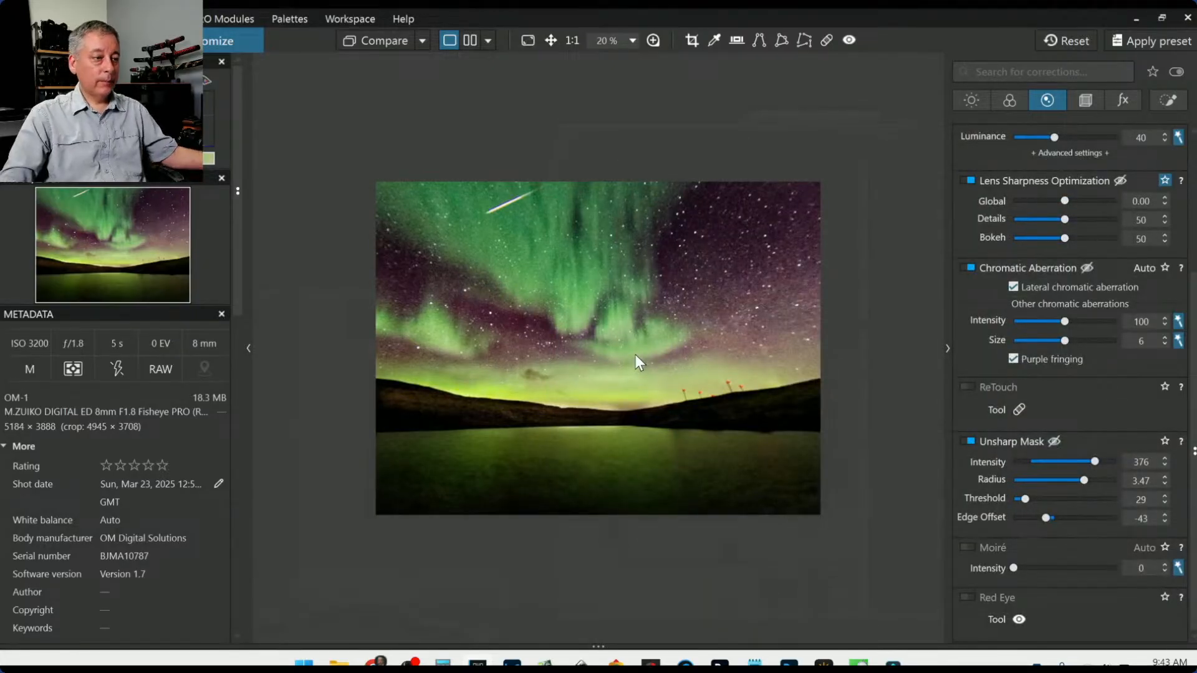
click(422, 41)
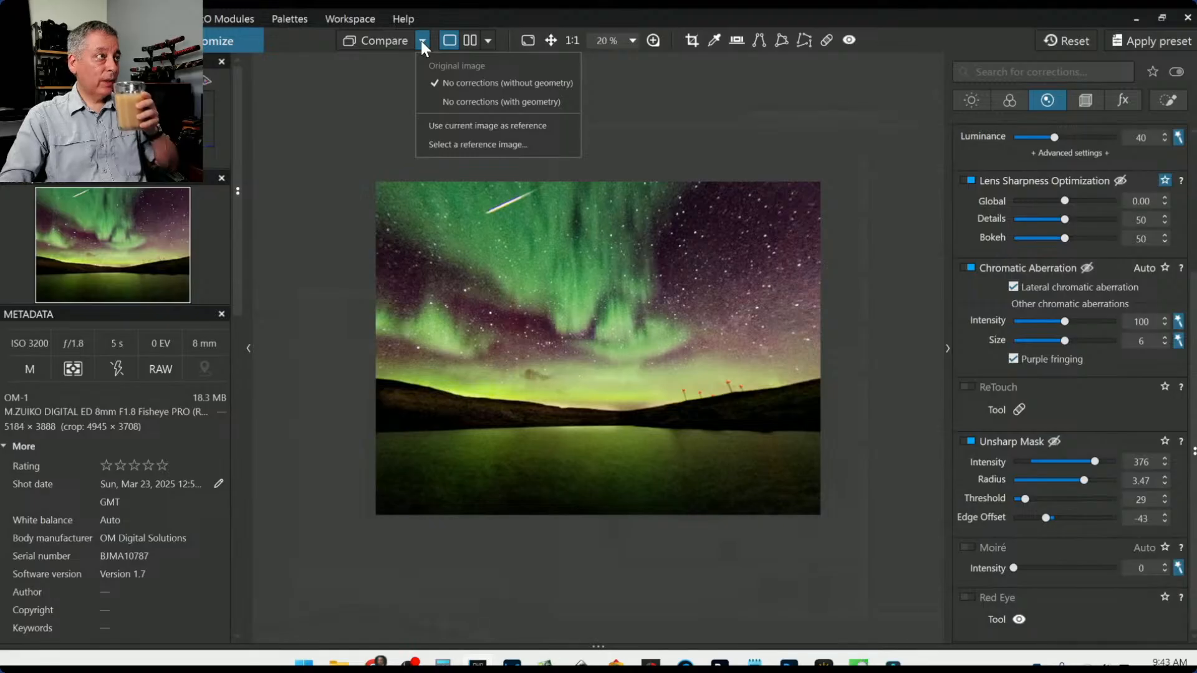
click(422, 41)
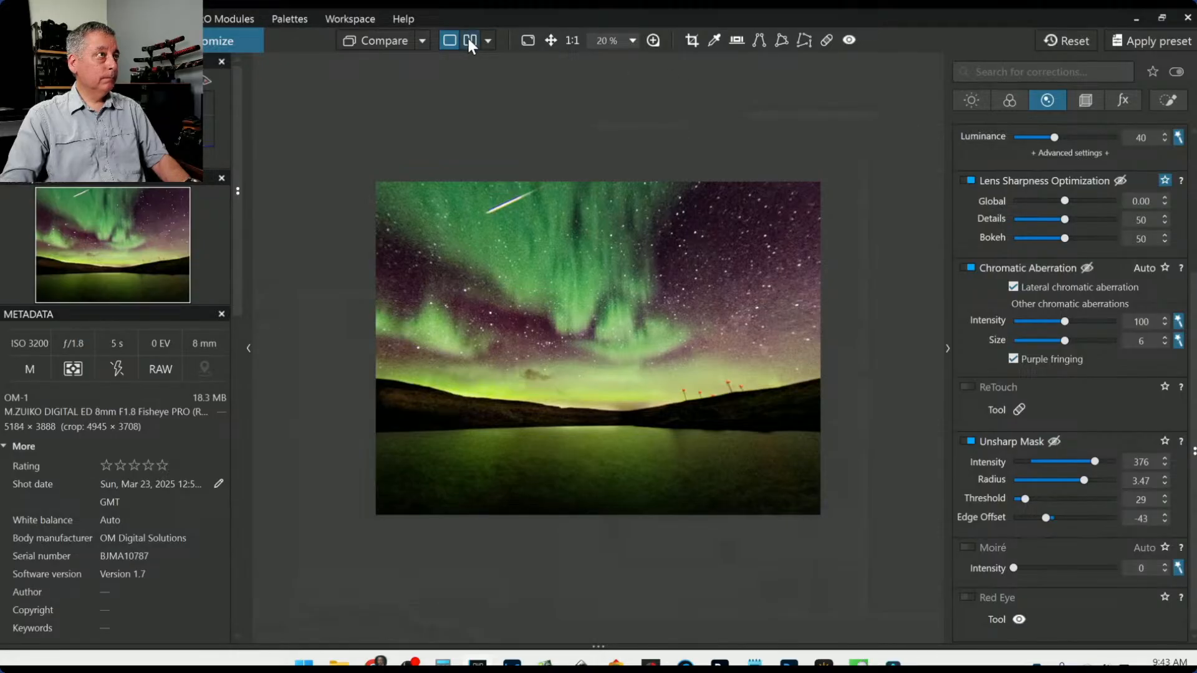
click(426, 45)
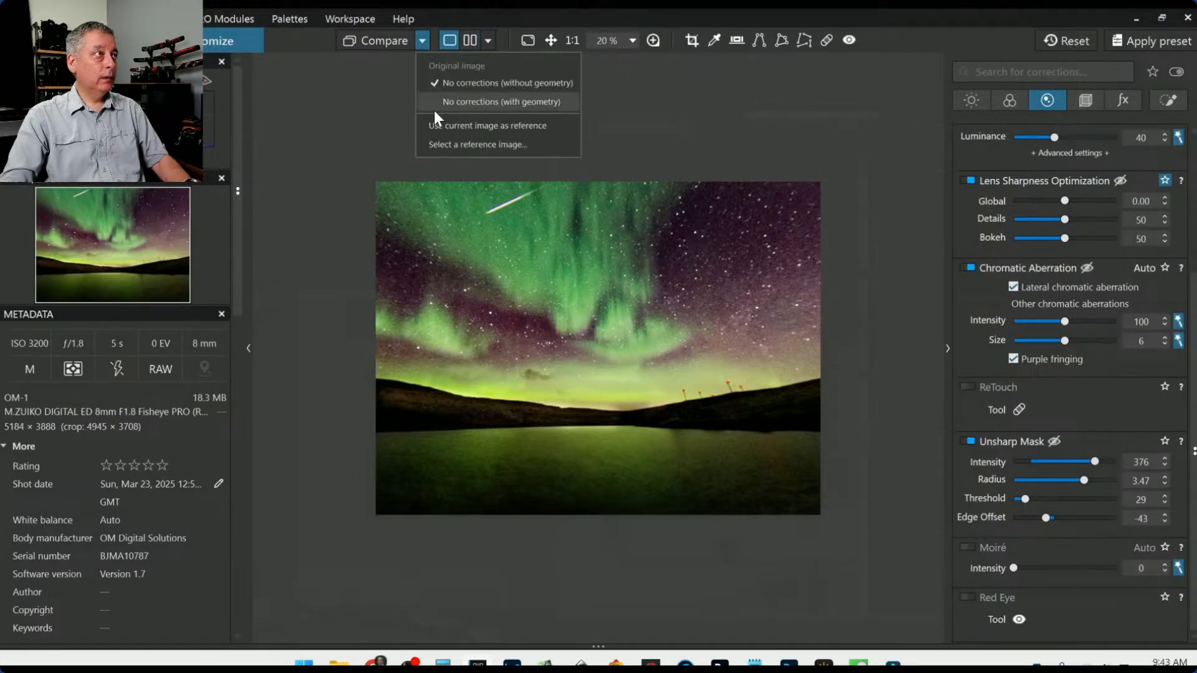
click(387, 106)
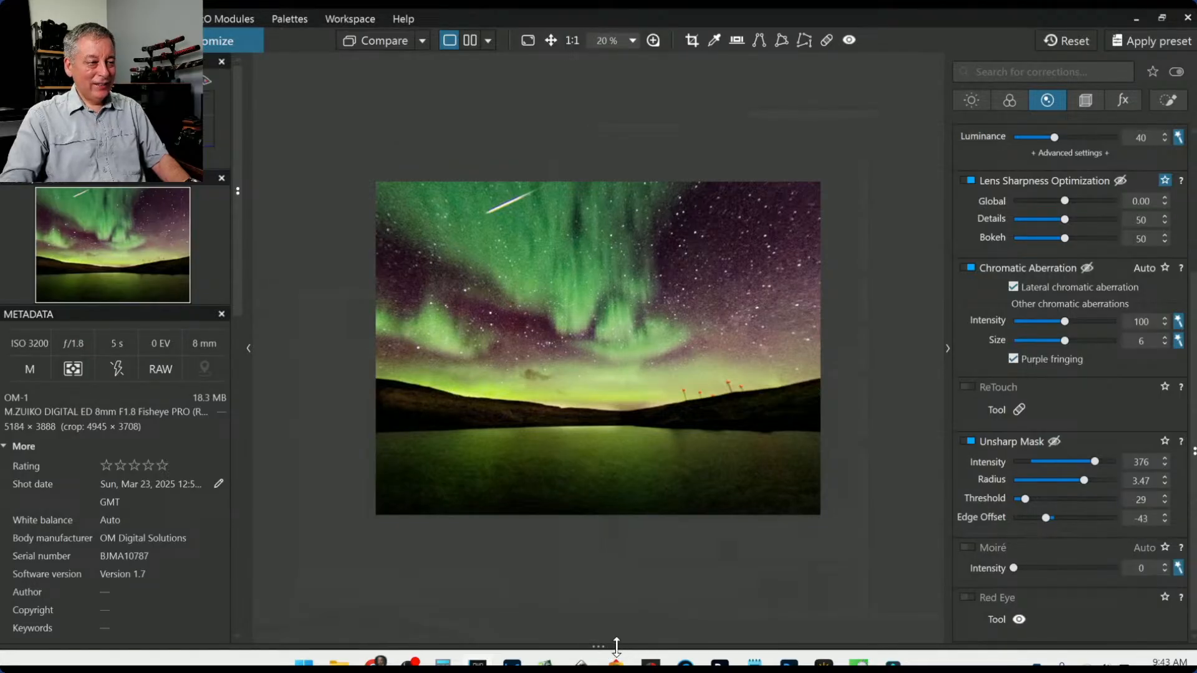
drag(627, 536, 626, 508)
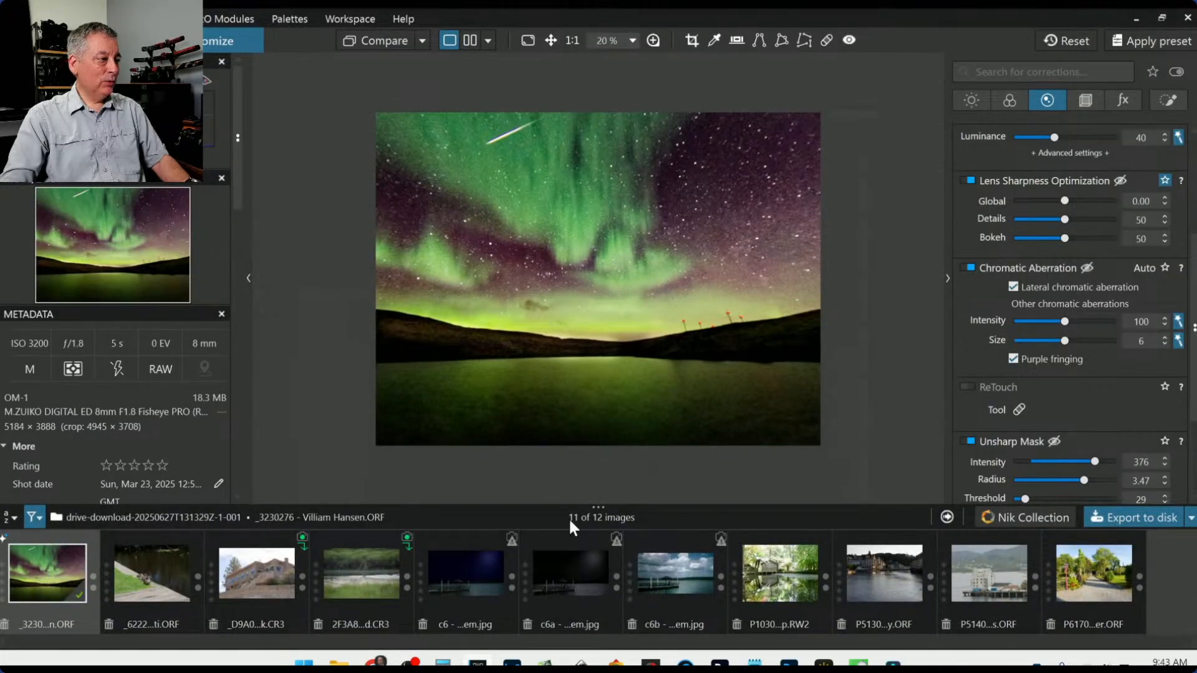
drag(604, 506, 604, 591)
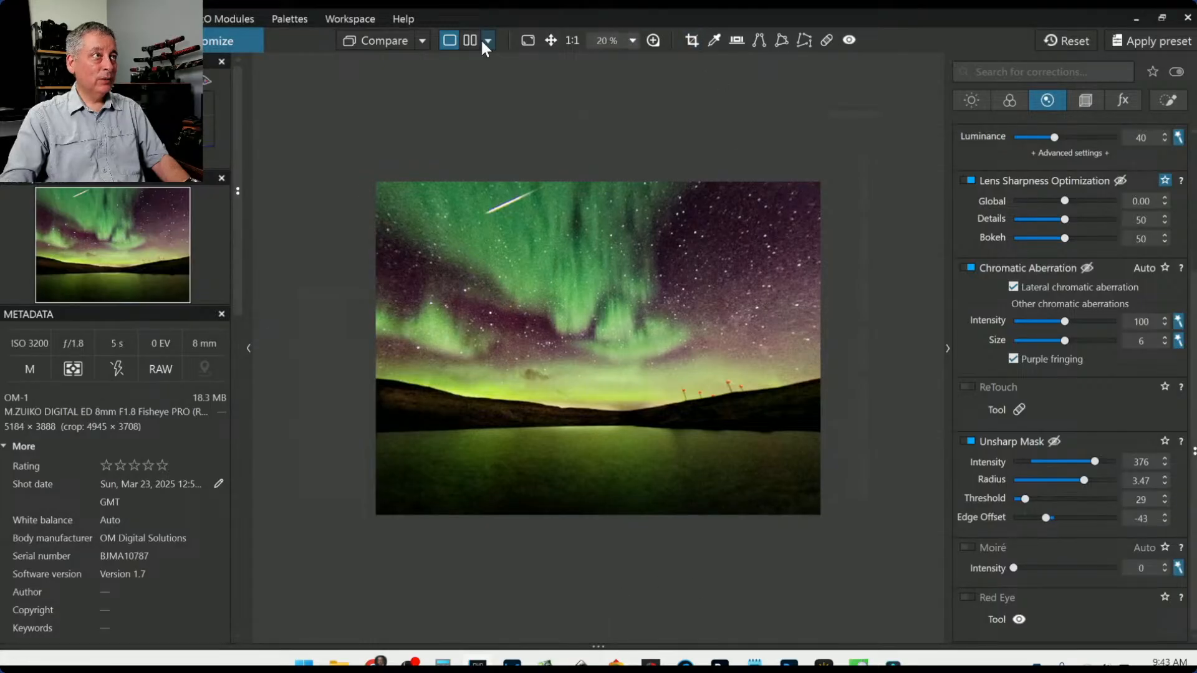
- Use the current edit as the comparison reference and show it side by side with the photo reset to no corrections
click(422, 41)
click(439, 138)
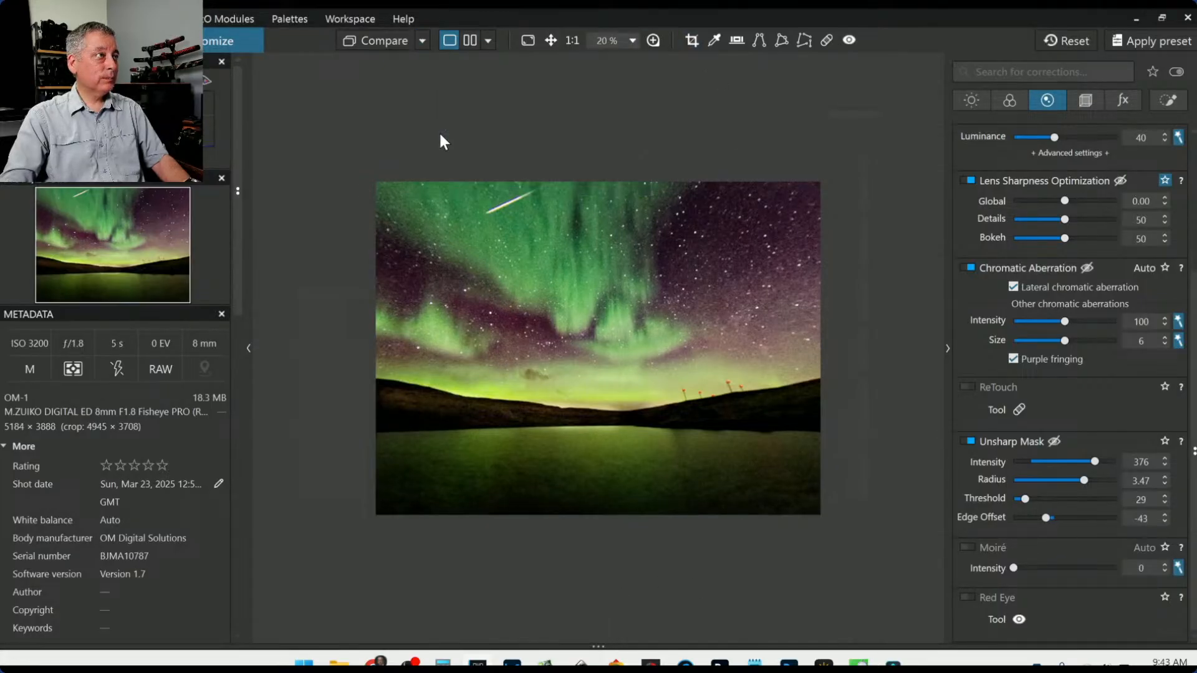
click(1082, 41)
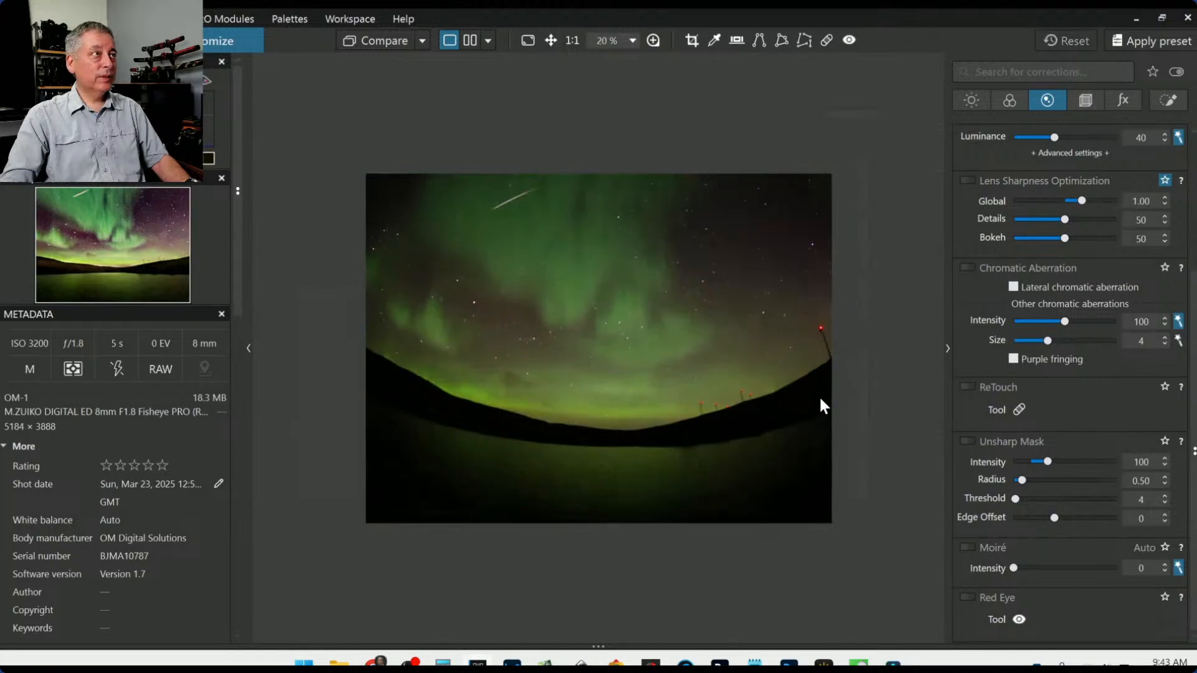
click(469, 41)
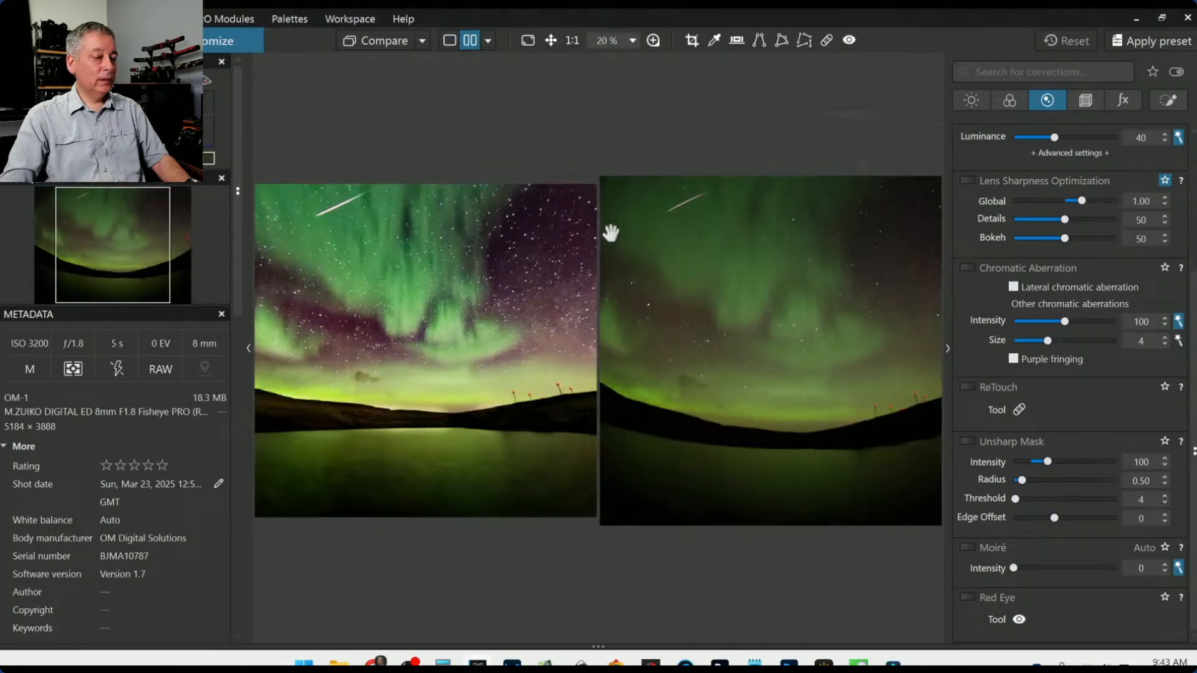
- Hide the side palettes and zoom the two versions to a matching size to compare sky, horizon and water
key(F9)
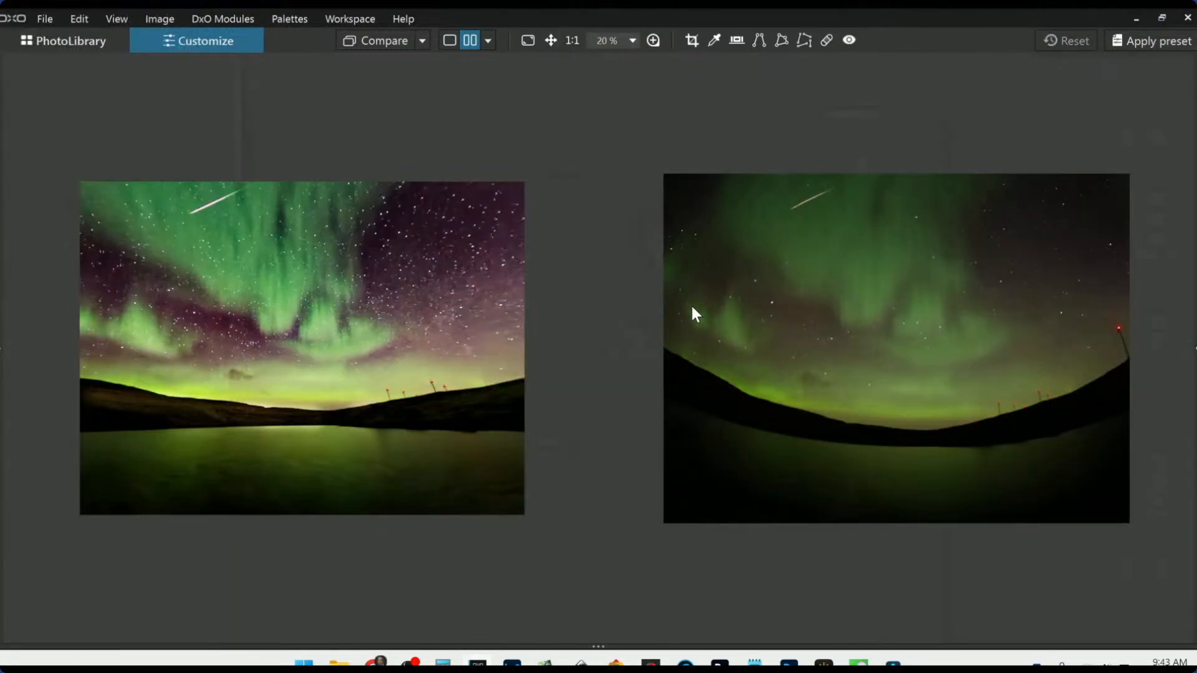
scroll(741, 462, up, 1)
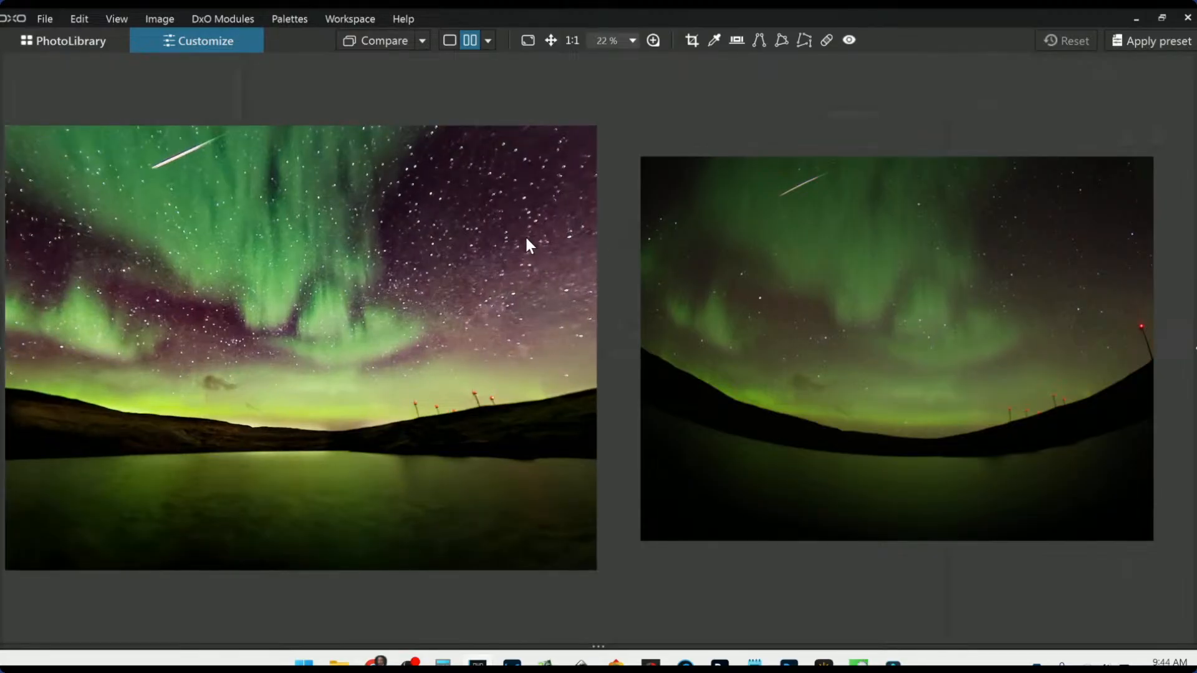
scroll(719, 310, up, 2)
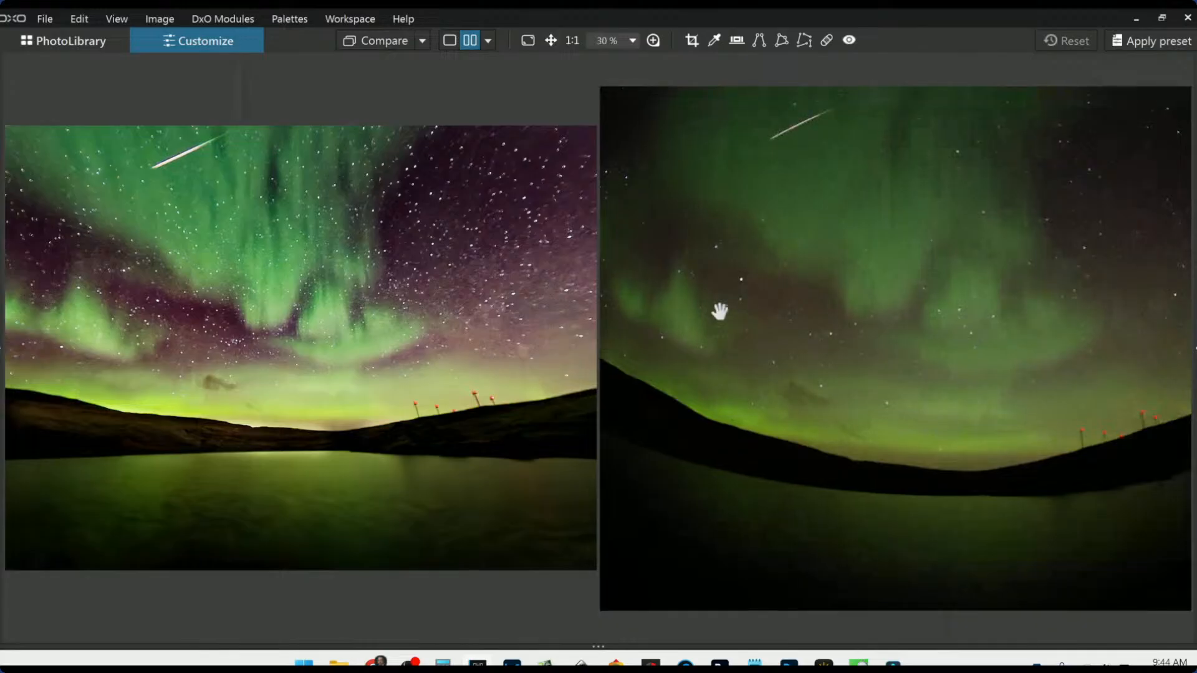
scroll(738, 326, down, 1)
scroll(739, 326, down, 3)
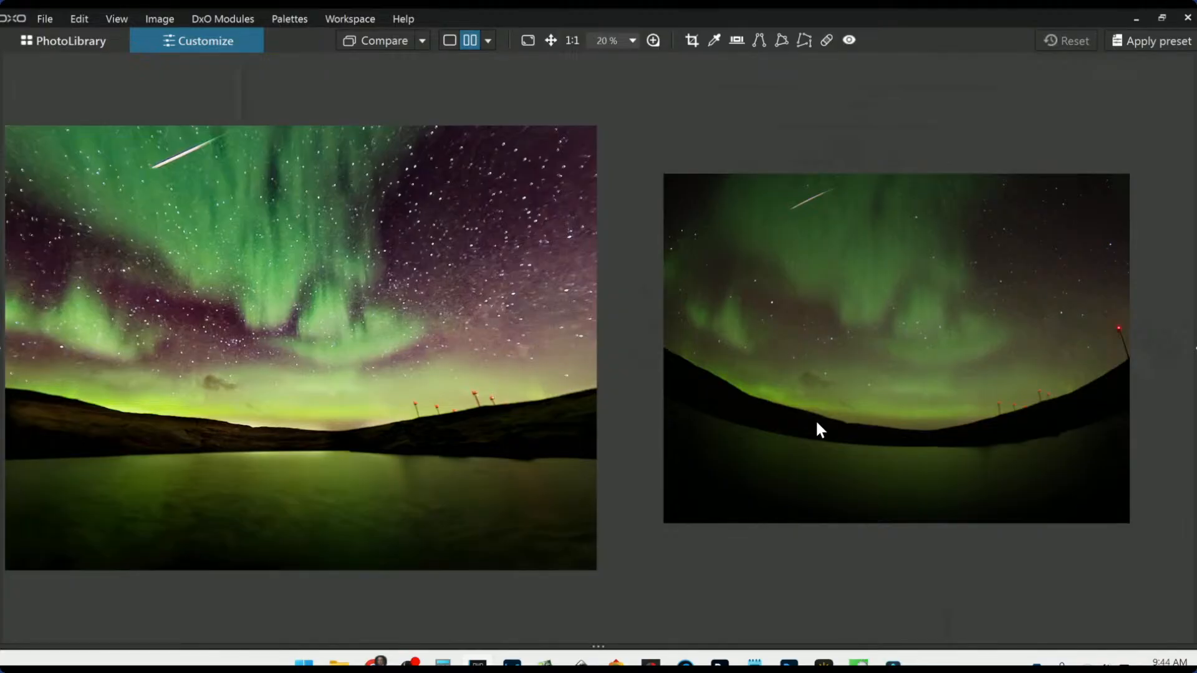
scroll(819, 423, up, 2)
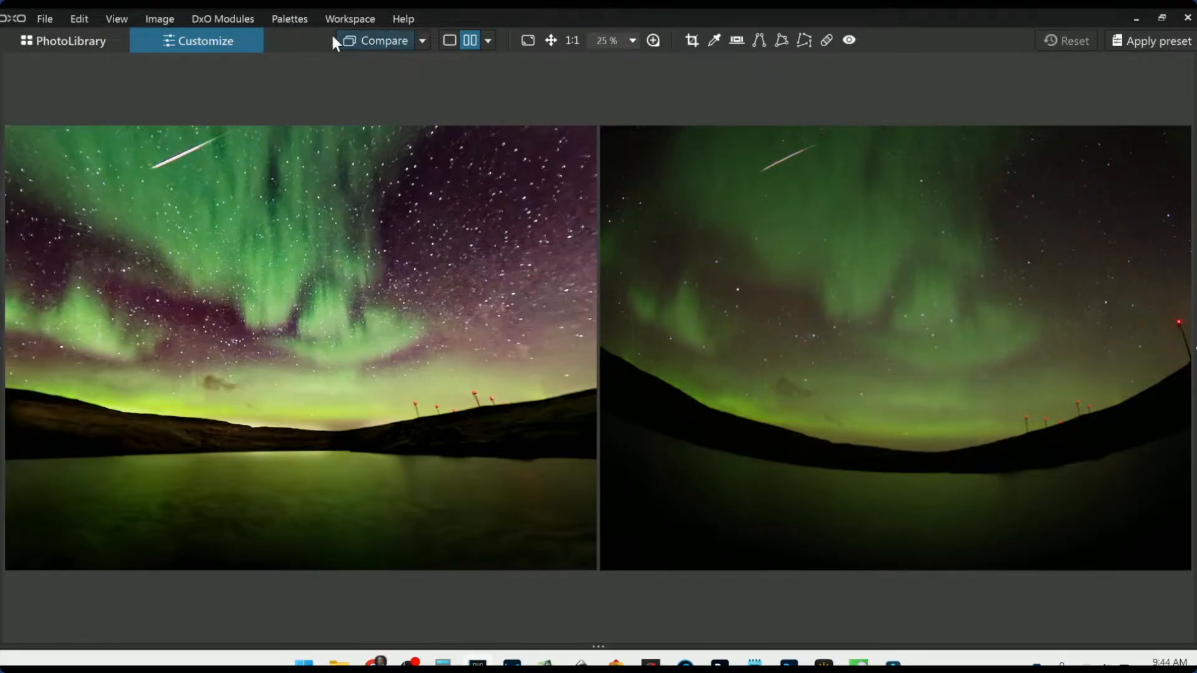
- Return to single-image view in the photo library and reopen the edited aurora RAW for customizing
click(80, 41)
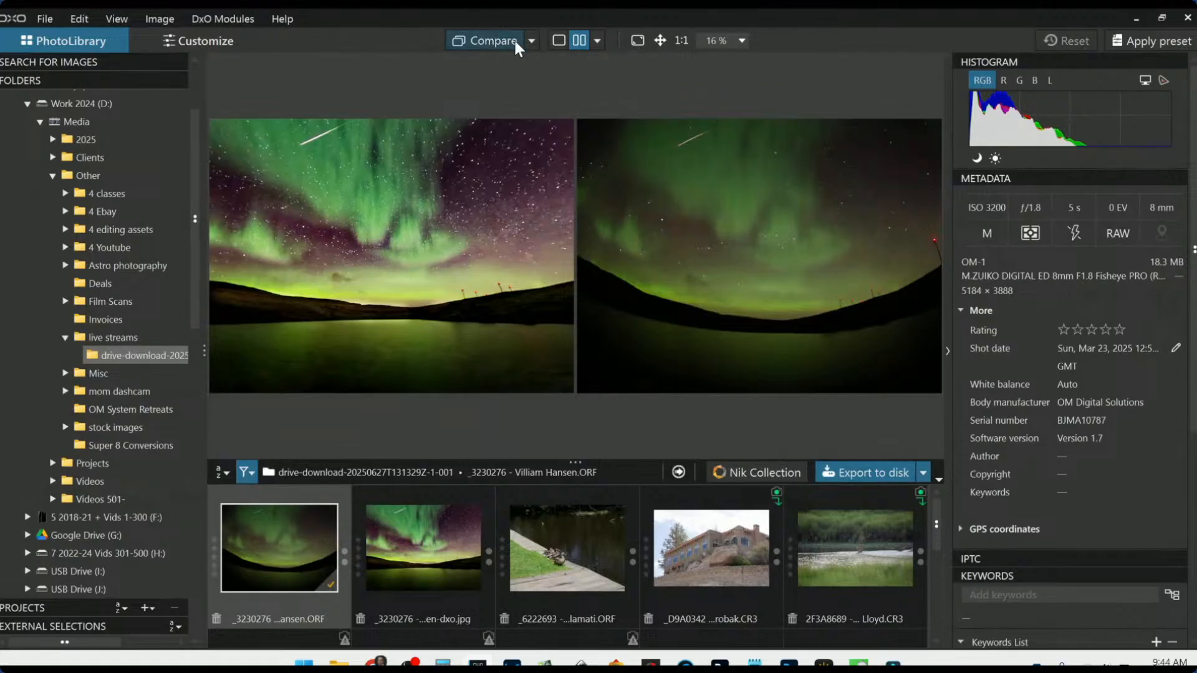
click(559, 40)
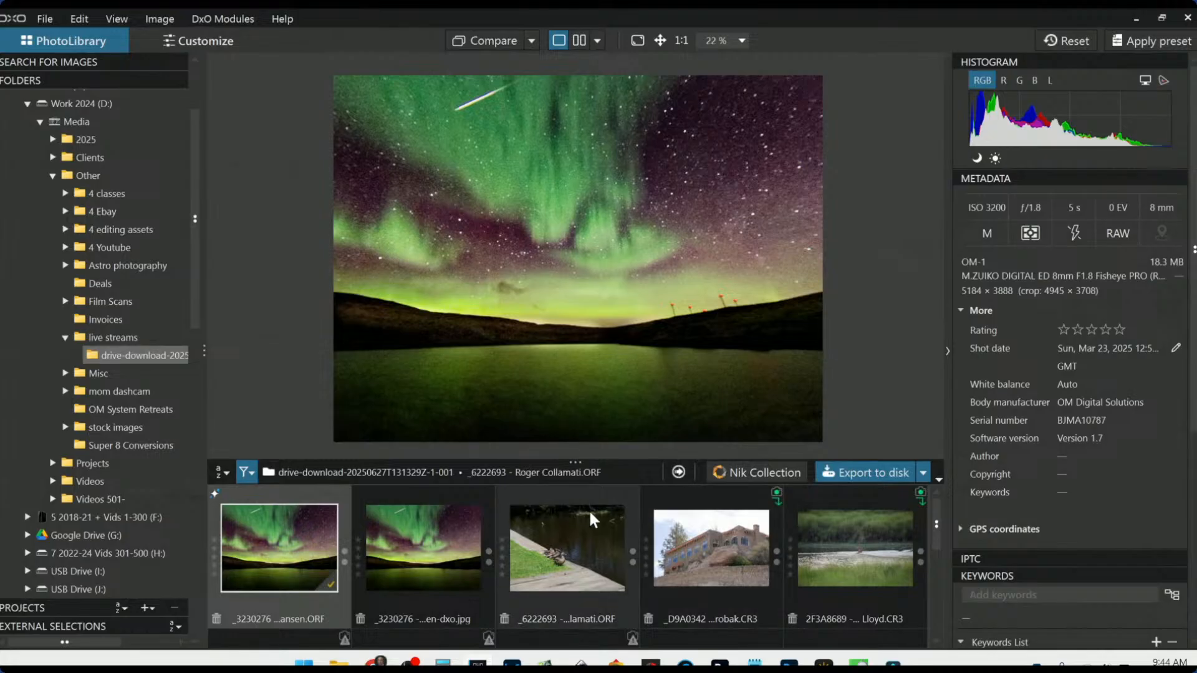
double_click(287, 564)
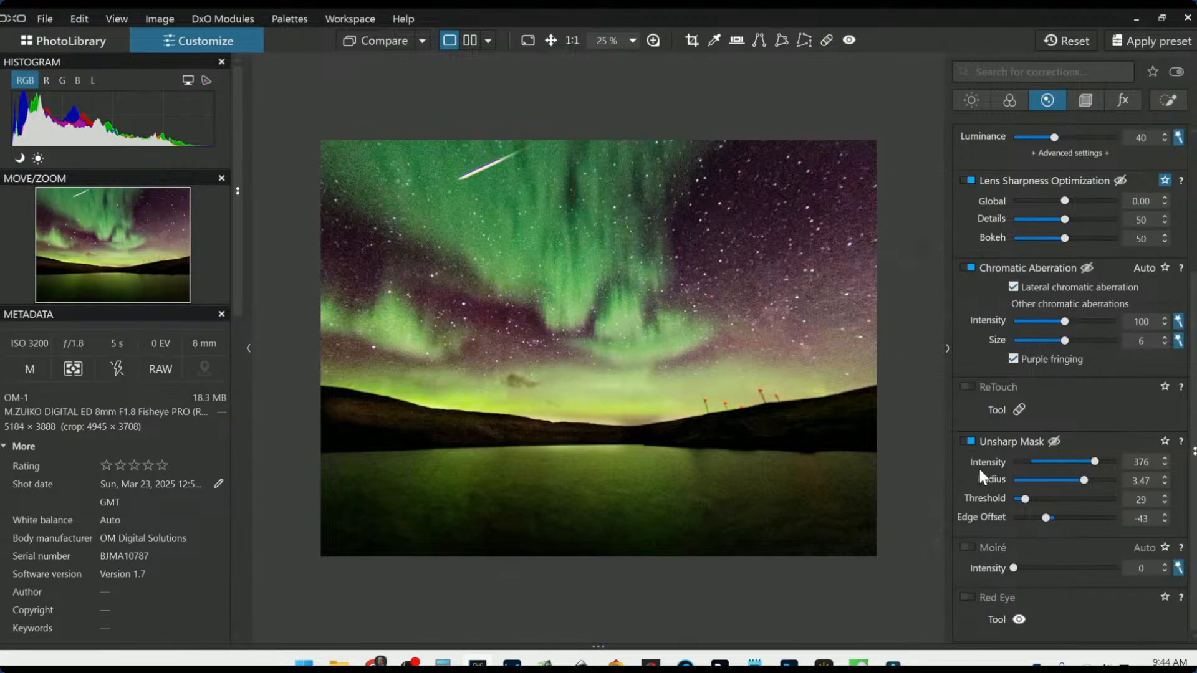
- Toggle the Unsharp Mask off and on again to compare its effect on the whole photo
click(970, 442)
click(968, 443)
scroll(1000, 509, up, 3)
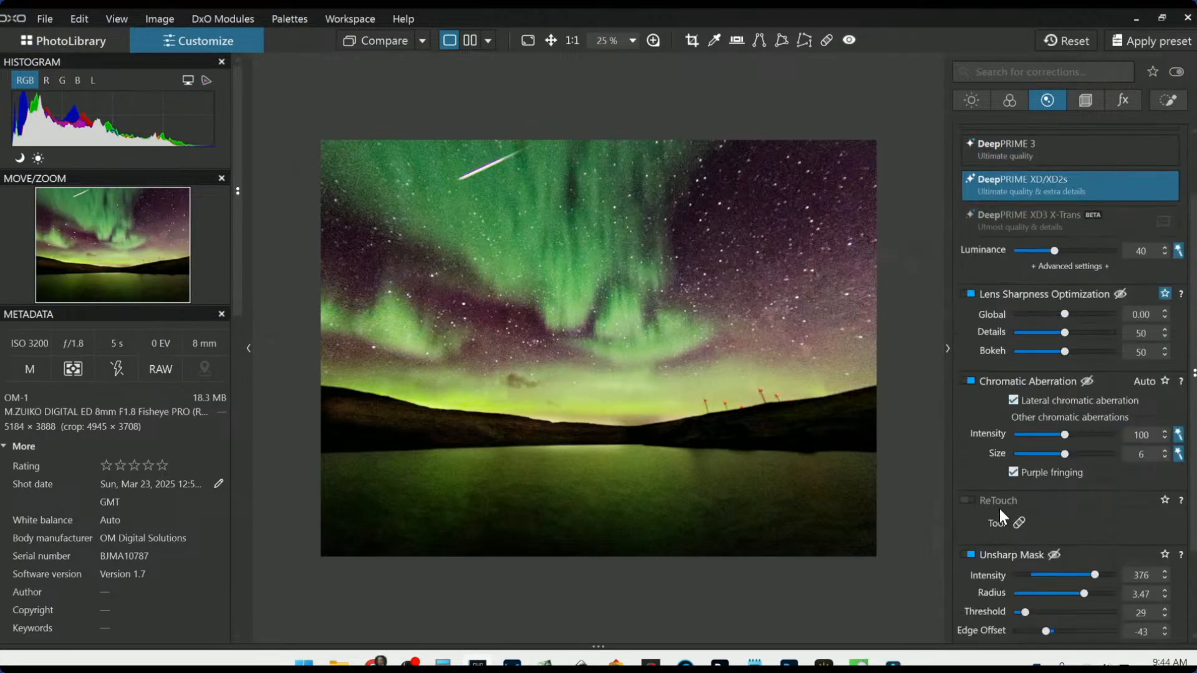
scroll(1000, 509, up, 2)
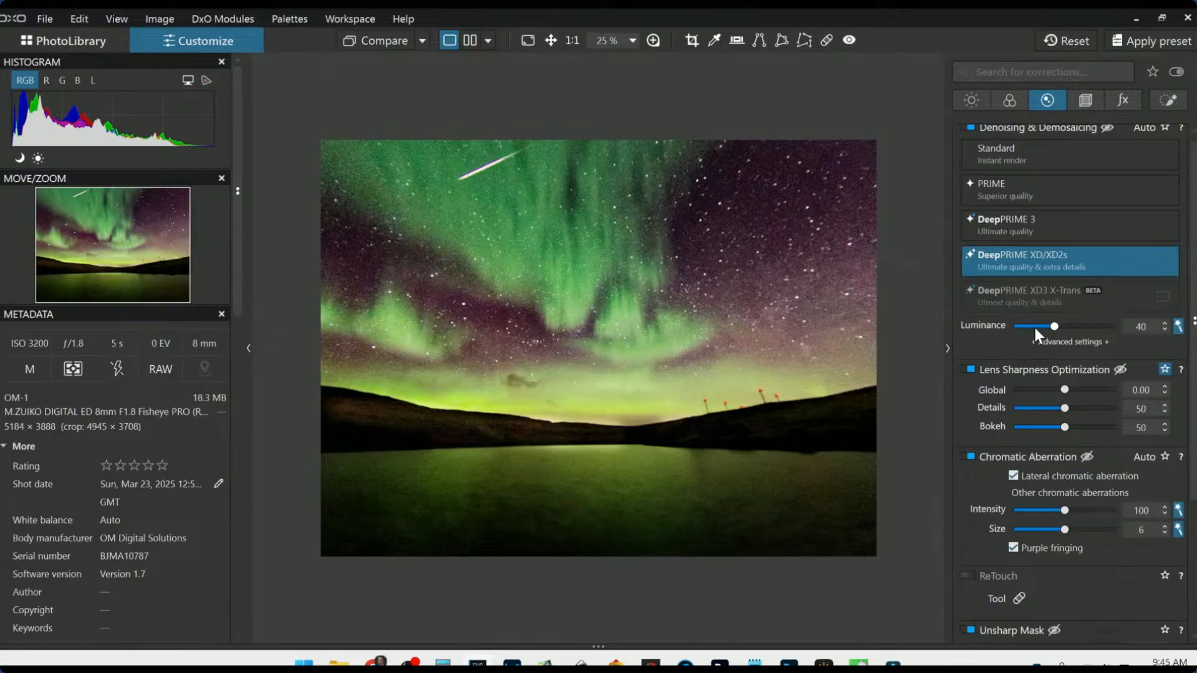
scroll(998, 477, down, 6)
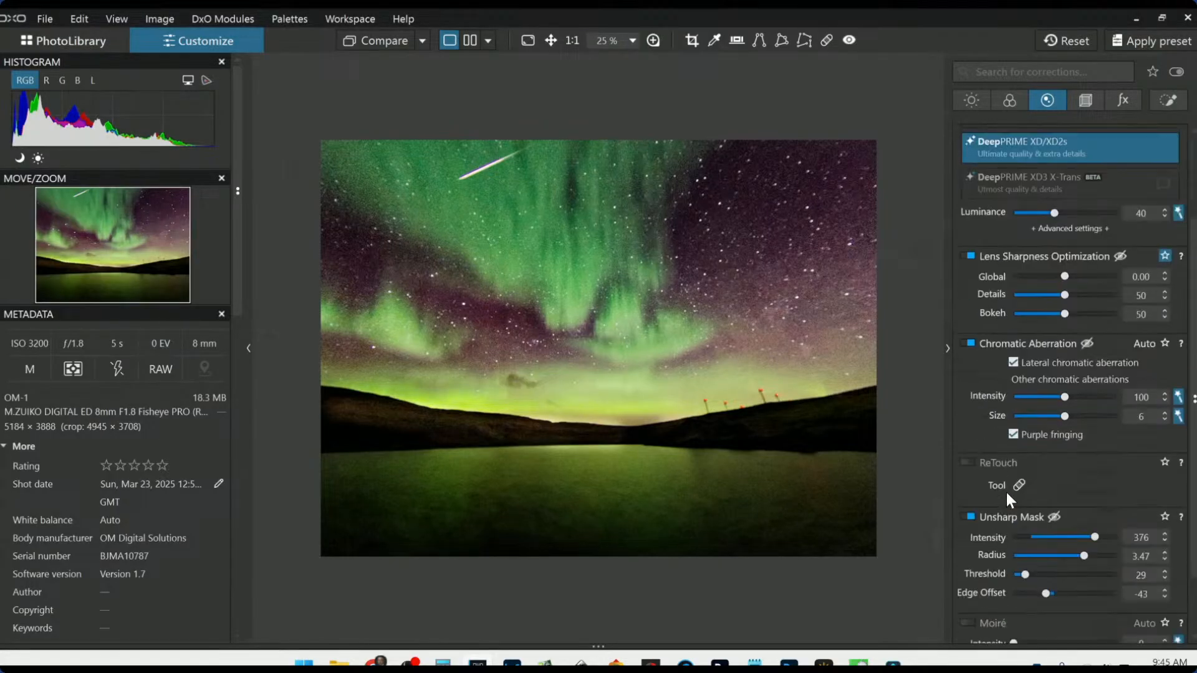
scroll(1044, 526, up, 5)
scroll(998, 351, up, 1)
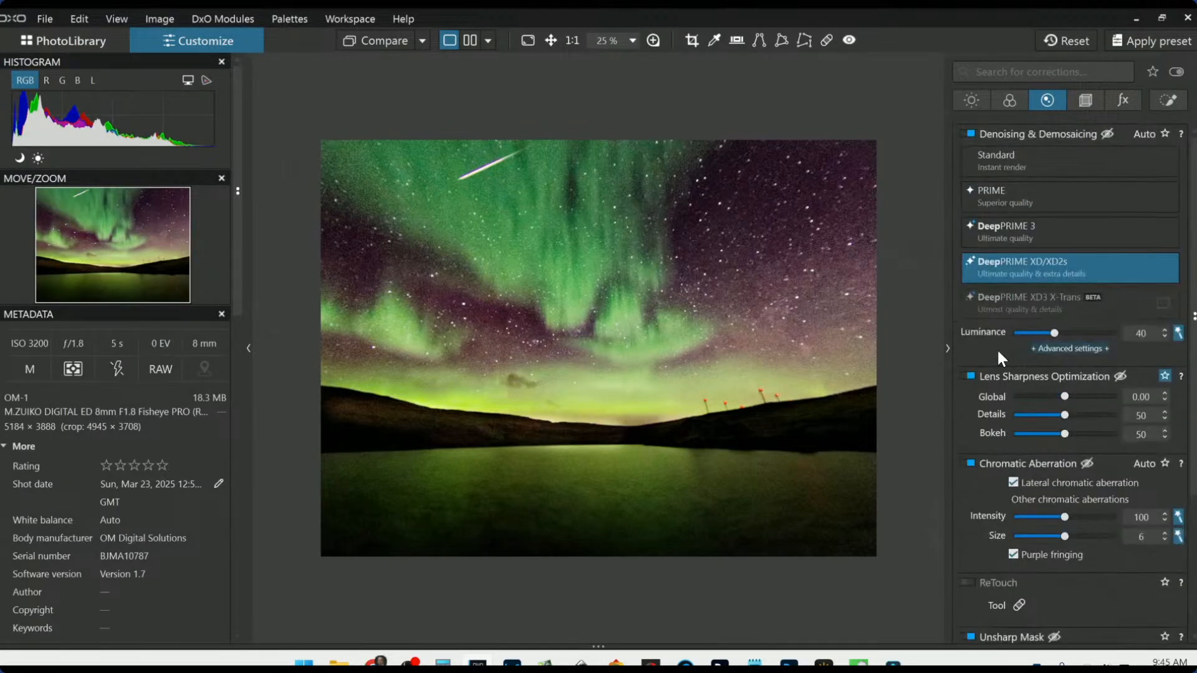
- Reset Blacks to 0 in the local adjustment of the control line covering the water, and deselect its mask
click(1167, 101)
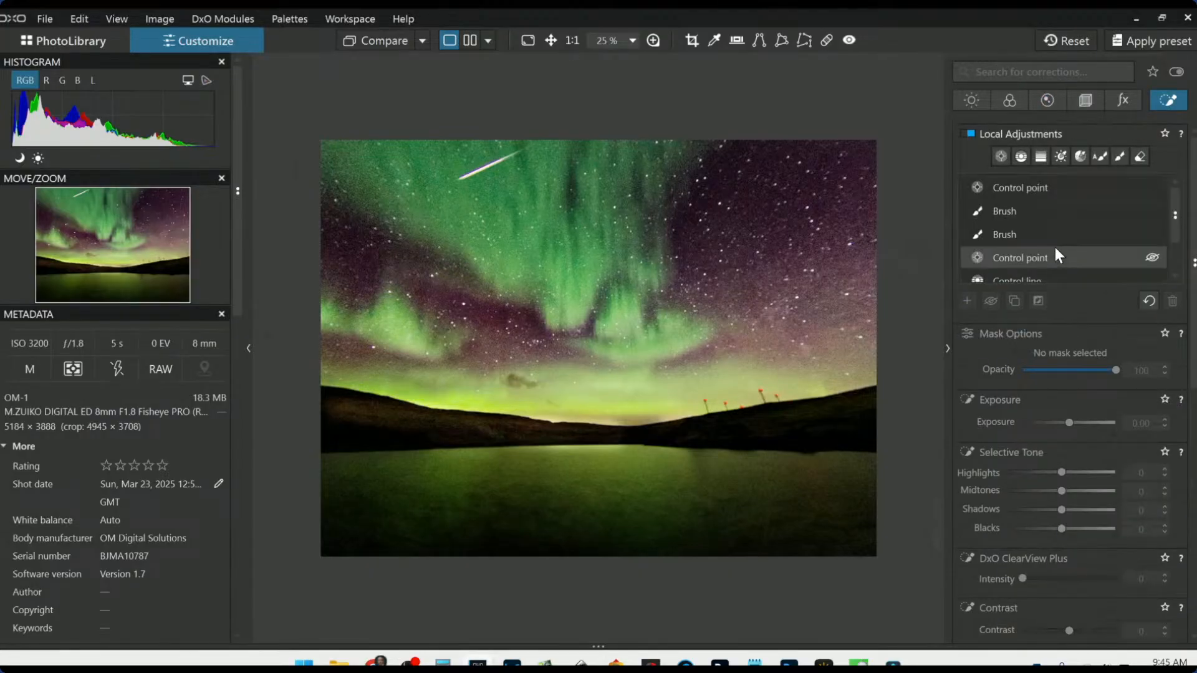
scroll(1051, 262, down, 2)
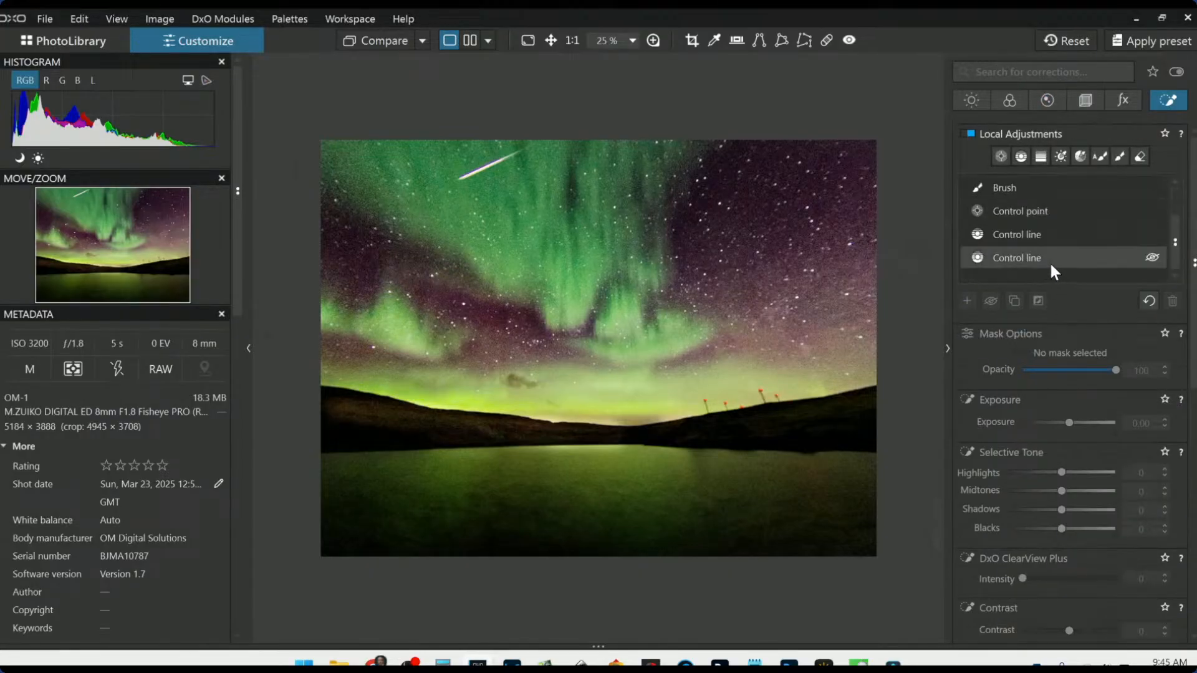
click(1026, 236)
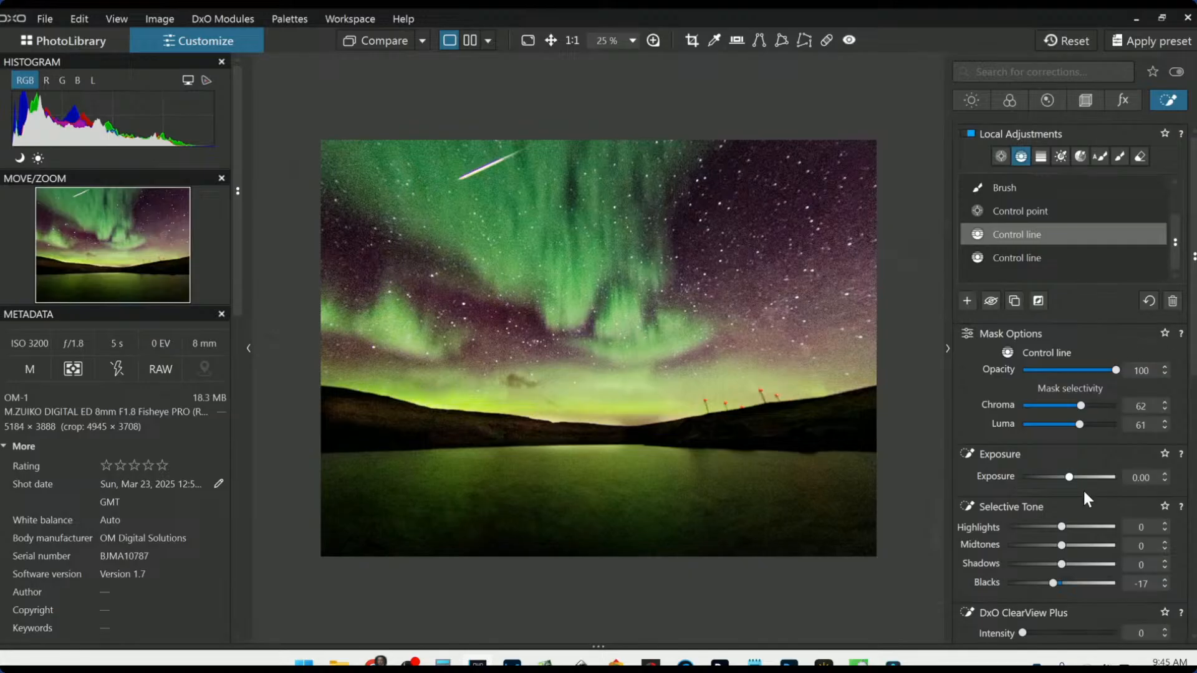
scroll(1093, 505, down, 1)
double_click(1051, 545)
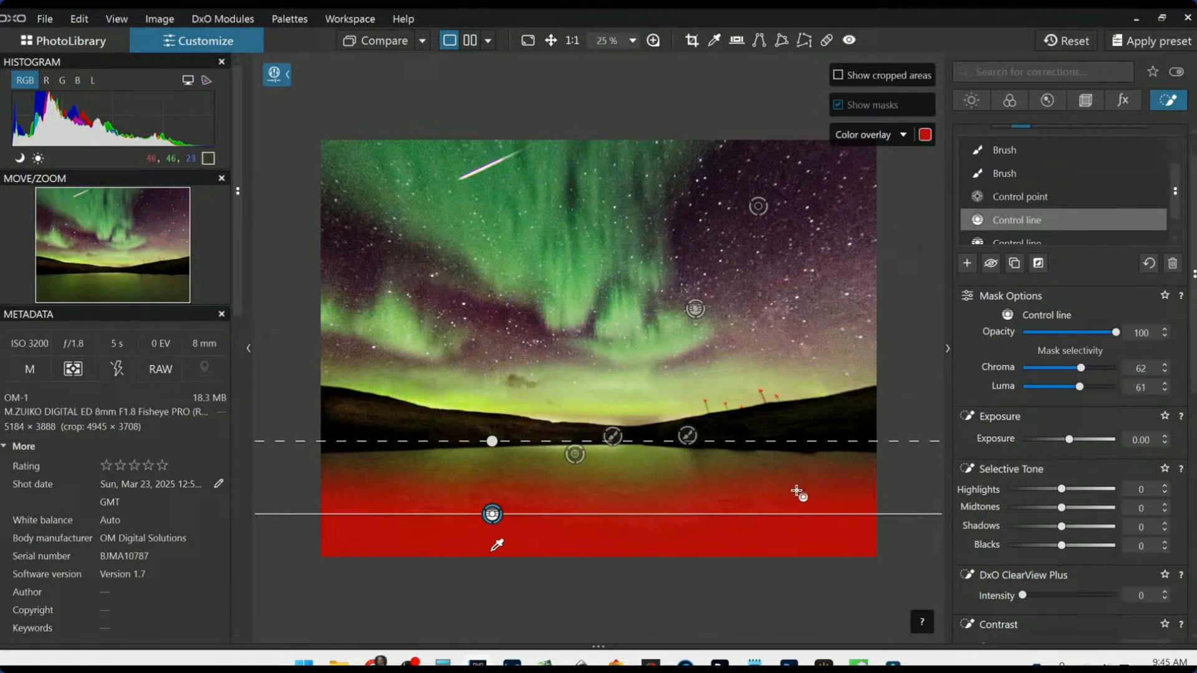
click(804, 584)
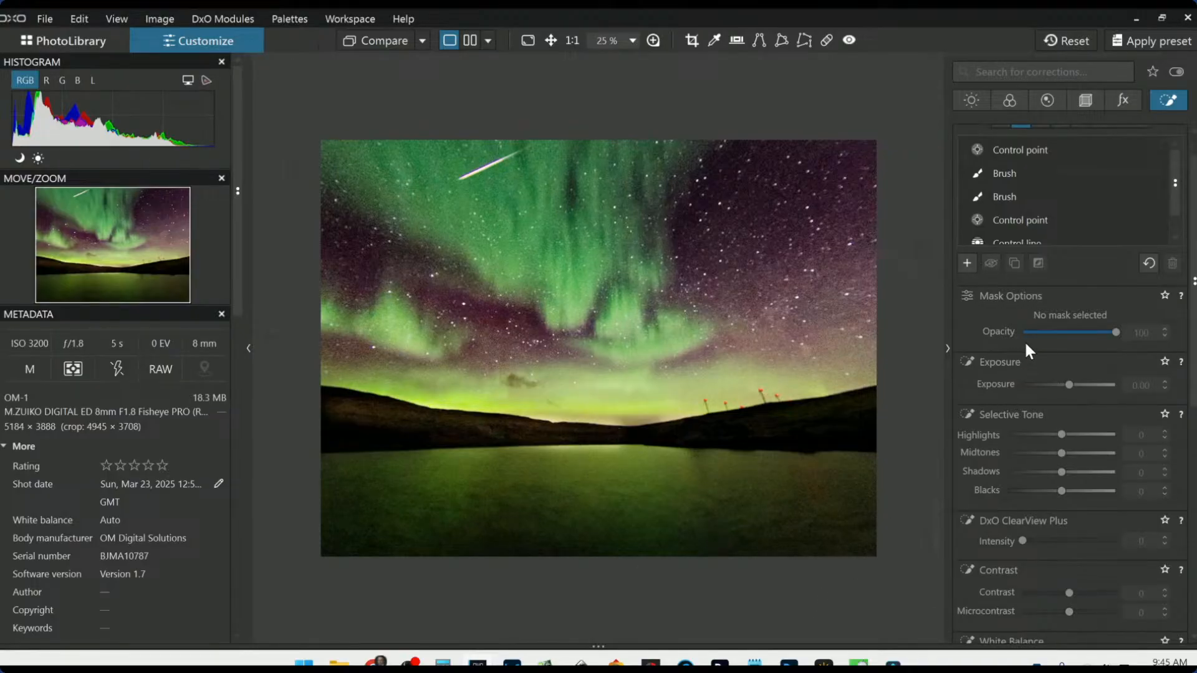
scroll(1016, 438, up, 1)
mouse_move(1027, 186)
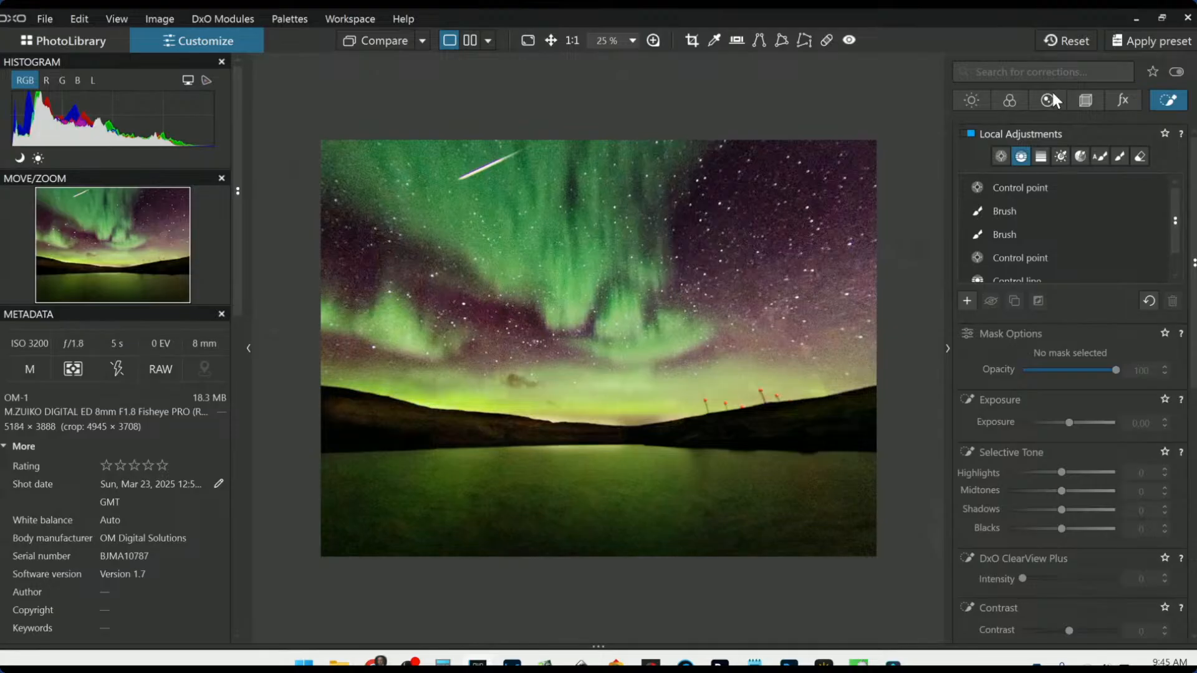
click(1013, 100)
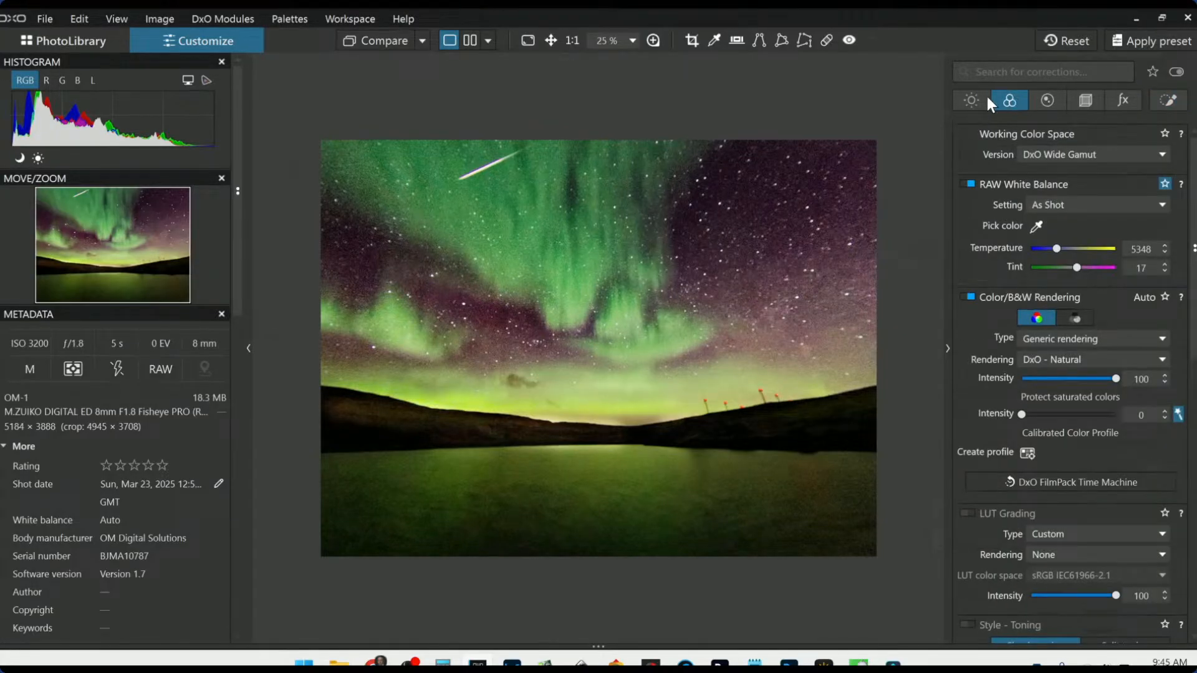
click(1038, 99)
scroll(989, 521, down, 3)
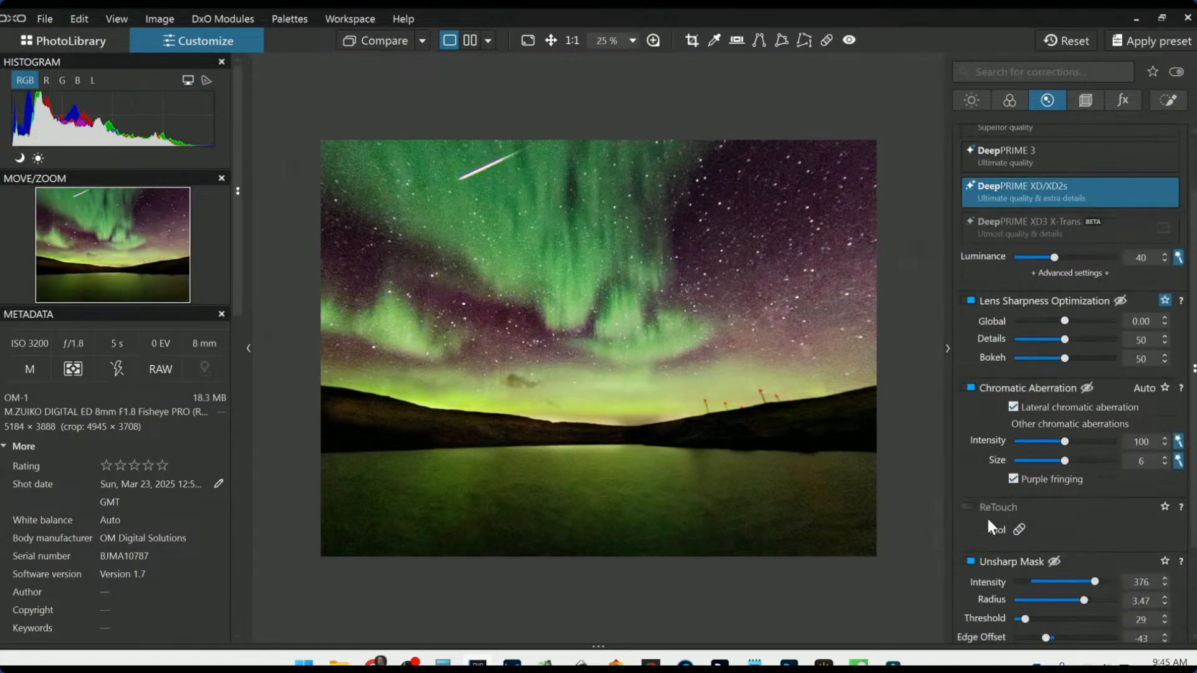
scroll(987, 521, up, 1)
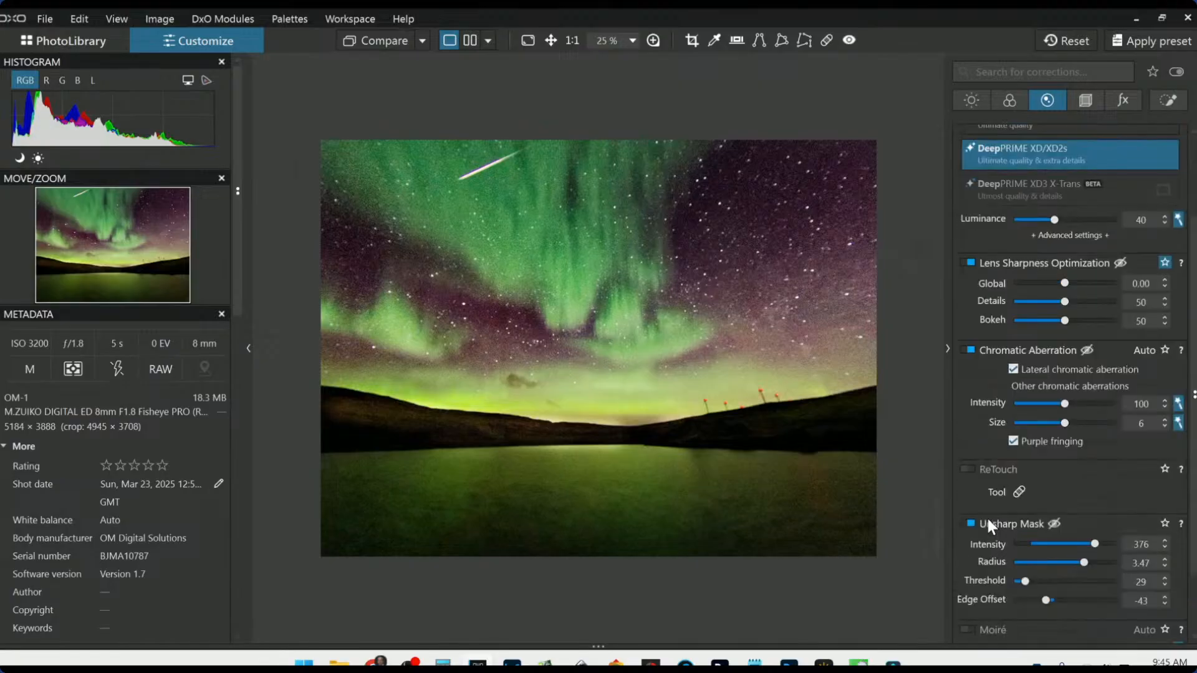
- Lower the photo's global DxO ClearView Plus intensity to 12
click(972, 103)
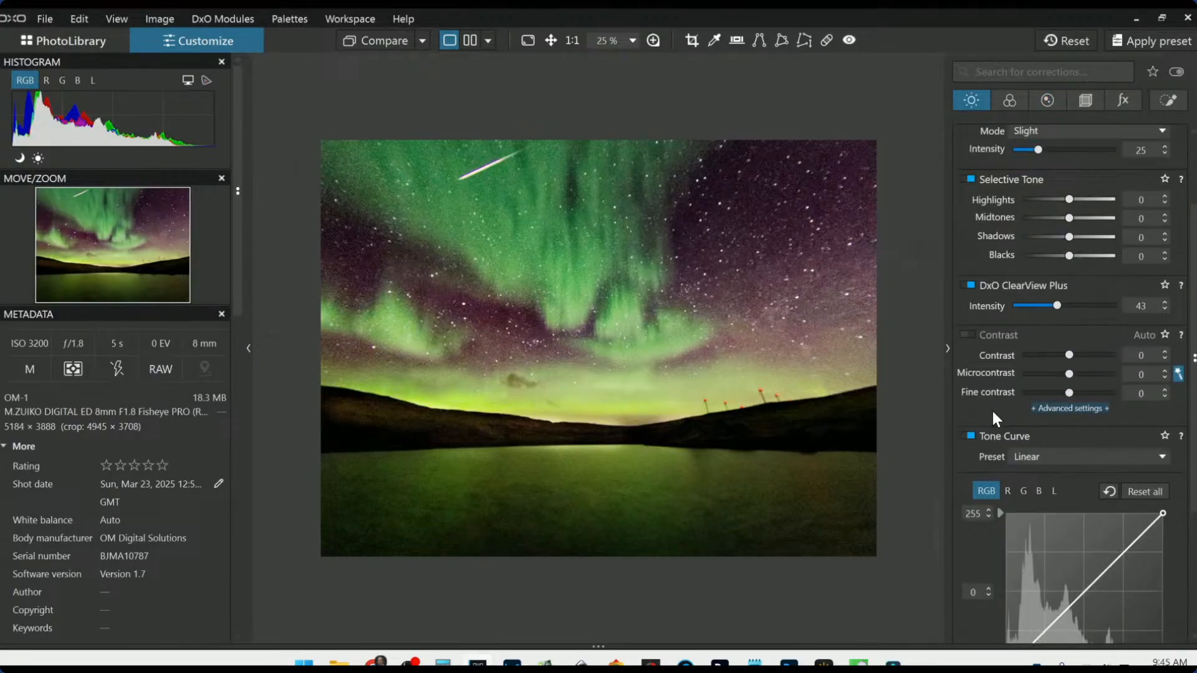
click(1038, 305)
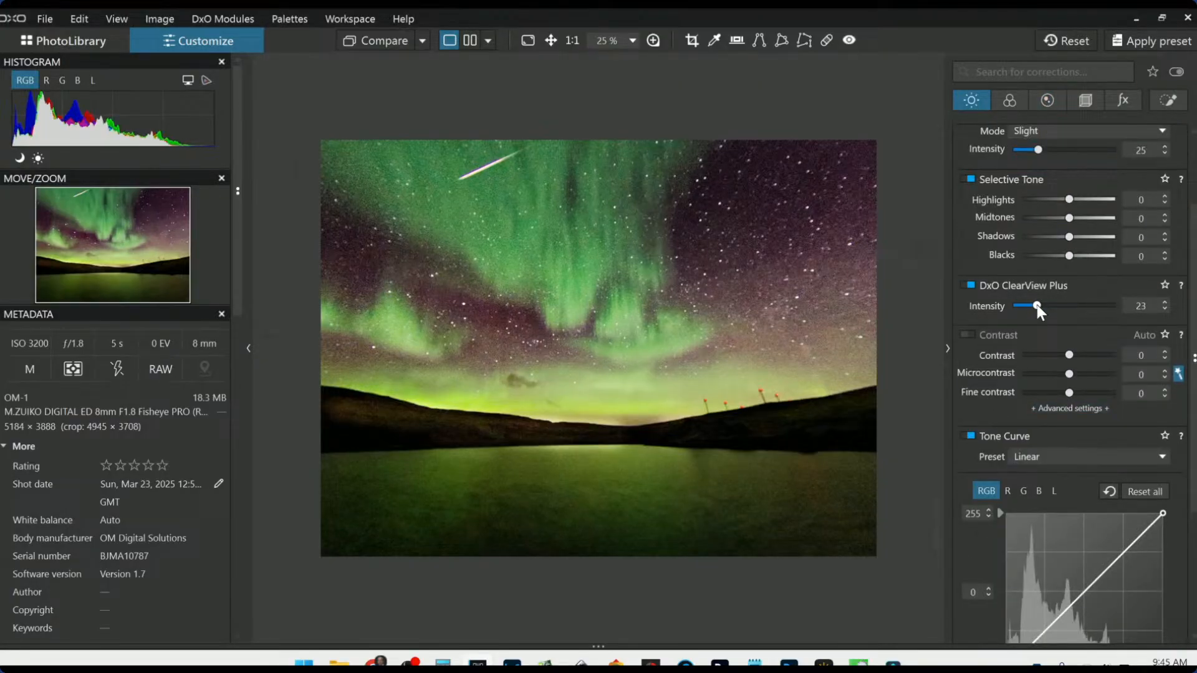
mouse_move(1038, 305)
mouse_down()
mouse_move(1010, 306)
mouse_move(1027, 308)
mouse_up()
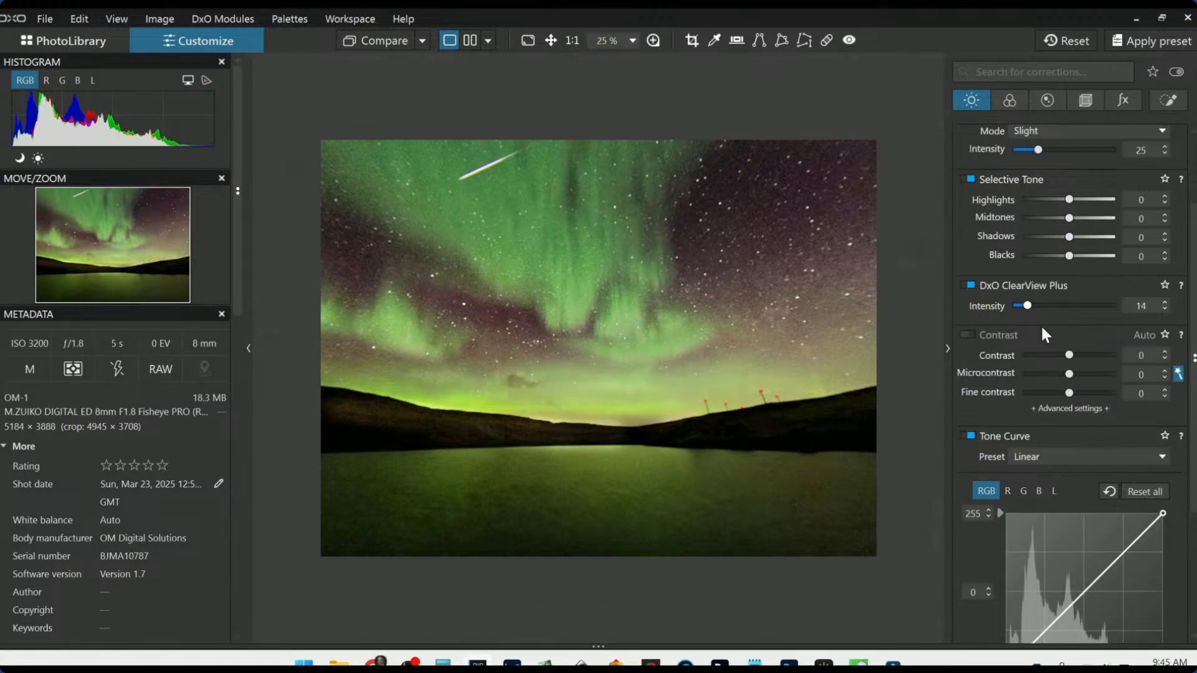
drag(1026, 306, 1025, 306)
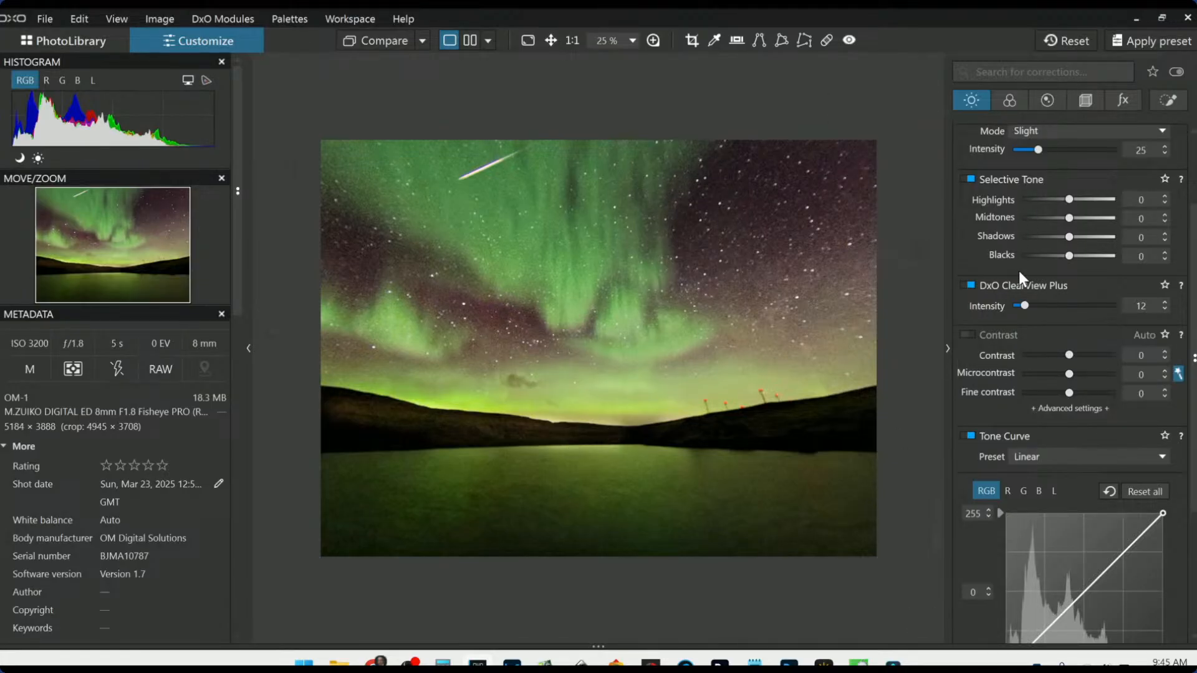
- Try global Selective Tone Blacks at -16 and reset them to 0
drag(1069, 257, 1061, 257)
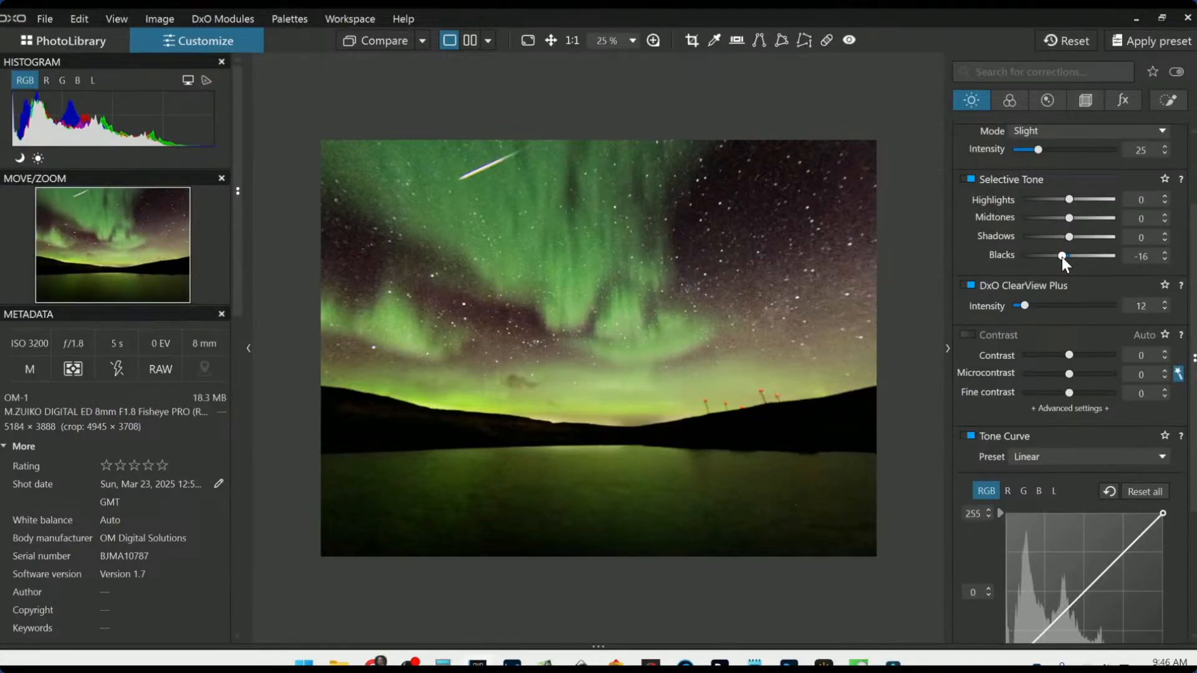
double_click(1062, 257)
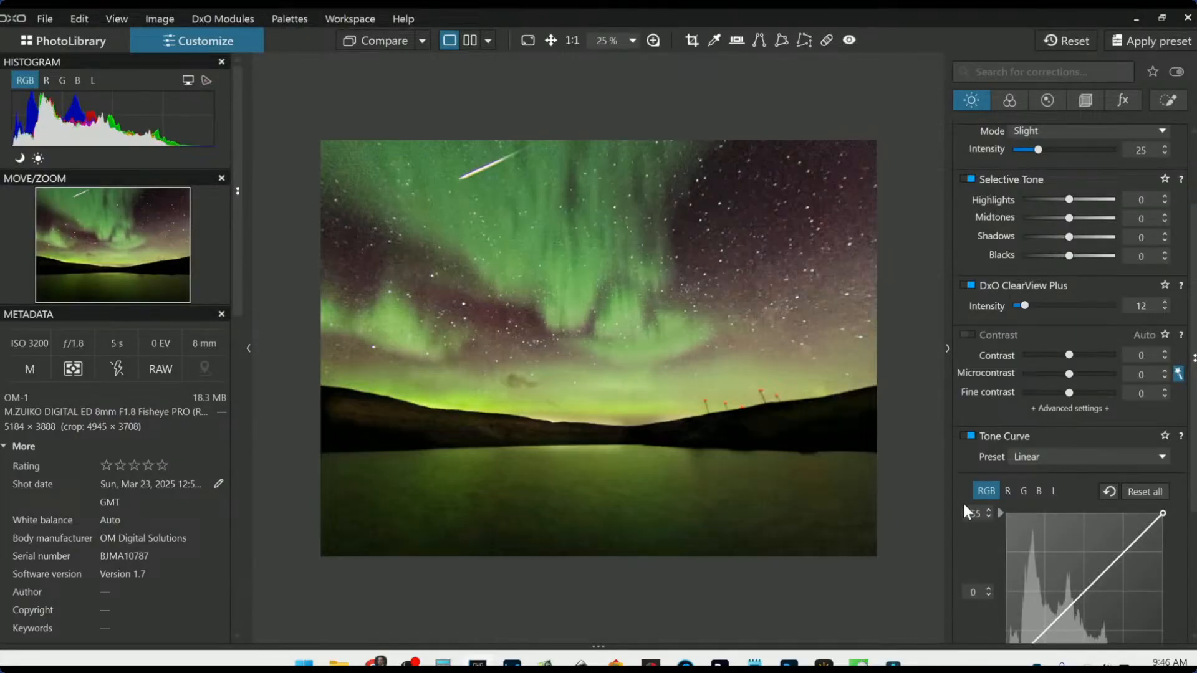
- Fine-tune the black point at the dark end of the RGB tone curve
scroll(963, 502, down, 1)
scroll(963, 502, down, 3)
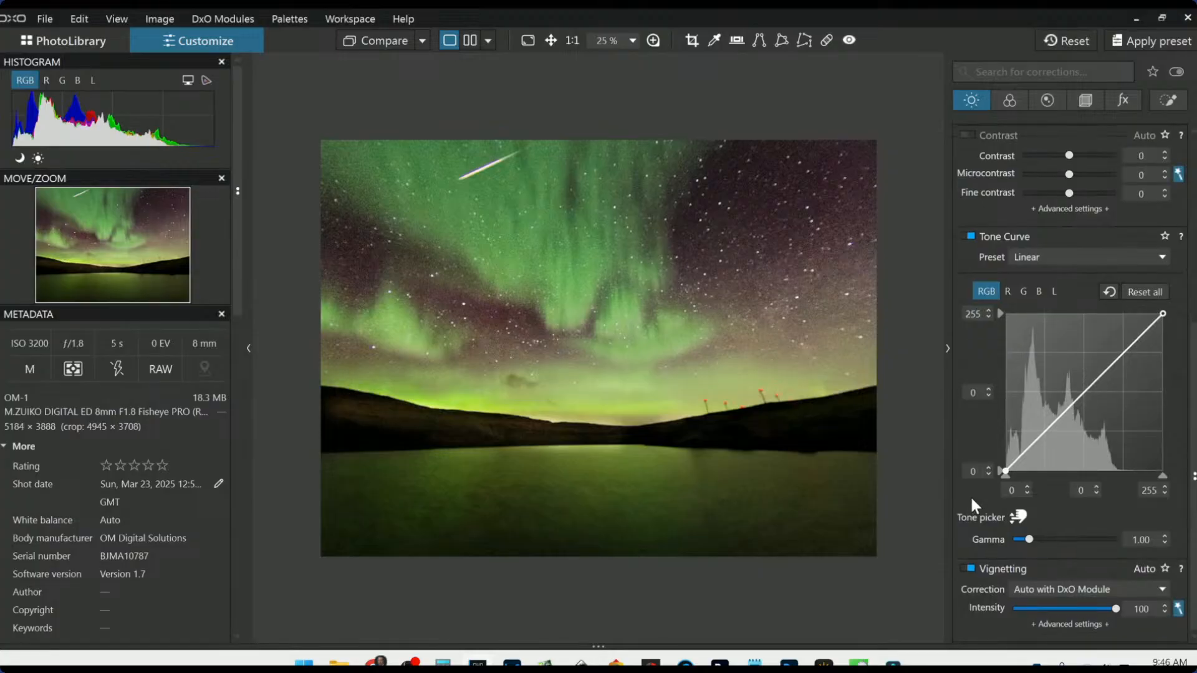
mouse_move(1004, 477)
mouse_down()
mouse_move(1016, 478)
mouse_move(1001, 472)
mouse_up()
- Set the DeepPRIME XD/XD2s denoising Luminance to 36, checking noise among the stars with the 200 % magnifier
click(1048, 100)
scroll(1039, 342, up, 3)
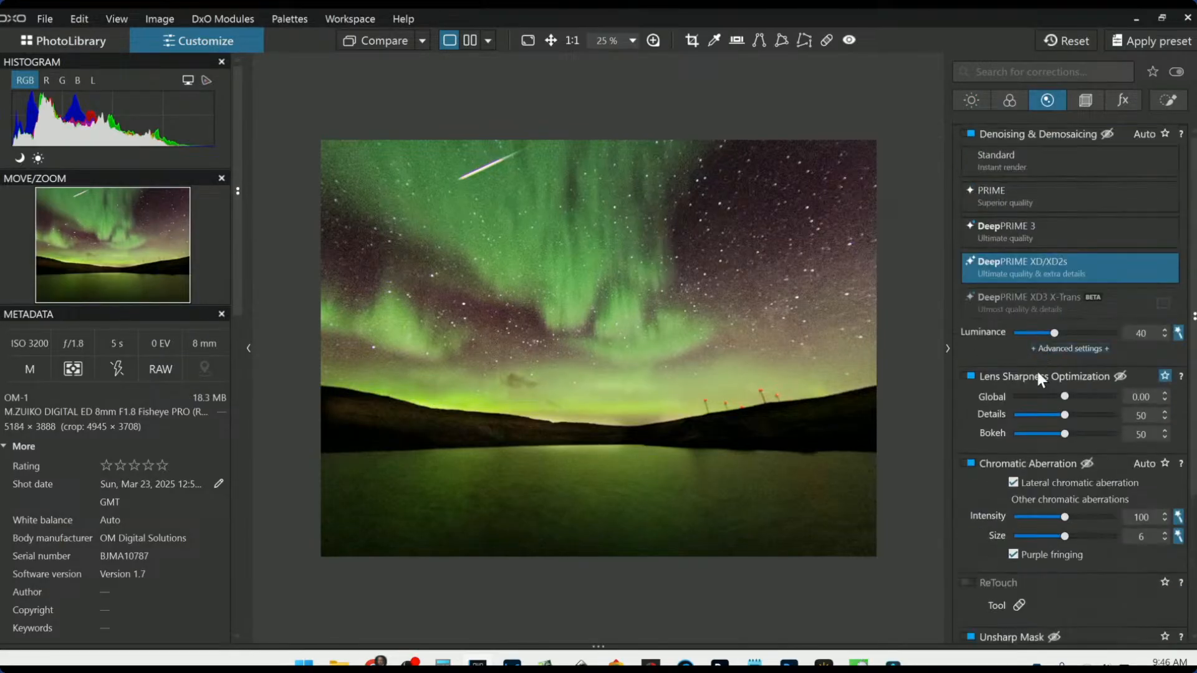
click(1037, 333)
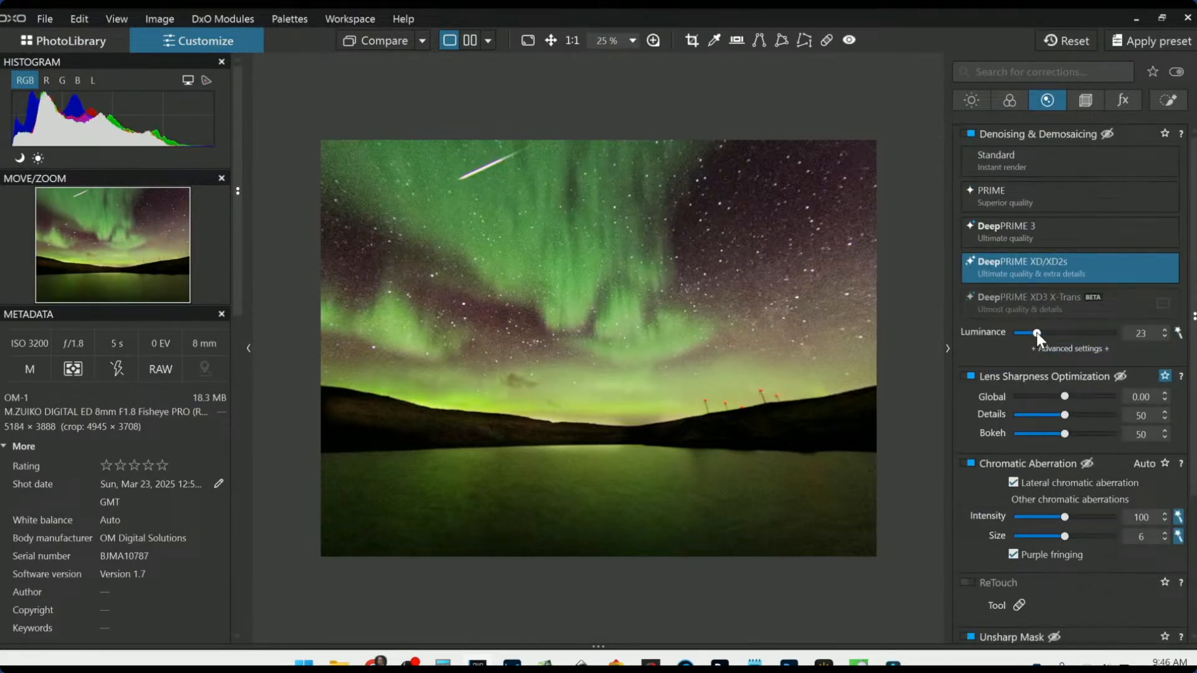
click(655, 40)
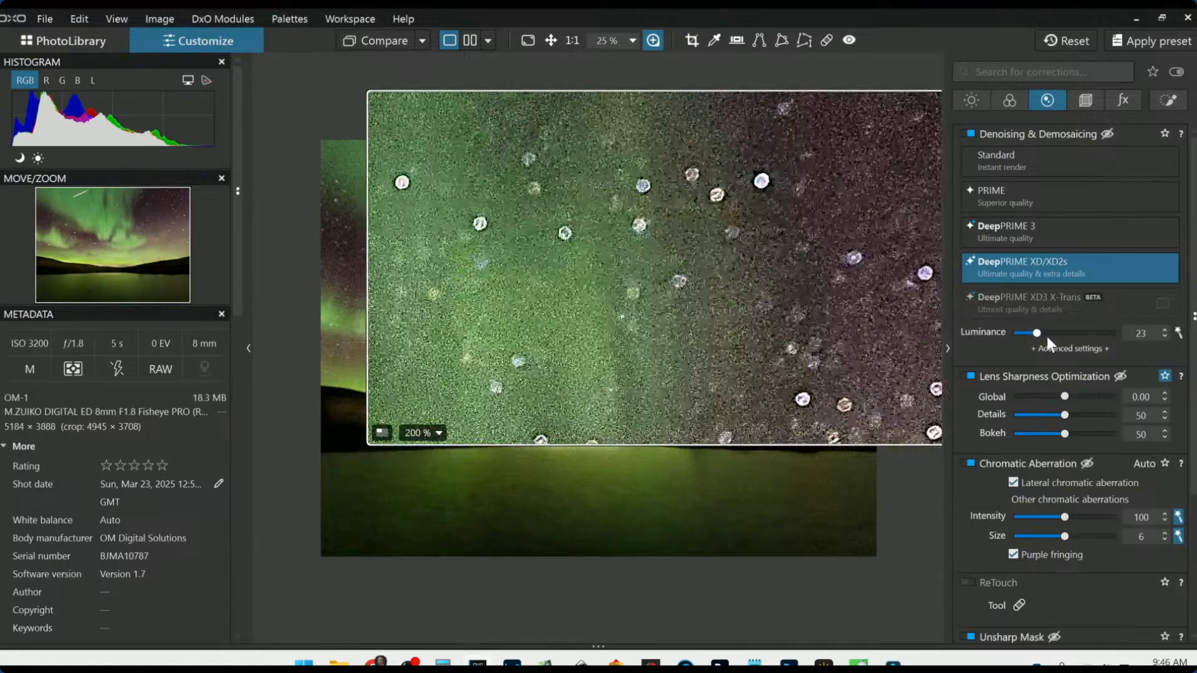
scroll(1036, 334, up, 5)
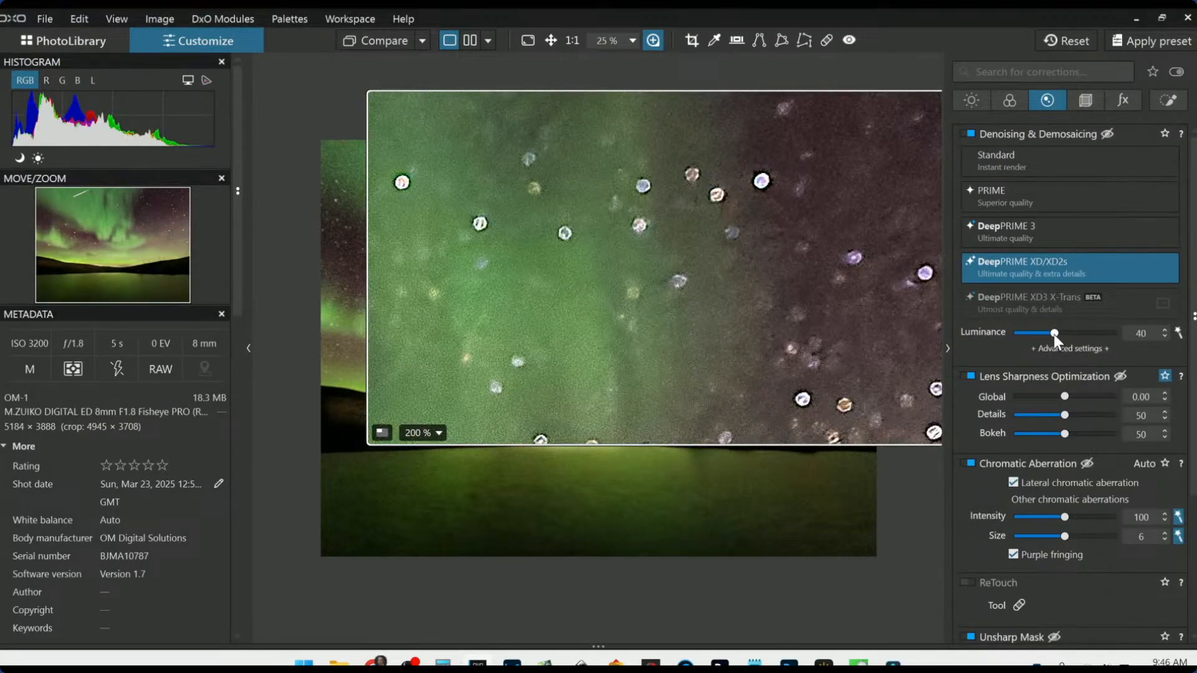
scroll(1054, 334, down, 2)
scroll(1053, 335, down, 2)
click(654, 40)
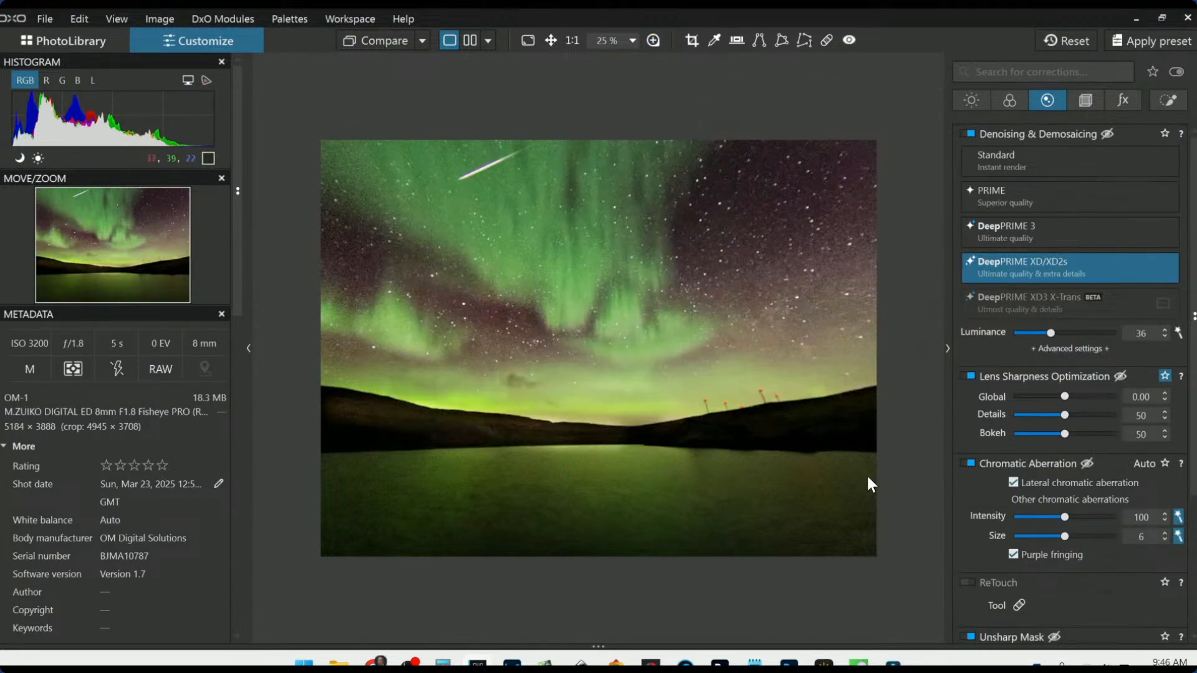
- Export the photo to disk as a full-size JPEG at quality 93 with suffix -dxo in the original image folder, overwriting the existing file
right_click(682, 381)
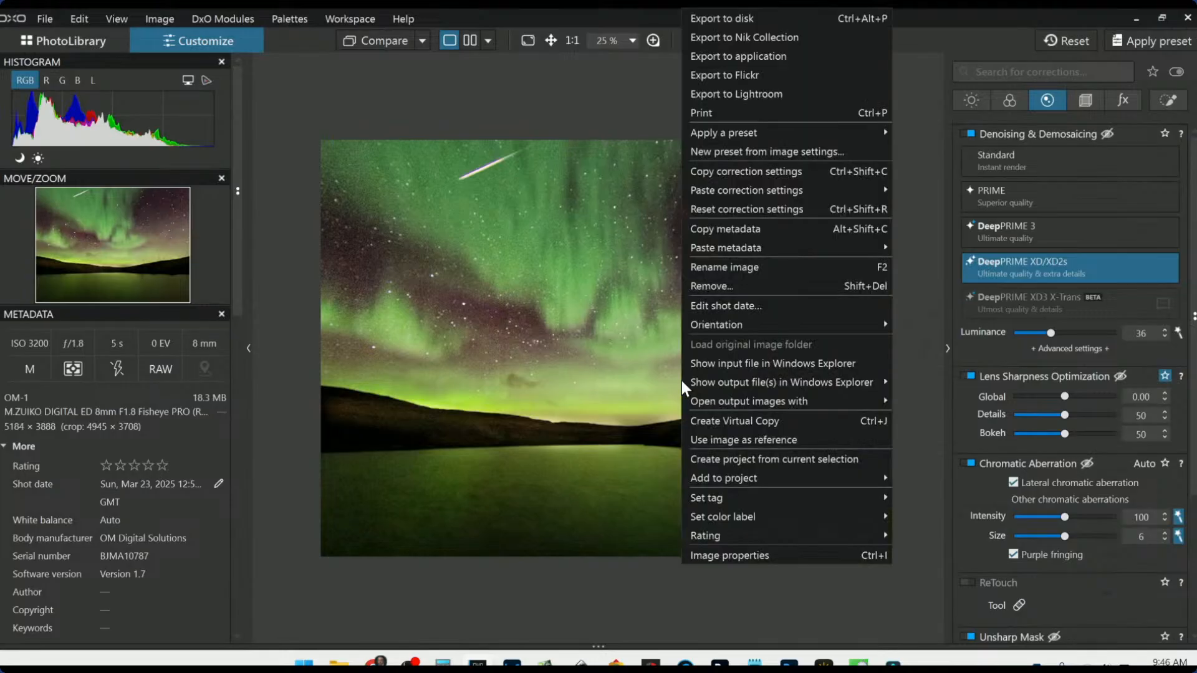
click(740, 18)
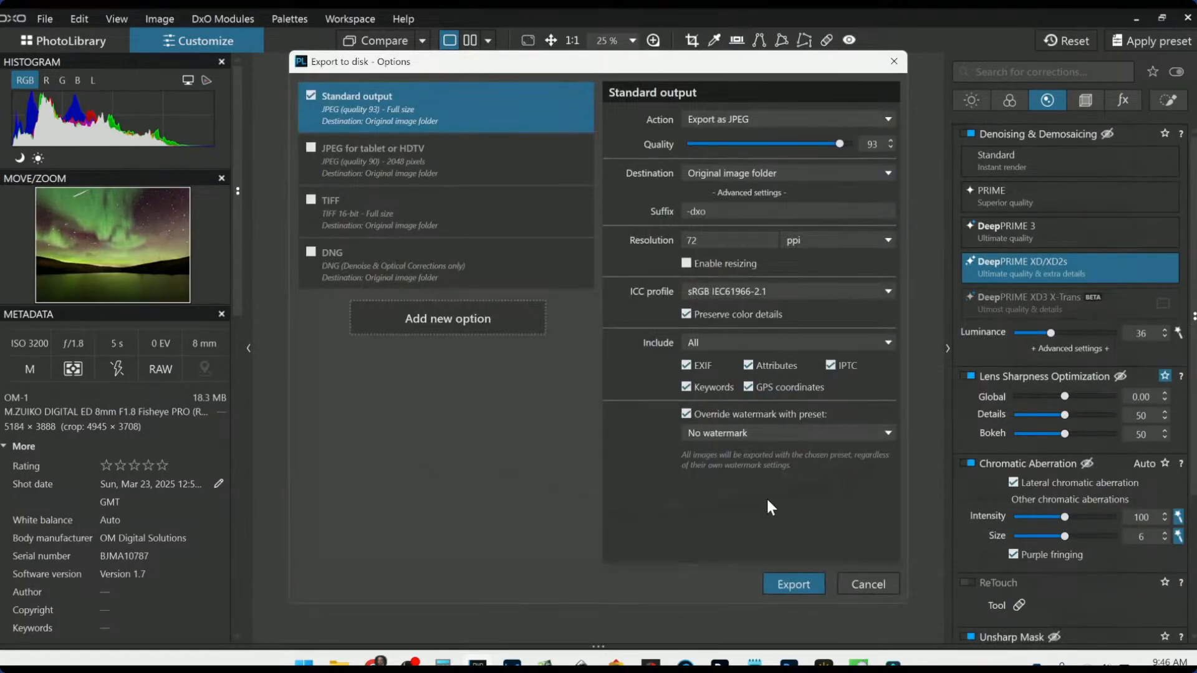
click(792, 585)
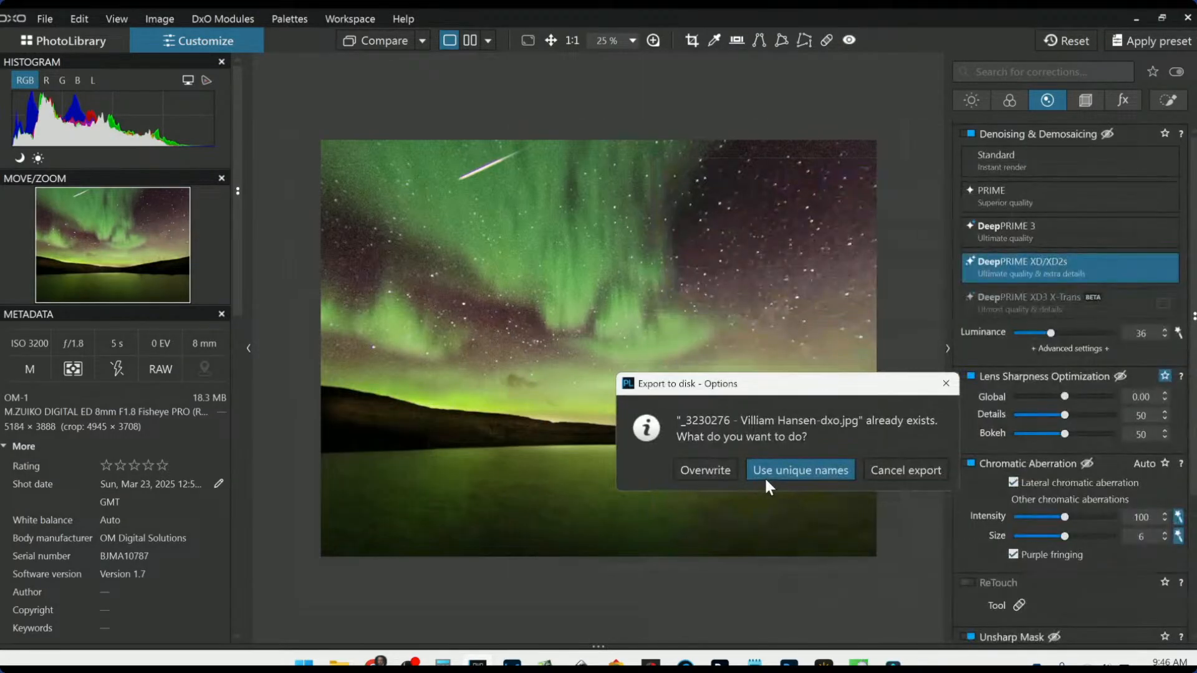
click(716, 472)
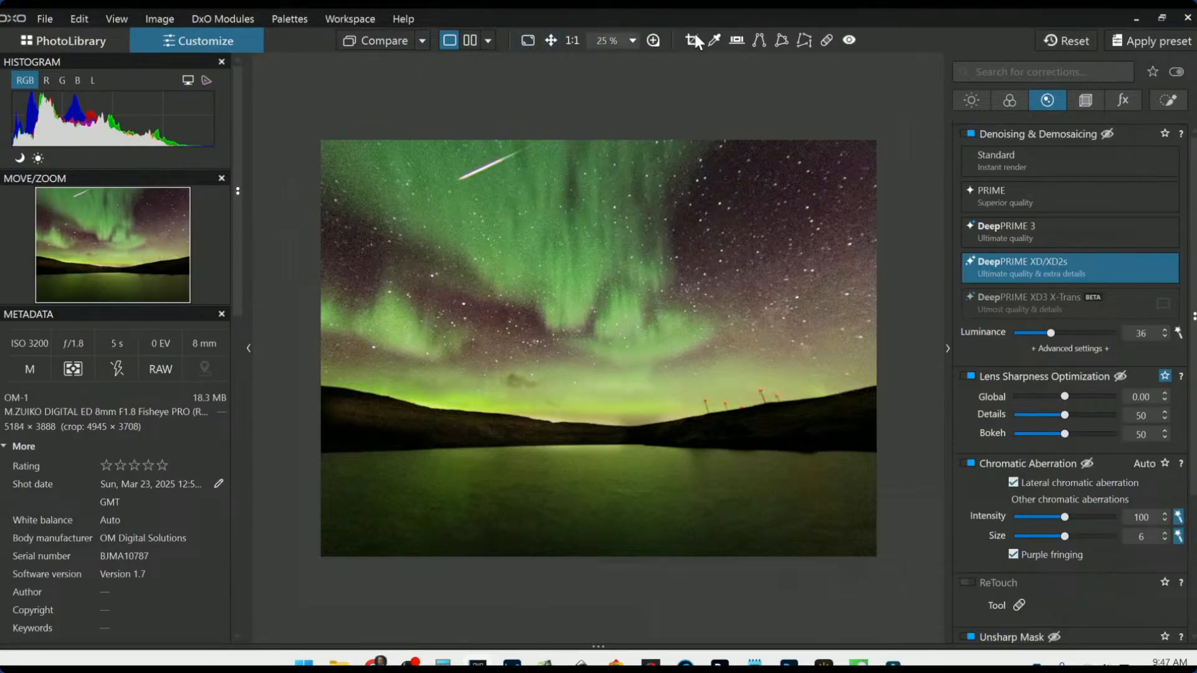
- Set the refined edit as the comparison reference, reset the photo's corrections, and compare both versions side by side without palettes
click(425, 43)
click(440, 139)
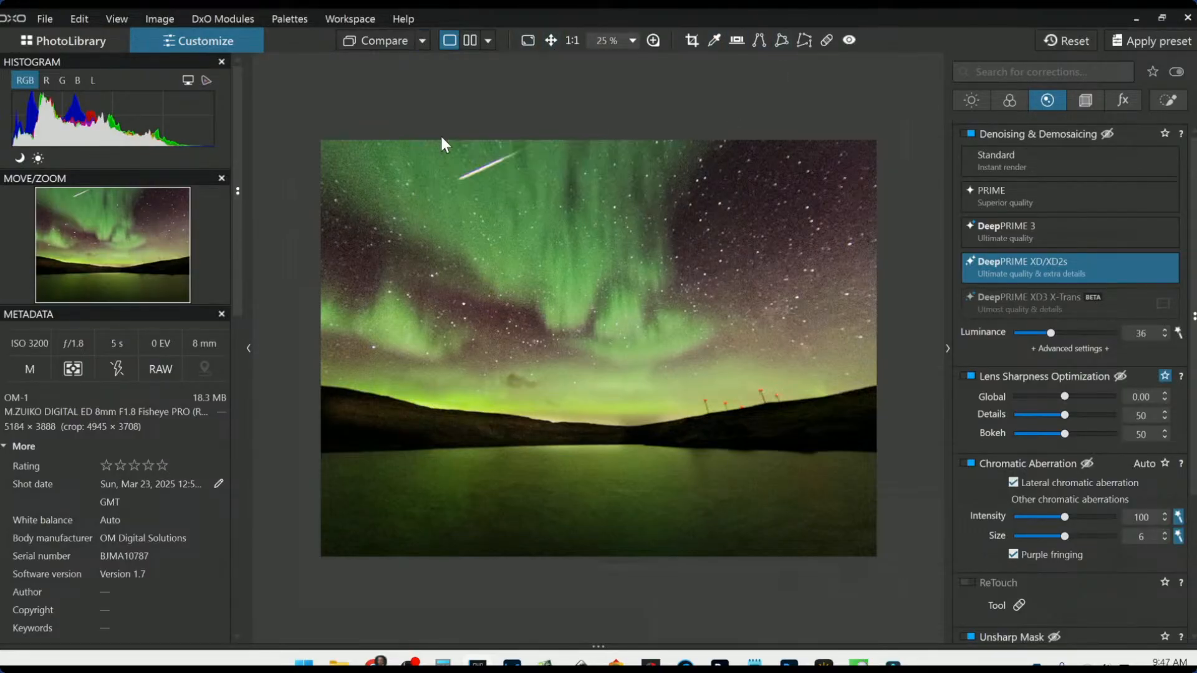
click(1053, 43)
key(Tab)
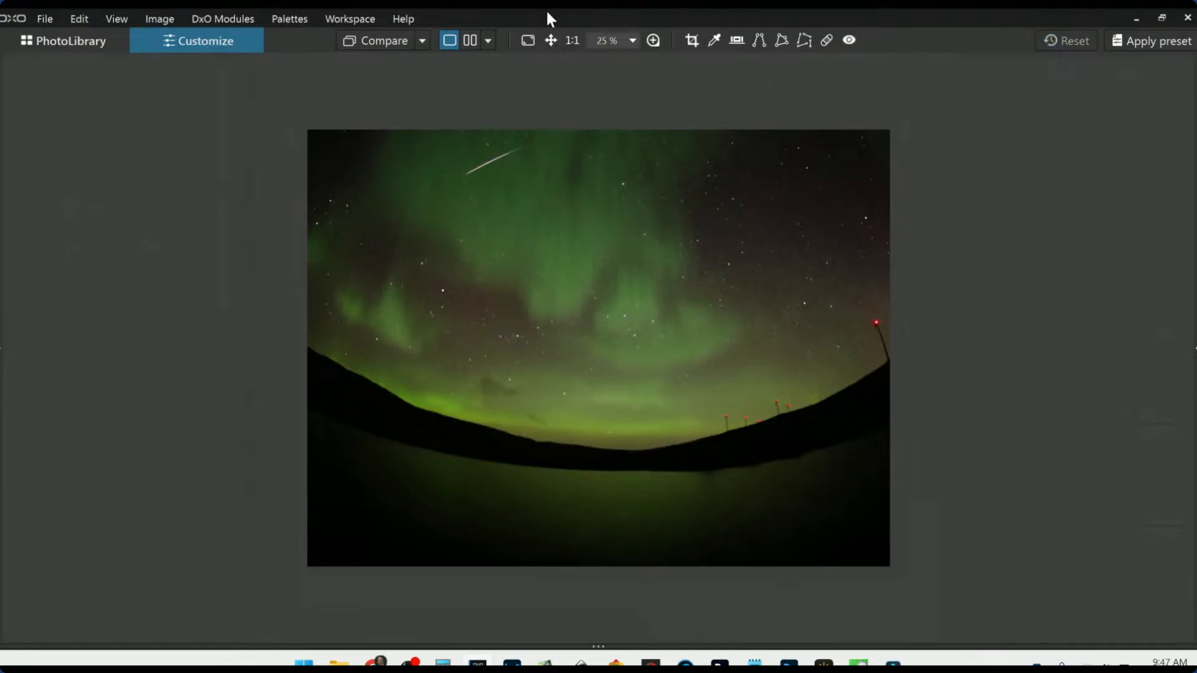
click(472, 40)
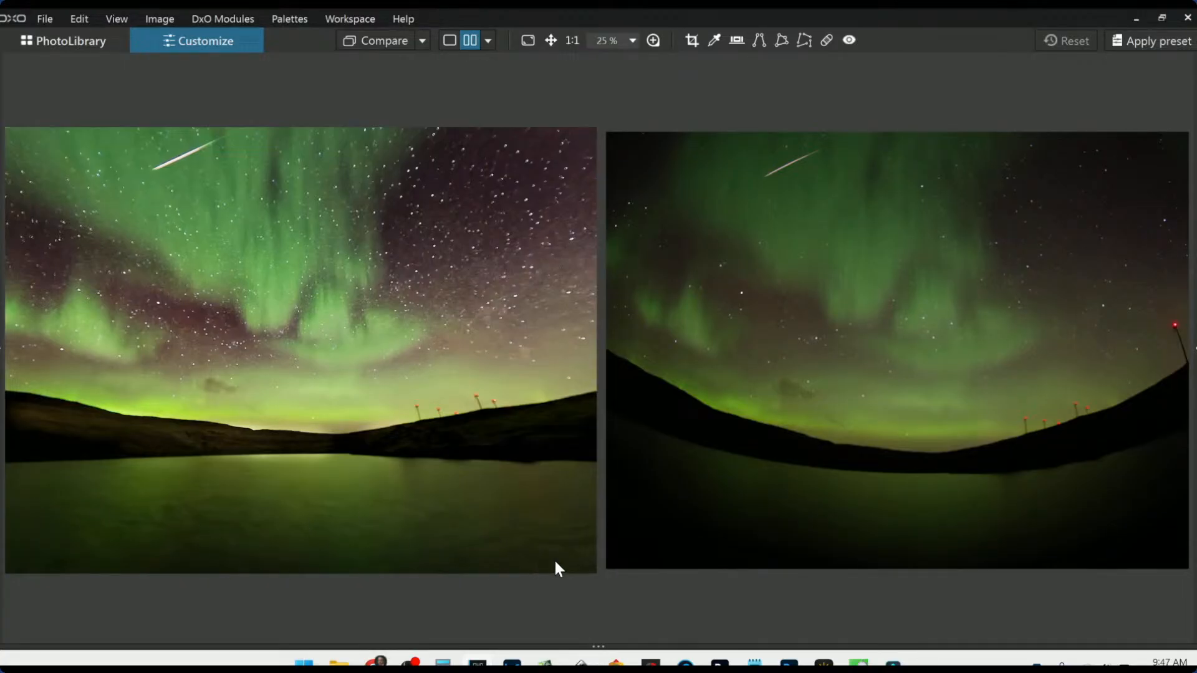
scroll(870, 536, up, 5)
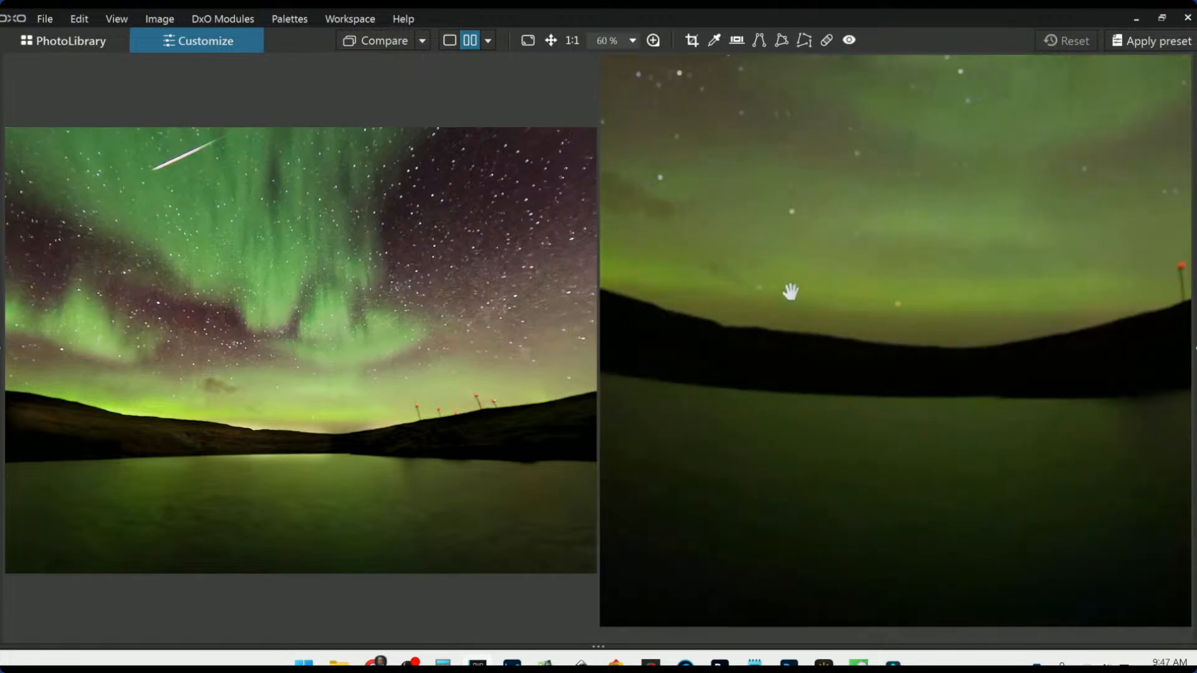
- Return to single-image view of the uncorrected photo at 25 % and bring back the correction palette with its exposure and light settings
click(449, 42)
scroll(851, 387, down, 5)
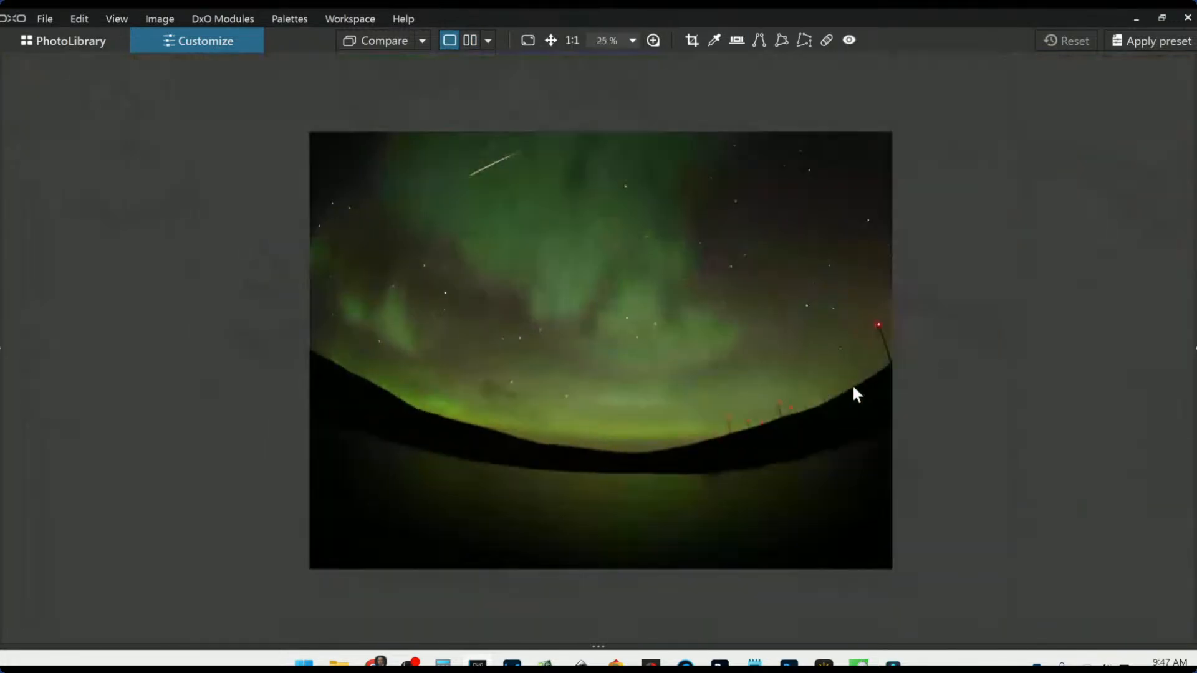
click(1194, 348)
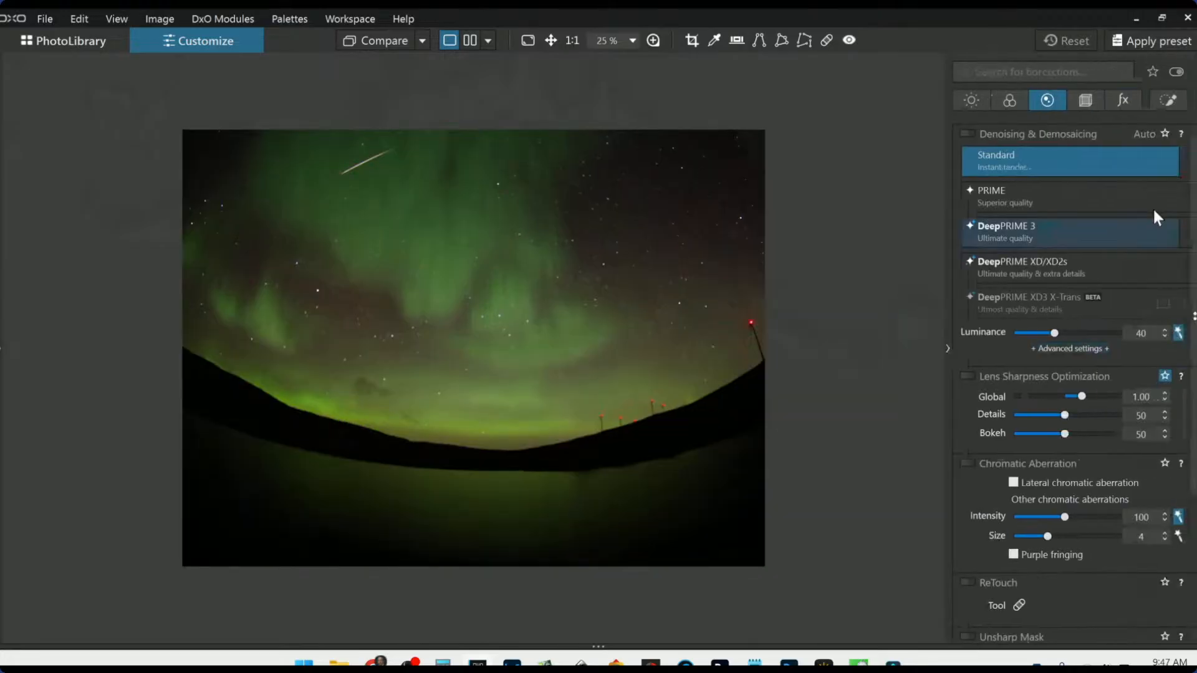
click(973, 103)
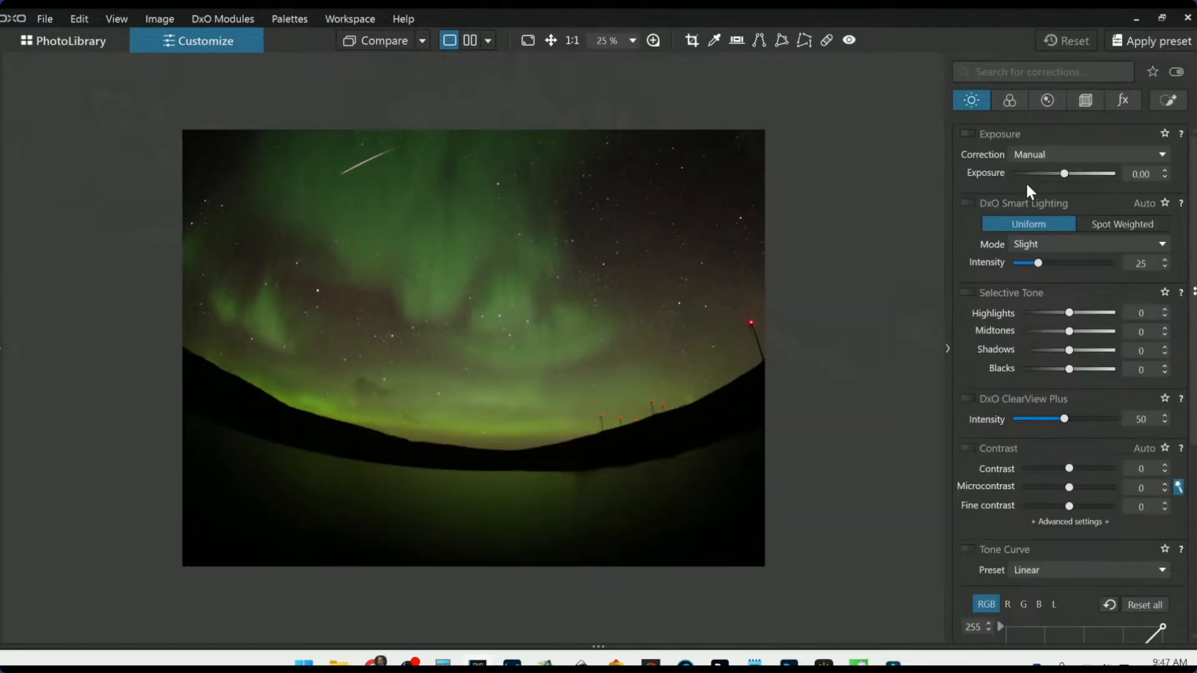
- Try raising the Exposure correction to 2.63 on the uncorrected northern lights photo and reset it to 0.00
drag(1064, 171, 1099, 177)
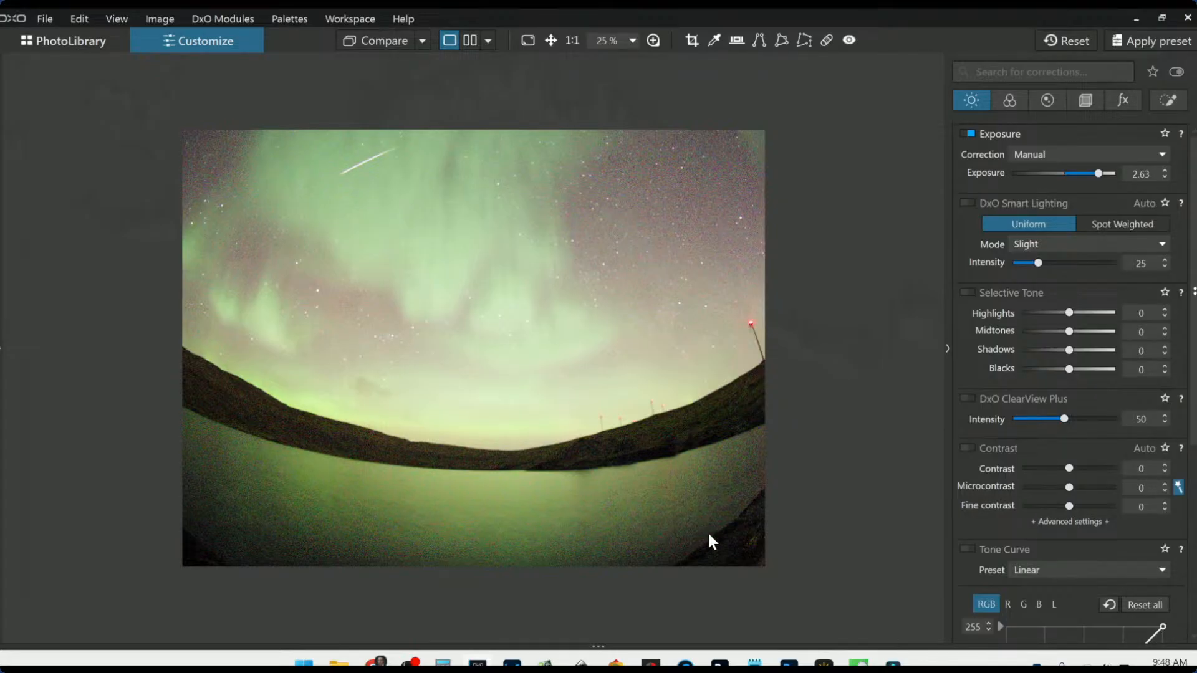
double_click(1099, 174)
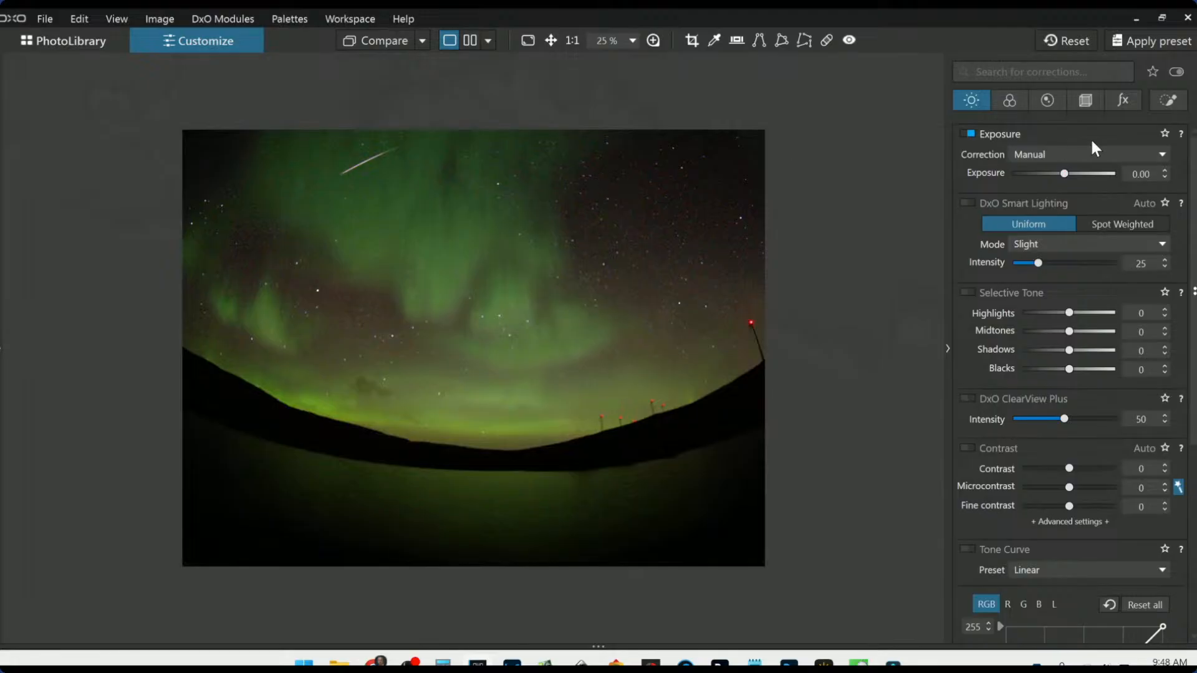
click(1076, 109)
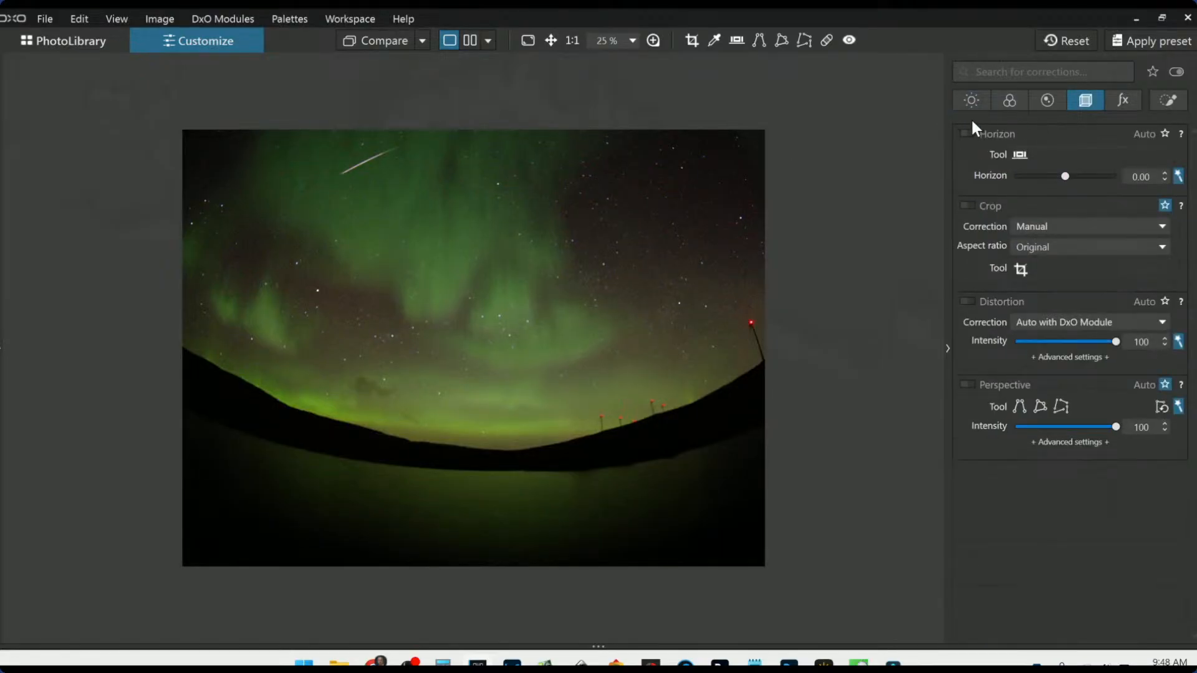
- Compare the refined edit and the uncorrected northern lights photo side by side with palettes hidden, and return to single-image view
click(470, 40)
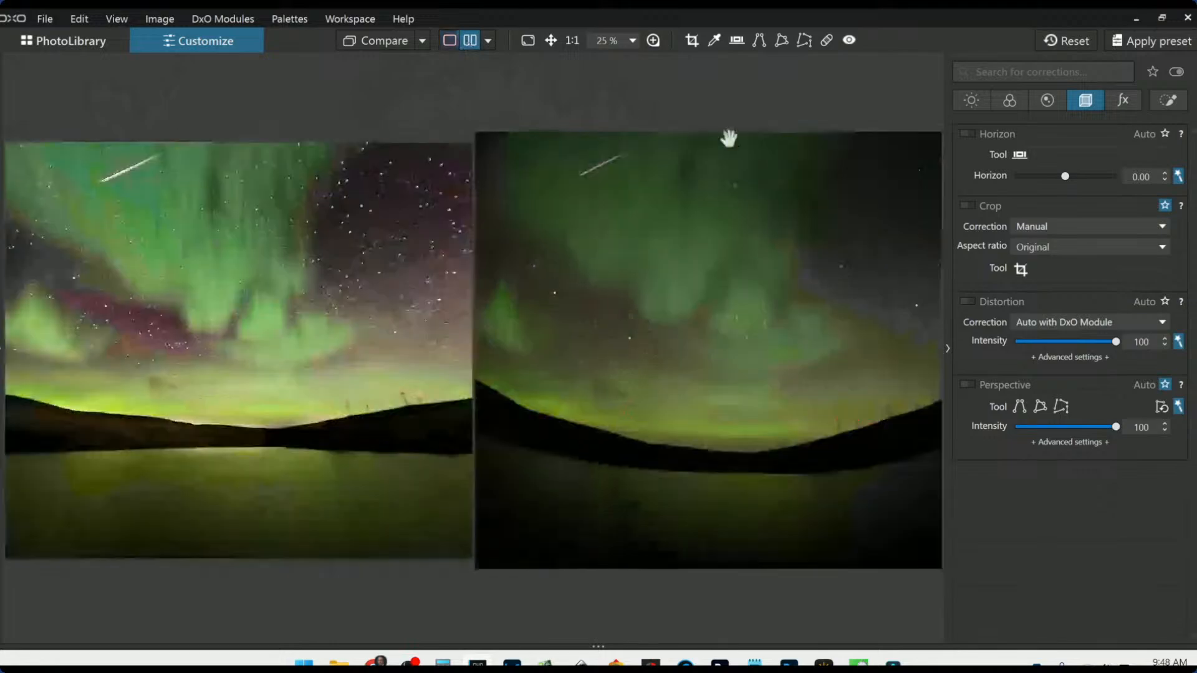
key(F9)
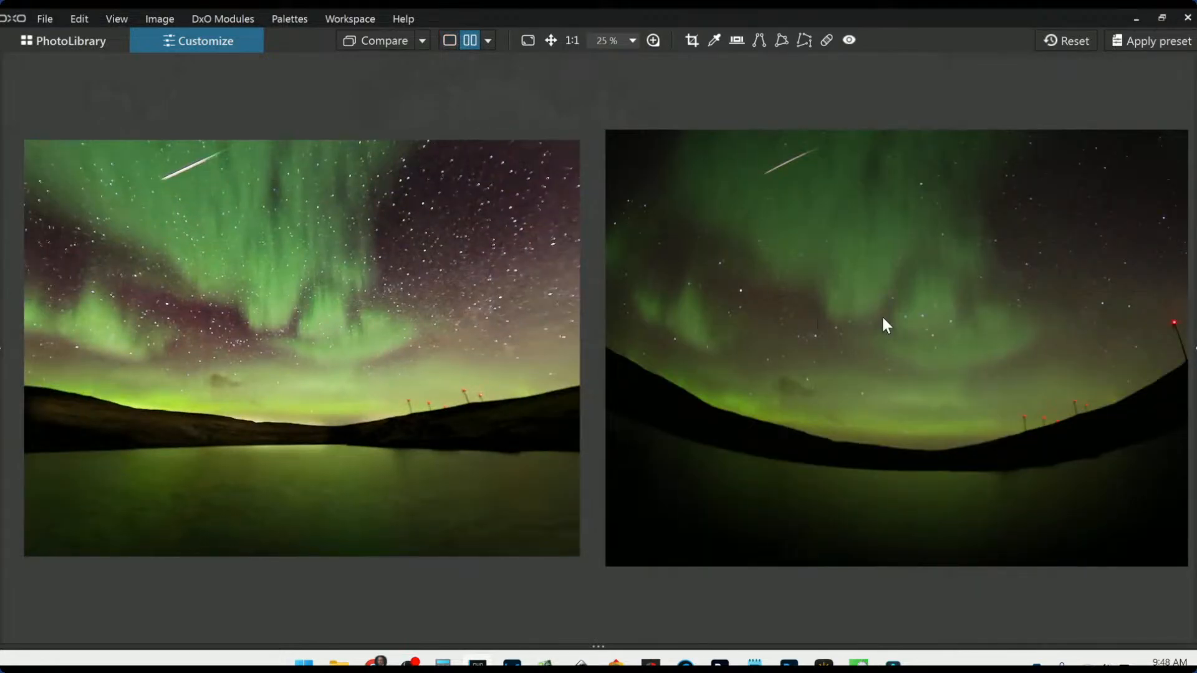
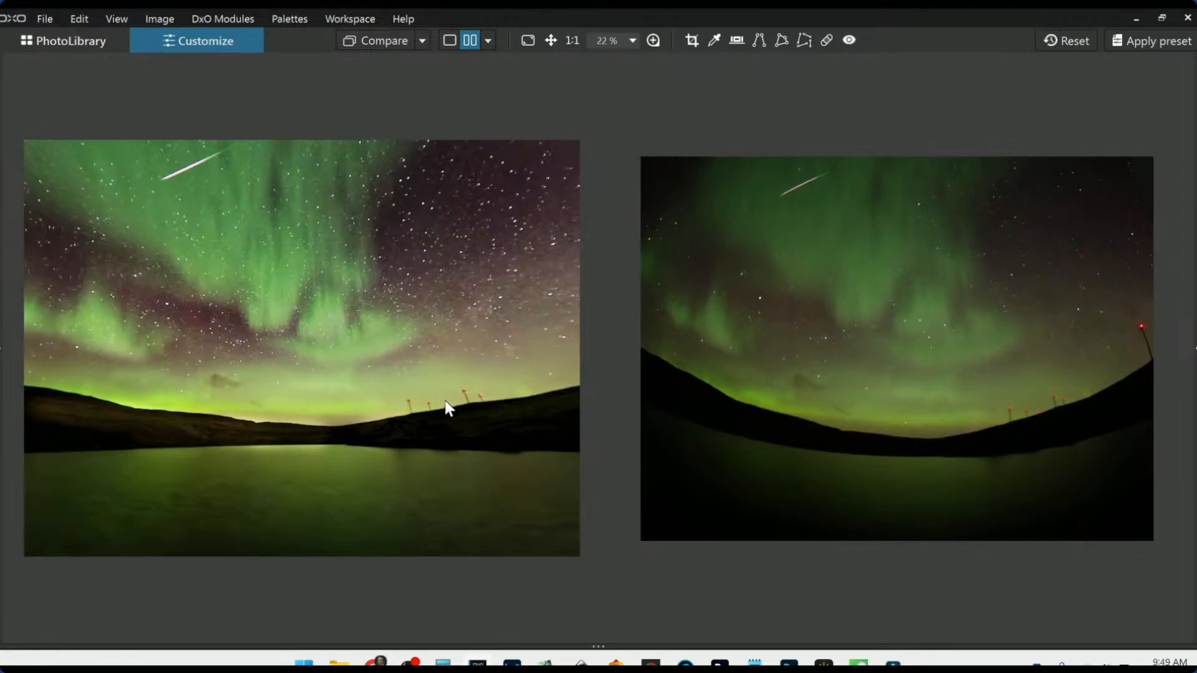
click(451, 40)
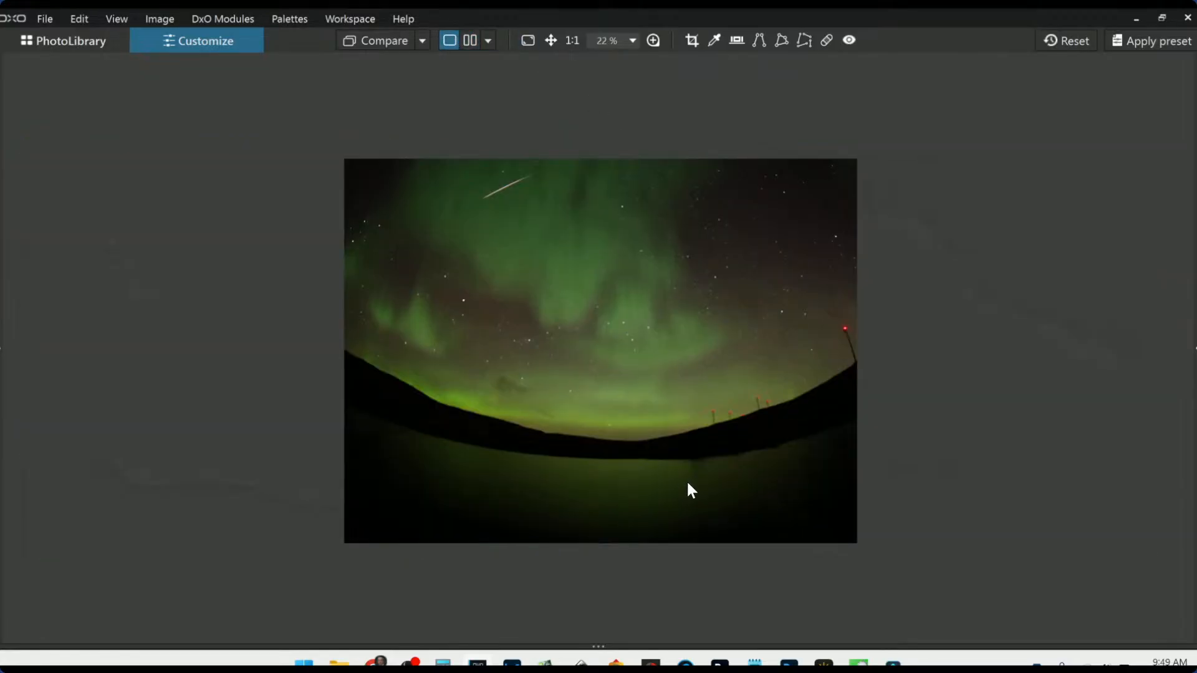
- Open the RAW photo of three ducks by the water from the library for customizing and inspect the ducks up close
click(77, 43)
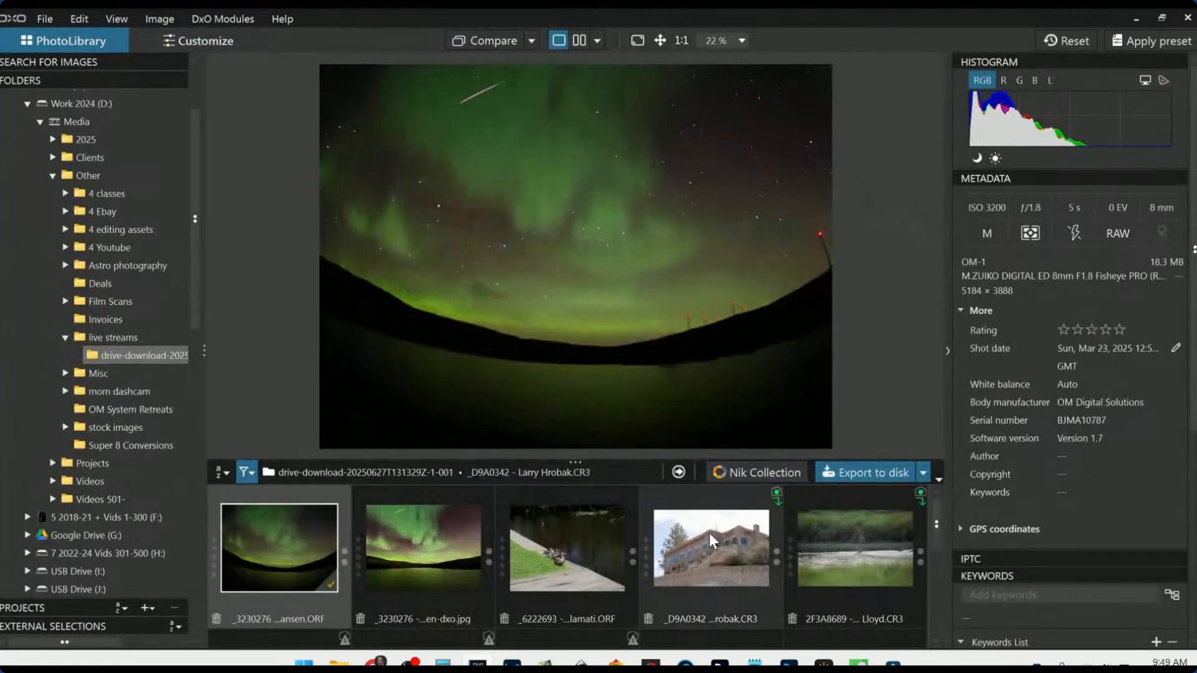
click(548, 581)
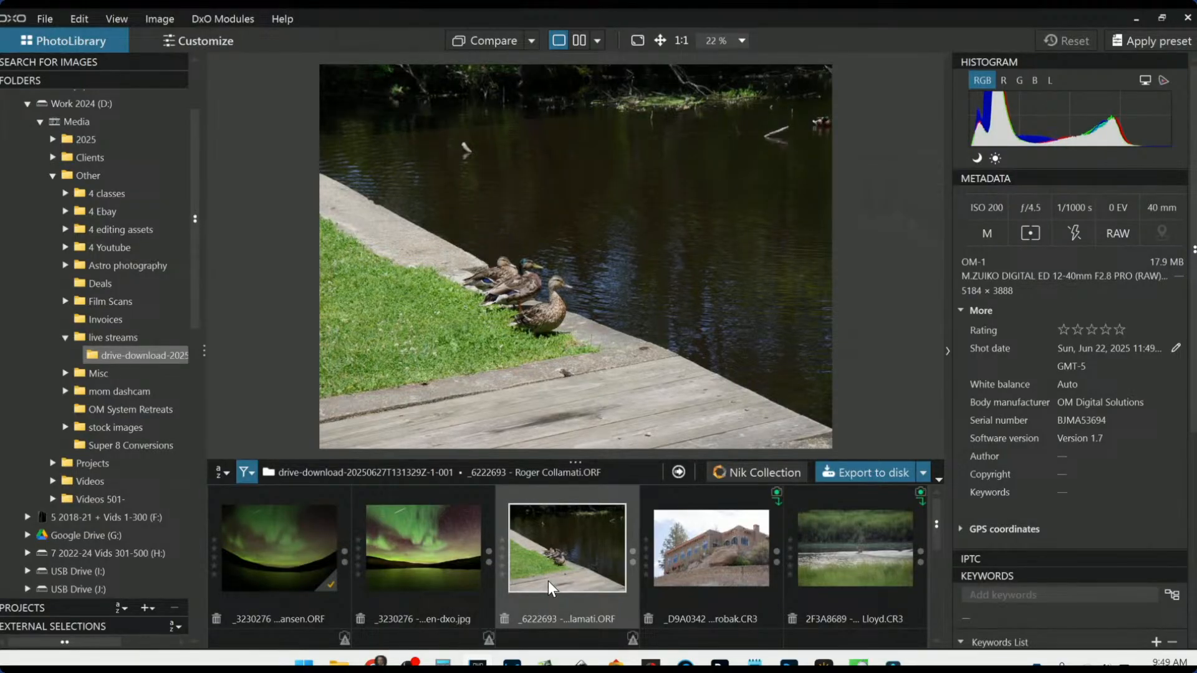
double_click(548, 581)
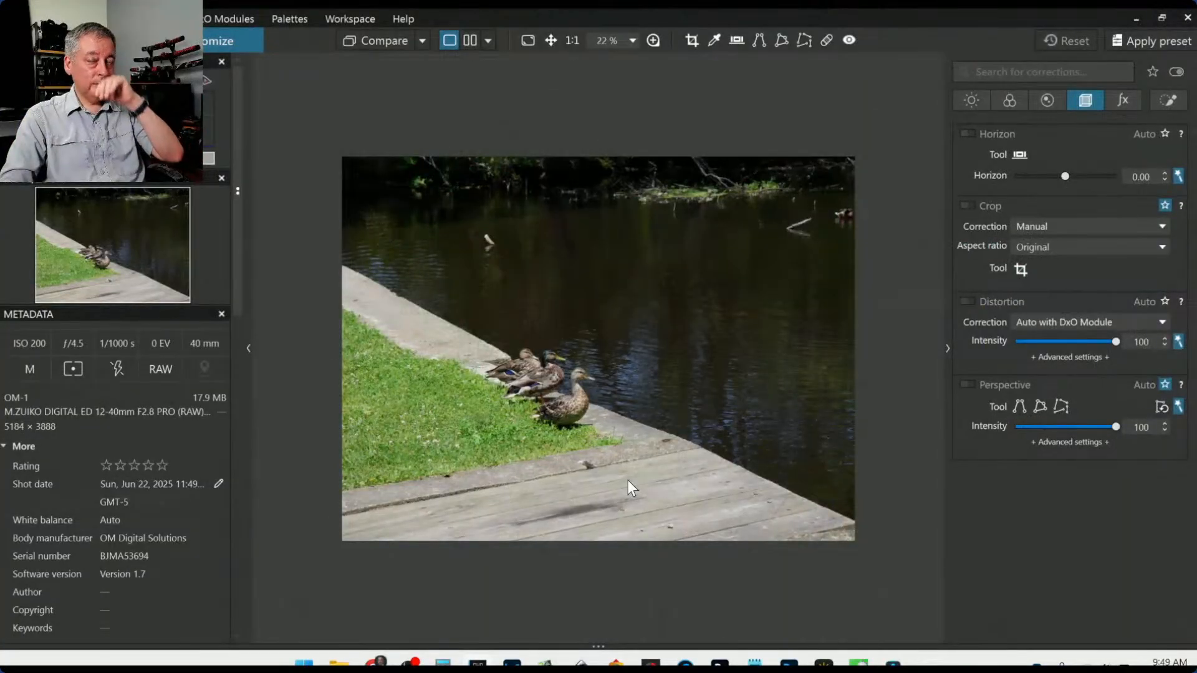
scroll(507, 401, up, 4)
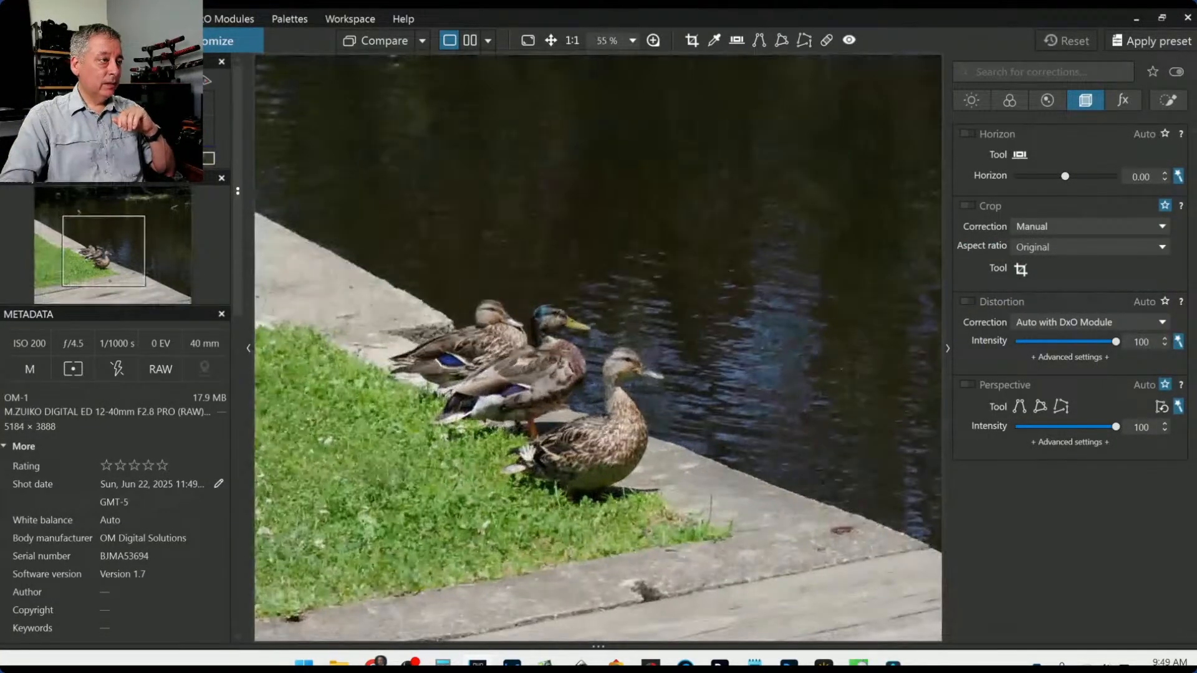
scroll(526, 451, up, 1)
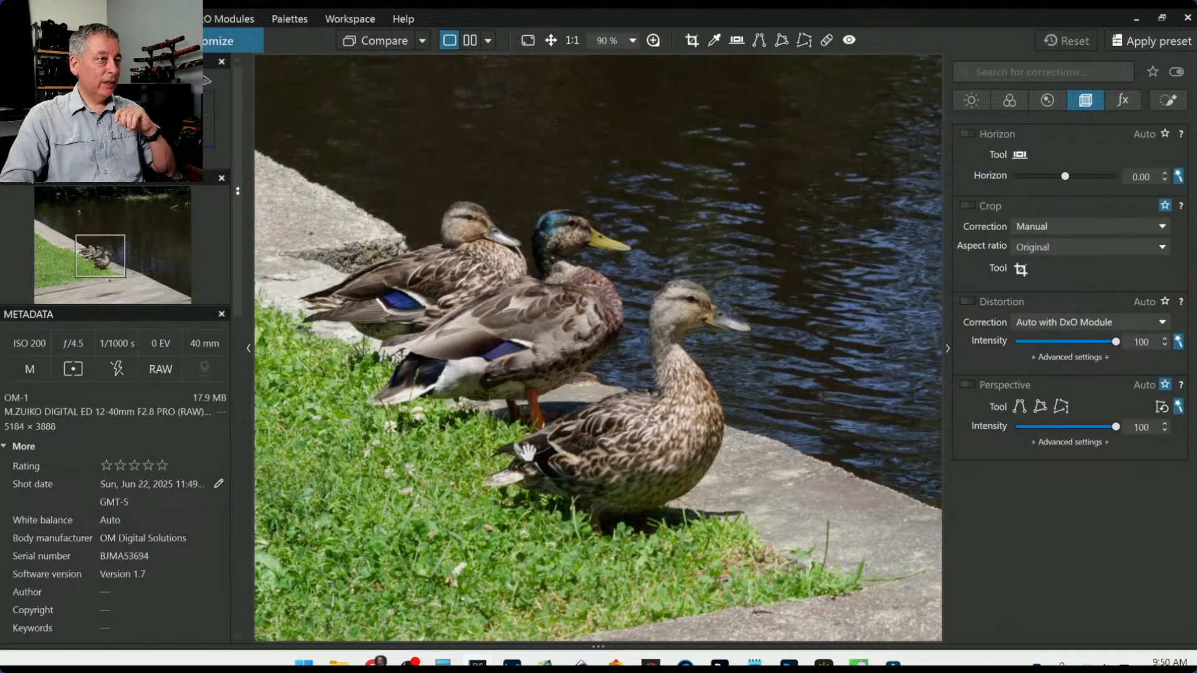
scroll(526, 451, down, 4)
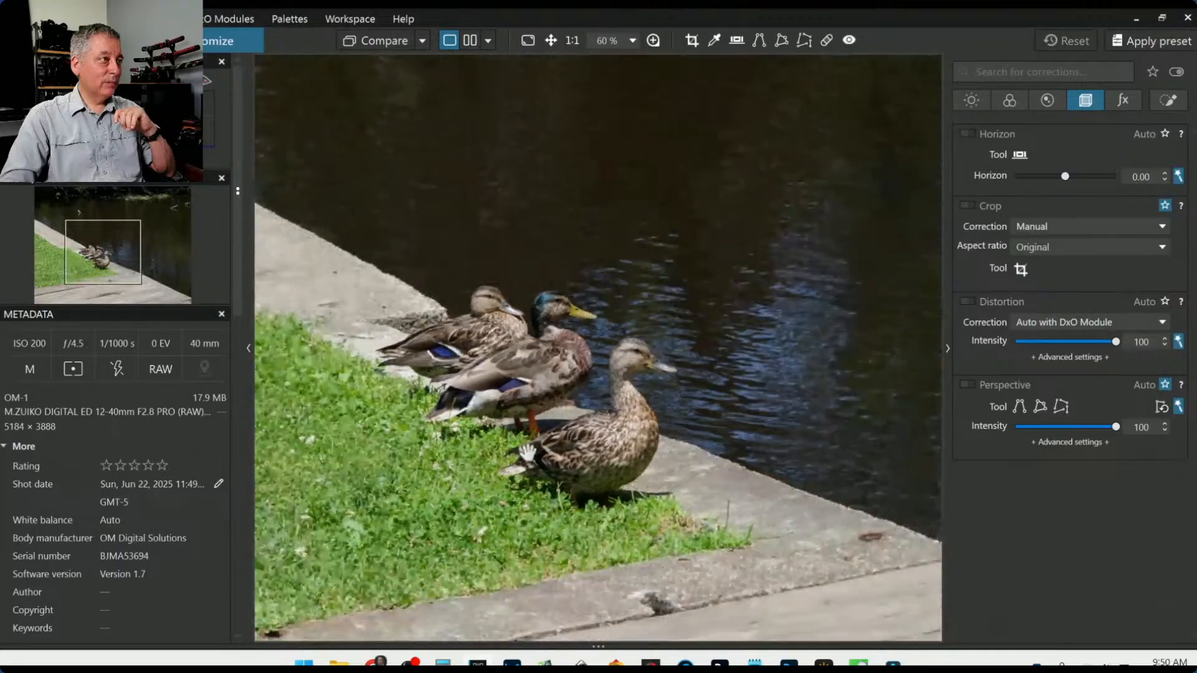
scroll(529, 455, down, 1)
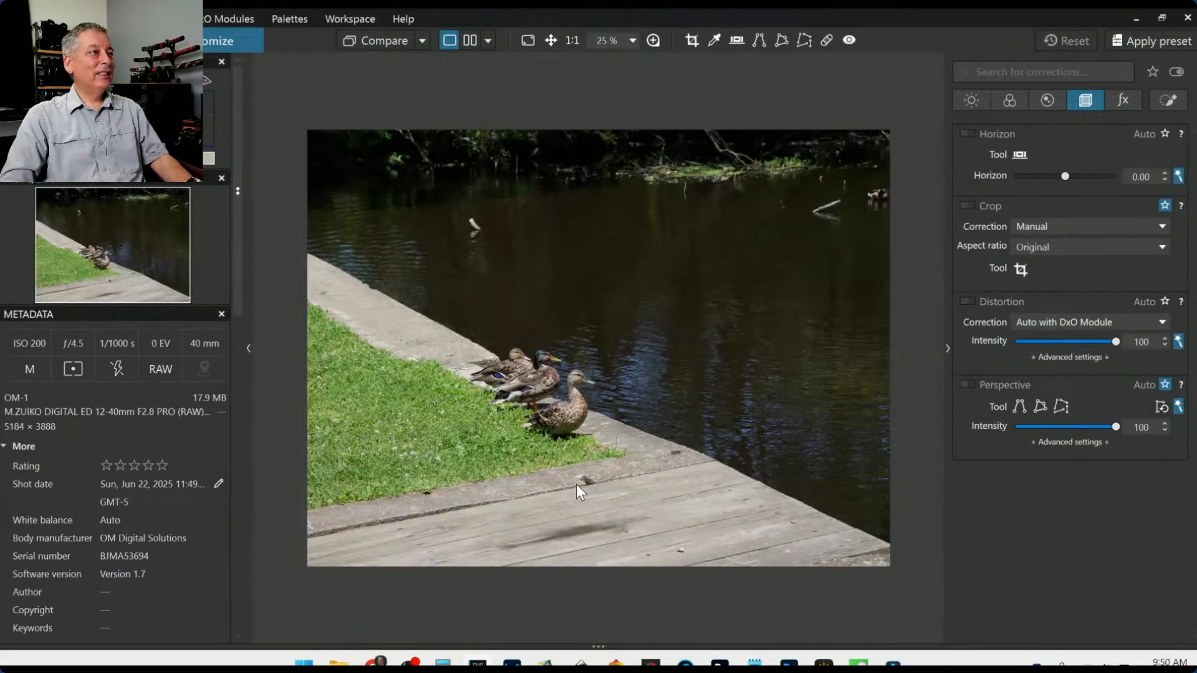
scroll(576, 484, down, 1)
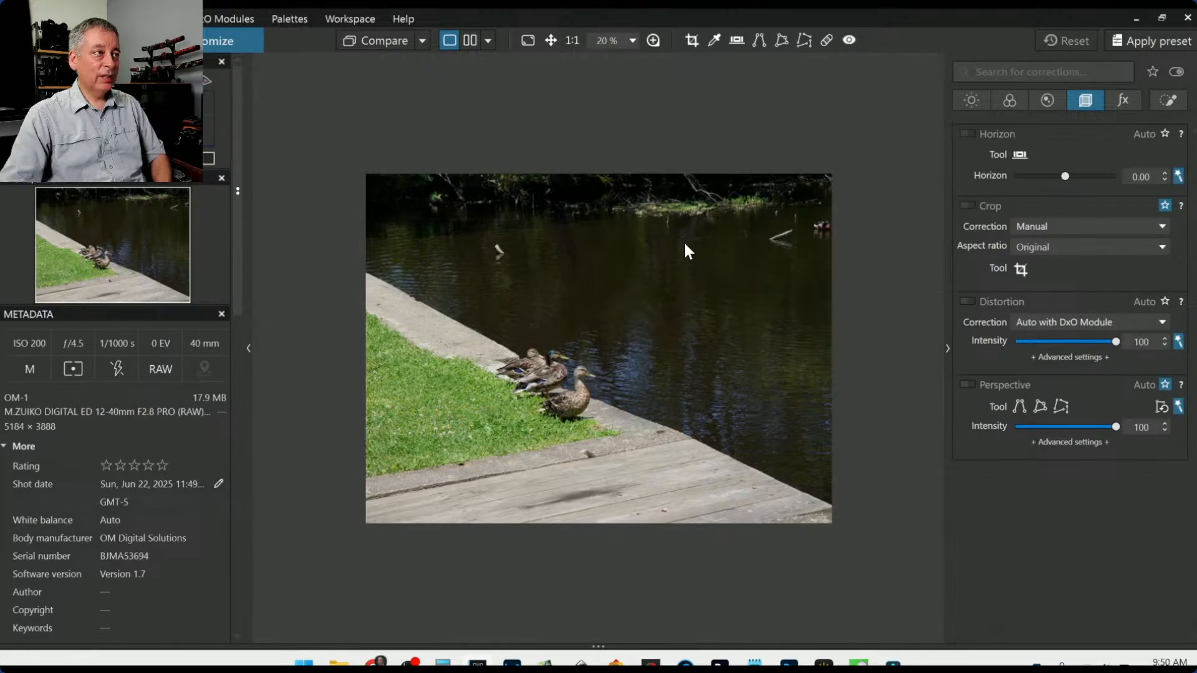
- Set the duck photo's crop to a 3 × 2 aspect ratio and frame the ducks at about 4151 × 2767 px
click(1075, 106)
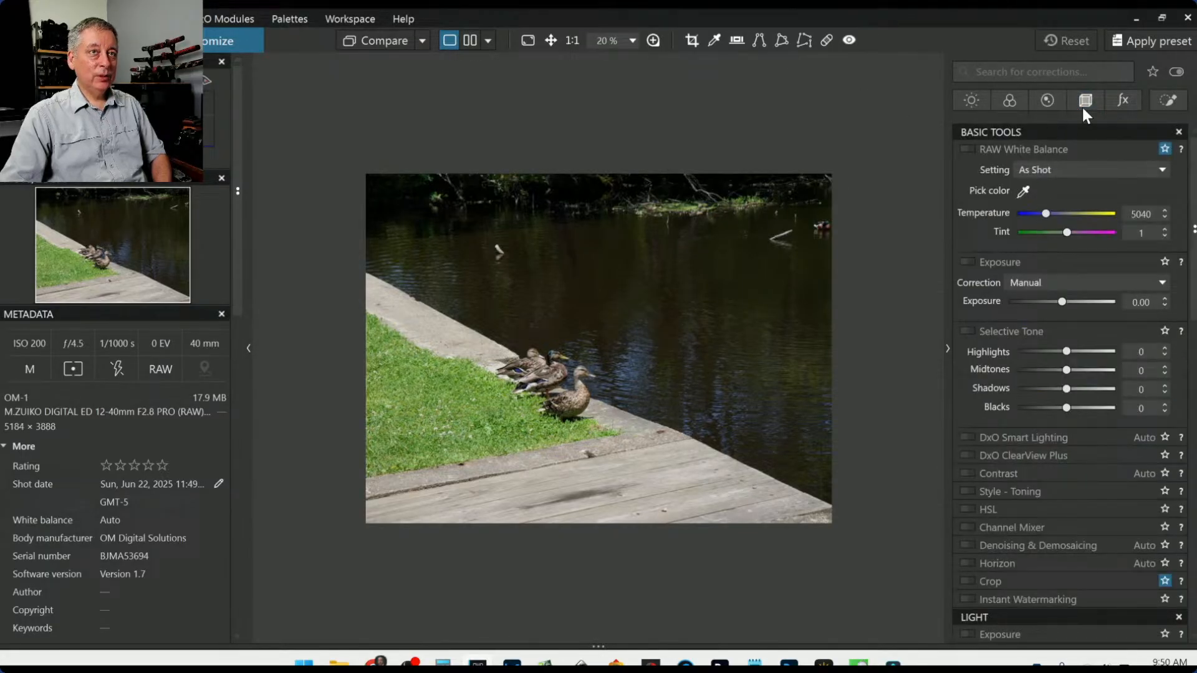
click(1085, 112)
click(1045, 245)
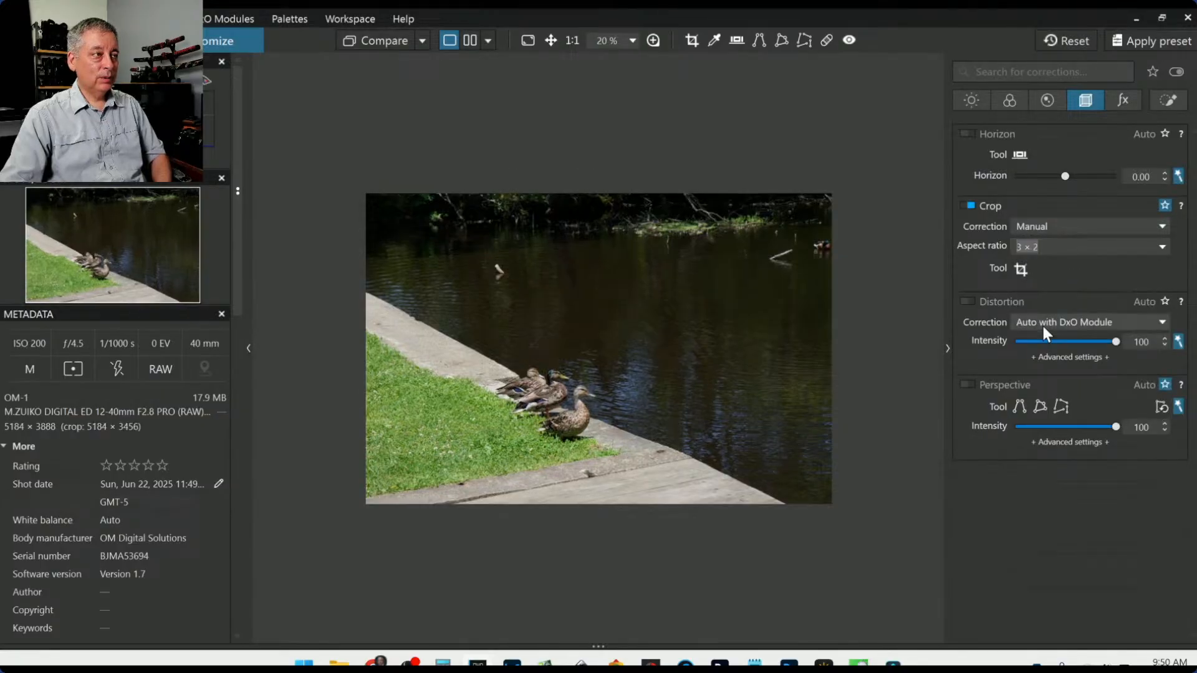
click(1025, 270)
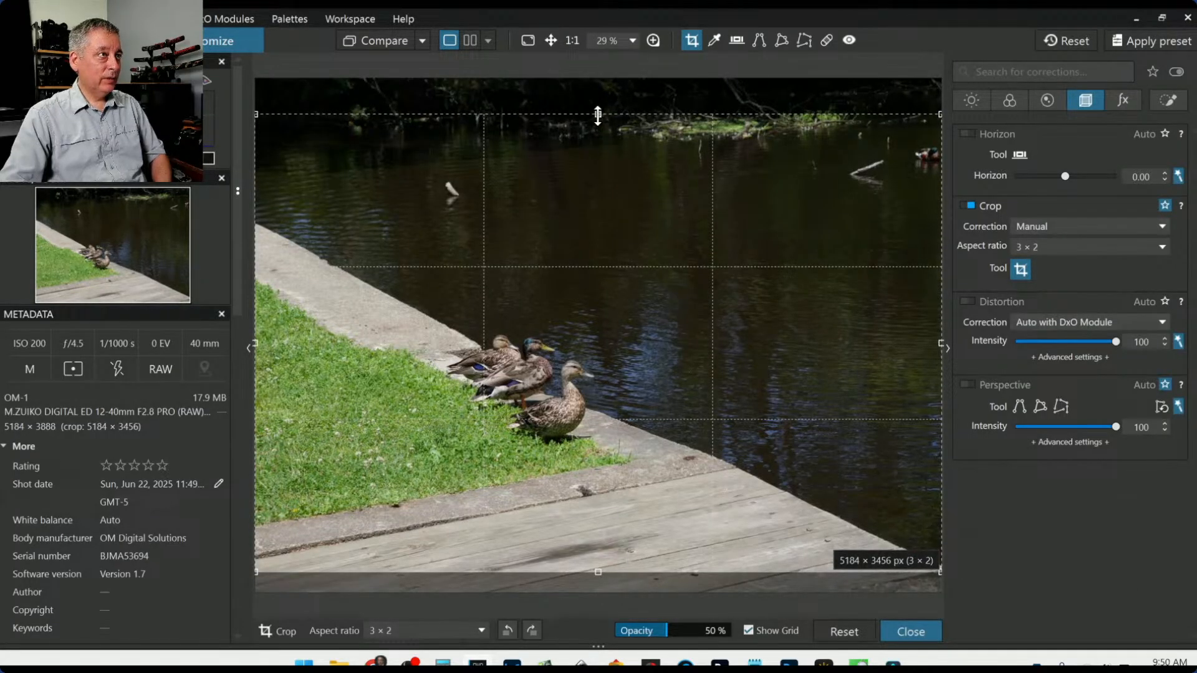
drag(596, 114, 598, 181)
drag(625, 316, 623, 300)
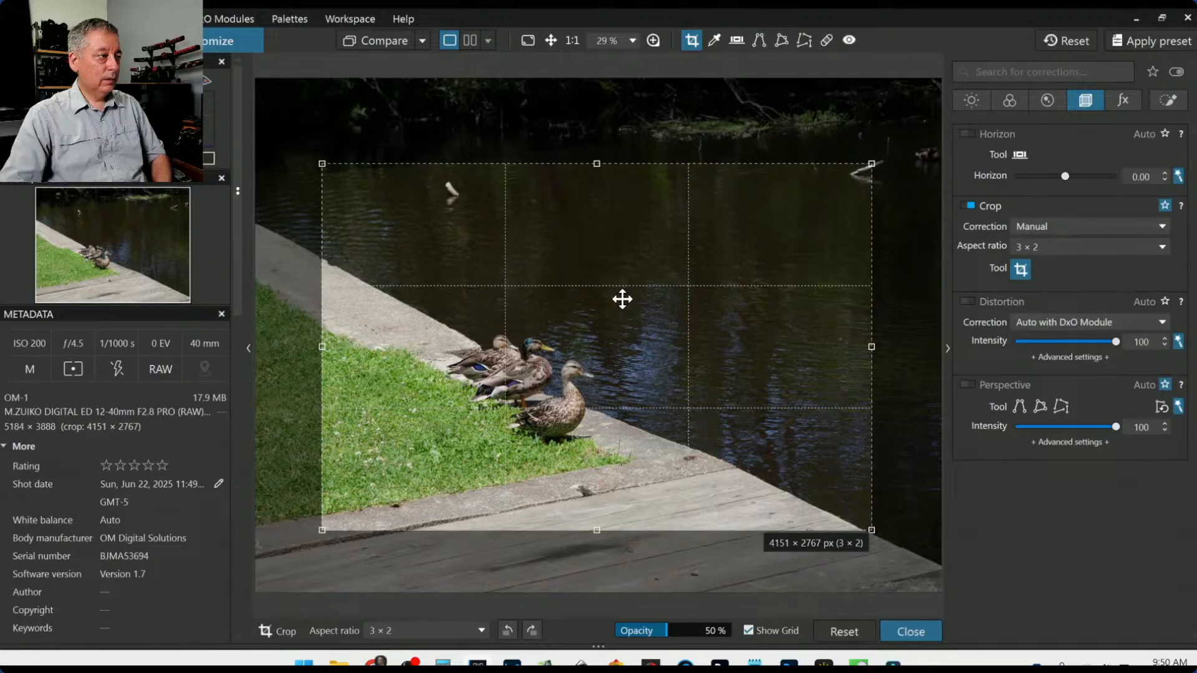
drag(623, 299, 588, 289)
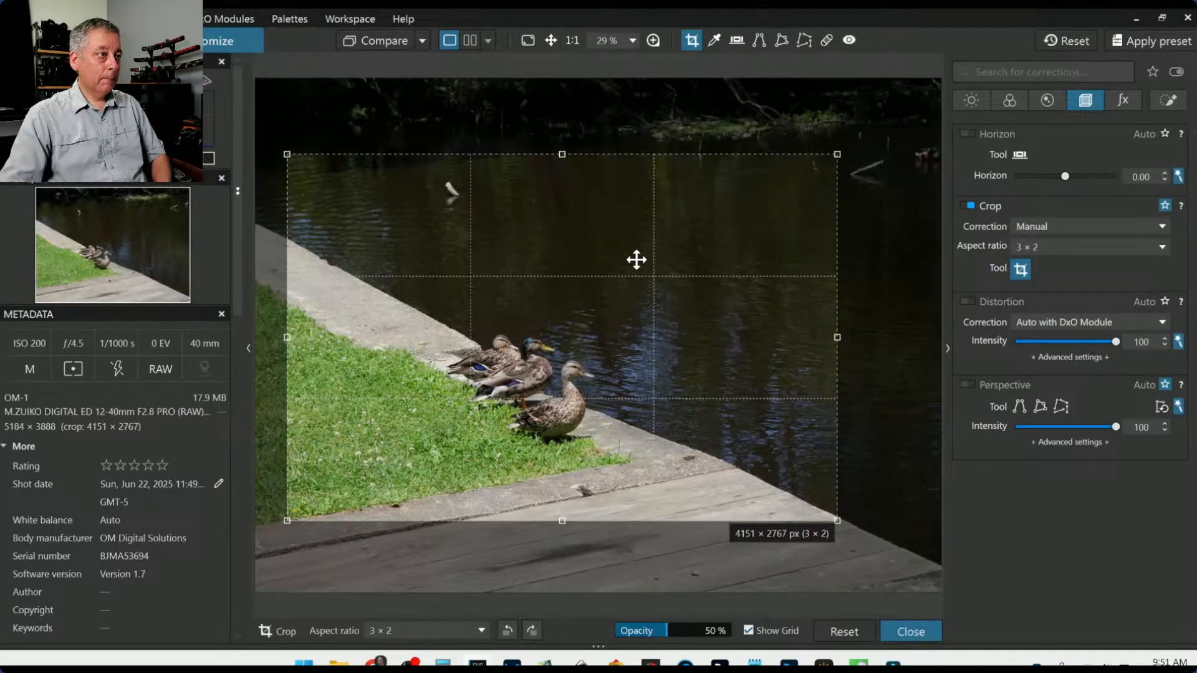
drag(636, 259, 643, 259)
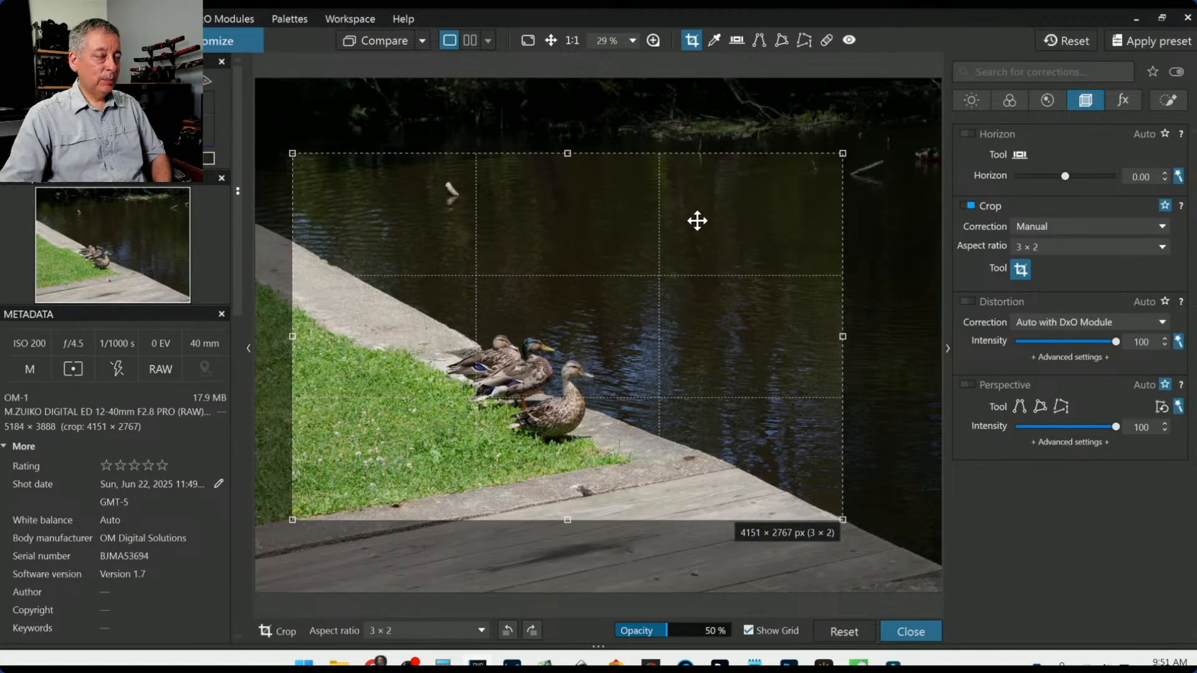
- Change the crop aspect ratio to 16 × 9, reposition and shrink it to about 4102 × 2308 px, and apply it
click(1052, 250)
click(1035, 421)
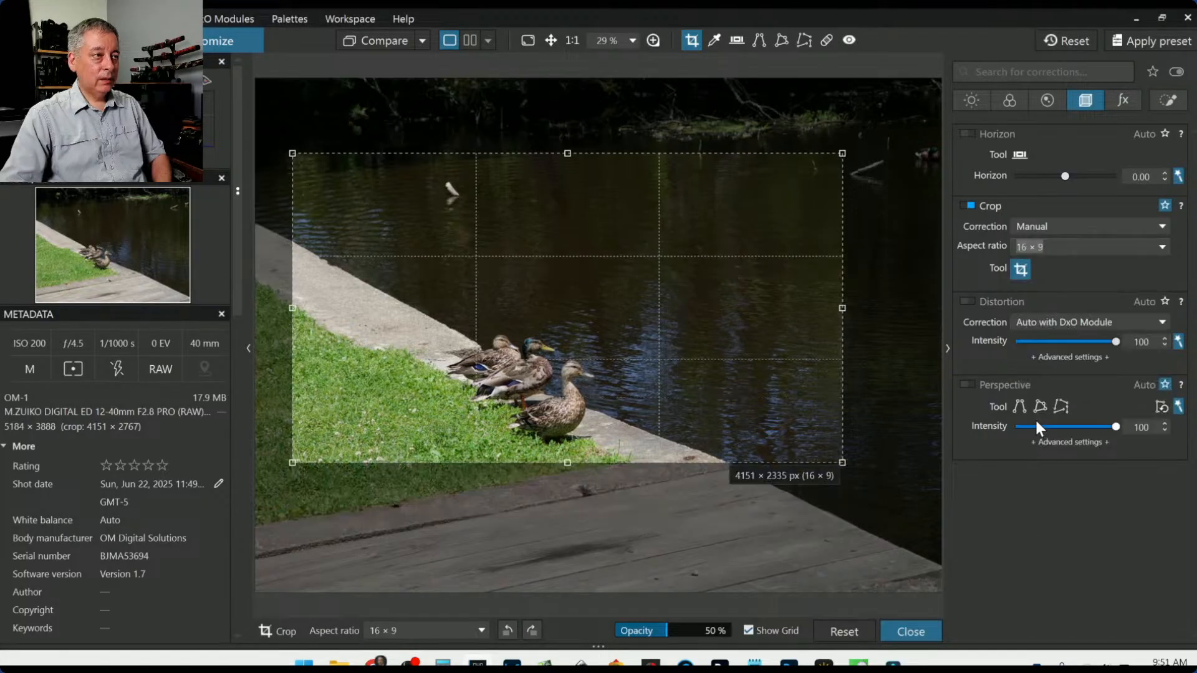
drag(614, 350, 612, 367)
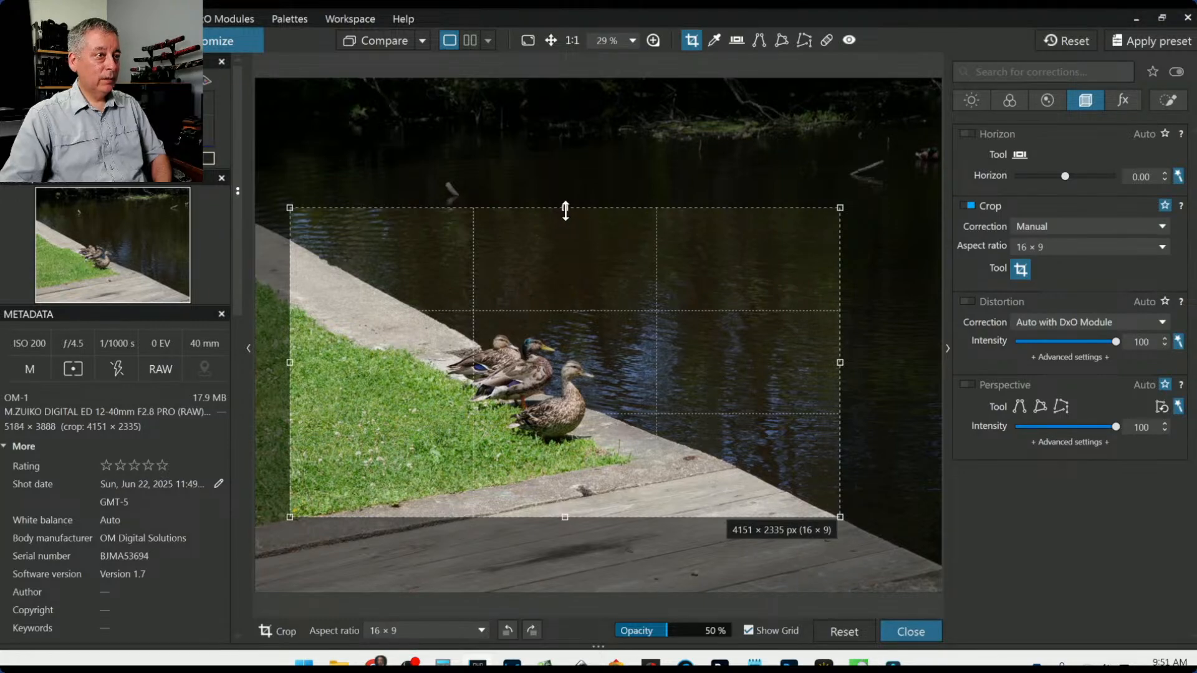
drag(565, 211, 569, 209)
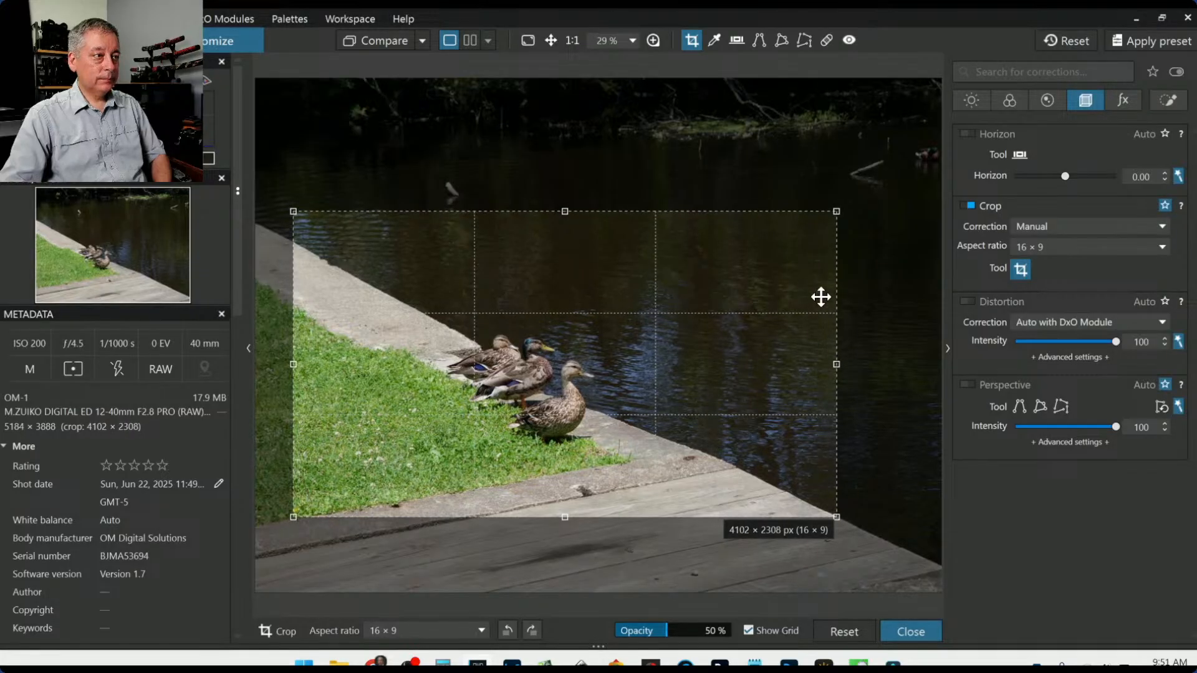
key(Return)
scroll(695, 456, up, 1)
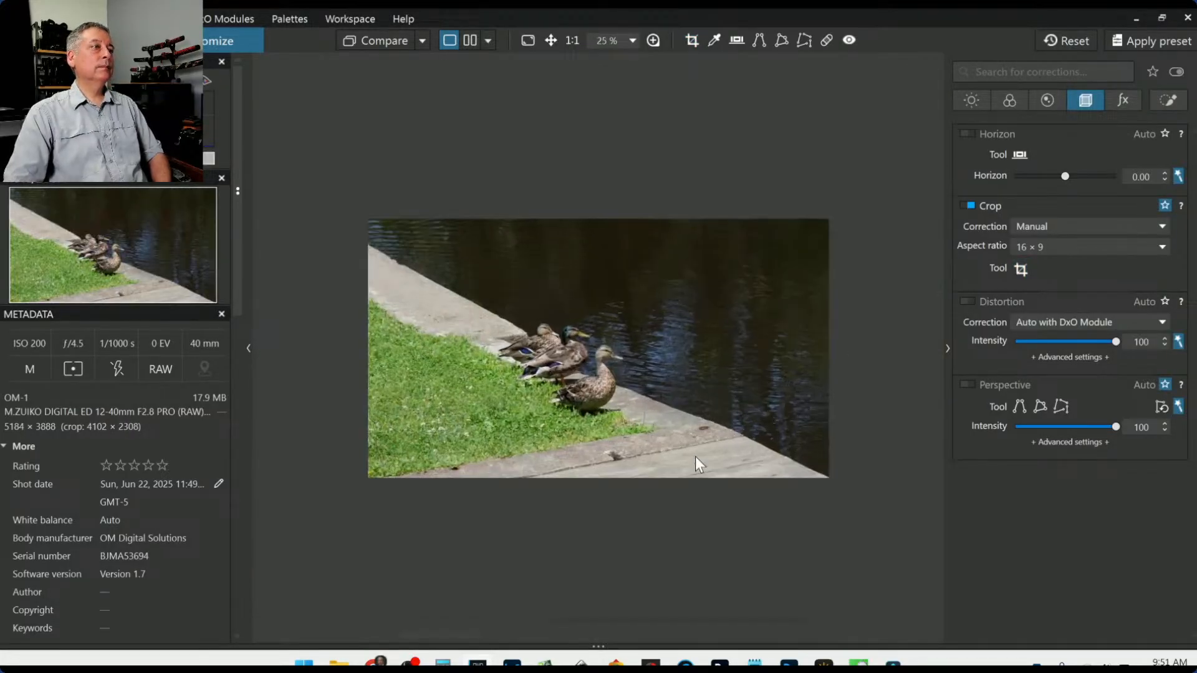
scroll(696, 456, up, 1)
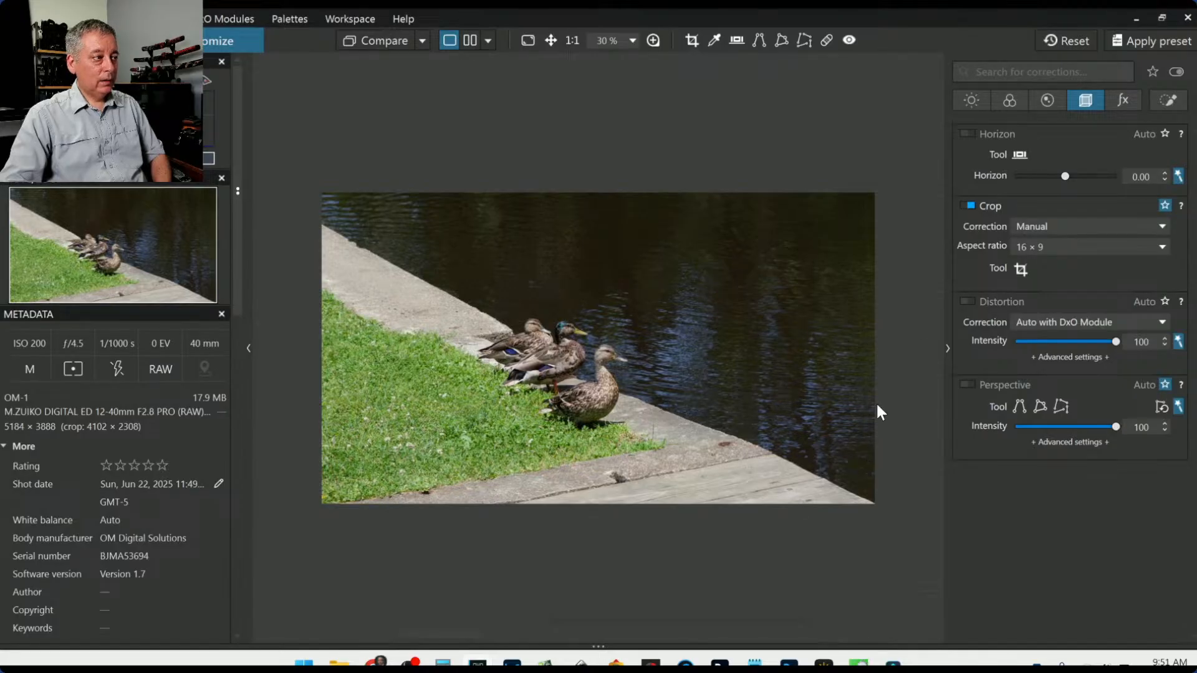
- Reopen the crop and try a 5 × 4 aspect ratio, tightened around the ducks to about 2701 × 2161 px
click(1017, 276)
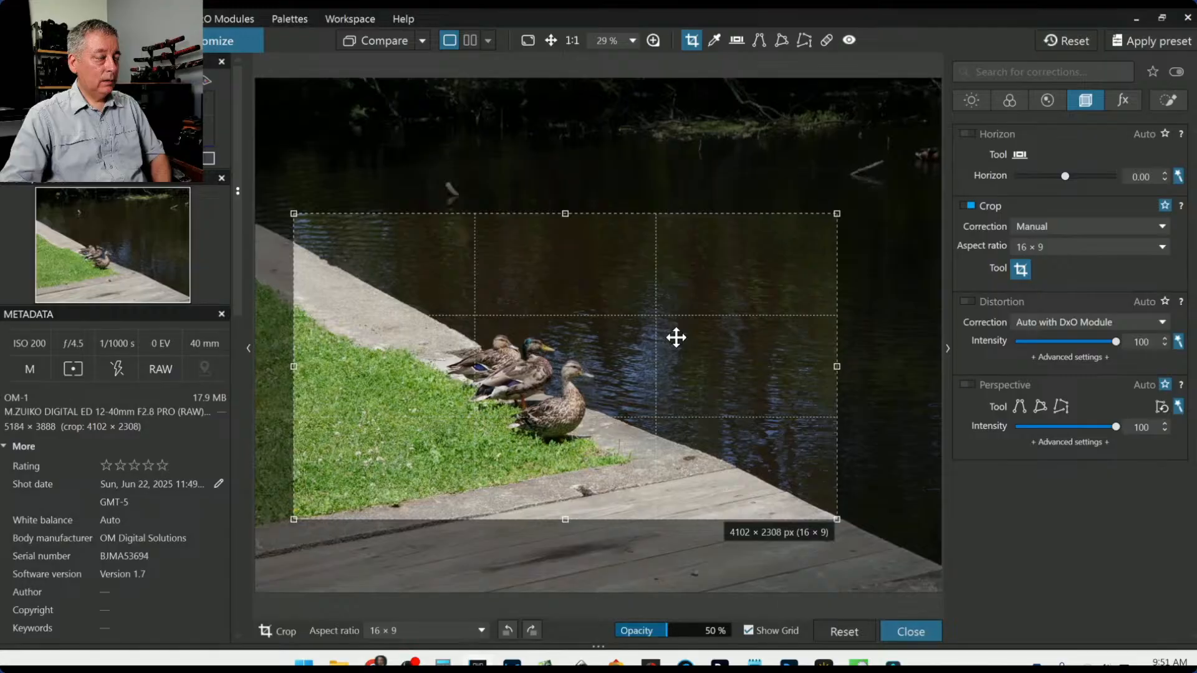
click(1076, 247)
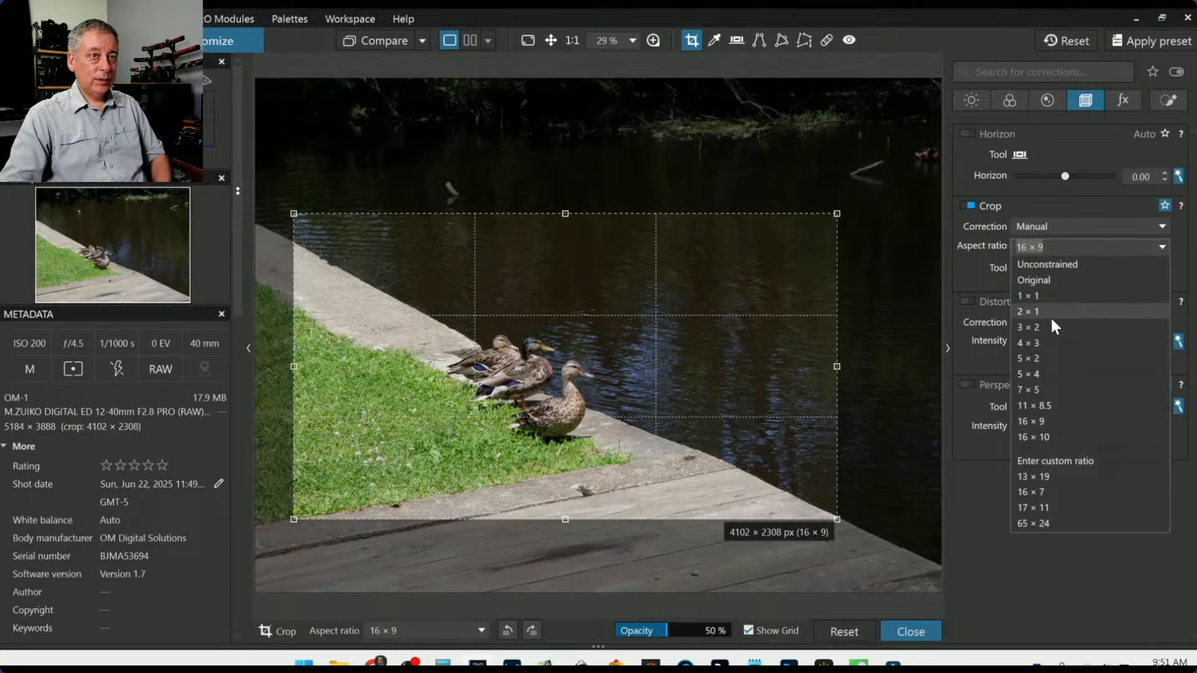
click(1040, 373)
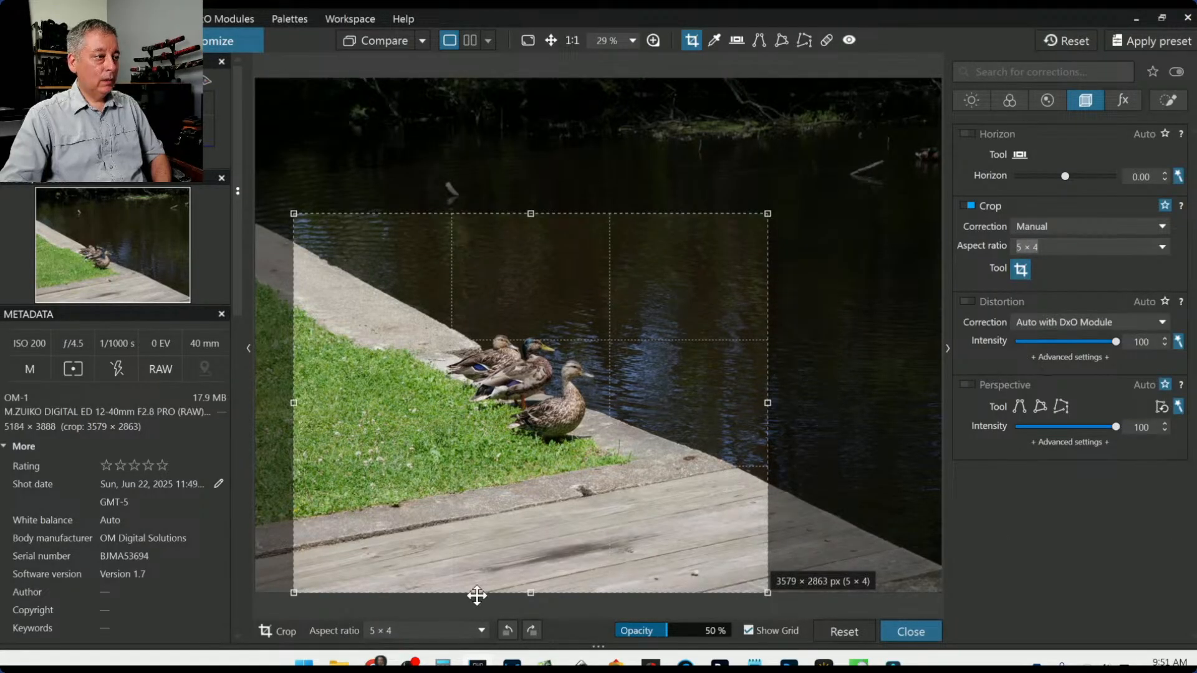
drag(530, 590, 533, 499)
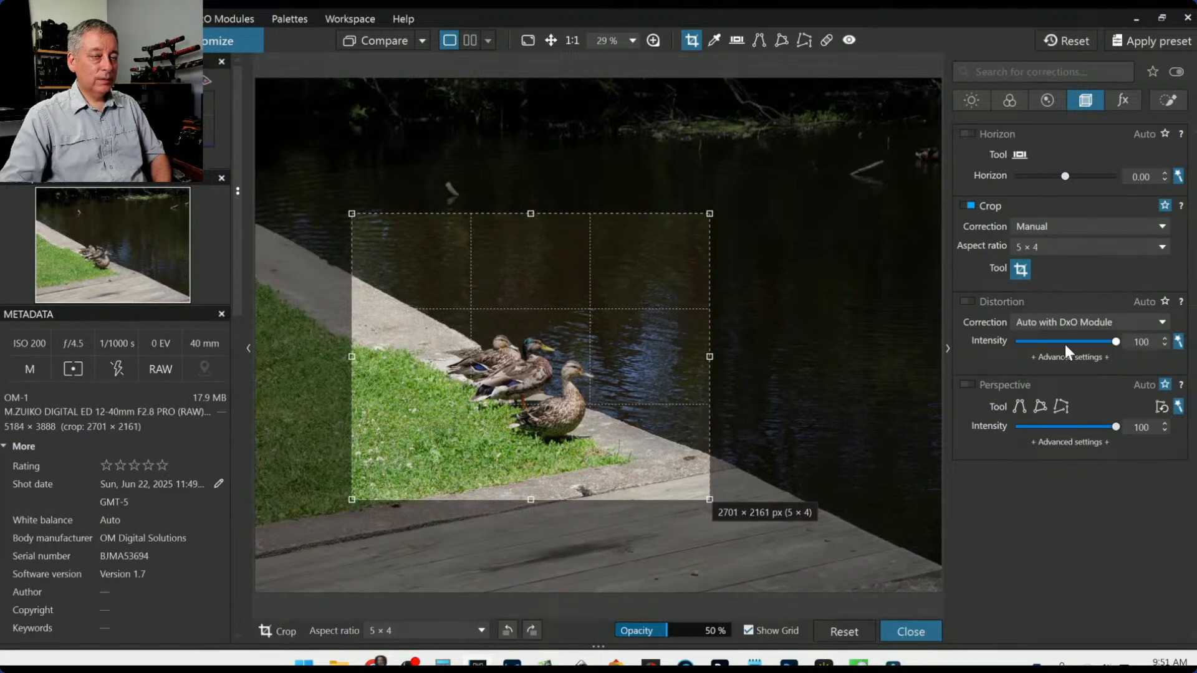
- Set the crop back to 16 × 9, enlarge it to about 4149 × 2334 px, reposition it around the ducks, and apply it
click(1055, 247)
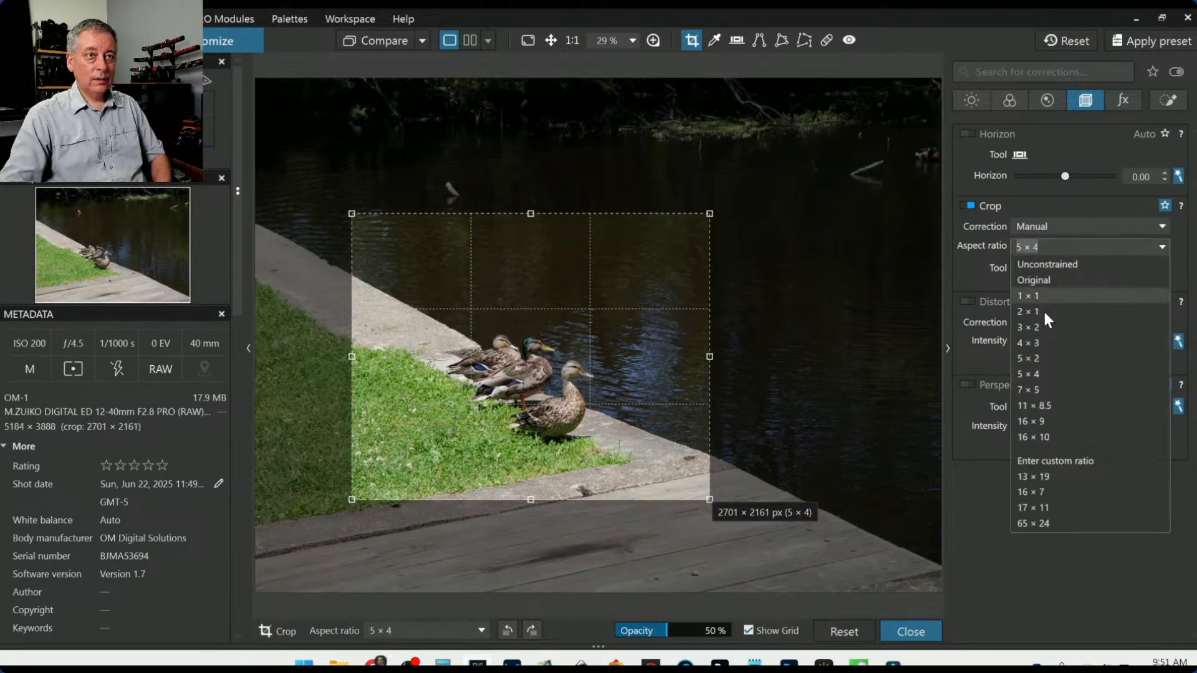
click(1027, 421)
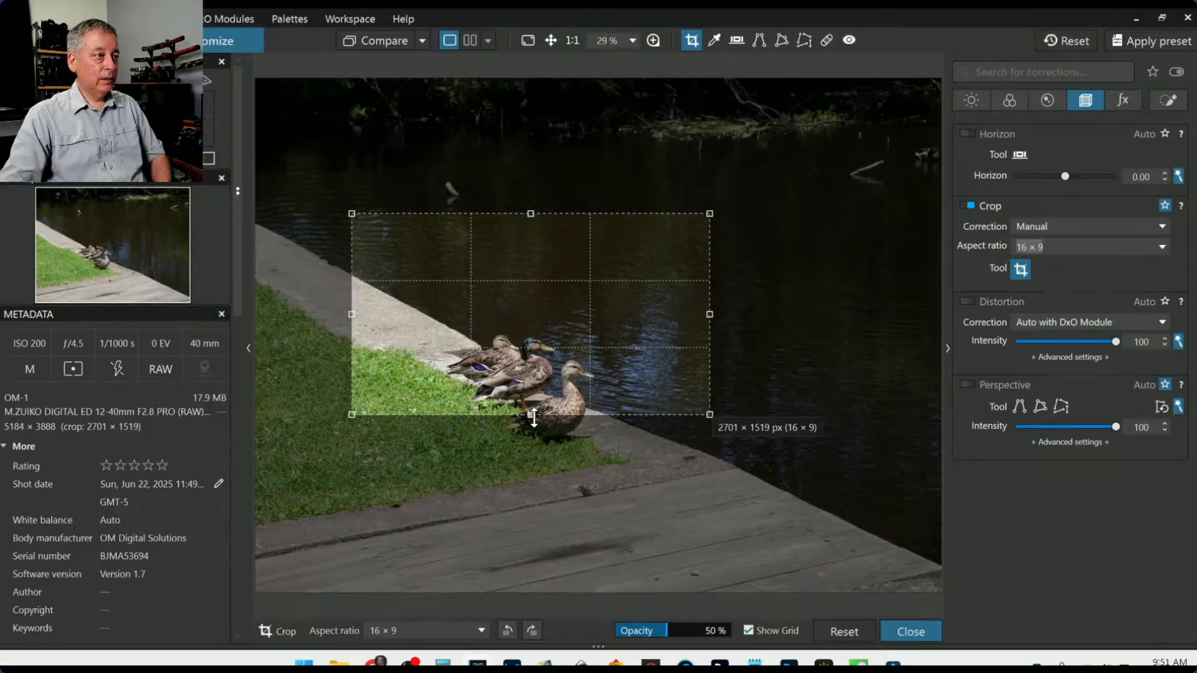
drag(530, 415, 538, 523)
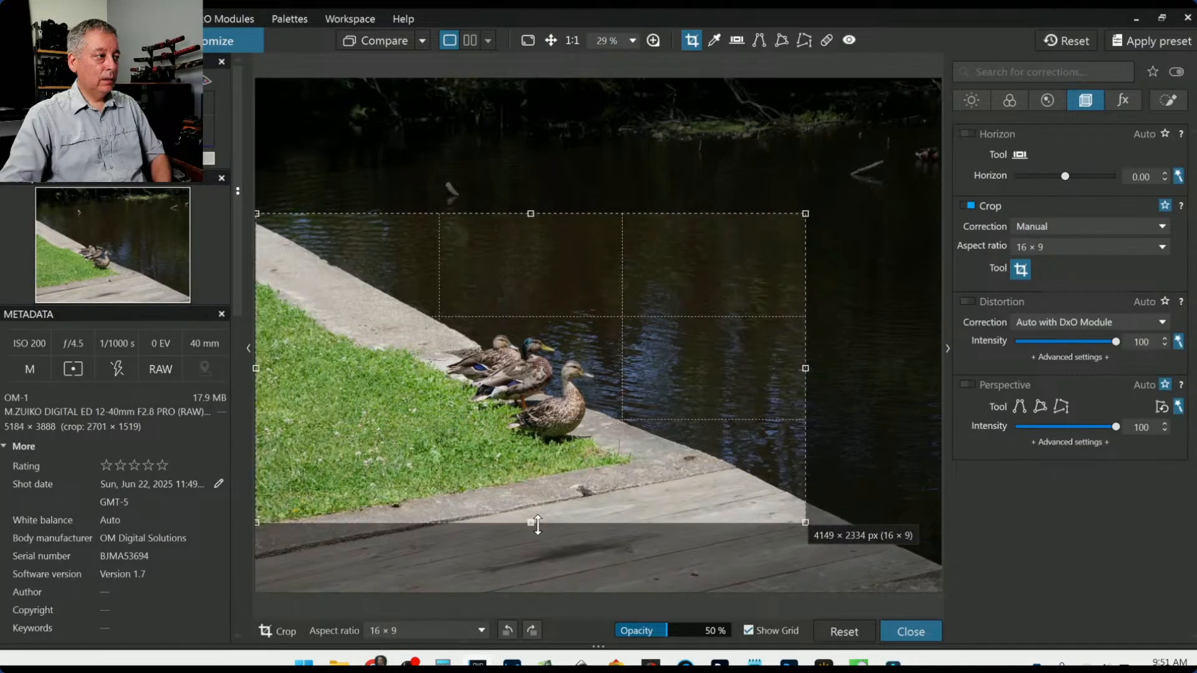
drag(548, 474, 589, 470)
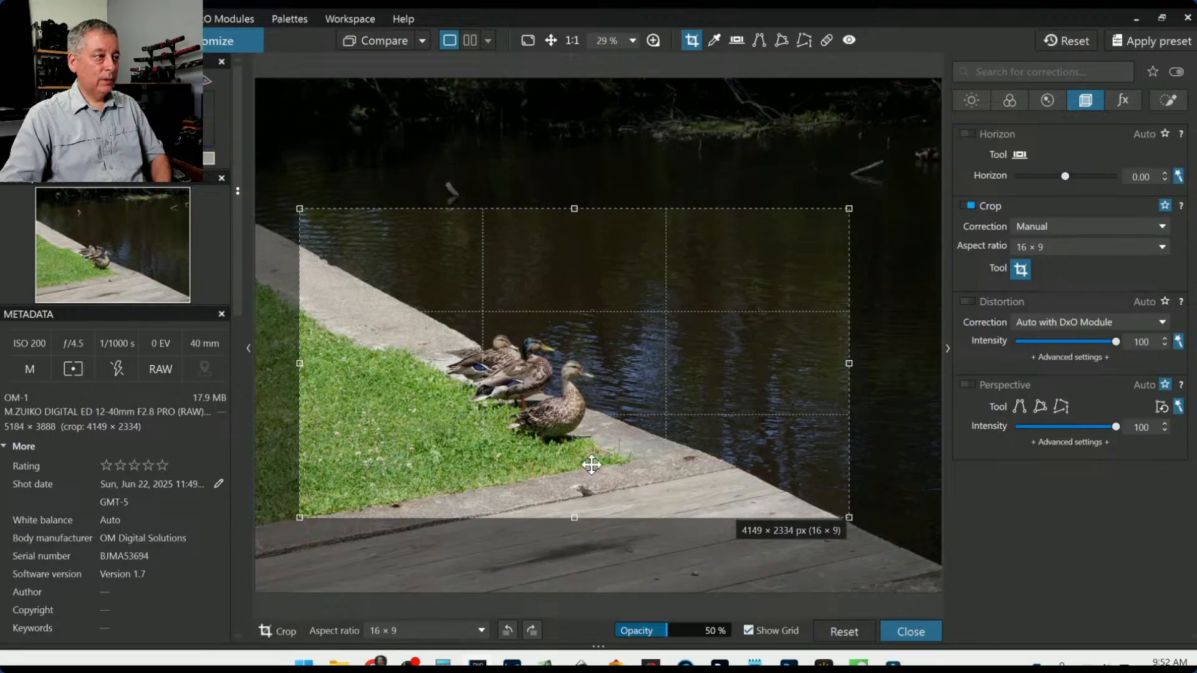
key(Return)
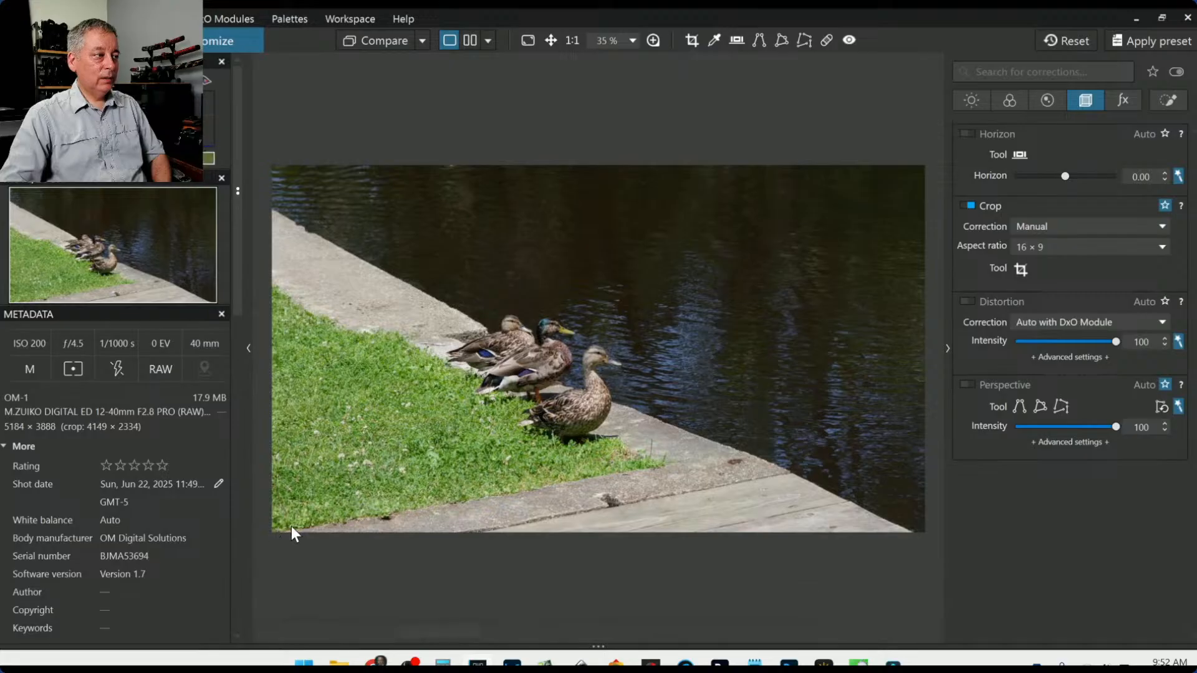
- Reopen the 16 × 9 crop, trim it slightly to about 4091 × 2301 px, and apply it
click(1023, 270)
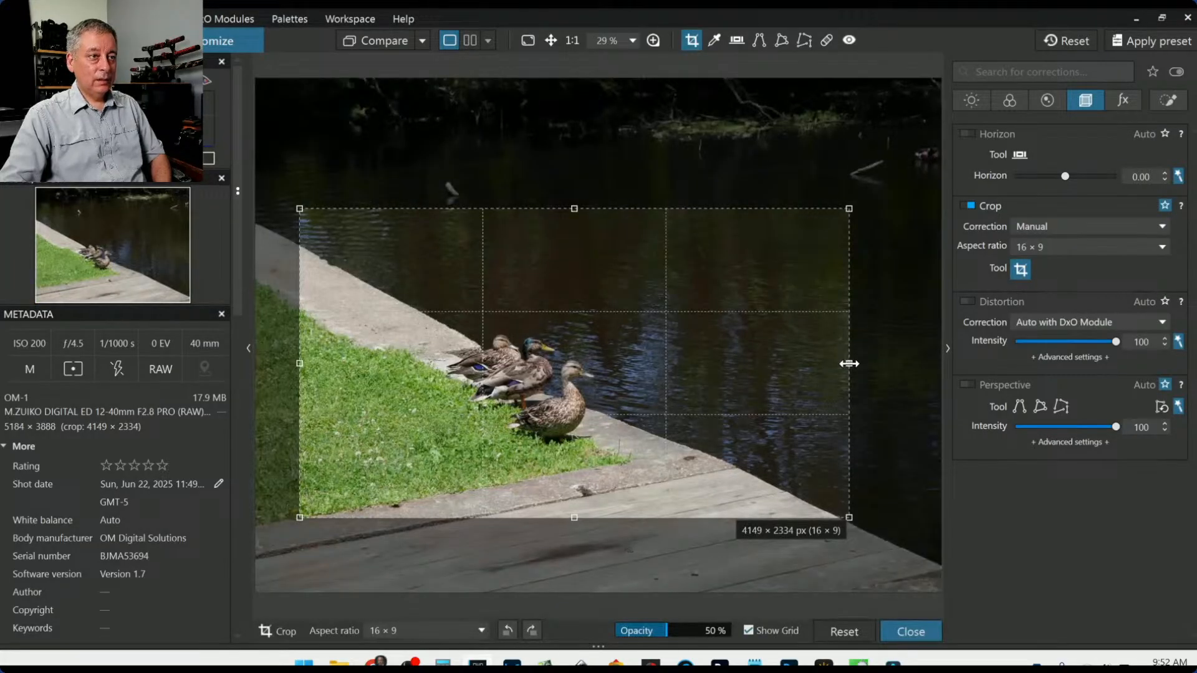
drag(849, 363, 842, 362)
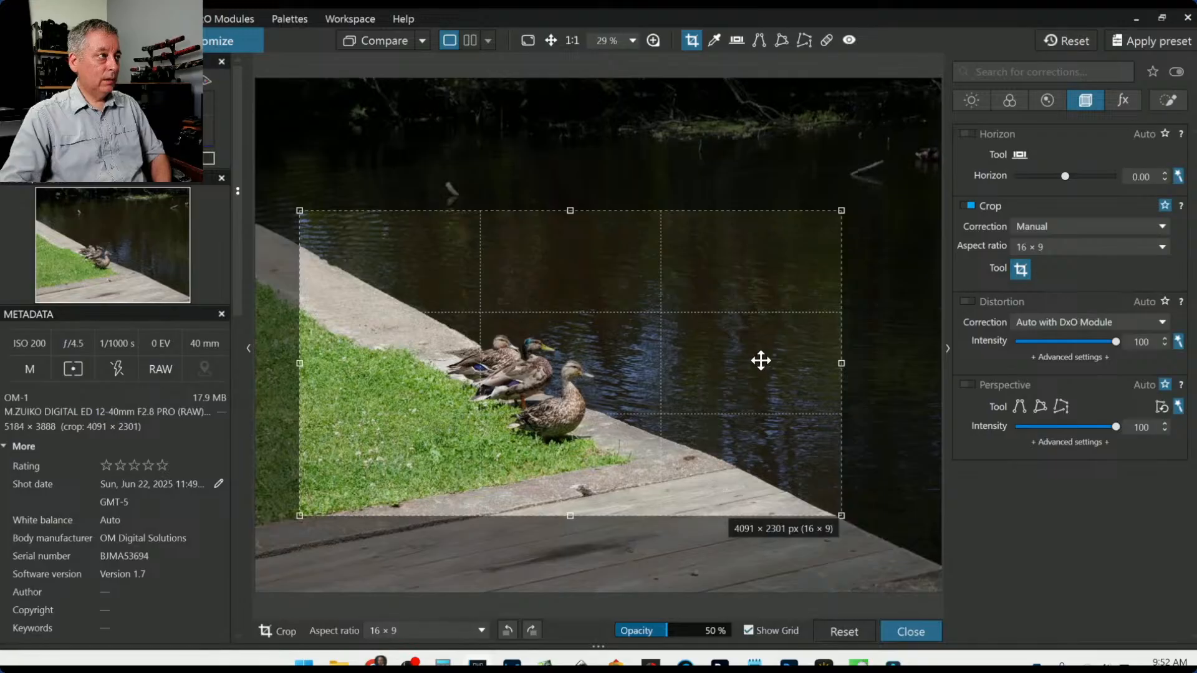
key(Return)
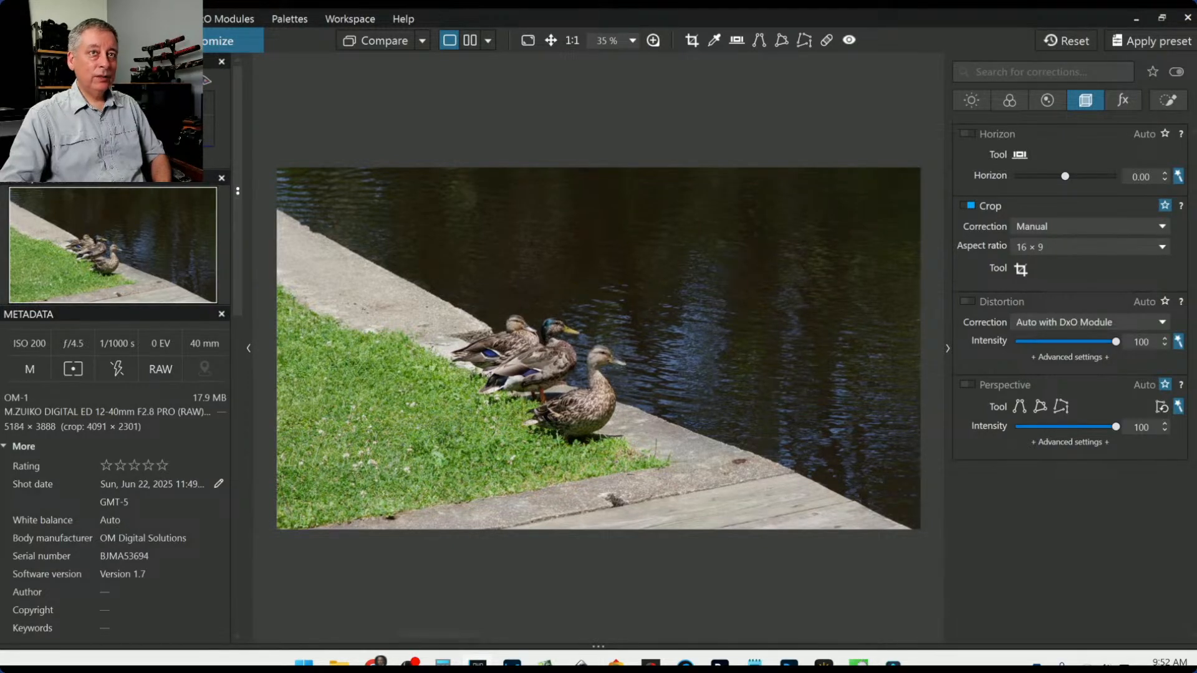
- Add a local adjustment control line over the grass and set its Shadows to -22 and Blacks to -36
click(1158, 100)
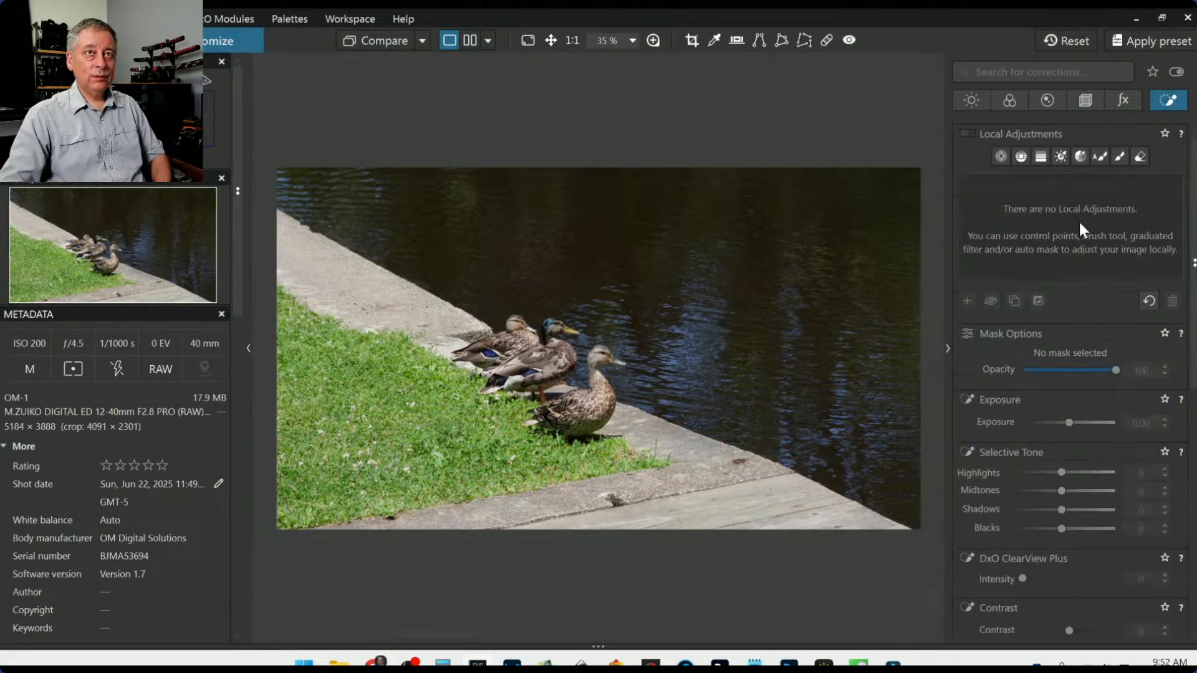
click(1018, 160)
drag(385, 444, 496, 242)
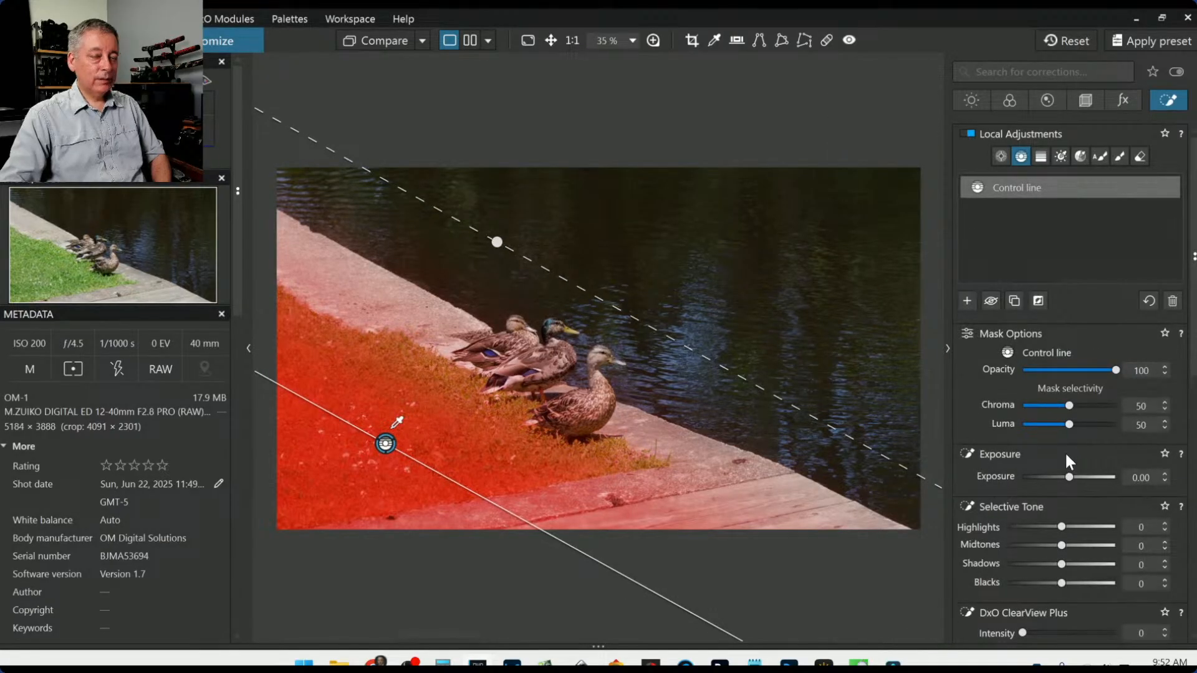
drag(1061, 585, 1050, 562)
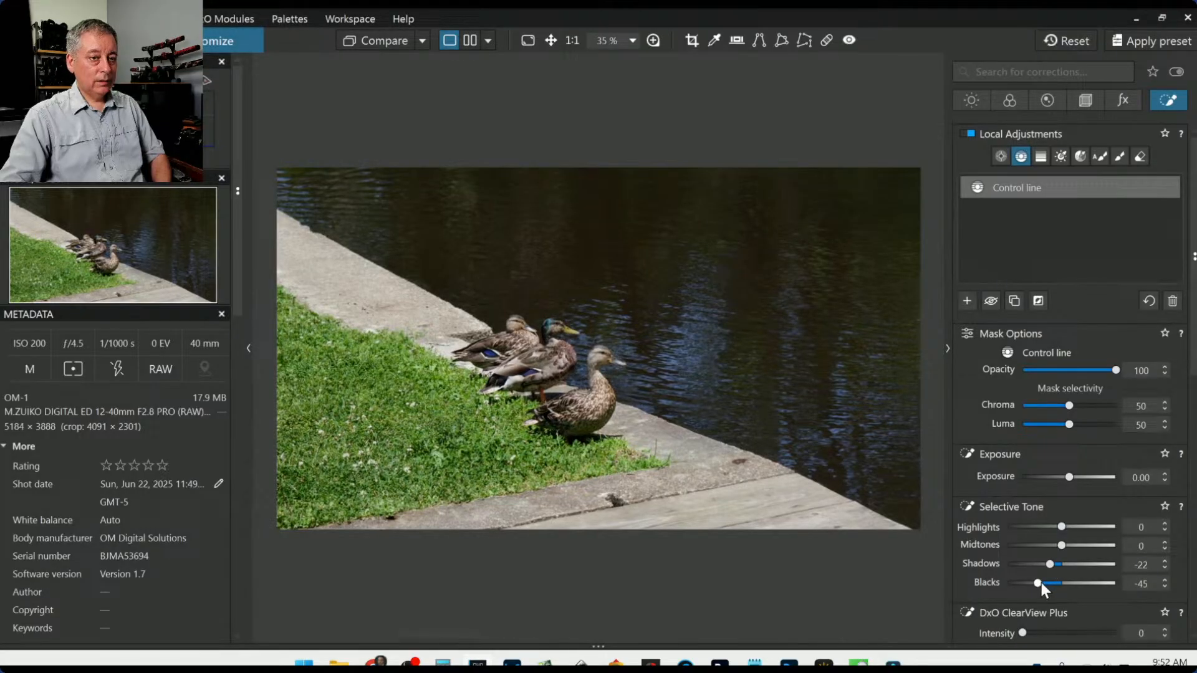
drag(1042, 582, 1042, 582)
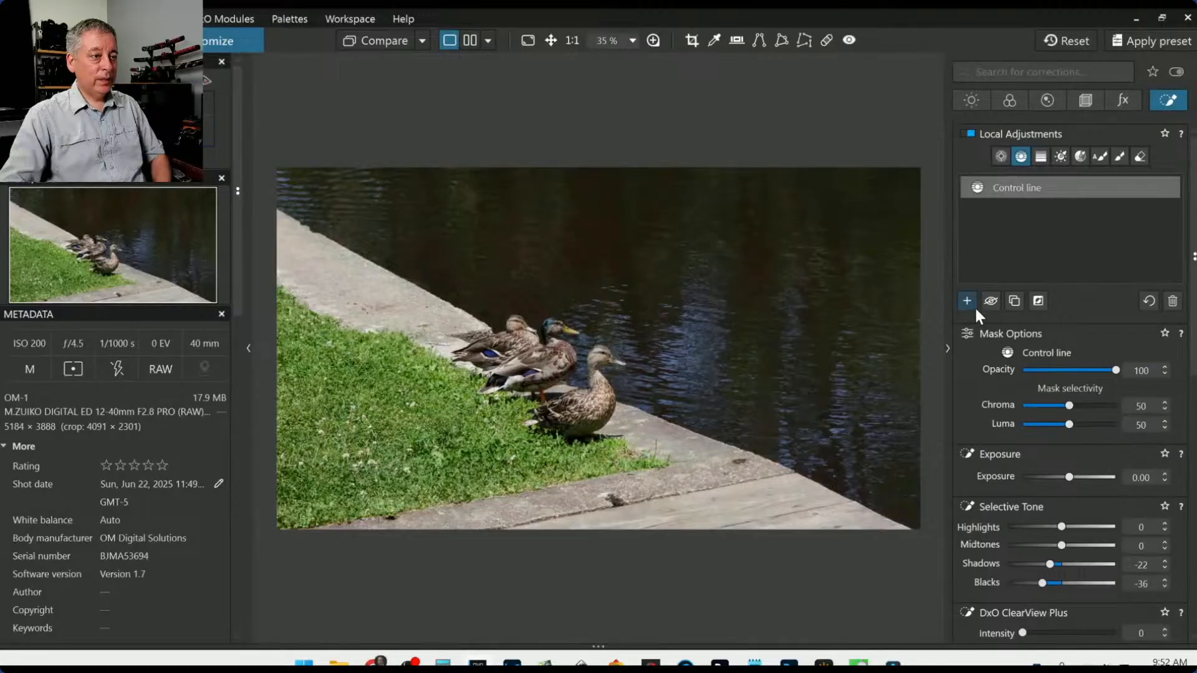
- Add a second control line sampling the concrete walkway, with mask selectivity set to Chroma 58 and Luma 58
click(997, 179)
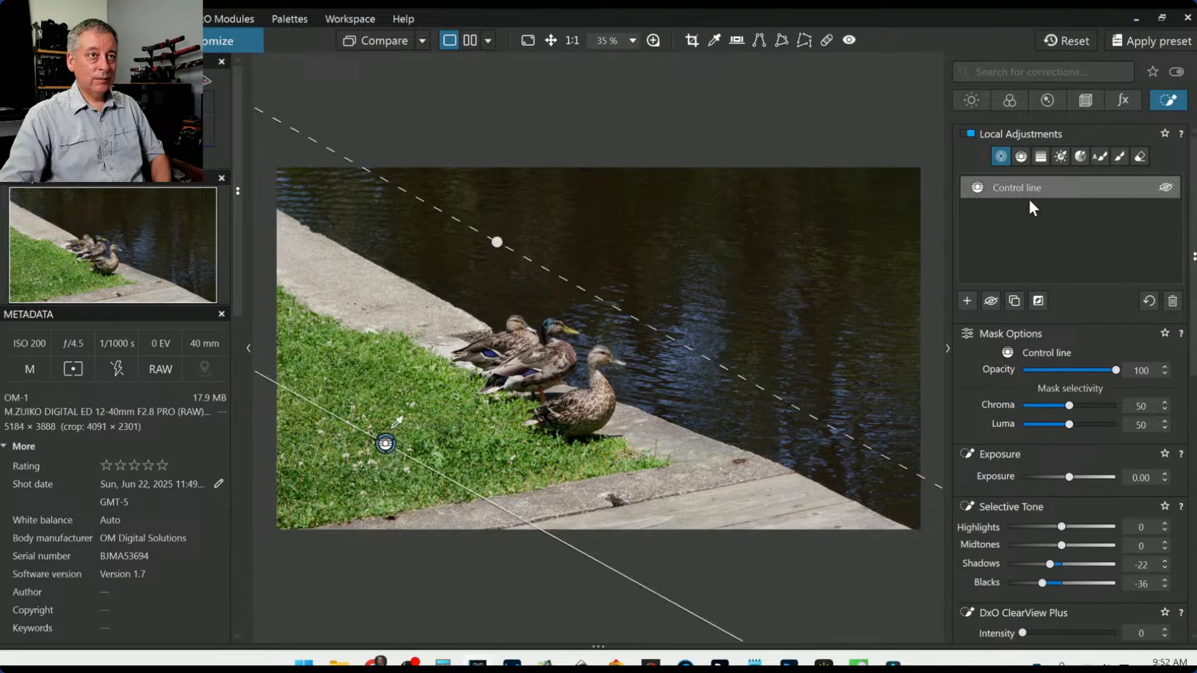
click(1016, 159)
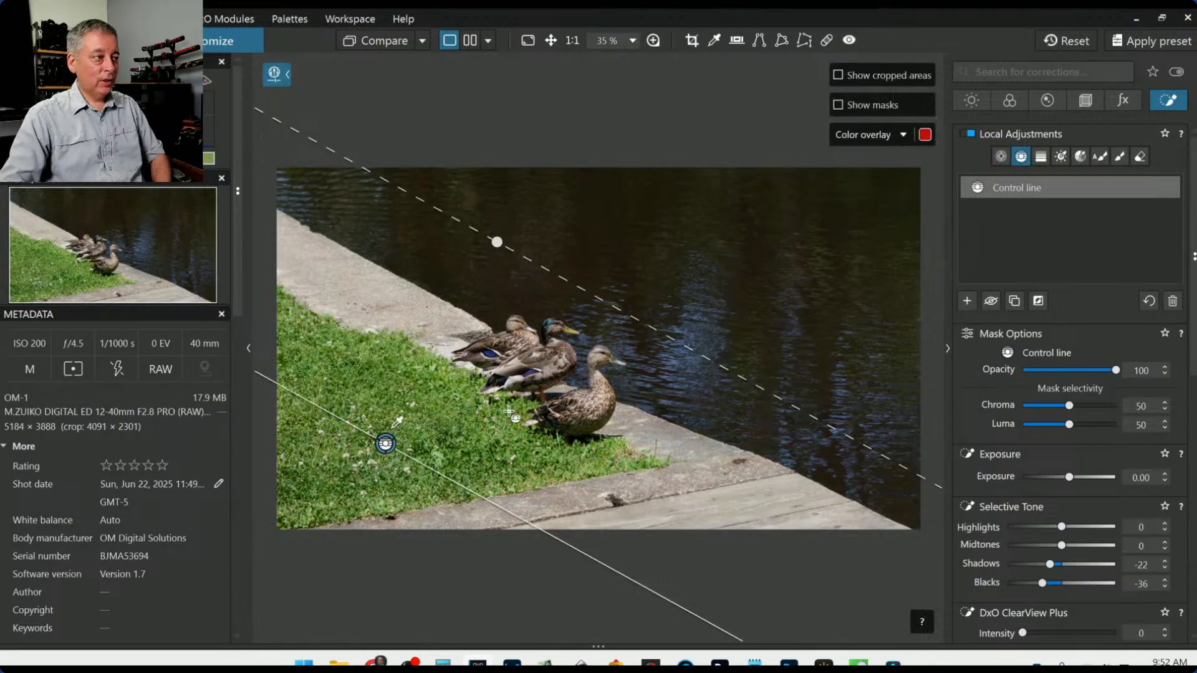
click(967, 302)
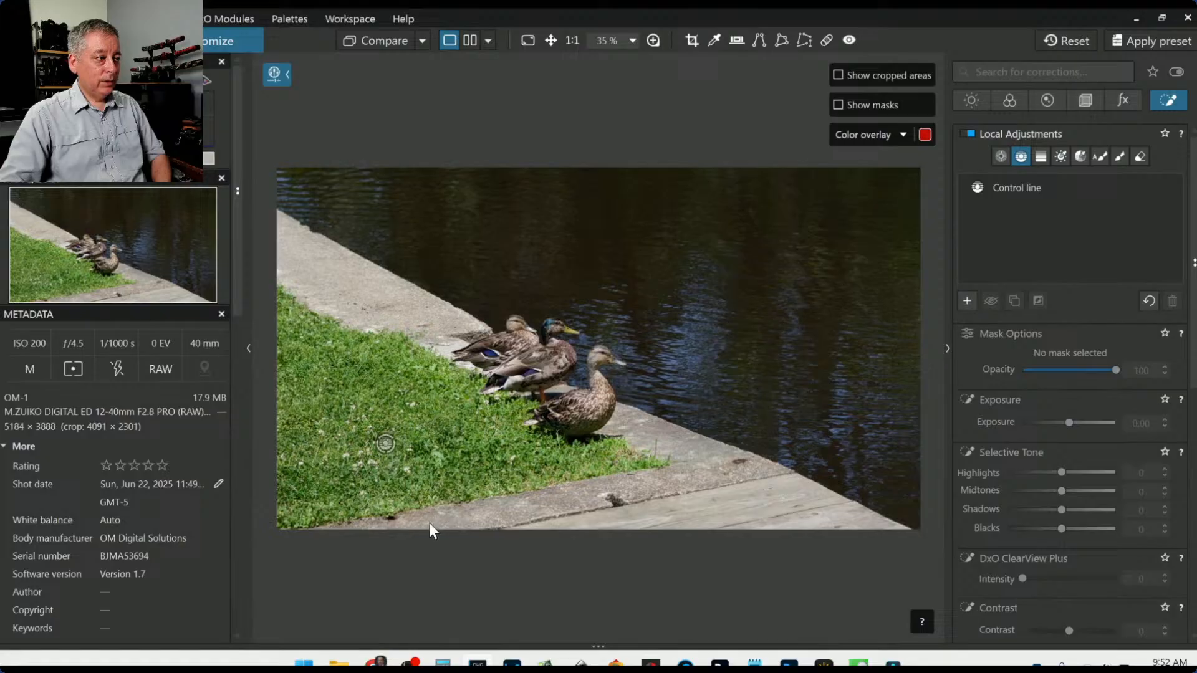
mouse_move(429, 523)
mouse_down()
mouse_move(463, 510)
mouse_move(509, 382)
mouse_move(633, 235)
mouse_move(593, 200)
mouse_up()
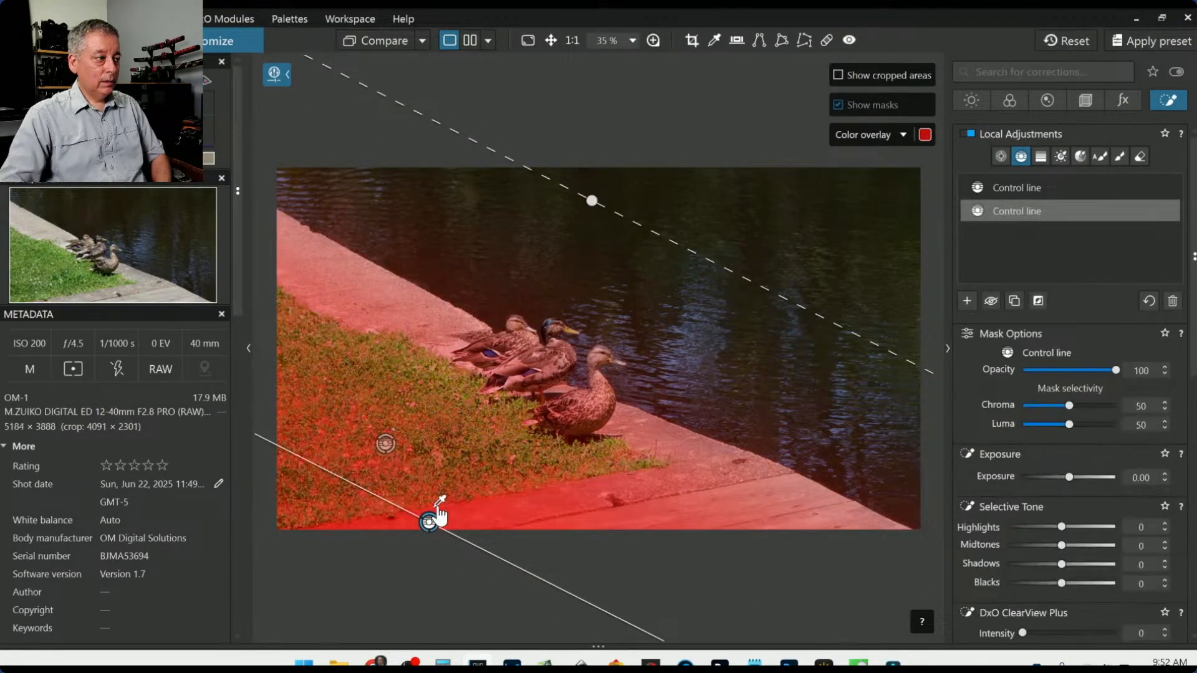
drag(438, 506, 535, 503)
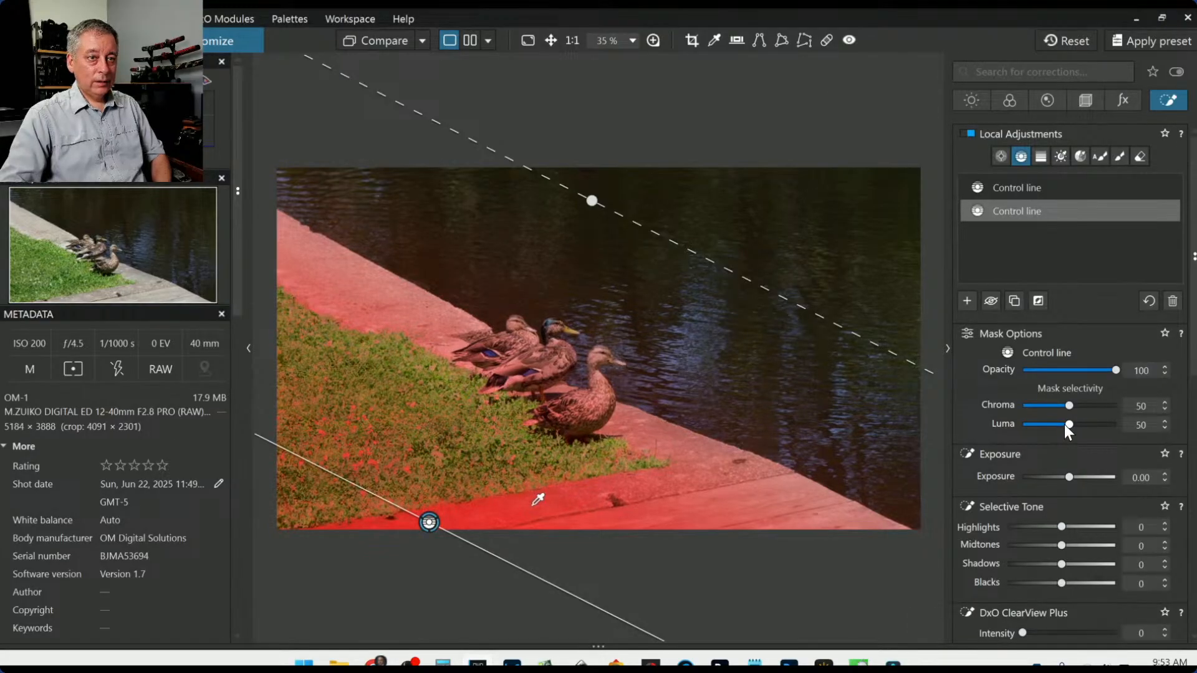
drag(1064, 424, 1074, 423)
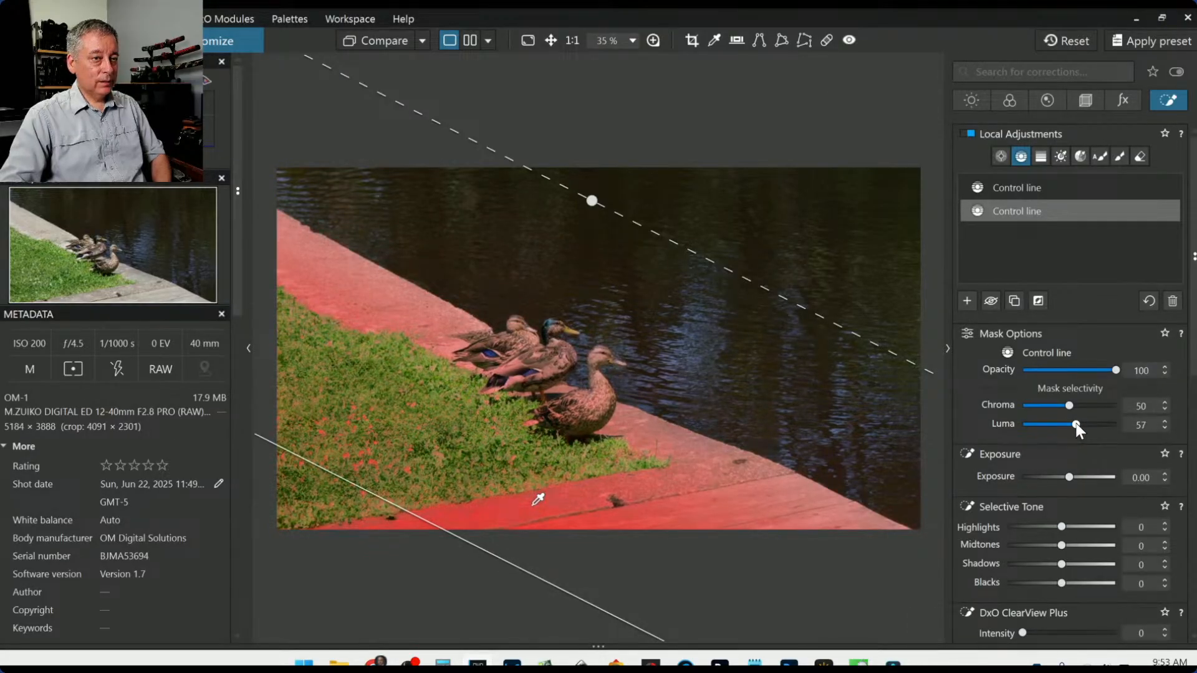
drag(1069, 405, 1075, 405)
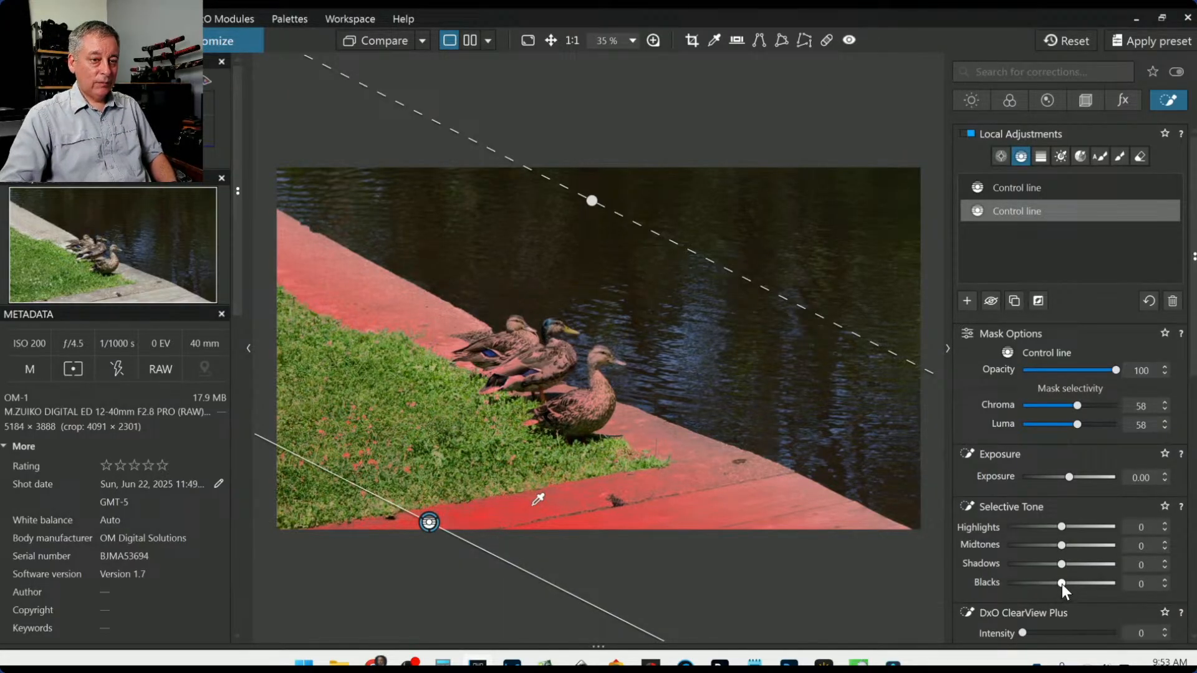
- Darken the walkway control line with Highlights -24, Midtones -41, Shadows -51 and Blacks -63, and collapse the metadata side panel
drag(1061, 583, 1048, 526)
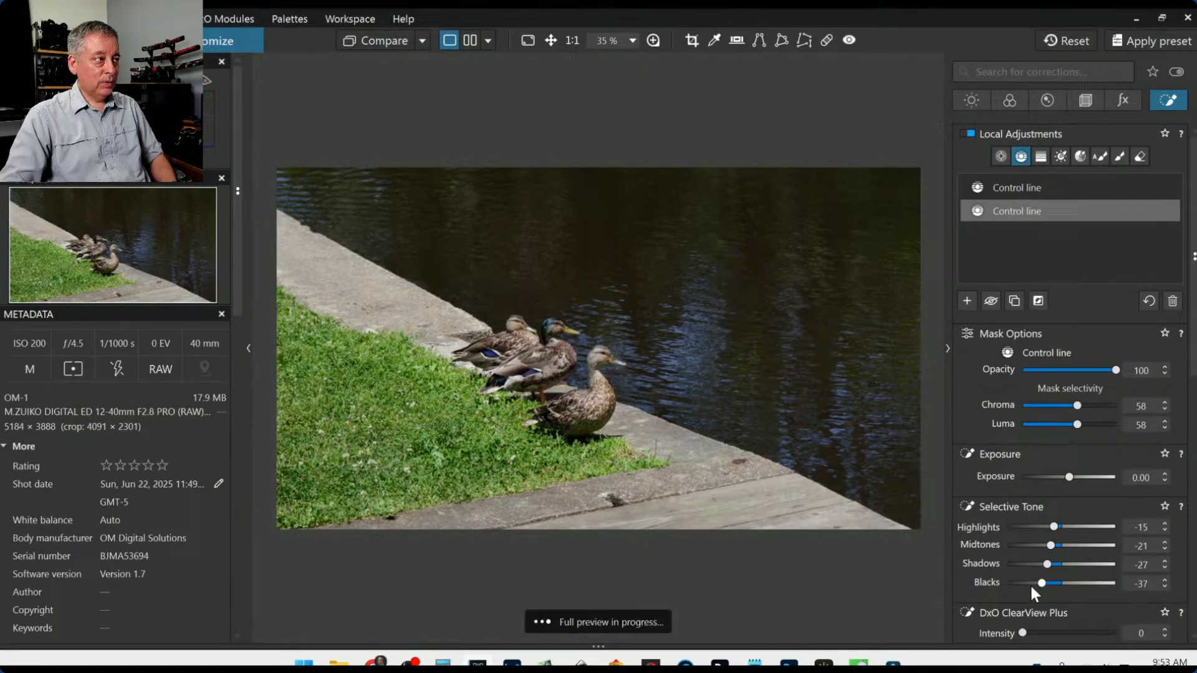
mouse_move(1042, 583)
mouse_down()
mouse_move(1028, 584)
mouse_move(1047, 527)
mouse_move(1035, 527)
mouse_move(1024, 584)
mouse_up()
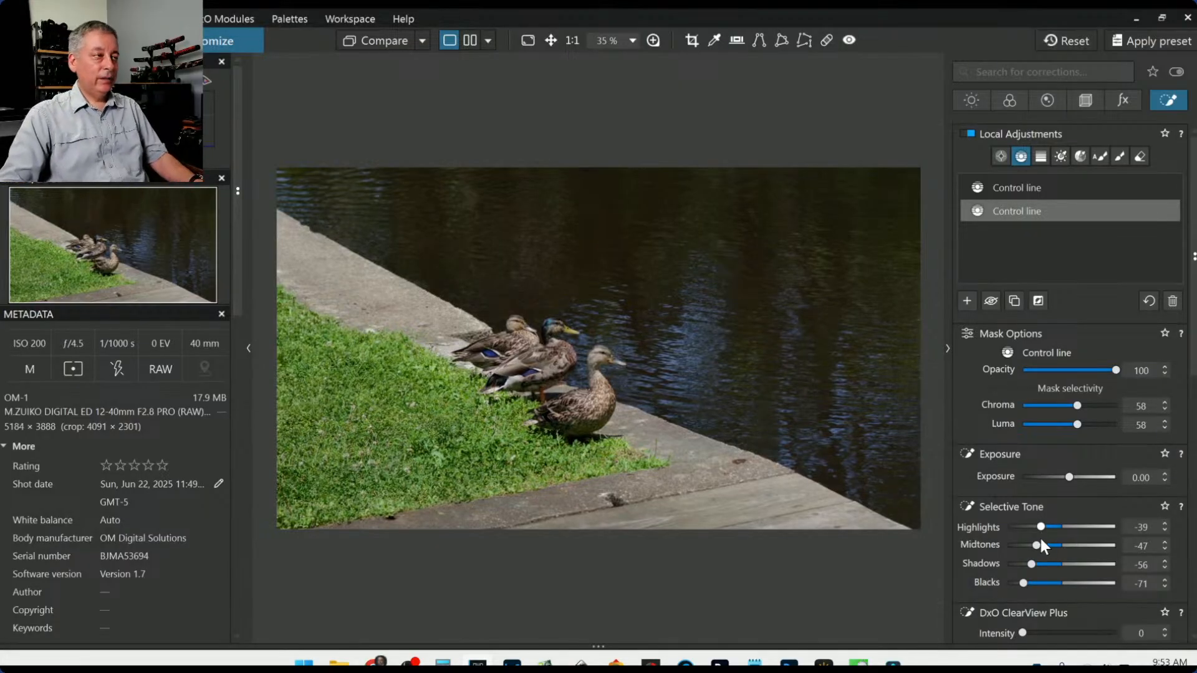
drag(1042, 527, 1028, 584)
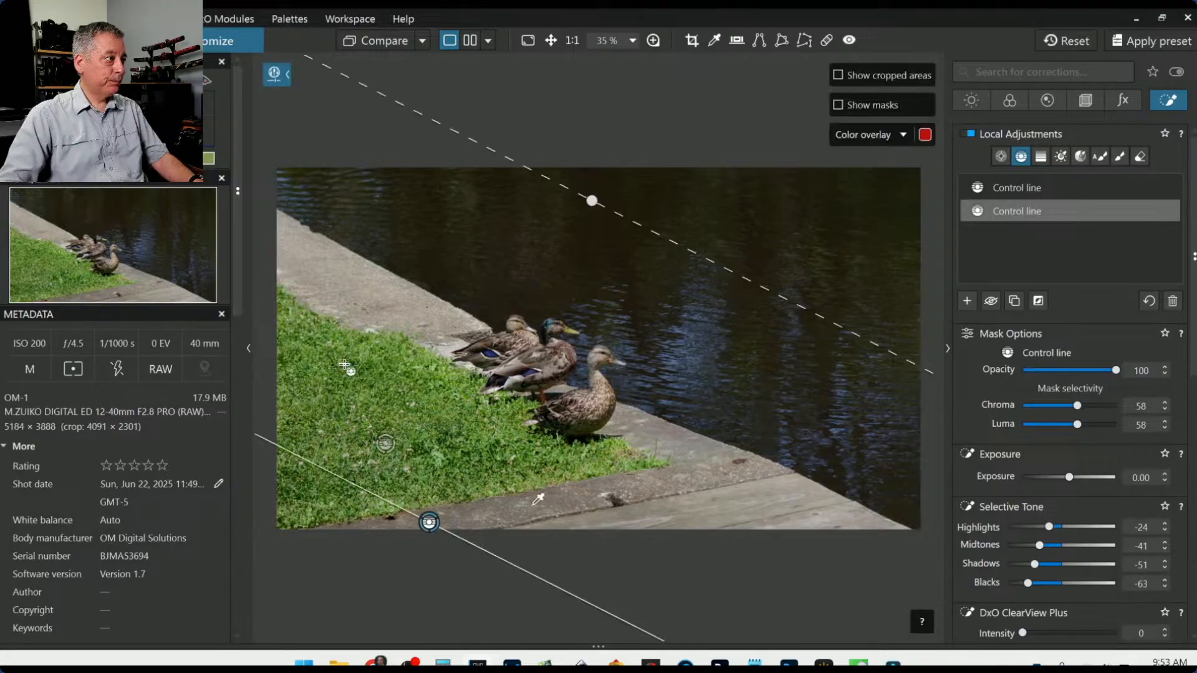
click(248, 349)
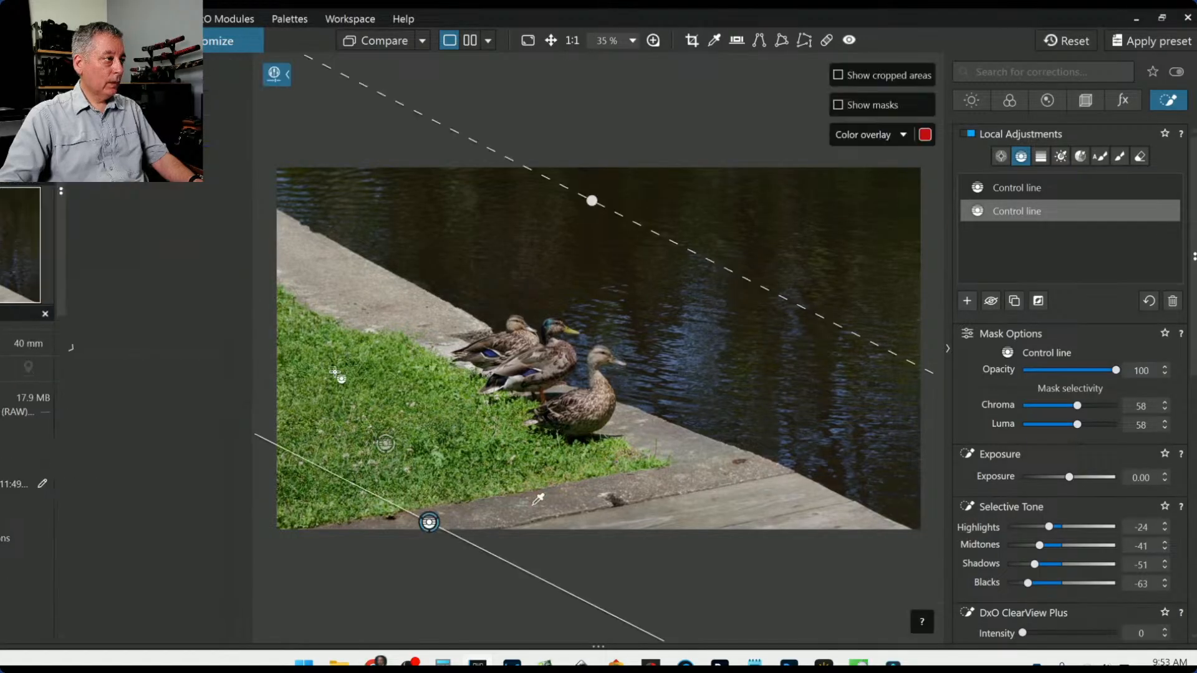
- Deselect the walkway mask and add a third control line over the water, fading out at the walkway's edge
key(Escape)
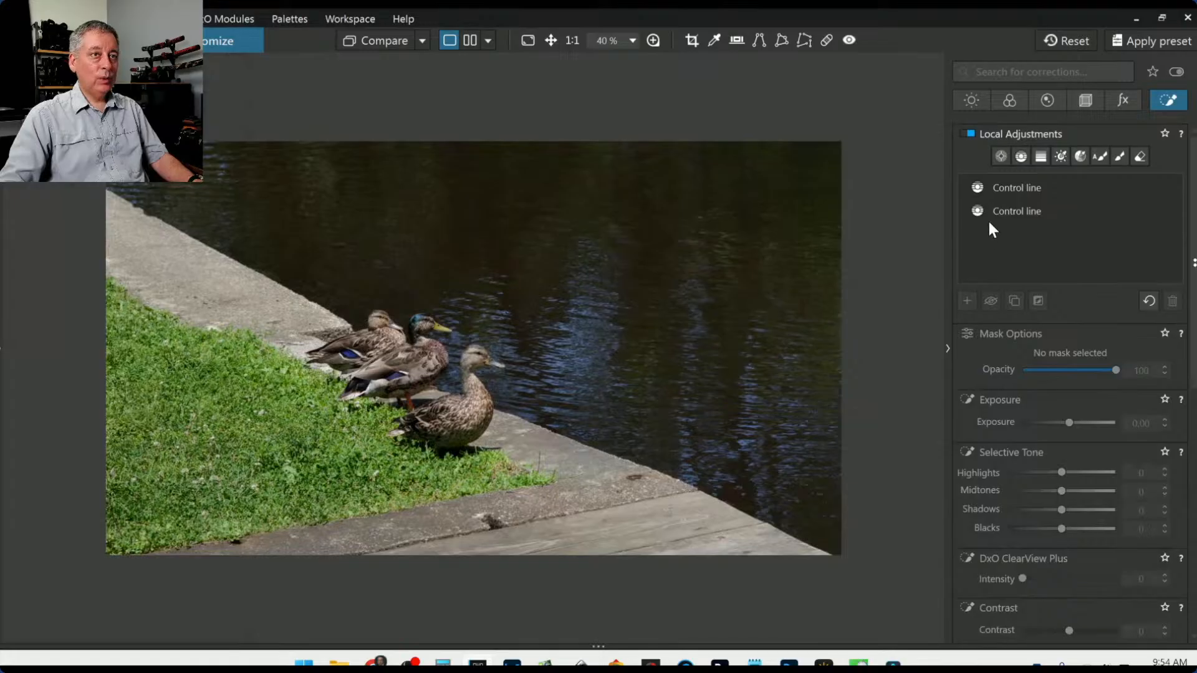
click(1020, 157)
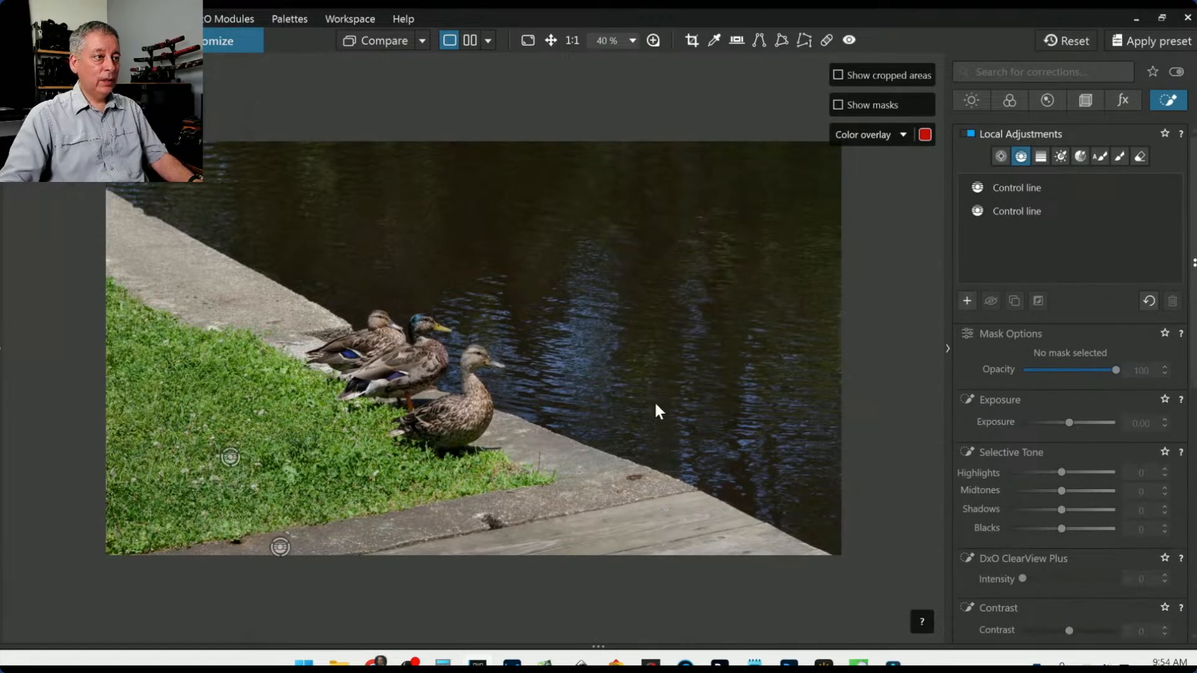
drag(654, 401, 632, 454)
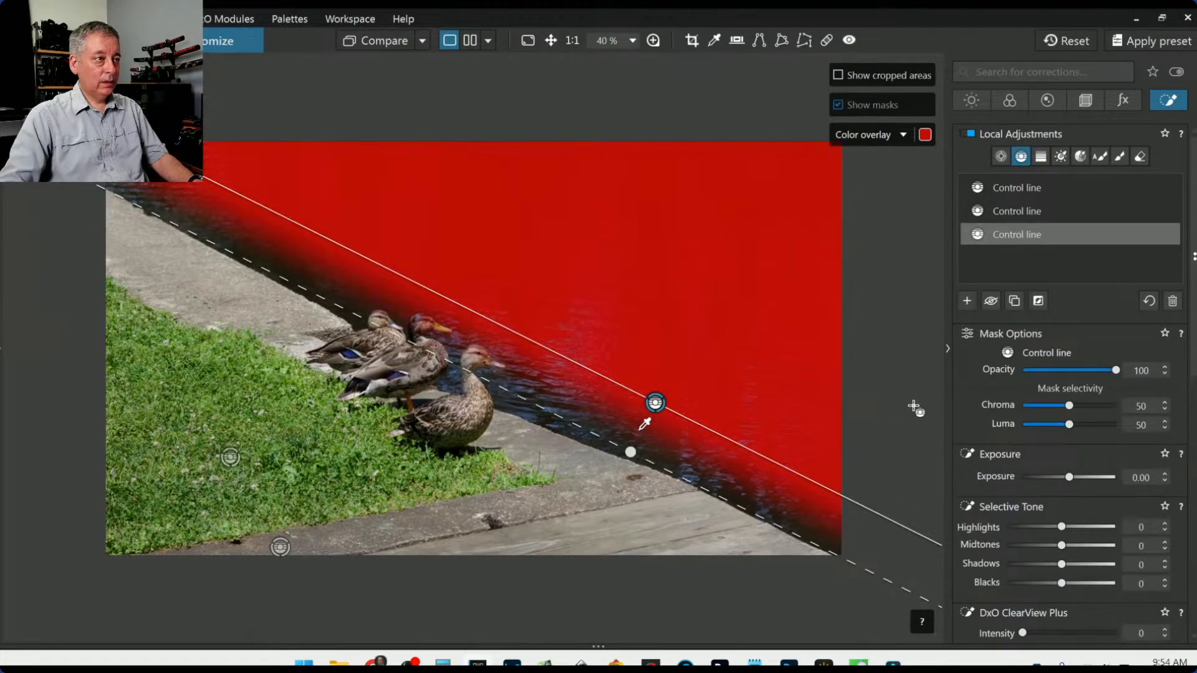
- Give the water control line a ClearView Plus intensity of 52, with Highlights 81, Midtones 13 and Blacks -13
scroll(1054, 499, down, 4)
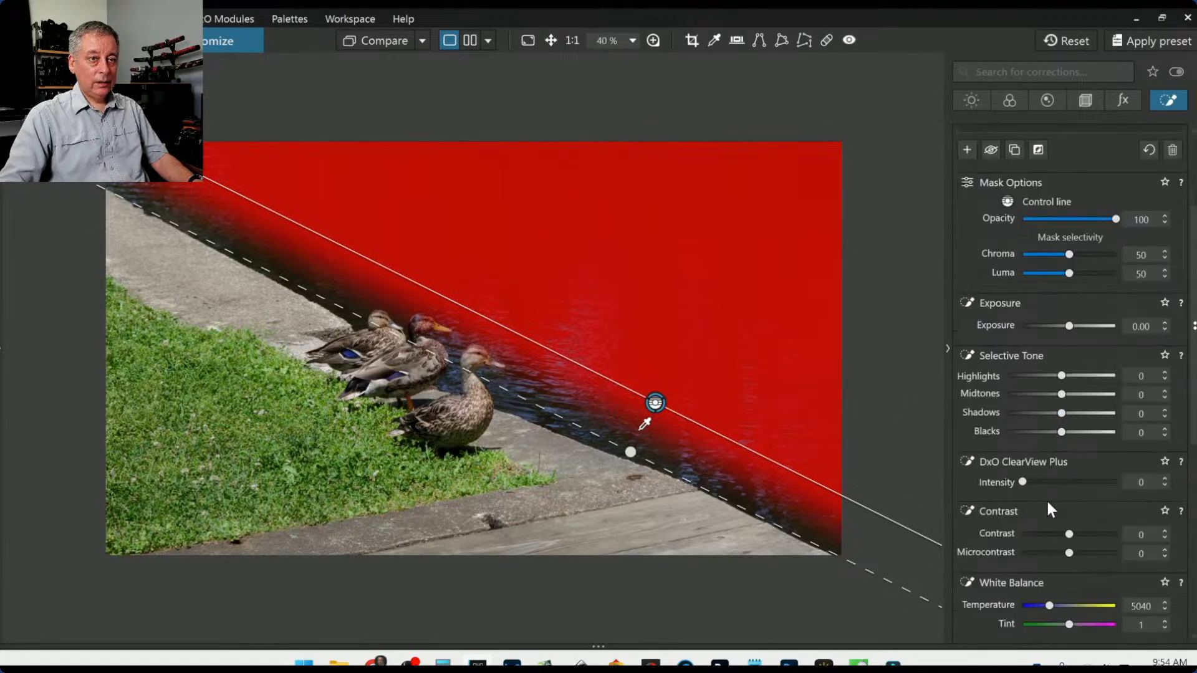
drag(1023, 369, 1071, 368)
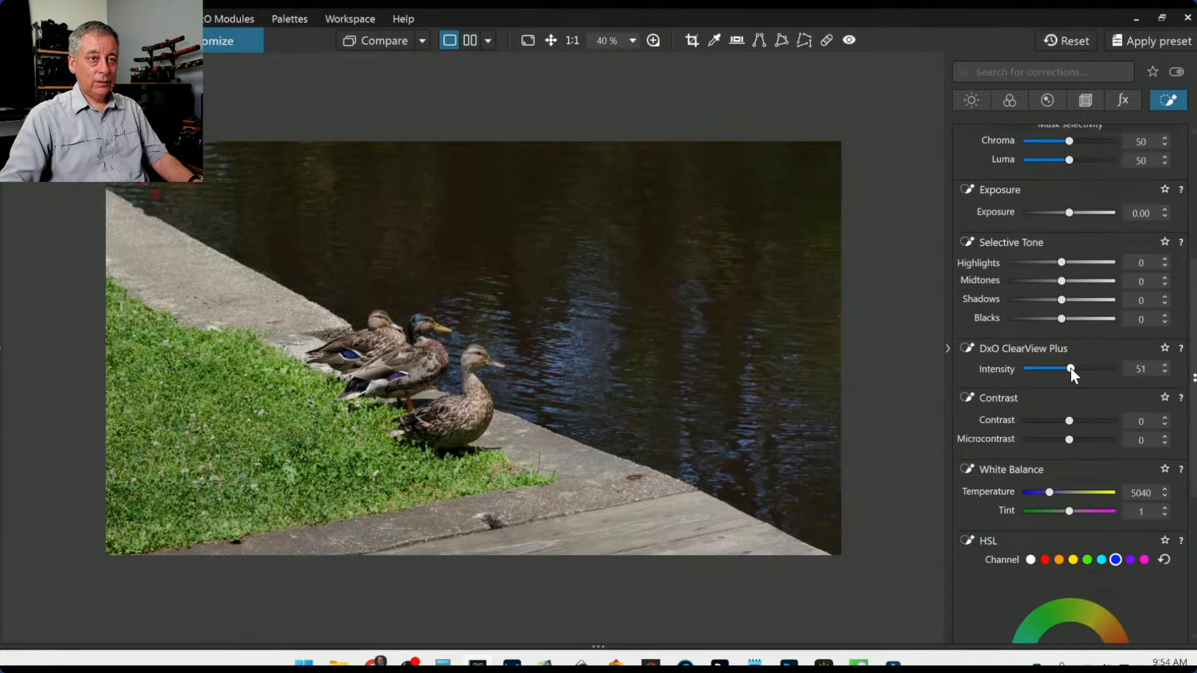
click(1049, 440)
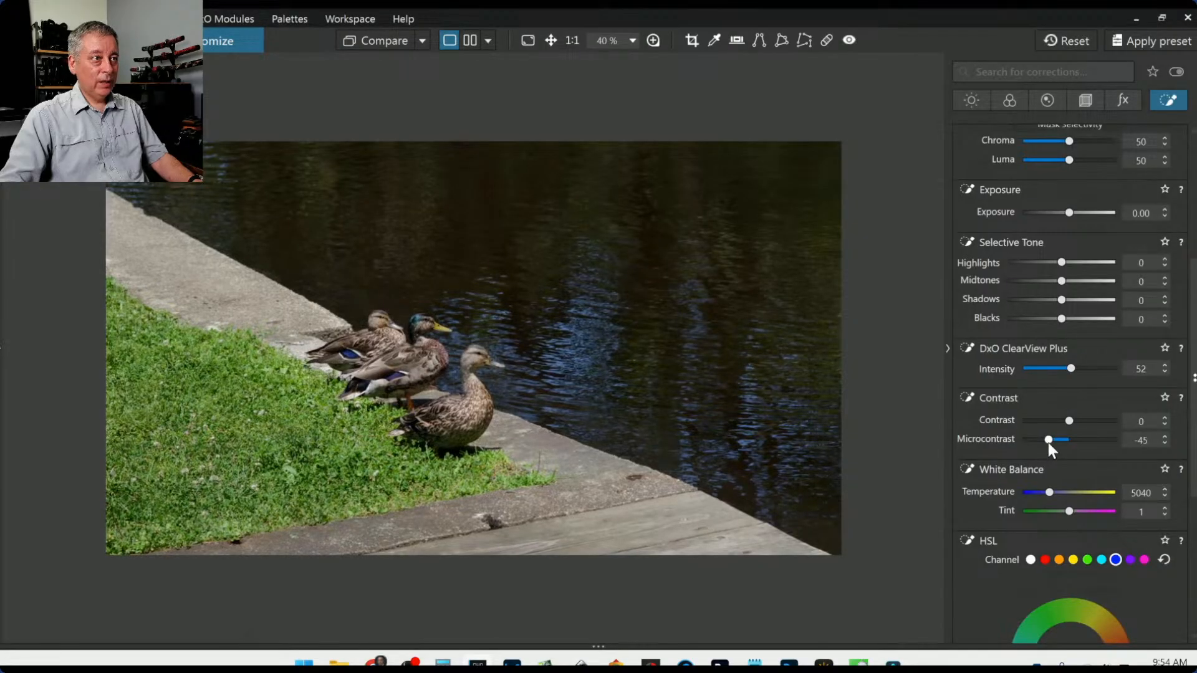
double_click(1049, 441)
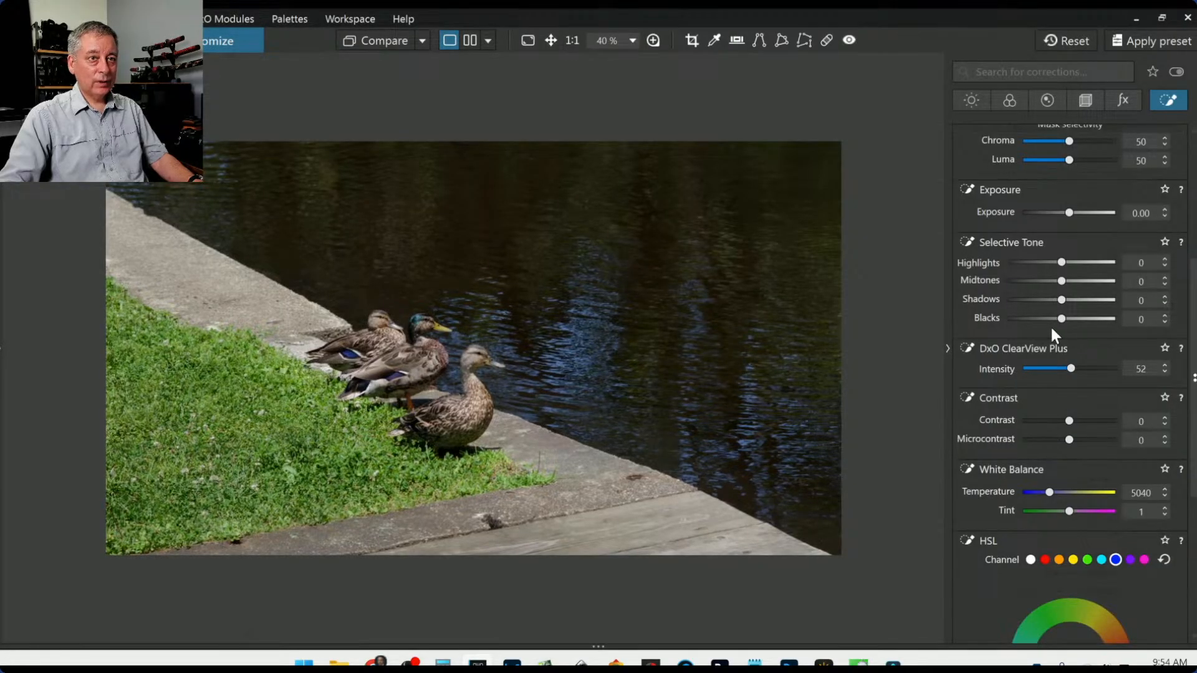
click(1036, 317)
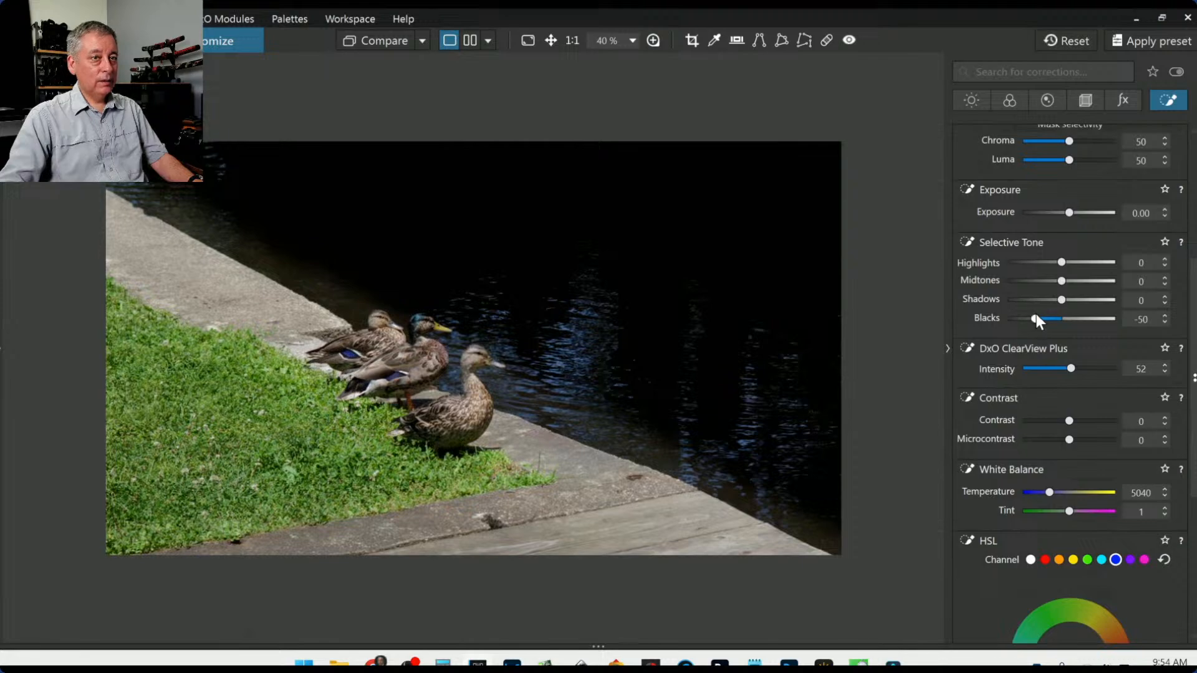
drag(1052, 320, 1106, 261)
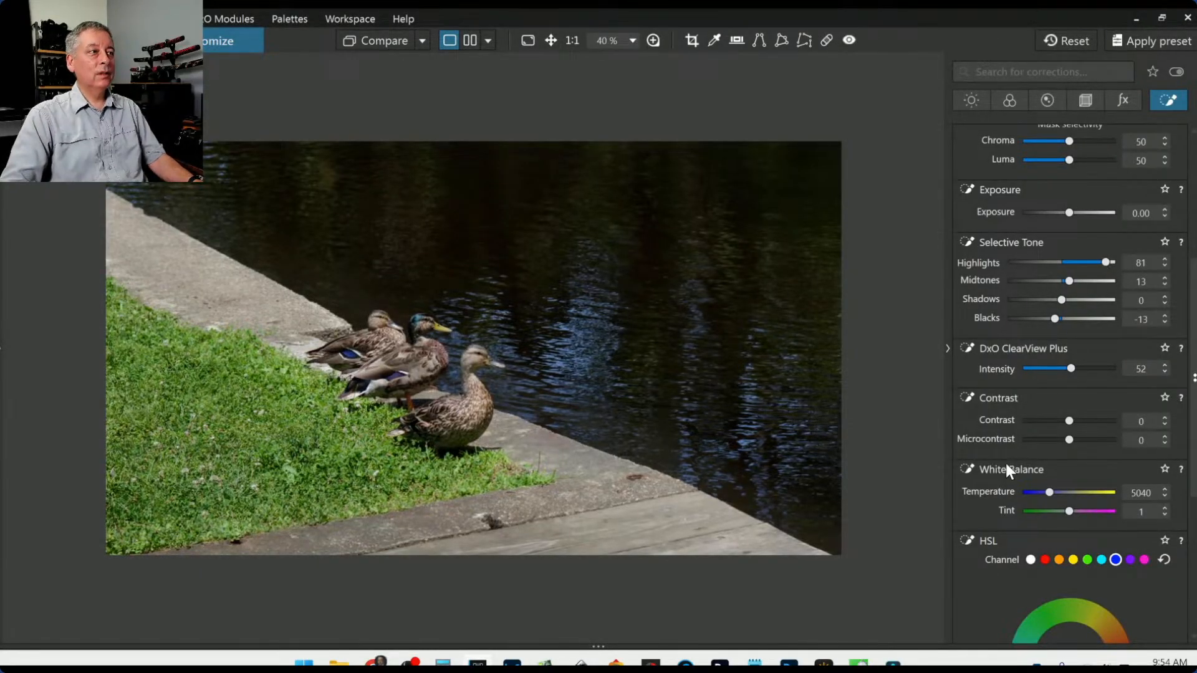
- Cool the water mask's white balance to Temperature 4551 and Tint -10
scroll(1025, 393, down, 3)
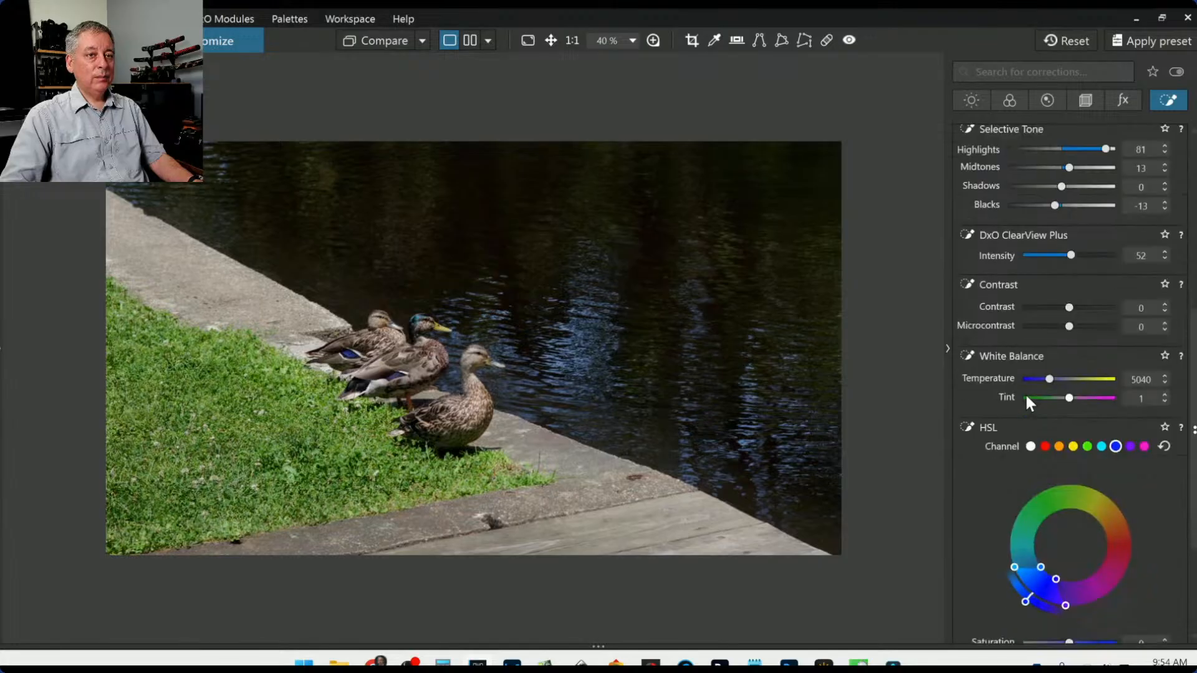
click(1049, 379)
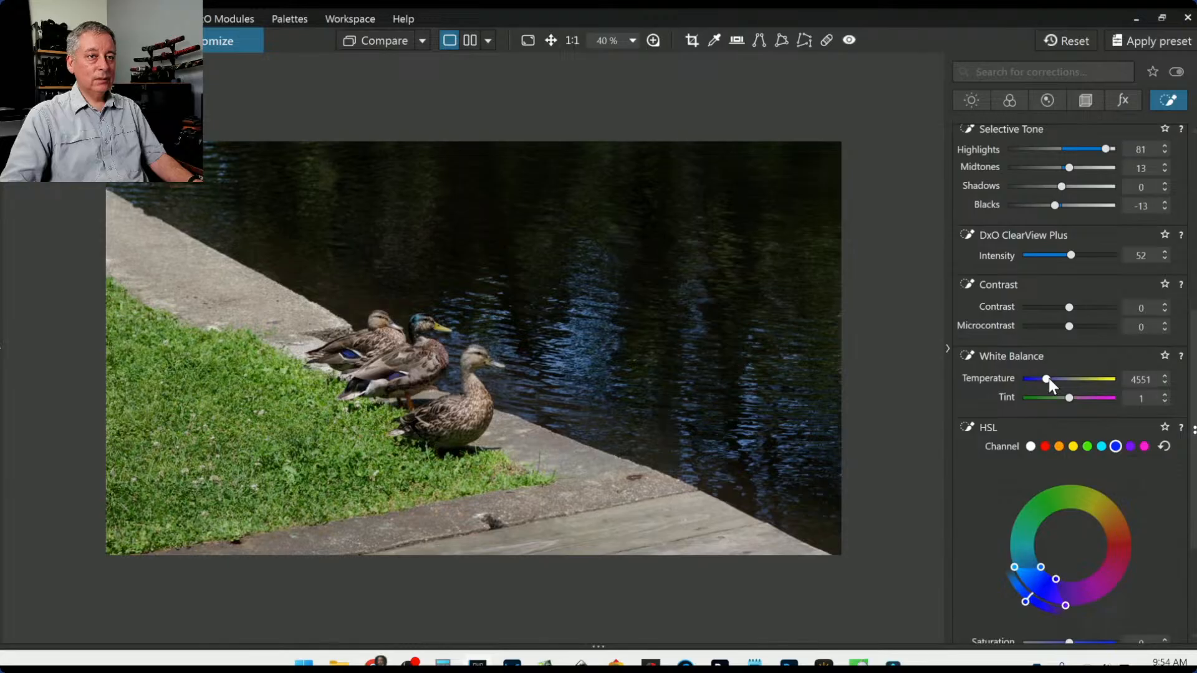
click(1069, 398)
scroll(1069, 398, down, 1)
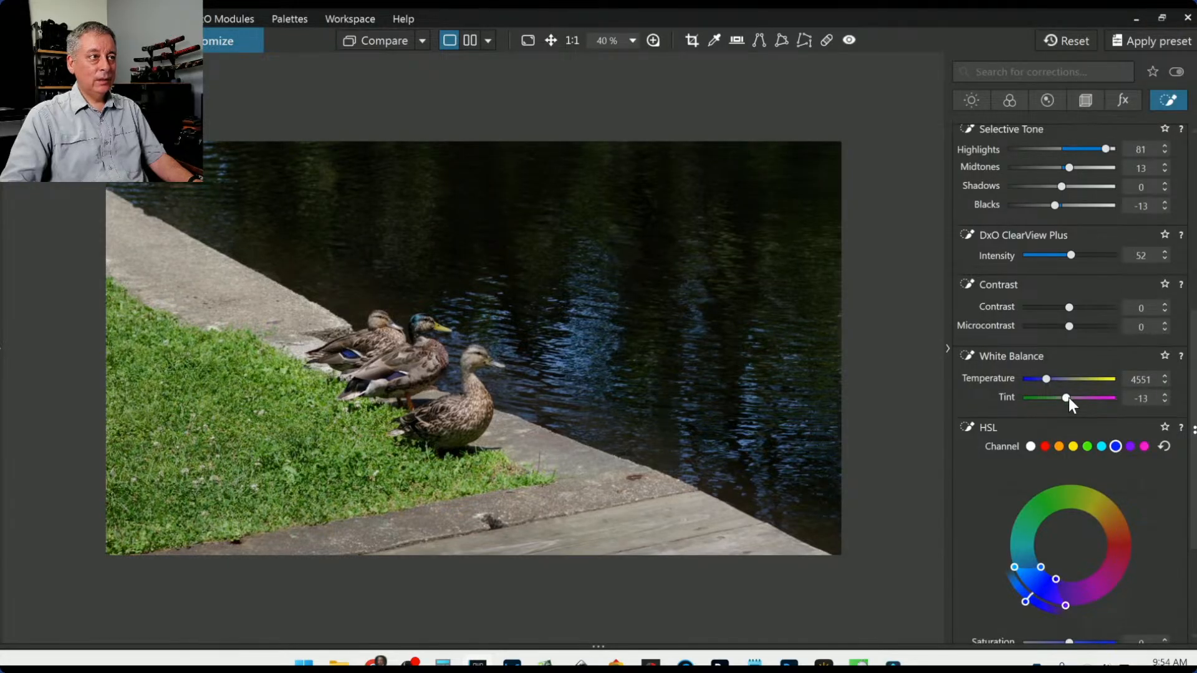
scroll(1069, 398, down, 3)
scroll(1069, 398, up, 1)
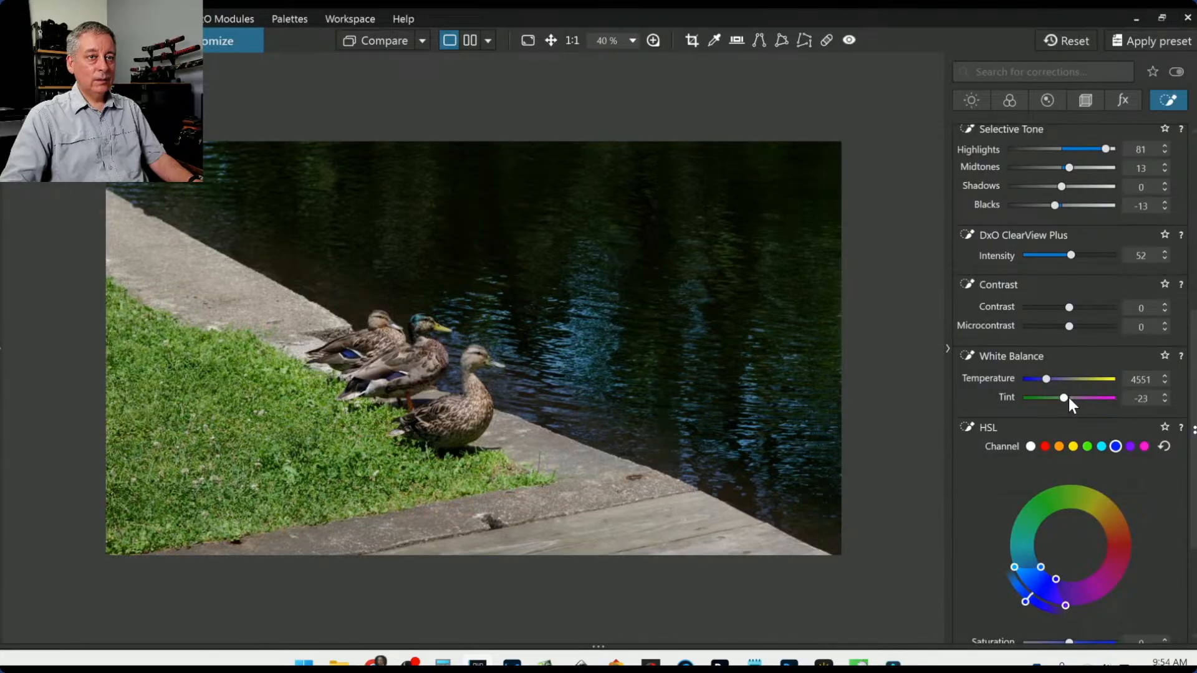
scroll(1068, 399, up, 2)
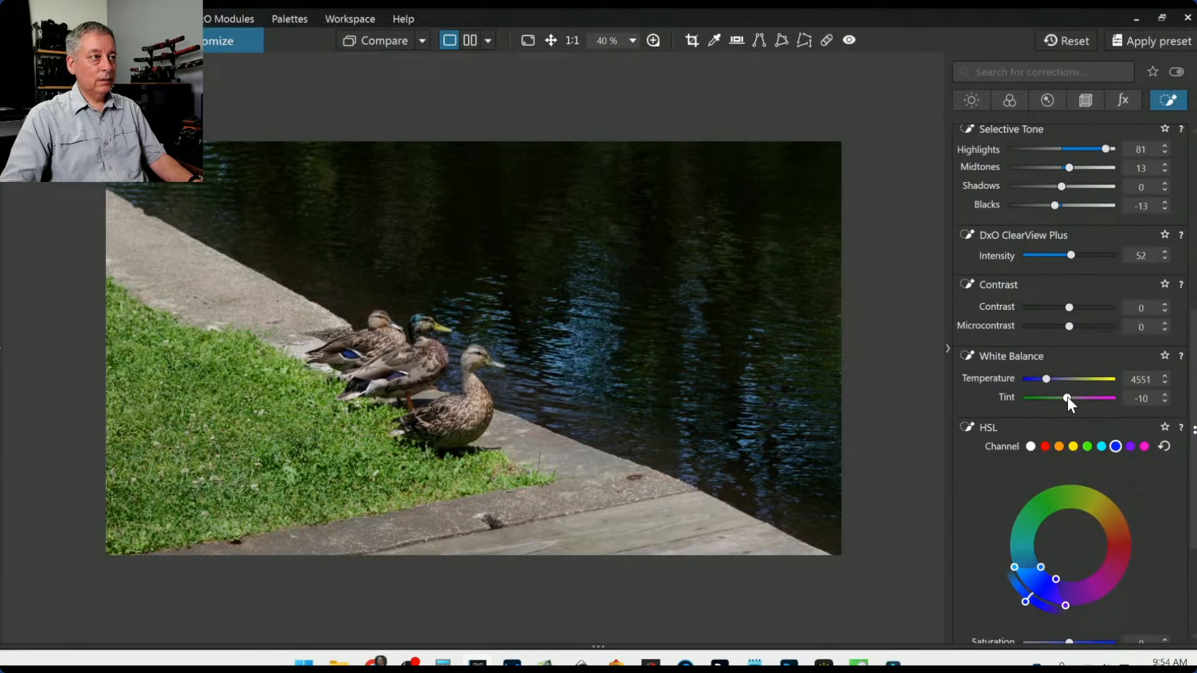
- Extend the water control line's fade farther onto the walkway and deselect the mask
key(l)
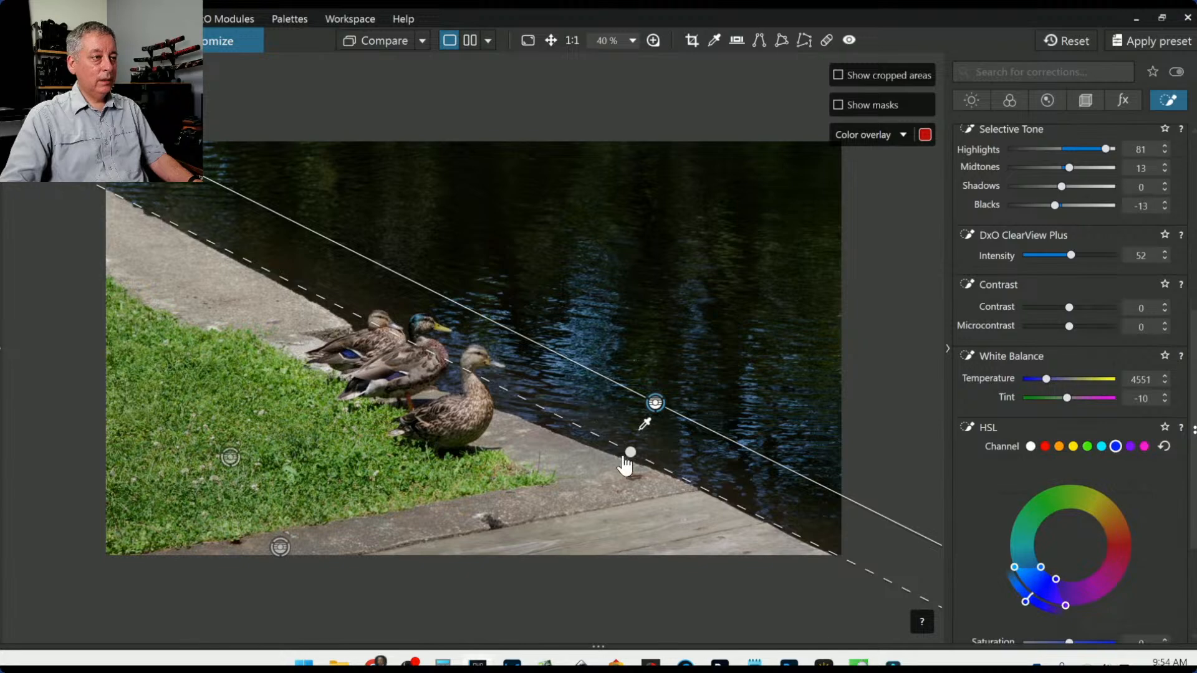
drag(631, 454, 623, 480)
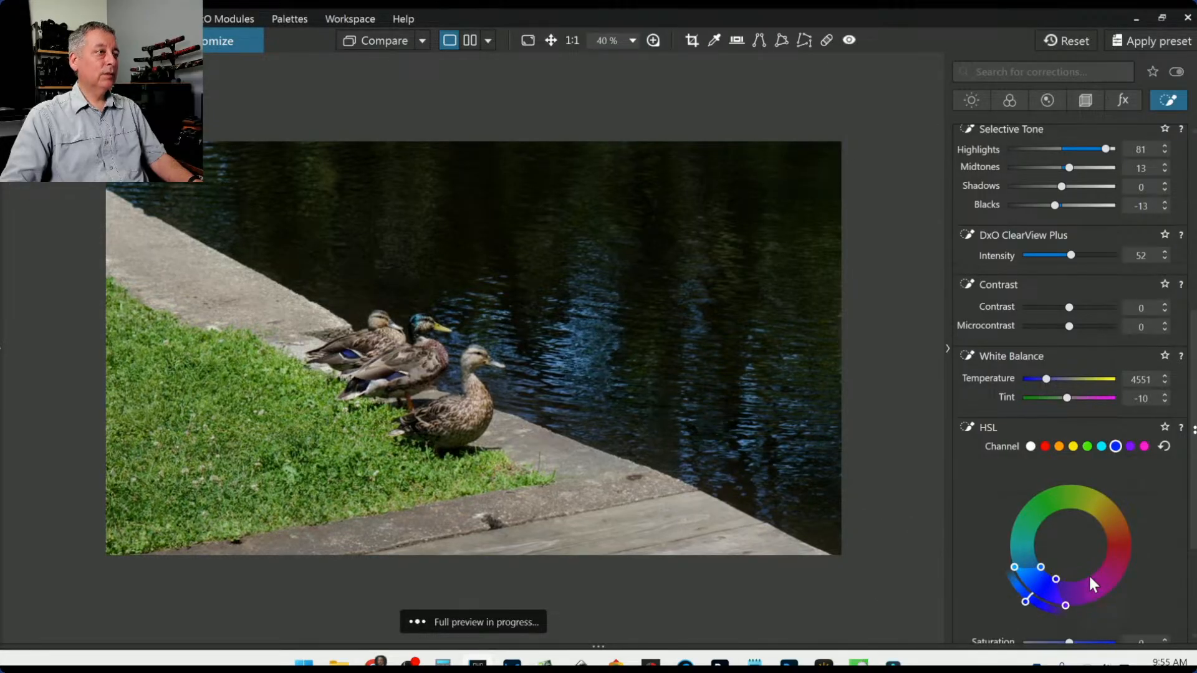
click(475, 88)
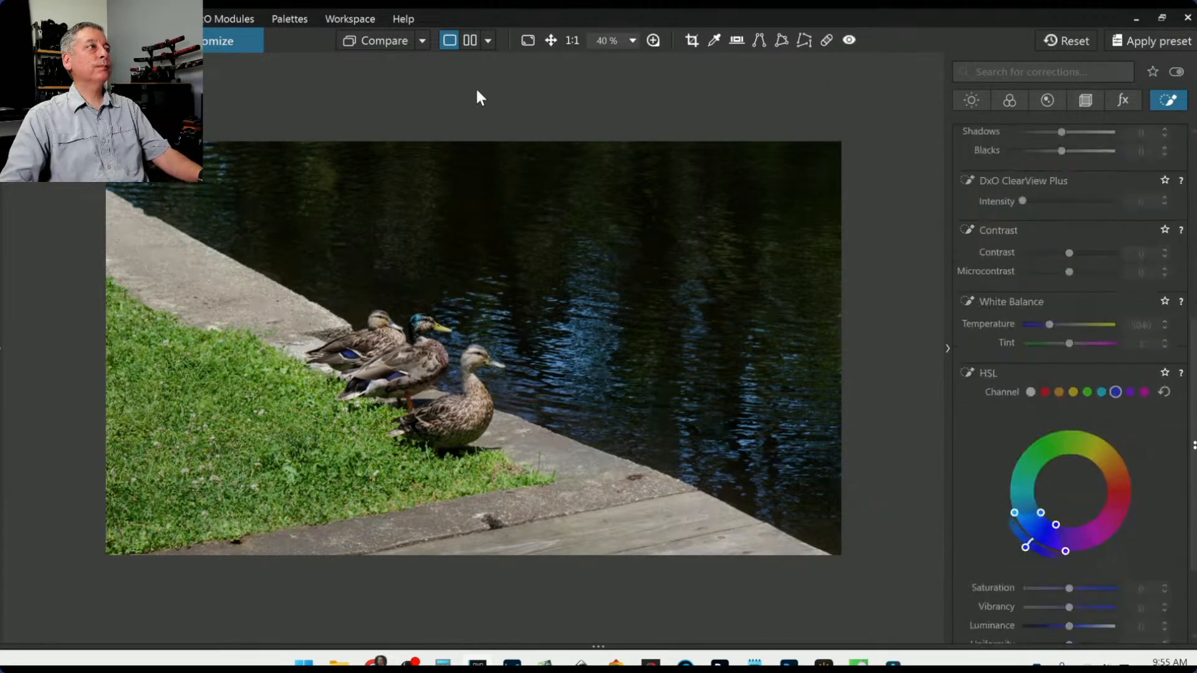
- Compare the edited duck photo with its unedited original
click(391, 43)
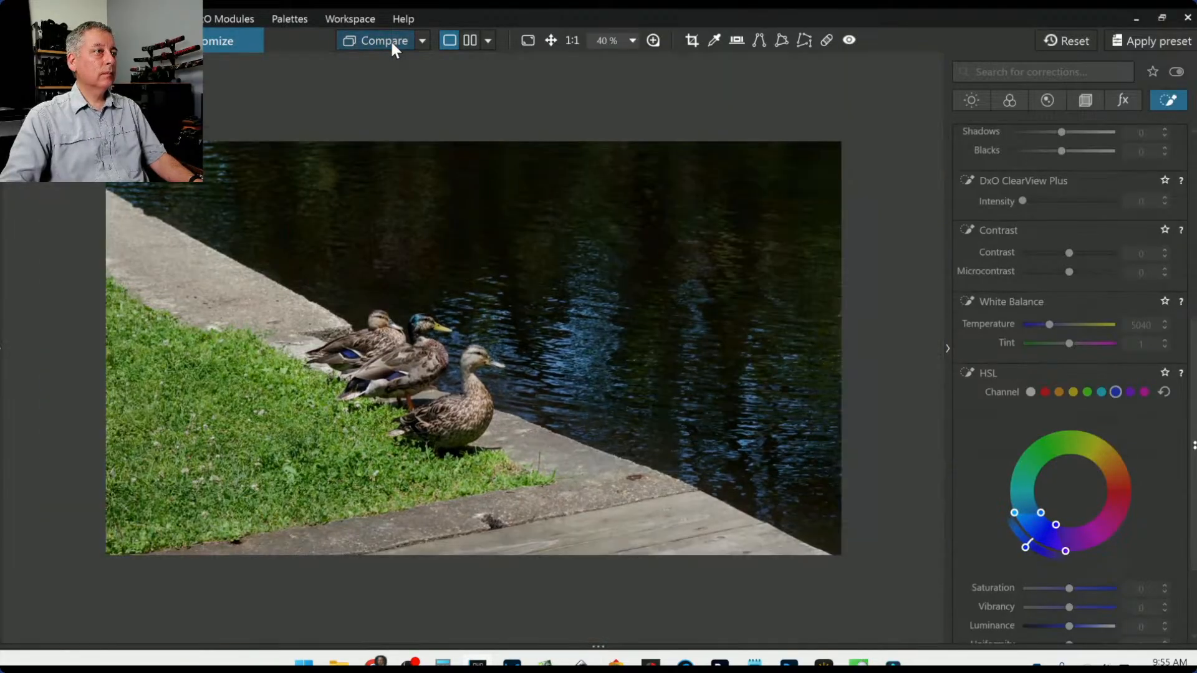
click(392, 43)
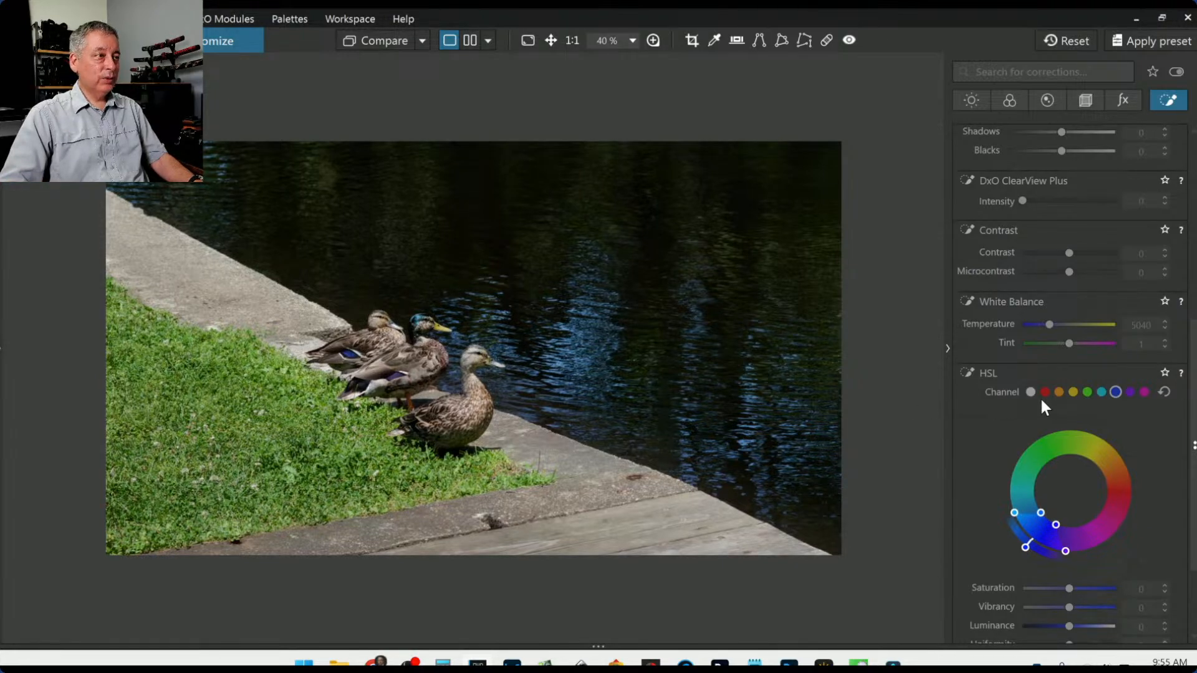
scroll(970, 378, up, 5)
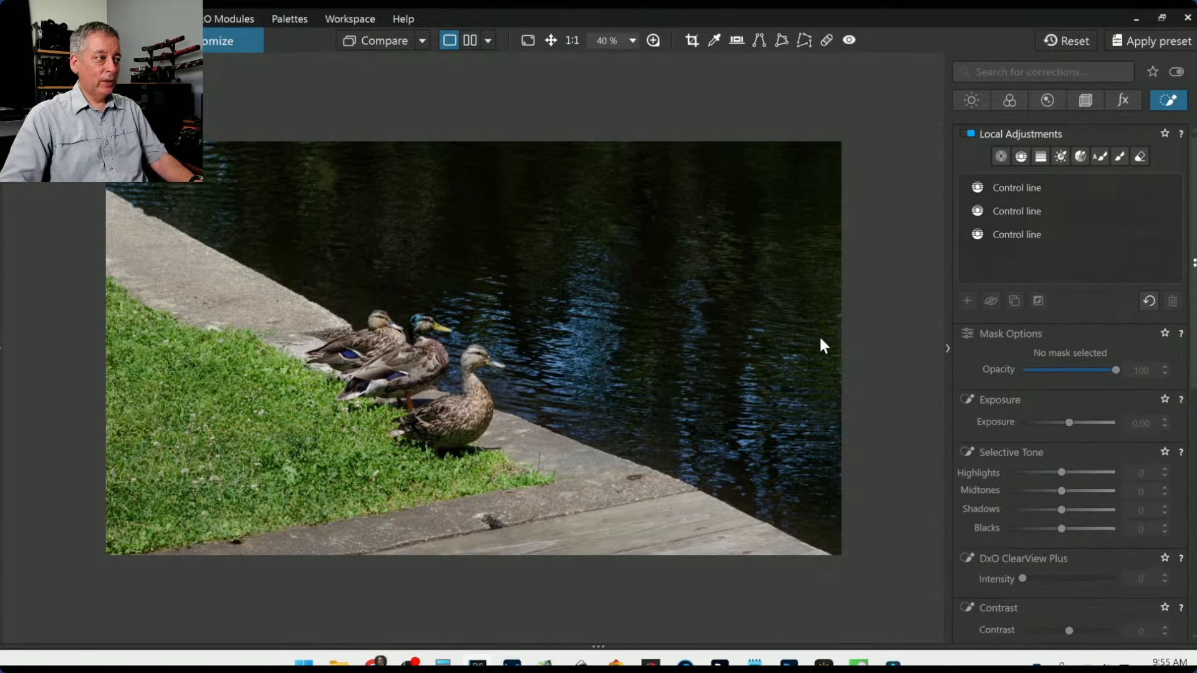
- Add a control point on the middle duck, shrink its circle to about the duck's size, and set Chroma 55 and Luma 53
click(1004, 159)
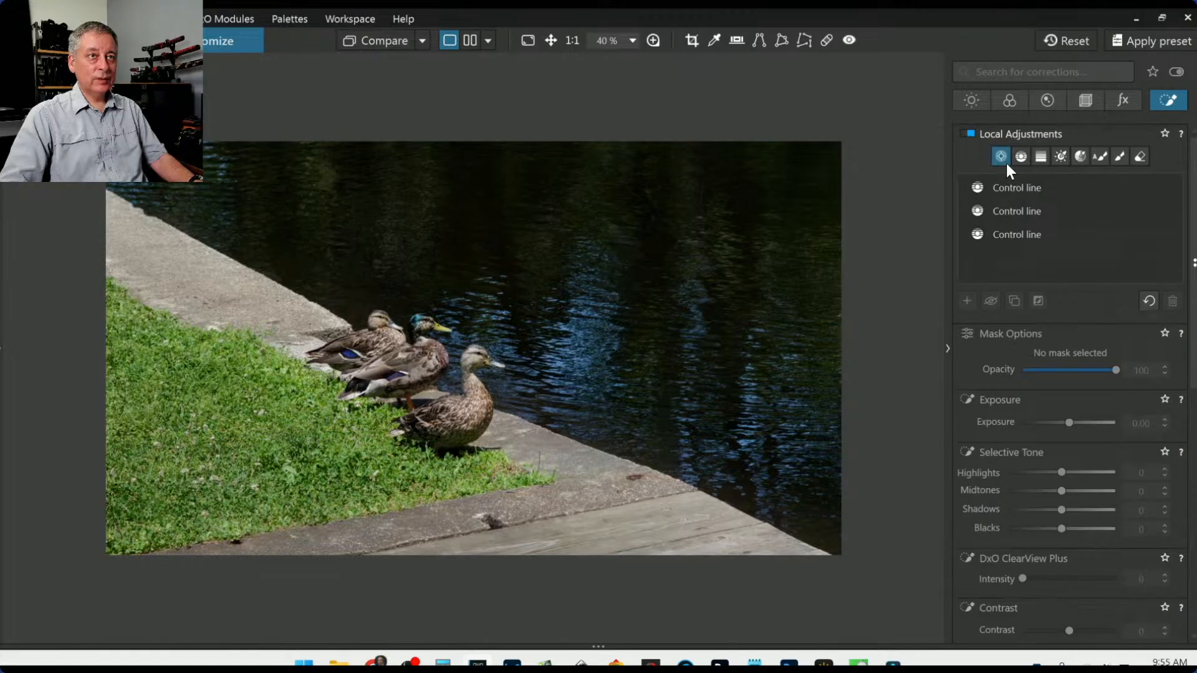
scroll(418, 375, up, 2)
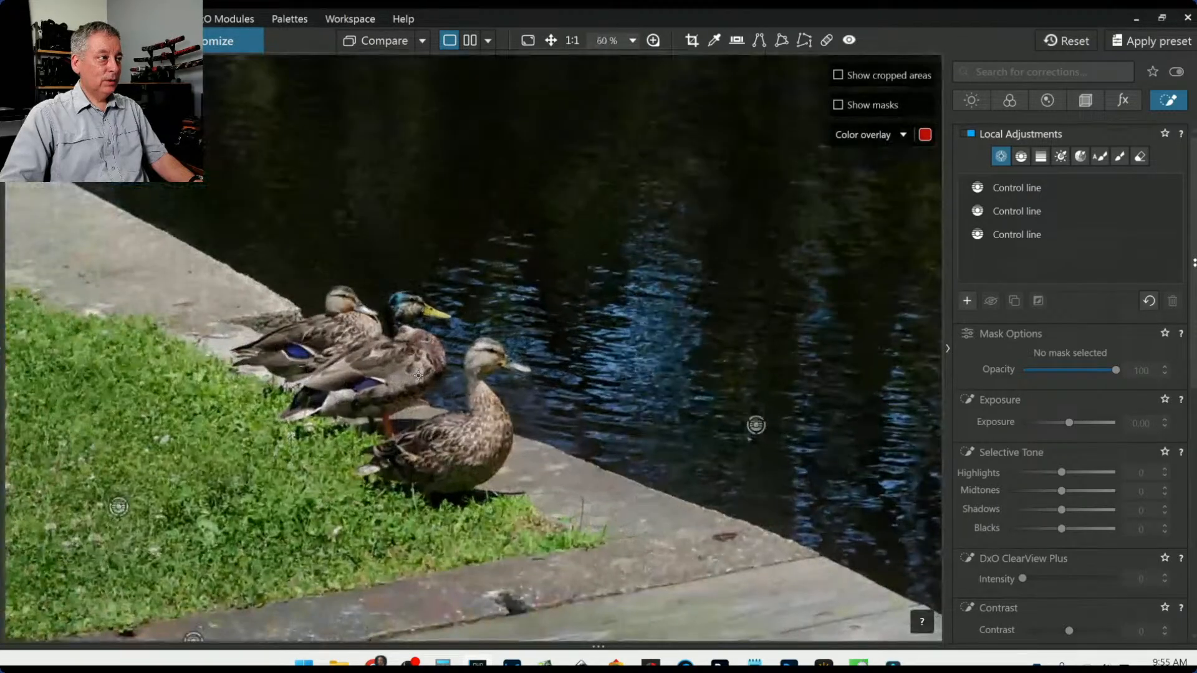
scroll(418, 375, up, 1)
click(441, 347)
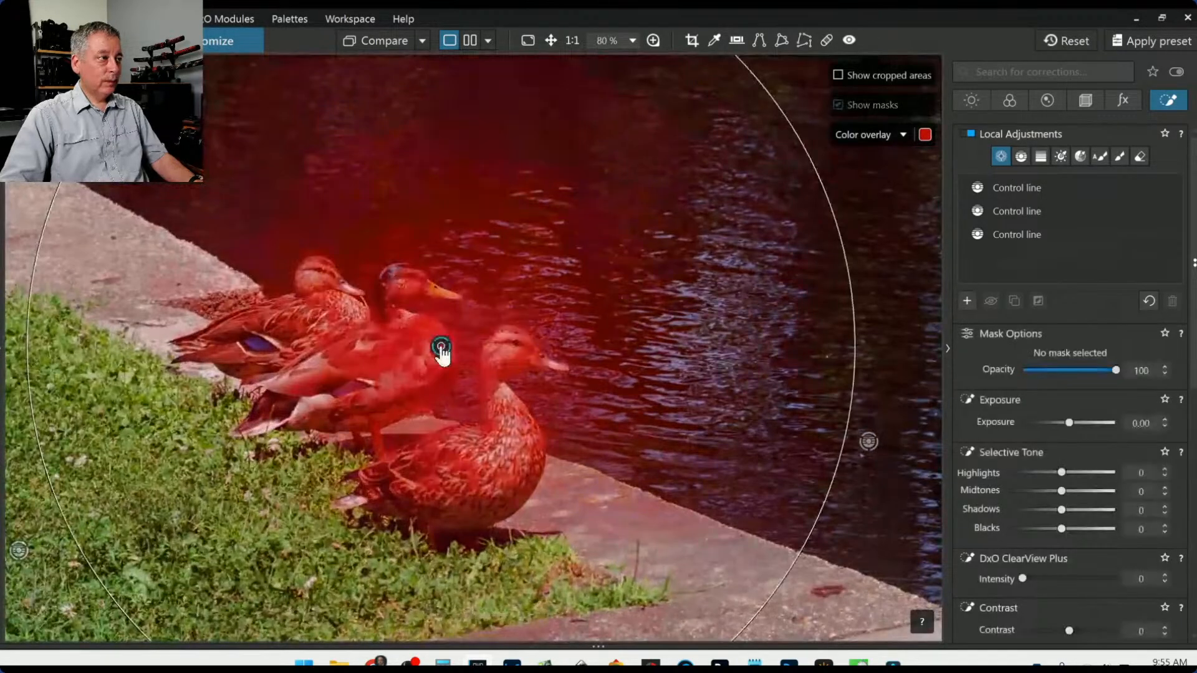
drag(767, 123, 511, 280)
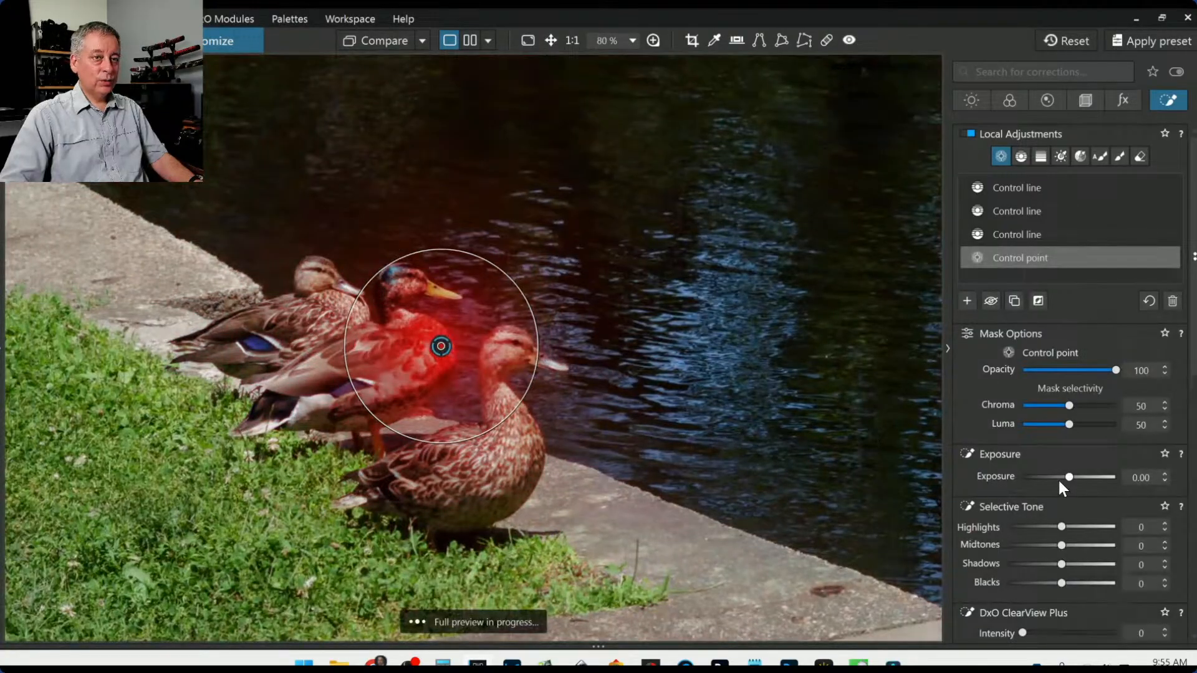
drag(1071, 405, 1072, 424)
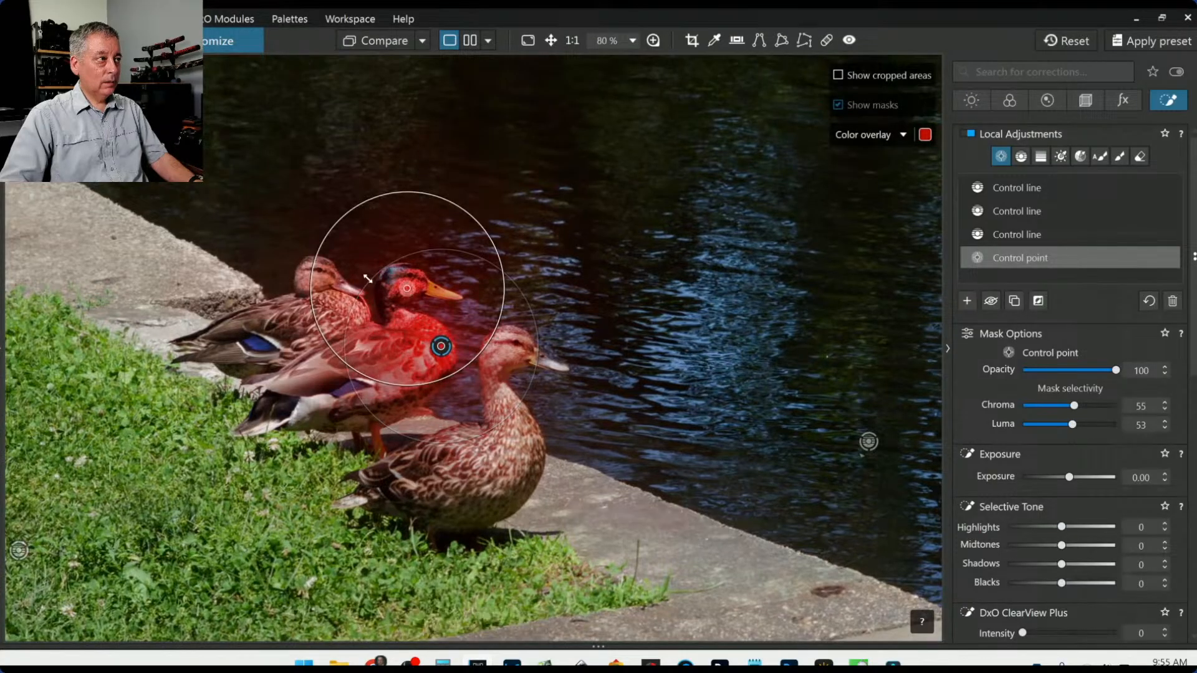
- Extend the control point mask with further points on the rear duck, the front duck's body and head, and the middle duck's tail area
click(322, 304)
click(503, 452)
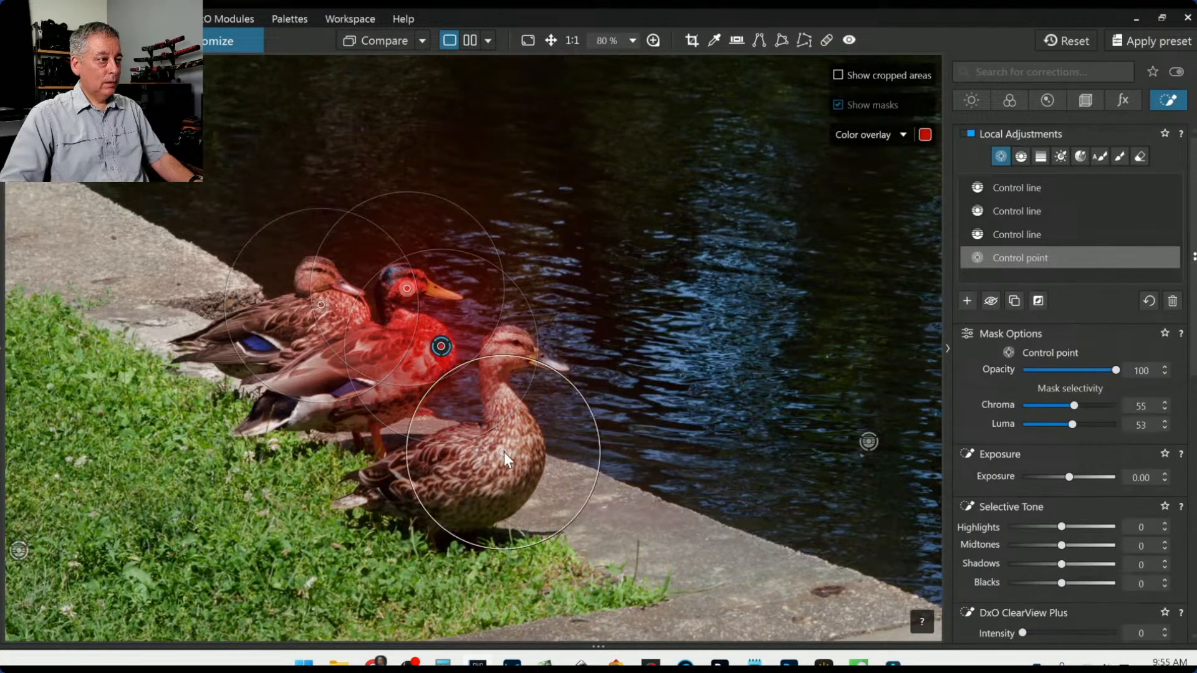
click(513, 348)
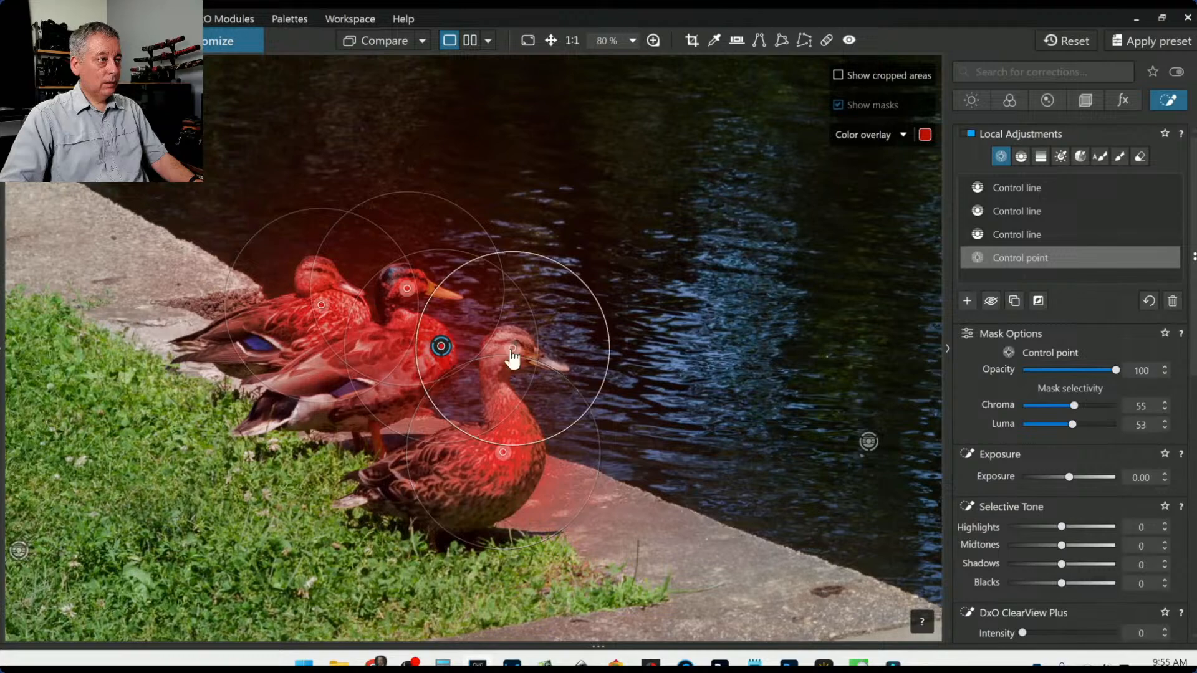
click(309, 410)
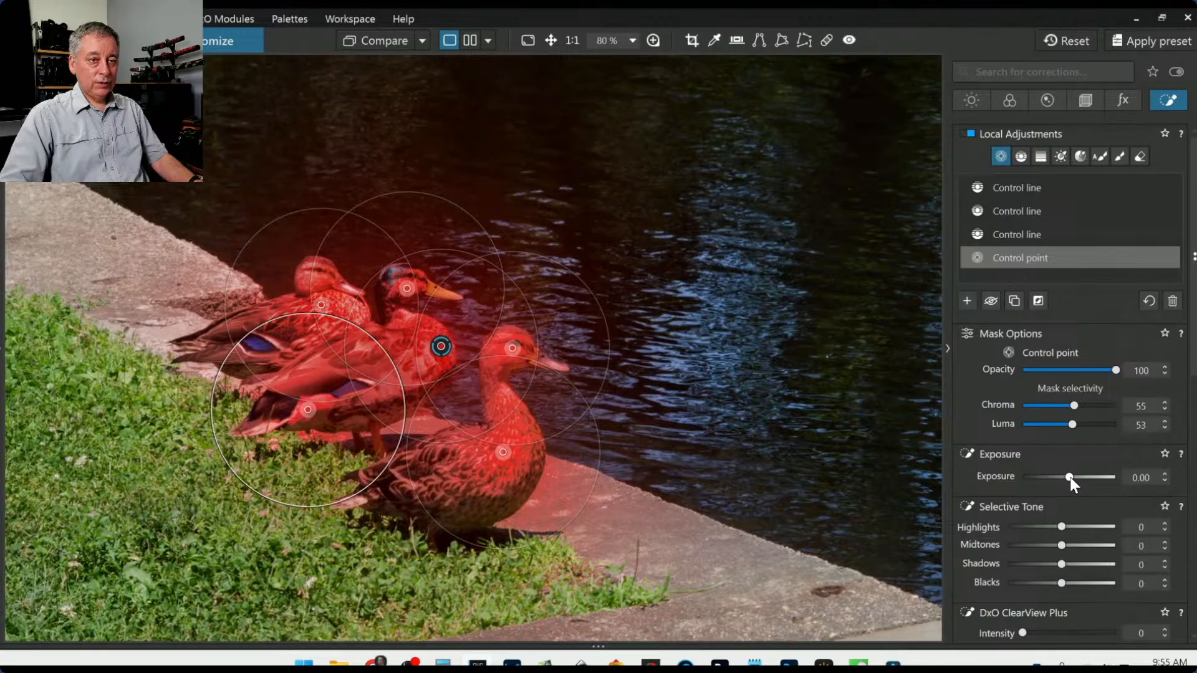
- Raise the duck mask's Exposure to 0.56 and warm its white balance to Temperature 5540
drag(1070, 477, 1071, 478)
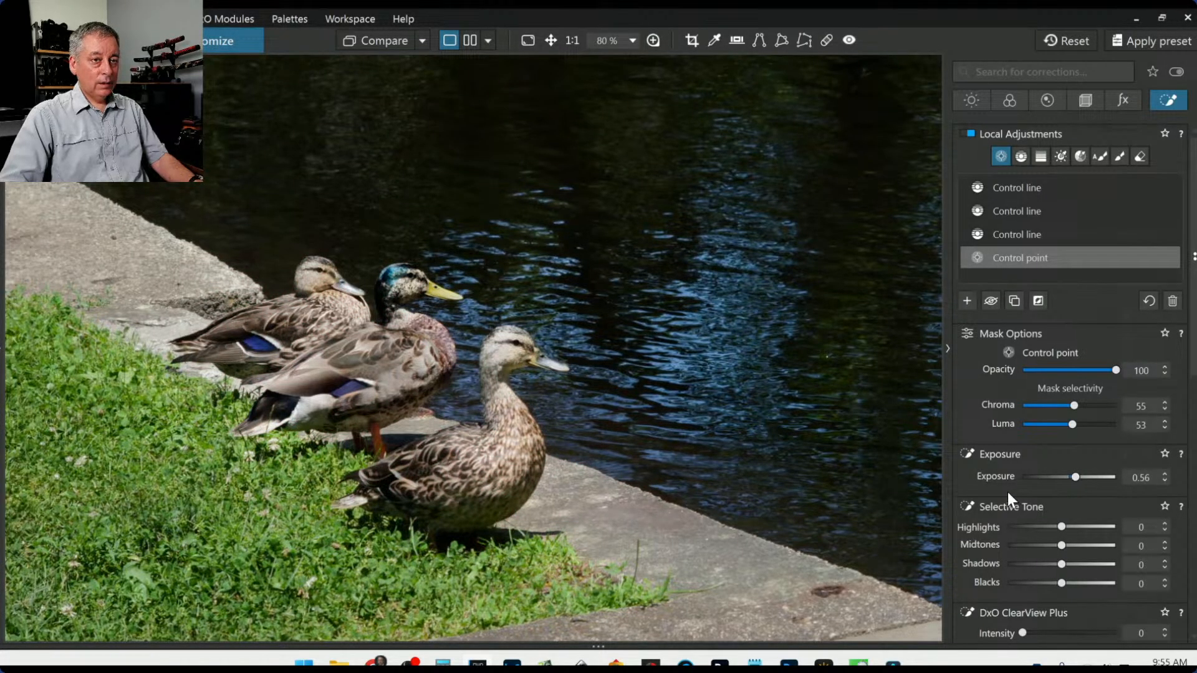
scroll(1008, 493, down, 3)
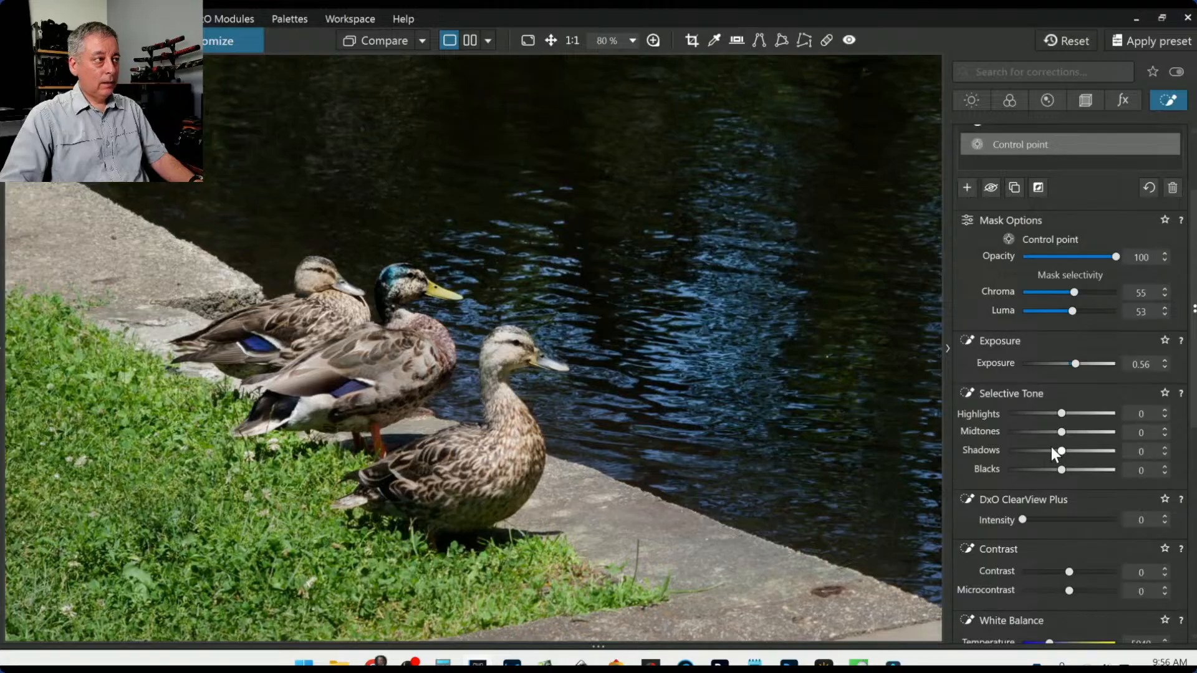
scroll(1049, 448, down, 7)
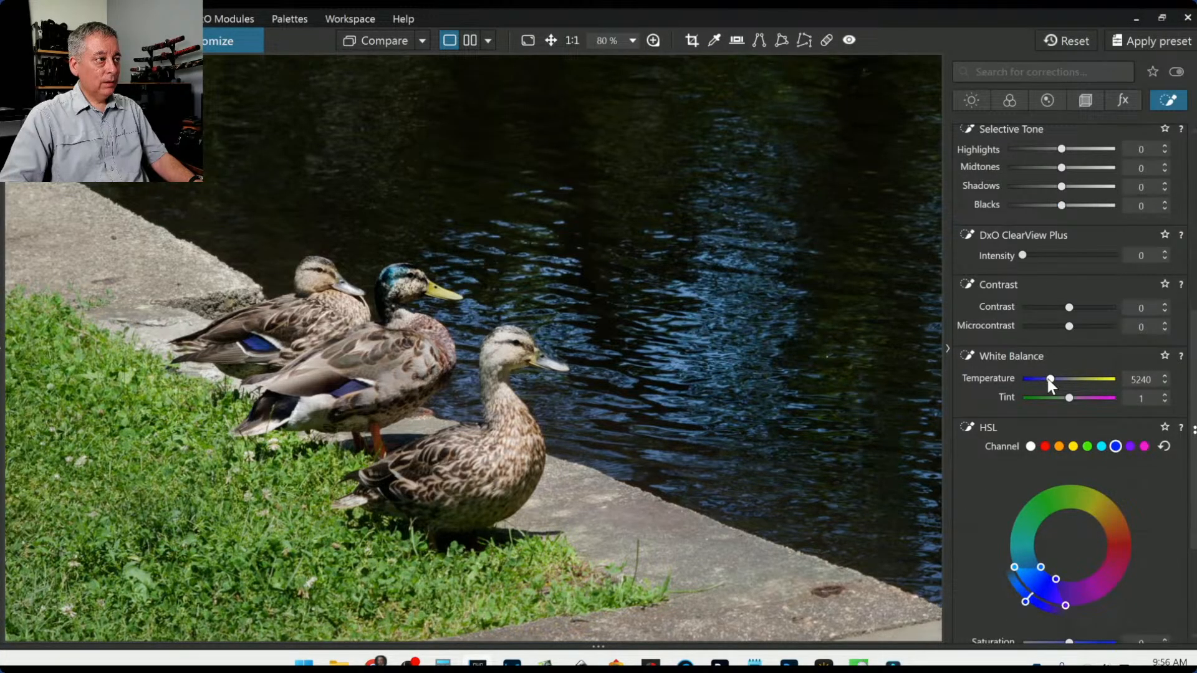
scroll(1048, 381, up, 4)
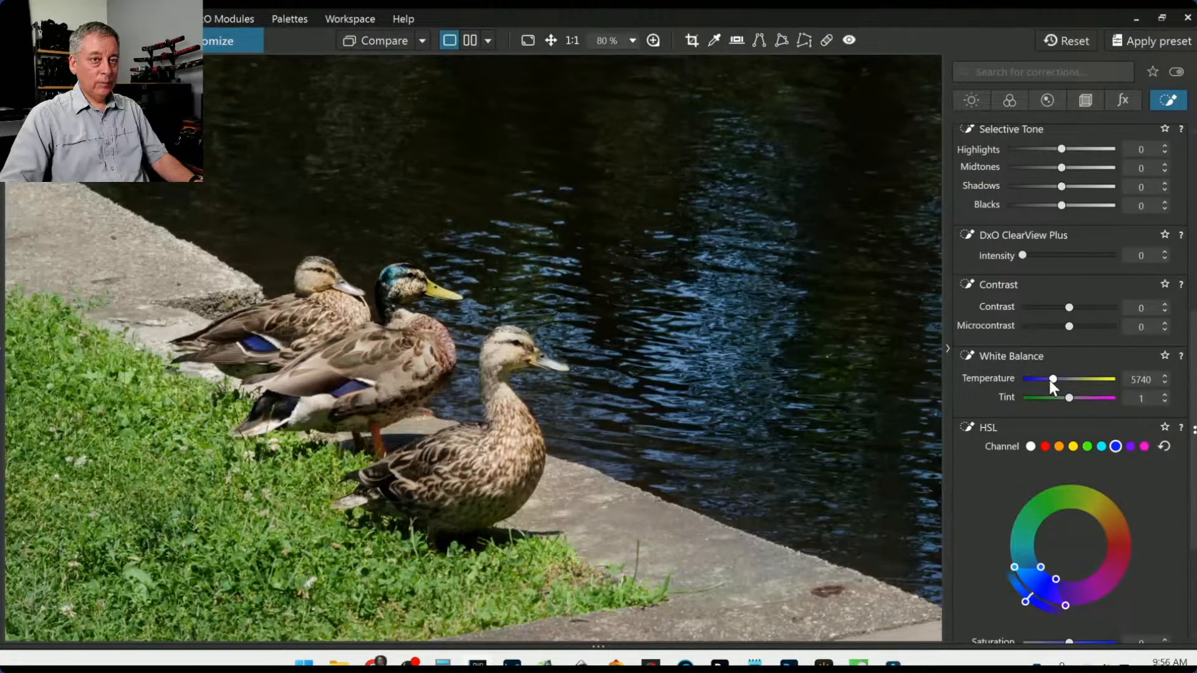
scroll(1050, 380, up, 2)
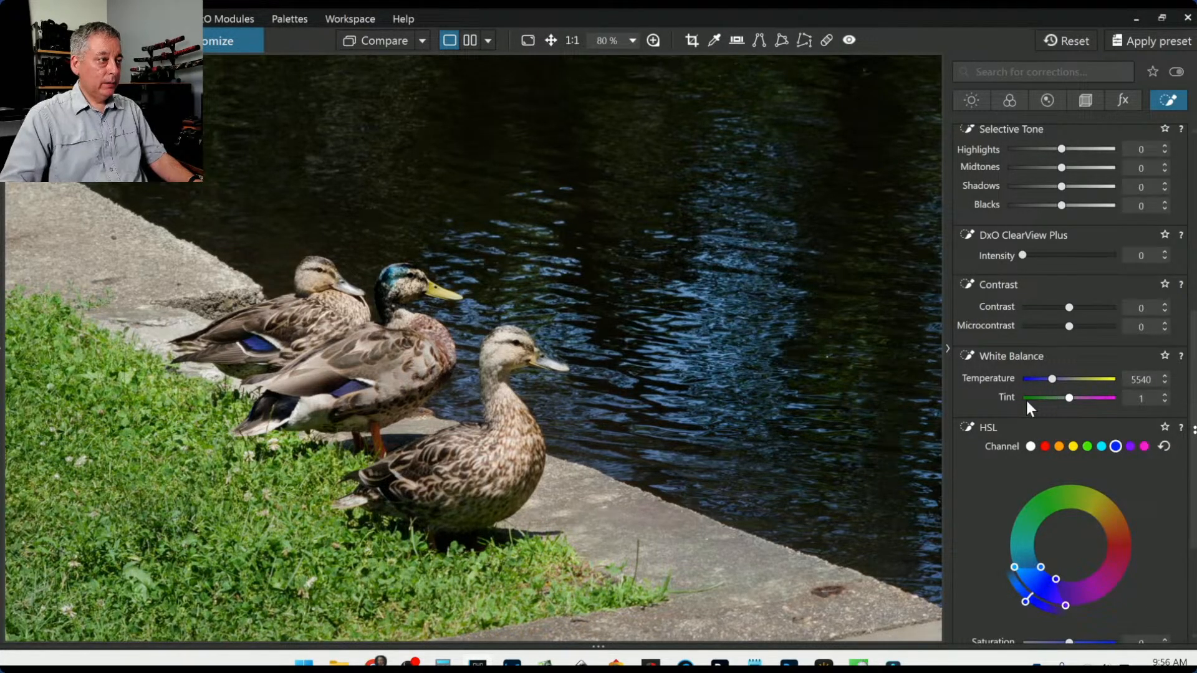
scroll(1026, 398, up, 5)
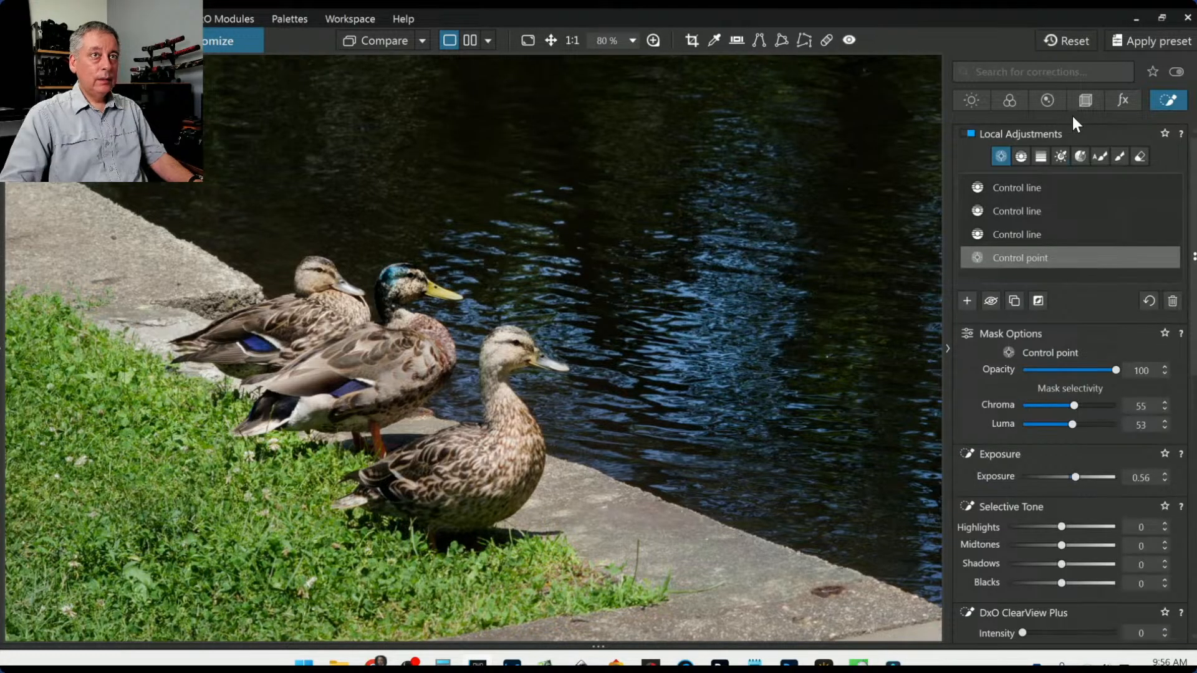
- Apply DeepPRIME 3 denoising to the photo and enable Lens Sharpness Optimization
click(1047, 101)
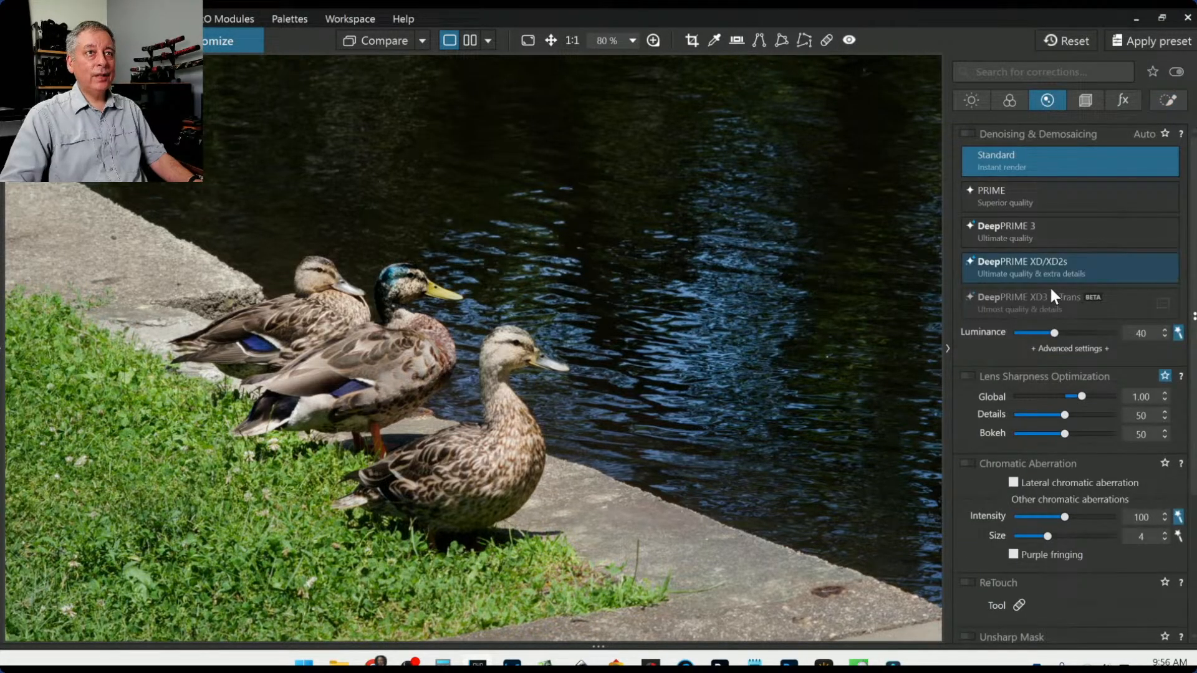
mouse_move(1044, 309)
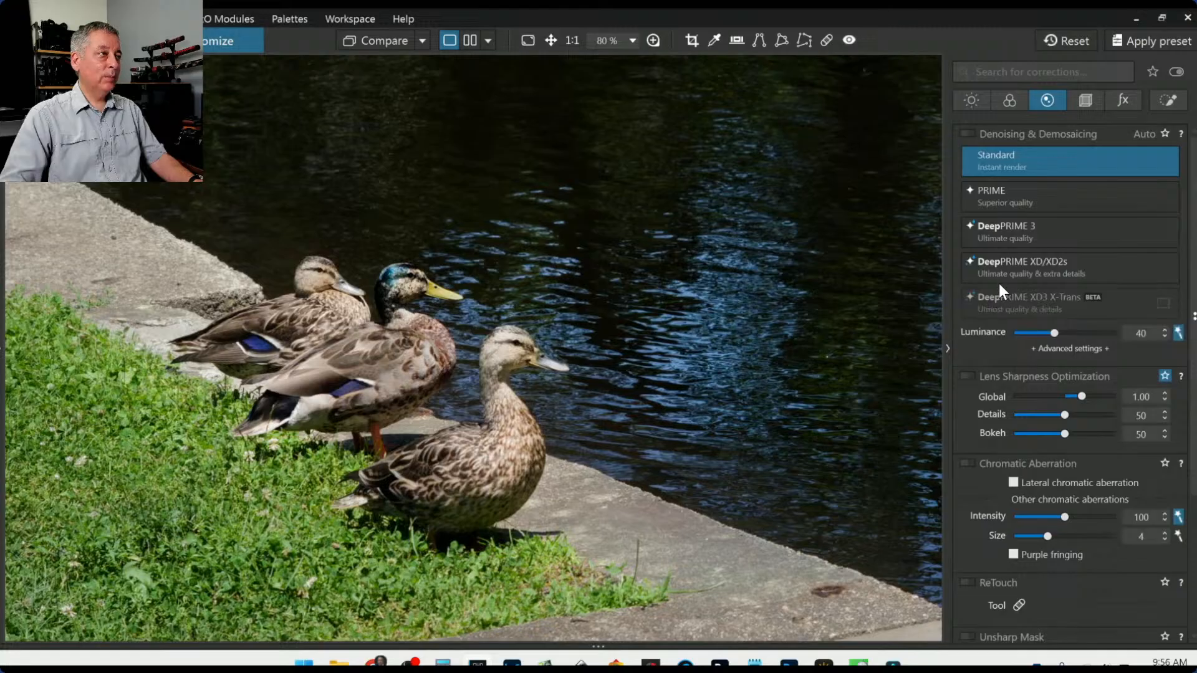
scroll(741, 259, down, 3)
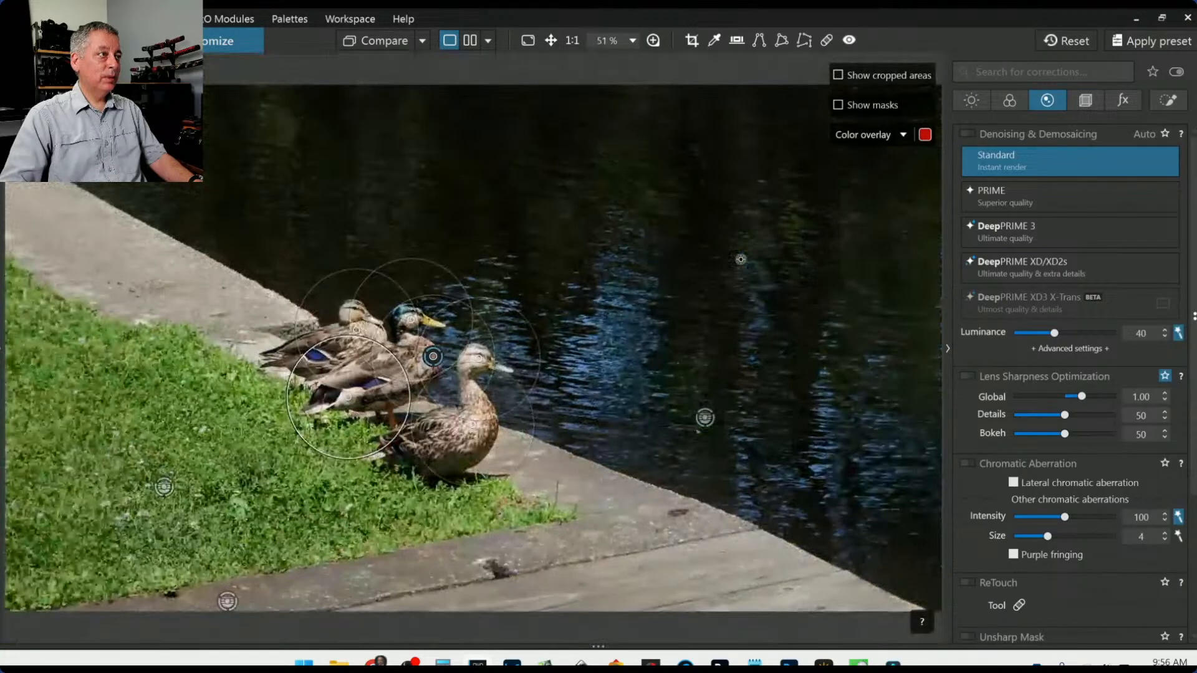
click(1079, 231)
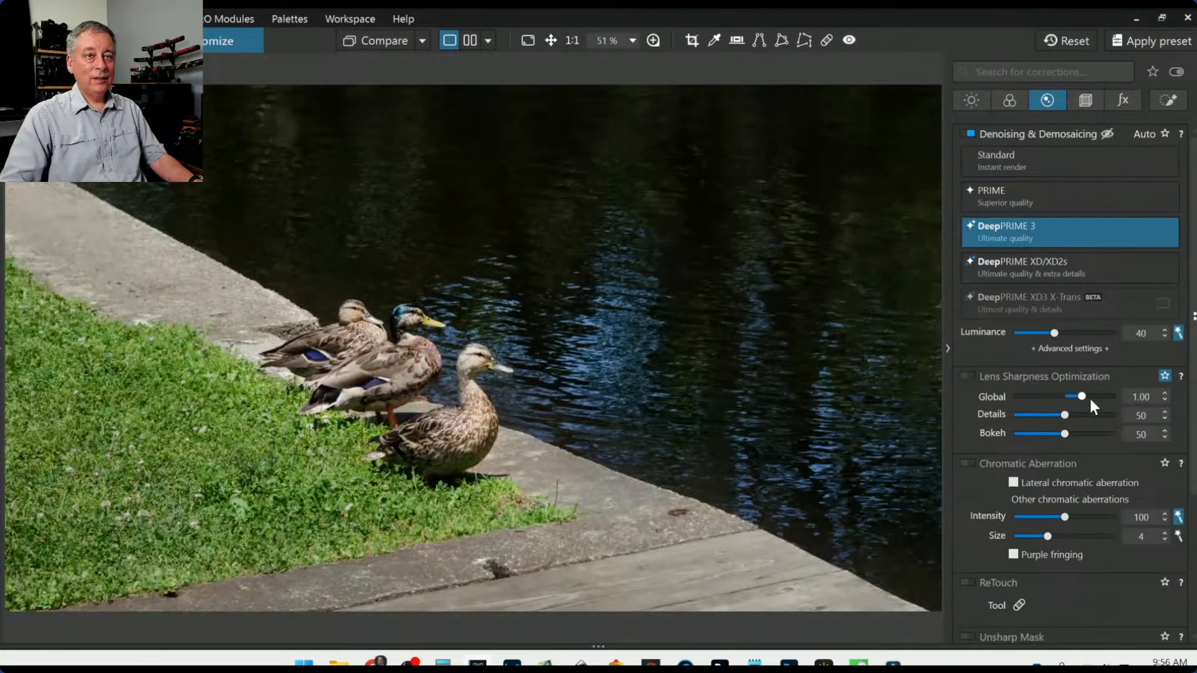
click(968, 377)
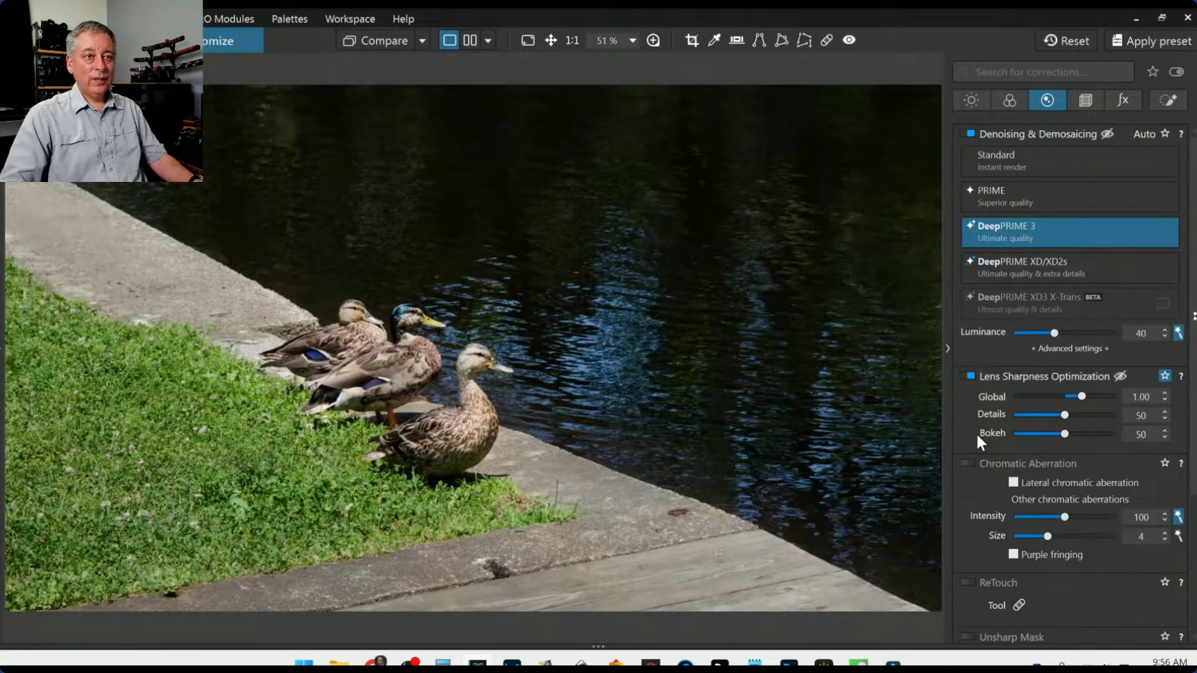
- Enable chromatic aberration correction for both lateral chromatic aberration and purple fringing
click(1017, 483)
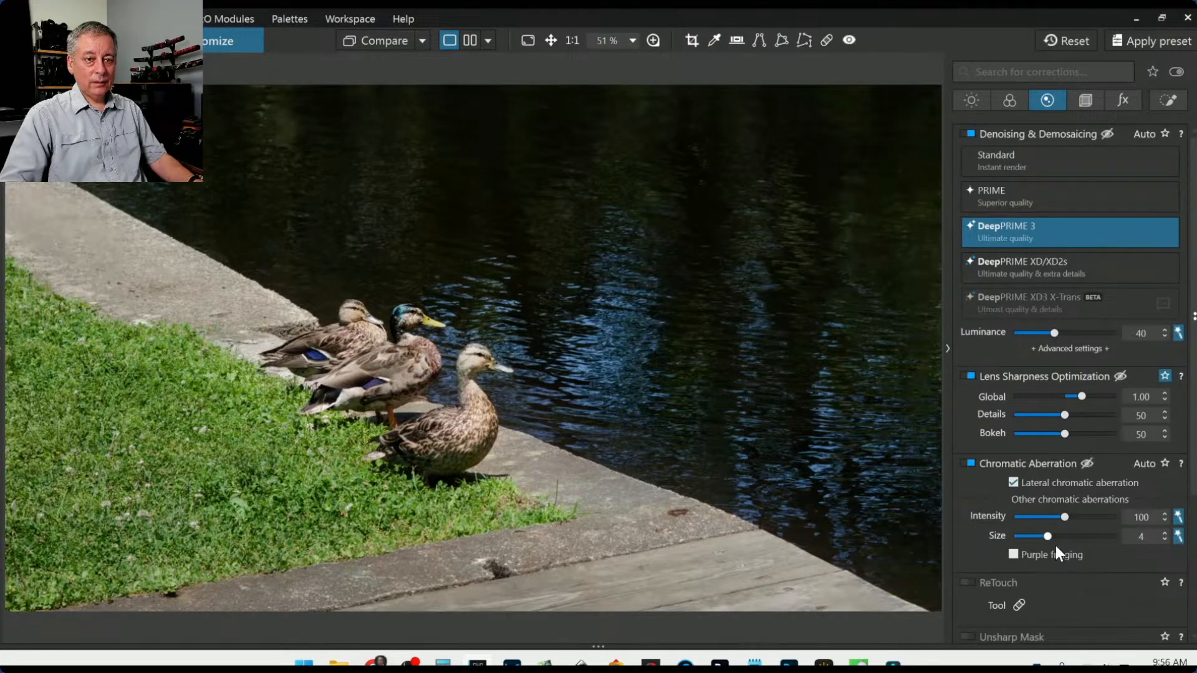
scroll(1103, 568, down, 1)
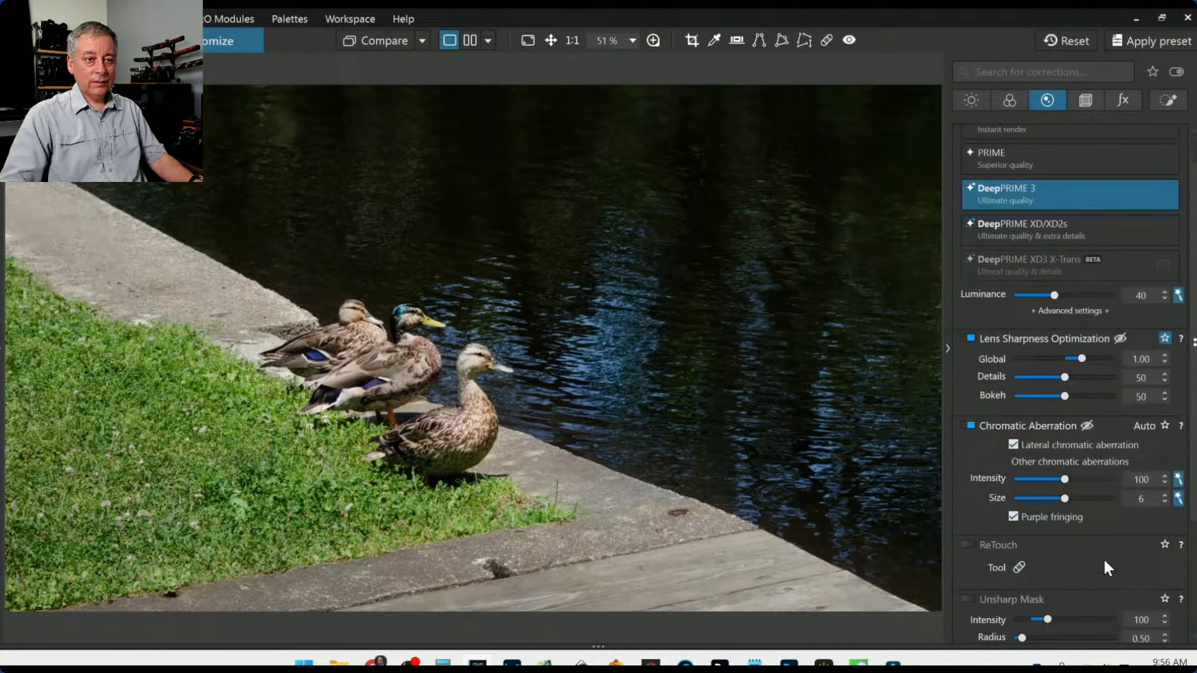
scroll(1105, 561, up, 1)
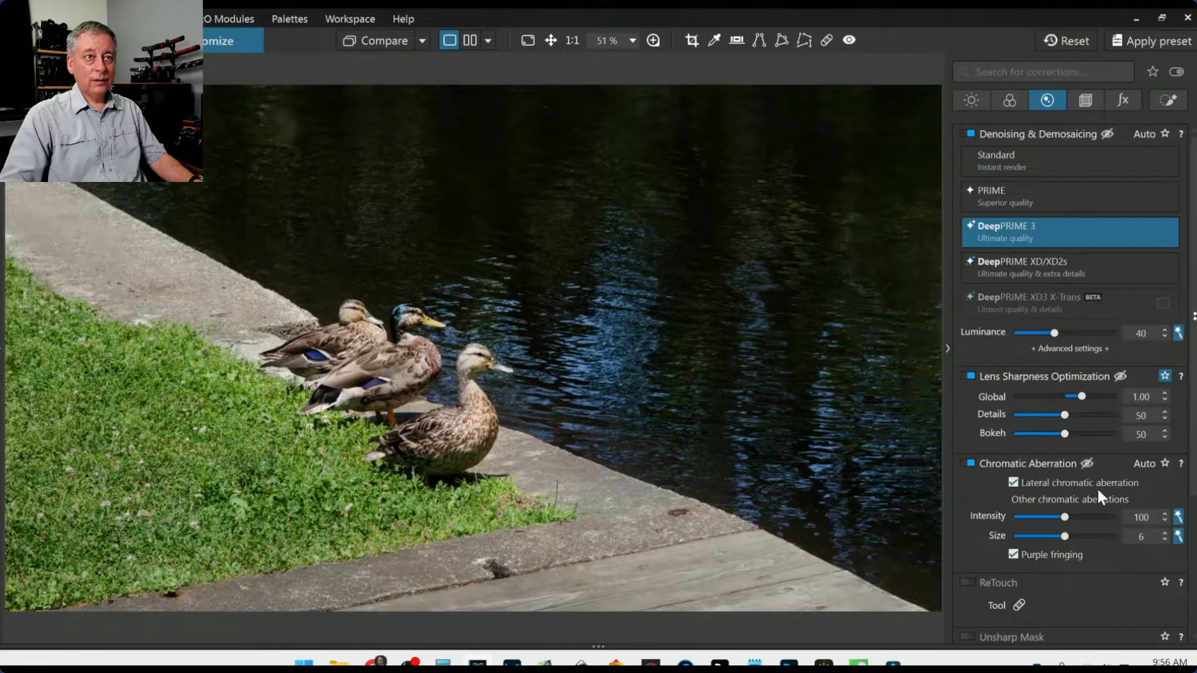
- Enable automatic lens distortion correction with the DxO Module and check the whole cropped photo
click(1093, 95)
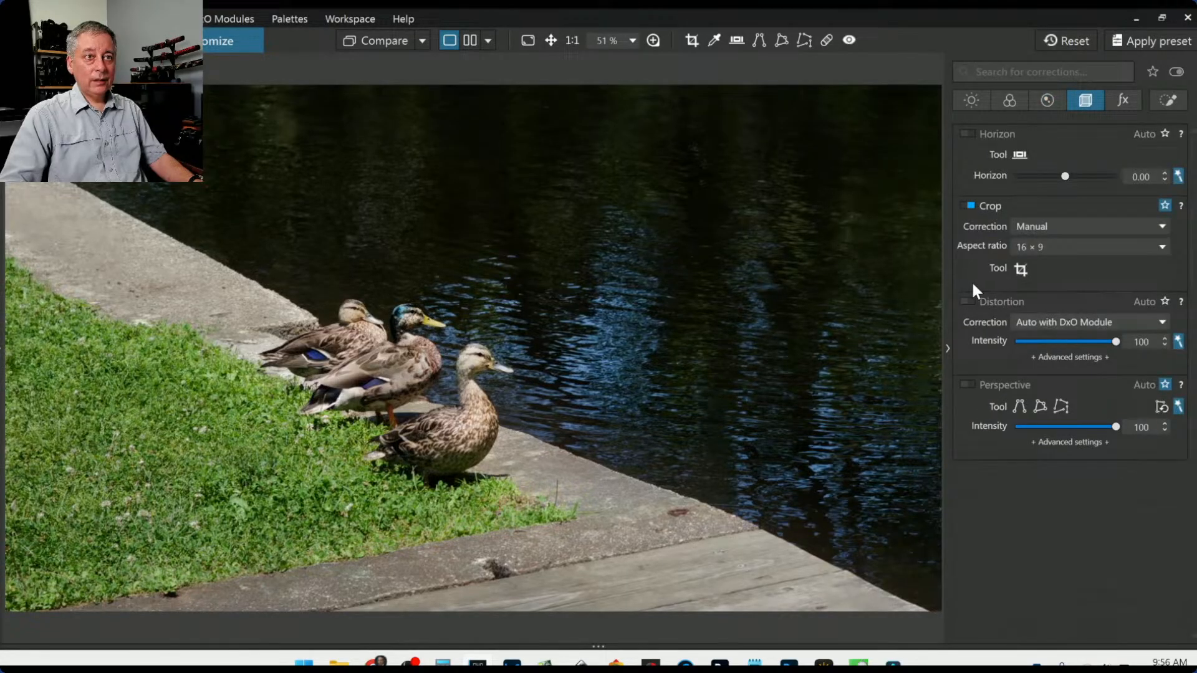
click(966, 300)
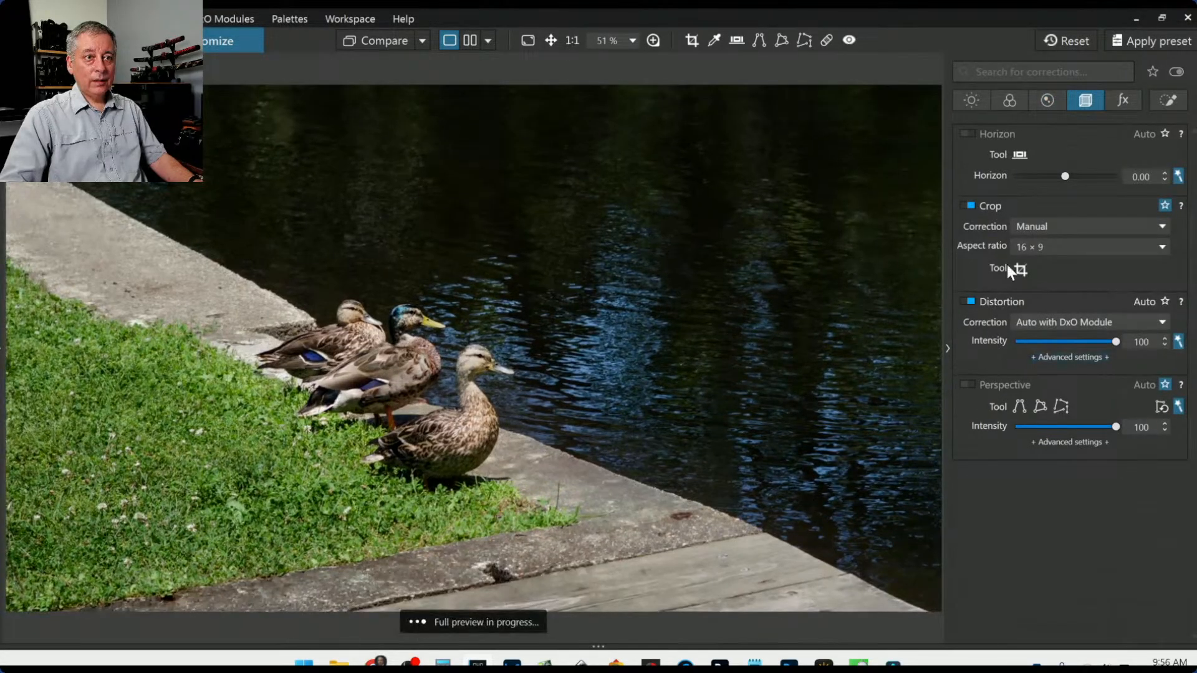
click(1047, 100)
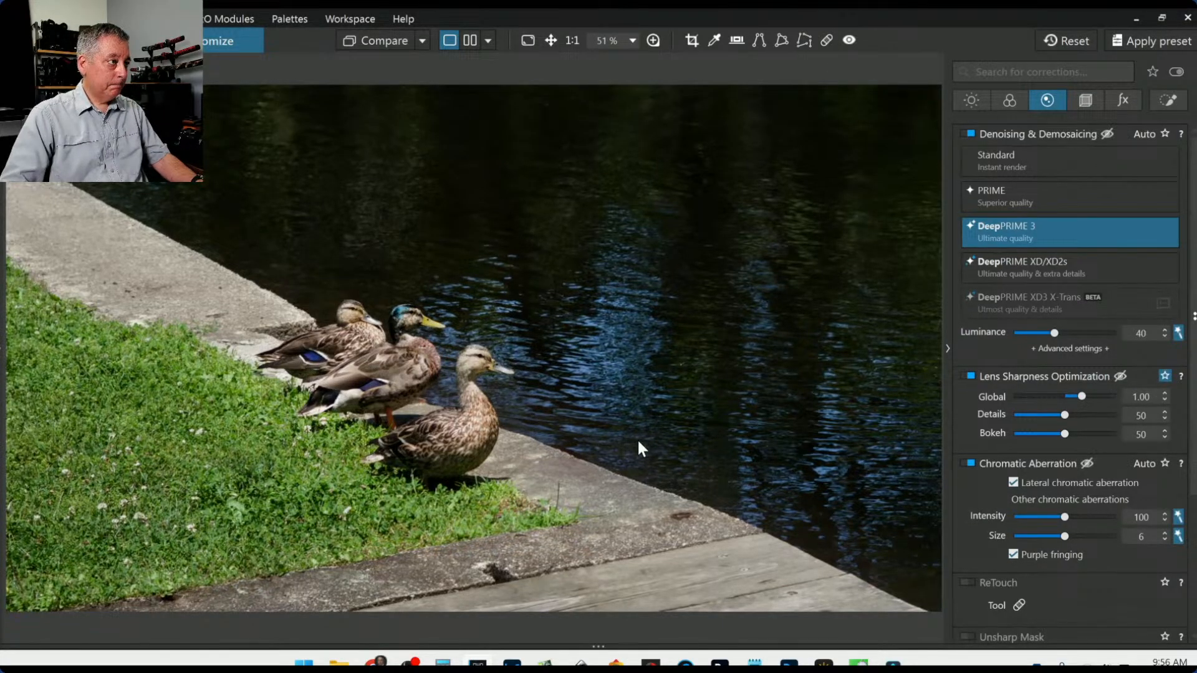
scroll(640, 444, down, 2)
scroll(638, 444, up, 1)
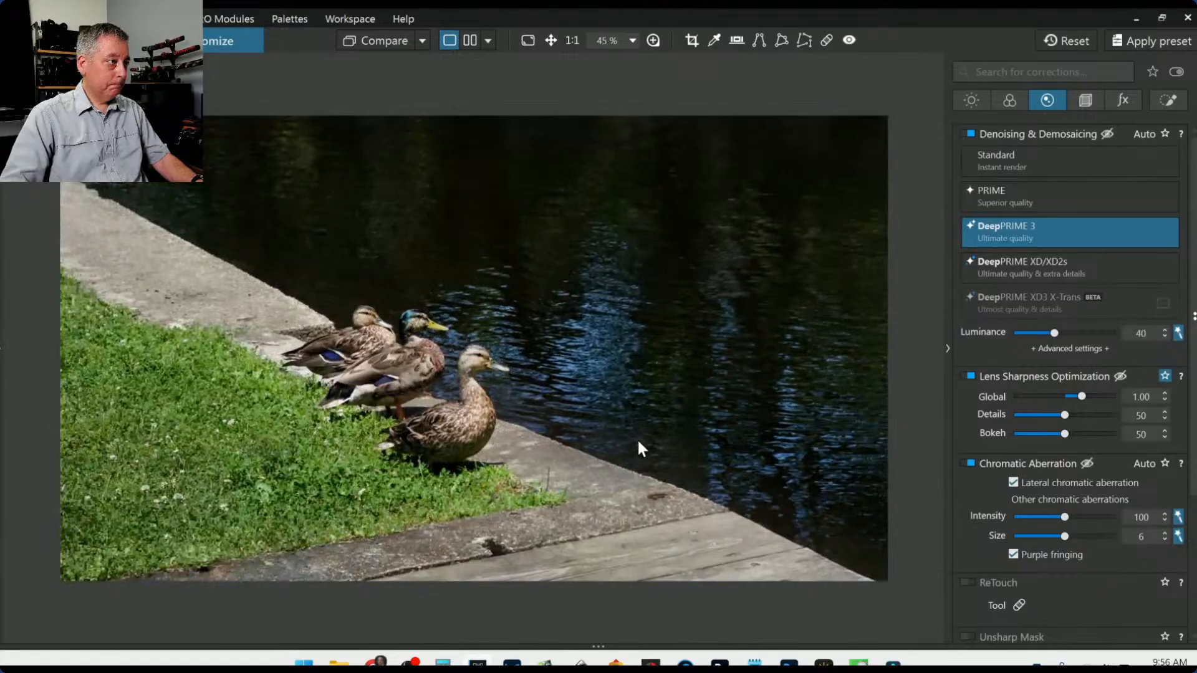
- Reselect the ducks' control point mask and set its Shadows to 23 and Exposure to 0.76
click(1170, 101)
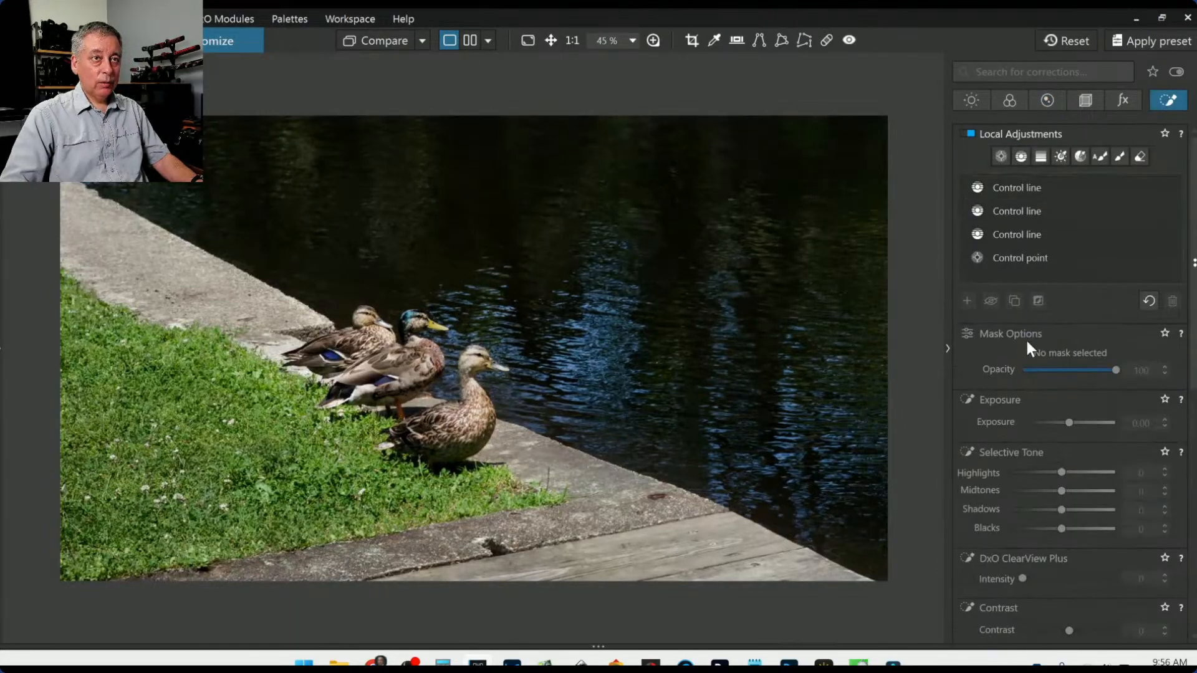
click(1023, 257)
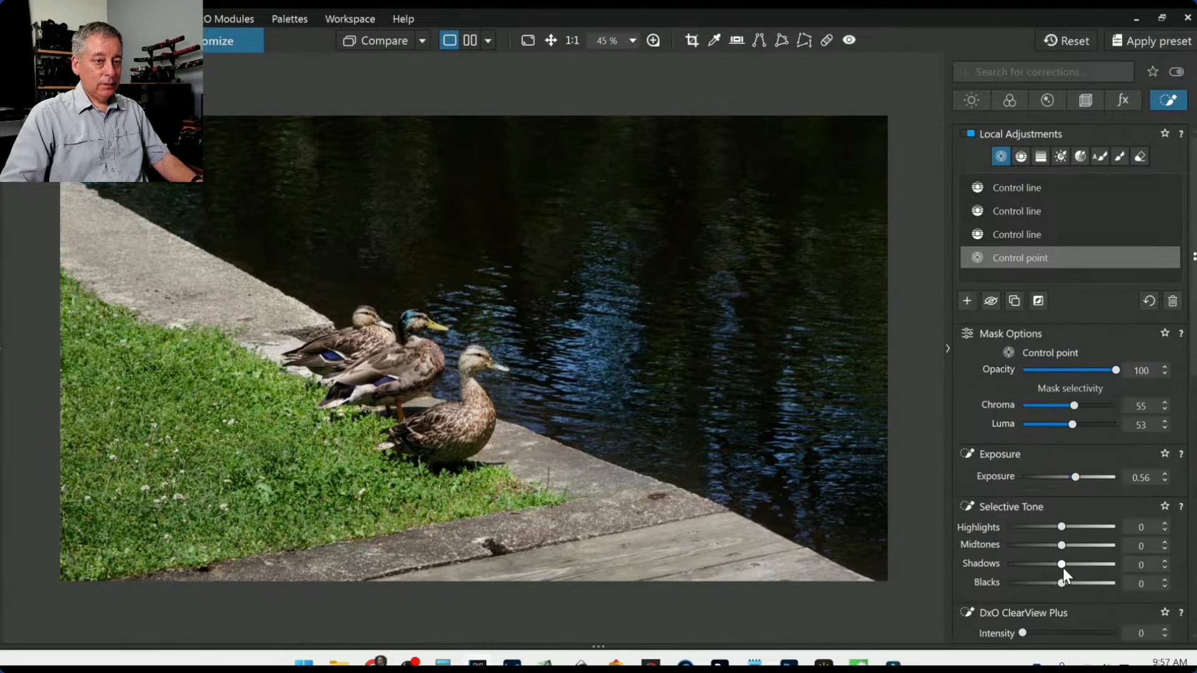
scroll(1064, 568, up, 4)
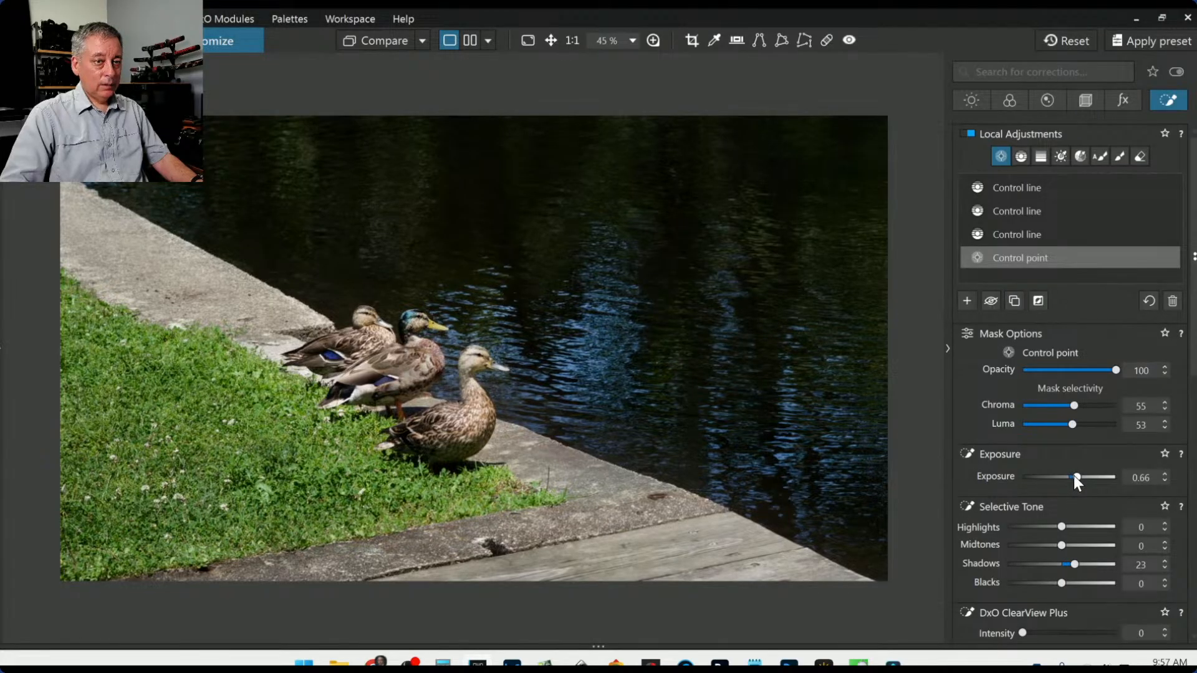
scroll(1074, 475, up, 3)
scroll(1074, 475, up, 1)
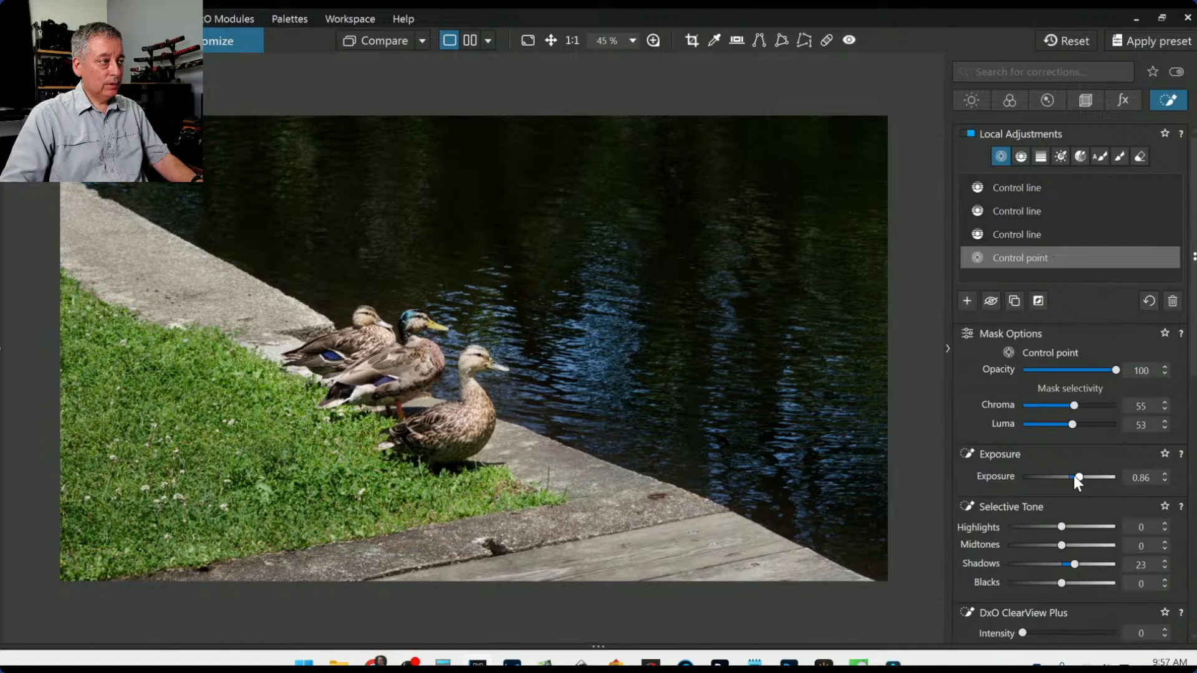
scroll(1074, 475, down, 1)
- Deselect the ducks' mask and compare the whole edited photo with the uncorrected, uncropped original
scroll(704, 495, down, 1)
scroll(730, 493, down, 1)
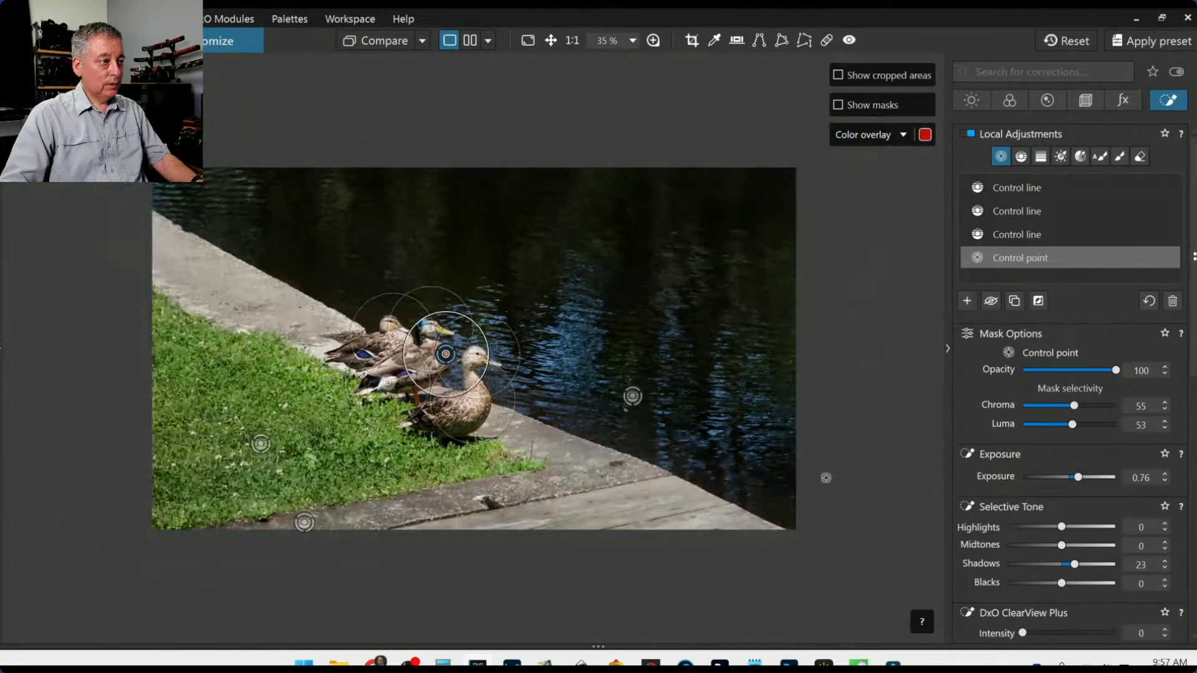
click(825, 477)
click(369, 42)
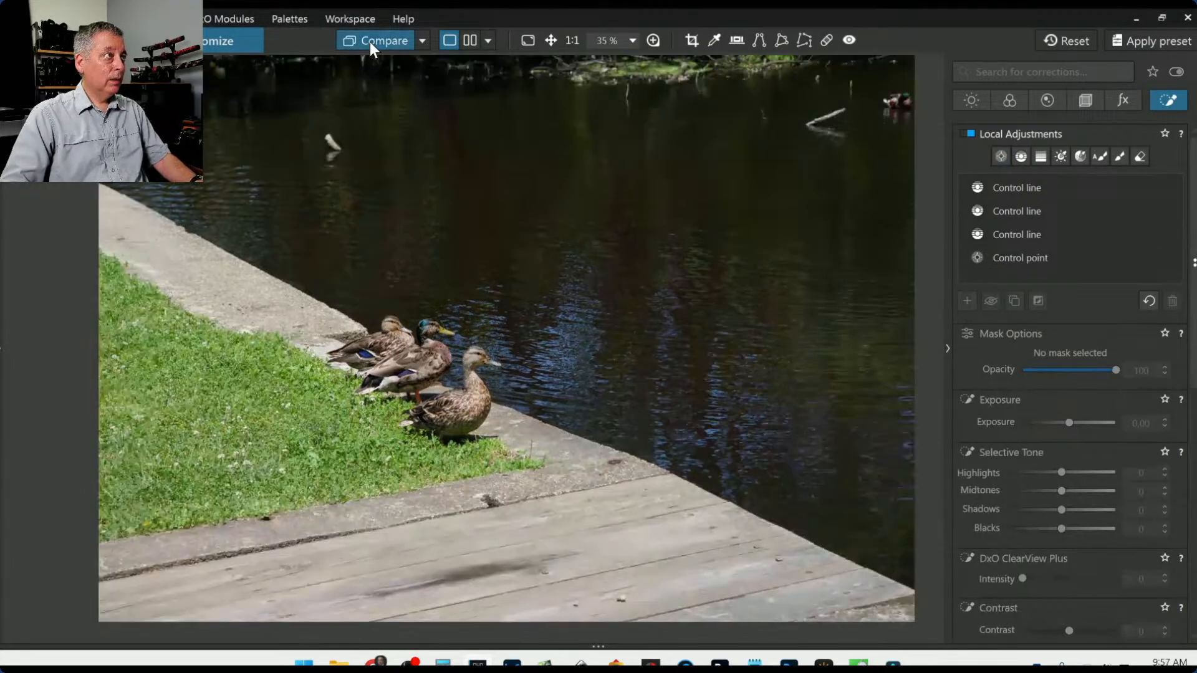
- End the before/after comparison and set the Exposure of the ducks' control point mask to 0.66
click(369, 42)
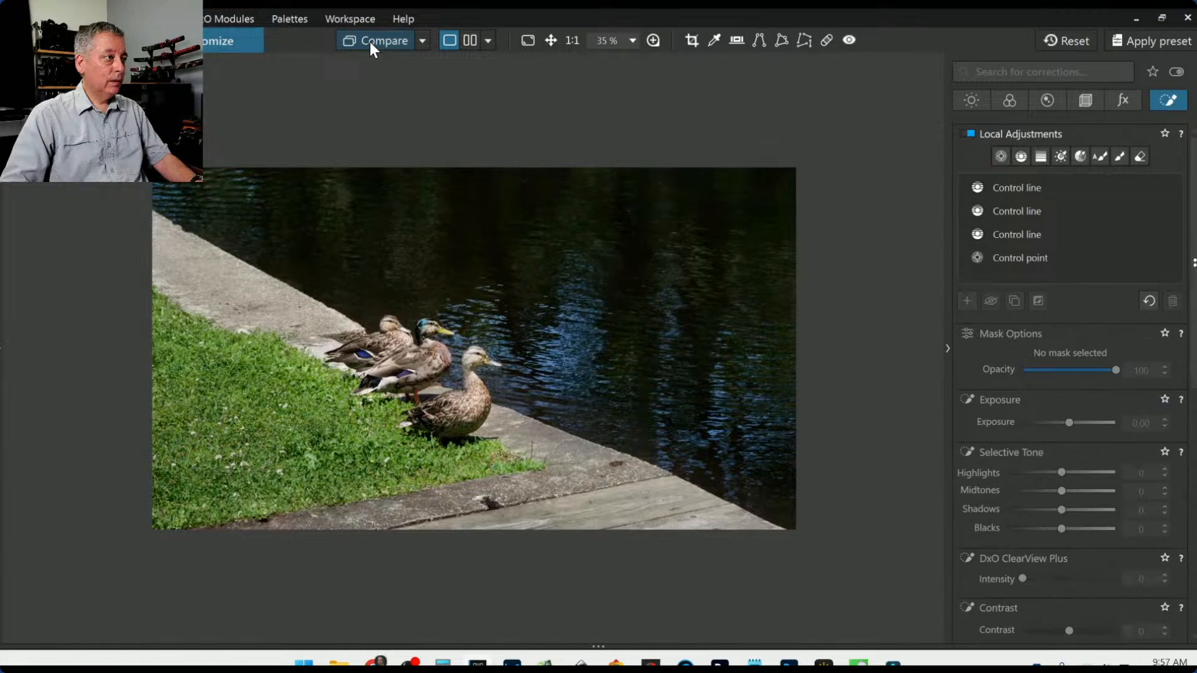
click(1040, 255)
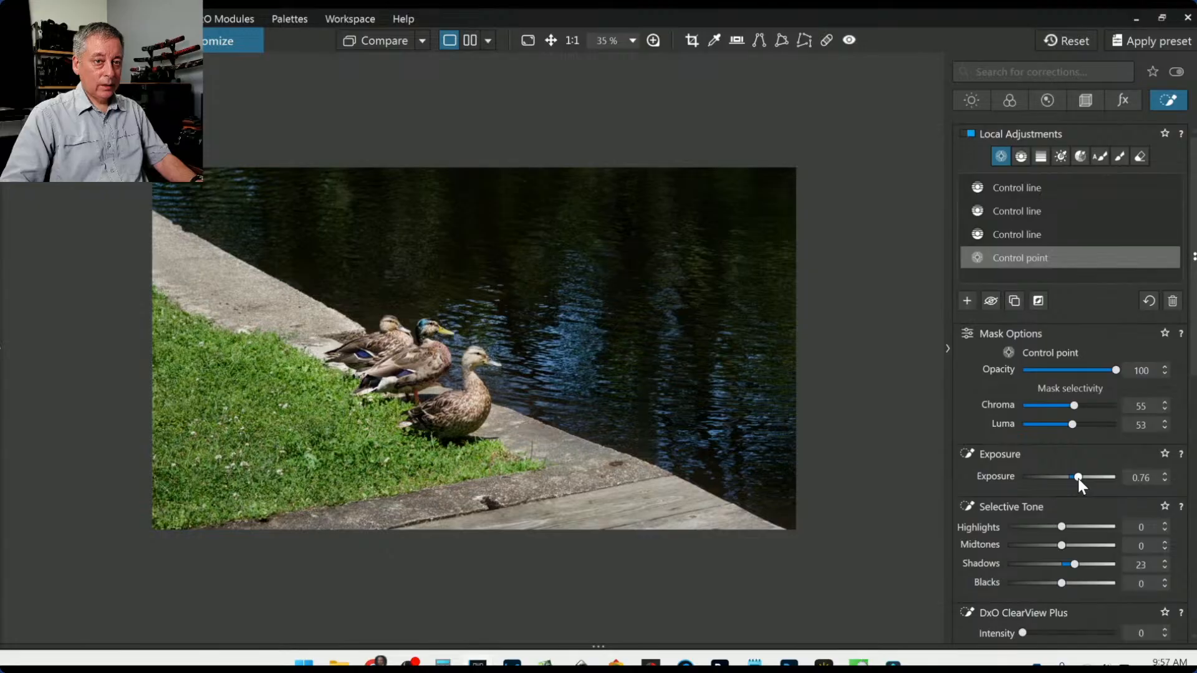
scroll(1079, 478, down, 1)
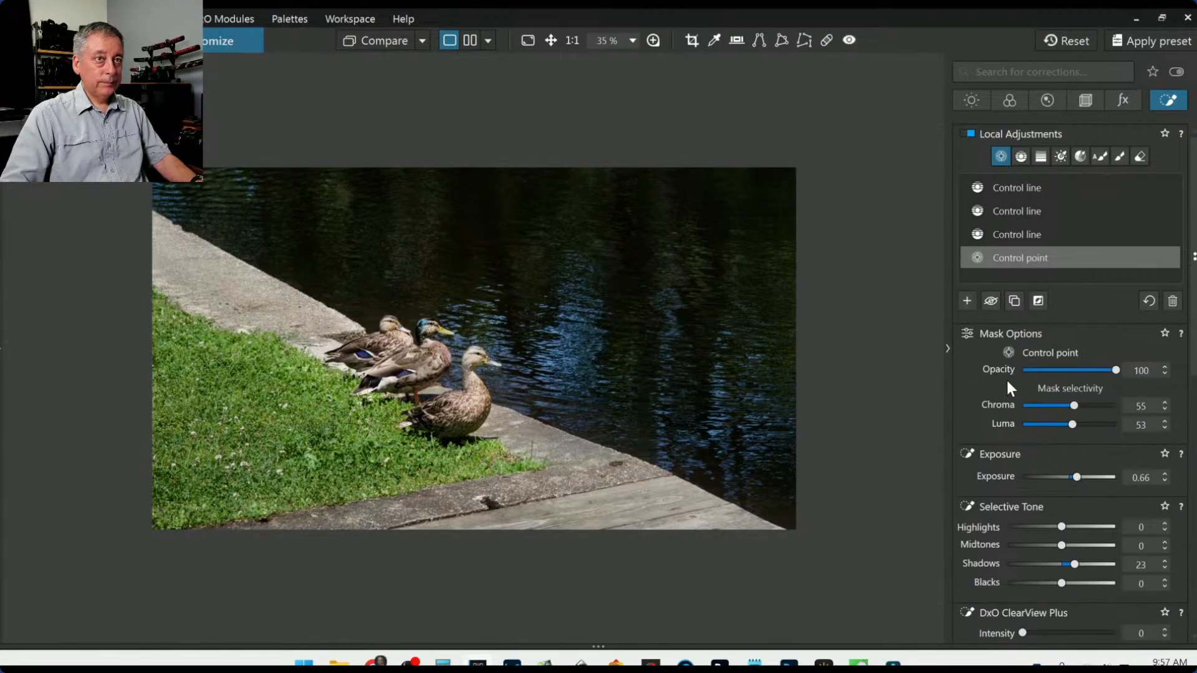
- Add a new control point mask on the front duck, enlarge it to span most of the photo, and invert it
click(967, 301)
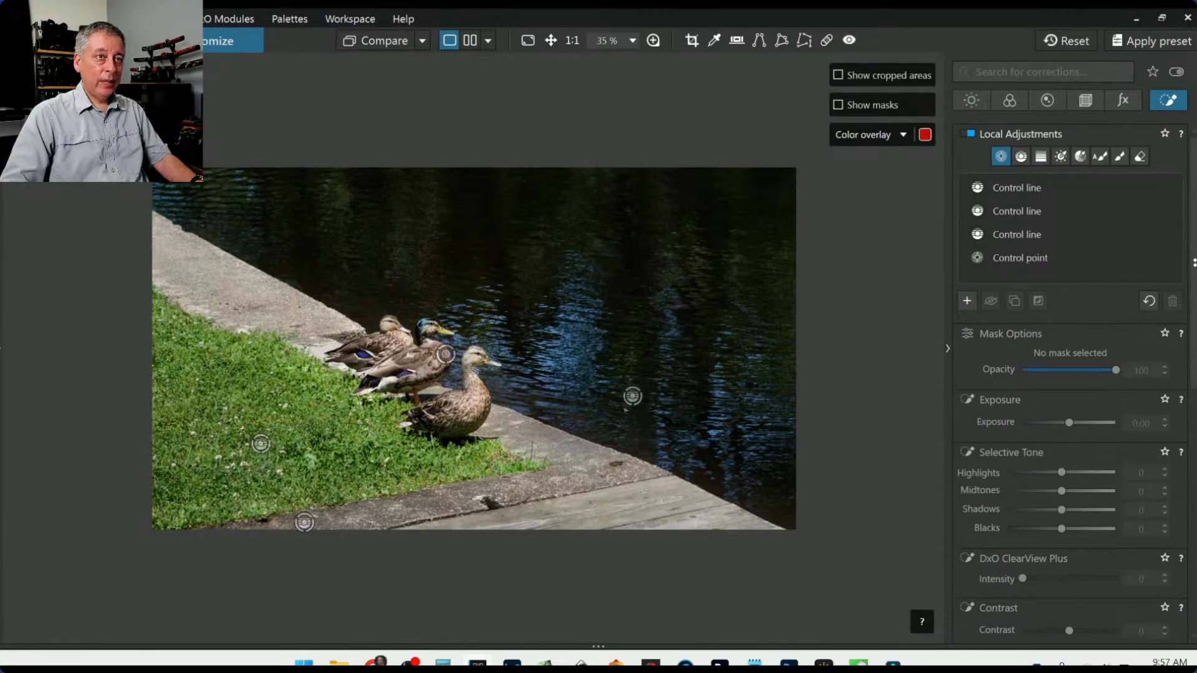
click(473, 372)
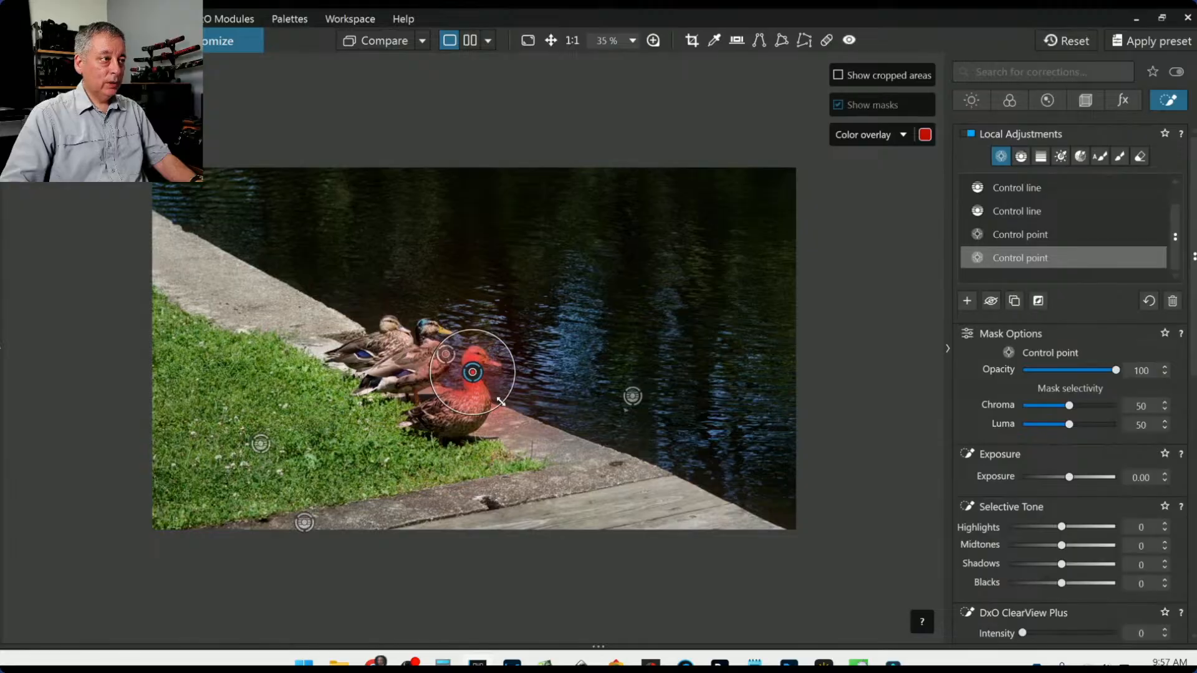
drag(550, 441, 668, 606)
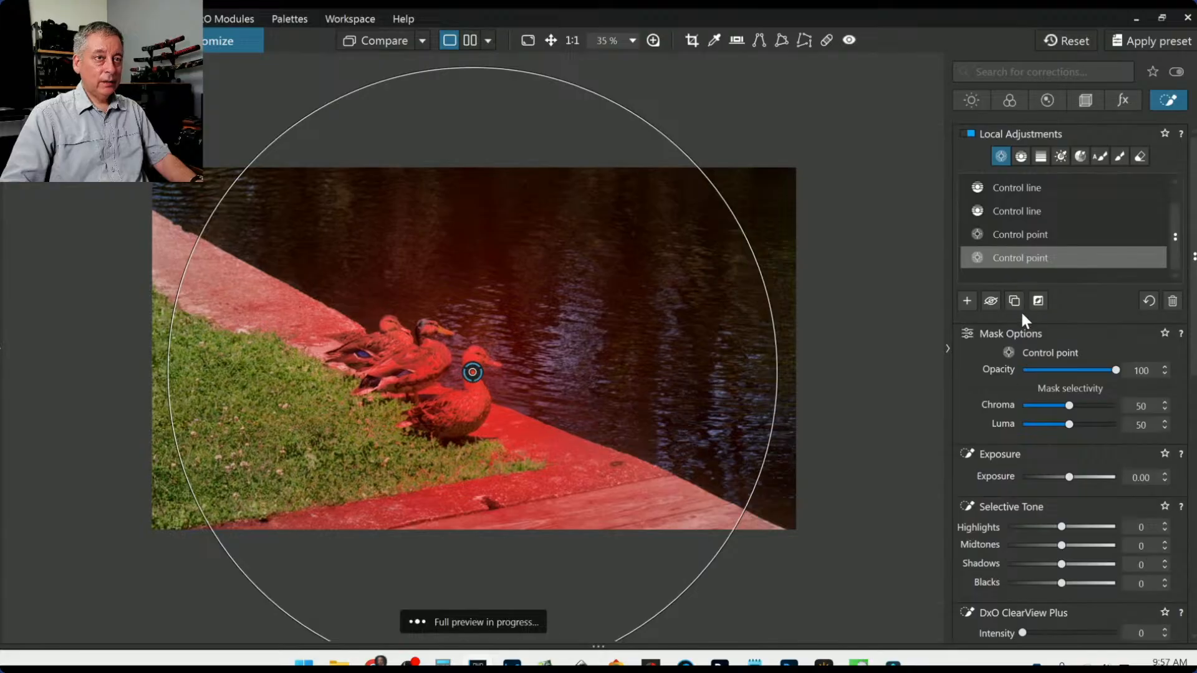
click(1038, 302)
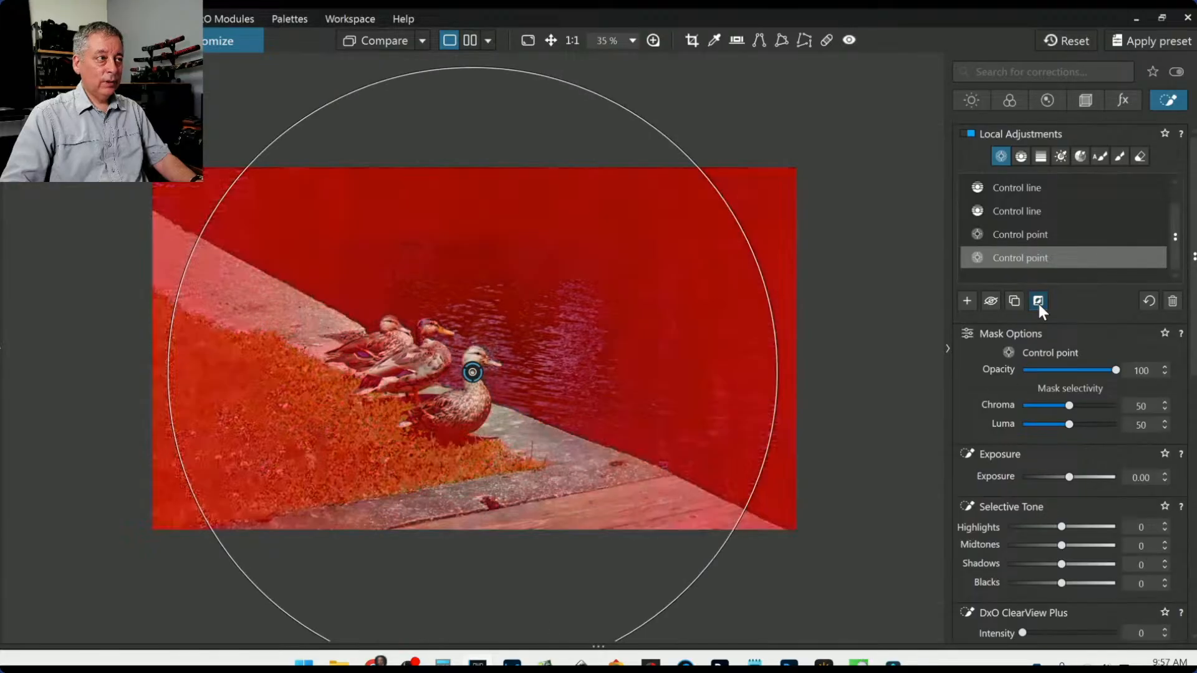
- Set the inverted mask's Chroma and Luma selectivity to 0 and its Exposure to -0.75 to darken the surroundings
click(1021, 406)
click(1022, 425)
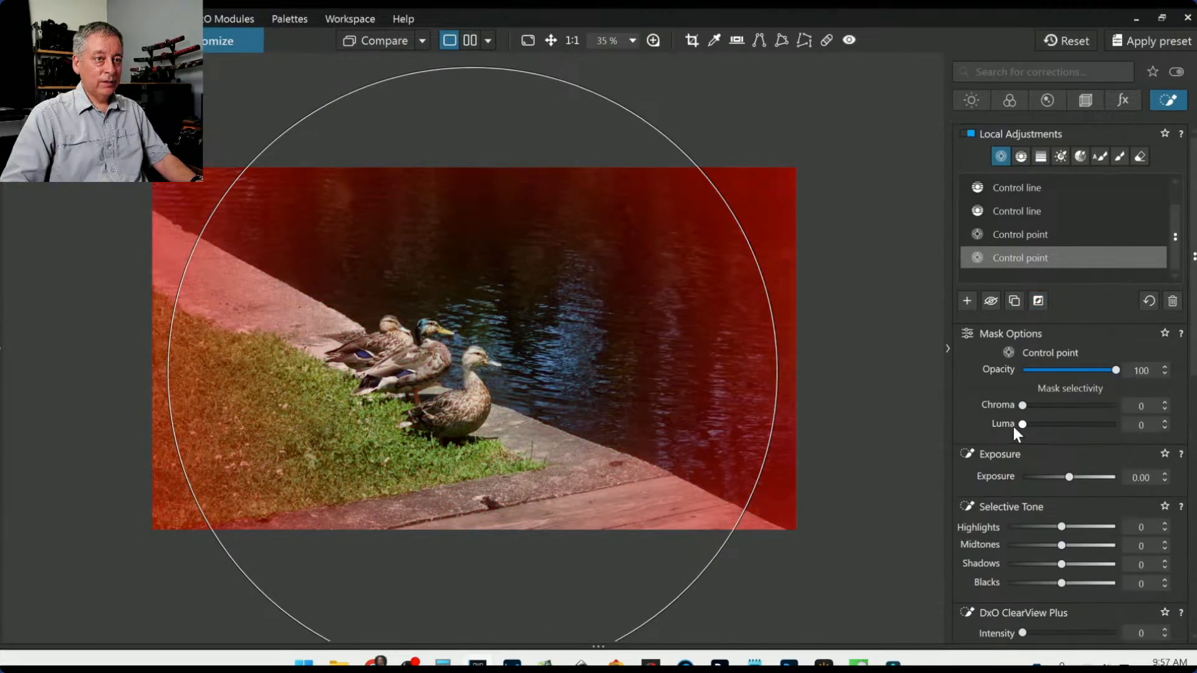
scroll(969, 414, down, 1)
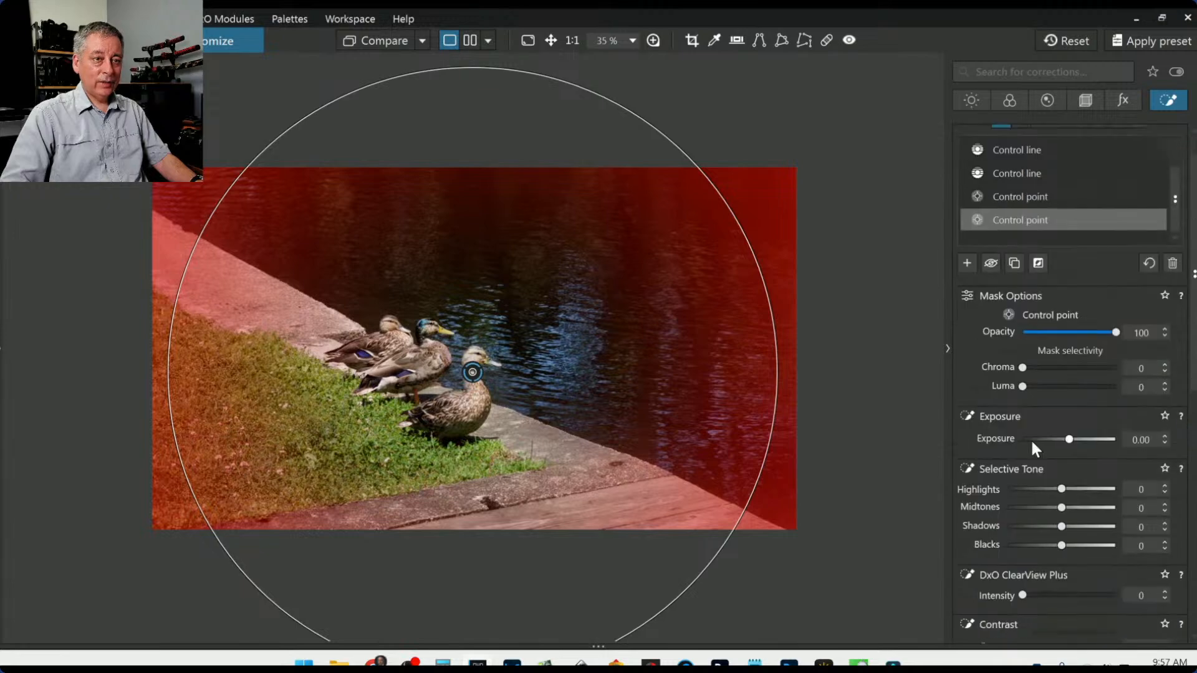
drag(1068, 440, 1061, 440)
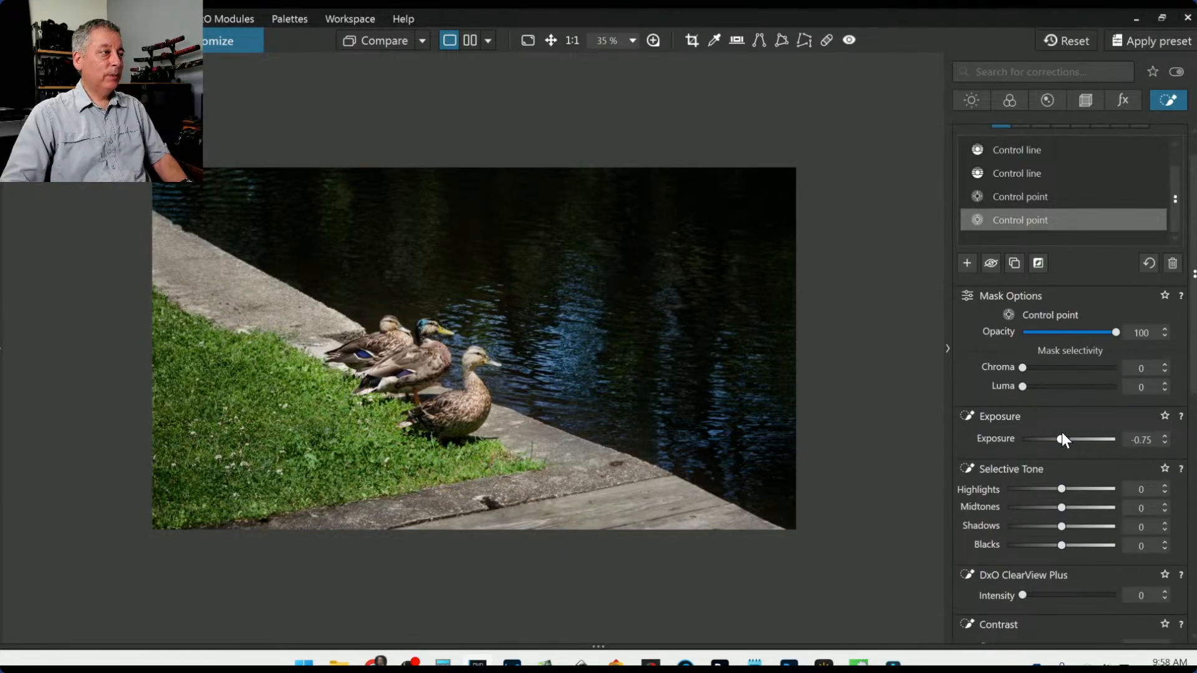
- Open the aspect ratio choices for the photo's crop
click(1084, 99)
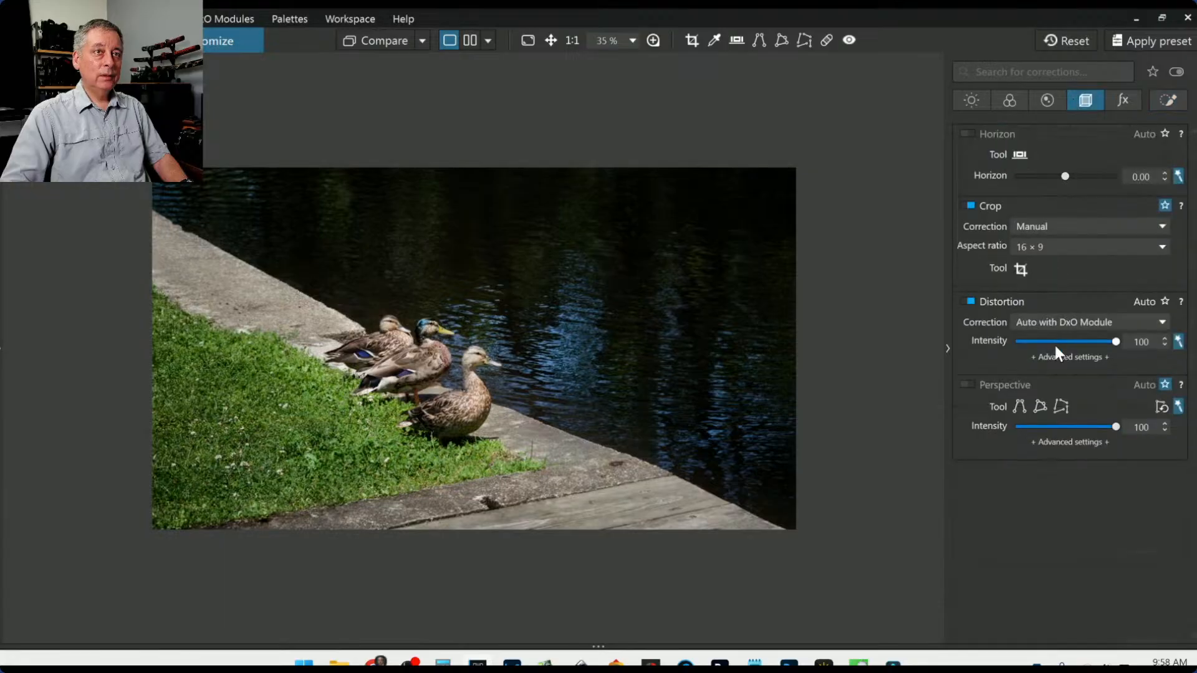
click(1045, 248)
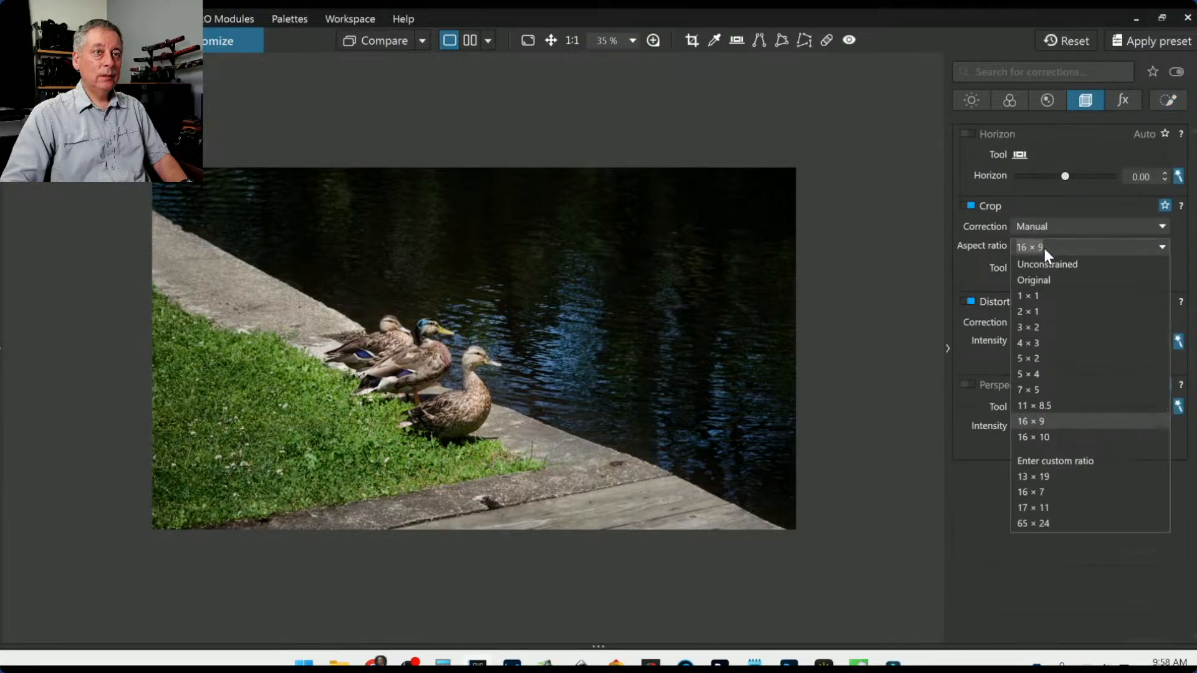
- Try a 1 × 1 crop repositioned to frame the grass and ducks, and undo it
click(1037, 301)
click(1022, 271)
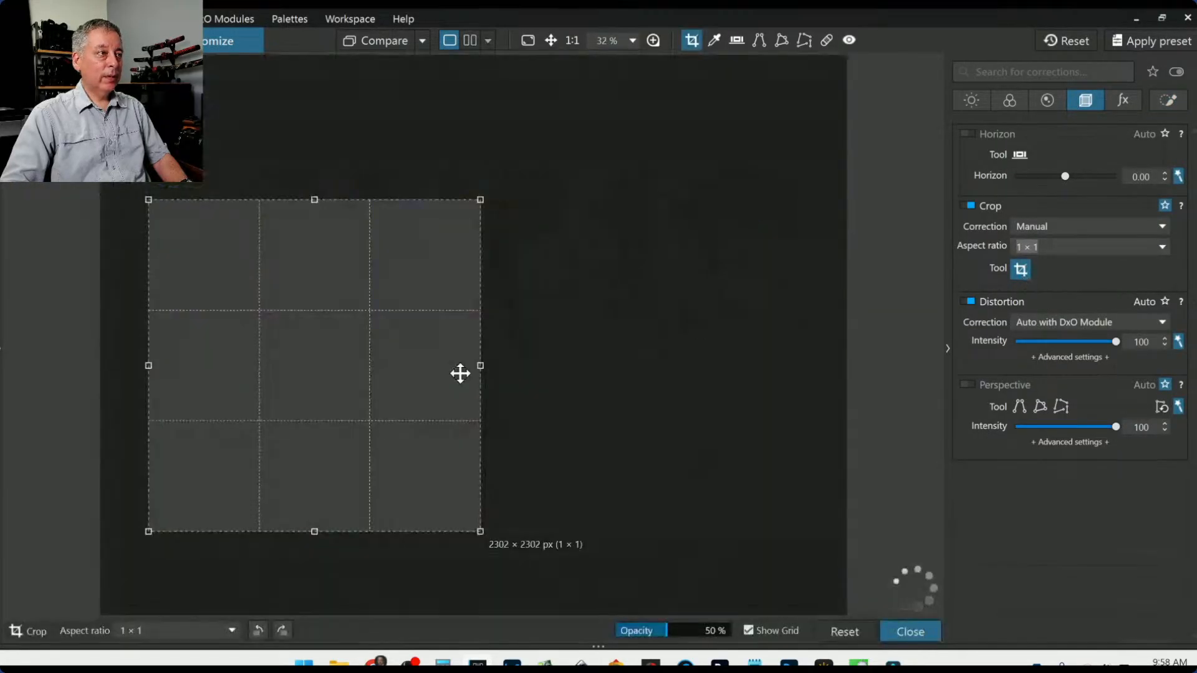
drag(348, 362, 435, 387)
key(Return)
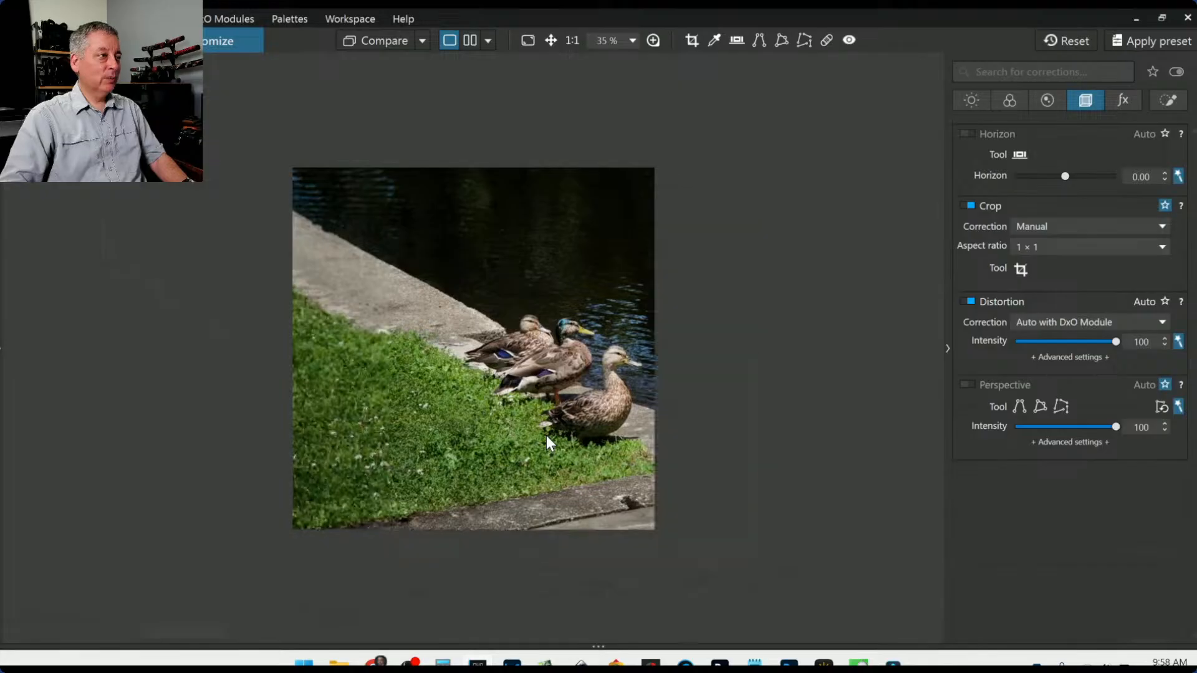
key(ctrl+z)
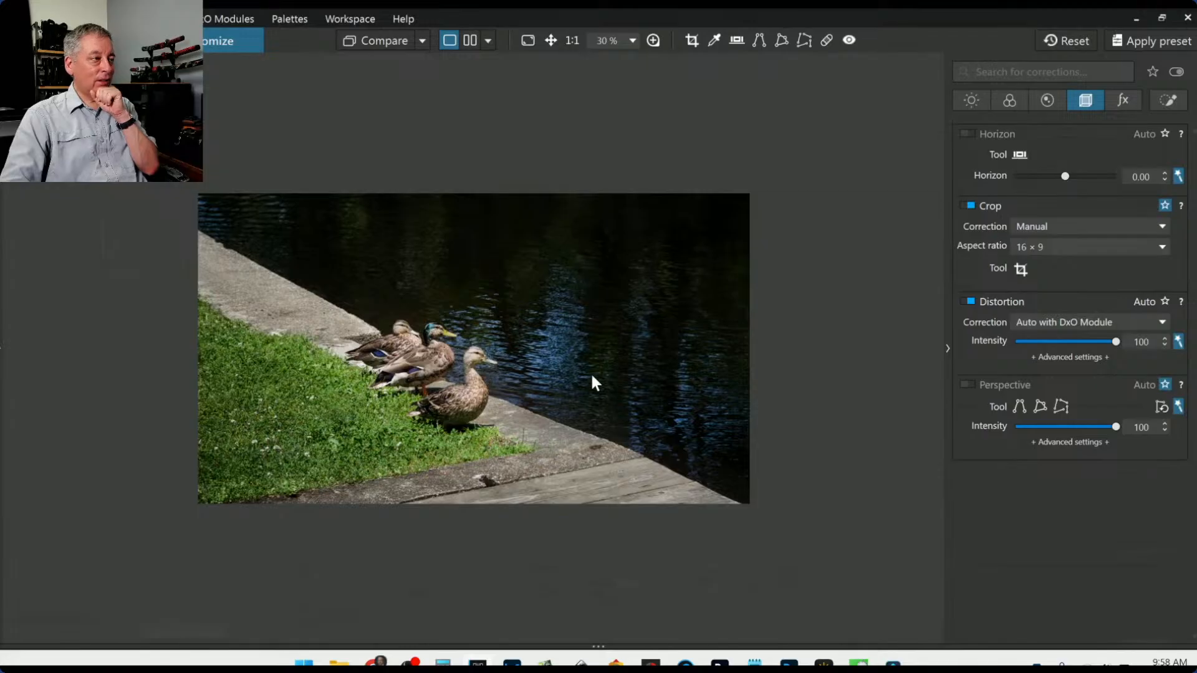
- Export the edited duck photo to disk
right_click(495, 260)
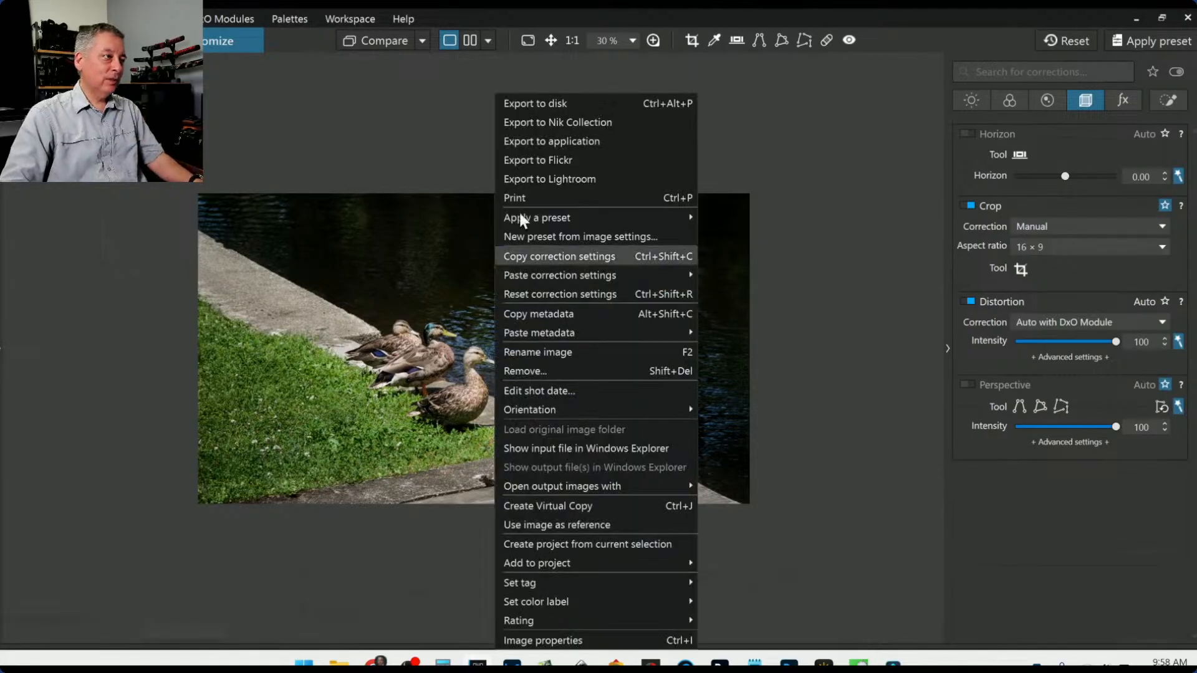
click(545, 98)
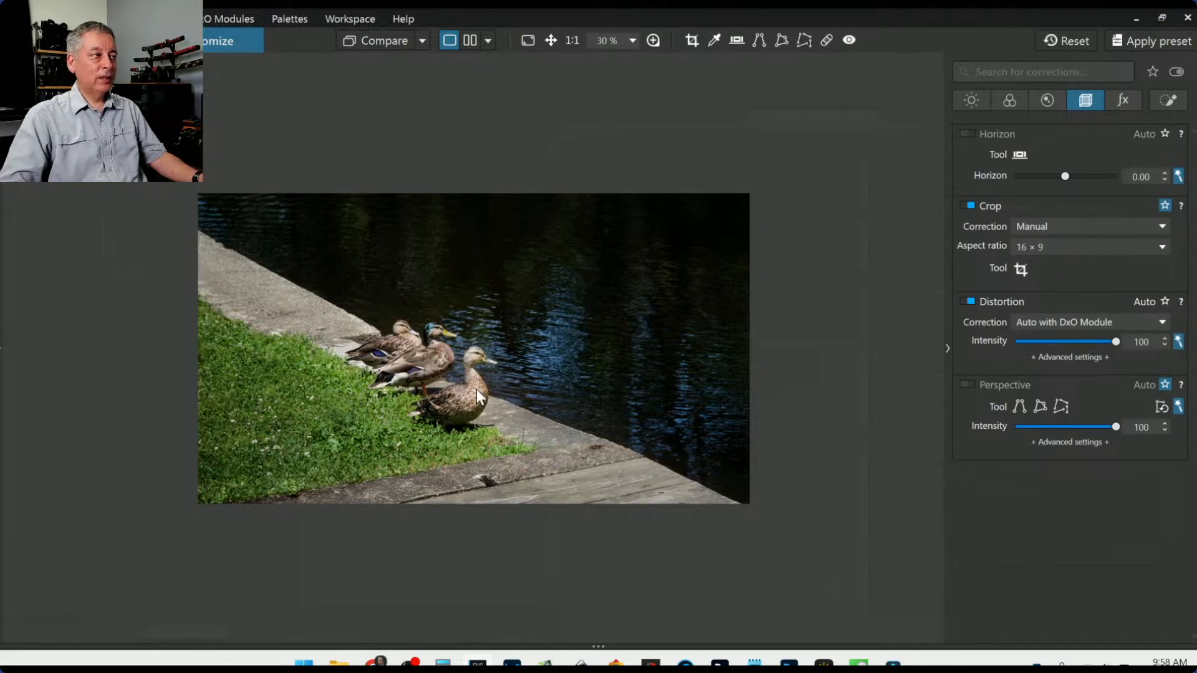
- Choose the exported standard-output JPG as the comparison reference and show it side by side with the current photo
click(423, 39)
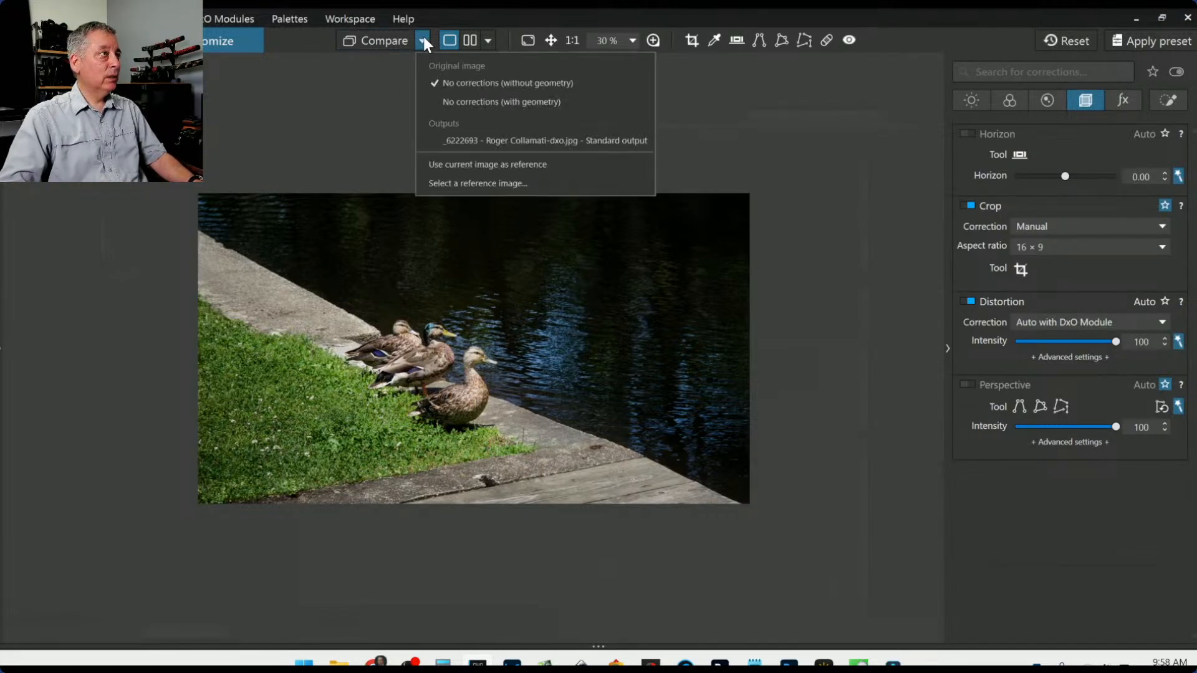
click(455, 142)
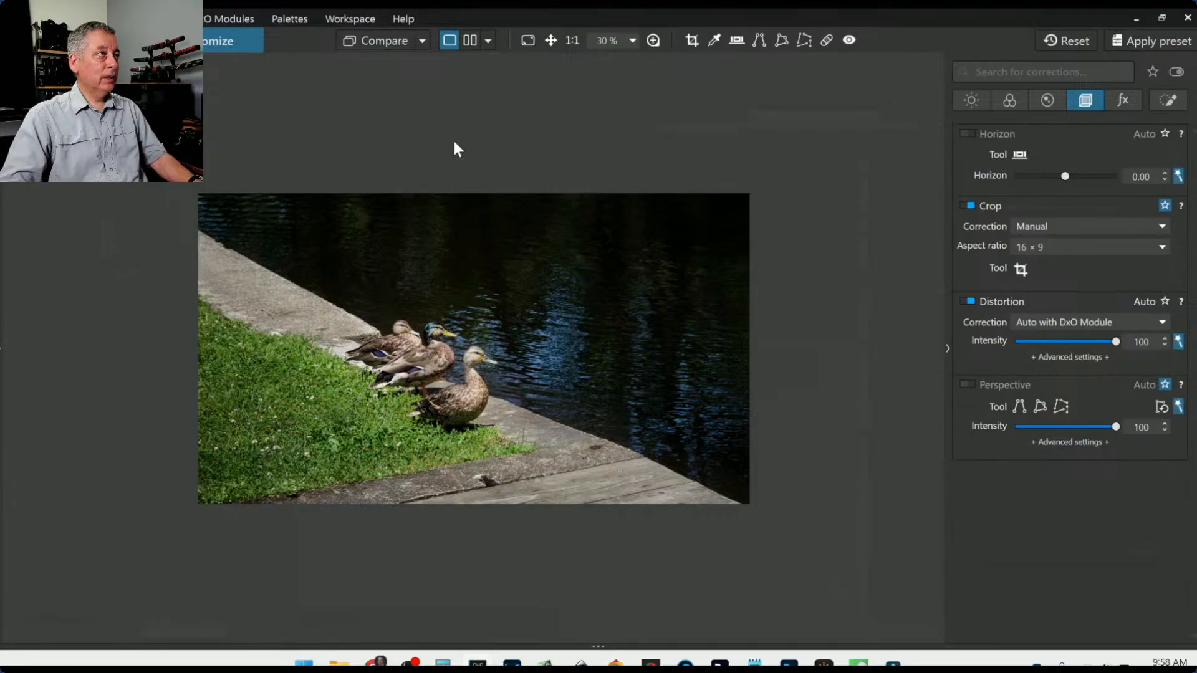
click(470, 42)
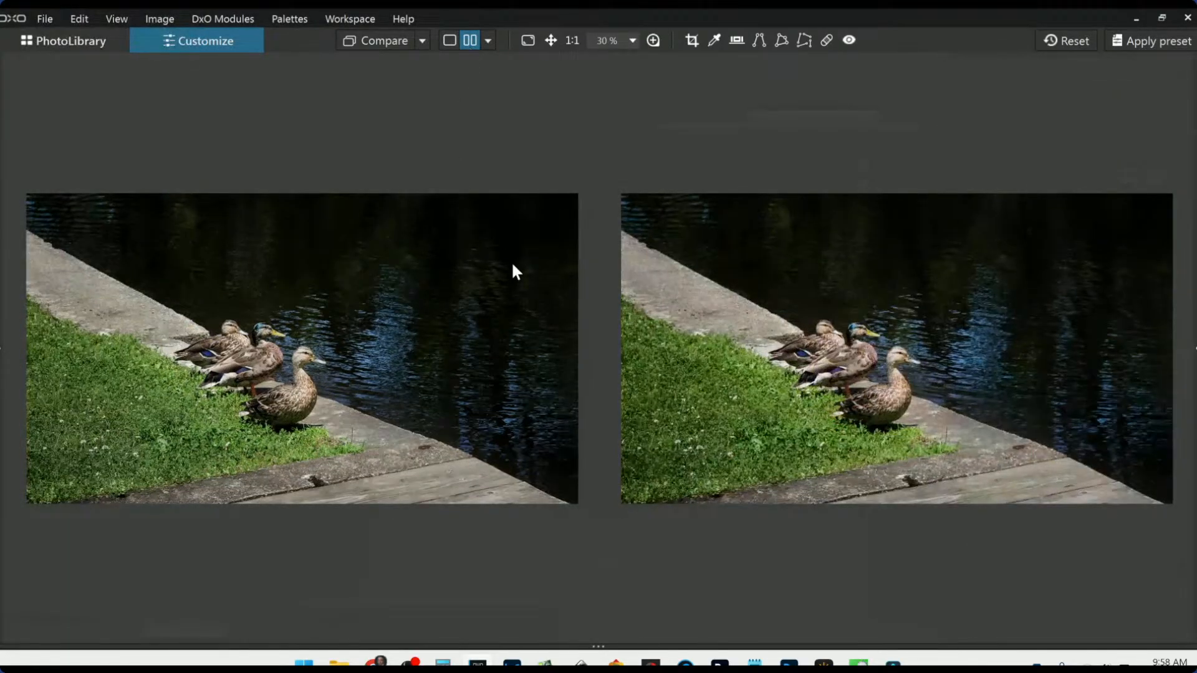
- Switch the comparison reference to the original with no corrections (without geometry), and return it to the exported standard-output JPG
click(422, 41)
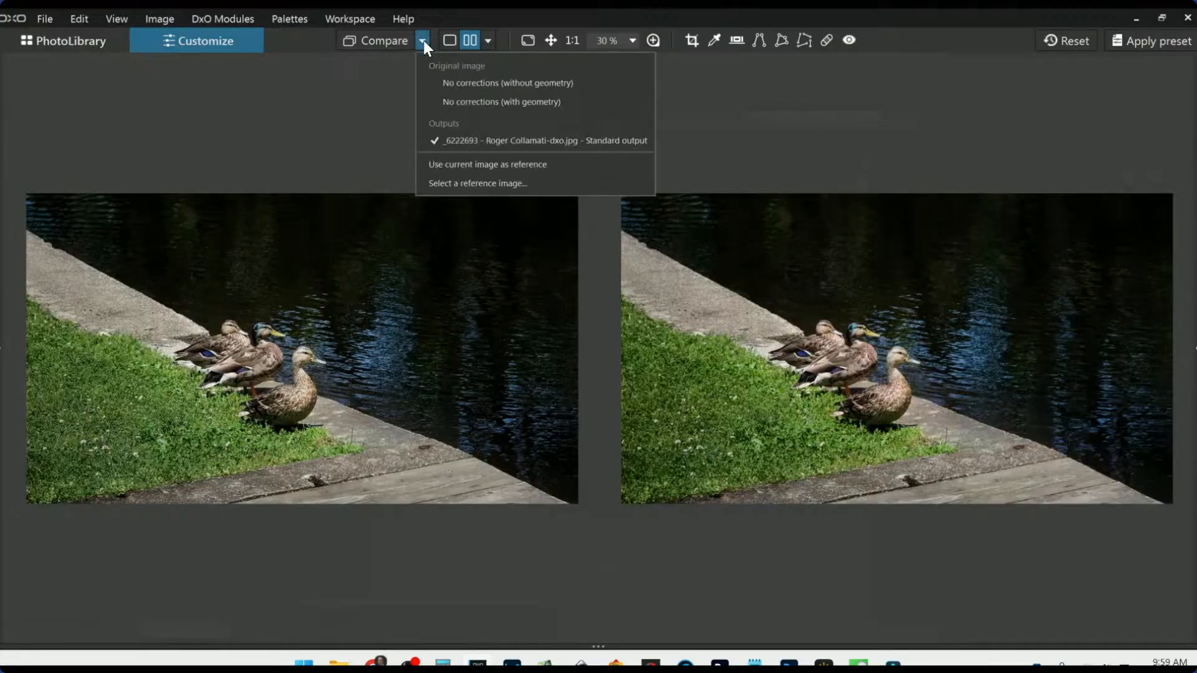
click(441, 80)
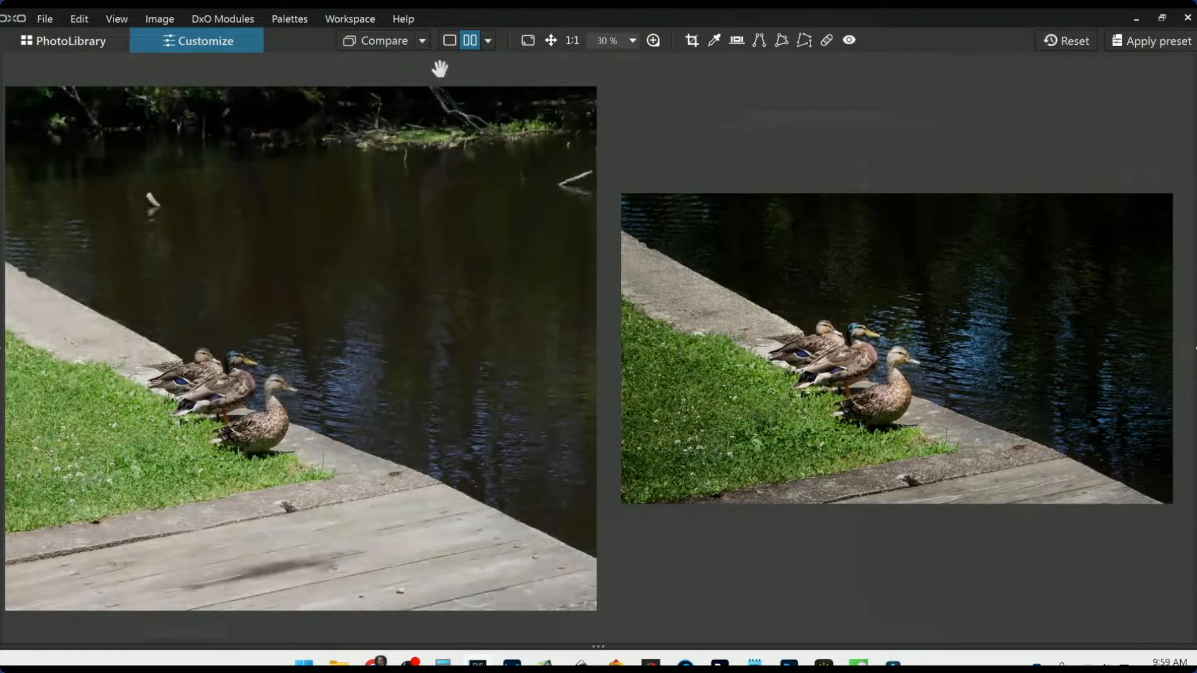
click(423, 41)
click(449, 140)
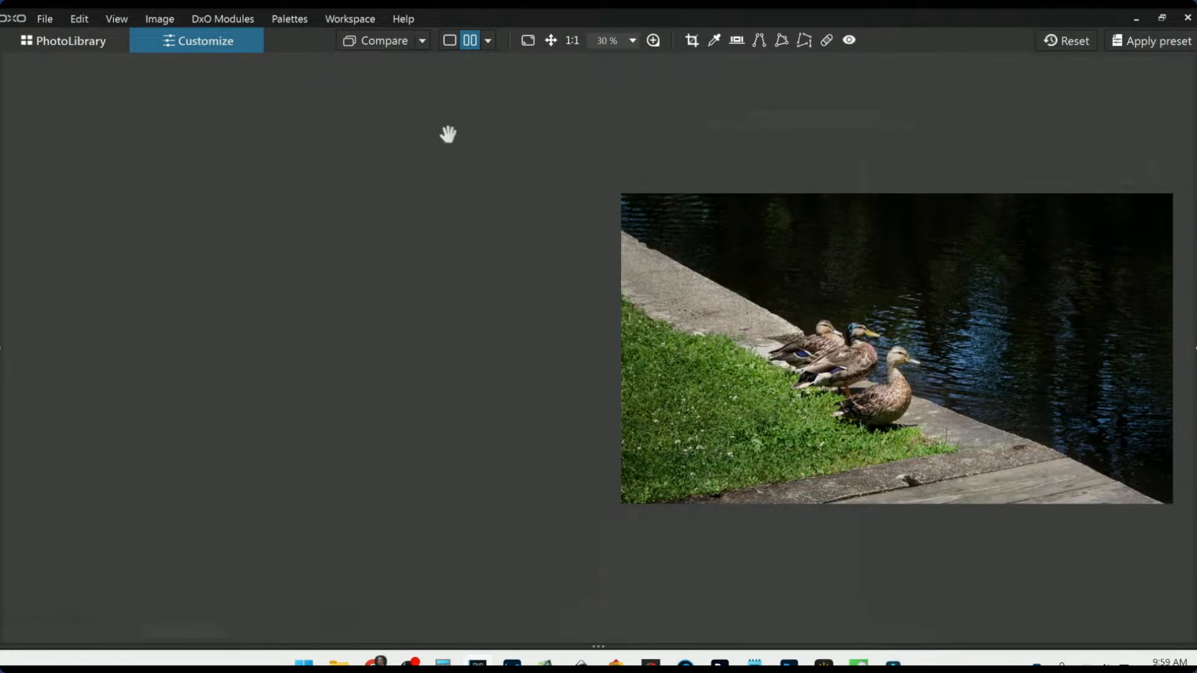
- Reset the duck photo's corrections and compare it in split view, moving the divider beyond the exported image to reveal all of it
click(1075, 39)
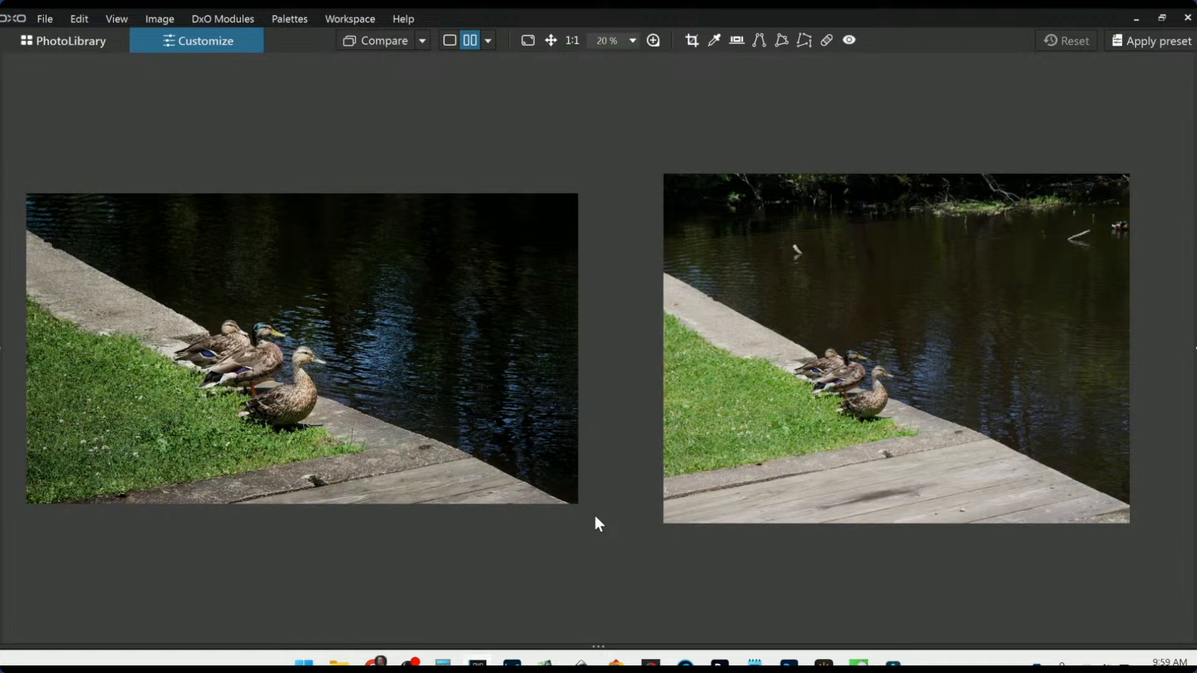
click(494, 41)
click(522, 103)
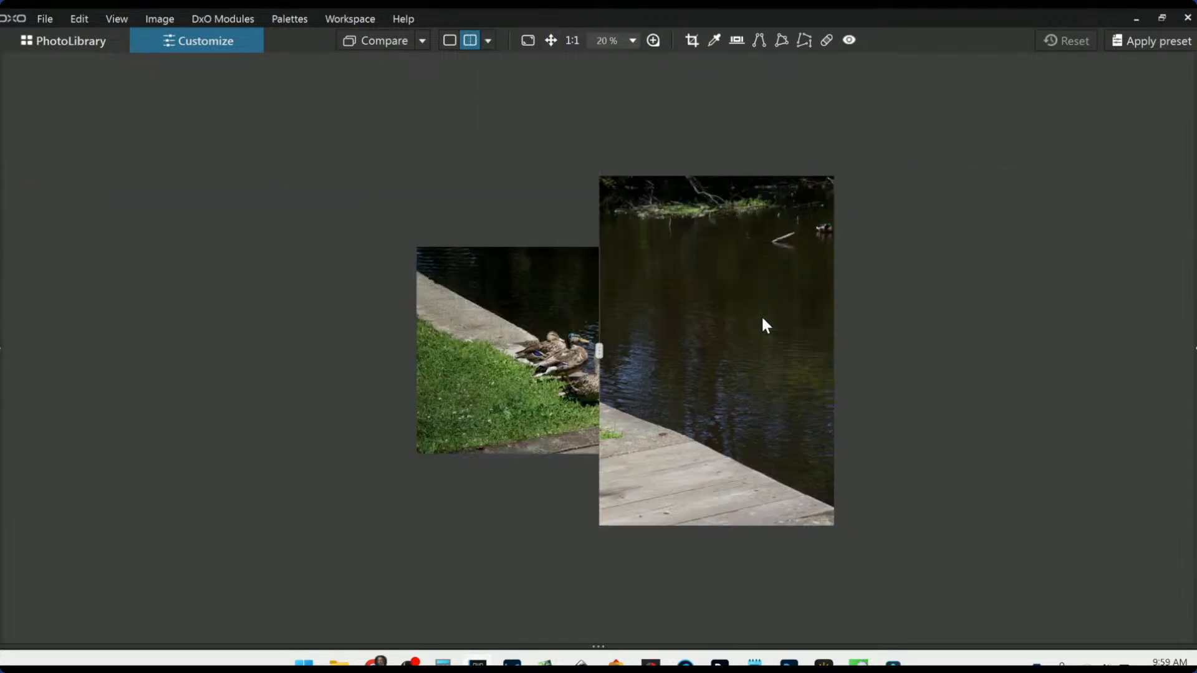
scroll(596, 374, up, 2)
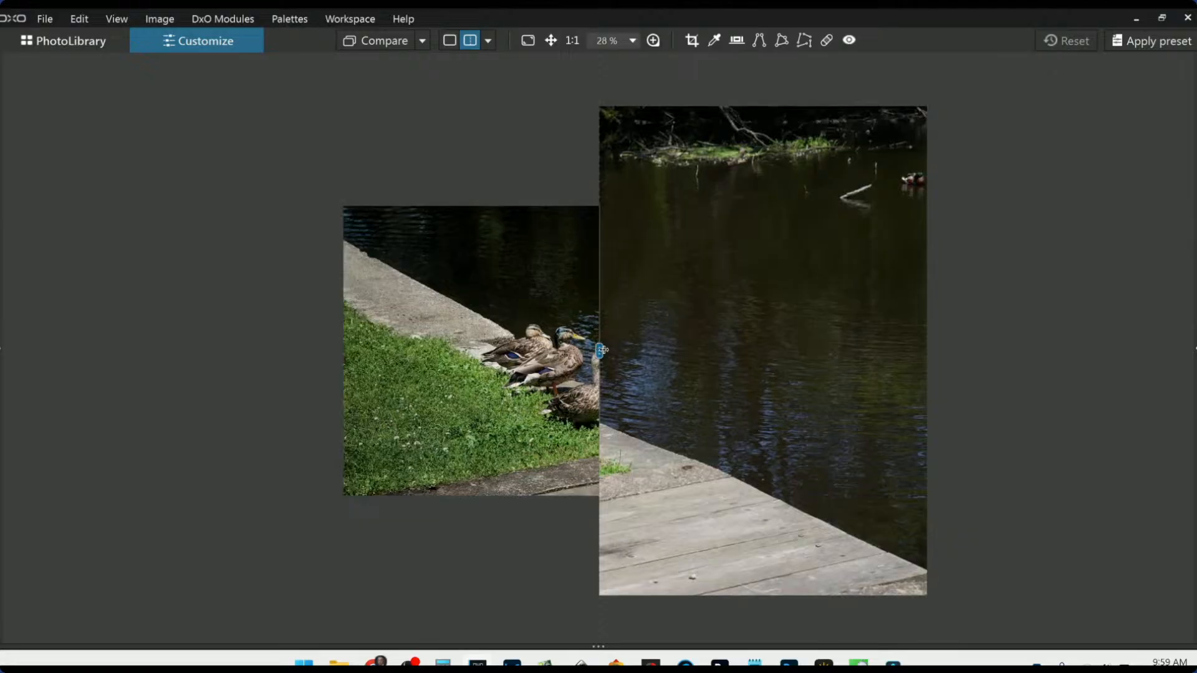
drag(601, 350, 1071, 353)
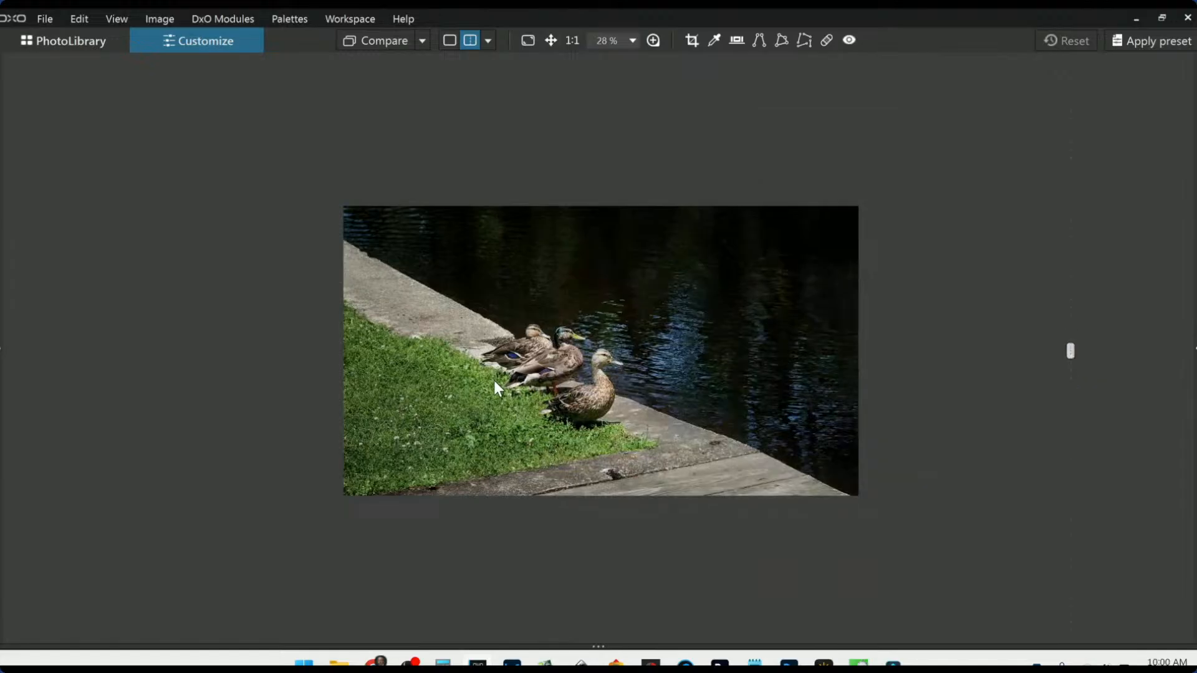
- Examine the ducks, grass and water in the exported image at several magnifications
click(497, 388)
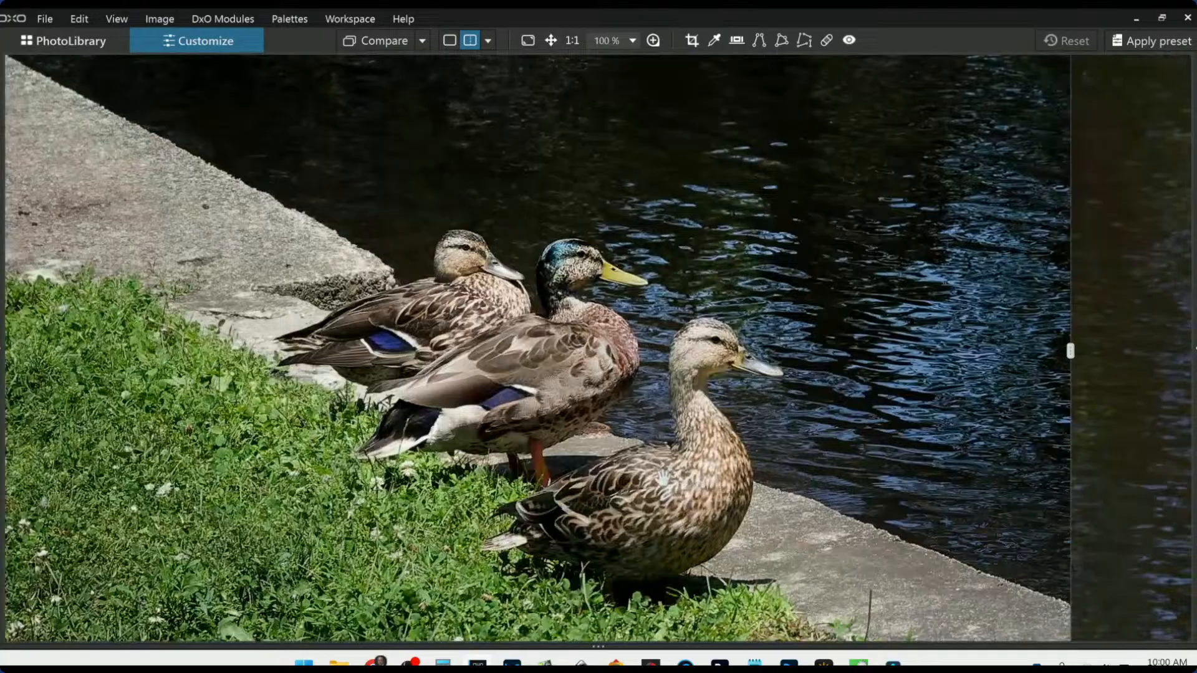
scroll(662, 478, down, 1)
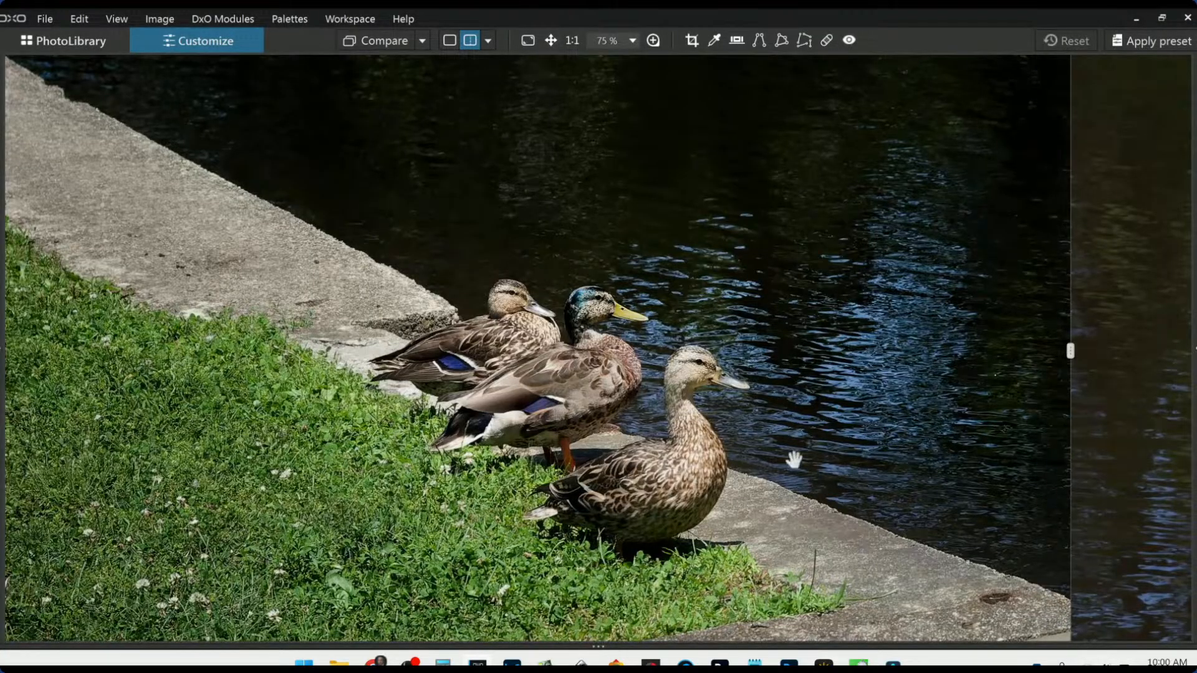
scroll(774, 445, down, 3)
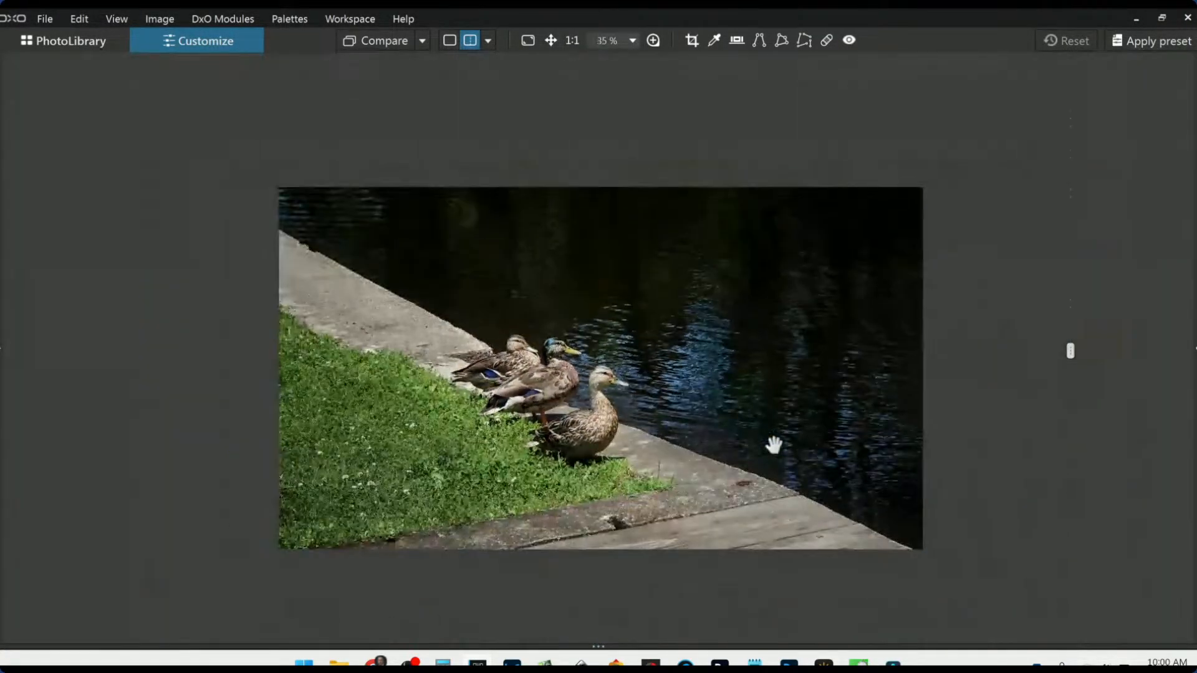
scroll(774, 445, up, 3)
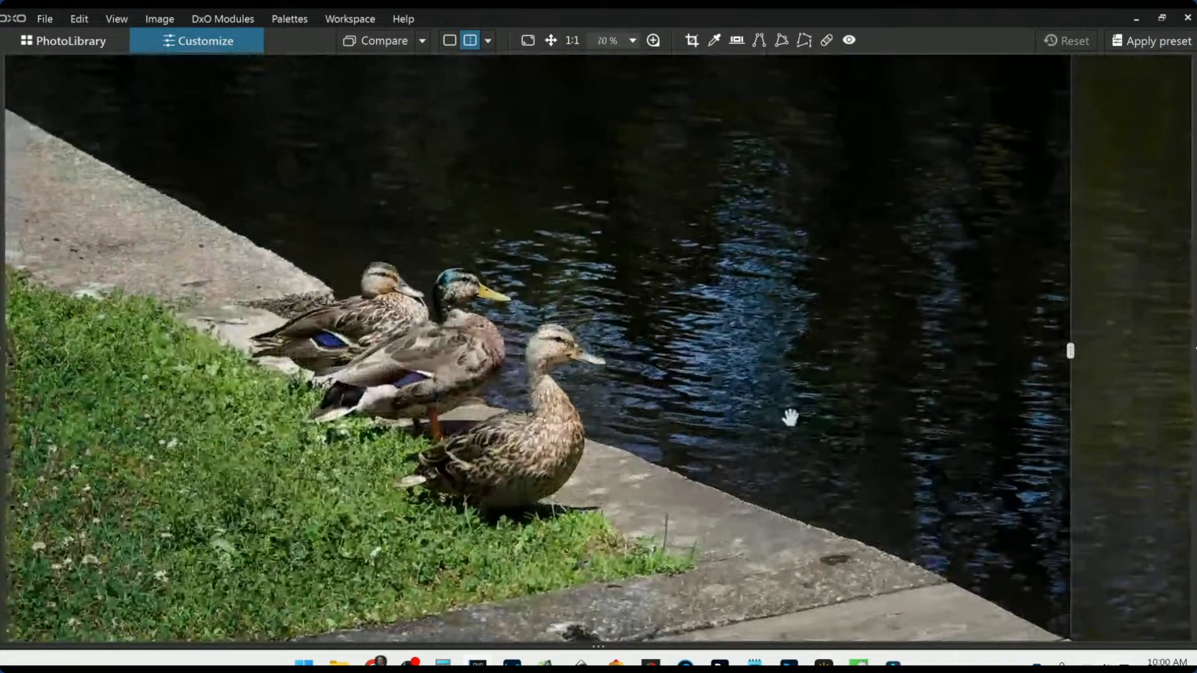
drag(790, 418, 896, 568)
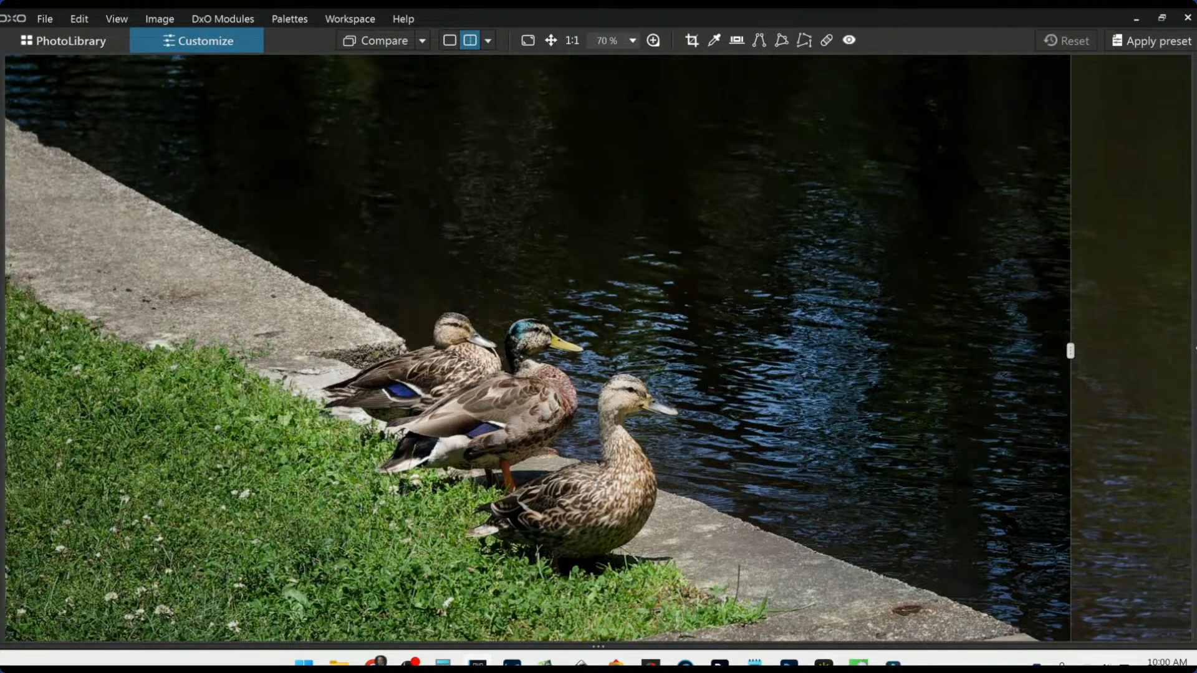
scroll(586, 320, down, 2)
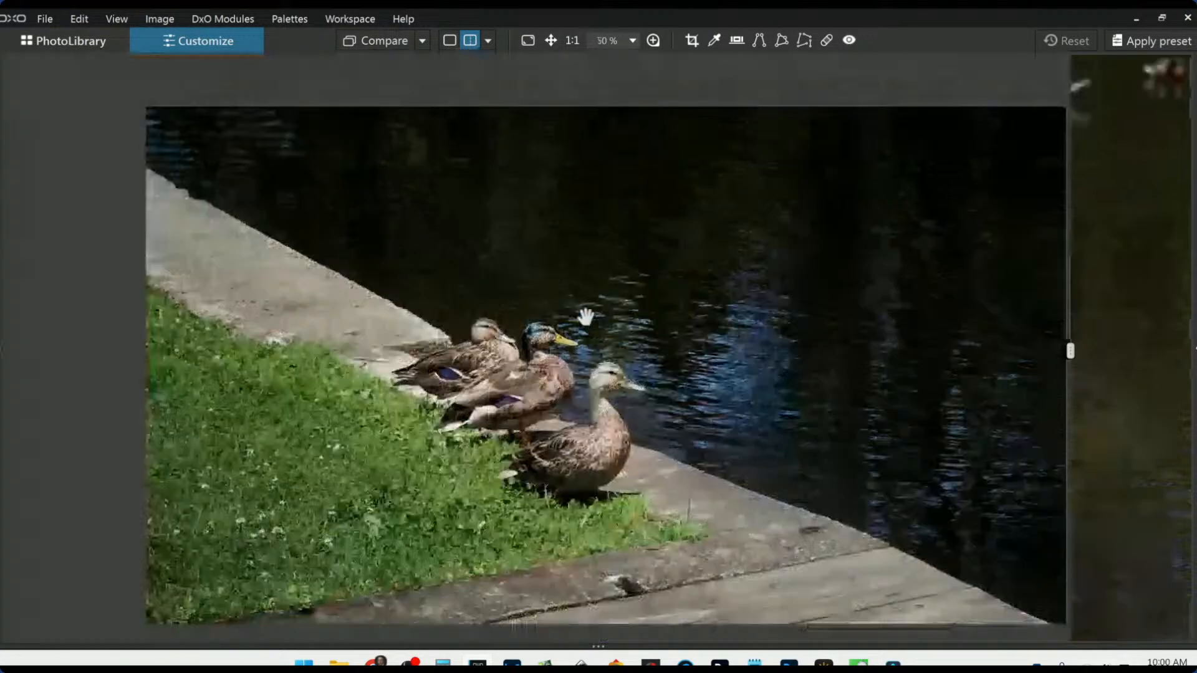
scroll(586, 318, down, 2)
- Return to single-image view with the side palettes shown, and open the building CR3 photo from the PhotoLibrary for customizing
click(449, 40)
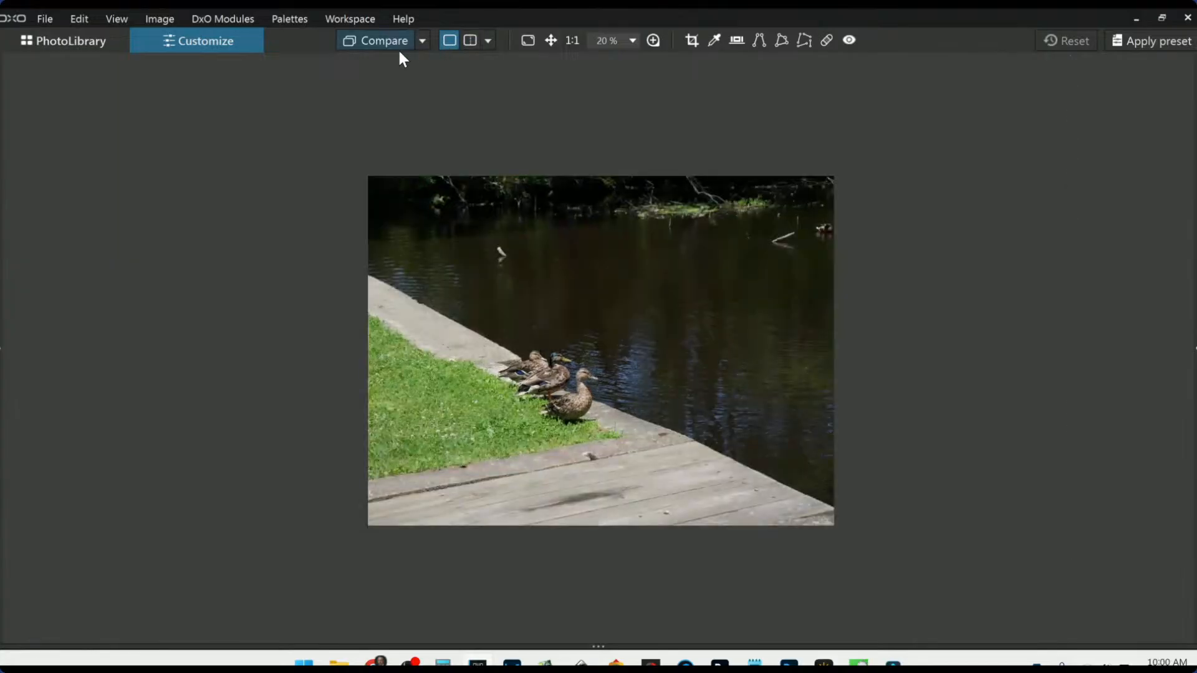
key(F9)
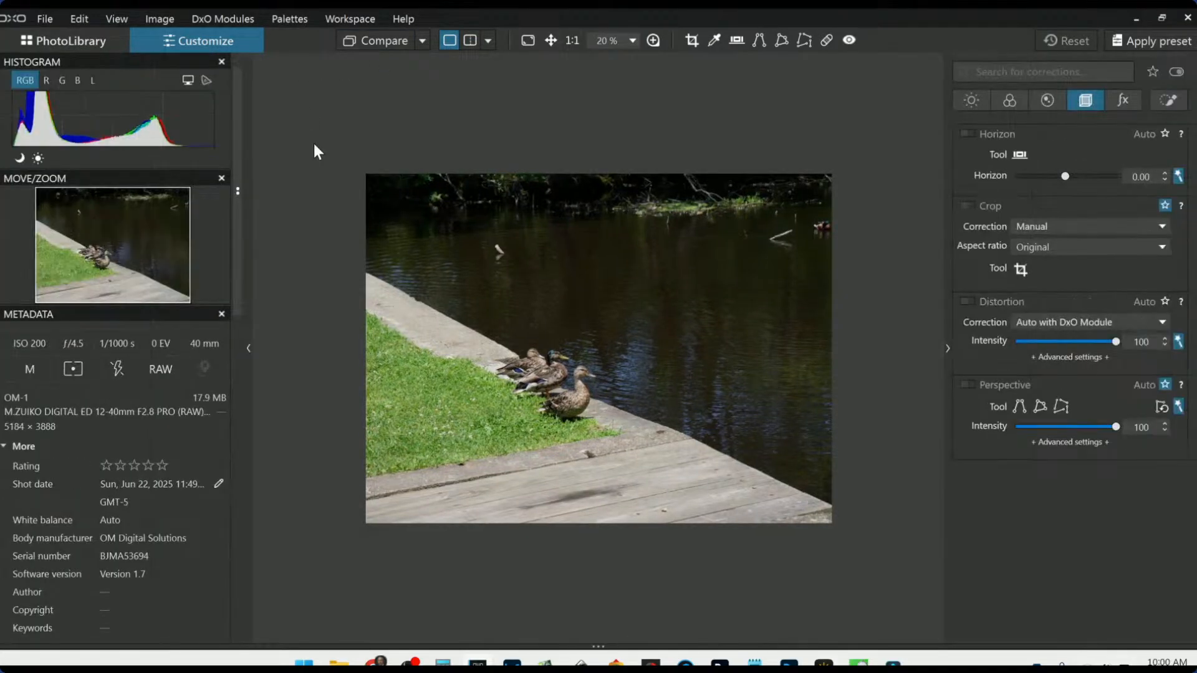
click(106, 40)
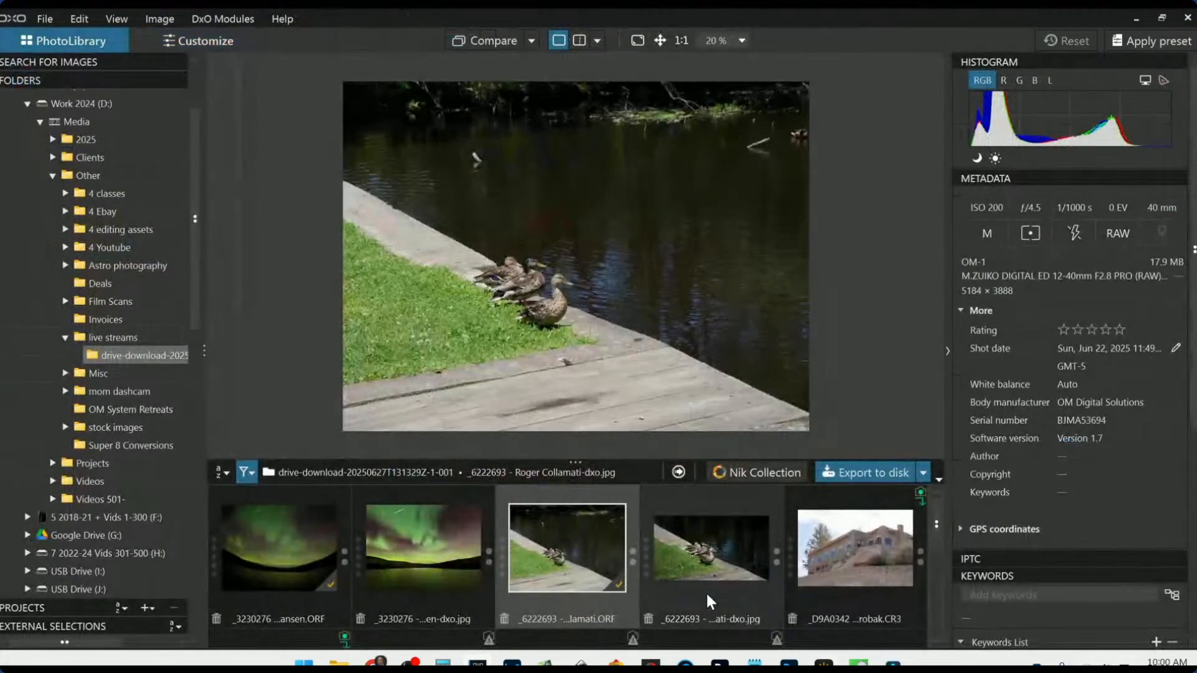
scroll(714, 589, down, 1)
scroll(715, 589, up, 1)
click(855, 555)
double_click(855, 555)
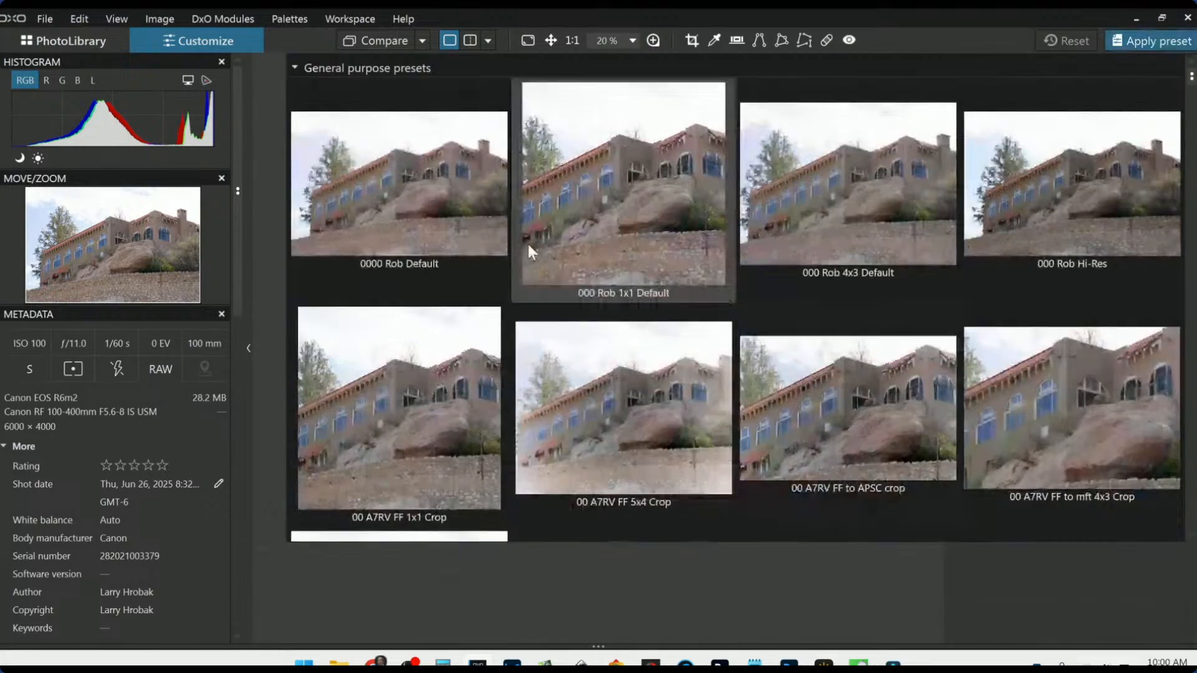
- Apply the custom default preset numbered 0000 to the building photo
click(341, 182)
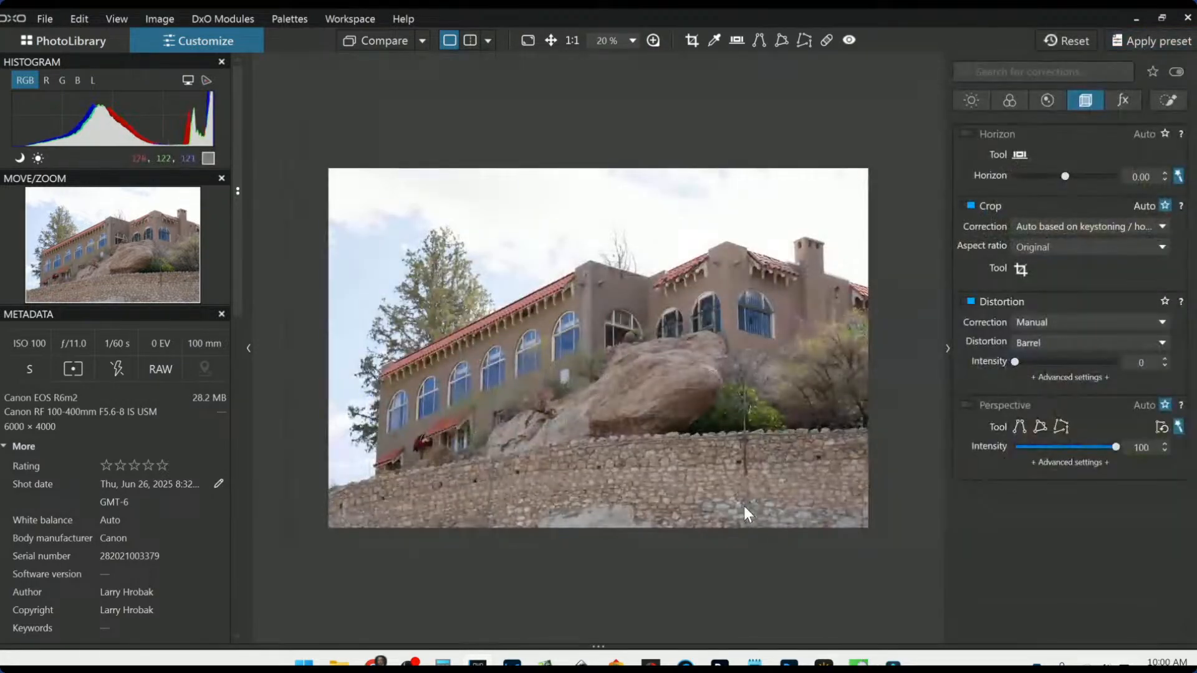
scroll(656, 458, up, 1)
scroll(657, 458, up, 1)
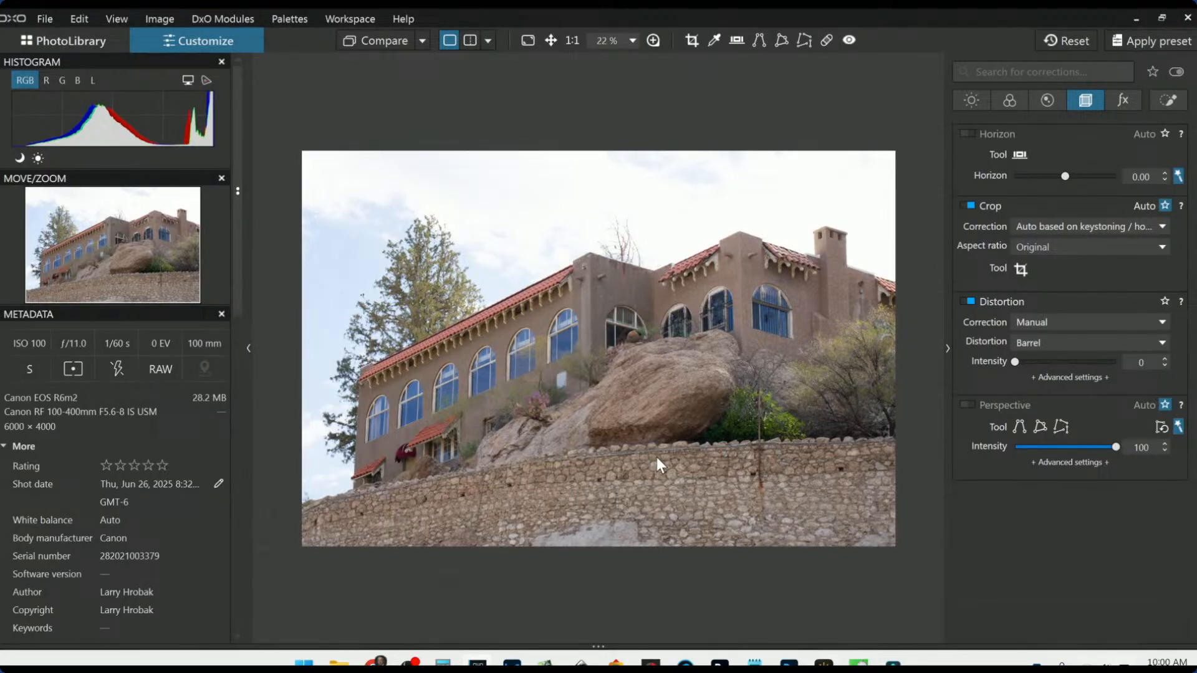
- Compare the building with and without automatic Perspective correction, leaving the correction off, and inspect the windows and rock up close
click(968, 406)
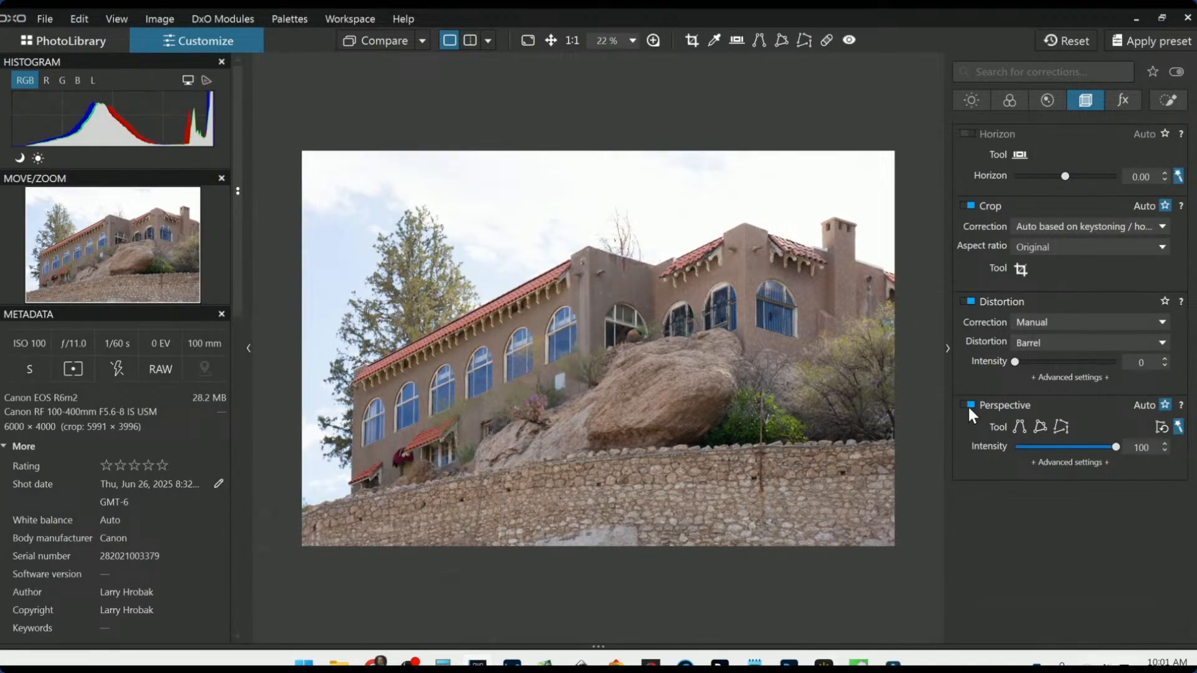
click(968, 405)
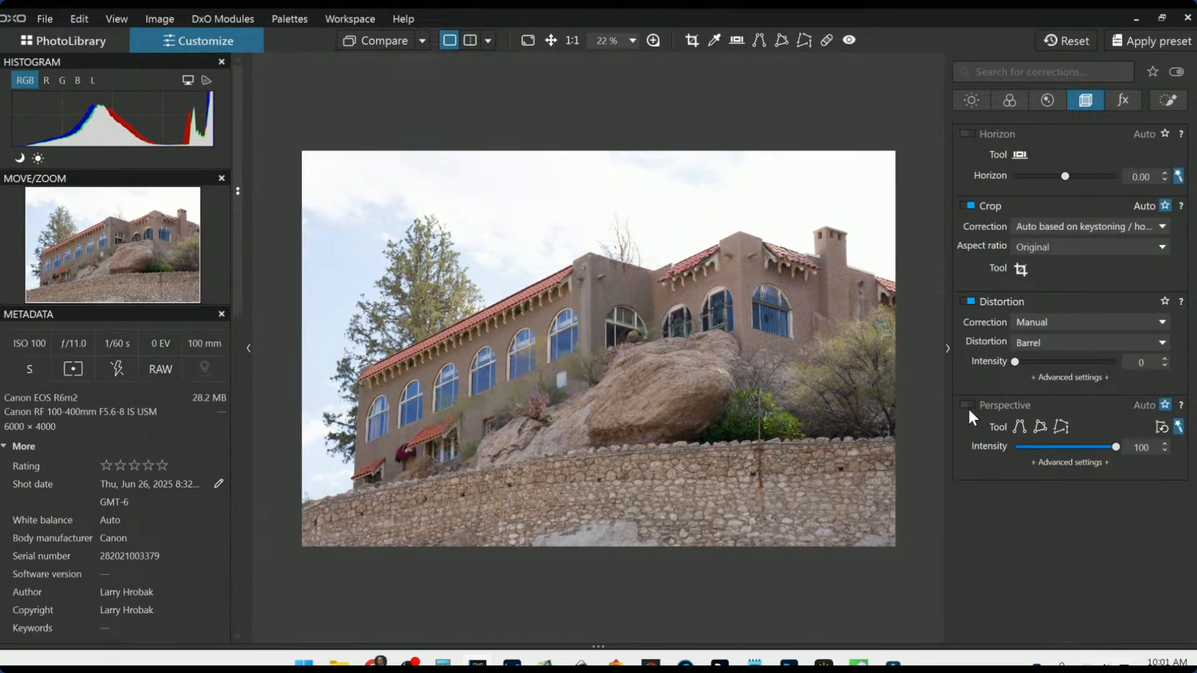
click(967, 404)
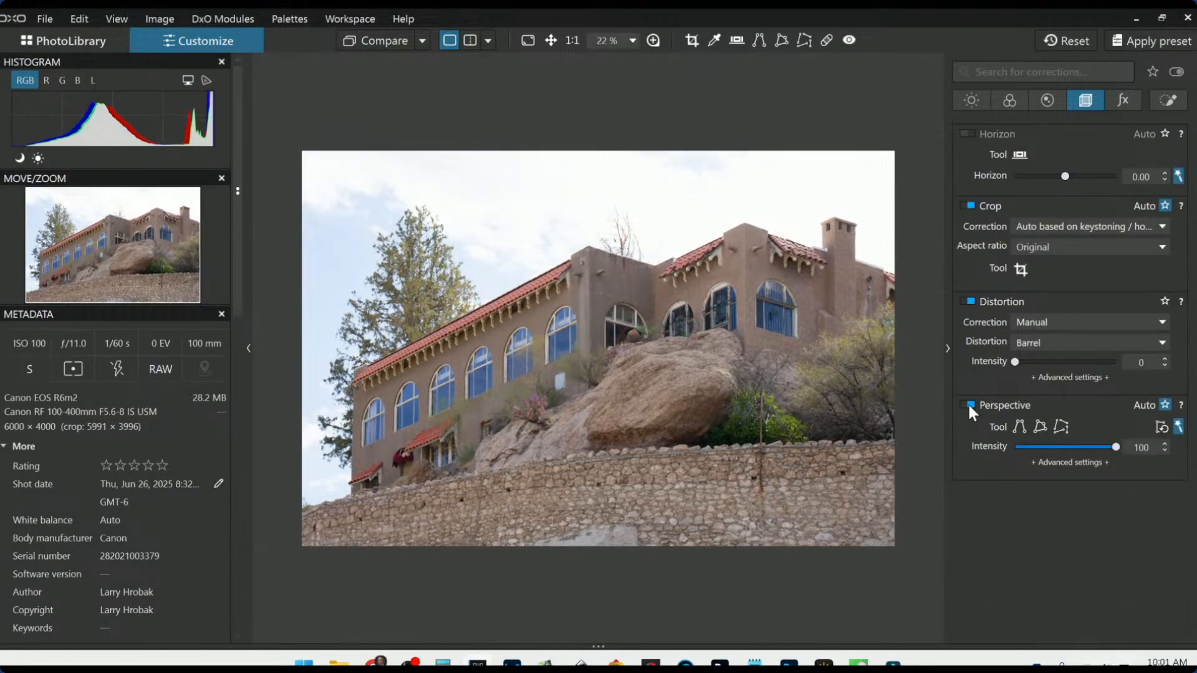
click(969, 406)
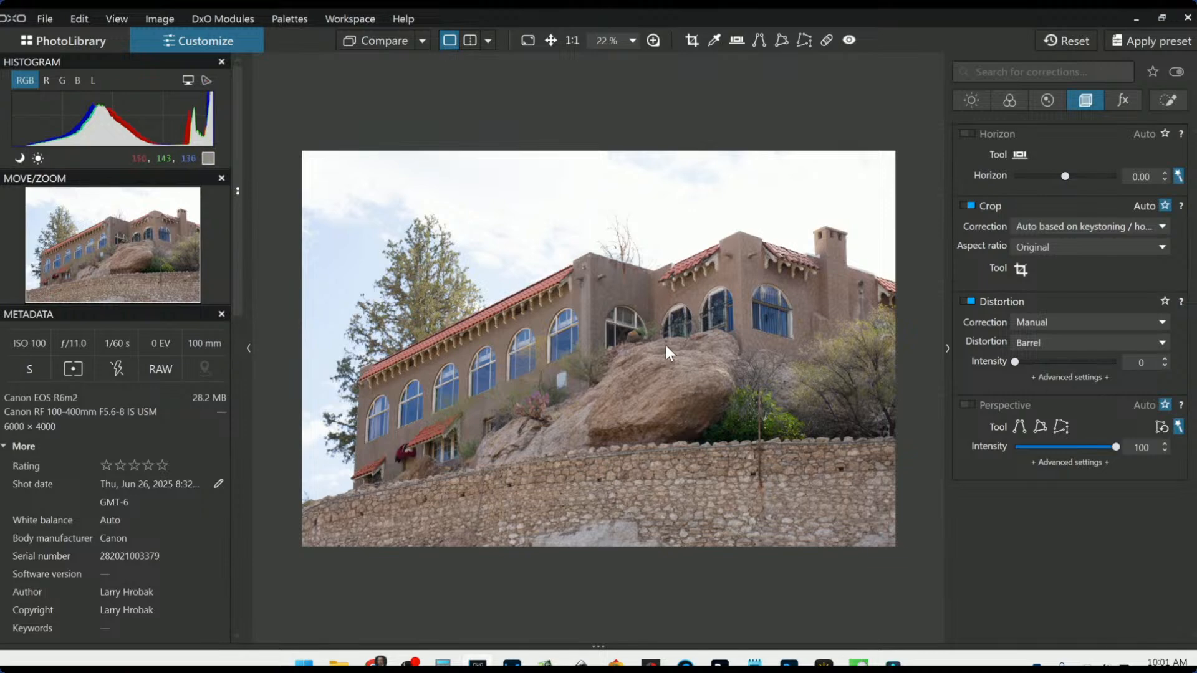
scroll(638, 329, up, 1)
scroll(638, 329, up, 6)
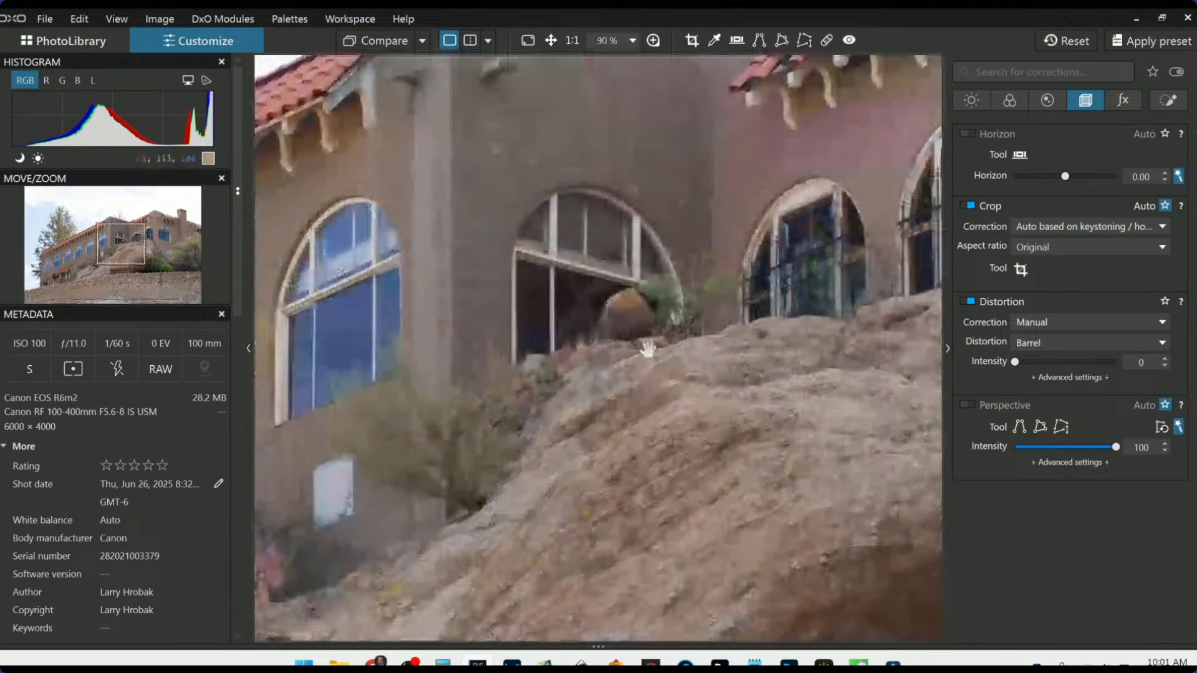
scroll(660, 440, down, 3)
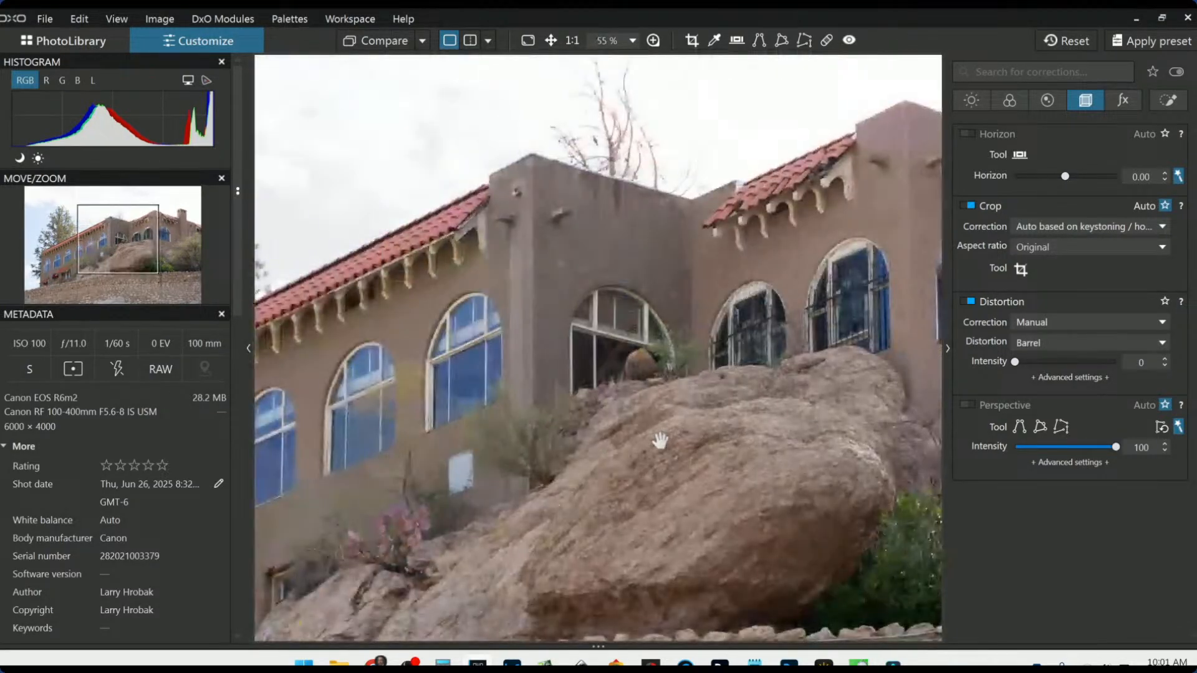
scroll(660, 440, down, 1)
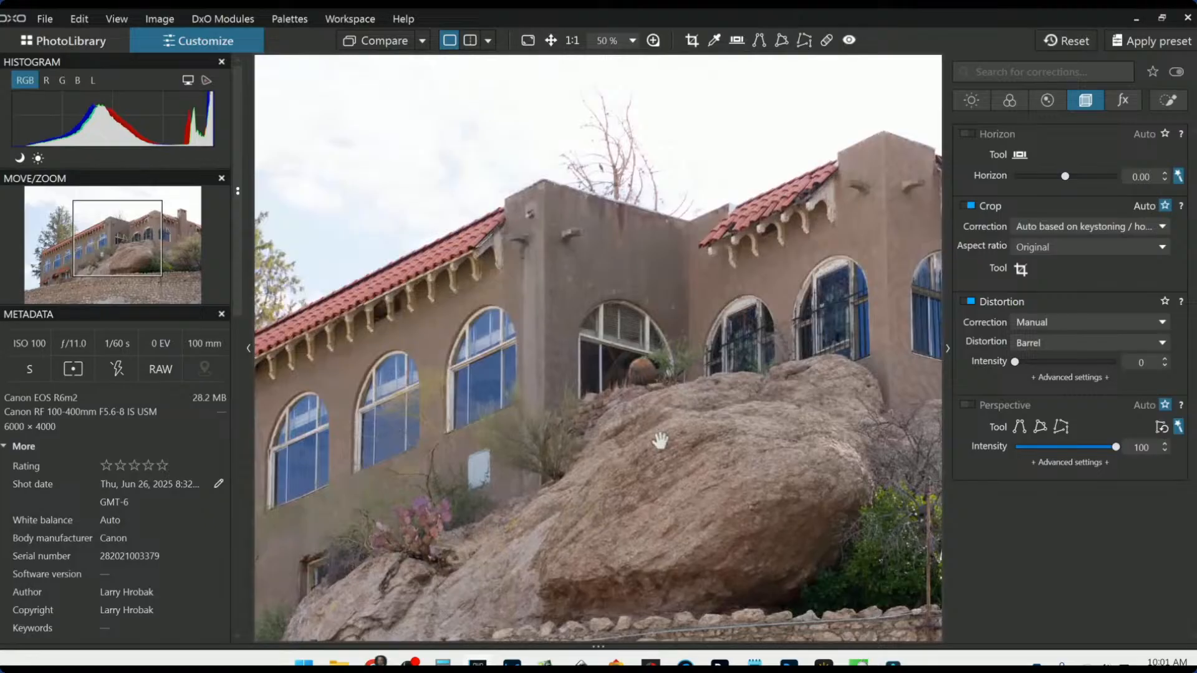
scroll(660, 441, down, 4)
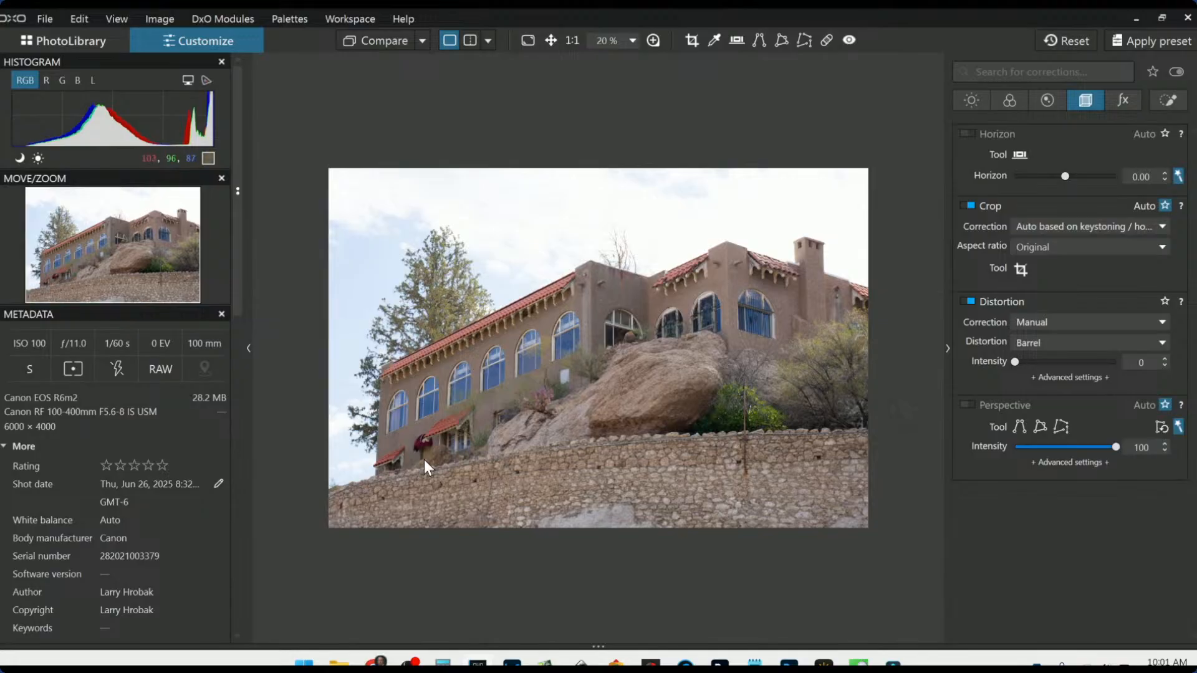
scroll(421, 462, up, 1)
scroll(407, 466, up, 4)
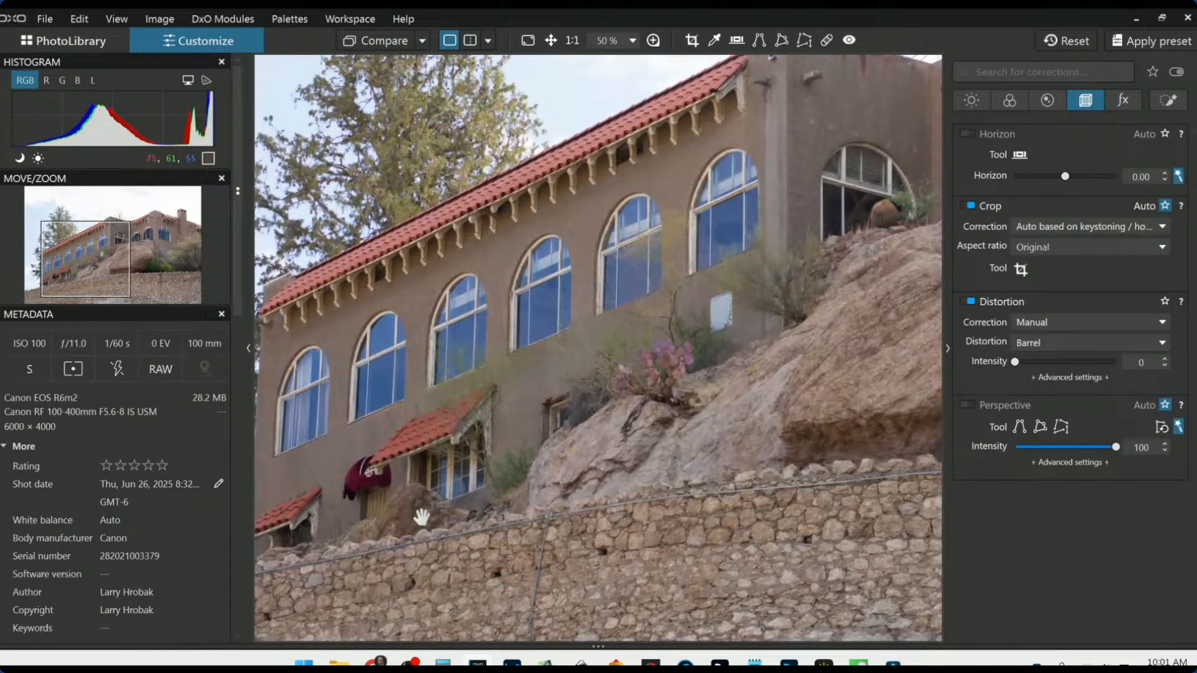
scroll(421, 516, down, 4)
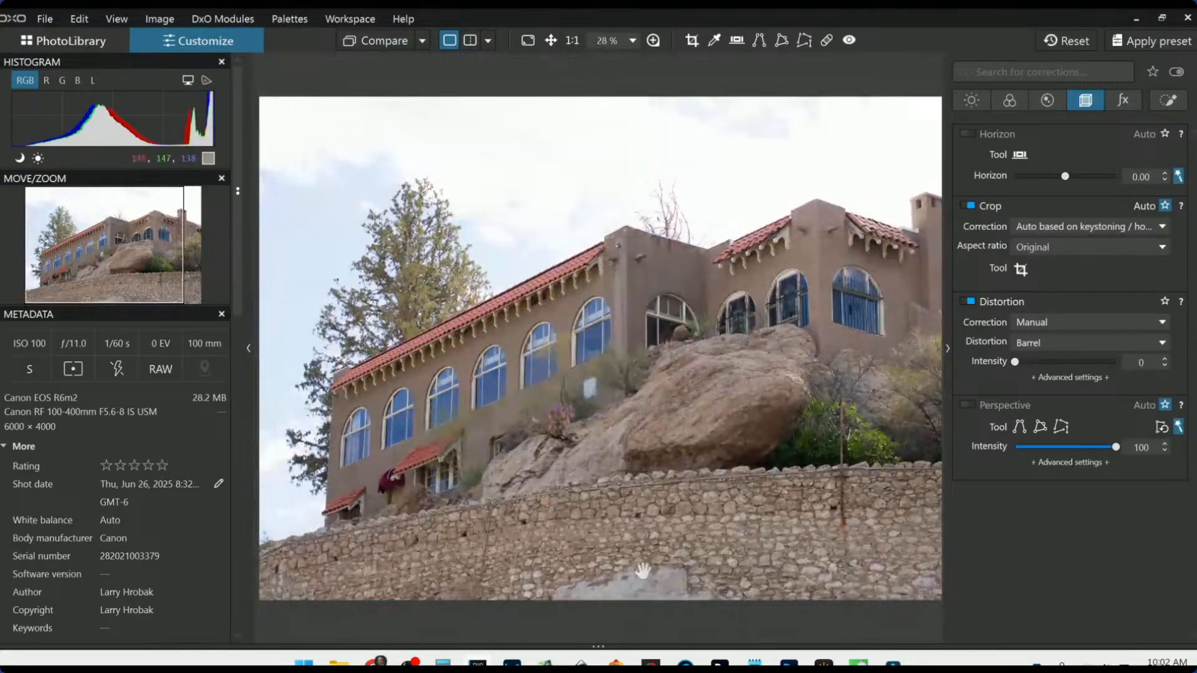
scroll(635, 573, down, 1)
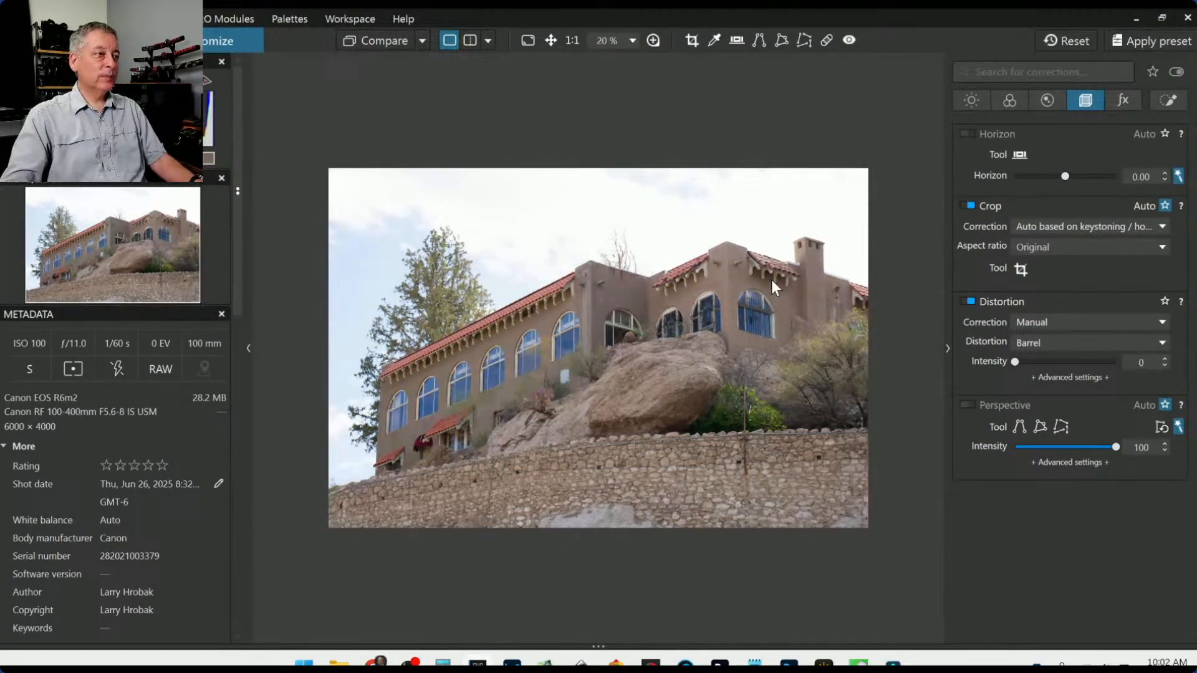
- Crop the building photo at a 1 × 1 ratio to about 3282 × 3282 px, framing the boulder and the windows around it
click(1046, 240)
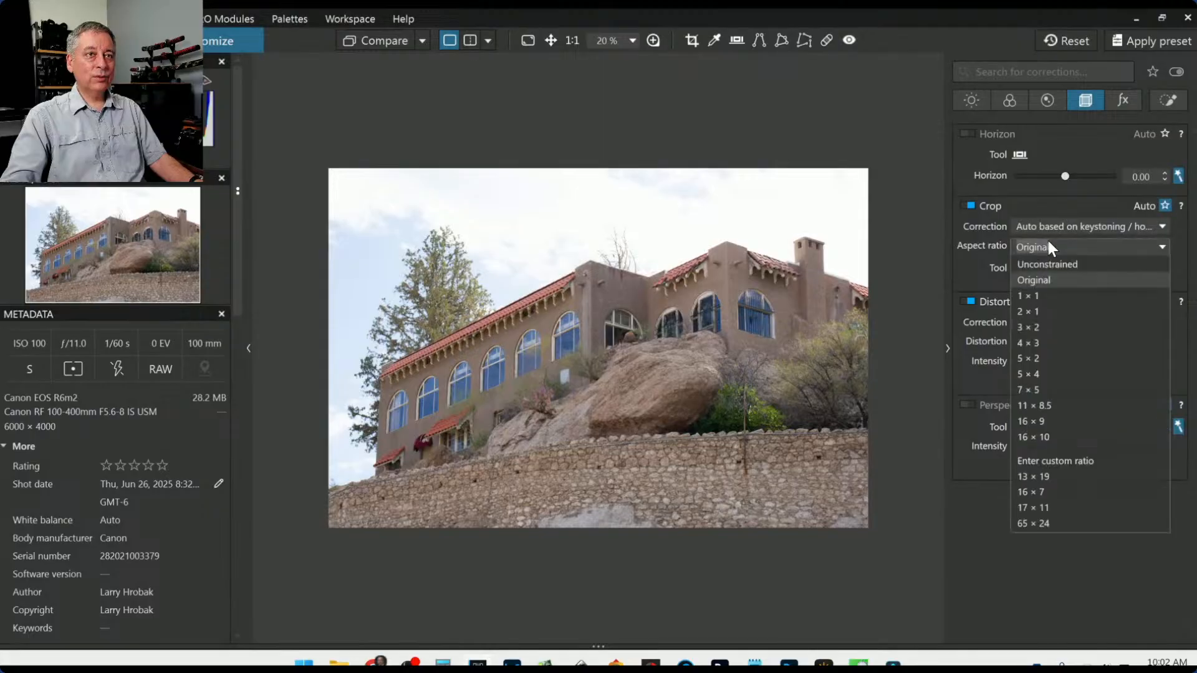
click(1049, 296)
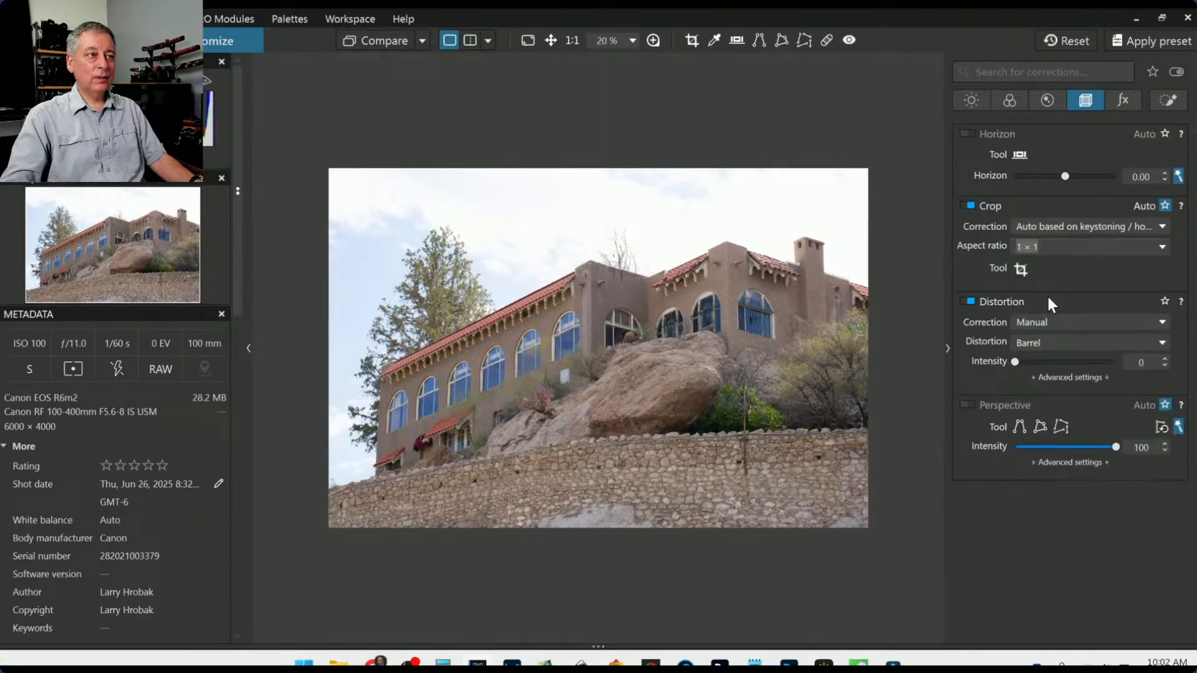
click(1026, 271)
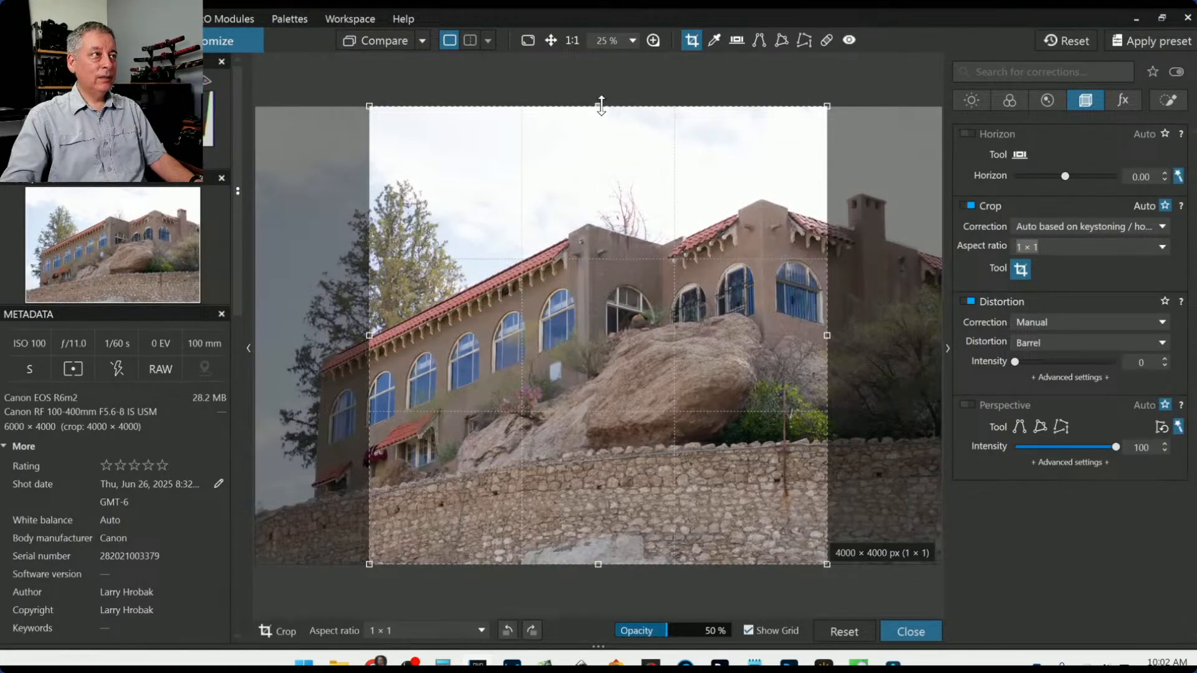
drag(608, 114, 617, 156)
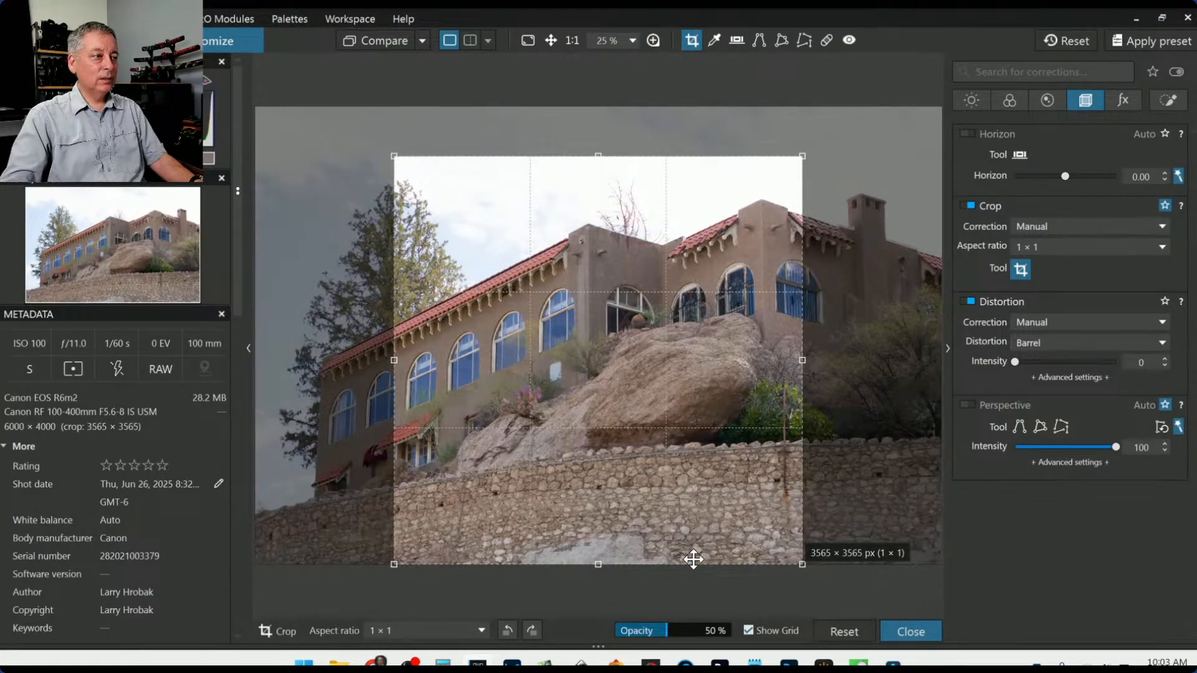
drag(596, 564, 594, 533)
drag(632, 469, 640, 466)
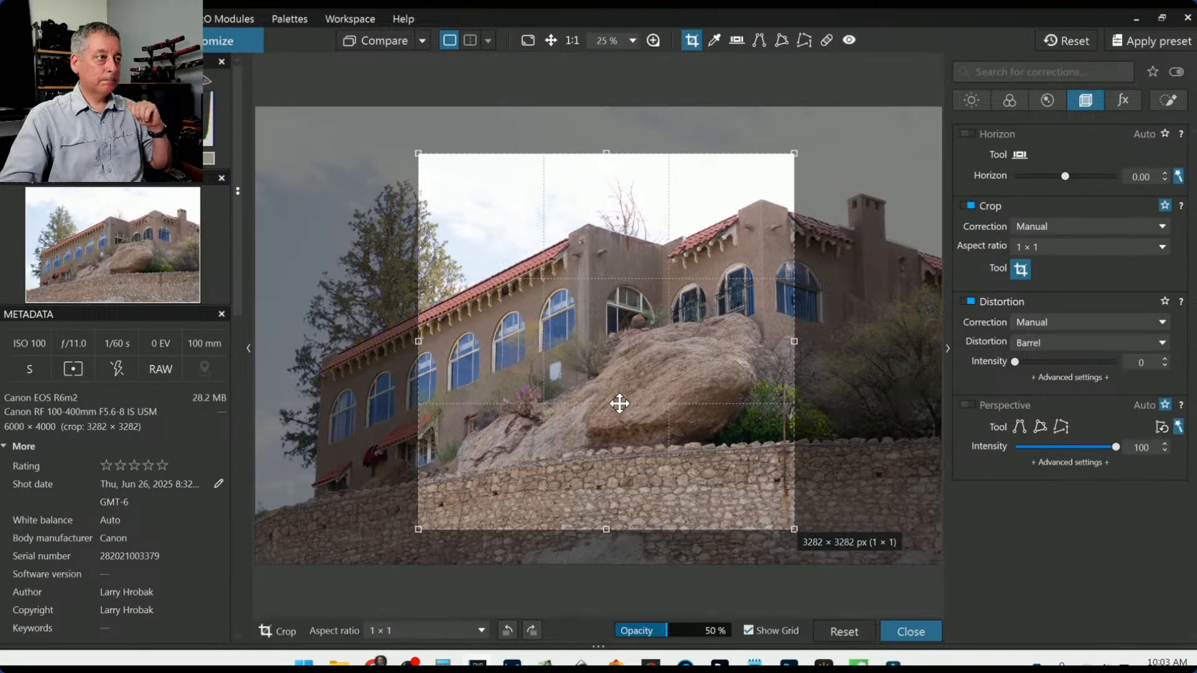
drag(619, 404, 667, 400)
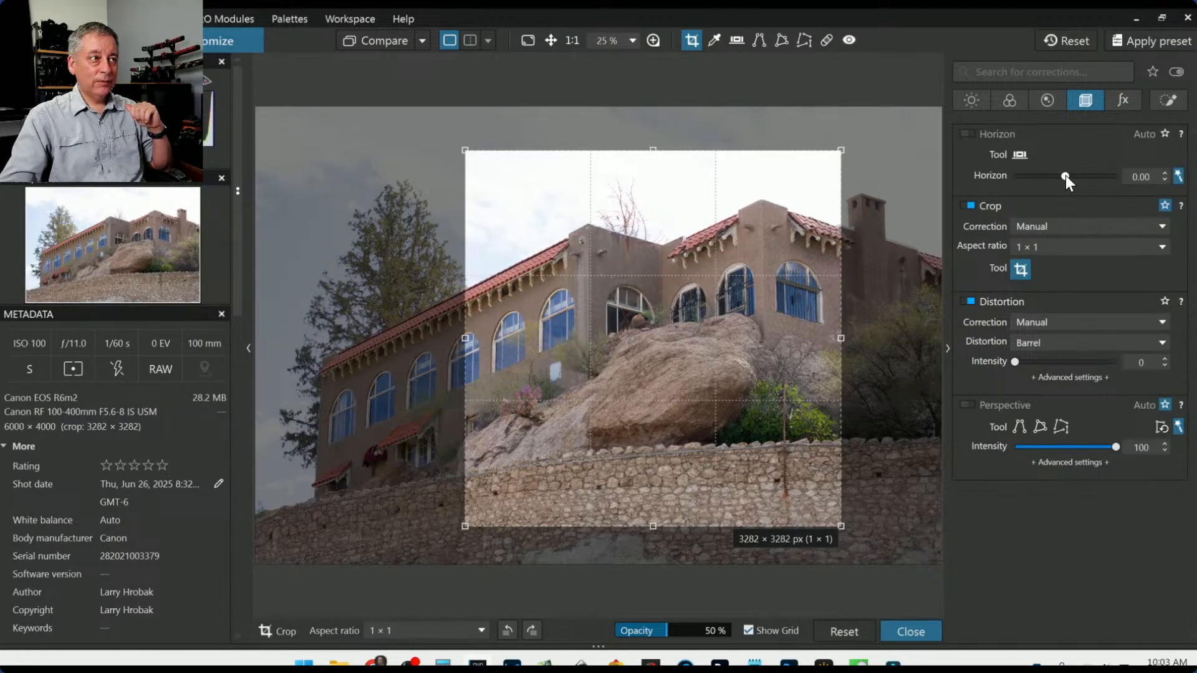
- Turn on automatic Perspective correction for the building, try small Horizon tilts before resetting it to 0.00, and apply the crop
drag(1066, 176, 1068, 176)
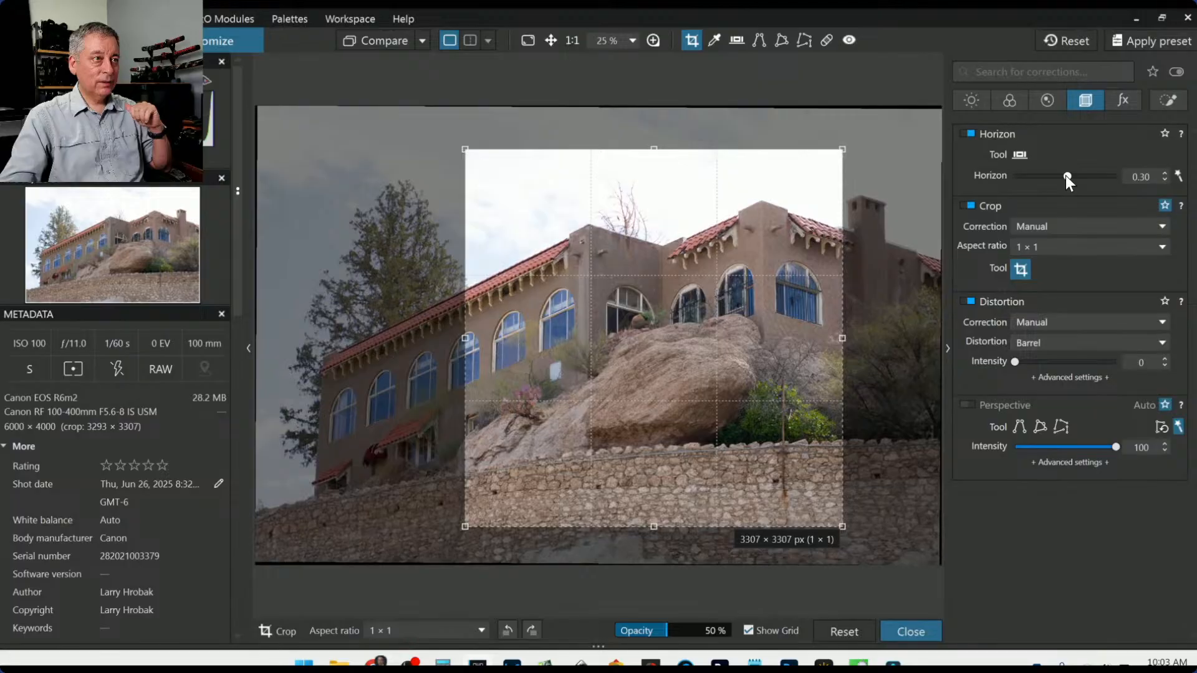
drag(1068, 177, 1067, 176)
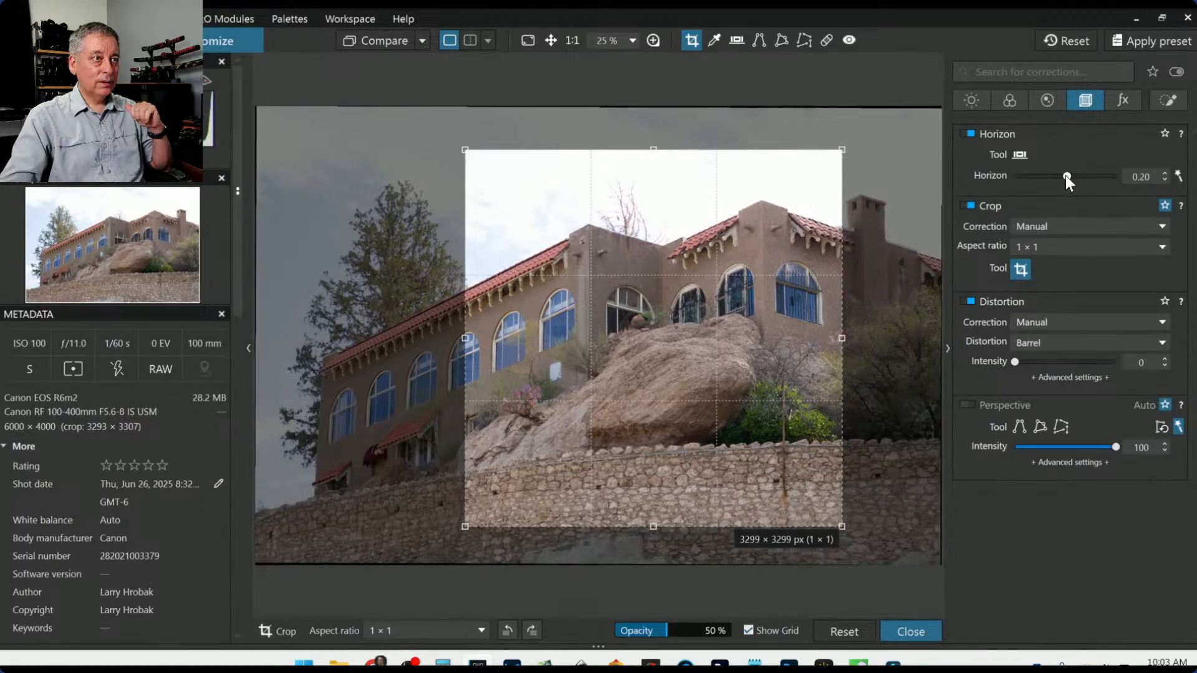
click(973, 404)
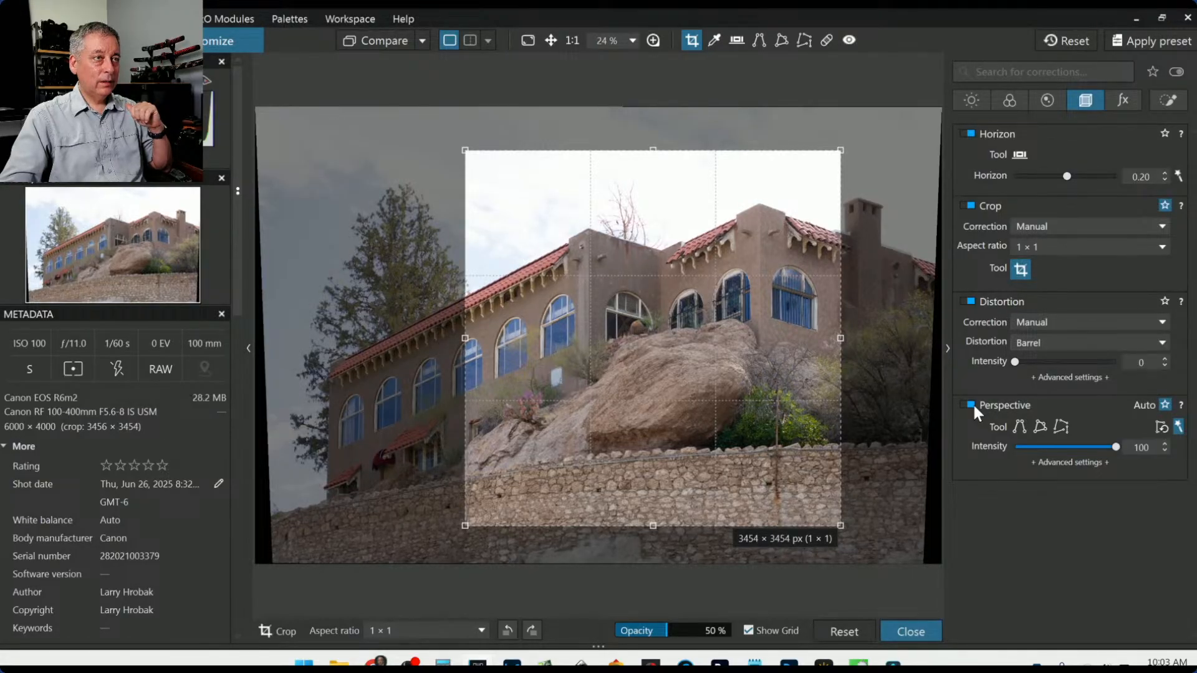
double_click(1068, 178)
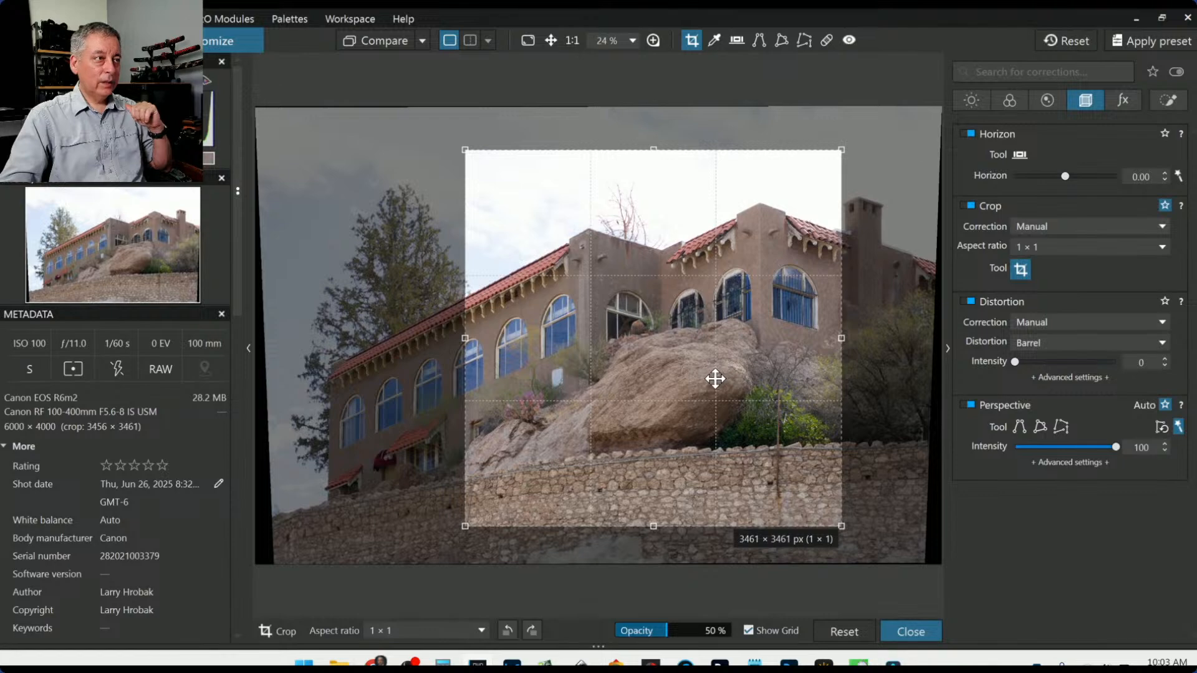
double_click(732, 367)
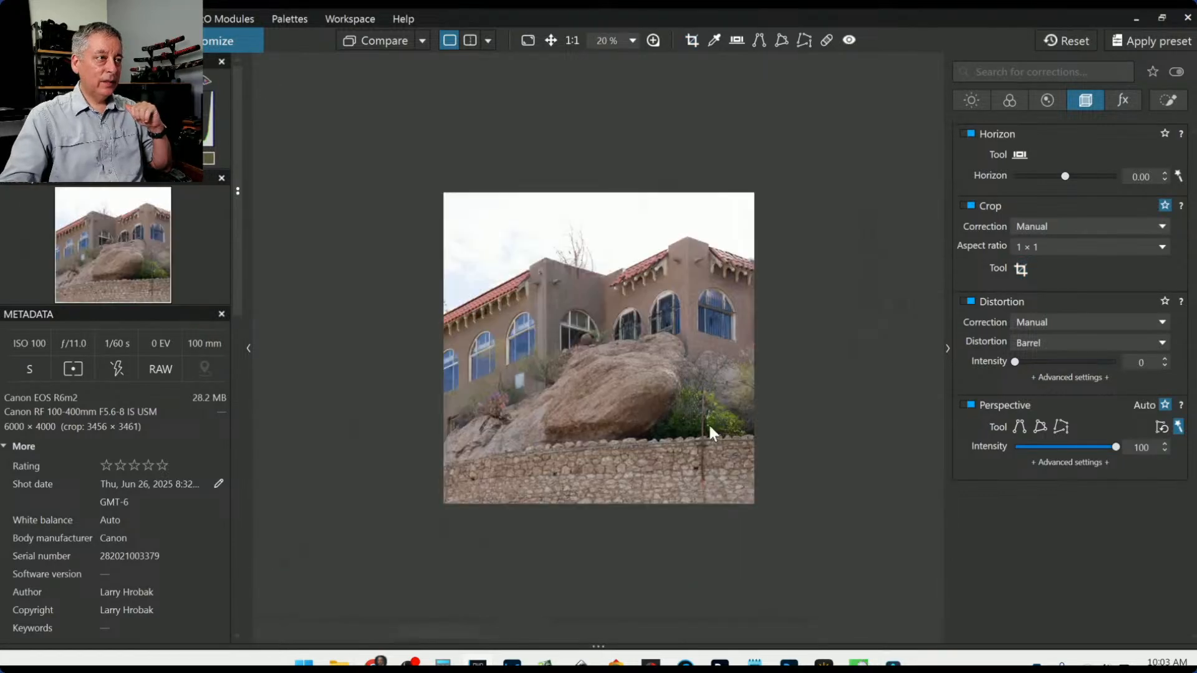
- Redo the crop at a 5 × 4 ratio, about 3876 × 3101 px around the boulder and building, and apply it
click(1021, 270)
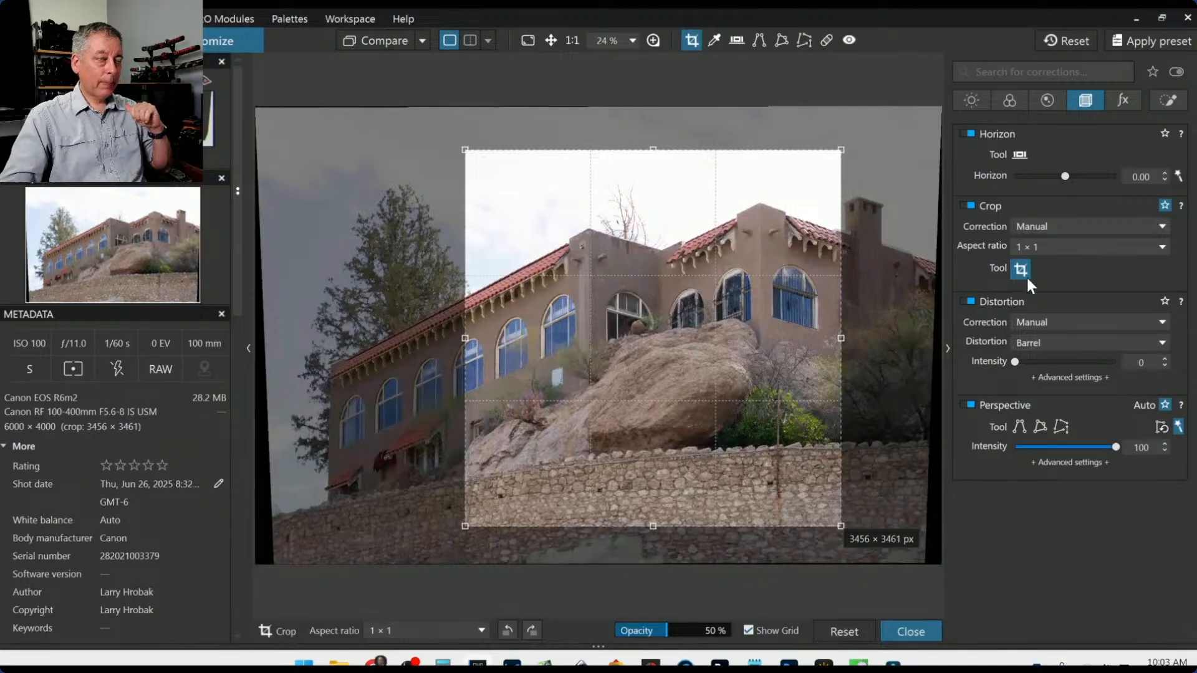
click(1039, 247)
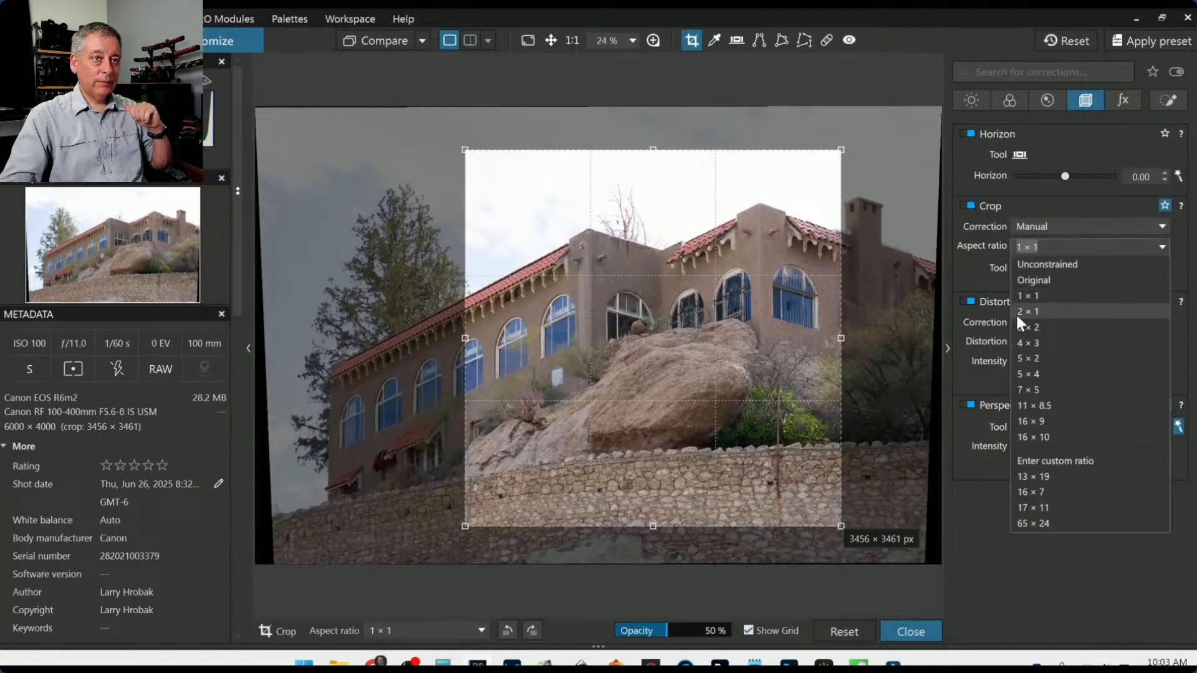
click(1026, 373)
drag(761, 148, 805, 255)
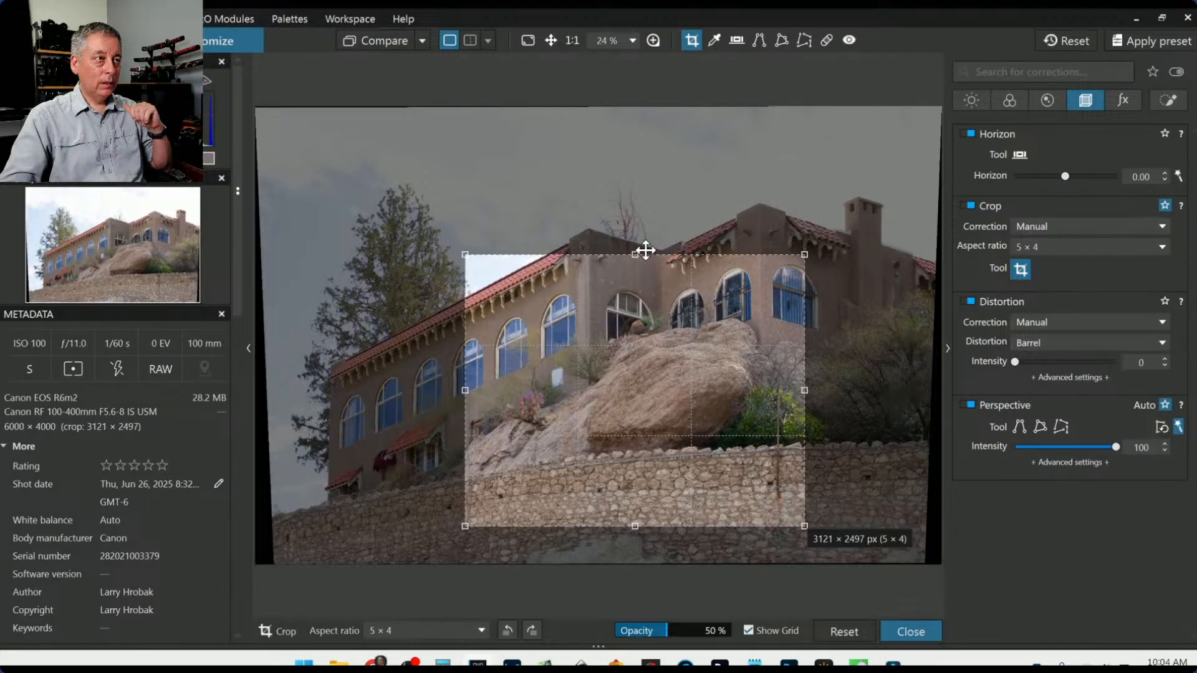
drag(639, 251, 639, 188)
mouse_move(649, 260)
mouse_down()
mouse_move(658, 247)
mouse_move(646, 244)
mouse_up()
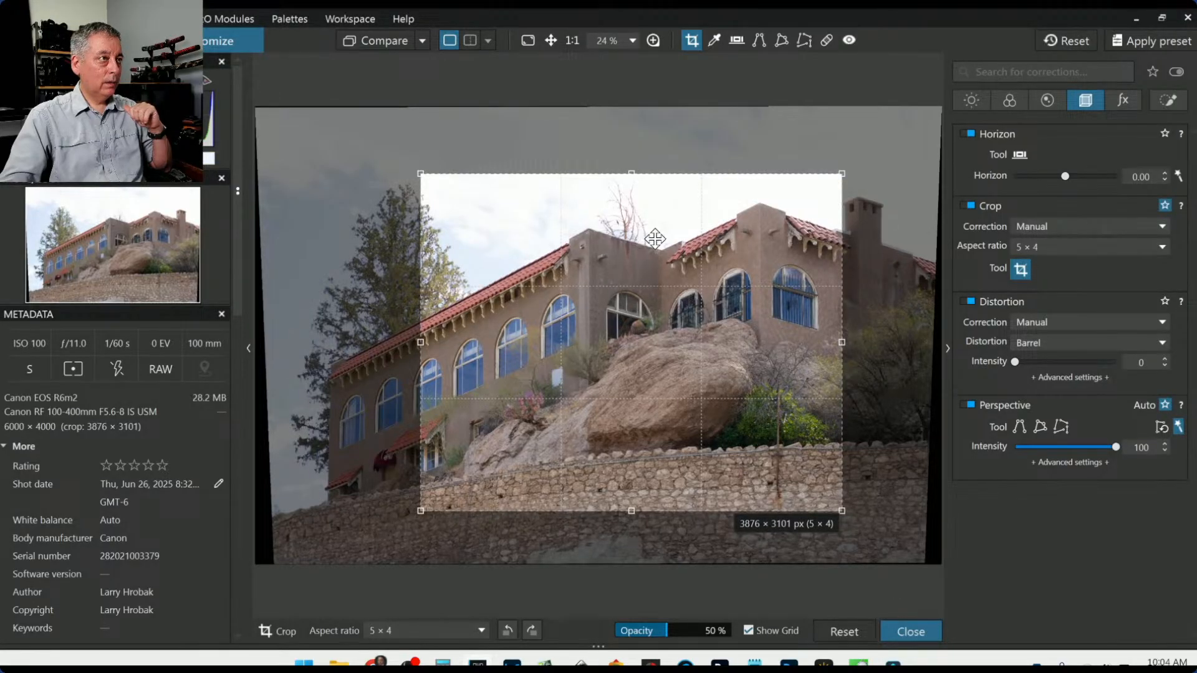
double_click(655, 240)
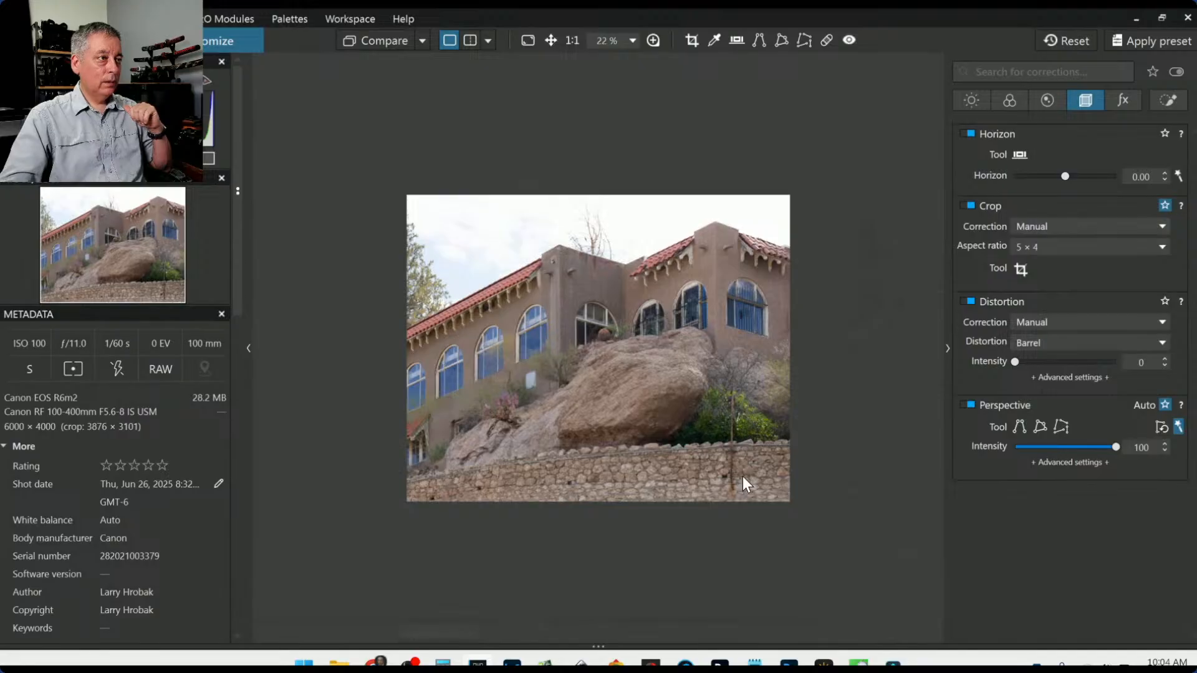
- Add a control line local adjustment over the sky, extending its fade down to the boulder, with Luma selectivity at 55
scroll(742, 476, up, 3)
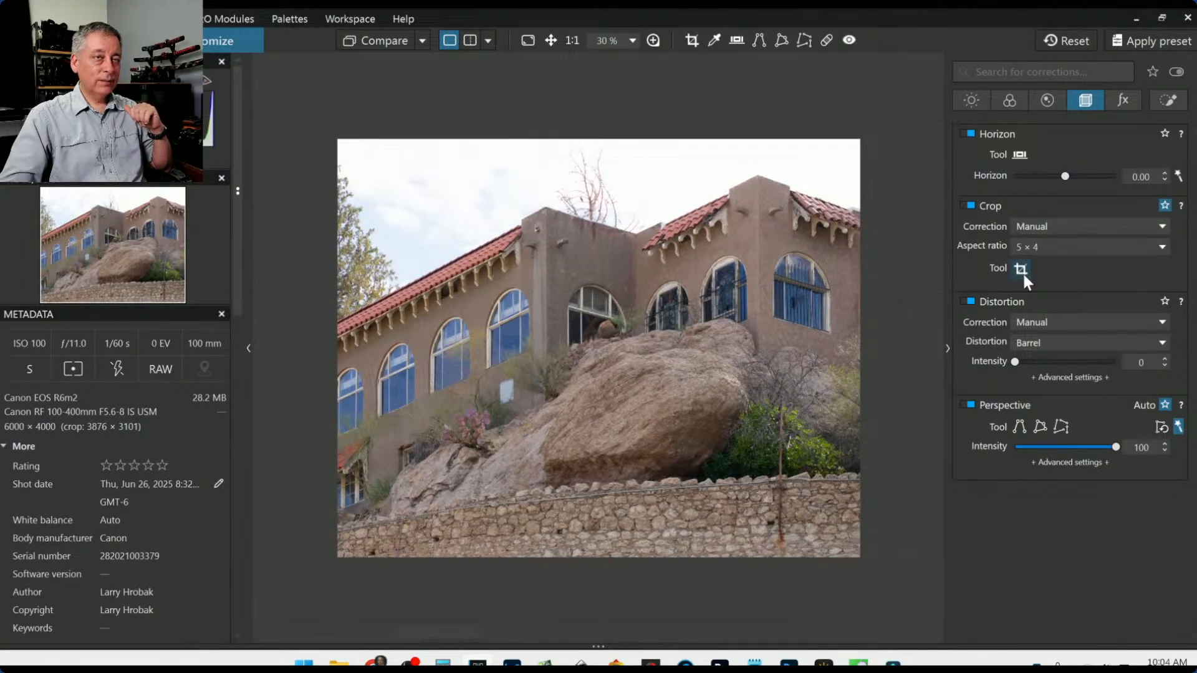
click(1169, 102)
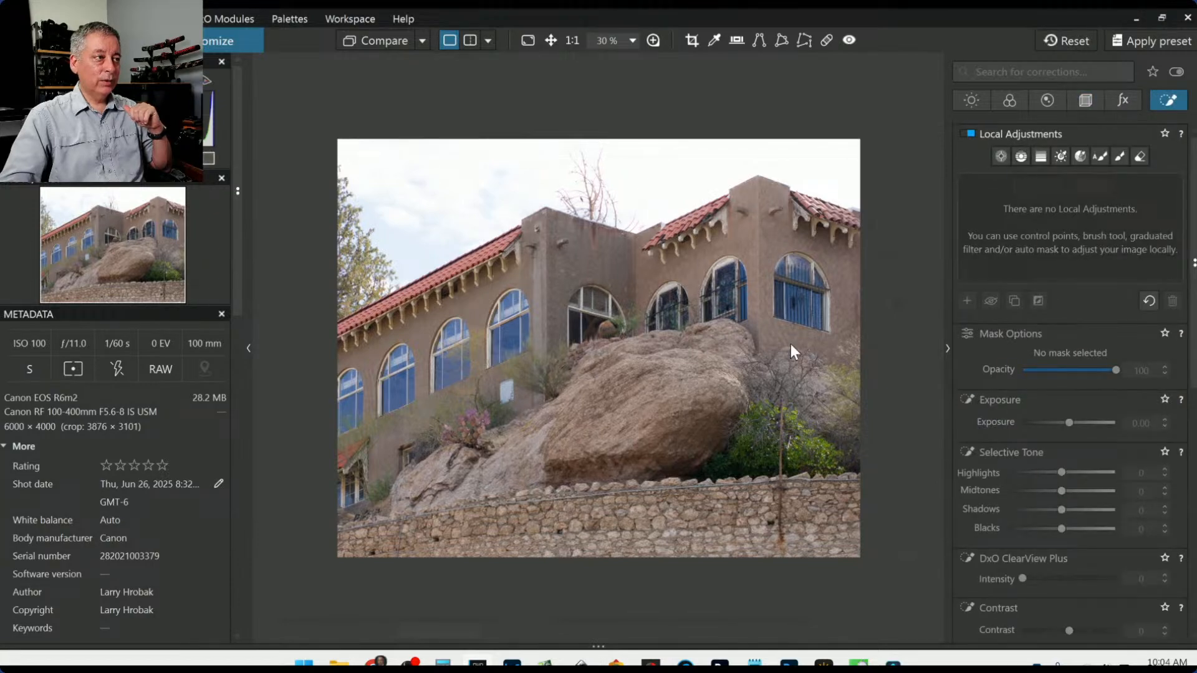
click(1023, 156)
drag(672, 194, 673, 252)
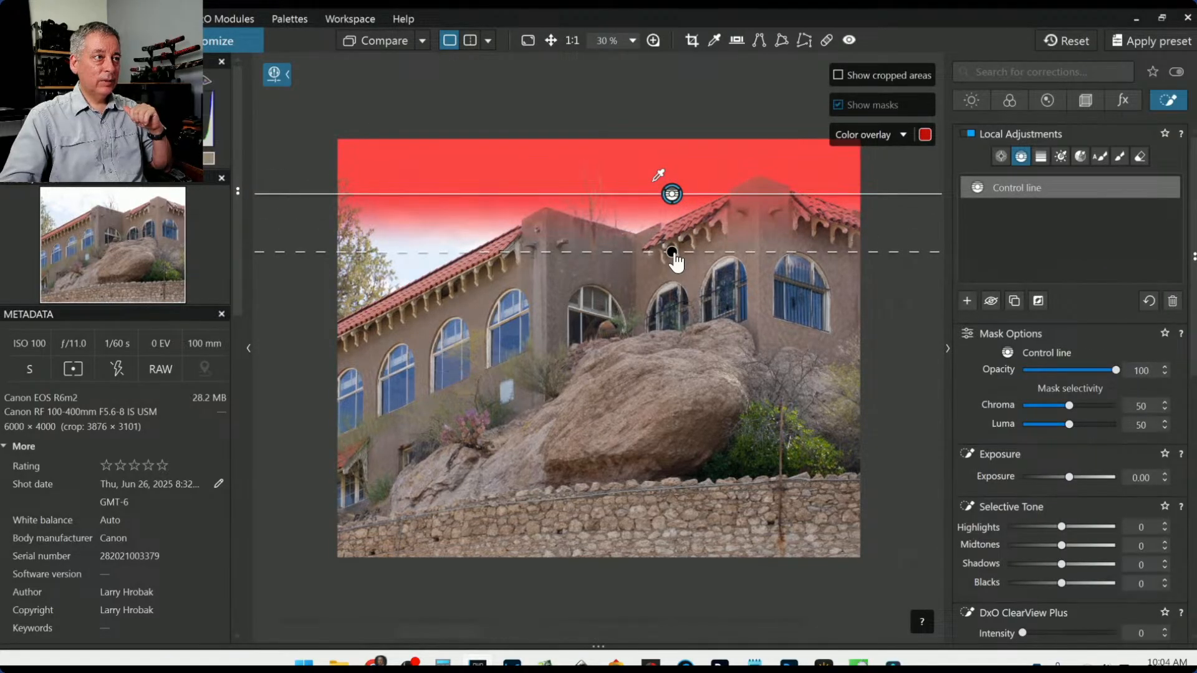
drag(674, 253, 673, 386)
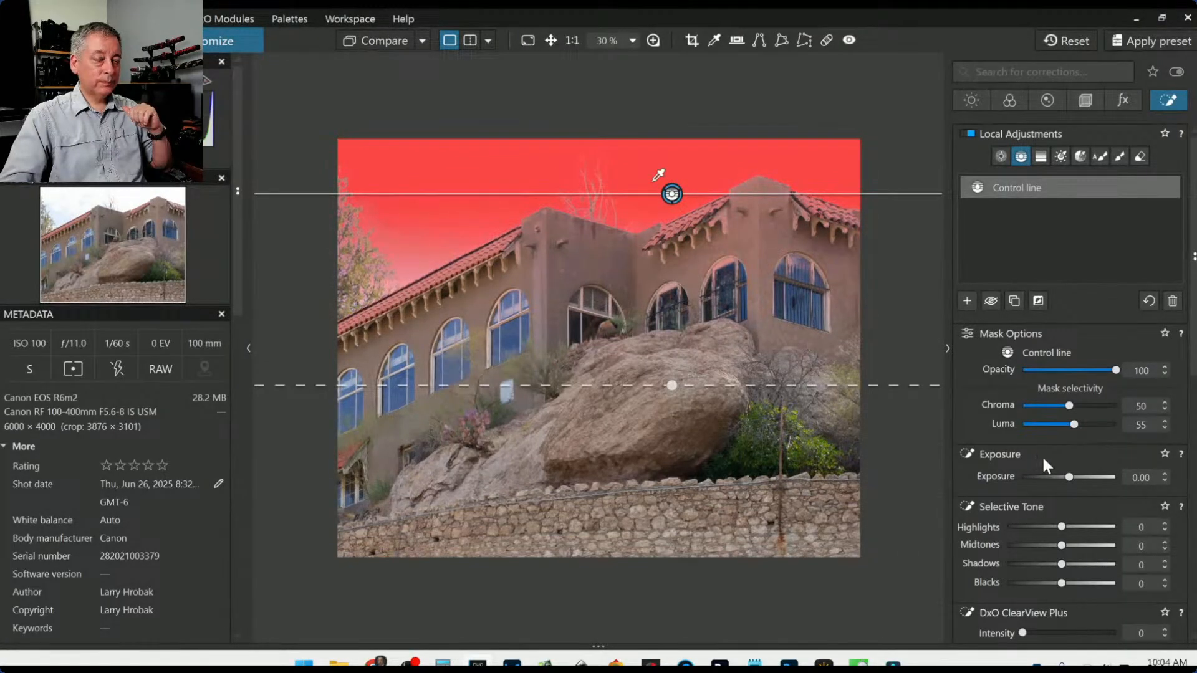
- Set the sky mask's Highlights to -100 and its ClearView Plus intensity to 54, and deselect the mask
click(1047, 527)
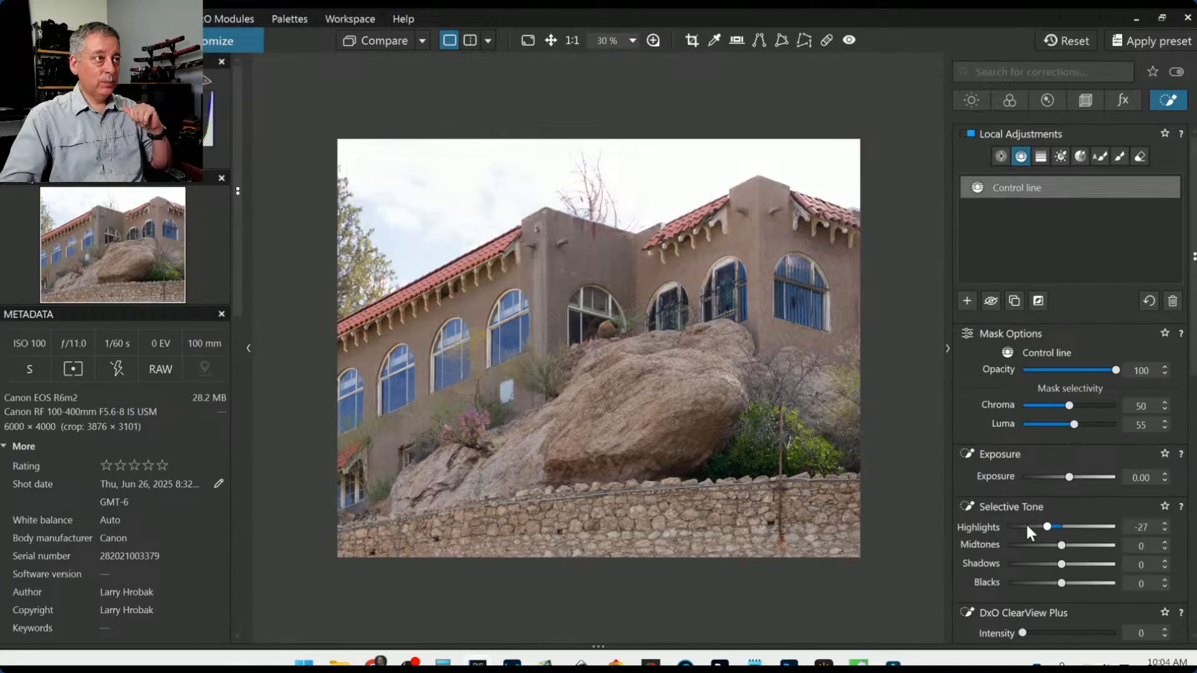
scroll(1054, 549, down, 2)
click(1073, 557)
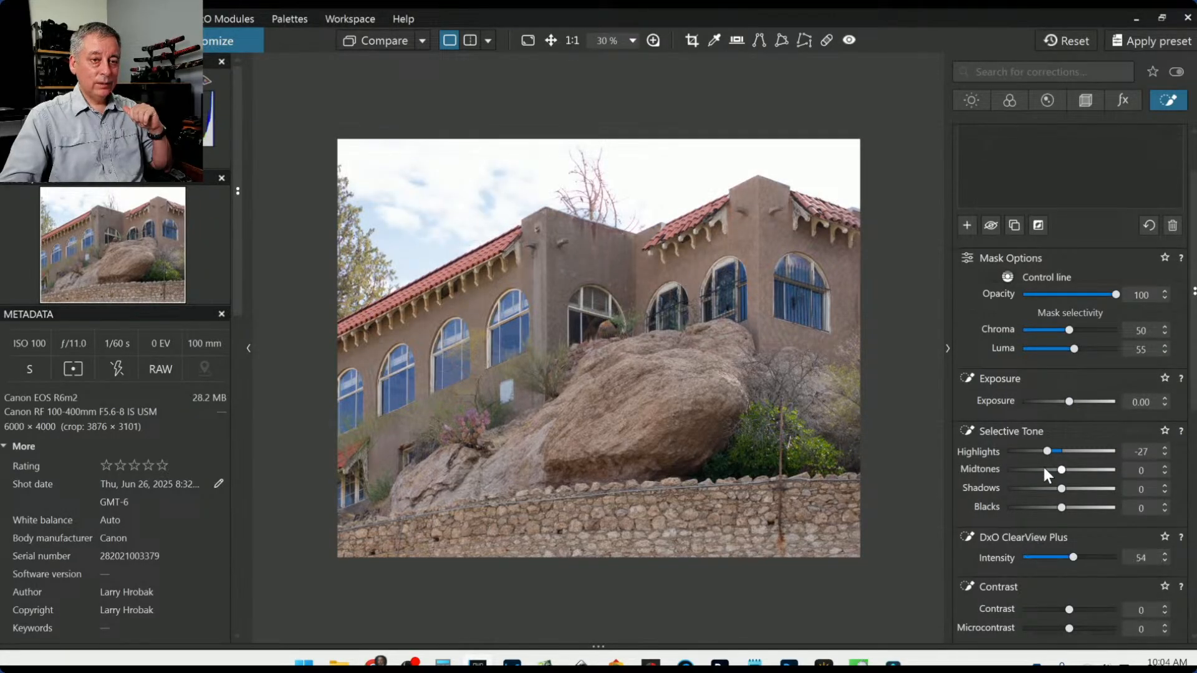
click(1035, 451)
drag(1035, 451, 1009, 451)
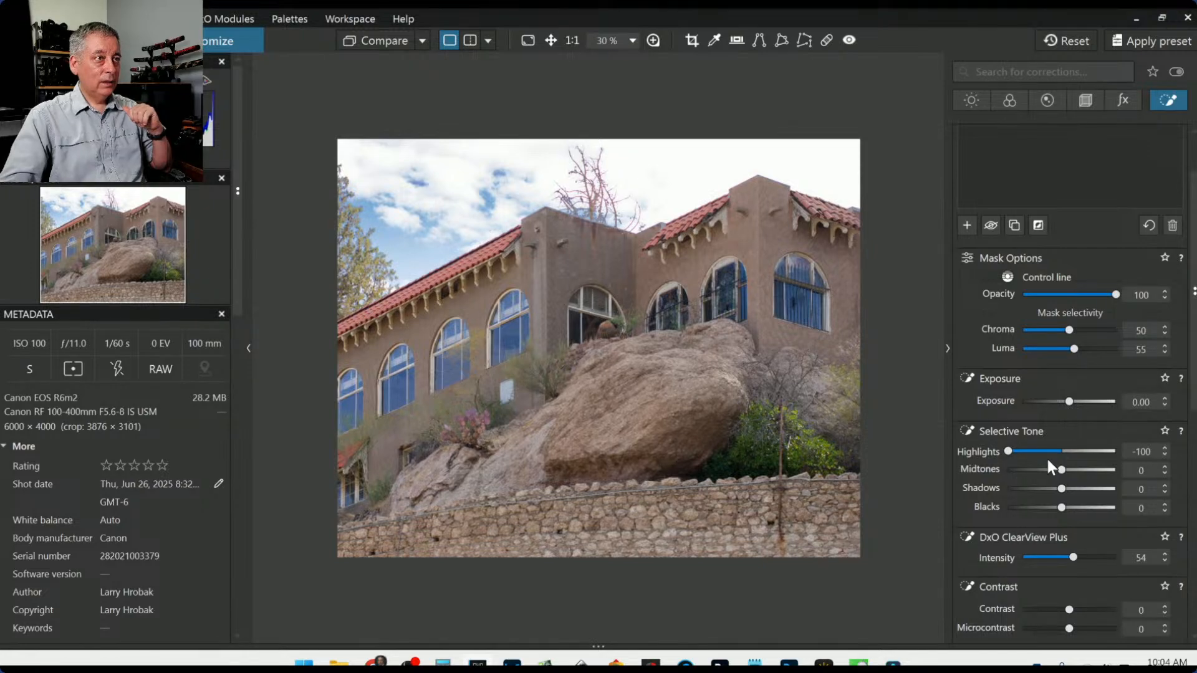
mouse_move(865, 379)
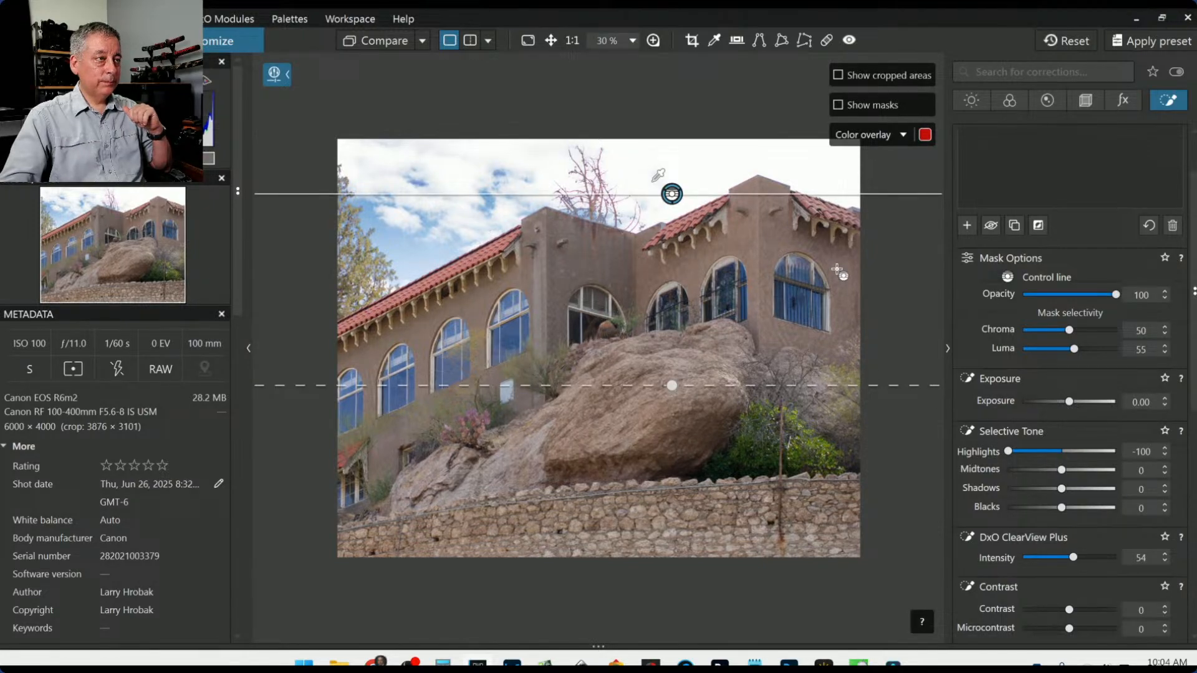
key(Escape)
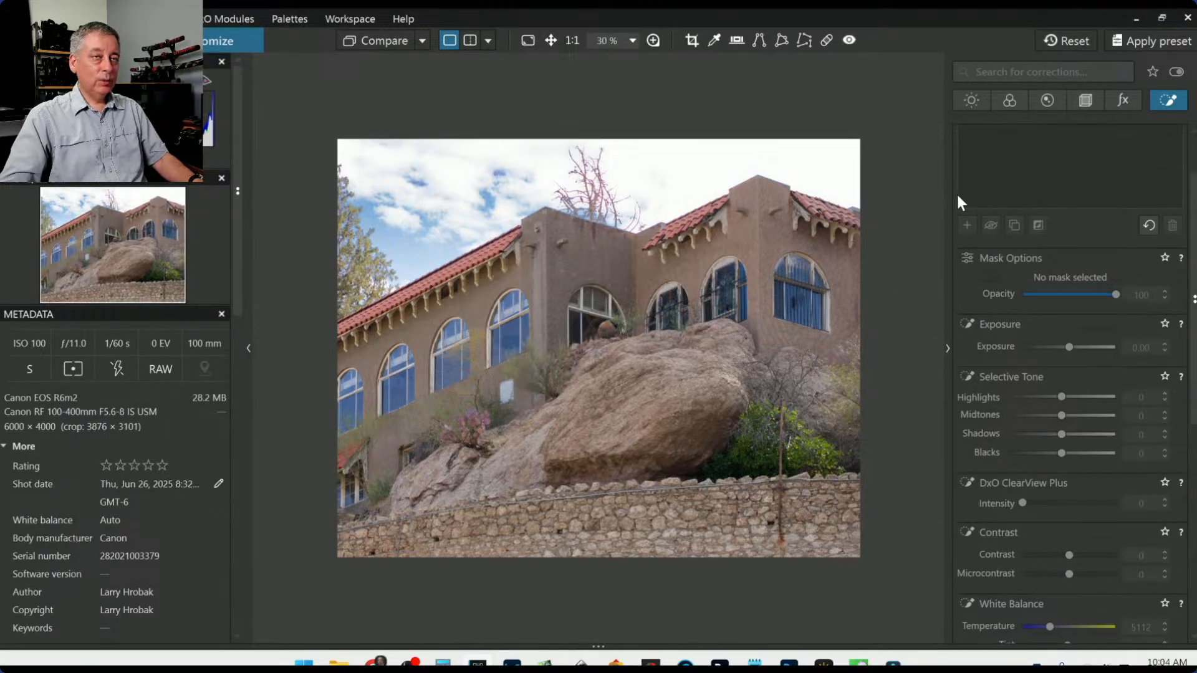
- Start a new control point mask on the largest arched window of the building's left wing, shrinking its circle to the window
scroll(1014, 318, up, 2)
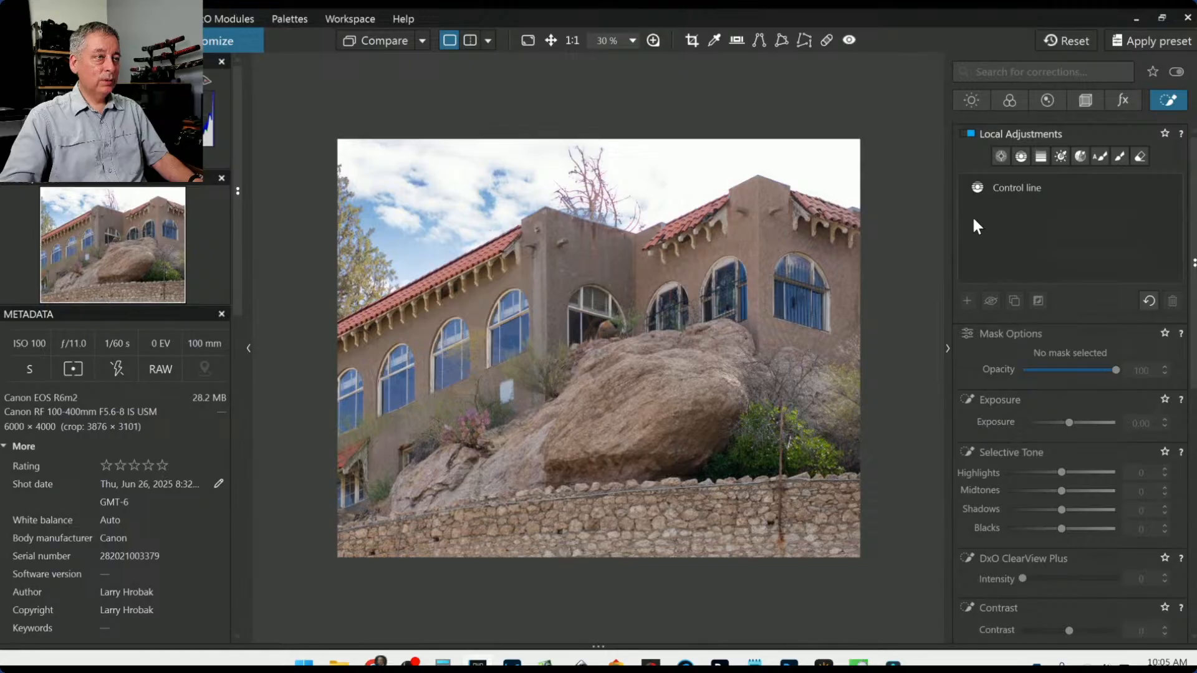
click(963, 300)
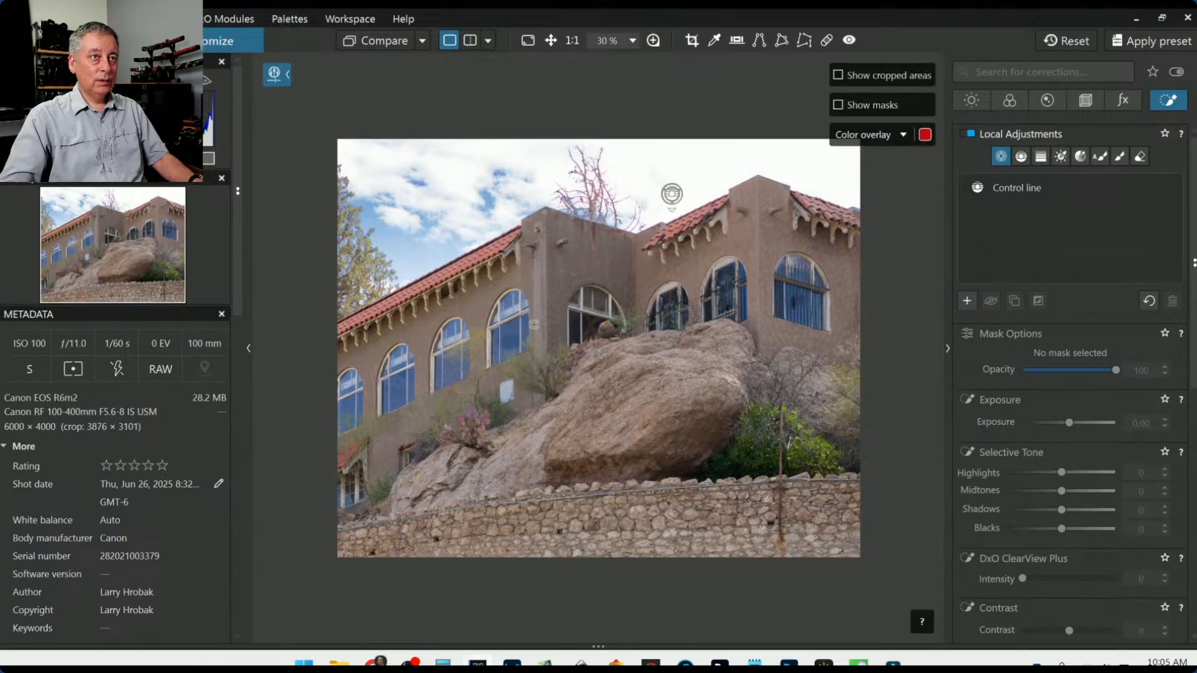
click(515, 343)
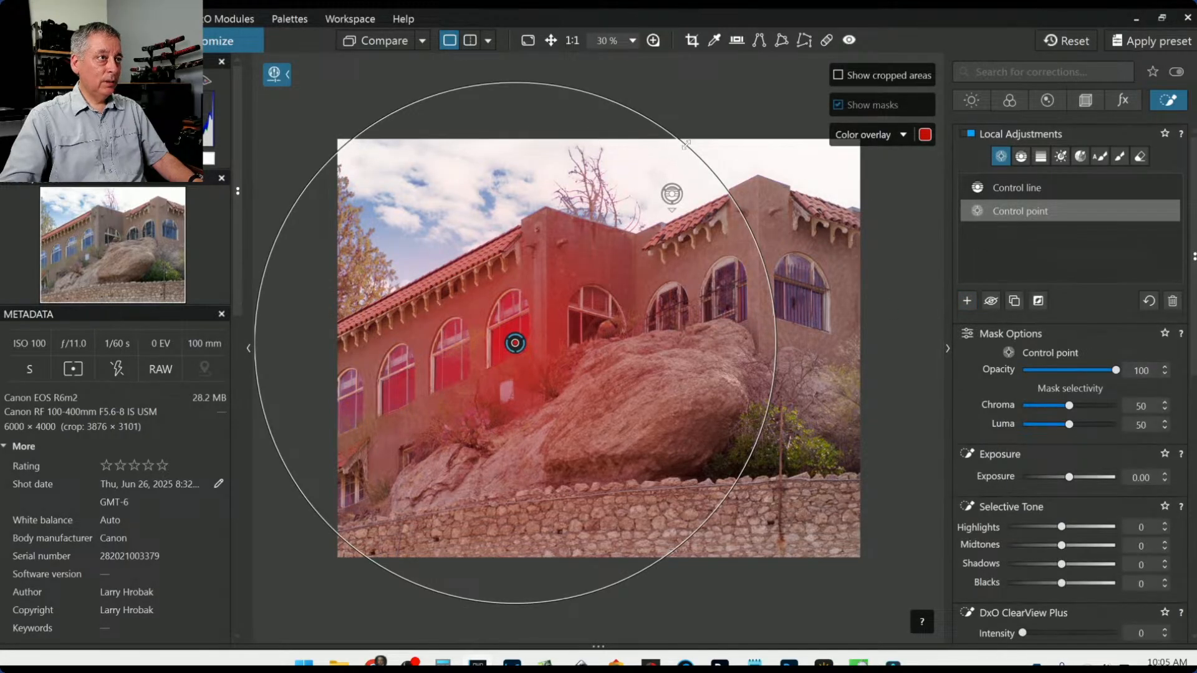
drag(419, 101, 512, 332)
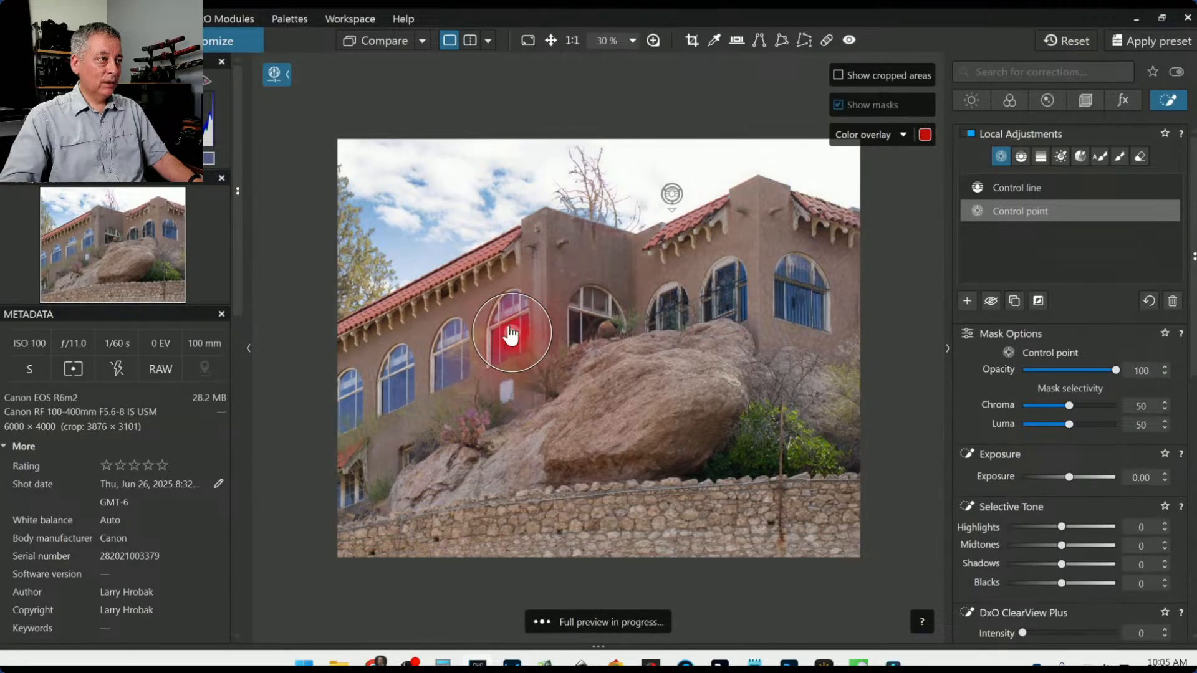
- Add window-sized control points to the other three arched windows of the left wing and the rightmost blue window
click(452, 364)
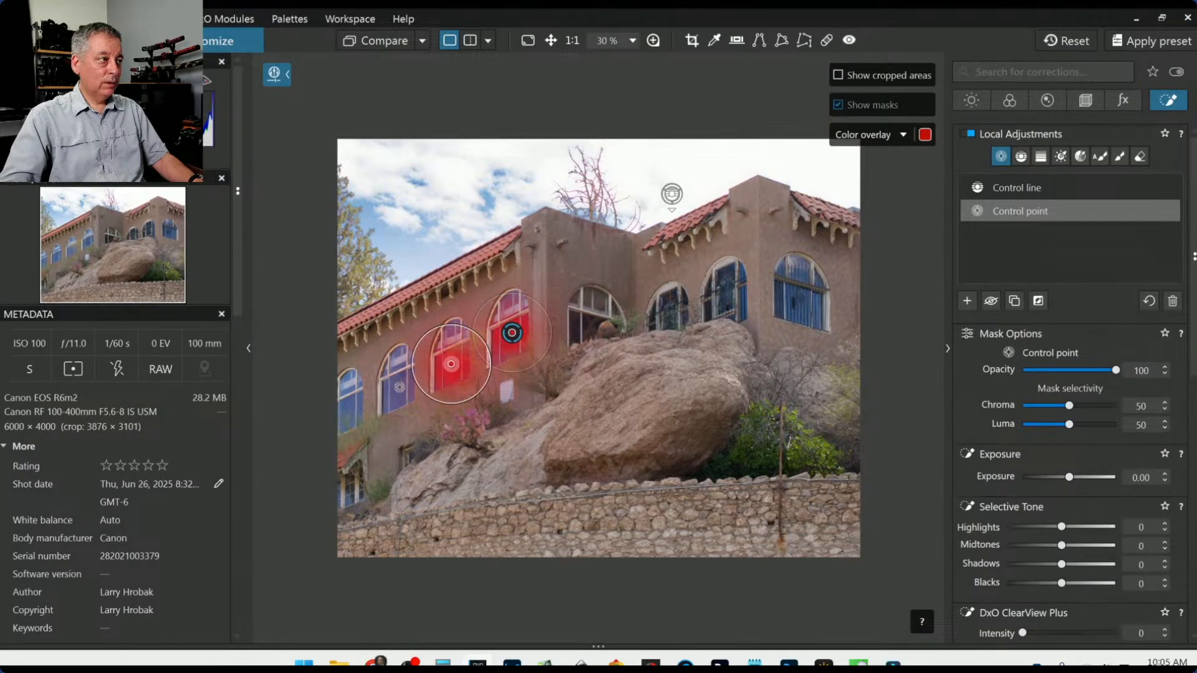
click(399, 387)
drag(429, 365, 396, 385)
click(348, 405)
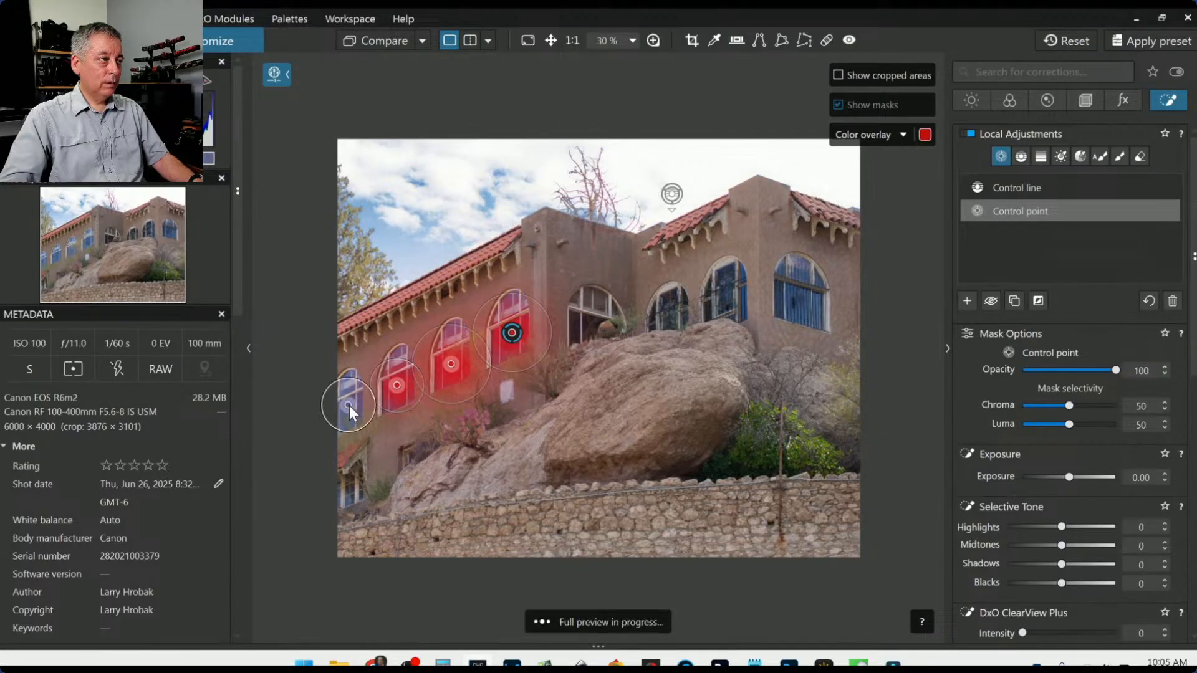
click(799, 304)
drag(817, 281, 827, 261)
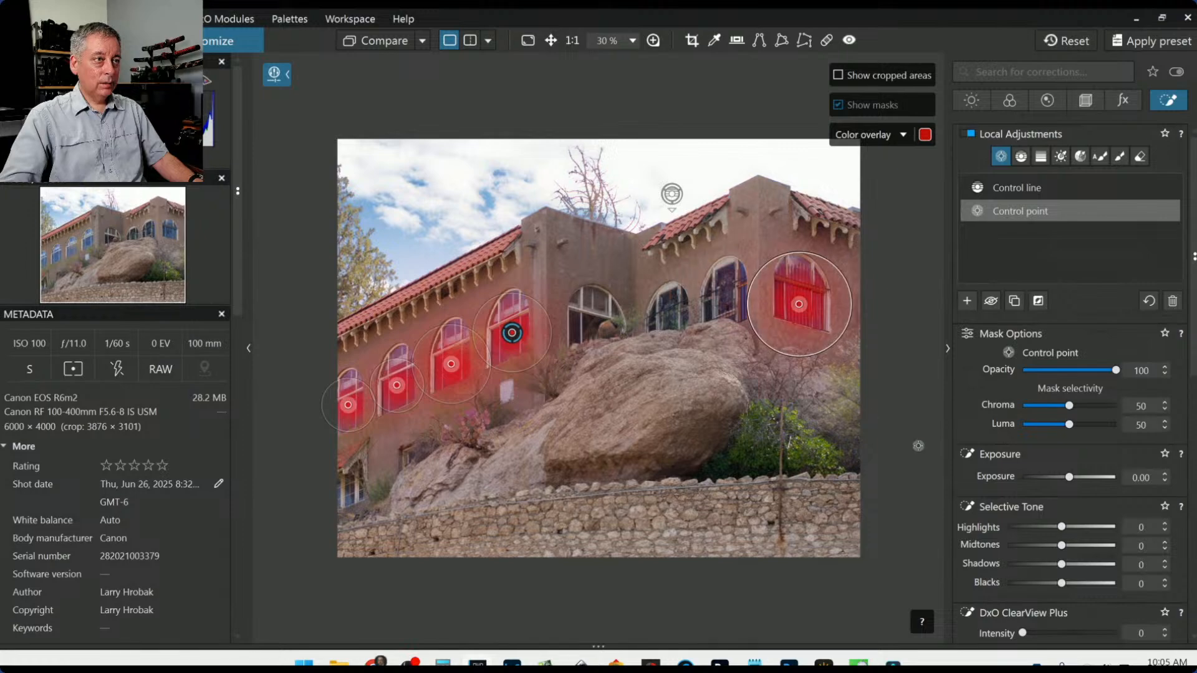
- Set the window mask's ClearView Plus intensity to 49, compare the photo with its uncorrected version, and deselect the mask
scroll(1079, 563, down, 2)
click(1069, 520)
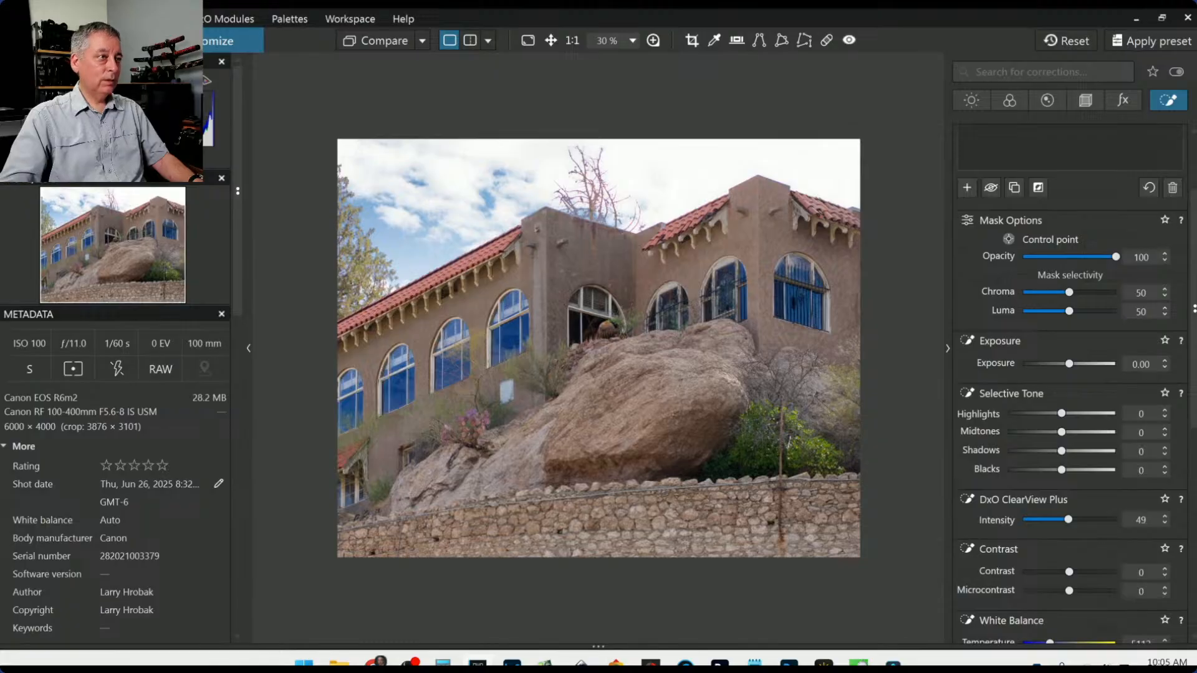
click(380, 39)
click(380, 35)
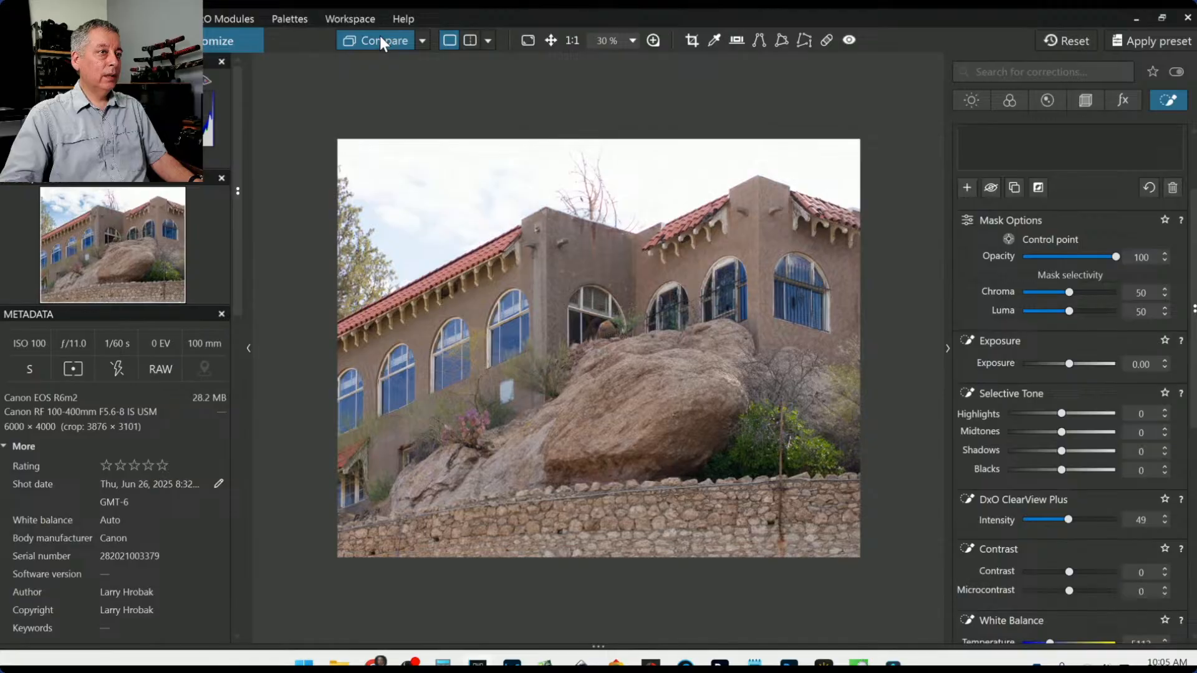
key(Escape)
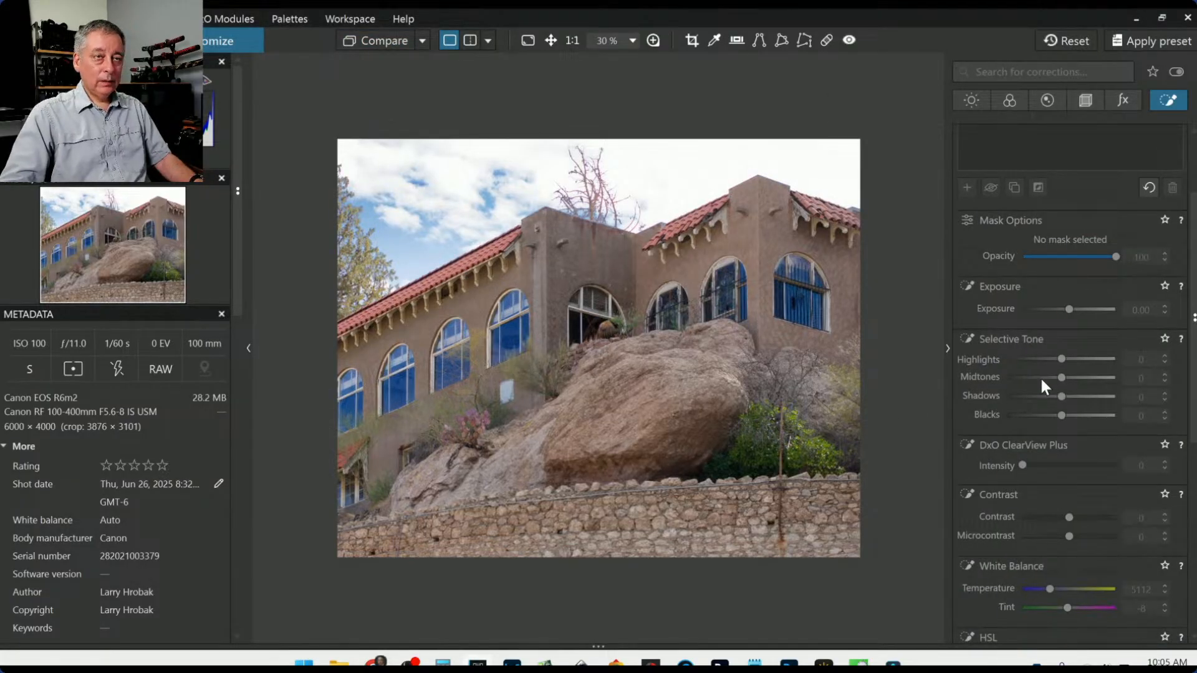
- Start a new control point mask on the pink cactus, and add a point with a smaller circle on the plant by the central window
scroll(1041, 381, up, 2)
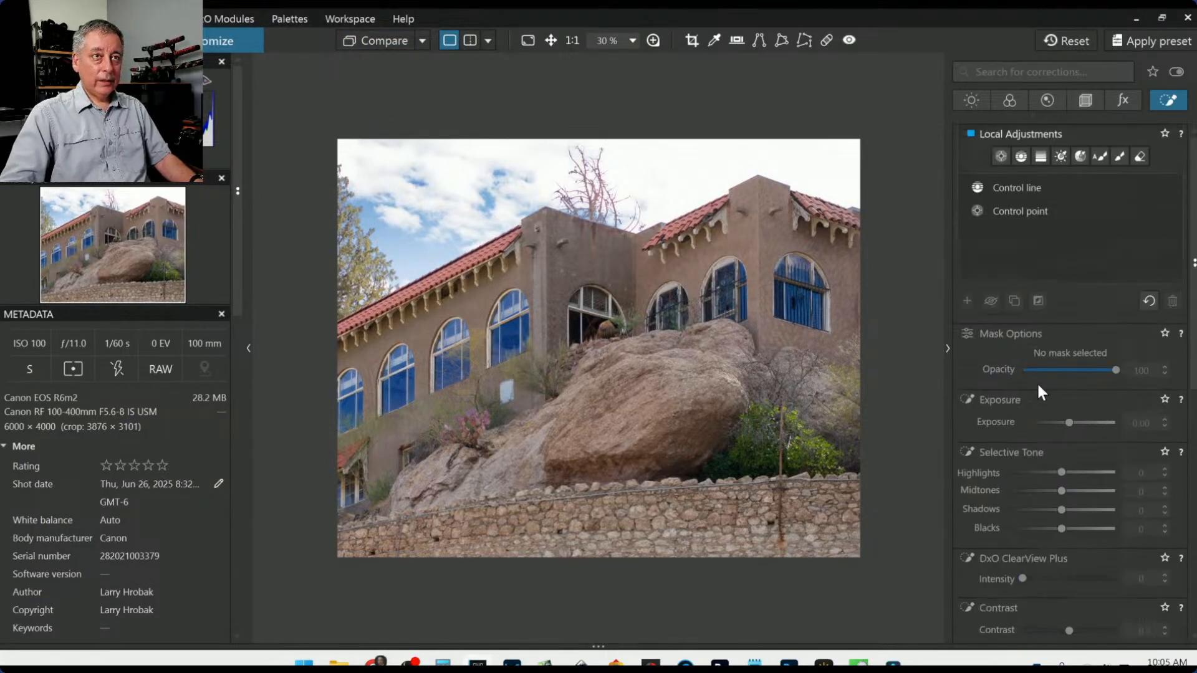
click(1004, 160)
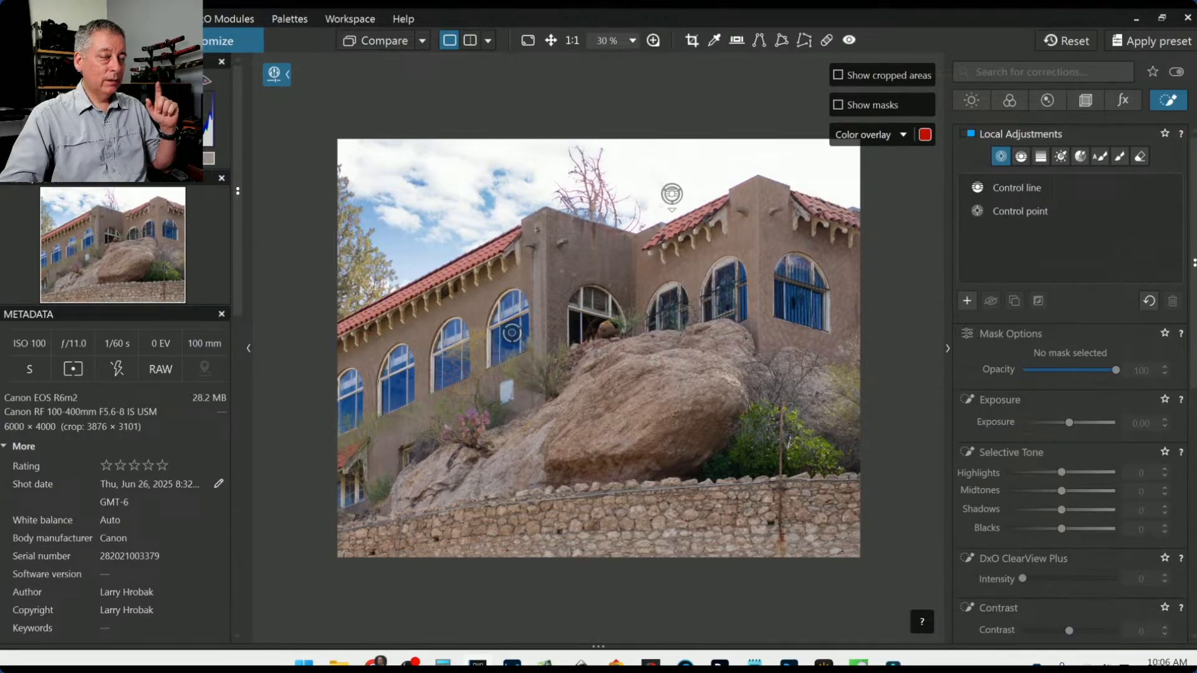
scroll(654, 361, up, 1)
scroll(655, 361, up, 1)
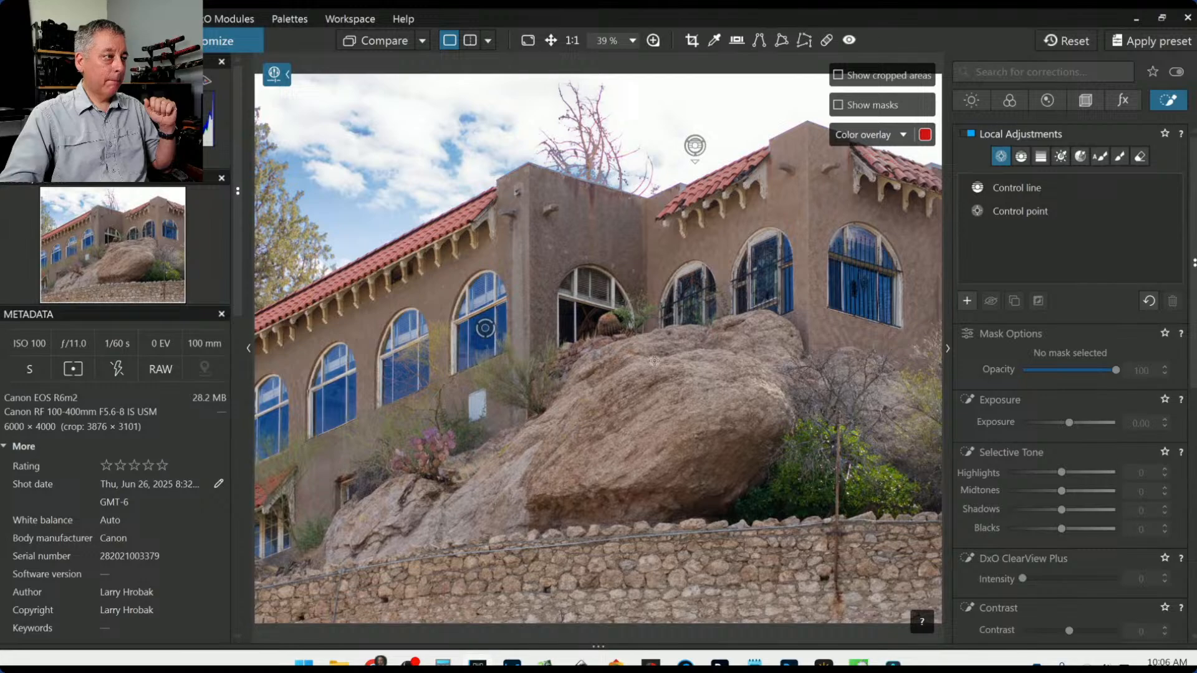
mouse_move(997, 212)
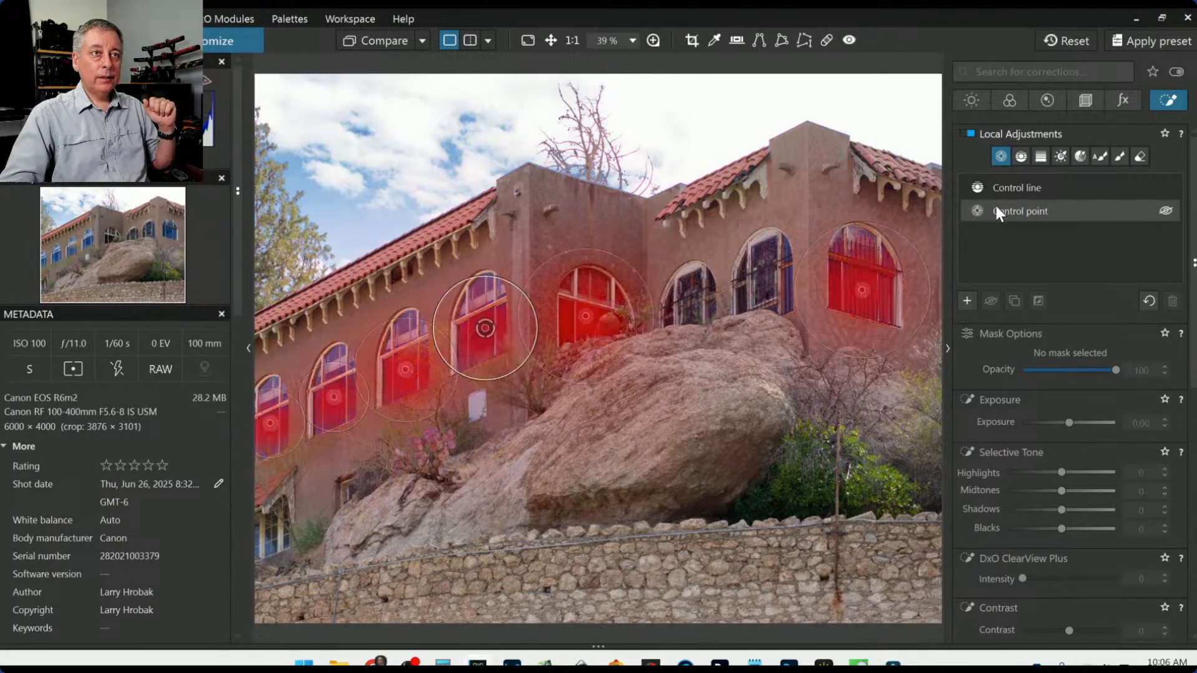
click(433, 447)
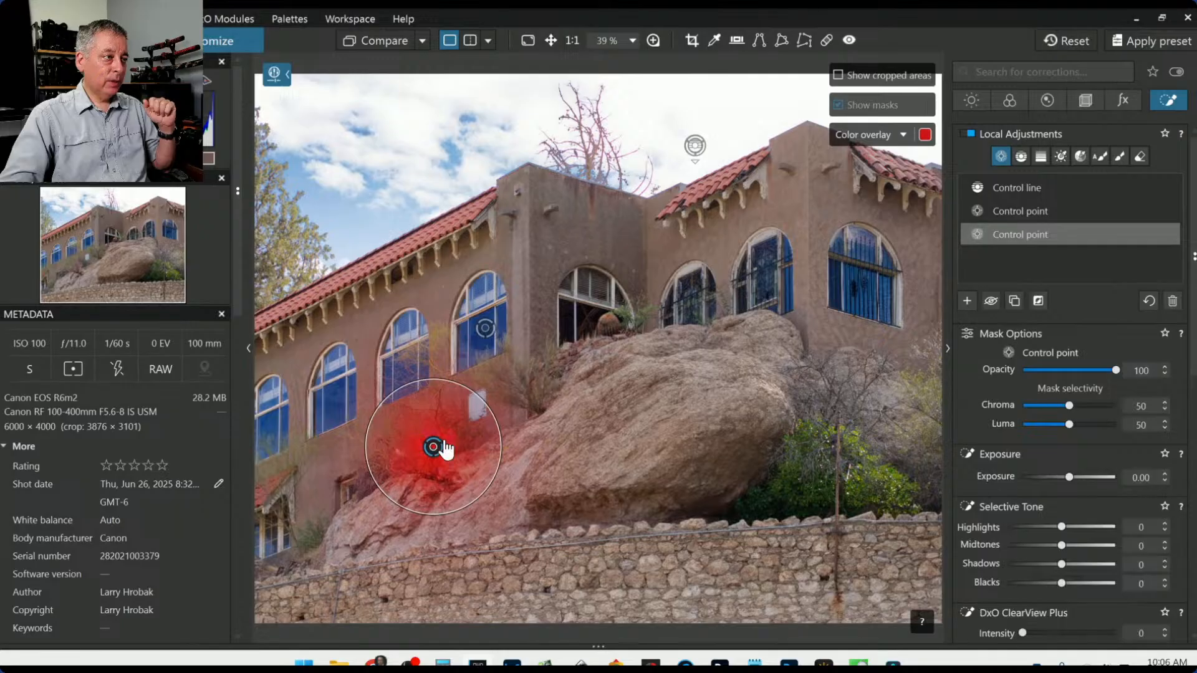
click(616, 323)
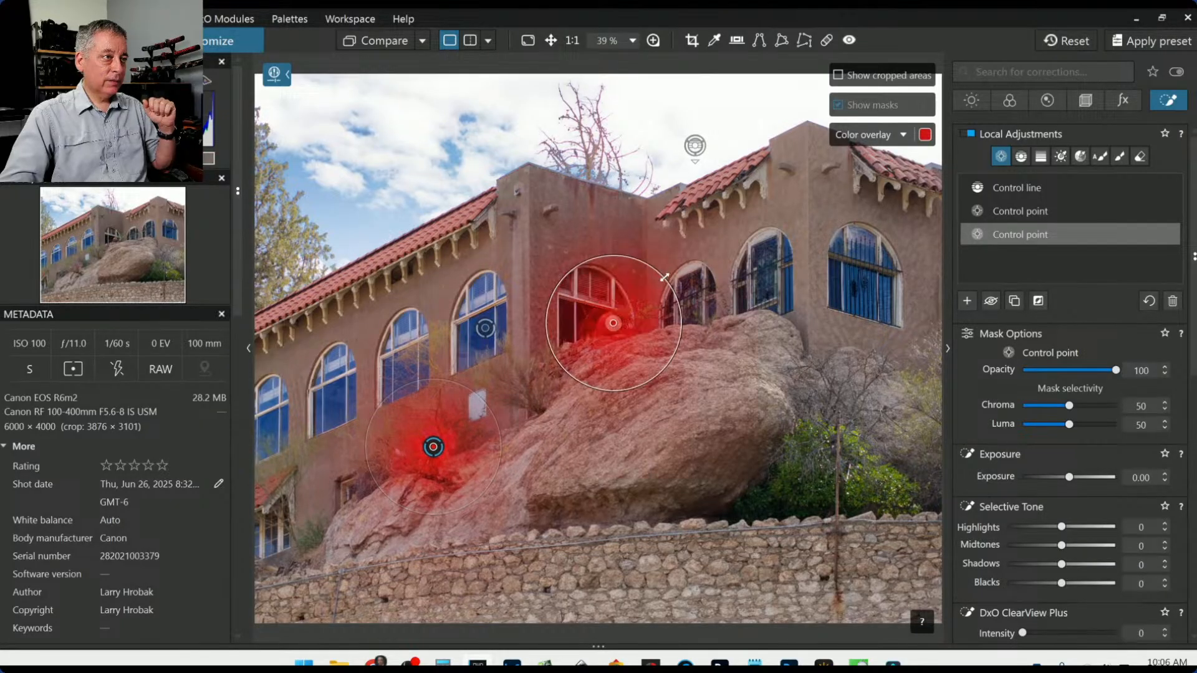
drag(644, 296, 633, 304)
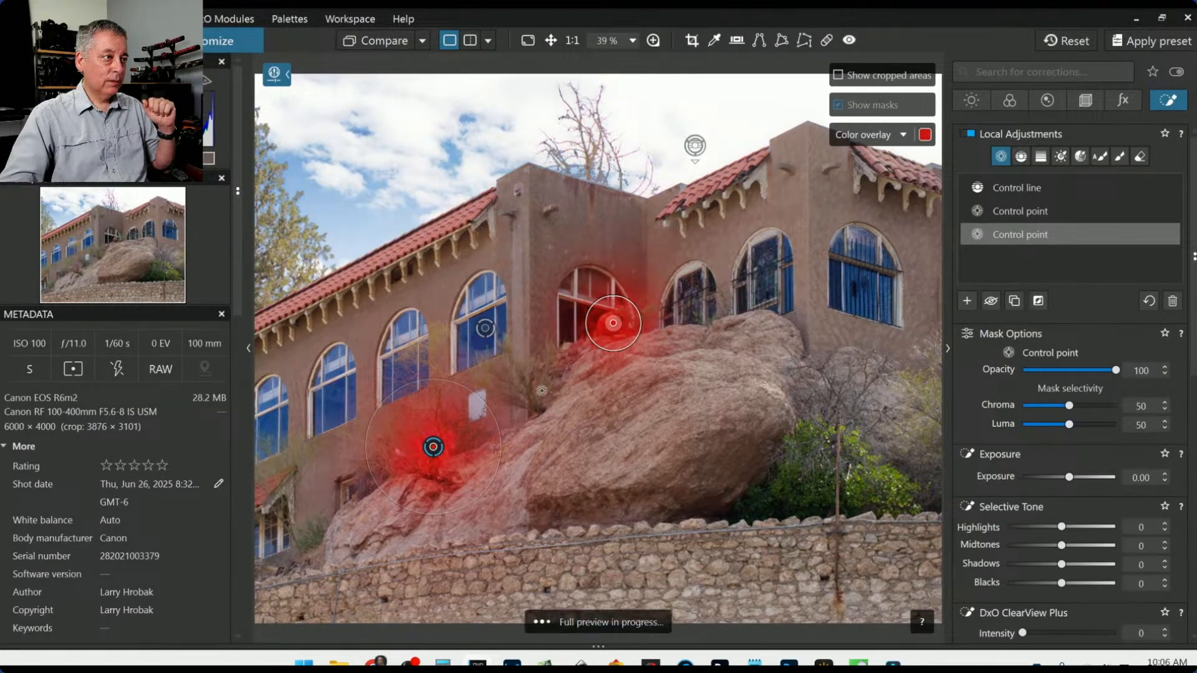
- Add three small control points to the shrubs between the left wing's largest window and the boulder
click(537, 410)
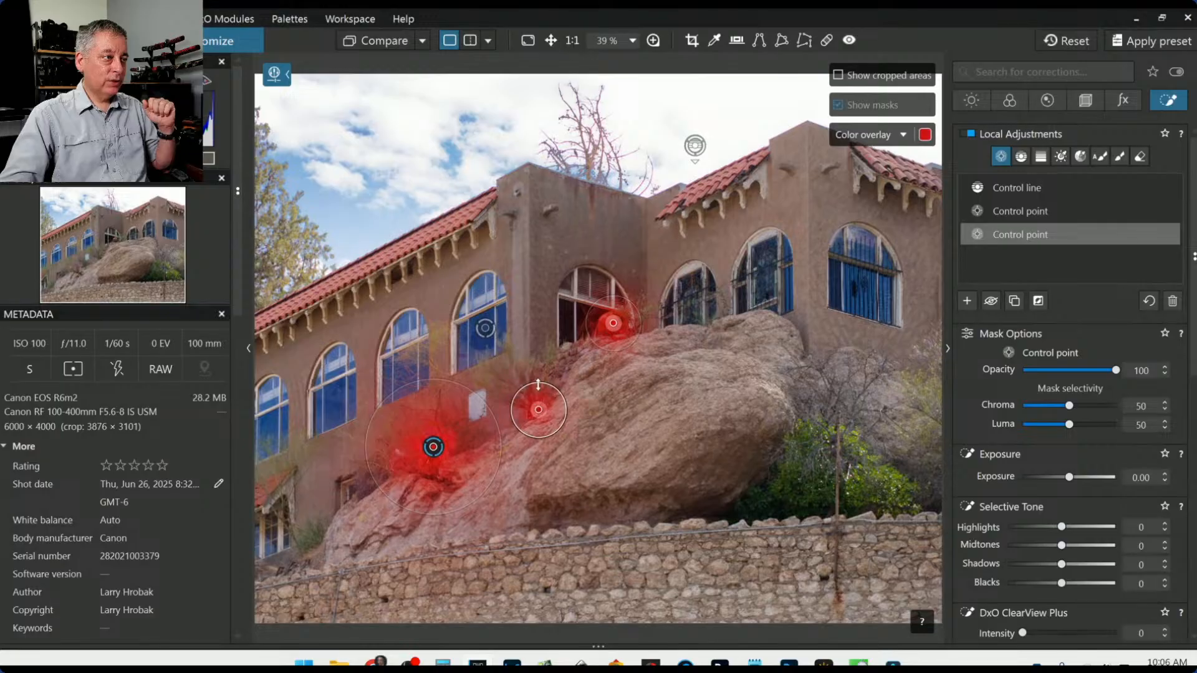
click(523, 374)
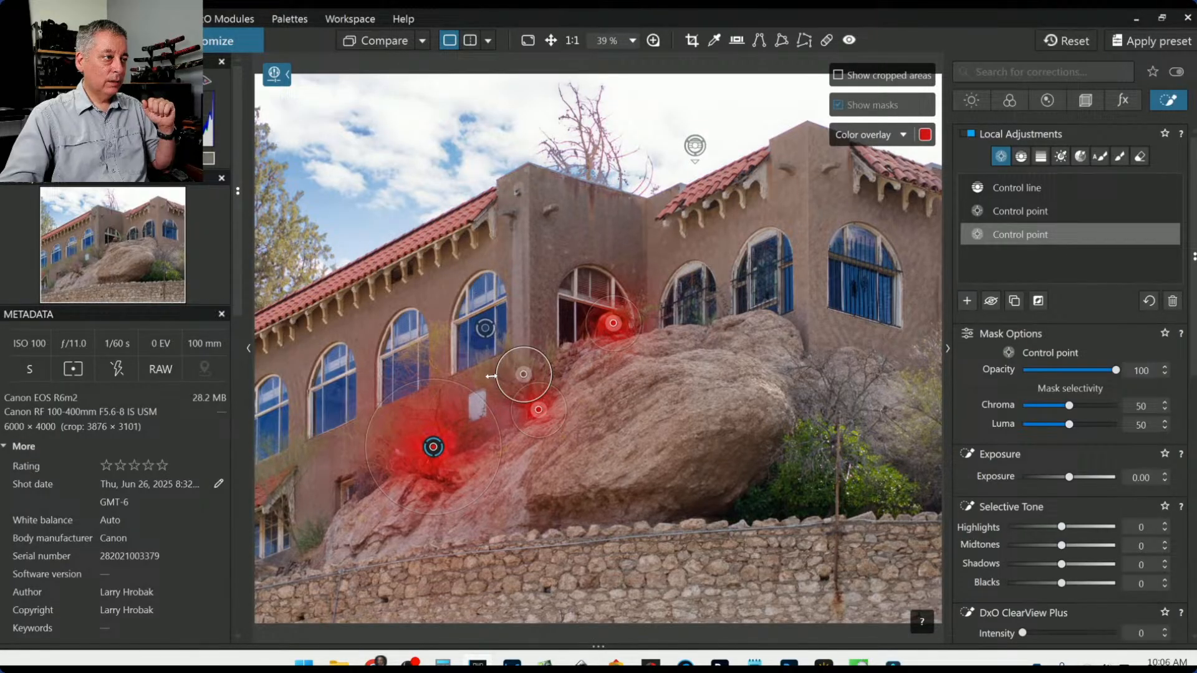
click(489, 374)
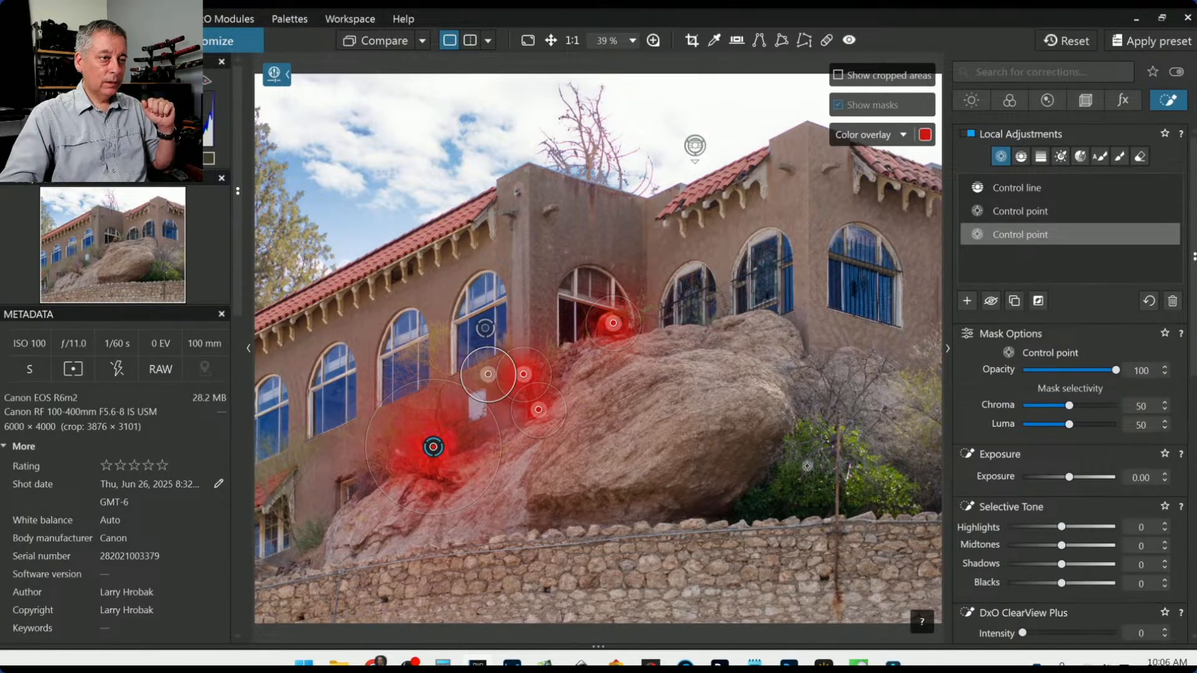
- Add three control points across the green bush right of the boulder, enlarging their circles to cover its foliage
click(872, 479)
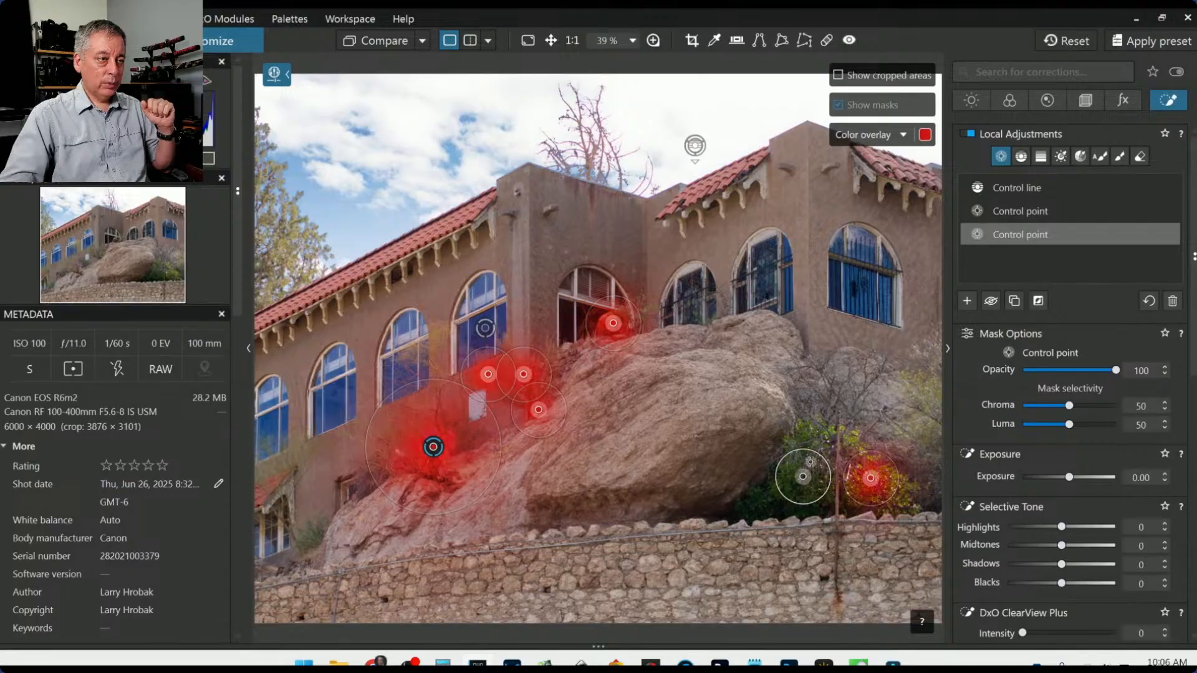
click(803, 476)
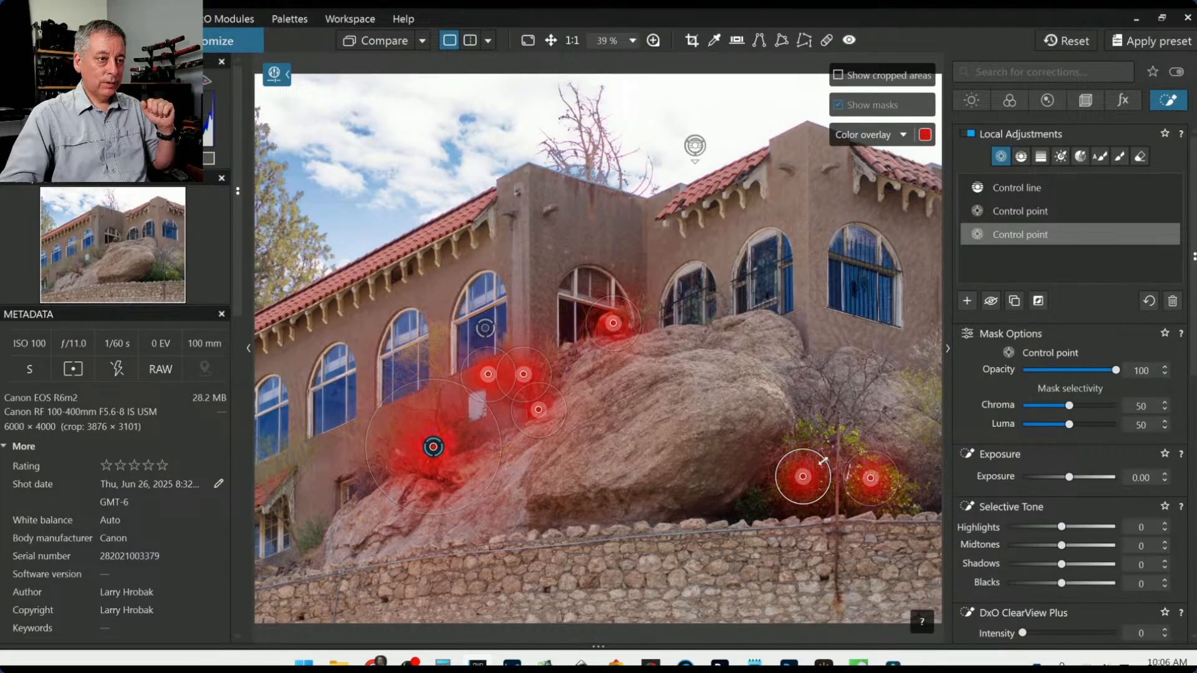
drag(823, 457, 842, 440)
click(822, 437)
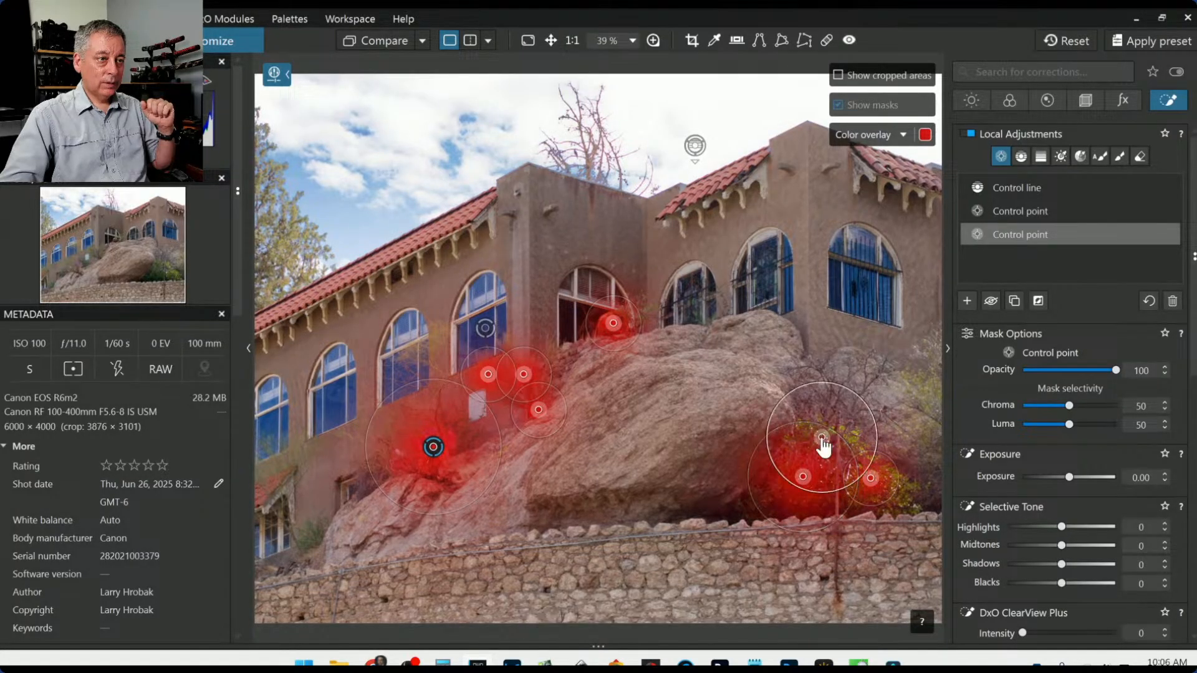
drag(896, 493, 901, 497)
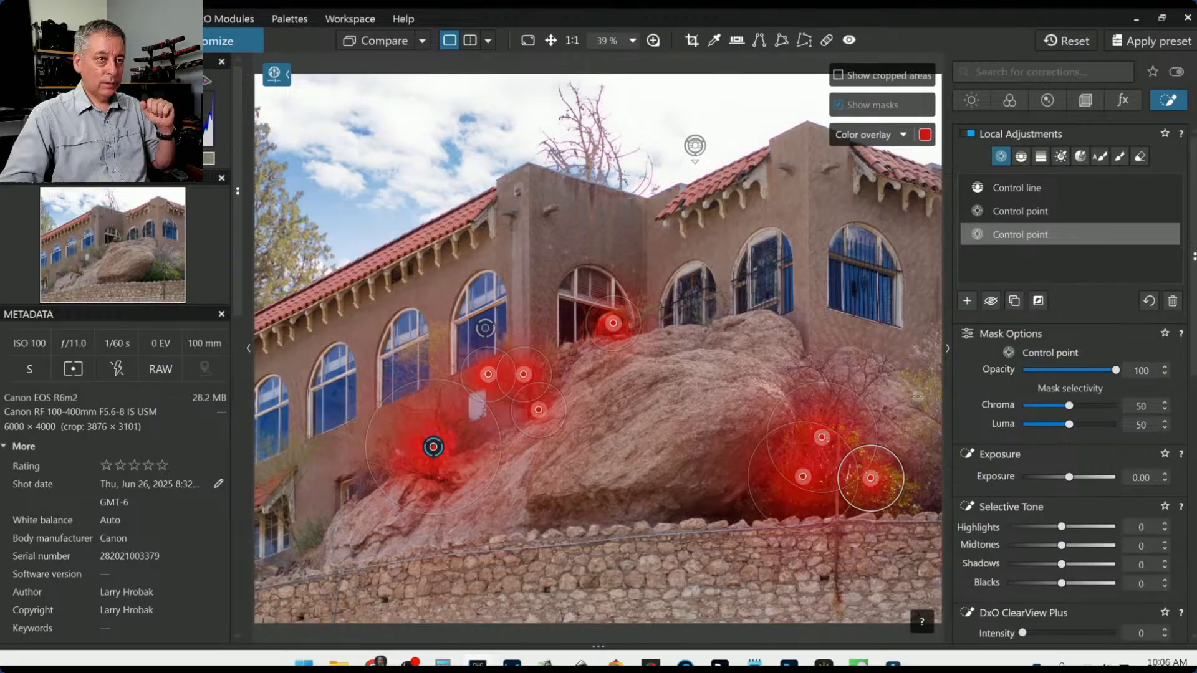
- Add a small control point to the shrub at the far left end of the stone wall
scroll(874, 452, down, 2)
scroll(873, 452, up, 1)
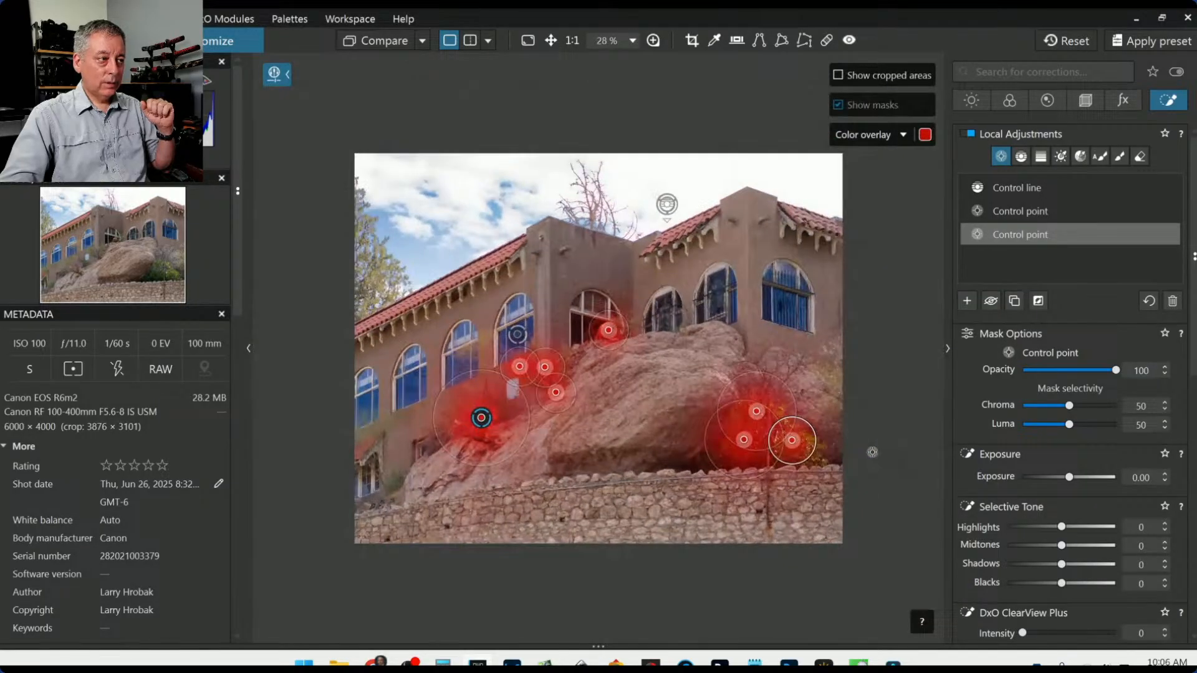
click(391, 483)
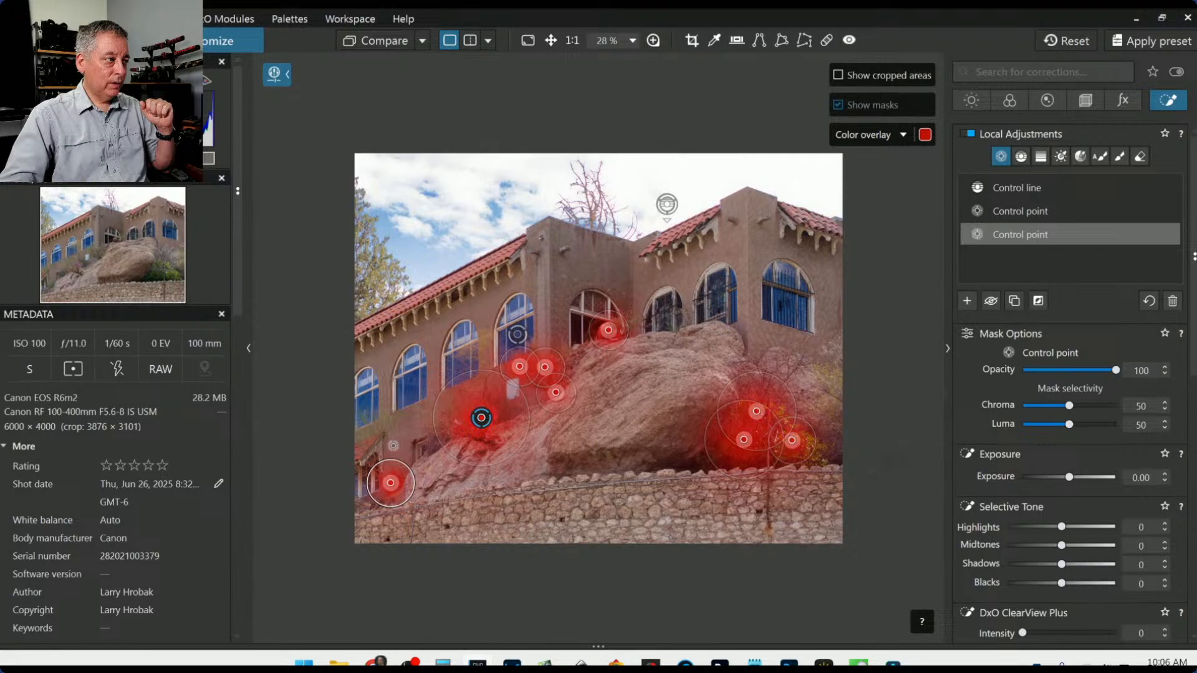
scroll(382, 441, up, 2)
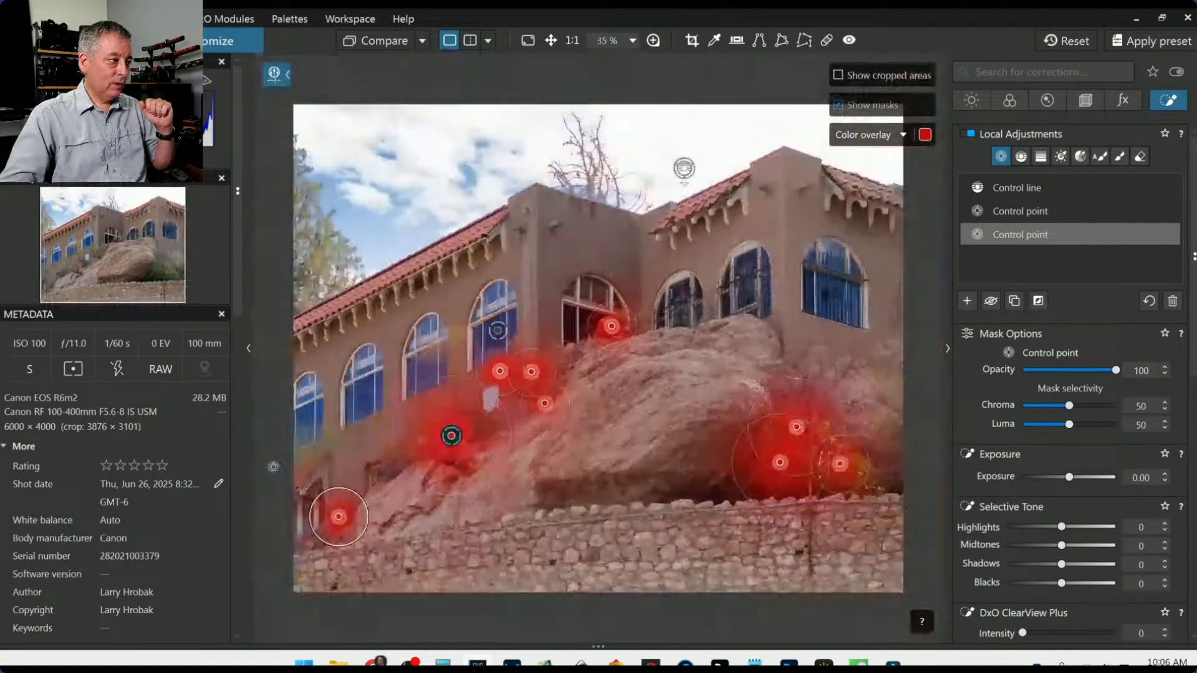
scroll(274, 467, down, 1)
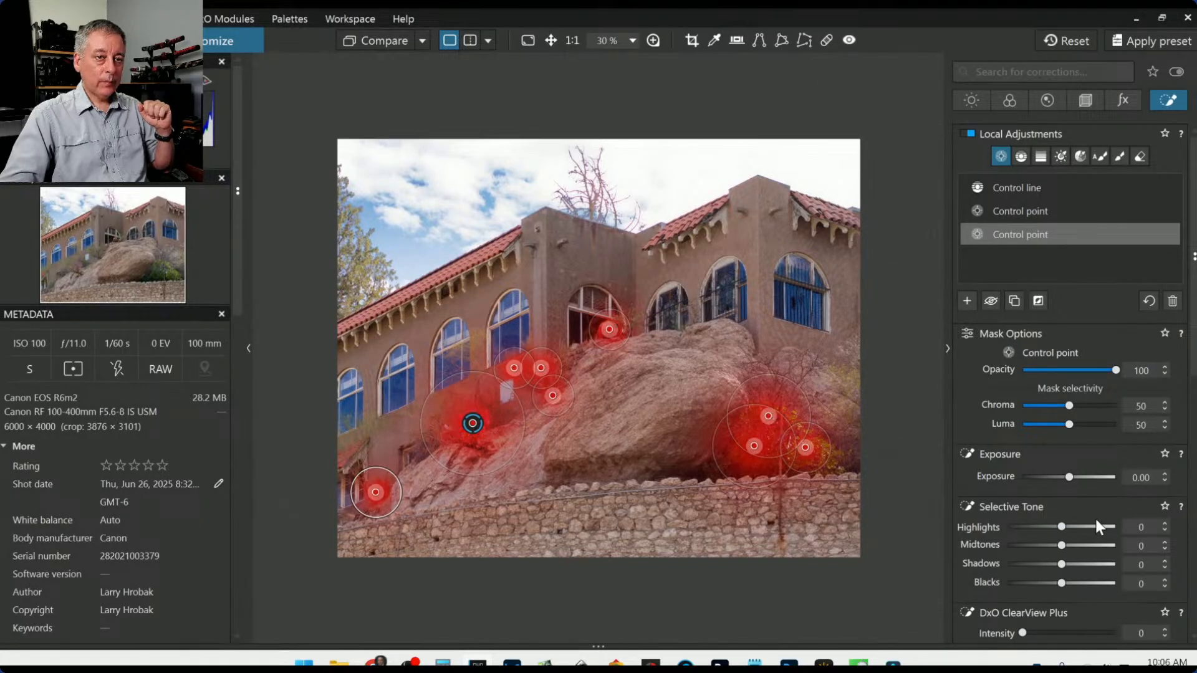
- Set the plant mask's Highlights to 59, Midtones to 30 and Shadows to 13
drag(1063, 526, 1096, 530)
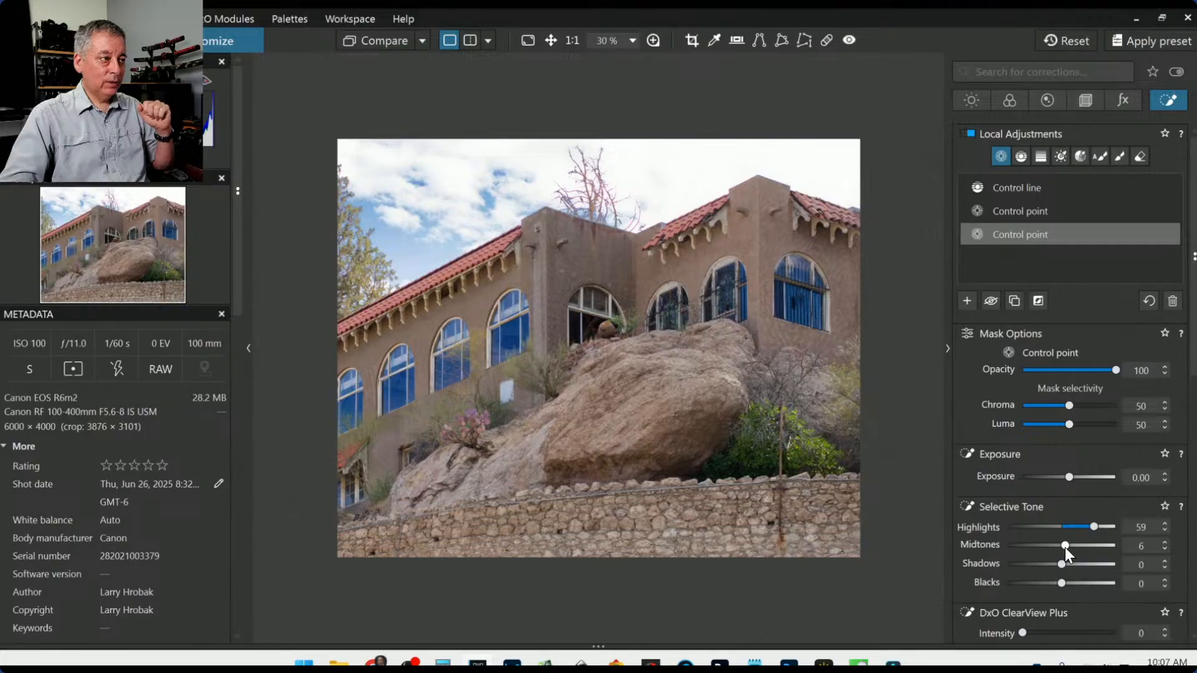
drag(1065, 548, 1078, 548)
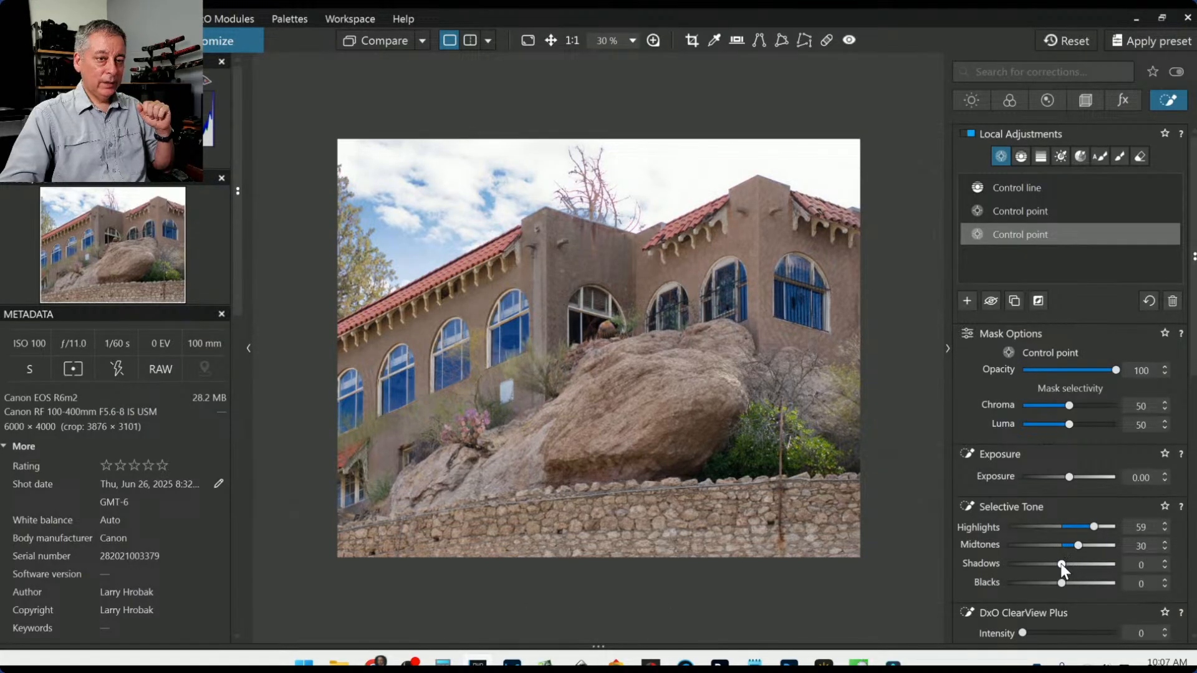
drag(1062, 564, 1069, 566)
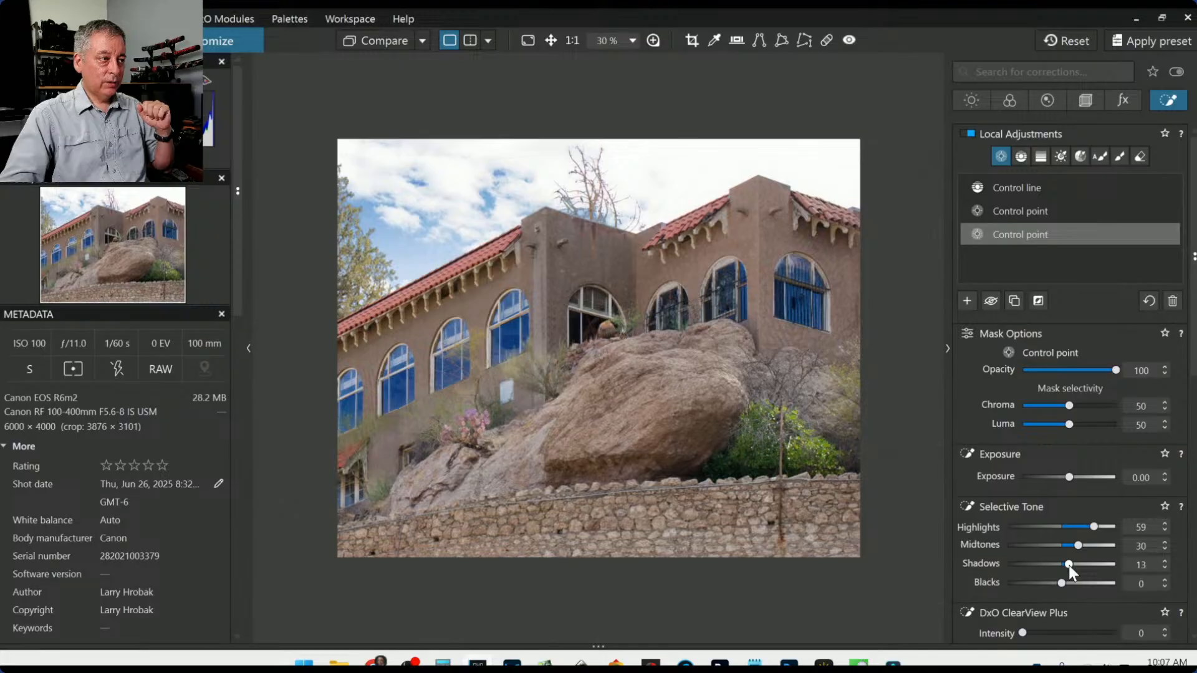
- Set the plant mask's HSL Vibrancy to 100 and Saturation to 8 for all color channels
scroll(974, 511, down, 1)
scroll(976, 520, down, 10)
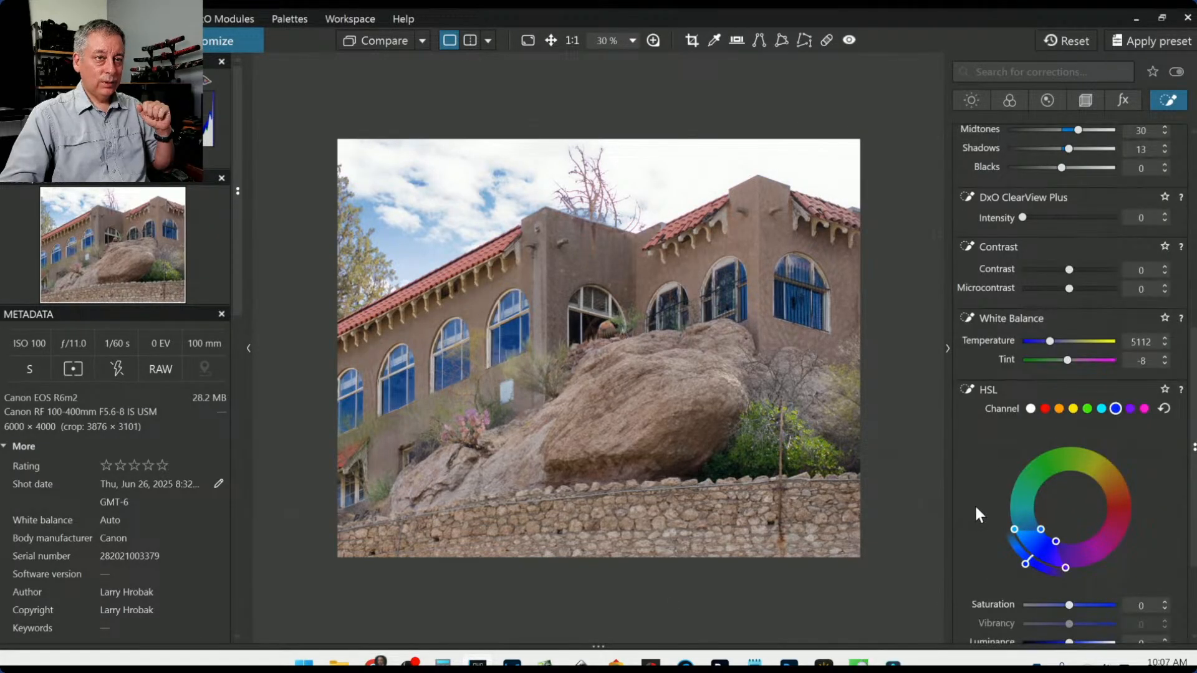
click(1029, 409)
scroll(982, 479, down, 3)
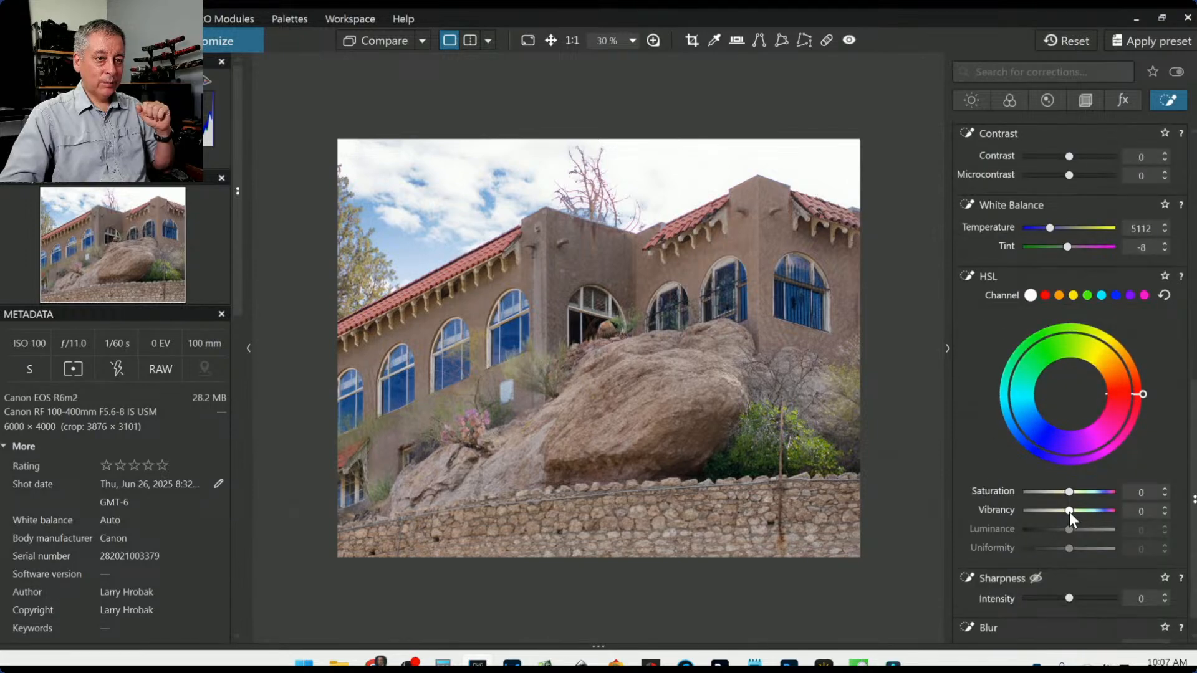
drag(1069, 512, 1107, 515)
drag(1068, 494, 1073, 494)
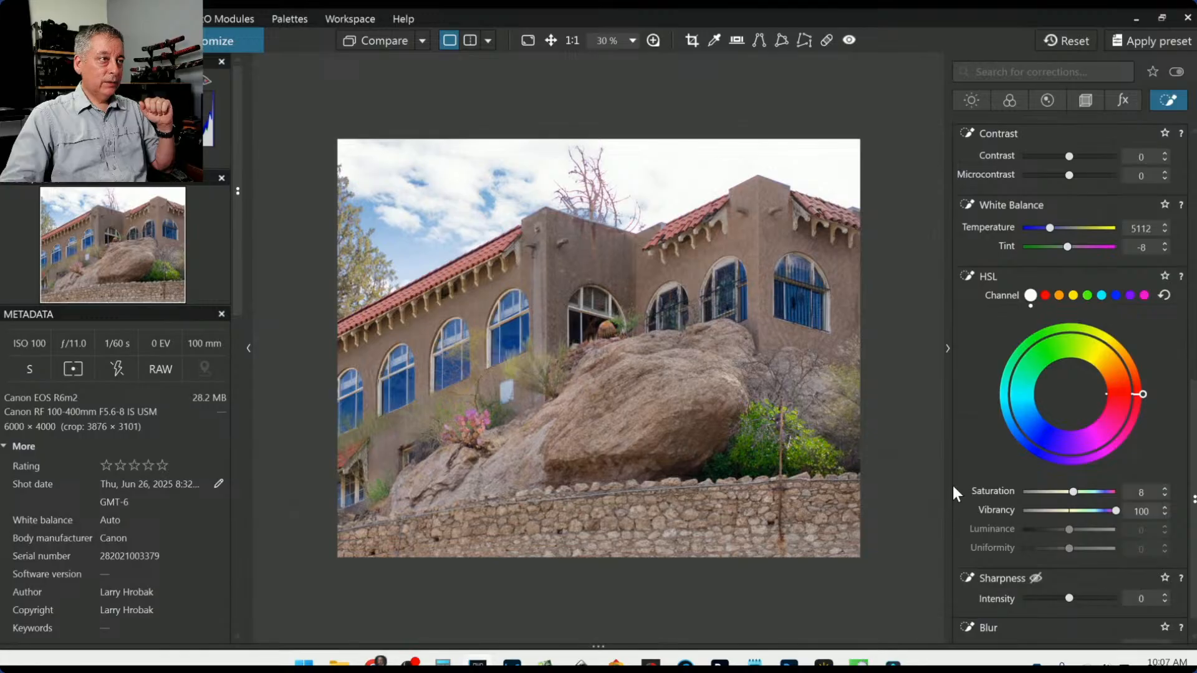
- Fine-tune the plant mask's Highlights to 59 and Midtones to 32, and deselect the mask
scroll(1073, 317, up, 6)
scroll(1088, 362, down, 1)
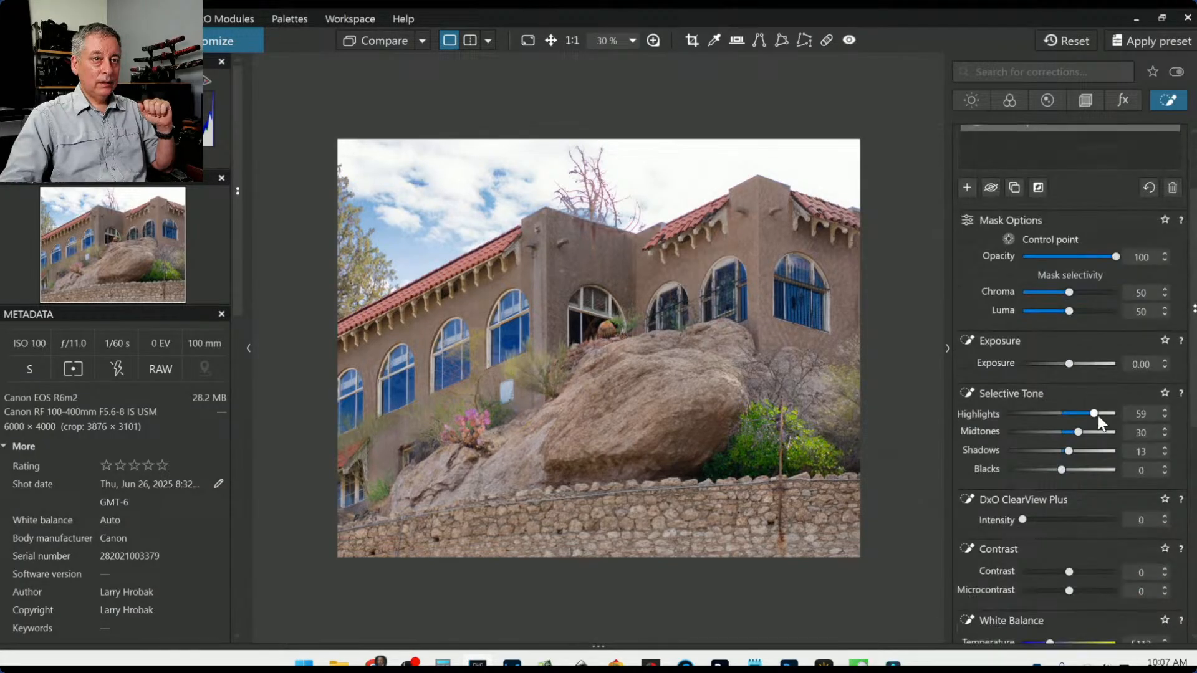
drag(1095, 413, 1099, 414)
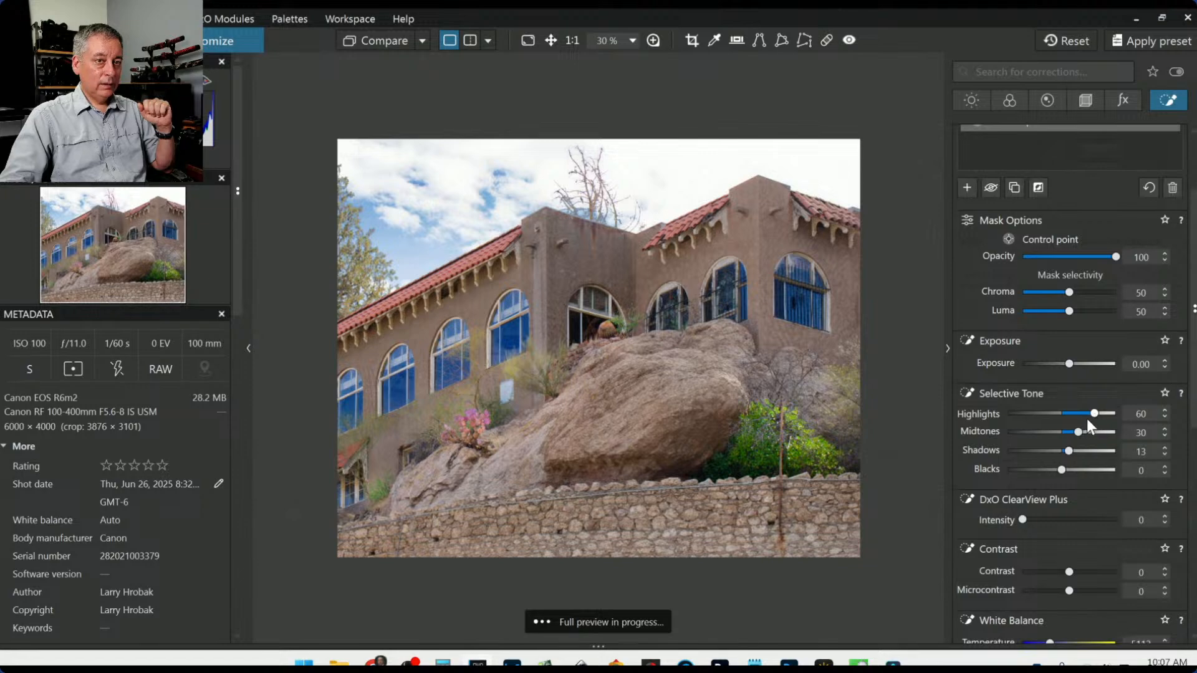
click(1080, 432)
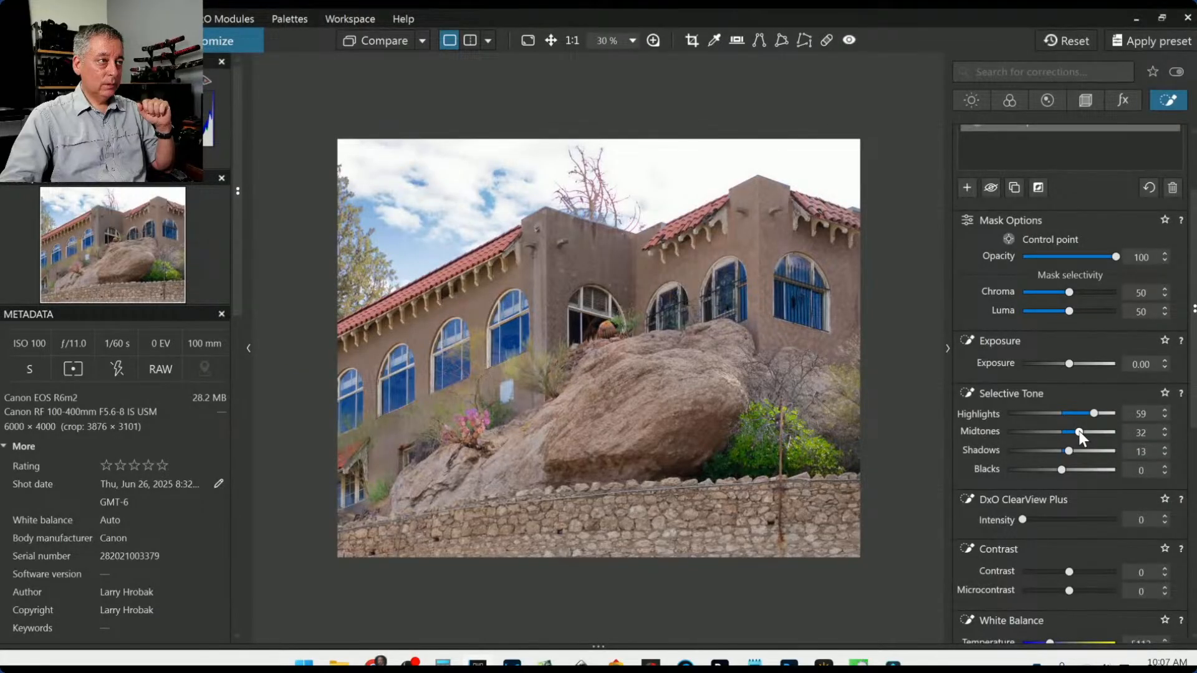
key(Escape)
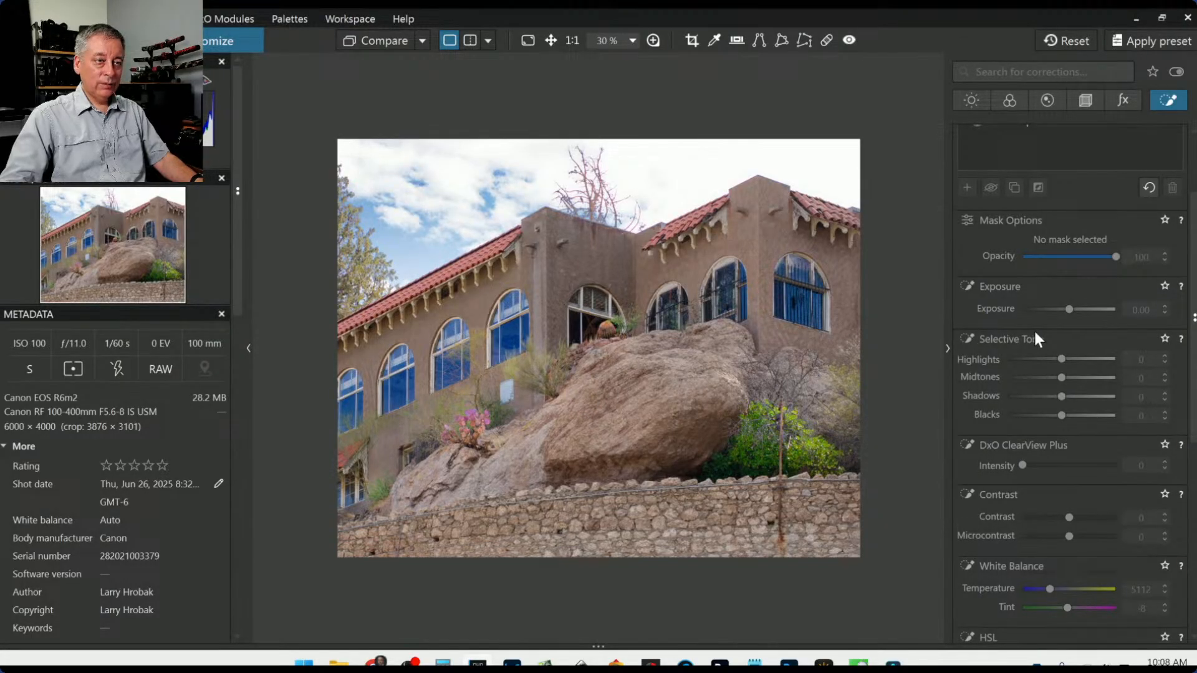
- Start a new control point mask on the boulder's upper right part with three points, enlarging the circle of the later ones
scroll(1077, 350, up, 3)
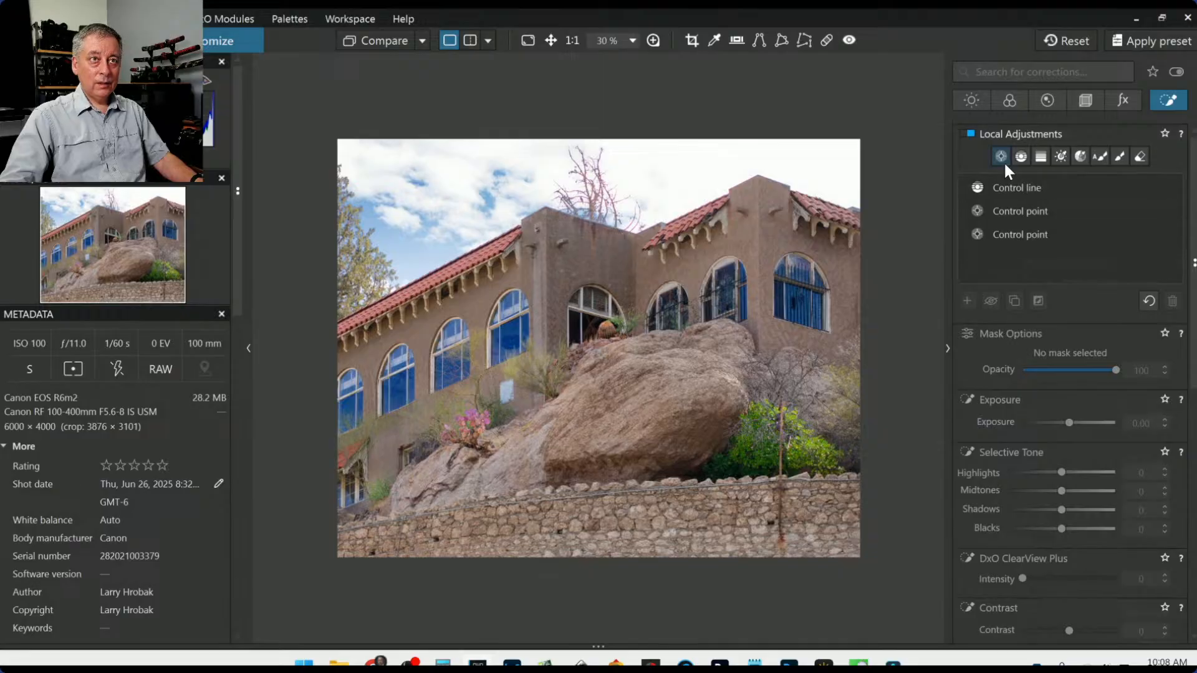
click(968, 301)
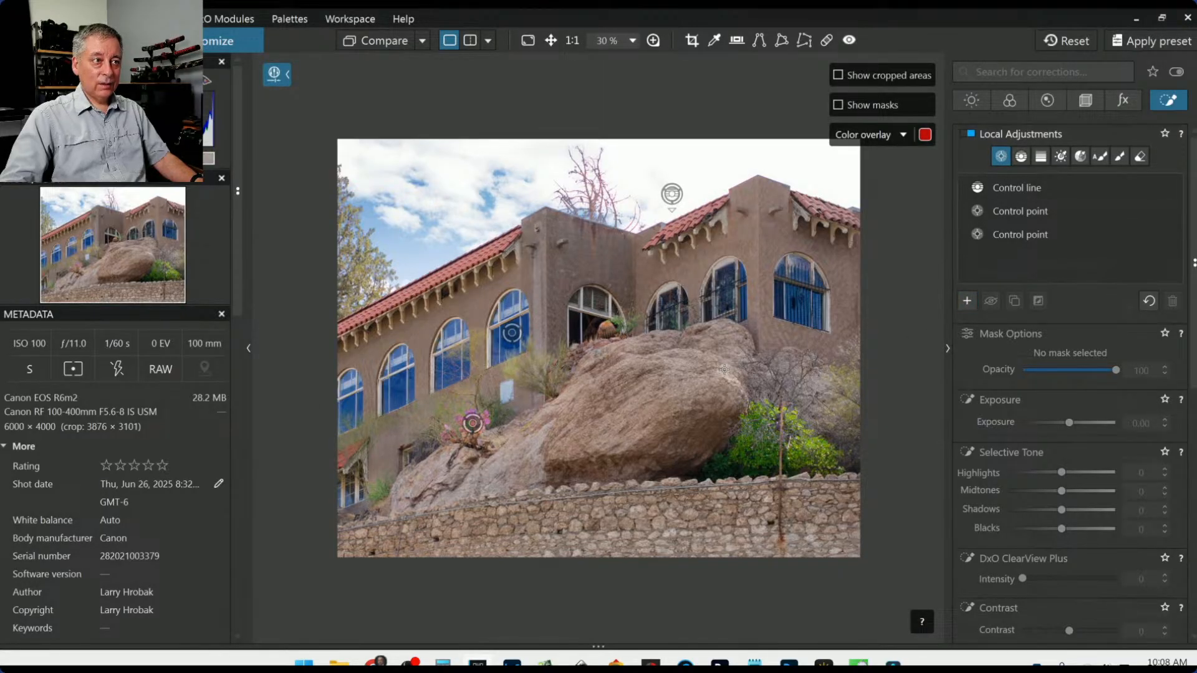
click(727, 376)
click(730, 343)
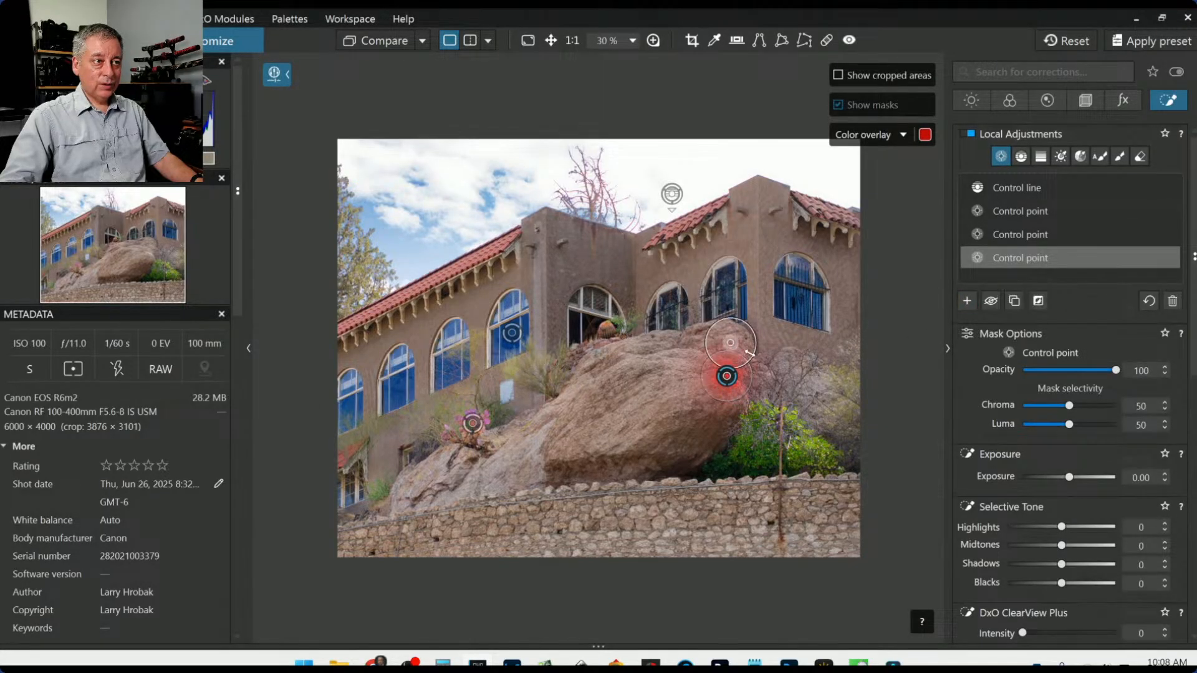
drag(705, 348, 693, 351)
click(681, 356)
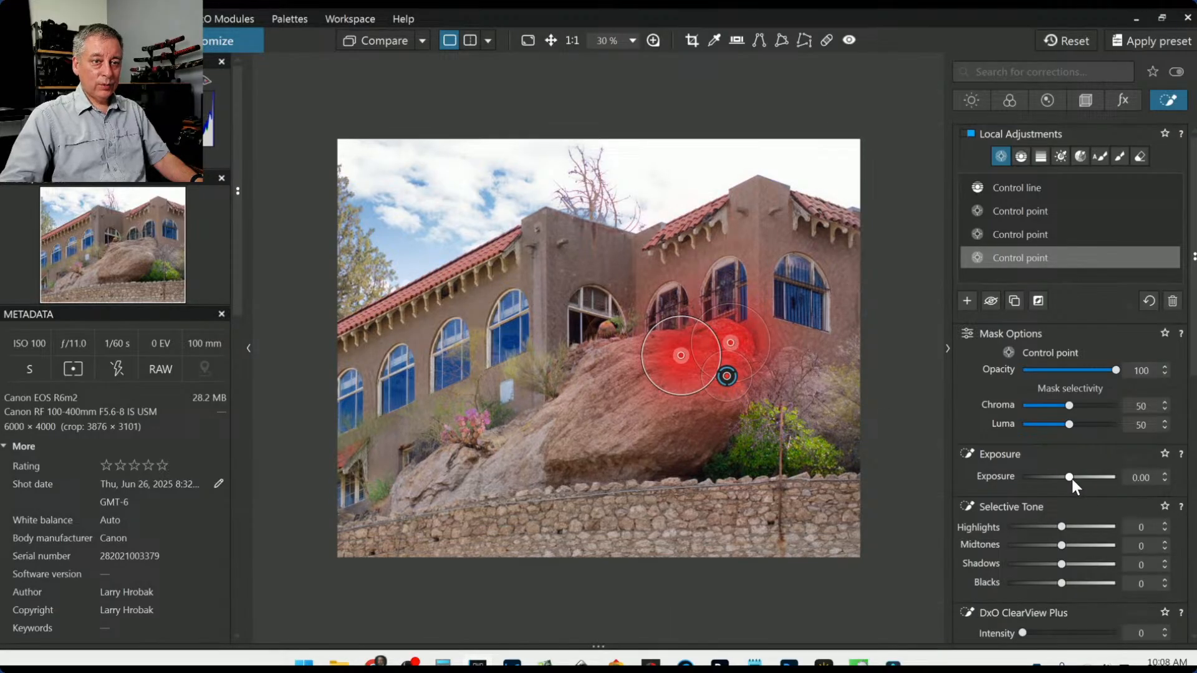
- Set the boulder mask's Exposure to 0.45 and its Highlights to 28
drag(1072, 477, 1075, 477)
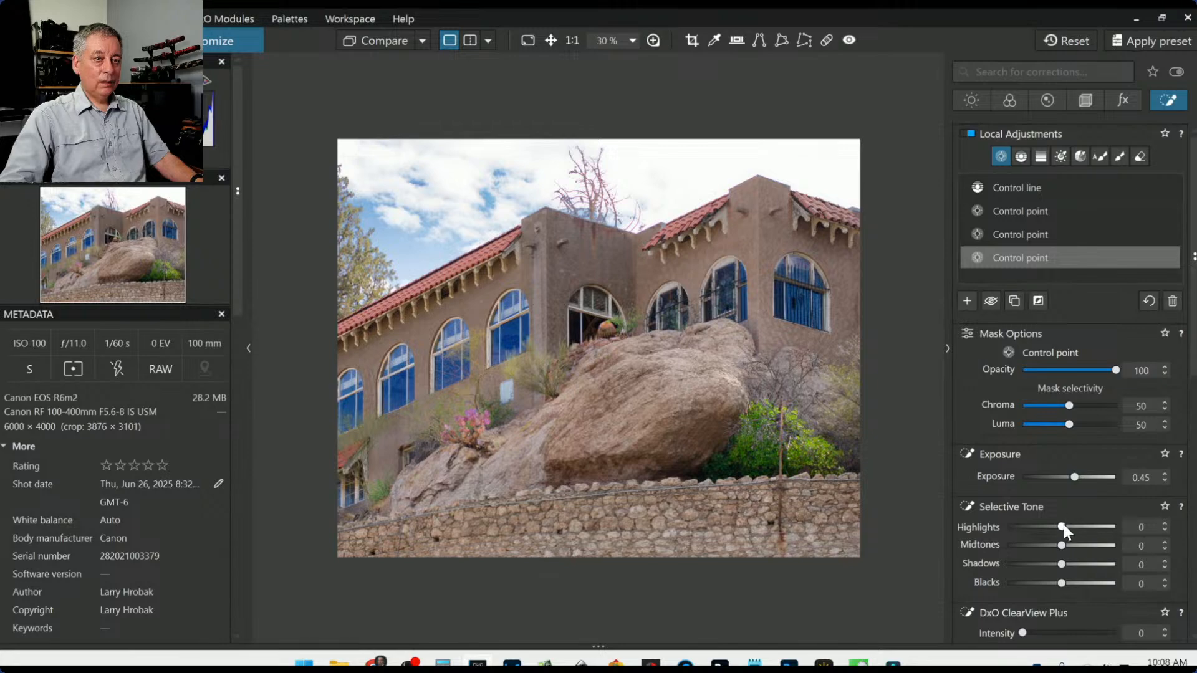
drag(1065, 528, 1082, 531)
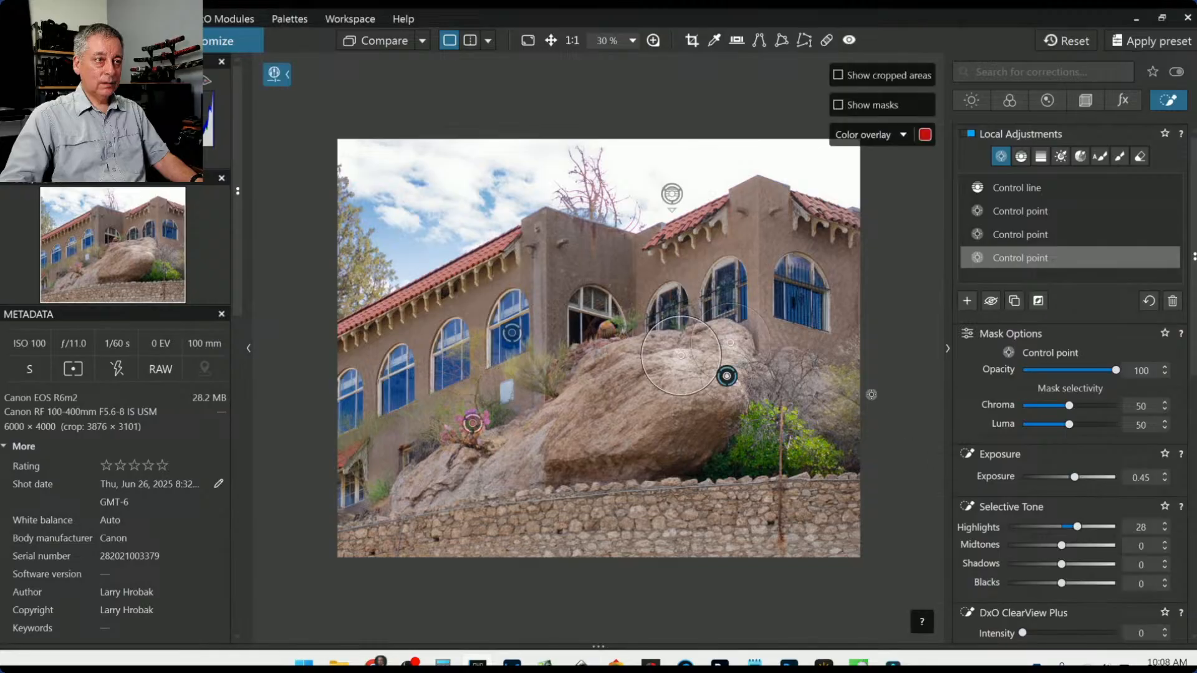
click(833, 380)
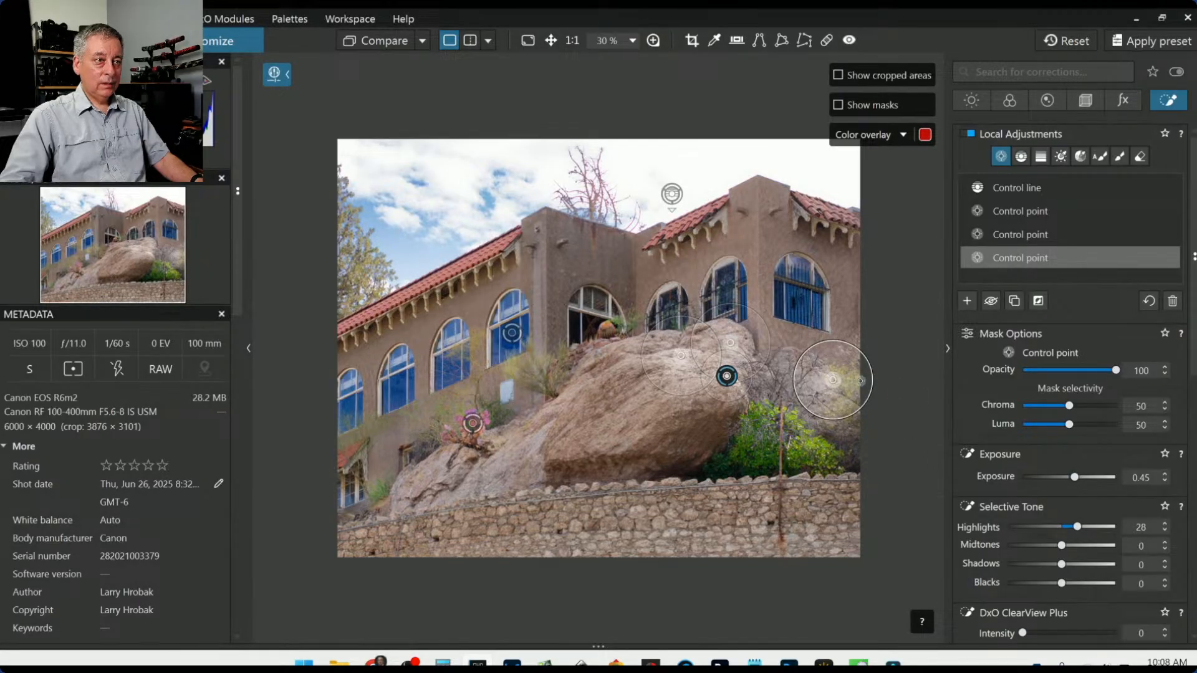
drag(833, 380, 822, 380)
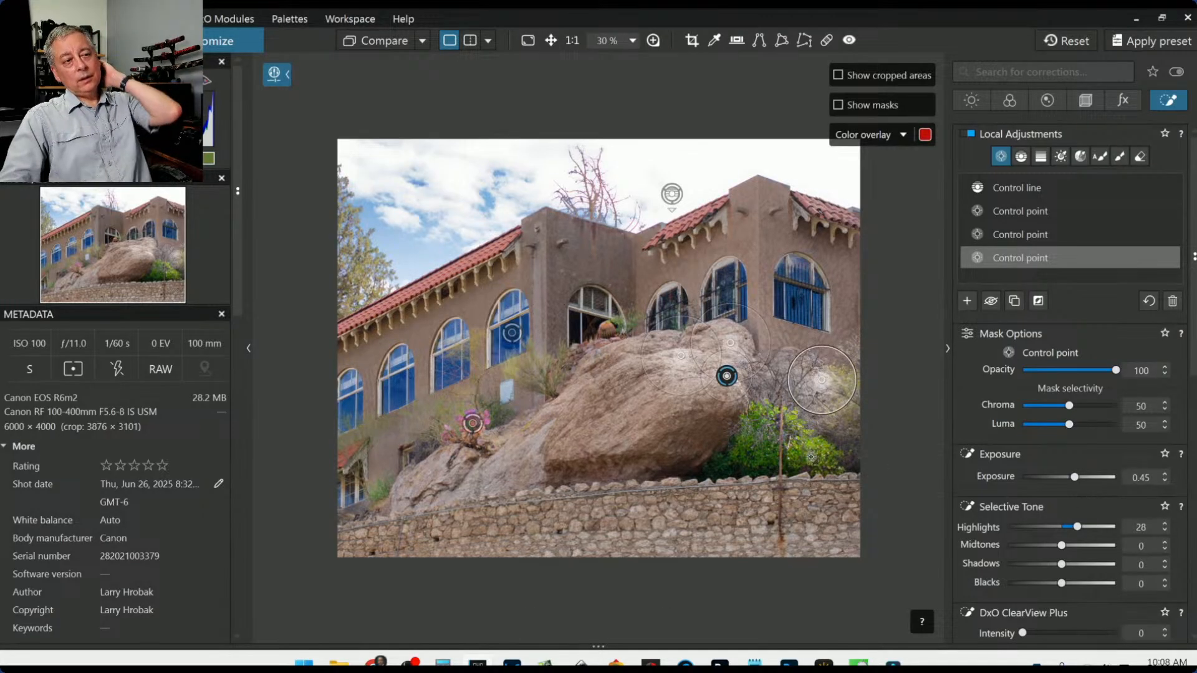
key(Delete)
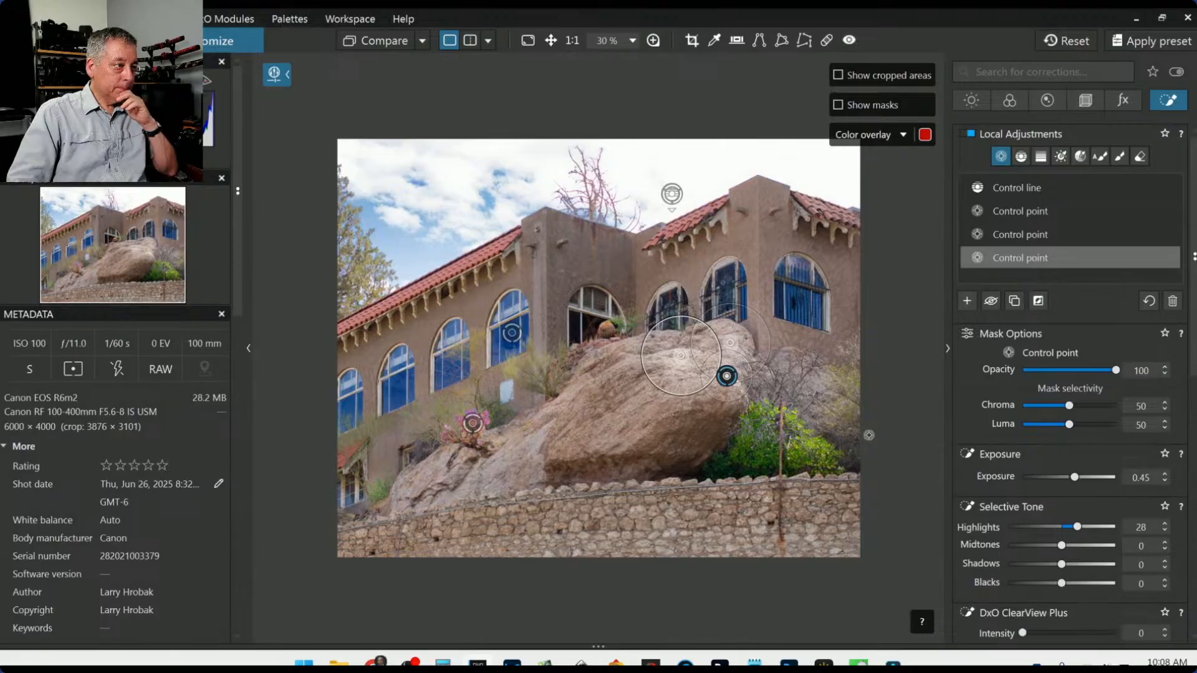
click(496, 438)
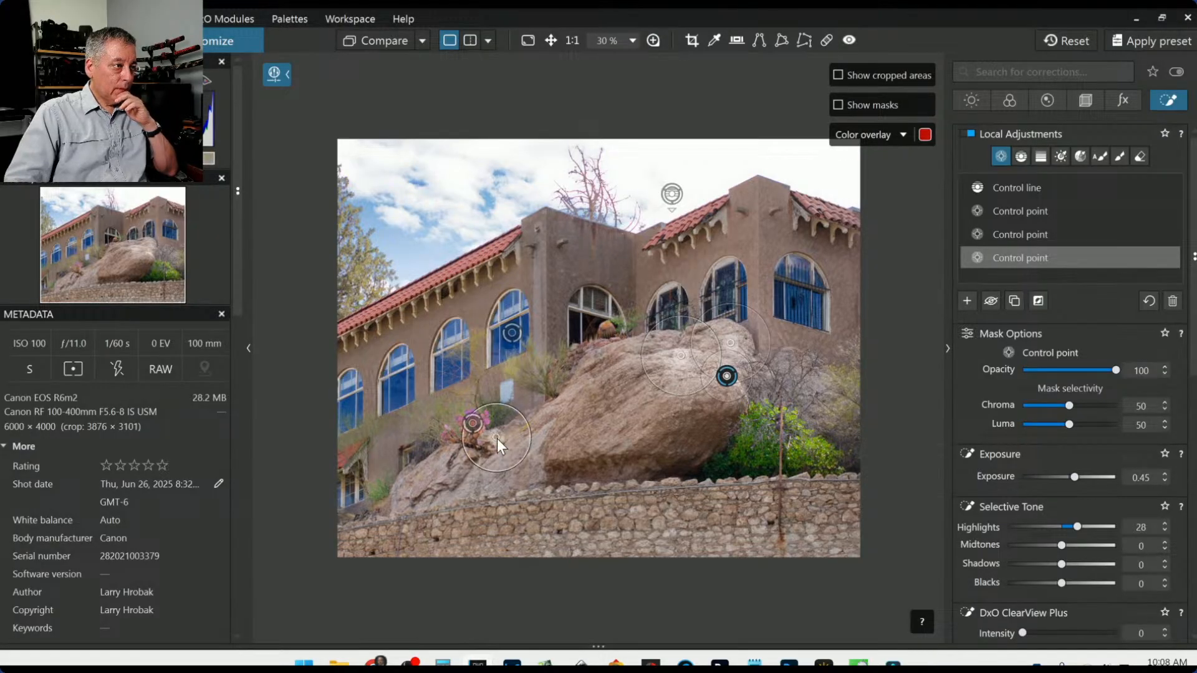
drag(515, 428, 510, 430)
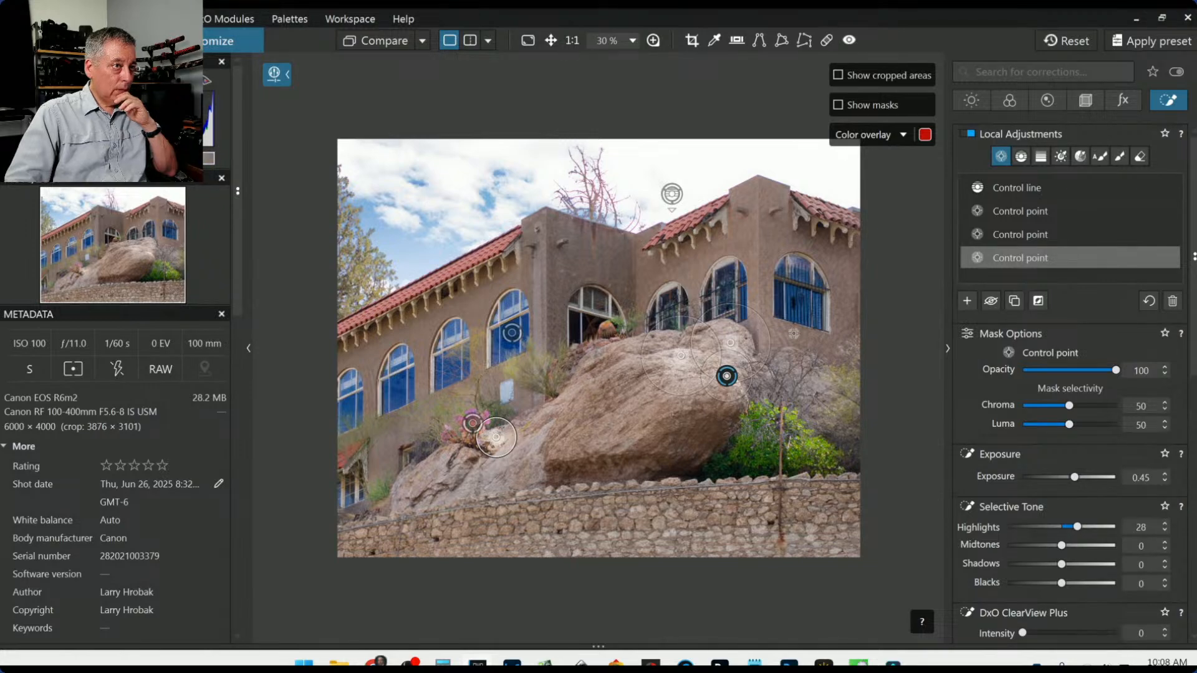
- Add a large control point on the building's right wall and set the mask's Midtones to 18 and Temperature to 5612
drag(845, 279, 809, 458)
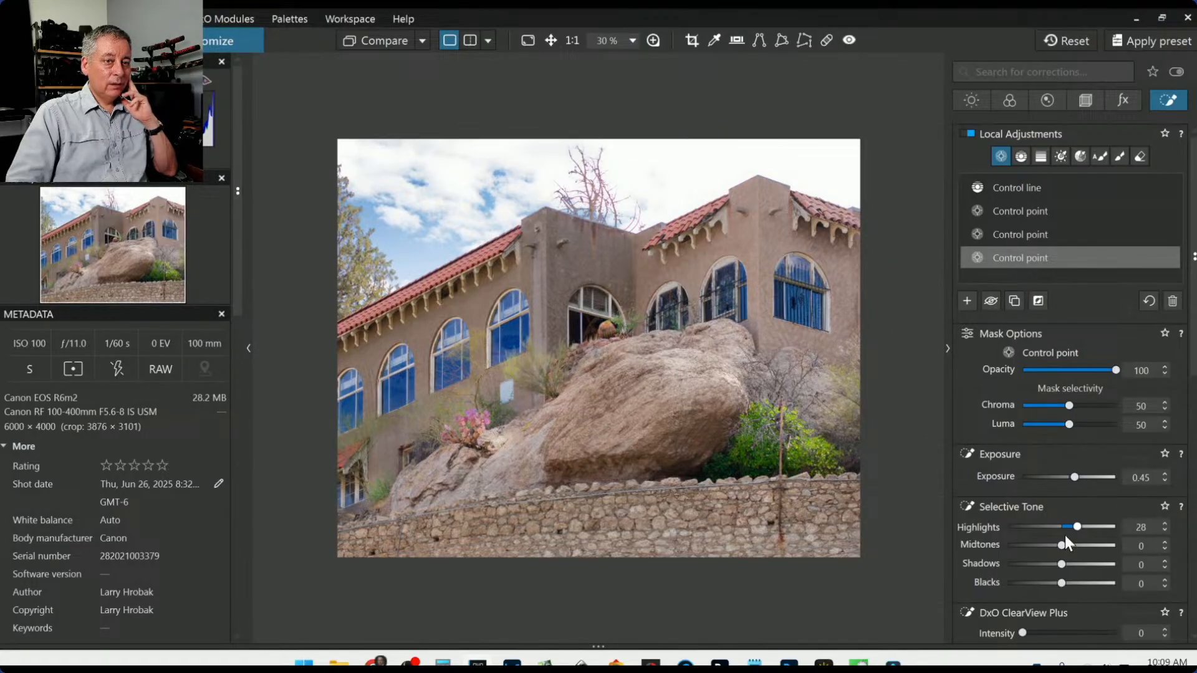
drag(1064, 547, 1072, 549)
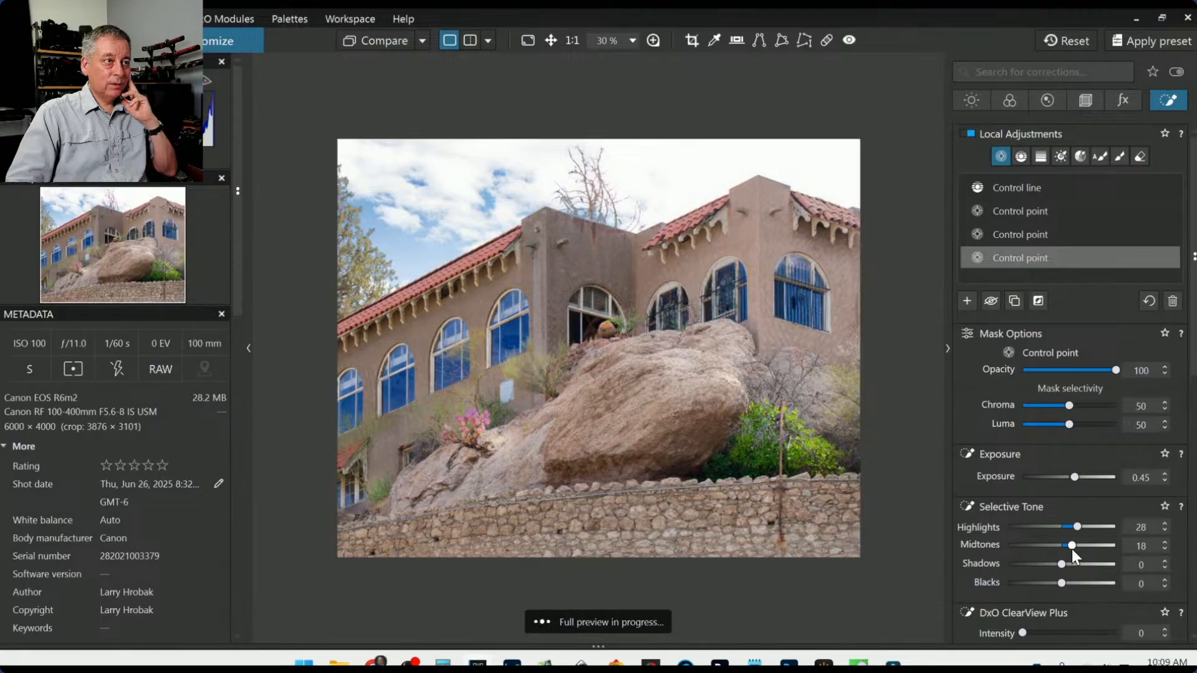
scroll(987, 537, down, 5)
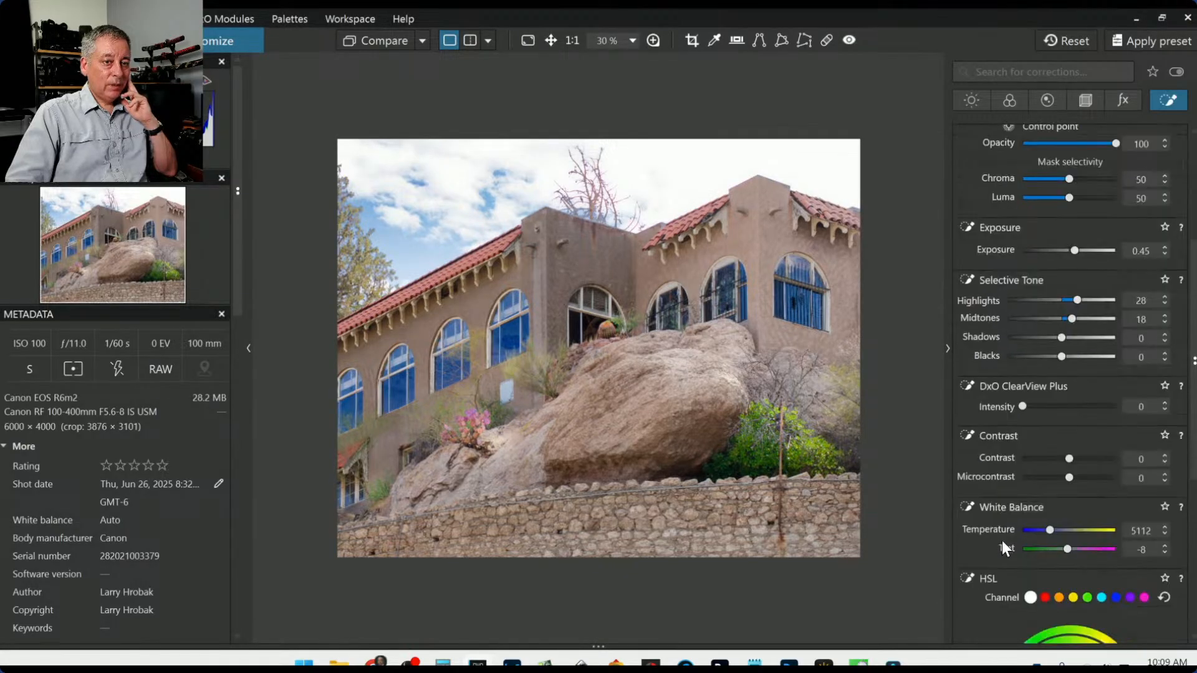
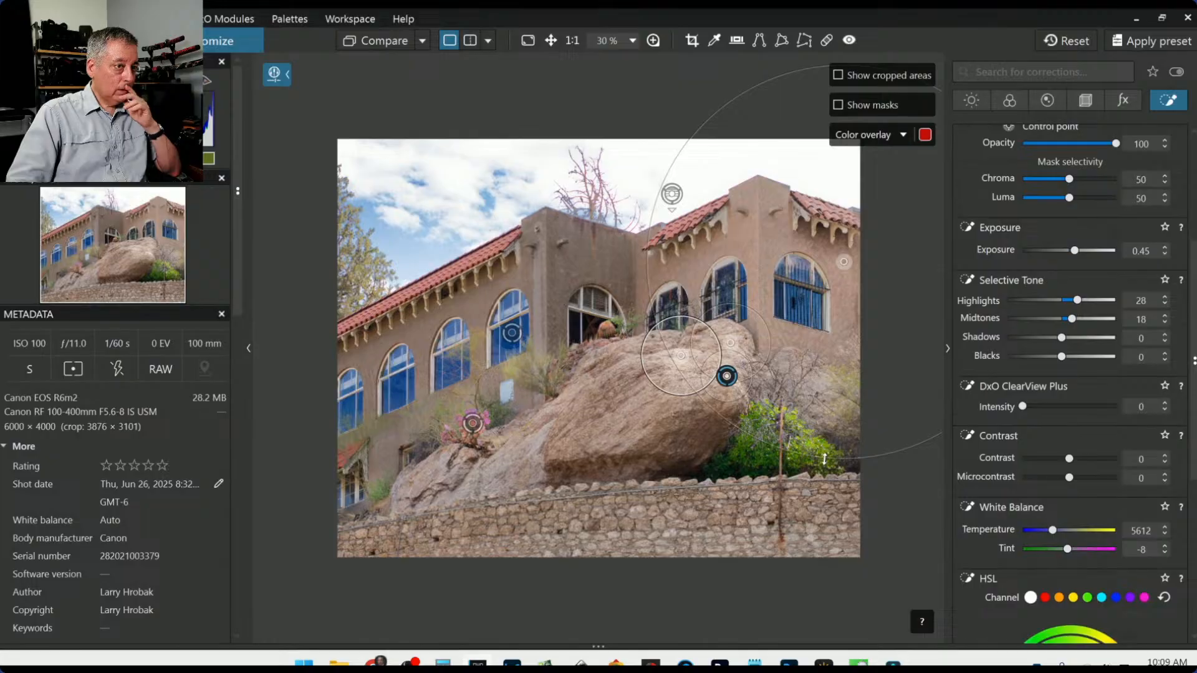
- Enlarge the wall point's circle down to the stone wall, set the mask's Chroma selectivity to 55, and deselect it
drag(825, 459, 794, 567)
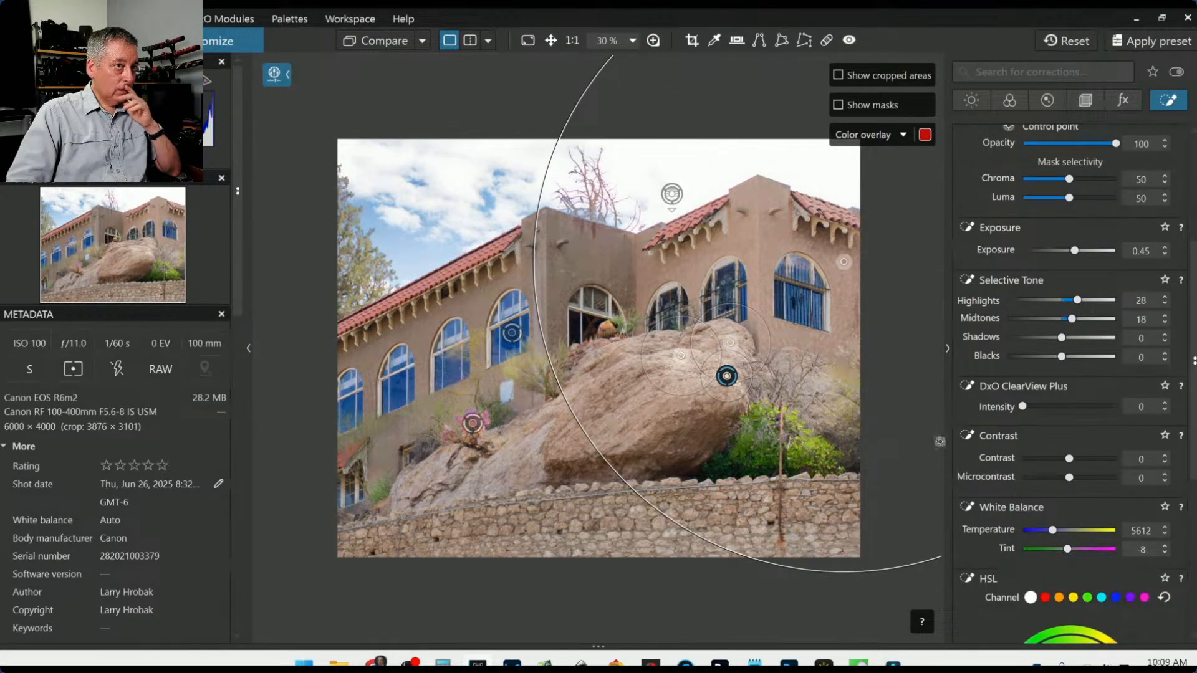
scroll(1067, 310, up, 4)
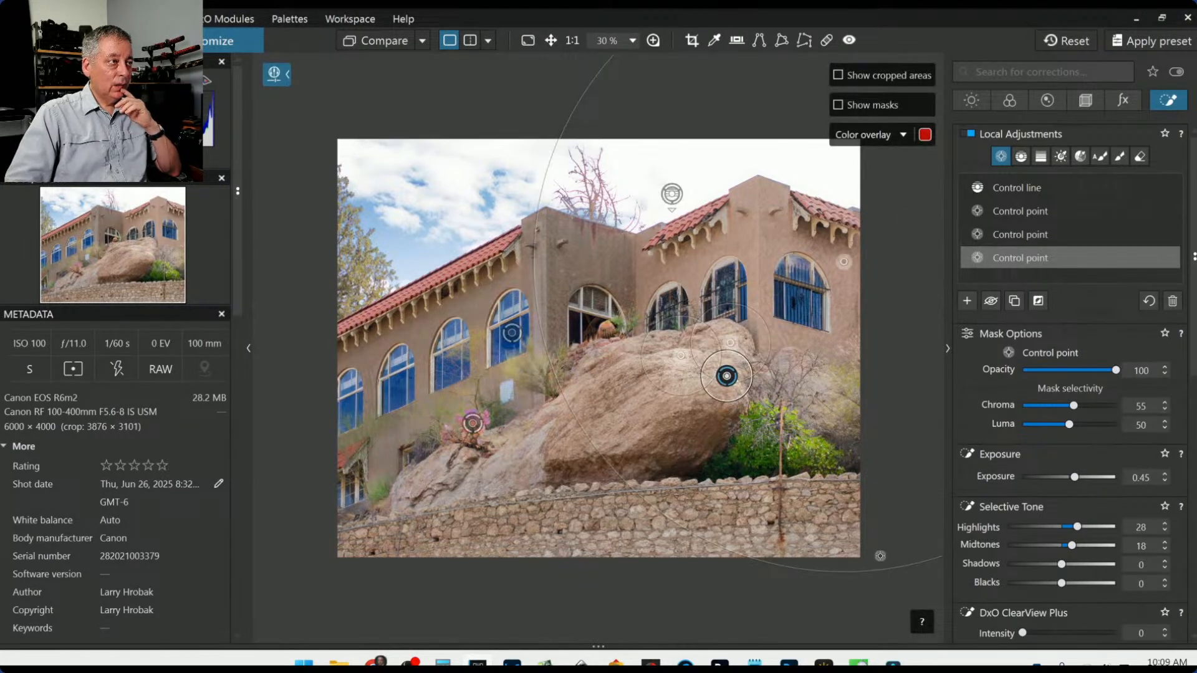
key(Escape)
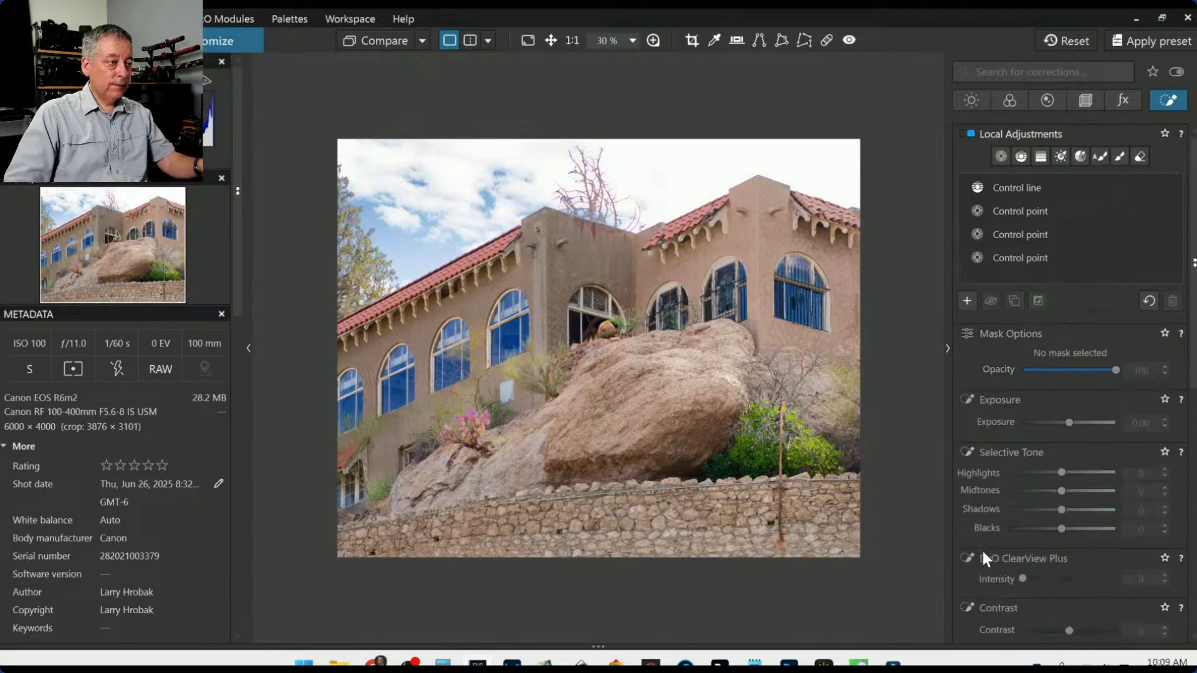
- Paint a new brush mask over the red roof tiles along the right and left wings of the building
click(1121, 156)
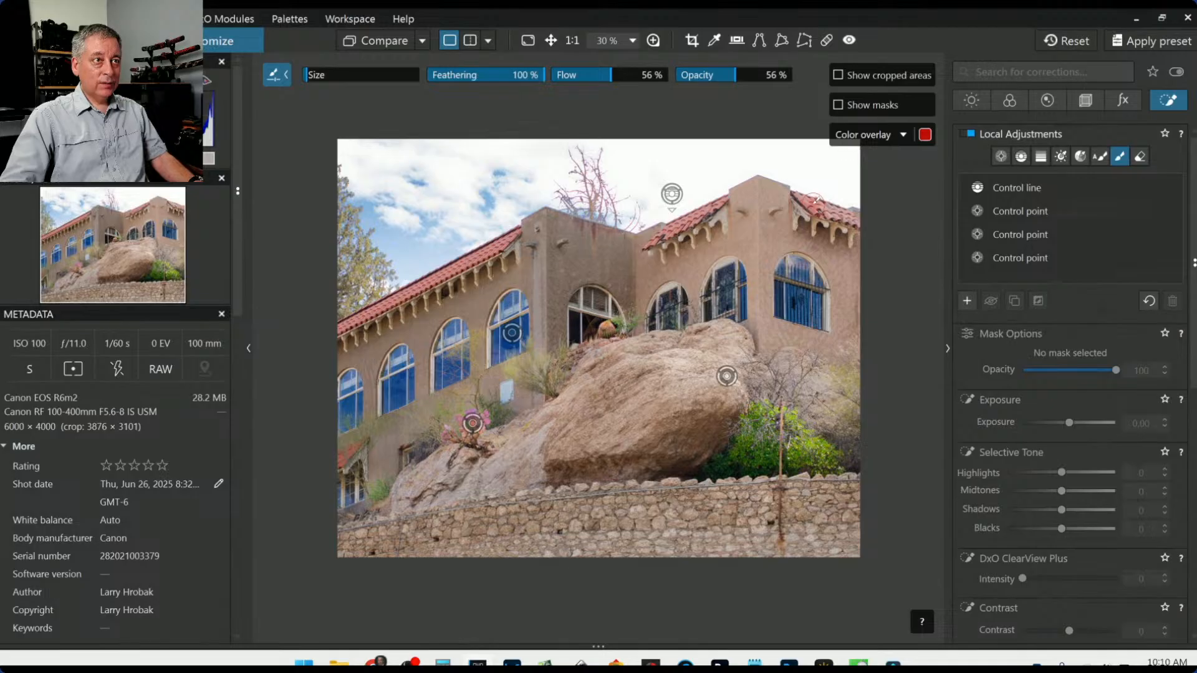
drag(814, 200, 849, 220)
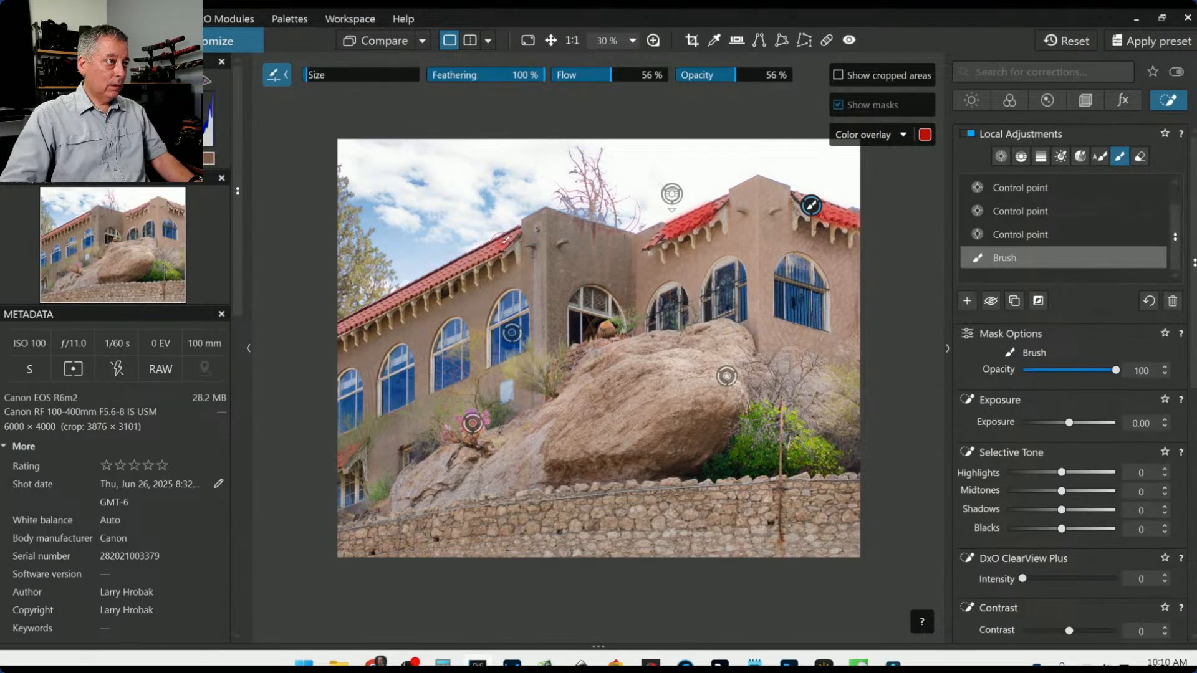
drag(503, 241, 325, 328)
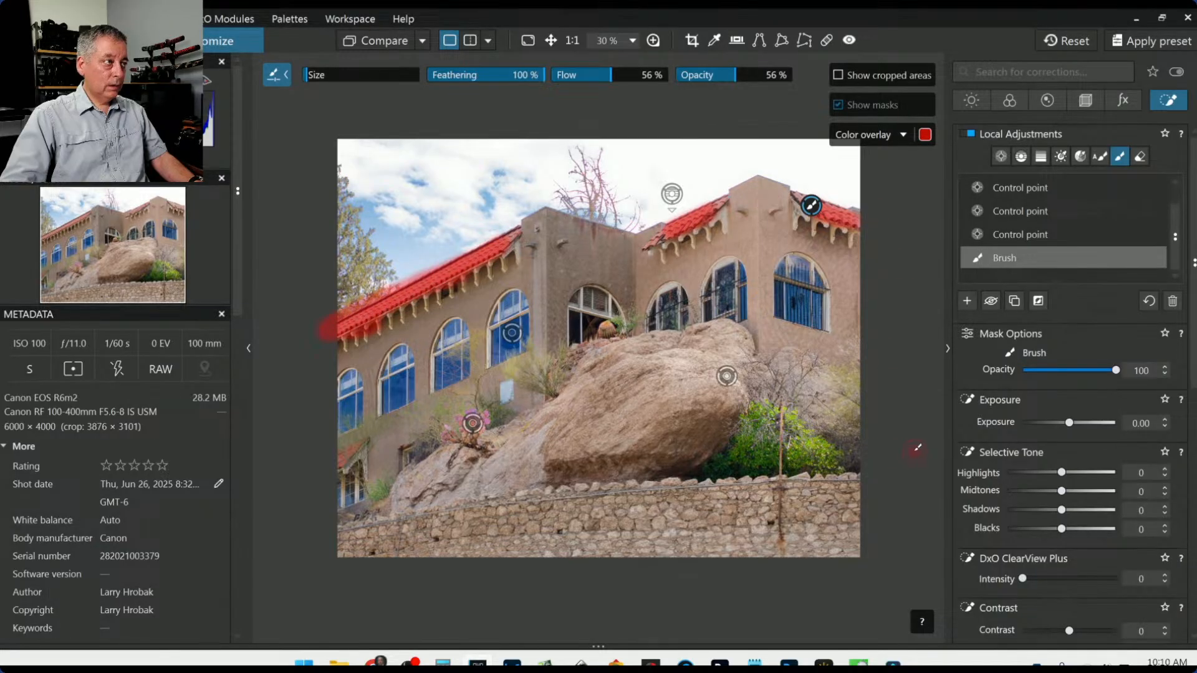
- Widen the roof mask's red HSL range slightly toward orange, set its Saturation to 58, and deselect the mask
scroll(1023, 515, down, 5)
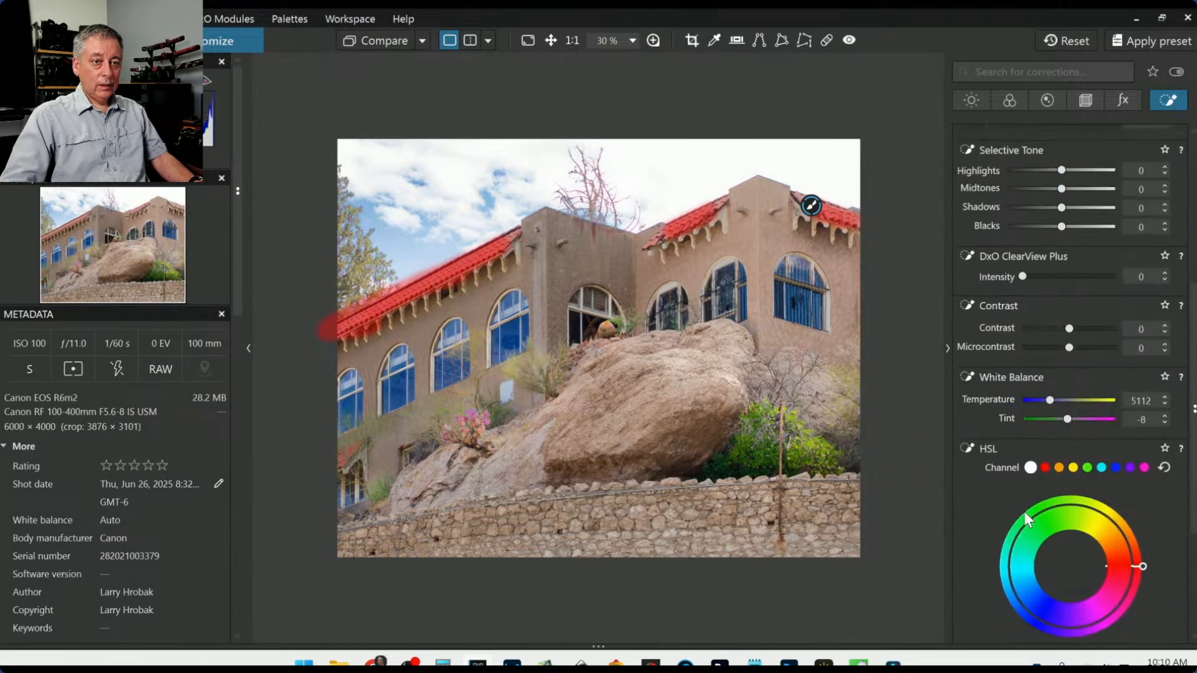
scroll(1026, 515, down, 1)
click(1046, 392)
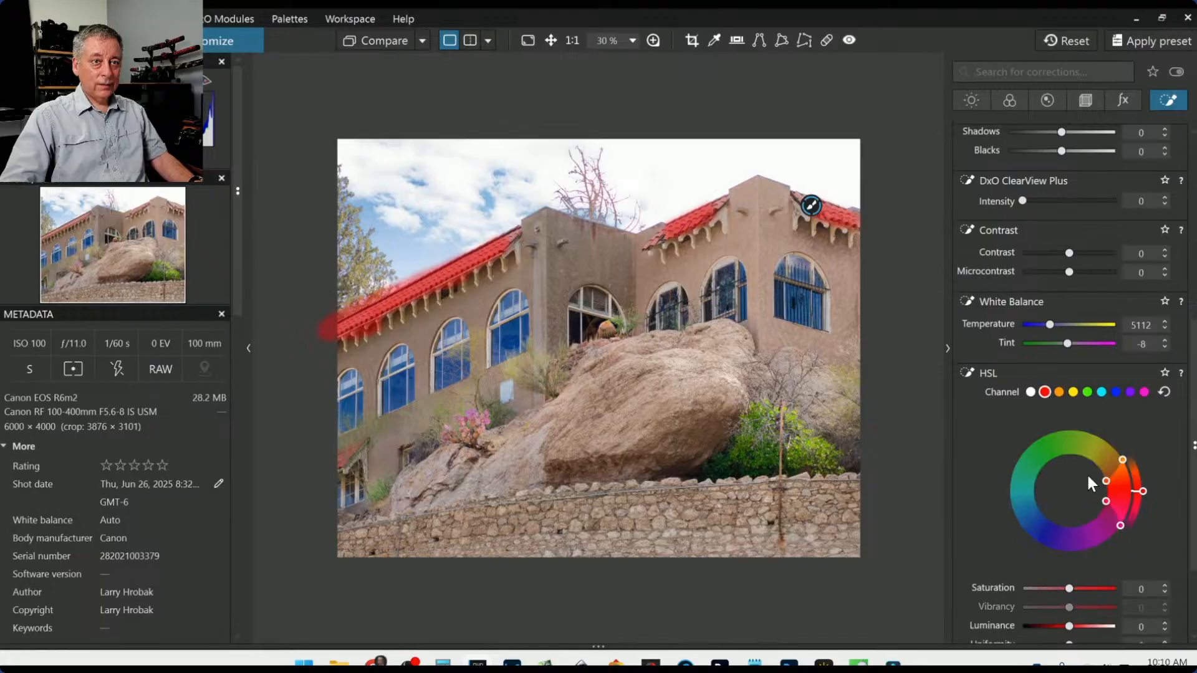
drag(1107, 482, 1104, 476)
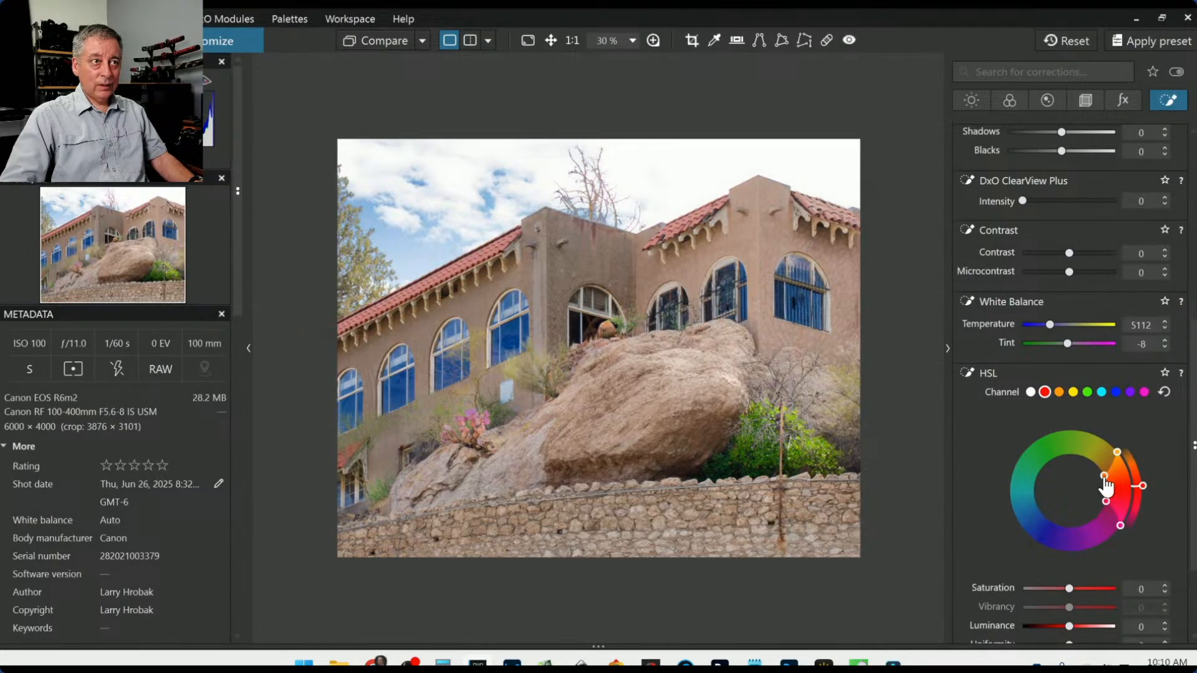
drag(1070, 593, 1094, 593)
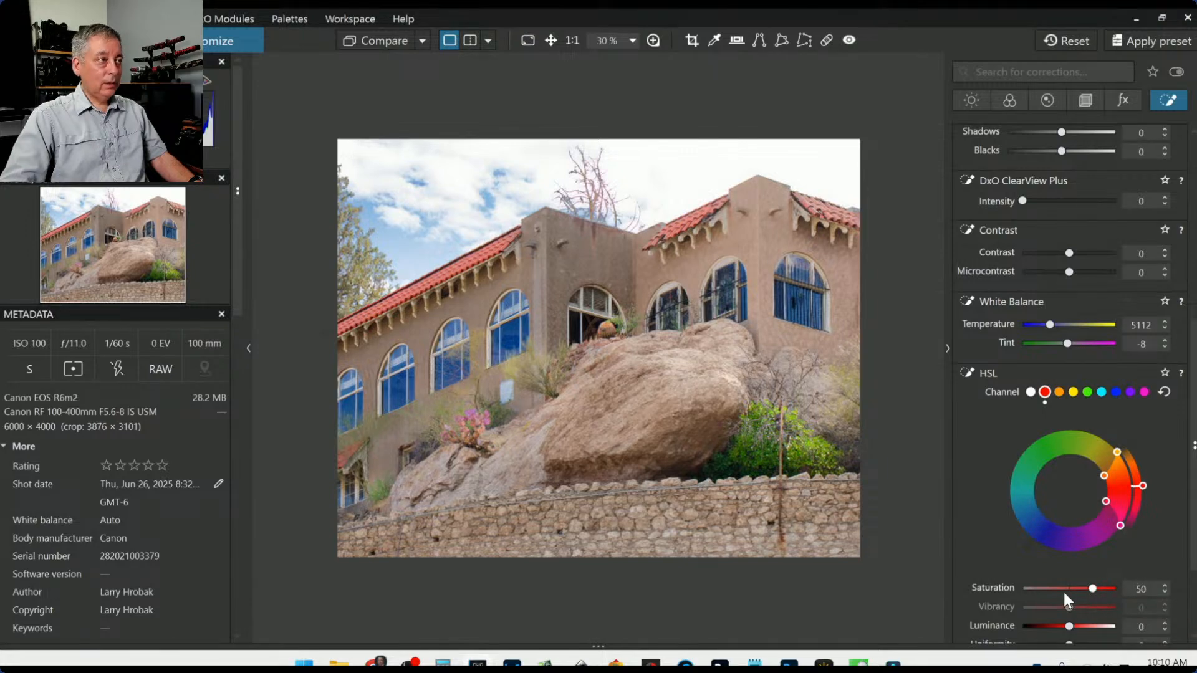
scroll(948, 554, down, 1)
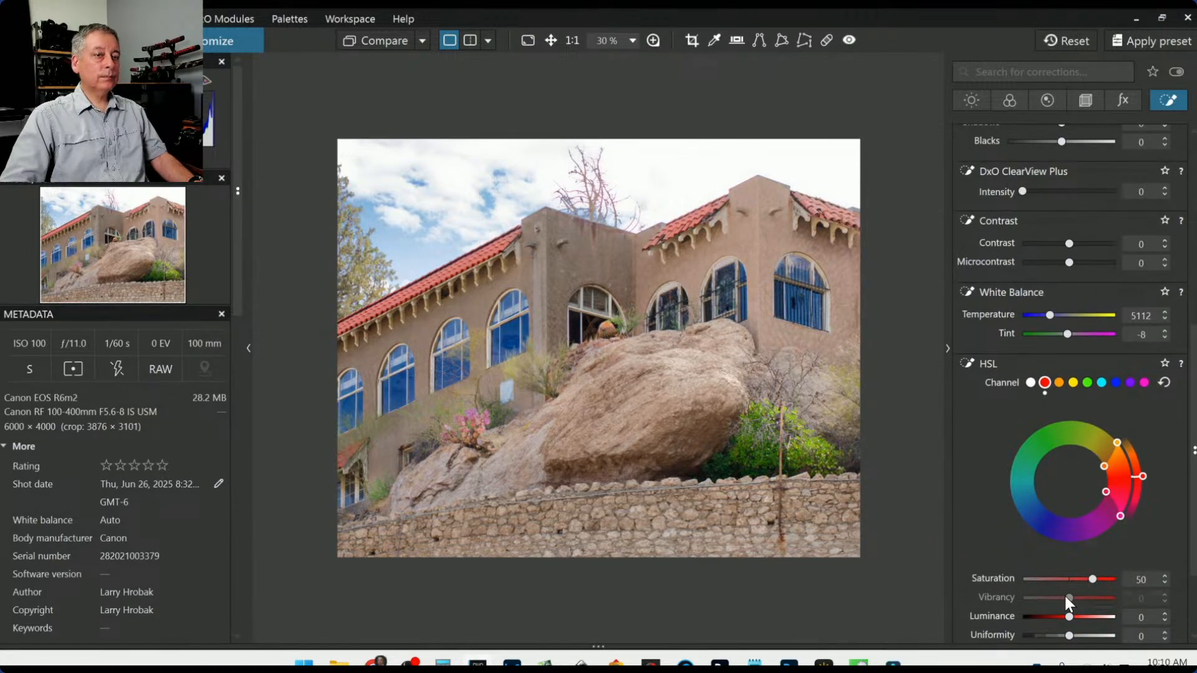
drag(1095, 581, 1099, 581)
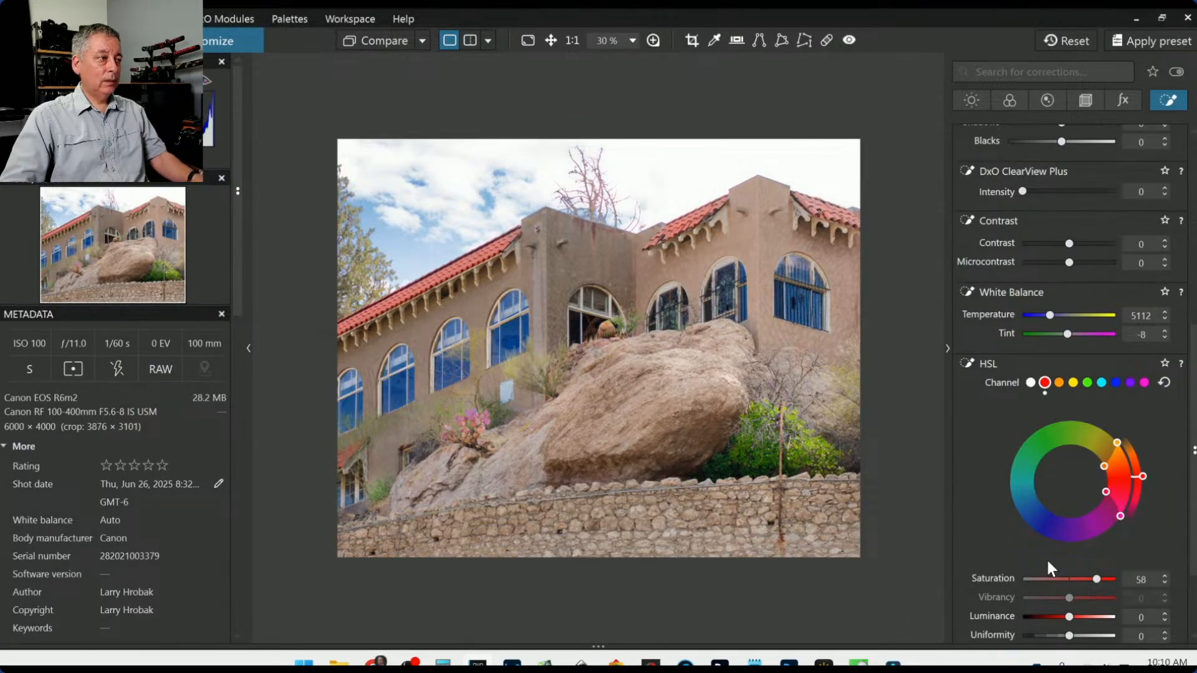
key(Escape)
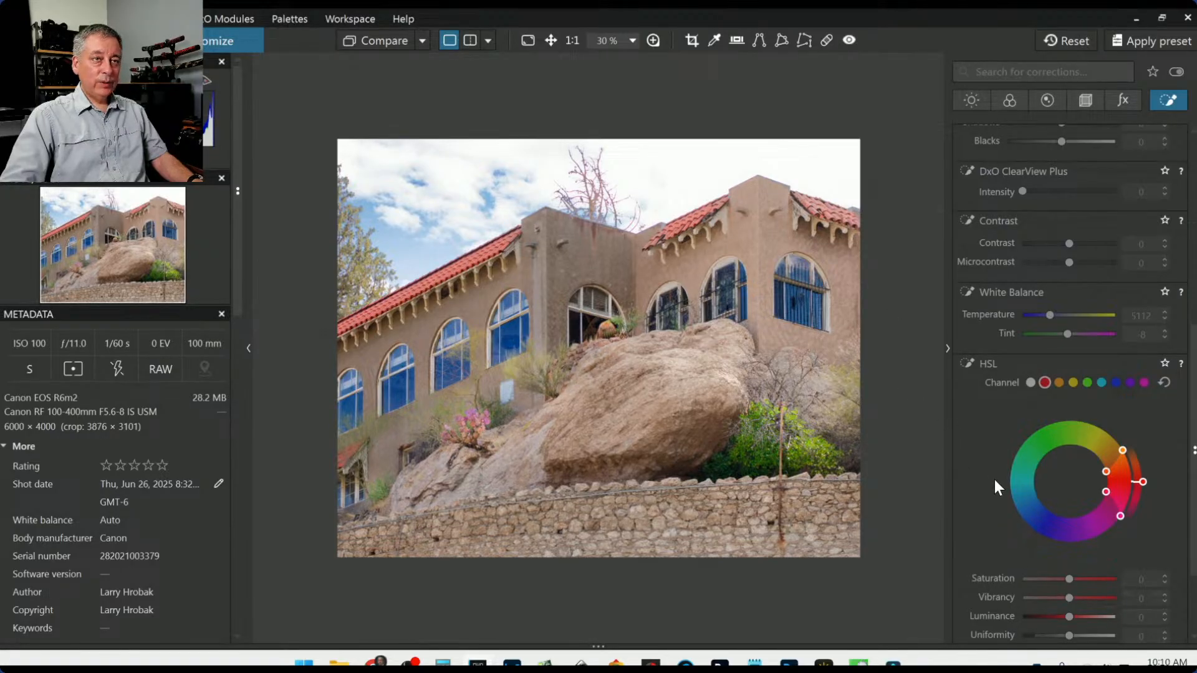
- Select the existing control point mask that covers the building's windows
scroll(998, 477, up, 6)
click(1027, 218)
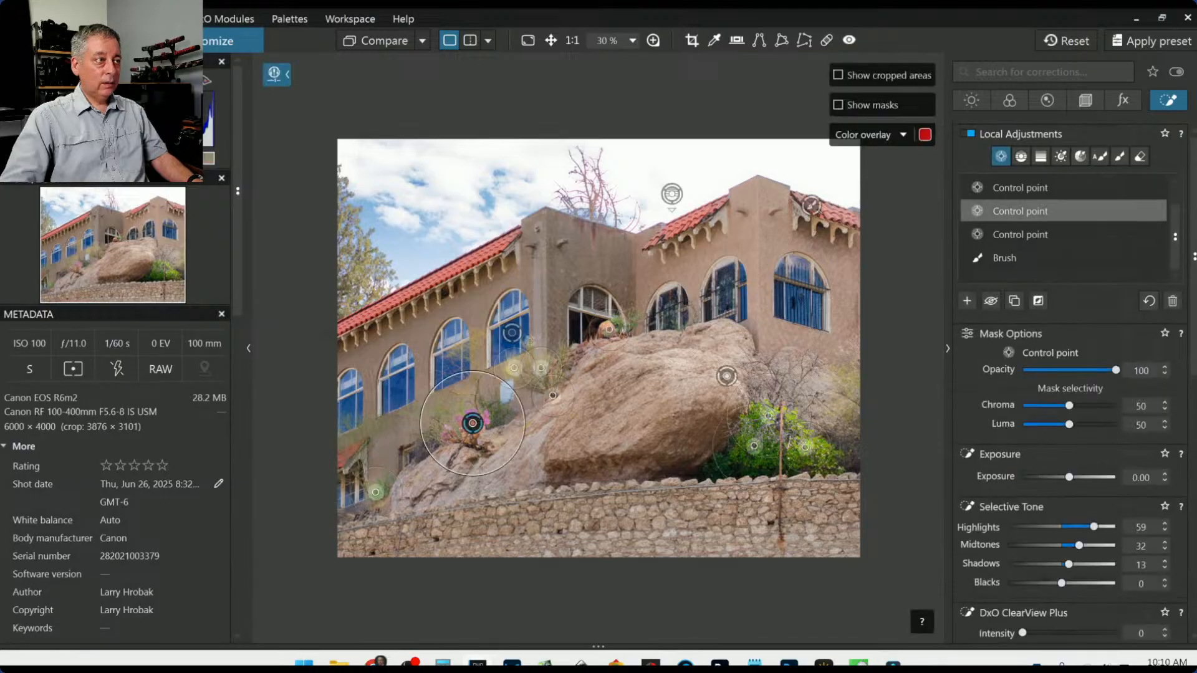
click(512, 335)
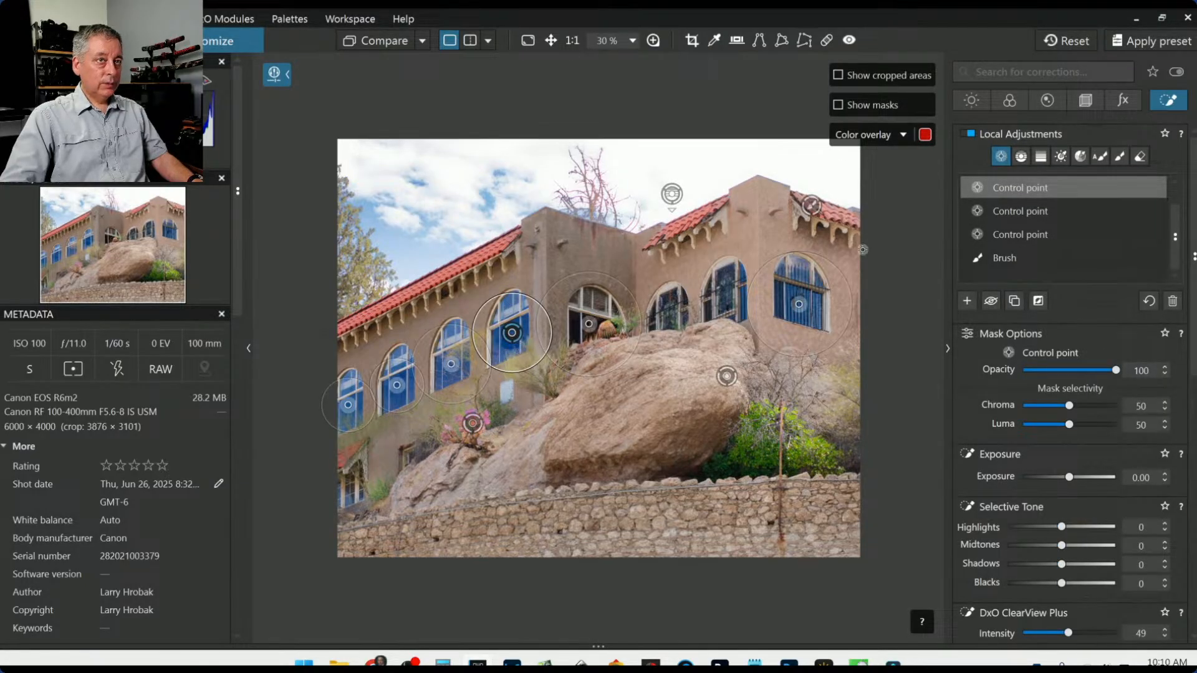
scroll(1066, 428, down, 5)
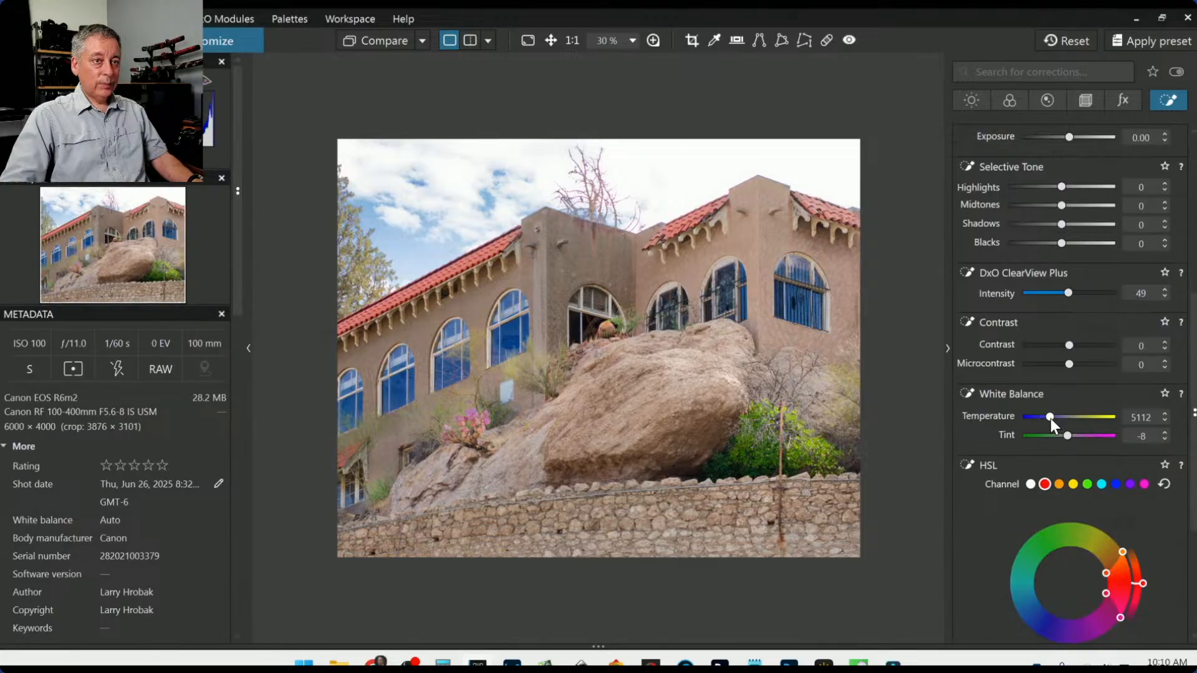
drag(1050, 417, 1057, 420)
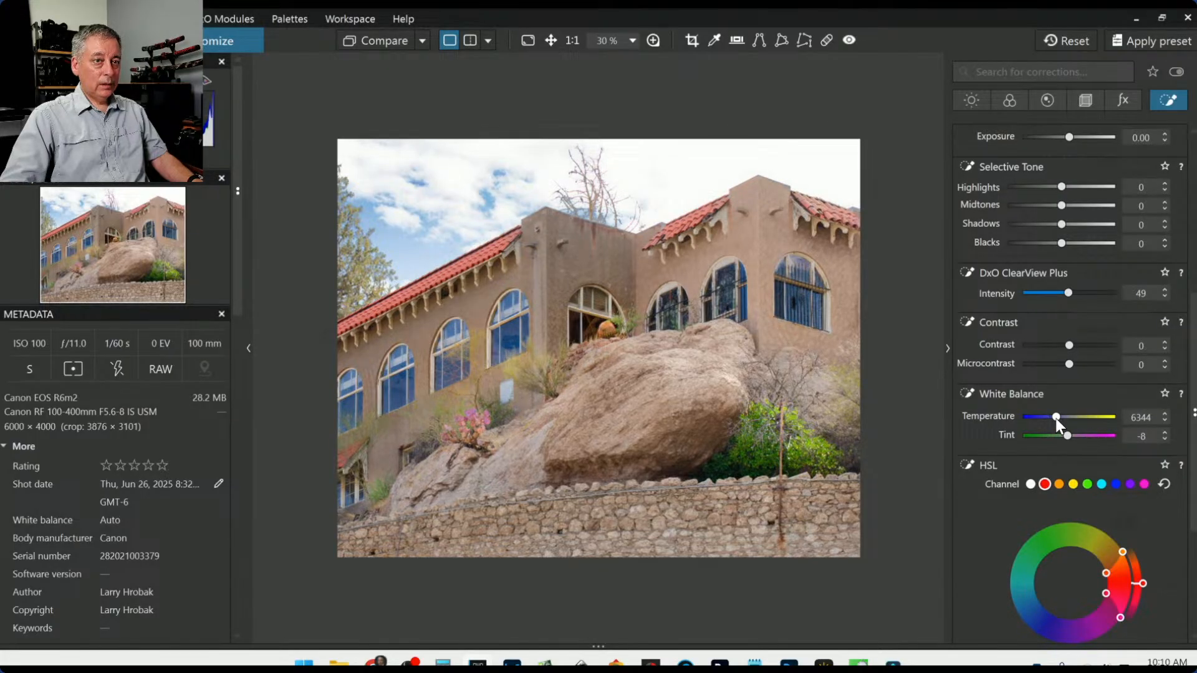
double_click(1057, 422)
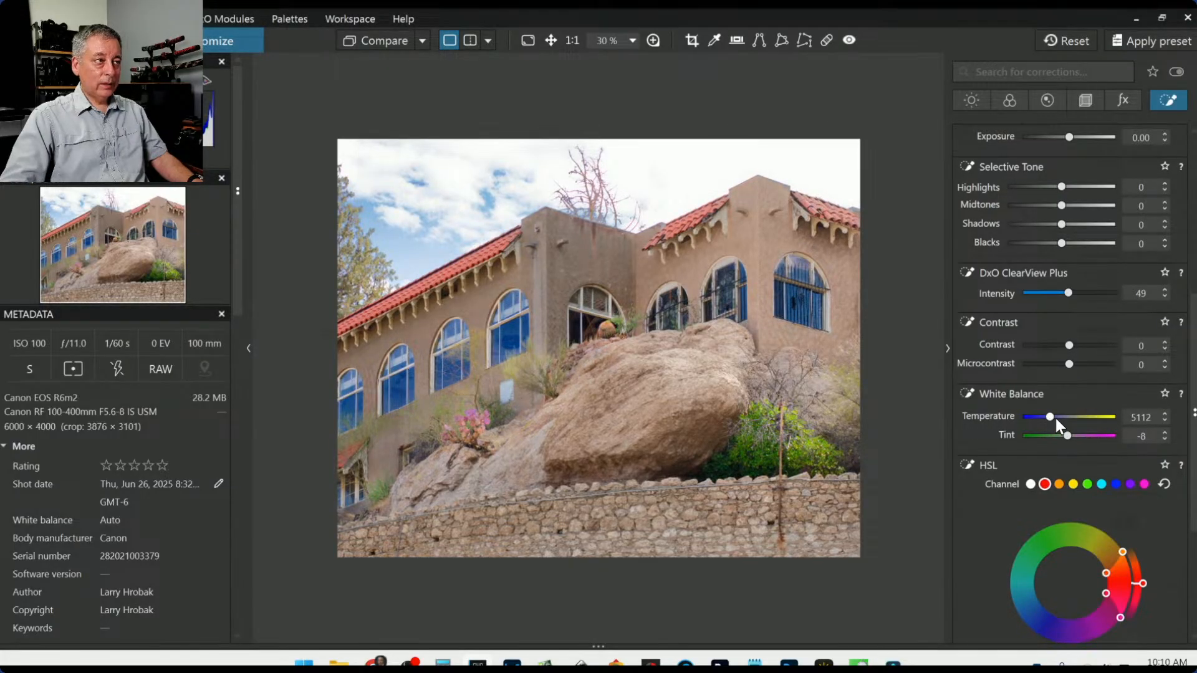
- Set the window mask's HSL Saturation to -38 for all color channels
click(1030, 484)
scroll(1001, 503, down, 3)
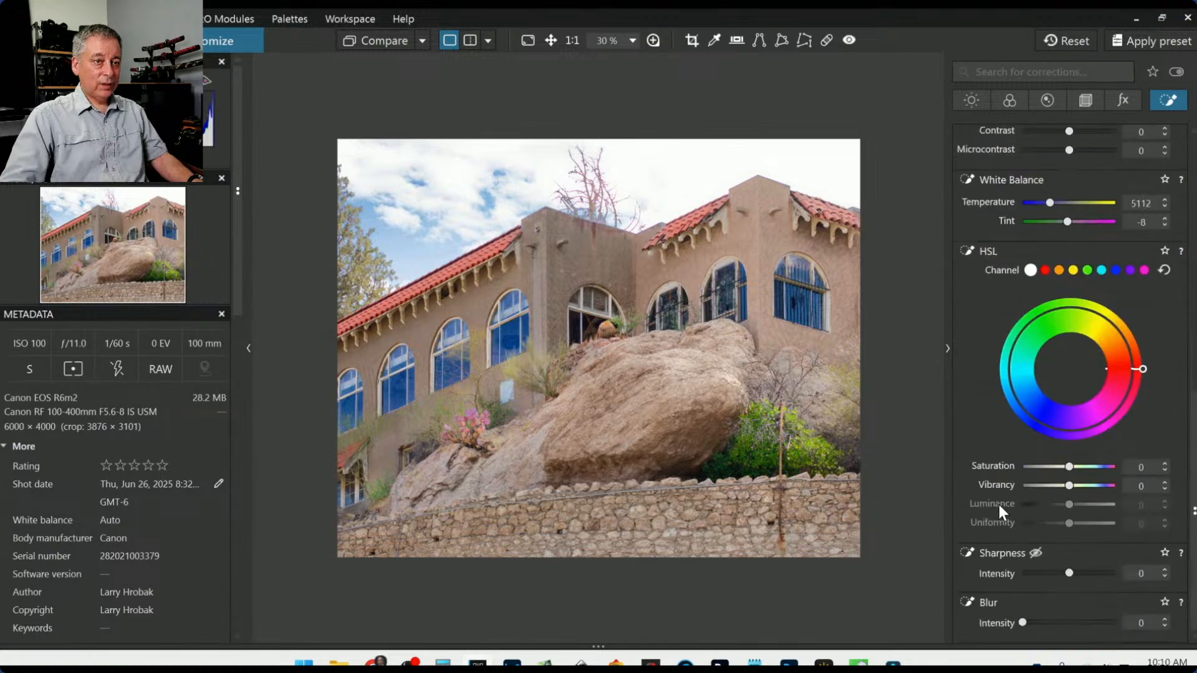
drag(1070, 469, 1054, 469)
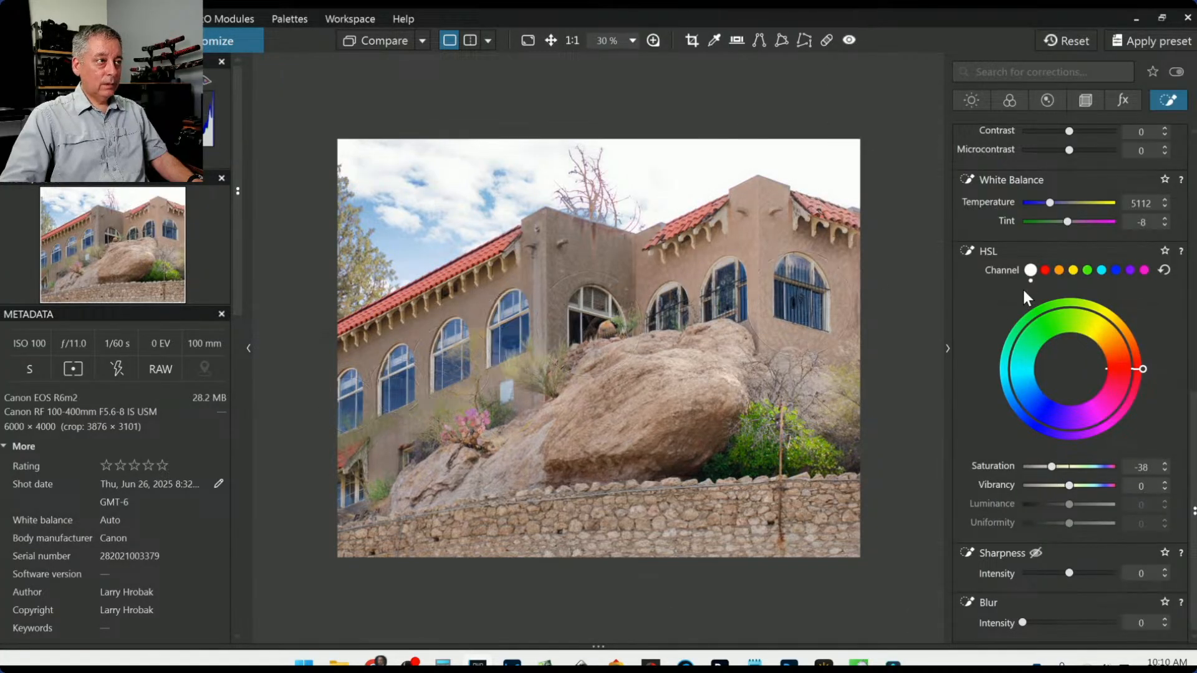
- Set the window mask's Blacks to -18, deselect the mask, and use the before/after comparison on the photo
scroll(985, 335, up, 5)
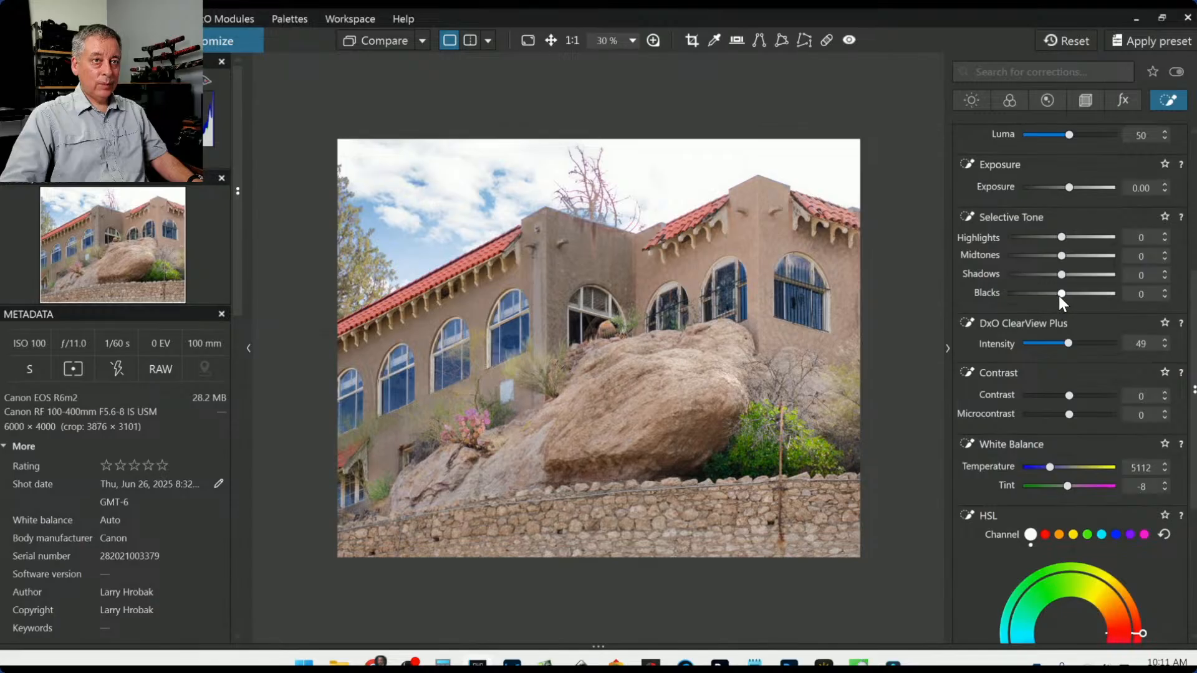
drag(1059, 295, 1057, 296)
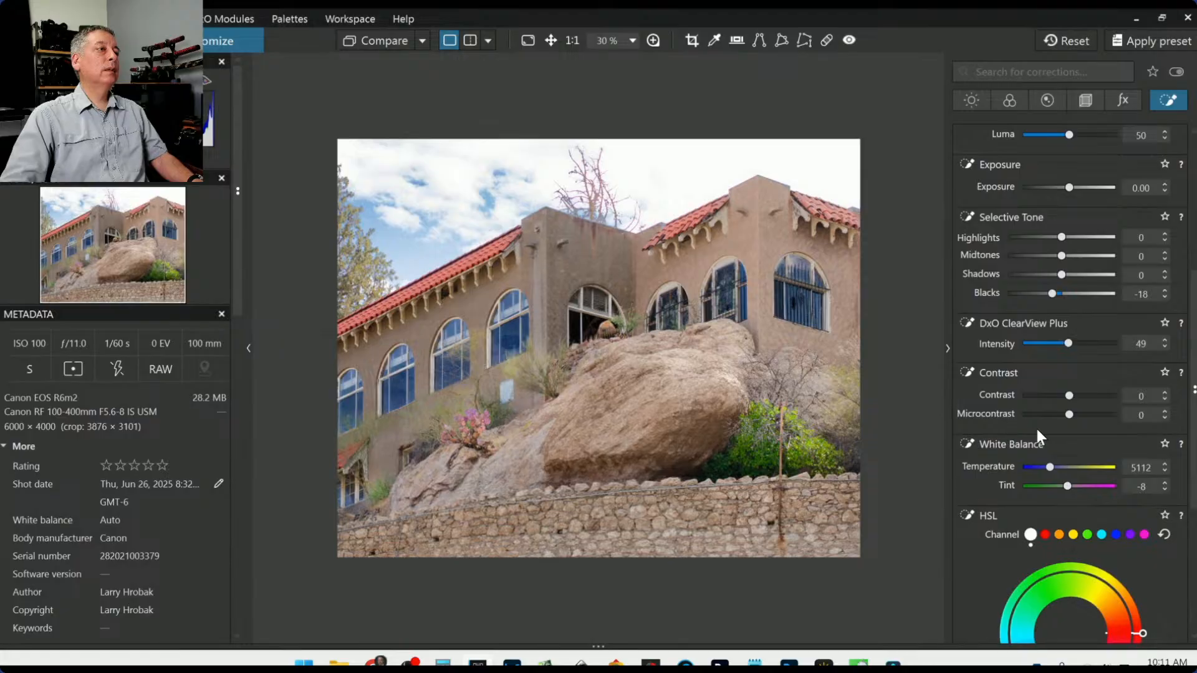
scroll(1044, 433, down, 1)
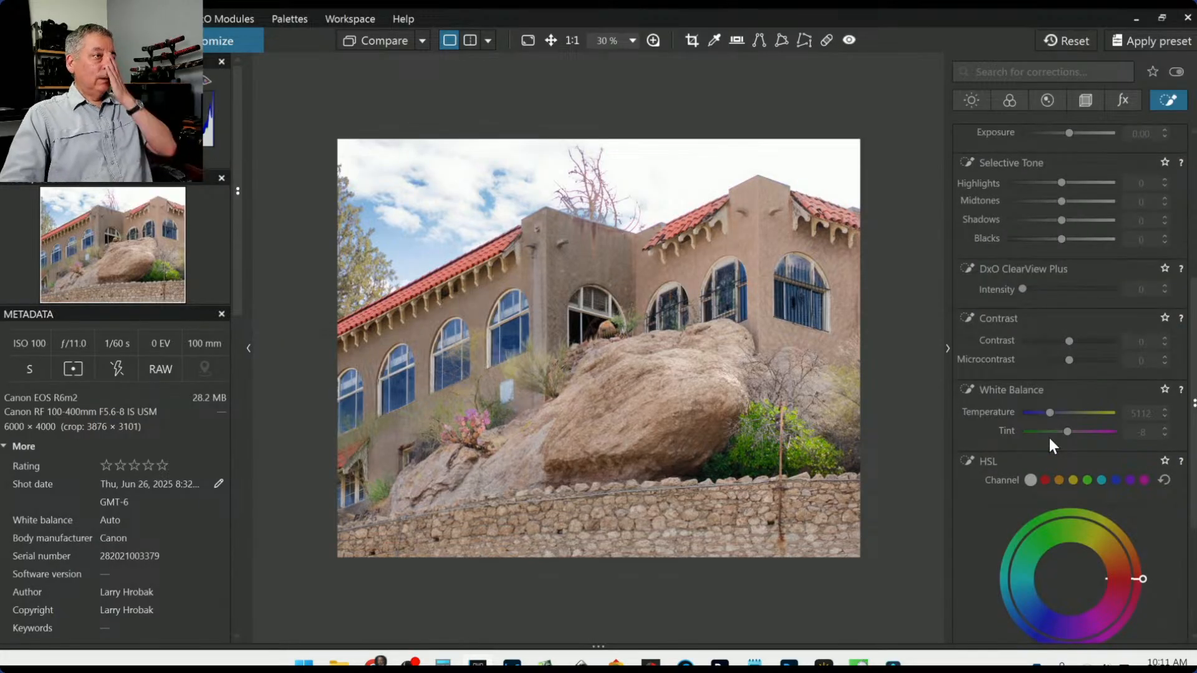
click(355, 38)
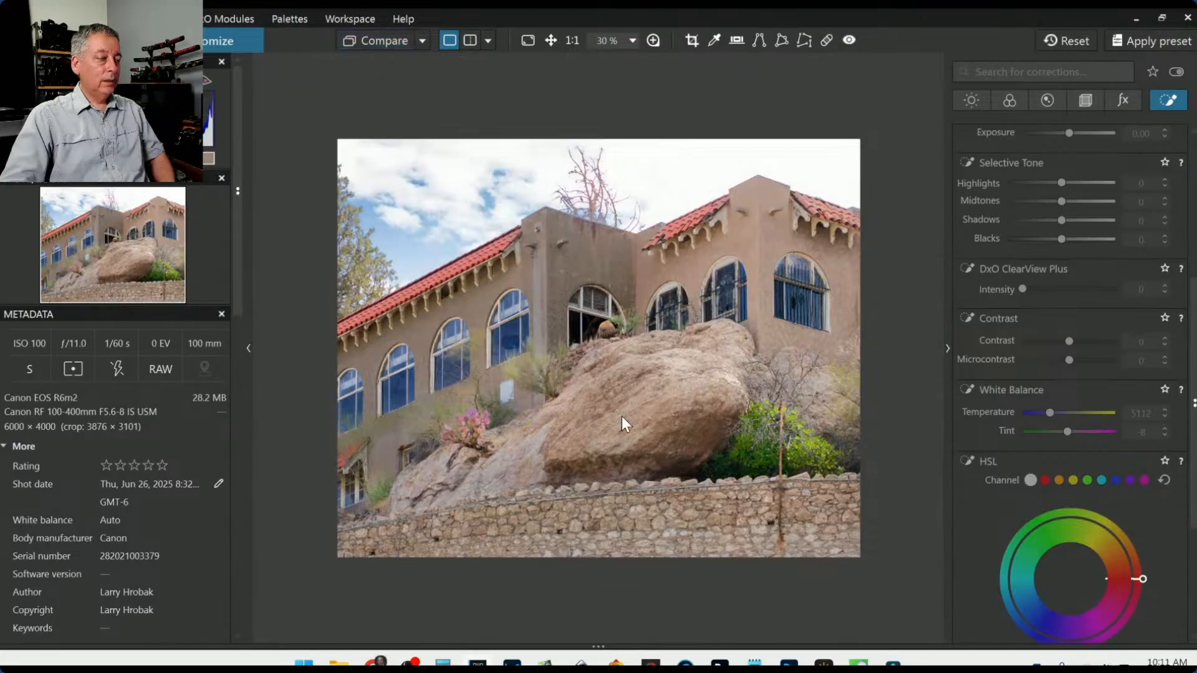
- Create a new control point mask on the boulder, shrink its first point, and add further points on the boulder and lower rocks
scroll(1008, 351, up, 5)
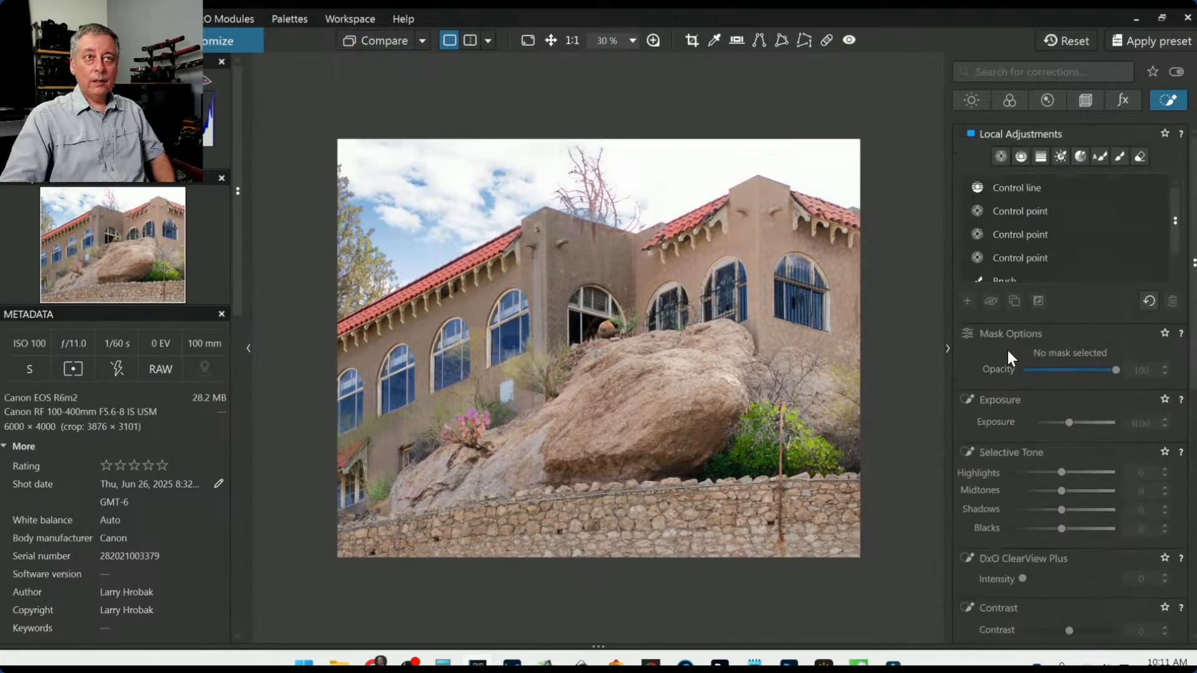
click(1000, 161)
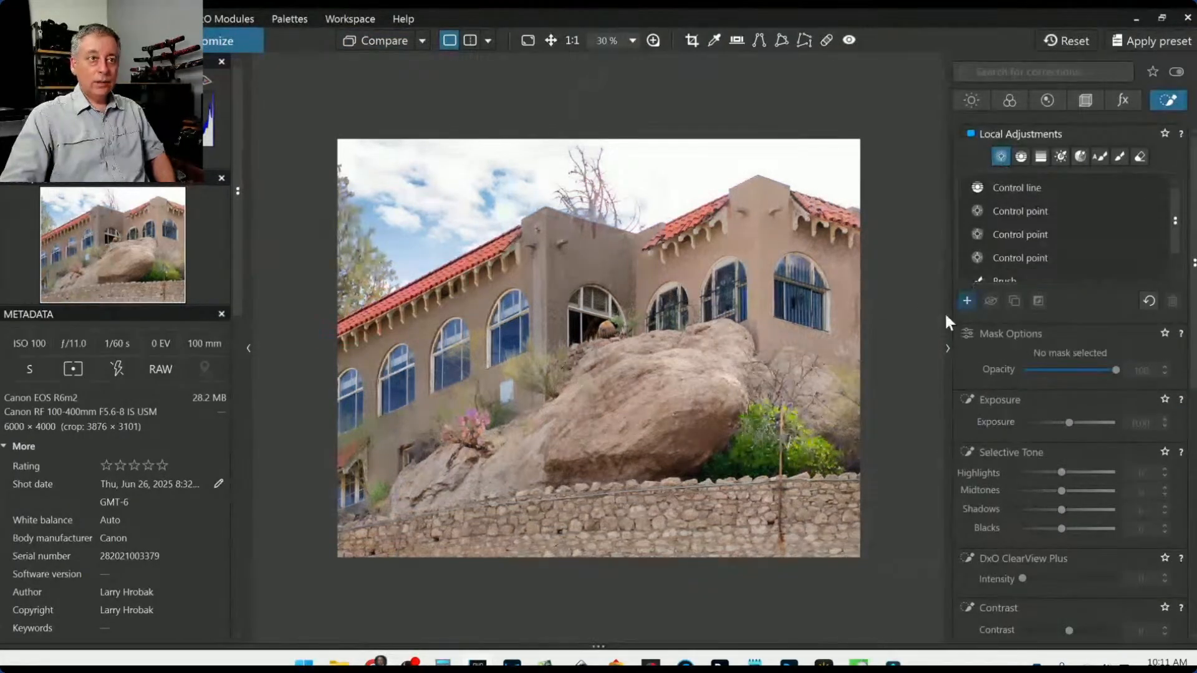
click(622, 401)
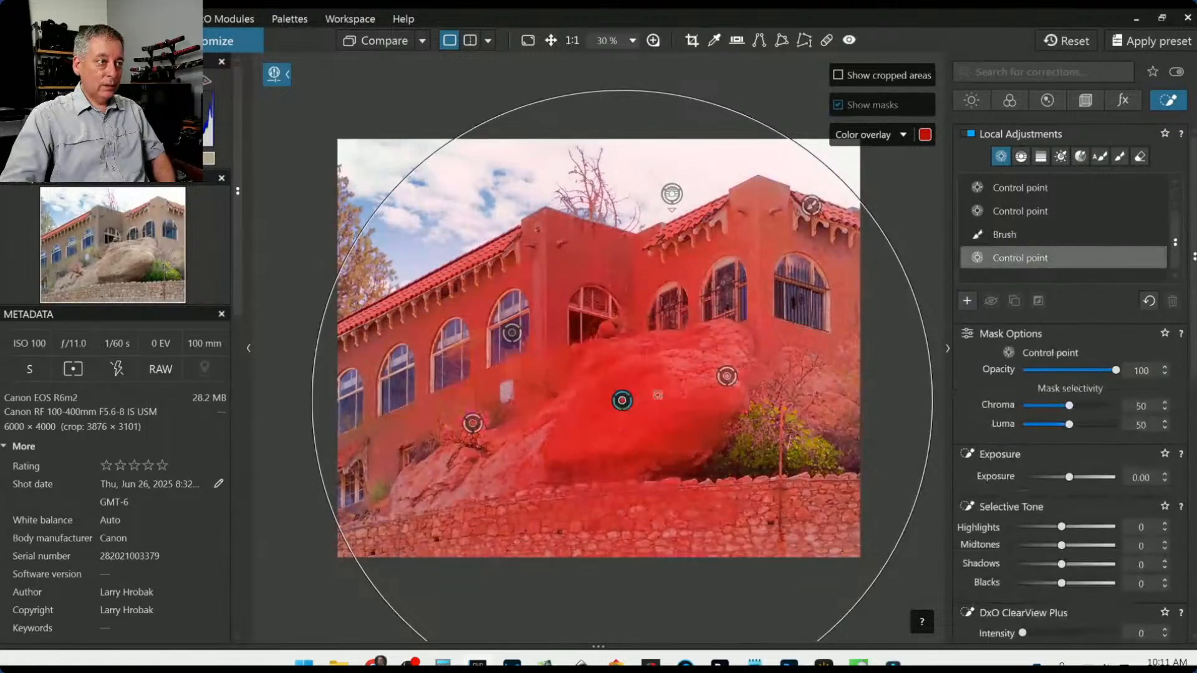
drag(827, 171, 653, 363)
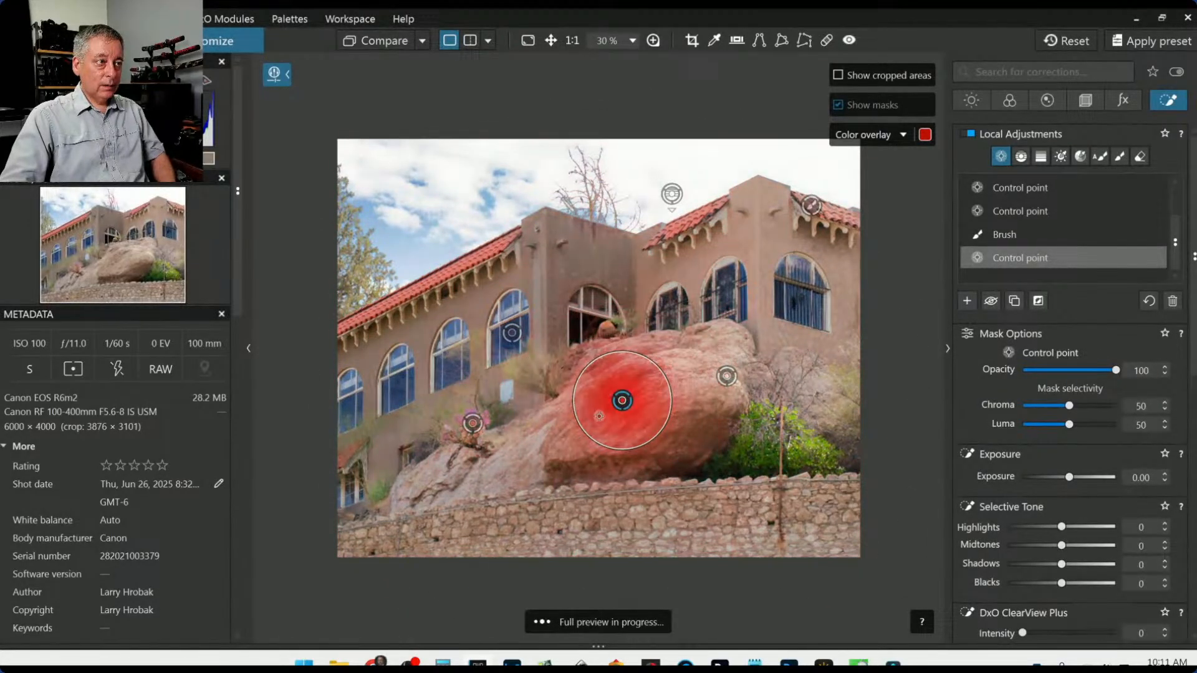
click(591, 421)
drag(552, 396, 564, 405)
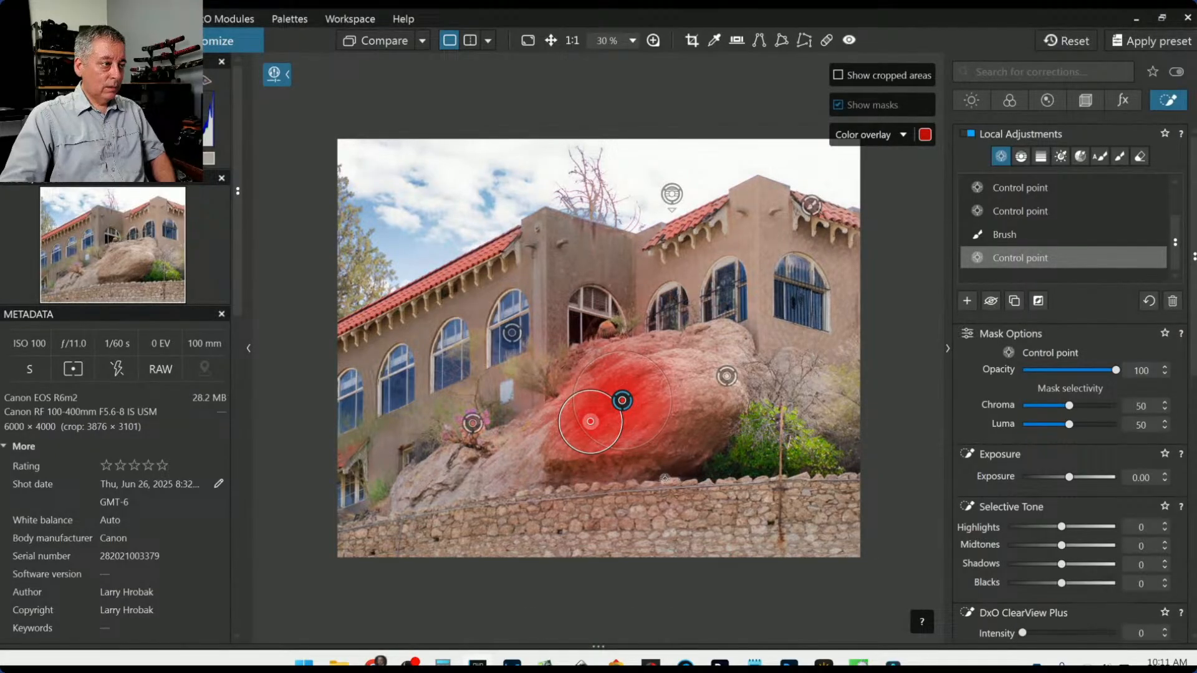
click(428, 485)
- Set the new boulder mask's Microcontrast to 56, DxO ClearView Plus Intensity to 14, and Blacks to -11
scroll(1023, 482, down, 2)
scroll(1021, 478, down, 1)
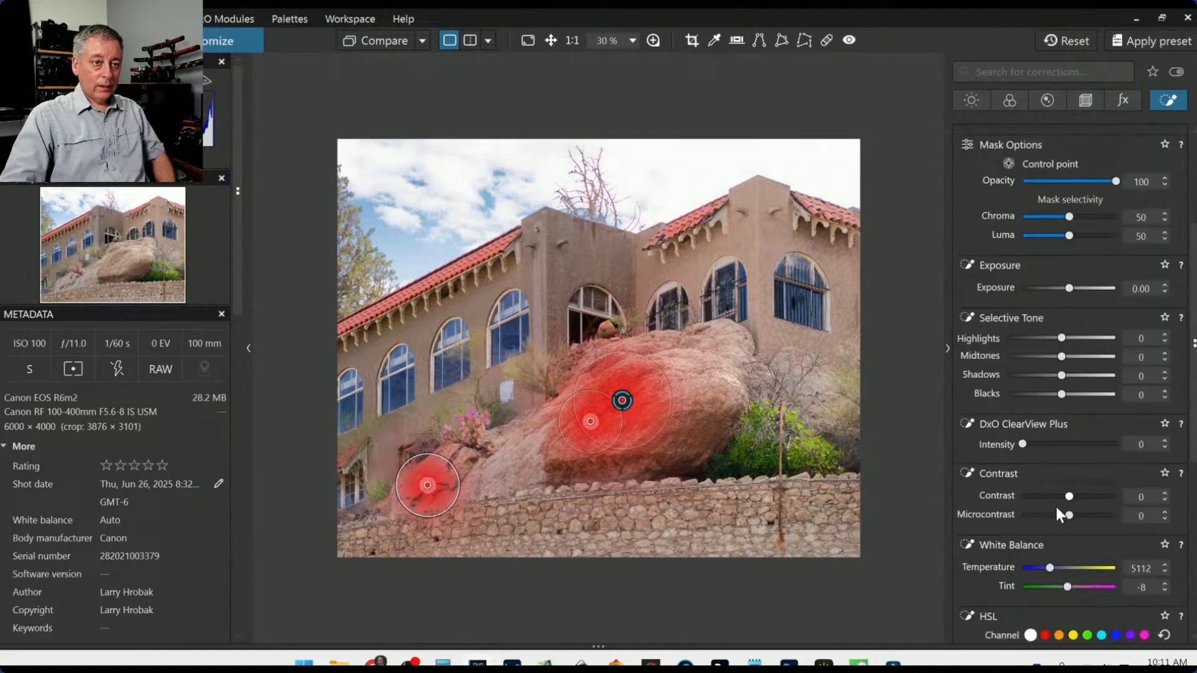
drag(1069, 518, 1093, 518)
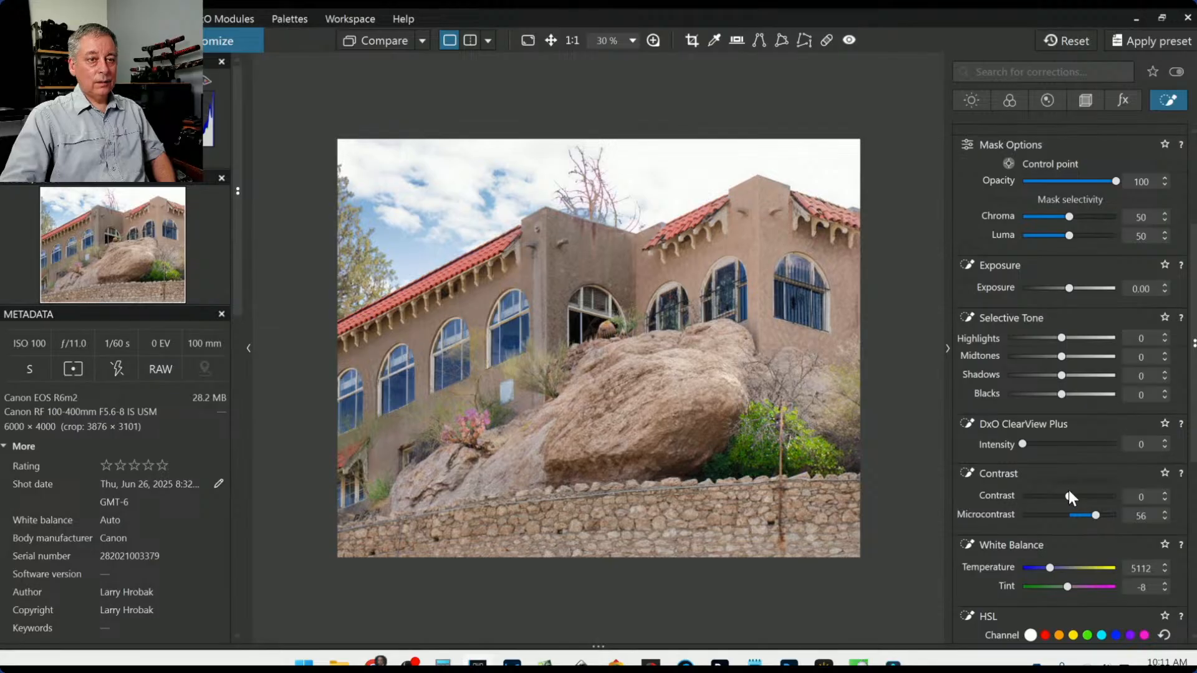
drag(1027, 444, 1035, 444)
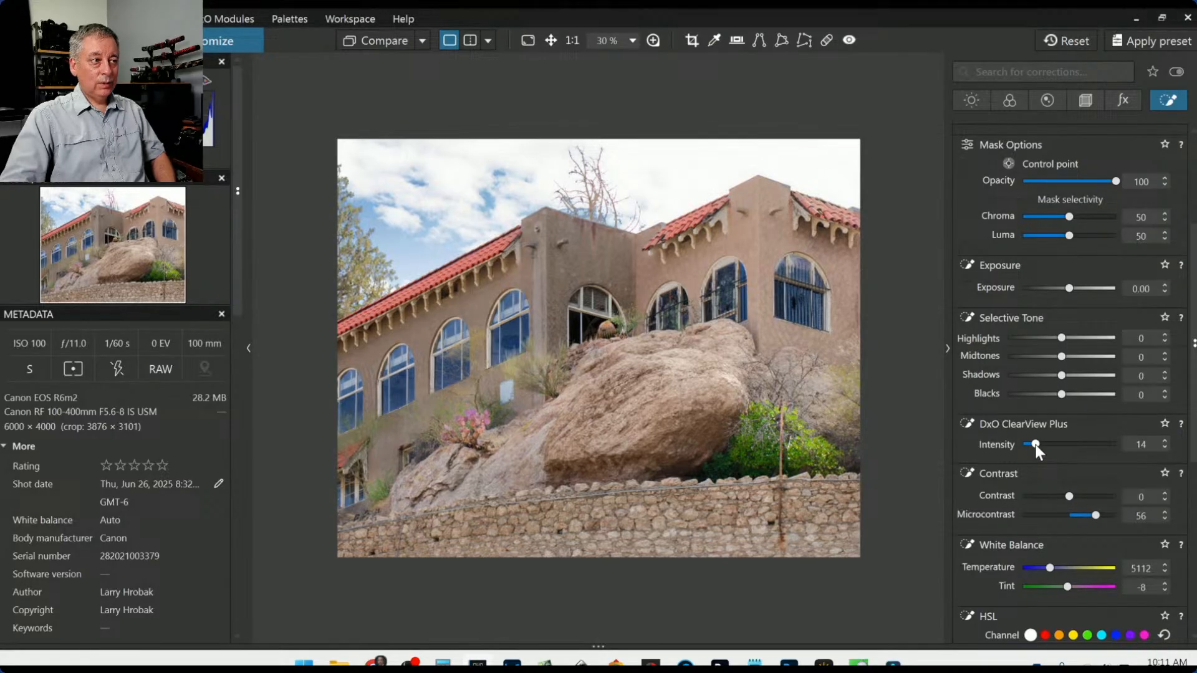
drag(1060, 395, 1057, 395)
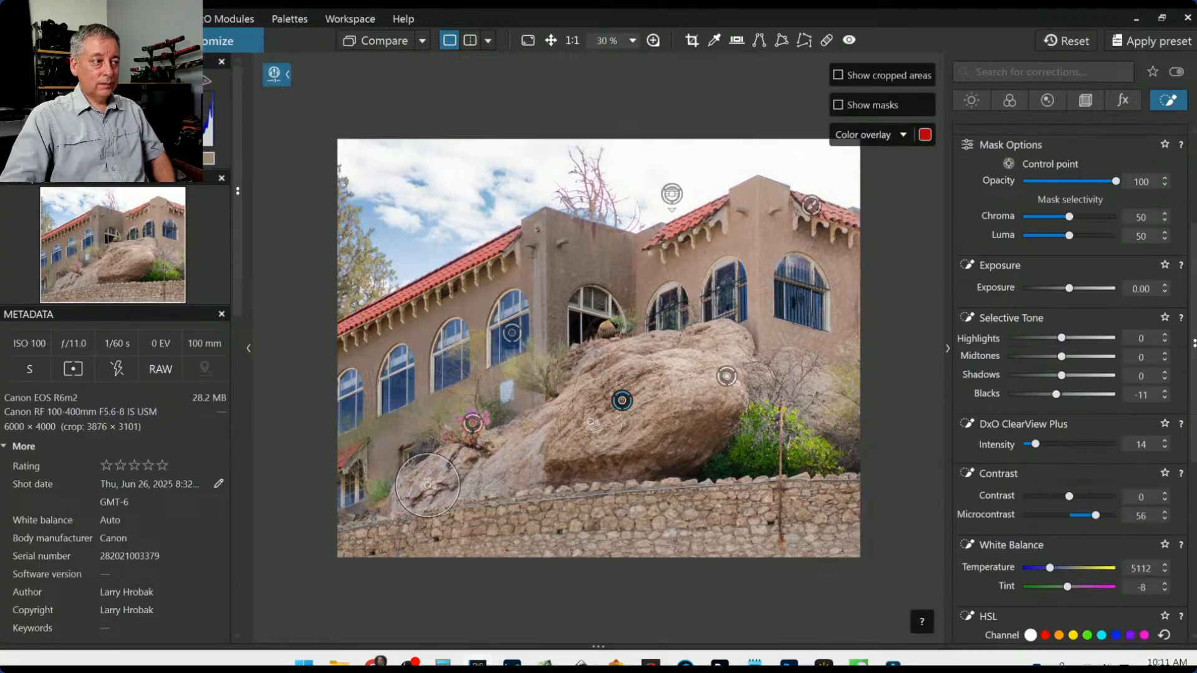
- Extend the boulder mask with two control points on the lower rocks and a control line across the stone wall
click(507, 476)
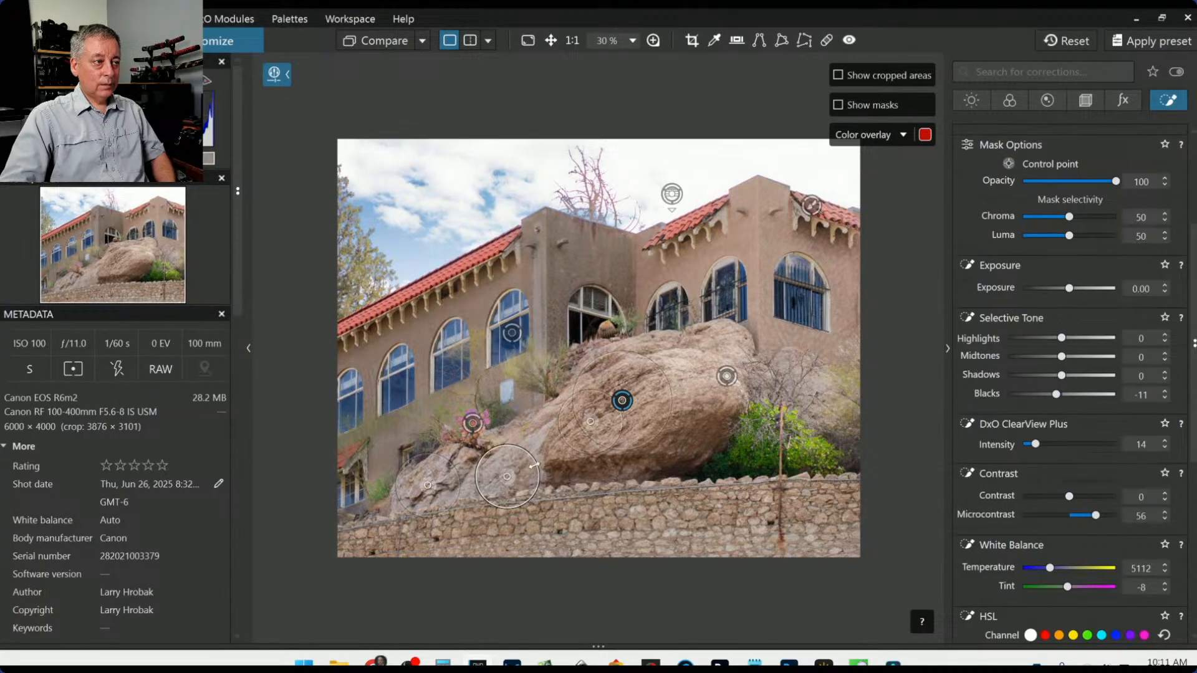
click(539, 438)
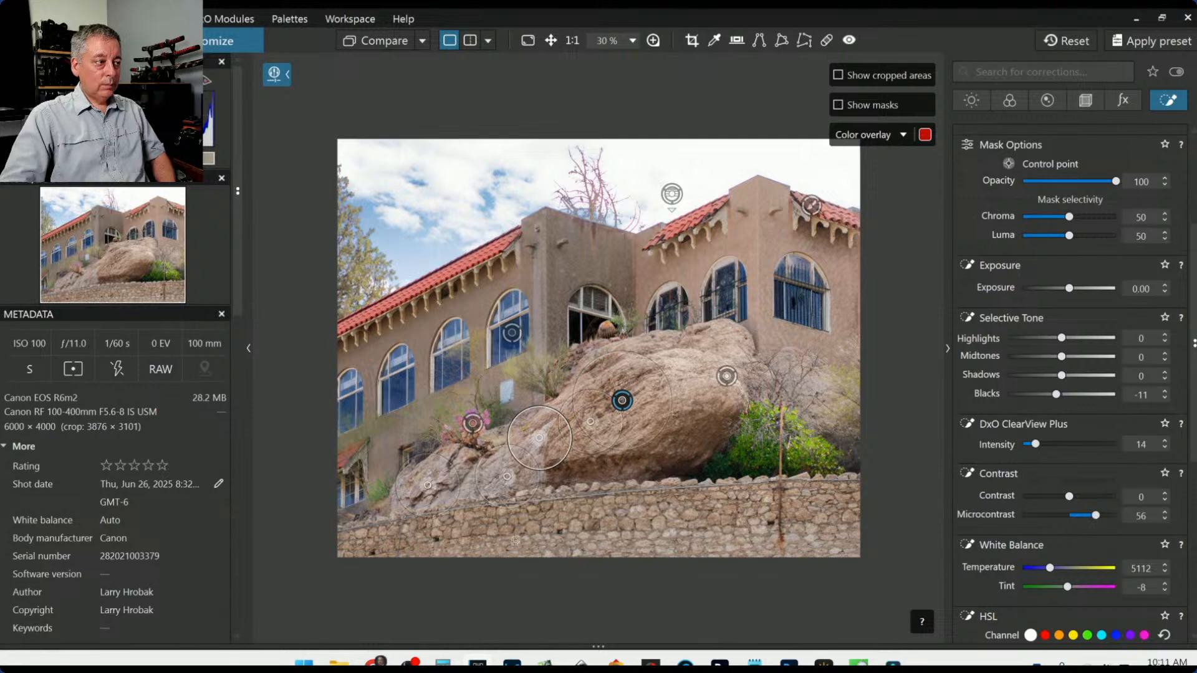
scroll(1019, 264, up, 3)
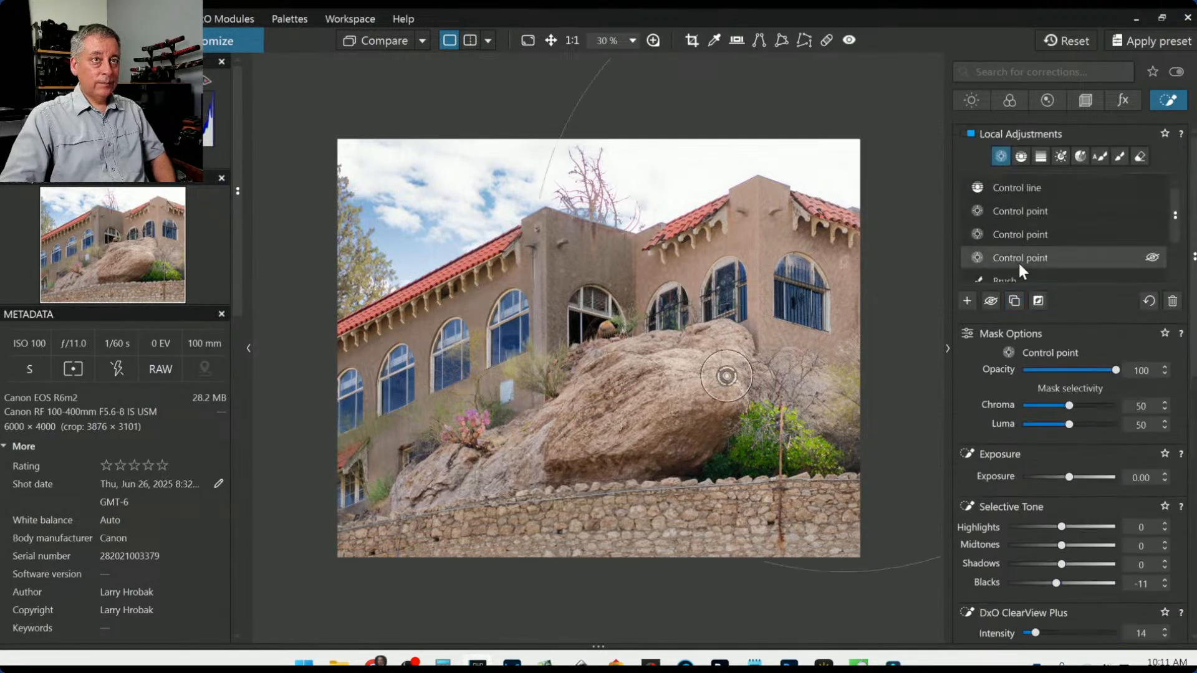
click(1021, 157)
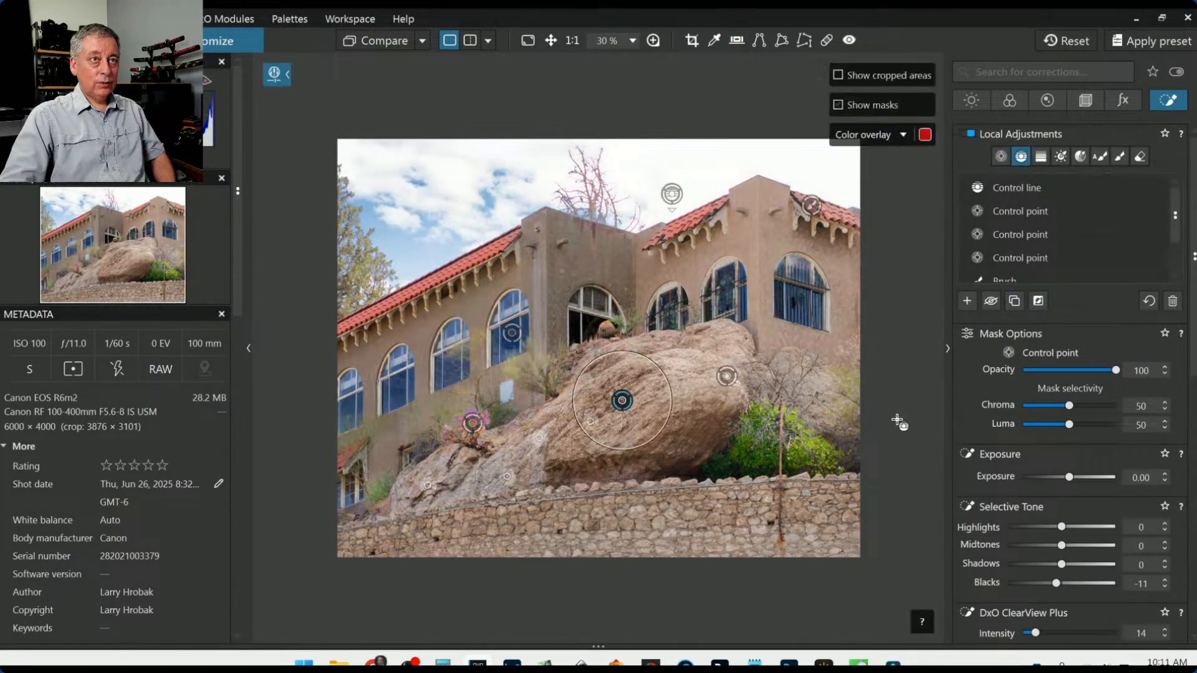
drag(710, 504, 700, 476)
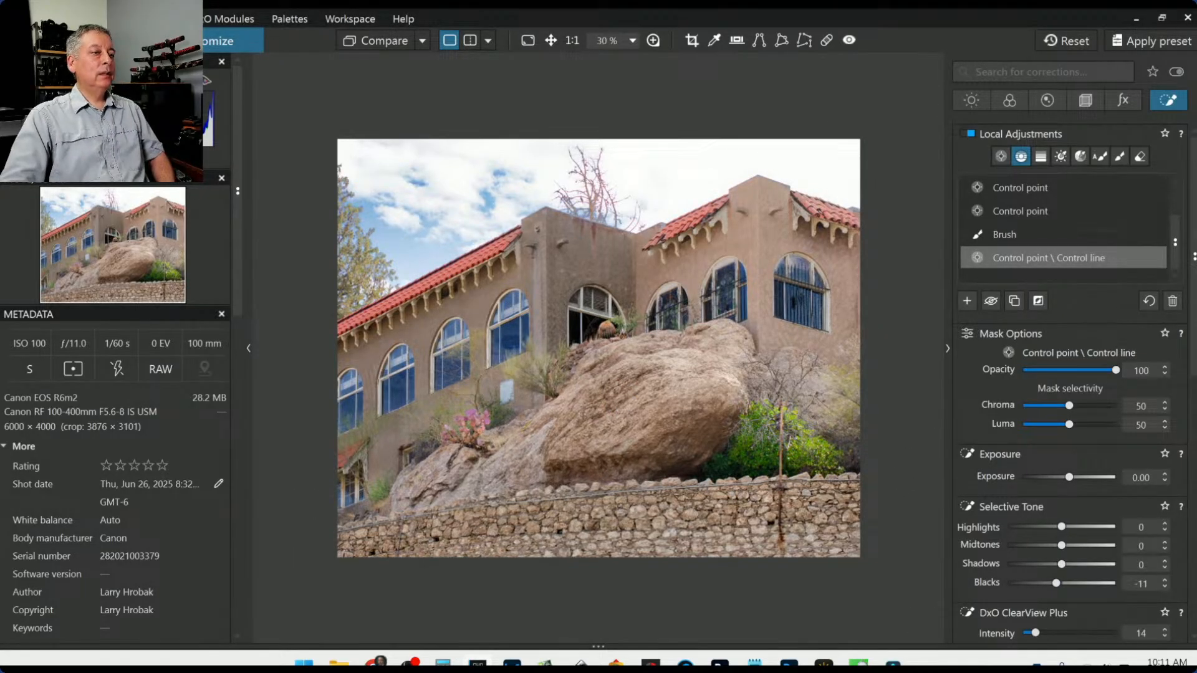
- Try a Contrast adjustment on the combined boulder and stone wall mask
scroll(975, 537, down, 3)
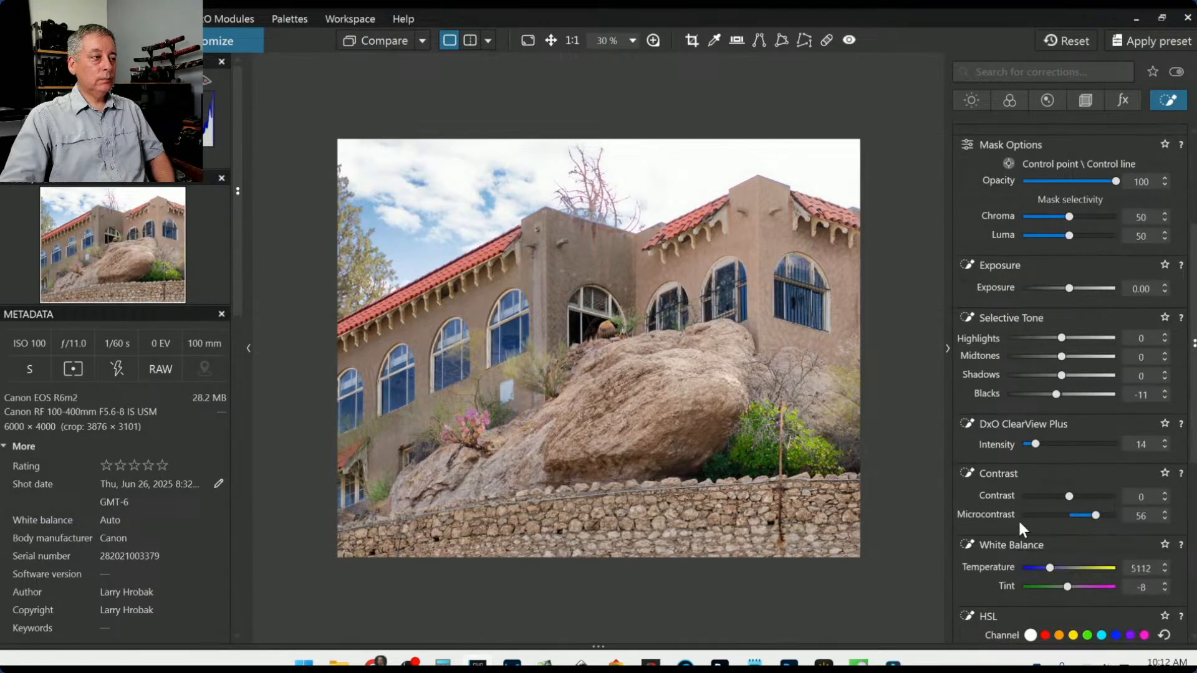
mouse_move(1073, 496)
mouse_down()
mouse_move(1086, 496)
mouse_move(1072, 496)
mouse_up()
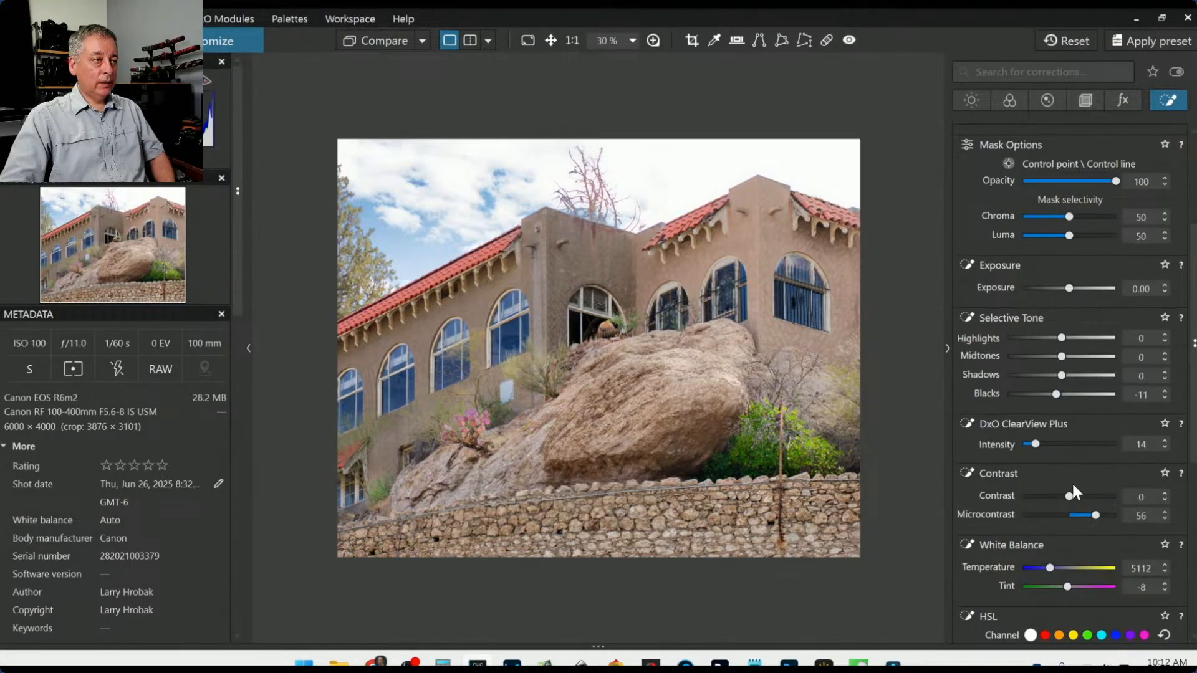
- Add more control points to the combined mask along the boulder's shaded base and the lower rocks
mouse_move(634, 479)
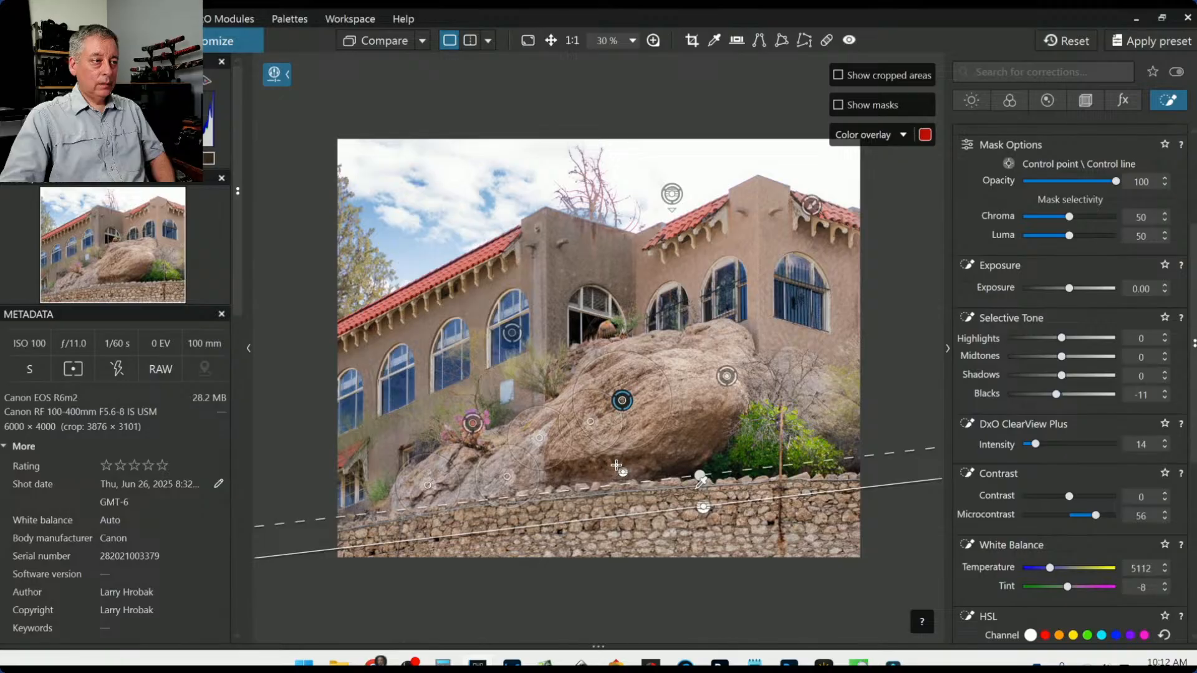
scroll(1000, 335, up, 3)
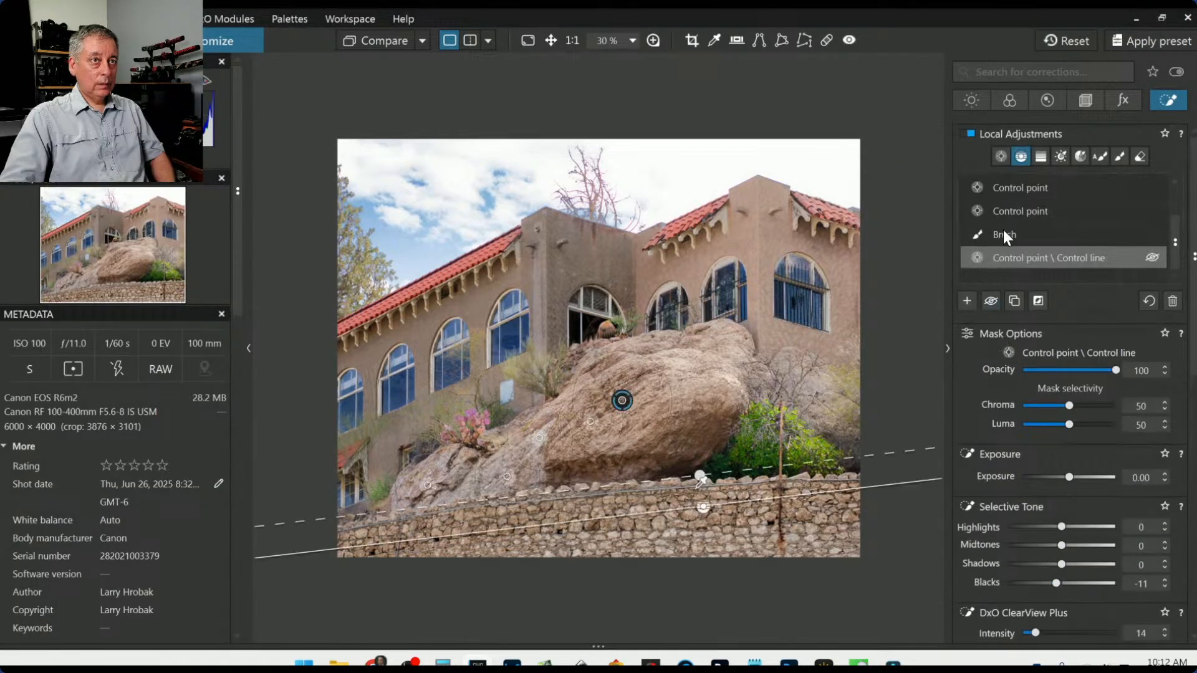
click(1002, 156)
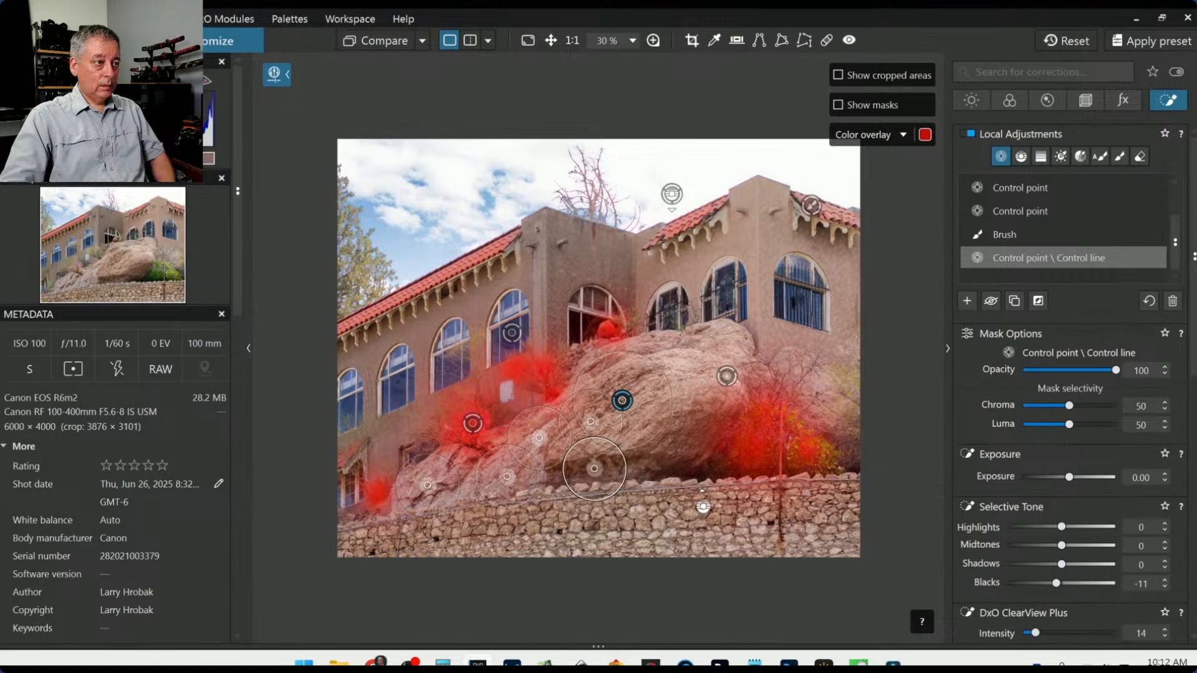
click(670, 453)
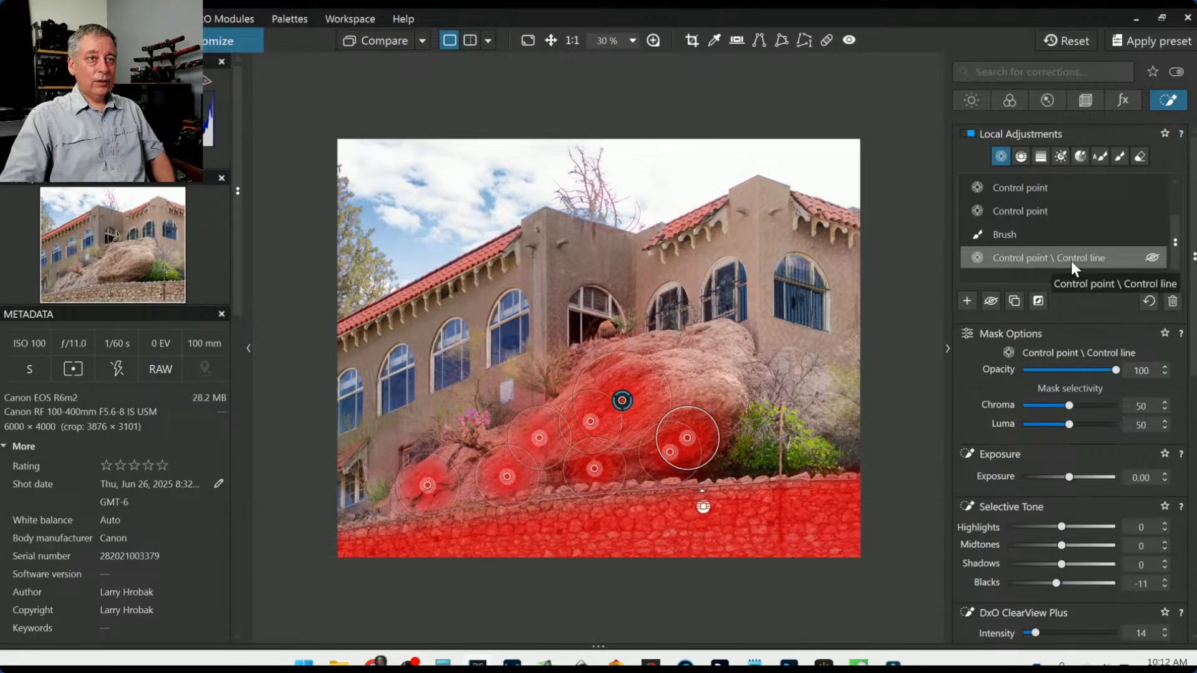
scroll(1015, 417, down, 2)
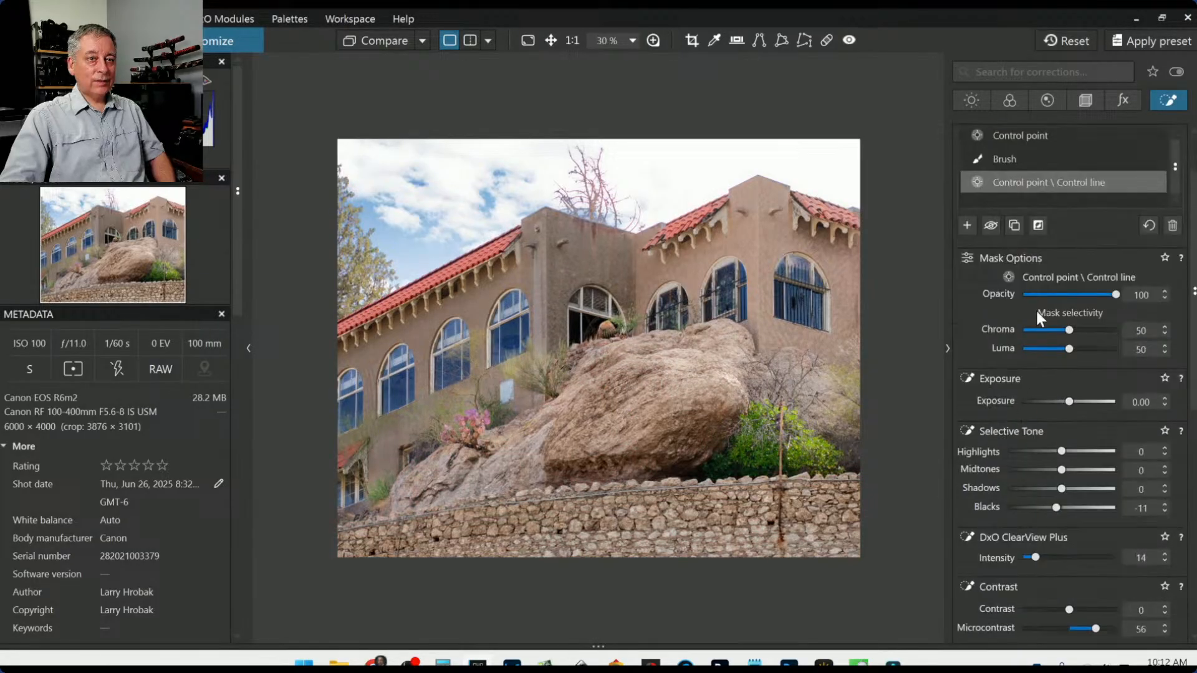
scroll(1054, 441, up, 2)
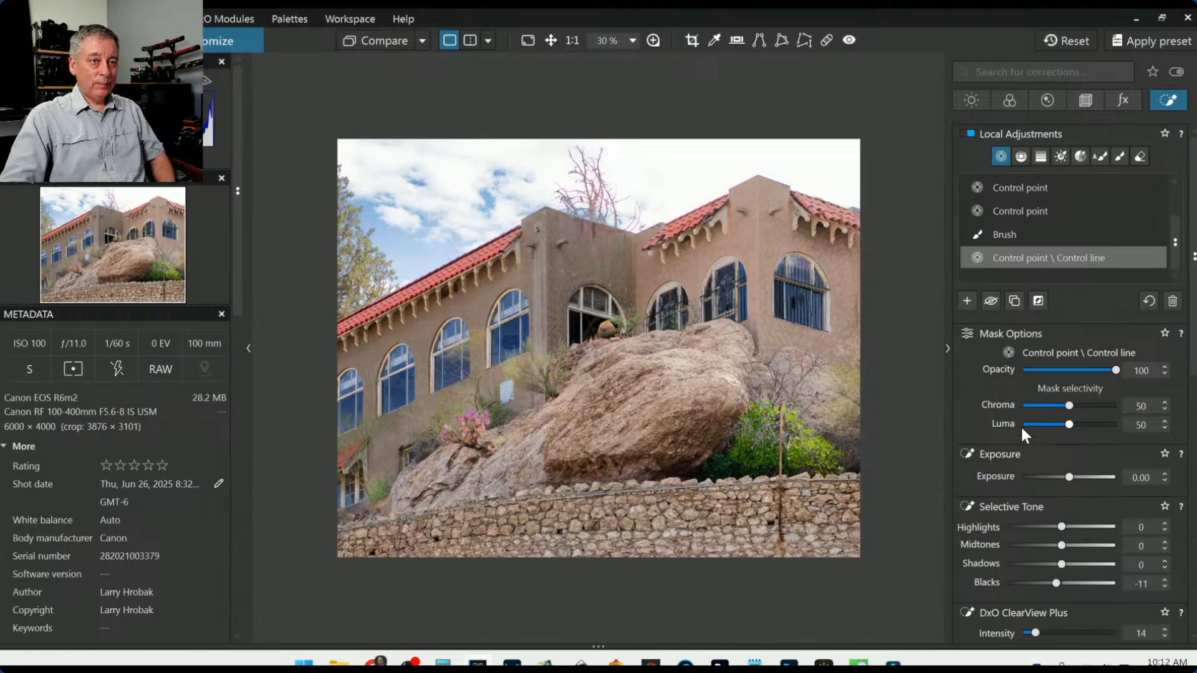
scroll(1020, 430, down, 2)
scroll(1035, 504, down, 3)
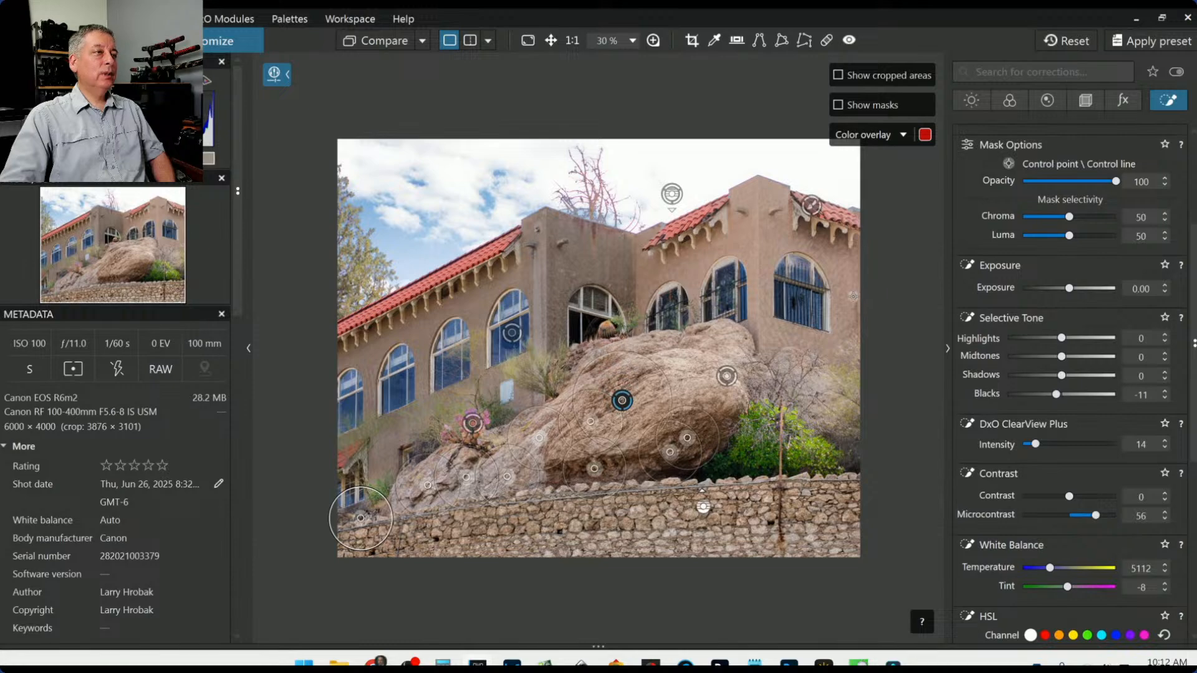
- Select the earlier control point mask on the boulder's upper part and set its Highlights to 42
scroll(1048, 356, up, 3)
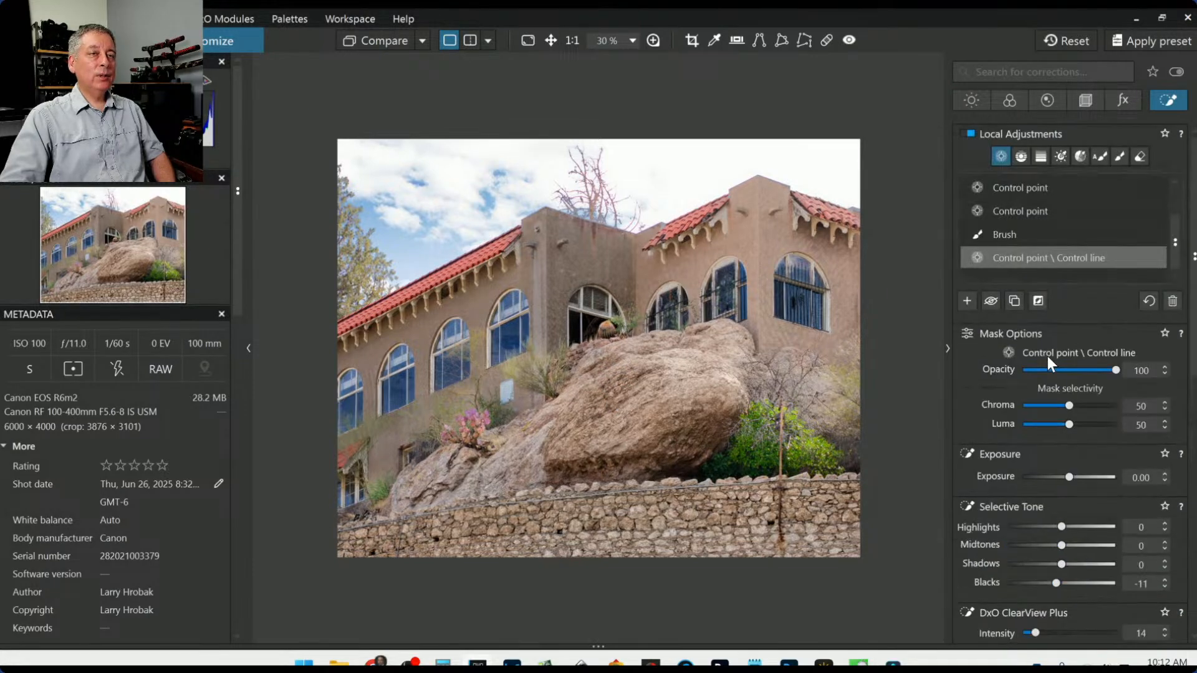
mouse_move(1024, 247)
click(1022, 209)
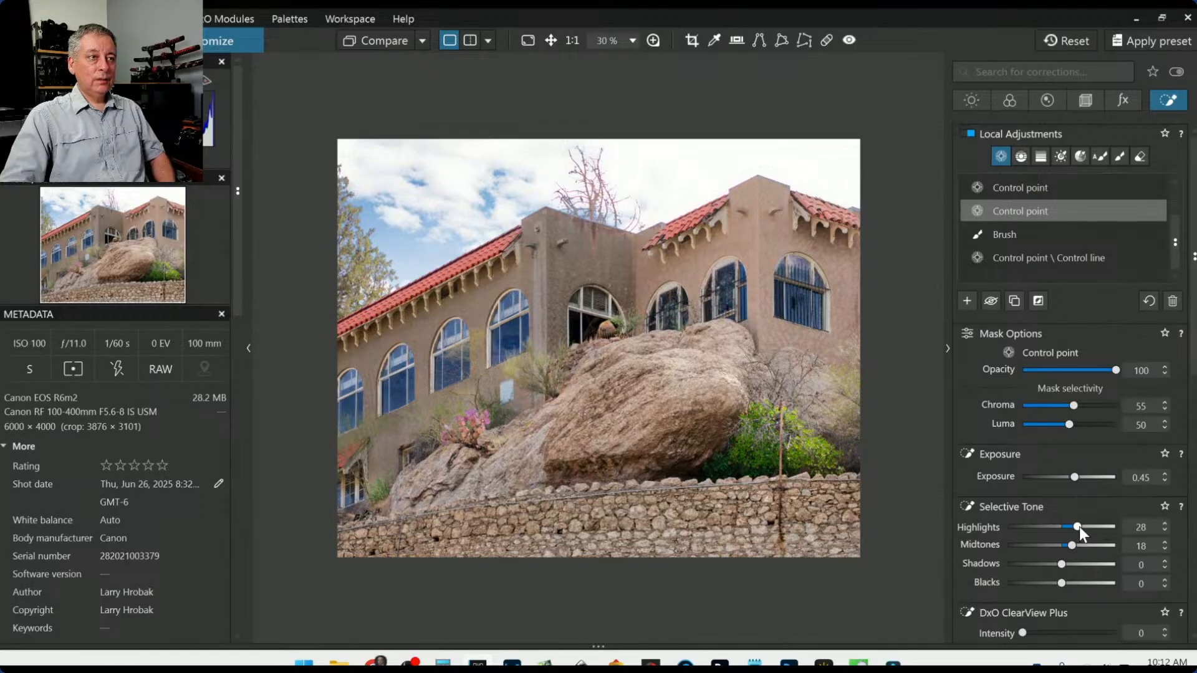
drag(1079, 527, 1088, 529)
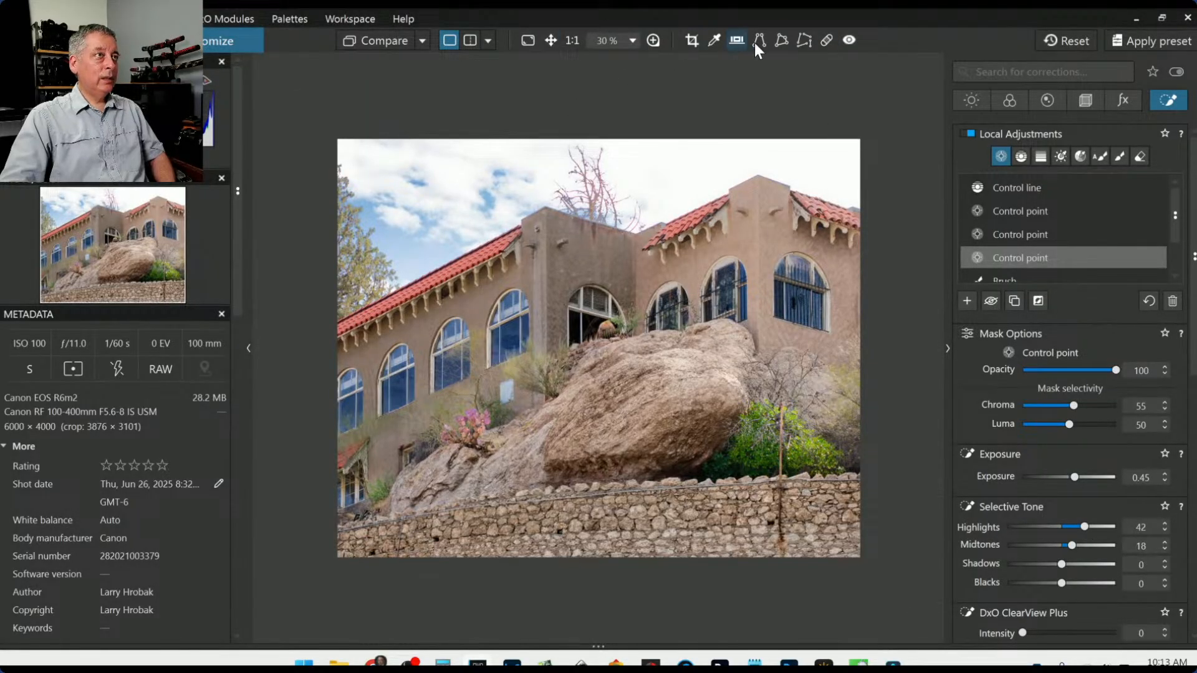
- Start the Retouch tool in Clone mode and set the brush to 100% Opacity and 57 px Size
click(825, 40)
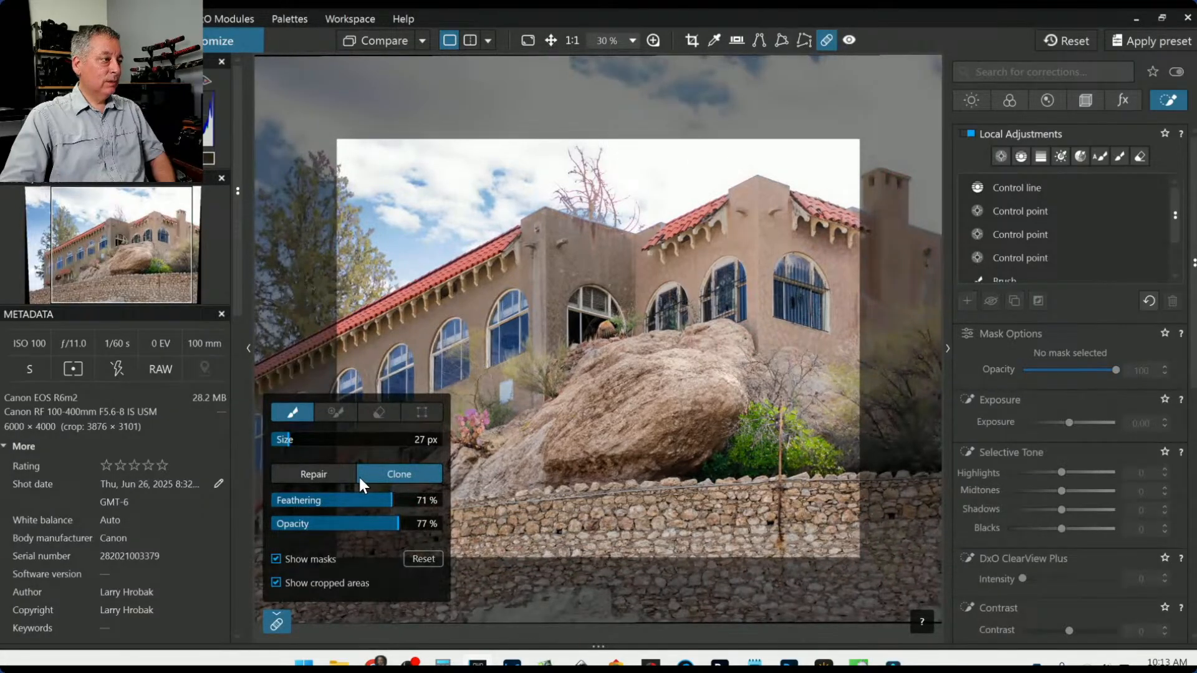
click(395, 524)
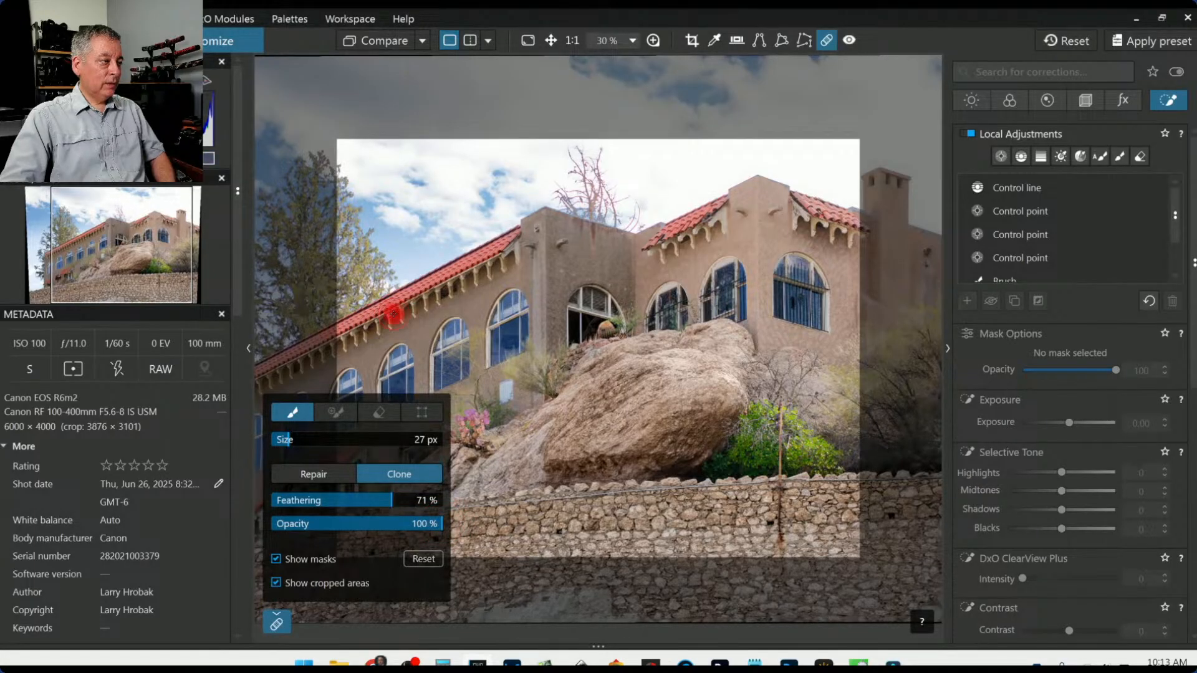
scroll(411, 224, up, 5)
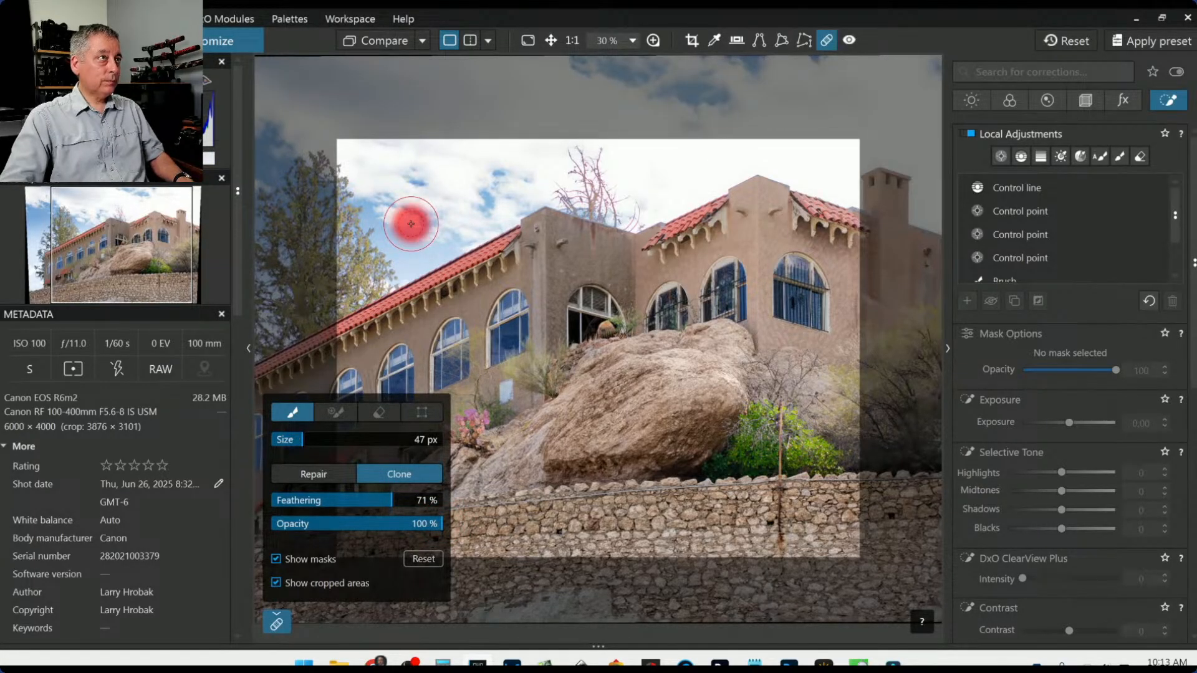
scroll(411, 223, up, 3)
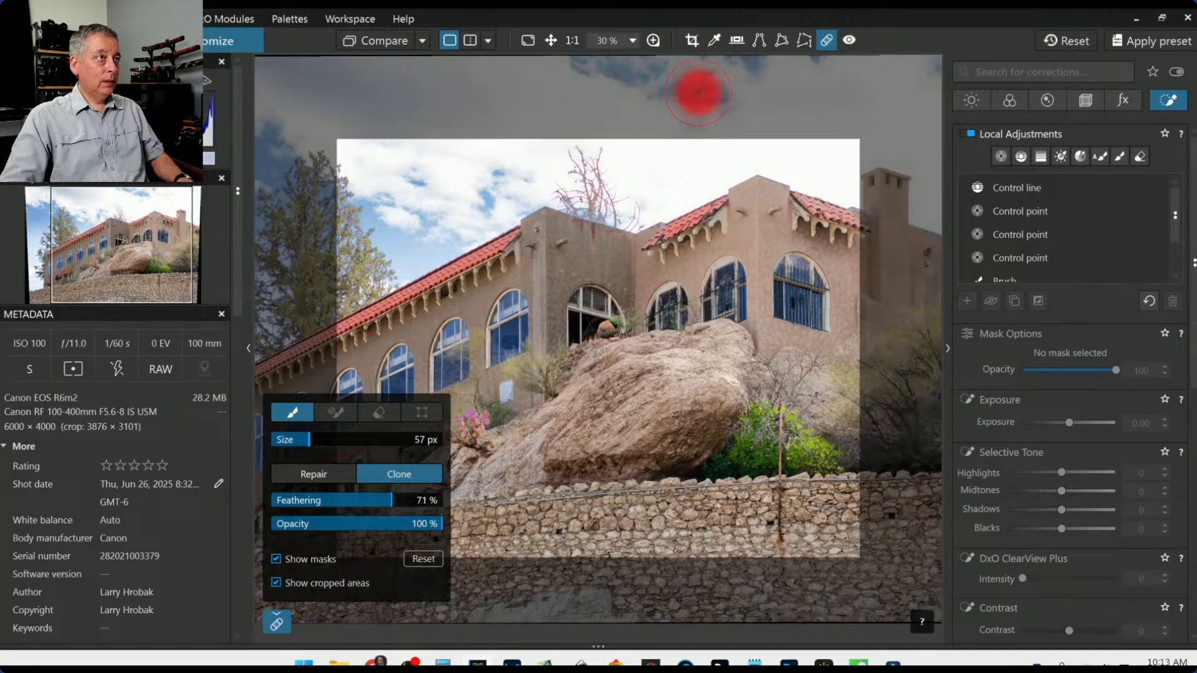
- Clone clouds over the blank sky between the bare branches and the tower, and over the sky above the tower
drag(720, 95, 644, 85)
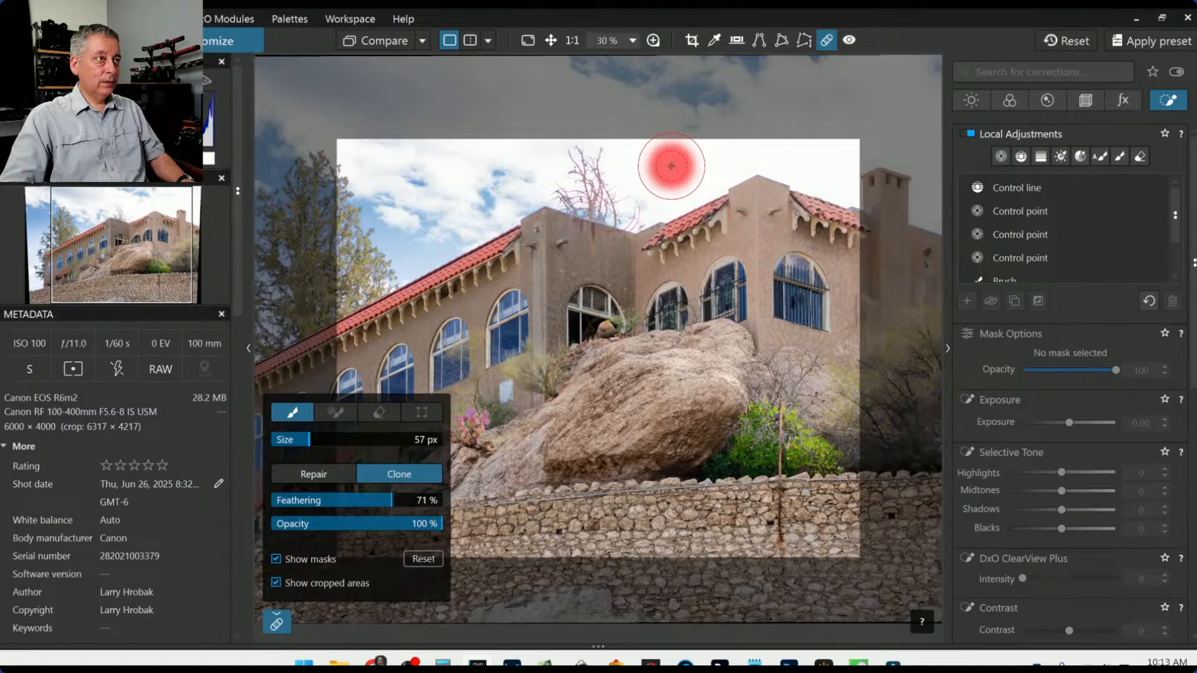
drag(669, 168, 711, 161)
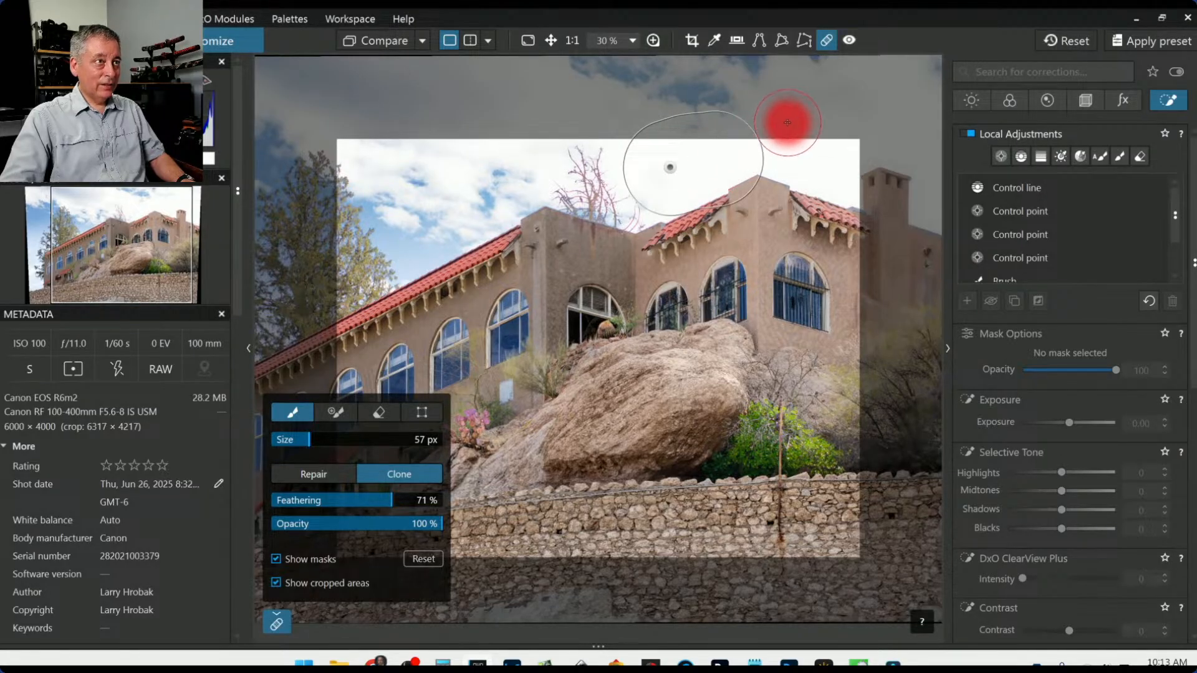
mouse_move(815, 201)
mouse_down()
mouse_move(826, 167)
mouse_move(876, 129)
mouse_move(758, 112)
mouse_move(813, 113)
mouse_move(807, 126)
mouse_move(772, 114)
mouse_move(792, 156)
mouse_move(828, 160)
mouse_up()
- Move the tower sky patch's clone source to clouds above the crop, and clone the sky beside the bare branches with a 37 px brush
scroll(791, 156, down, 5)
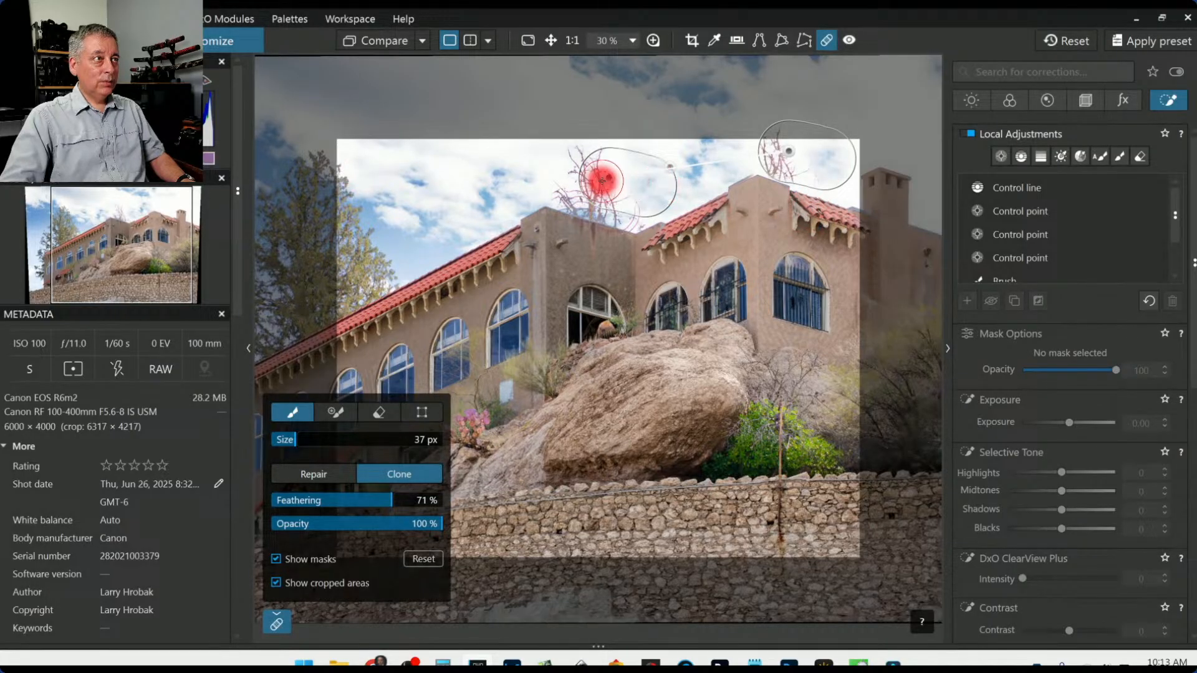
drag(609, 181, 667, 94)
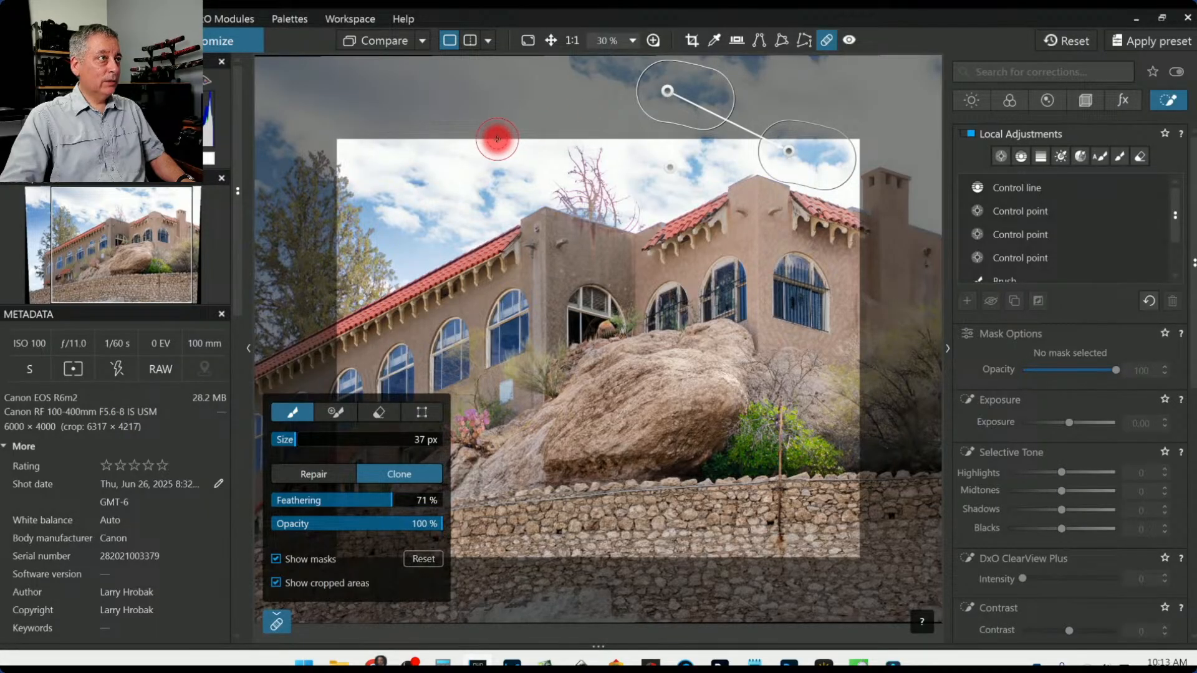
mouse_move(496, 138)
mouse_down()
mouse_move(584, 129)
mouse_move(268, 119)
mouse_up()
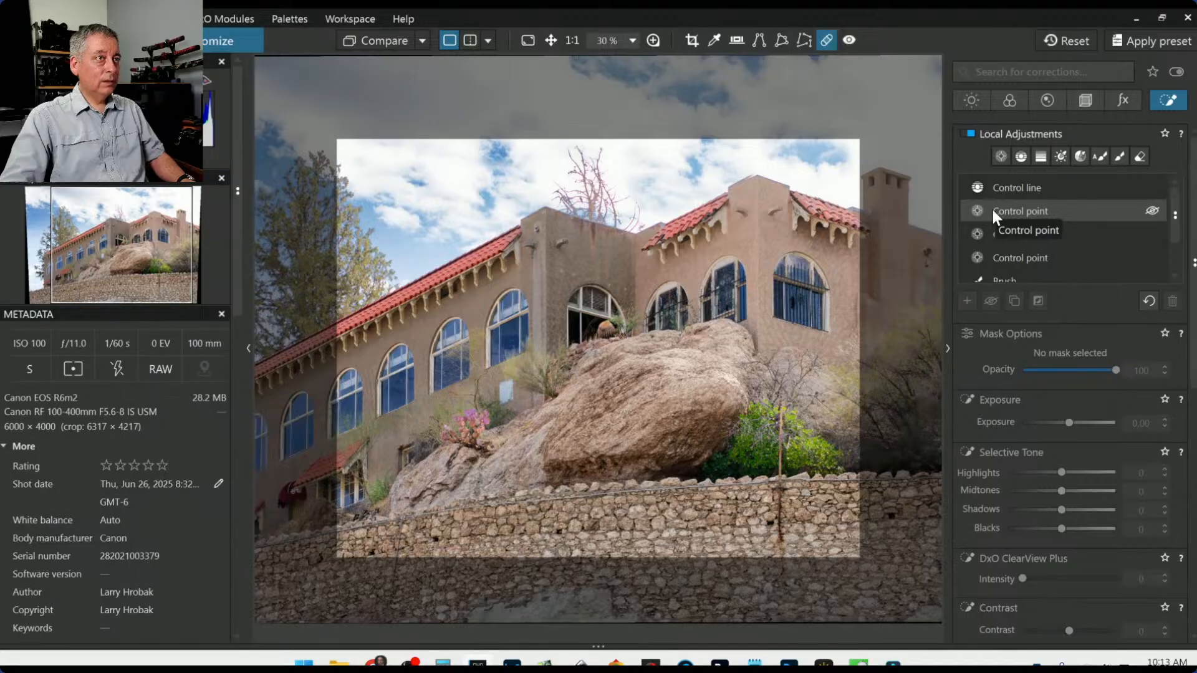
- Clone the sky just above the bare branches, move its source to the clouds above the tower outside the crop, and close the Retouch tool
click(630, 138)
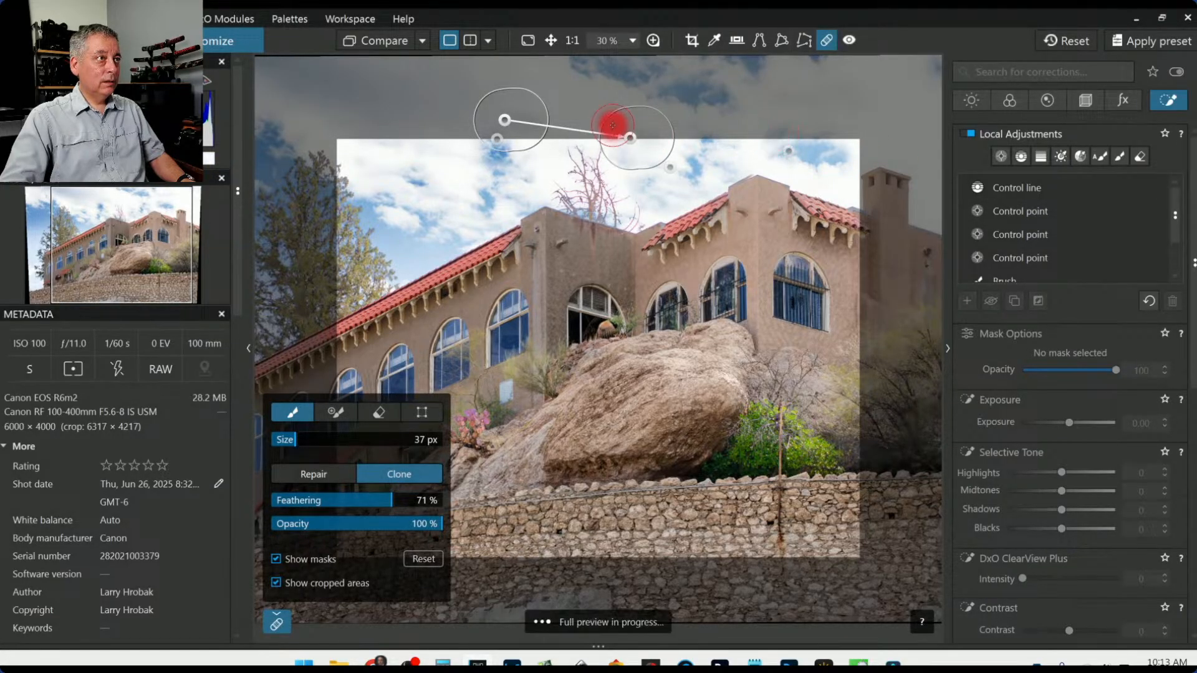
drag(599, 128, 405, 226)
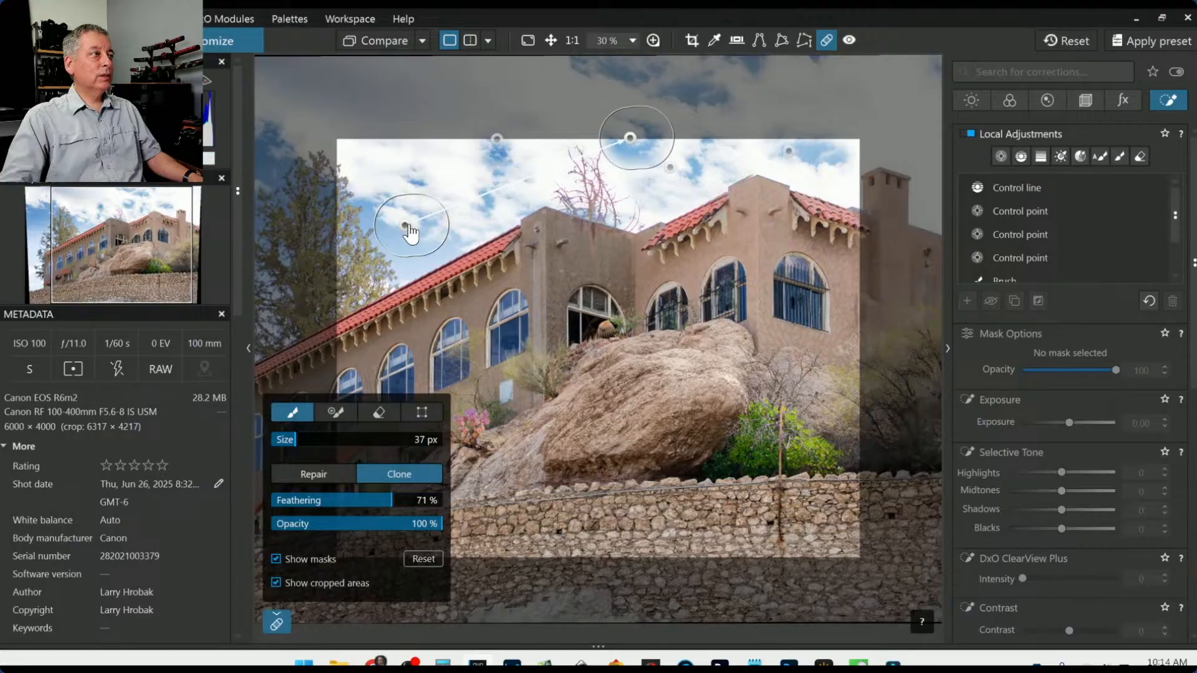
drag(407, 229, 282, 122)
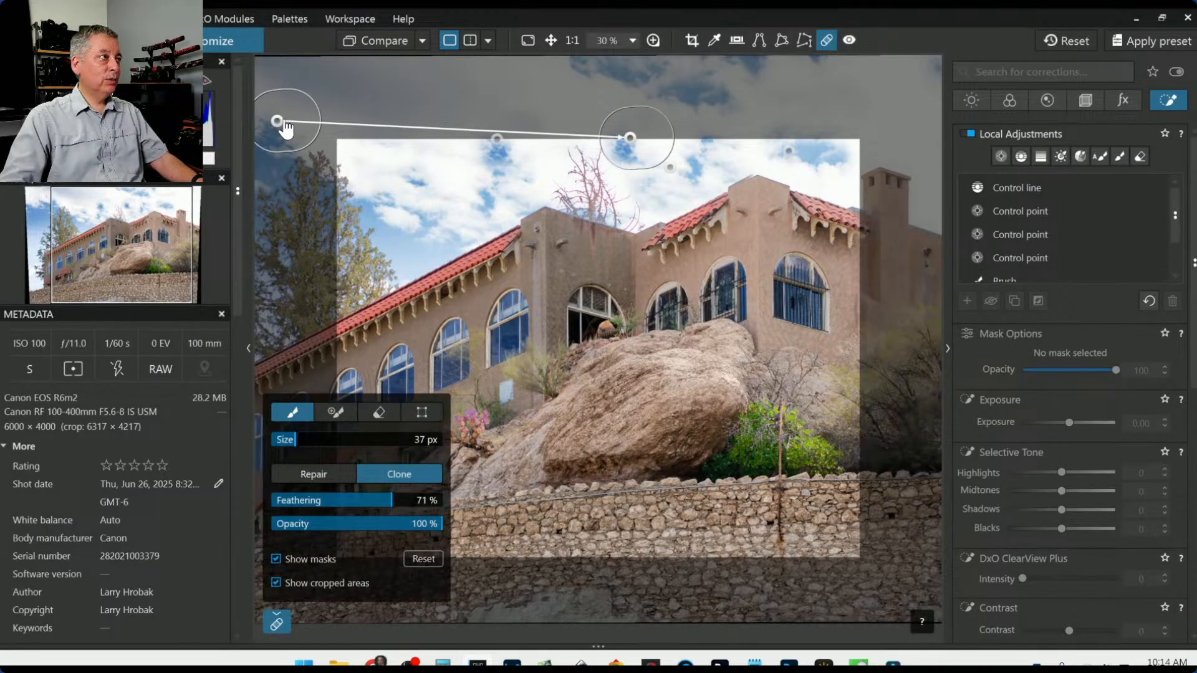
mouse_move(286, 129)
mouse_down()
mouse_move(620, 86)
mouse_move(570, 89)
mouse_move(608, 77)
mouse_move(777, 73)
mouse_up()
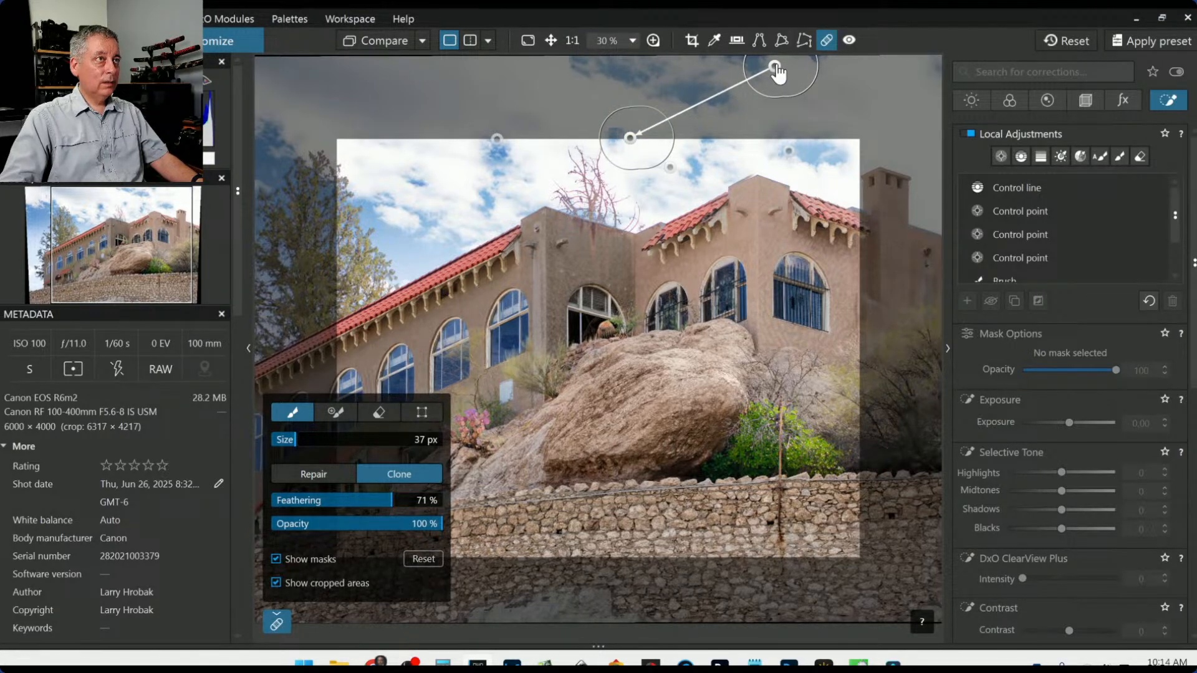
key(Escape)
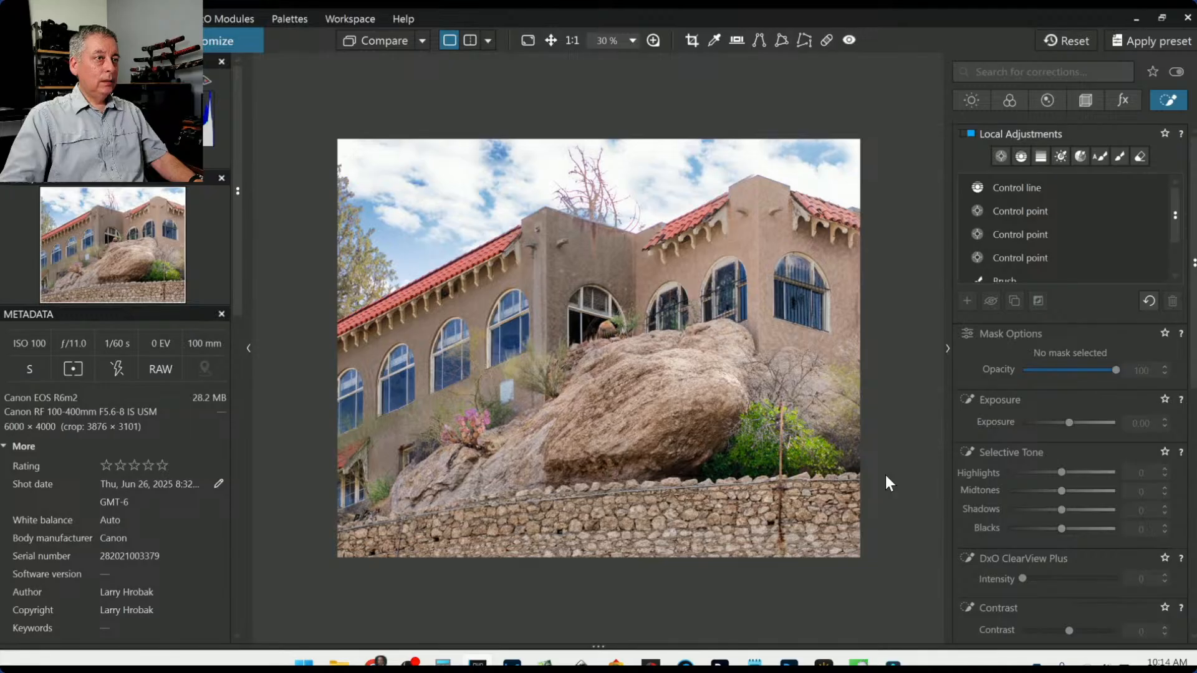
- Export the building photo to disk with the Standard output option: full-size JPEG, quality 93, original image folder, suffix -dxo
right_click(666, 380)
click(725, 24)
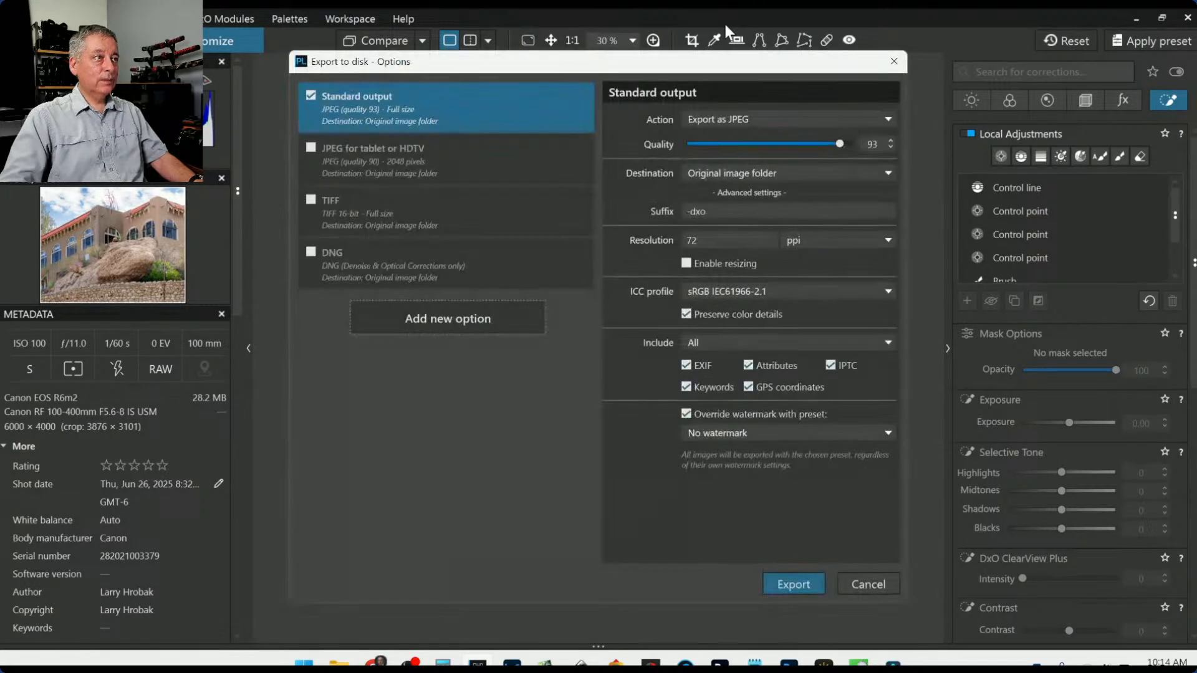
key(Escape)
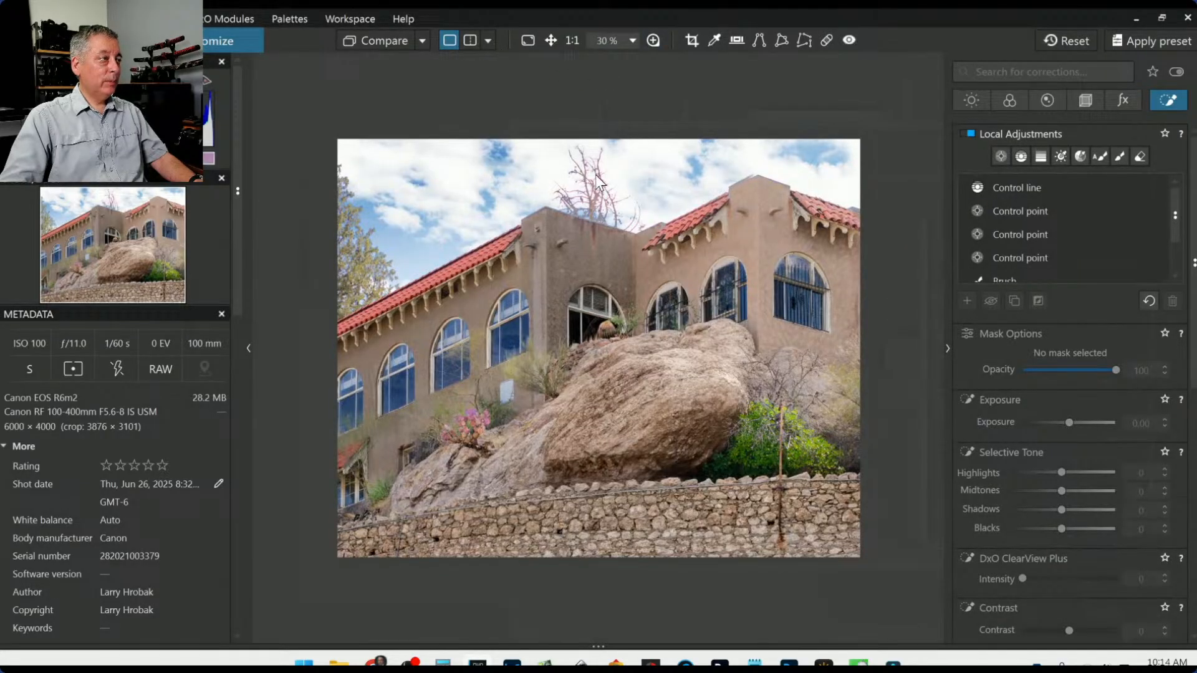
- Hide the side palettes, set the exported Standard output JPEG as the compare reference, and reset all corrections on the building photo
key(Tab)
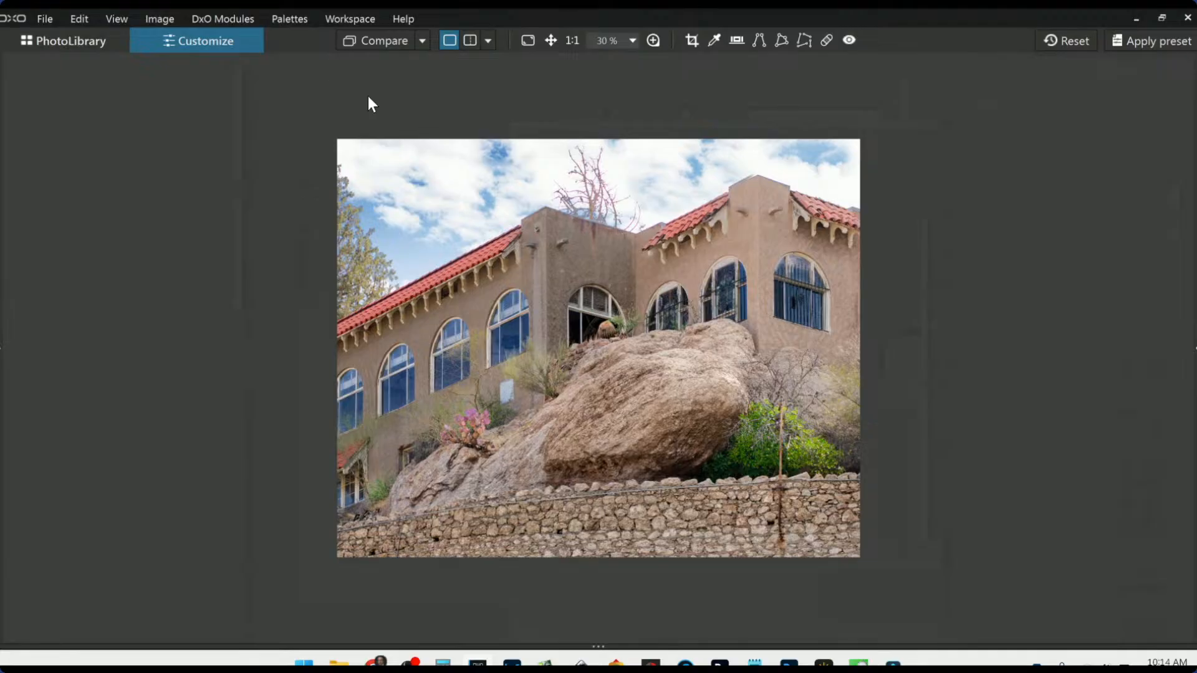
click(422, 41)
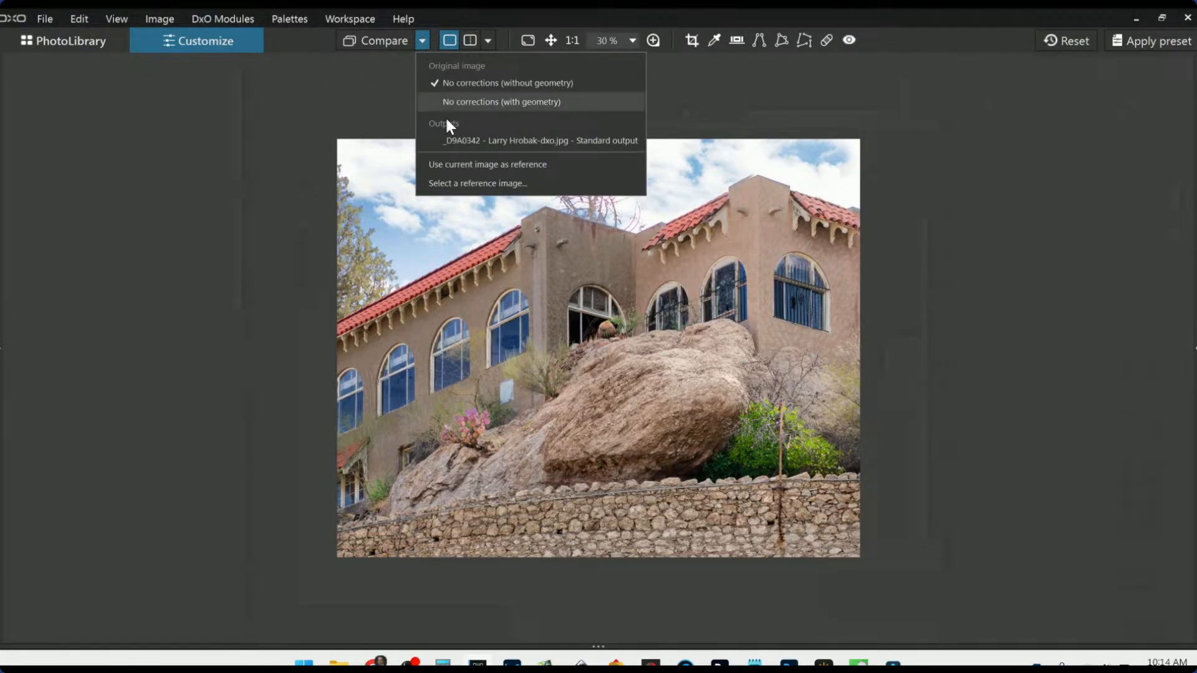
click(461, 140)
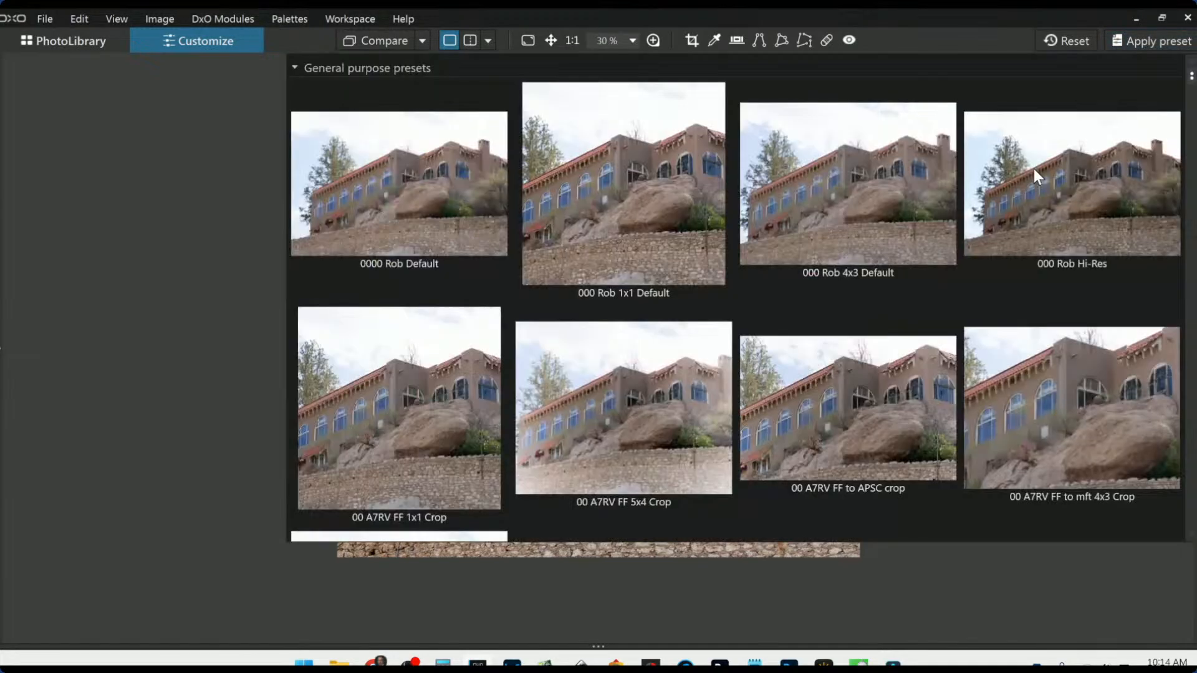
click(1033, 169)
click(1077, 40)
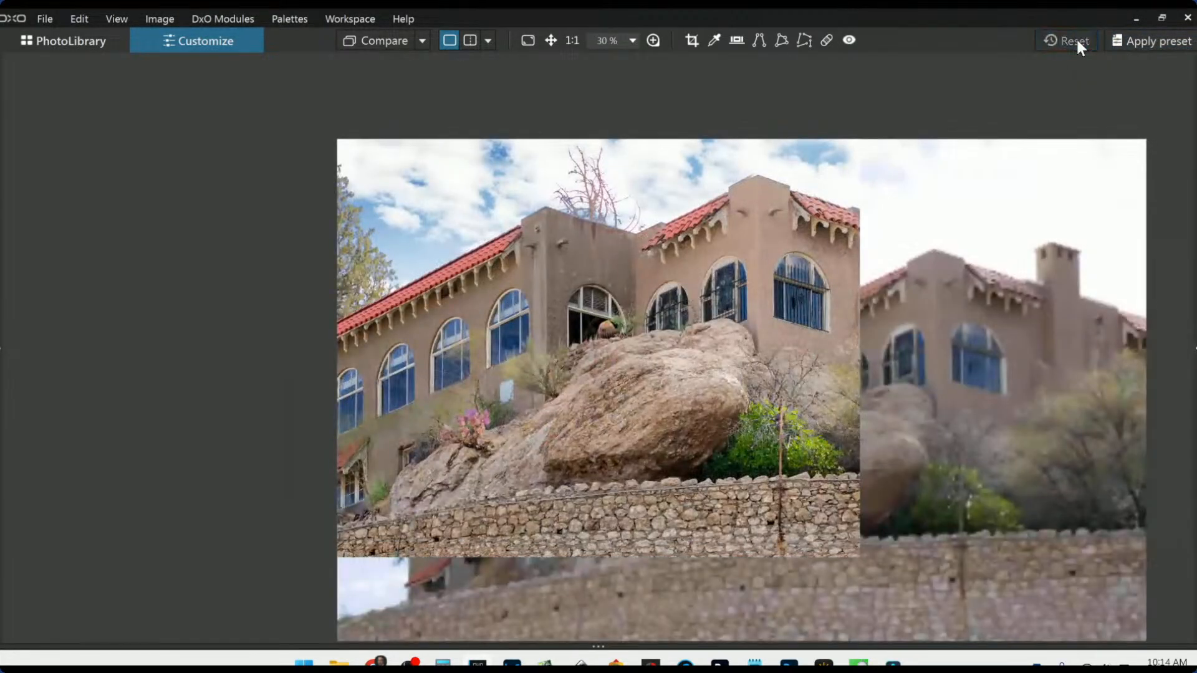
- Compare the exported and uncorrected building images side by side, first left / right and then top / bottom
click(487, 40)
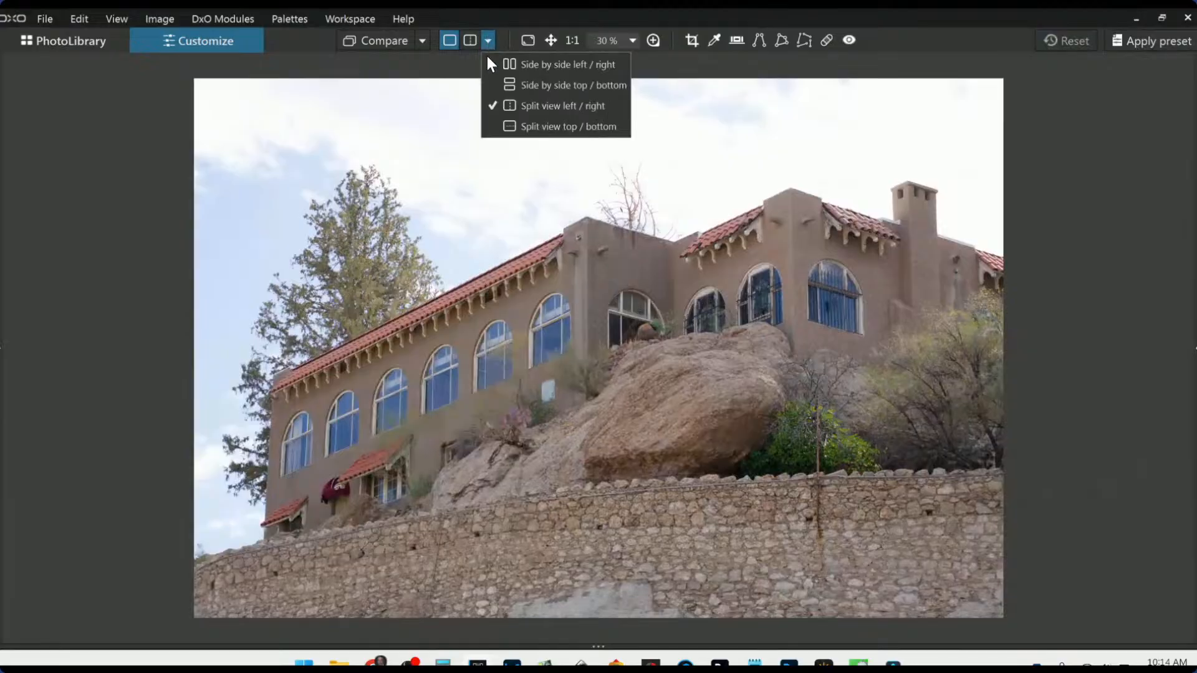
click(503, 67)
scroll(400, 290, down, 1)
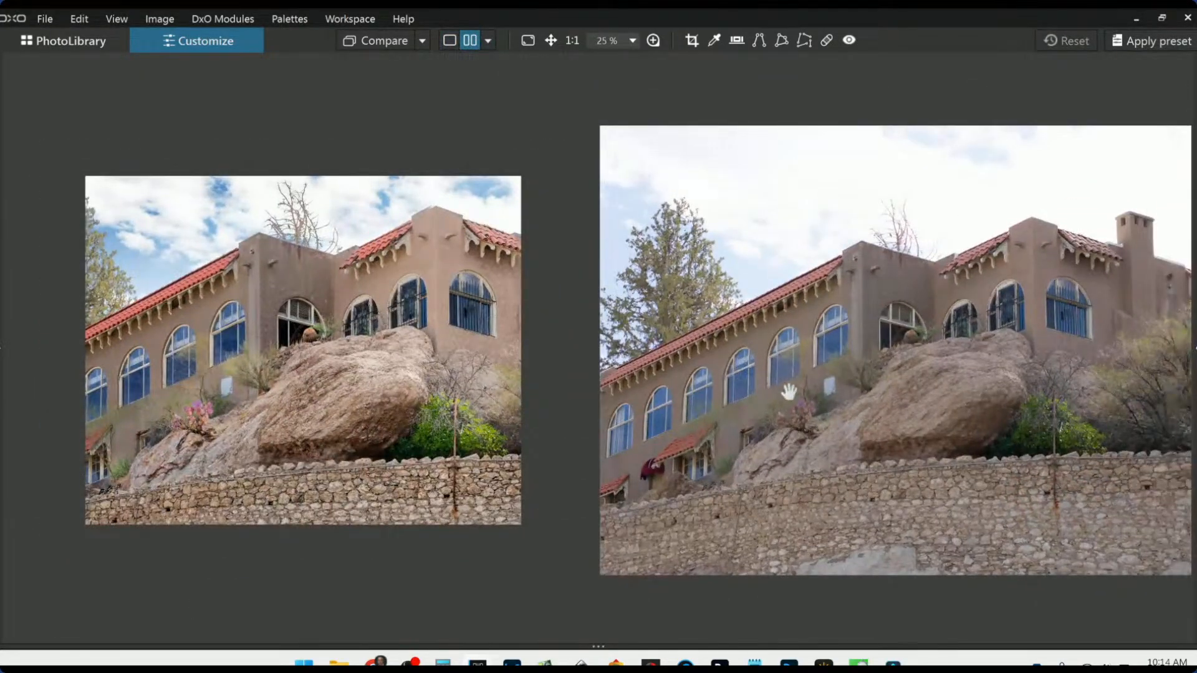
scroll(789, 391, down, 1)
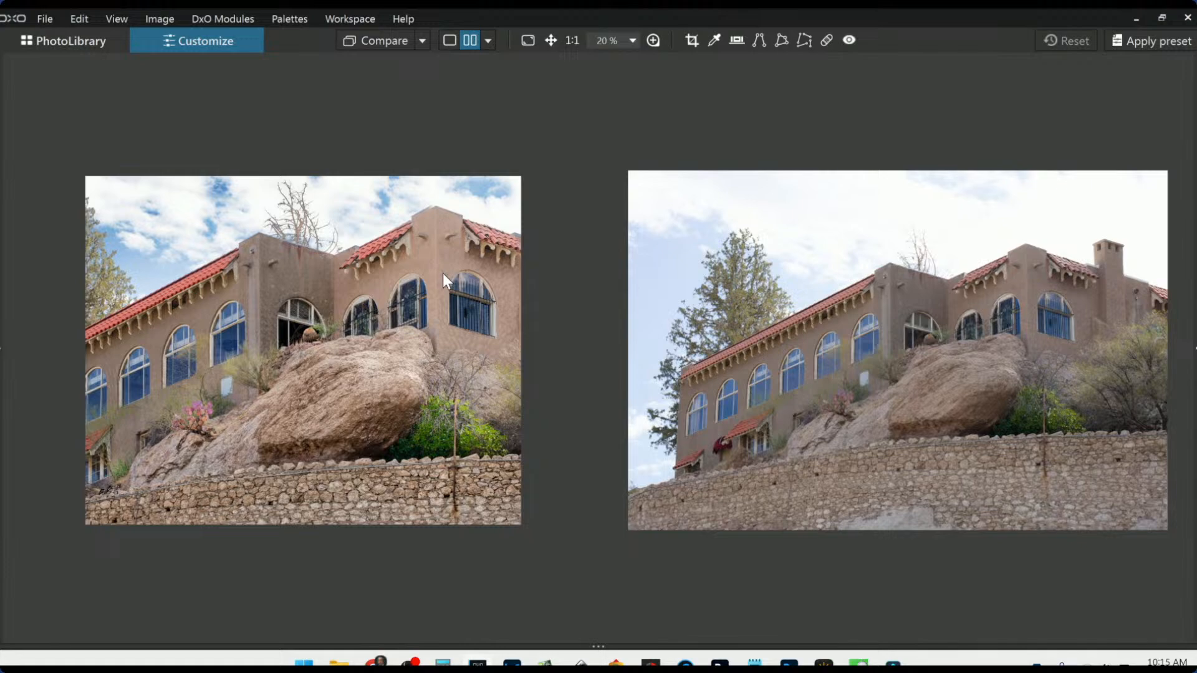
click(491, 41)
click(504, 79)
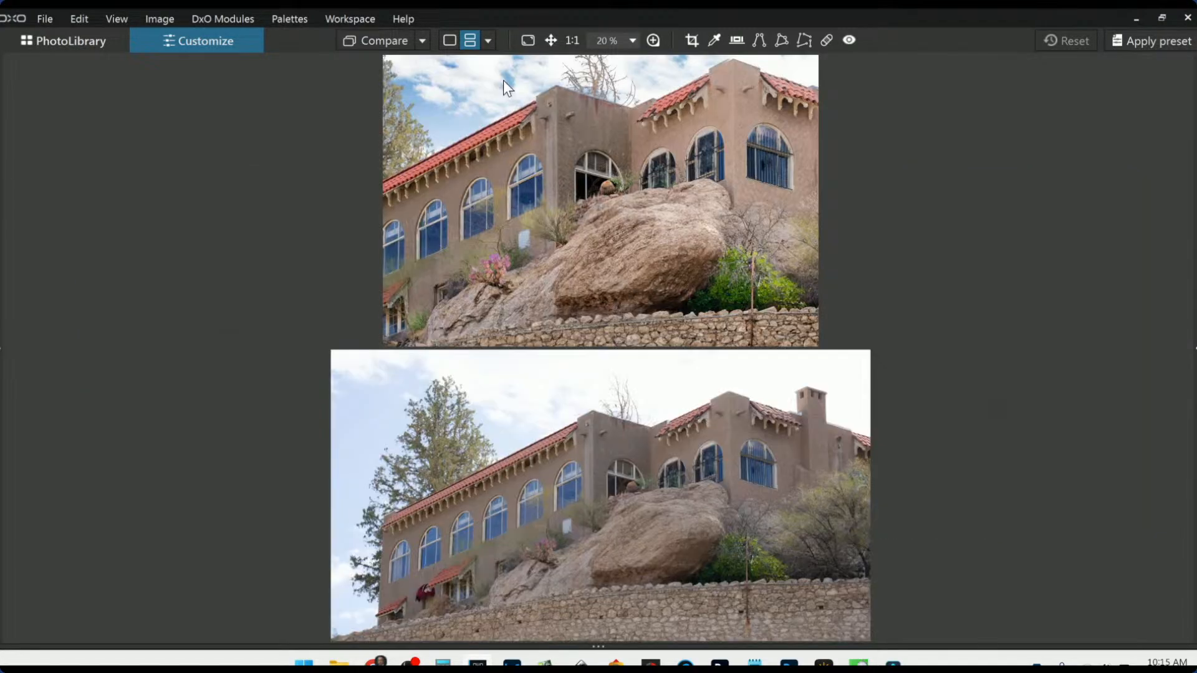
- Compare both versions in the left / right split view by sweeping the divider across the photo, and return to the single image view
click(487, 42)
click(498, 103)
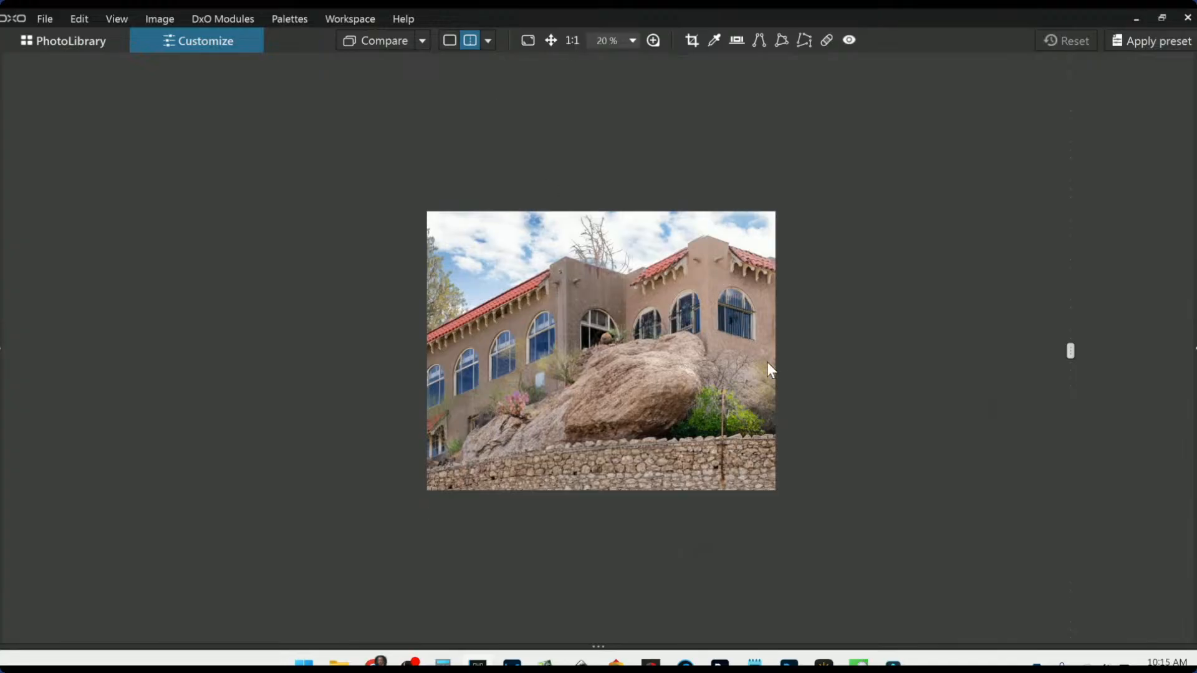
scroll(719, 385, up, 2)
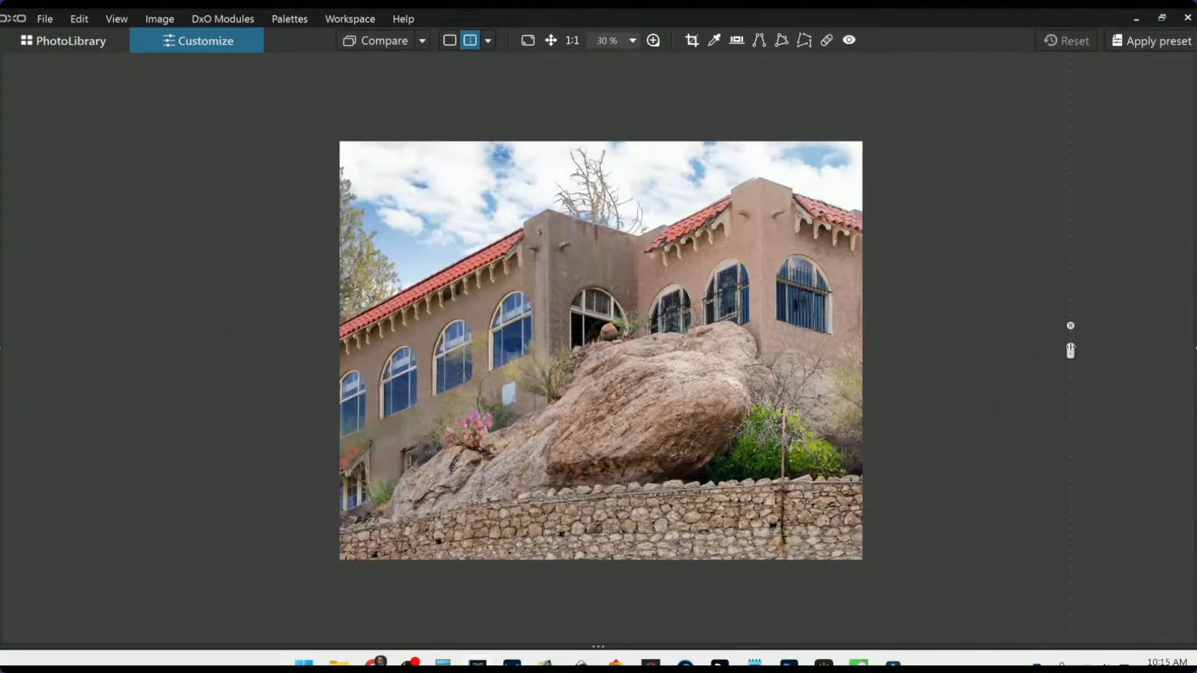
drag(1070, 351, 253, 351)
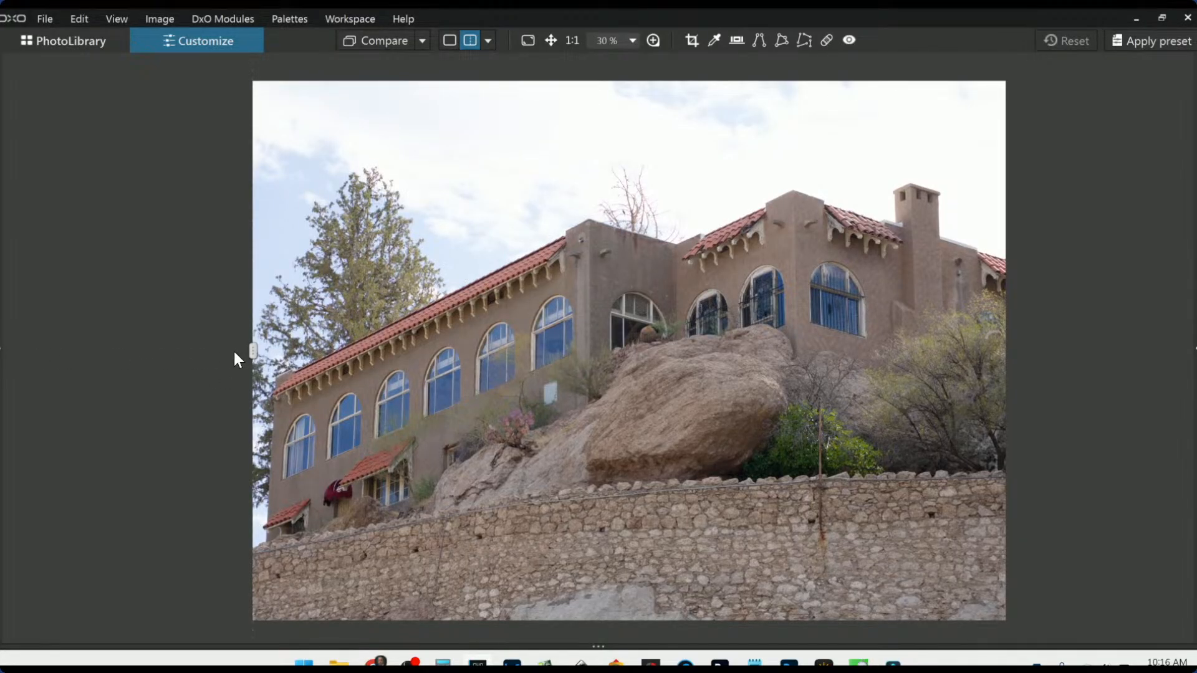
drag(251, 351, 1059, 350)
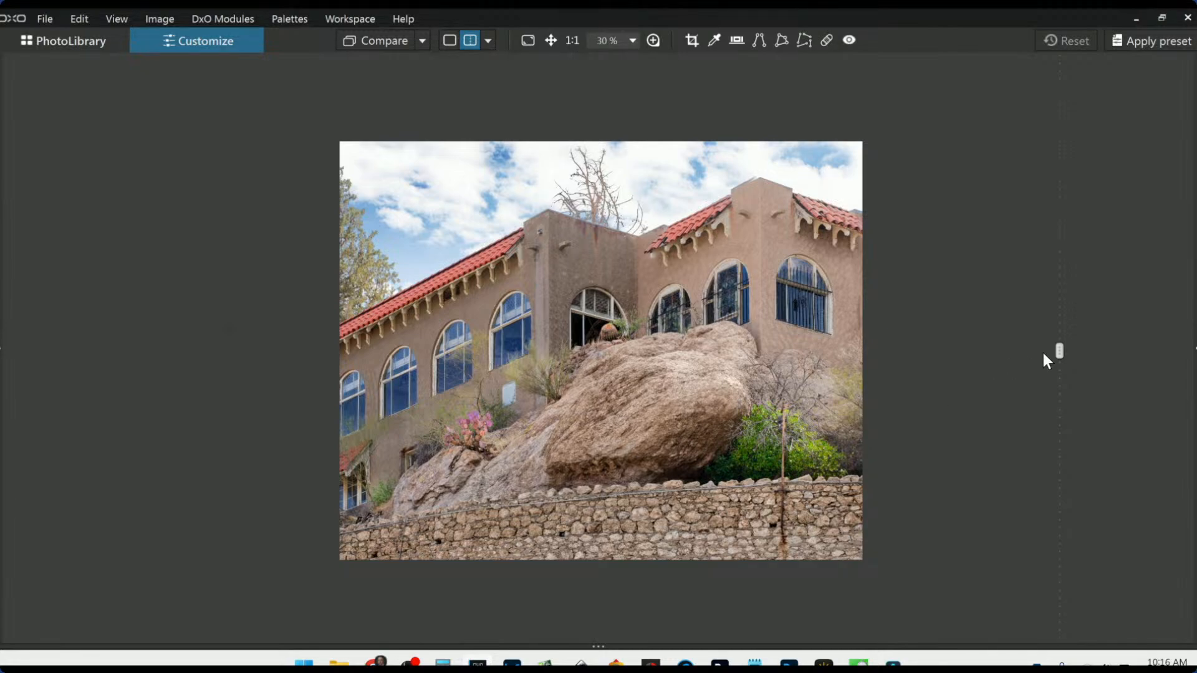
drag(1059, 351, 1122, 351)
click(827, 41)
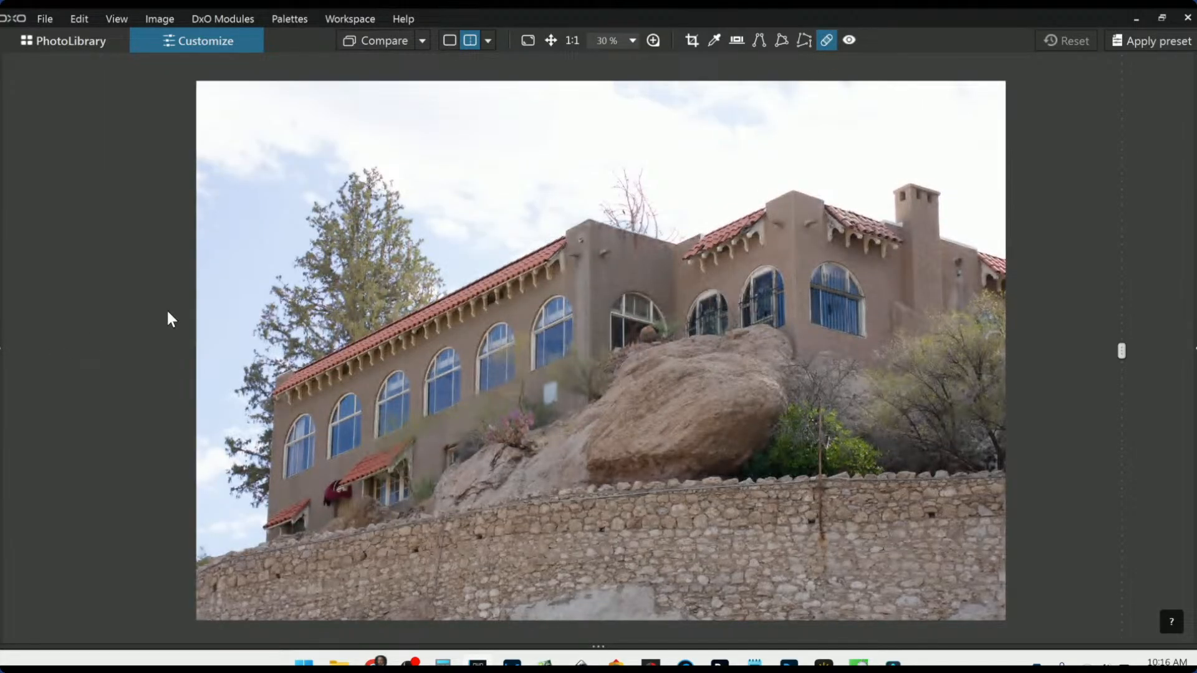
click(826, 41)
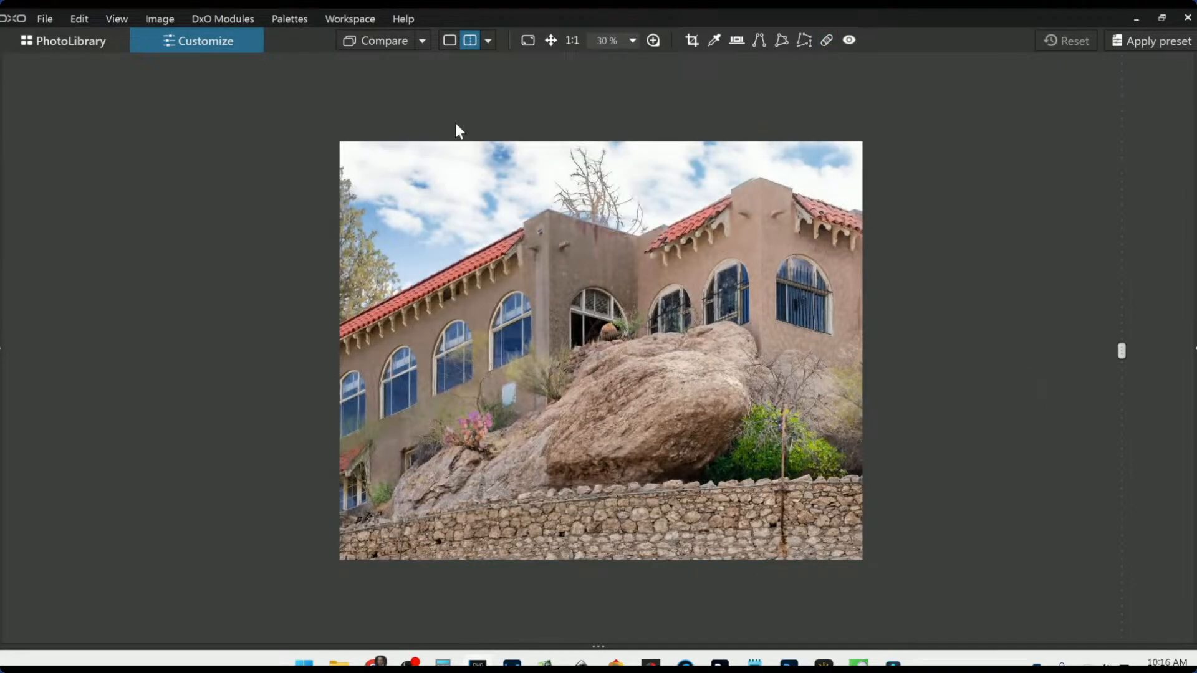
click(448, 39)
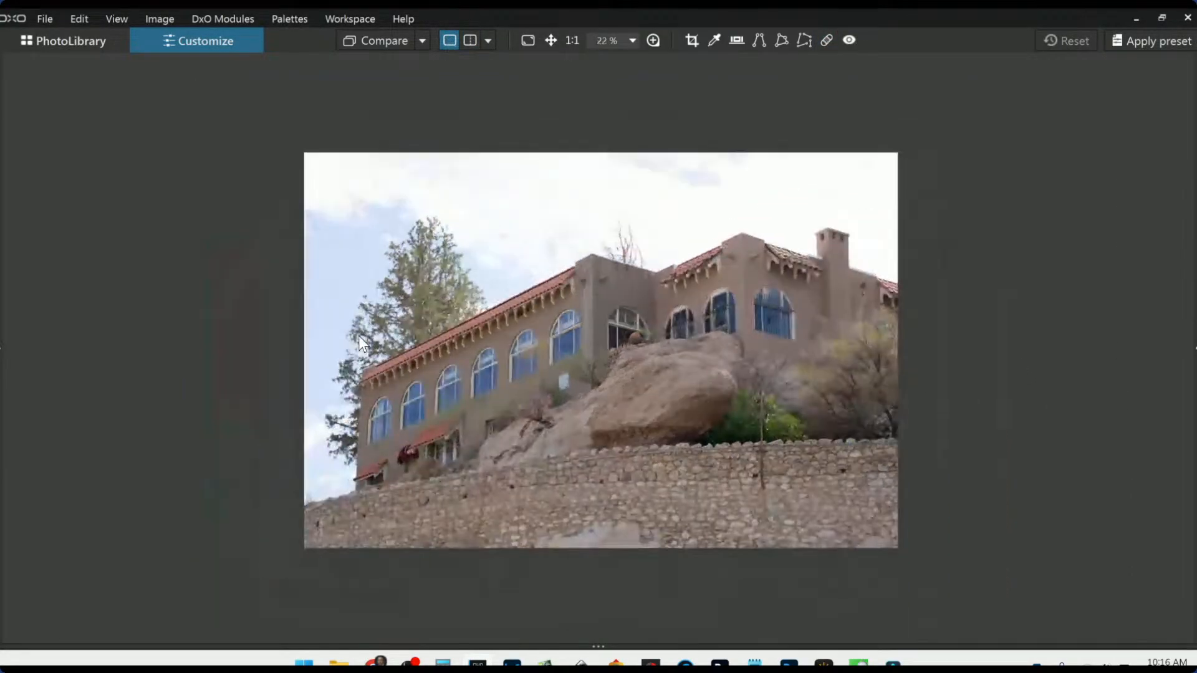
- Switch to the PhotoLibrary and browse the filmstrip to the photos after the building image
click(100, 48)
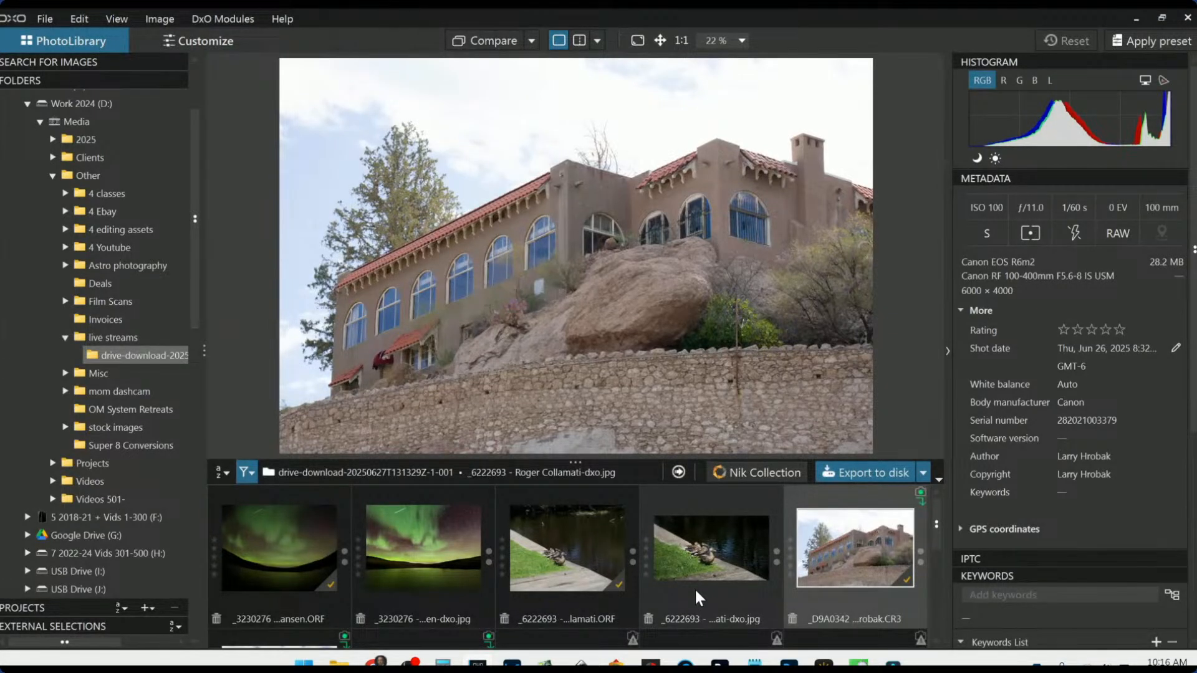
scroll(694, 590, down, 2)
scroll(695, 590, up, 2)
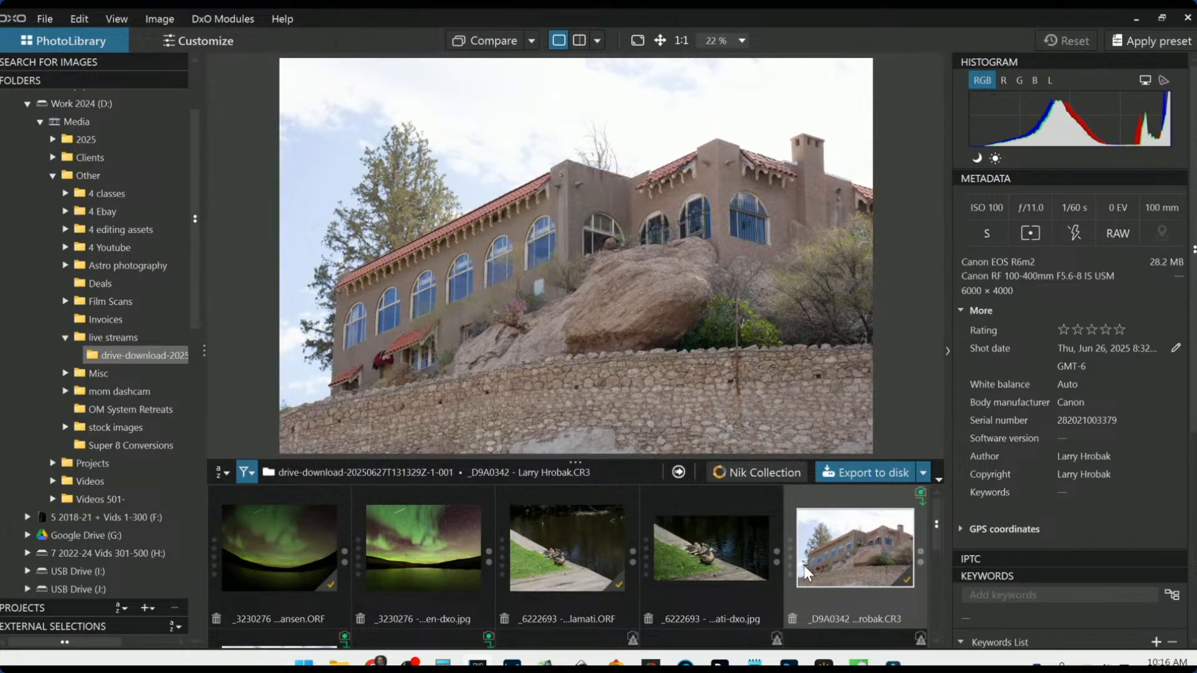
scroll(837, 572, down, 1)
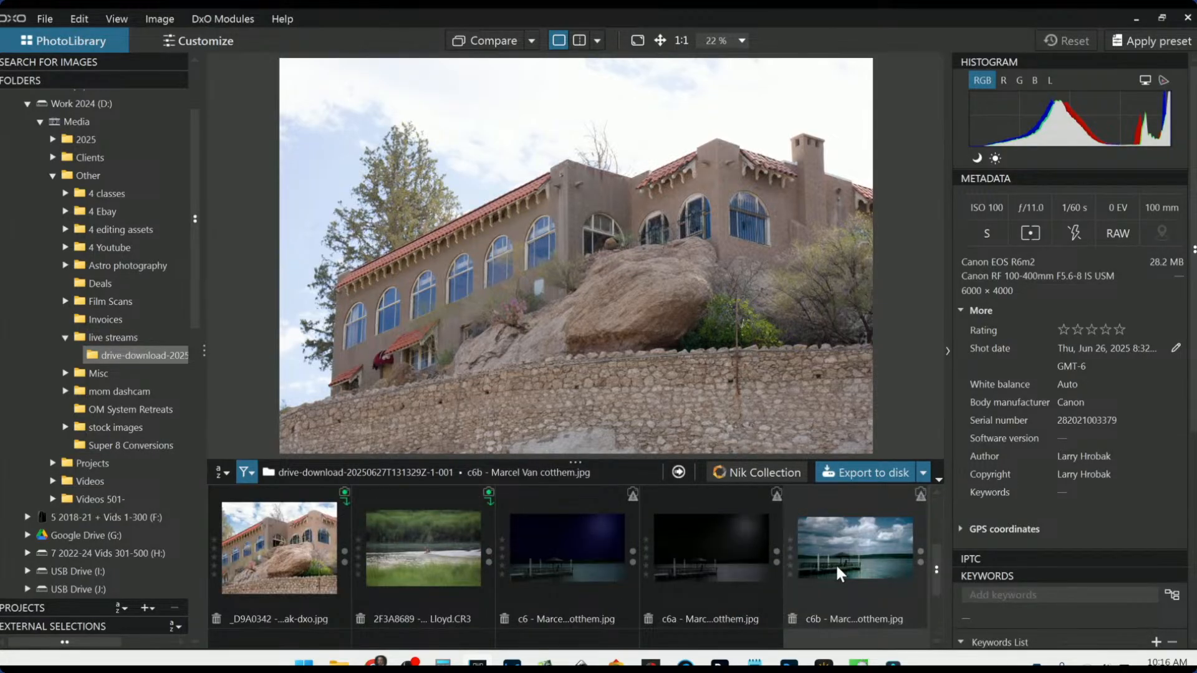
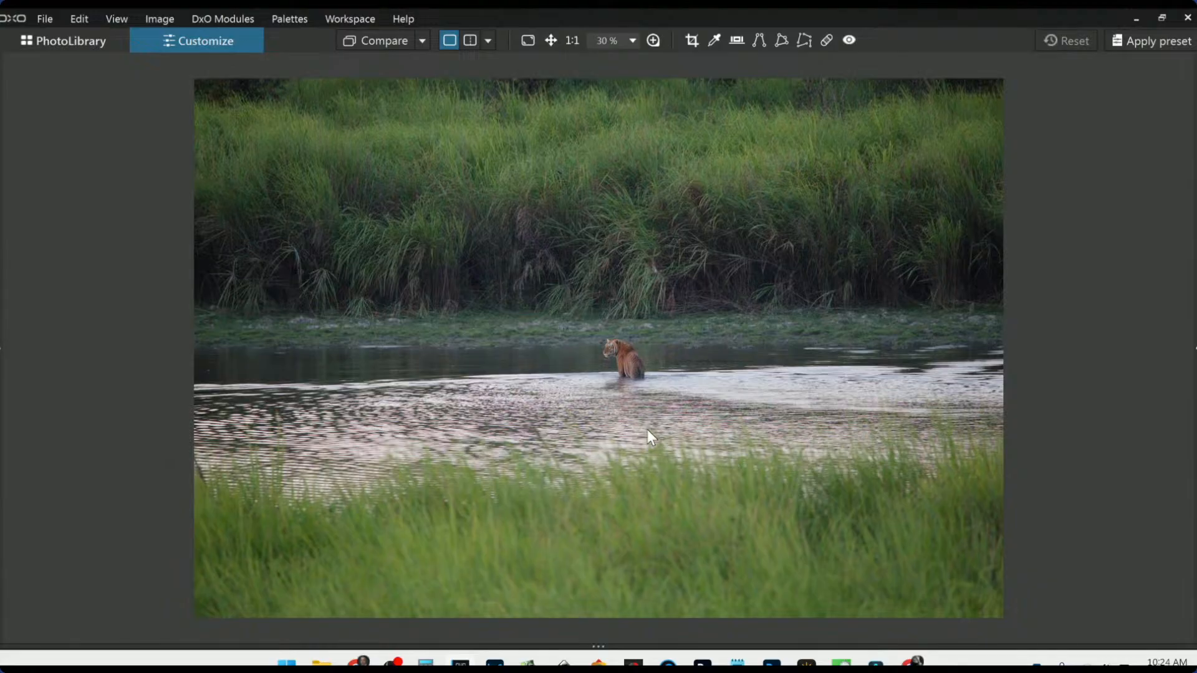
- Show the side palettes and apply the 0000 Rob Default preset to the photo of the tiger in the river
key(Tab)
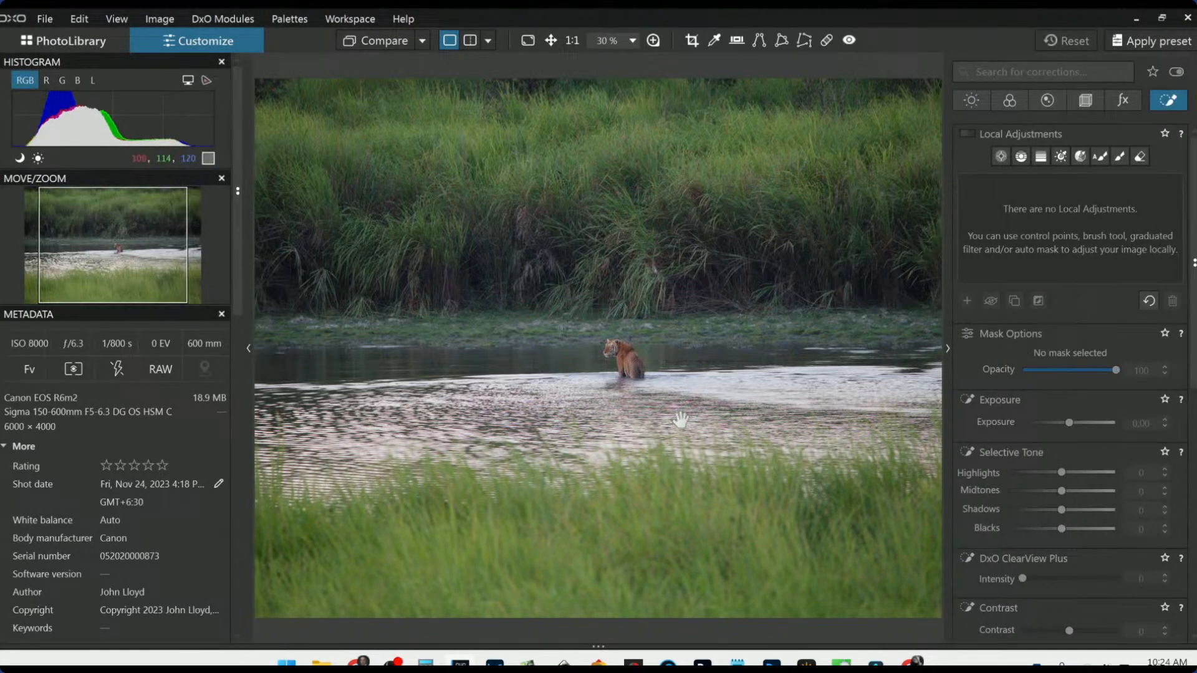
scroll(683, 419, up, 1)
click(1148, 34)
click(1148, 37)
click(1146, 38)
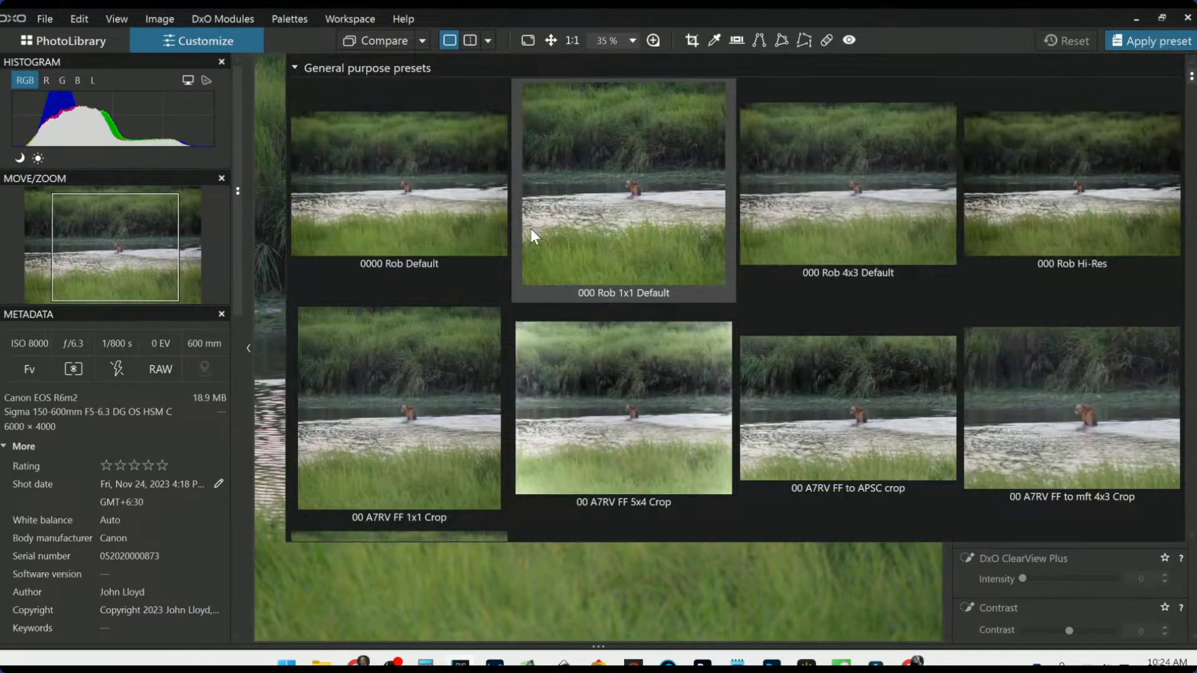
click(462, 226)
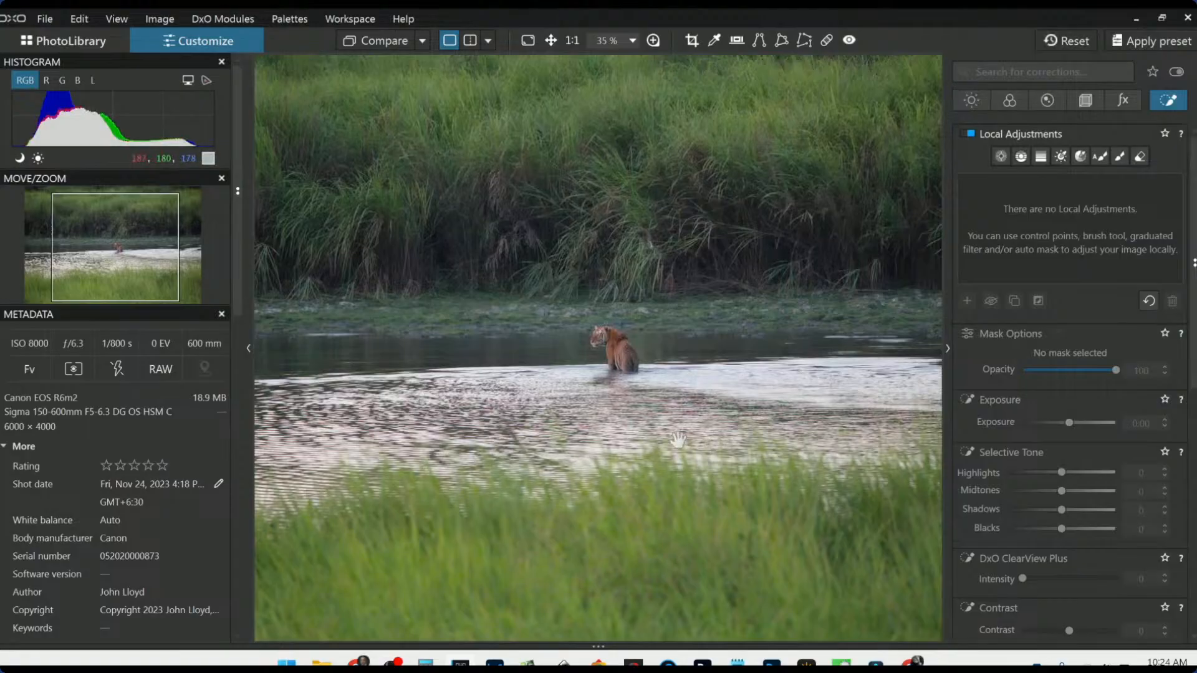
- Examine the tiger and surrounding water at up to 100% zoom with the histogram and metadata palettes collapsed, and restore the palettes
scroll(678, 439, down, 1)
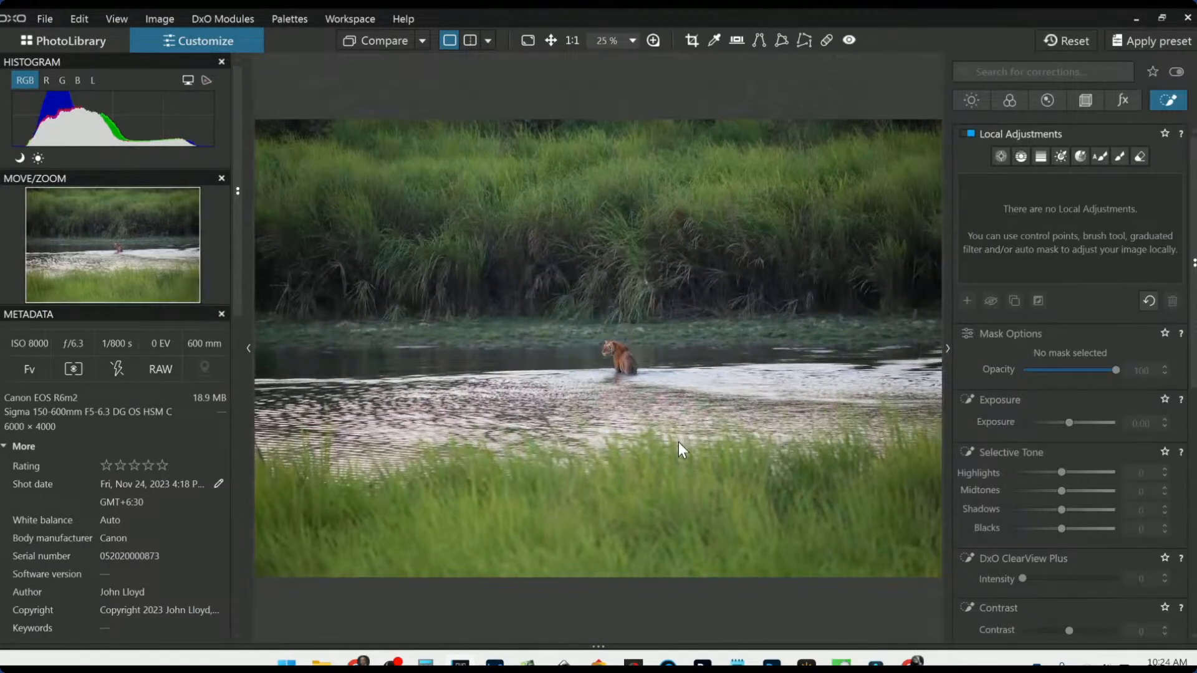
click(247, 350)
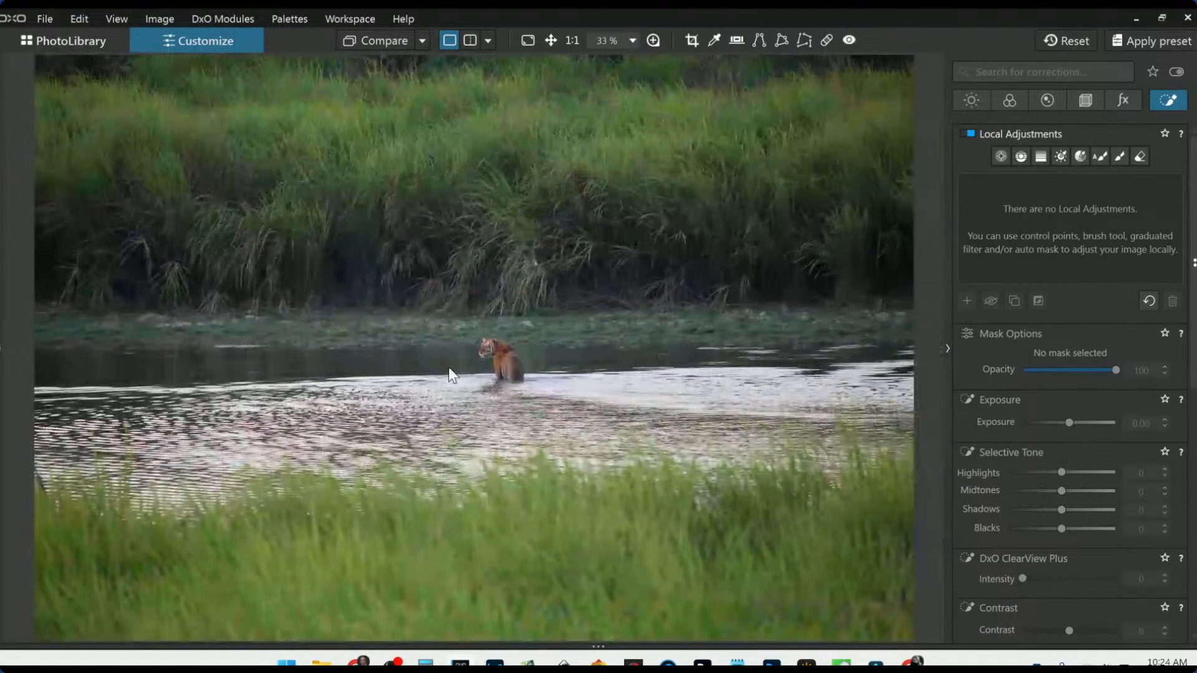
scroll(474, 386, up, 1)
scroll(479, 391, up, 4)
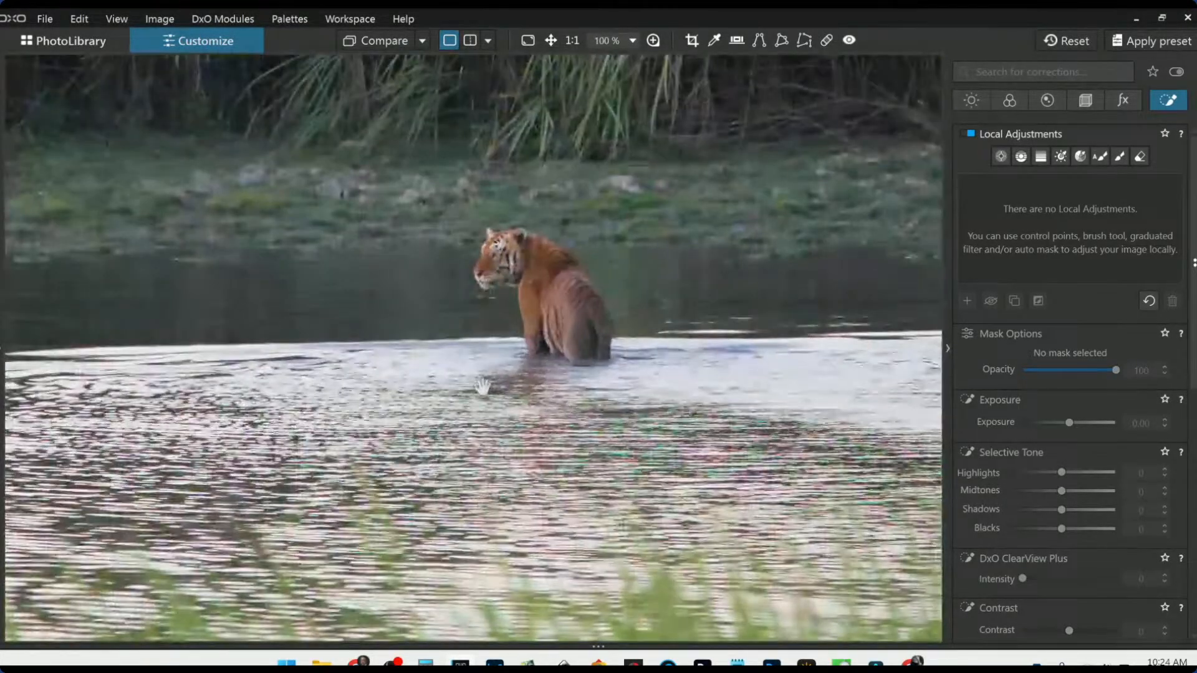
scroll(483, 387, down, 5)
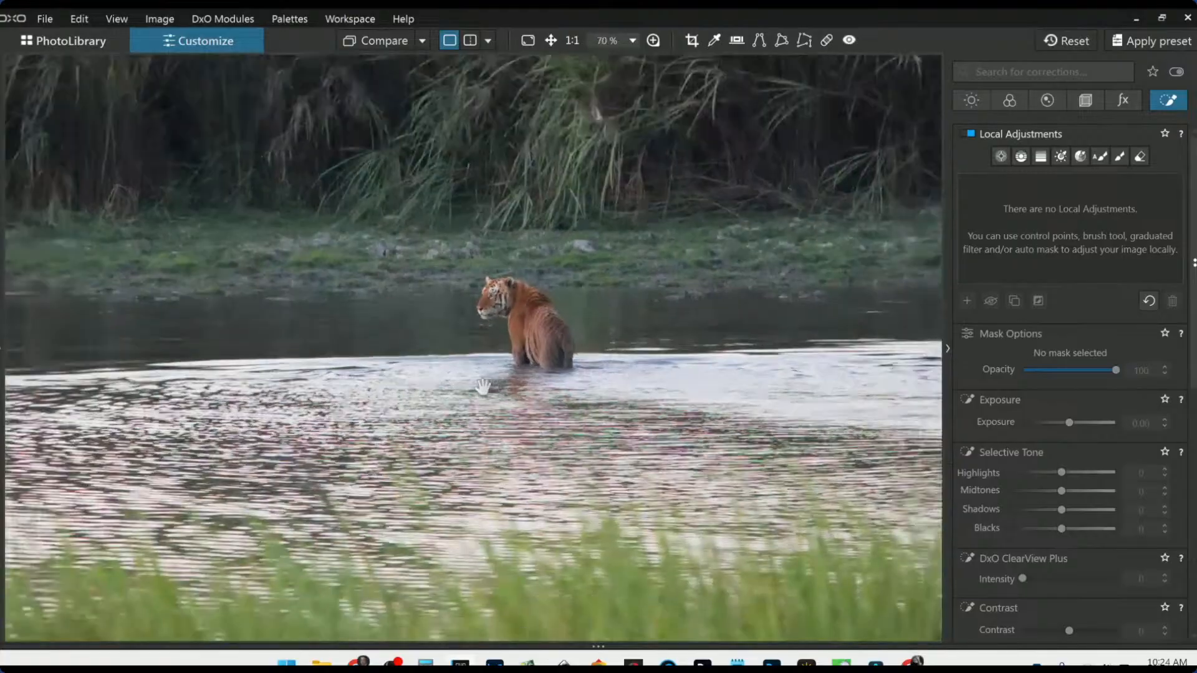
scroll(484, 395, up, 1)
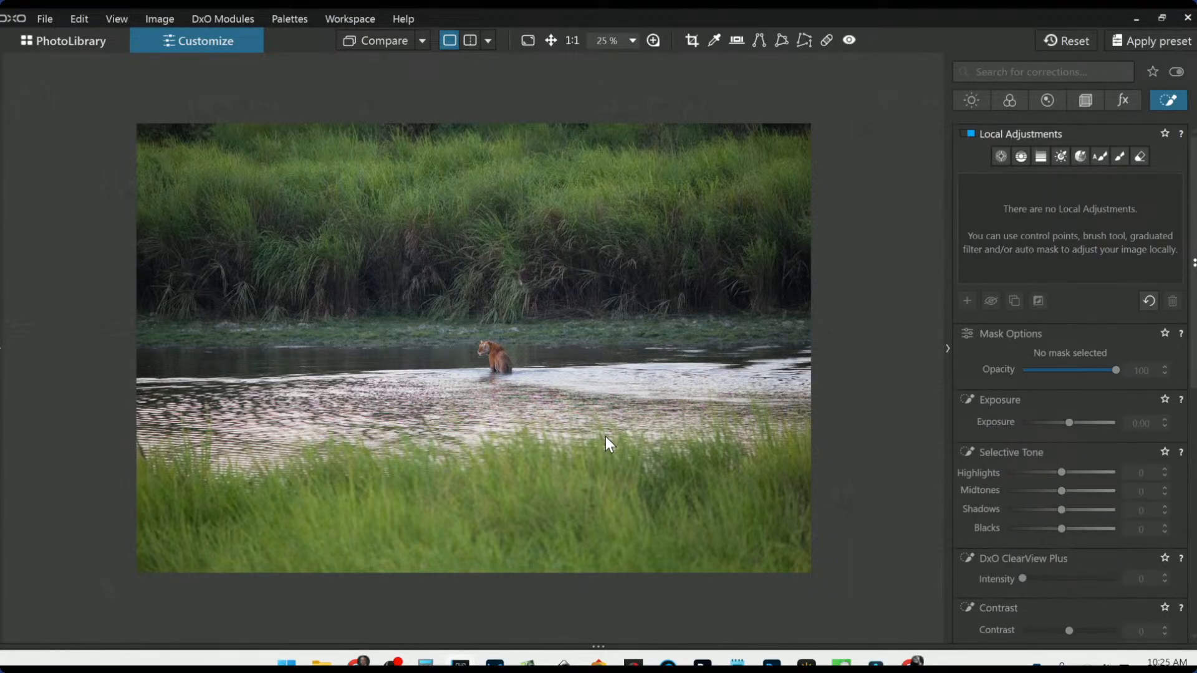
click(2, 354)
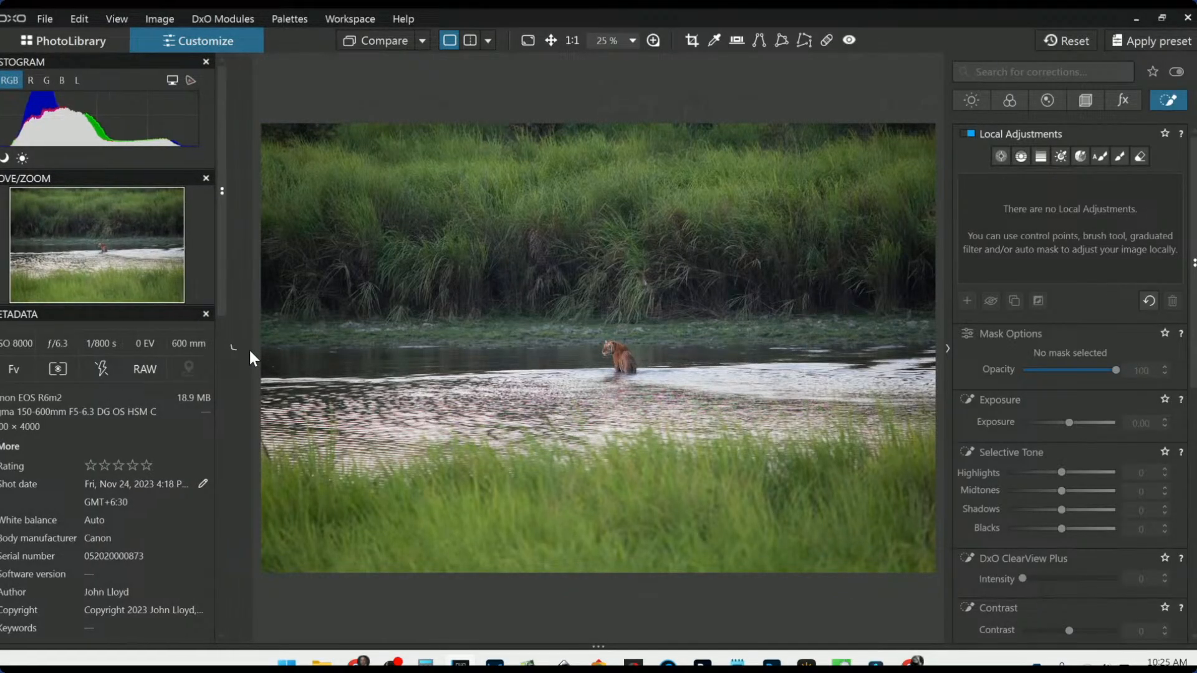
- Hide the side palettes and set the crop aspect ratio of the tiger photo to 16 × 9
click(248, 350)
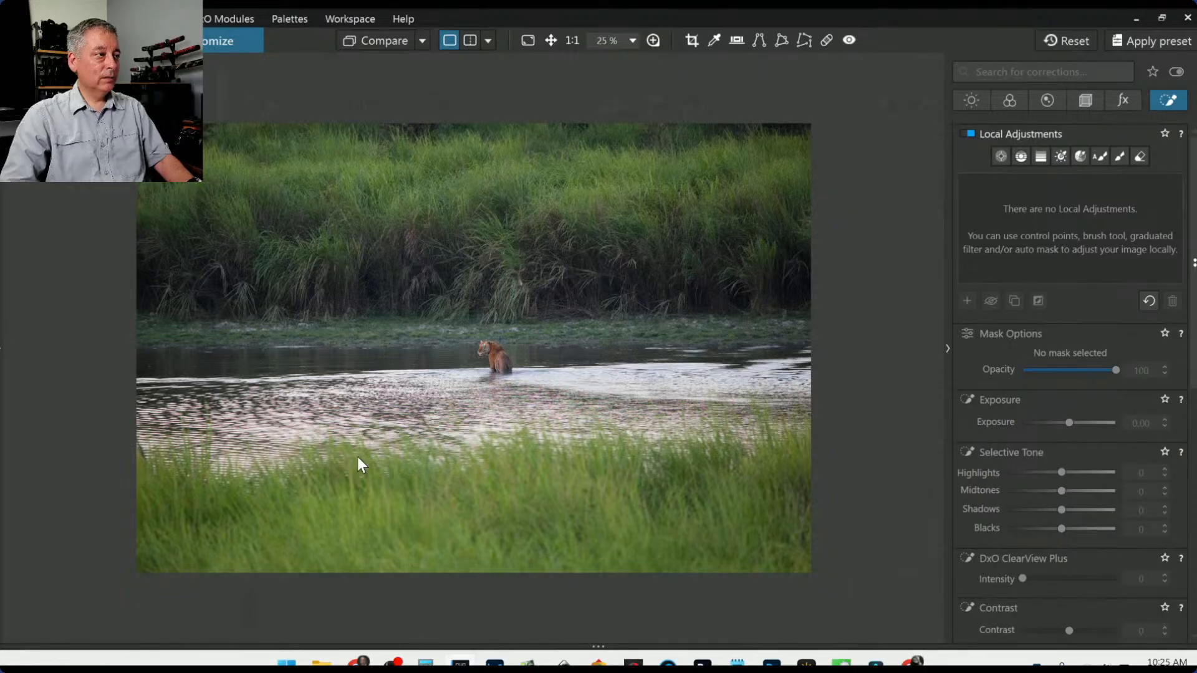
click(1083, 99)
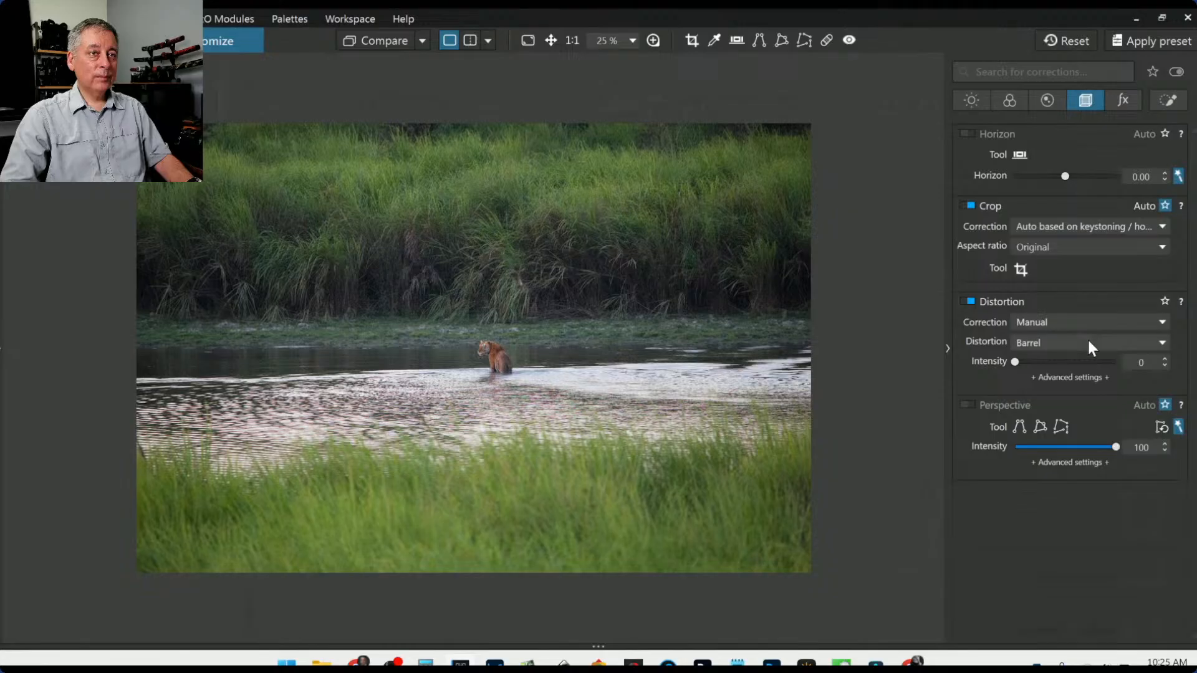
click(1090, 345)
click(1083, 242)
click(1083, 242)
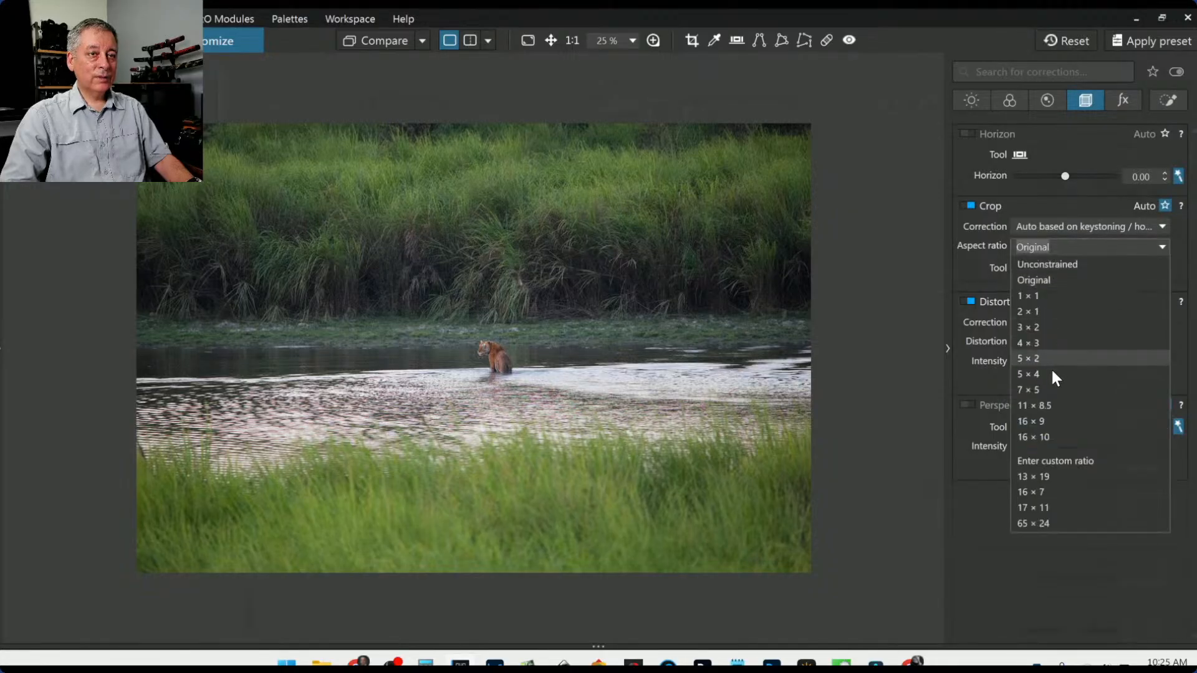
click(1045, 421)
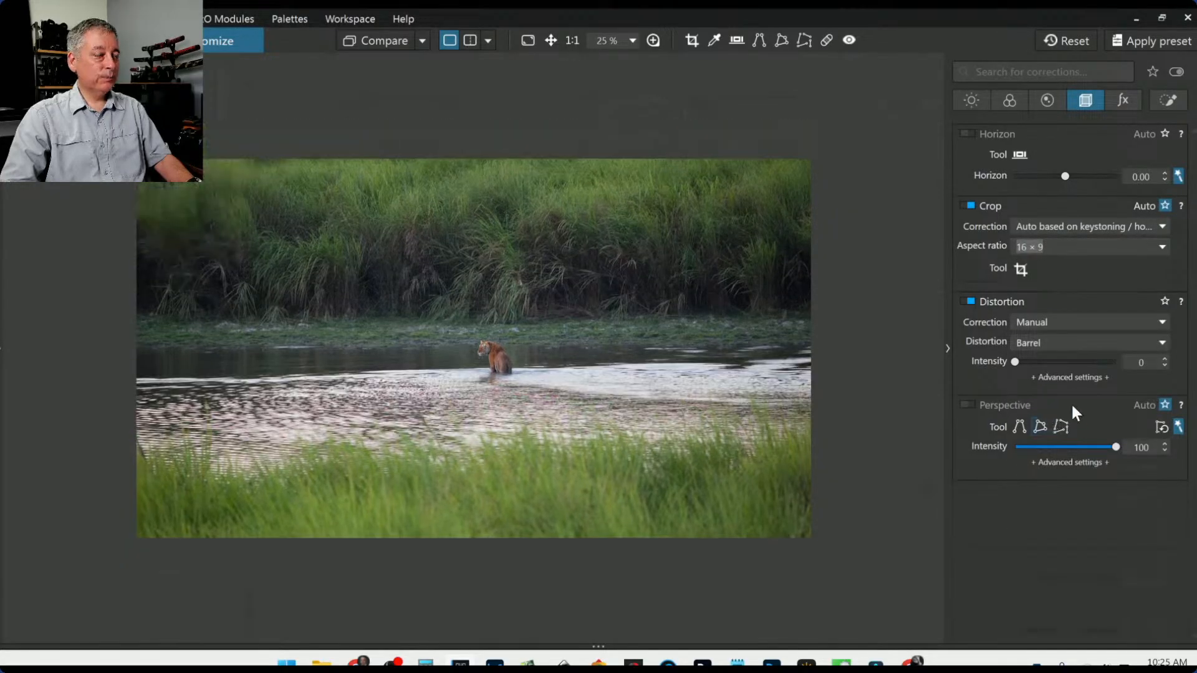
- Try a 16 × 7 crop aspect ratio on the tiger photo, and set it back to 16 × 9
click(1061, 247)
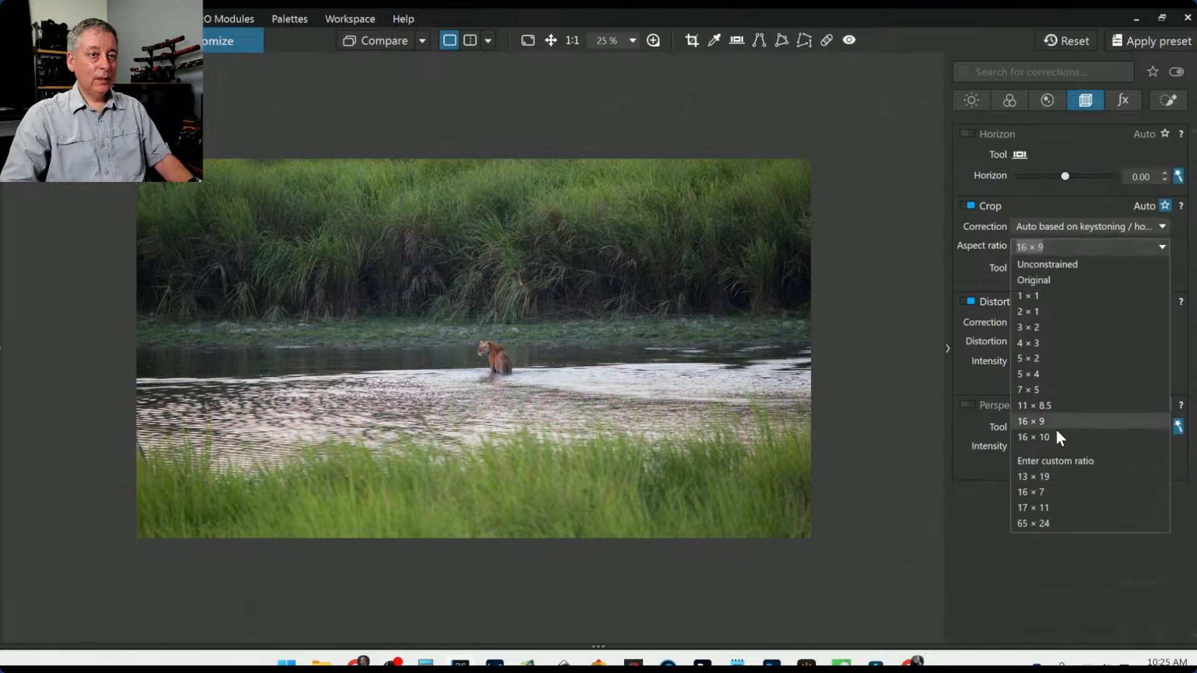
click(1046, 491)
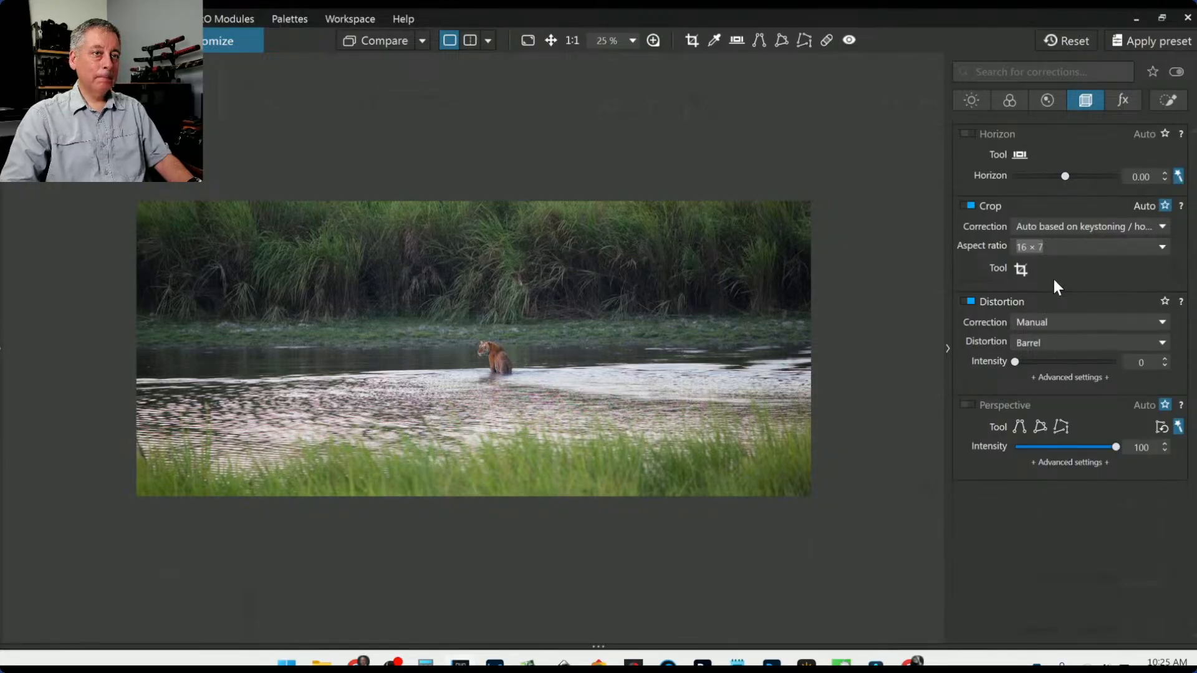
click(1054, 244)
click(1040, 421)
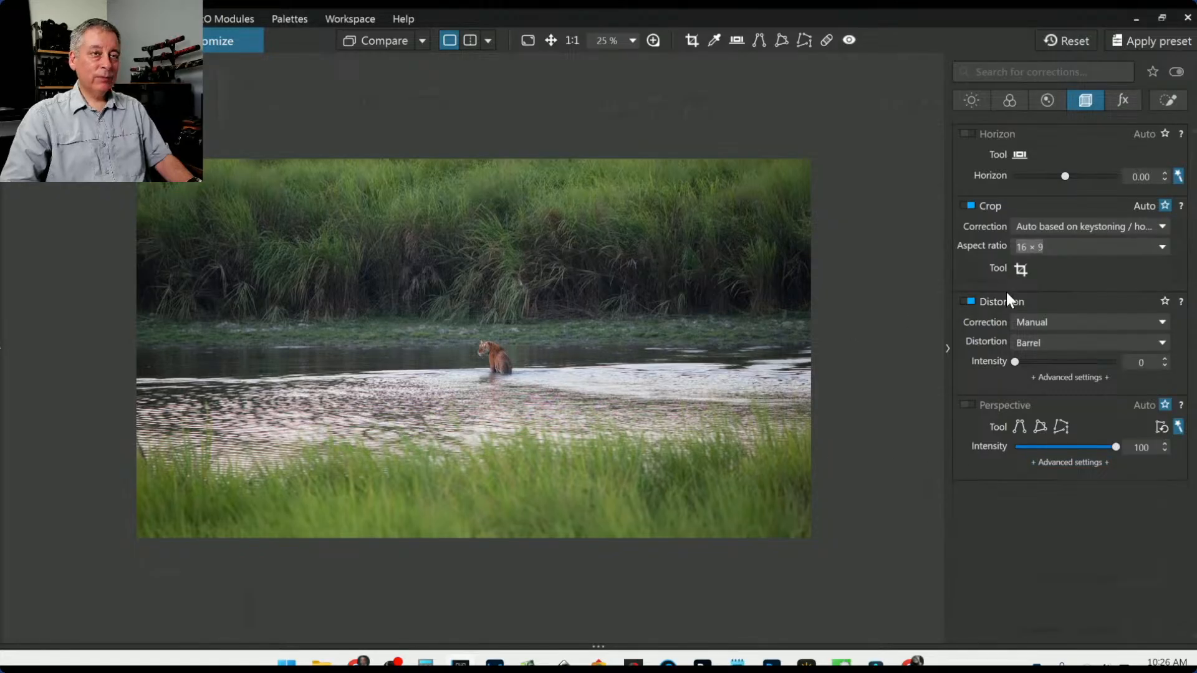
- Tighten the 16 × 9 crop from the photo's right edge to about 5506 × 3097 px and apply it
click(1022, 269)
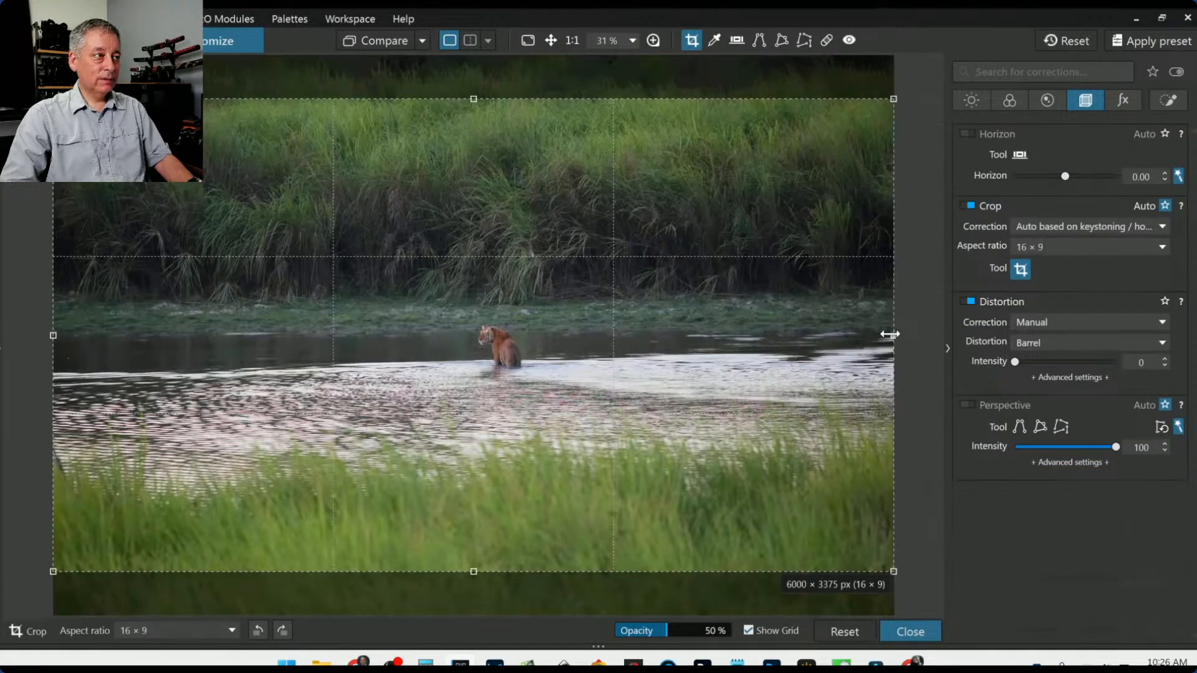
drag(890, 335, 820, 335)
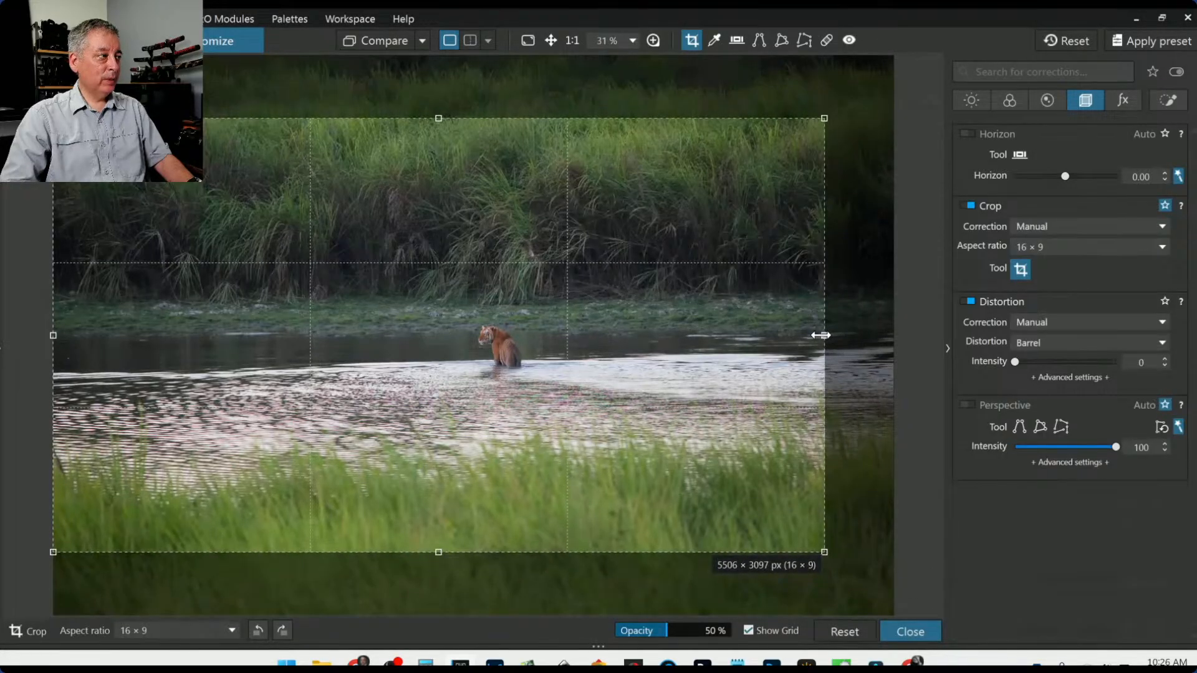
key(Return)
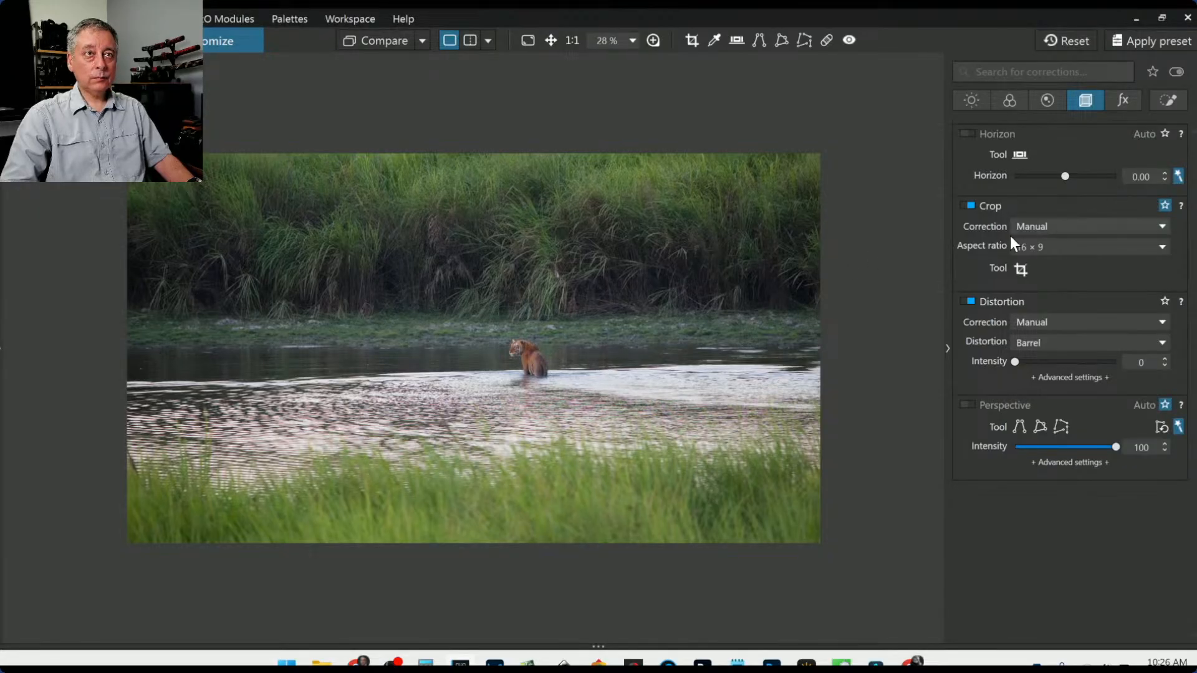
- Add a local adjustment control point on the tiger's head with mask selectivity of Chroma 59 and Luma 56
click(1169, 102)
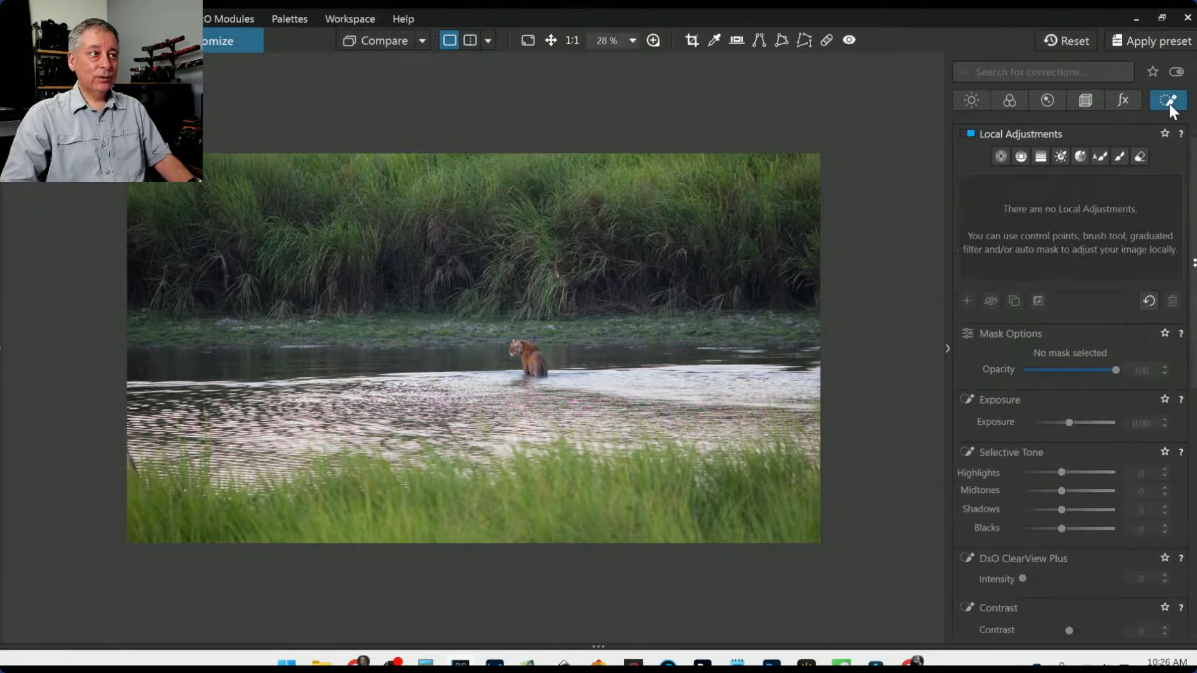
click(1001, 157)
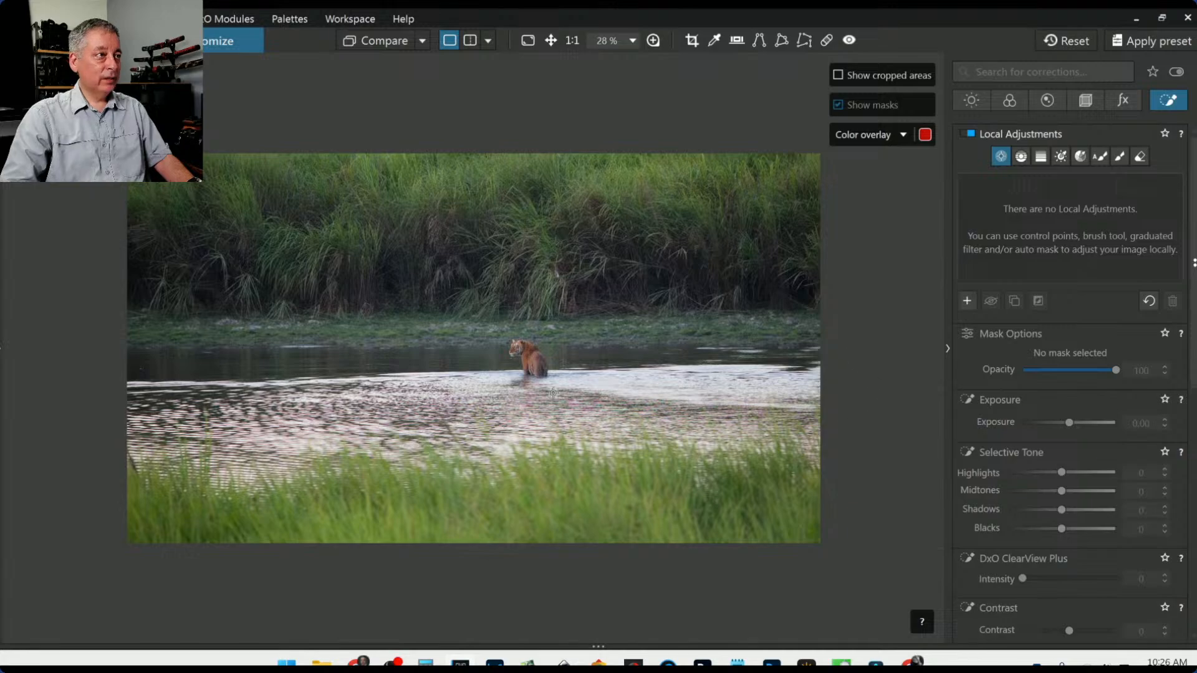
click(517, 349)
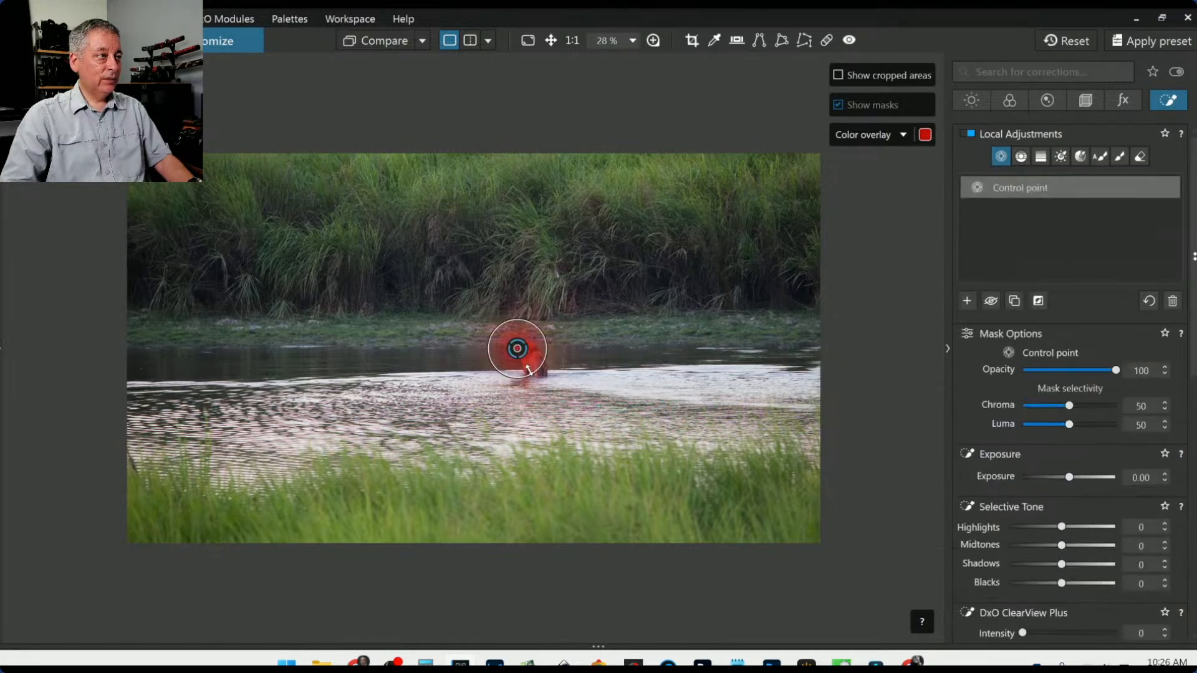
scroll(529, 370, up, 5)
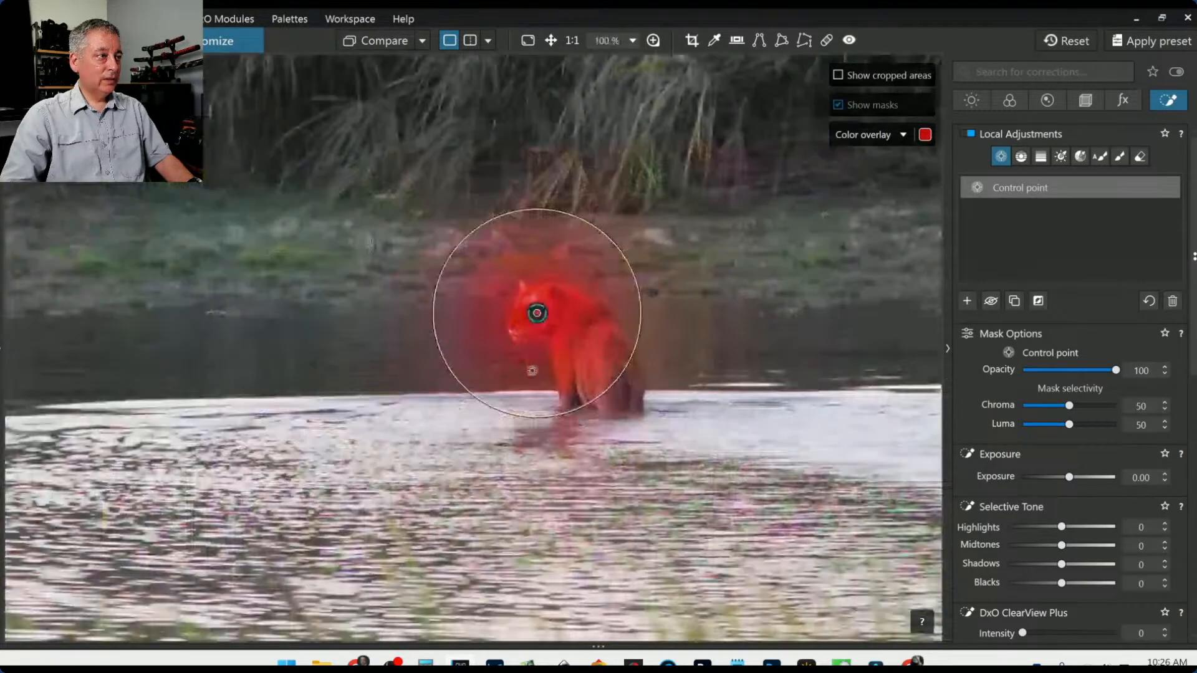
scroll(532, 371, up, 1)
drag(1069, 406, 1075, 425)
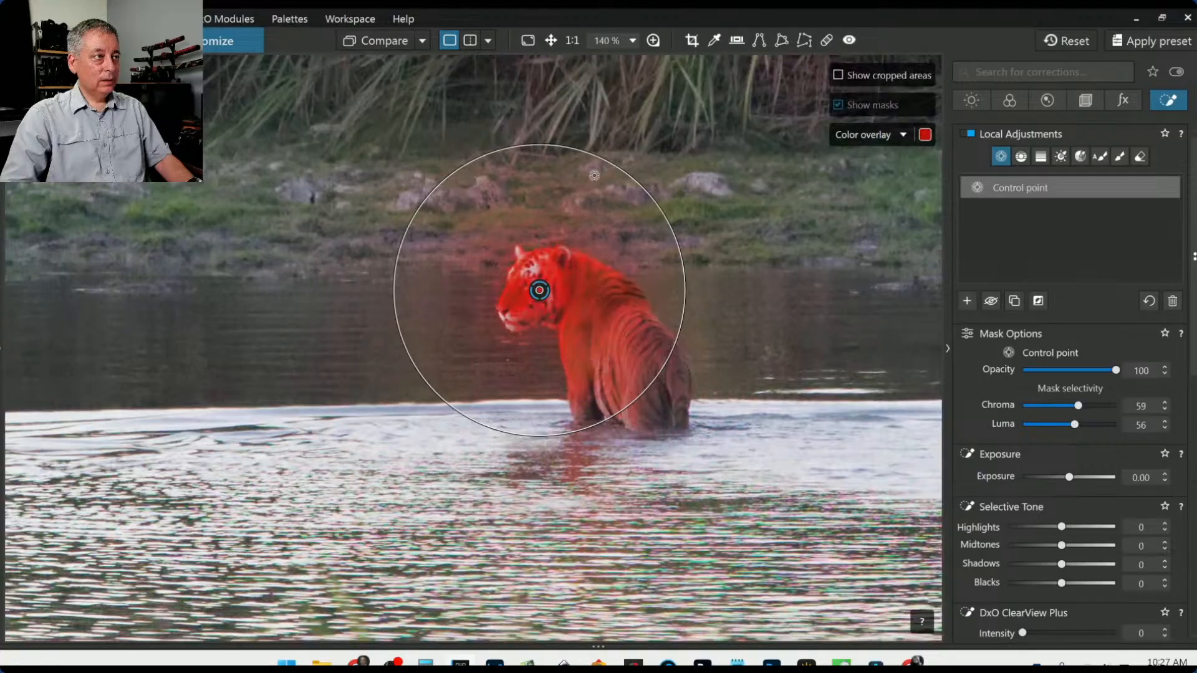
- Shrink the control point's circle around the tiger's head and add two more points on its neck and shoulder
drag(600, 158, 572, 218)
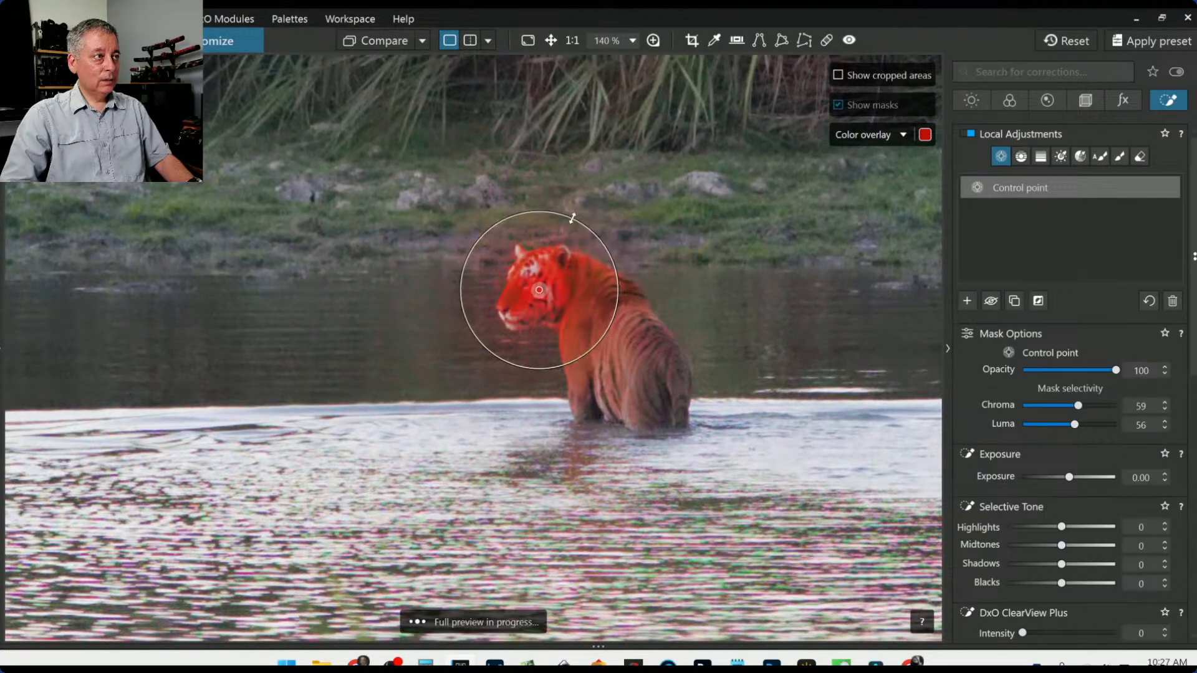
click(577, 305)
click(576, 338)
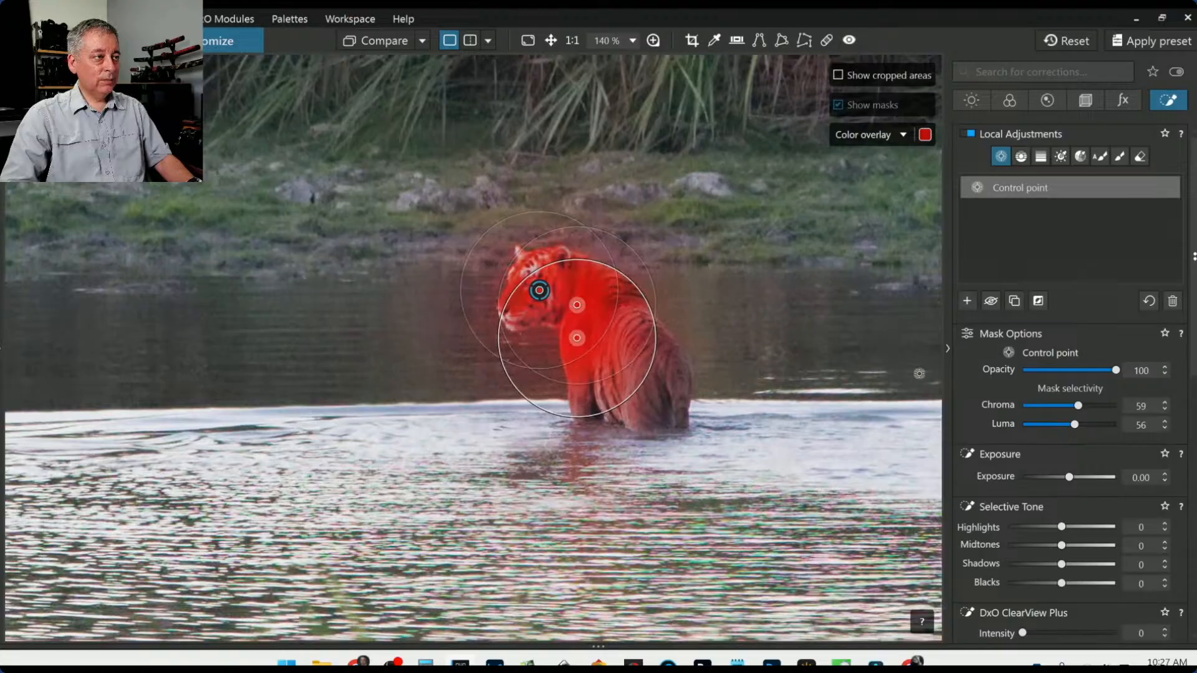
- Set the tiger mask's Exposure to 0.49 and its white balance Temperature to 5792
drag(1069, 477, 1075, 477)
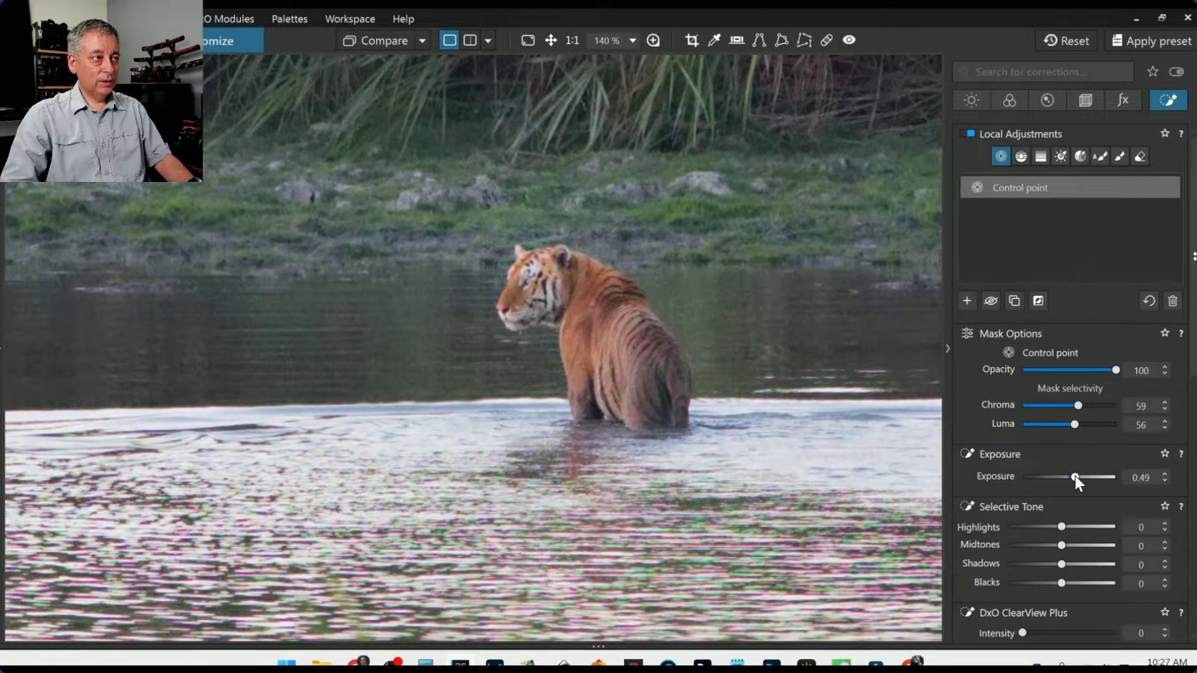
scroll(1011, 496, down, 3)
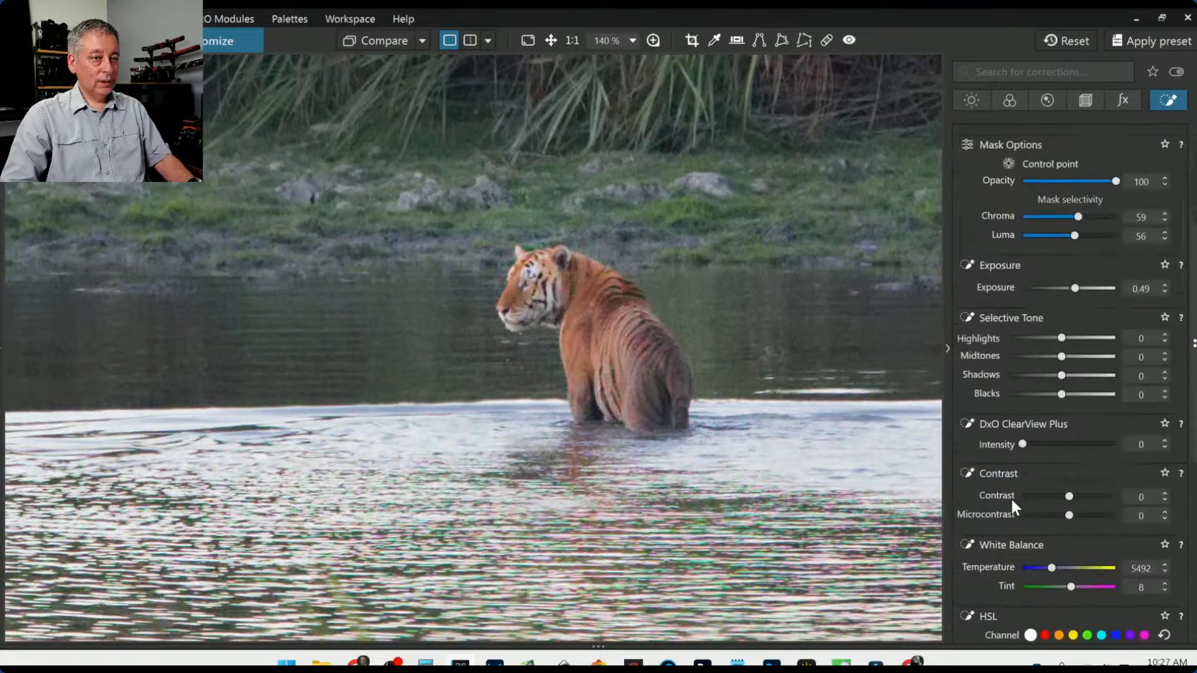
scroll(1054, 533, down, 1)
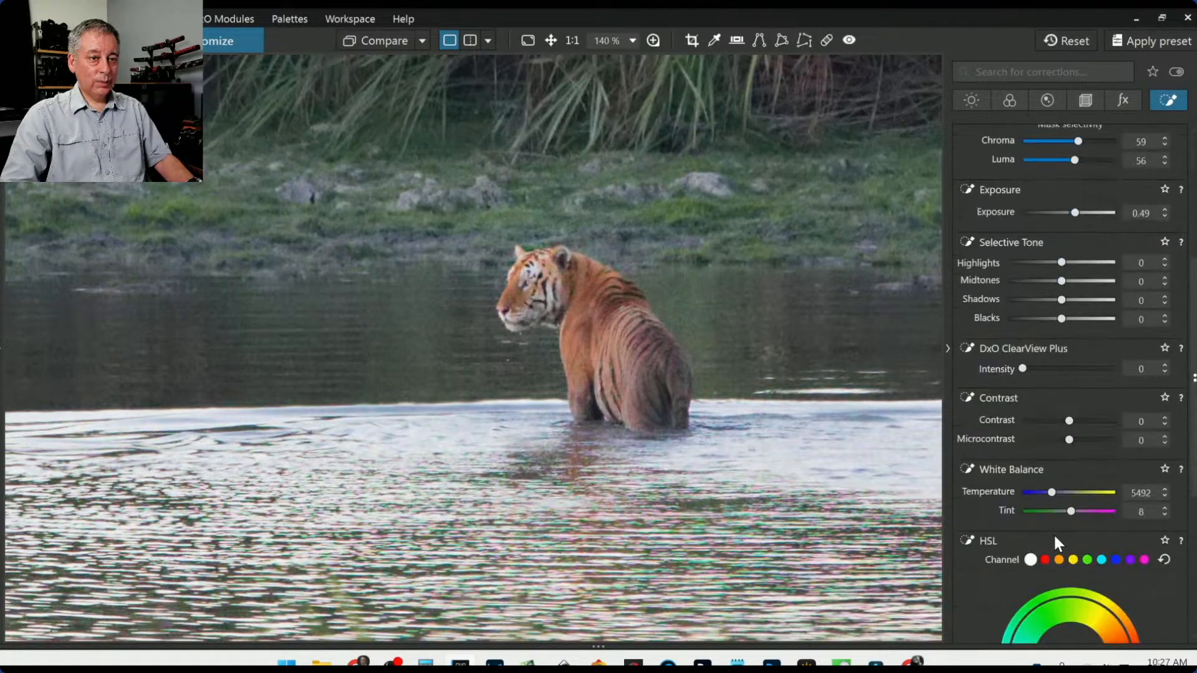
drag(1054, 495, 1057, 495)
double_click(1058, 496)
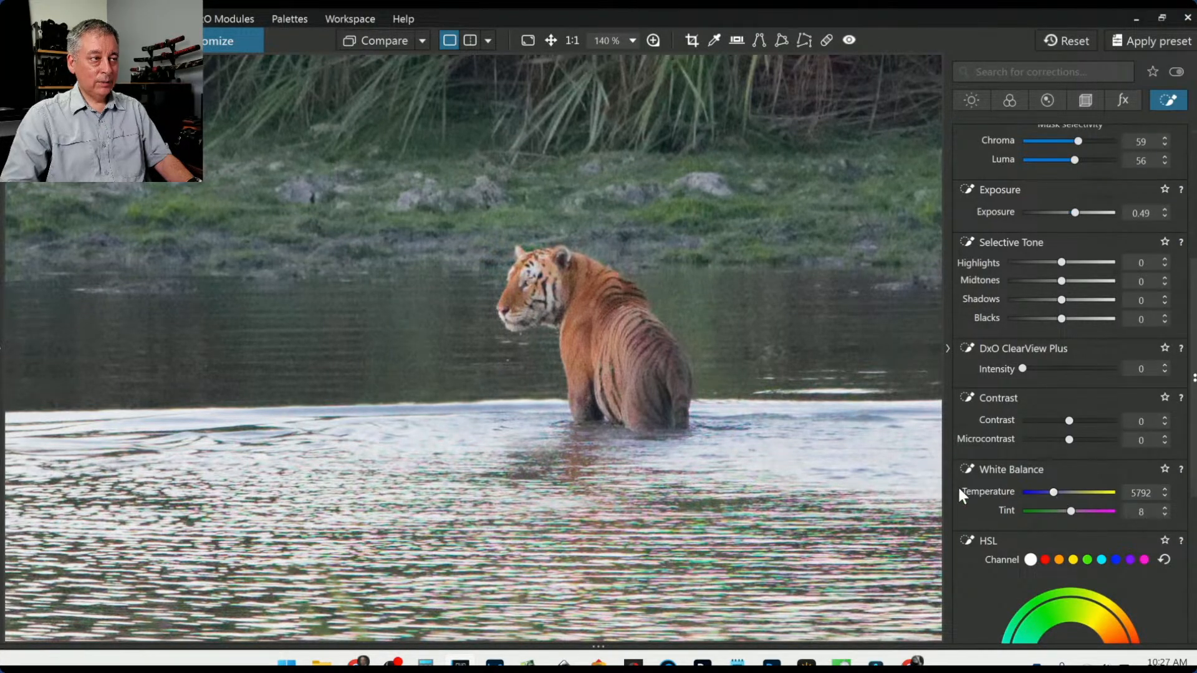
- Examine the brightened tiger in the whole frame and at 100% with its control point mask selected, and return to the full view
scroll(831, 482, down, 1)
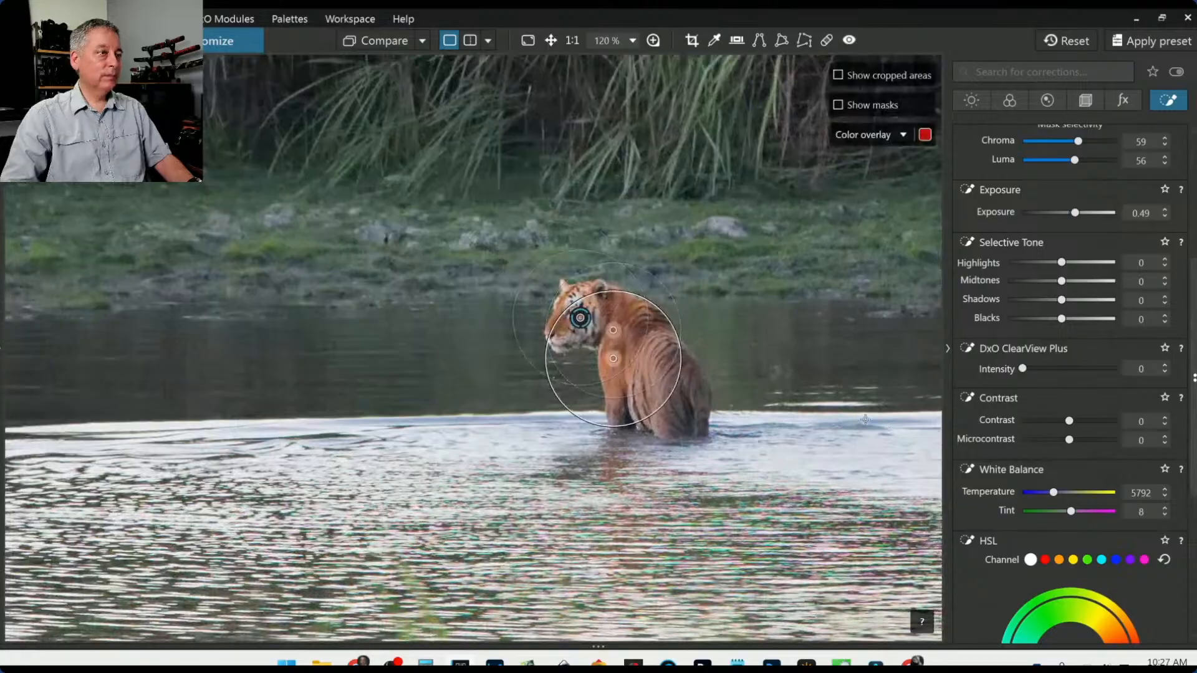
scroll(686, 412, down, 2)
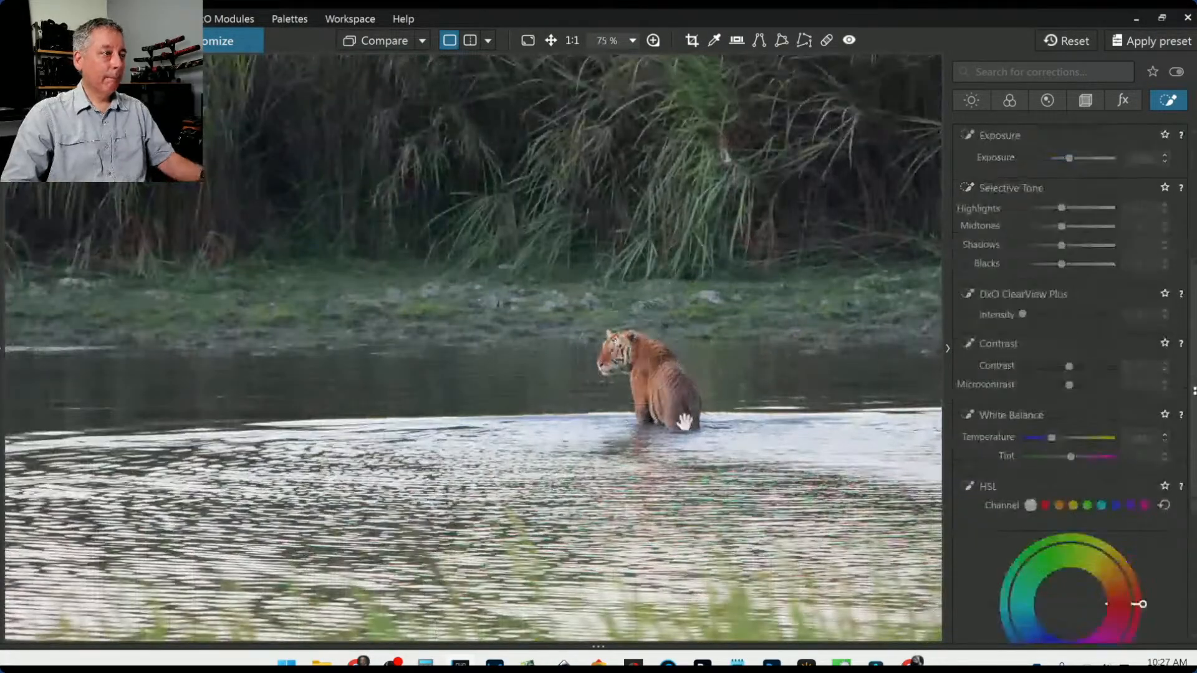
scroll(801, 490, down, 3)
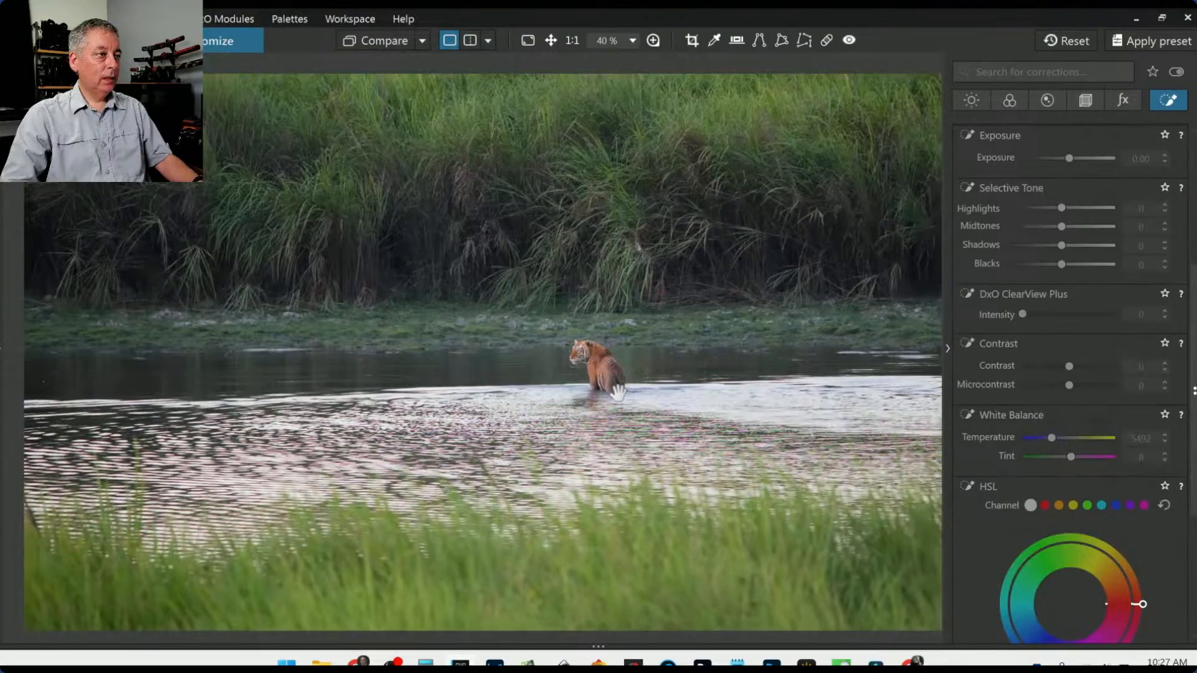
scroll(1053, 318, up, 5)
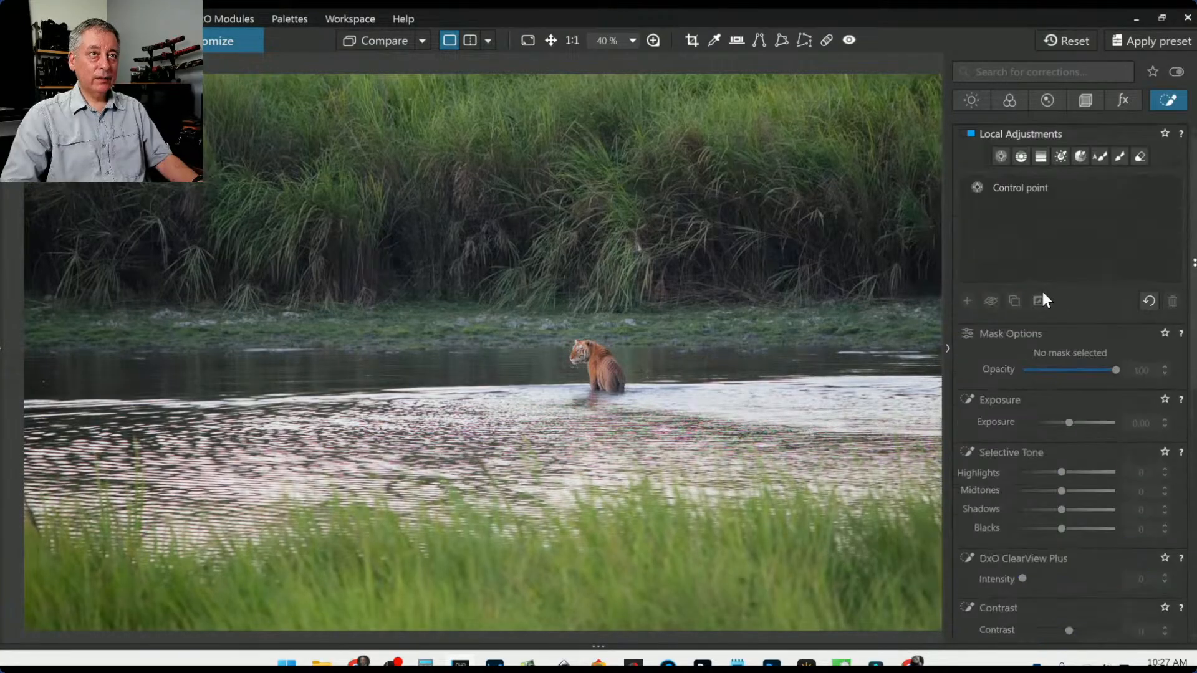
click(1009, 185)
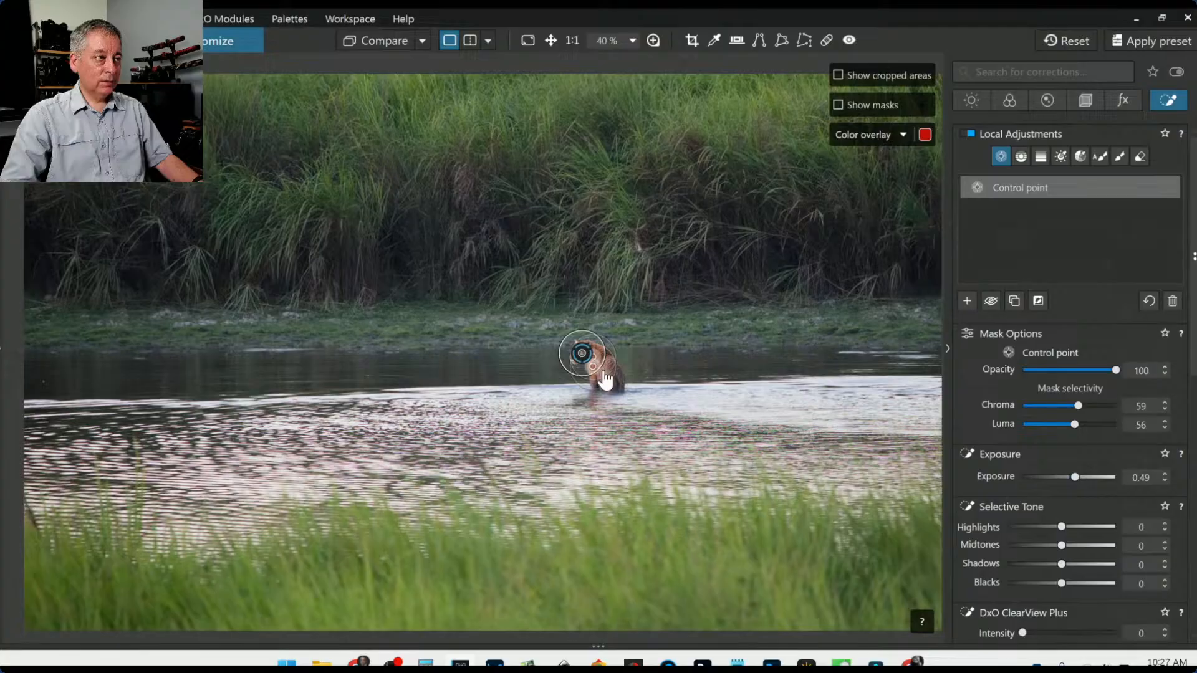
scroll(607, 378, up, 2)
scroll(604, 374, up, 2)
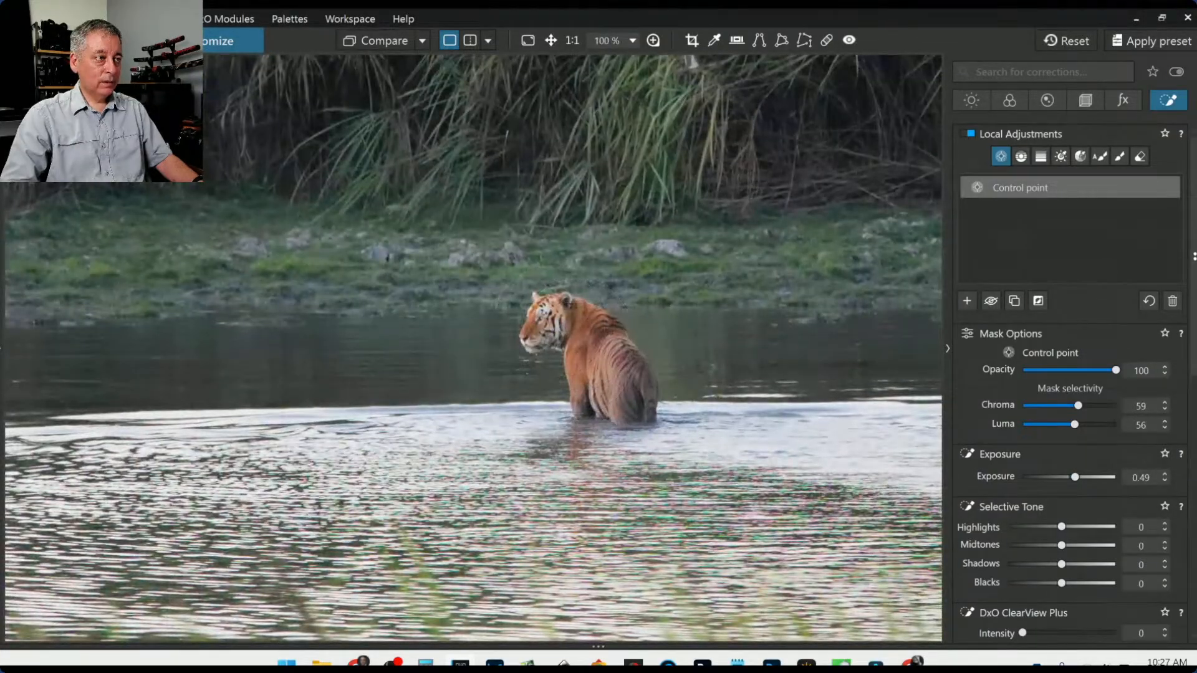
click(583, 298)
scroll(715, 353, down, 2)
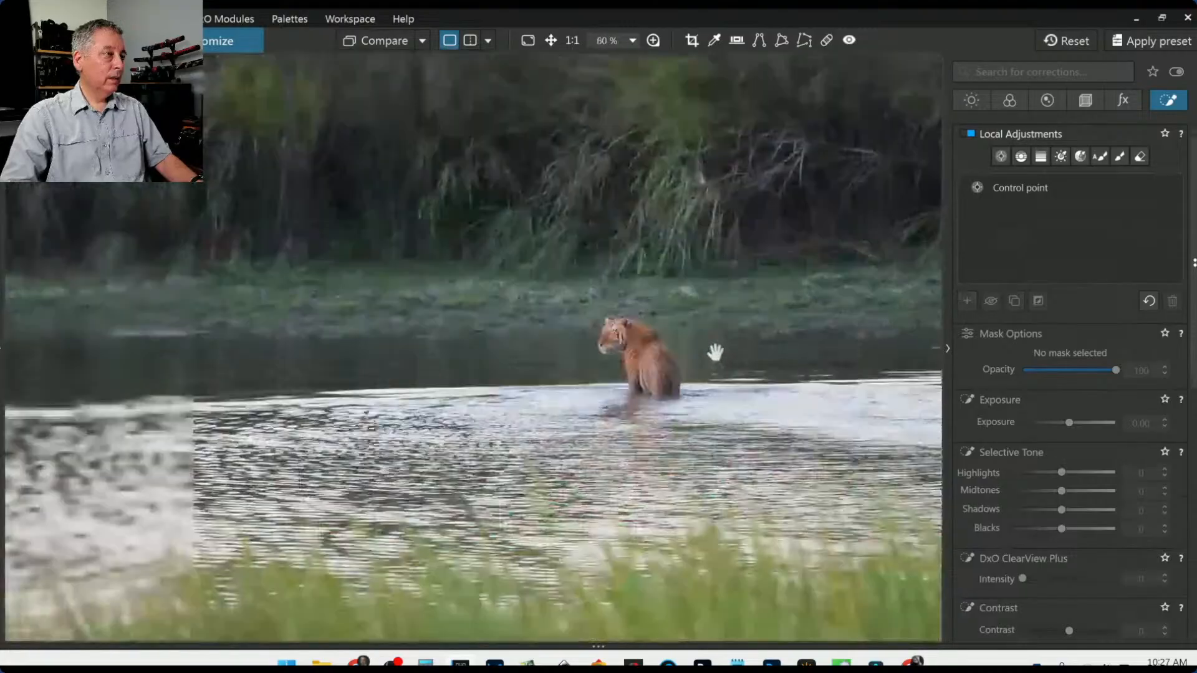
scroll(716, 353, down, 2)
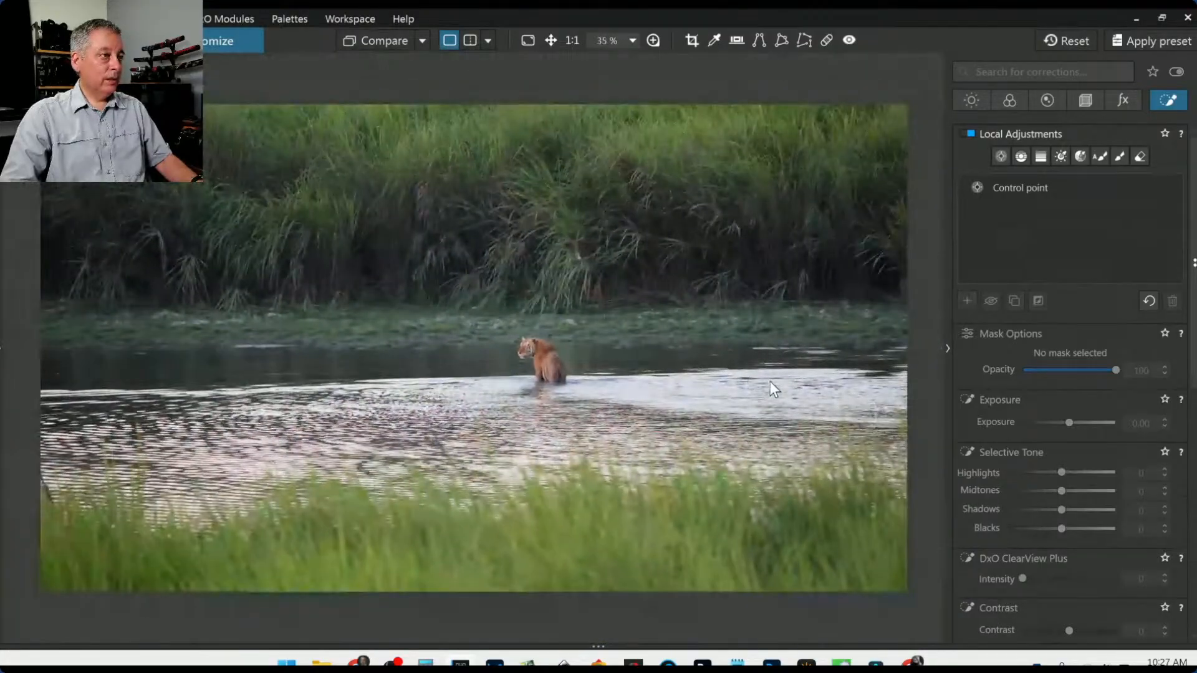
scroll(778, 379, down, 1)
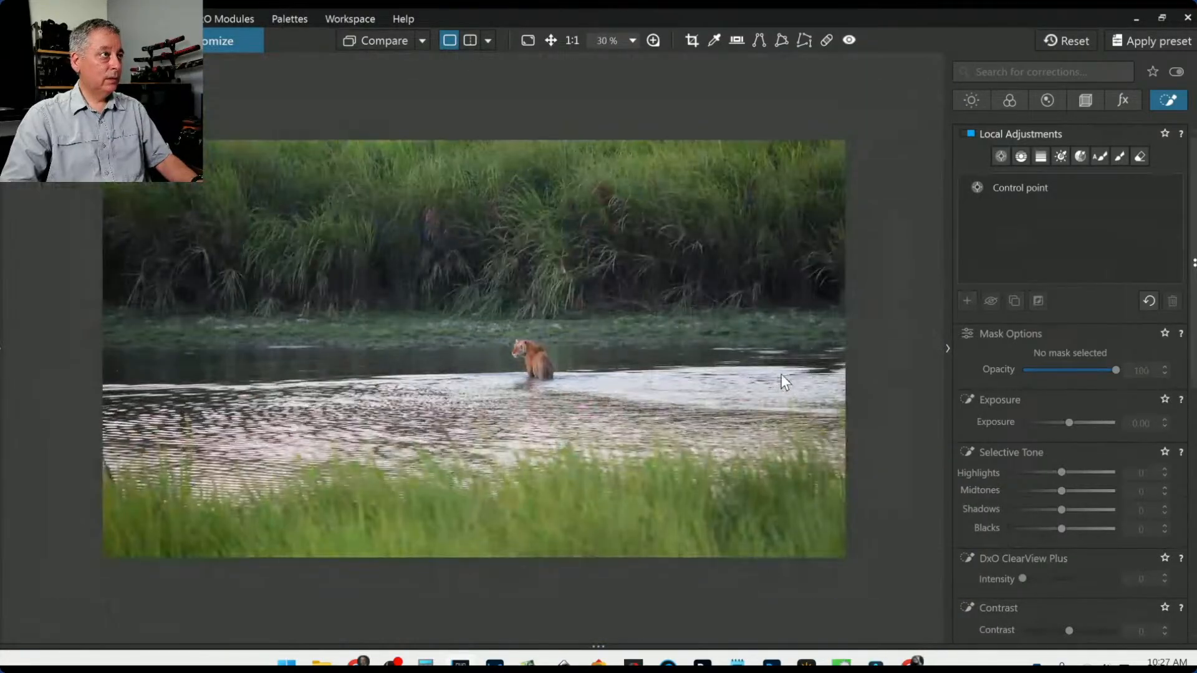
- Start a new local adjustment mask with a control point on the grass at the top of the far bank
click(967, 302)
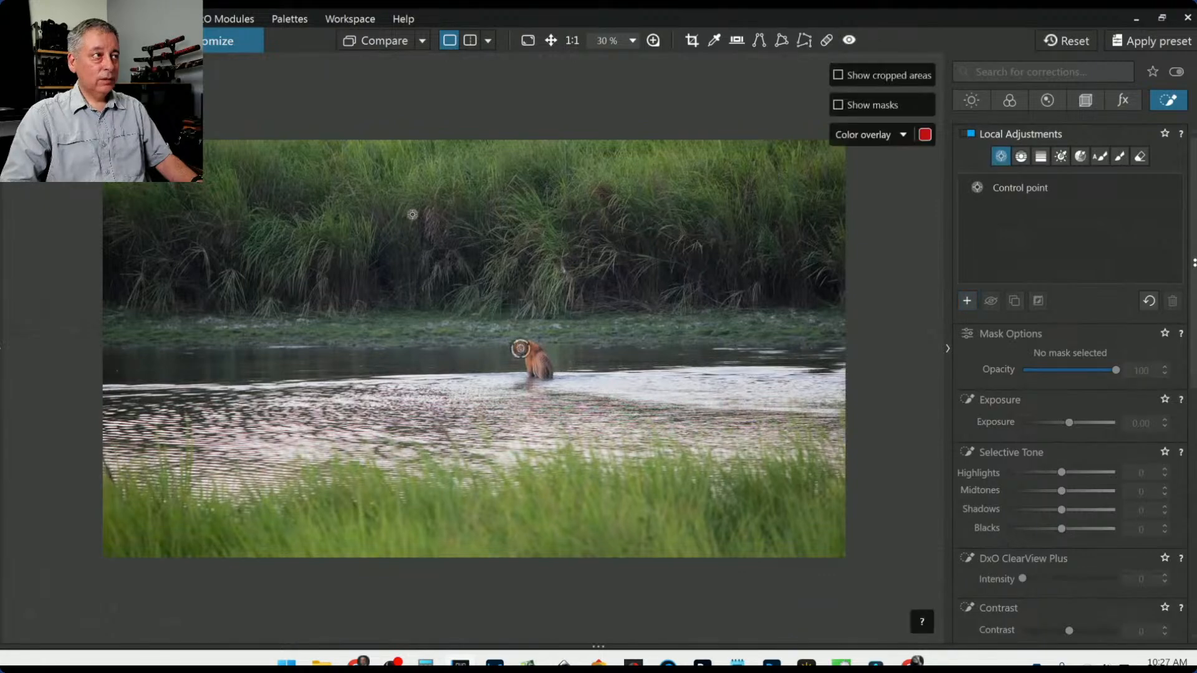
click(398, 161)
key(m)
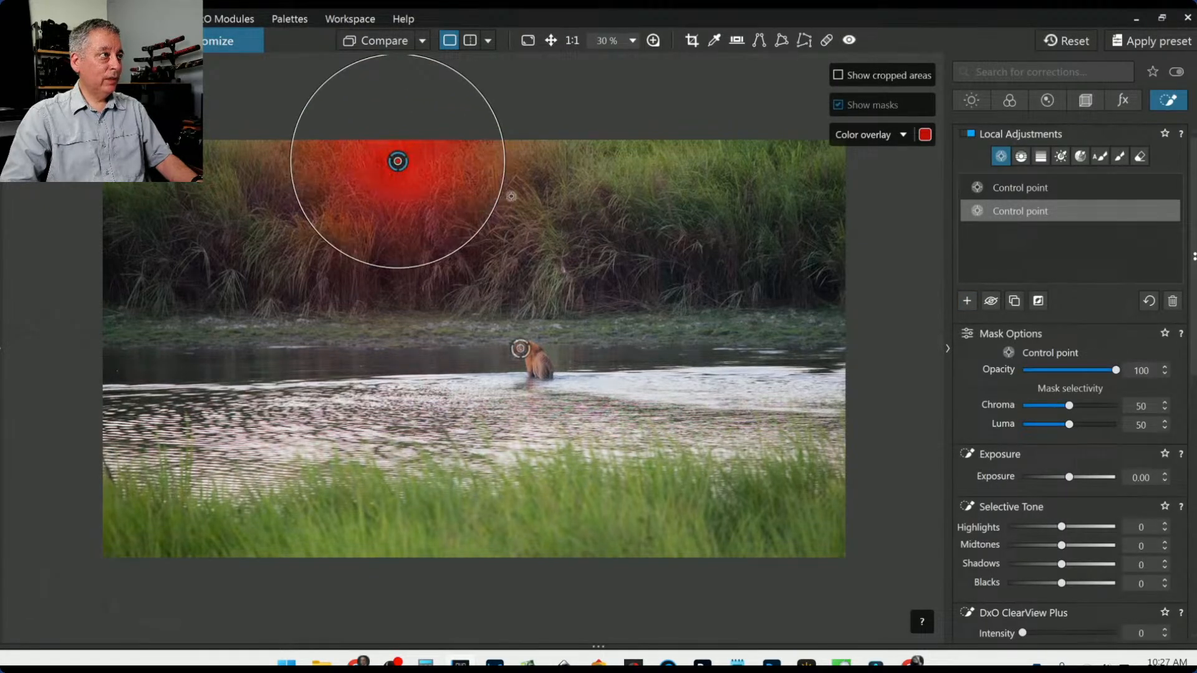
- Set the grass mask's Highlights to 64 and Temperature to 5992, and extend it with further control points across the upper grass
drag(1063, 529, 1101, 528)
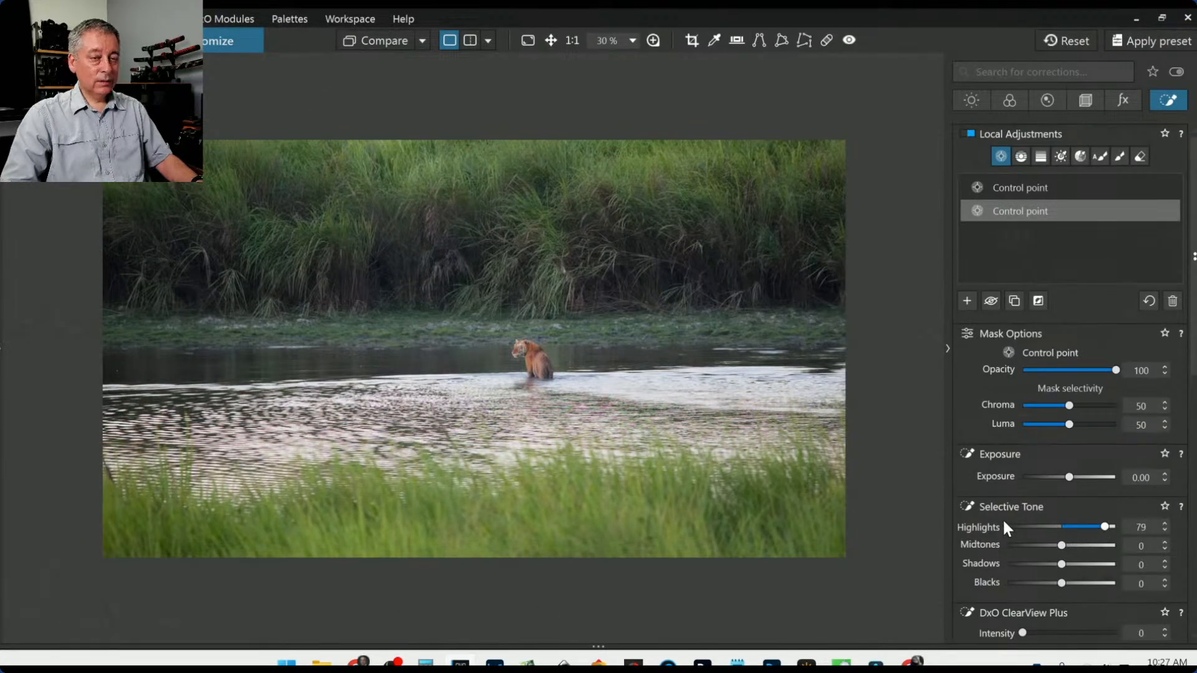
scroll(1003, 522, down, 3)
scroll(996, 515, down, 5)
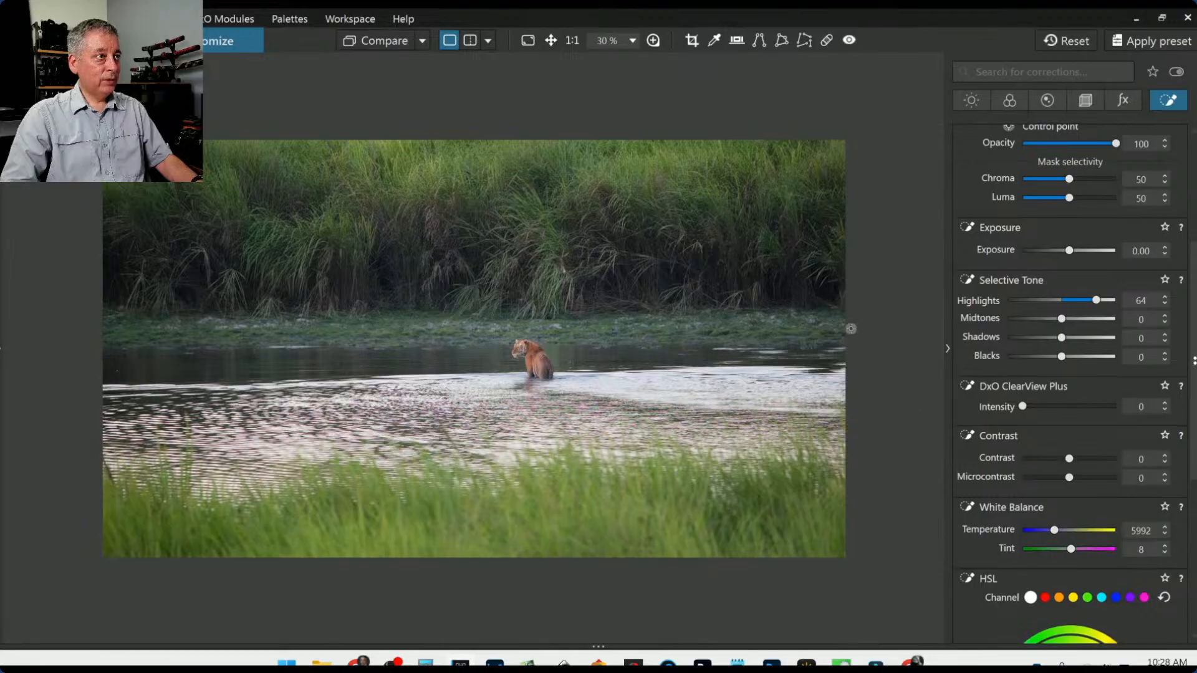
click(642, 160)
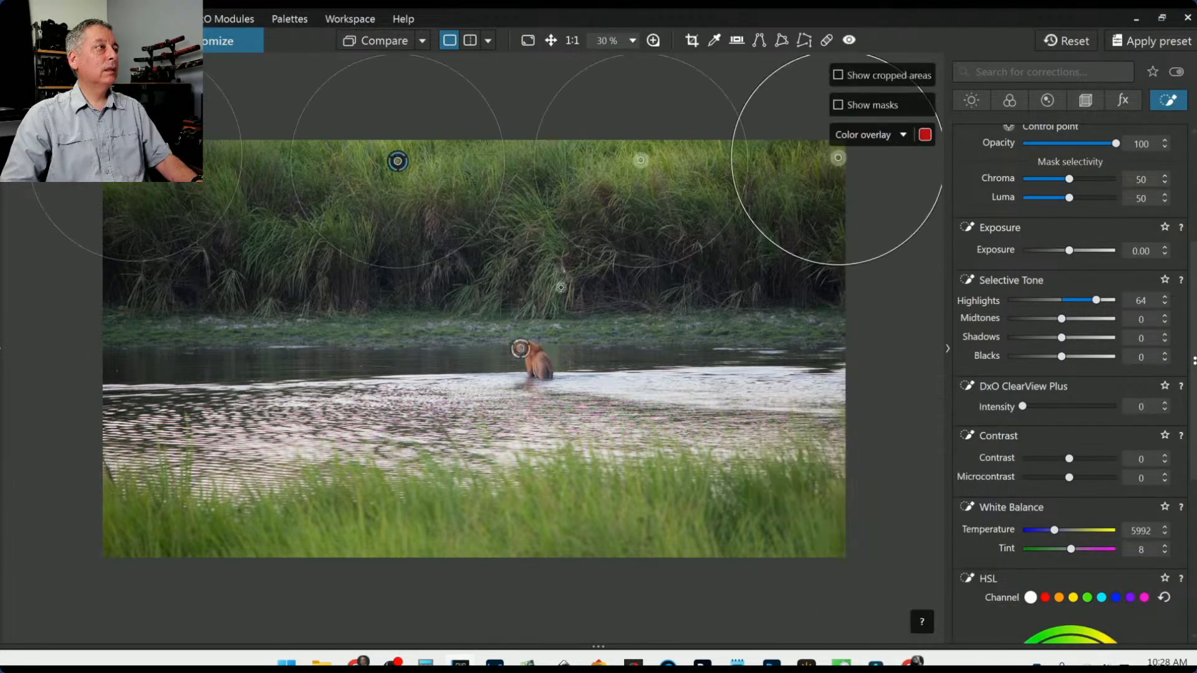
- Create a new local adjustment mask with four control points along the dark lower grass of the far bank, with Luma selectivity 60
scroll(973, 384, up, 4)
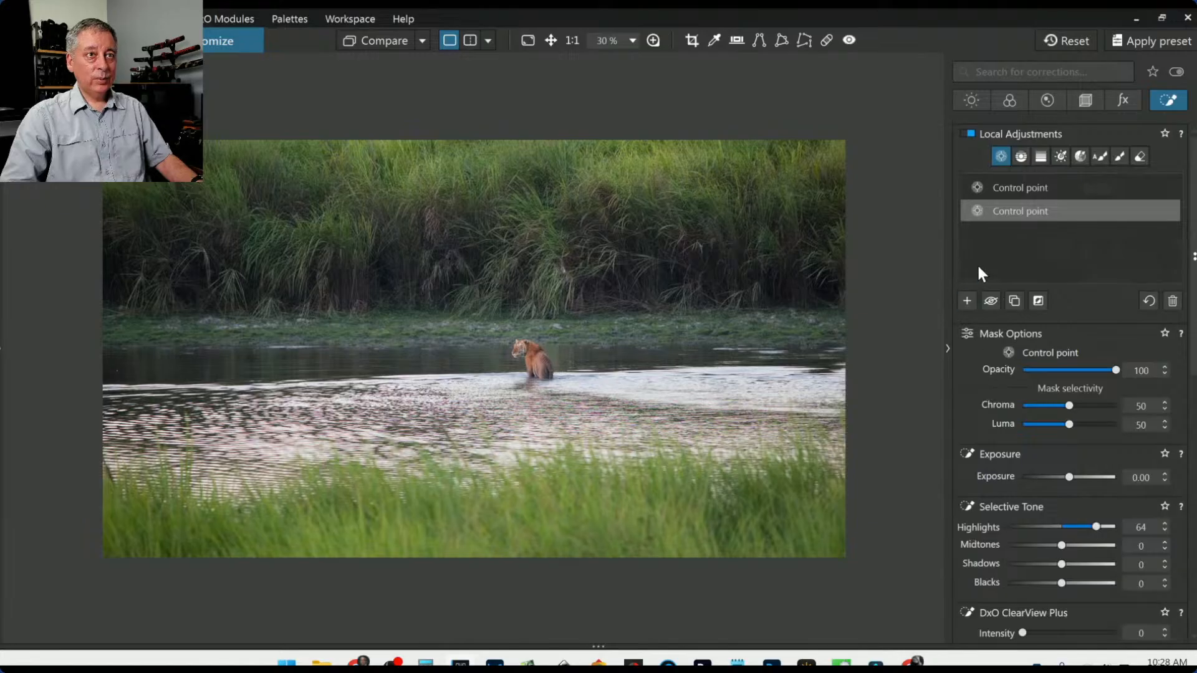
click(968, 302)
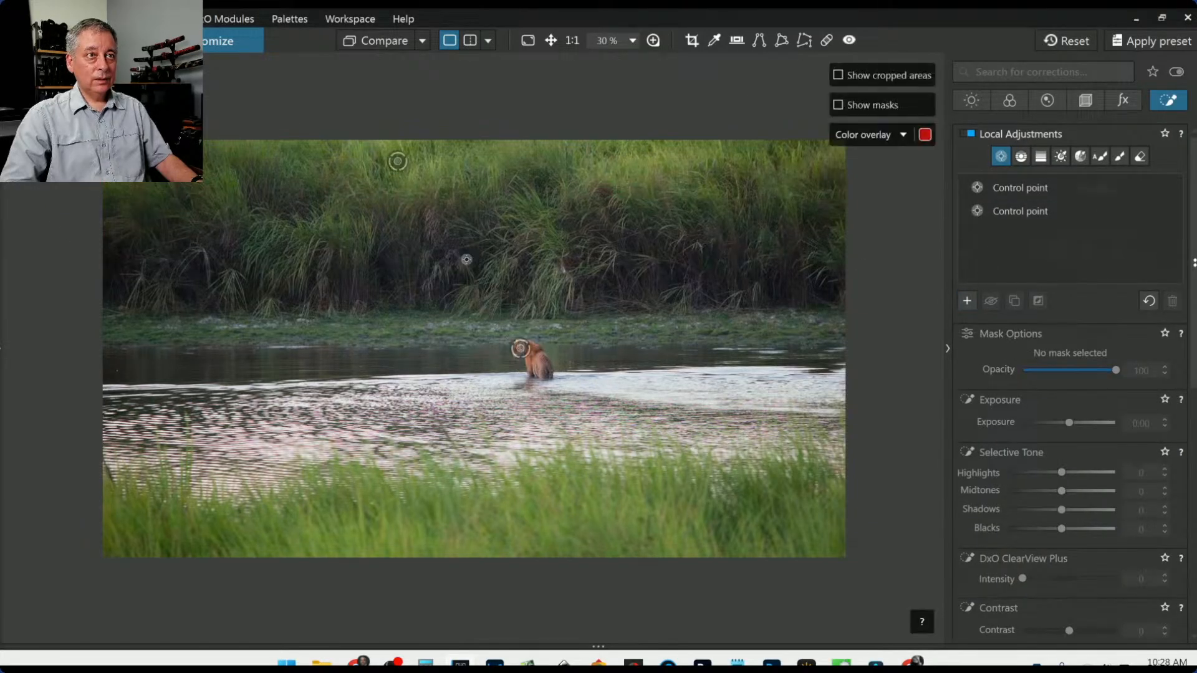
click(270, 202)
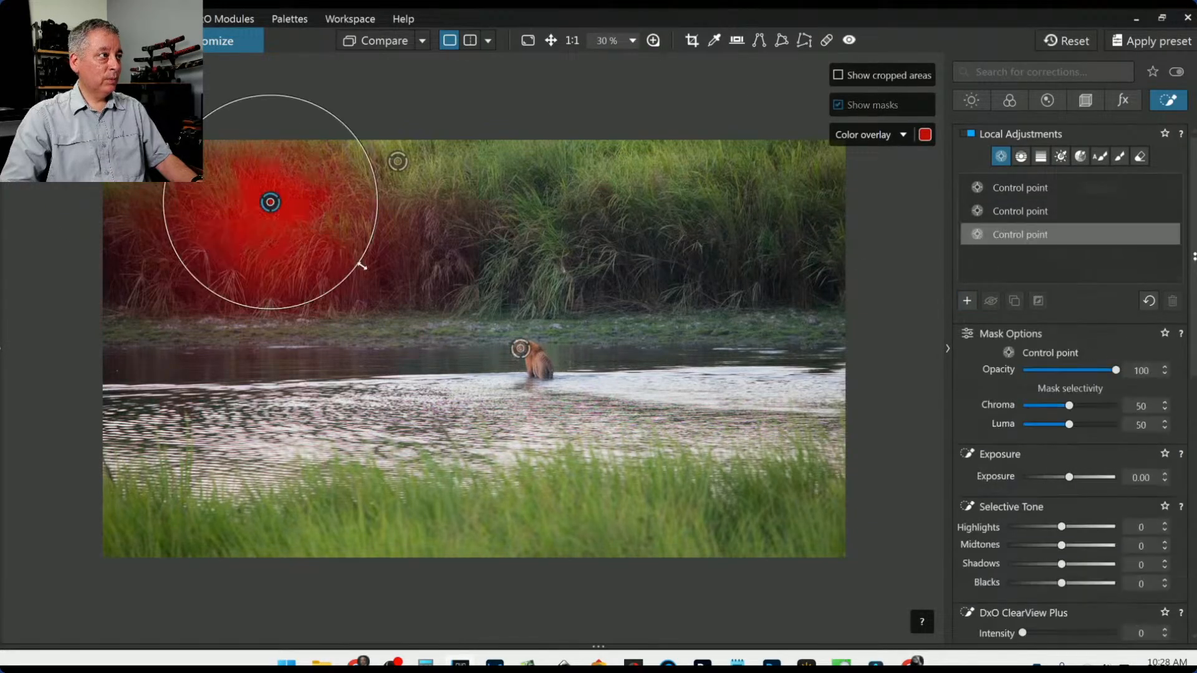
click(610, 280)
click(819, 287)
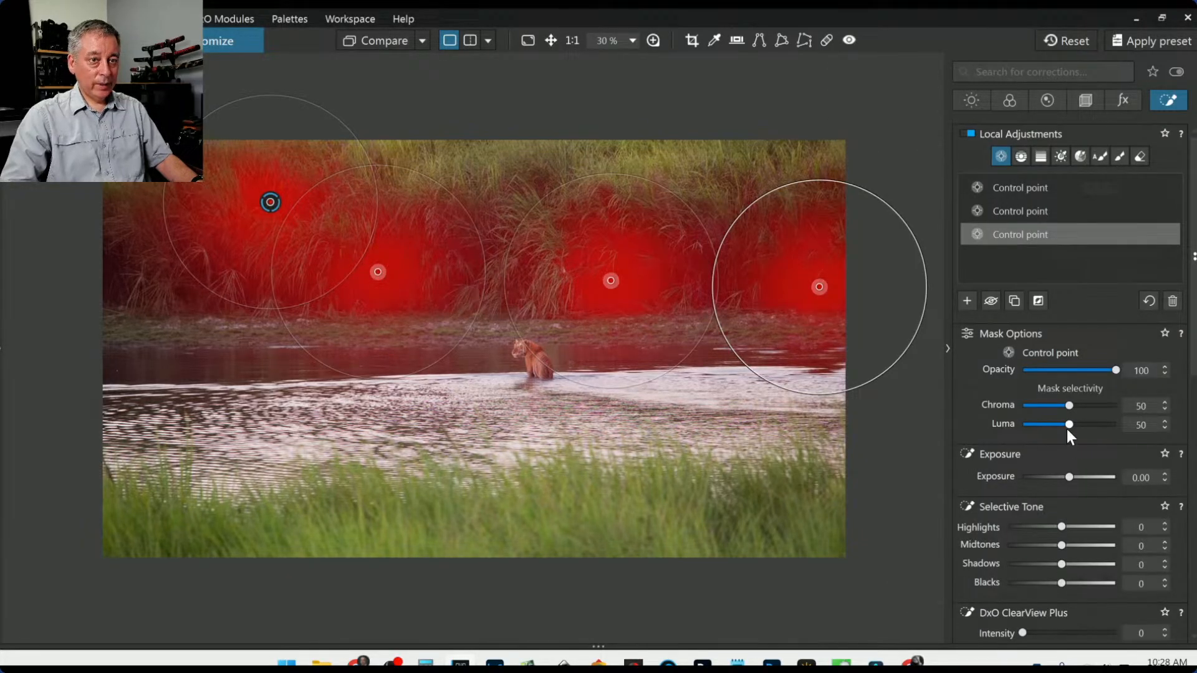
scroll(1067, 426, up, 10)
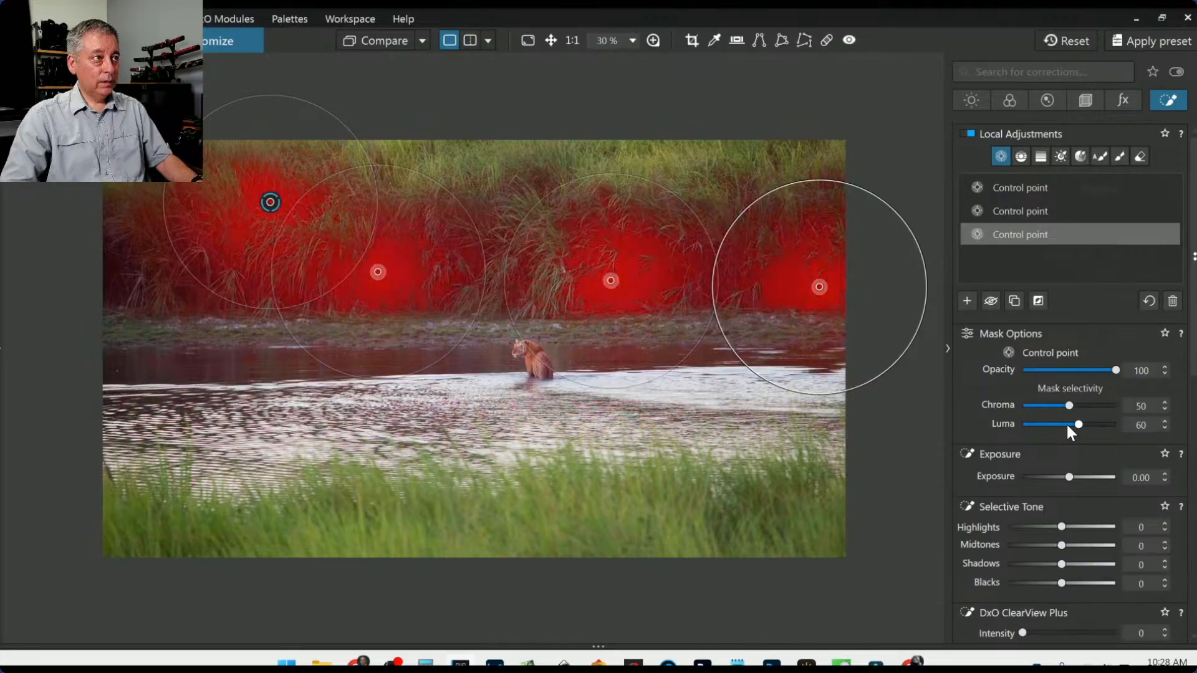
- Shrink the first three control point areas of the dark grass mask and add small points on the middle grass and left edge
drag(347, 118, 323, 142)
drag(396, 166, 408, 203)
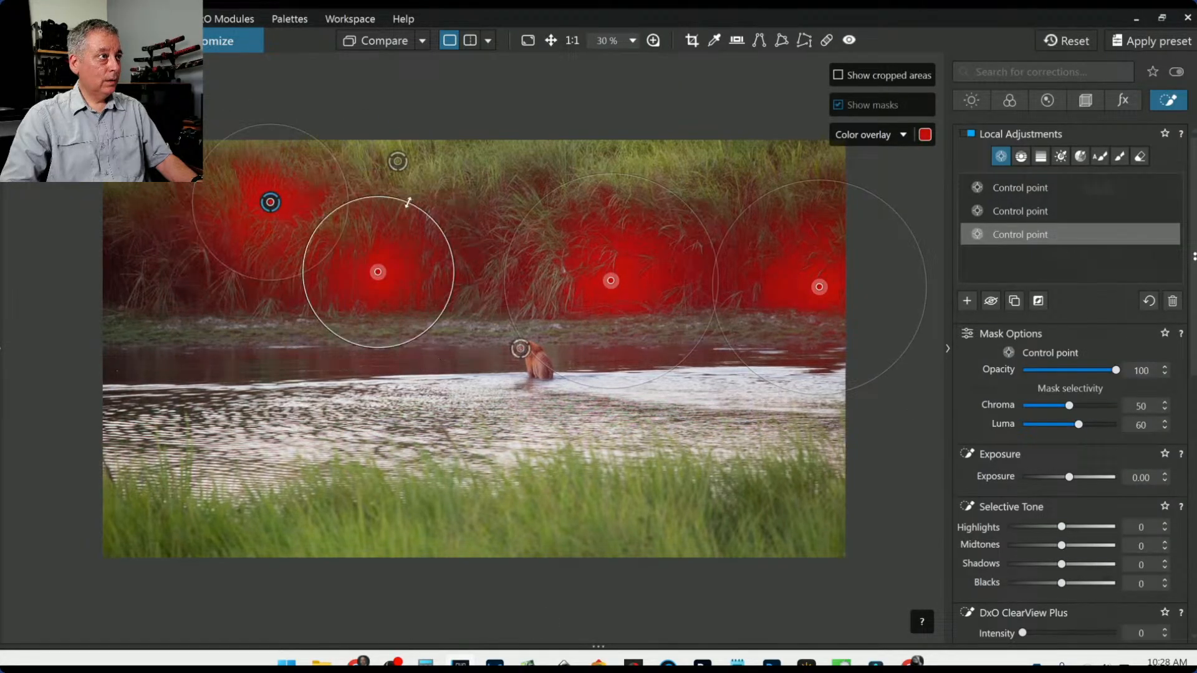
drag(555, 187, 593, 225)
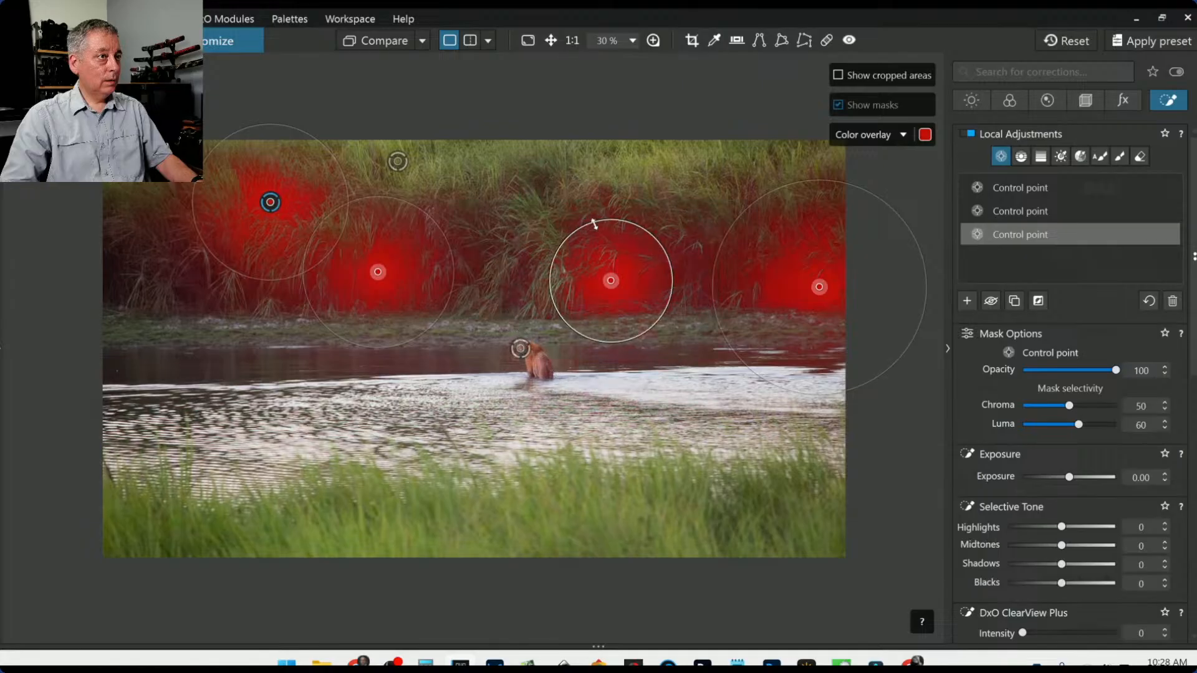
click(540, 187)
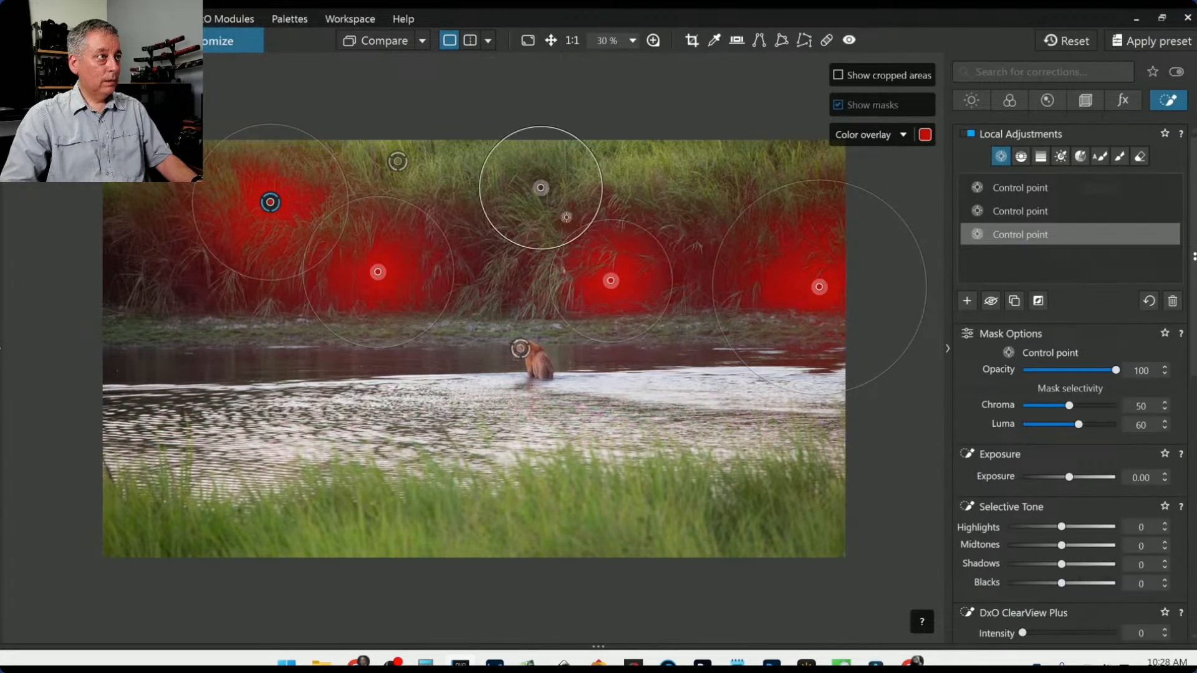
drag(576, 143, 564, 154)
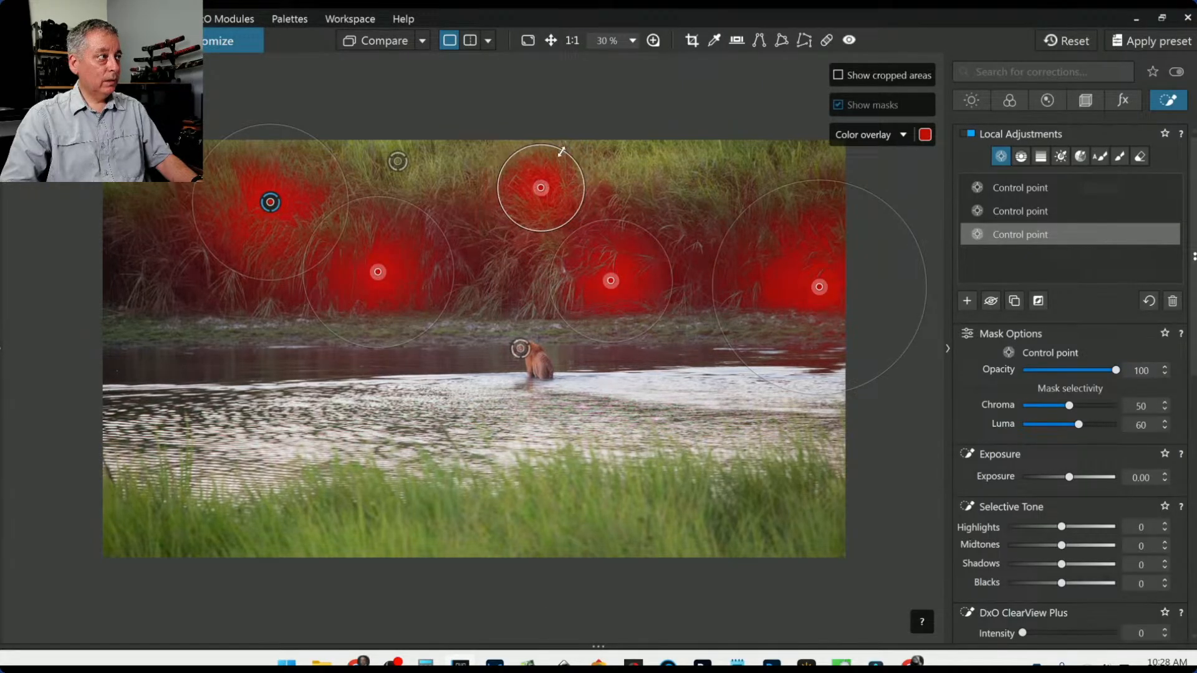
click(110, 260)
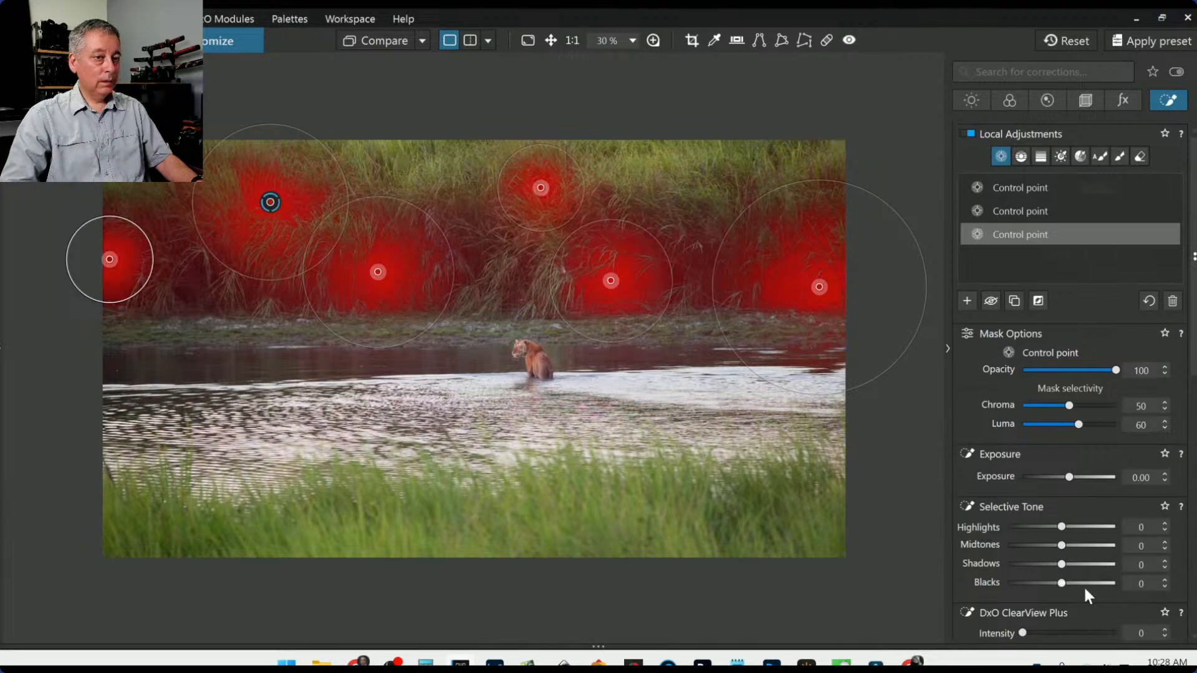
- Set the dark grass mask's Blacks to -27 and deselect the mask
drag(1061, 585, 1052, 586)
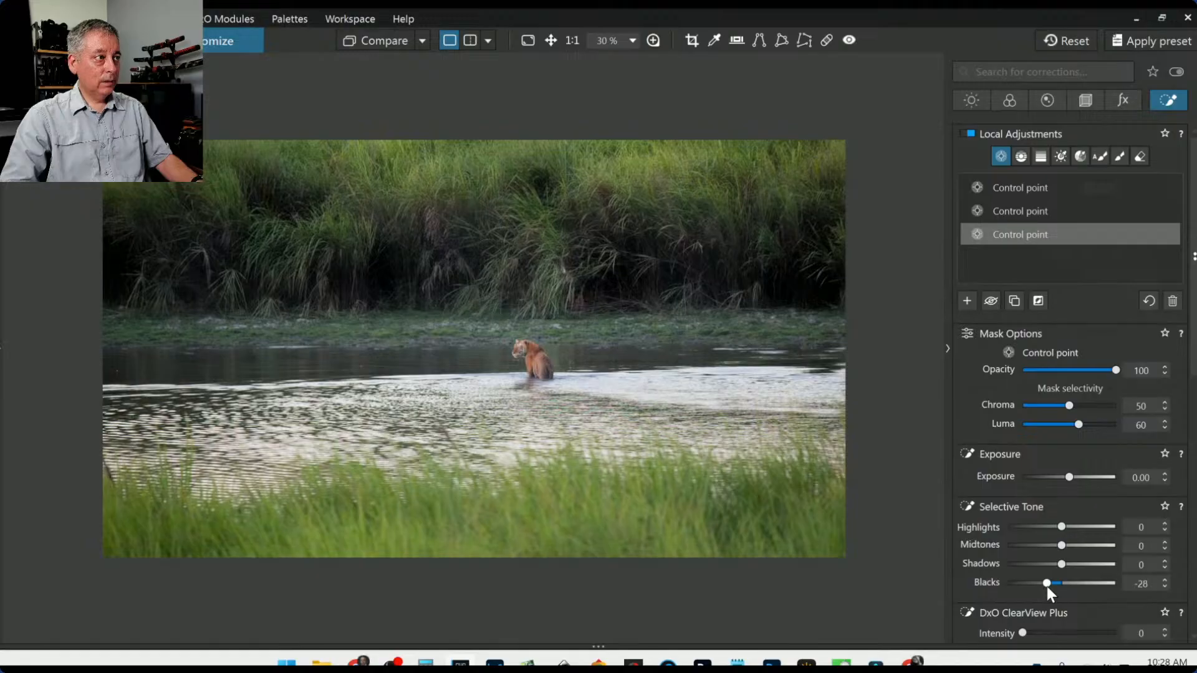
drag(1047, 586, 1049, 586)
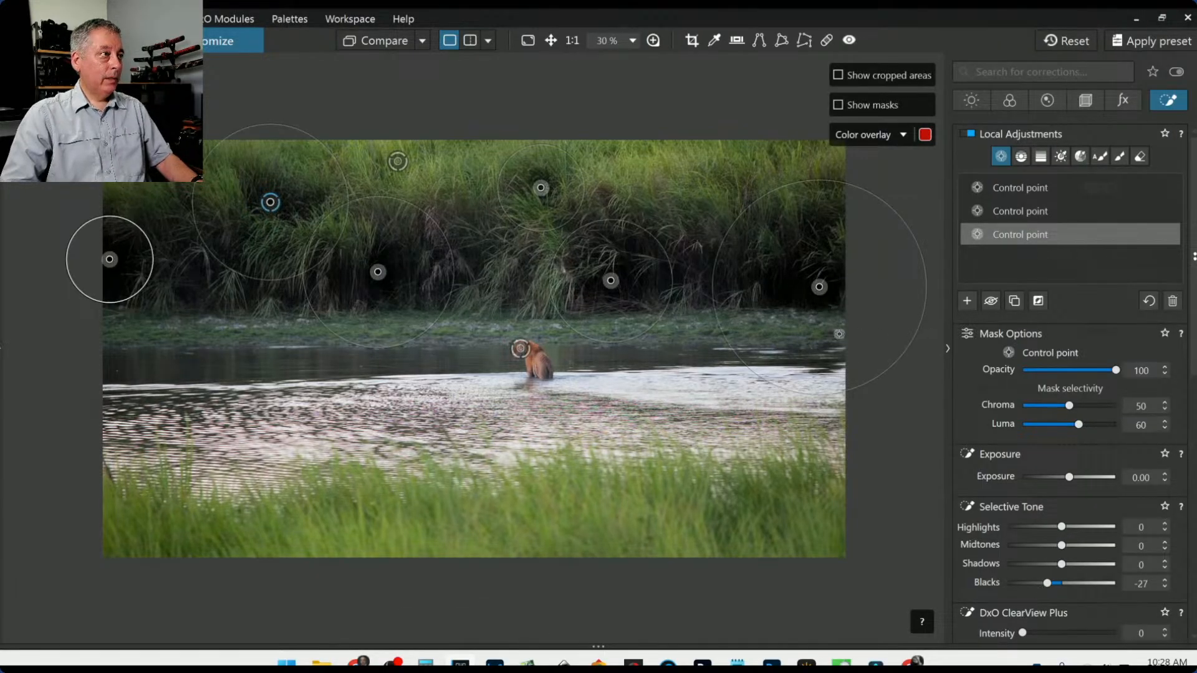
key(Escape)
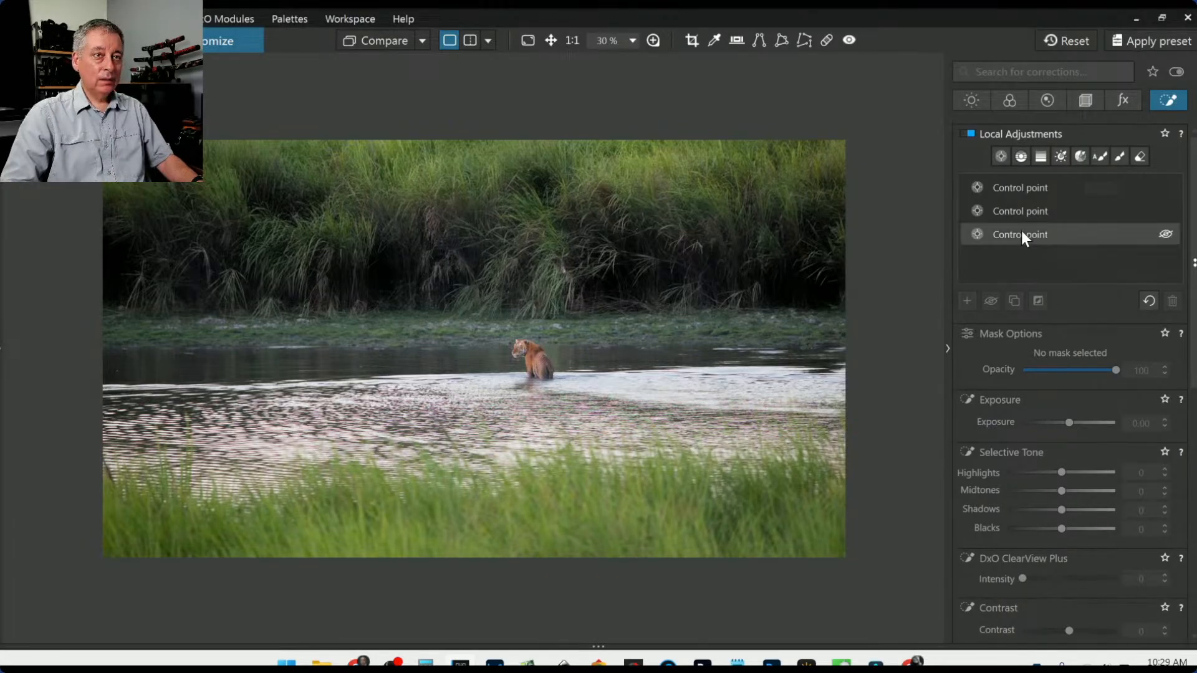
- Set the upper grass mask's Highlights to 82, Midtones to 23 and Shadows to 8
click(1017, 210)
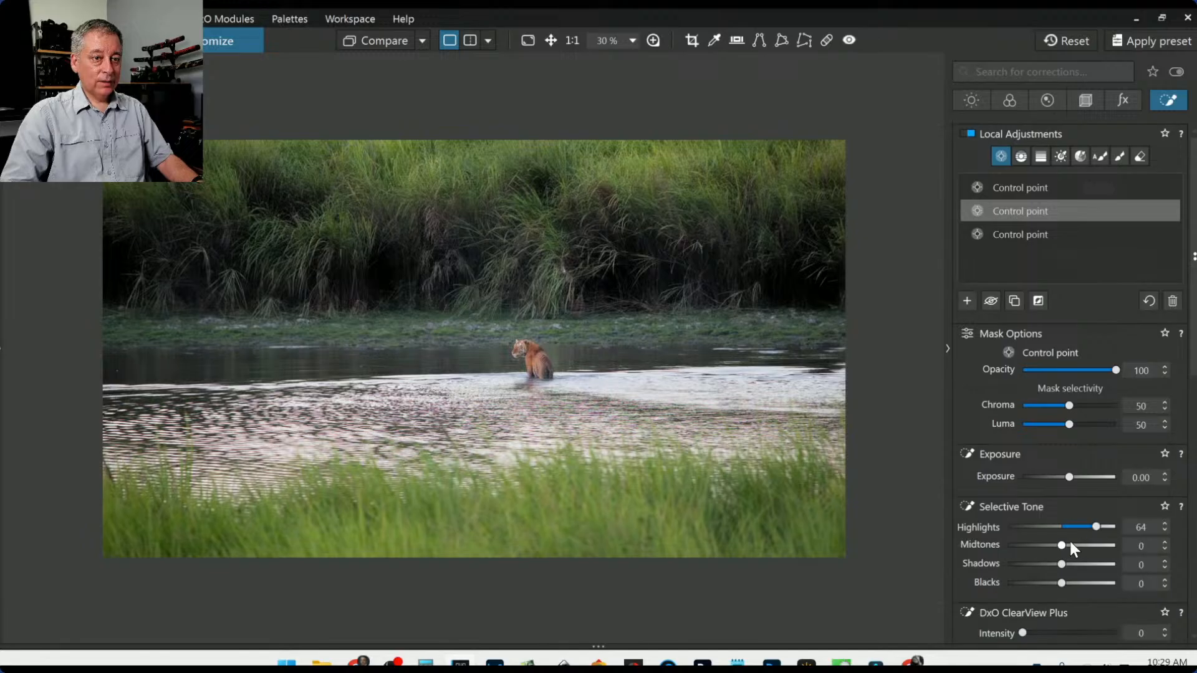
drag(1064, 546, 1069, 546)
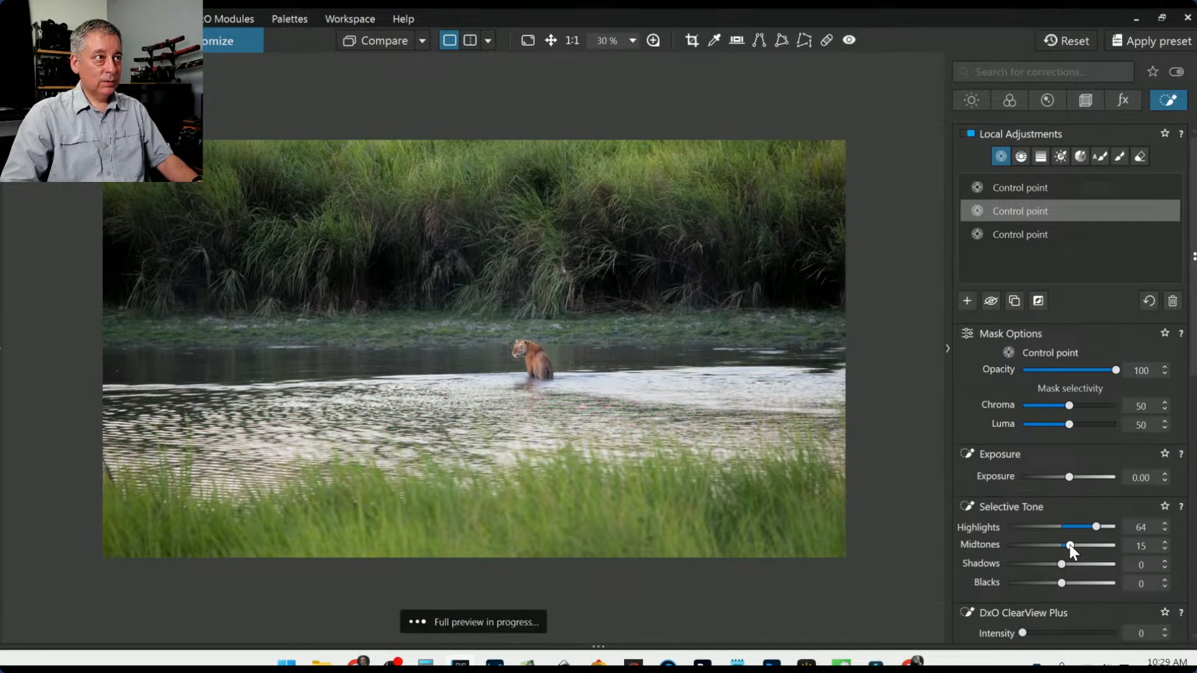
drag(1098, 528, 1108, 527)
double_click(1069, 545)
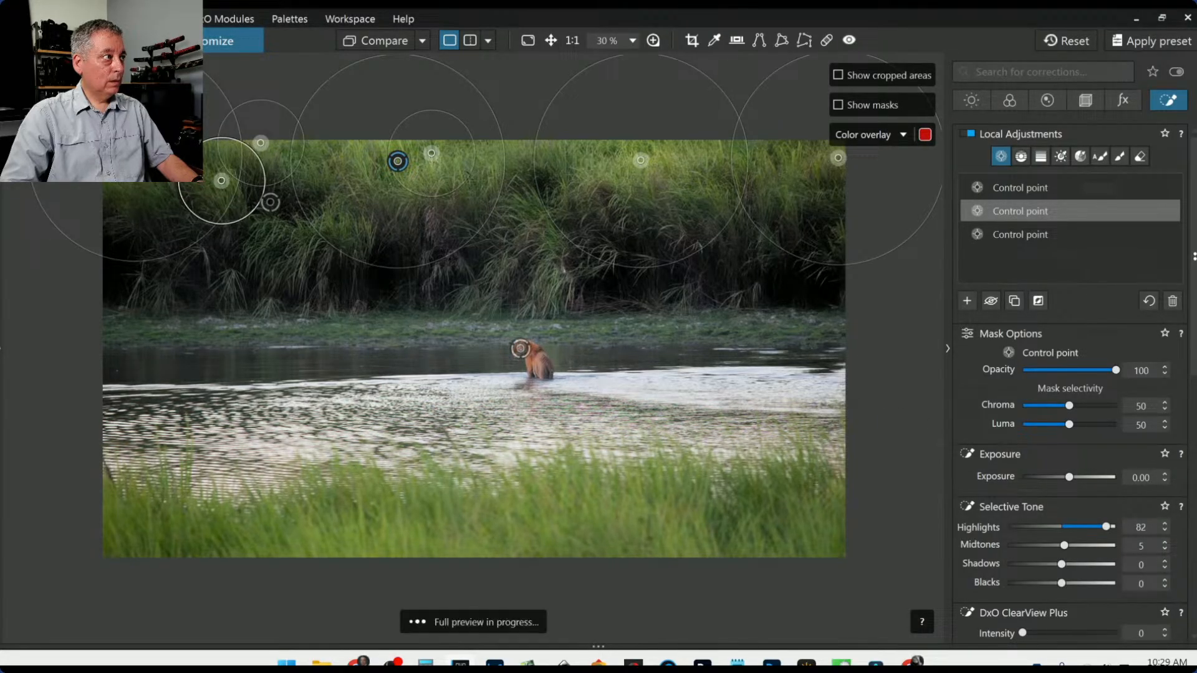
drag(1064, 548, 1074, 549)
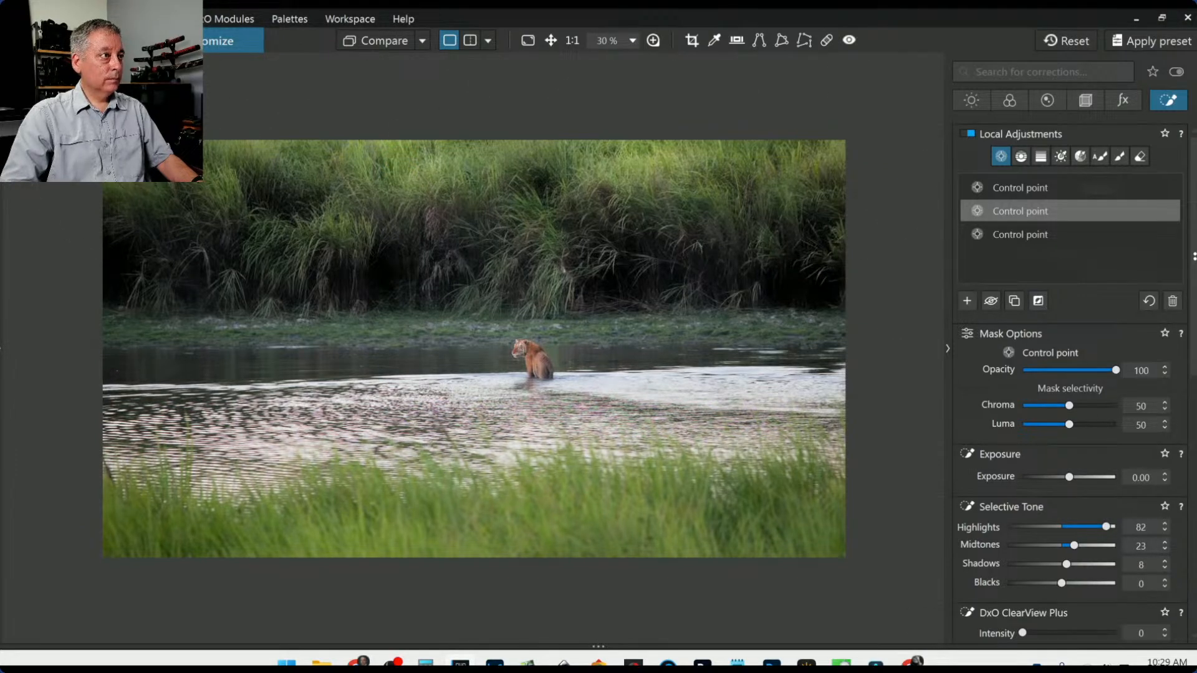
key(Escape)
- Create another mask with a control point on the middle of the far bank's grass and set its Microcontrast to 67
scroll(539, 364, up, 1)
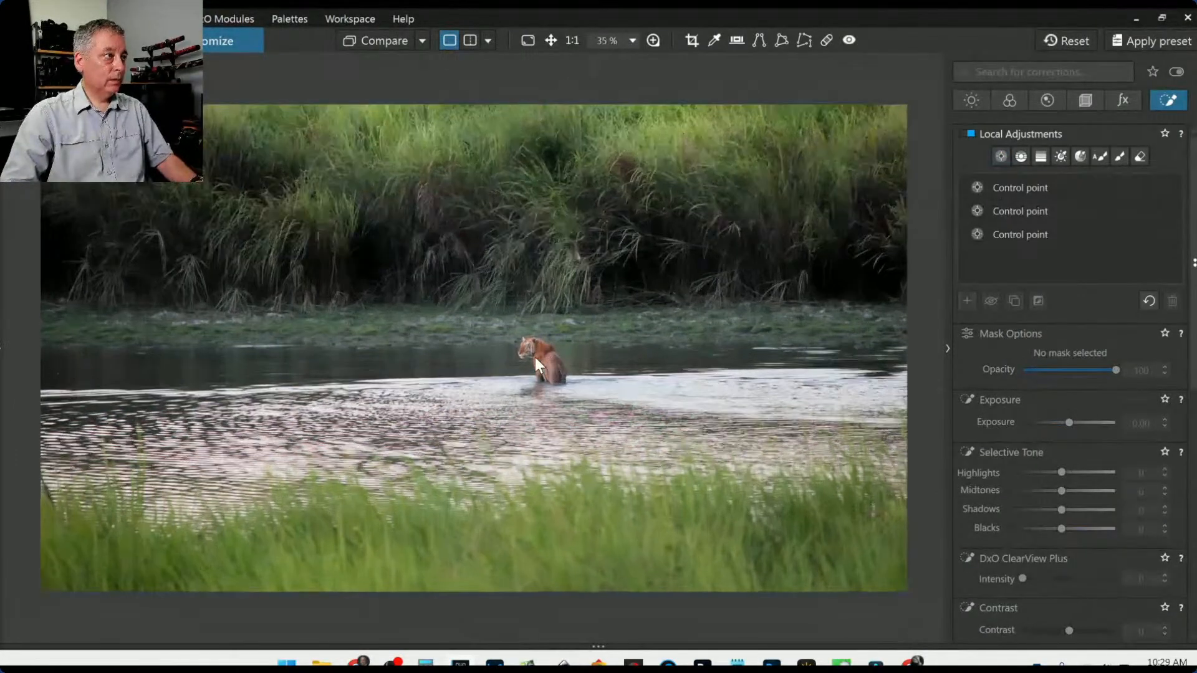
scroll(417, 199, up, 3)
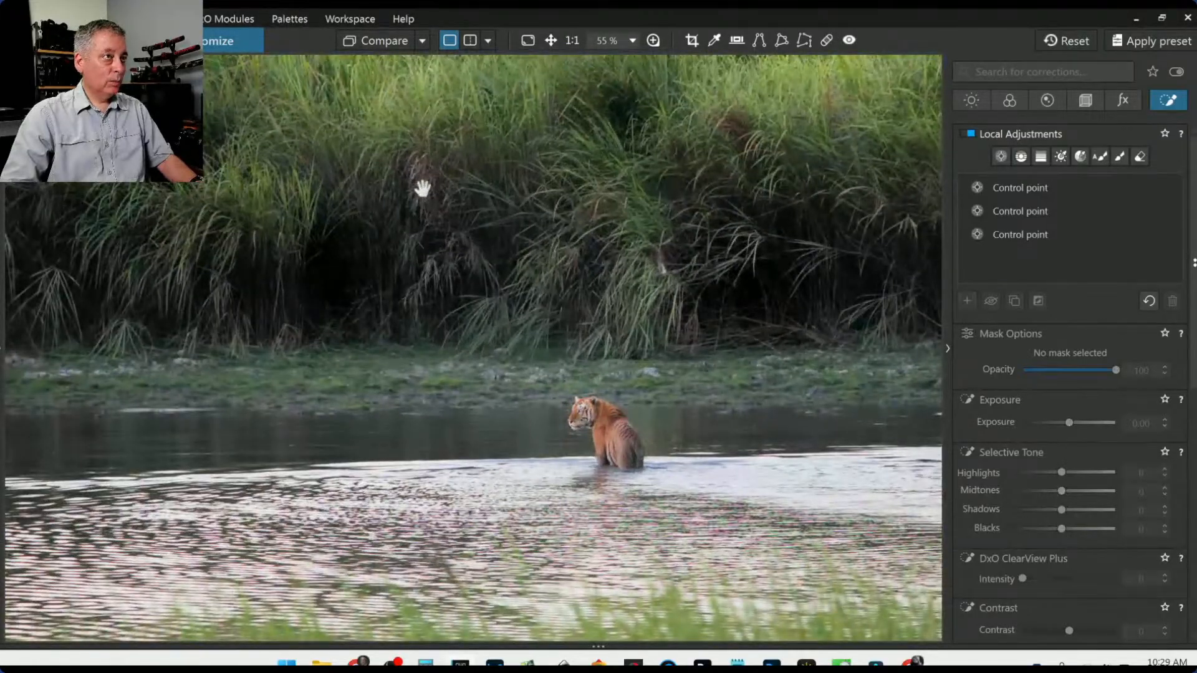
scroll(580, 290, down, 3)
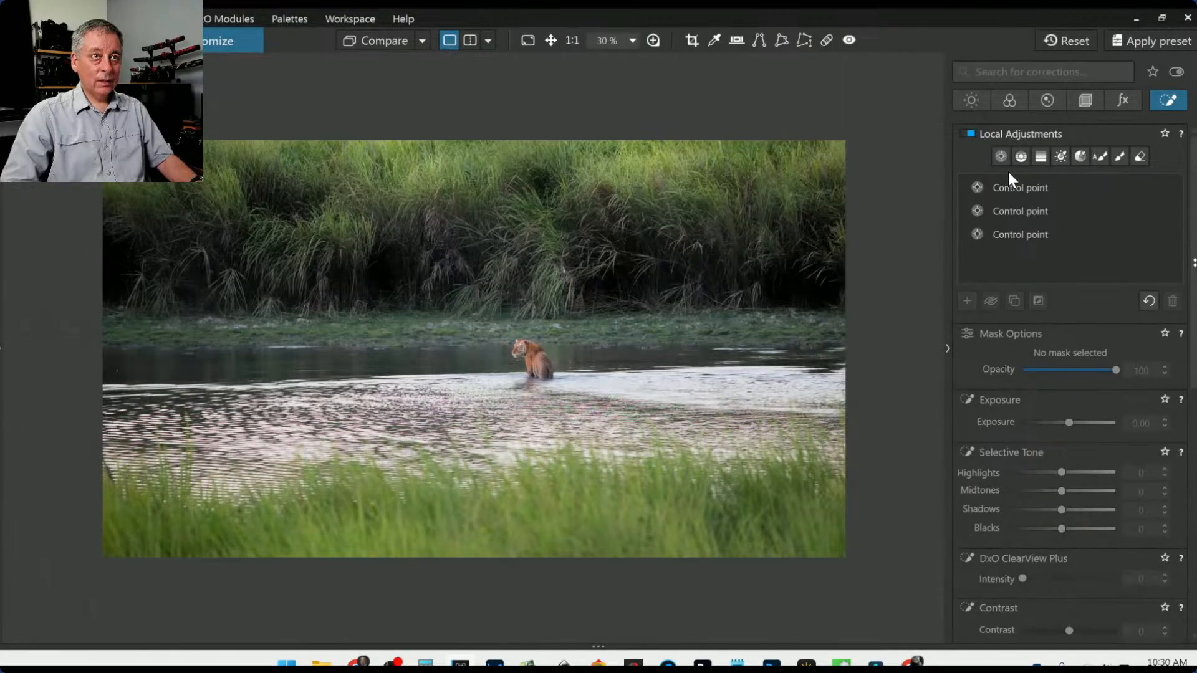
click(968, 302)
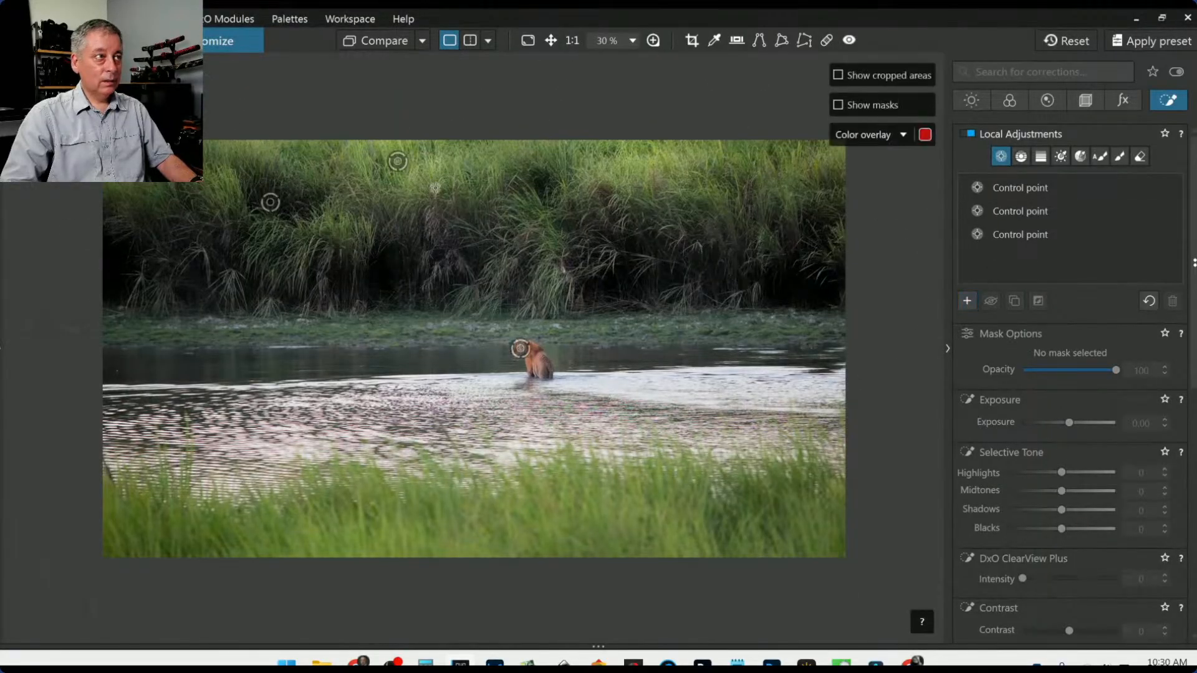
click(431, 223)
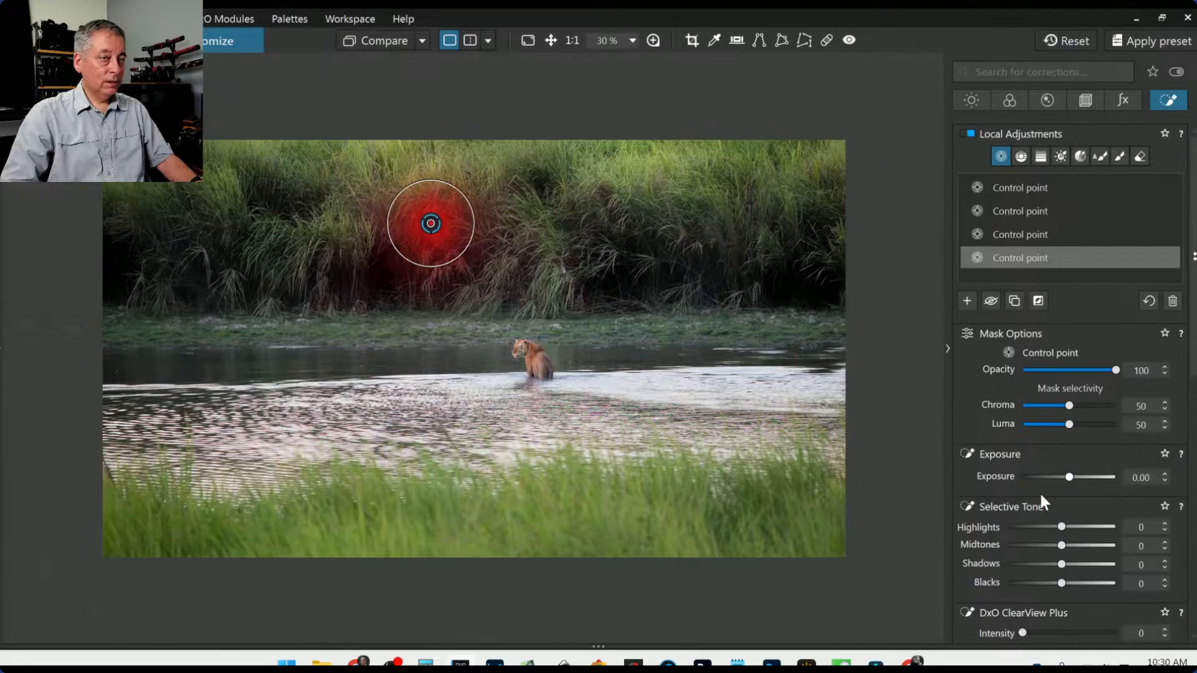
scroll(999, 466, down, 3)
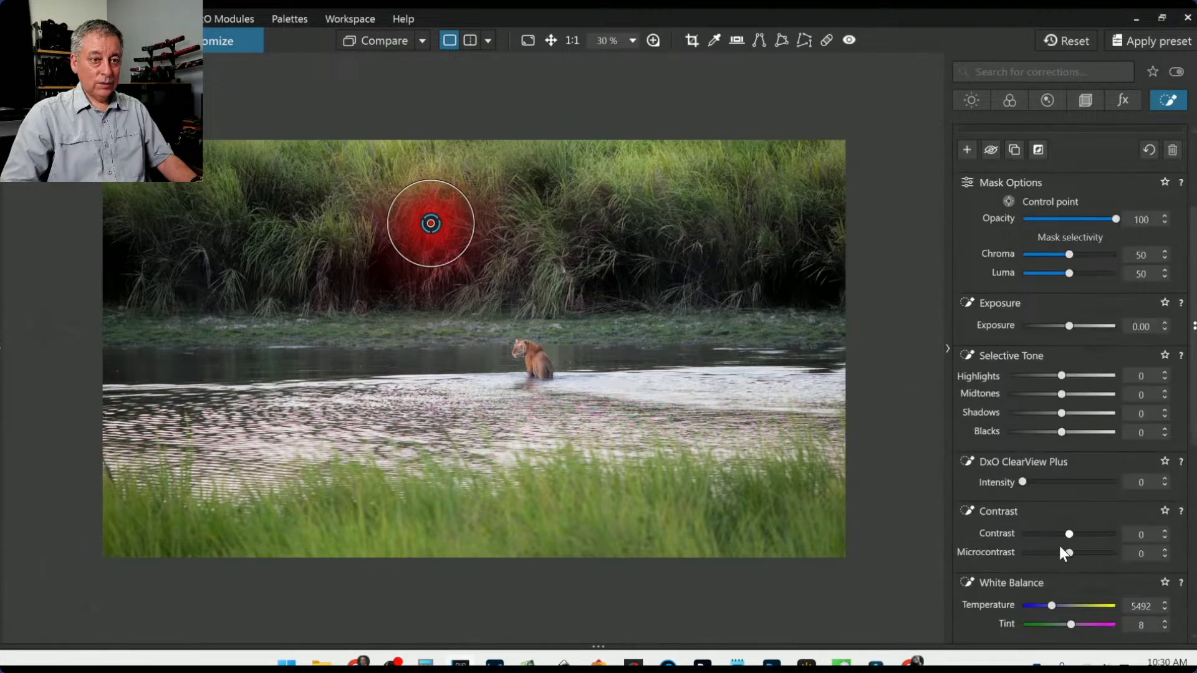
drag(1070, 554, 1097, 554)
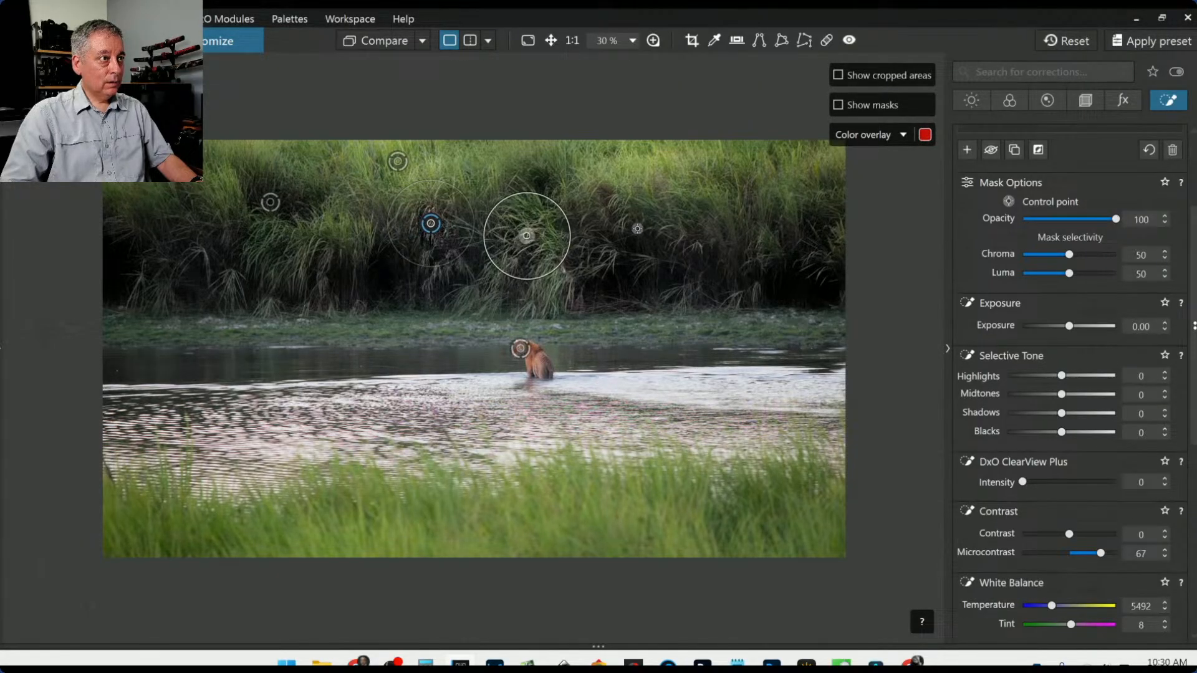
- Undo the point on the bright upper grass and extend the Microcontrast mask with small control points across the lower far-bank grass
click(659, 181)
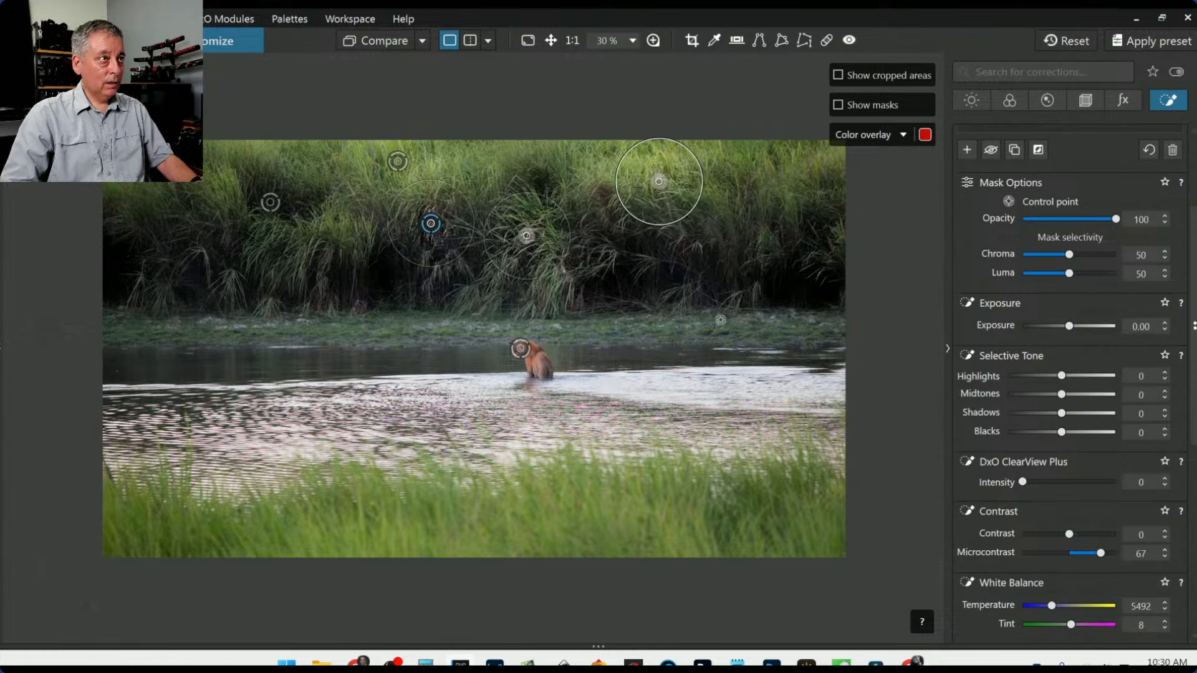
key(ctrl+z)
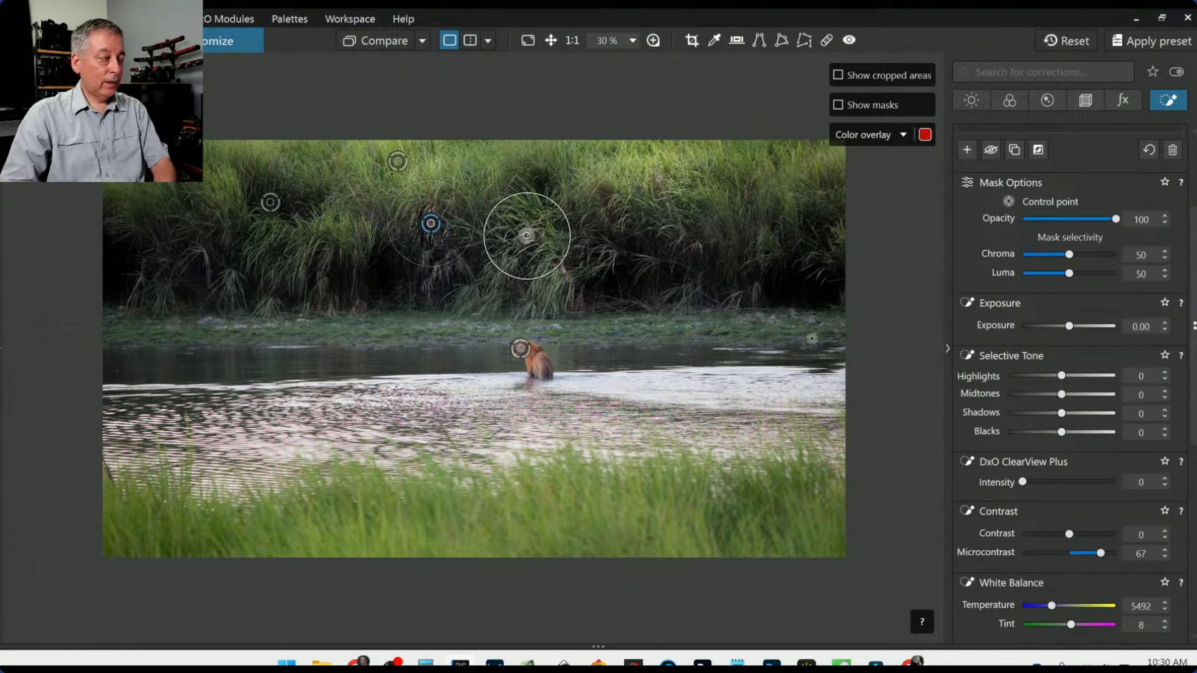
click(228, 237)
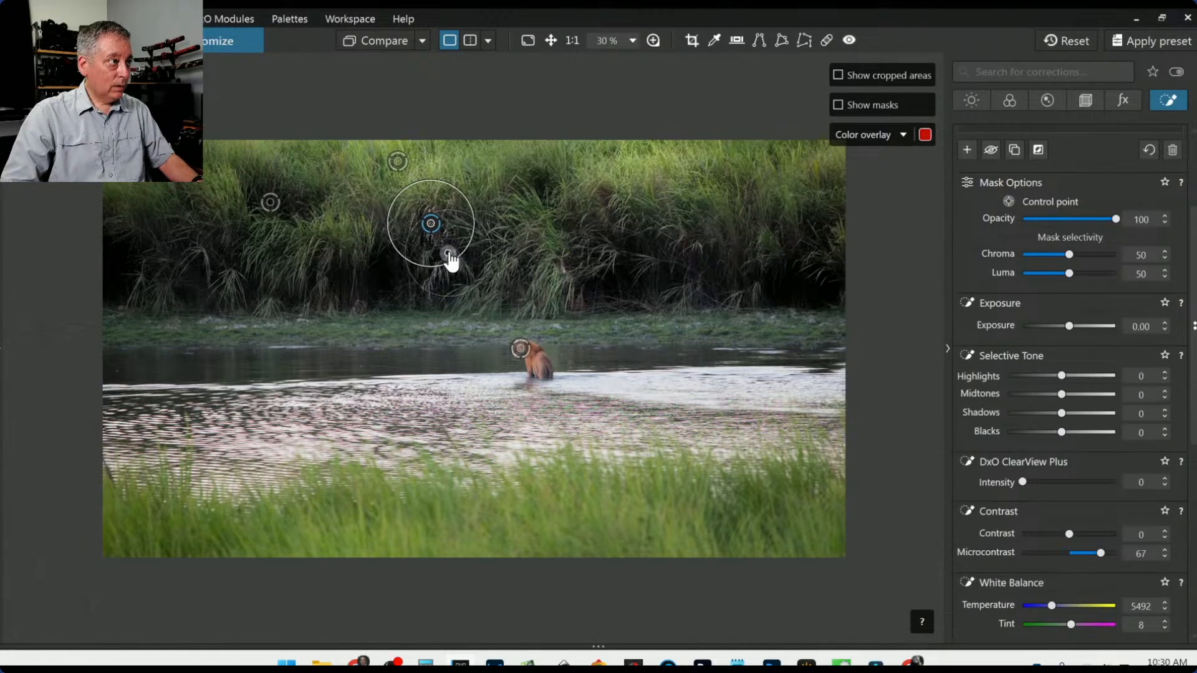
click(328, 262)
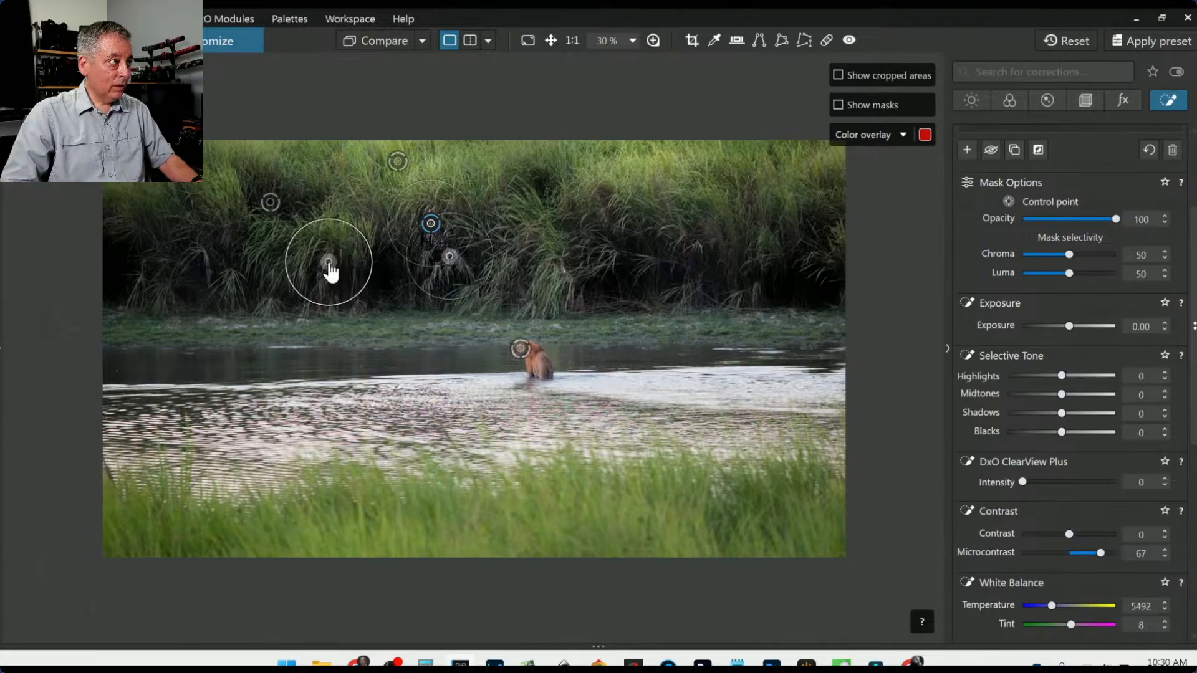
drag(337, 223, 338, 241)
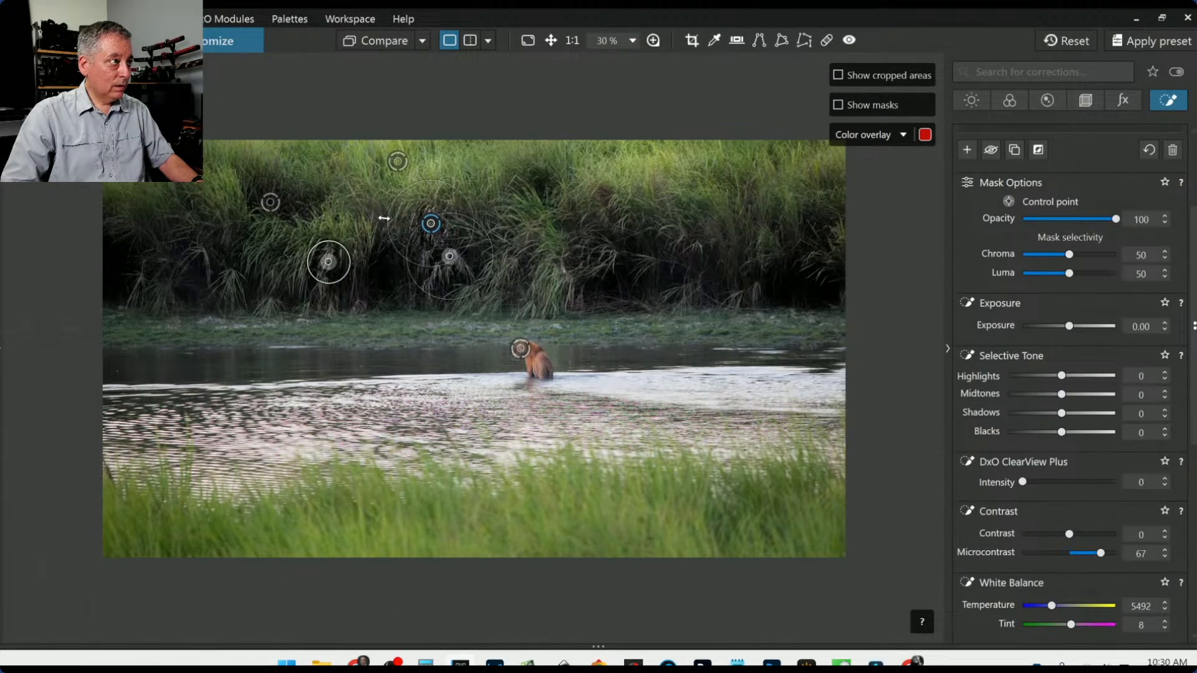
click(656, 270)
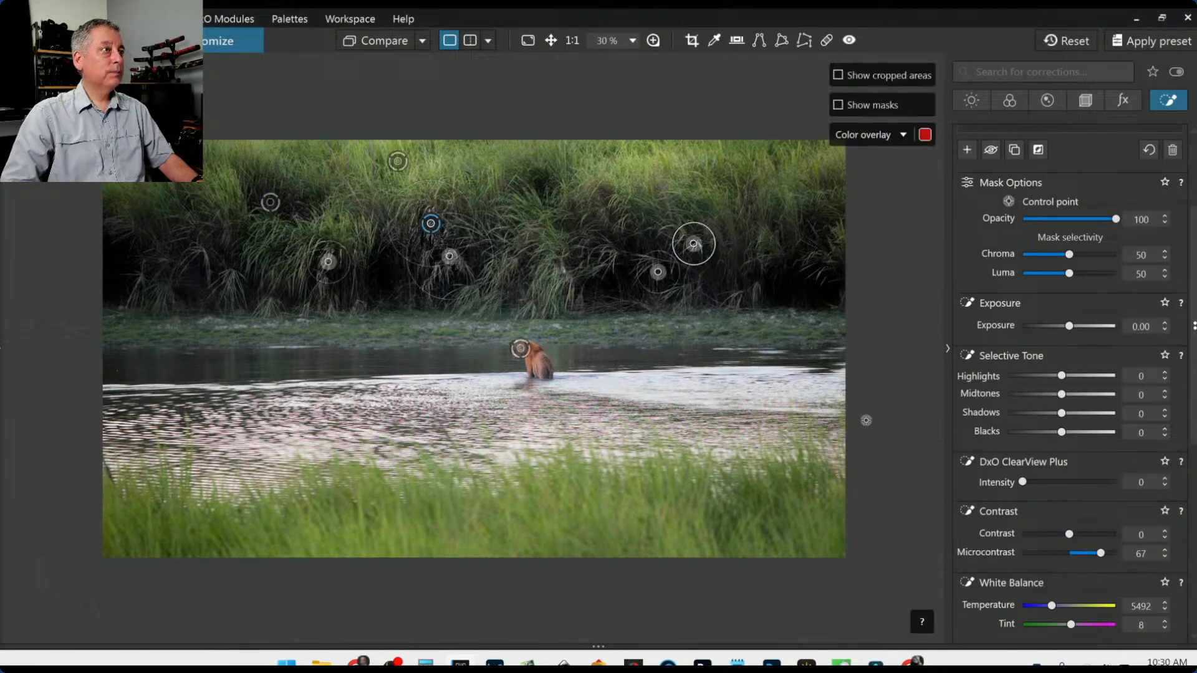
click(196, 252)
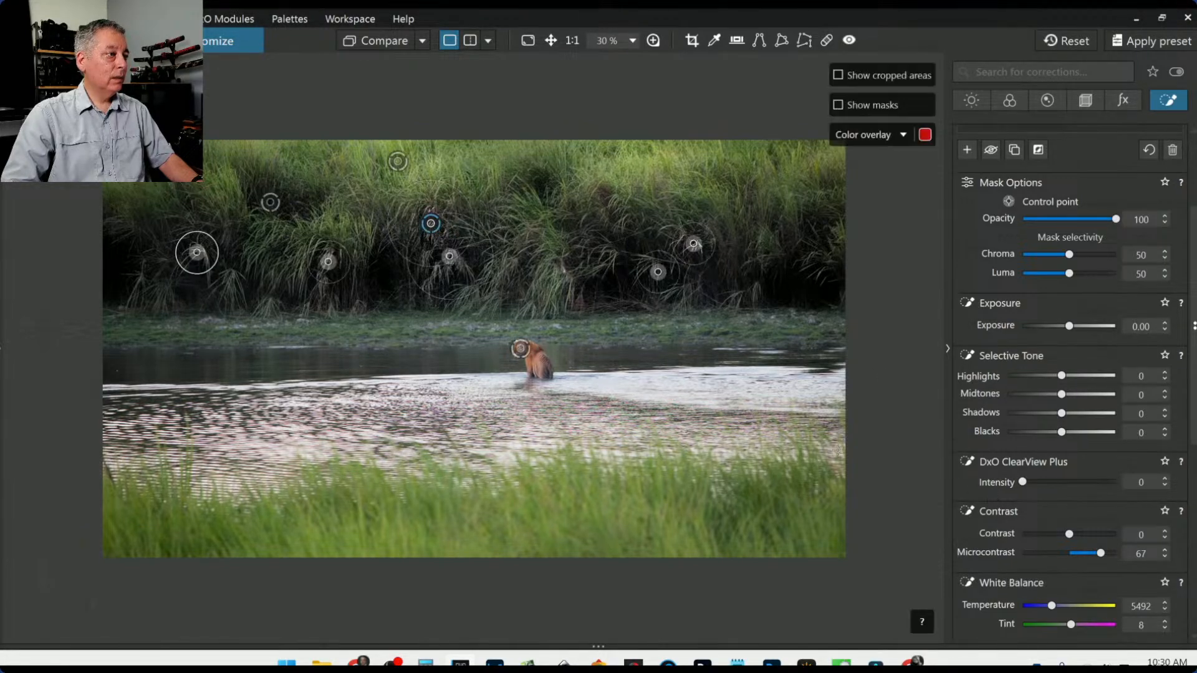
key(Escape)
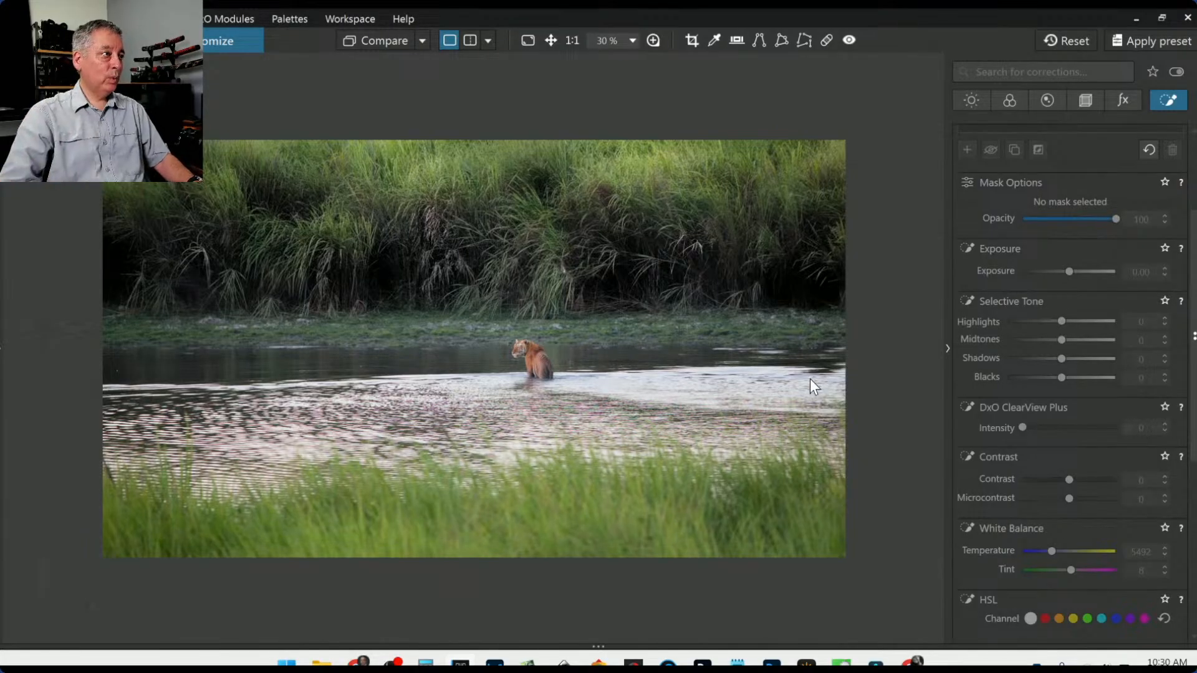
- Paint a new Brush mask over the dark water on both sides of the tiger, leaving the tiger itself unpainted
scroll(995, 300, up, 3)
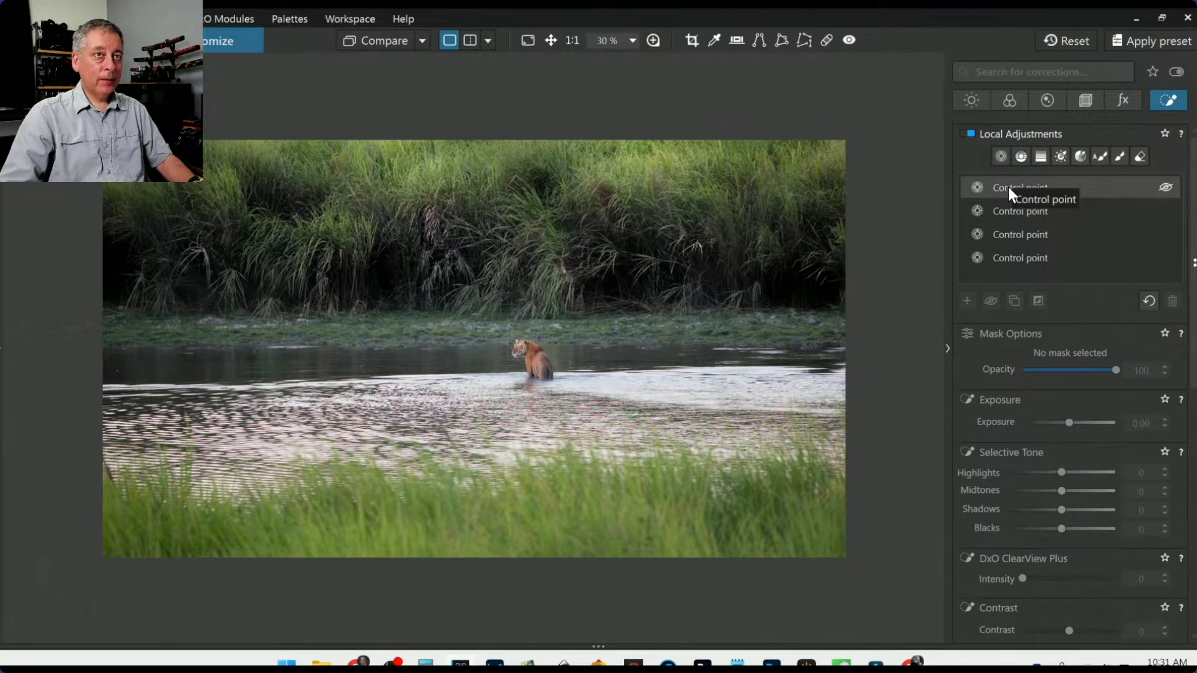
click(1120, 156)
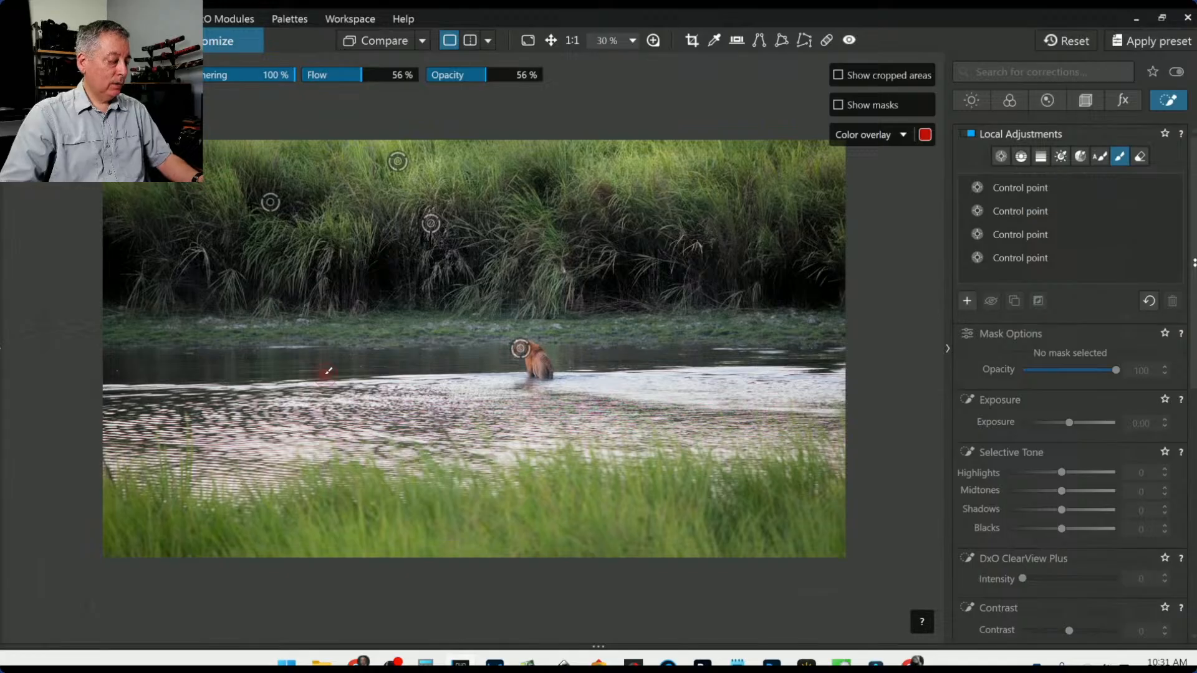
click(329, 370)
mouse_move(329, 371)
mouse_down()
mouse_move(144, 360)
mouse_move(474, 365)
mouse_up()
mouse_move(618, 371)
mouse_down()
mouse_move(650, 361)
mouse_move(835, 375)
mouse_move(673, 374)
mouse_move(602, 353)
mouse_up()
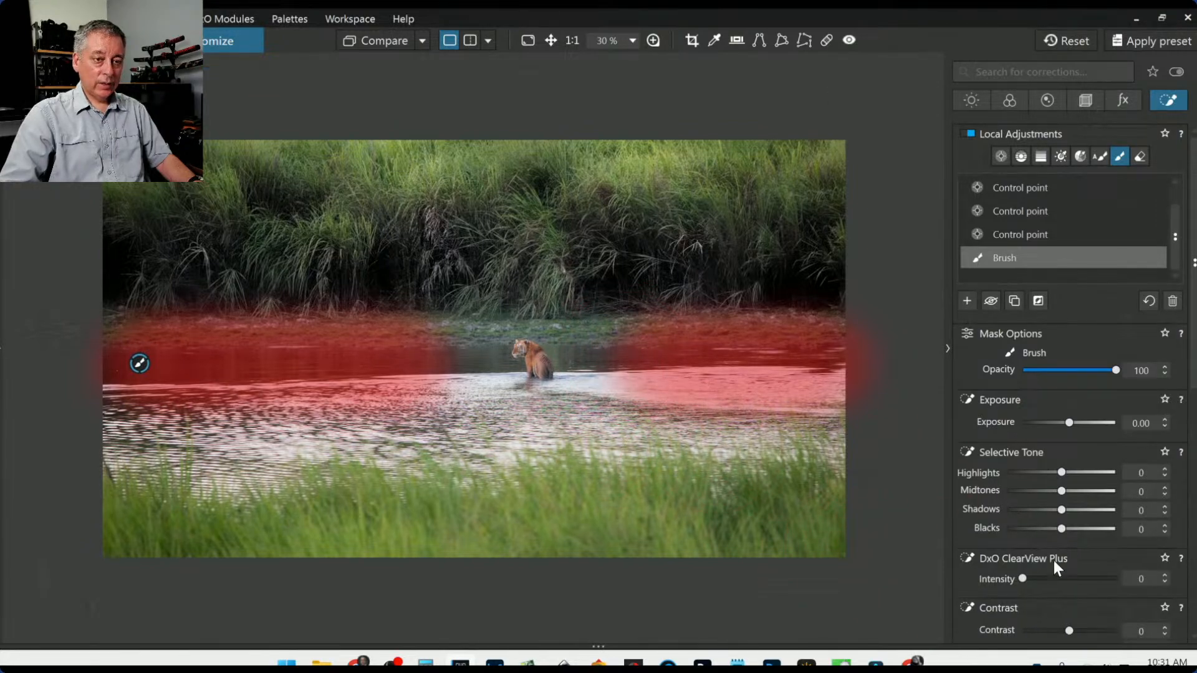
- Set the water brush mask's ClearView Plus Intensity to 45, Blacks to -36, Highlights to 45, Contrast to 10 and Microcontrast to 27
scroll(1054, 560, down, 3)
drag(1024, 429, 1066, 430)
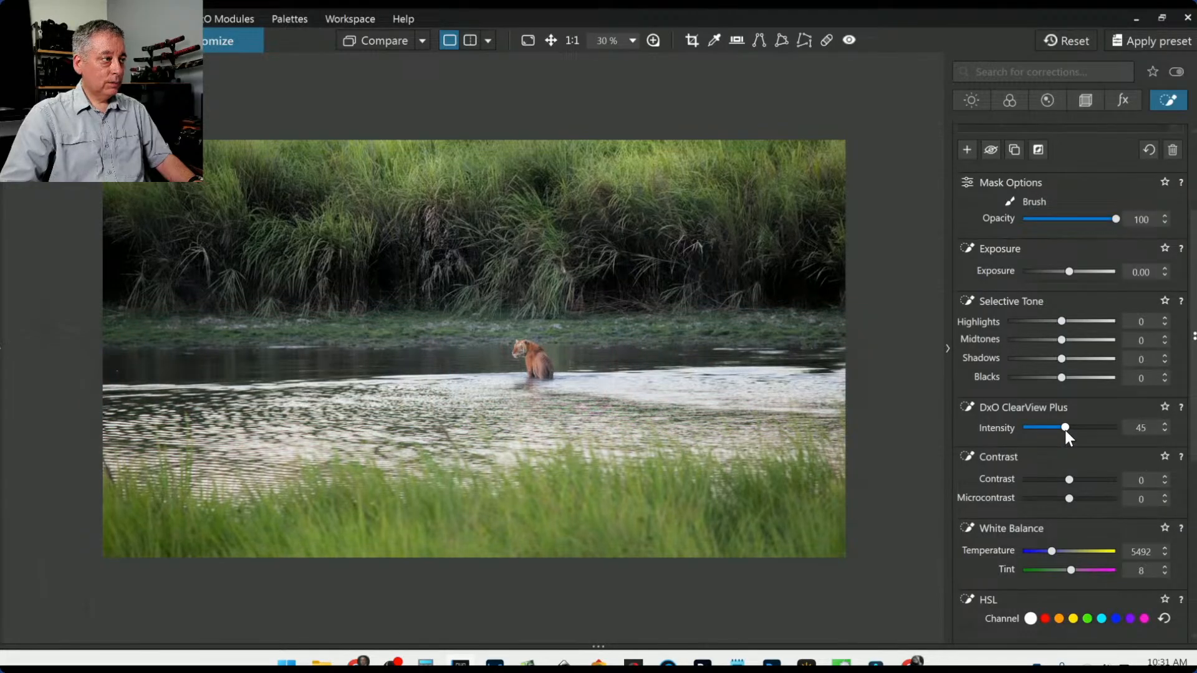
drag(1063, 378, 1048, 378)
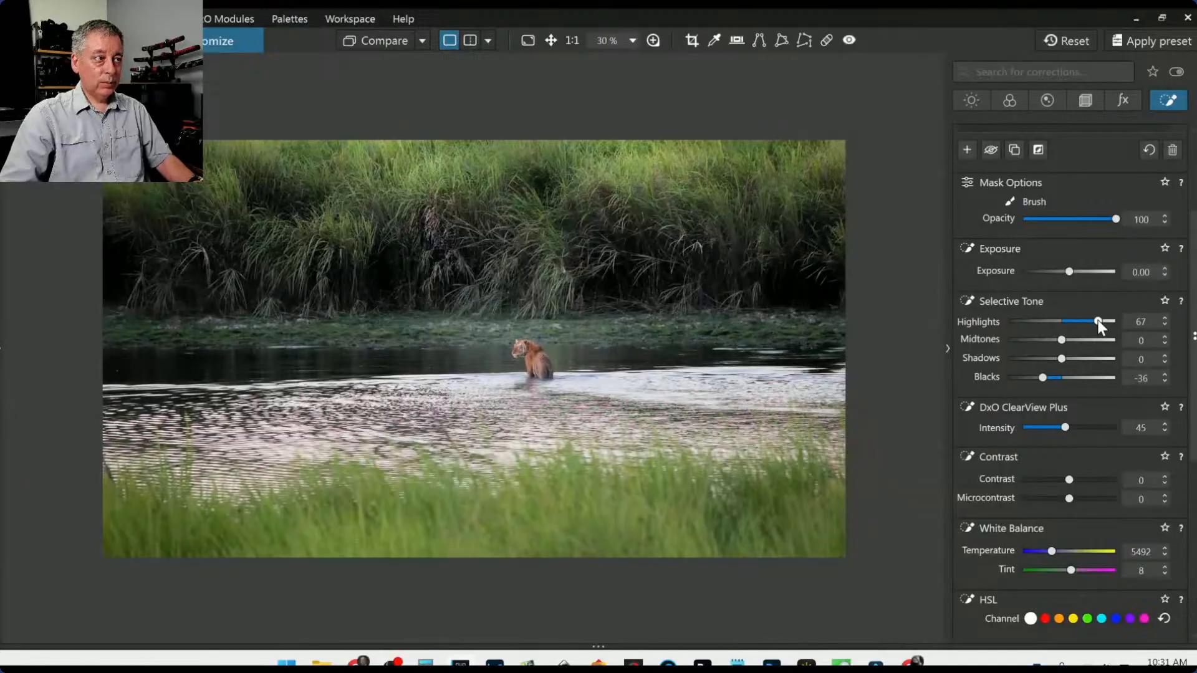
drag(1098, 322, 1087, 320)
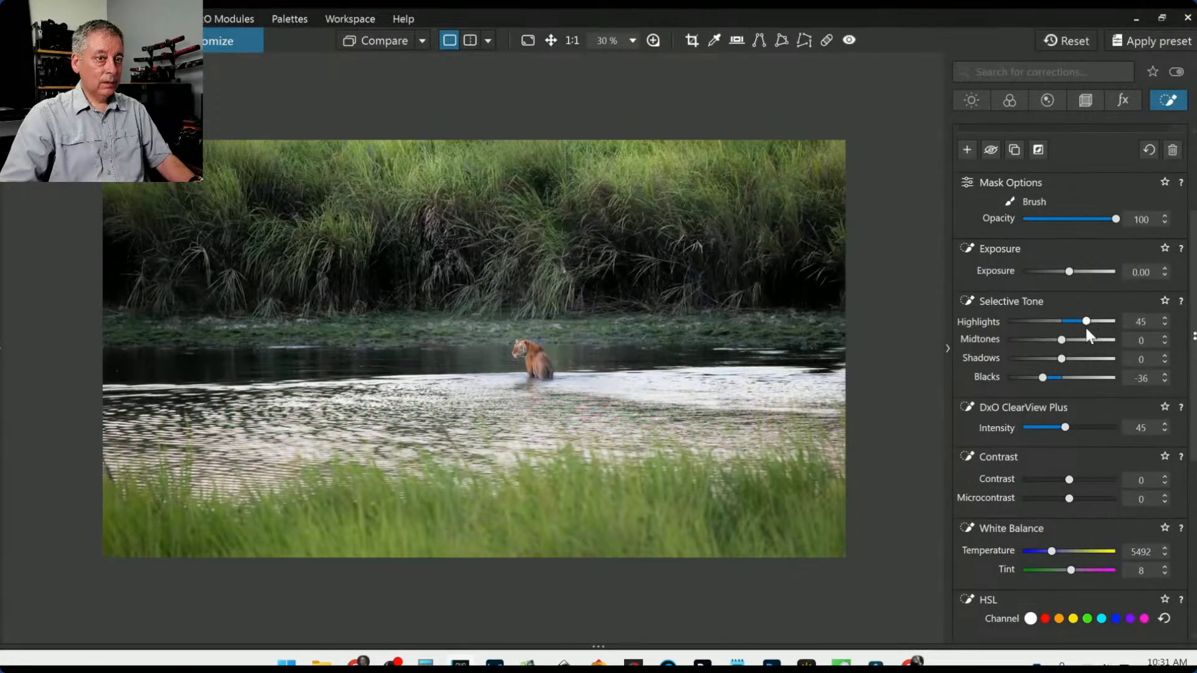
mouse_move(1072, 499)
mouse_down()
mouse_move(1097, 484)
mouse_move(1075, 481)
mouse_move(1083, 501)
mouse_up()
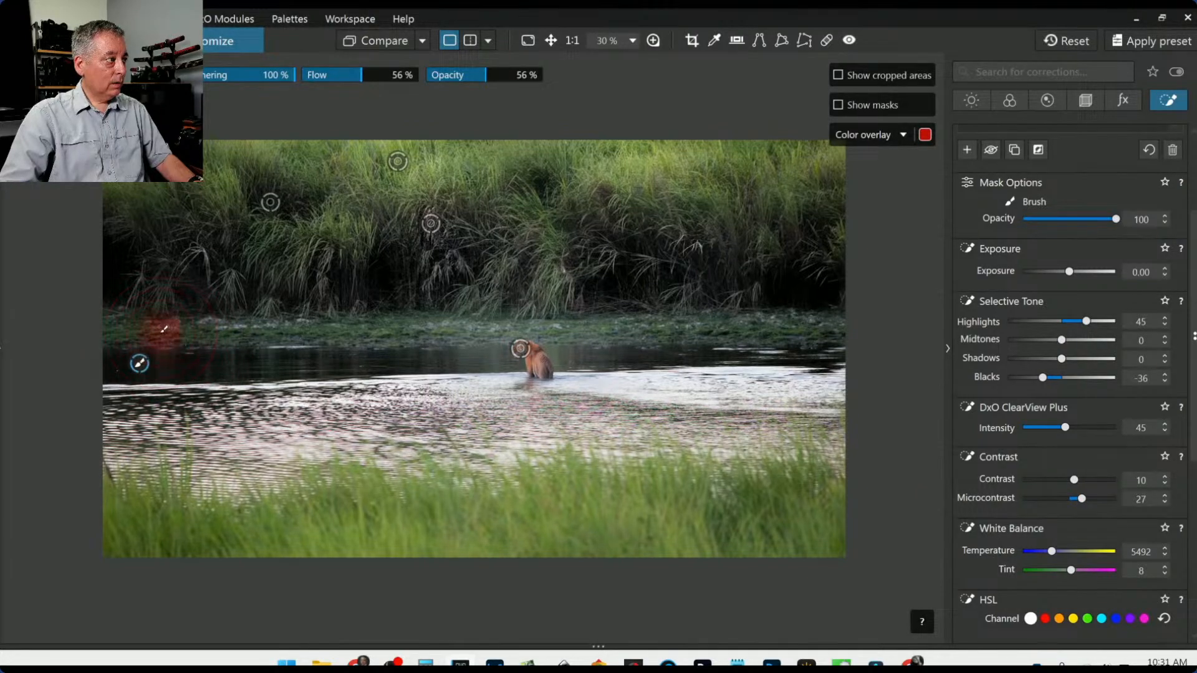
drag(124, 328, 358, 330)
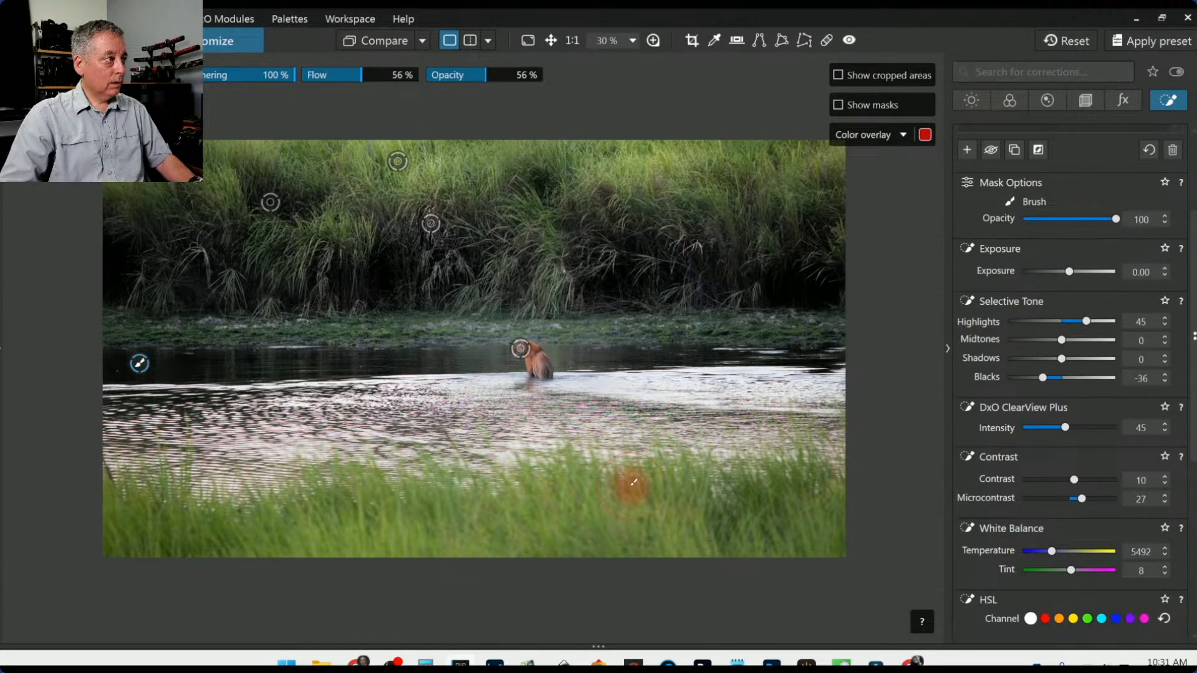
mouse_move(589, 336)
mouse_down()
mouse_move(533, 309)
mouse_move(442, 313)
mouse_move(396, 353)
mouse_up()
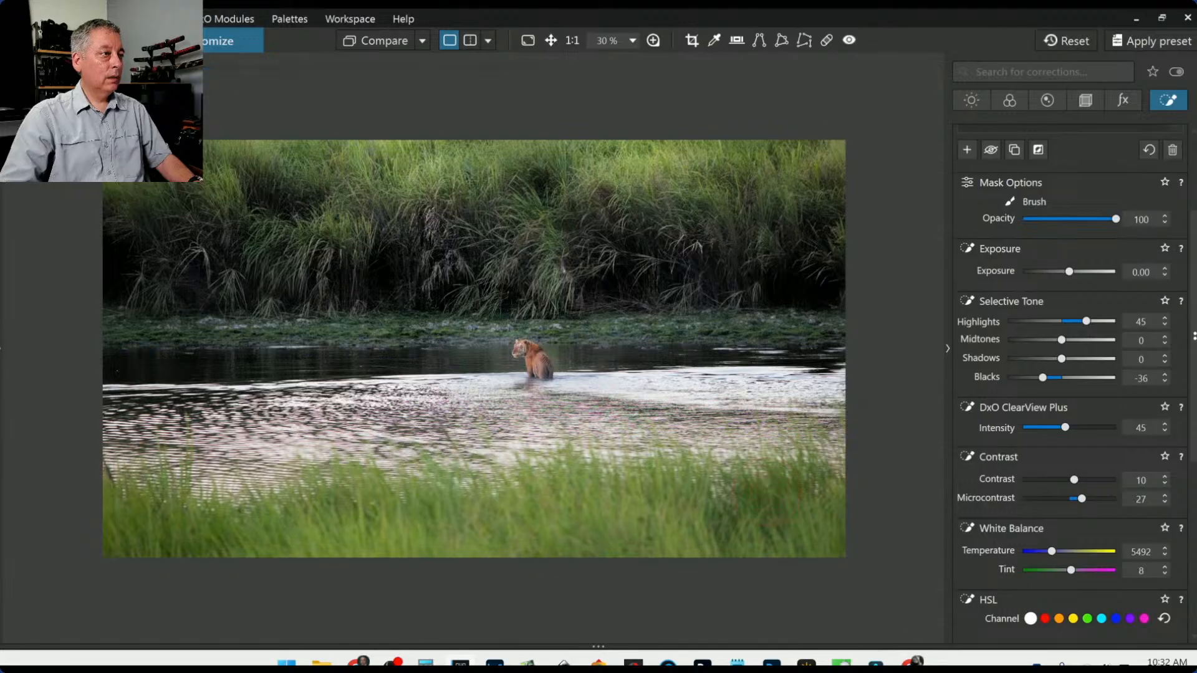
drag(293, 429, 346, 409)
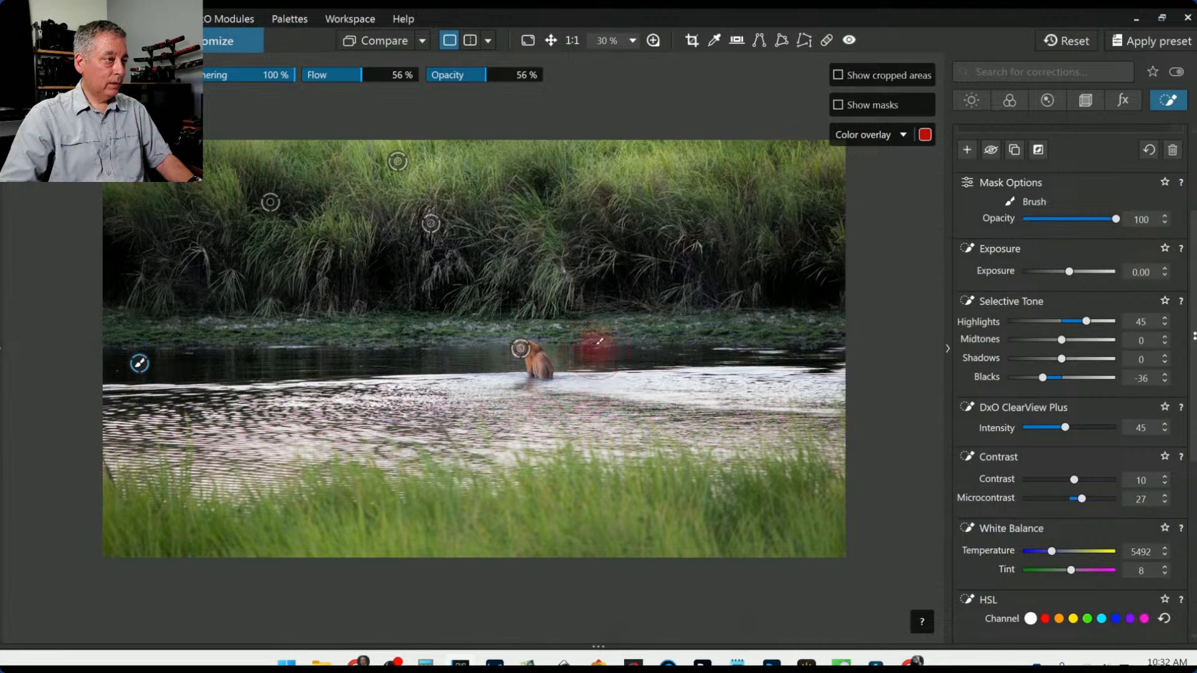
drag(599, 341, 583, 337)
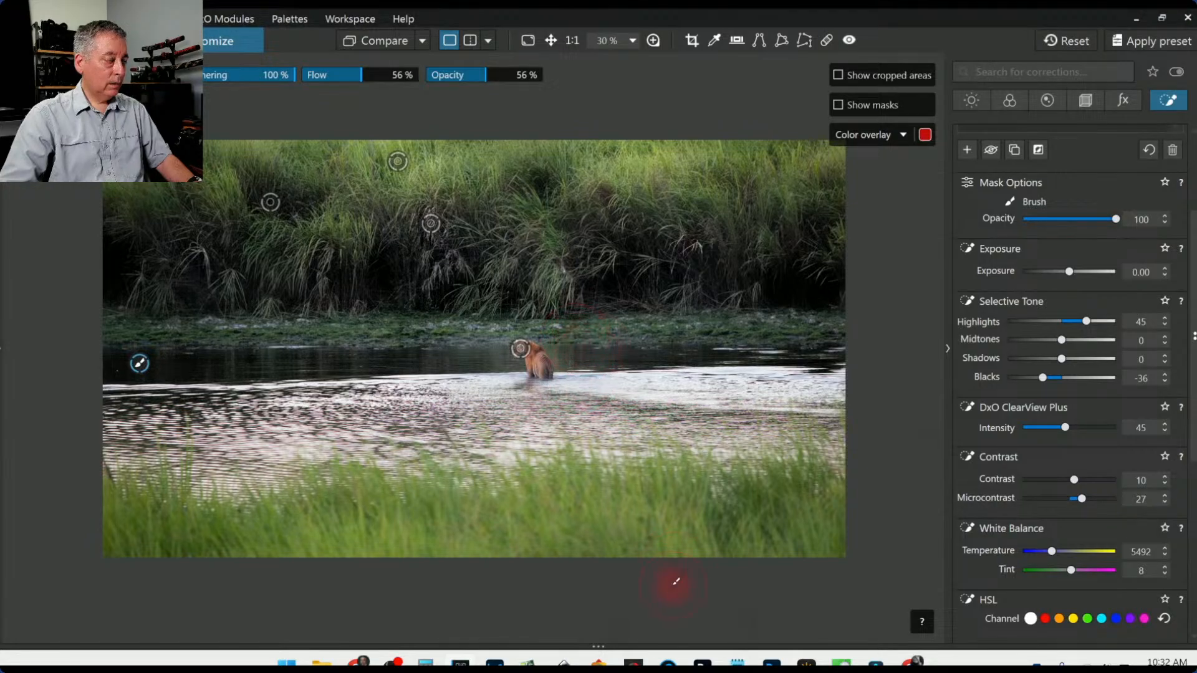
- Magnify the rippled water with the 200 % loupe and set Chromatic Aberration's Intensity to 200 and Size to 12
scroll(929, 350, up, 1)
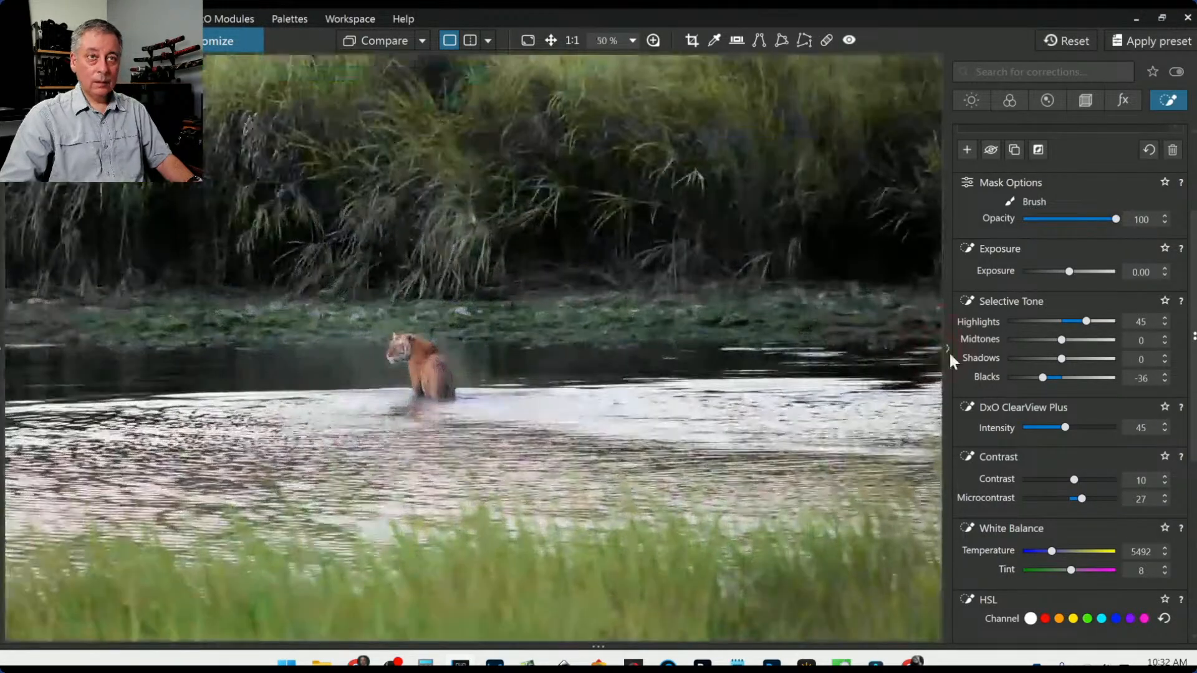
scroll(963, 363, up, 3)
scroll(642, 496, up, 2)
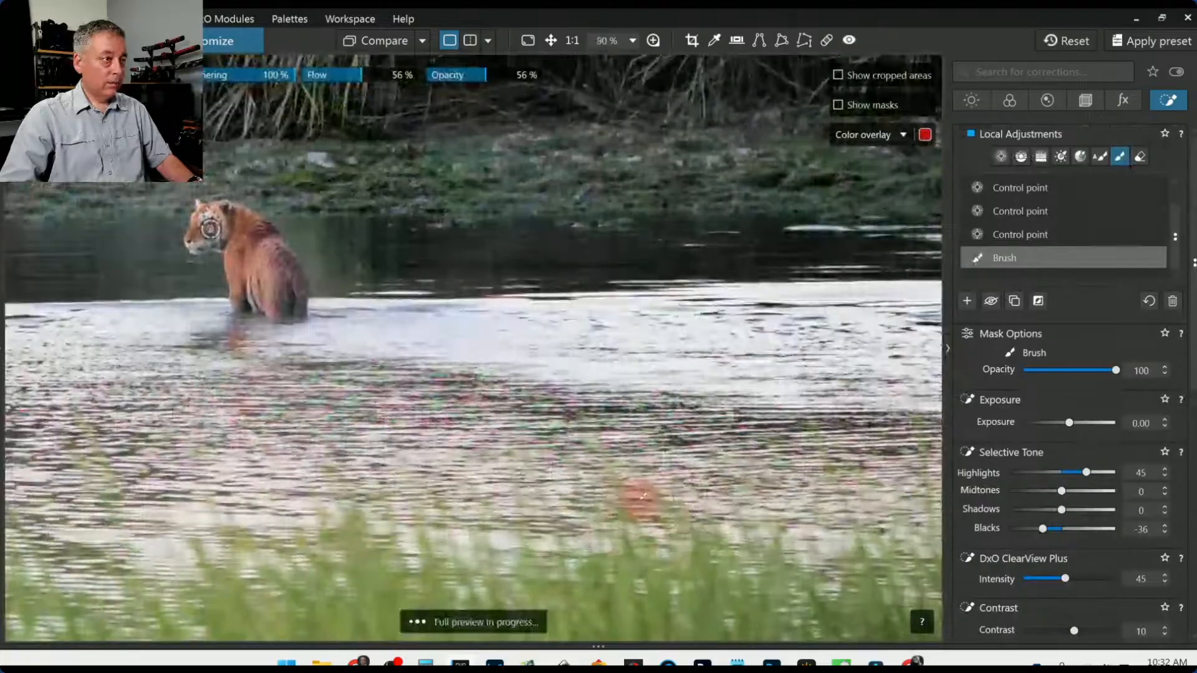
scroll(471, 472, up, 3)
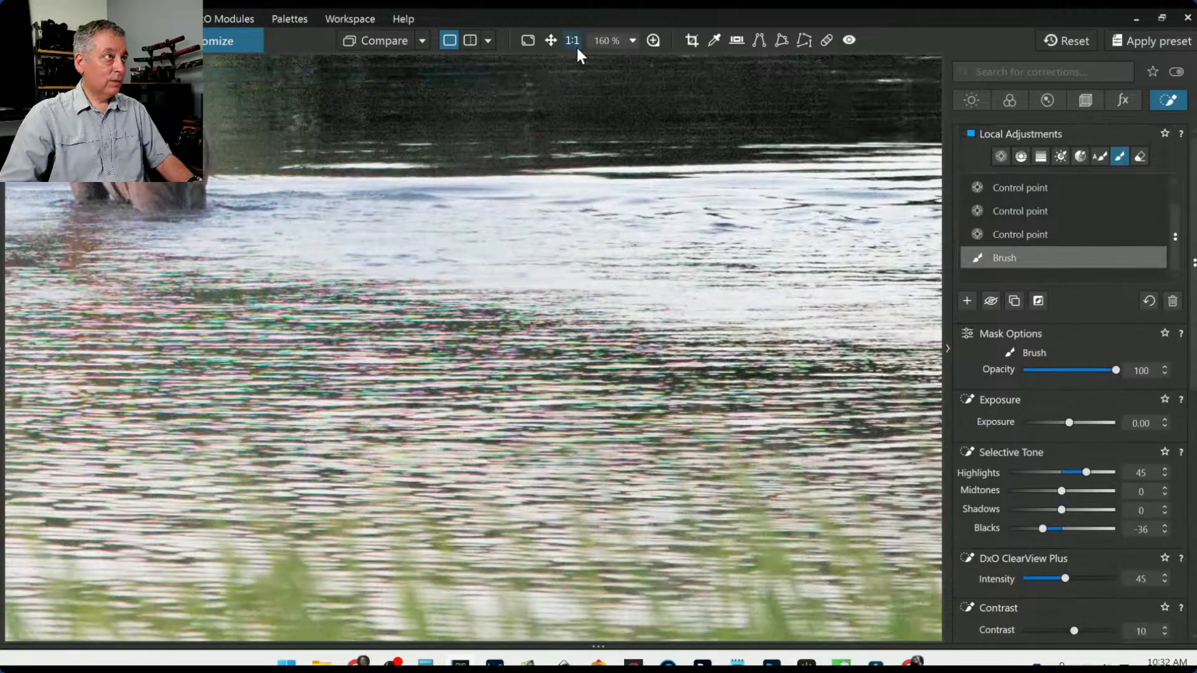
click(654, 40)
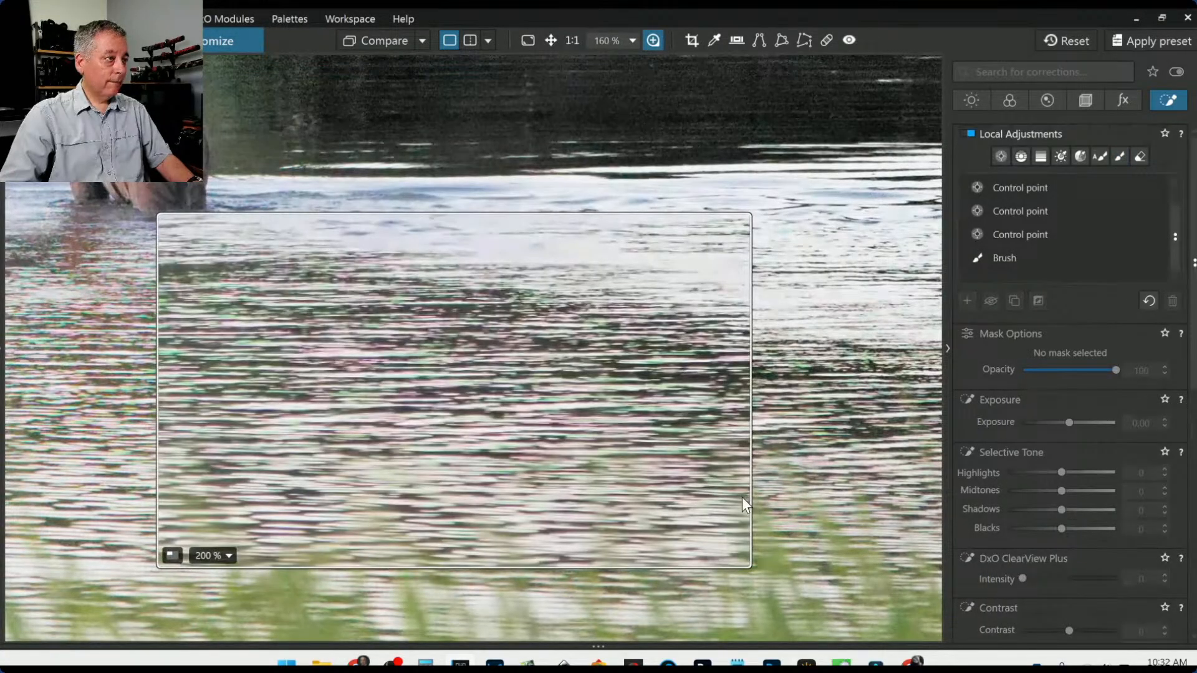
click(1088, 106)
click(1048, 100)
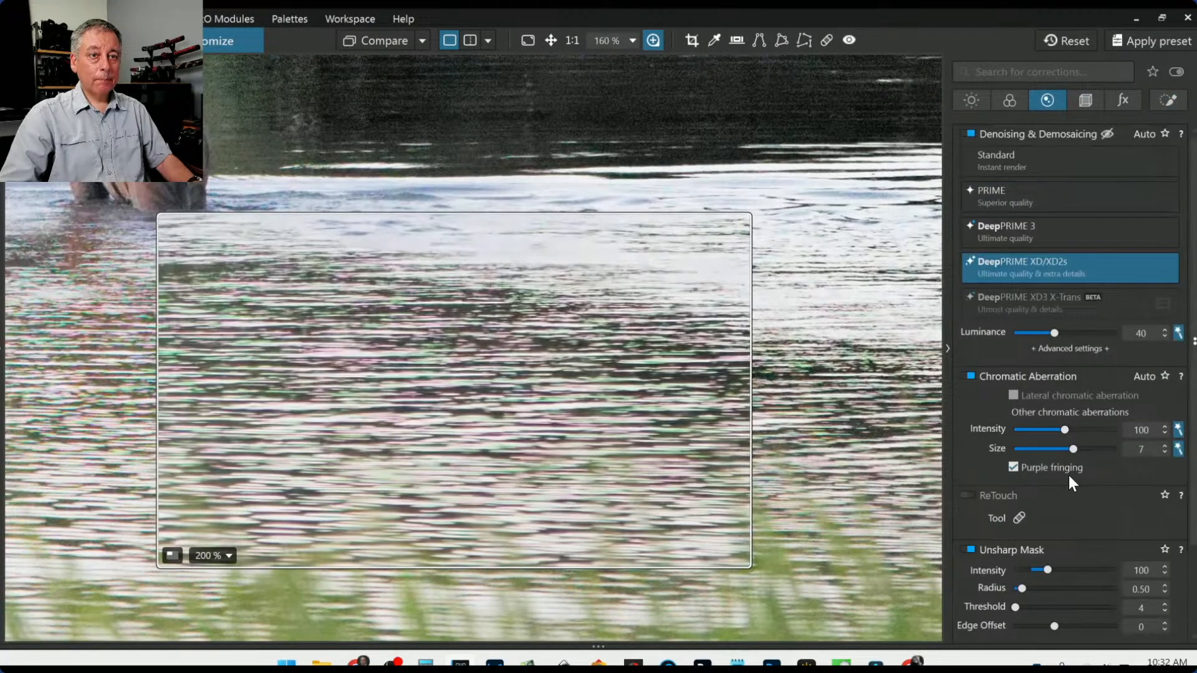
scroll(1069, 483, down, 1)
click(1099, 393)
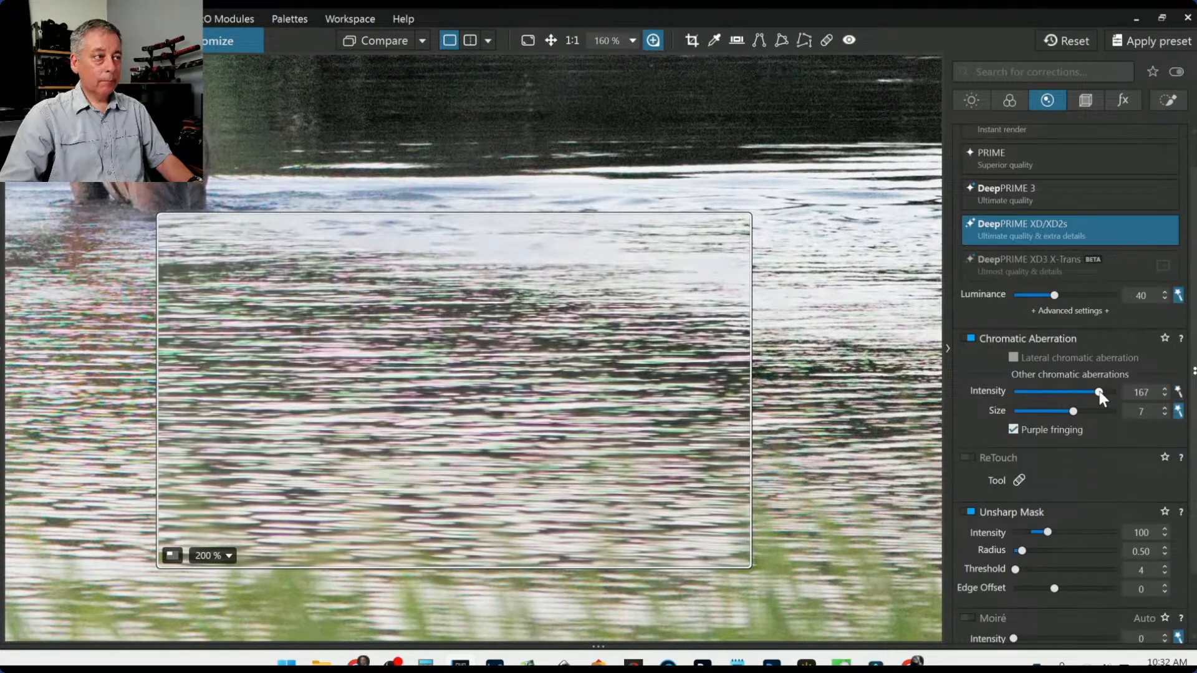
click(1108, 411)
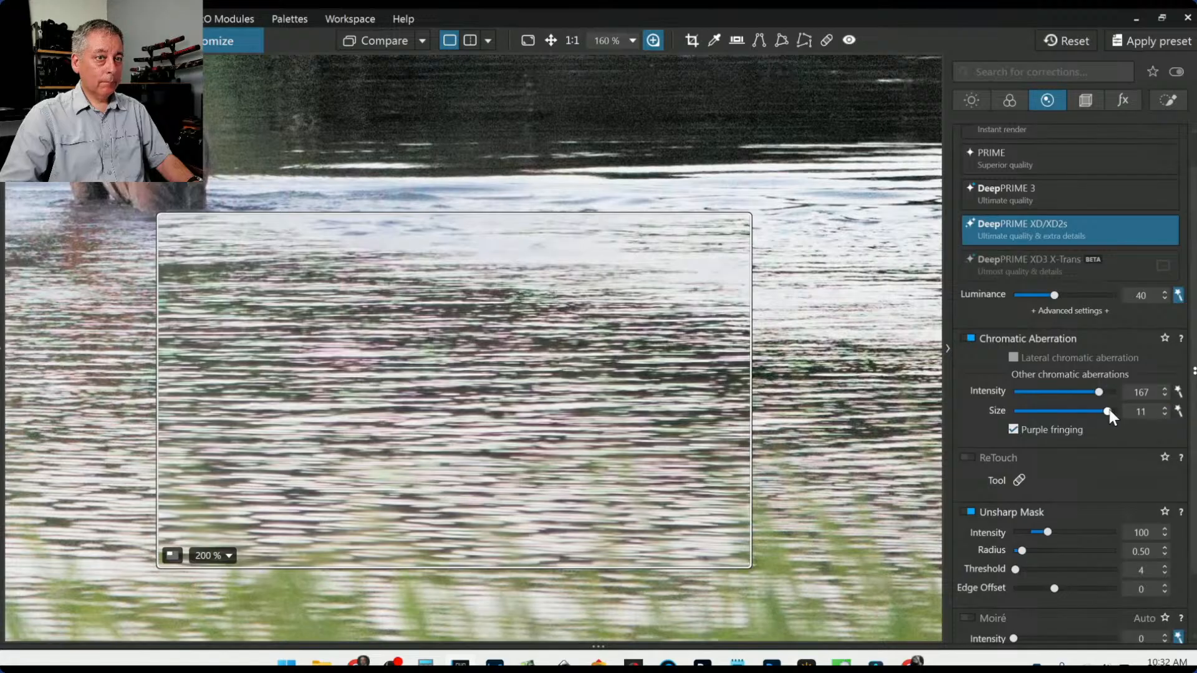
drag(1102, 390, 1126, 388)
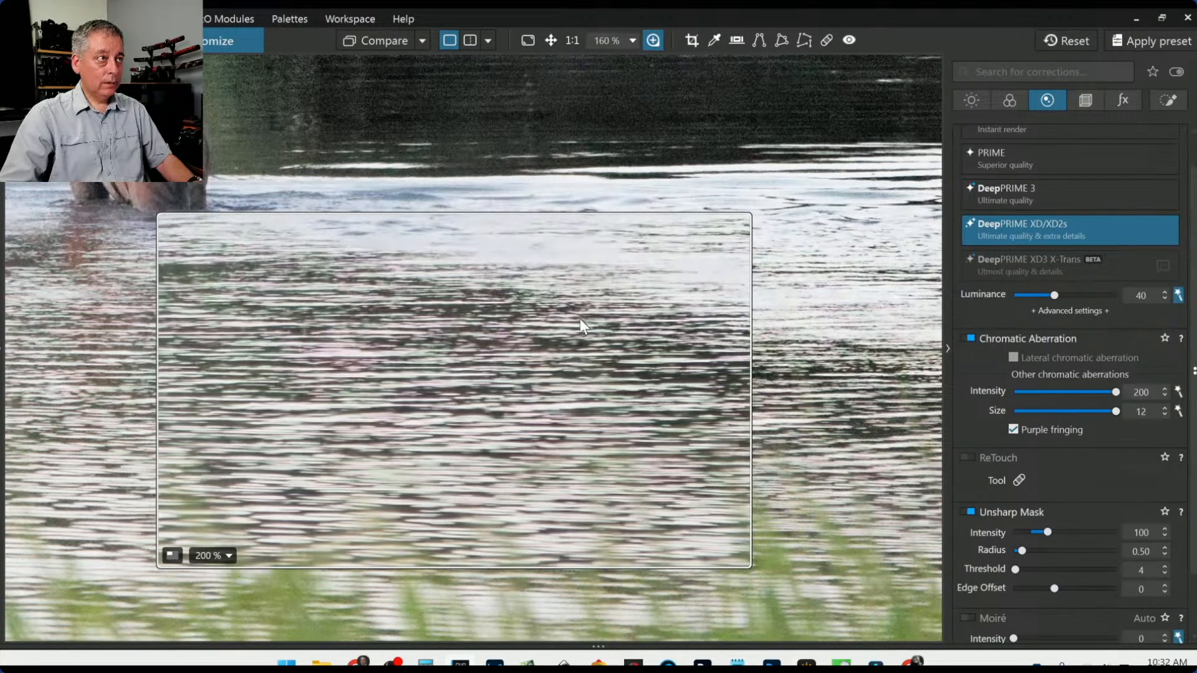
scroll(525, 366, down, 3)
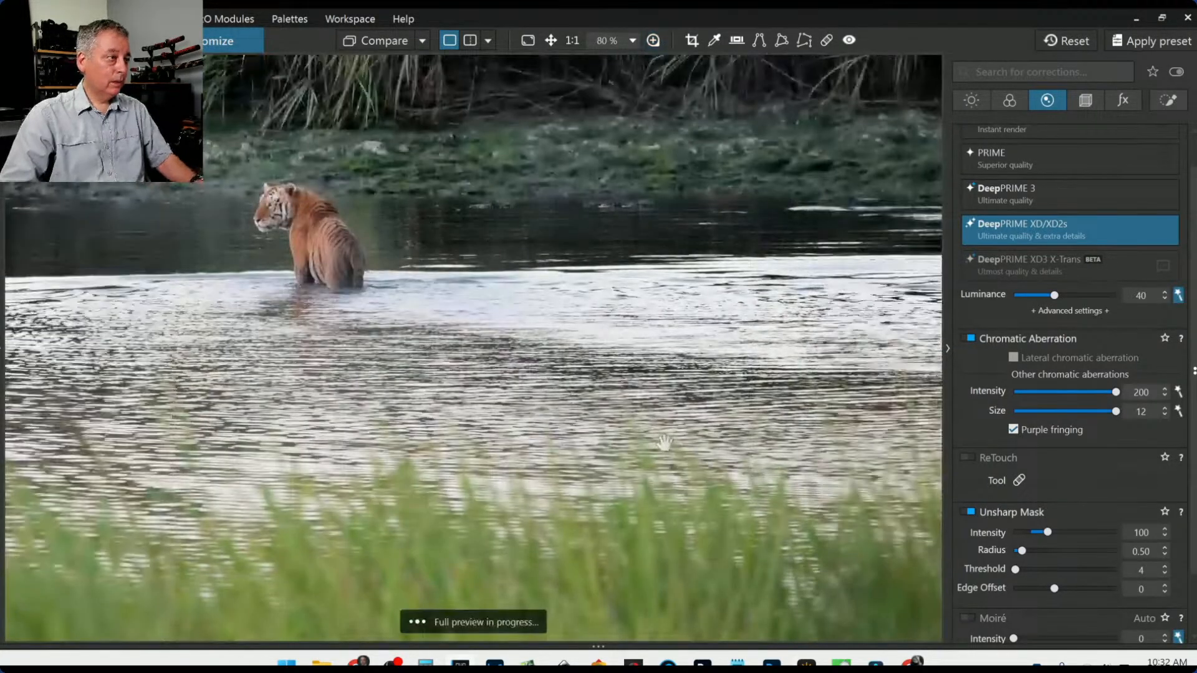
scroll(549, 384, down, 3)
scroll(667, 450, down, 2)
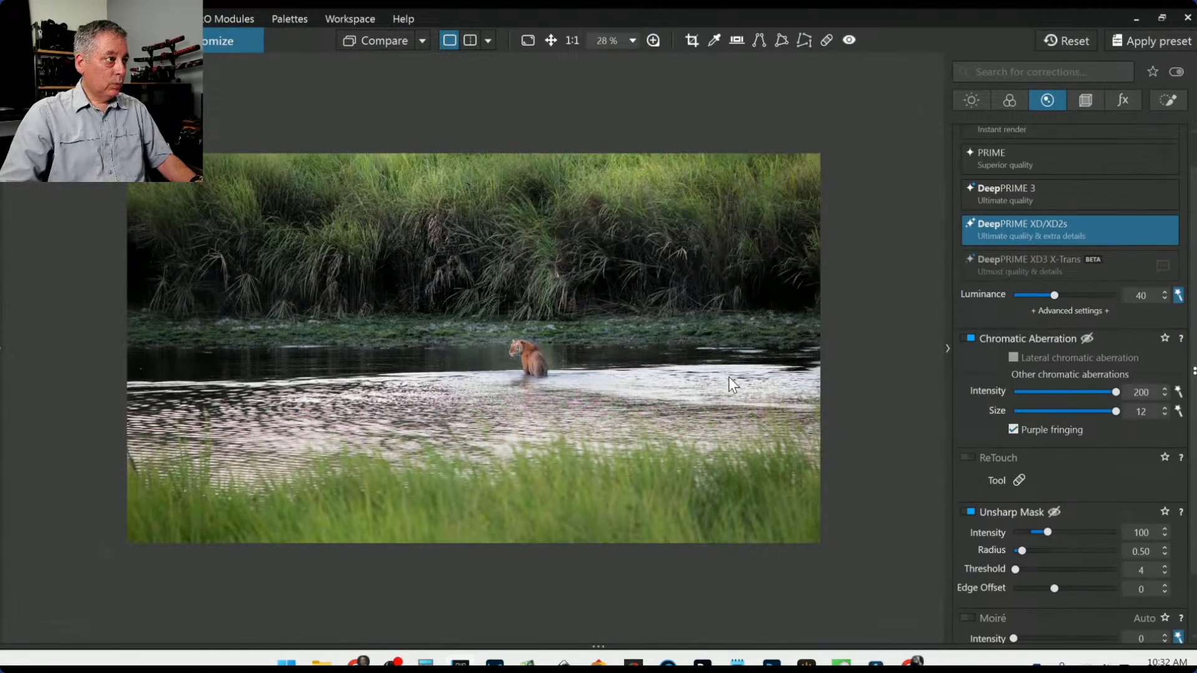
scroll(477, 323, up, 5)
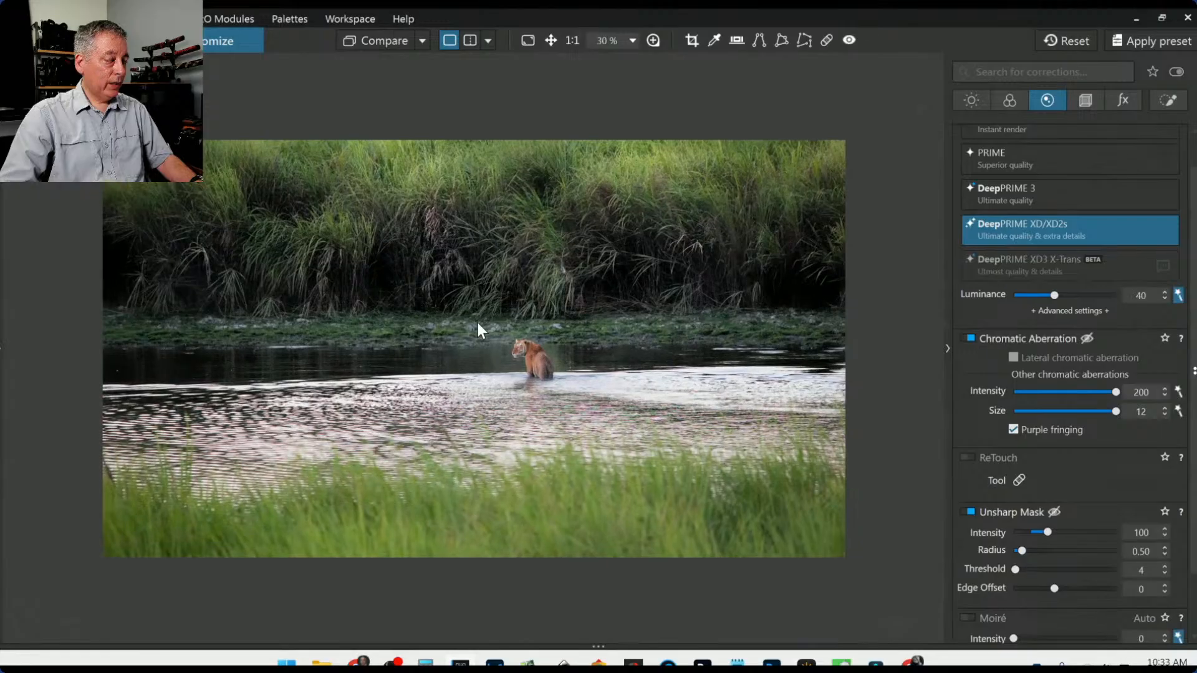
scroll(818, 349, down, 6)
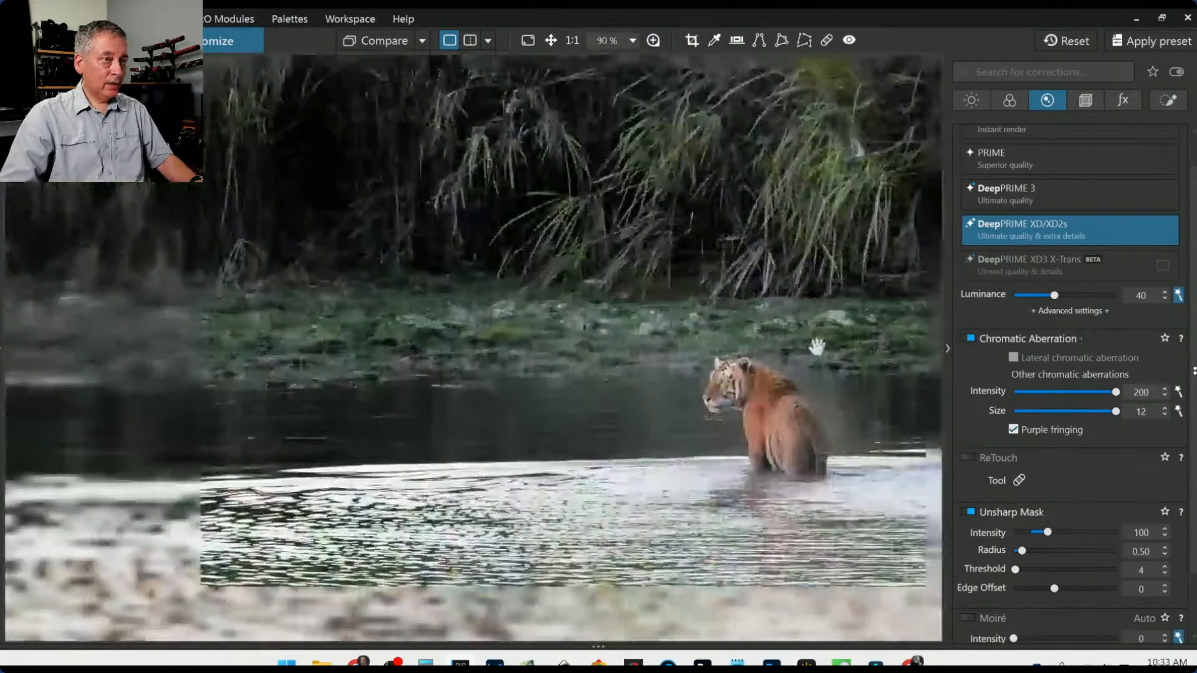
scroll(1082, 299, up, 2)
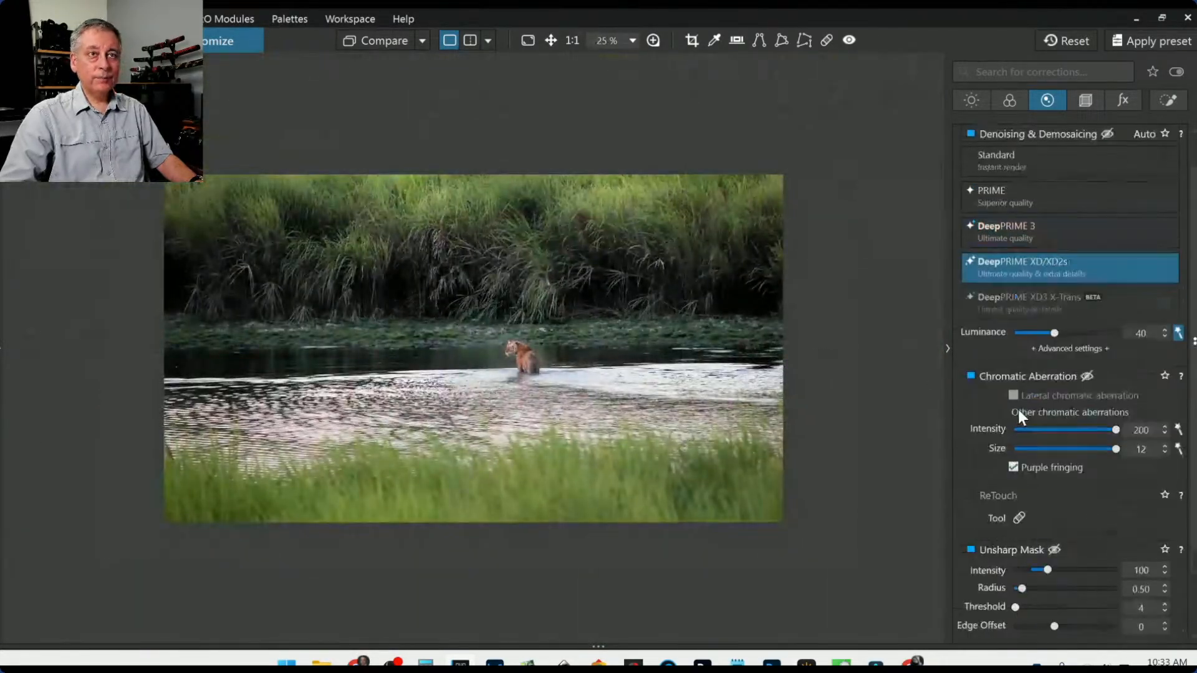
- Create a local adjustment mask with a control point on the left end of the green shoreline and set its Chroma selectivity to 67
click(1164, 106)
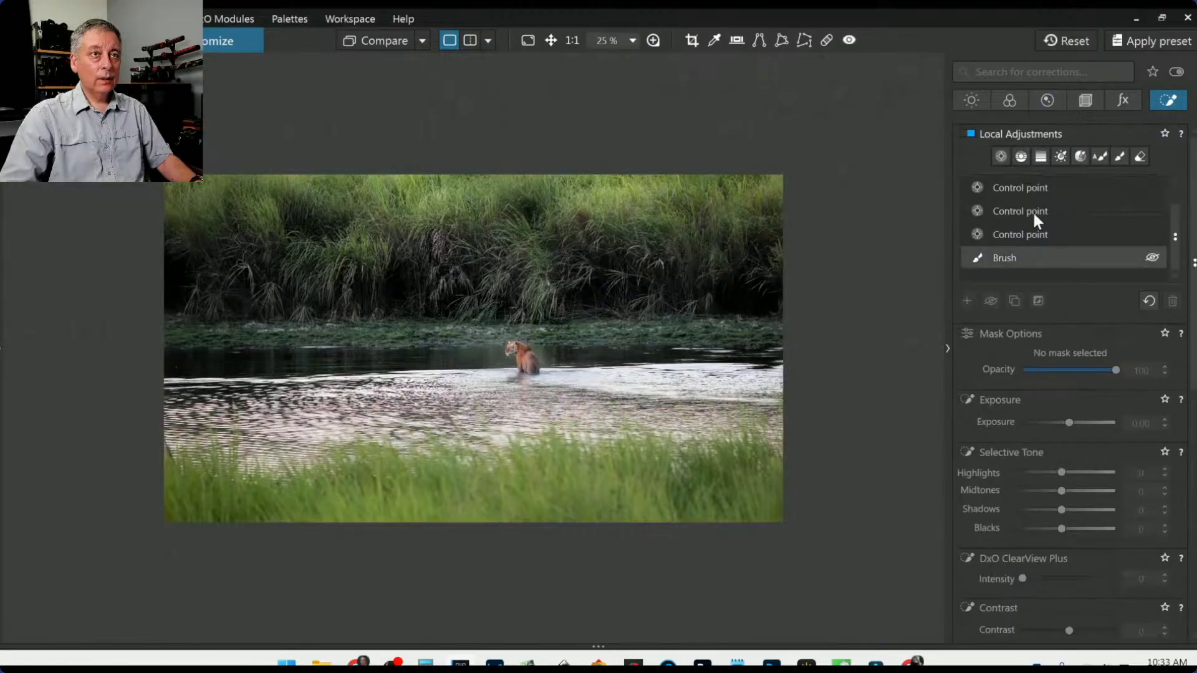
scroll(241, 321, up, 2)
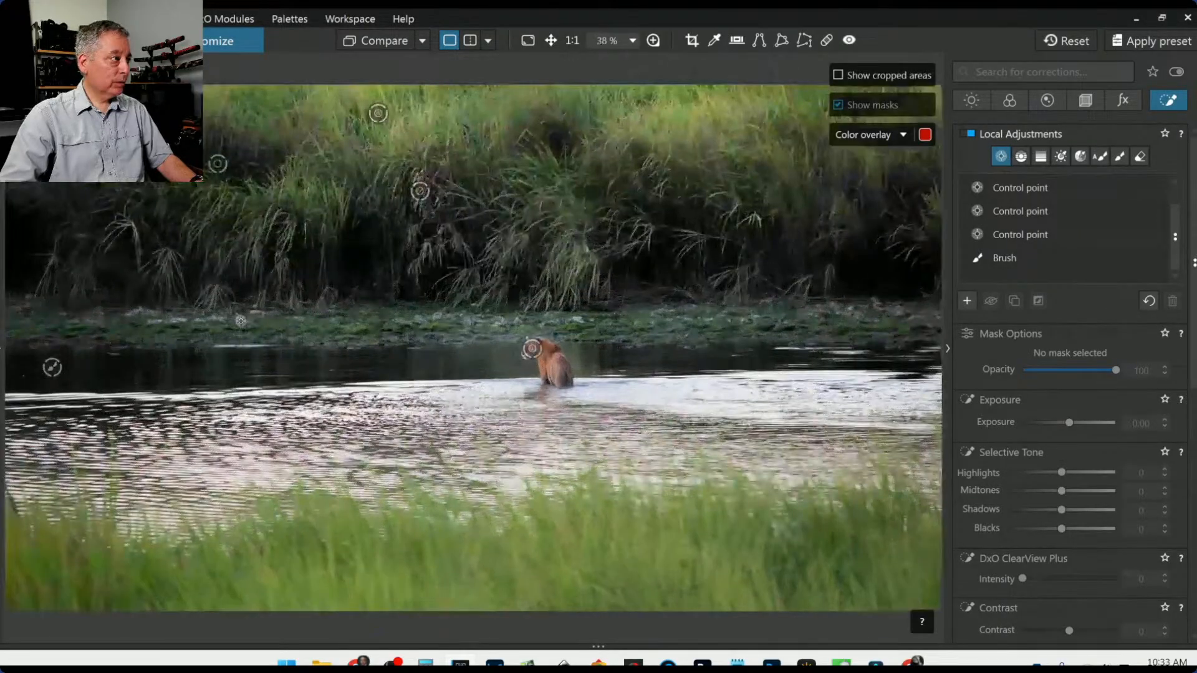
click(111, 312)
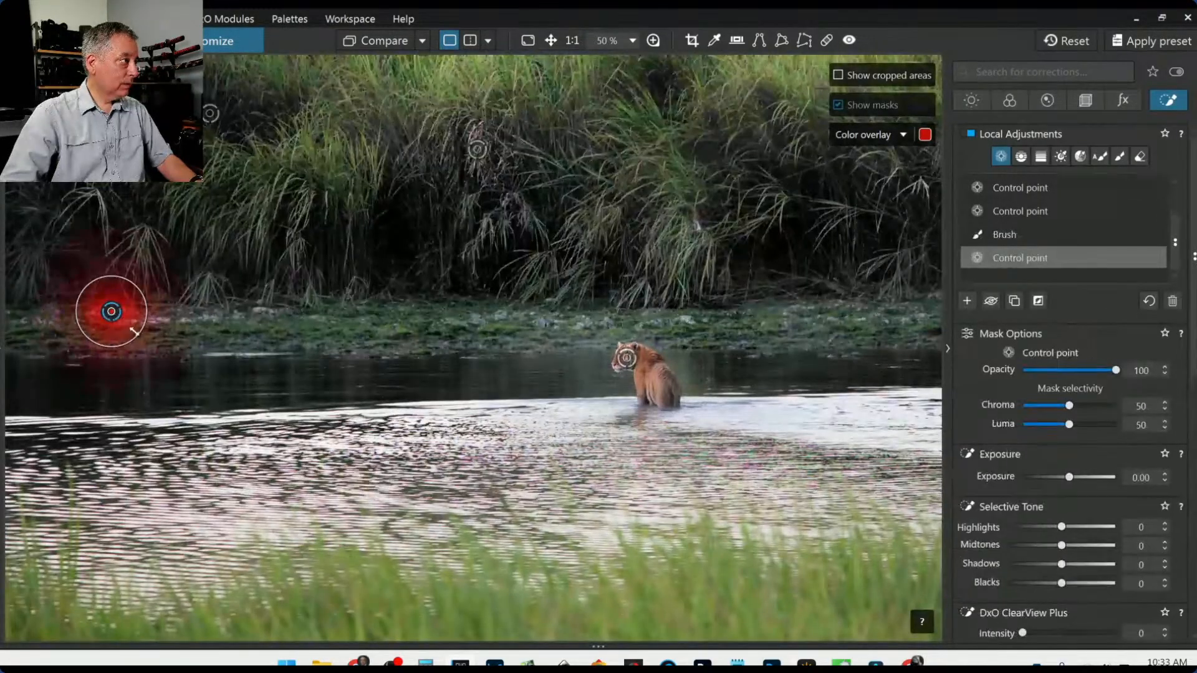
drag(1069, 406, 1086, 406)
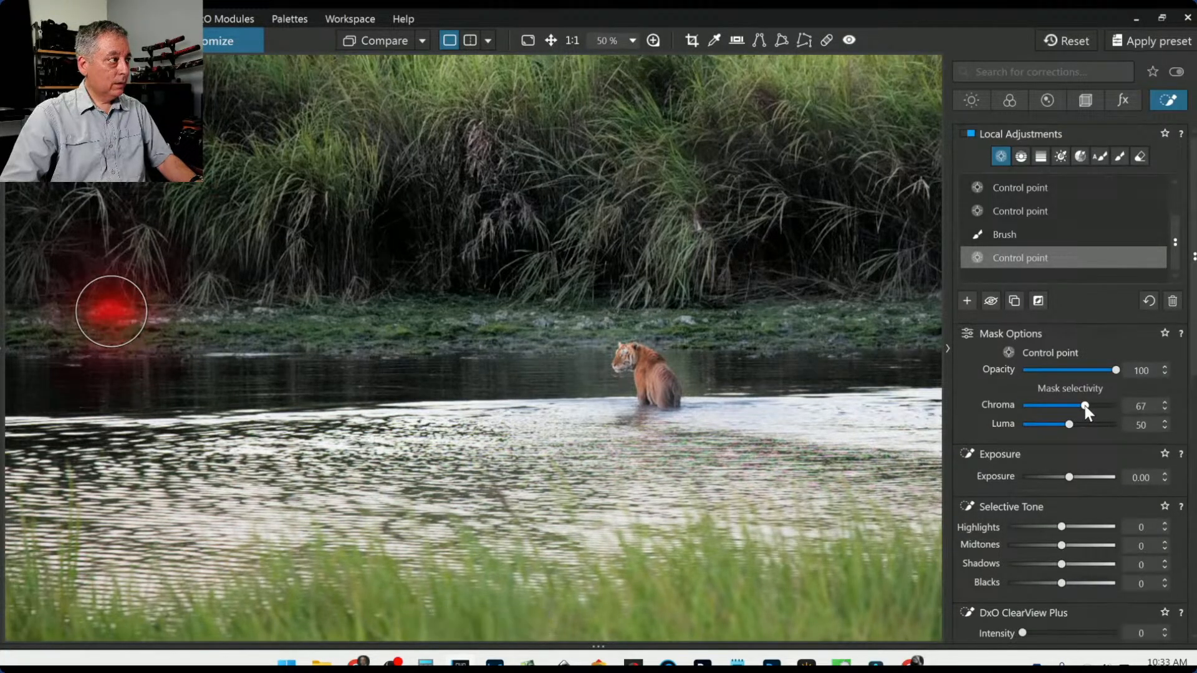
- Extend the shoreline mask with small control points along the whole green strip between the dark grass and the water
click(475, 321)
click(691, 320)
click(585, 325)
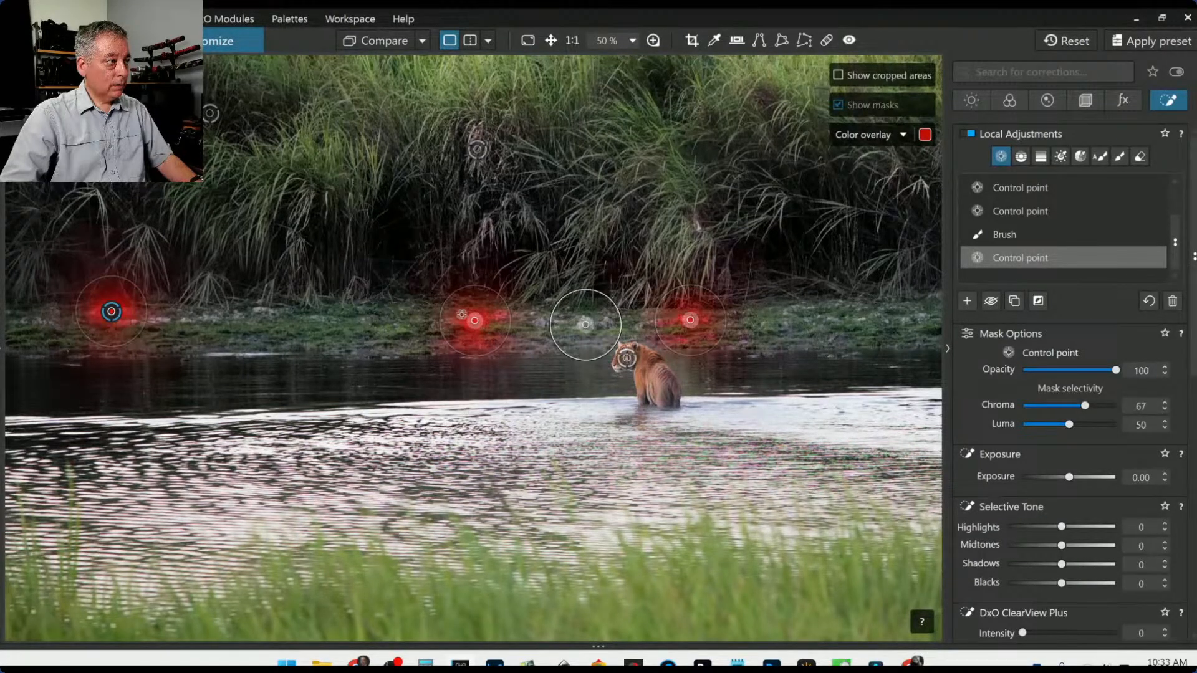
click(261, 309)
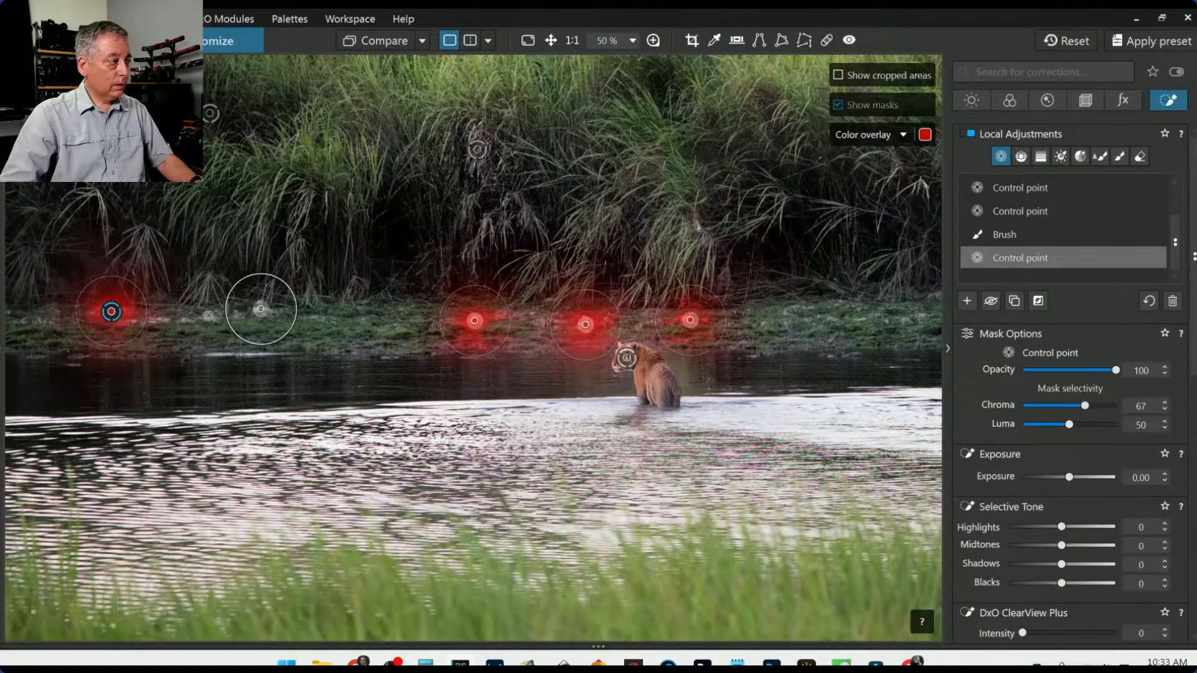
click(182, 320)
click(908, 320)
click(793, 308)
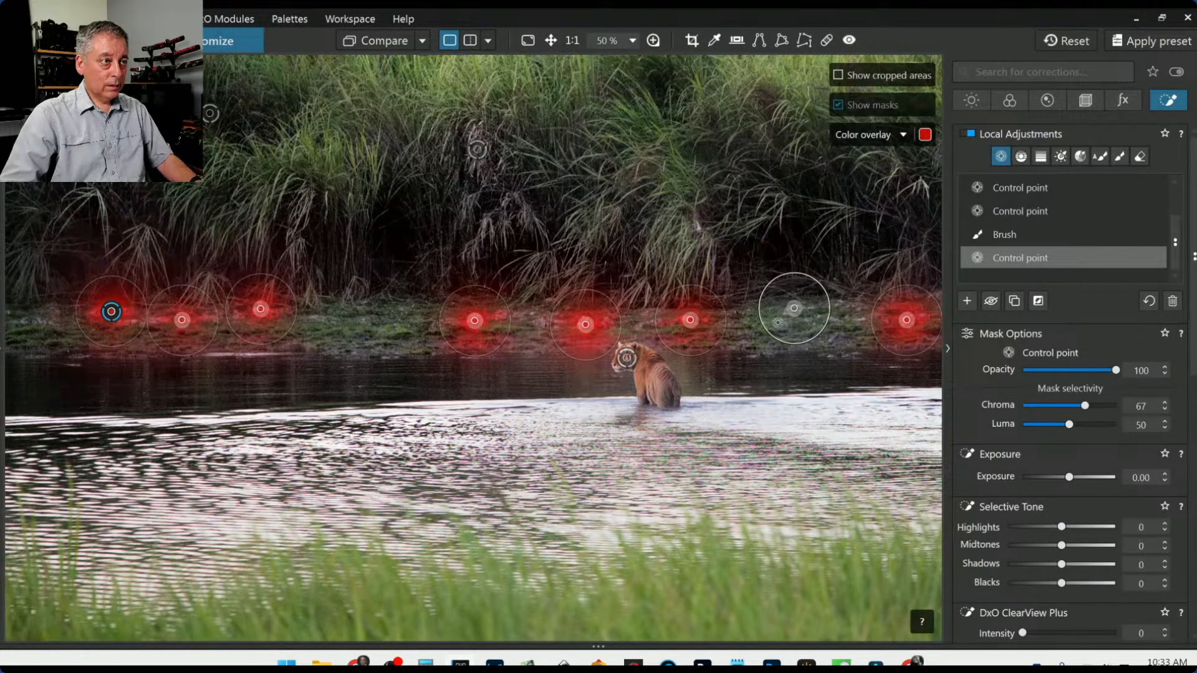
scroll(454, 333, down, 1)
click(105, 321)
click(867, 315)
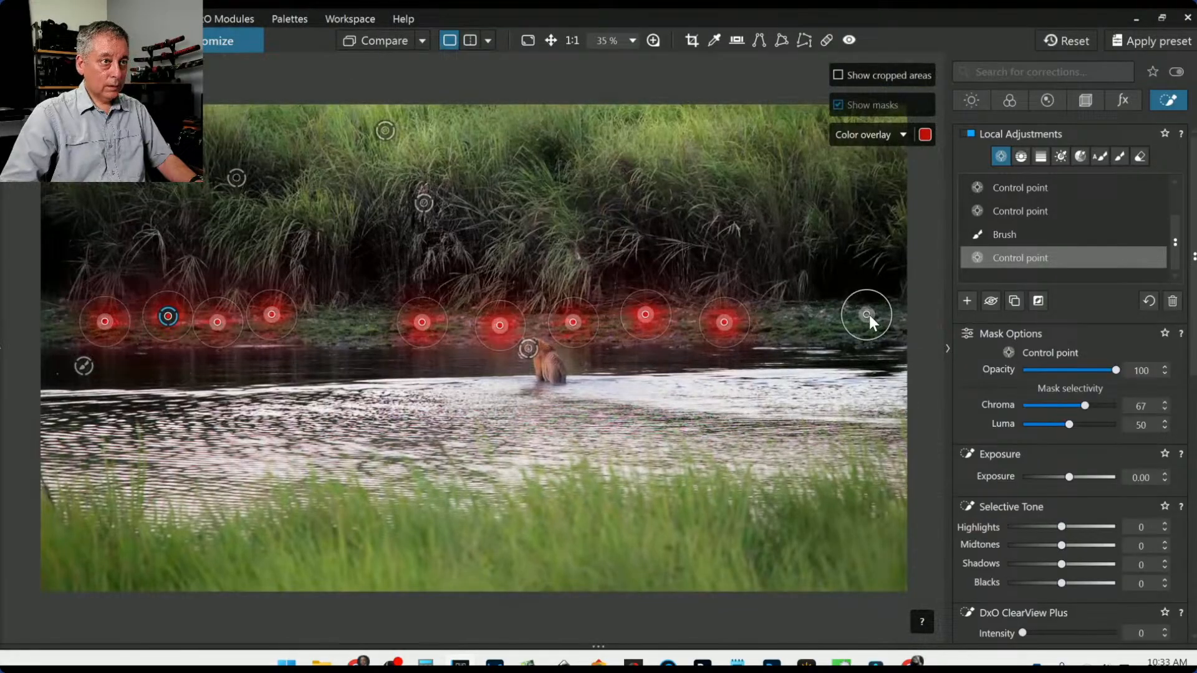
click(825, 314)
click(791, 315)
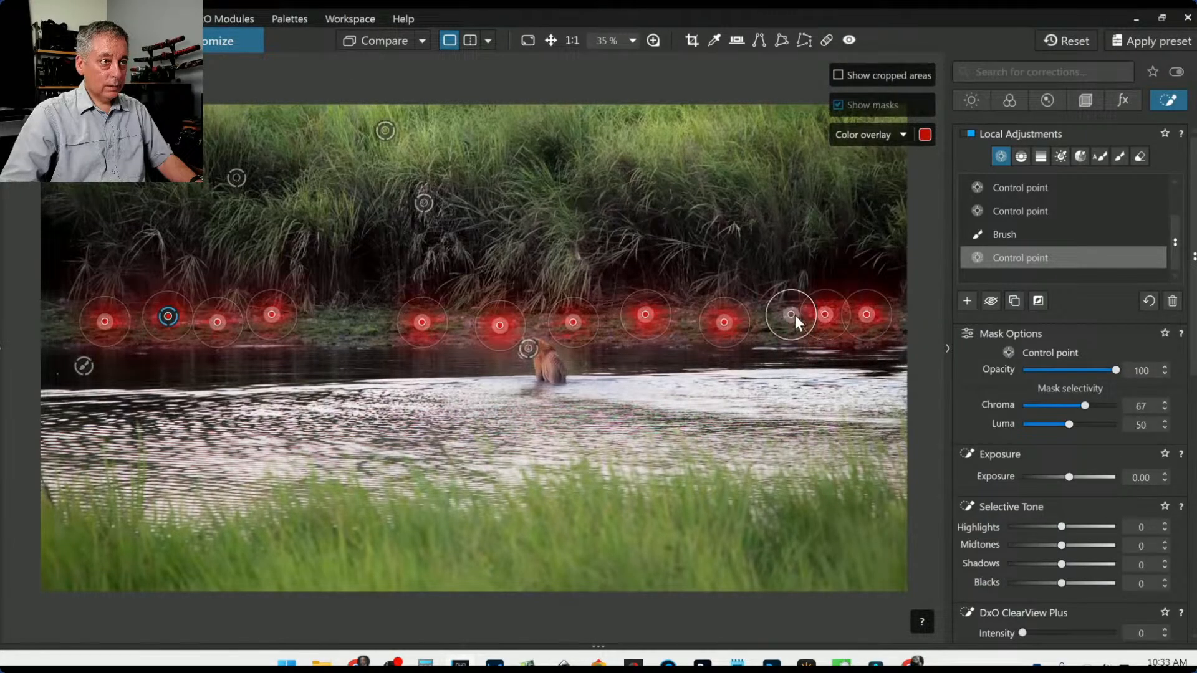
- Set the shoreline mask's Microcontrast to 81, Highlights to 51, Midtones to 30 and Shadows to 17
scroll(998, 524, down, 1)
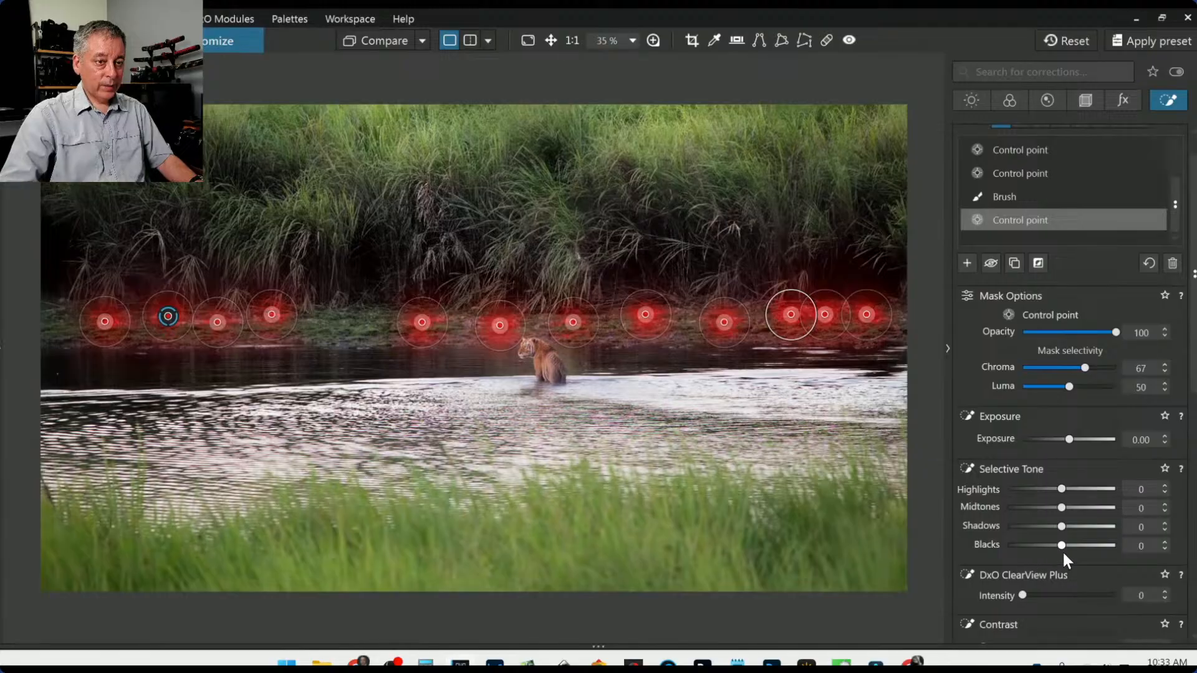
scroll(1063, 585, down, 3)
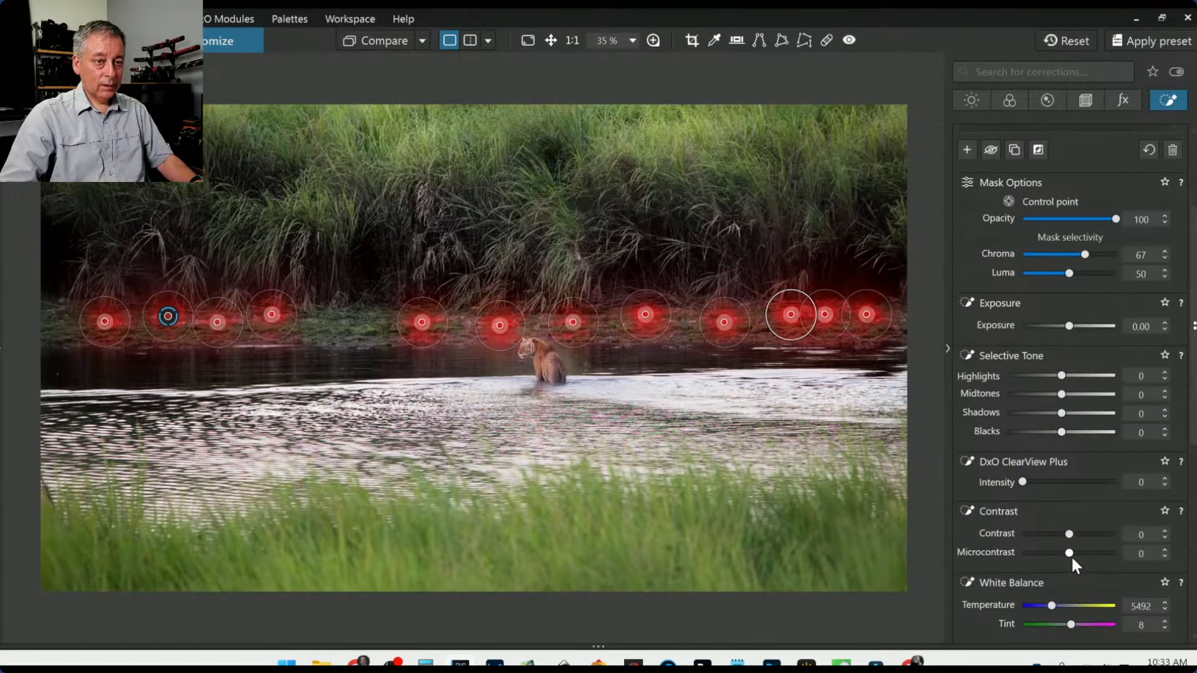
drag(1072, 555, 1107, 556)
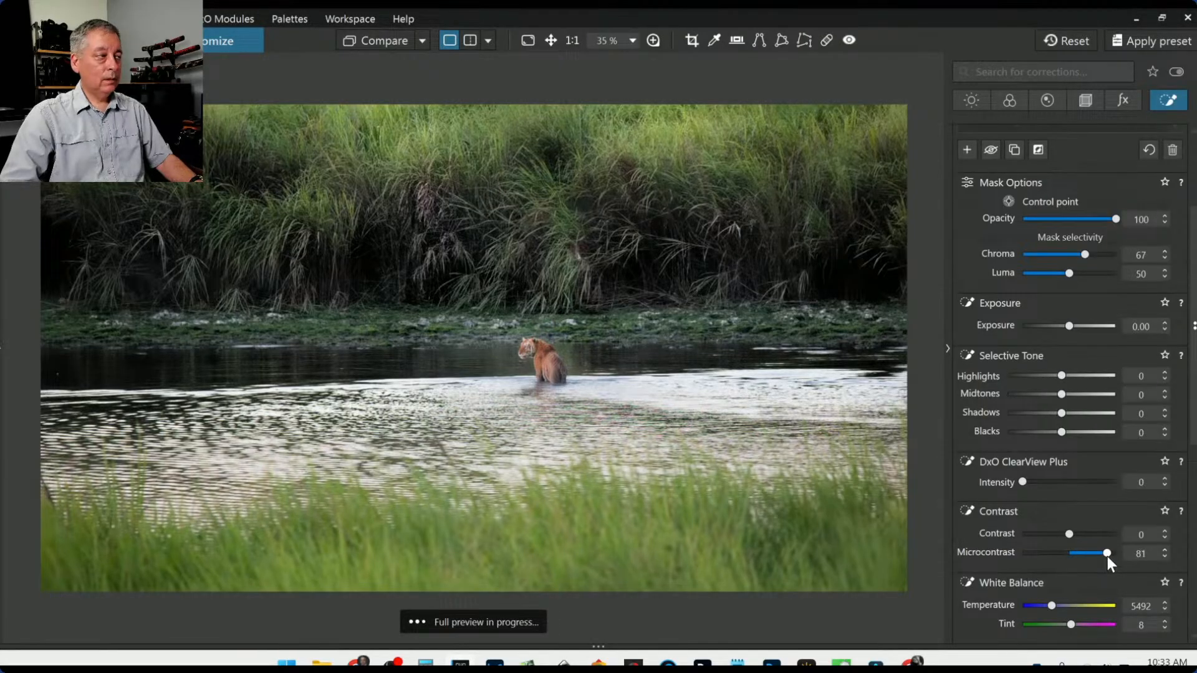
drag(1063, 376, 1079, 398)
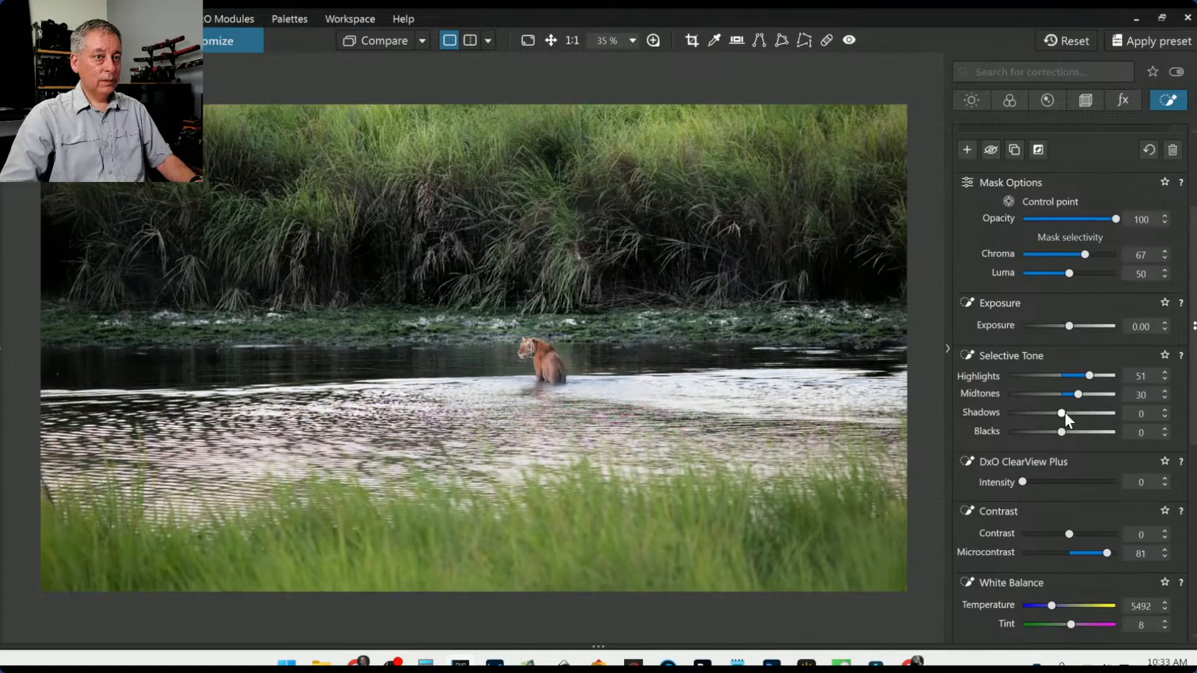
drag(1061, 413, 1071, 414)
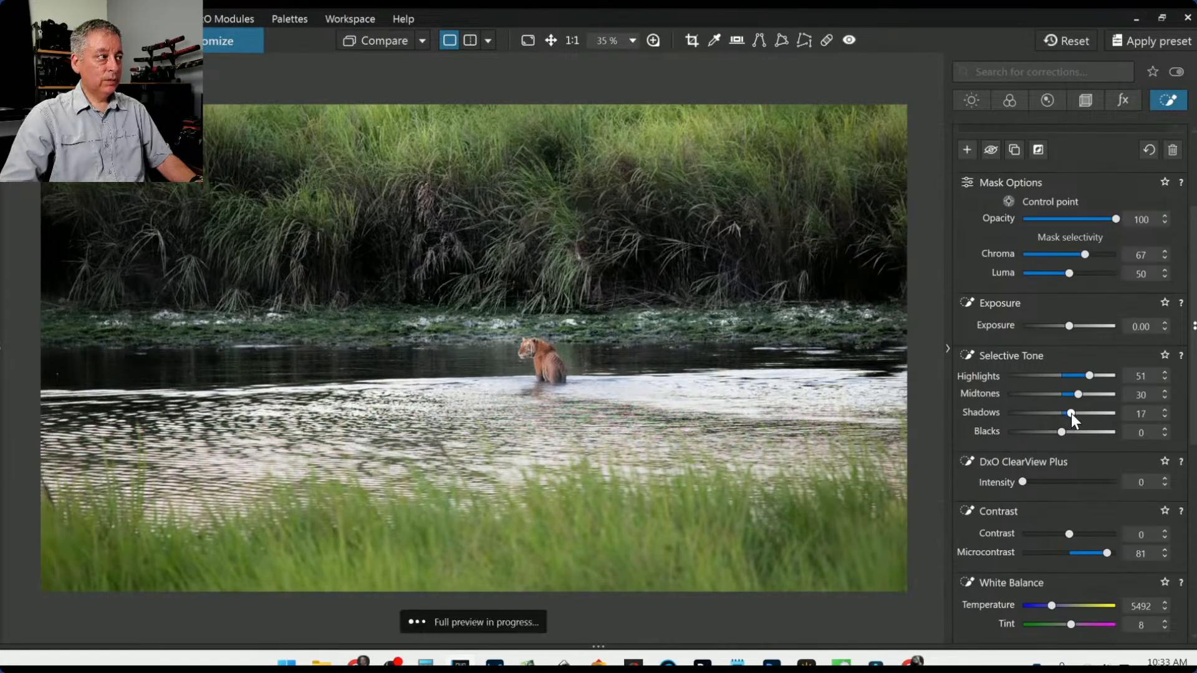
- Lower the shoreline mask's Shadows to 5 and deselect the mask
double_click(1072, 413)
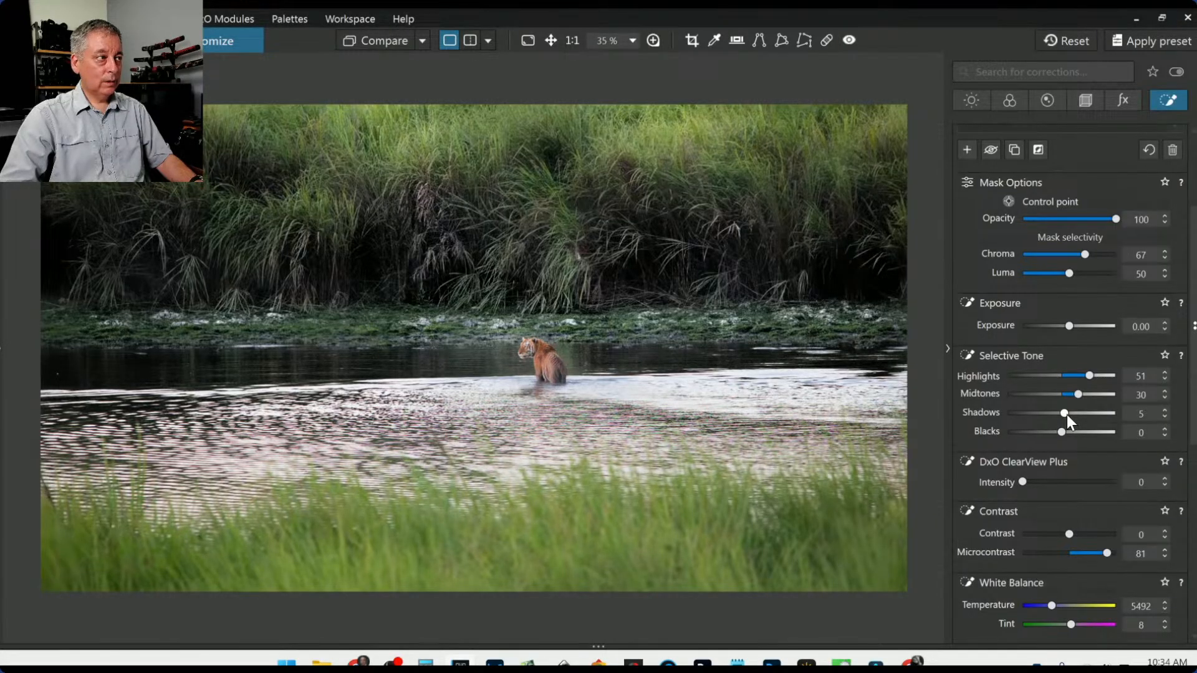
scroll(1068, 414, up, 1)
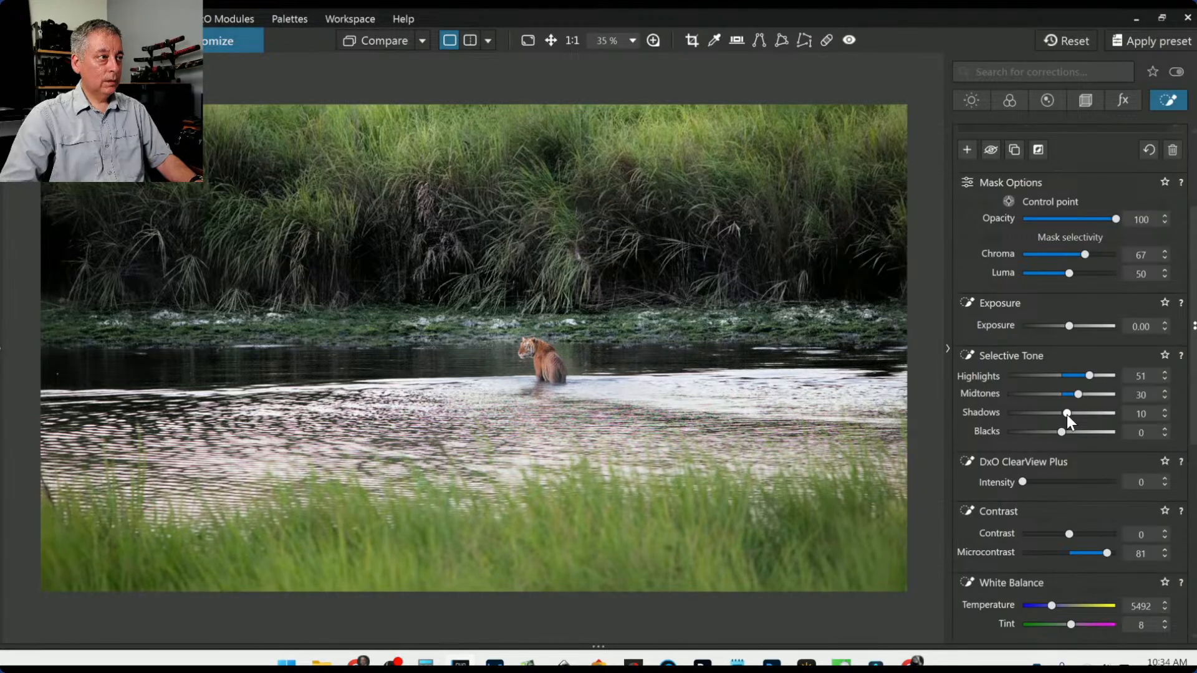
scroll(1068, 414, down, 1)
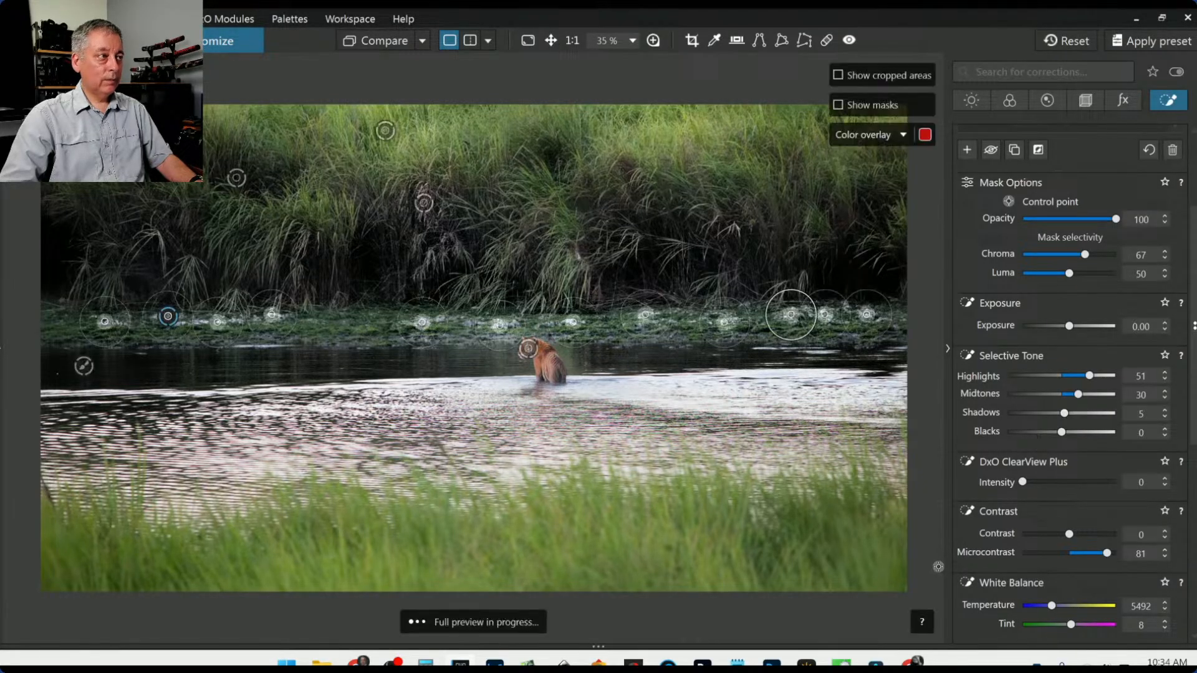
click(974, 524)
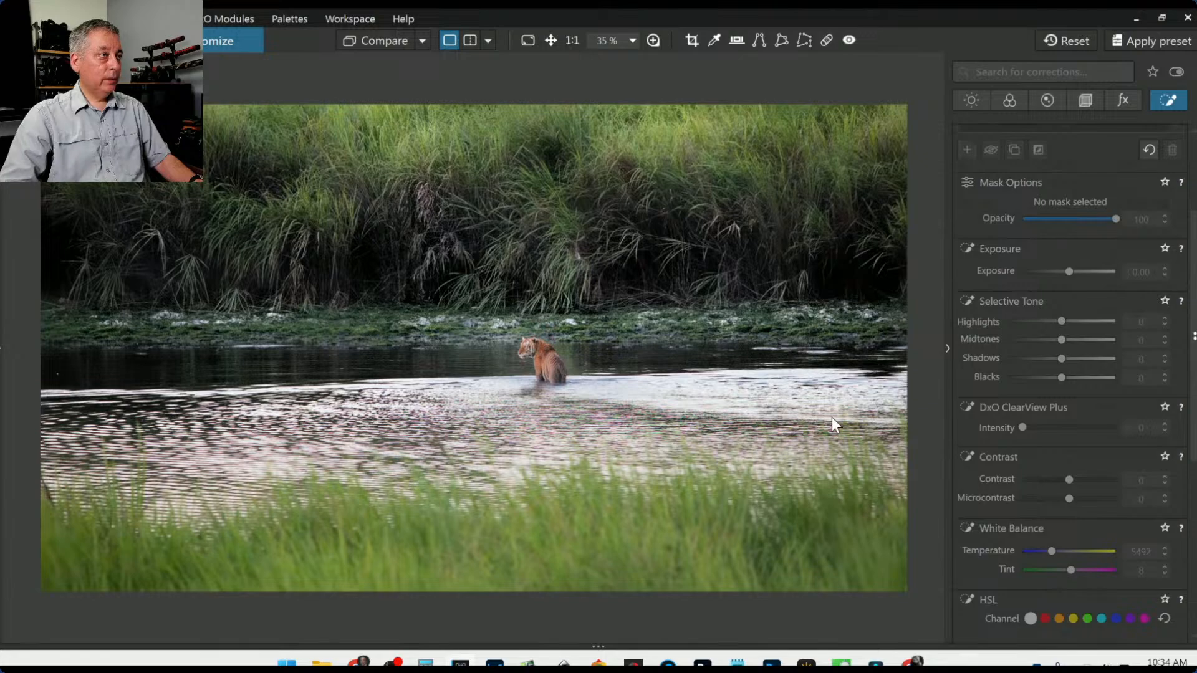
- Select the control point mask on the bright upper grass and set its Temperature to 6246 and Tint to 18
scroll(1098, 347, up, 3)
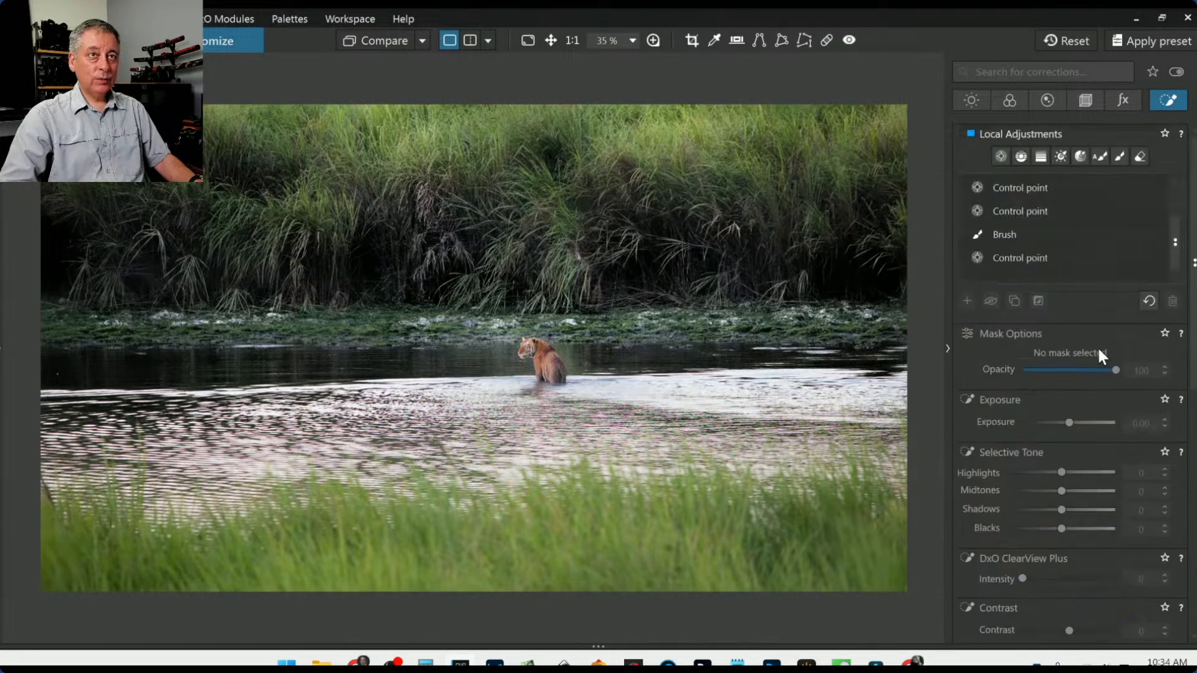
click(1052, 212)
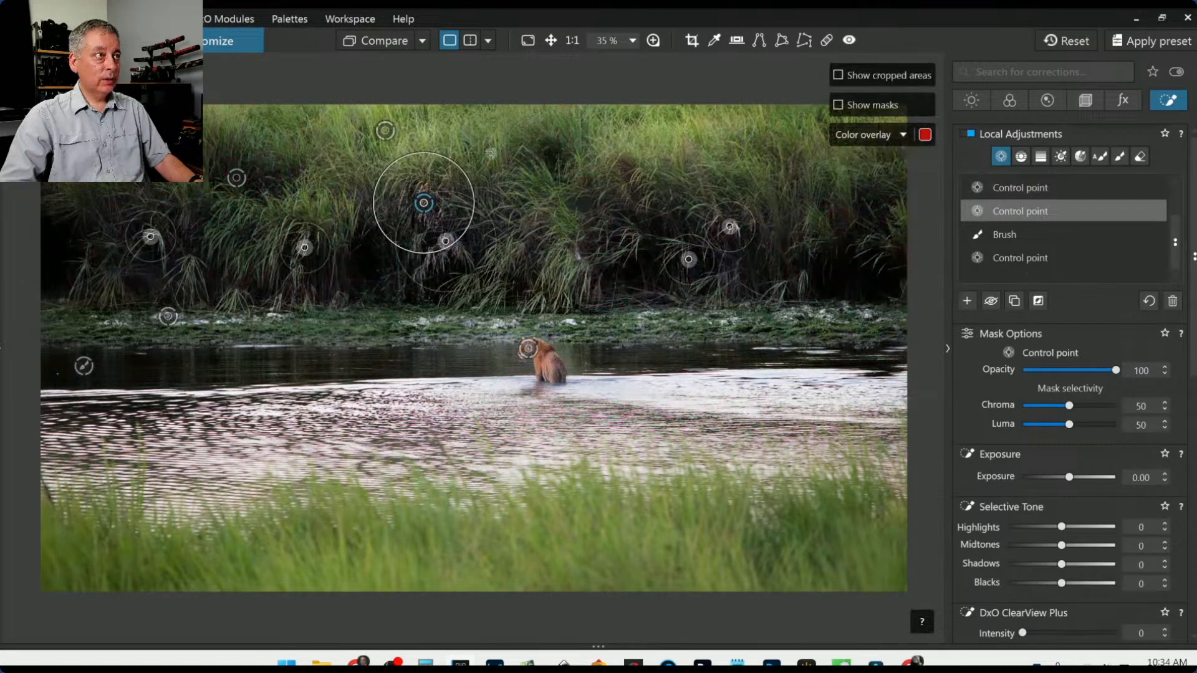
click(387, 132)
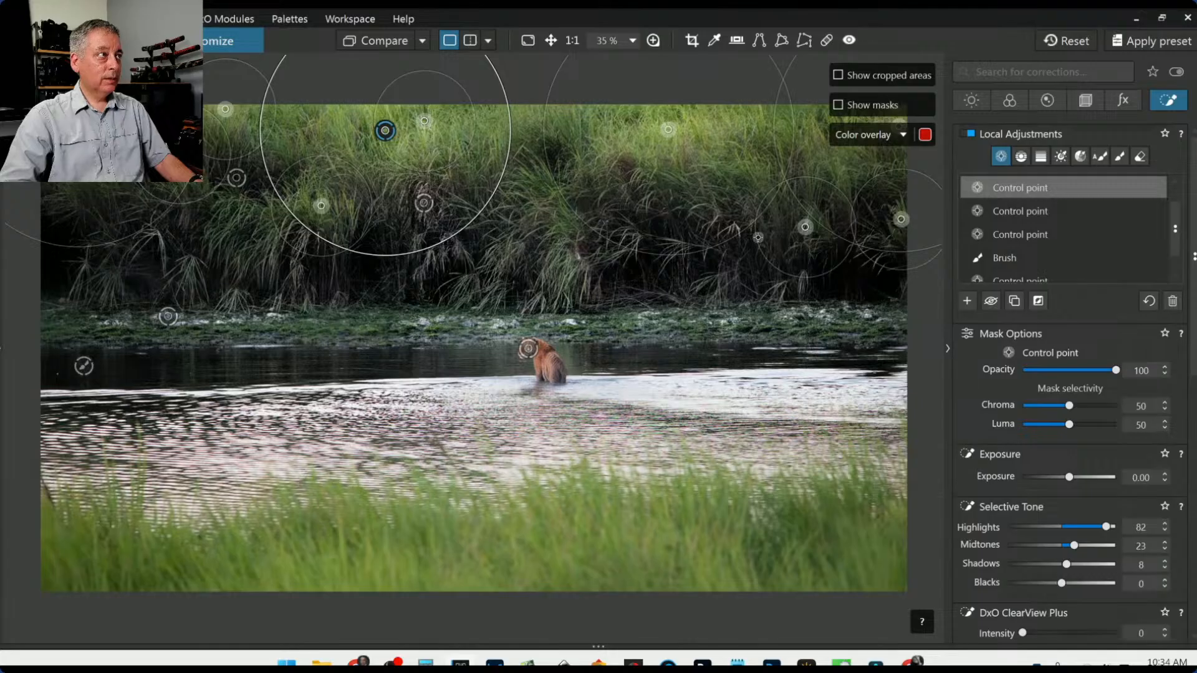
scroll(1124, 480, down, 3)
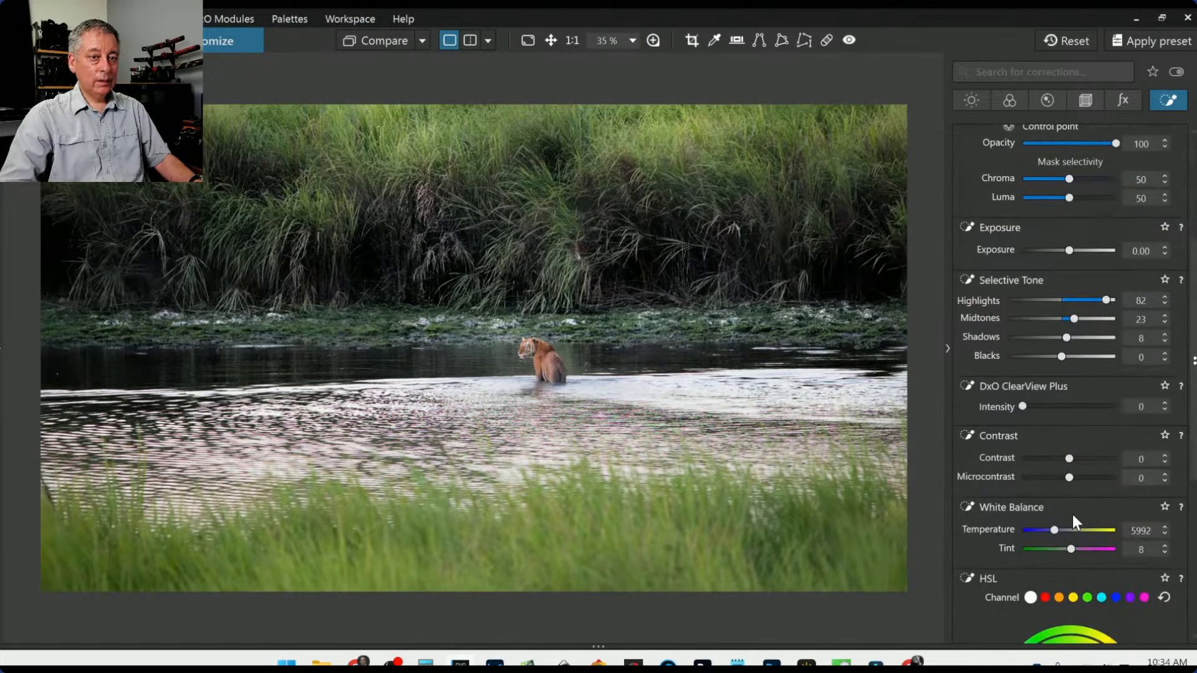
drag(1055, 533, 1054, 533)
drag(1053, 532, 1056, 533)
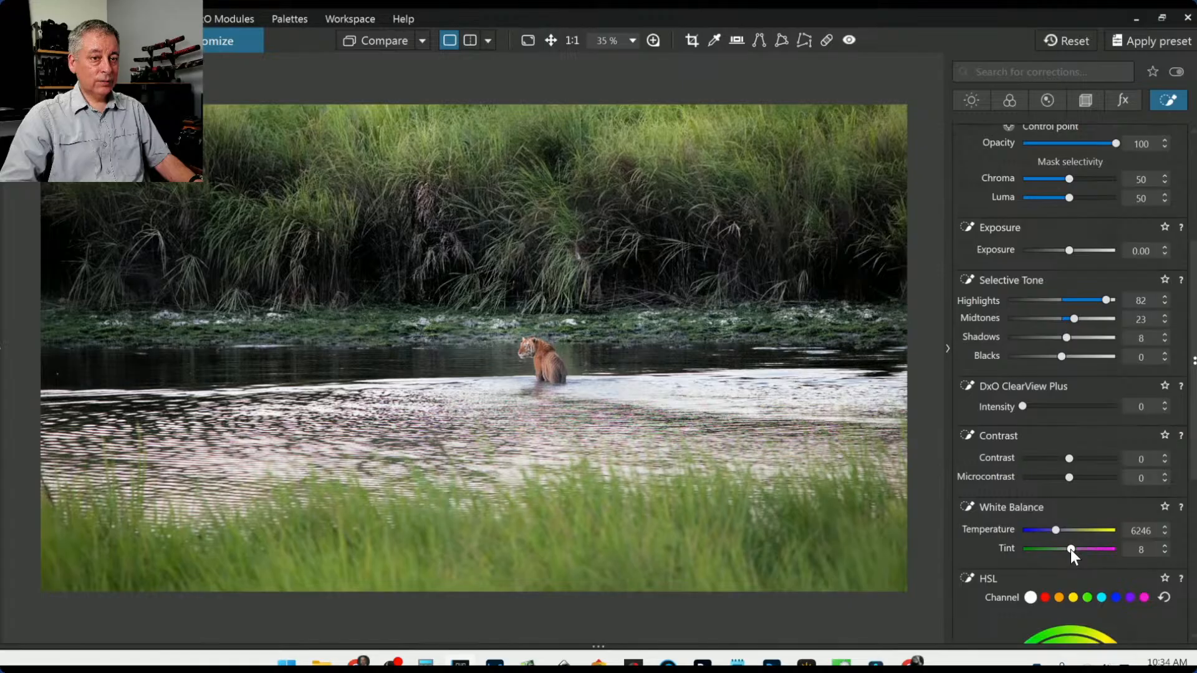
drag(1071, 549, 1073, 551)
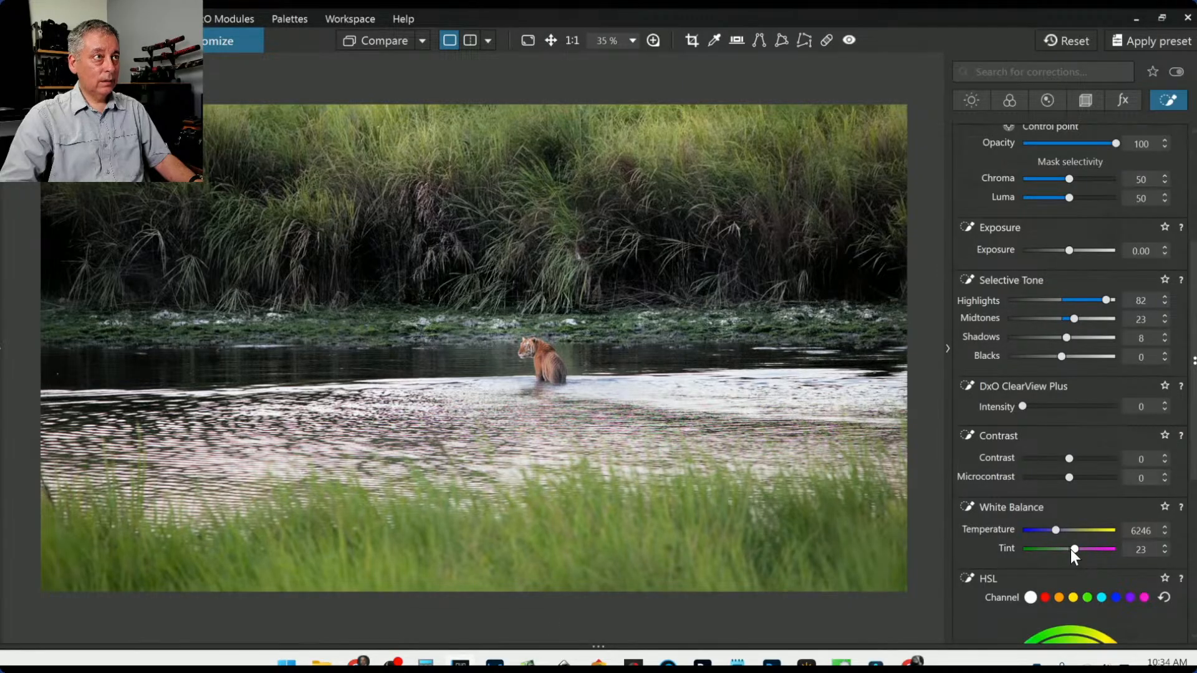
click(1071, 550)
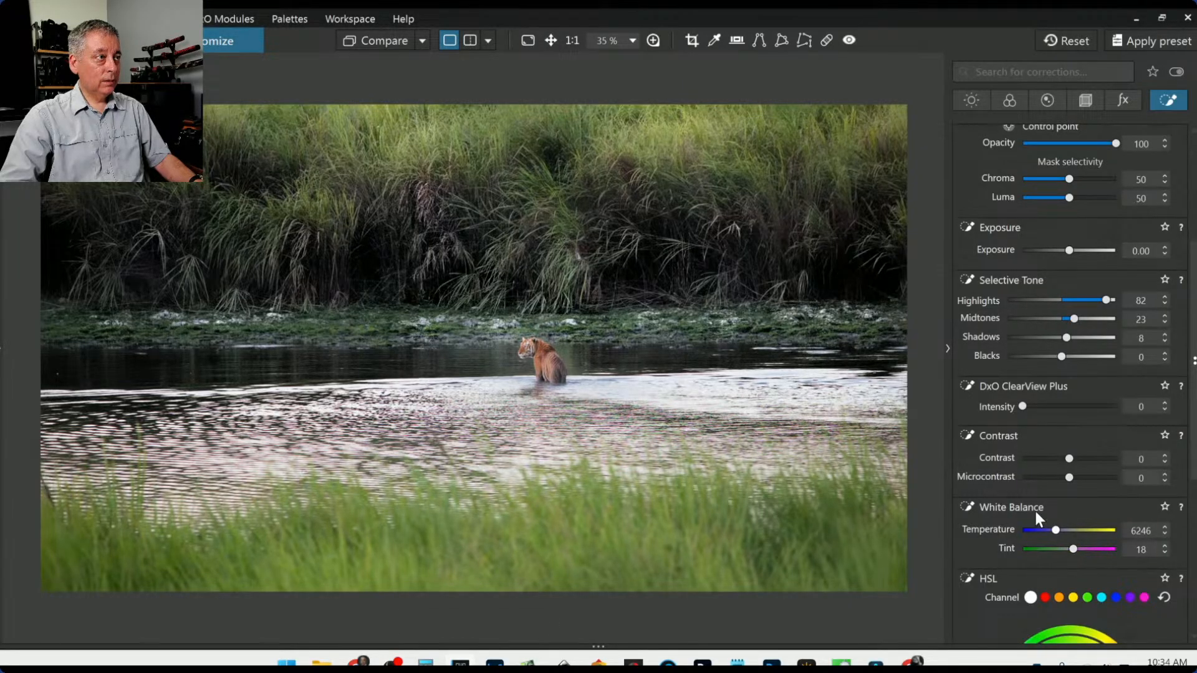
key(Escape)
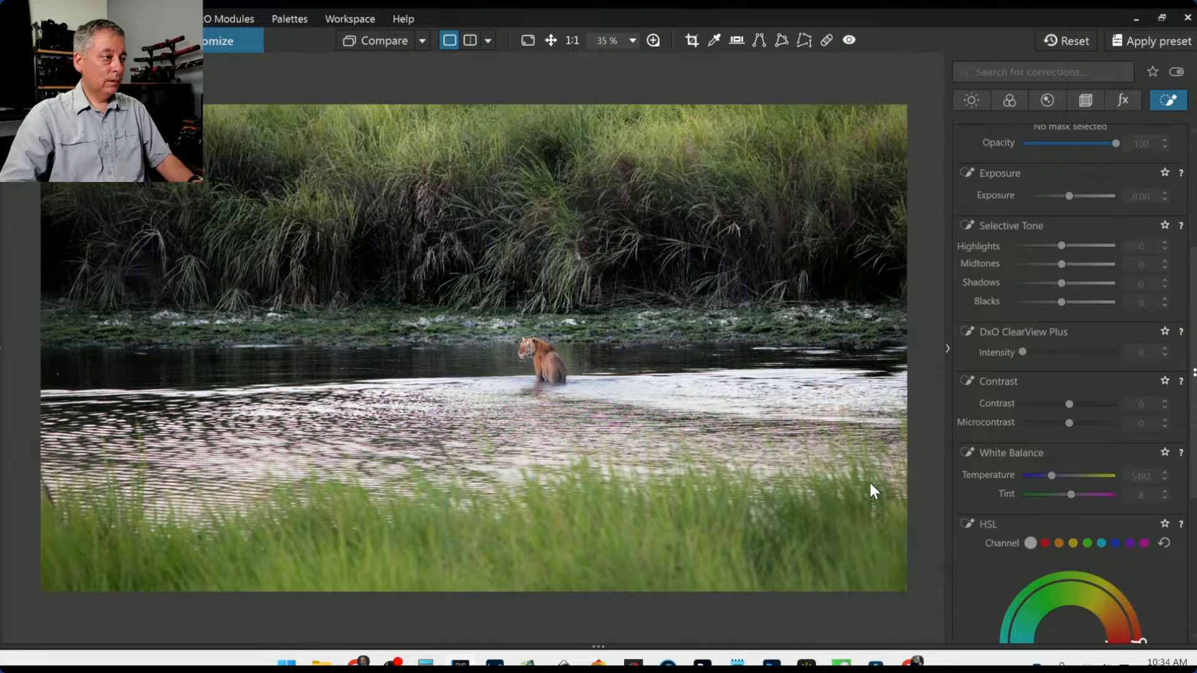
- Add a control line mask covering the foreground grass along the photo's lower edge and set its Blacks to -39
scroll(1107, 271, up, 3)
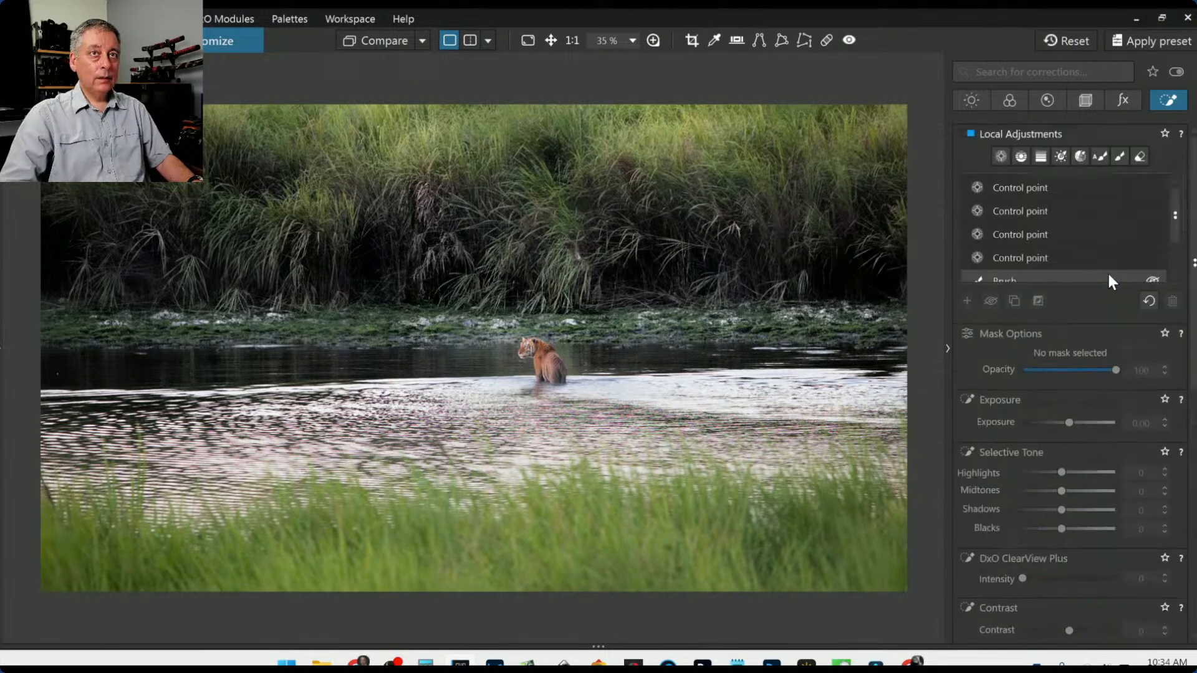
click(1021, 157)
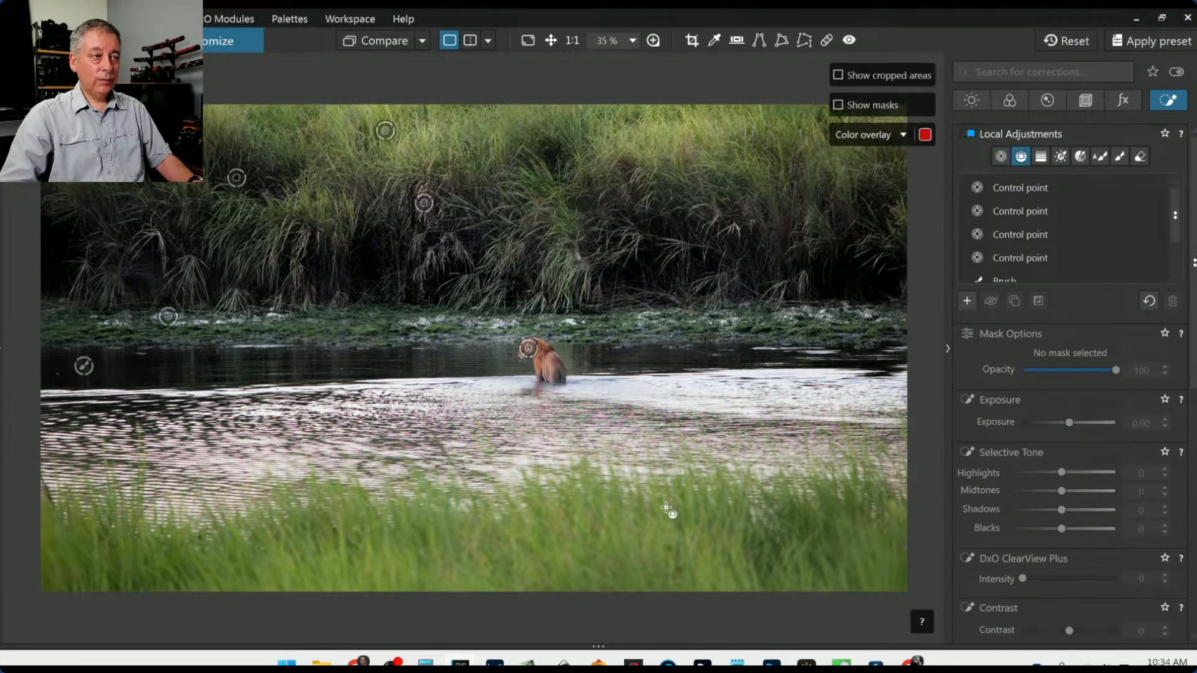
drag(614, 526, 644, 537)
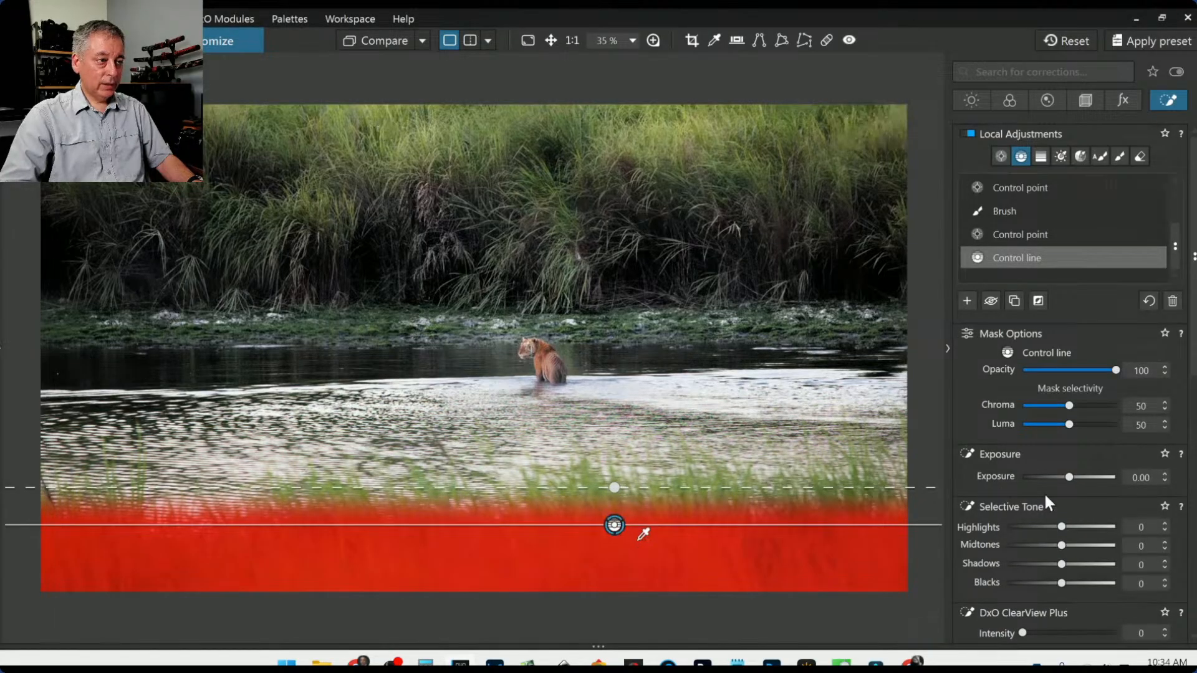
drag(1062, 583, 1040, 582)
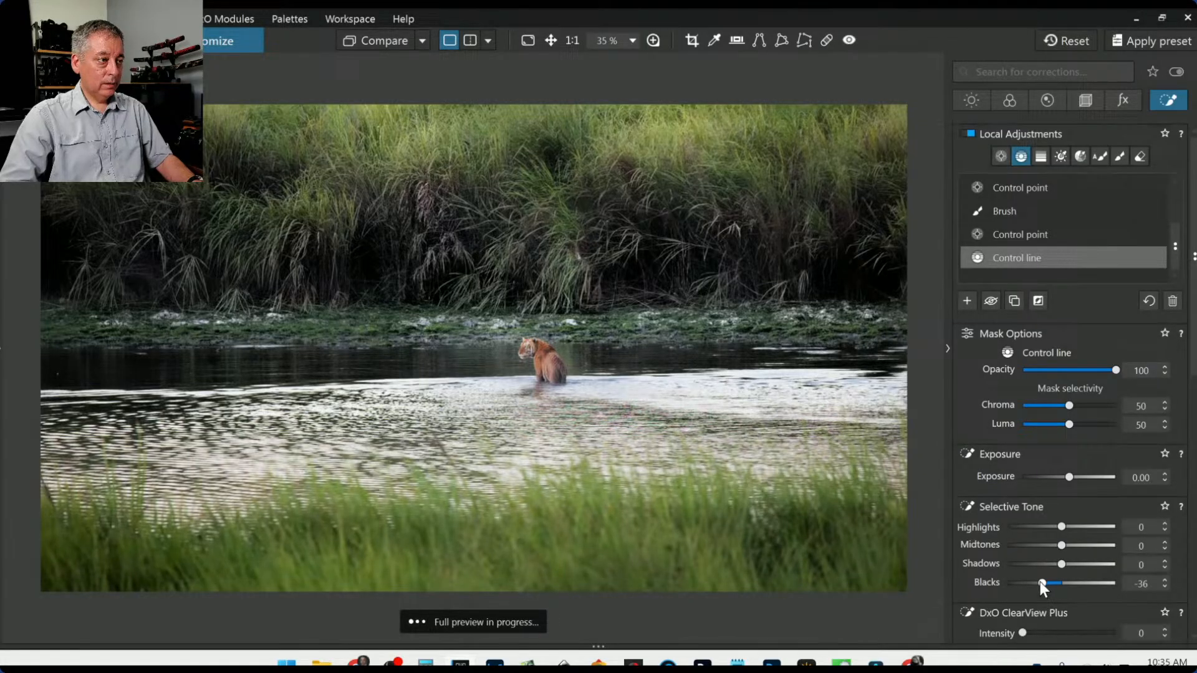
drag(620, 489, 611, 436)
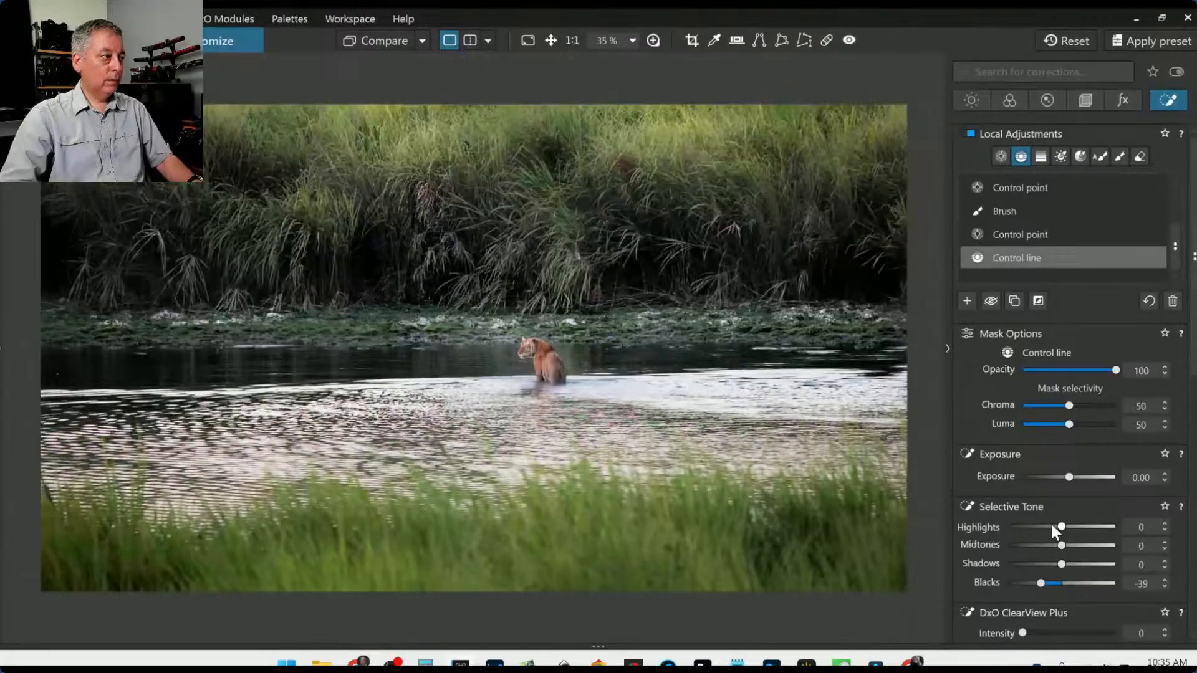
key(Escape)
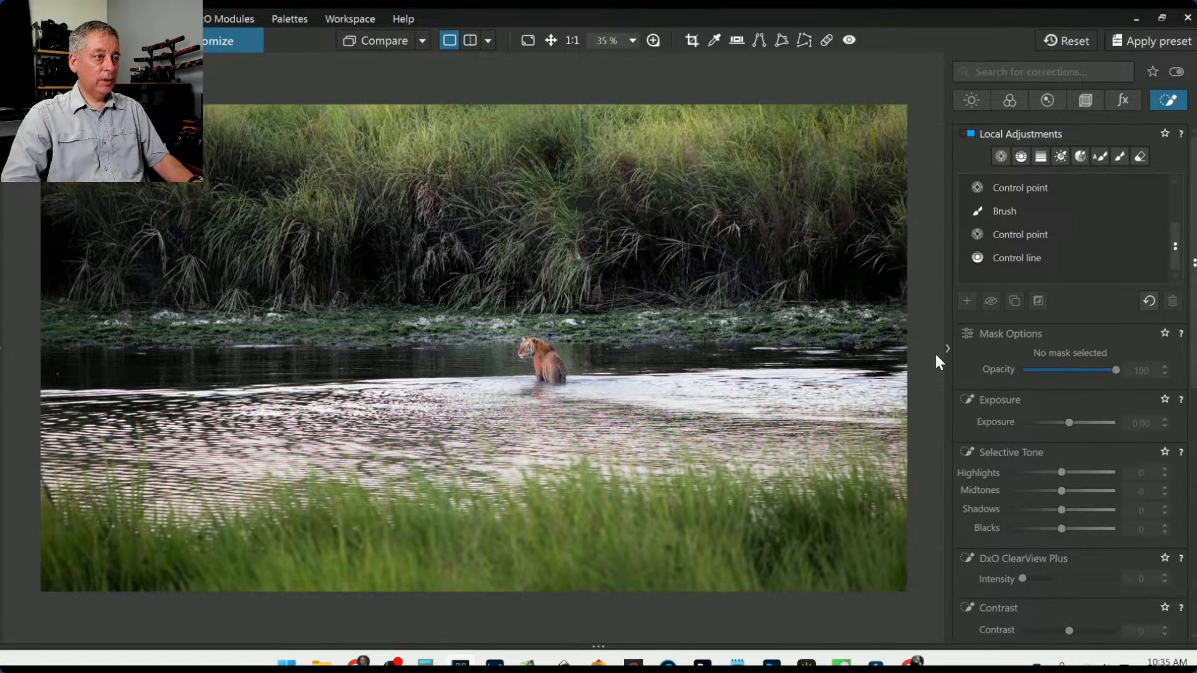
- Create a mask with large control points on the bright water on both sides of the tiger and set its Luma selectivity to 53
click(1001, 156)
click(732, 390)
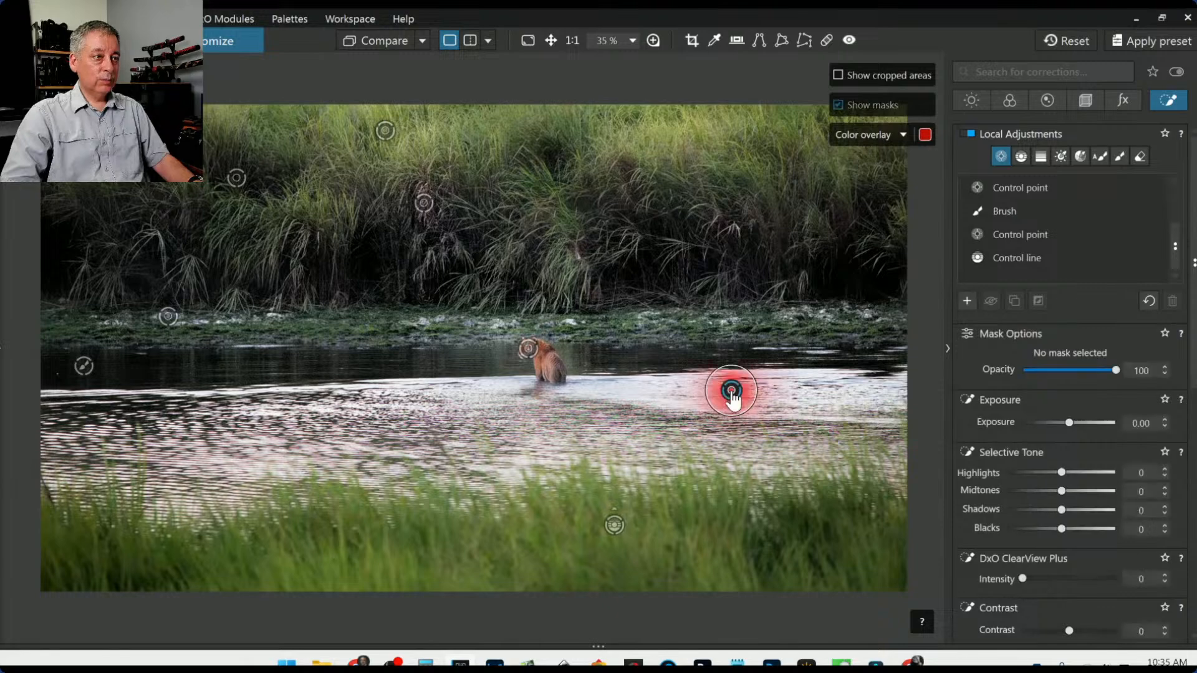
drag(752, 400, 839, 396)
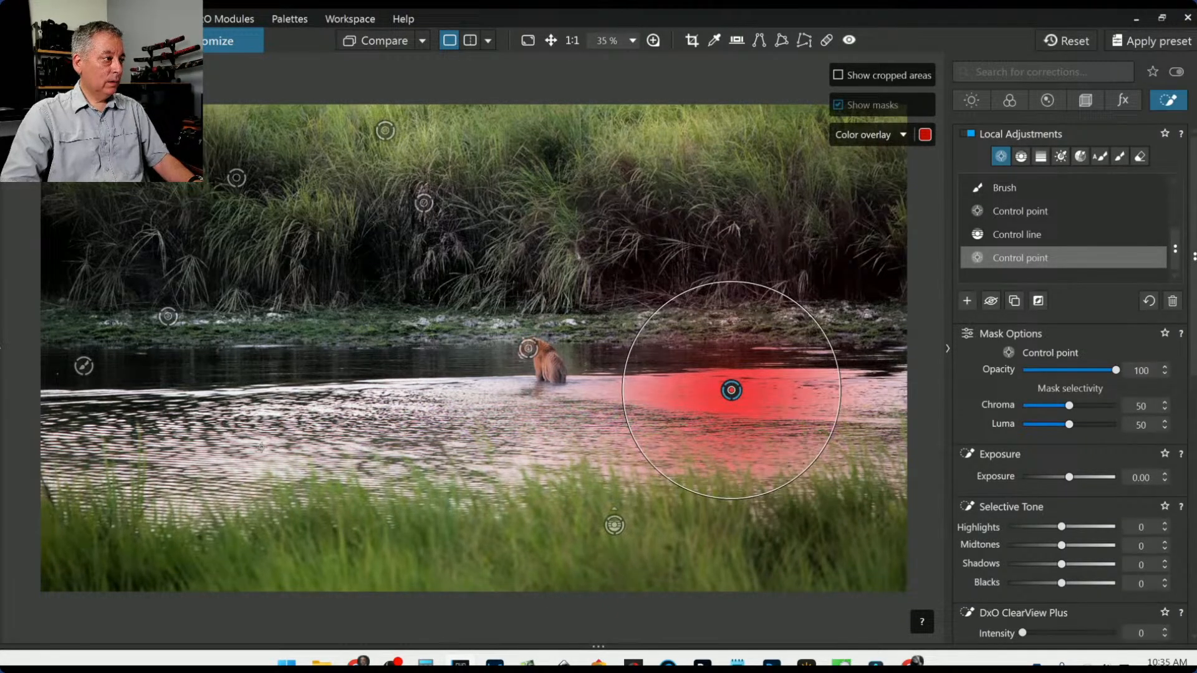
click(264, 443)
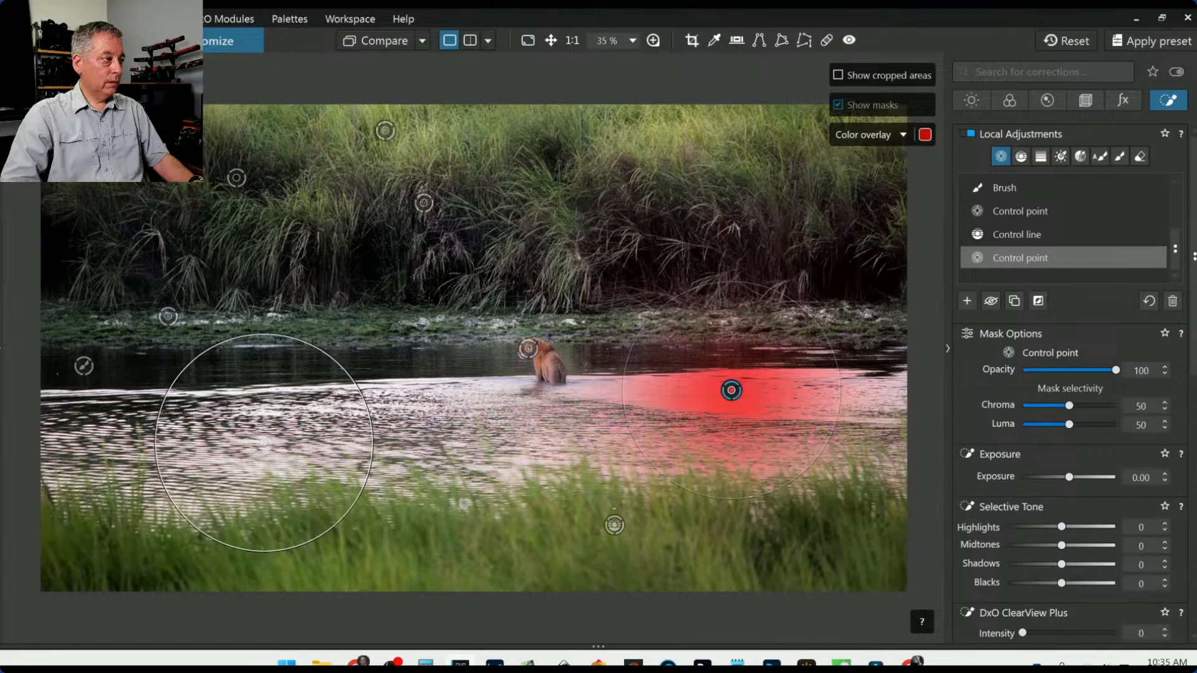
drag(1070, 424, 1072, 424)
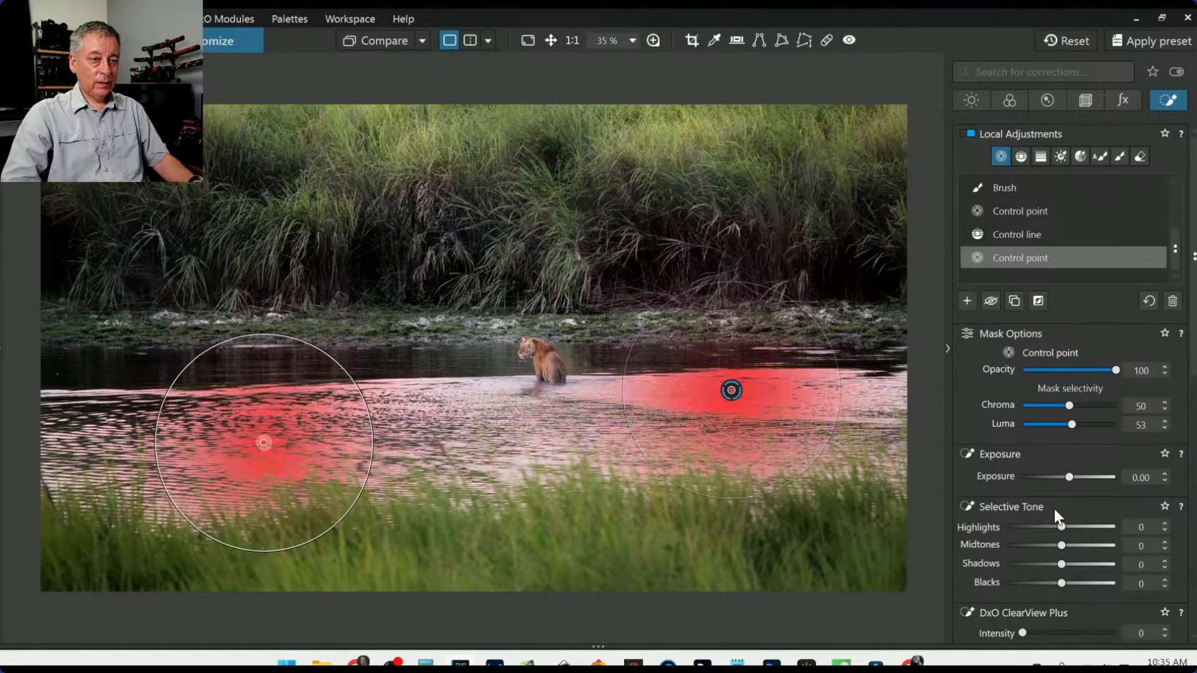
- Set the water mask's Highlights to -45 and Midtones to -17
scroll(1057, 508, down, 3)
click(1015, 378)
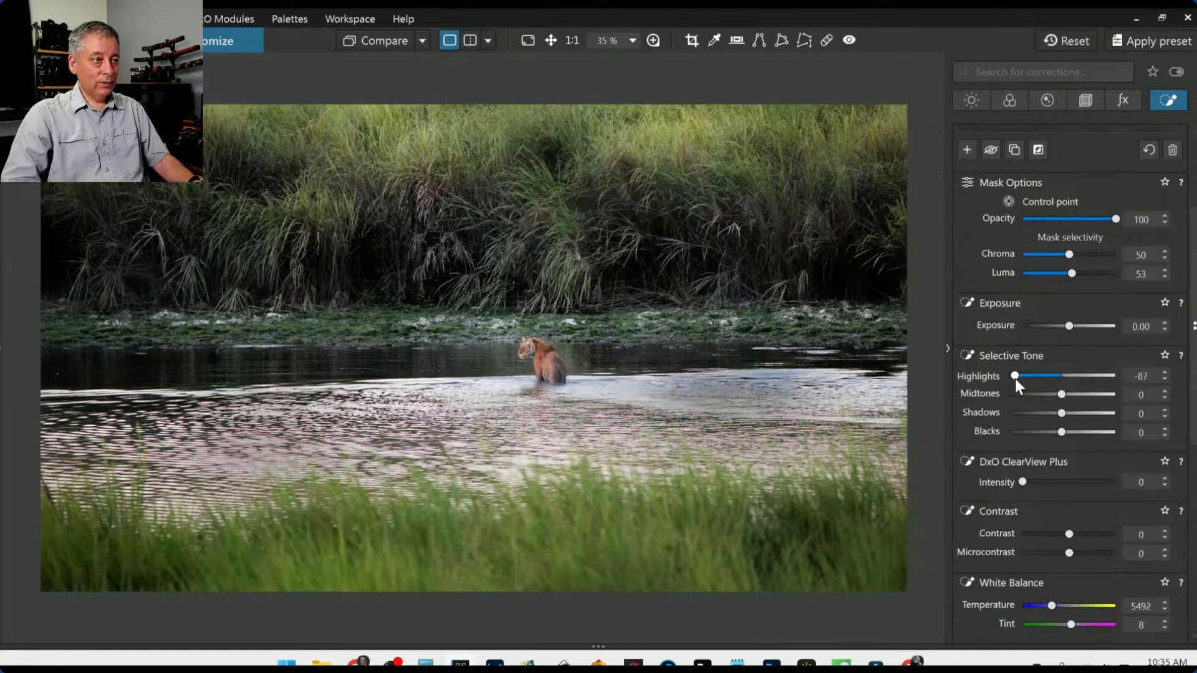
drag(1015, 380, 1054, 396)
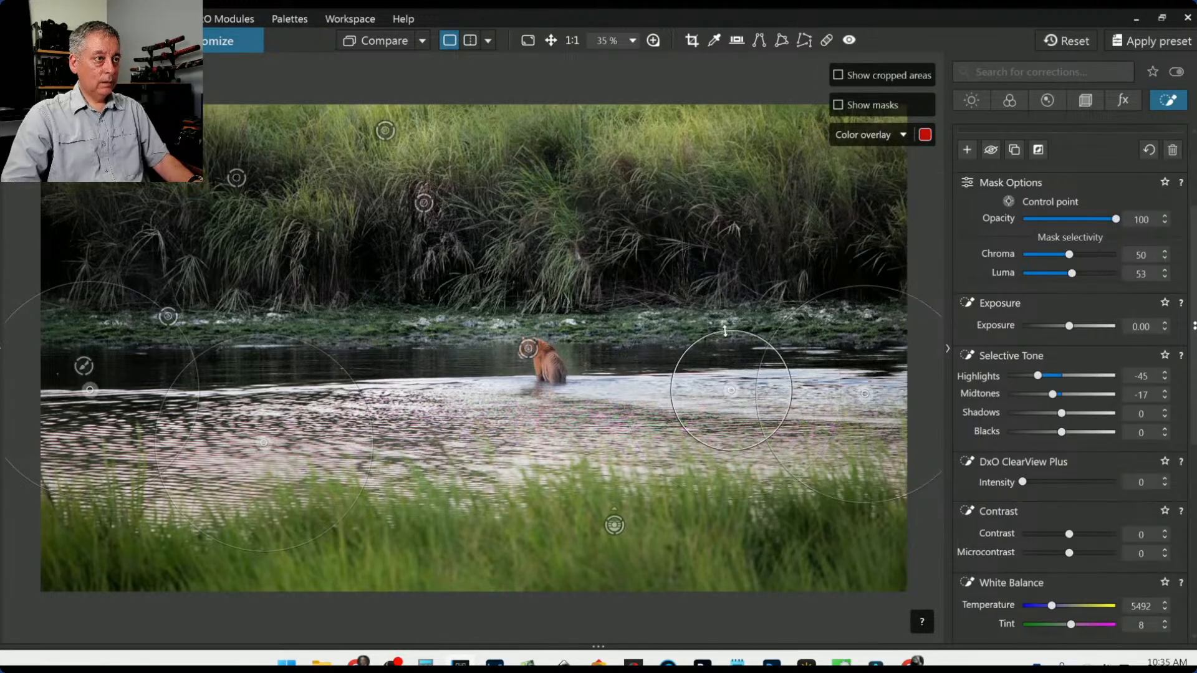
- Shrink the water mask's control points right of the tiger, add small ones along the bright strip on both sides of it, and deselect the mask
drag(812, 300, 839, 367)
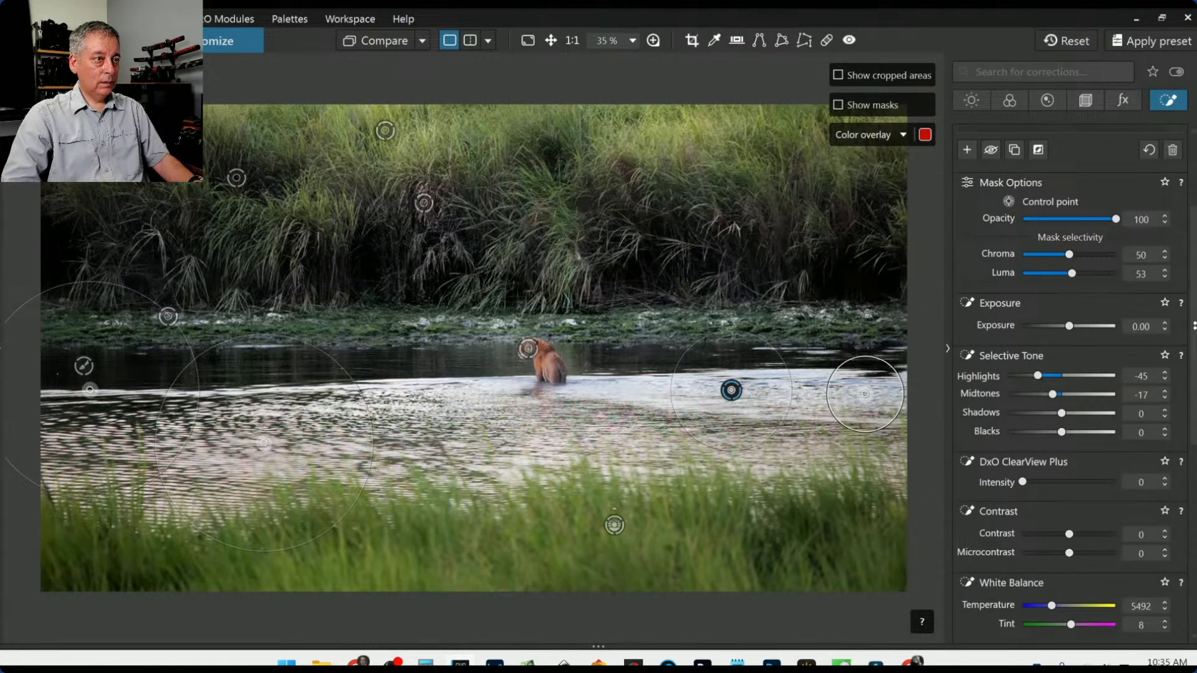
click(807, 392)
click(636, 395)
drag(637, 399, 665, 390)
click(508, 389)
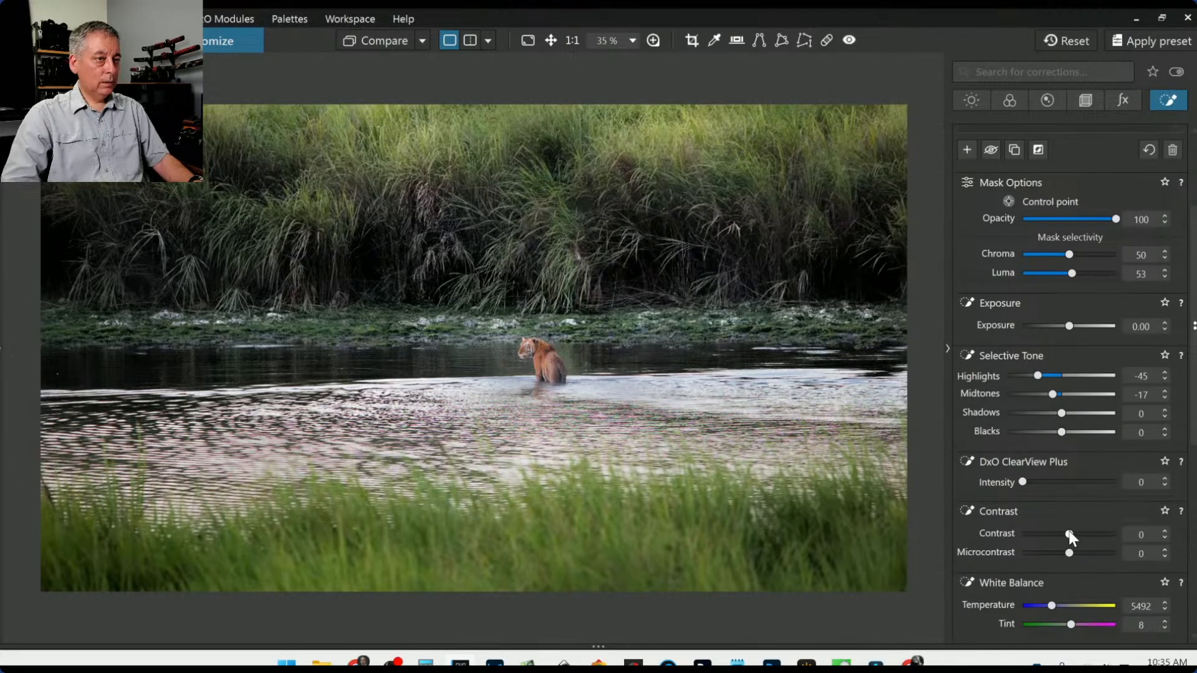
key(Escape)
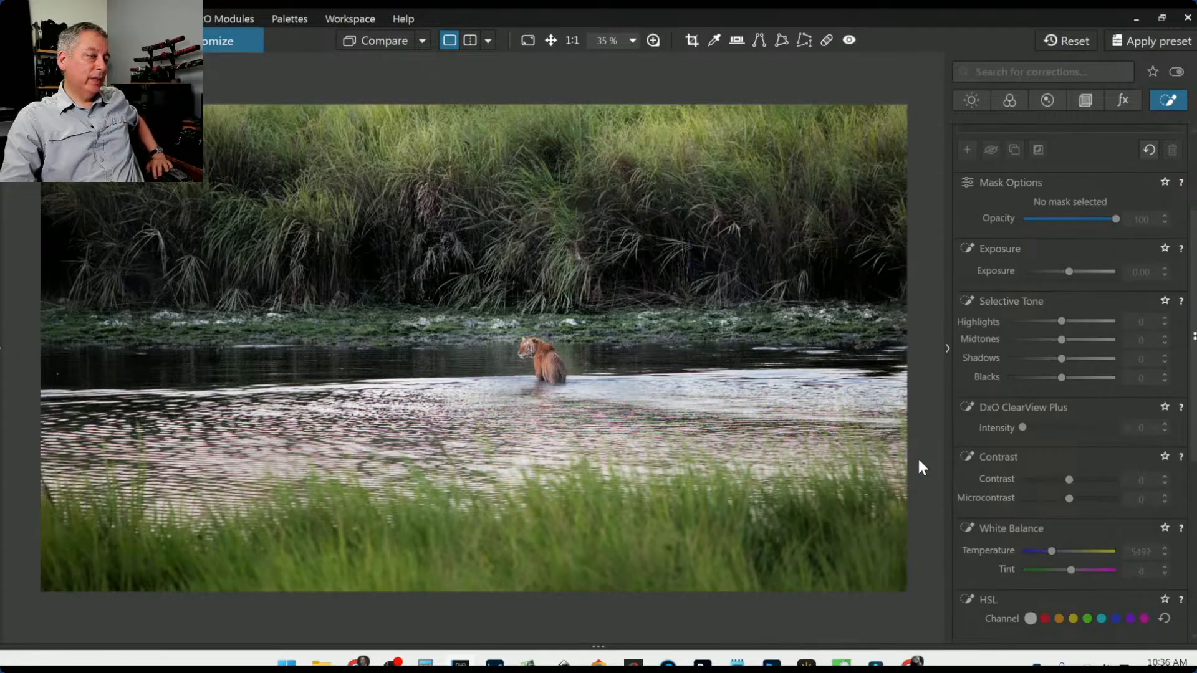
- Reselect the water mask, set its Highlights to -14 and reset its Midtones to 0
scroll(1092, 250, up, 3)
click(1020, 261)
drag(1037, 530, 1042, 529)
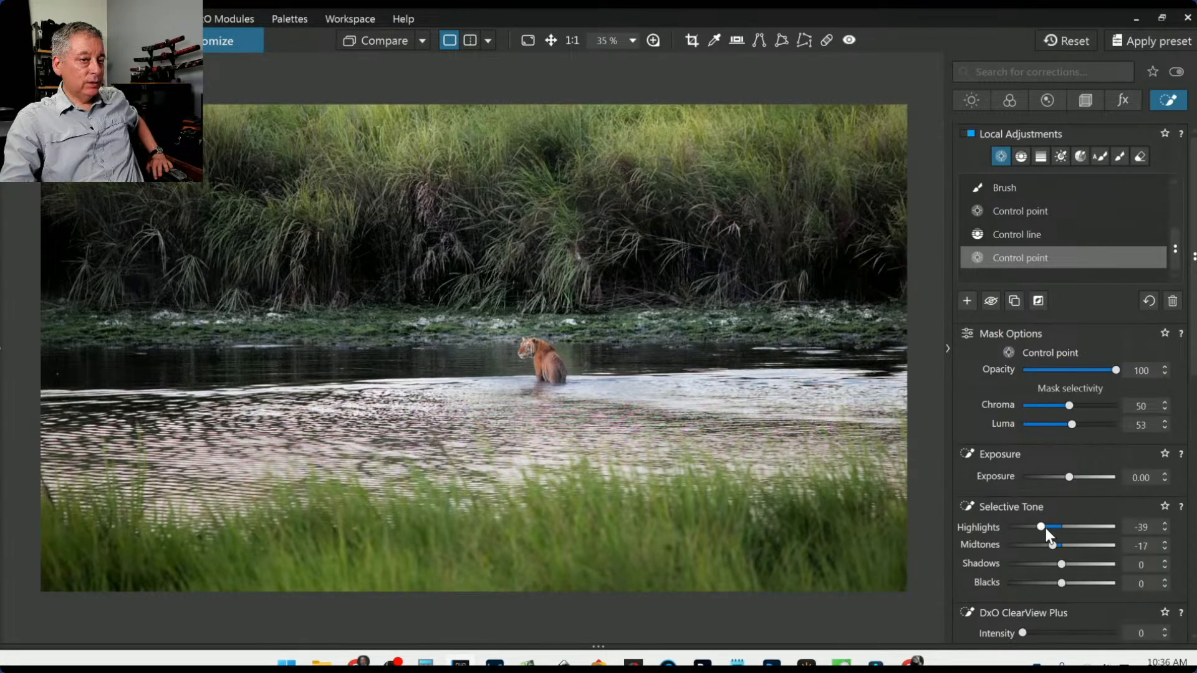
drag(1045, 529, 1136, 528)
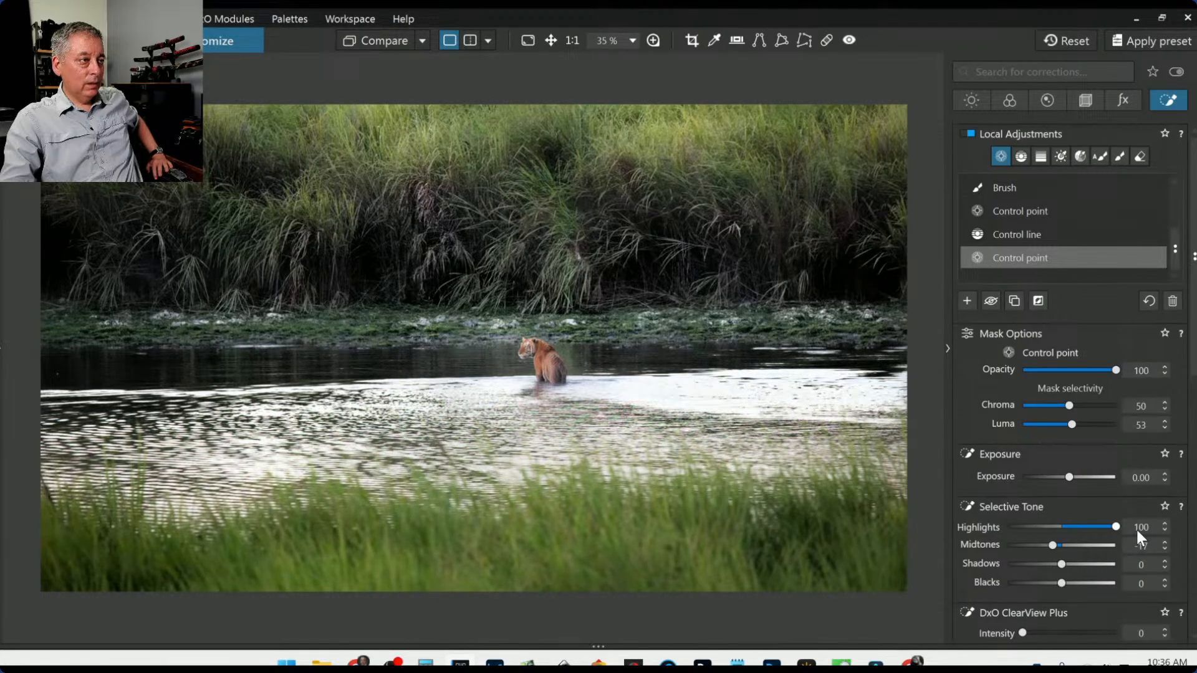
drag(1116, 528, 1057, 530)
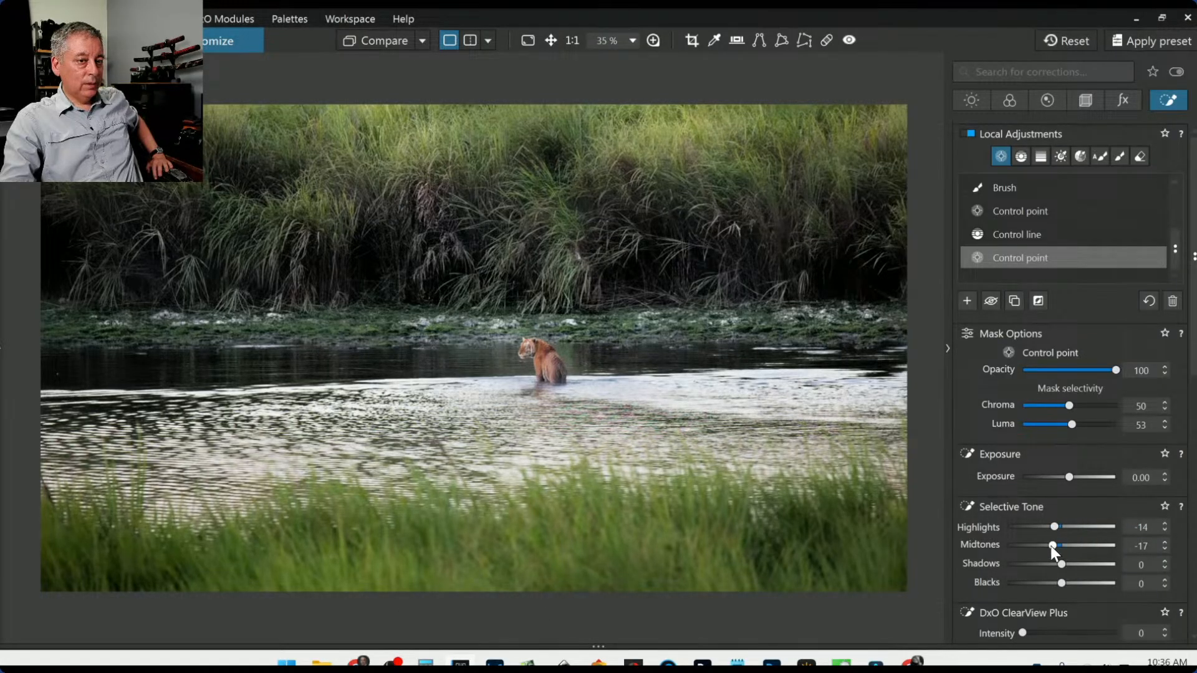
double_click(1052, 547)
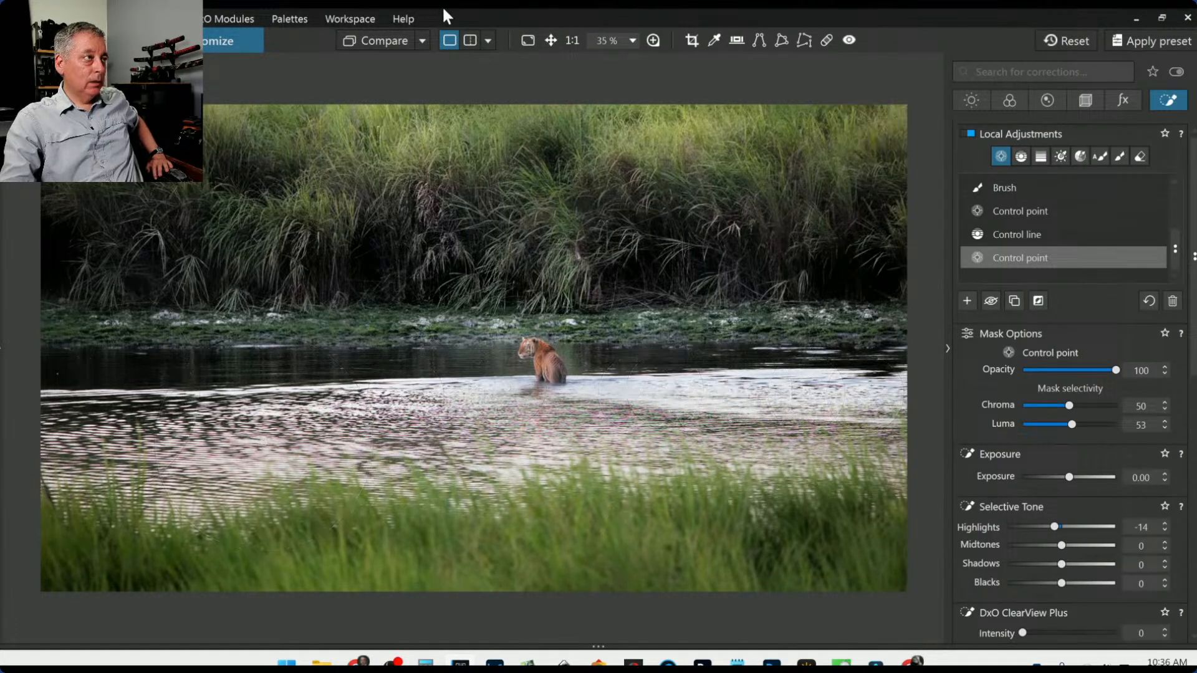
- Warm the whole photo by setting the RAW White Balance Temperature to 6192
click(1010, 100)
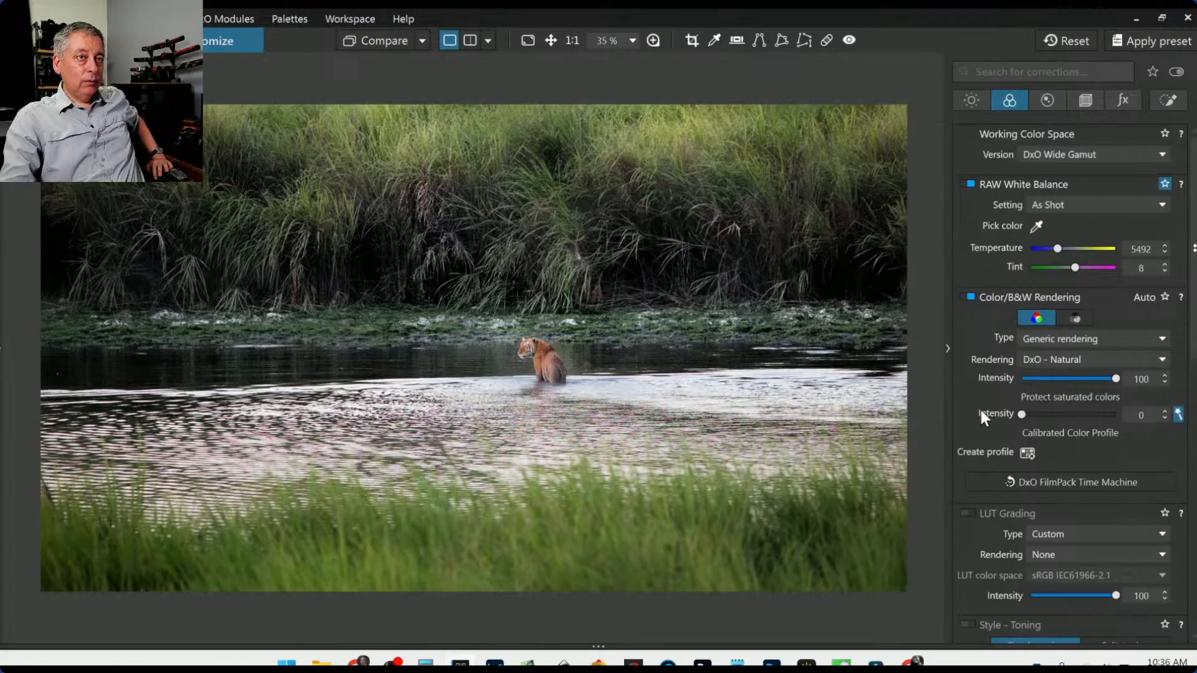
scroll(982, 411, down, 1)
scroll(981, 411, up, 1)
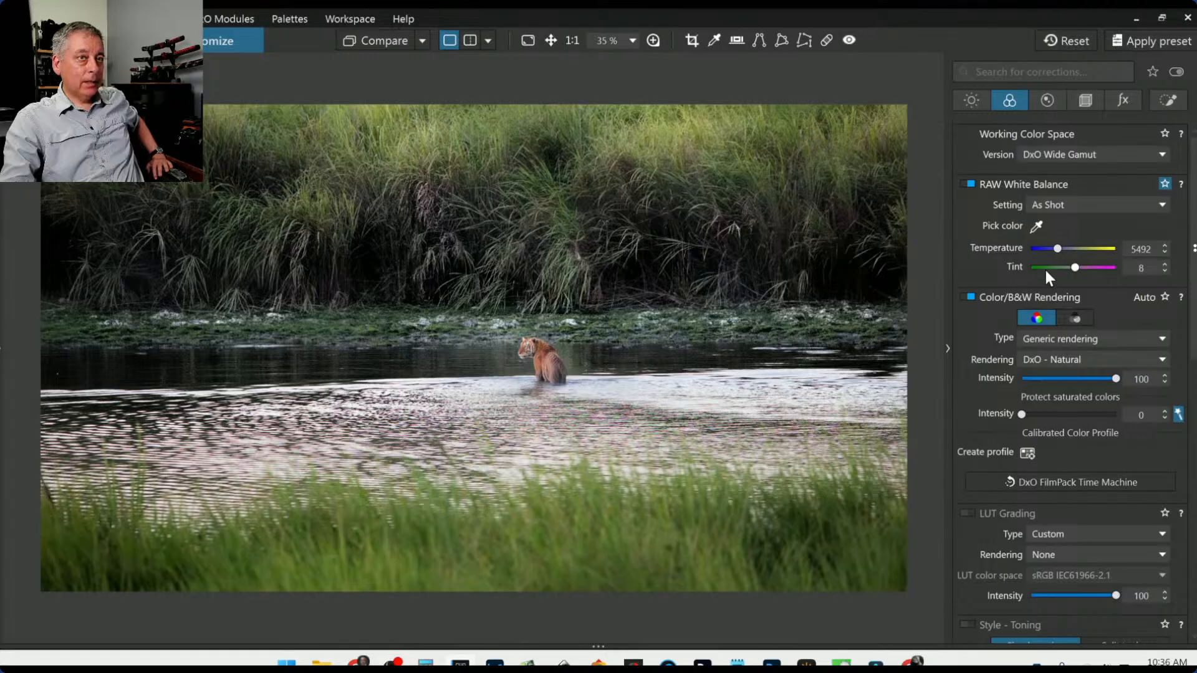
scroll(1056, 251, up, 1)
scroll(1056, 251, up, 1)
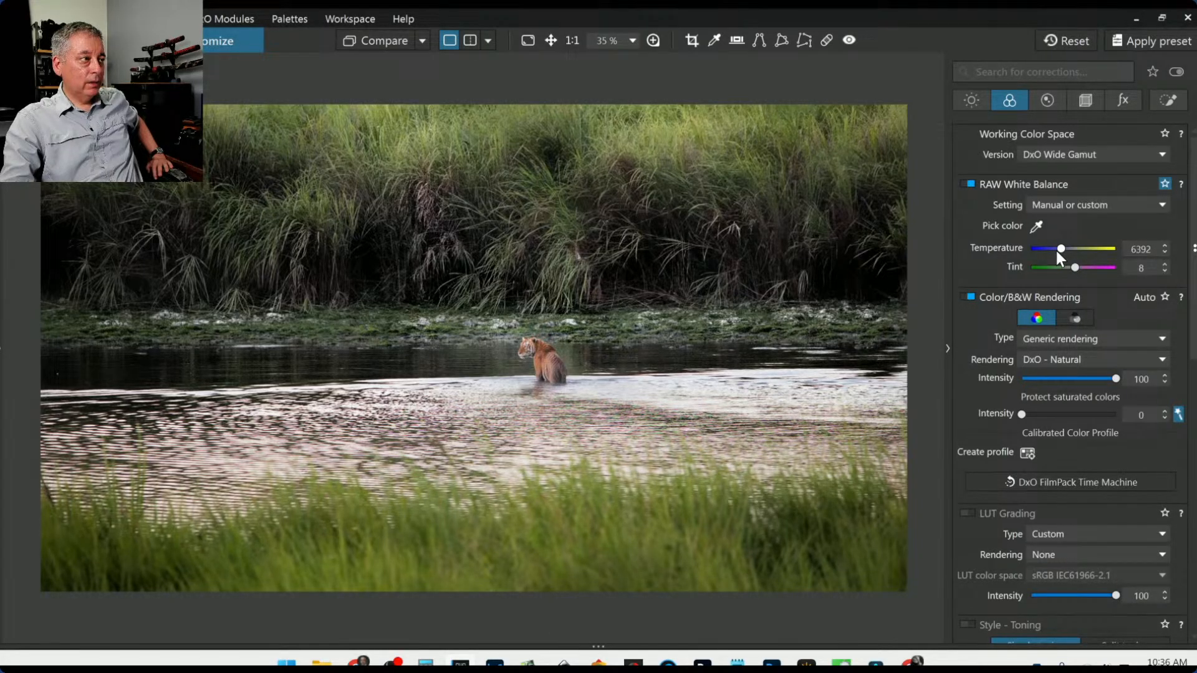
scroll(1056, 250, down, 2)
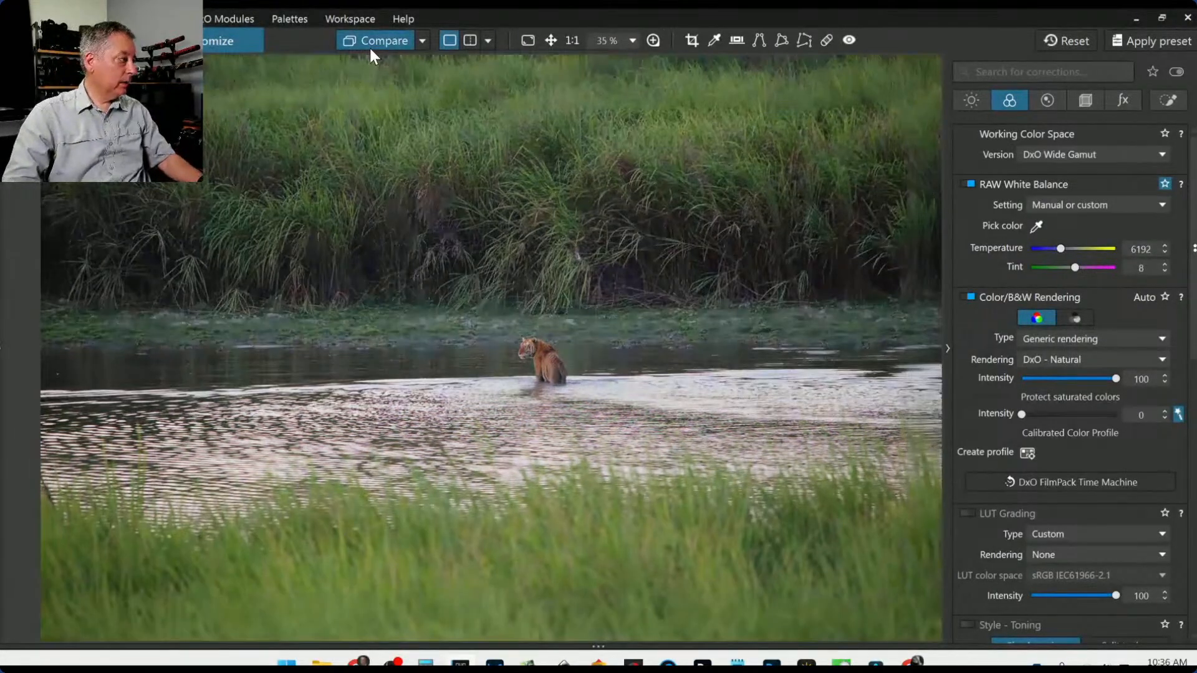
- Compare the edited tiger photo with its uncorrected original several times, ending on the edited version
click(370, 49)
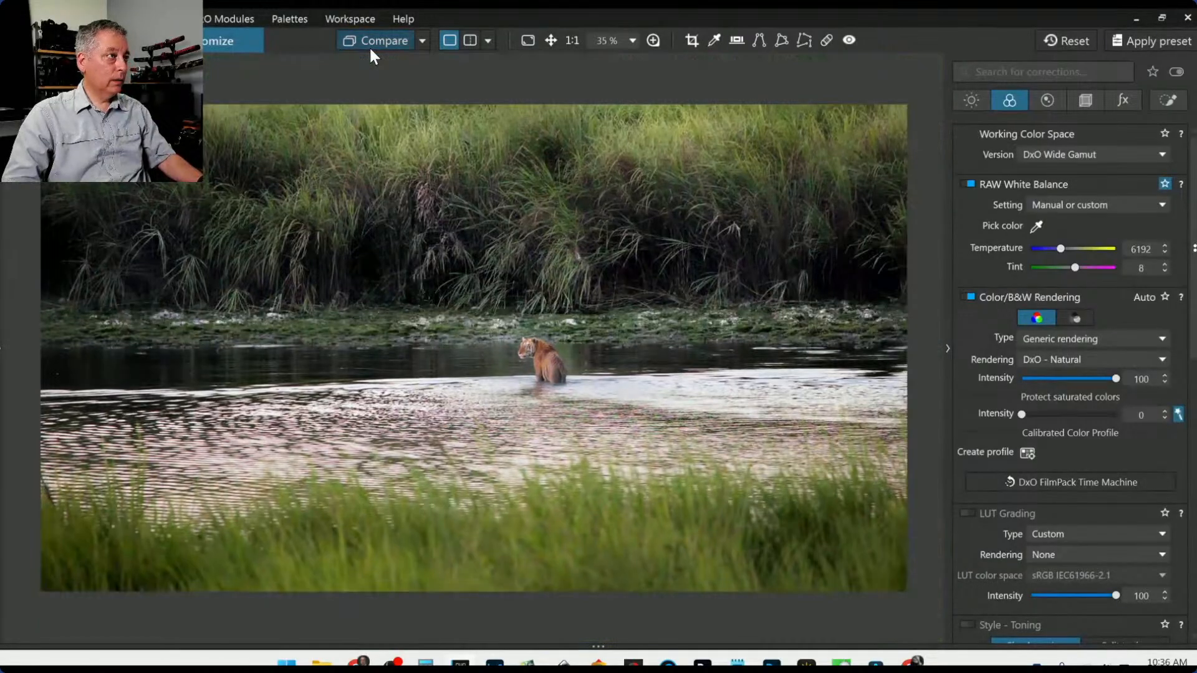
click(370, 47)
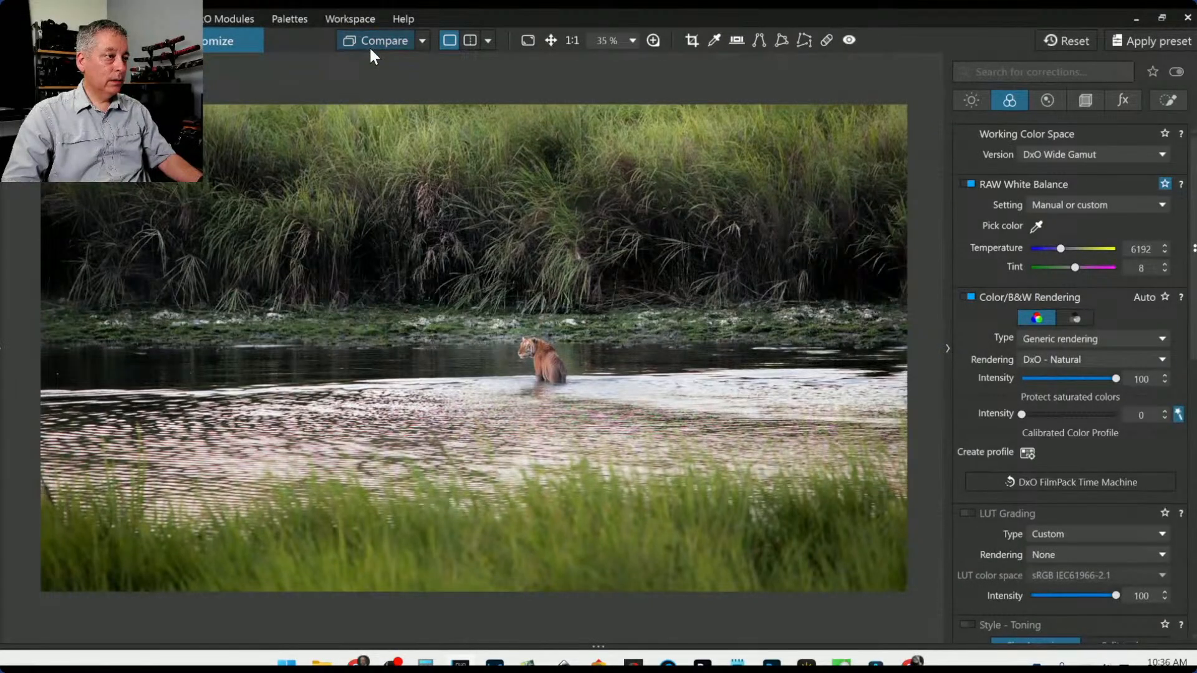
click(371, 49)
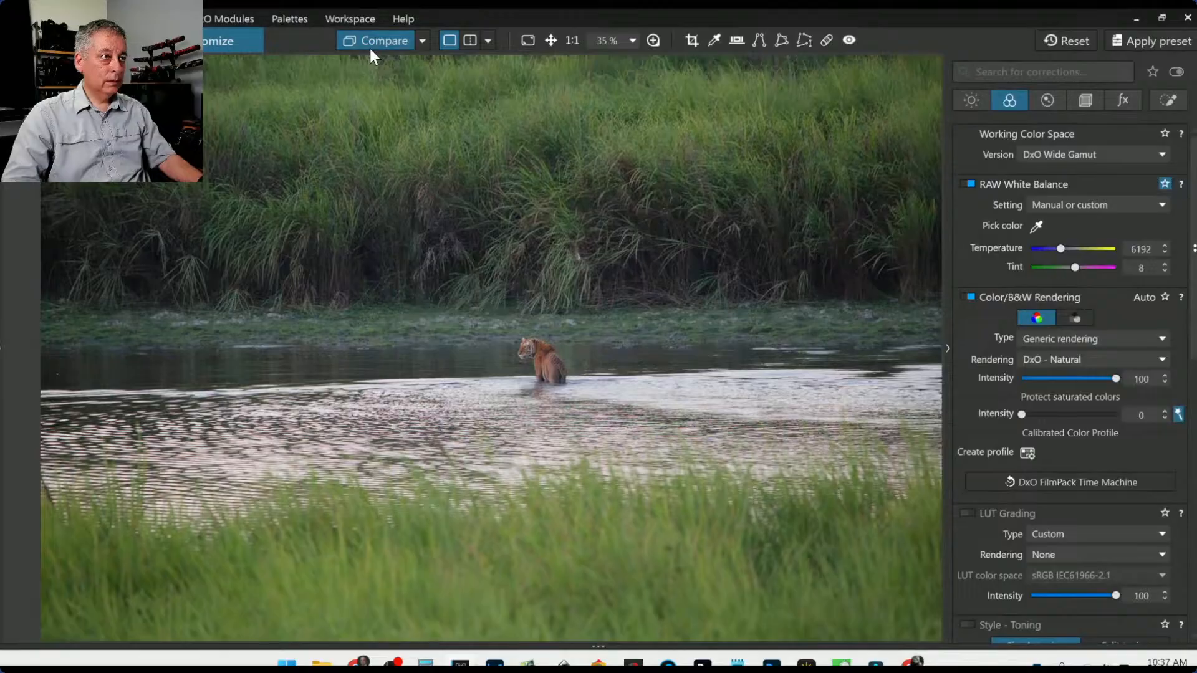
click(369, 46)
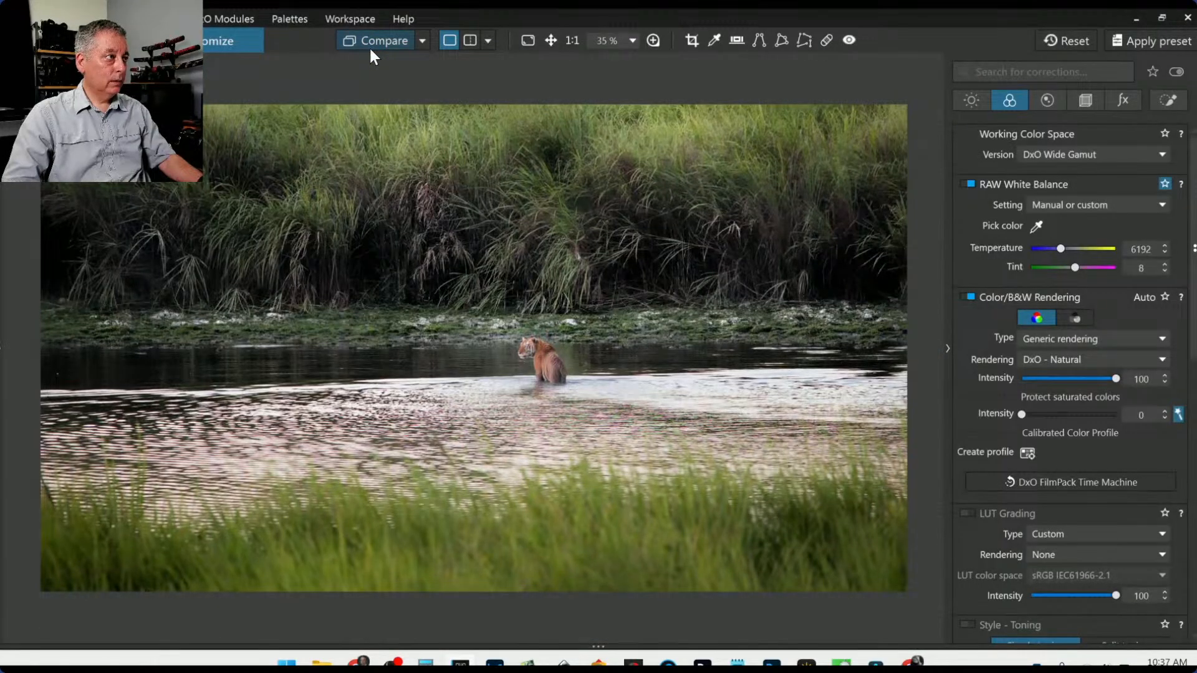
click(371, 48)
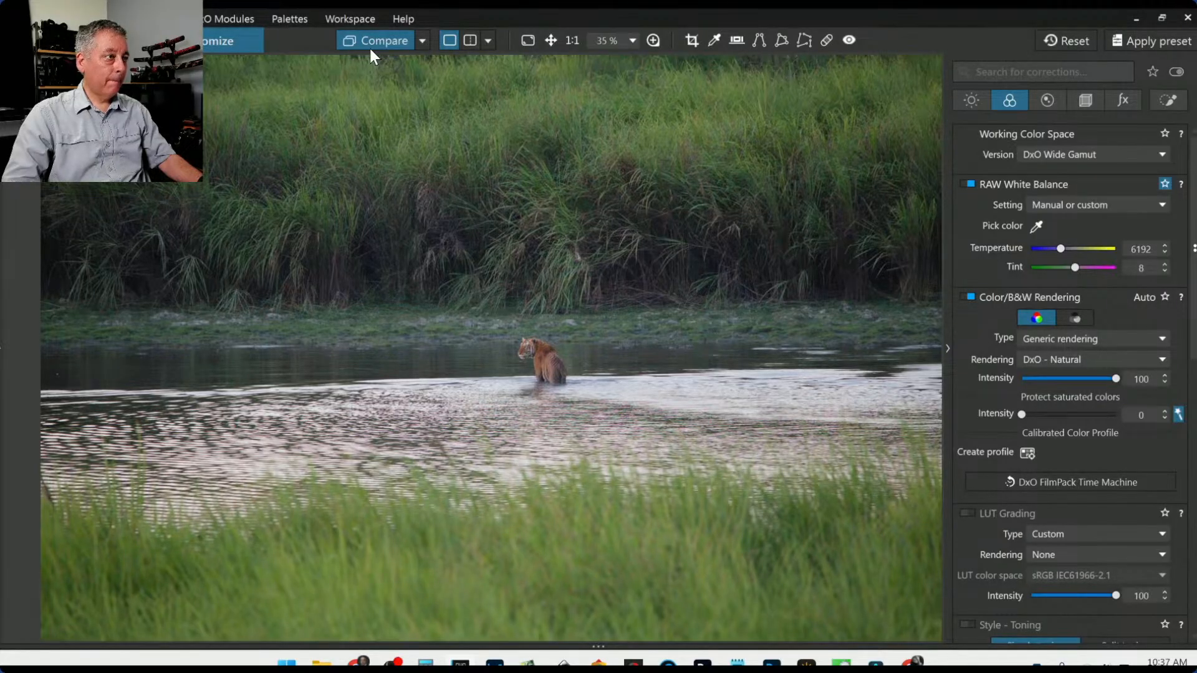
click(369, 46)
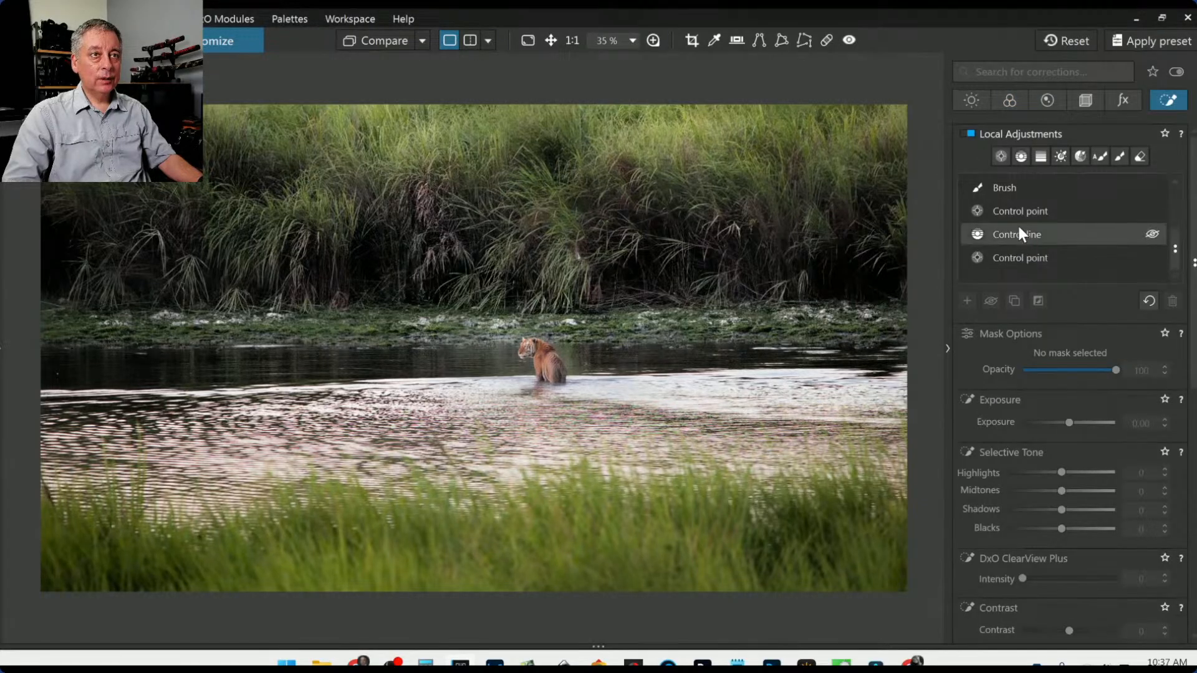
- Select the control point mask on the grassy bank behind the tiger and set its Highlights to 46, Midtones to 12 and Blacks to -17
click(1019, 218)
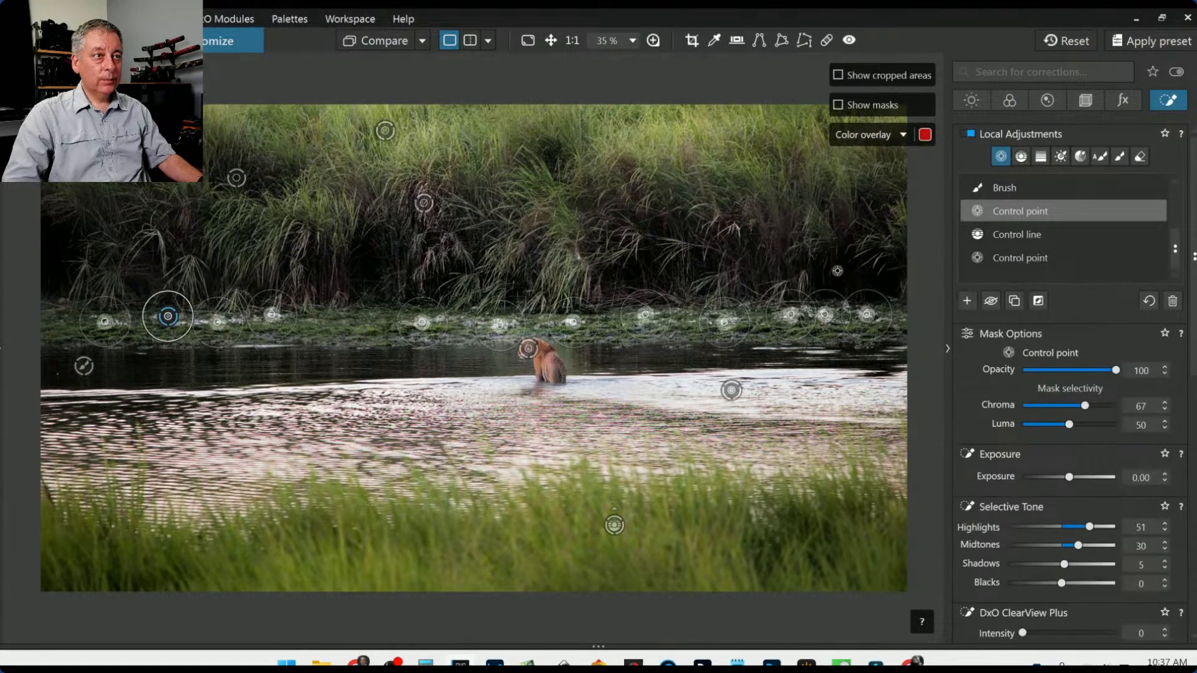
click(237, 179)
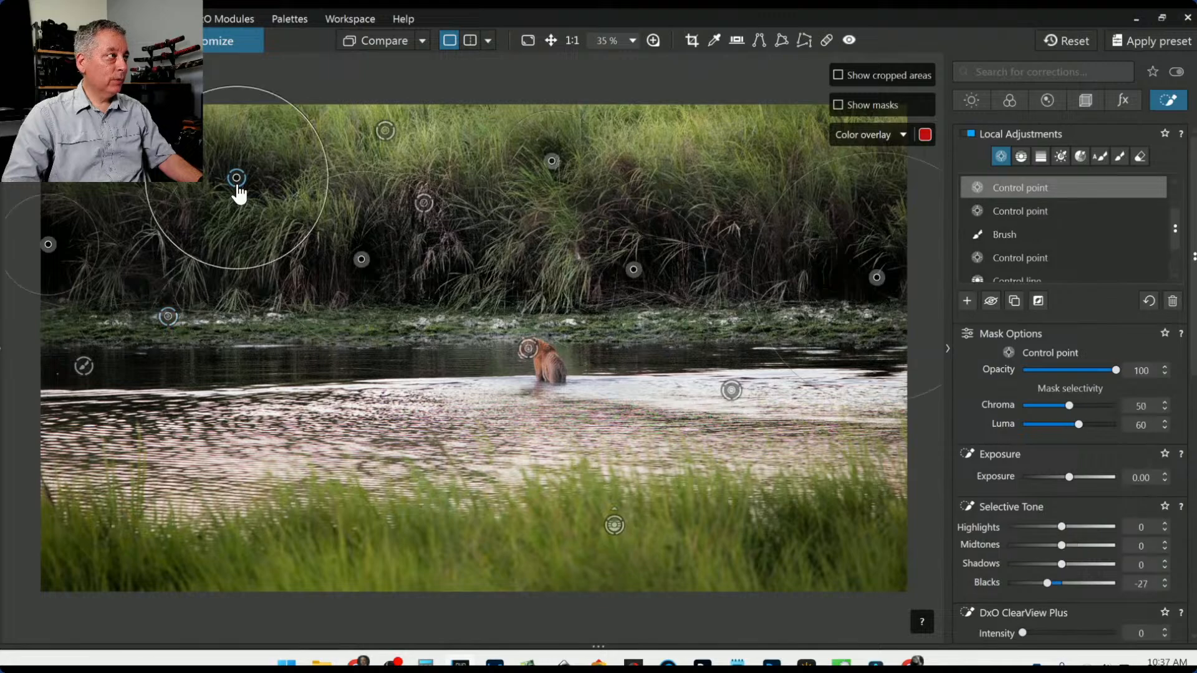
scroll(1089, 460, down, 2)
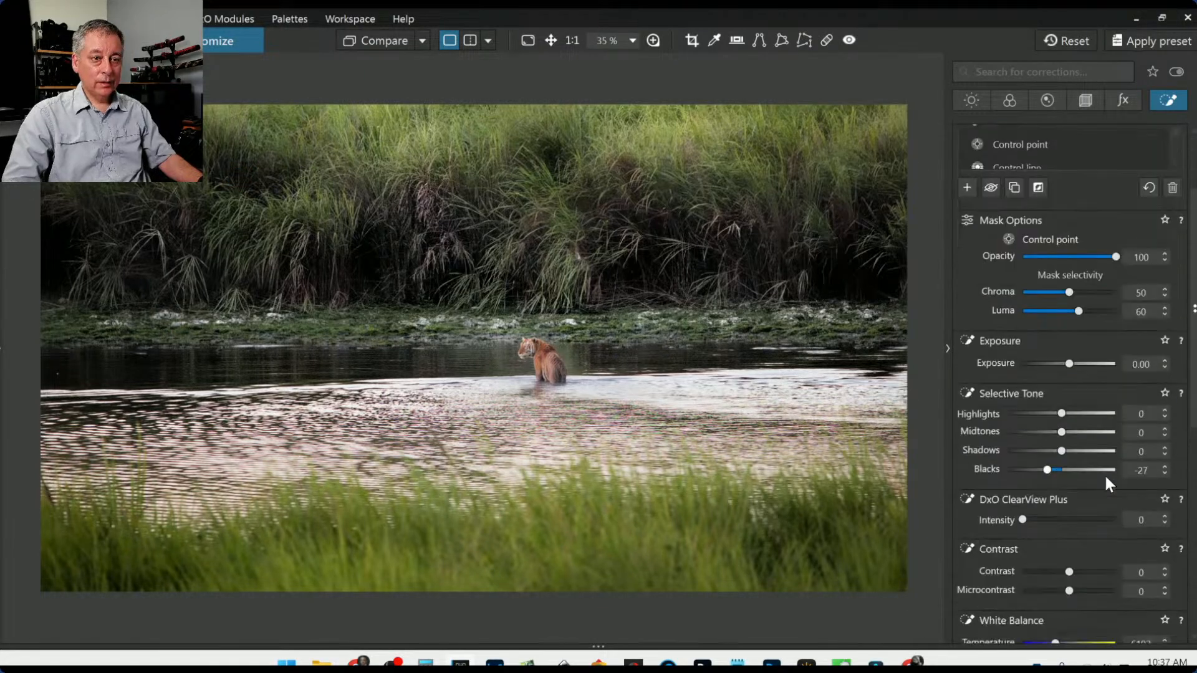
drag(1049, 470, 1054, 470)
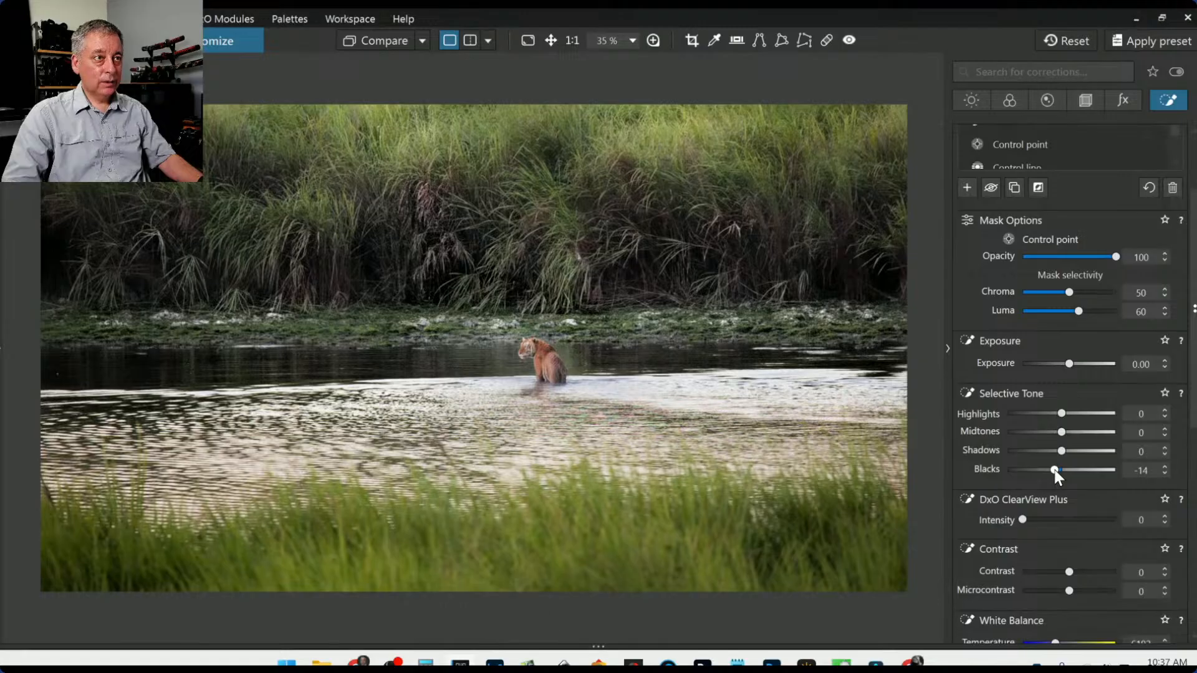
drag(1062, 416, 1086, 416)
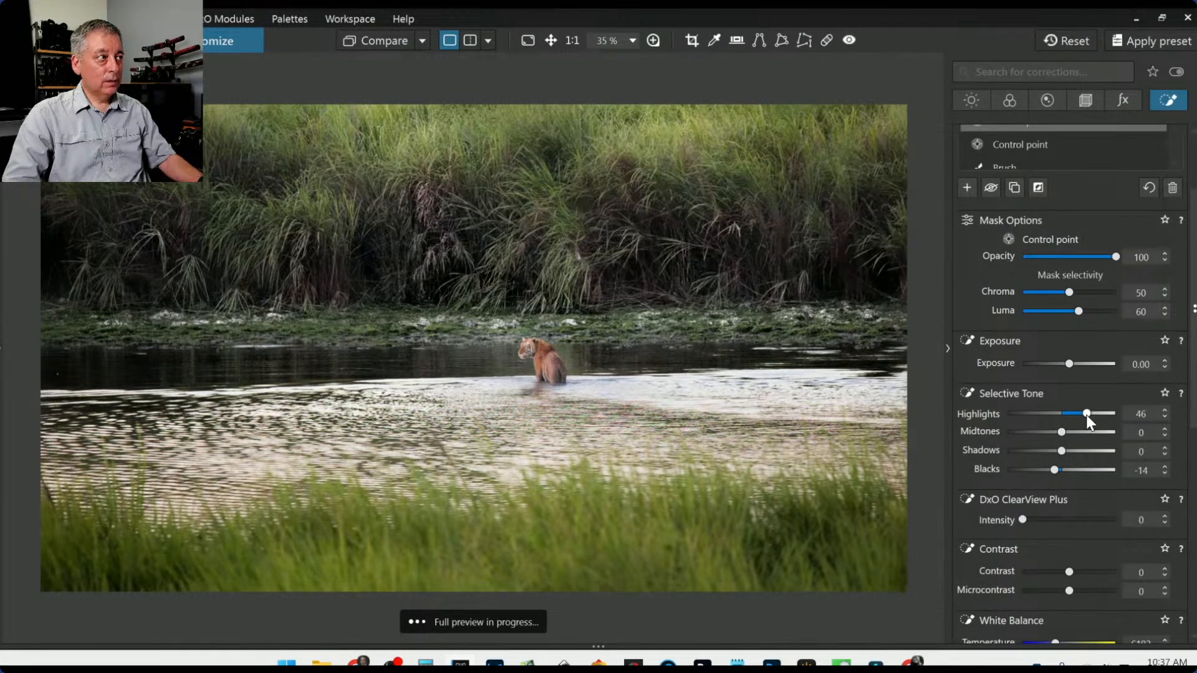
drag(1054, 469, 1068, 433)
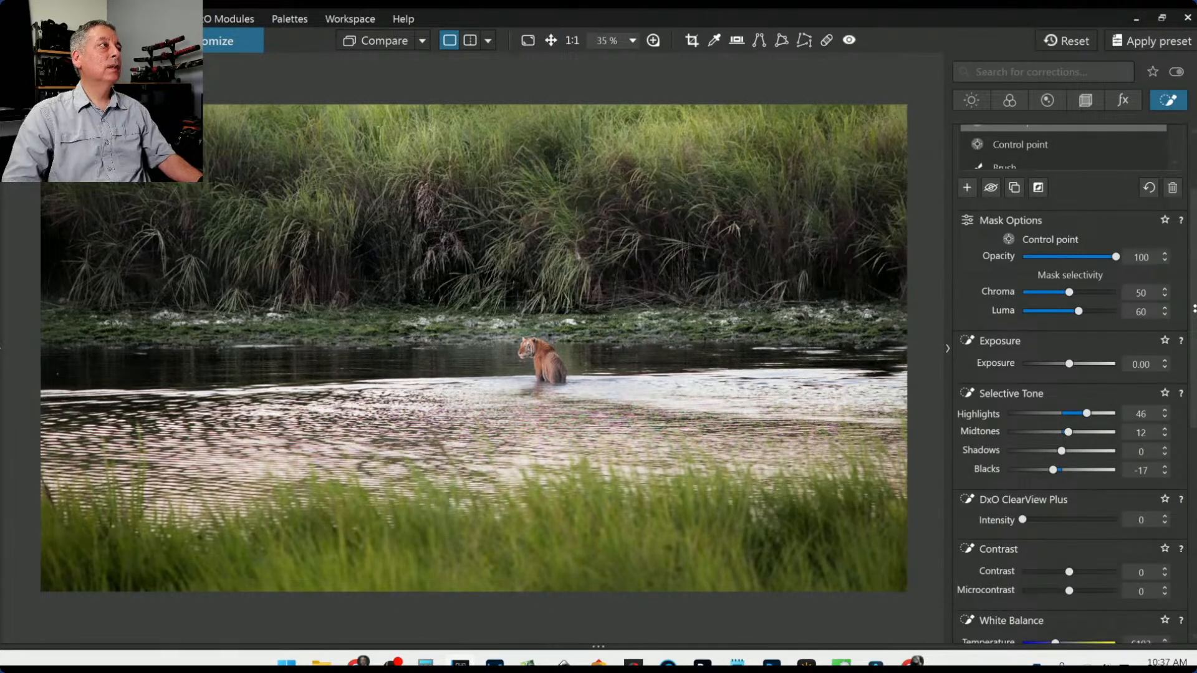
- Compare the tiger photo with its uncorrected version and deselect the active local mask
click(373, 42)
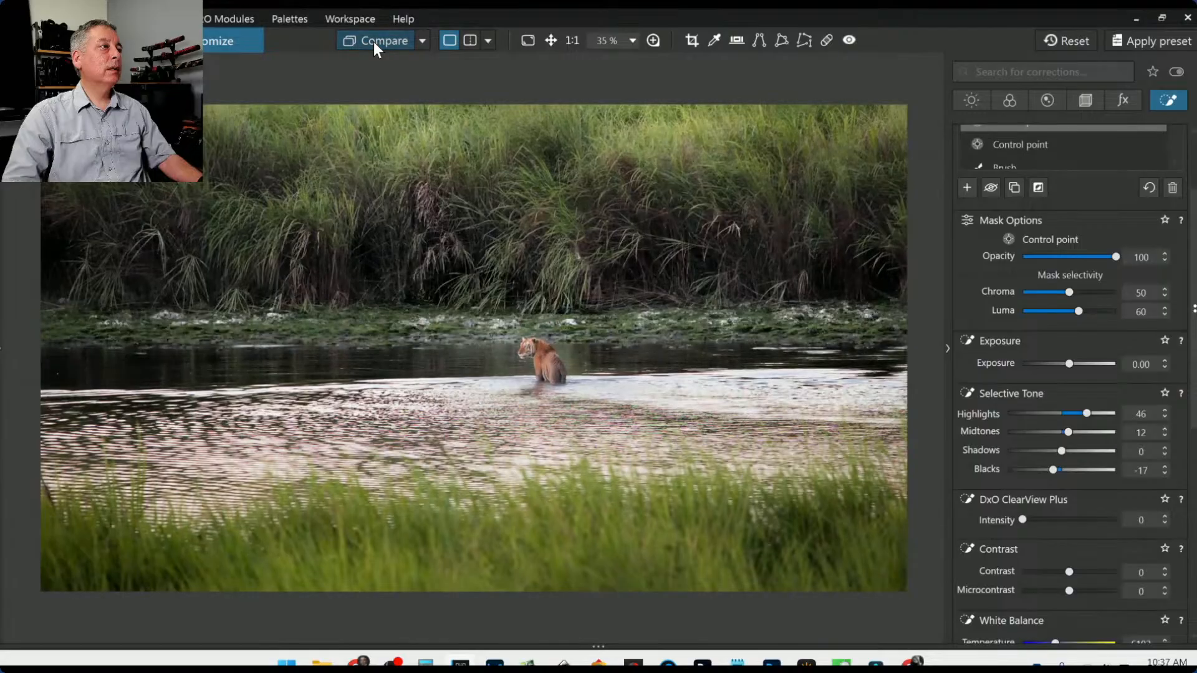
click(373, 43)
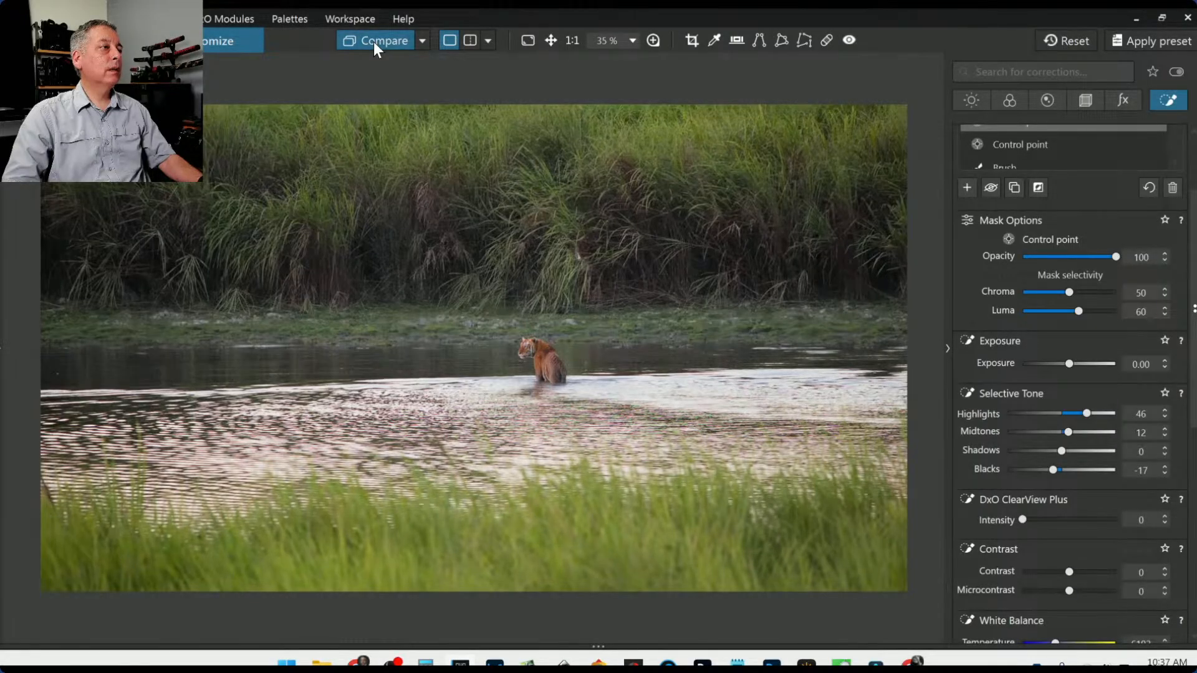
key(Escape)
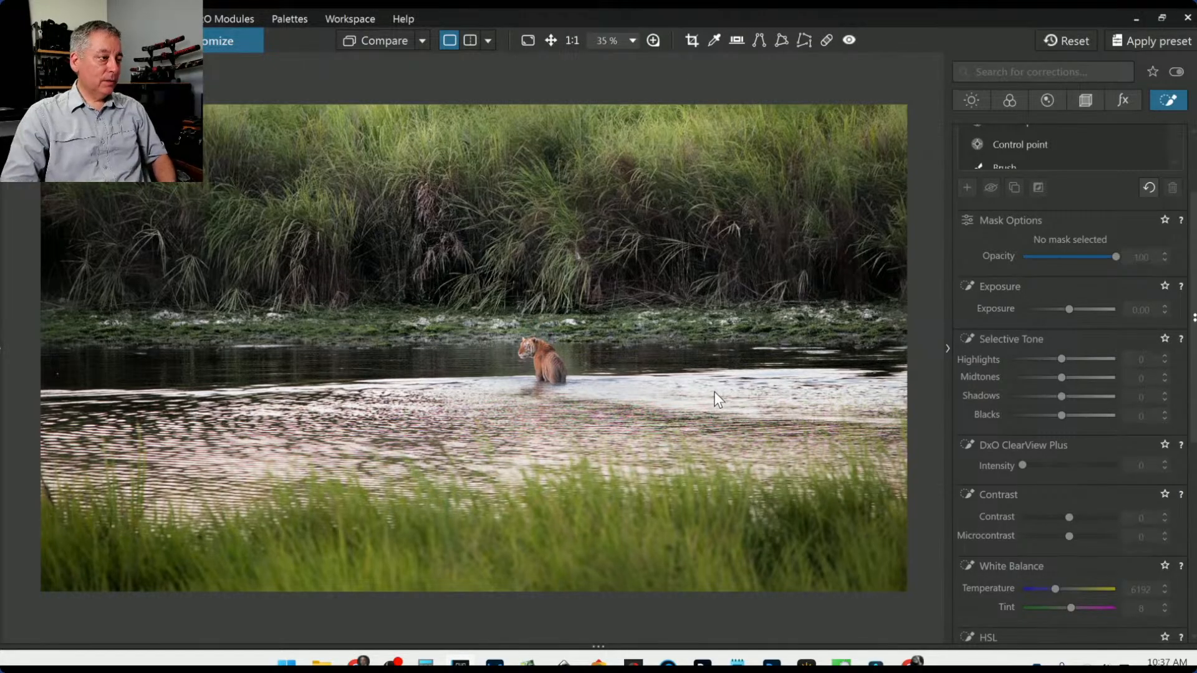
- Select the control point on the tiger's face and move it closer to the muzzle
scroll(536, 359, up, 5)
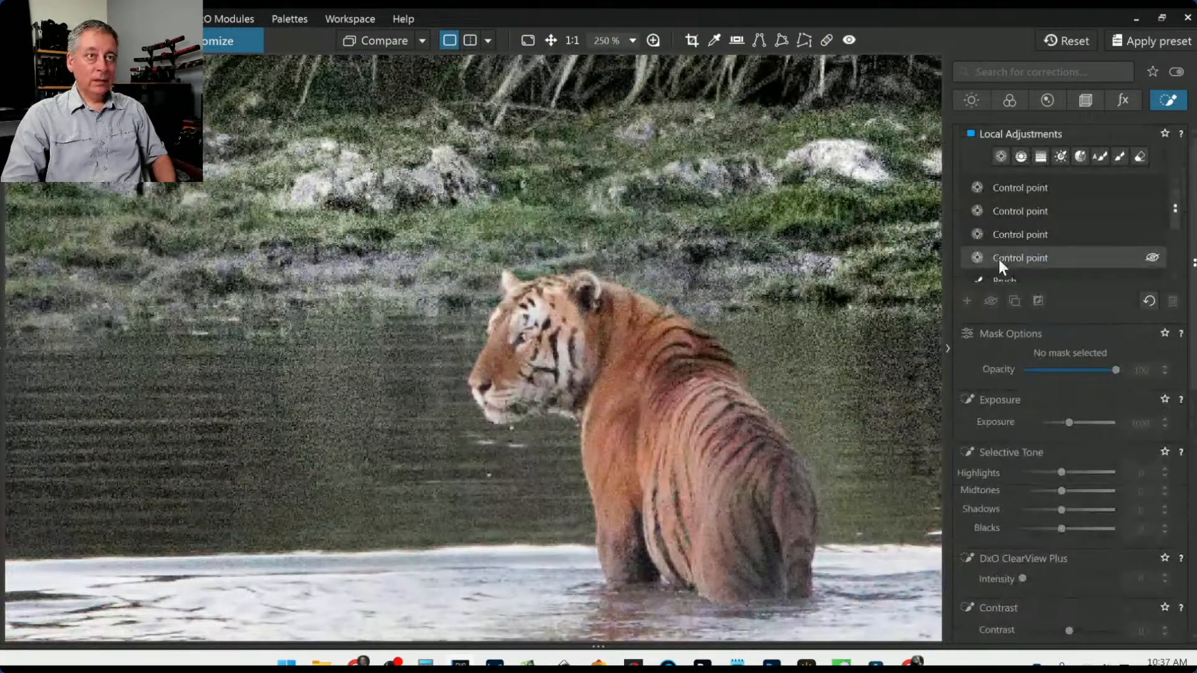
click(1006, 189)
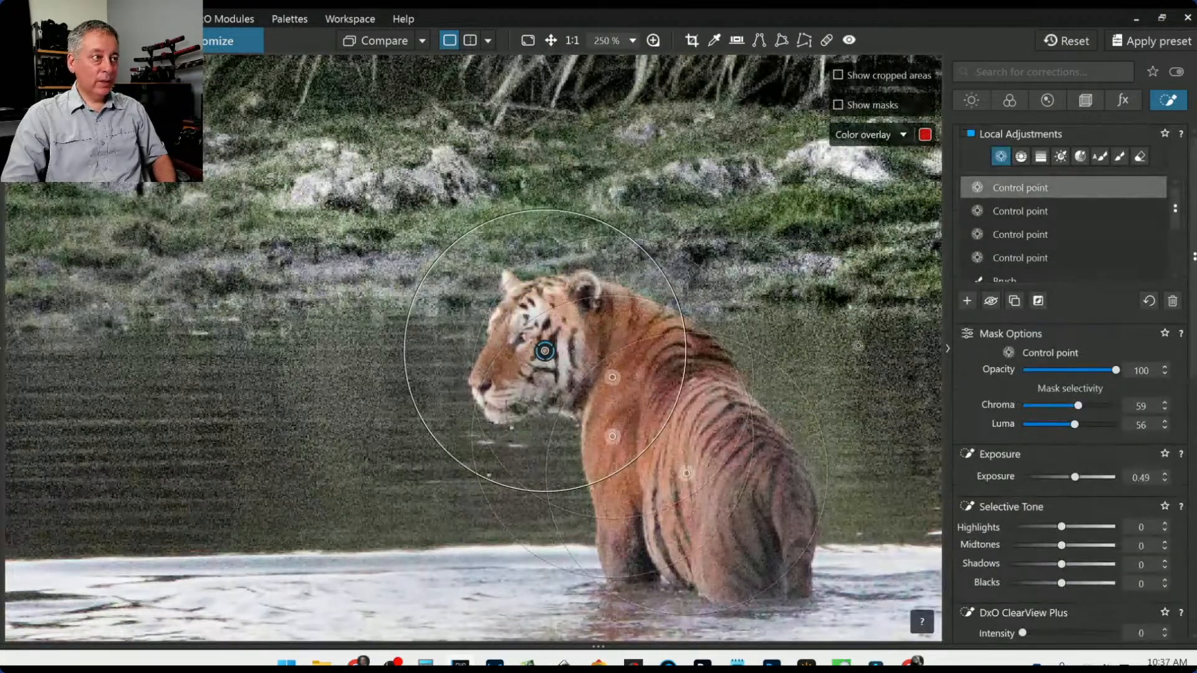
drag(545, 351, 514, 358)
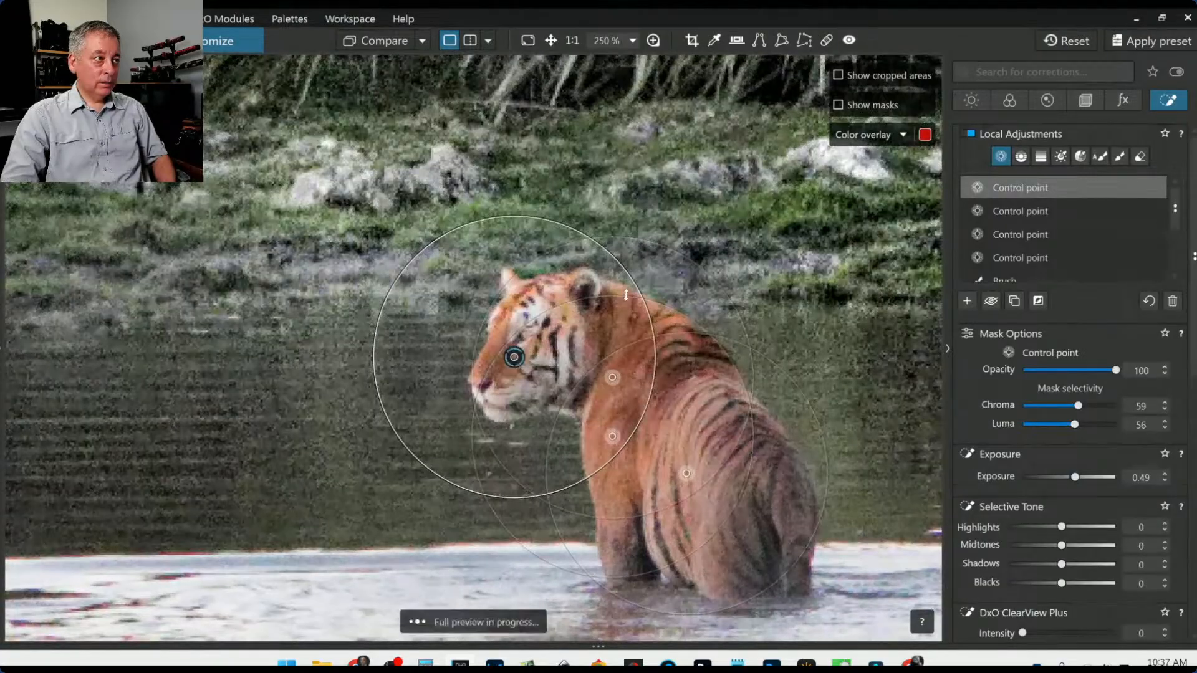
click(515, 361)
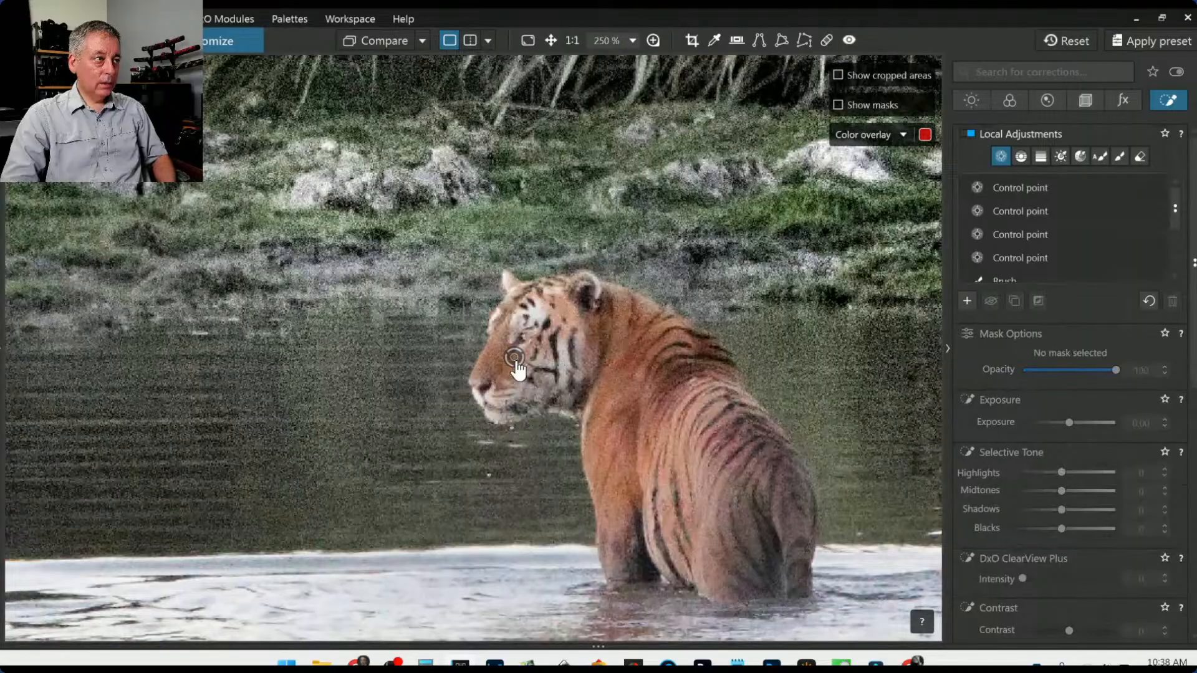
click(515, 361)
- Set the face control point's HSL saturation to 11 and vibrancy to 48
scroll(1056, 496, down, 3)
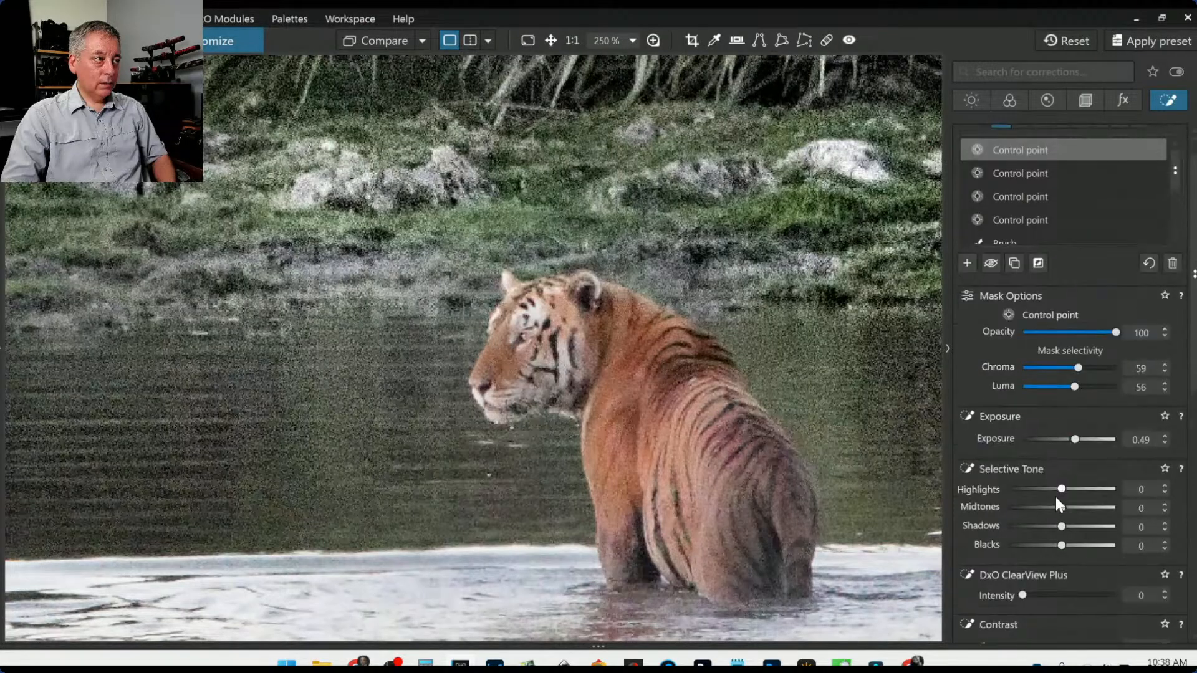
scroll(1056, 496, down, 8)
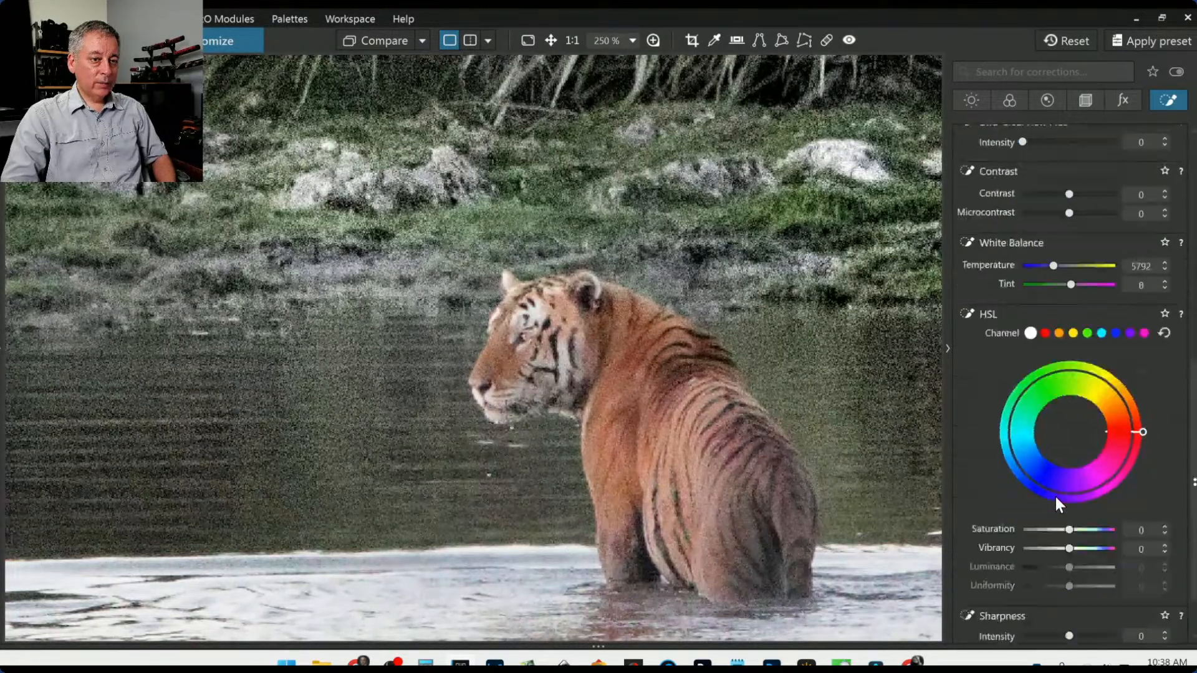
mouse_move(1069, 486)
mouse_down()
mouse_move(1102, 488)
mouse_move(1079, 469)
mouse_up()
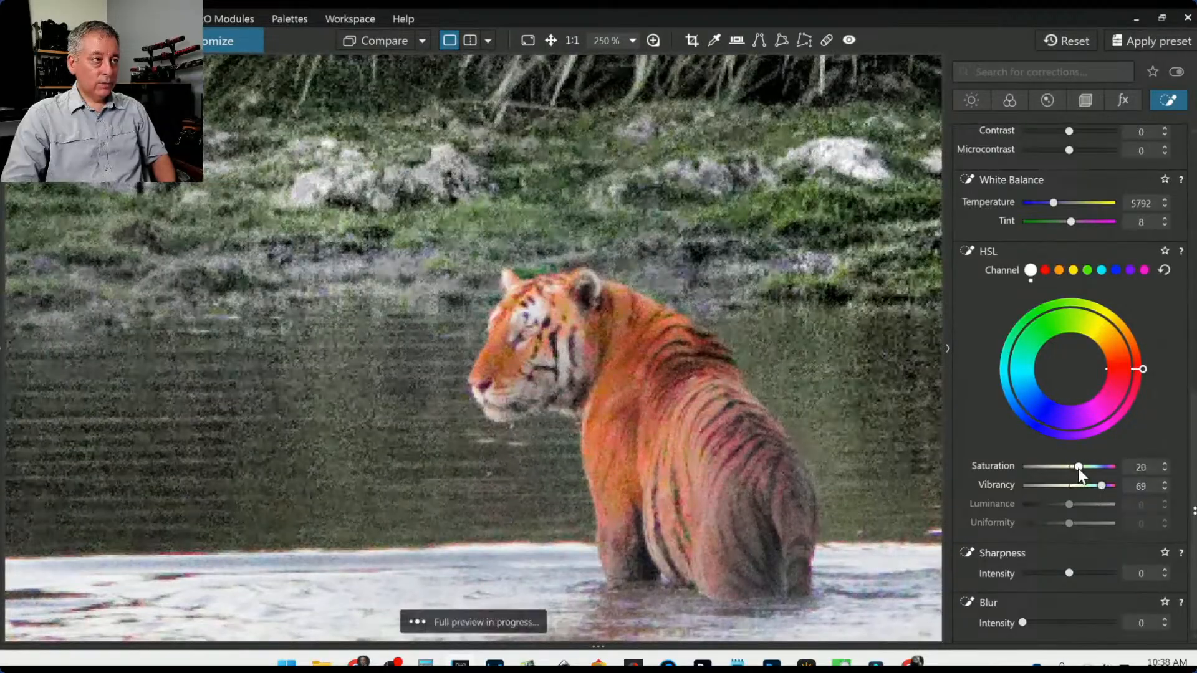
scroll(826, 403, down, 5)
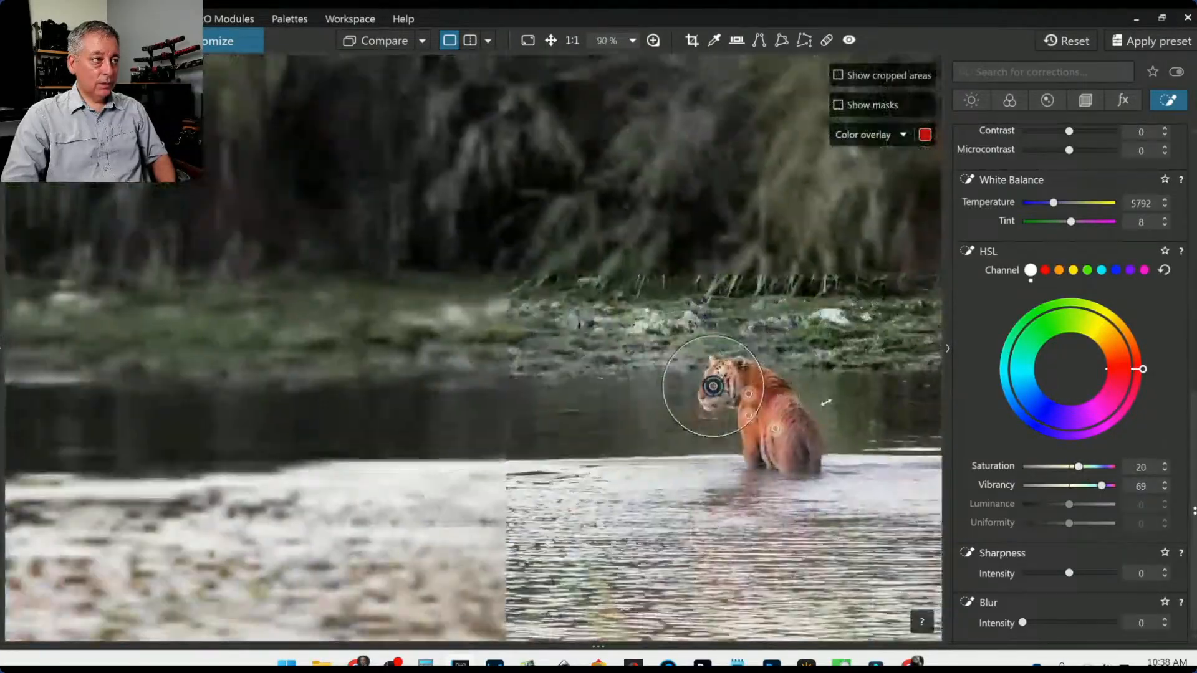
scroll(826, 403, down, 2)
scroll(855, 460, down, 2)
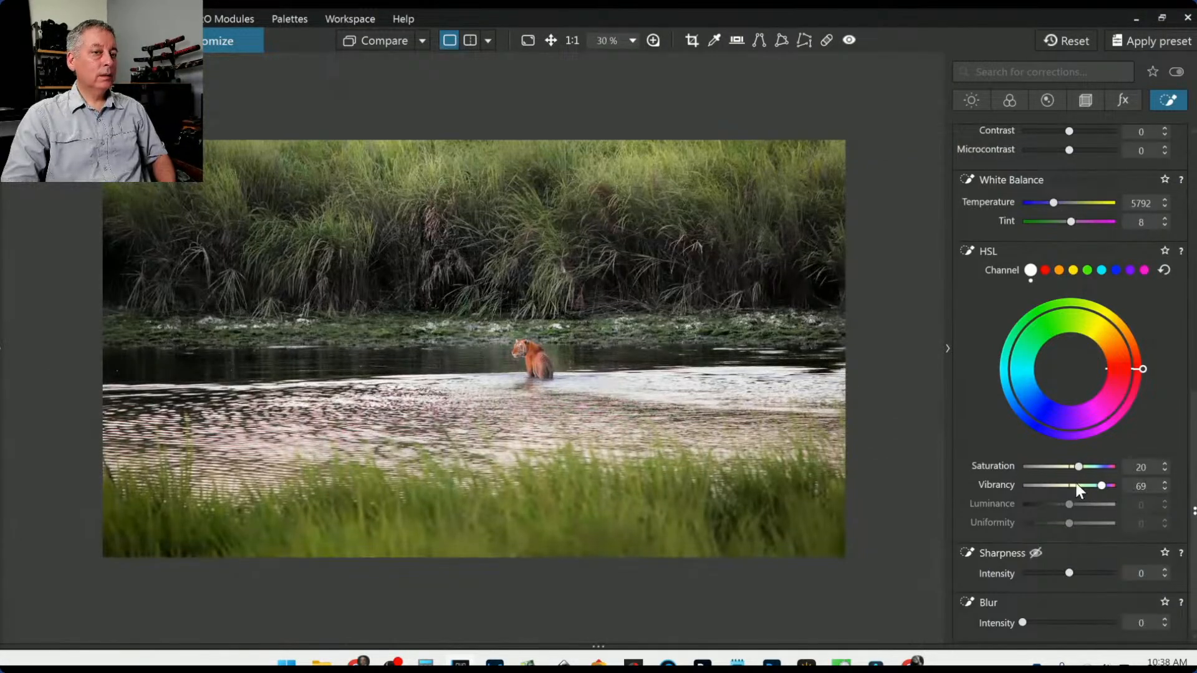
drag(1101, 487, 1090, 485)
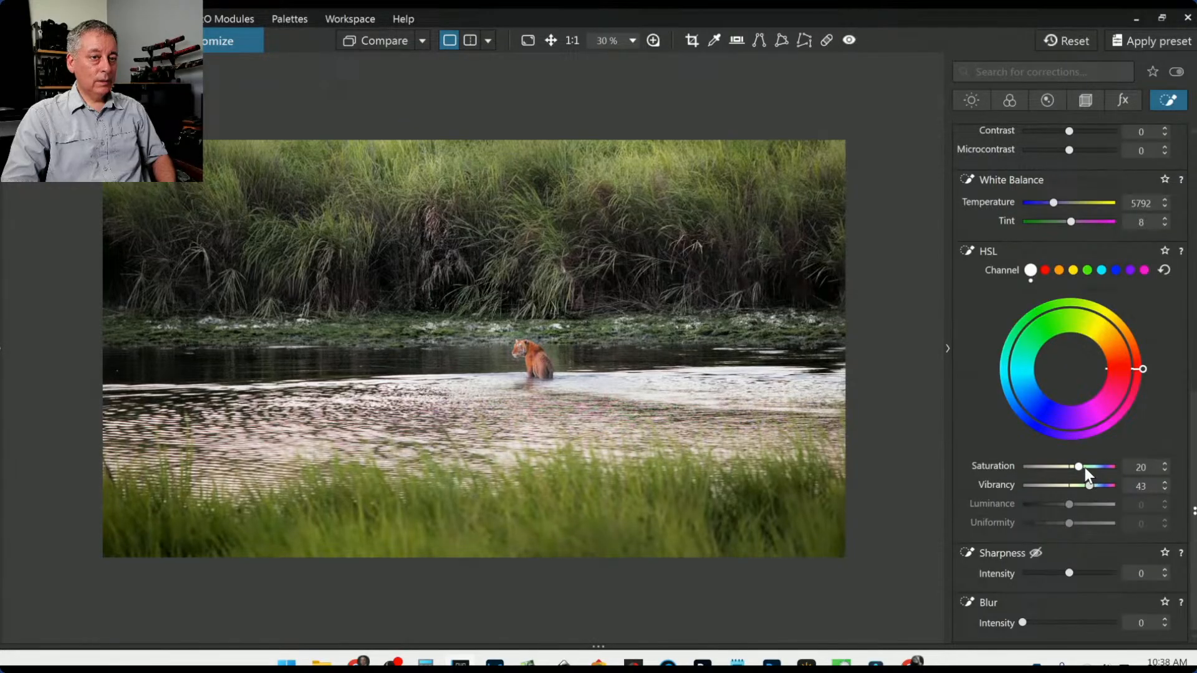
drag(1080, 466, 1072, 466)
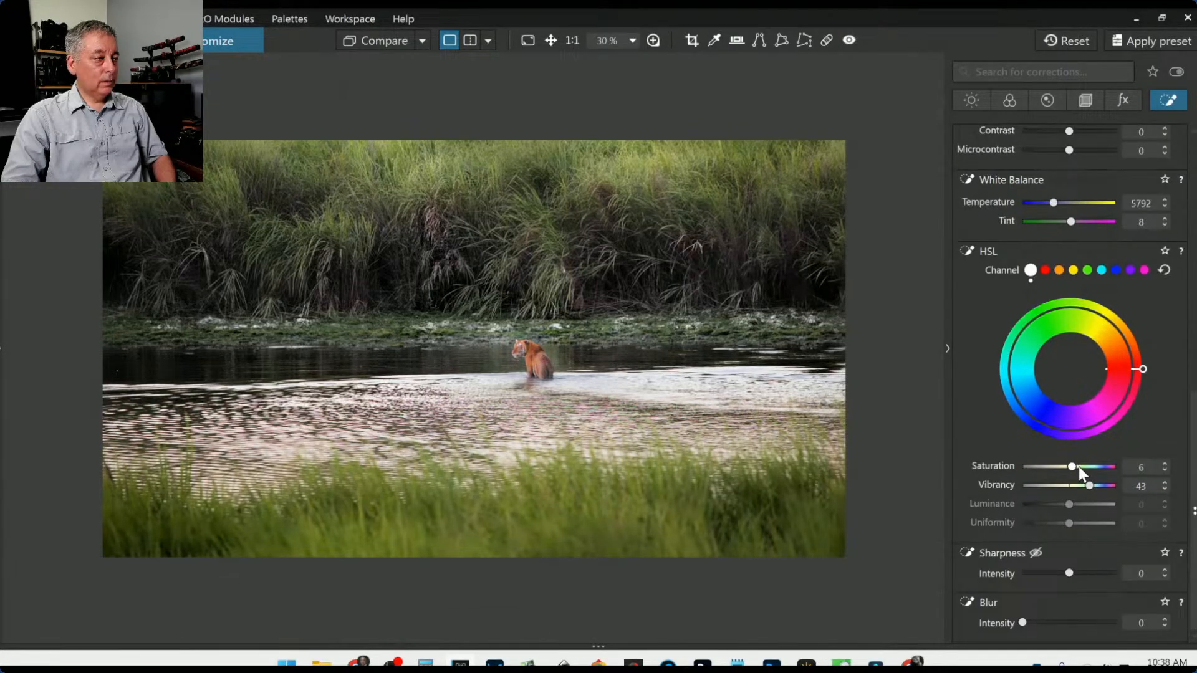
click(1078, 467)
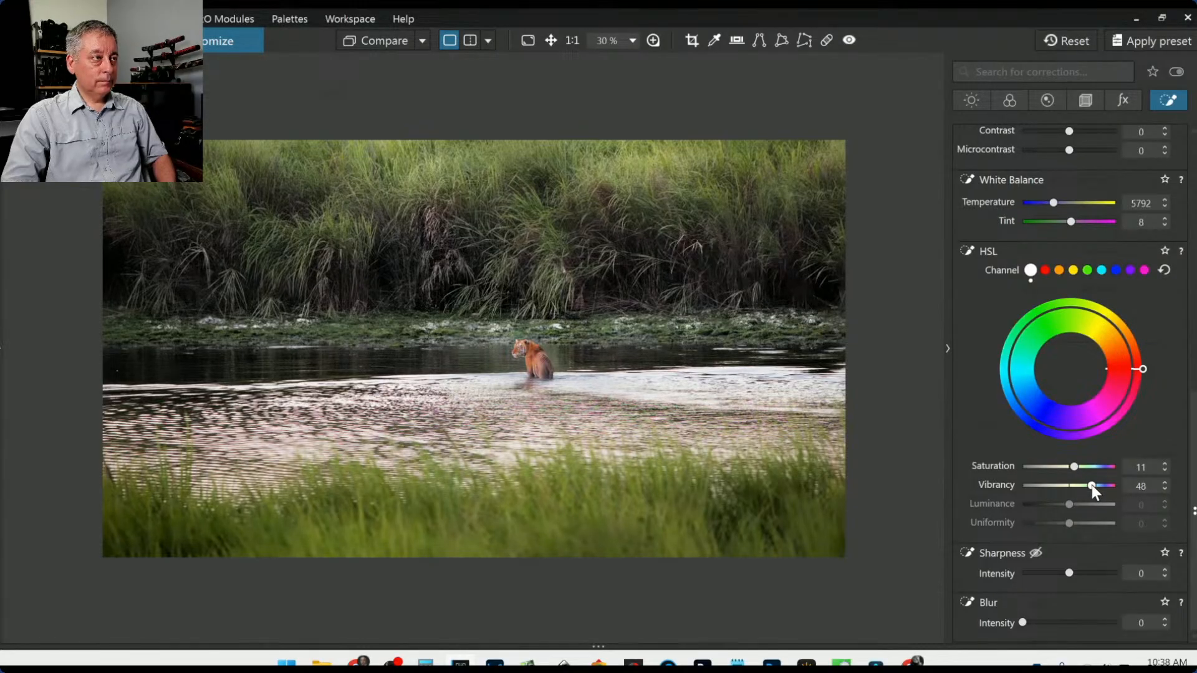
- Activate the colour picker of the image-wide HSL wheel
scroll(1050, 150, up, 6)
scroll(1044, 200, down, 3)
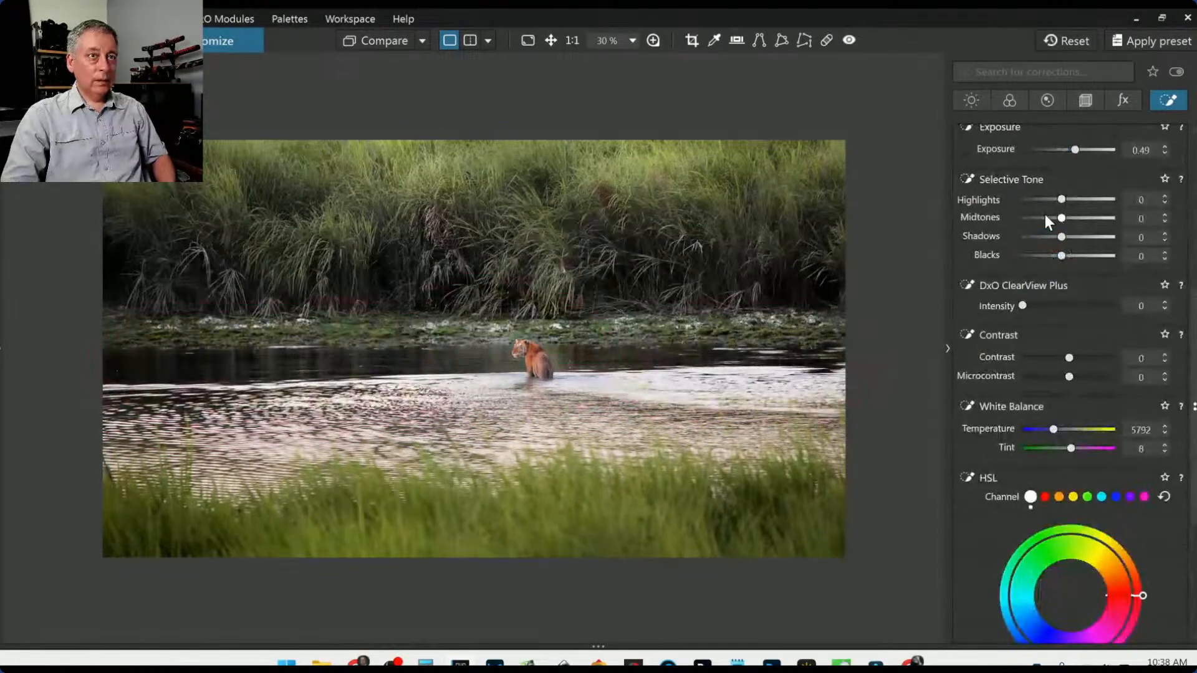
click(1023, 104)
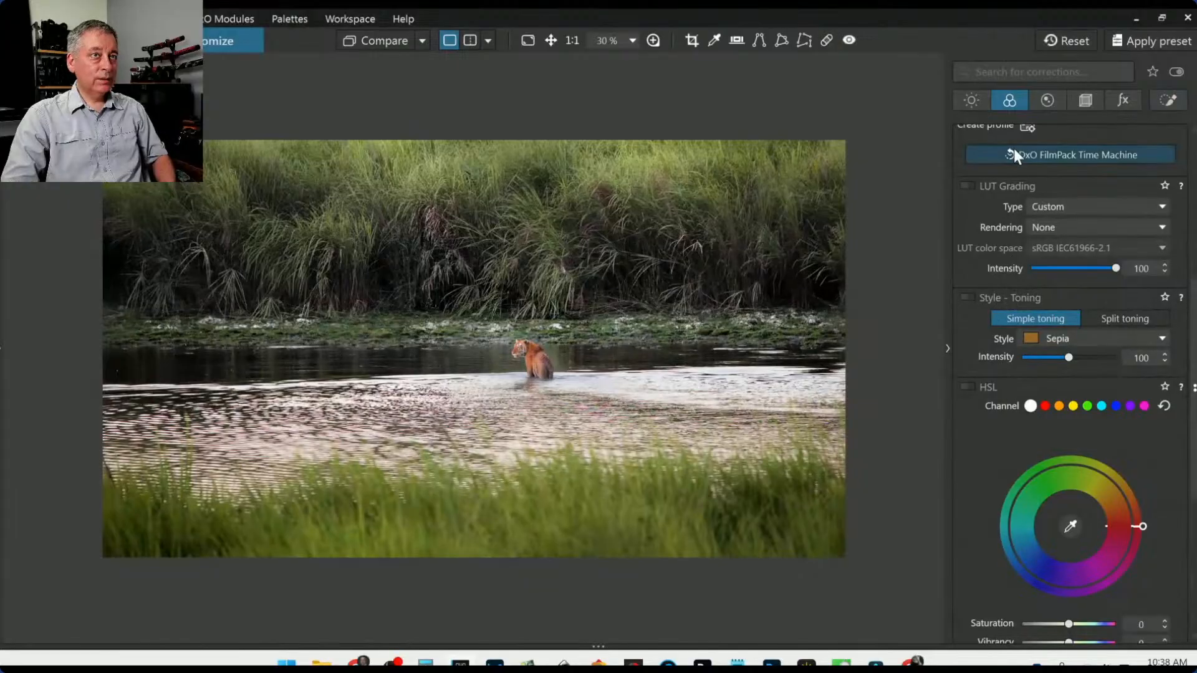
scroll(985, 411, down, 3)
scroll(986, 416, down, 2)
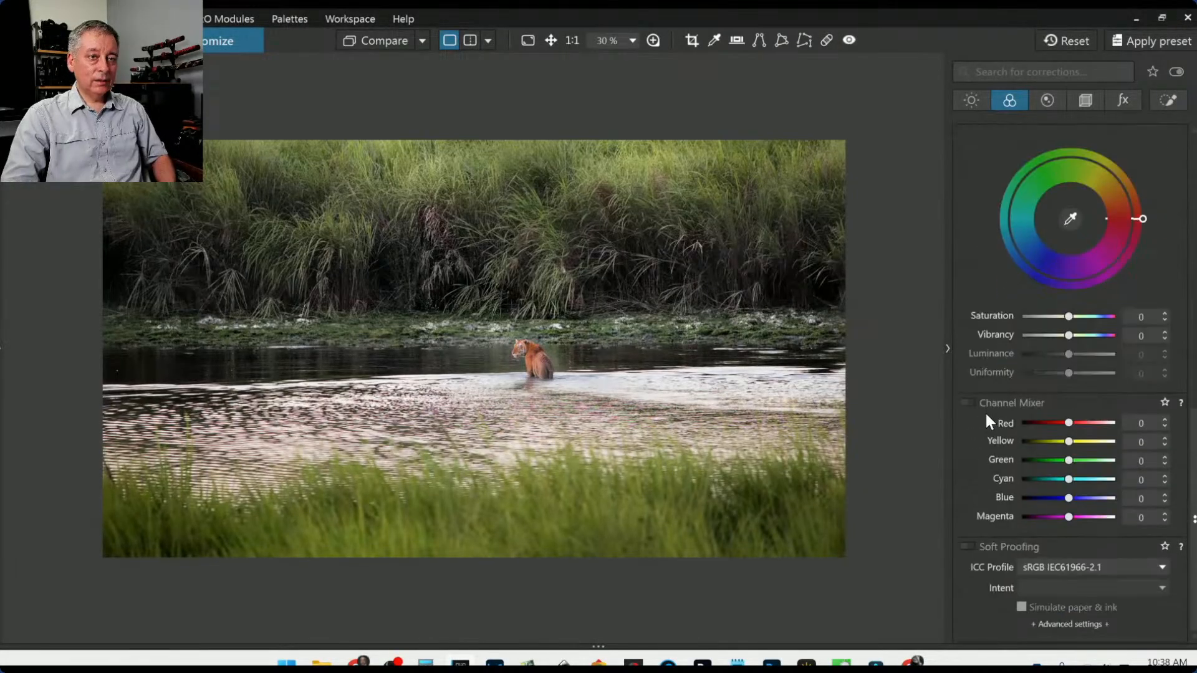
scroll(986, 413, up, 1)
click(1071, 294)
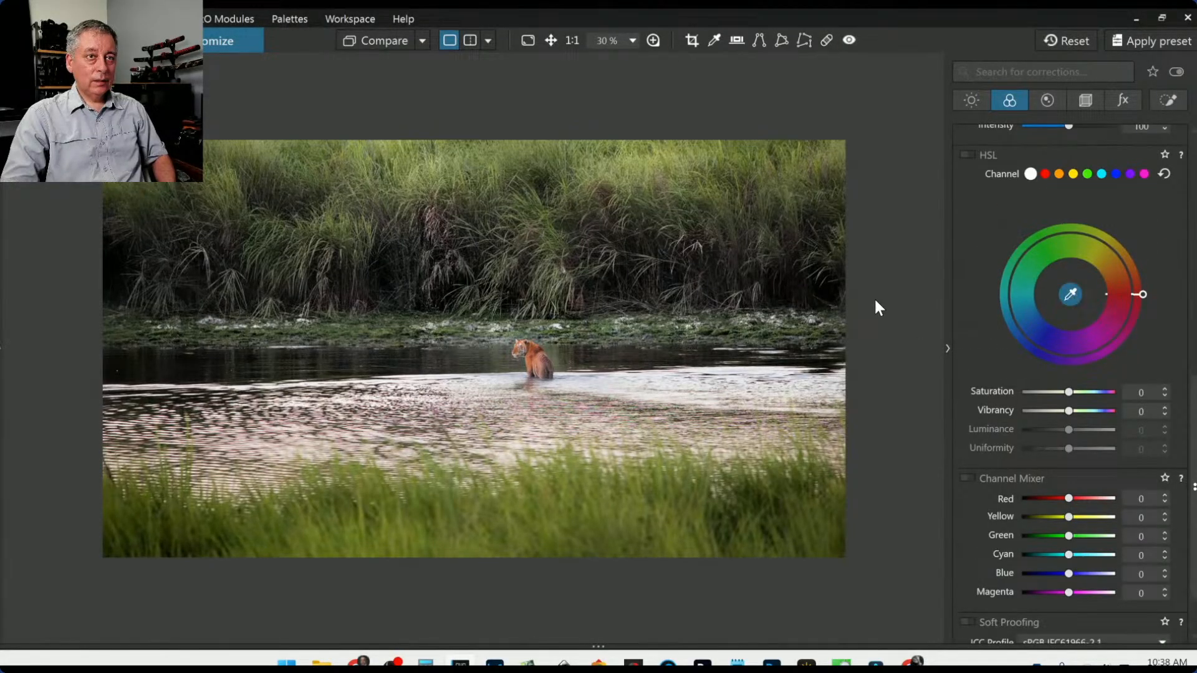
- Try to adjust the hue of the green sampled from the far riverbank and reset the HSL correction
click(606, 322)
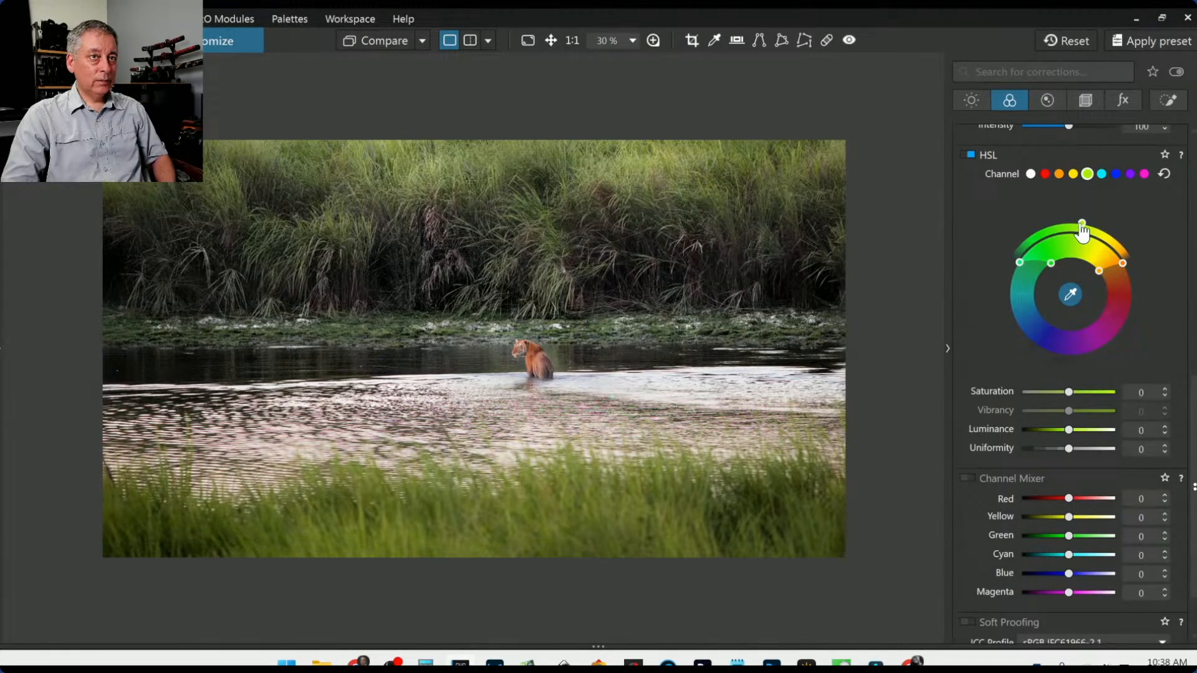
mouse_move(1085, 227)
mouse_down()
mouse_move(1099, 236)
mouse_move(1071, 230)
mouse_move(1087, 234)
mouse_up()
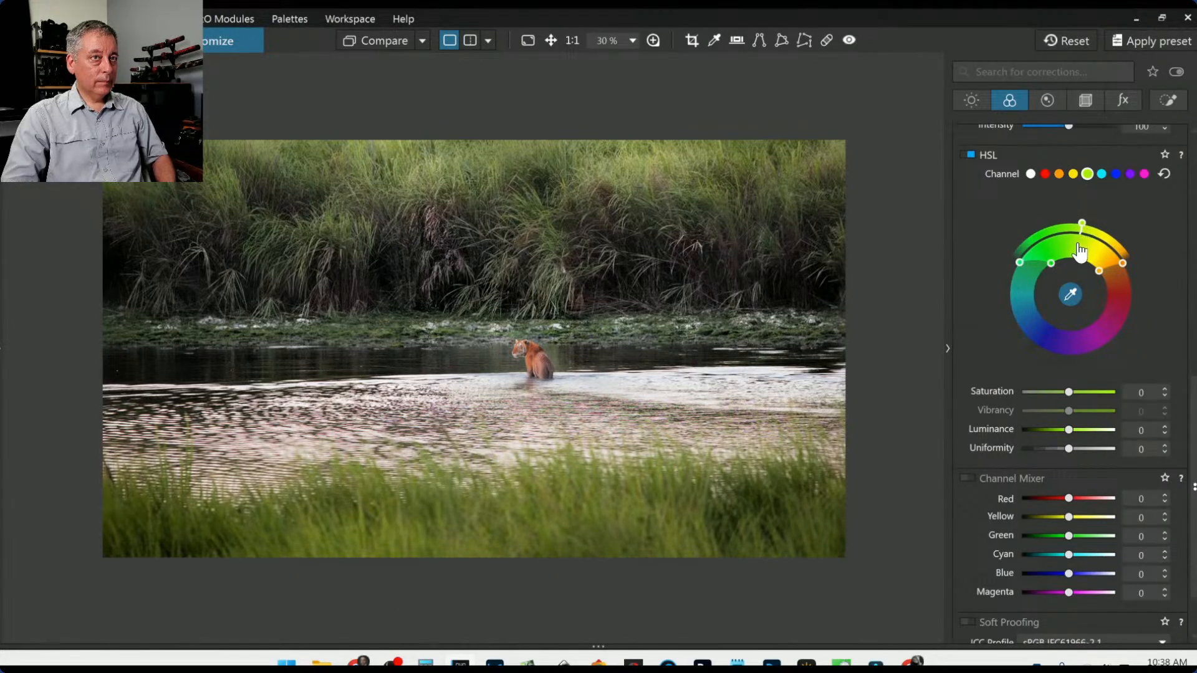
click(1164, 174)
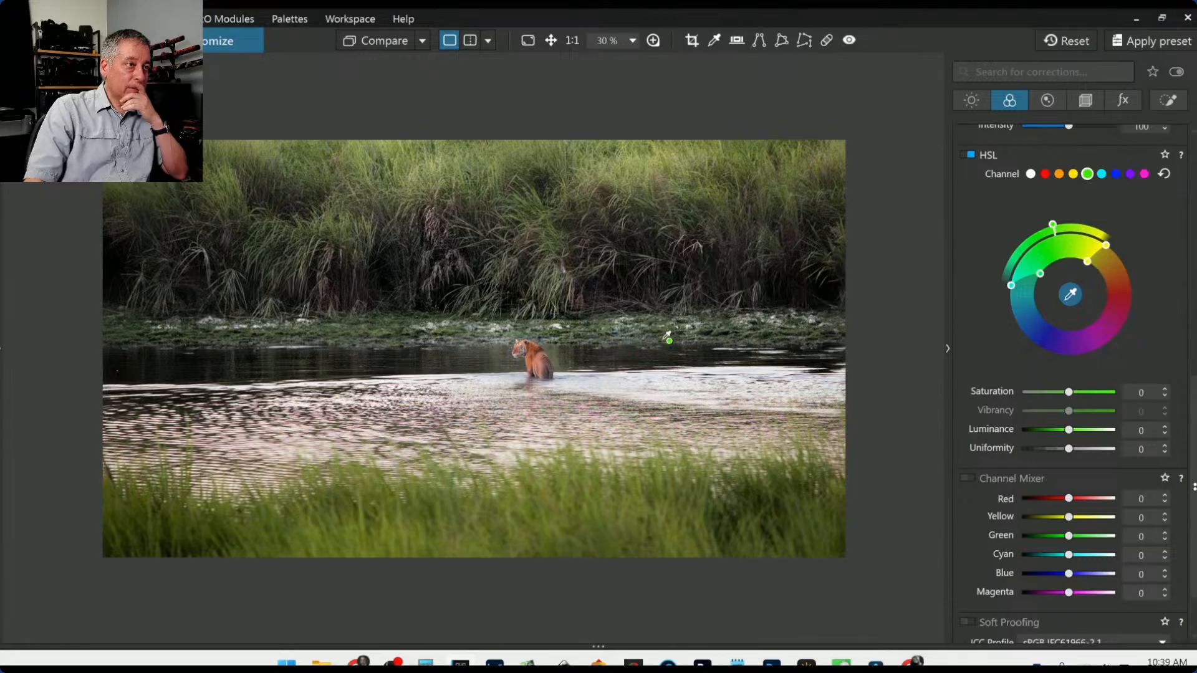
- Sample the green of the vegetation along the far bank's waterline and shift its hue slightly toward yellow
click(721, 325)
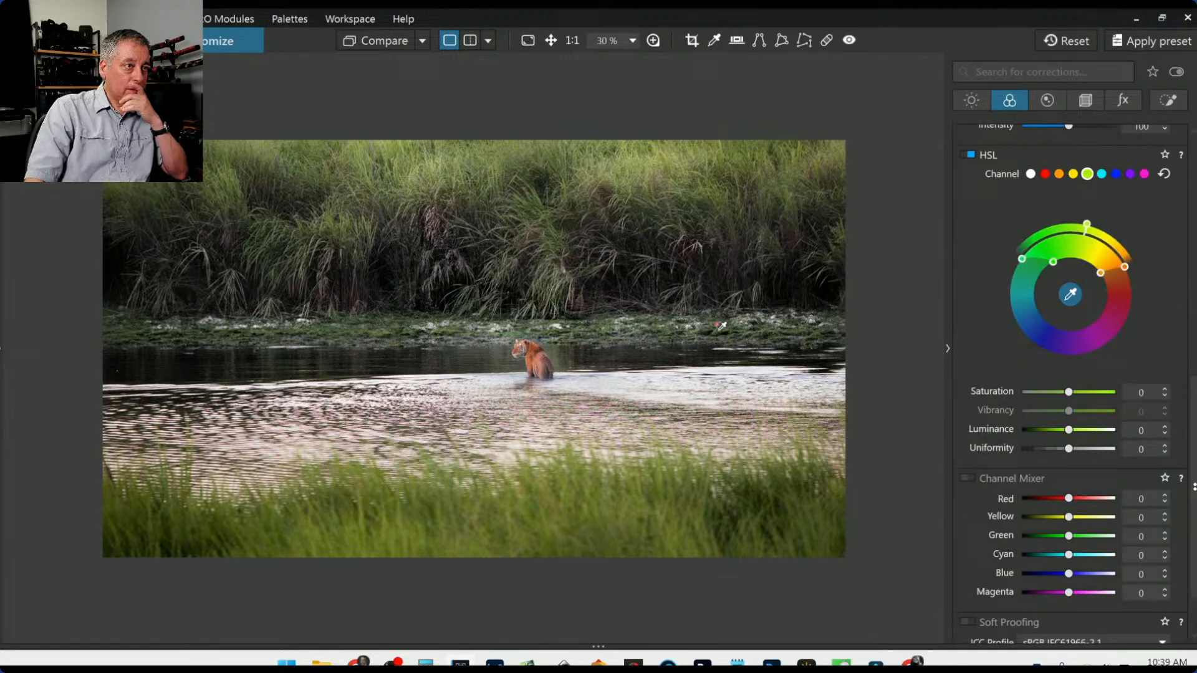
click(725, 324)
click(790, 332)
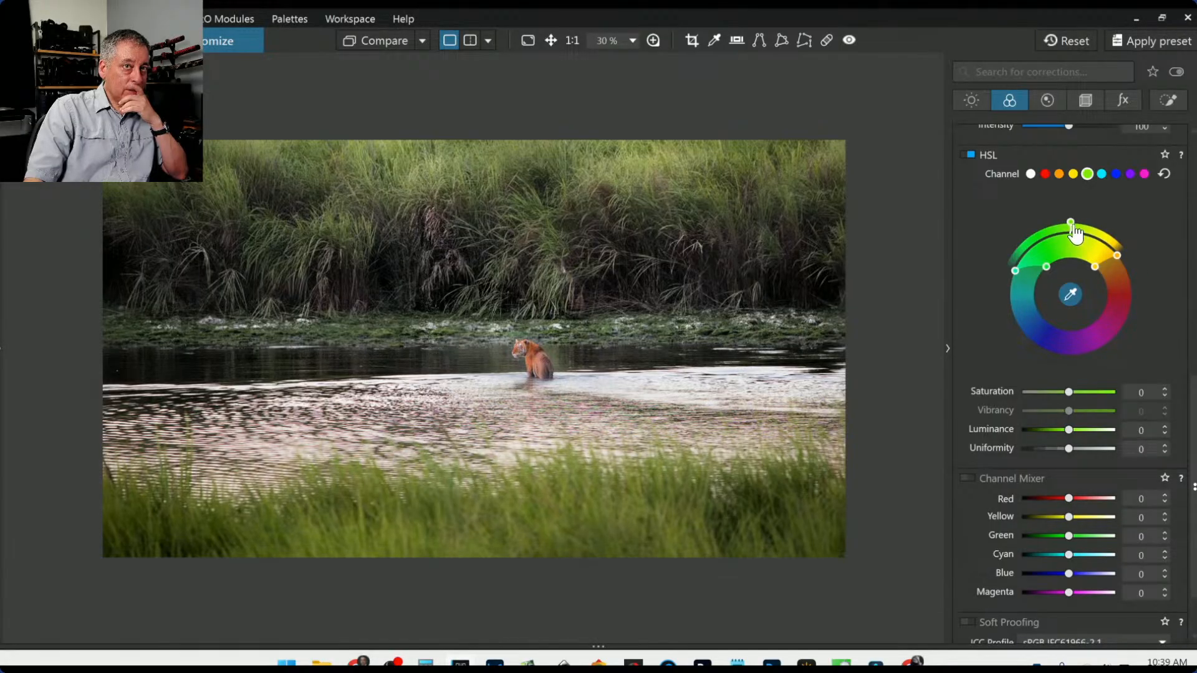
drag(1075, 225, 1077, 225)
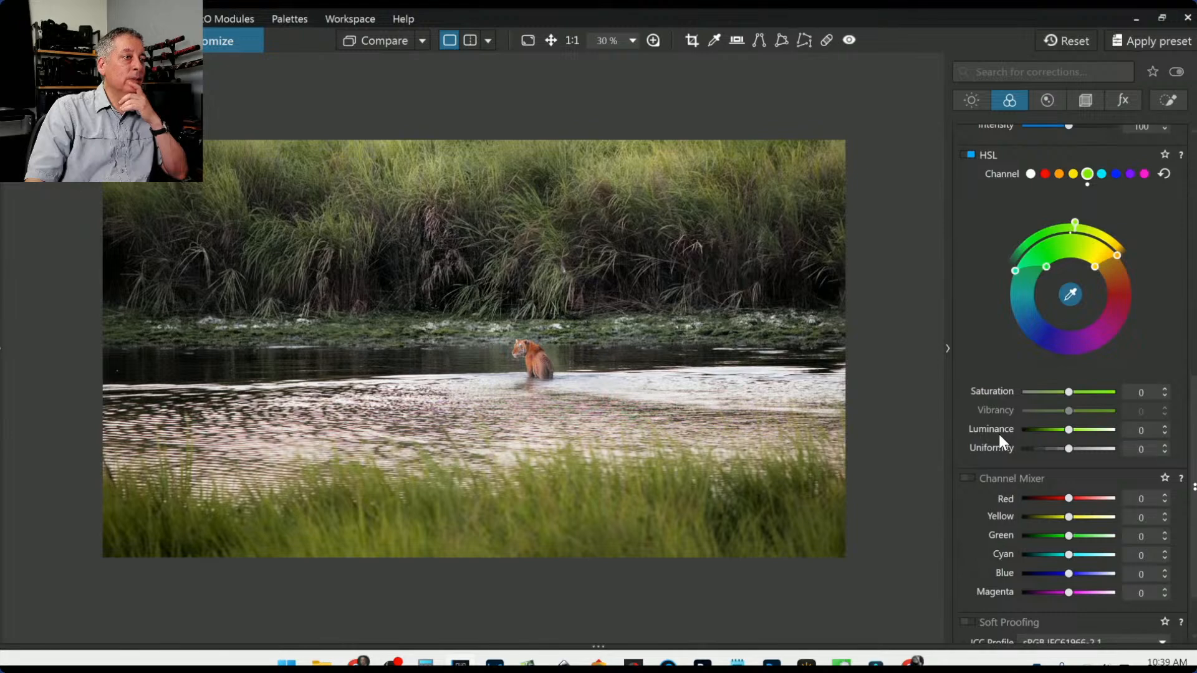
drag(1077, 226, 1076, 229)
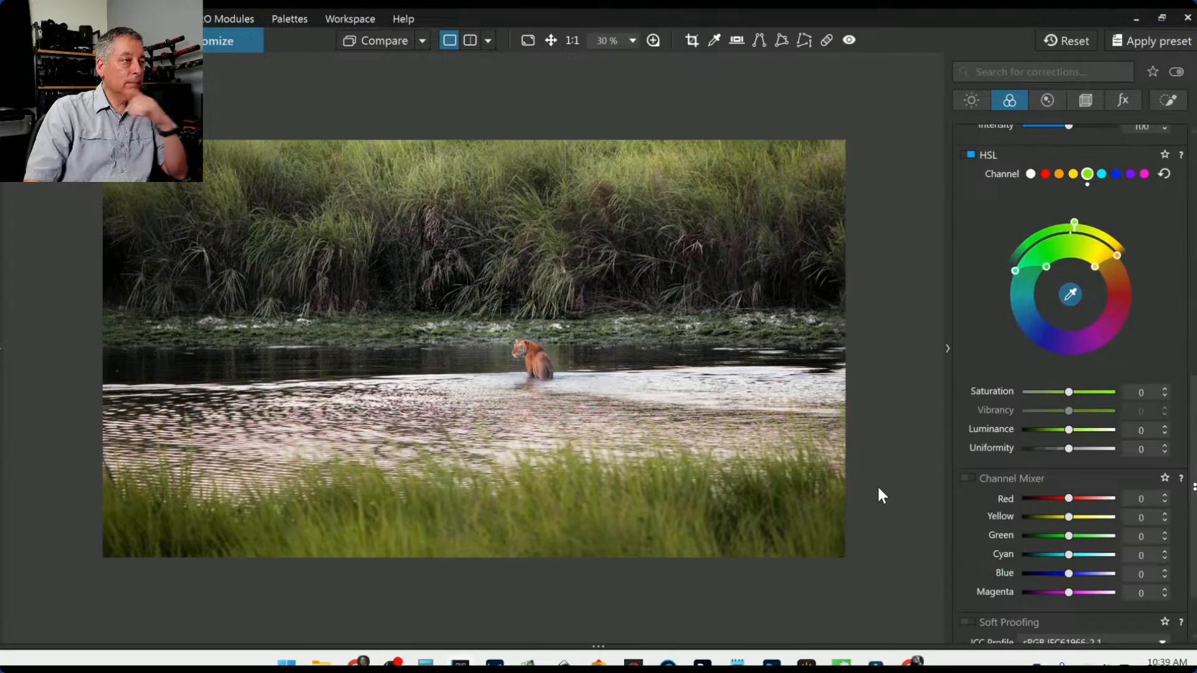
key(Escape)
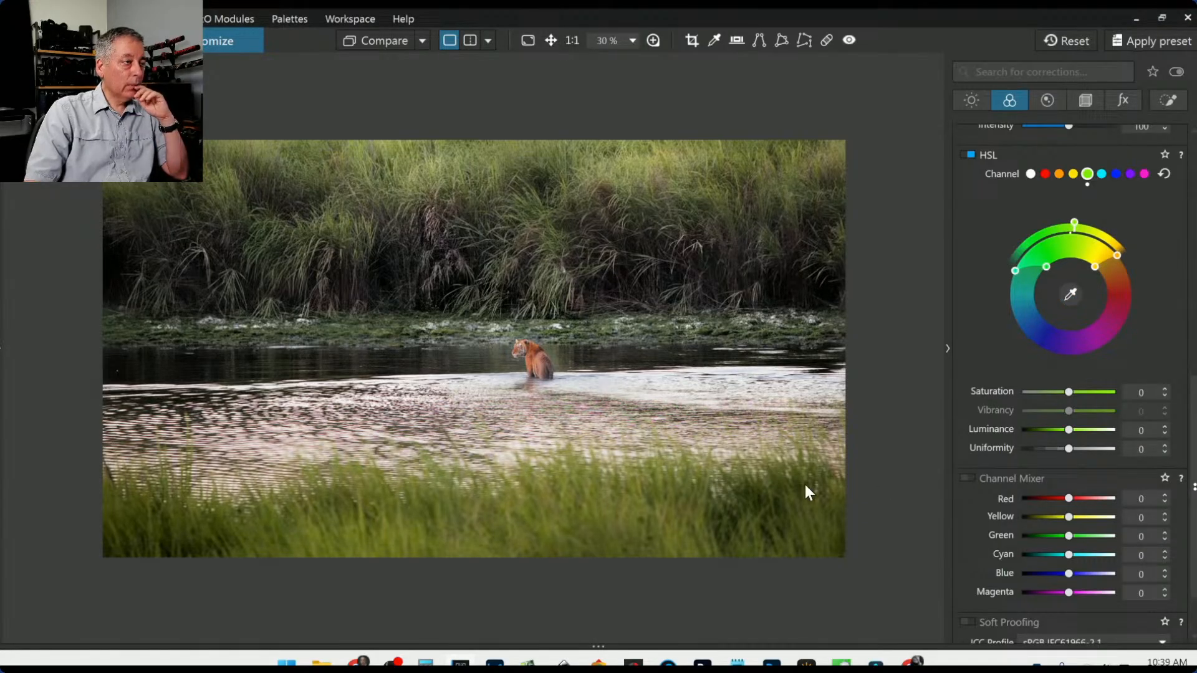
- Export the photo as a full-size JPEG at quality 93 to the original image folder with the suffix -dxo
right_click(657, 378)
click(759, 15)
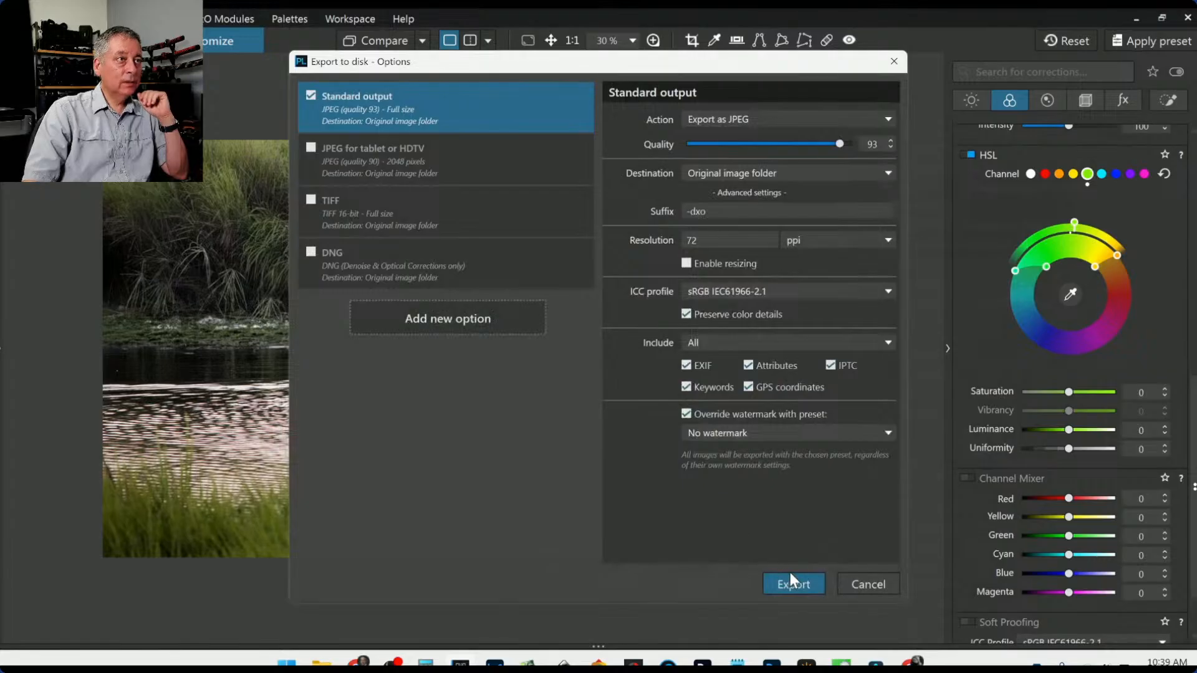
click(796, 582)
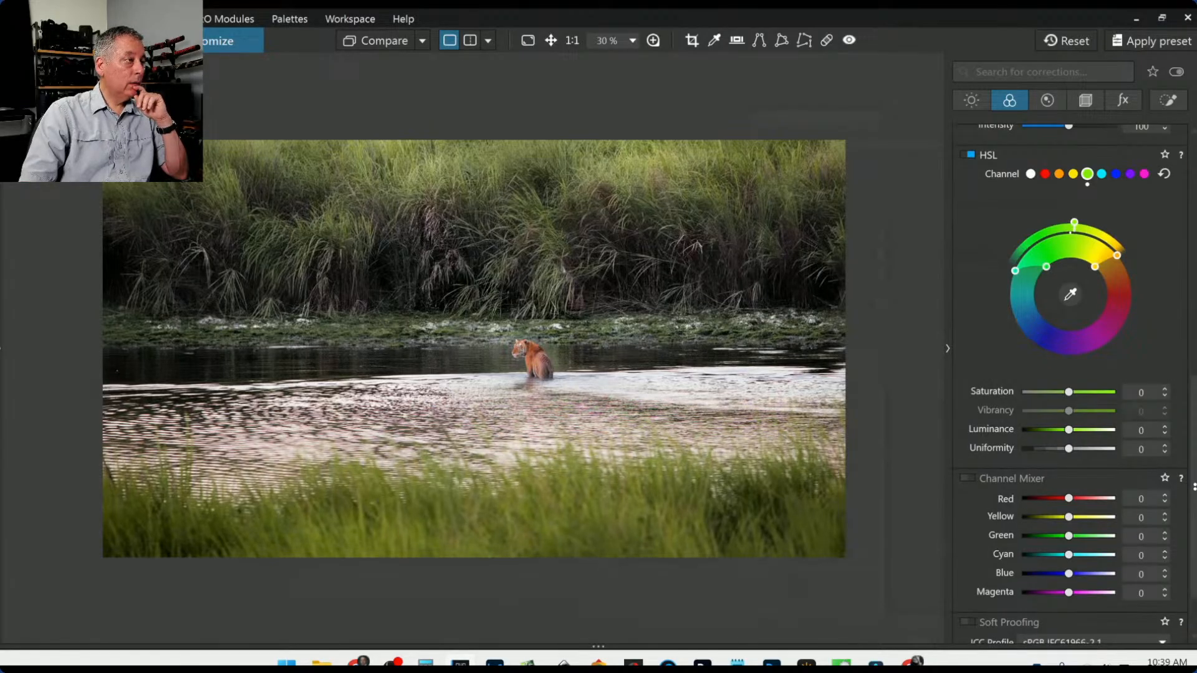
- Hide the side palettes to enlarge the viewing area around the tiger photo
click(423, 41)
click(423, 41)
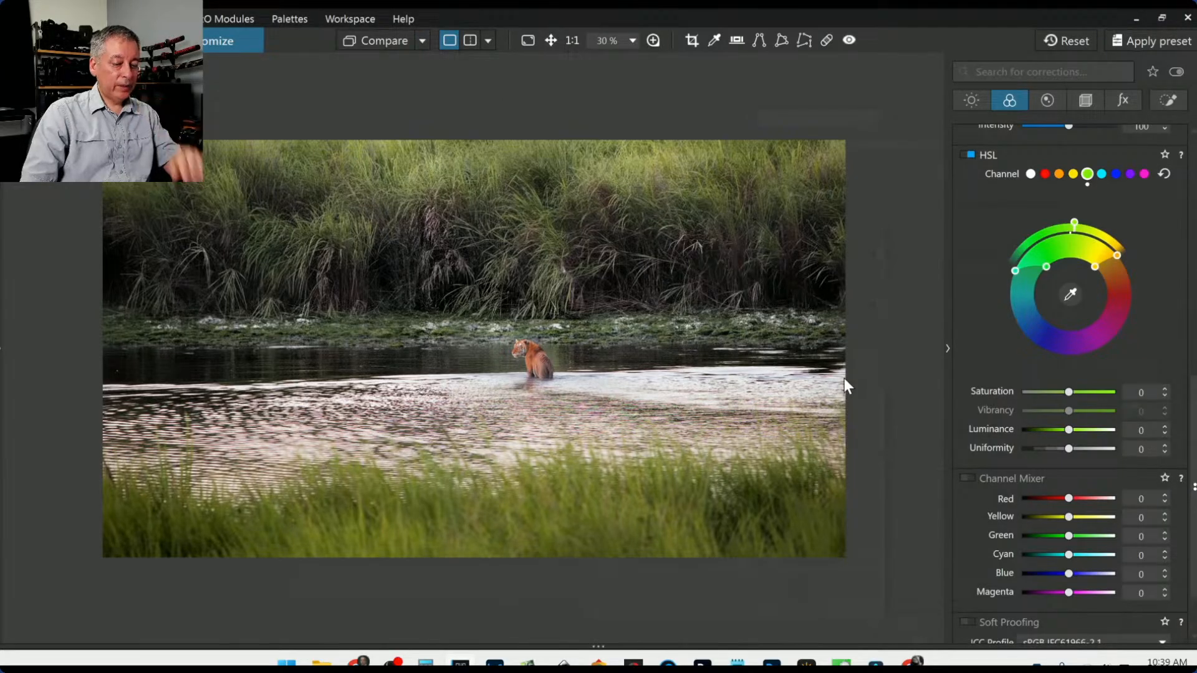
key(F9)
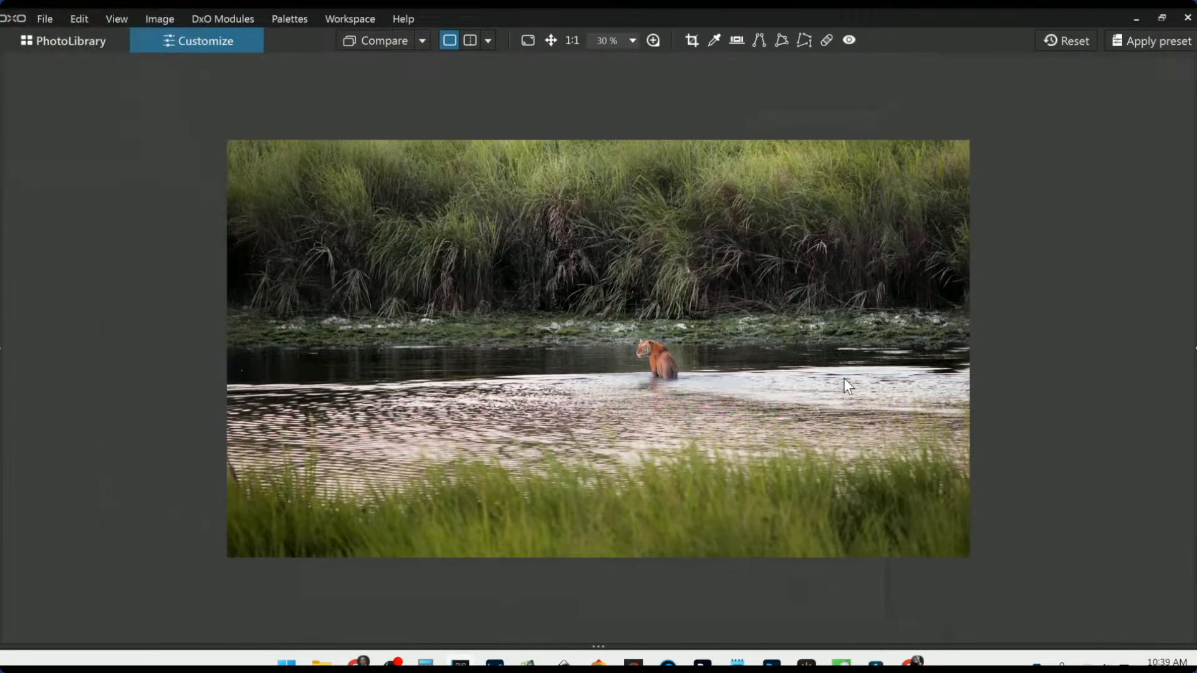
- Choose a comparison reference for the edited photo and reset all corrections on the displayed image
click(420, 39)
click(477, 88)
click(1082, 42)
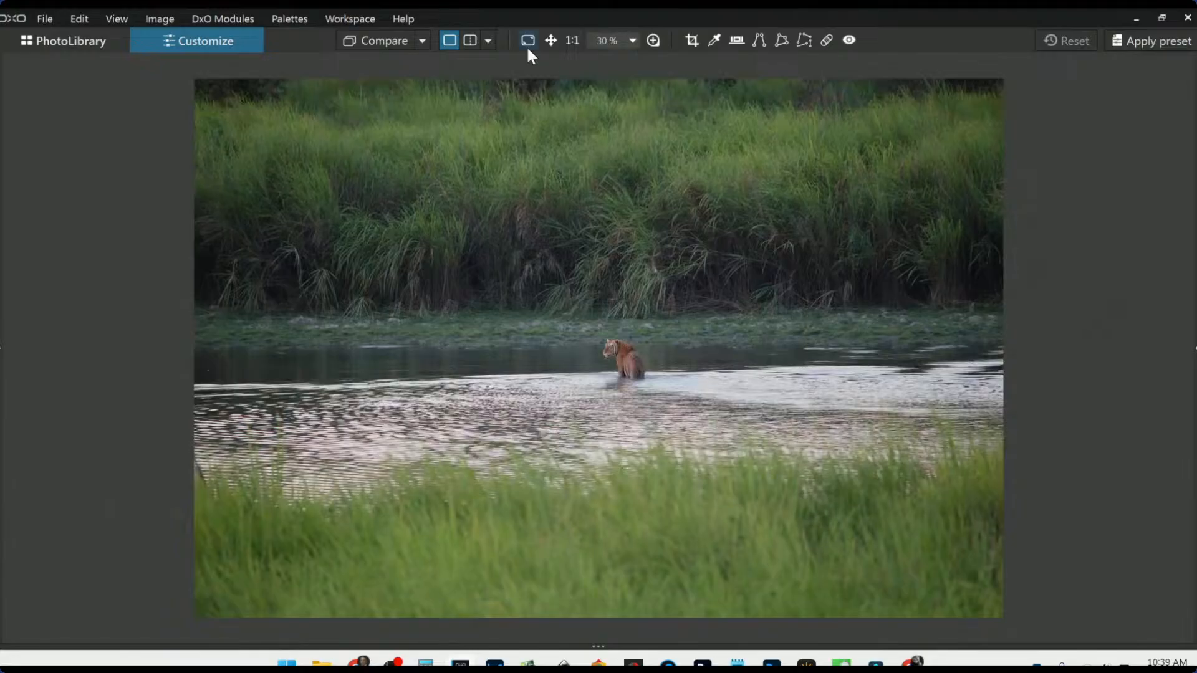
- Compare the edited and uncorrected versions side by side, with both fully in view at 18 % zoom
click(489, 40)
click(498, 63)
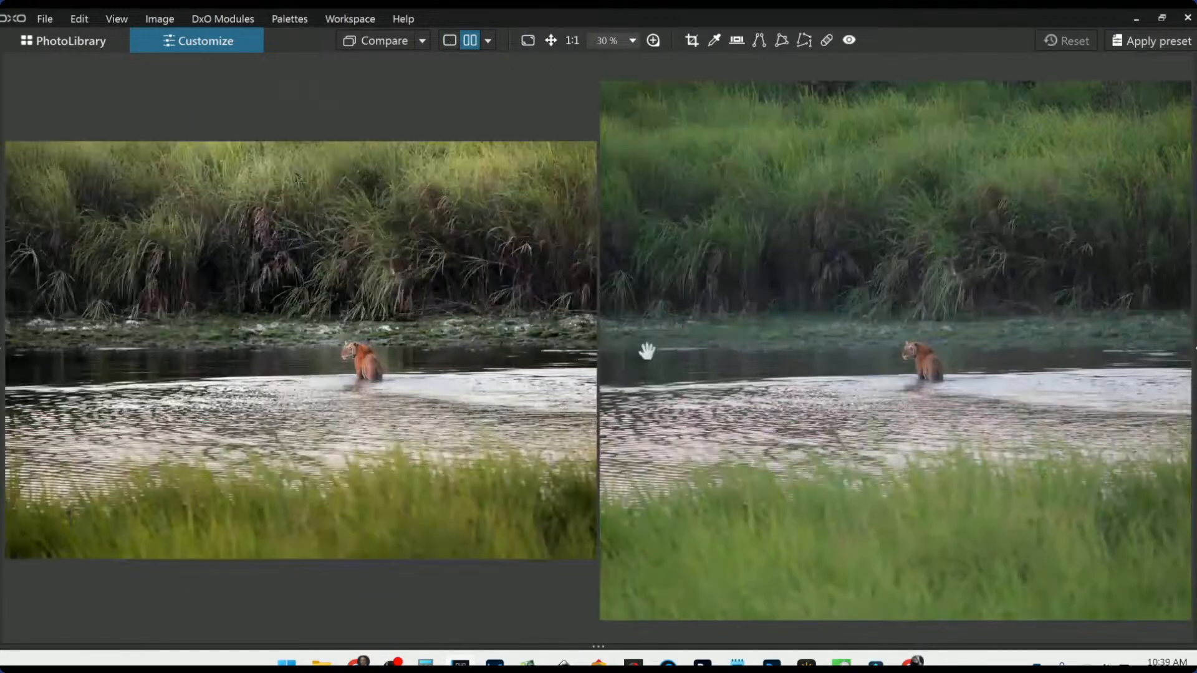
scroll(471, 437, down, 2)
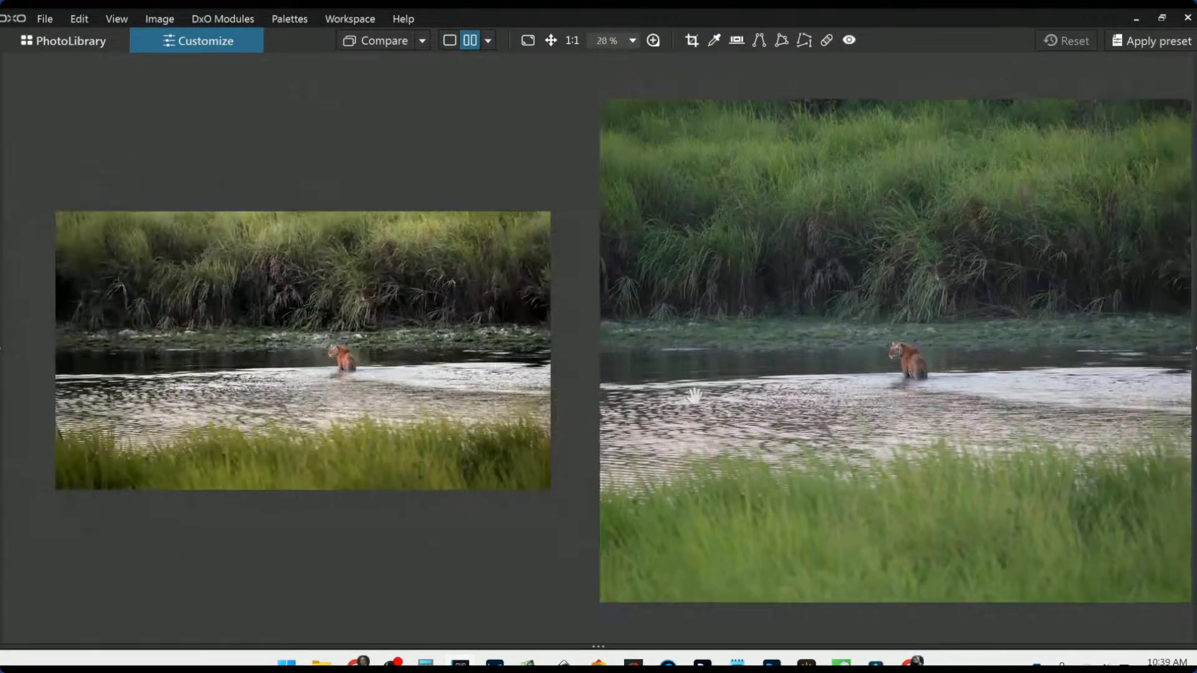
scroll(772, 406, down, 1)
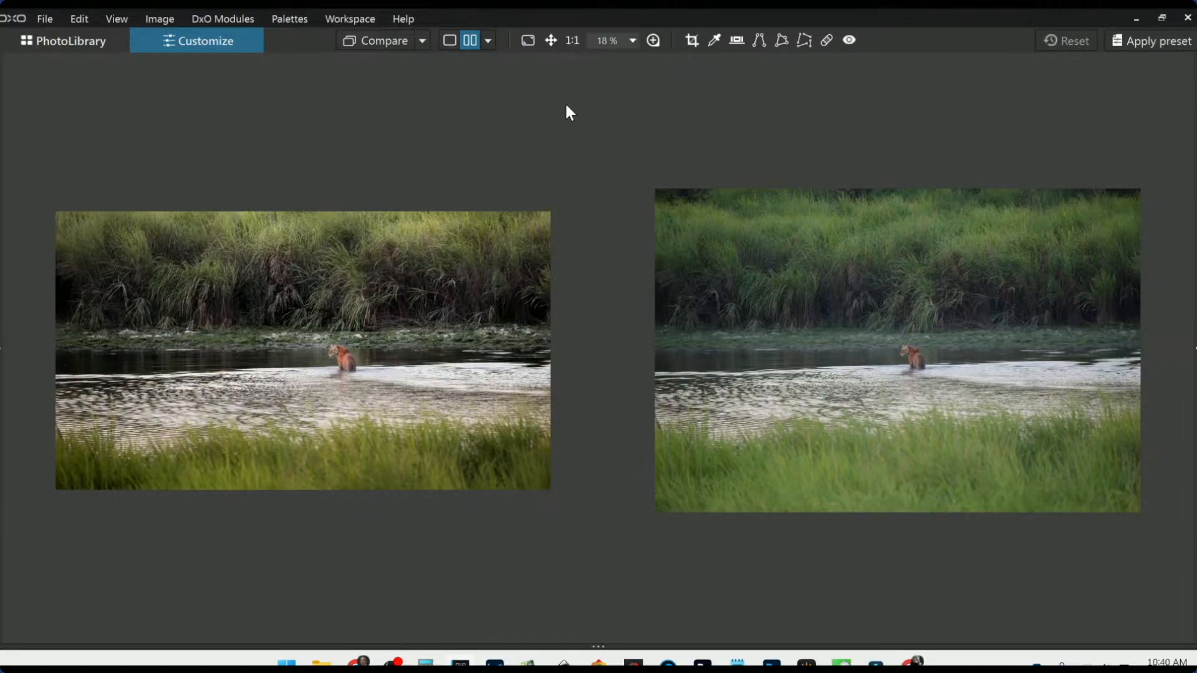
- Compare the edited and uncorrected photos in a left/right split view, moving the divider across the whole image at 40 % zoom
click(490, 41)
click(514, 104)
scroll(646, 316, up, 5)
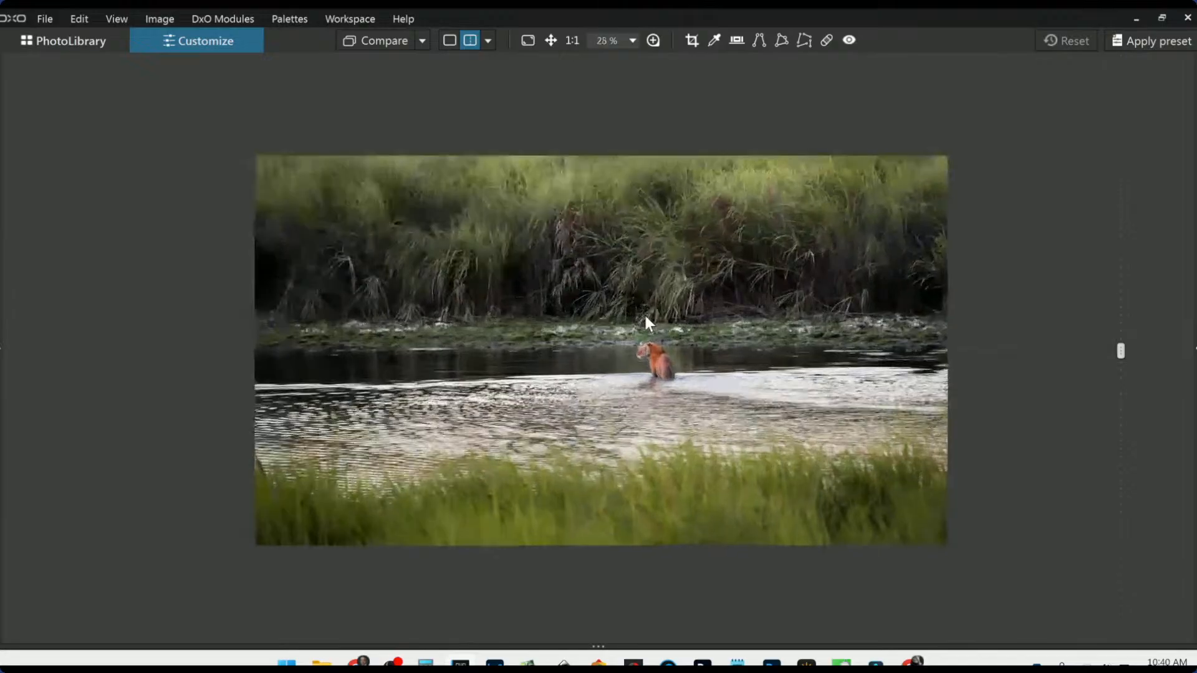
drag(1120, 349, 1159, 382)
scroll(783, 441, up, 3)
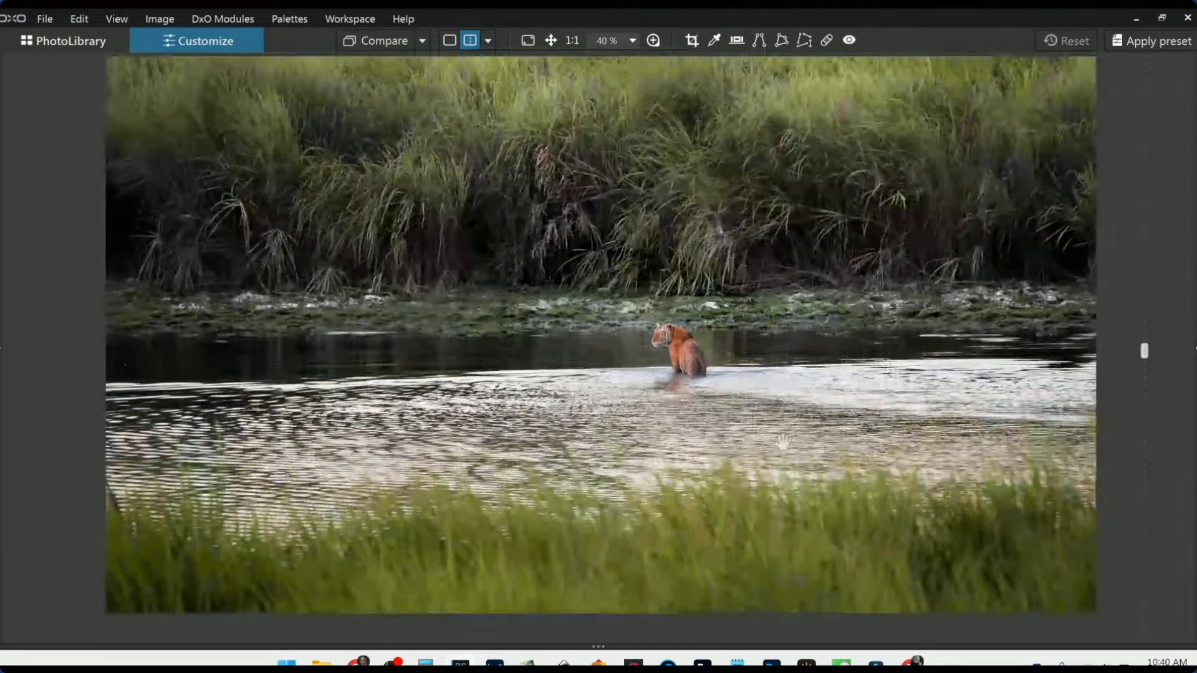
drag(1145, 352, 97, 352)
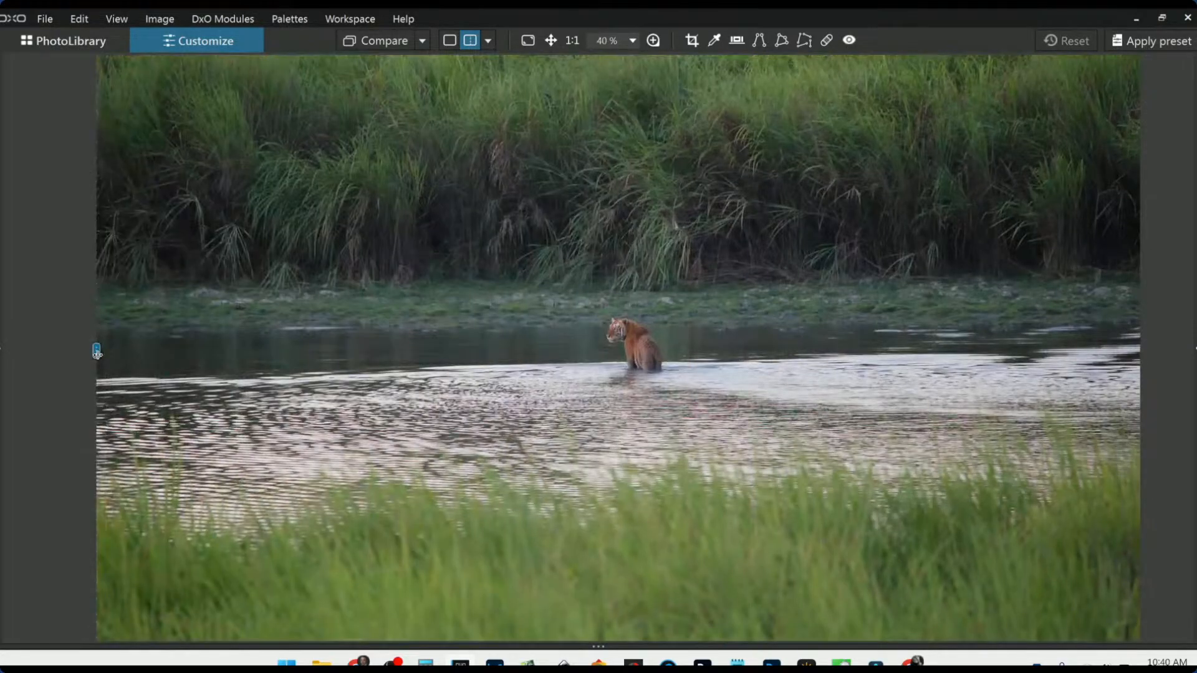
- Examine the tiger's detail in both versions at 180 % zoom by sweeping the split divider across the photo
scroll(483, 361, up, 5)
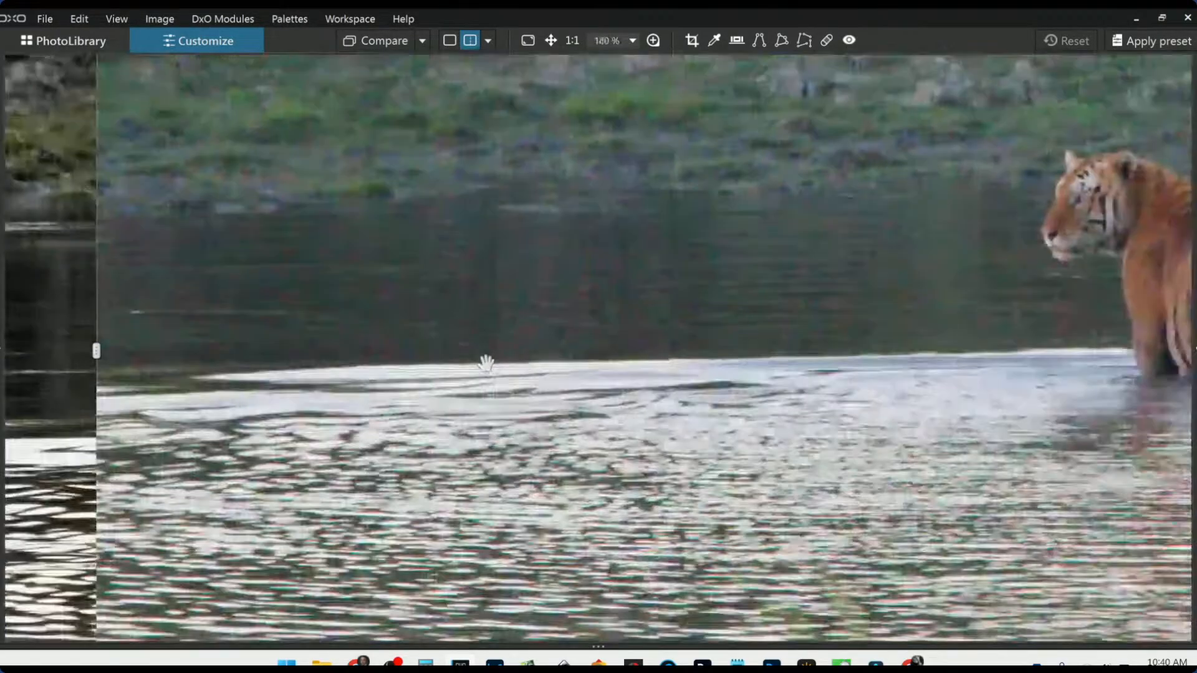
drag(950, 290, 689, 337)
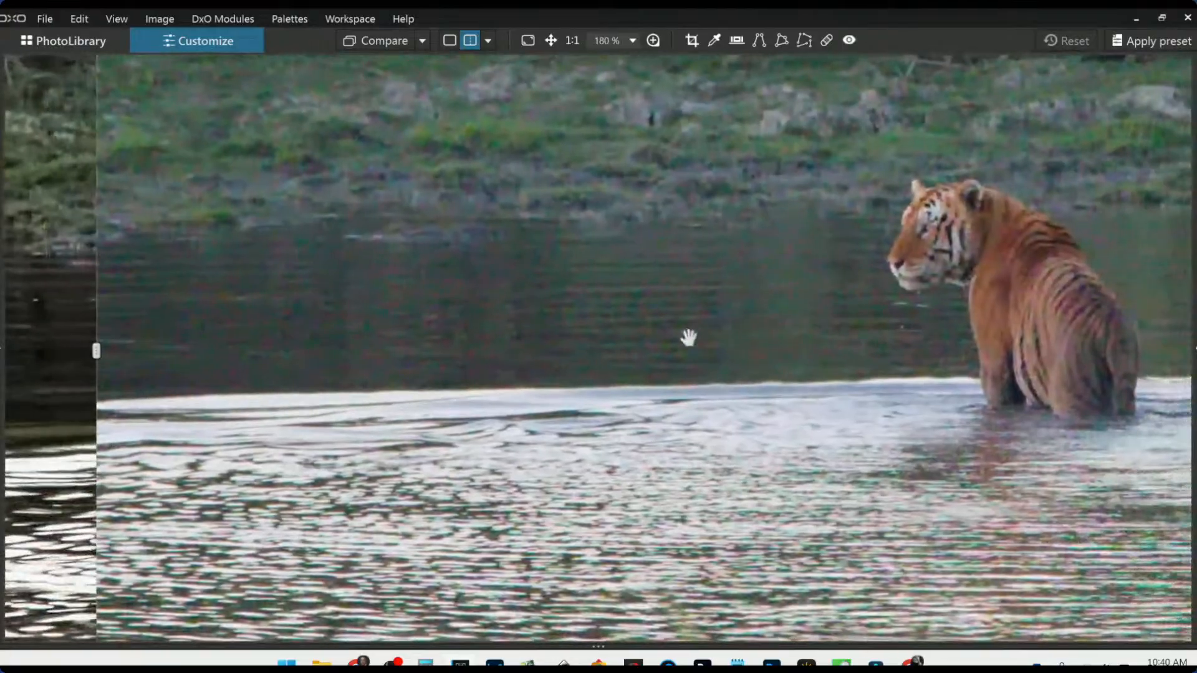
drag(1024, 318, 557, 332)
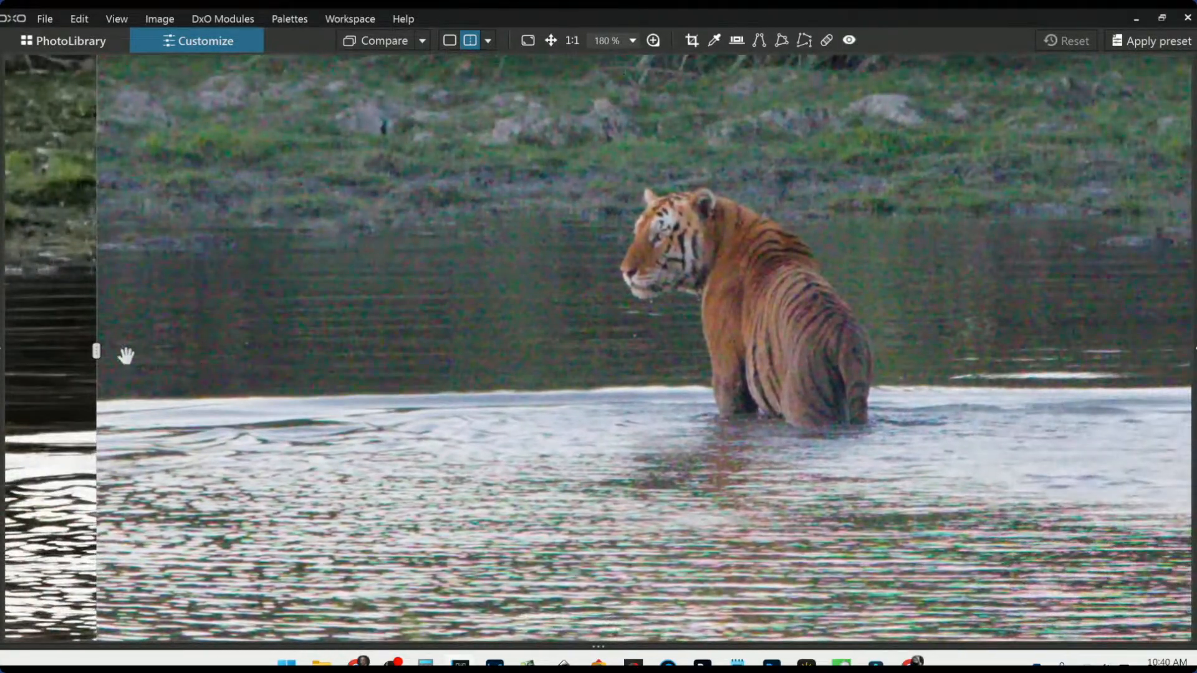
drag(97, 352, 1136, 369)
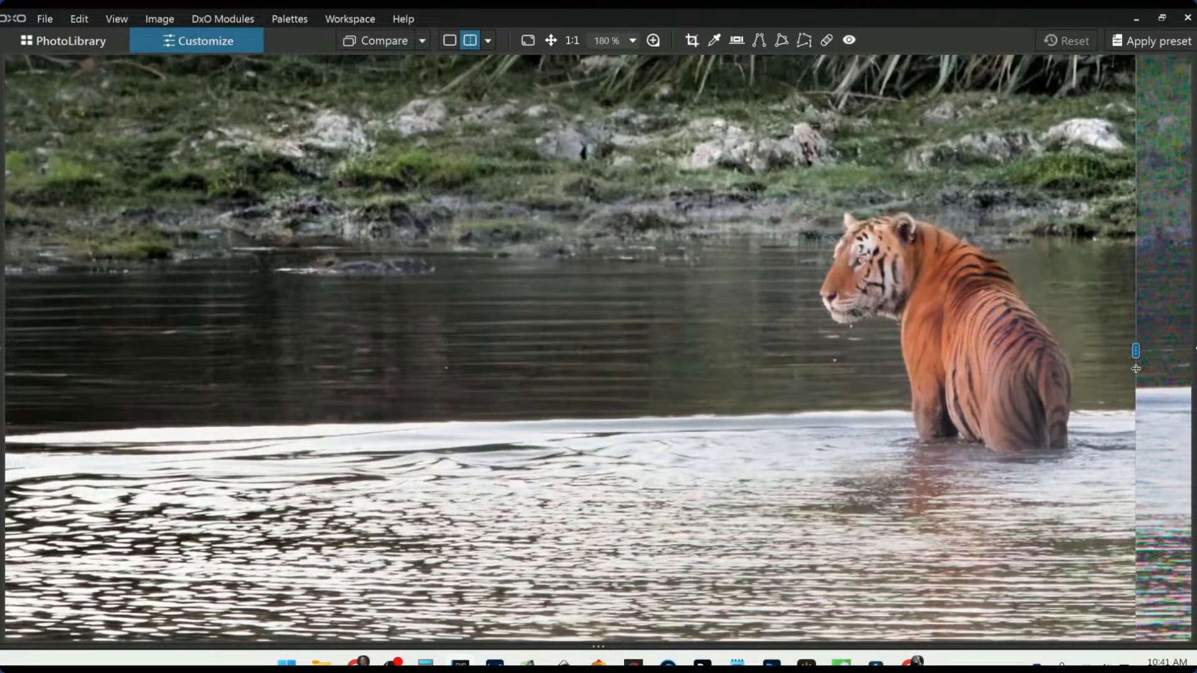
drag(1136, 369, 1184, 376)
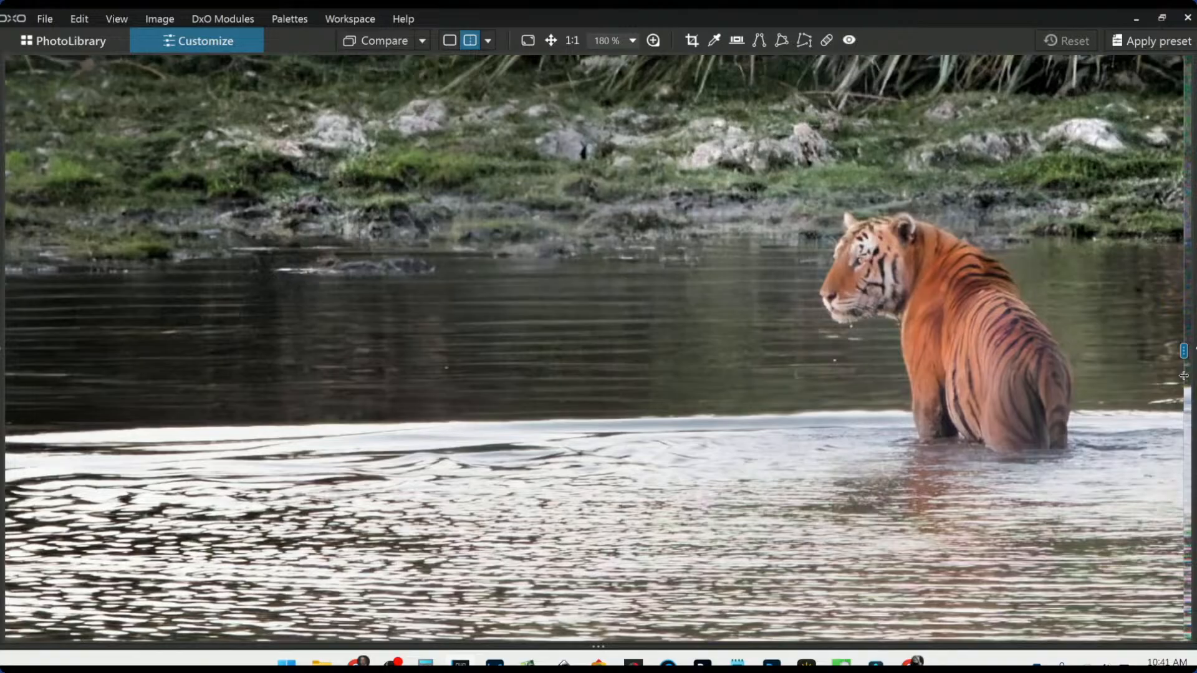
drag(1185, 375, 549, 360)
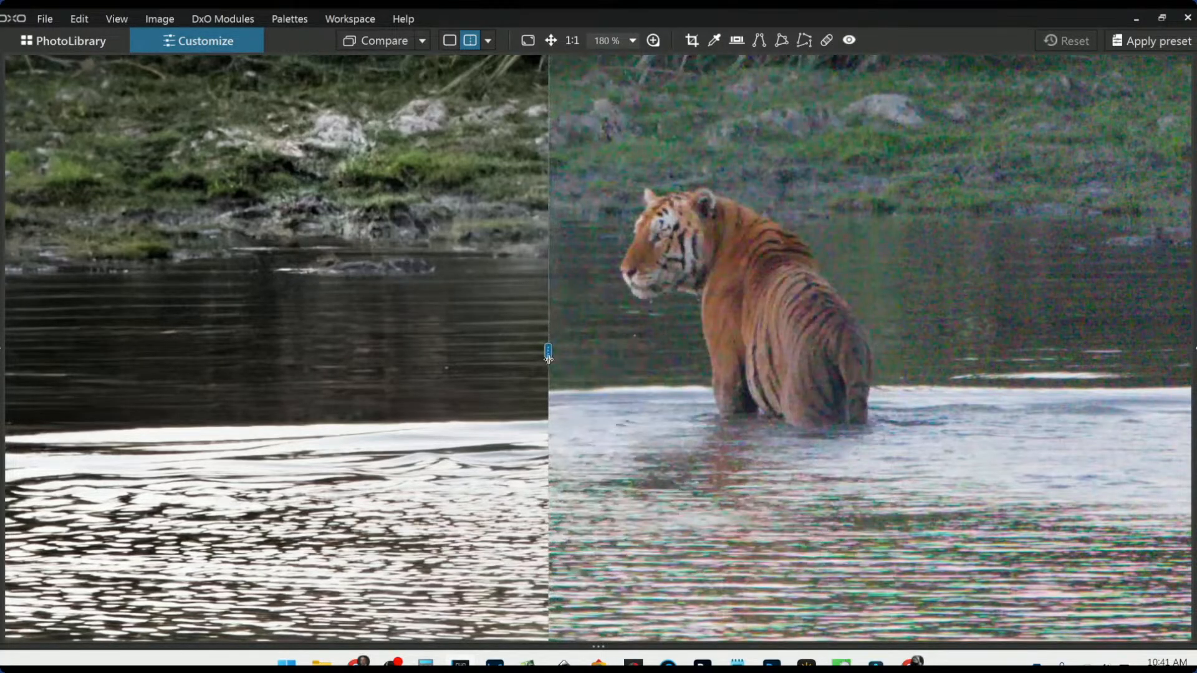
scroll(635, 351, down, 10)
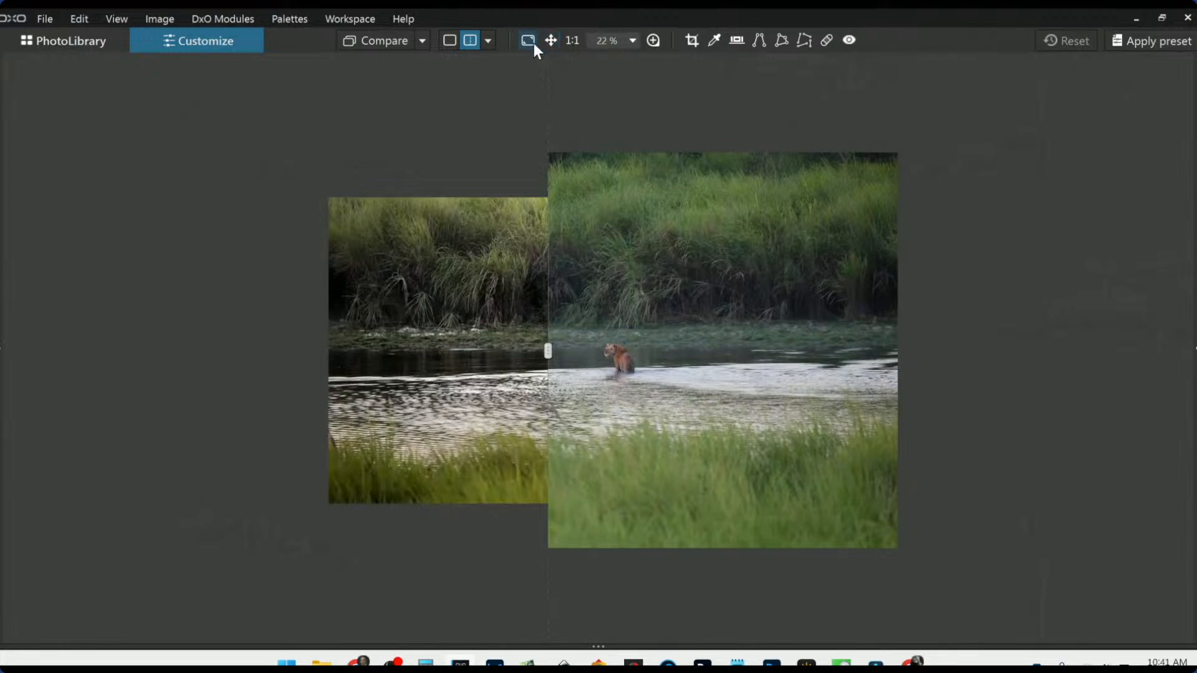
- View the two versions in the top/bottom split and the left/right side-by-side layout, and return to the single-image view
click(470, 41)
click(487, 41)
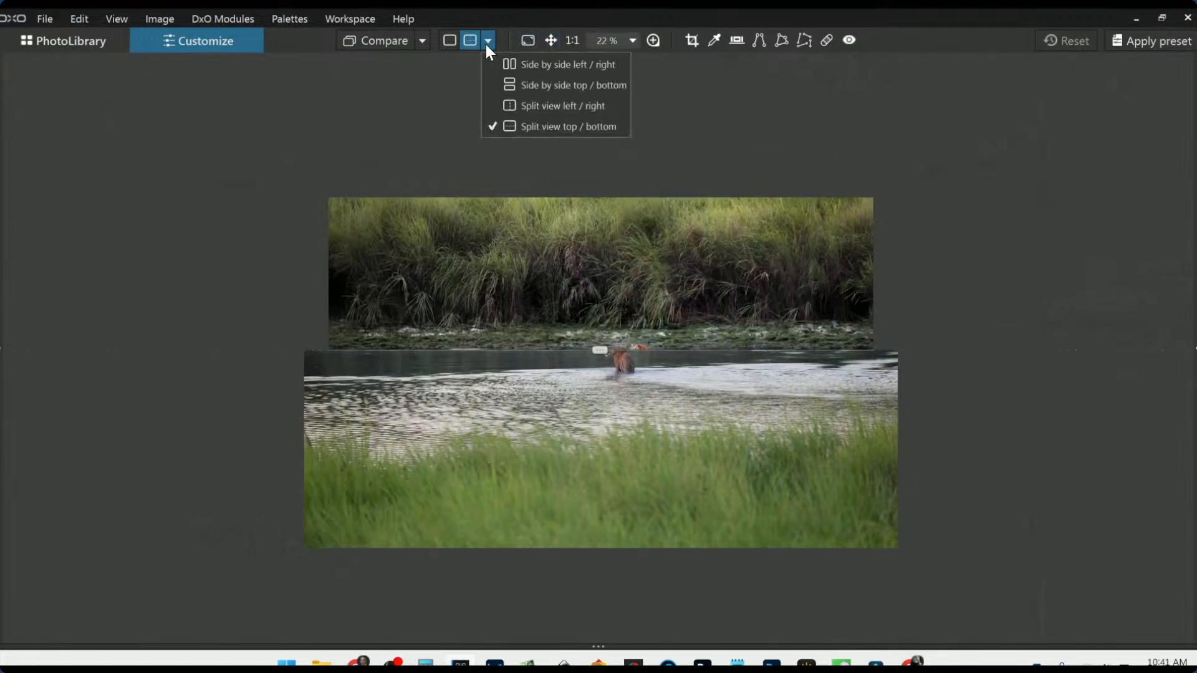
click(502, 65)
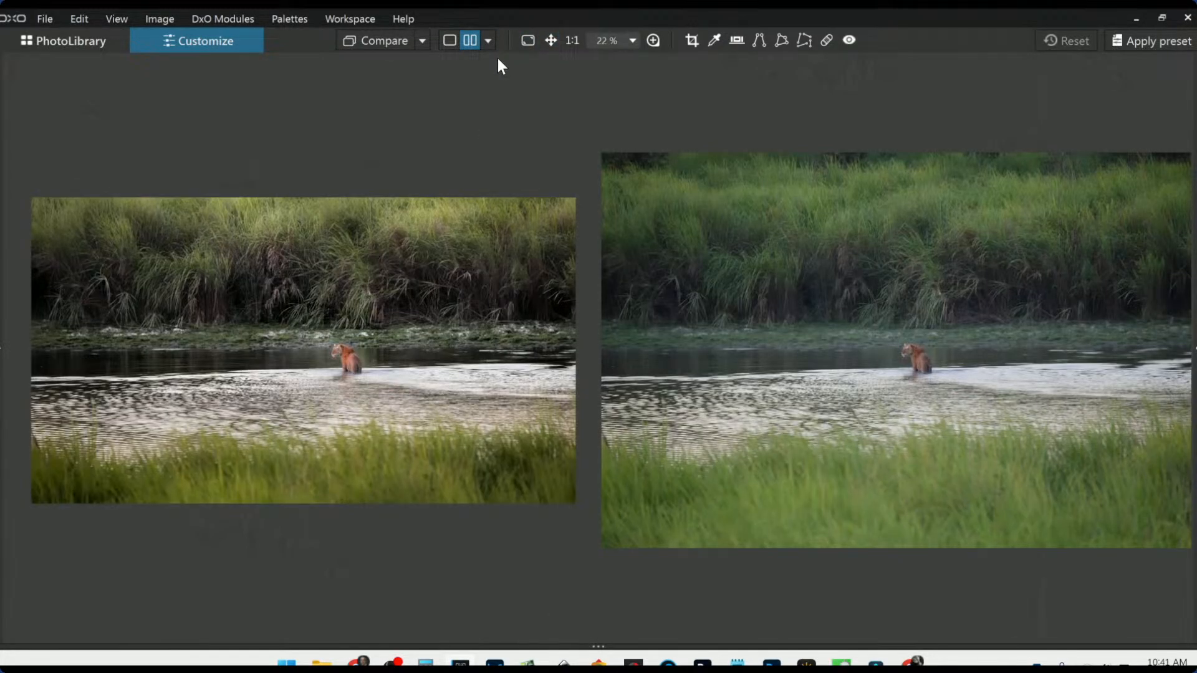
click(450, 42)
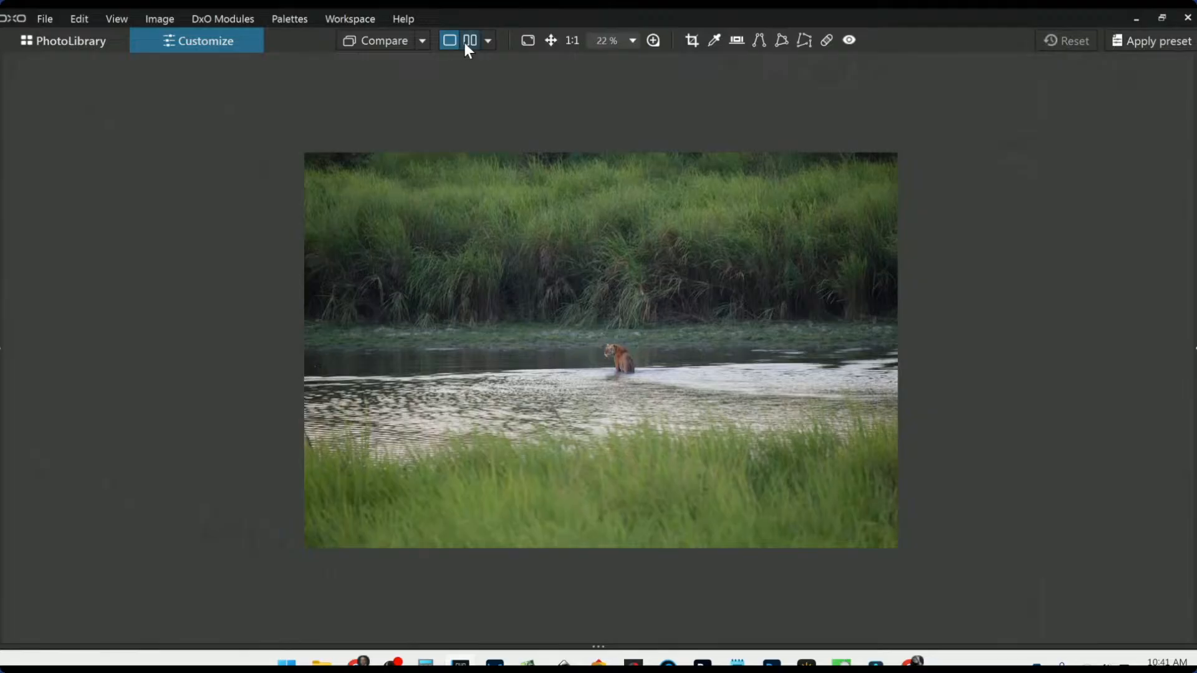
- Toggle the single-image view between the uncorrected photo and the exported JPEG reference to compare them
click(424, 42)
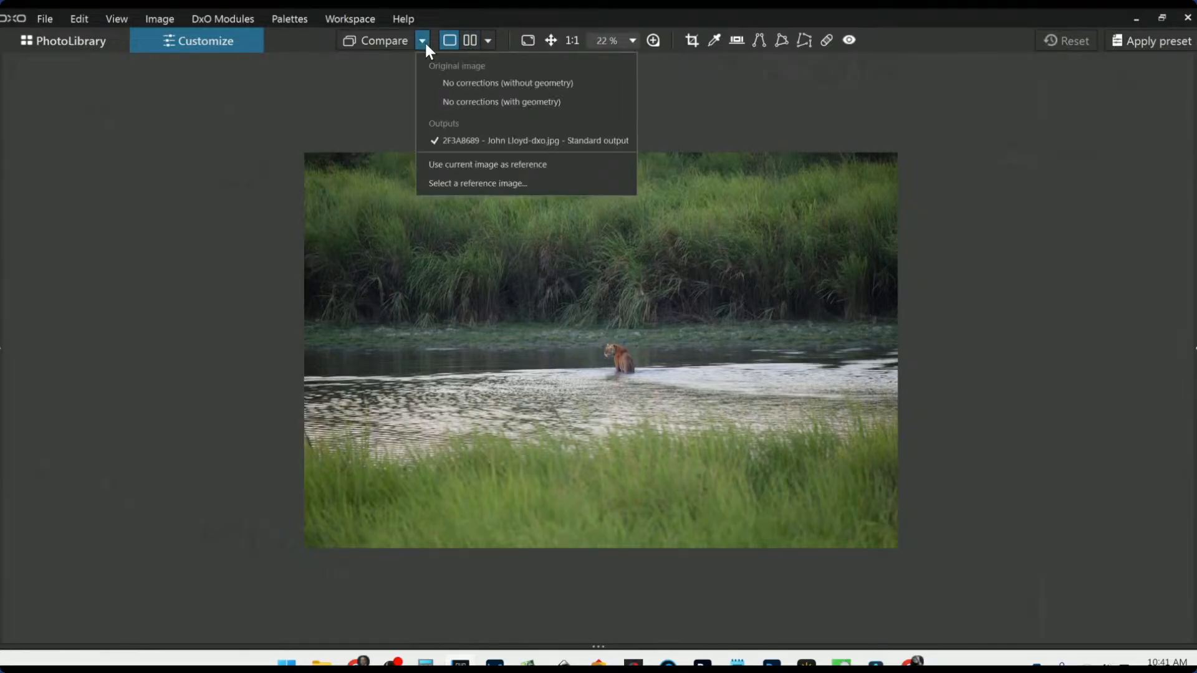
click(391, 41)
drag(391, 41, 378, 39)
scroll(584, 320, up, 1)
click(384, 42)
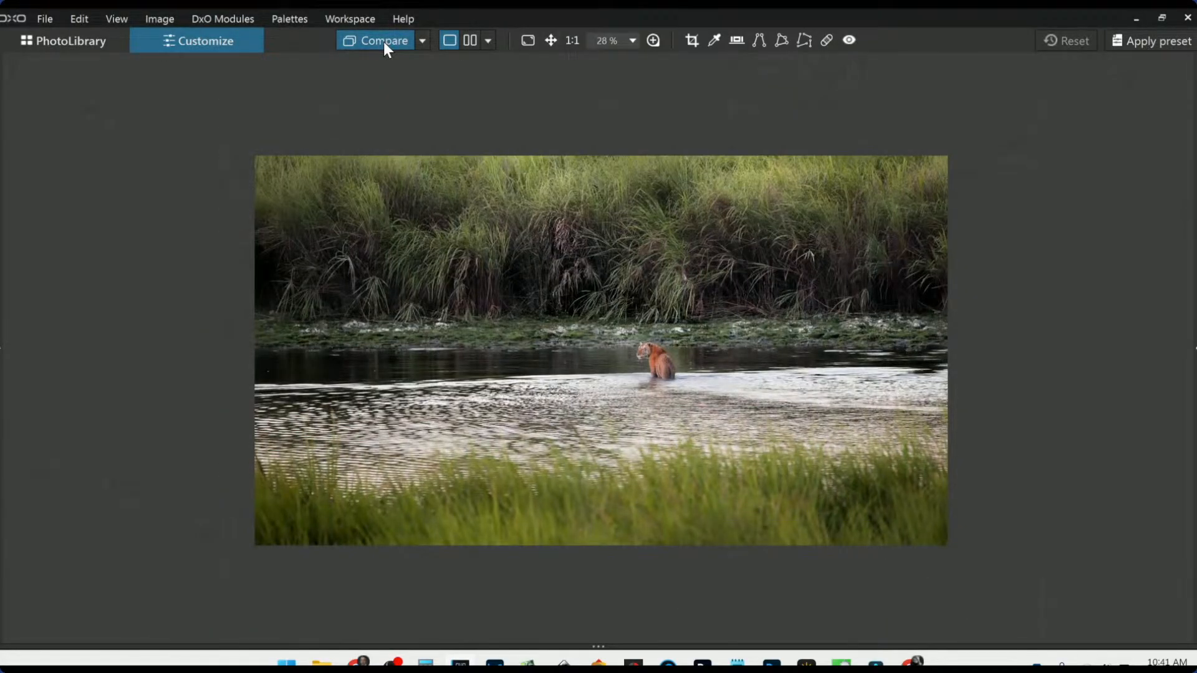
click(383, 42)
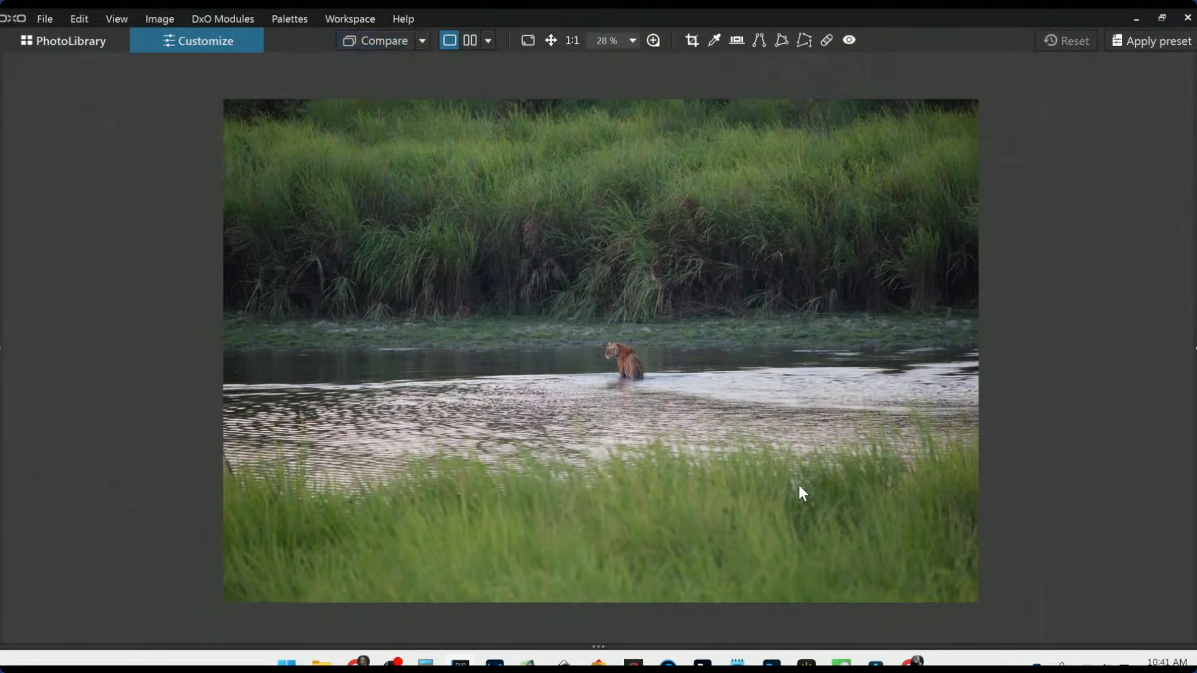
scroll(794, 485, down, 1)
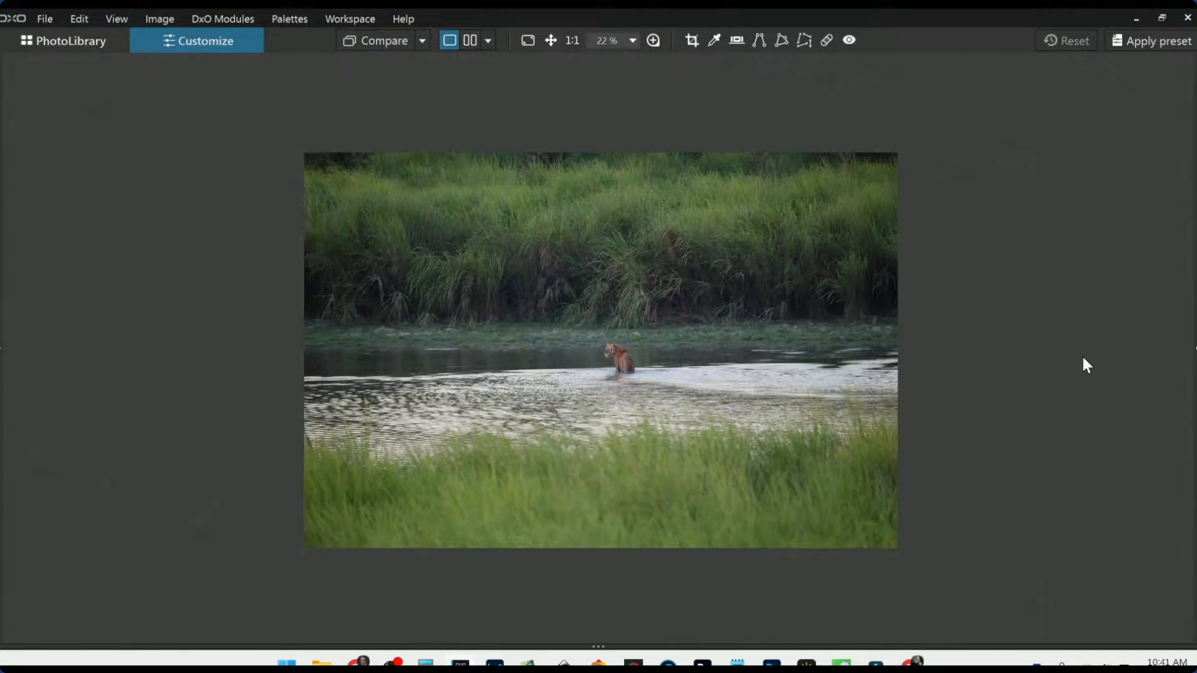
click(489, 41)
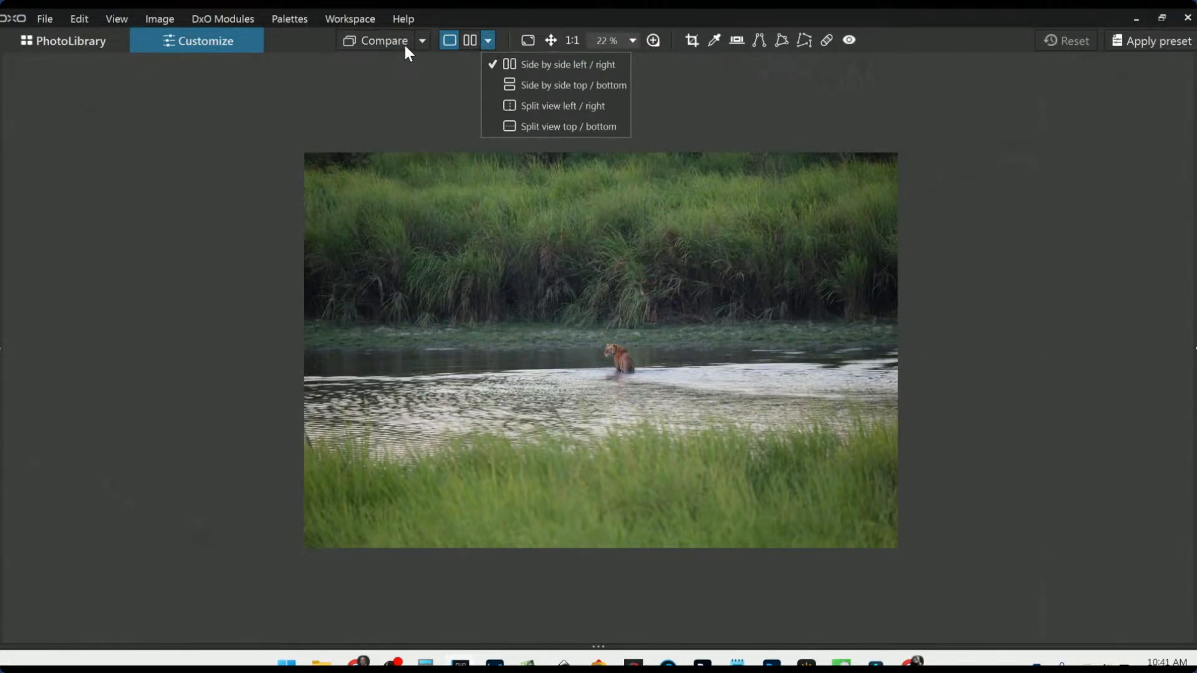
click(422, 42)
click(422, 42)
- Open the exported tiger JPEG from the photo library for a closer look and return to the library
click(43, 46)
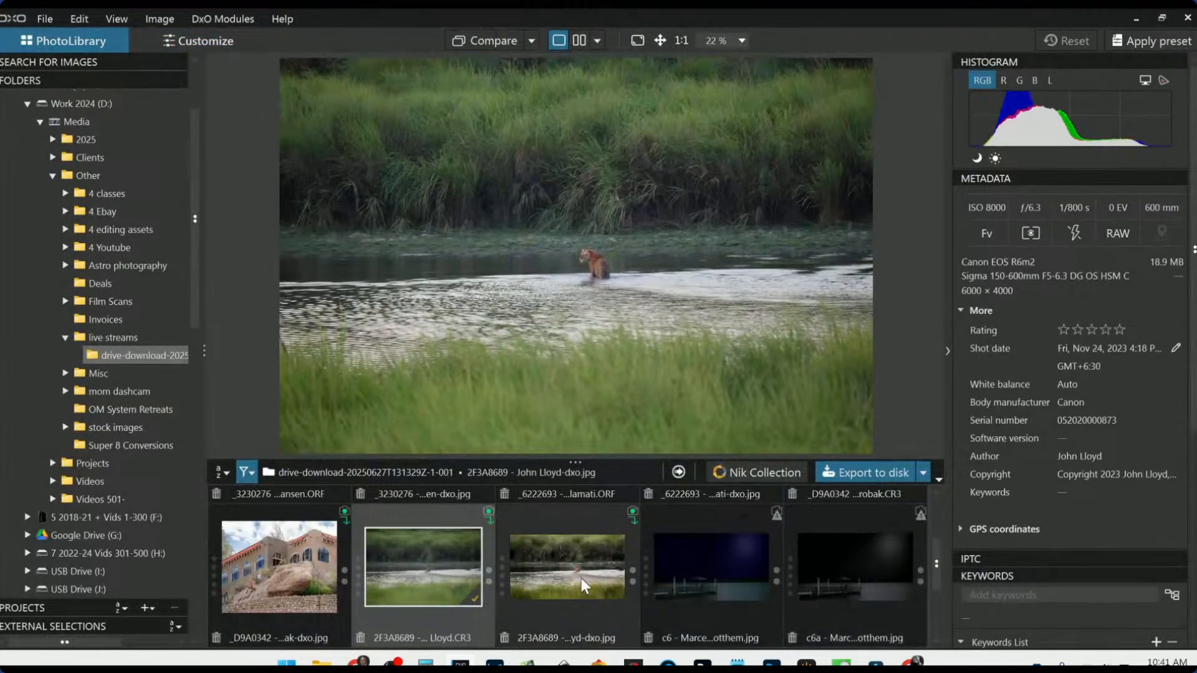
double_click(581, 578)
scroll(620, 450, up, 2)
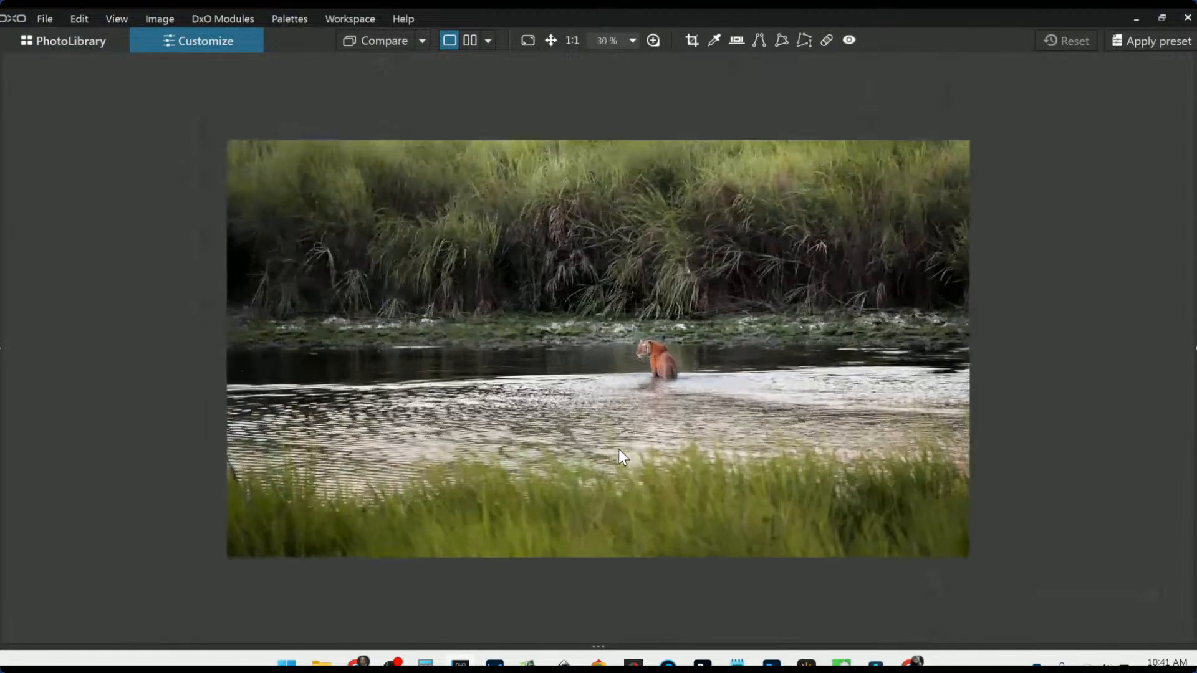
click(83, 43)
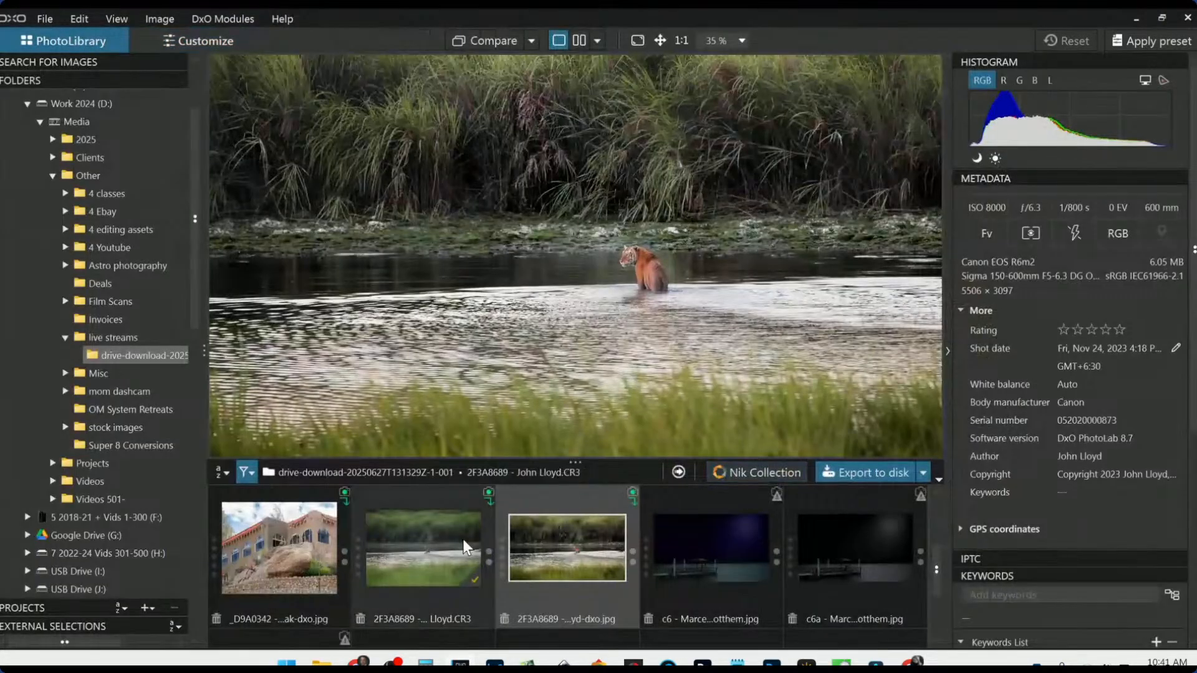
- Install the DxO Module for the Canon EOS R6 Mark II with Sigma 150-600mm lens and reopen the raw tiger photo with its corrections restored
click(447, 540)
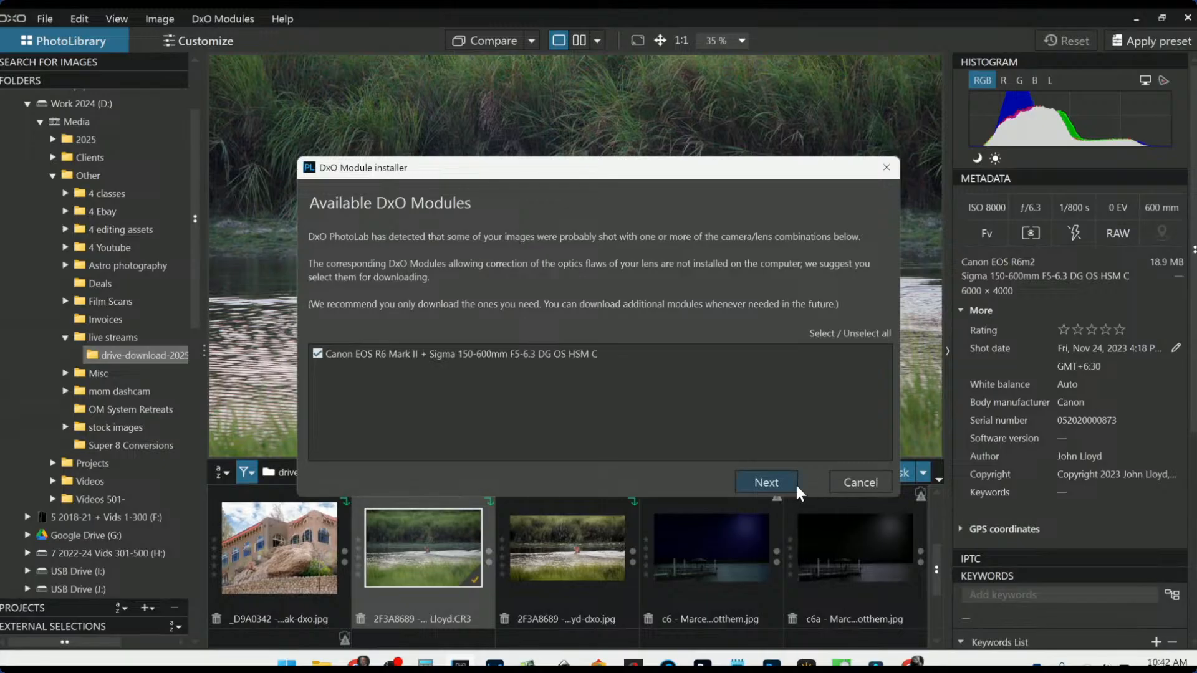
click(795, 483)
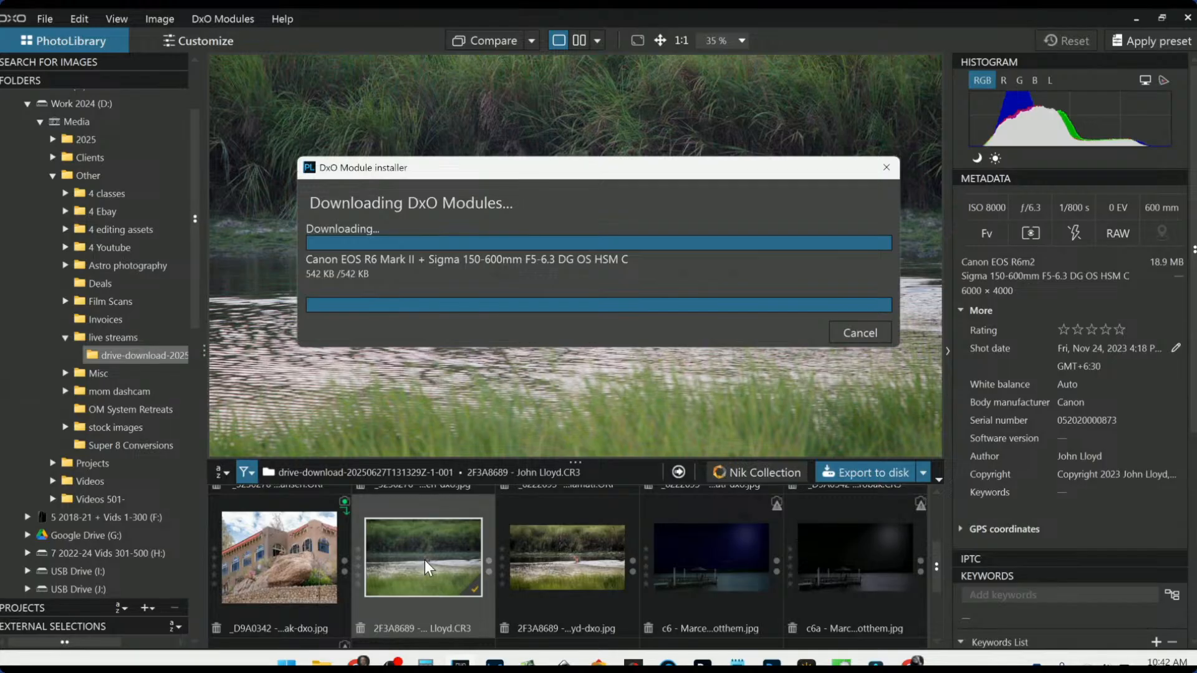
click(601, 360)
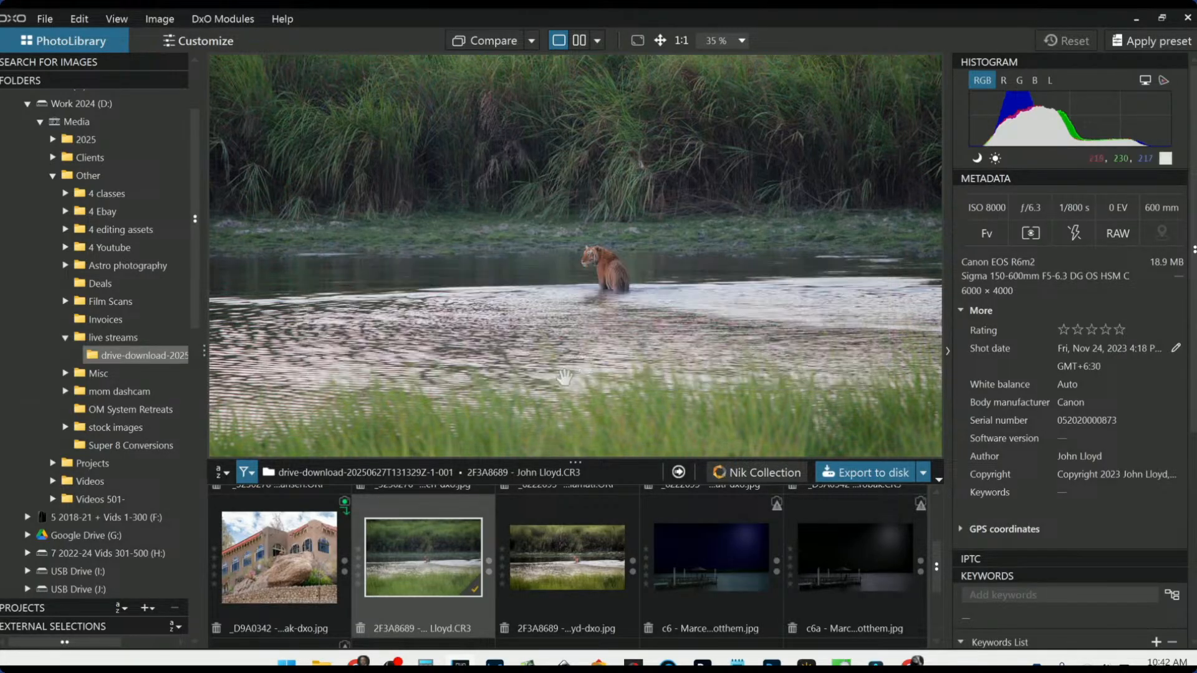
double_click(446, 555)
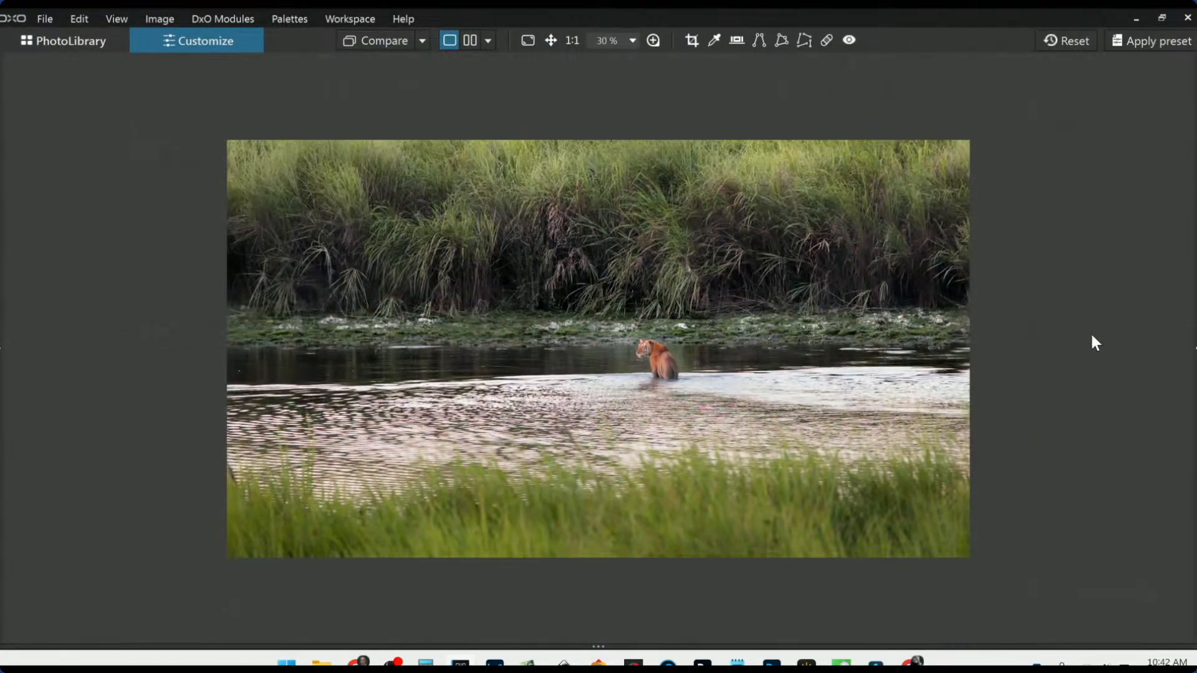
- Bring back the correction palettes, review the detail and geometry corrections, and set Lens Sharpness Optimization's Global value to 1.00
right_click(470, 170)
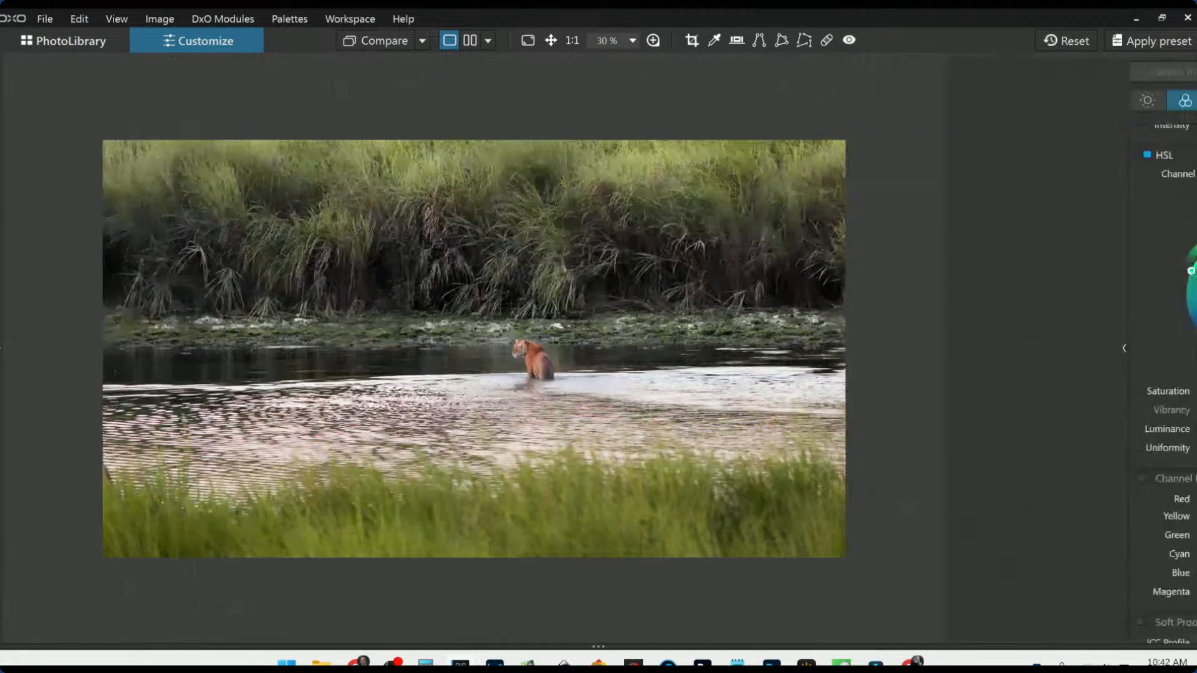
click(1066, 100)
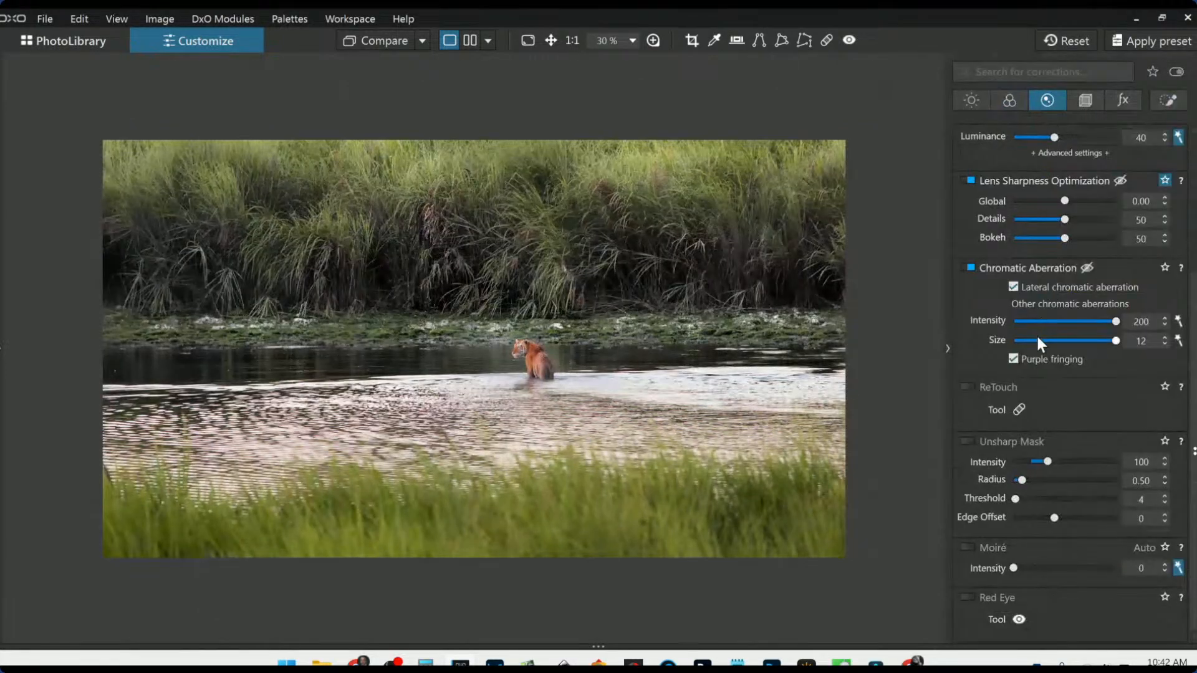
click(1075, 101)
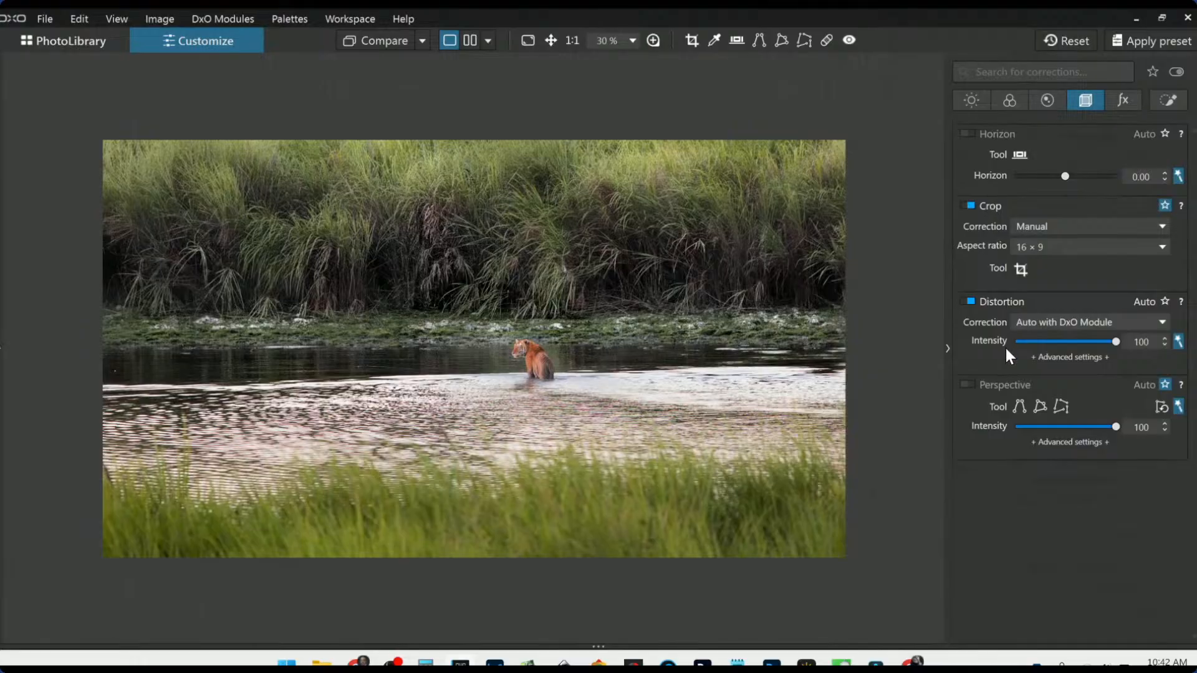
click(1046, 100)
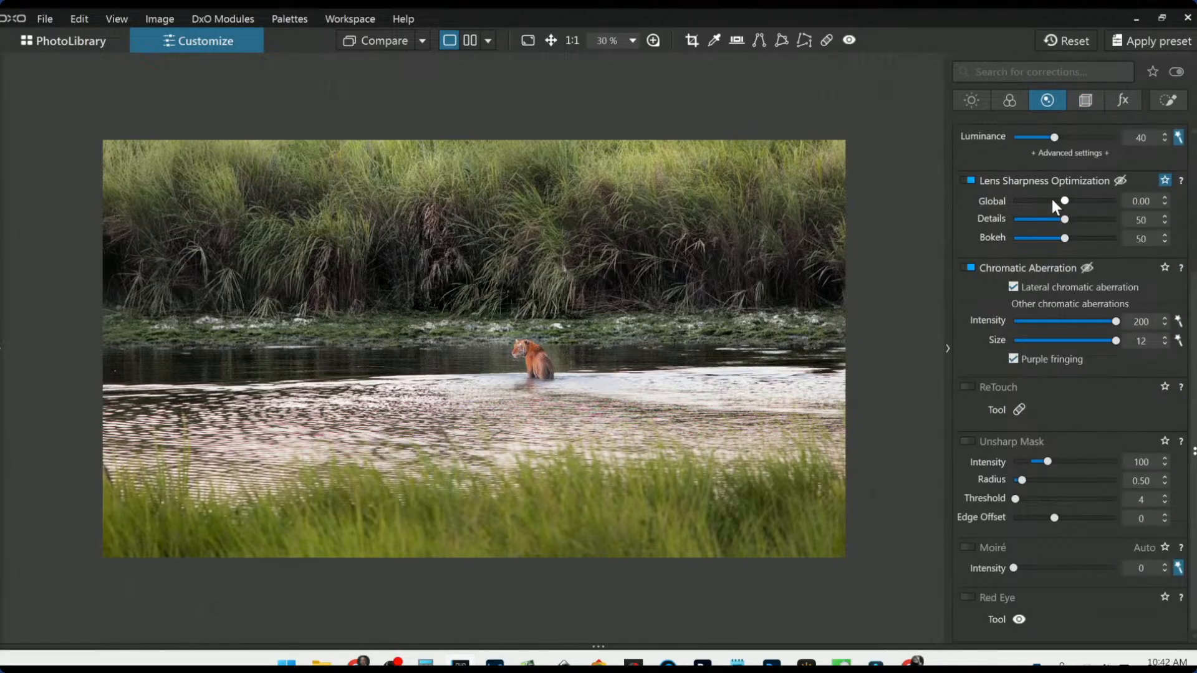
right_click(776, 324)
- Export the lens-corrected photo again as a full-size JPEG at quality 93 to the original image folder with the suffix -dxo
click(839, 104)
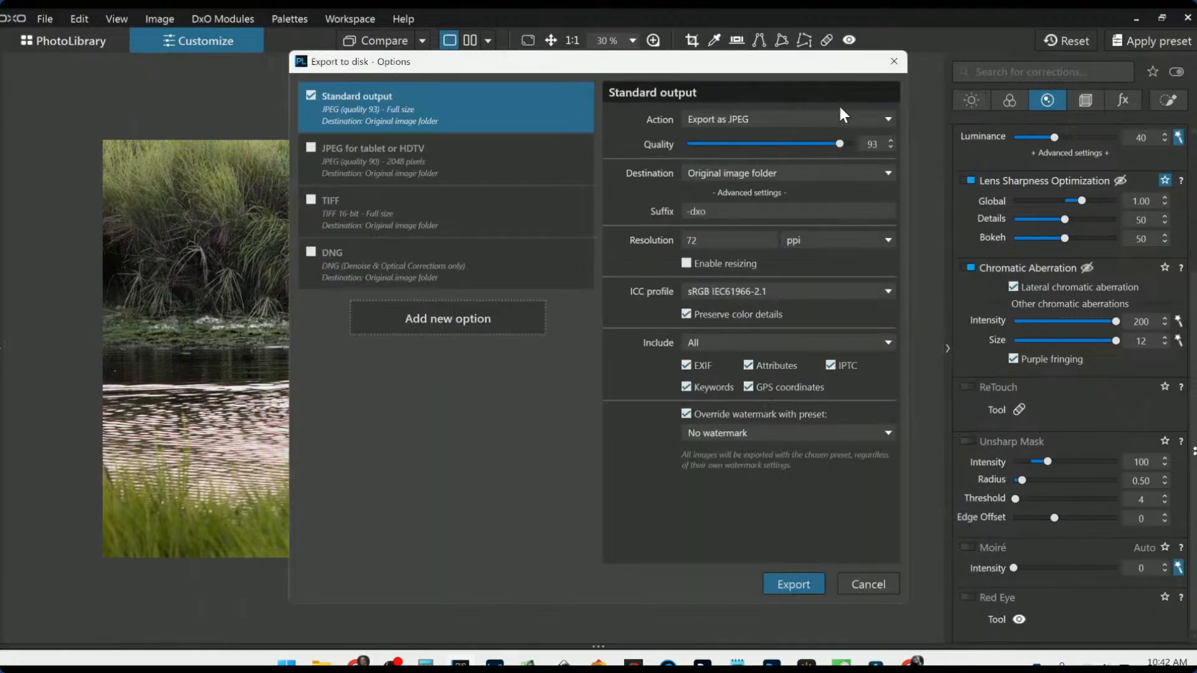
key(Return)
click(716, 478)
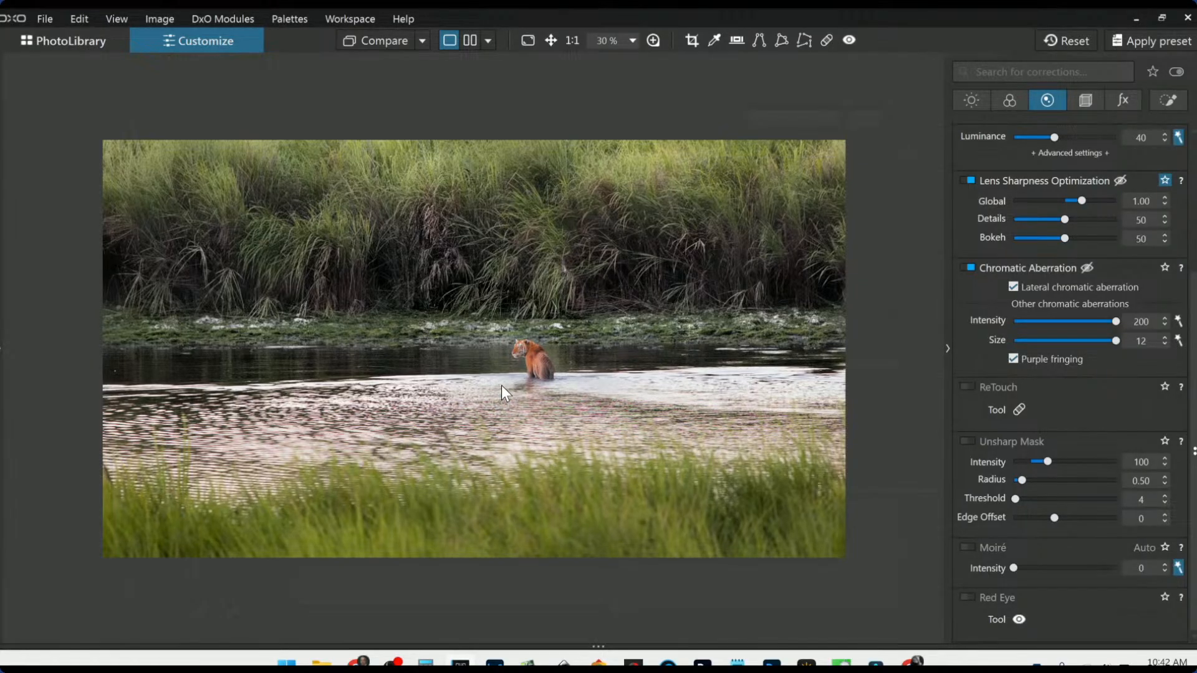
- Reset all corrections on the tiger photo and show it side by side with the exported JPEG as comparison reference
scroll(501, 386, up, 1)
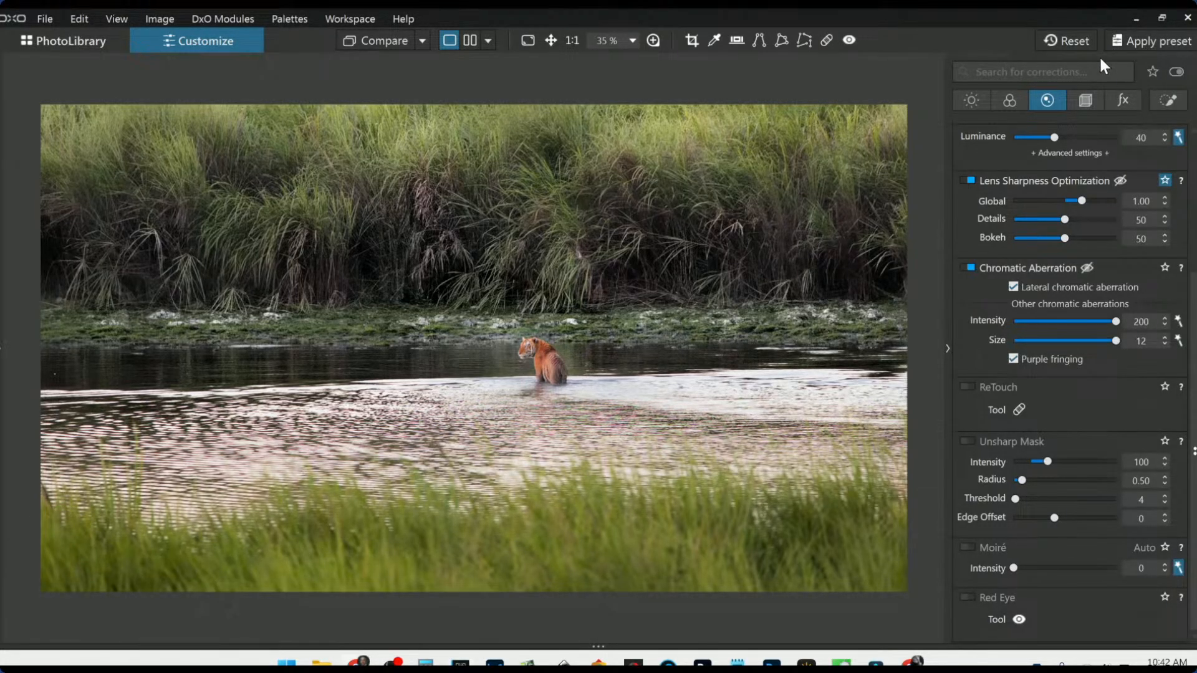
click(1058, 39)
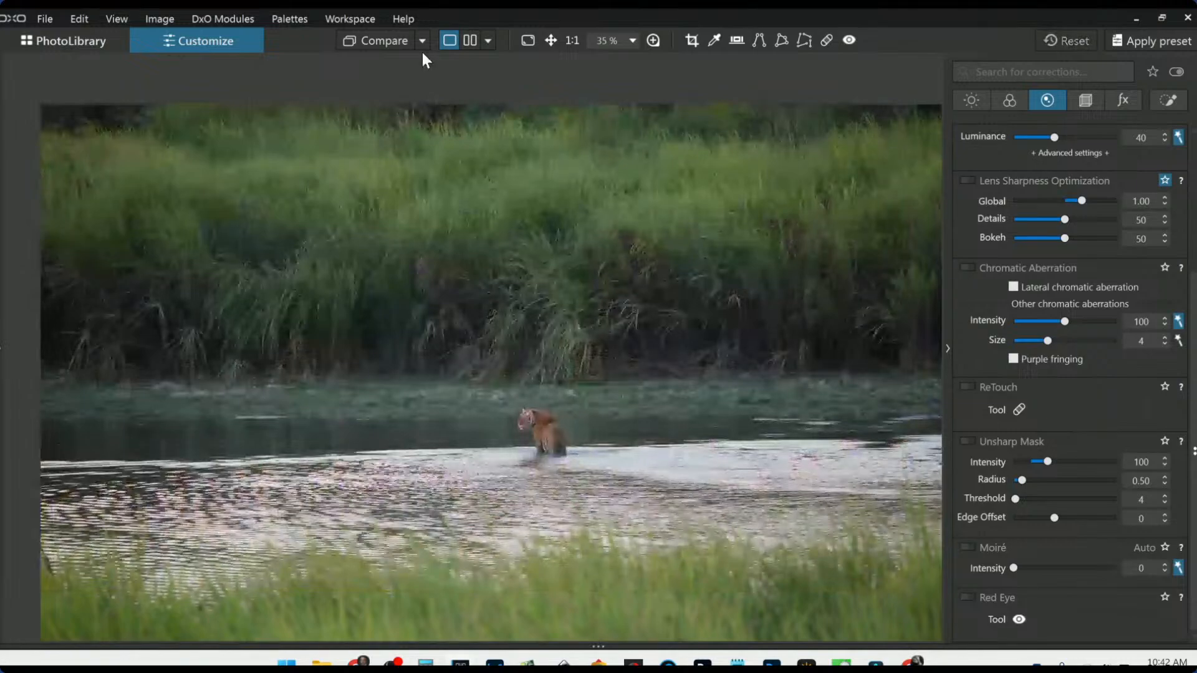
click(422, 48)
click(467, 140)
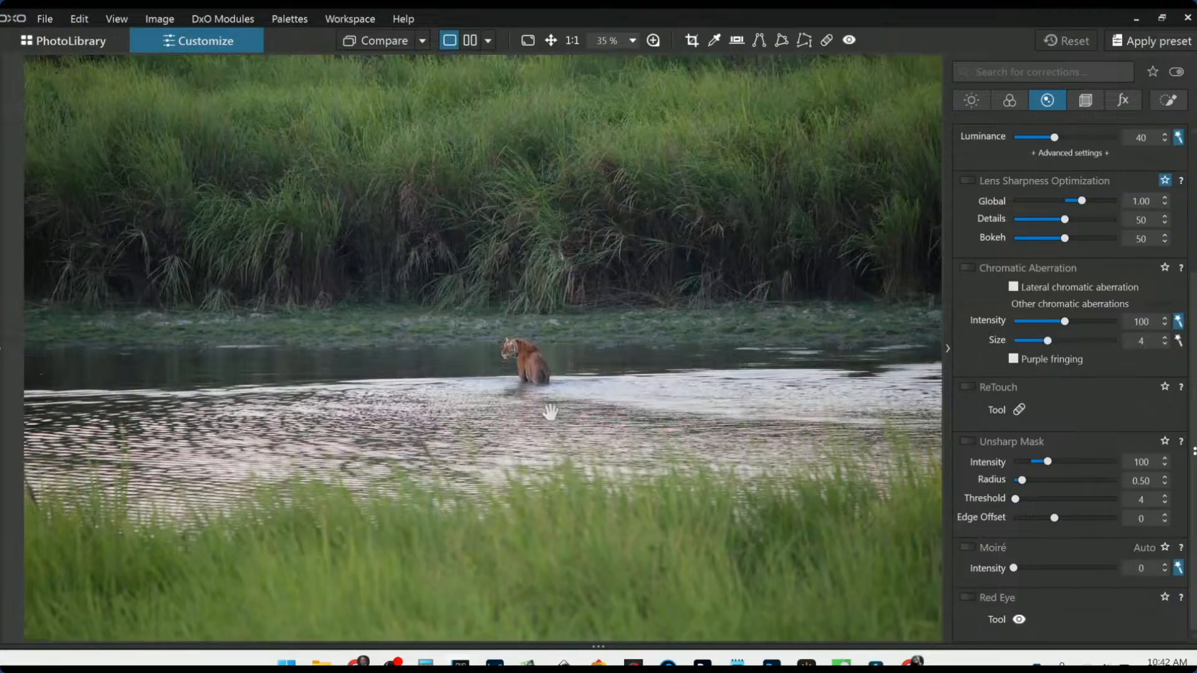
click(473, 44)
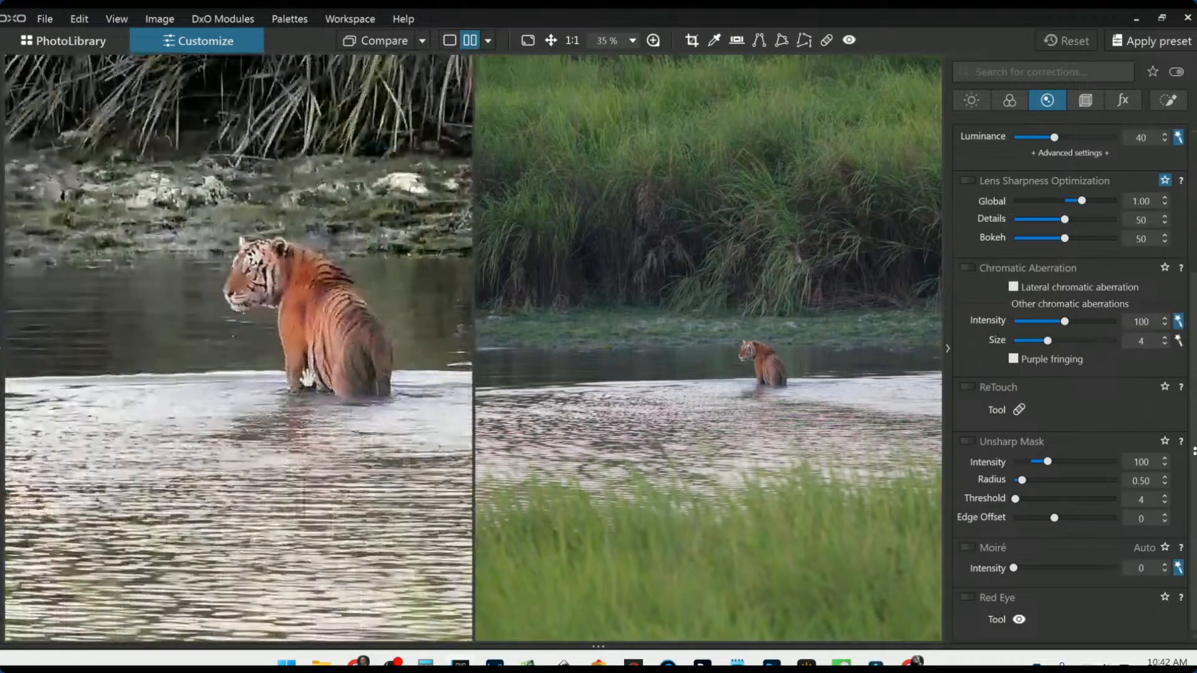
- Compare the exported JPEG with the uncorrected raw photo side by side, both close up on the tiger and at full frame
scroll(823, 350, up, 5)
scroll(777, 409, up, 1)
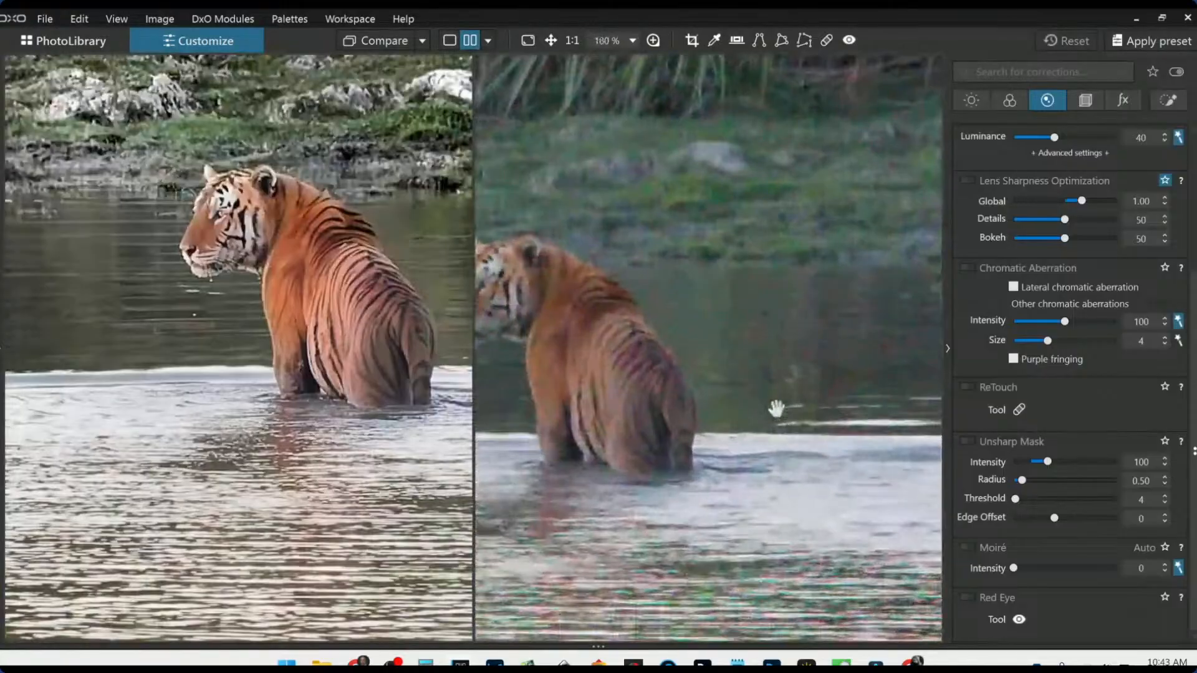
drag(676, 406, 793, 345)
scroll(821, 313, up, 1)
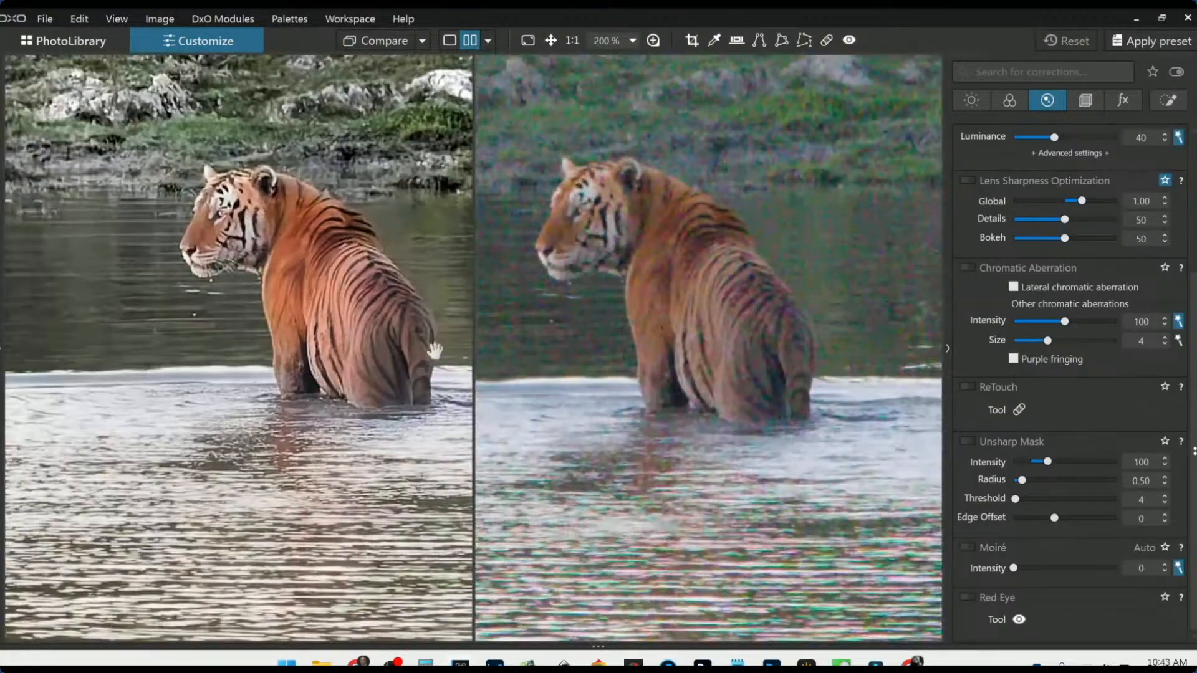
scroll(411, 359, up, 2)
drag(401, 308, 396, 327)
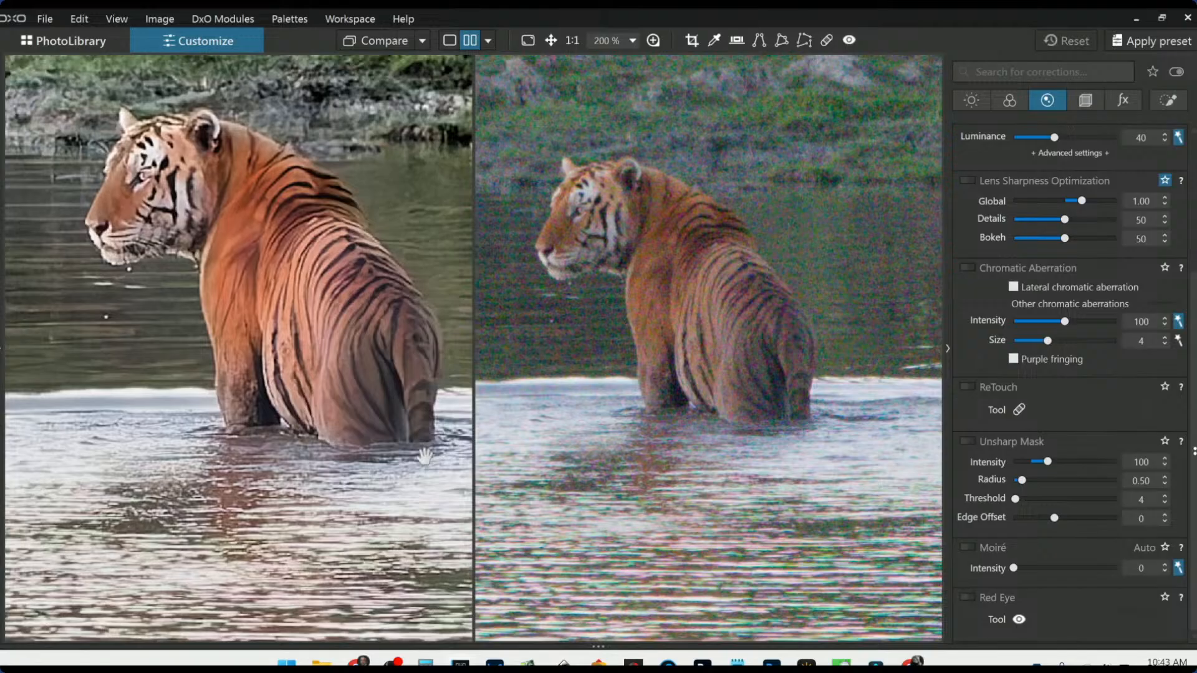
scroll(647, 383, up, 1)
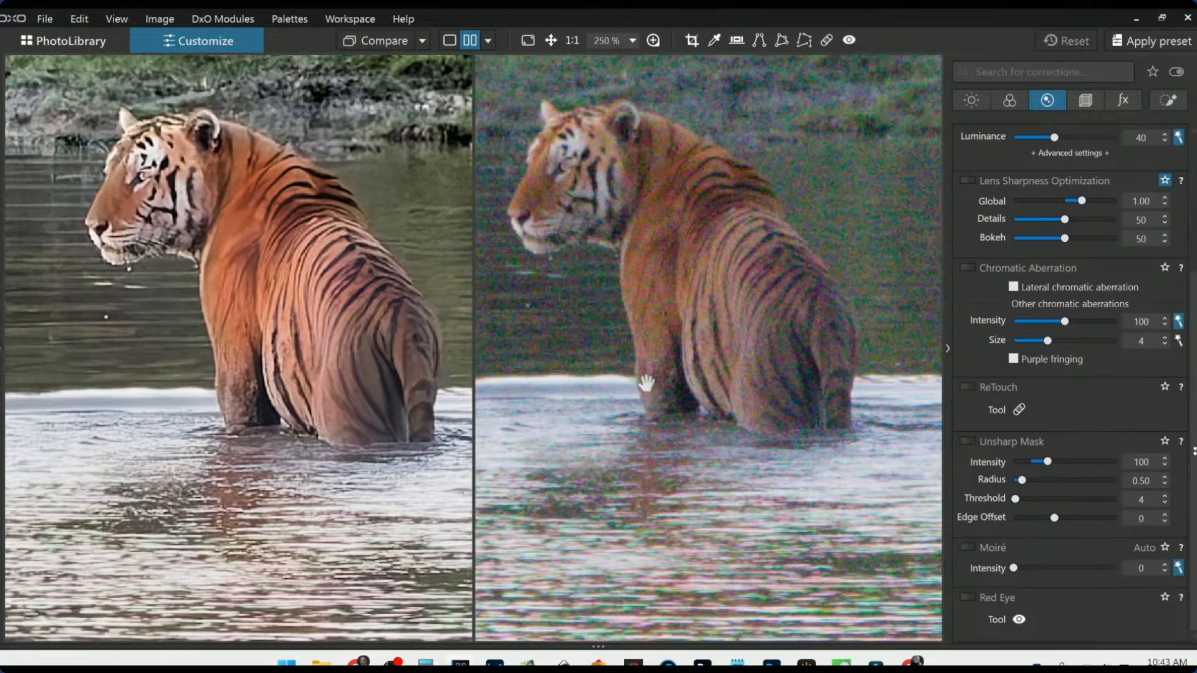
scroll(561, 242, up, 3)
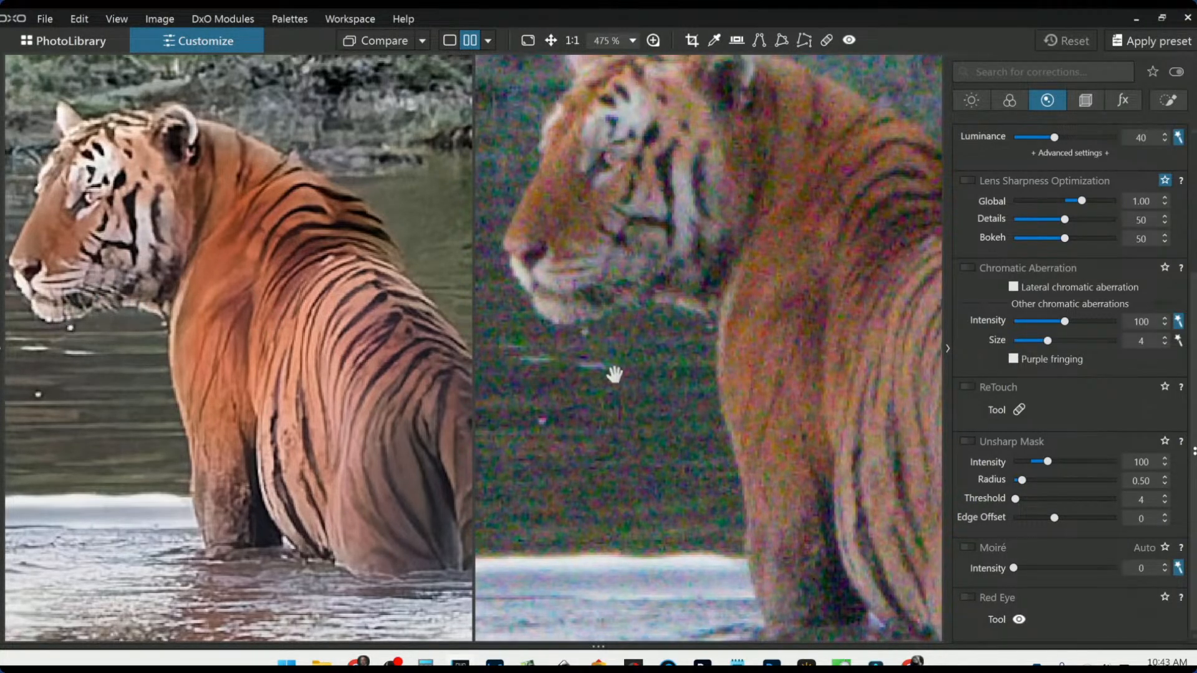
scroll(616, 373, down, 3)
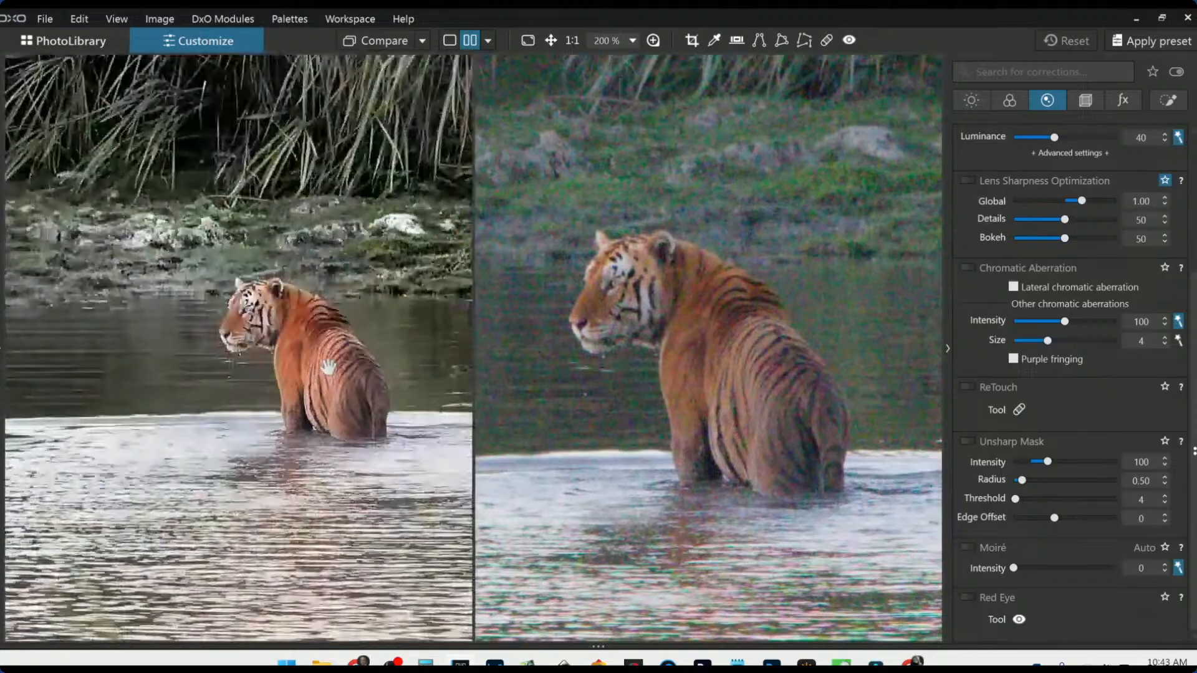
scroll(688, 374, down, 3)
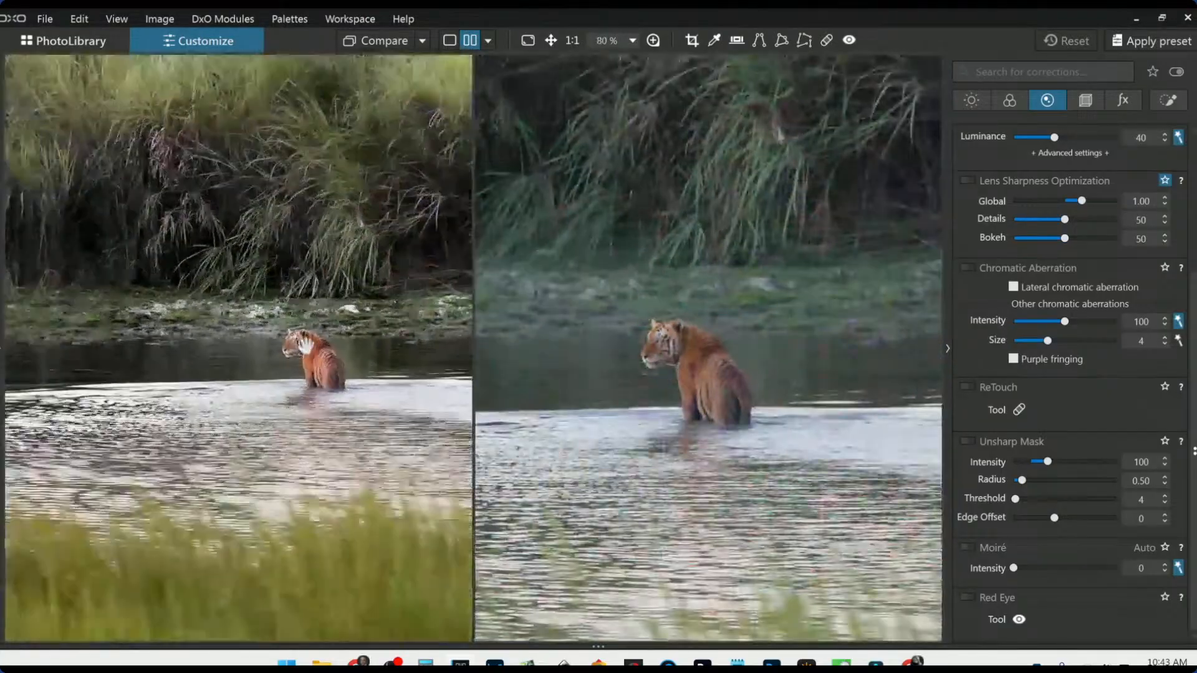
scroll(640, 385, down, 5)
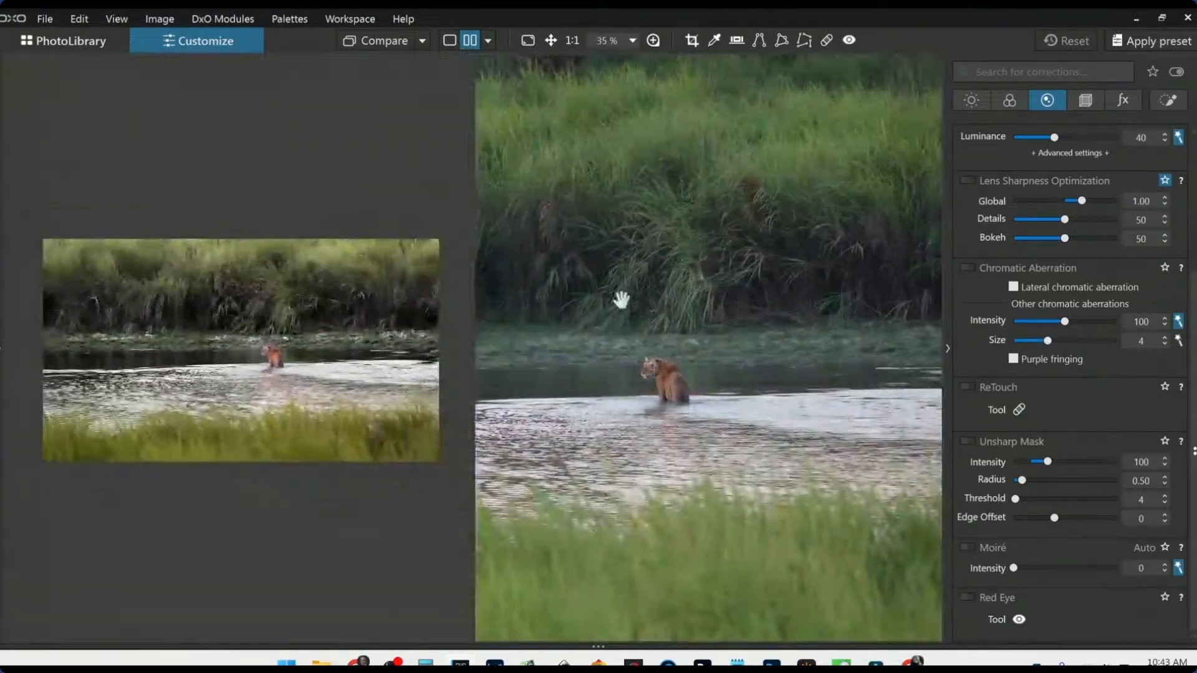
scroll(335, 318, up, 2)
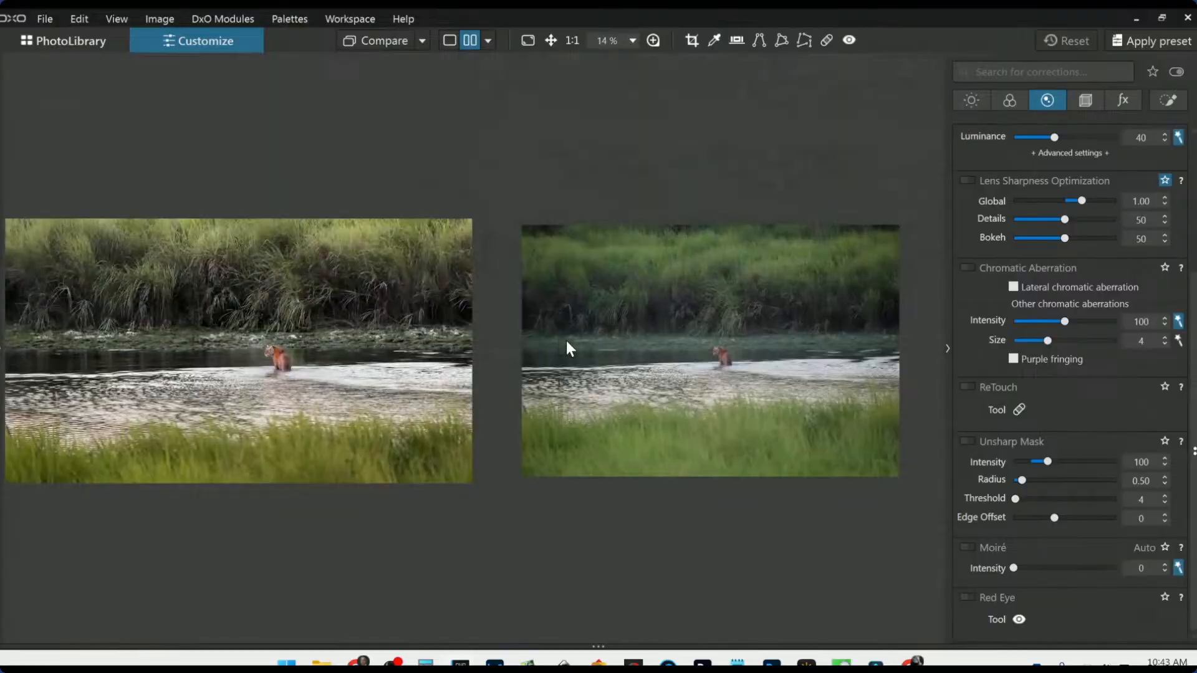
scroll(574, 352, up, 1)
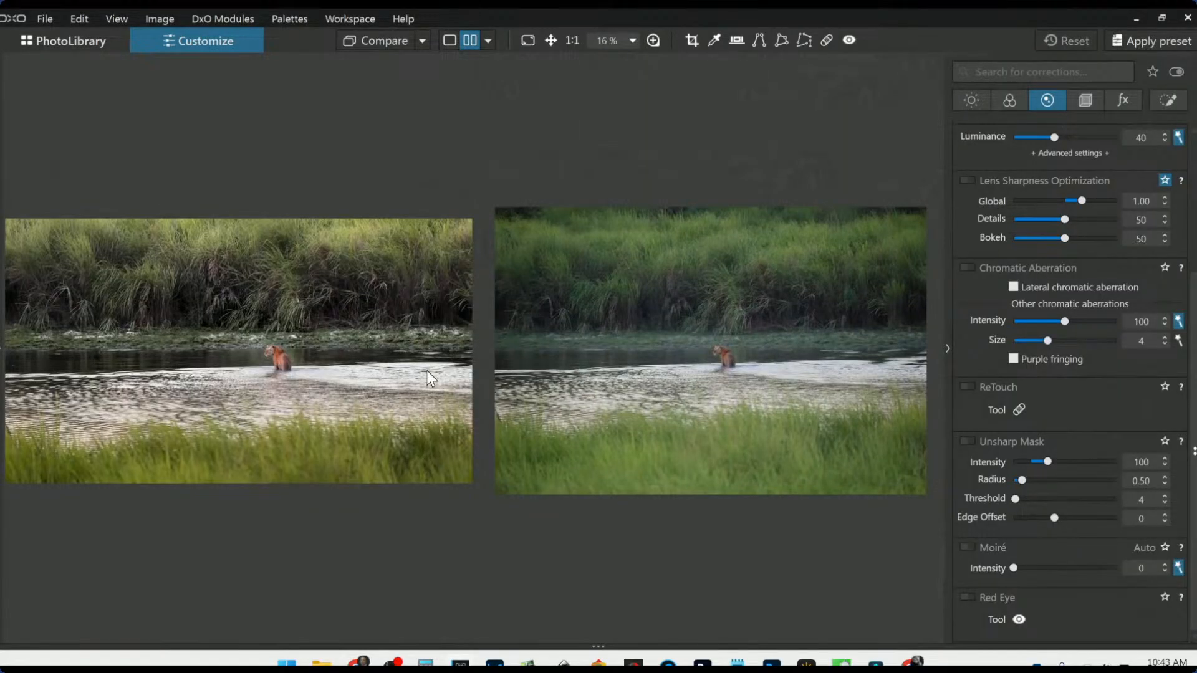
- Switch the comparison to a split view, hide the correction palettes and move the divider past the edge of the tiger photo
click(489, 43)
click(514, 105)
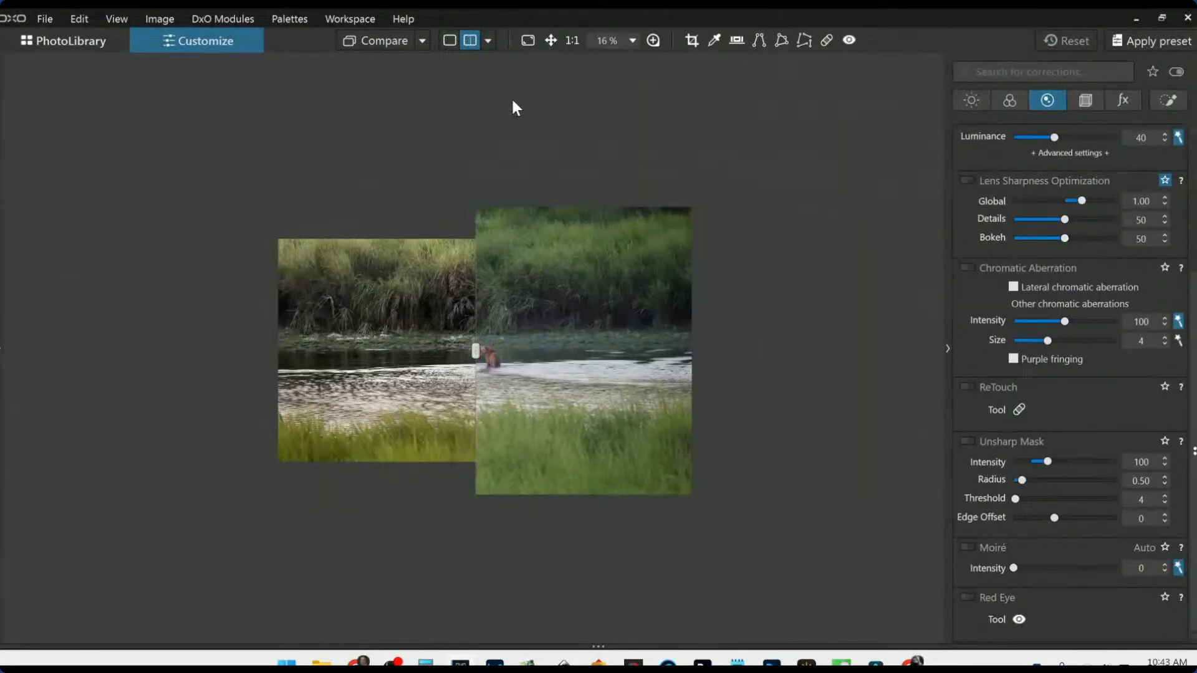
click(947, 349)
scroll(593, 382, up, 4)
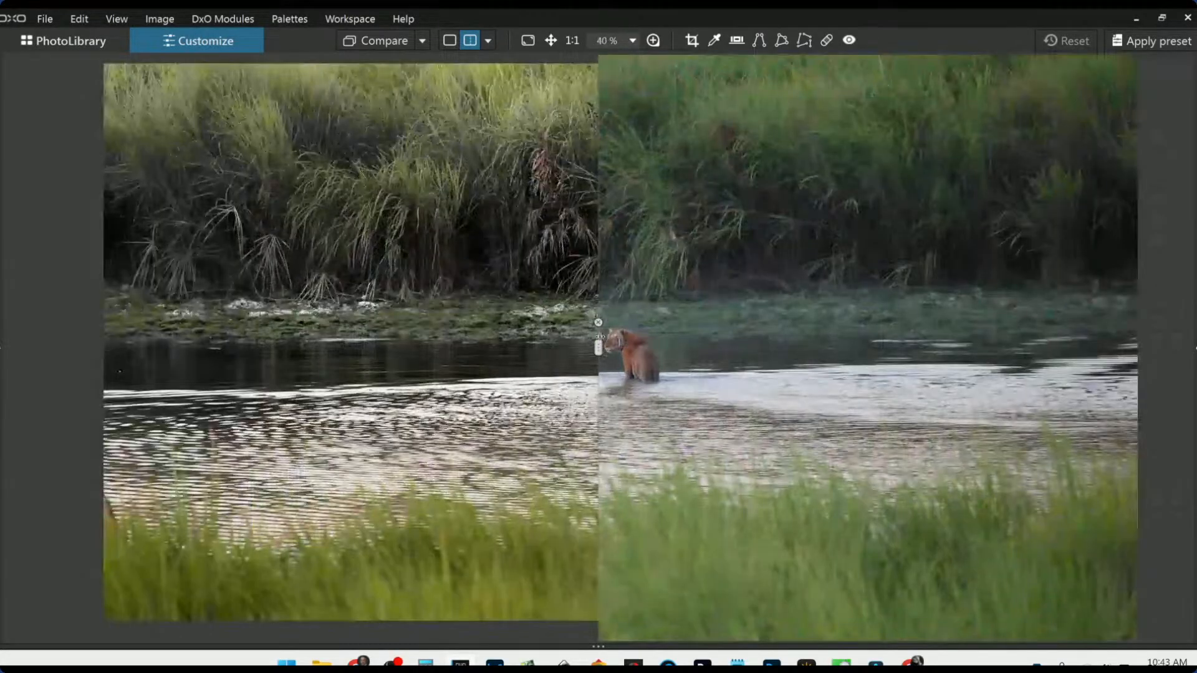
drag(598, 341, 1146, 347)
scroll(868, 301, down, 2)
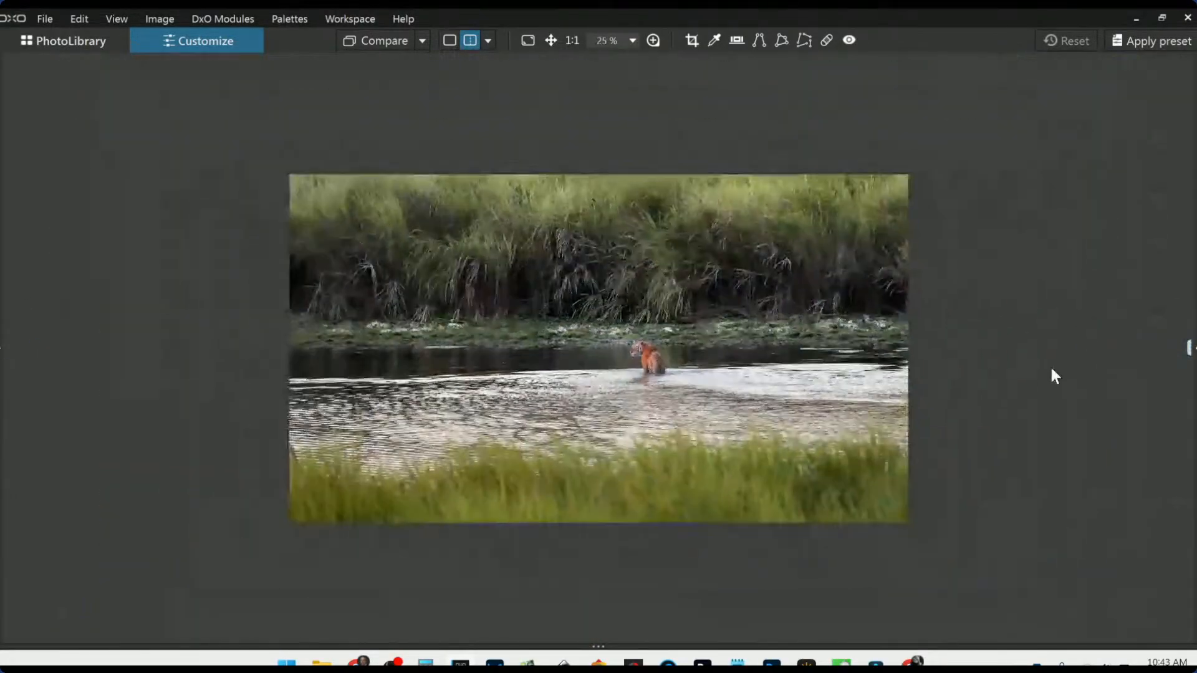
- Open the raw pond boathouse photo P1030775 for editing, bring back the palettes and apply the custom 0000 default preset
click(81, 40)
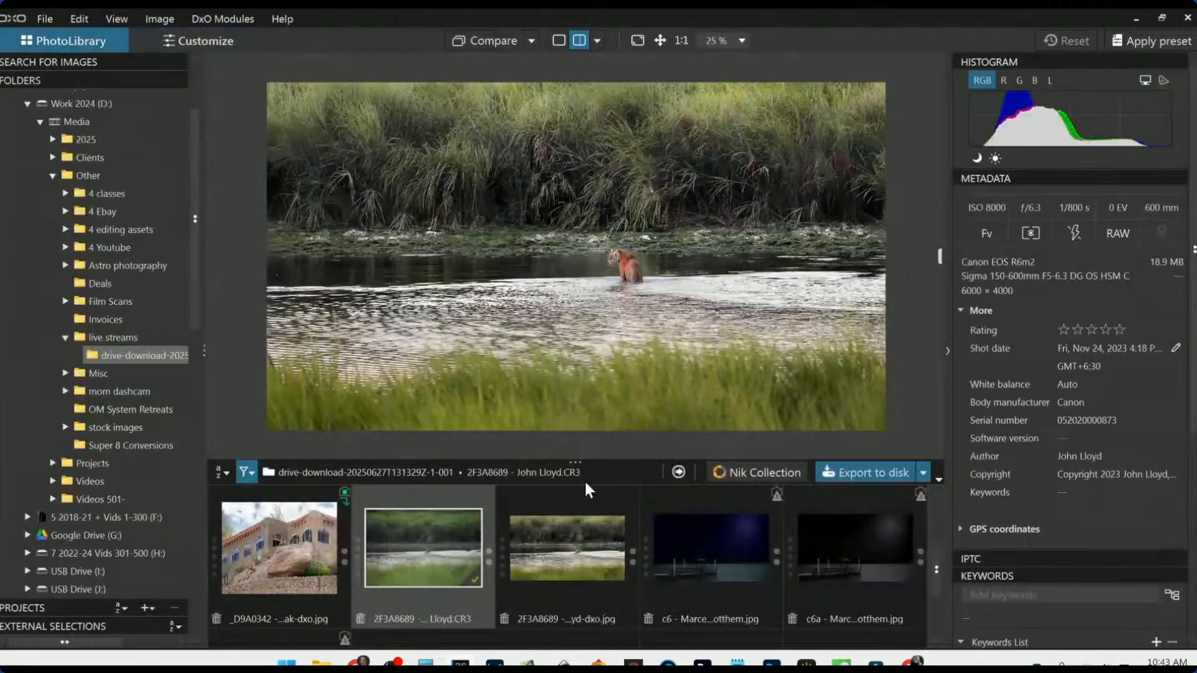
scroll(739, 583, down, 2)
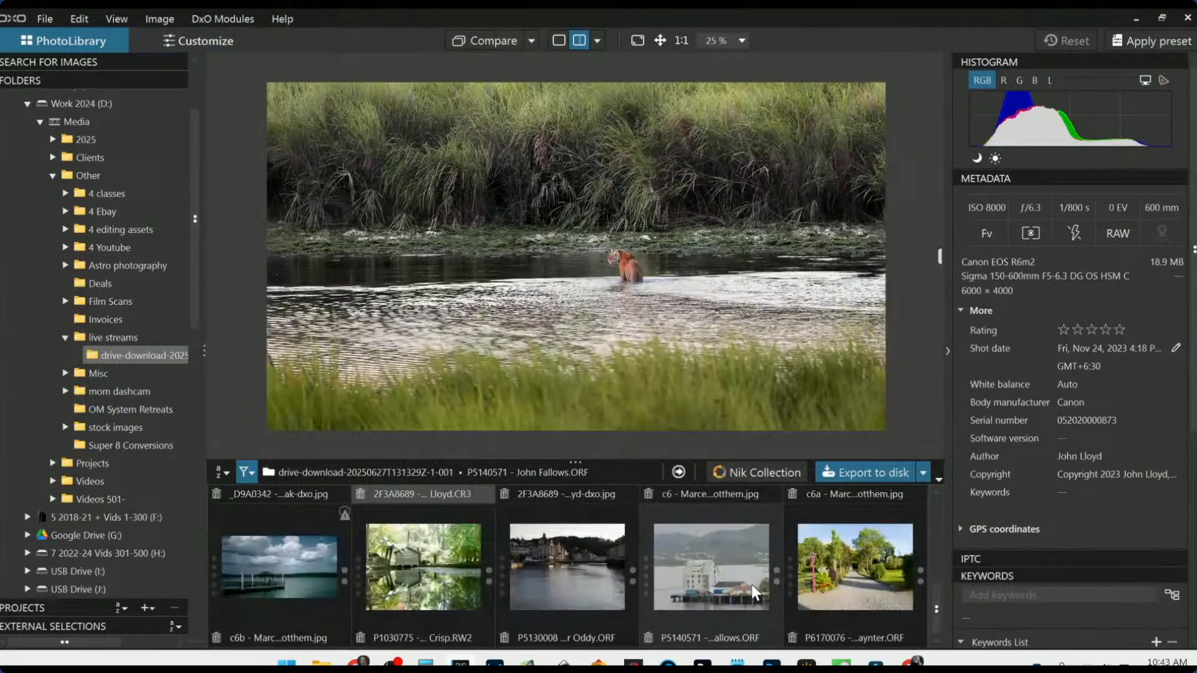
click(427, 560)
double_click(402, 576)
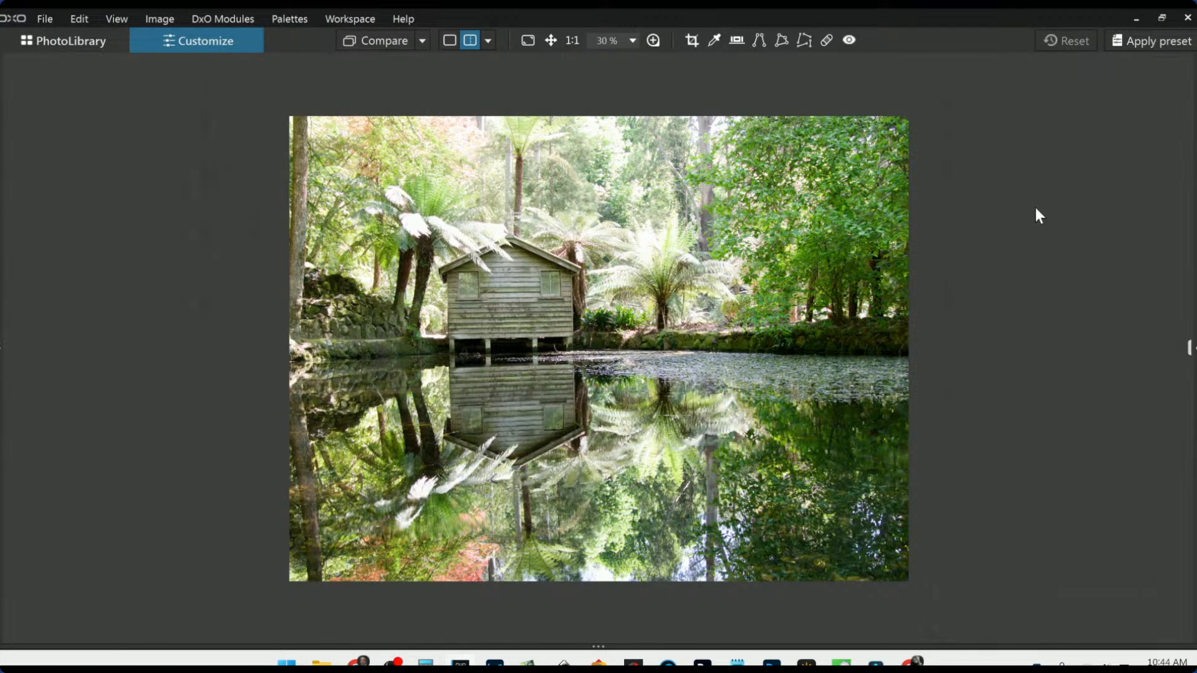
key(F9)
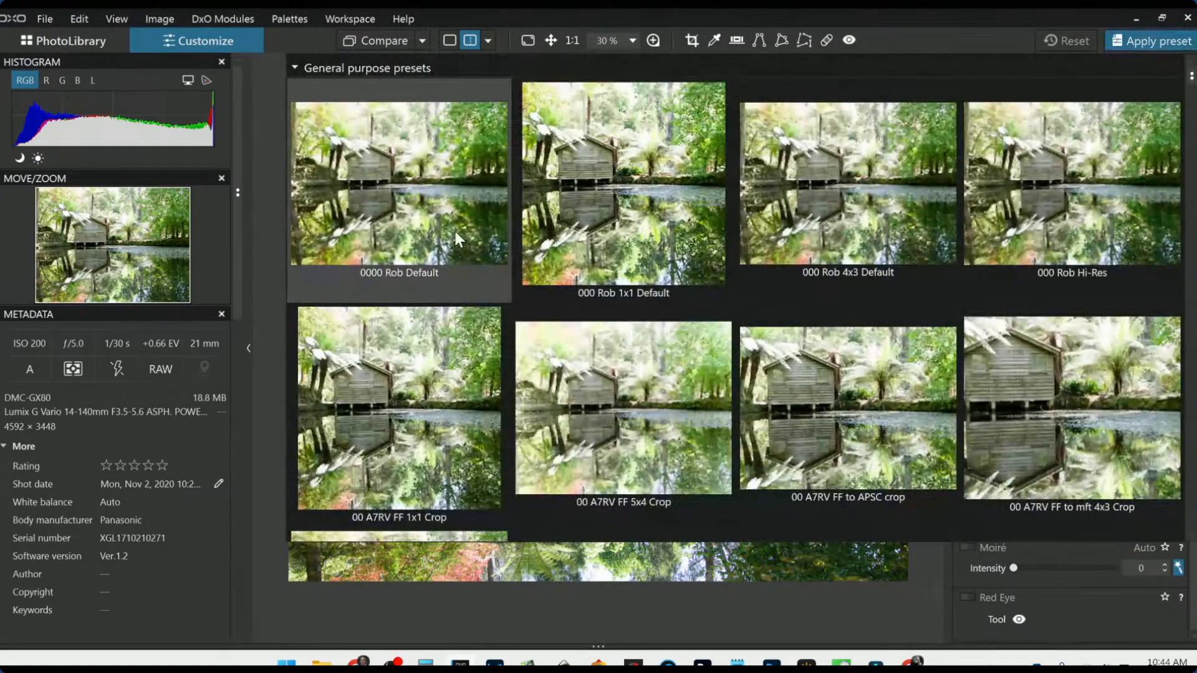
click(455, 230)
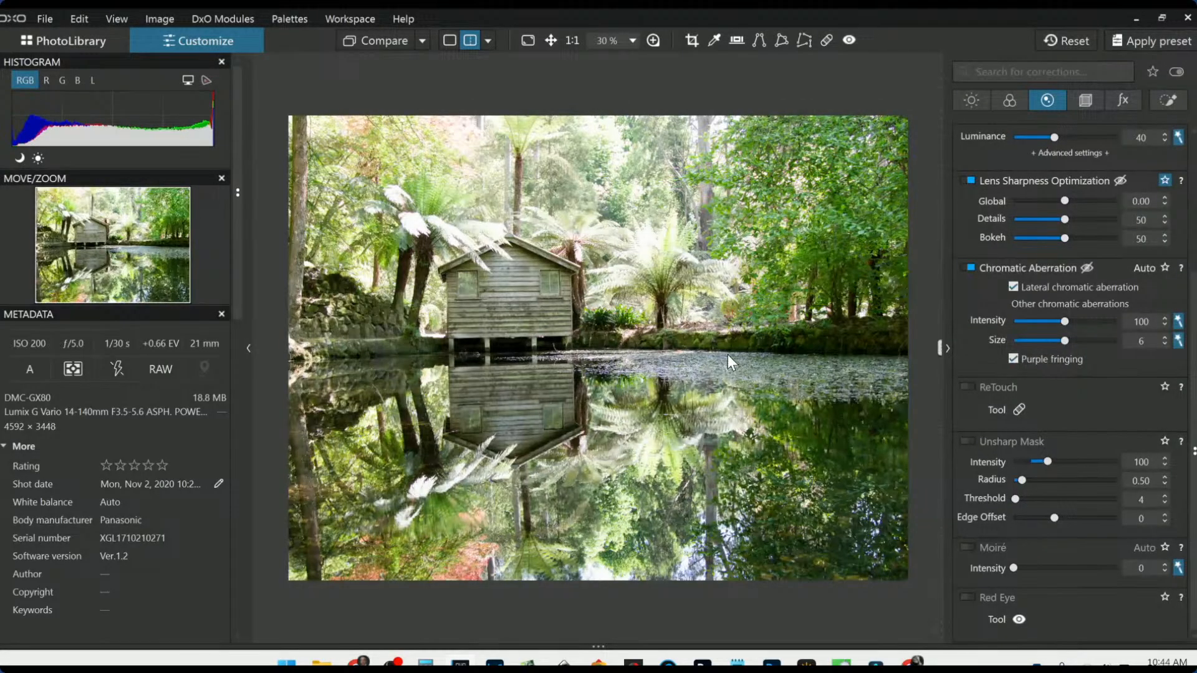
- Turn on automatic Perspective correction for the boathouse photo, toggling it to compare the effect
click(1084, 101)
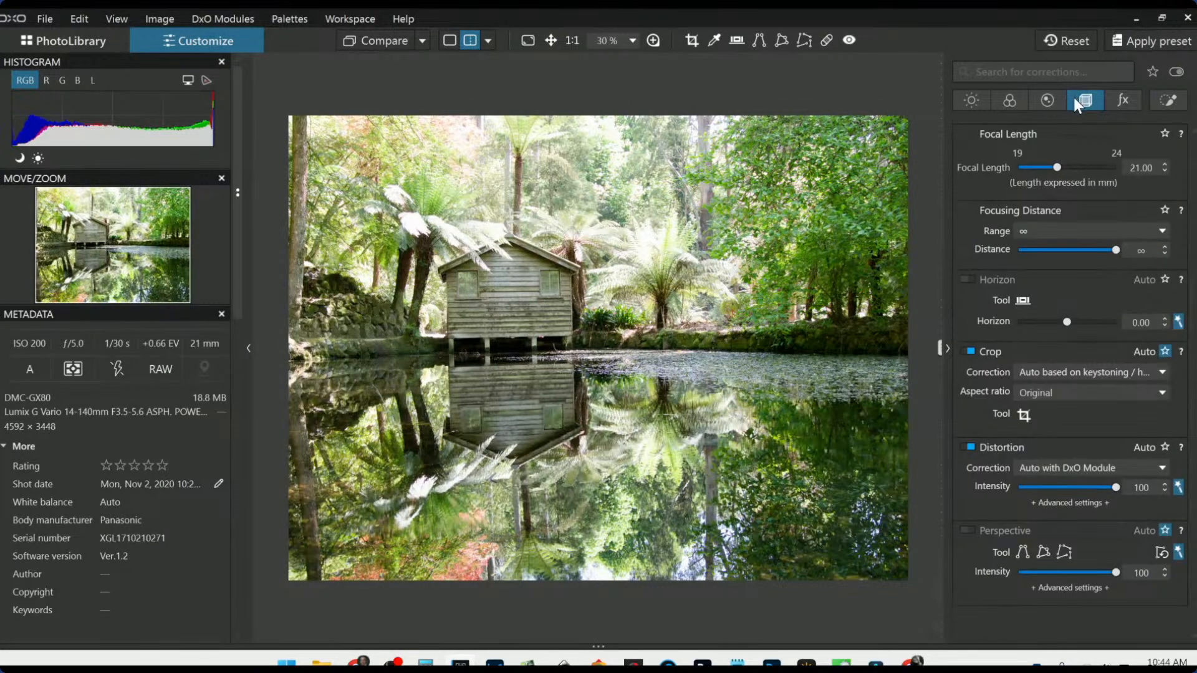
click(93, 42)
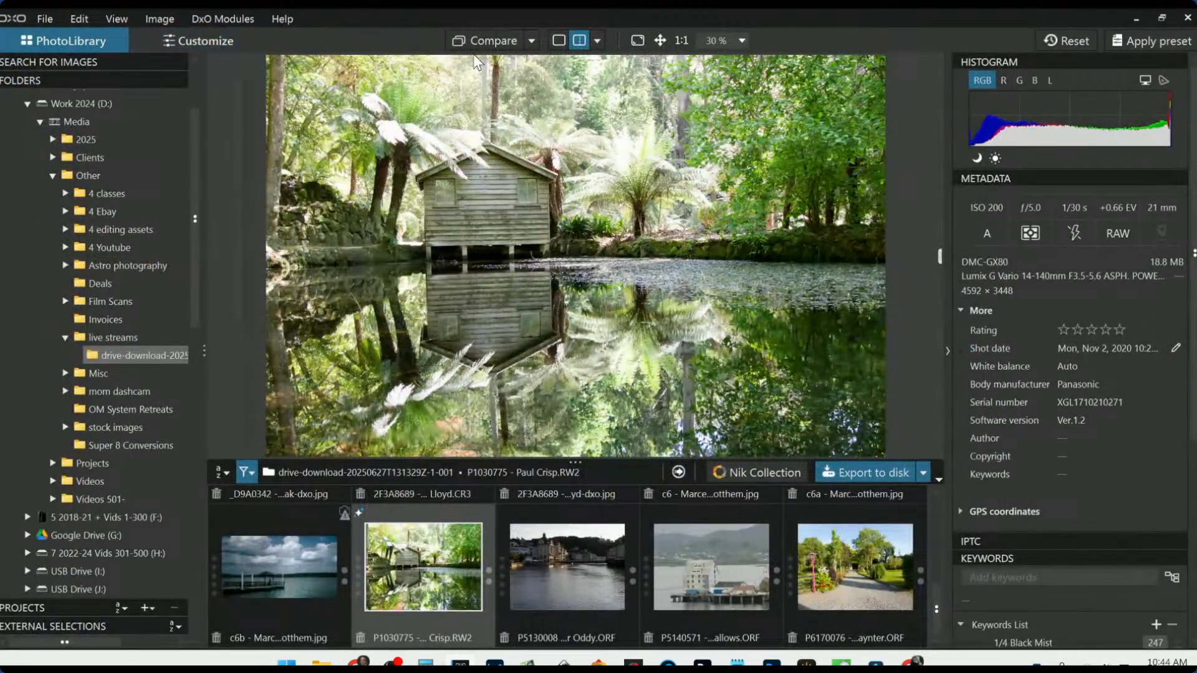
double_click(457, 570)
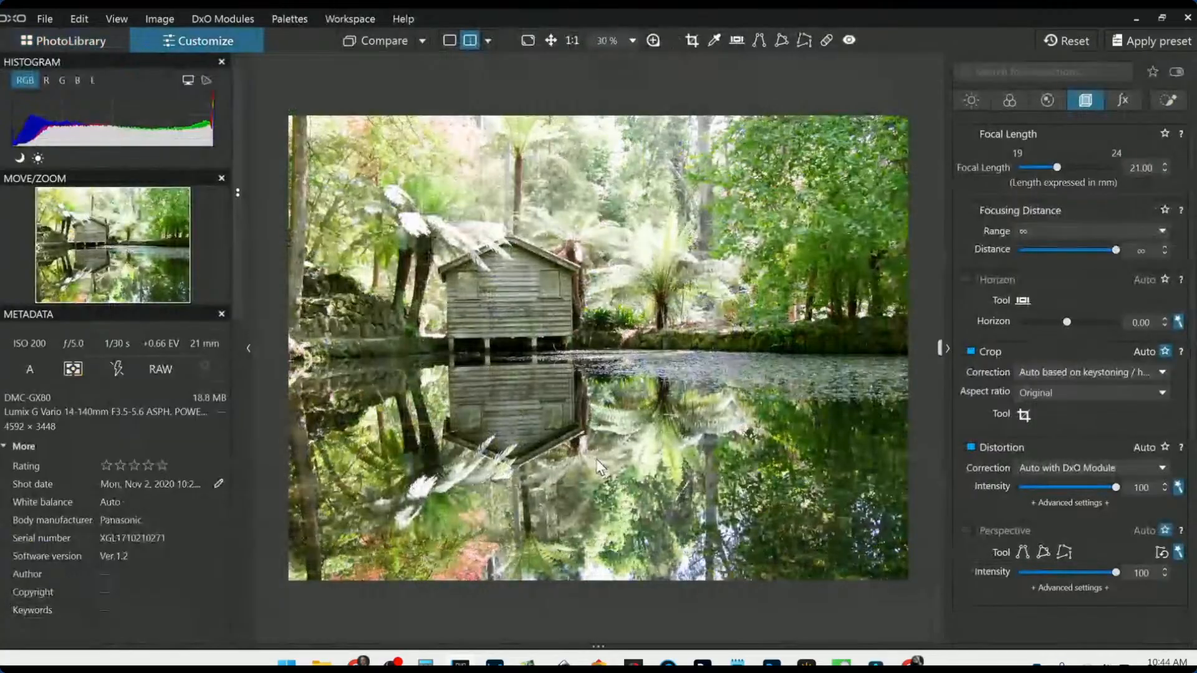
click(246, 348)
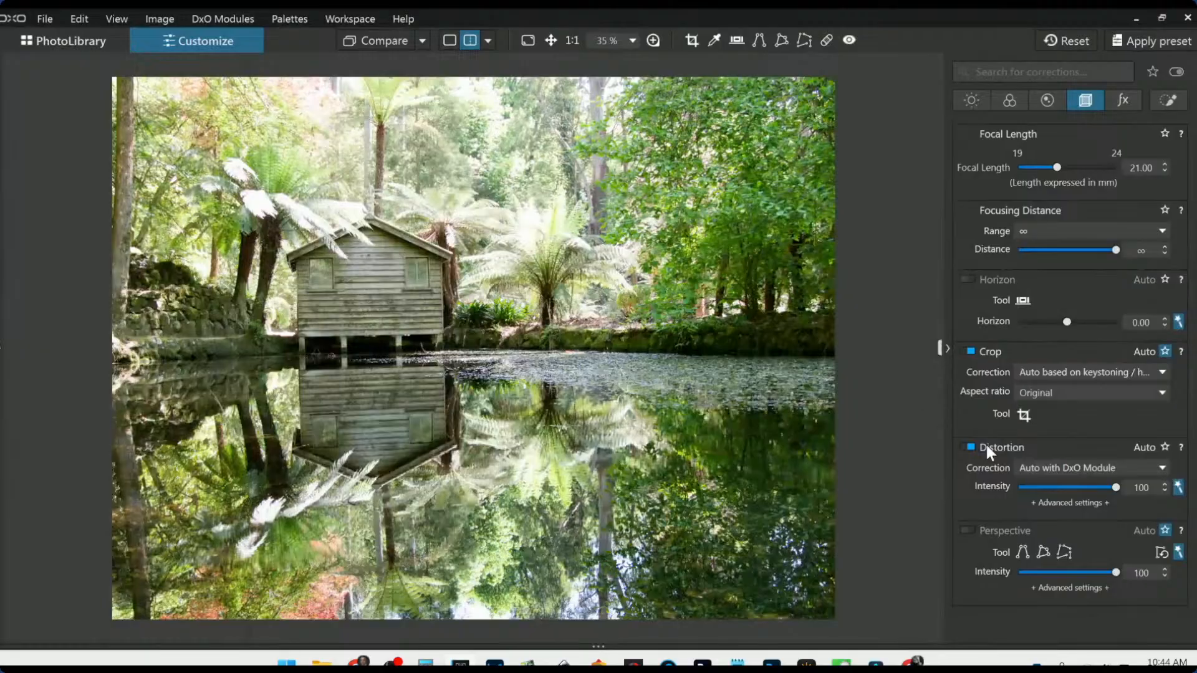
click(963, 532)
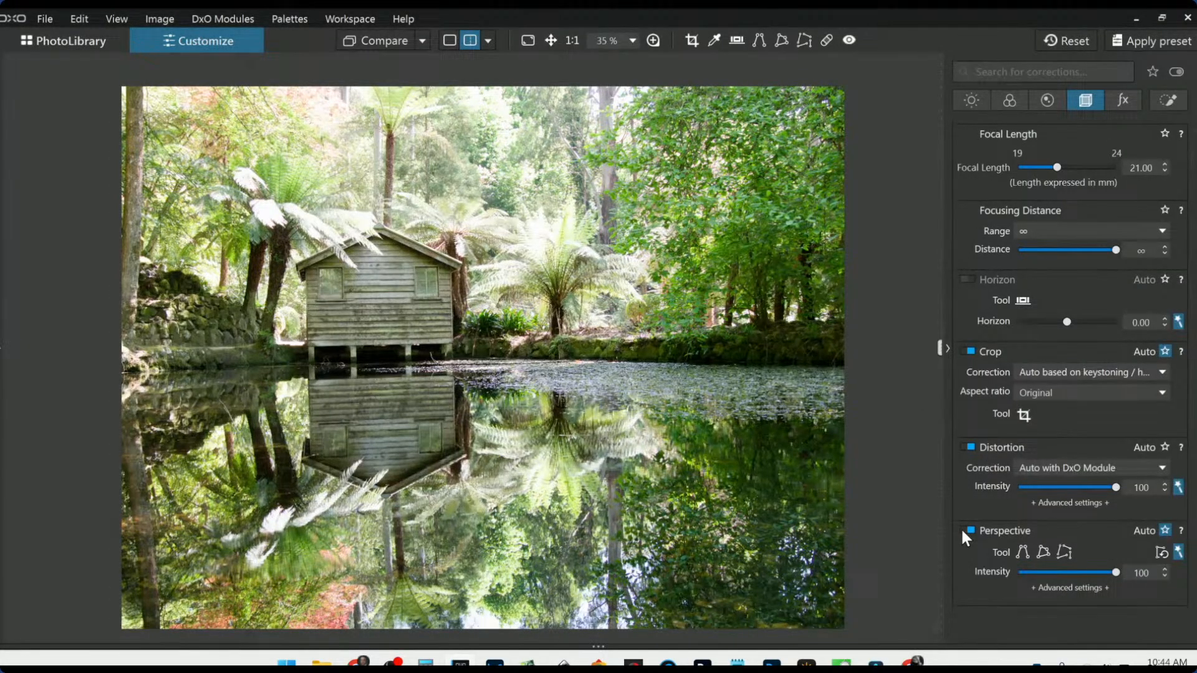
click(963, 531)
click(962, 531)
- Try Horizon rotations of 0.30, 0.70 and 0.40 on the boathouse photo
click(1068, 322)
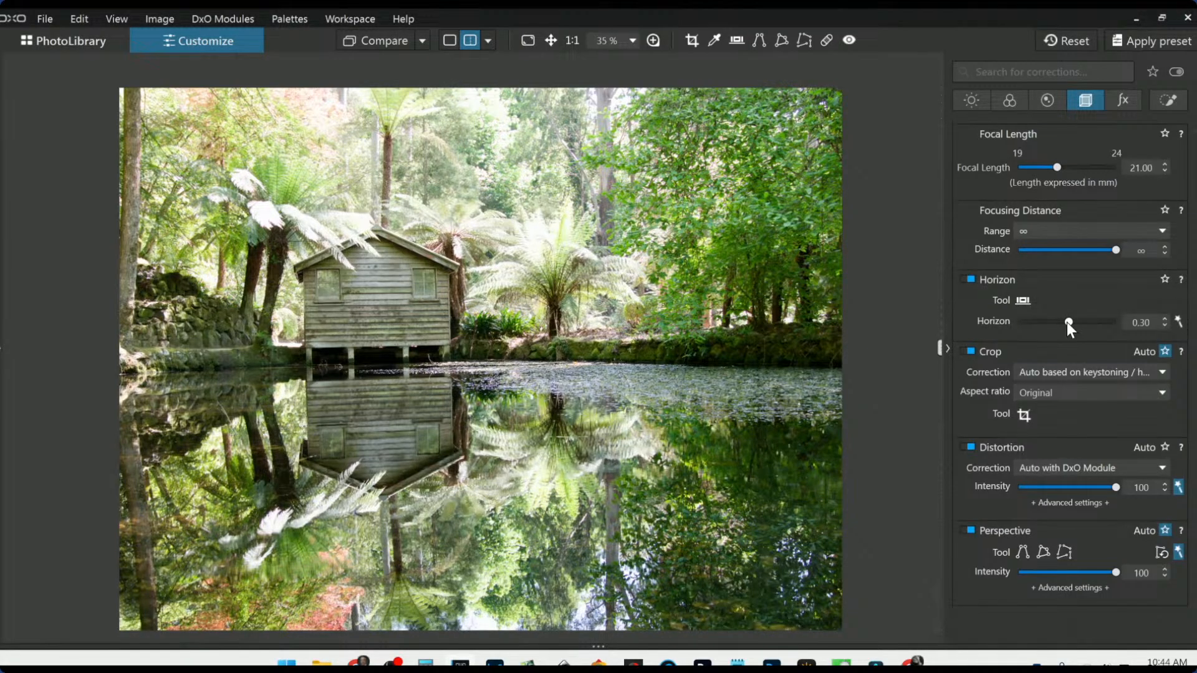
scroll(1068, 322, up, 4)
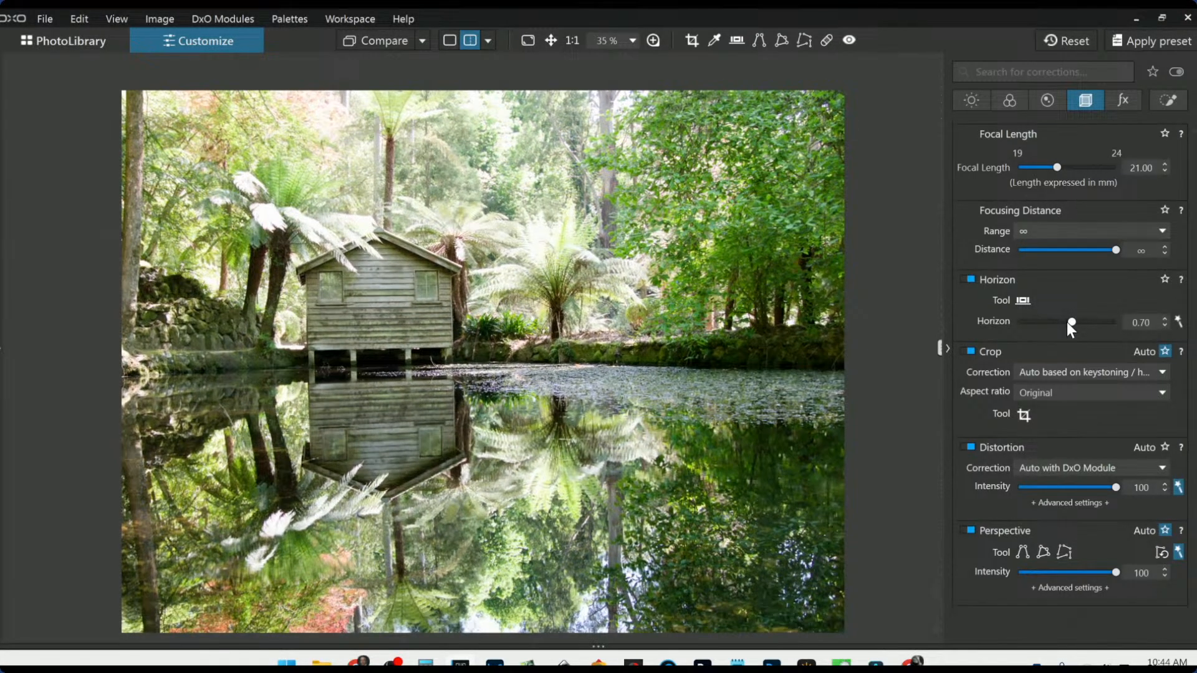
scroll(1067, 322, down, 1)
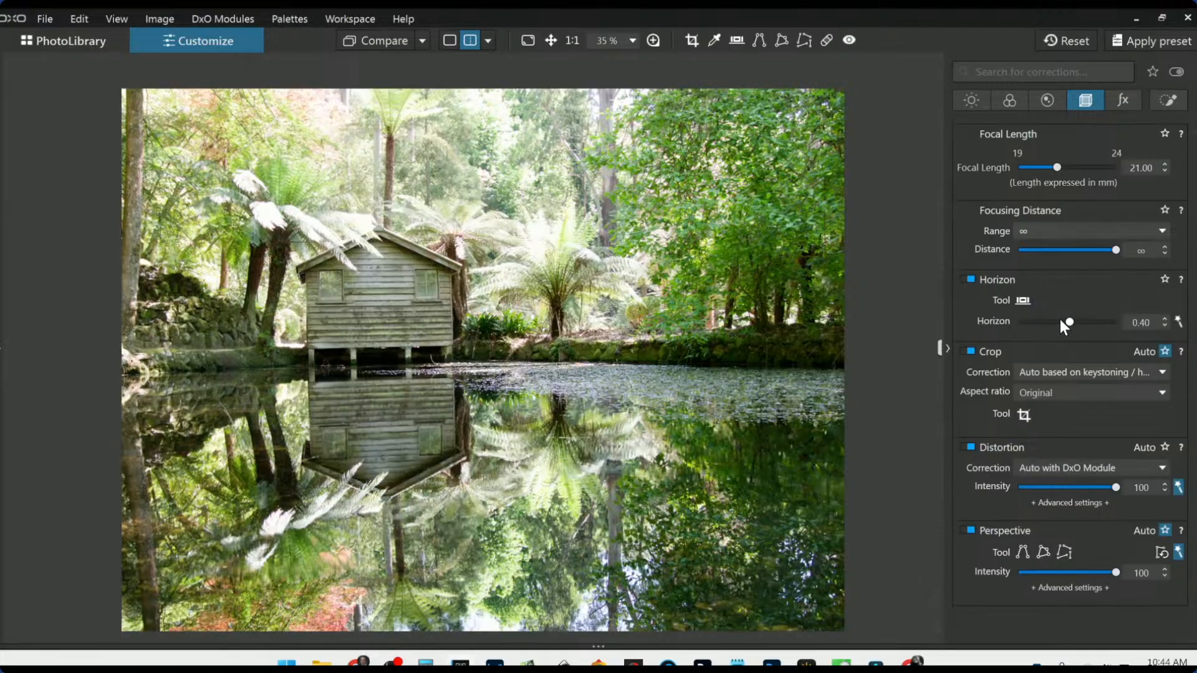
- Show the boathouse photo as a single image and bring up the light corrections
click(453, 43)
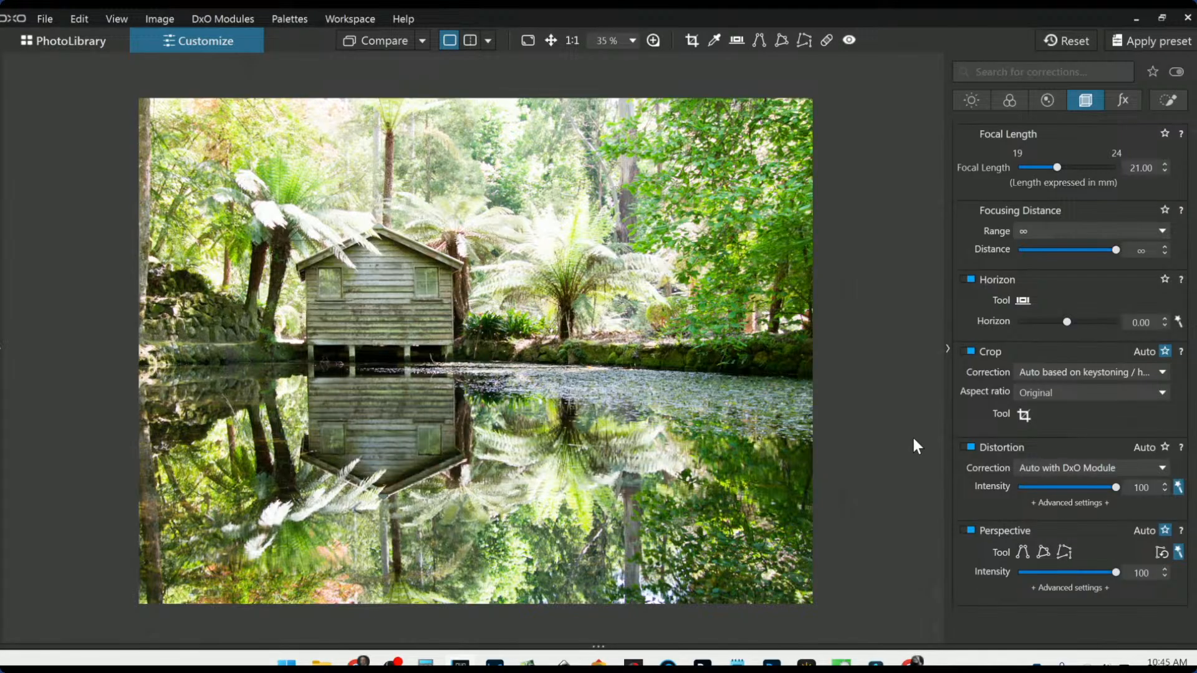
click(981, 103)
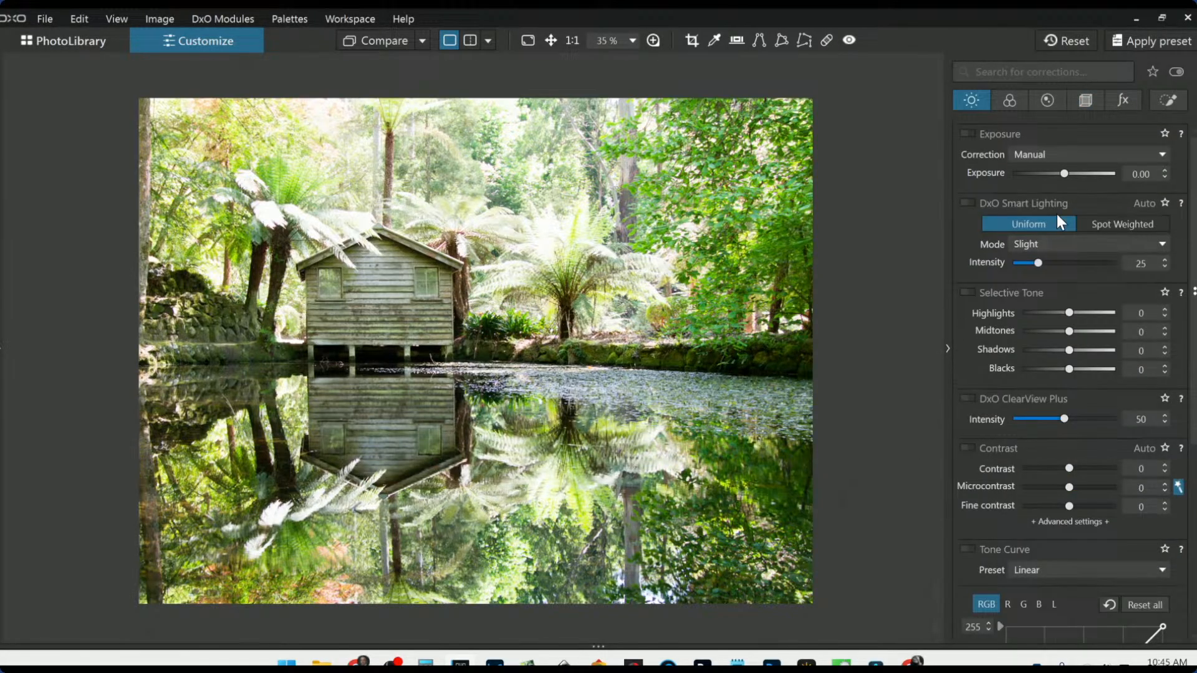
- Try lowering the boathouse photo's Exposure to -3.39 and -3.60, resetting it to 0.00 each time
drag(1061, 173, 1020, 173)
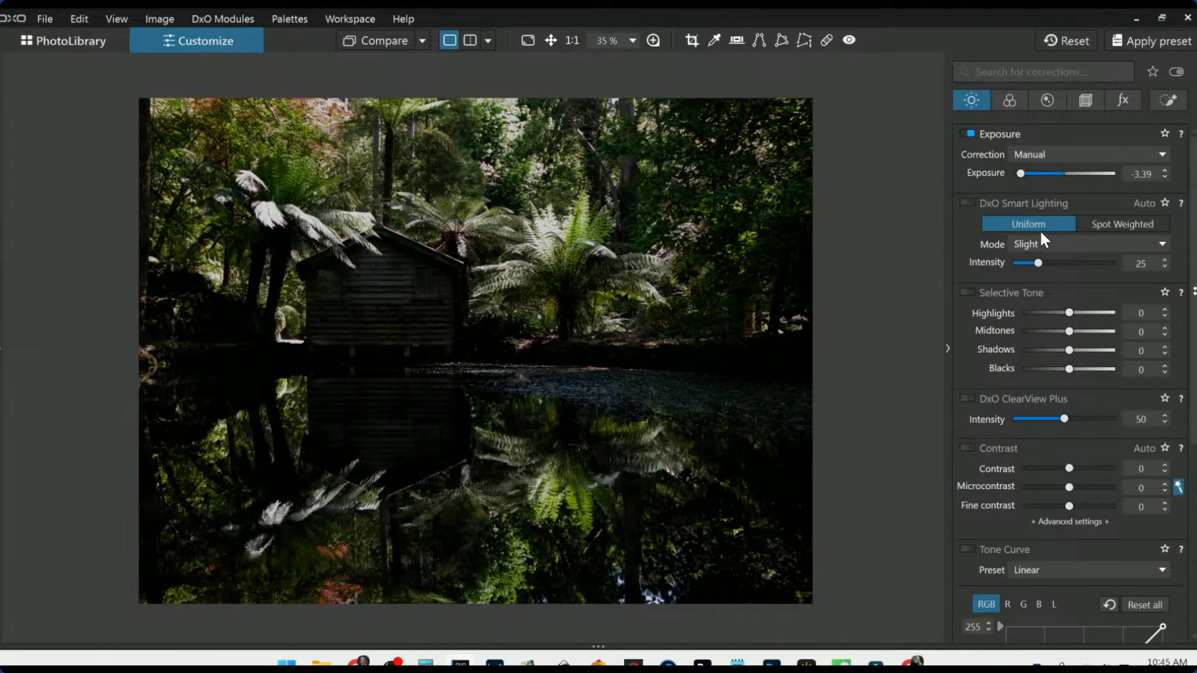
double_click(1022, 174)
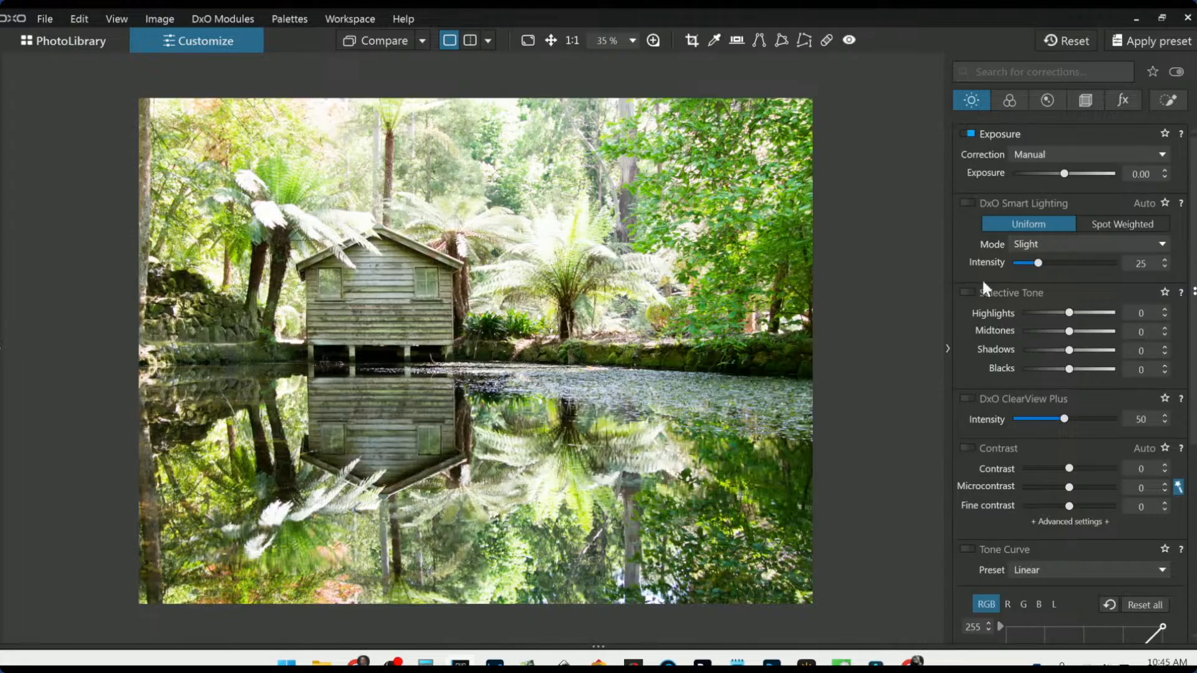
drag(1024, 175, 1018, 175)
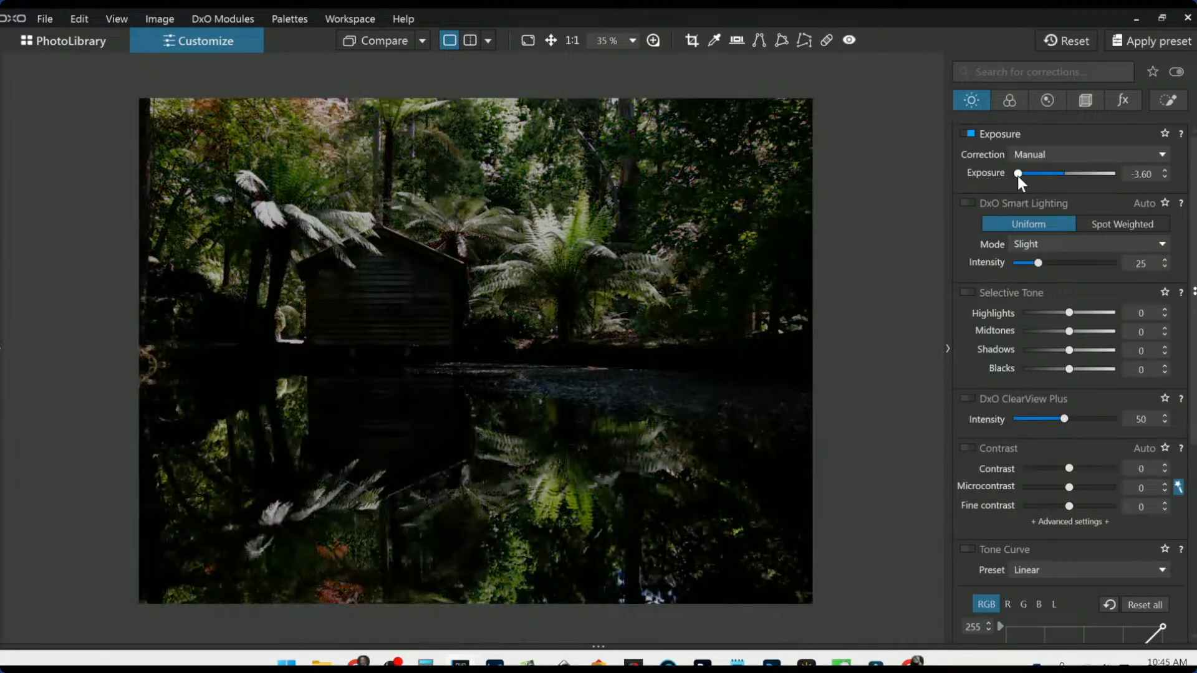
double_click(1017, 174)
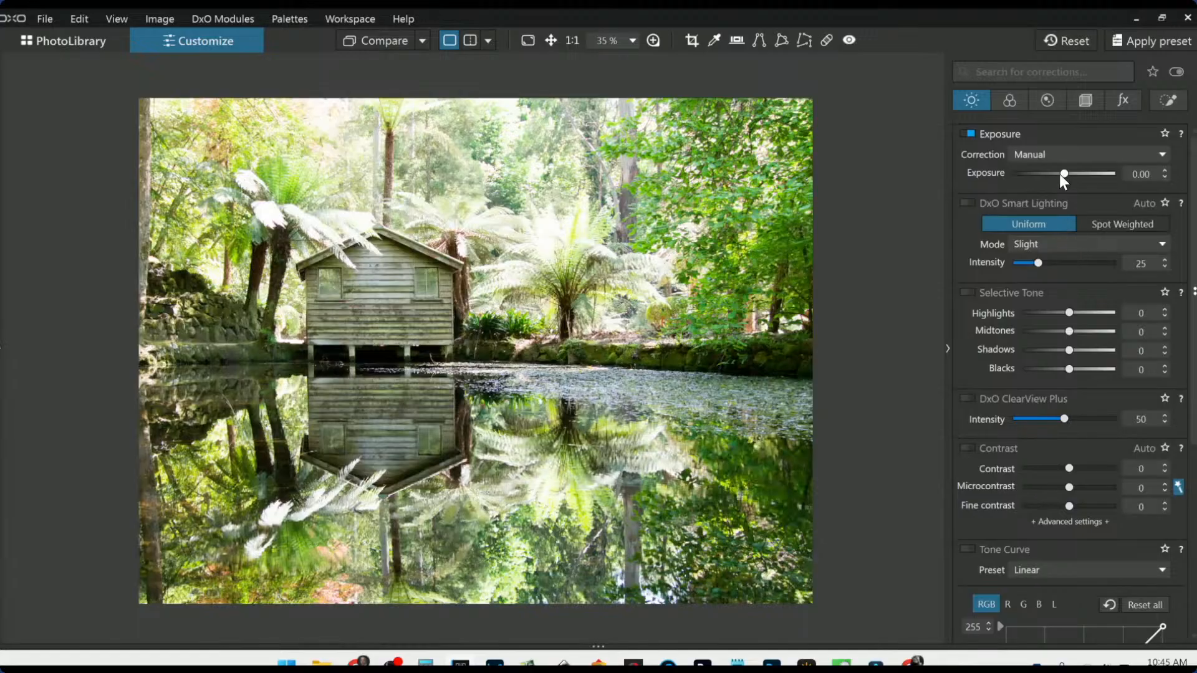
- Set the boathouse photo's Exposure to -1.68 and check its histogram and shooting metadata
drag(1064, 174, 1042, 177)
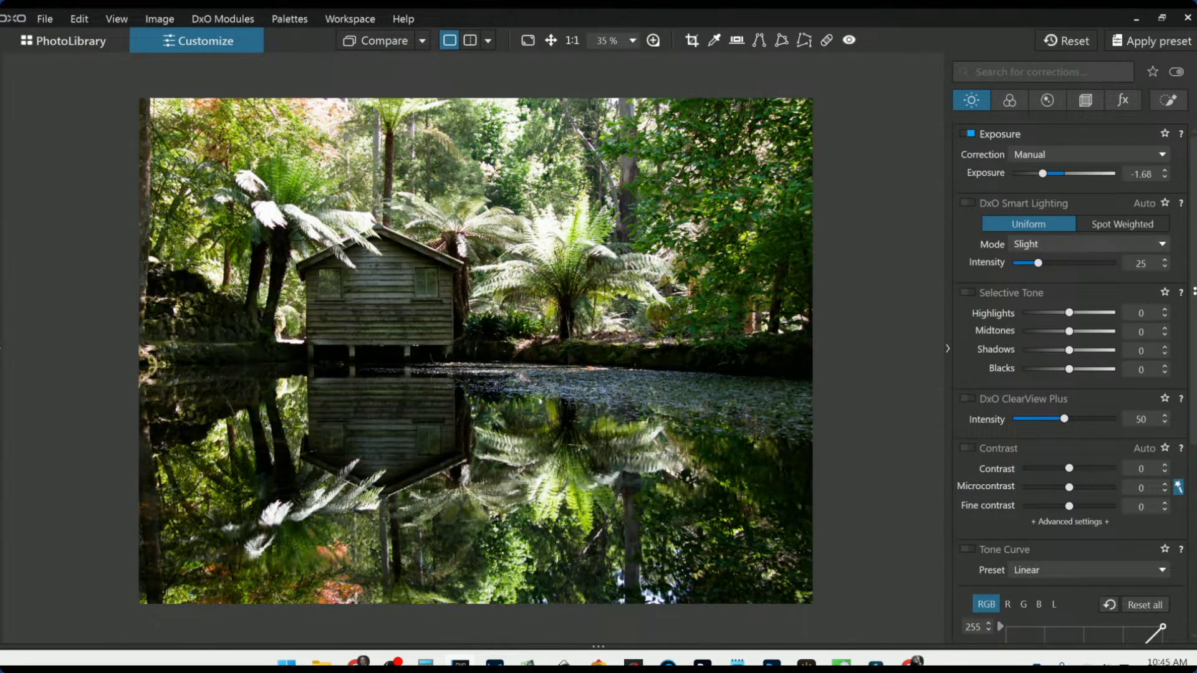
click(3, 353)
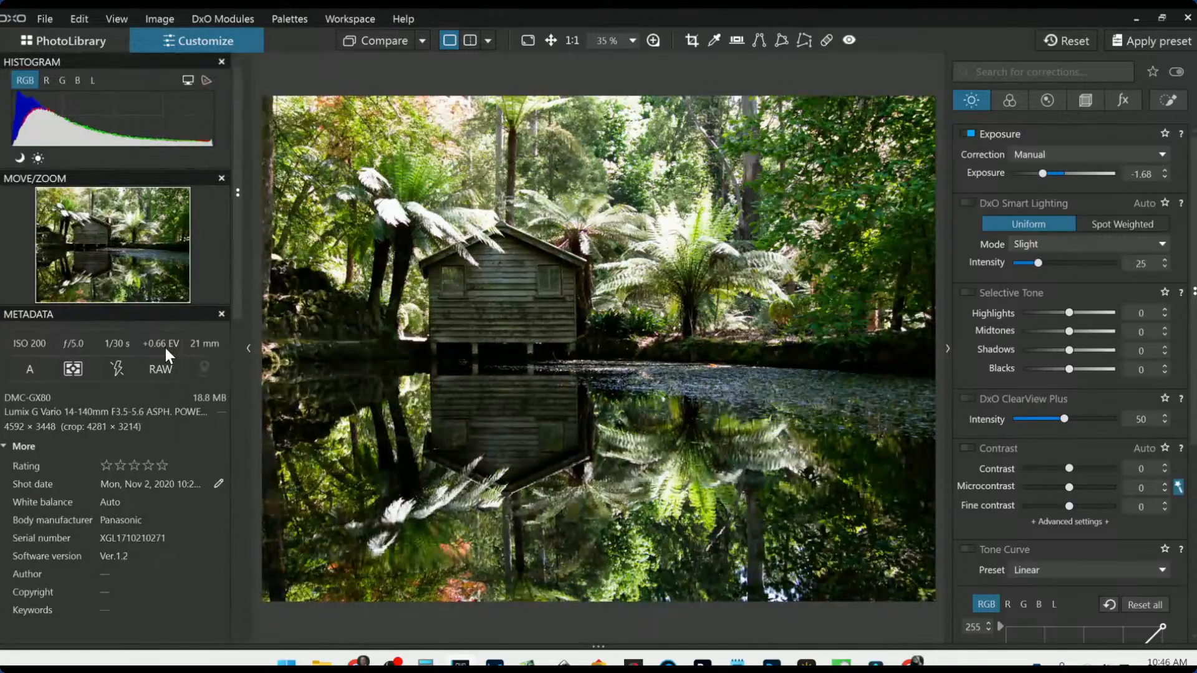
click(248, 347)
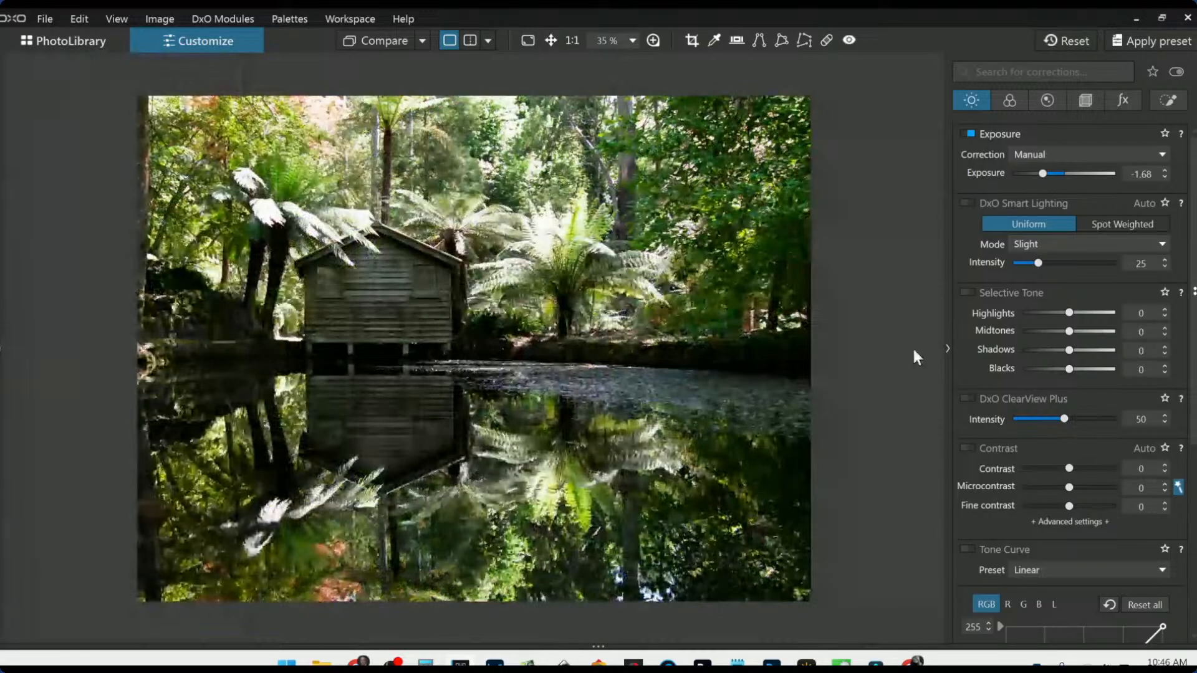
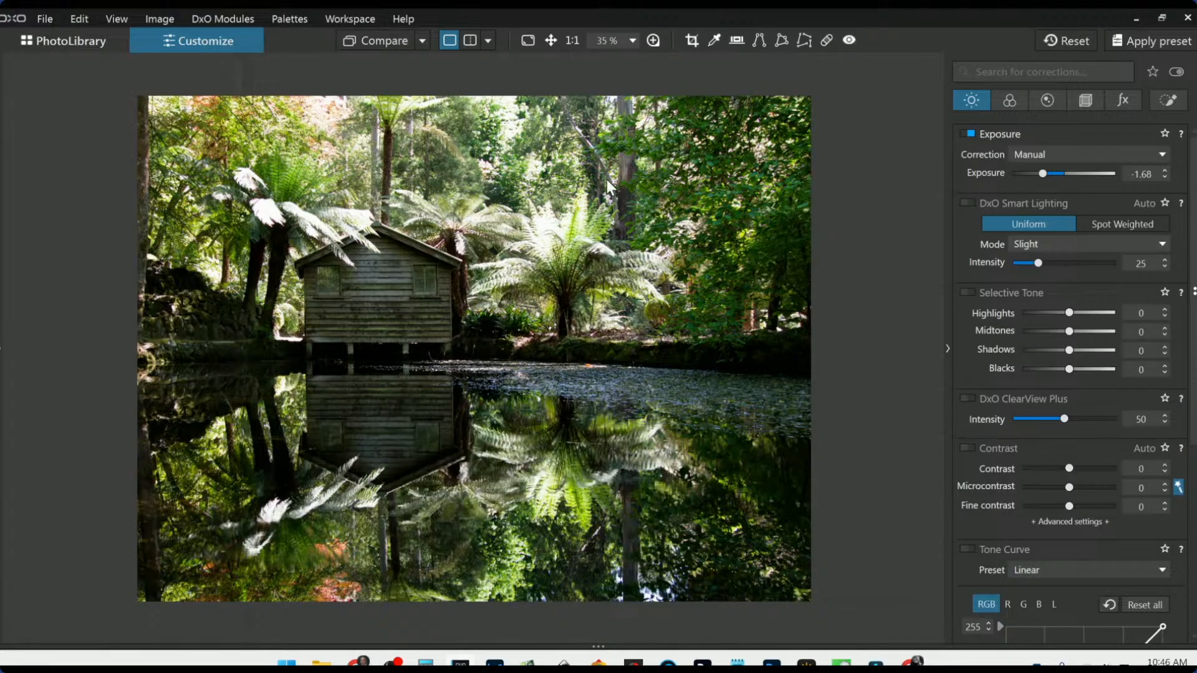
- Crop the boathouse photo to a 16 × 9 ratio, shifting the frame lower and shrinking it to about 4954 × 2787 px
click(1074, 106)
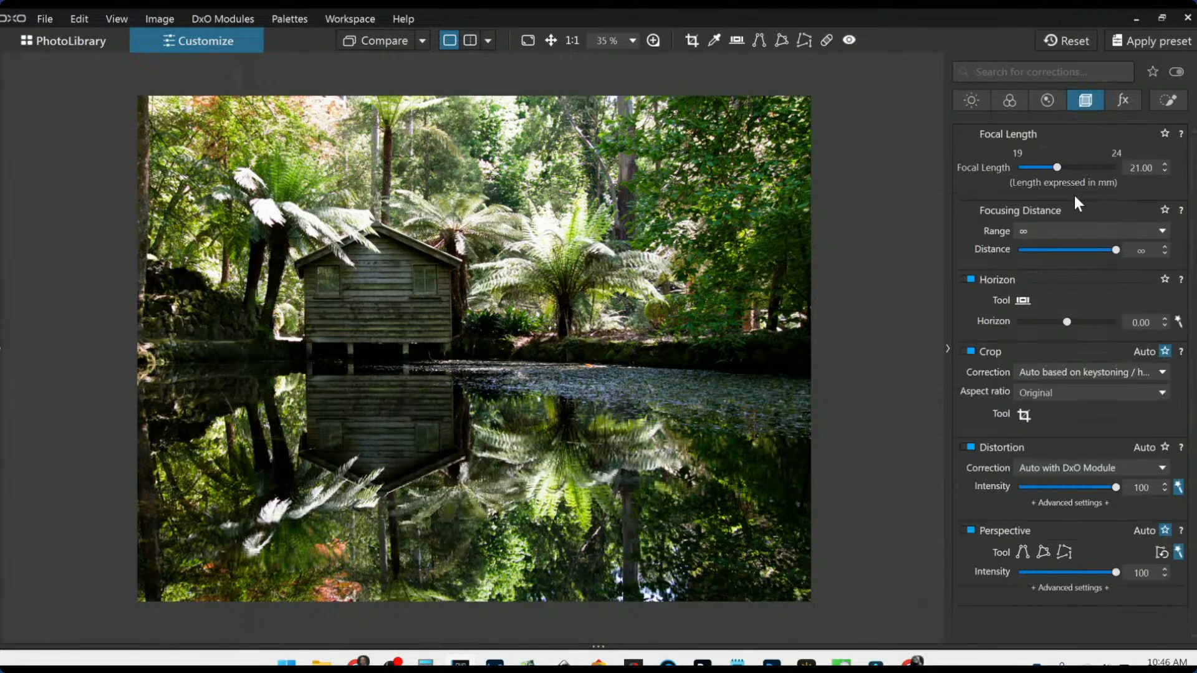
click(1072, 393)
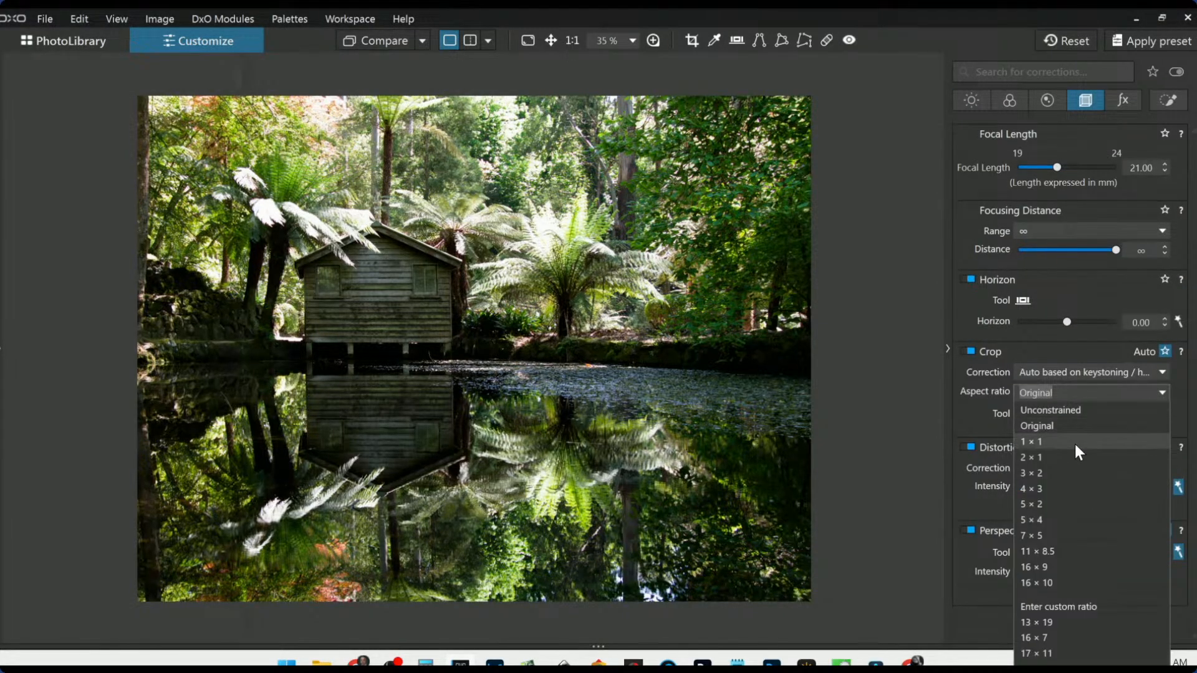
click(1067, 567)
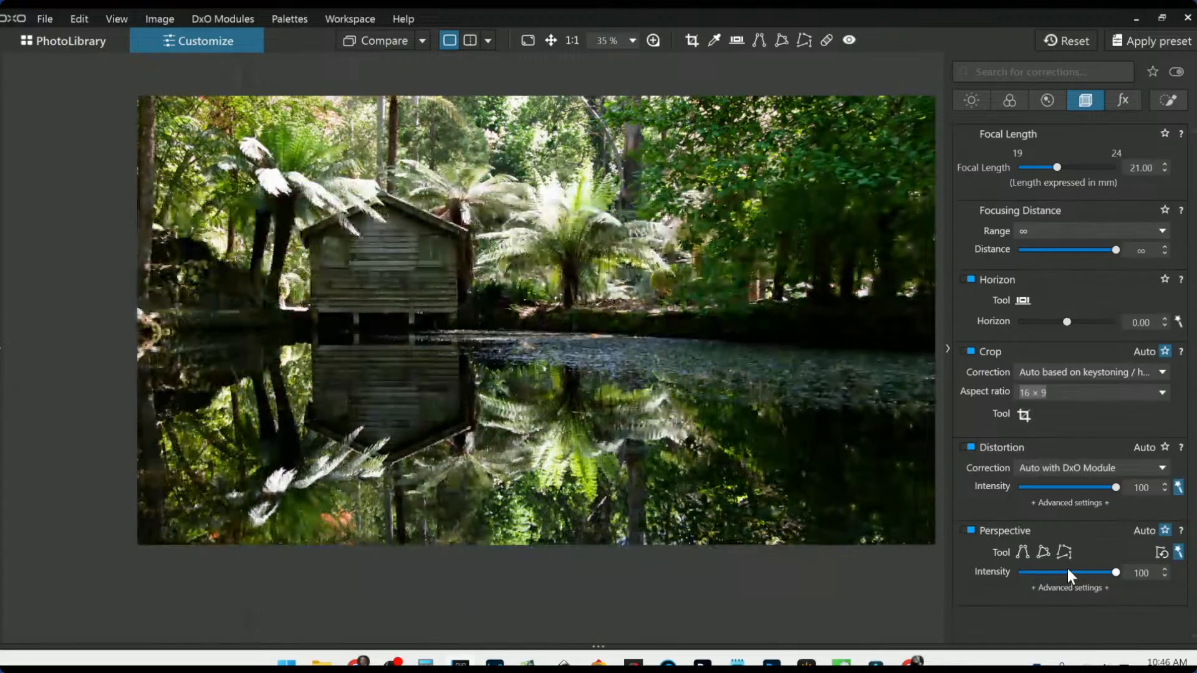
click(1026, 414)
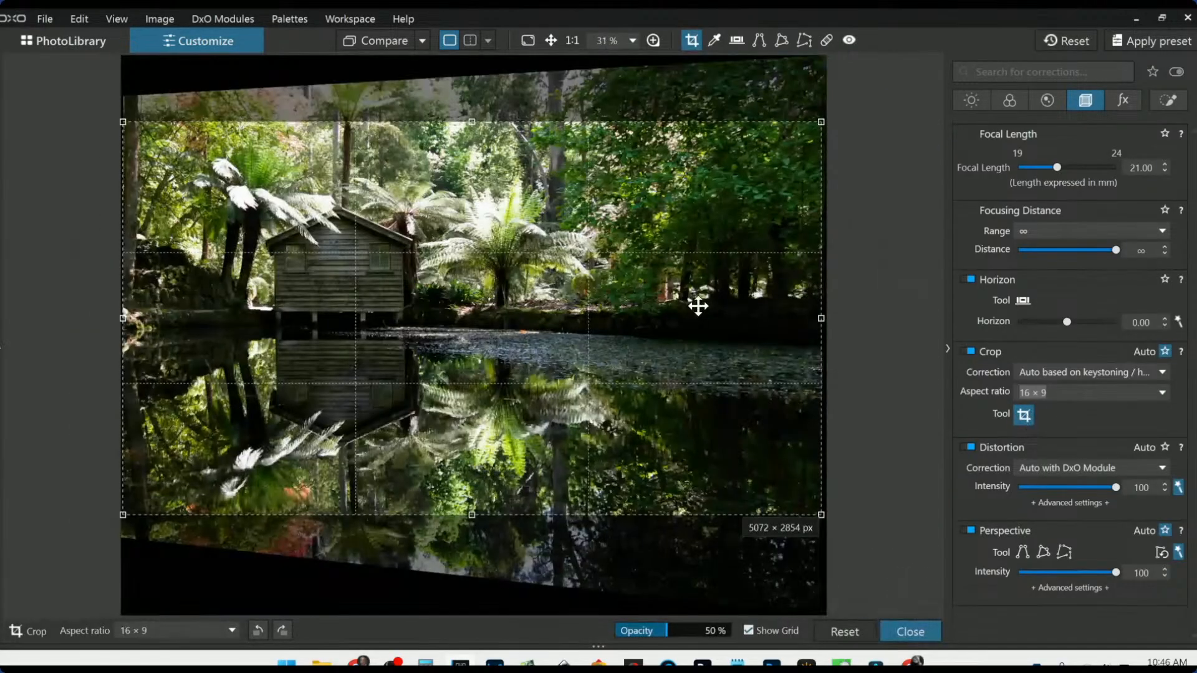
mouse_move(698, 303)
mouse_down()
mouse_move(696, 343)
mouse_move(697, 321)
mouse_up()
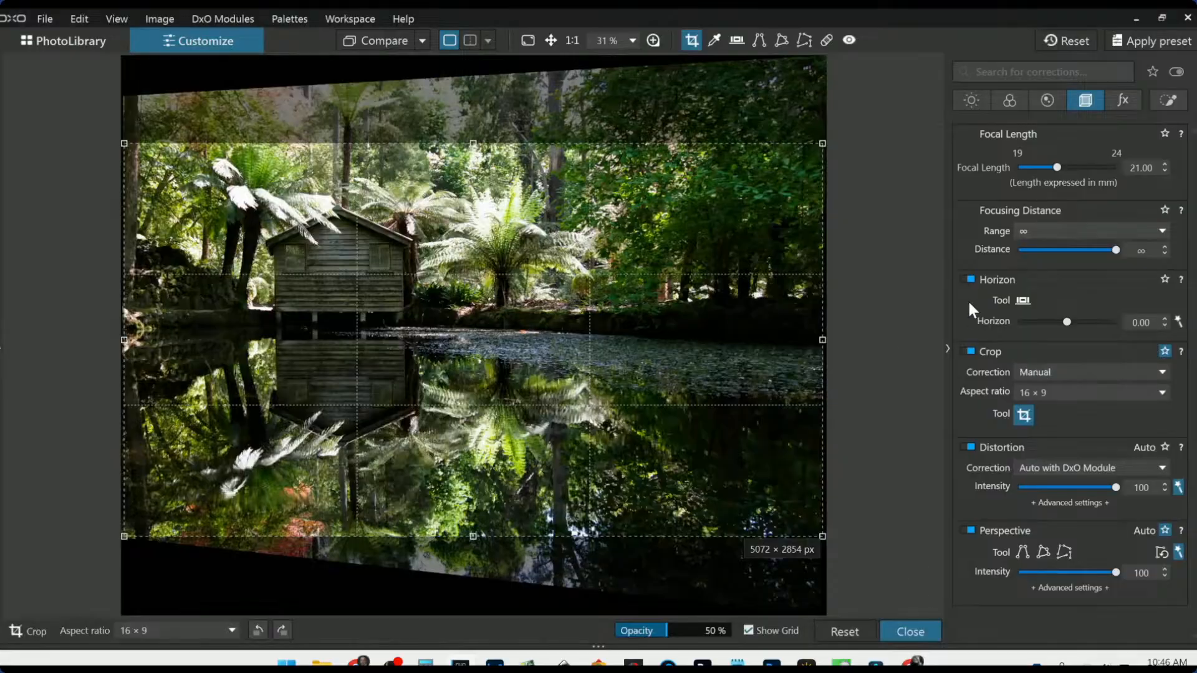
drag(823, 340, 809, 342)
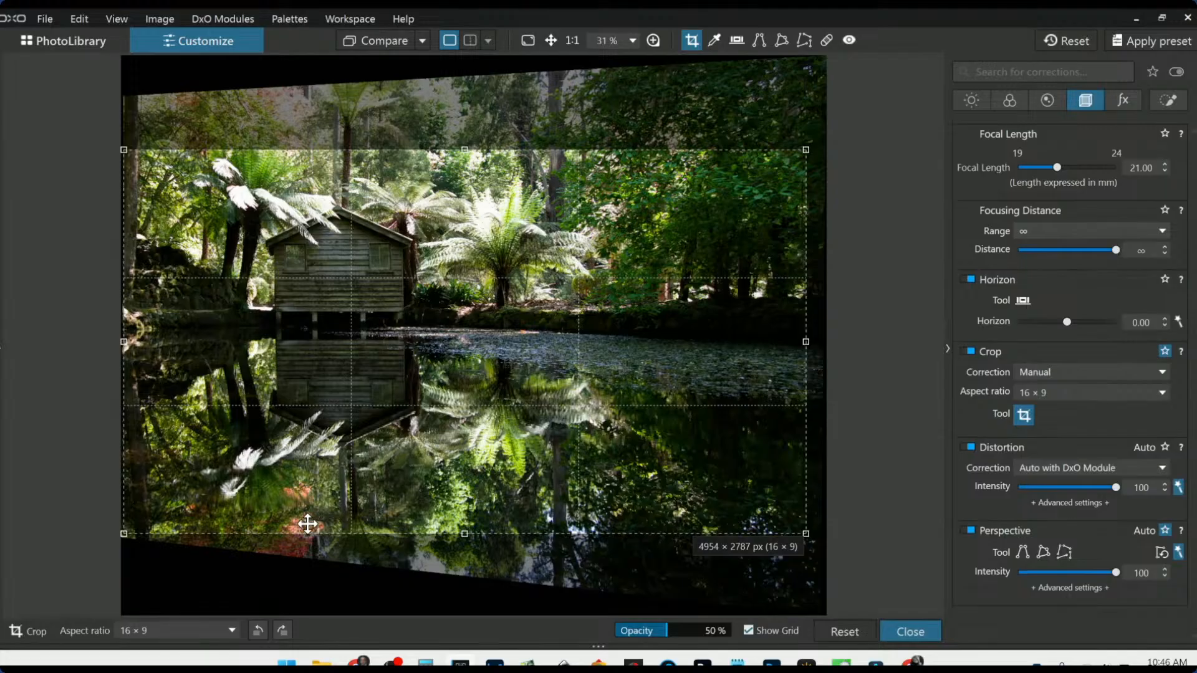
key(Return)
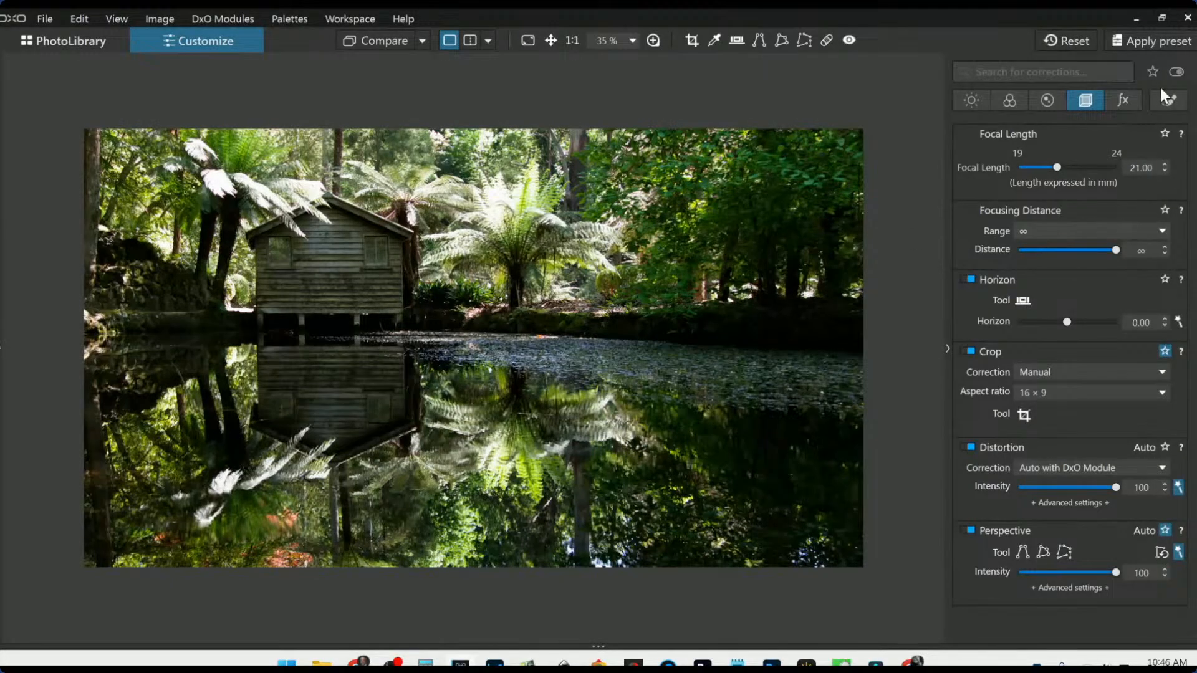
- Place local control points of one mask on the bright fern fronds beside the boathouse and on their reflections in the pond
click(1164, 104)
click(1001, 156)
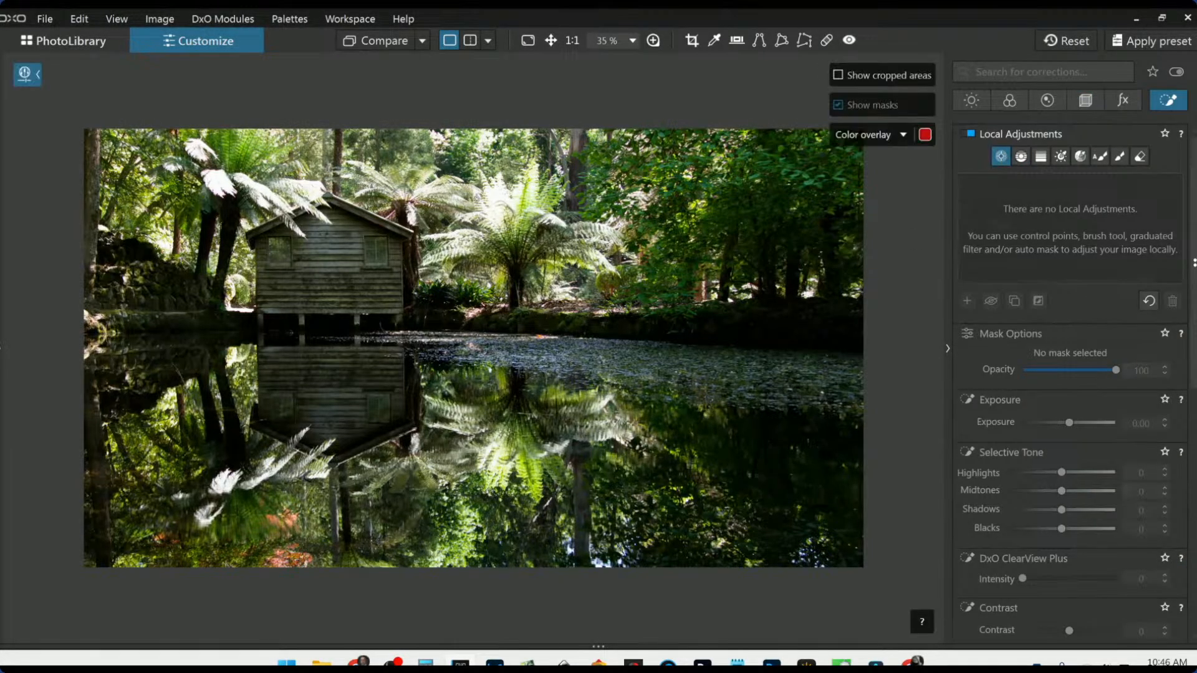
click(496, 199)
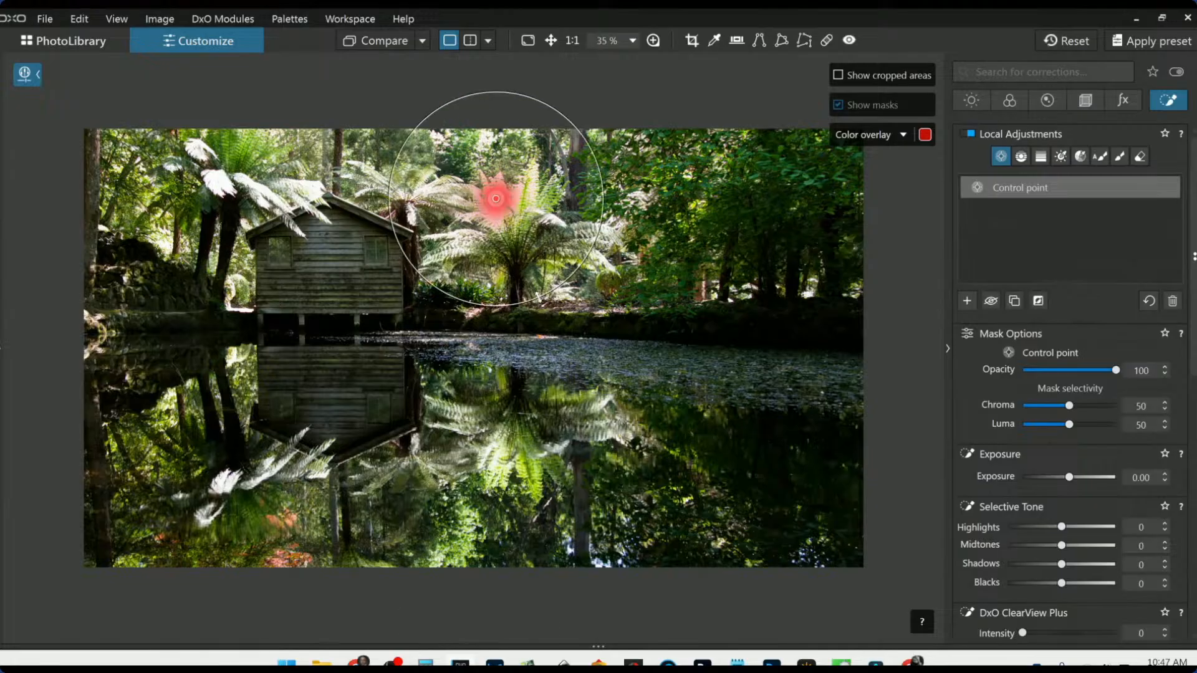
click(215, 175)
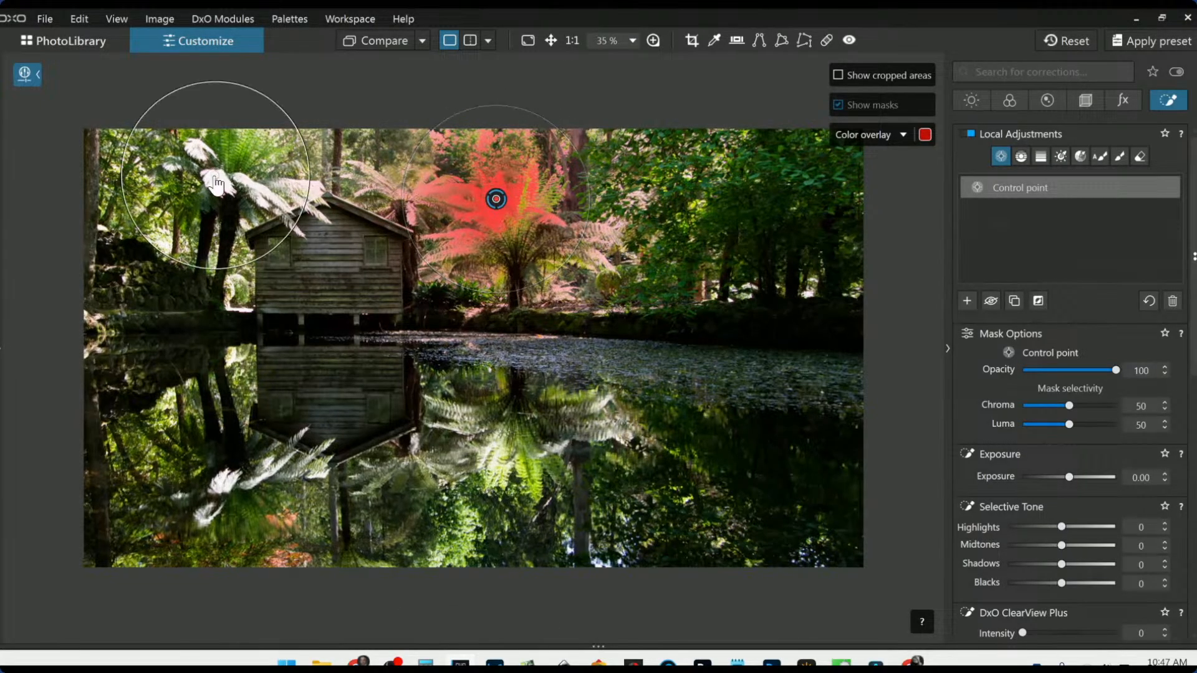
click(299, 186)
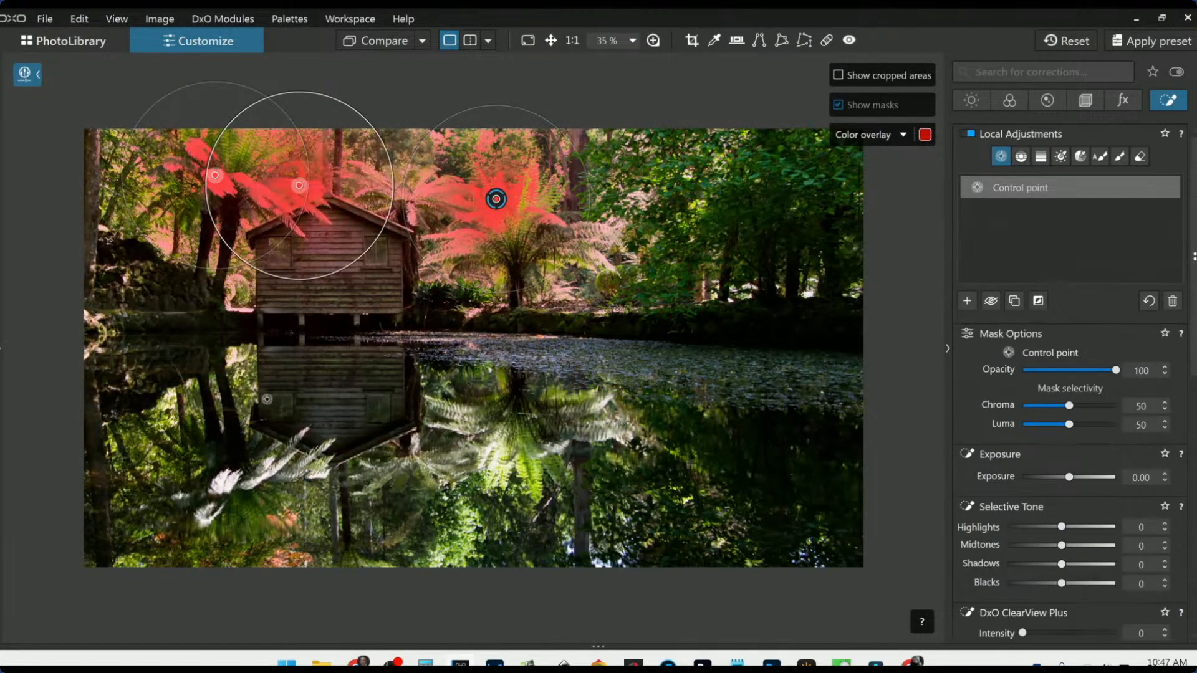
click(223, 482)
click(493, 449)
- Set the fern mask's Highlights to -77 and Midtones to -26, then close the mask
mouse_move(1058, 530)
mouse_down()
mouse_move(1001, 526)
mouse_move(1049, 546)
mouse_up()
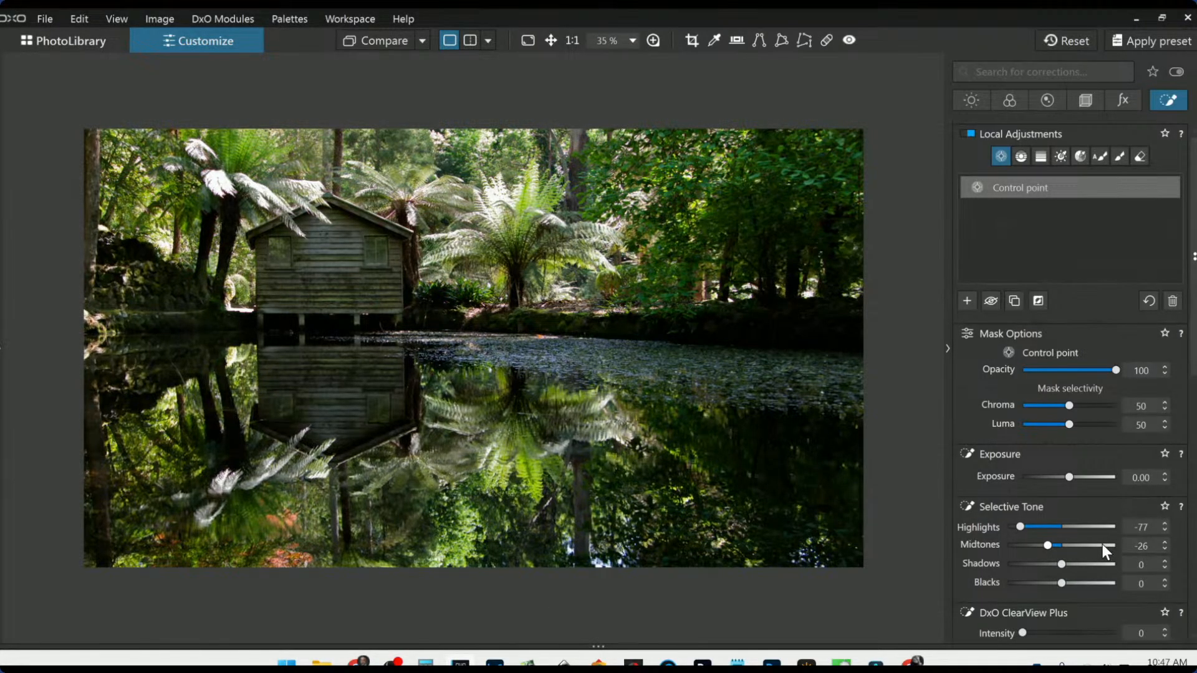
scroll(1009, 465, down, 2)
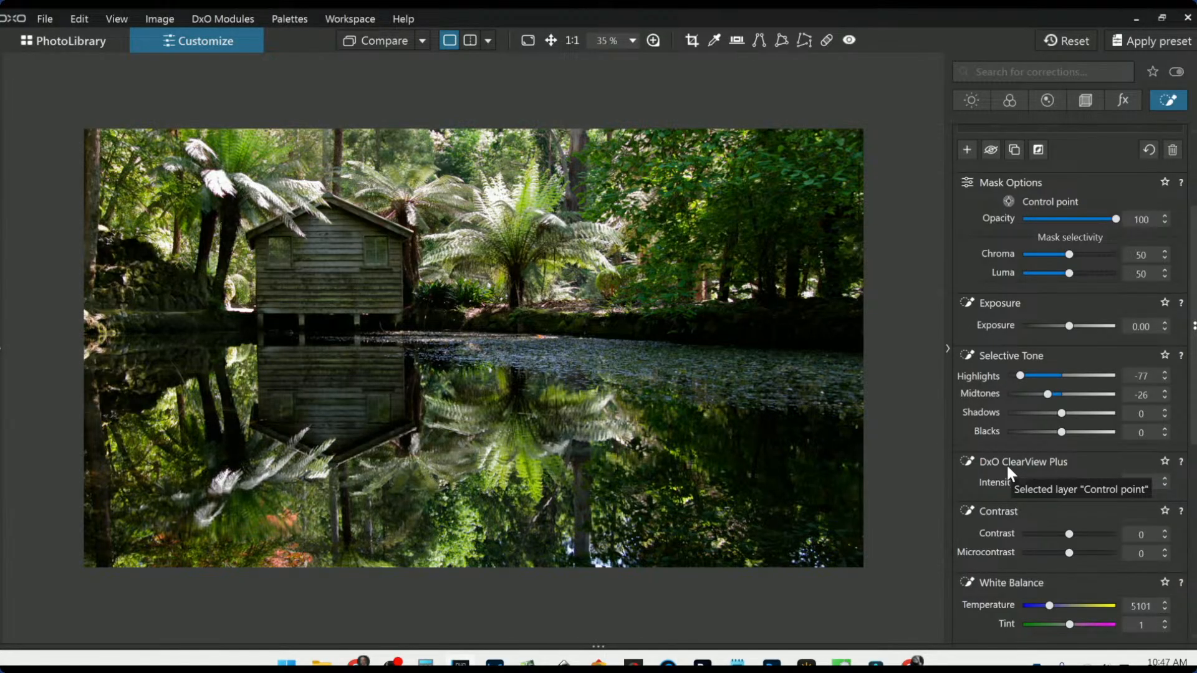
click(1055, 400)
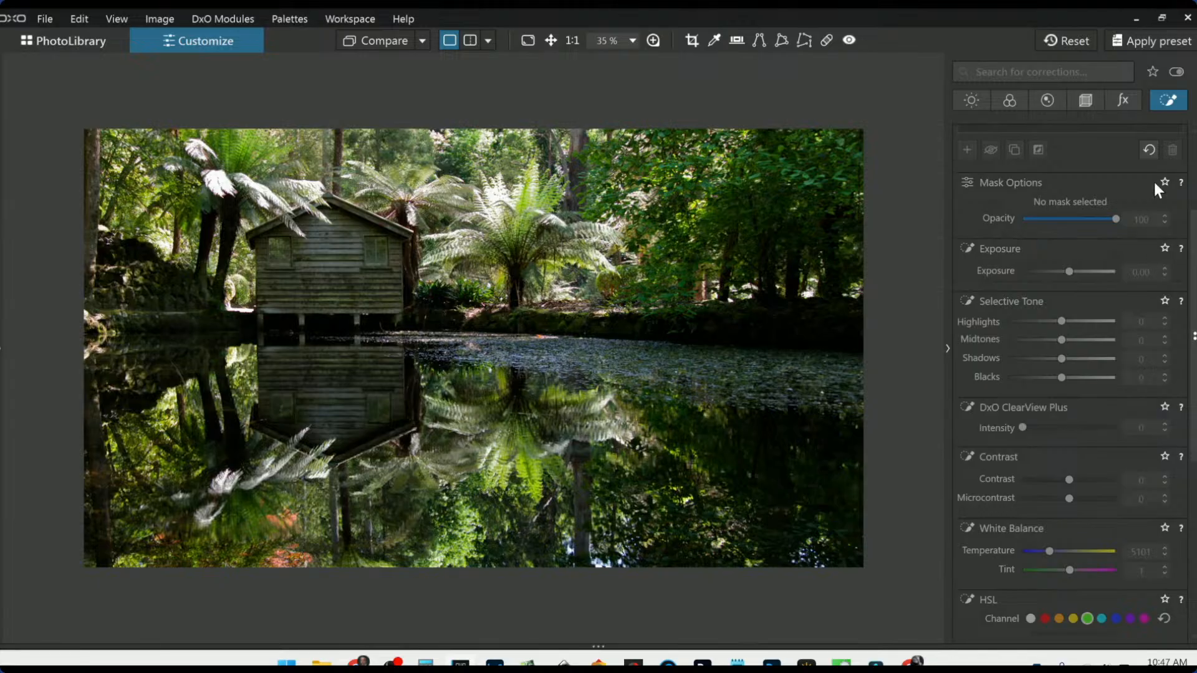
- Add a horizontal control line across the pond reflections and sample its mask color from the dark water
scroll(997, 376, up, 3)
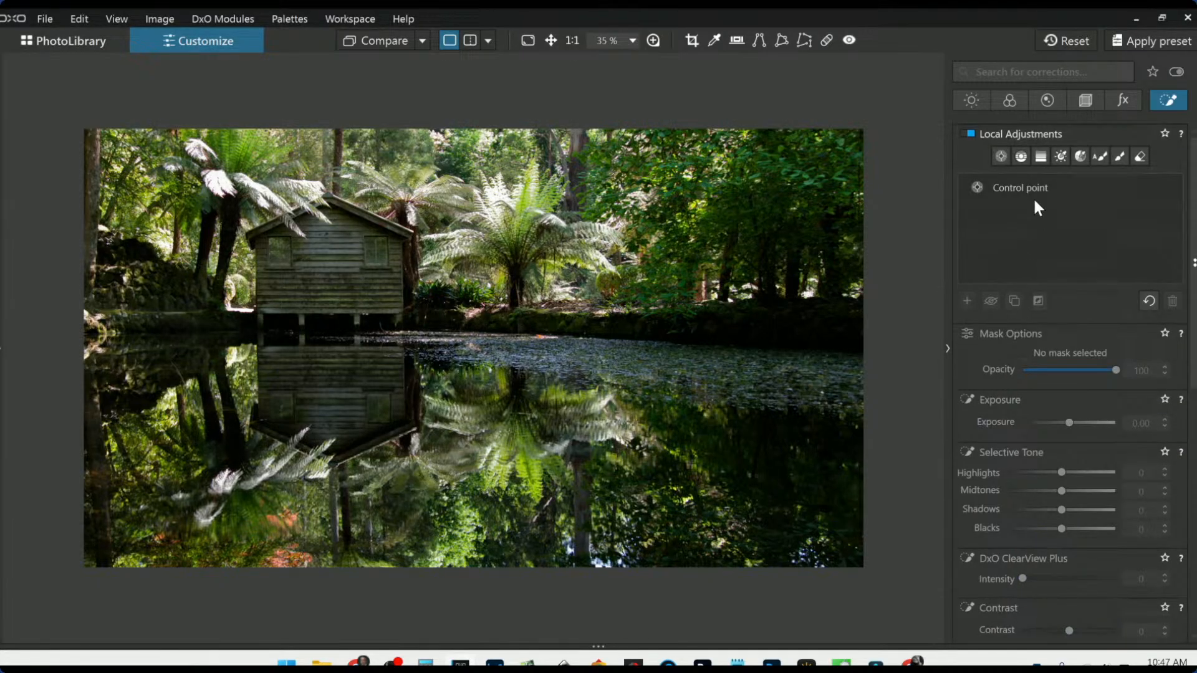
click(1020, 156)
drag(605, 456, 608, 361)
drag(603, 439, 555, 484)
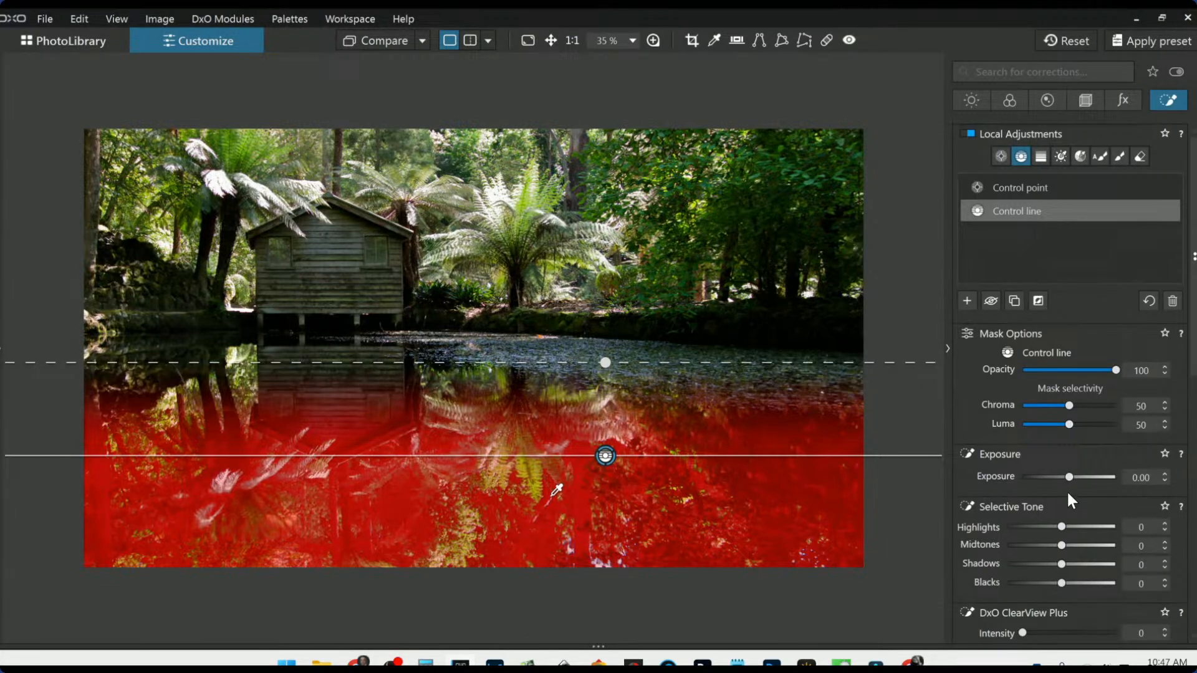
- Set the pond control line's ClearView Plus intensity to 48, Blacks to -12 and Highlights to 20
scroll(1068, 490, down, 5)
drag(1072, 448, 1067, 444)
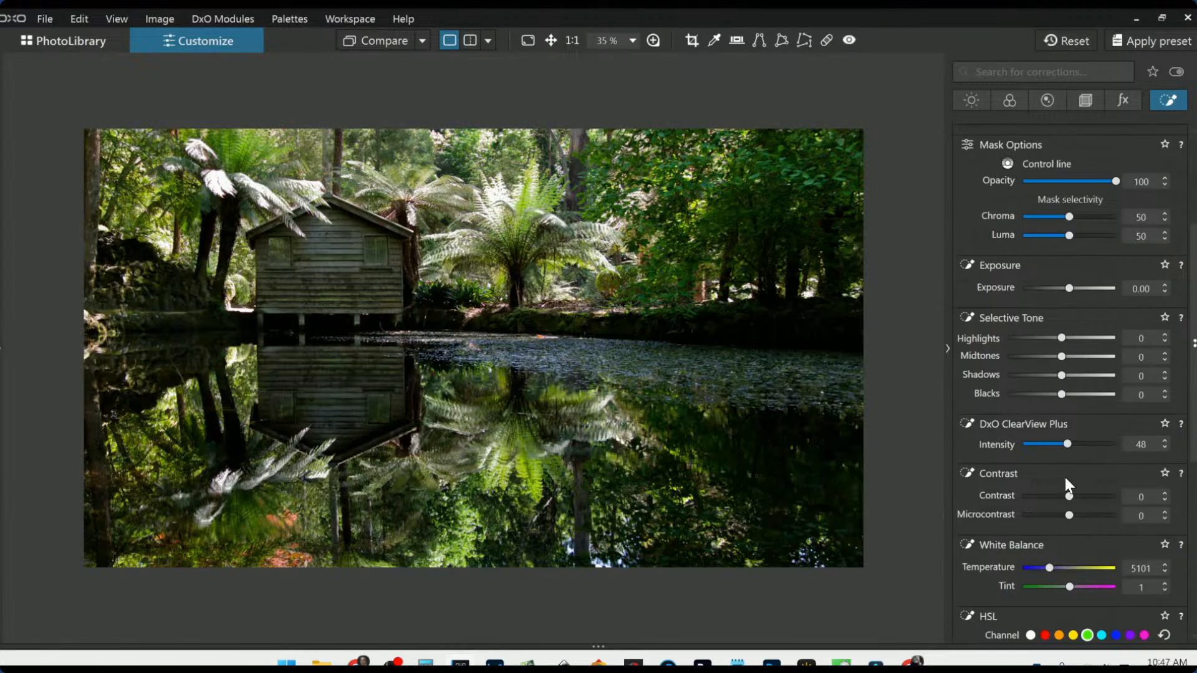
drag(1055, 396, 1055, 397)
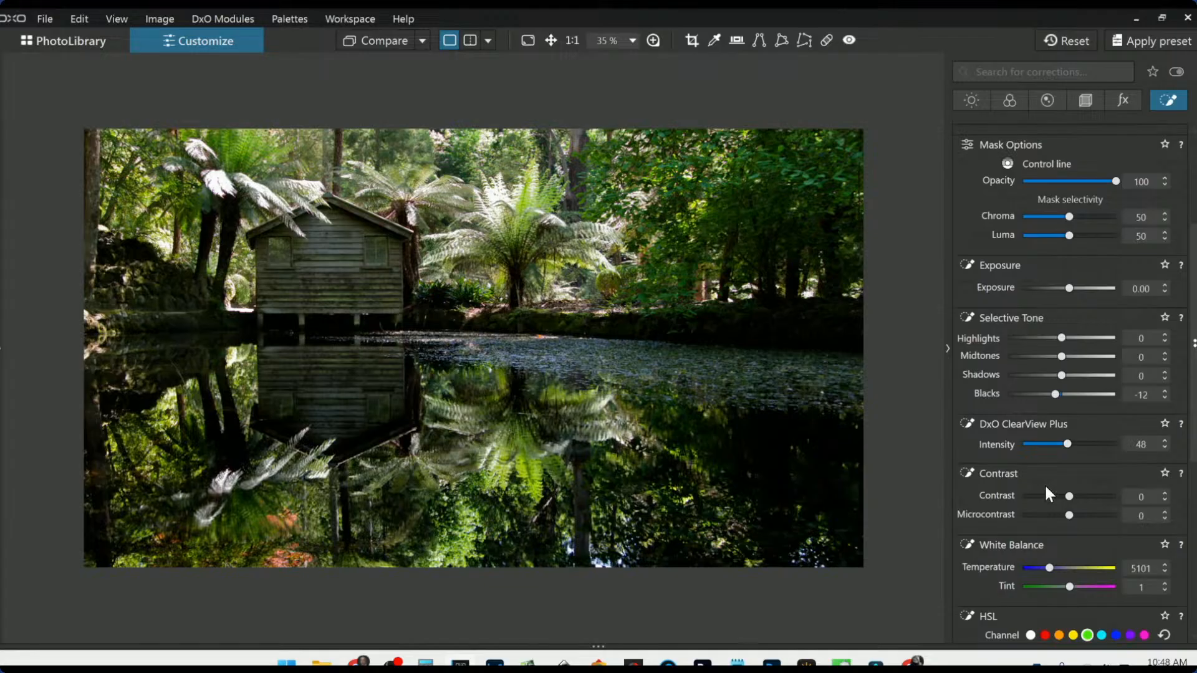
drag(1064, 342, 1073, 342)
scroll(1004, 493, down, 1)
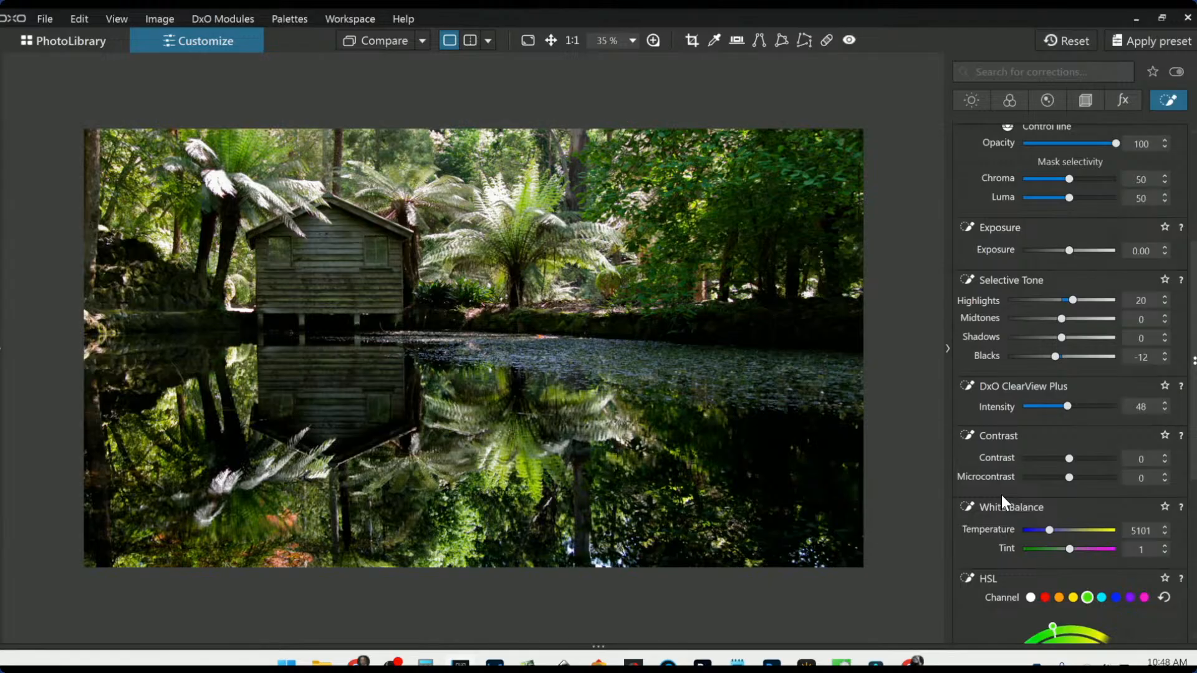
mouse_move(719, 369)
- Start a new mask with small control points on the two boathouse windows, reducing their radius to the window size
scroll(1066, 209, up, 3)
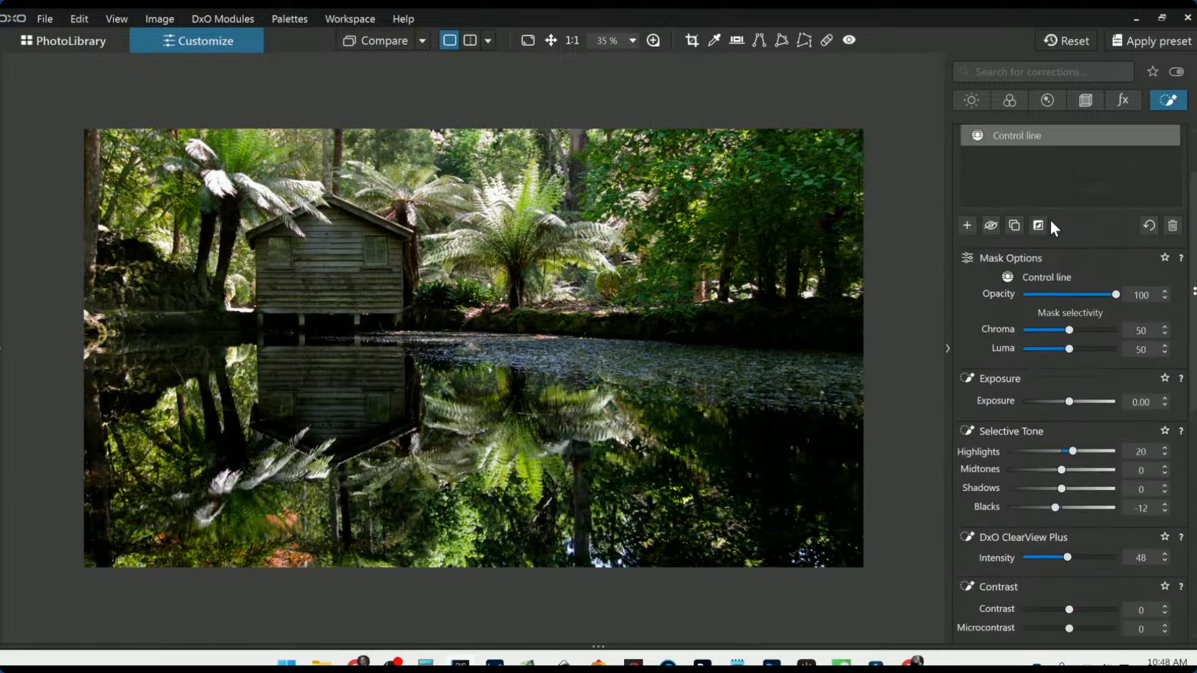
click(970, 224)
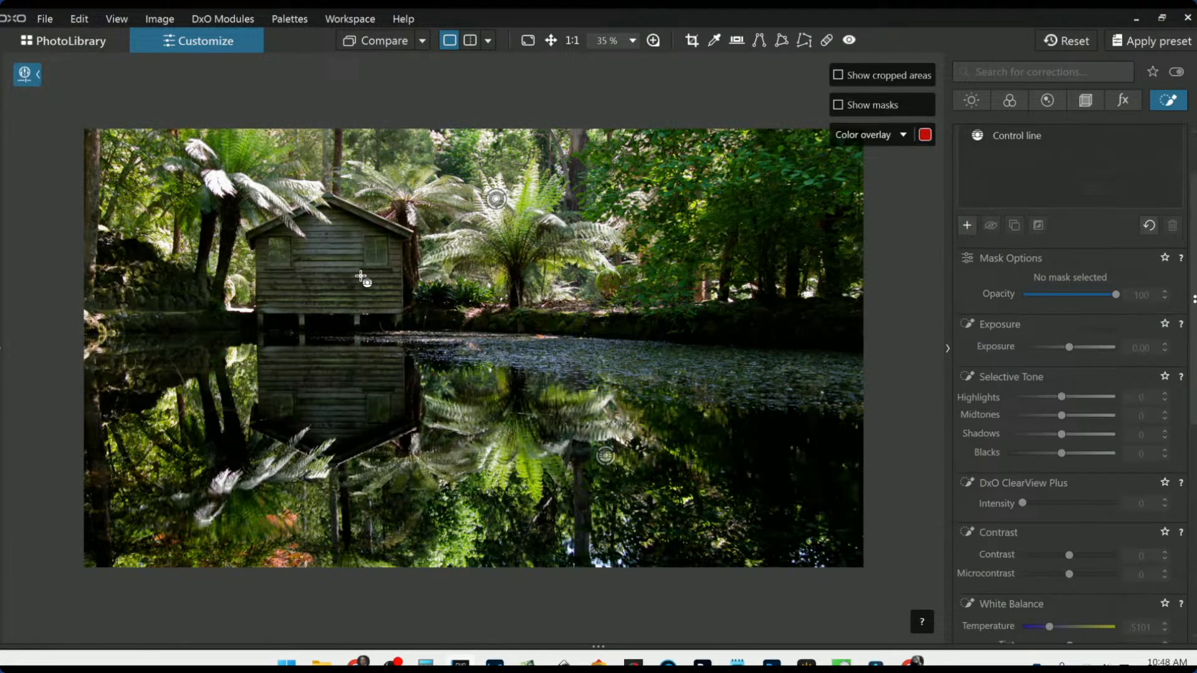
scroll(977, 249, up, 2)
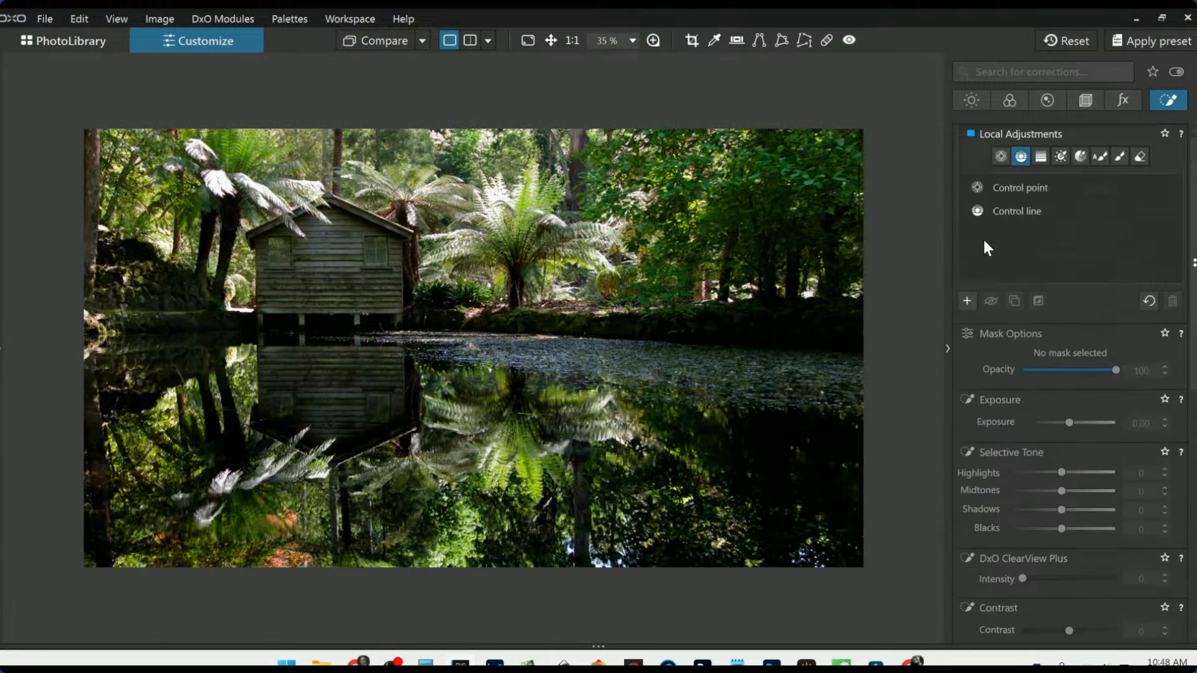
click(375, 254)
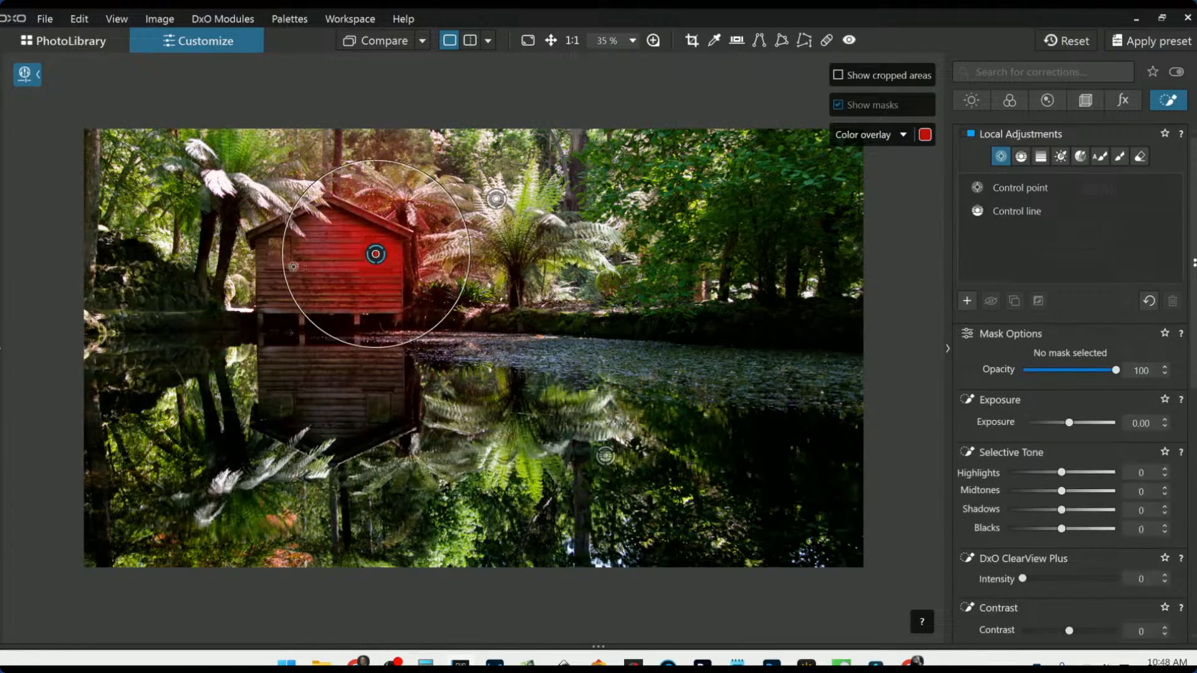
drag(459, 202, 395, 250)
click(279, 254)
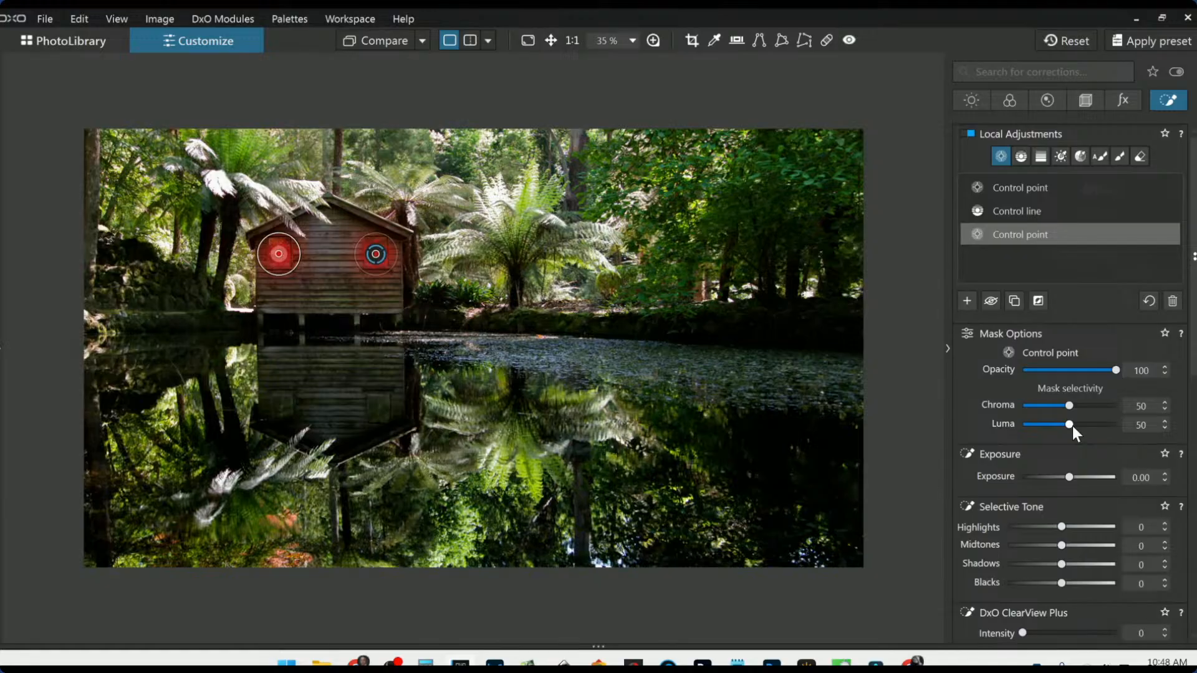
- Set the window mask's Exposure to 1.03, ClearView Plus intensity to 47, Microcontrast to 39 and Temperature to 5401, and close the mask
drag(1070, 476, 1082, 479)
scroll(997, 440, down, 2)
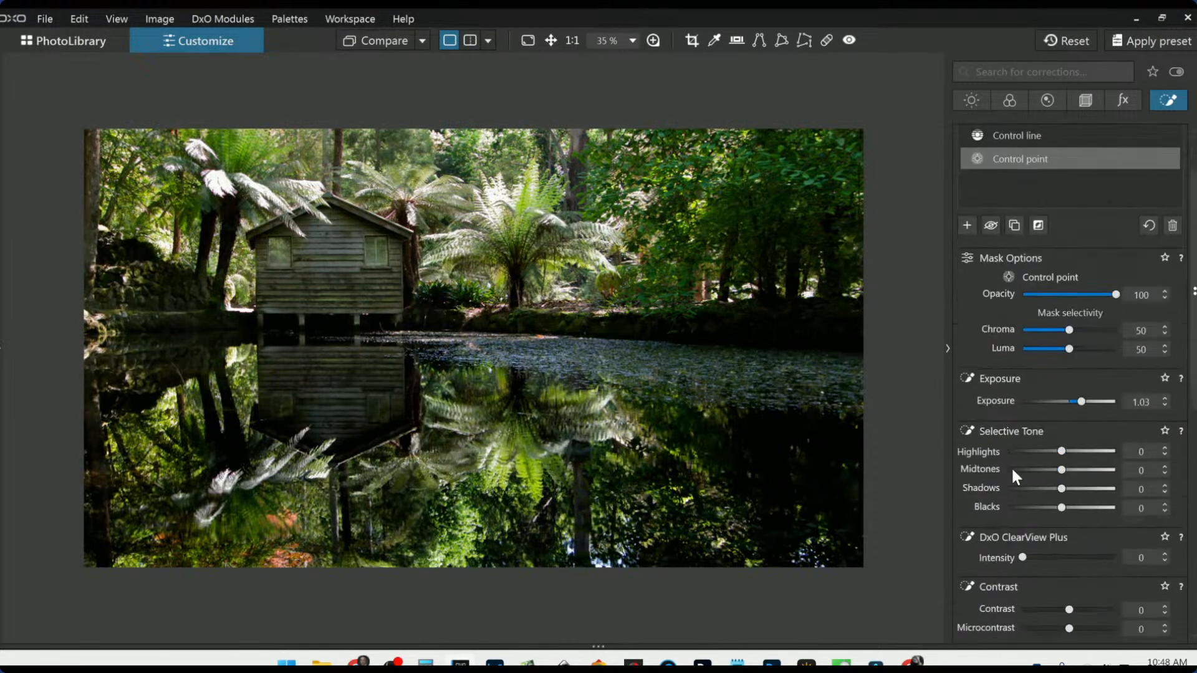
click(1066, 558)
scroll(1009, 470, down, 4)
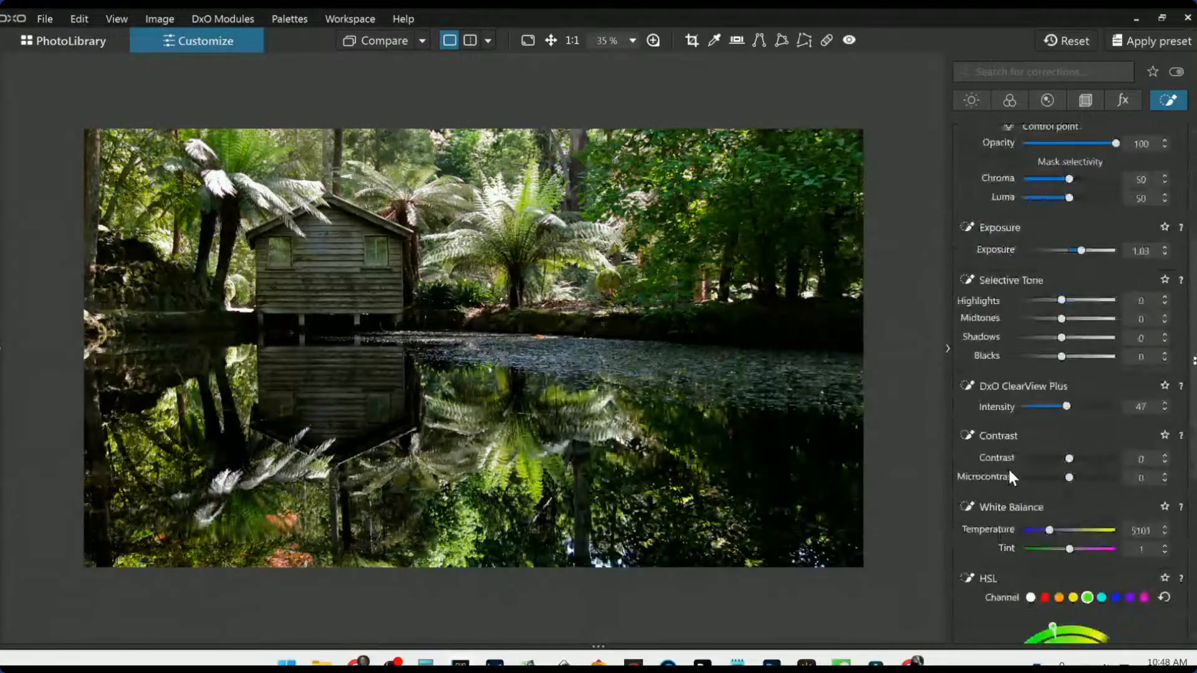
click(1088, 478)
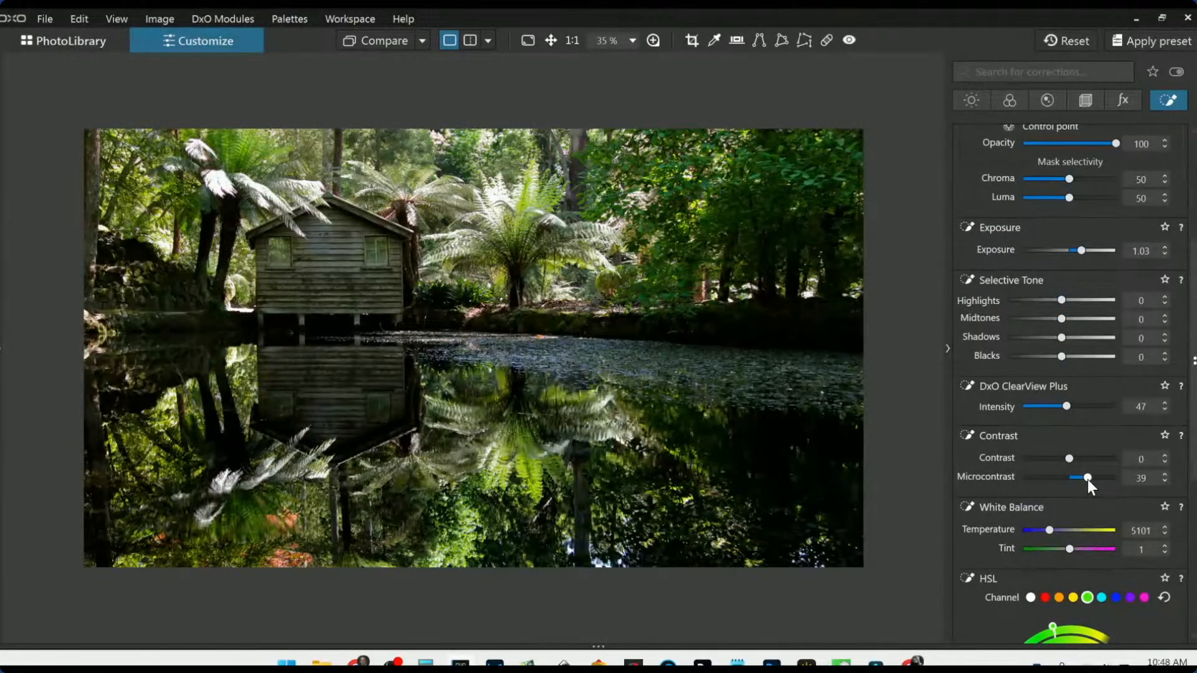
scroll(1024, 330, down, 2)
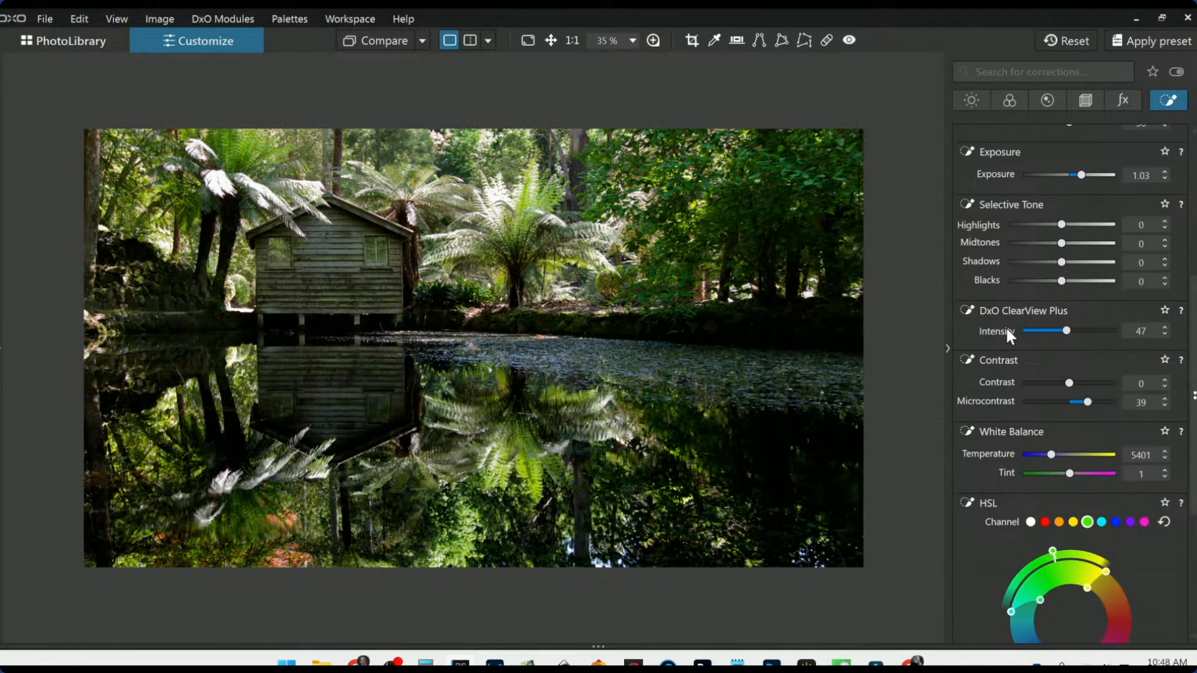
scroll(795, 215, up, 1)
scroll(800, 292, down, 1)
key(Escape)
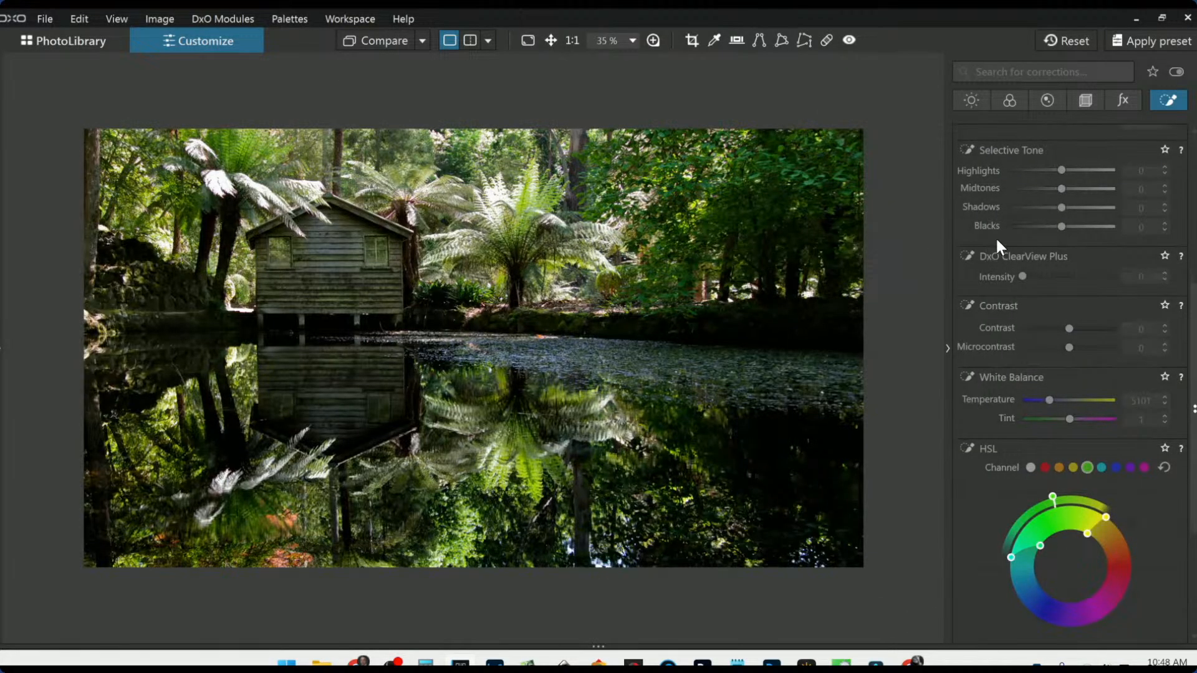
- Add a control point covering the whole boathouse front and set its Highlights to 62, Midtones to 19 and Shadows to 7
scroll(1011, 270, up, 5)
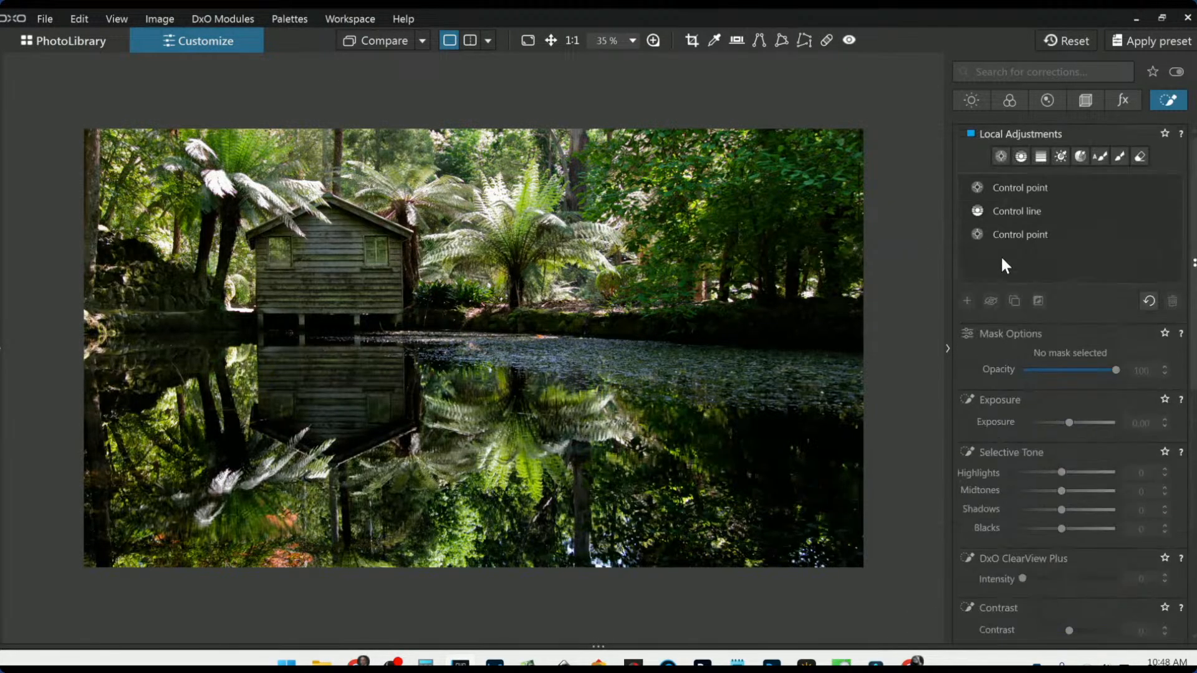
click(1001, 156)
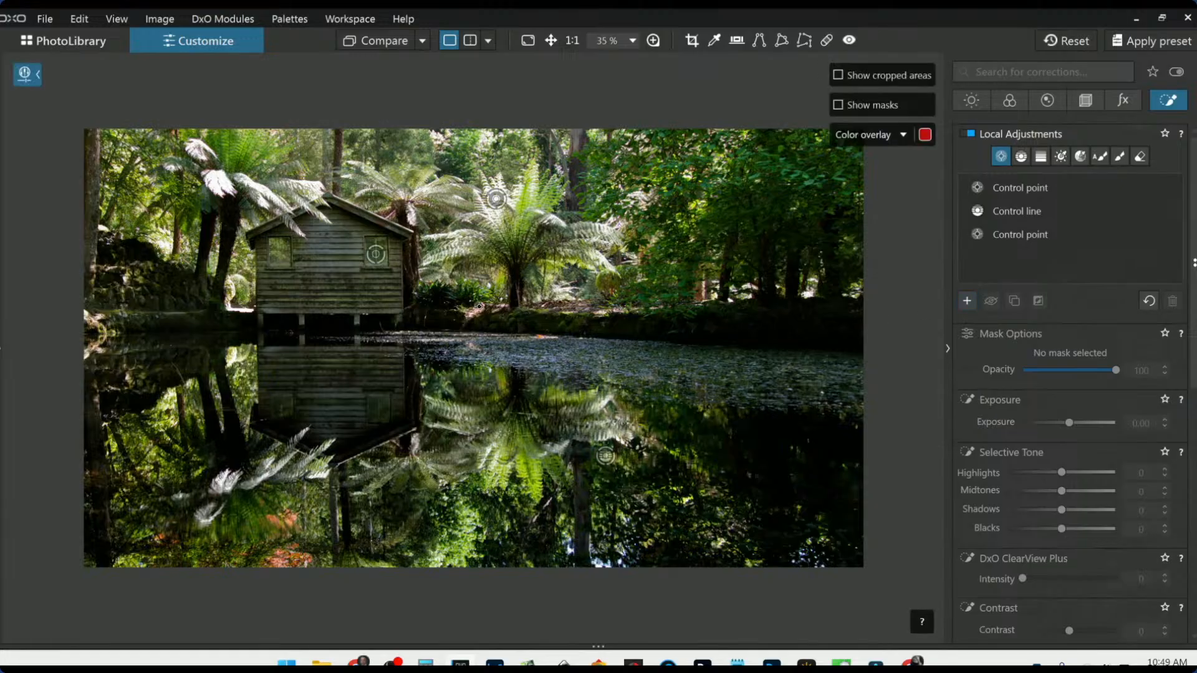
click(331, 267)
drag(347, 283, 404, 358)
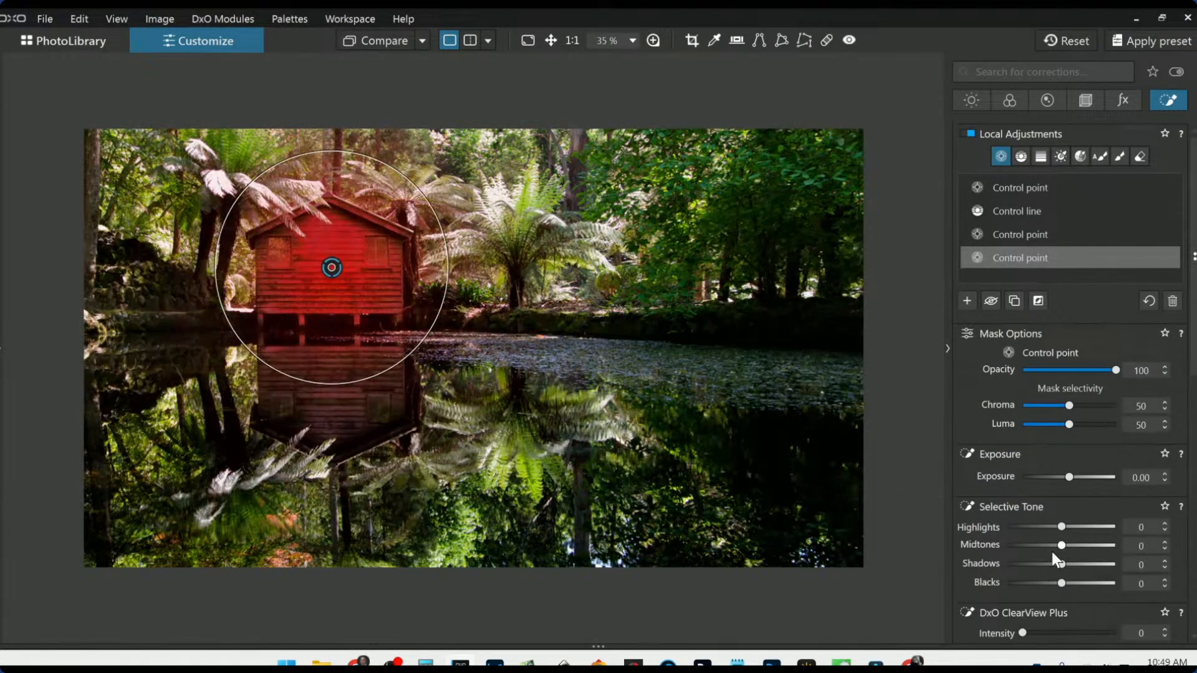
scroll(1066, 548, down, 1)
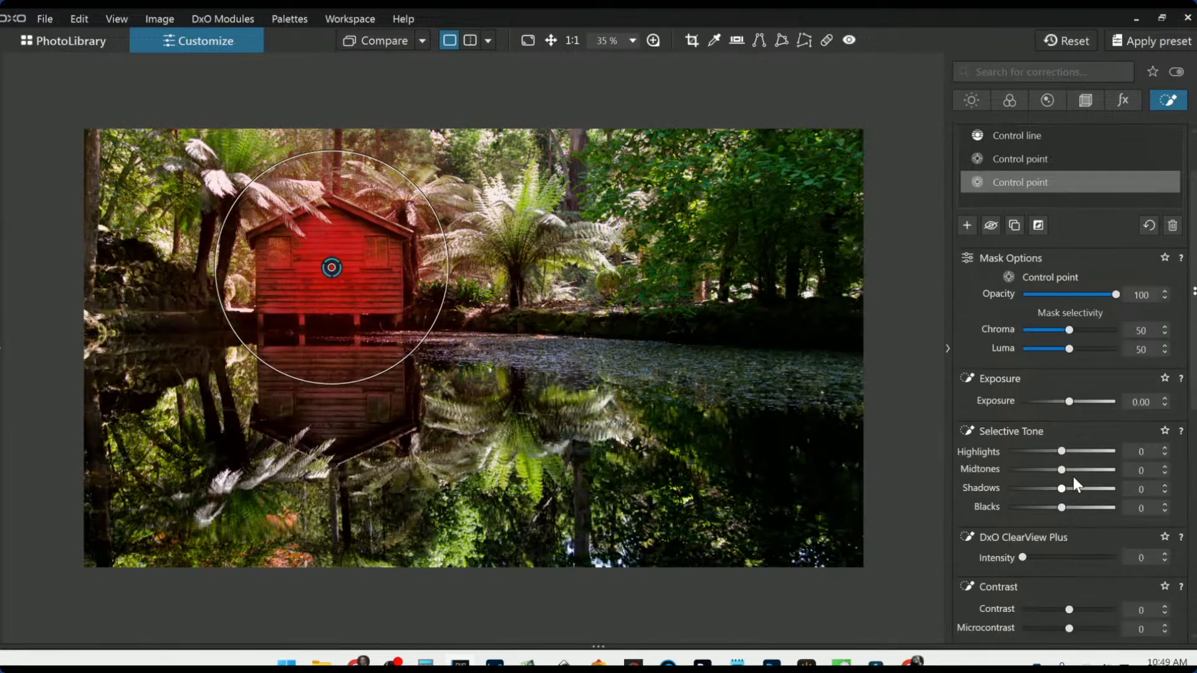
drag(1066, 454, 1065, 489)
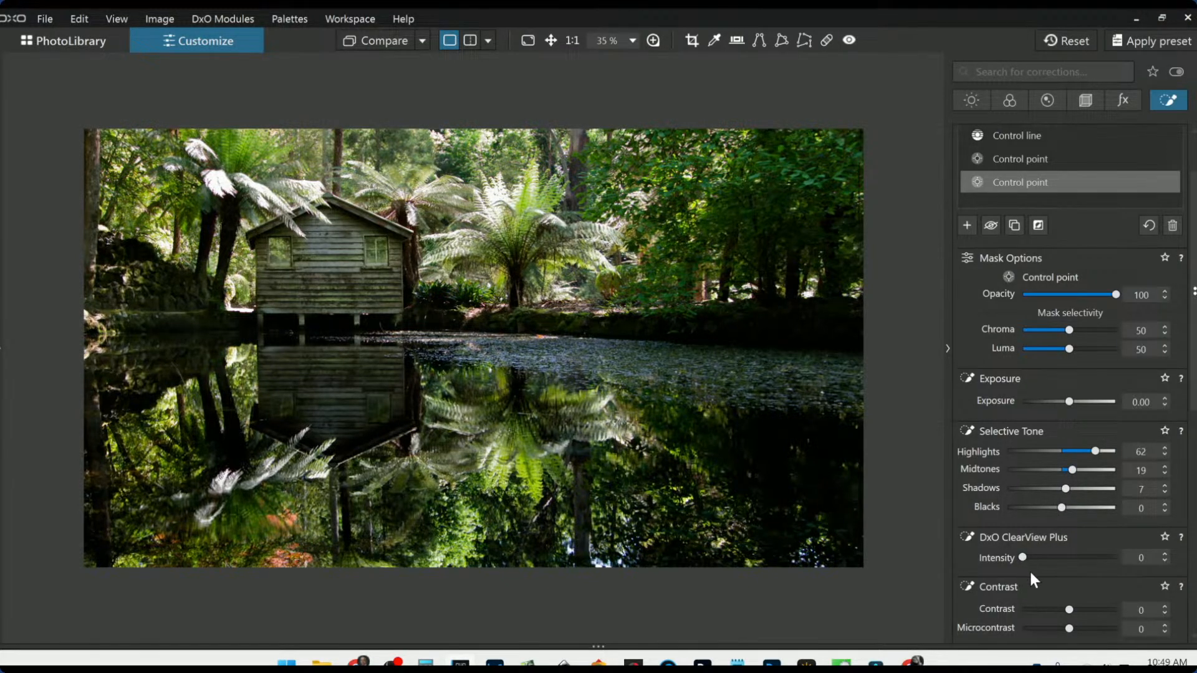
- Set the boathouse control point's Microcontrast to 49 and close the mask
scroll(1016, 569, down, 1)
drag(1069, 591, 1093, 592)
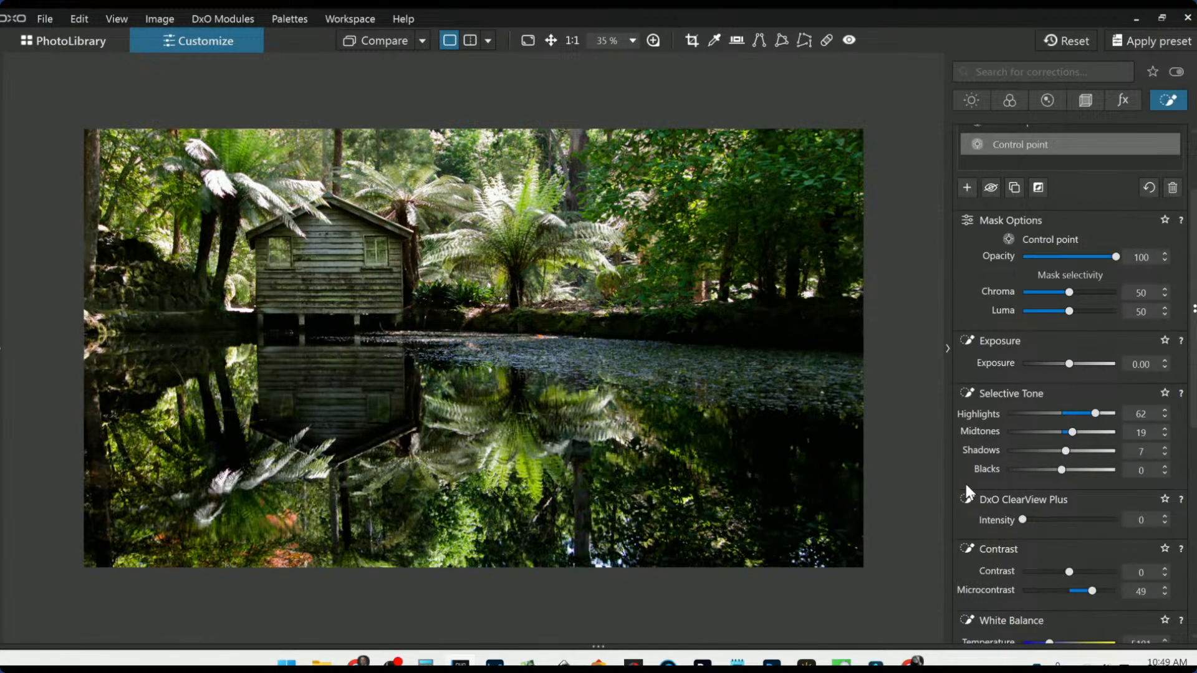
scroll(852, 407, down, 1)
click(910, 280)
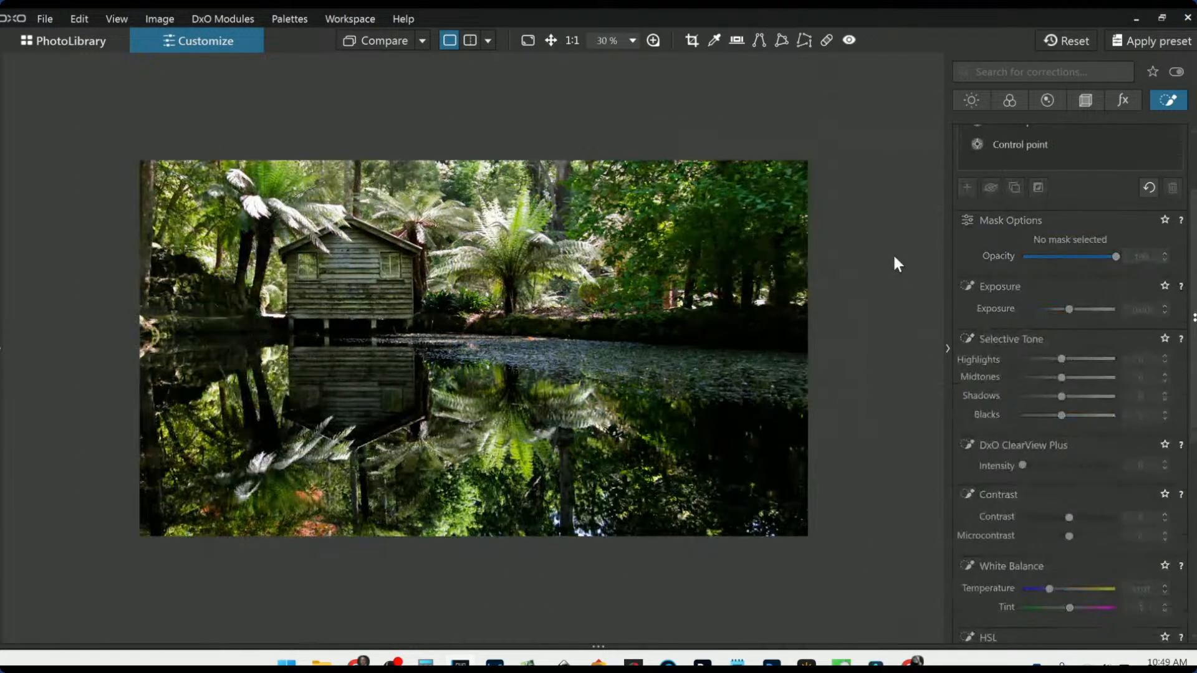
- Create a new mask with three control points along the shaded bank on the photo's right side and set its Exposure to 0.76
scroll(998, 249, up, 2)
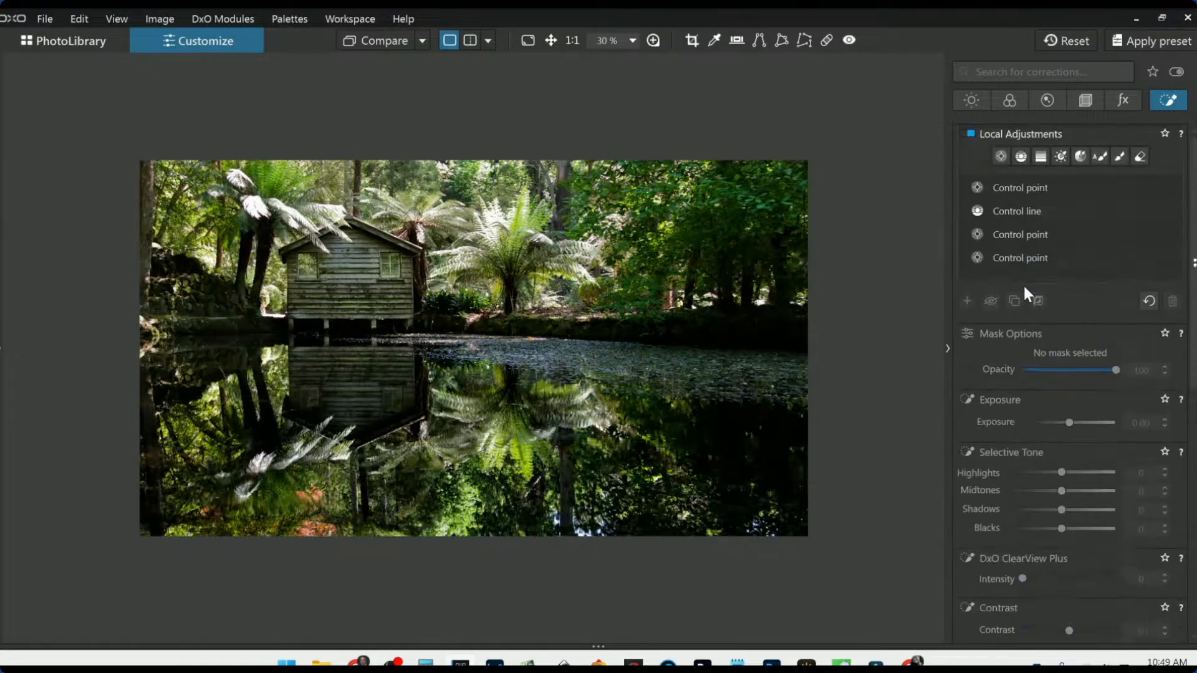
click(967, 300)
click(740, 315)
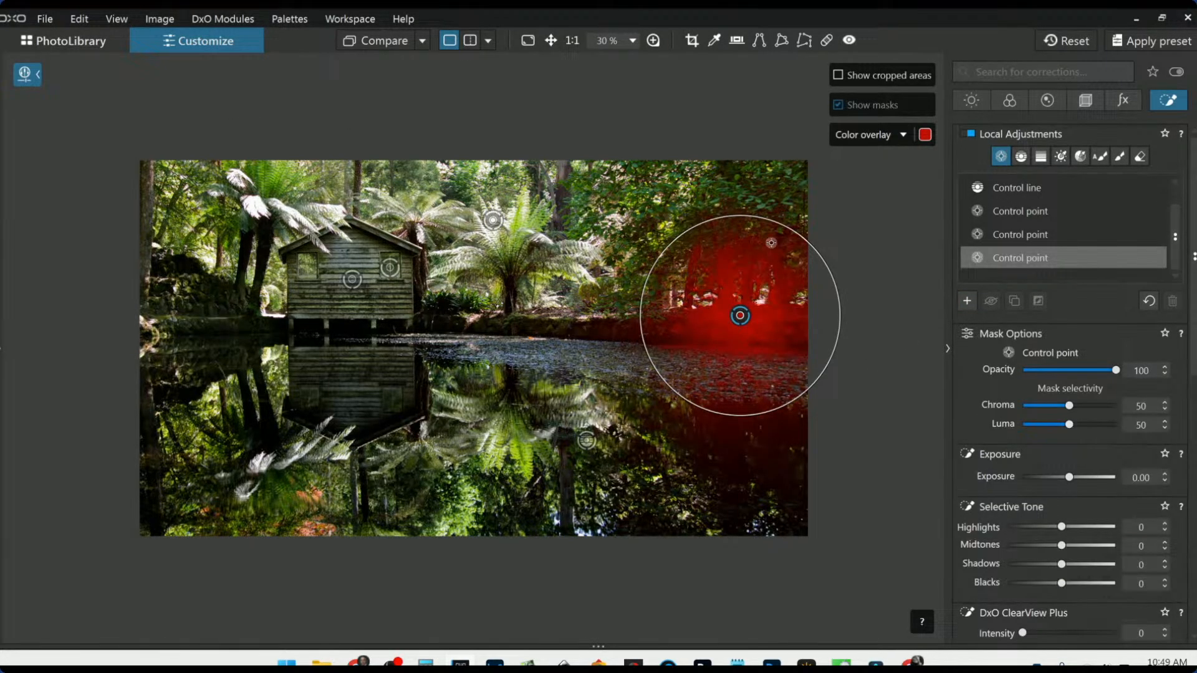
mouse_move(773, 222)
mouse_down()
mouse_move(773, 249)
mouse_move(780, 233)
mouse_up()
click(798, 323)
click(607, 326)
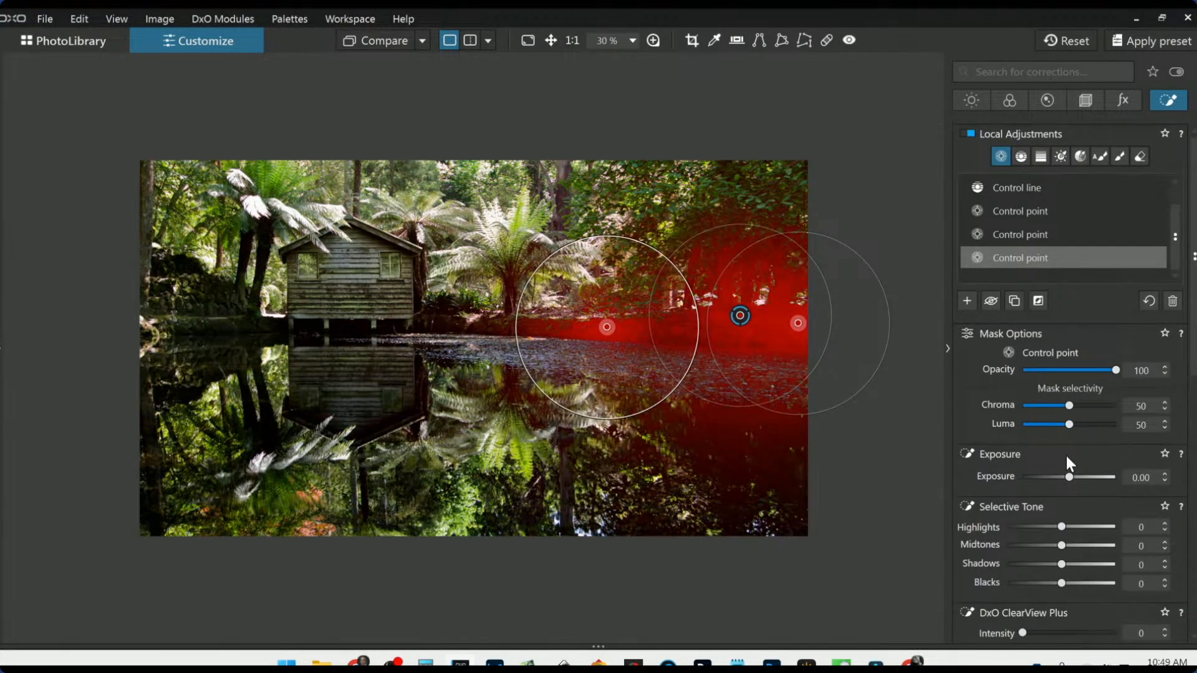
drag(1074, 481, 1079, 480)
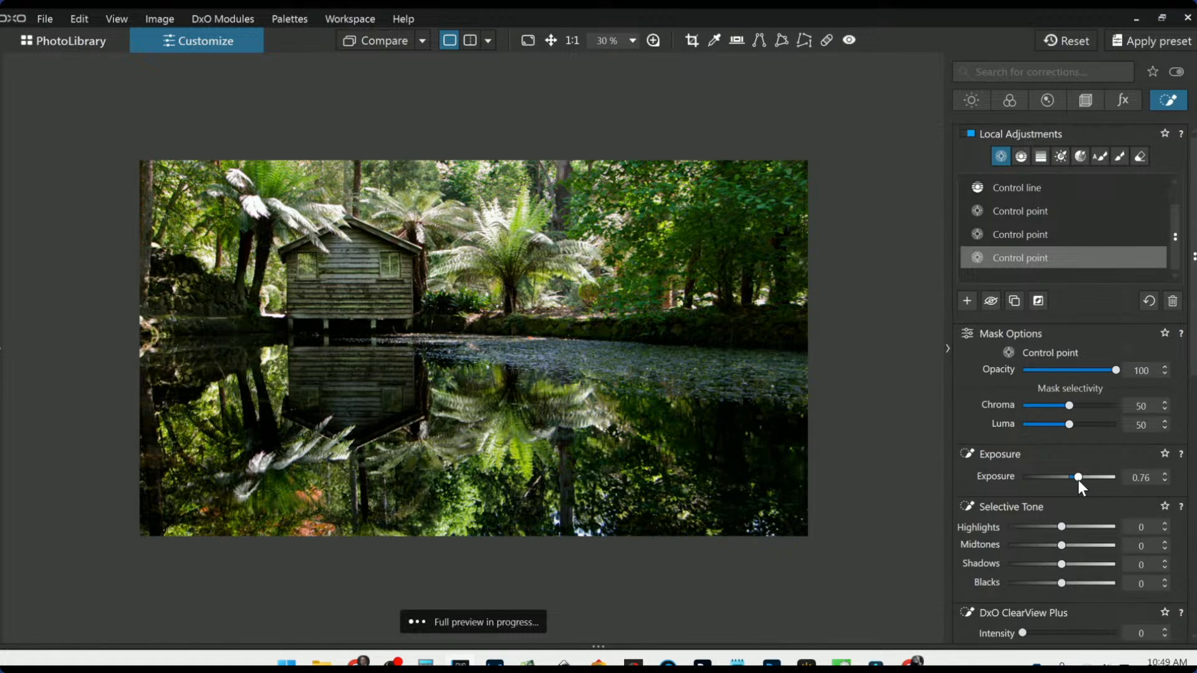
- Start another mask with several small control points along the right bank and up through the dark trees above it
click(967, 302)
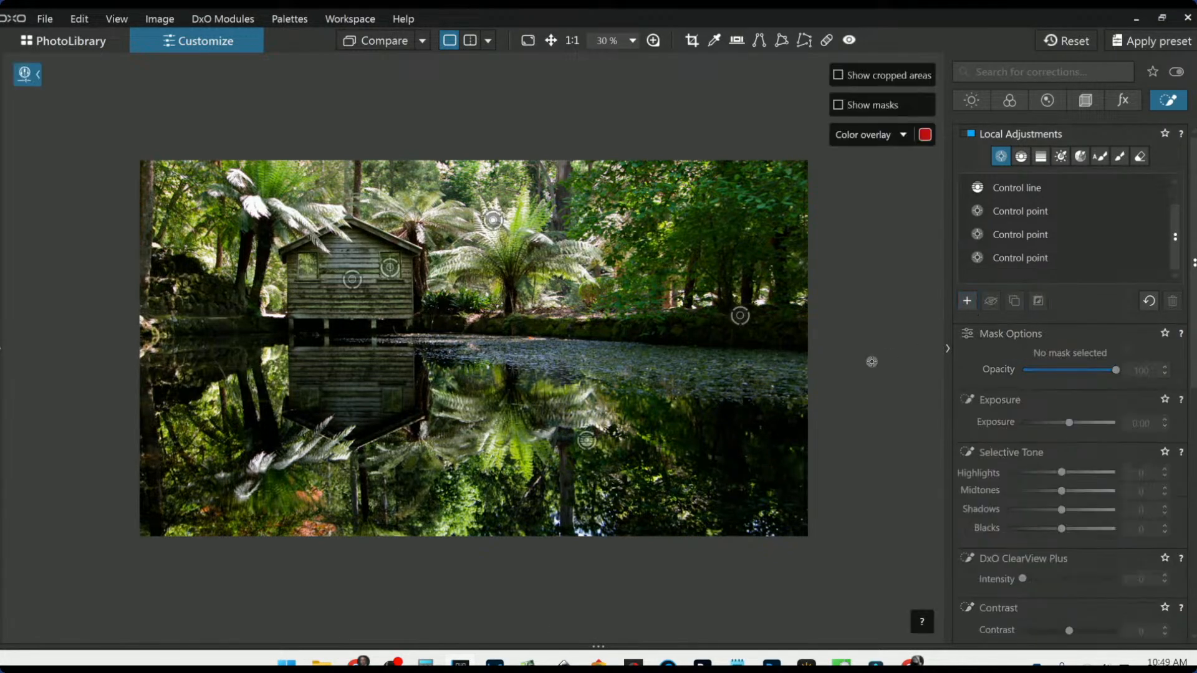
click(772, 315)
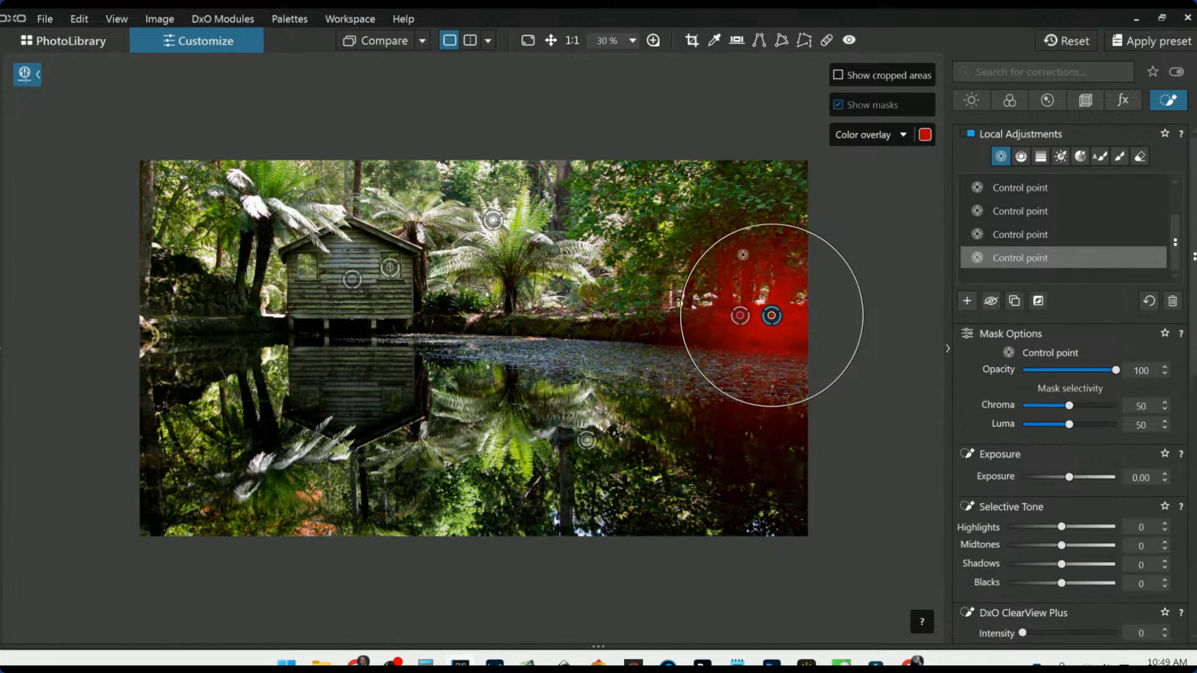
drag(733, 242, 654, 317)
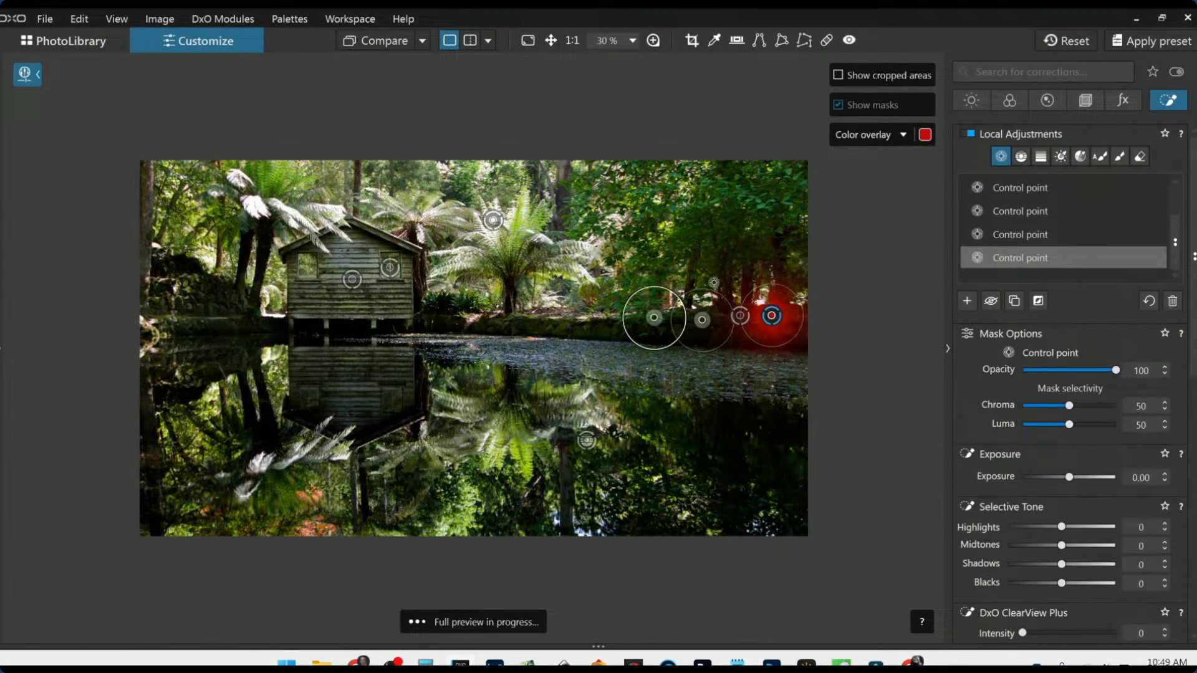
click(725, 270)
click(708, 199)
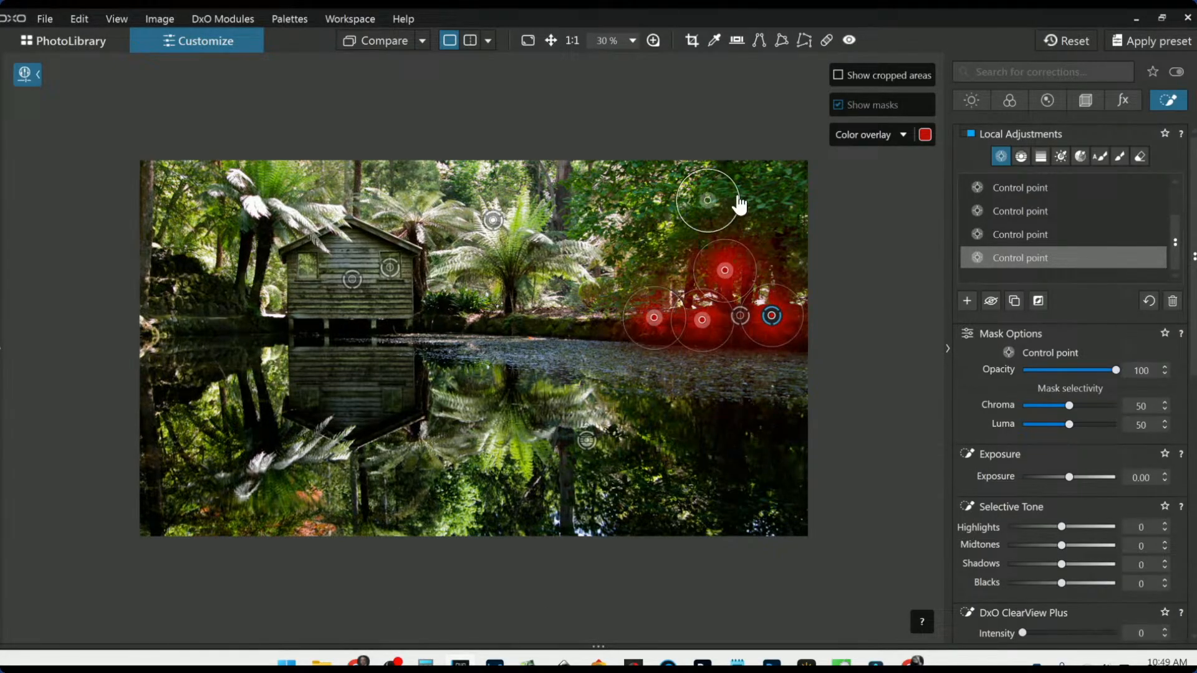
click(789, 173)
- Set the bank-and-trees mask's Exposure to 0.99 and Temperature to 5586, and close the mask
drag(1070, 478, 1081, 481)
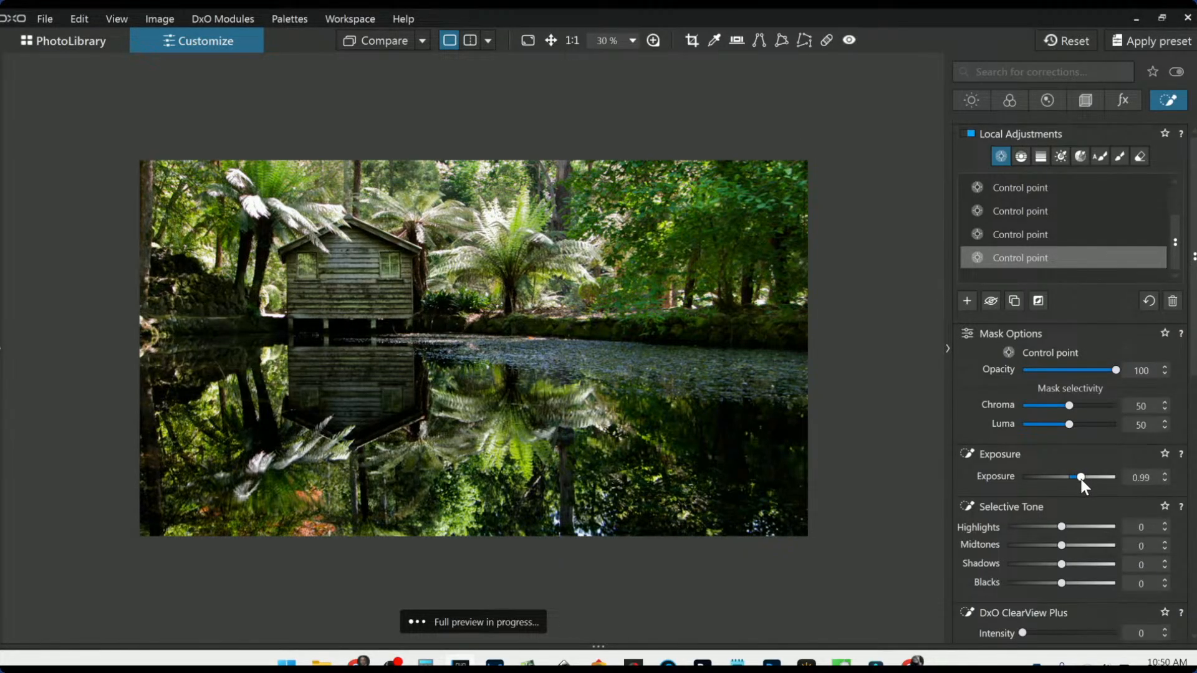
scroll(990, 491, down, 5)
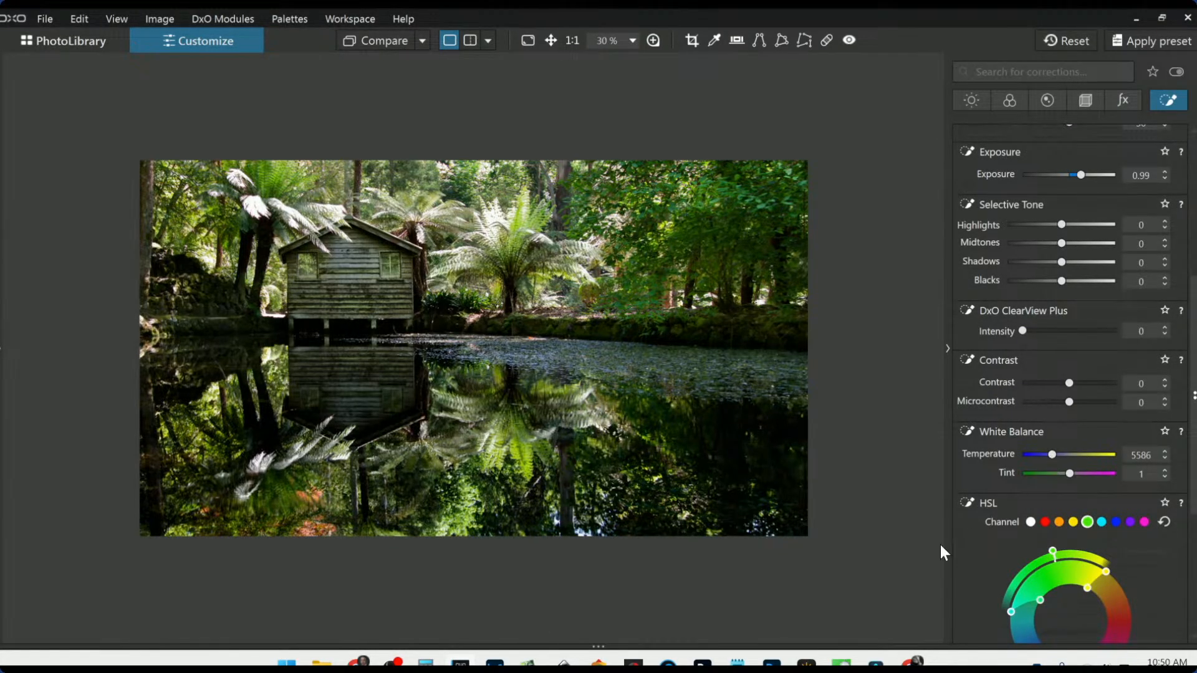
scroll(1052, 564, down, 1)
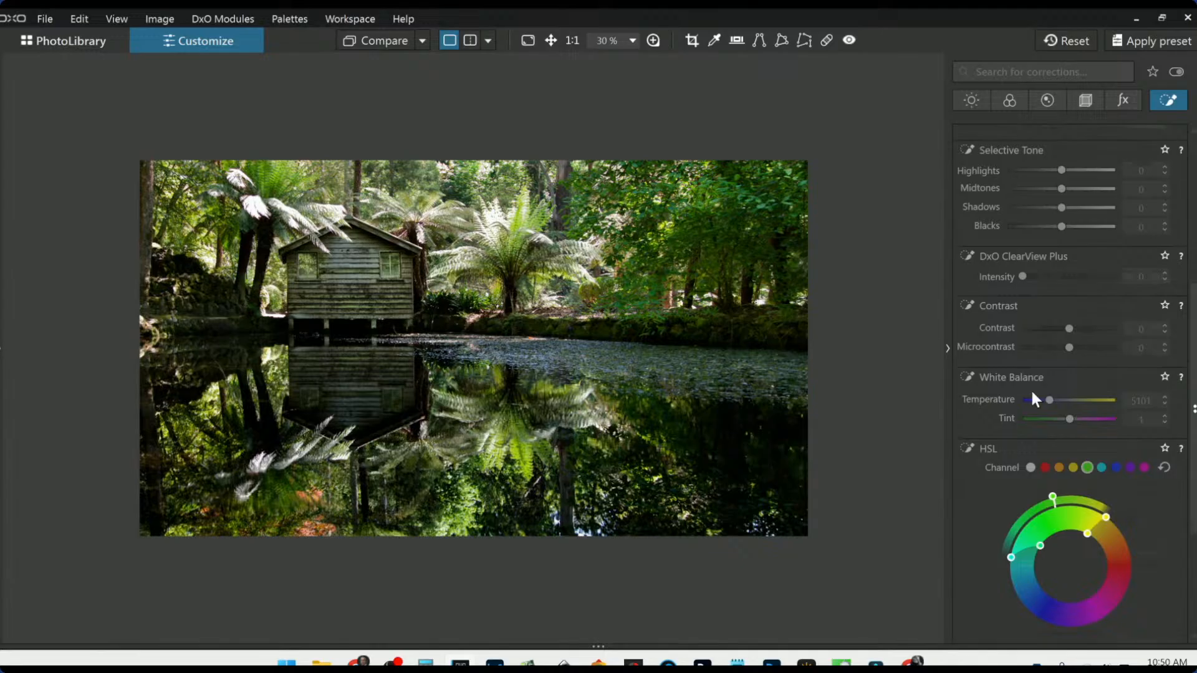
scroll(1041, 305, up, 5)
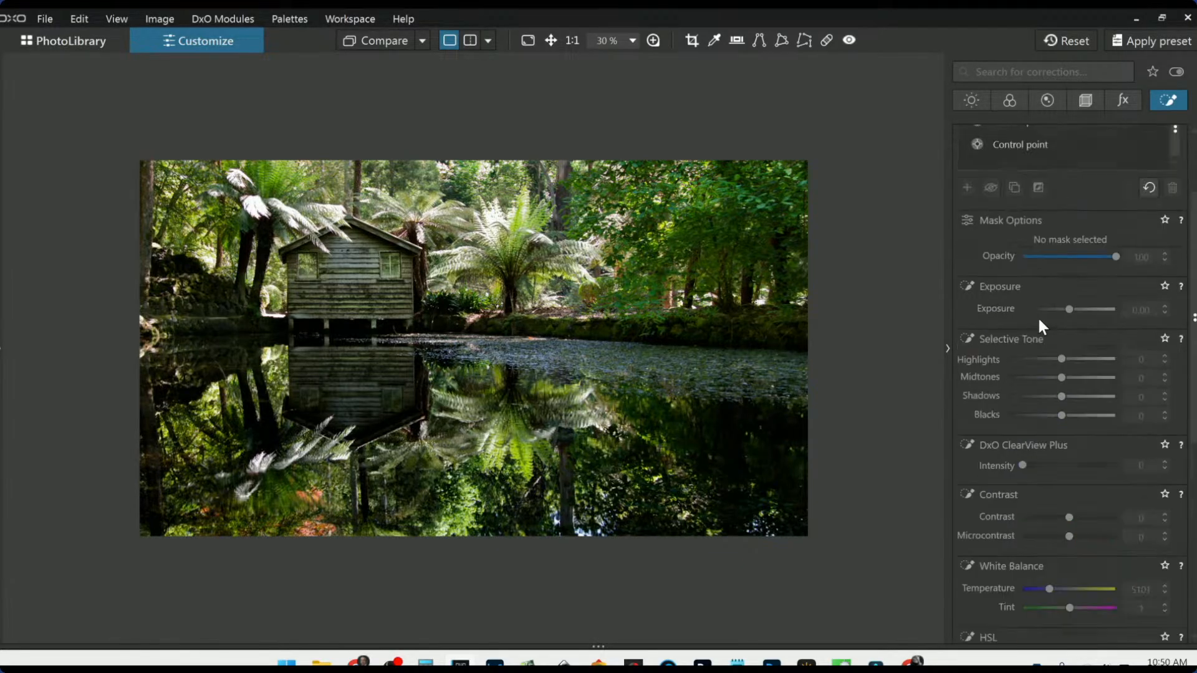
- Reopen the bank-and-trees mask, set Highlights 27, Midtones 20 and Shadows 13, and add control points on the banks either side of the boathouse
click(1042, 262)
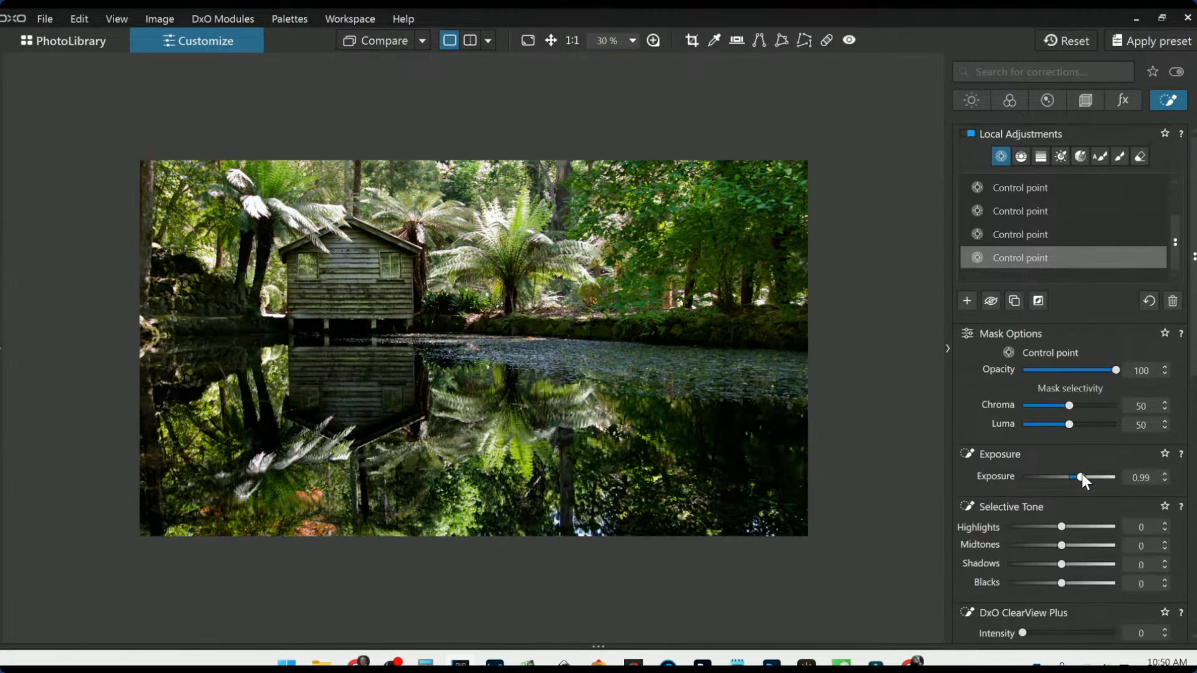
drag(1064, 529, 1081, 541)
click(1073, 546)
click(1069, 565)
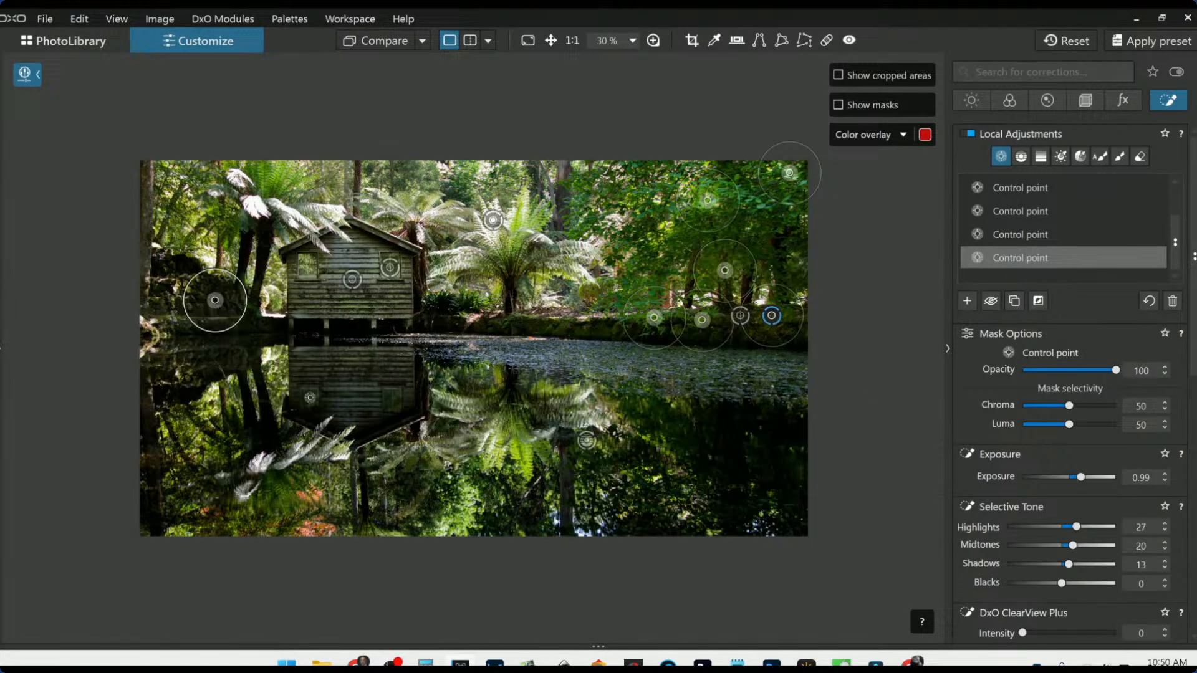
drag(249, 309, 275, 344)
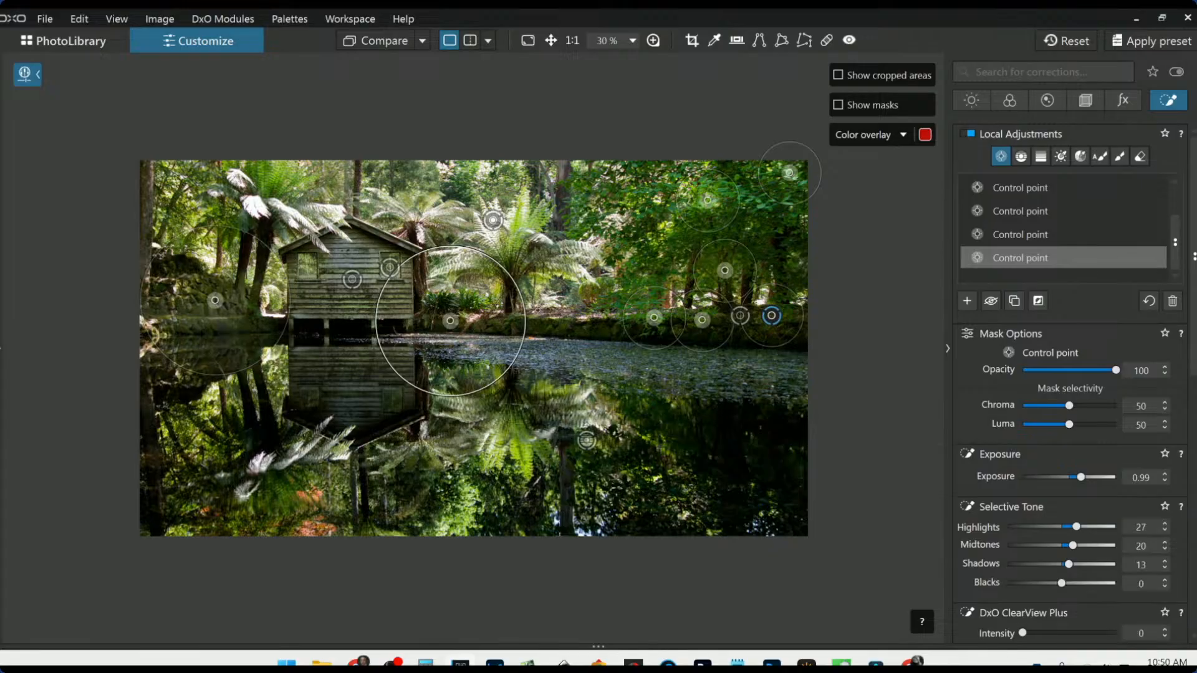
drag(450, 247, 450, 281)
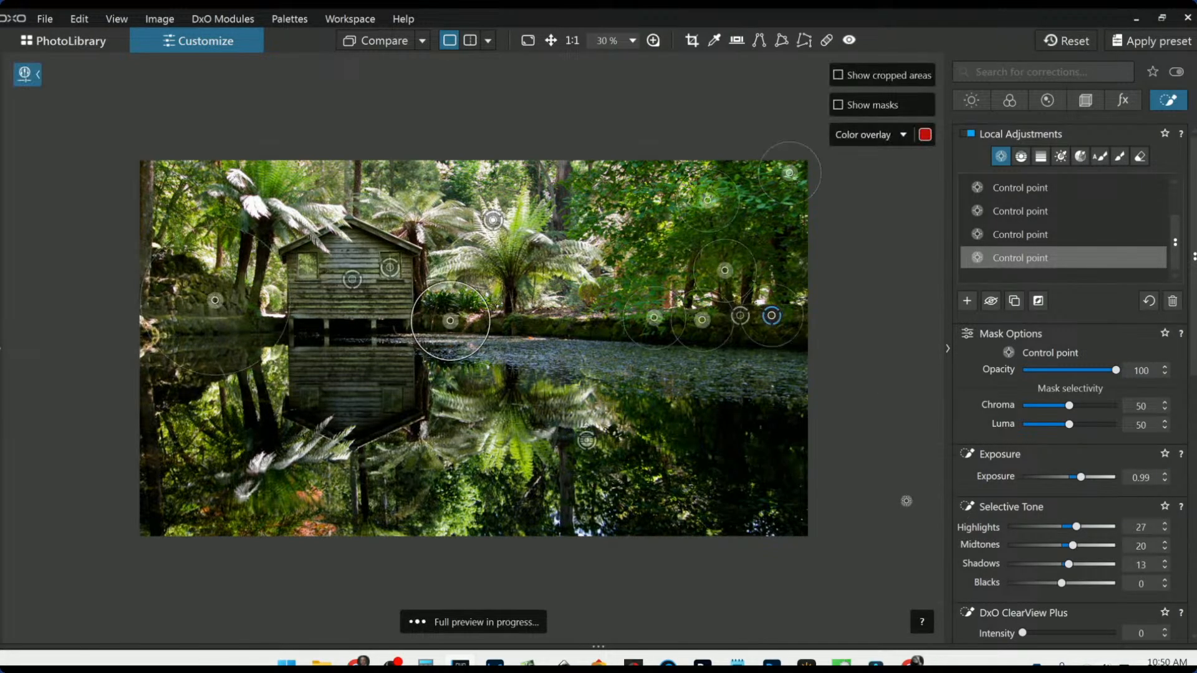
- Create a new mask with four control points on the bright background foliage along the photo's upper edge and set its Blacks to -58
click(966, 302)
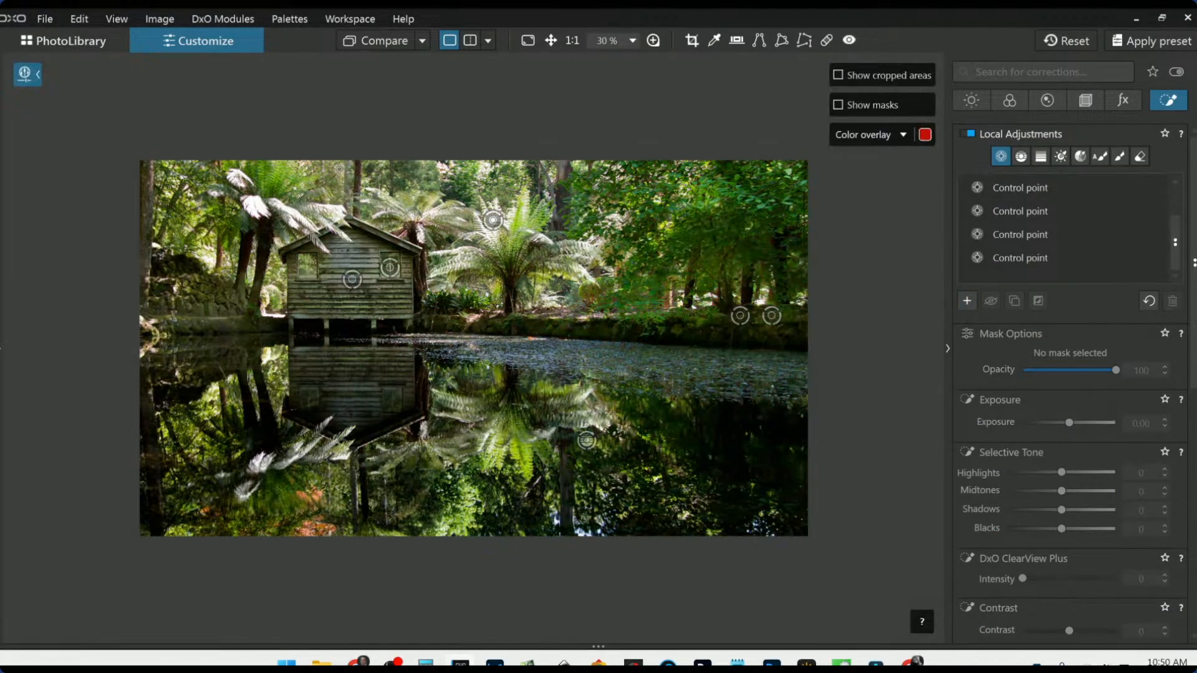
click(339, 169)
click(467, 175)
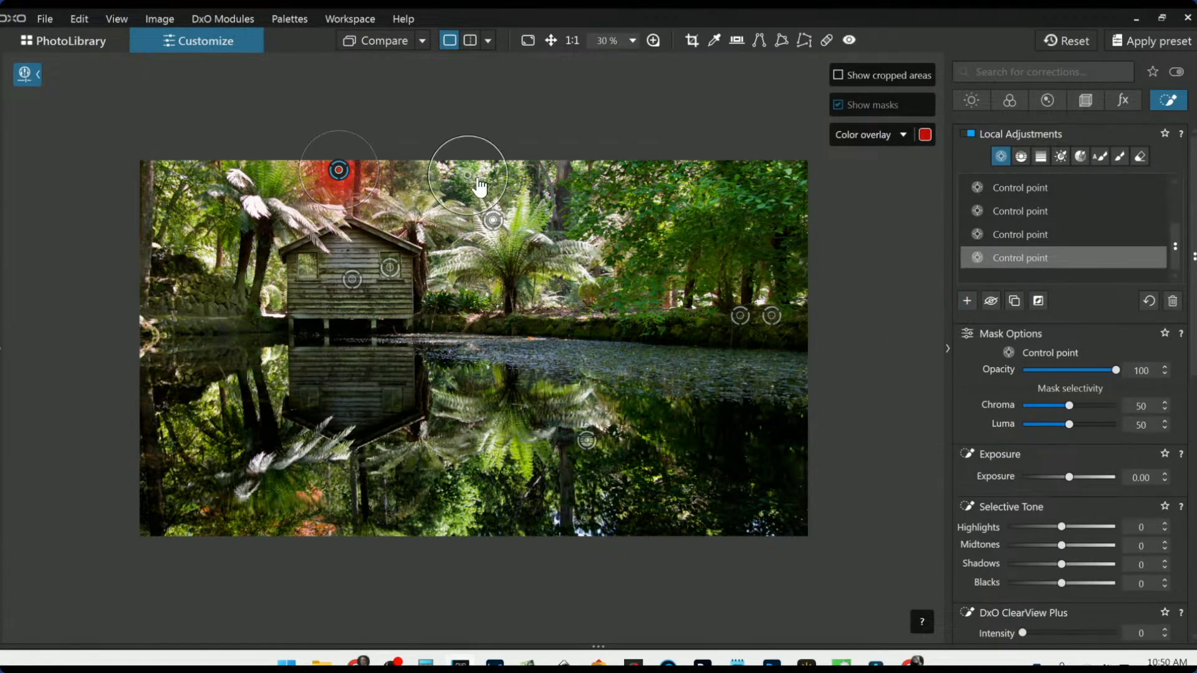
click(544, 167)
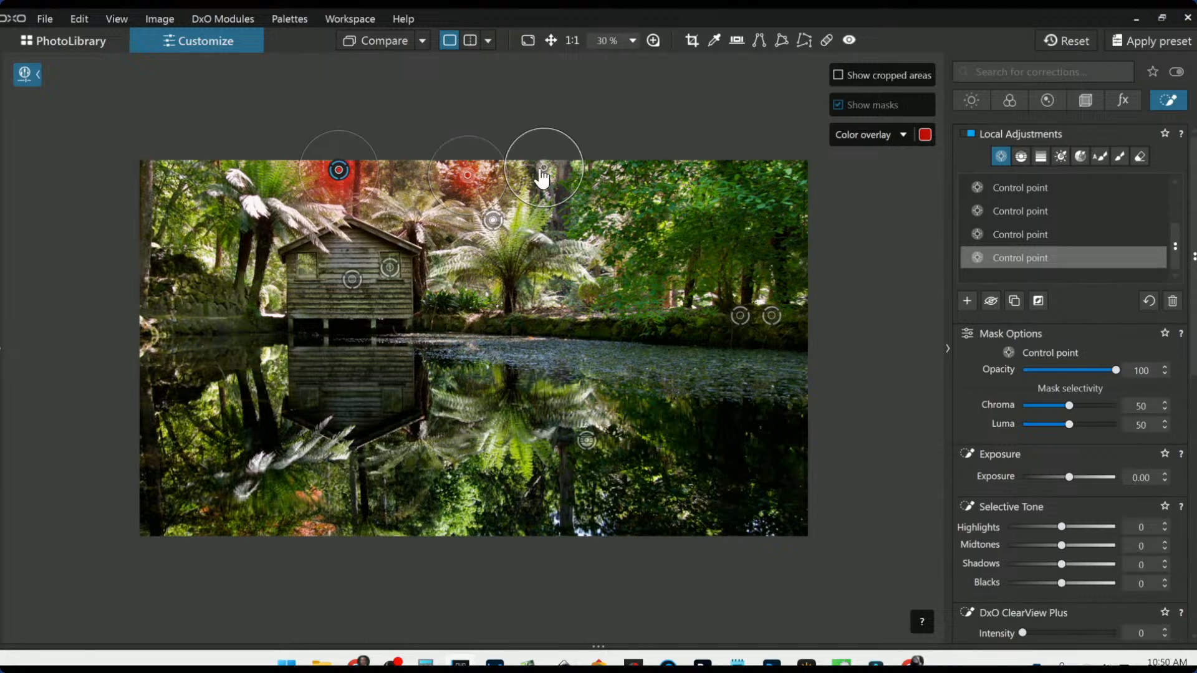
click(168, 167)
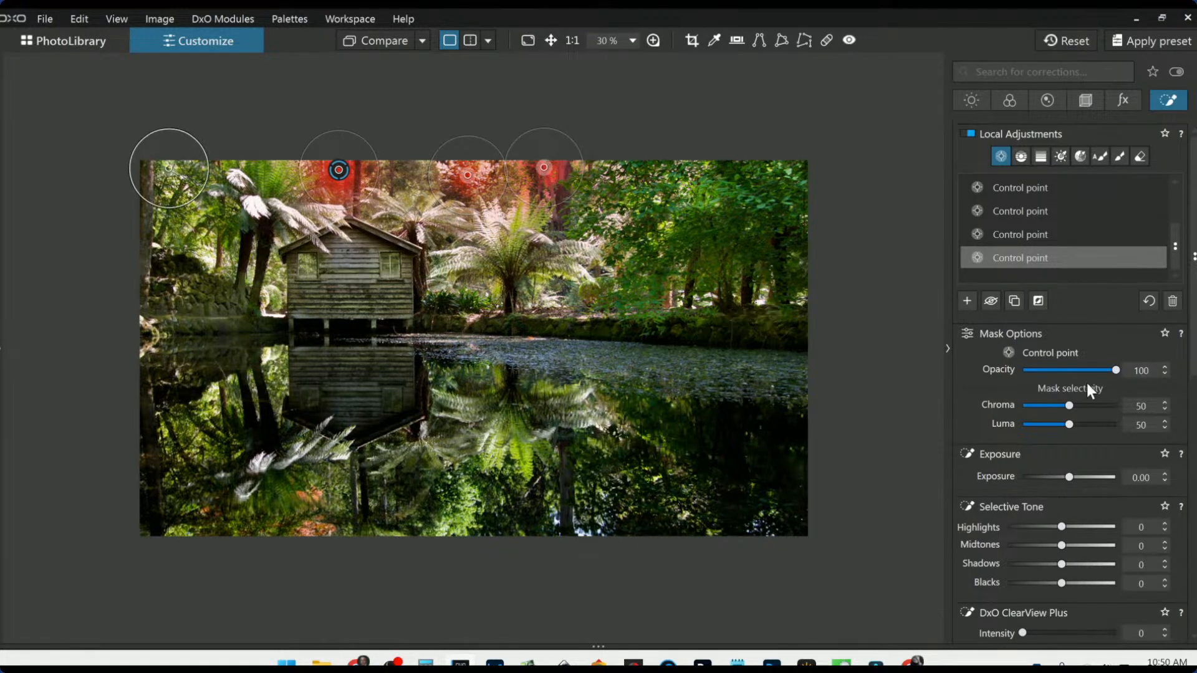
drag(1060, 584, 1031, 585)
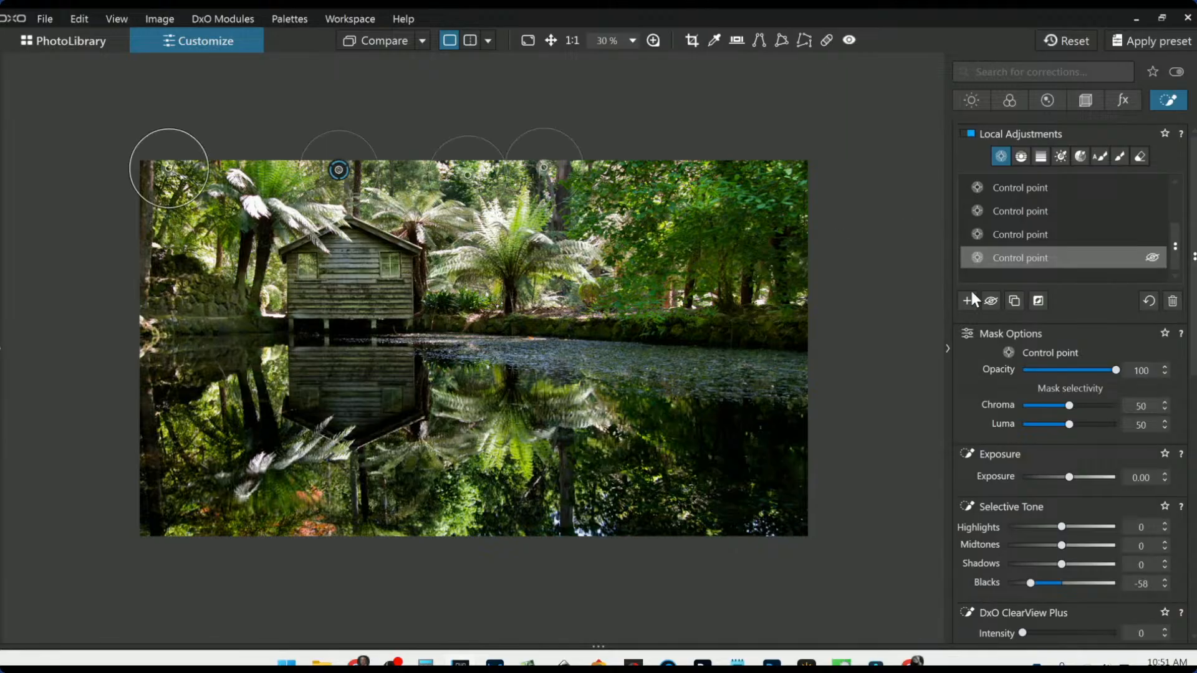
click(1021, 156)
drag(676, 222, 680, 308)
drag(676, 245, 658, 201)
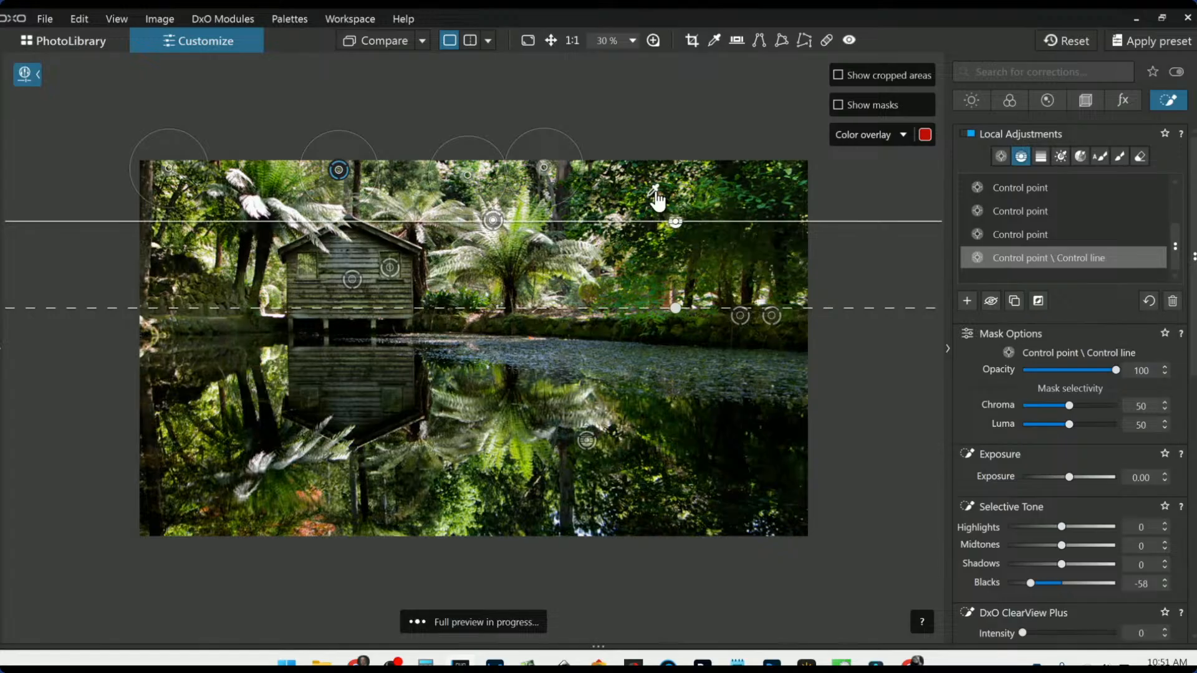
key(Delete)
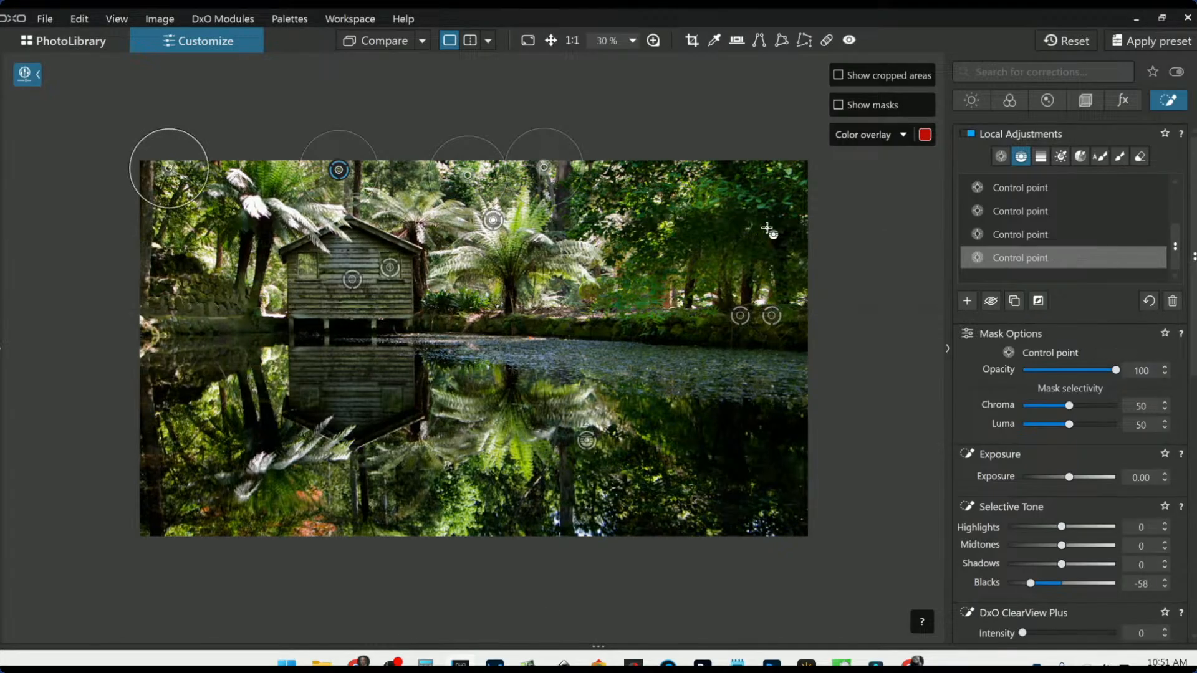
- Create a separate control line mask over the trees and boathouse above the waterline, set its Temperature to 5701, and close the mask
click(966, 301)
drag(661, 232, 663, 337)
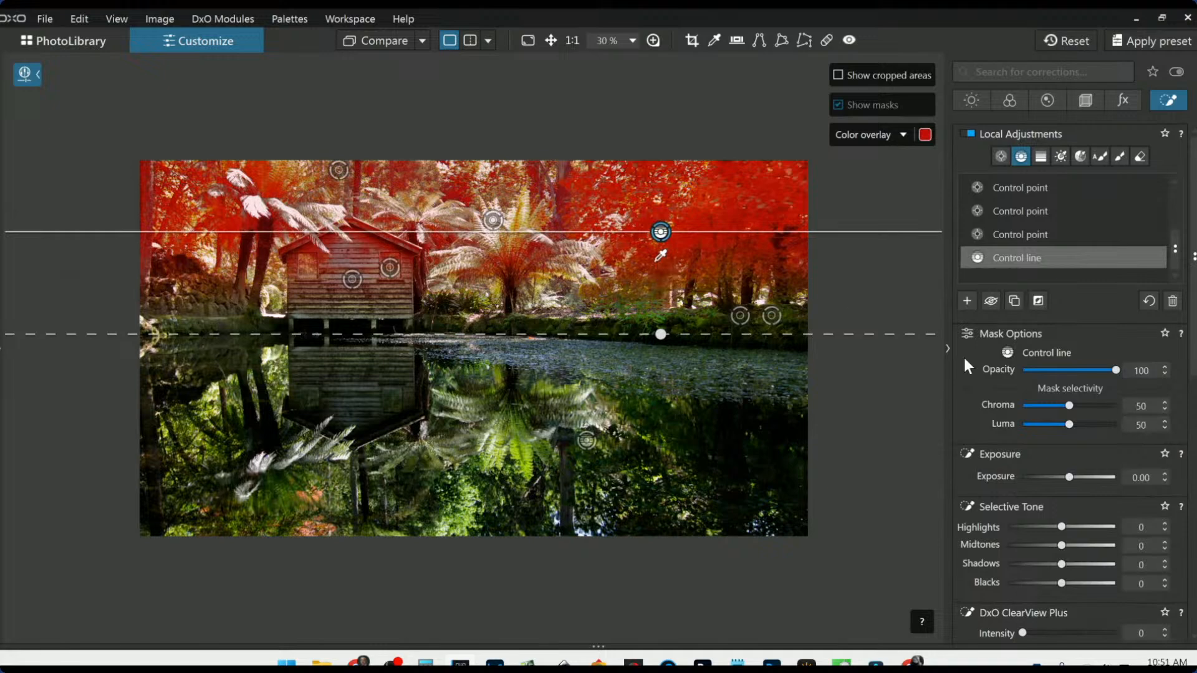
scroll(1068, 525, down, 3)
scroll(1069, 526, down, 5)
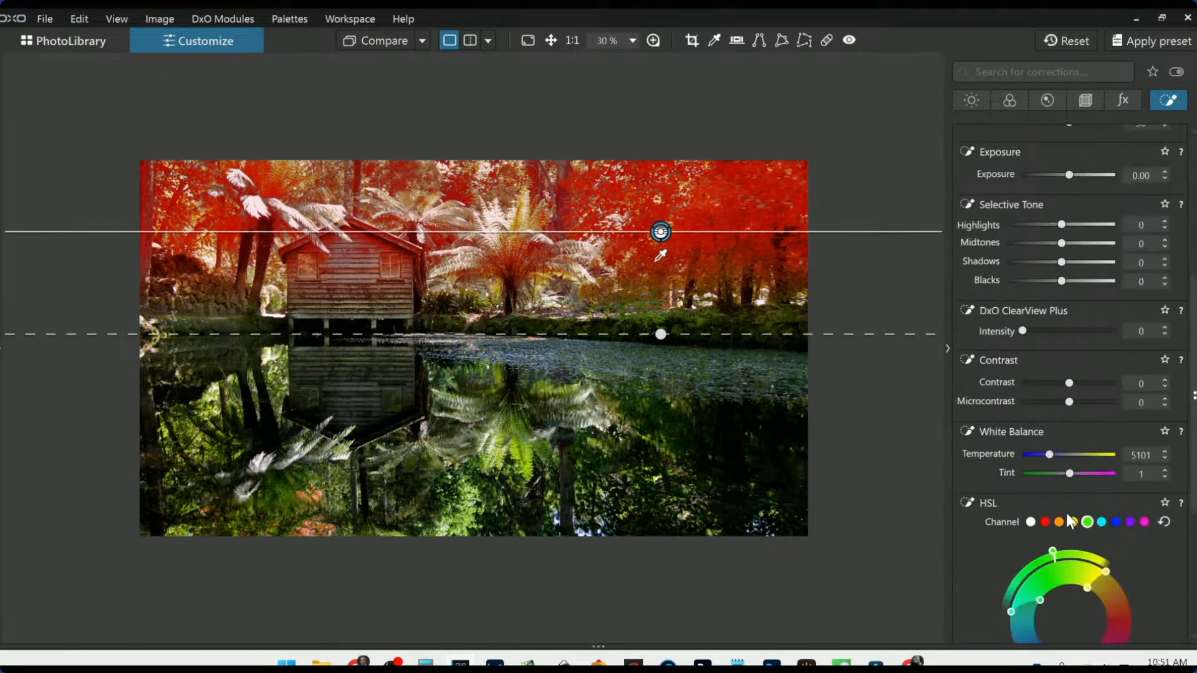
click(1052, 455)
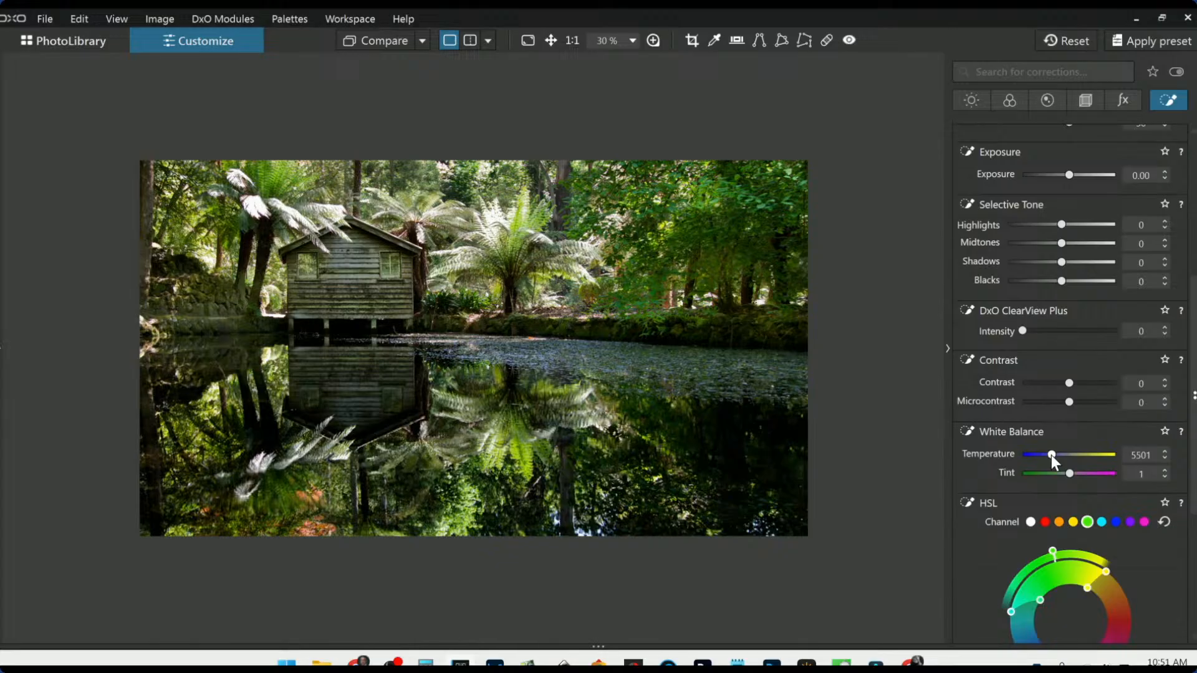
click(1052, 456)
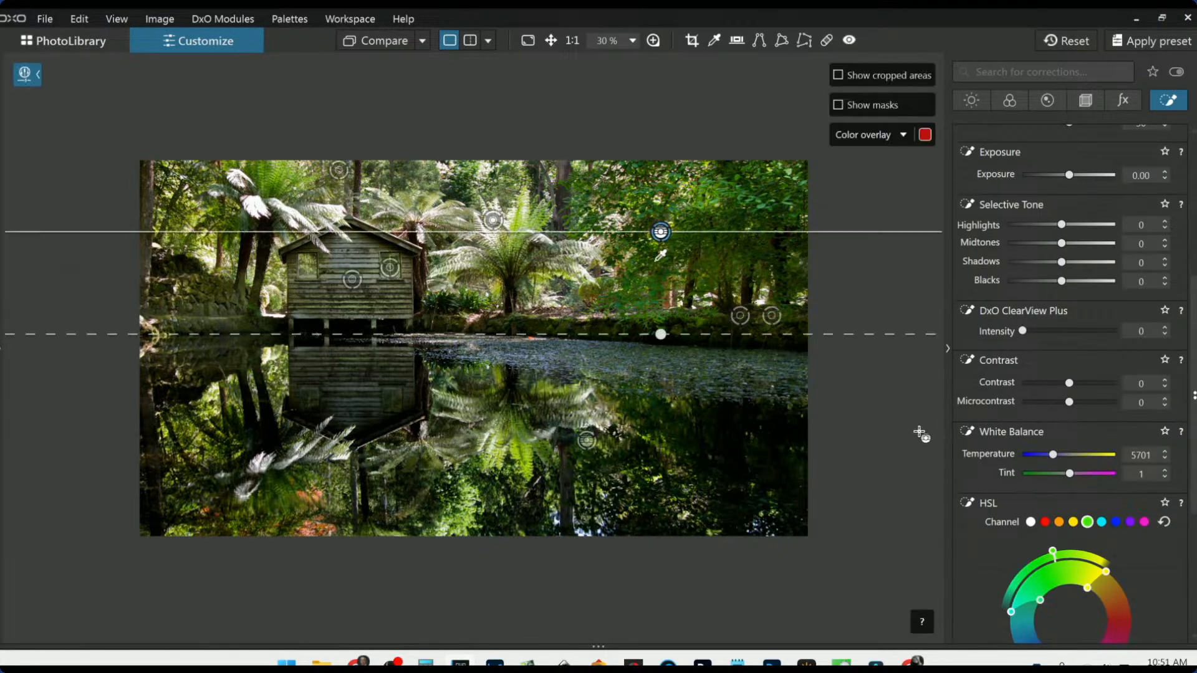
key(Escape)
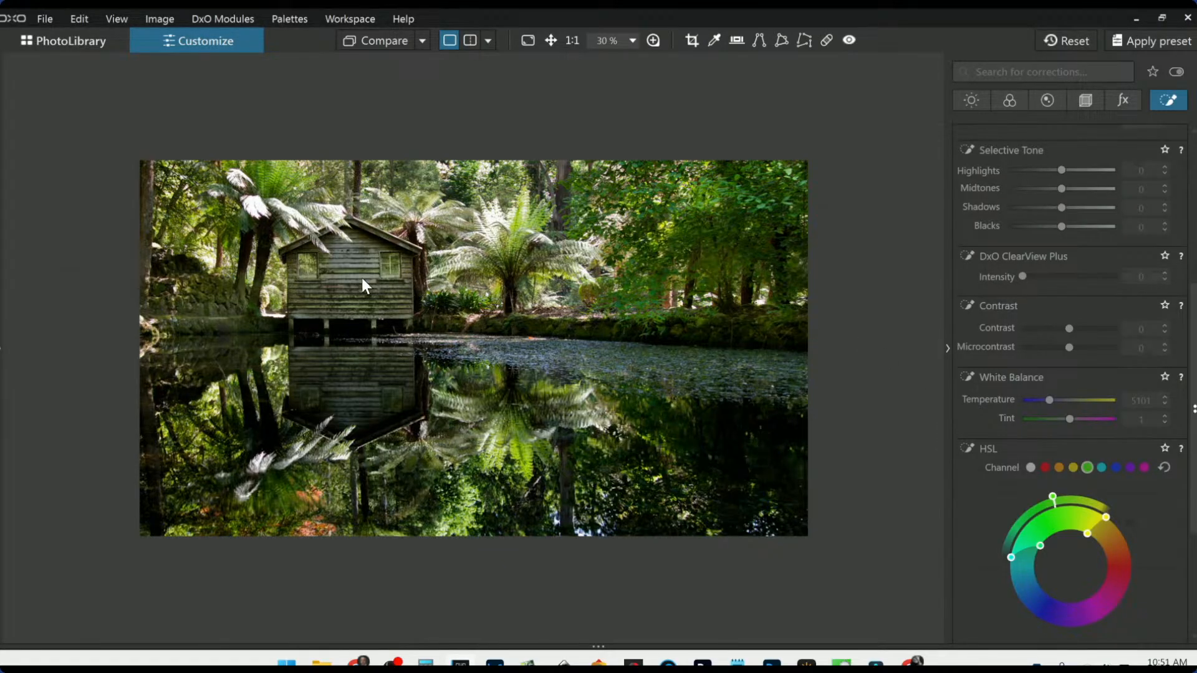
- Reopen the boathouse control point mask, add a control point on the boathouse's reflection, set Exposure to 0.62, and close the mask
scroll(1023, 445, up, 5)
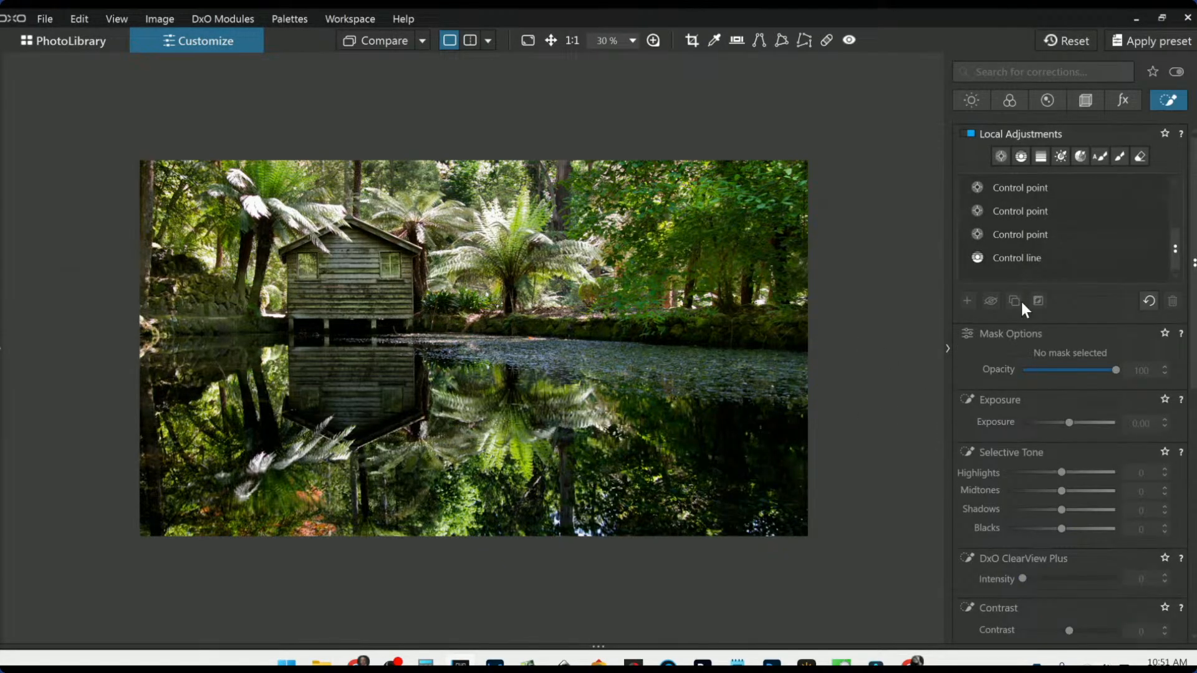
click(1019, 237)
click(350, 282)
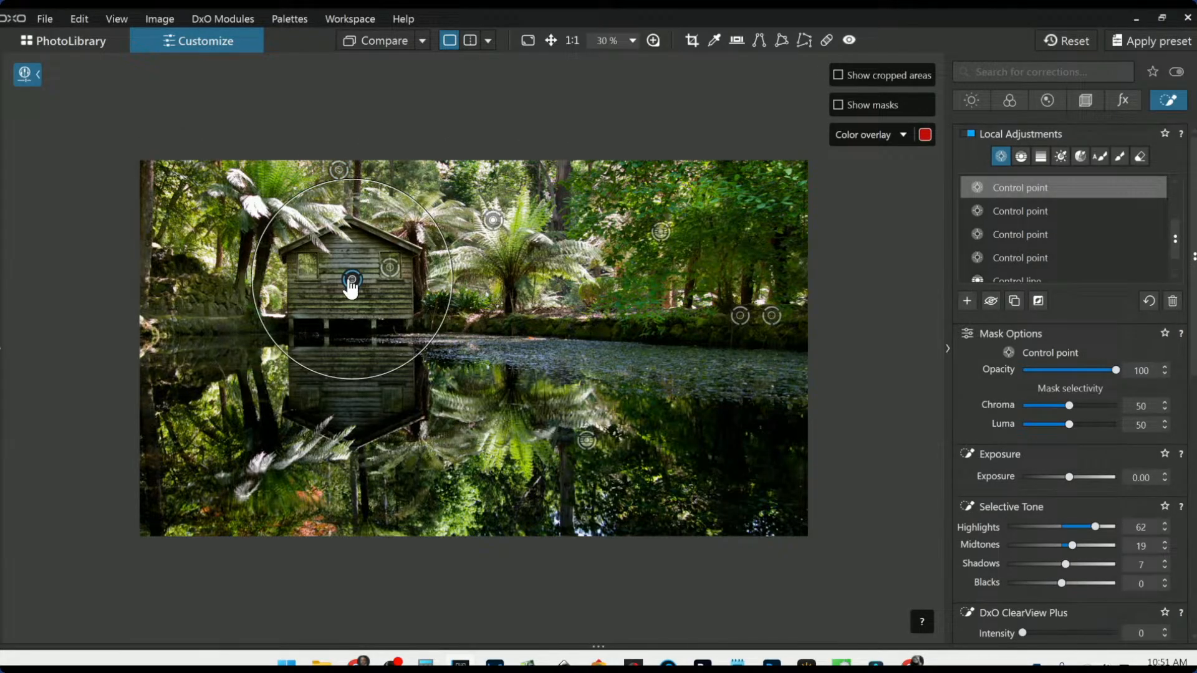
click(349, 369)
drag(371, 402, 392, 432)
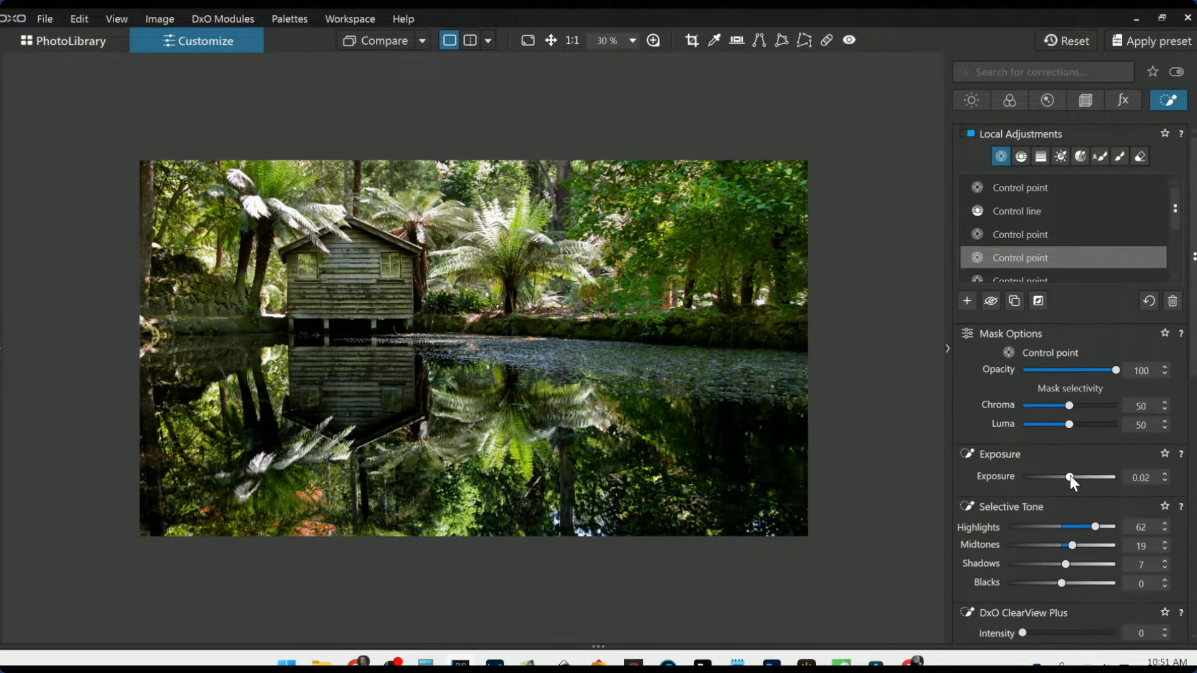
drag(1070, 477, 1073, 476)
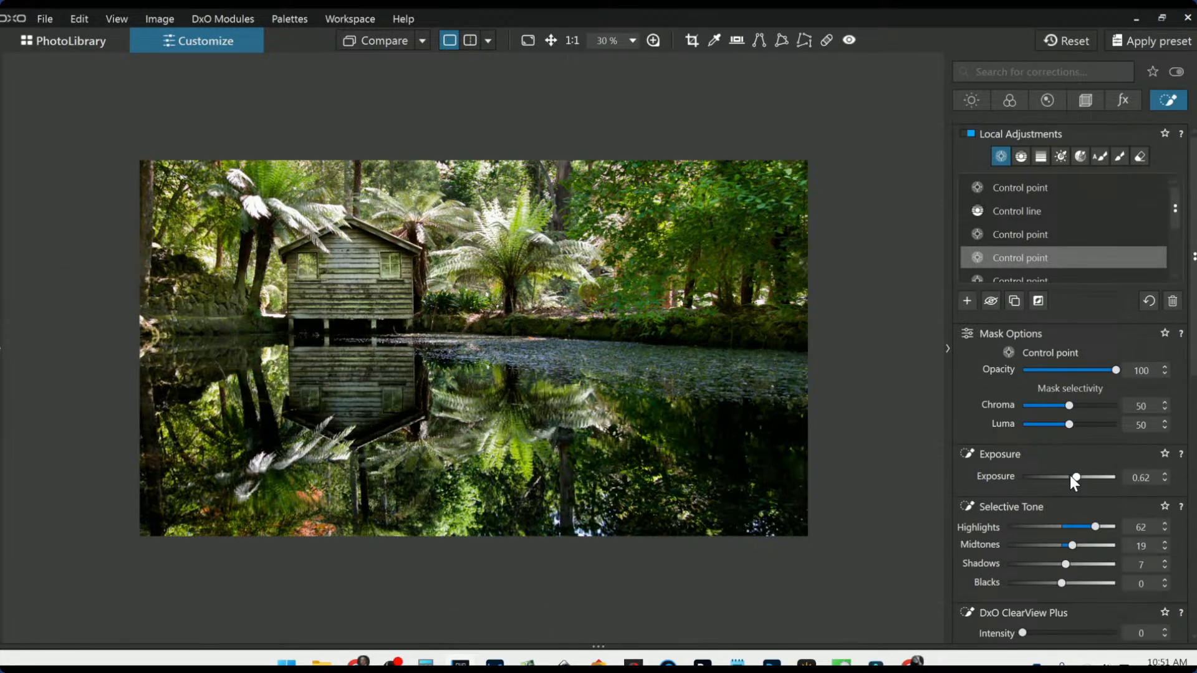
click(850, 259)
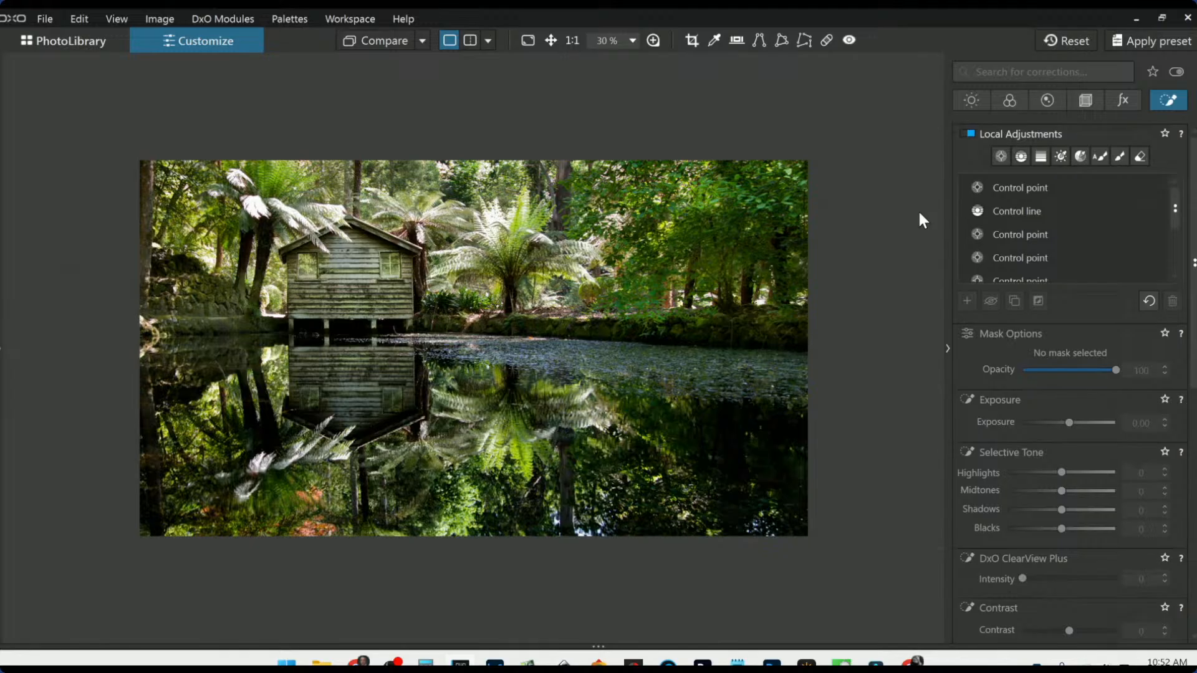
- Compare the edited photo twice with the uncorrected original
click(349, 39)
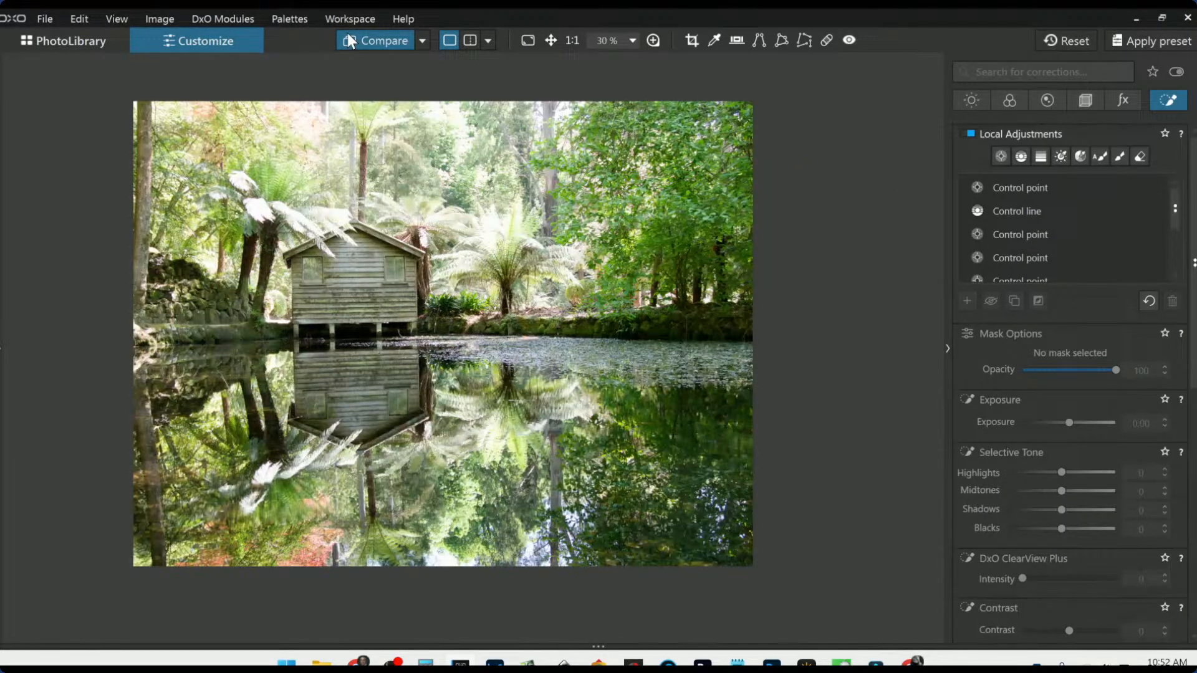
click(349, 38)
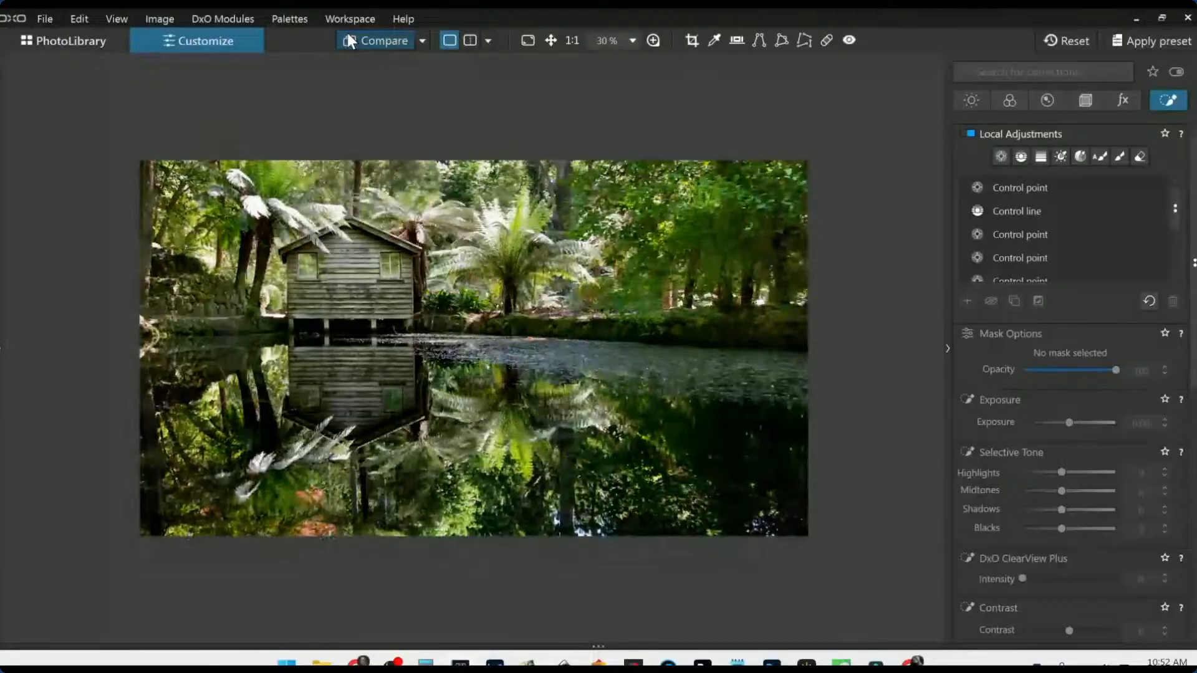
click(348, 36)
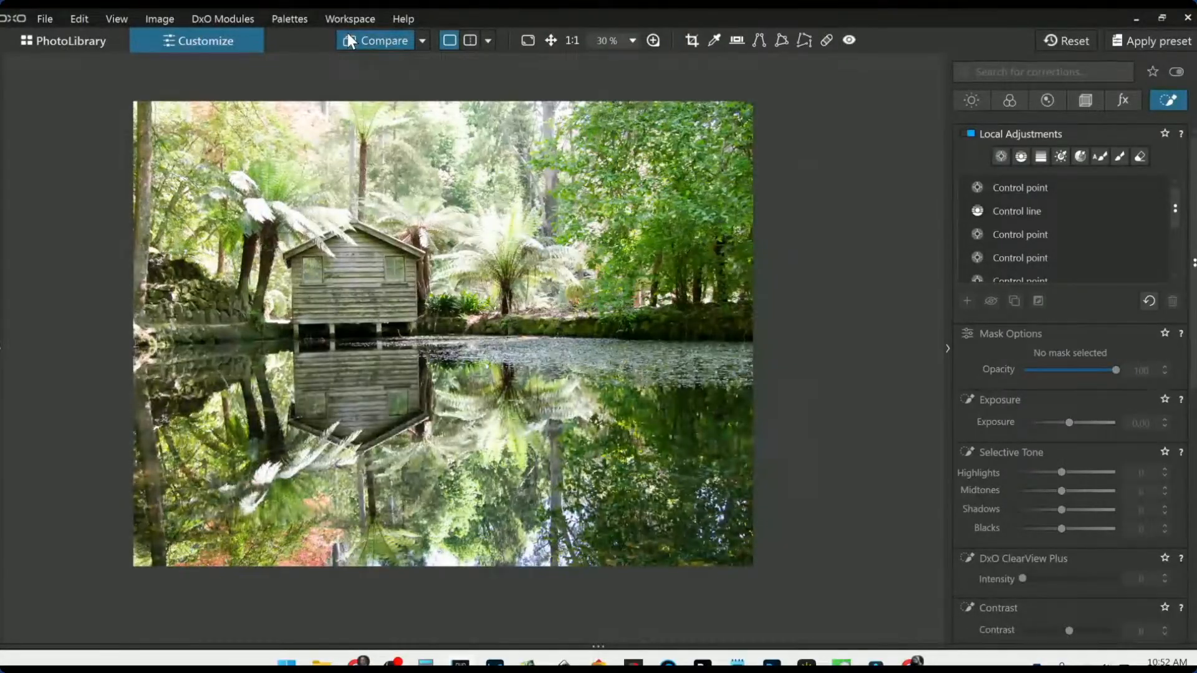
click(348, 38)
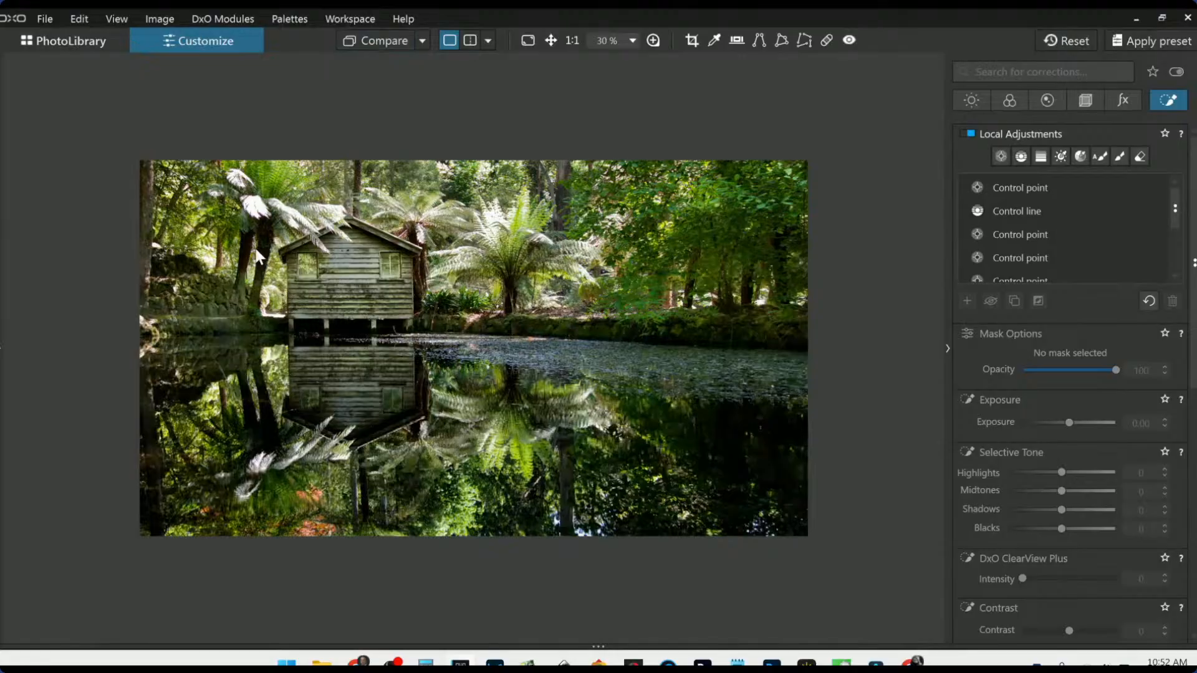
- Create a new control point mask on the fern trunk left of the boathouse and check its mask overlay
scroll(1034, 248, down, 2)
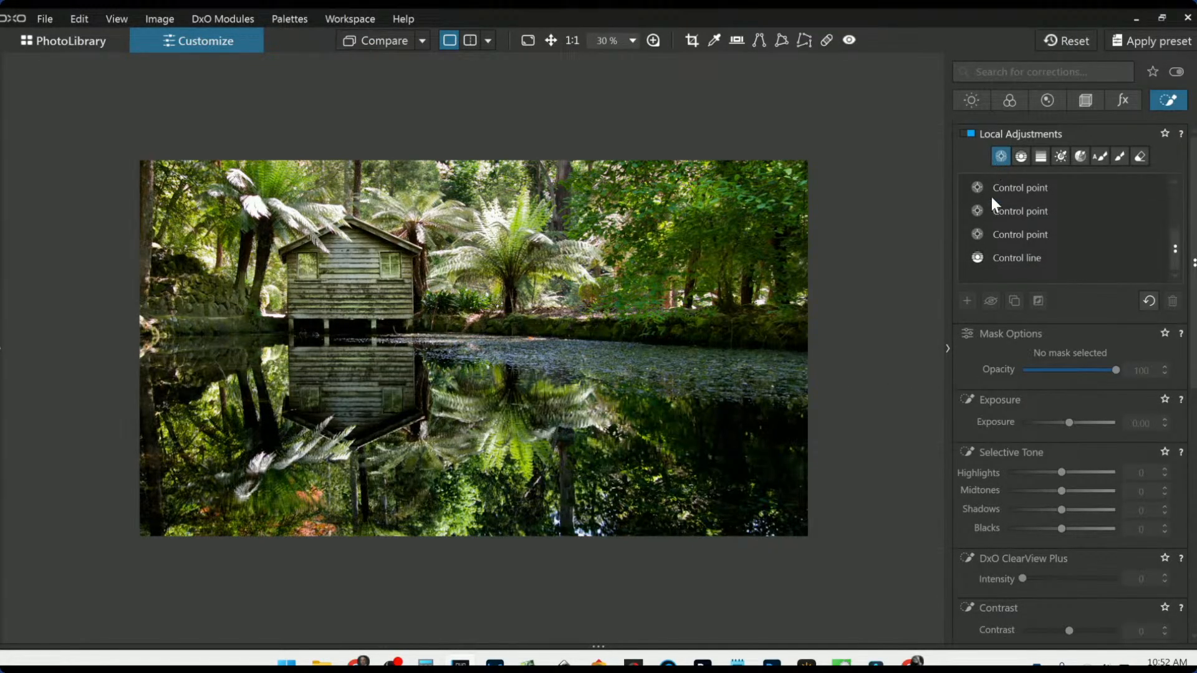
click(967, 300)
scroll(241, 265, up, 2)
scroll(242, 265, up, 1)
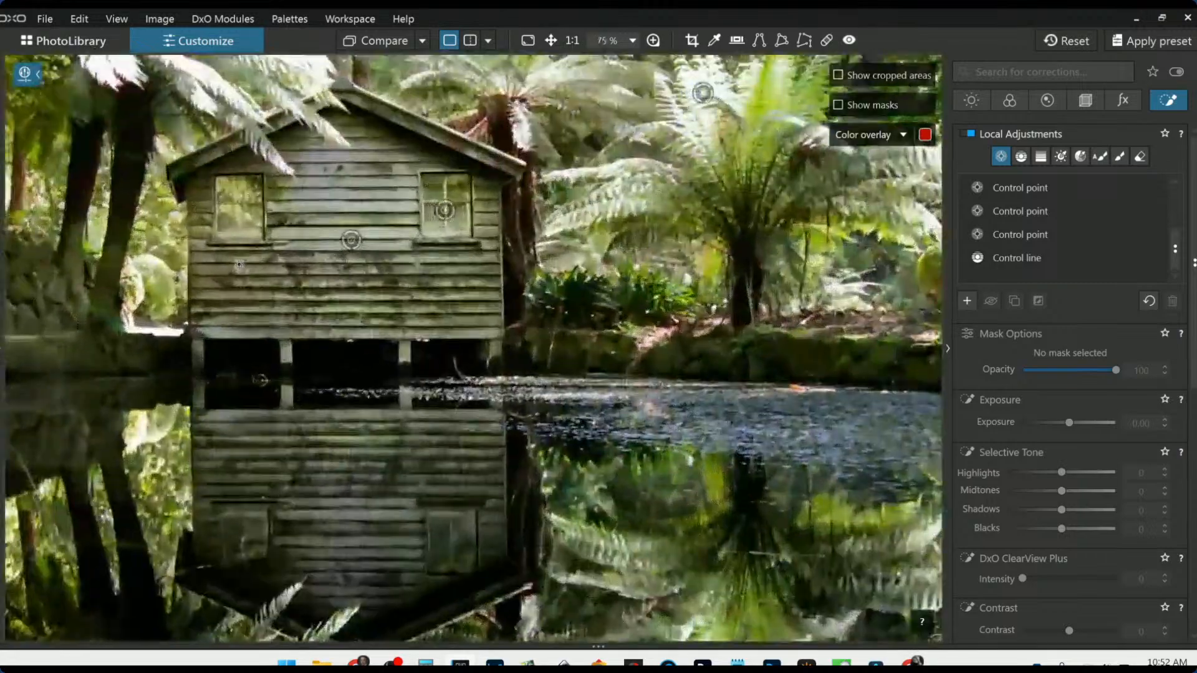
click(123, 179)
key(m)
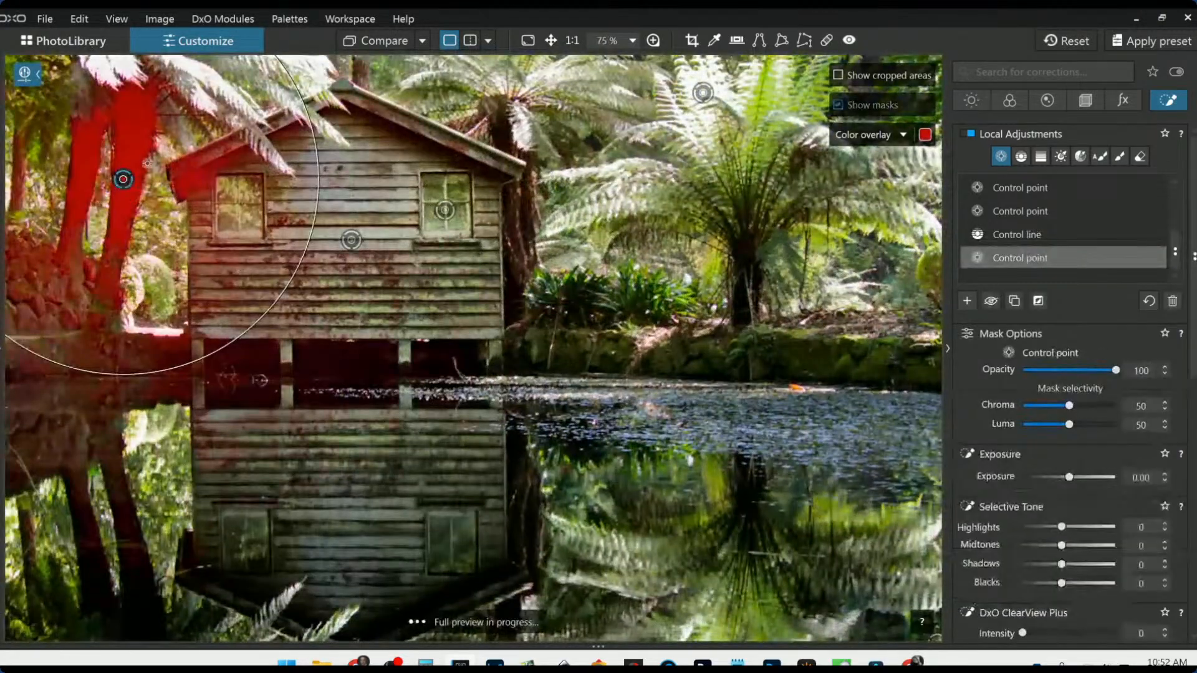
- Set the trunk mask's red HSL channel to Saturation 82 and Luminance 41, and shift its hue towards orange
scroll(1059, 456, down, 5)
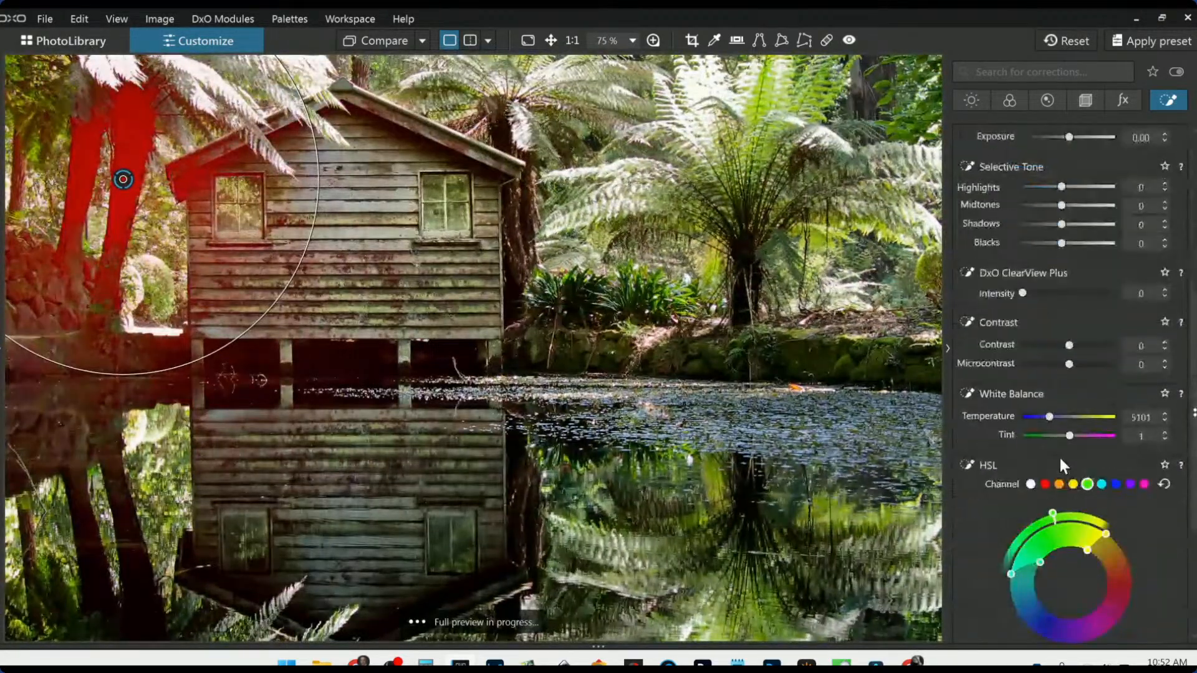
scroll(1064, 466, down, 2)
click(1045, 371)
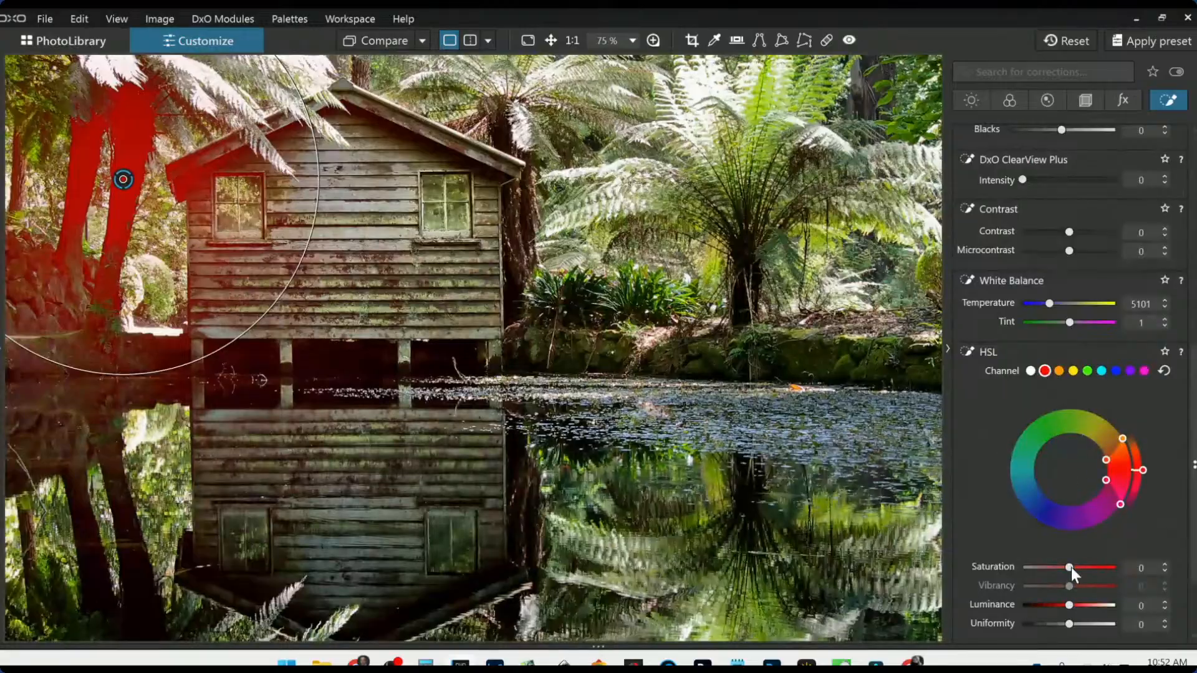
drag(1069, 607, 1109, 567)
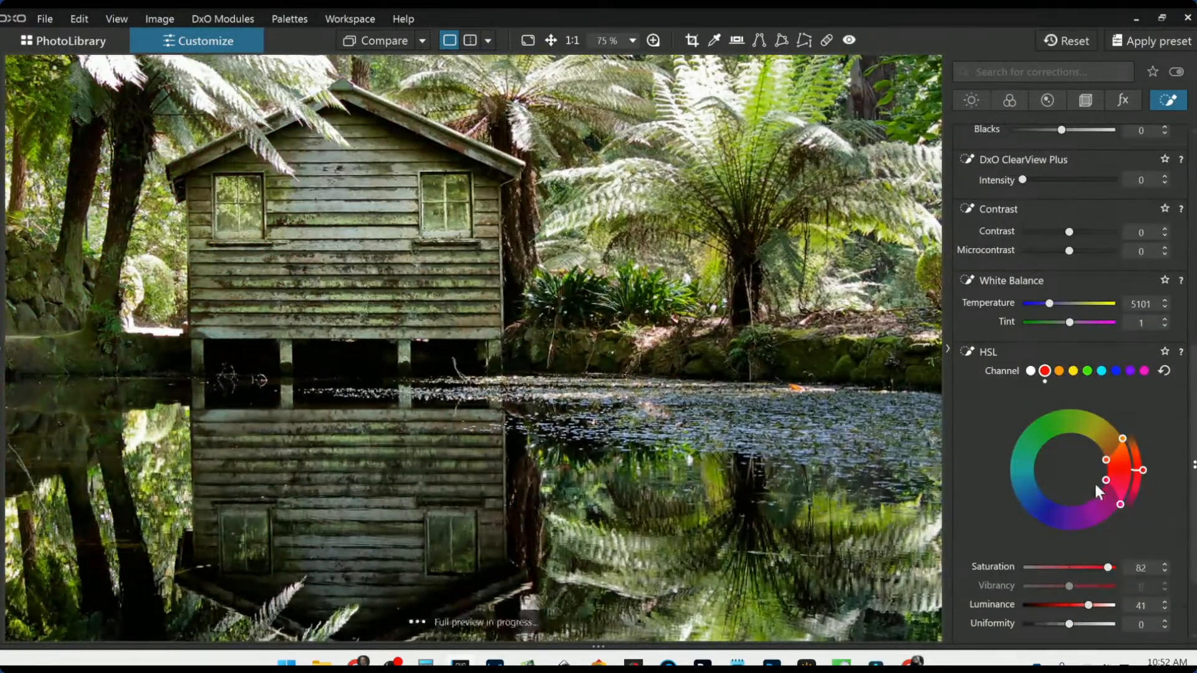
drag(1103, 466, 1104, 449)
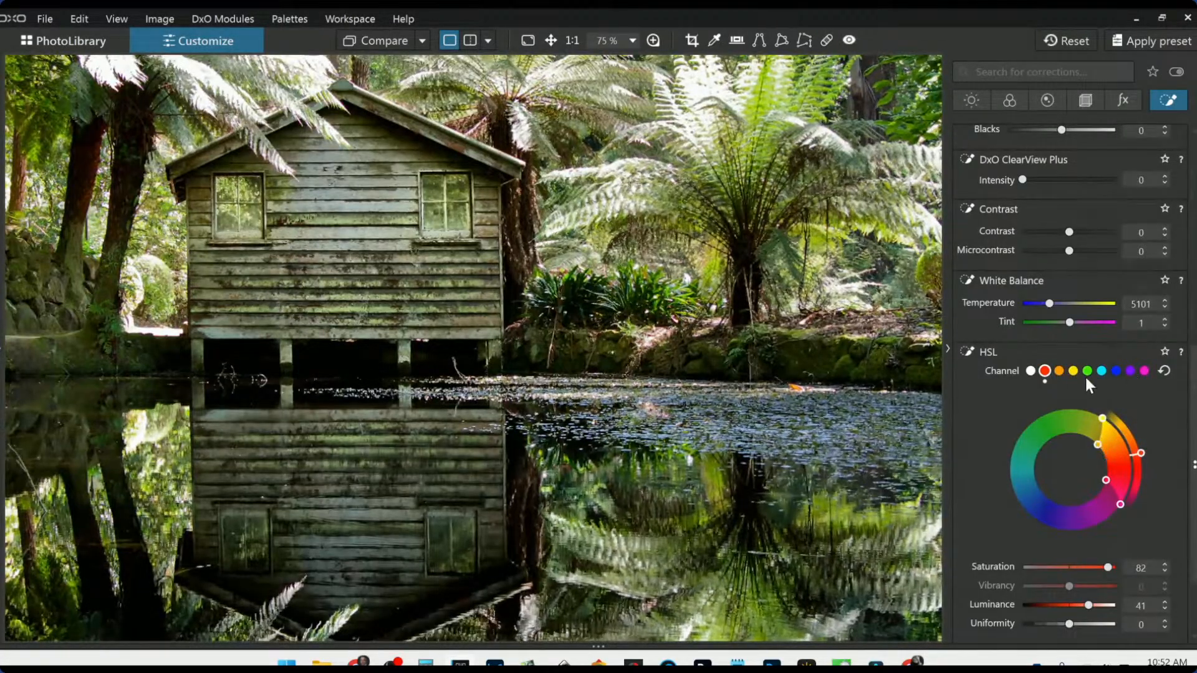
- Set the trunk mask's selective tone to Highlights 36, Midtones 15 and Shadows 19
scroll(1017, 374, up, 2)
scroll(1016, 375, up, 3)
click(1081, 264)
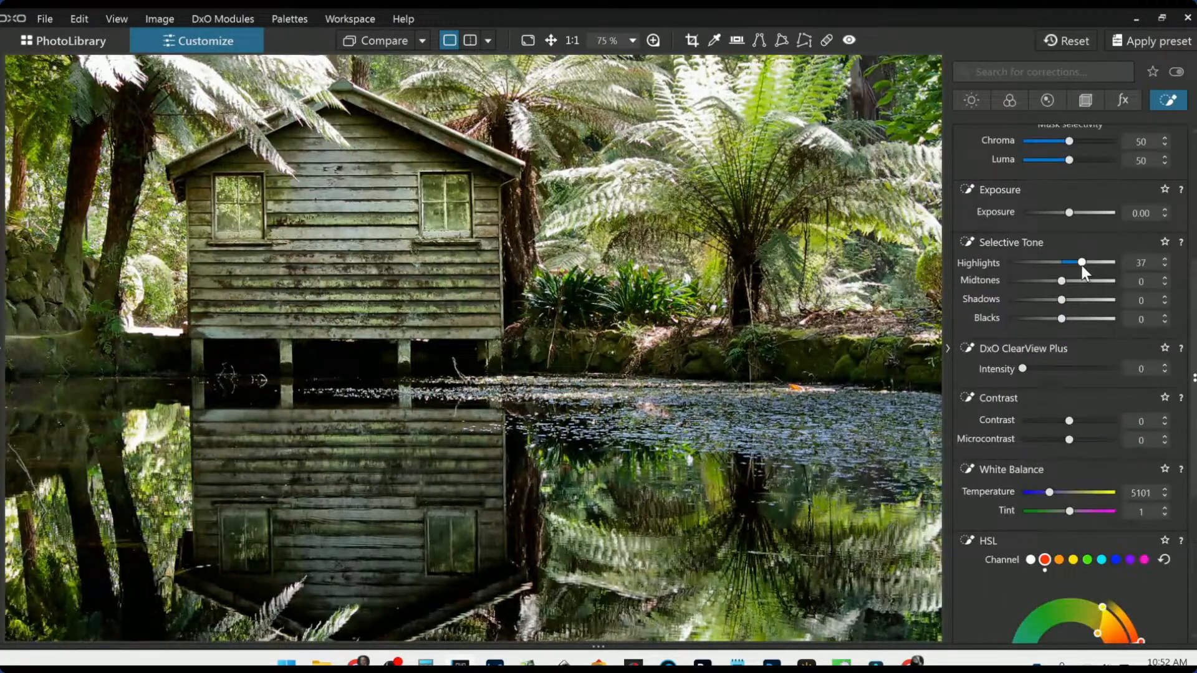
click(1070, 281)
click(1074, 300)
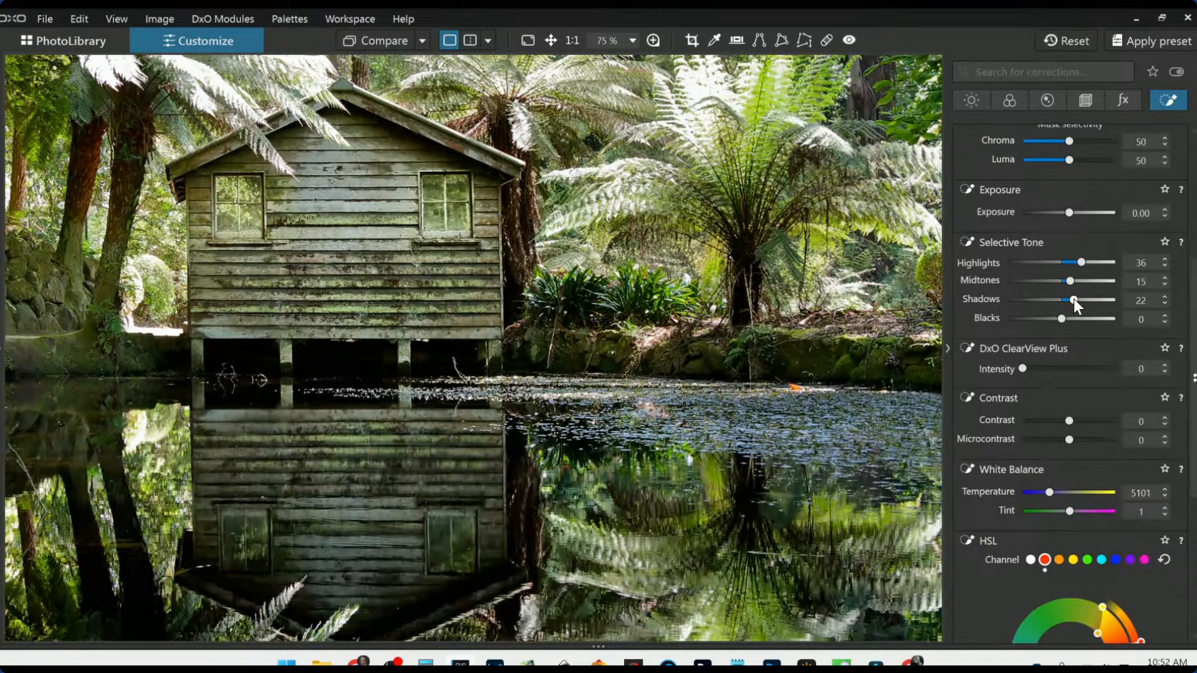
drag(1073, 299, 1073, 300)
- Add a control point on the fern trunk right of the boathouse and set the mask's Chroma selectivity to 60
scroll(905, 325, down, 1)
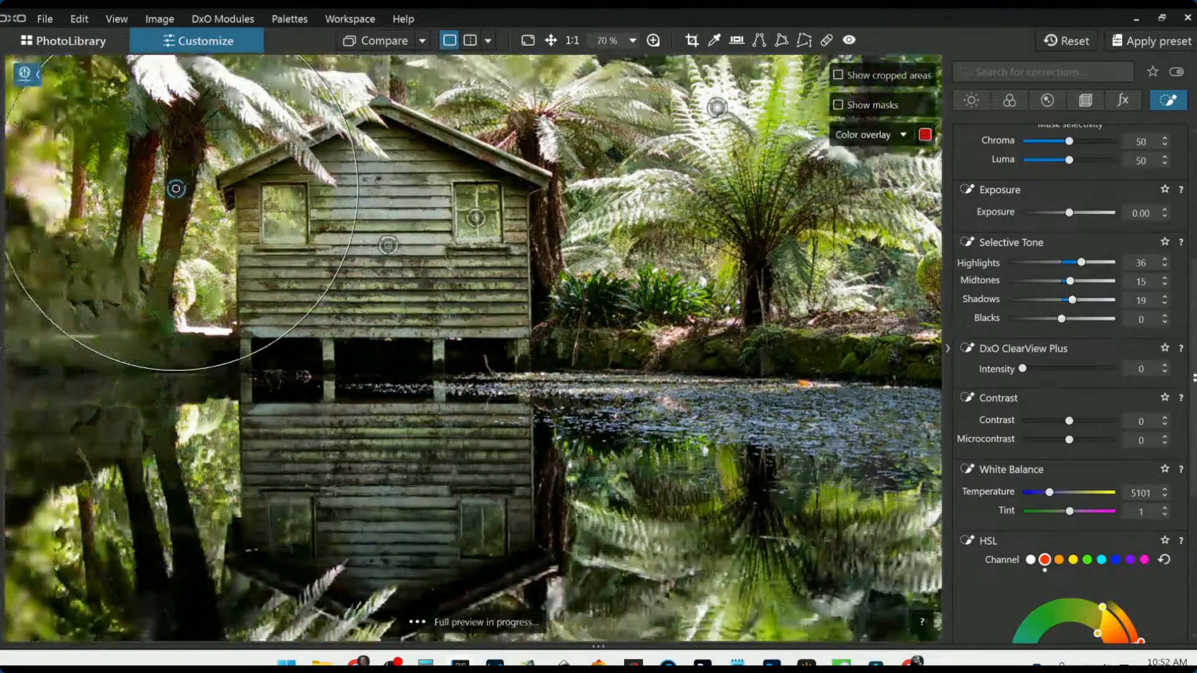
click(559, 234)
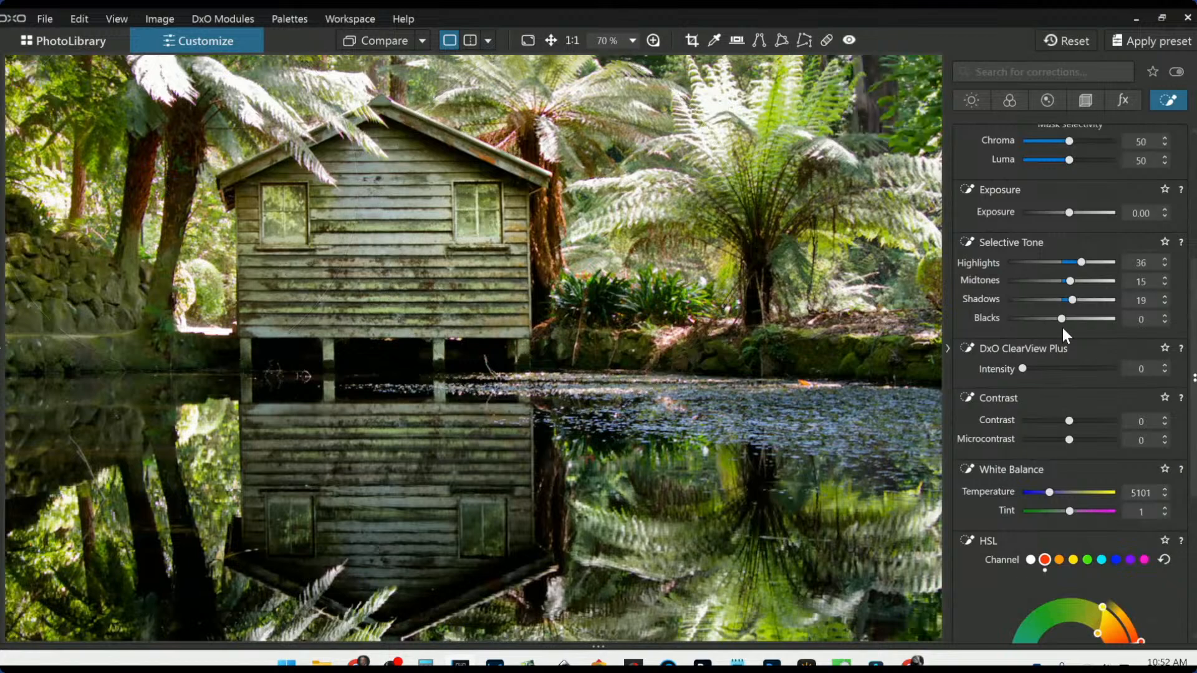
scroll(1067, 278, up, 2)
scroll(1068, 320, up, 3)
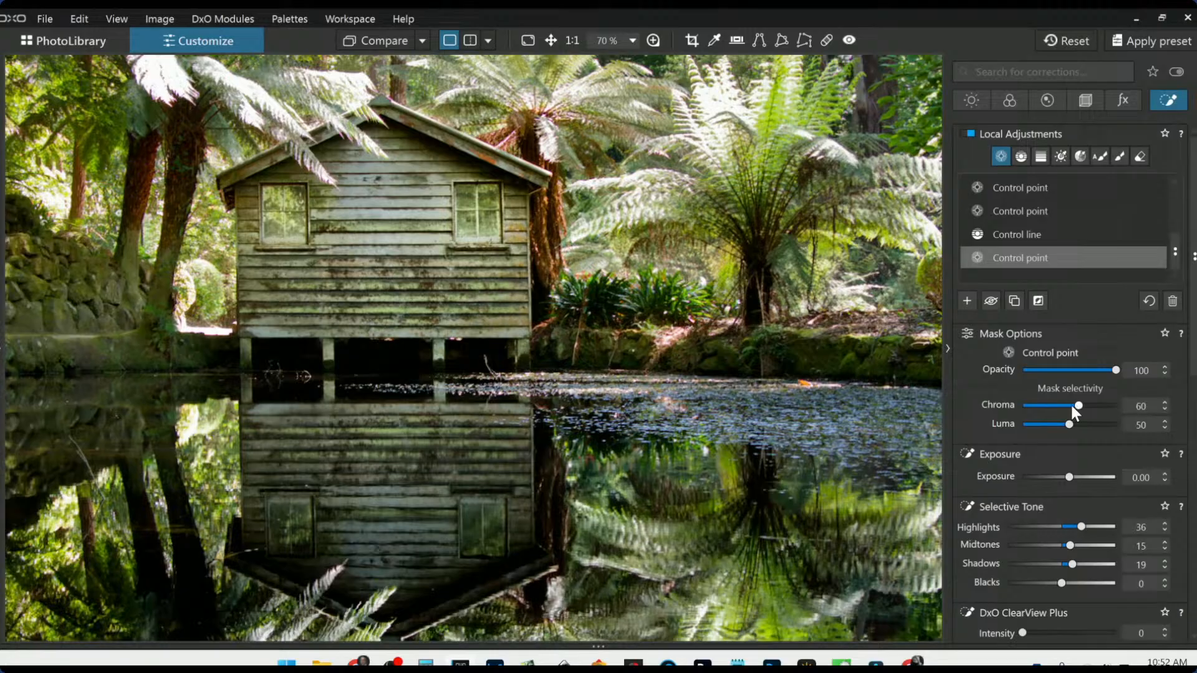
- Add control points to the trunk mask on the remaining tree trunks and on the trunks' reflections in the pond, and close the mask
scroll(767, 359, down, 2)
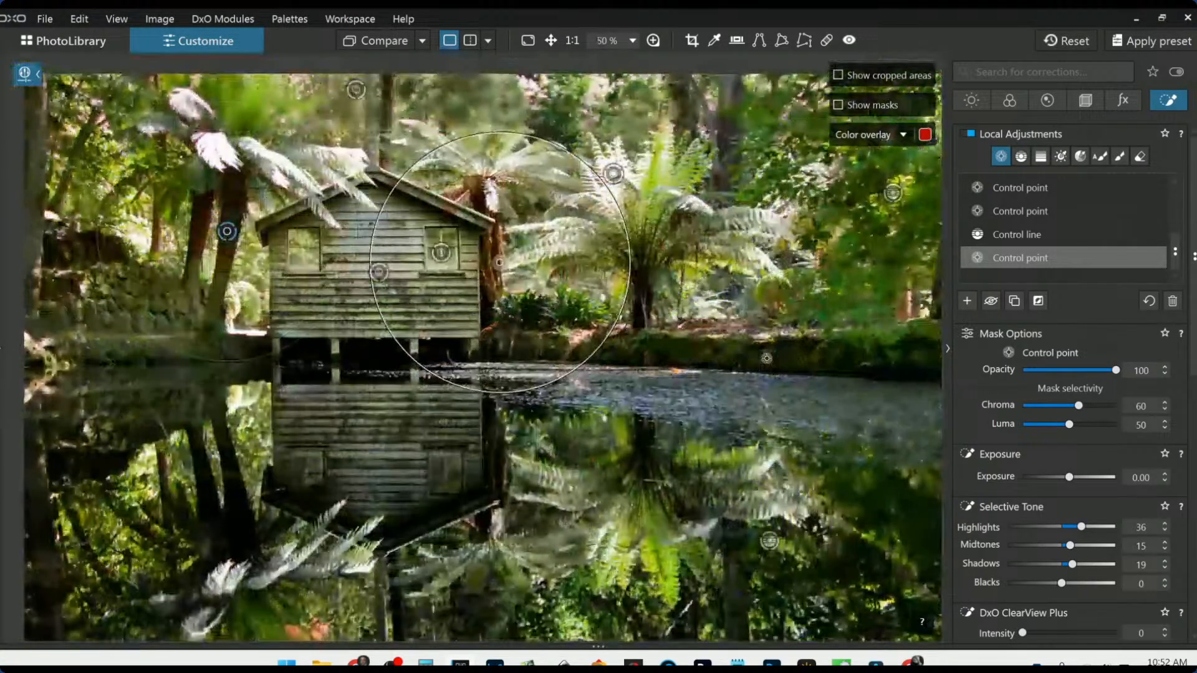
scroll(767, 359, down, 1)
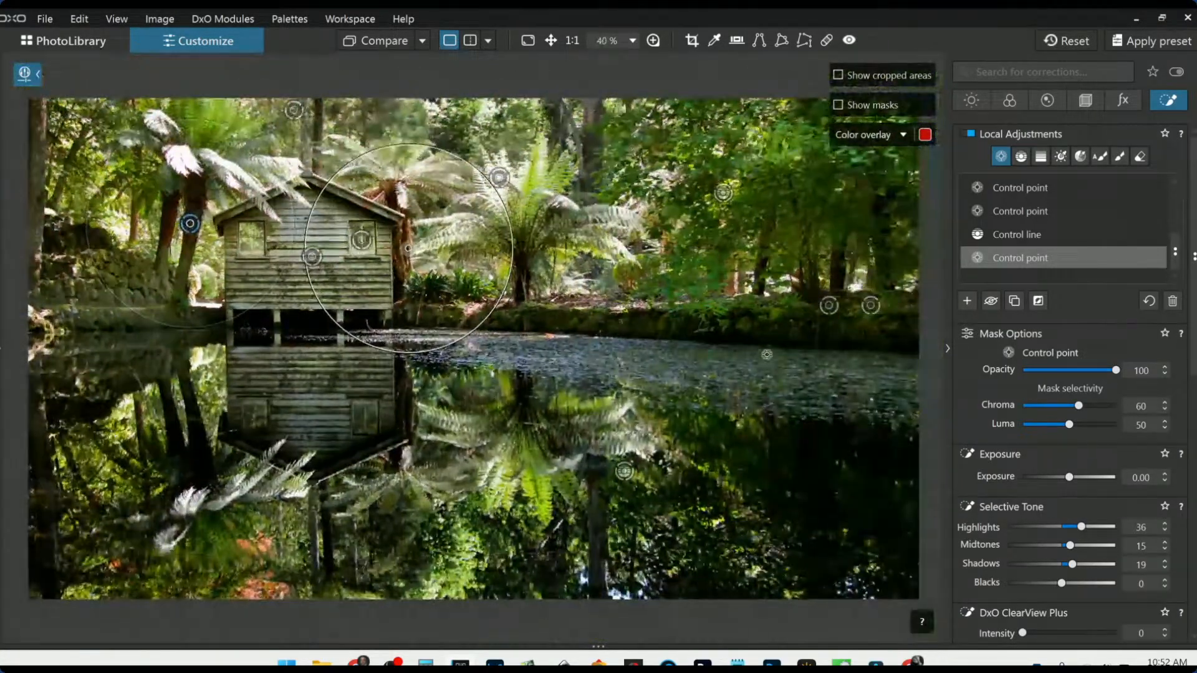
click(320, 111)
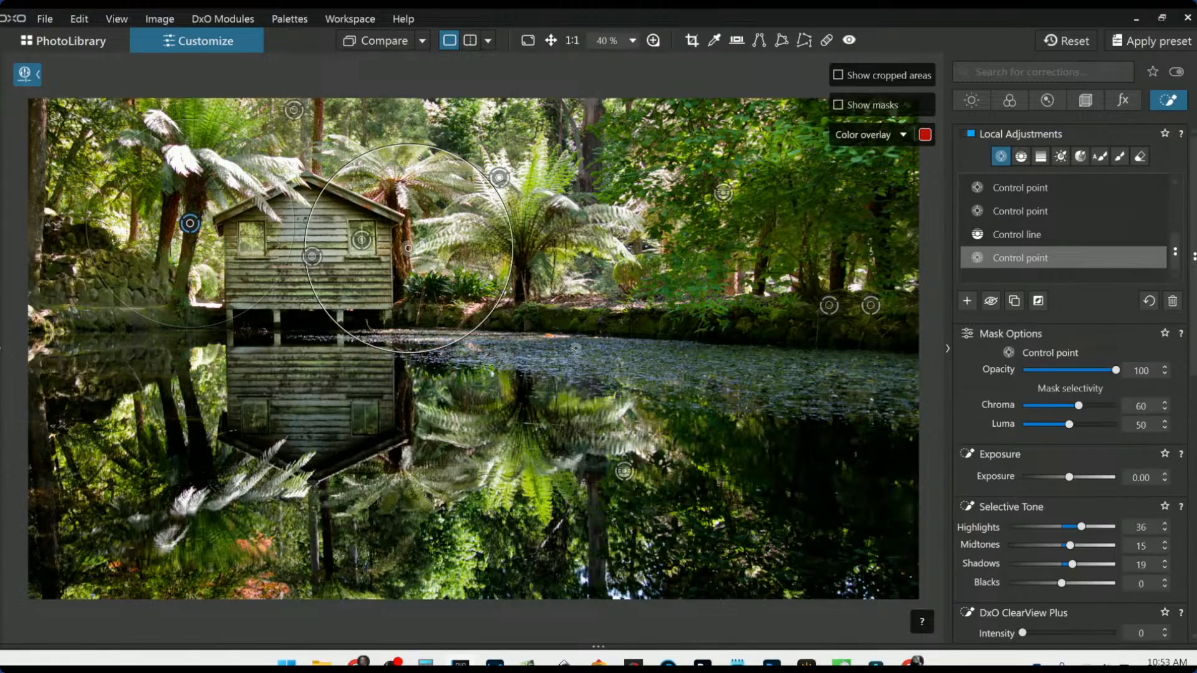
click(173, 438)
click(197, 440)
click(409, 416)
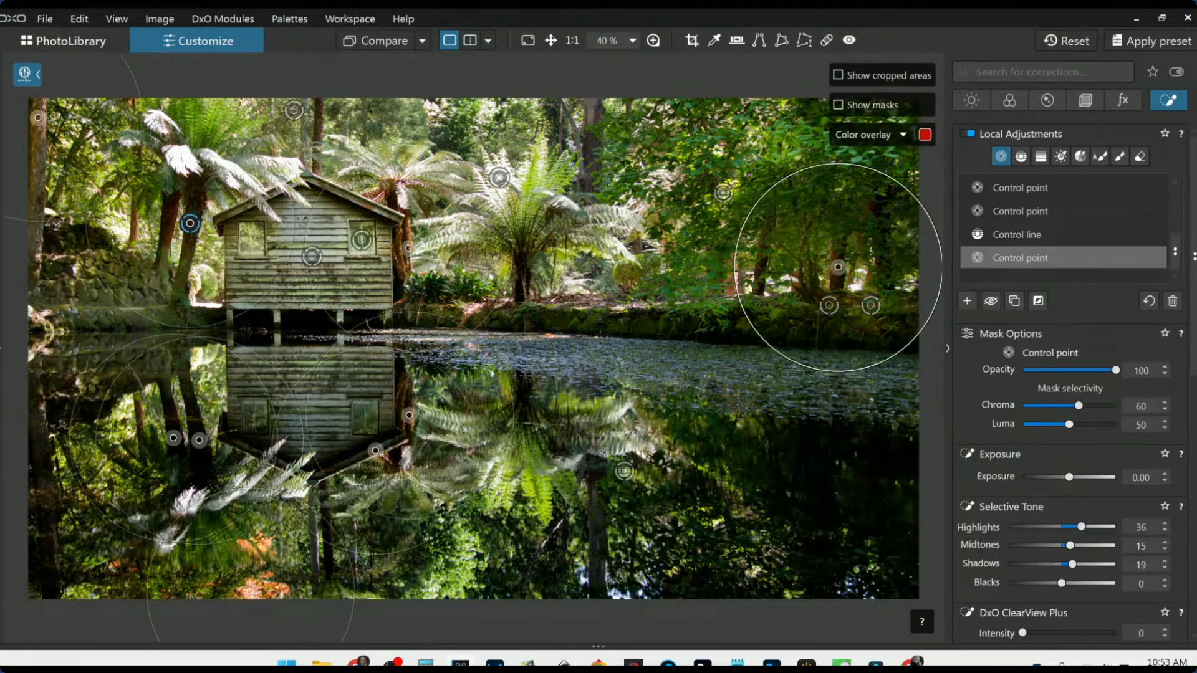
key(ctrl+minus)
key(Escape)
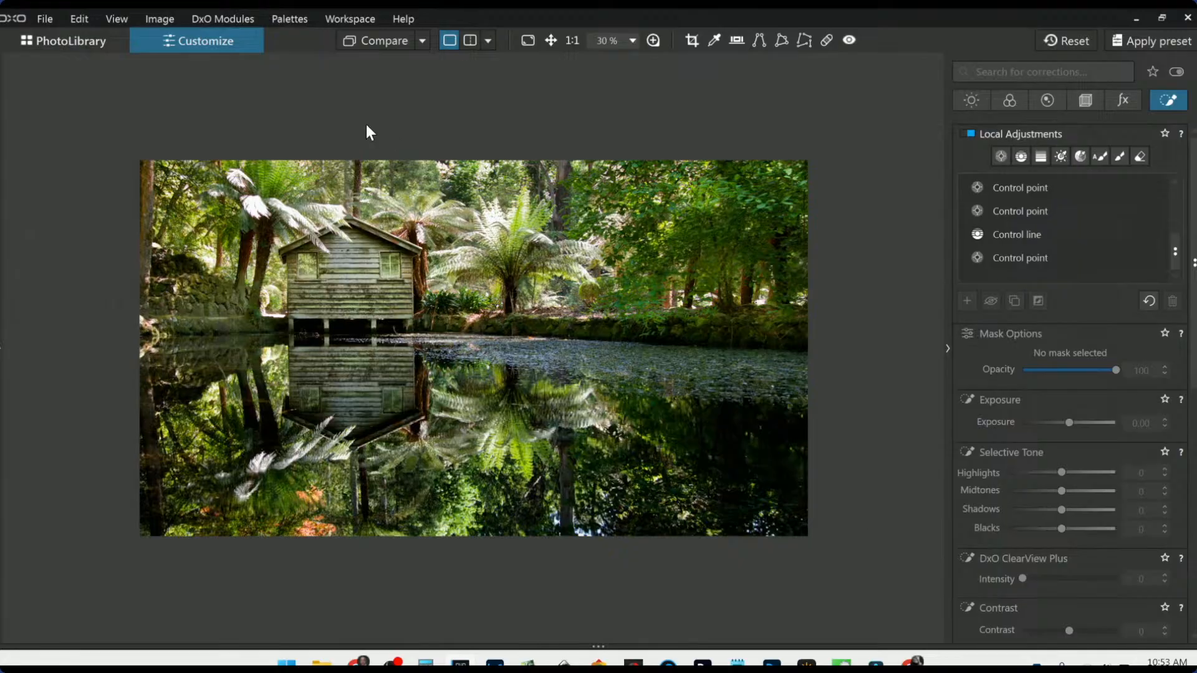
- Compare the photo with its refined trunks against the uncorrected original
click(354, 45)
click(353, 44)
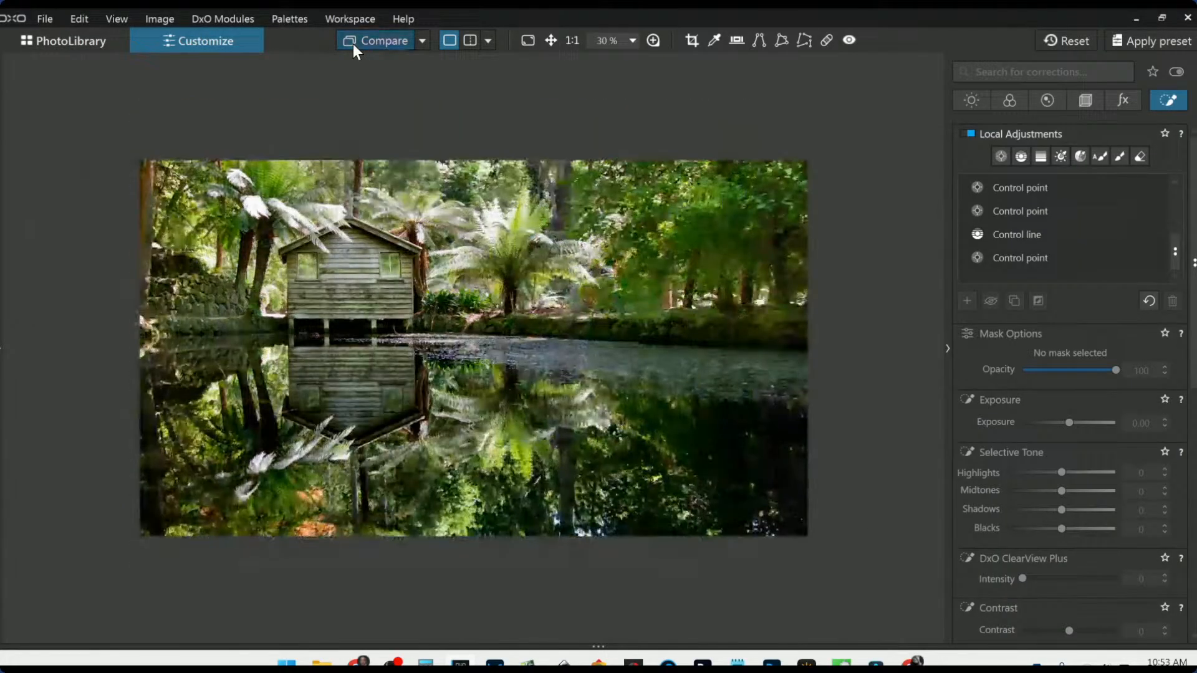
click(353, 44)
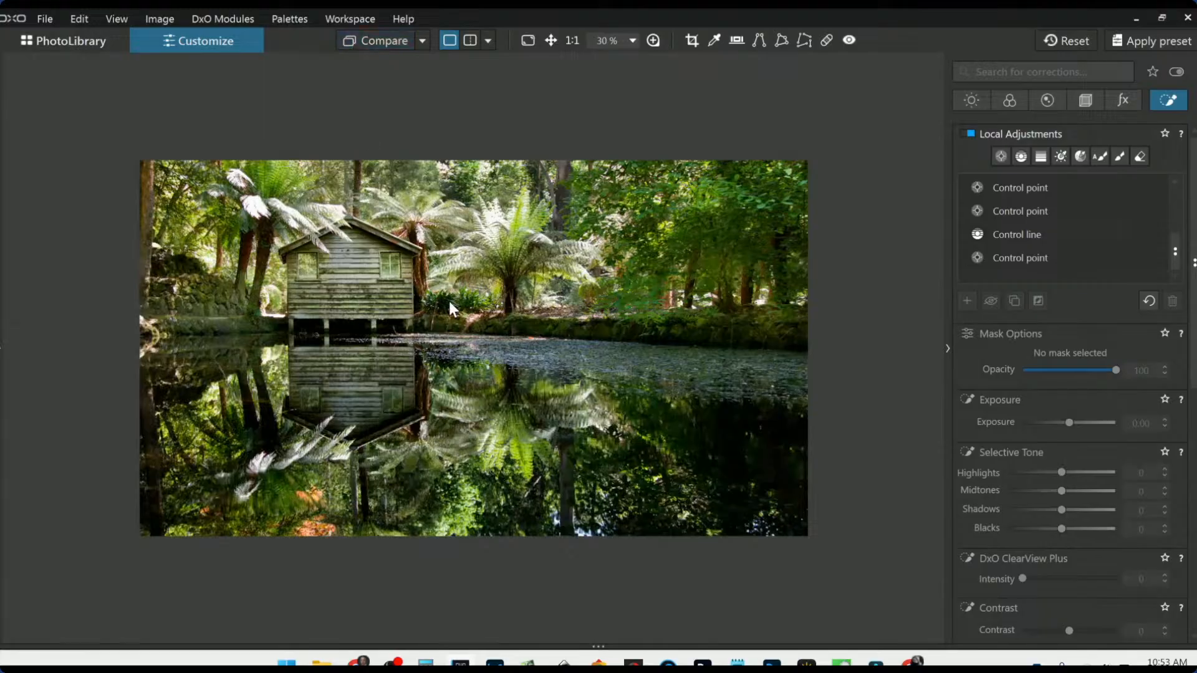
- Export the photo to disk with the Standard output option as a full-size JPEG at quality 93 in the original image folder
right_click(450, 299)
click(488, 108)
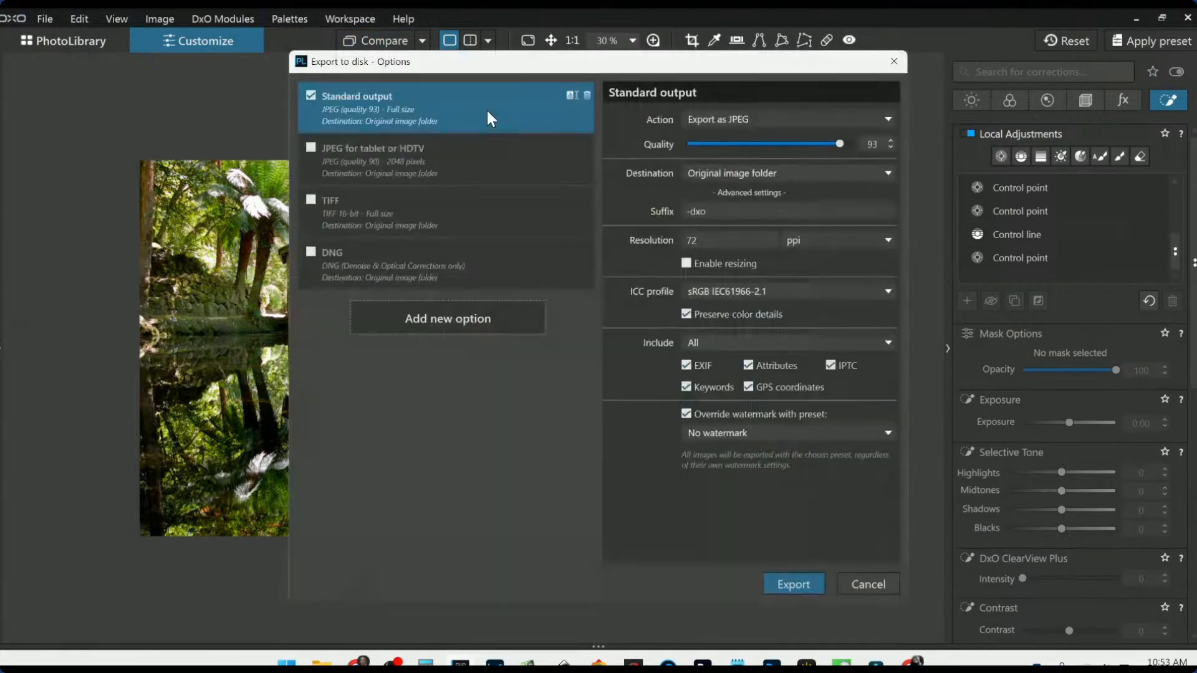
key(Escape)
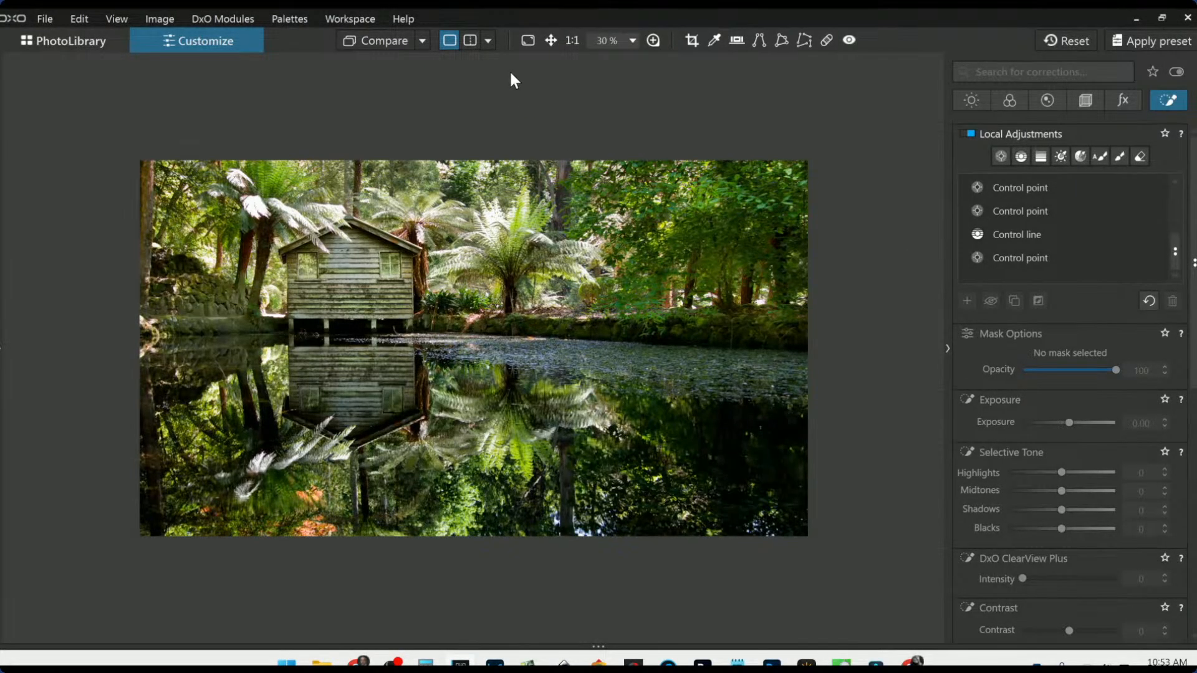
- Choose the exported Standard output JPEG as the comparison reference and reset all corrections on the photo
click(422, 42)
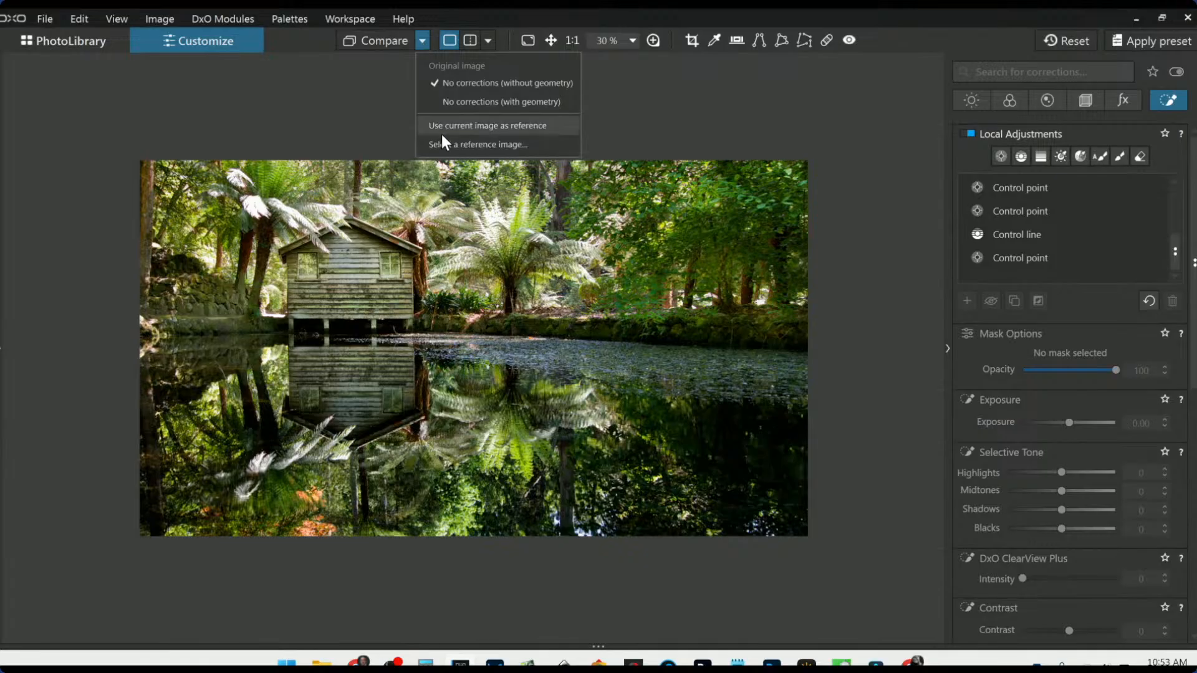
click(423, 41)
click(422, 41)
click(422, 41)
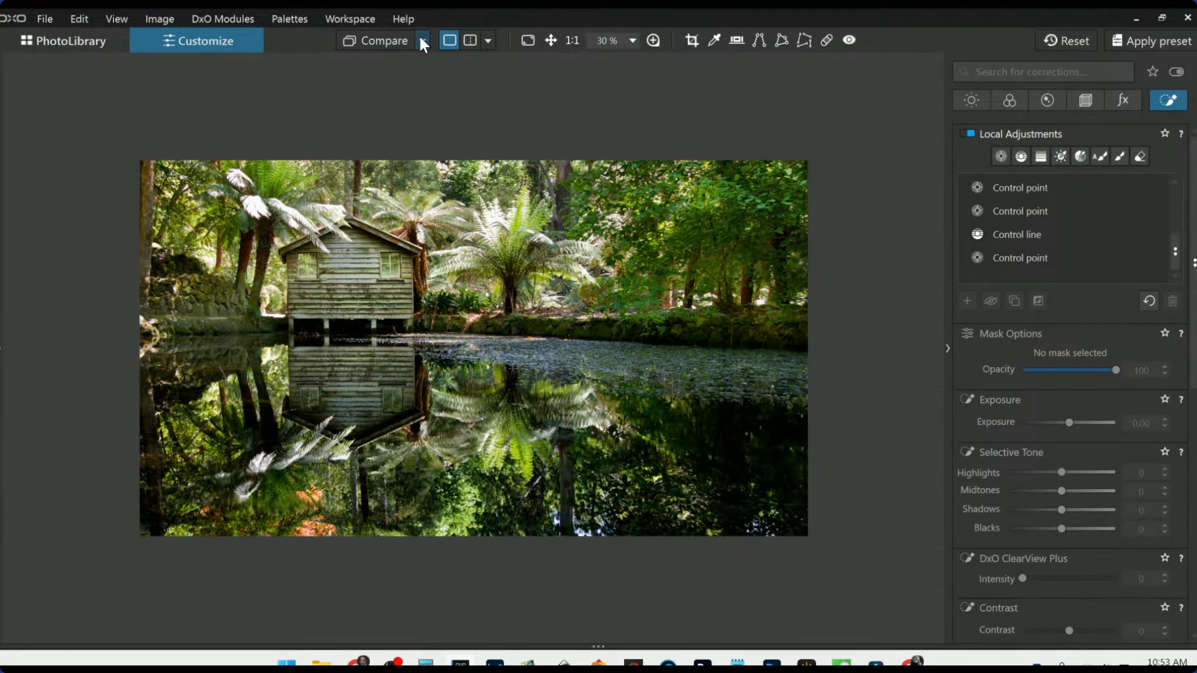
click(421, 41)
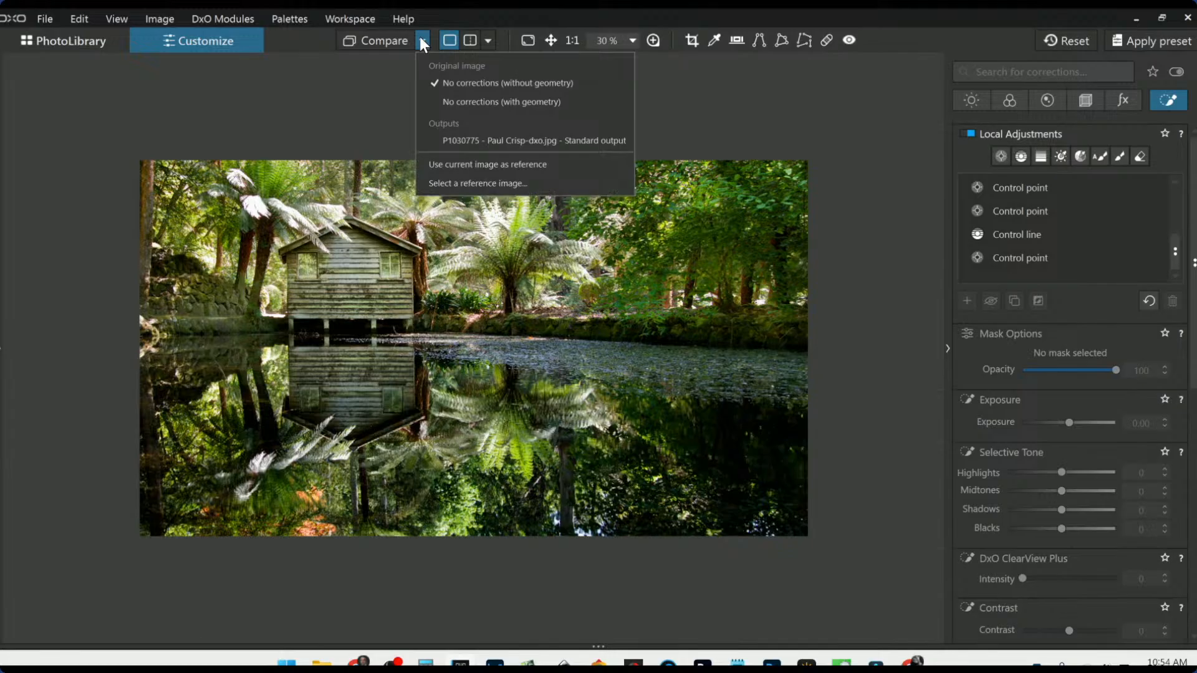
click(466, 133)
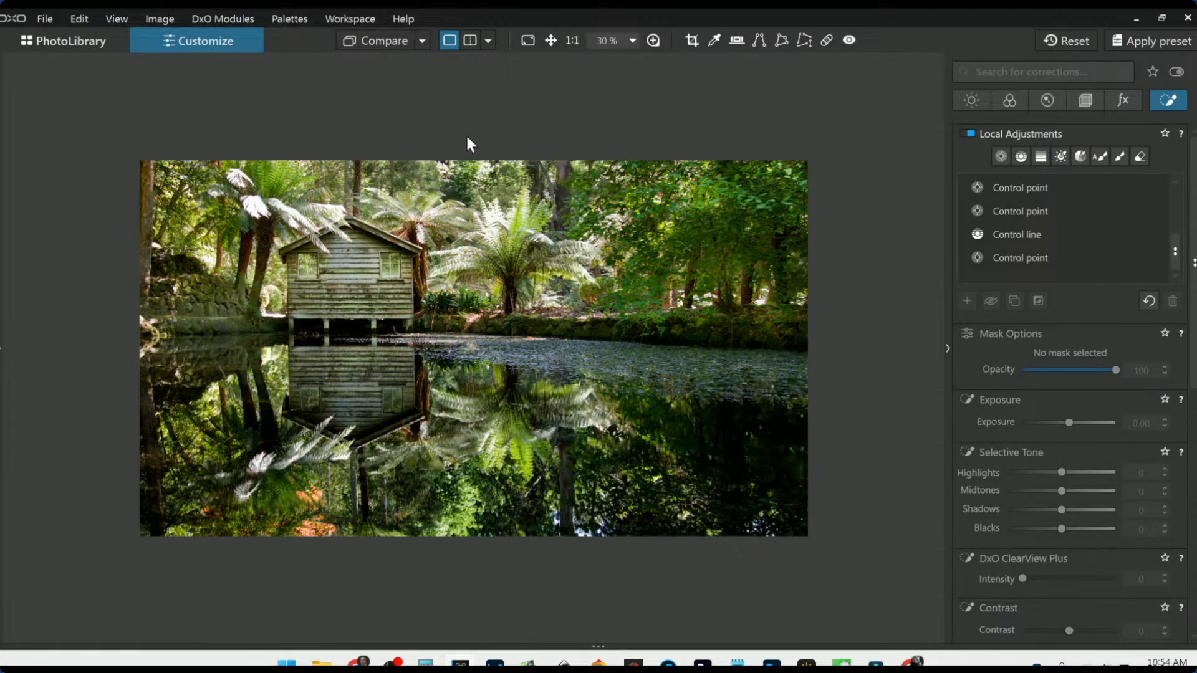
click(1052, 46)
- Show the exported edit and the reset photo side by side left / right, hide the correction palettes and fit both images in view
click(490, 40)
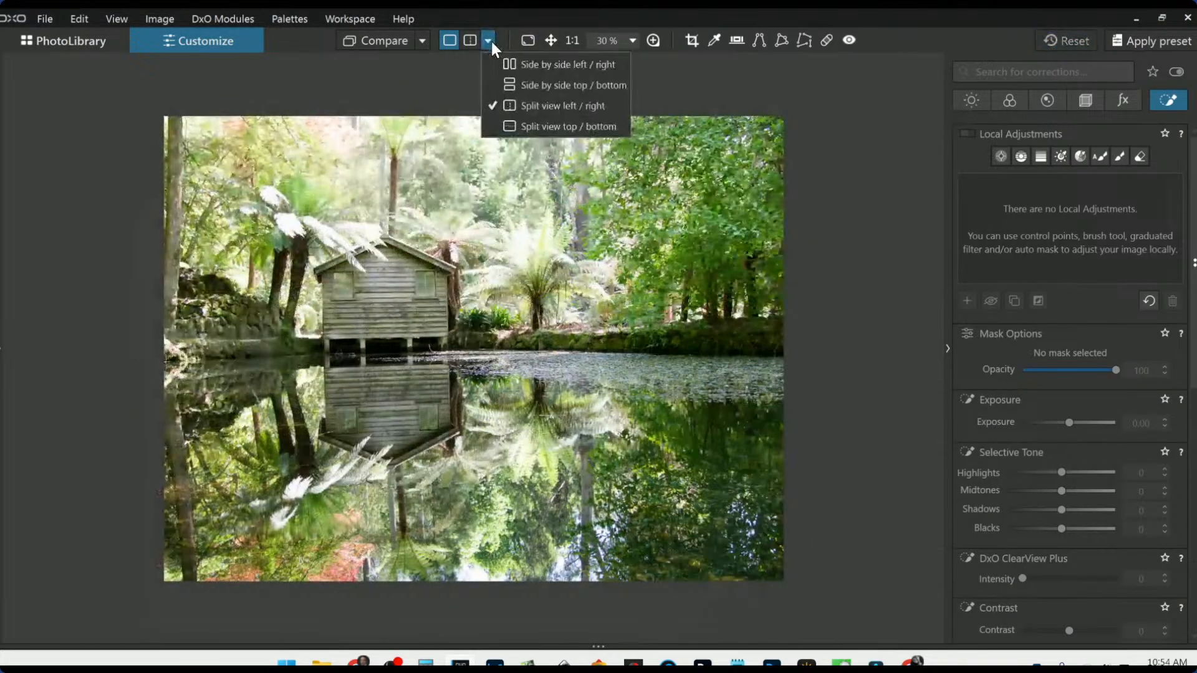
click(501, 63)
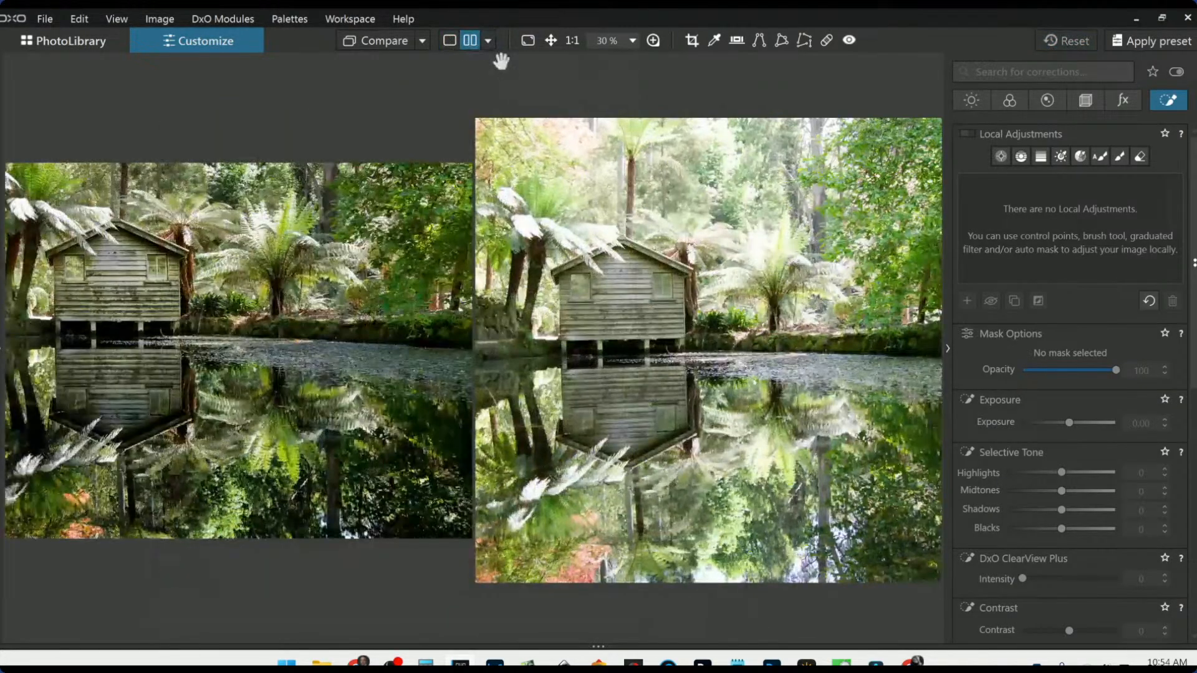
click(948, 349)
scroll(373, 402, down, 1)
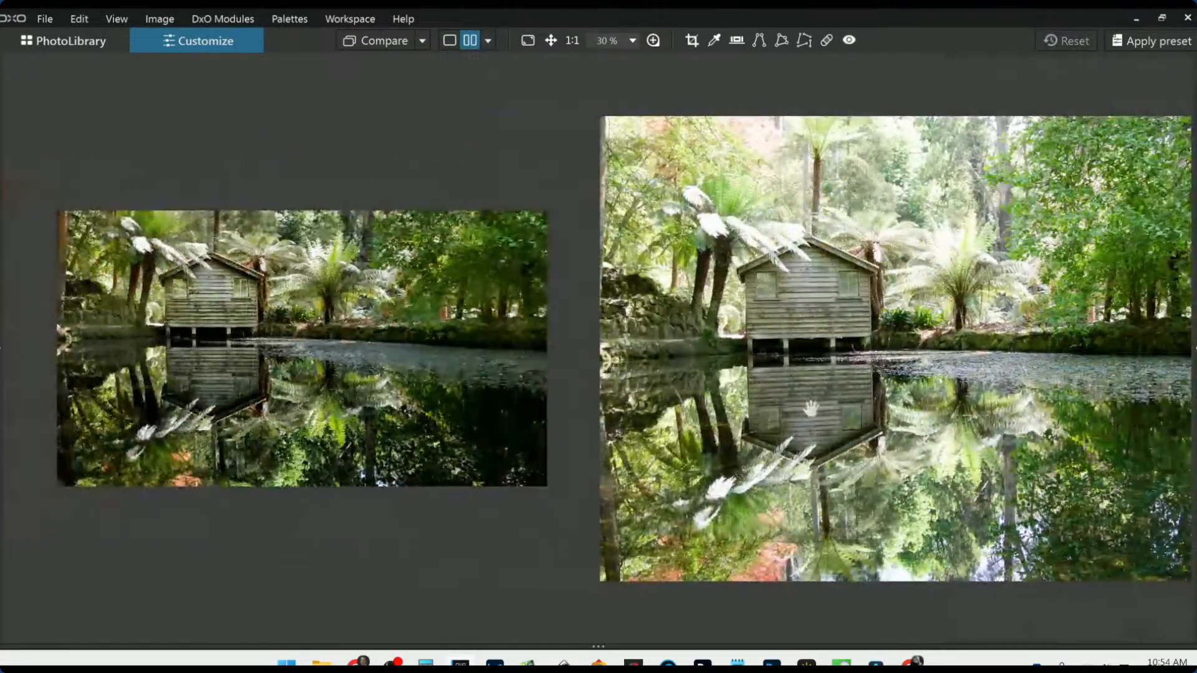
scroll(811, 410, down, 2)
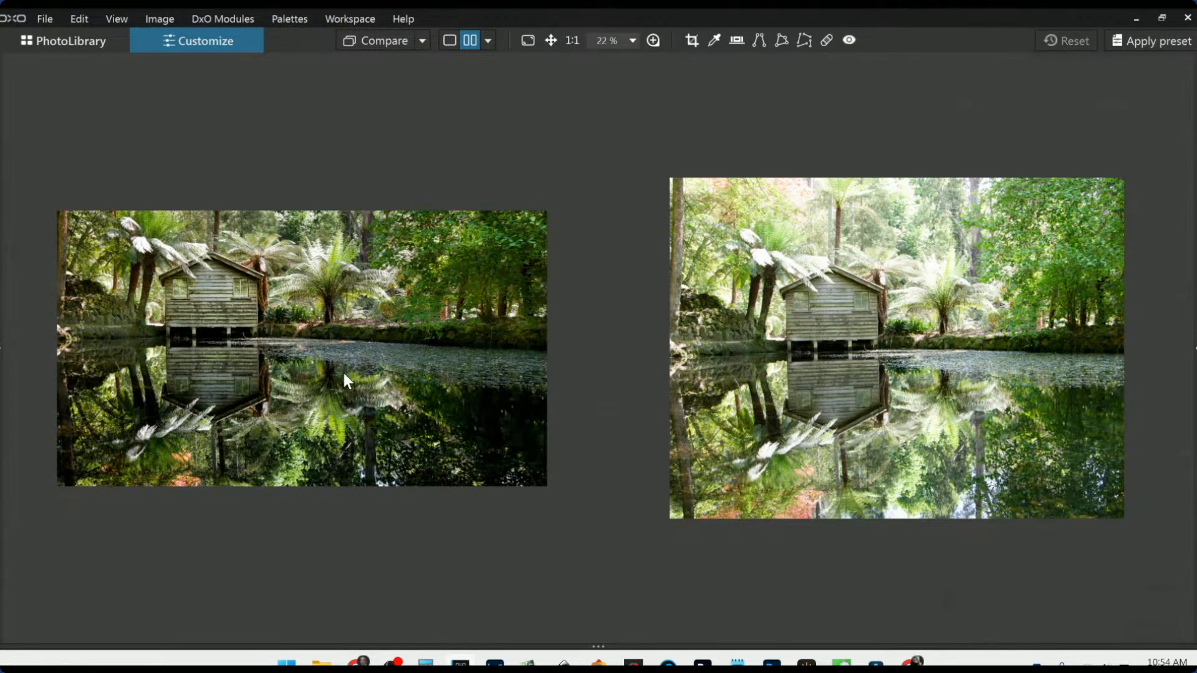
scroll(343, 373, up, 1)
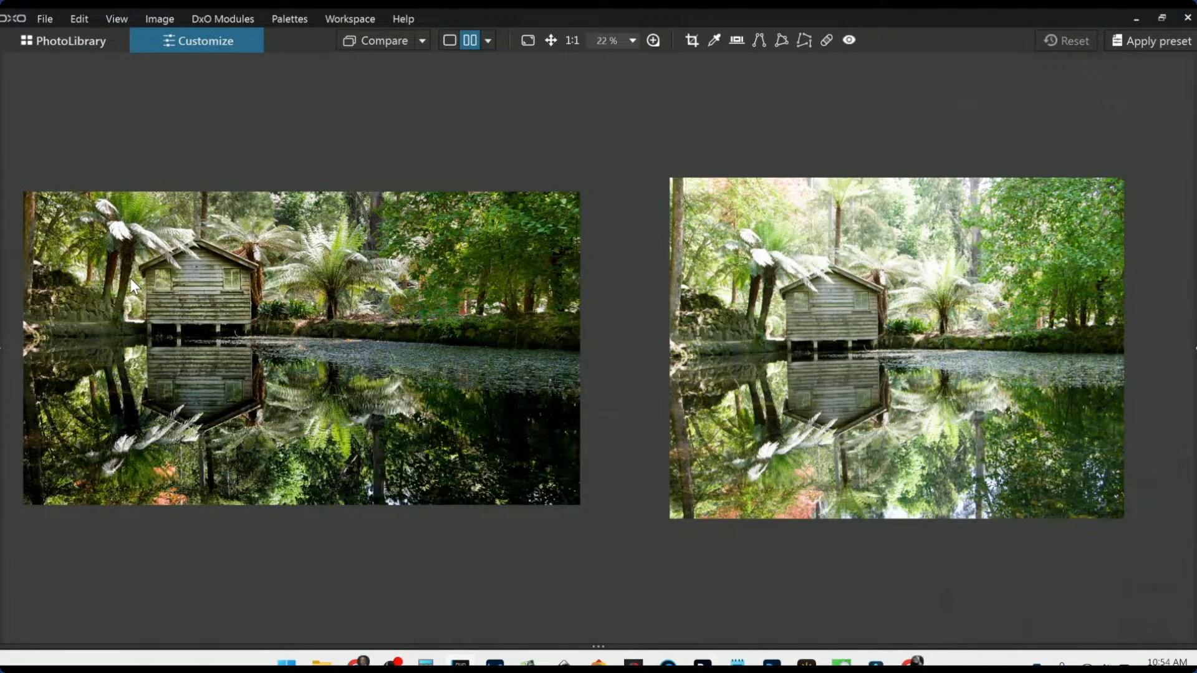
- Switch the comparison to the left / right split view
click(487, 41)
click(504, 105)
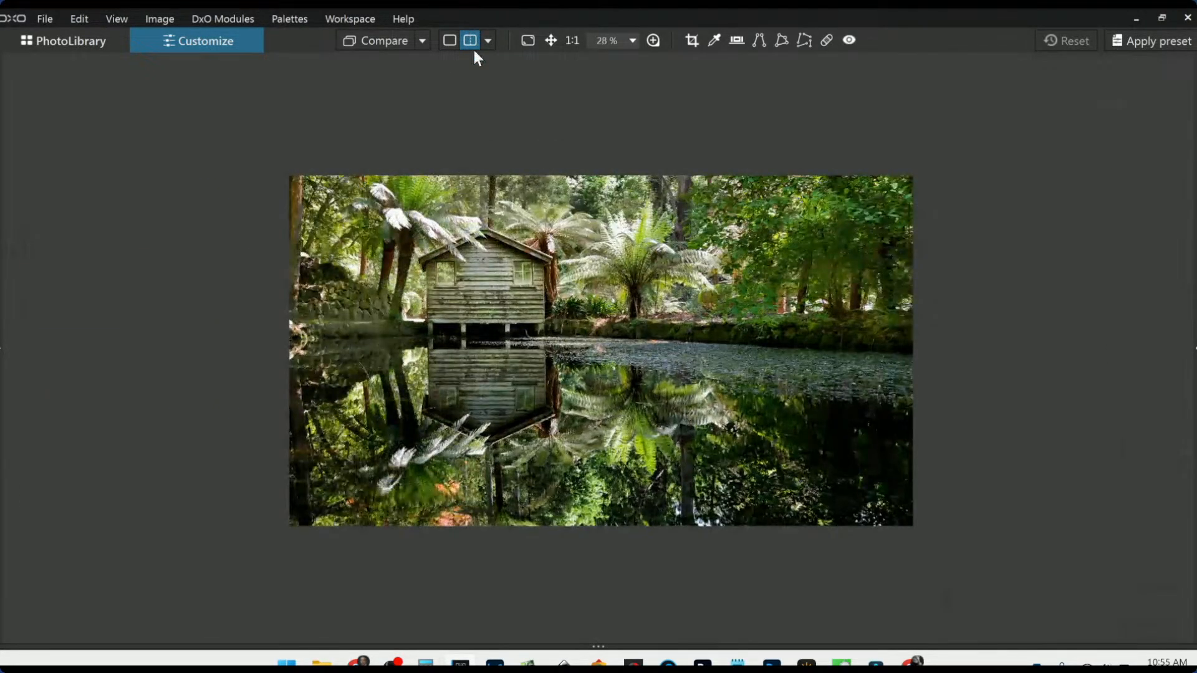
- Sweep the split divider across the pond photo to compare the exported edit with the reset original, adjusting the magnification
scroll(465, 323, down, 2)
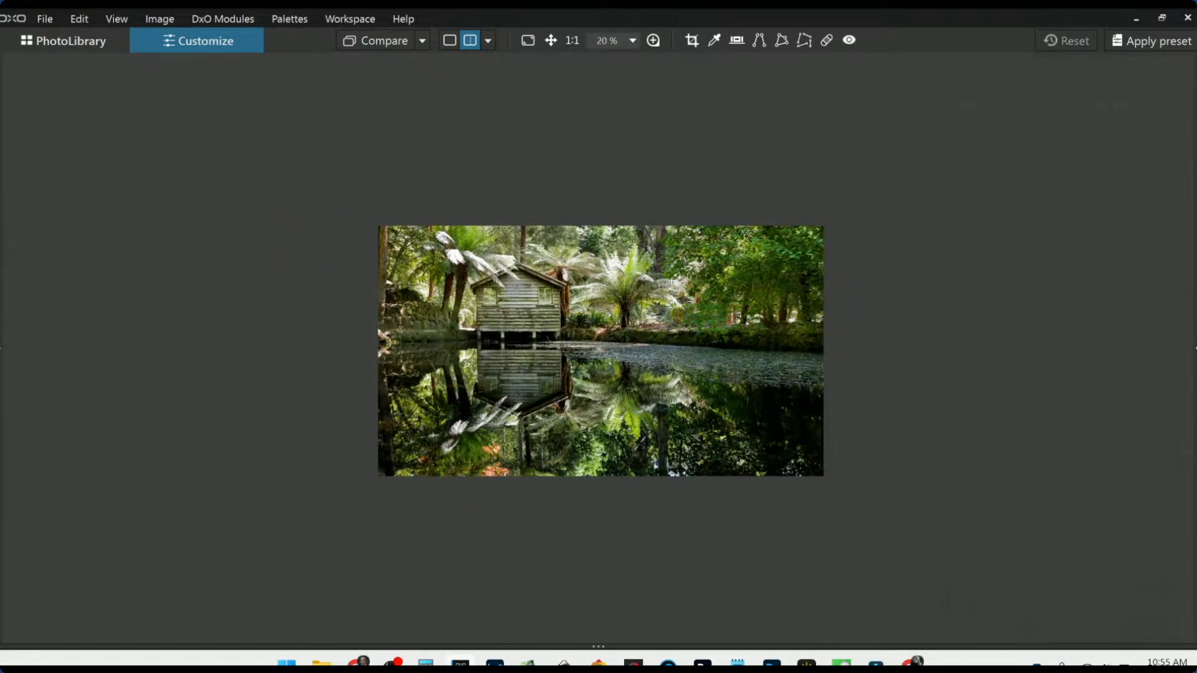
click(423, 40)
click(424, 40)
key(F9)
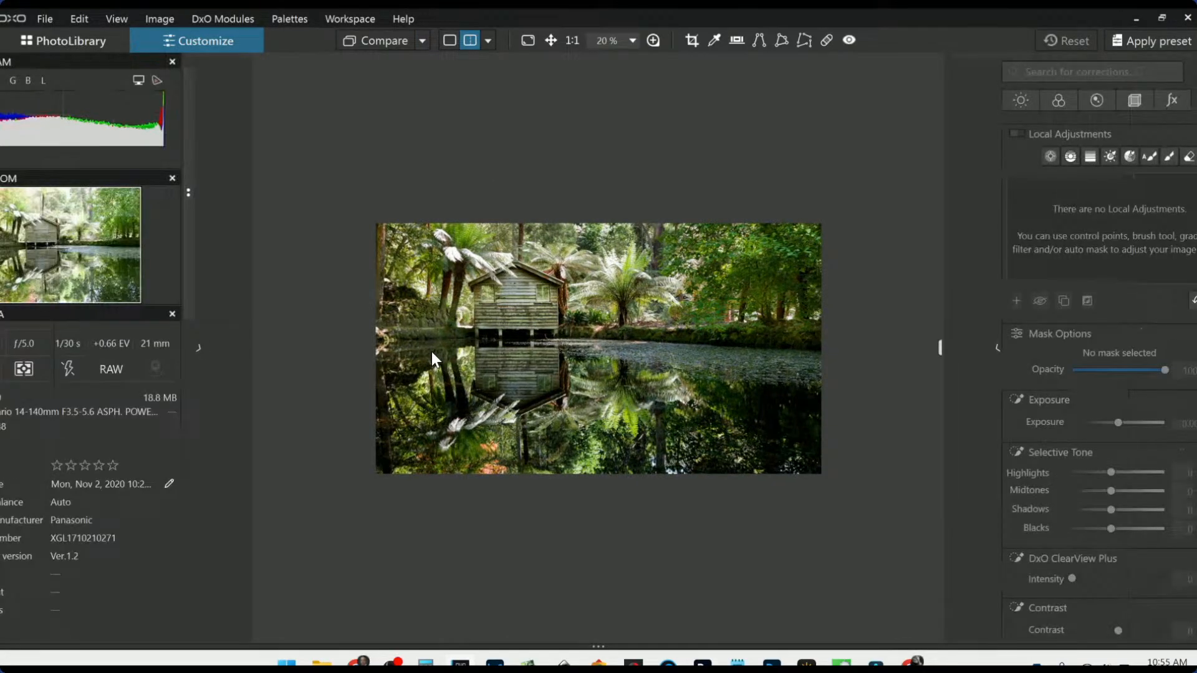
key(F9)
drag(1189, 348, 824, 348)
scroll(668, 376, up, 3)
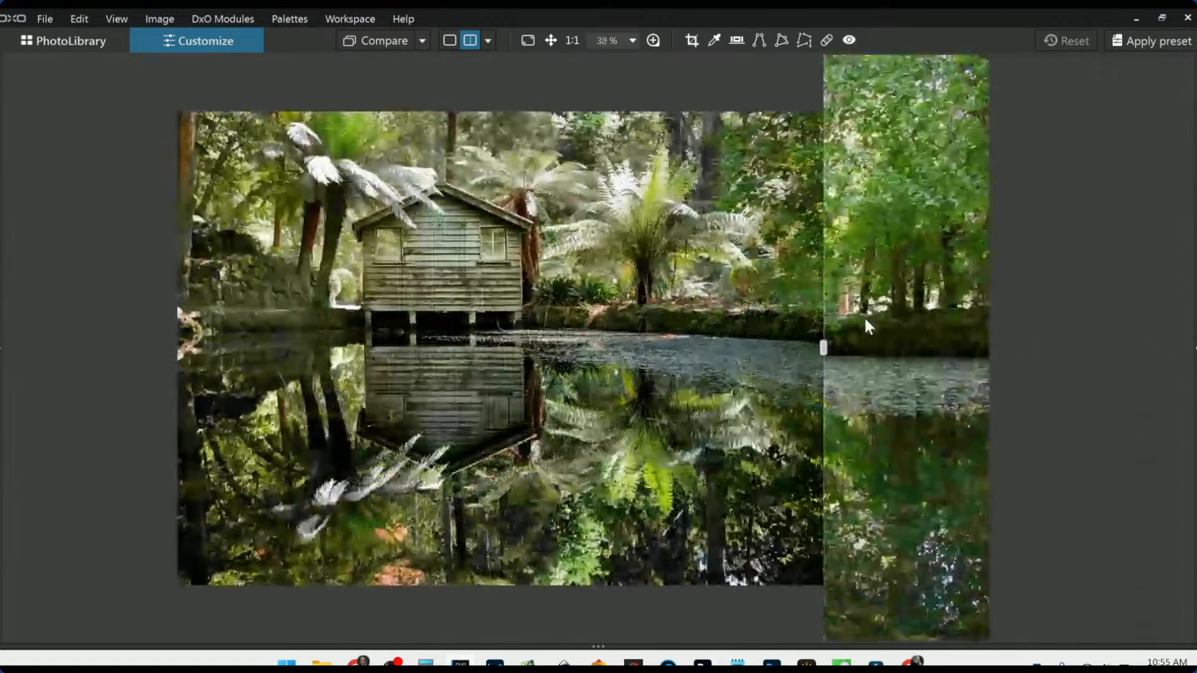
drag(823, 347, 1188, 374)
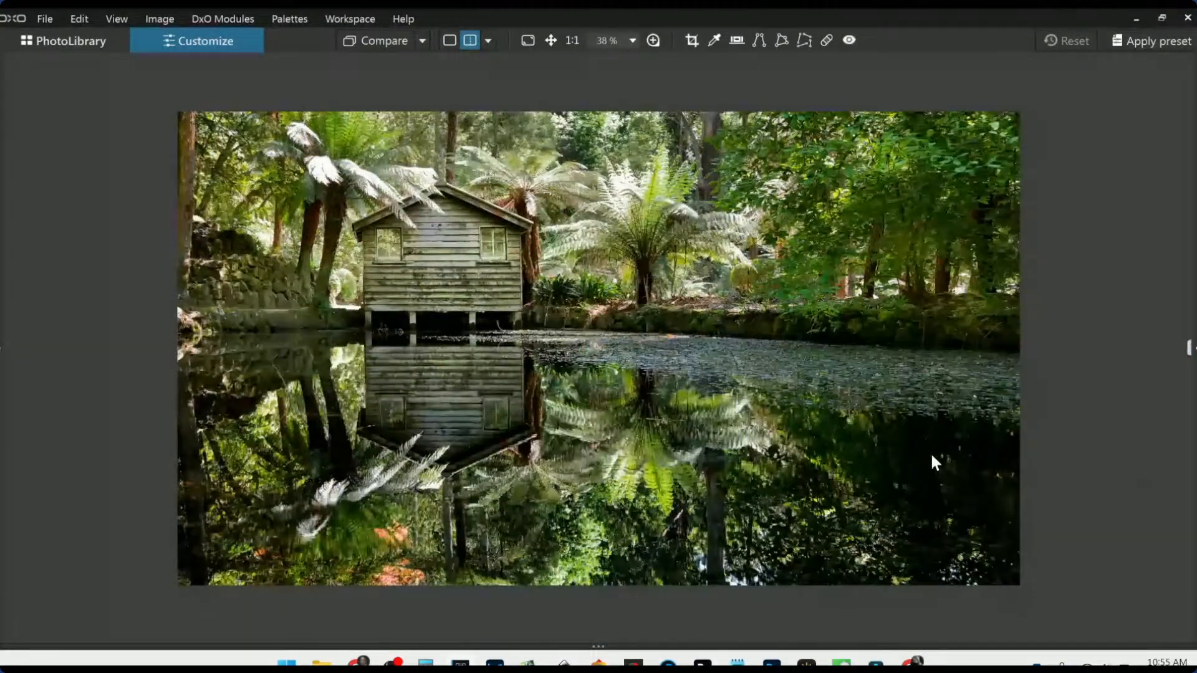
scroll(933, 457, down, 1)
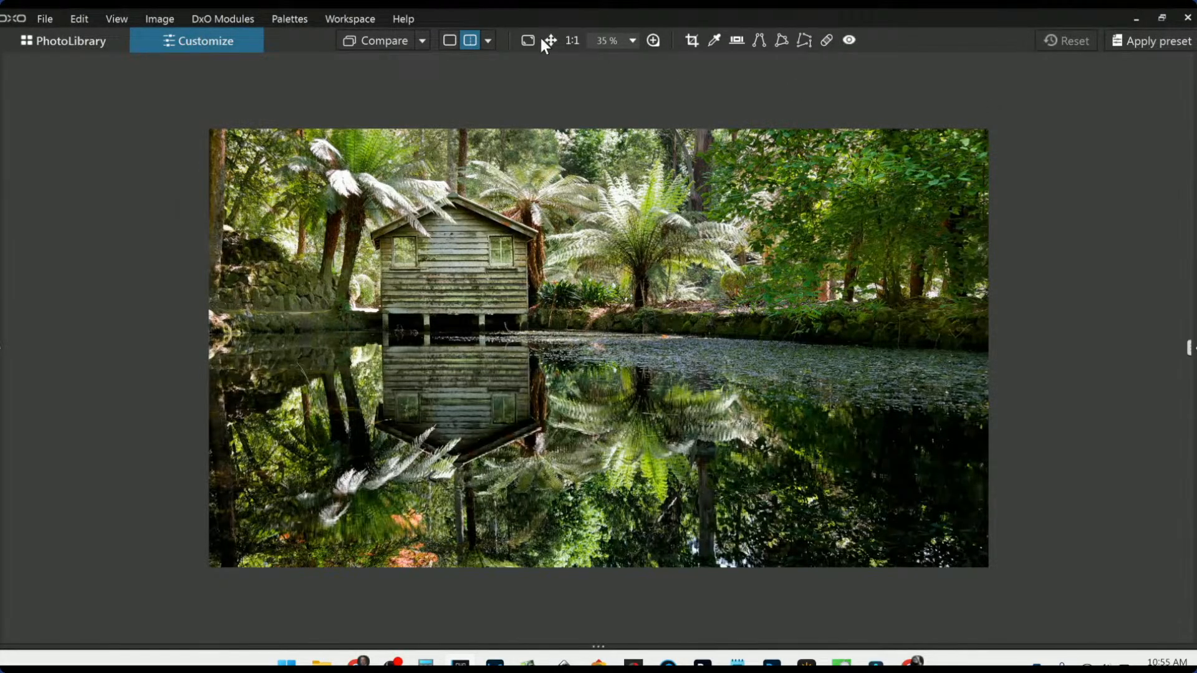
- Return to the single-image view and restore the photo's corrections, with the correction palette shown again
click(456, 40)
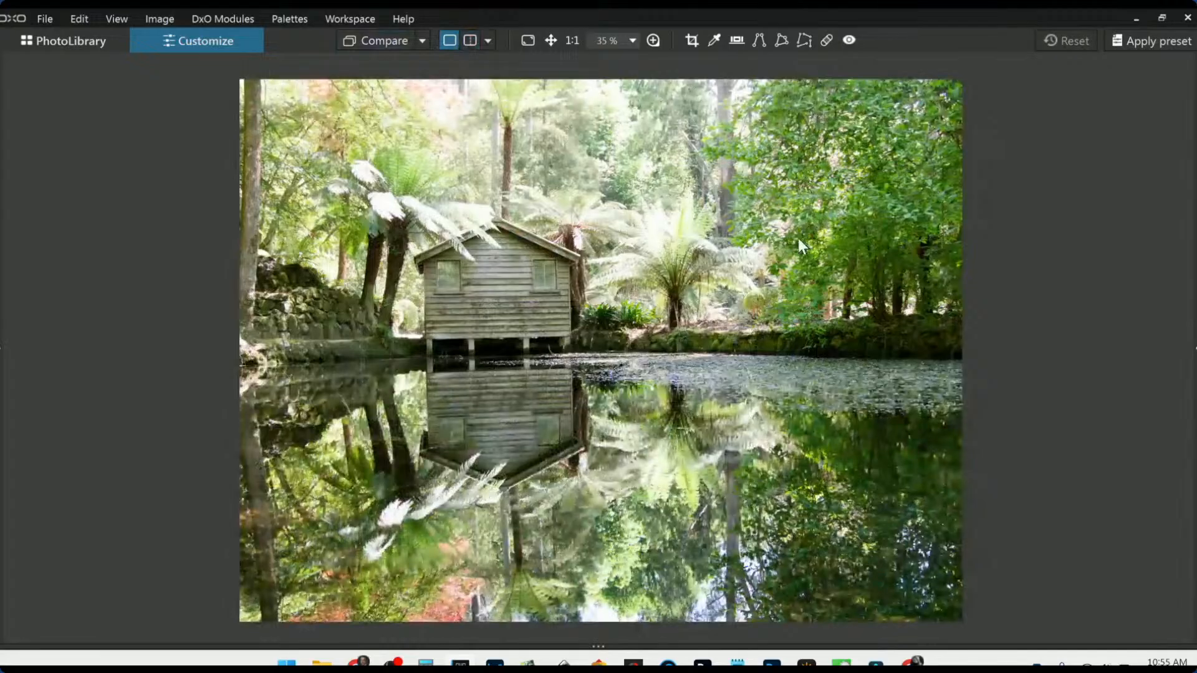
click(1195, 349)
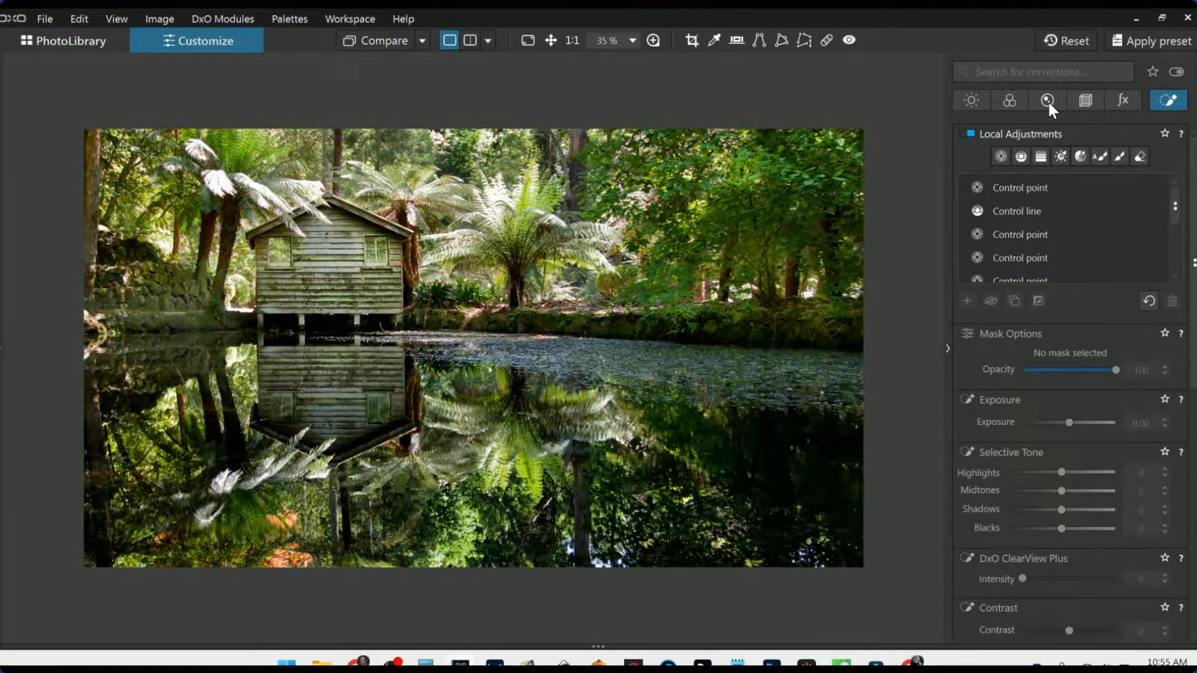
- Set the photo's global Microcontrast to -100 and its RAW white balance tint to 6
click(1047, 101)
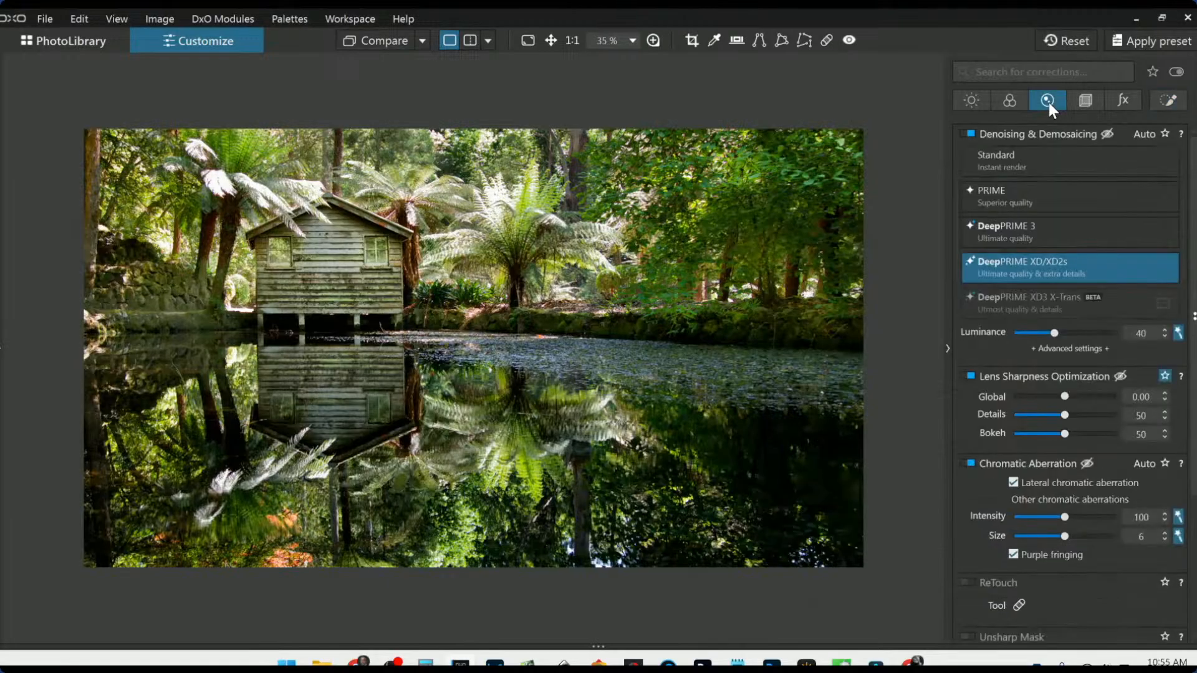
click(981, 102)
scroll(975, 446, down, 2)
scroll(975, 446, up, 3)
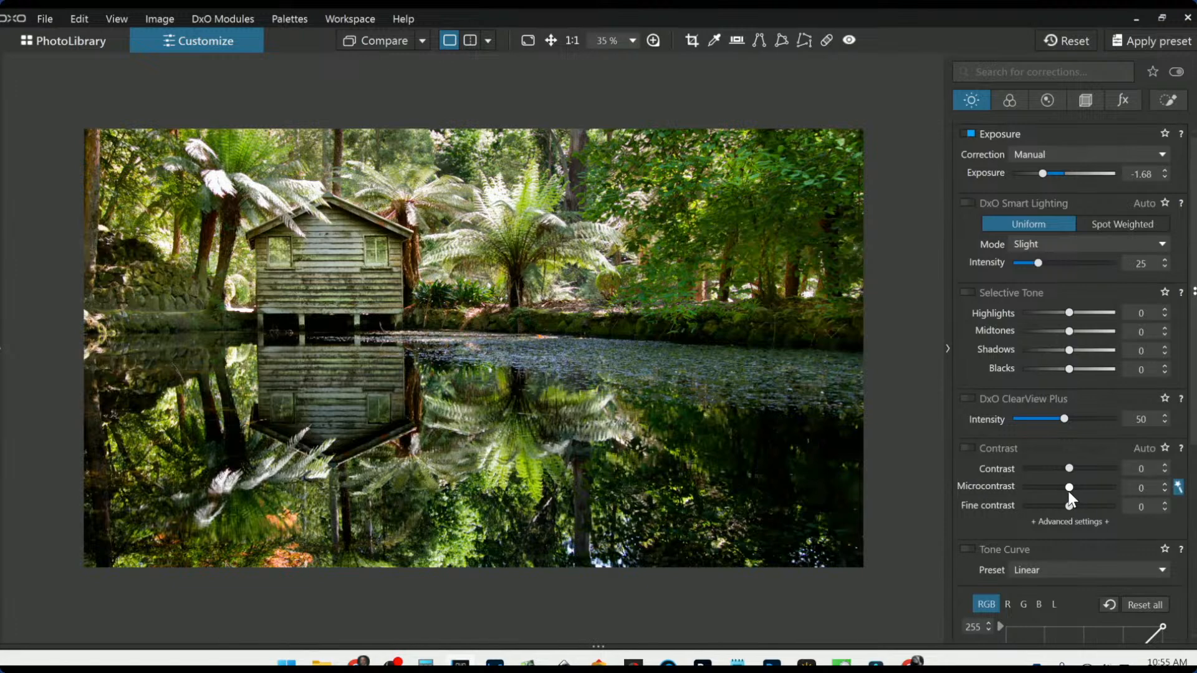
drag(1068, 489, 1020, 489)
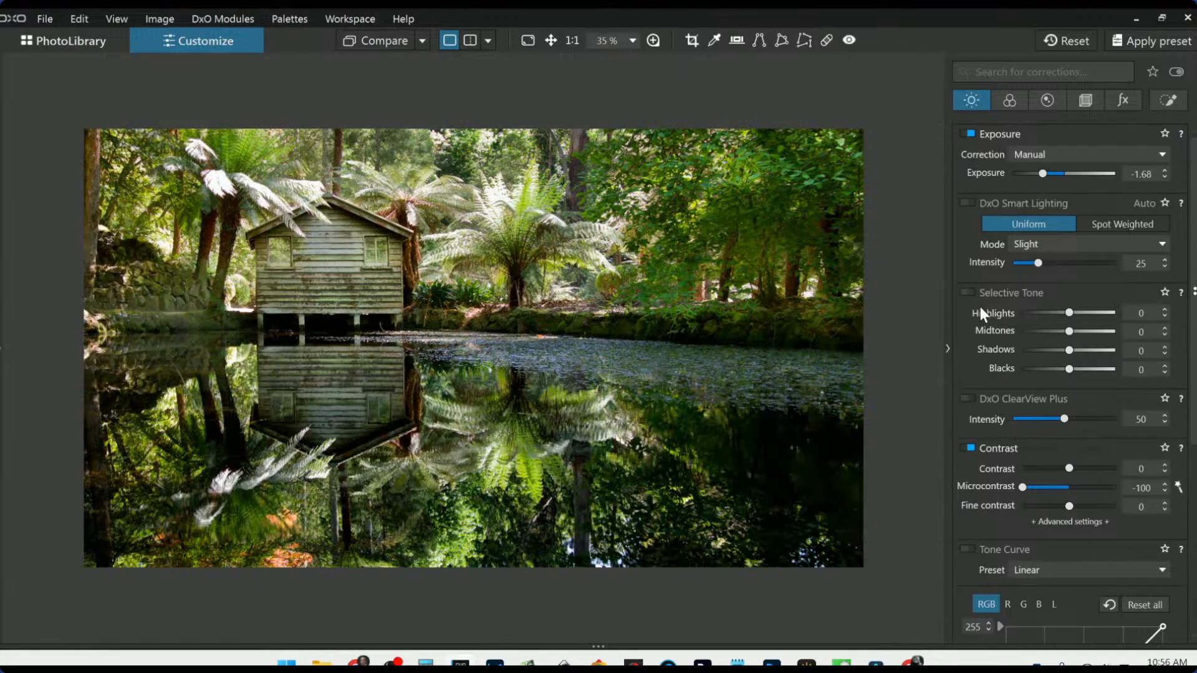
click(1010, 101)
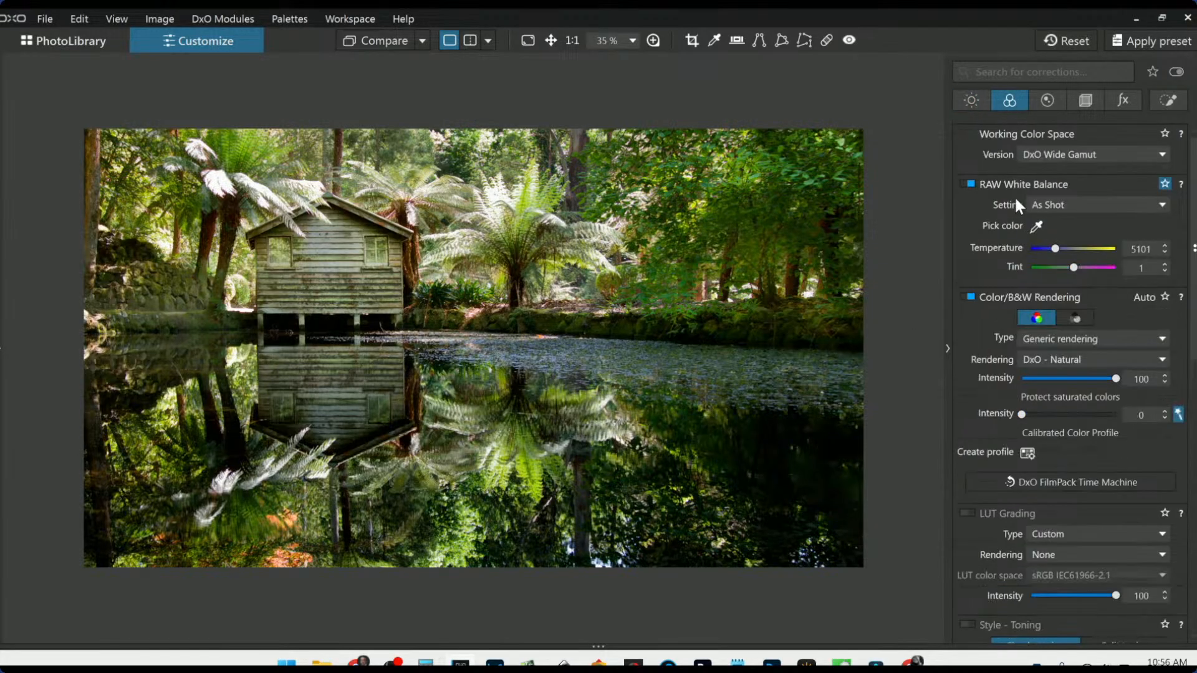
click(1074, 268)
- Export the adjusted pond photo to disk again, overwriting the existing JPEG
right_click(658, 244)
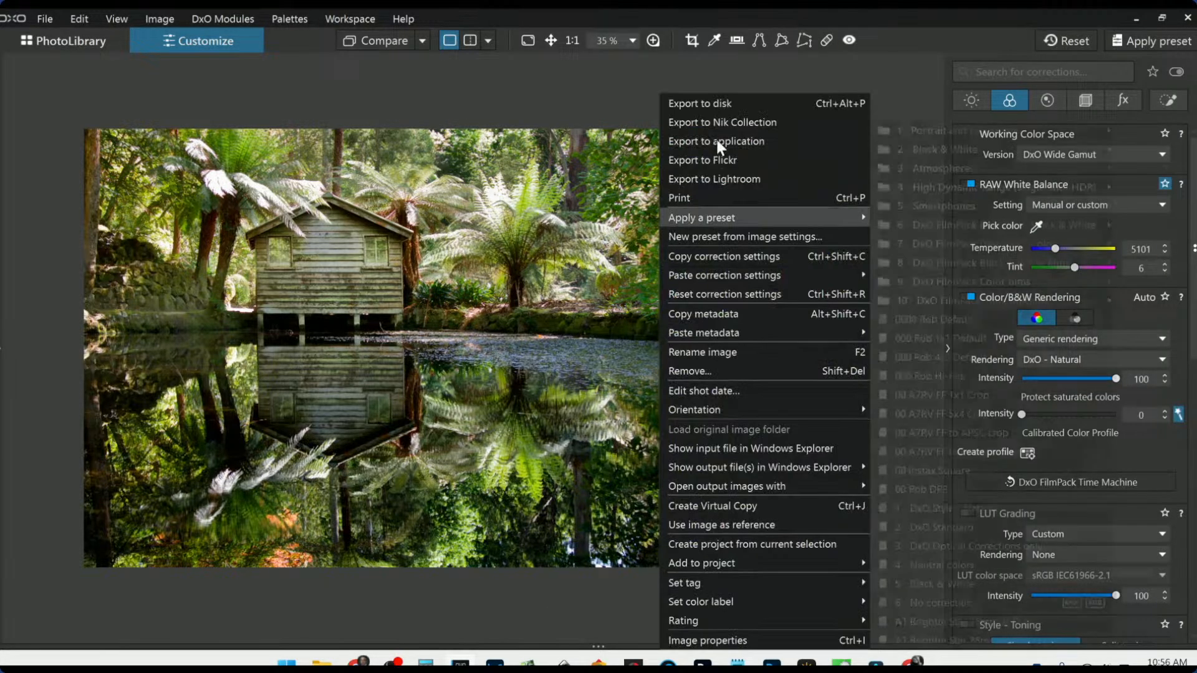
click(717, 97)
key(Return)
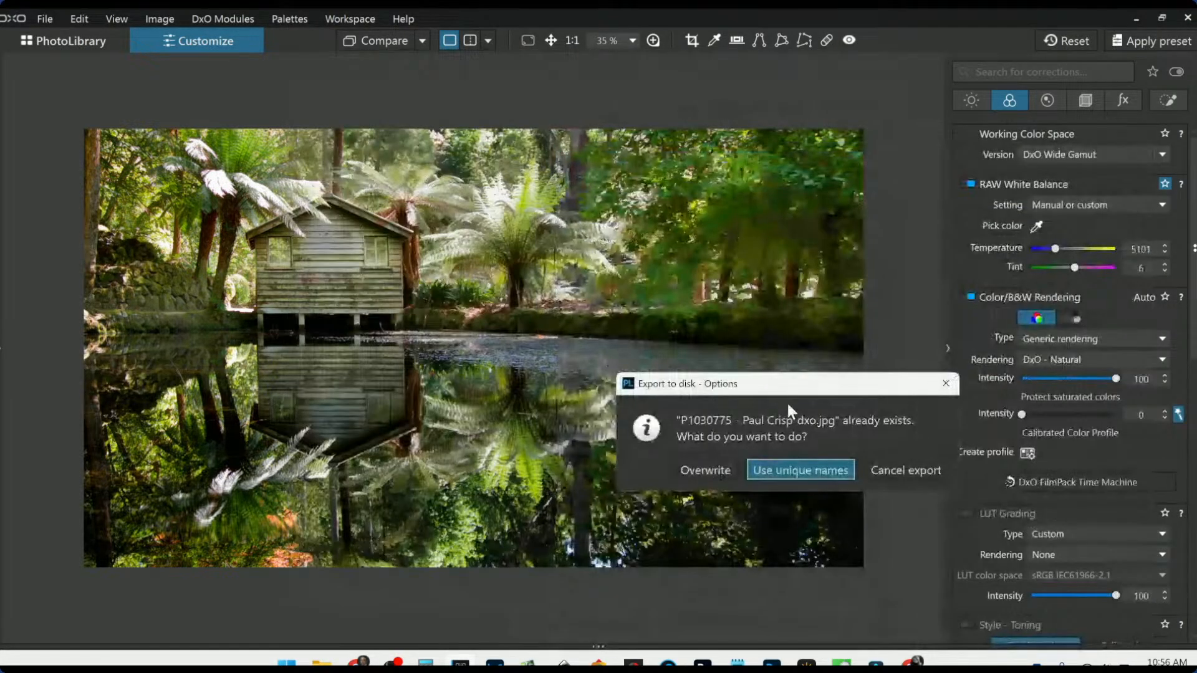
click(721, 474)
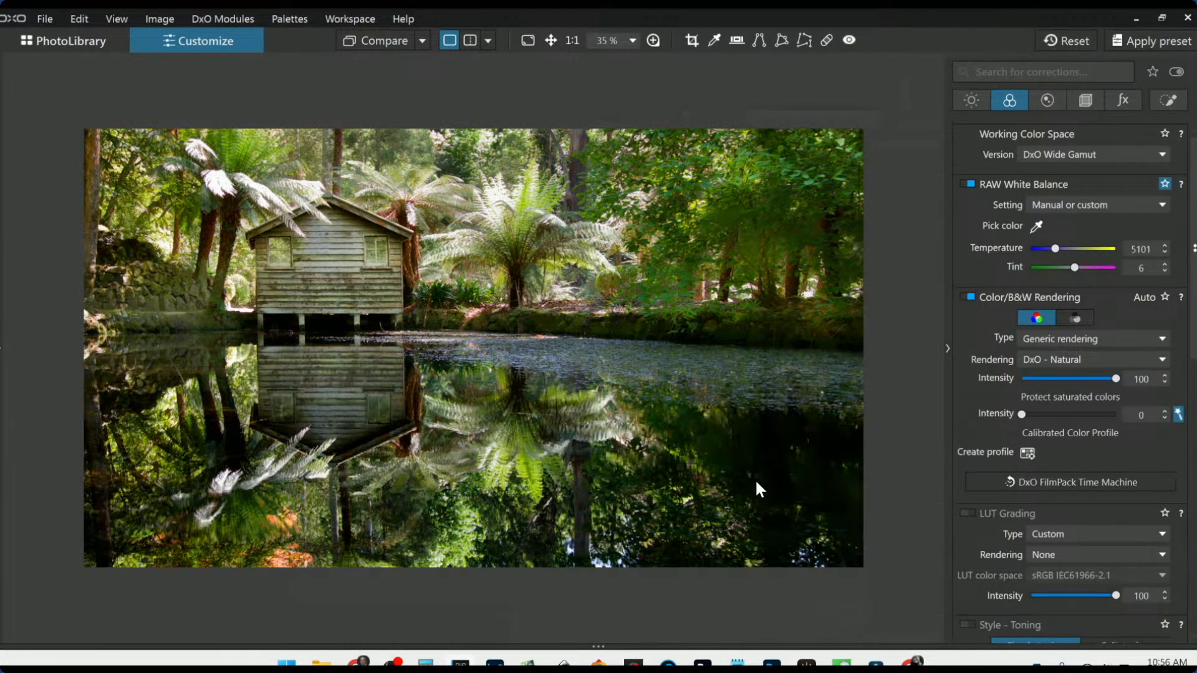
- Choose the re-exported Standard output JPEG as the comparison reference and reset the photo's corrections once more
click(423, 42)
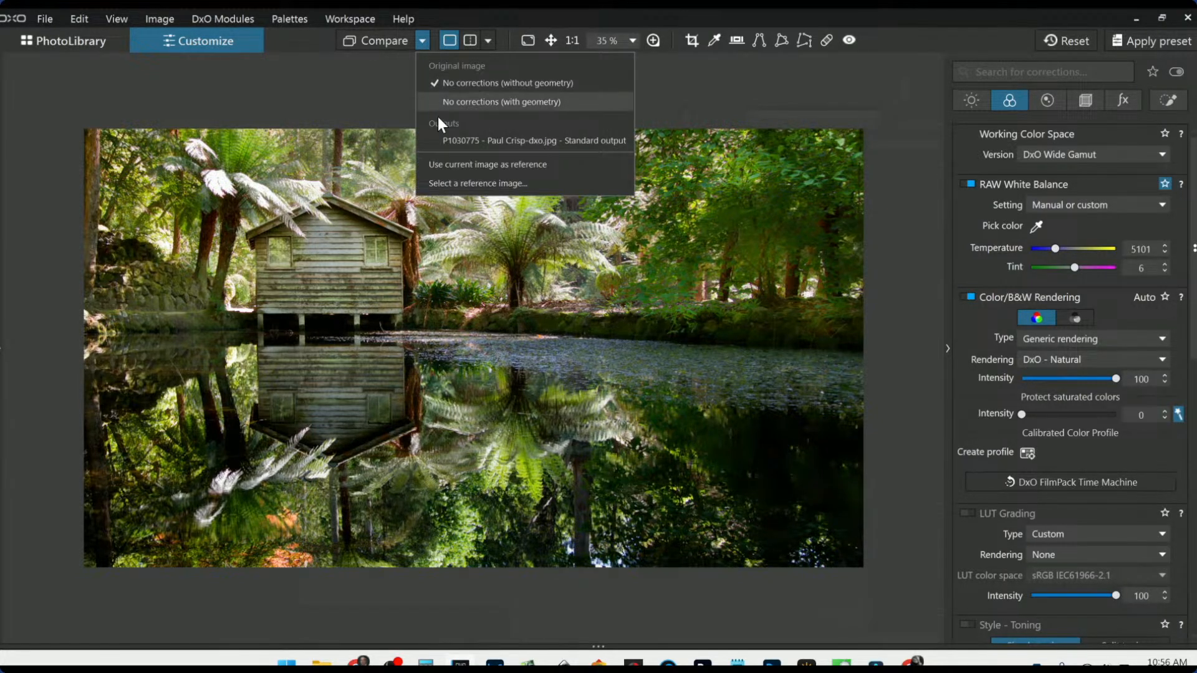
click(445, 139)
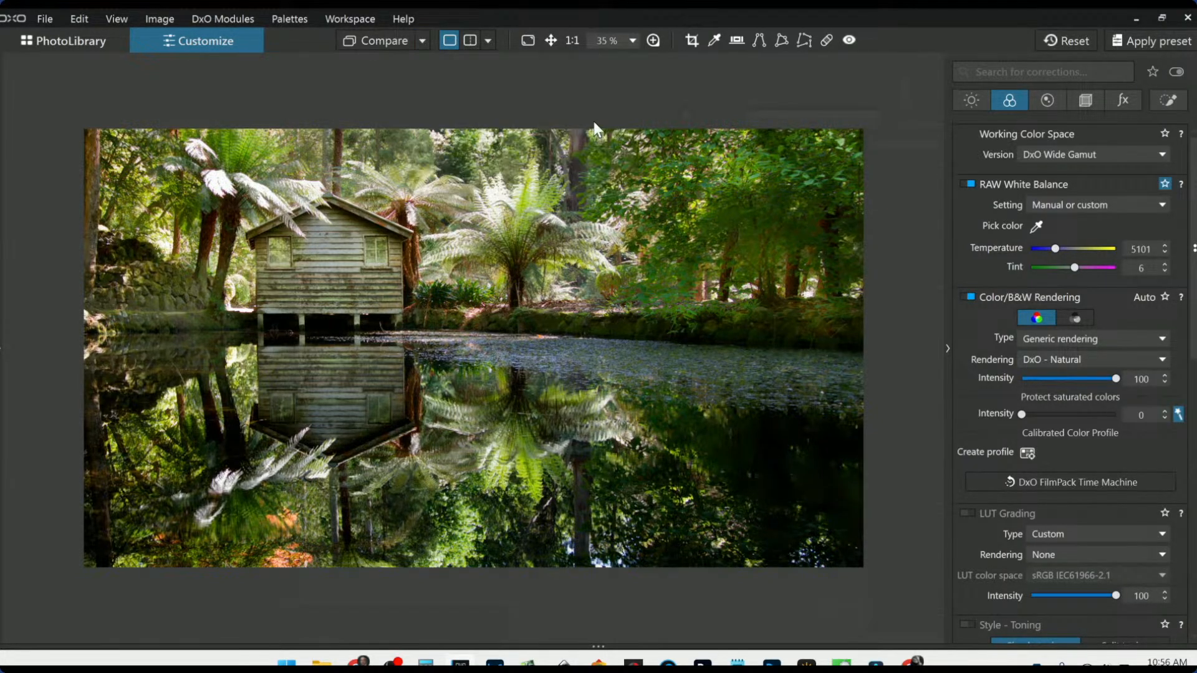
click(1068, 41)
- Compare the new export with the reset photo in the split view, with the correction palette hidden and the divider moved beyond the photo
click(472, 42)
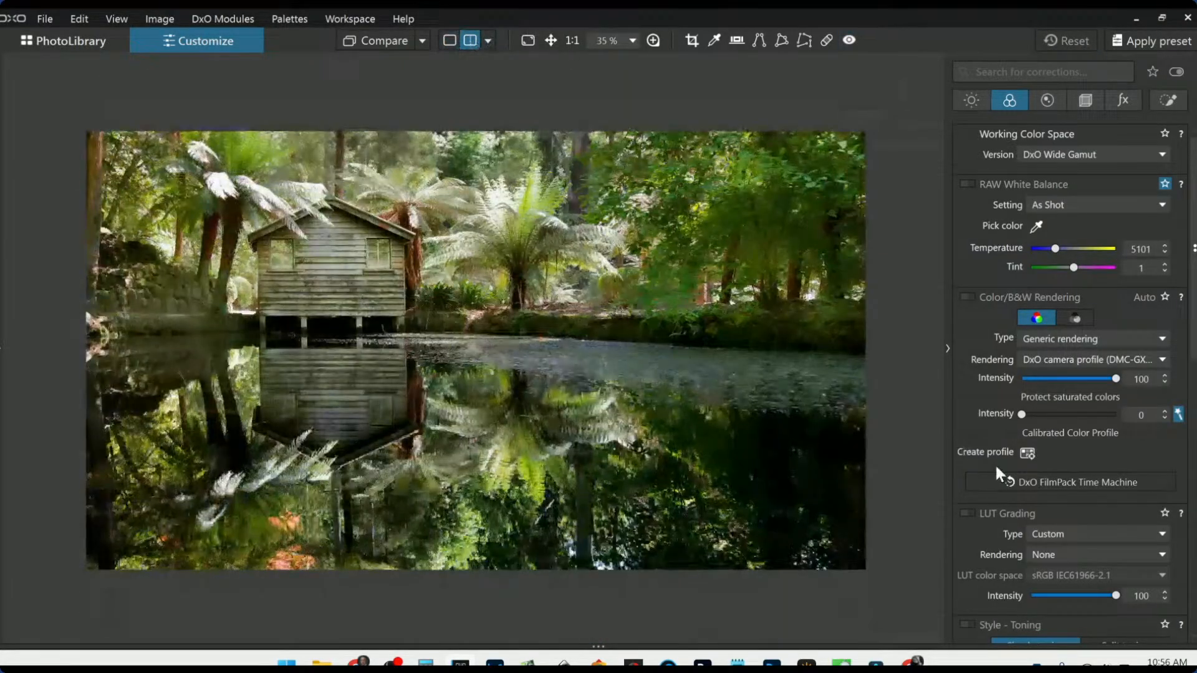
click(946, 349)
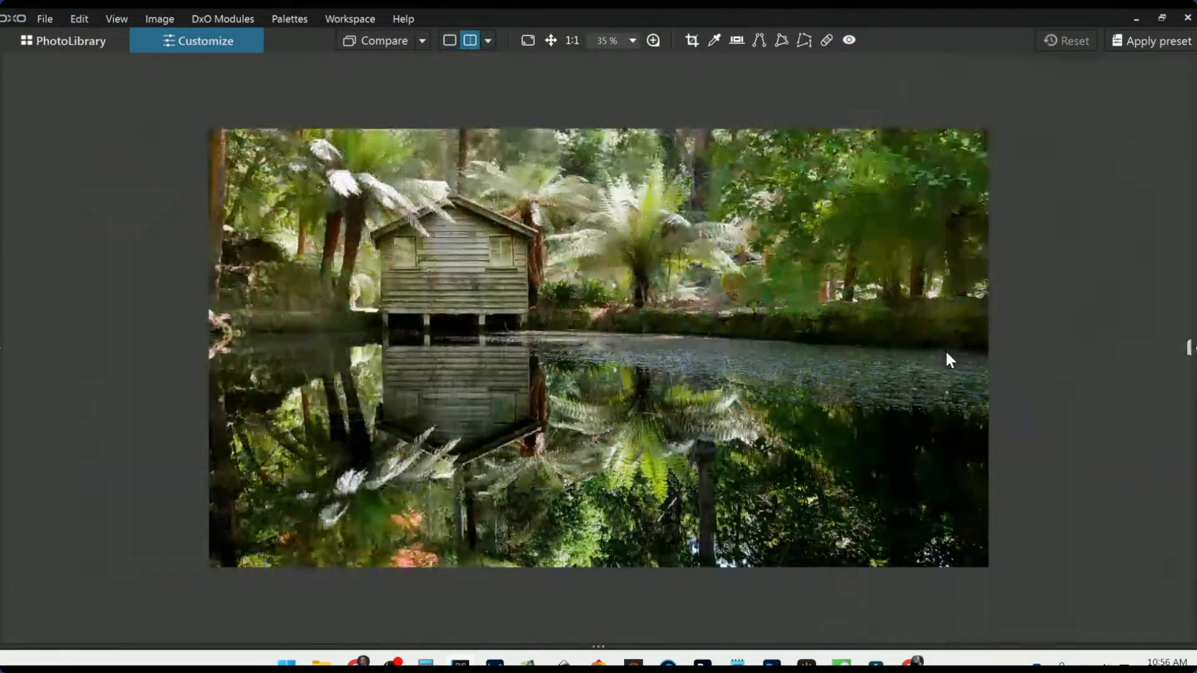
drag(891, 346, 1105, 348)
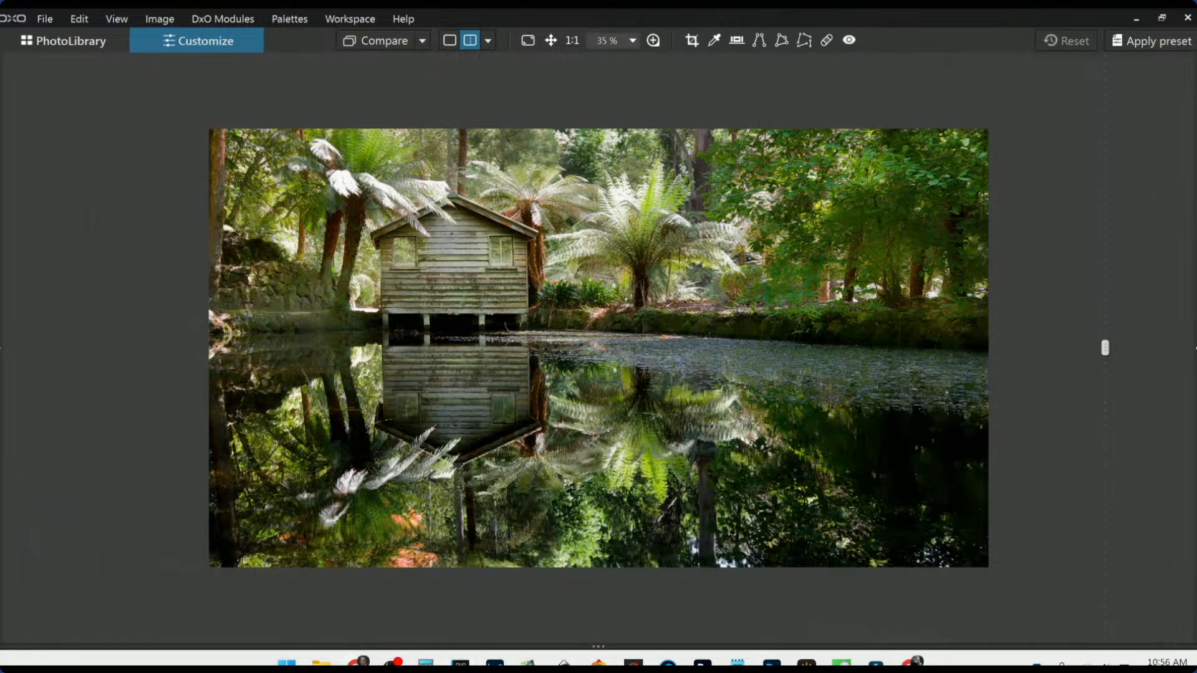
- Find the raw photo P5130008 of the riverside town in the photo library and open it for editing
click(88, 49)
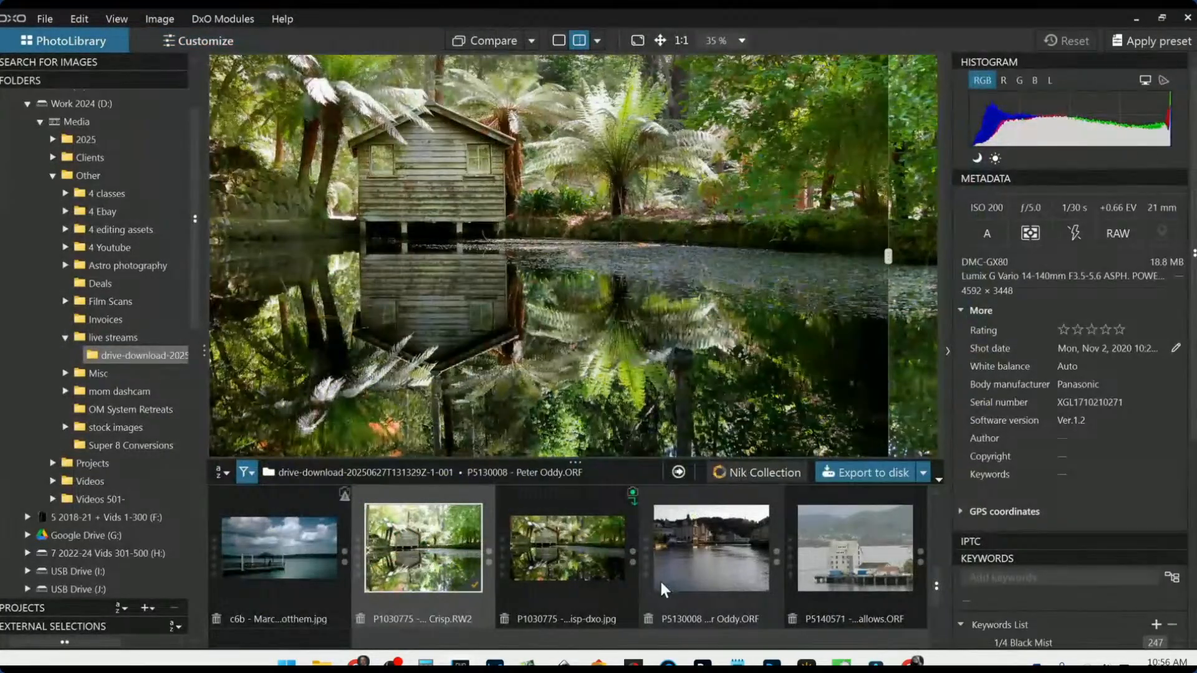
scroll(629, 590, down, 3)
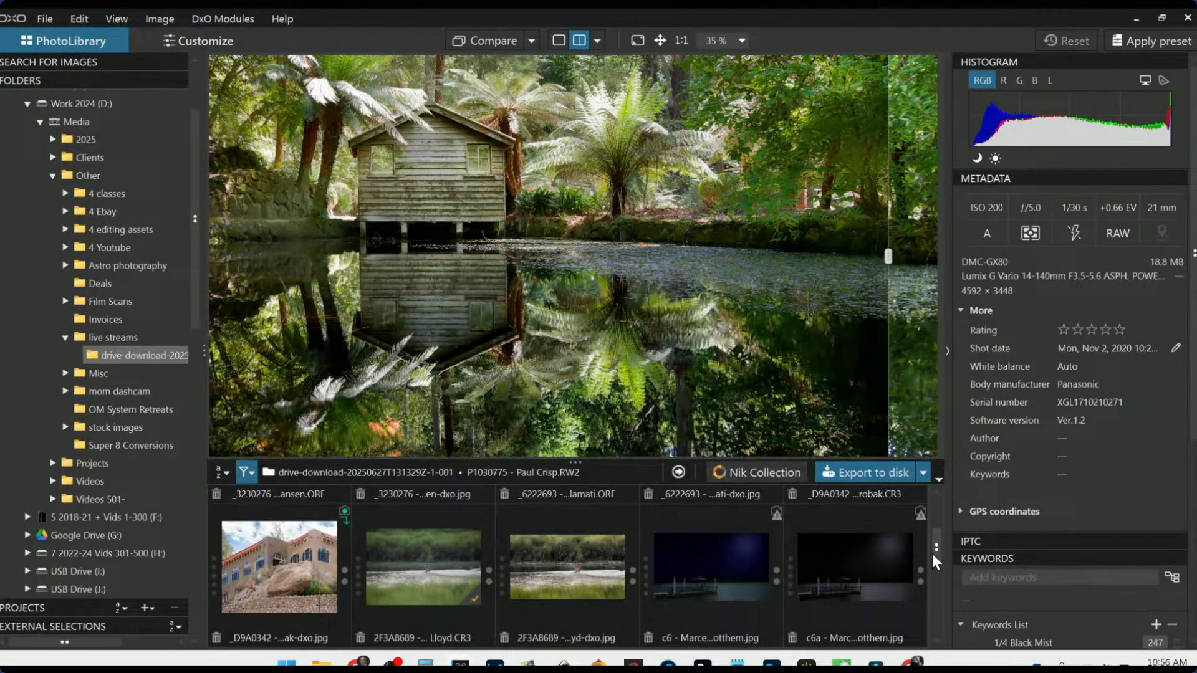
drag(938, 553, 937, 578)
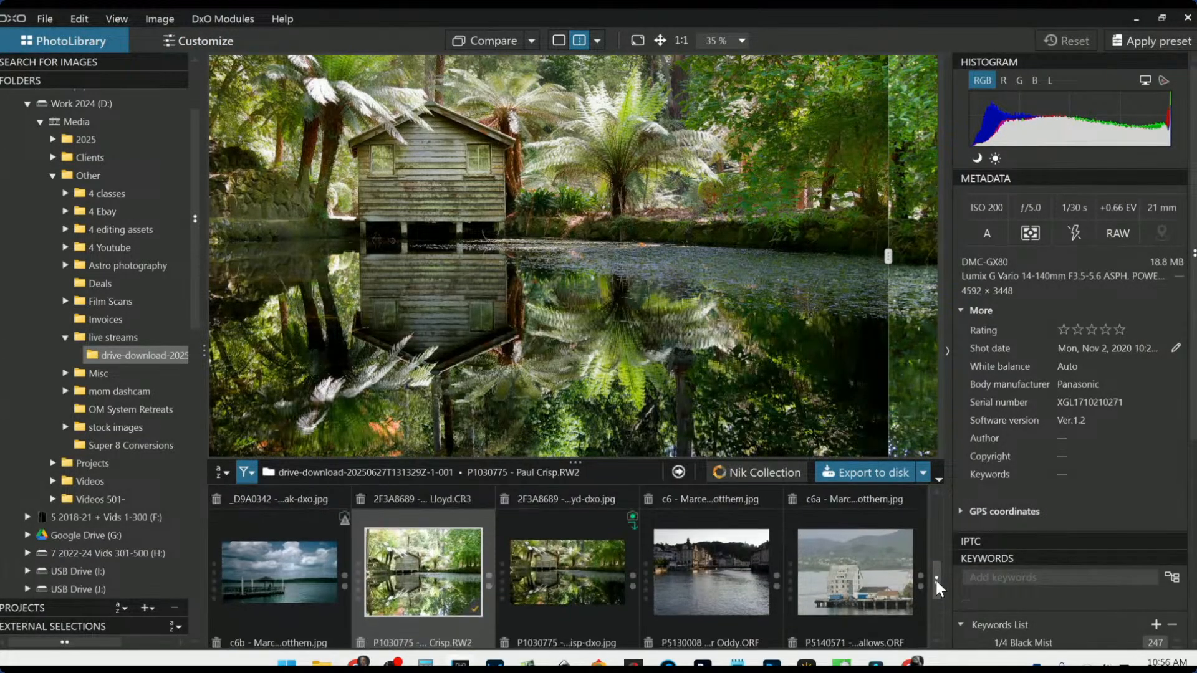
click(747, 588)
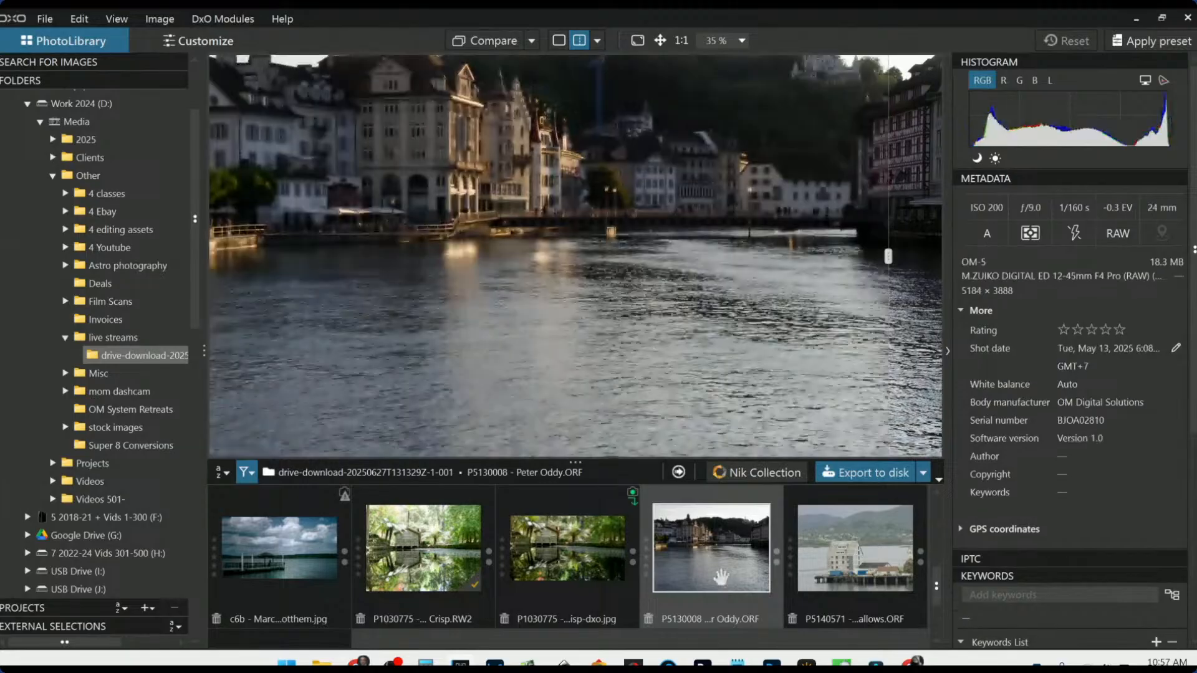
double_click(722, 578)
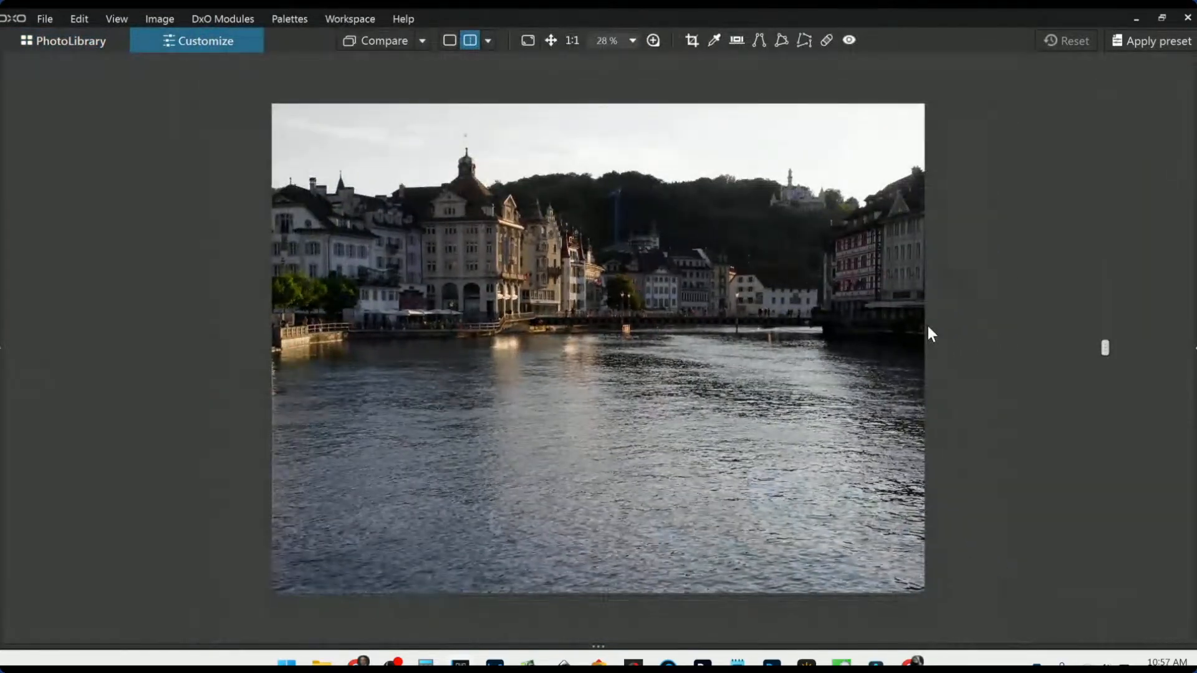
- Switch to the single-image view, show the palettes and apply the custom 0000 default preset to the riverside town photo
click(446, 41)
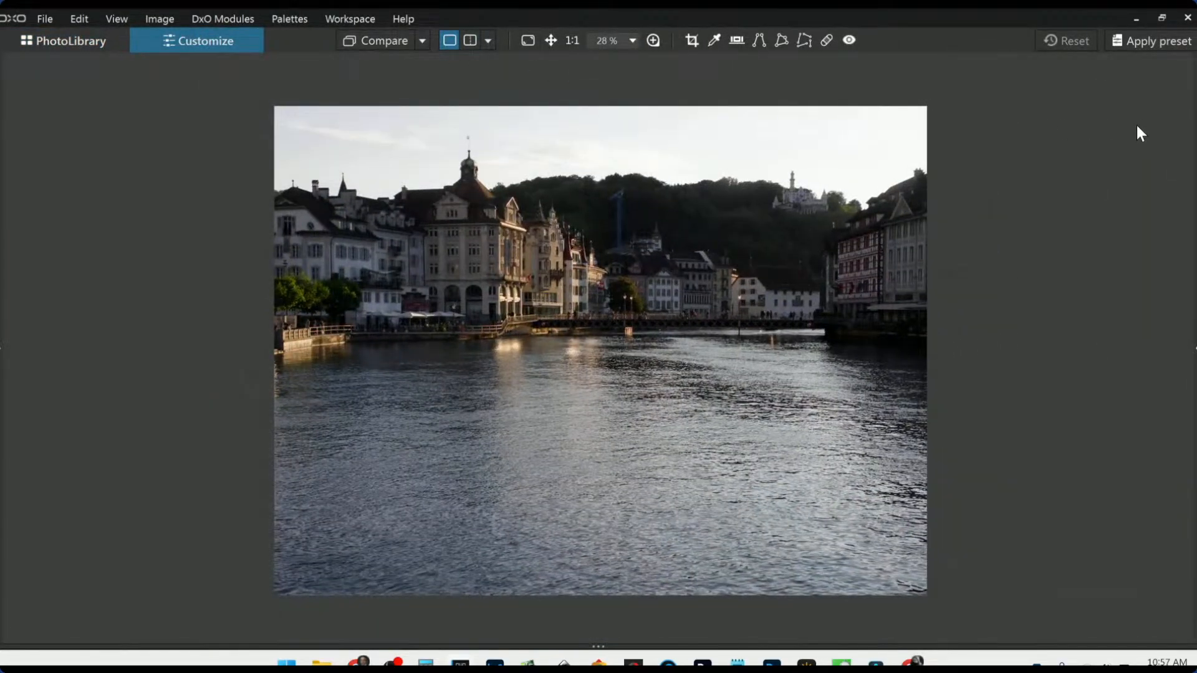
key(F9)
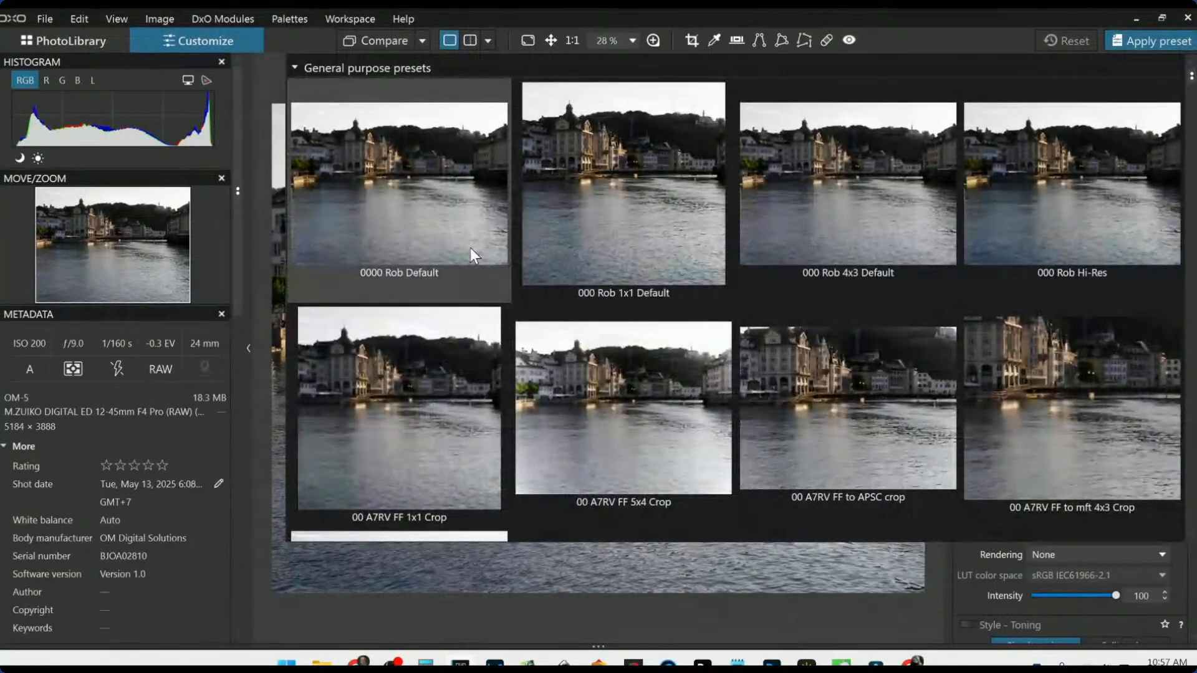
click(470, 248)
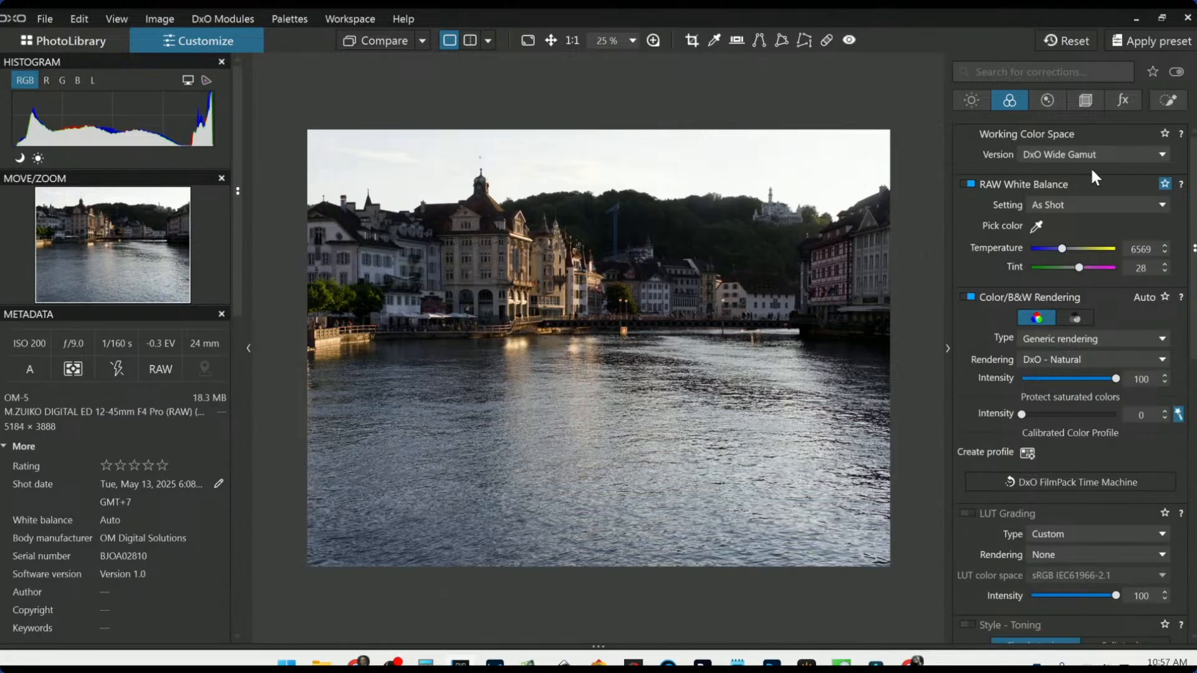
- Crop the riverside town photo to 16 × 9 and move the crop frame up to the photo's upper edge
click(1086, 101)
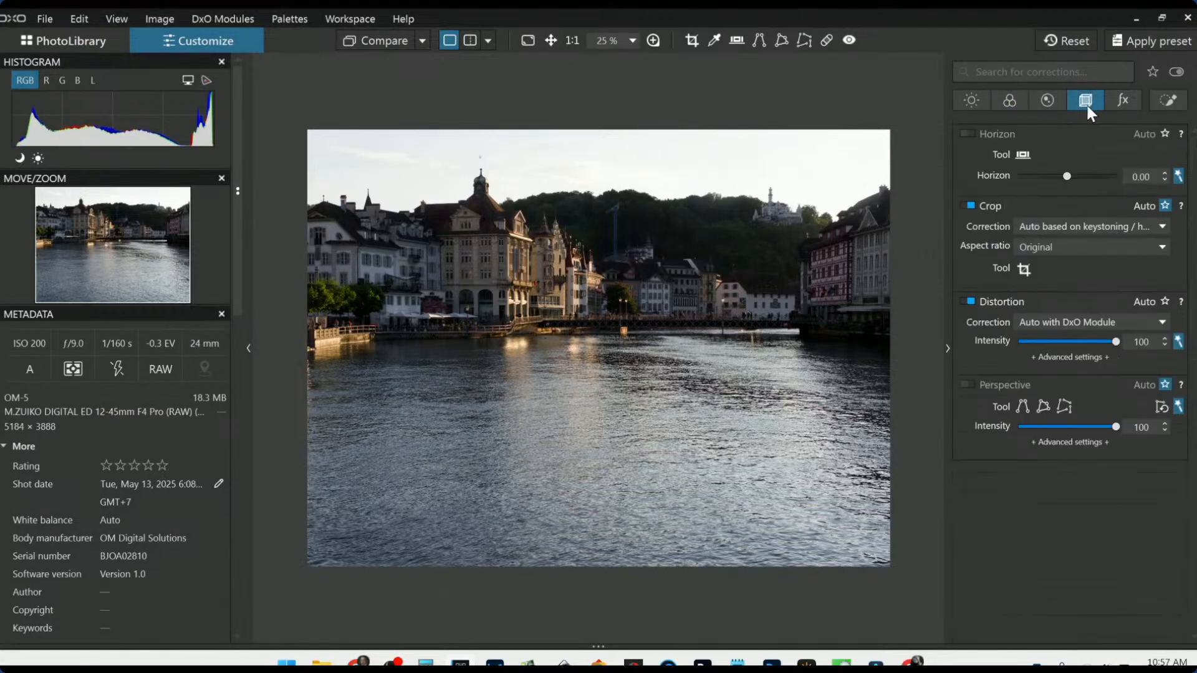
click(1042, 248)
click(1053, 425)
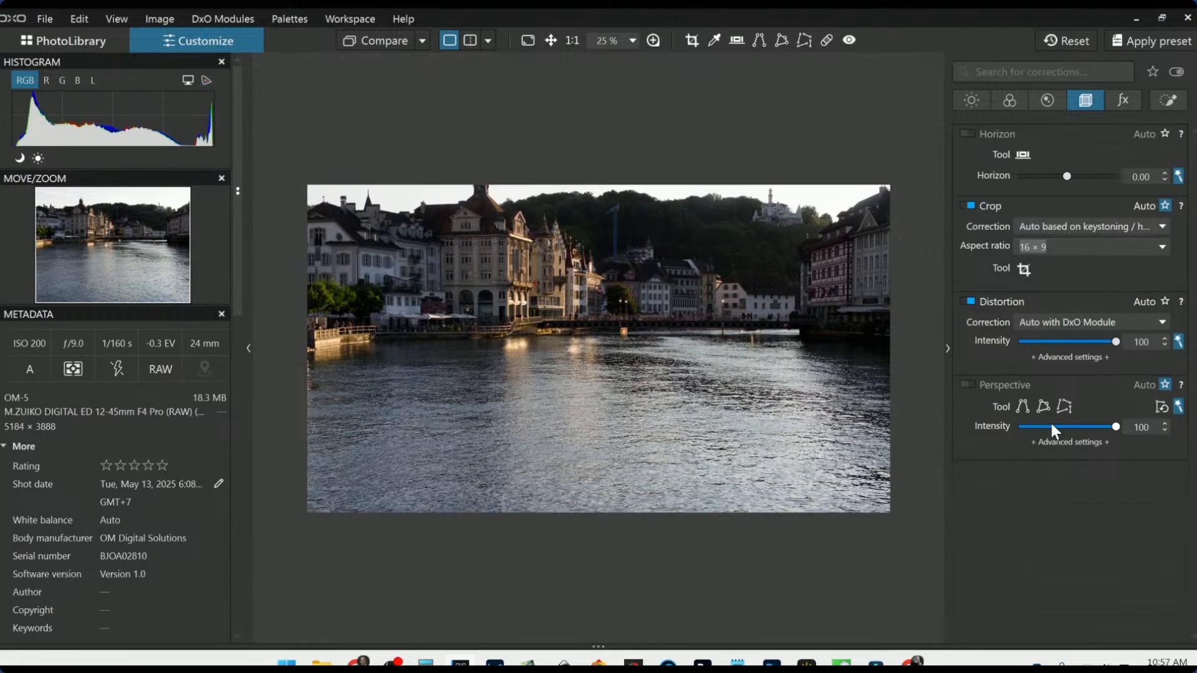
click(1025, 269)
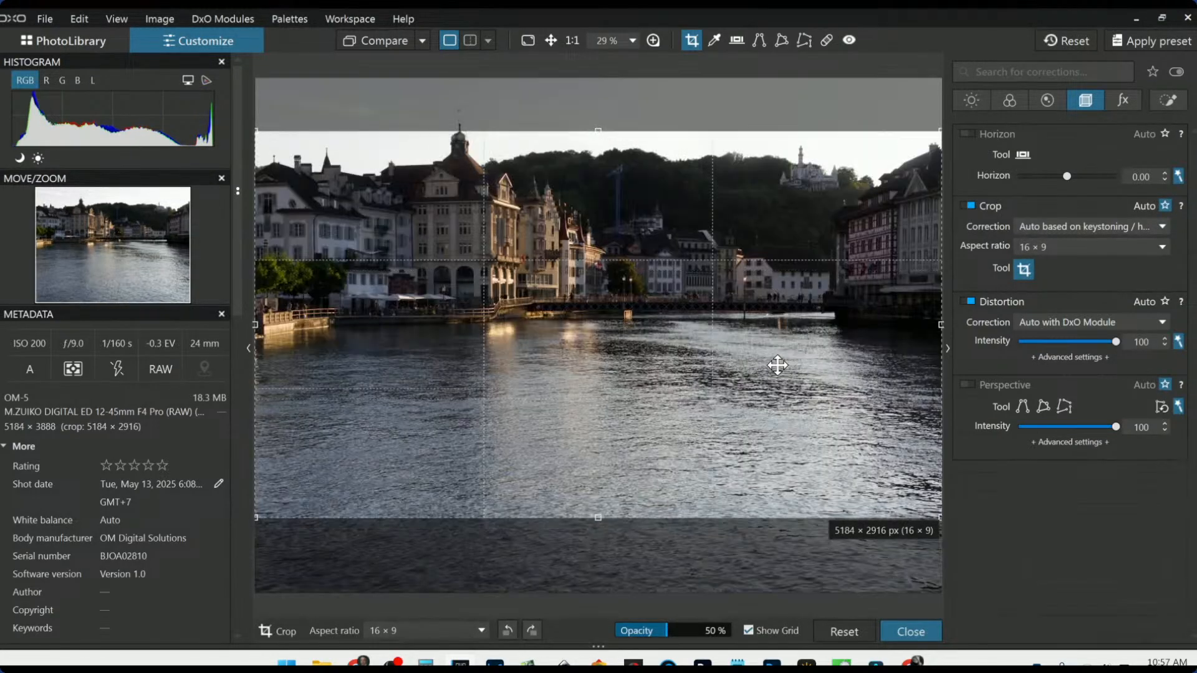
drag(778, 365, 774, 328)
key(Return)
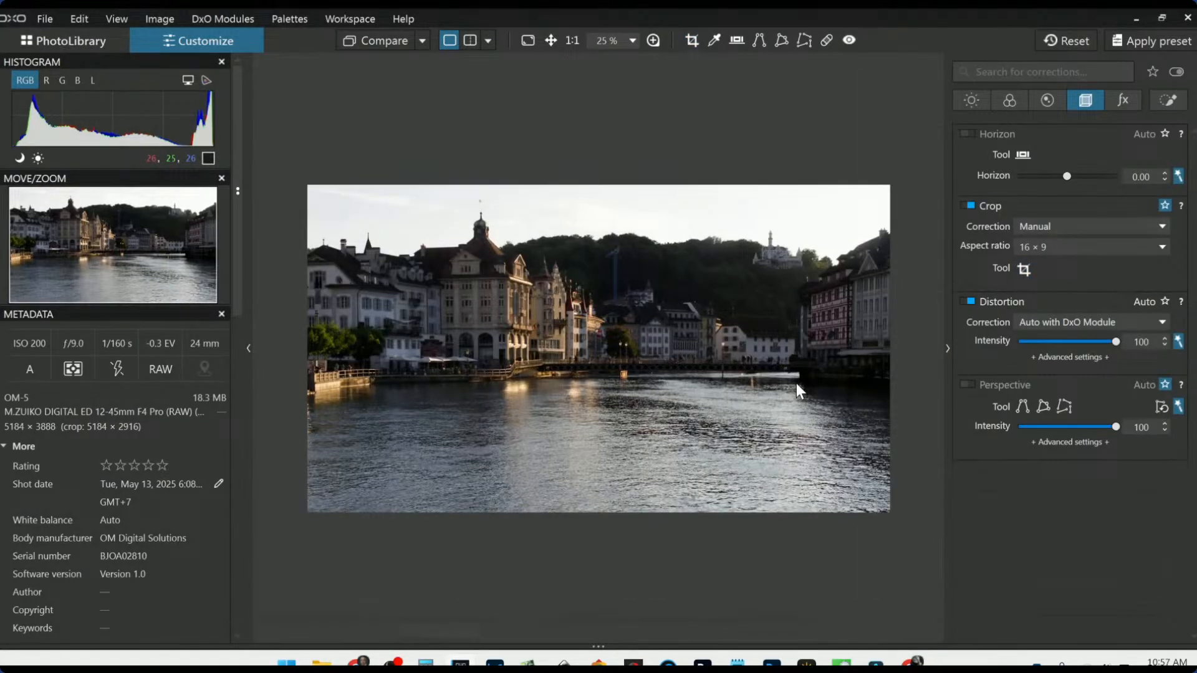
- Crop the photo to 16 × 7 with the frame at its upper edge, and hide the histogram and metadata palettes
click(1077, 250)
click(1054, 492)
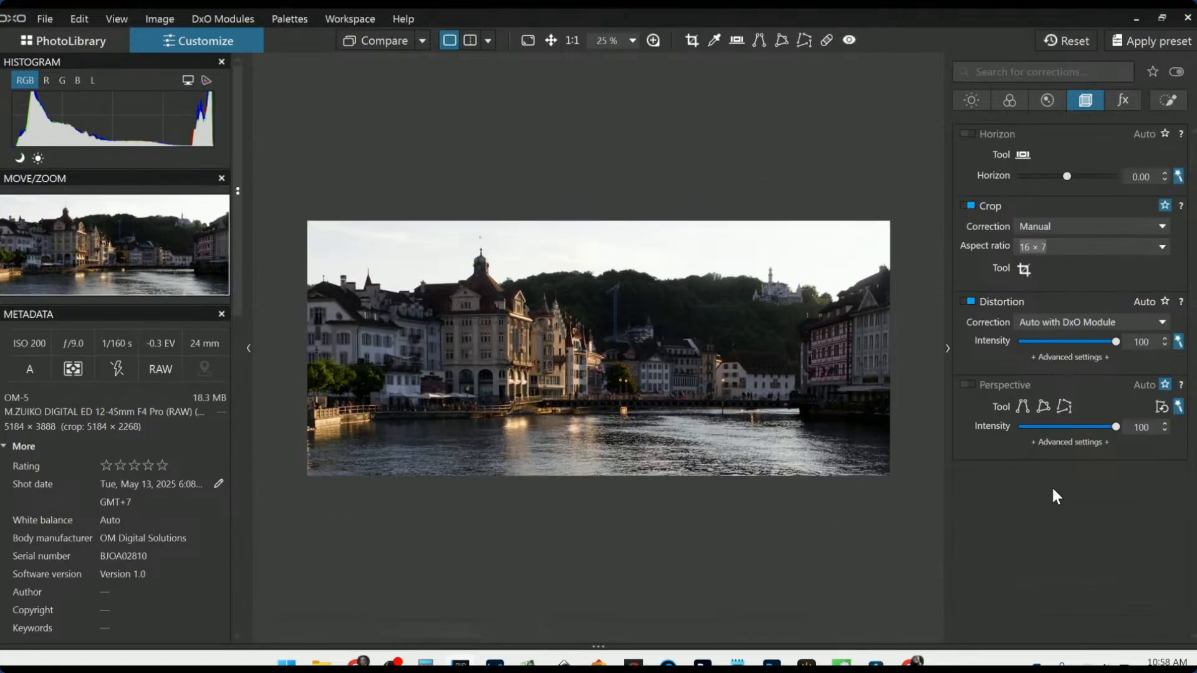
click(1024, 270)
drag(856, 357, 835, 333)
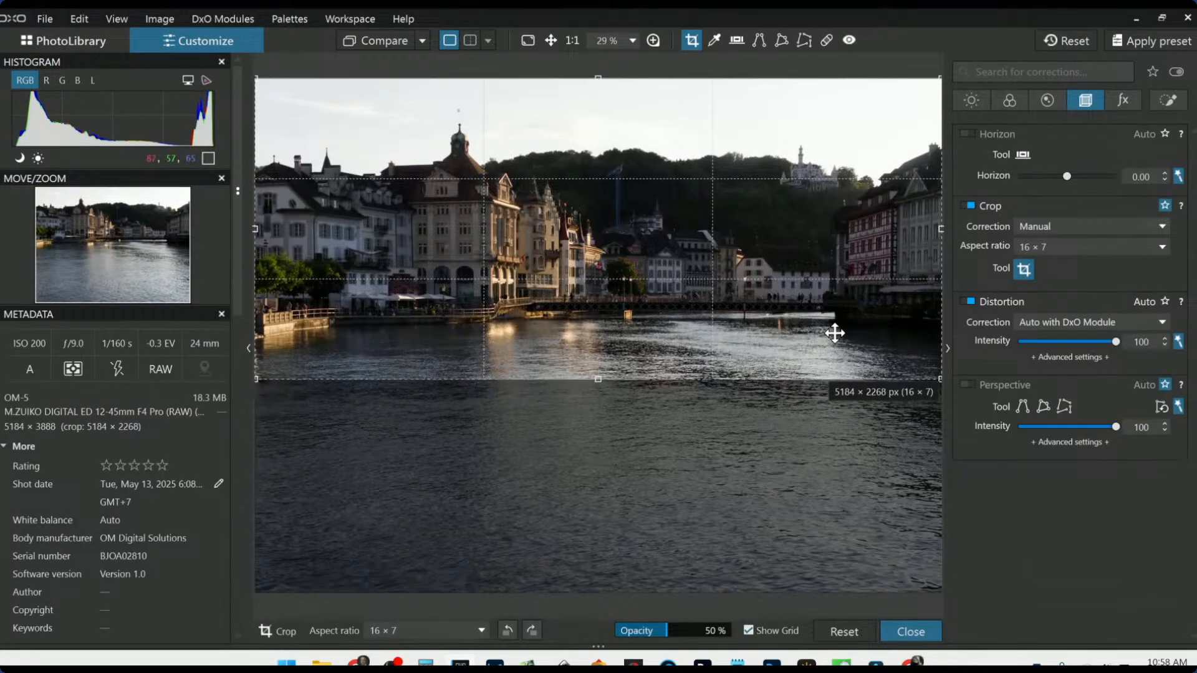
key(Return)
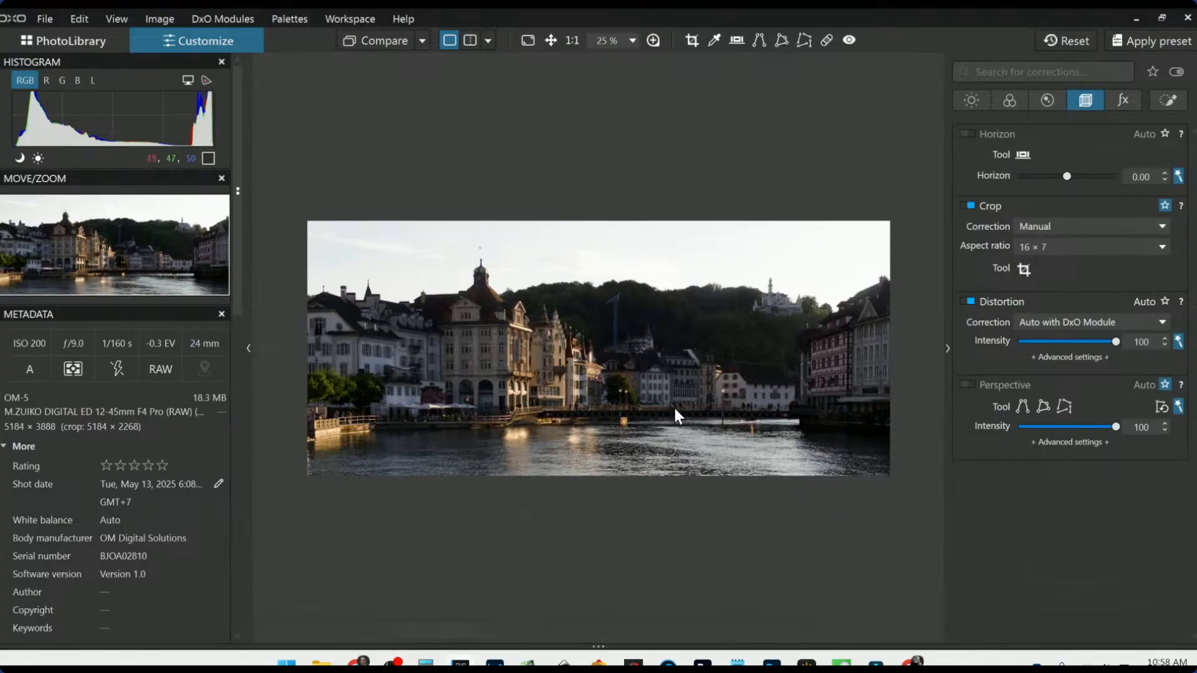
click(247, 350)
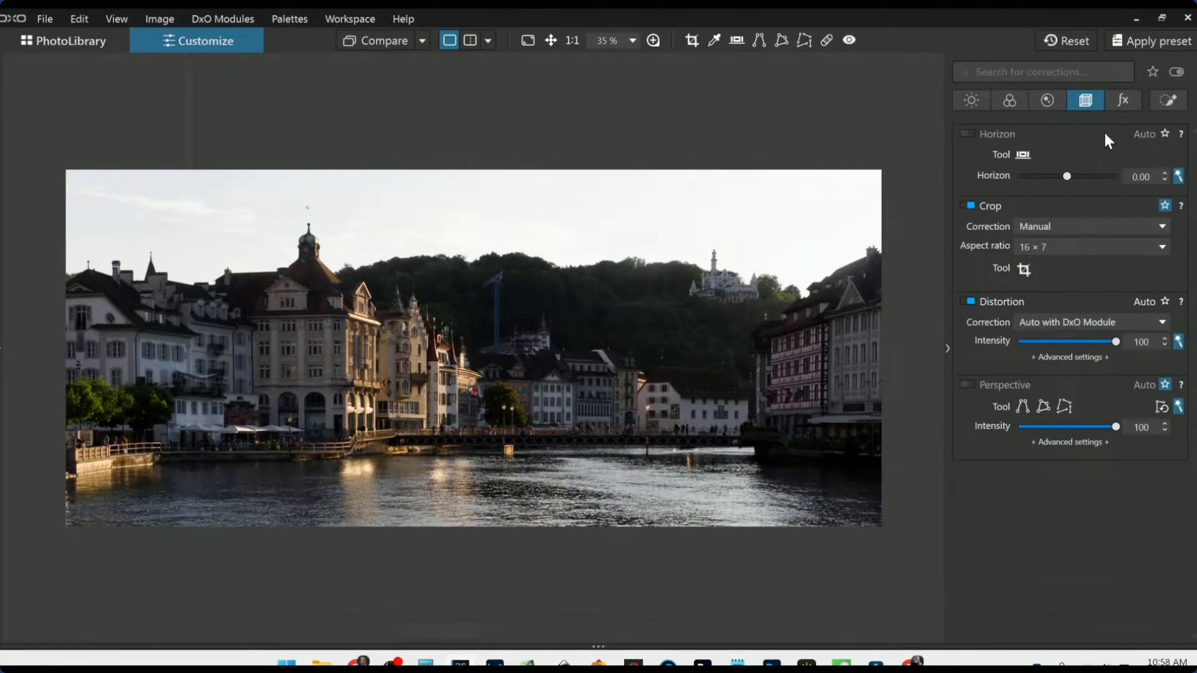
- Add a local control line with its gradient running down from the sky, sample the sky and set its highlights to -85
click(1164, 101)
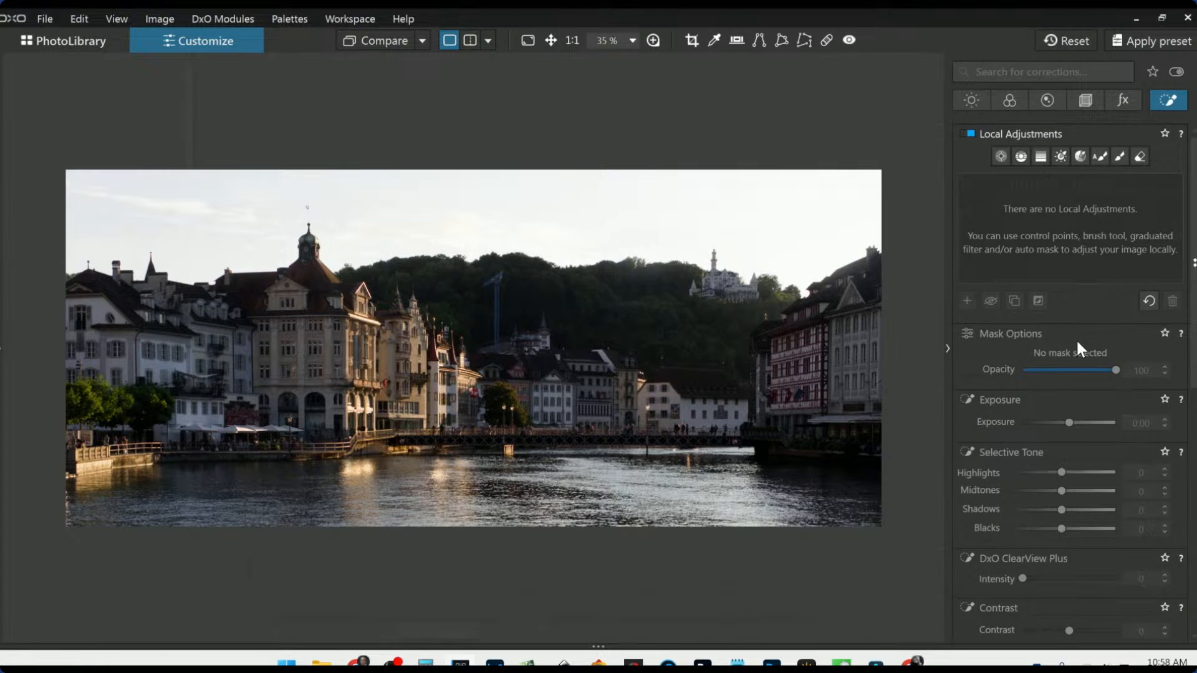
click(1023, 160)
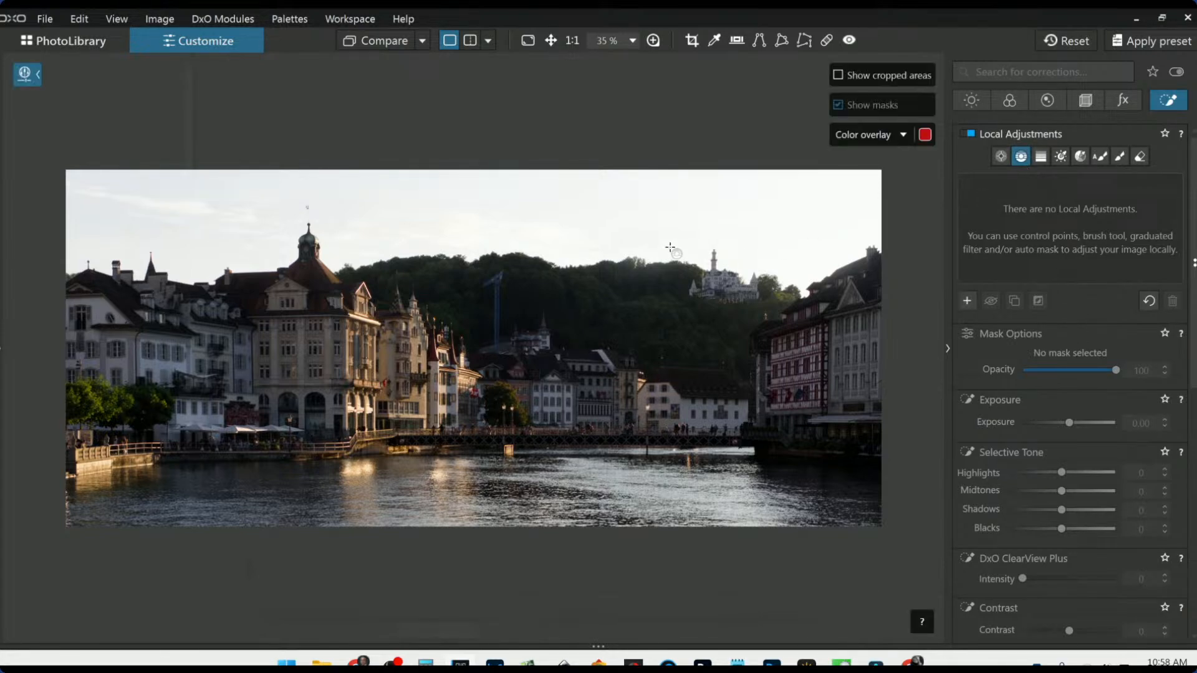
drag(630, 237, 630, 325)
drag(631, 260, 605, 212)
drag(1062, 527, 1015, 530)
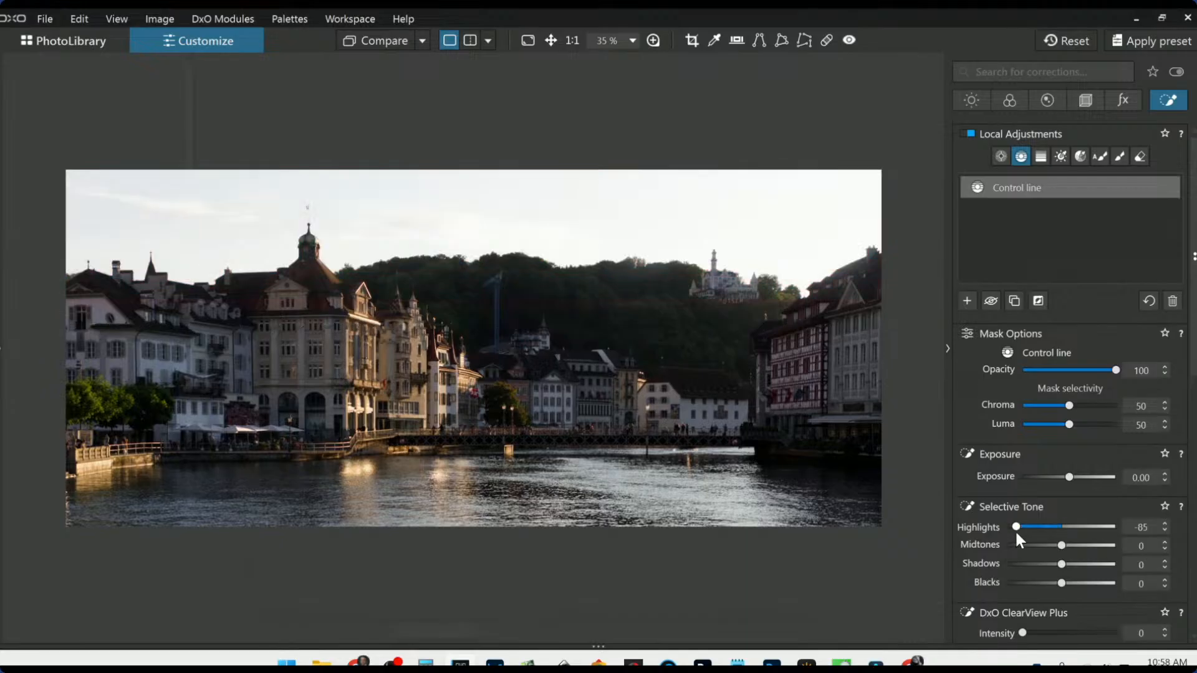
- Set the sky control line's ClearView Plus intensity to 45 and its blue channel saturation to 48
scroll(998, 541, down, 1)
scroll(990, 546, down, 2)
drag(1022, 444, 1064, 445)
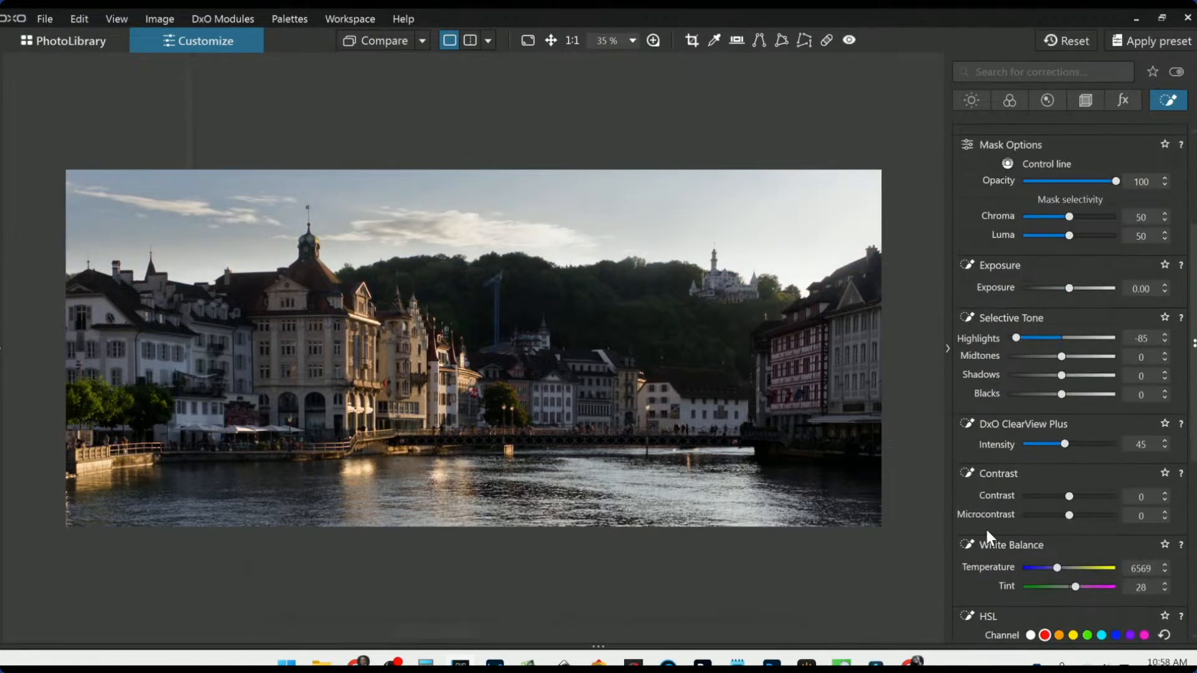
scroll(986, 530, down, 2)
scroll(1051, 472, down, 1)
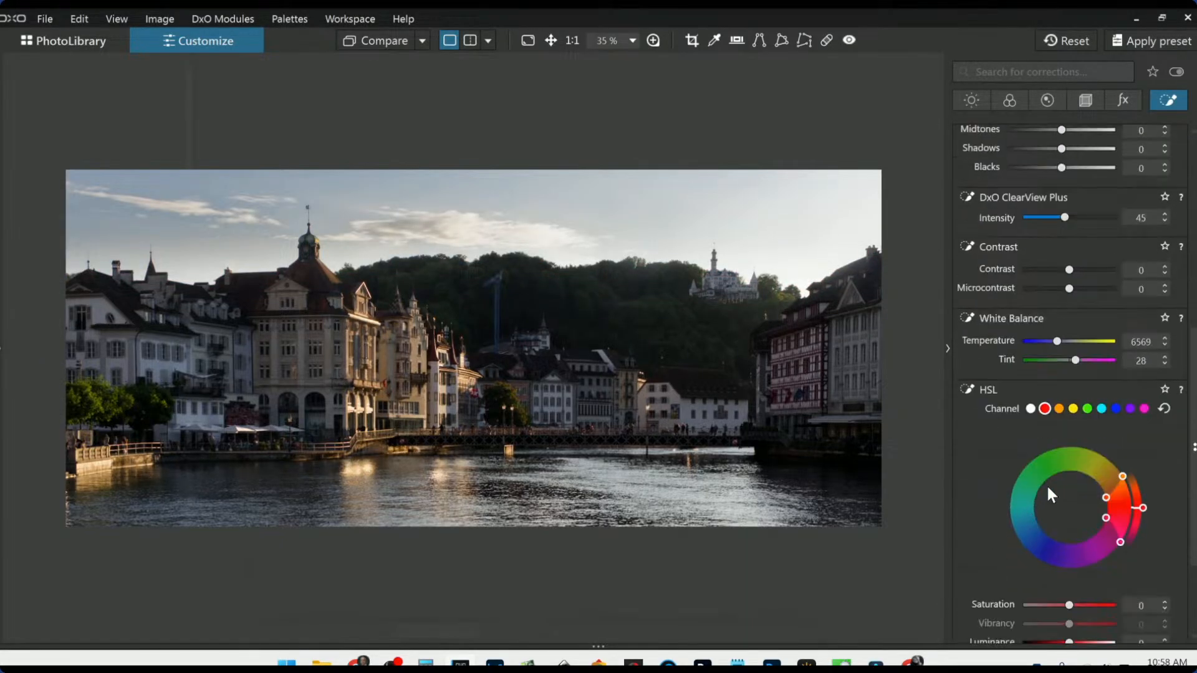
click(1113, 409)
mouse_move(1070, 605)
mouse_down()
mouse_move(1102, 605)
mouse_move(1091, 605)
mouse_up()
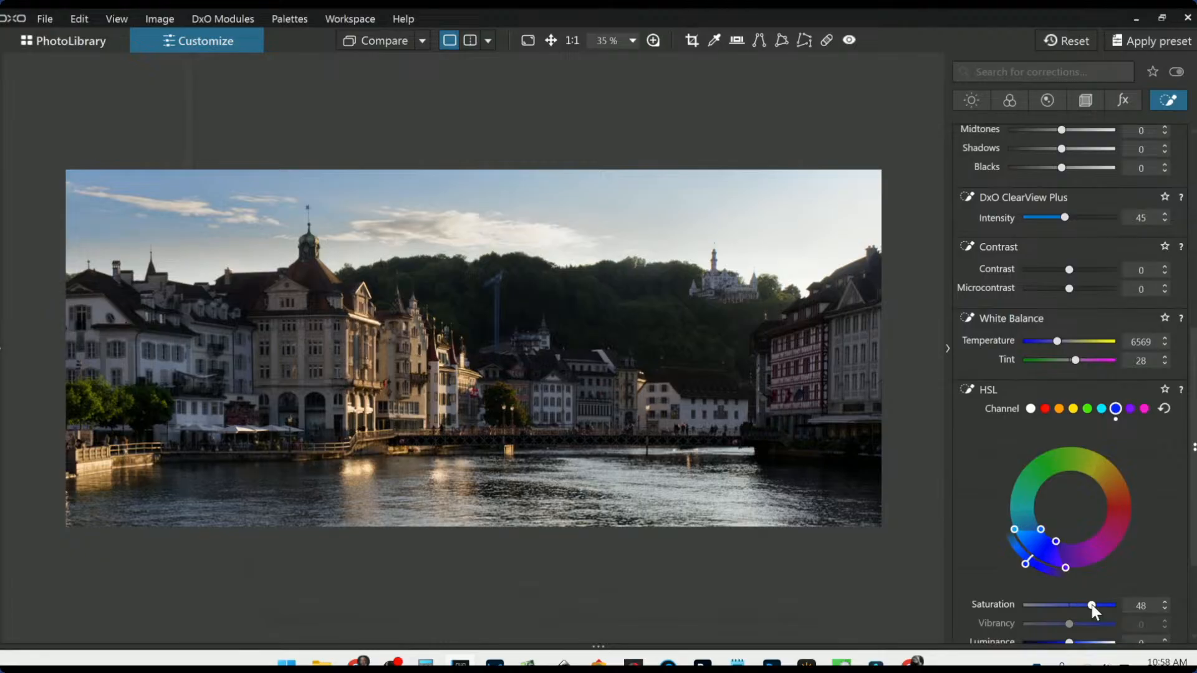
scroll(1092, 606, down, 1)
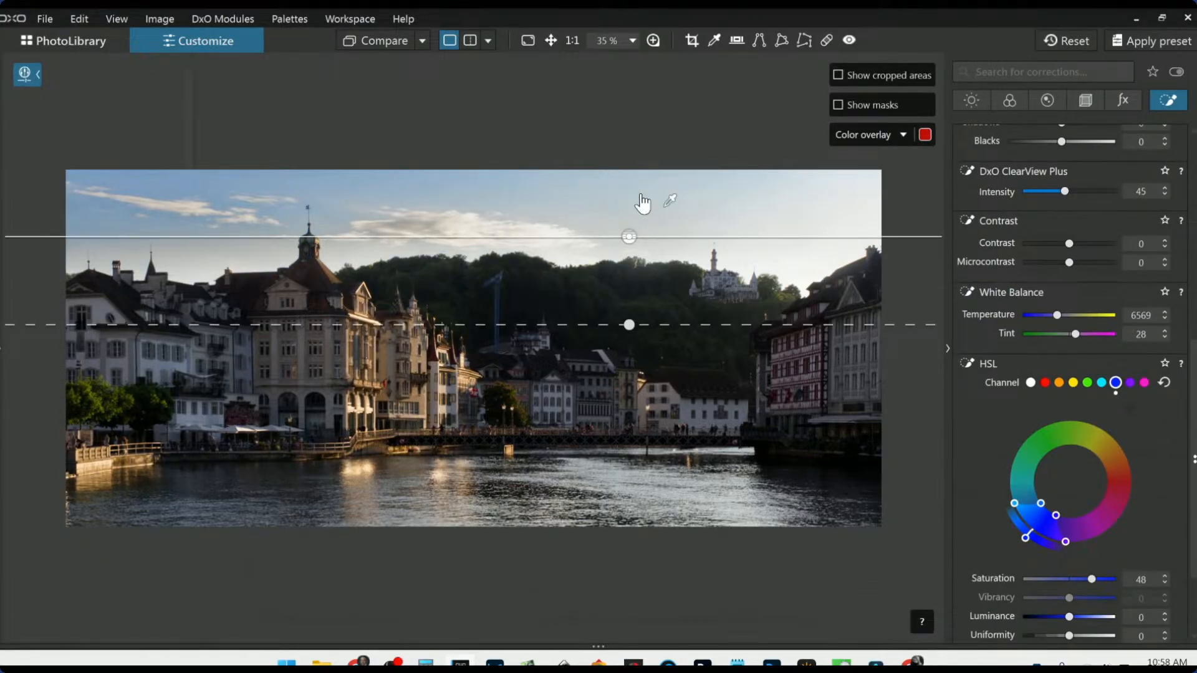
click(962, 550)
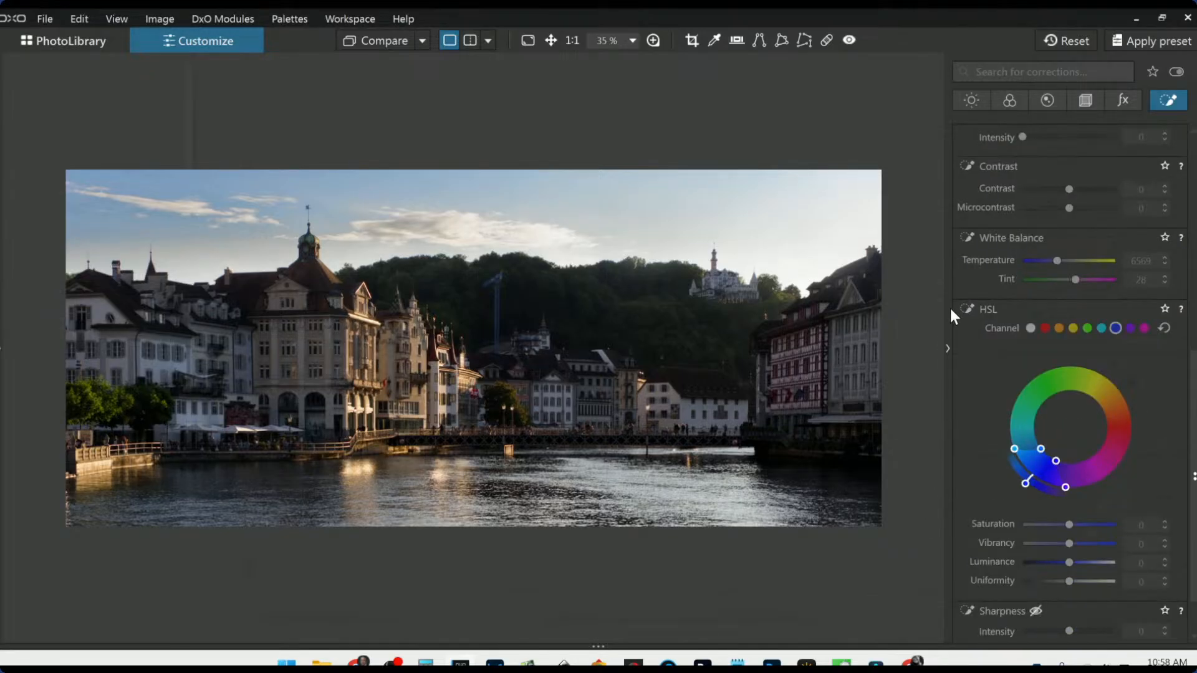
- Reselect the sky control line and lower its exposure to -2.29
scroll(996, 376, up, 10)
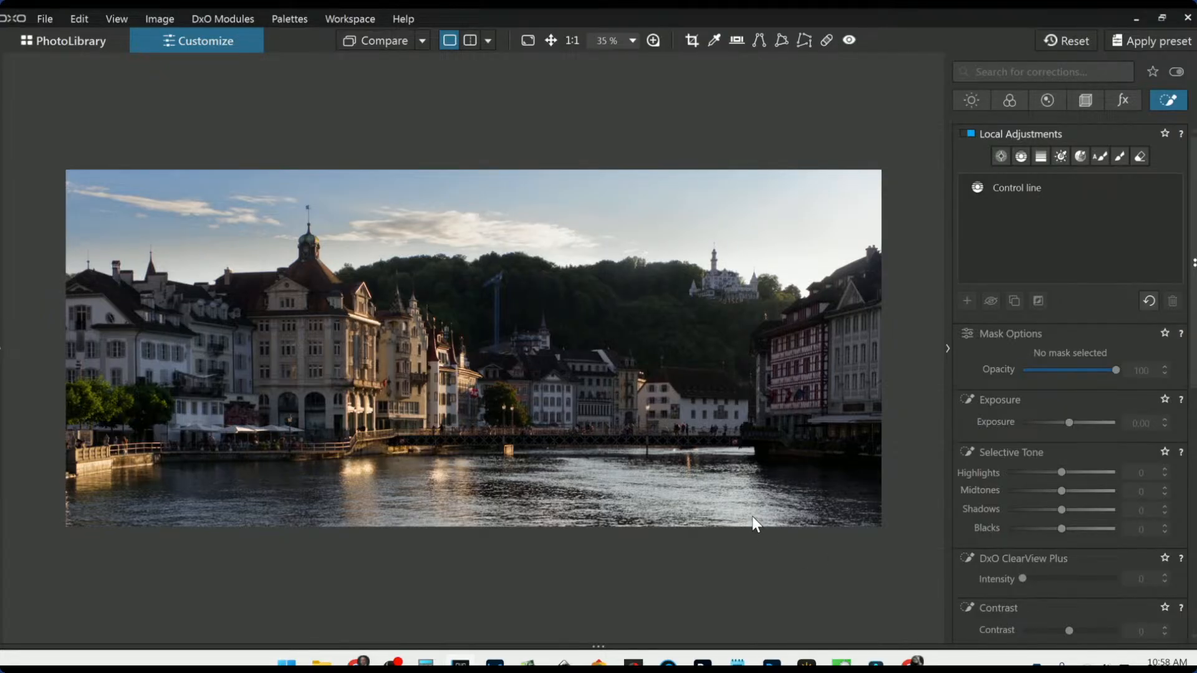
click(1009, 187)
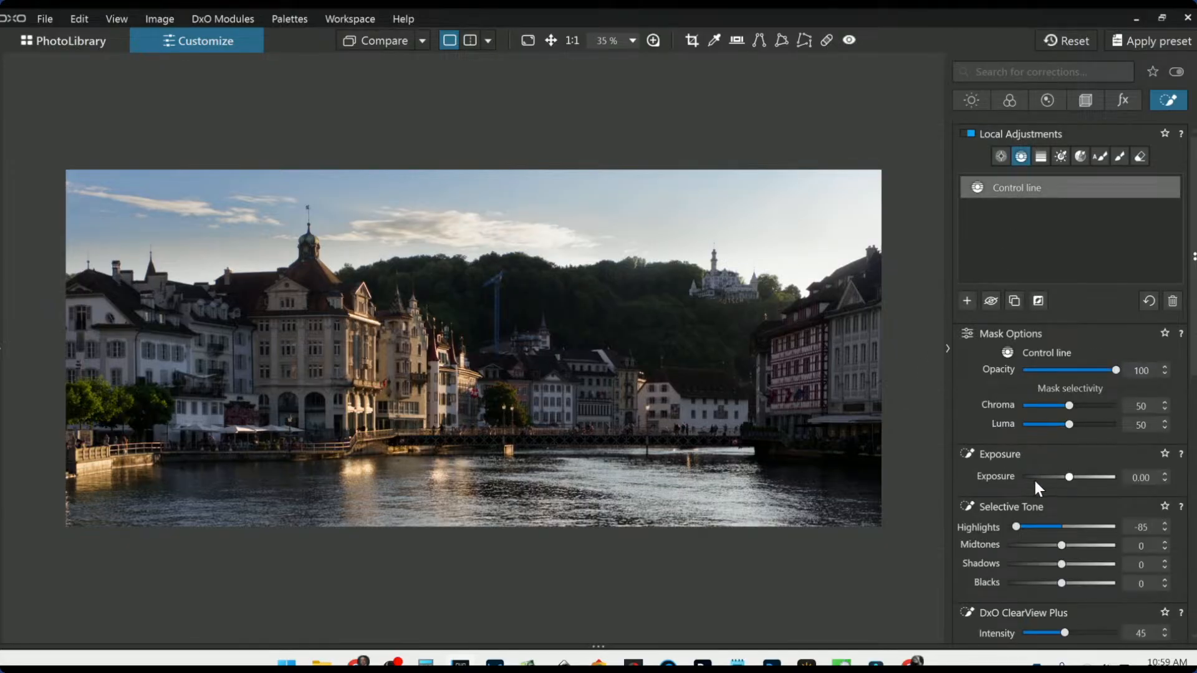
scroll(1033, 477, down, 1)
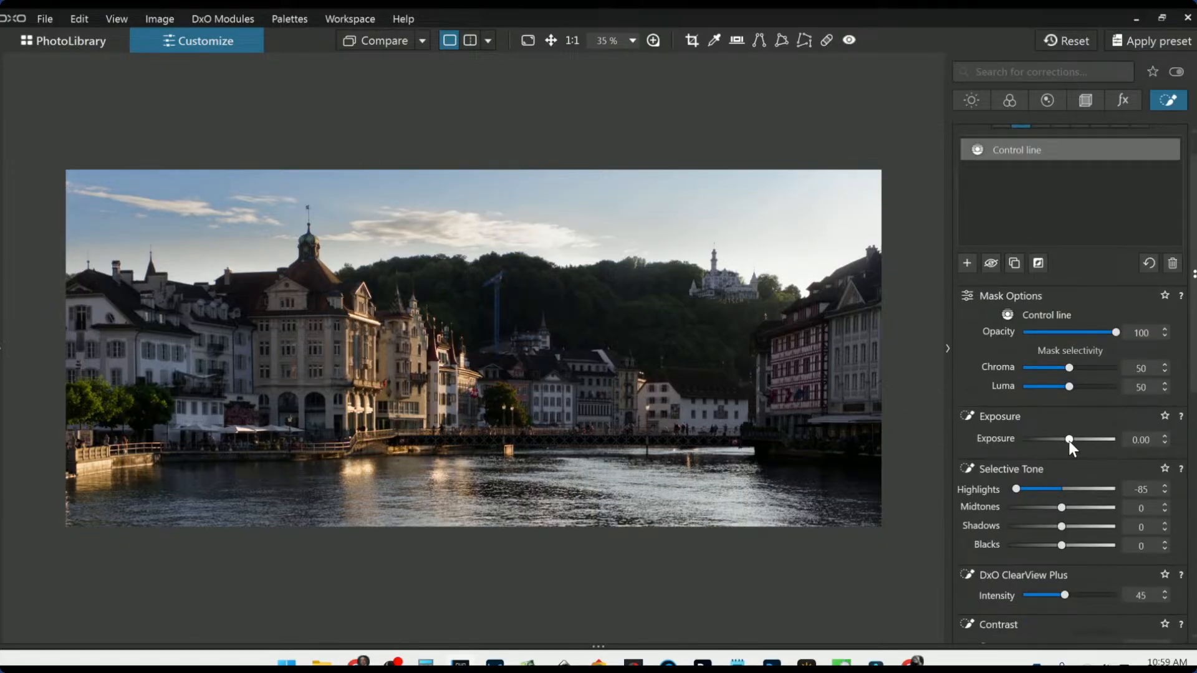
drag(1069, 440, 1043, 439)
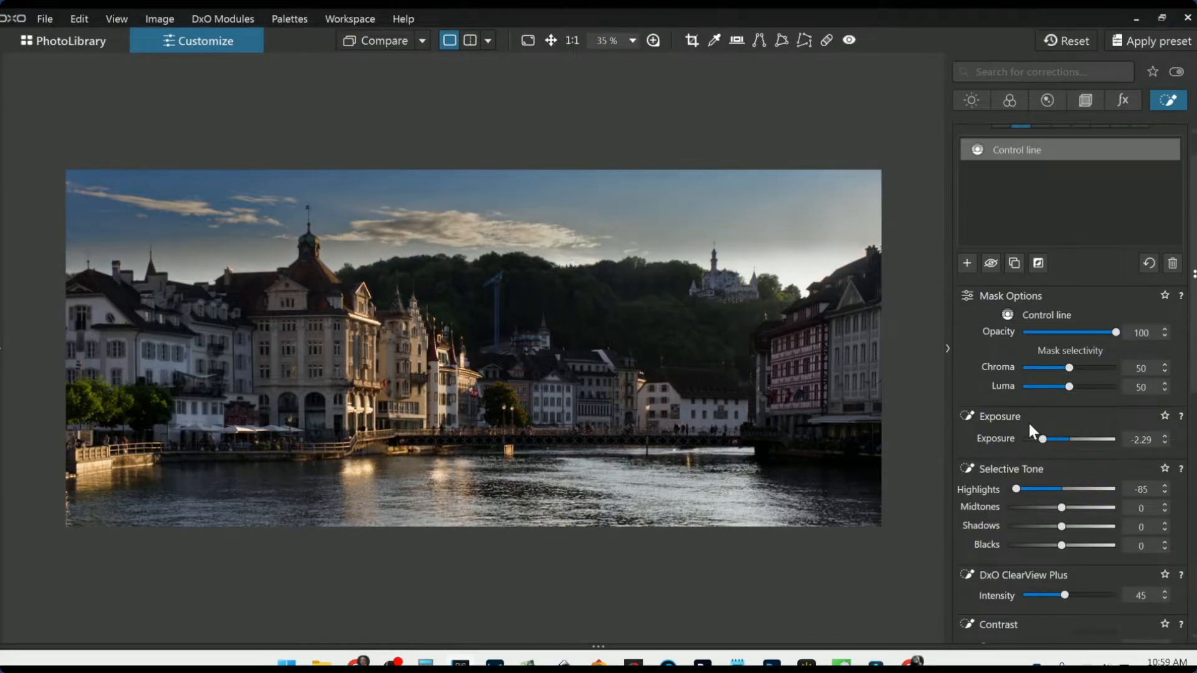
- Raise the whole photo's exposure to 0.62 and check the histogram
click(973, 99)
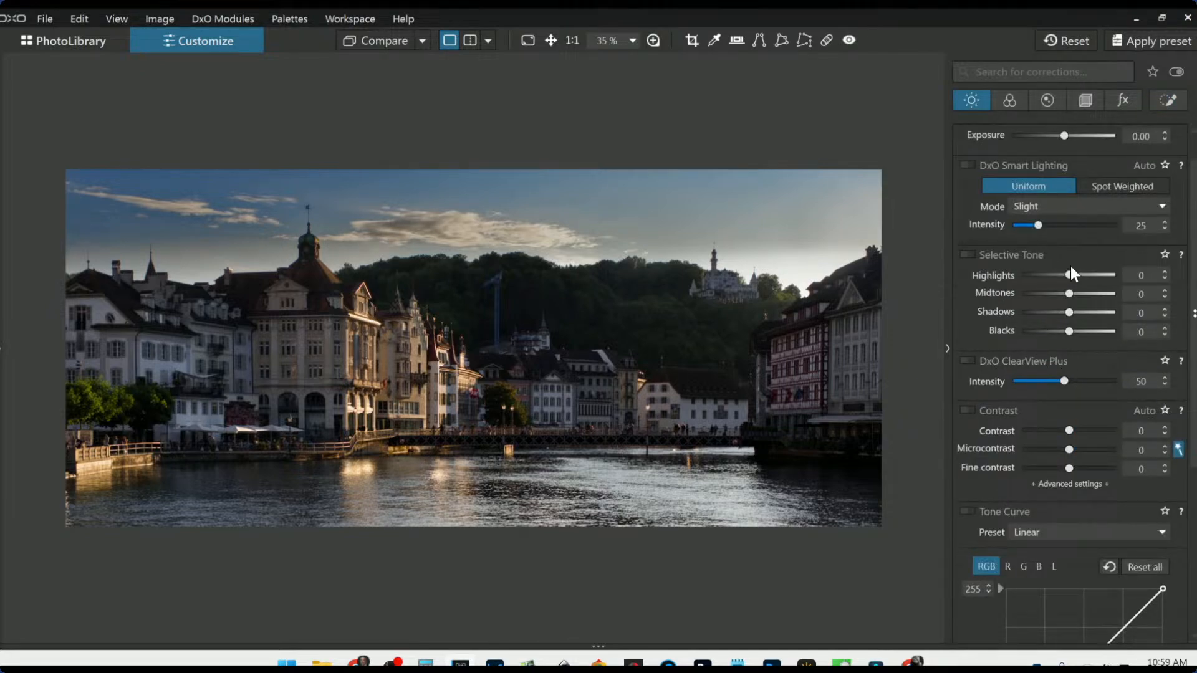
scroll(1053, 320, up, 1)
drag(1063, 173, 1075, 173)
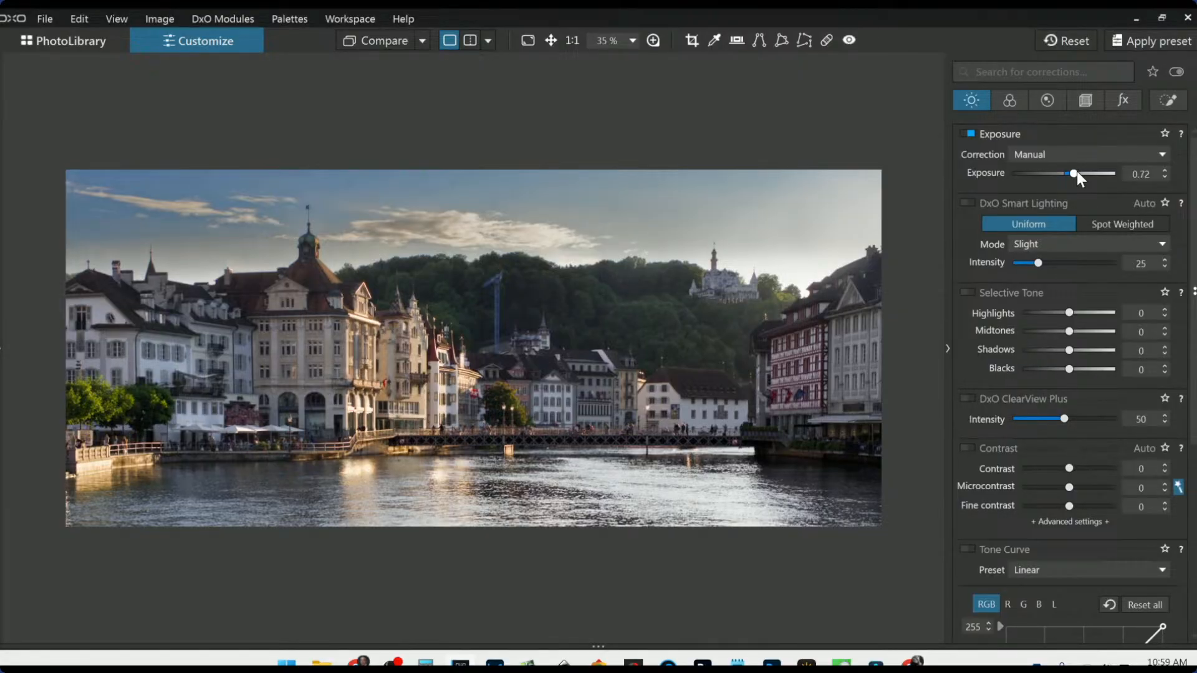
scroll(1077, 172, down, 2)
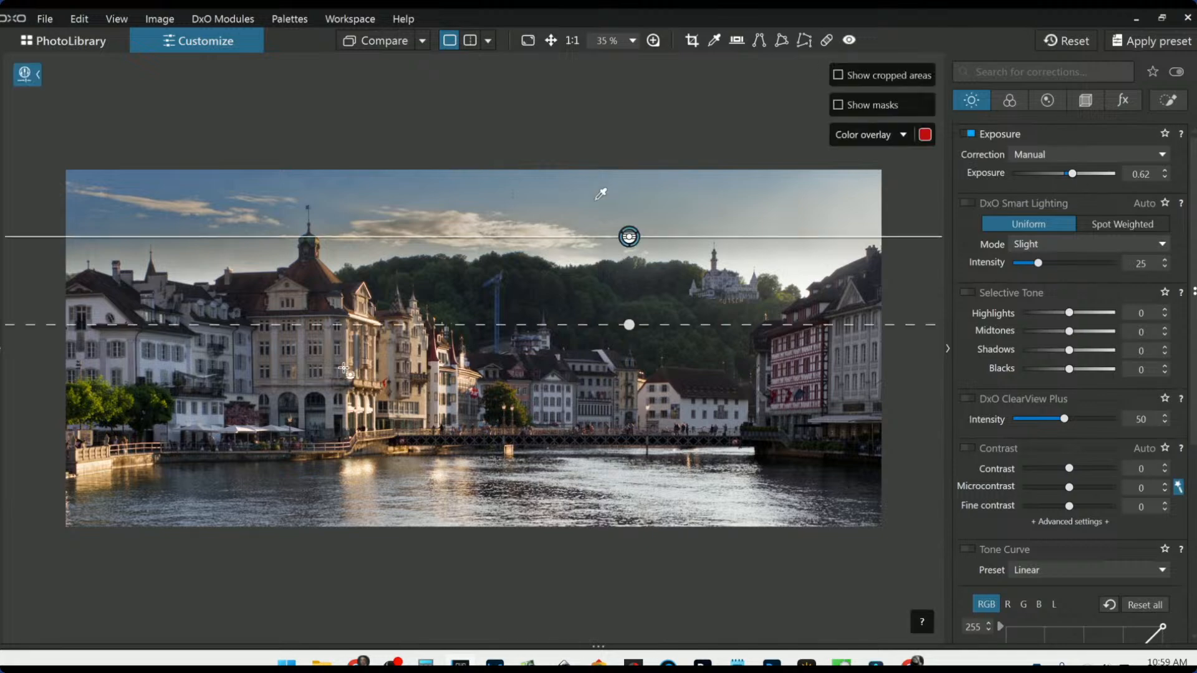
click(2, 355)
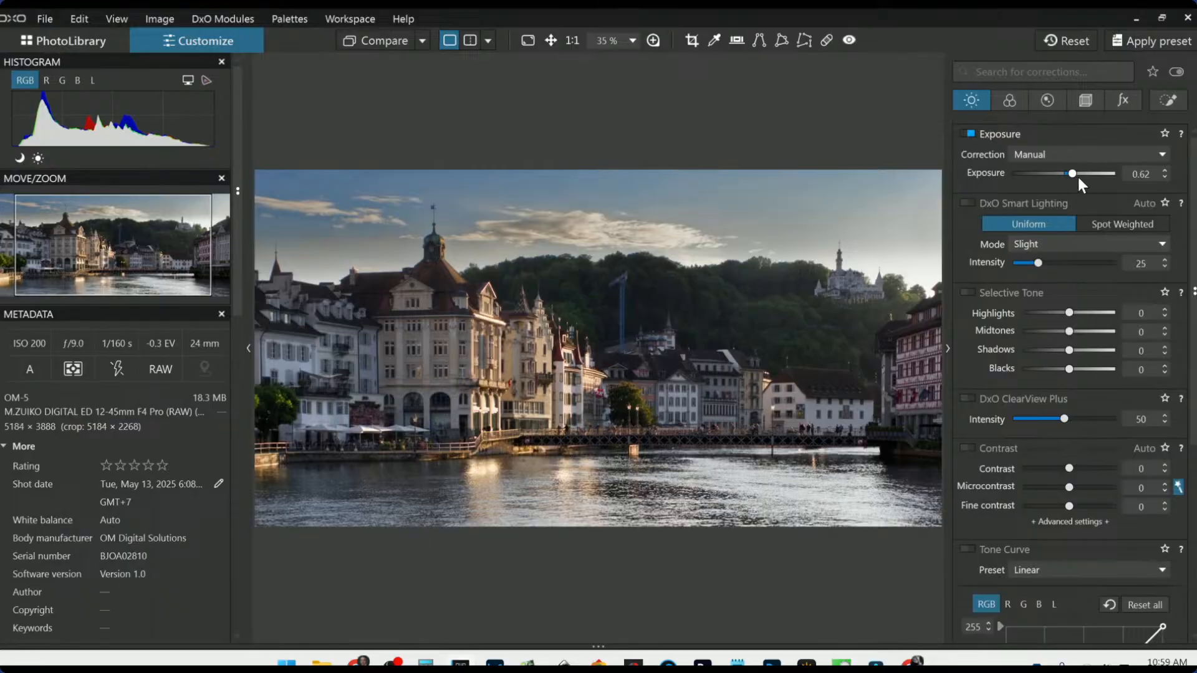
click(248, 350)
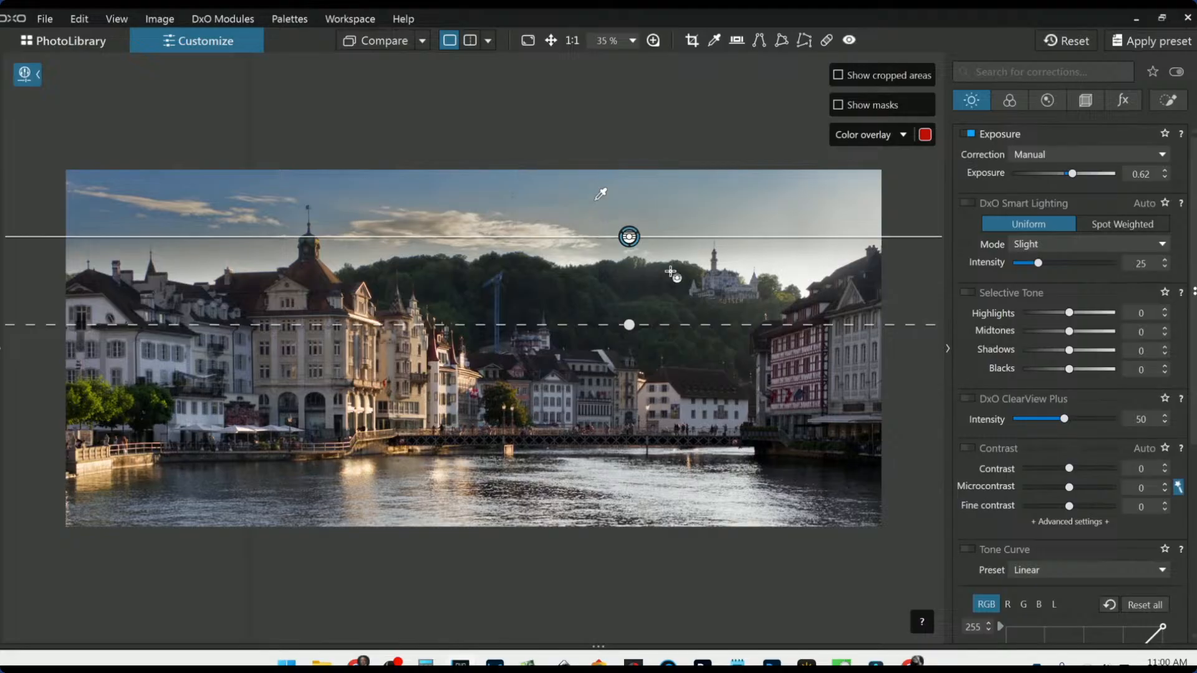
key(Escape)
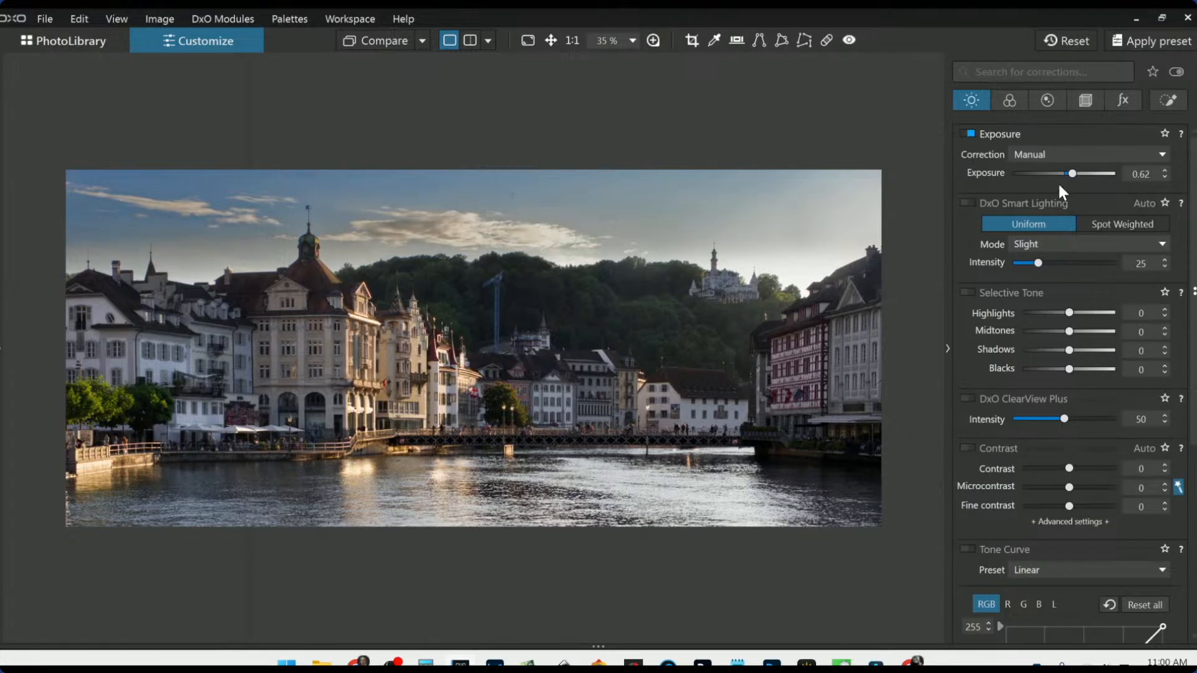
- Add a new local adjustment with a control point on the hilltop castle, its circle reduced to closely surround the castle
click(1122, 111)
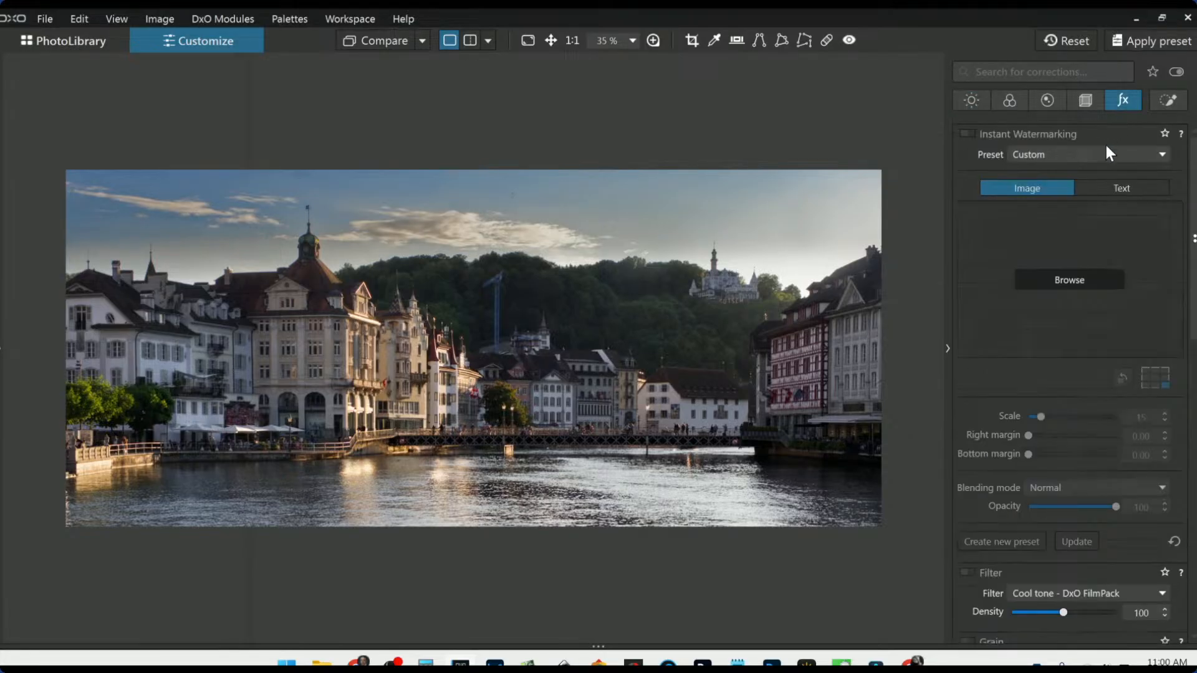
click(1166, 101)
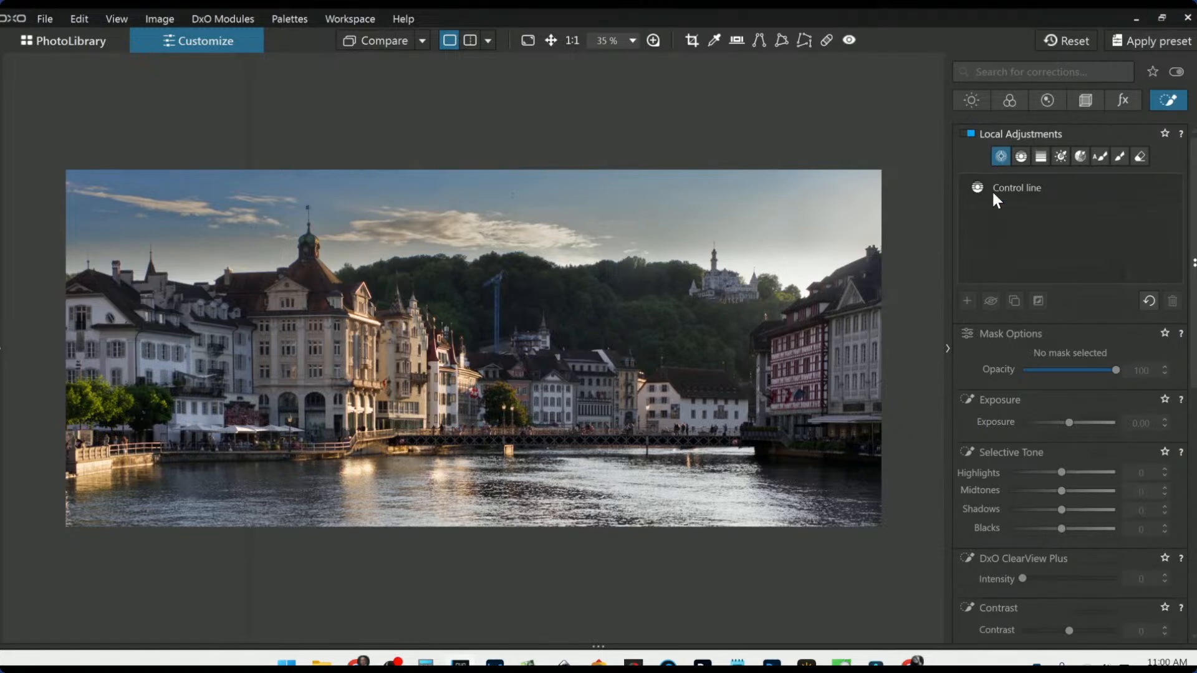
click(967, 301)
click(732, 285)
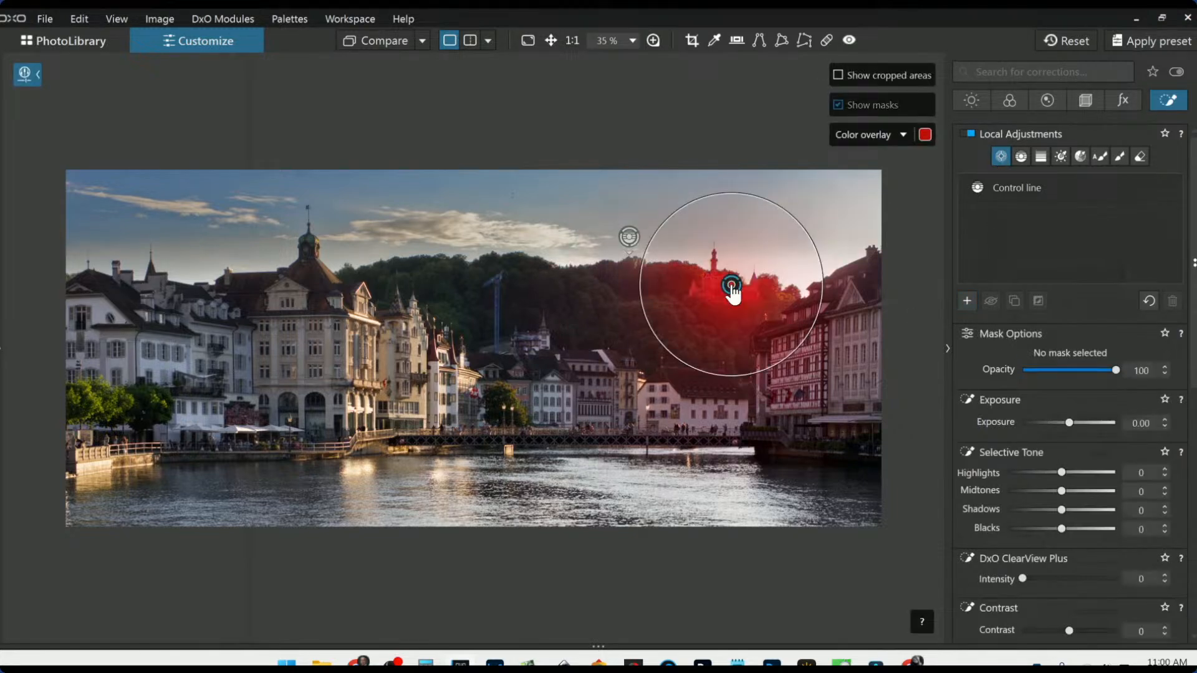
drag(652, 239, 742, 290)
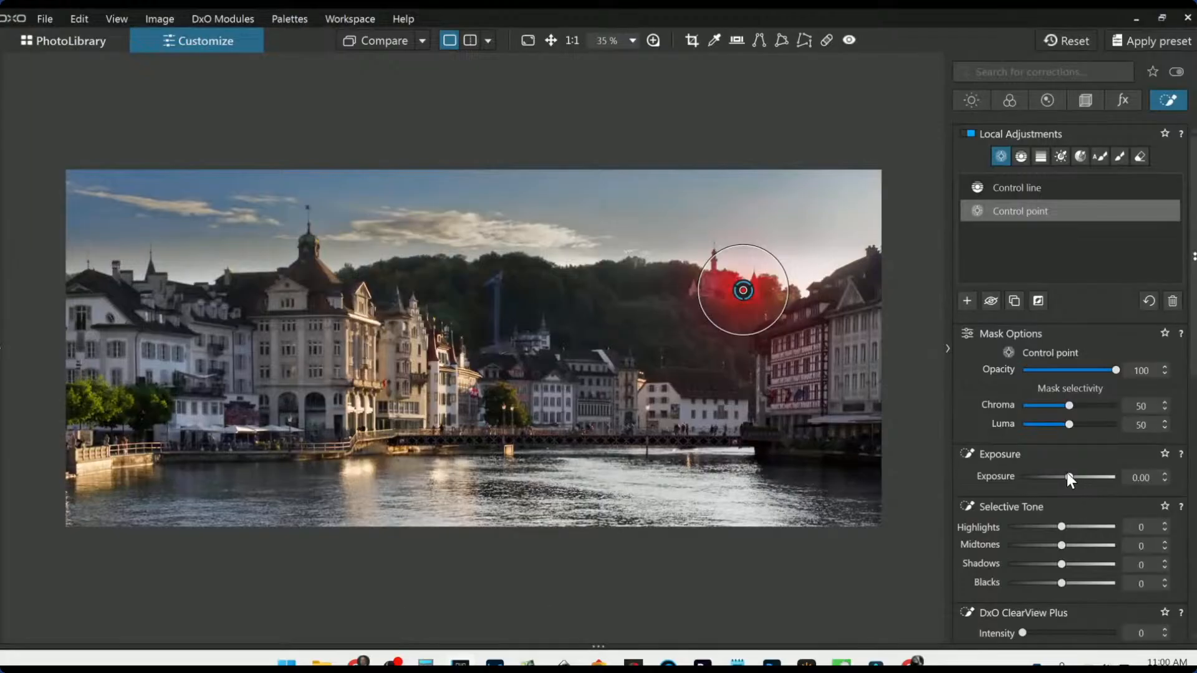
- Set the castle control point's exposure to 0.31 and its ClearView Plus intensity to 50
drag(1069, 477, 1072, 478)
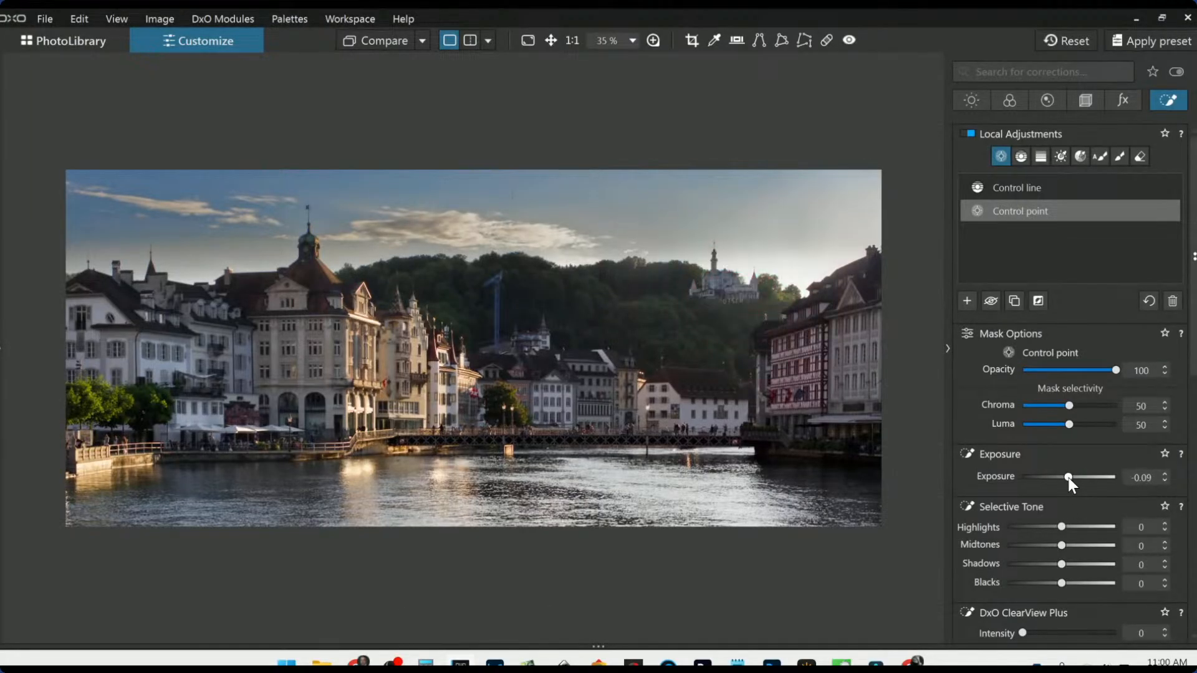
scroll(1066, 511, down, 2)
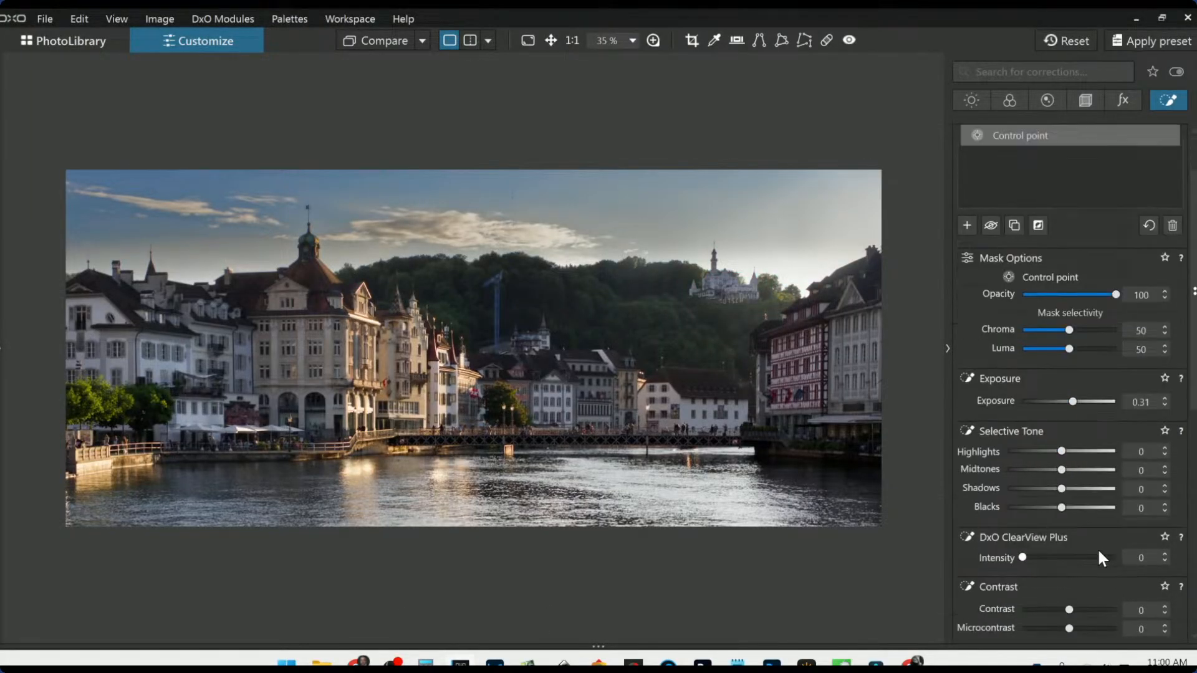
click(1069, 558)
scroll(1073, 572, down, 1)
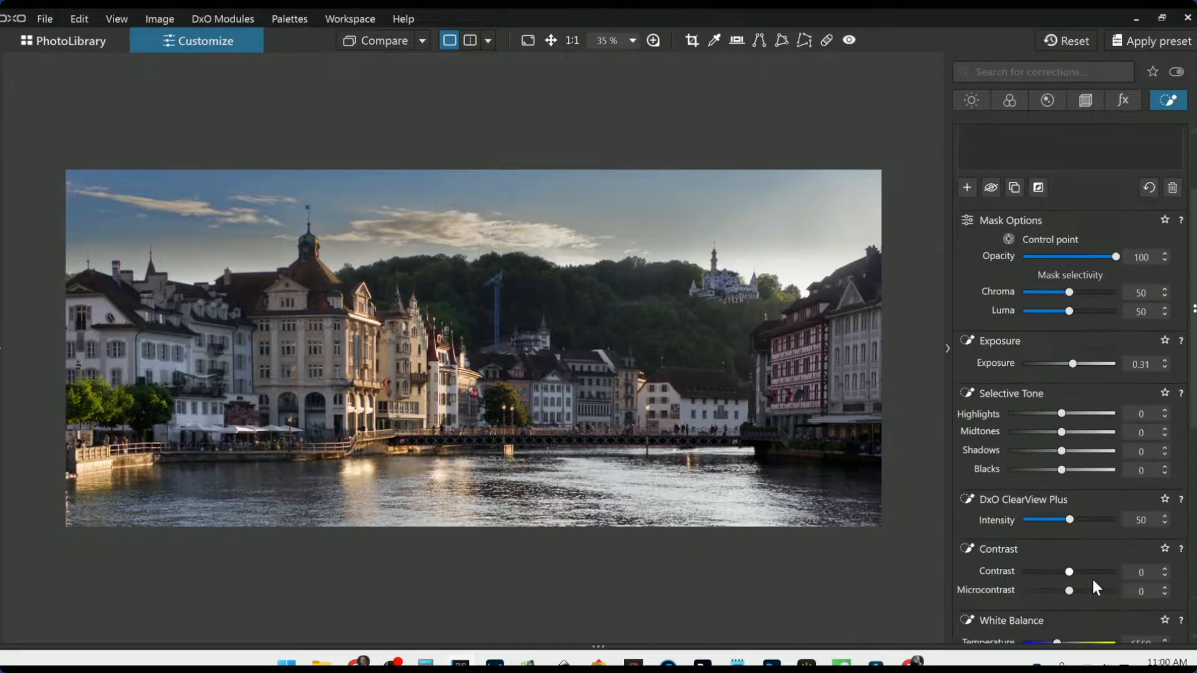
- Warm the castle control point to a temperature of 8003, with highlights at 31 and midtones at 9
scroll(1086, 586, down, 2)
drag(1060, 569, 1064, 570)
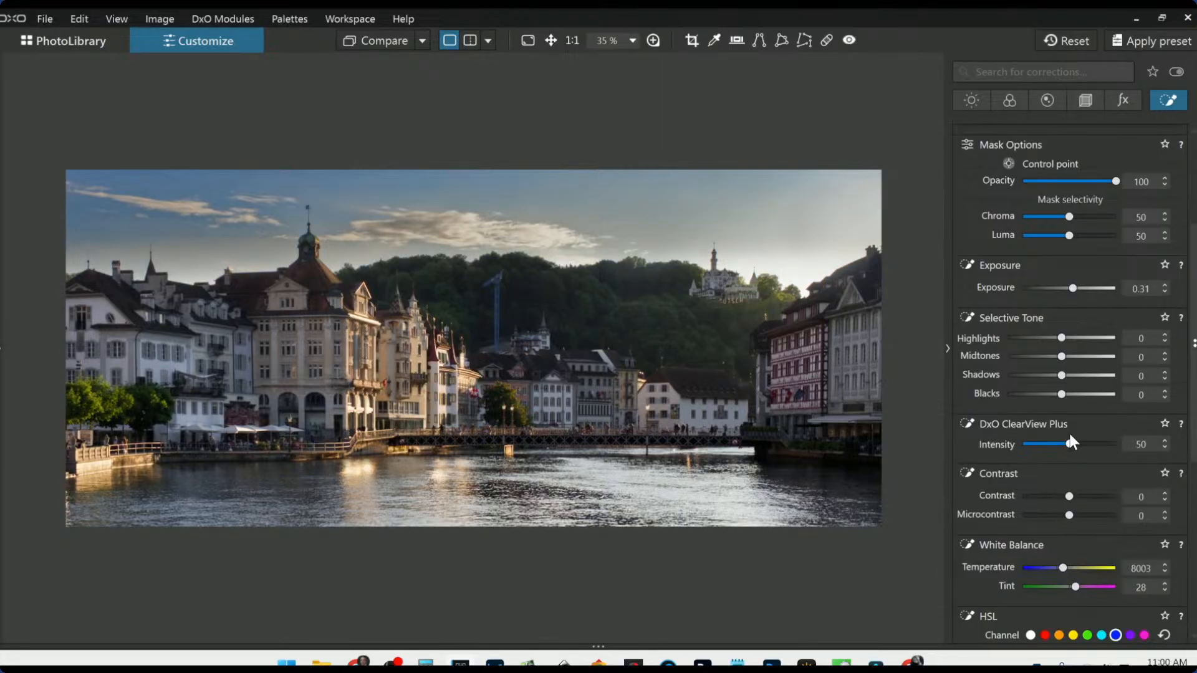
mouse_move(1064, 339)
mouse_down()
mouse_move(1079, 339)
mouse_move(1068, 360)
mouse_up()
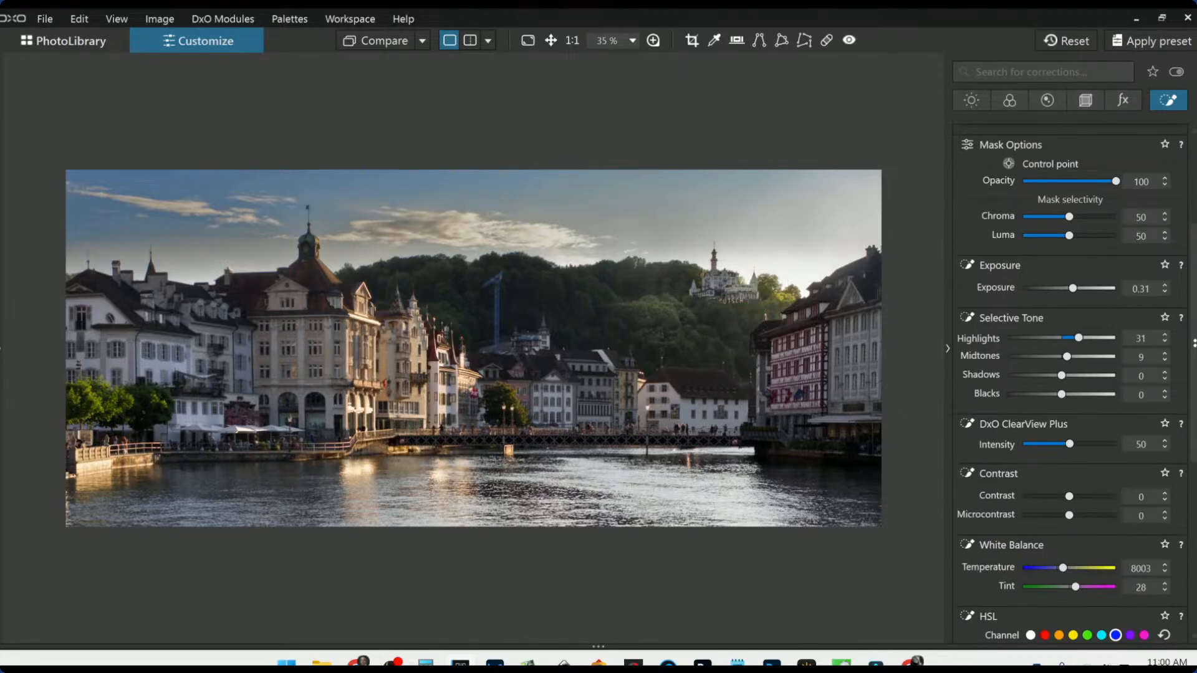
- Extend the castle mask with control points across the wooded hill, enlarge the leftmost one's circle and set chroma selectivity to 58
click(446, 310)
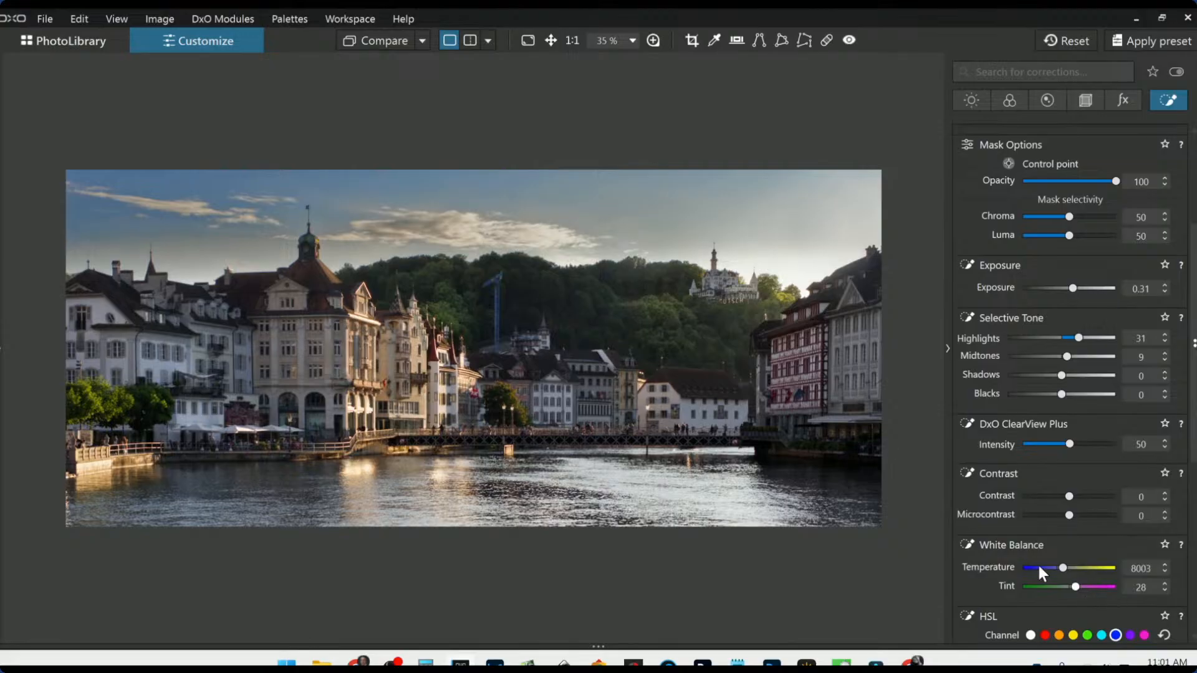
click(587, 299)
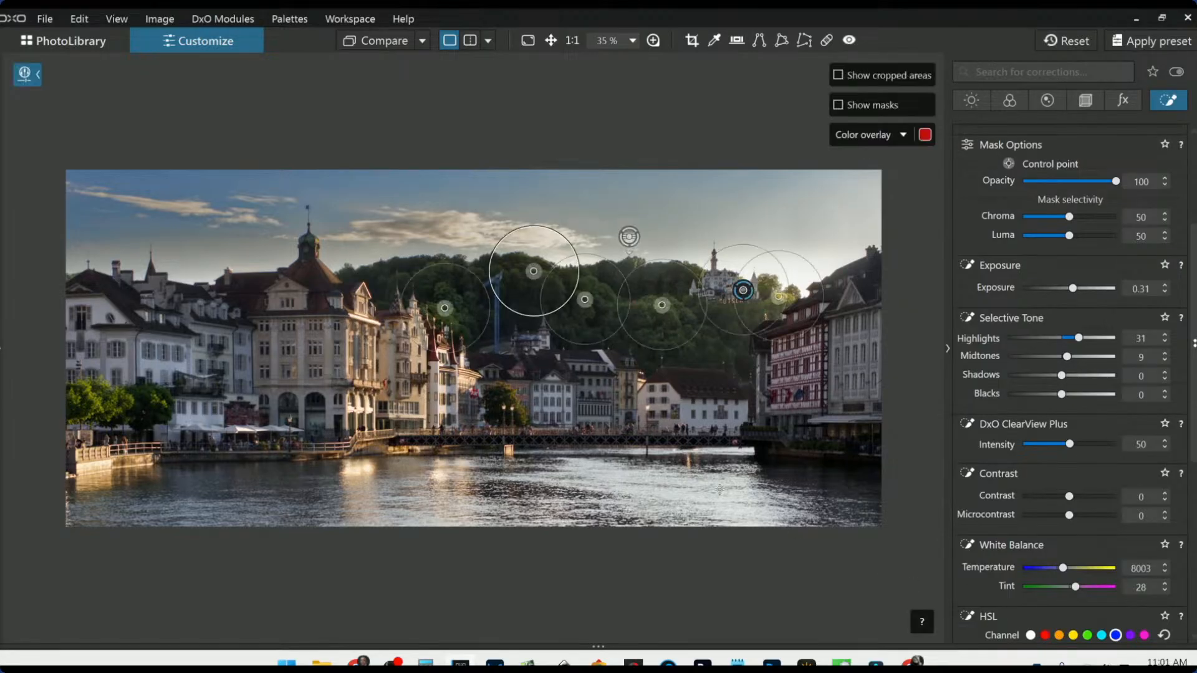
drag(486, 315, 526, 312)
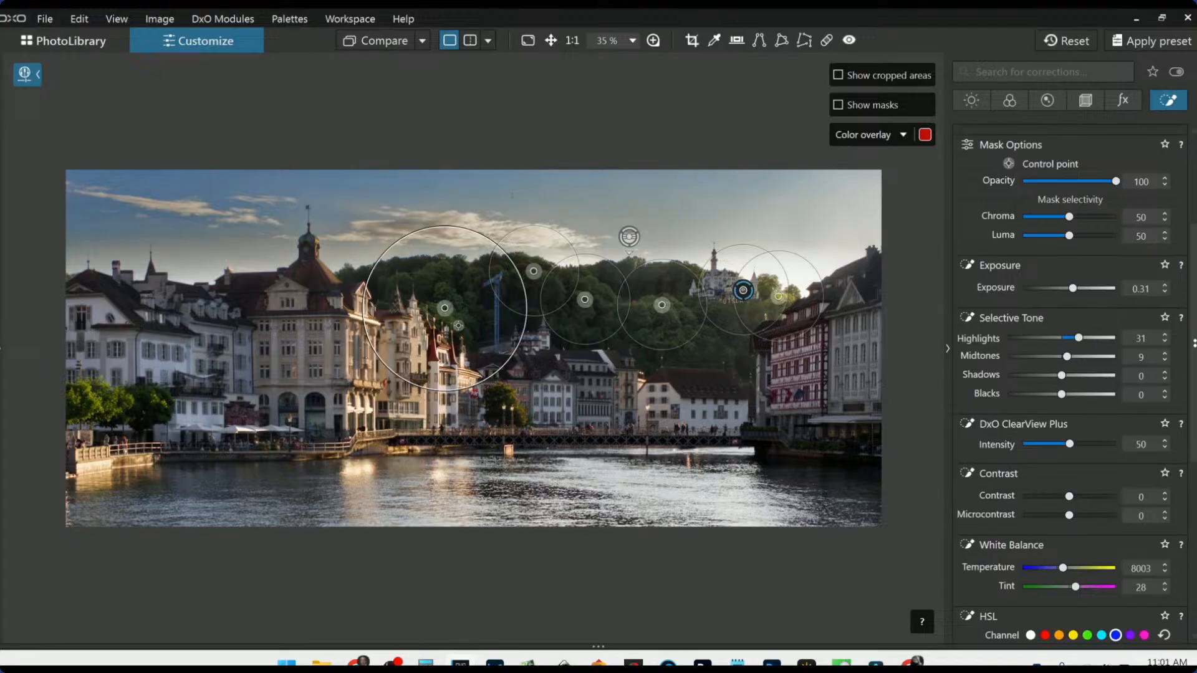
drag(445, 308, 452, 306)
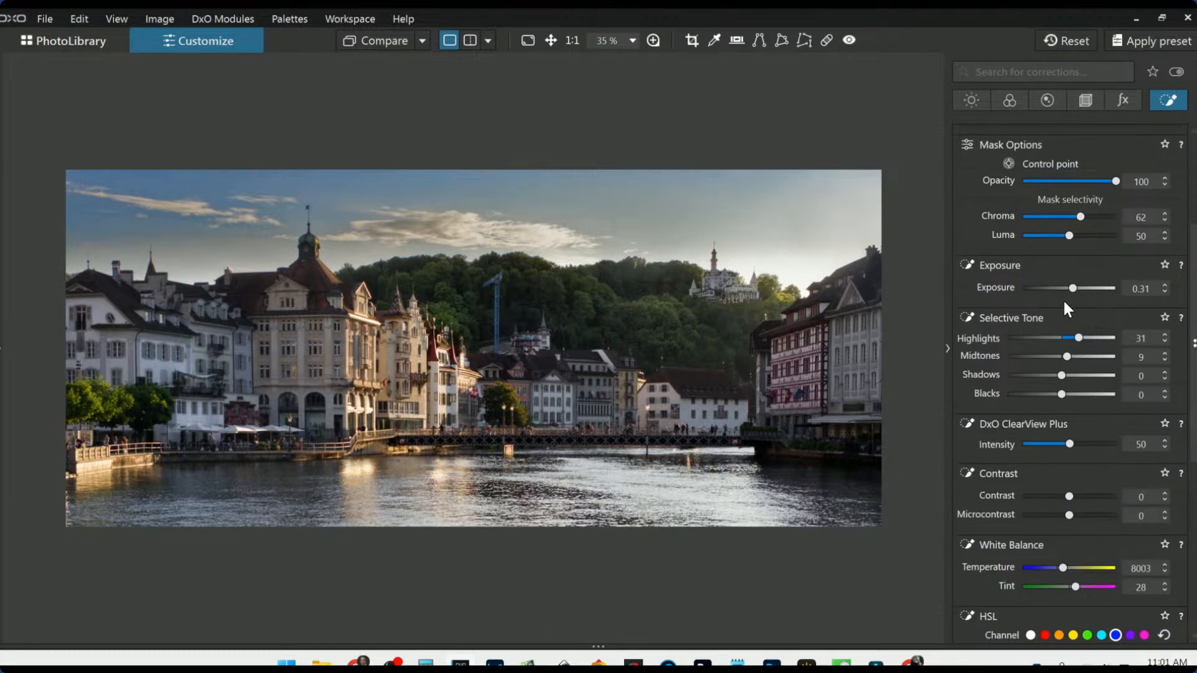
drag(1079, 219, 1078, 218)
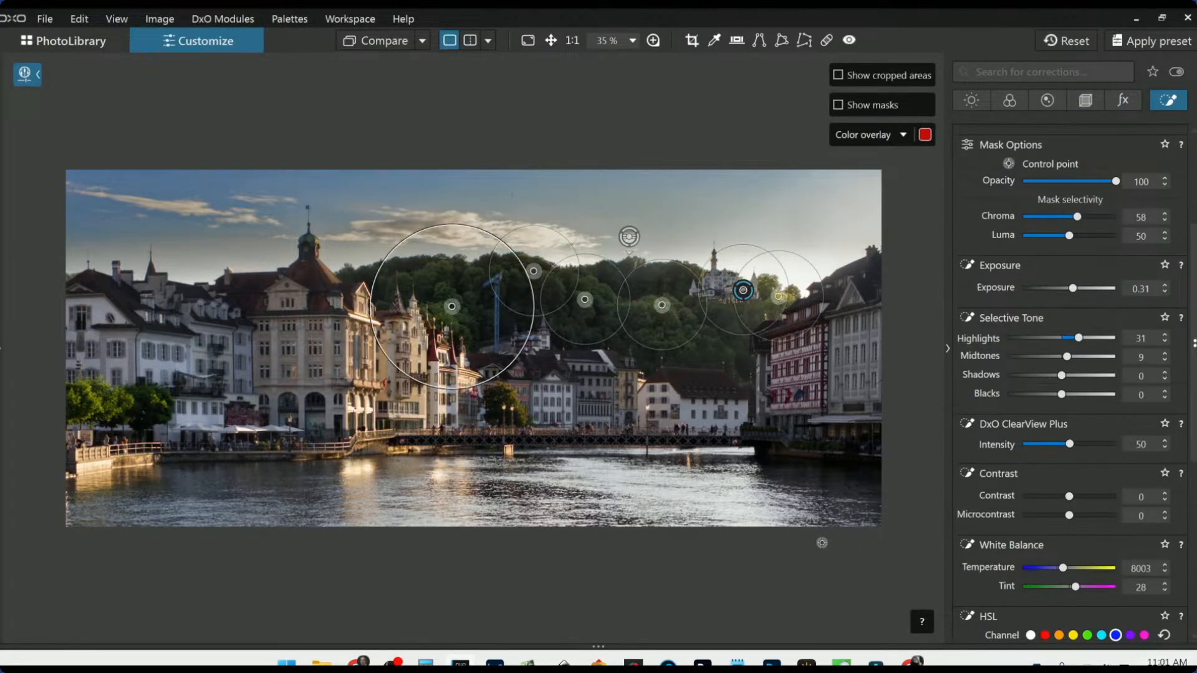
- Add more control points to the same mask over the riverside buildings in the left half of the photo
click(359, 309)
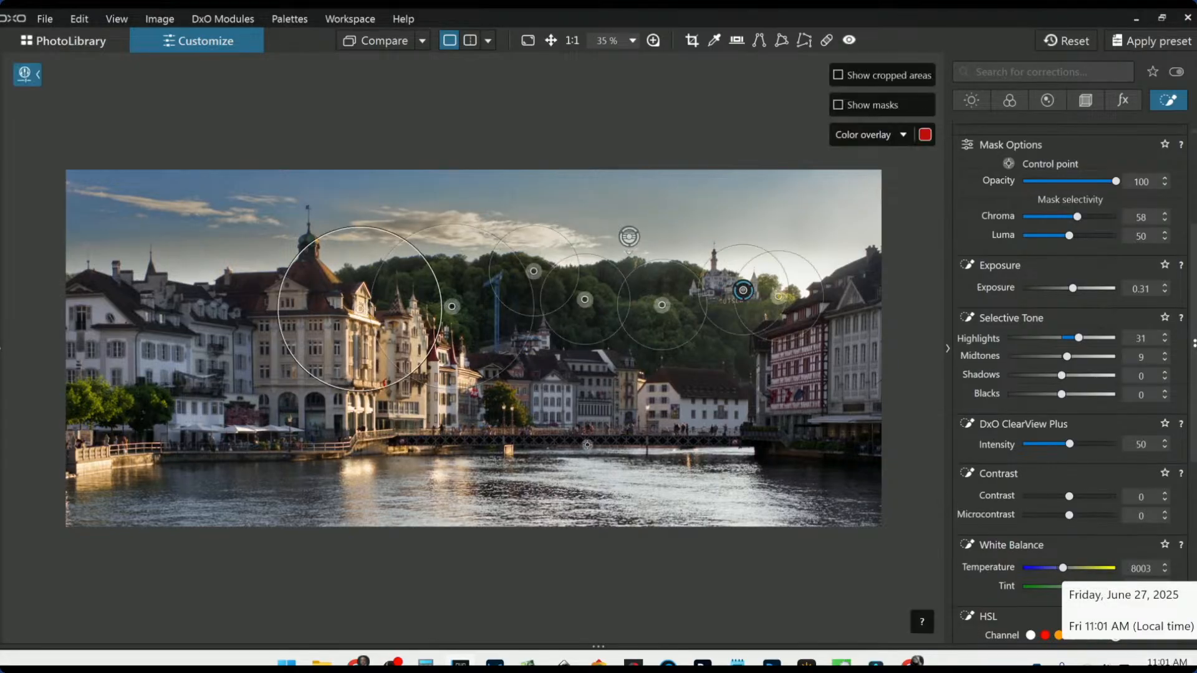
click(414, 347)
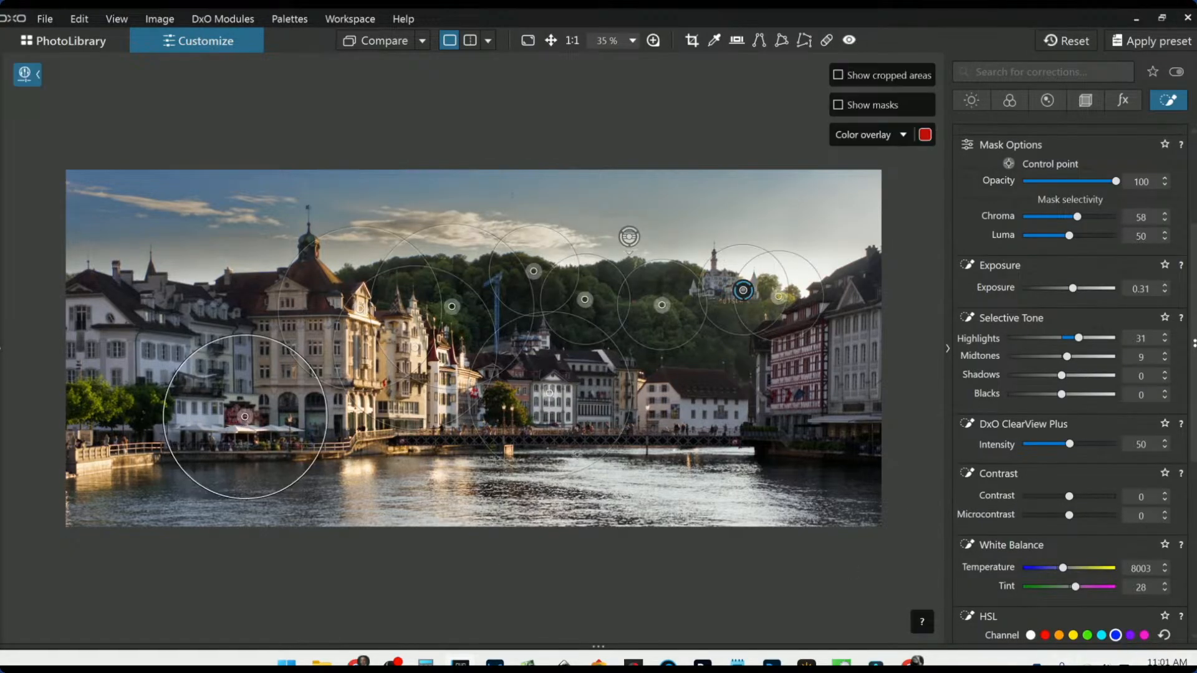
click(154, 315)
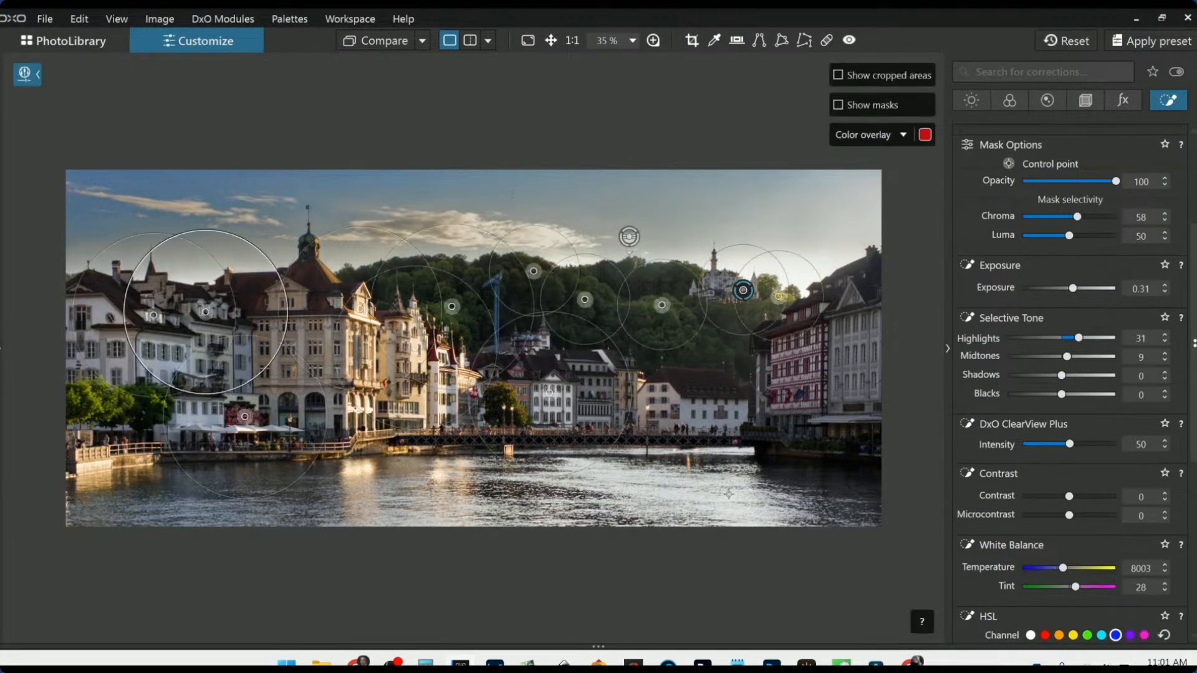
- Set the hill-and-buildings mask's microcontrast to 31 and its blacks to -5
click(201, 307)
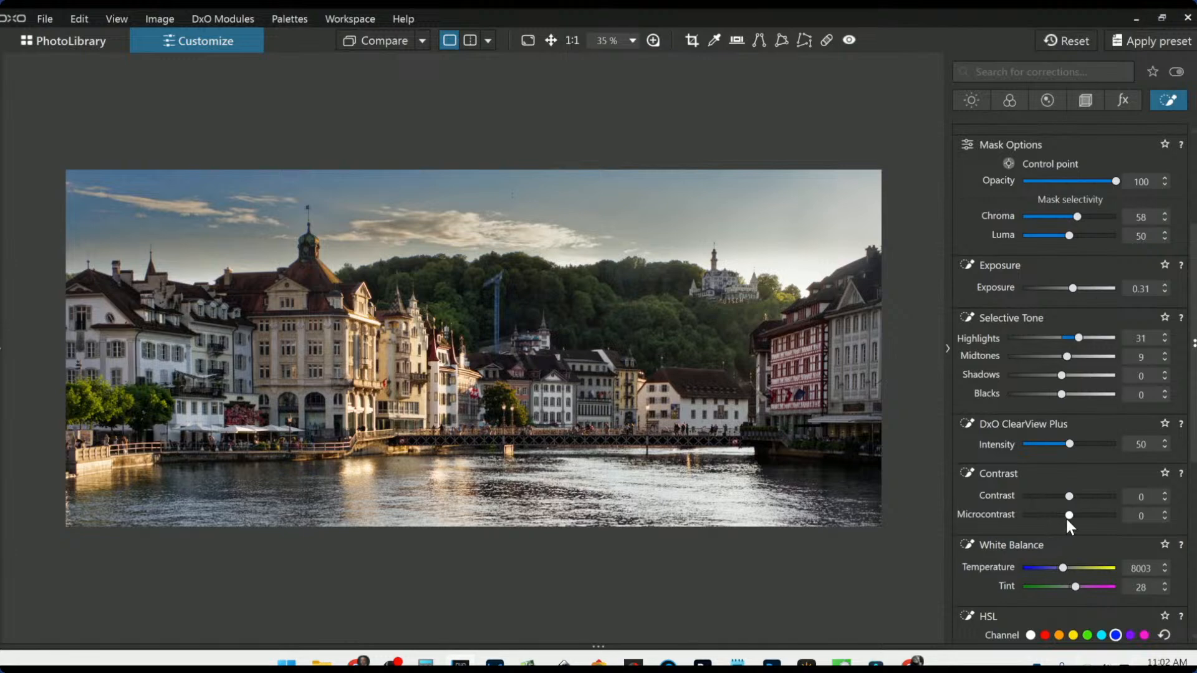
drag(1069, 517, 1084, 518)
click(1061, 397)
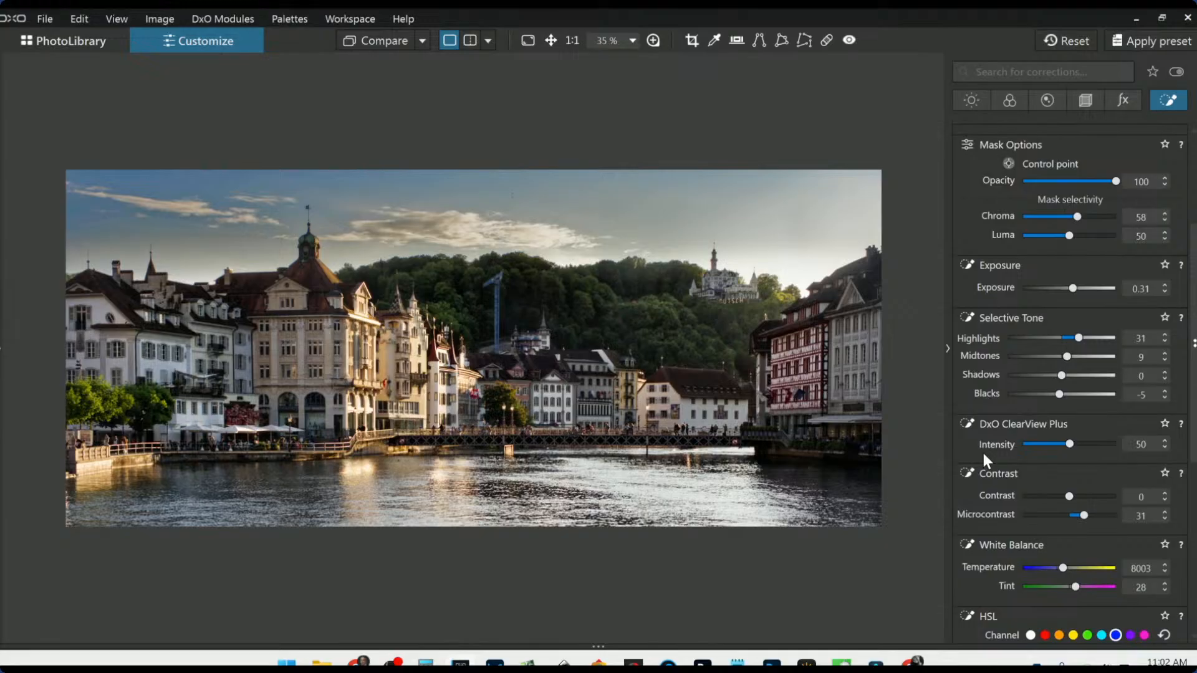
- Add a control point on the riverside café terrace to the same mask and shrink its circle to the terrace area
scroll(303, 499, up, 4)
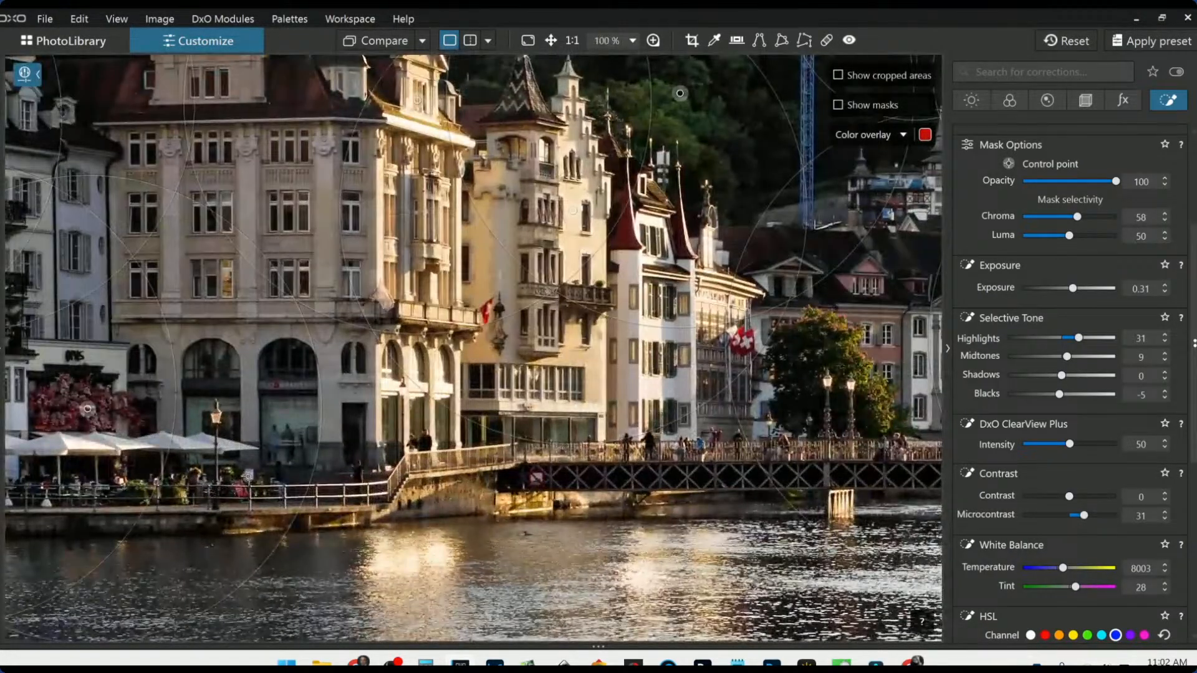
drag(244, 478, 187, 480)
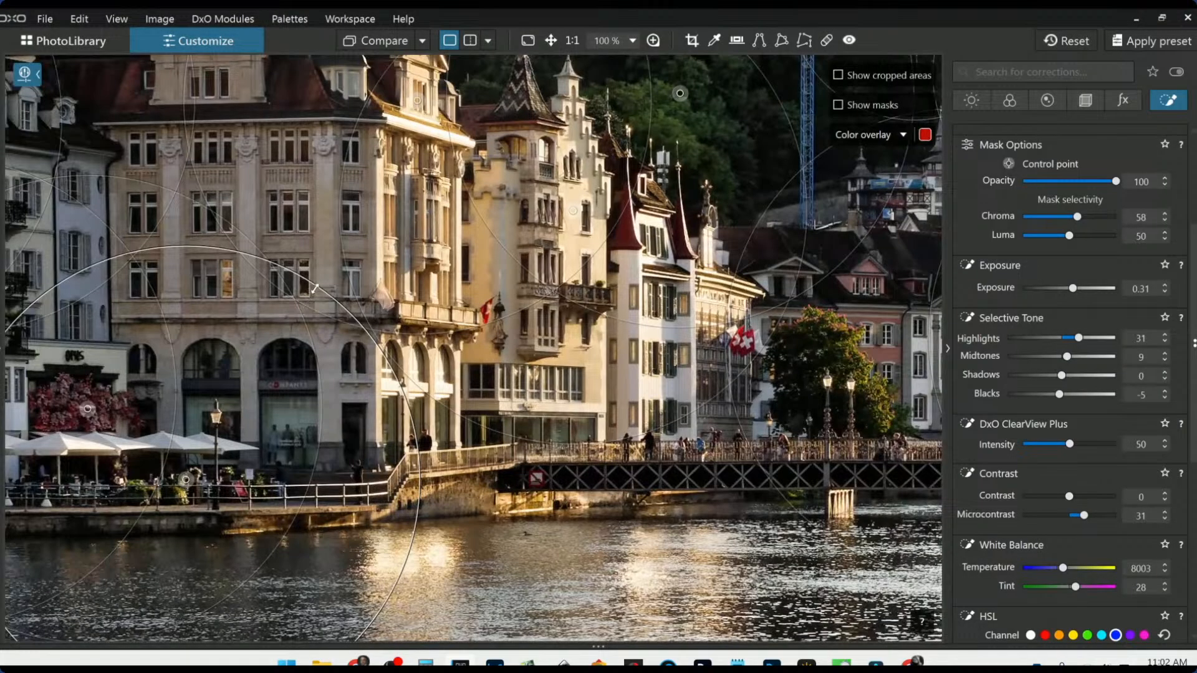
drag(314, 289, 207, 429)
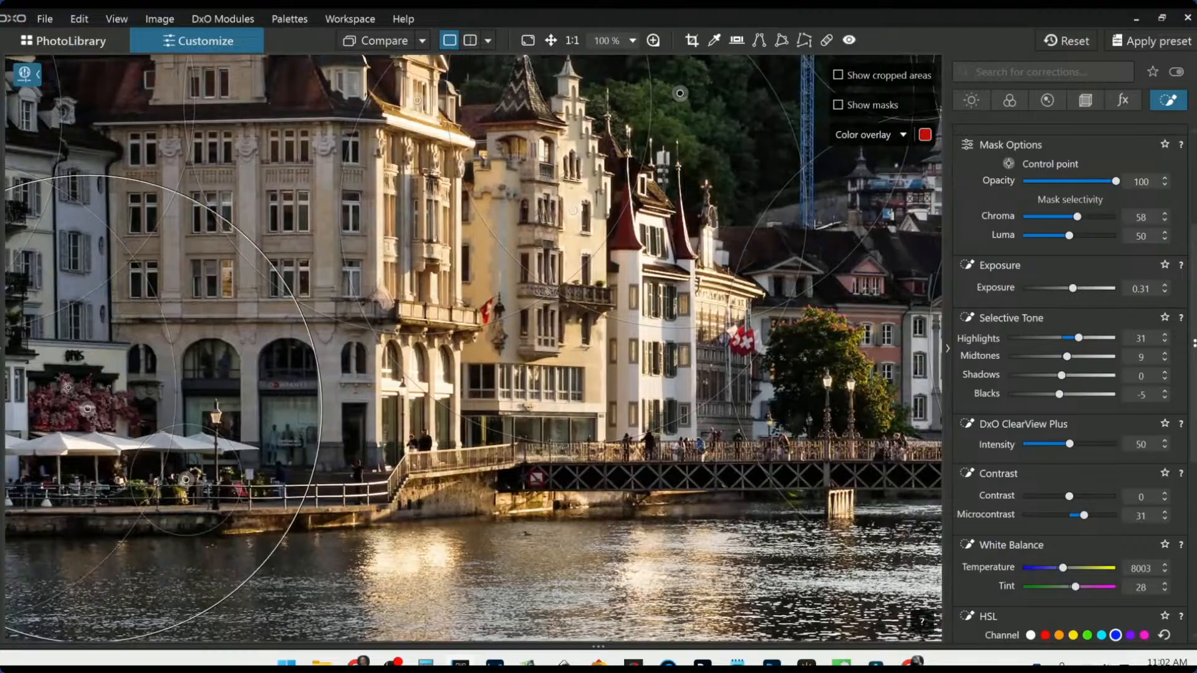
scroll(176, 487, down, 5)
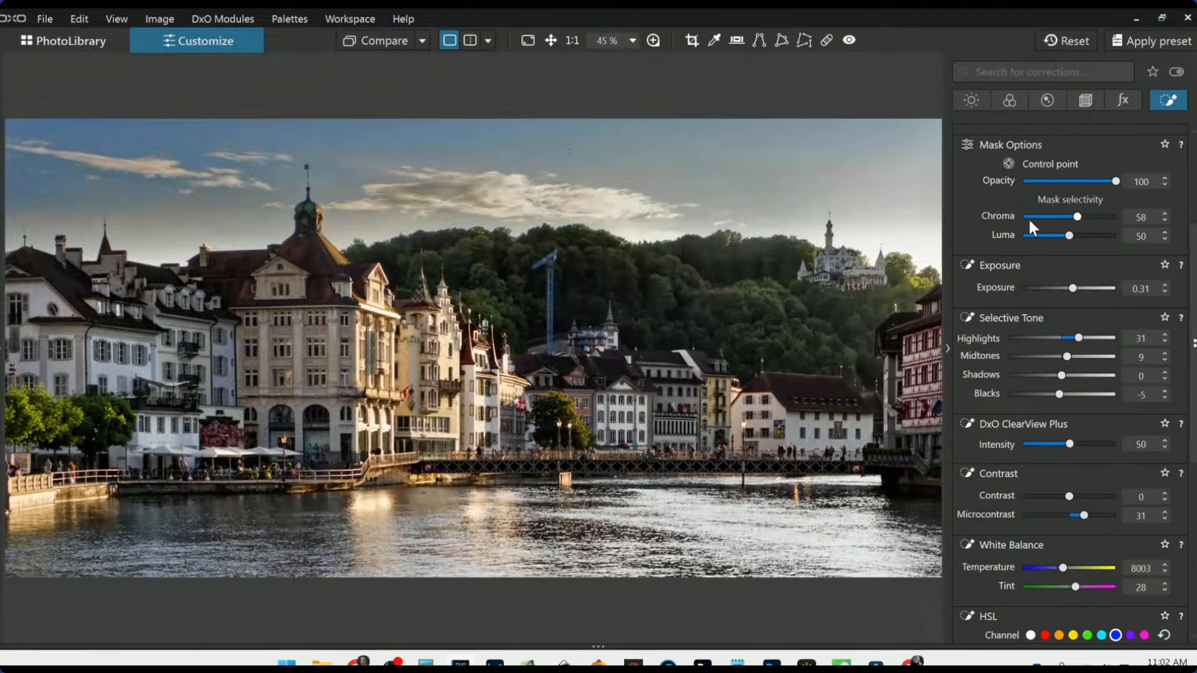
- Create a new control point mask on the pink blossom tree with highlights at 77, midtones at 36 and shadows at 25
scroll(1015, 163, up, 3)
click(966, 301)
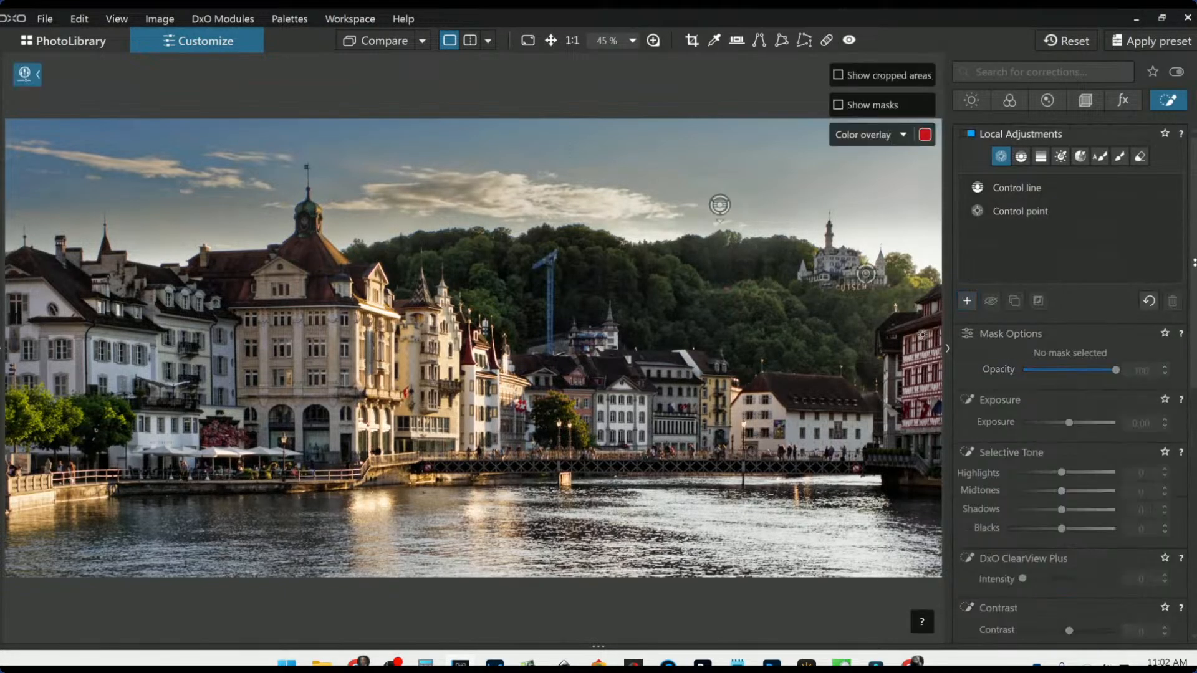
scroll(132, 458, up, 2)
scroll(174, 497, up, 3)
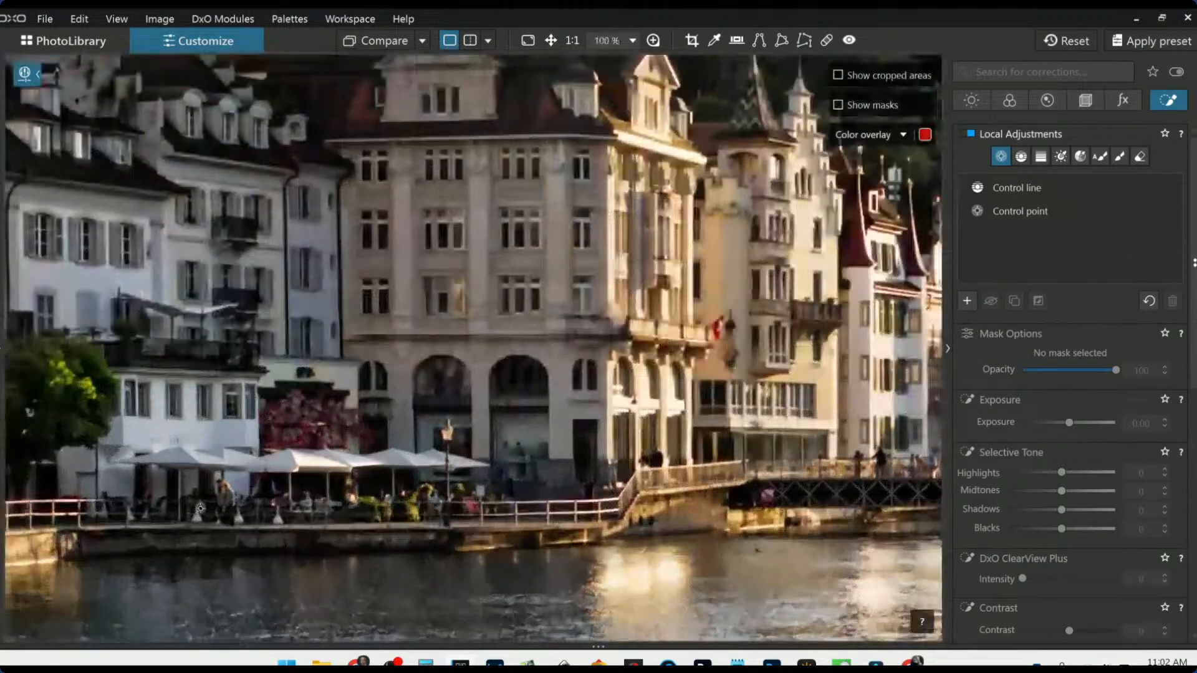
click(341, 412)
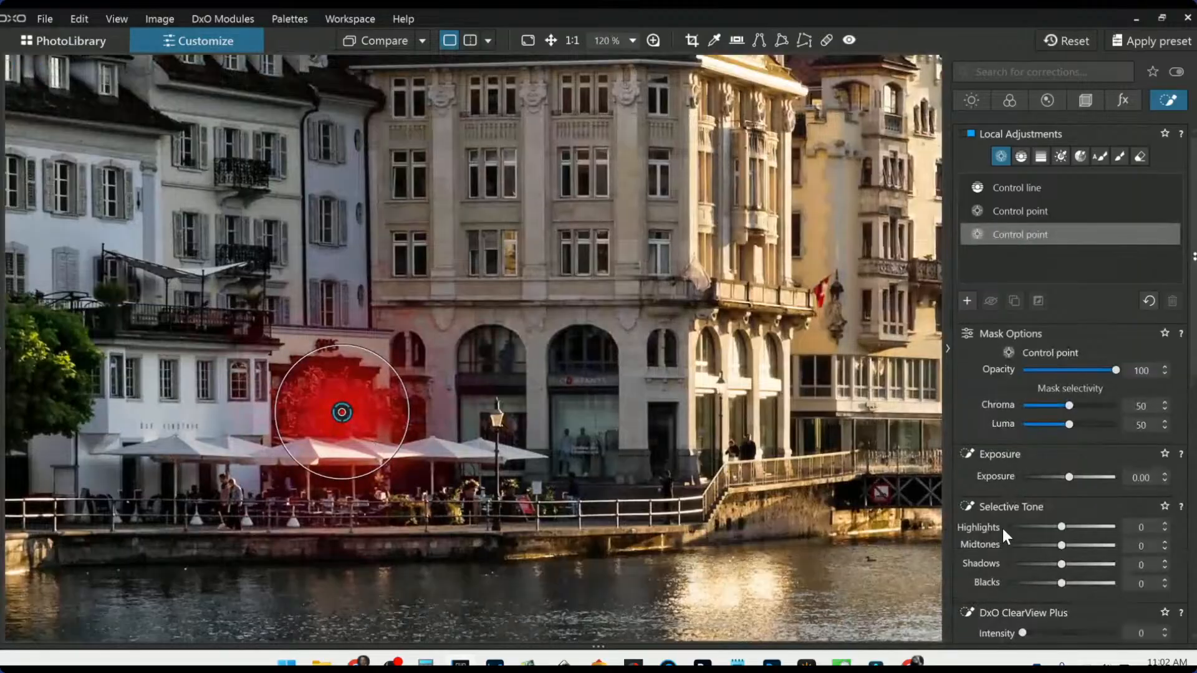
drag(1063, 526, 1076, 570)
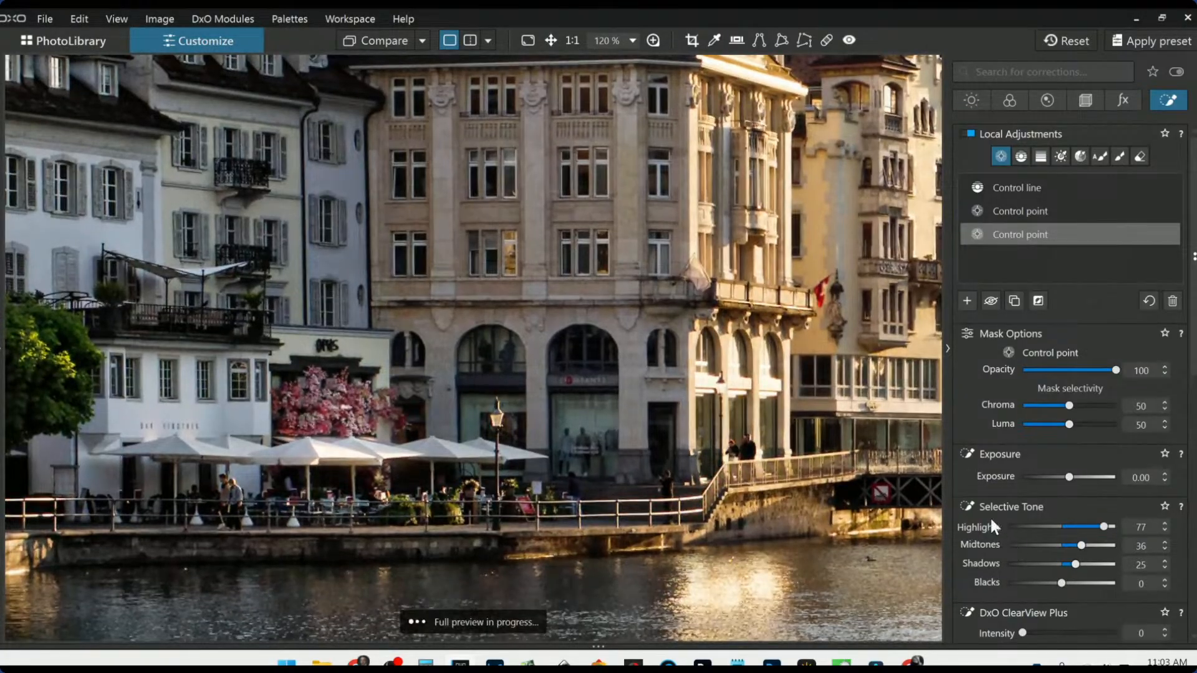
- Set the blossom mask's microcontrast to 30 and its ClearView Plus intensity to 15
scroll(989, 515, down, 3)
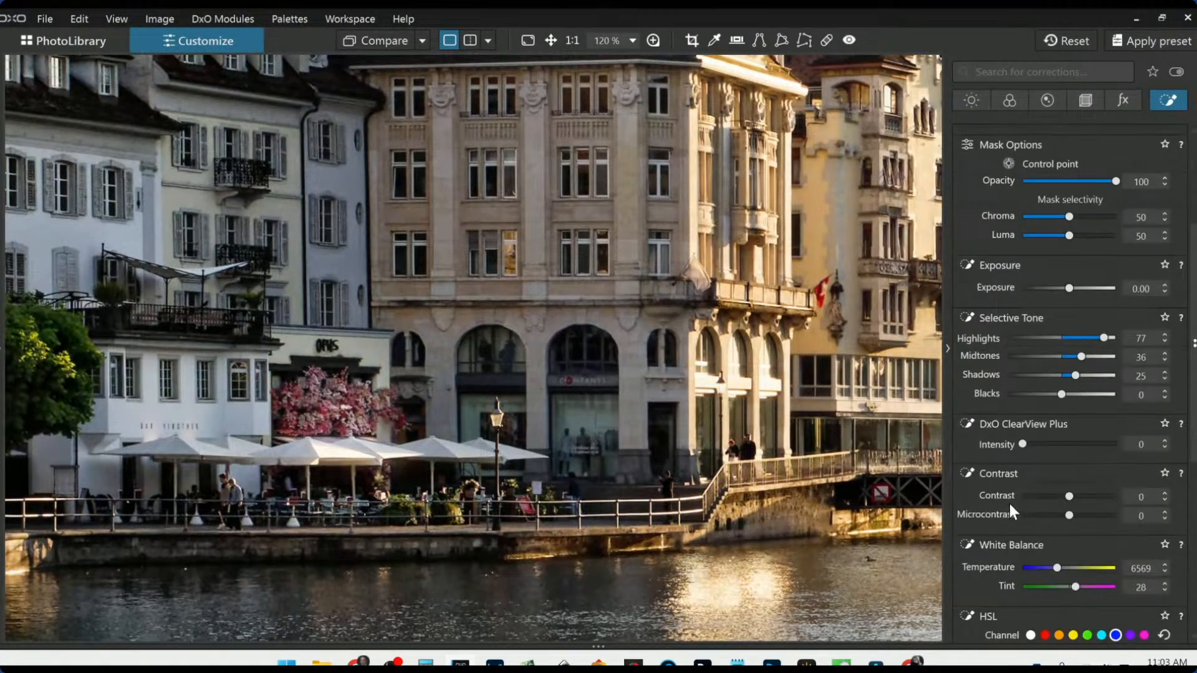
click(1084, 518)
click(1038, 445)
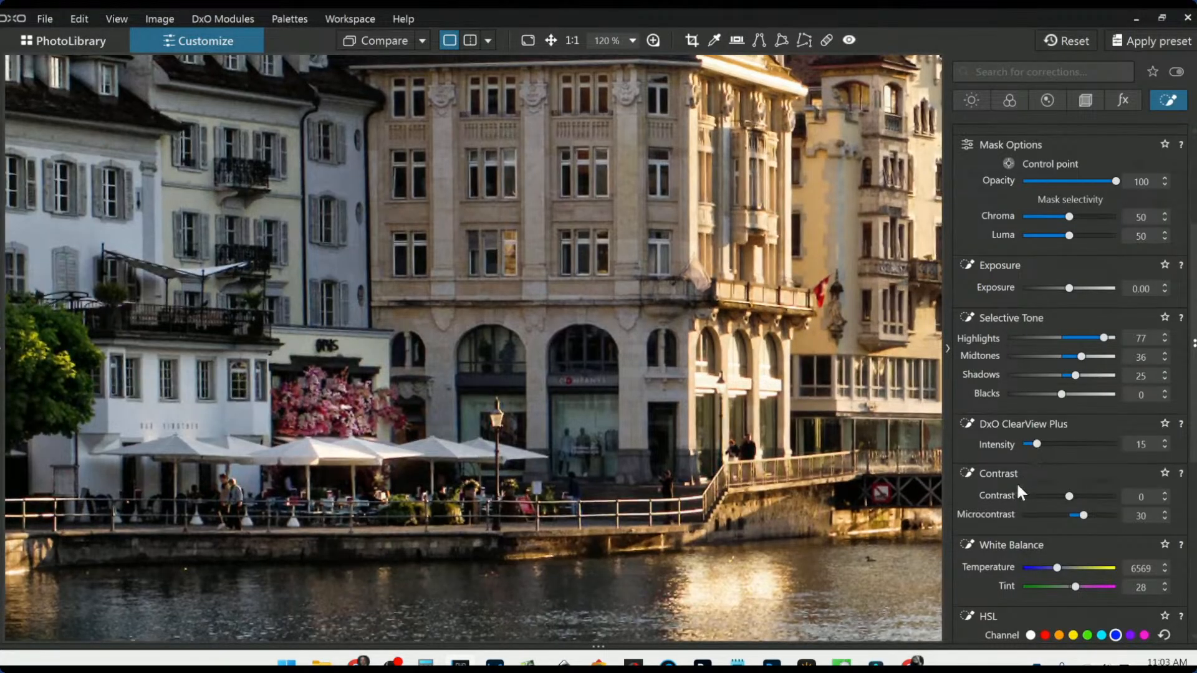
- Raise the blossom mask's vibrancy to 63 for all color channels and set its white balance temperature to 6969
scroll(1002, 495, down, 1)
scroll(1001, 495, down, 4)
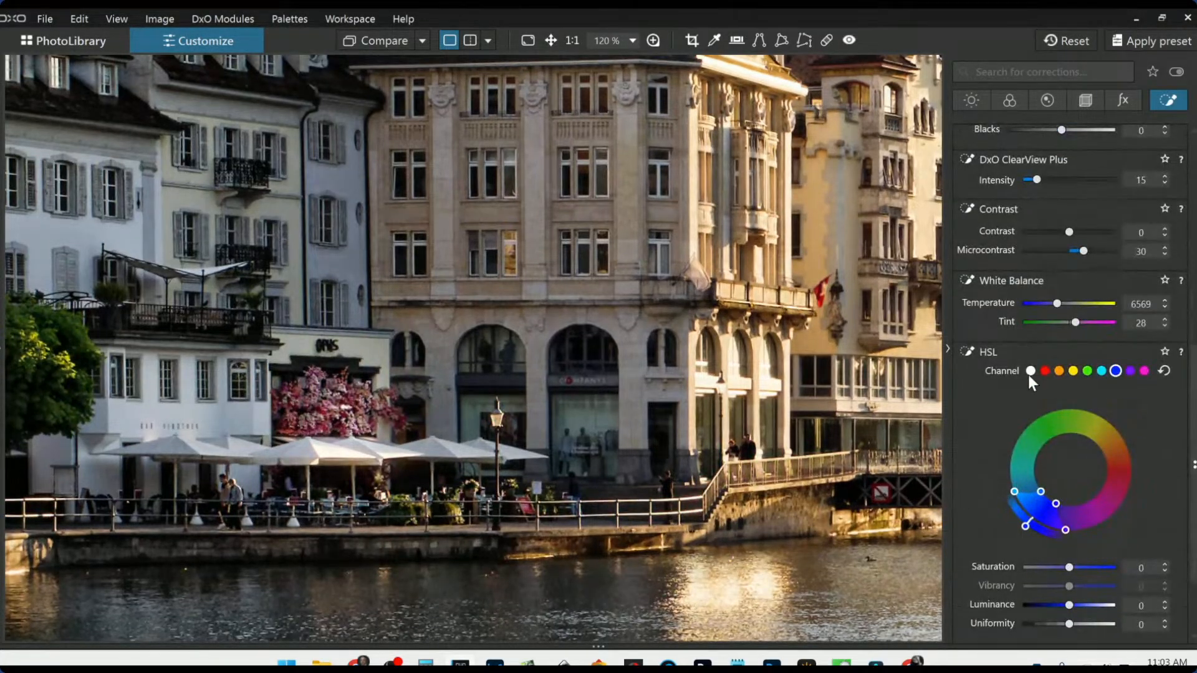
click(1031, 372)
drag(1064, 589, 1099, 591)
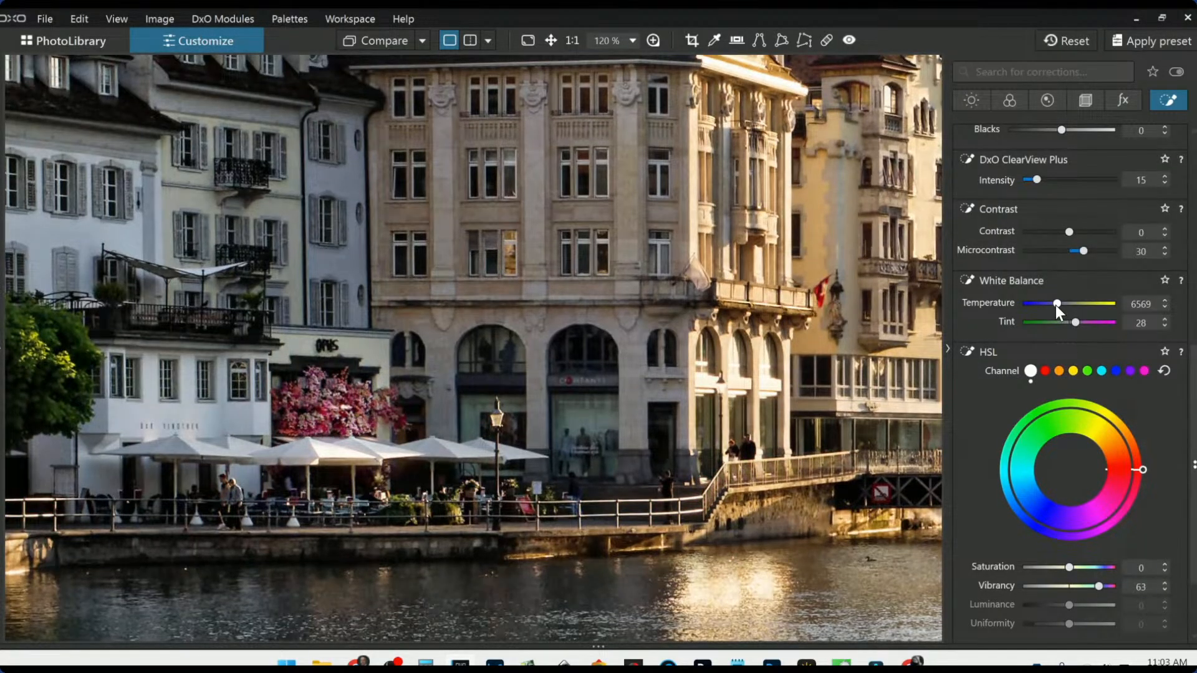
scroll(1056, 305, up, 1)
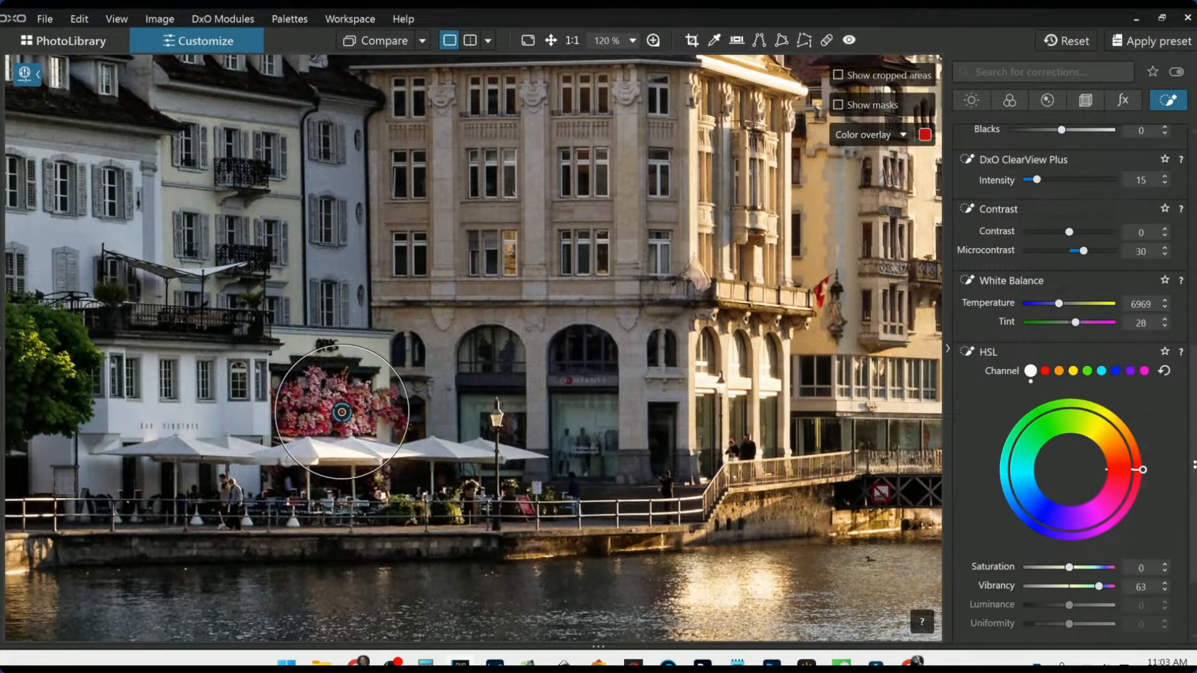
- Extend the blossom mask with small control points on the people and café terrace along the promenade, and finish editing it
click(235, 490)
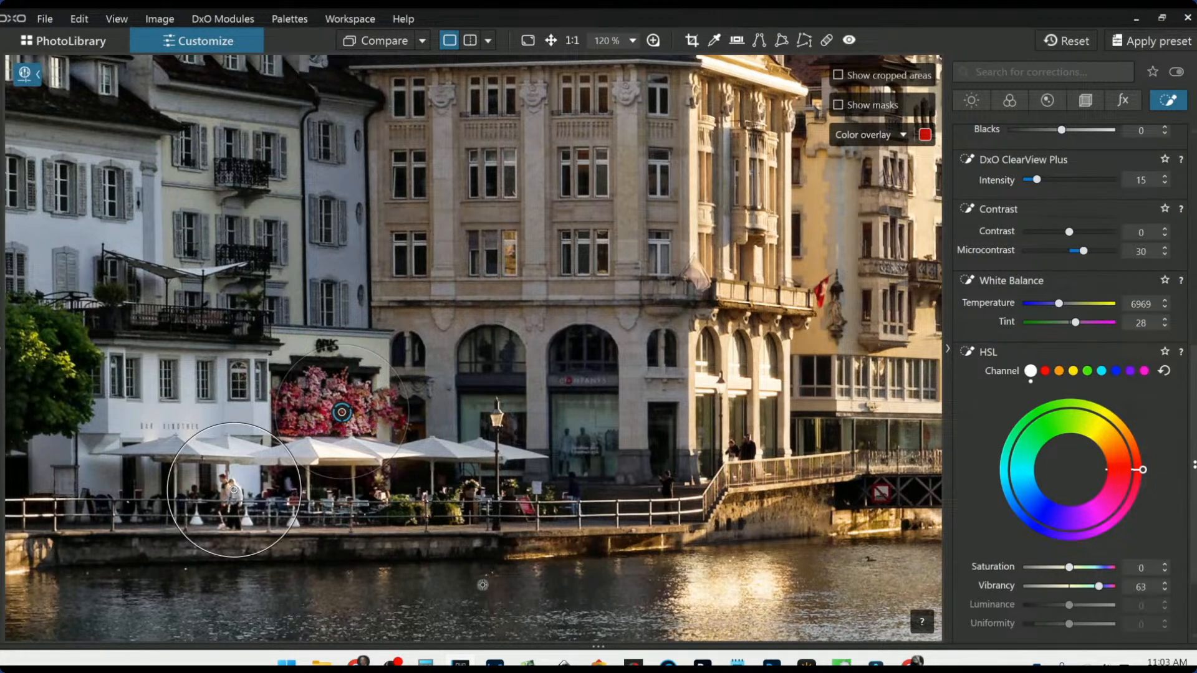
drag(278, 440, 248, 476)
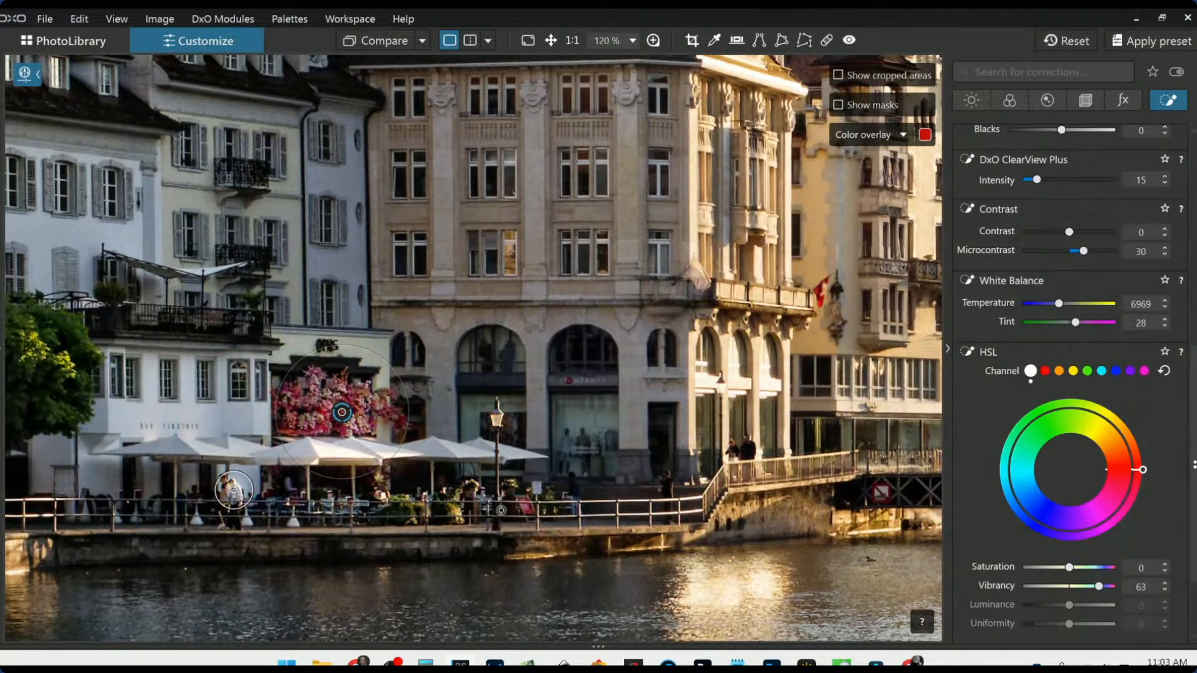
click(527, 509)
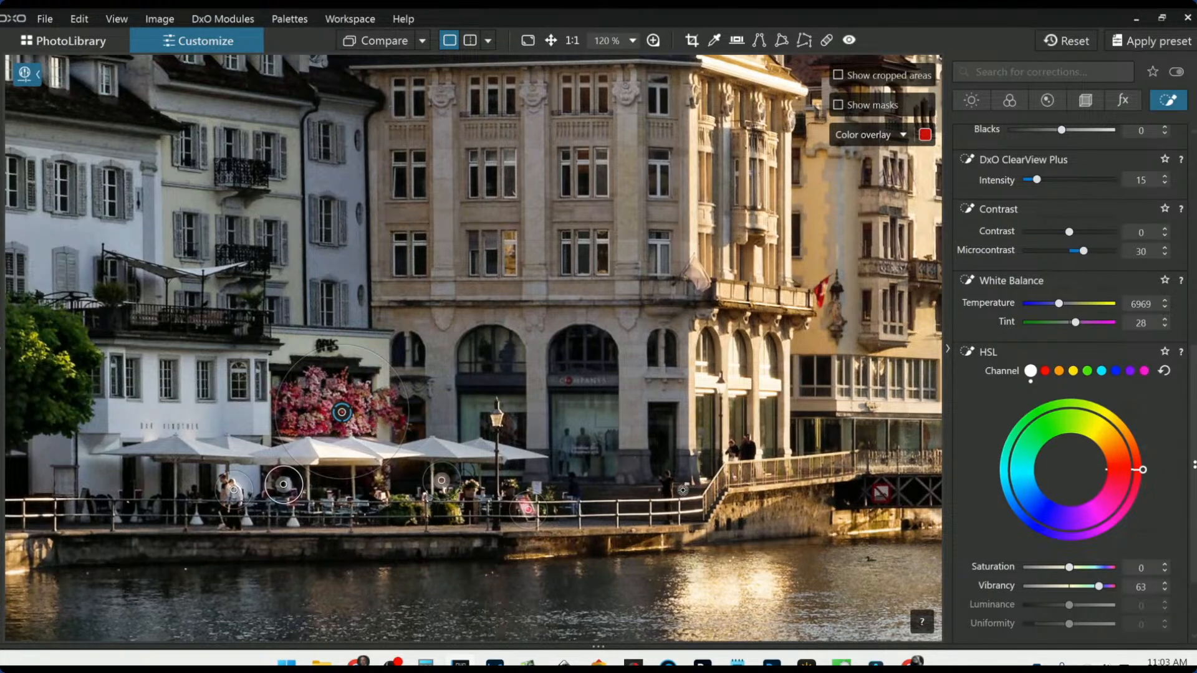
click(665, 482)
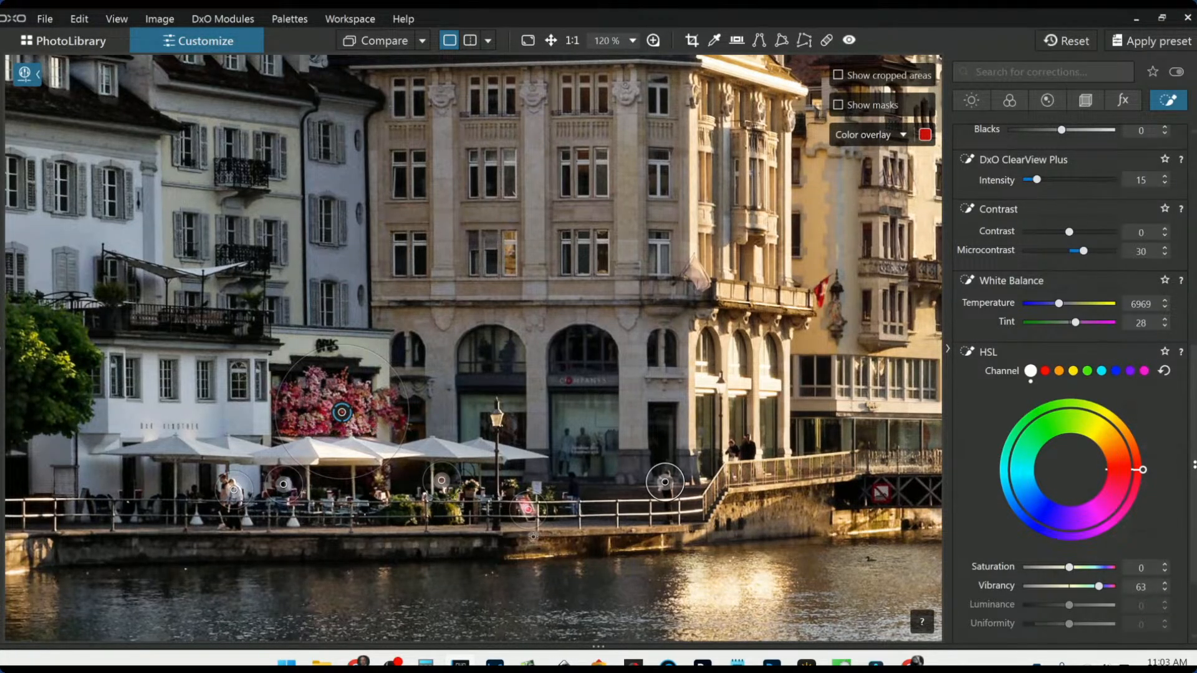
scroll(411, 535, down, 6)
scroll(56, 527, up, 2)
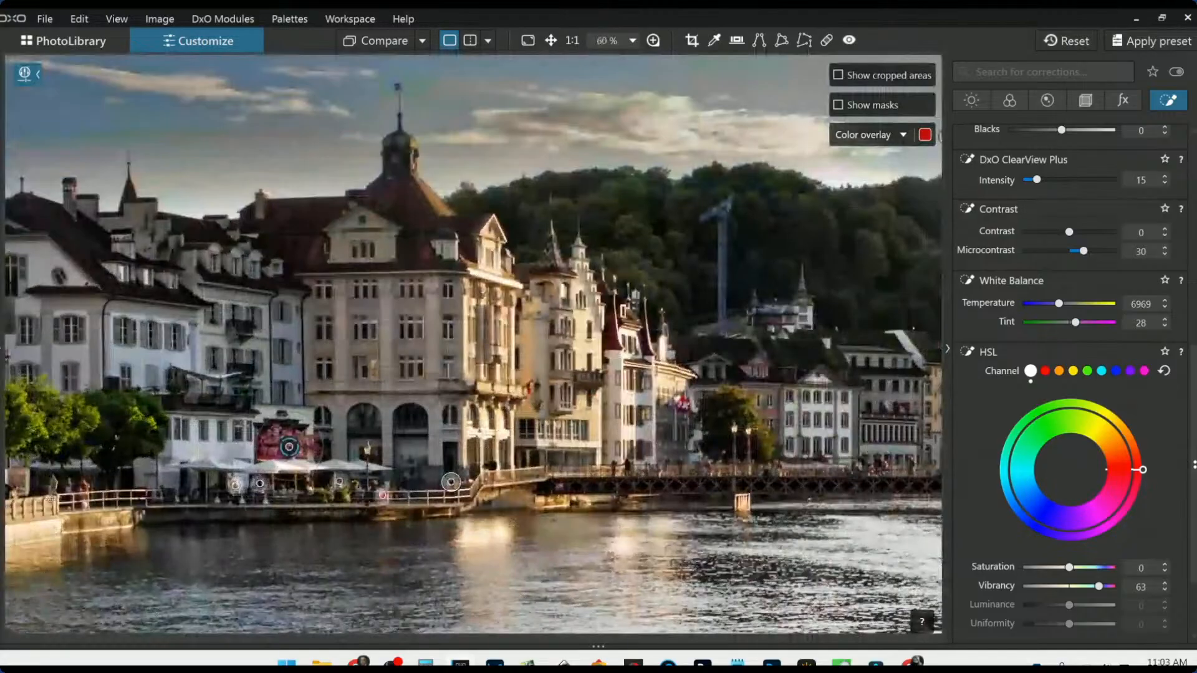
scroll(81, 514, up, 1)
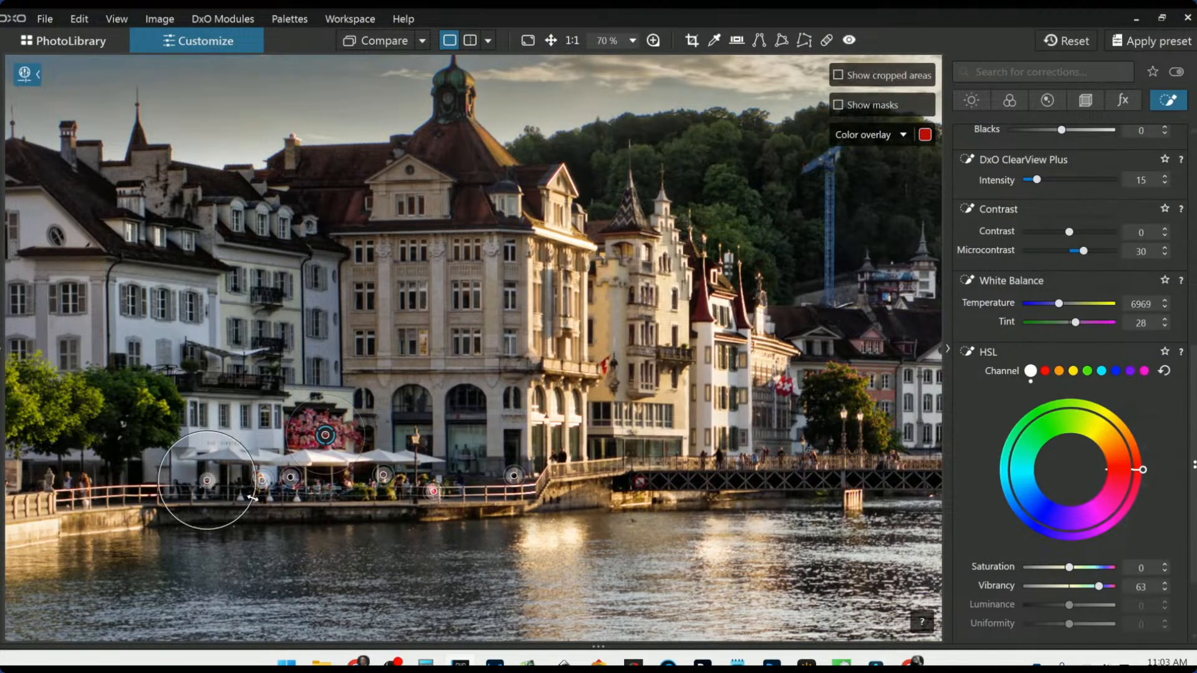
scroll(761, 623, down, 4)
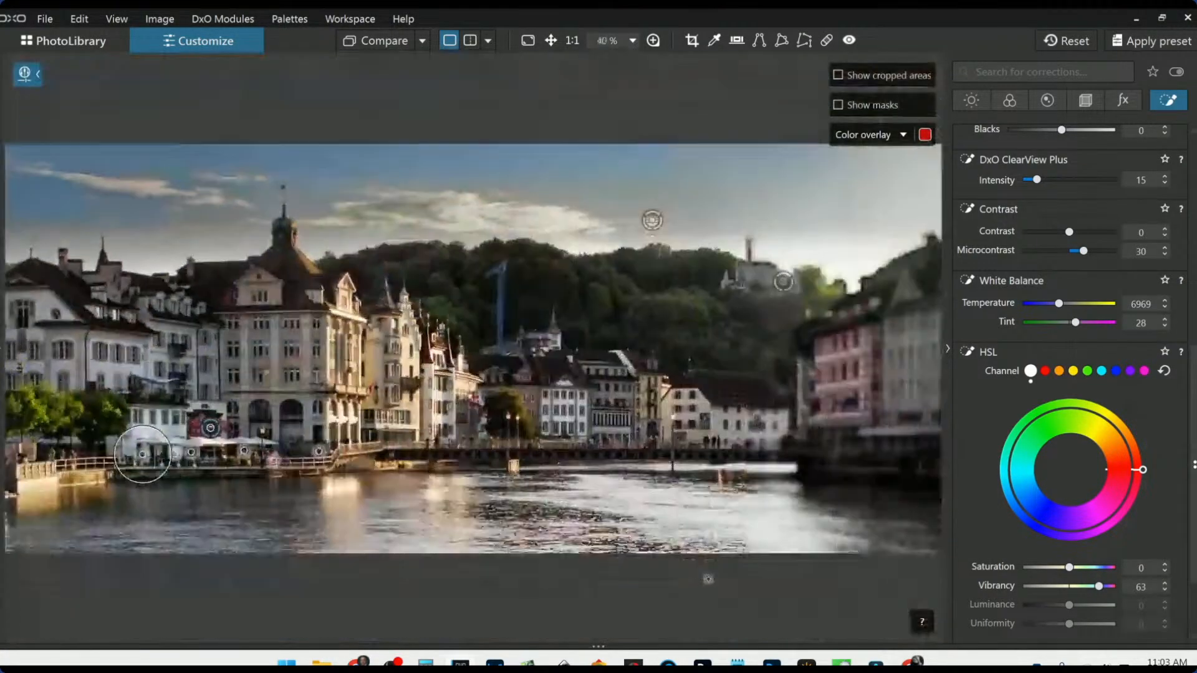
click(836, 575)
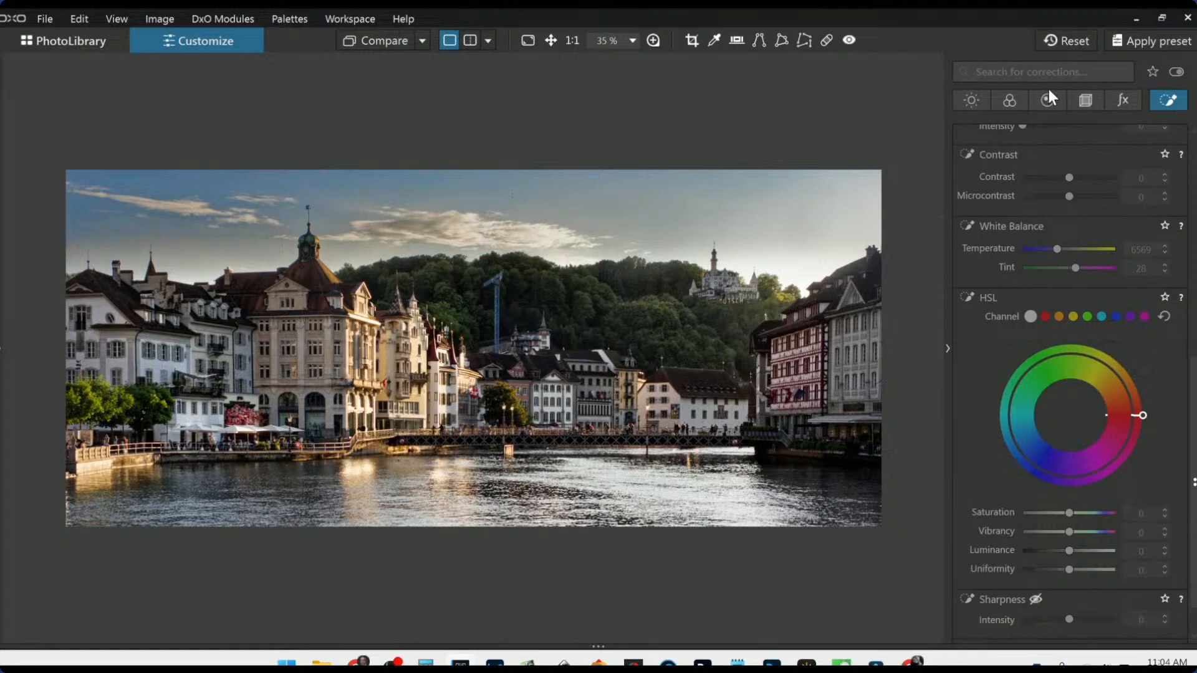
- Turn on the automatic perspective correction, toggling it off and on to compare the building verticals
click(1085, 101)
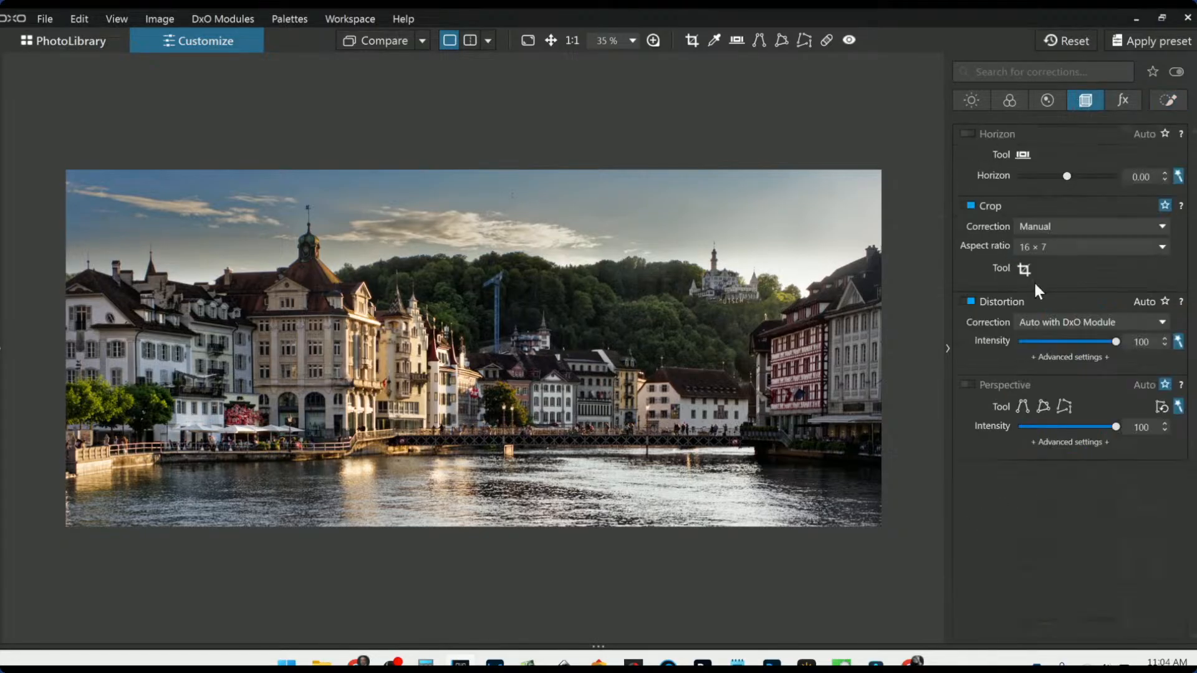
click(969, 384)
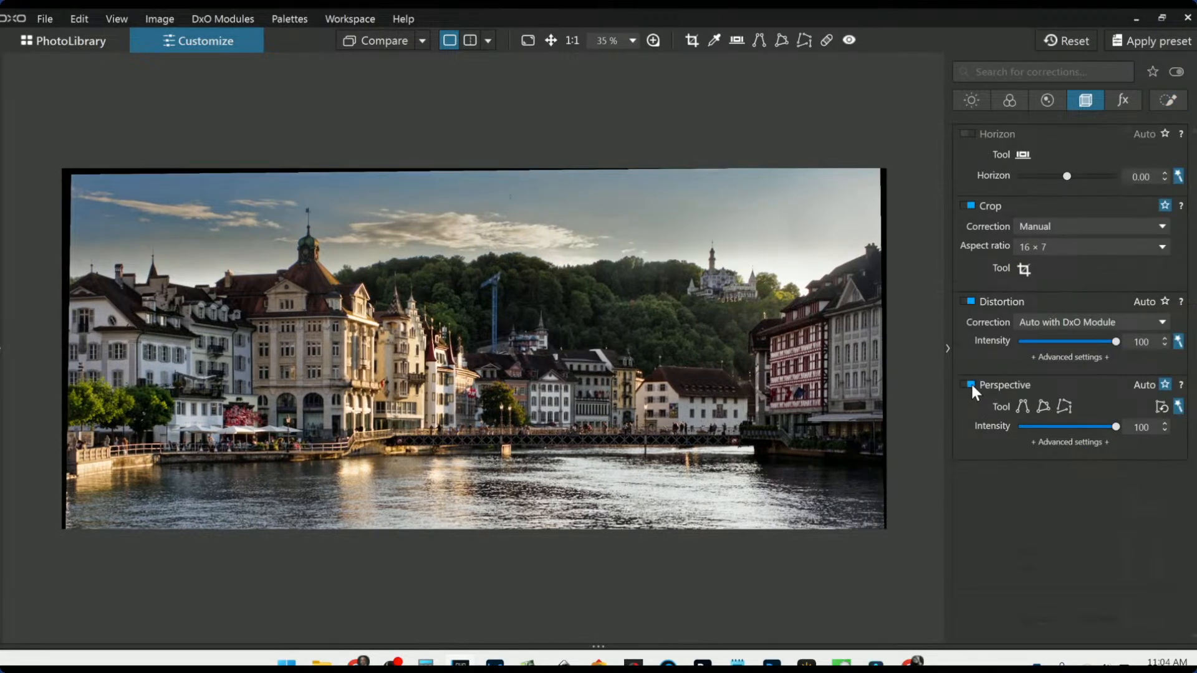
click(972, 386)
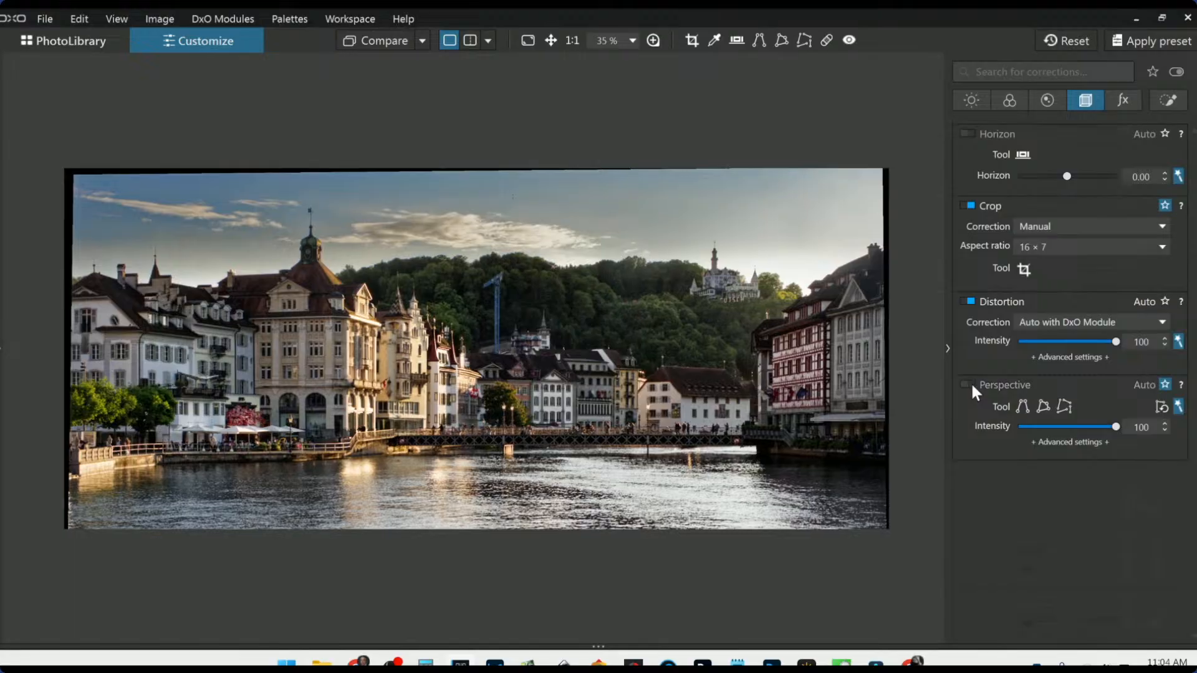
click(971, 385)
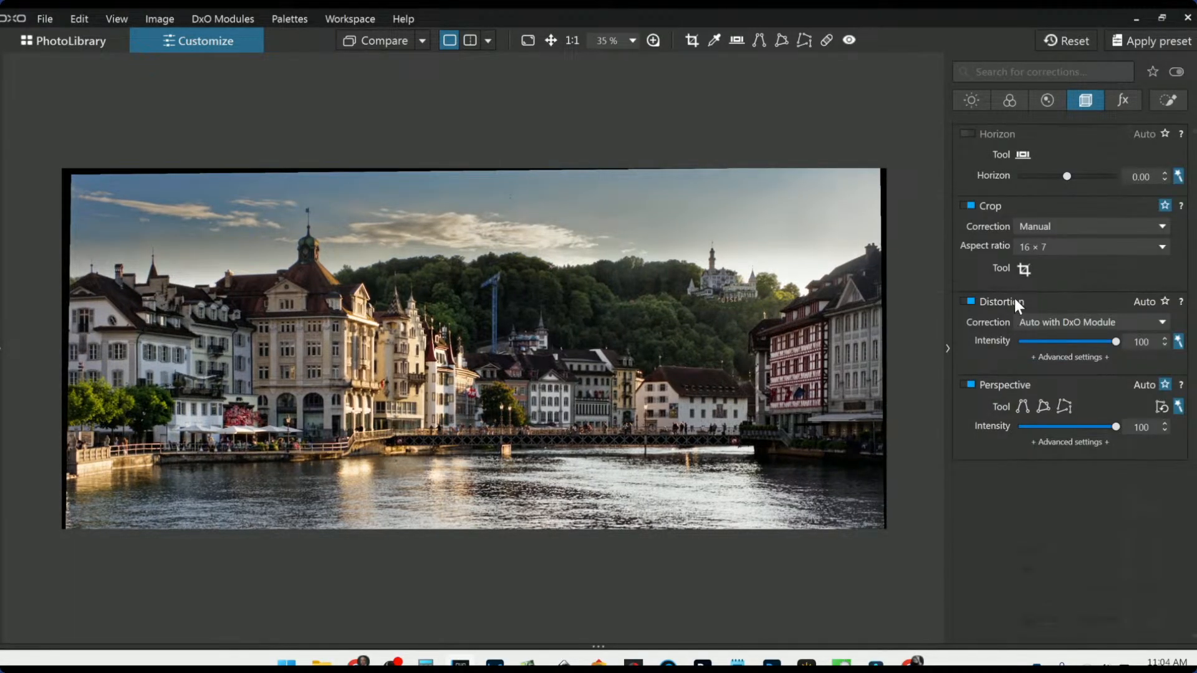
- Tighten the 16 × 7 crop to 5091 × 2227 px to cut off the black edges, and compare with the uncorrected image
click(1023, 269)
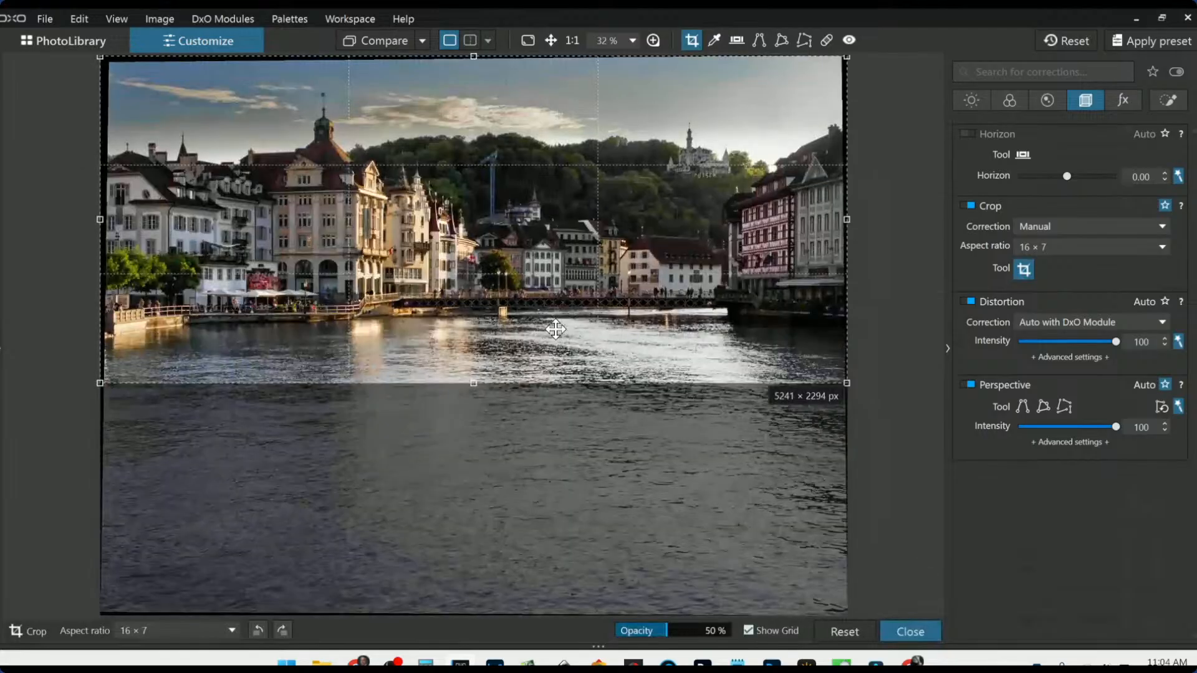
drag(474, 57, 481, 68)
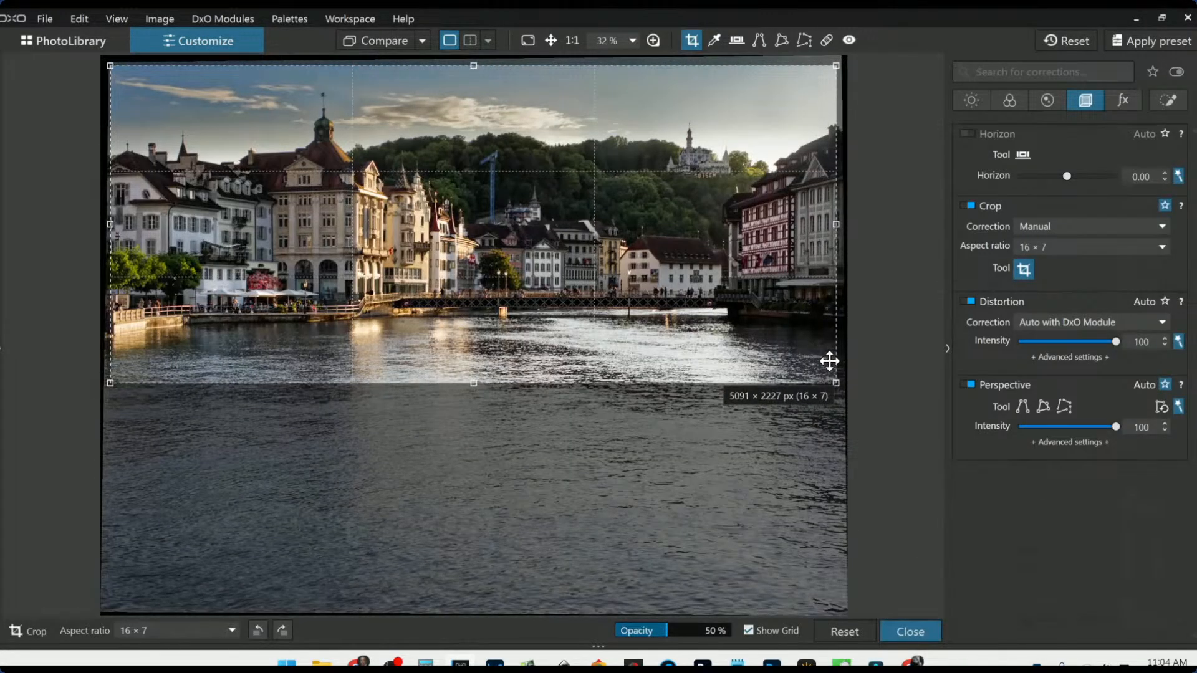
key(Return)
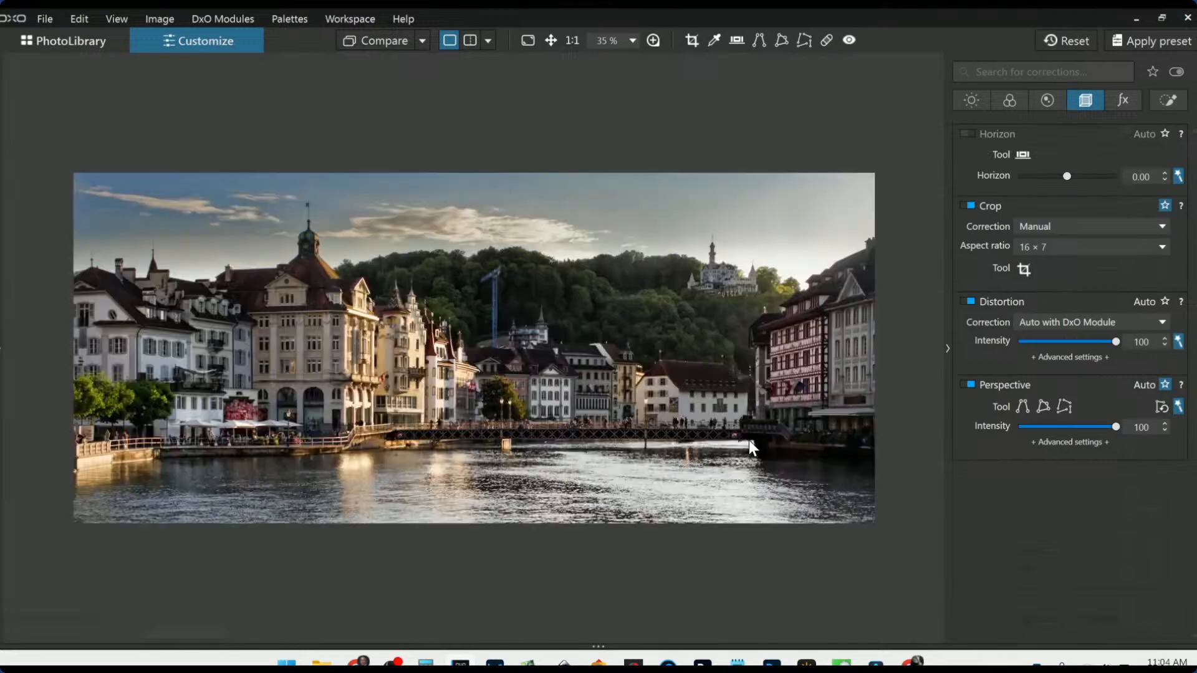
click(366, 42)
click(367, 44)
- Set the sky control line's highlights to -65
click(1169, 100)
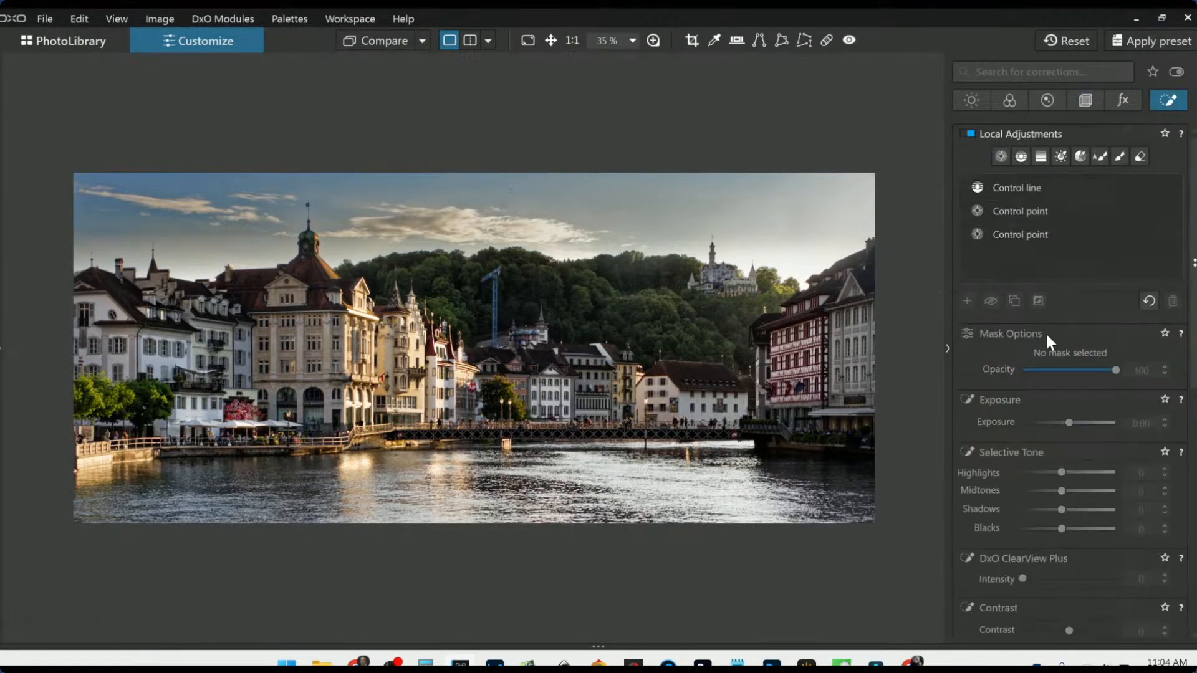
click(996, 195)
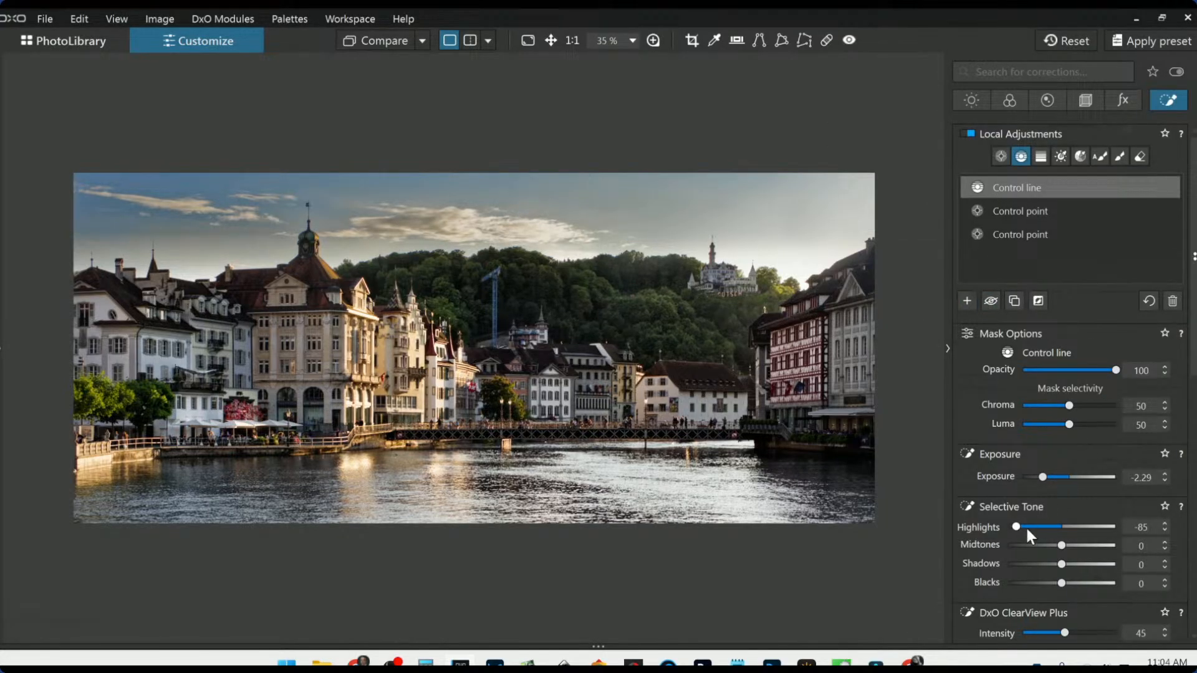
drag(1019, 527, 1026, 526)
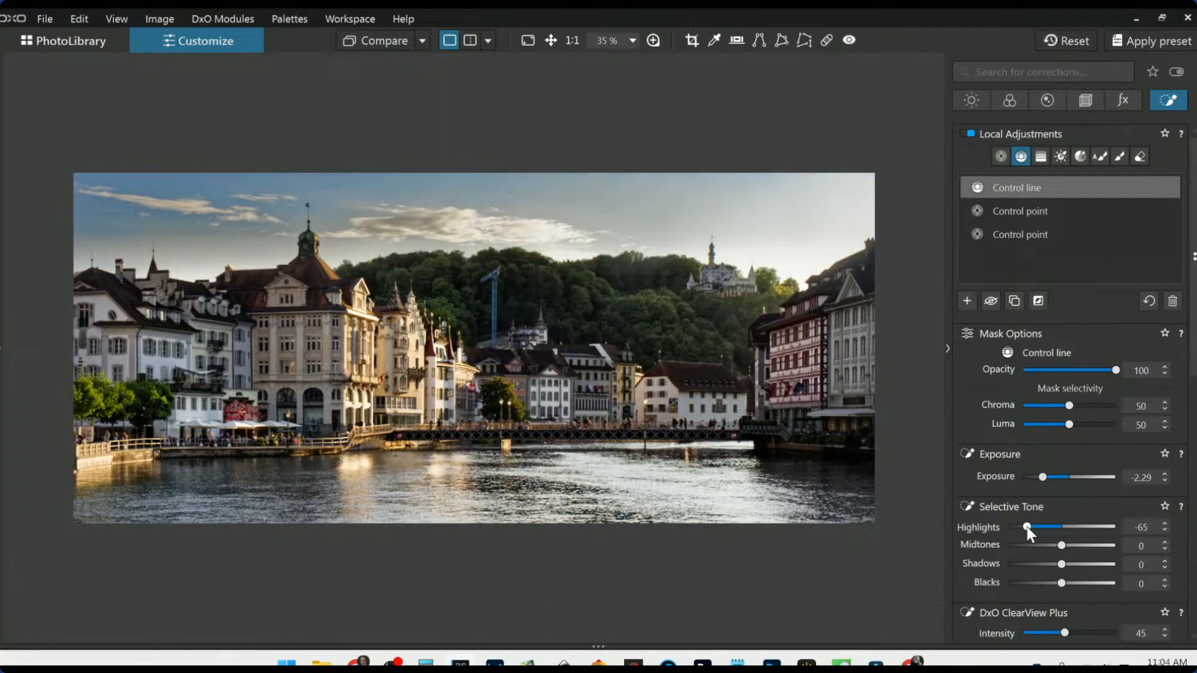
- Start a new mask with a control point on the bright sky between the castle and the half-timbered buildings' roofs
click(967, 301)
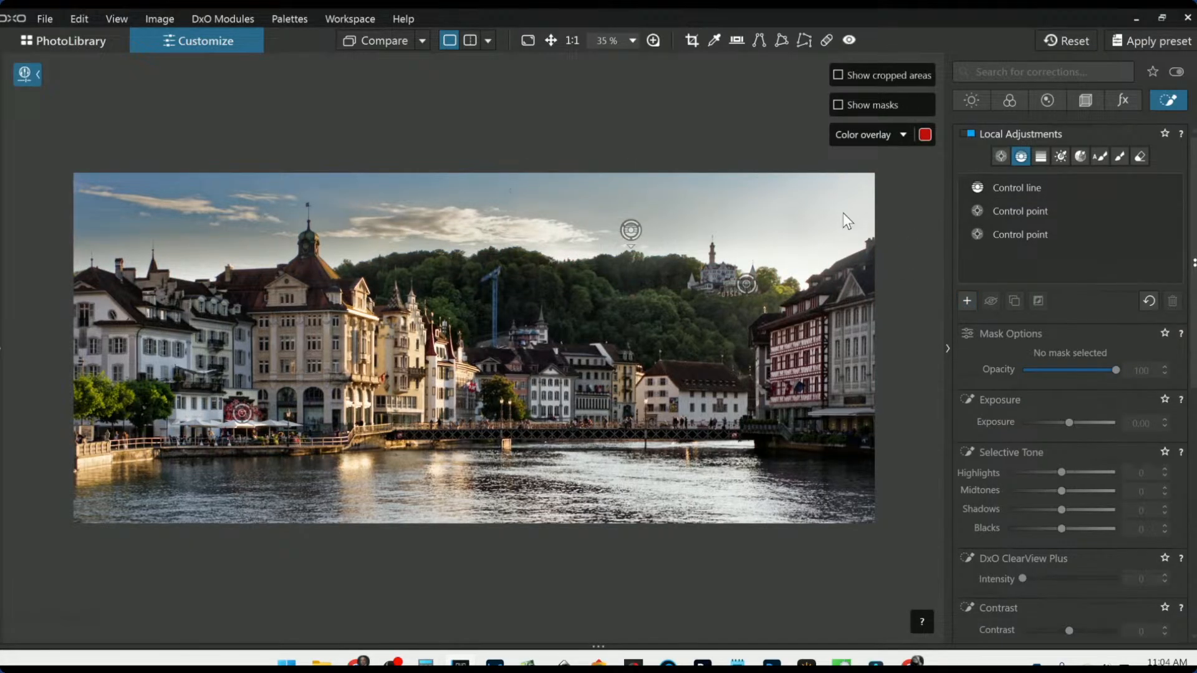
click(1000, 156)
click(805, 227)
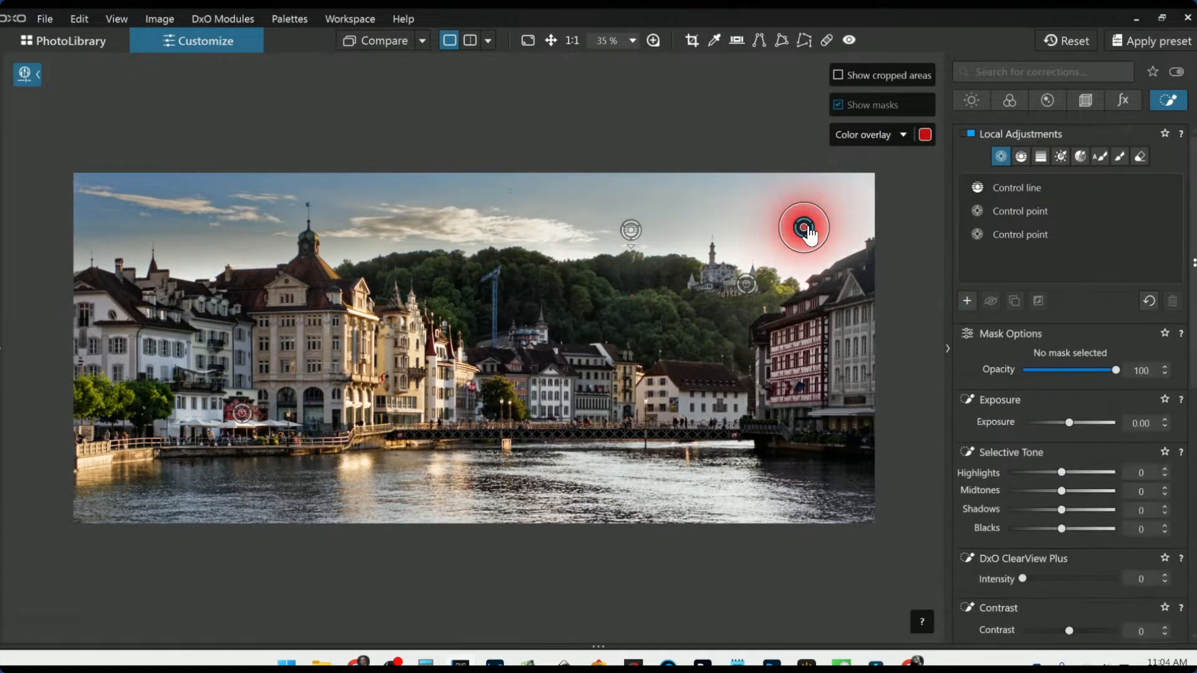
- Enlarge the bright-sky control point to cover the sky around the castle and raise its white balance temperature to 10169
drag(835, 225, 954, 224)
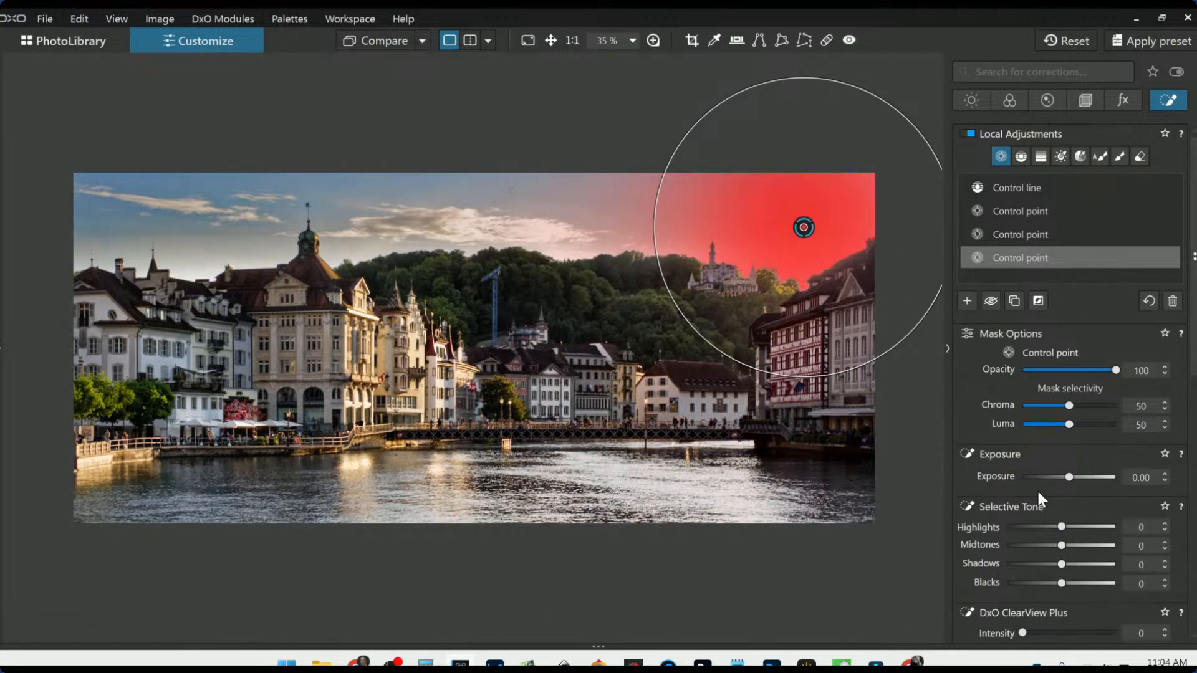
scroll(1038, 492, down, 10)
scroll(1041, 500, up, 3)
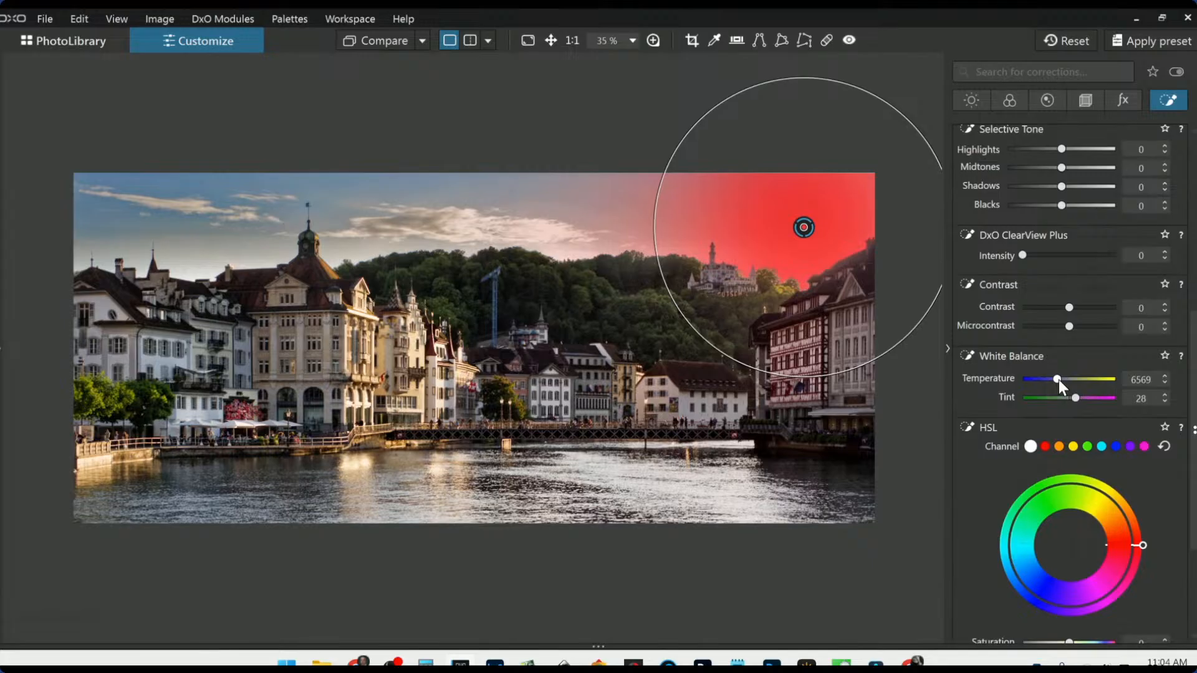
drag(1059, 379, 1060, 380)
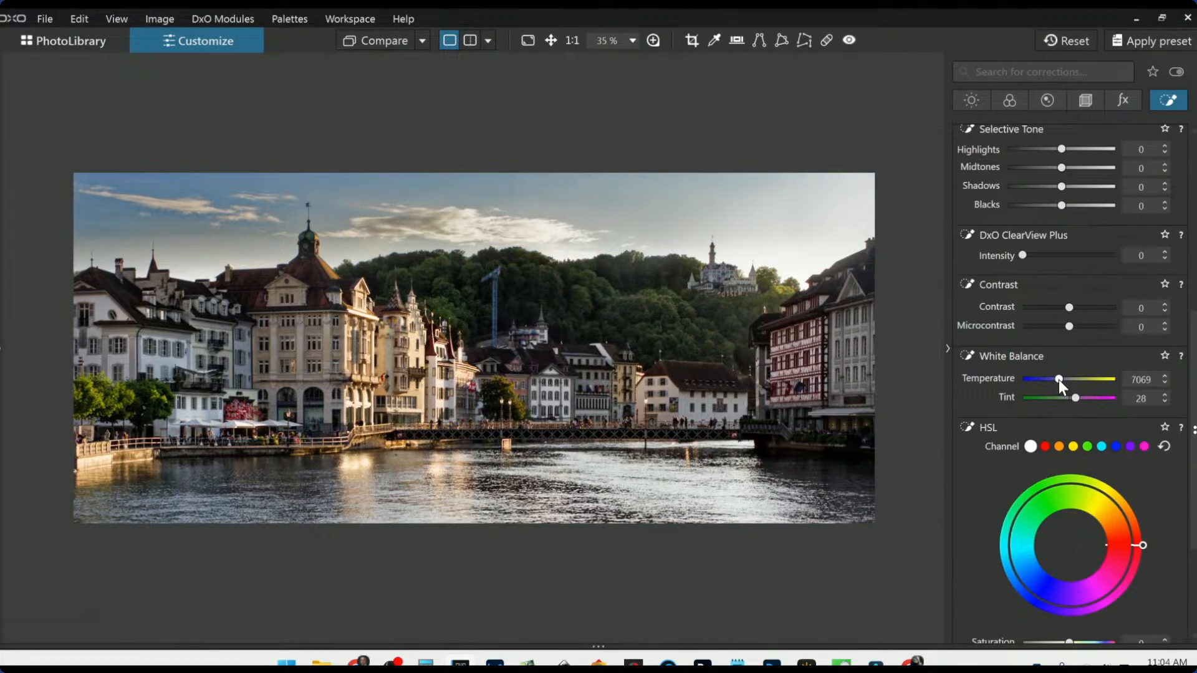
scroll(1059, 380, up, 8)
scroll(1059, 380, up, 15)
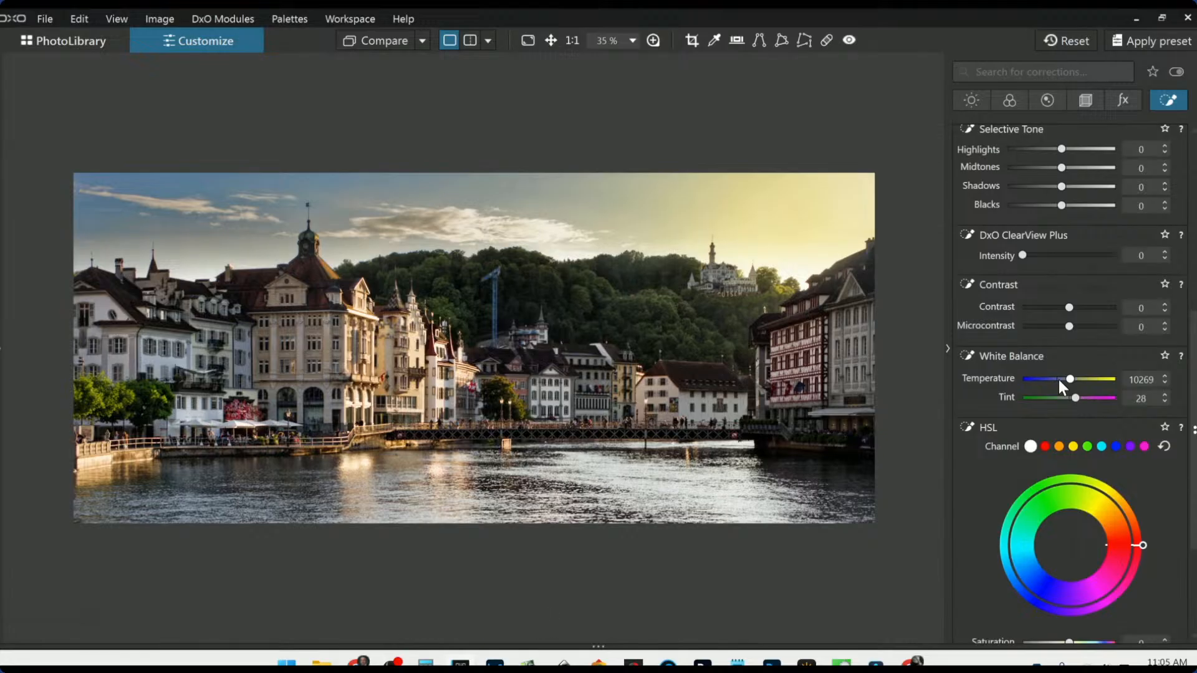
scroll(1059, 380, down, 1)
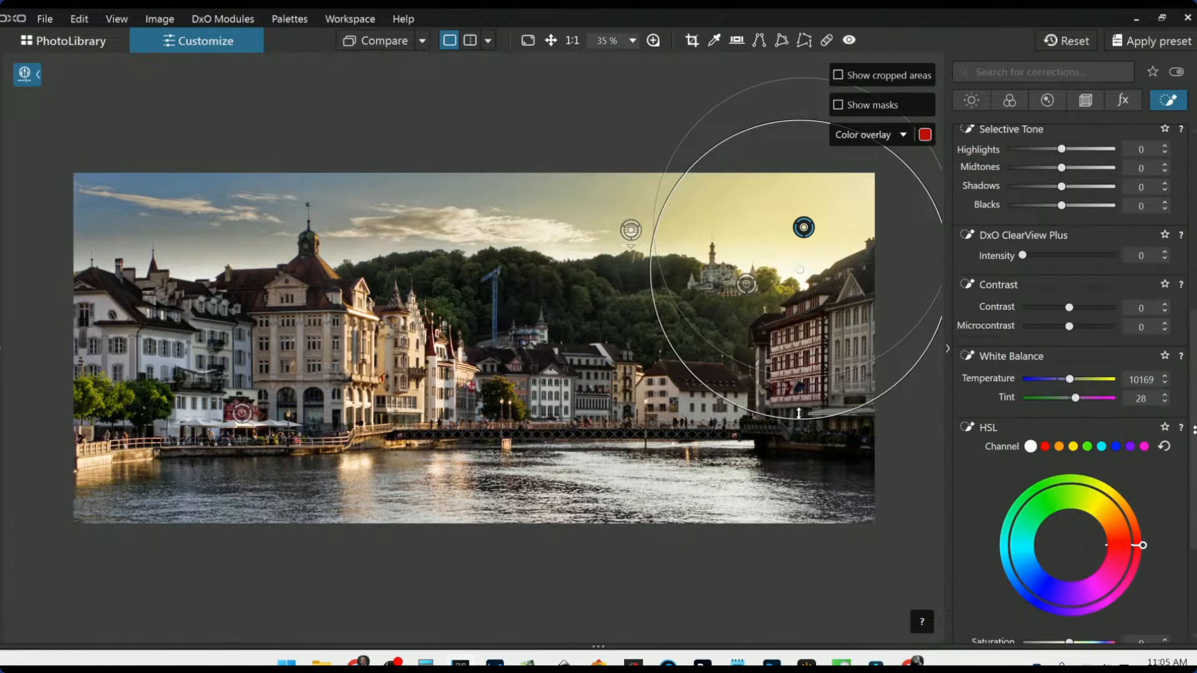
- Refine the bright-sky mask with a small second point above the half-timbered roofs and a wider main point, and set its temperature to 8648
drag(800, 419, 818, 351)
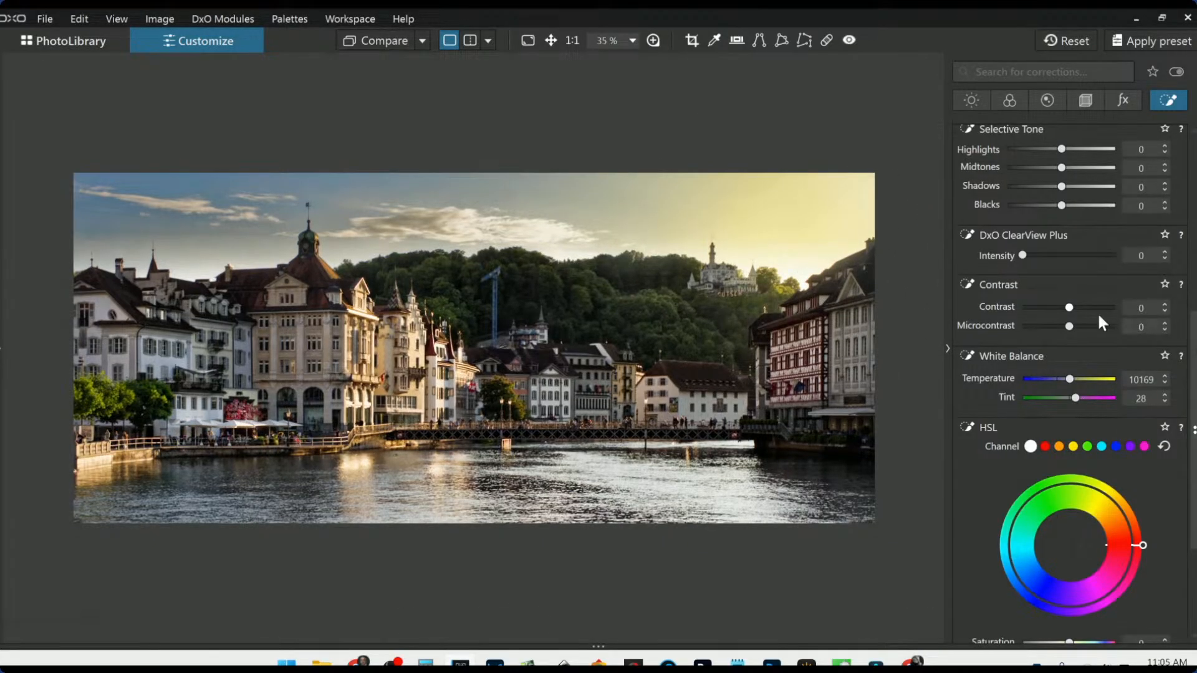
click(698, 209)
drag(655, 205, 534, 168)
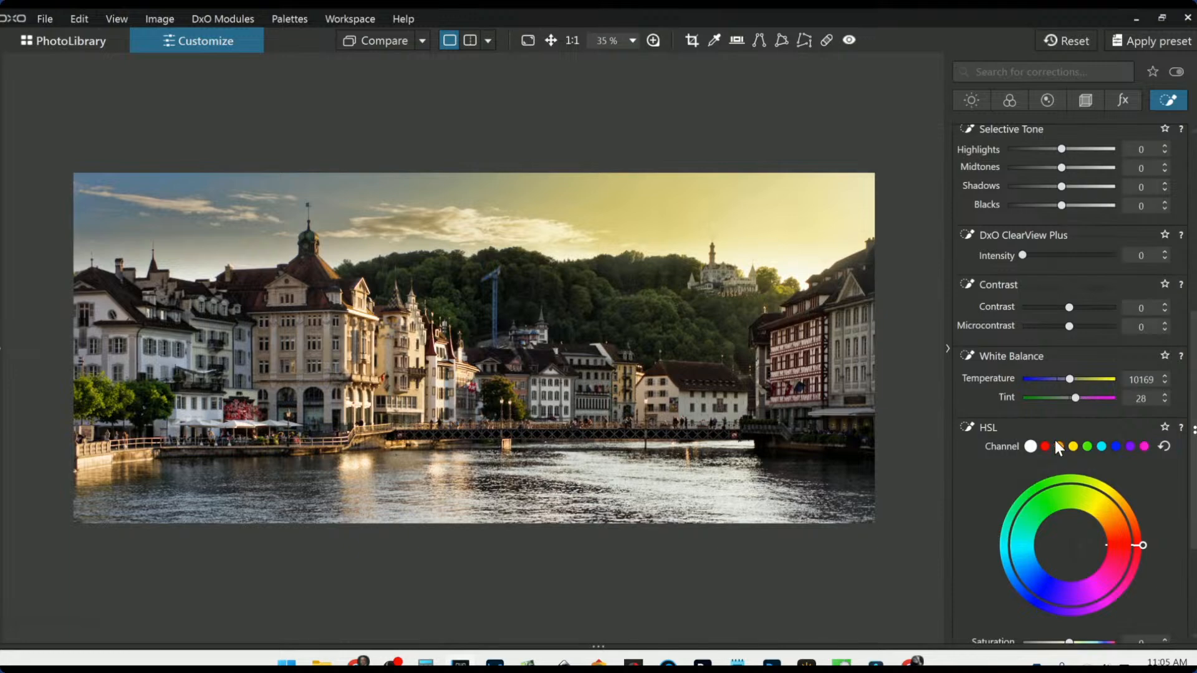
drag(1068, 379, 1065, 379)
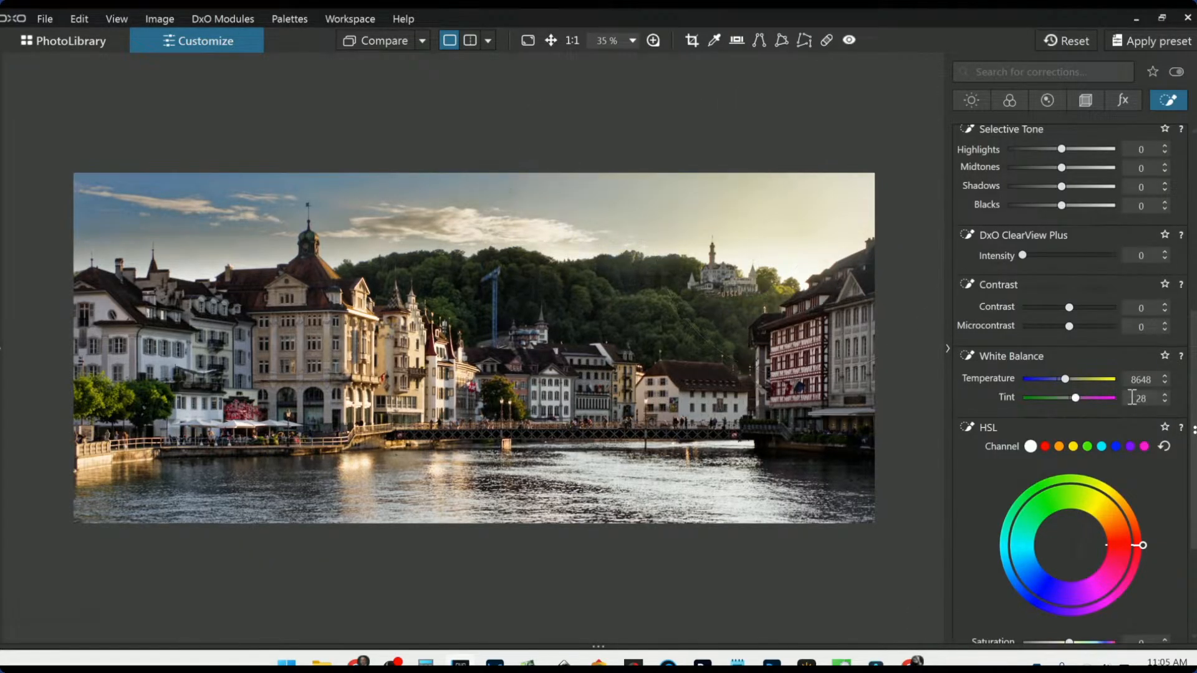
drag(654, 225, 595, 204)
- Set the bright-sky mask's Luma selectivity to 63 and shift its white balance tint toward magenta
scroll(1082, 299, up, 5)
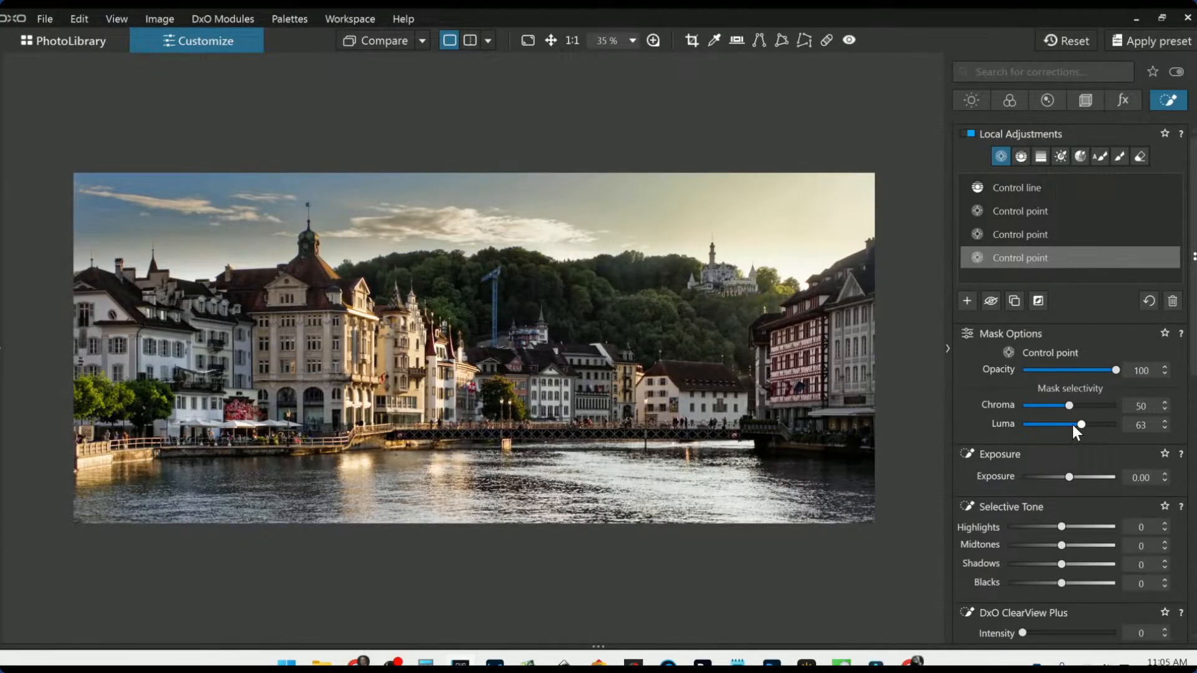
scroll(979, 435, down, 5)
scroll(1029, 437, down, 1)
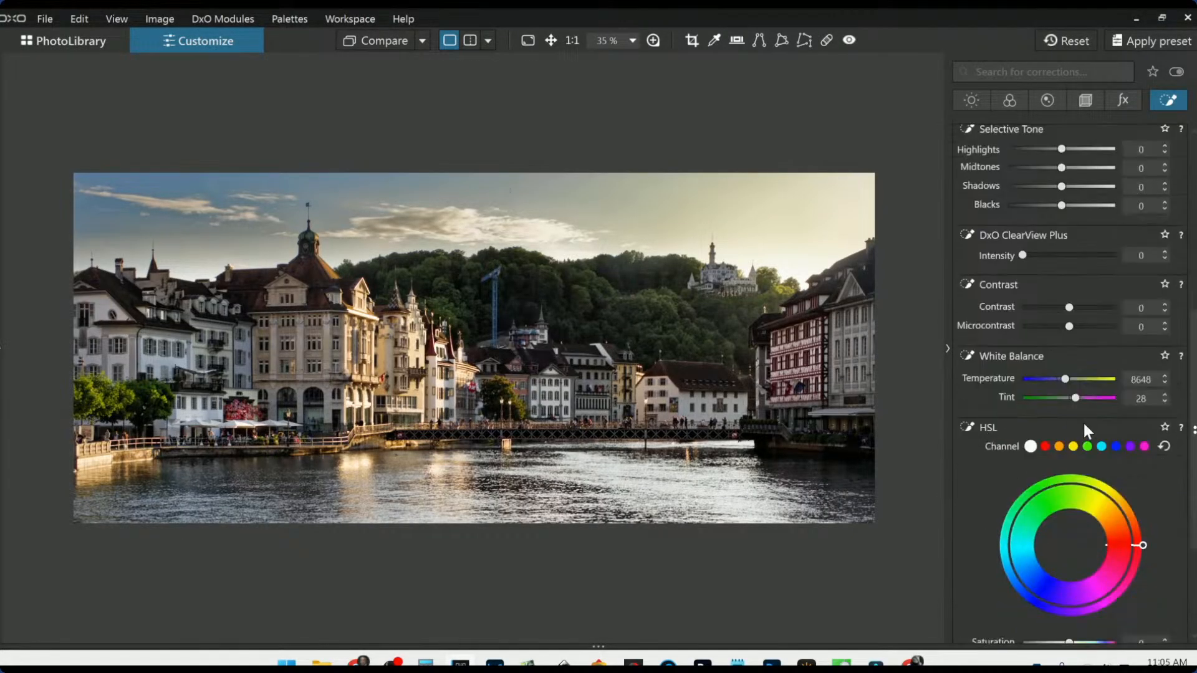
drag(1079, 397, 1066, 380)
scroll(968, 359, up, 6)
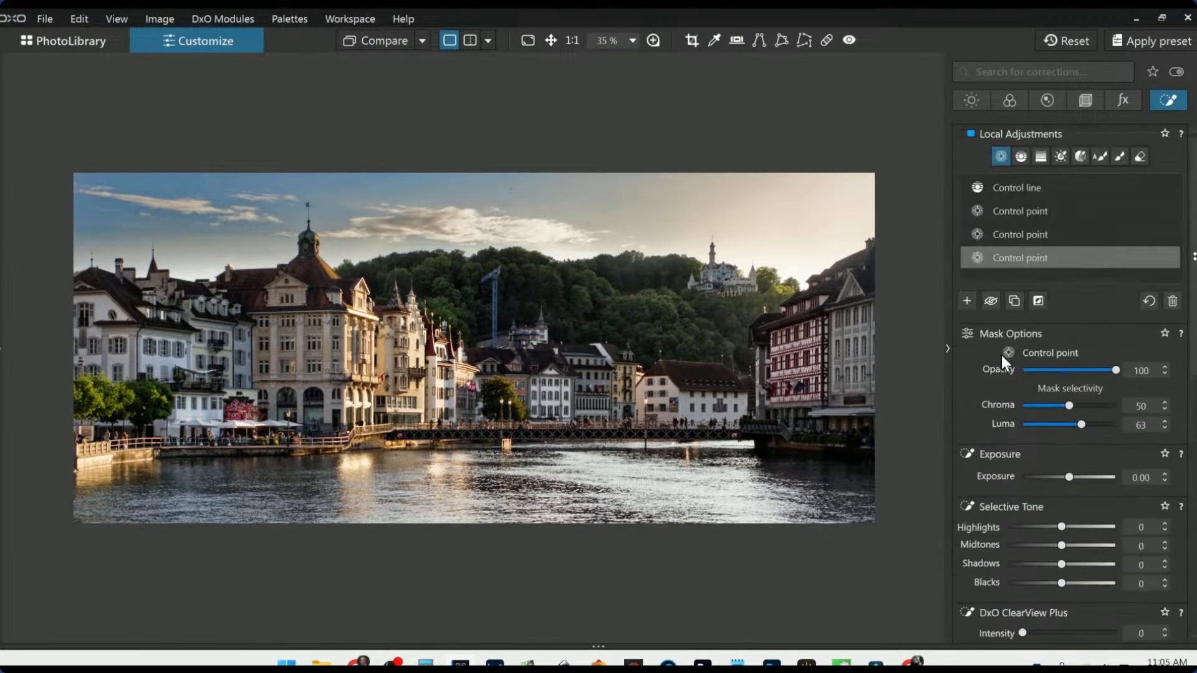
- Toggle the bright-sky control point mask off and on to compare the warm tone in the sky
click(1164, 257)
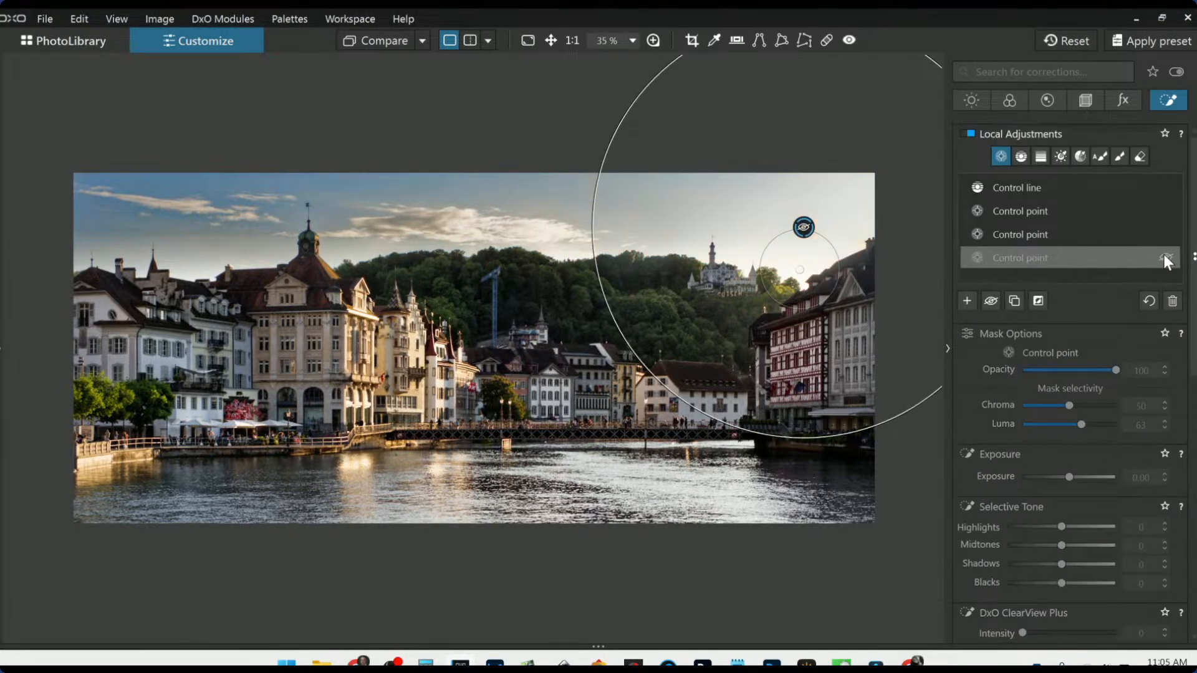
click(1165, 256)
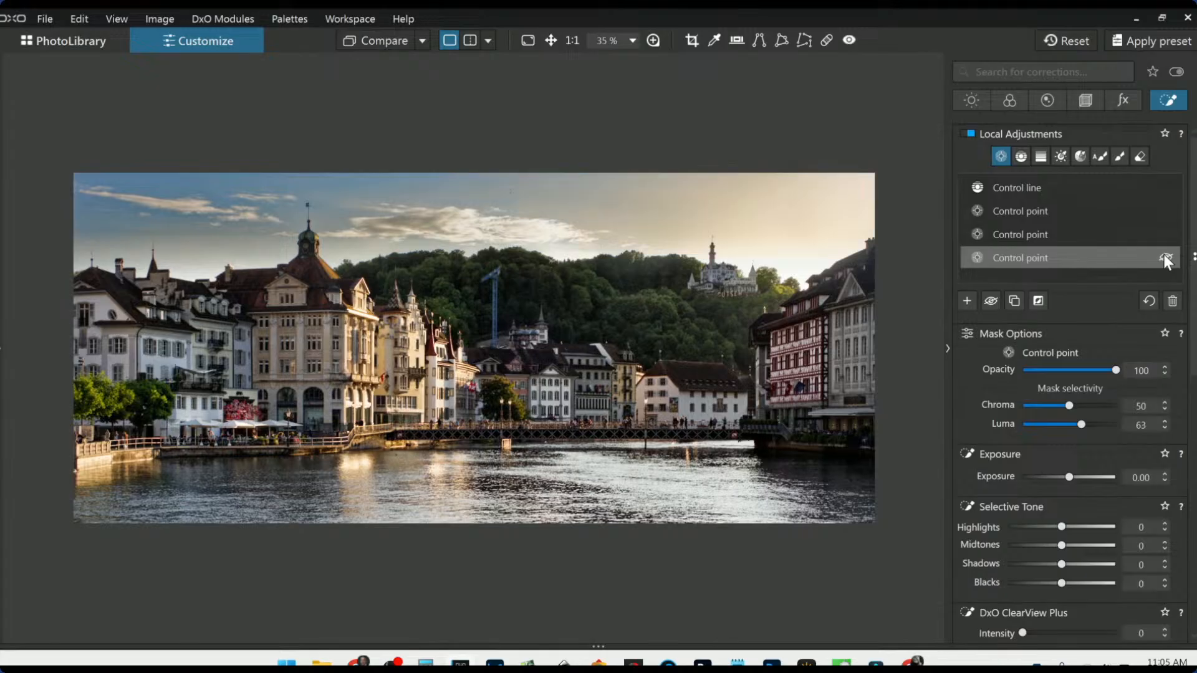
click(1165, 257)
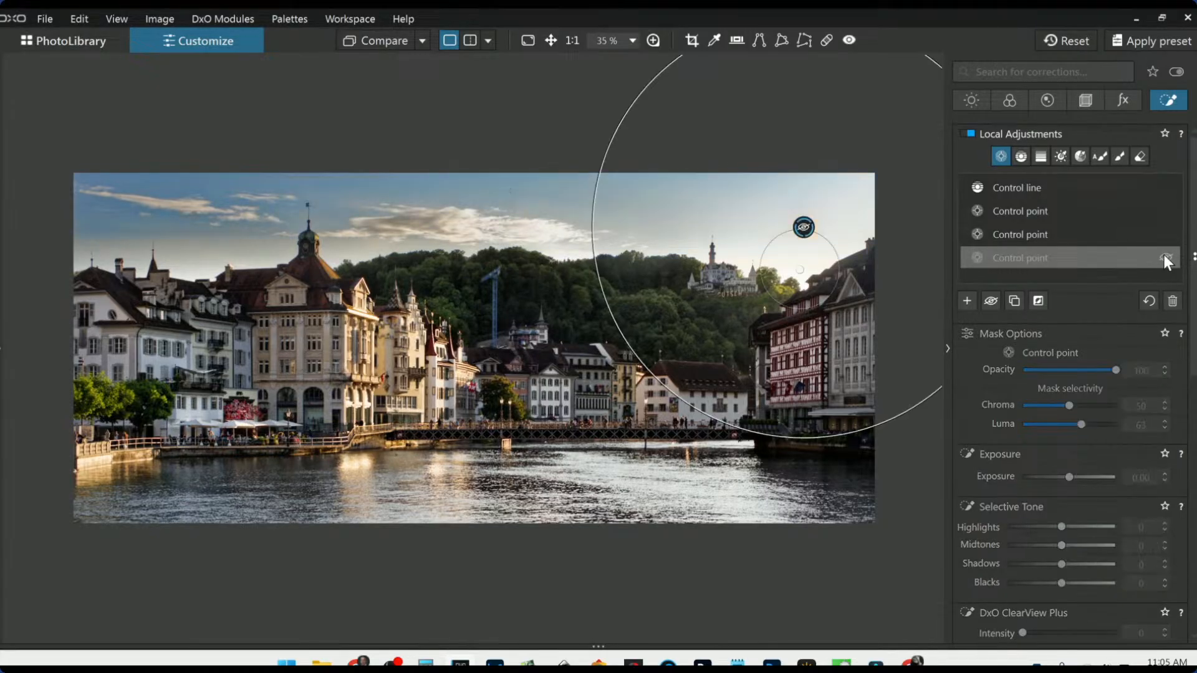
click(1164, 255)
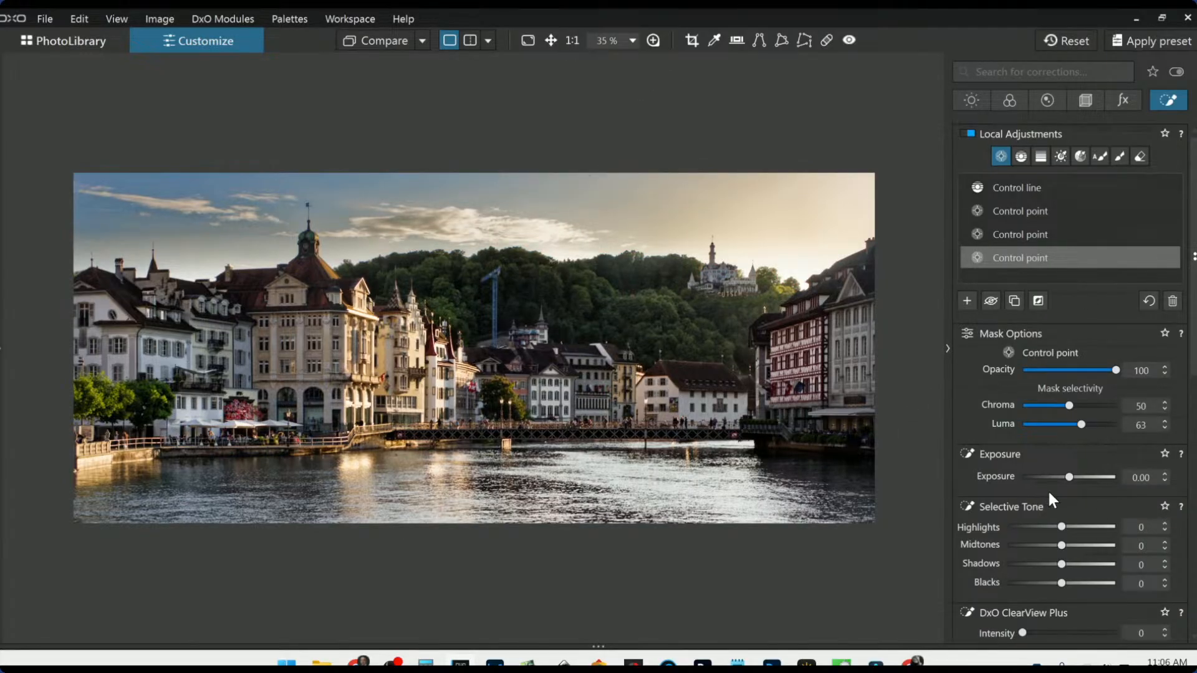
- Export the finished photo to disk with the Standard output option as a full-size JPEG at quality 93
key(Escape)
right_click(533, 242)
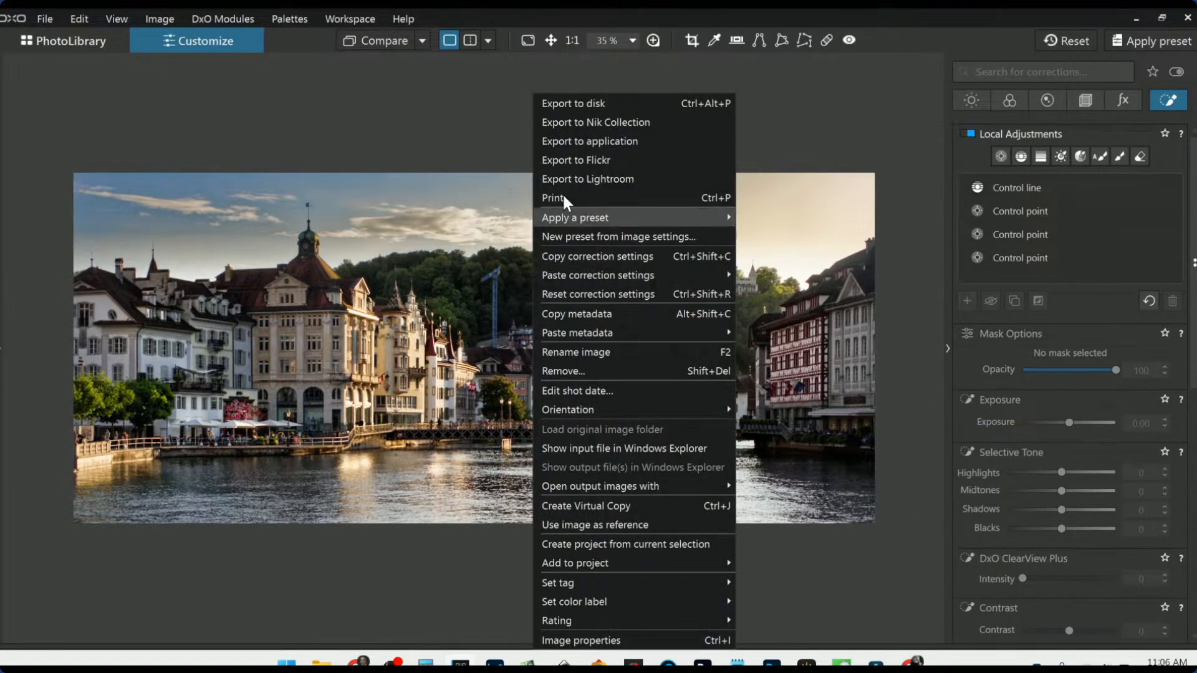
click(591, 104)
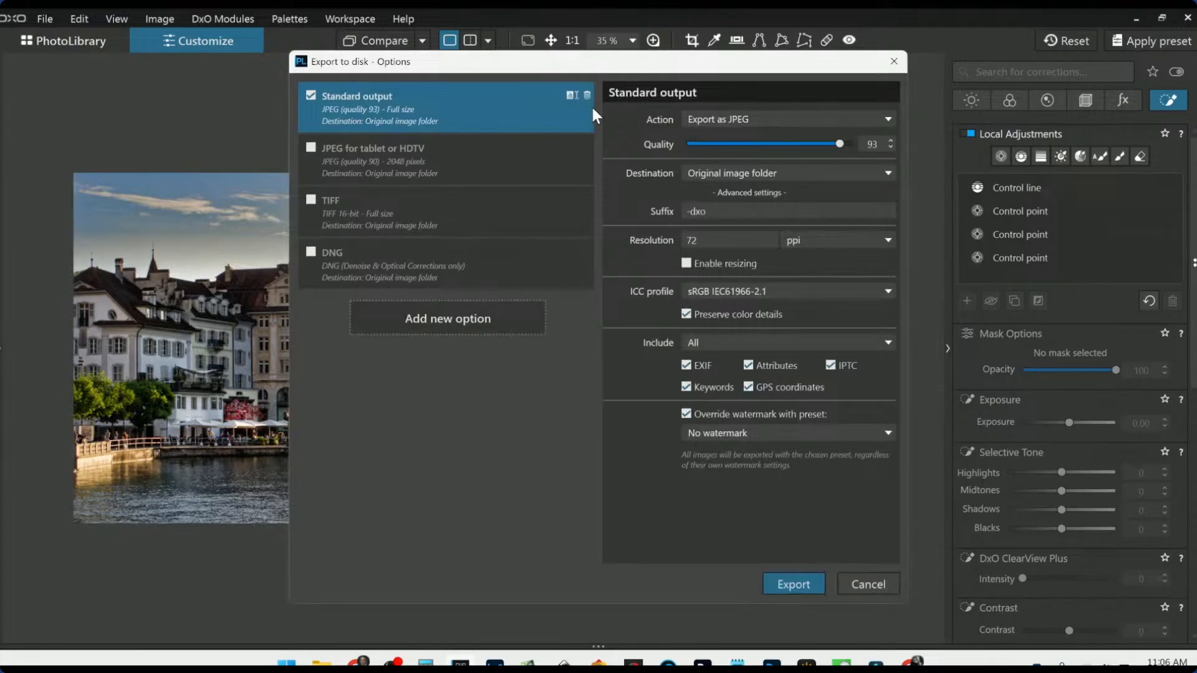
click(808, 587)
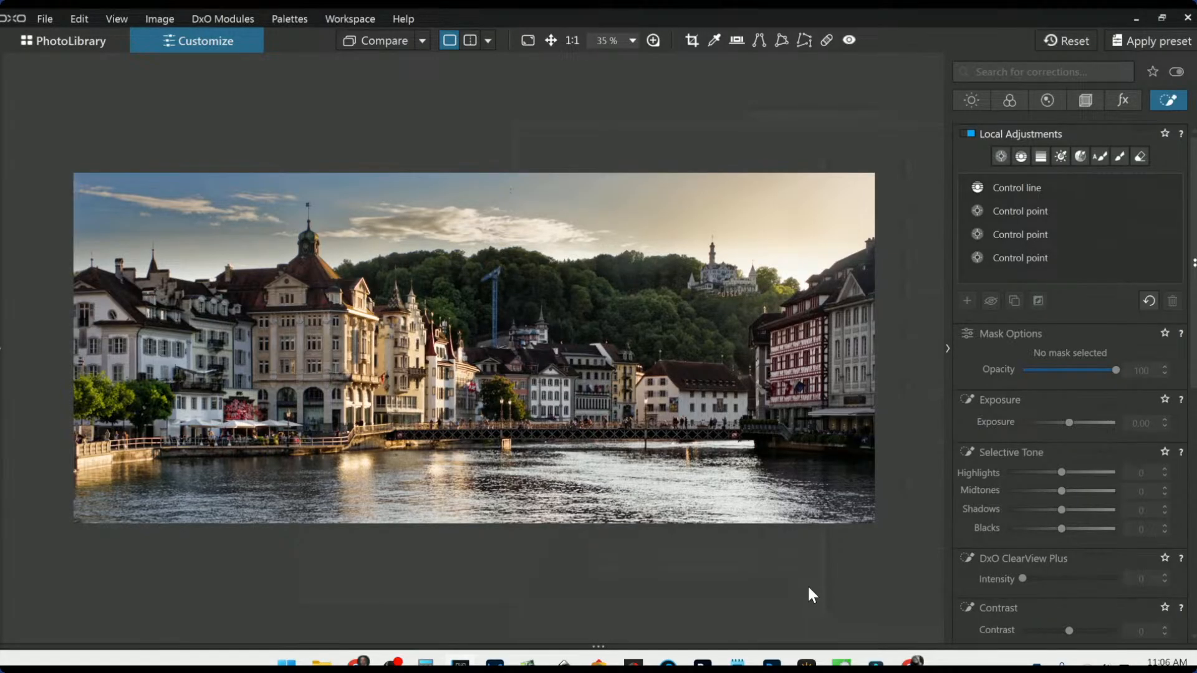
- Choose the edited version as the comparison reference and reset all corrections on the current photo
click(422, 42)
click(454, 146)
click(422, 41)
click(455, 41)
click(1066, 44)
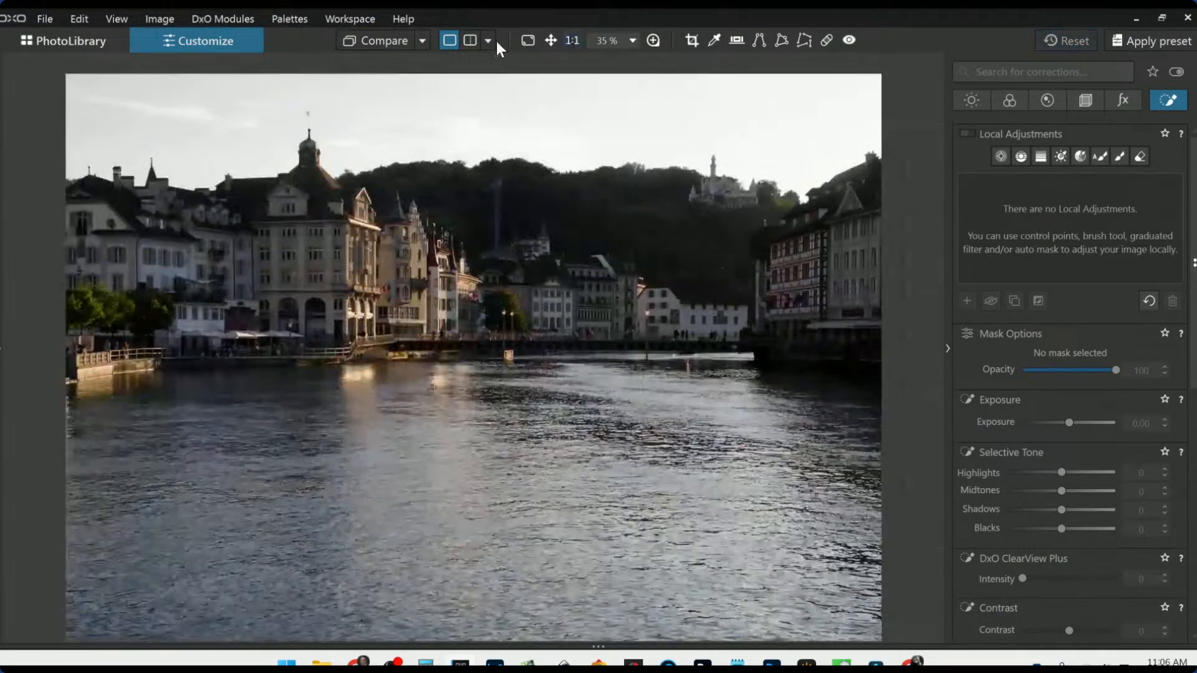
- Show the edited and reset versions side by side left / right, and hide the correction palettes to widen the view
click(489, 42)
click(502, 61)
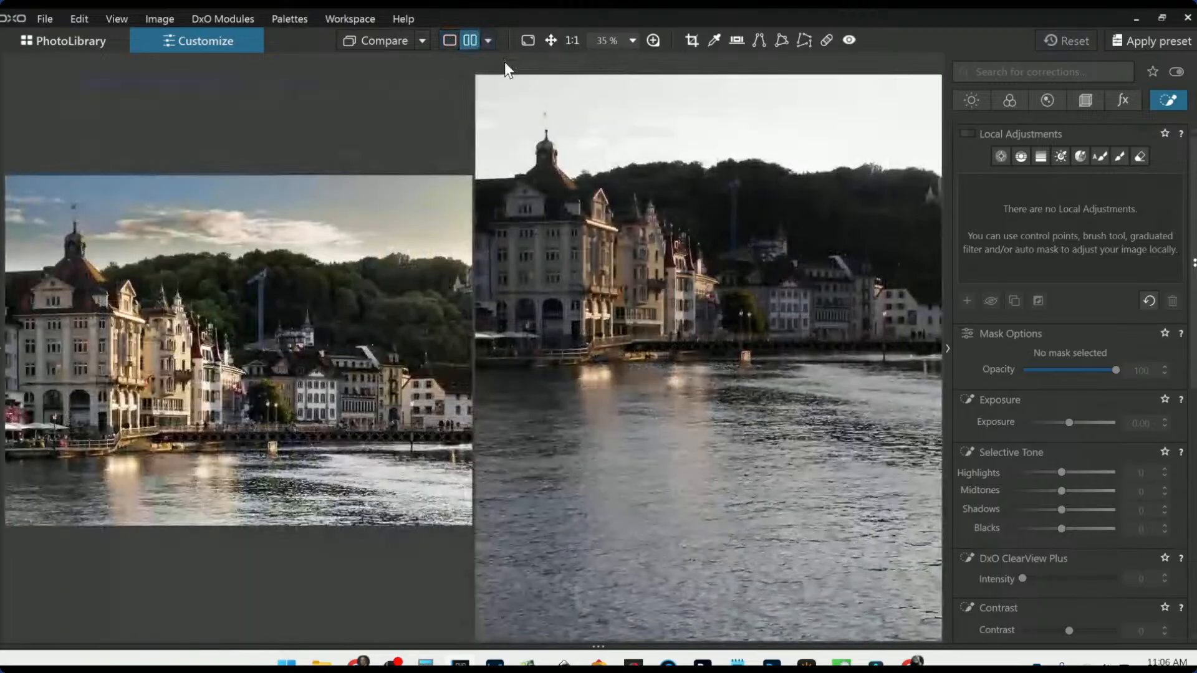
click(948, 350)
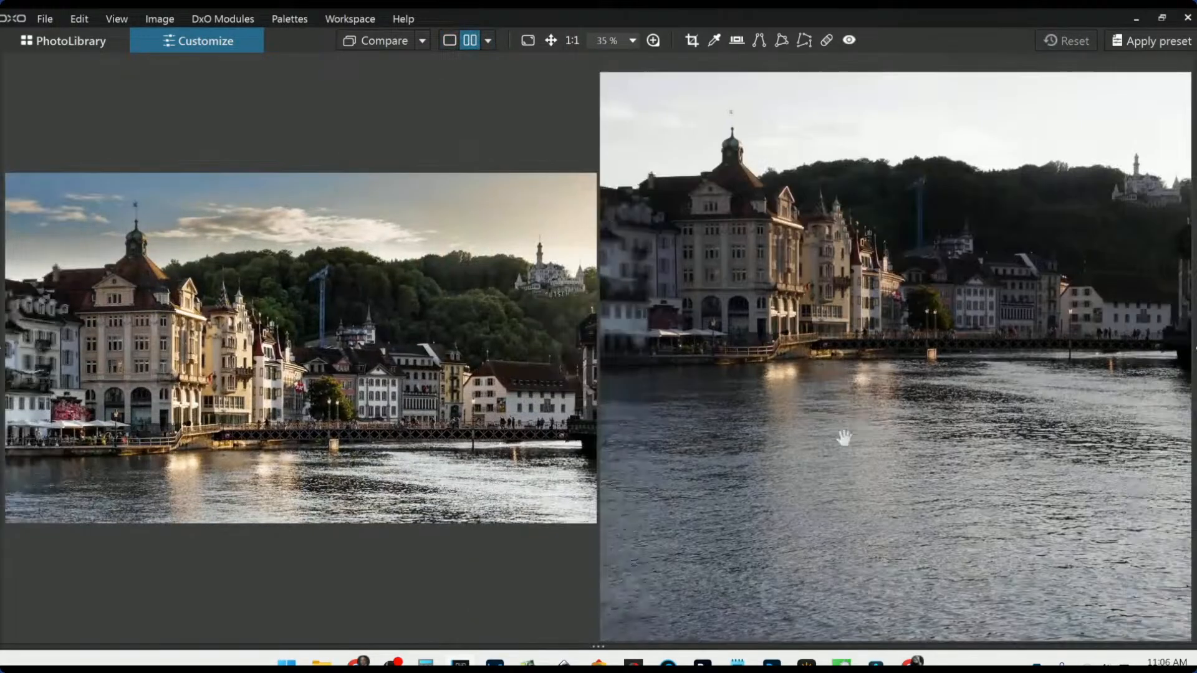
- Examine the edited and unedited versions side by side, first as whole images and at closer zoom around the bridge and buildings
scroll(305, 308, down, 5)
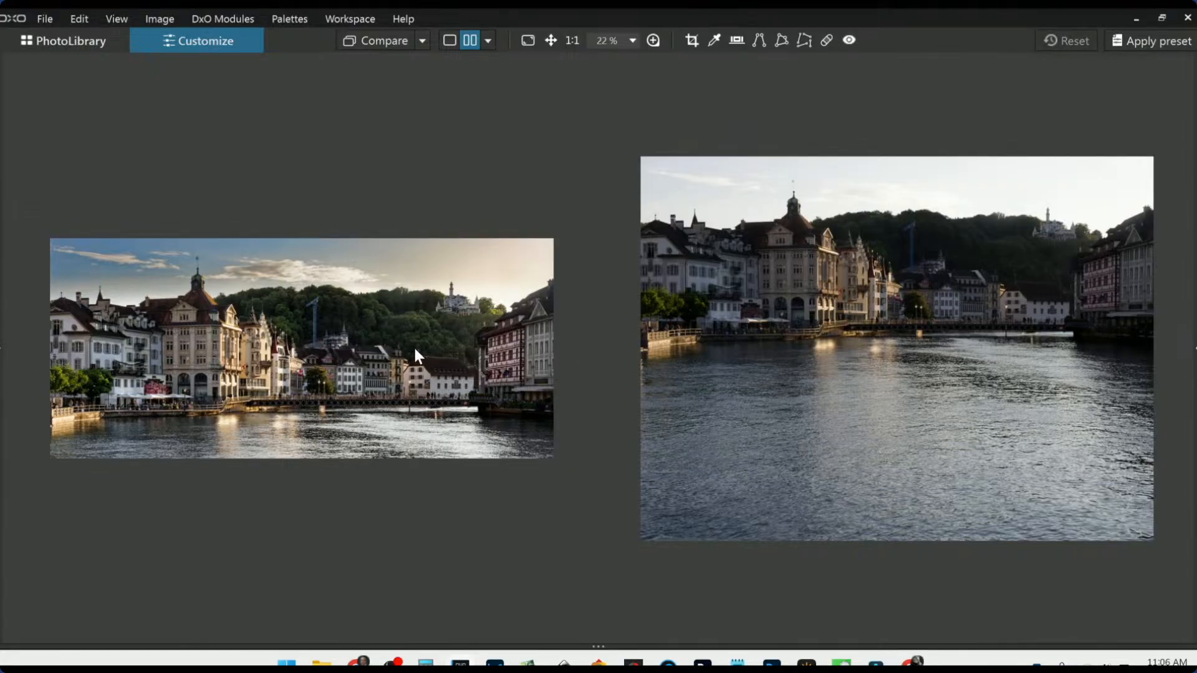
scroll(447, 372, up, 1)
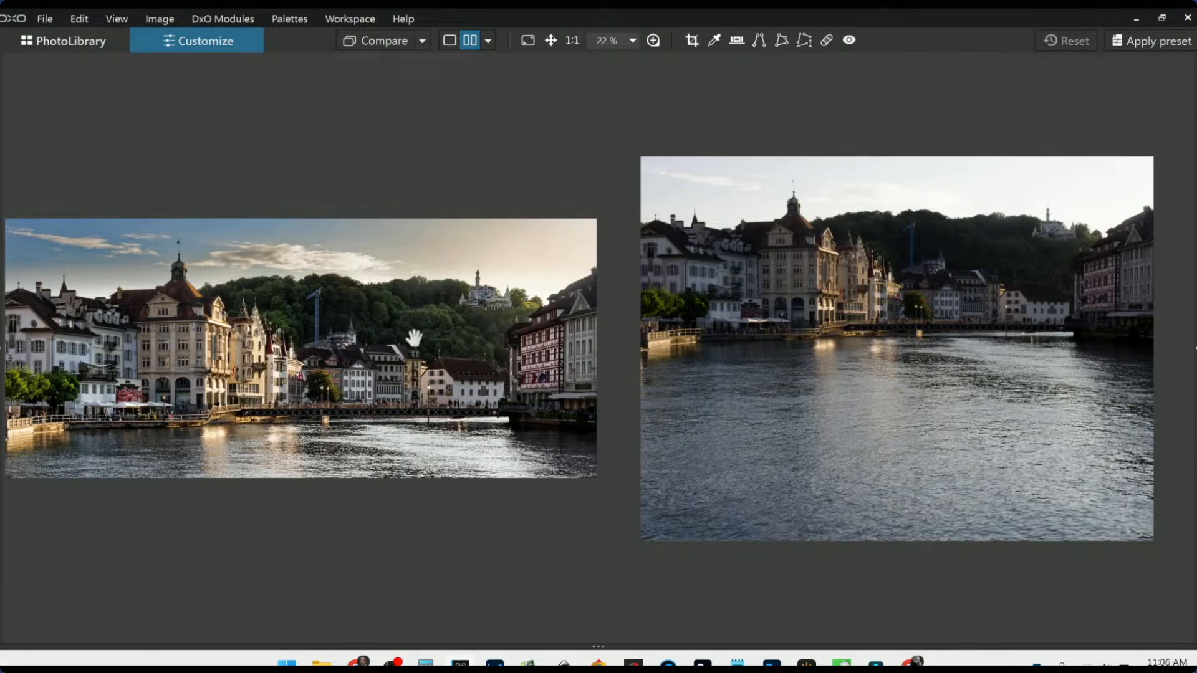
scroll(416, 347, up, 3)
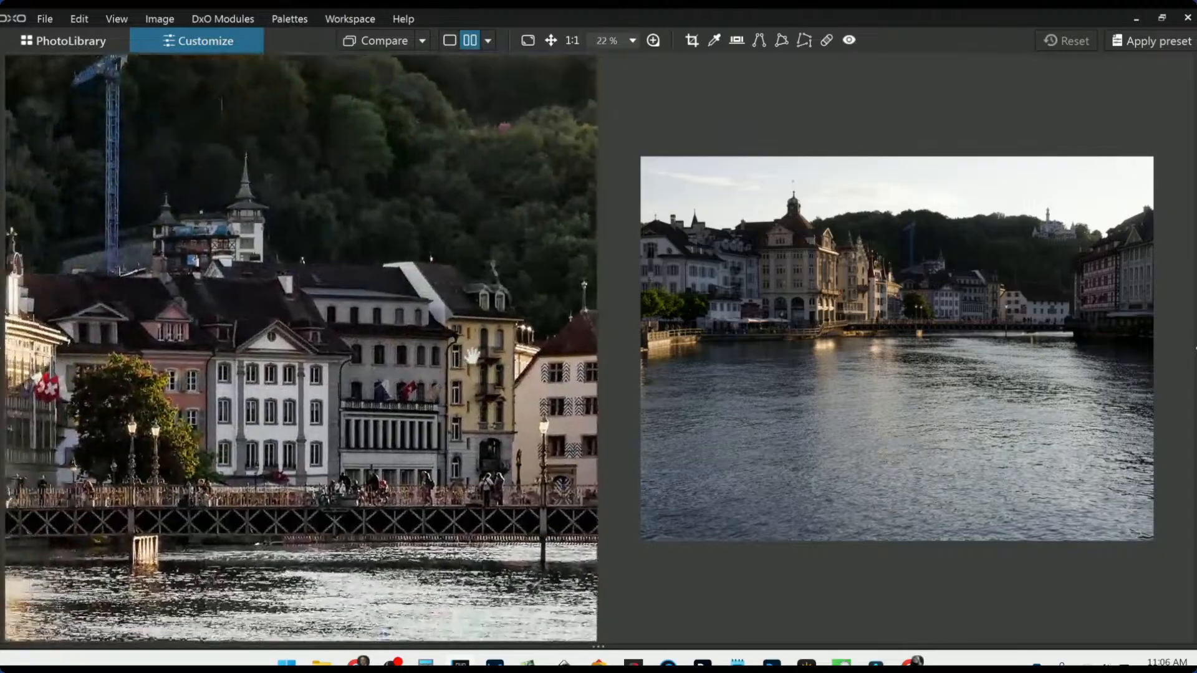
scroll(844, 379, up, 4)
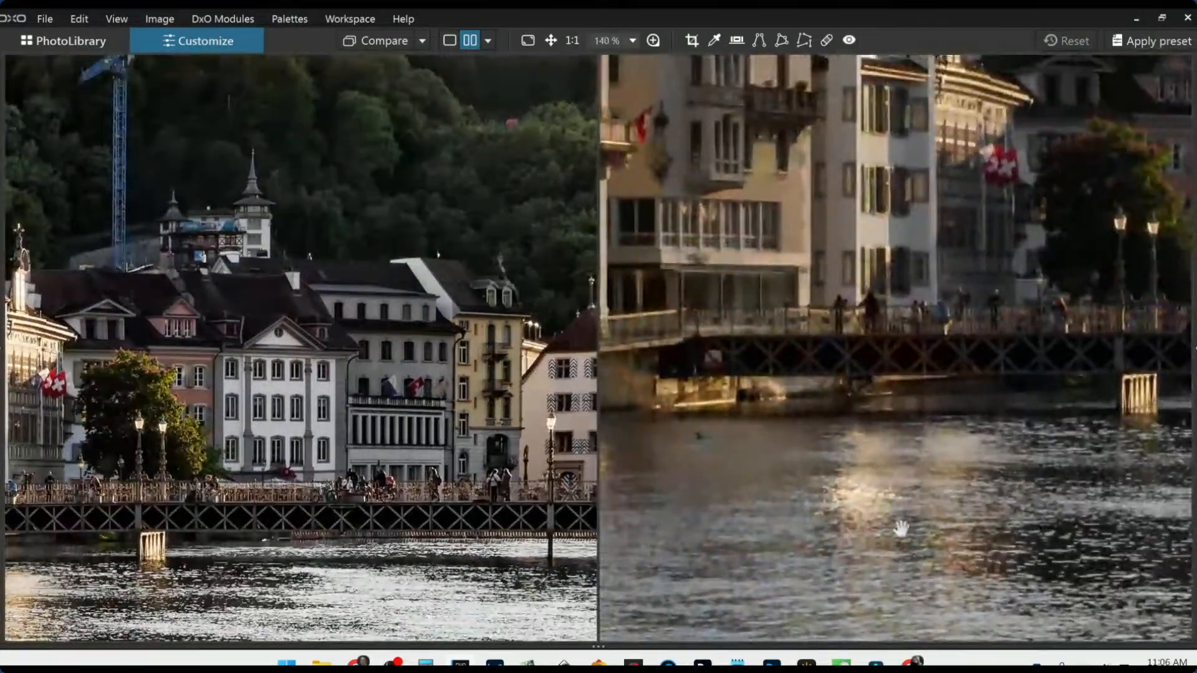
scroll(903, 527, up, 3)
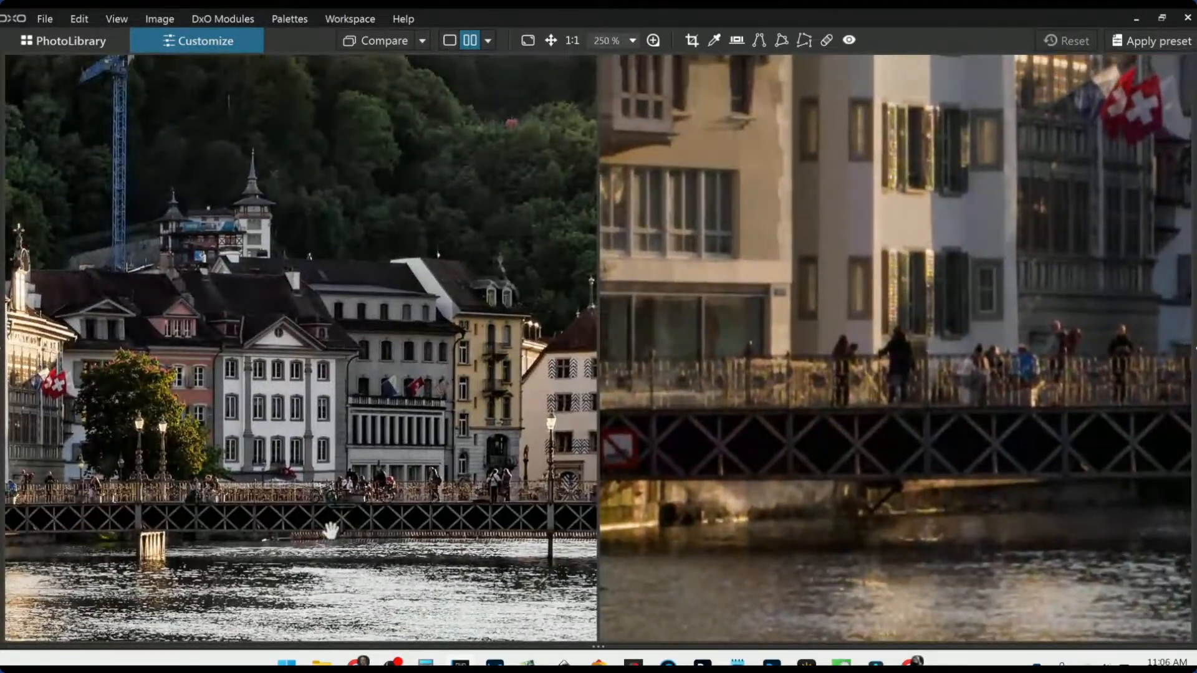
drag(330, 529, 527, 391)
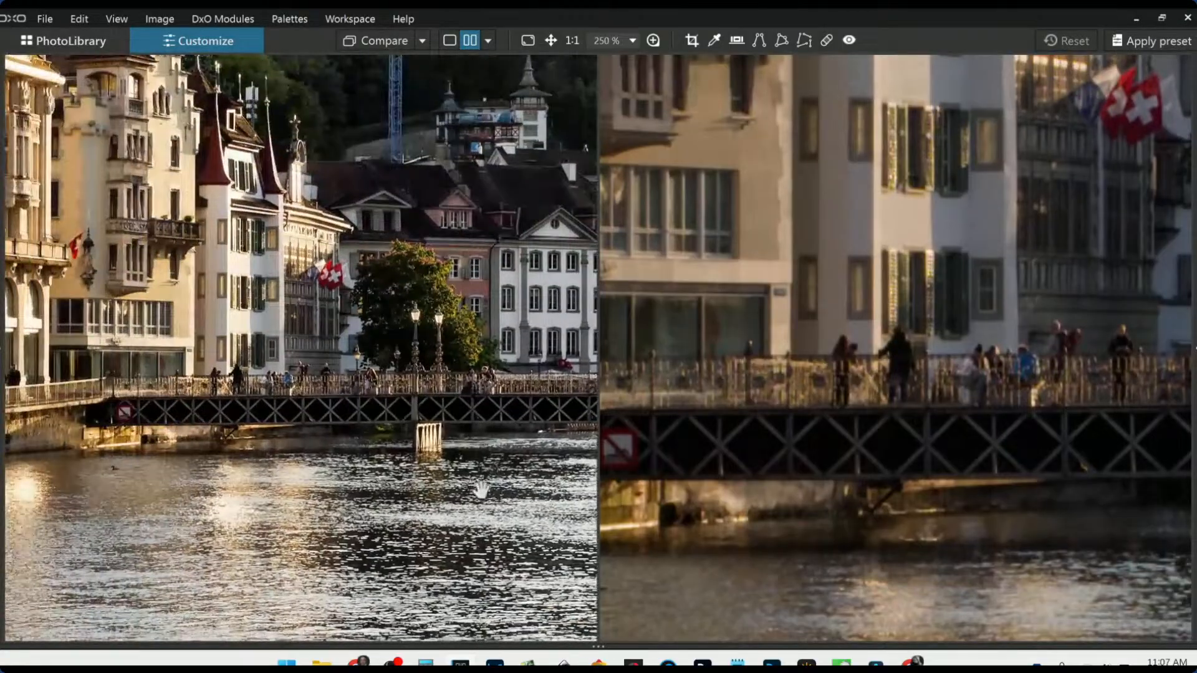
scroll(469, 423, up, 3)
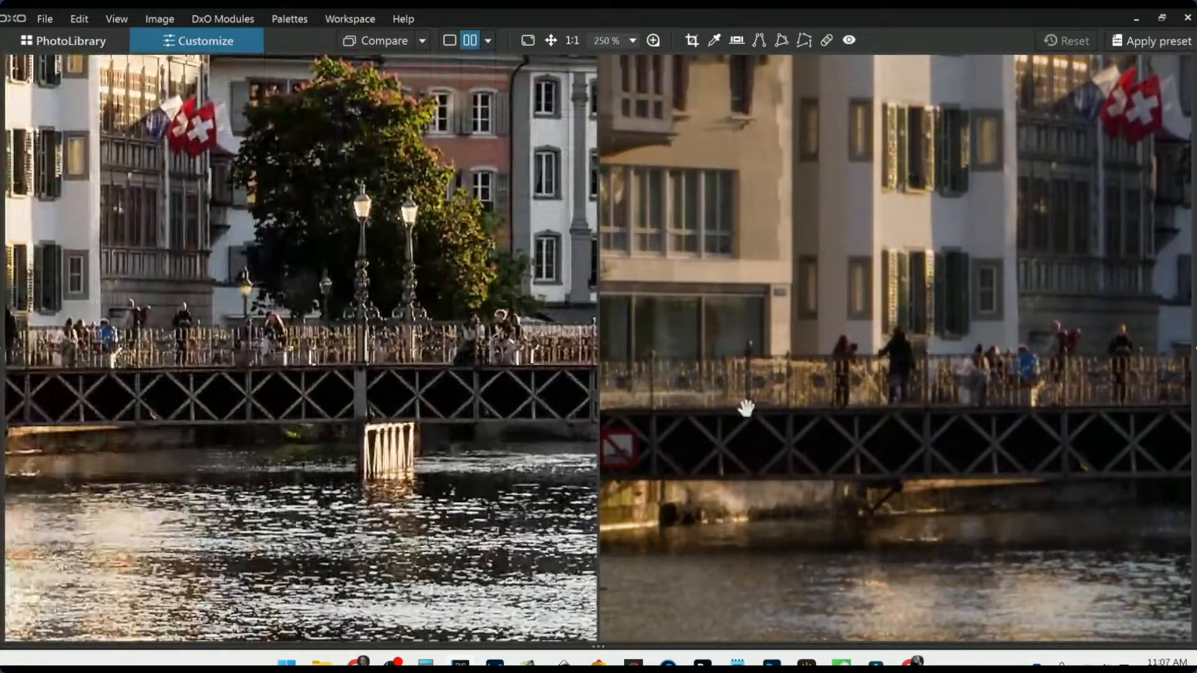
scroll(747, 408, up, 2)
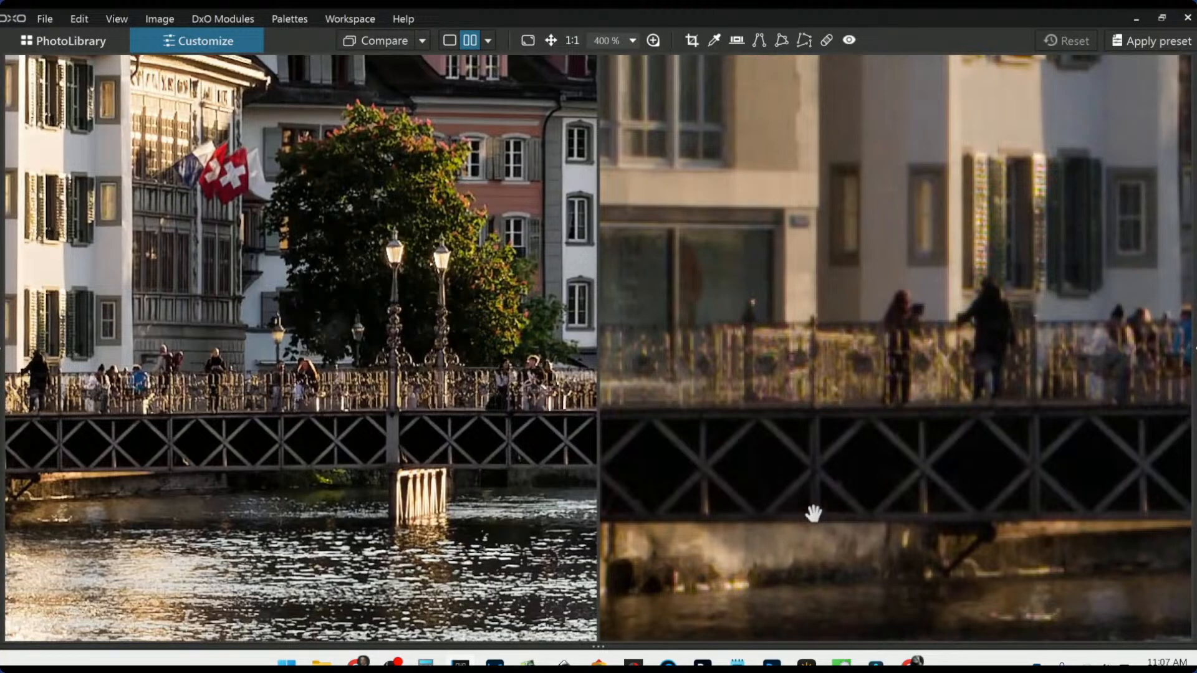
- Switch the comparison to a left / right split view and sweep the divider across the whole photo
click(490, 41)
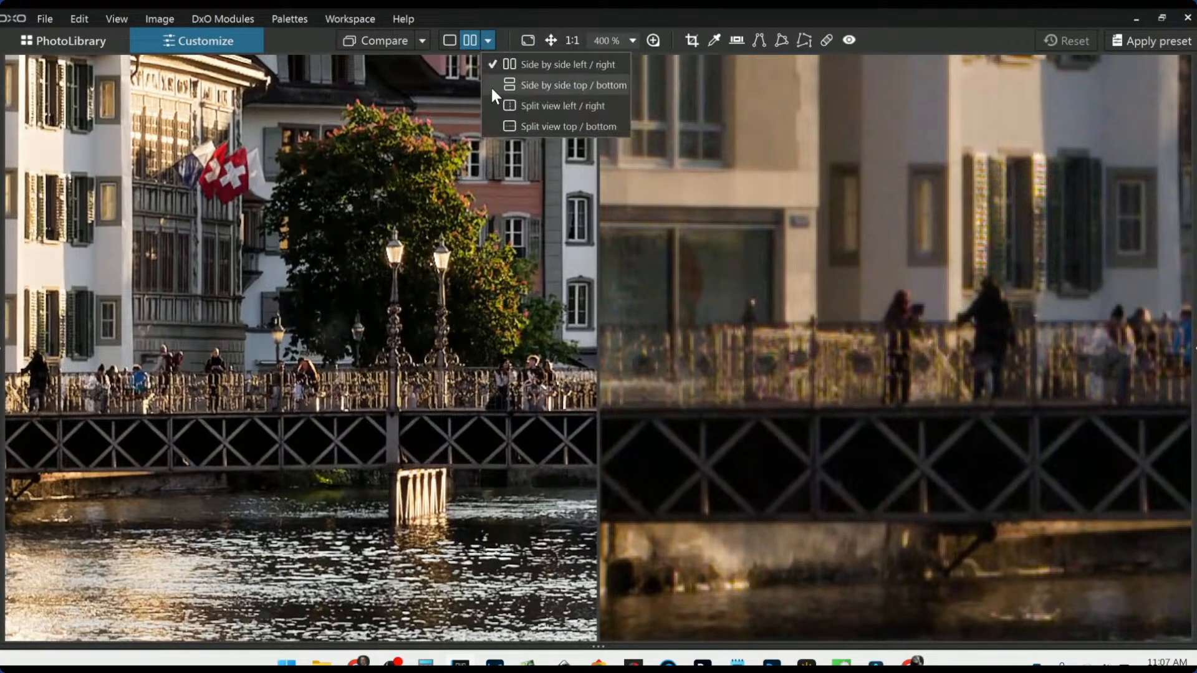
click(499, 101)
scroll(635, 300, down, 4)
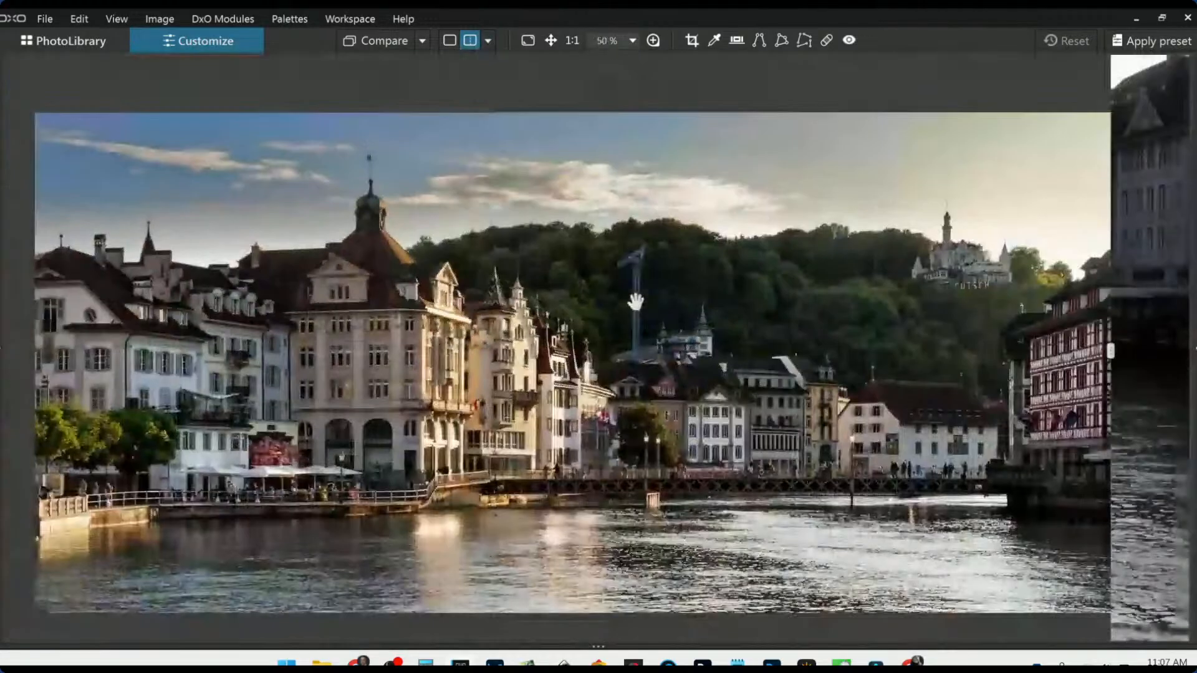
scroll(636, 302, down, 1)
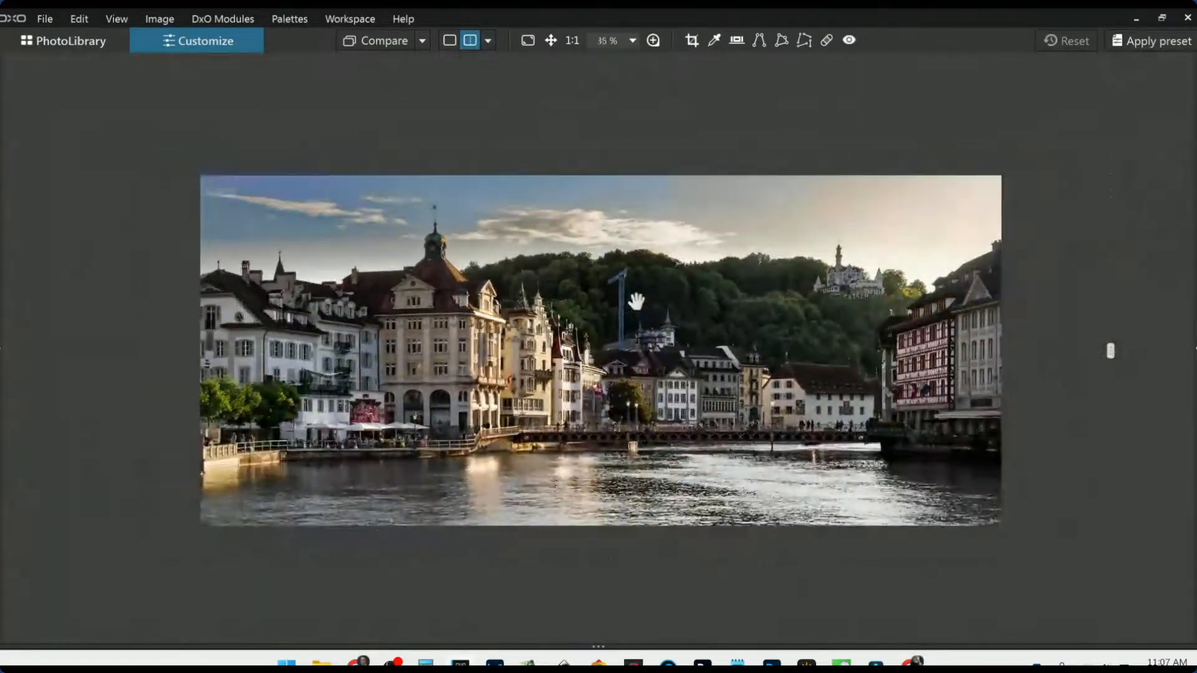
drag(1112, 351, 67, 351)
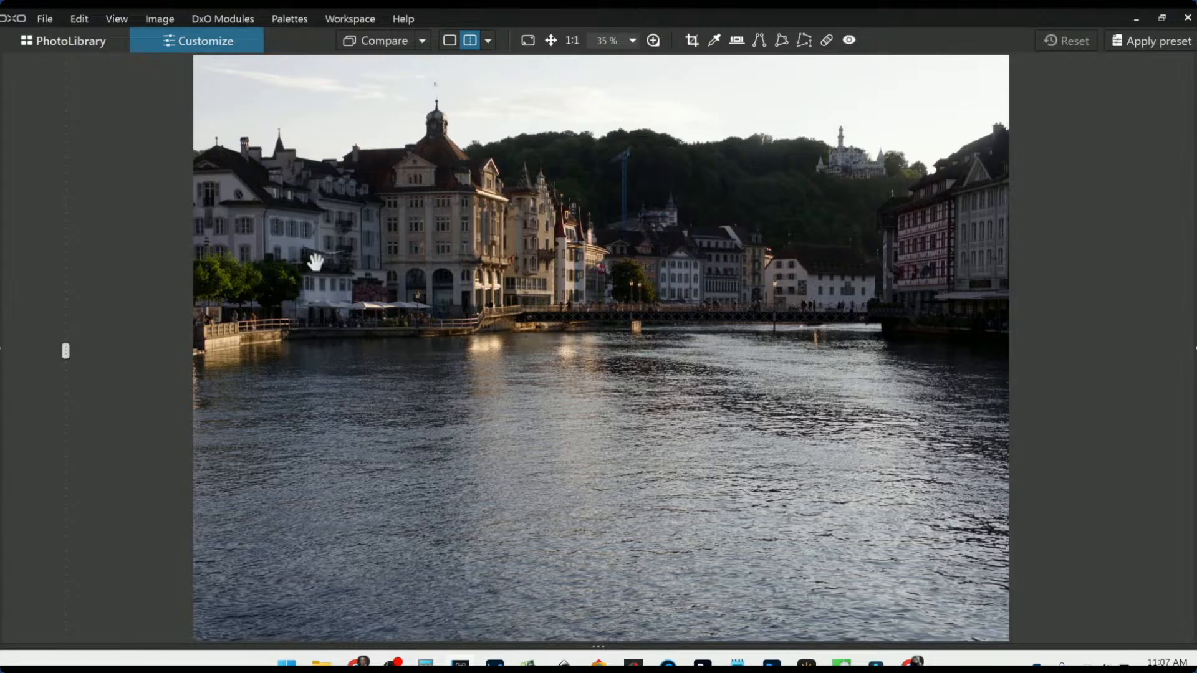
mouse_move(65, 351)
drag(65, 351, 564, 352)
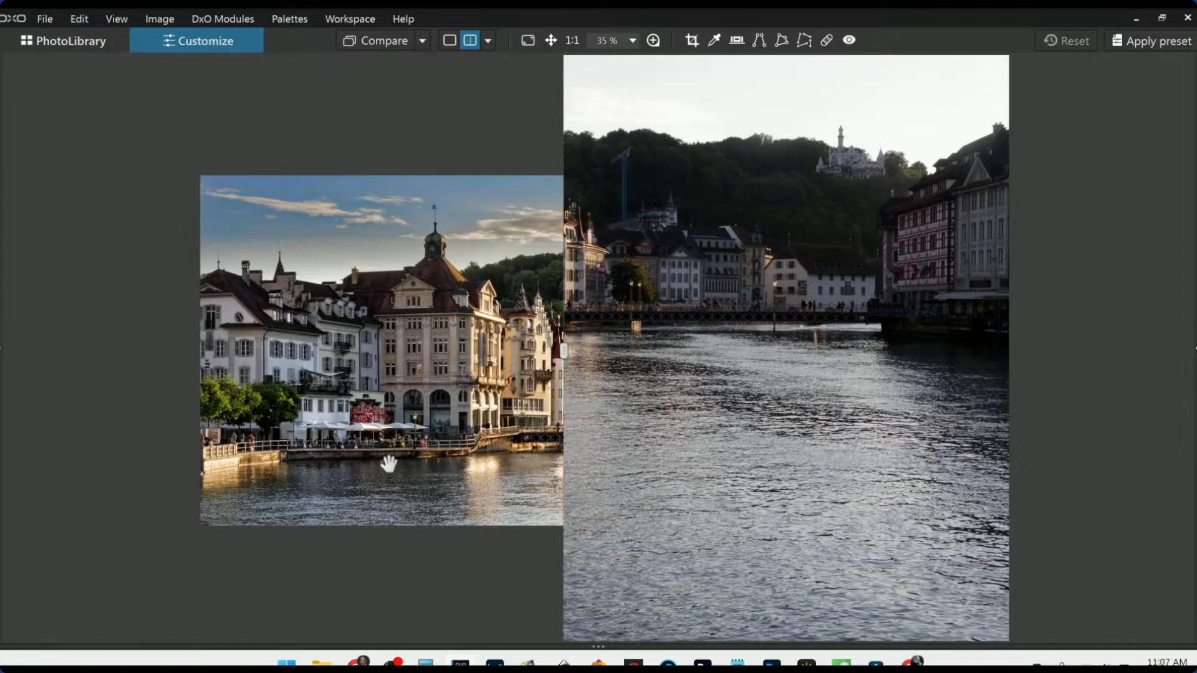
drag(563, 354, 1069, 352)
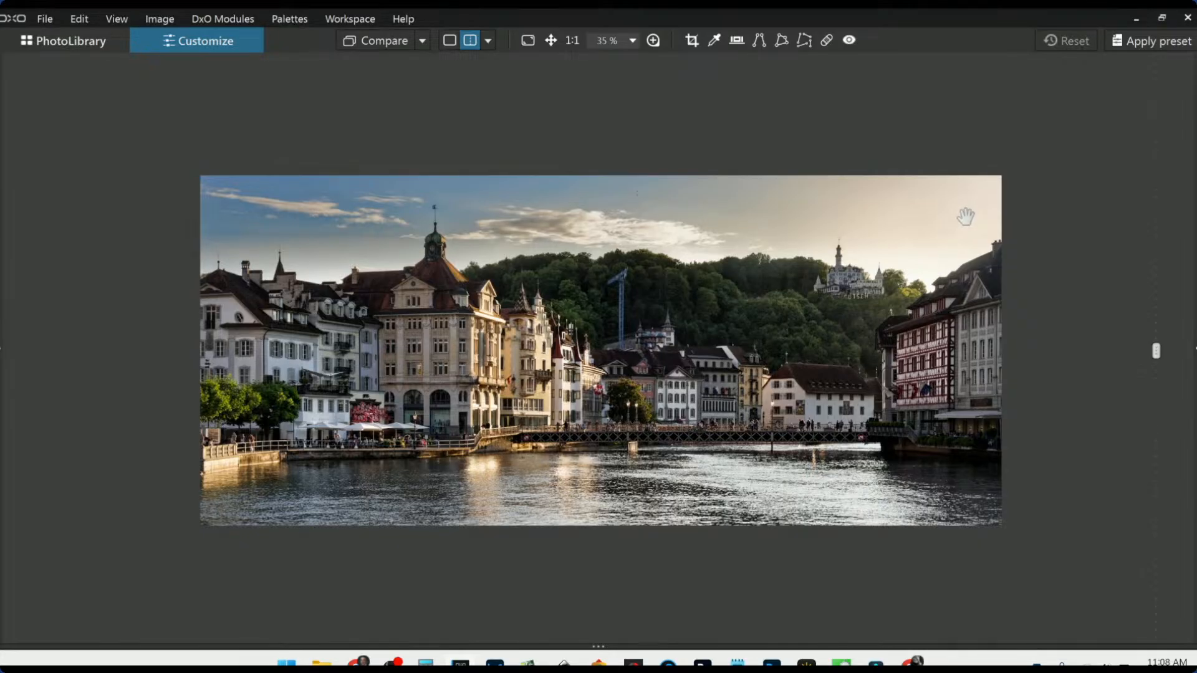
- End the split comparison by returning to the single-image view, and go back to the photo library
drag(1157, 353, 1096, 383)
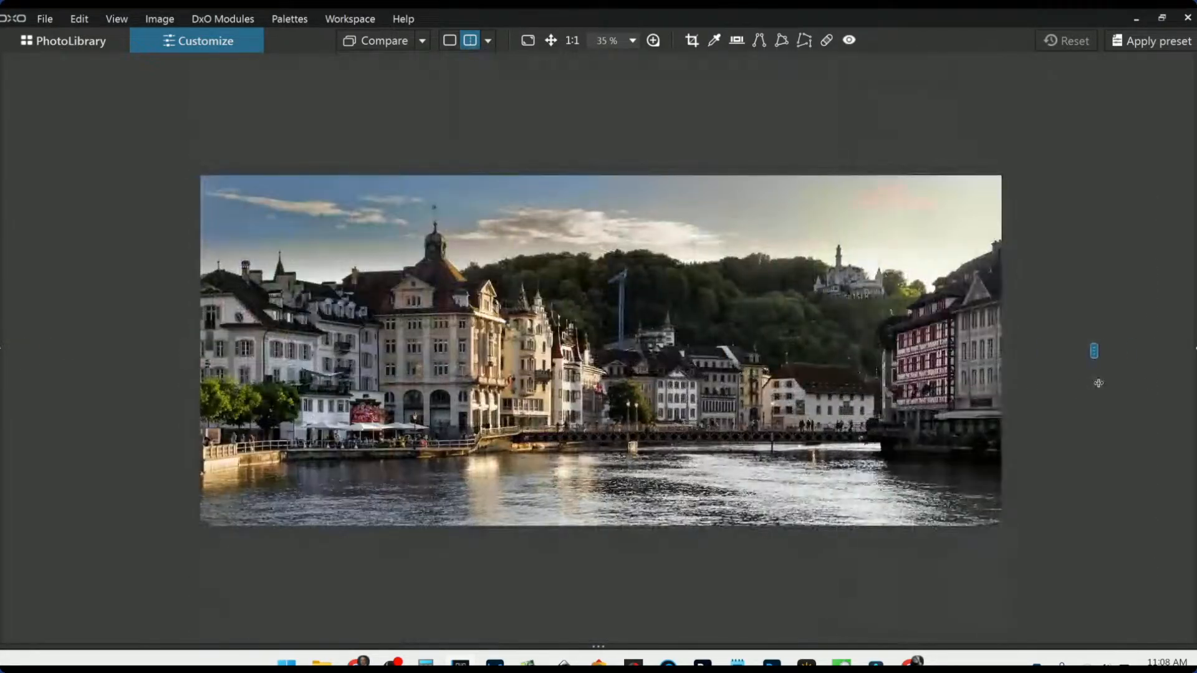
click(450, 45)
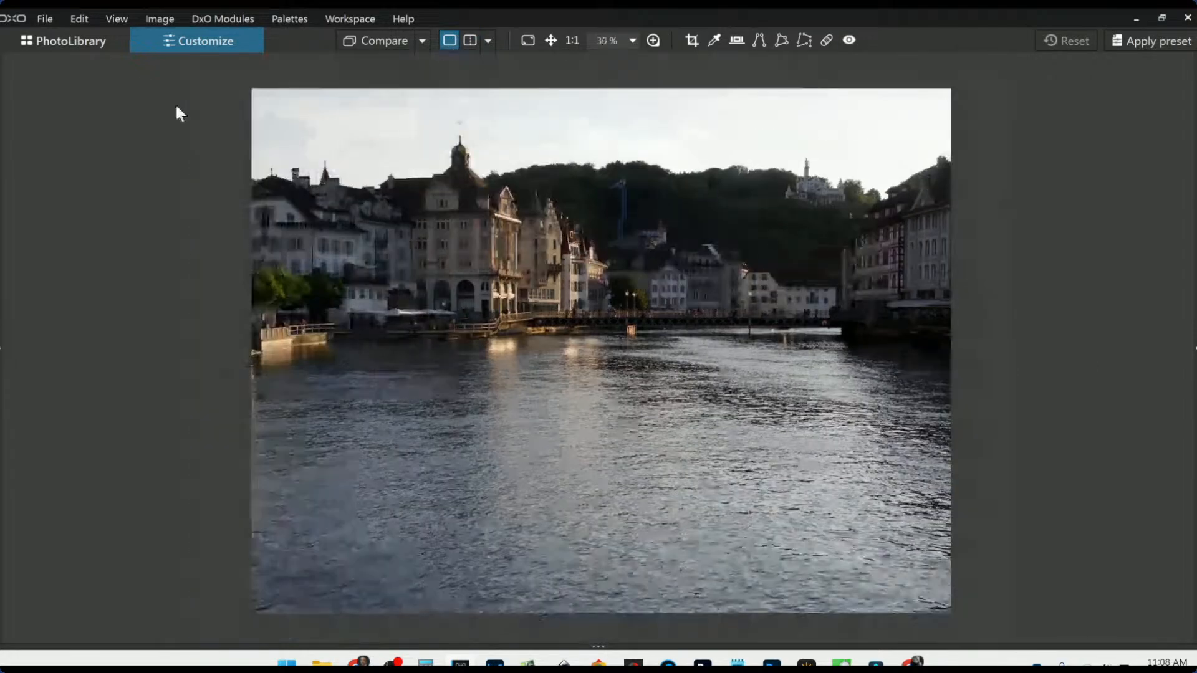
click(74, 43)
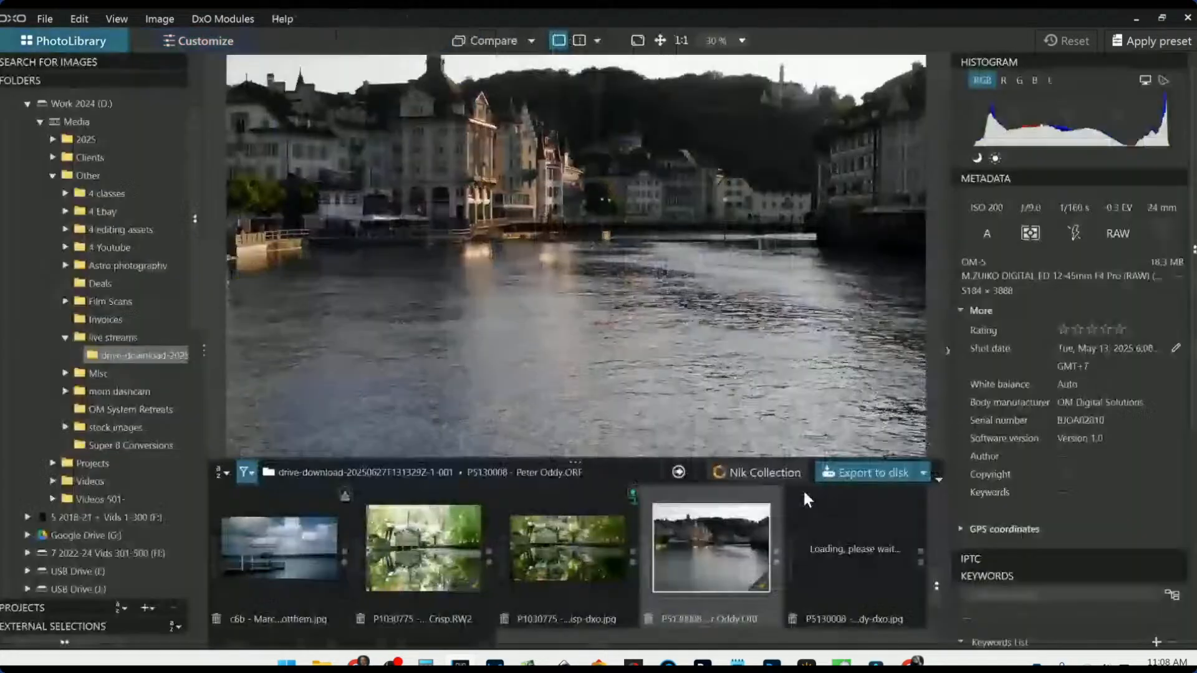
- Find the raw photo P5140571 of the waterfront warehouse in the current folder and open it for editing
scroll(736, 564, down, 2)
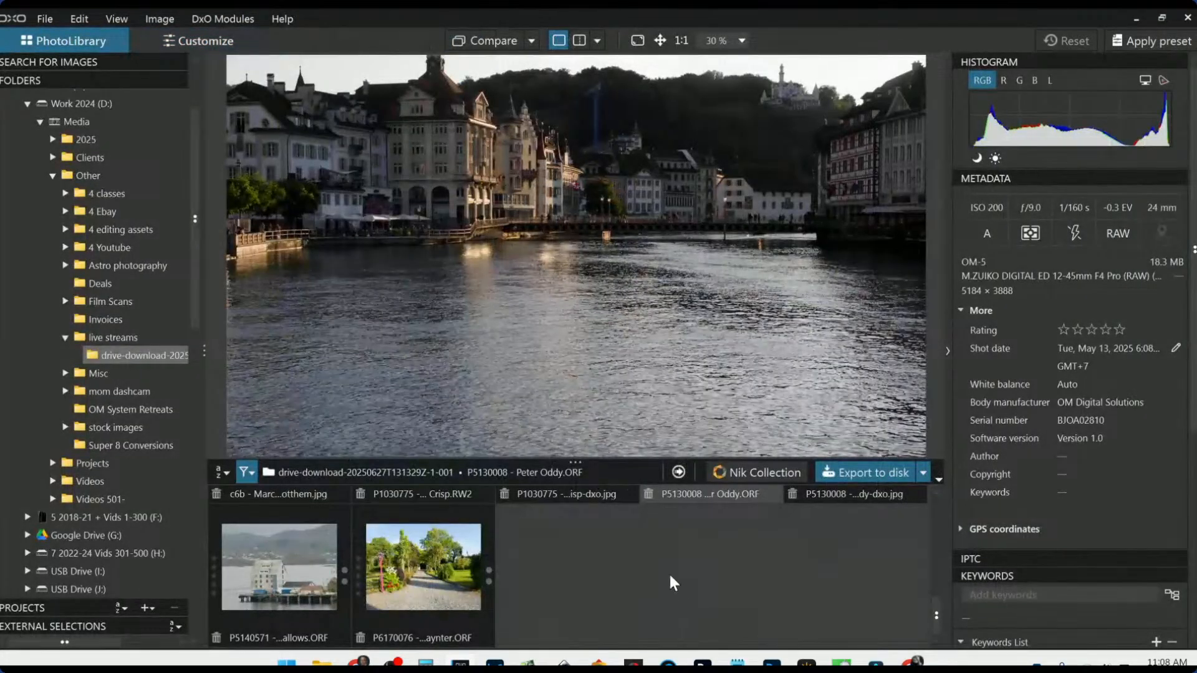
scroll(669, 571, up, 2)
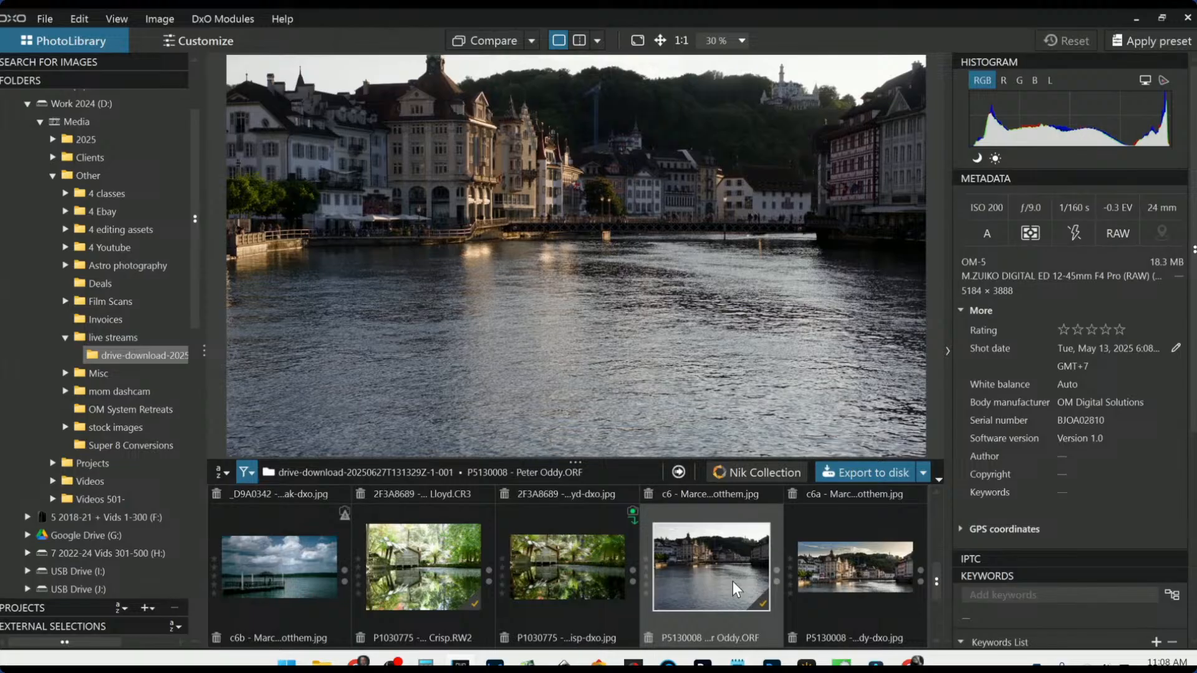
scroll(732, 581, down, 2)
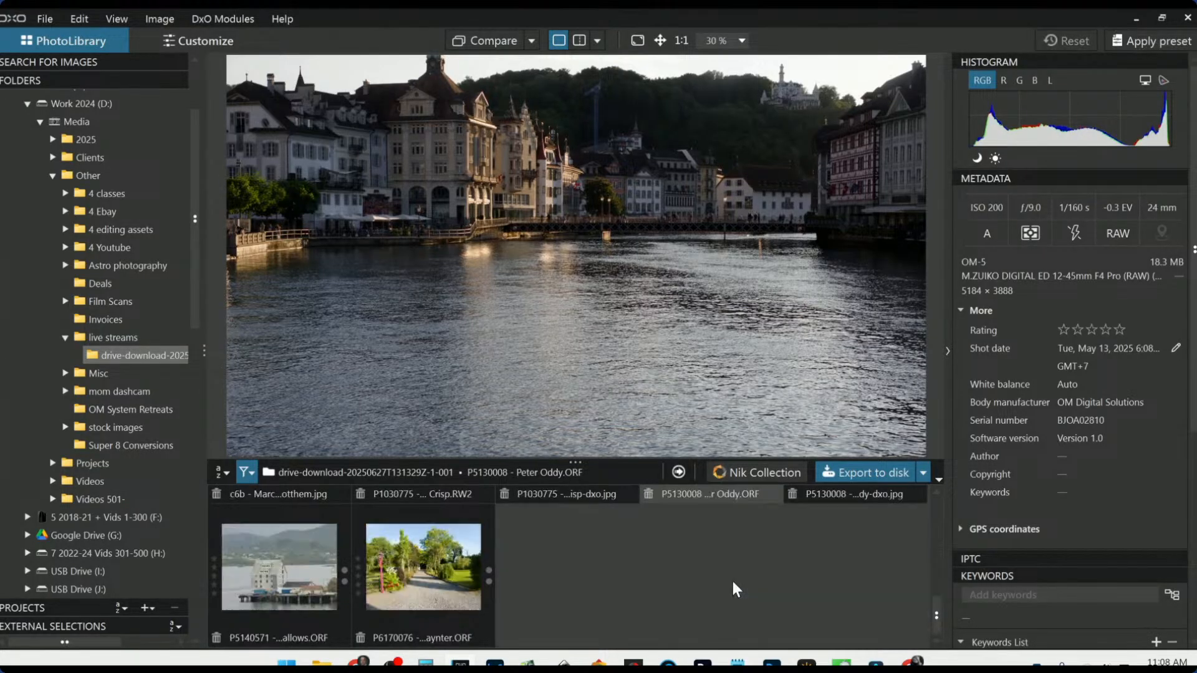
click(223, 528)
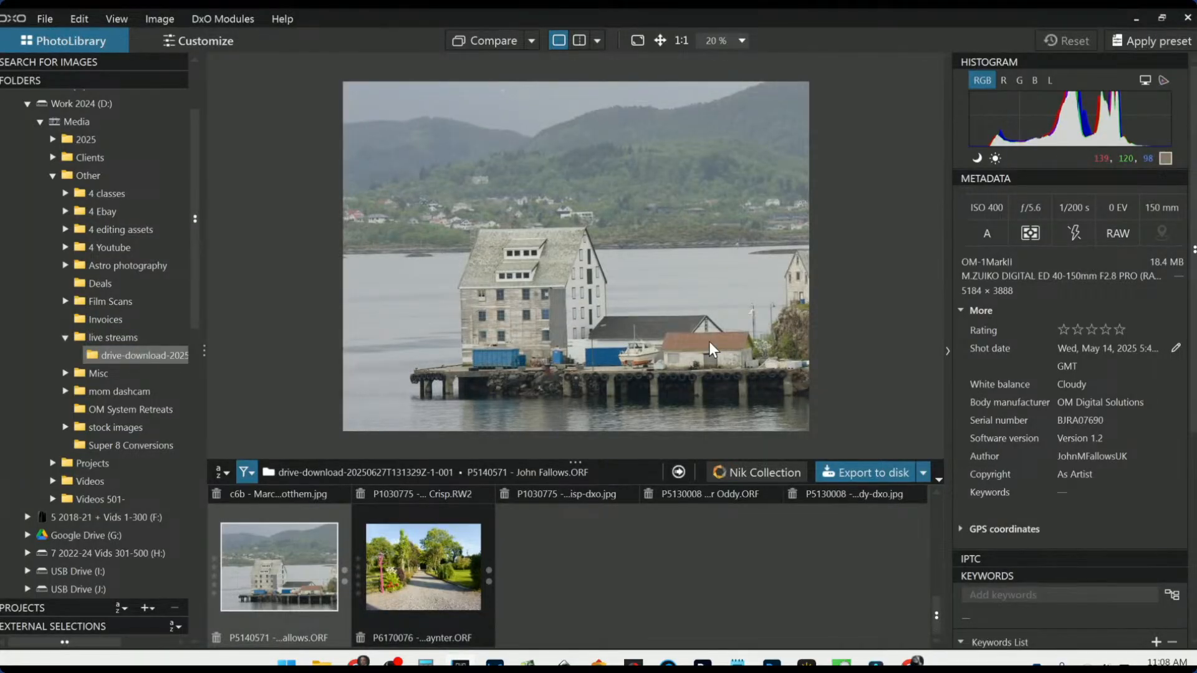
double_click(291, 561)
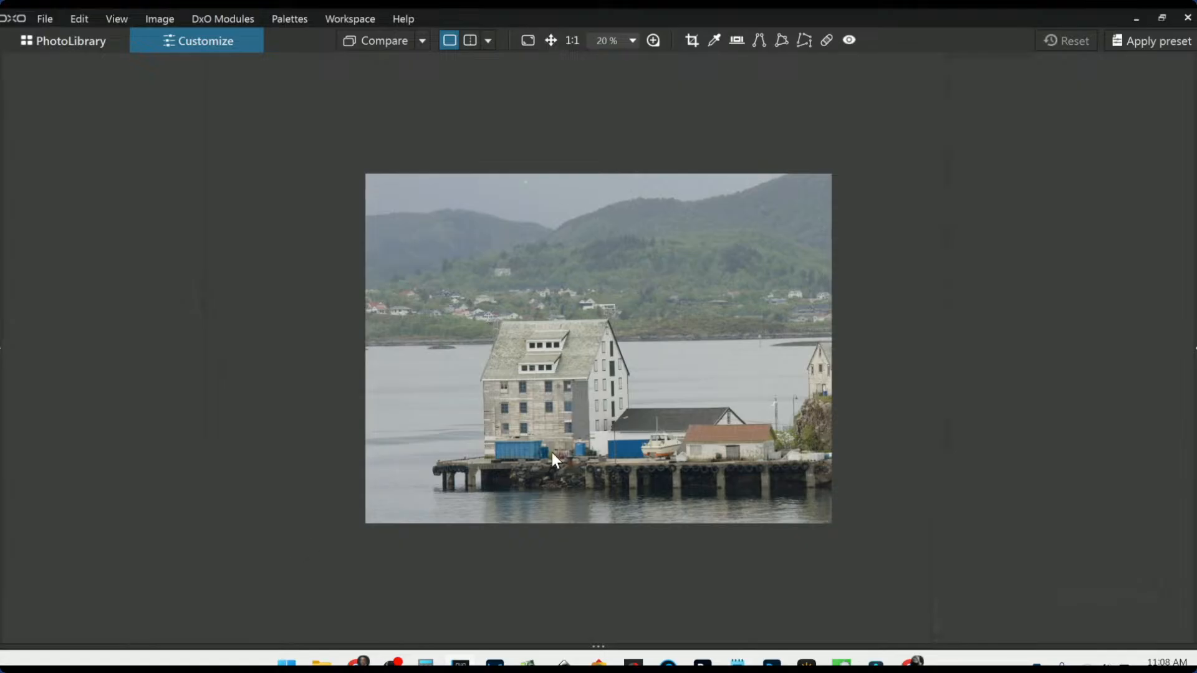
- Restore the correction palettes and apply the 0000 default general purpose preset to the warehouse photo
scroll(552, 453, up, 2)
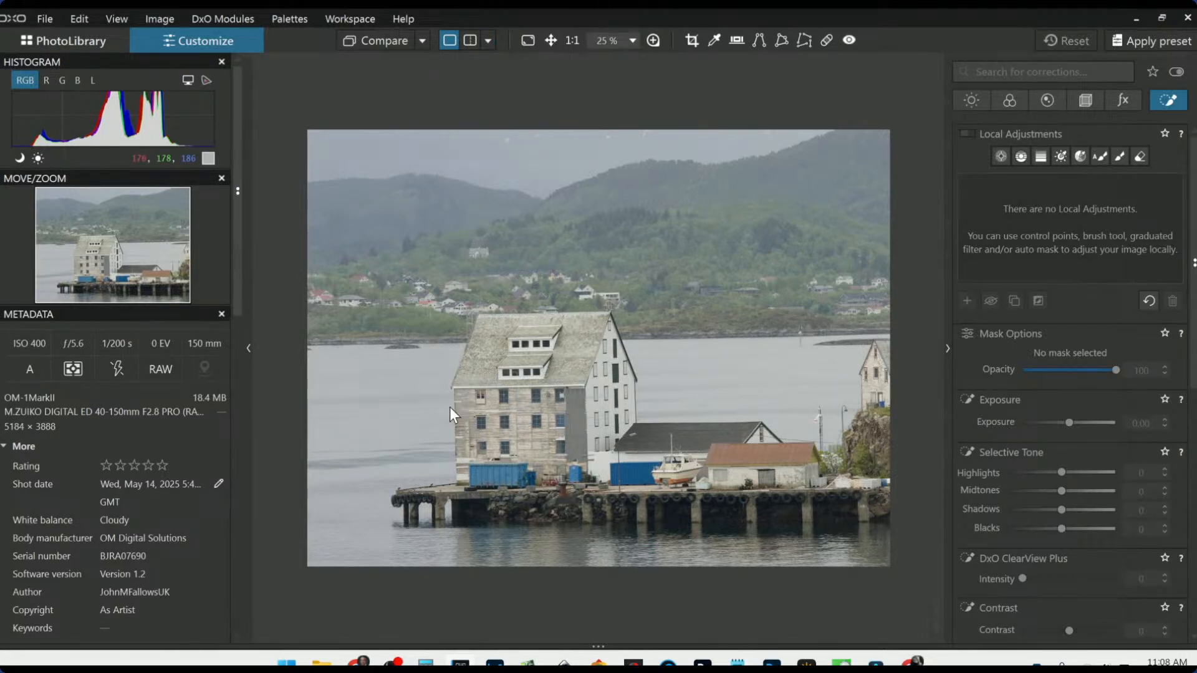
click(1128, 45)
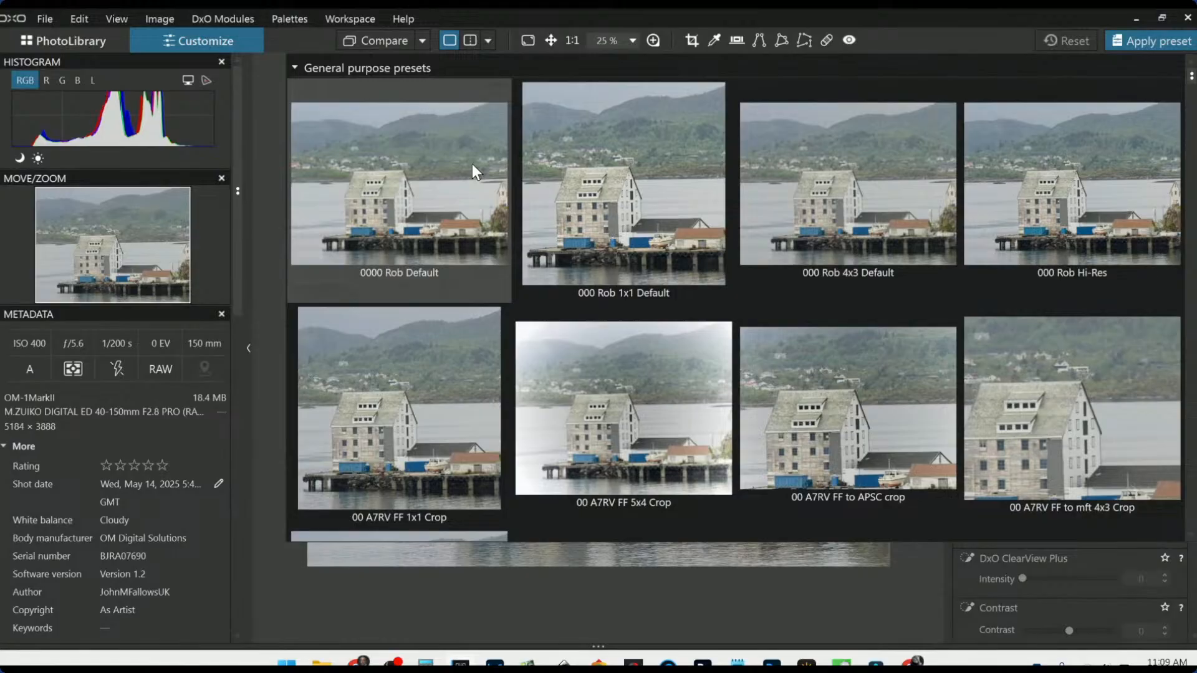
click(472, 164)
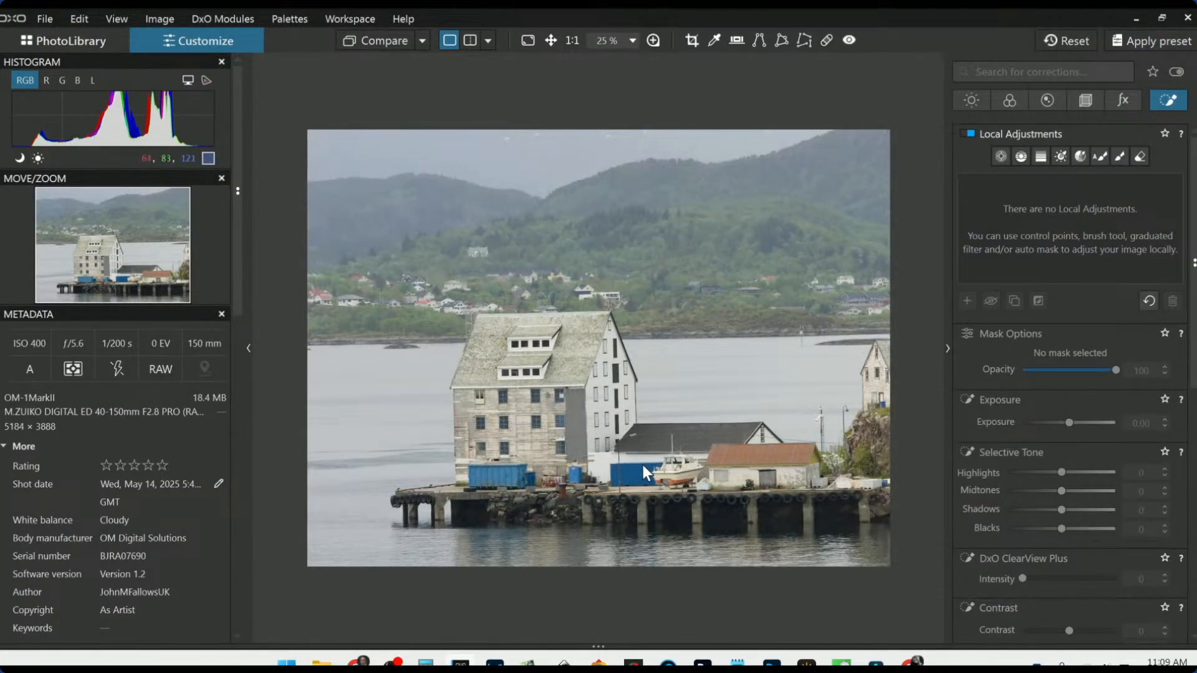
- Examine the warehouse photo's detail up close, from the hills and roof down to the blue container and boat on the quay
scroll(545, 219, up, 4)
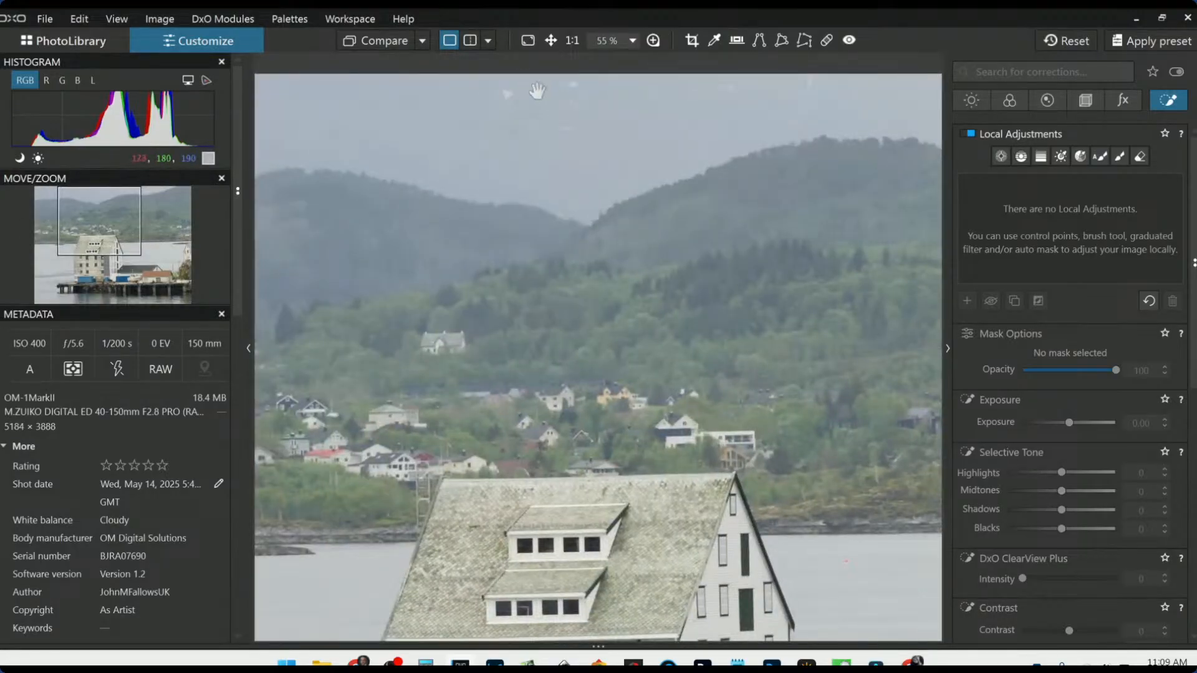
drag(790, 442, 705, 232)
drag(726, 461, 647, 202)
scroll(669, 455, up, 4)
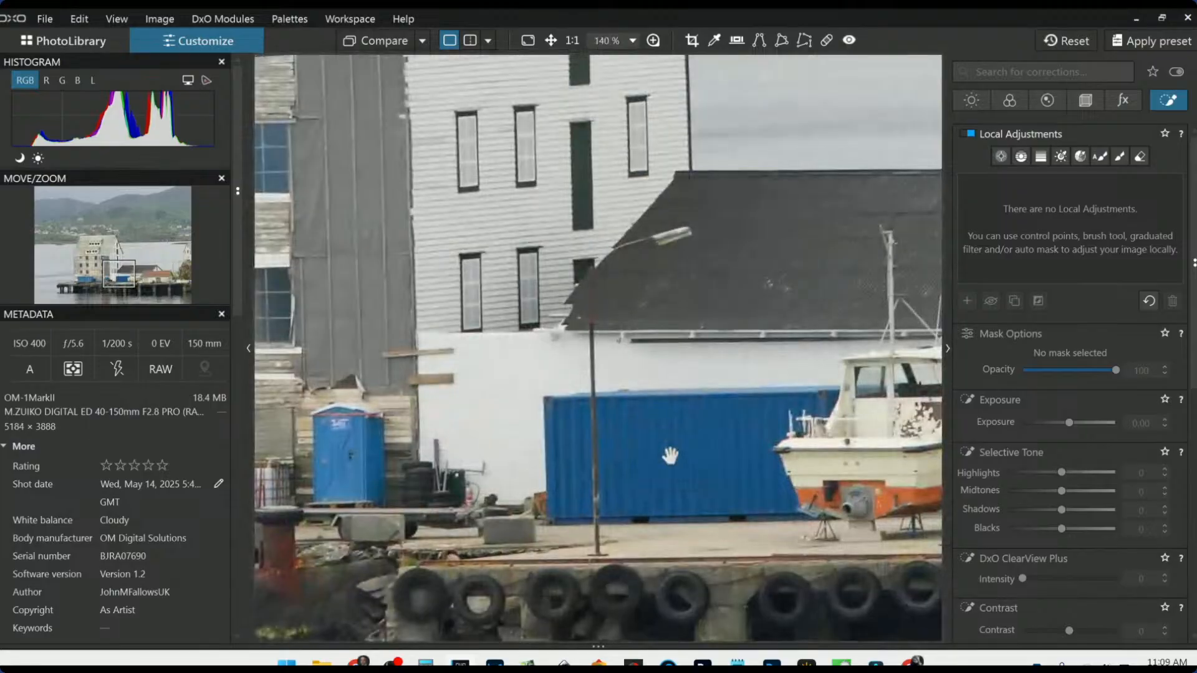
- Examine the harbour photo up close, including the blue container, the boat, the spots in the sky, the hillside and the warehouse
scroll(670, 455, up, 3)
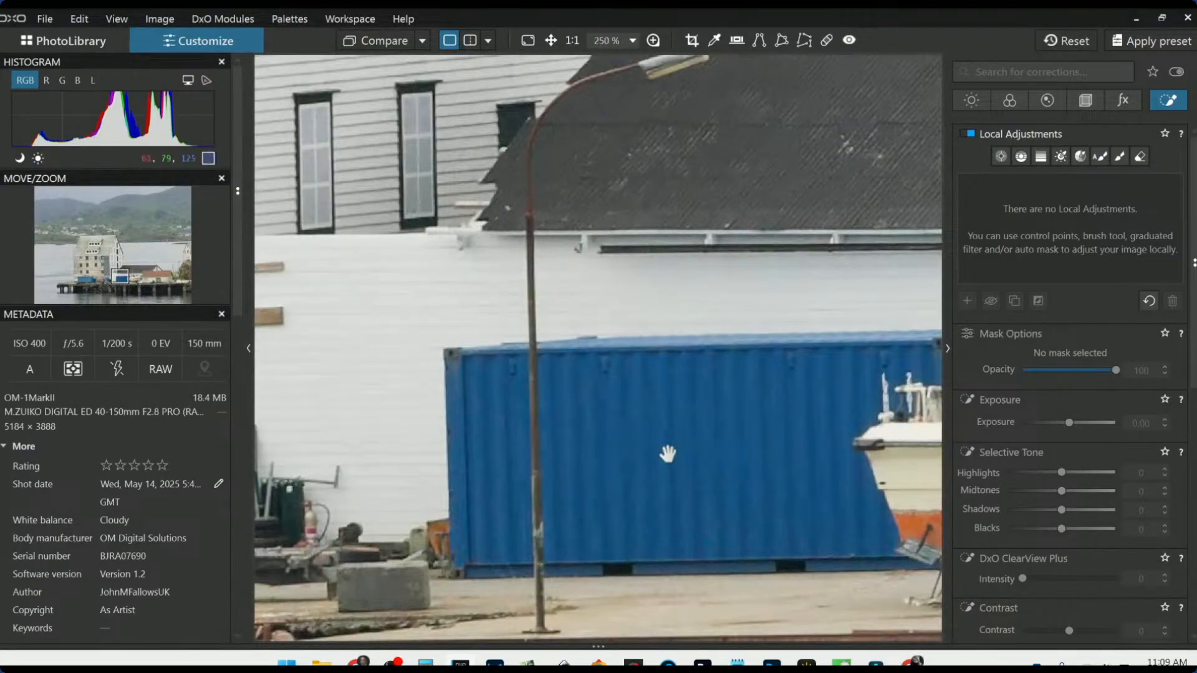
scroll(824, 437, up, 5)
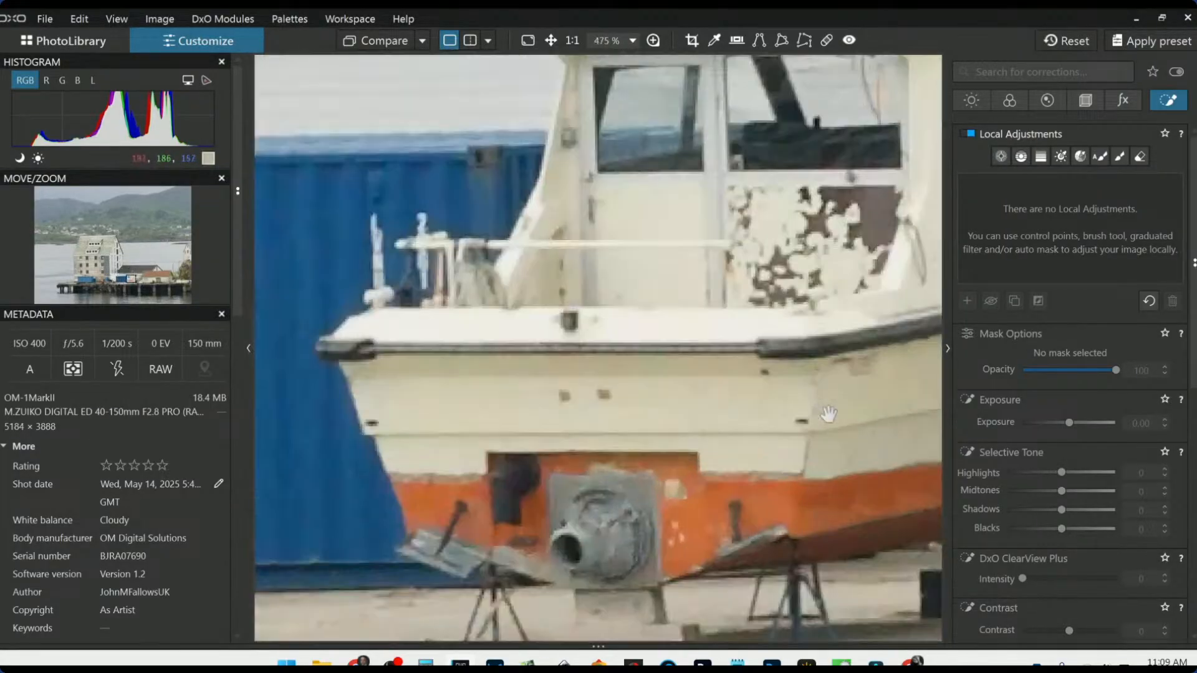
scroll(867, 435, down, 5)
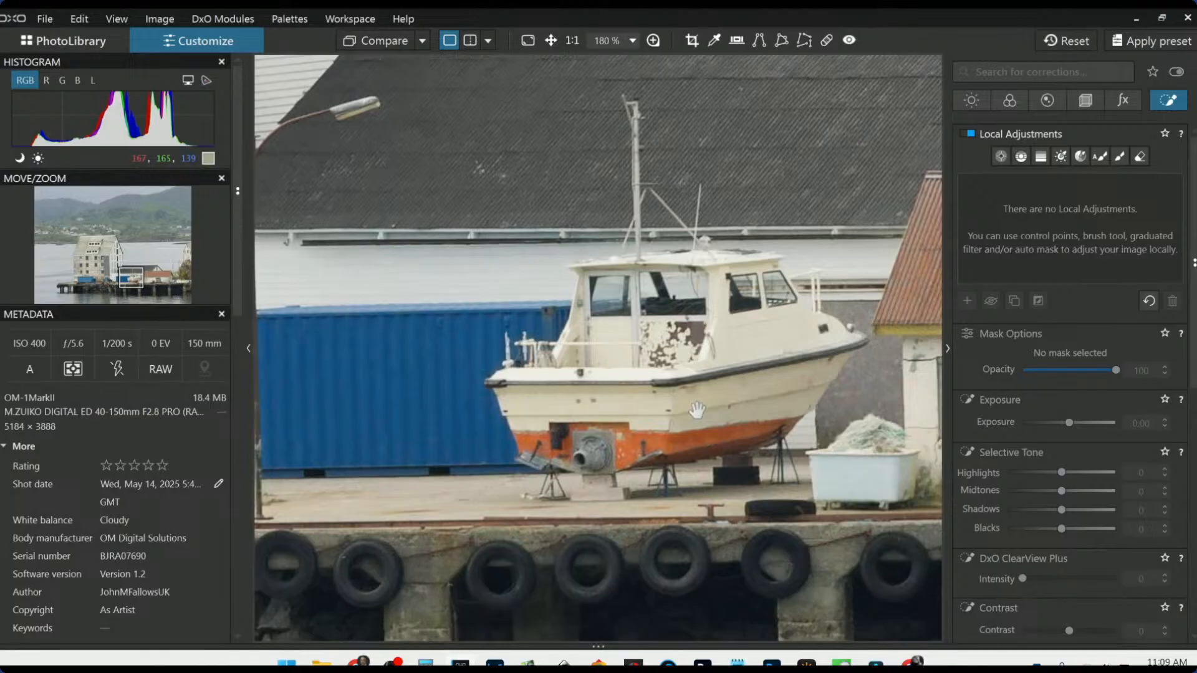
scroll(697, 410, down, 4)
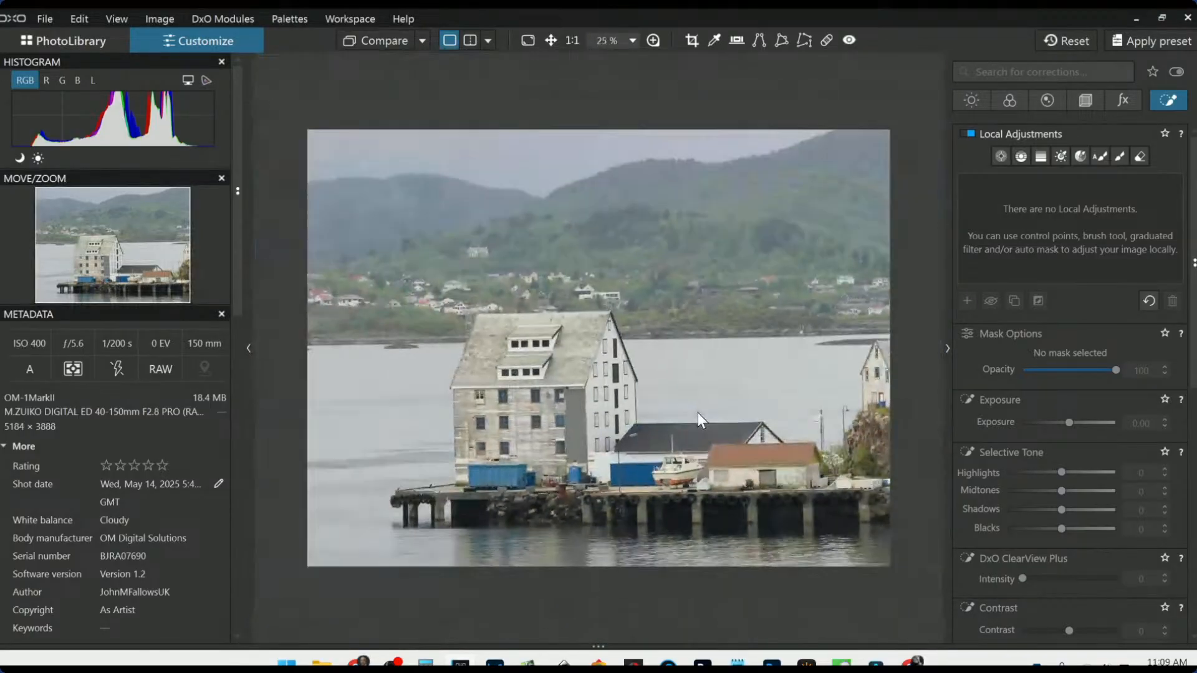
click(99, 39)
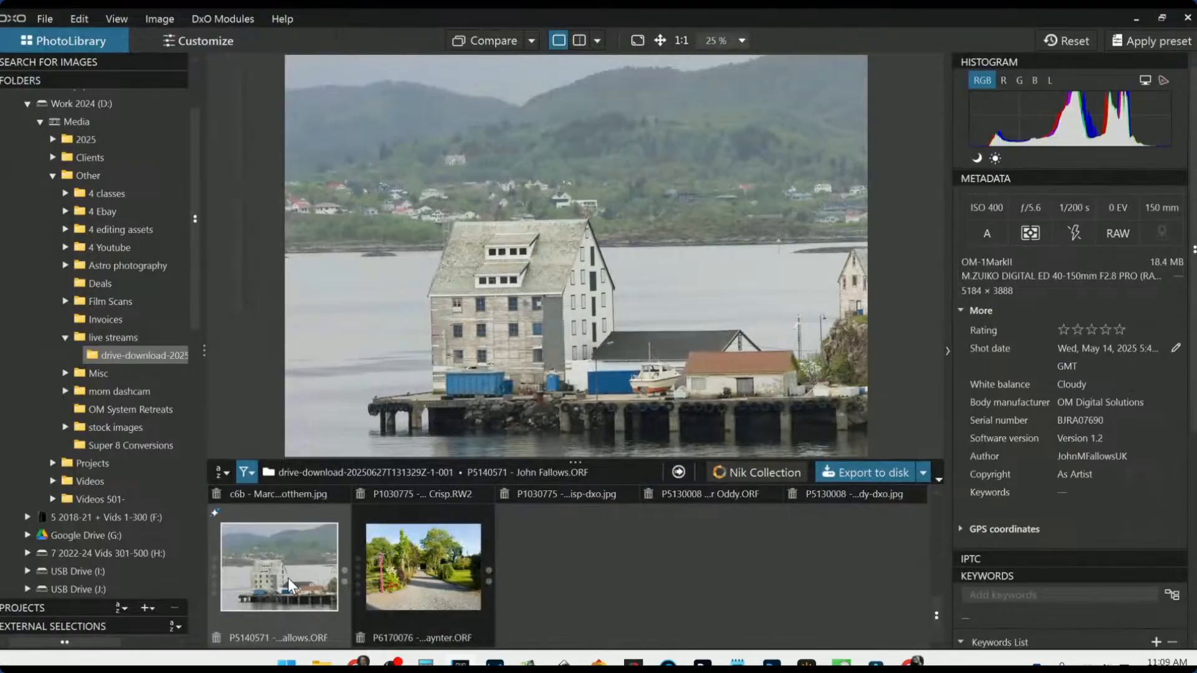
click(218, 40)
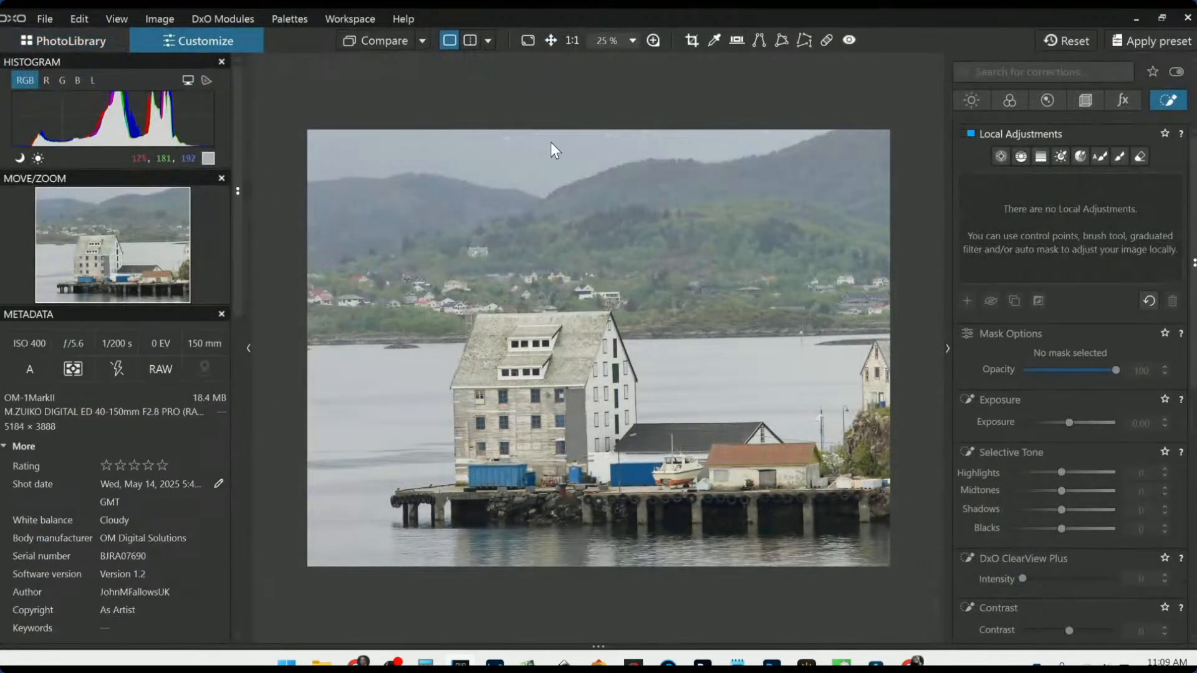
scroll(523, 113, up, 2)
scroll(522, 109, up, 2)
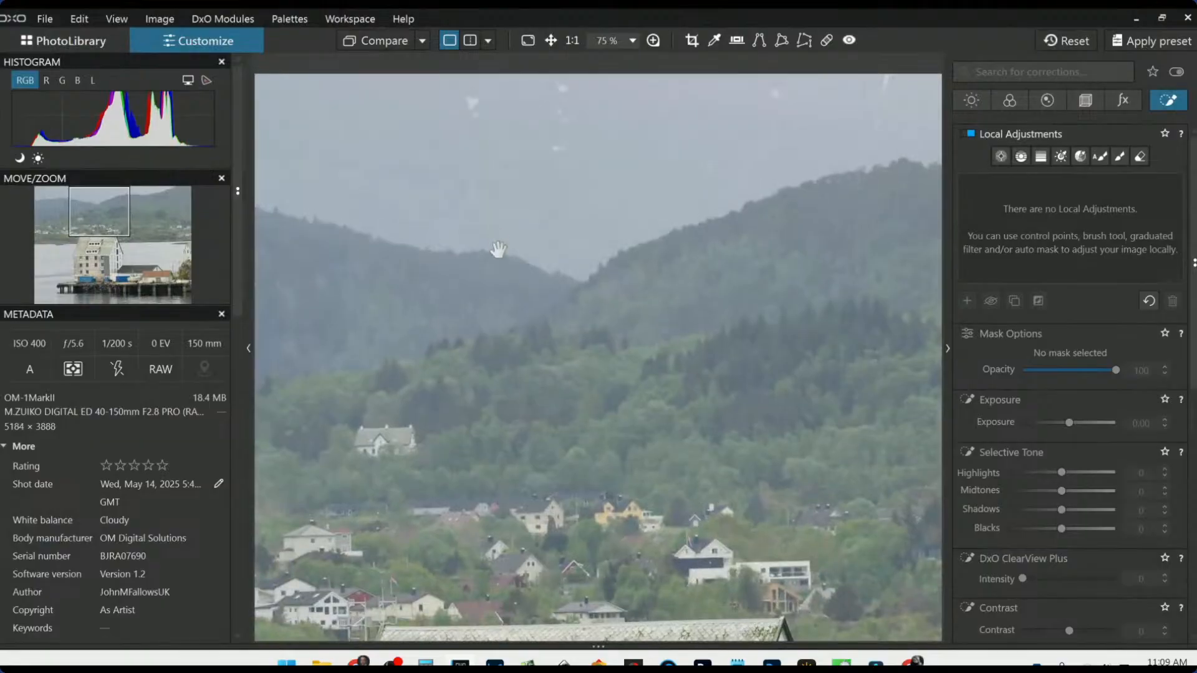
scroll(469, 120, up, 2)
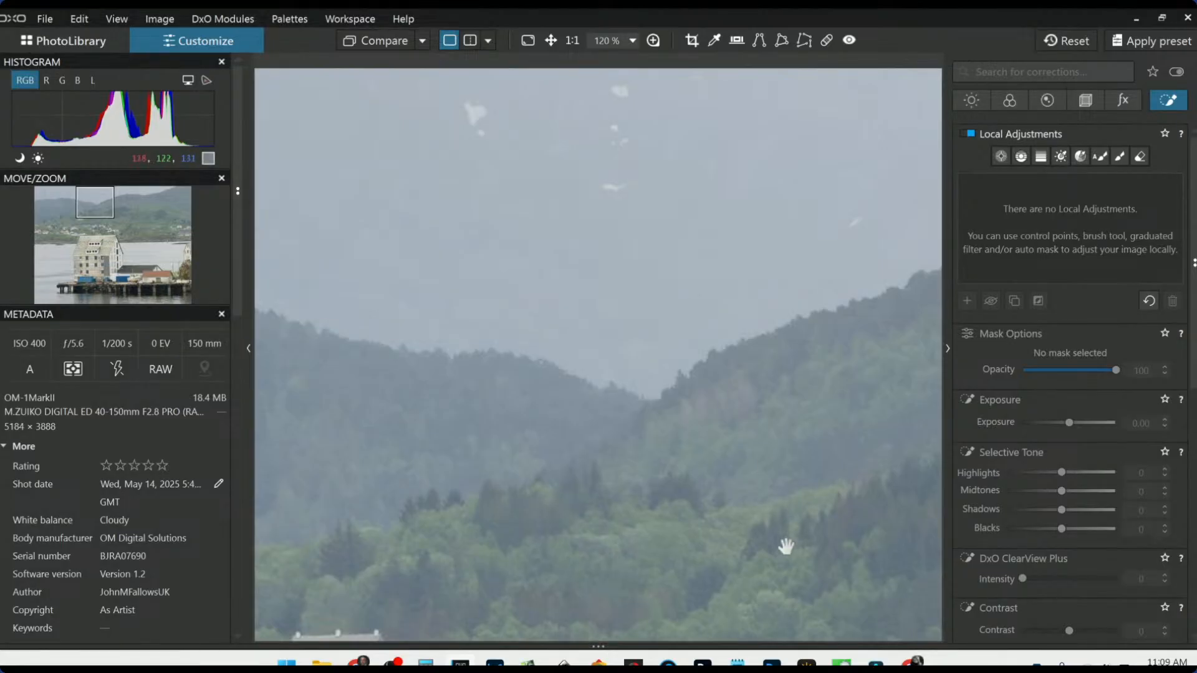
drag(786, 526, 612, 19)
drag(690, 443, 704, 243)
drag(755, 547, 694, 384)
scroll(704, 417, down, 8)
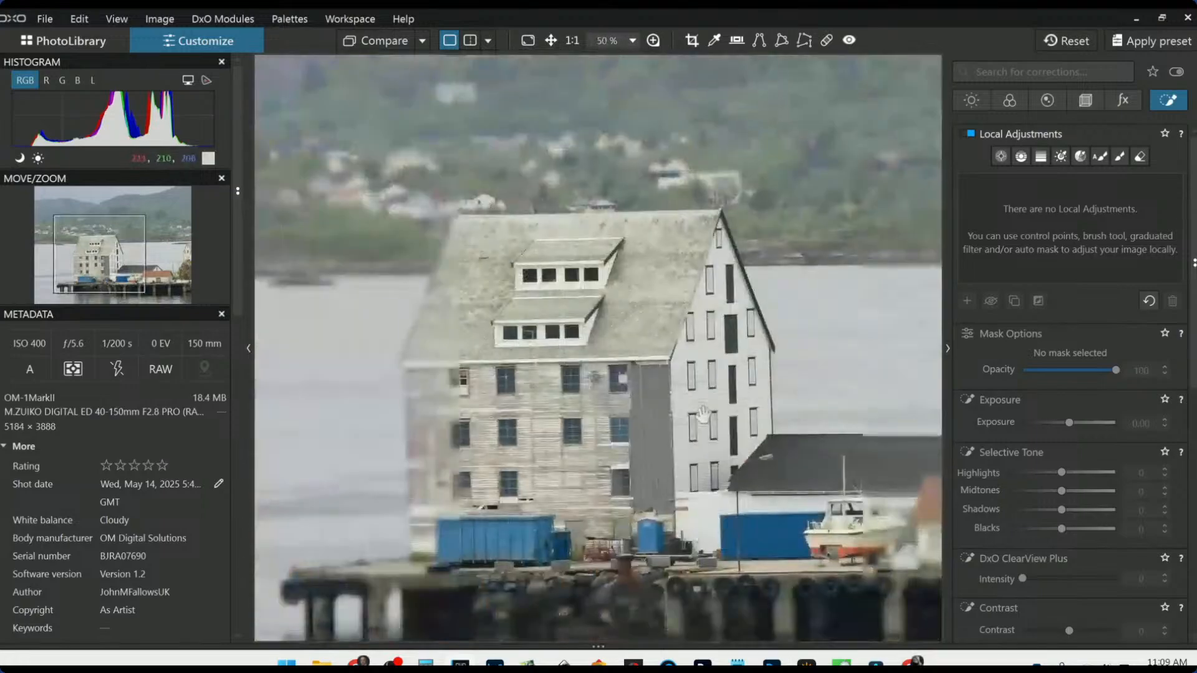
scroll(704, 418, up, 1)
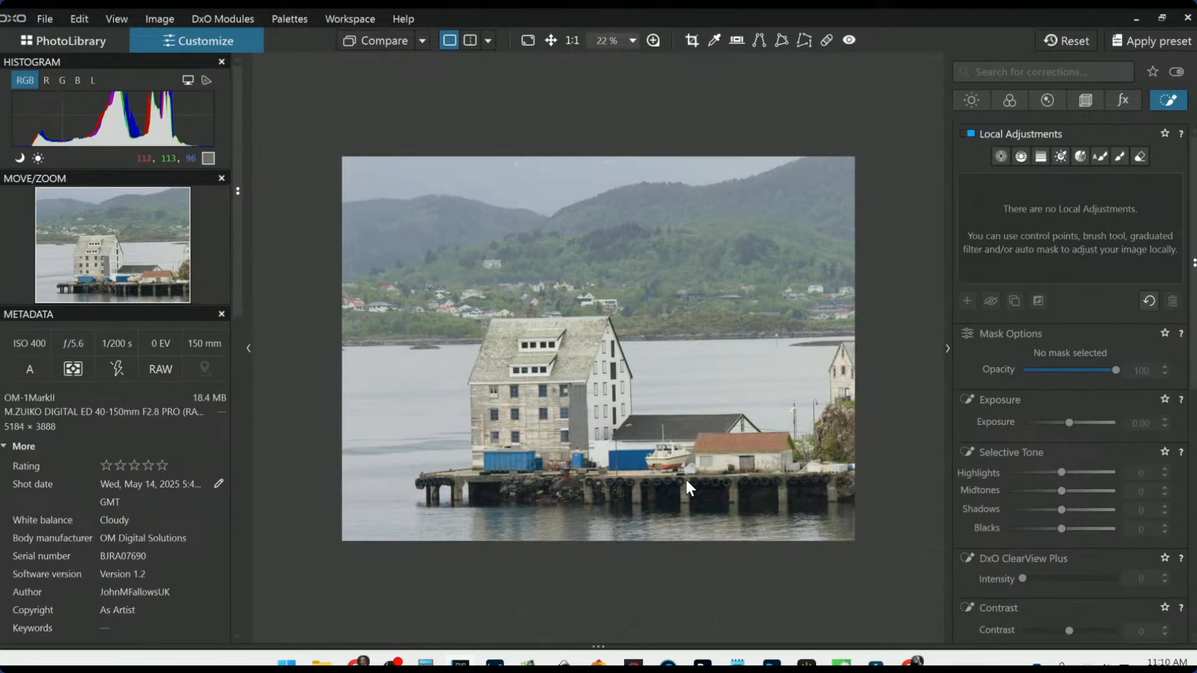
scroll(685, 478, up, 1)
scroll(686, 480, up, 1)
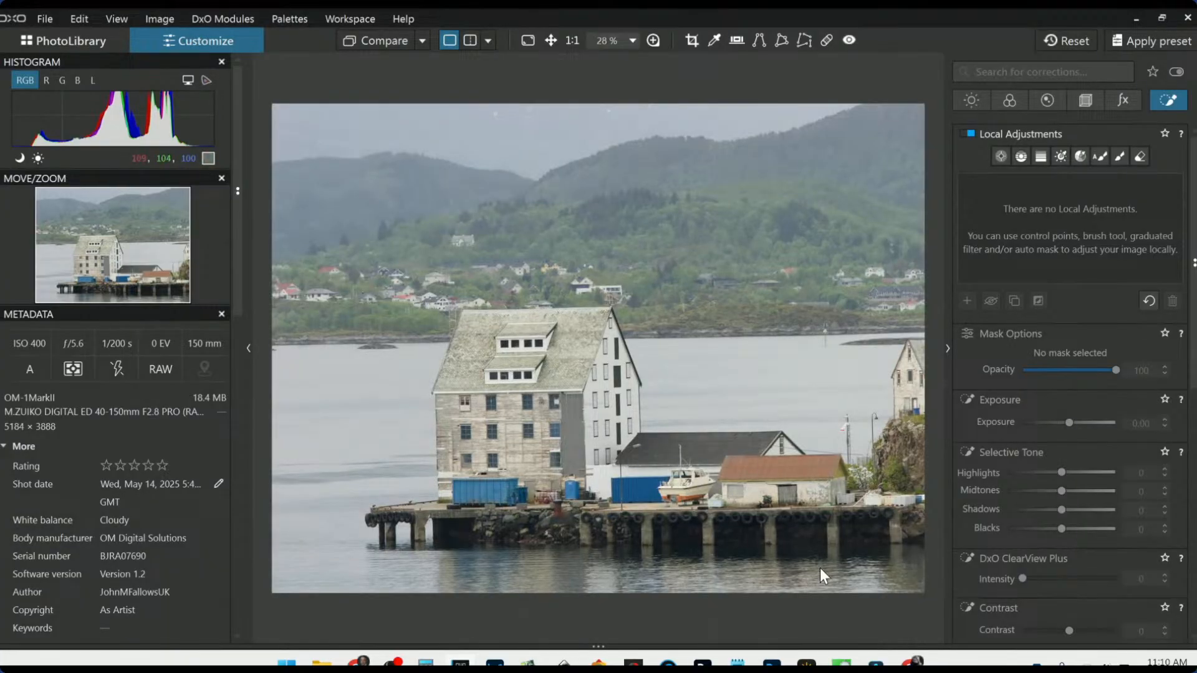
scroll(802, 545, down, 1)
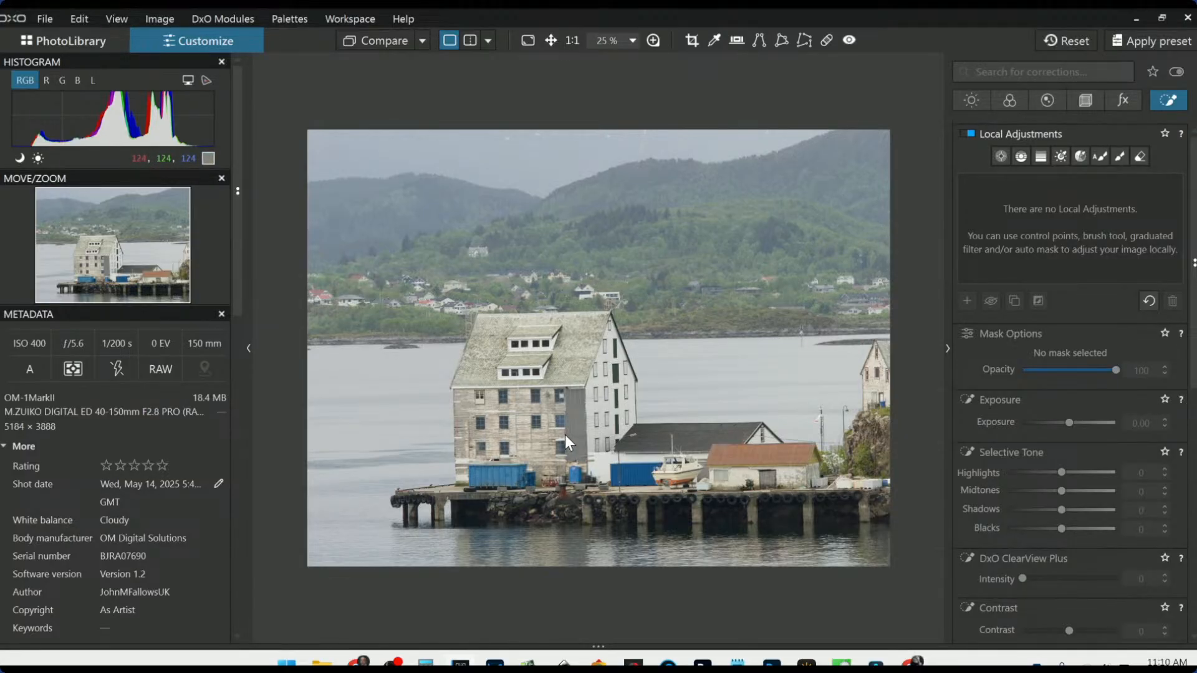
- Try the Perspective correction on the harbour photo with its intensity set to 76
click(1094, 100)
click(970, 386)
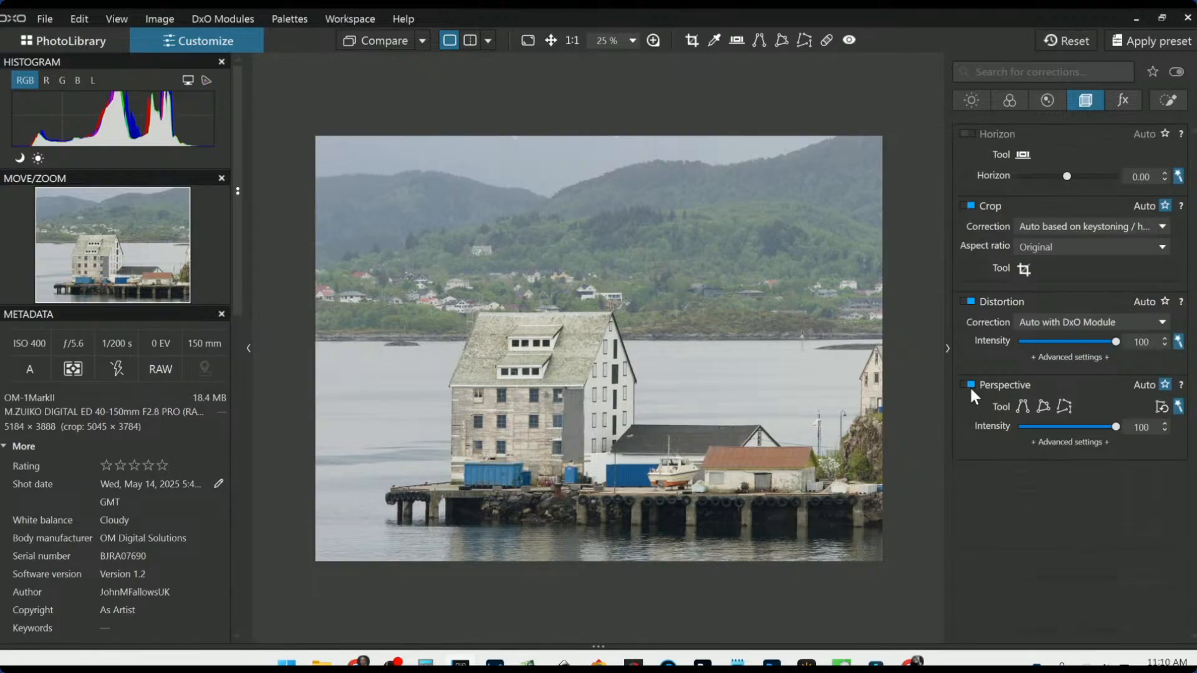
mouse_move(1117, 428)
mouse_down()
mouse_move(1082, 426)
mouse_move(1092, 428)
mouse_up()
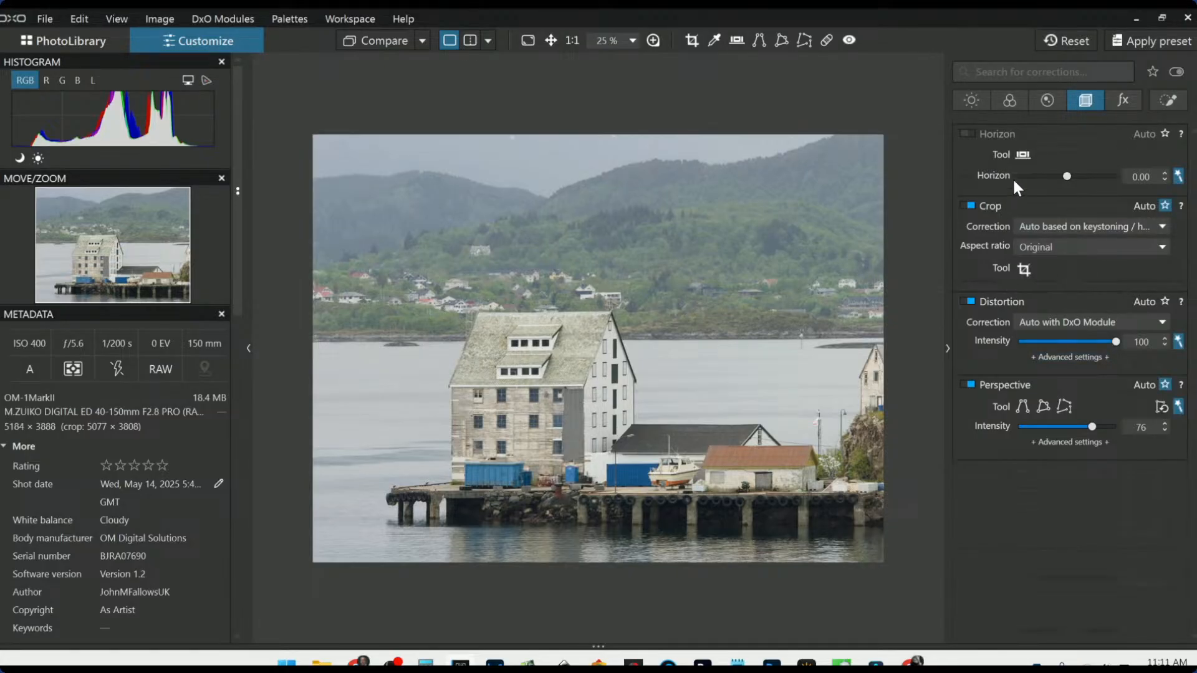
- Crop the photo to a 16 × 9 aspect ratio and shift the frame down to include more water below the pier
click(1058, 249)
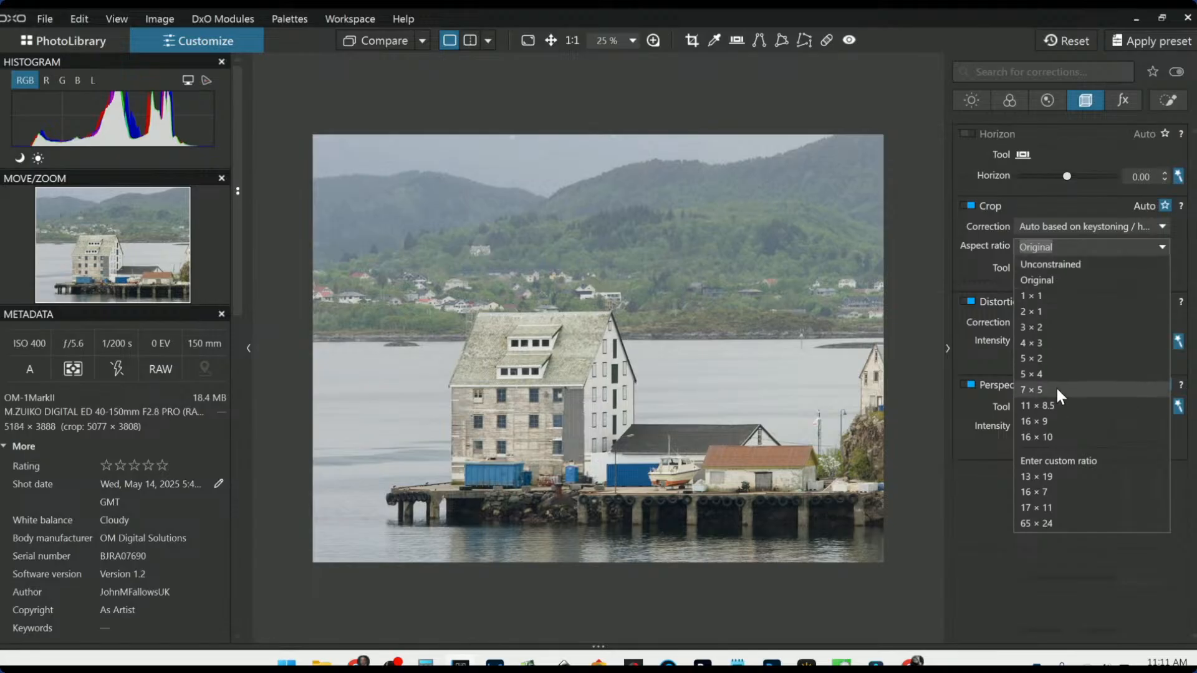
click(1054, 421)
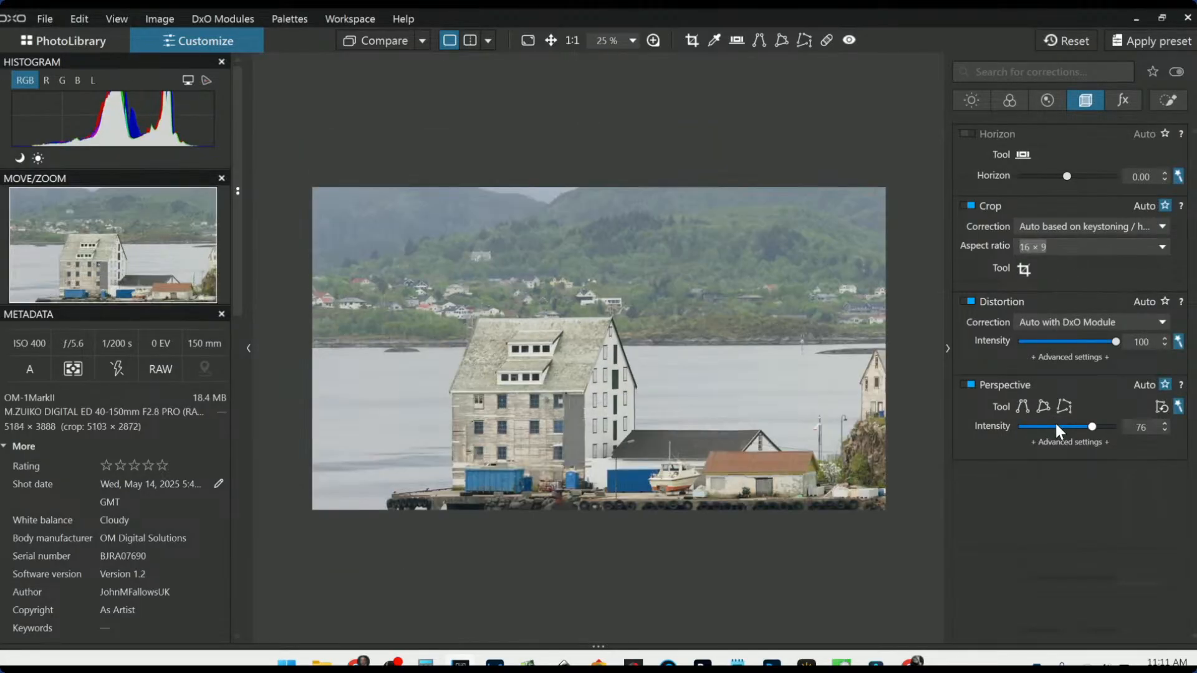
click(1026, 269)
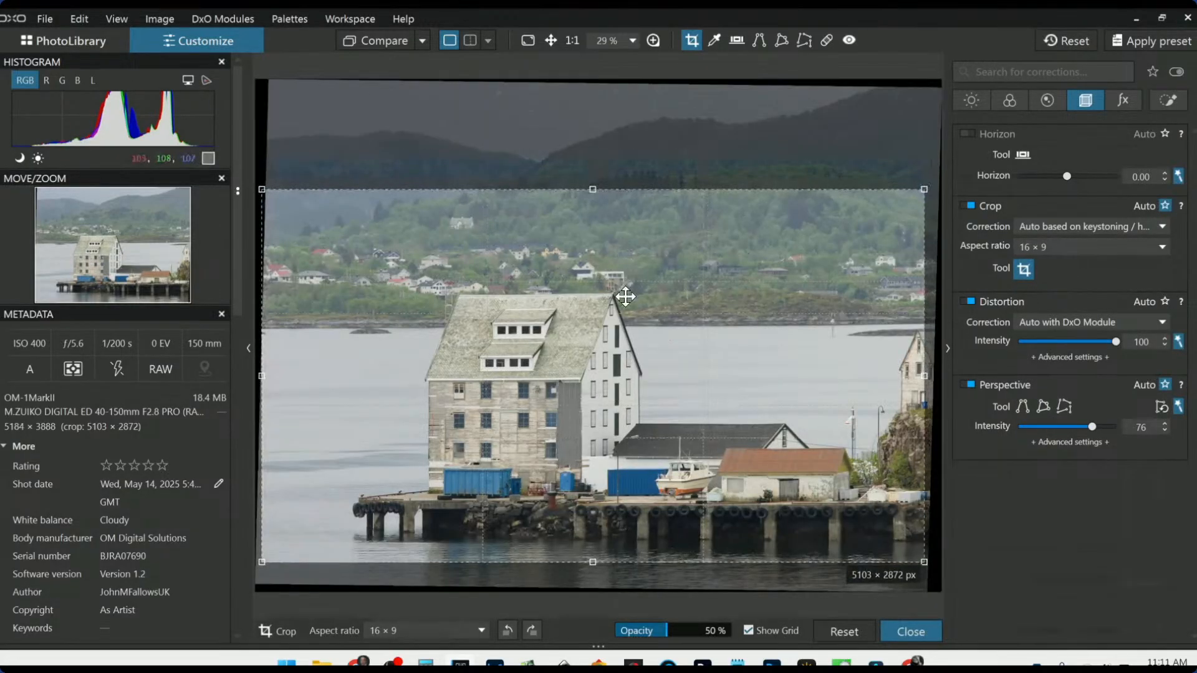
drag(625, 297, 624, 310)
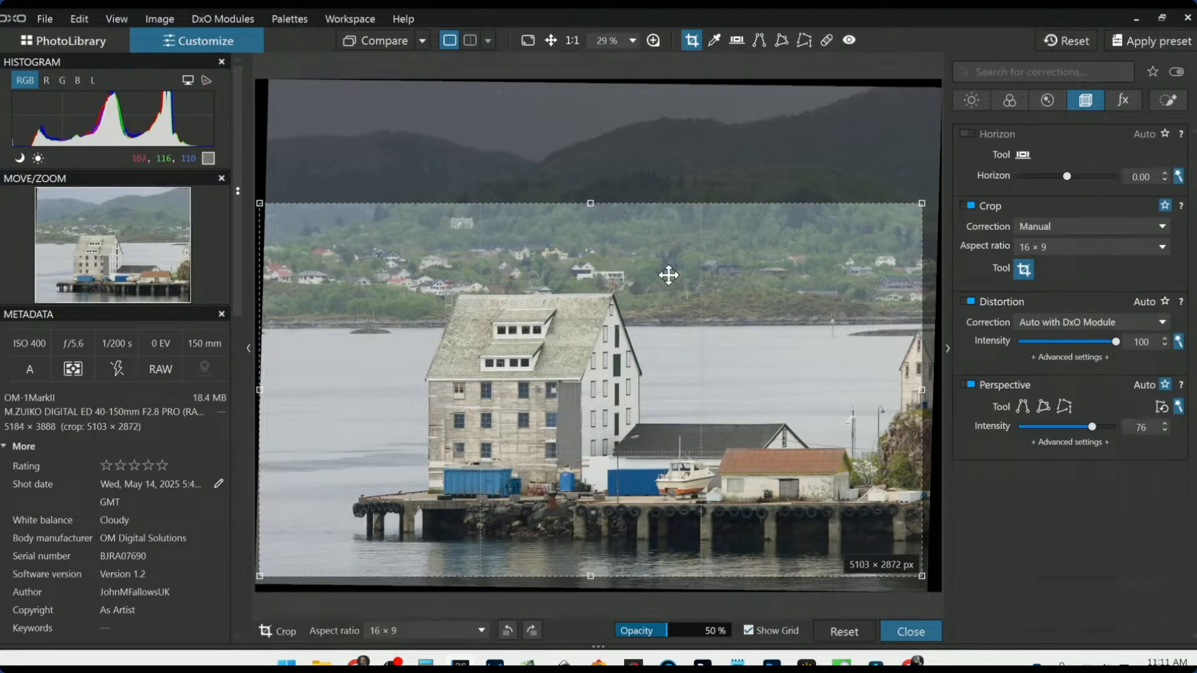
key(Return)
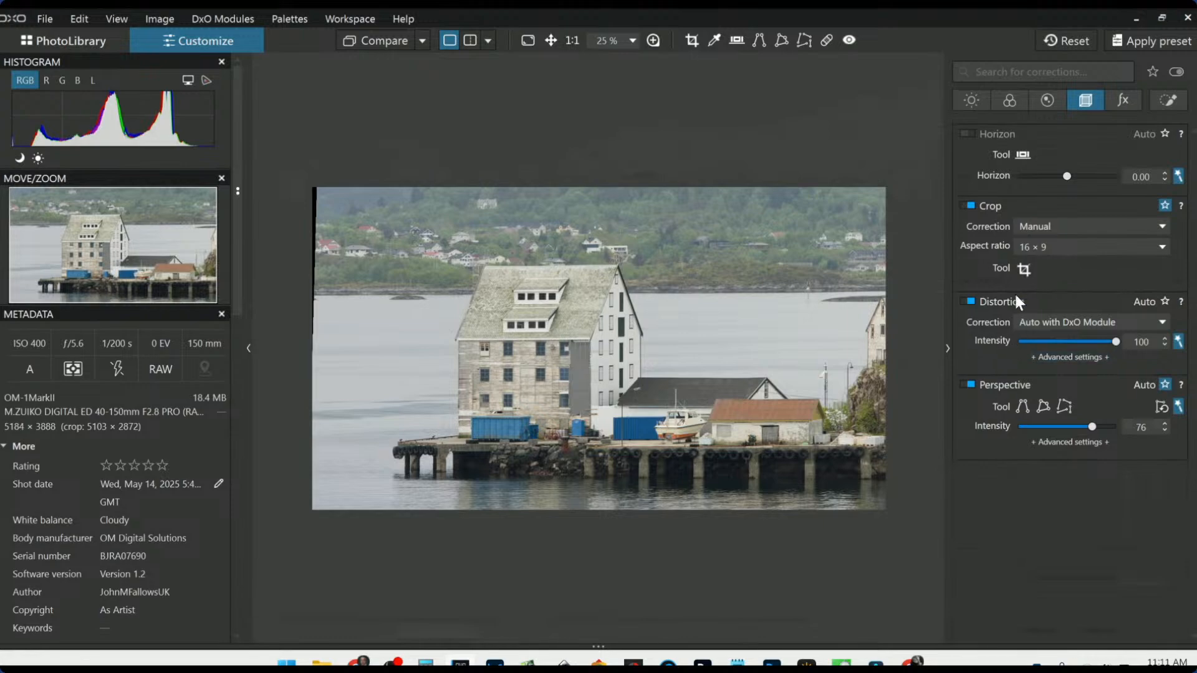
- Shift the crop away from the black left edge and shrink it to about 4996 × 2810 px
click(1024, 270)
drag(649, 323, 651, 323)
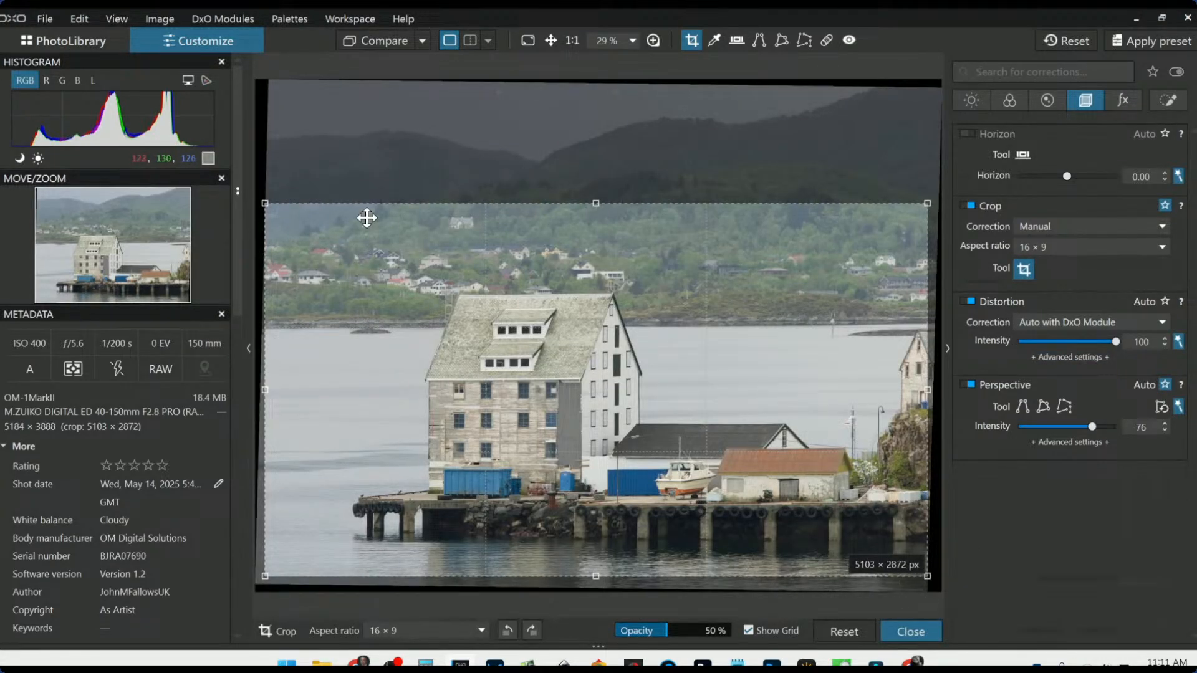
drag(265, 203, 280, 222)
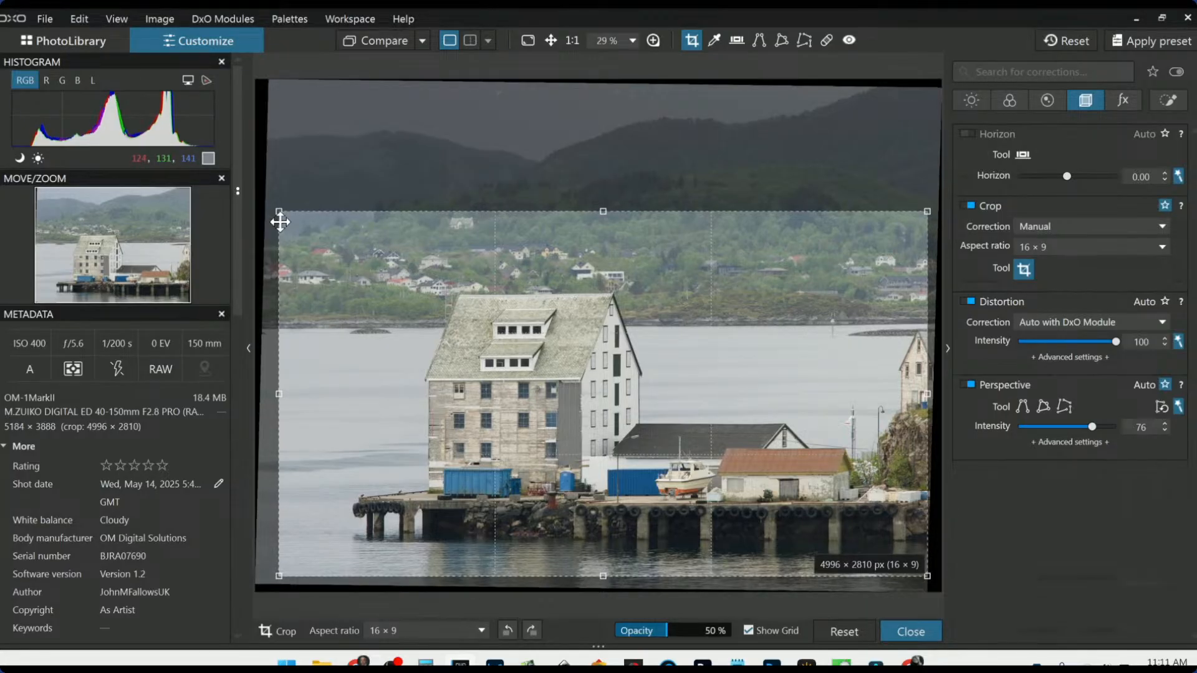
key(Return)
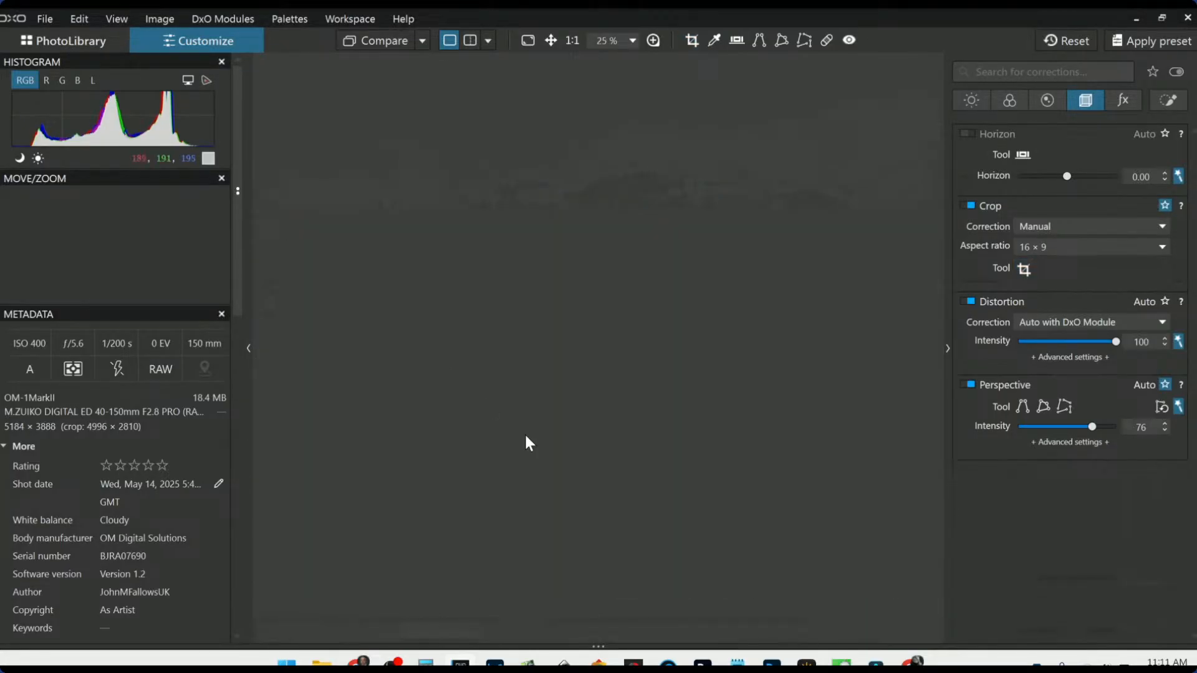
- Turn off the Perspective correction and straighten the photo with a Horizon value of 0.60
click(978, 387)
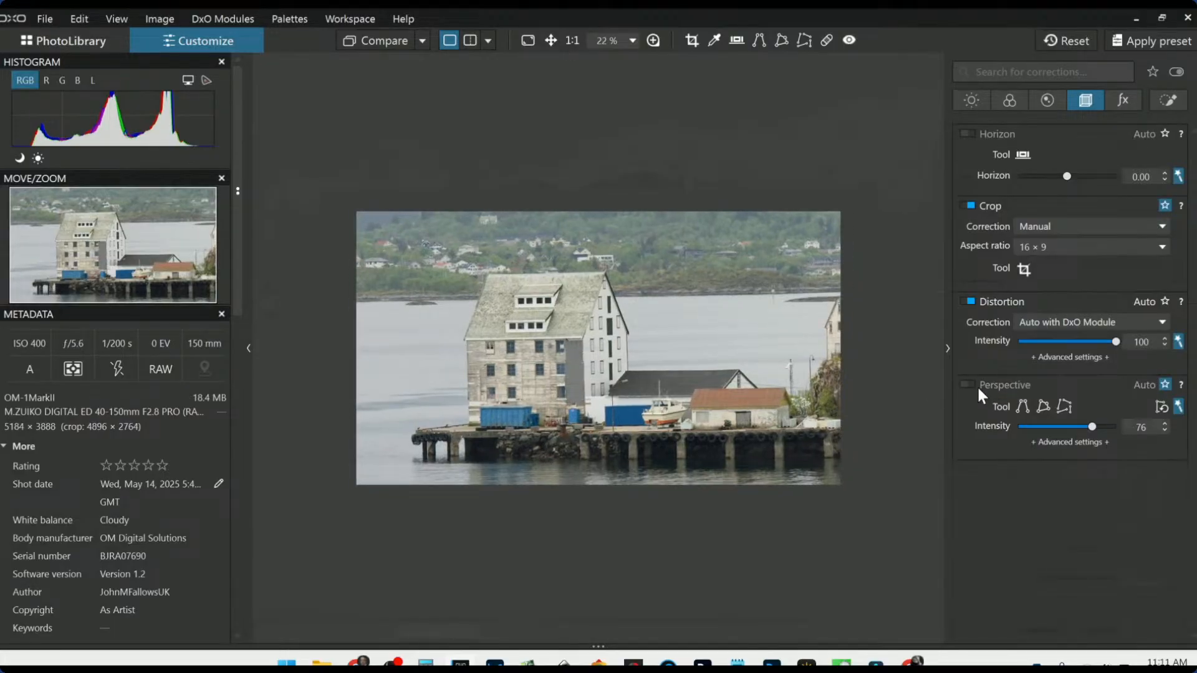
drag(1066, 178, 1067, 177)
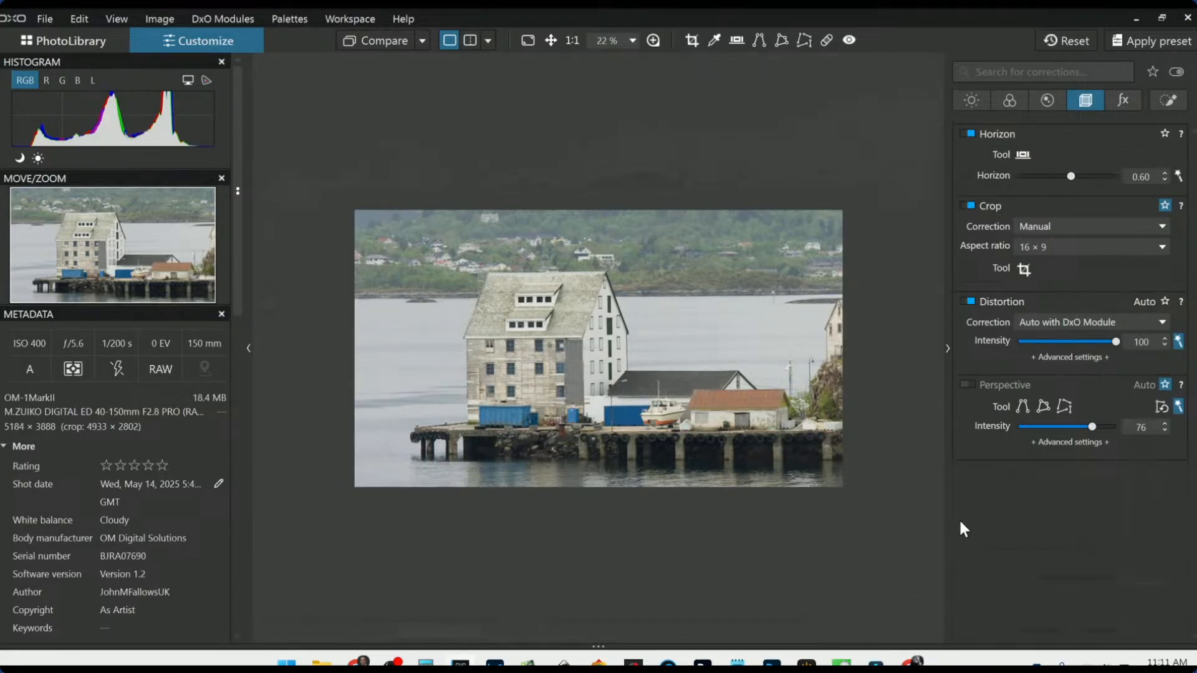
- Tighten the crop to about 4817 × 2710 px, excluding the partial house at the photo's right edge
click(1023, 270)
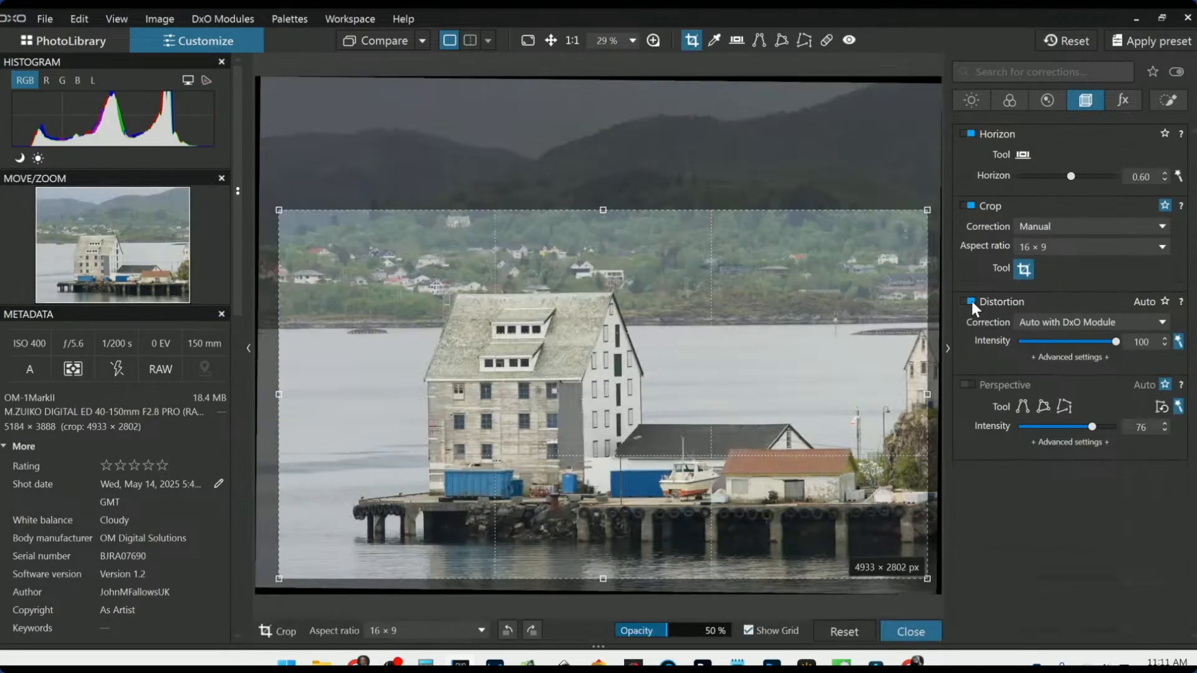
drag(923, 394, 901, 395)
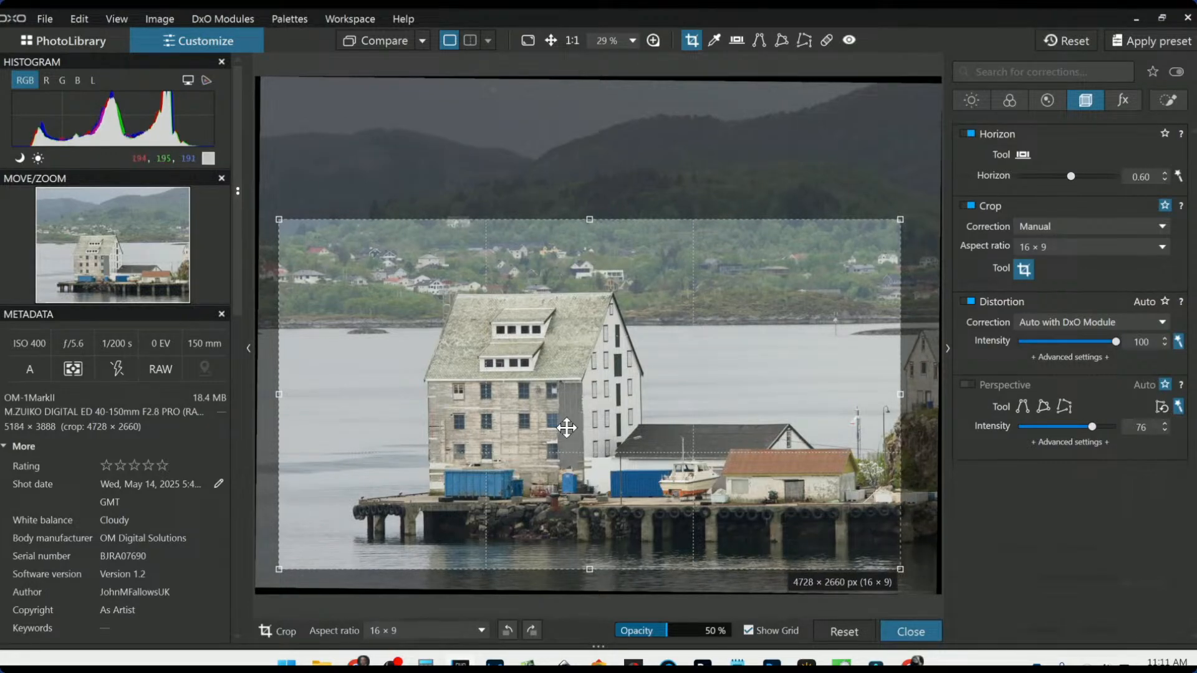
drag(276, 396, 266, 395)
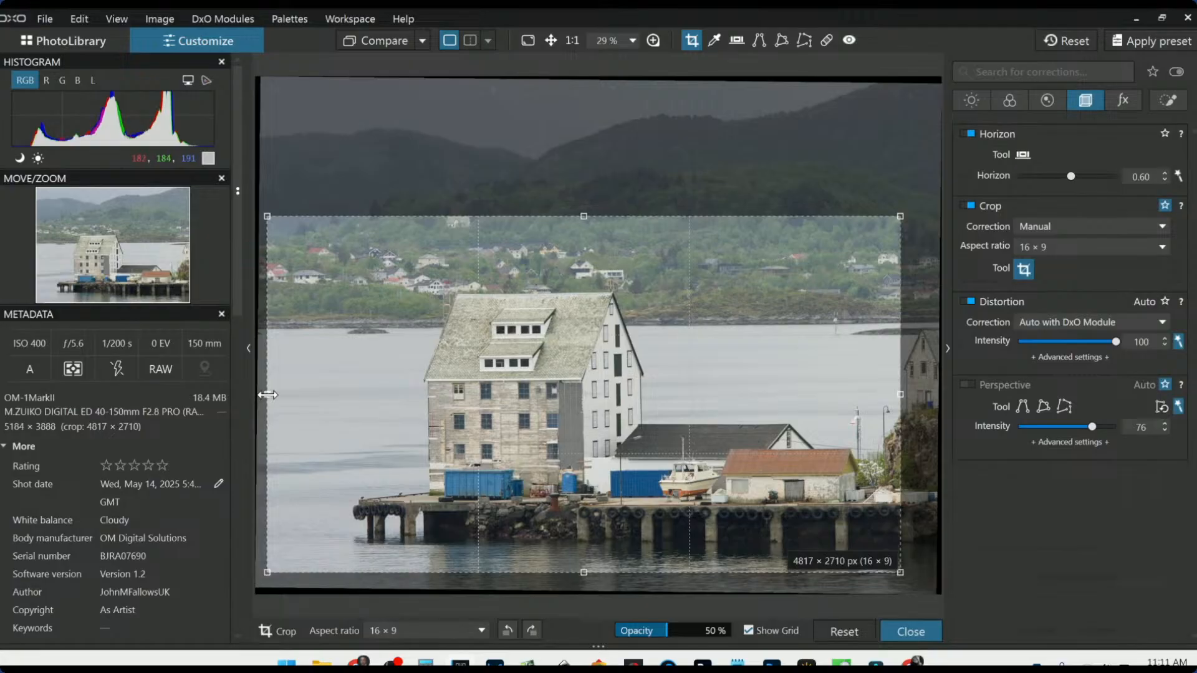
key(Return)
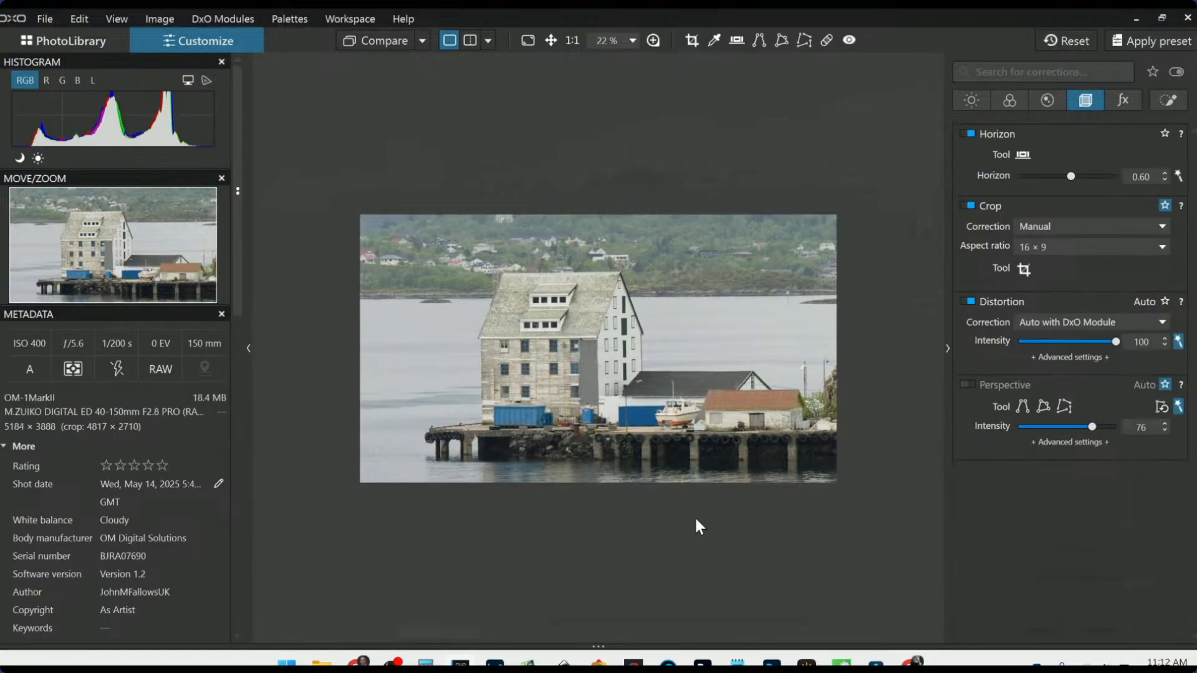
scroll(693, 520, up, 2)
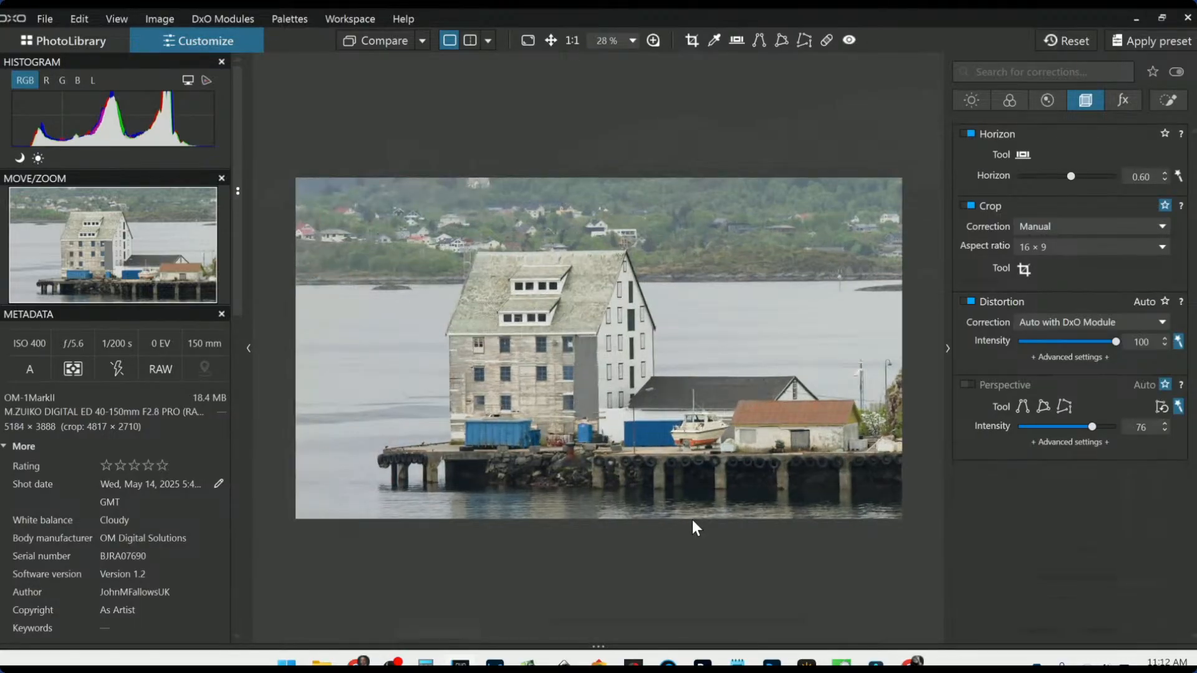
- Enable the Contrast correction with its automatic microcontrast
click(1017, 104)
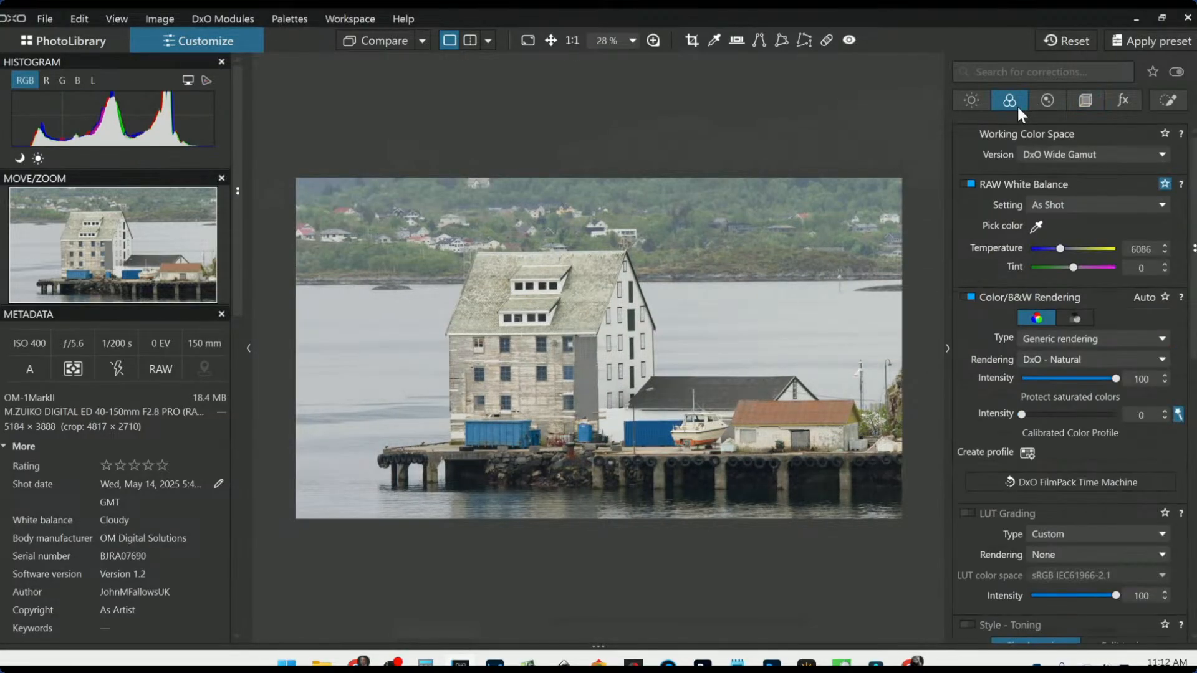
click(969, 101)
scroll(992, 377, down, 2)
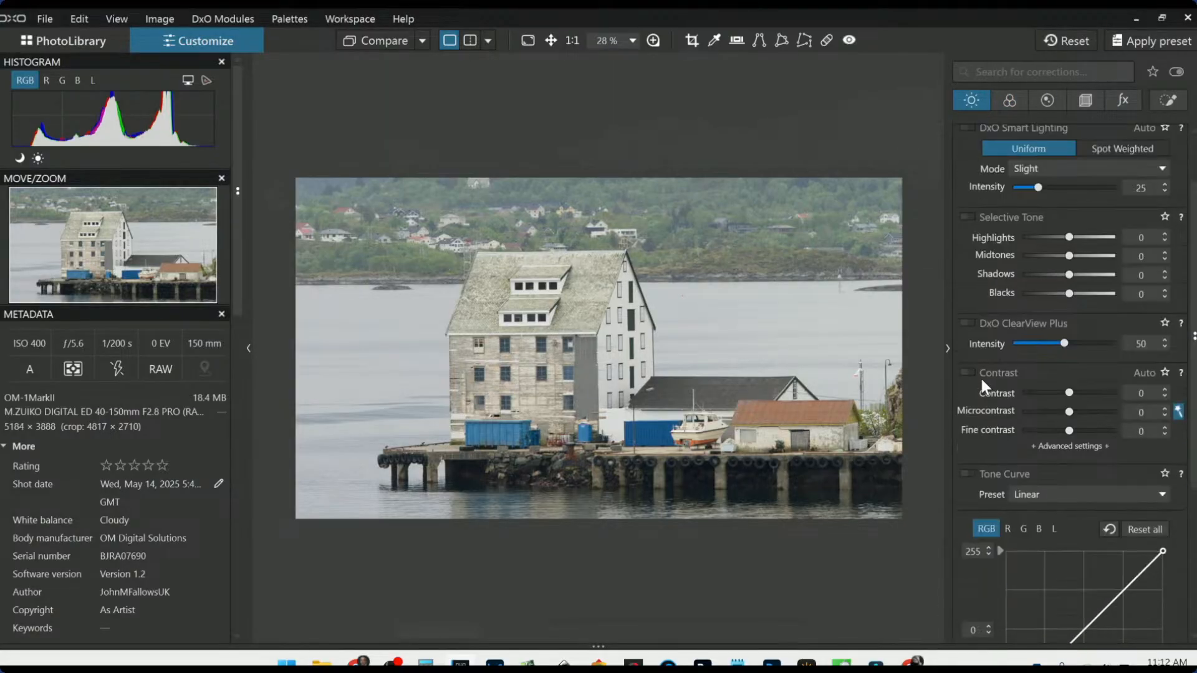
click(971, 372)
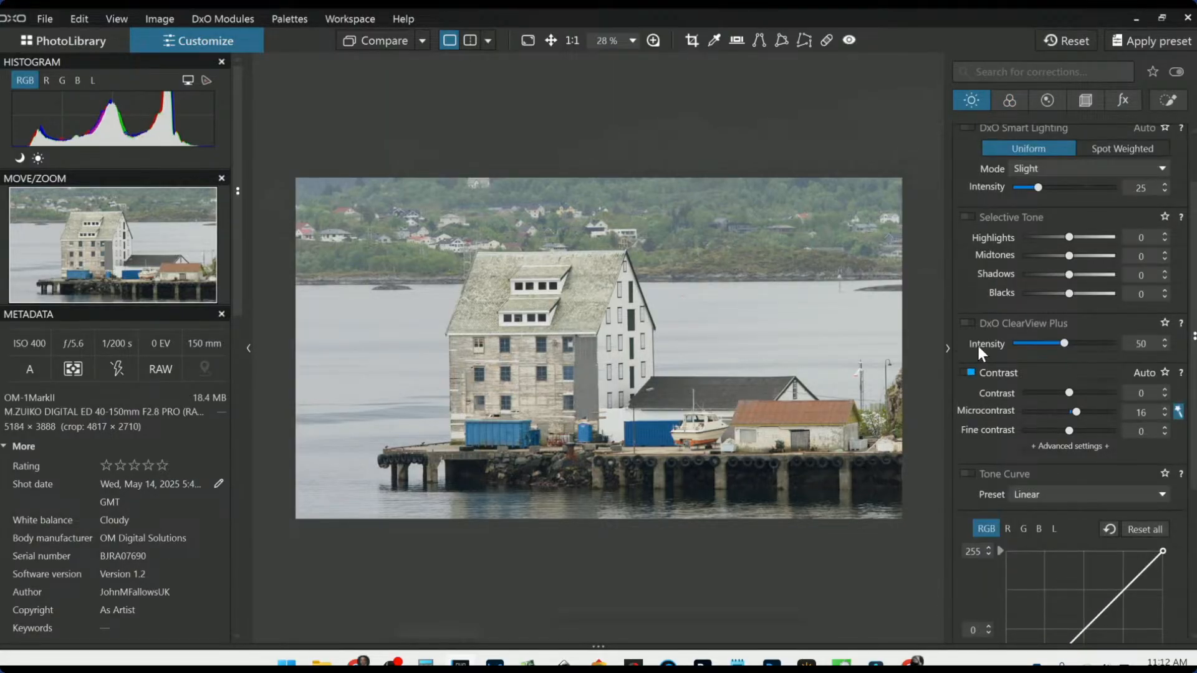
- Enable DxO ClearView Plus and set its intensity to 11
click(970, 323)
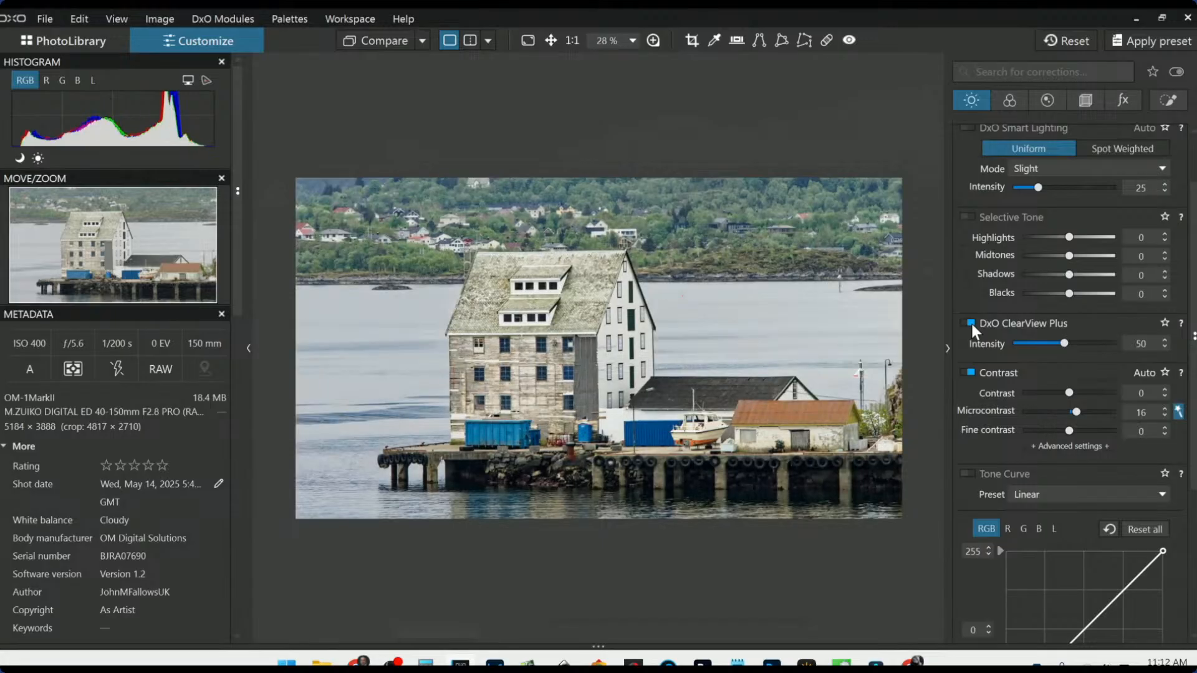
drag(1020, 343, 1029, 343)
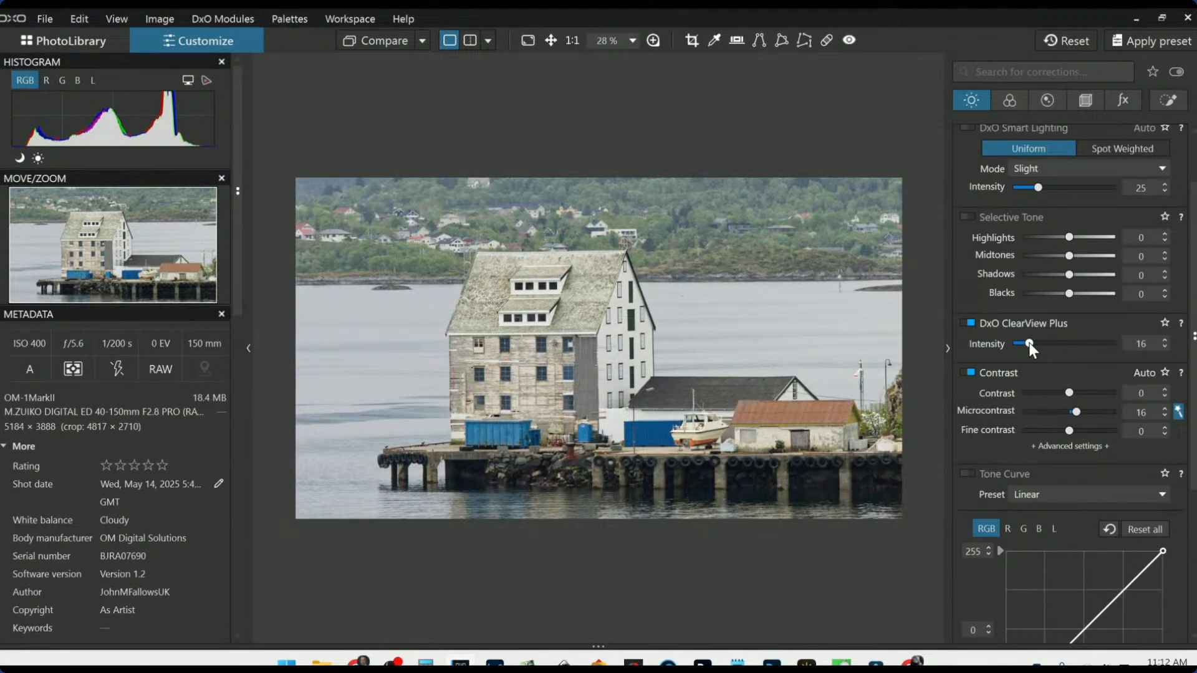
drag(1029, 342, 1024, 343)
scroll(1027, 255, up, 2)
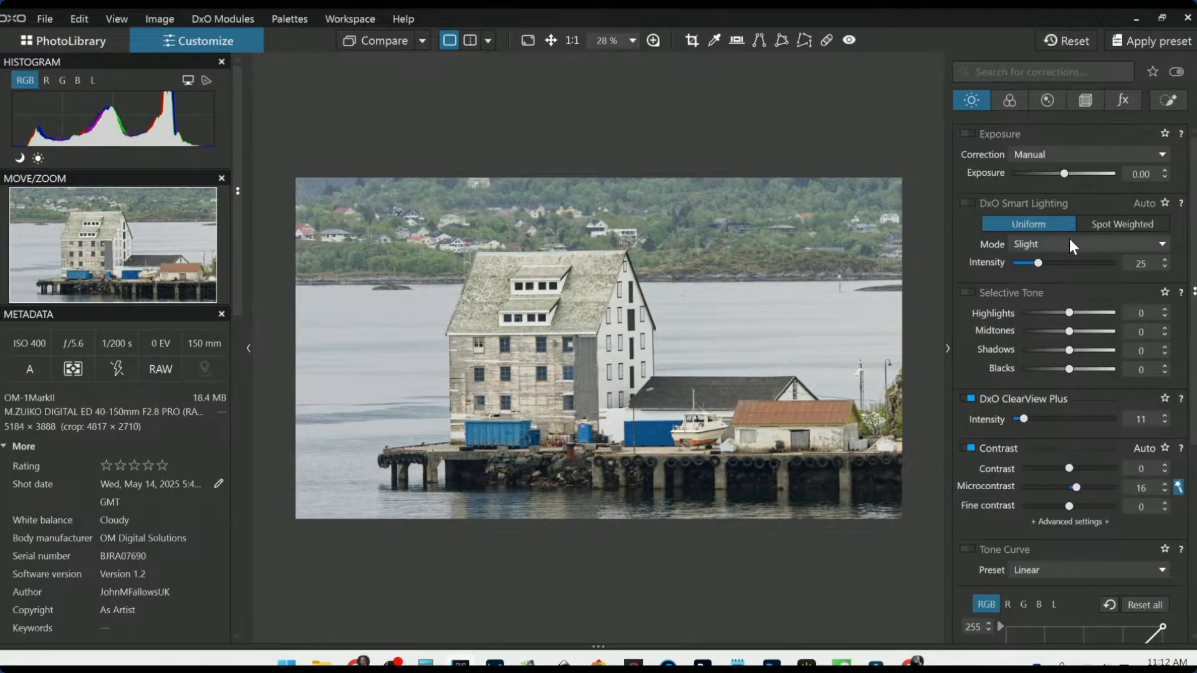
- Add a Control Line local adjustment over the harbour water, sampling the water colour beside the warehouse
click(1085, 100)
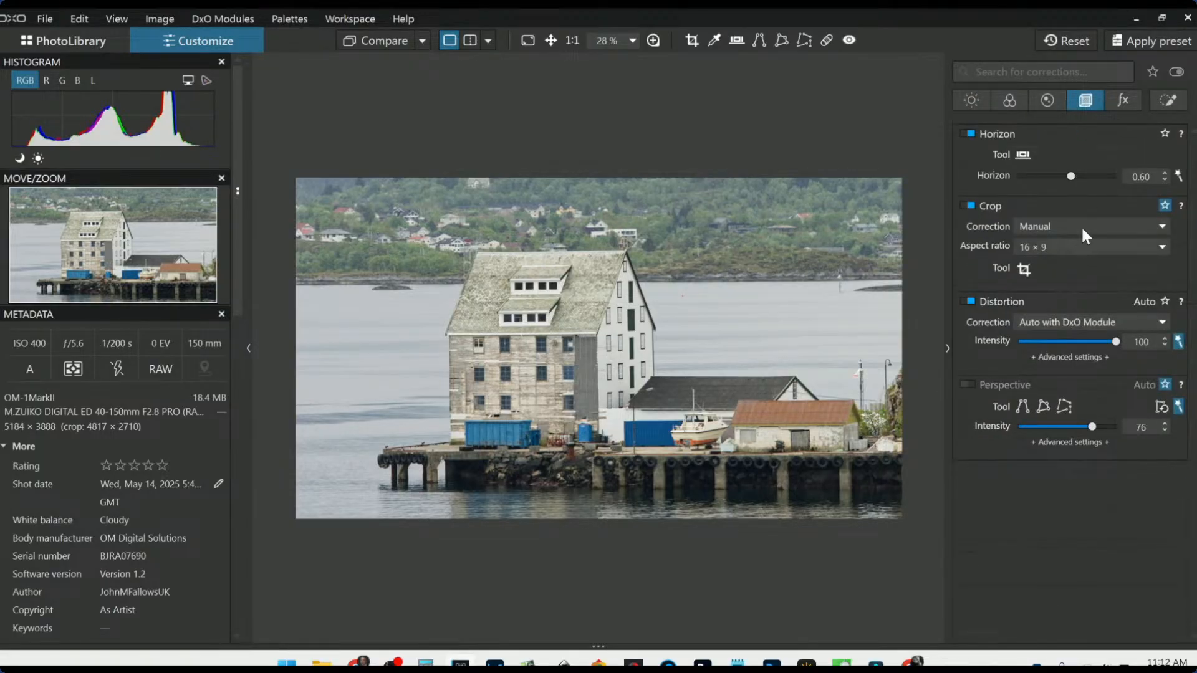
click(1168, 100)
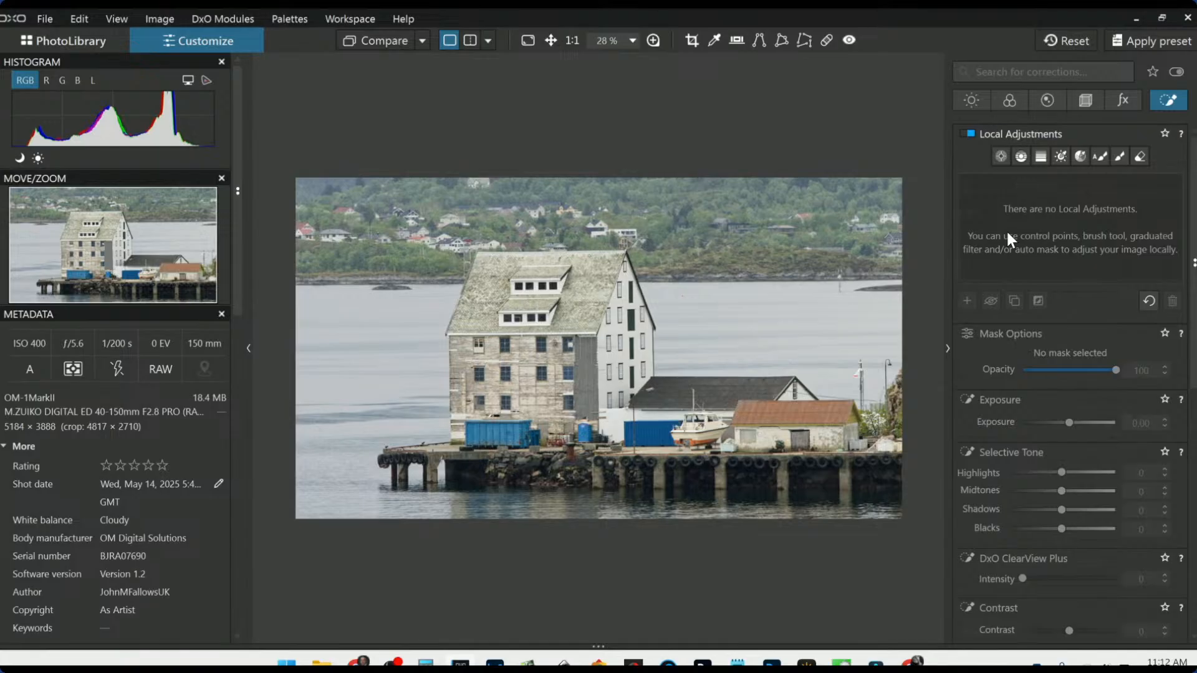
click(1016, 159)
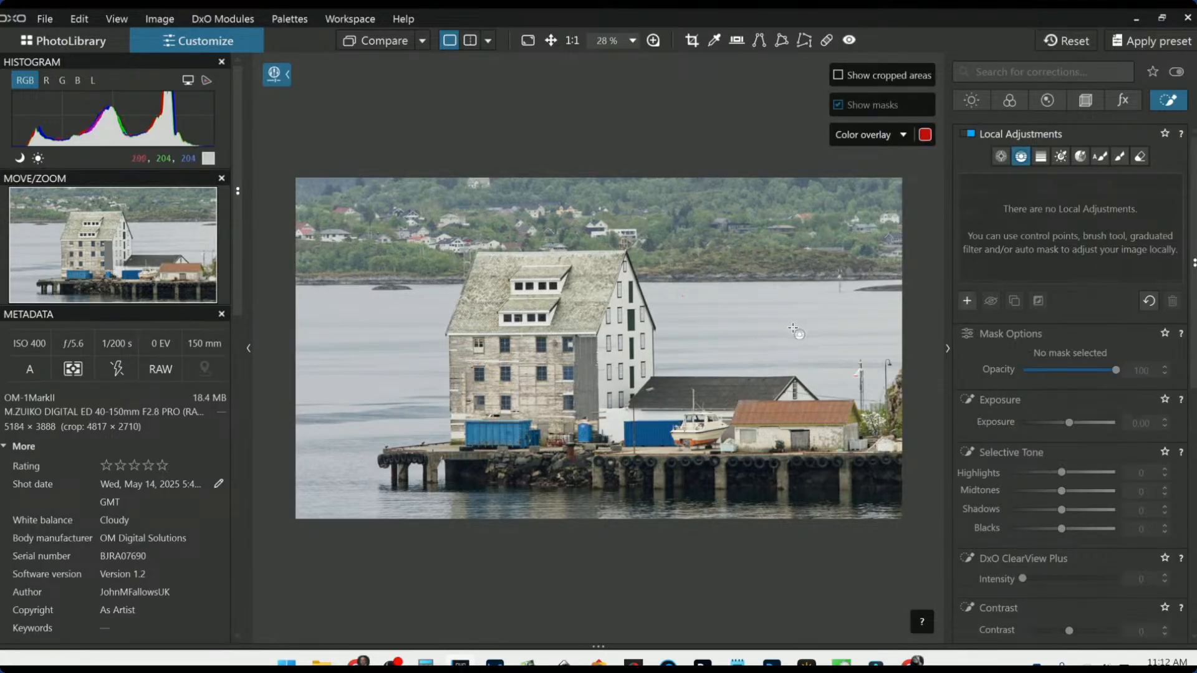
drag(825, 374, 824, 583)
drag(824, 402, 821, 360)
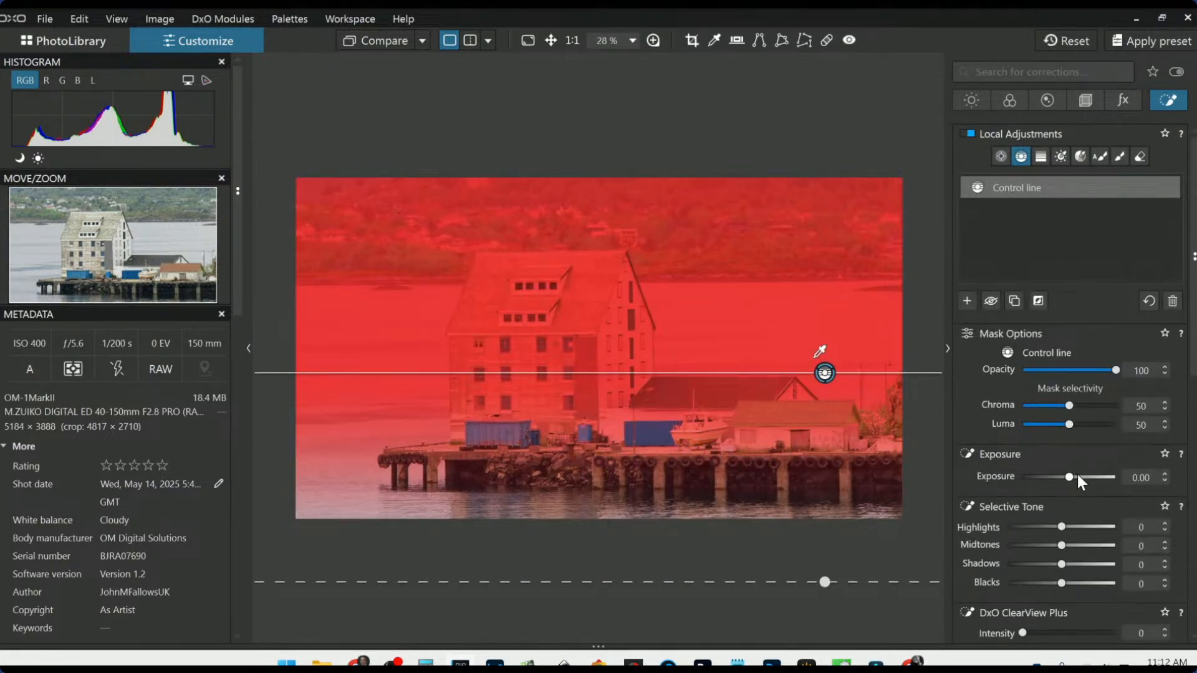
- Refine the control line's mask selectivity by setting Luma to 76 and Chroma to 94
scroll(1071, 422, up, 16)
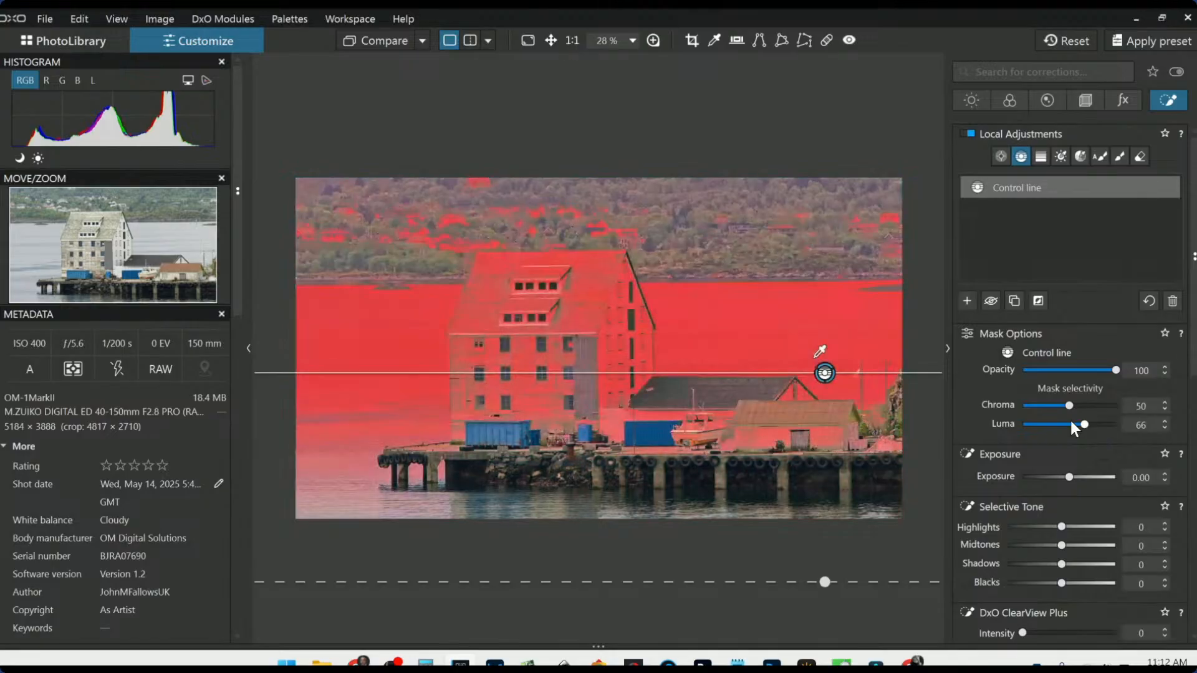
scroll(1071, 422, up, 10)
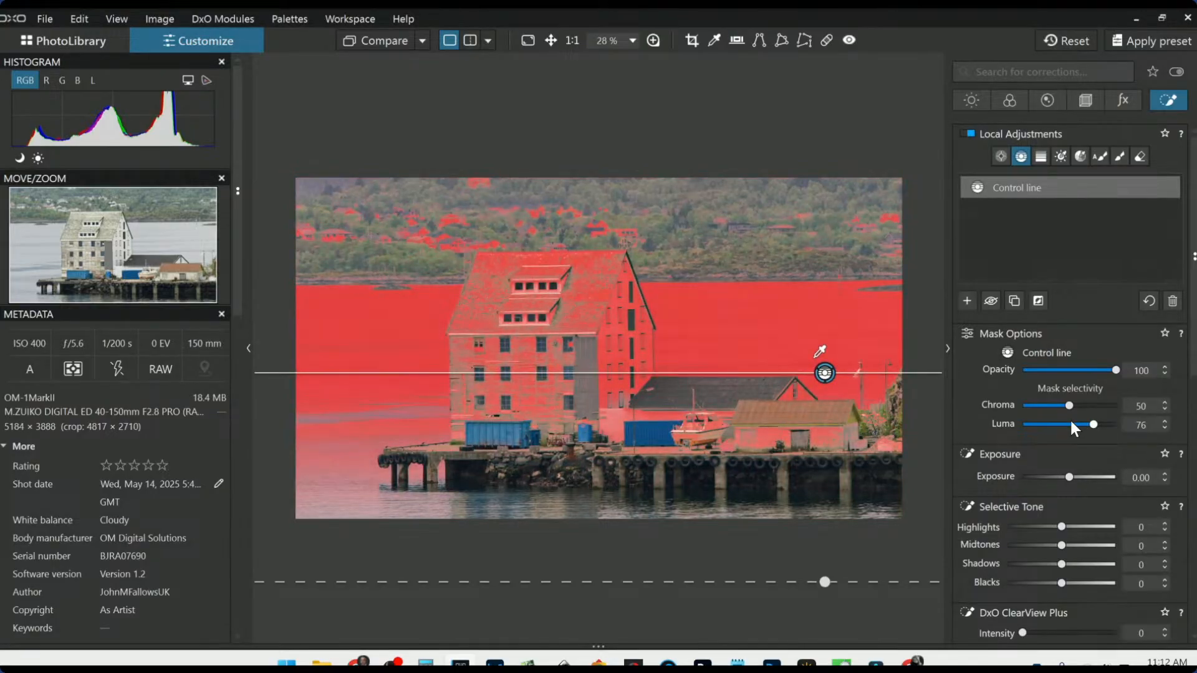
scroll(1068, 407, up, 20)
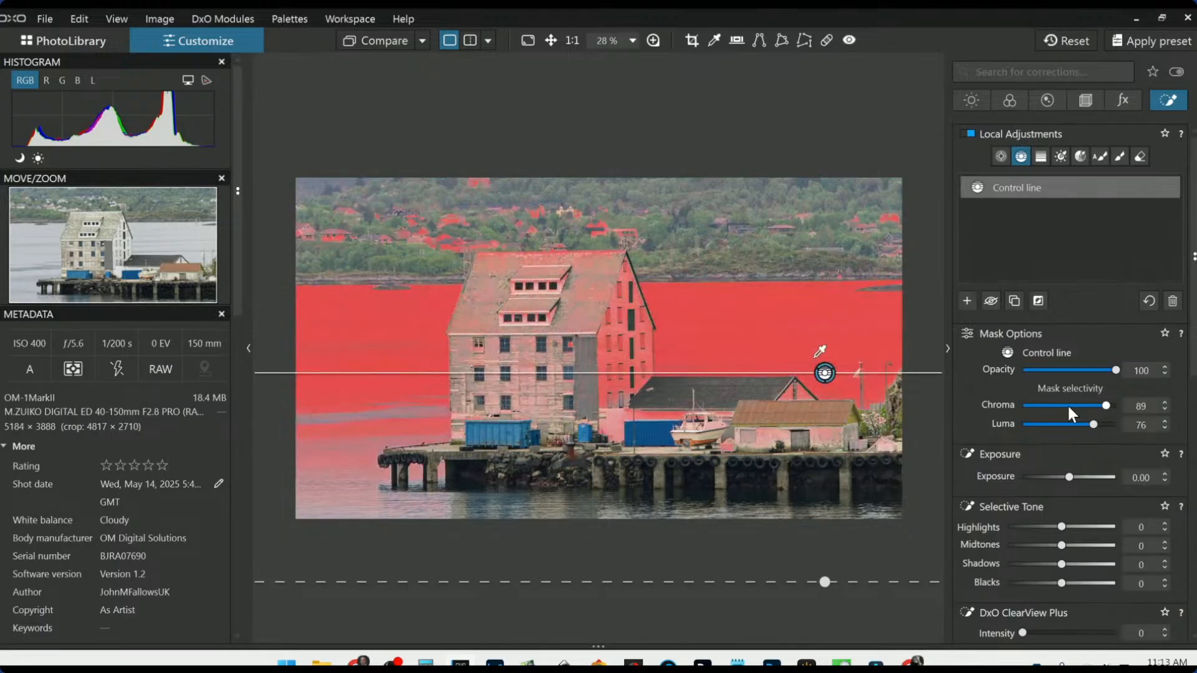
scroll(1068, 402, up, 5)
- Set the control line's DxO ClearView Plus intensity to 47 and its Blacks to -46
scroll(1001, 432, down, 1)
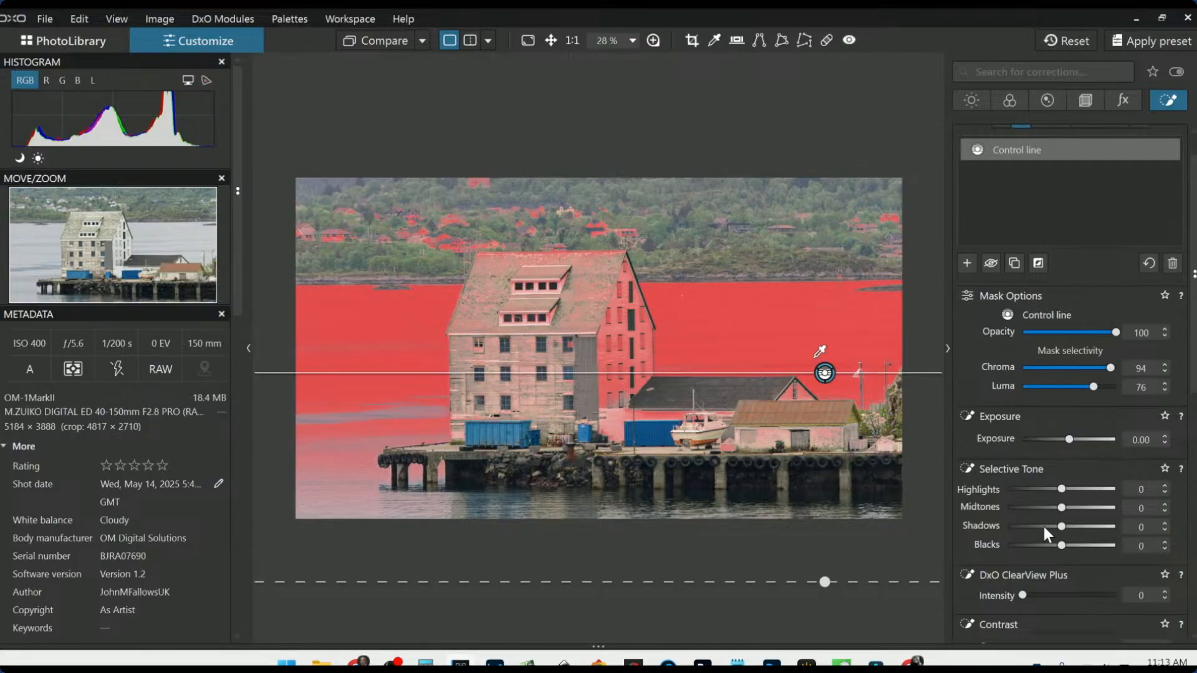
scroll(1060, 545, down, 4)
click(1066, 444)
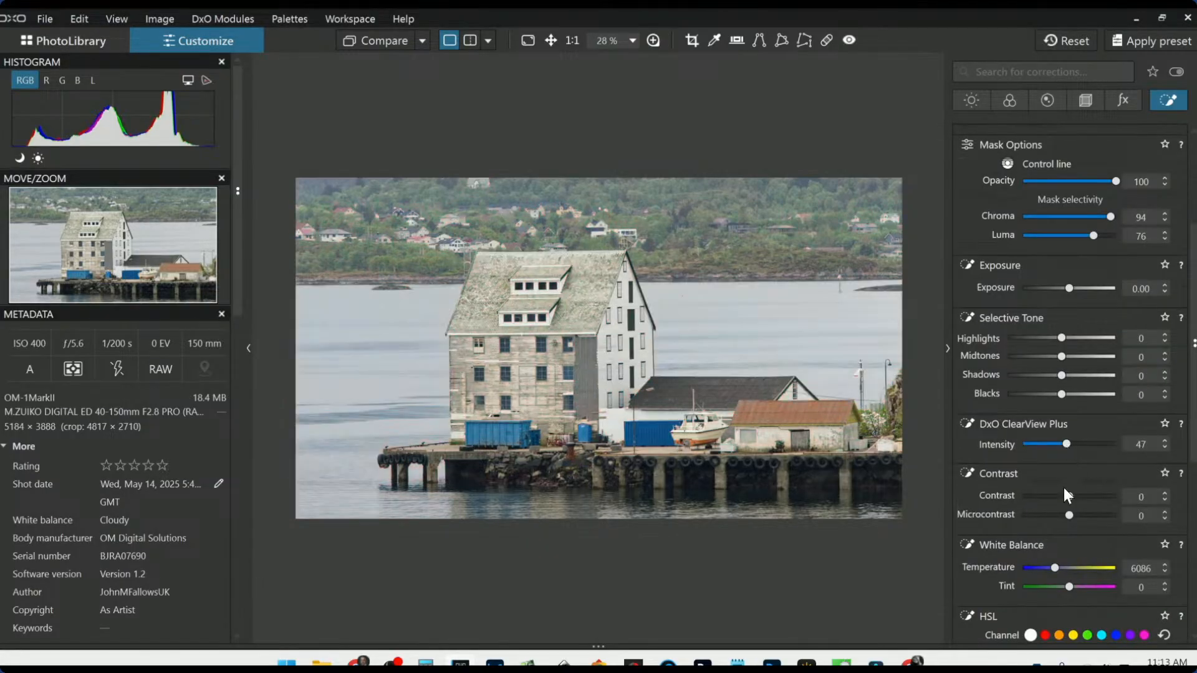
click(1037, 394)
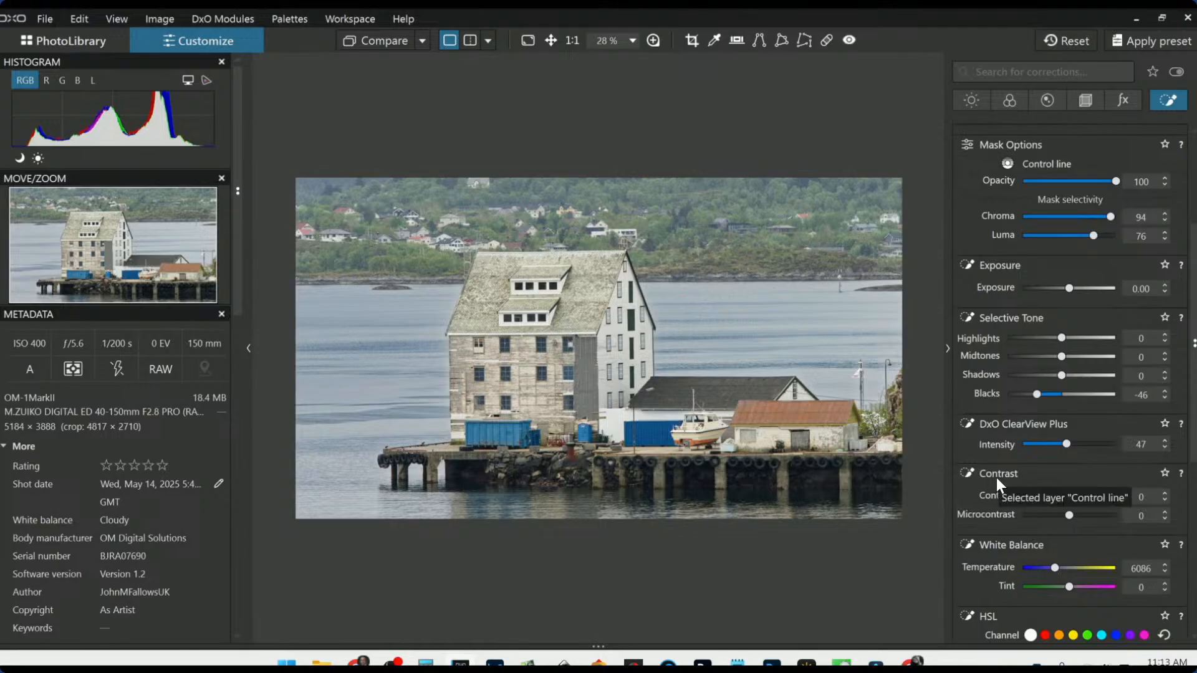
- Set the control line's Exposure to -0.52 and its Blacks to -44, and deselect the mask
drag(1039, 395, 1039, 394)
drag(1069, 288, 1064, 289)
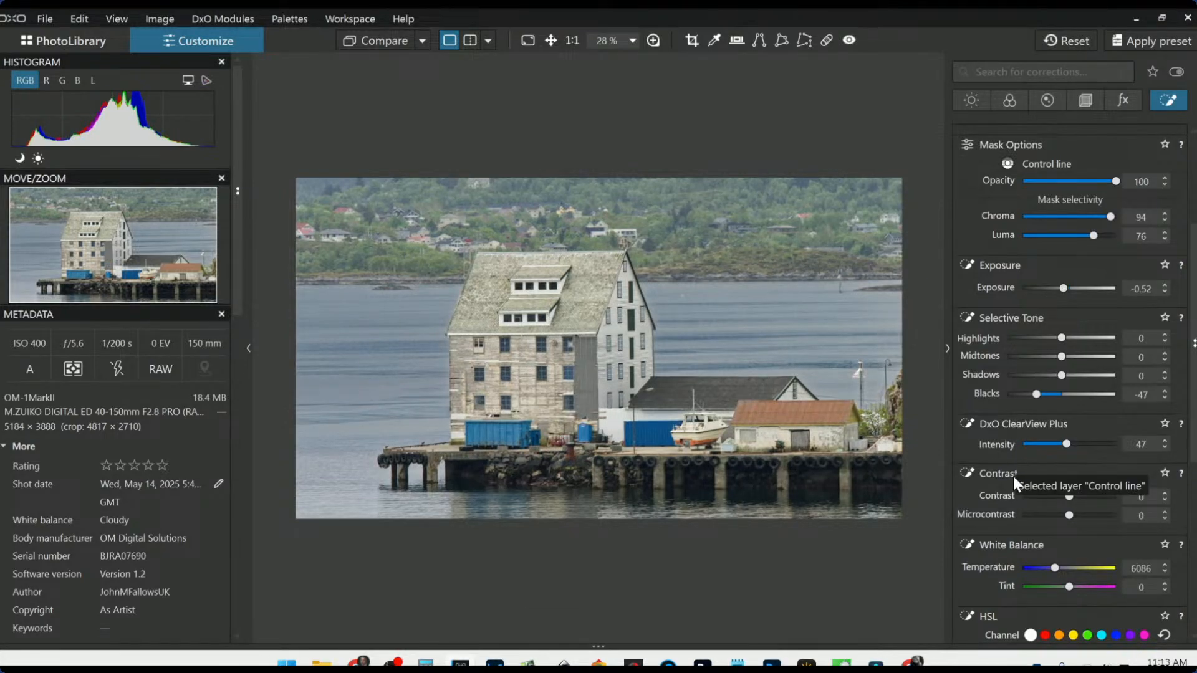
drag(1035, 394, 1039, 394)
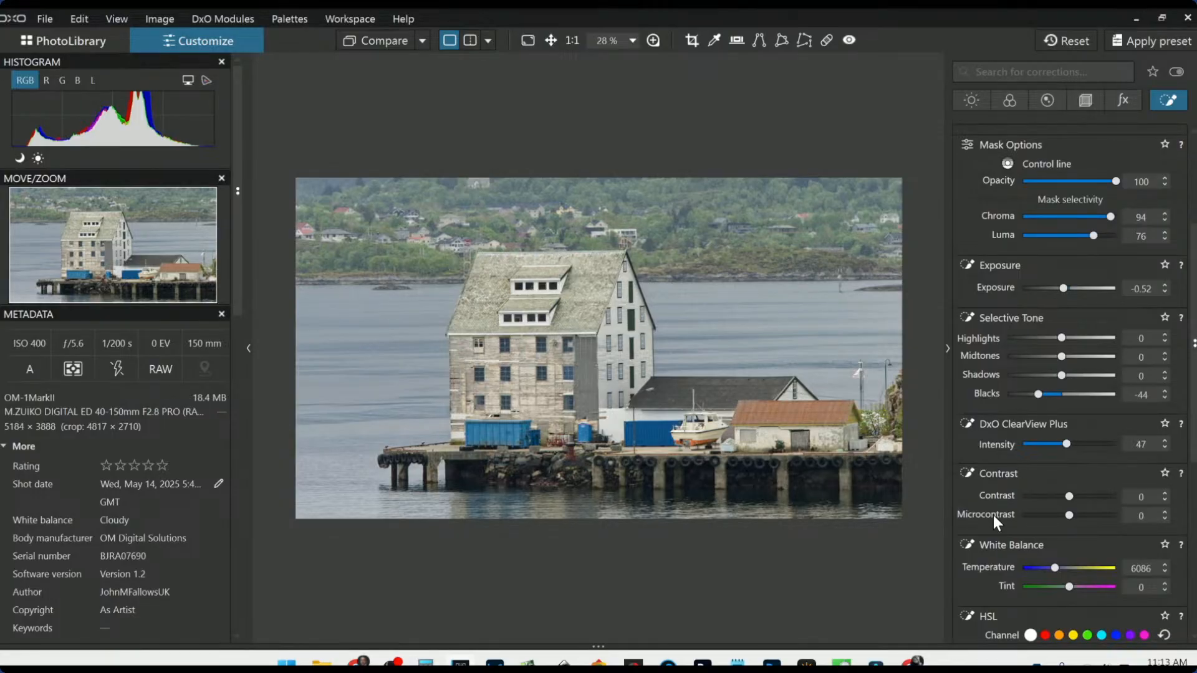
mouse_move(808, 413)
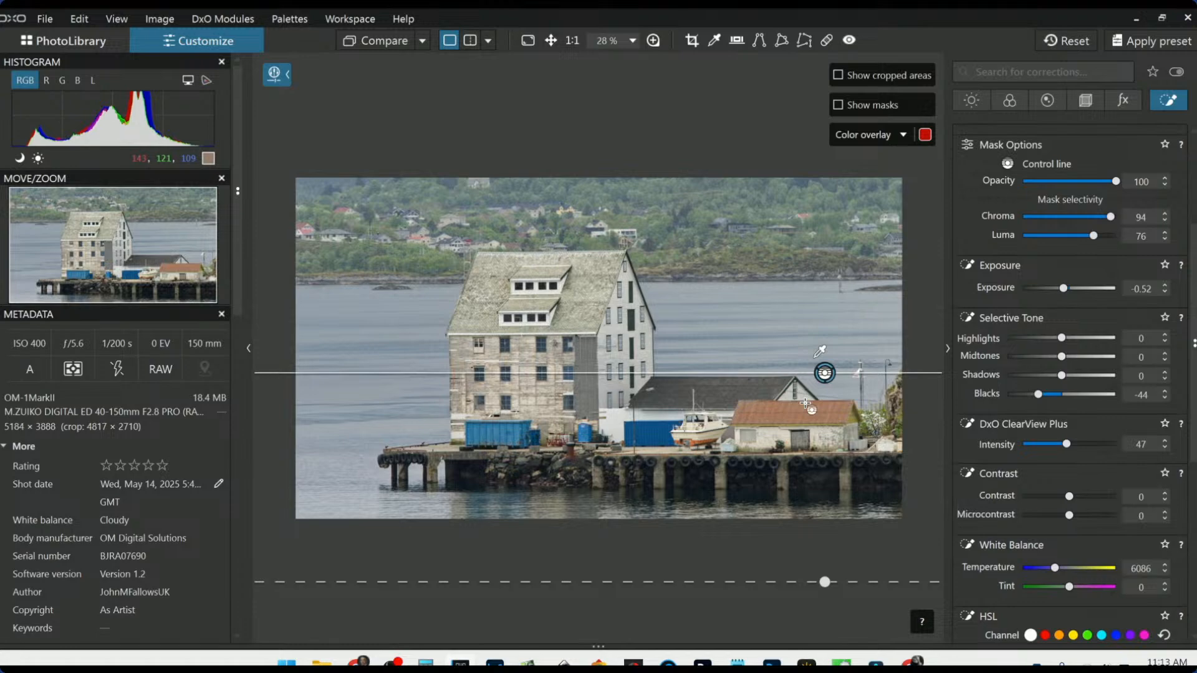
click(921, 356)
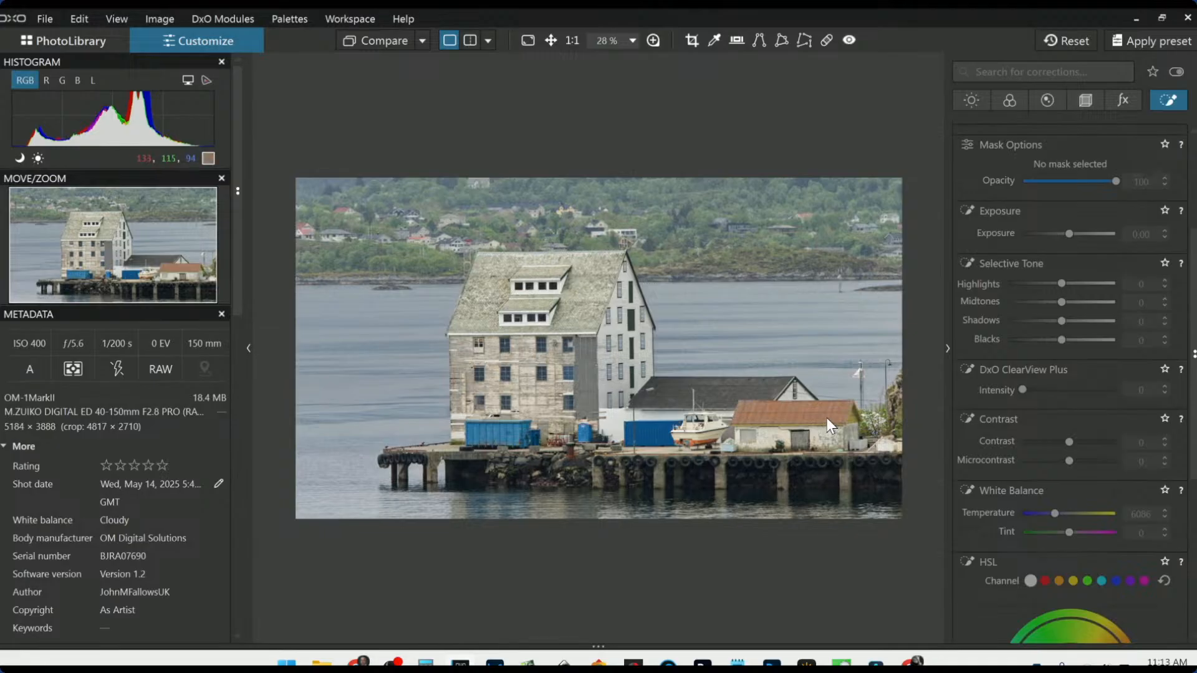
- Choose the Control Point tool for a new local adjustment mask
scroll(1030, 416, up, 3)
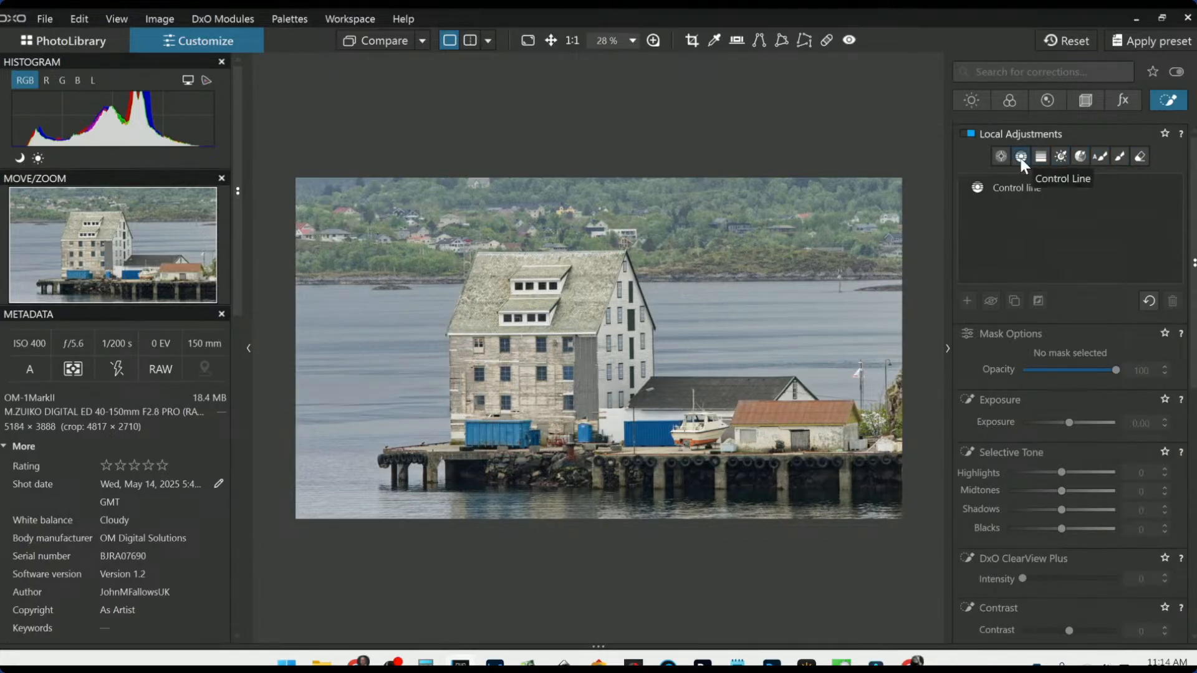
click(1001, 157)
click(967, 301)
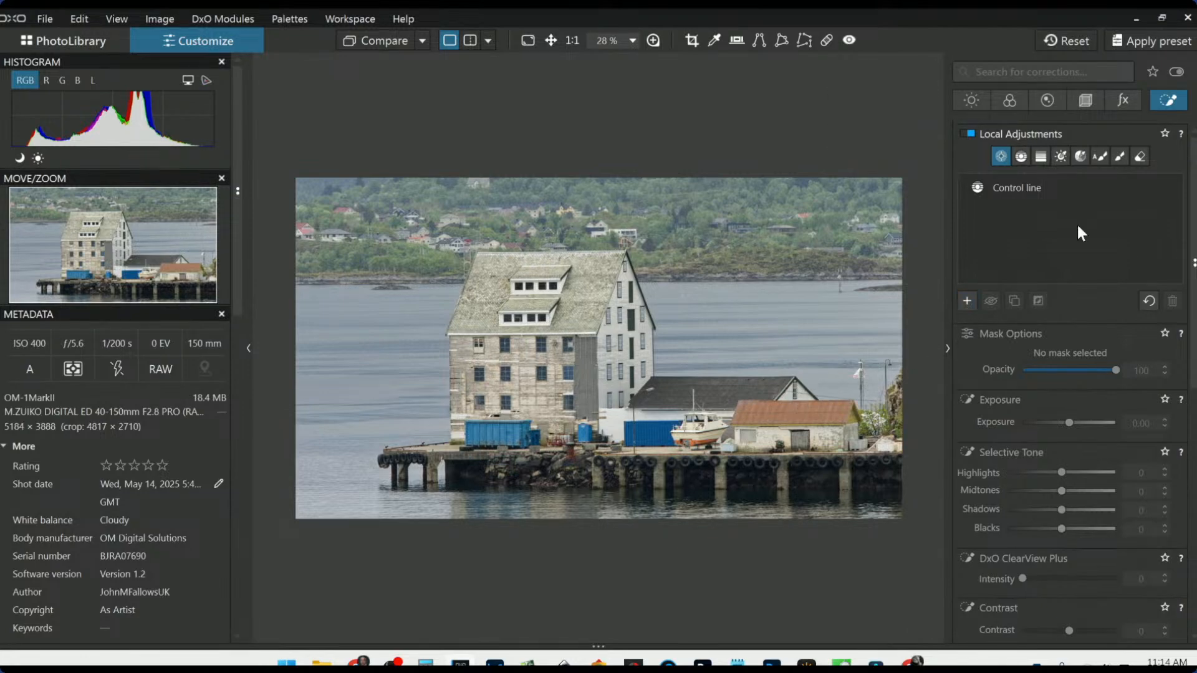
- Sample the shed's rusty roof with the HSL colour picker and extend the orange range slightly towards red
click(1008, 100)
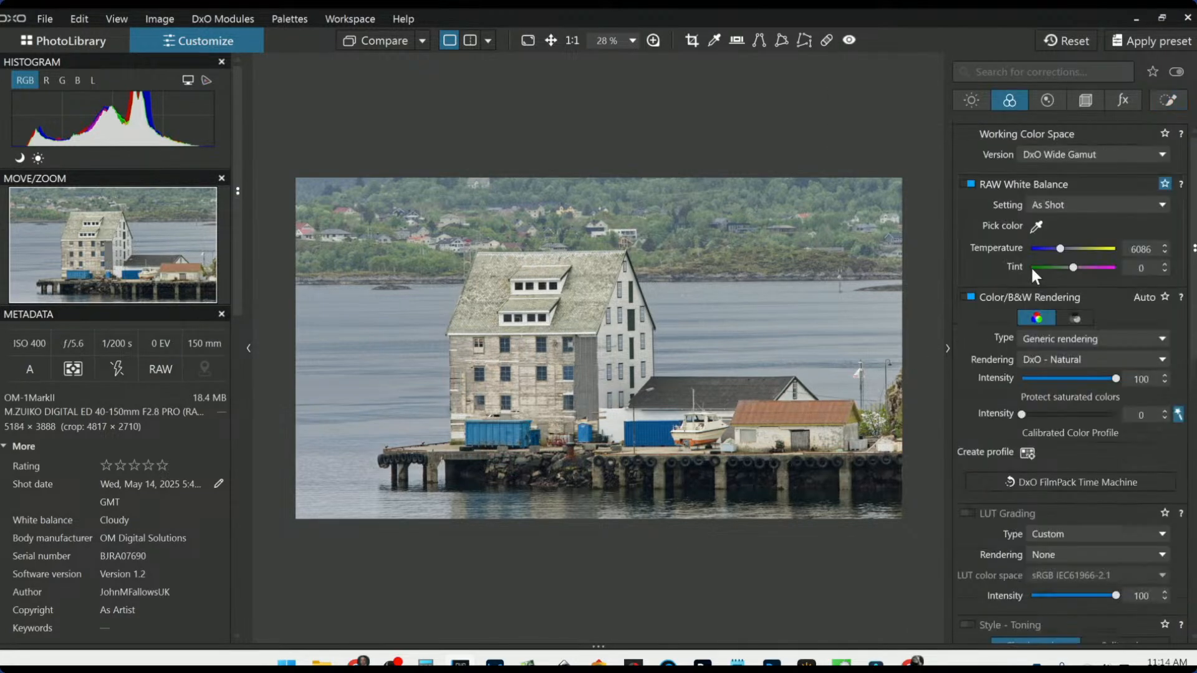
scroll(1064, 400, down, 8)
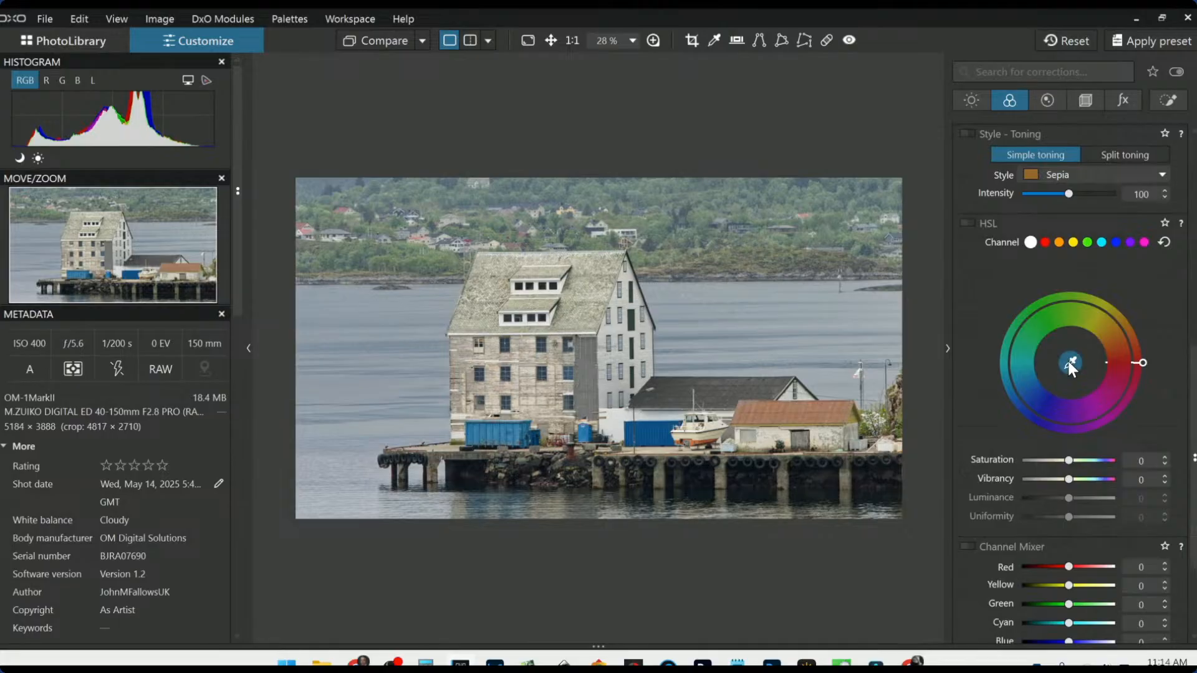
click(1071, 364)
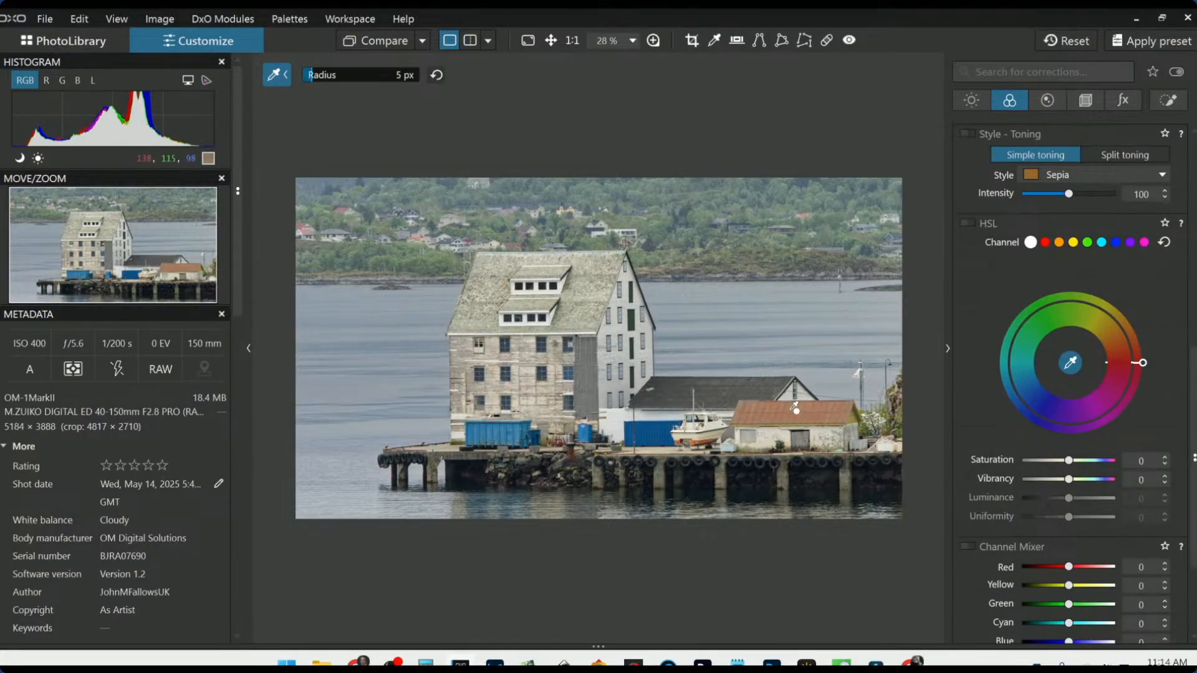
click(797, 410)
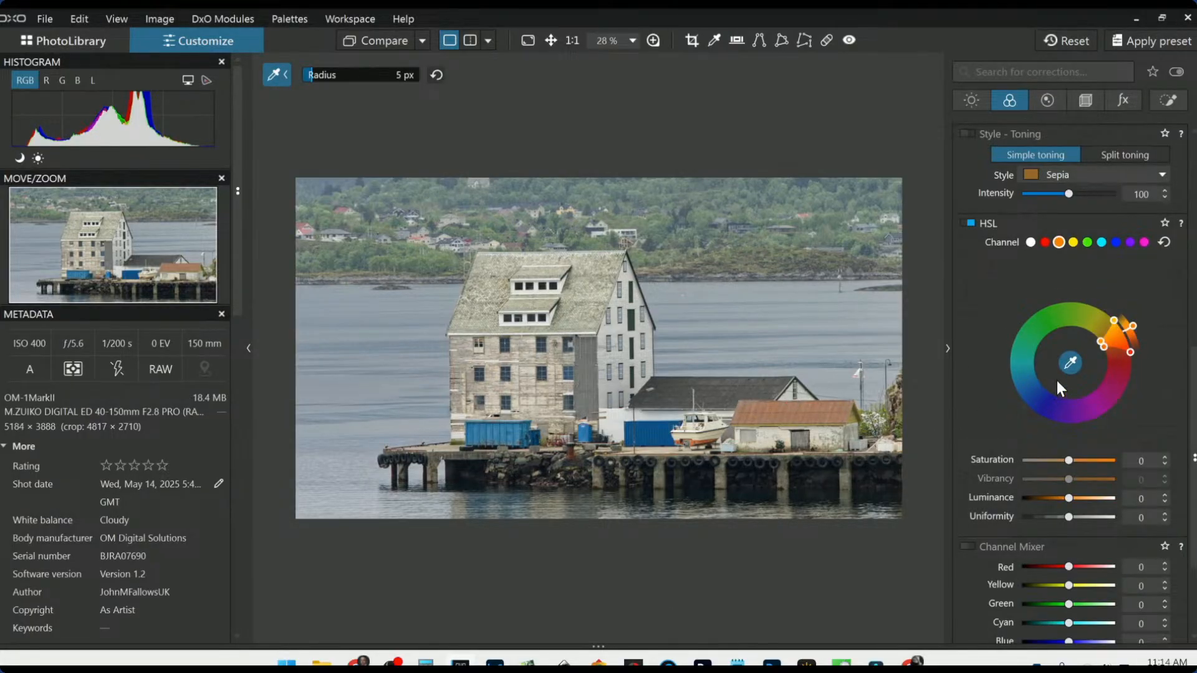
drag(1106, 352, 1107, 353)
- Set the HSL orange channel's Saturation to 47 and leave its Luminance at 0
drag(1071, 461, 1094, 462)
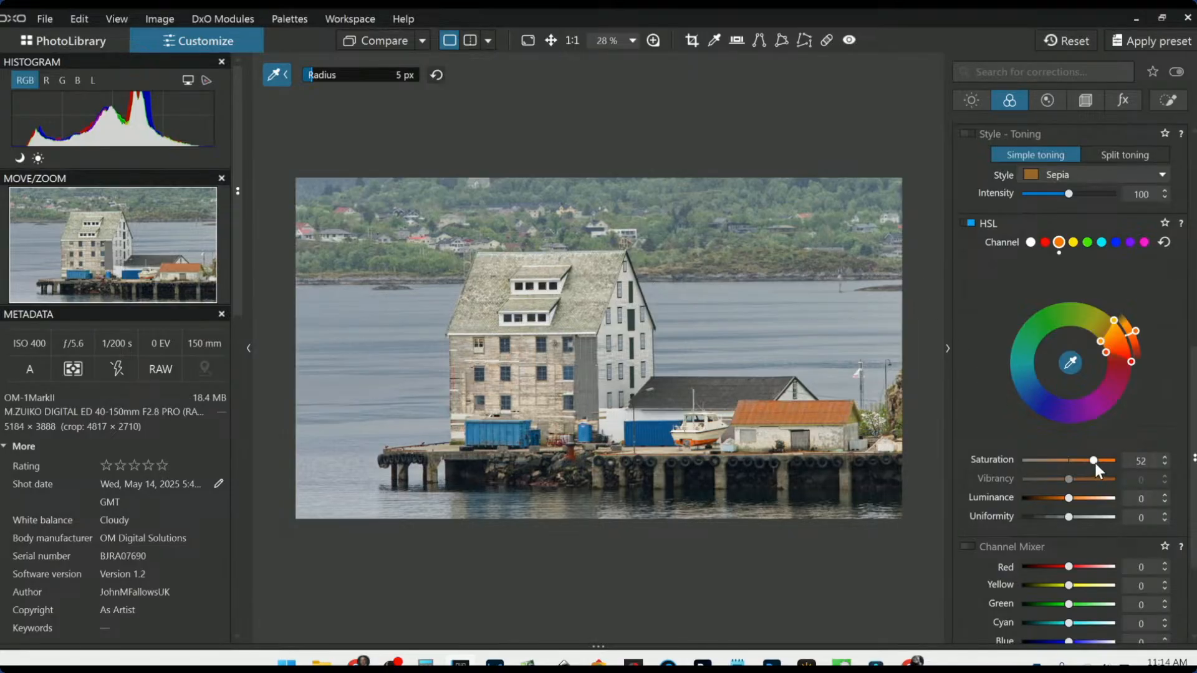
drag(1094, 462, 1077, 503)
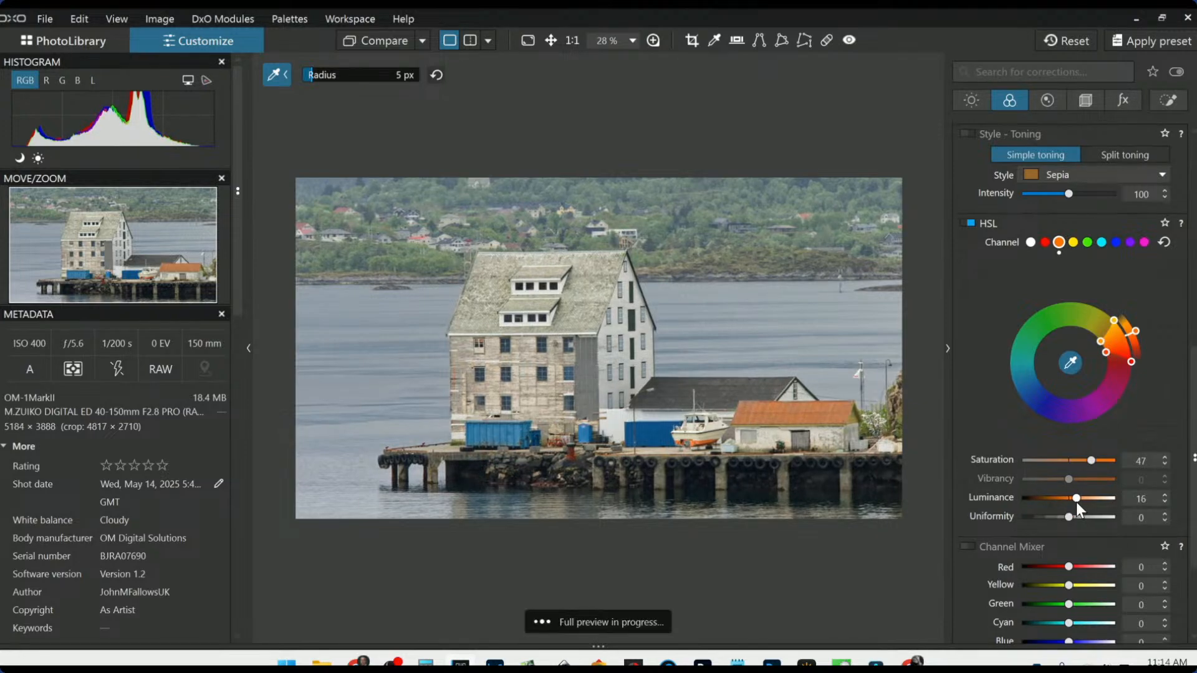
double_click(1074, 500)
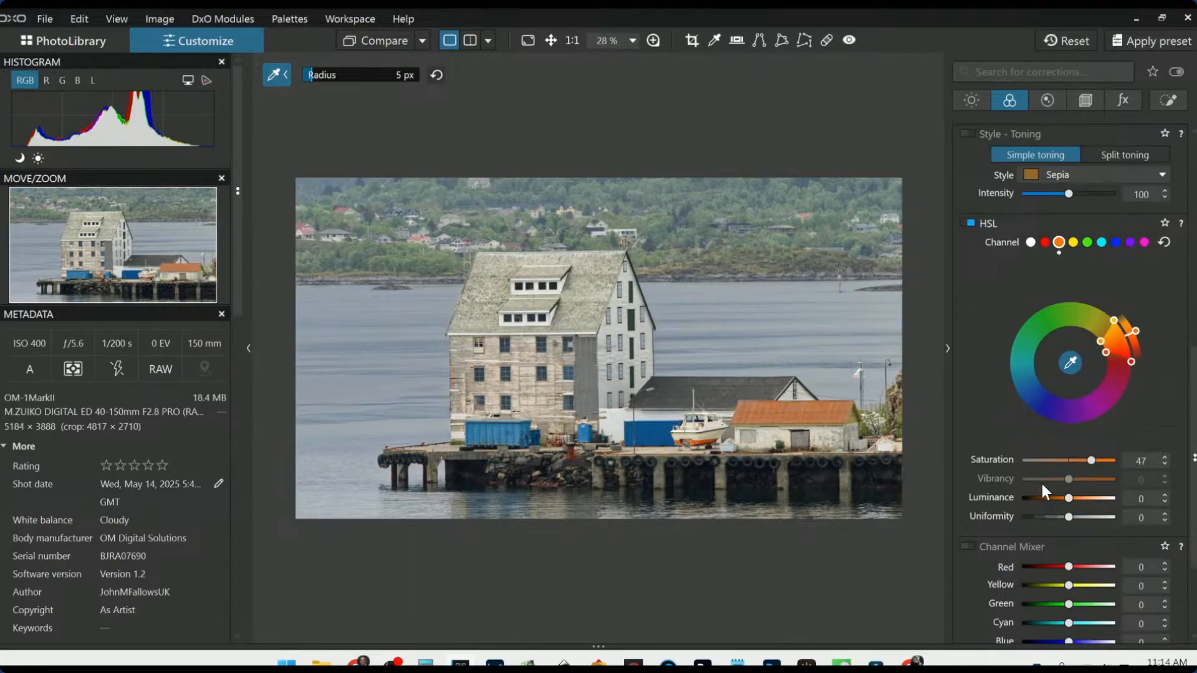
- Sample the blue container in HSL, narrow the blue range away from cyan, and set the Saturation to 26
scroll(1019, 278, up, 1)
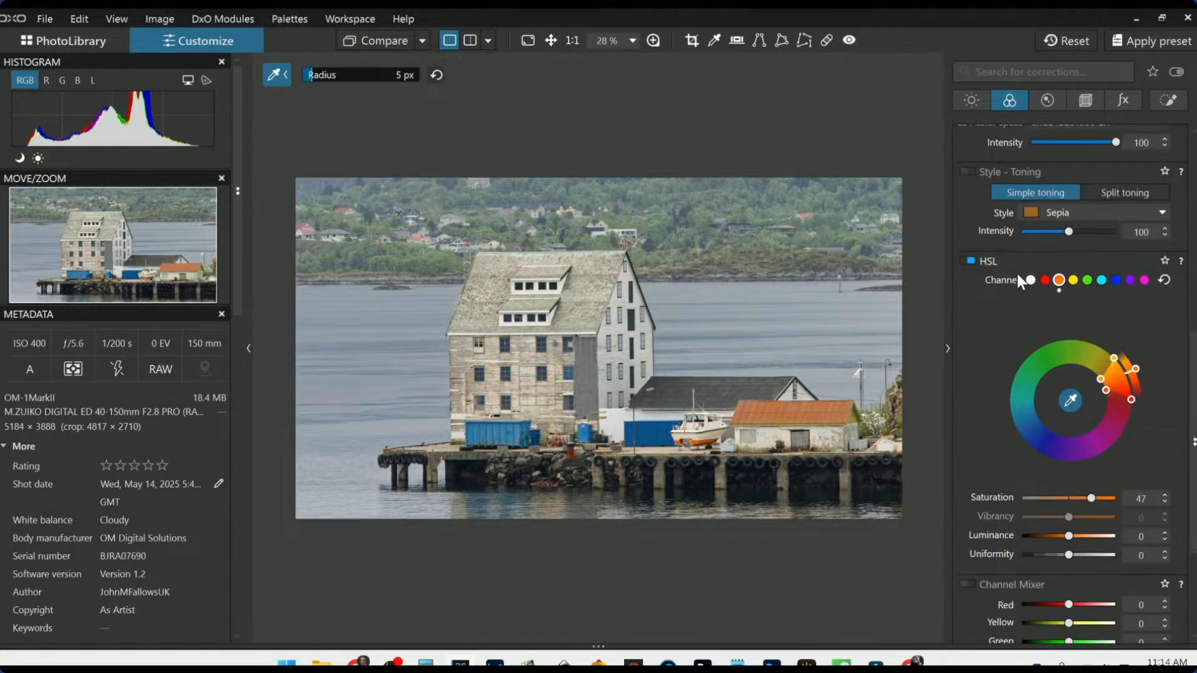
scroll(1019, 278, down, 1)
click(660, 437)
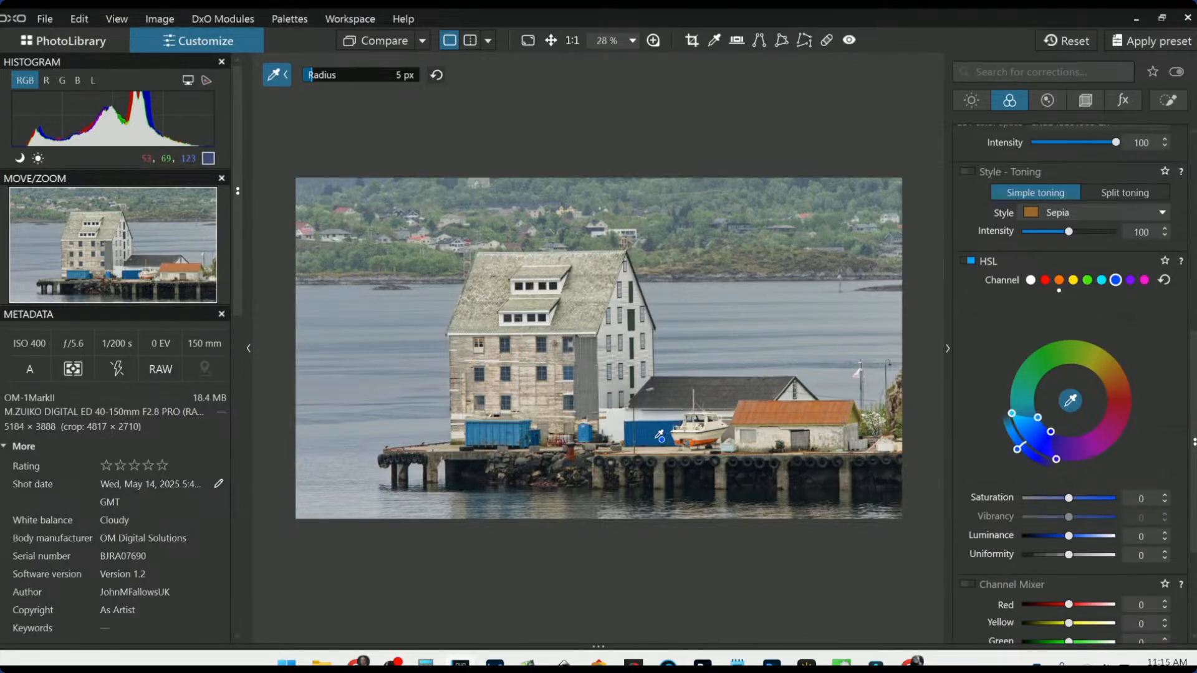
drag(1038, 420, 1047, 430)
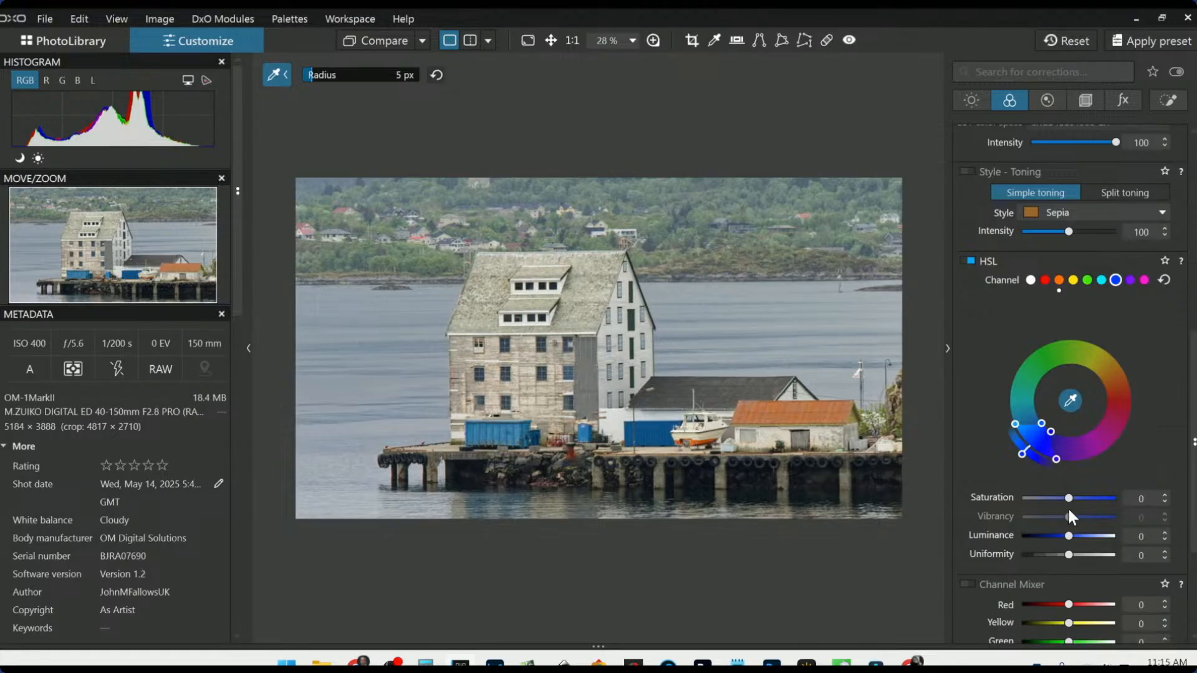
drag(1071, 501, 1081, 500)
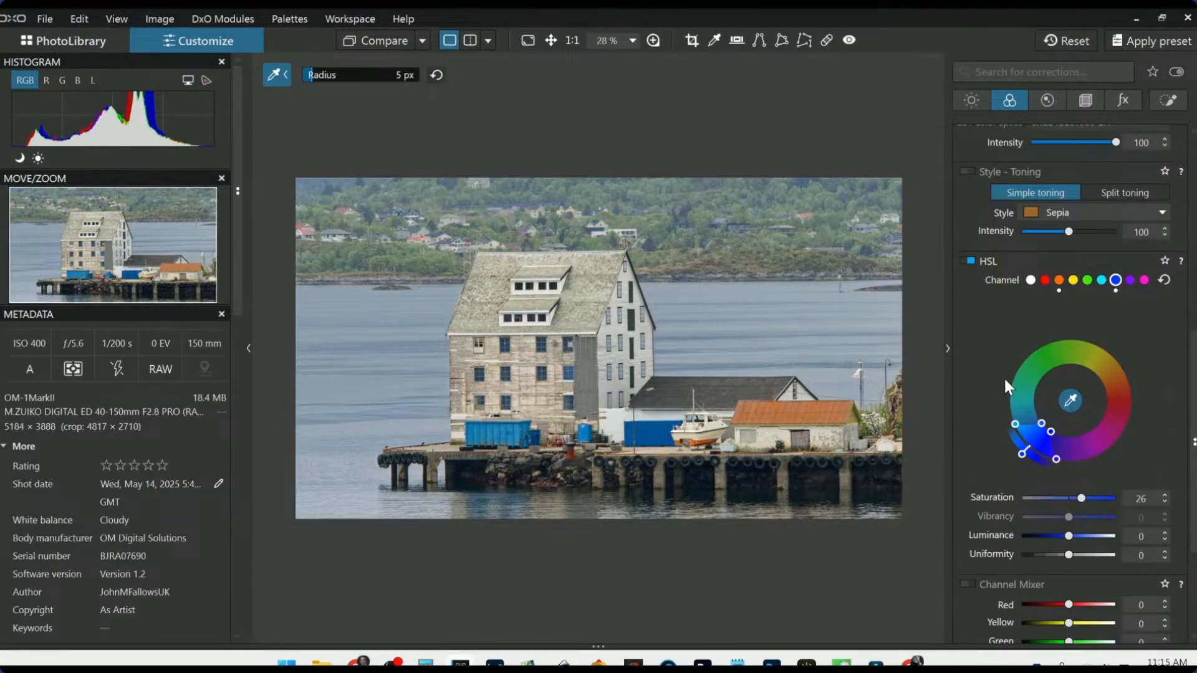
- Place two reduced-radius control points on the dark roof beside the warehouse and set their Luma selectivity to 58
scroll(1058, 268, up, 6)
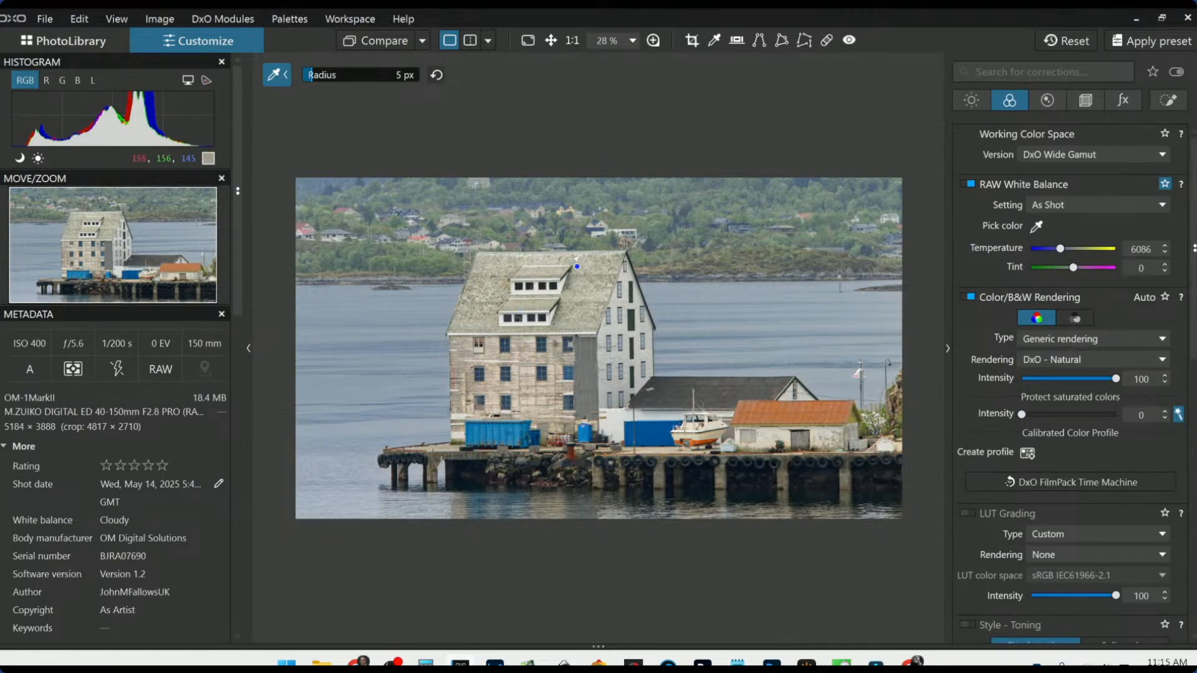
click(1169, 100)
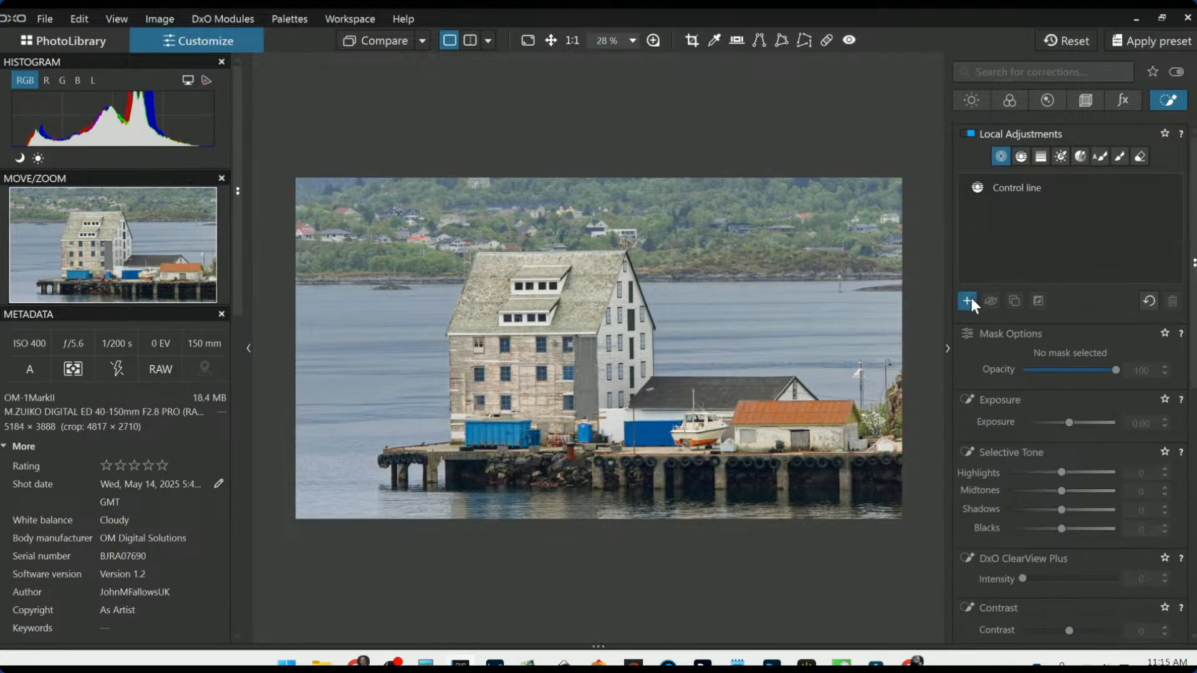
click(722, 388)
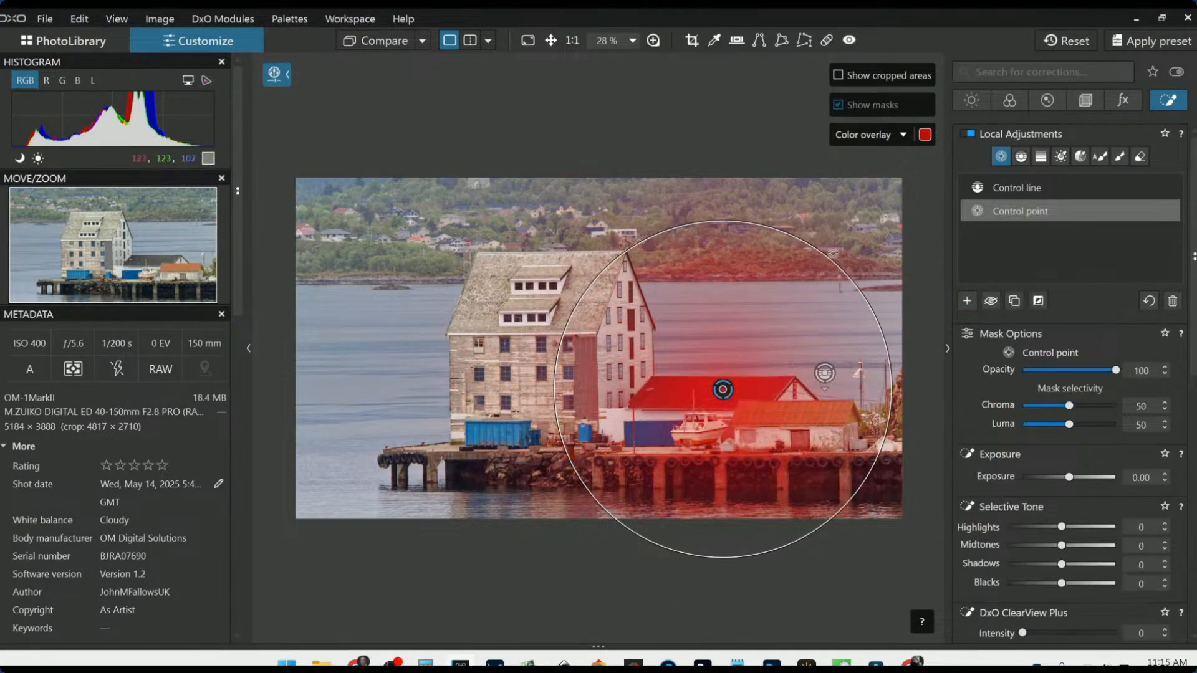
drag(831, 255, 754, 325)
drag(723, 390, 743, 393)
click(681, 394)
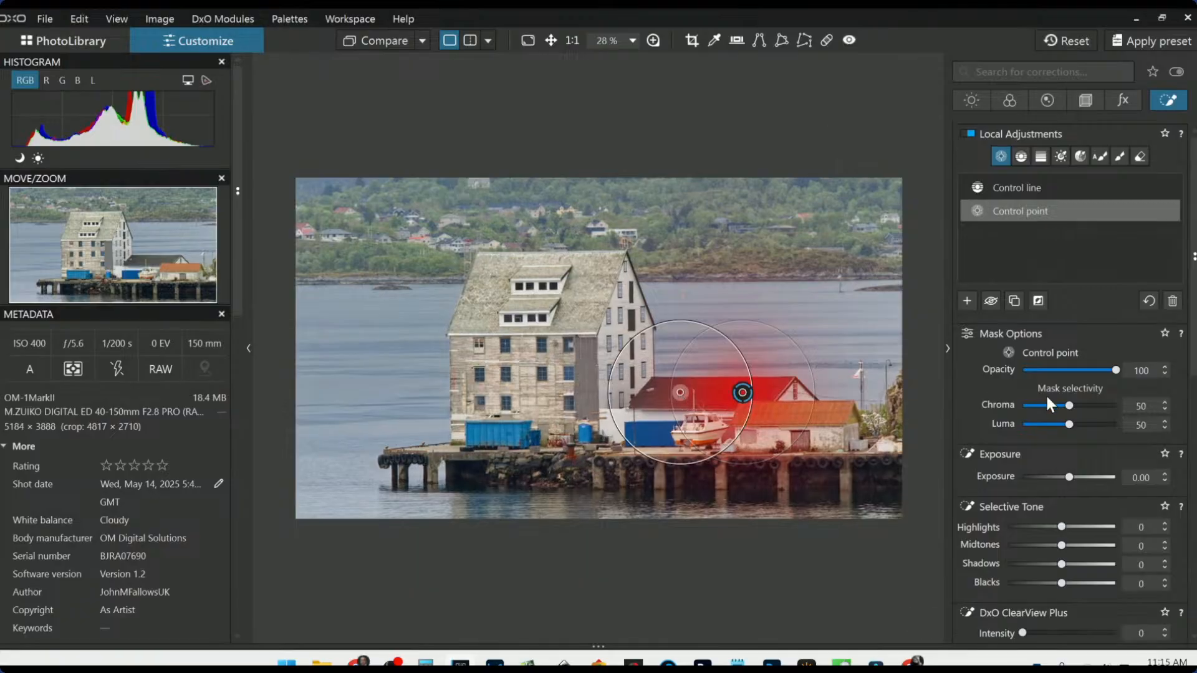
drag(1070, 424, 1076, 425)
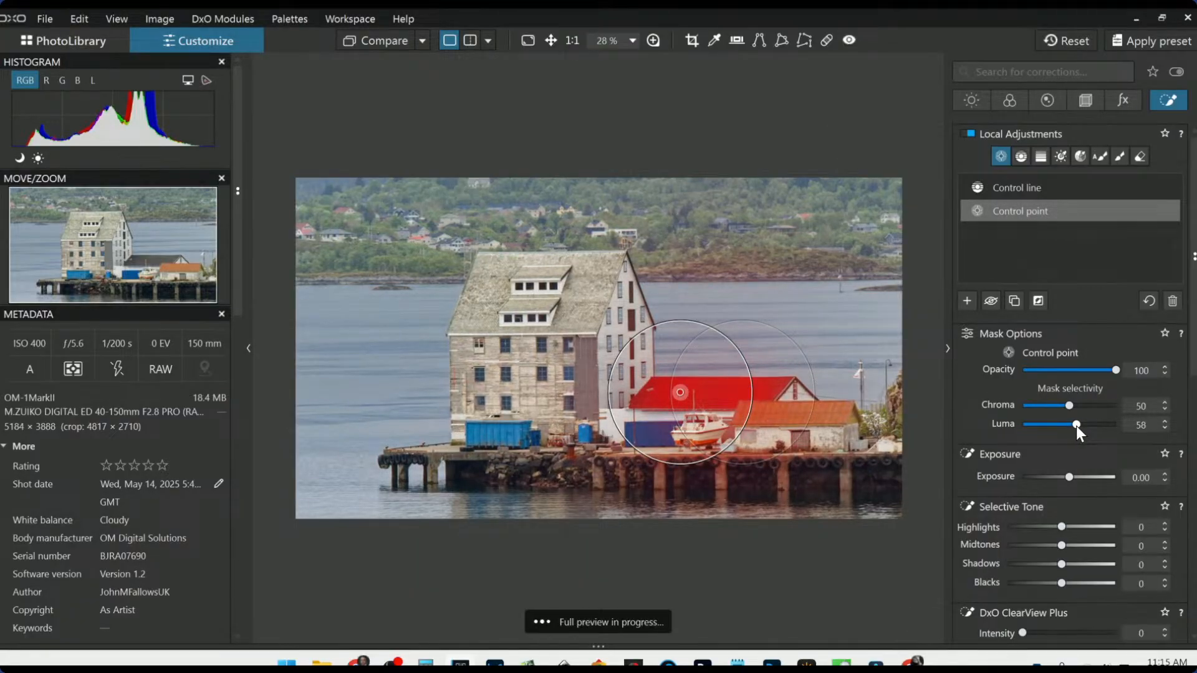
- Add two more control points to the same mask on the warehouse's weathered wooden wall
click(521, 356)
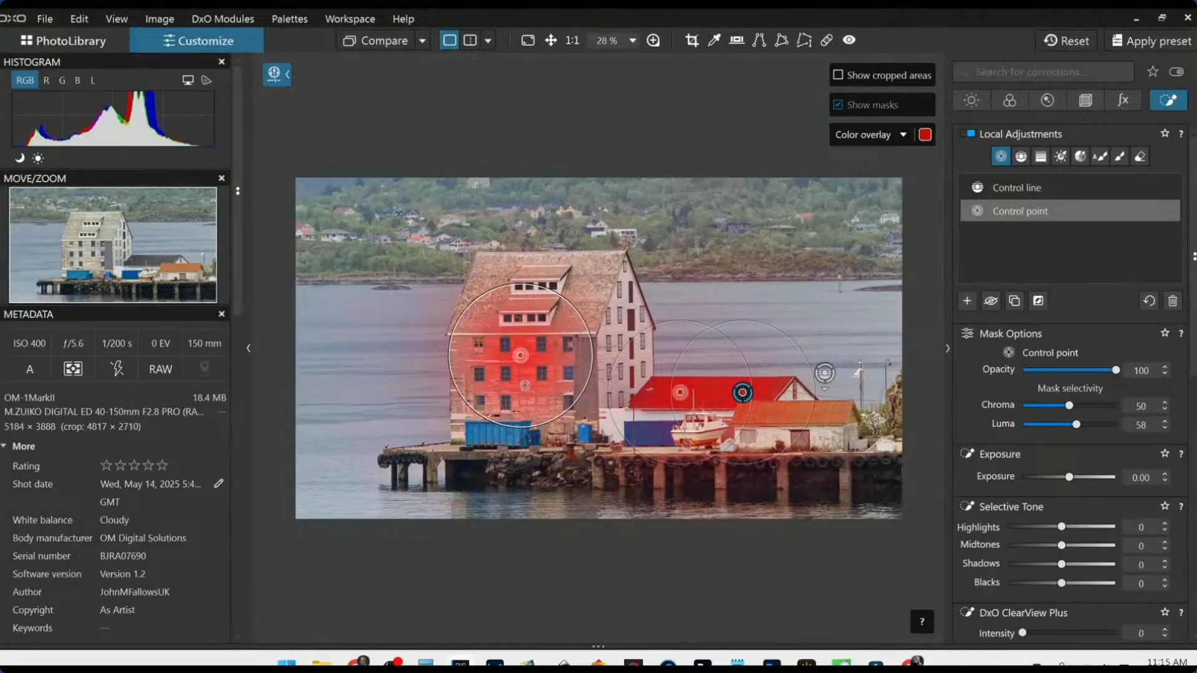
click(529, 401)
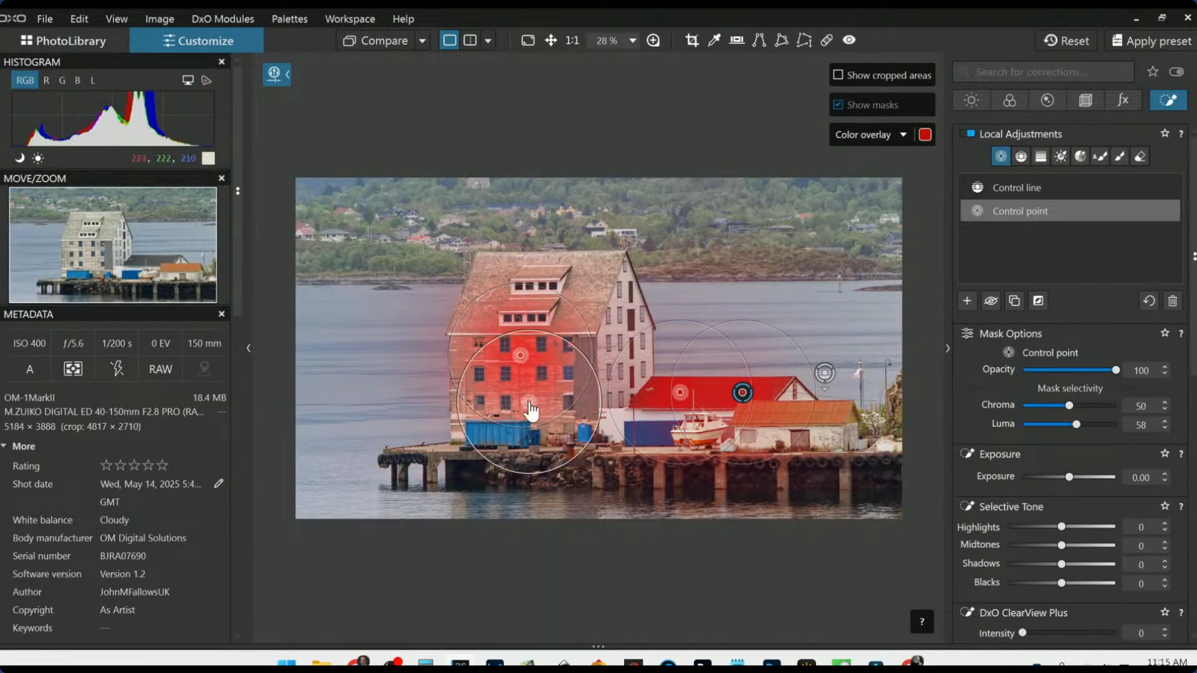
scroll(1117, 462, down, 2)
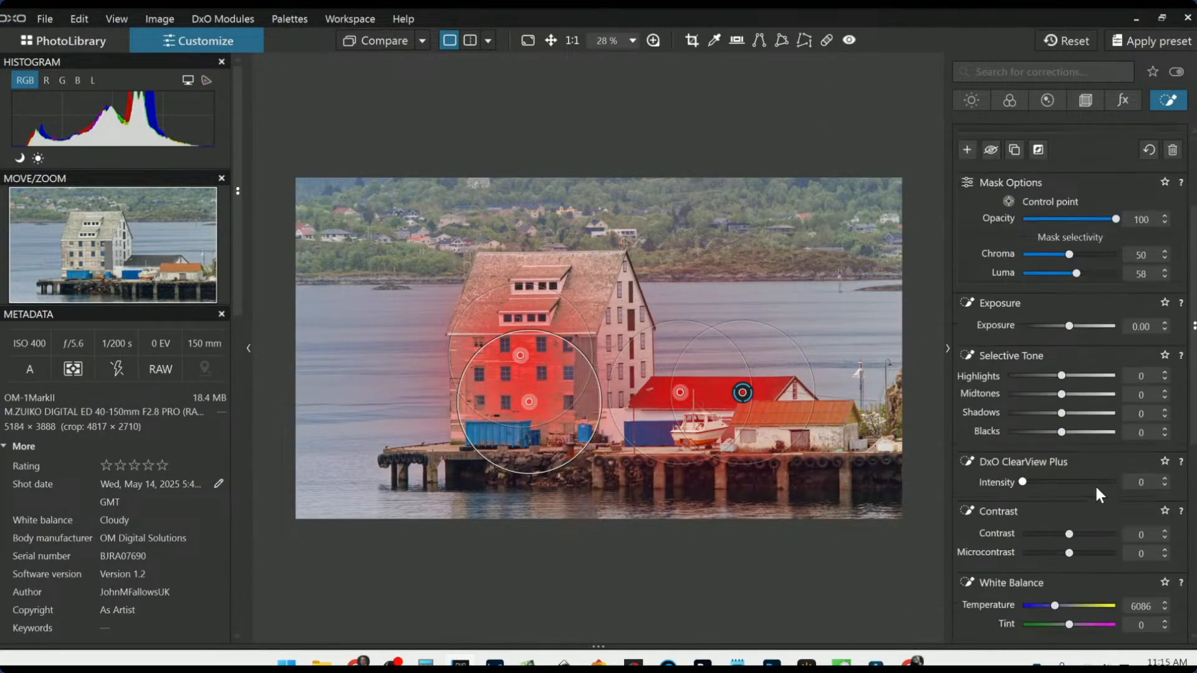
- Set the control point mask's Microcontrast to 66 and the global RAW White Balance Temperature to 6486
drag(1072, 552, 1100, 558)
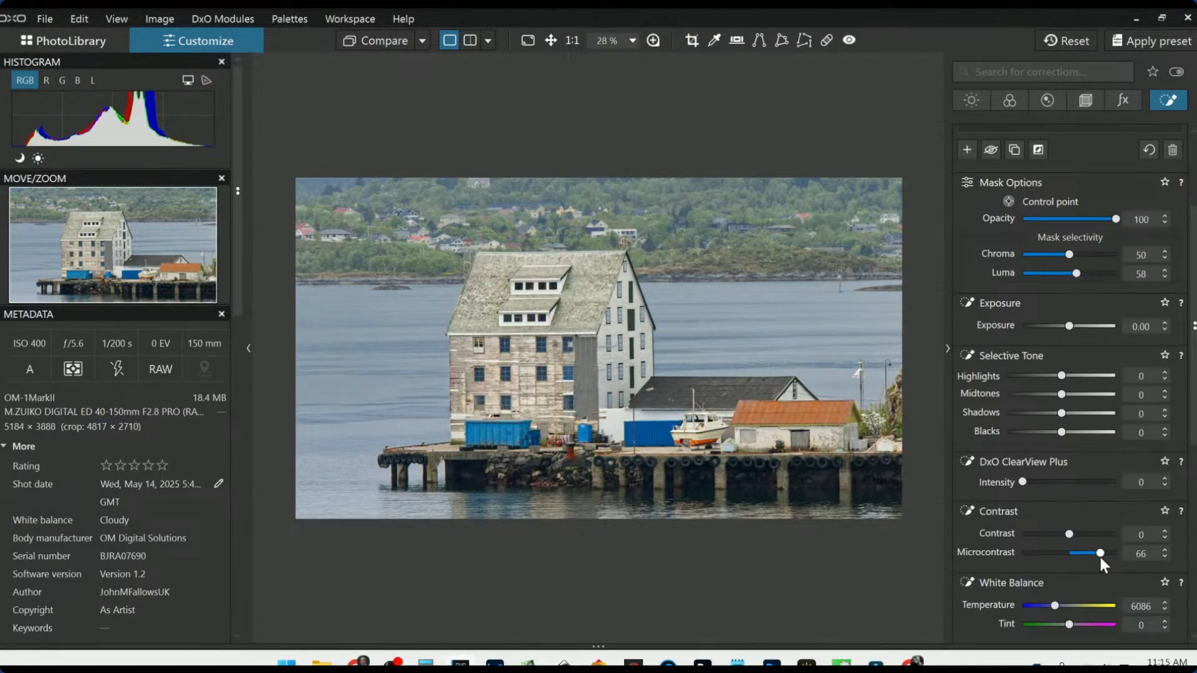
click(972, 100)
click(1013, 98)
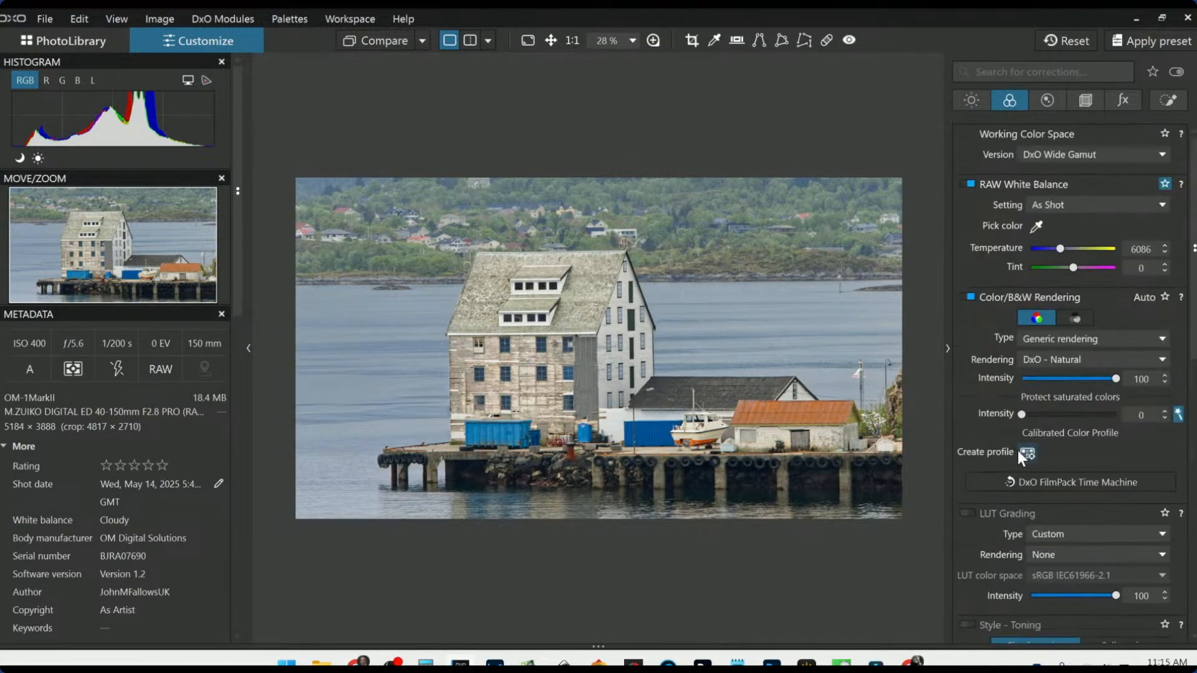
click(1064, 252)
- Add control points to the mask on the warehouse roof, the dark roof's gable end, the orange roof and the boat
key(l)
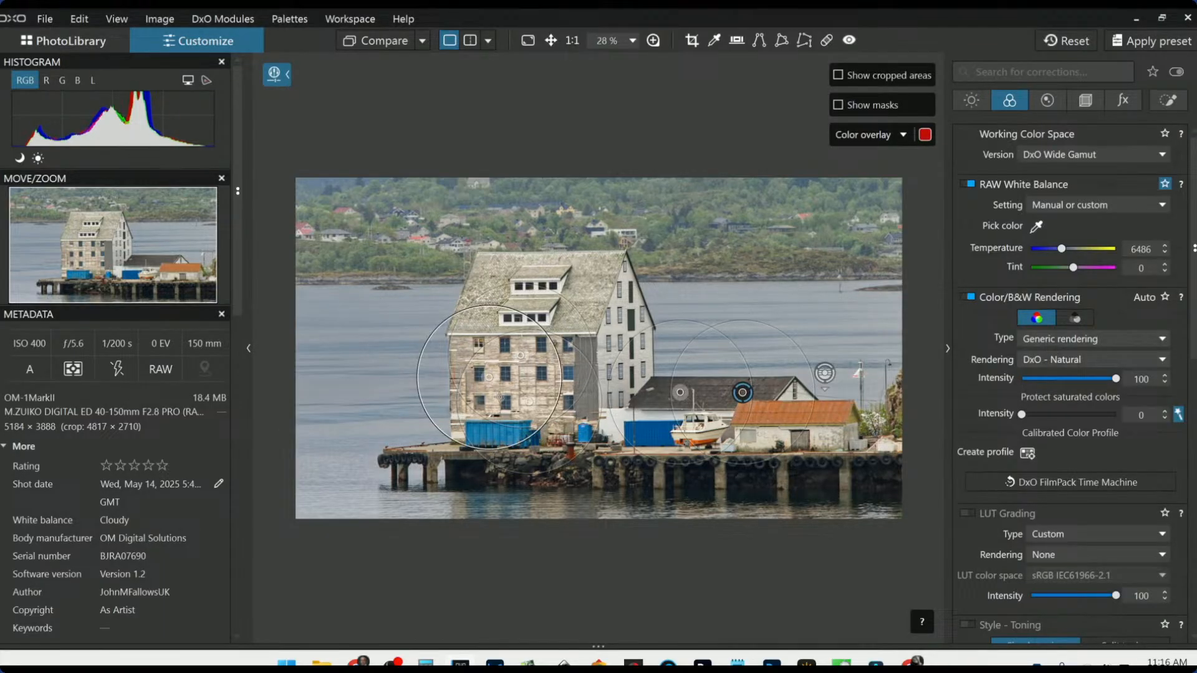
click(493, 273)
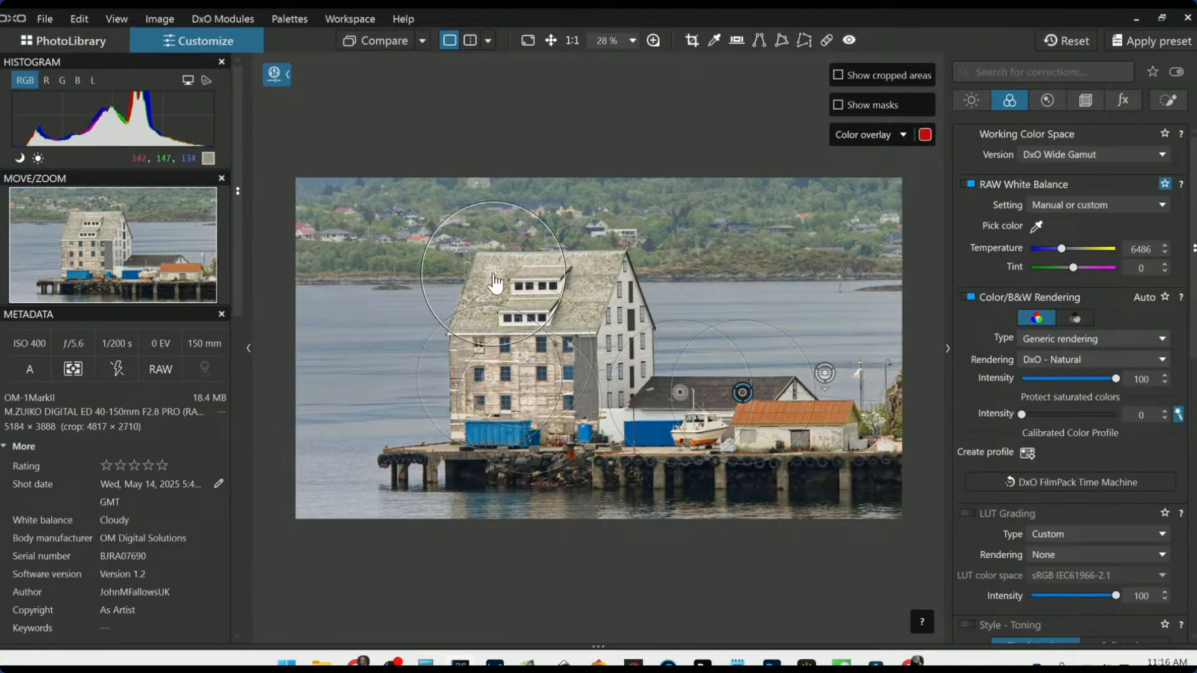
drag(532, 214, 512, 244)
click(576, 265)
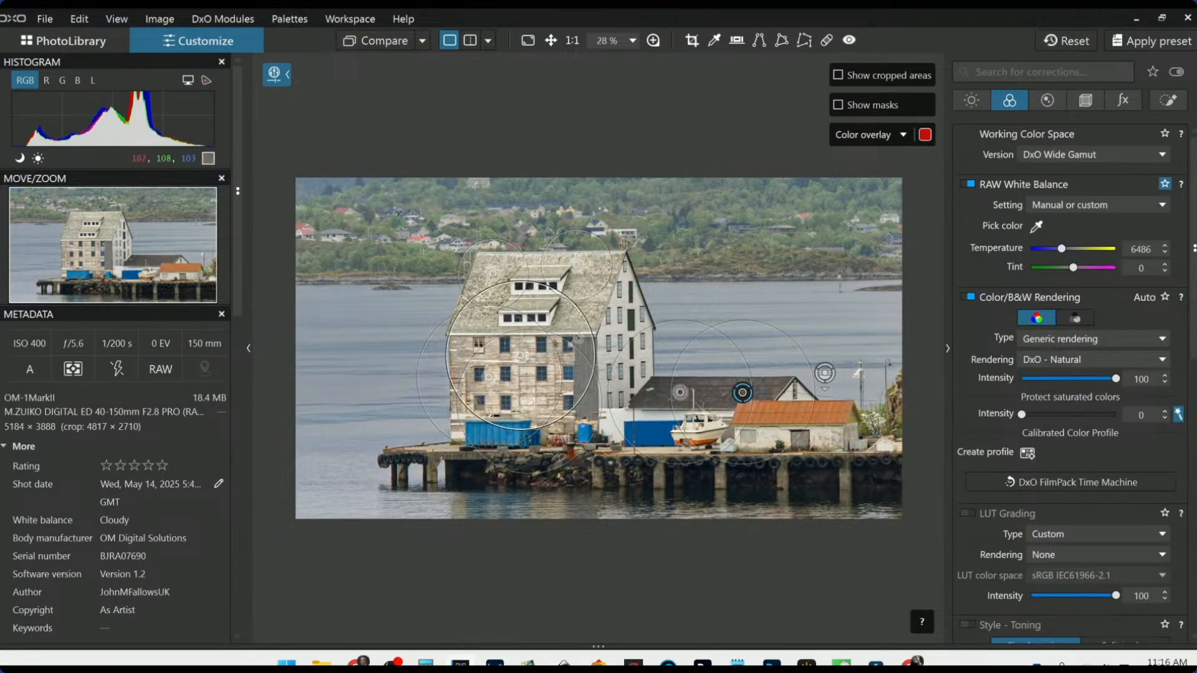
click(571, 325)
click(770, 391)
click(829, 408)
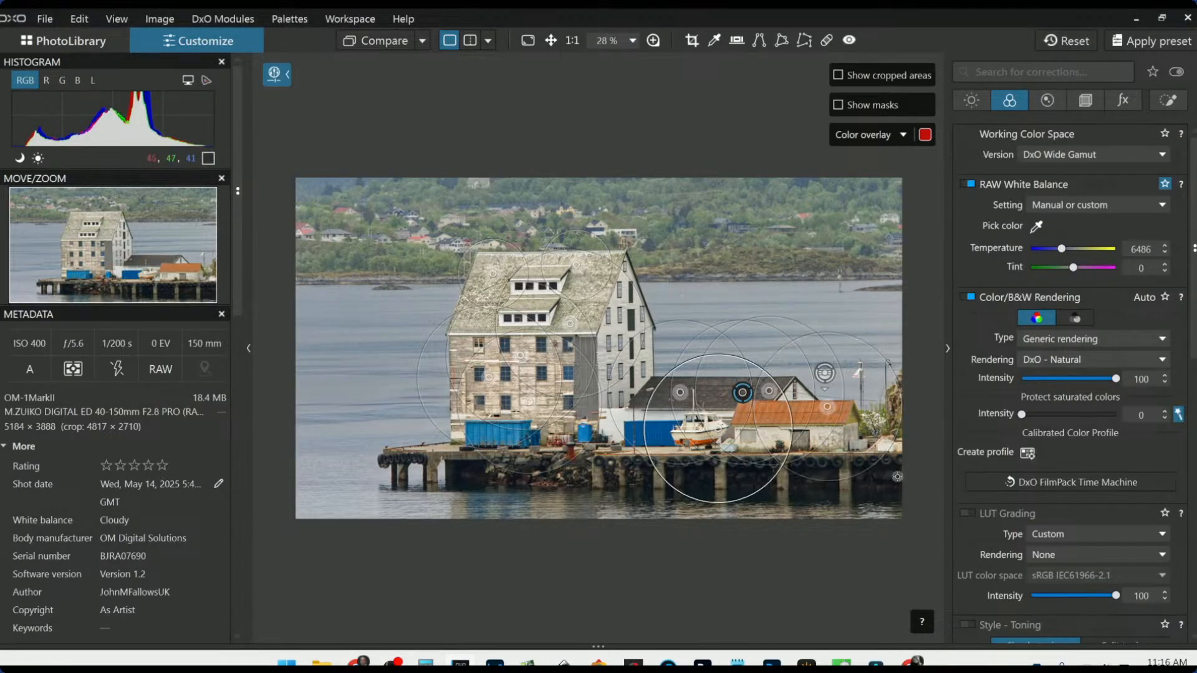
click(694, 427)
- Set the mask's Highlights to 40 and reduce the radii of the control points on the boat and the warehouse roof
scroll(1071, 454, down, 5)
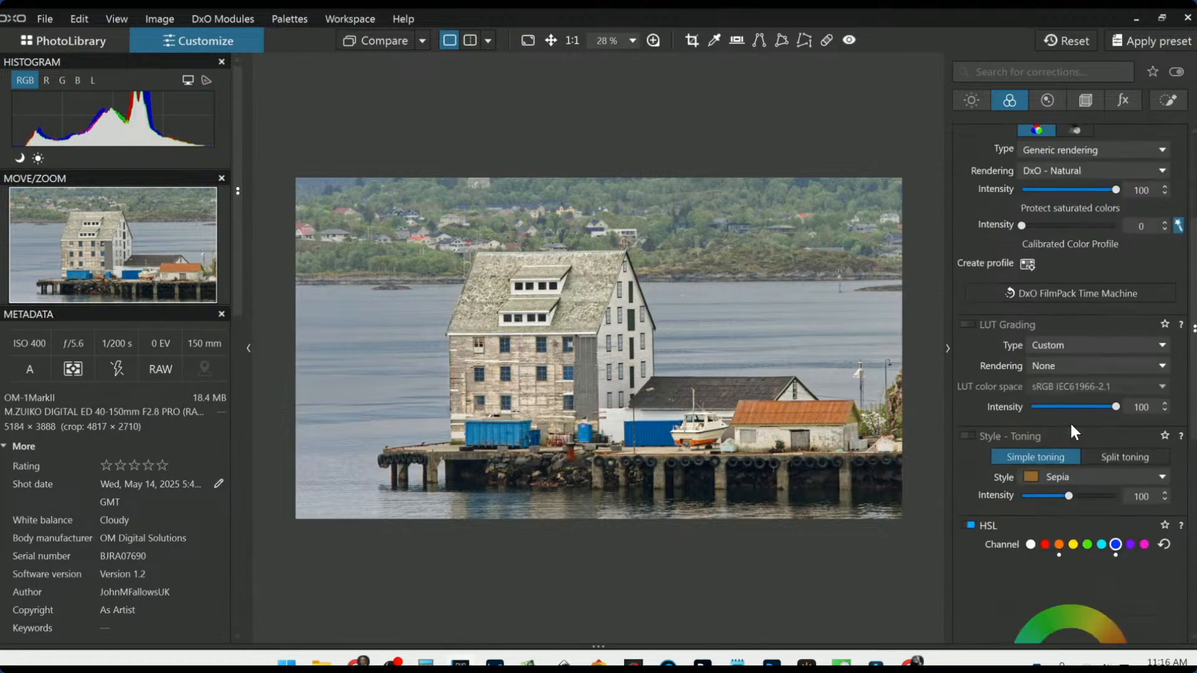
click(1168, 102)
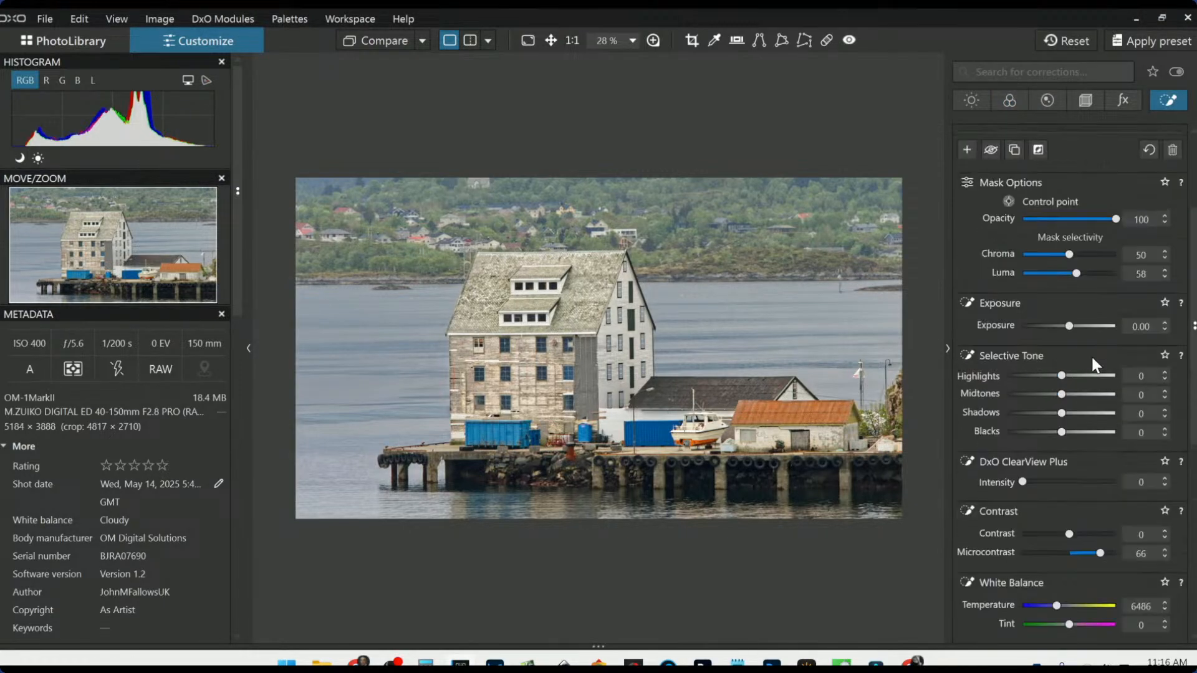
drag(1058, 376, 1078, 377)
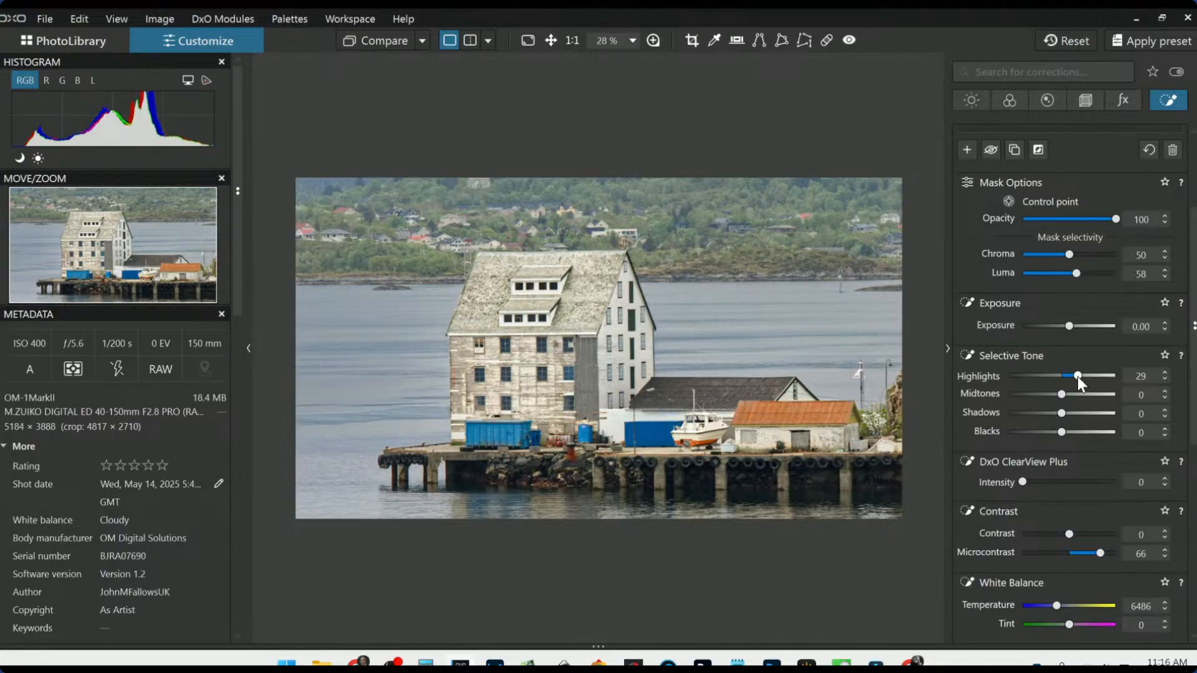
mouse_move(776, 285)
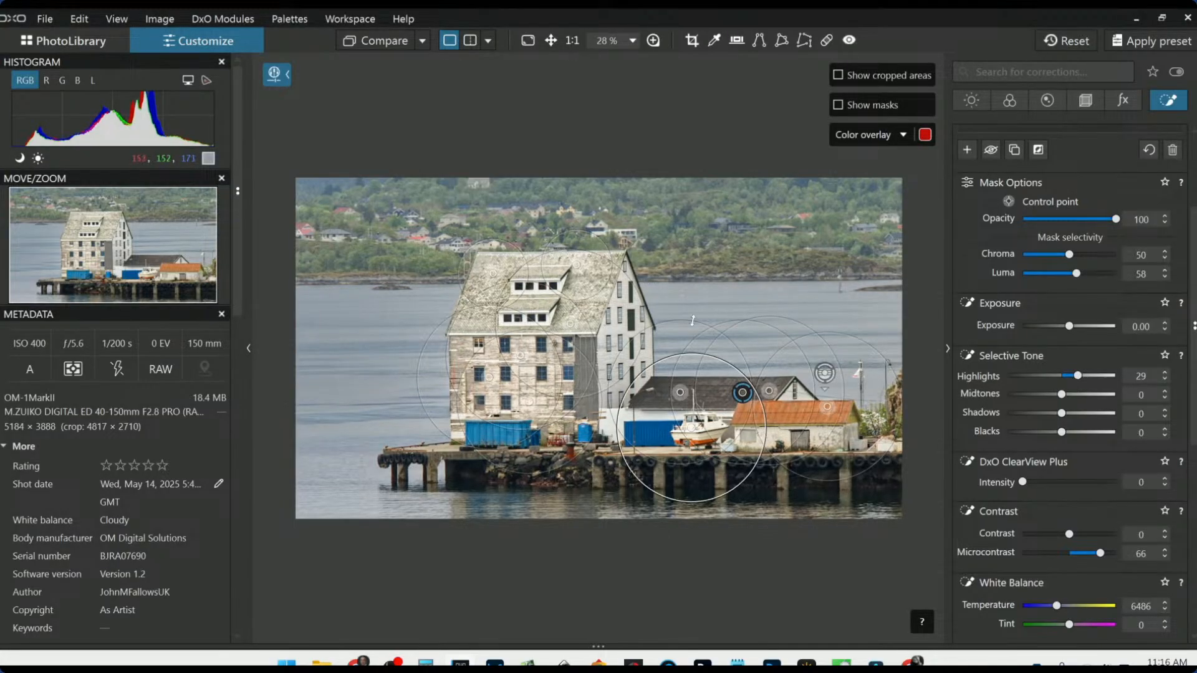
drag(683, 322, 709, 377)
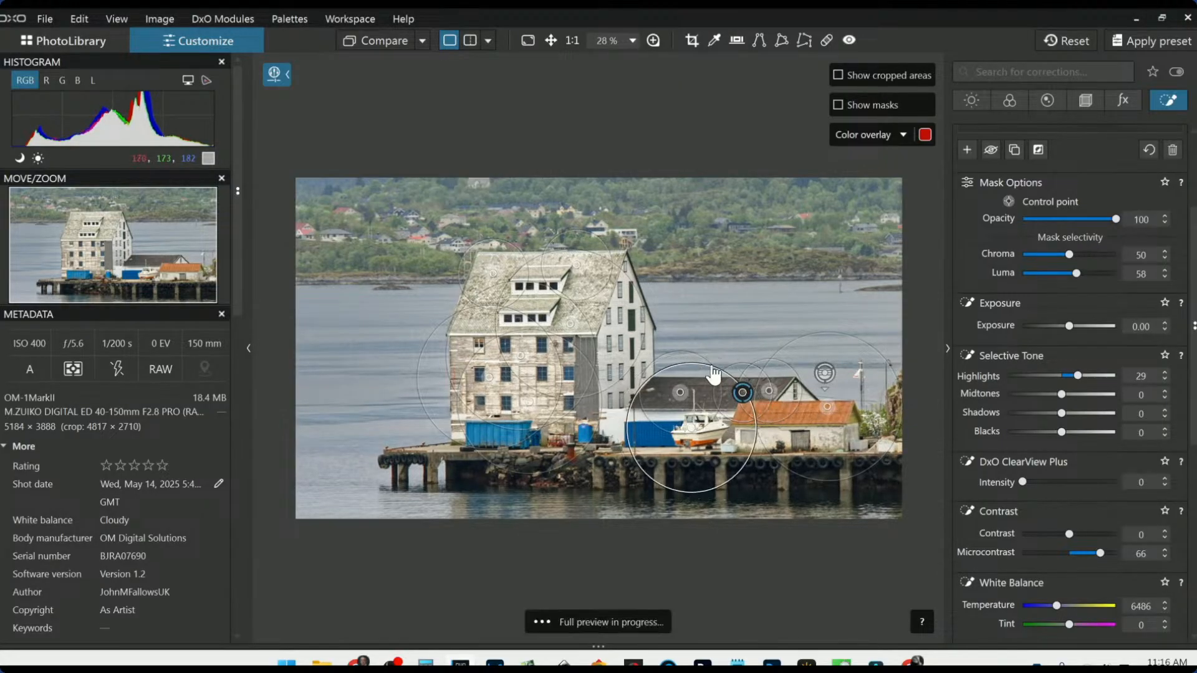
double_click(1077, 376)
scroll(1078, 376, up, 5)
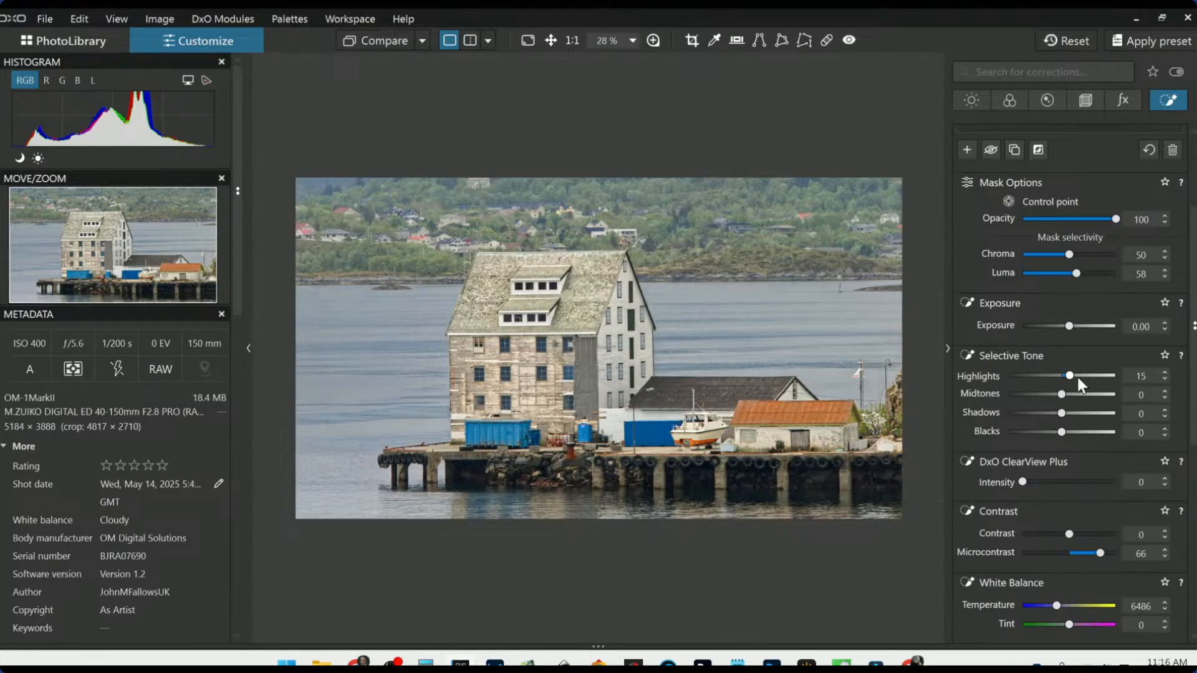
scroll(1077, 376, up, 3)
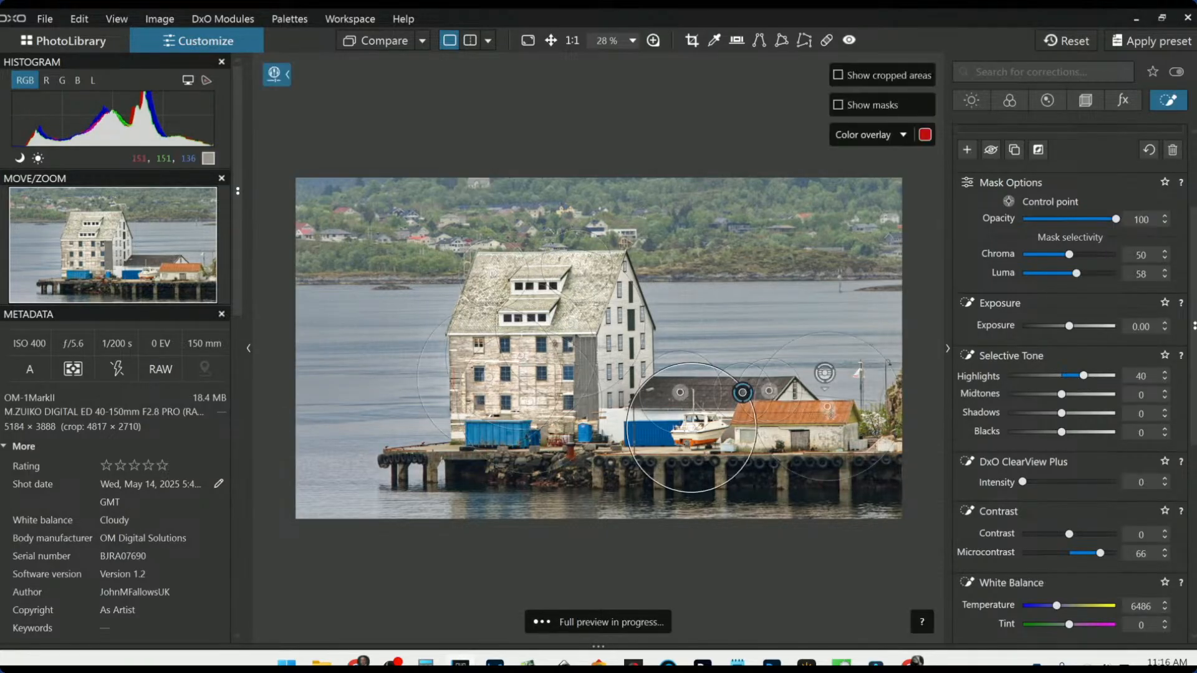
drag(691, 353, 696, 370)
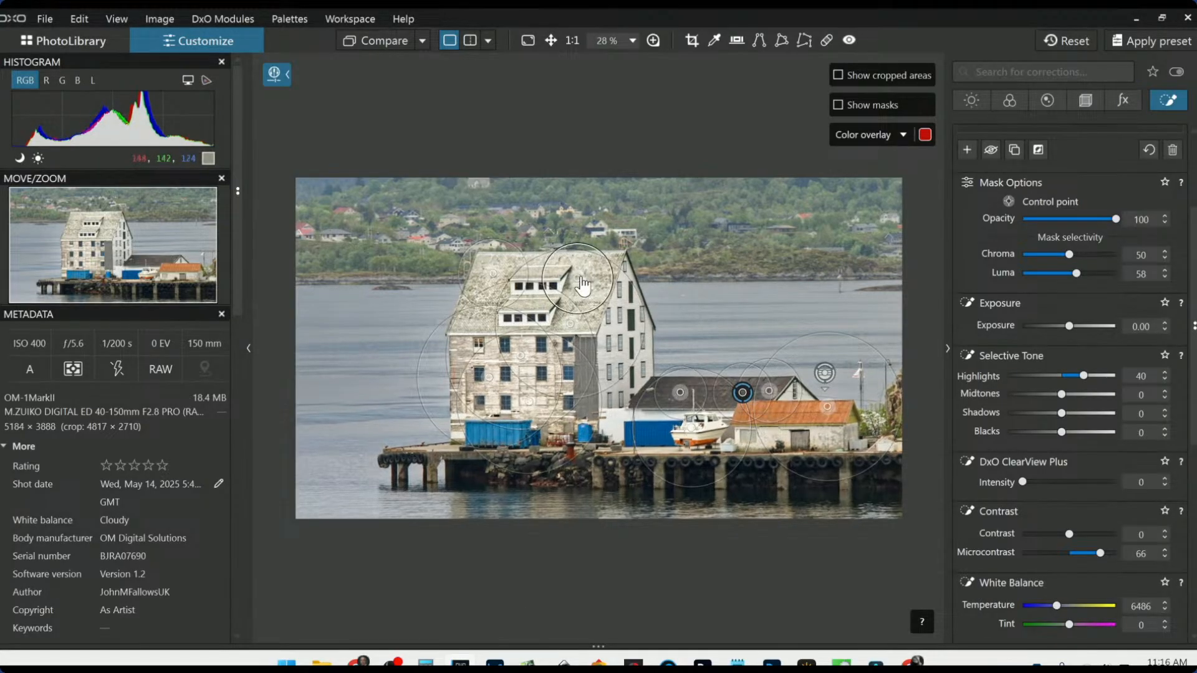
drag(619, 324, 600, 325)
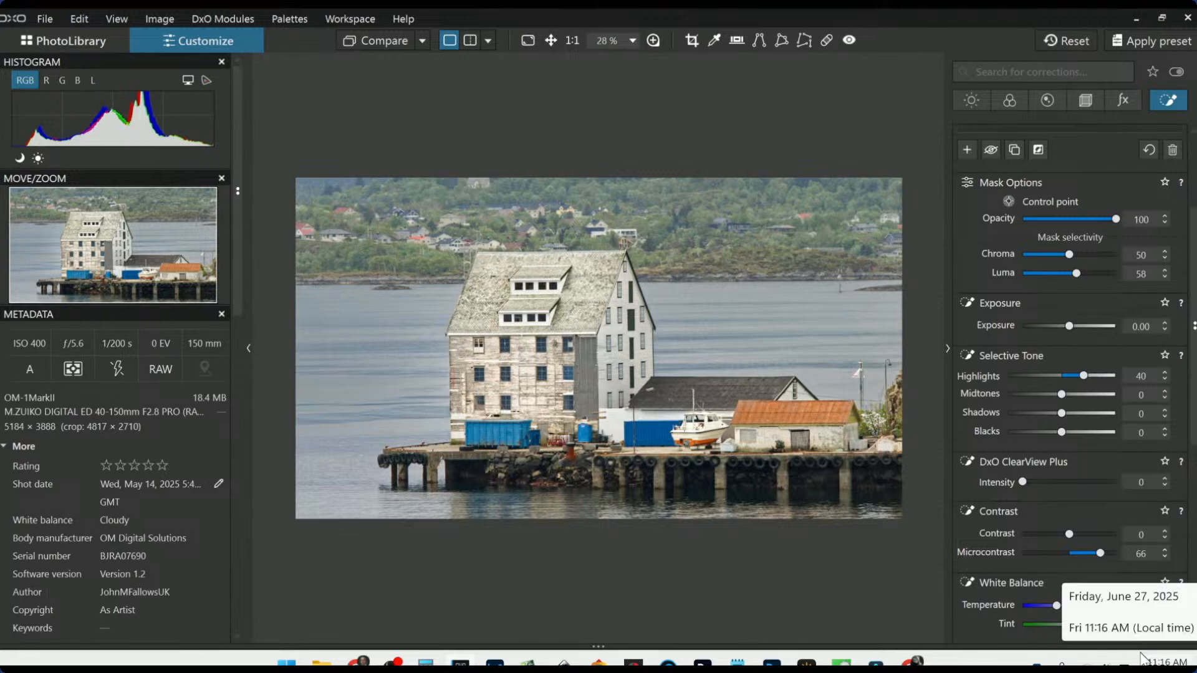
- Compare with the original, then set the mask's Highlights to 25, Midtones to 6 and White Balance Temperature to 6886
click(372, 42)
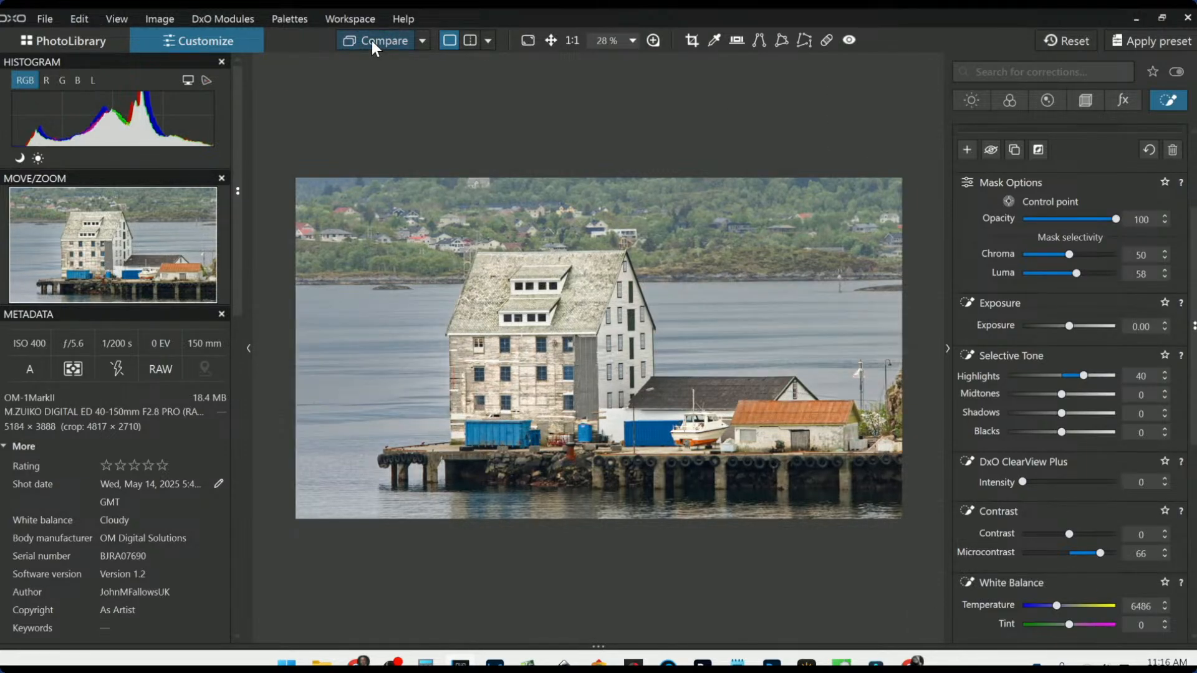
click(372, 40)
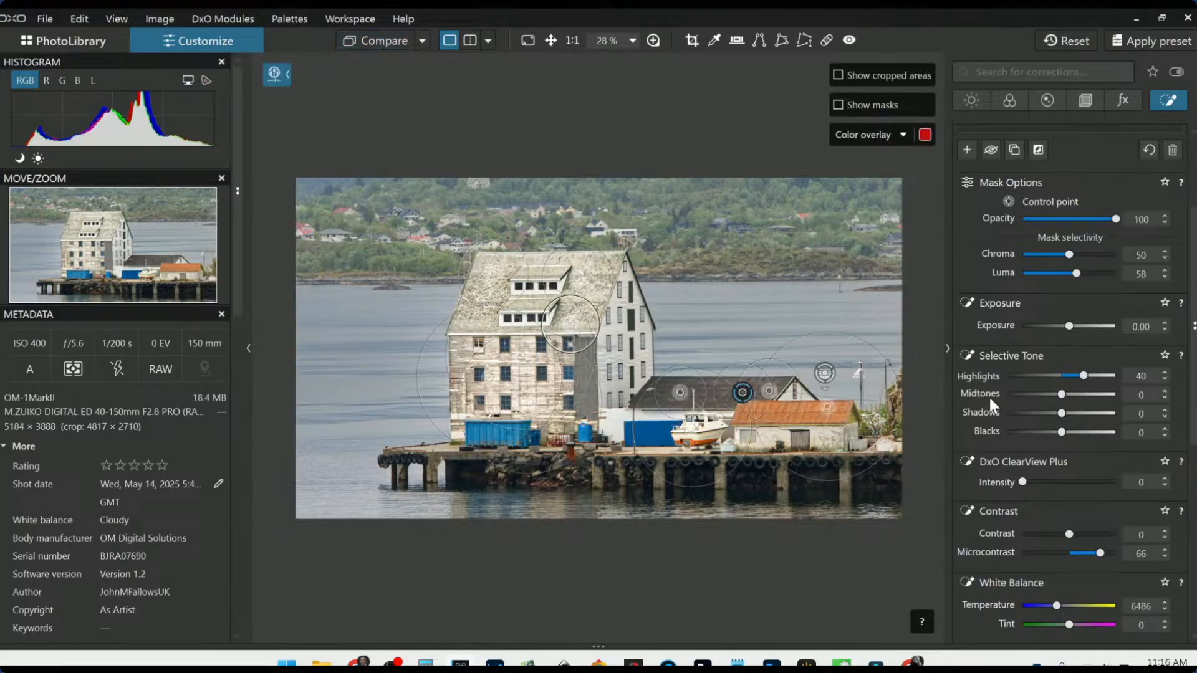
click(1077, 376)
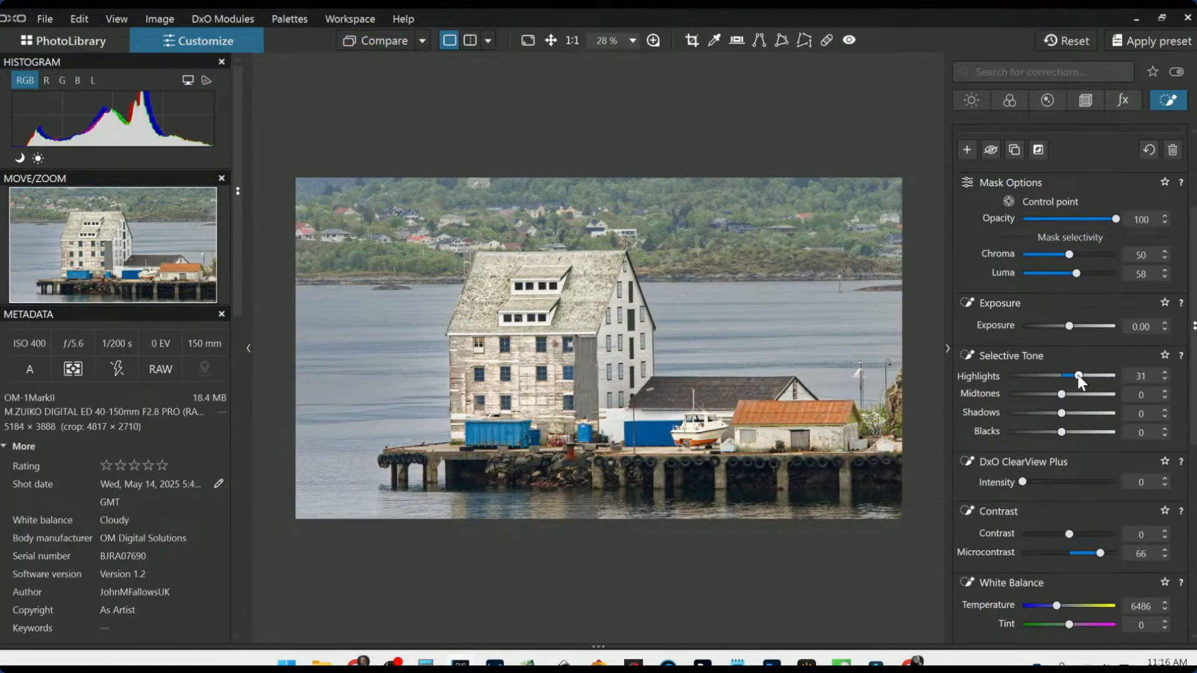
drag(1064, 392, 1065, 396)
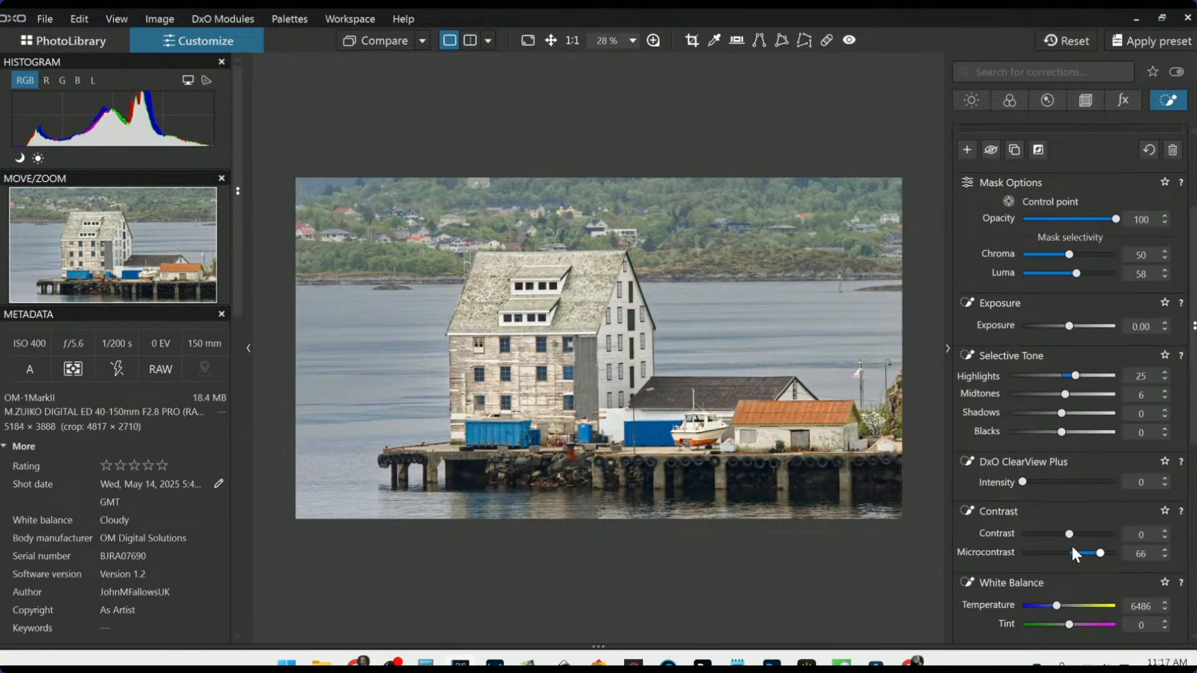
scroll(1035, 520, down, 3)
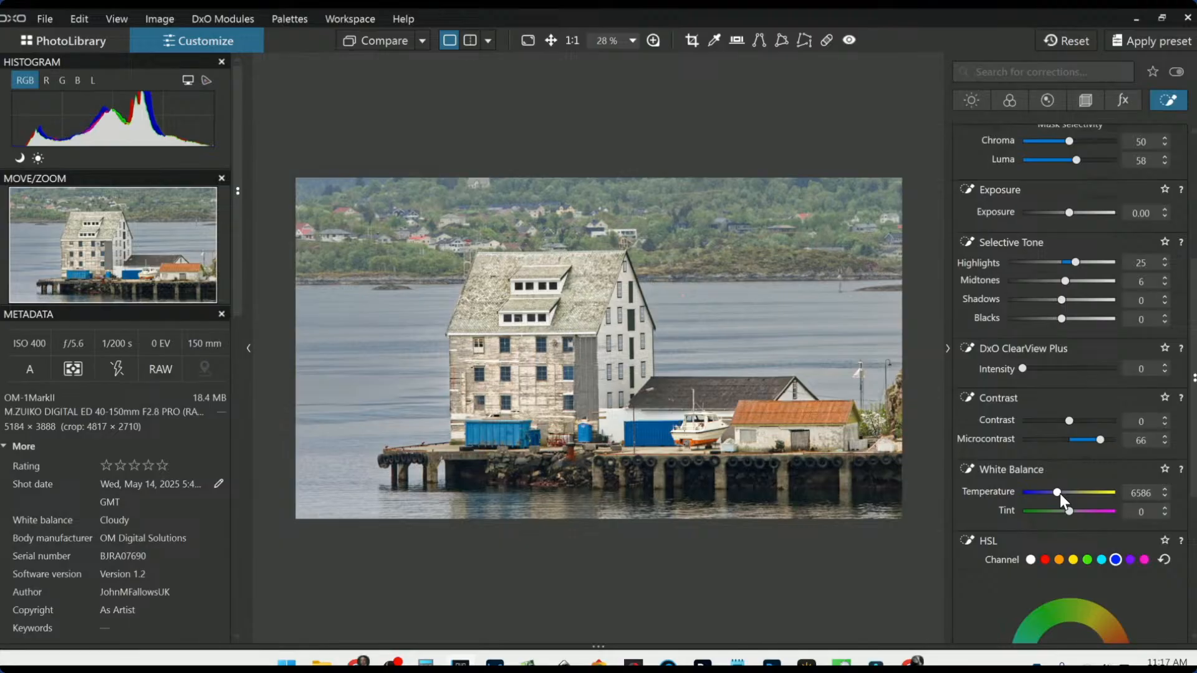
scroll(1060, 494, up, 3)
- Add two small control points to the mask on the white walls of the orange-roofed building
mouse_move(798, 443)
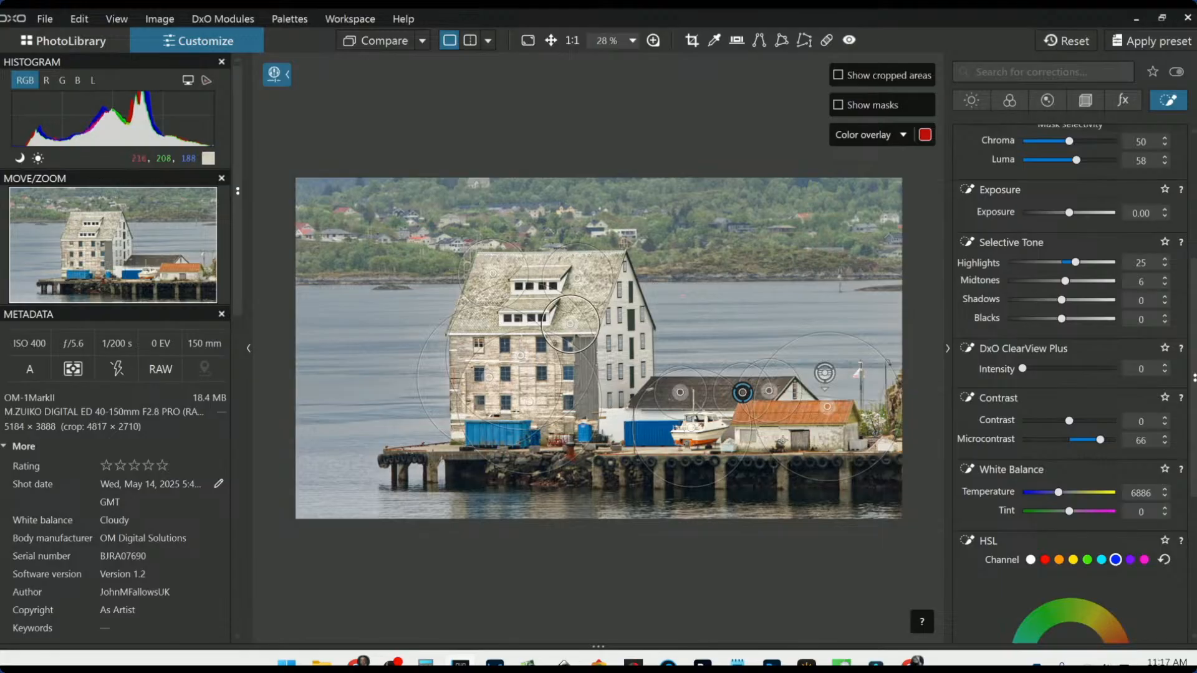
click(835, 440)
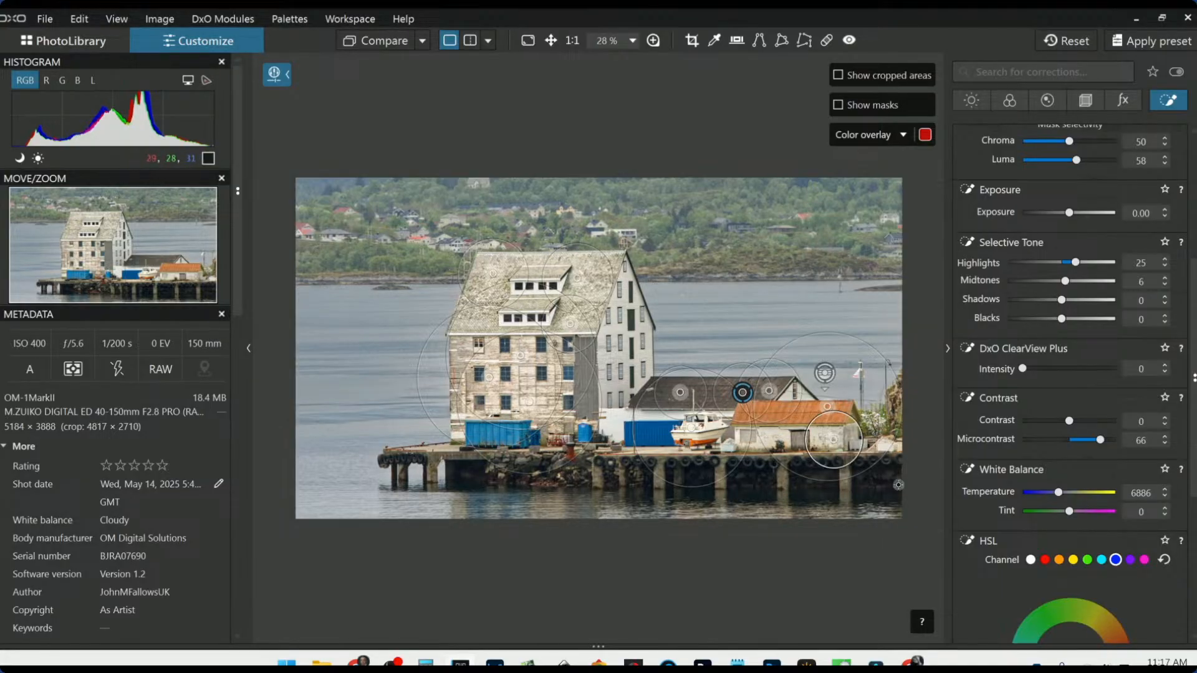
click(775, 436)
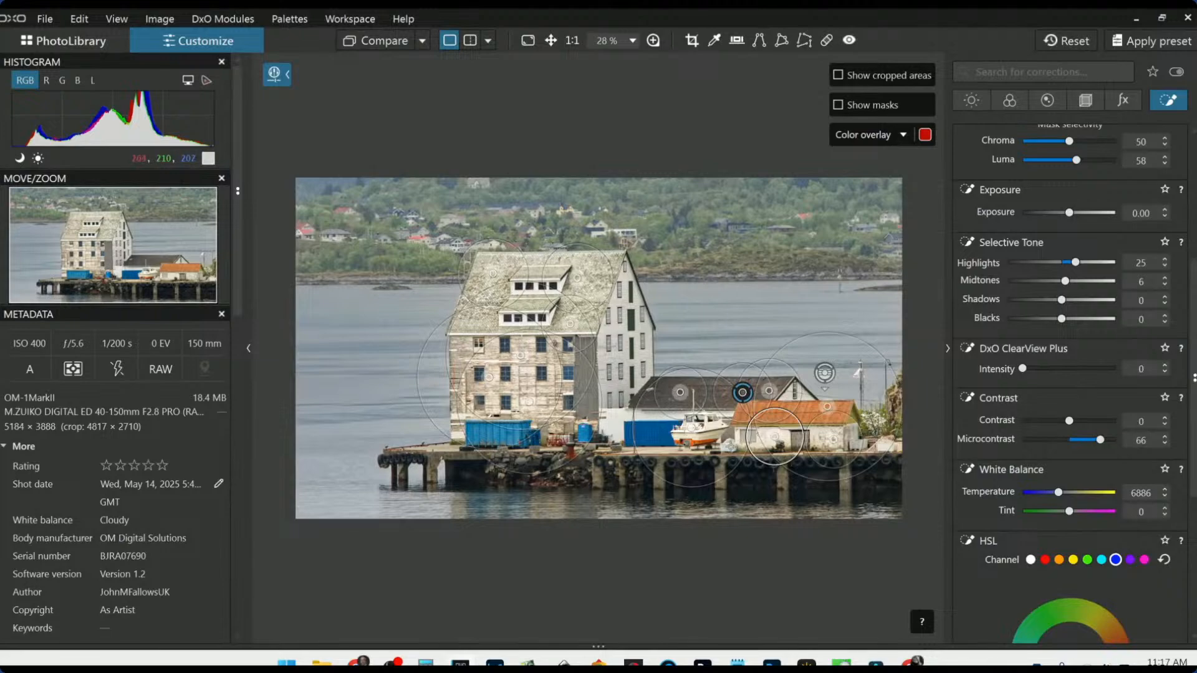
- Add seven small control points to the mask along the pier's posts and the rocks beneath it
click(781, 480)
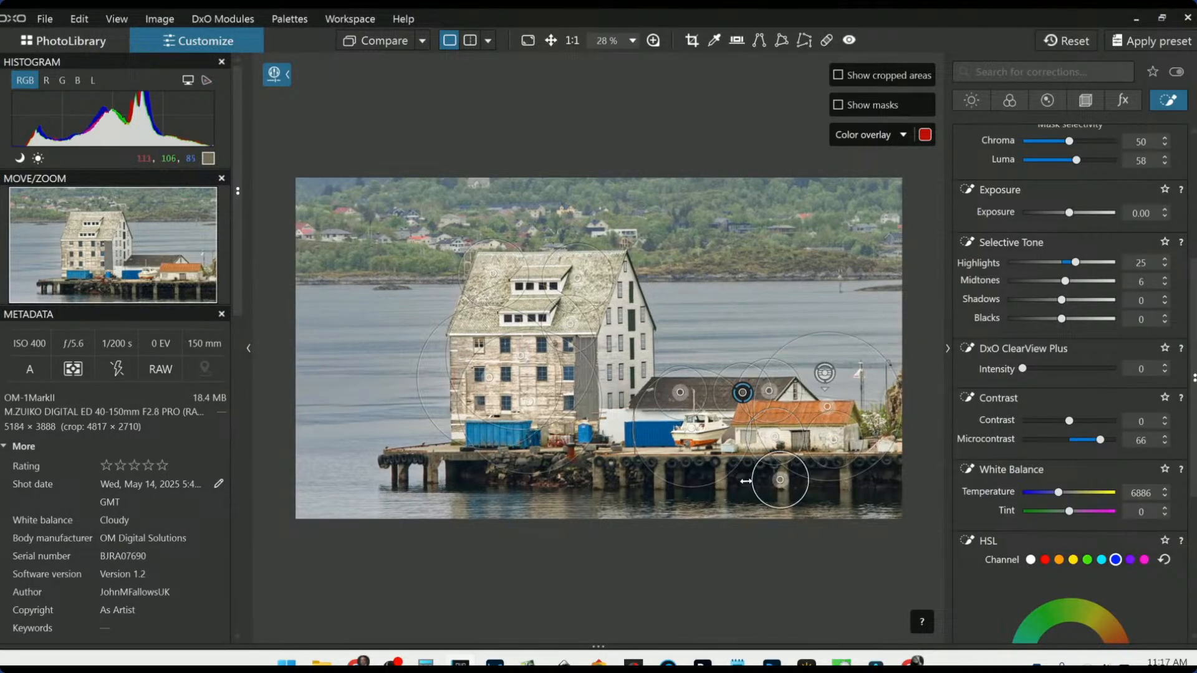
click(719, 470)
click(659, 469)
scroll(632, 483, up, 1)
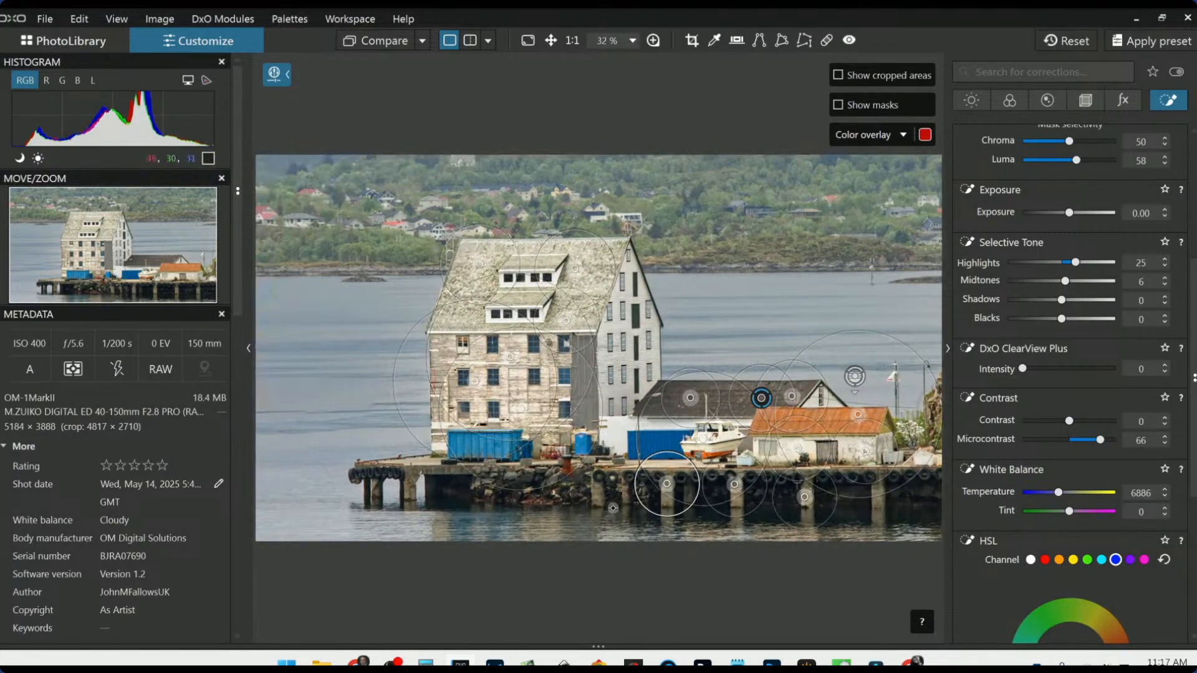
click(597, 489)
click(407, 485)
click(506, 478)
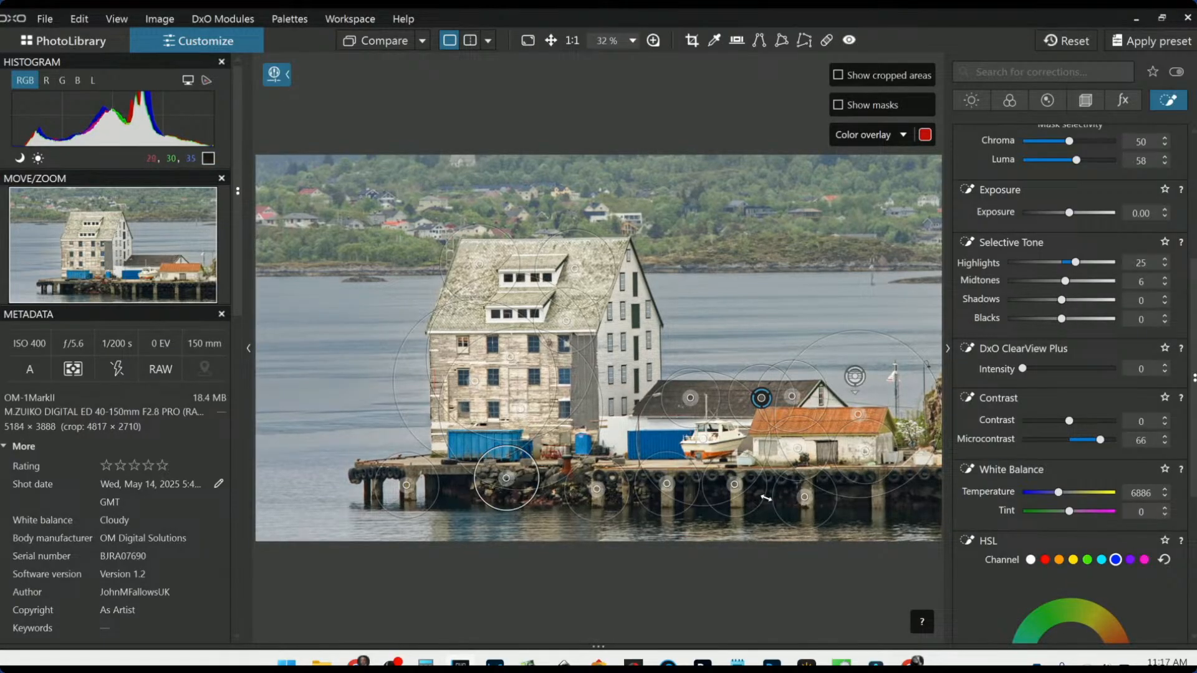
click(937, 480)
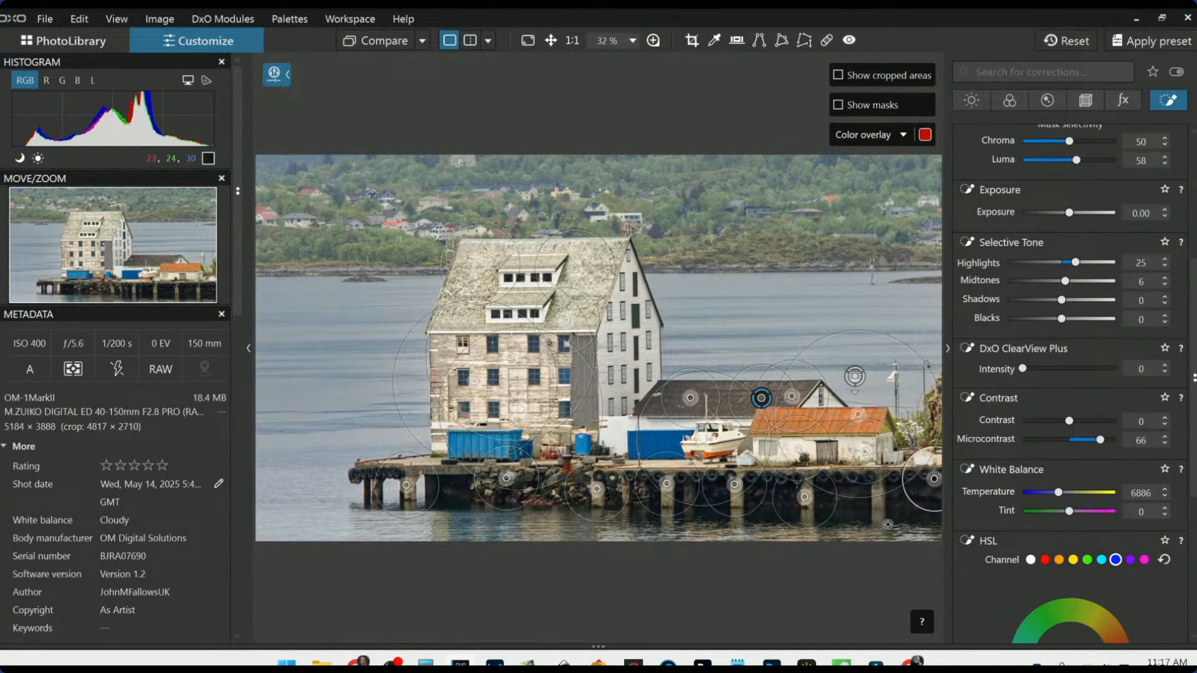
- Add five small control points to the mask on the houses across the distant hillside
scroll(892, 524, down, 1)
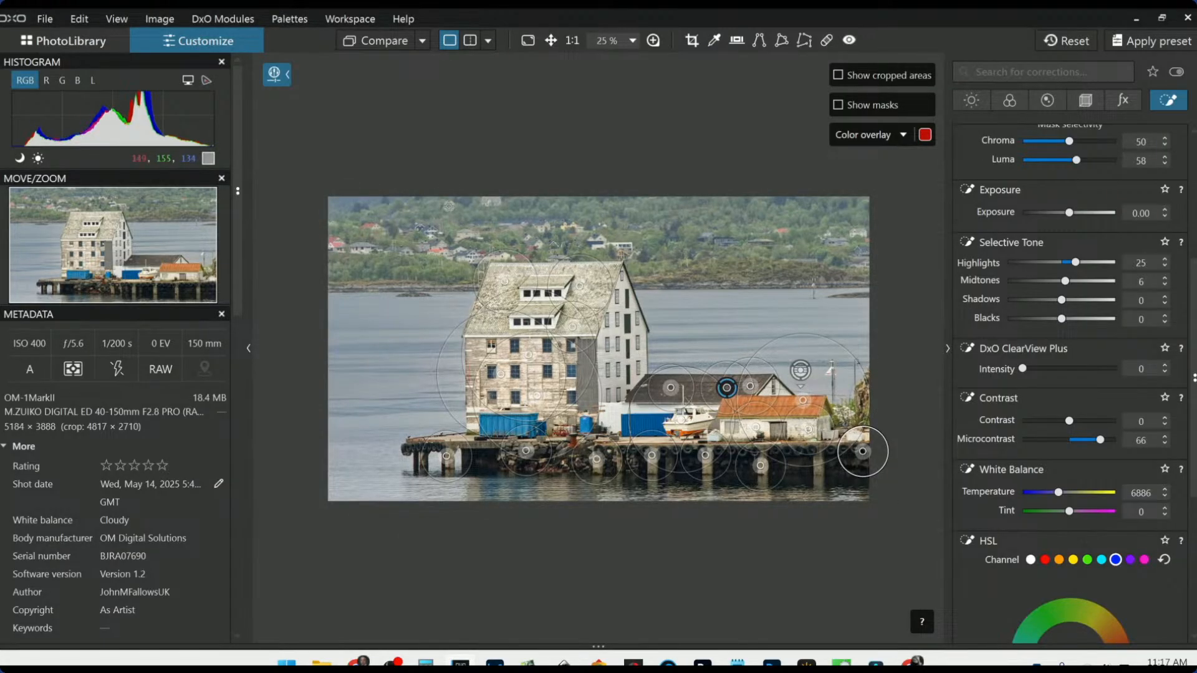
click(696, 237)
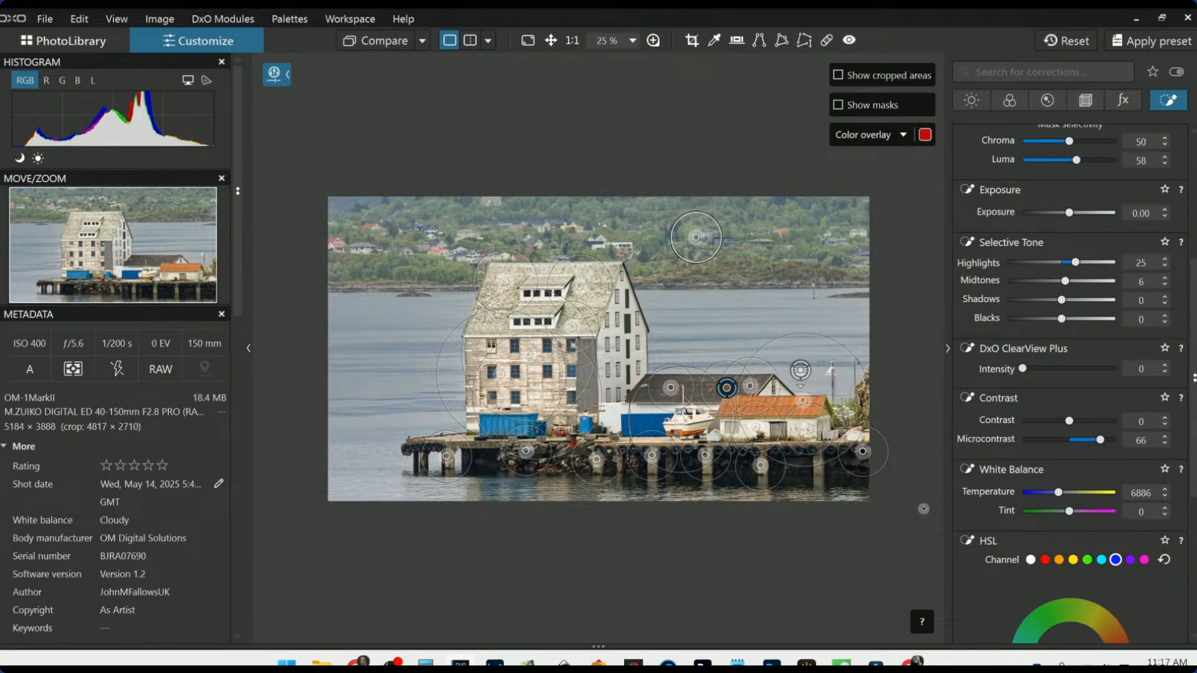
click(827, 239)
click(861, 232)
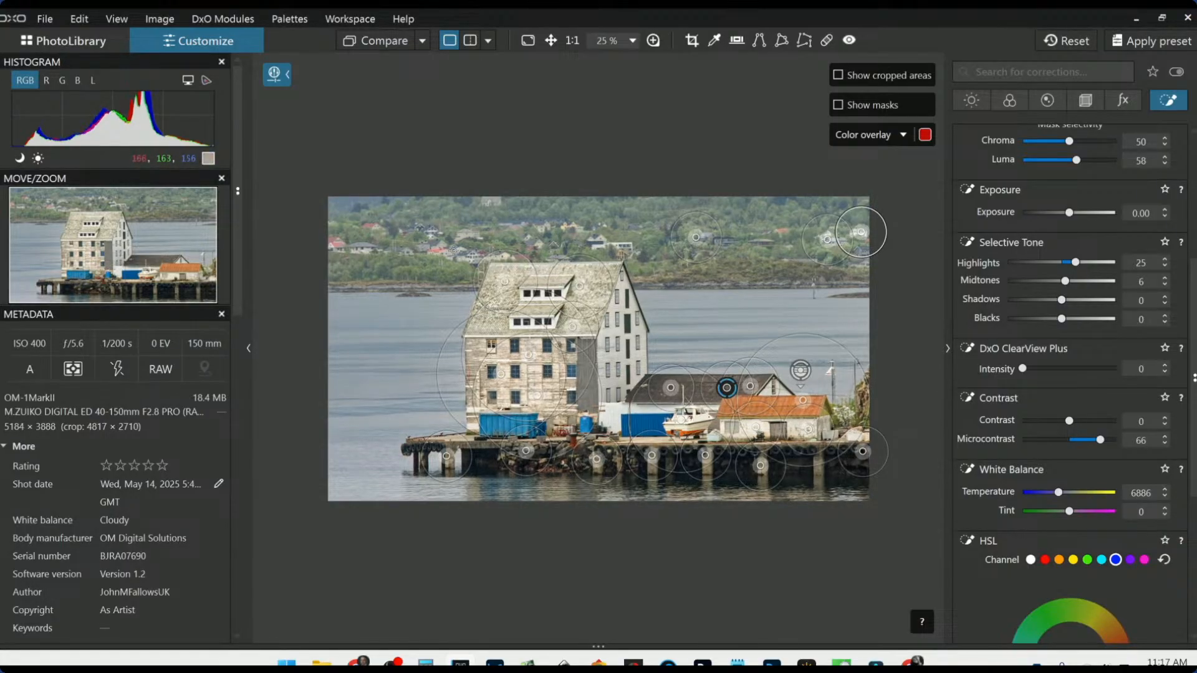
click(469, 257)
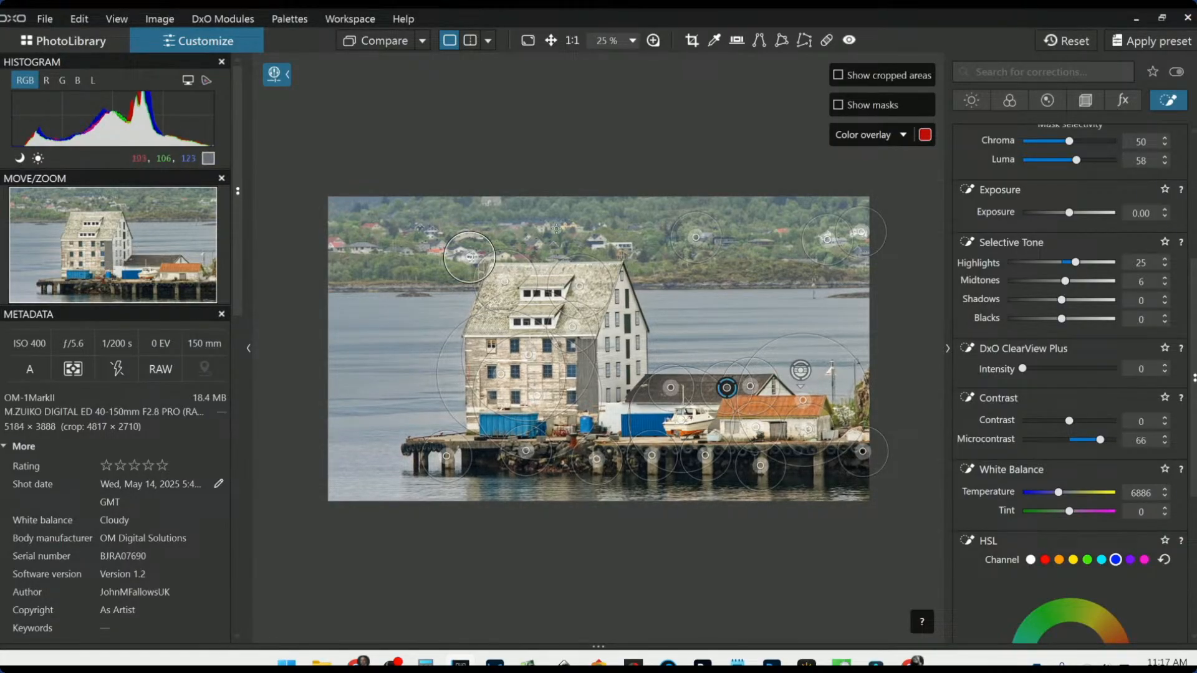
click(549, 229)
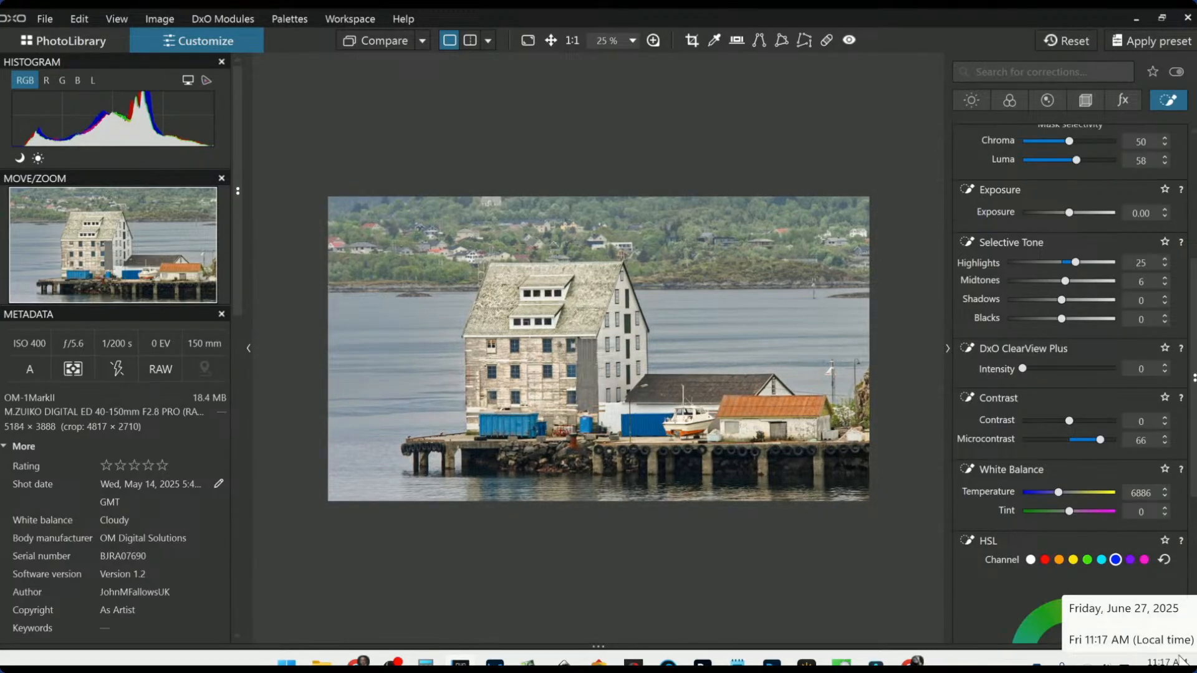
- Finish the control point mask and set the global DxO ClearView Plus Intensity to 12
scroll(1066, 589, down, 1)
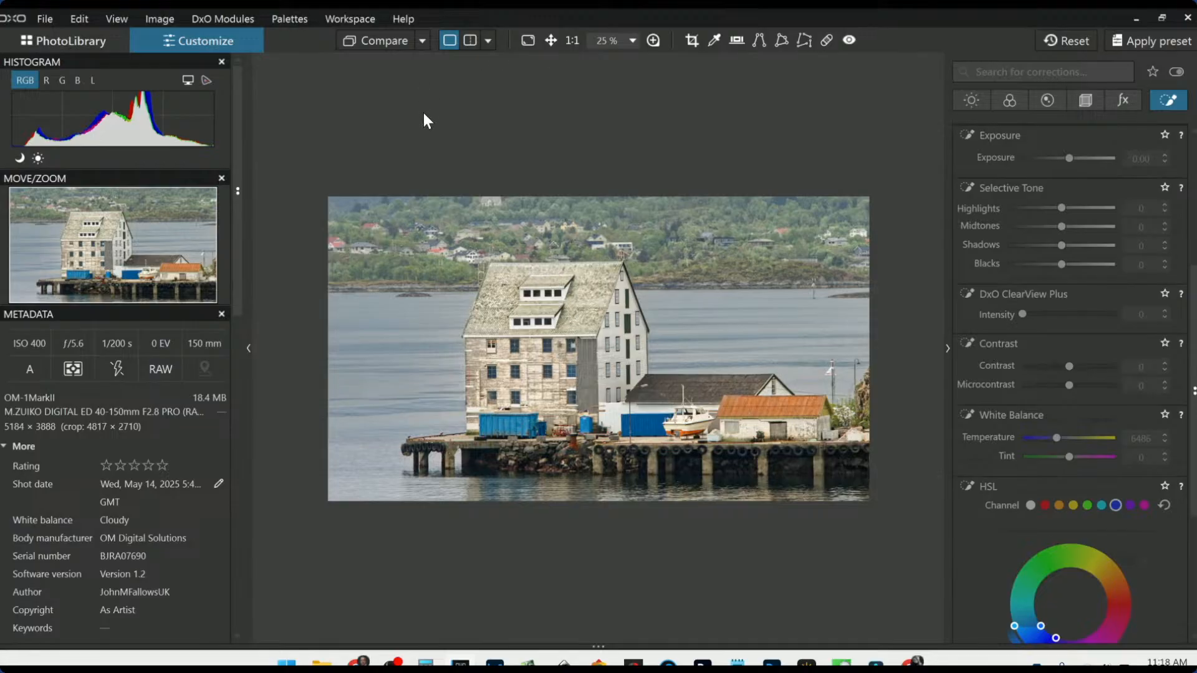
click(979, 107)
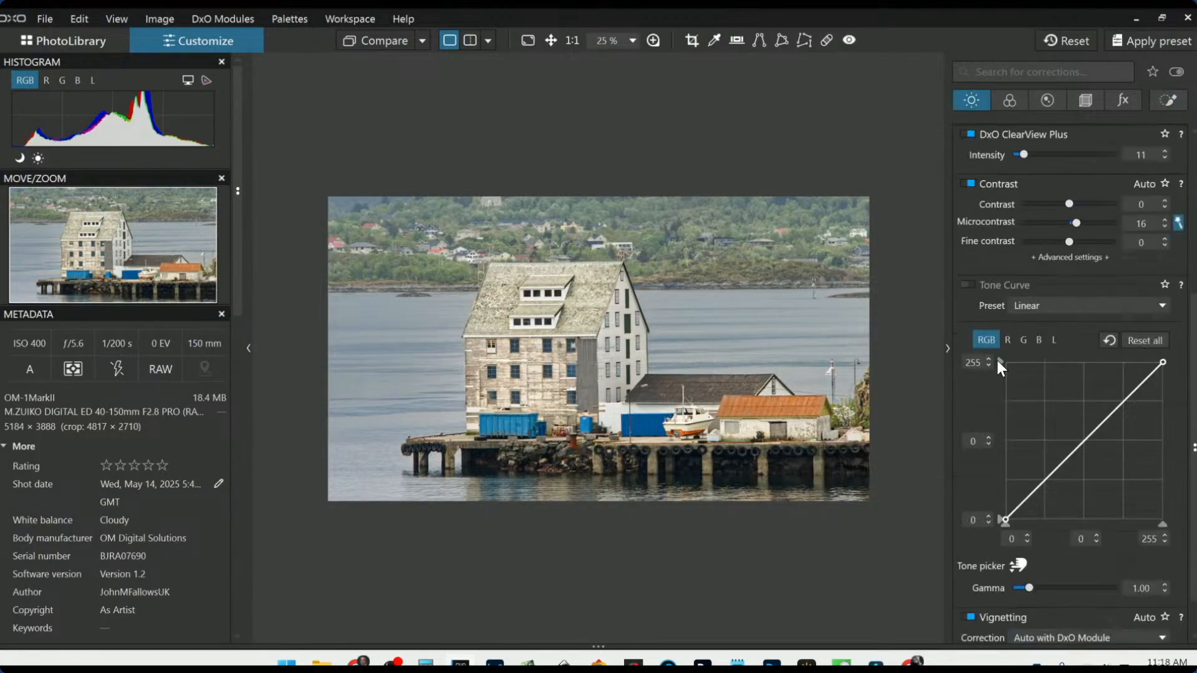
scroll(1061, 414, up, 5)
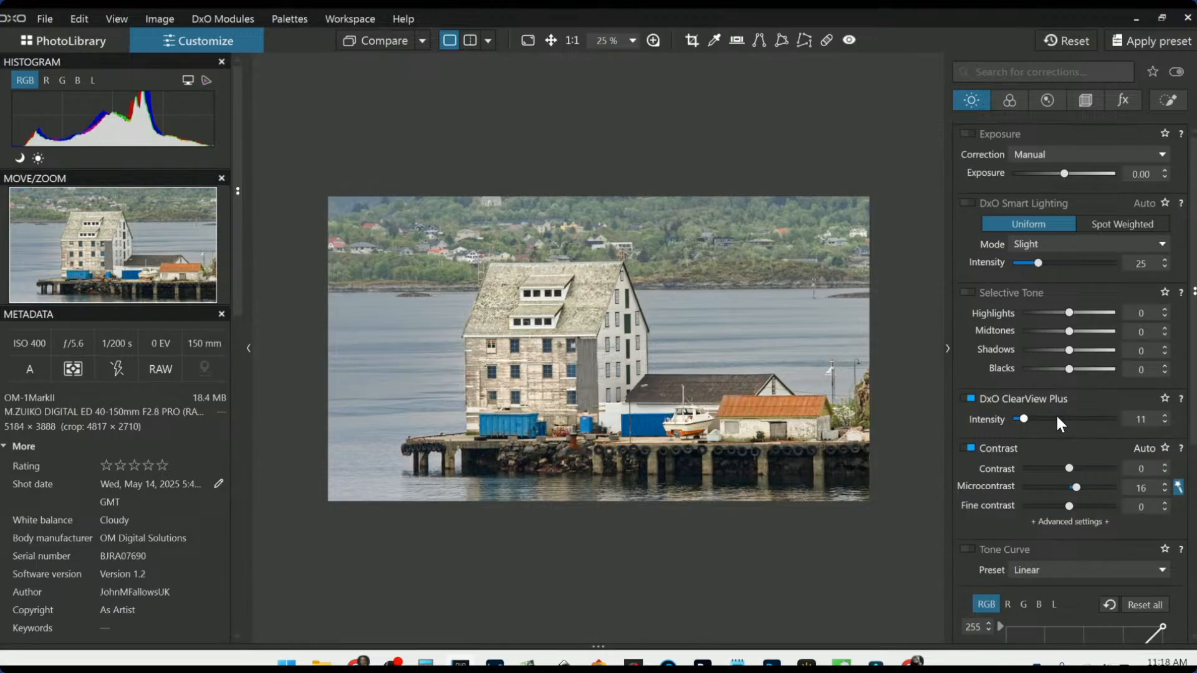
drag(1023, 417, 1024, 418)
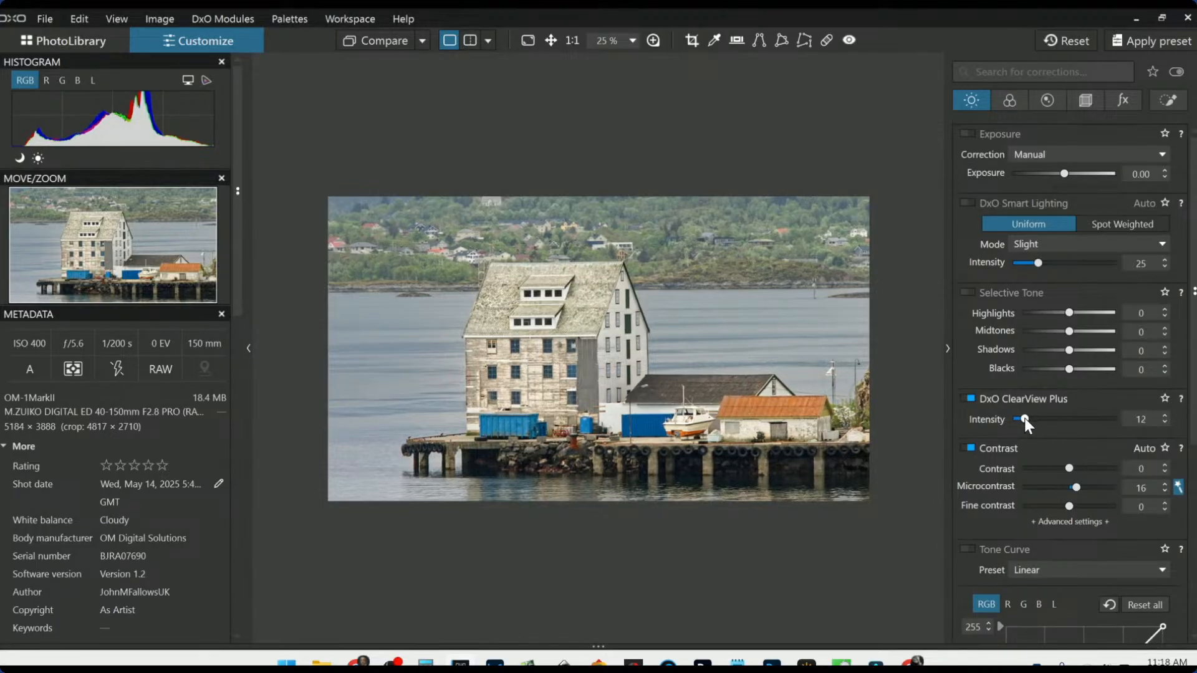
- Add a new control line mask over the foreground water below the pier, fading out at the pier deck
click(1166, 101)
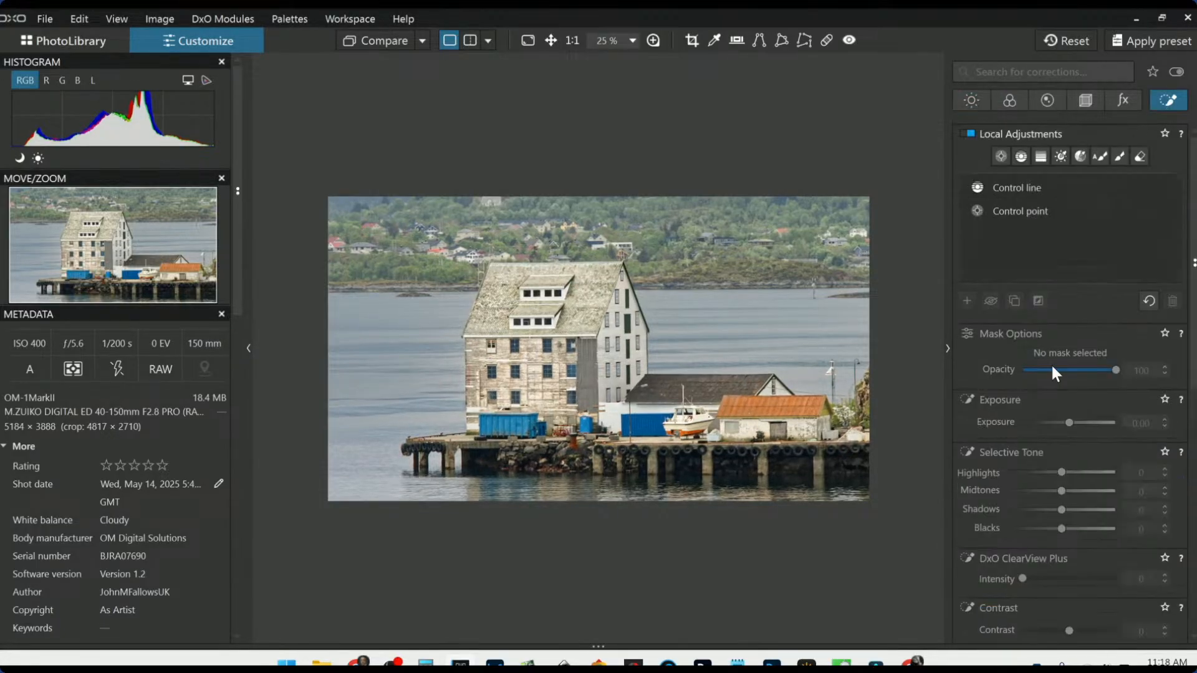
click(1027, 188)
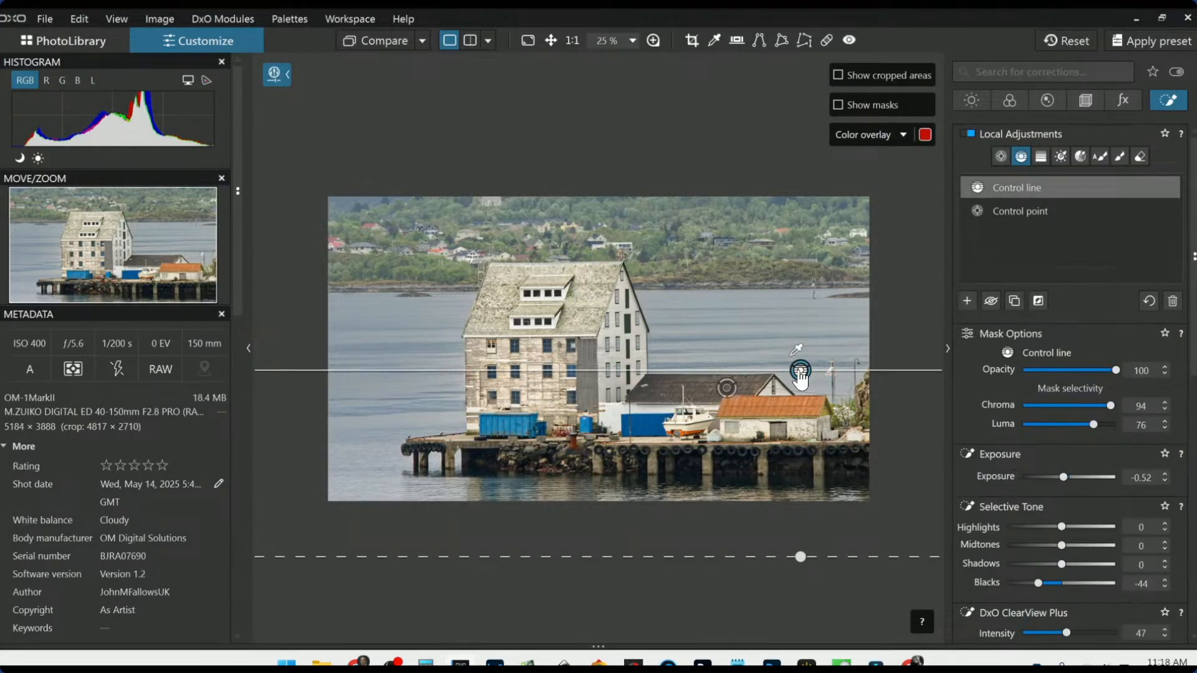
click(968, 301)
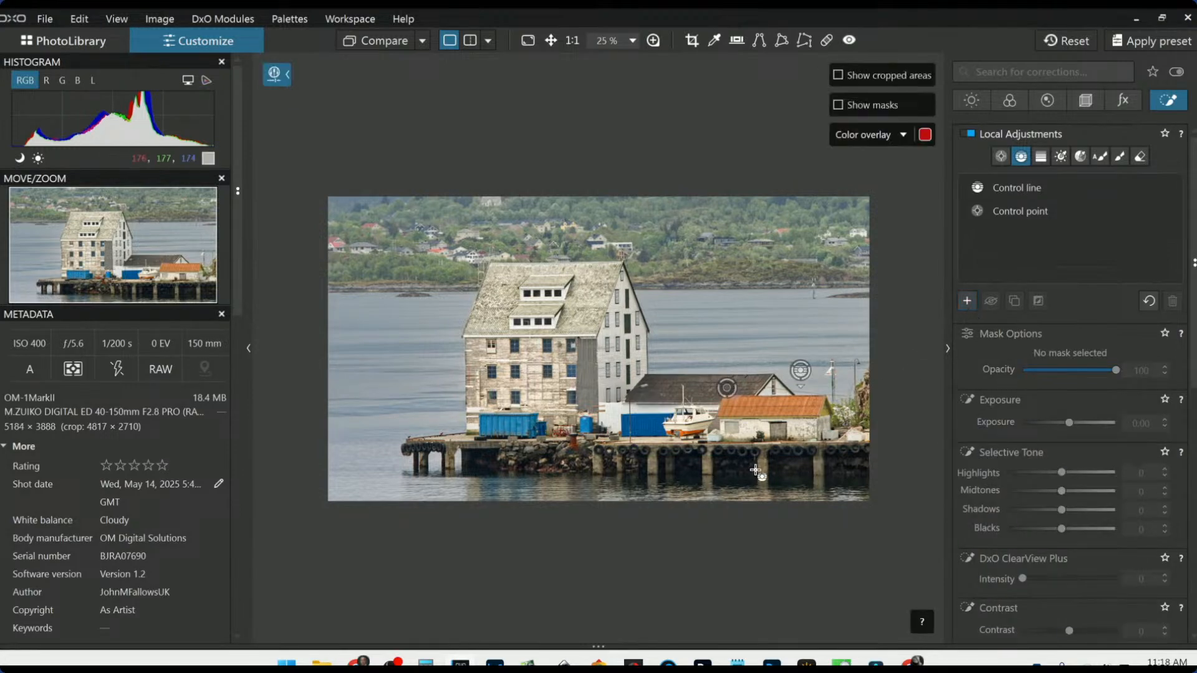
drag(746, 490, 745, 455)
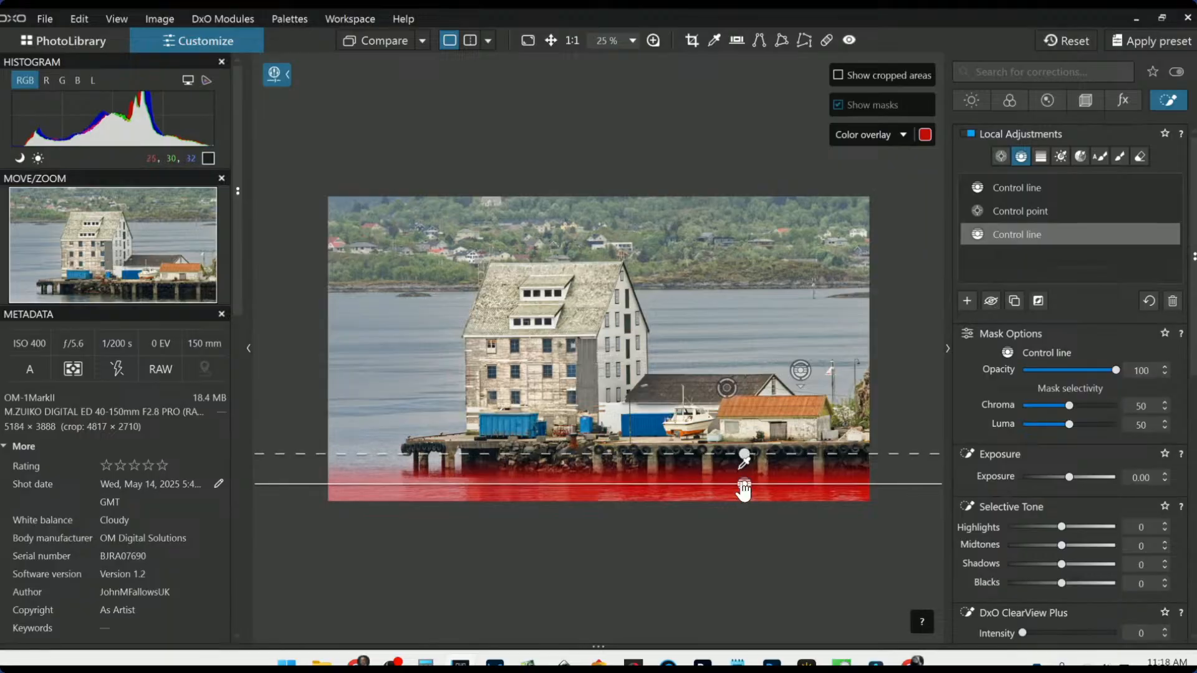
- Set the foreground water mask's Blacks to -35 and DxO ClearView Plus Intensity to 40, and leave the mask
scroll(1051, 535, down, 2)
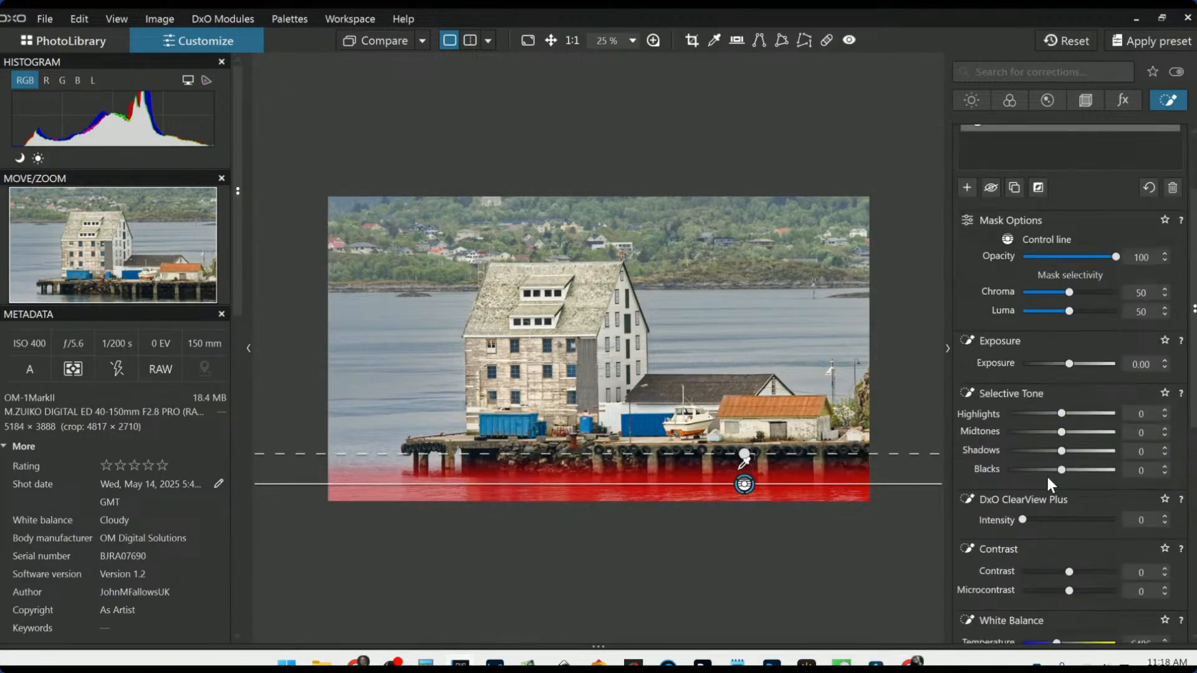
click(1033, 469)
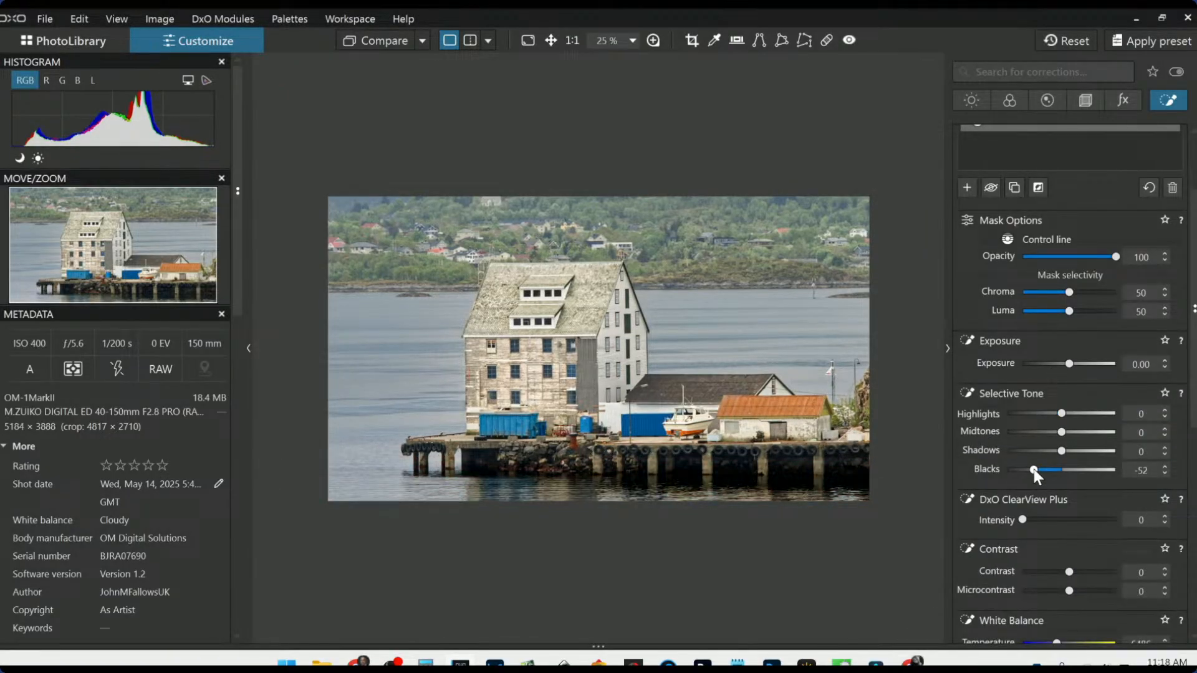
drag(1034, 469, 1042, 471)
click(1061, 519)
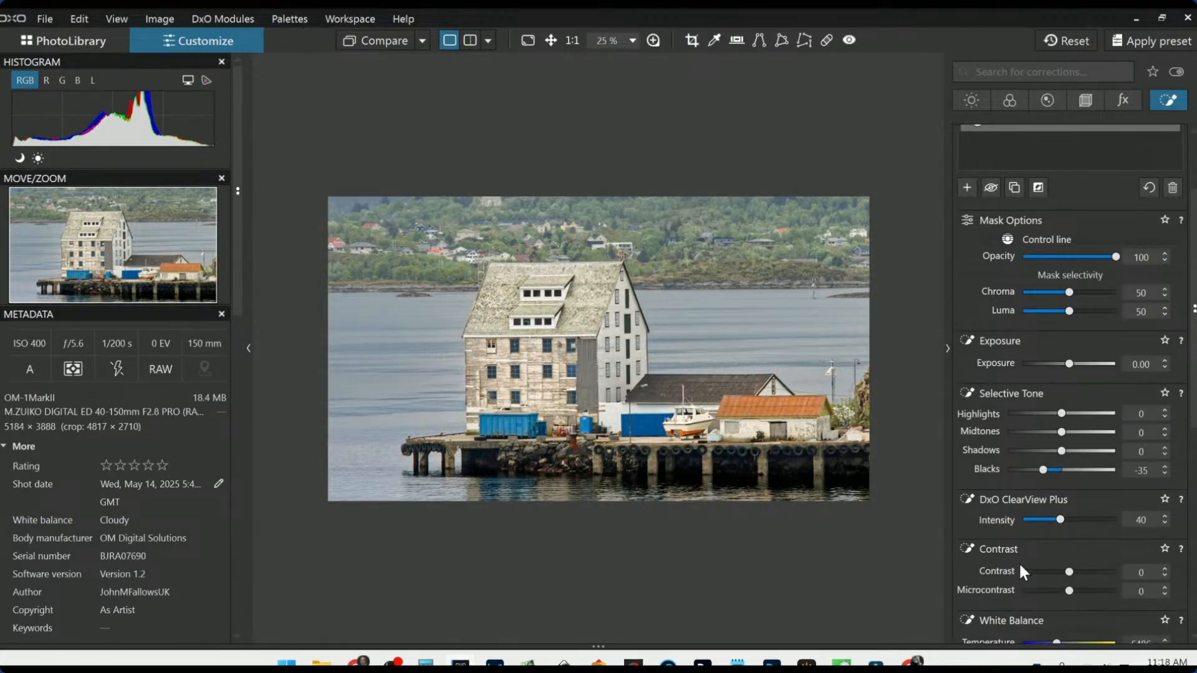
key(Escape)
right_click(757, 306)
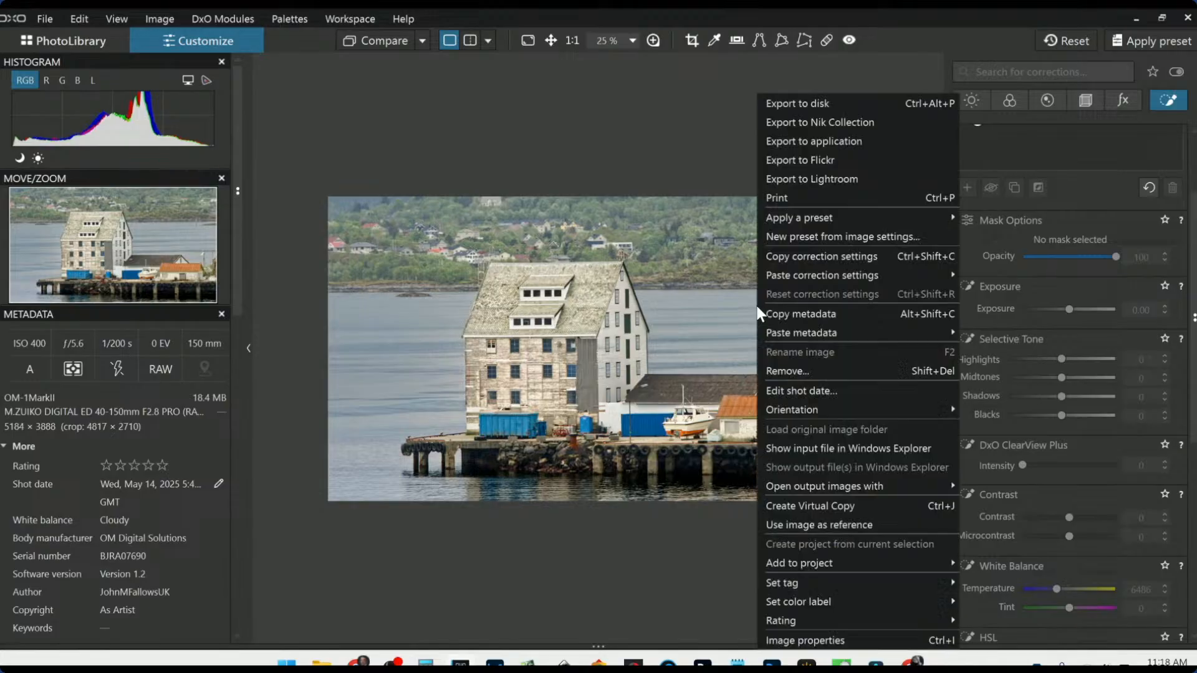
click(817, 109)
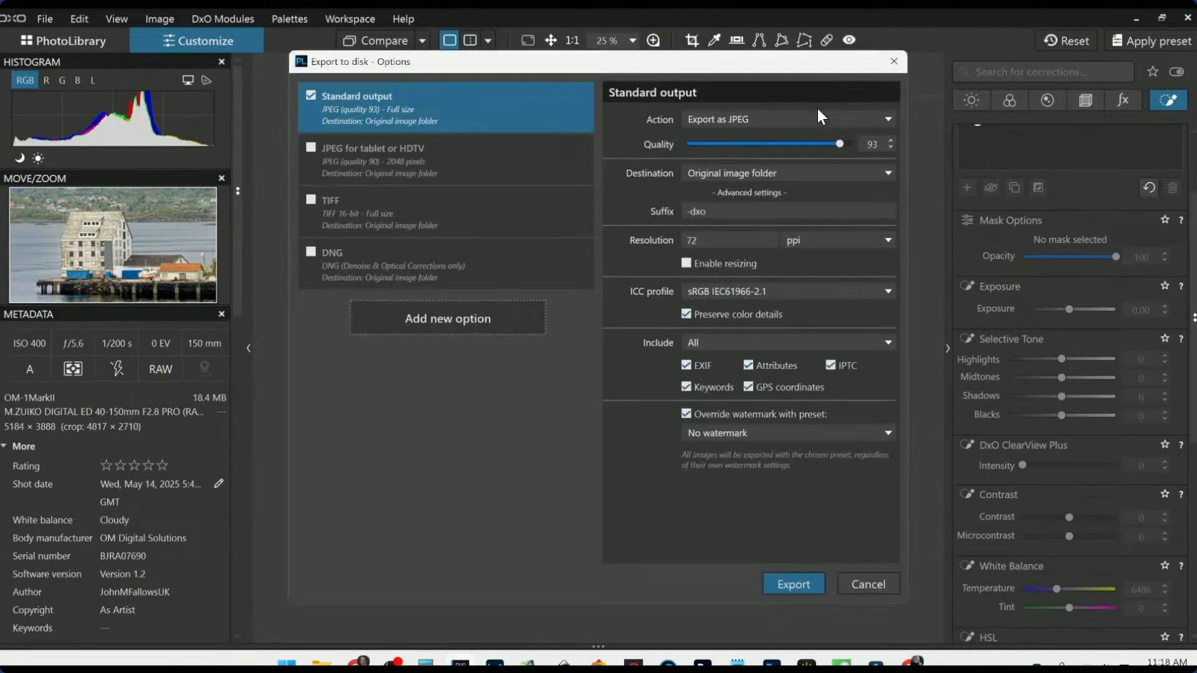
key(Escape)
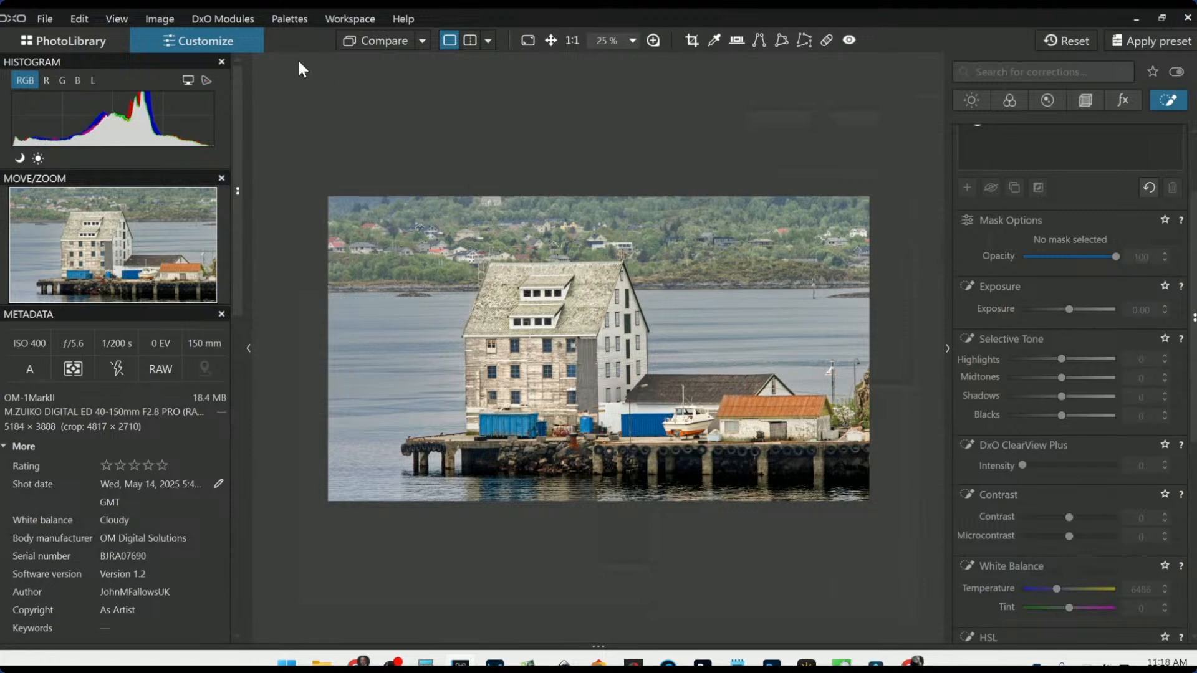
- Compare the edited photo with the original side by side left / right, with the side palettes hidden
click(429, 36)
click(453, 145)
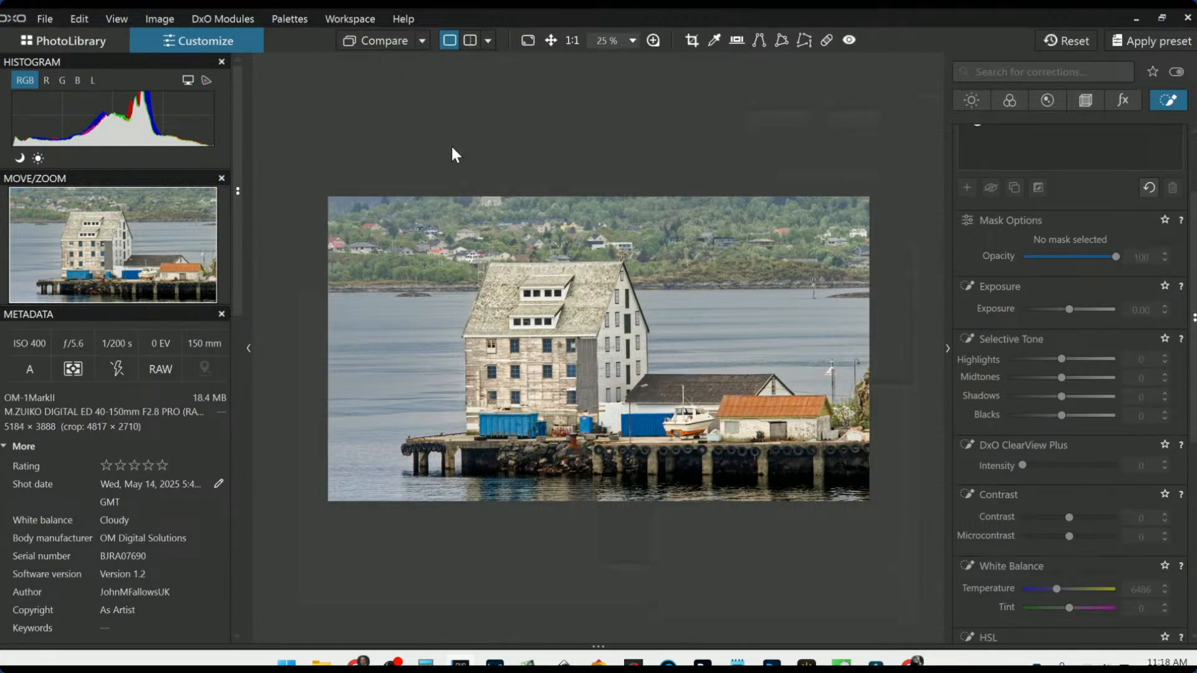
click(488, 43)
click(497, 64)
click(1090, 42)
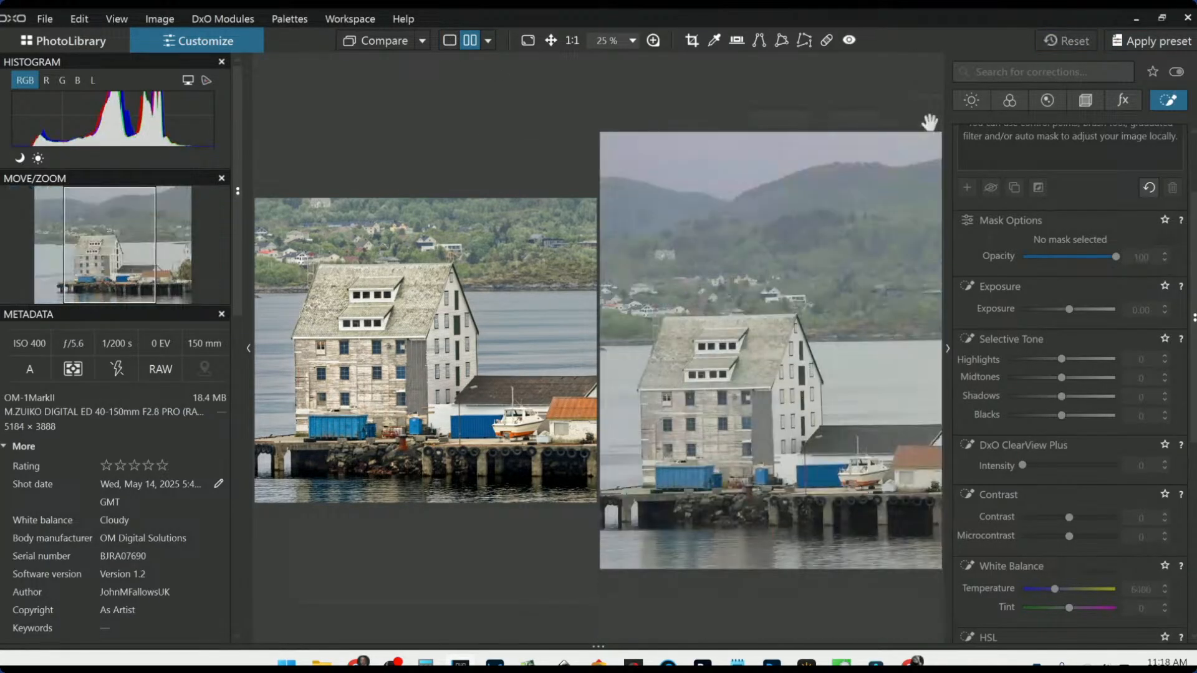
key(F9)
scroll(698, 366, down, 1)
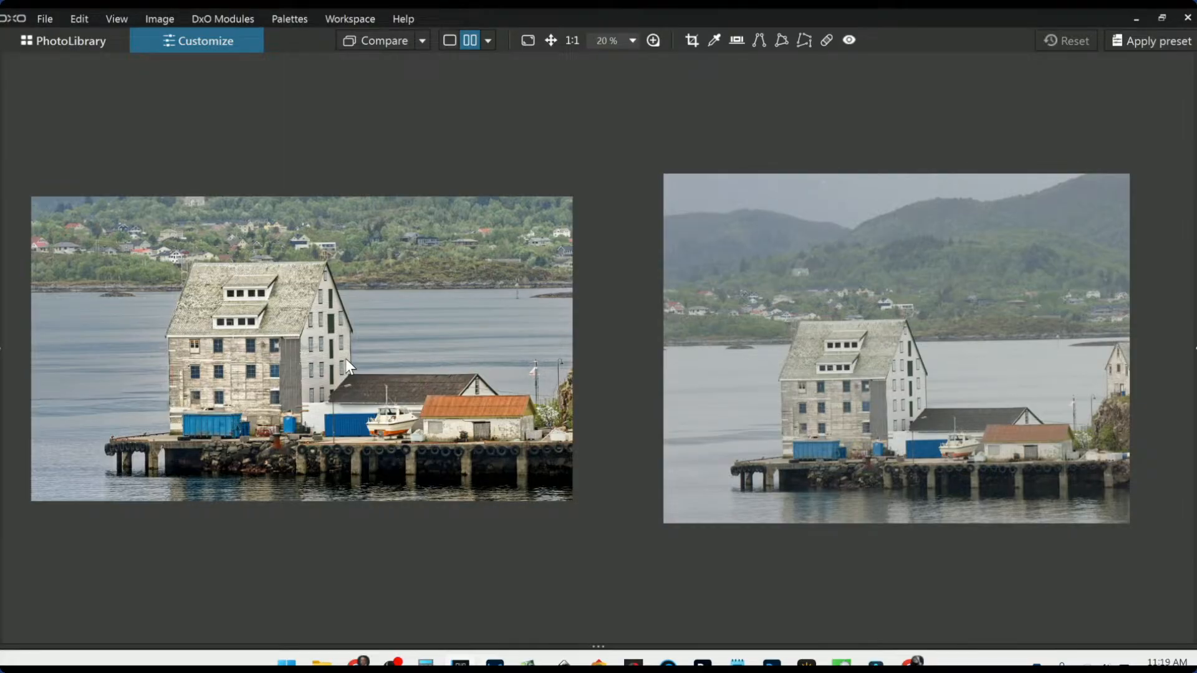
- Switch the comparison to Split view left / right and examine the warehouse and pier at 90 % magnification
scroll(345, 358, up, 2)
click(487, 41)
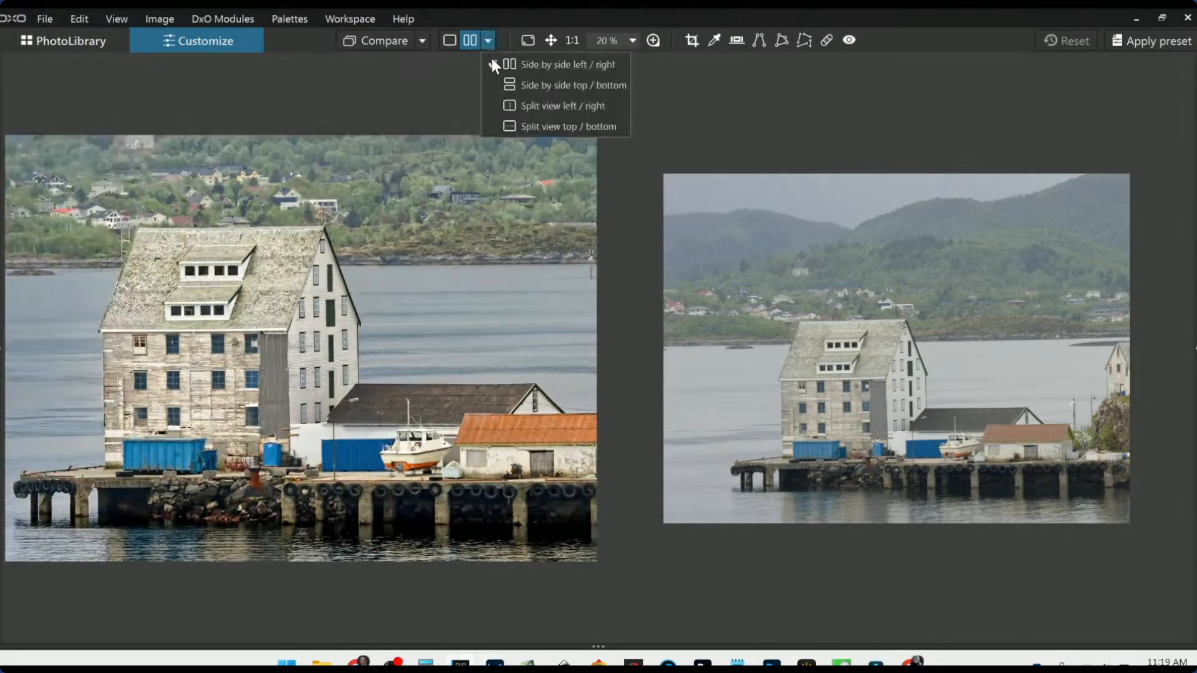
click(514, 106)
scroll(659, 431, up, 2)
scroll(660, 425, up, 2)
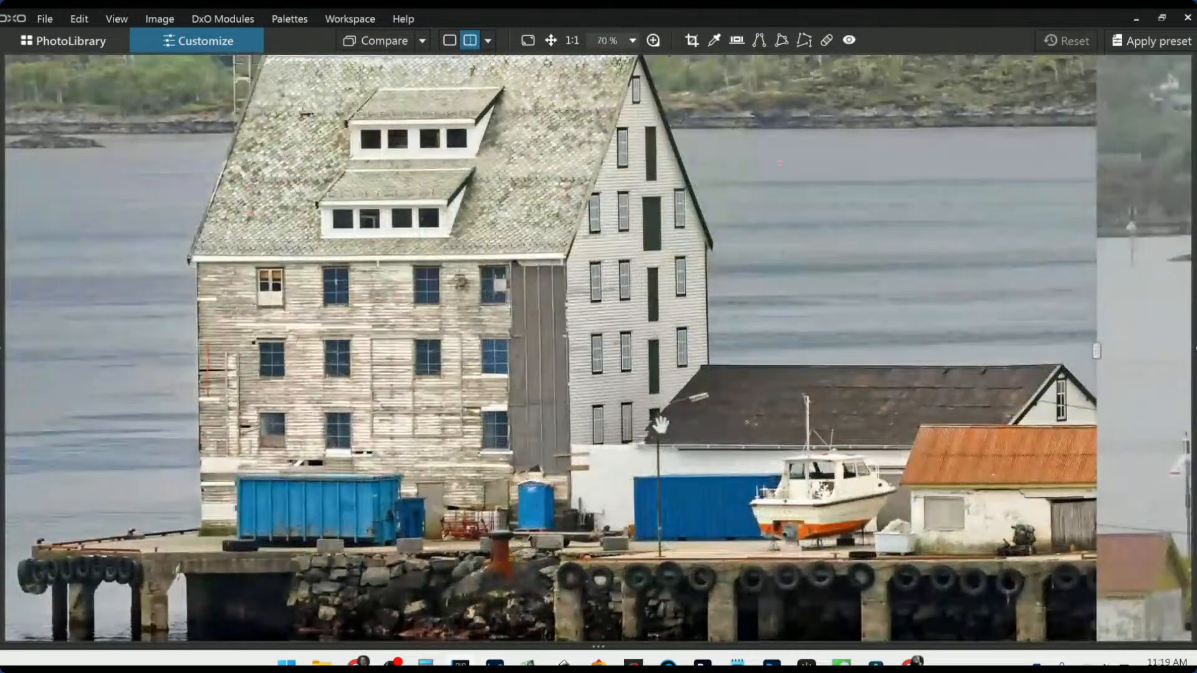
scroll(659, 425, up, 2)
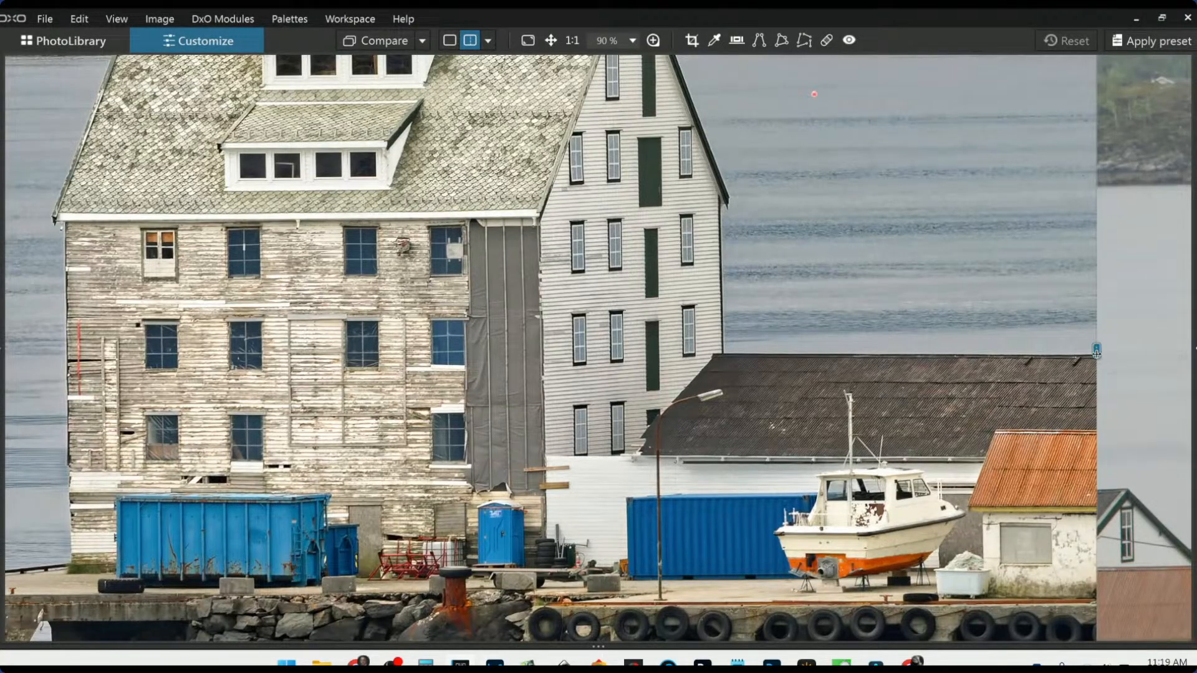
- Sweep the split divider back and forth over the warehouse and the whole picture to compare the original with the edit
drag(1097, 351, 21, 315)
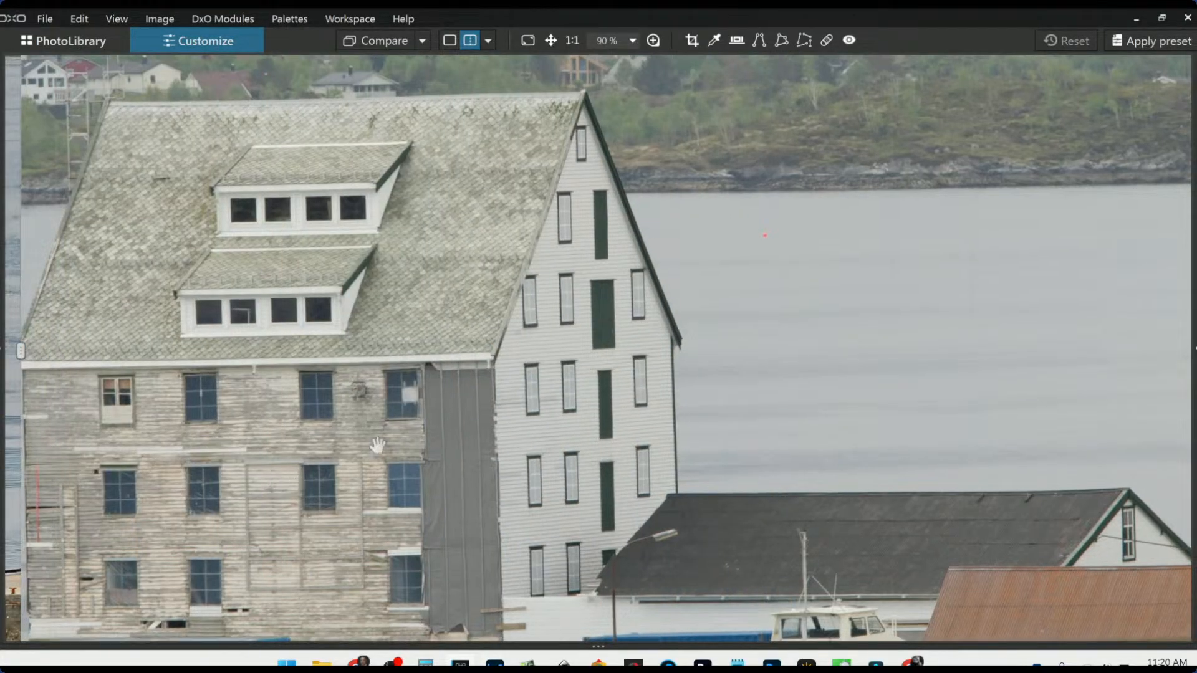
drag(297, 479, 530, 388)
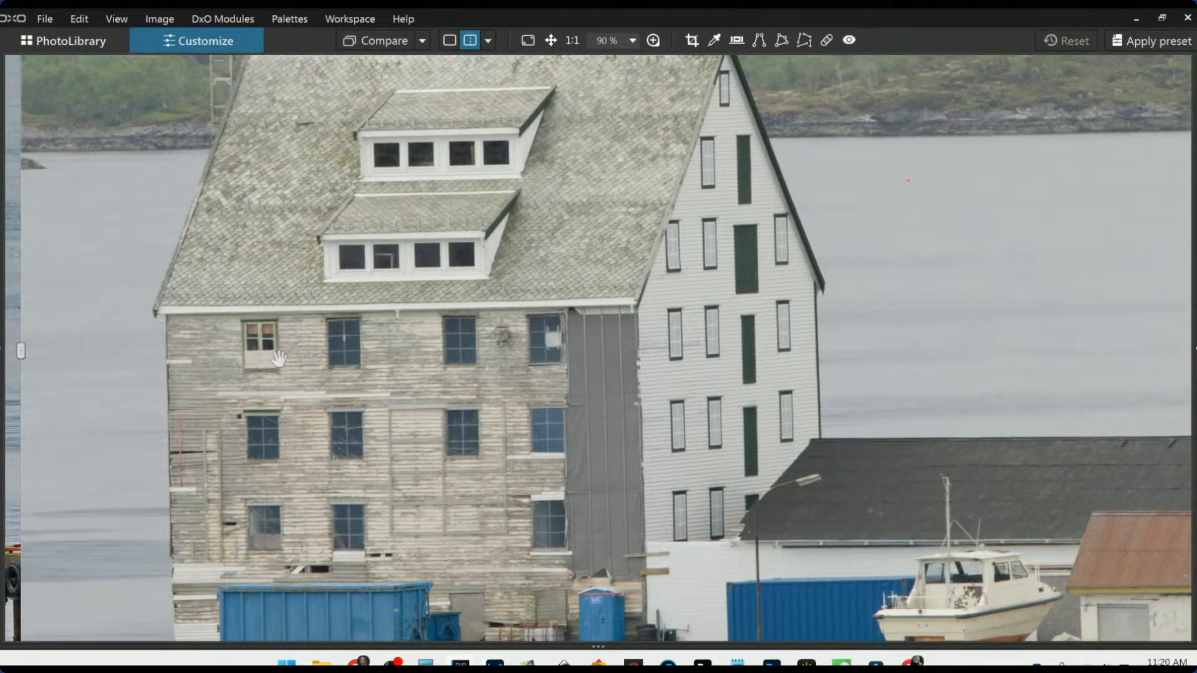
drag(22, 351, 814, 403)
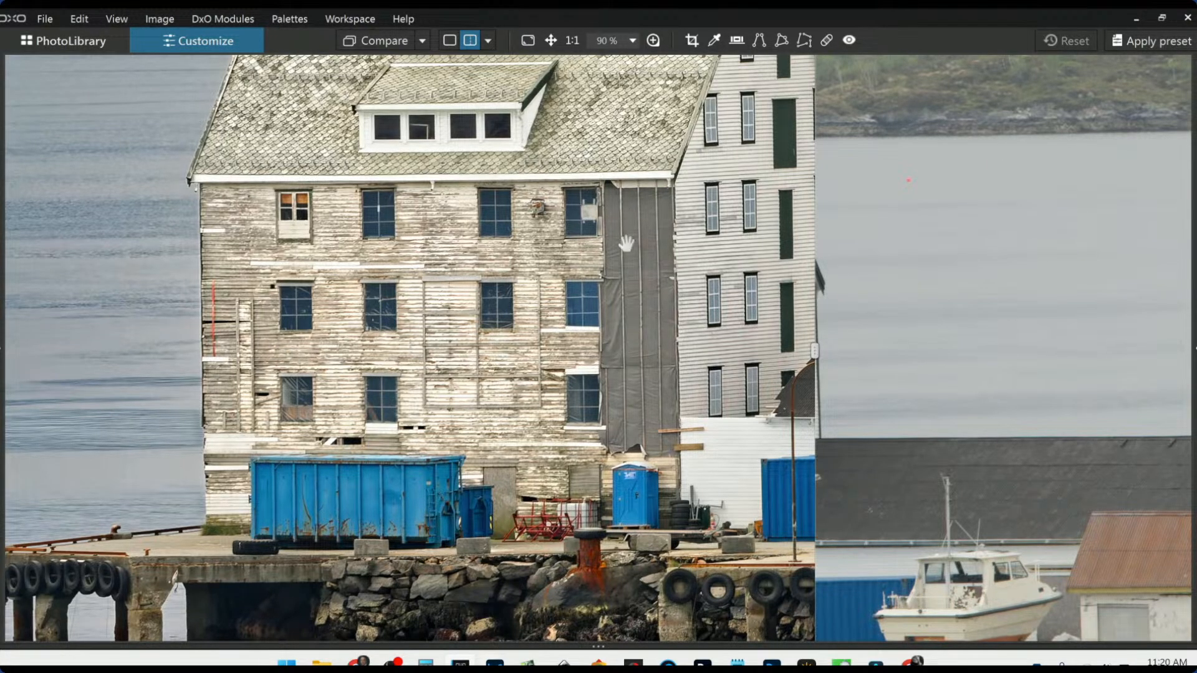
drag(814, 347, 165, 338)
scroll(631, 333, down, 14)
scroll(672, 340, up, 1)
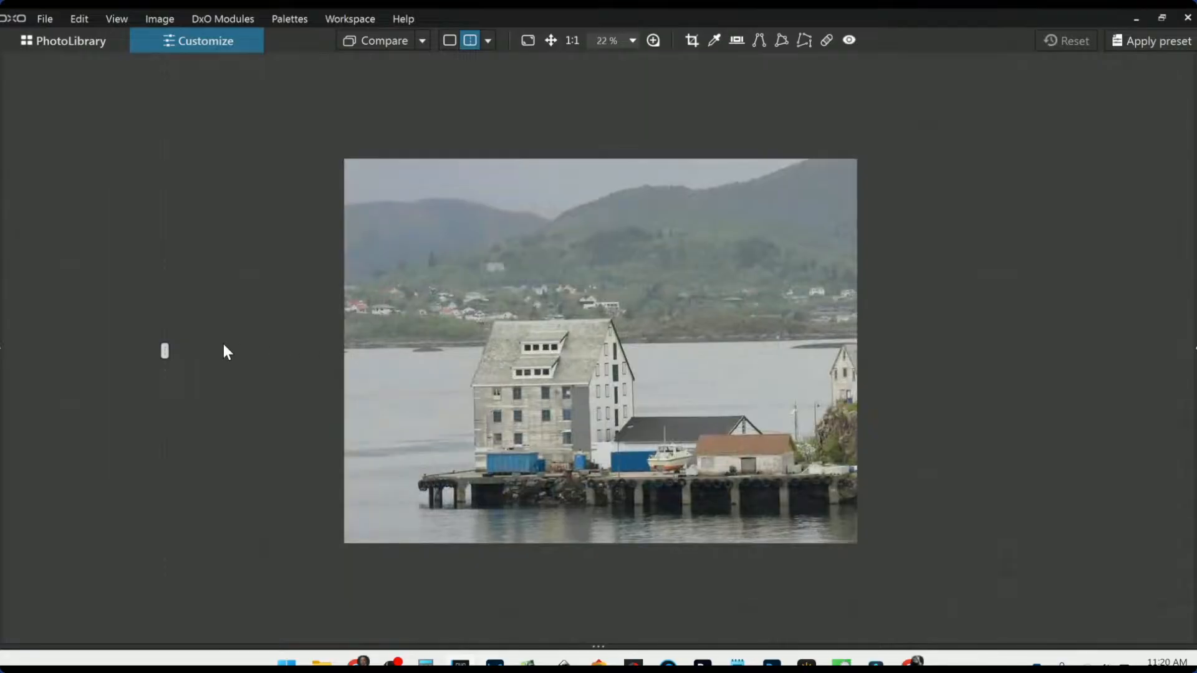
drag(164, 351, 1159, 351)
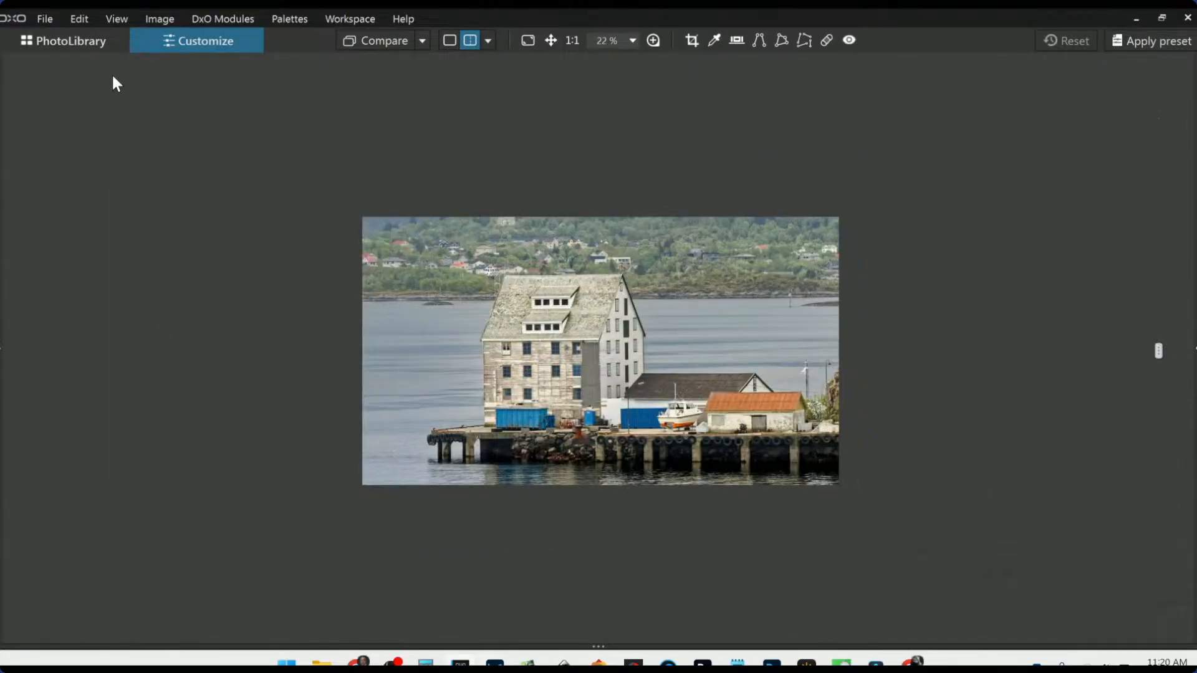
- Open the garden driveway photo from the library in single view and apply the general purpose preset numbered 0000
click(88, 42)
double_click(597, 552)
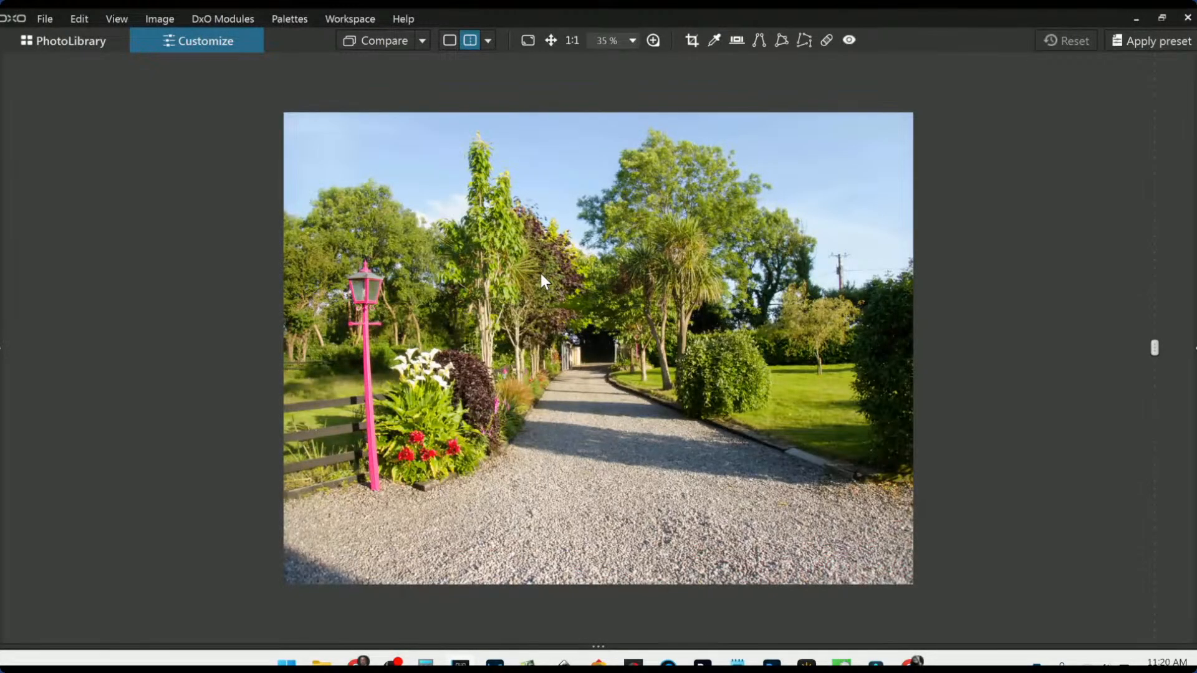
click(454, 45)
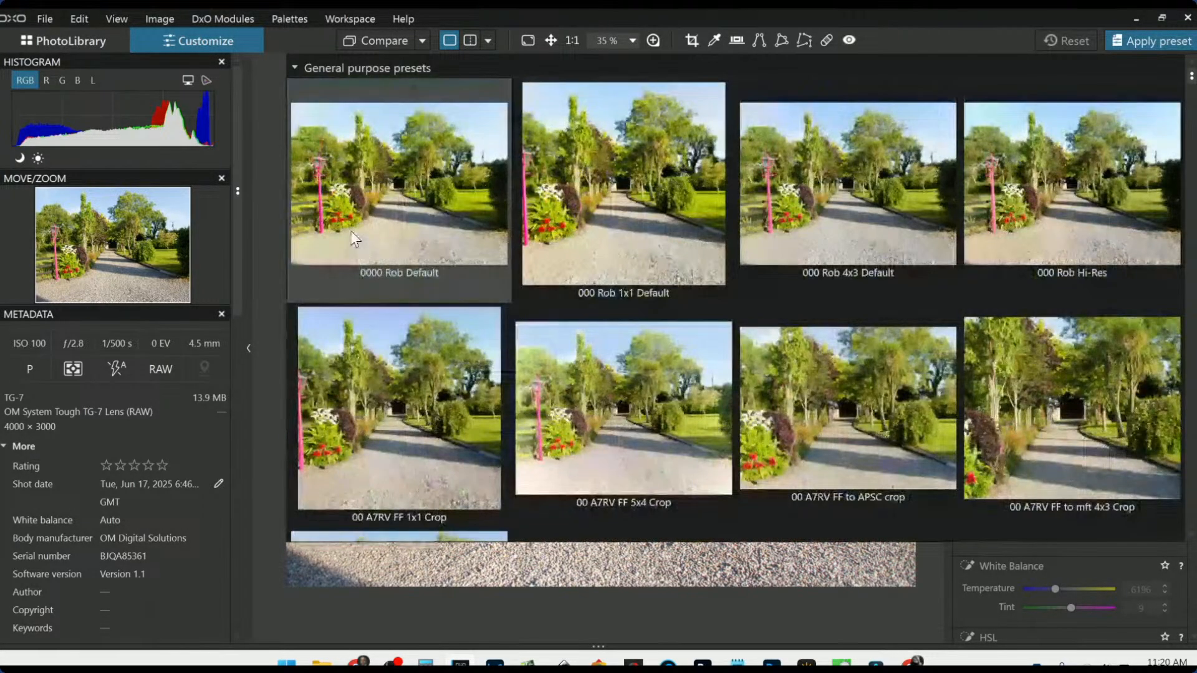
click(343, 206)
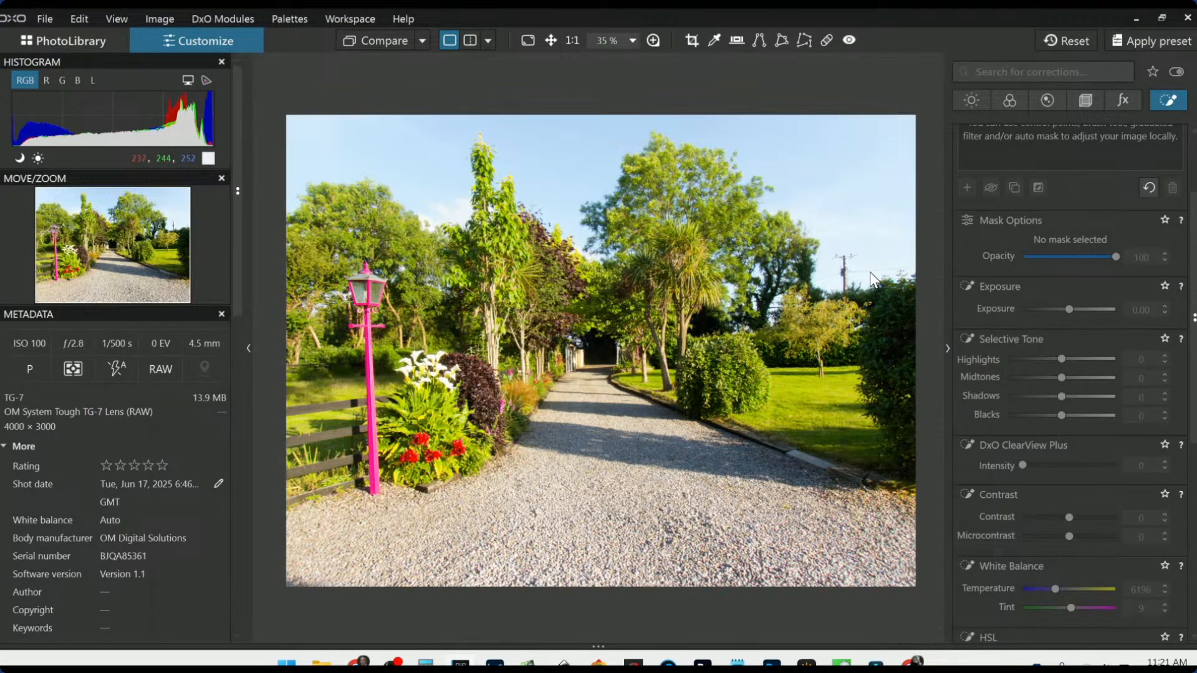
- Crop the driveway photo to a 3 × 4 portrait of about 2016 × 2688 px around the pink lamp post, flowers and path
click(1097, 103)
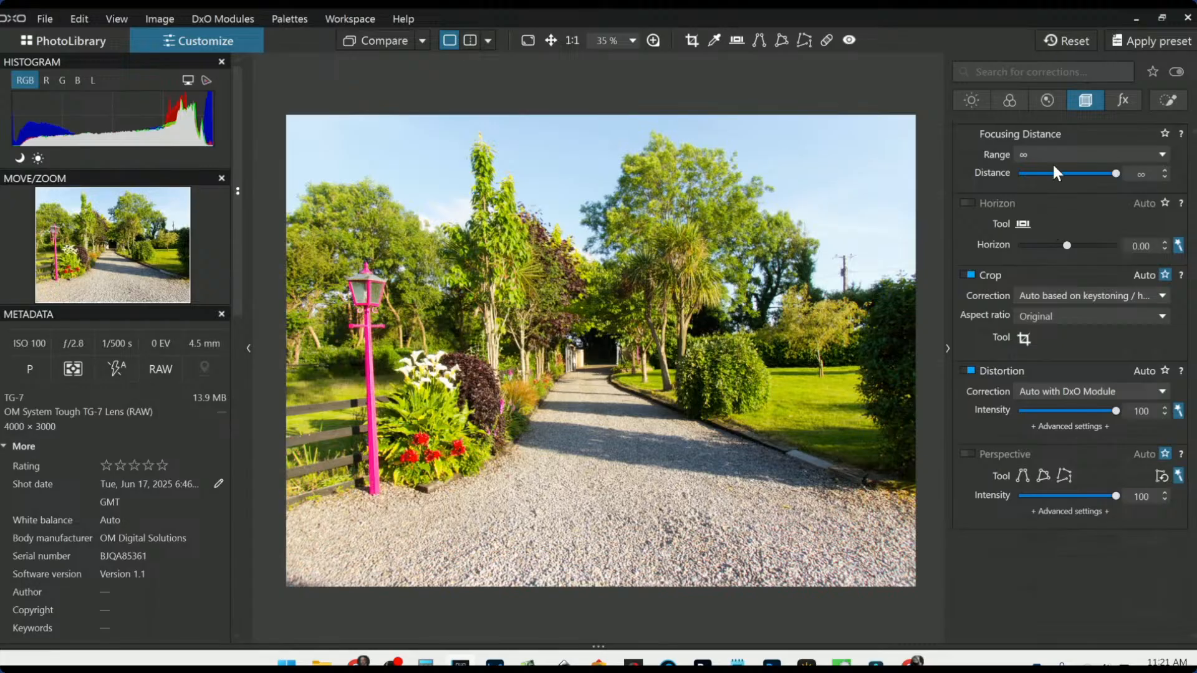
click(1079, 101)
click(1078, 99)
click(1028, 337)
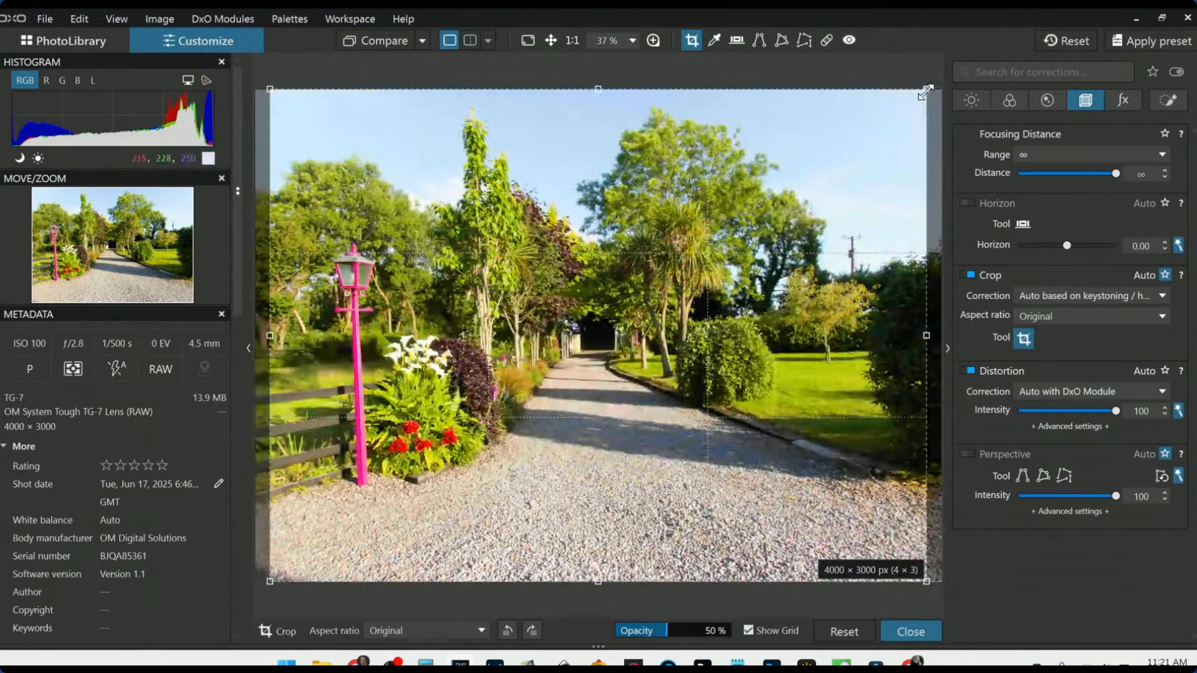
drag(926, 93, 653, 86)
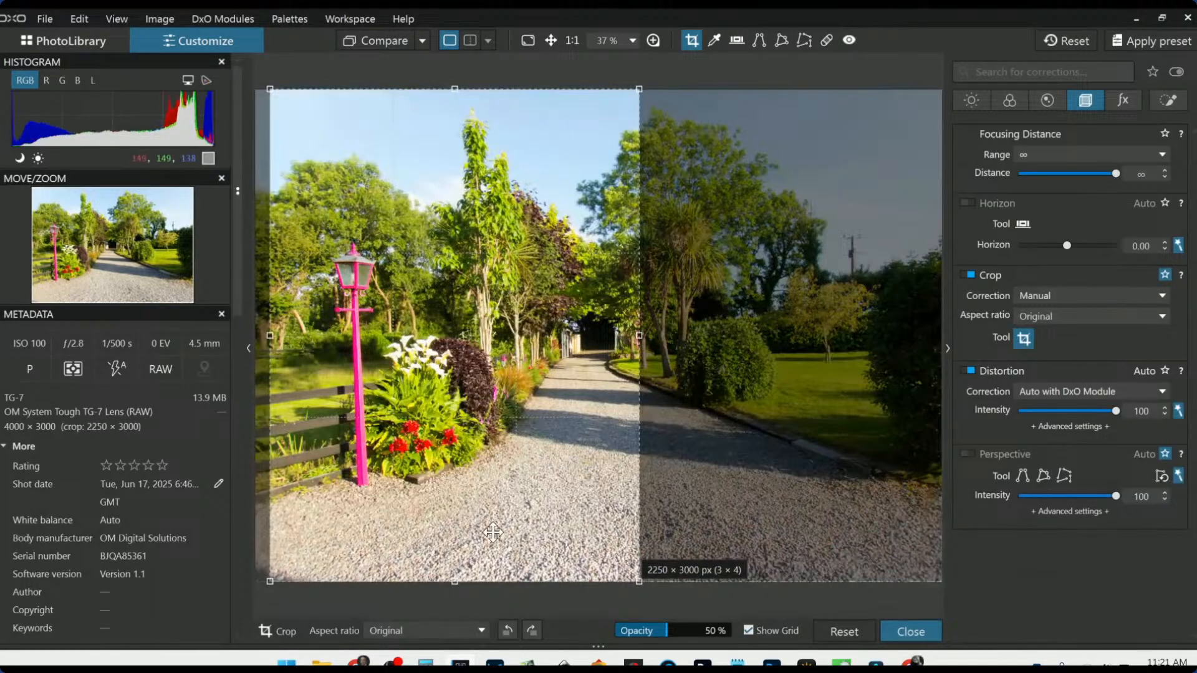
drag(455, 582, 458, 533)
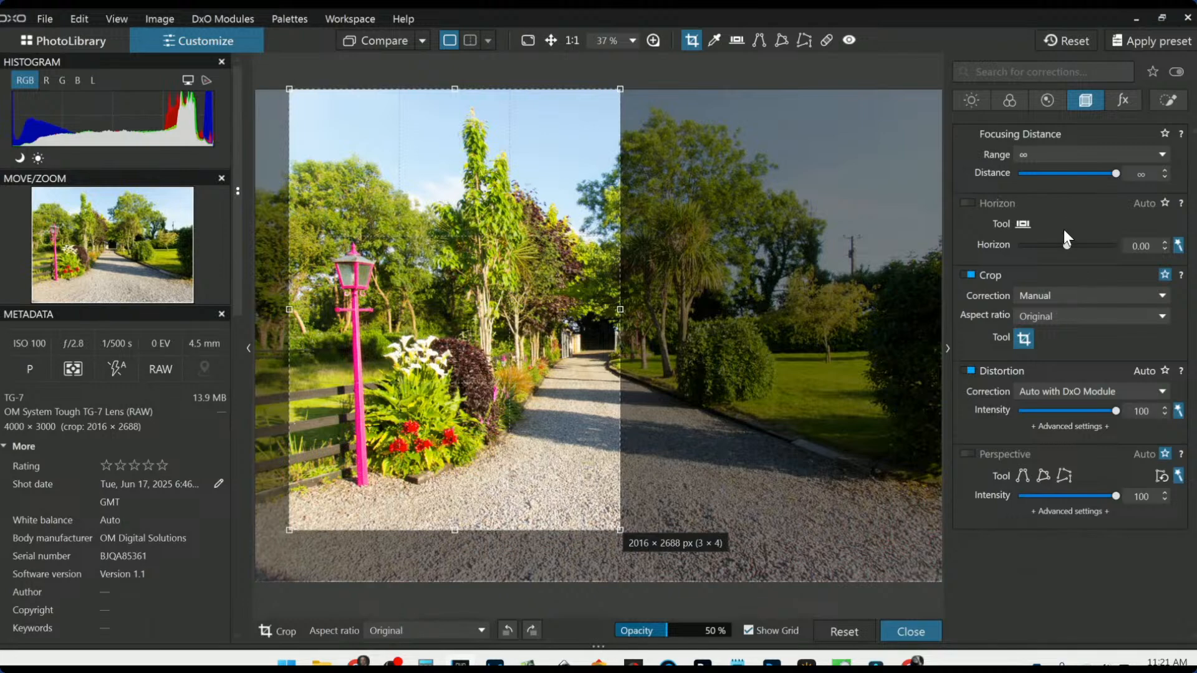
- Set the Horizon to 1.09, then enlarge the portrait crop to about 2084 × 2779 px and reposition it
drag(1069, 247, 1075, 248)
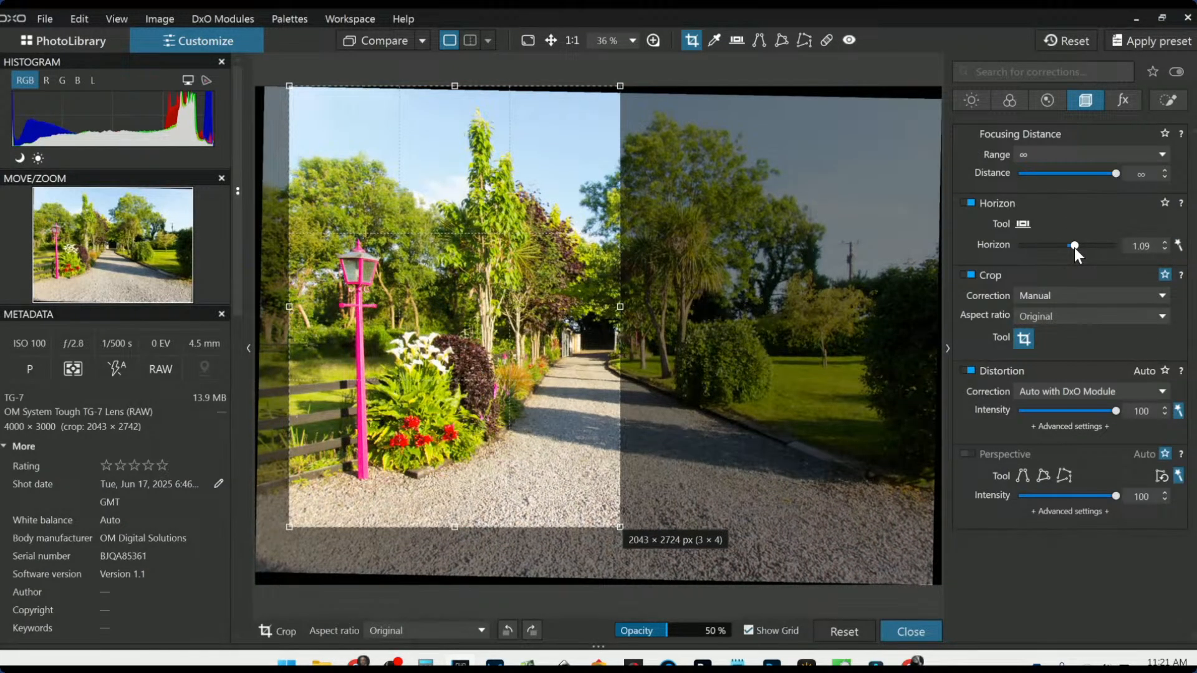
drag(553, 257, 555, 267)
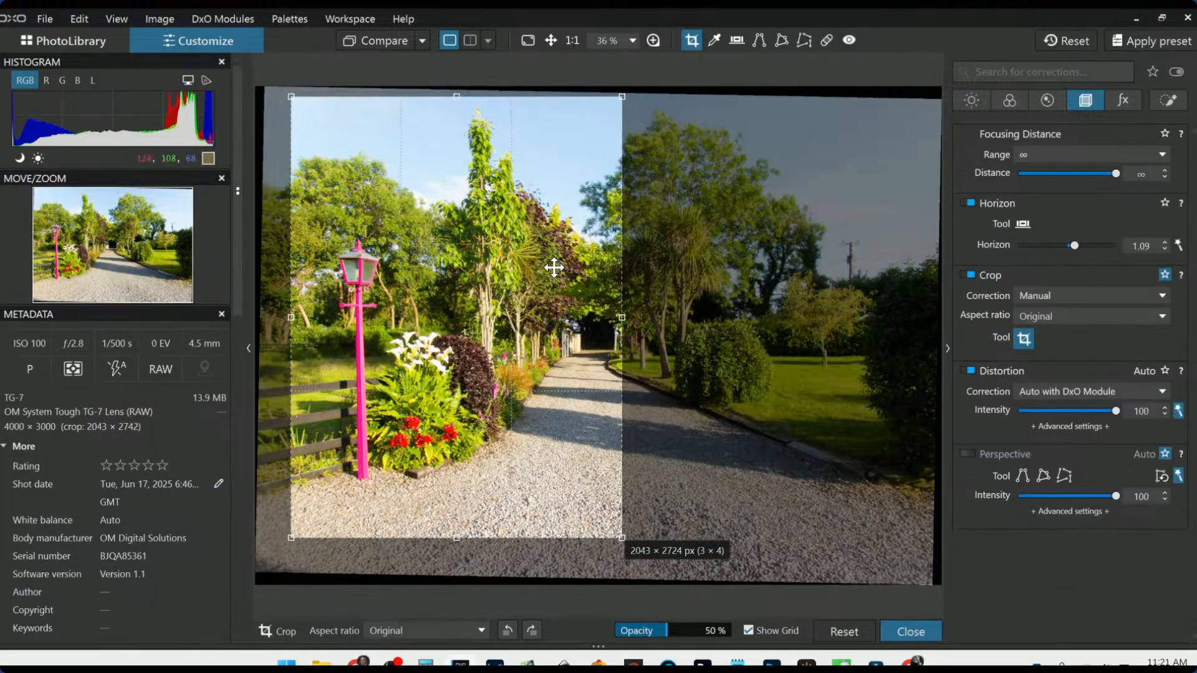
drag(623, 317, 632, 317)
drag(570, 345, 575, 347)
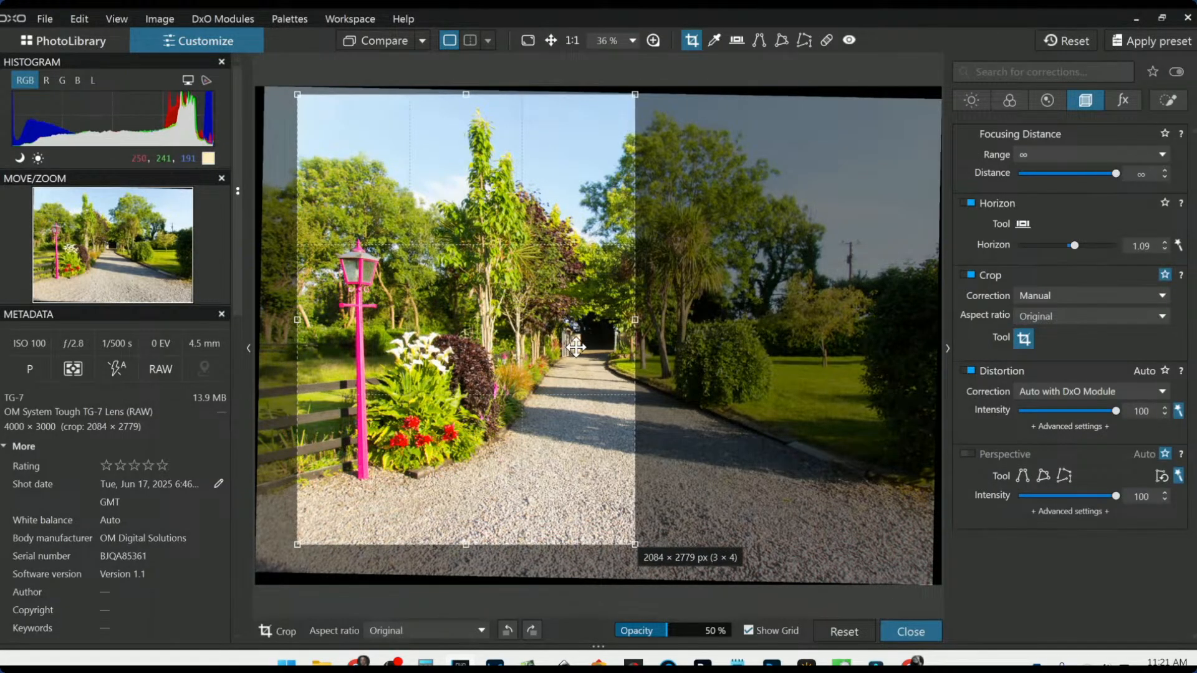
- Change the portrait crop's aspect ratio to 5 × 4 and apply the crop of about 2223 × 2779 px
click(1057, 318)
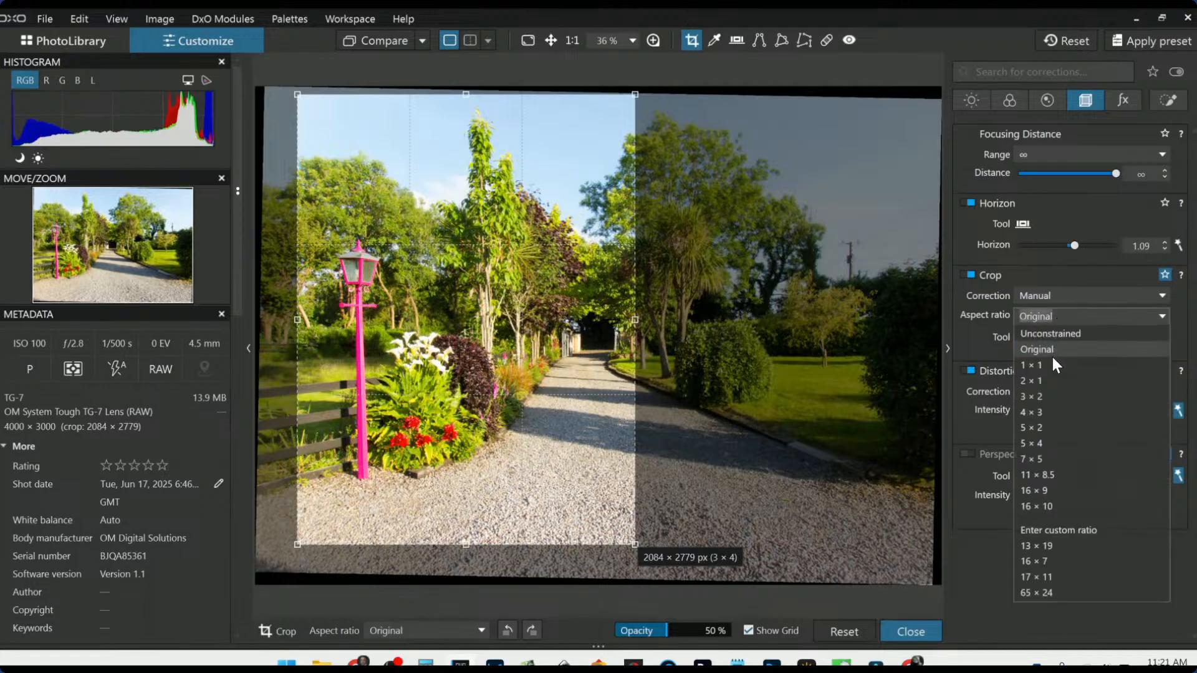
click(1046, 443)
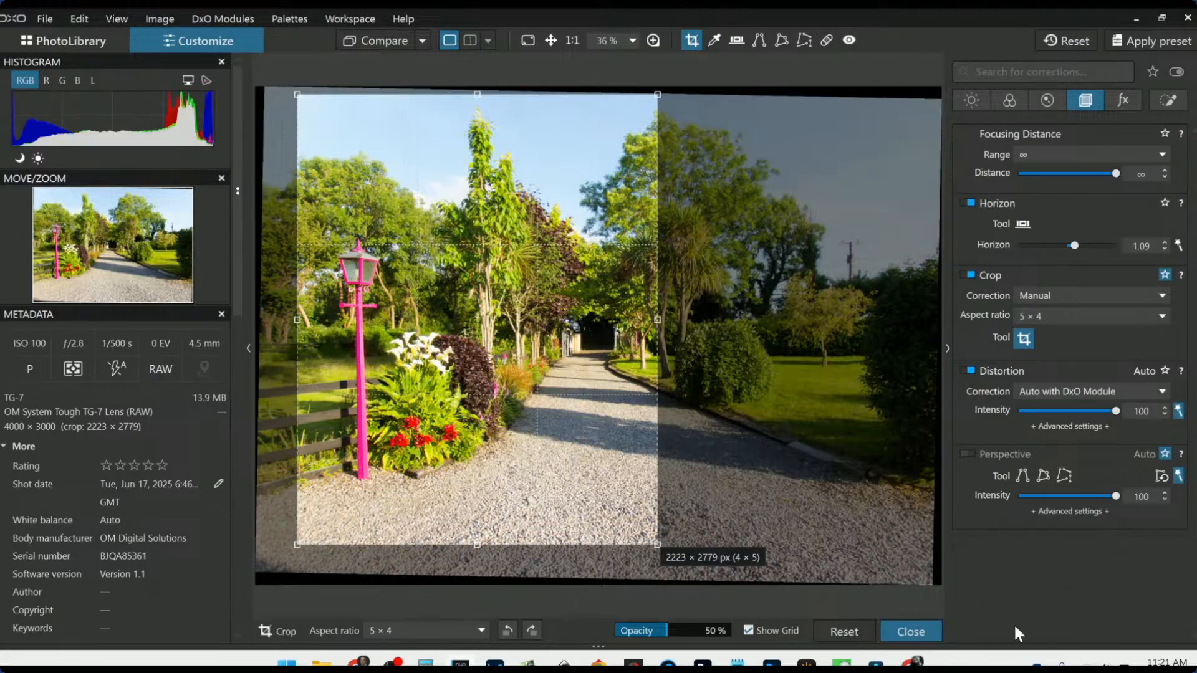
double_click(460, 260)
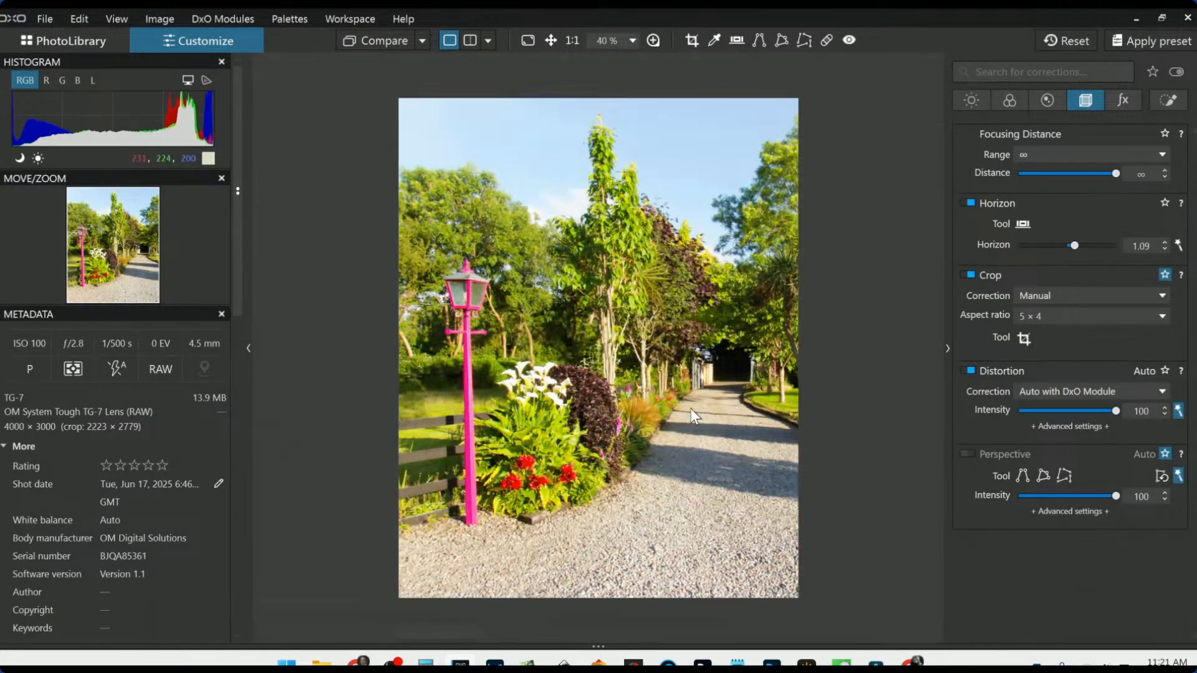
- Compare the cropped driveway photo with its uncorrected original by toggling between the two versions
click(379, 37)
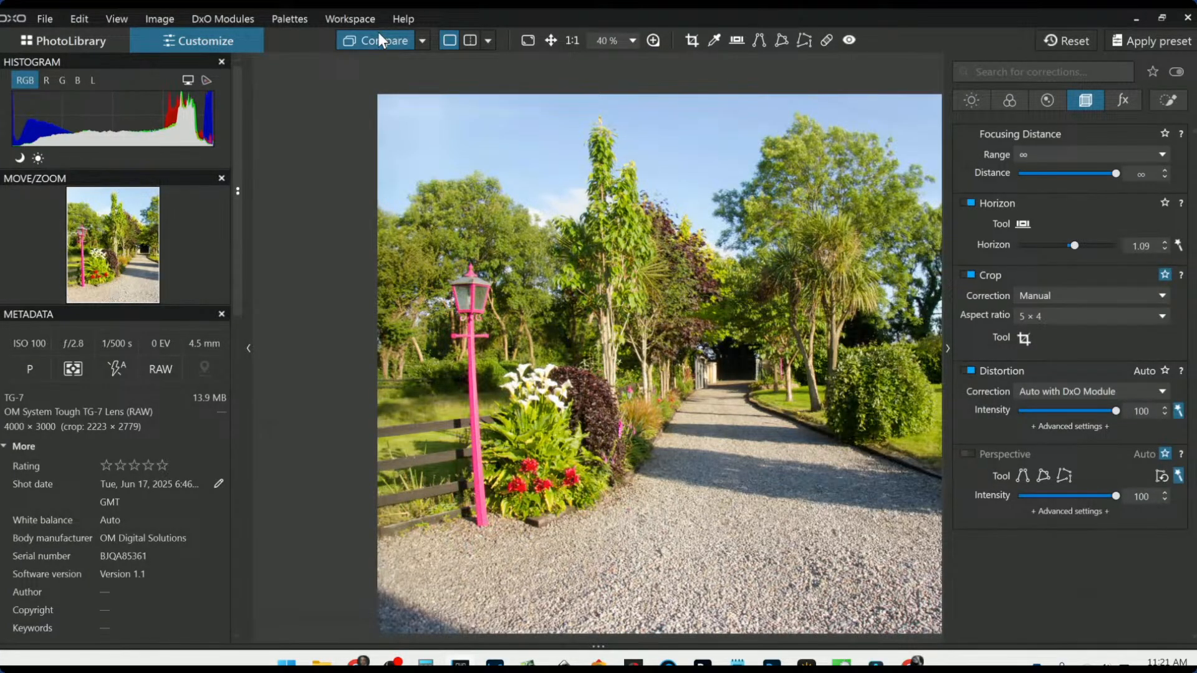
click(379, 37)
click(379, 41)
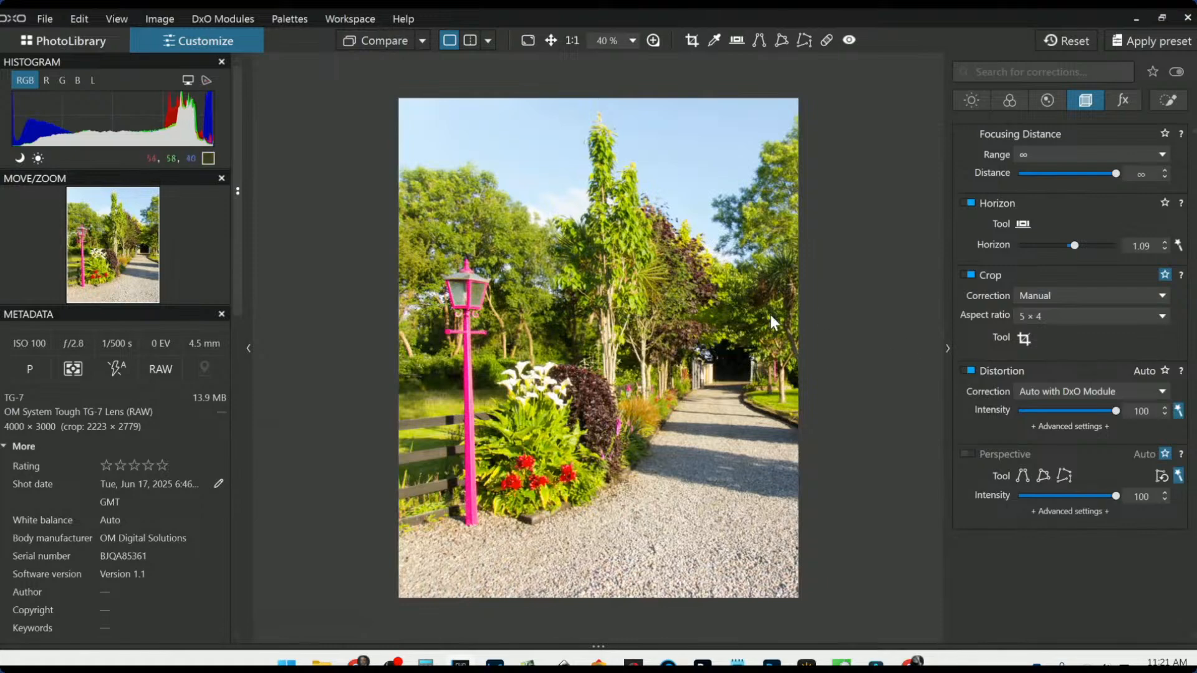
scroll(771, 317, down, 1)
click(386, 44)
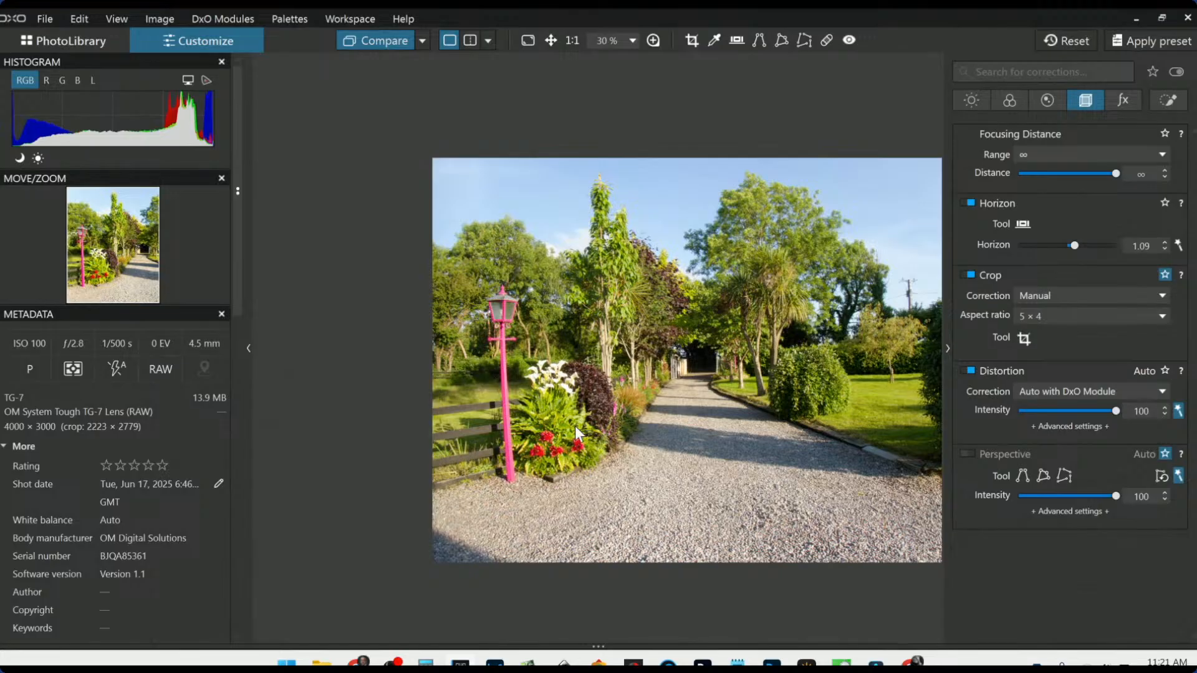
click(702, 369)
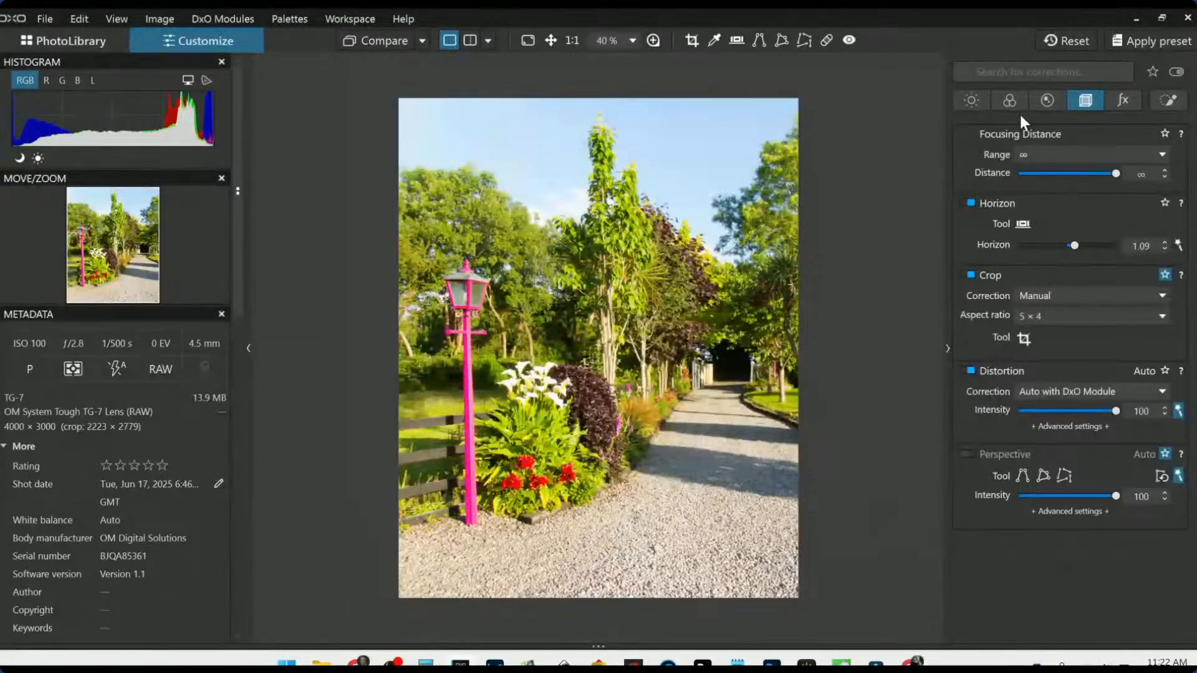
- Add a local control point beside the white lilies and set its Highlights to -100
click(1166, 106)
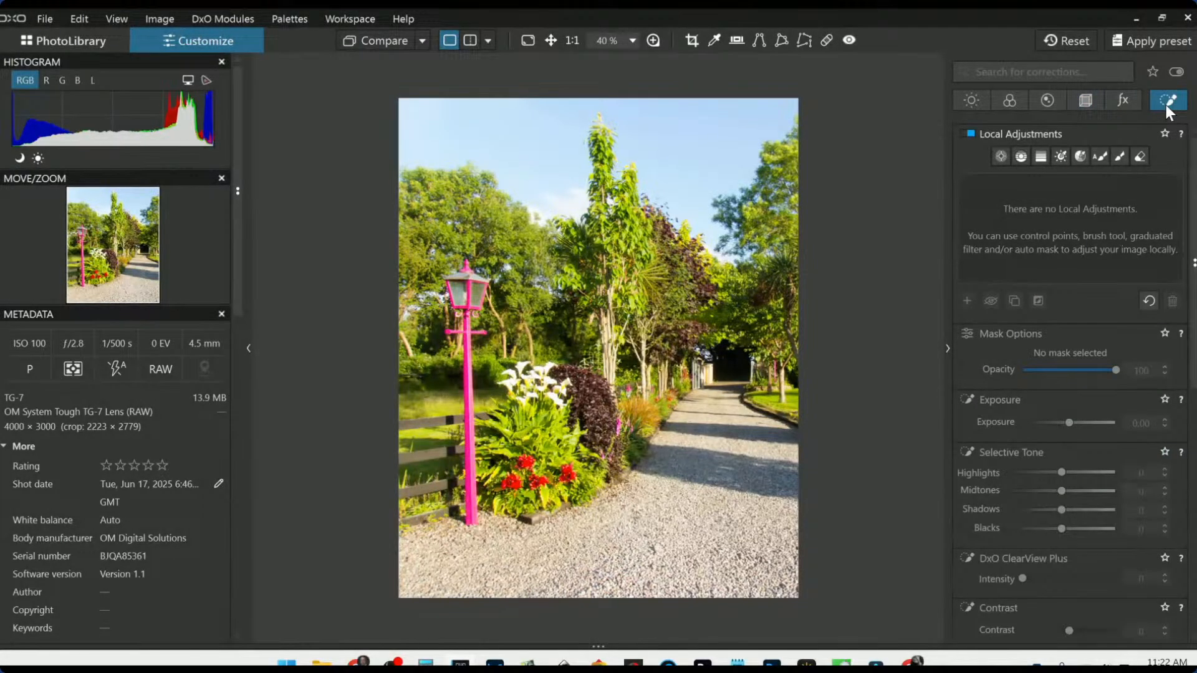
click(1002, 156)
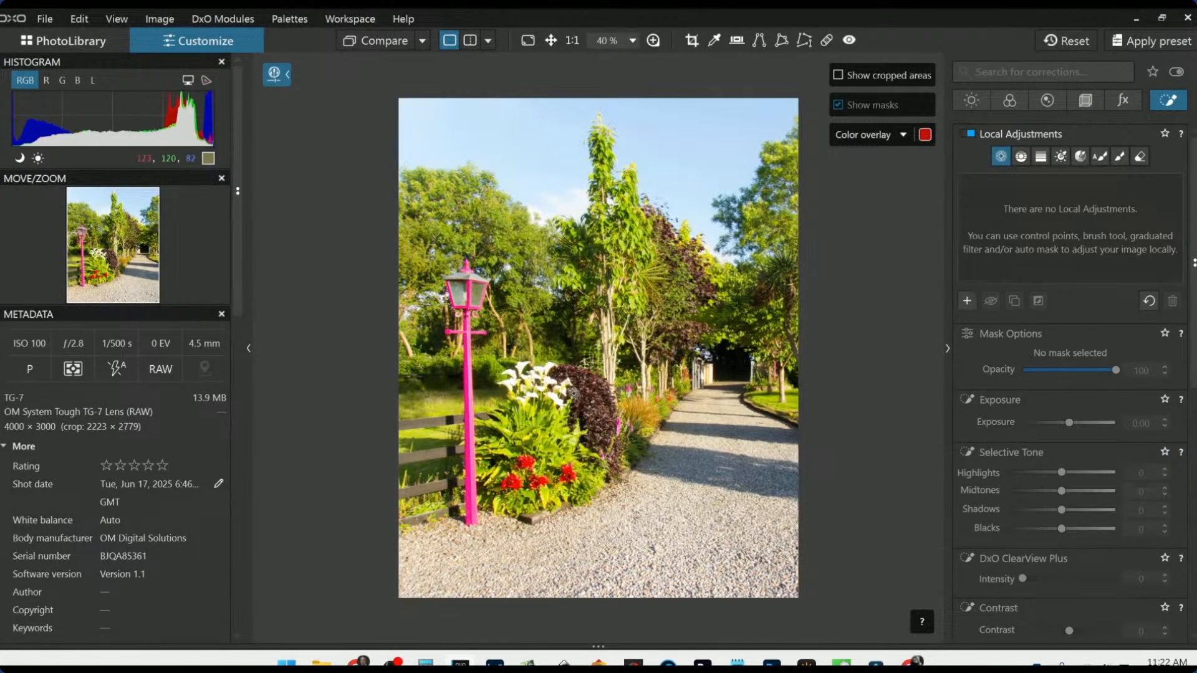
click(509, 383)
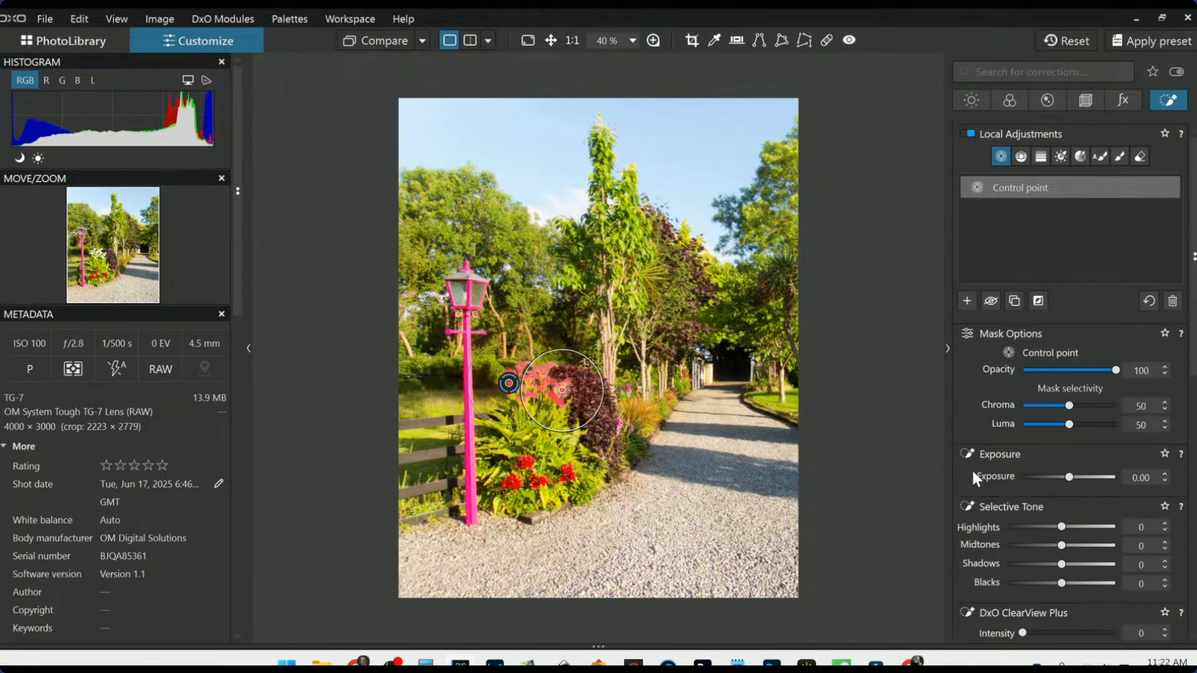
drag(1062, 527, 1007, 527)
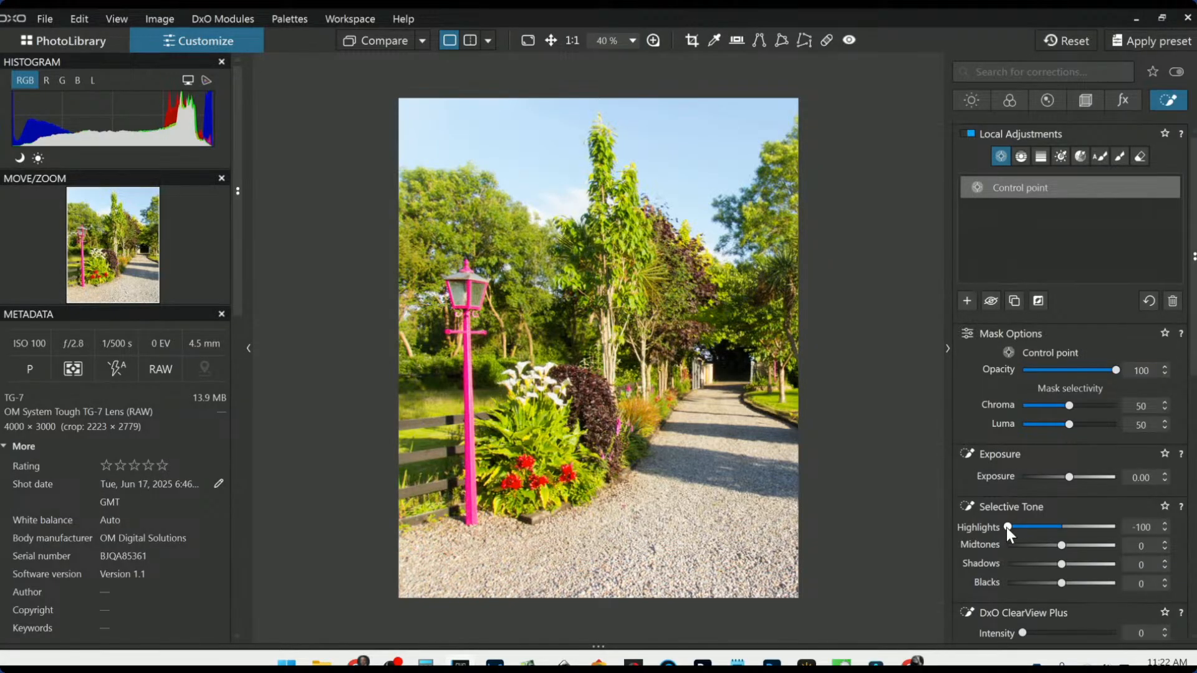
- Add a control line over the sky to the same local mask and set its ClearView Plus Intensity to 33
click(1021, 156)
drag(673, 167, 674, 282)
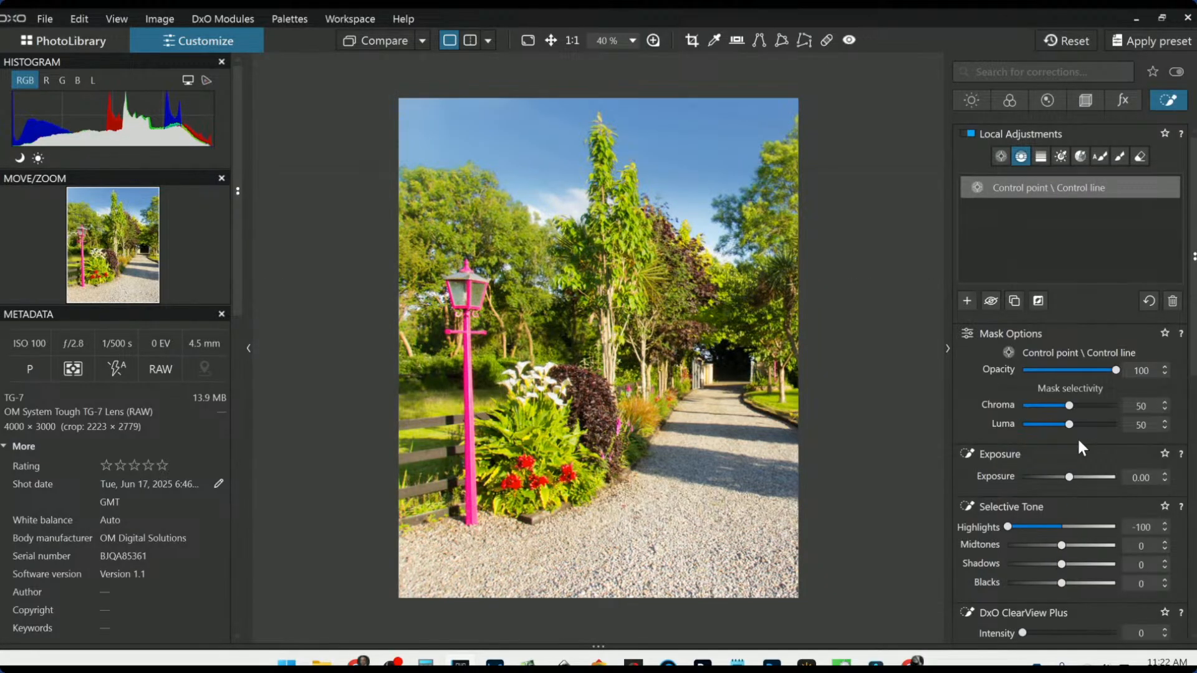
scroll(1085, 555, down, 3)
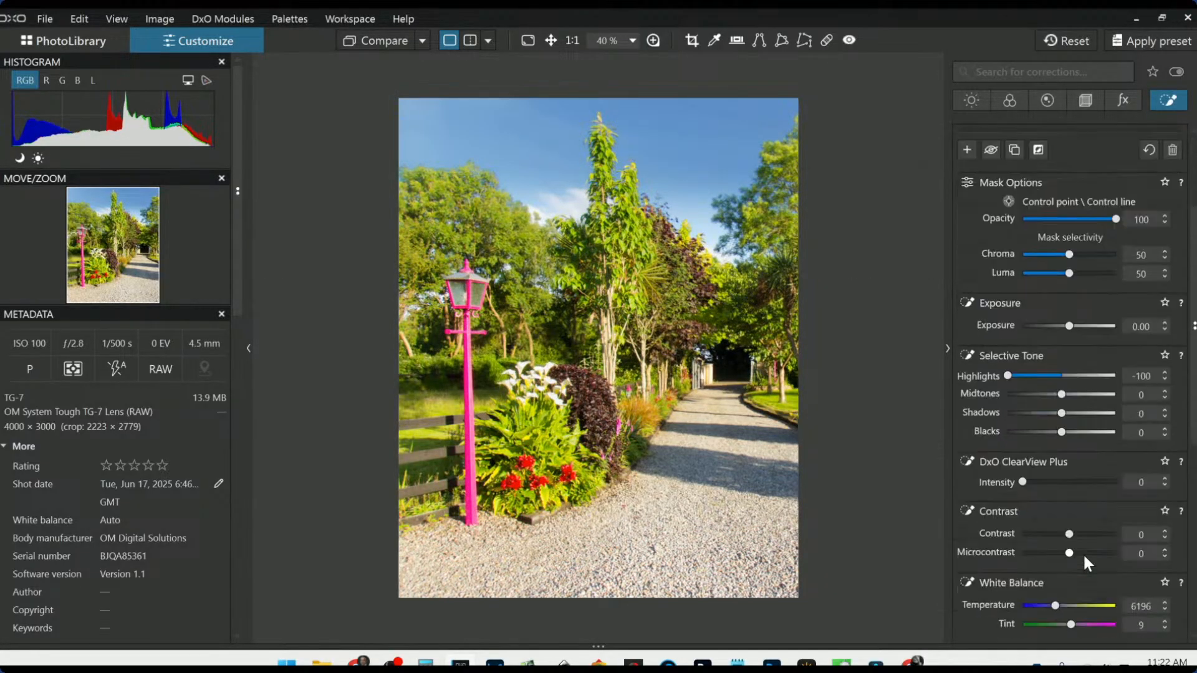
click(1057, 482)
drag(1057, 481, 1054, 480)
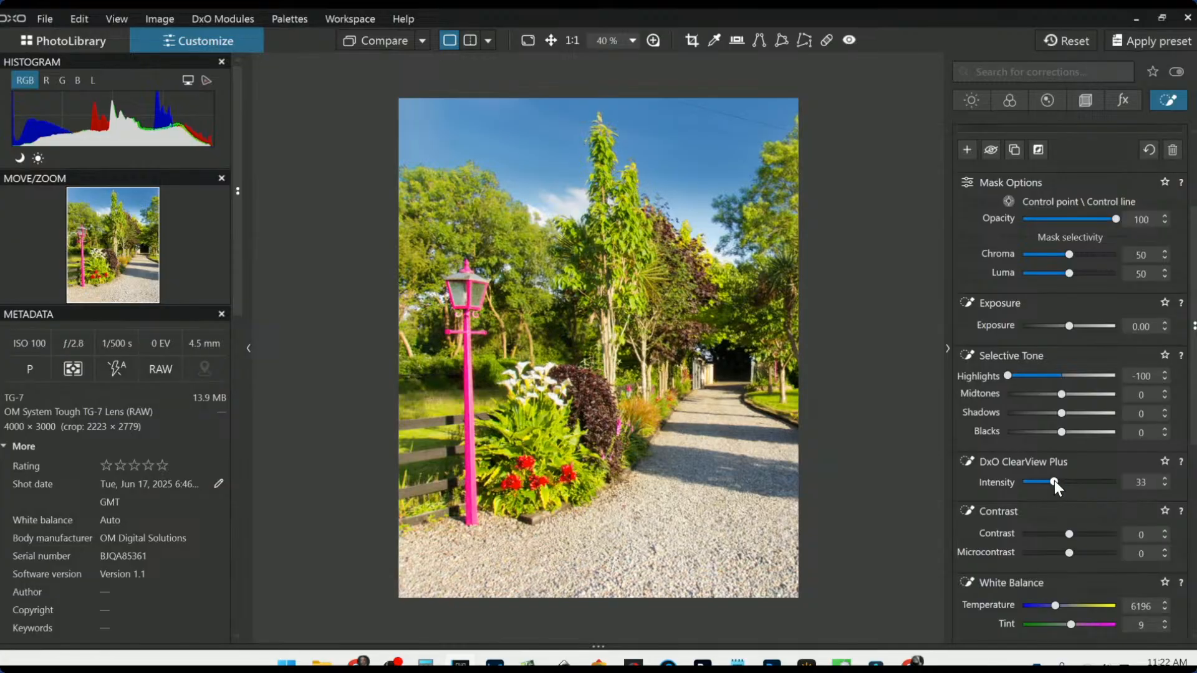
scroll(998, 411, up, 2)
scroll(989, 396, up, 1)
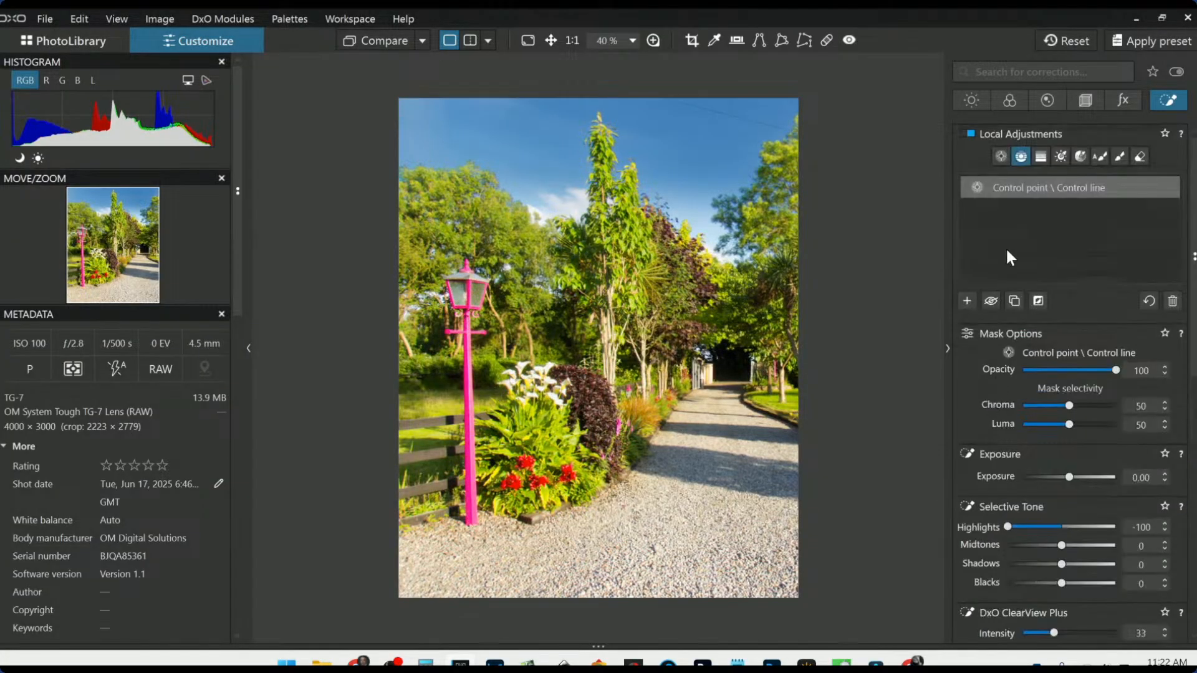
- Sample the lamp post's pink as the HSL colour range and set Saturation to -33 and Luminance to -6
click(1009, 101)
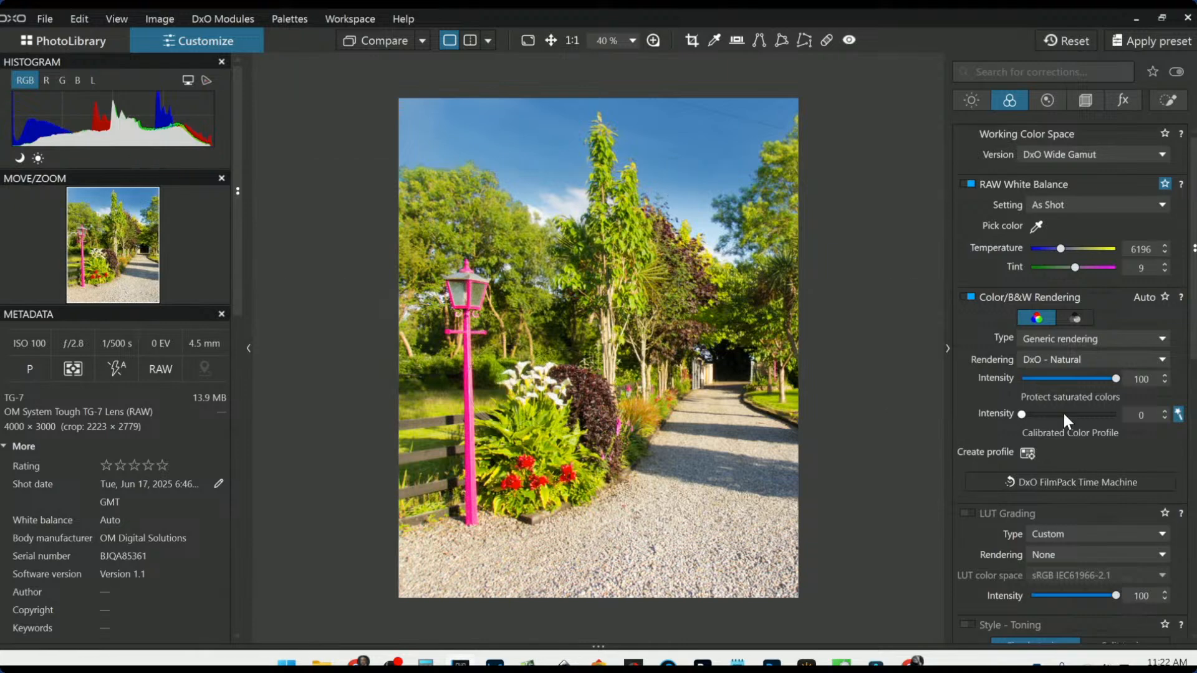
scroll(1064, 444, down, 1)
scroll(1063, 444, down, 5)
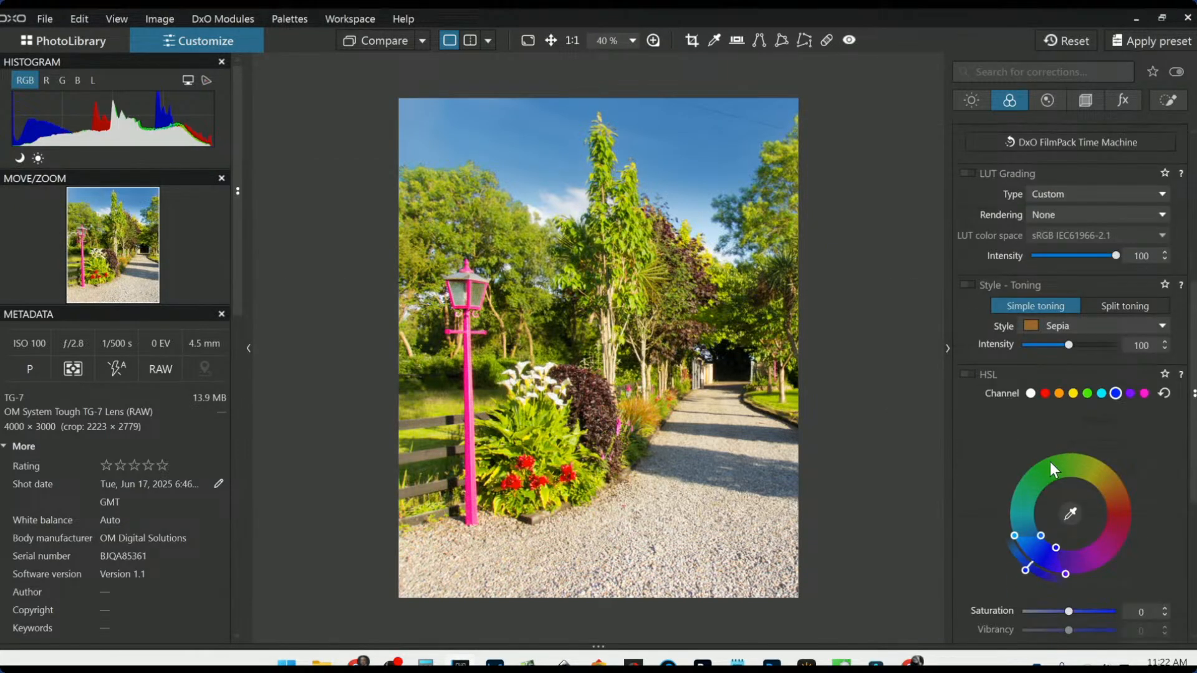
click(1067, 479)
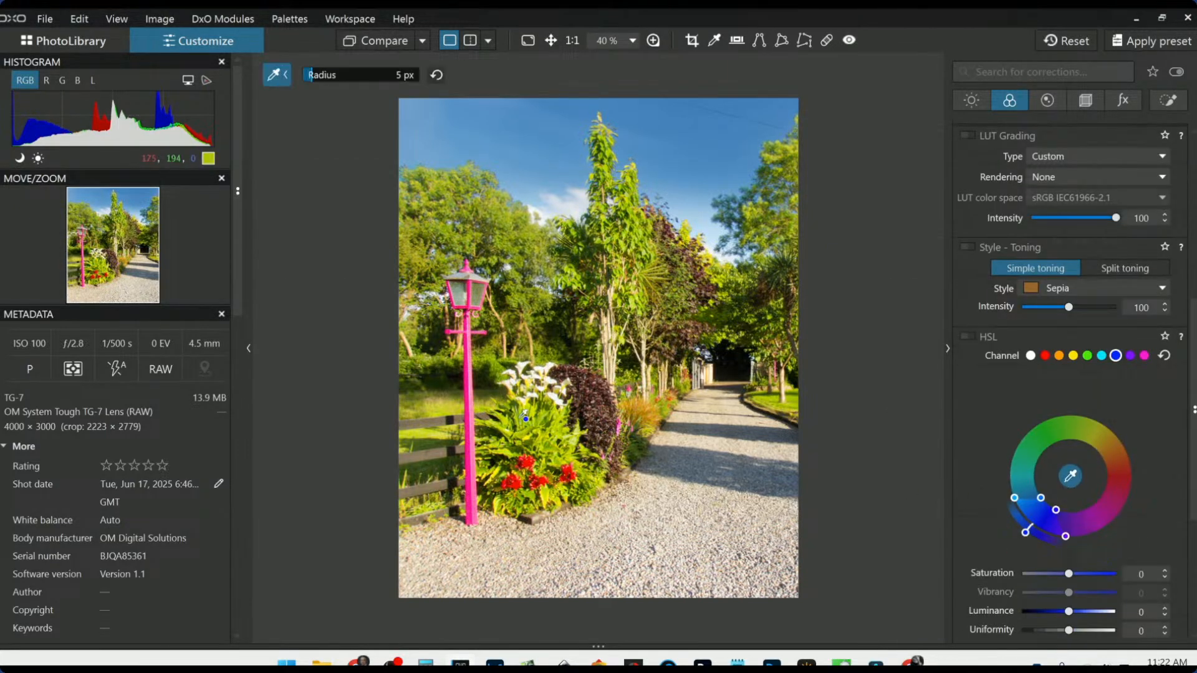
click(470, 374)
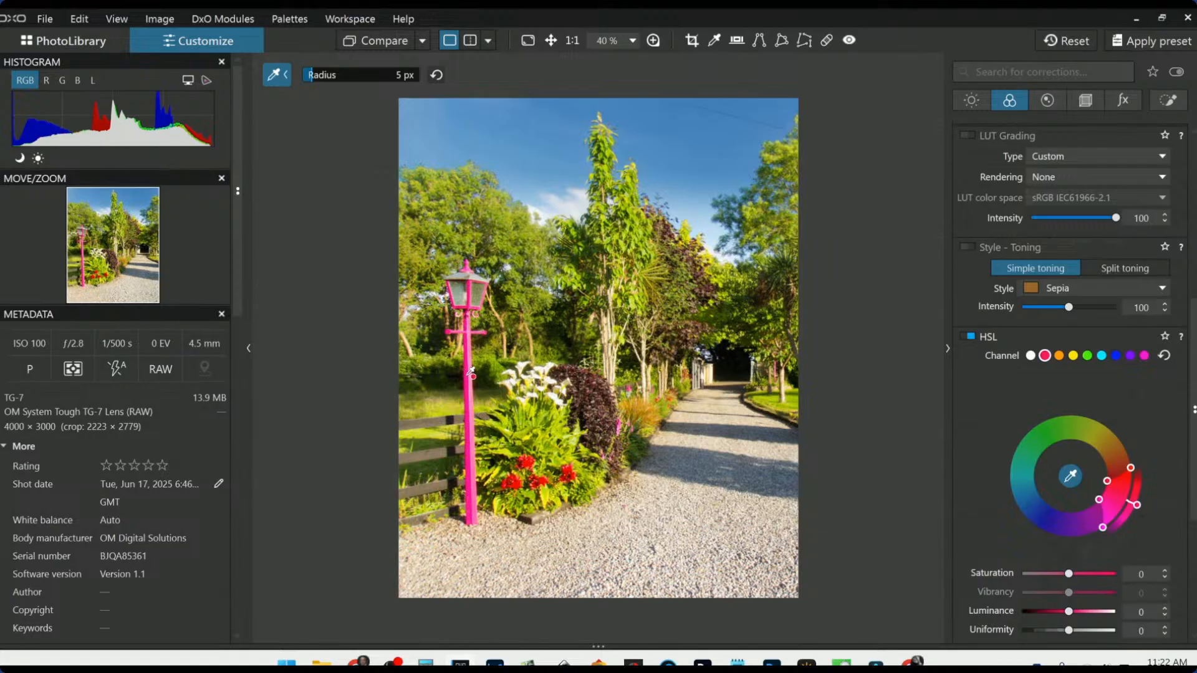
scroll(1059, 527, down, 1)
scroll(1060, 524, down, 1)
drag(1067, 502, 1060, 499)
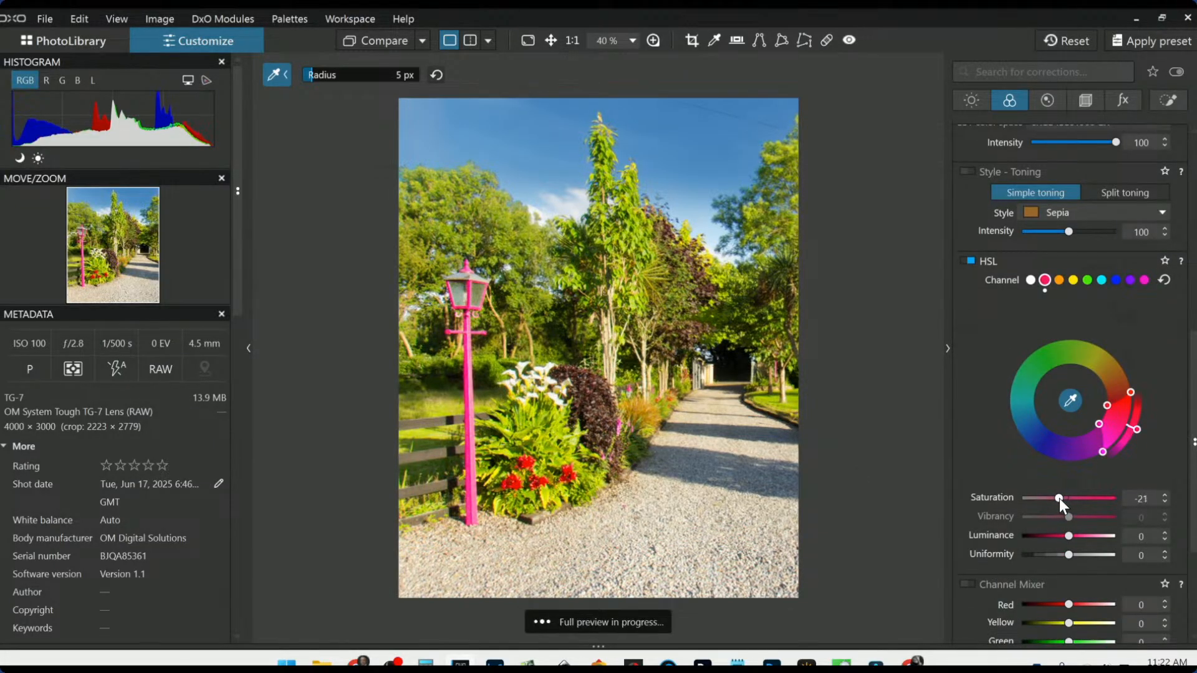
drag(1065, 540, 1053, 506)
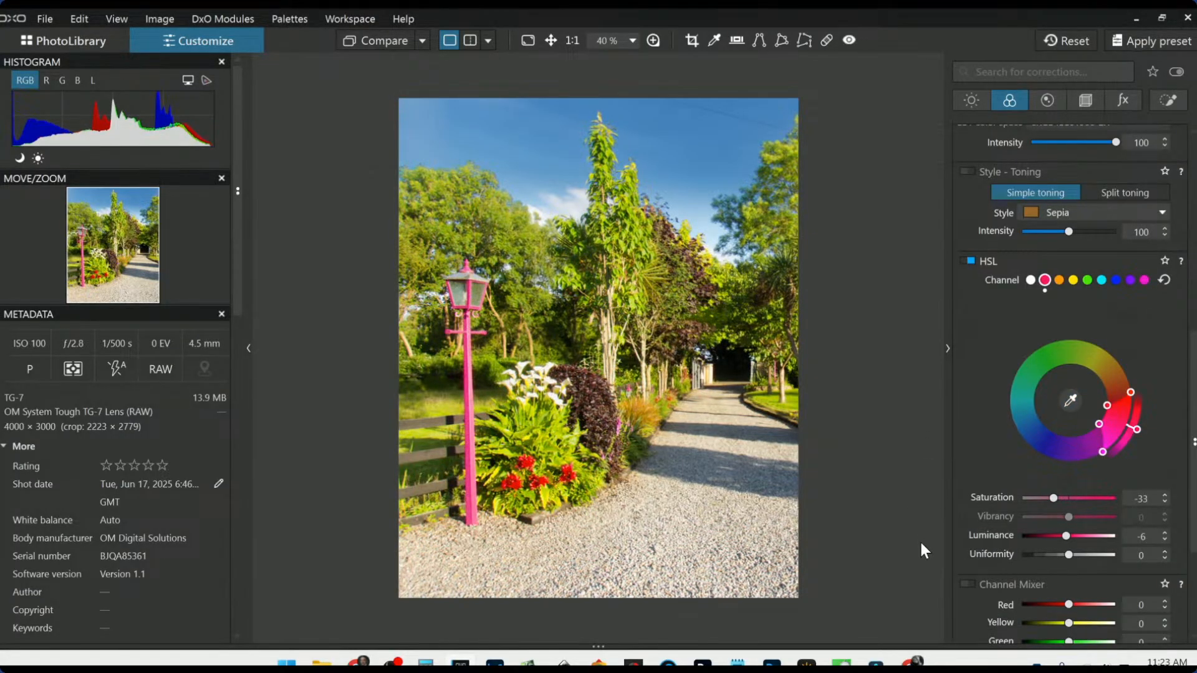
- Set the Vibrancy of the HSL master channel to -30 and check the whole picture
click(1030, 280)
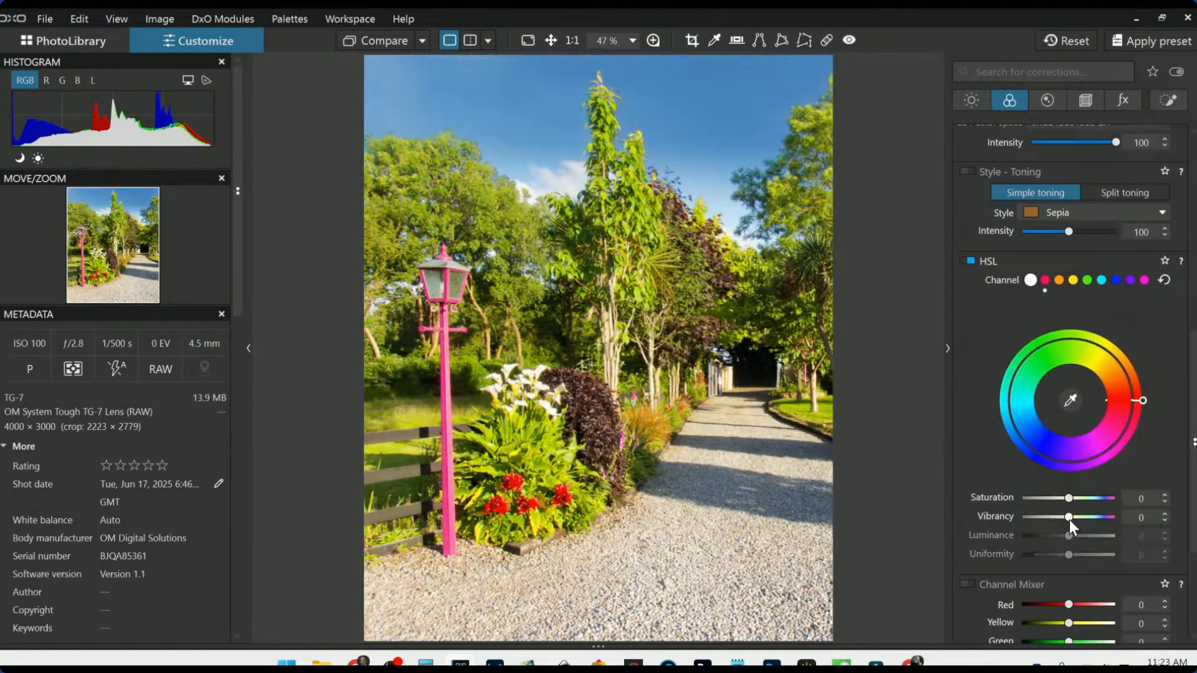
drag(1069, 519, 1056, 519)
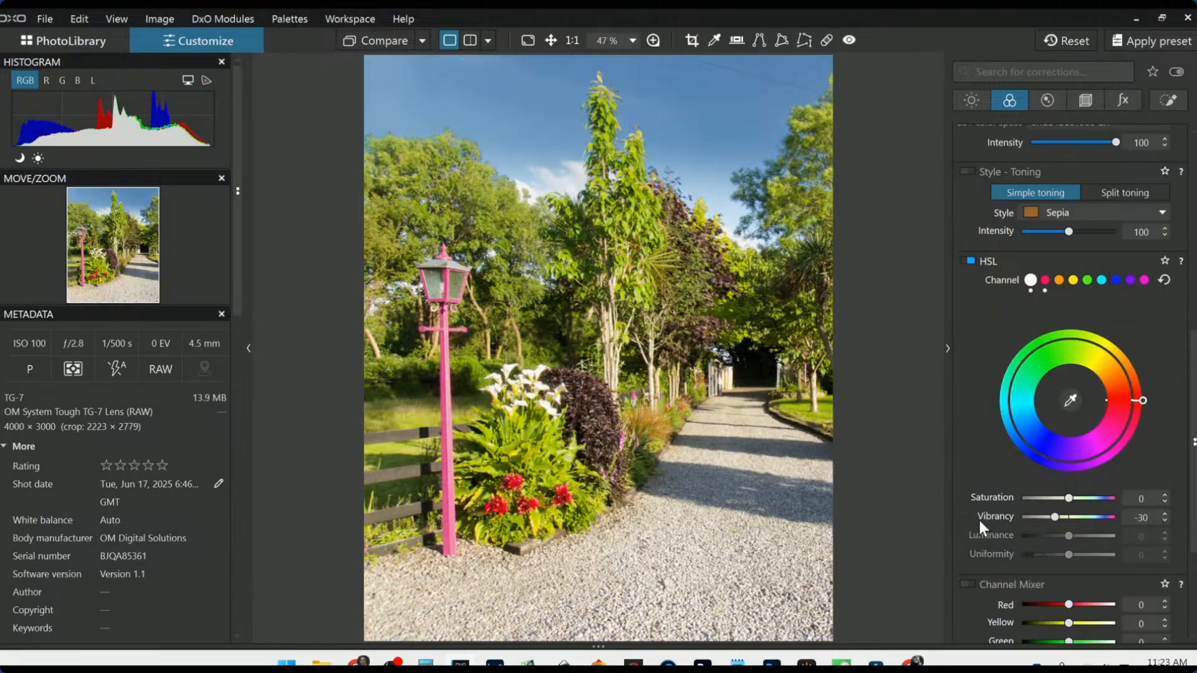
scroll(673, 443, down, 1)
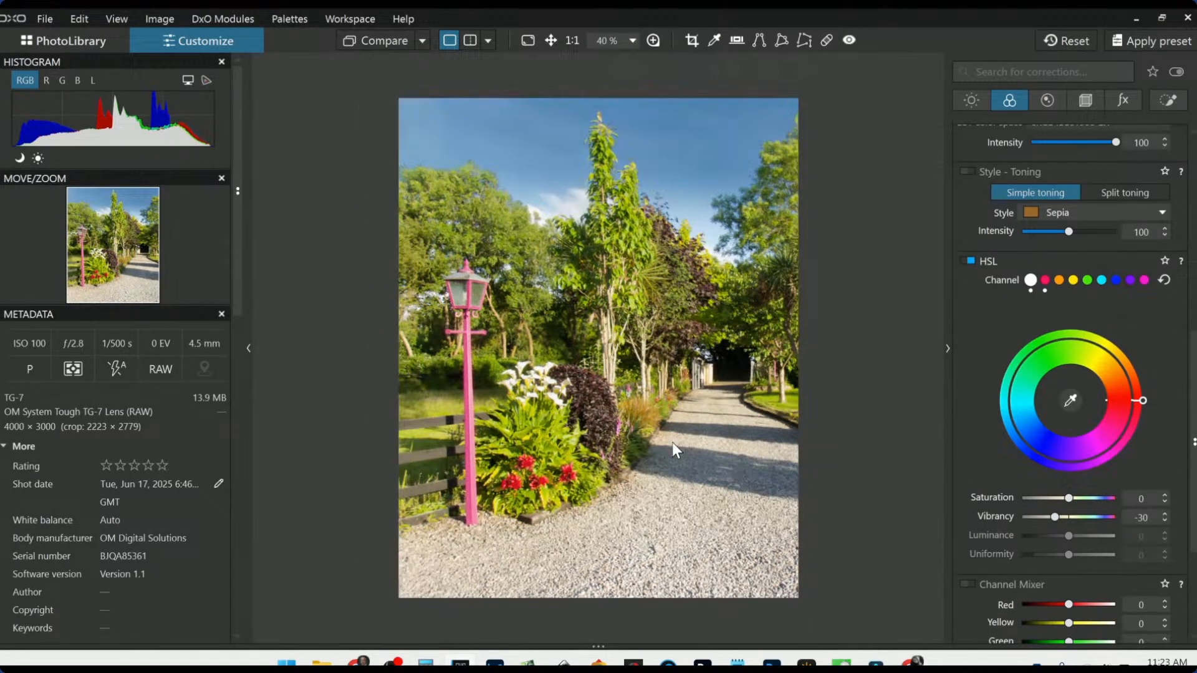
scroll(672, 443, down, 1)
scroll(672, 443, down, 1)
scroll(675, 443, up, 1)
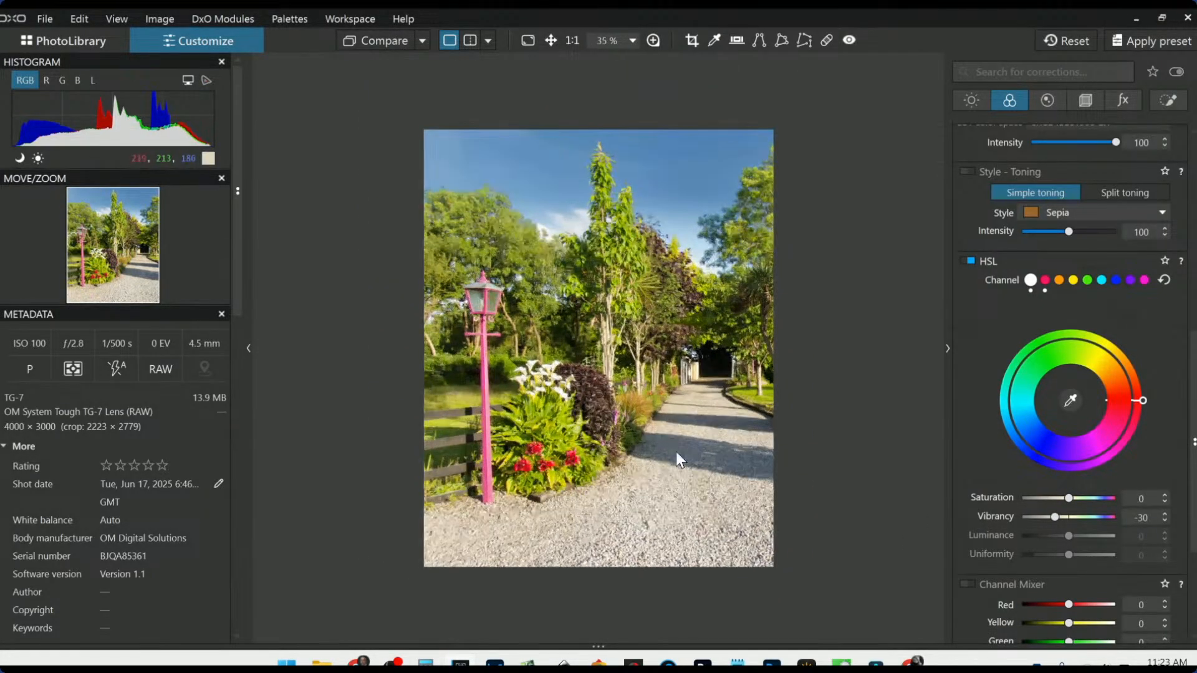
scroll(676, 459, up, 1)
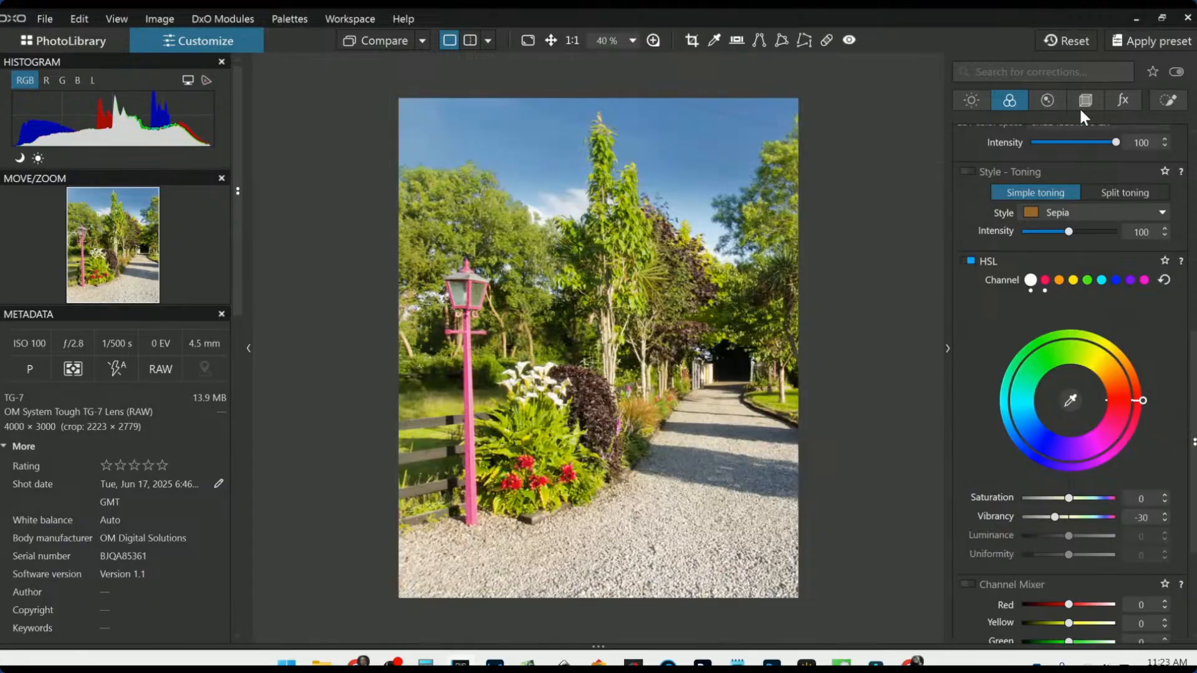
- Set the photo's overall Exposure to -0.30
scroll(1035, 209, up, 6)
click(978, 100)
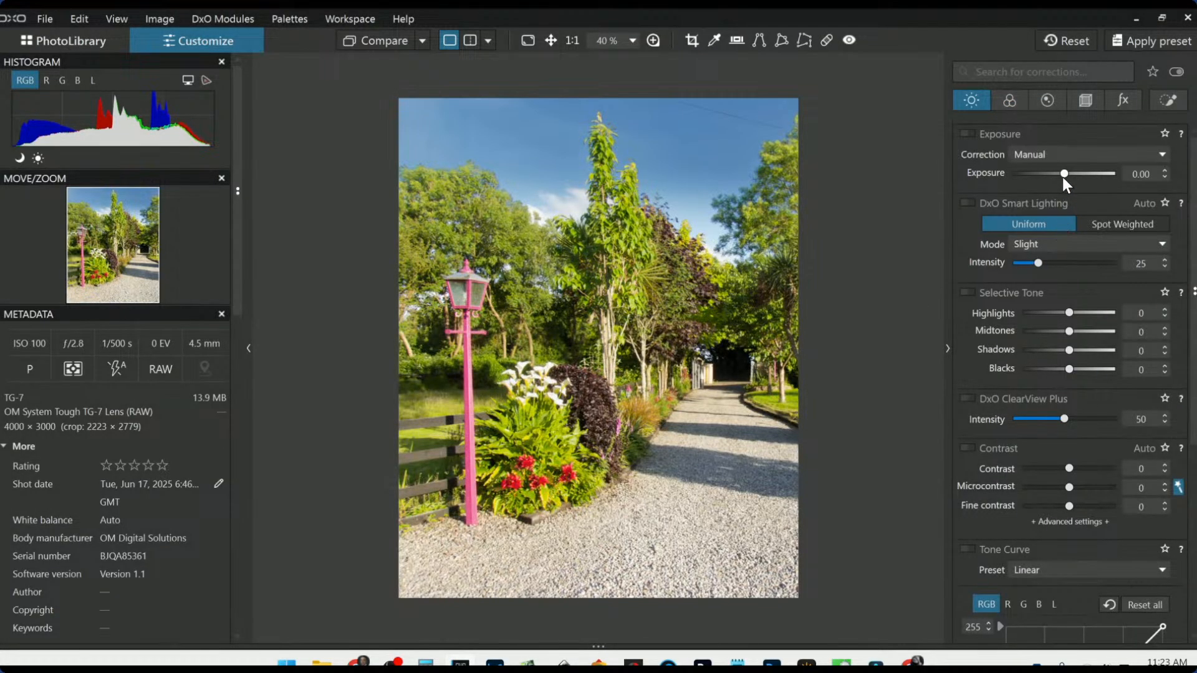
scroll(1064, 174, down, 5)
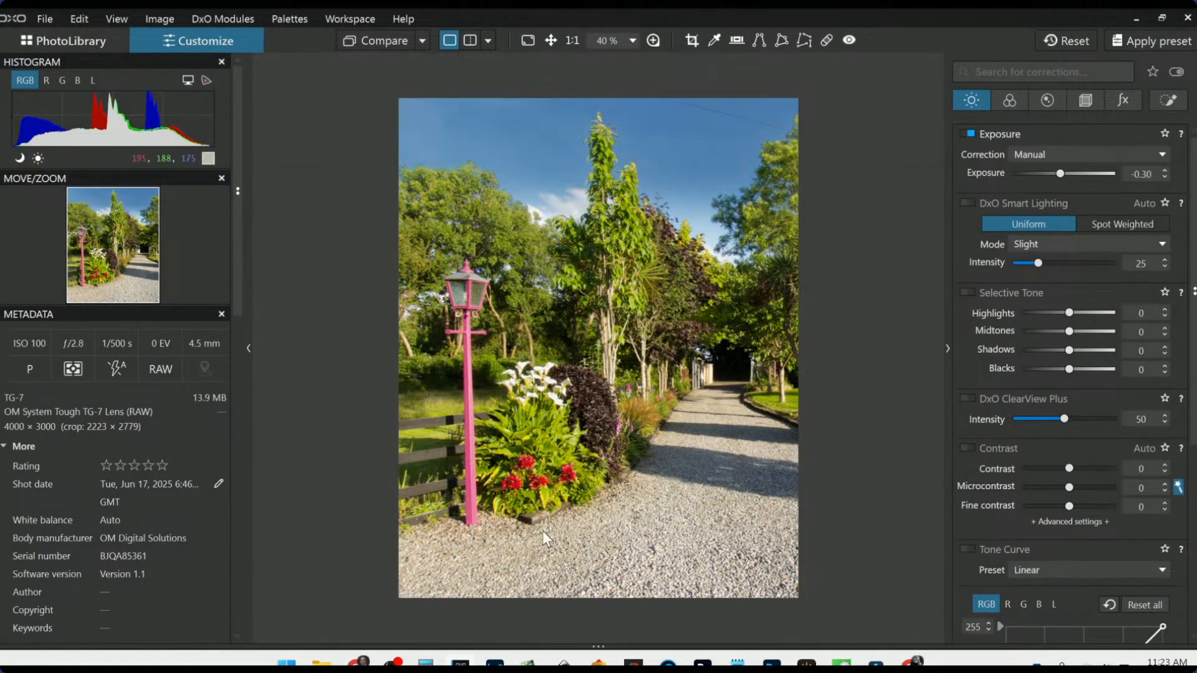
- Add a separate control line over the foreground gravel, fading upward, with Chroma and Luma selectivity at 55
click(1166, 101)
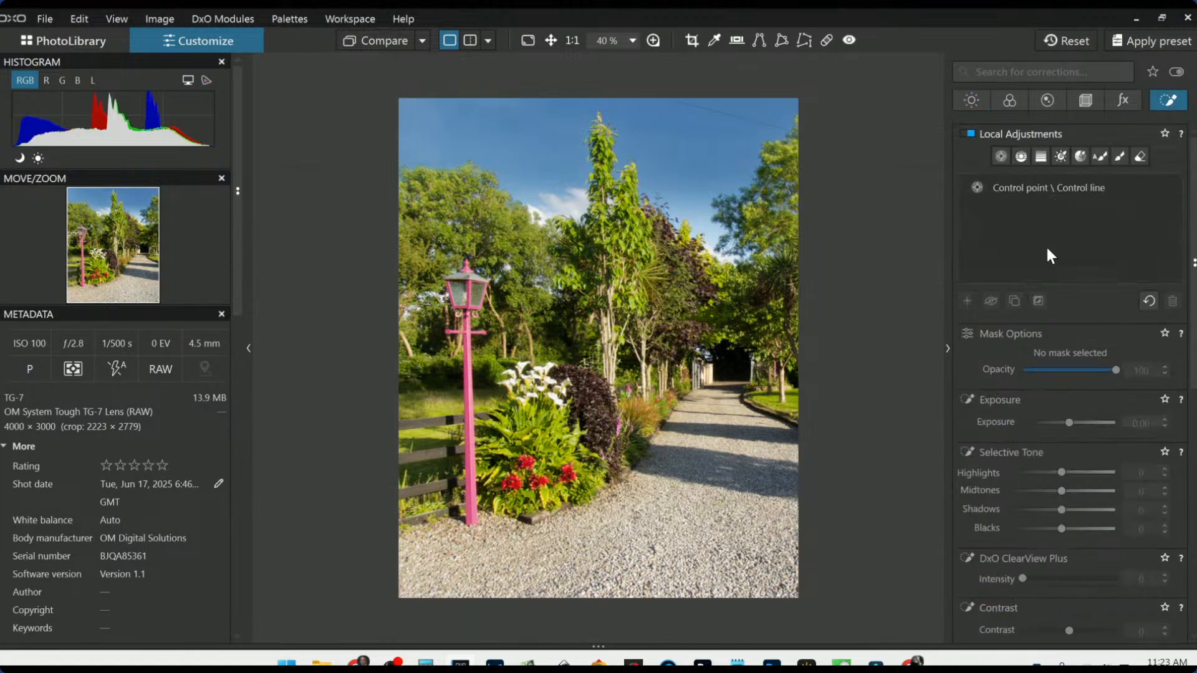
click(1021, 157)
drag(687, 520, 691, 391)
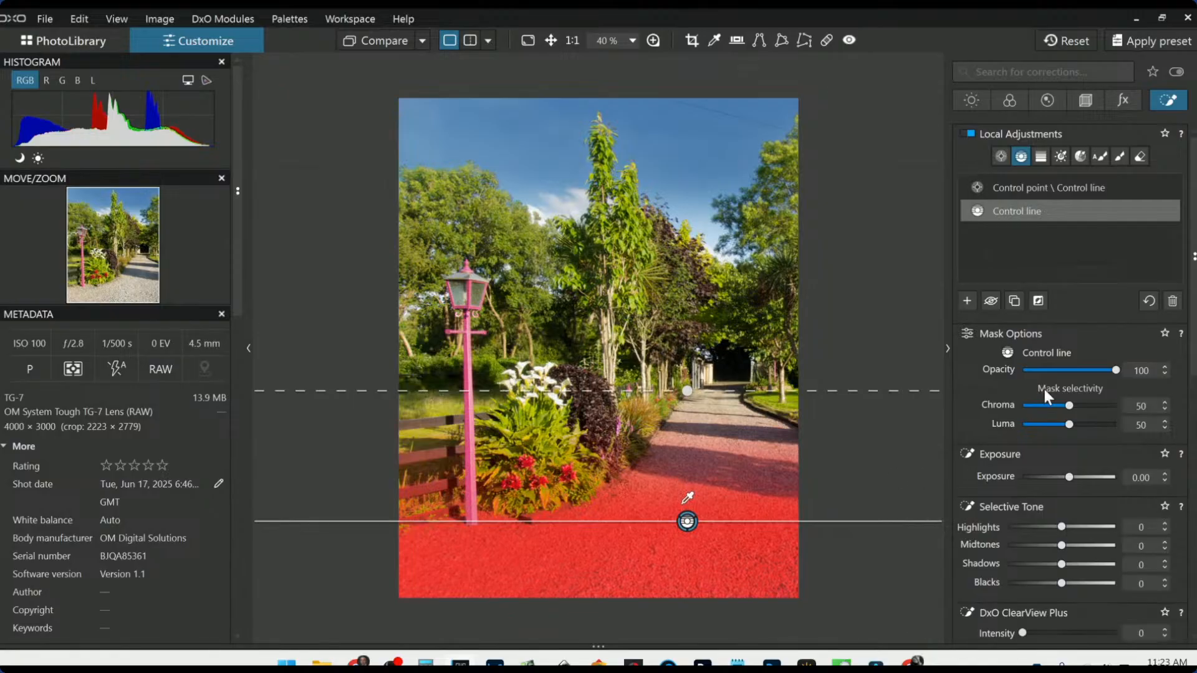
click(1072, 424)
click(1069, 409)
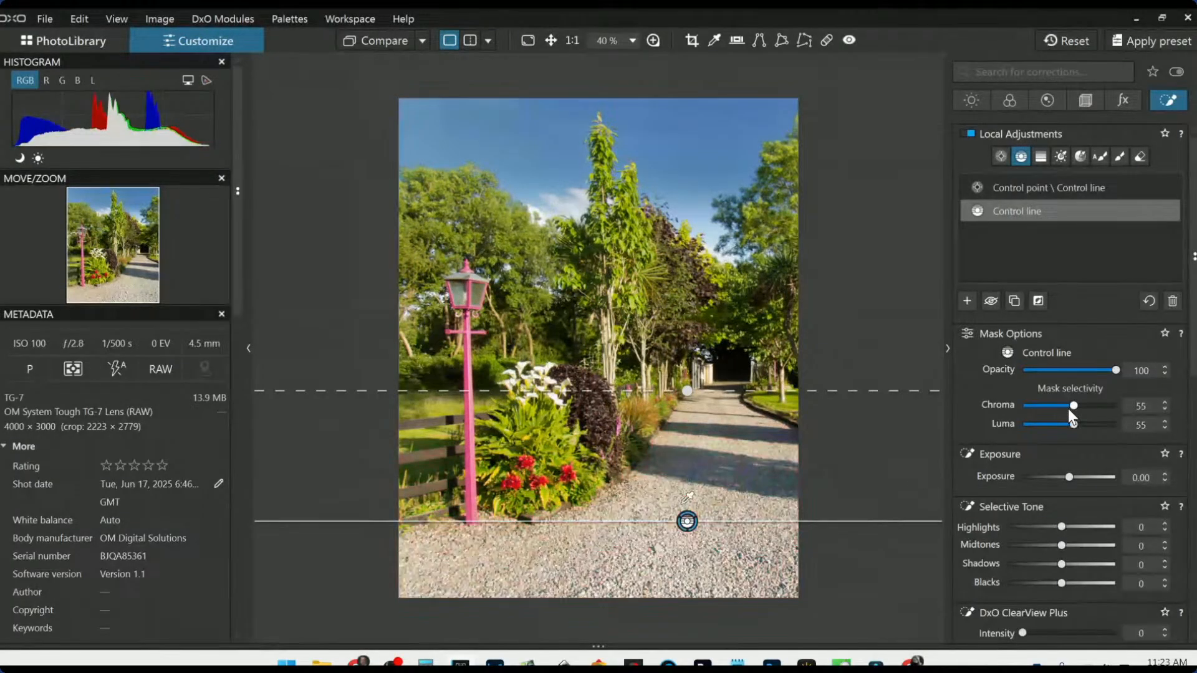
- Darken the gravel mask with Exposure at -0.40, Highlights at -34 and Blacks at -55
click(1068, 479)
drag(1061, 528, 1044, 527)
drag(1060, 585, 1032, 585)
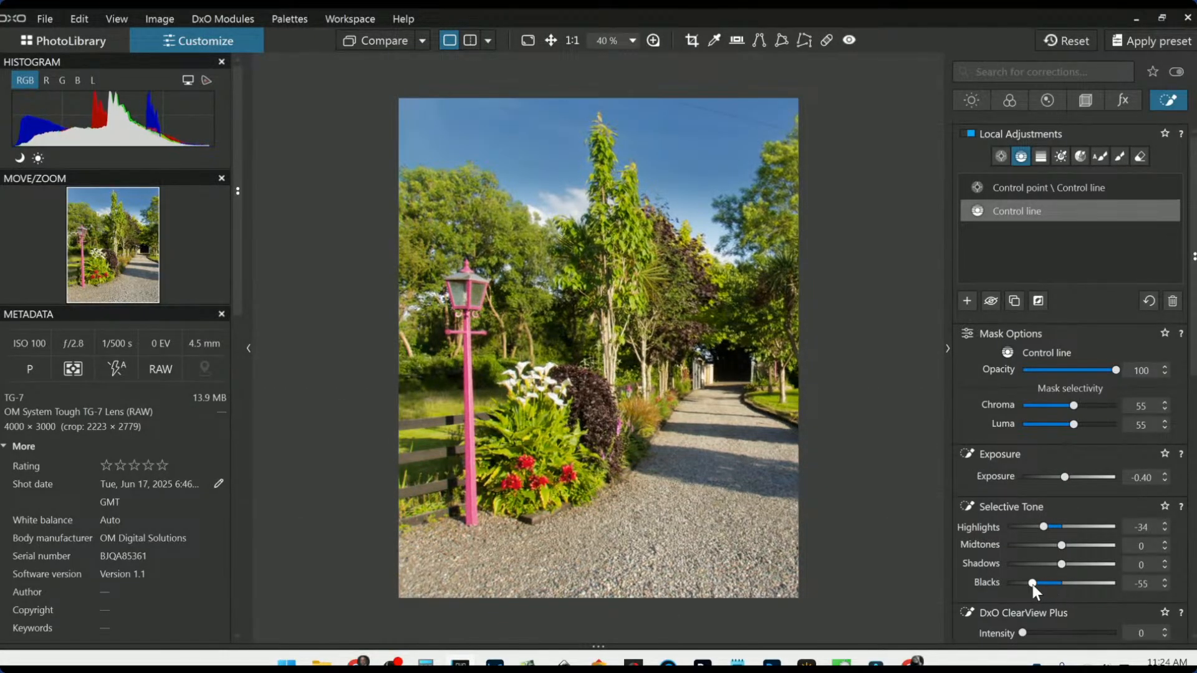
- Reset the gravel mask's Highlights to 0 and set its Midtones to -2 and Shadows to -17
double_click(1043, 528)
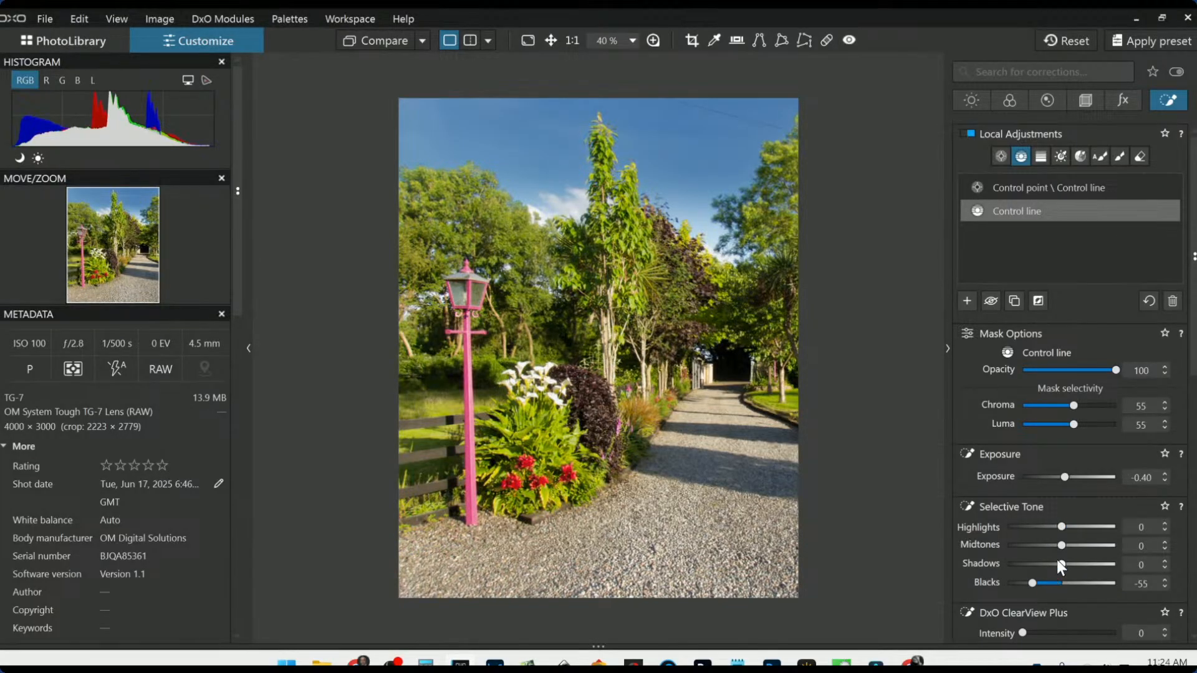
mouse_move(1063, 563)
mouse_down()
mouse_move(1054, 565)
mouse_move(1061, 545)
mouse_up()
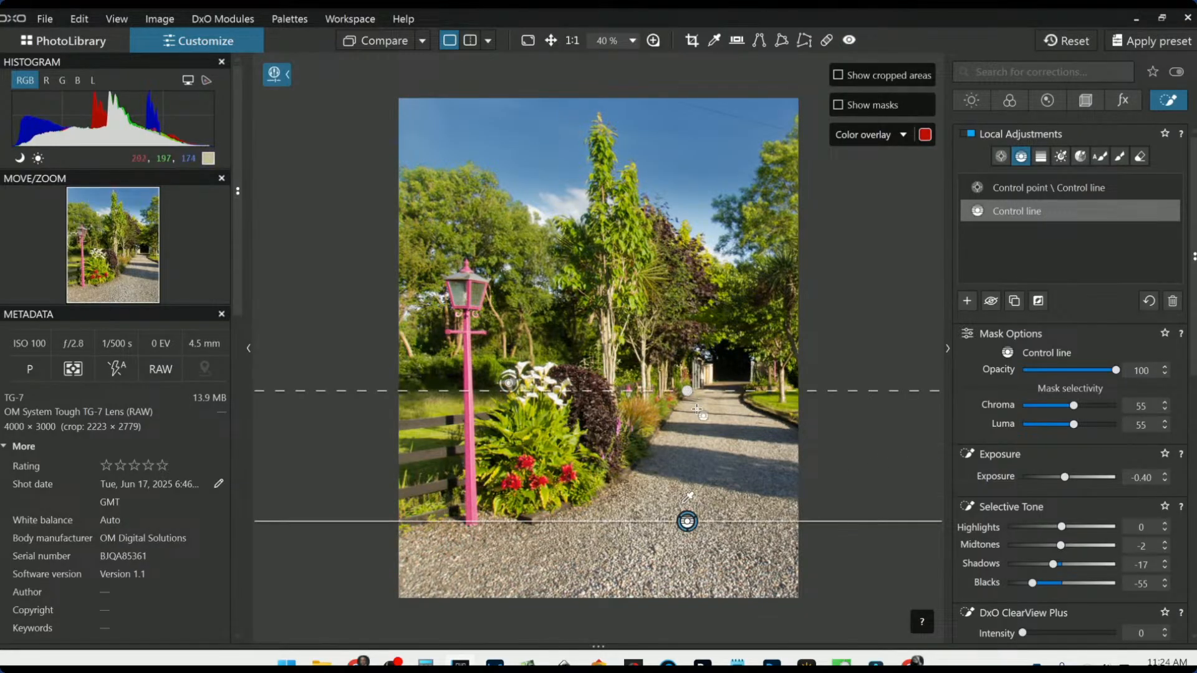
drag(687, 521, 701, 451)
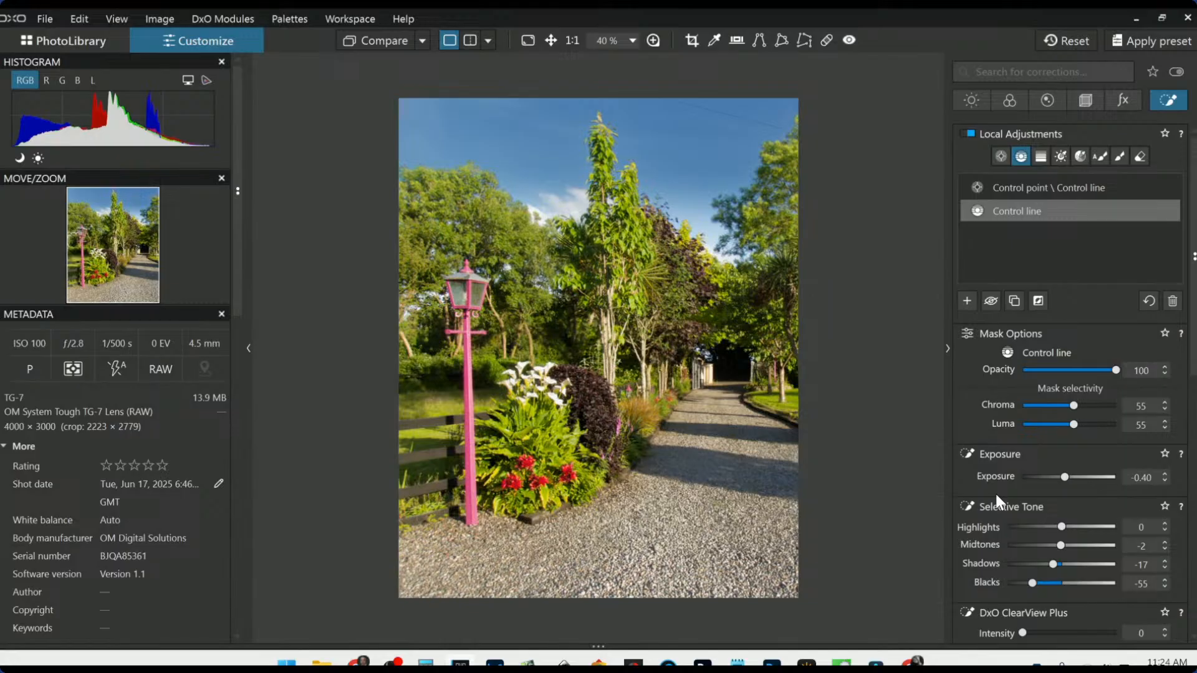
- Add a separate control-point mask over the red flowers and set its HSL Vibrancy to 29
scroll(989, 479, down, 1)
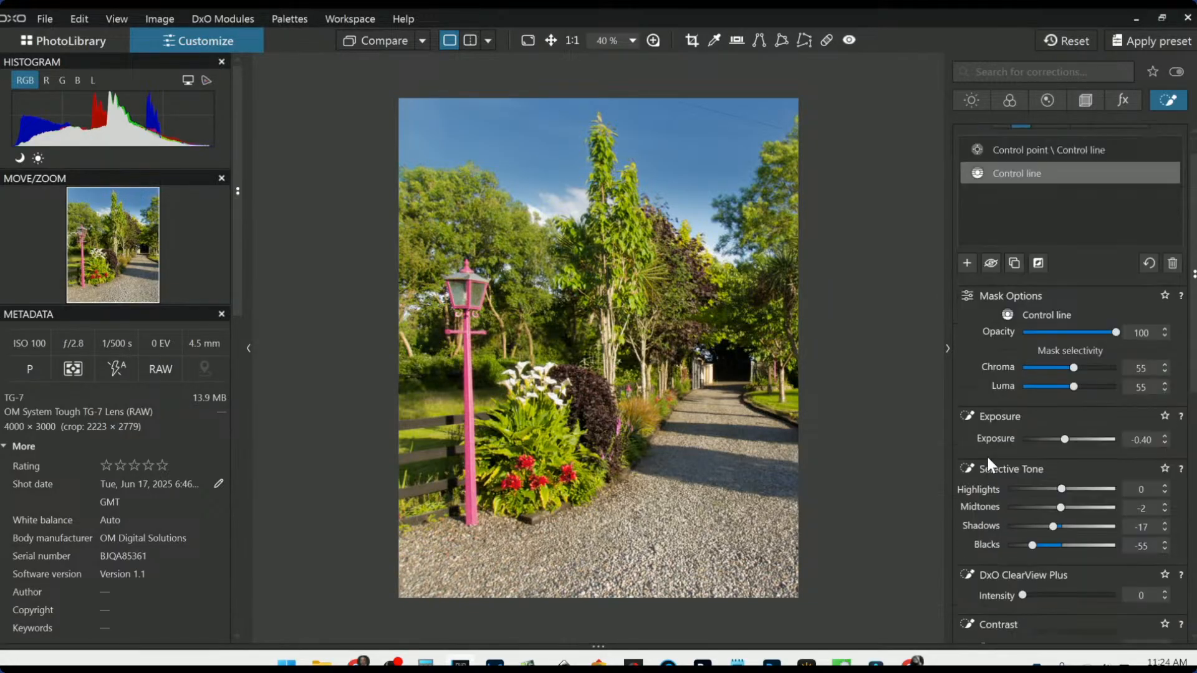
scroll(1001, 386, up, 1)
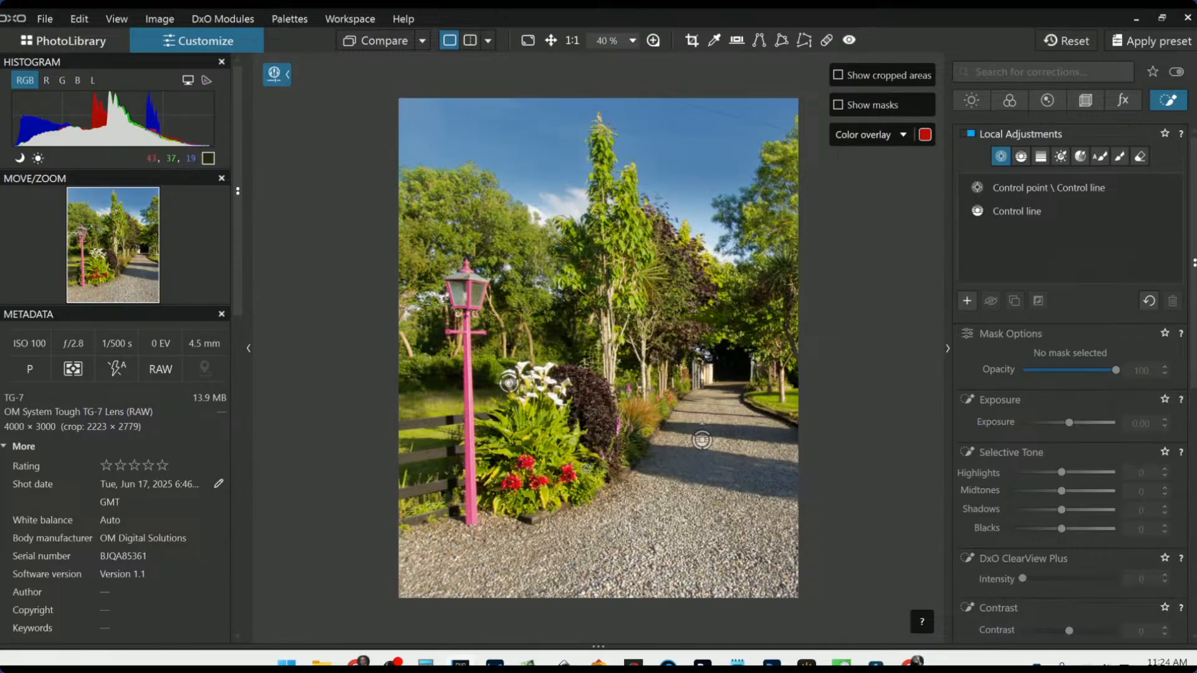
click(568, 473)
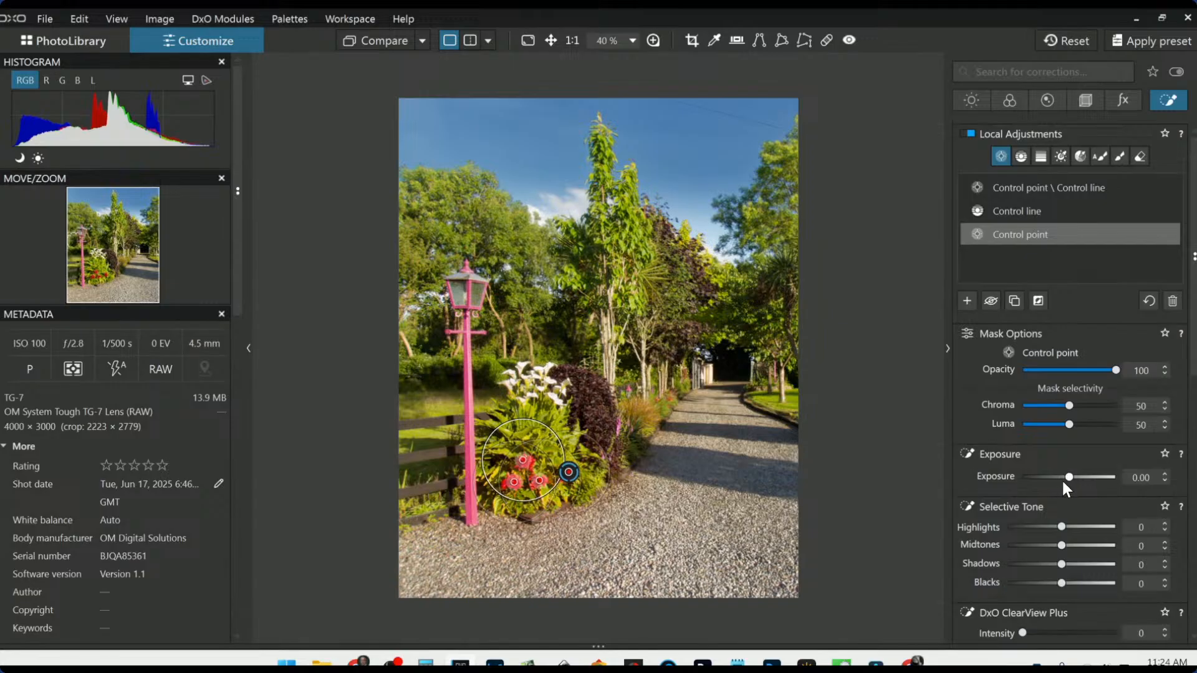
scroll(1064, 481, down, 6)
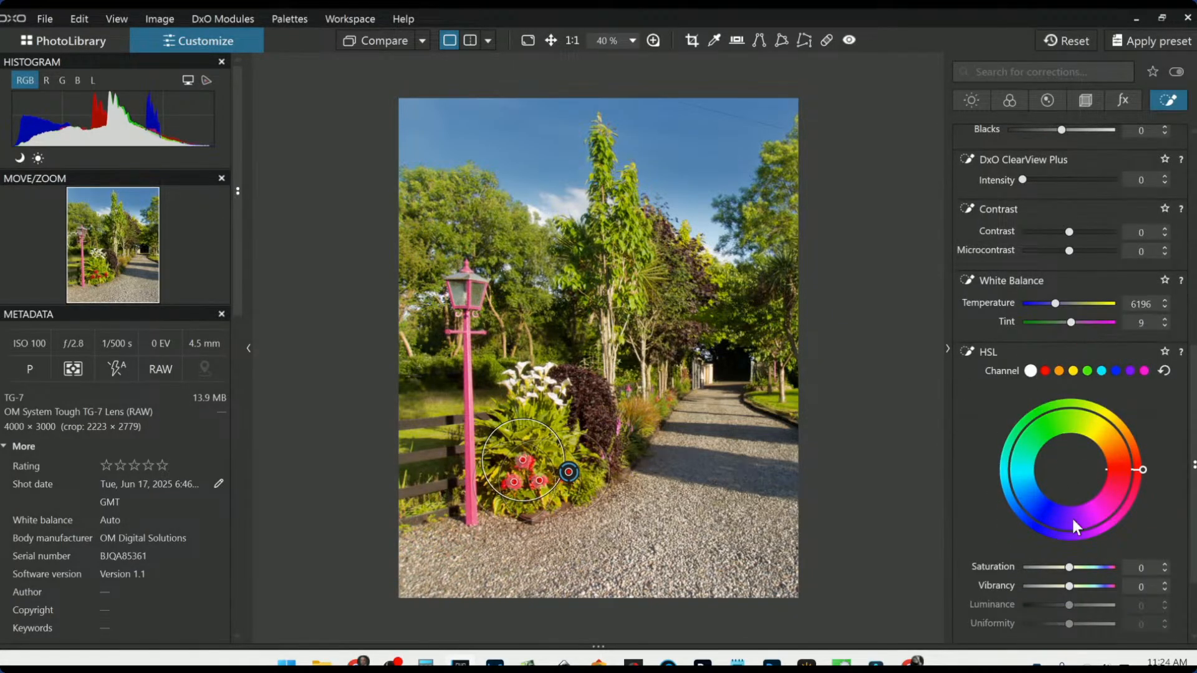
scroll(1086, 538, down, 1)
drag(1069, 549, 1084, 550)
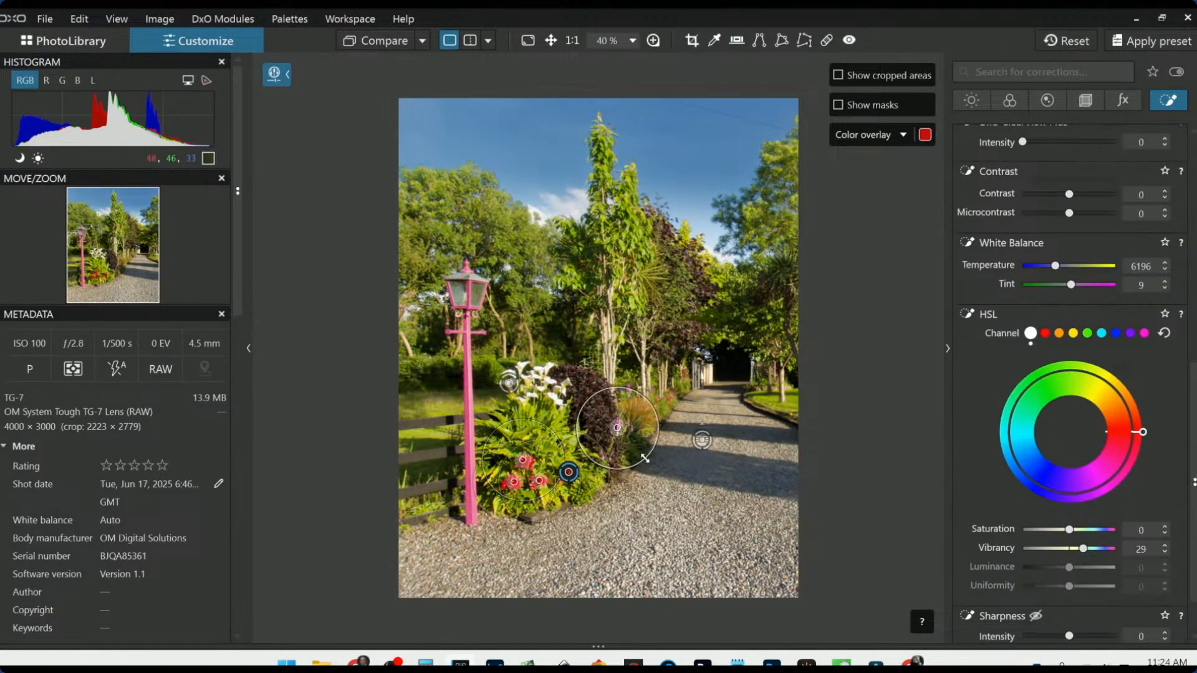
- Extend the flower mask with control points over the purple shrub and purple-leaved trees, and set its Vibrancy to 33
click(680, 336)
click(662, 232)
click(703, 288)
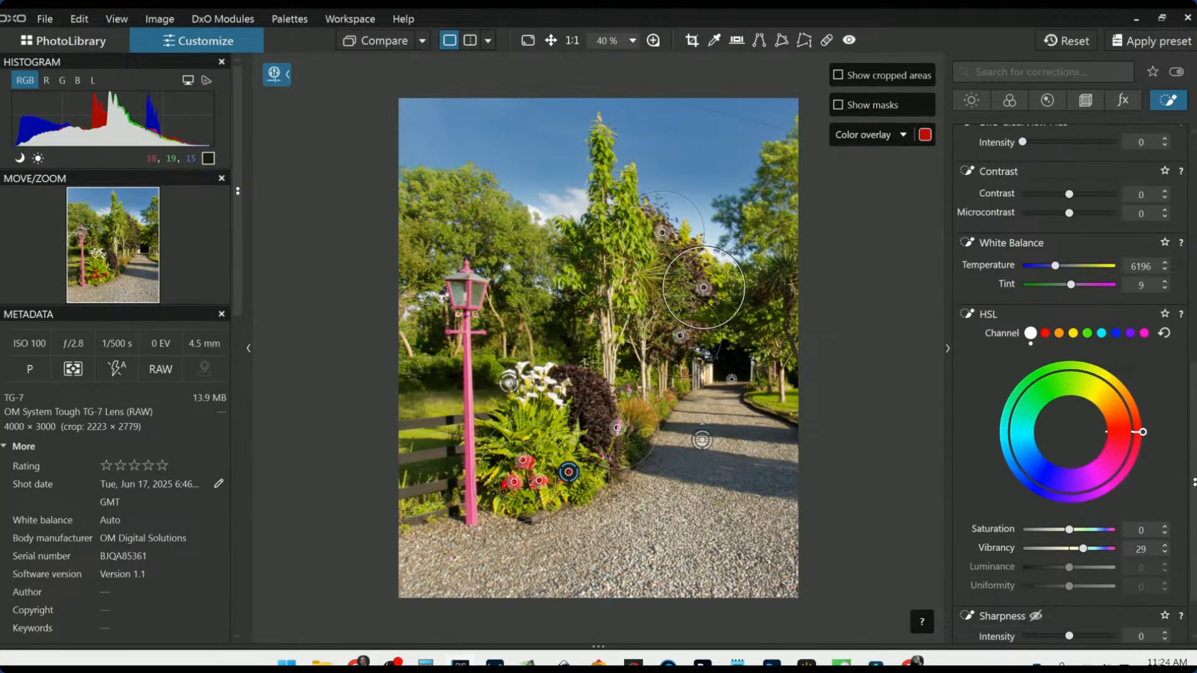
mouse_move(1084, 548)
mouse_down()
mouse_move(1095, 549)
mouse_move(1085, 548)
mouse_up()
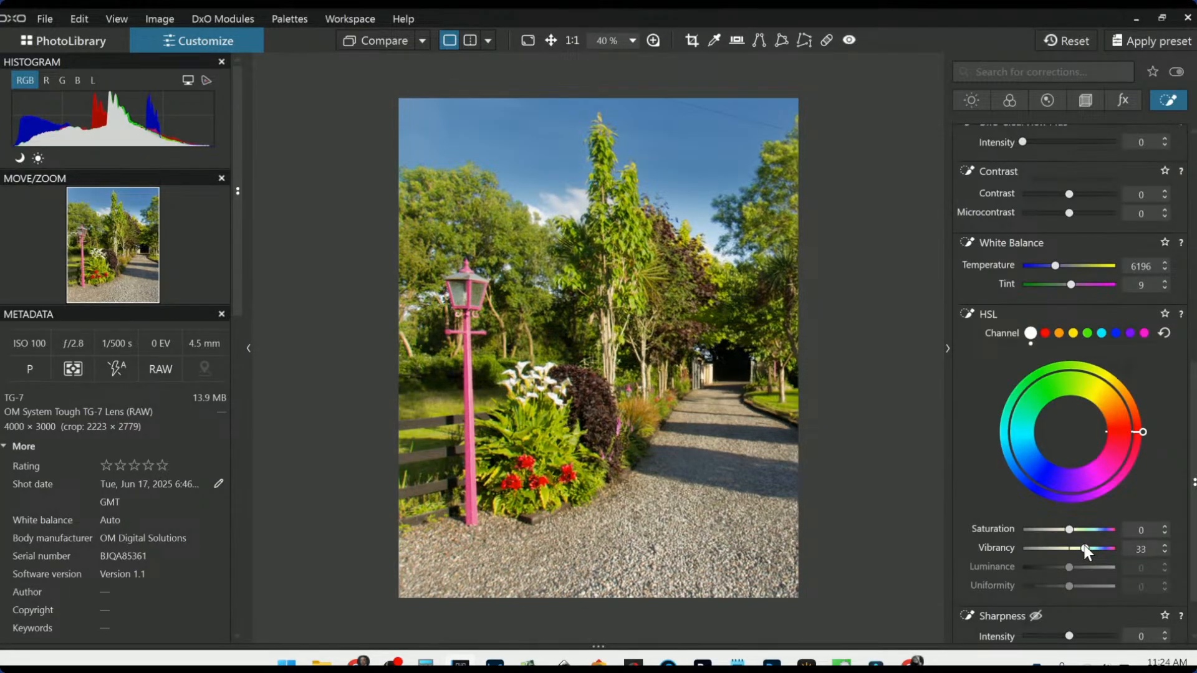
- Try a higher HSL Luminance for the red channel of the flower mask, and reset it
click(1046, 330)
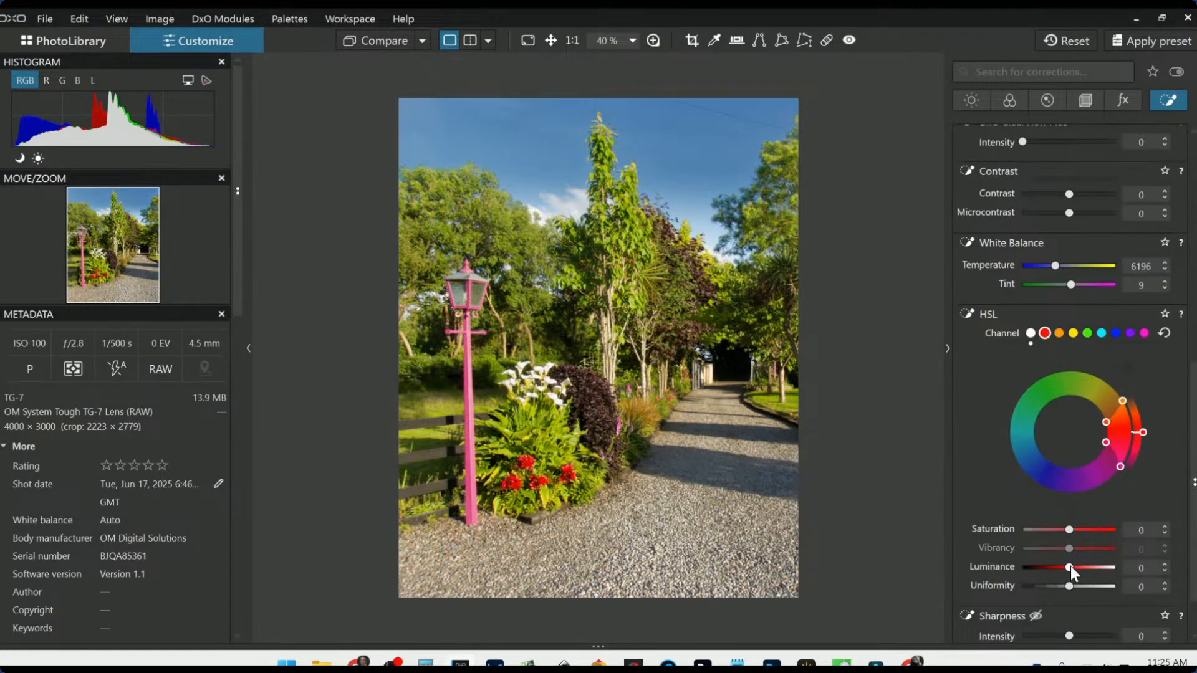
drag(1073, 567, 1093, 567)
double_click(1092, 567)
scroll(1085, 562, down, 1)
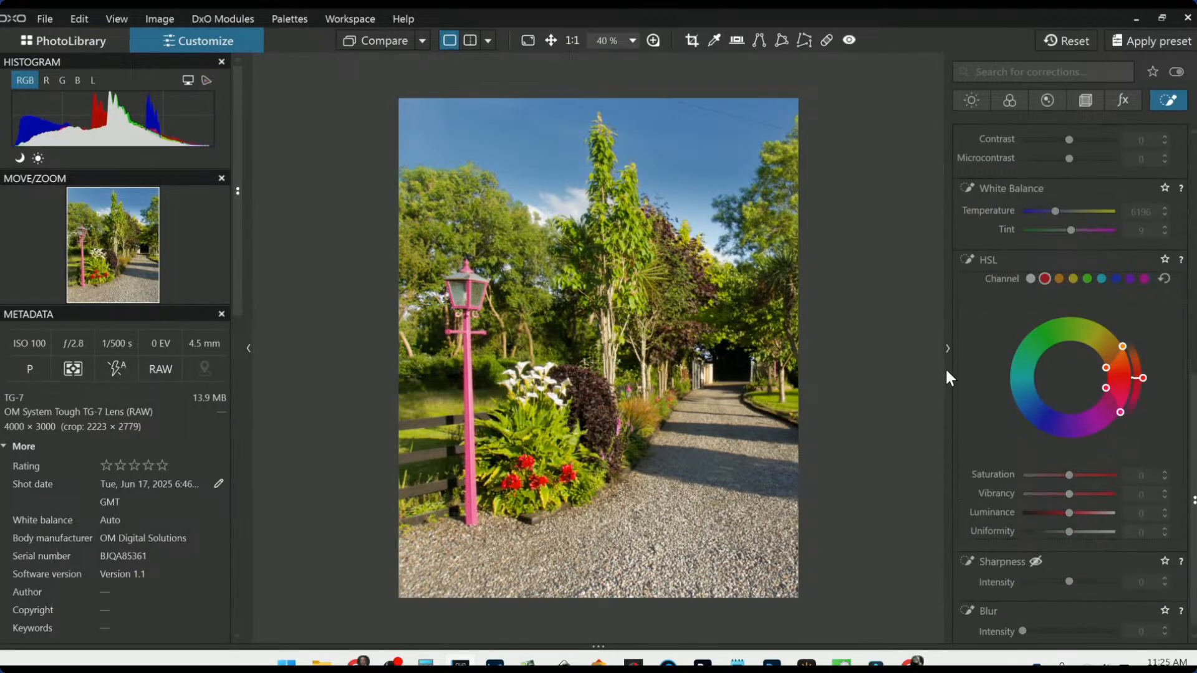
- Retouch the overhead wire out of the sky using Repair with Feathering at 100% and a 17 px brush
scroll(730, 429, down, 1)
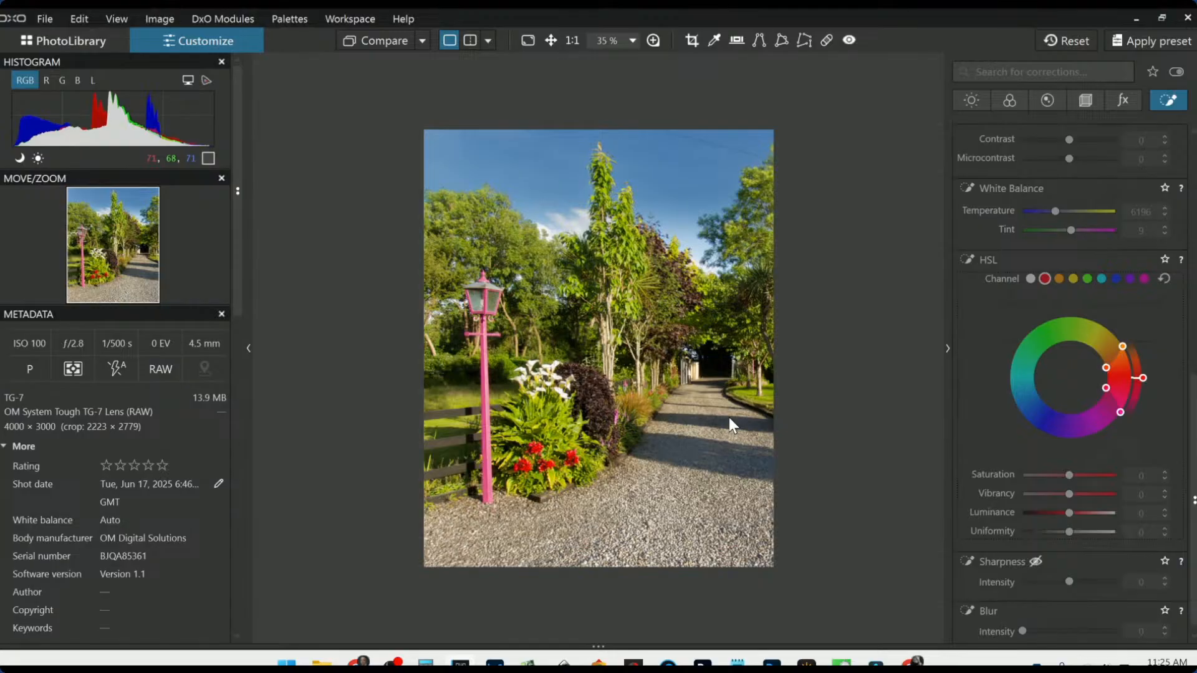
click(828, 39)
scroll(744, 141, up, 2)
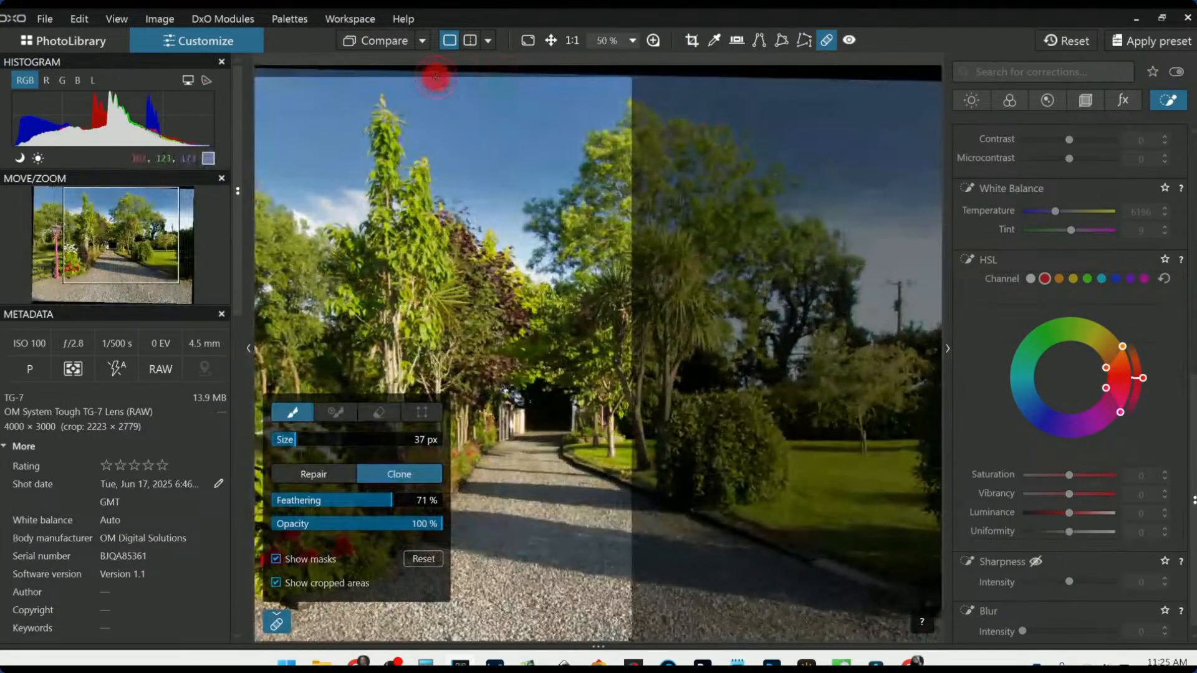
drag(392, 496, 456, 496)
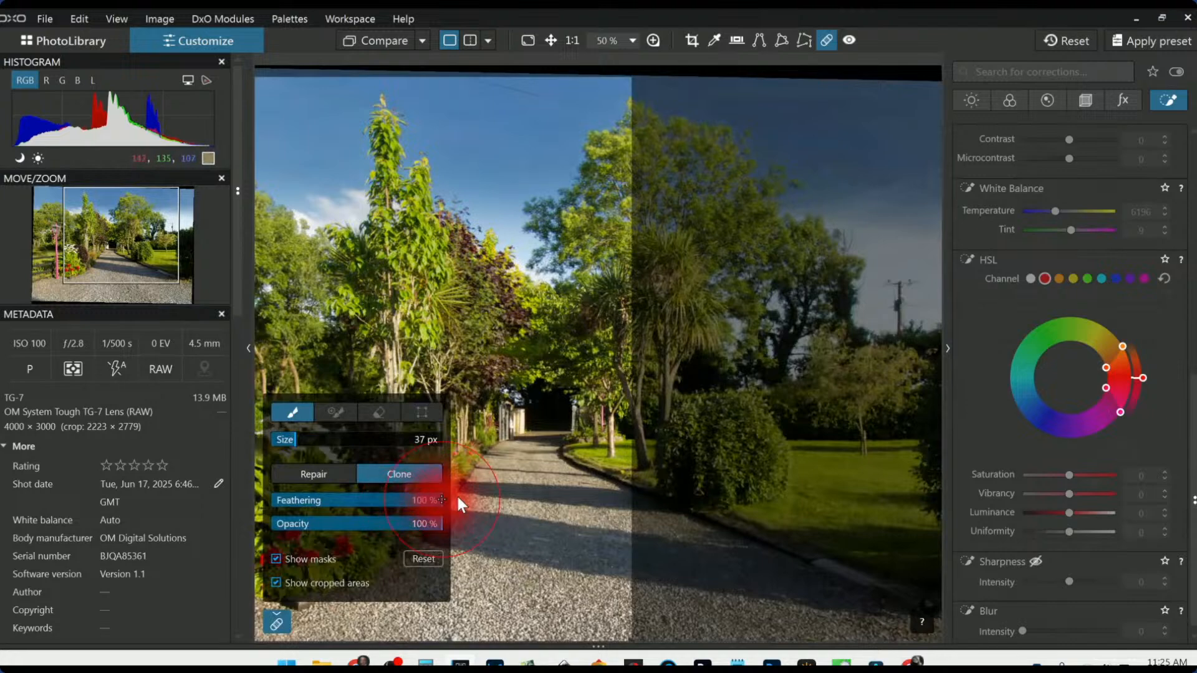
click(329, 473)
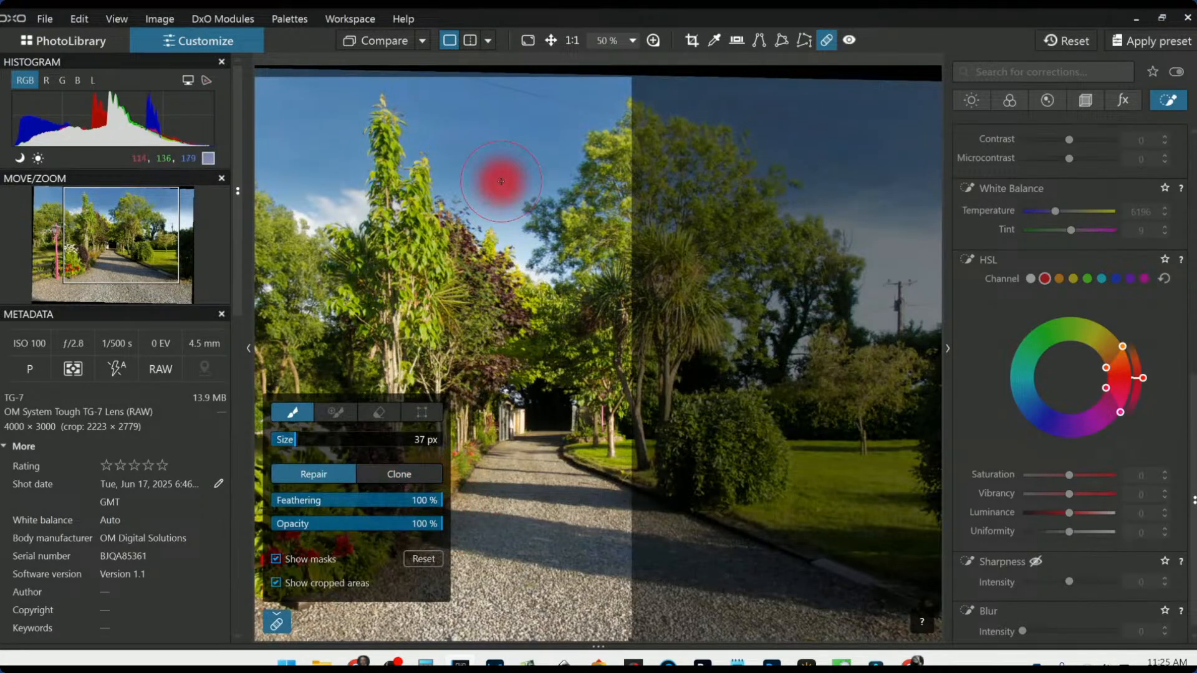
scroll(514, 120, down, 4)
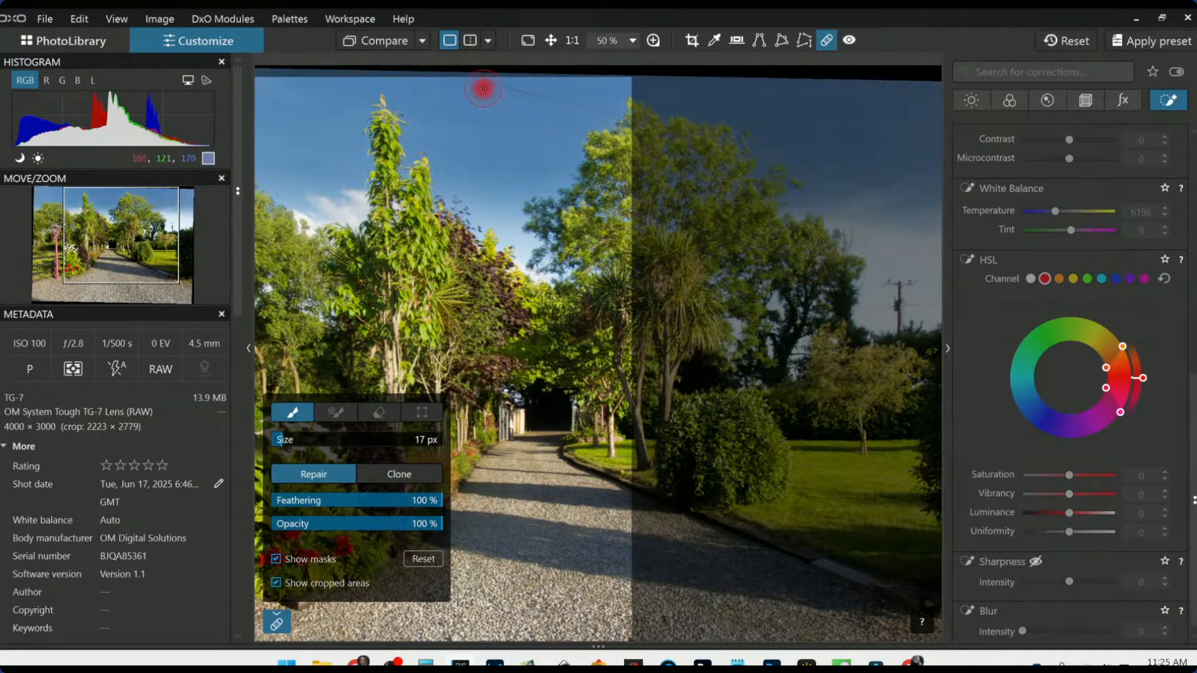
drag(467, 76, 626, 109)
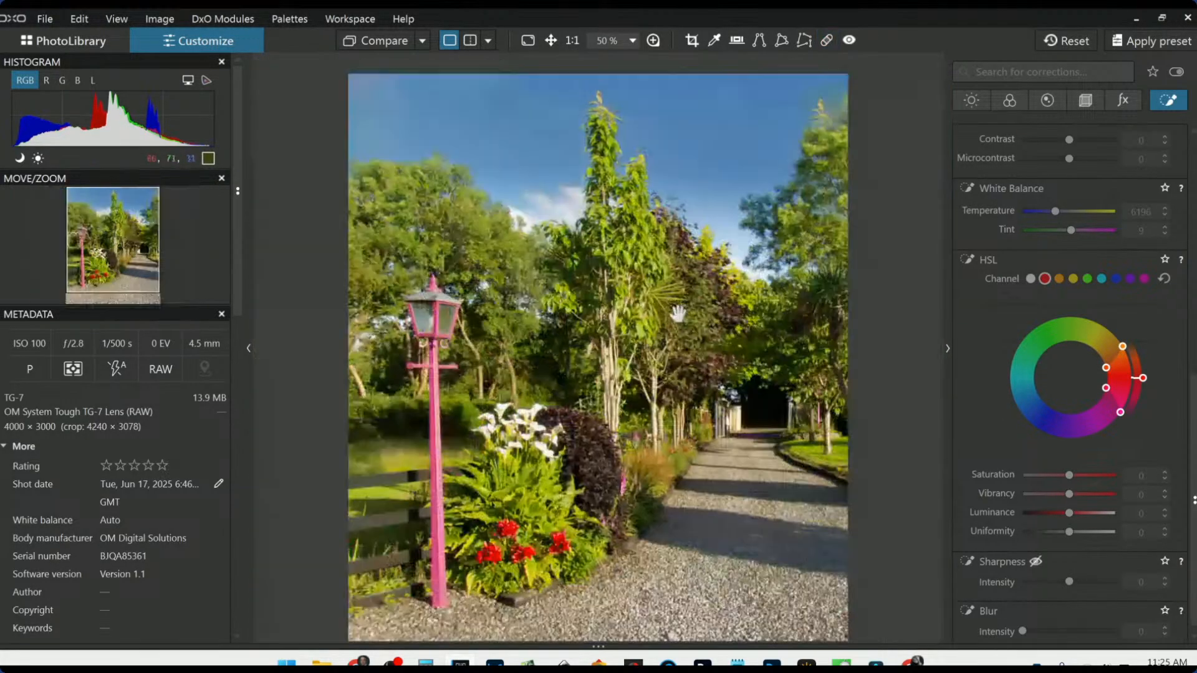
scroll(672, 327, down, 1)
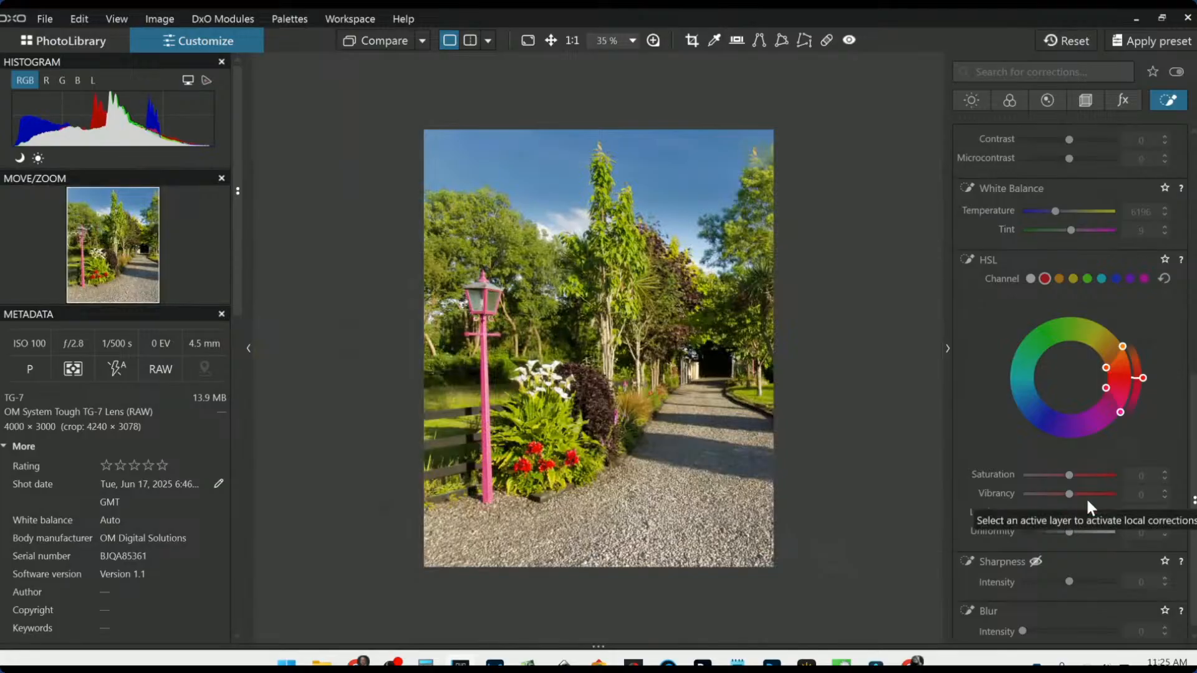
- Set the red channel's Saturation in the global HSL correction to -23, and compare the edit with the original photo
scroll(1043, 452, up, 2)
scroll(1043, 452, down, 2)
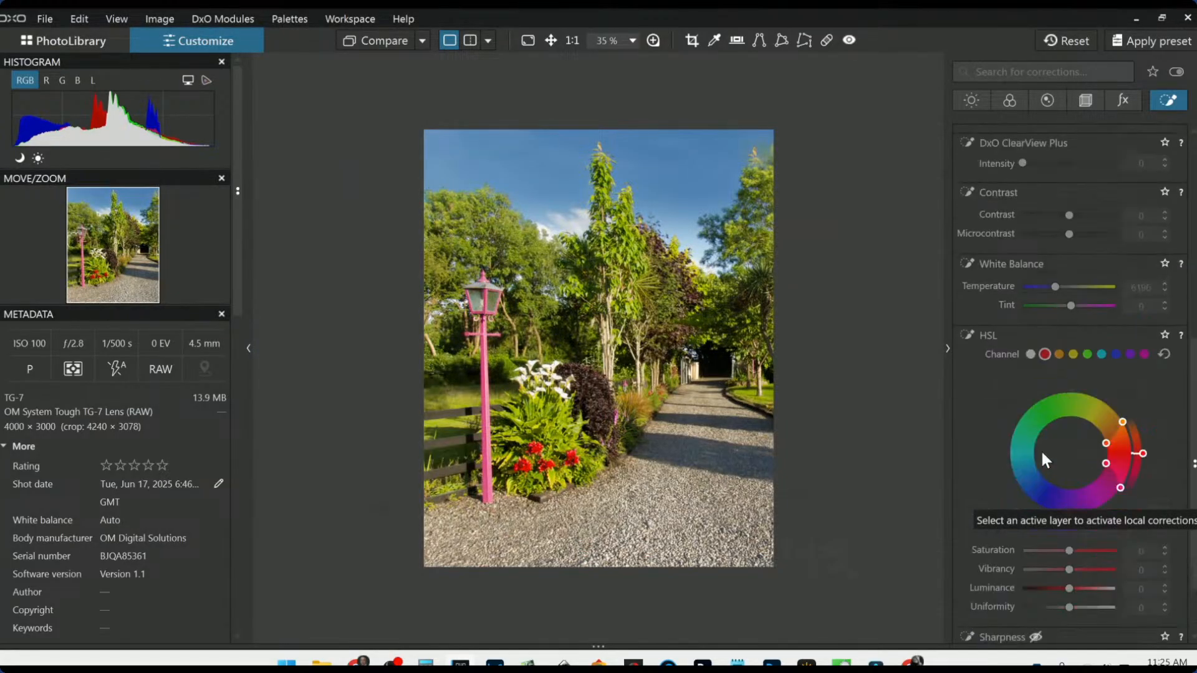
click(1011, 102)
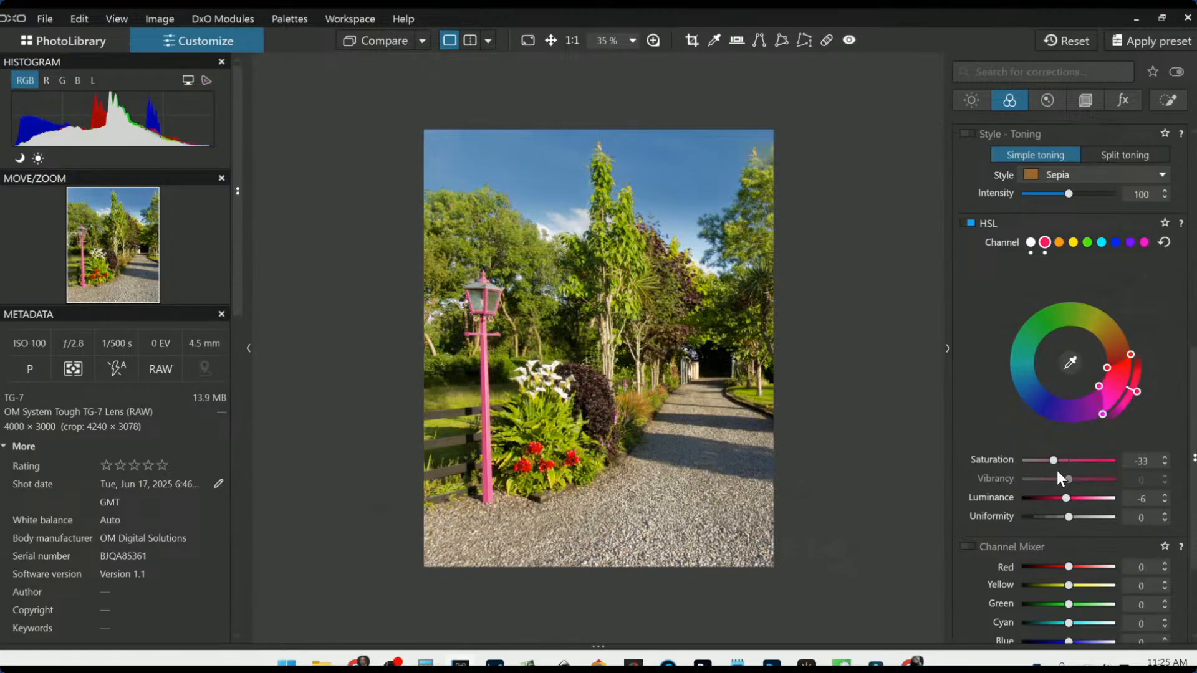
drag(1054, 464, 1054, 463)
click(365, 42)
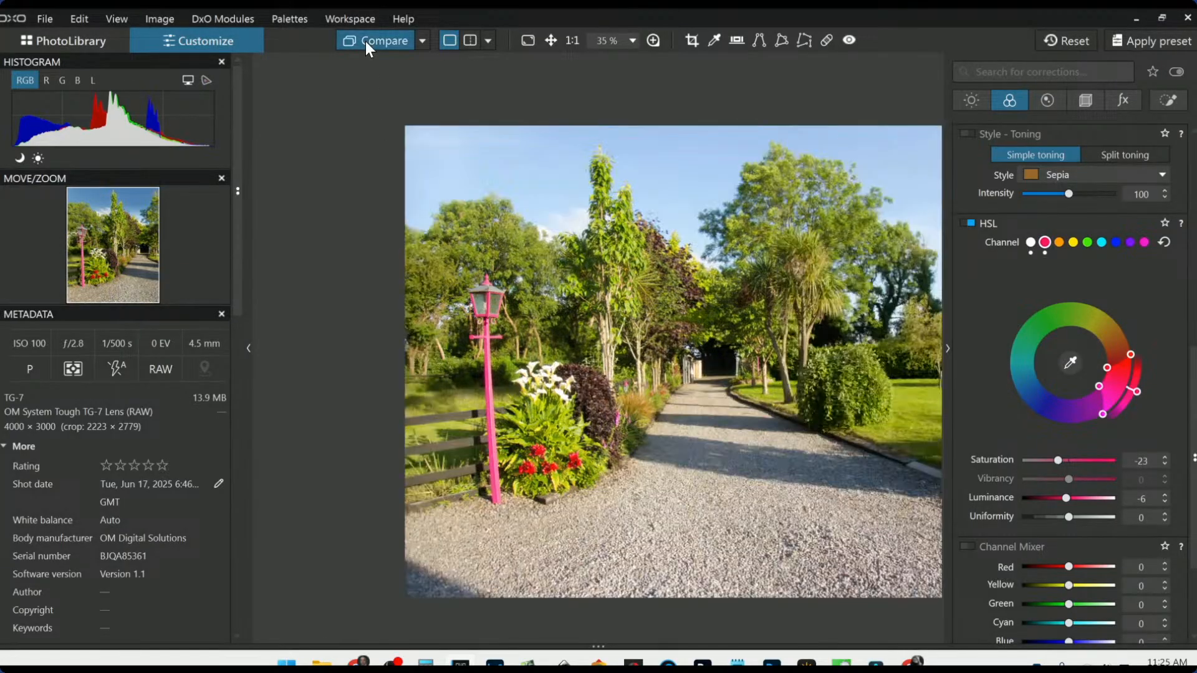
click(366, 41)
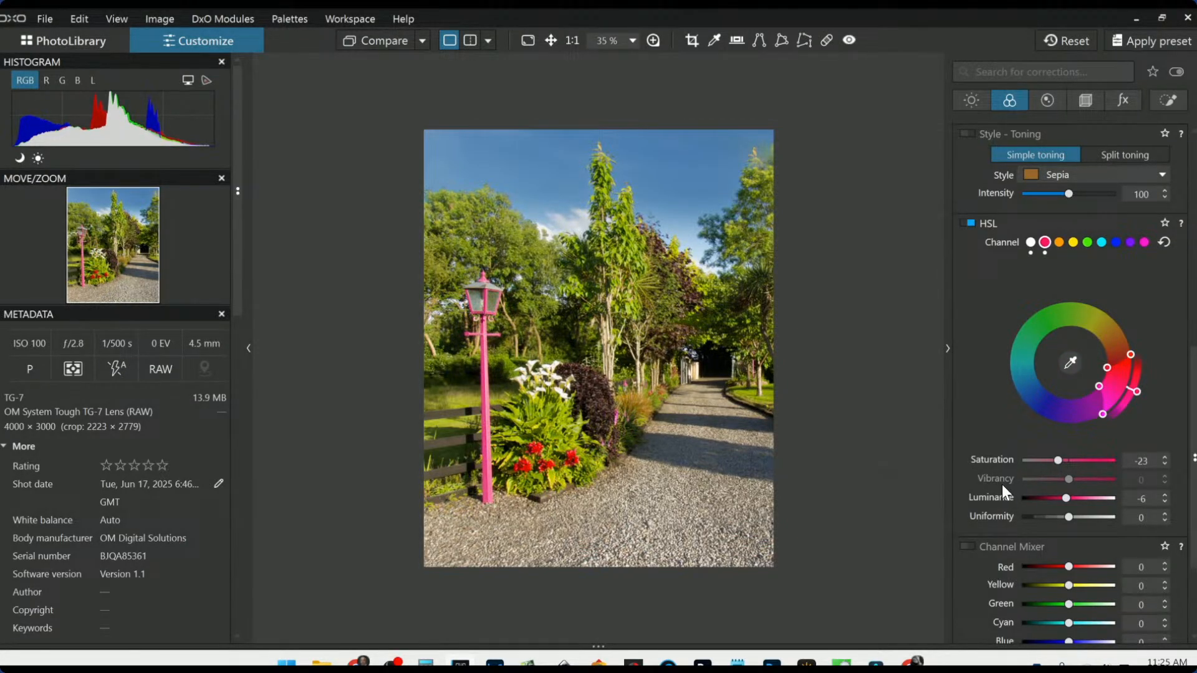
- Add a new control-point mask covering the grass and trees behind the lamp post, the flower-bed foliage and the central tree
scroll(1020, 337, up, 5)
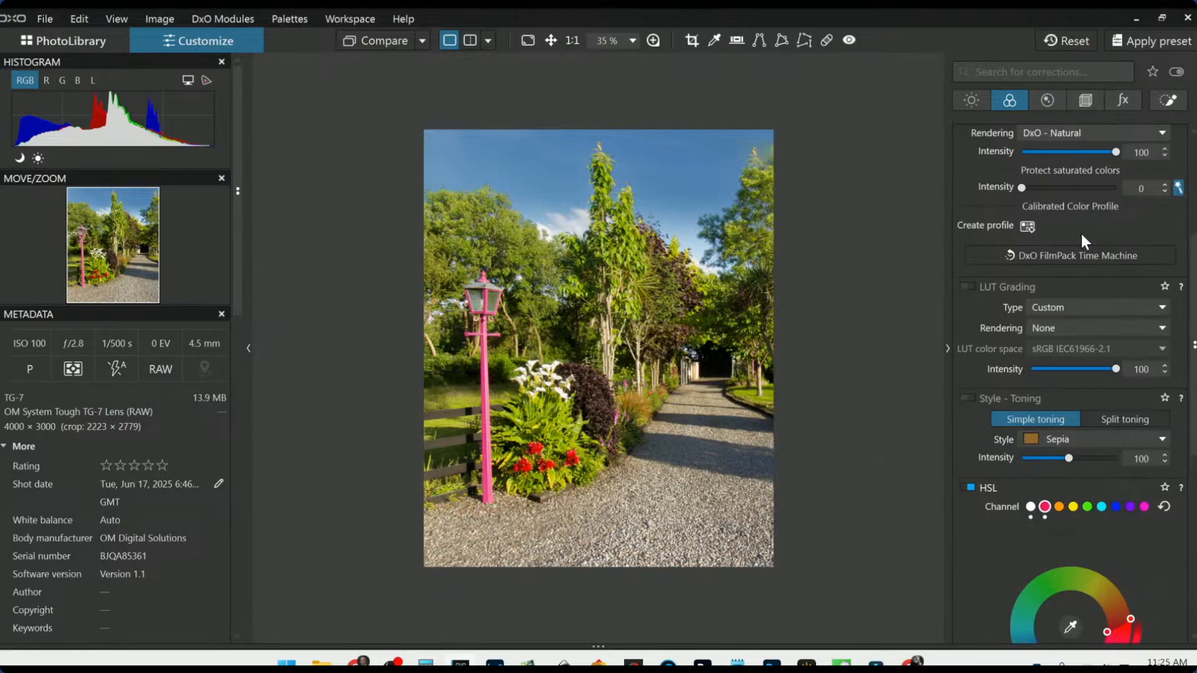
click(1169, 100)
click(1002, 157)
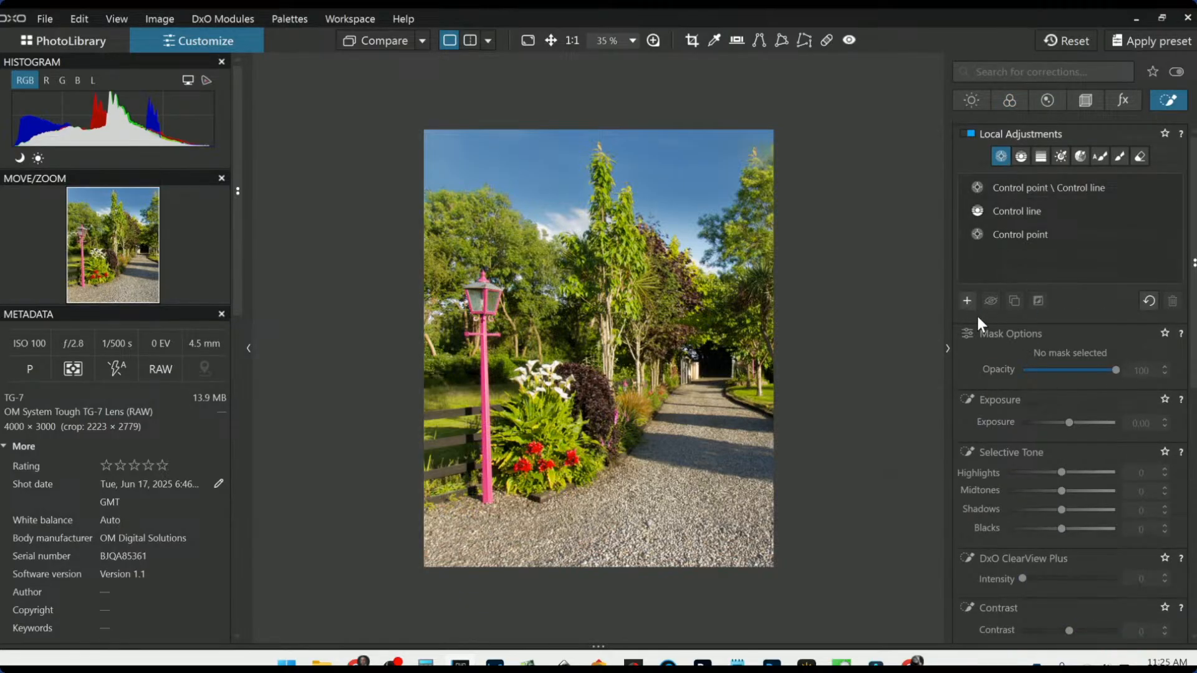
click(454, 393)
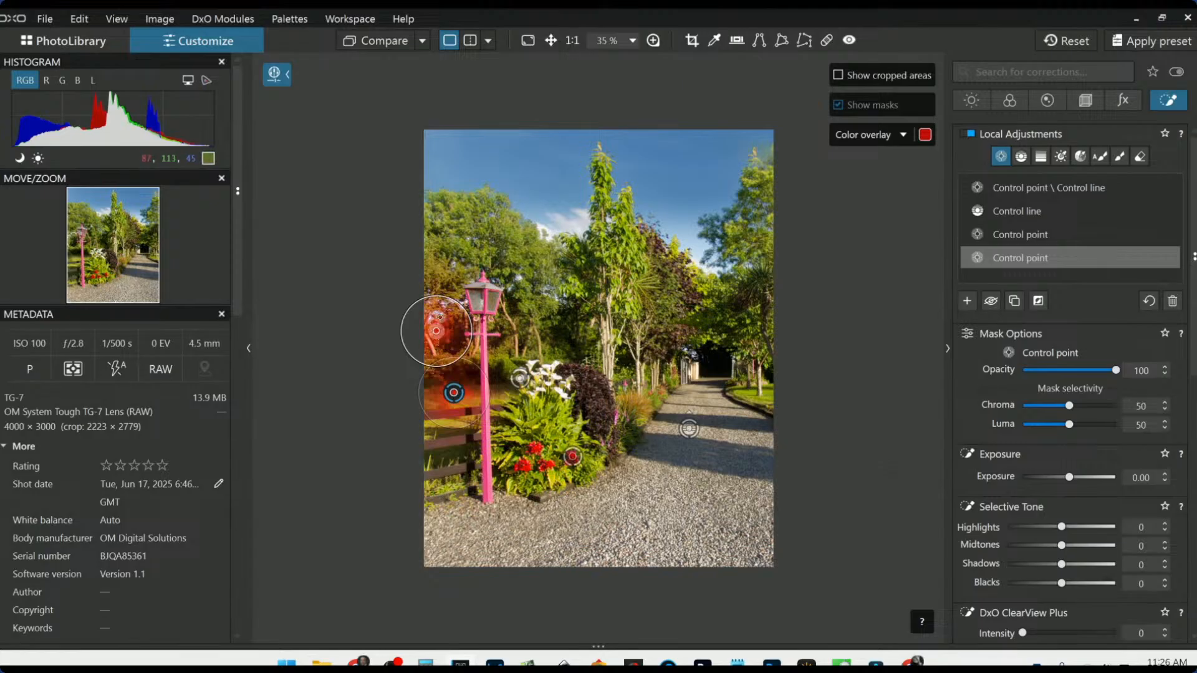
click(432, 261)
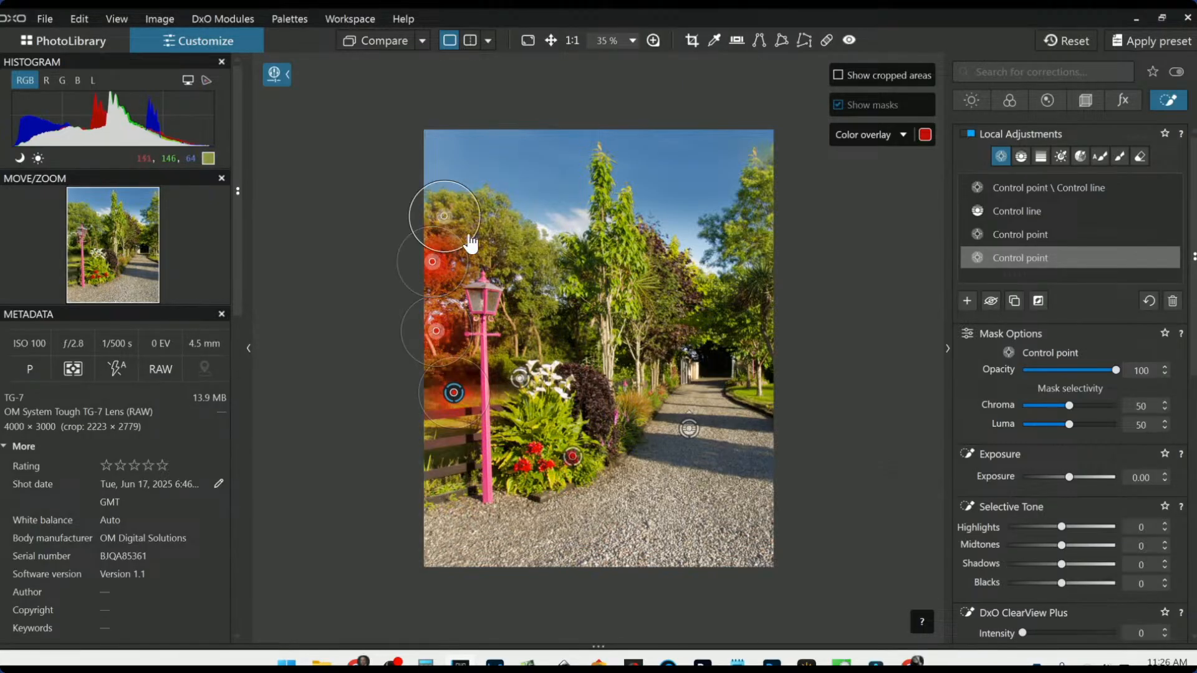
click(444, 216)
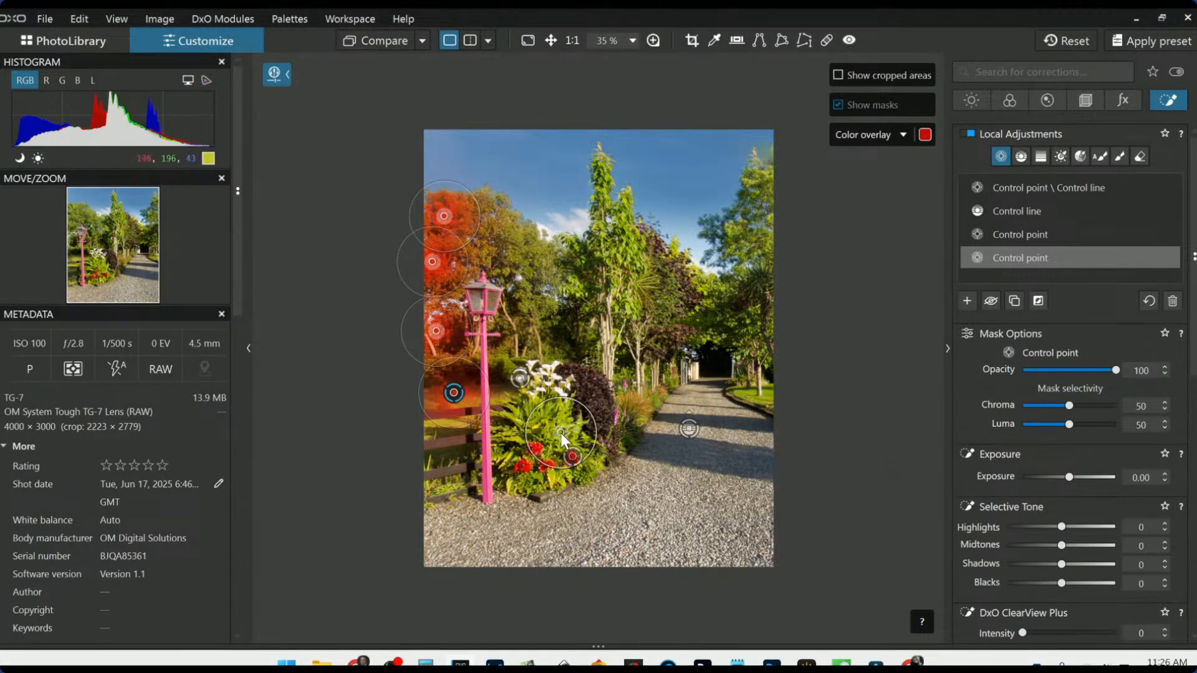
click(560, 432)
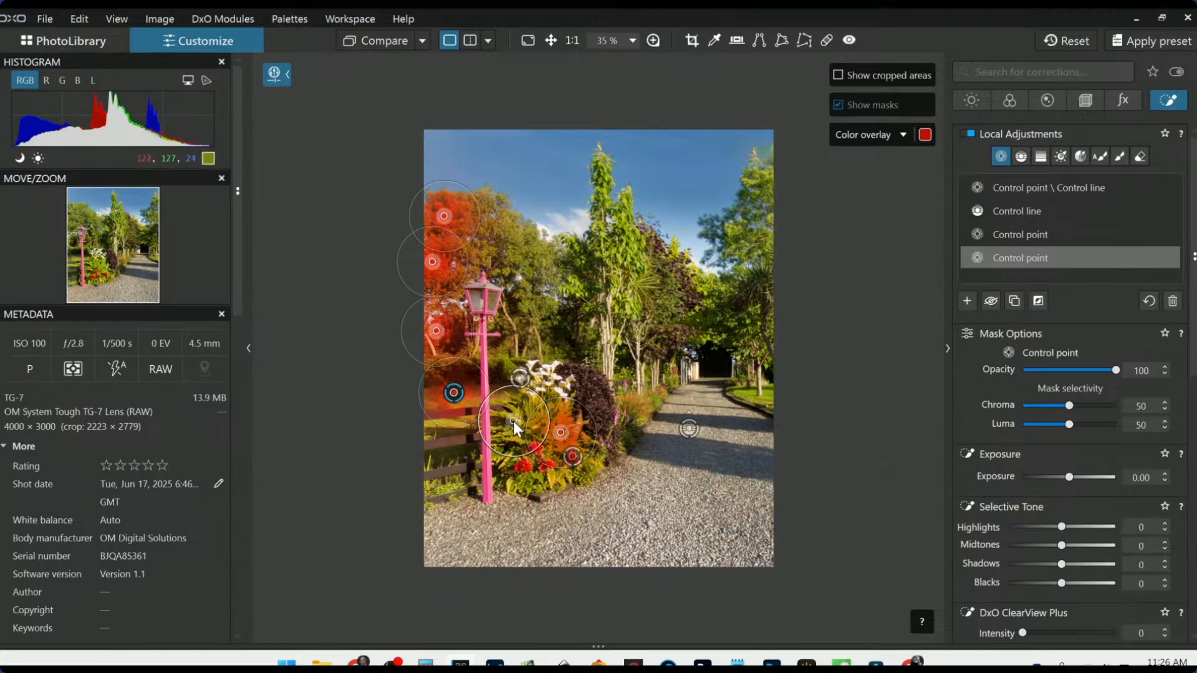
click(631, 308)
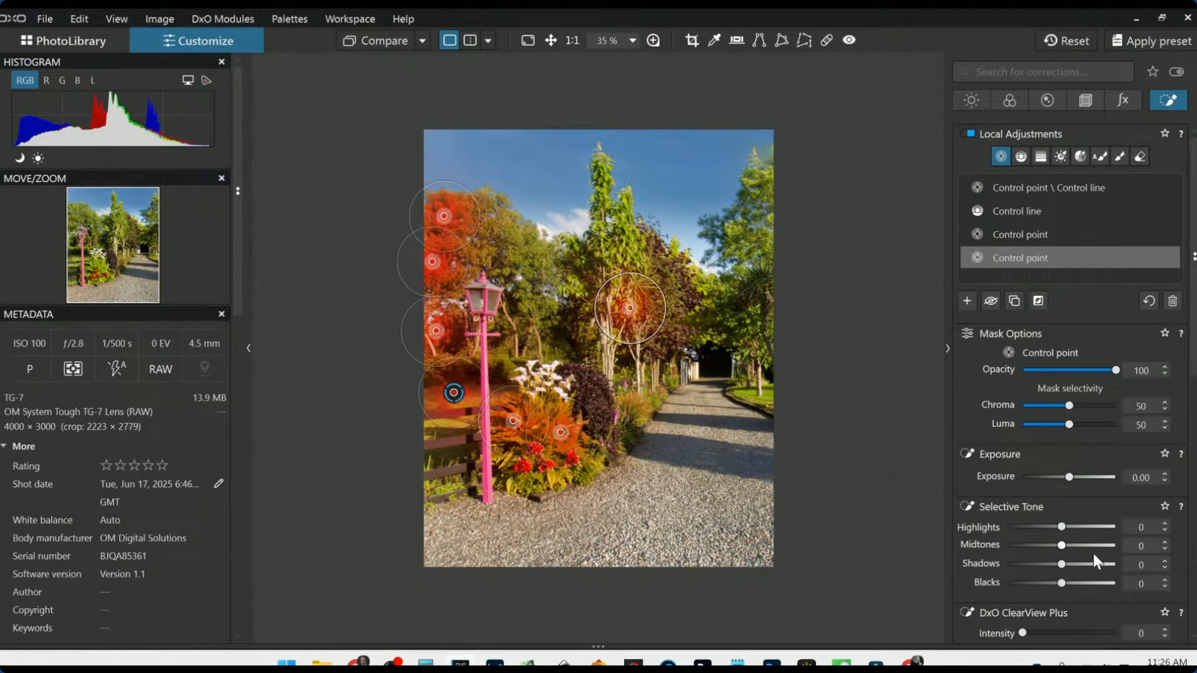
- Try a White Balance Tint of 78 on the foliage mask, reset the Tint, and set the Temperature to 6096
scroll(1073, 558, down, 3)
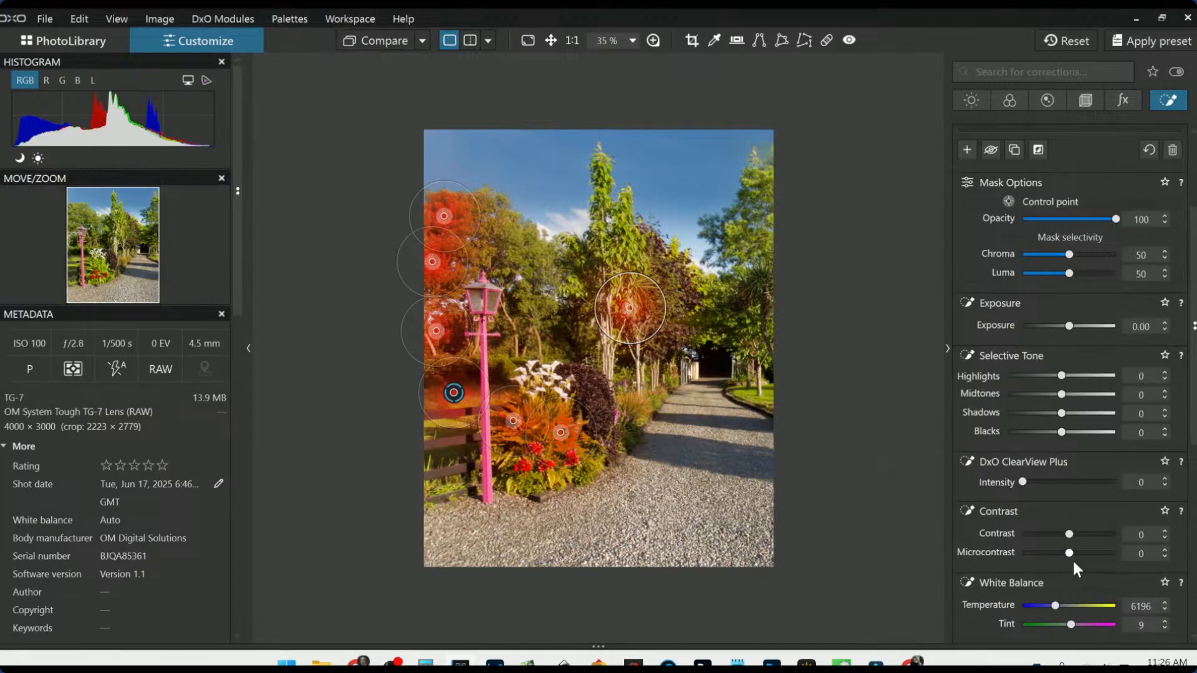
scroll(1073, 560, down, 2)
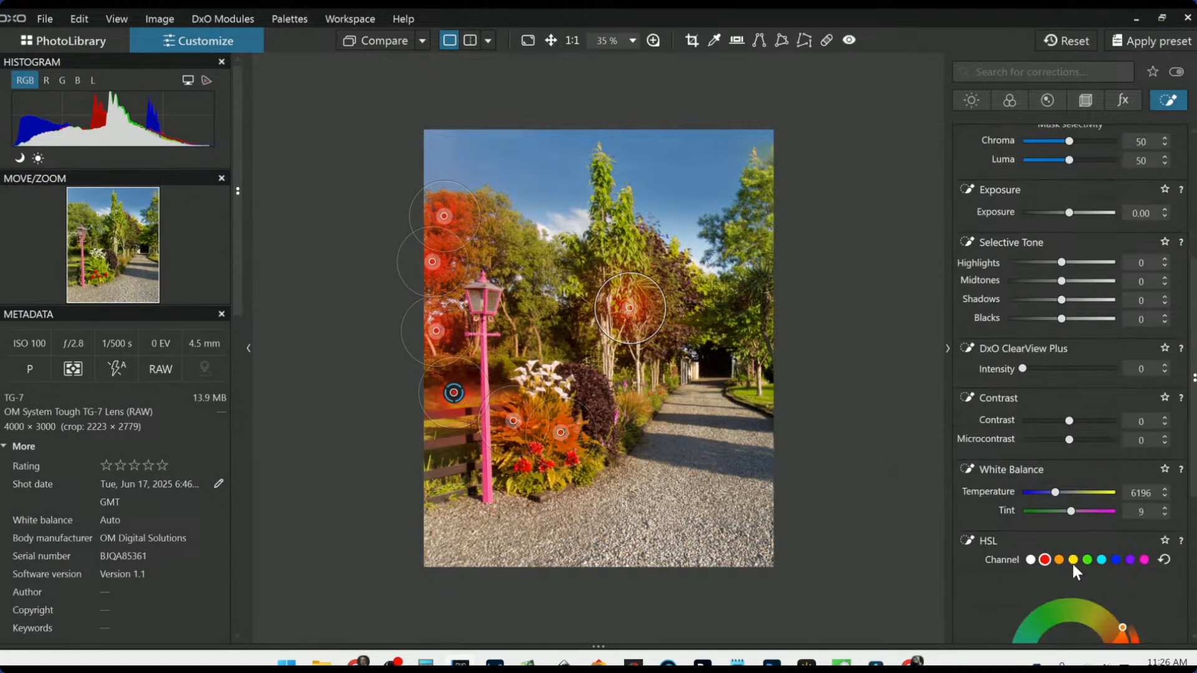
drag(1073, 514, 1075, 514)
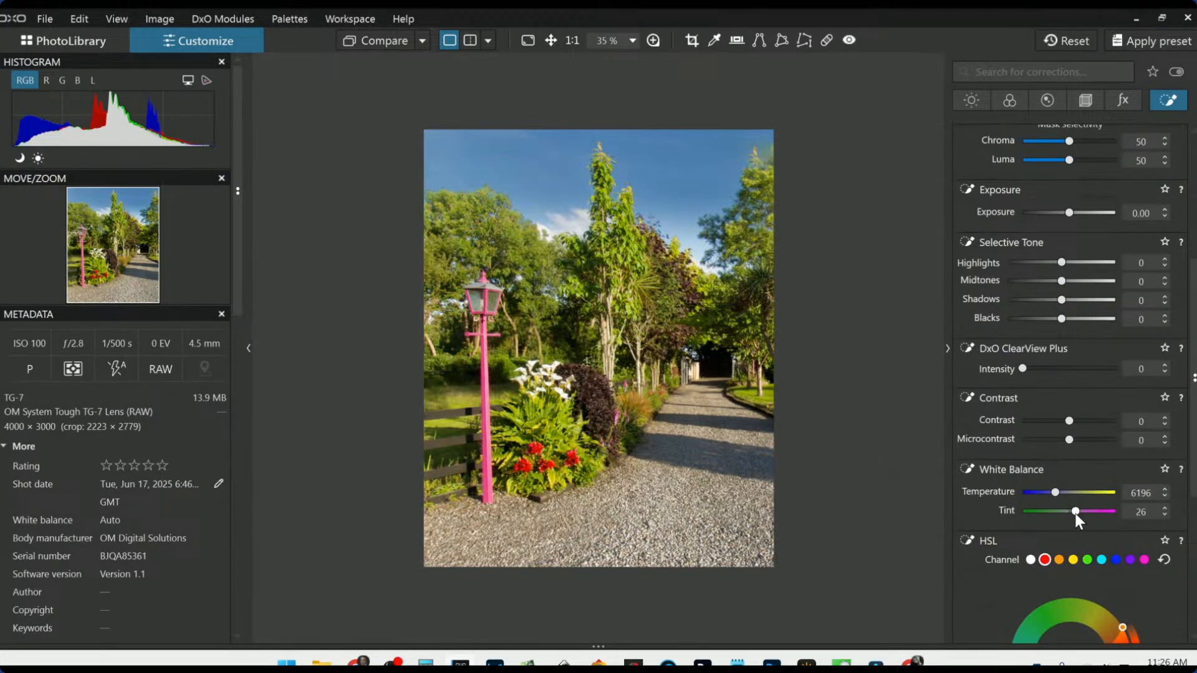
drag(1077, 511, 1088, 512)
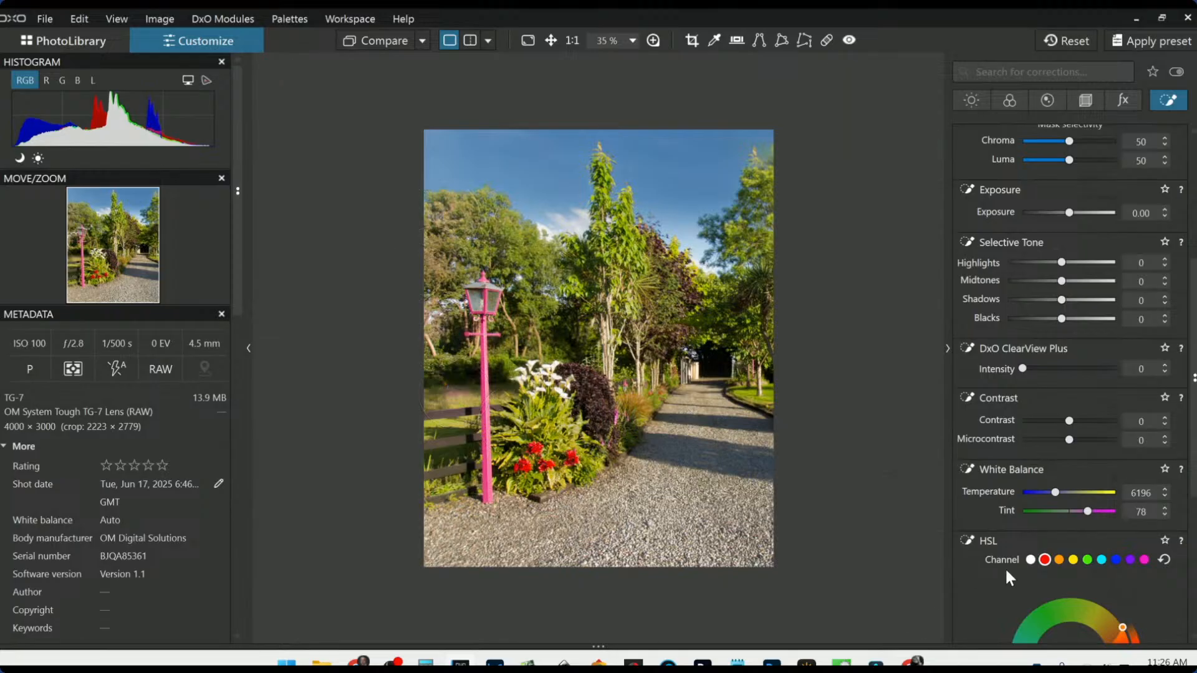
drag(1055, 494, 1056, 493)
double_click(1092, 512)
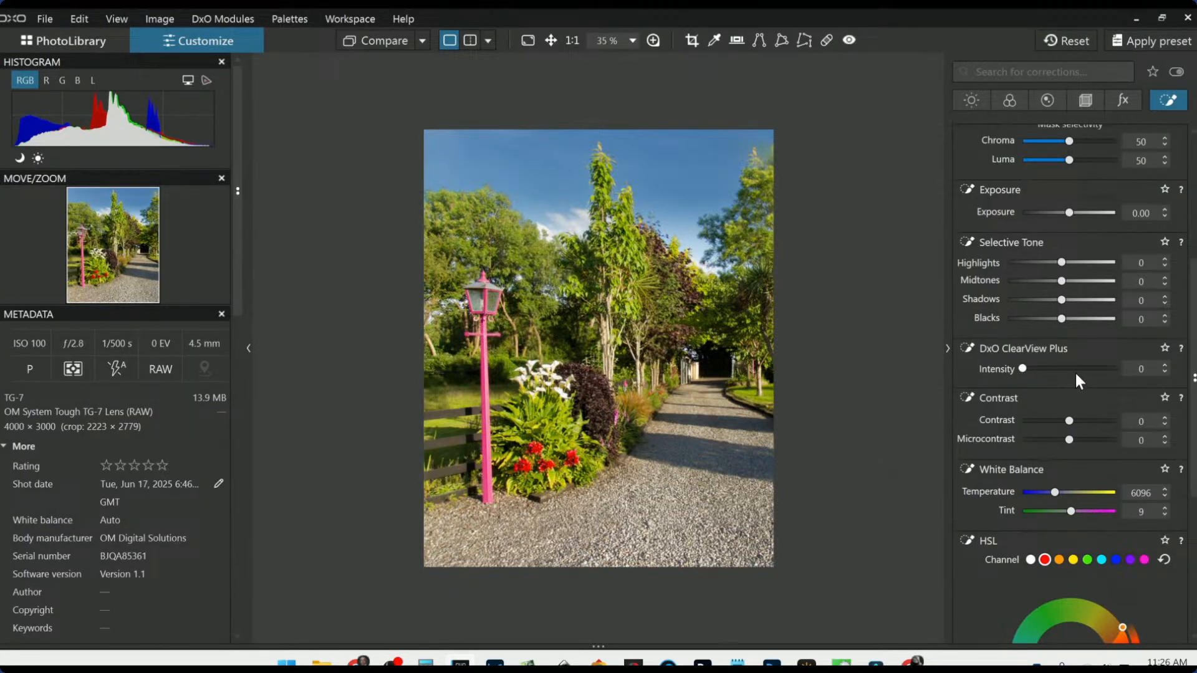
- Set the global RAW White Balance Tint to 16, and compare the edit with the original photo
scroll(1053, 437, up, 1)
scroll(1046, 447, down, 5)
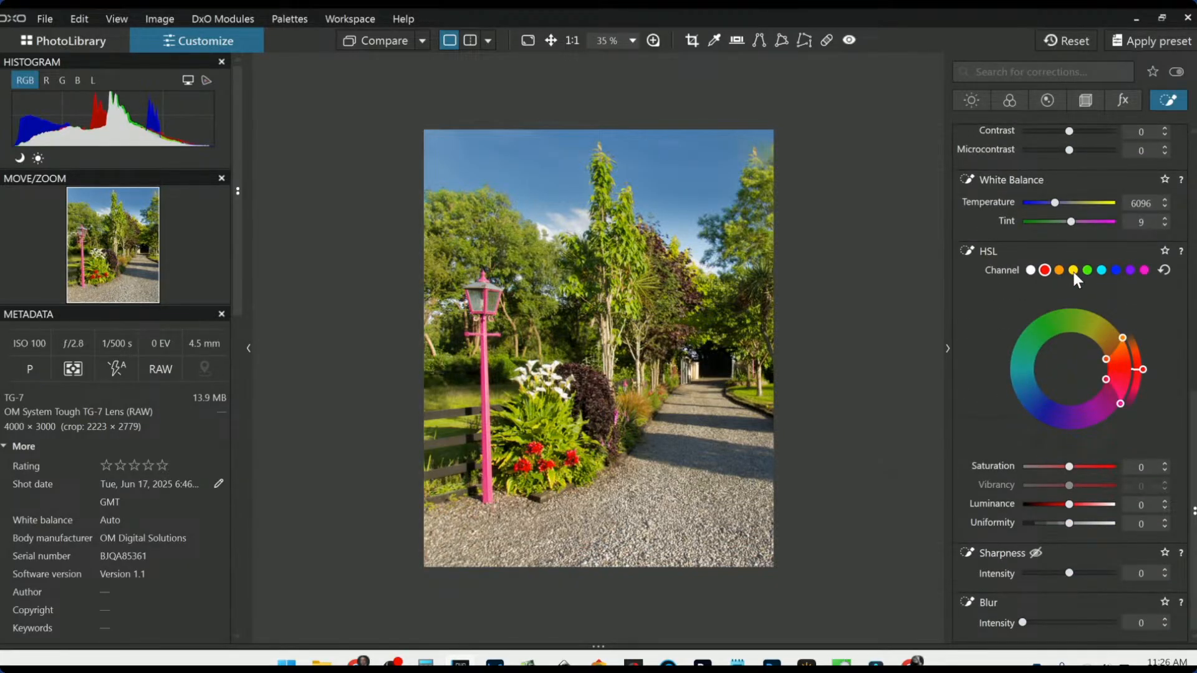
scroll(978, 409, up, 8)
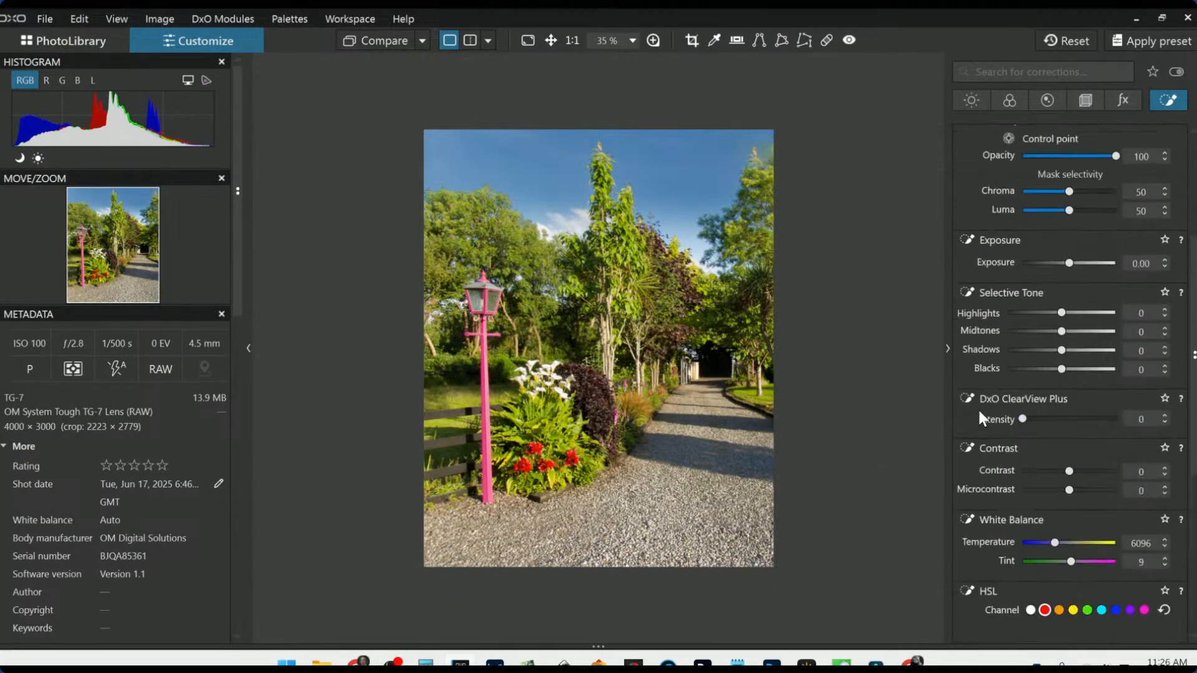
click(1010, 104)
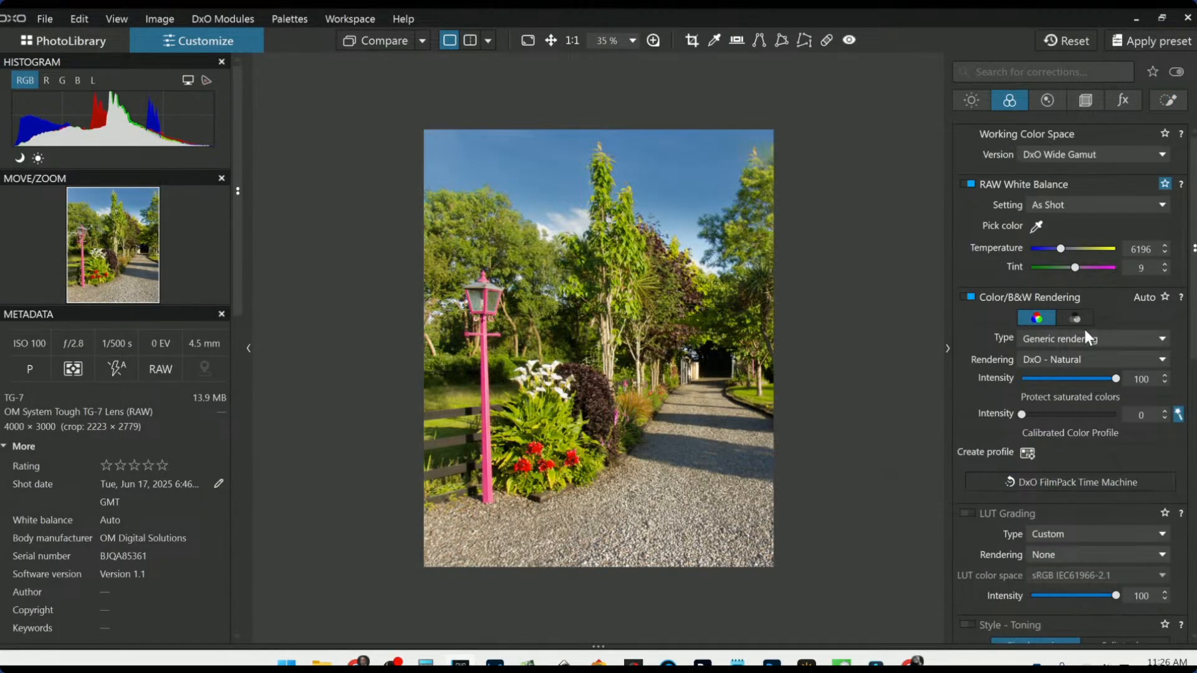
click(1076, 268)
scroll(1061, 248, down, 1)
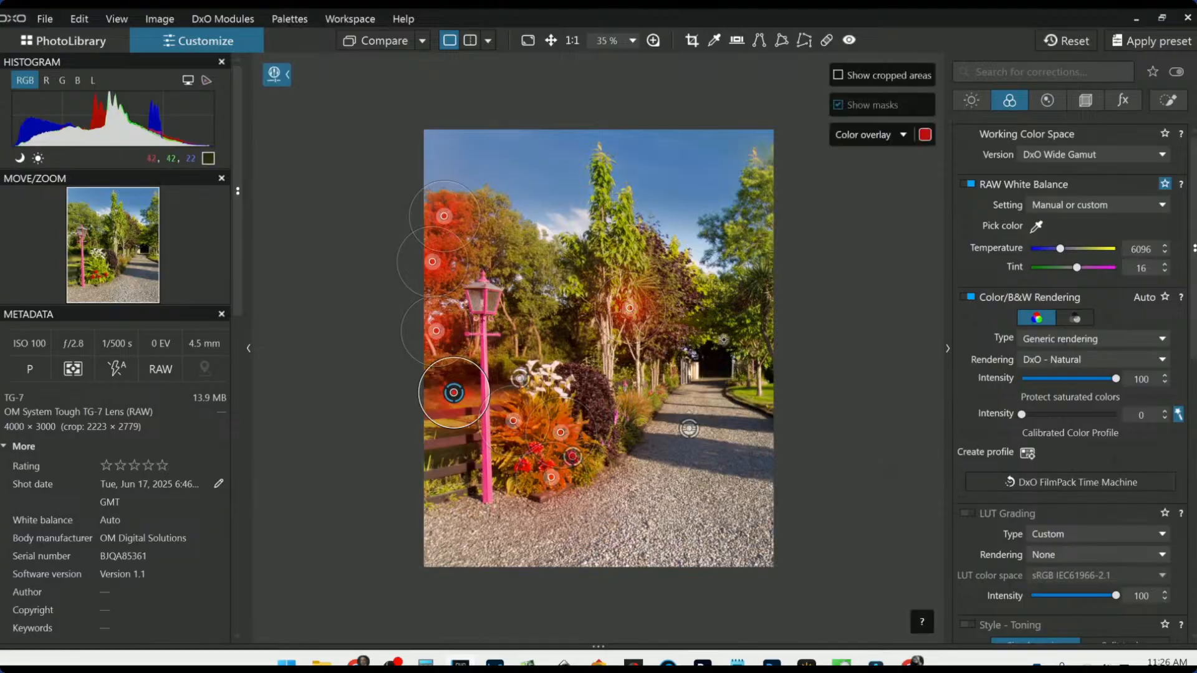
key(Escape)
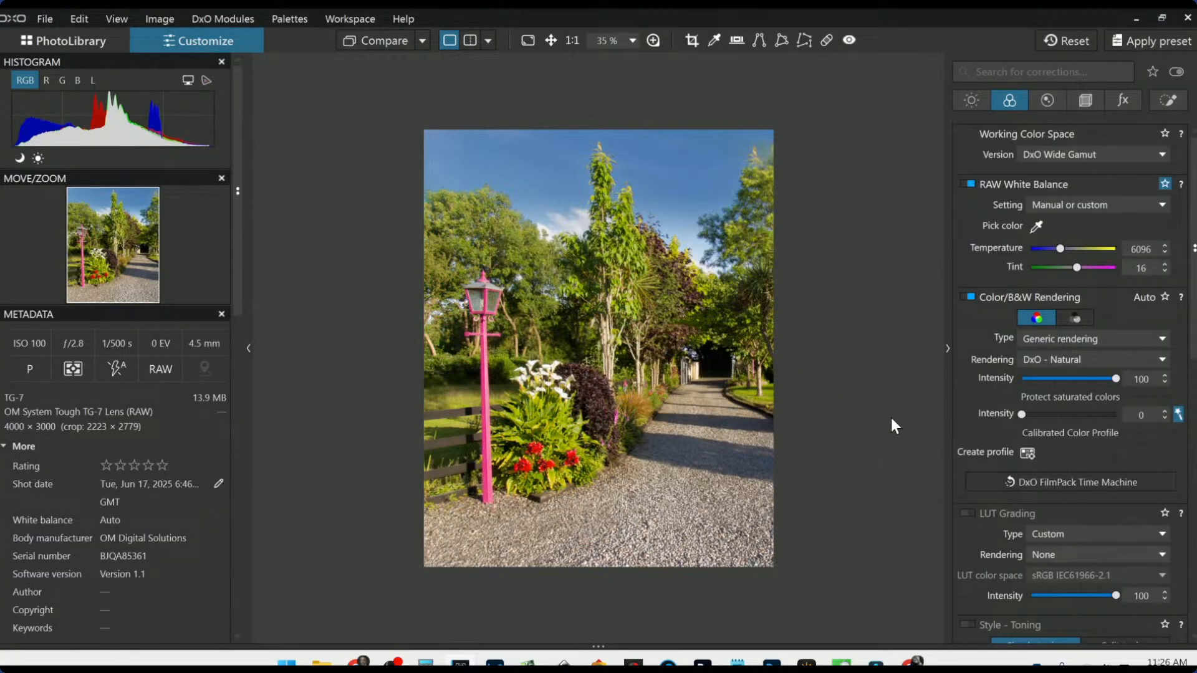
click(375, 41)
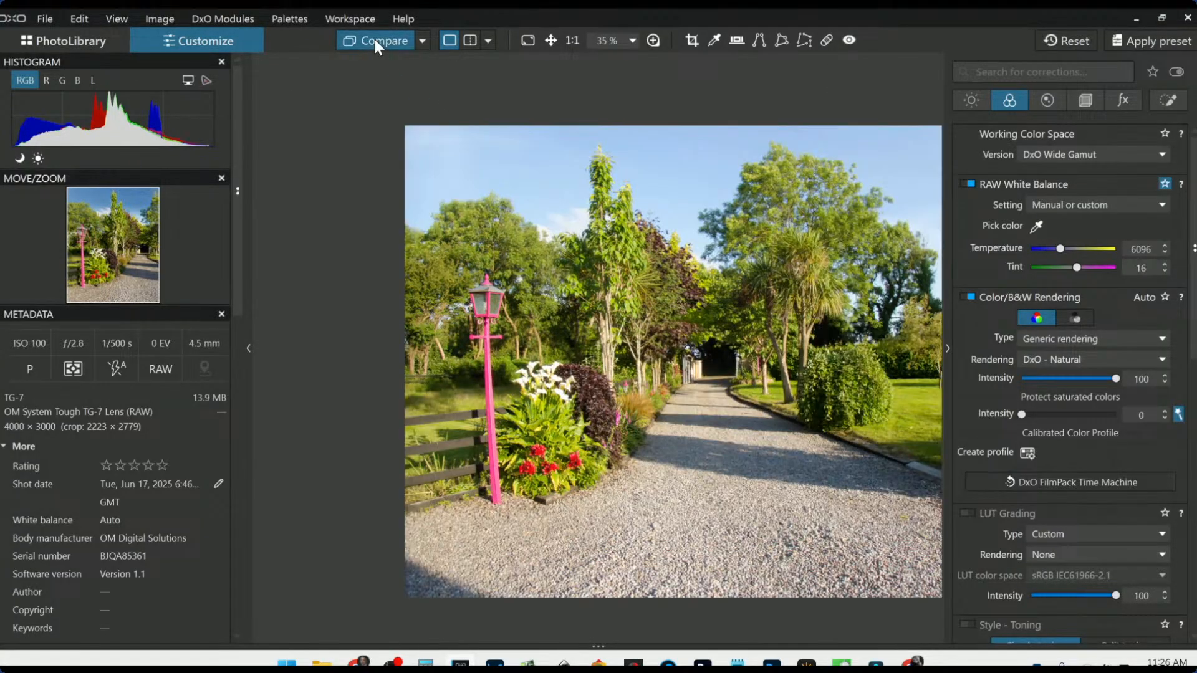
click(375, 40)
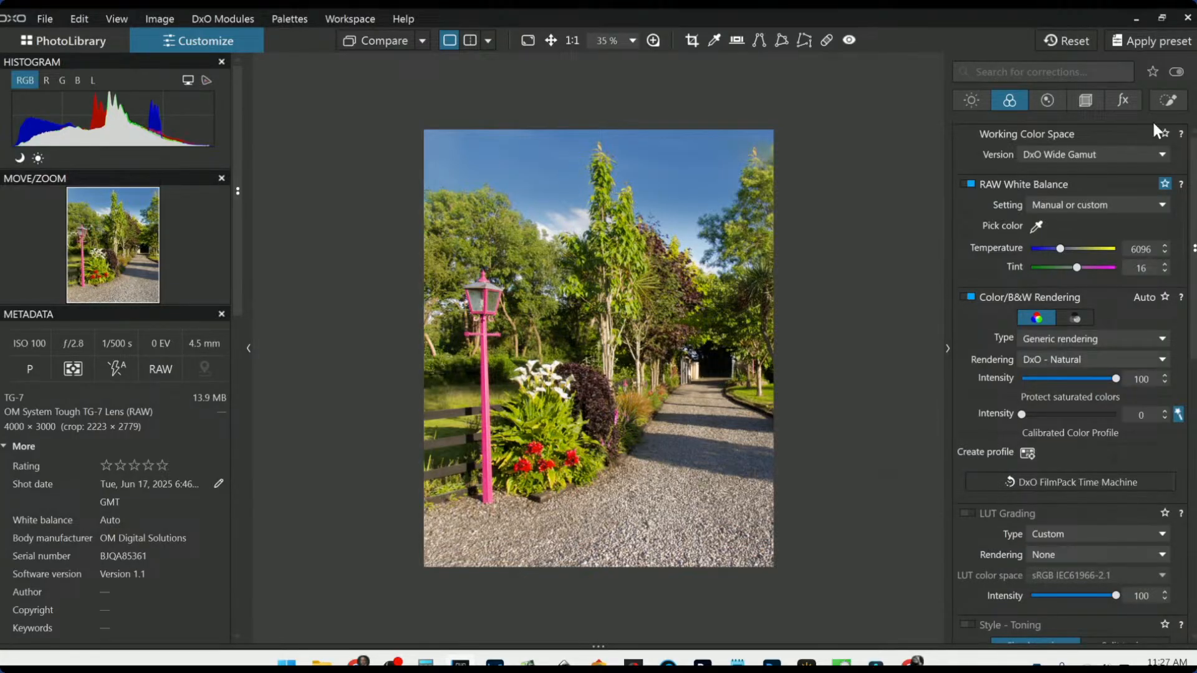
- Try to brighten the dark opening at the far end of the driveway with a new control-point mask at Exposure 4.00
click(1166, 103)
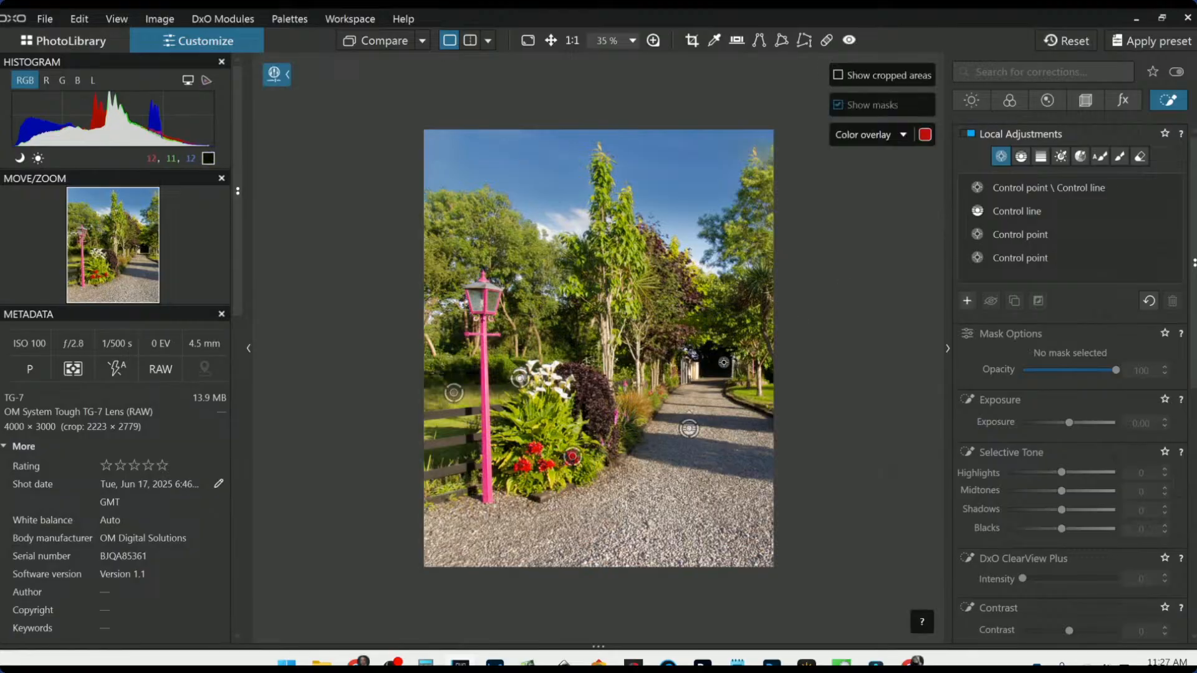
click(712, 365)
drag(1069, 478, 1136, 488)
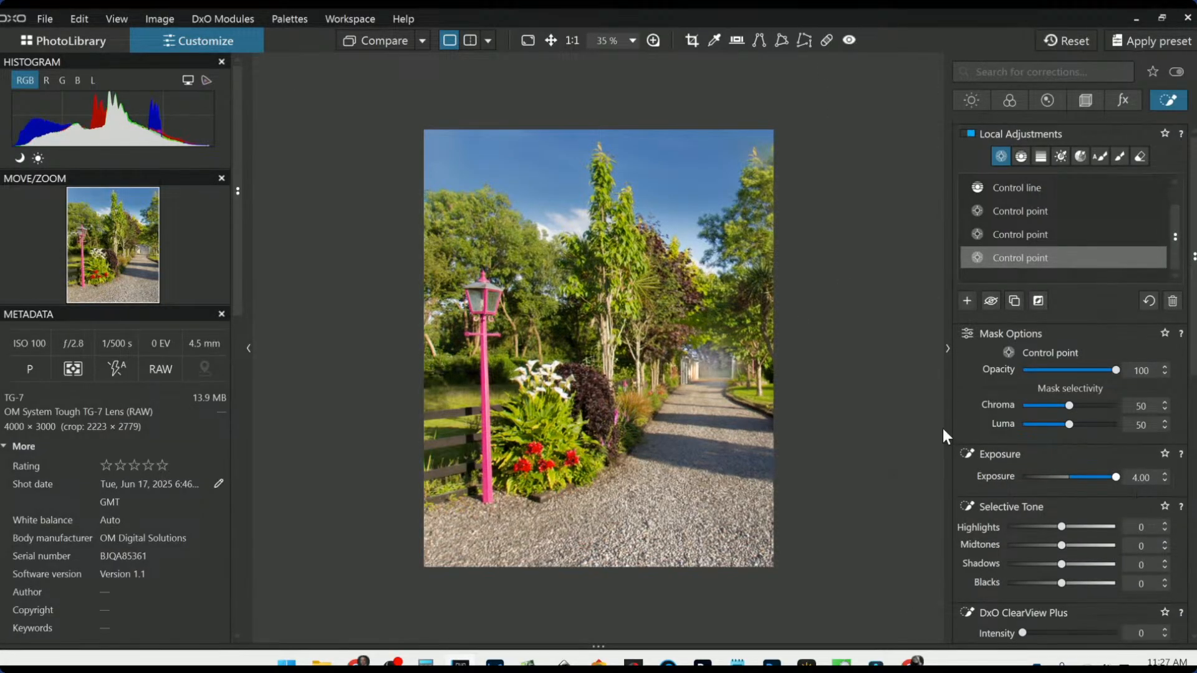
scroll(661, 331, up, 3)
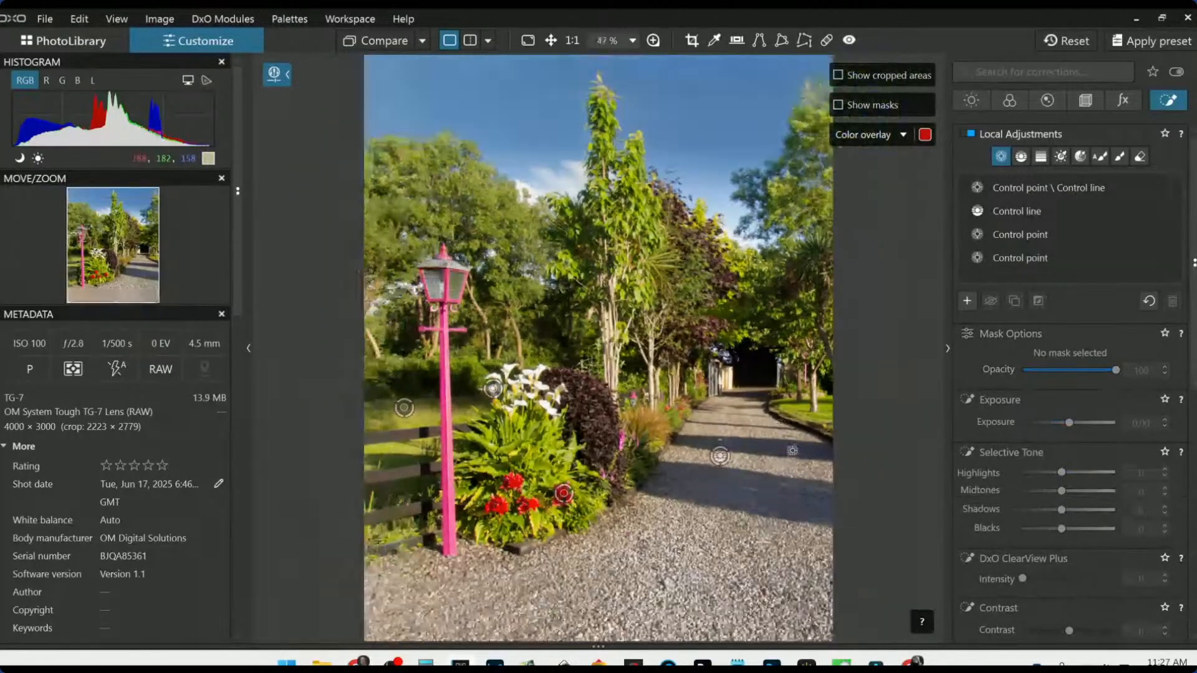
scroll(791, 450, down, 3)
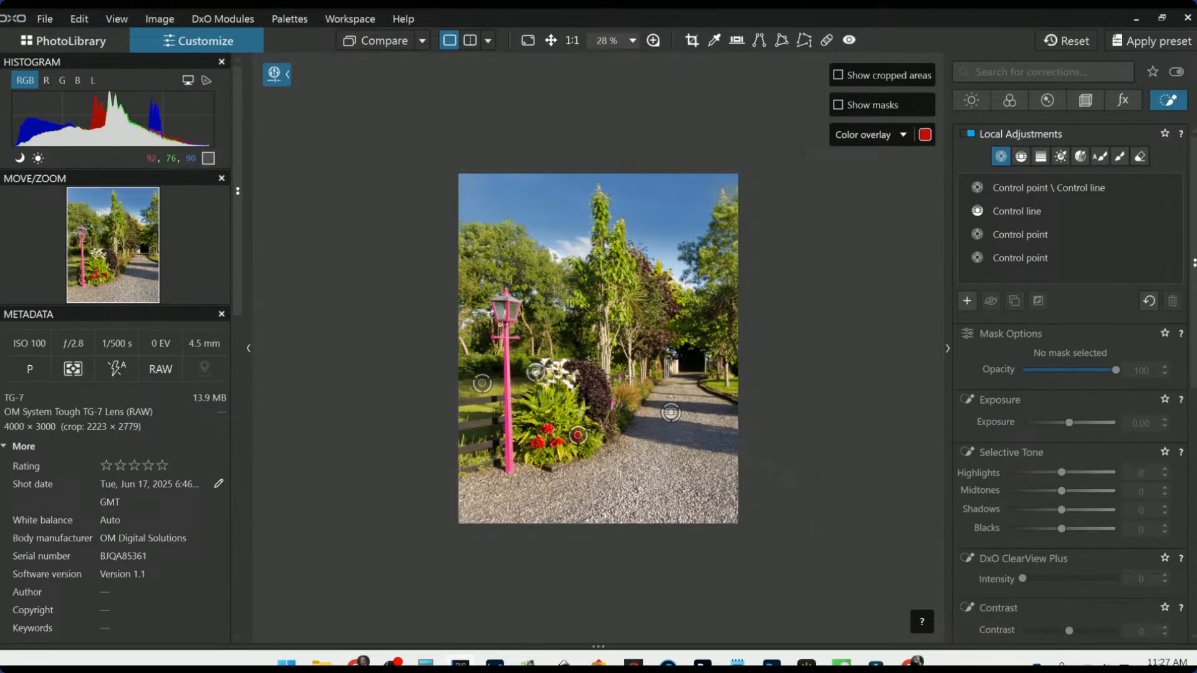
key(Escape)
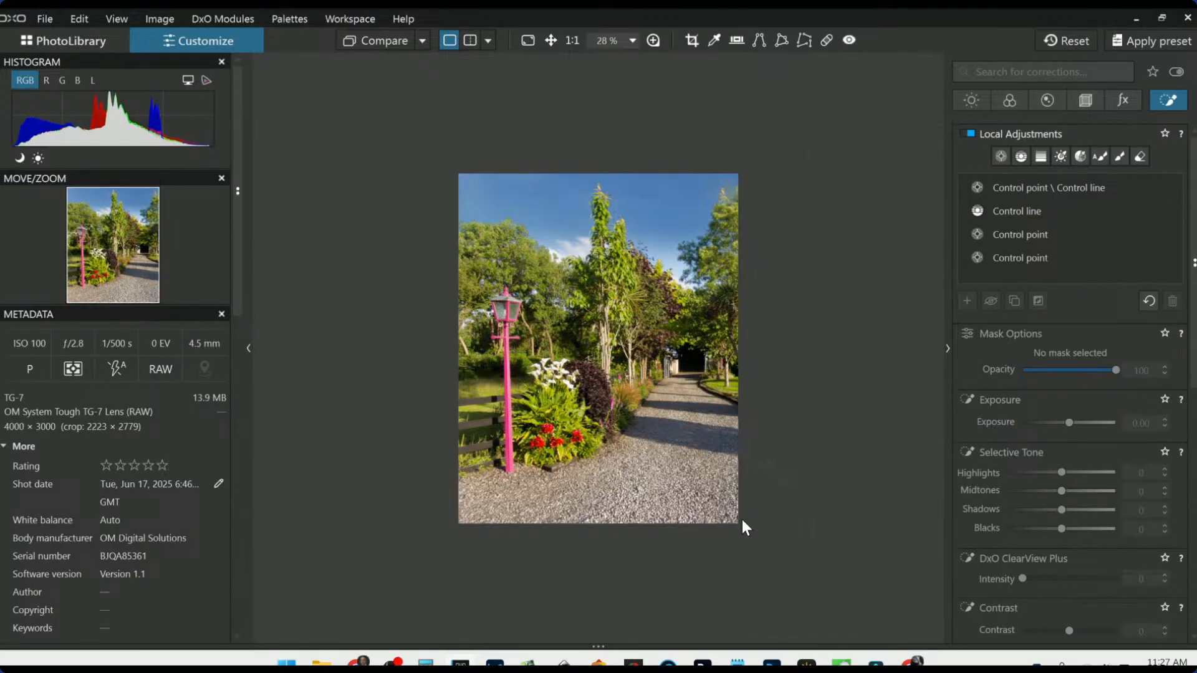
- Export the edited driveway photo to disk
right_click(692, 468)
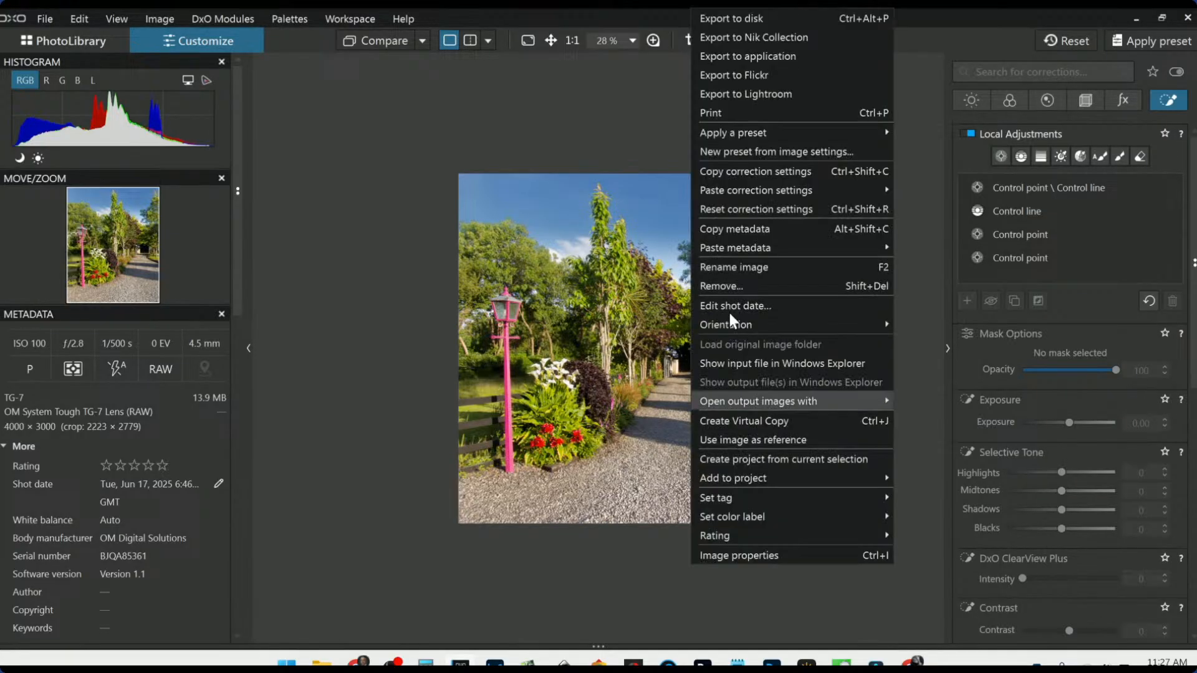
click(762, 18)
key(Escape)
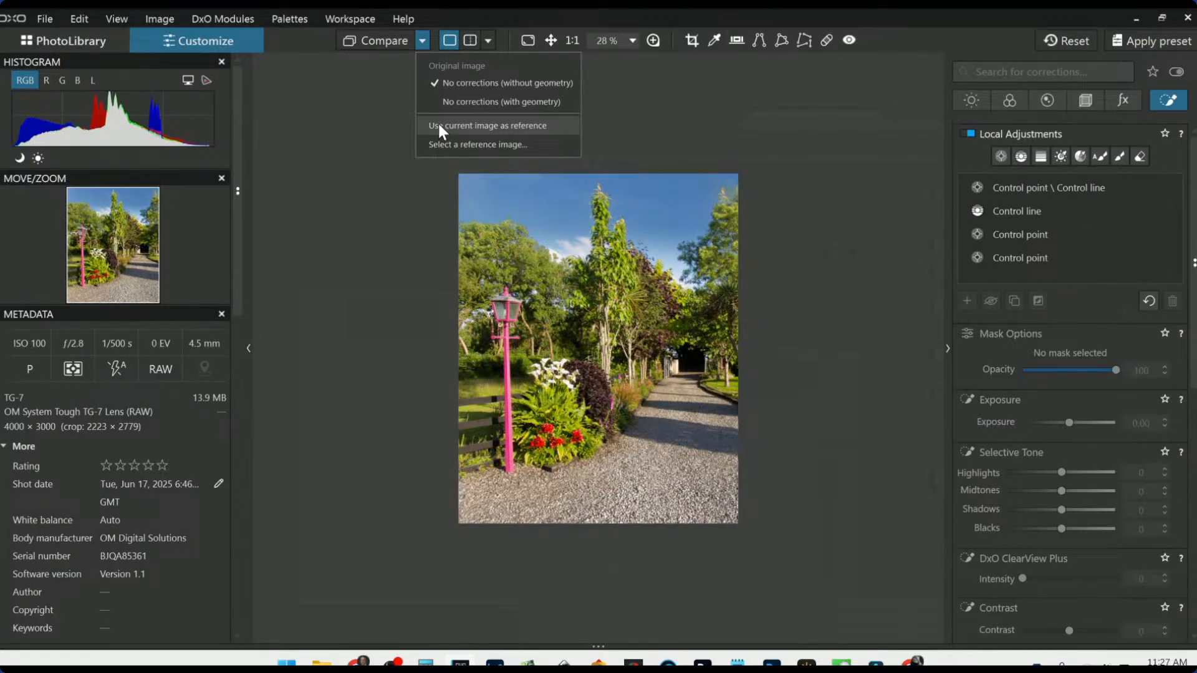
- Choose the edited driveway photo as the comparison reference image, and display it side by side with the current photo
click(384, 96)
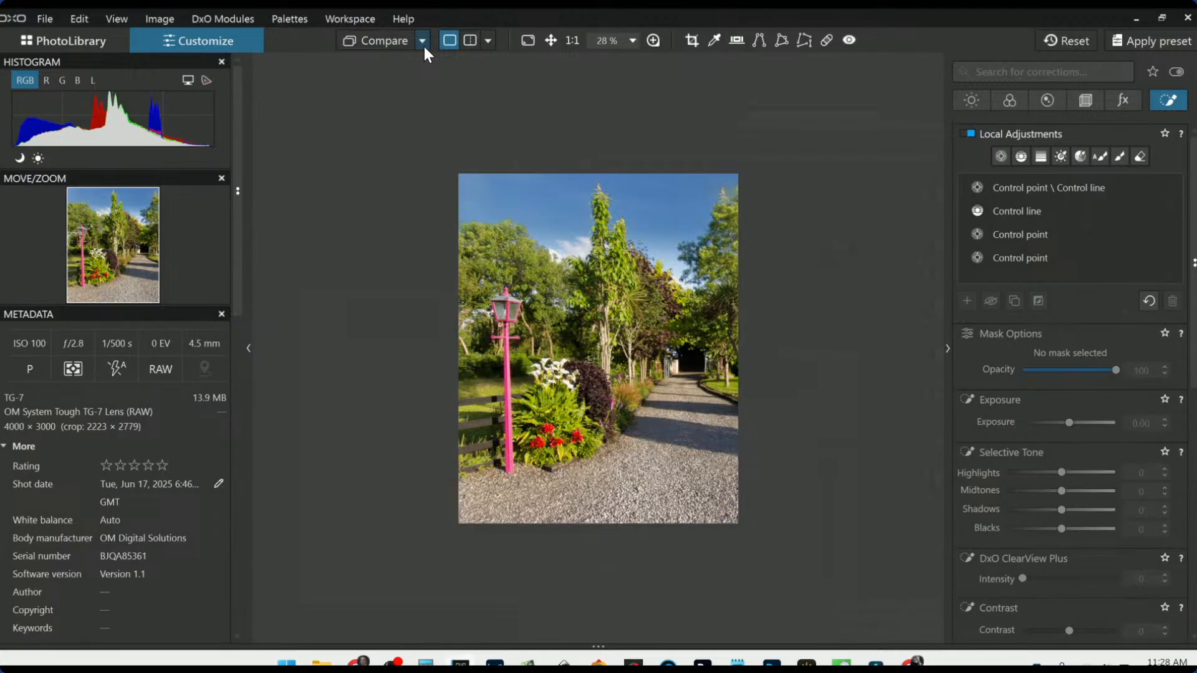
click(424, 46)
click(452, 142)
click(487, 43)
click(492, 57)
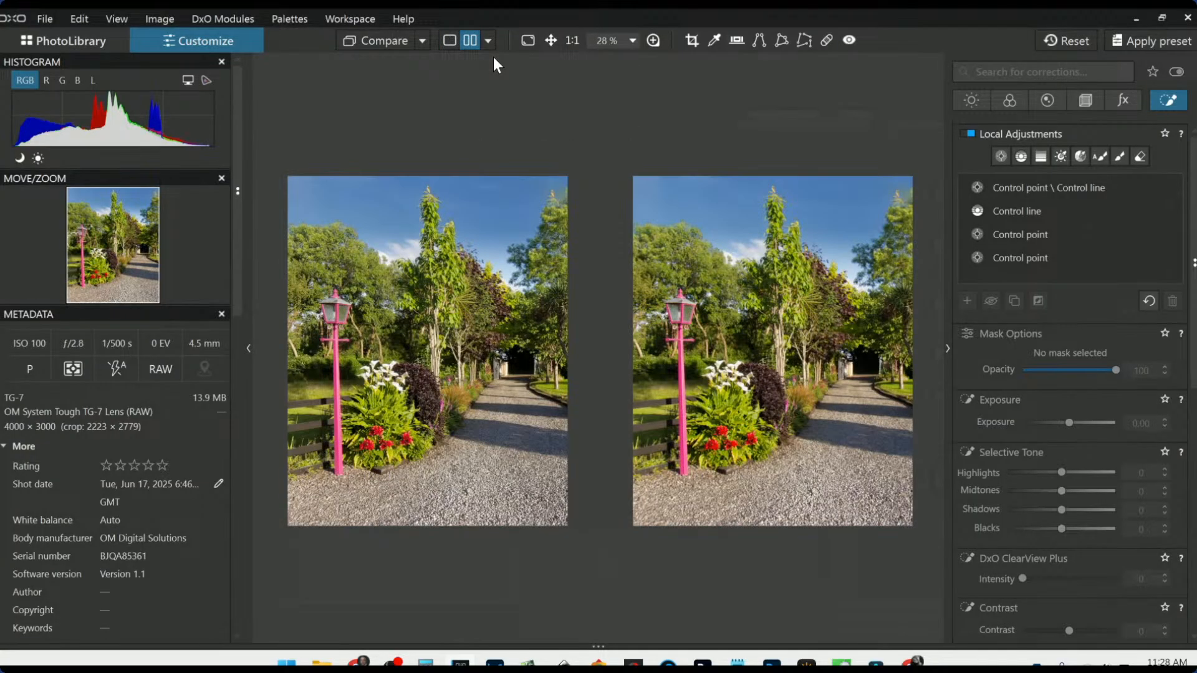
- Hide the side palettes, and reset all corrections on the RAW photo to inspect it beside the edited reference
key(Tab)
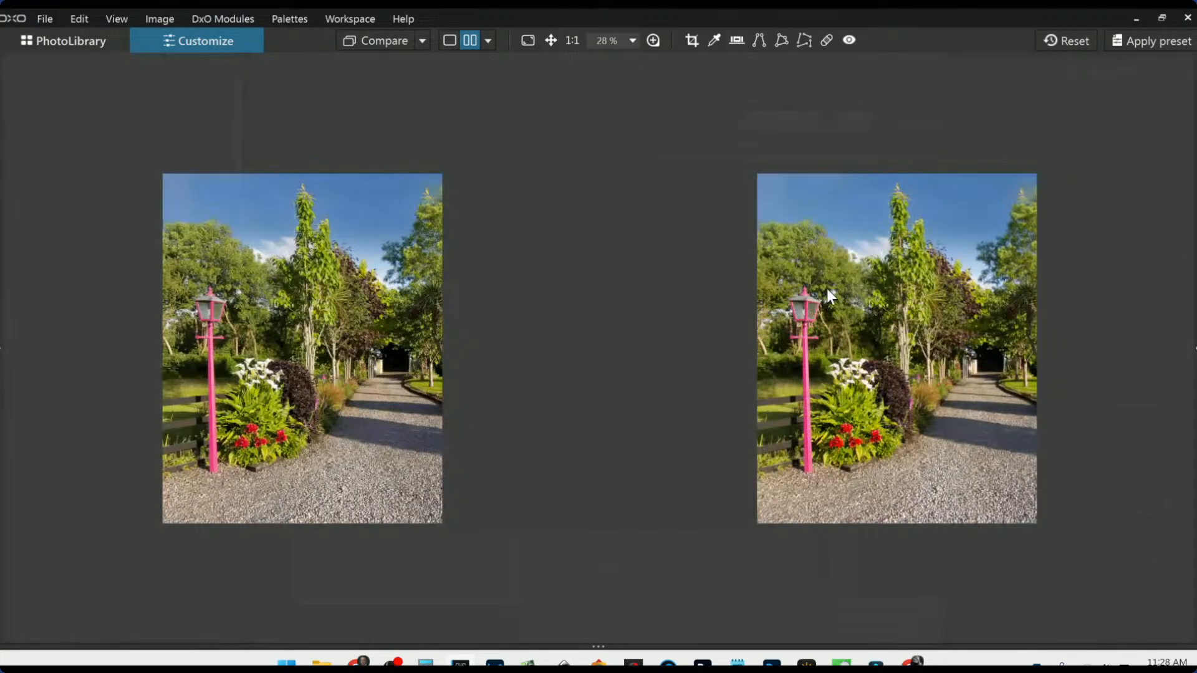
click(1067, 41)
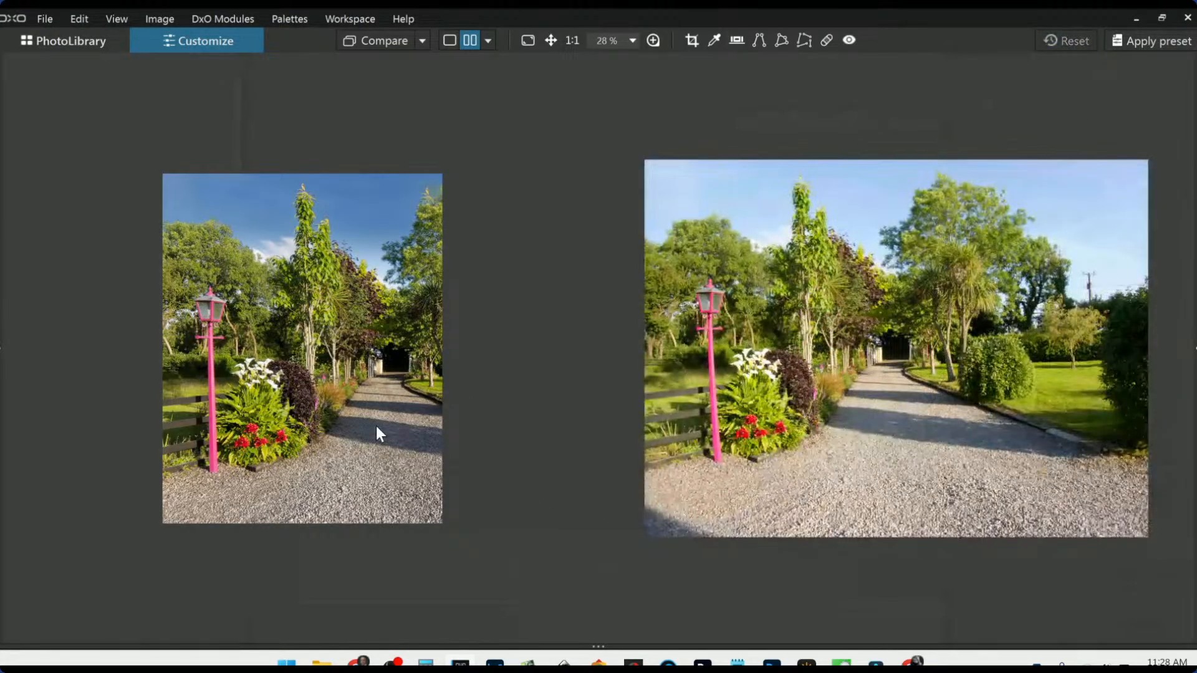
scroll(376, 422, up, 2)
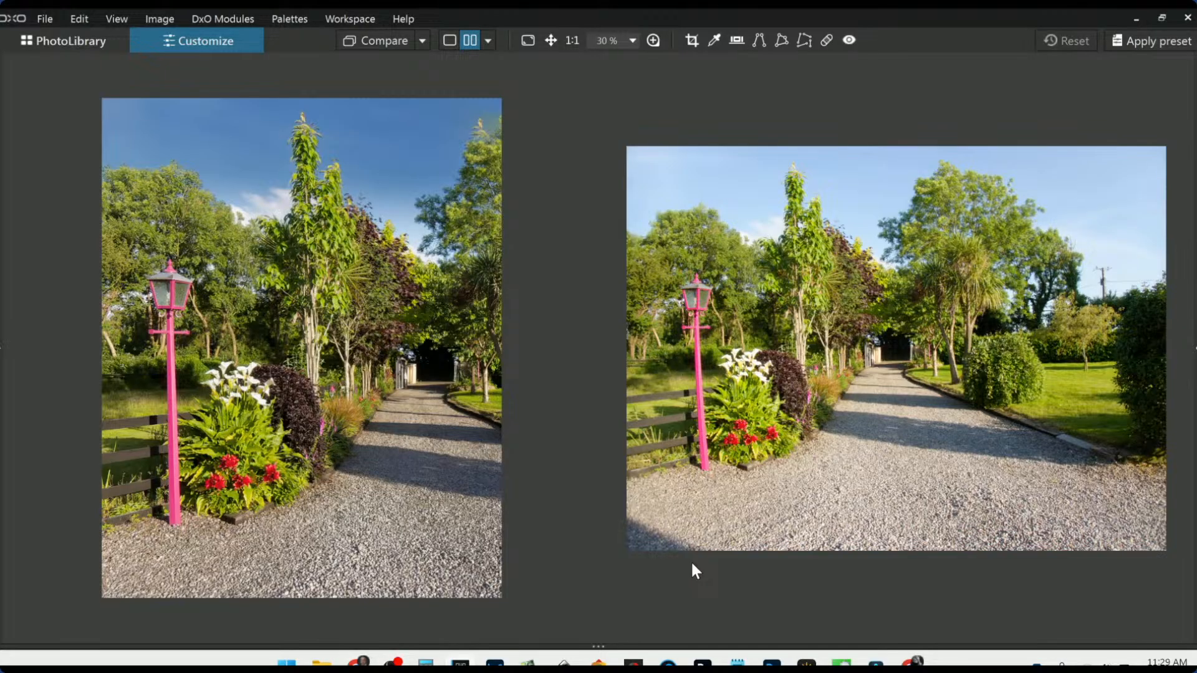
- Return to the PhotoLibrary and look through the folder's filmstrip for the next photo
click(108, 45)
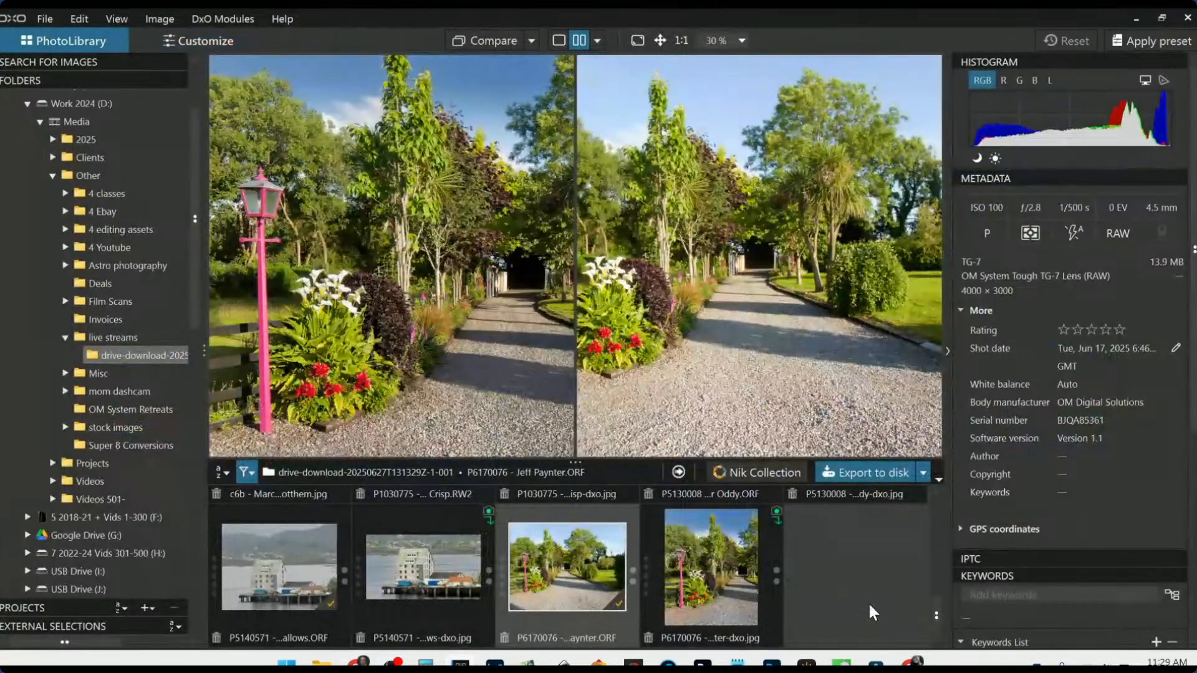
scroll(872, 612, up, 5)
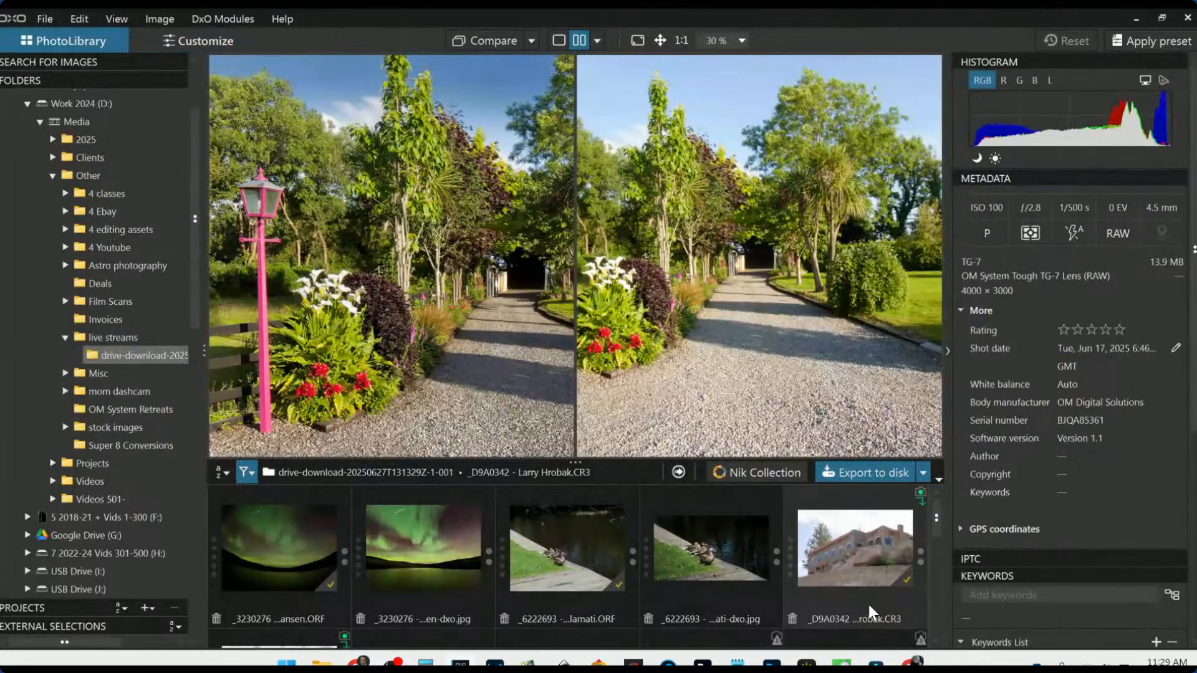
scroll(824, 573, down, 3)
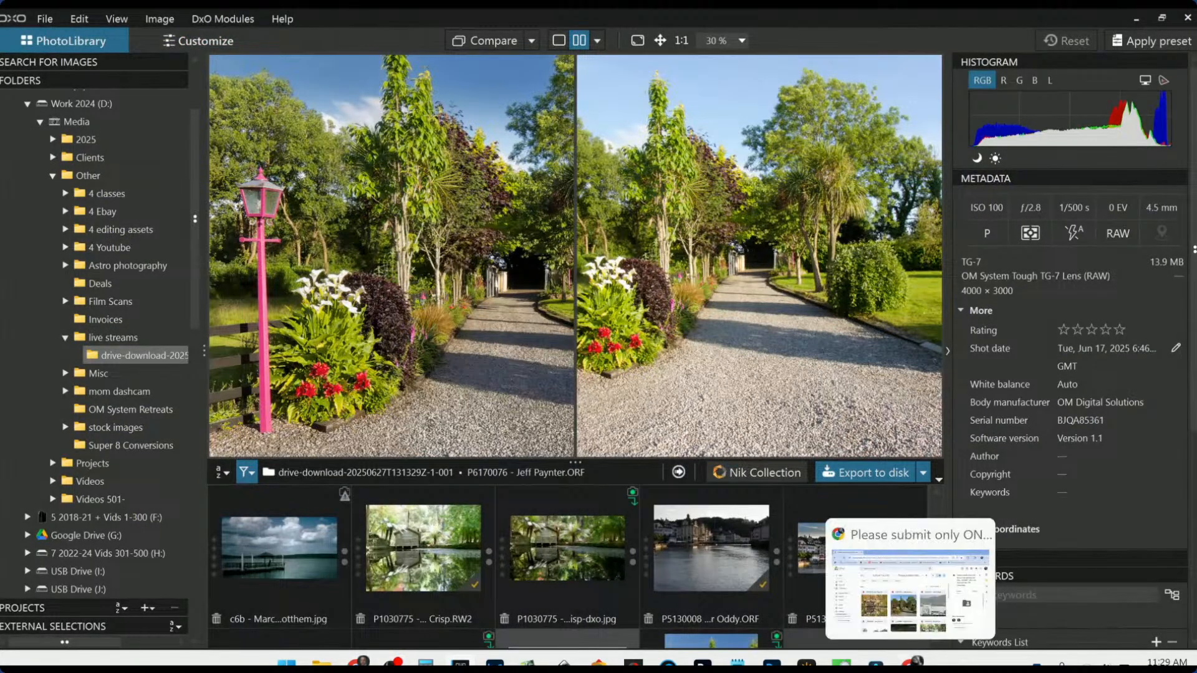
- Switch to the photo submissions folder in Google Drive, and select the LaPalma_coastline long-exposure DNG file
click(913, 662)
scroll(585, 470, down, 2)
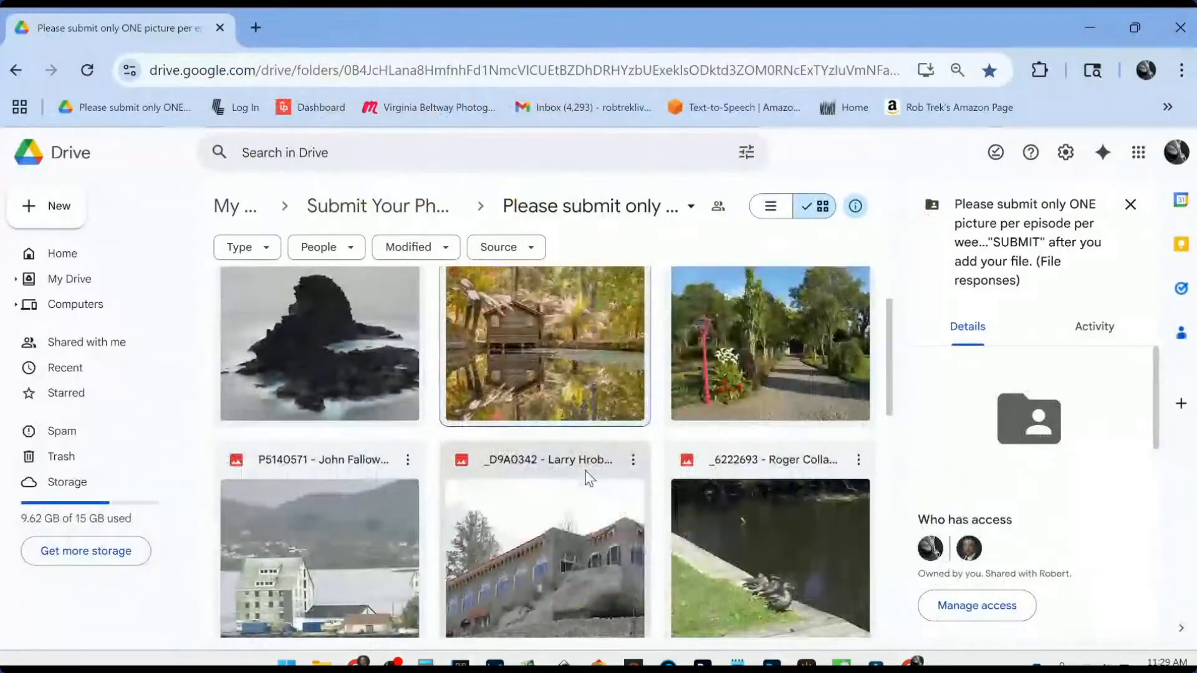
scroll(588, 478, up, 2)
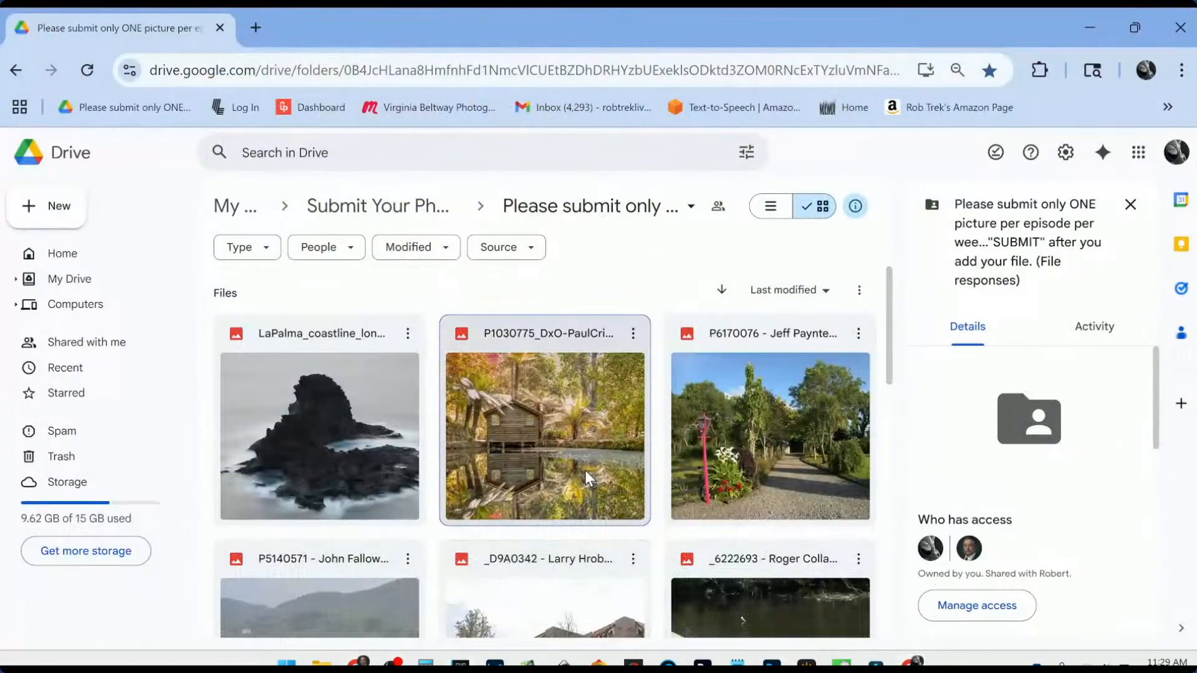
click(320, 422)
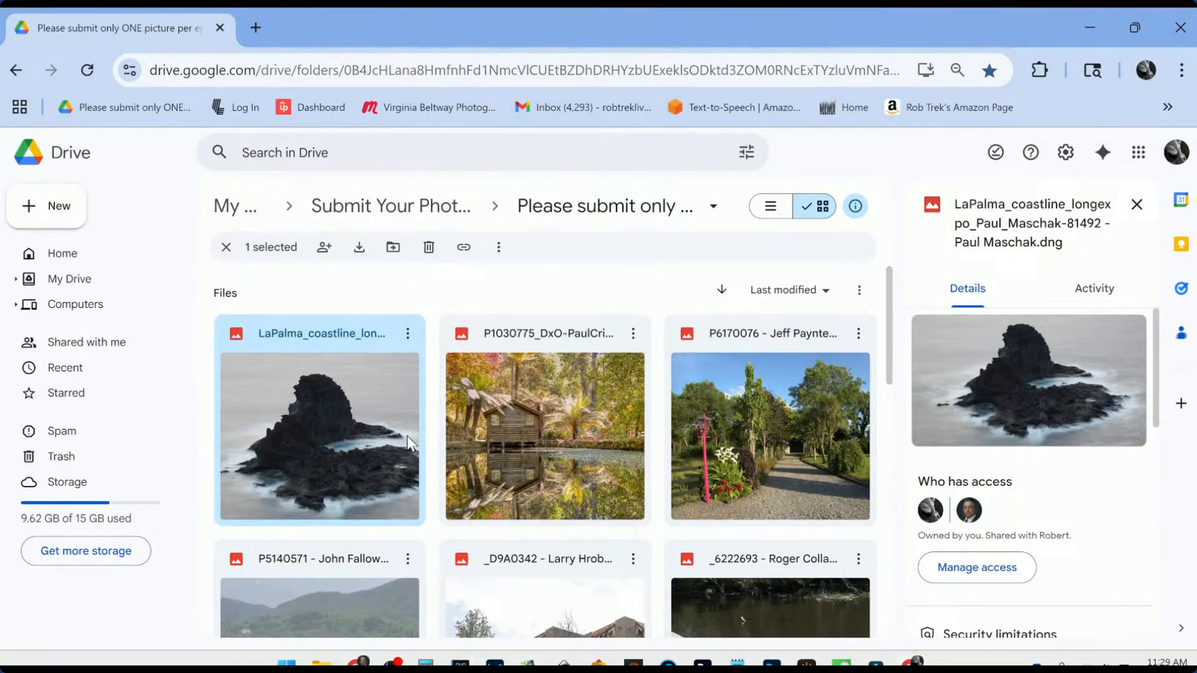
- Switch back to DxO PhotoLab and look for the La Palma coastline photo in the filmstrip
key(alt+Tab)
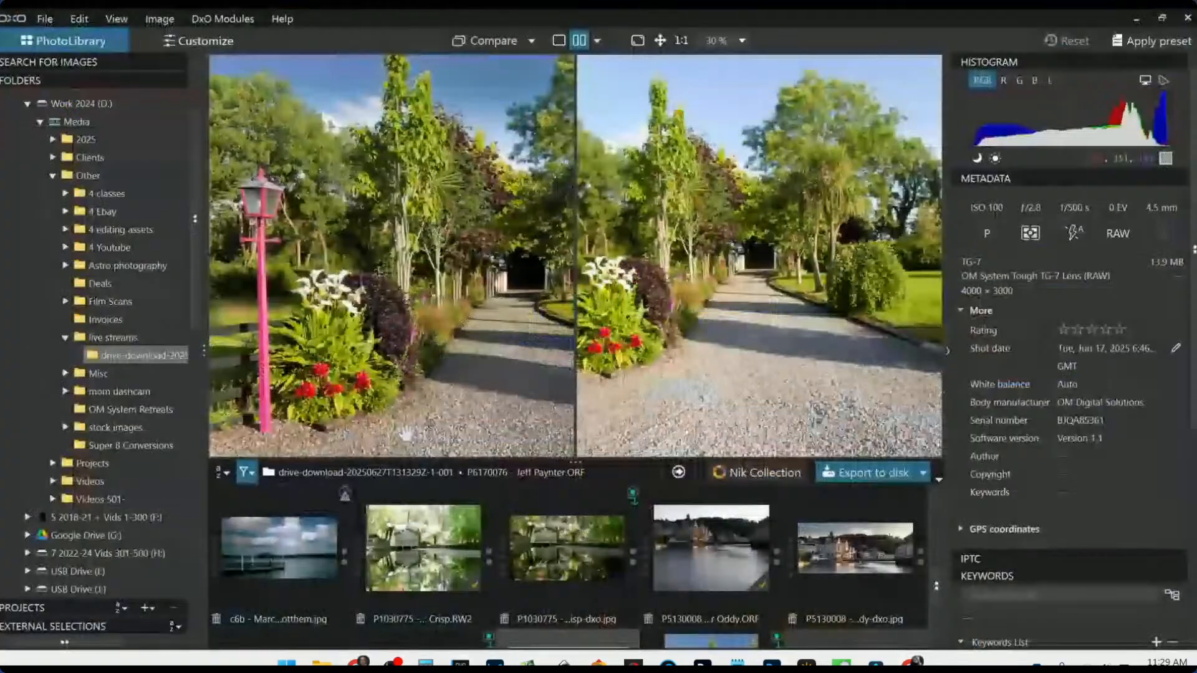
scroll(499, 542, down, 1)
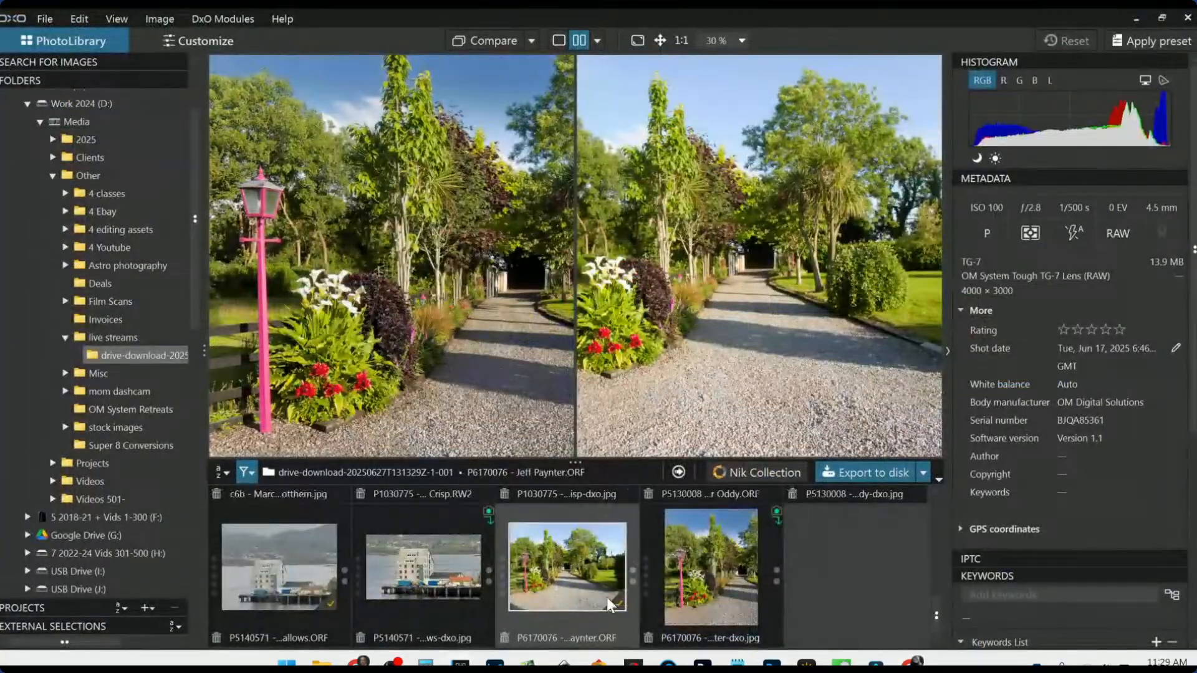
scroll(607, 598, up, 1)
scroll(608, 603, up, 2)
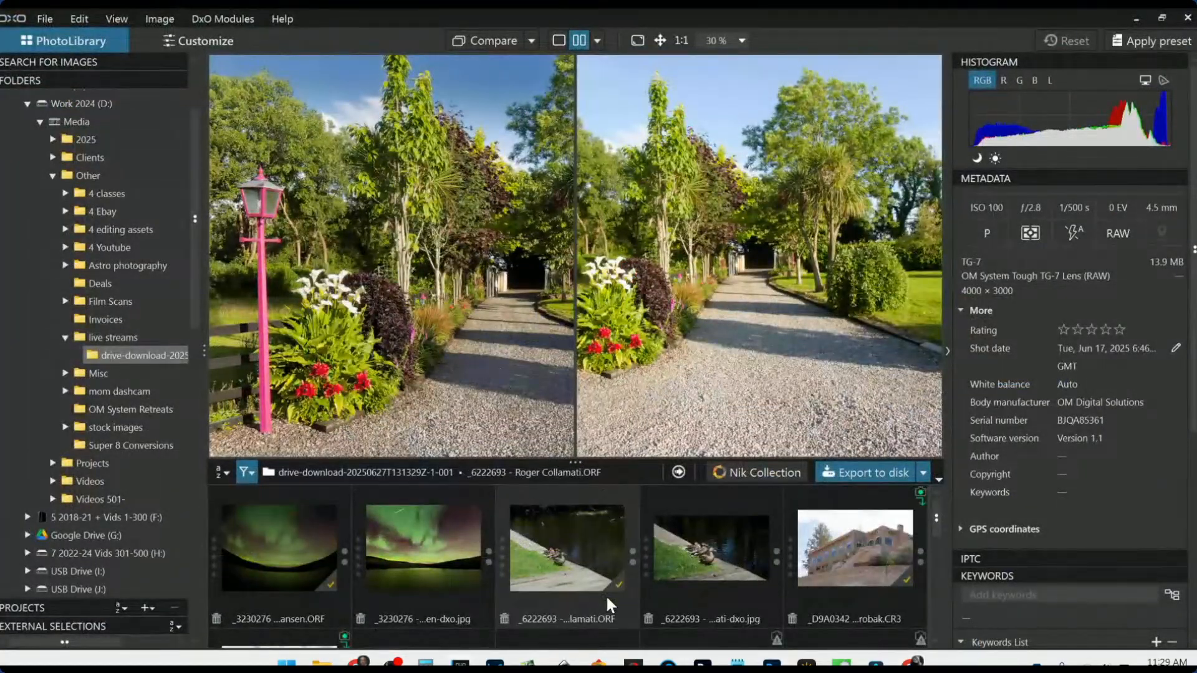
- Turn off the zero-star rating filter on the image browser so that images of any rating are listed
click(252, 474)
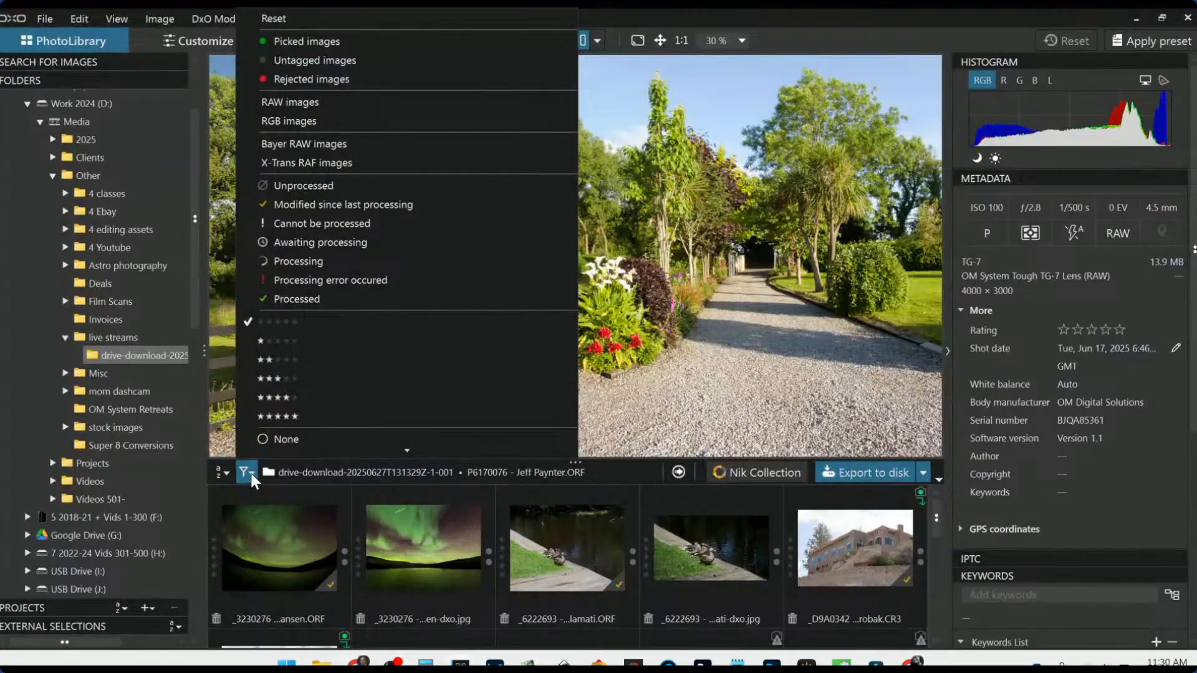
scroll(298, 279, down, 1)
click(300, 293)
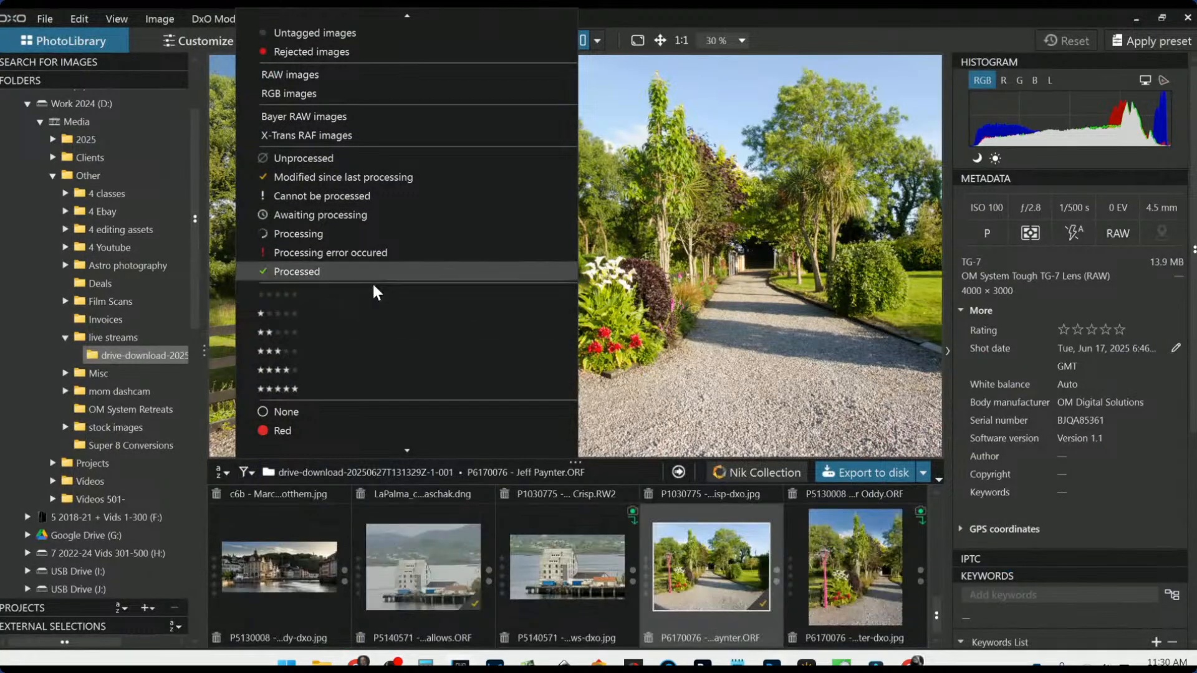
scroll(399, 368, up, 1)
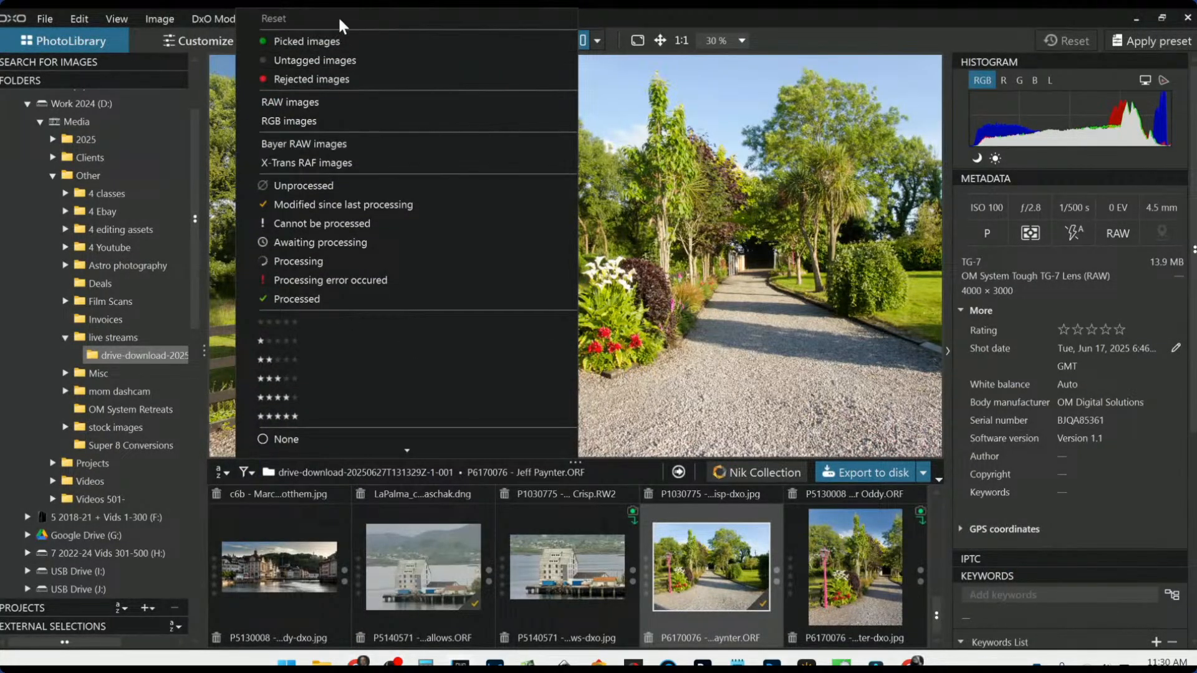
click(426, 575)
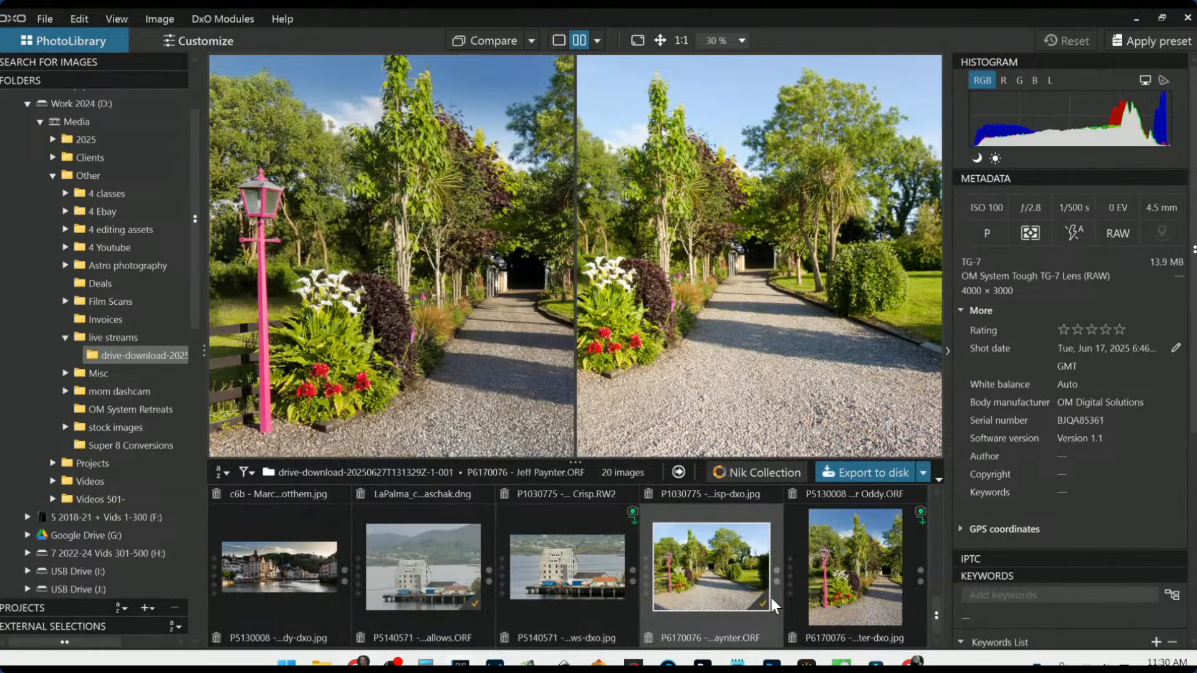
- Look through the unfiltered filmstrip for the submitted photos, and switch to the Google Drive folder to check them
scroll(774, 599, down, 3)
scroll(777, 596, down, 3)
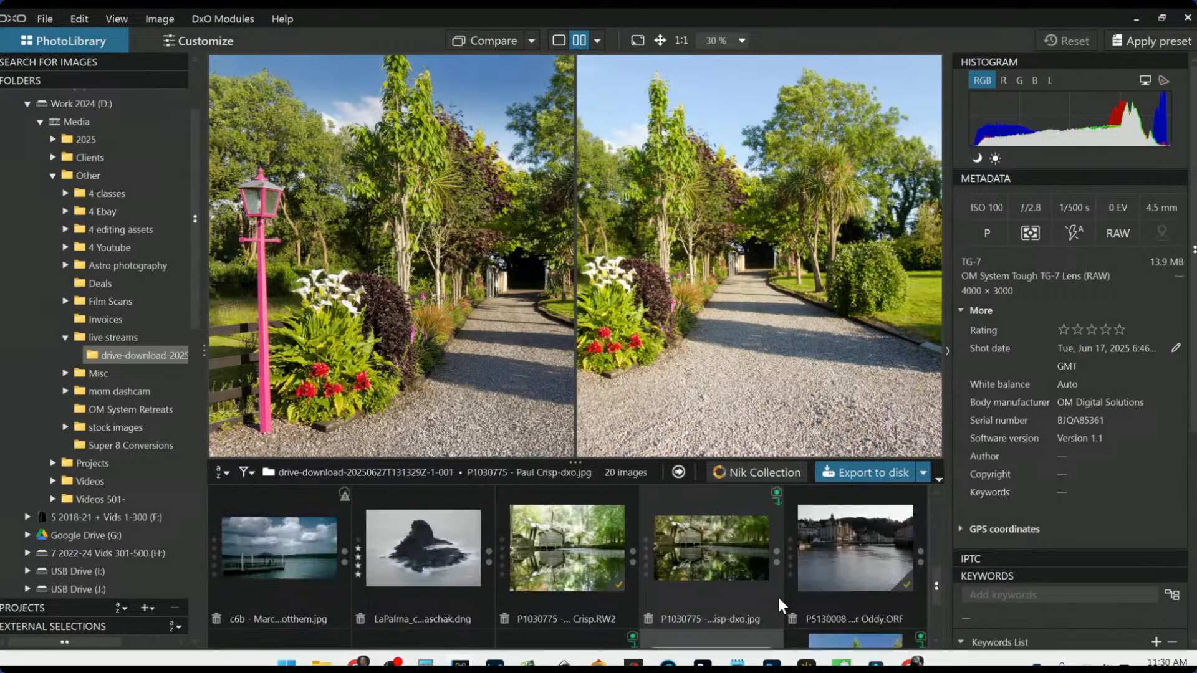
scroll(777, 599, up, 3)
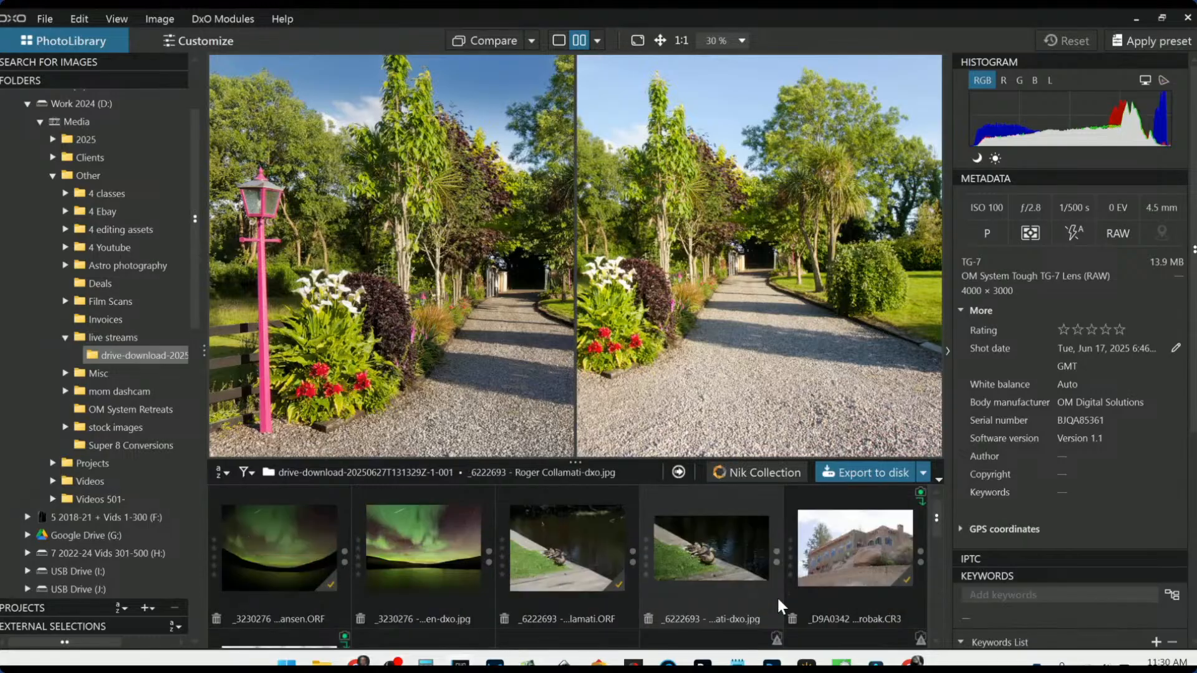
key(alt+Tab)
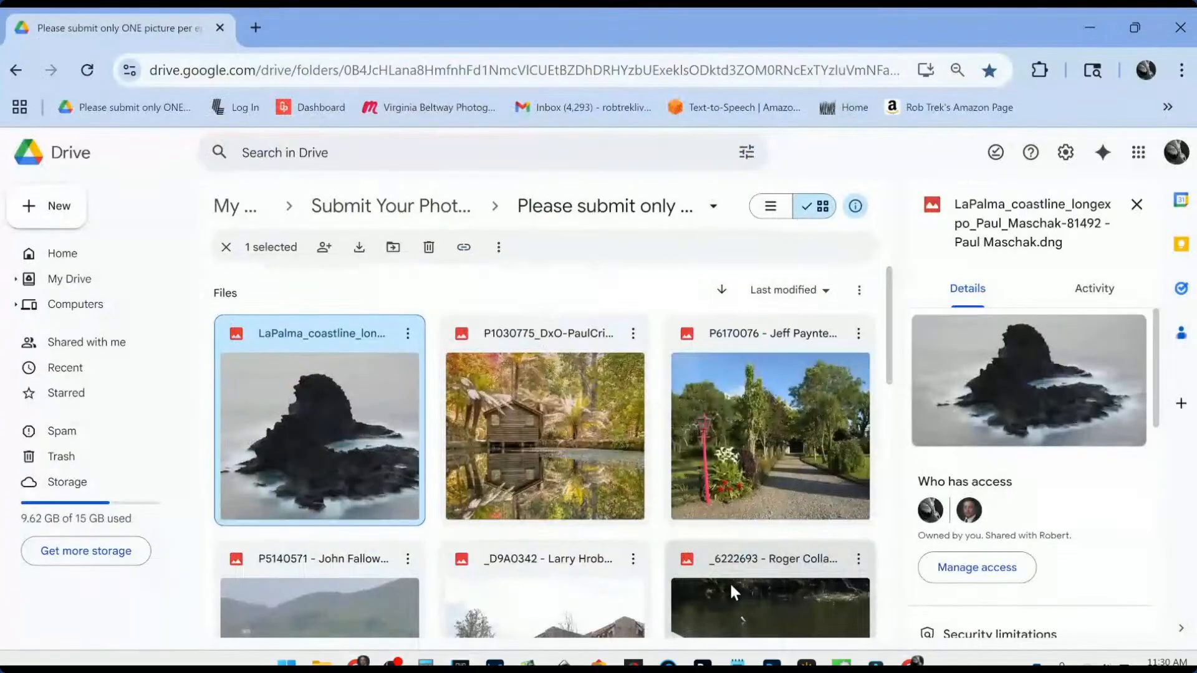
- Download the La Palma coastline long-exposure DNG into the drive-download-20250627T131329Z-1-001 folder, overwriting the existing copy
click(407, 334)
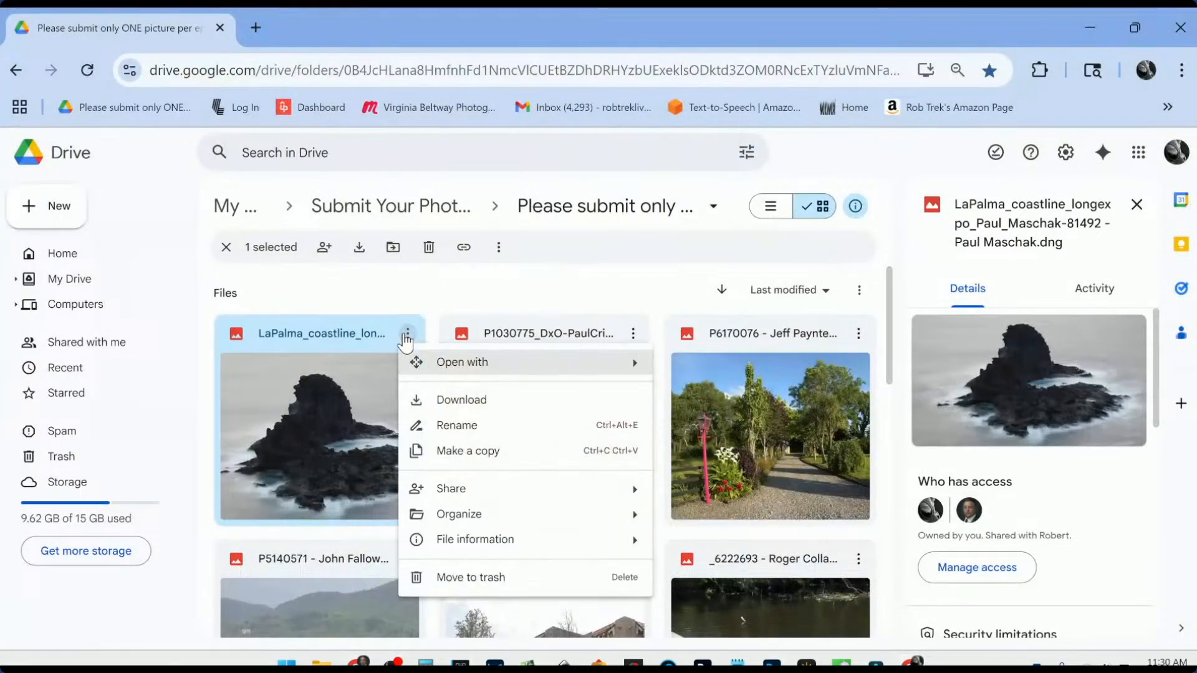
click(343, 332)
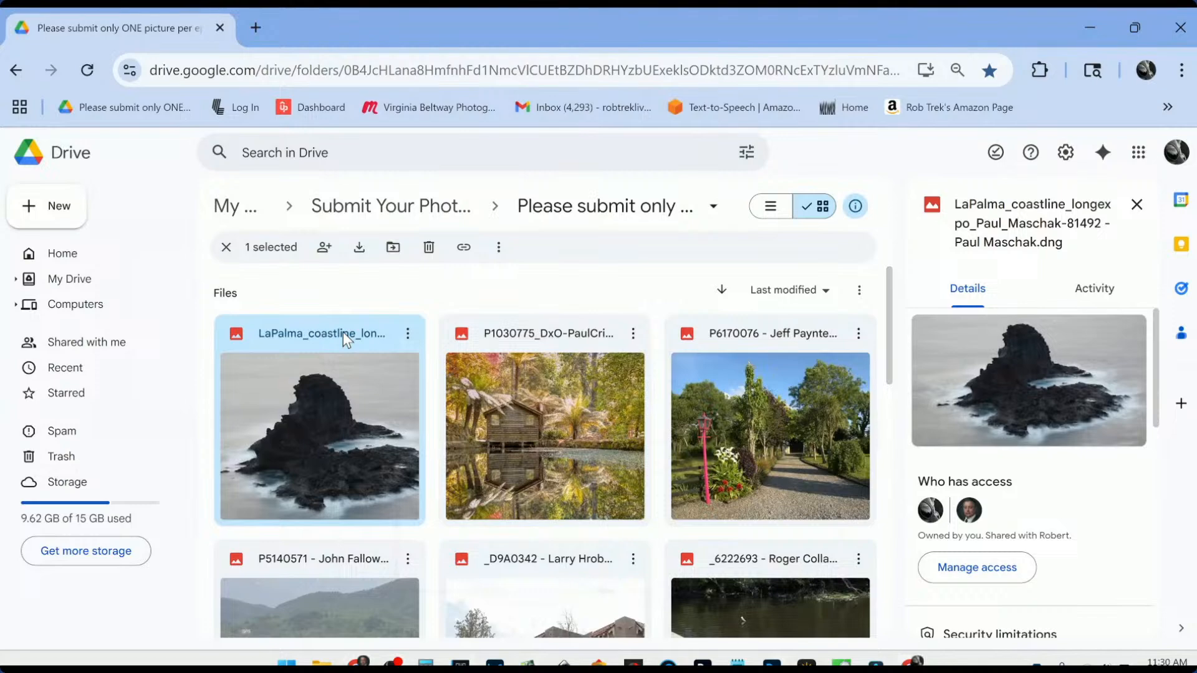
click(407, 334)
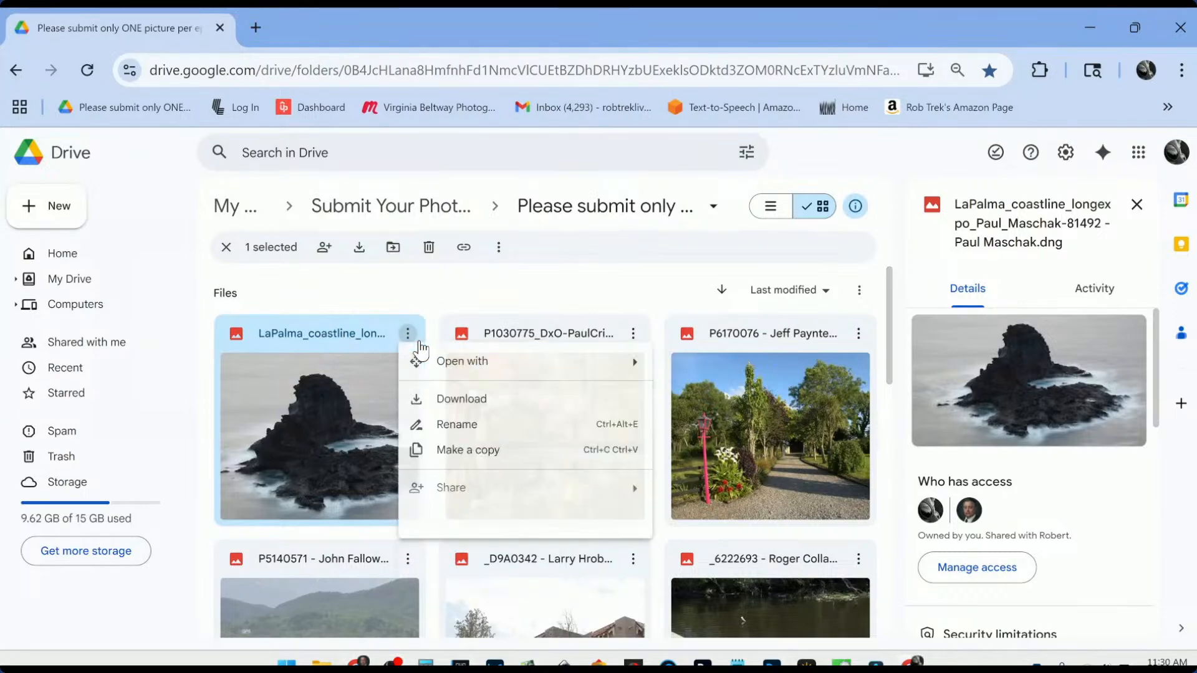
click(448, 400)
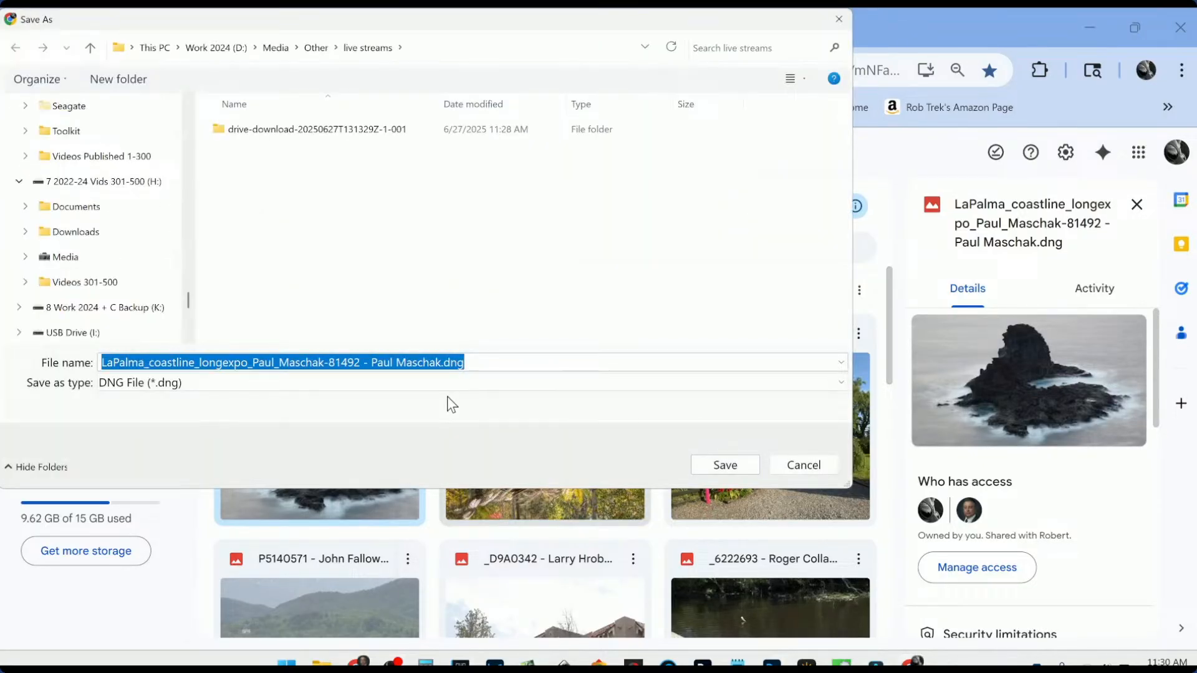
double_click(401, 131)
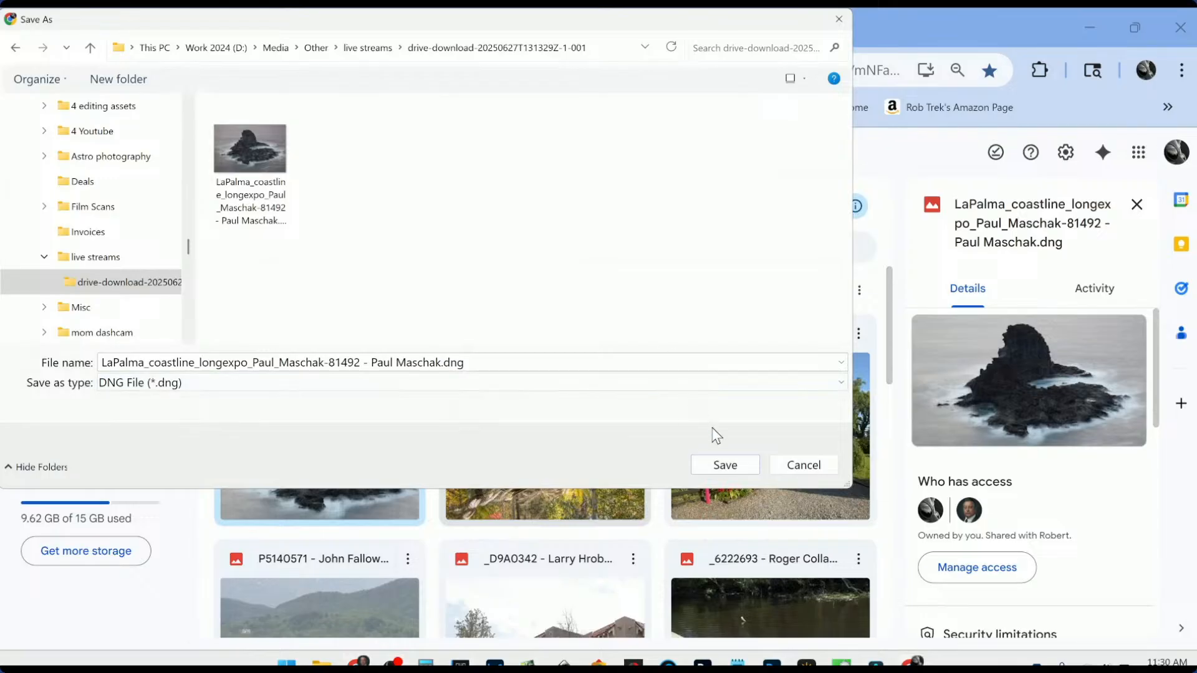
click(234, 206)
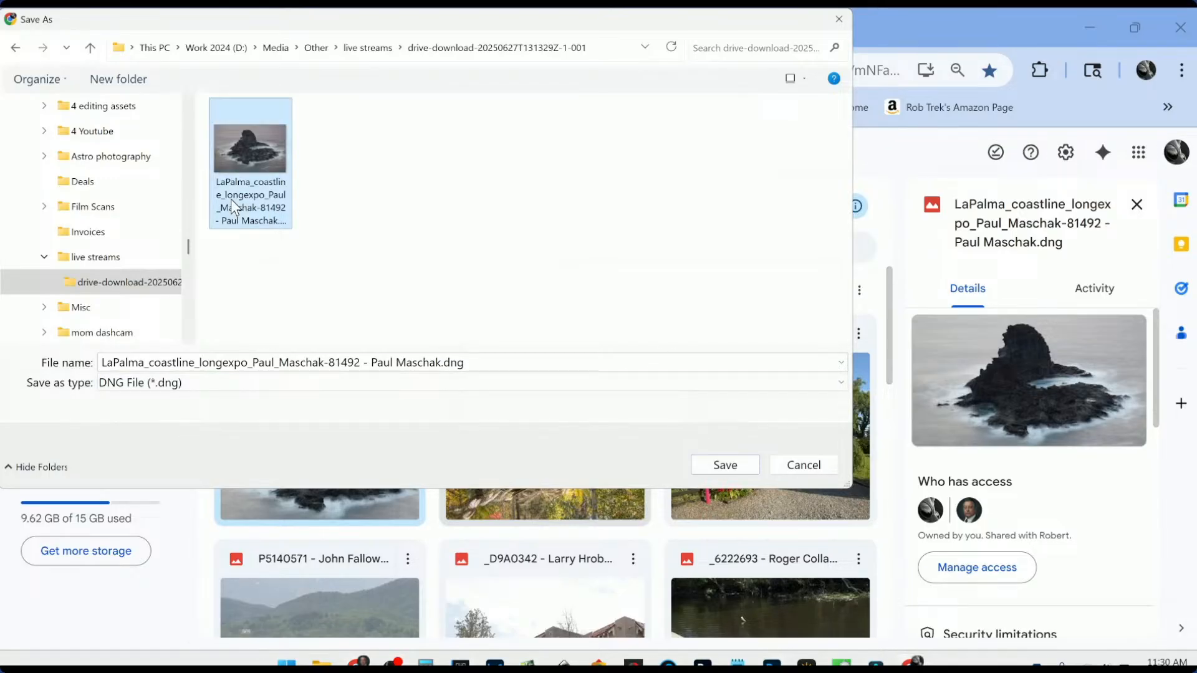
click(709, 466)
click(700, 342)
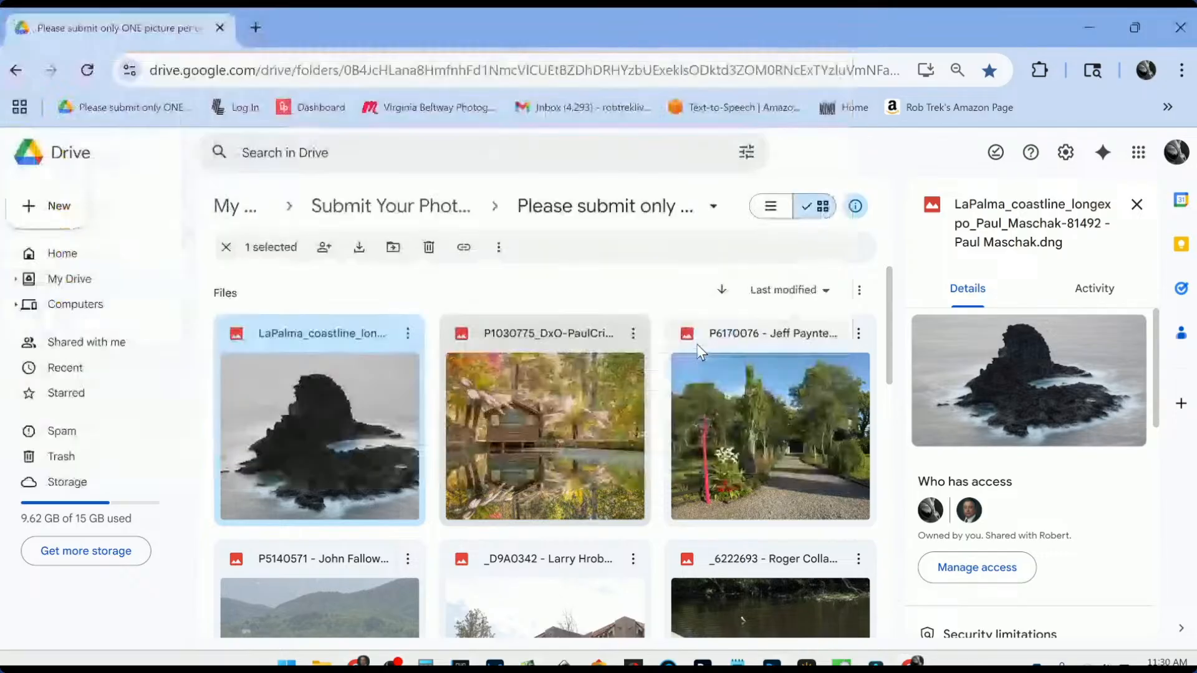
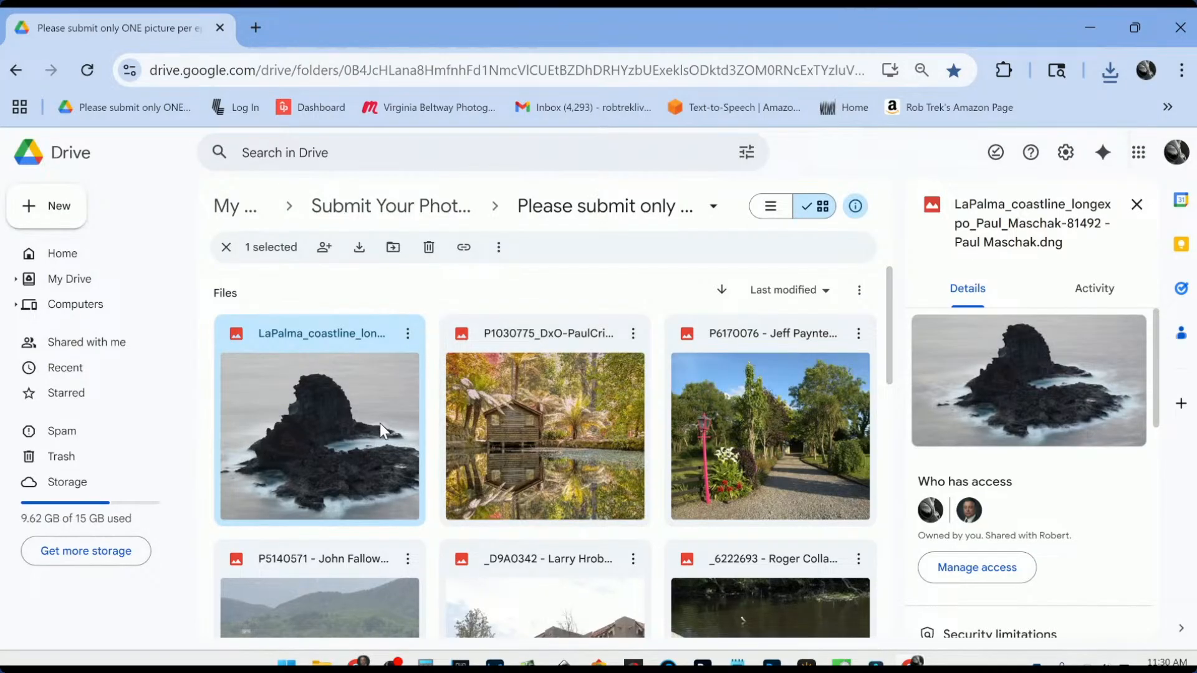
- Look through the submissions folder to its last file, check the second La Palma coastline image, and return towards the newest files
scroll(383, 434, down, 2)
scroll(383, 434, down, 10)
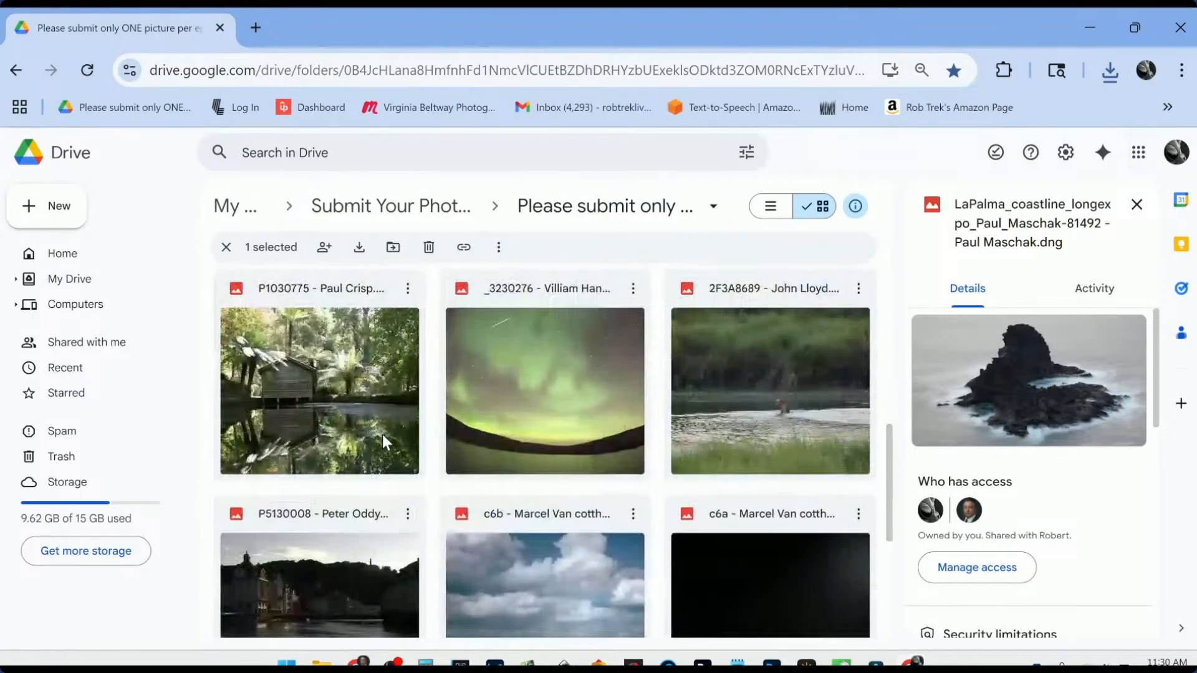
scroll(383, 434, down, 4)
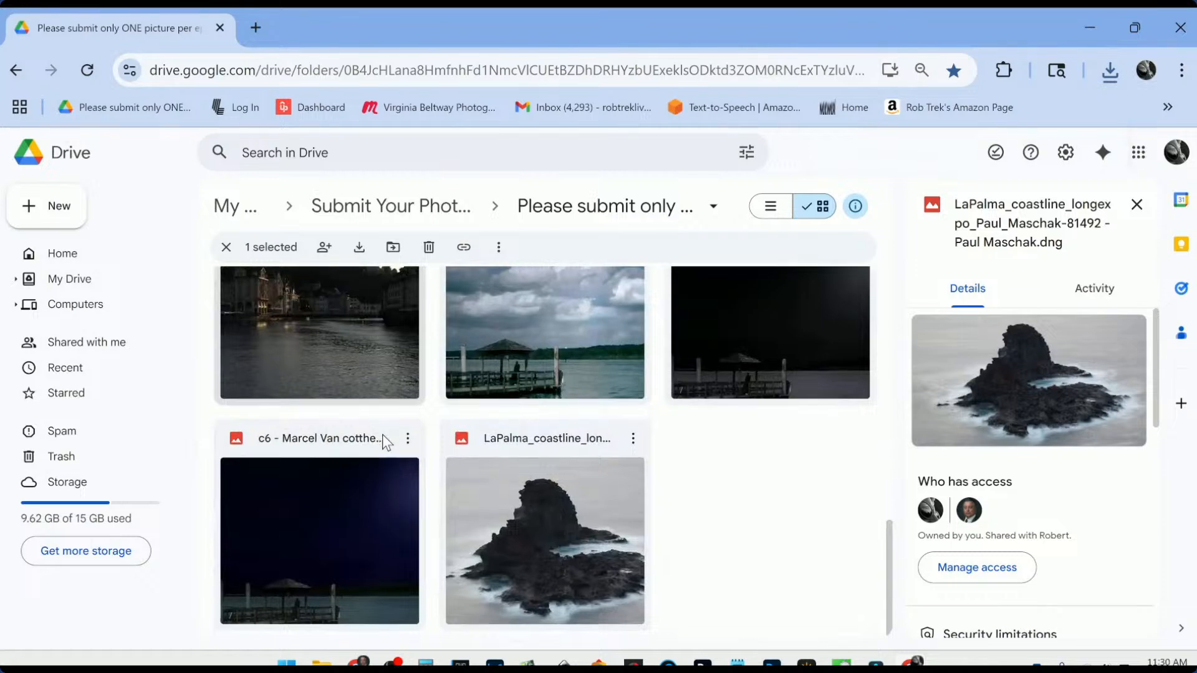
click(547, 444)
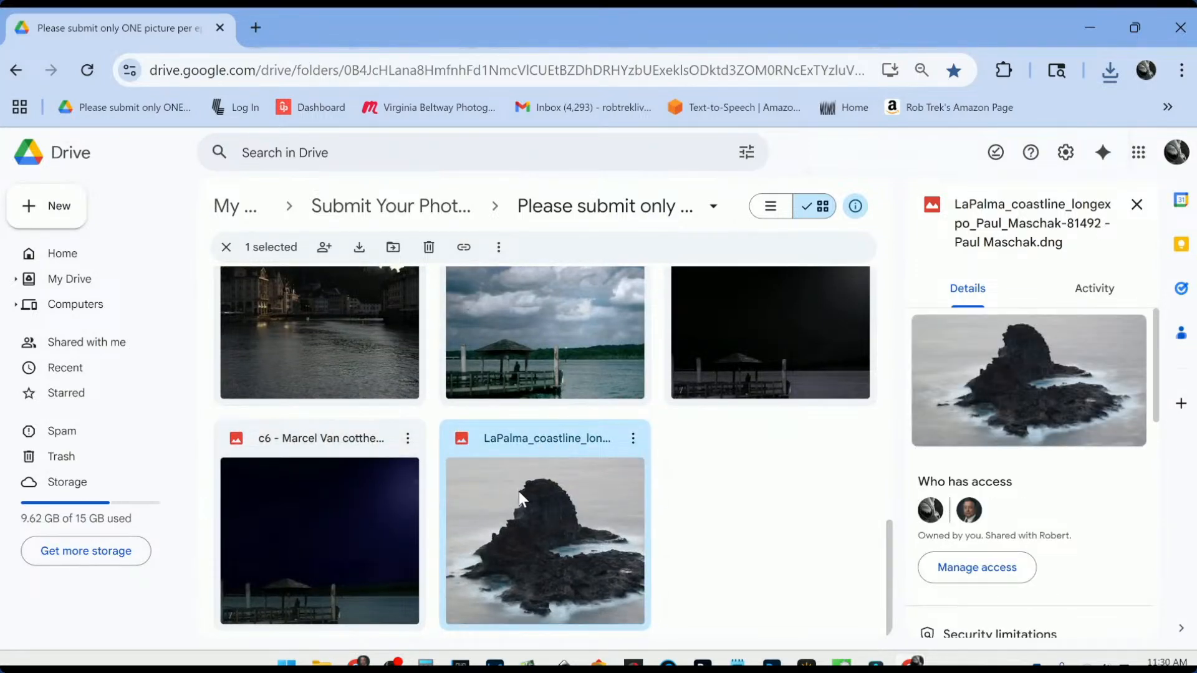
scroll(602, 539, up, 2)
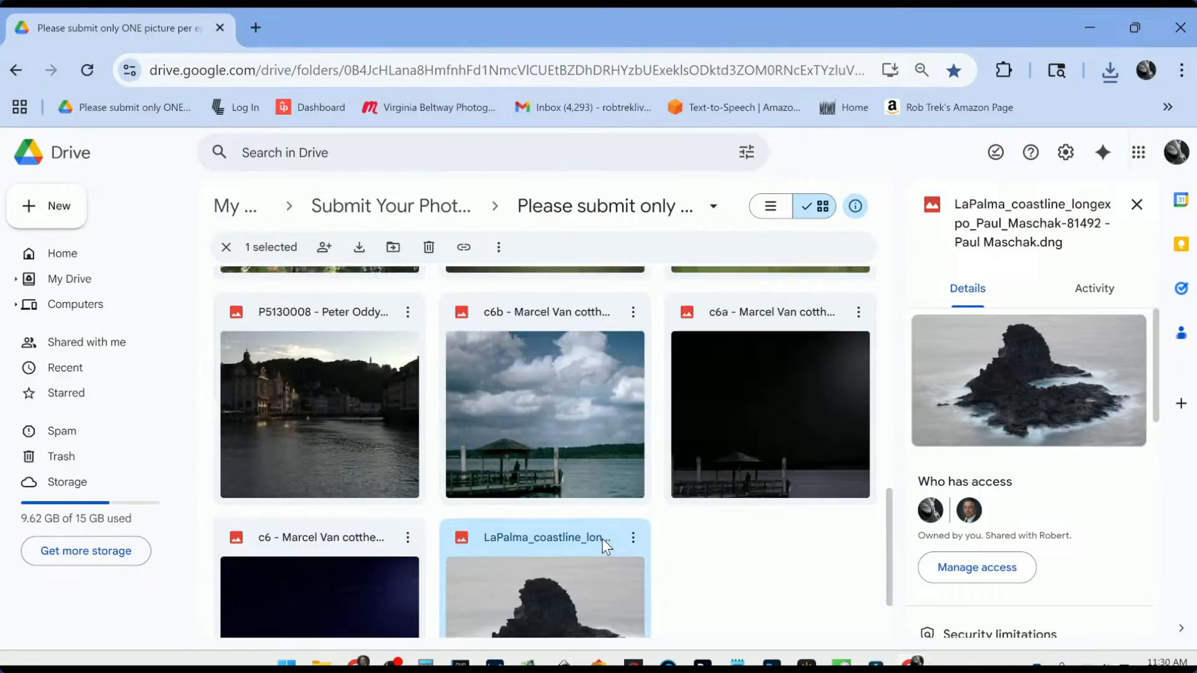
scroll(602, 539, down, 2)
scroll(602, 539, up, 2)
scroll(602, 538, up, 2)
scroll(603, 539, up, 6)
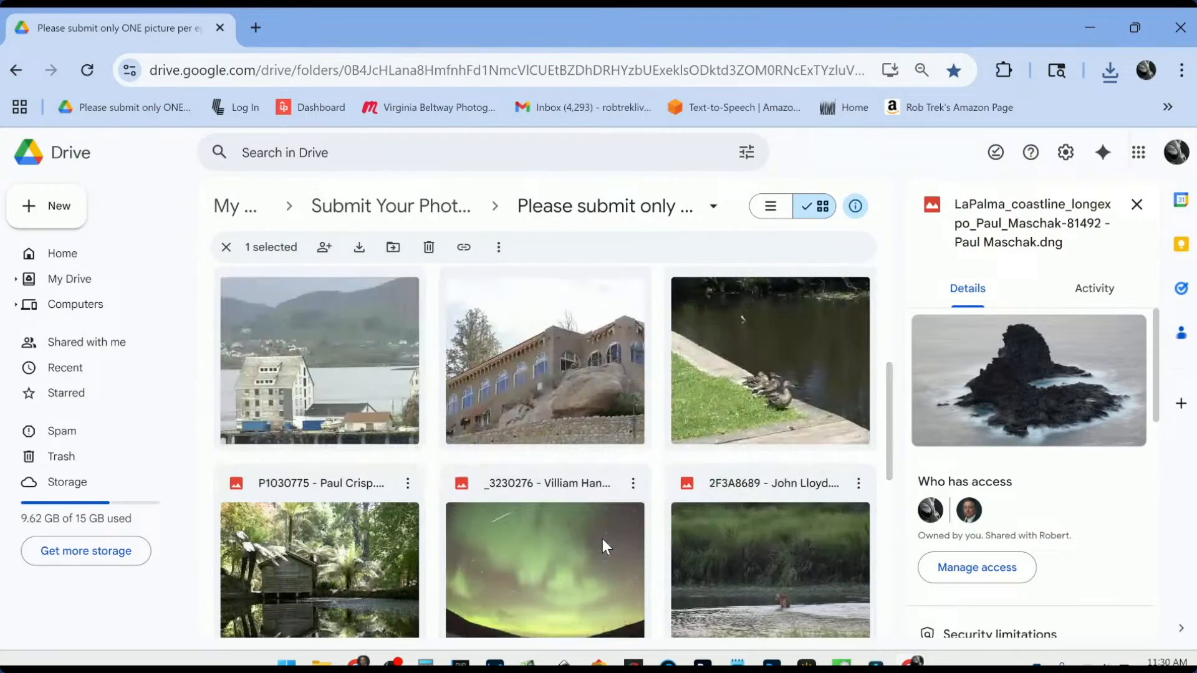
scroll(602, 539, down, 4)
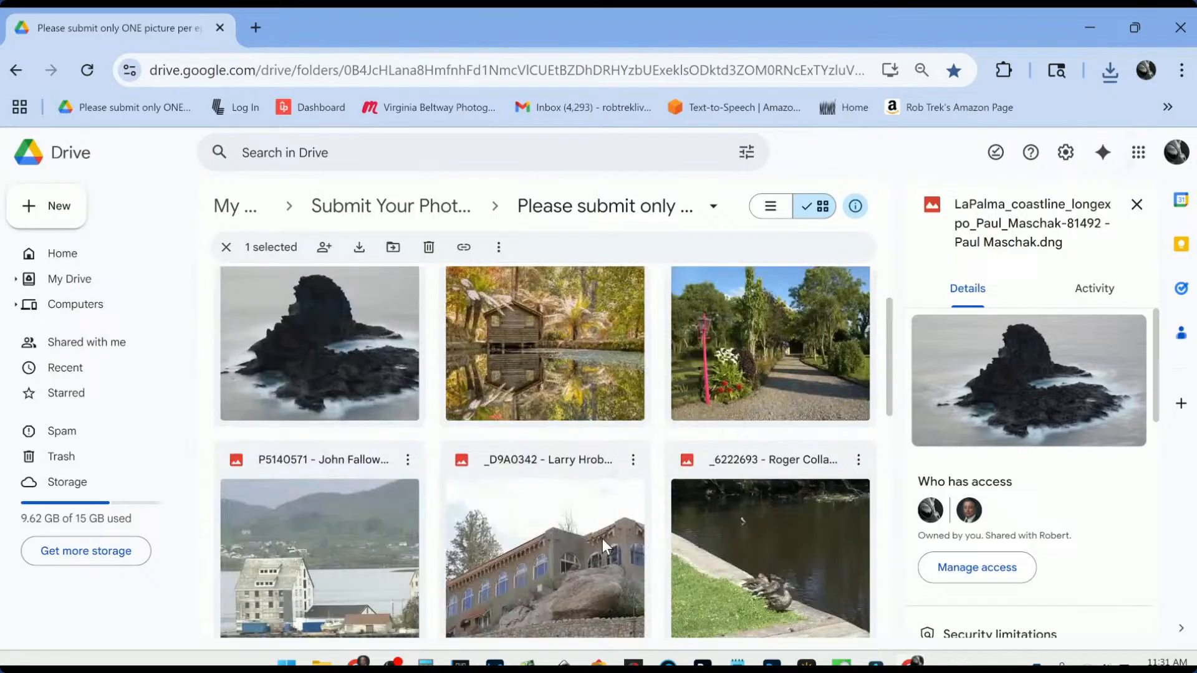
- Reload the submissions folder and examine the newly listed photos, including the _OZ80169 Milky Way JPG and the La Palma coastline
key(F5)
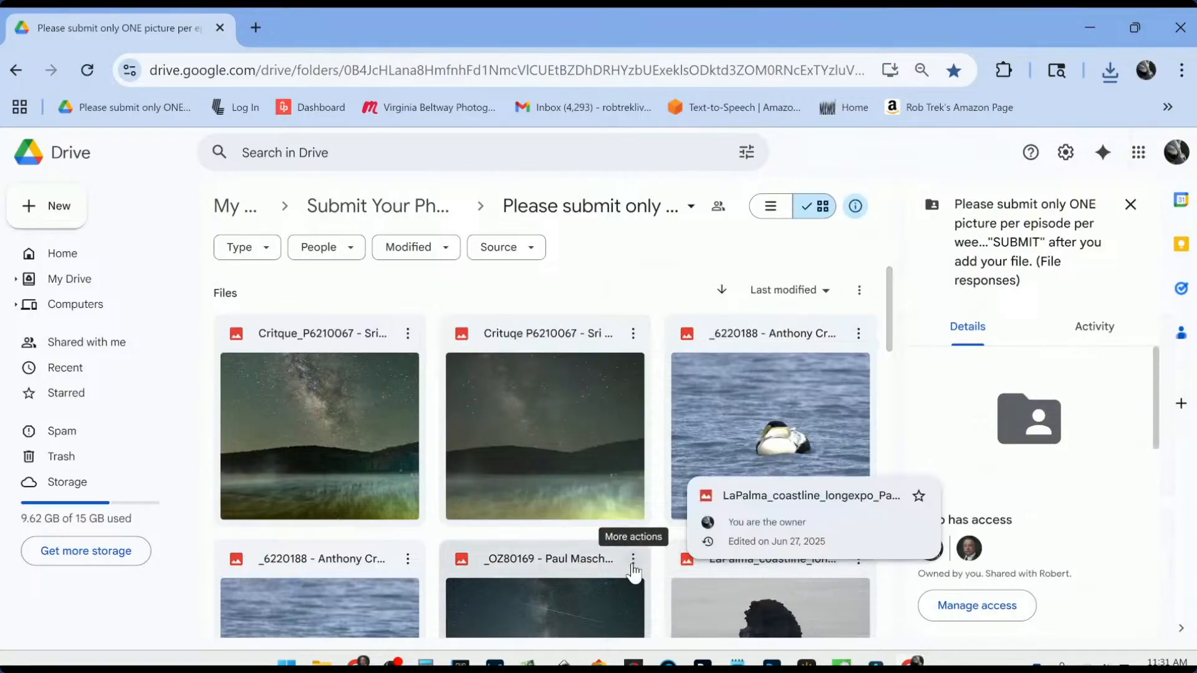
drag(890, 334, 876, 394)
scroll(872, 380, up, 1)
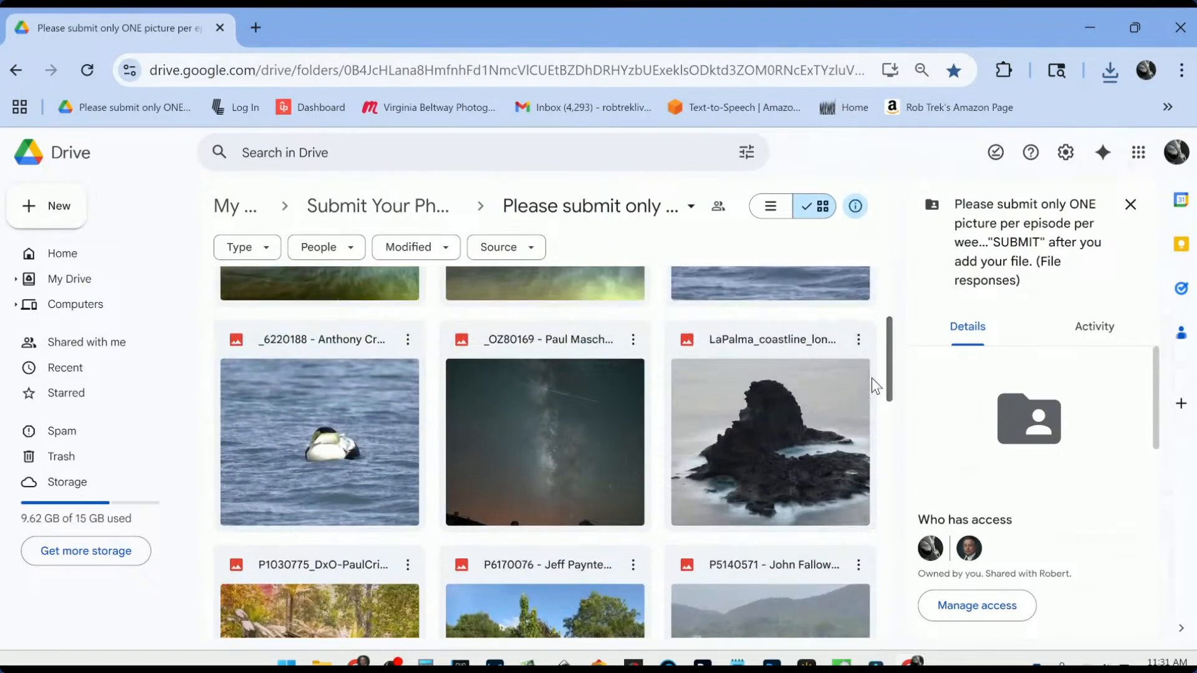
click(536, 341)
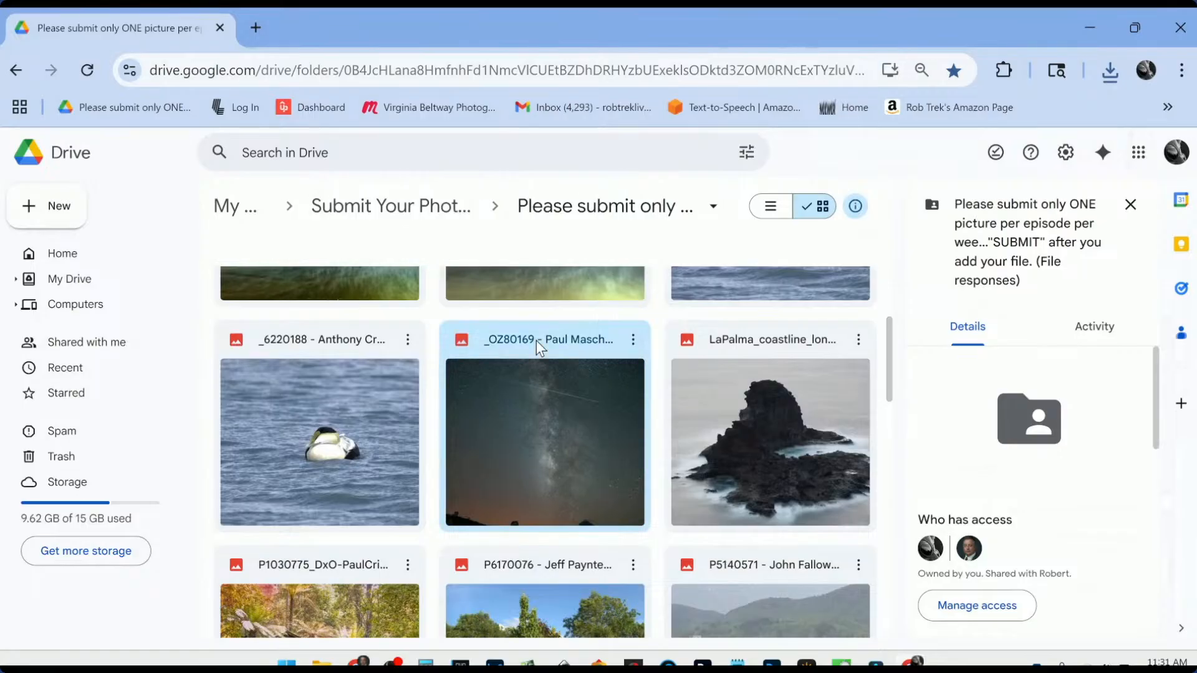
scroll(596, 451, up, 3)
scroll(596, 451, down, 3)
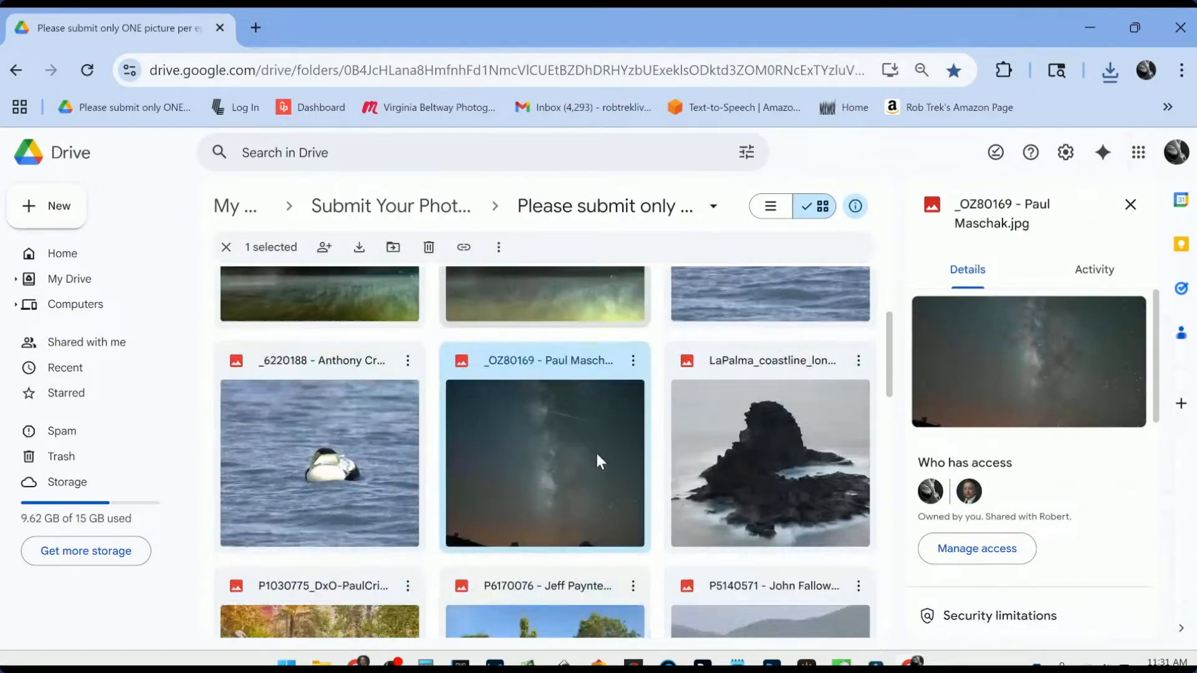
click(760, 455)
click(583, 465)
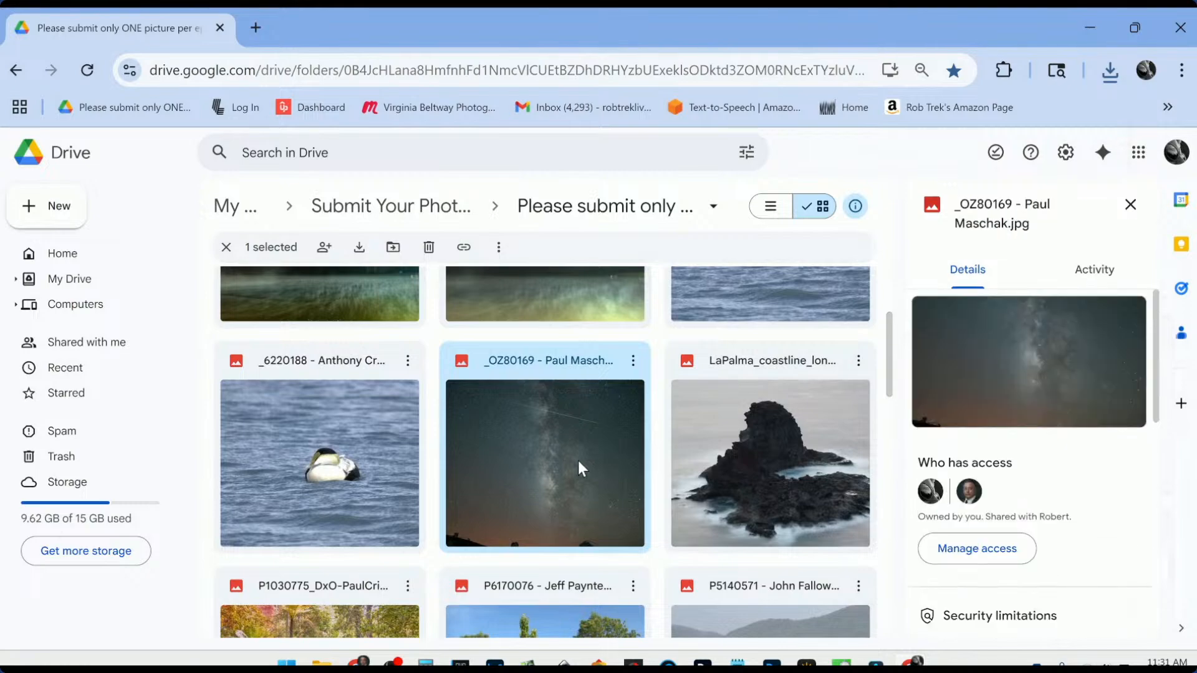
click(345, 465)
click(407, 361)
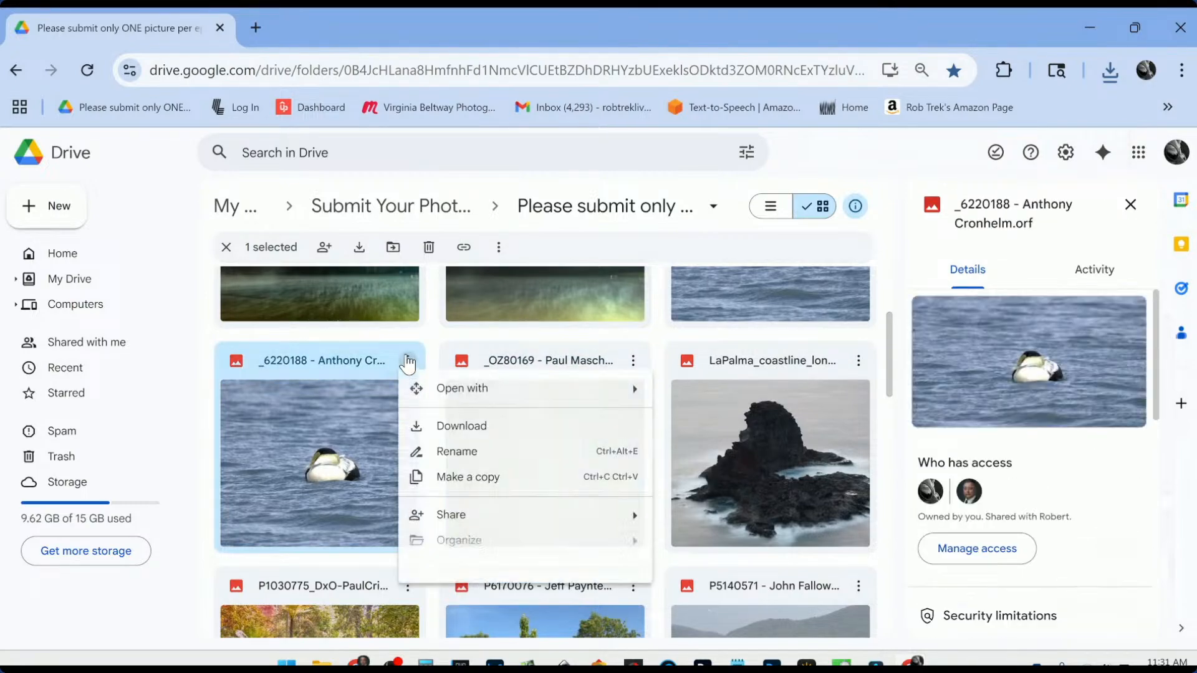
click(458, 428)
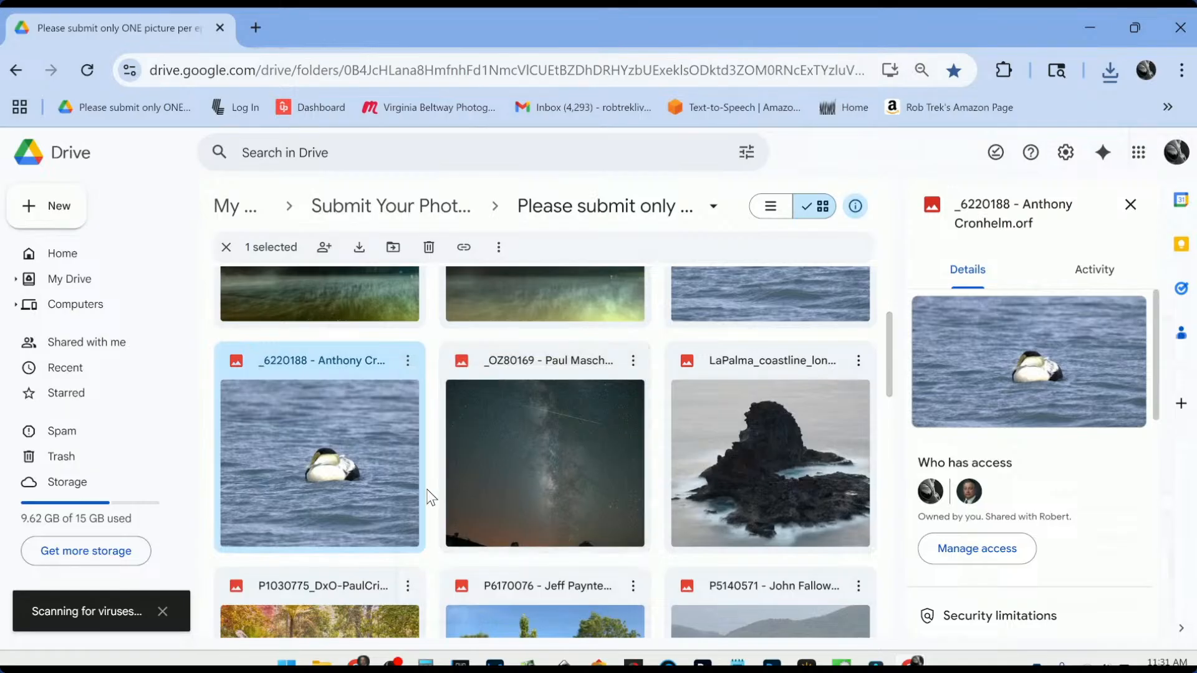
scroll(657, 484, up, 3)
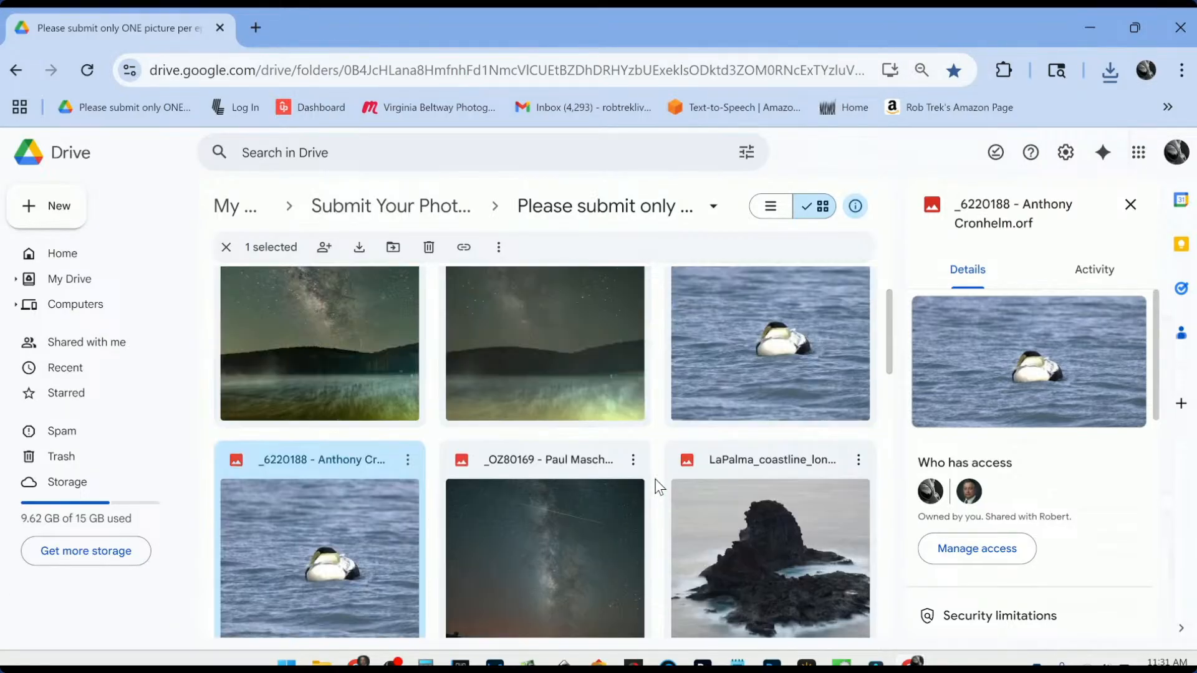
click(684, 469)
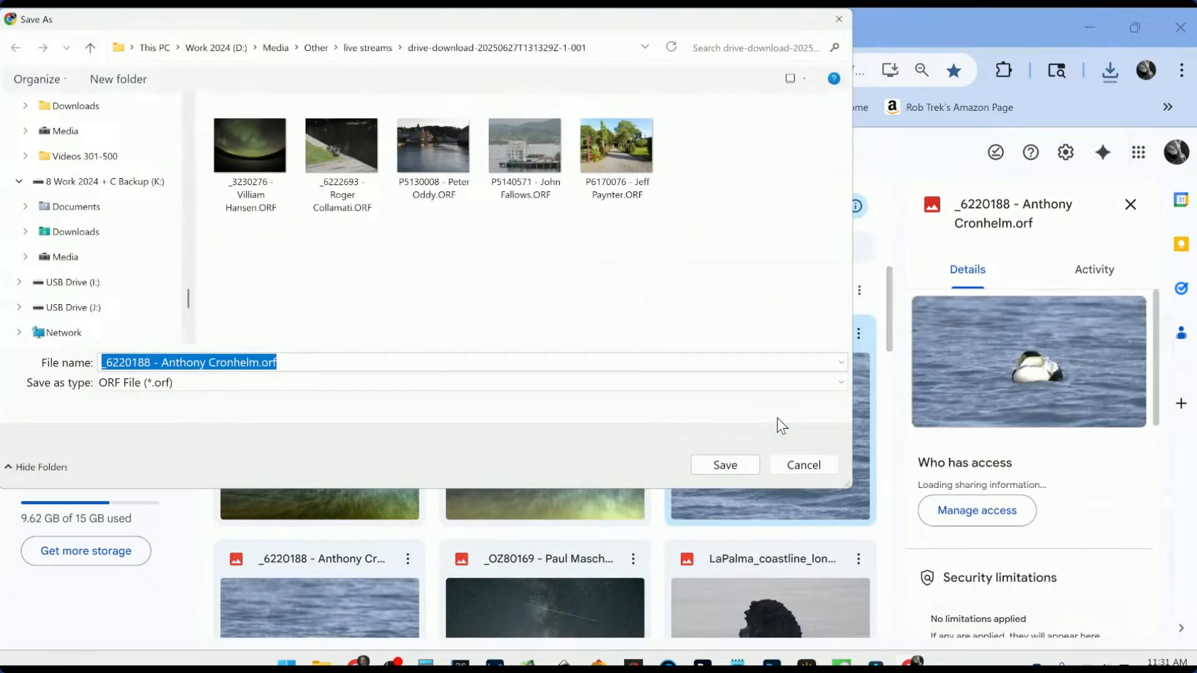
click(800, 465)
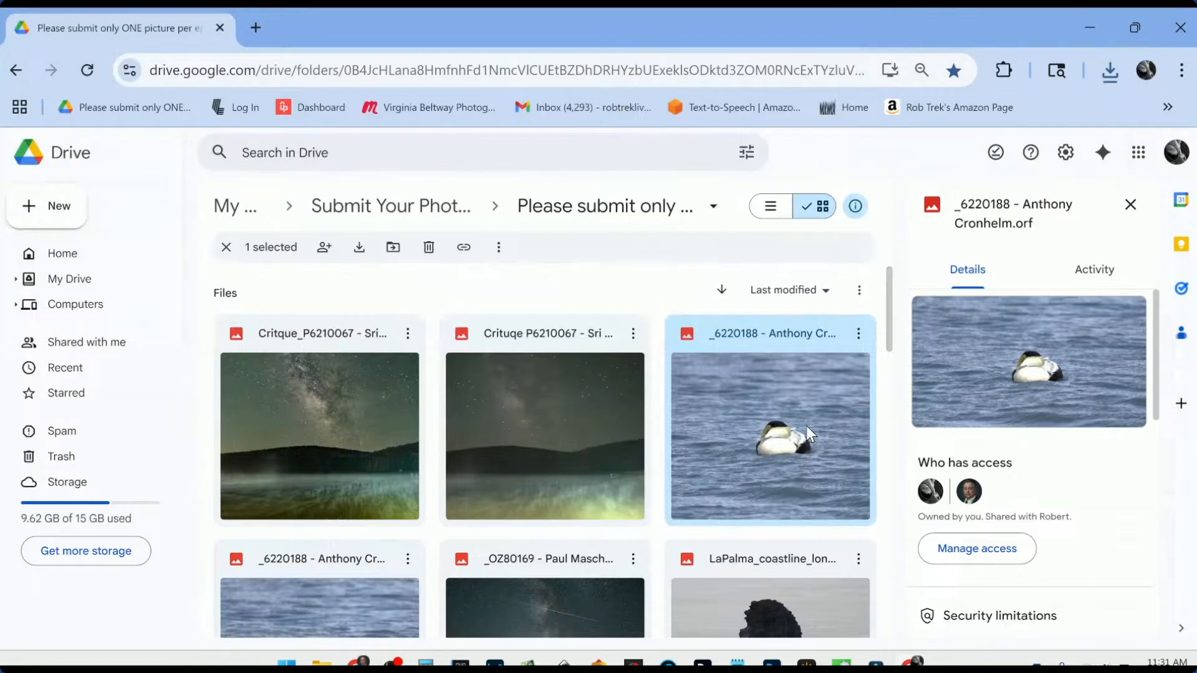
- Move the first of the two duplicate _6220188 duck ORF files to the trash
click(857, 338)
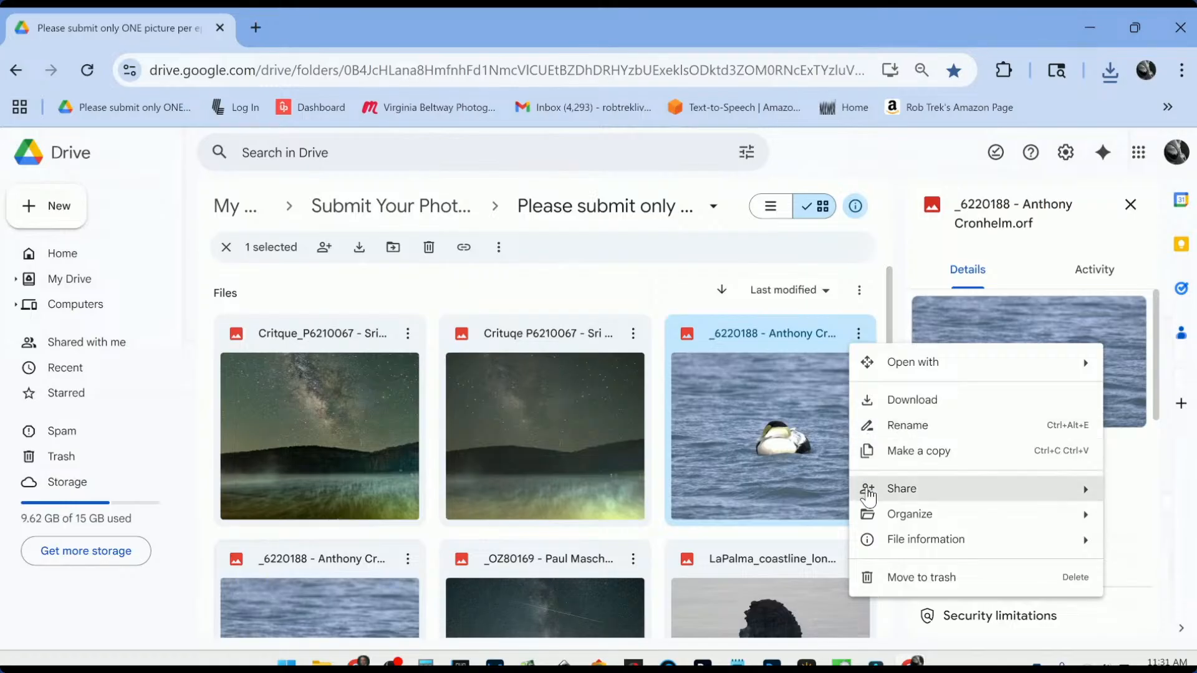
click(883, 576)
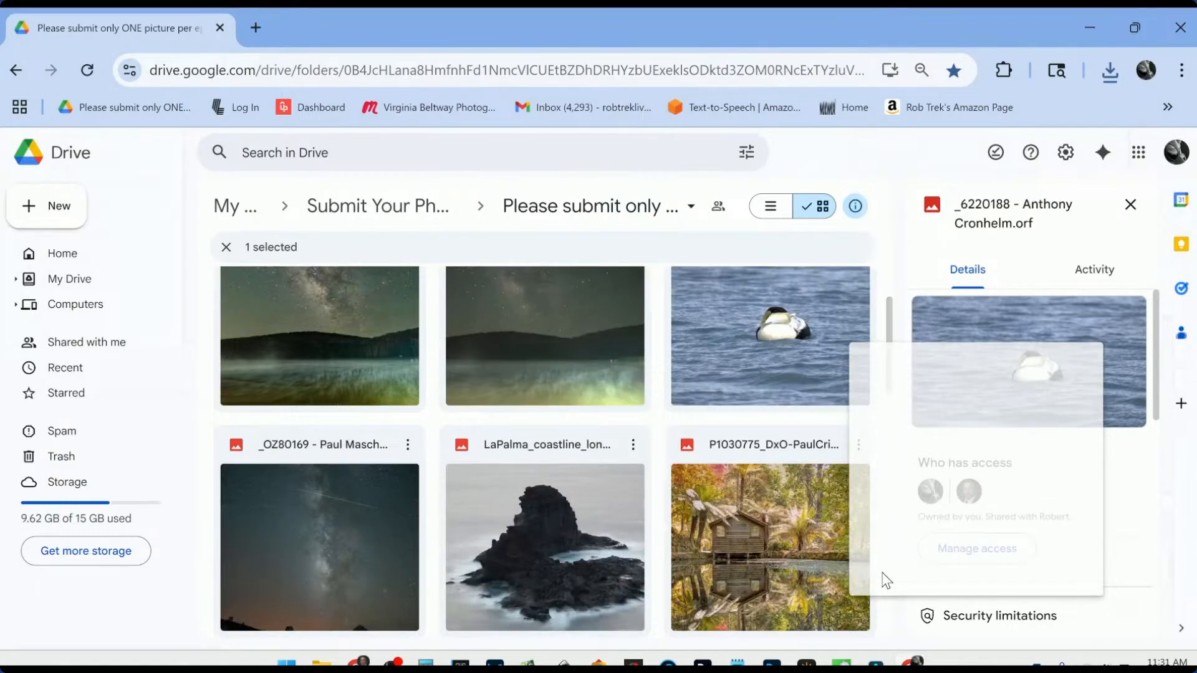
- Download the Crituqe P6210067 night-sky ORF and save it in the drive-download-20250627T131329Z-1-001 folder
click(581, 376)
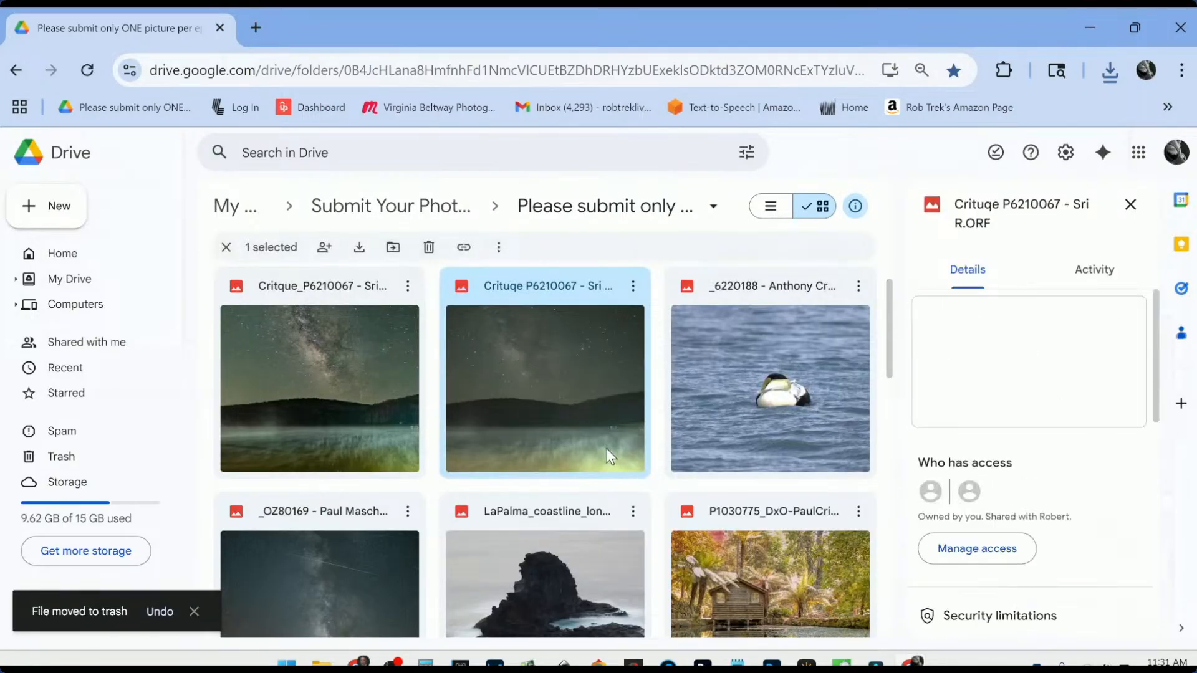
click(633, 285)
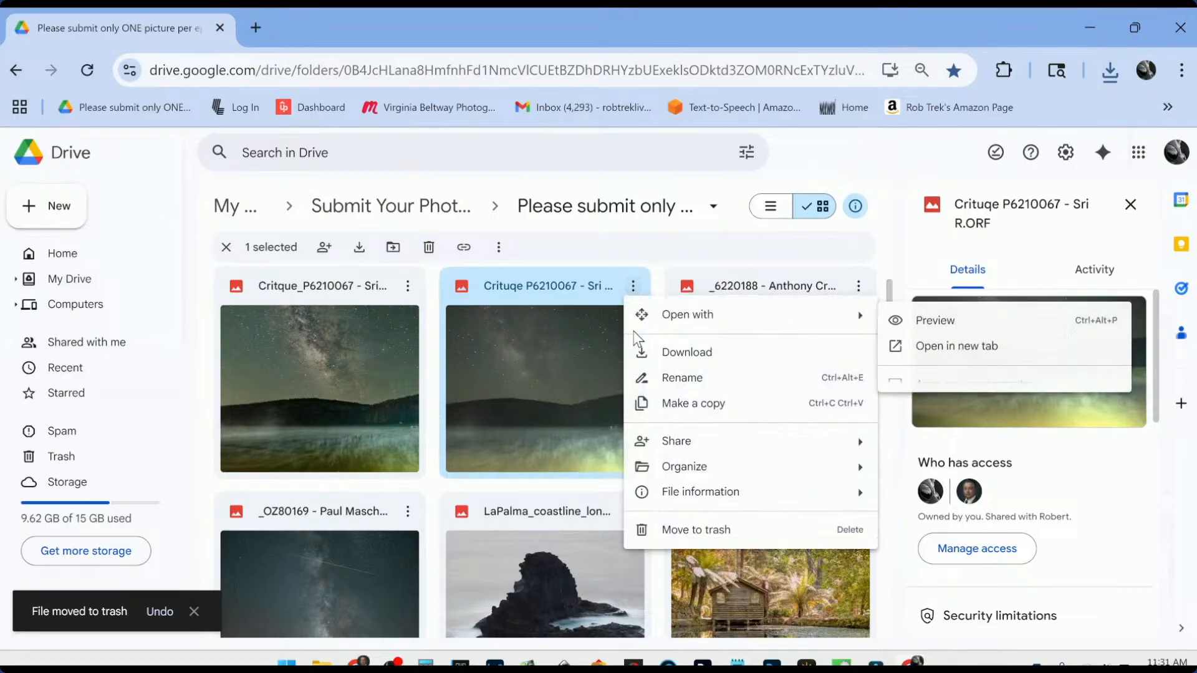
mouse_move(649, 441)
click(664, 353)
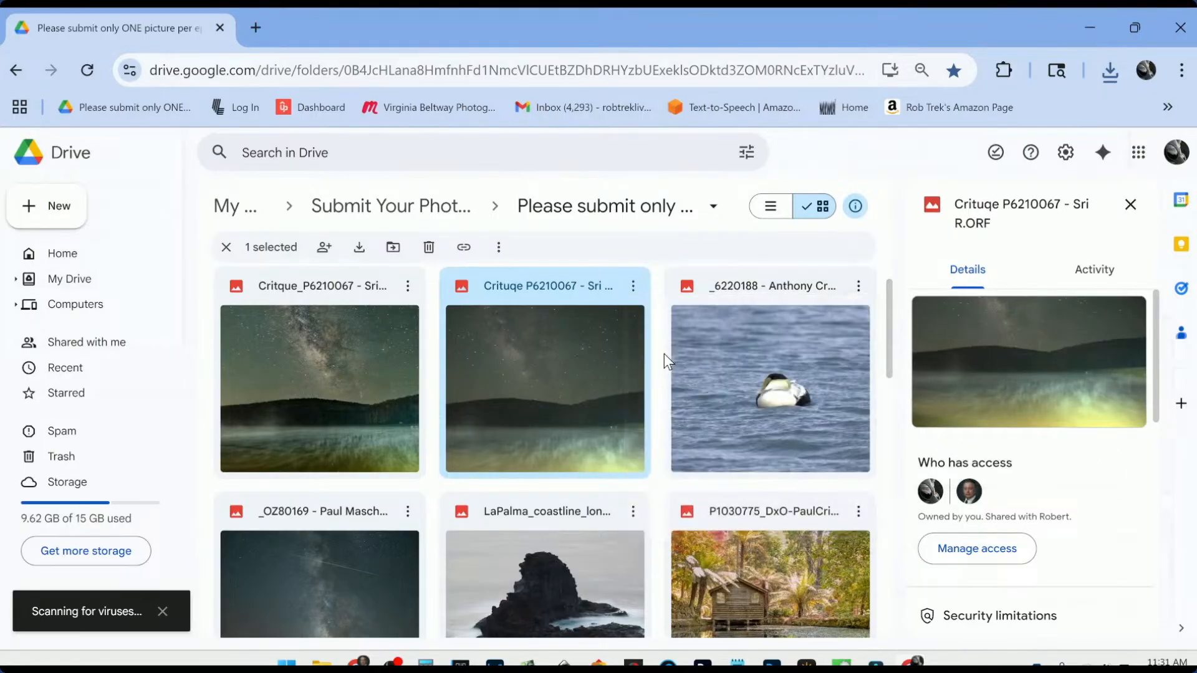
click(407, 350)
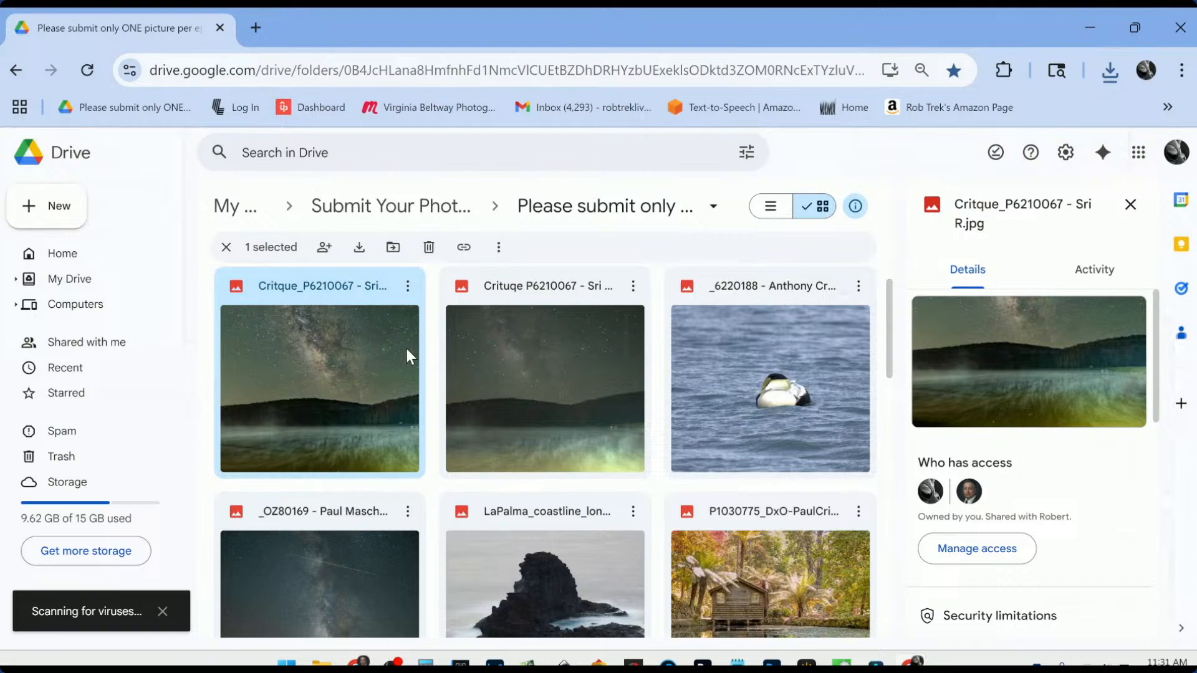
click(505, 369)
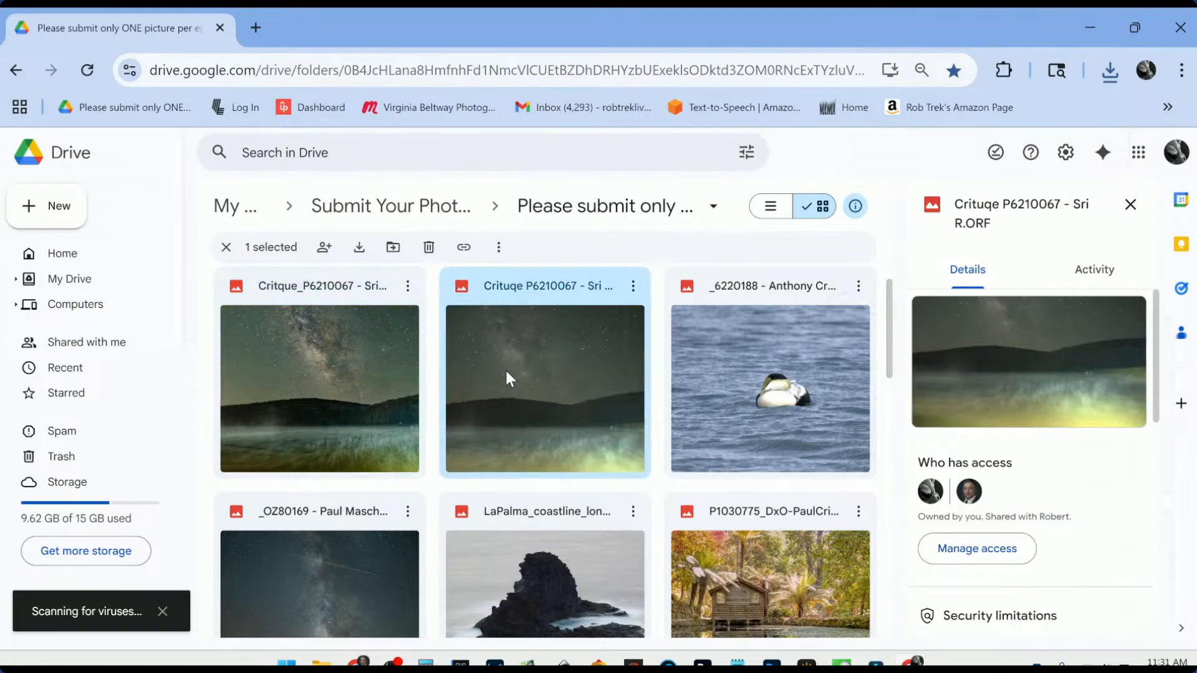
scroll(621, 513, down, 3)
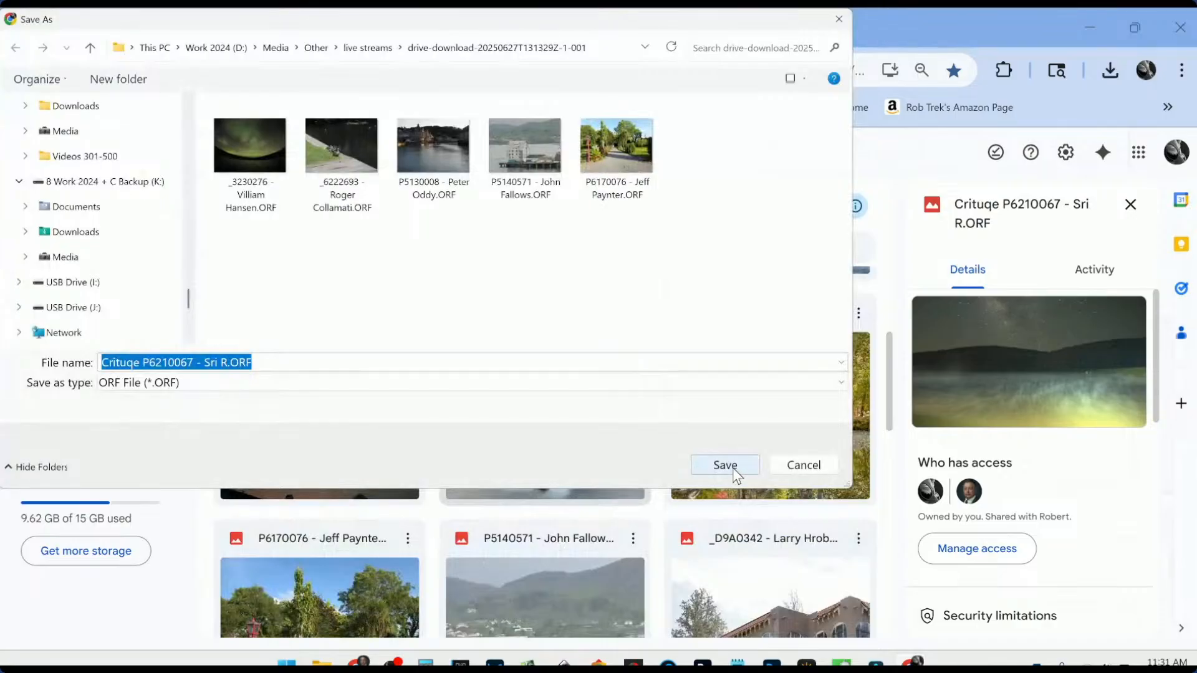
click(749, 466)
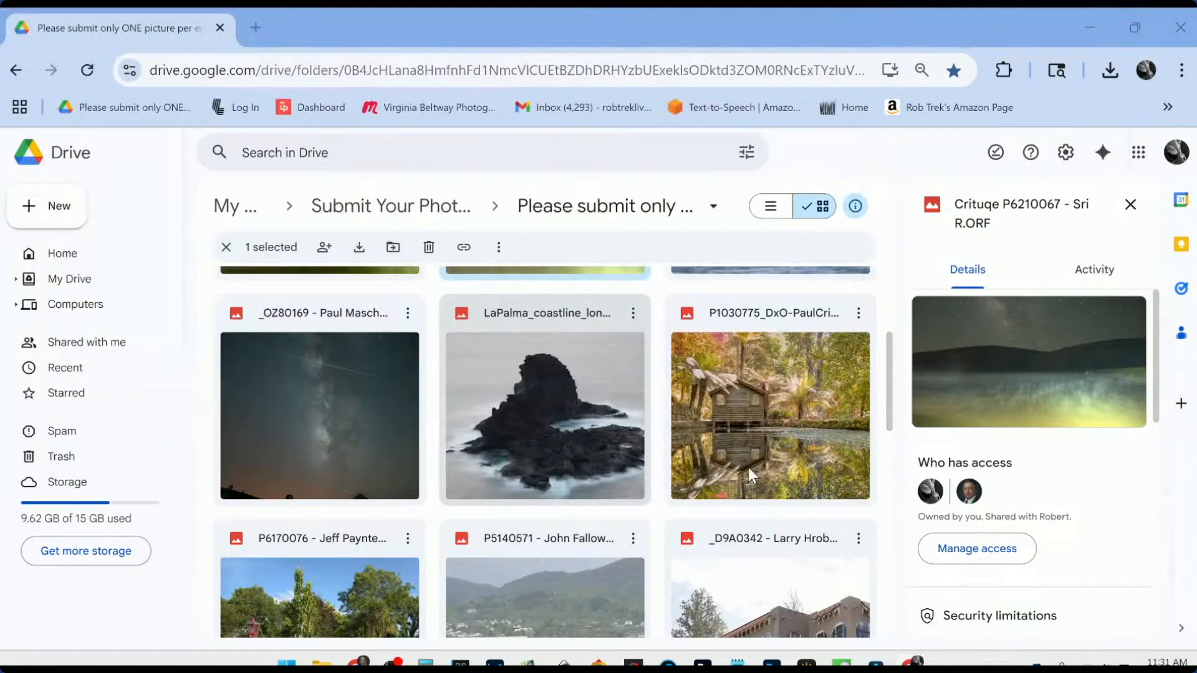
- Look through the submissions folder again, checking the _6220188 duck ORF and the La Palma coastline DNG
scroll(615, 523, down, 5)
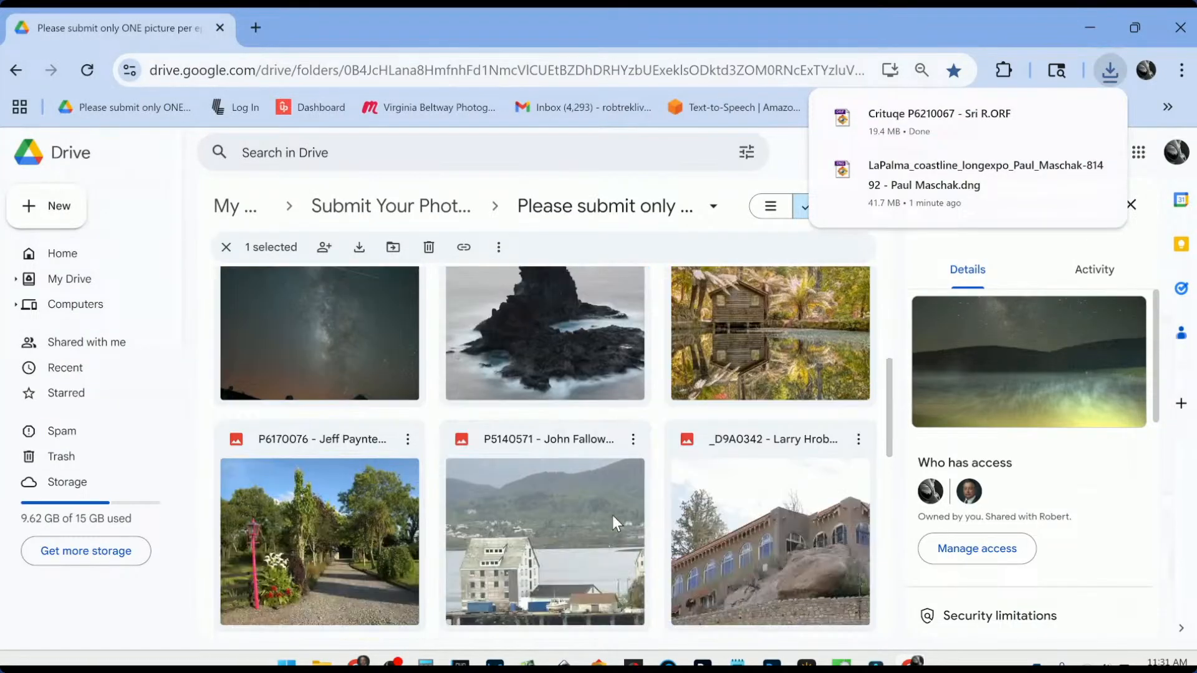
scroll(614, 521, down, 3)
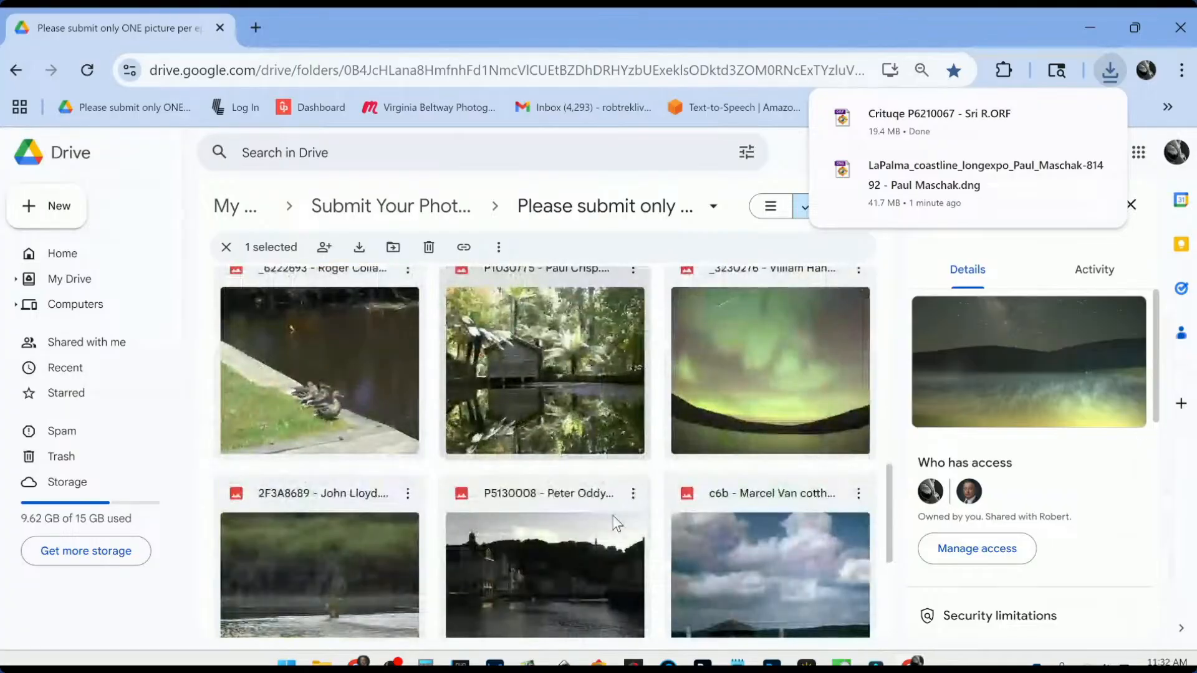
scroll(614, 522, up, 10)
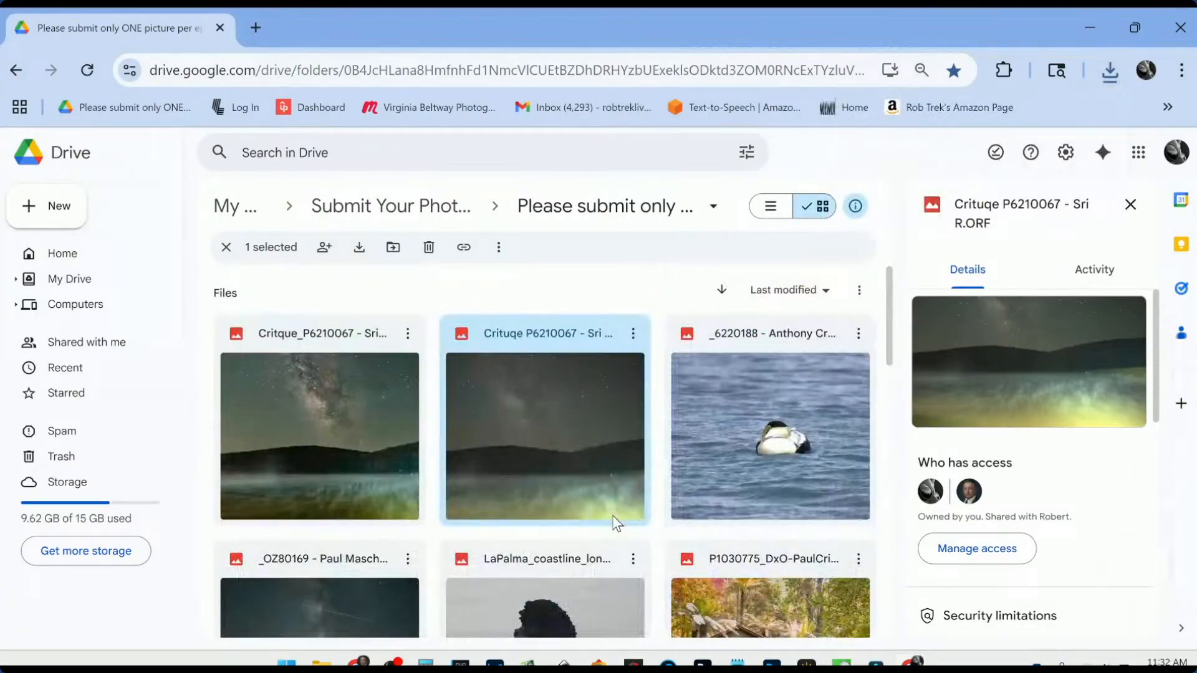
click(752, 443)
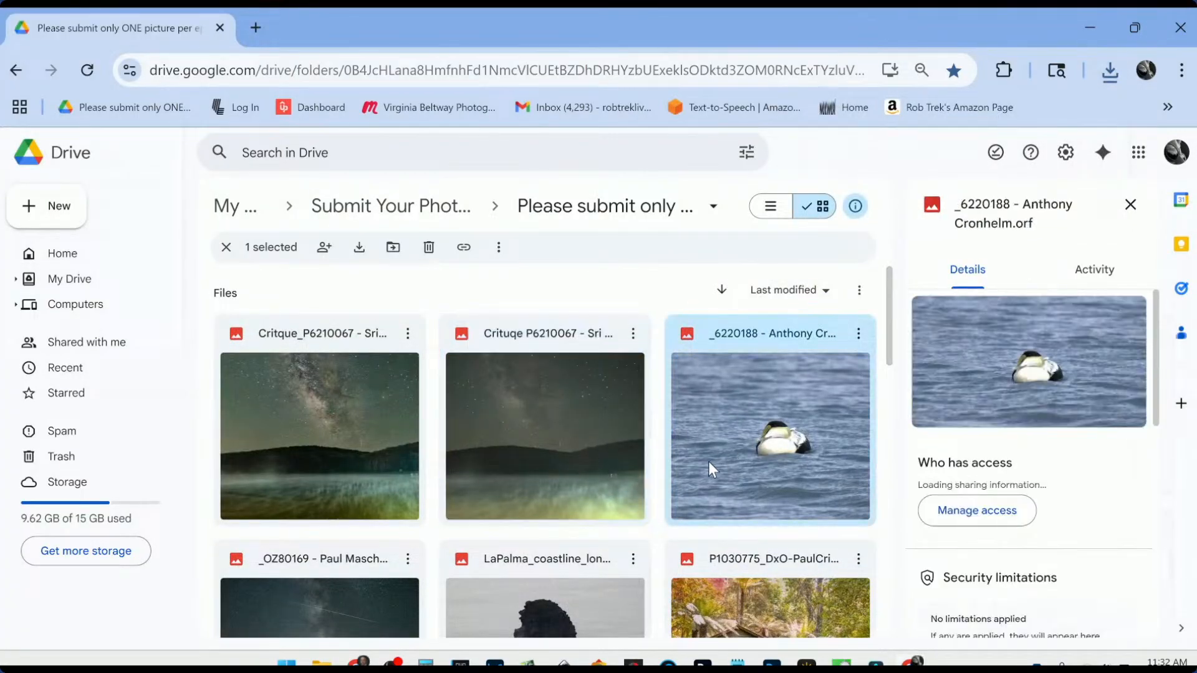
scroll(708, 463, down, 2)
click(586, 518)
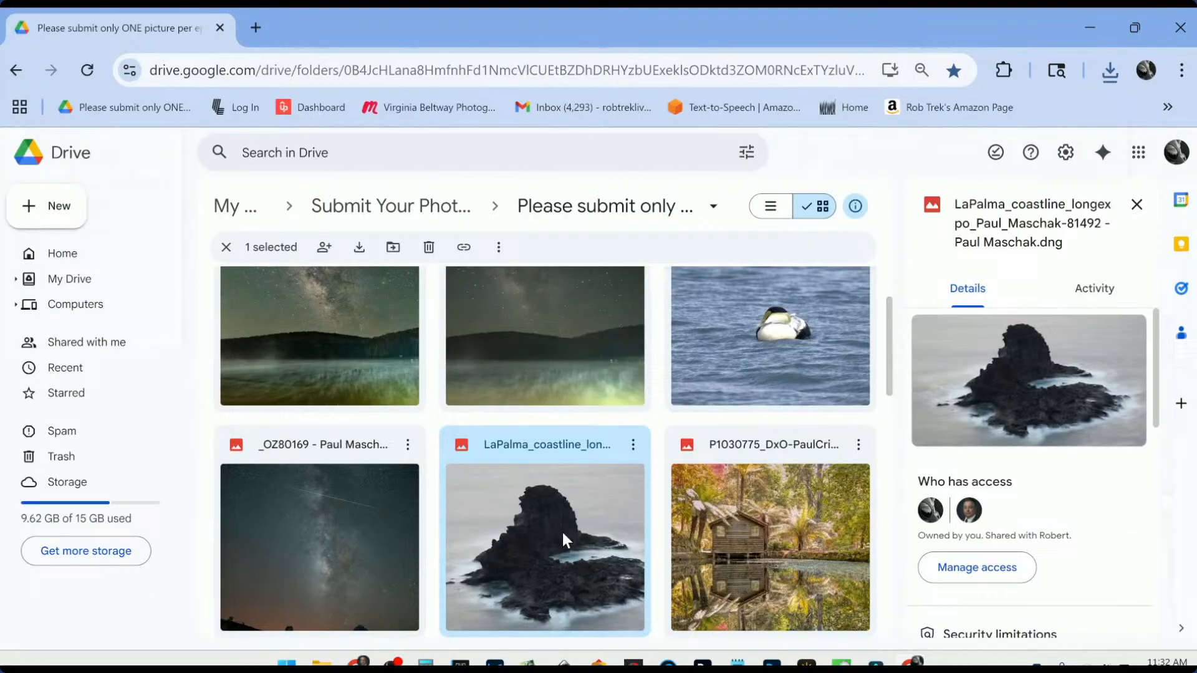
scroll(562, 533, down, 2)
- Preview the _OZ80169 Milky Way JPG at full size and return to the folder
click(392, 430)
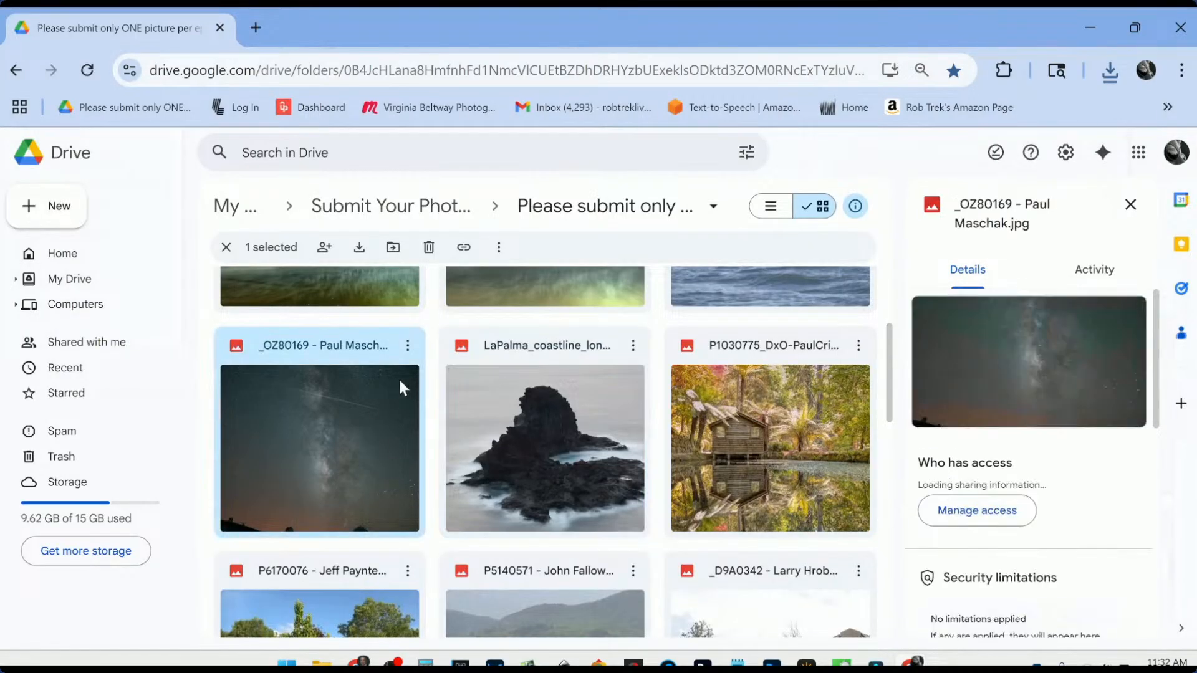
click(408, 349)
mouse_move(405, 374)
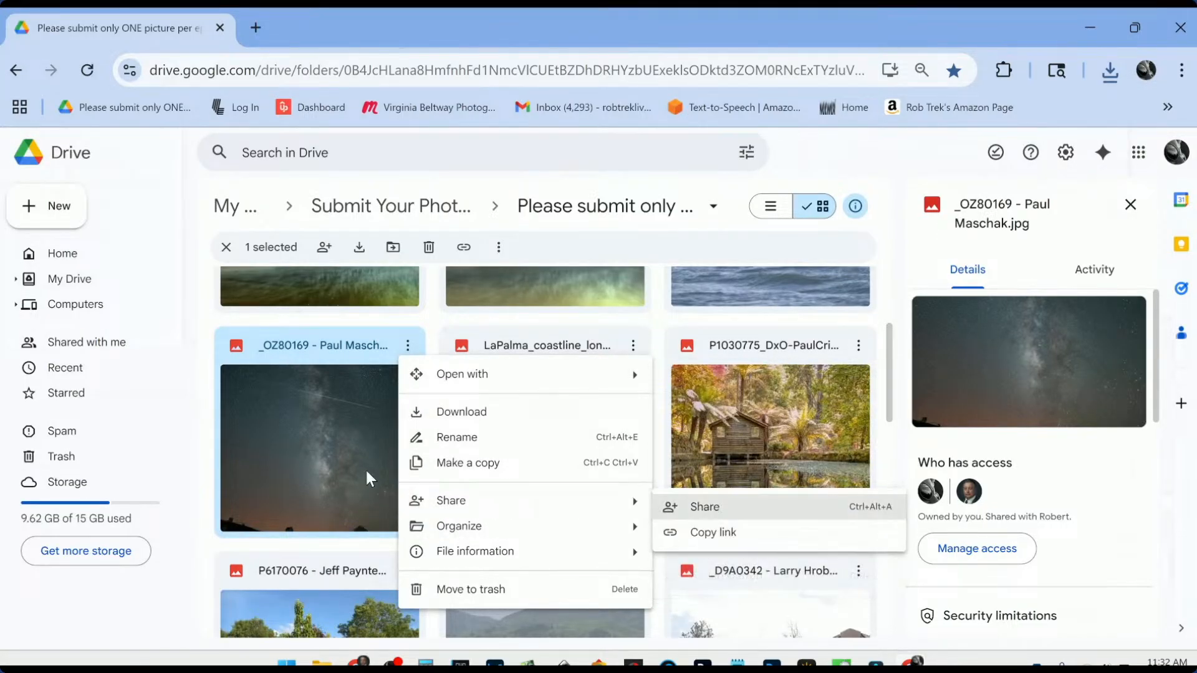
click(339, 463)
double_click(339, 463)
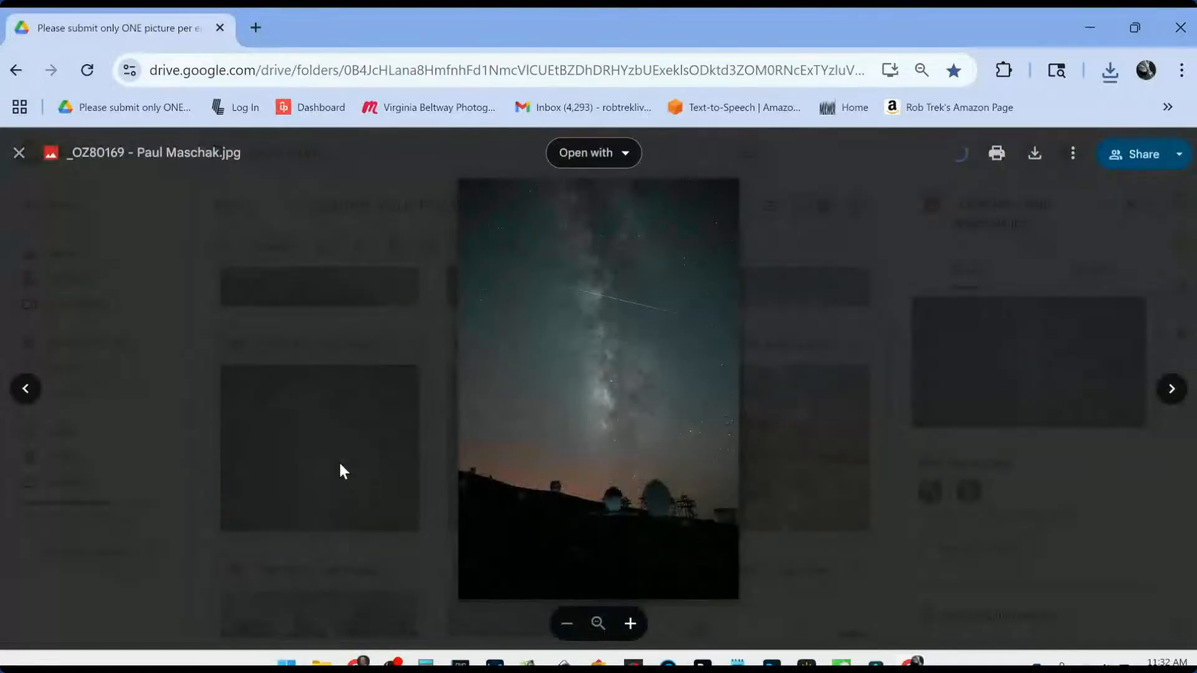
click(345, 464)
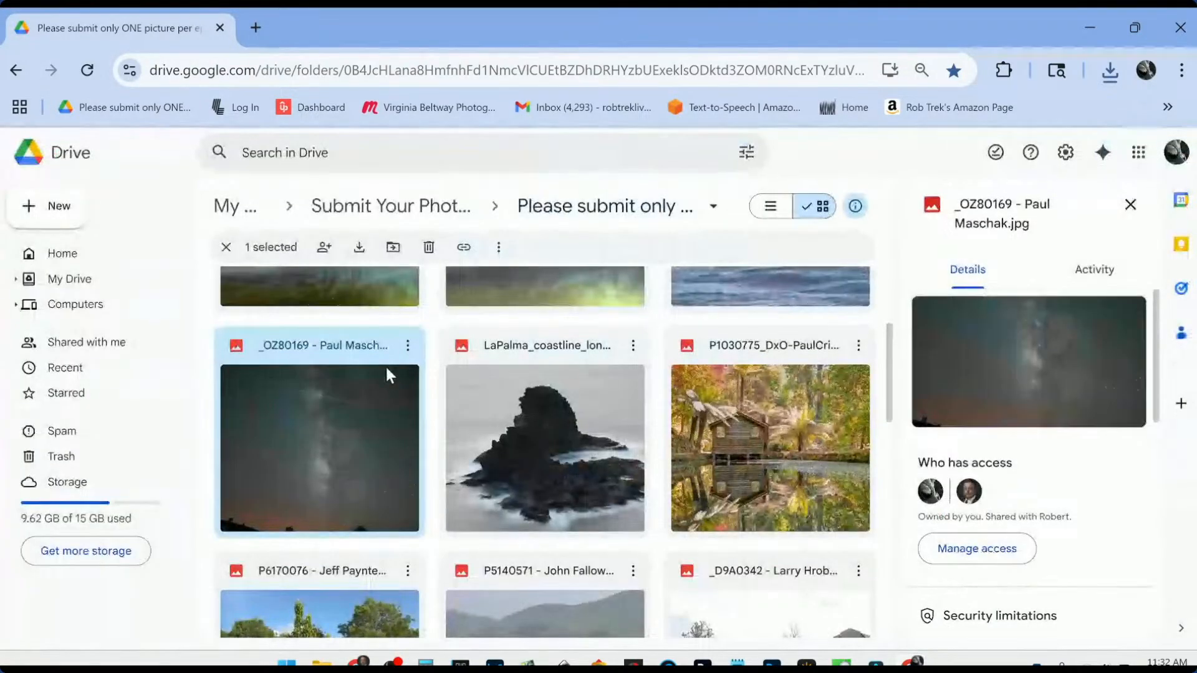
- Download the _OZ80169 Milky Way JPG and save it in the drive-download-20250627T131329Z-1-001 folder
click(407, 347)
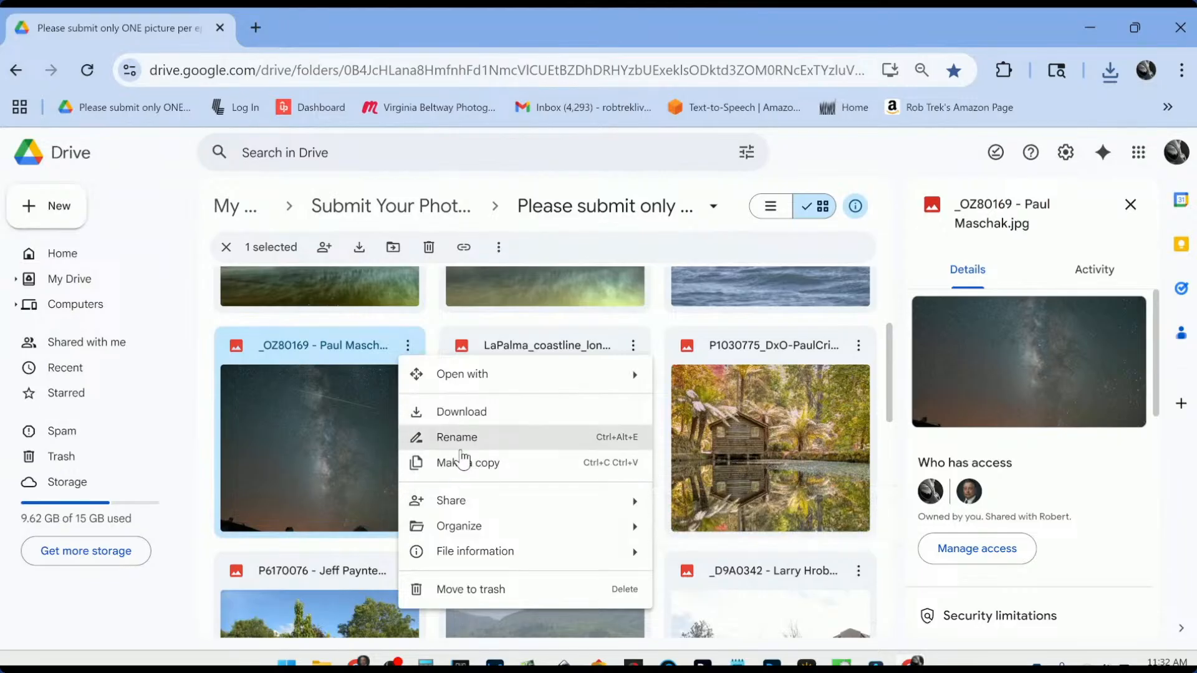
click(456, 416)
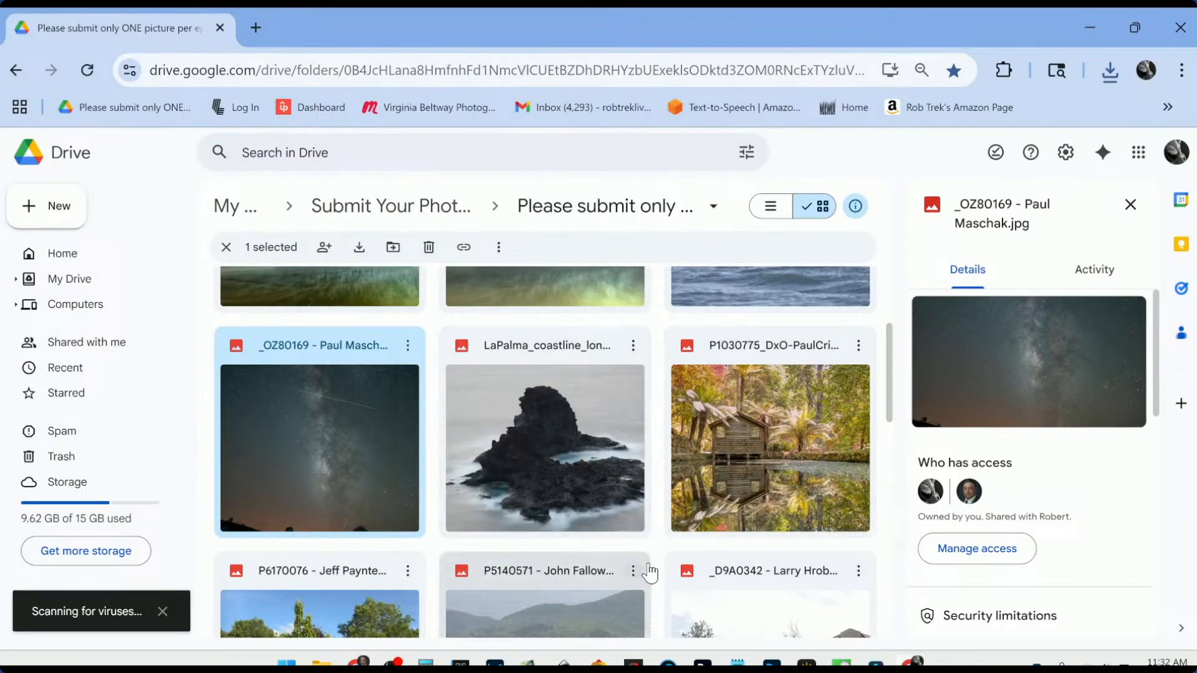
scroll(648, 569, up, 2)
scroll(657, 564, up, 2)
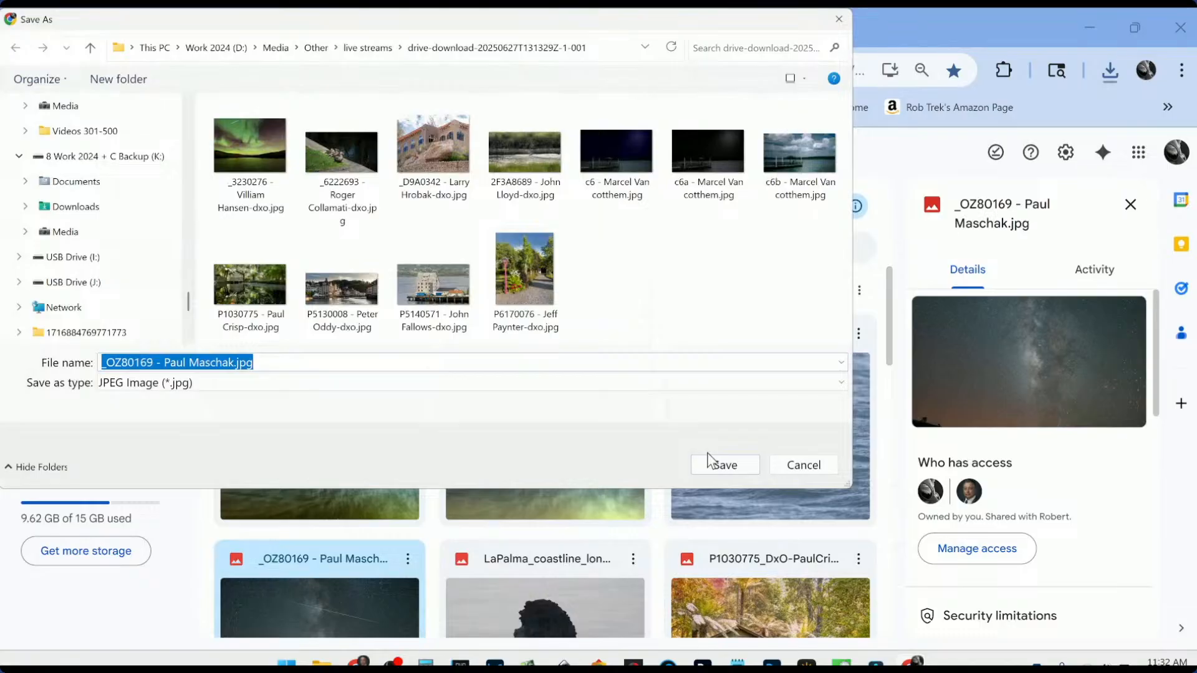
click(711, 464)
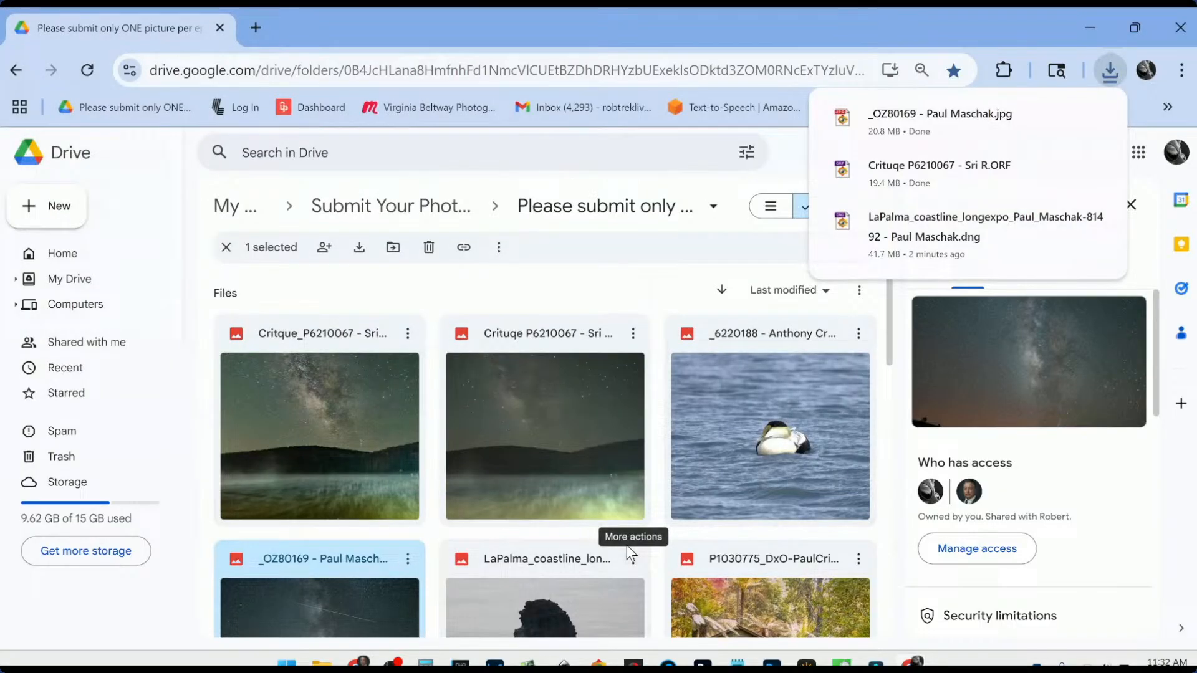
- Switch to DxO PhotoLab and reload the drive-download-20250627T131329Z-1-001 folder inside live streams
scroll(631, 554, down, 3)
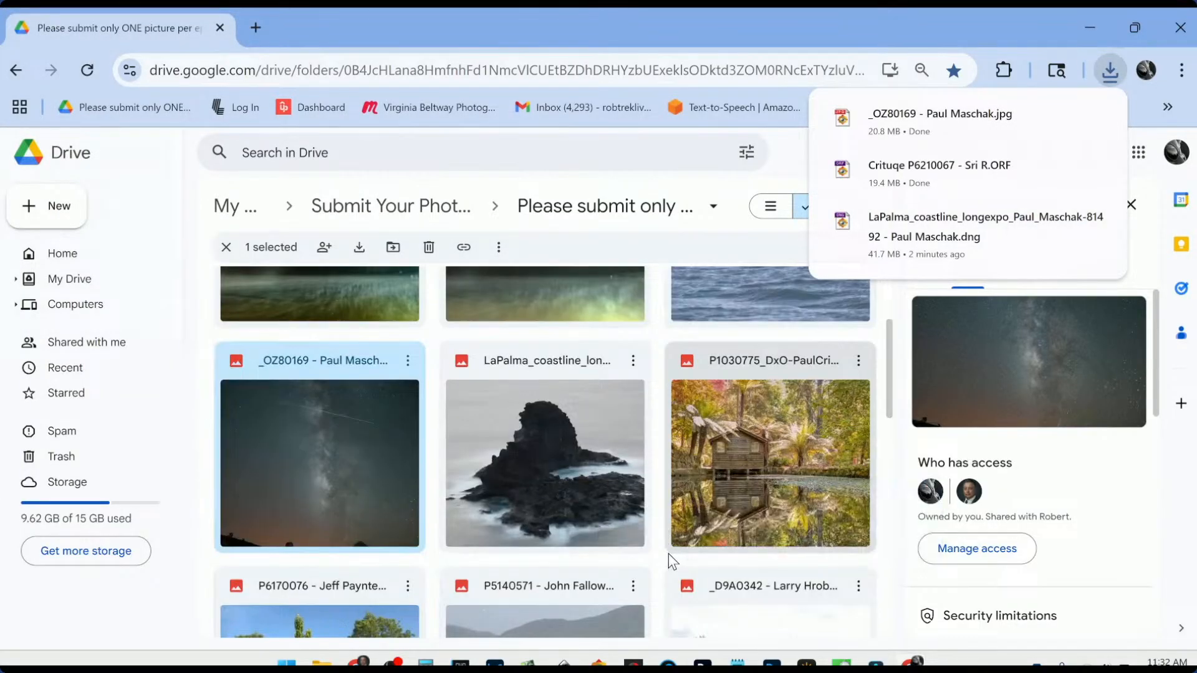
key(alt+Tab)
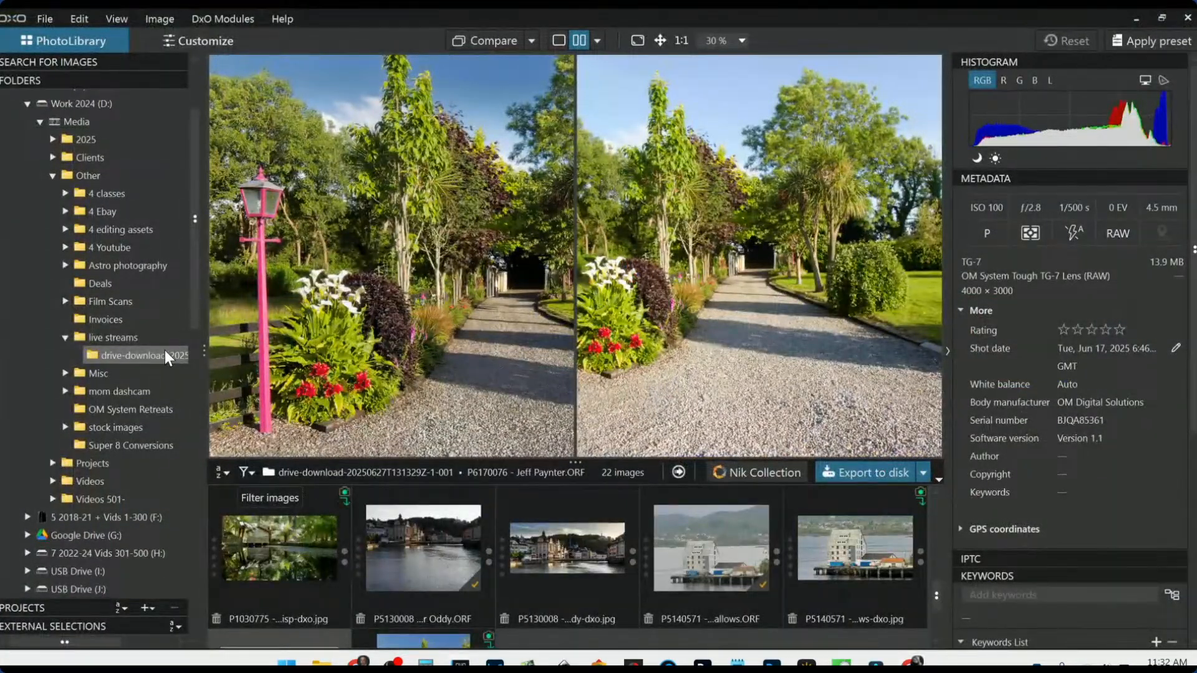
click(96, 344)
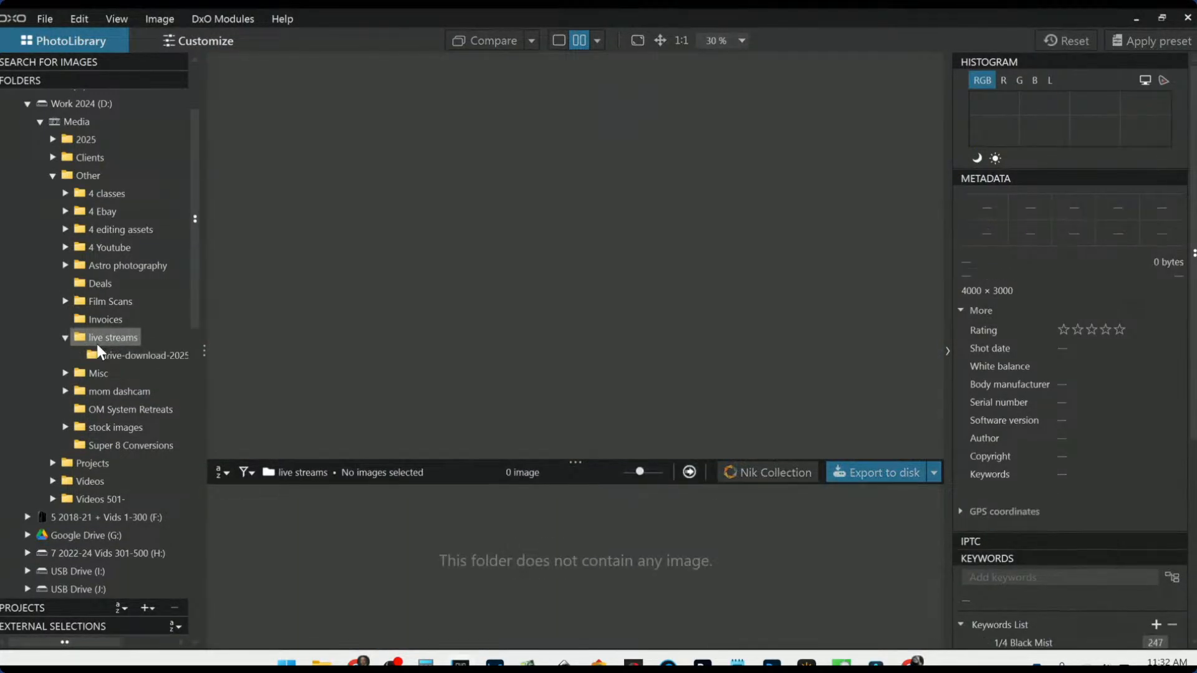
click(96, 354)
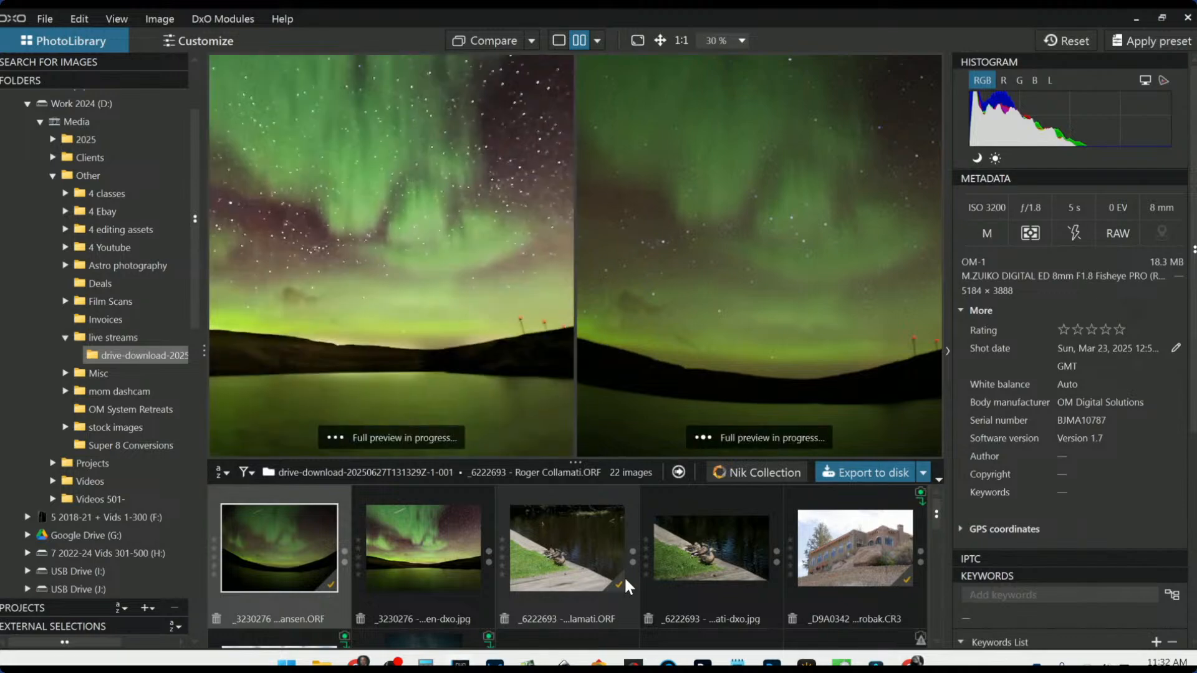
- Enlarge the image browser to show several rows of thumbnails and open the La Palma coastline DNG for customizing
scroll(626, 575, down, 3)
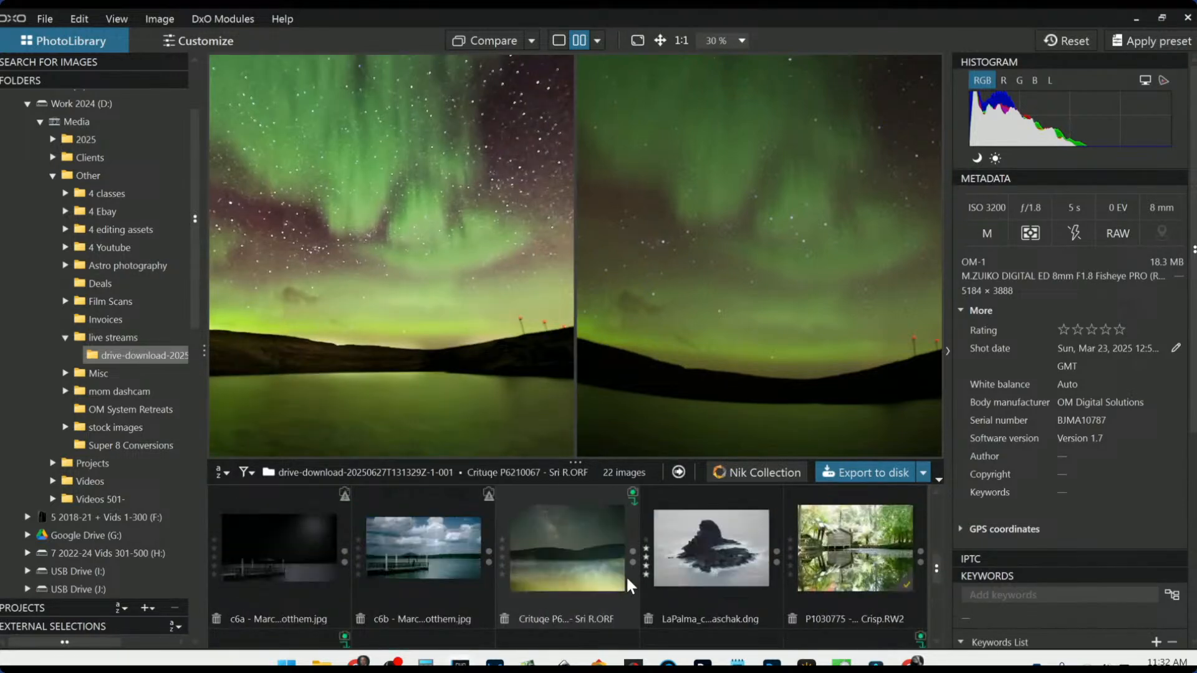
scroll(626, 575, down, 2)
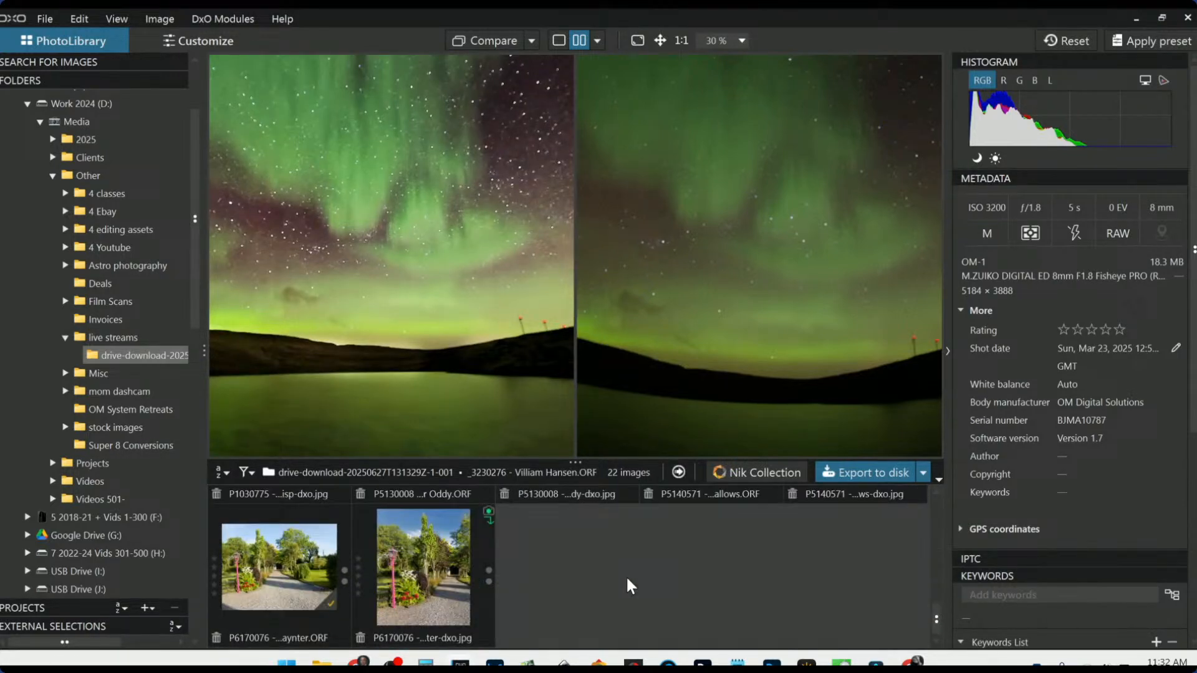
scroll(626, 575, up, 5)
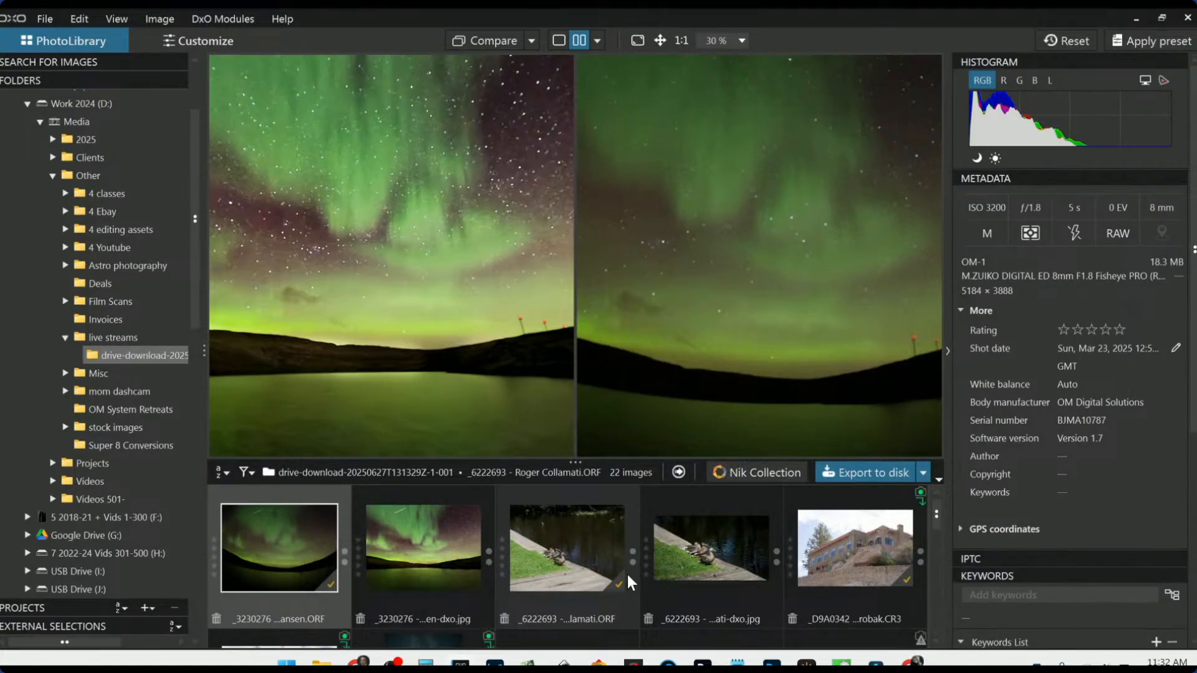
drag(620, 460, 636, 189)
click(715, 543)
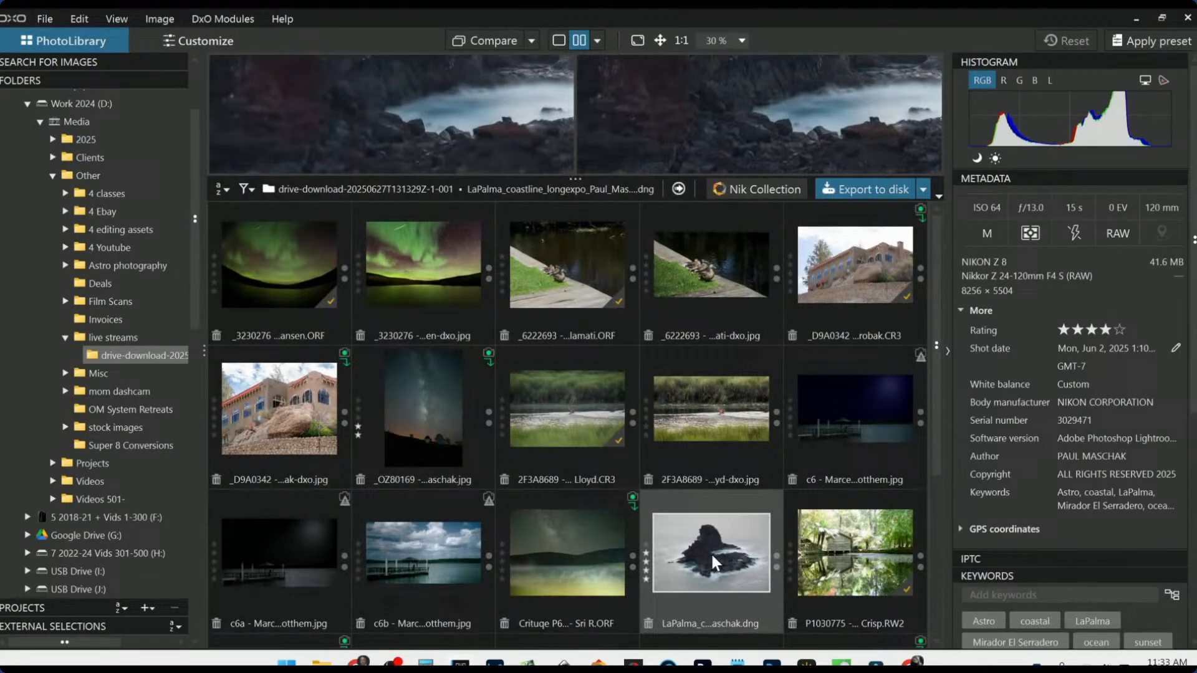
scroll(711, 553, down, 4)
scroll(711, 552, up, 4)
double_click(702, 544)
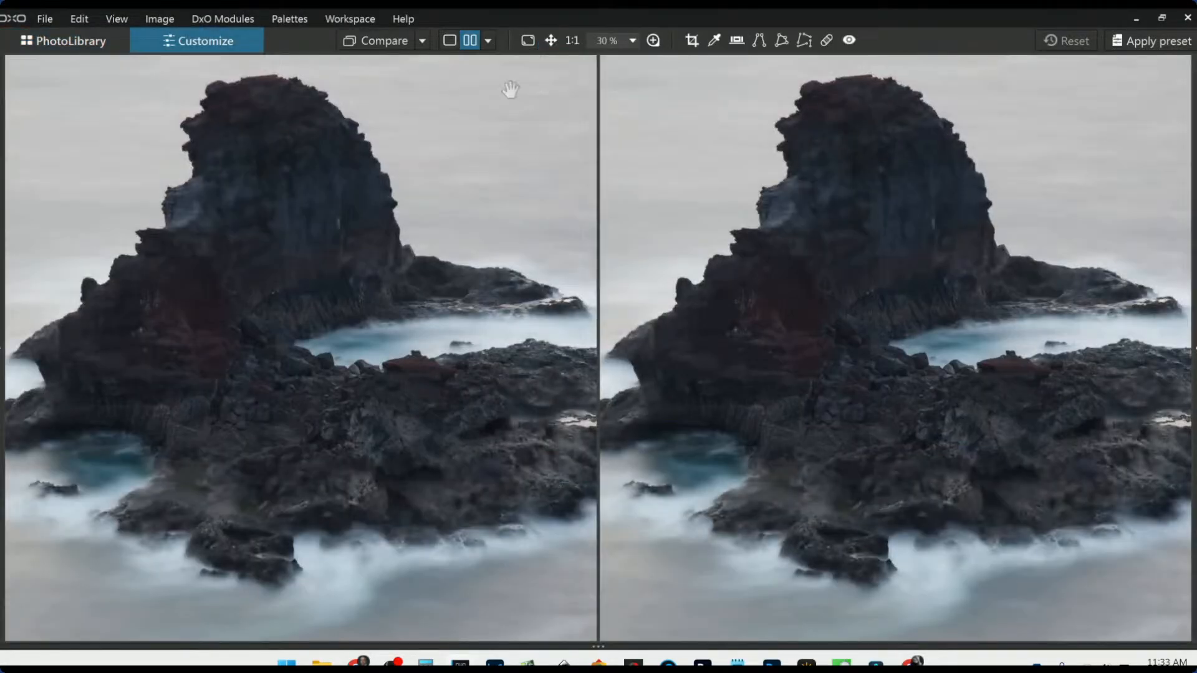
- Show the La Palma coastline image in single view and display the editing palettes on both sides
click(449, 41)
scroll(495, 283, down, 3)
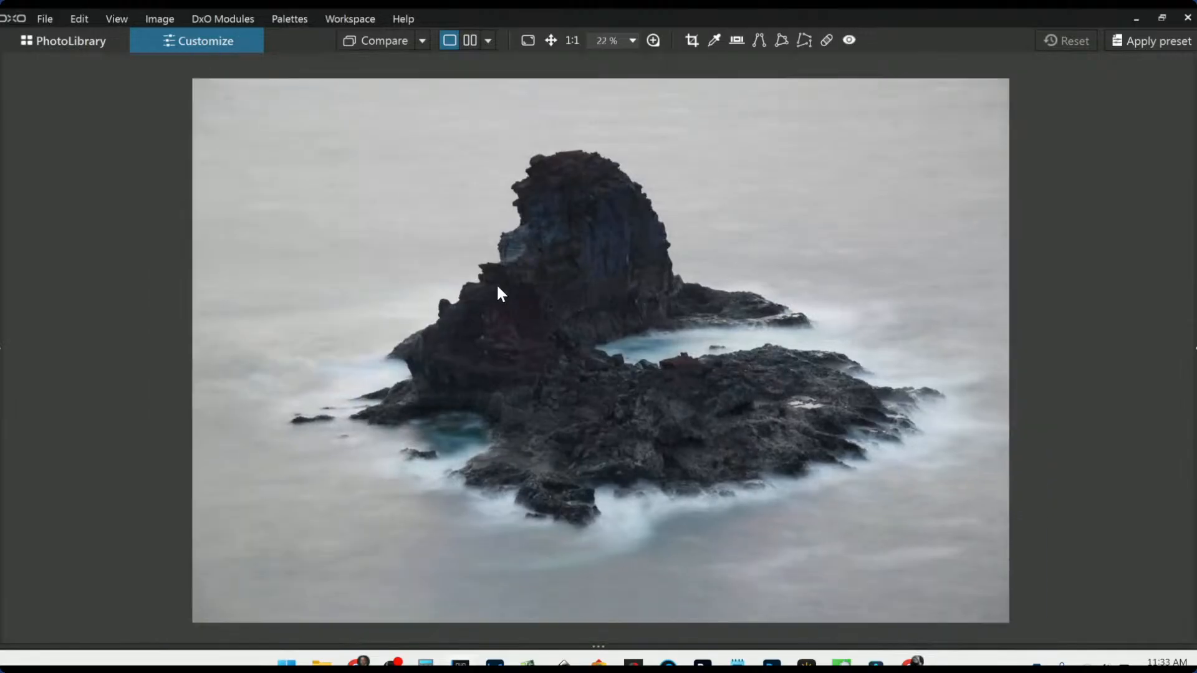
key(F9)
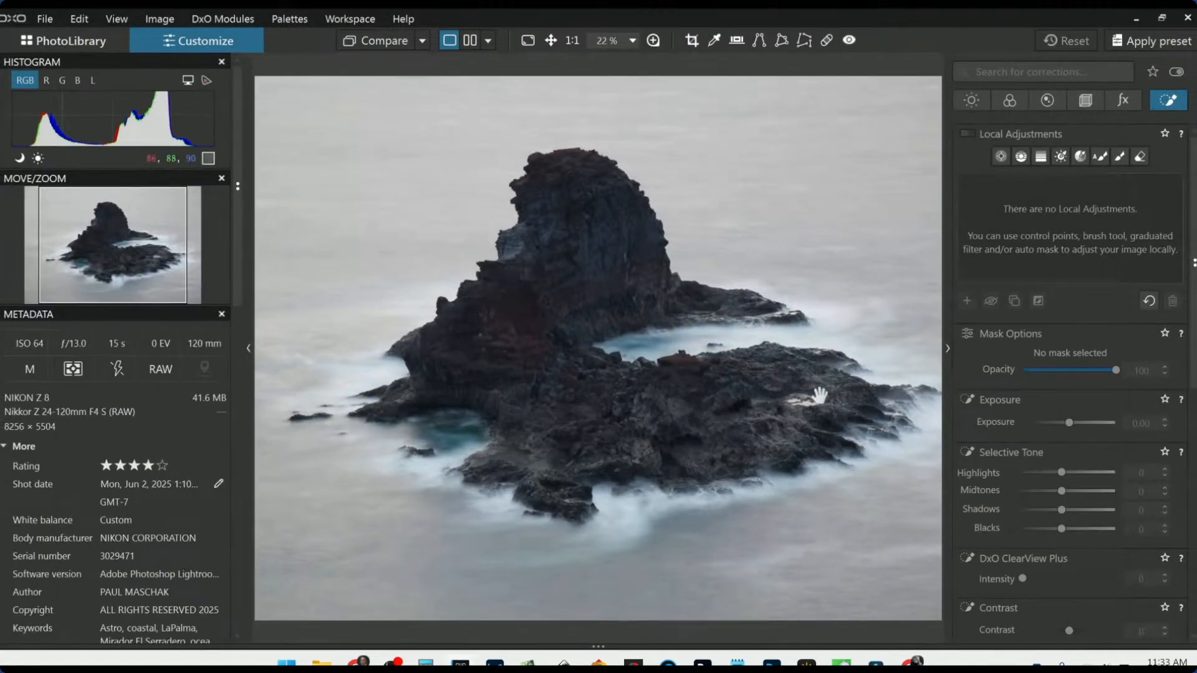
- Examine the detail and colour in the dark rock face and the overall composition of the La Palma coastline image
scroll(817, 395, down, 1)
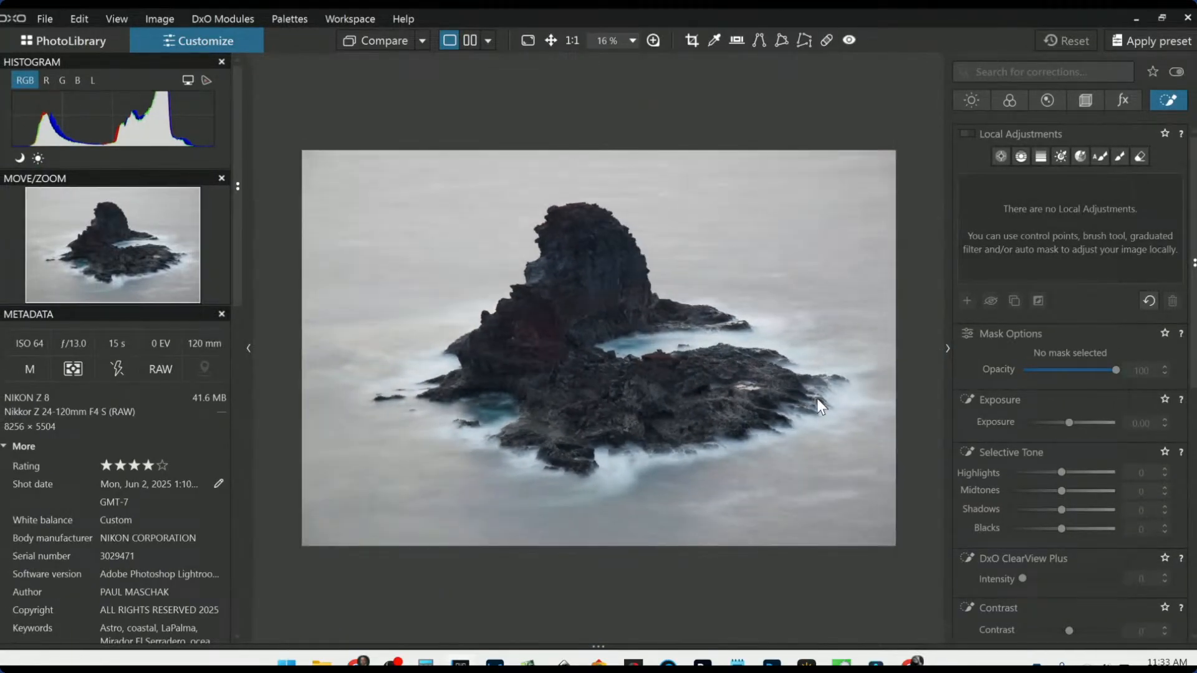
scroll(817, 398, up, 1)
scroll(817, 397, down, 1)
scroll(580, 270, up, 5)
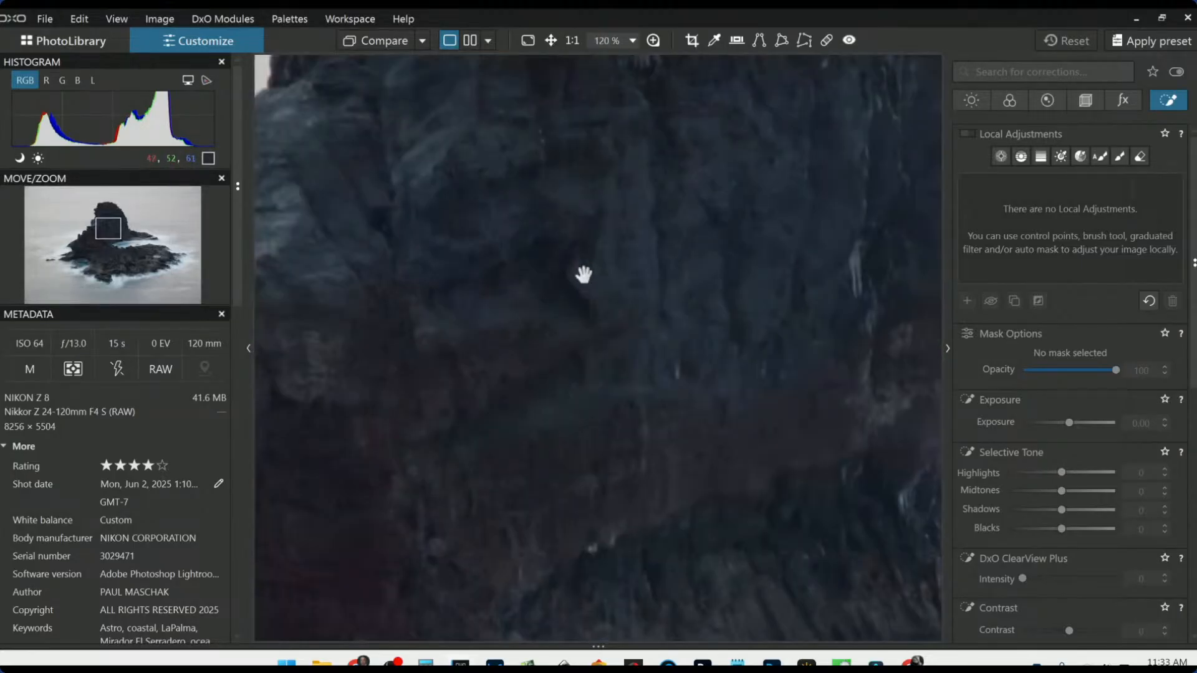
scroll(586, 274, down, 2)
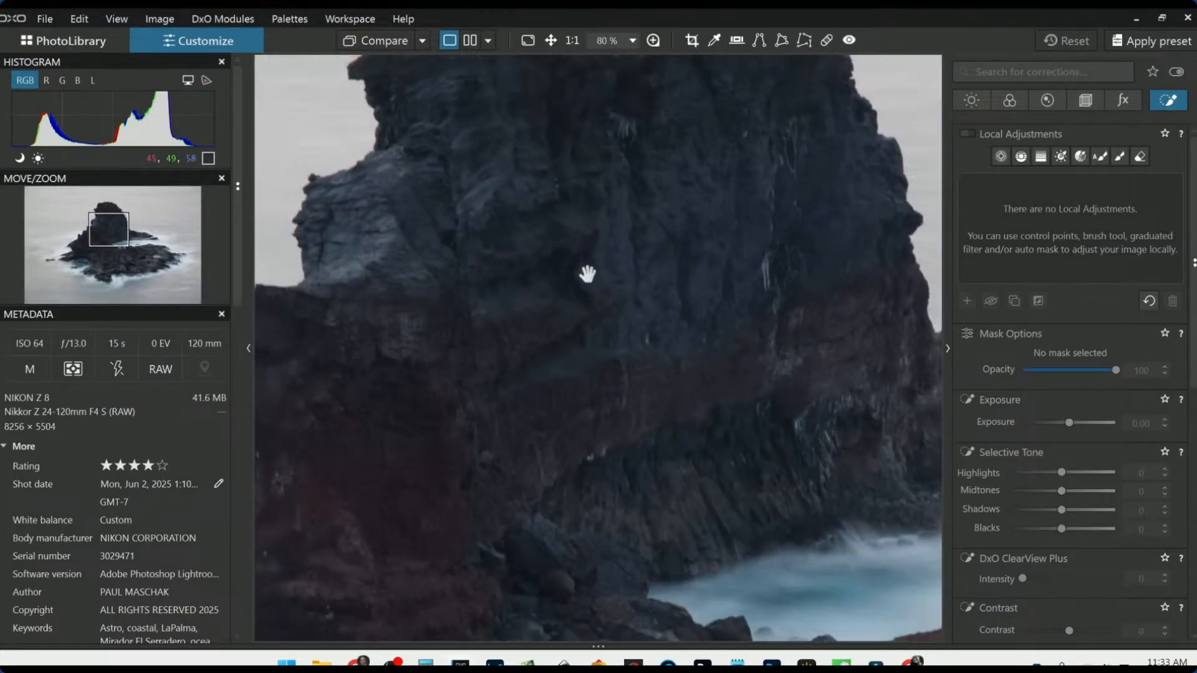
scroll(587, 273, down, 4)
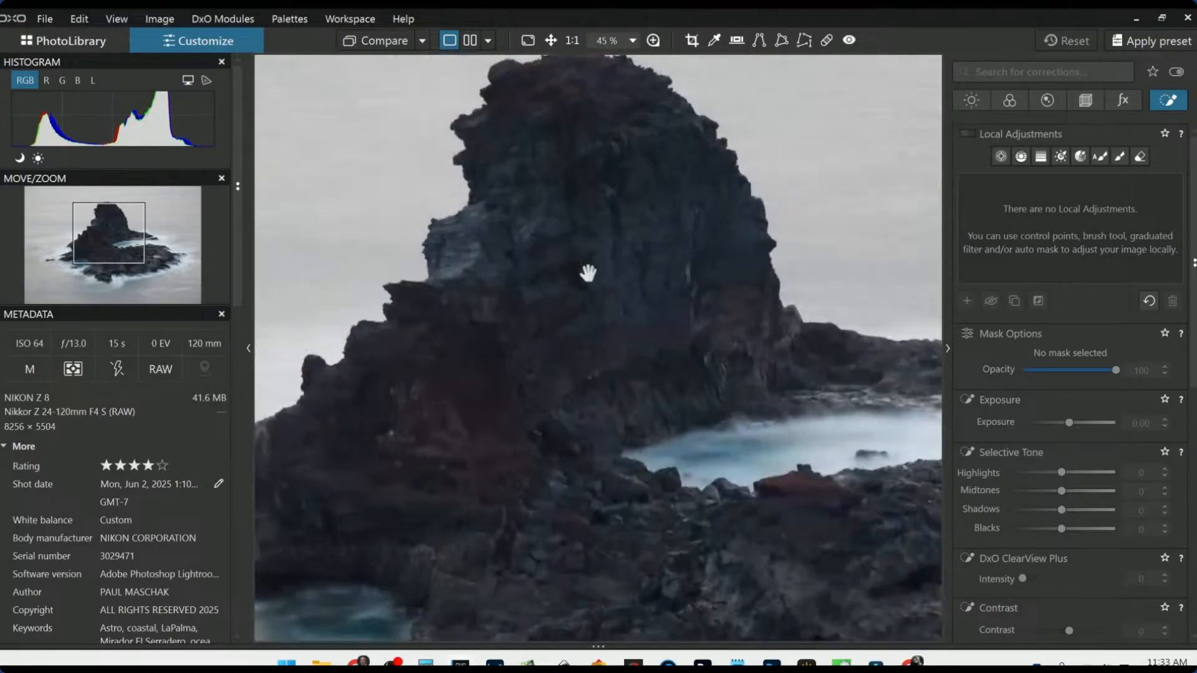
scroll(588, 273, down, 2)
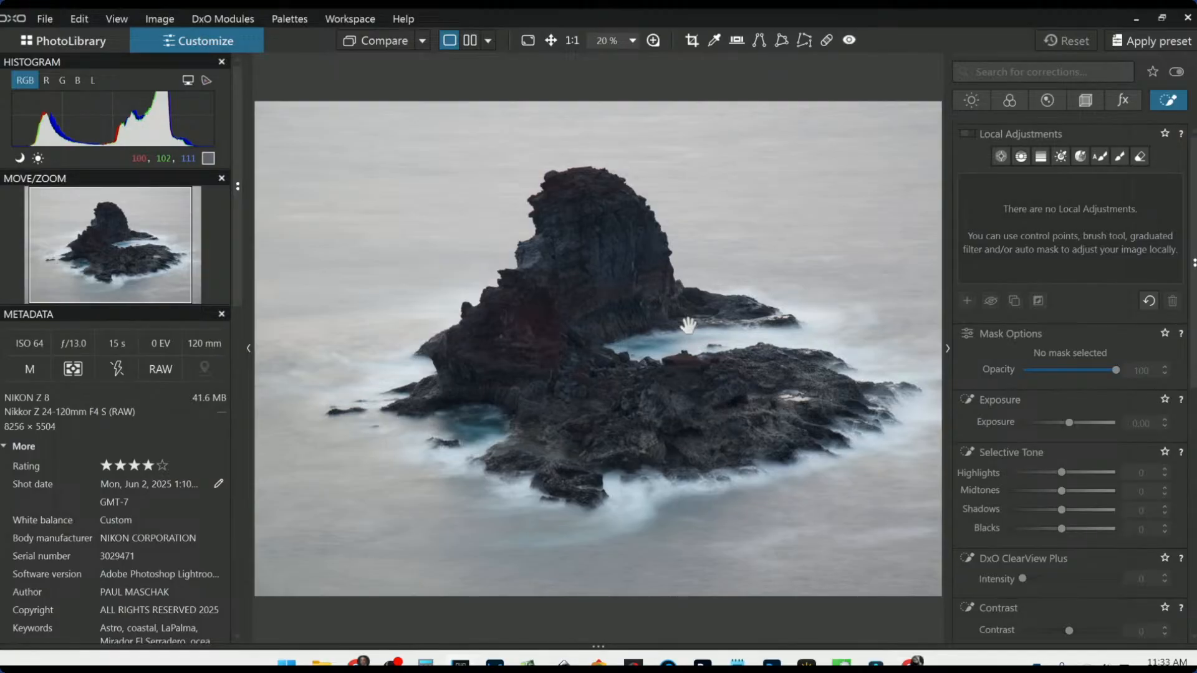
scroll(689, 325, down, 2)
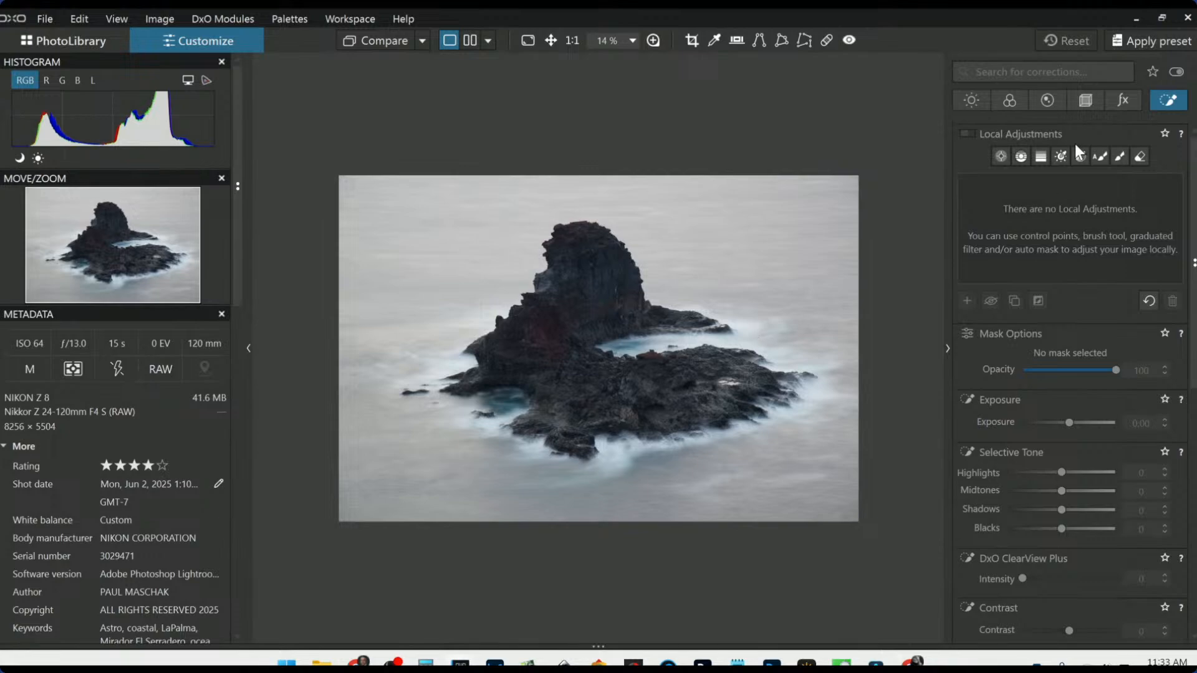
- Apply the 0000 Rob Default preset to the La Palma coastline image
click(1154, 44)
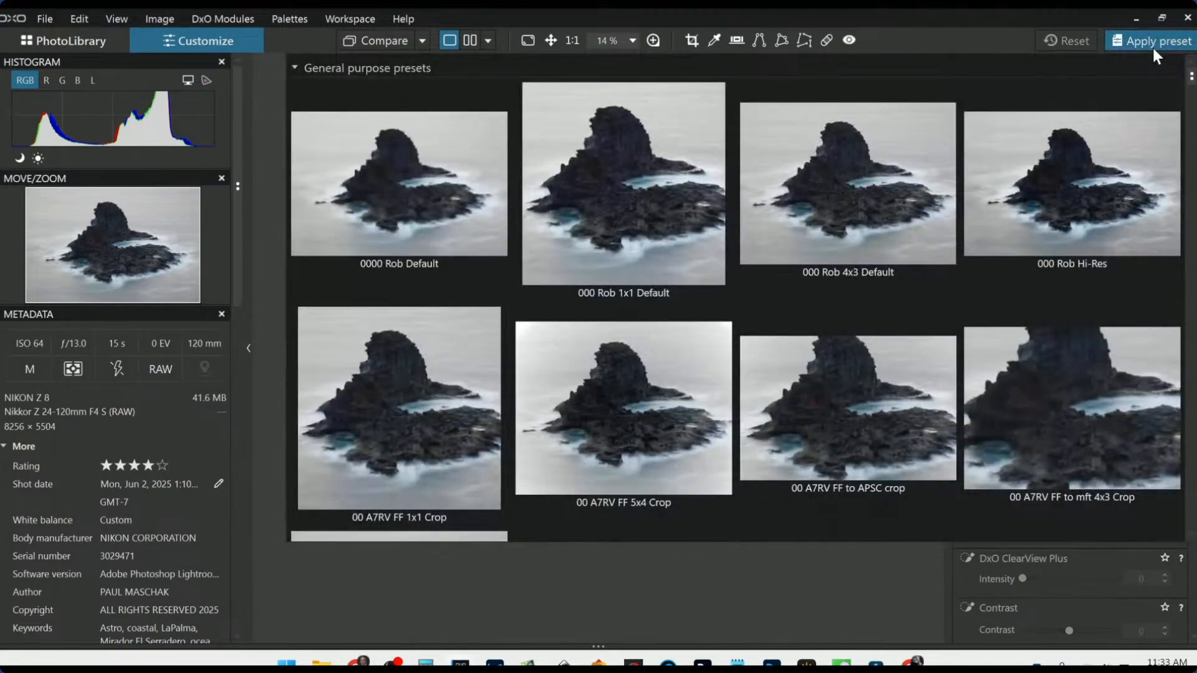
double_click(484, 175)
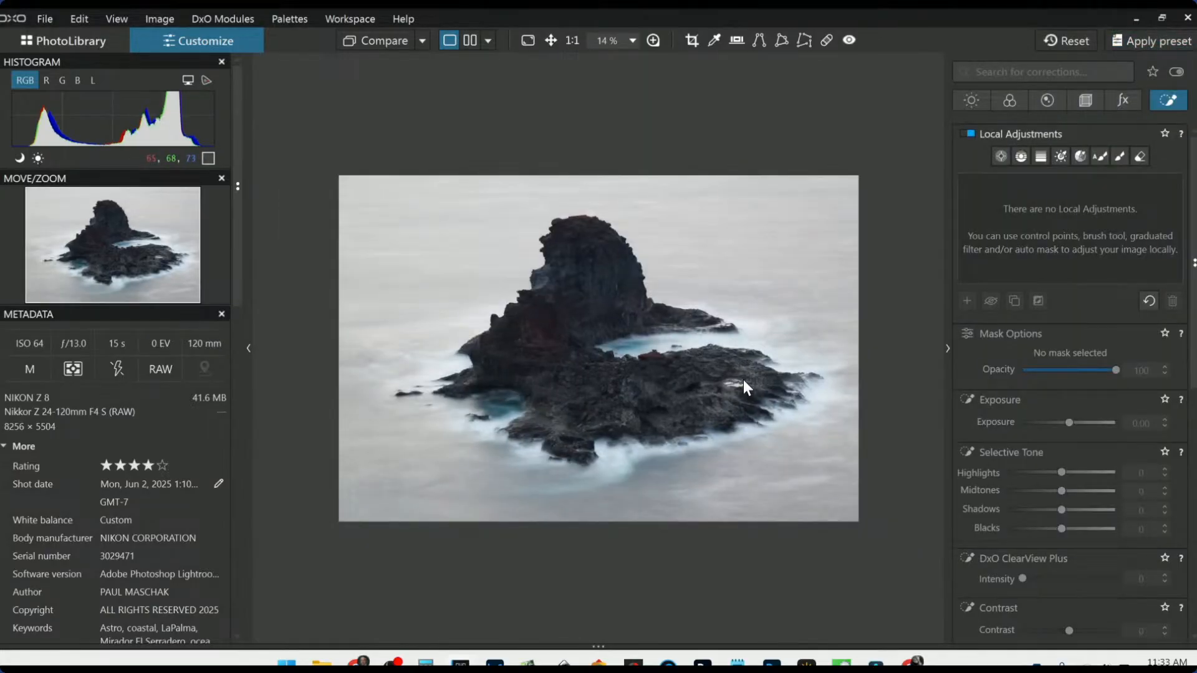
scroll(626, 344, up, 1)
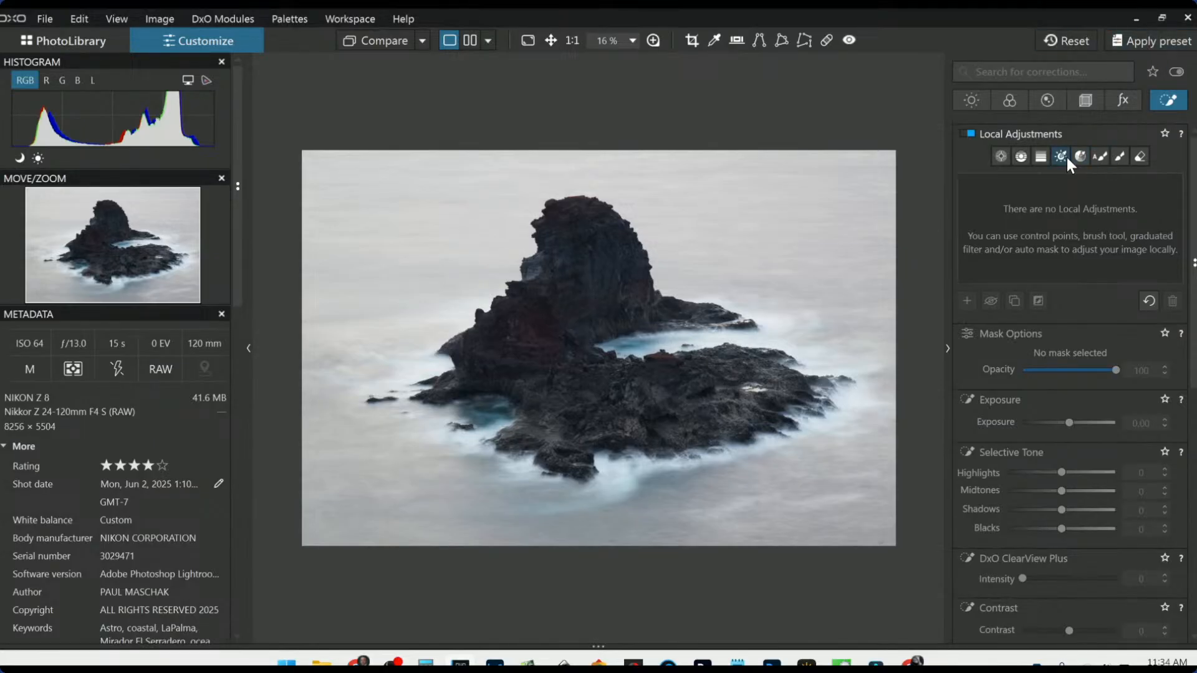
- Add a horizontal control line across the lower part of the rock and sample the pale water above and beside the rock
click(1020, 157)
drag(819, 261, 829, 566)
drag(817, 261, 826, 428)
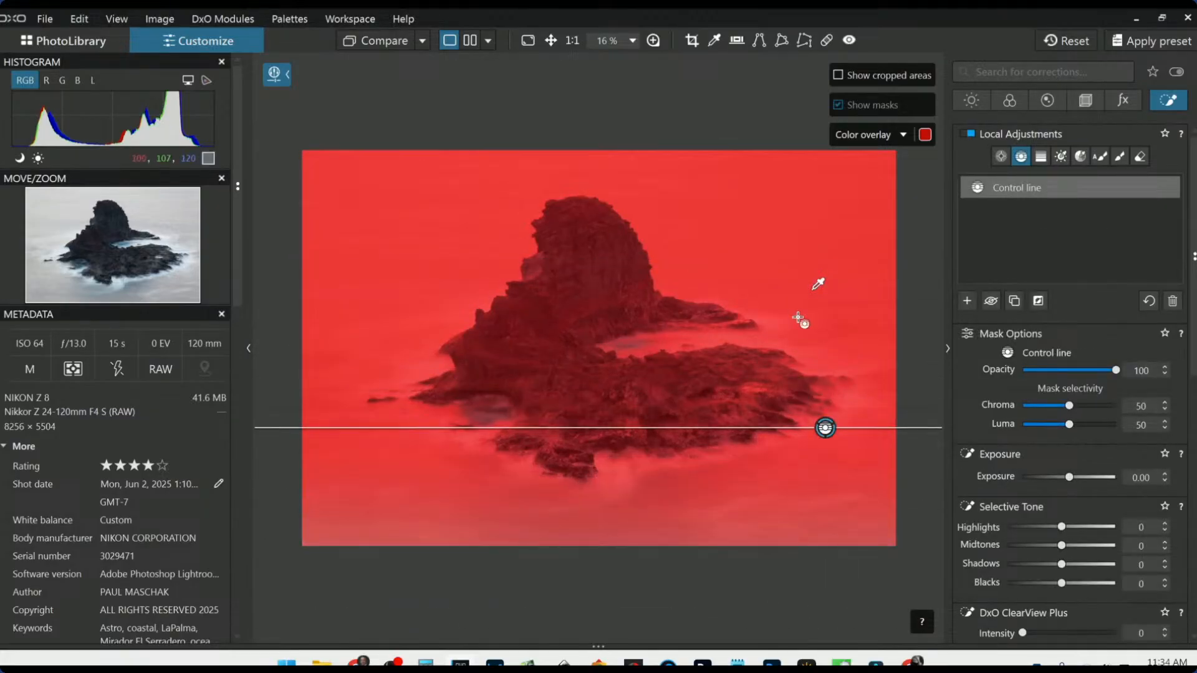
drag(819, 288, 828, 254)
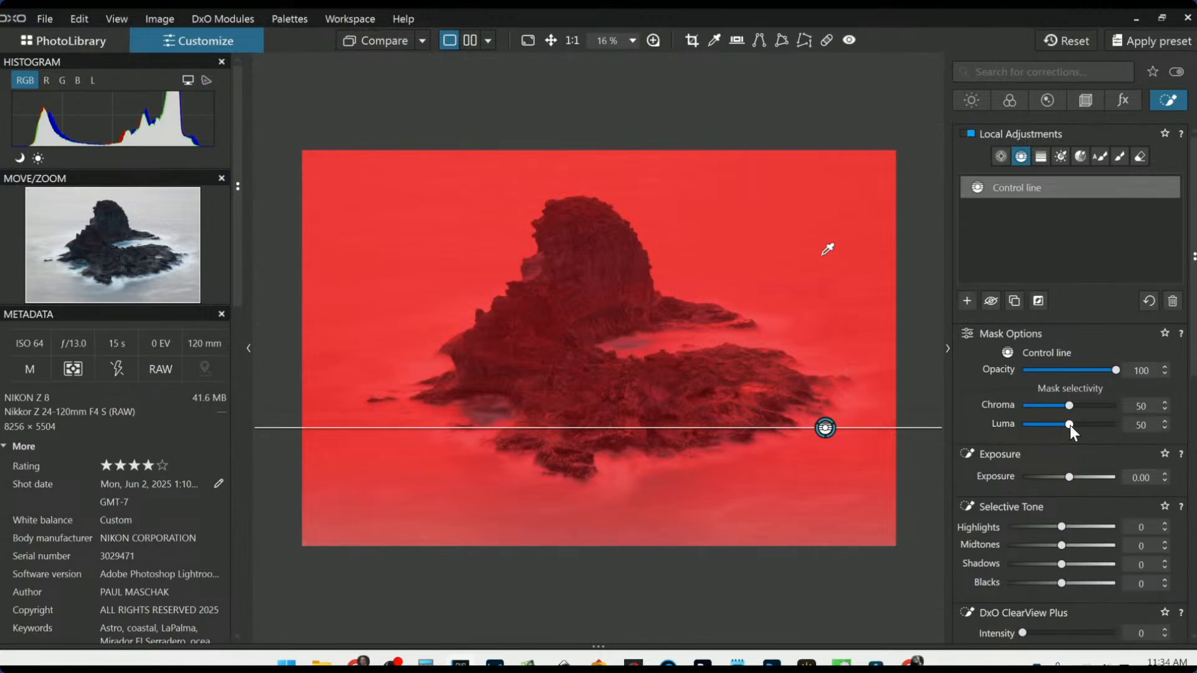
- Set the control line mask's Luma selectivity to 60, and try lowering the water's blacks to -31 before resetting them
scroll(1070, 425, up, 2)
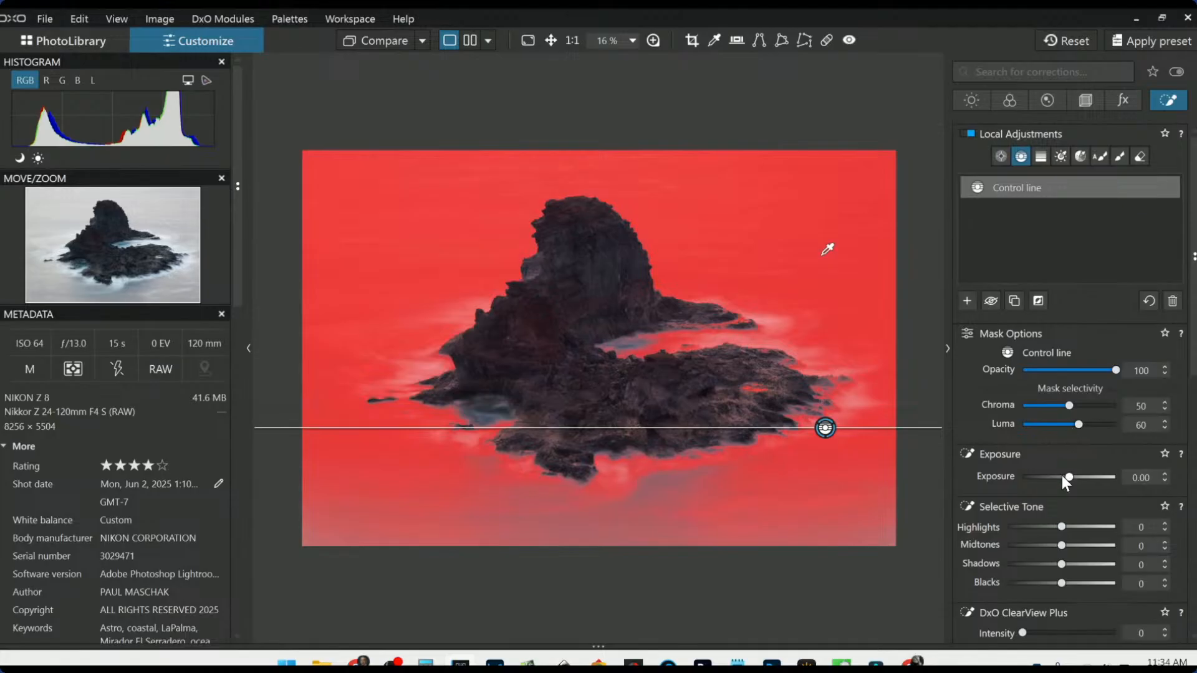
scroll(1053, 507, down, 3)
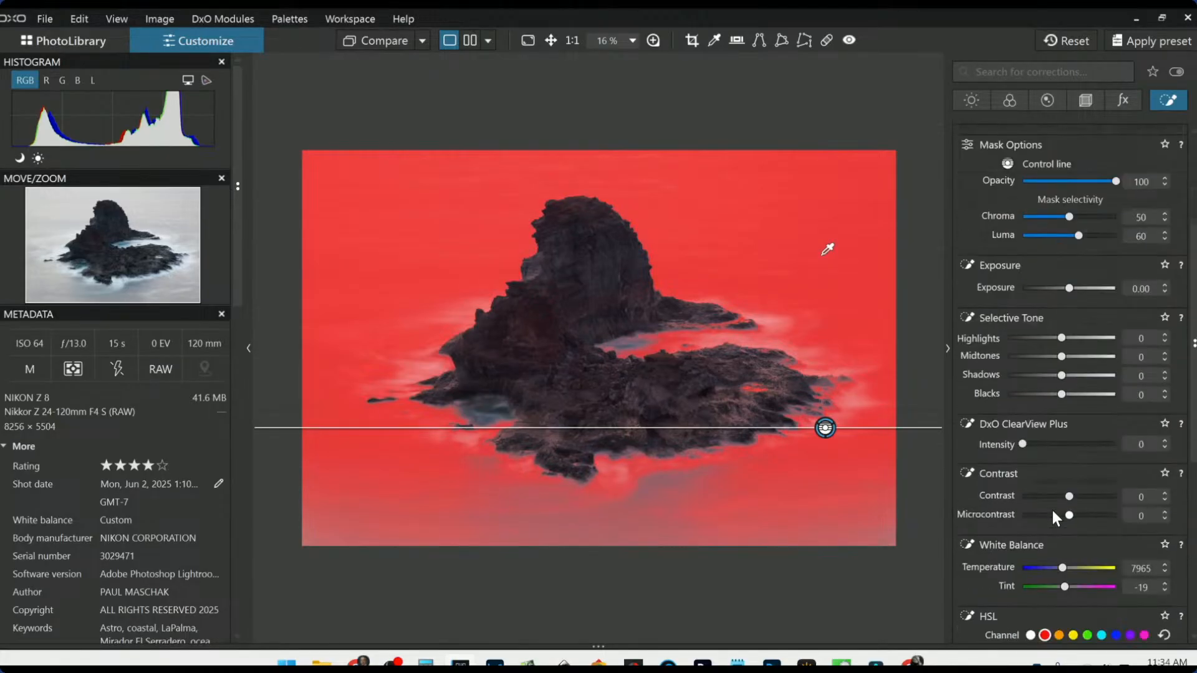
click(1046, 394)
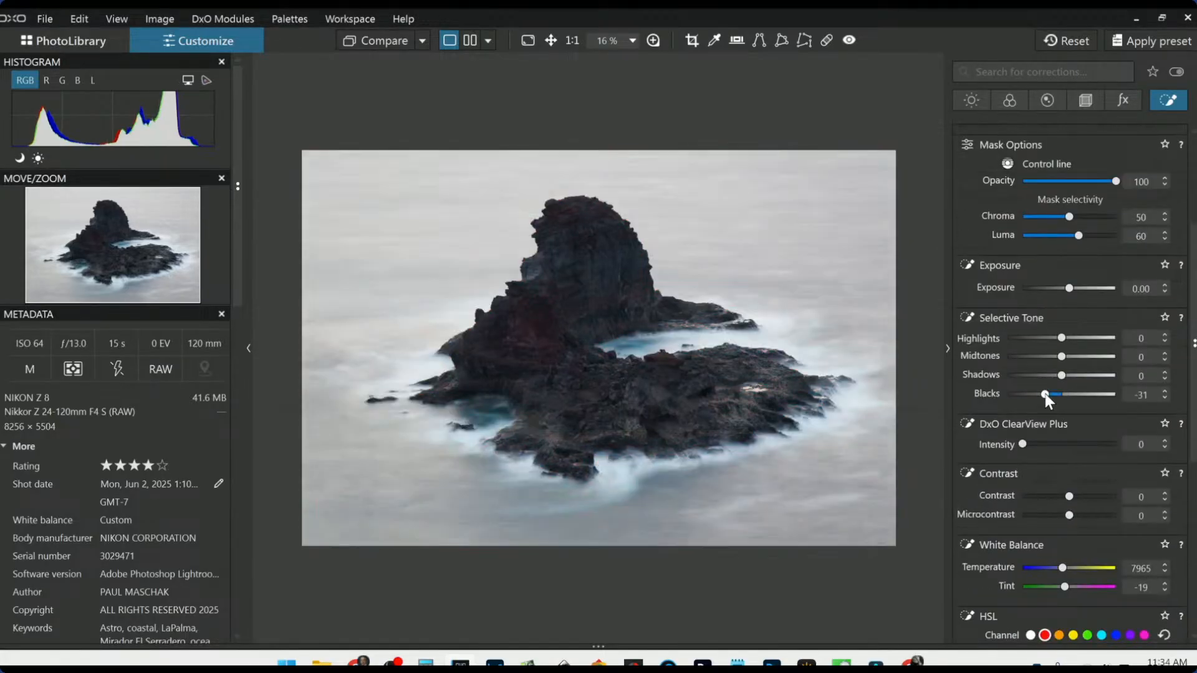
double_click(1045, 394)
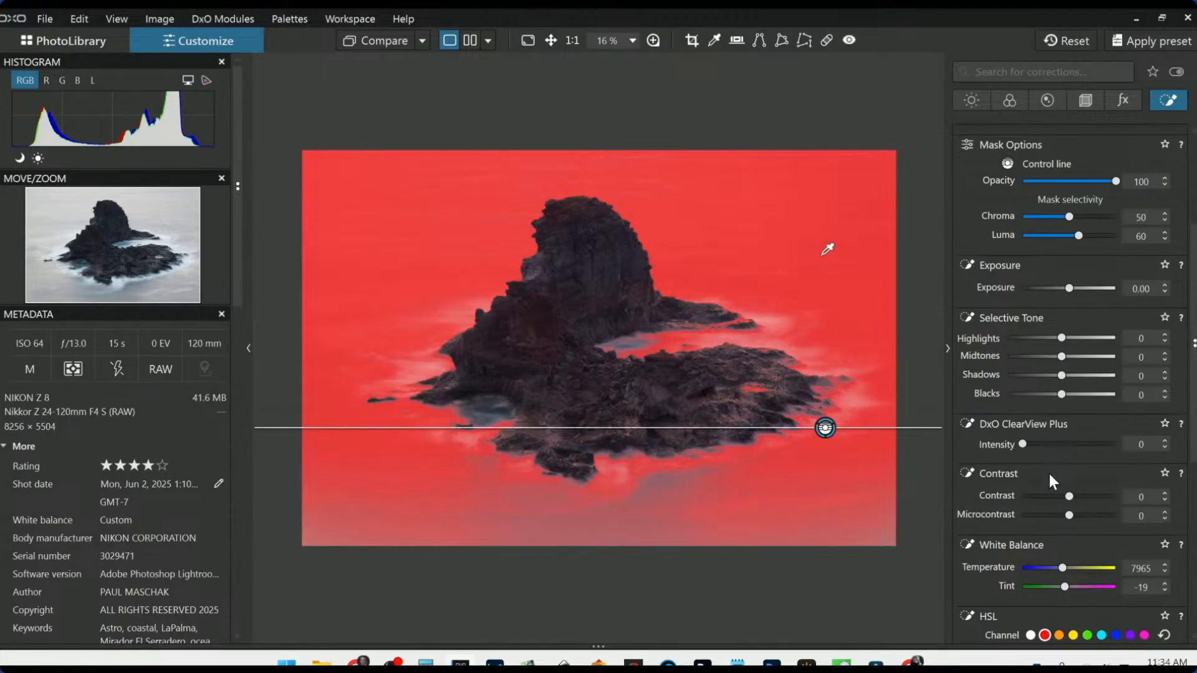
- Set the water's ClearView Plus intensity to 36, blacks to -25 and exposure to -0.85
scroll(1049, 475, down, 1)
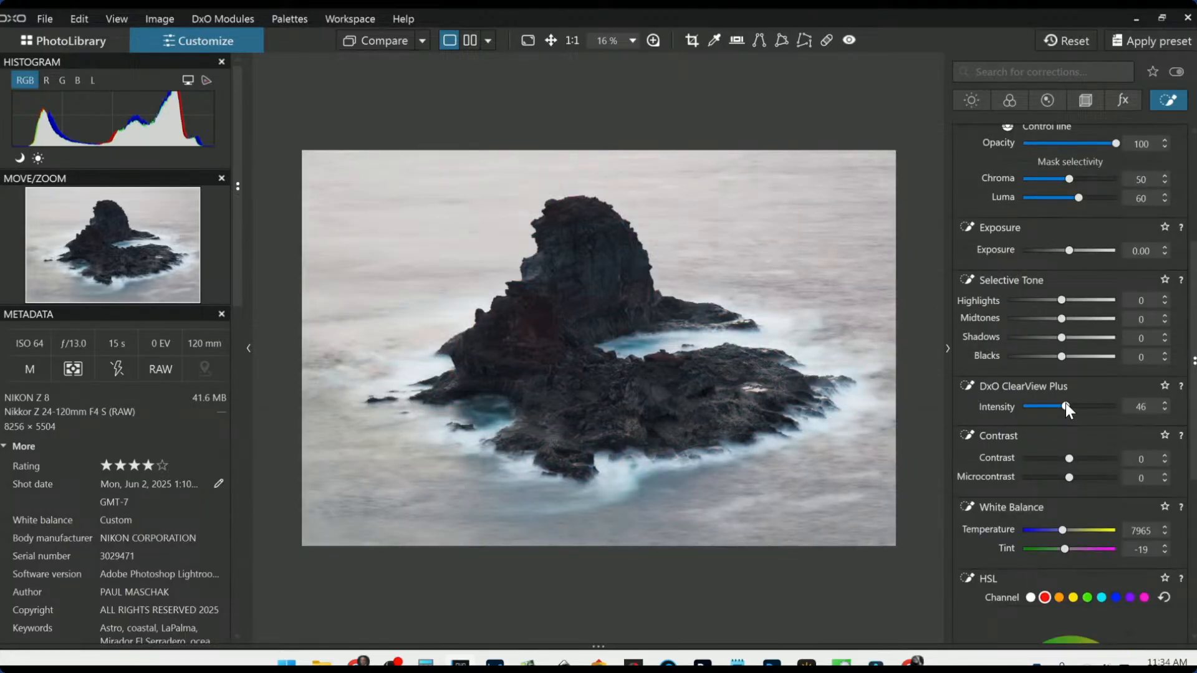
drag(1066, 405, 1057, 404)
click(1048, 356)
drag(1067, 253, 1057, 249)
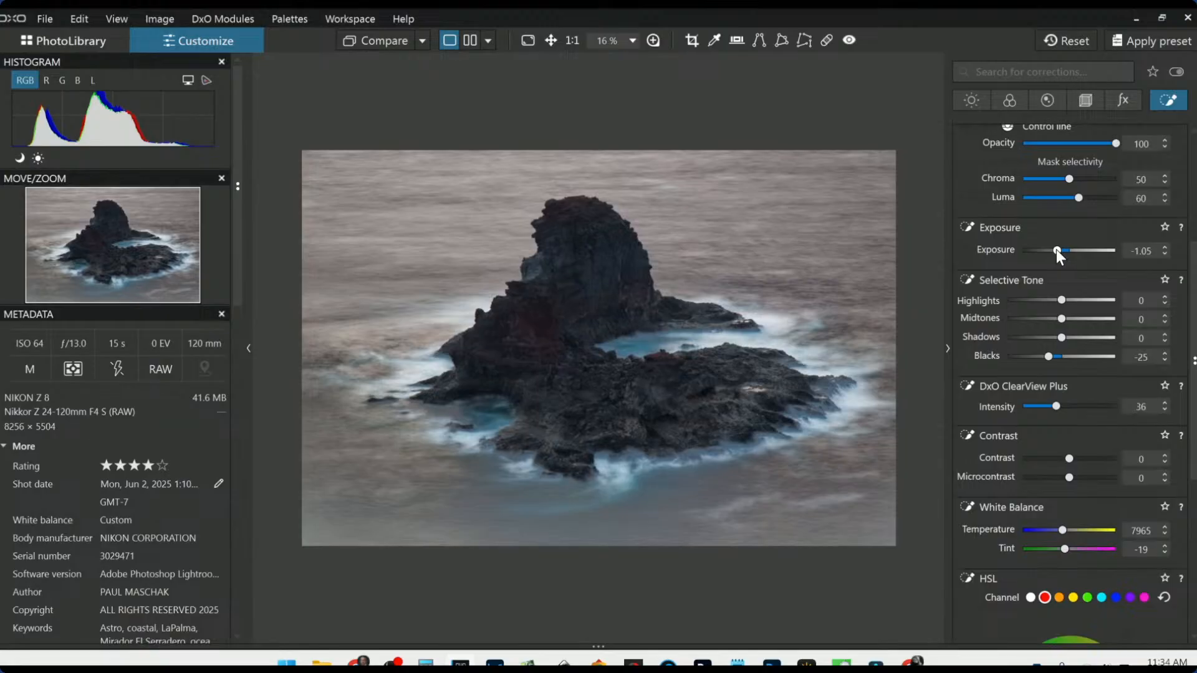
scroll(1056, 249, up, 2)
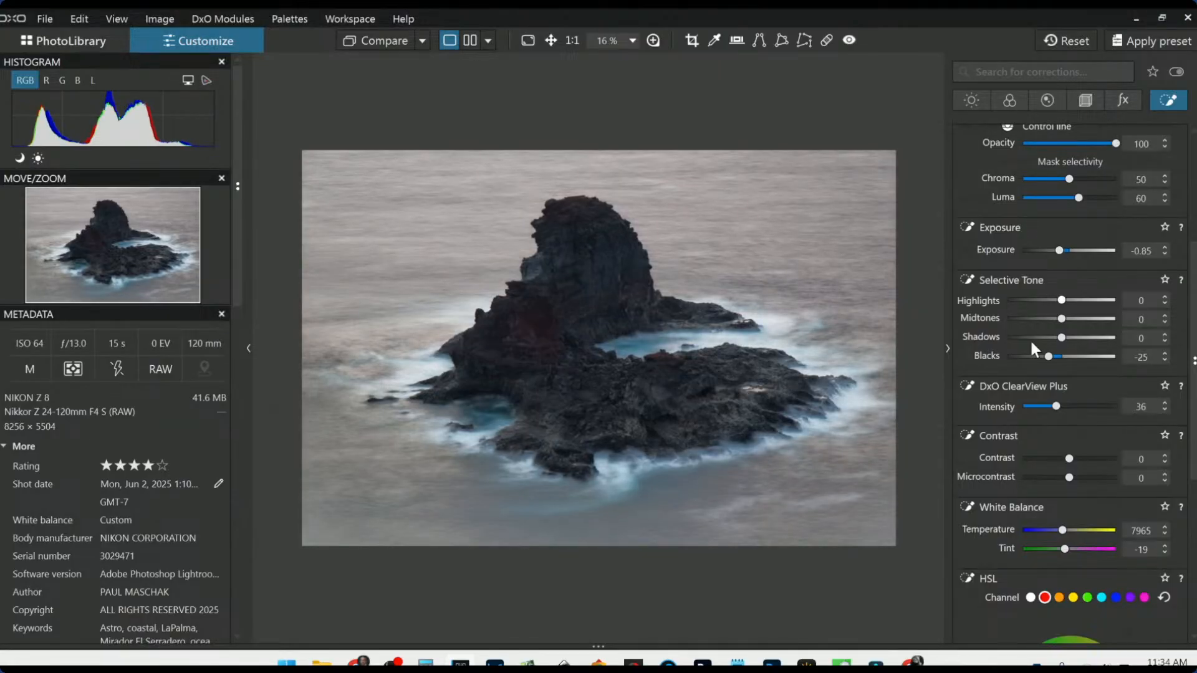
- Try warmer and cooler white balance temperatures on the water and settle on a slightly cooler one
scroll(1000, 451, down, 3)
scroll(1060, 381, down, 3)
scroll(1060, 381, up, 1)
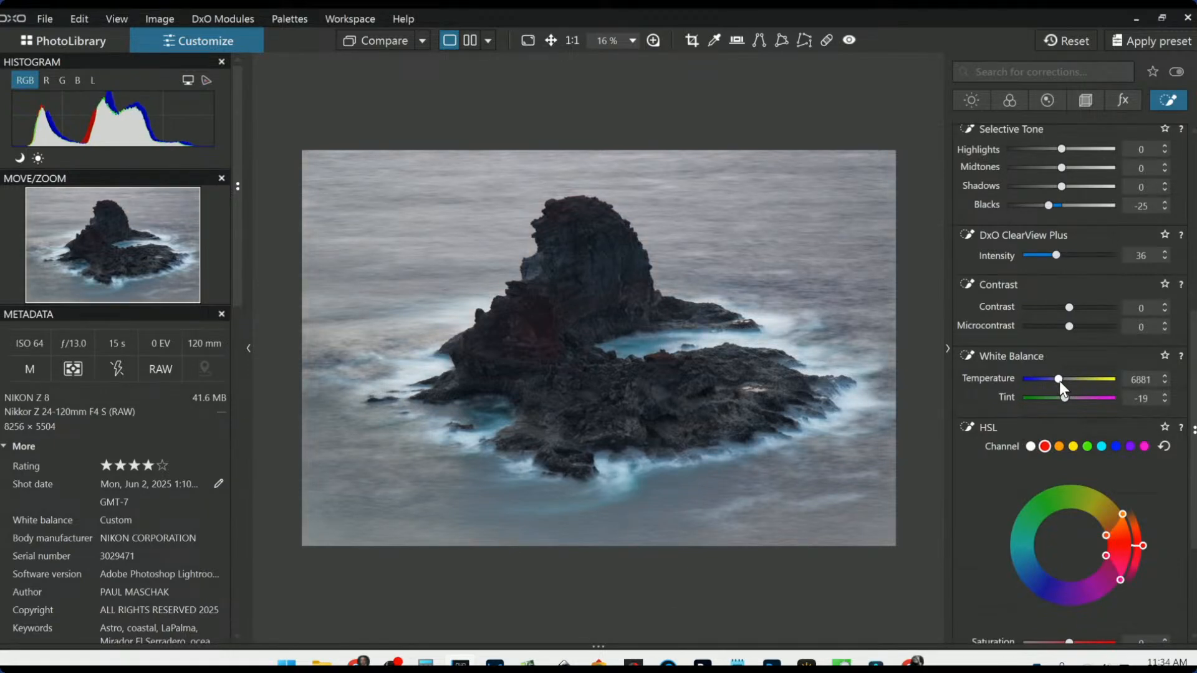
scroll(1060, 381, up, 3)
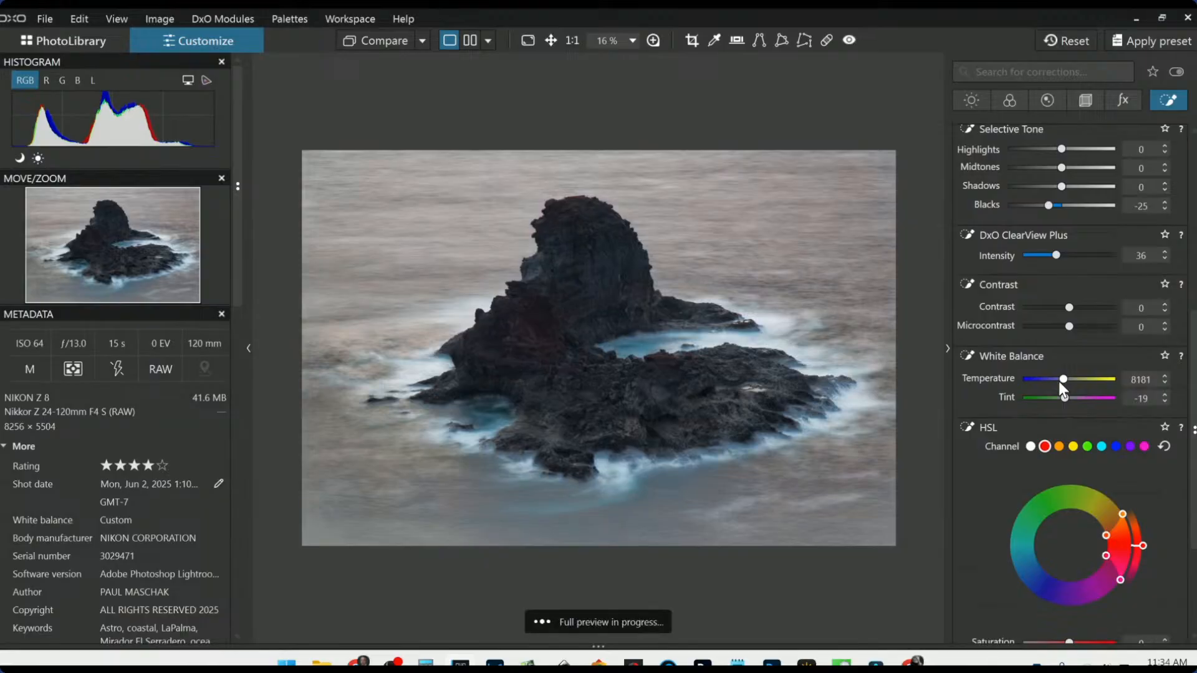
scroll(1059, 380, down, 3)
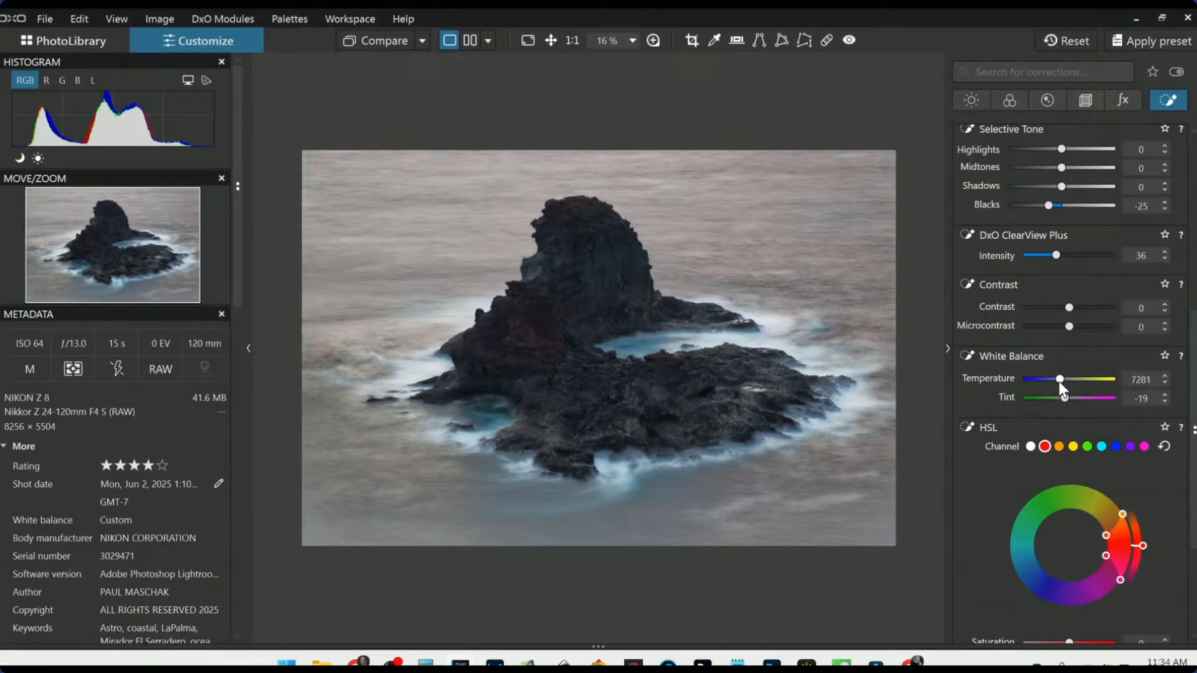
scroll(1059, 382, up, 2)
scroll(1060, 380, down, 2)
- Compare the adjusted coastline image with its version before corrections
click(373, 40)
click(373, 40)
click(373, 40)
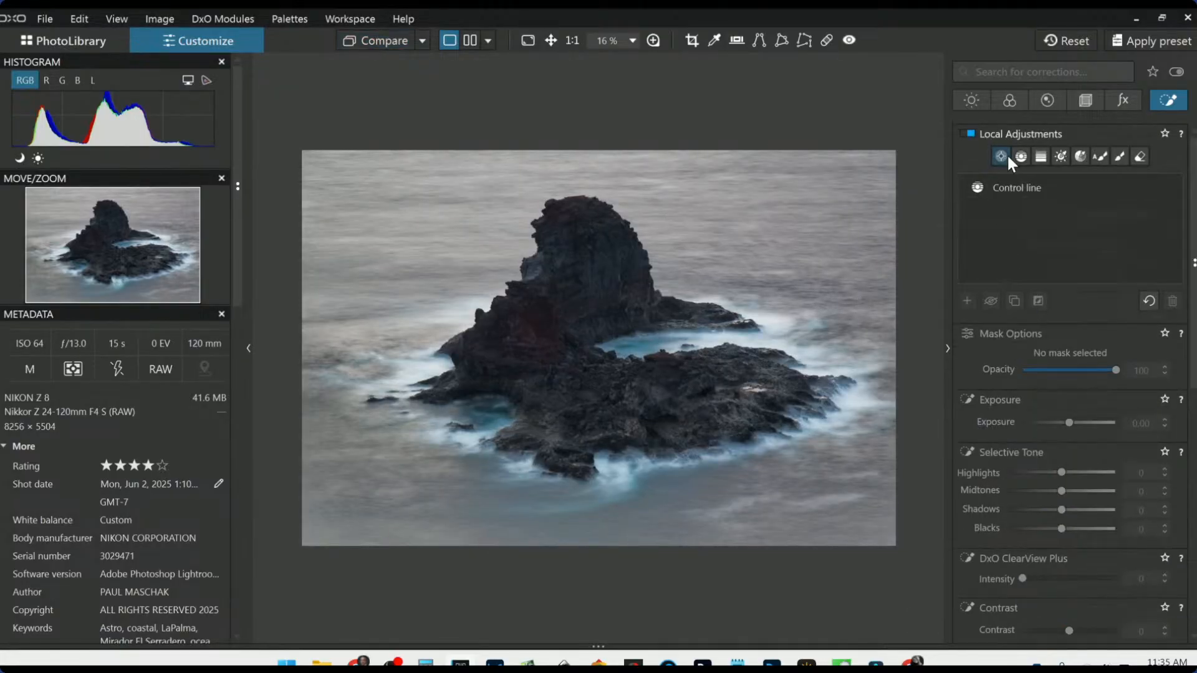
- Create a control point mask with five points covering the whole rock and set its Luma selectivity to 60
click(1016, 157)
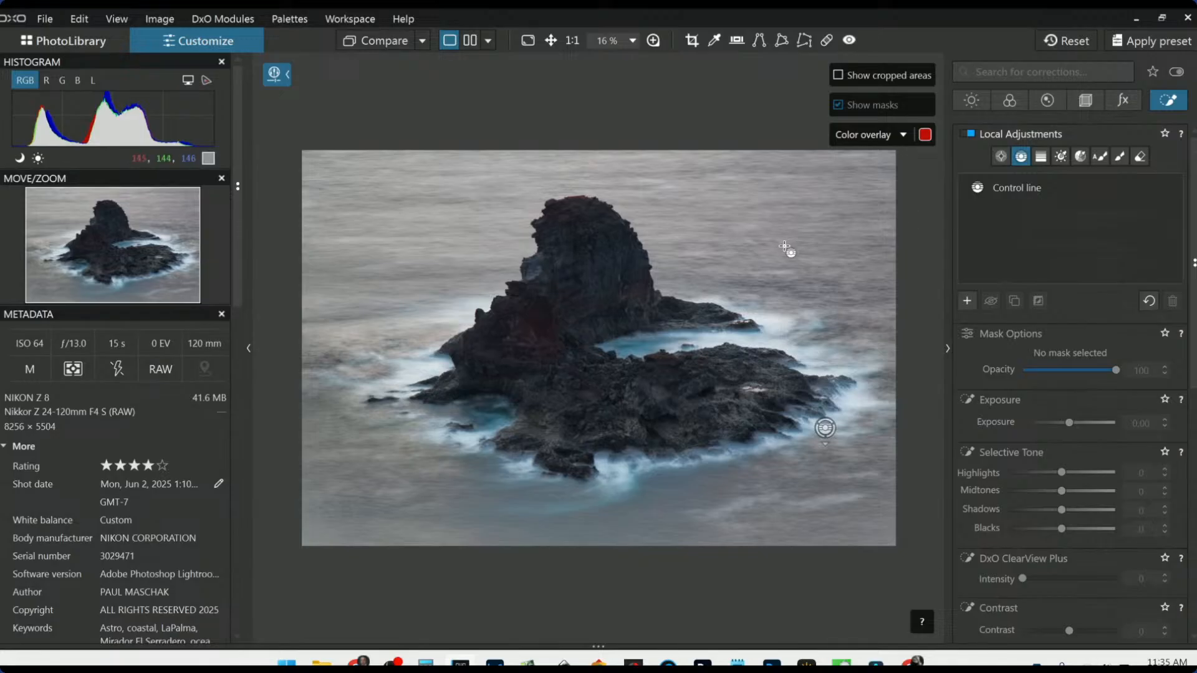
click(1003, 156)
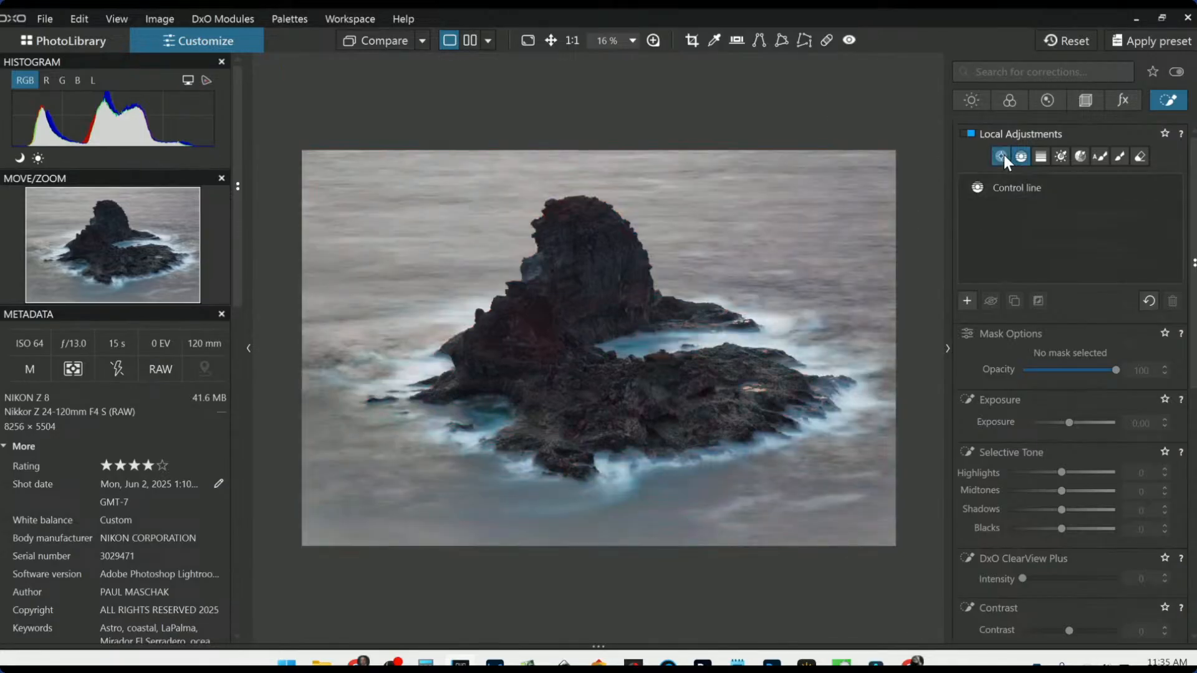
click(968, 302)
click(587, 283)
drag(600, 296, 505, 372)
click(502, 368)
click(605, 407)
click(722, 406)
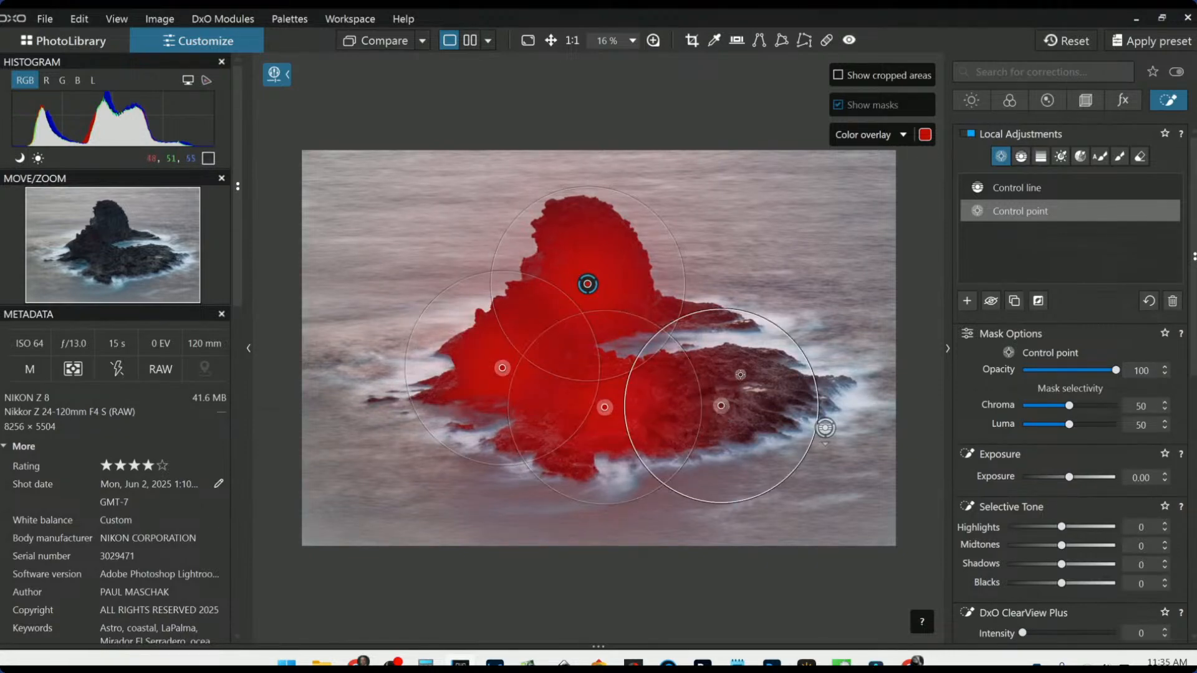
click(746, 365)
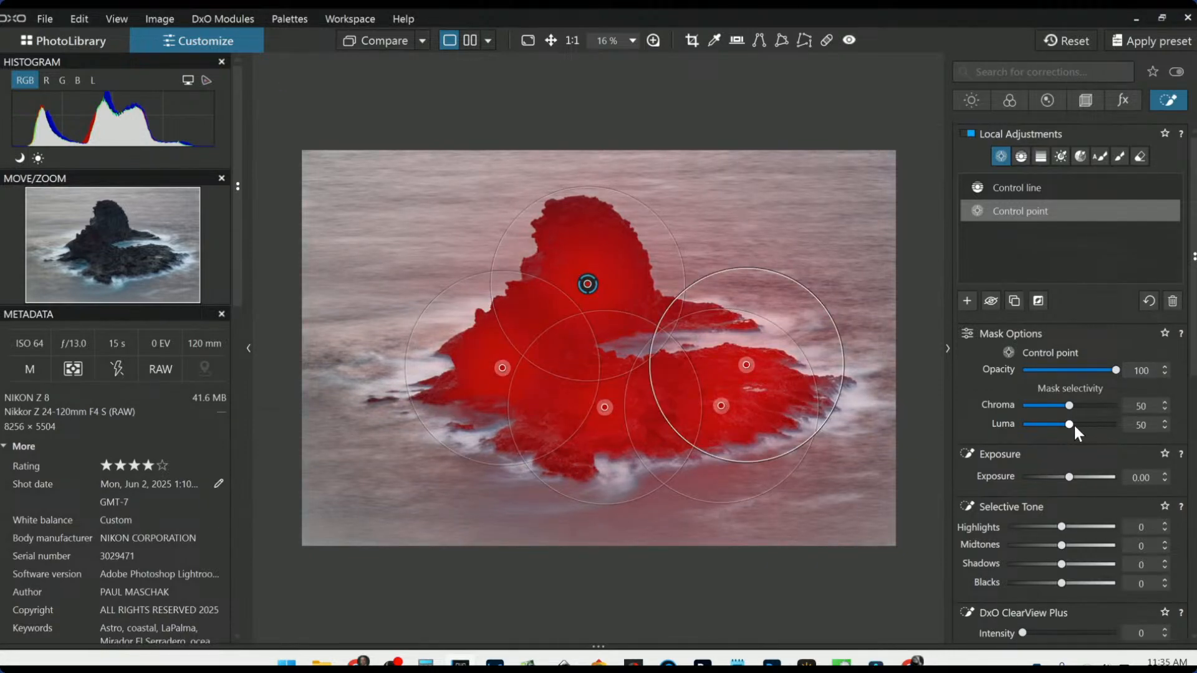
scroll(1074, 426, up, 2)
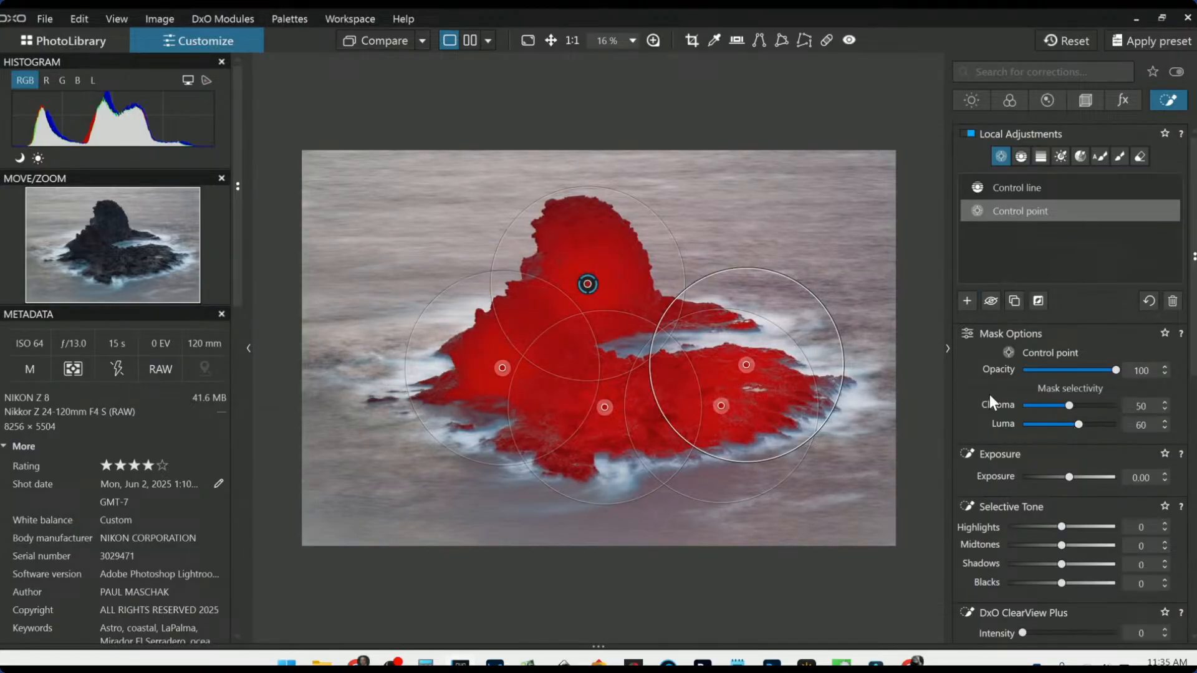
- Set the rock's highlights to 100, midtones to 62, shadows to 18 and microcontrast to 43
scroll(990, 397, down, 3)
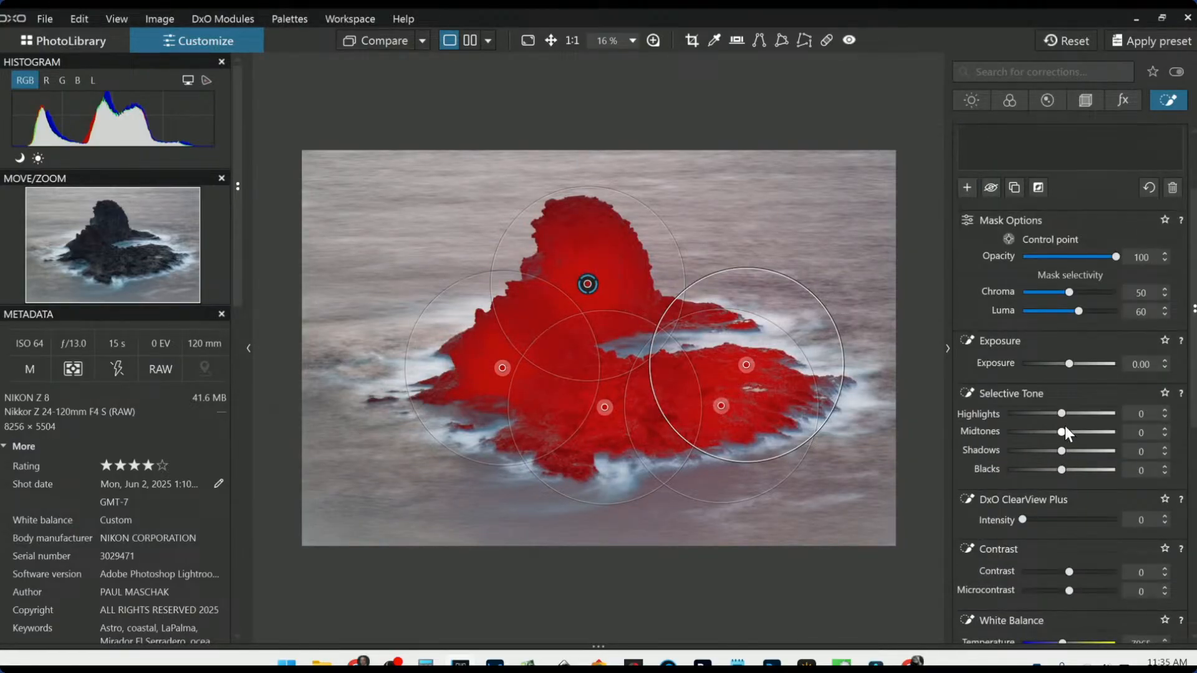
drag(1065, 412, 1072, 454)
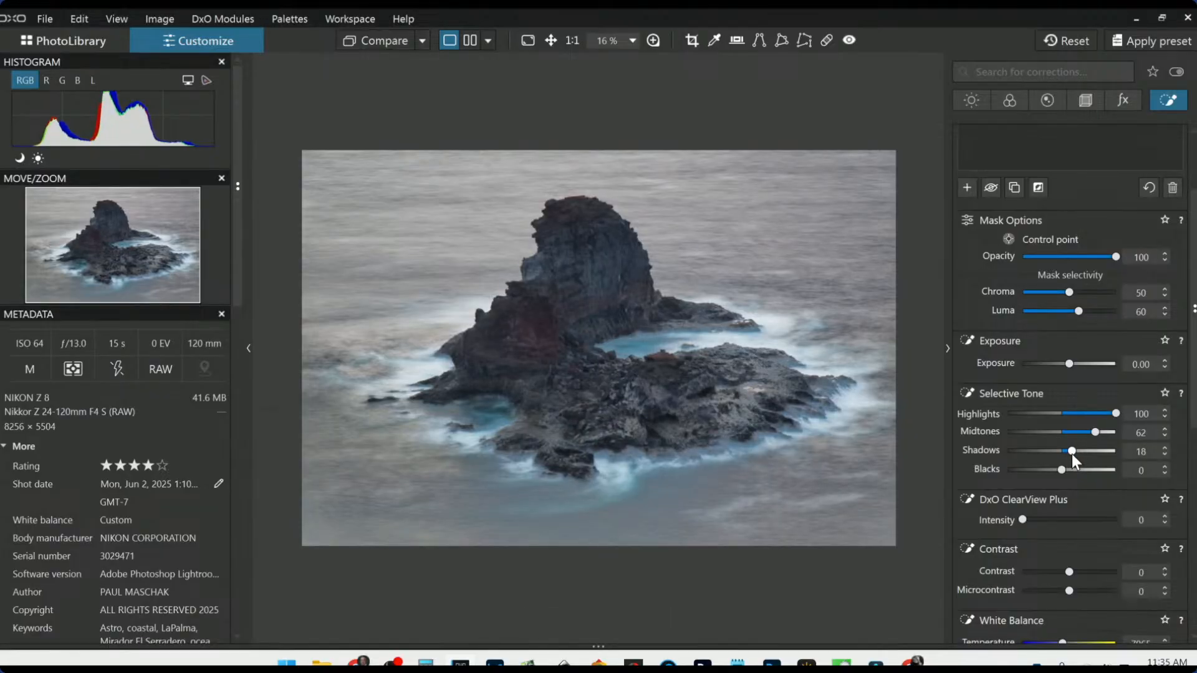
scroll(1066, 538, down, 1)
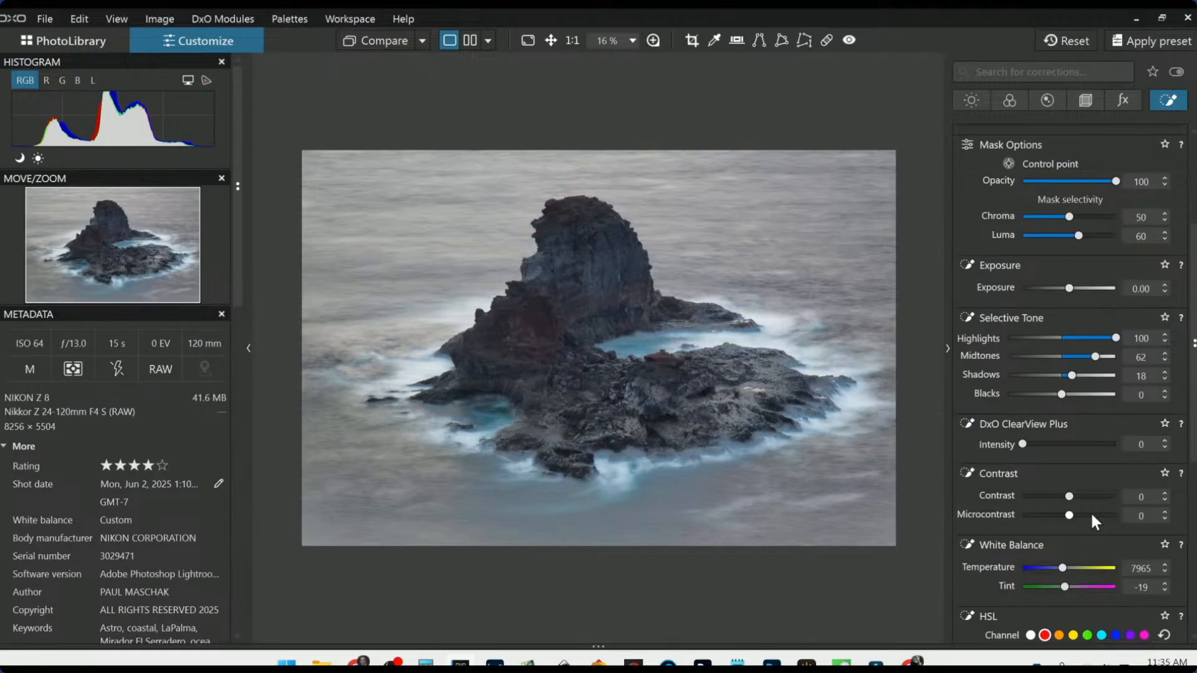
drag(1070, 516, 1090, 516)
scroll(1006, 450, down, 1)
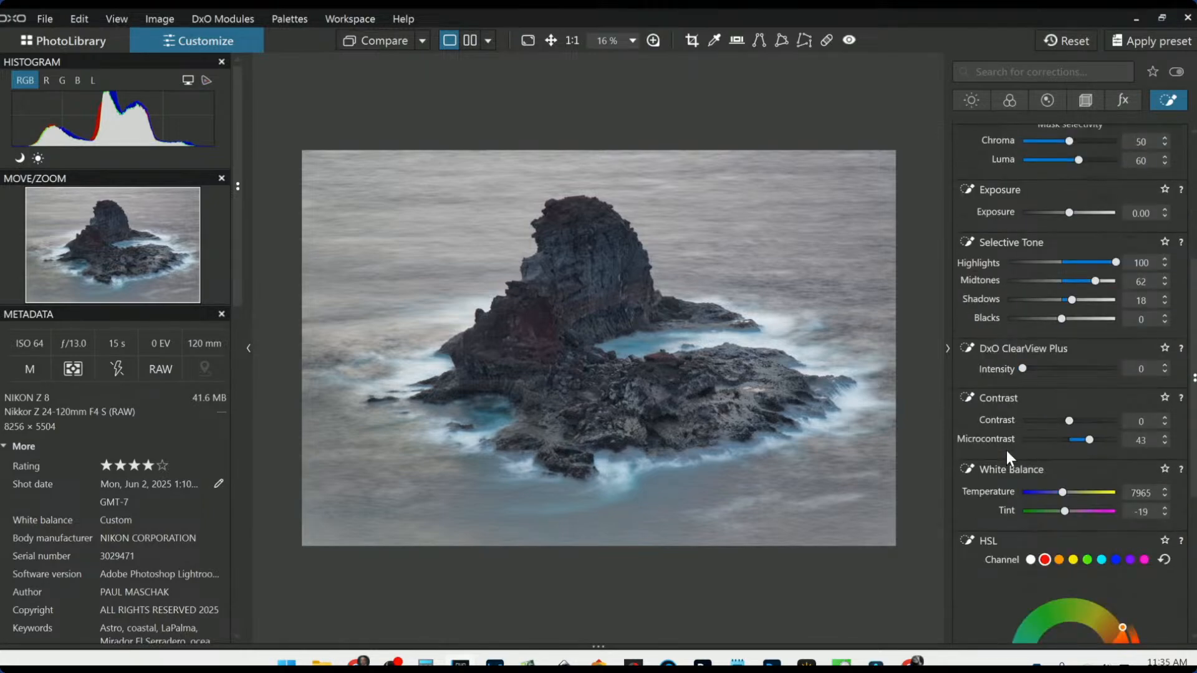
- Raise the saturation of the rock's red channel to 100 and widen the channel's hue range toward orange and magenta
scroll(1007, 451, down, 2)
scroll(1009, 458, down, 1)
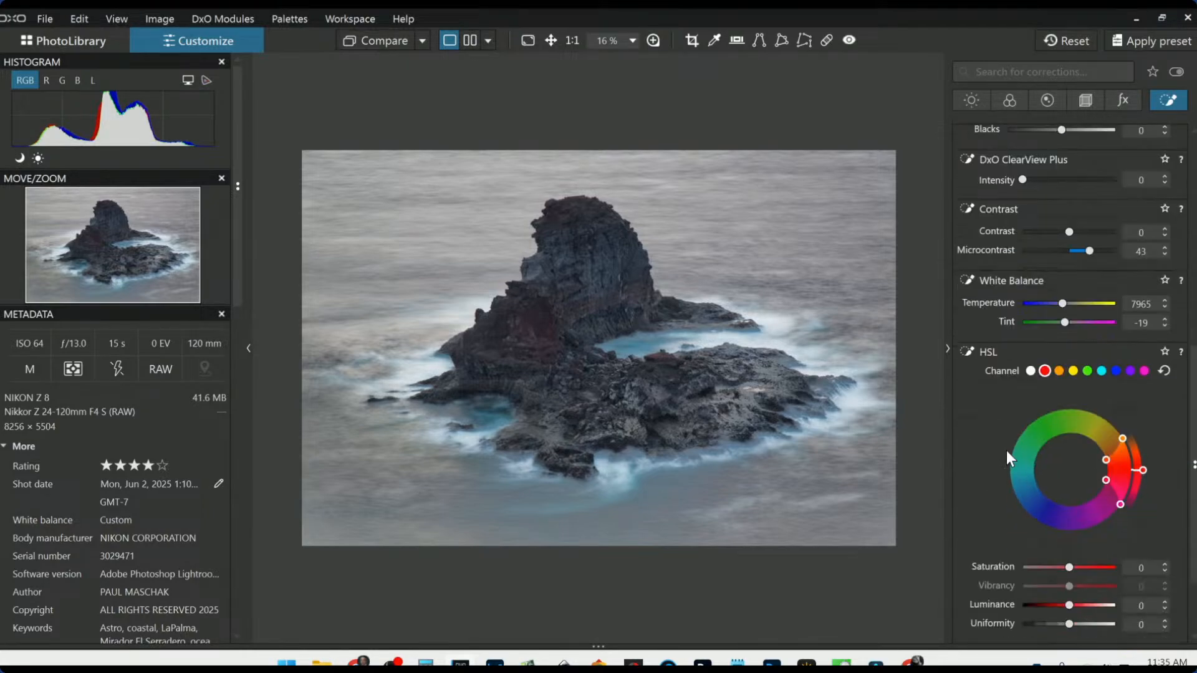
drag(1072, 570, 1049, 607)
double_click(1049, 607)
drag(1106, 459, 1104, 493)
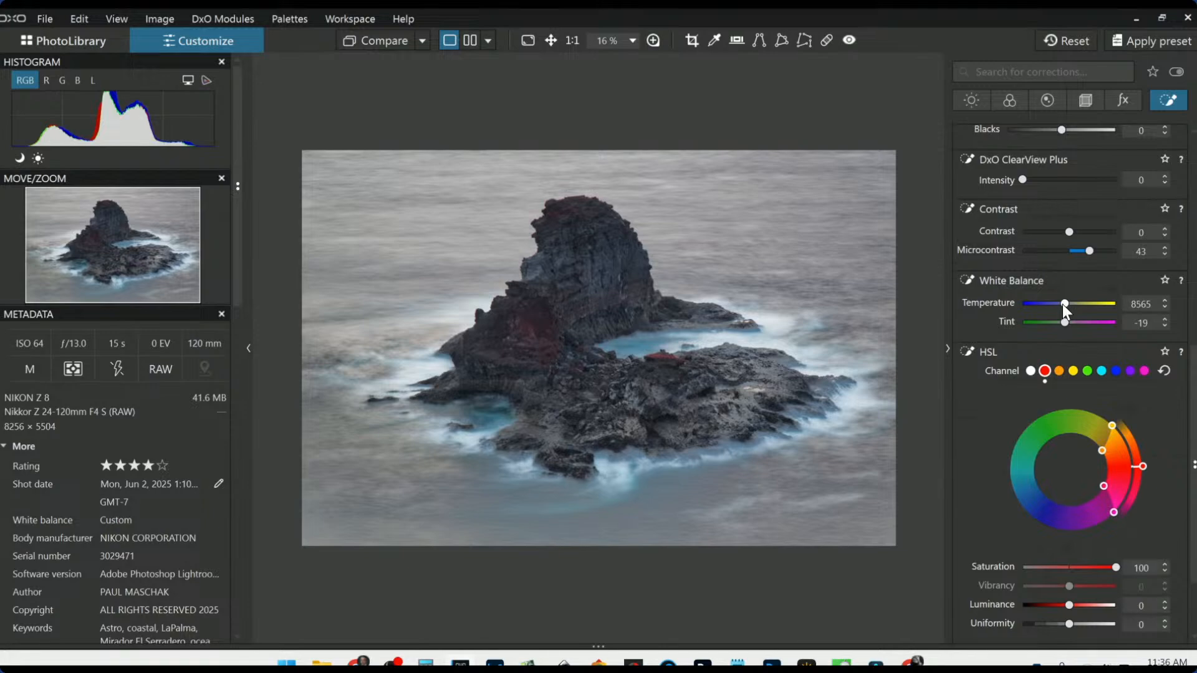
- Set the rock's white balance temperature to 8565 and tint to -4, and deselect the mask
scroll(1063, 305, up, 6)
scroll(1064, 324, up, 4)
scroll(1064, 324, down, 1)
scroll(1069, 304, down, 12)
scroll(1061, 302, down, 3)
scroll(1061, 302, up, 1)
scroll(1061, 302, up, 4)
scroll(1061, 301, up, 1)
key(l)
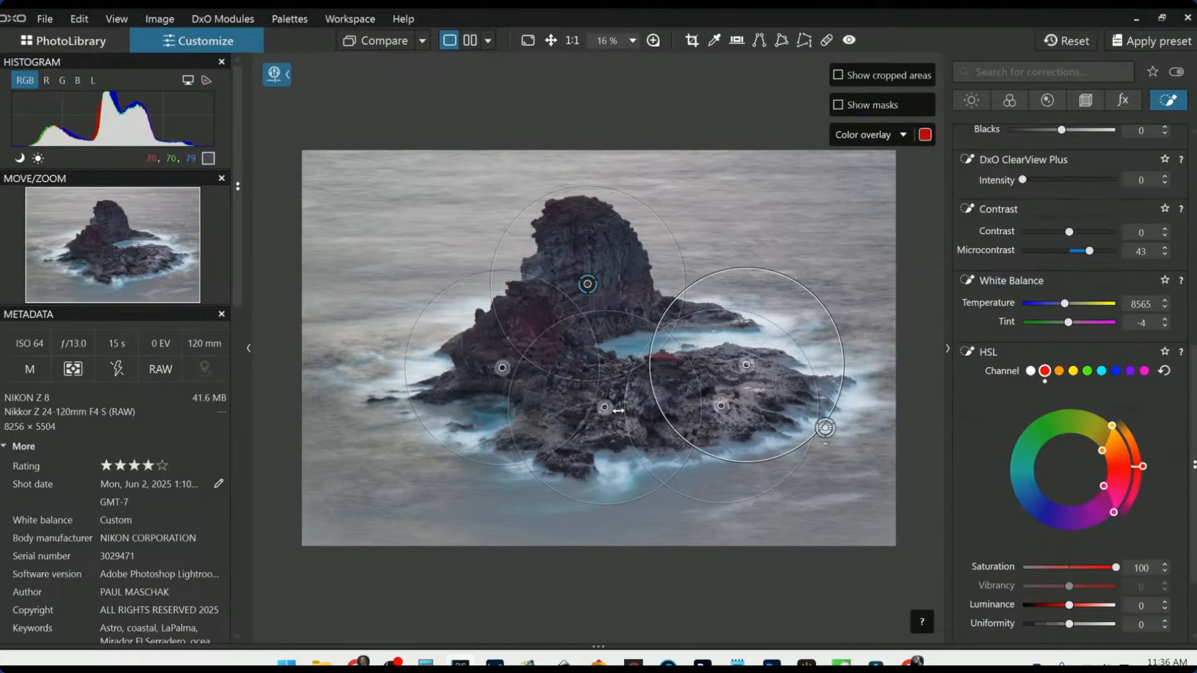
key(Escape)
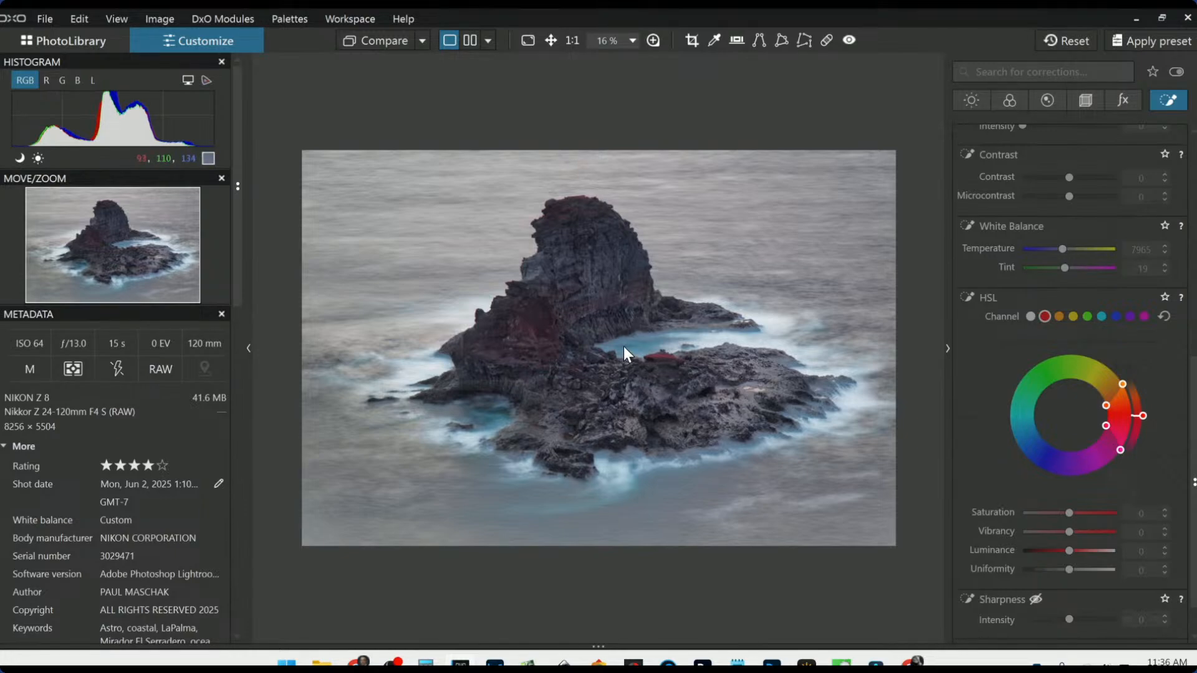
- Create a new control point mask with five points on the pools and surf around the rock, with Chroma selectivity 55
scroll(1003, 385, up, 4)
scroll(1002, 380, up, 3)
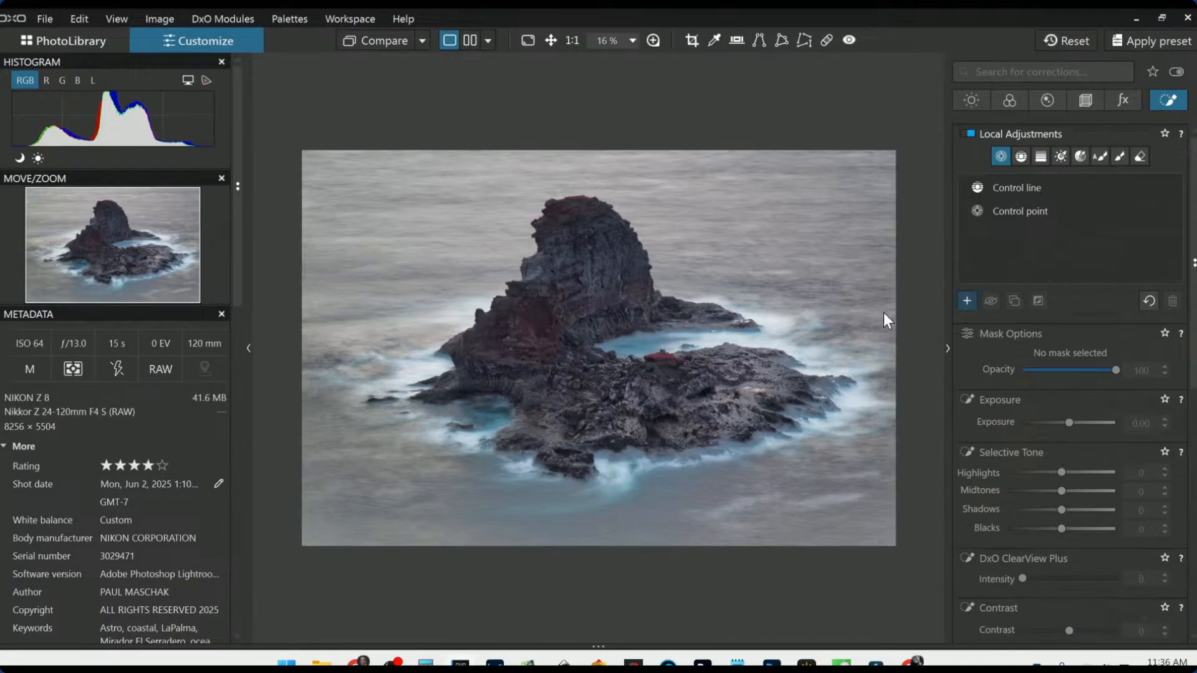
click(638, 350)
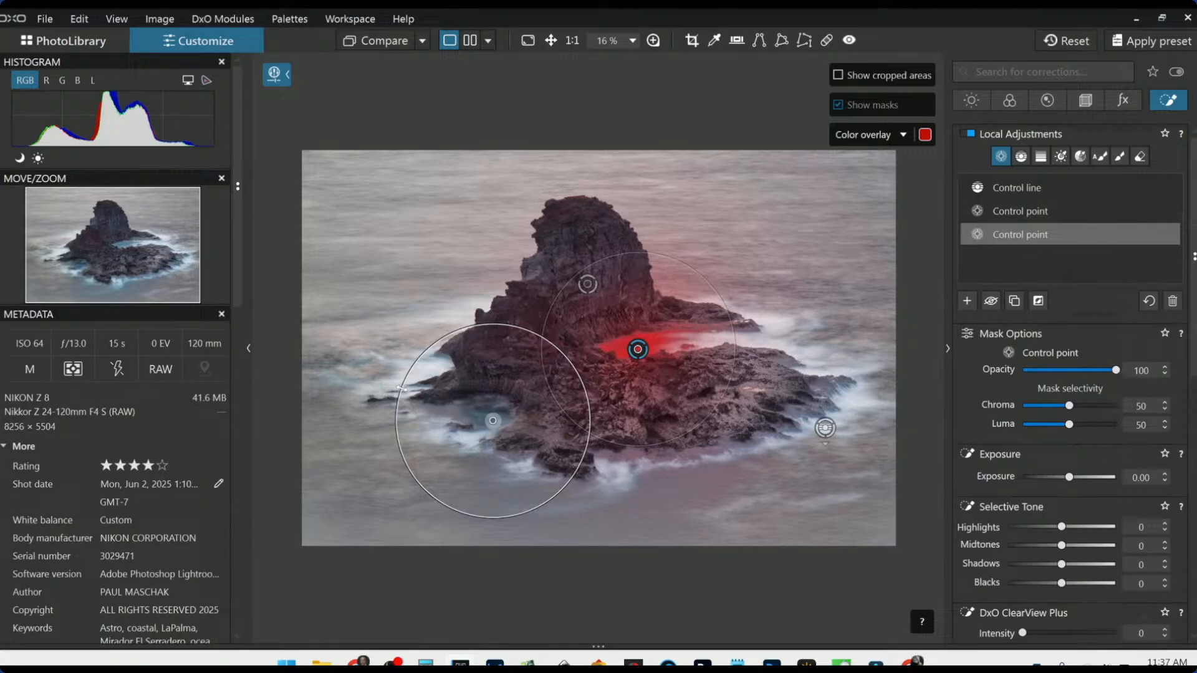
drag(425, 356, 429, 358)
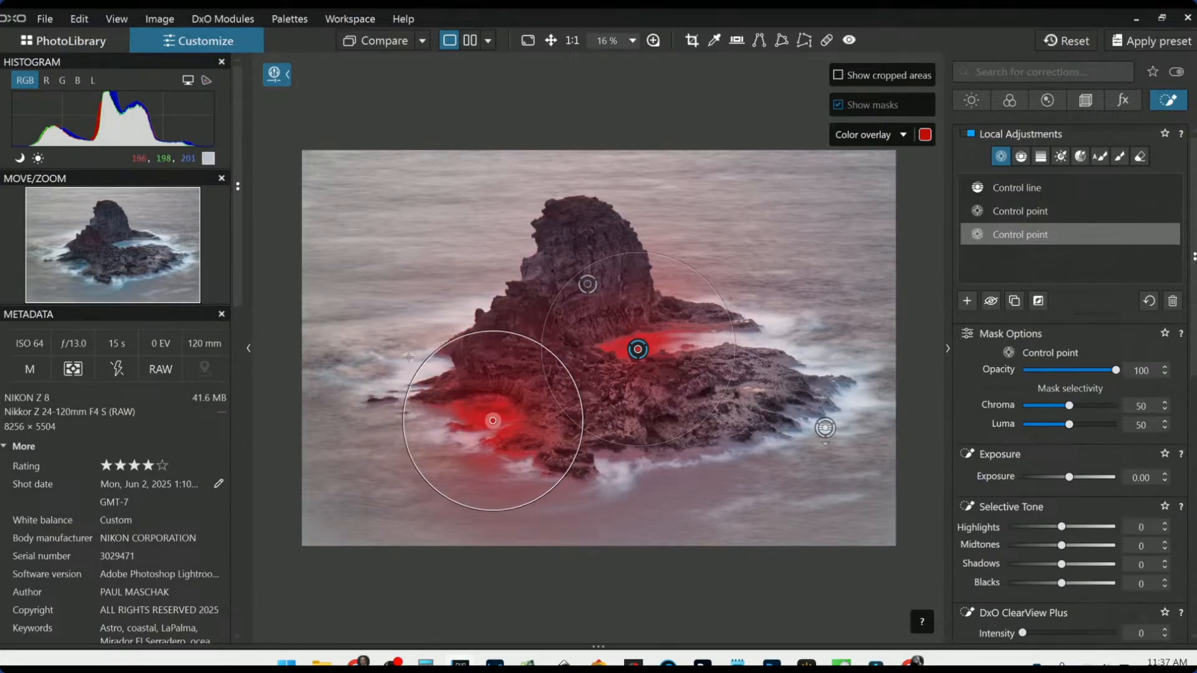
click(357, 362)
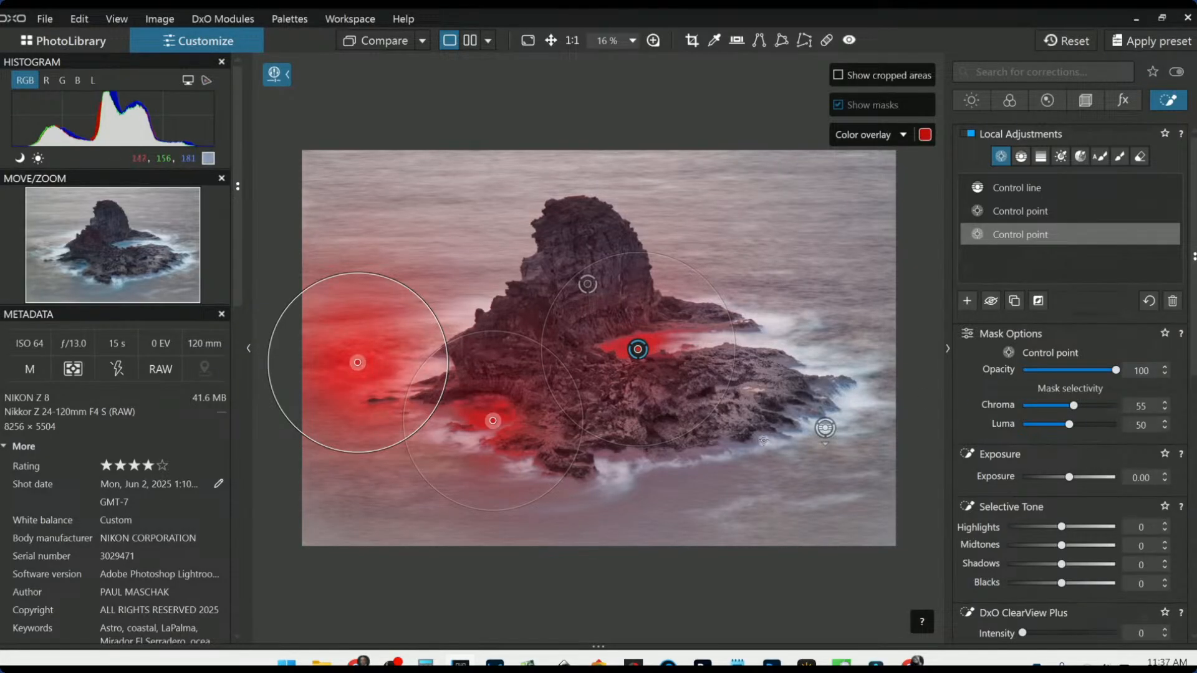
click(738, 459)
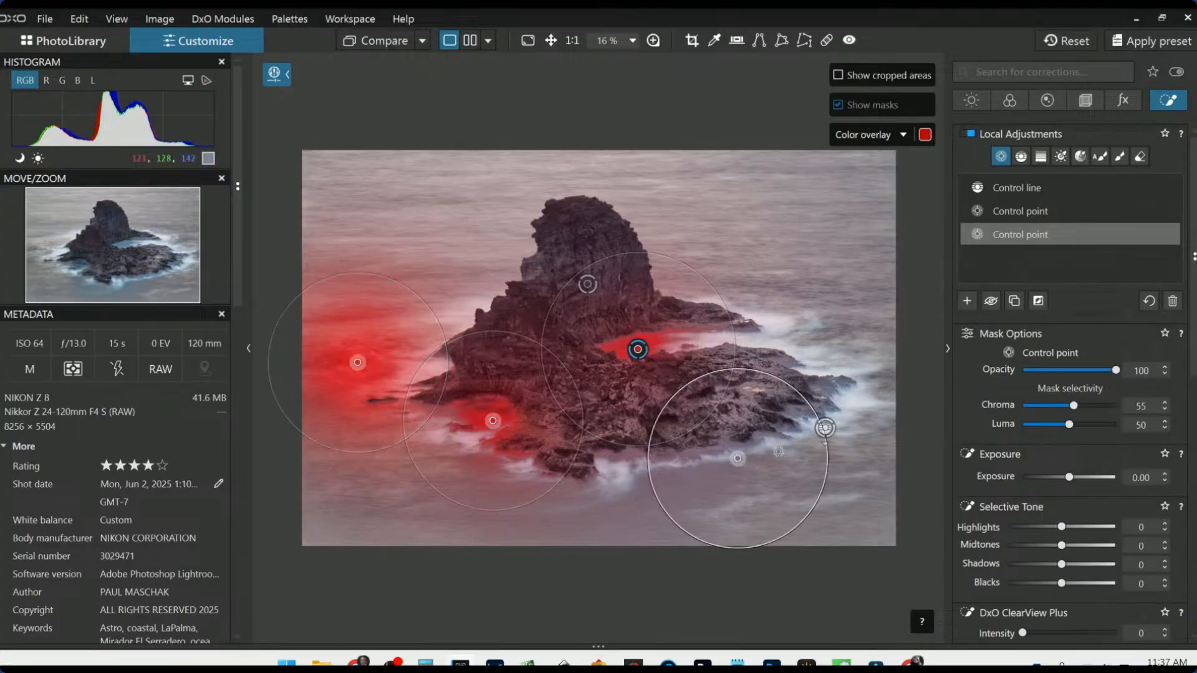
click(797, 447)
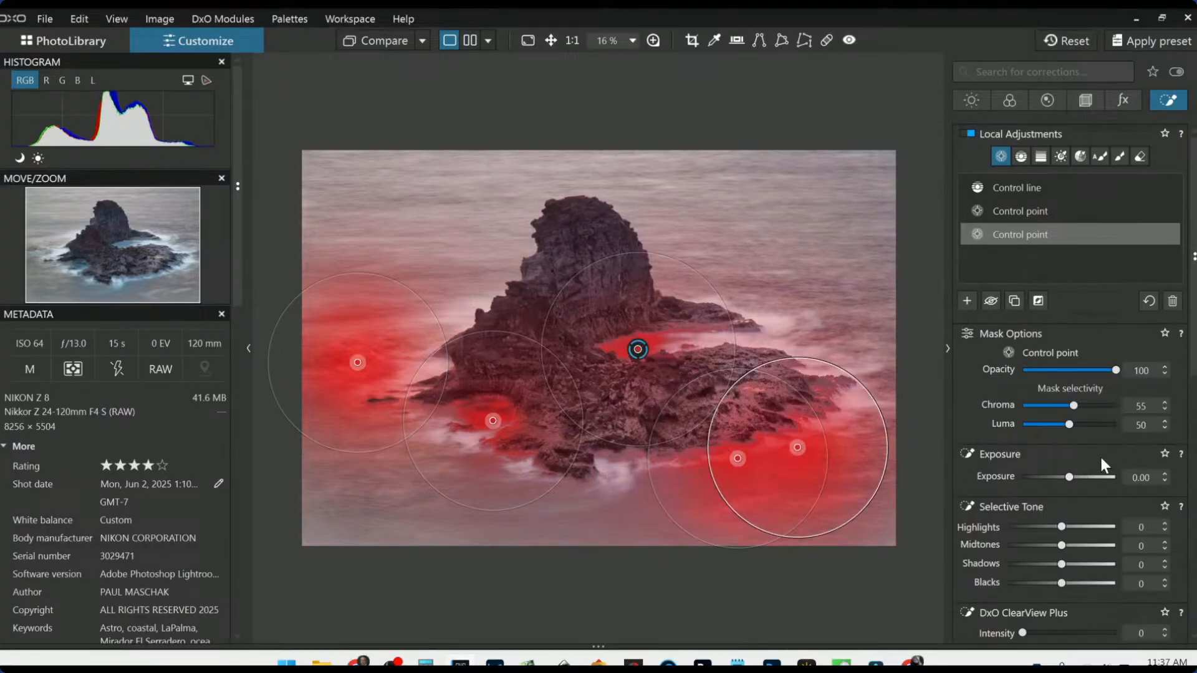
- Set the highlights of the masked pools and surf to 26, the midtones to 9 and the blacks to -29
scroll(1102, 489, down, 1)
scroll(1101, 490, down, 2)
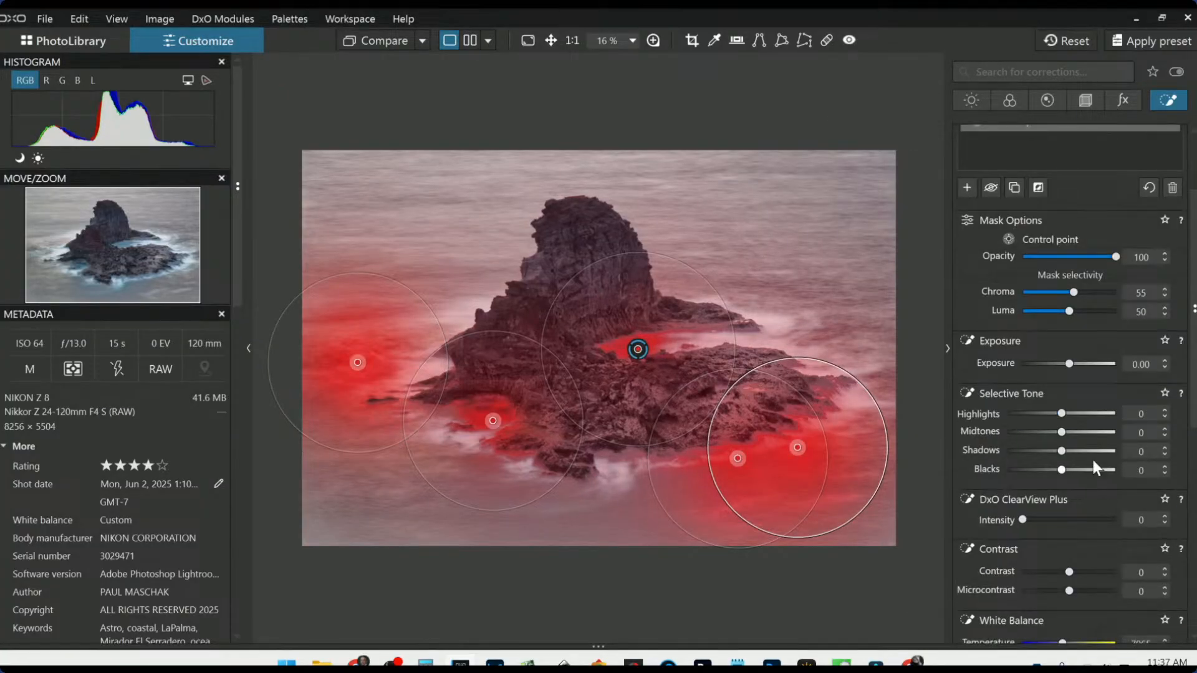
drag(1065, 415, 1046, 470)
- Raise the cyan channel's saturation to 62 for the masked pools and surf
scroll(993, 471, down, 5)
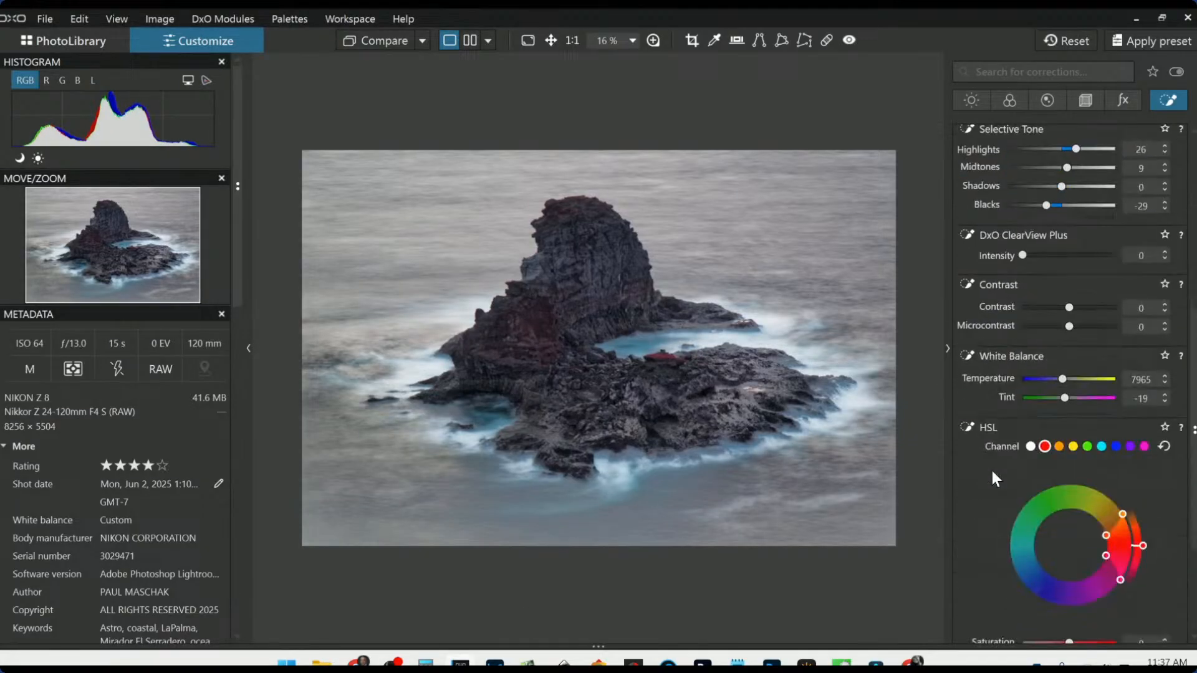
scroll(993, 479, down, 3)
click(1102, 295)
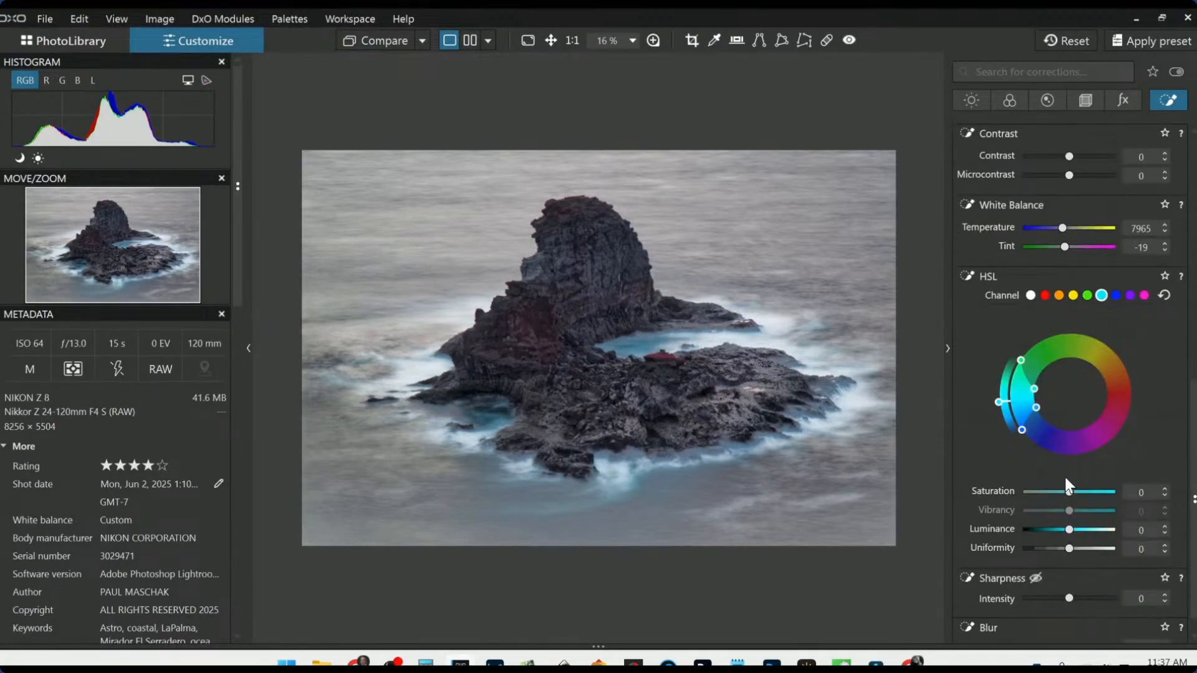
drag(1070, 492, 1100, 492)
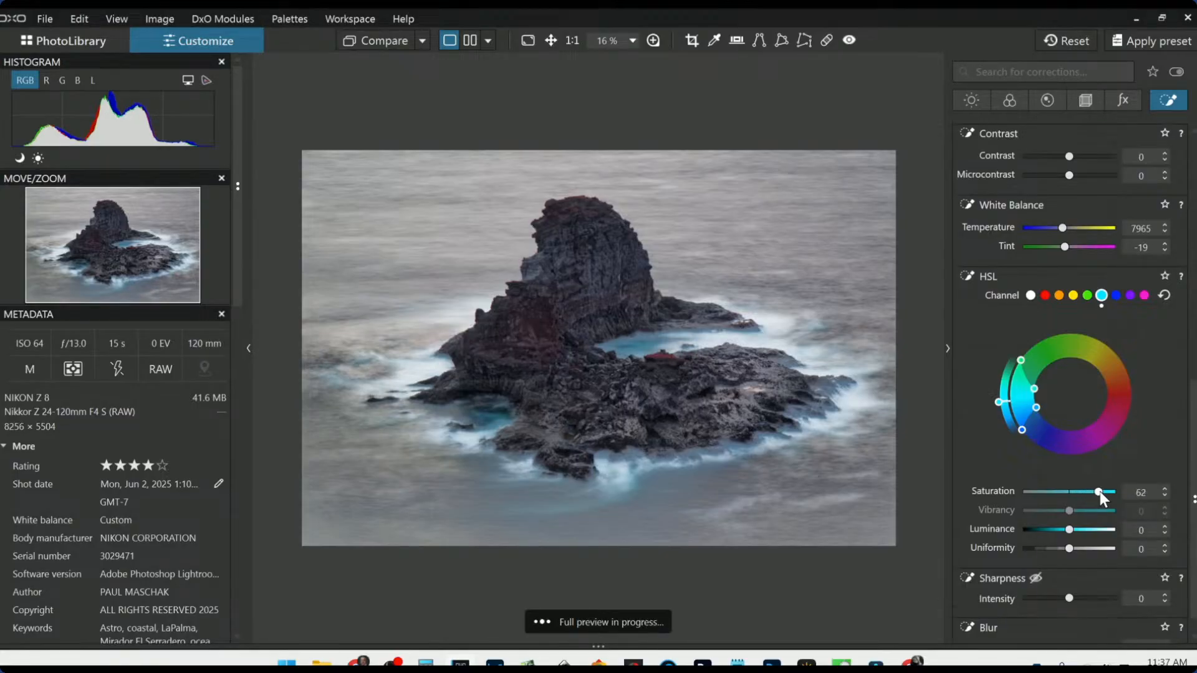
scroll(1001, 459, down, 1)
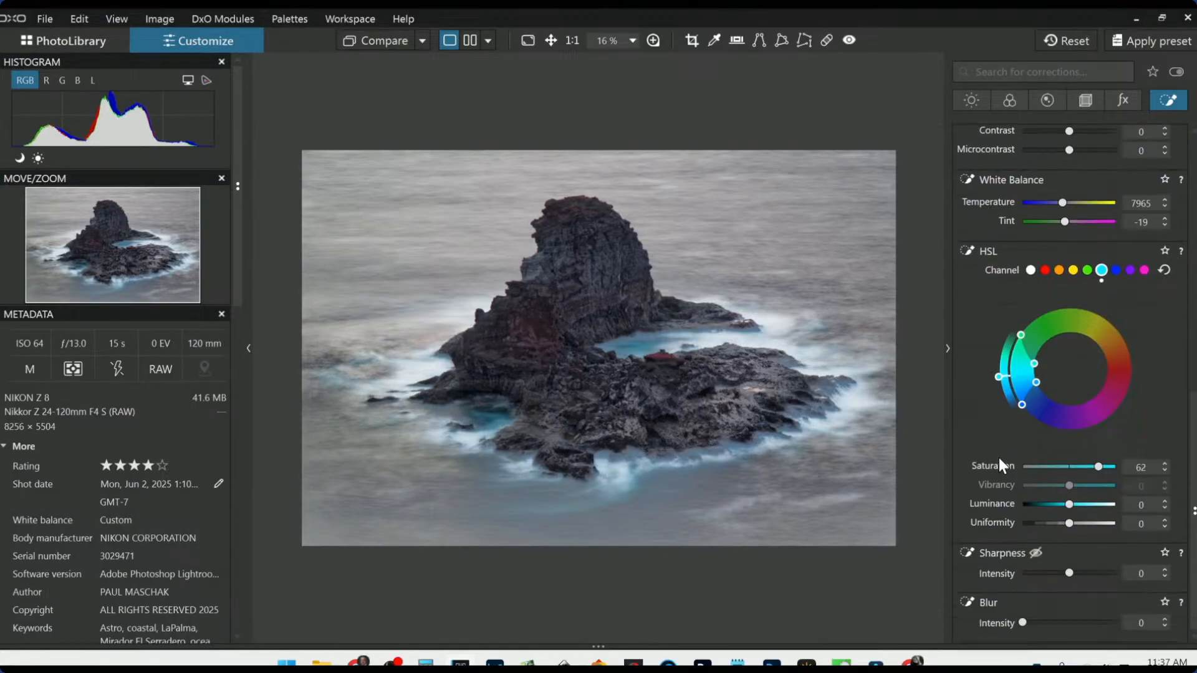
- Set the cyan channel's saturation to 35 for the masked pools and surf
scroll(998, 402, up, 5)
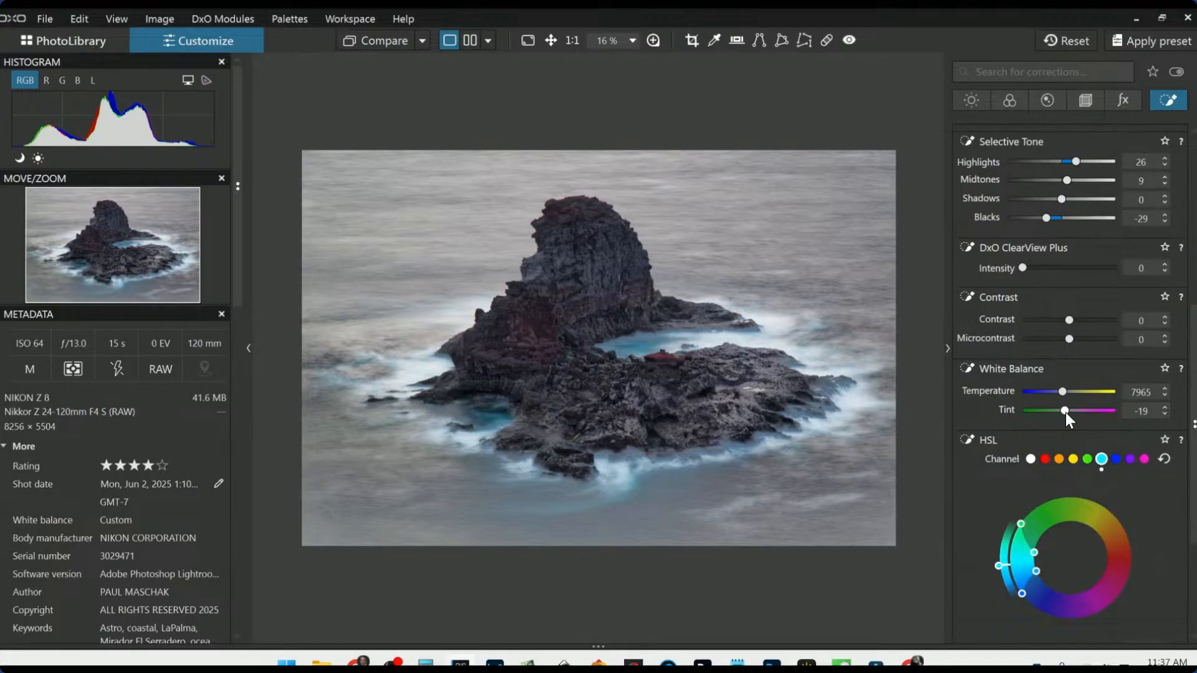
scroll(1021, 440, down, 5)
drag(1097, 466, 1086, 466)
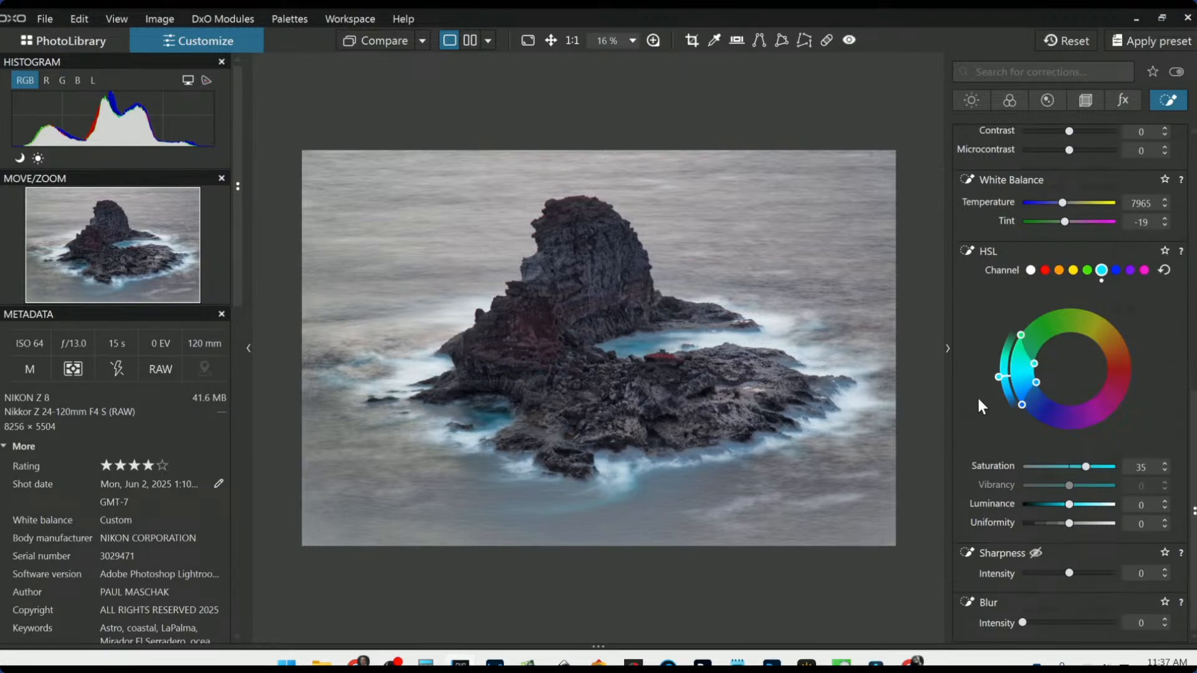
- Create a new control point mask with points on the low rock shelf and the tall rock's right side, with Luma selectivity 55
scroll(975, 397, up, 10)
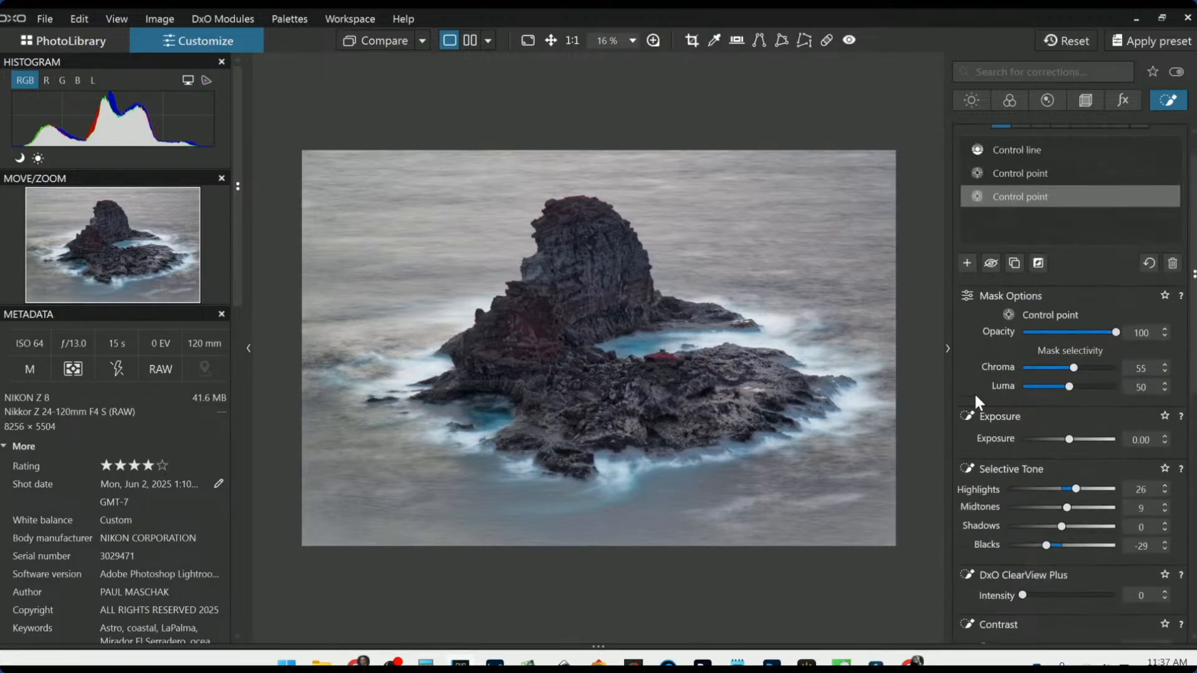
scroll(975, 392, up, 2)
click(966, 302)
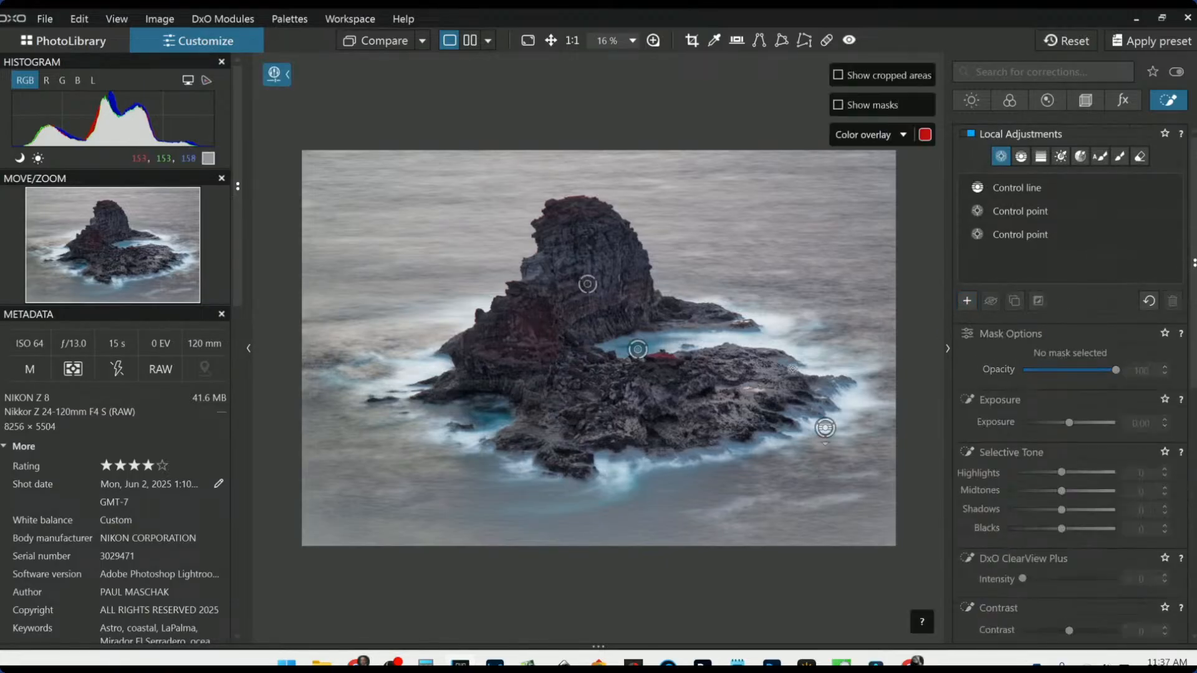
click(756, 374)
click(632, 261)
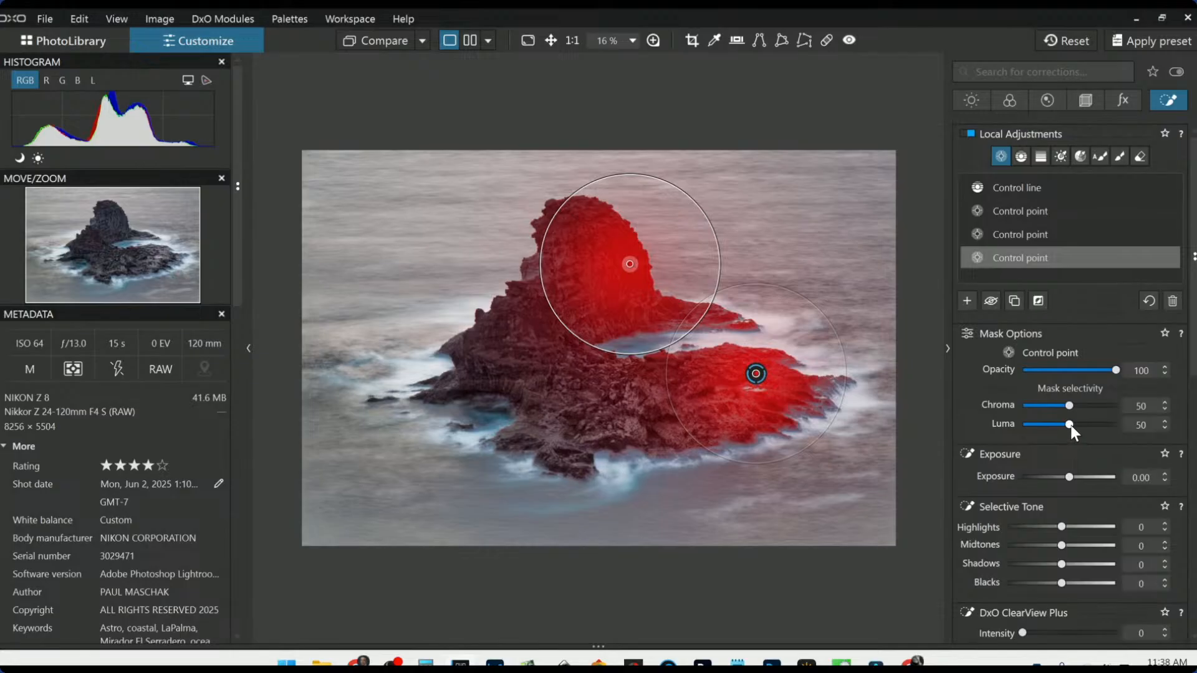
scroll(1027, 474, down, 3)
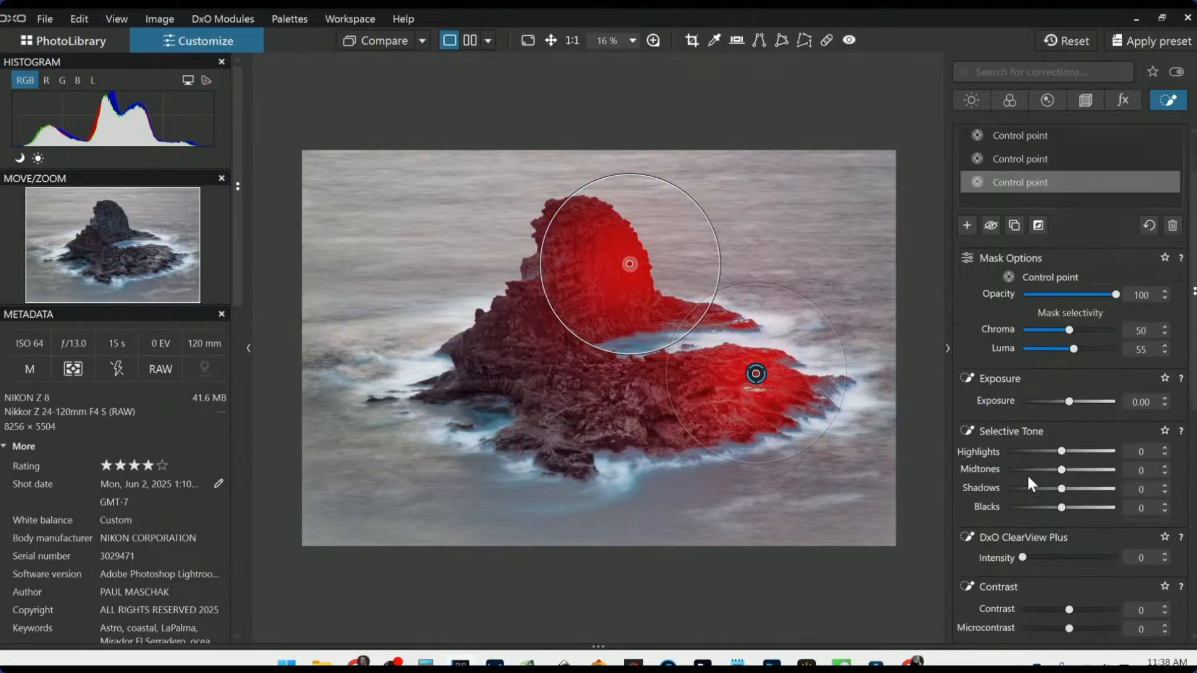
- Set the white balance temperature of the newly masked rock areas to 8965
scroll(1029, 489, down, 1)
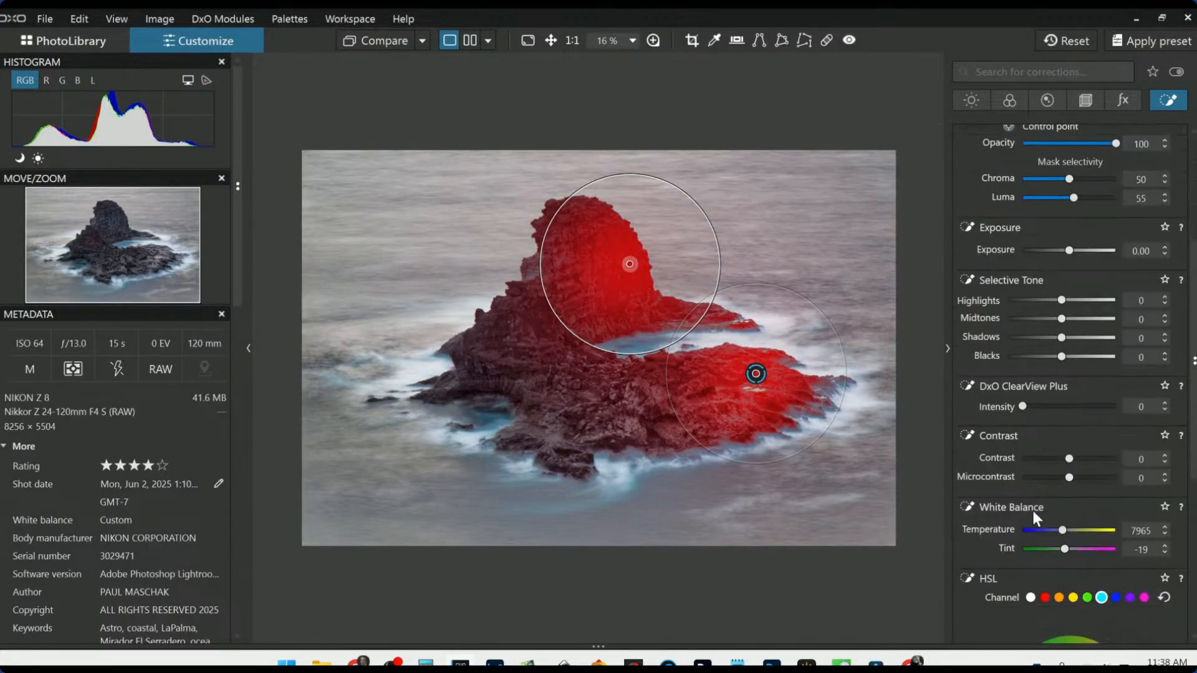
drag(1062, 530, 1072, 531)
double_click(1071, 532)
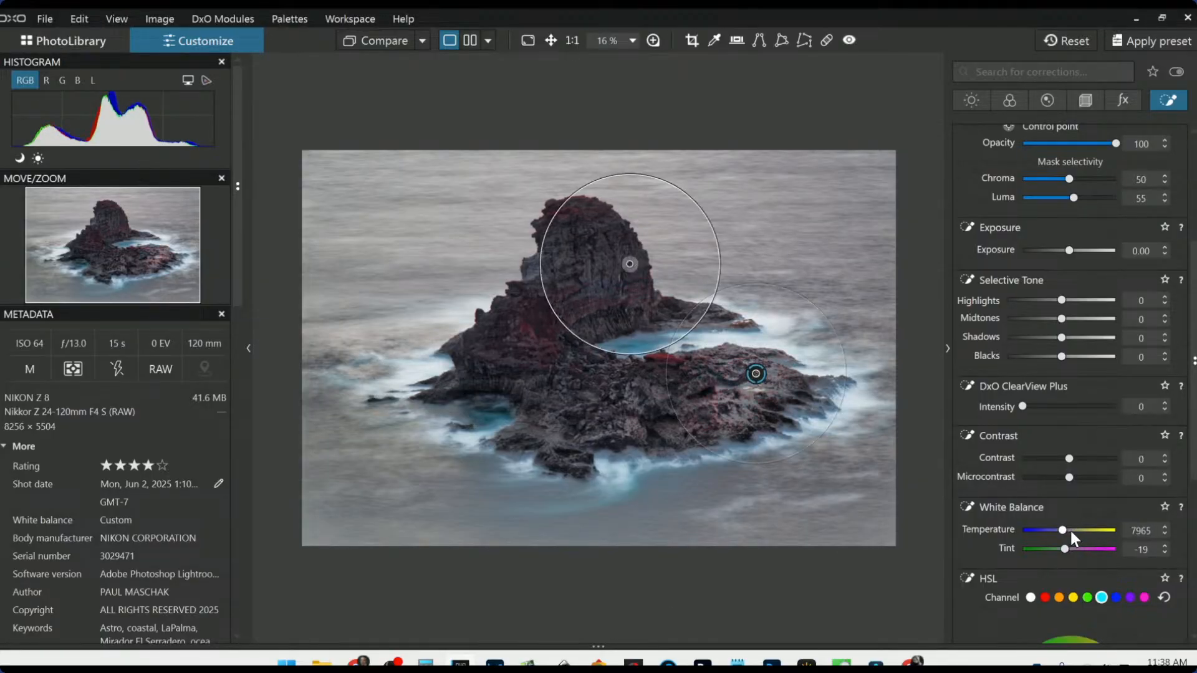
click(1065, 531)
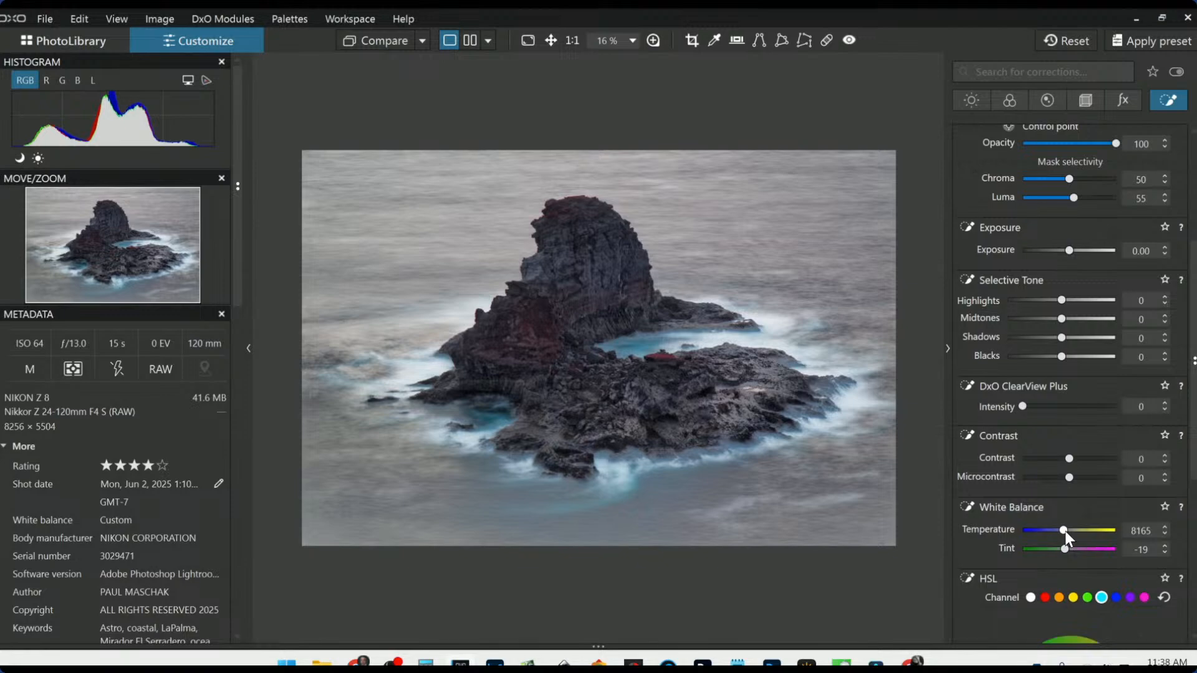
- Set the highlights of the masked rock areas to 64, the midtones to 33 and the shadows to 13
scroll(1065, 531, up, 2)
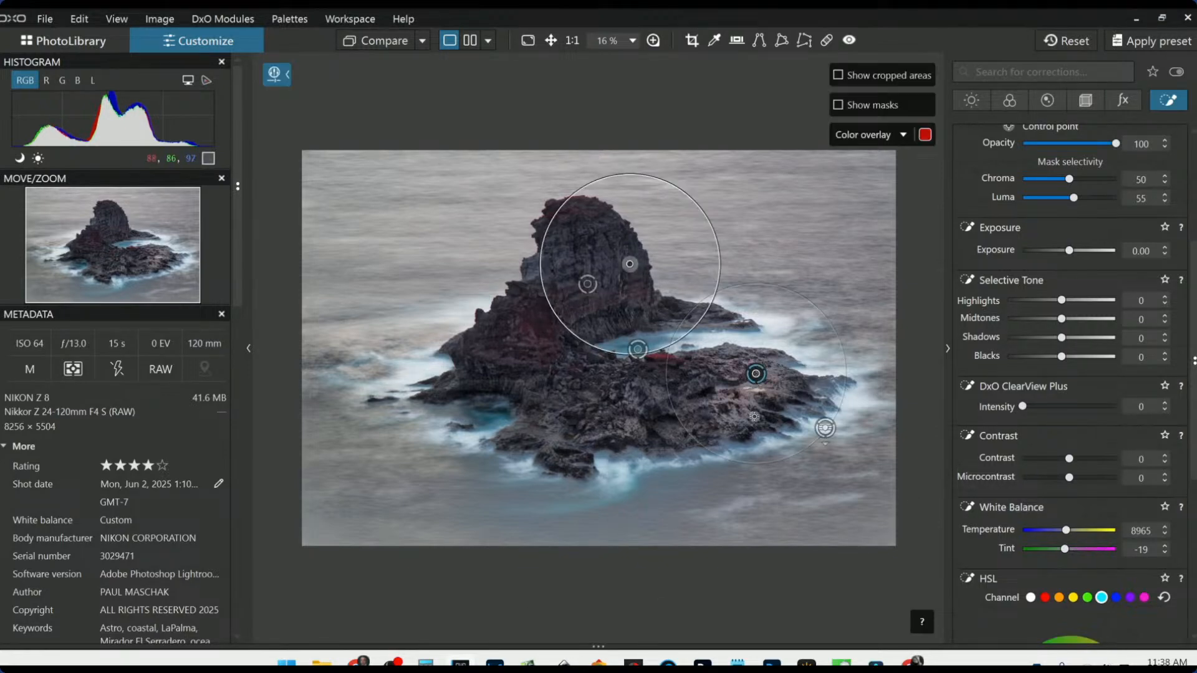
drag(1061, 300, 1068, 338)
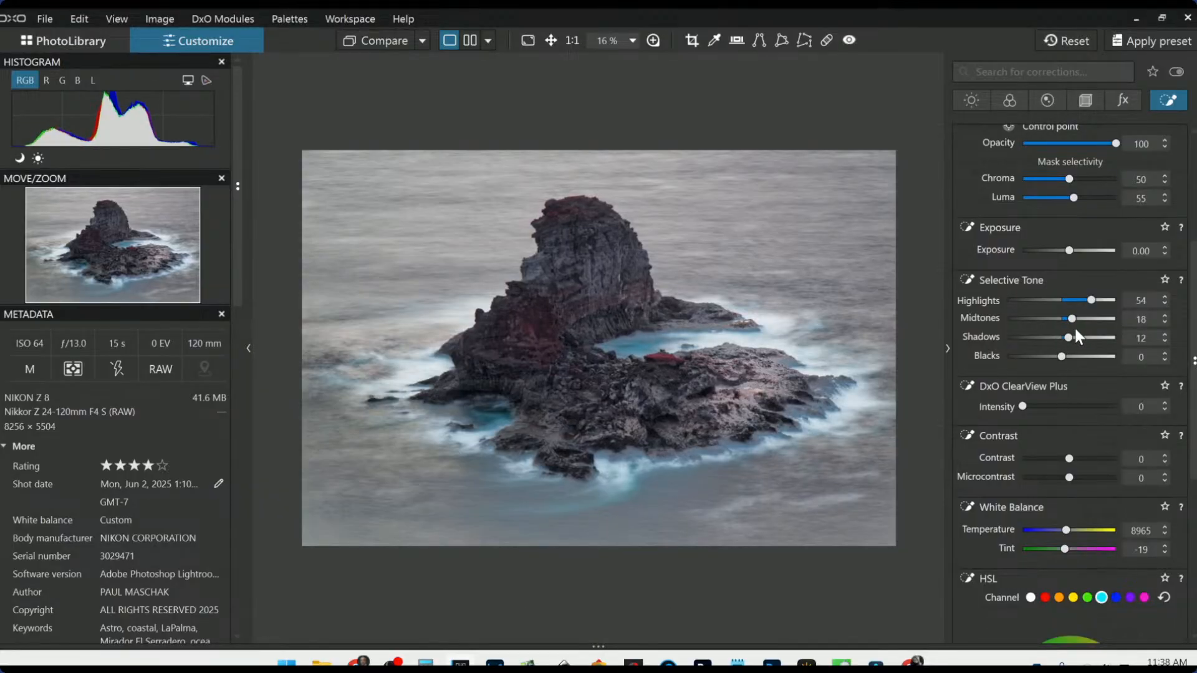
mouse_move(1073, 320)
mouse_down()
mouse_move(1097, 301)
mouse_move(1070, 340)
mouse_up()
- Set the masked rock areas' microcontrast to 41, and their white balance temperature to 10097 and tint to -9
scroll(1020, 434, down, 3)
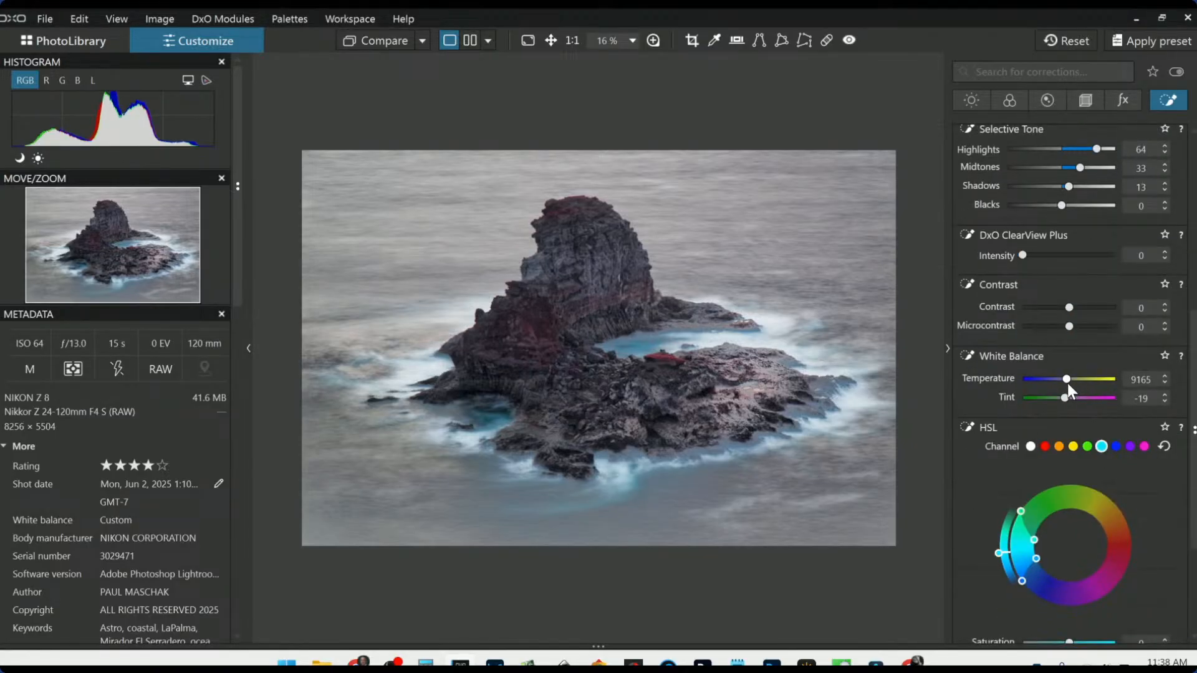
scroll(1068, 382, up, 4)
scroll(1067, 383, down, 7)
scroll(1065, 399, up, 10)
drag(1070, 327, 1088, 327)
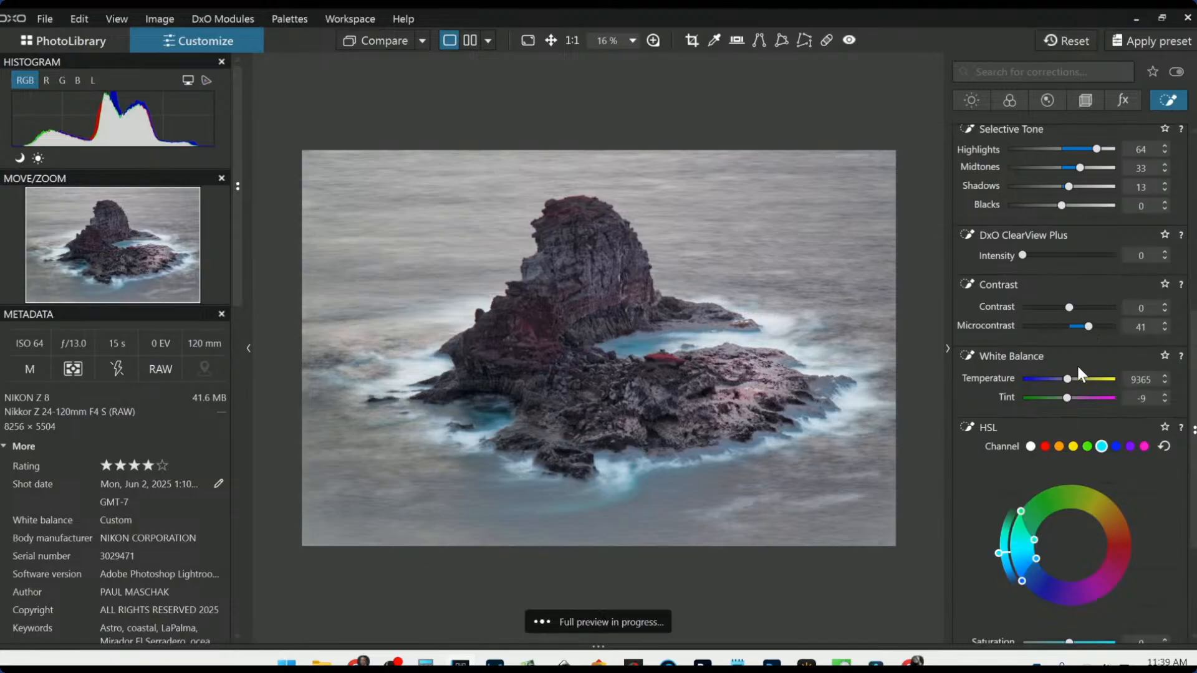
scroll(1069, 378, up, 5)
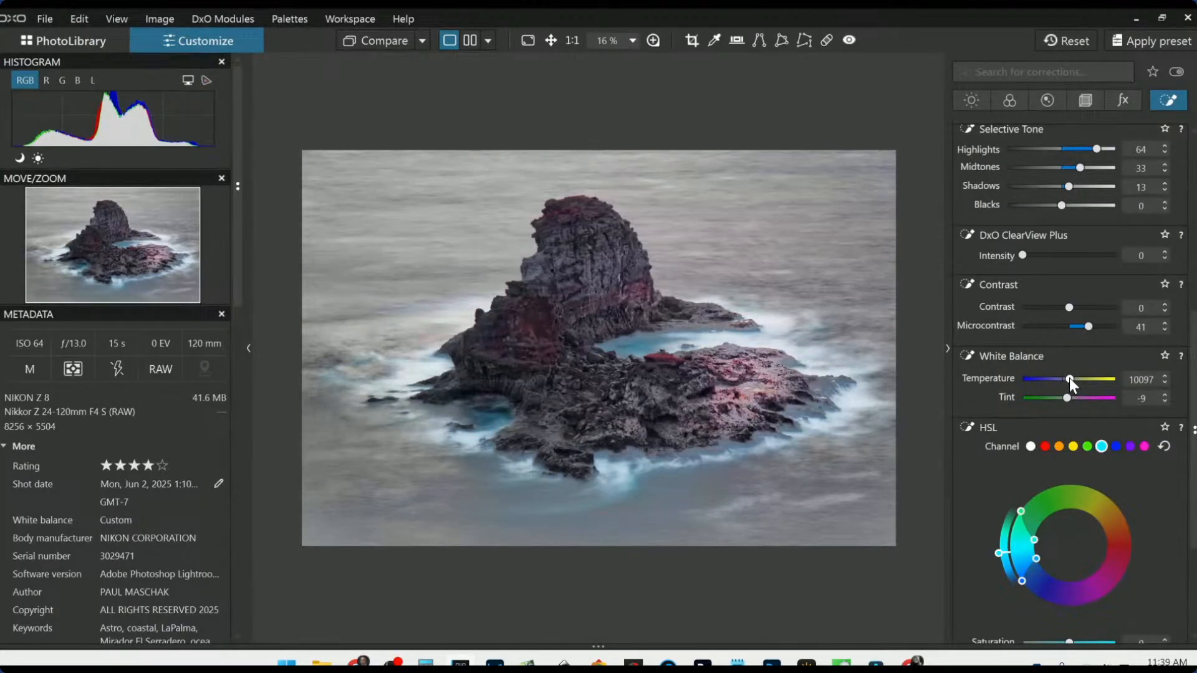
- Try a red channel saturation of 100 on the masked rock areas and inspect the rock shelf up close
click(1045, 445)
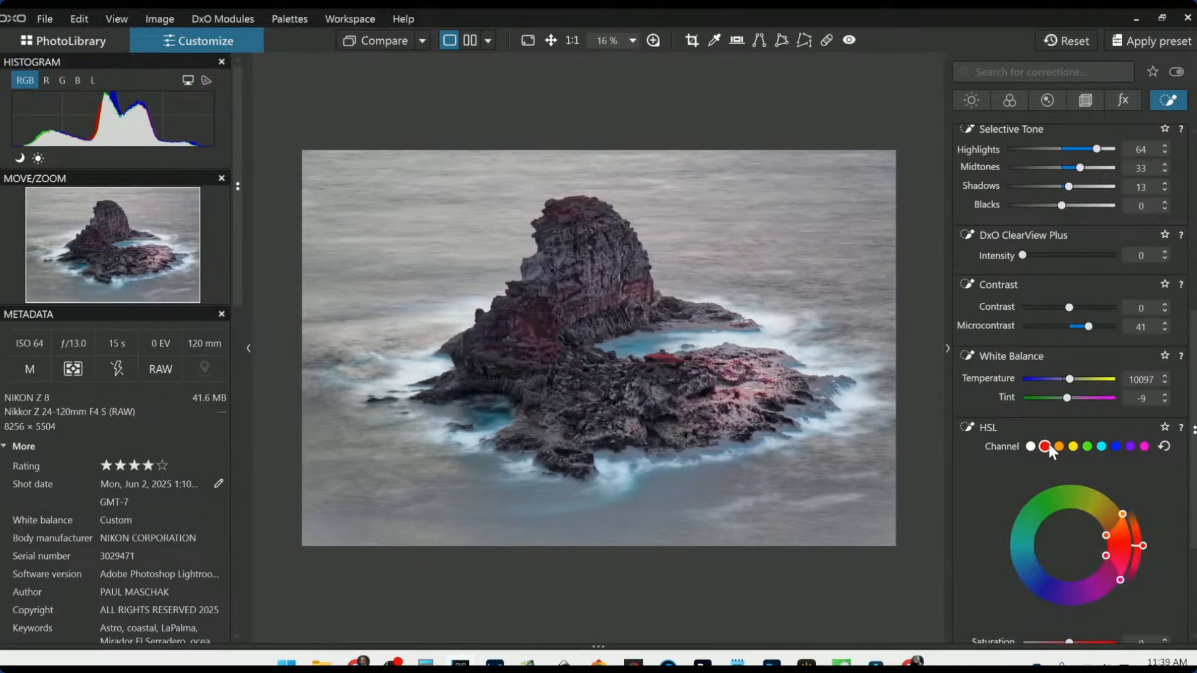
scroll(1024, 457, down, 5)
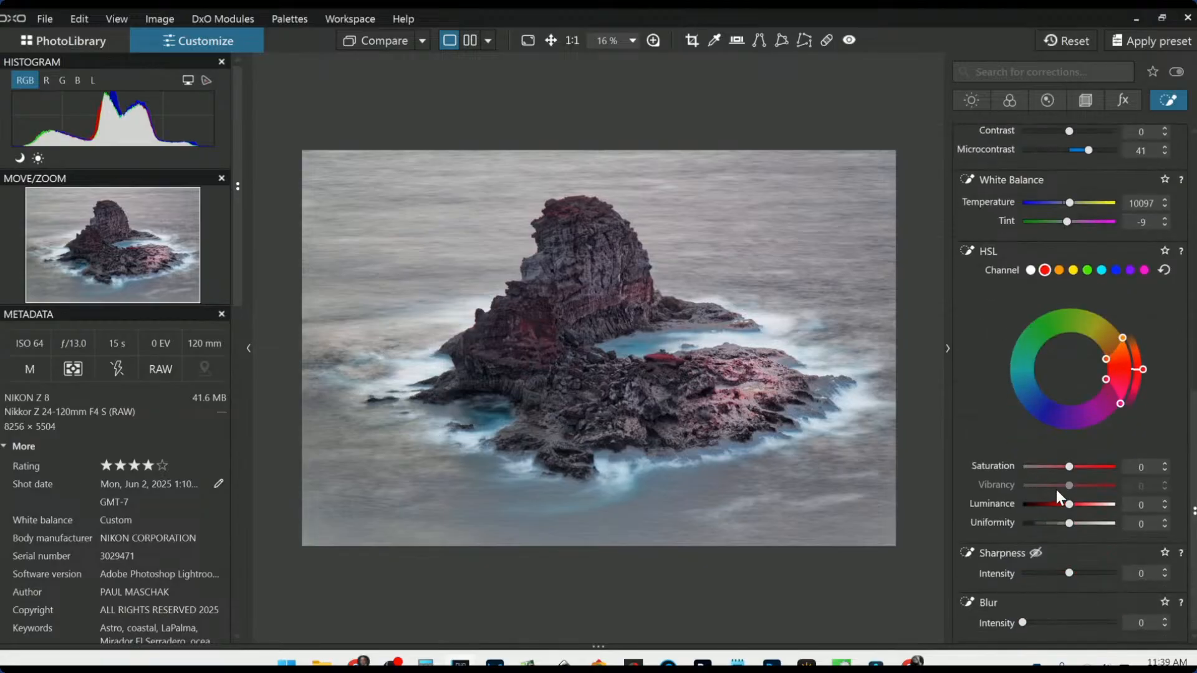
drag(1069, 469, 1118, 472)
scroll(798, 381, up, 5)
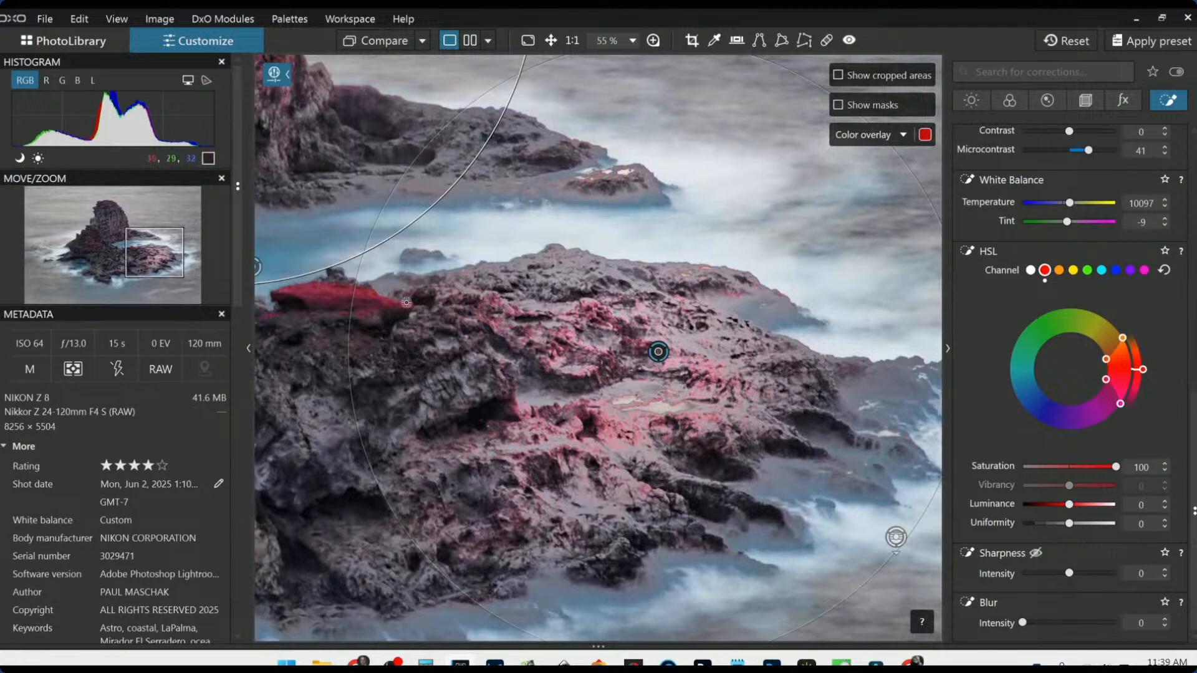
- Reset the red channel's saturation, lower it to -23 for the masked rock areas, and deselect the mask
double_click(1116, 468)
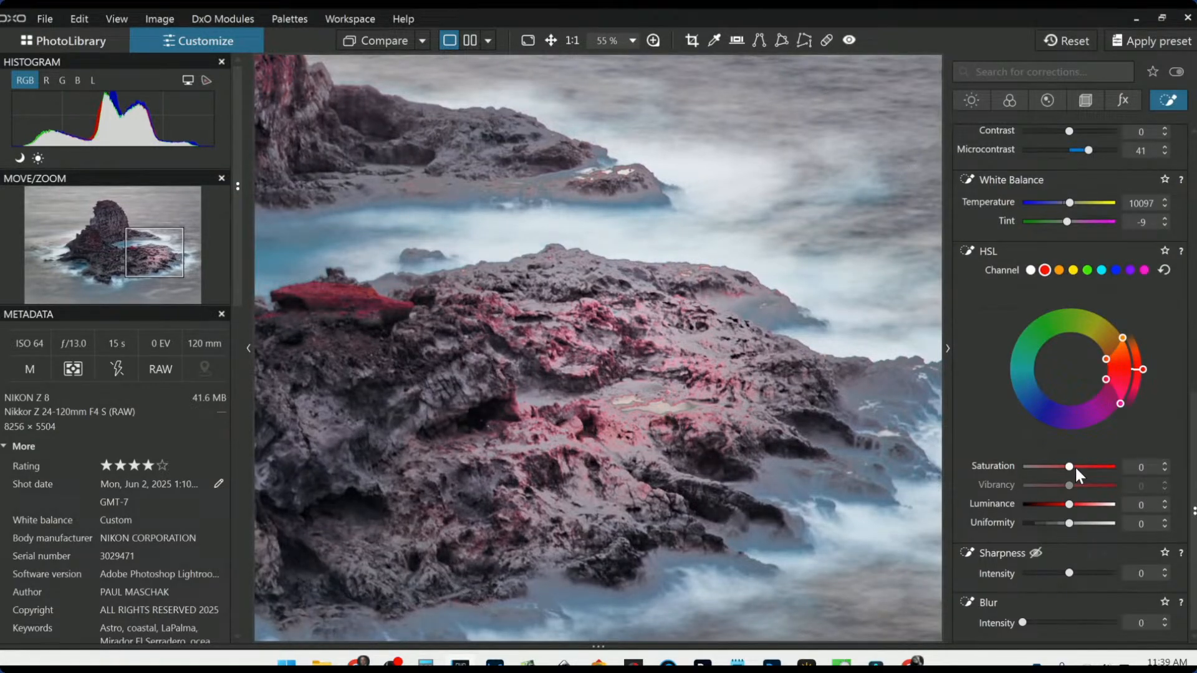
drag(1071, 467, 1059, 467)
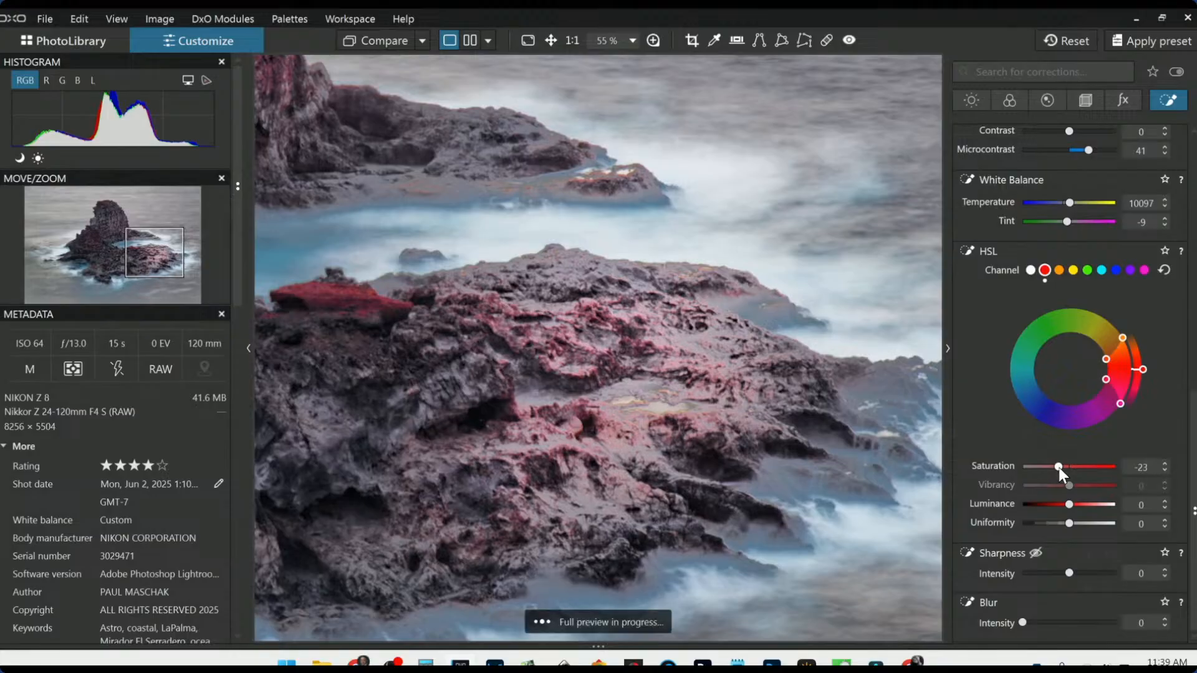
scroll(763, 419, down, 5)
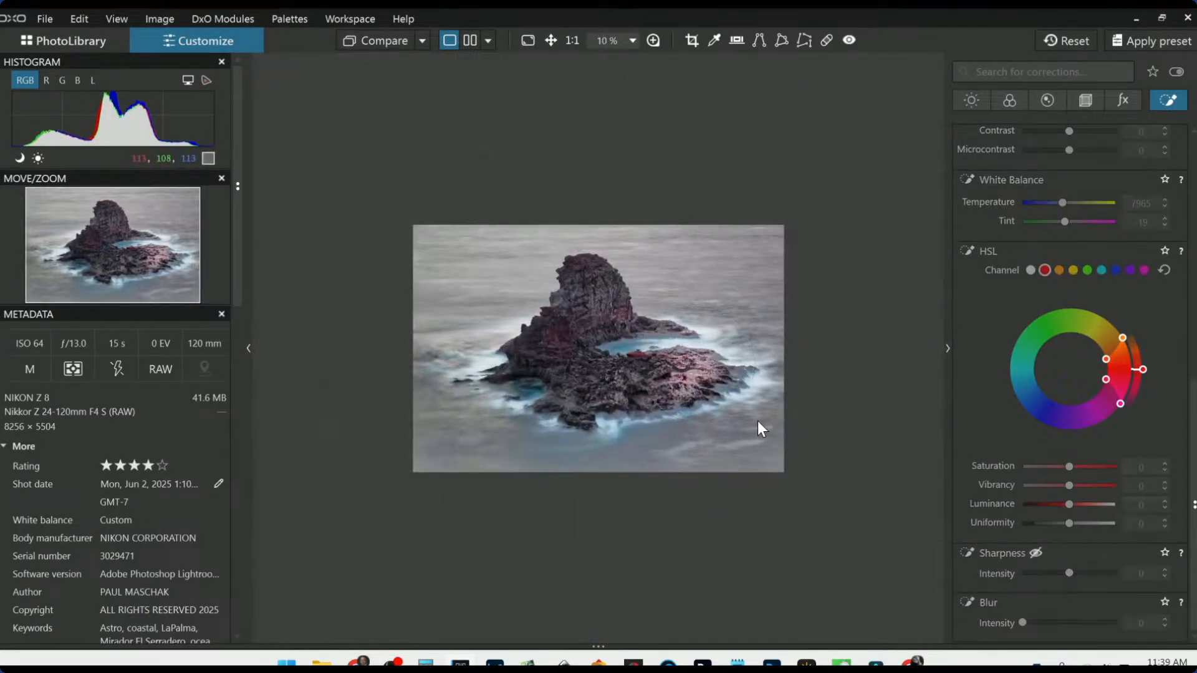
- Select the control line mask and reset its Blacks and DxO ClearView Plus intensity to 0
scroll(757, 420, up, 1)
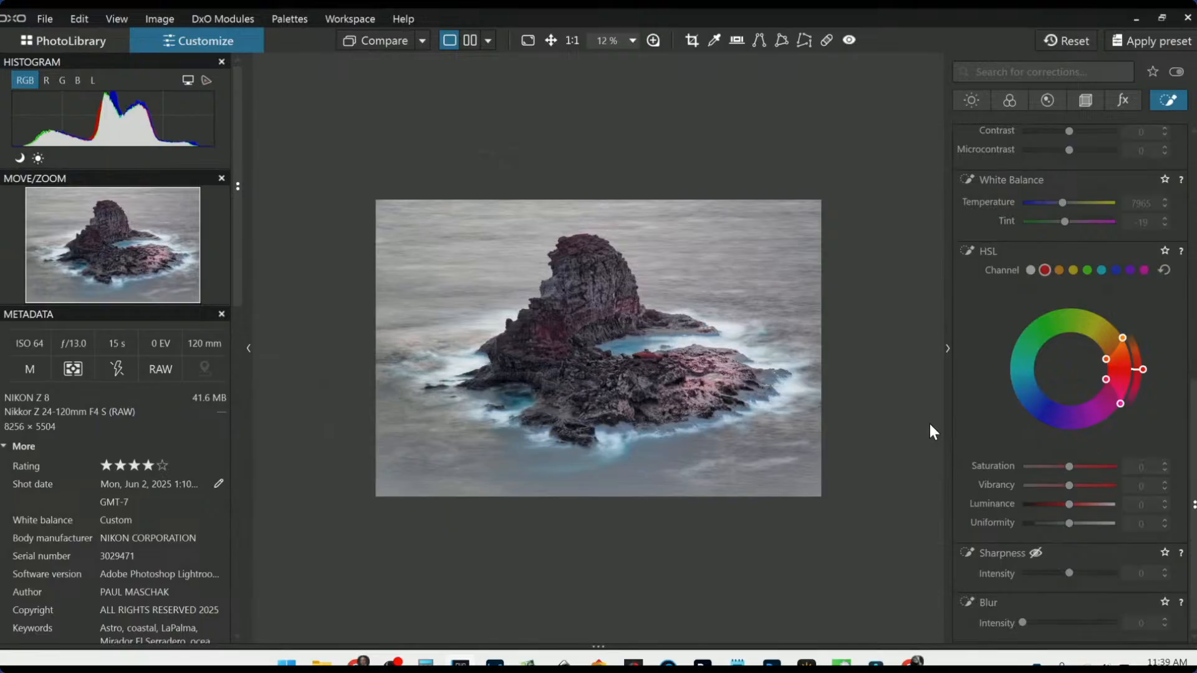
scroll(930, 425, up, 1)
scroll(997, 335, up, 8)
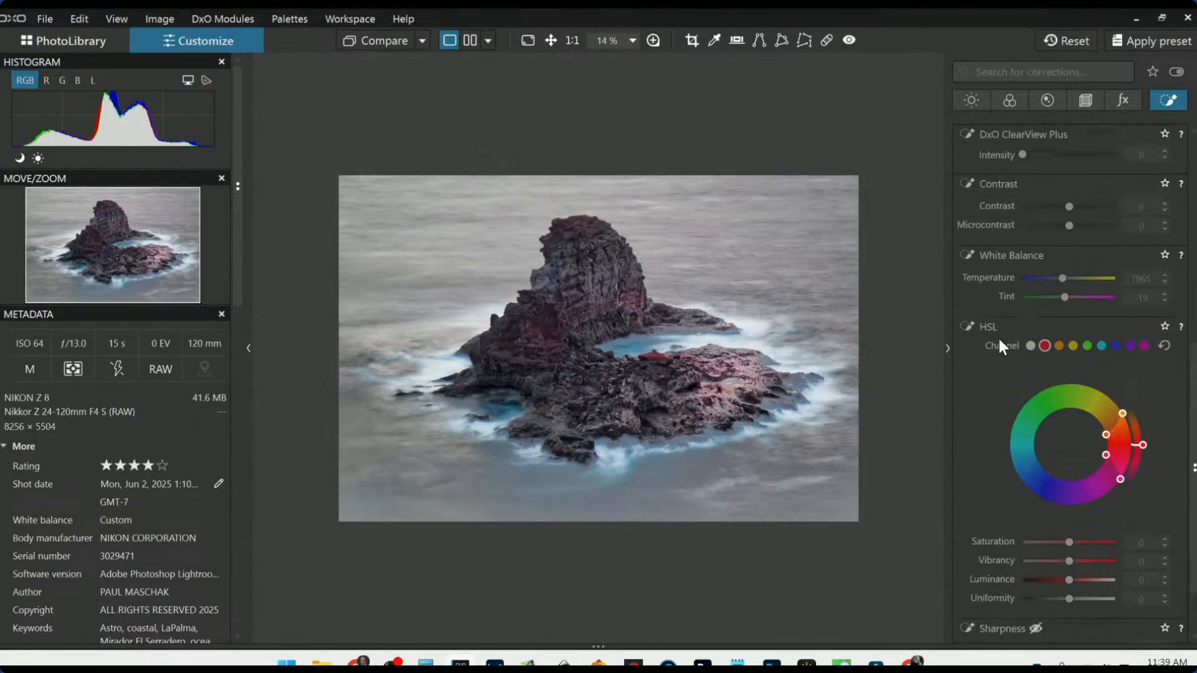
click(1017, 188)
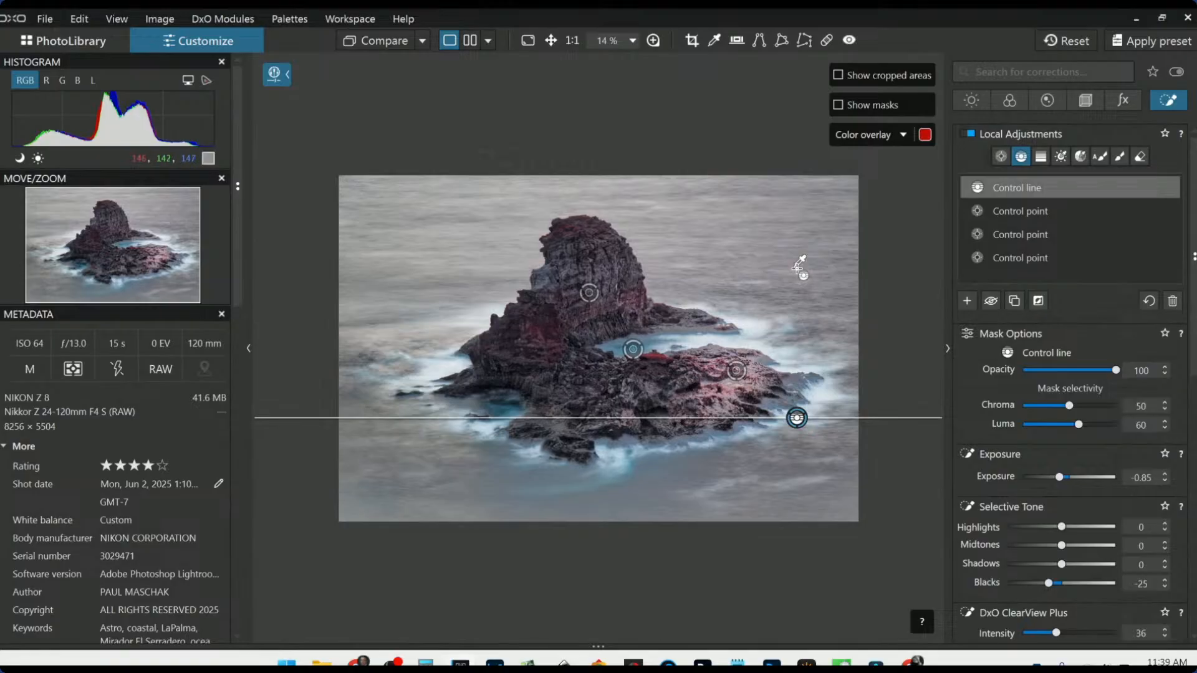
click(799, 419)
click(799, 419)
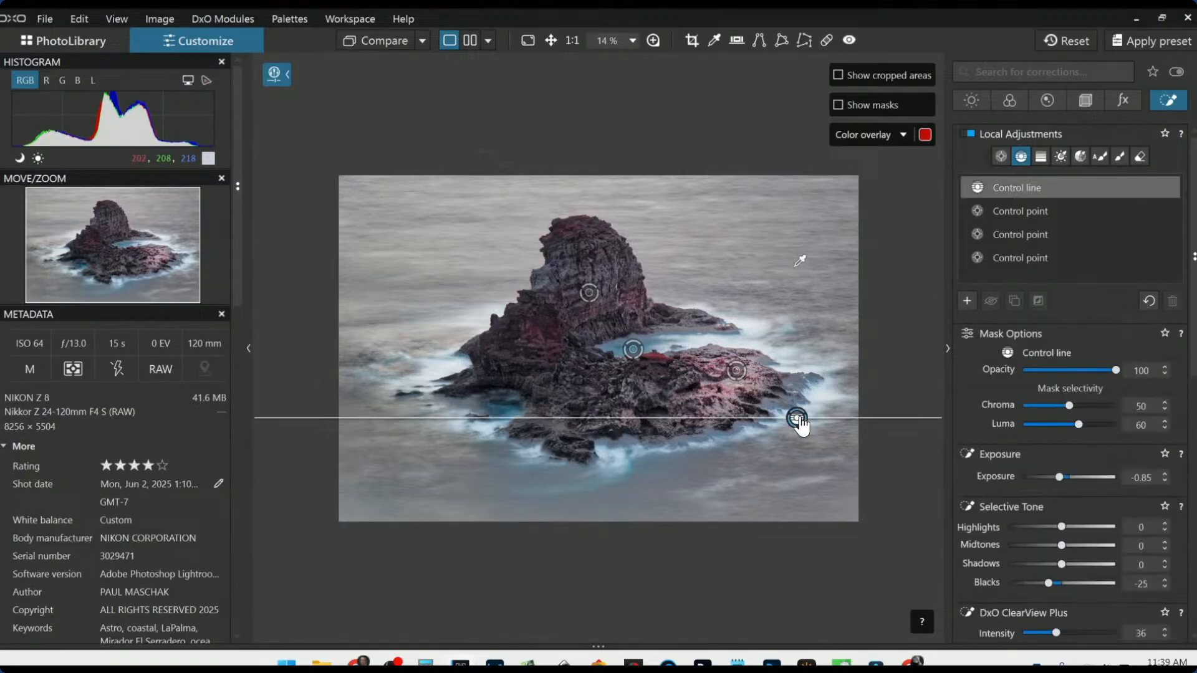
double_click(1049, 583)
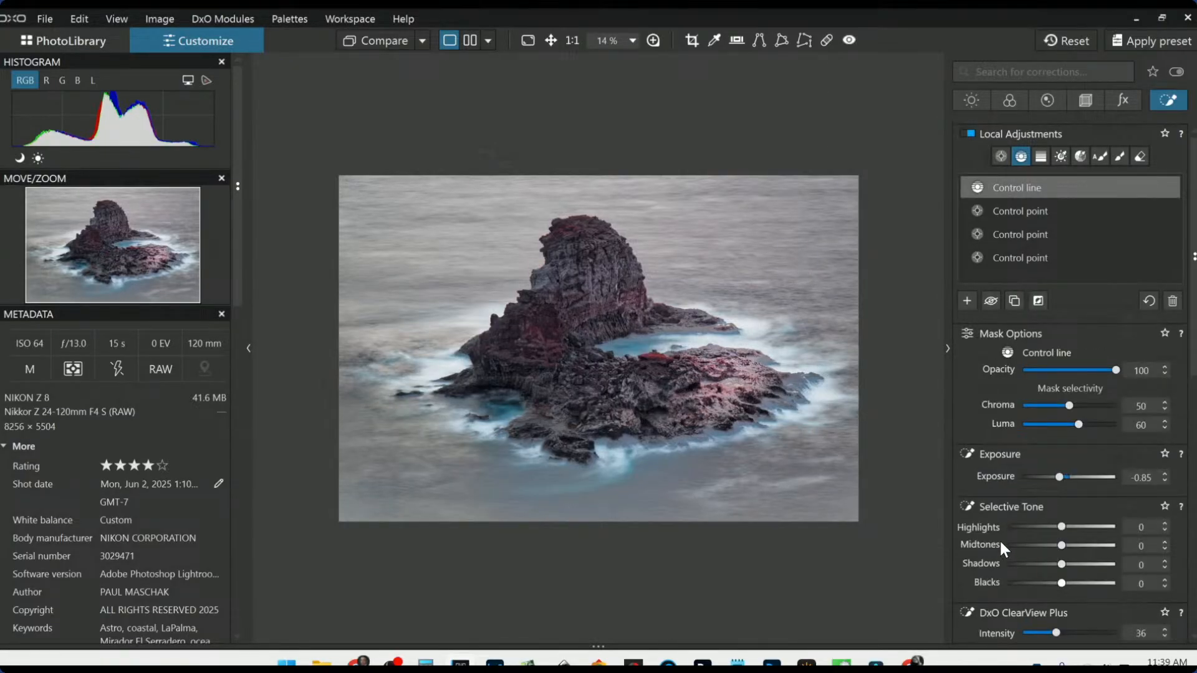
scroll(997, 537, down, 1)
drag(1057, 596, 996, 594)
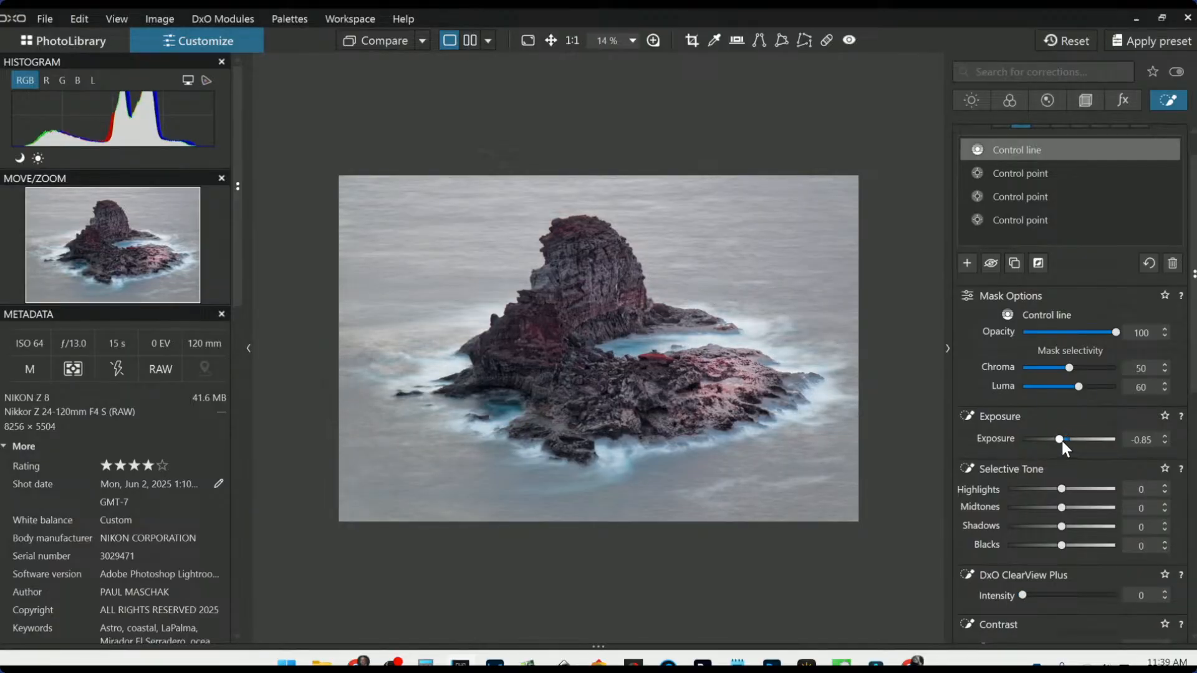
- Darken the control line's exposure to -3.06 and move the line down to the water below the rock
drag(1079, 388, 1076, 387)
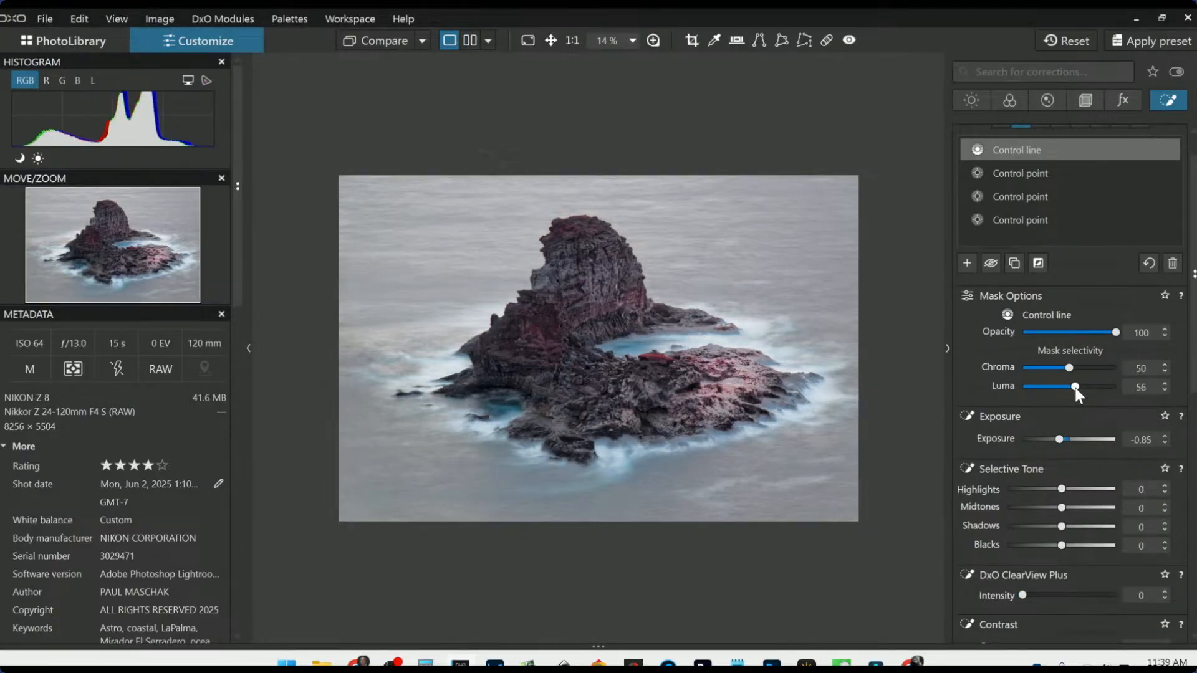
drag(1058, 440, 1032, 439)
drag(800, 419, 791, 499)
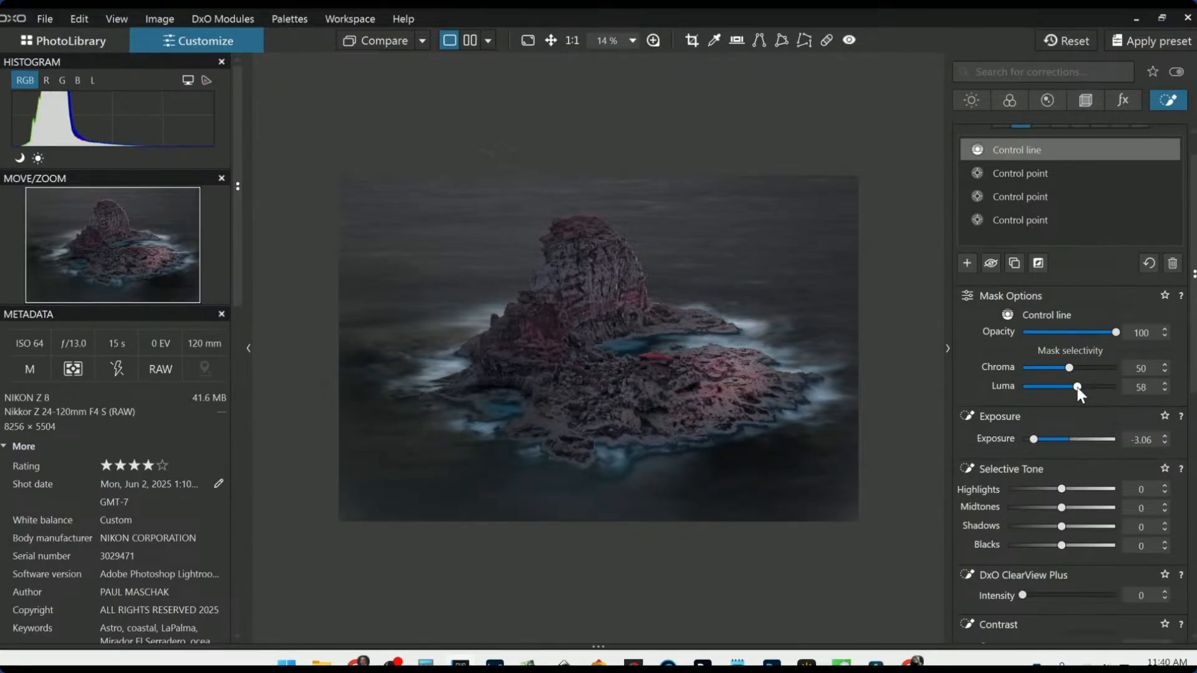
- Set the control line's mask selectivity to Chroma 58 and Luma 60, and its exposure to -1.75
drag(1069, 368, 1074, 368)
drag(1072, 368, 1080, 368)
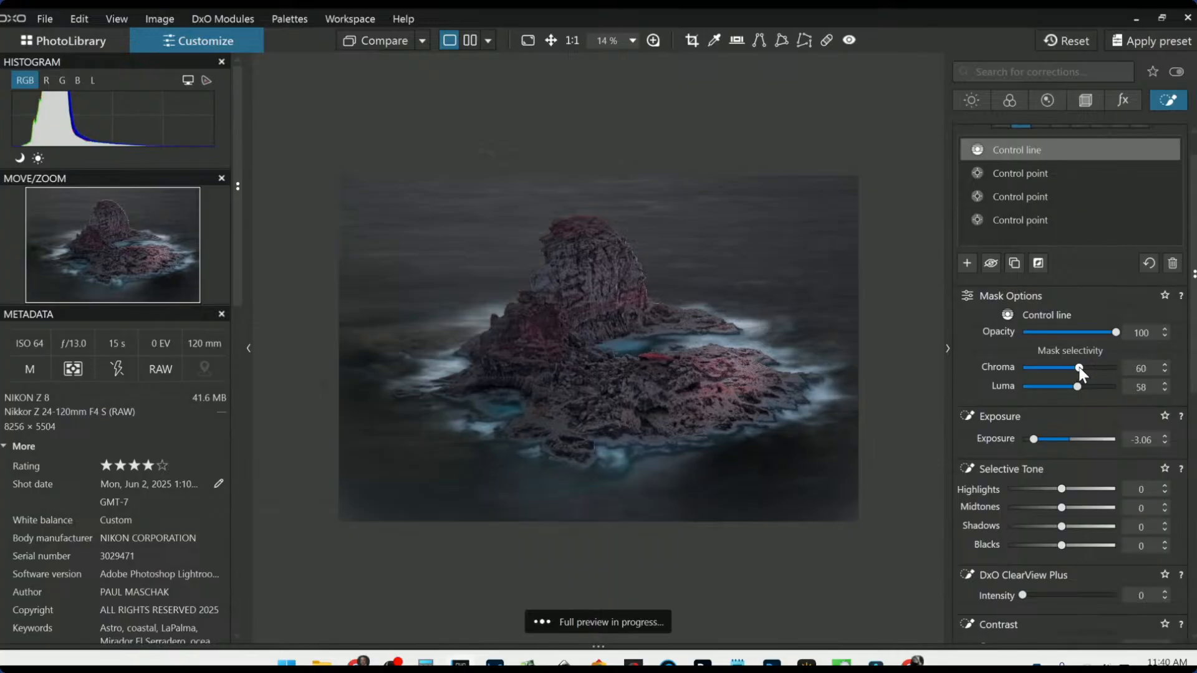
drag(1080, 368, 1077, 368)
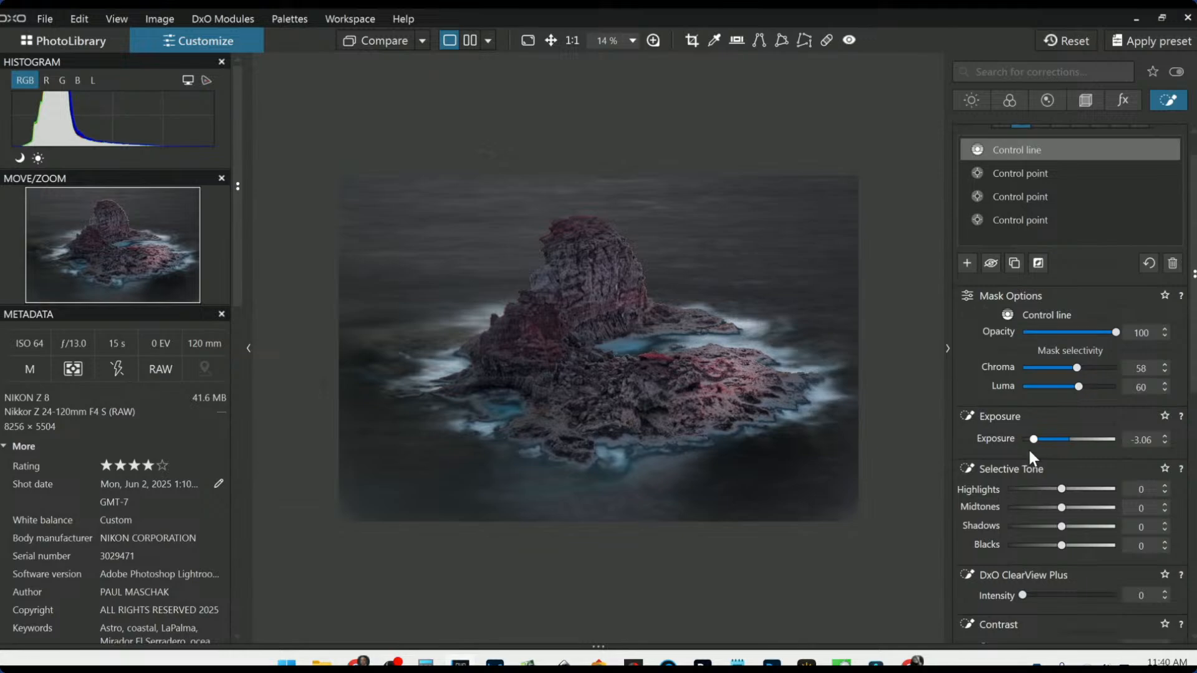
drag(1037, 440, 1049, 439)
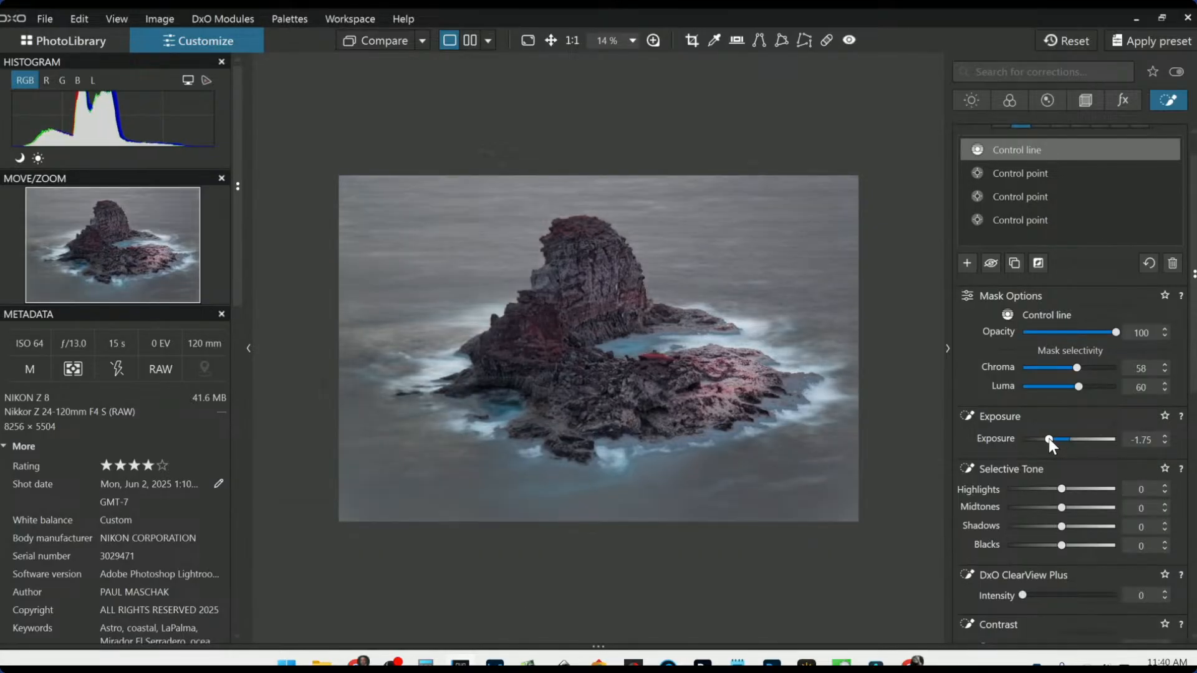
- Switch the control line mask off and back on to compare its effect around the rock
scroll(810, 441, up, 5)
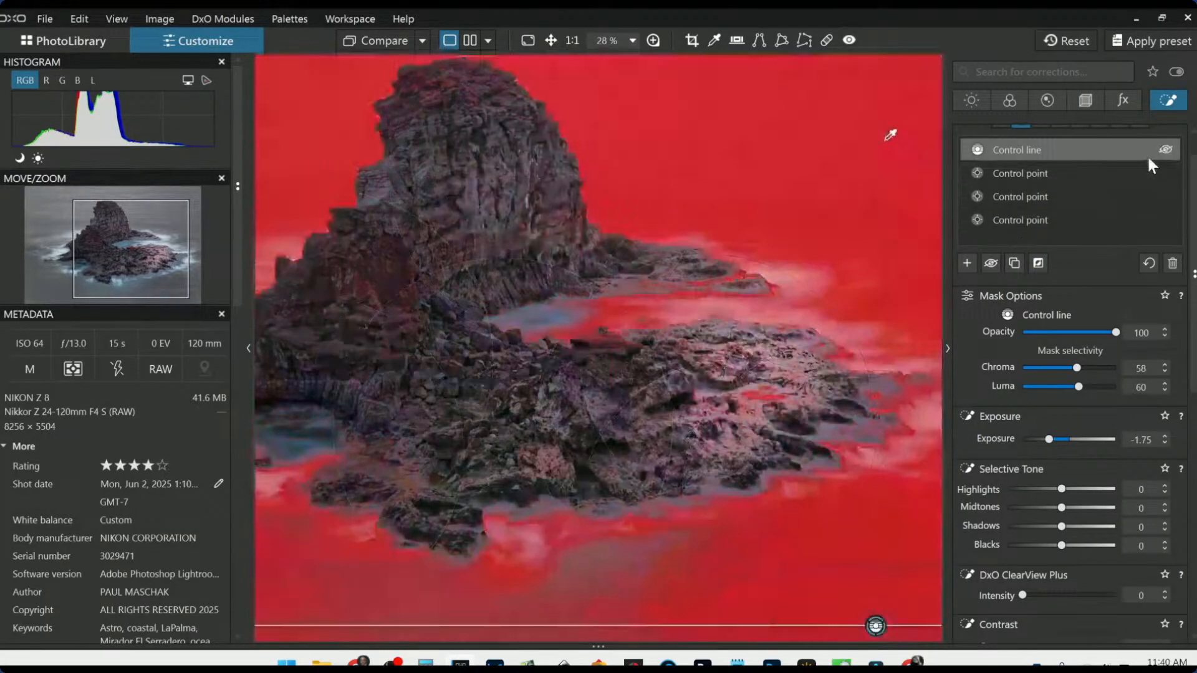
click(1166, 150)
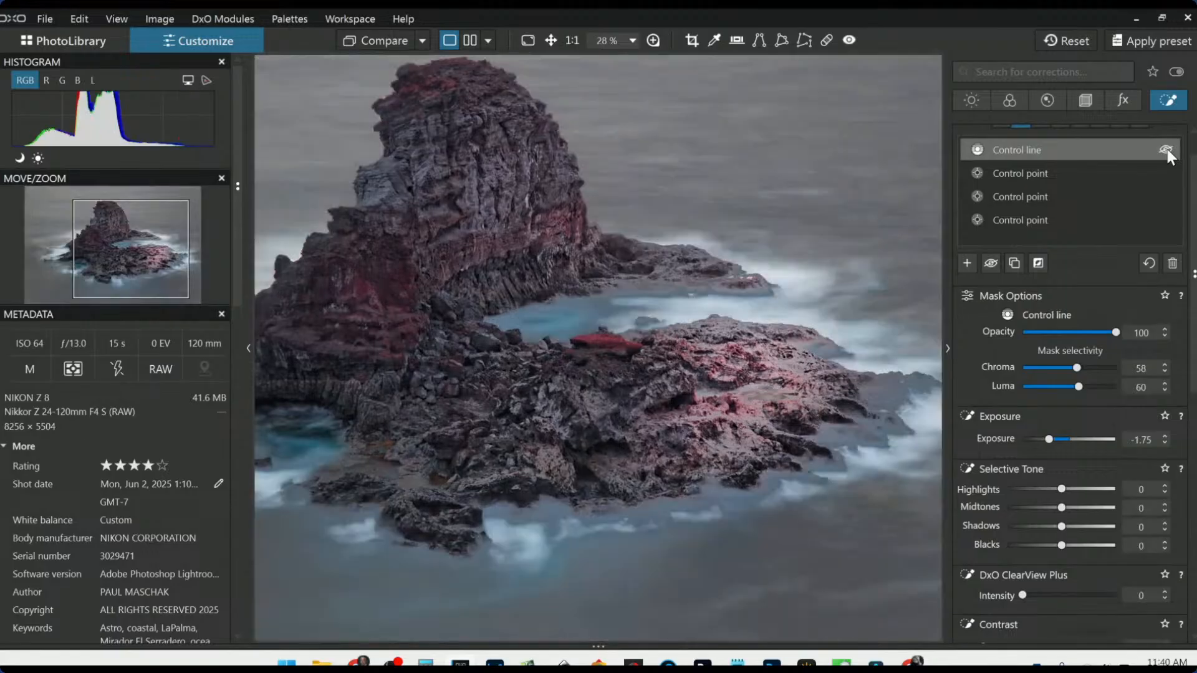
click(1167, 151)
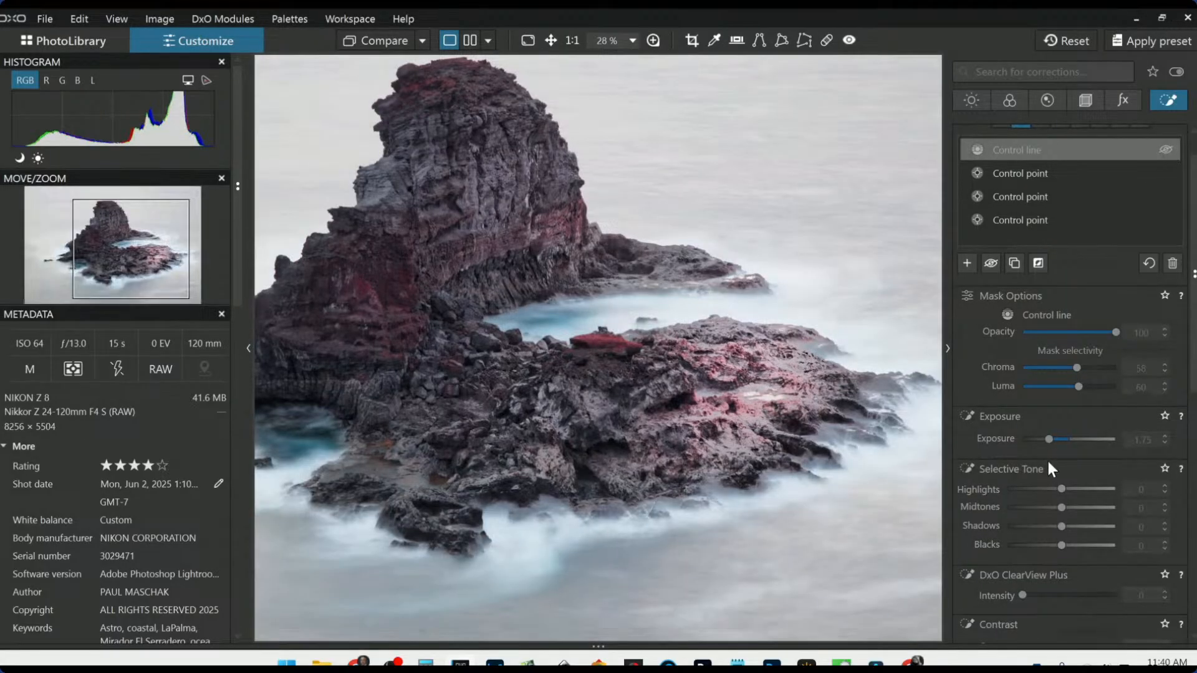
click(1166, 150)
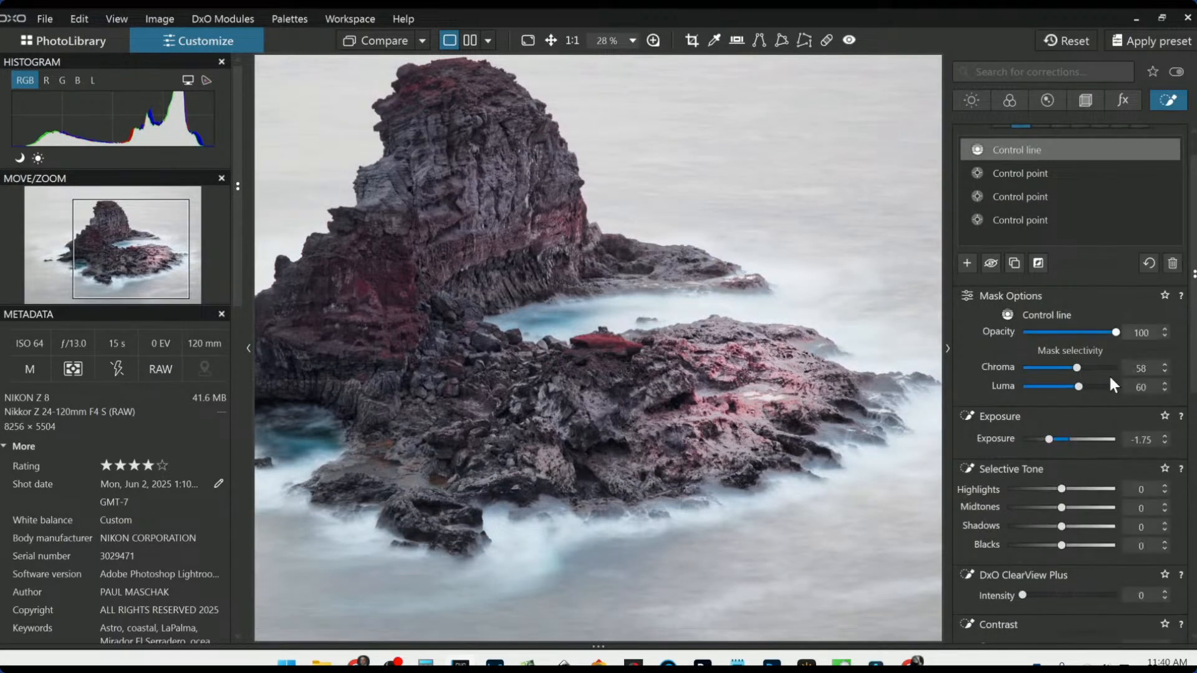
- Set the control line's exposure to -0.40, Blacks to -27 and Highlights to 22
scroll(1039, 515, down, 1)
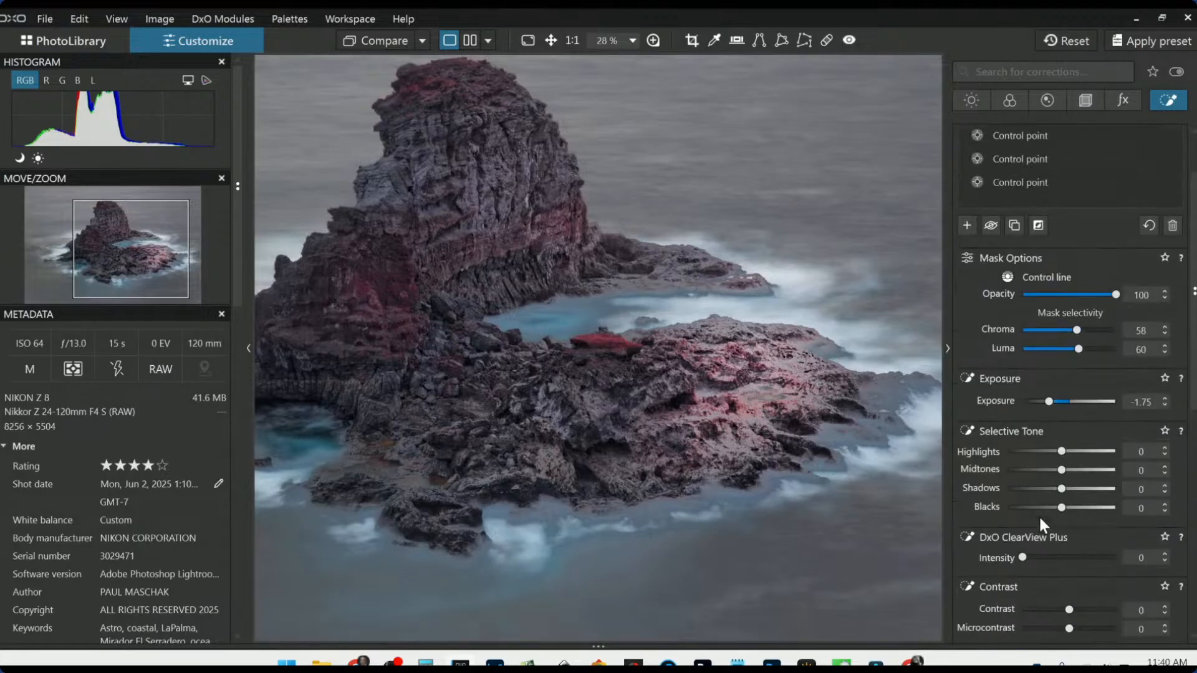
double_click(1047, 401)
click(1047, 401)
click(1048, 401)
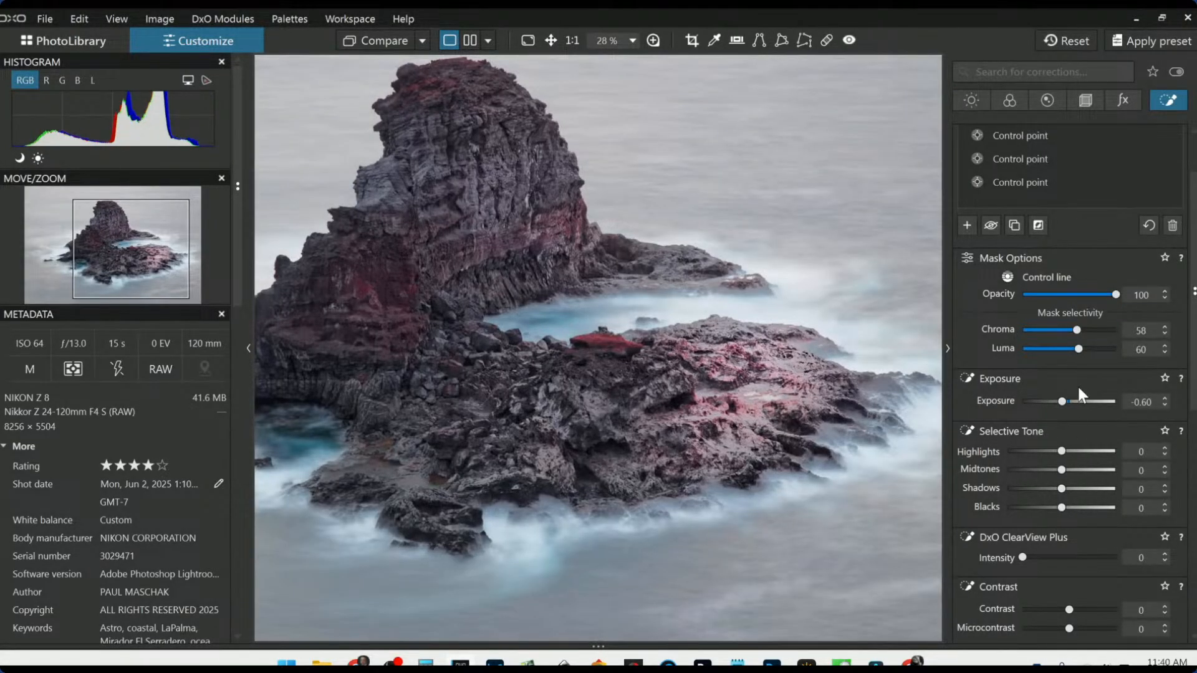
click(1063, 403)
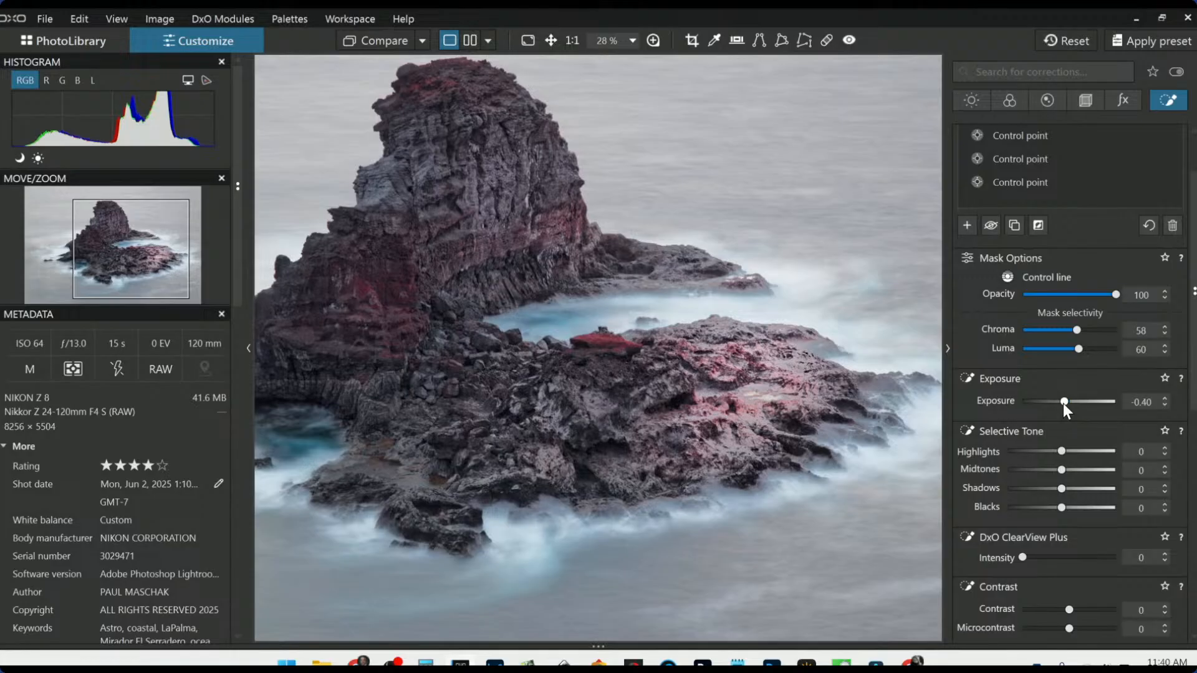
drag(1060, 509, 1048, 510)
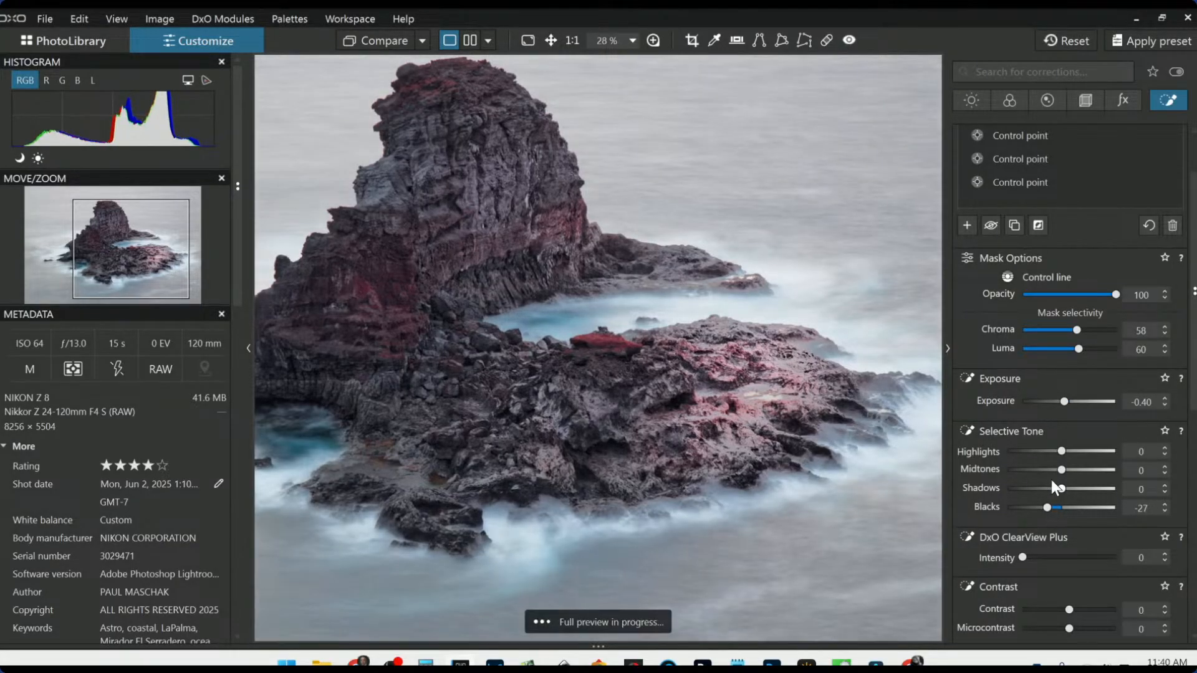
drag(1063, 452, 1074, 452)
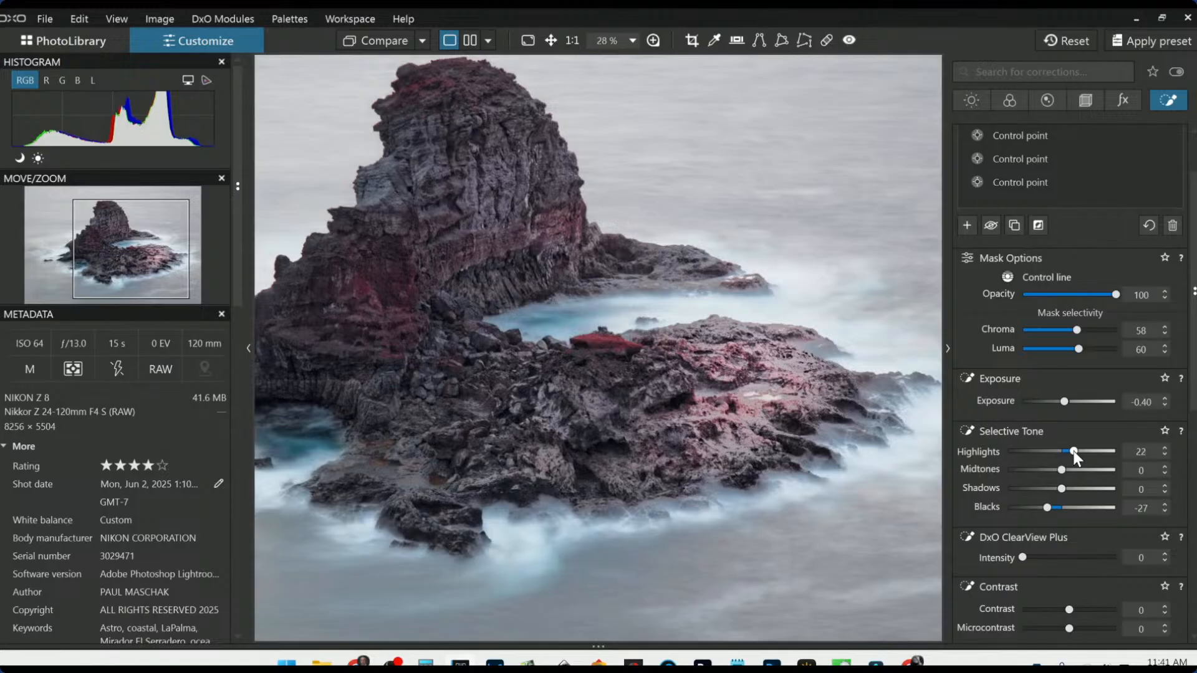
- Compare the whole edited photo with its original version
scroll(923, 471, down, 3)
click(1040, 461)
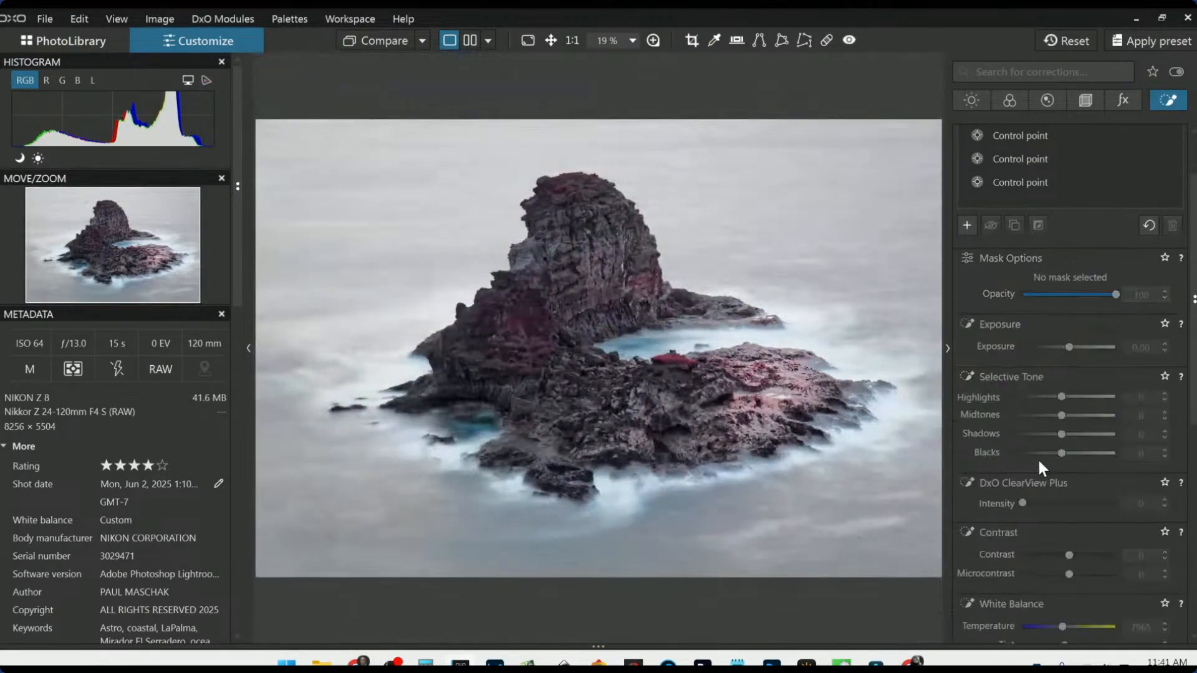
scroll(884, 465, down, 1)
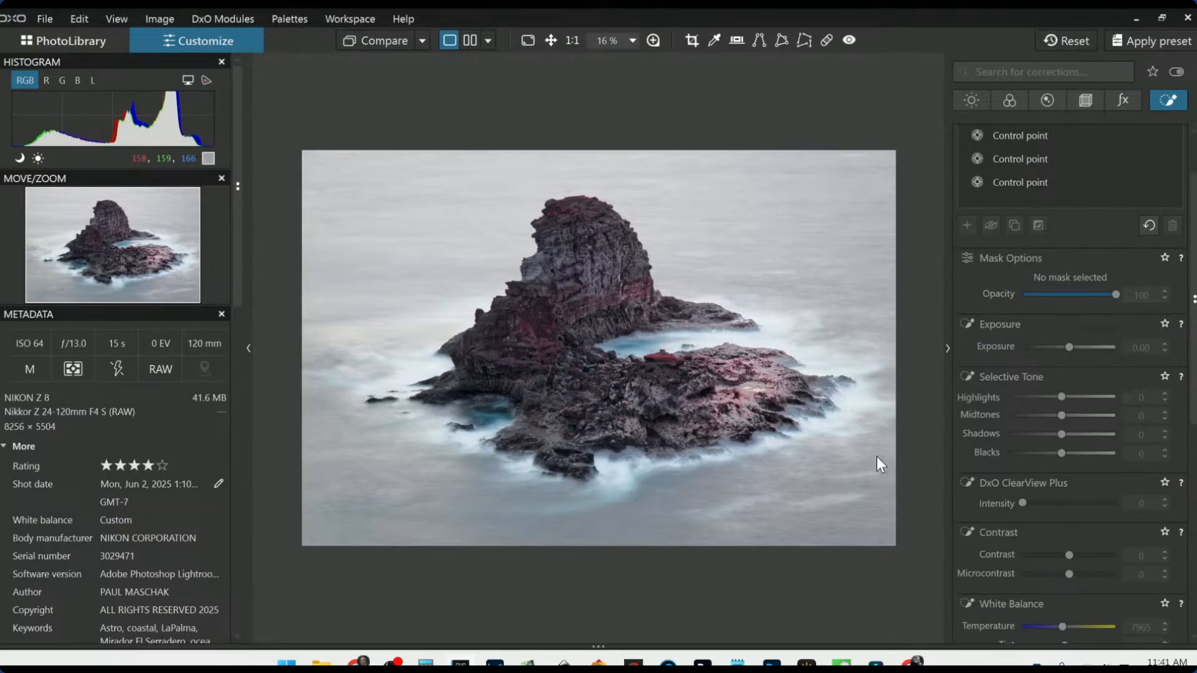
click(361, 40)
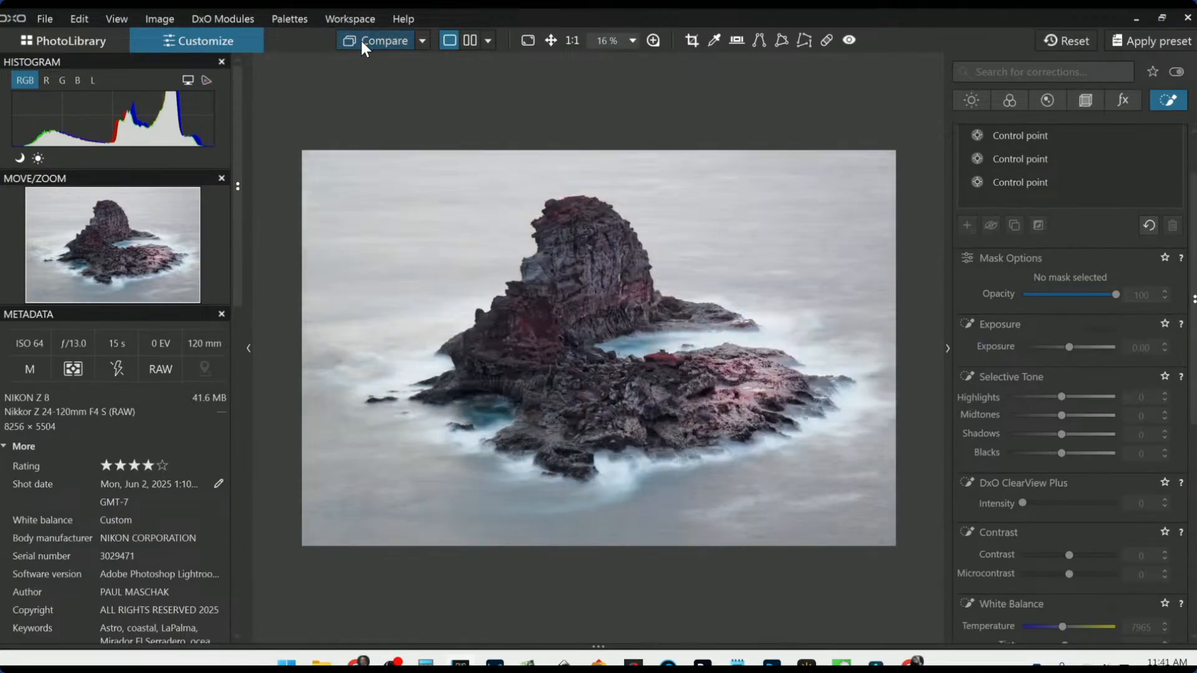
click(361, 40)
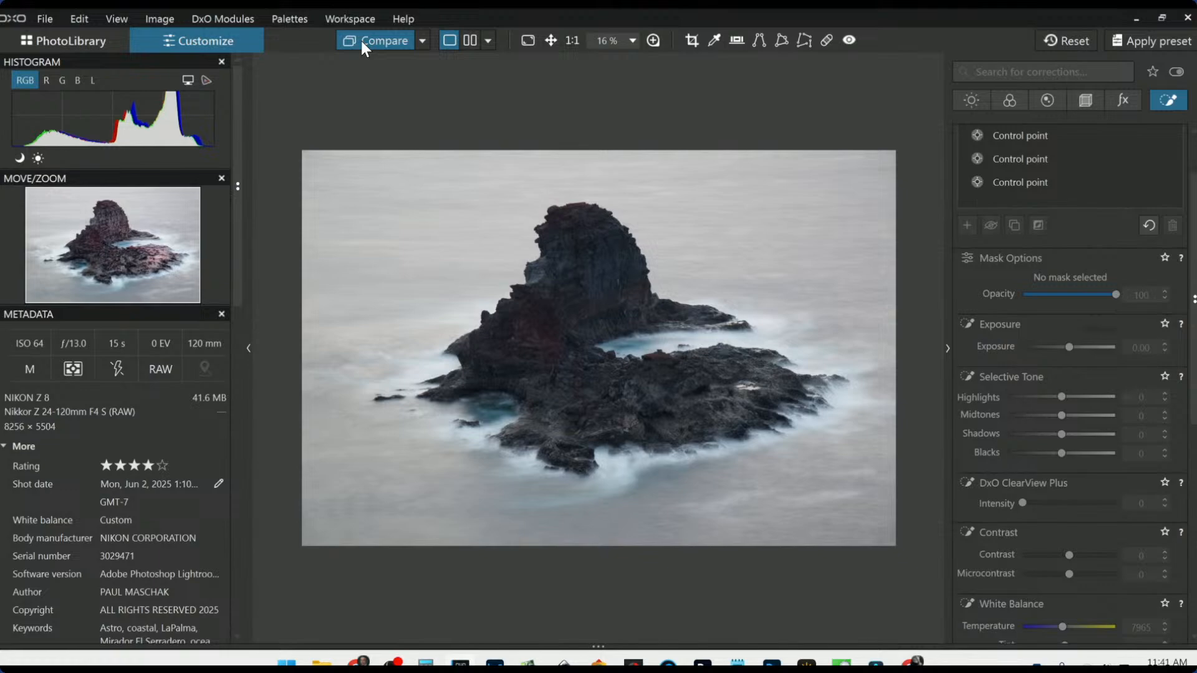
click(361, 40)
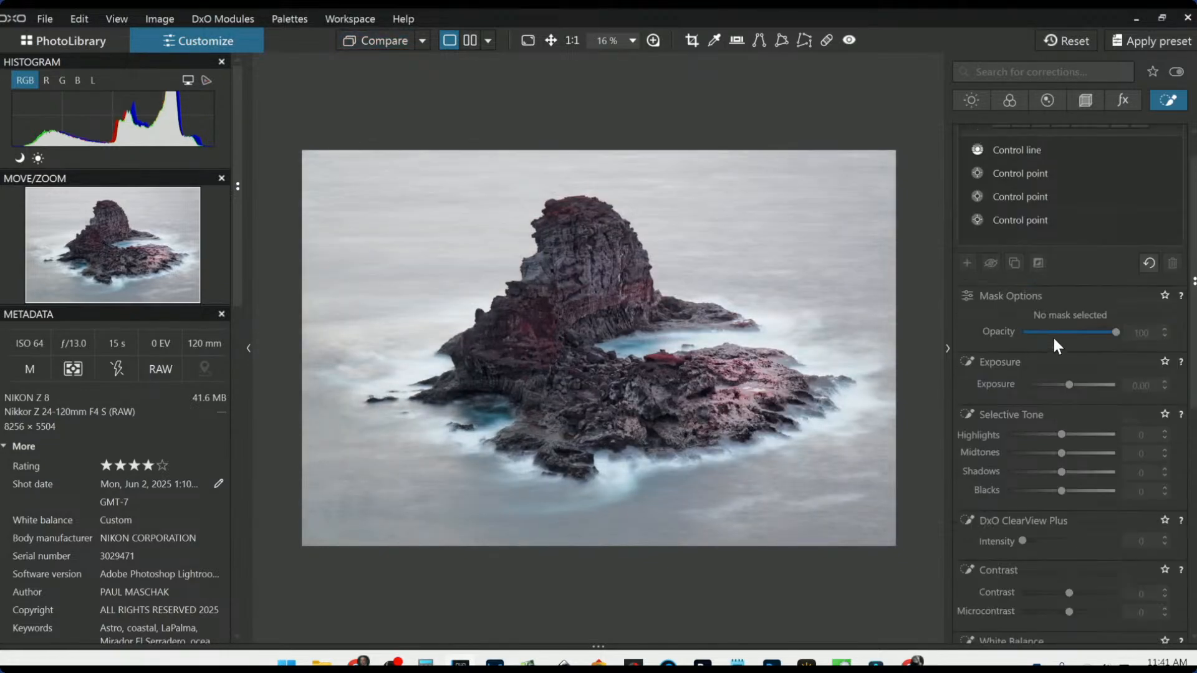
- Select the second control point in the mask list, set its Blacks to -25 and reset its Highlights to 0
scroll(1055, 341, up, 2)
click(1031, 260)
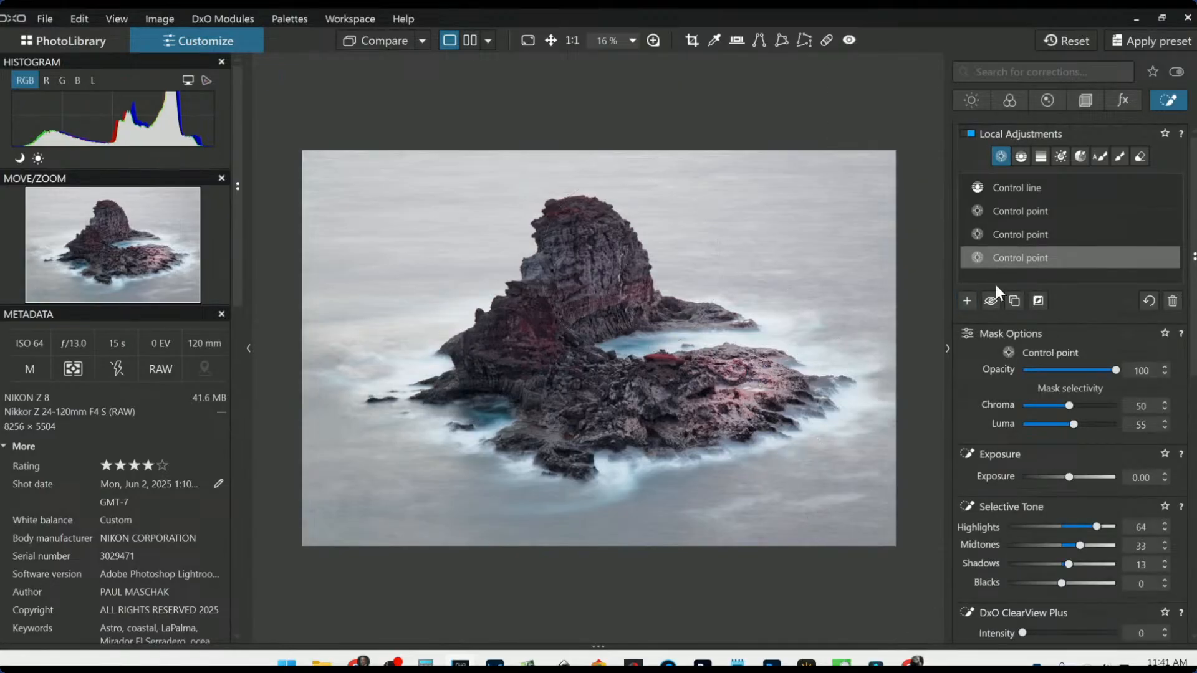
scroll(986, 443, down, 10)
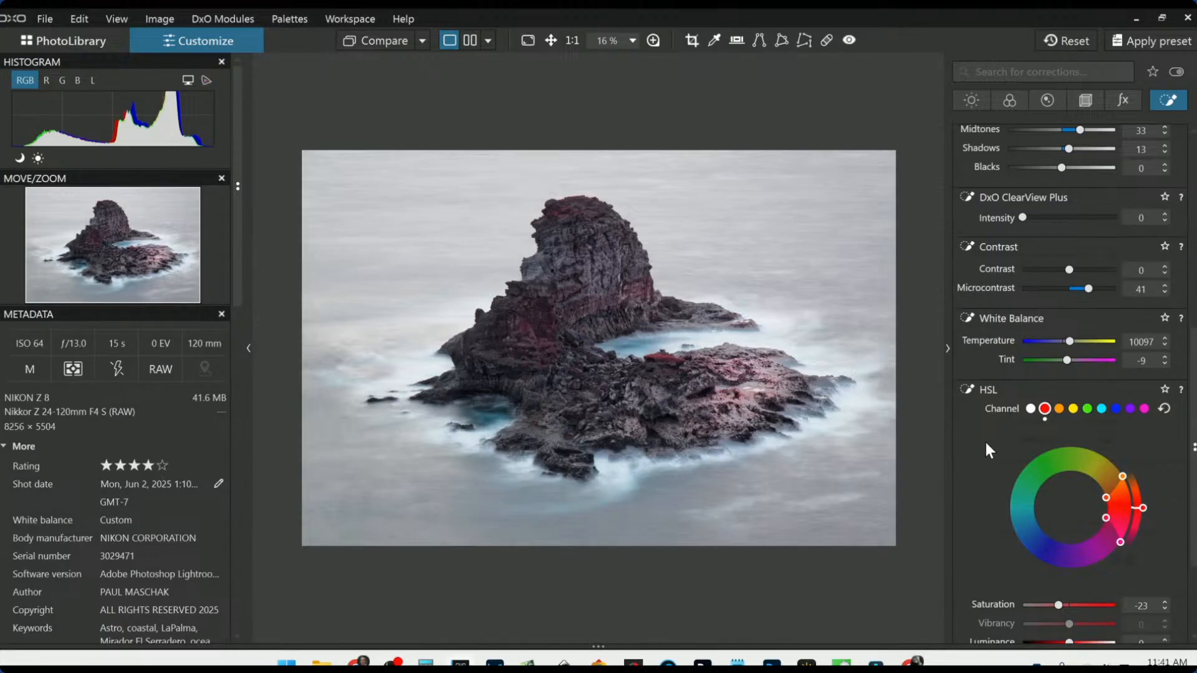
scroll(1048, 187, up, 10)
mouse_move(1038, 256)
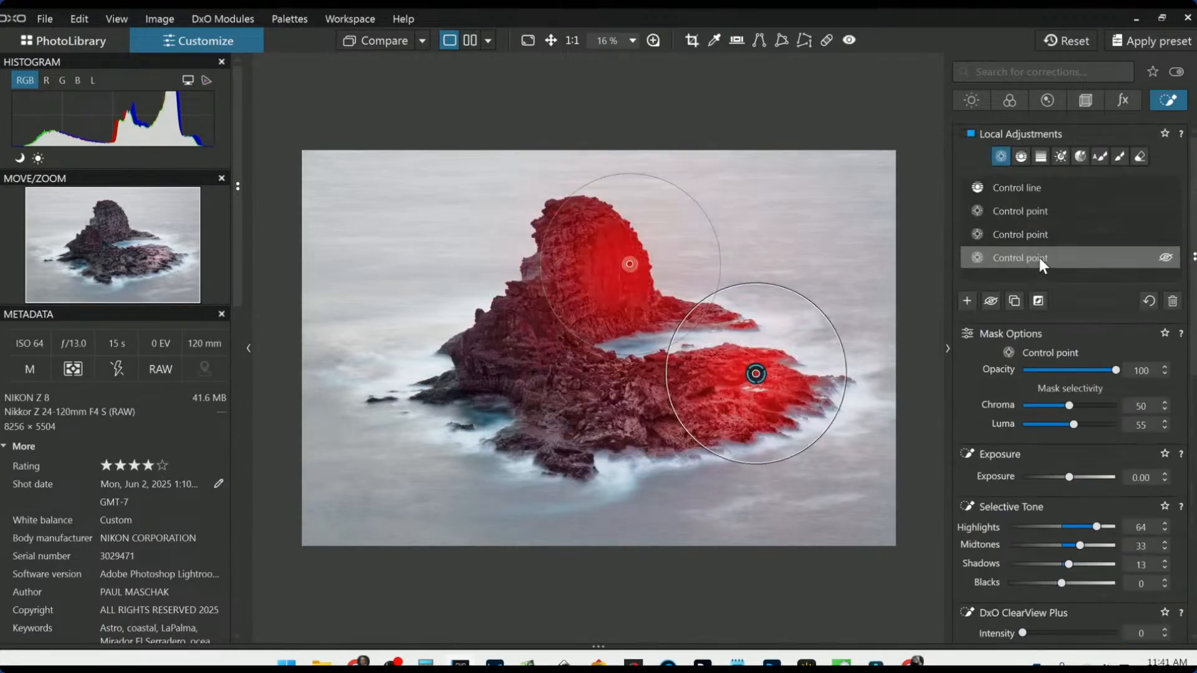
click(1027, 232)
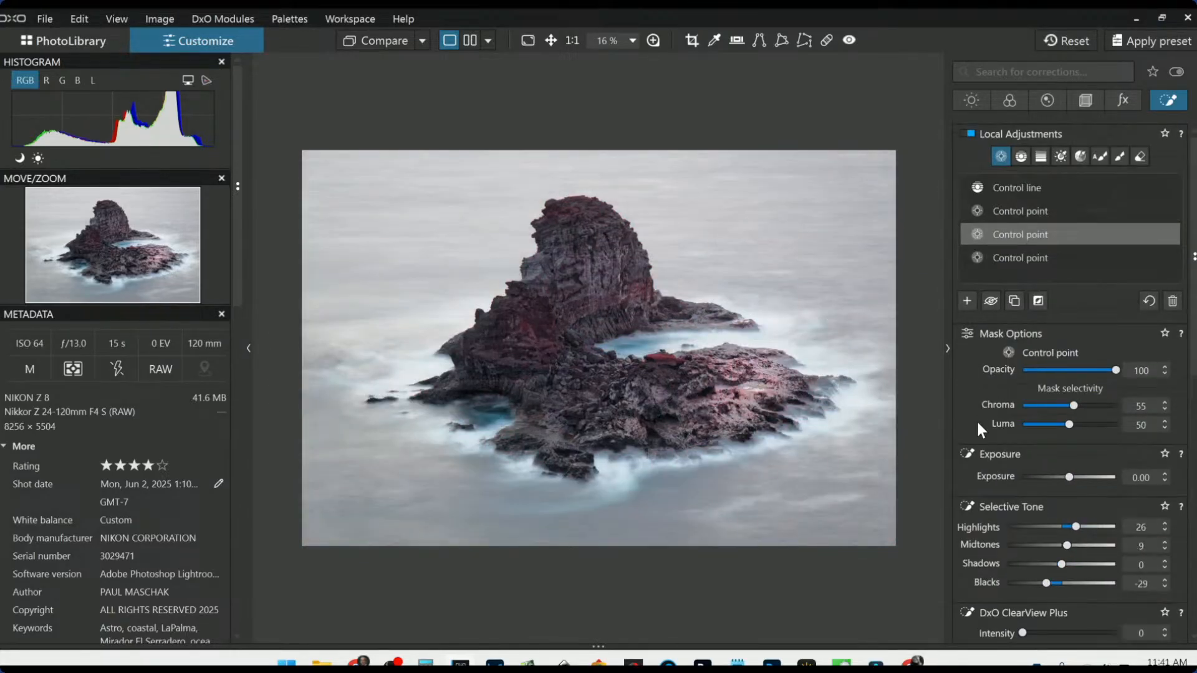
scroll(978, 424, down, 4)
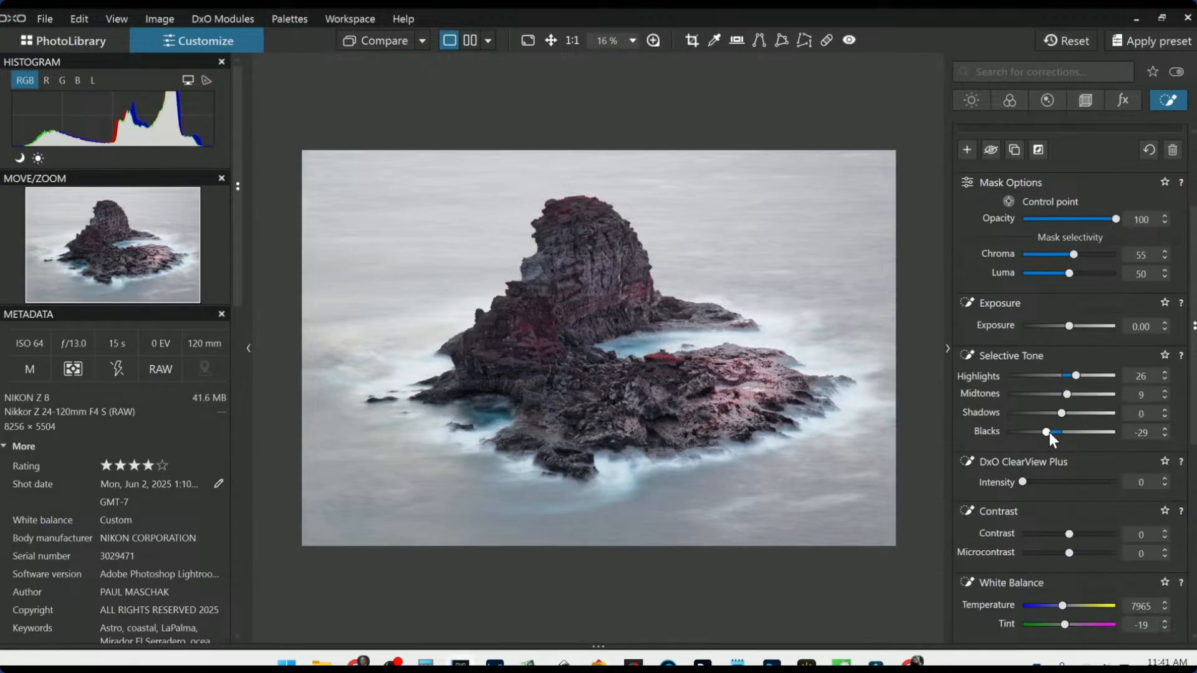
double_click(1050, 432)
click(1050, 433)
click(1050, 431)
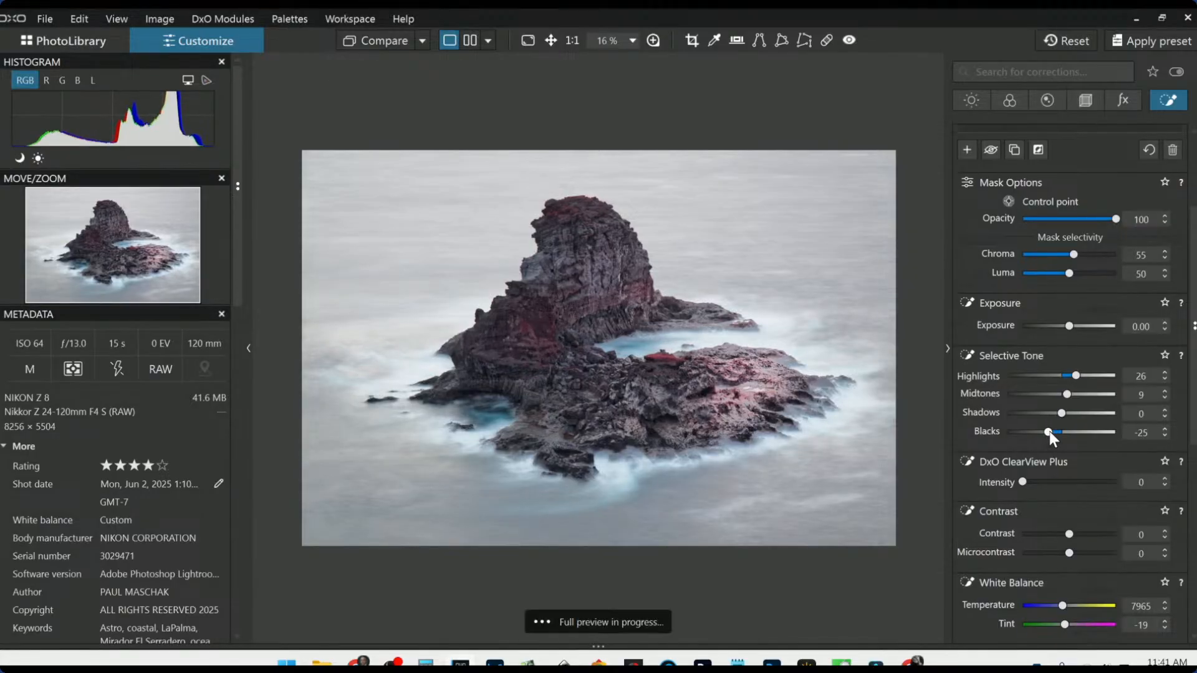
double_click(1080, 378)
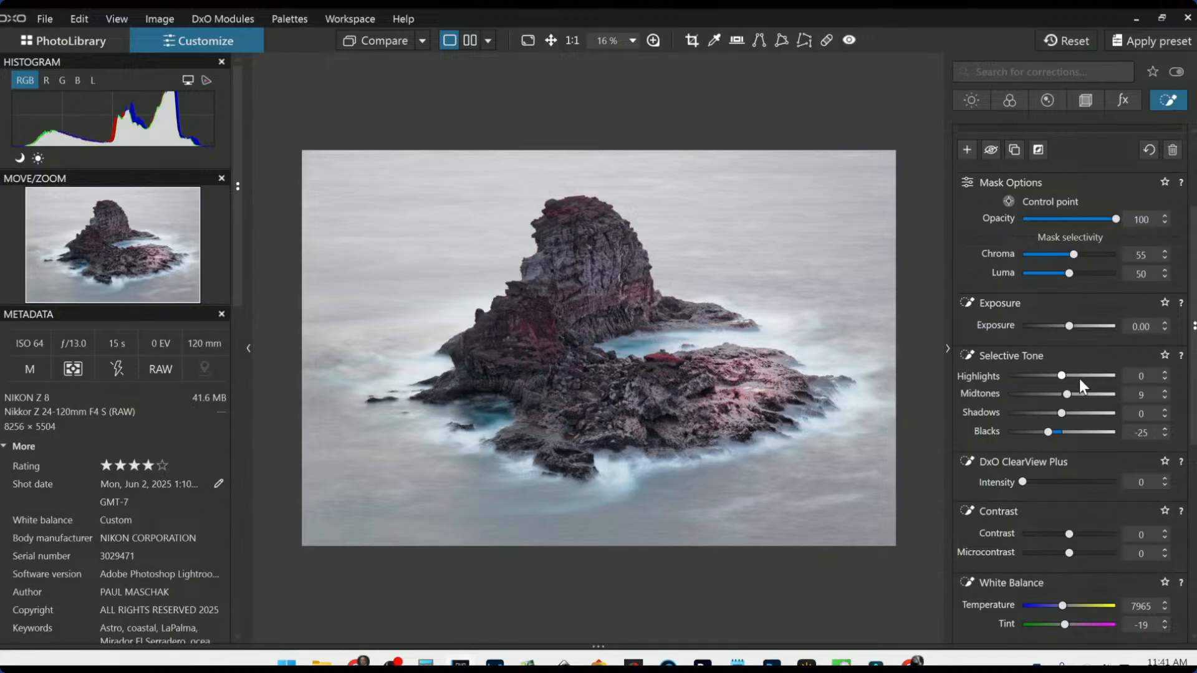
- Set the HSL blue channel's saturation to 19 for the selected control point
scroll(1068, 499, down, 5)
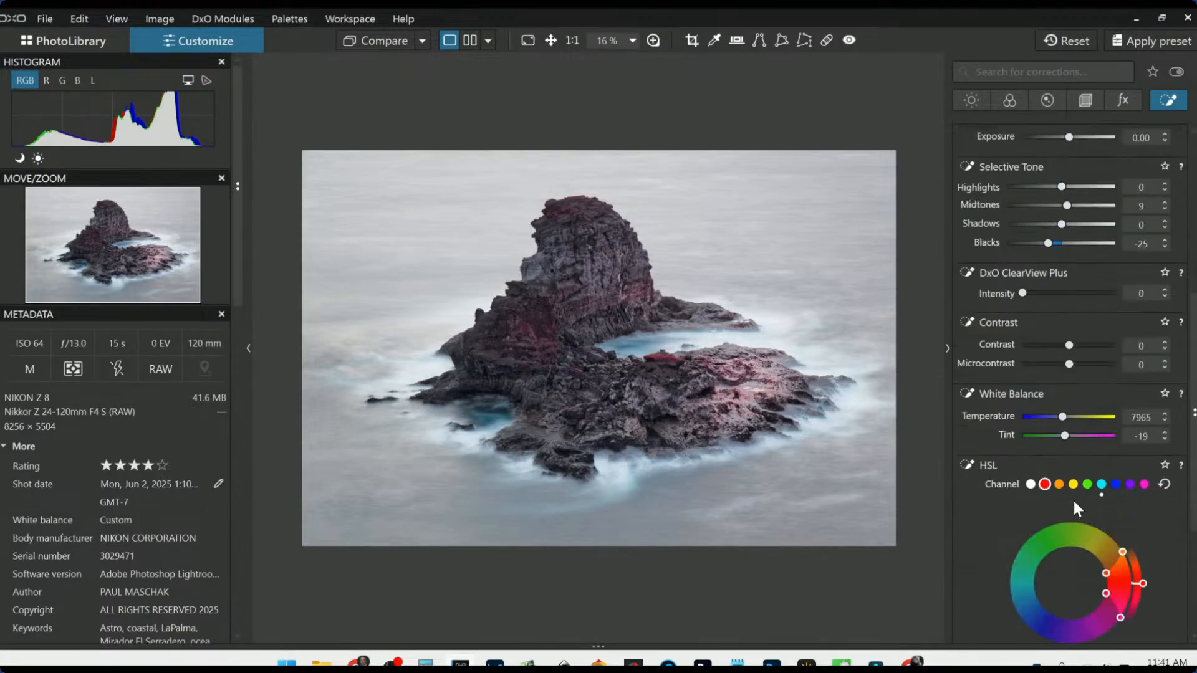
click(1116, 409)
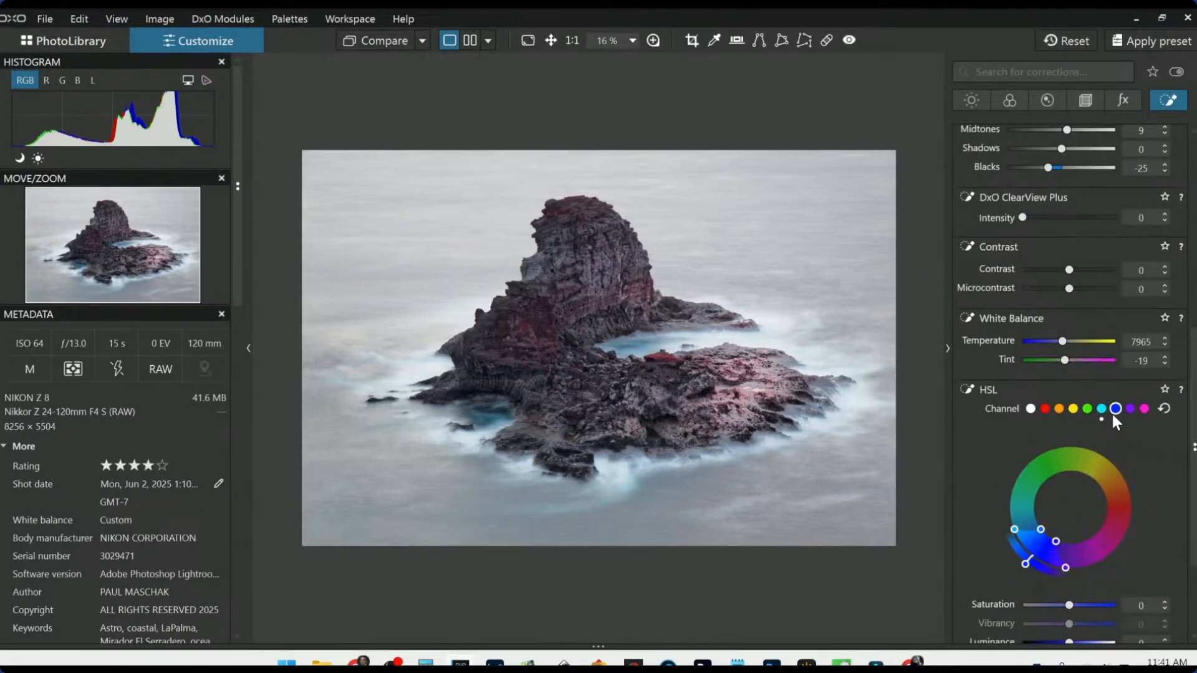
drag(1073, 605, 1079, 607)
scroll(985, 549, down, 1)
scroll(973, 462, down, 3)
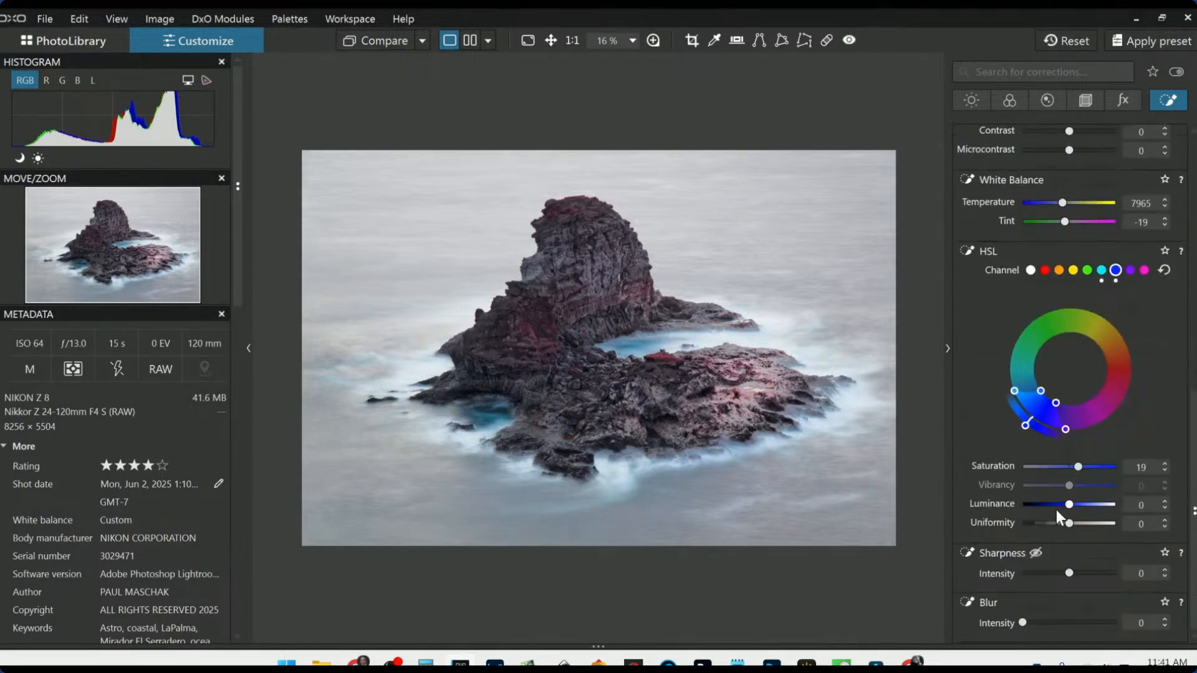
- Set the HSL blue channel's luminance to -3 for the selected control point and compare the photo with its original version
drag(1069, 505, 1068, 506)
click(362, 40)
click(362, 40)
click(361, 40)
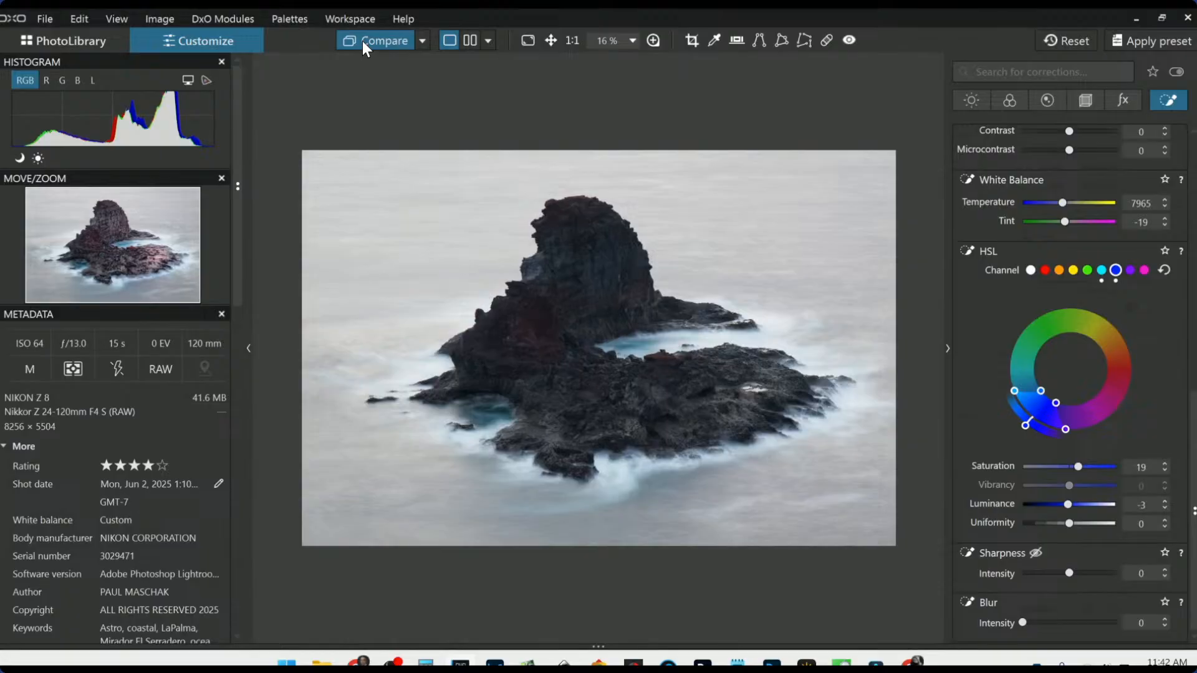
click(362, 40)
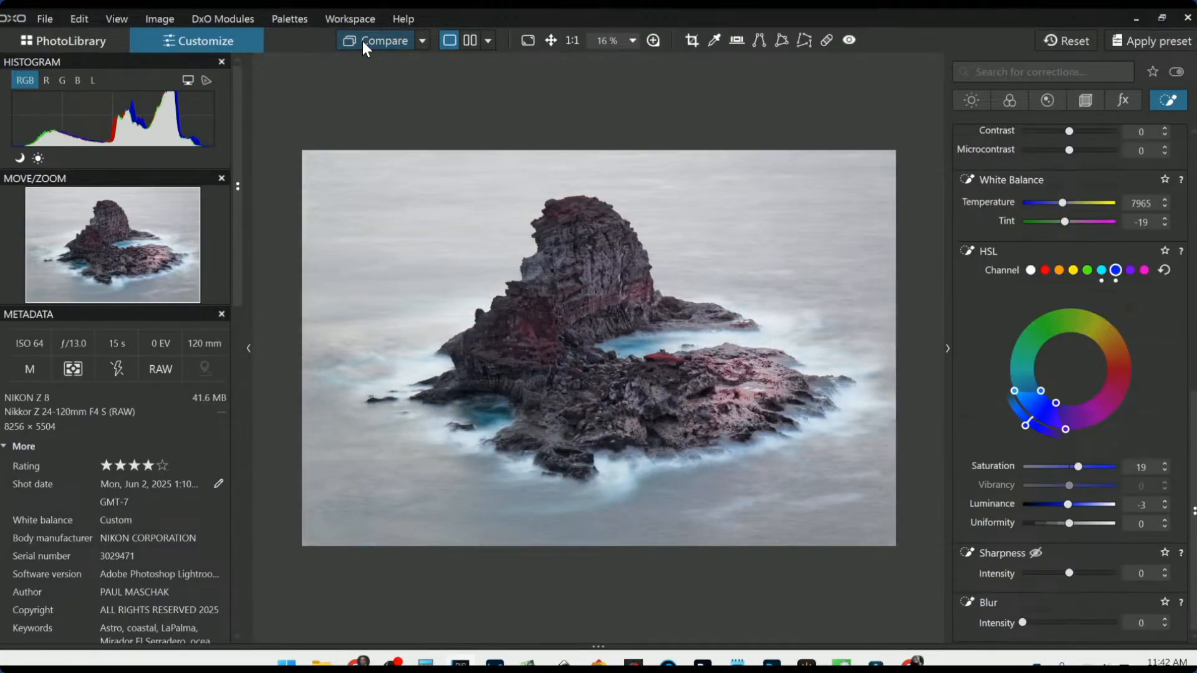
click(362, 40)
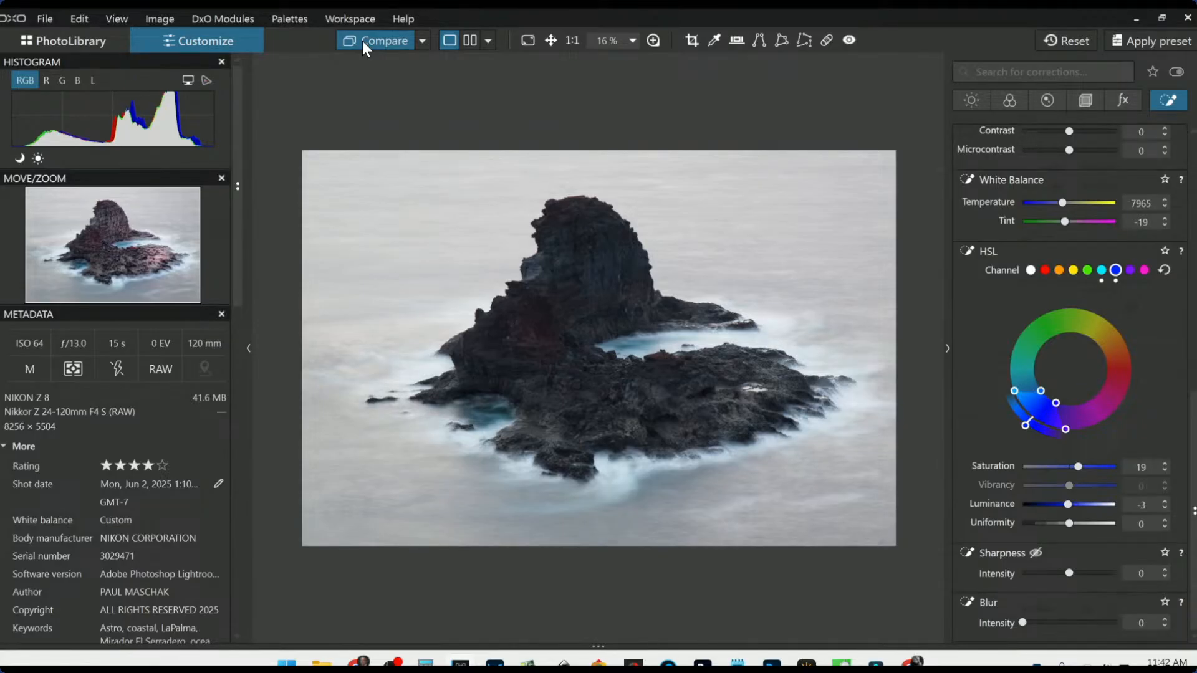
click(362, 40)
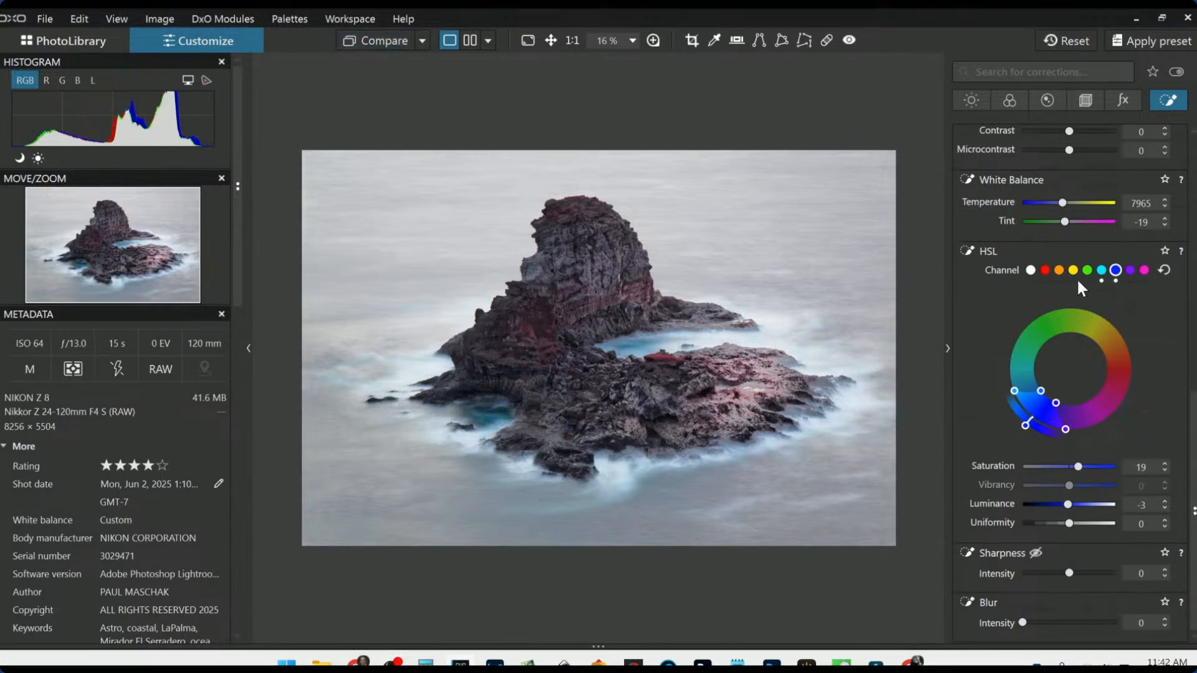
- Try the RAW white balance temperature at its warmest value, 50000, and reset it
scroll(1076, 278, up, 3)
click(973, 103)
scroll(1067, 324, up, 6)
click(1006, 104)
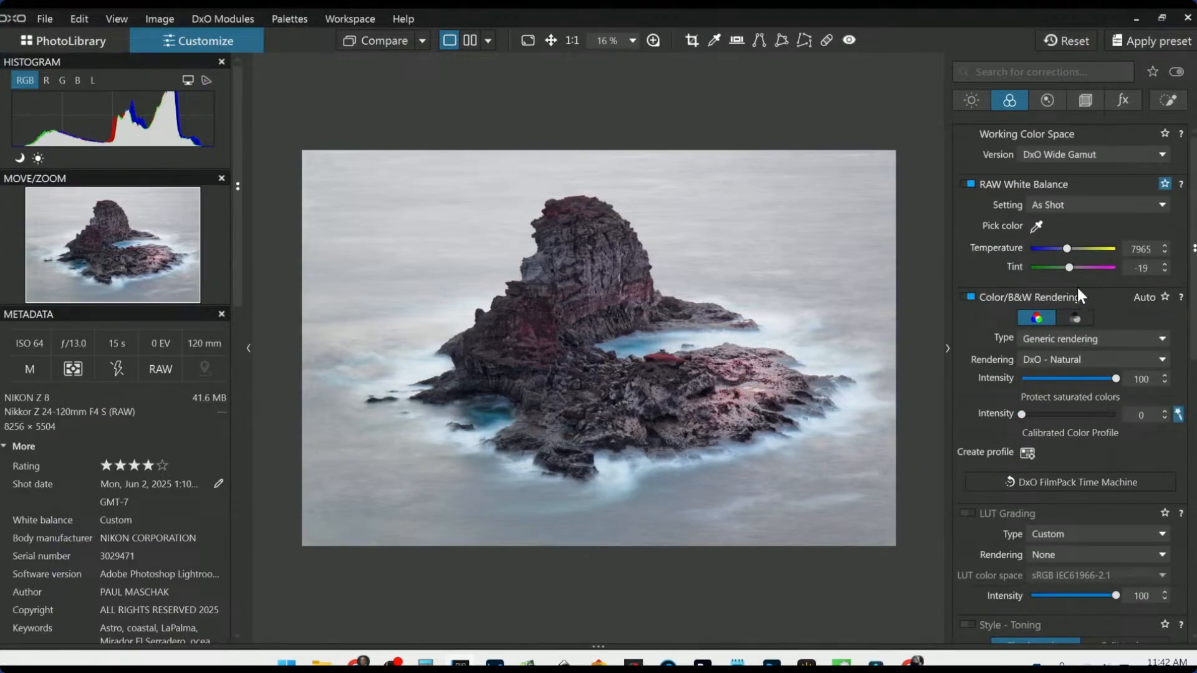
drag(1068, 248, 1071, 249)
drag(1071, 250, 1120, 256)
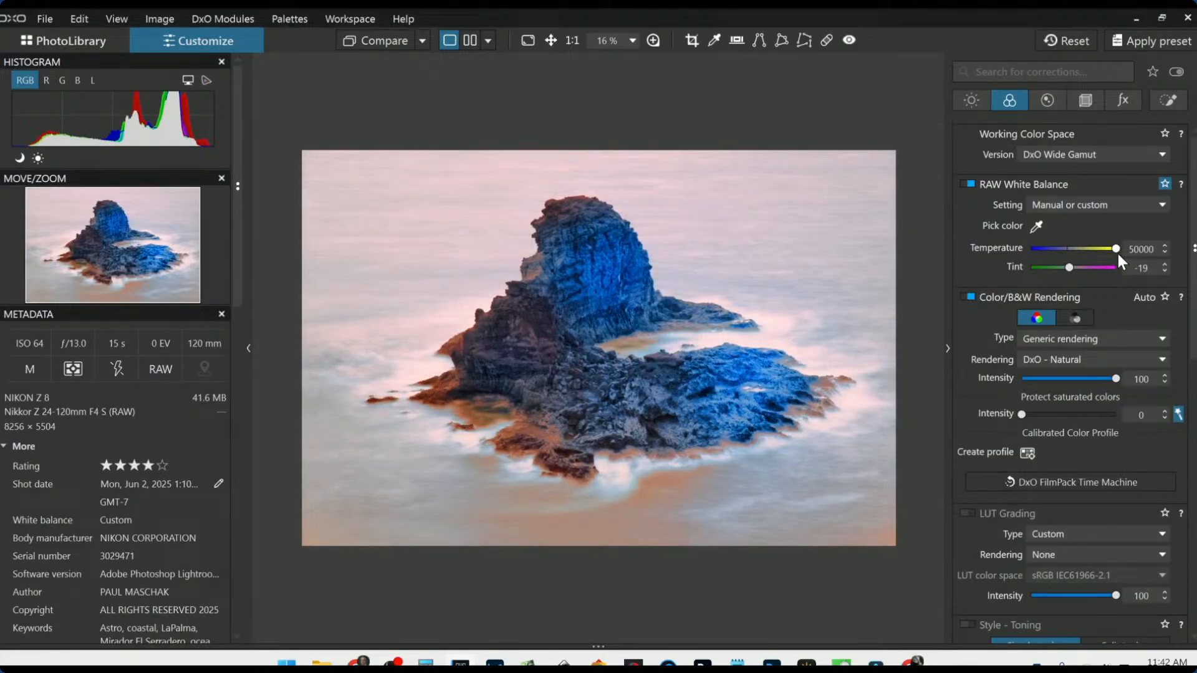
double_click(1117, 249)
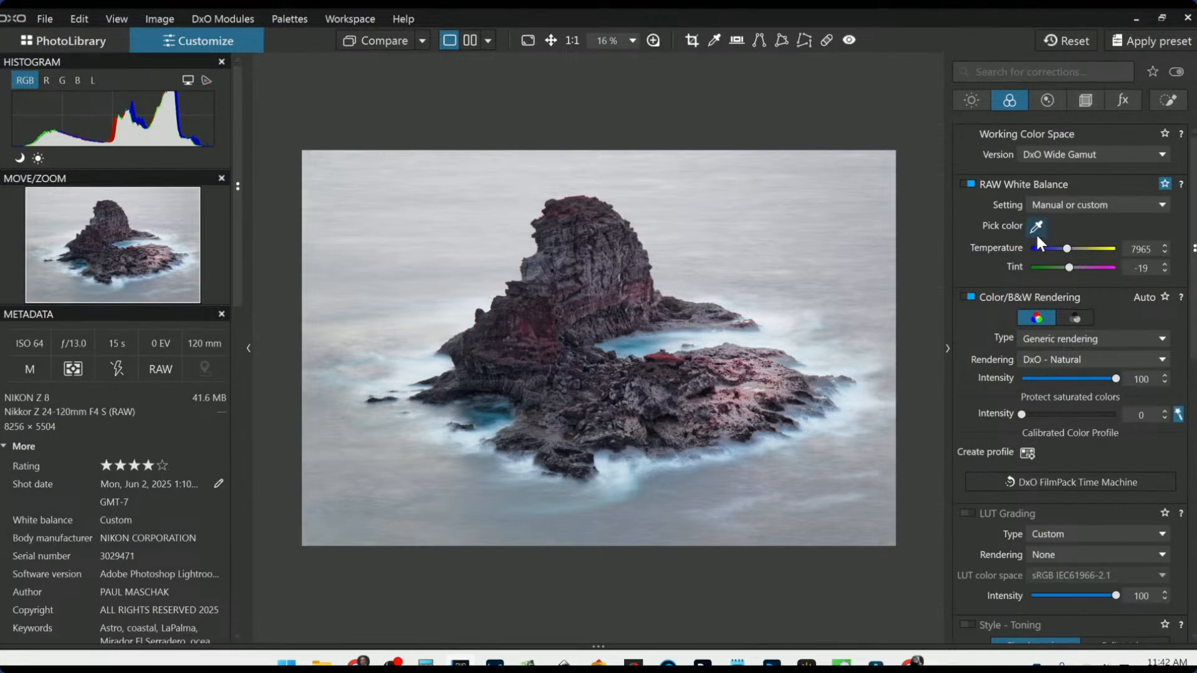
- Set the photo's colour rendering to DxO - Vibrant
scroll(987, 244, down, 3)
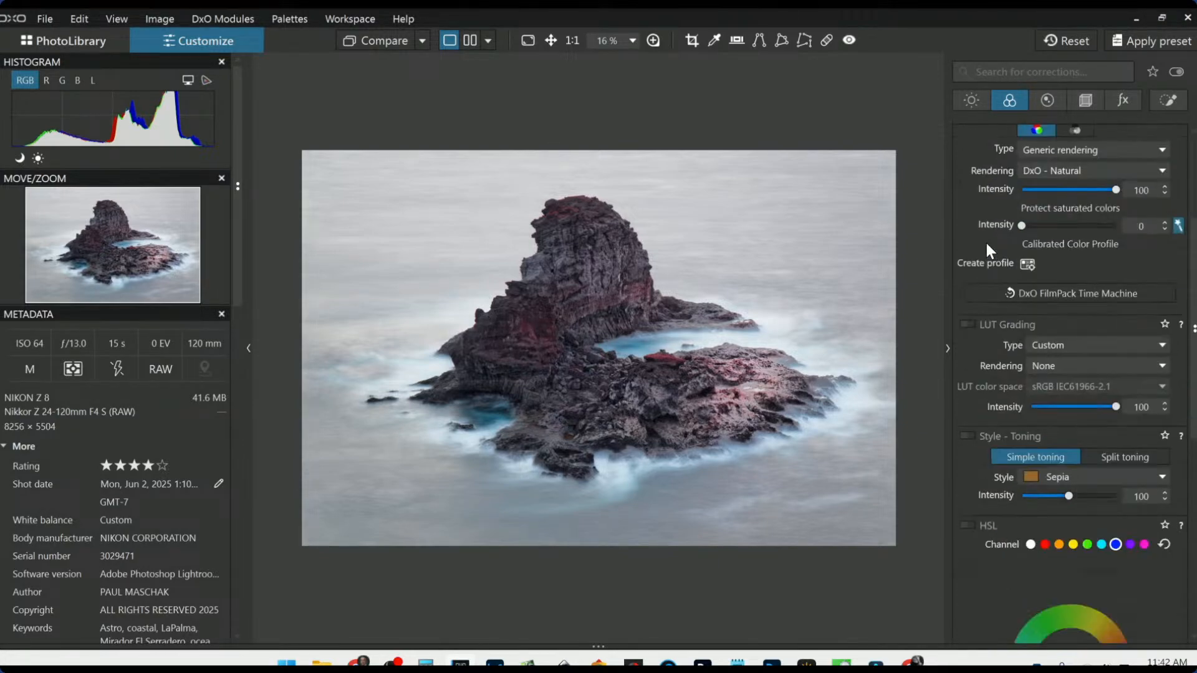
scroll(986, 244, up, 1)
click(1034, 244)
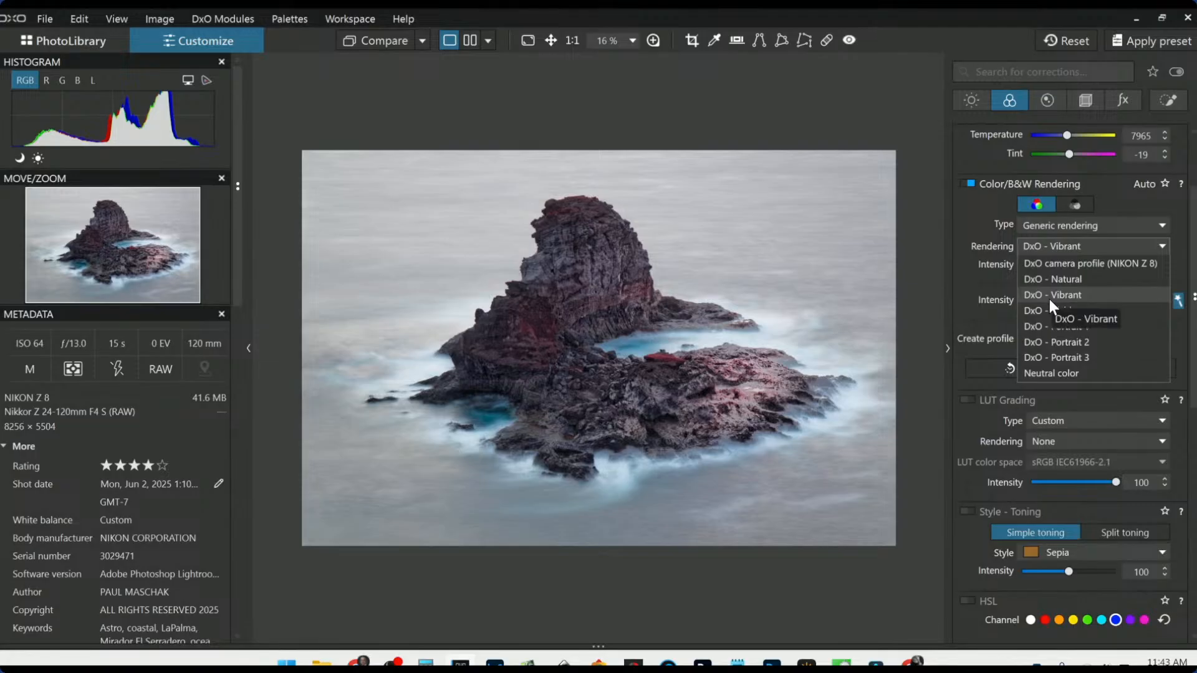
click(1049, 296)
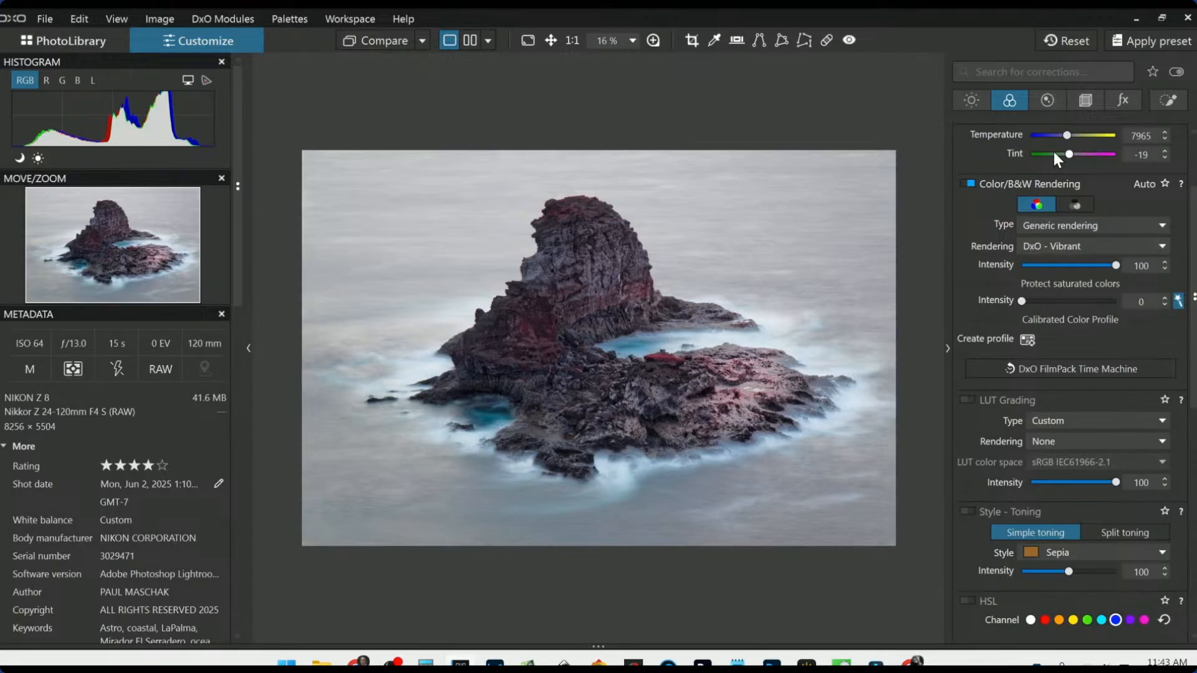
- Widen the global HSL red channel's hue range slightly and try its saturation at -85
scroll(981, 304, down, 6)
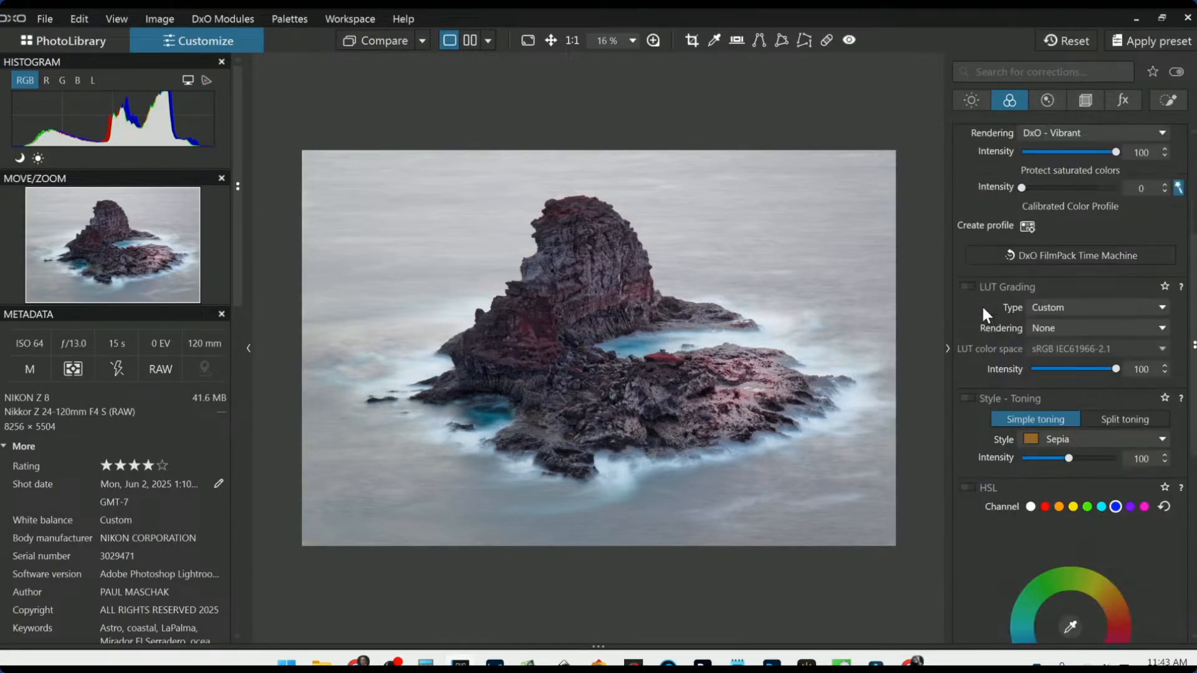
click(1045, 203)
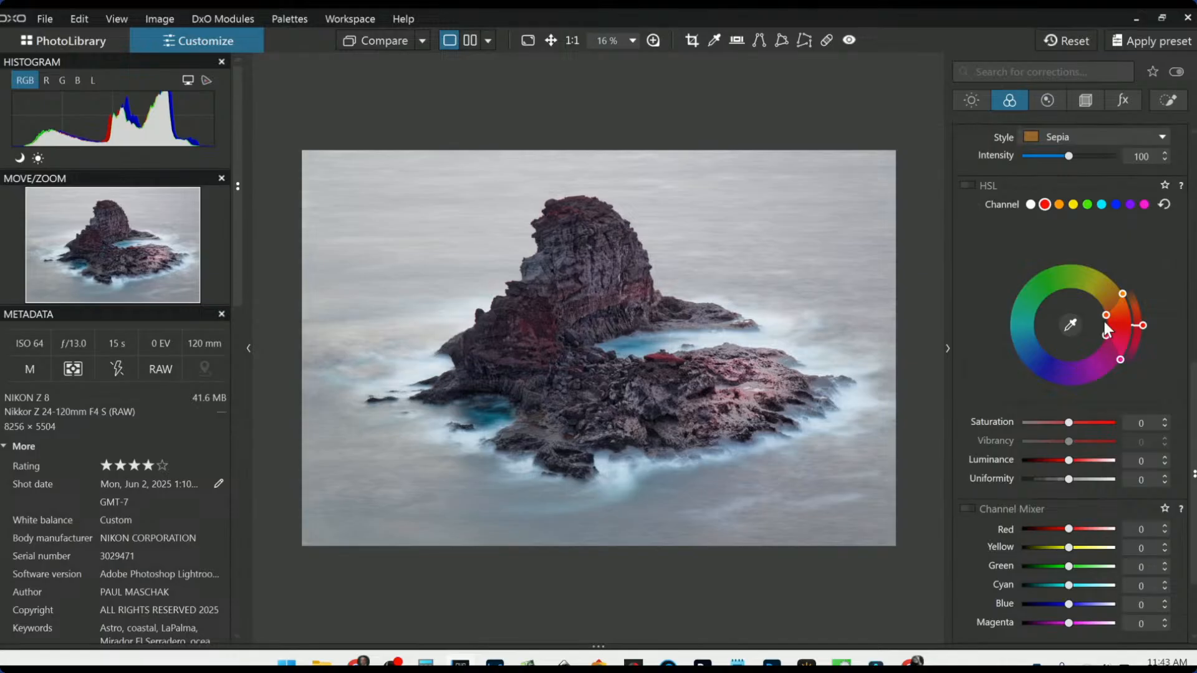
drag(1106, 315, 1105, 338)
scroll(1069, 425, down, 3)
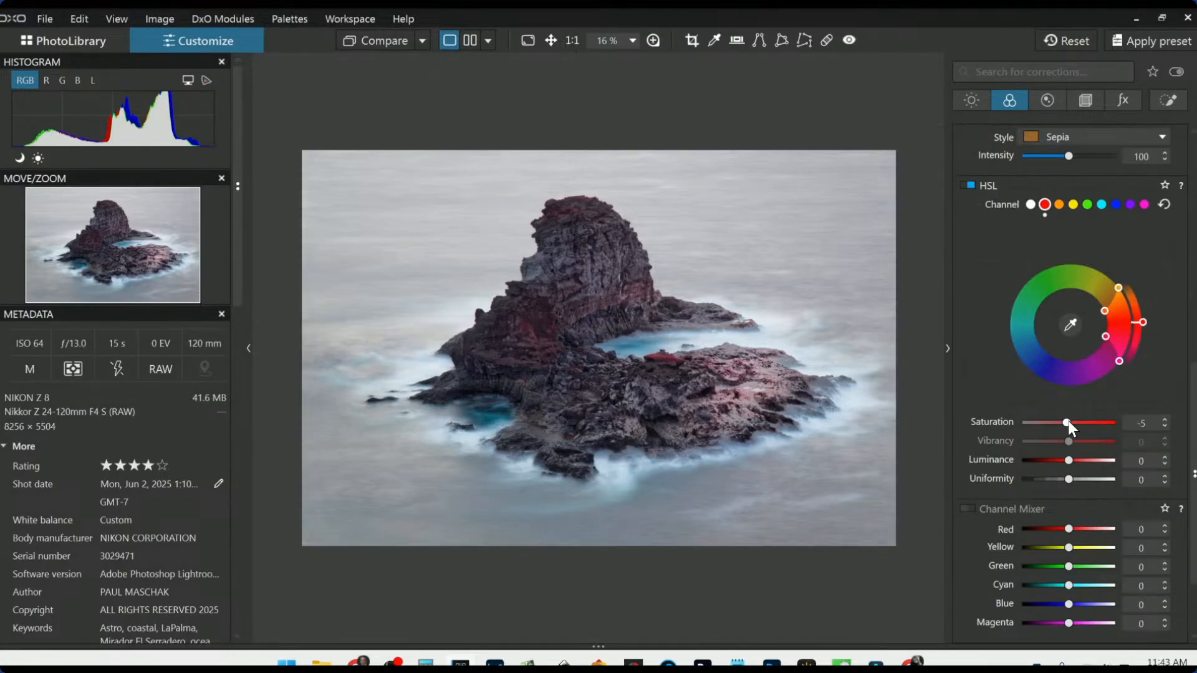
scroll(1069, 426, down, 1)
scroll(1069, 425, down, 10)
scroll(1069, 421, up, 15)
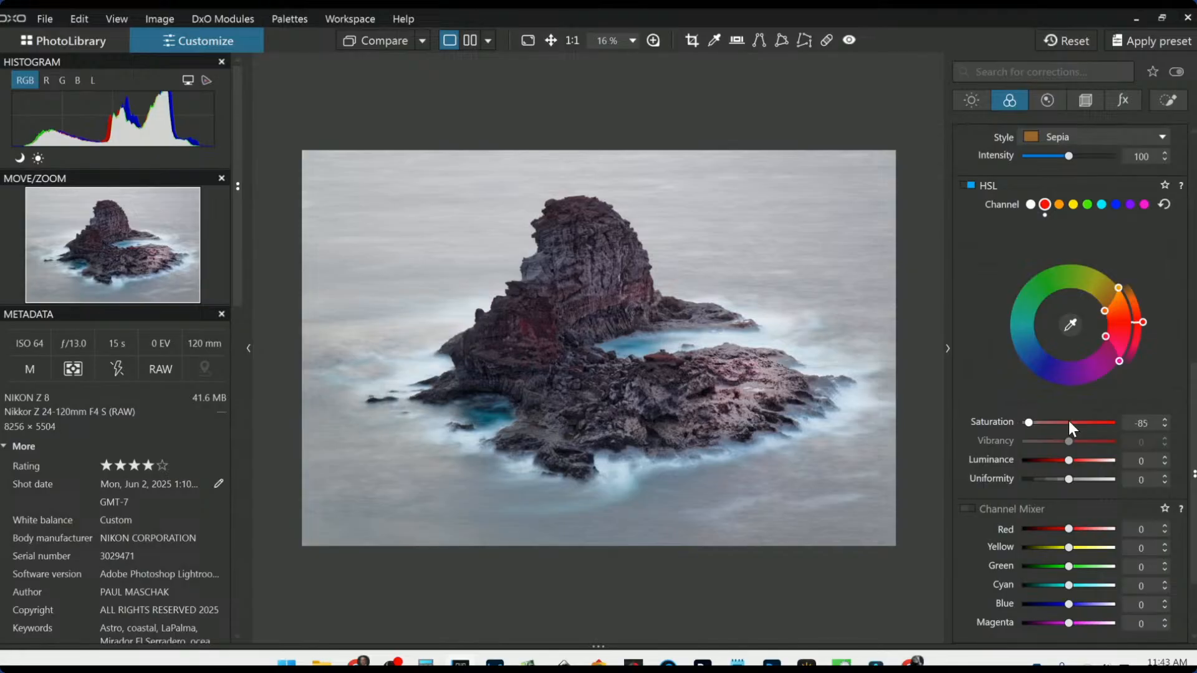
- Sample the reddish area on the rock's left side with the HSL colour picker and set the magenta channel's saturation to -15
click(1070, 324)
click(546, 323)
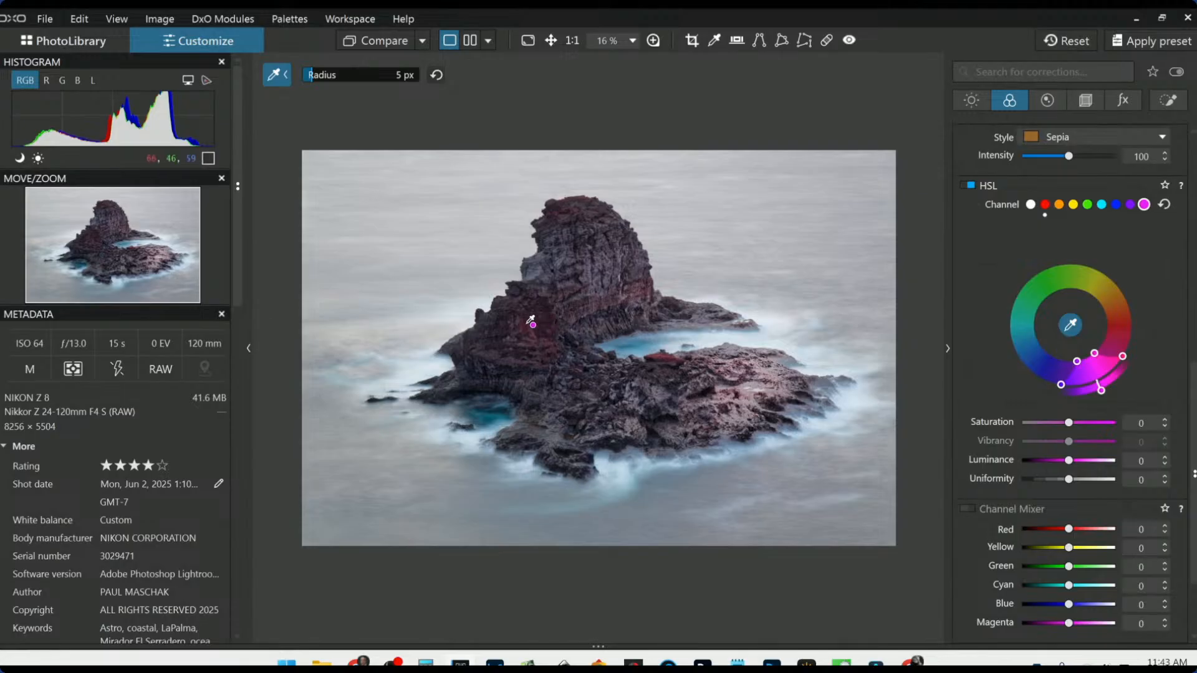
click(529, 320)
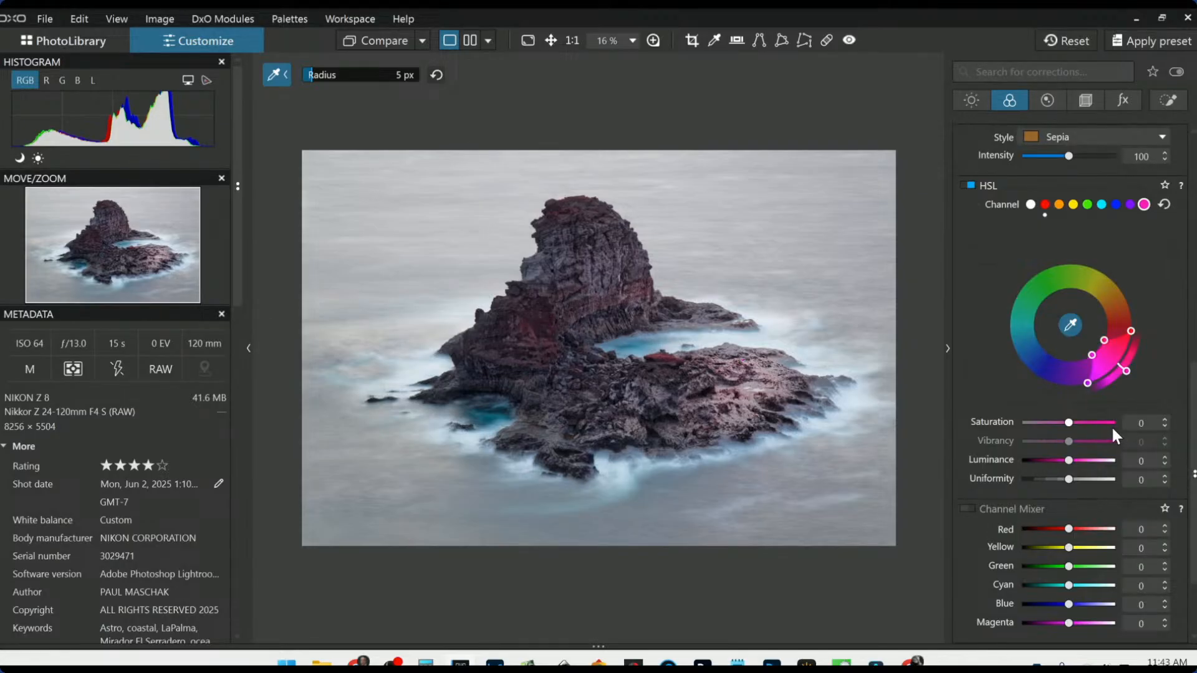
scroll(1069, 425, down, 5)
scroll(1068, 425, up, 5)
click(377, 41)
key(Escape)
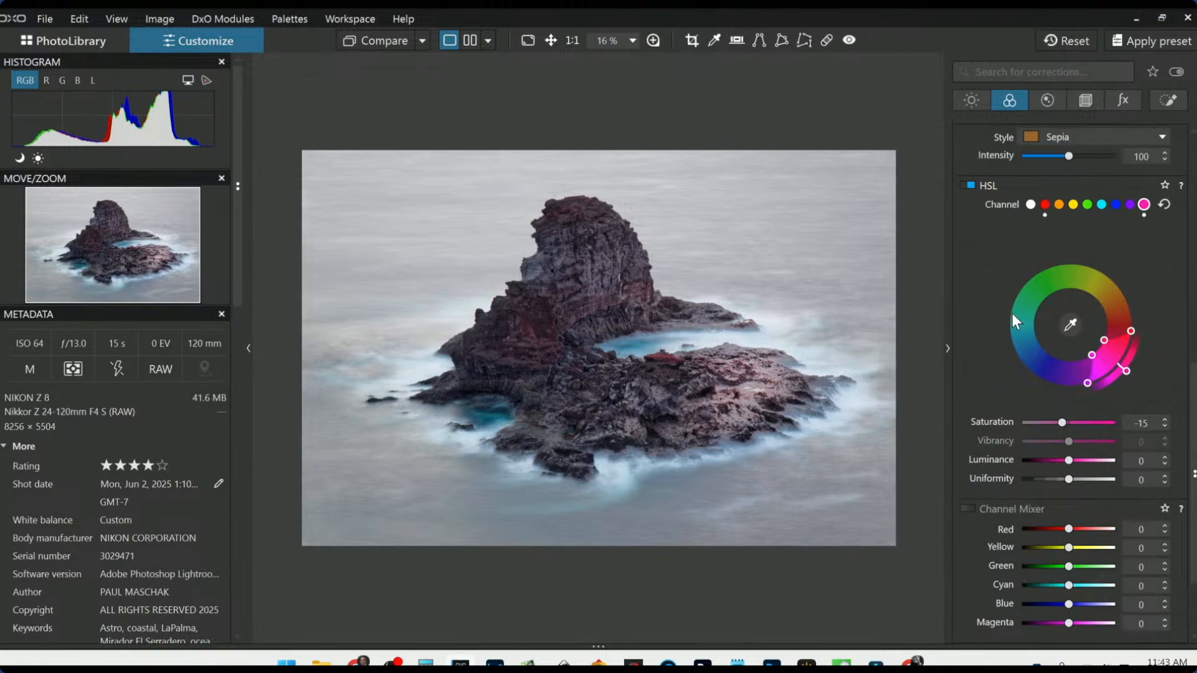
- Try much warmer and cooler RAW white balance temperatures and reset the temperature
scroll(994, 327, up, 6)
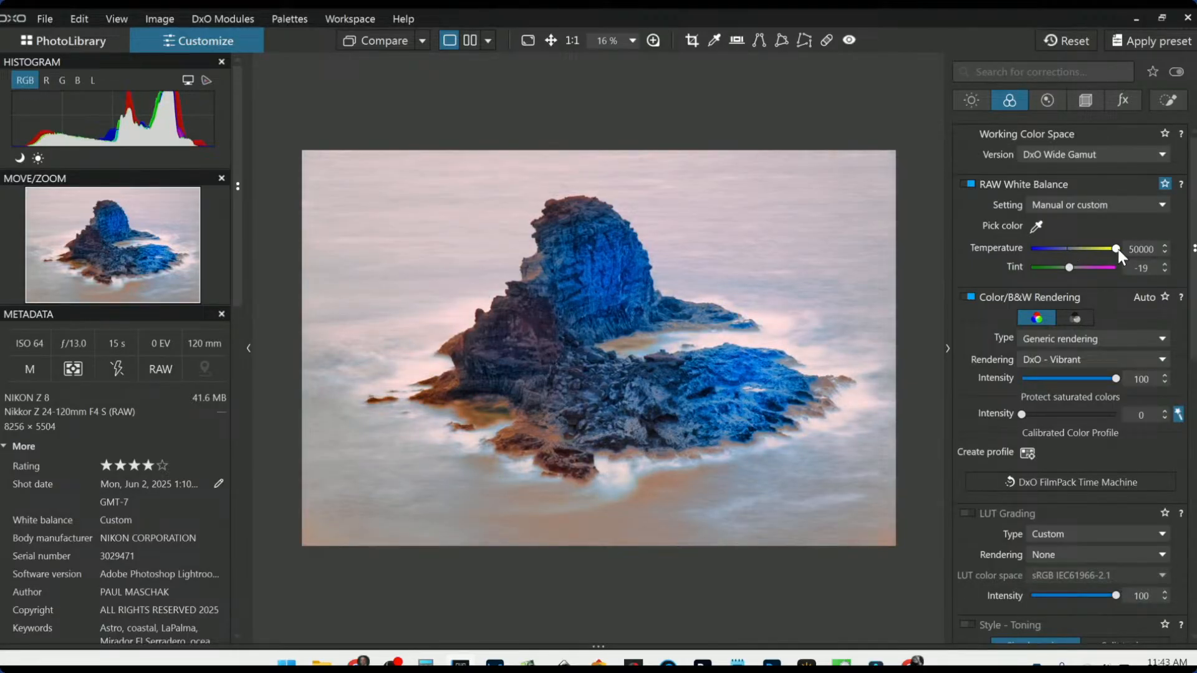
double_click(1115, 250)
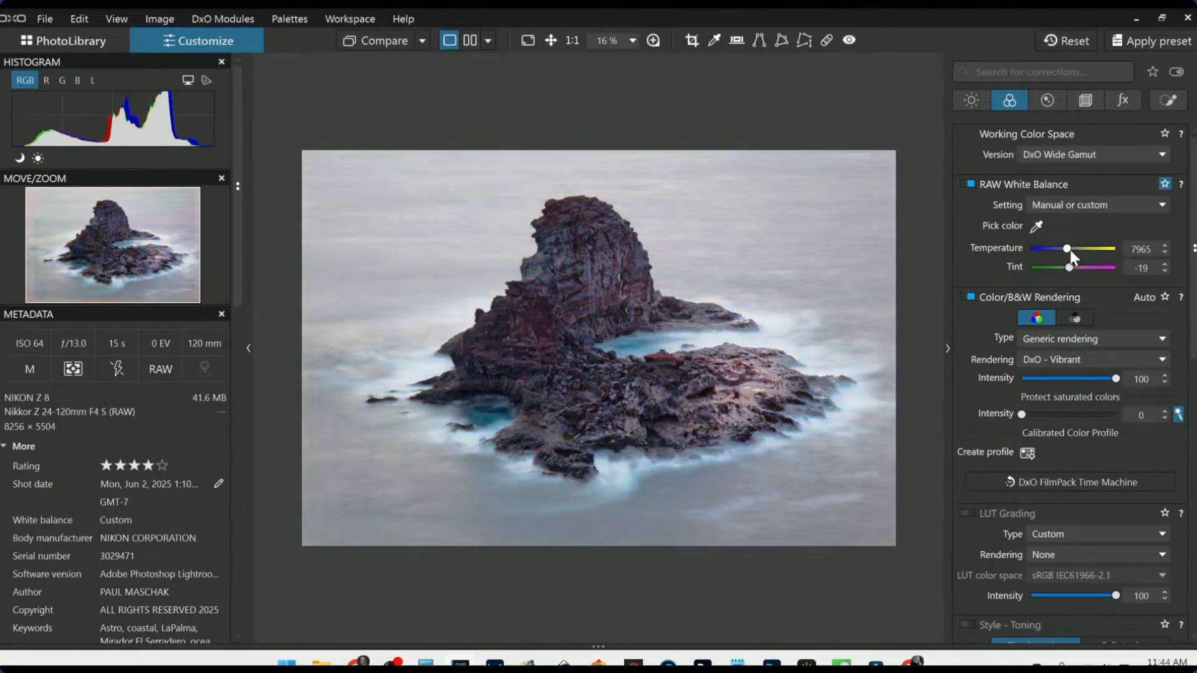
drag(1095, 248, 1041, 249)
double_click(1042, 249)
- Select the control point mask covering the rock in the local adjustments, set its white balance temperature to 8665 and deselect the mask
click(1170, 101)
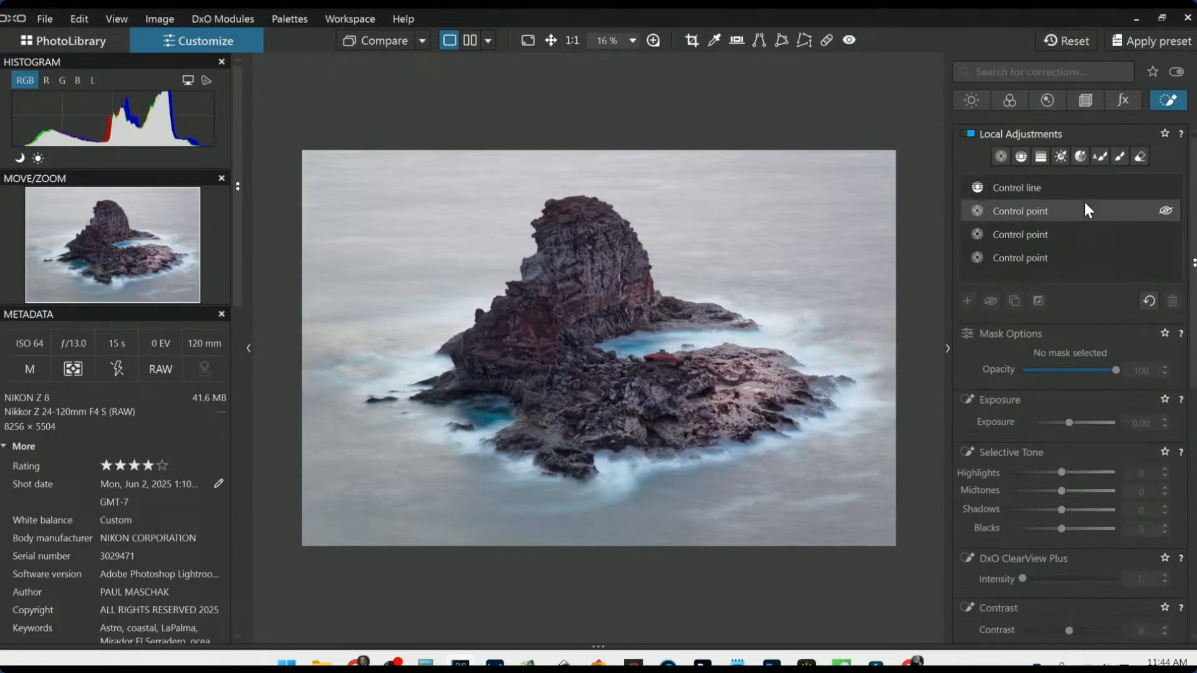
click(1058, 228)
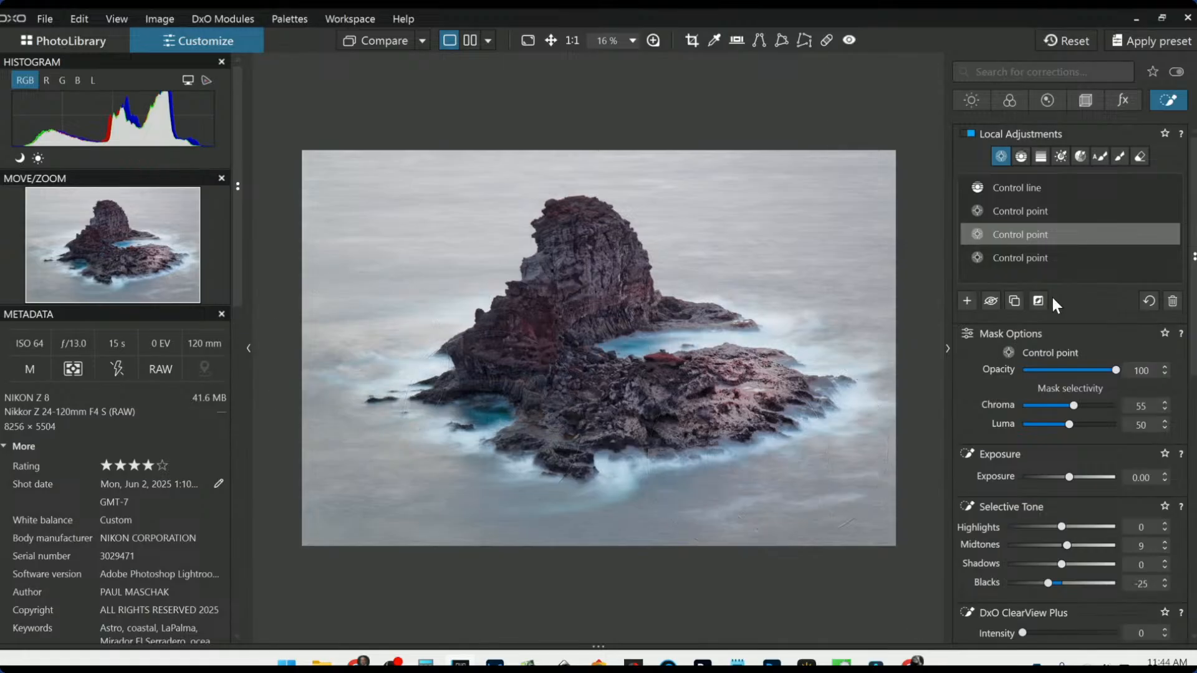
click(1037, 212)
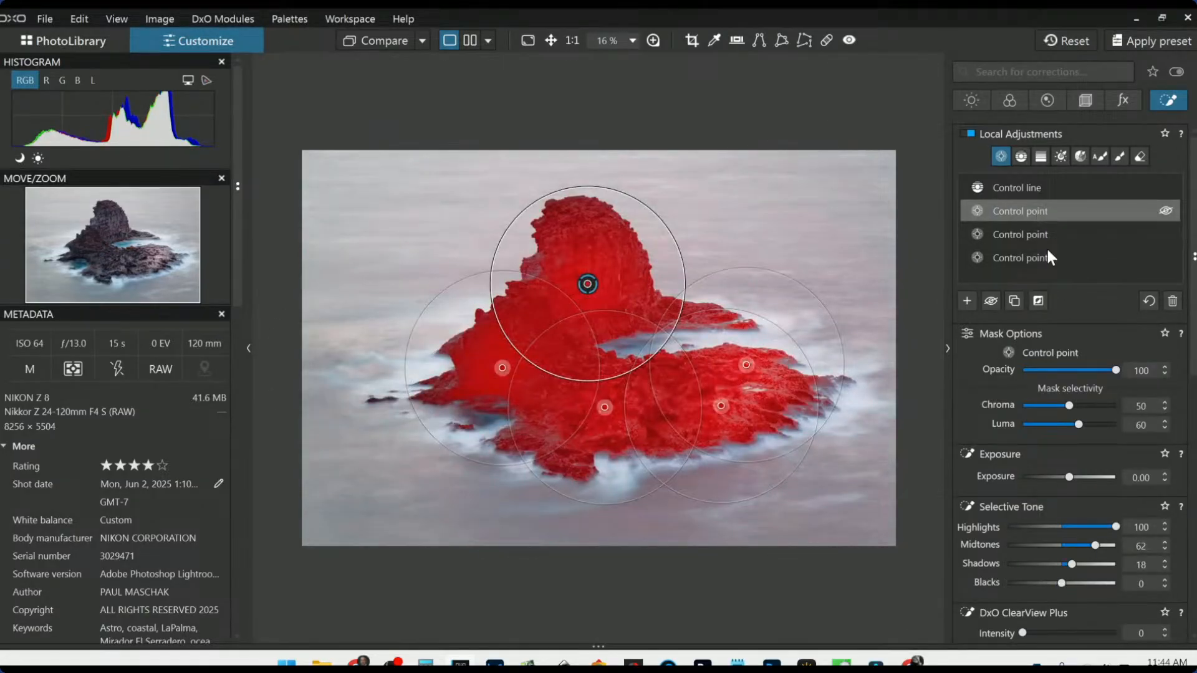
scroll(977, 405, down, 5)
scroll(1069, 535, down, 1)
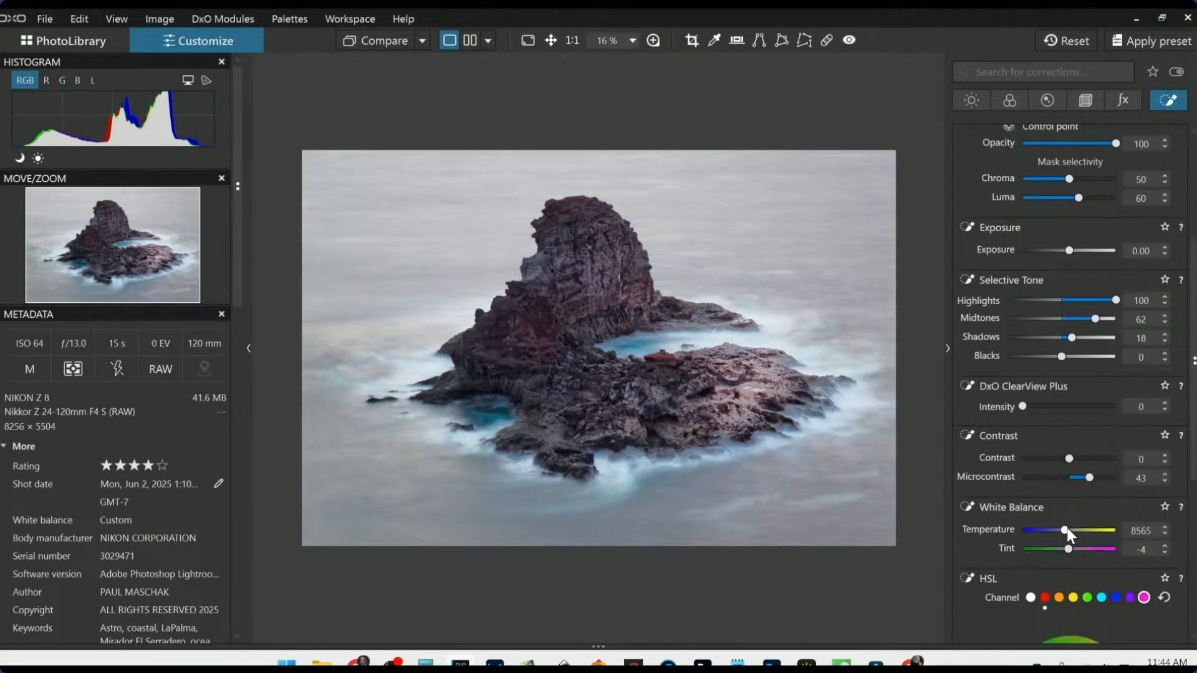
drag(1069, 530, 1065, 531)
drag(1066, 531, 1068, 532)
scroll(1065, 530, down, 4)
scroll(1023, 392, up, 1)
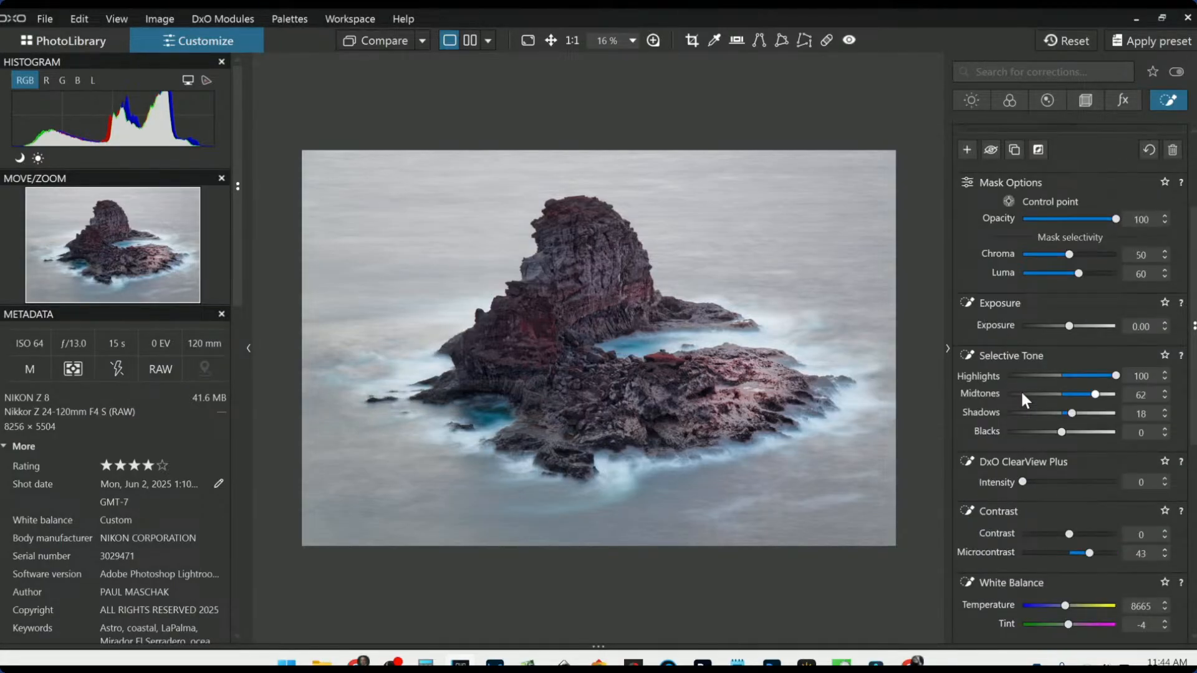
key(Escape)
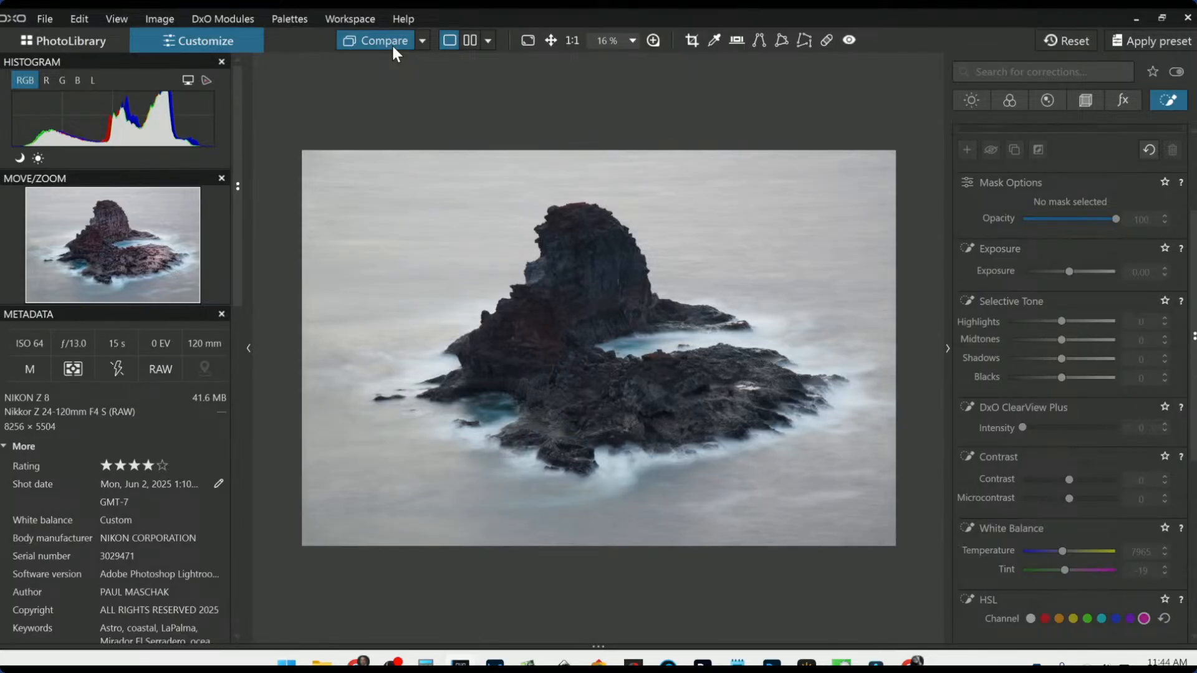
- Compare the edited photo with its original version and inspect the rock at 20 % zoom
drag(392, 44, 392, 44)
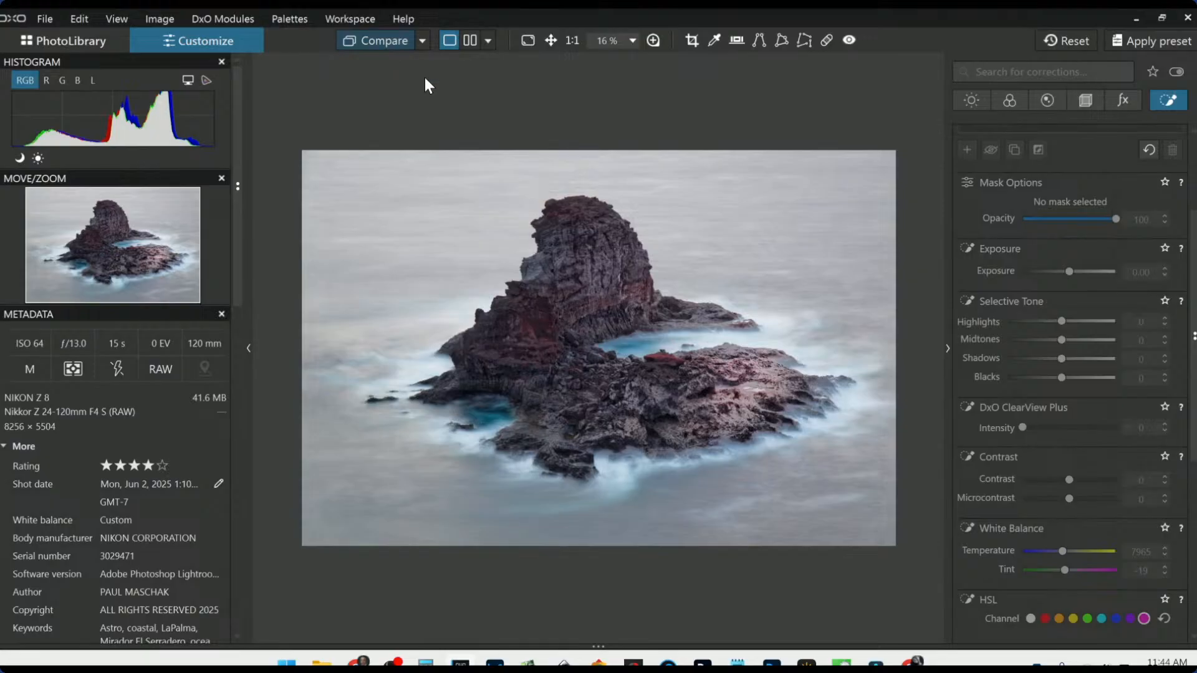
scroll(765, 421, up, 1)
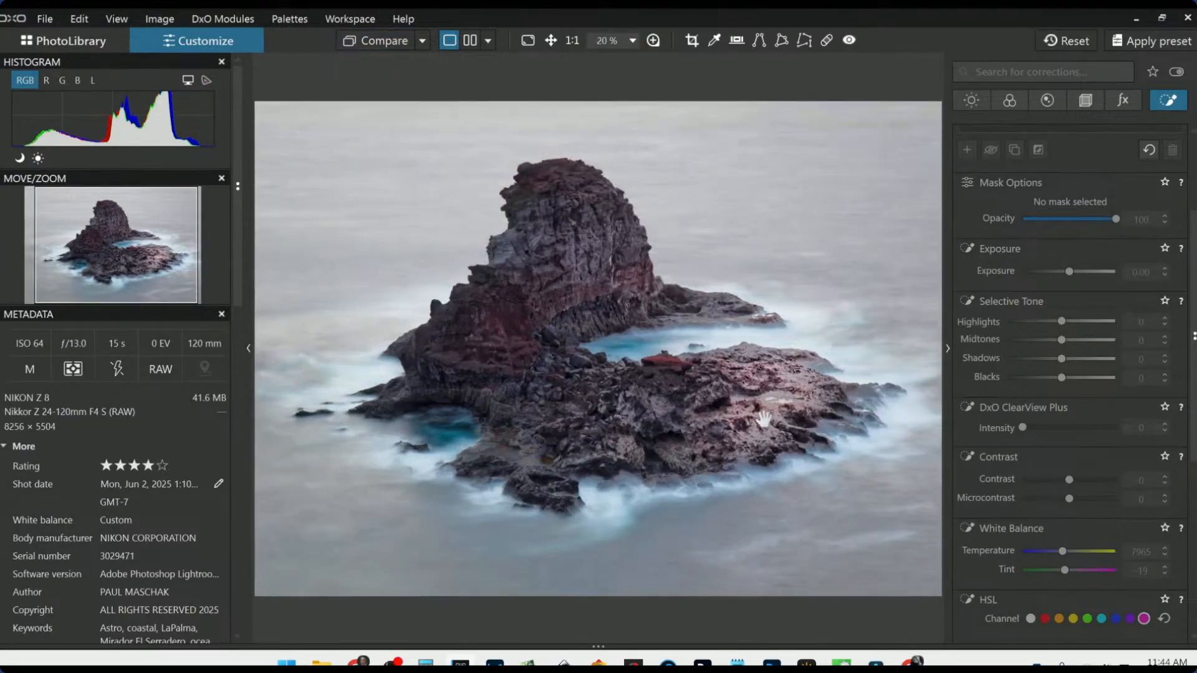
scroll(1007, 266, up, 3)
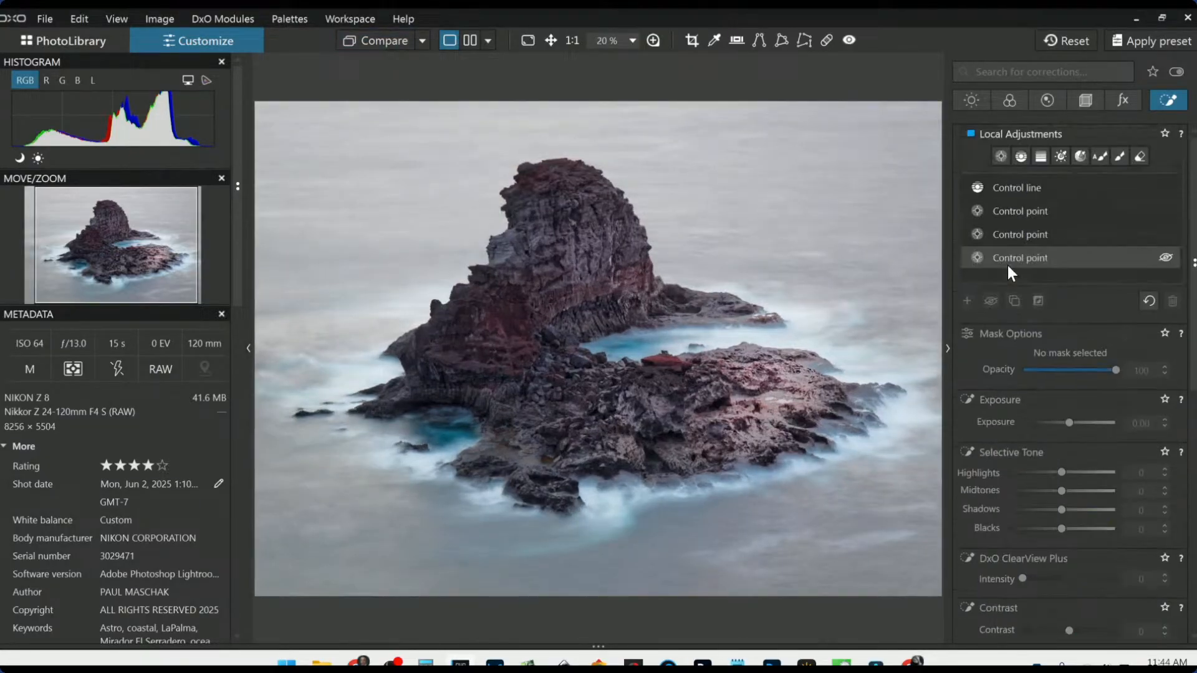
- Try Uniform DxO Smart Lighting in Slight mode on the photo
click(973, 99)
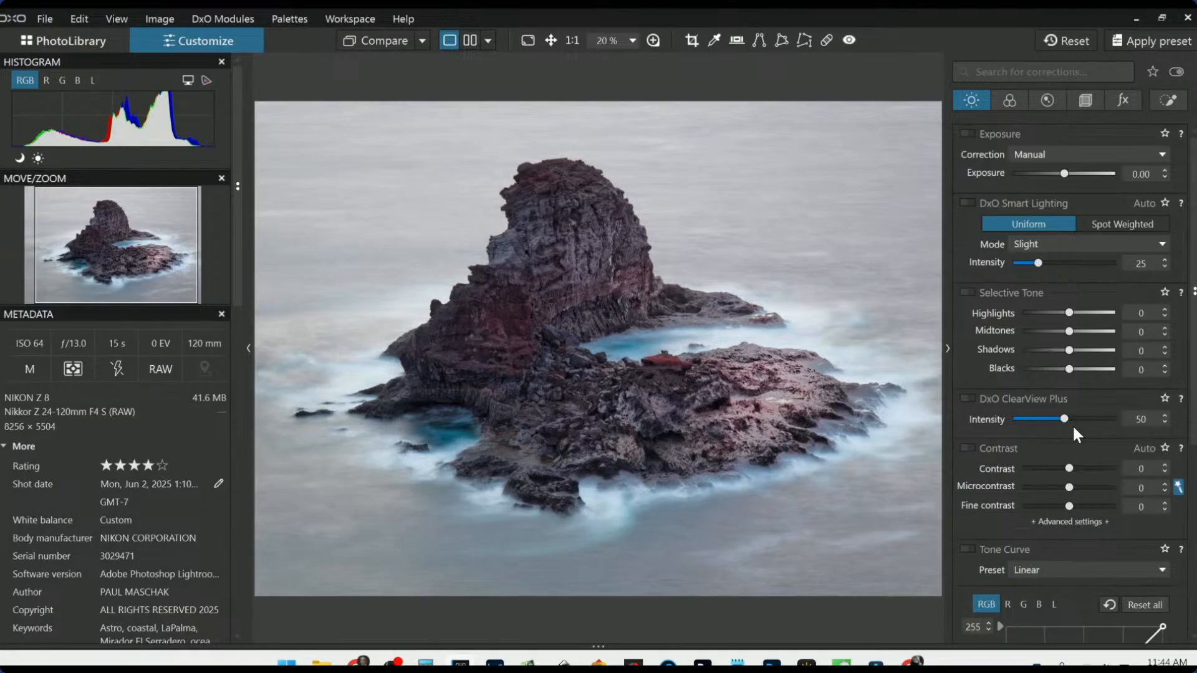
click(968, 206)
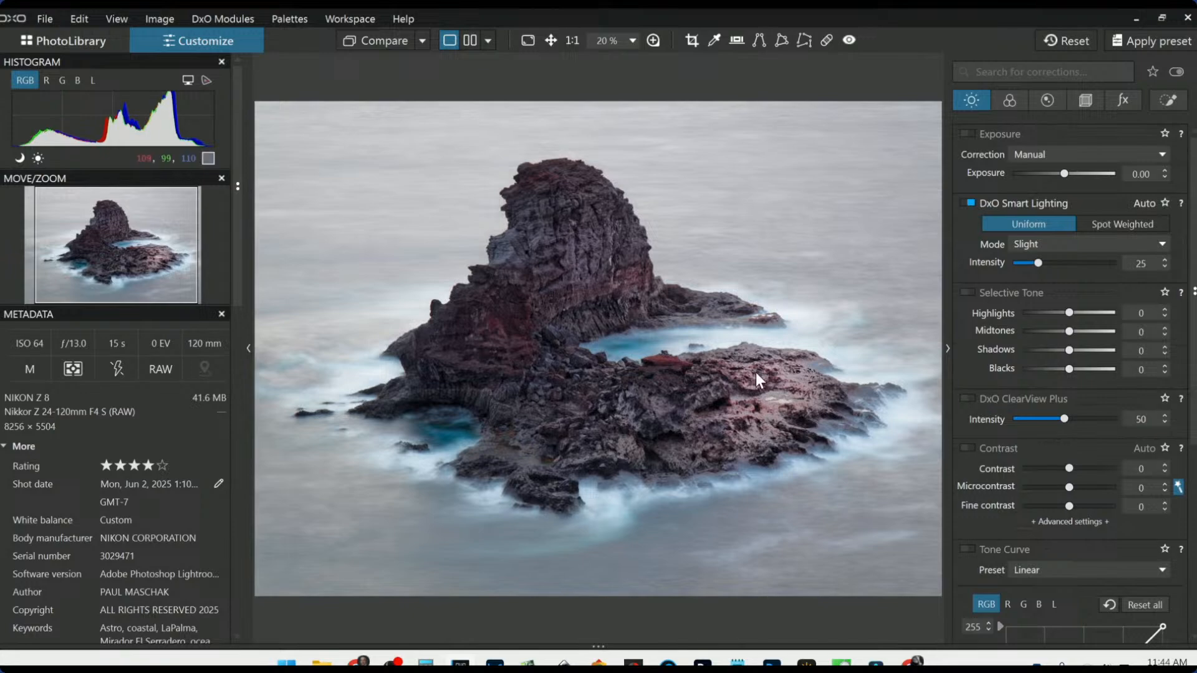
scroll(756, 372, down, 1)
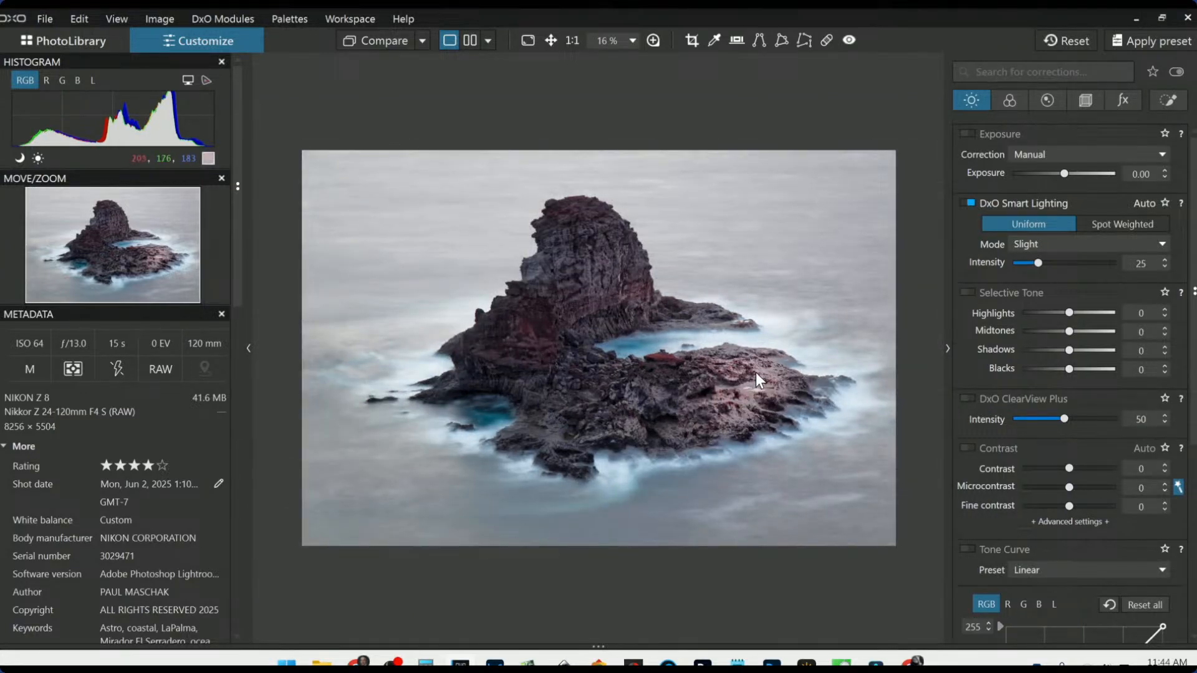
- Try a RAW white balance temperature of 6180 and return it to 7965
click(1009, 100)
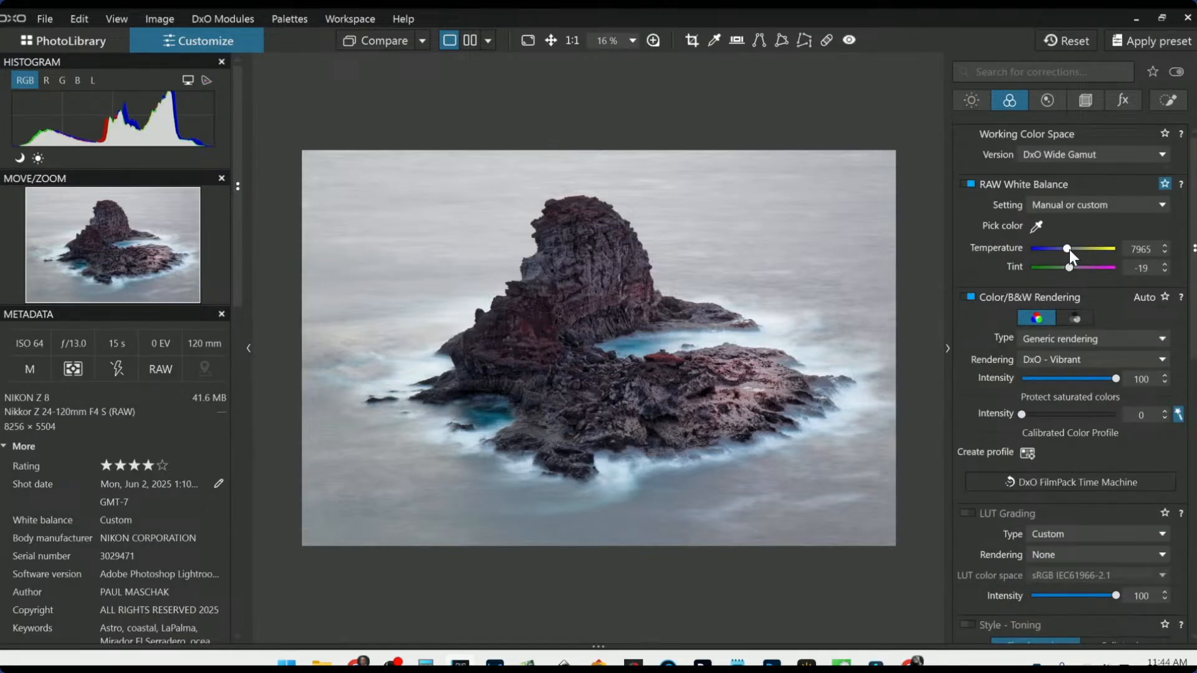
mouse_move(1069, 250)
mouse_down()
mouse_move(1084, 252)
mouse_move(1039, 252)
mouse_move(1061, 252)
mouse_up()
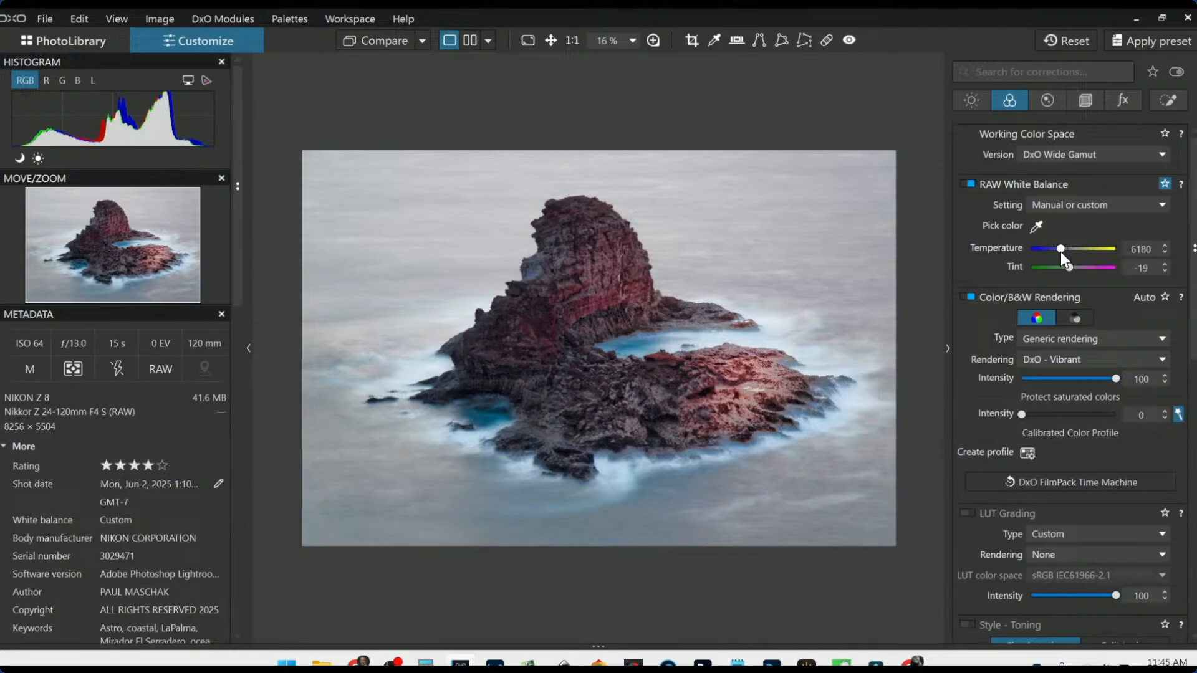
drag(1061, 252, 1064, 253)
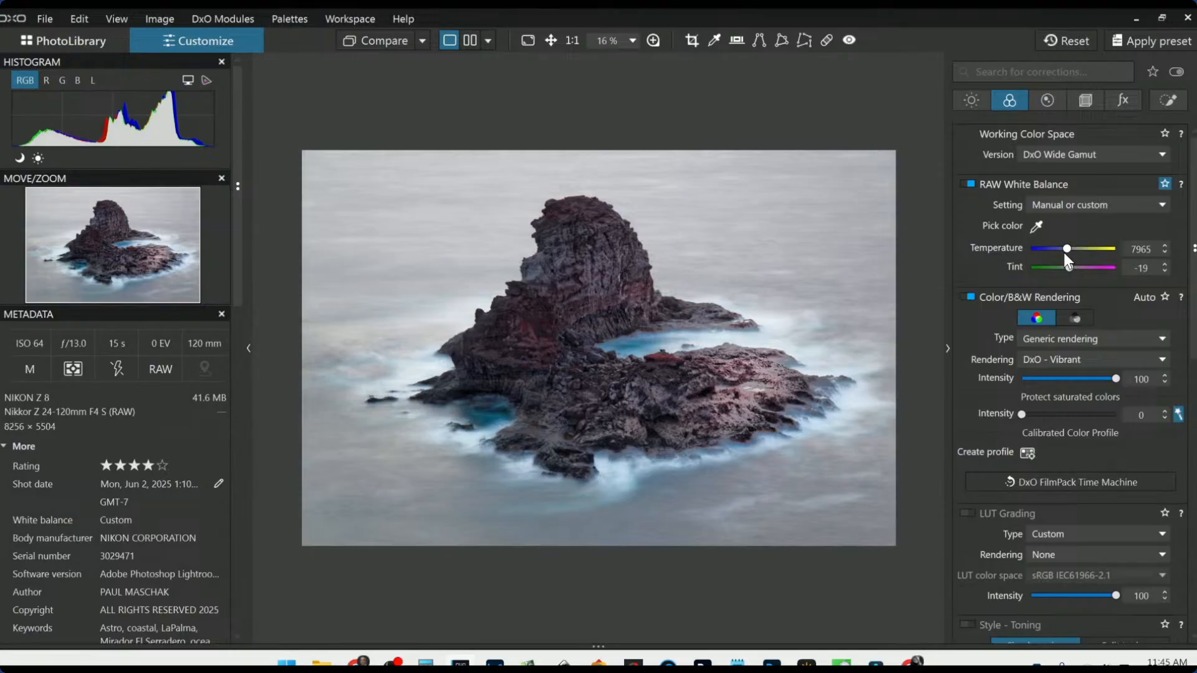
- Choose the comparison reference and show the photo in the side-by-side view
right_click(639, 260)
click(687, 104)
click(787, 581)
scroll(717, 504, up, 1)
scroll(717, 512, down, 1)
click(424, 42)
click(458, 141)
click(488, 44)
click(489, 45)
click(470, 40)
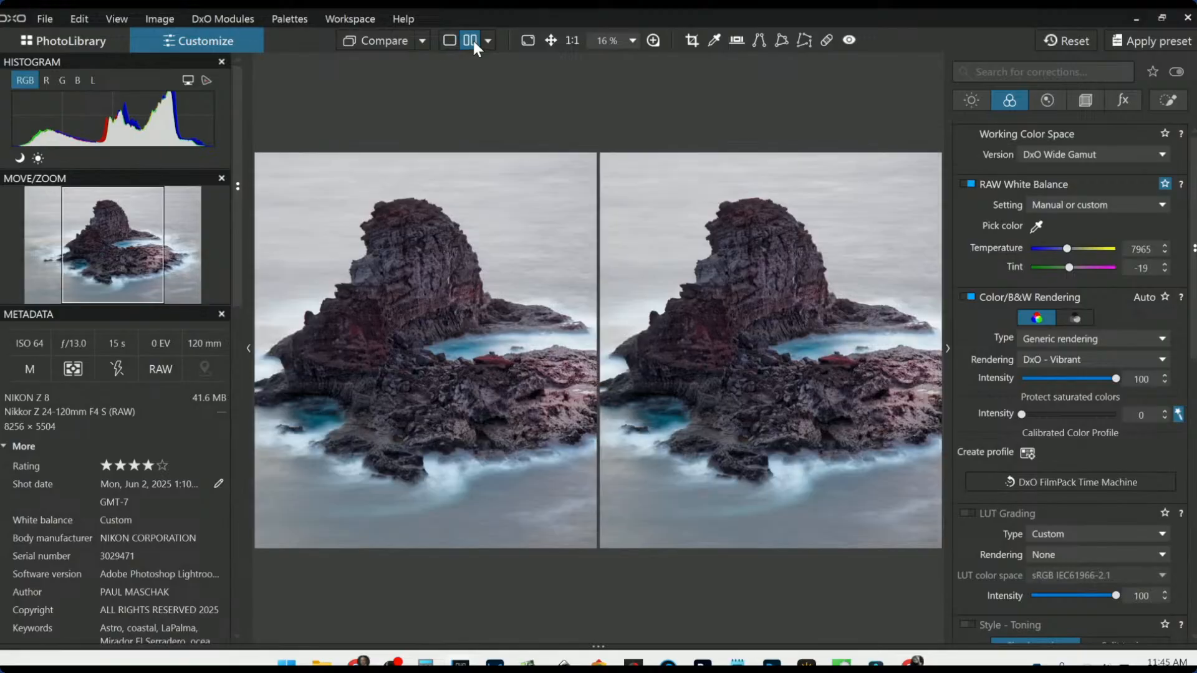
- Hide the side palettes, reset the photo's corrections and compare both full frames side by side
key(F9)
click(1087, 35)
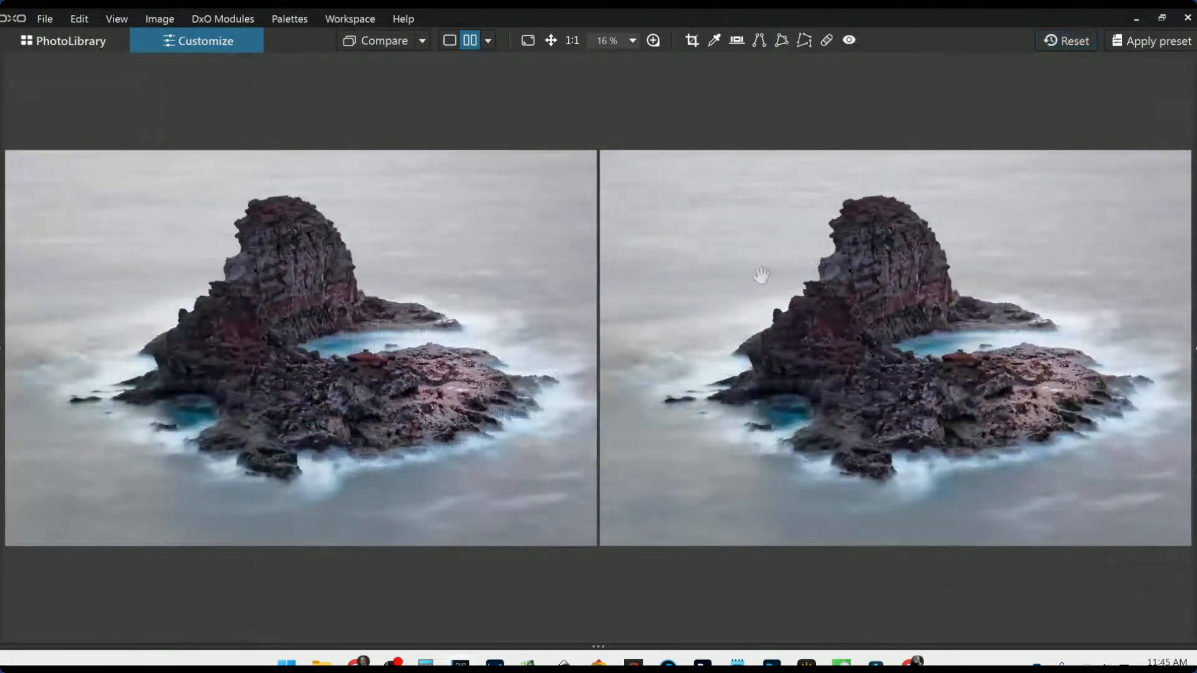
scroll(490, 391, down, 1)
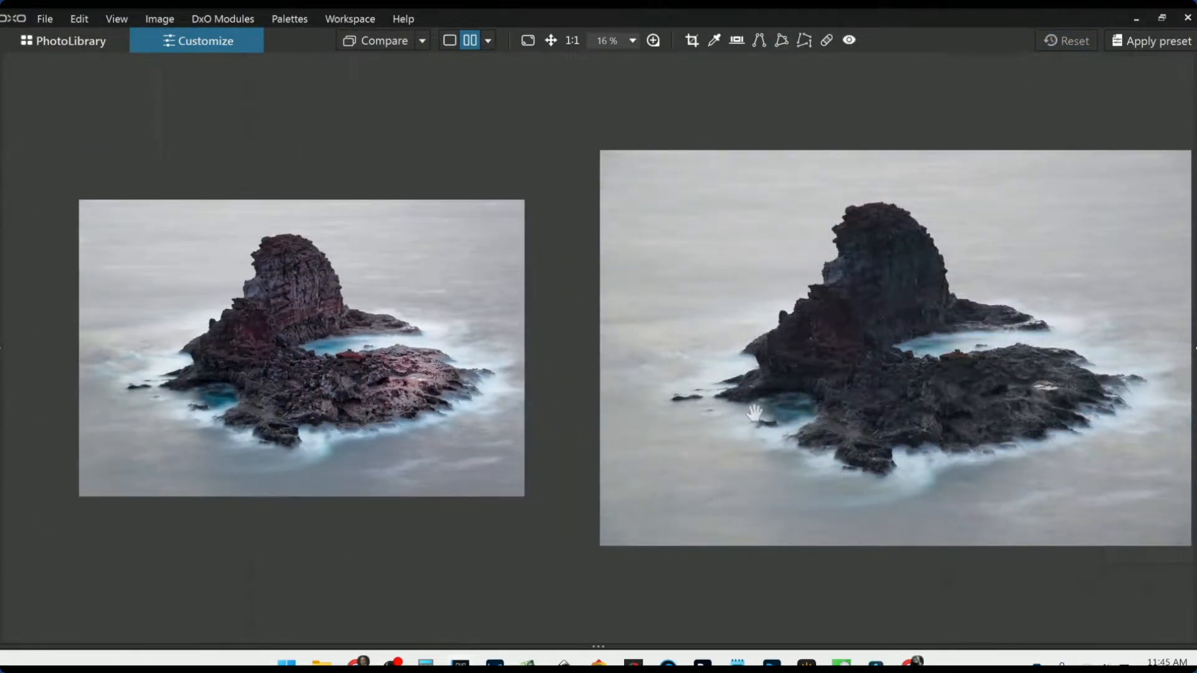
scroll(815, 426, down, 1)
scroll(816, 431, up, 1)
scroll(529, 427, up, 1)
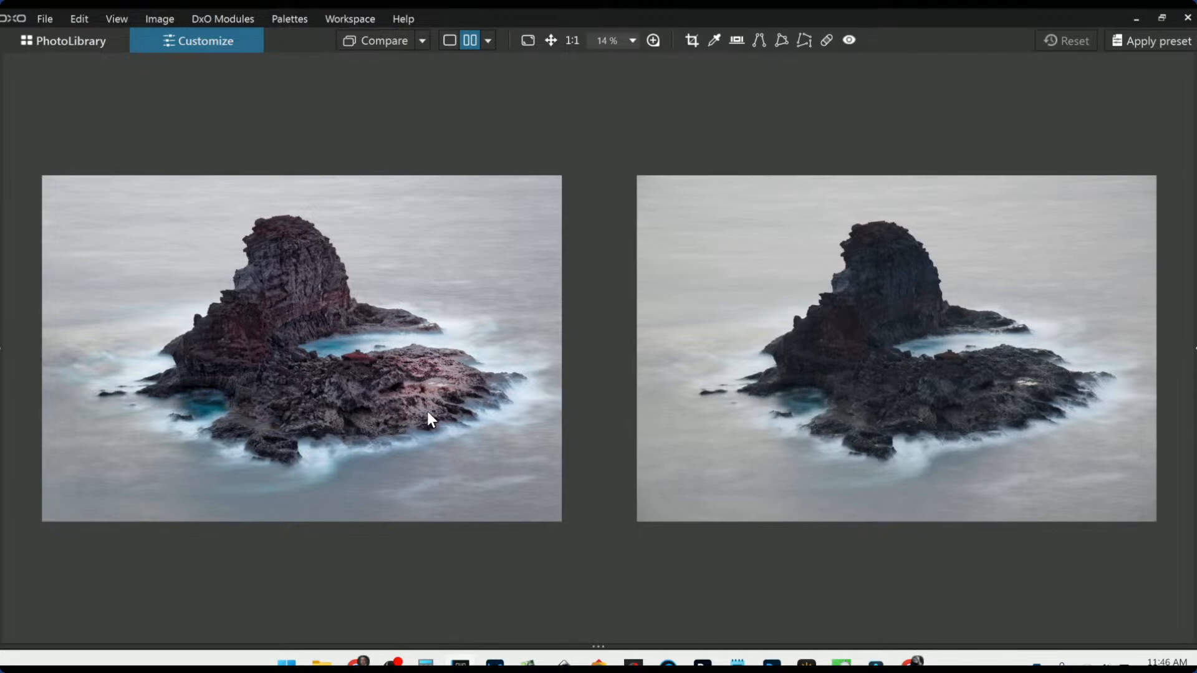
- Magnify both versions to about 90 % and line them up on the boulders beside the blue inlet
scroll(264, 328, up, 6)
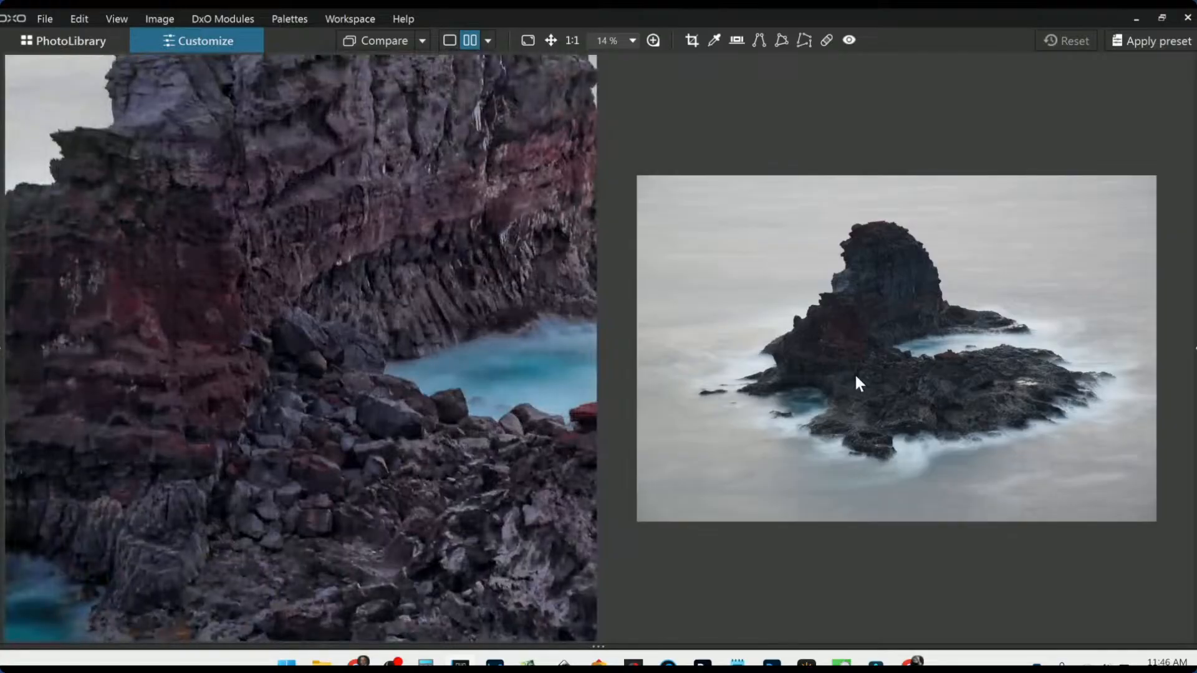
scroll(851, 377, up, 6)
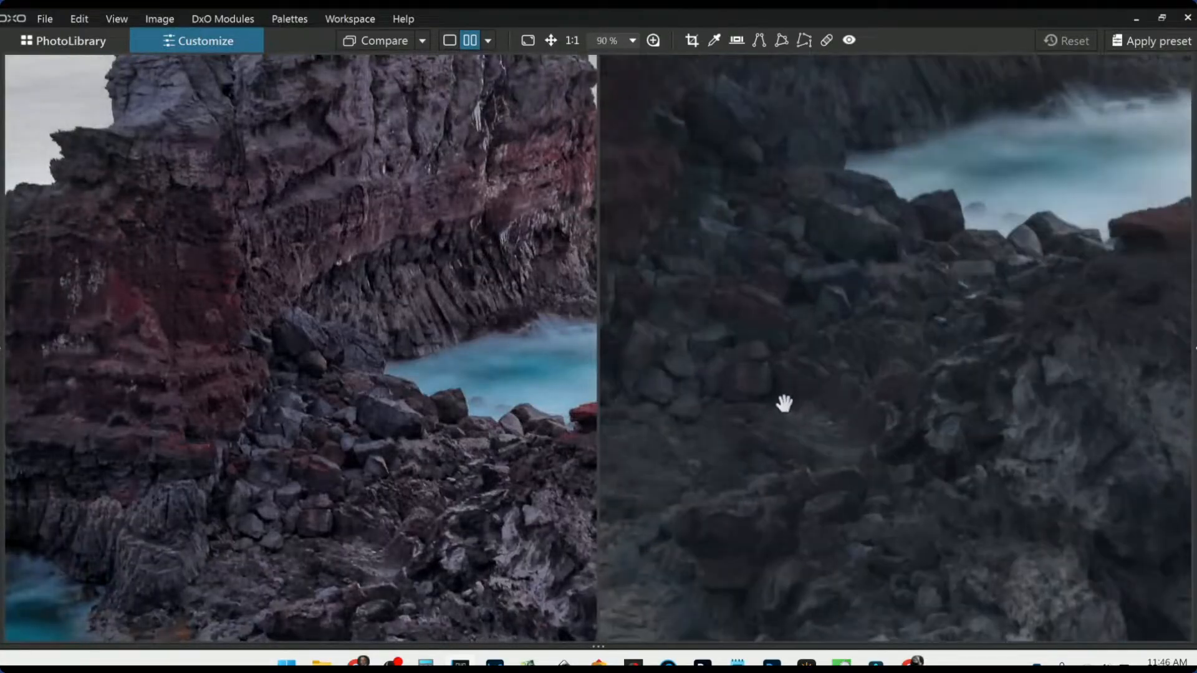
drag(784, 402, 978, 509)
scroll(301, 467, up, 1)
drag(347, 425, 374, 492)
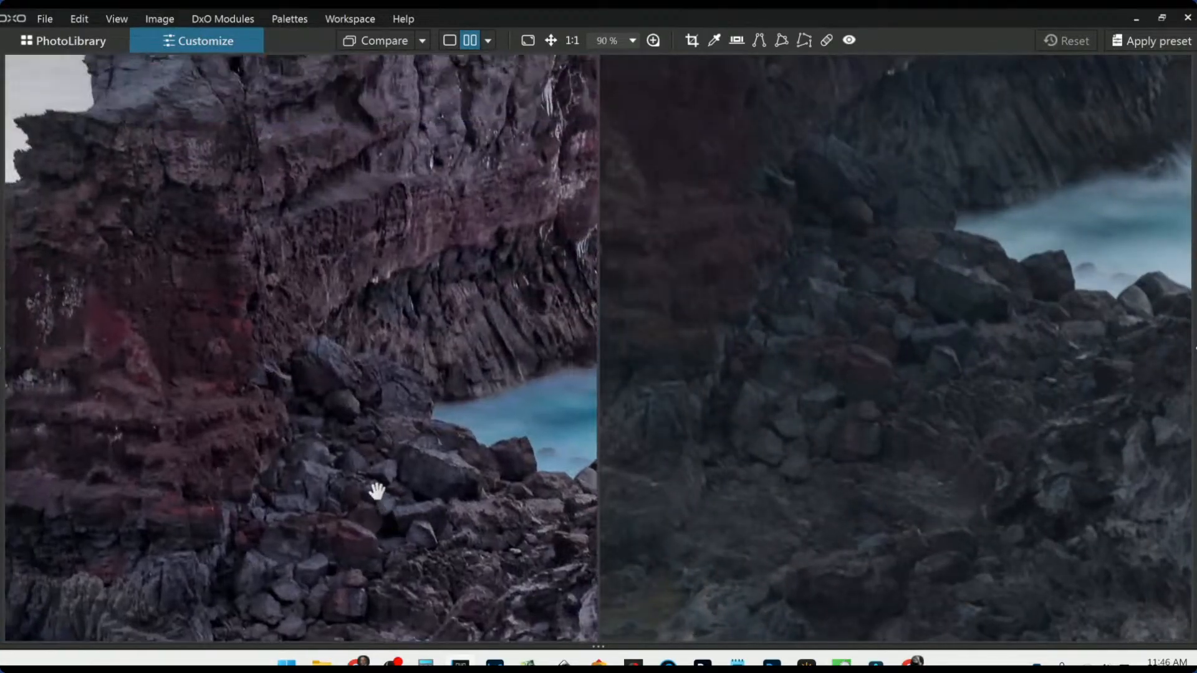
drag(878, 404, 898, 529)
drag(821, 418, 854, 489)
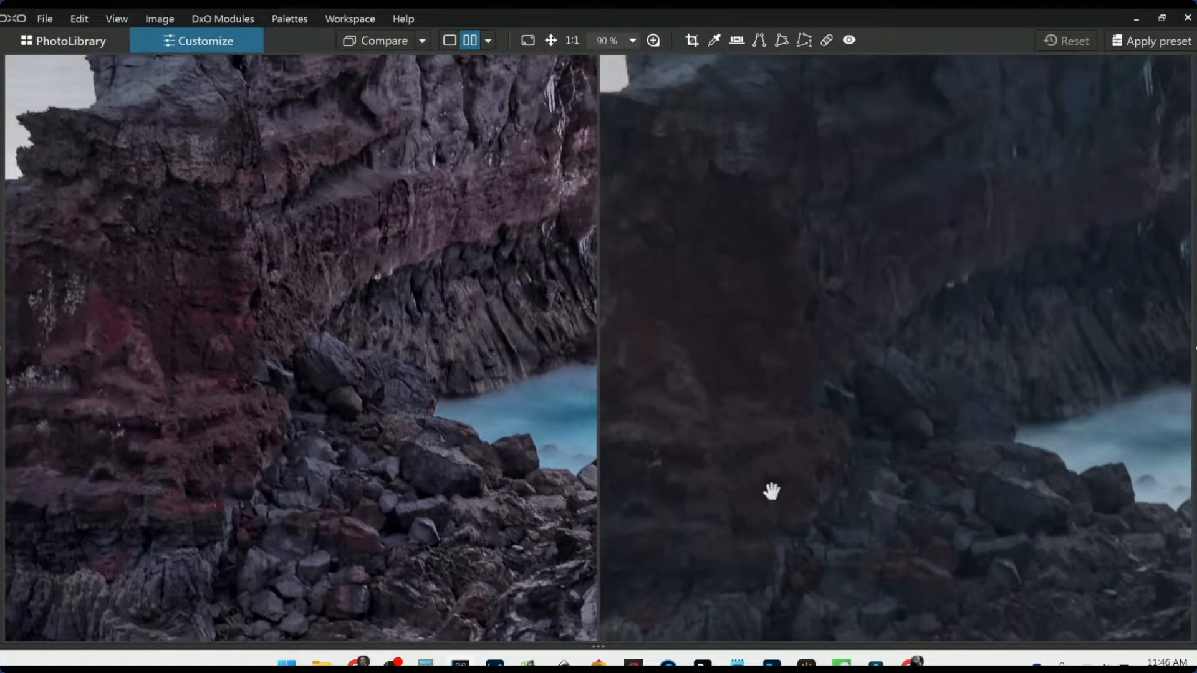
- Examine colour and shadow detail in the red and grey cliff face above the inlet in both versions
drag(430, 125, 414, 321)
scroll(414, 252, up, 1)
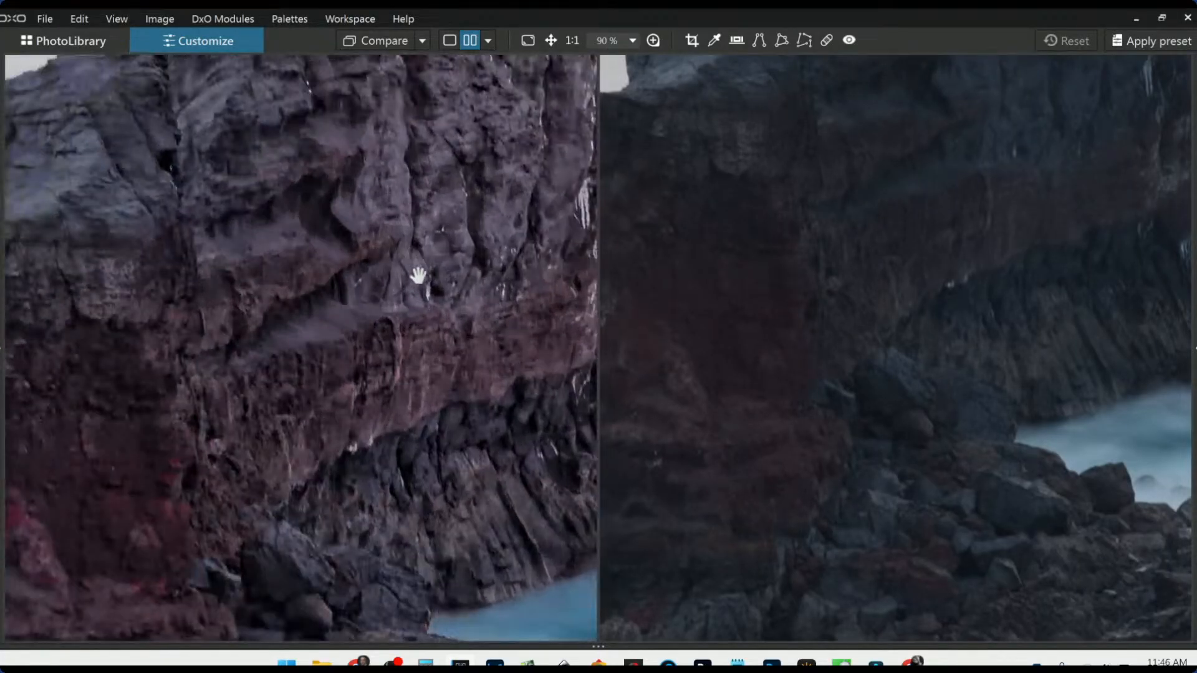
drag(404, 450, 410, 426)
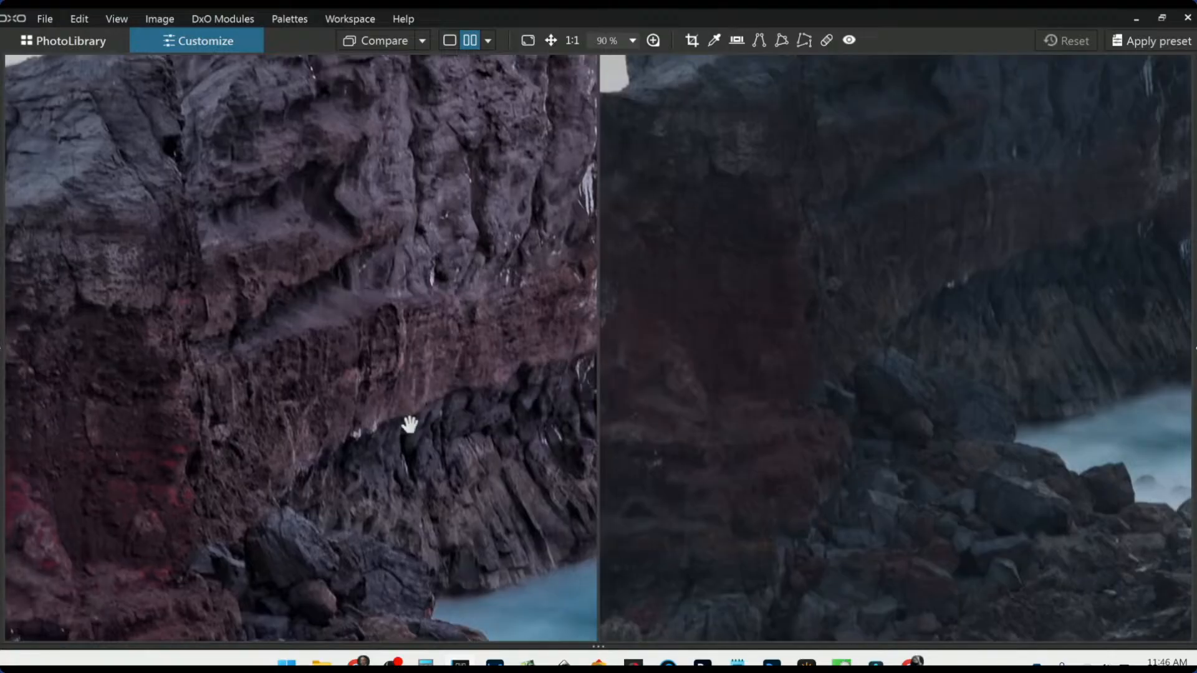
scroll(730, 472, up, 1)
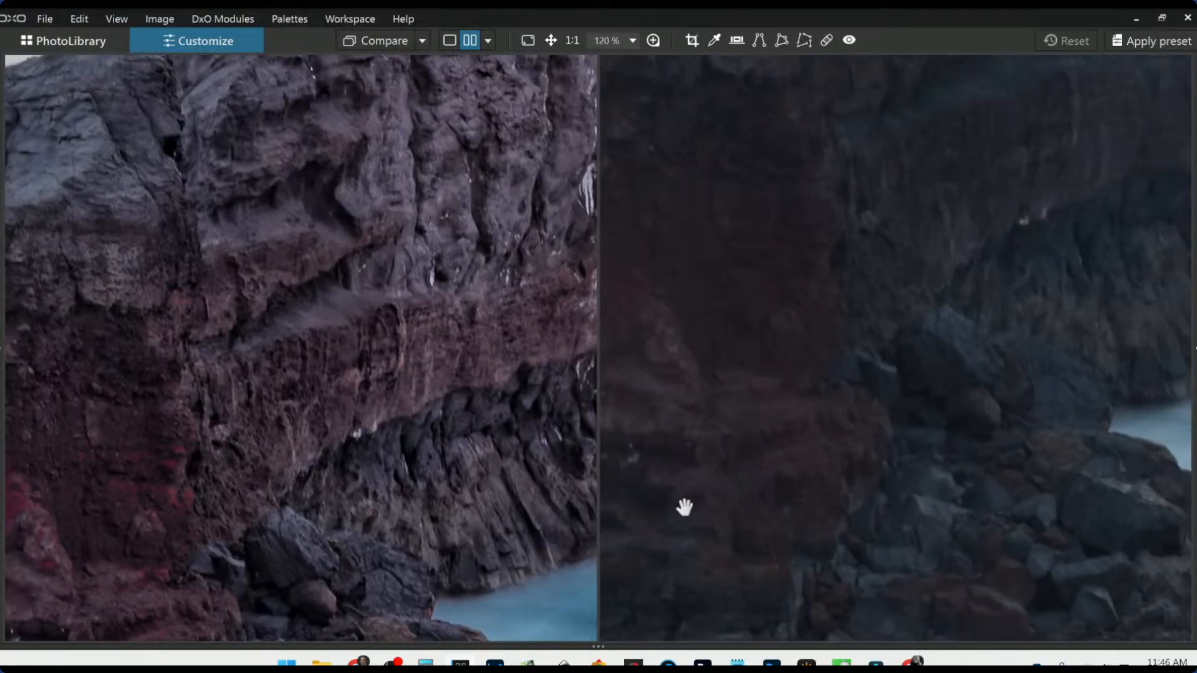
scroll(731, 498, down, 1)
scroll(381, 456, down, 1)
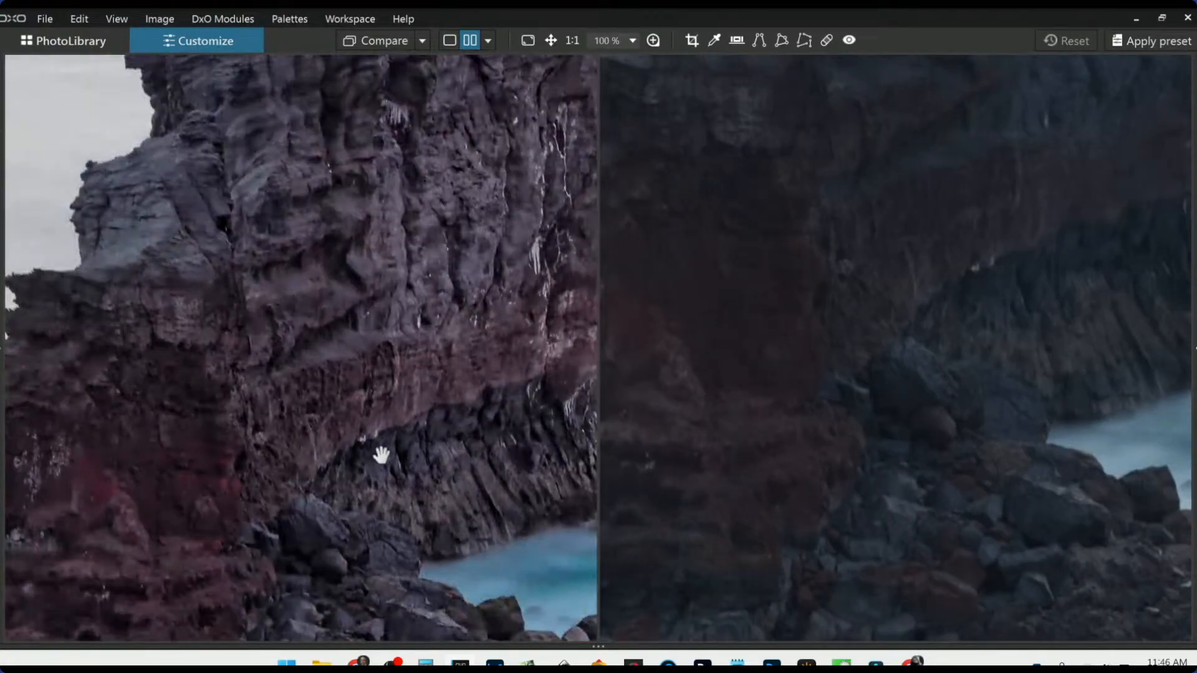
- Compare the whole rock in both versions at 16 % zoom and return the photo to the single-image view
scroll(381, 455, down, 1)
scroll(381, 456, down, 2)
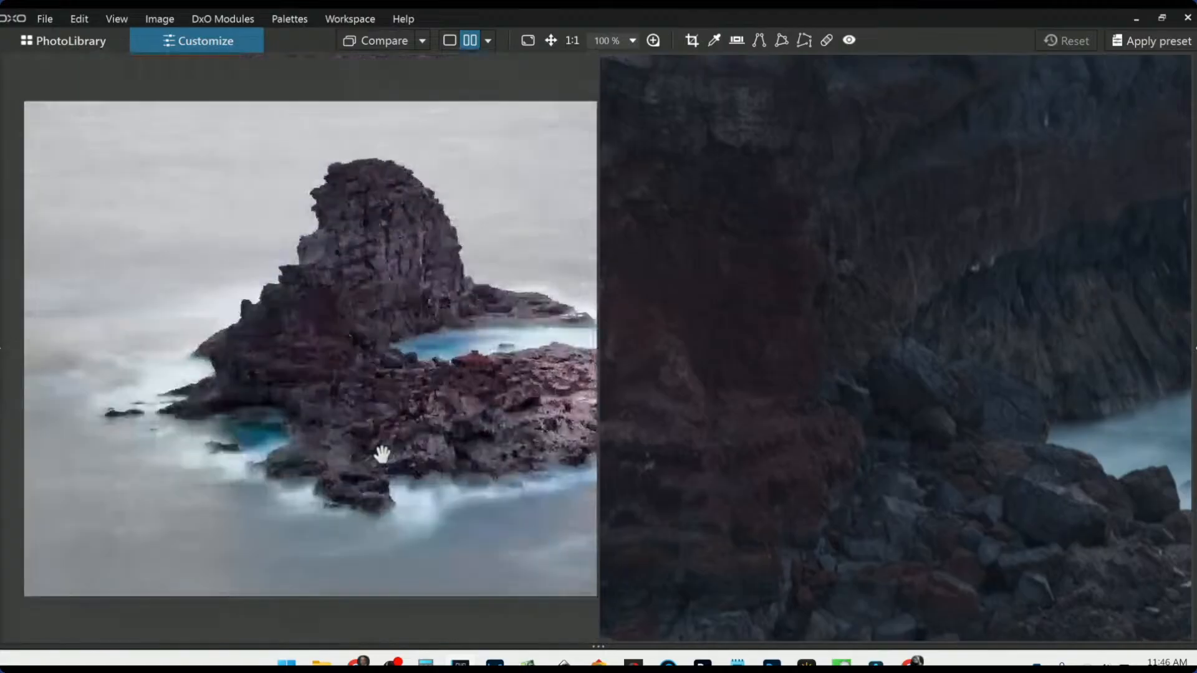
scroll(462, 481, down, 1)
scroll(839, 458, down, 2)
scroll(839, 459, down, 3)
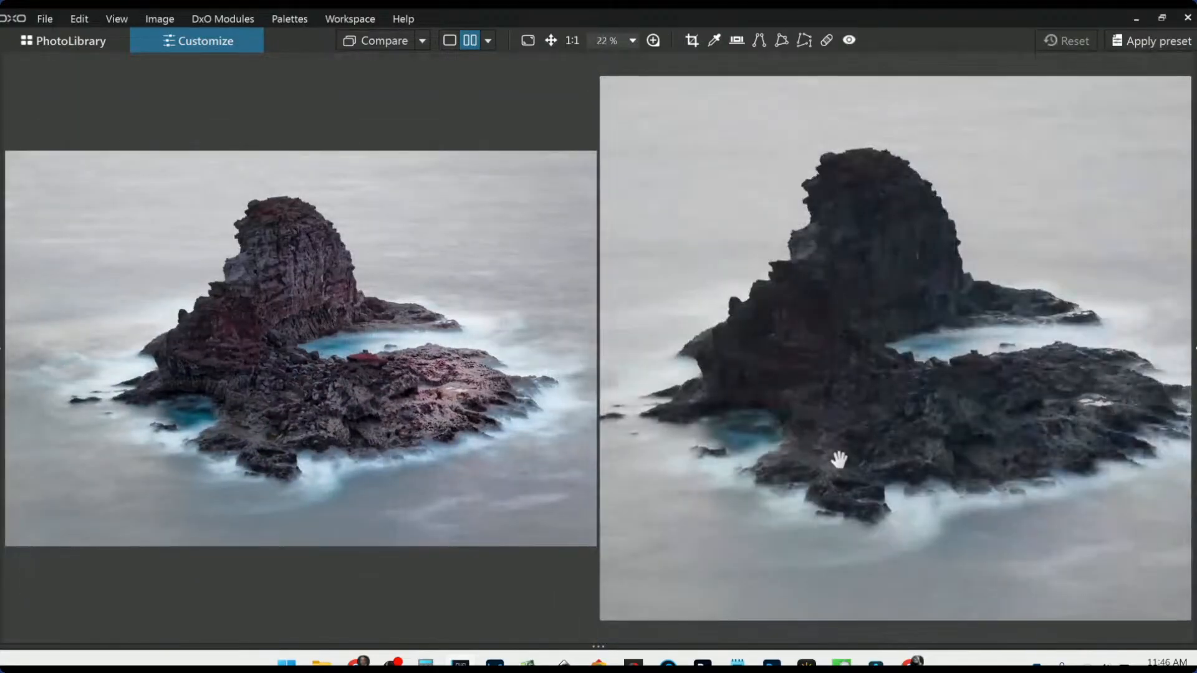
scroll(796, 473, down, 1)
scroll(806, 476, down, 1)
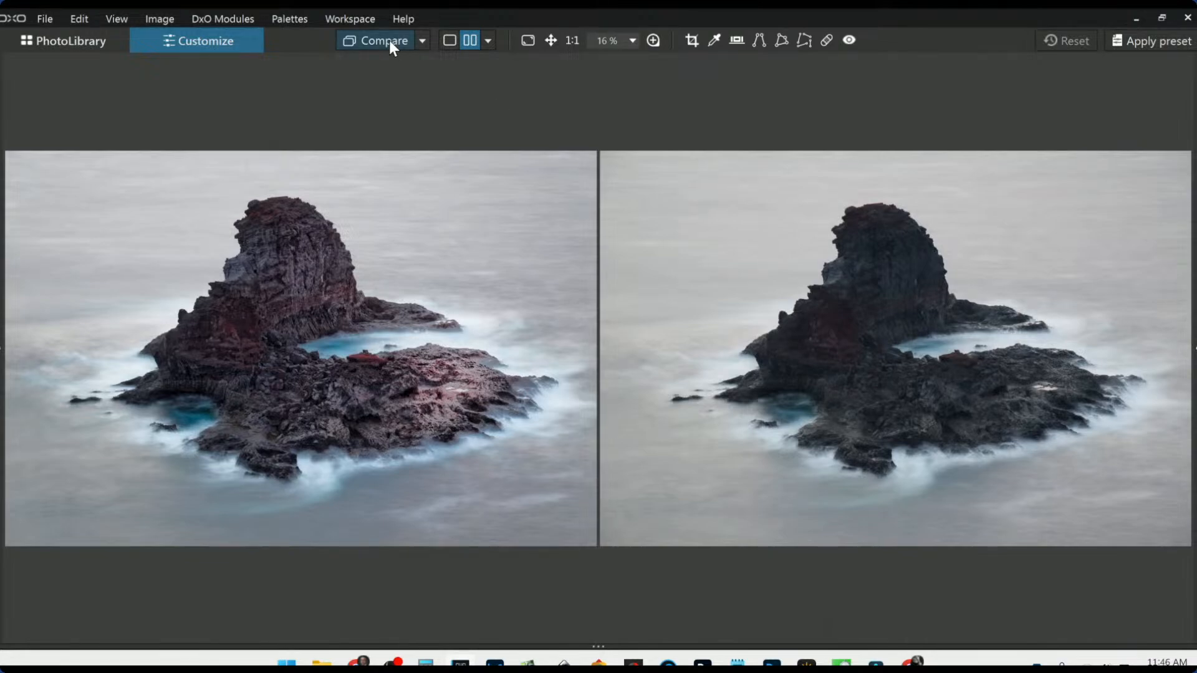
click(448, 41)
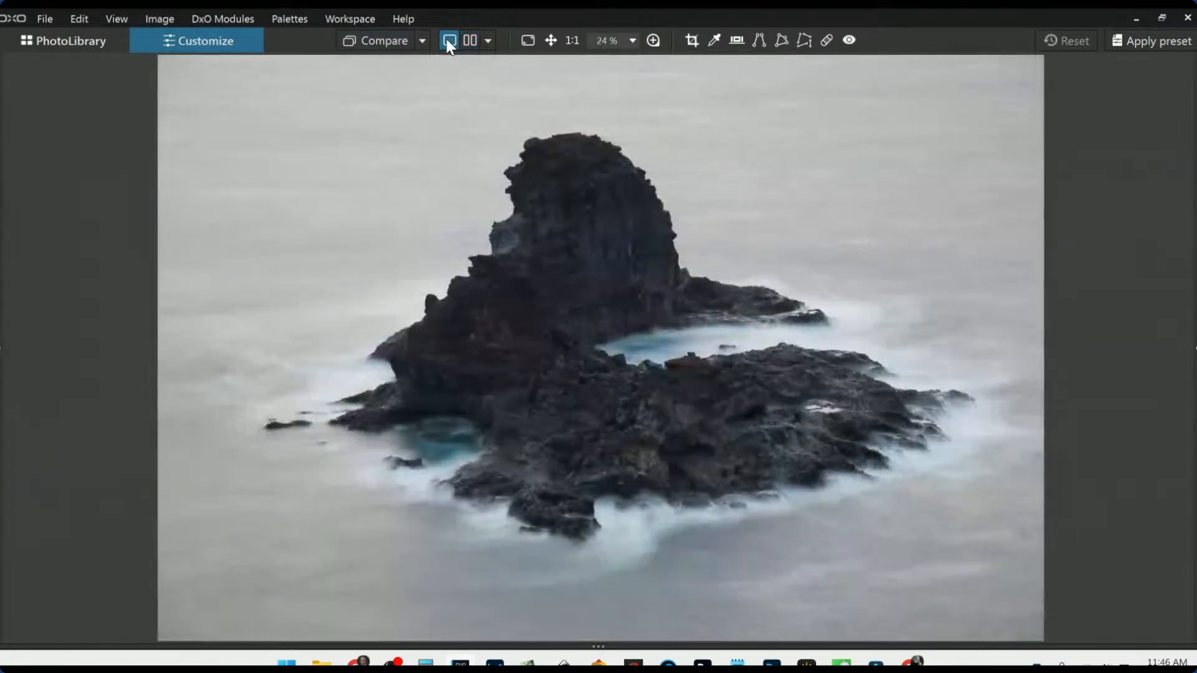
- Go back to the photo library and select the misty lake night-sky photo Crituqe P6210067 in ORF format
click(36, 30)
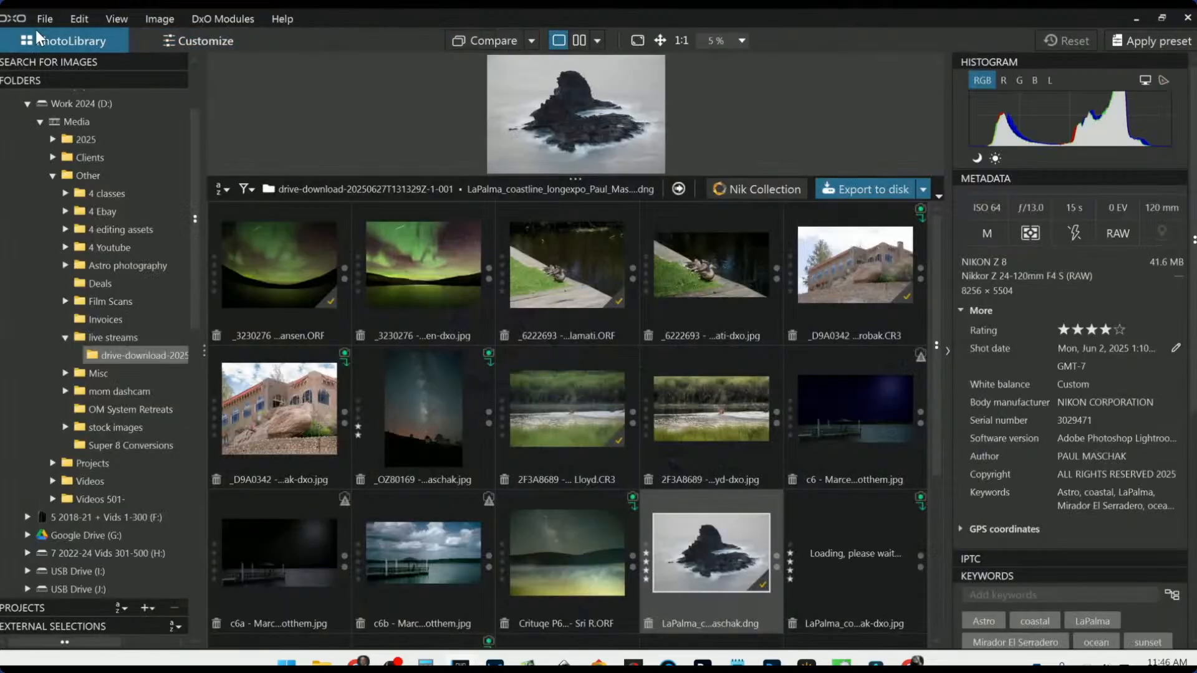
scroll(764, 556, down, 2)
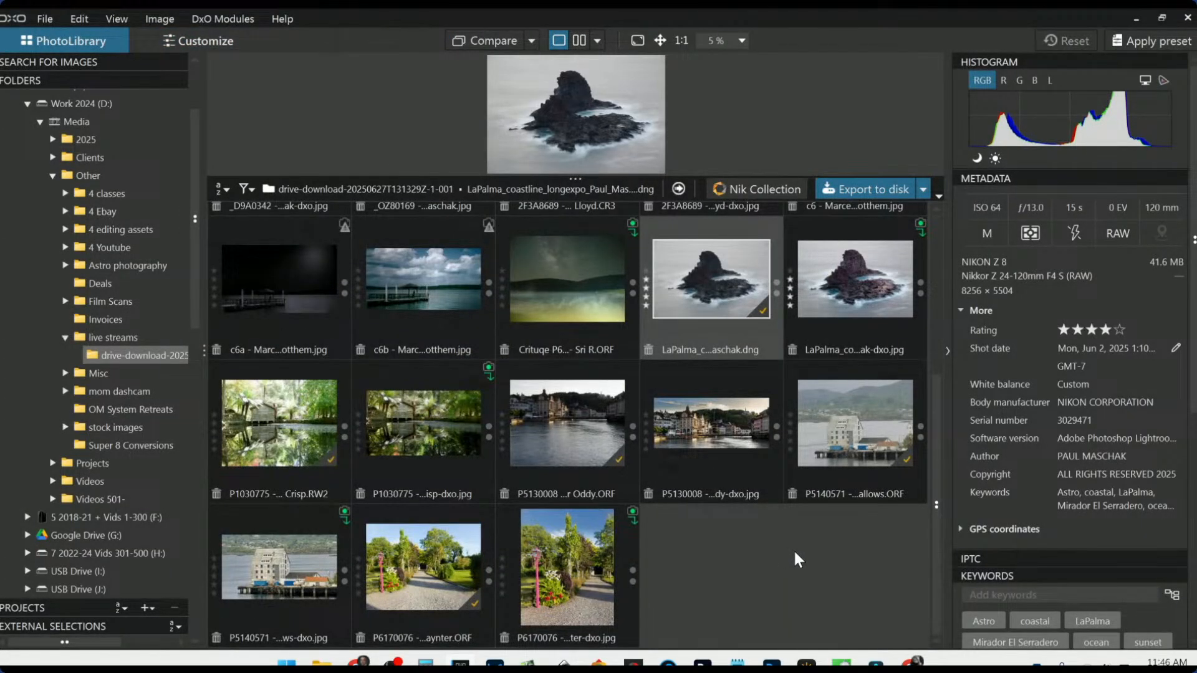
scroll(794, 548, up, 1)
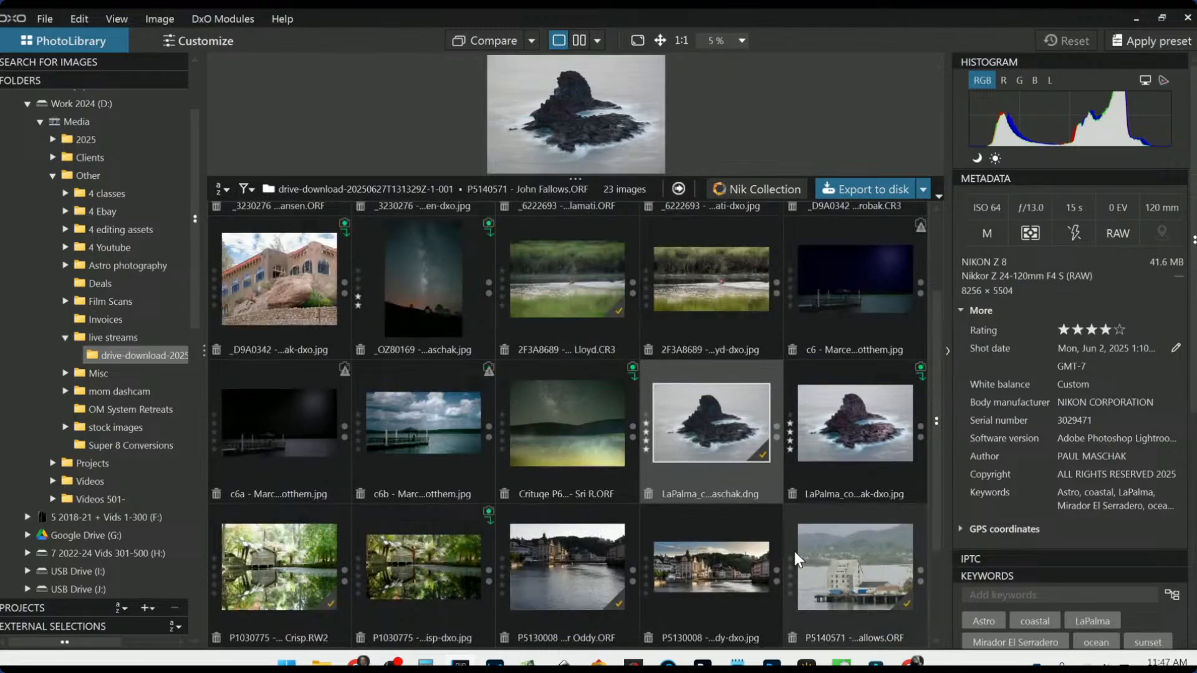
click(601, 447)
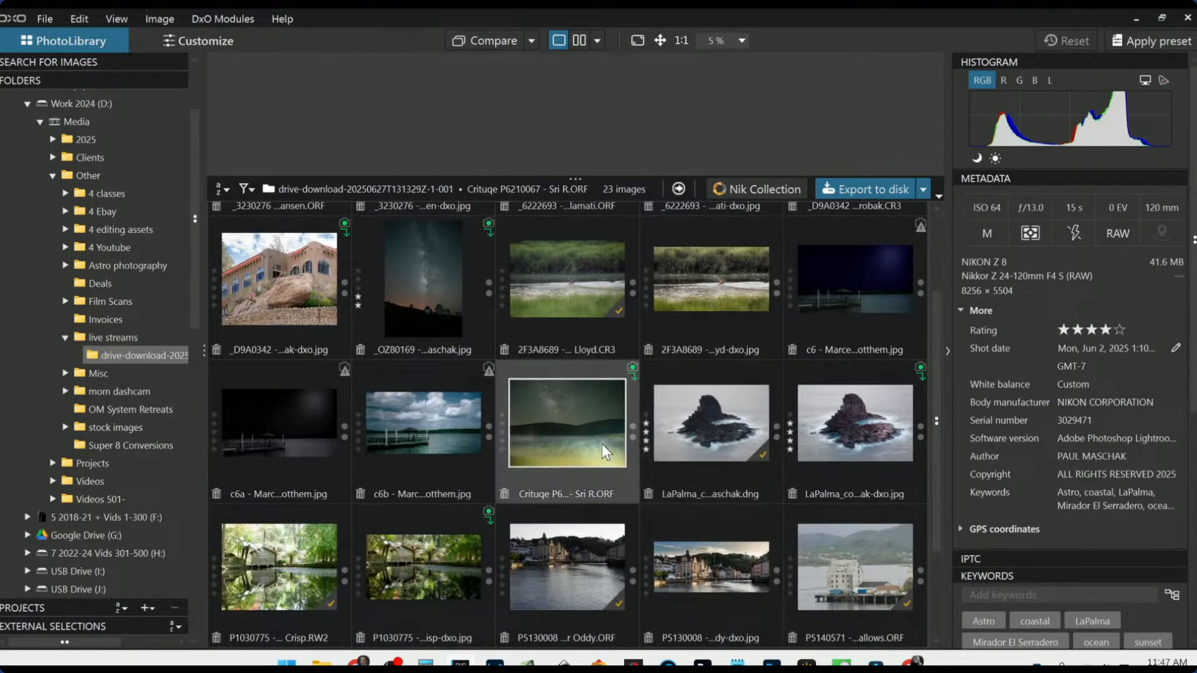
click(634, 369)
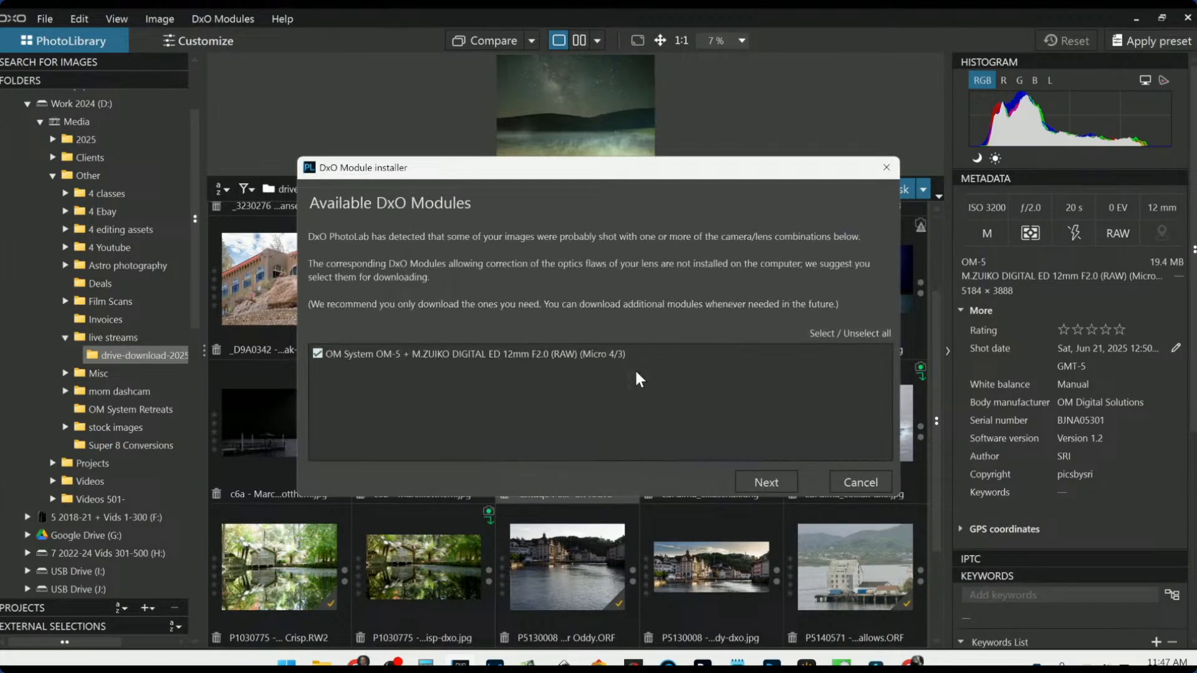
click(858, 483)
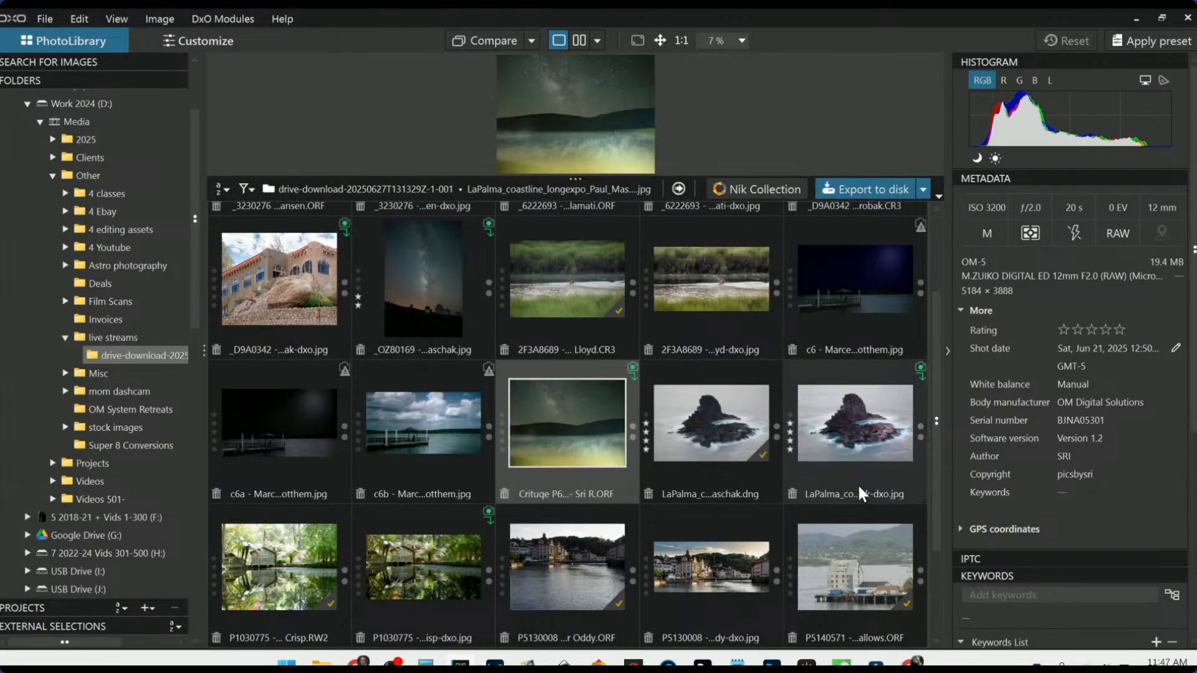
double_click(597, 436)
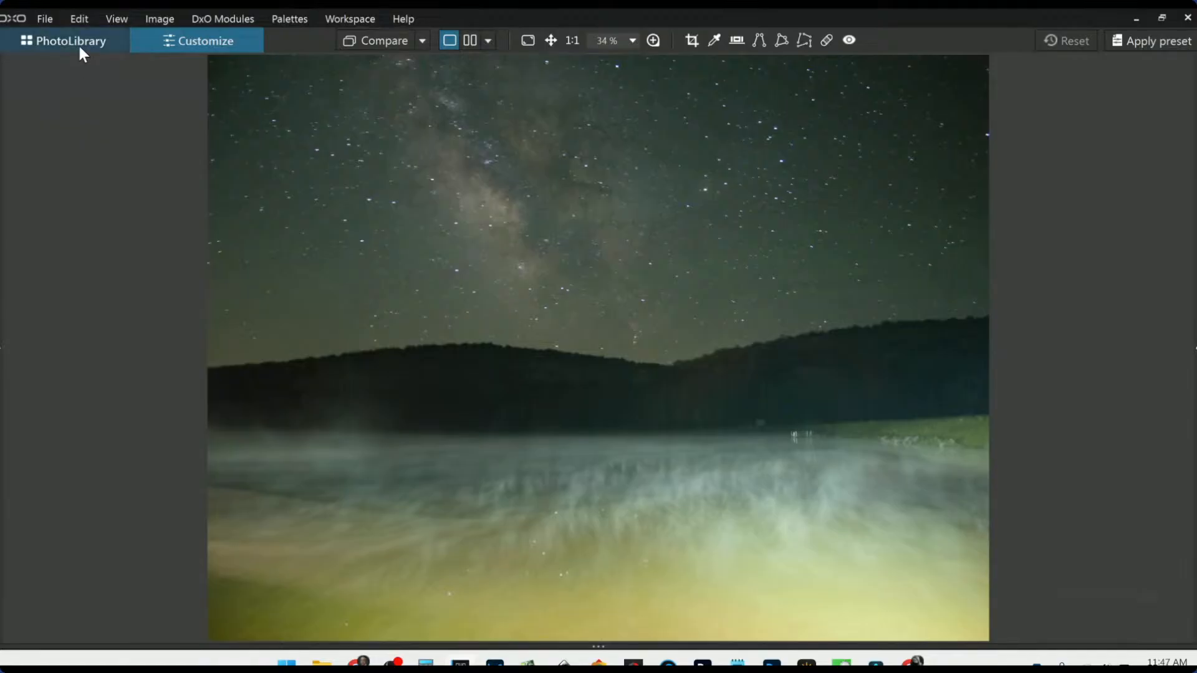
click(80, 45)
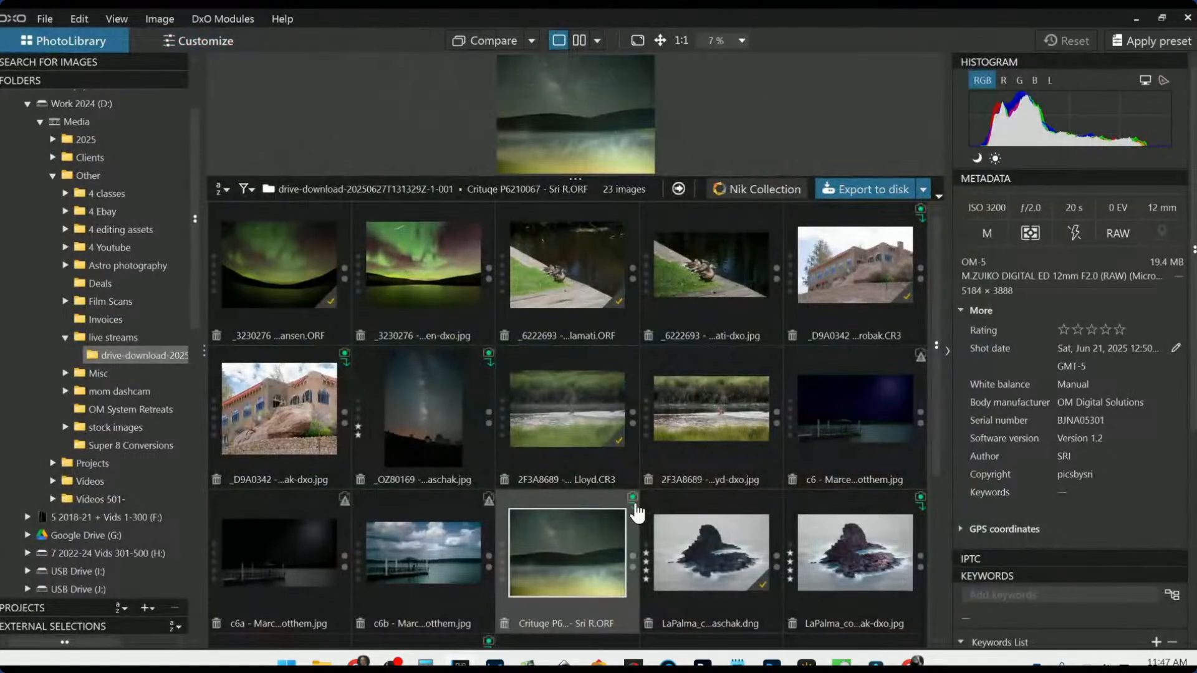
- Install the OM System OM-5 + M.ZUIKO DIGITAL ED 12mm F2.0 optics module and open the night-sky photo for customizing
click(635, 503)
click(742, 482)
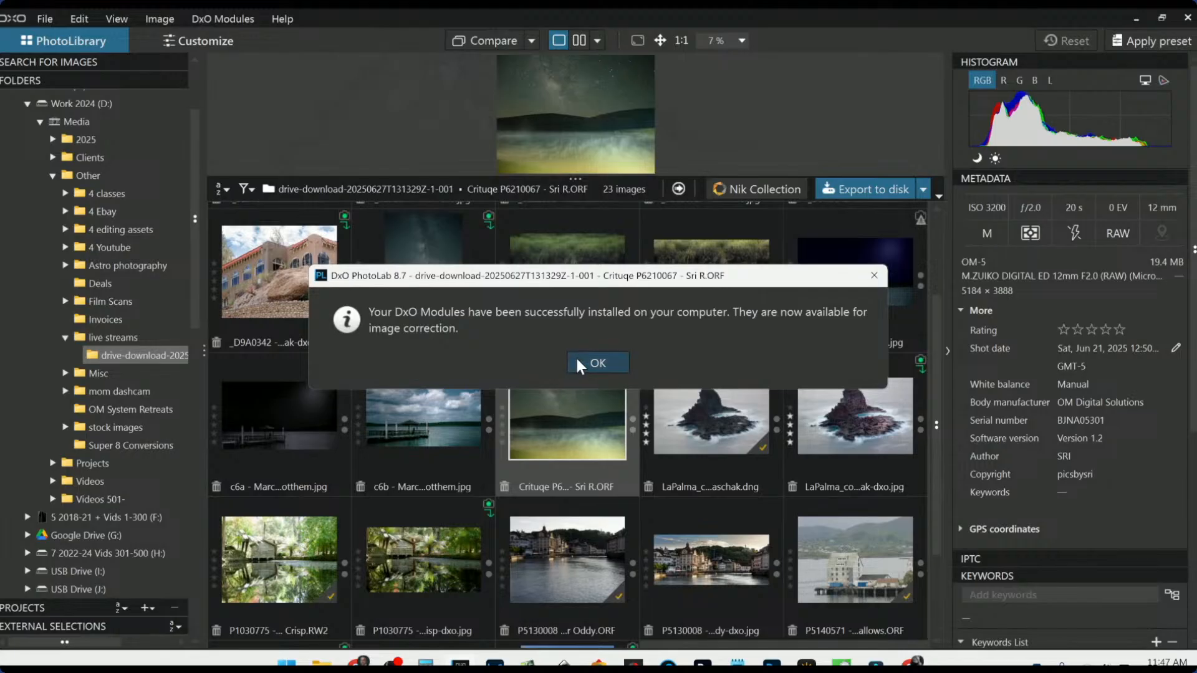
click(574, 353)
double_click(574, 446)
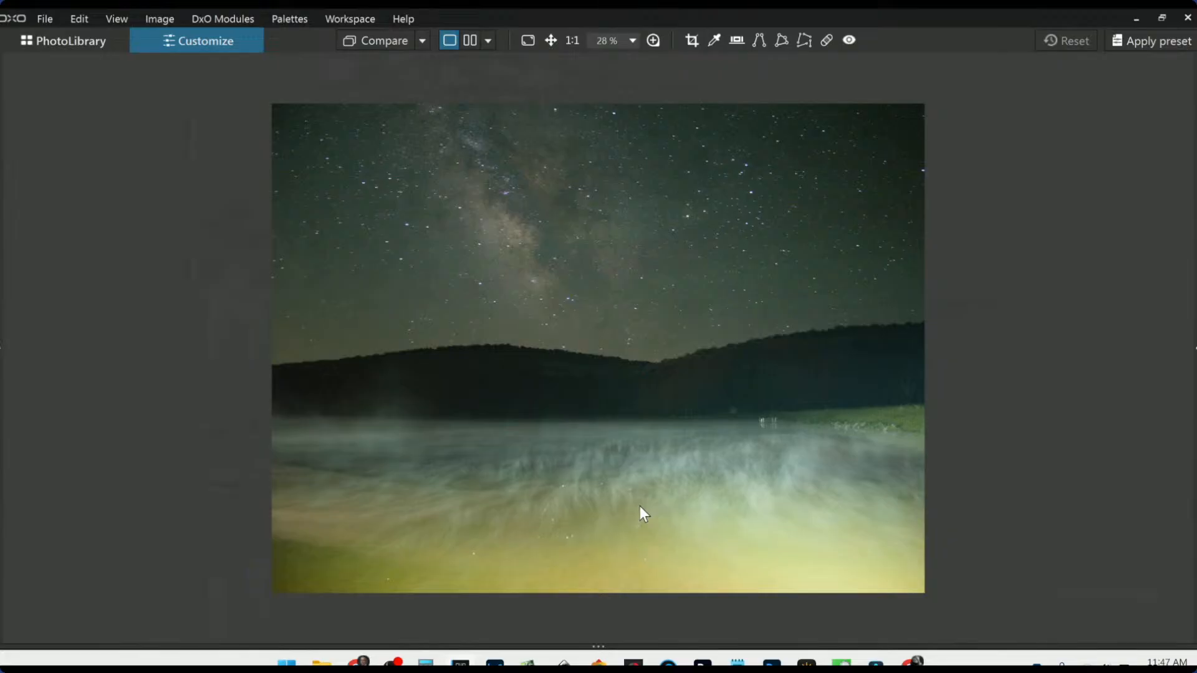
- Return to the photo library and look through the folder for another version of the misty lake night-sky photo
click(108, 48)
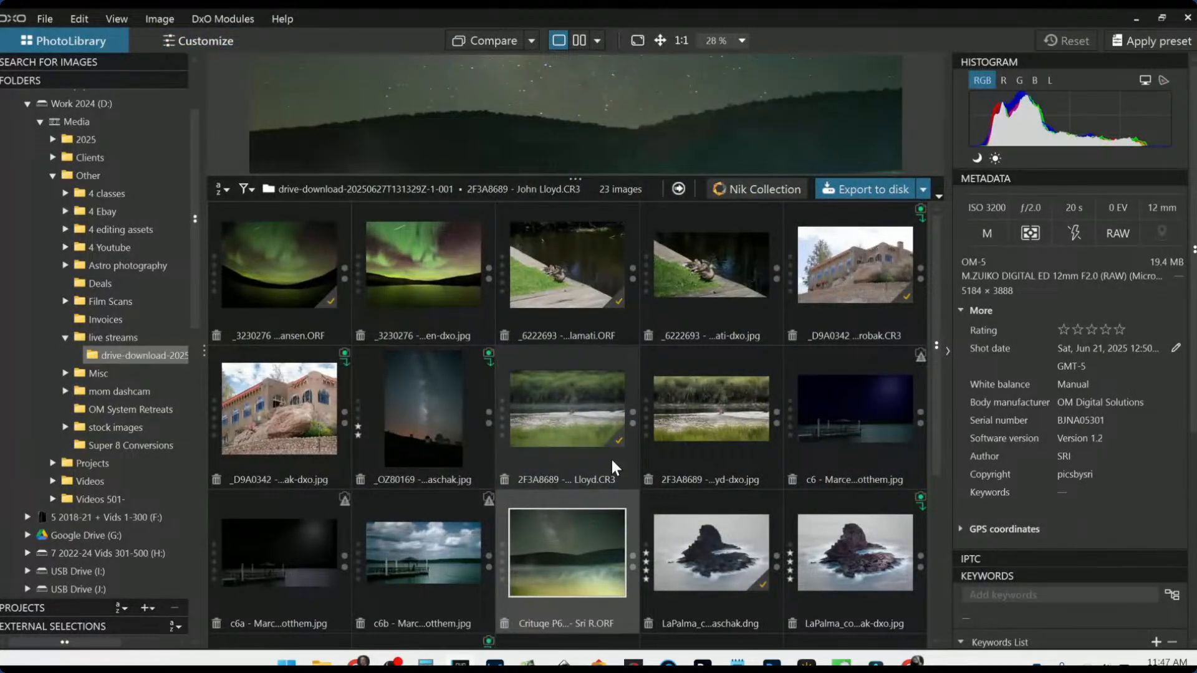
scroll(616, 500, down, 4)
scroll(616, 497, up, 2)
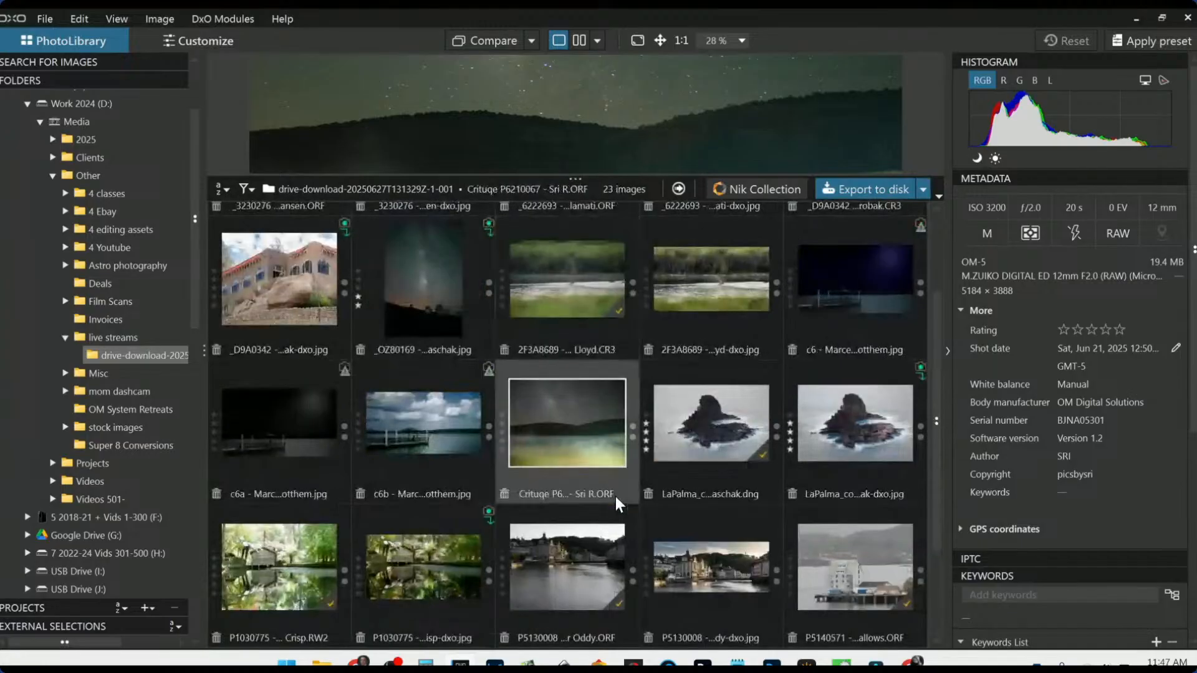
scroll(616, 497, down, 2)
scroll(616, 496, up, 4)
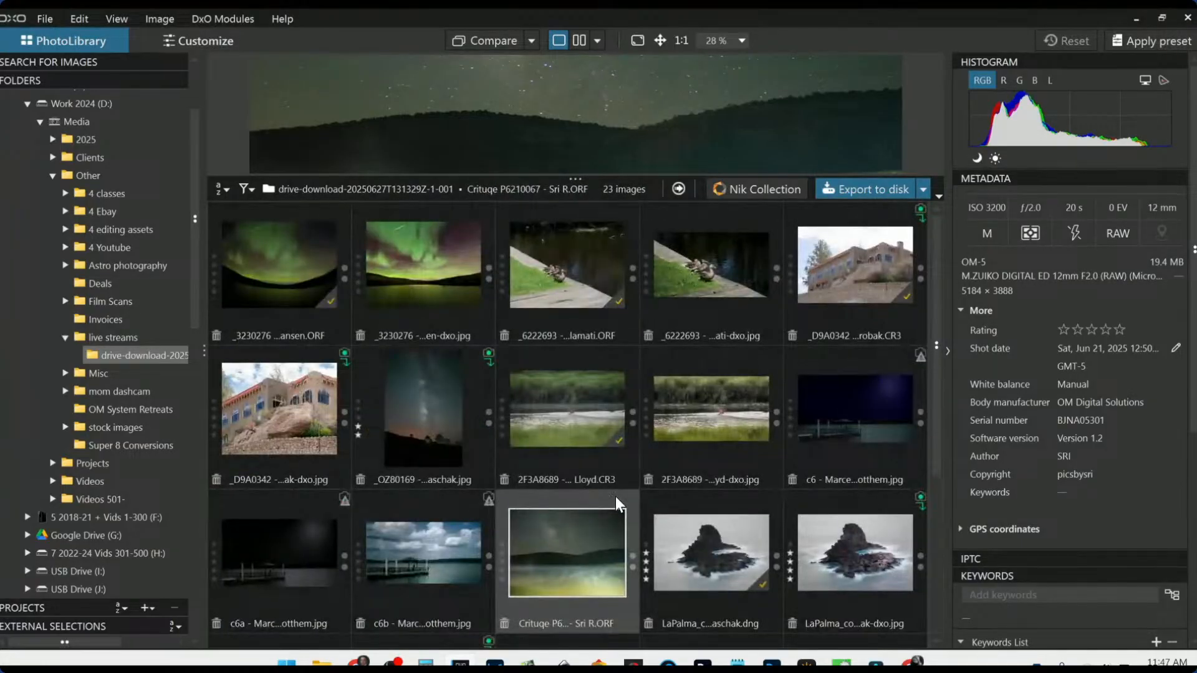
- Switch to Google Drive, download the edited Critque_P6210067 JPEG and return to DxO PhotoLab
key(alt+Tab)
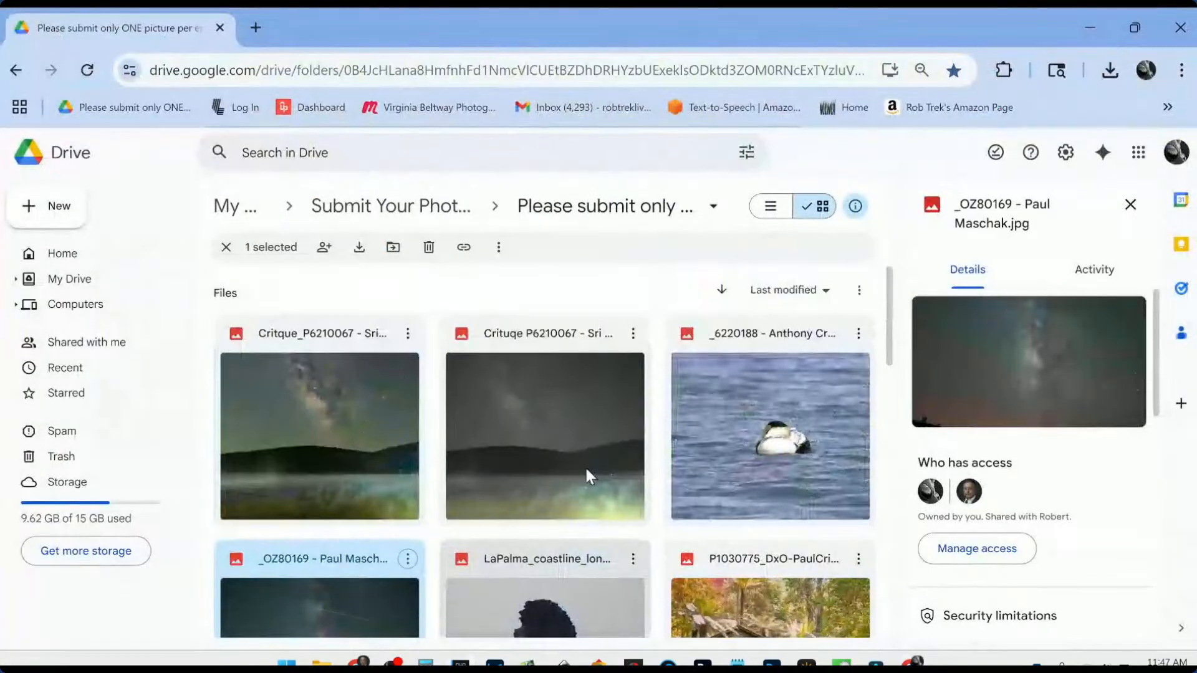
click(407, 333)
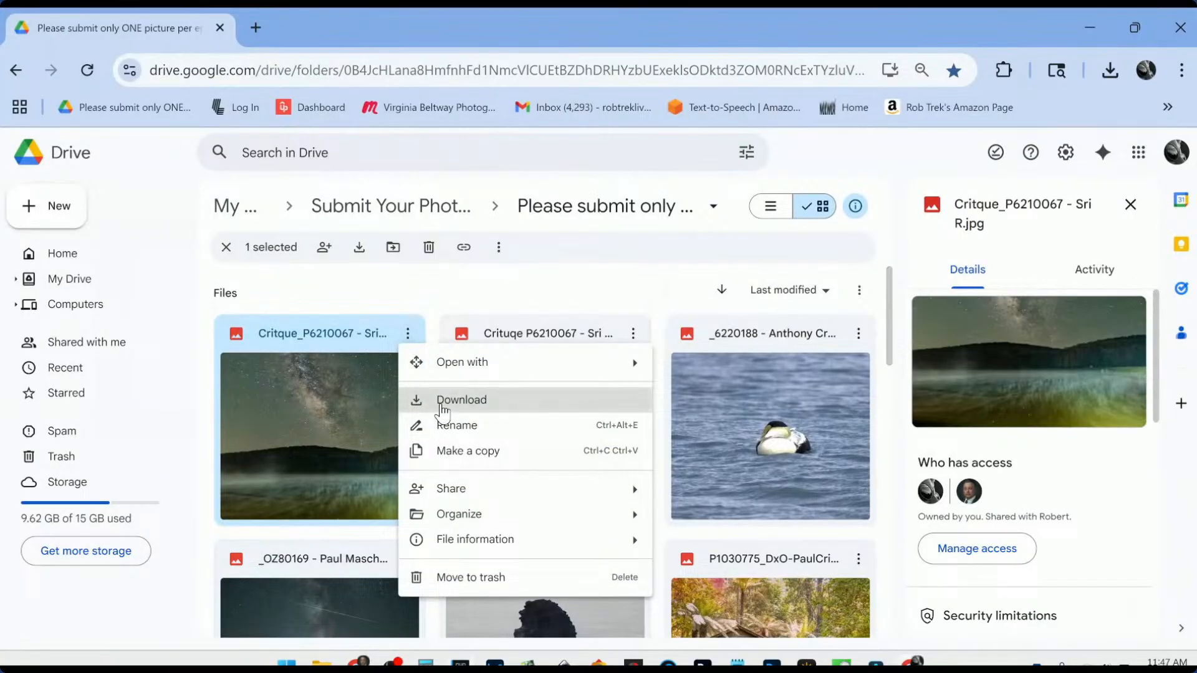
click(442, 411)
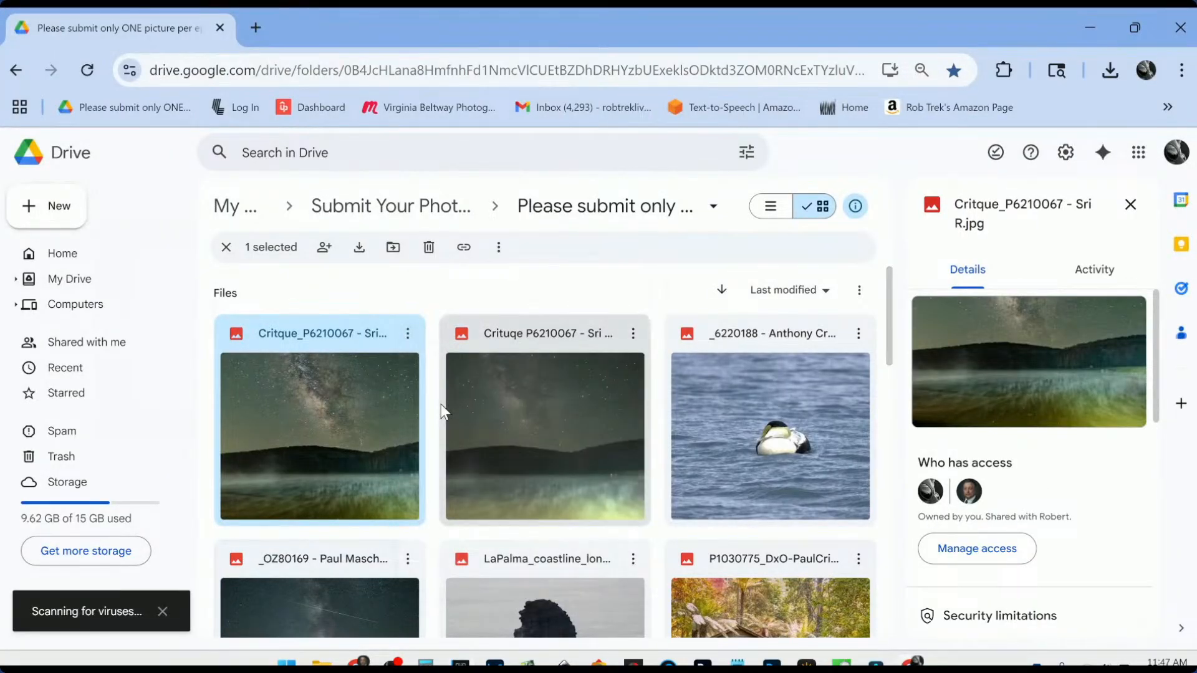
key(alt+Tab)
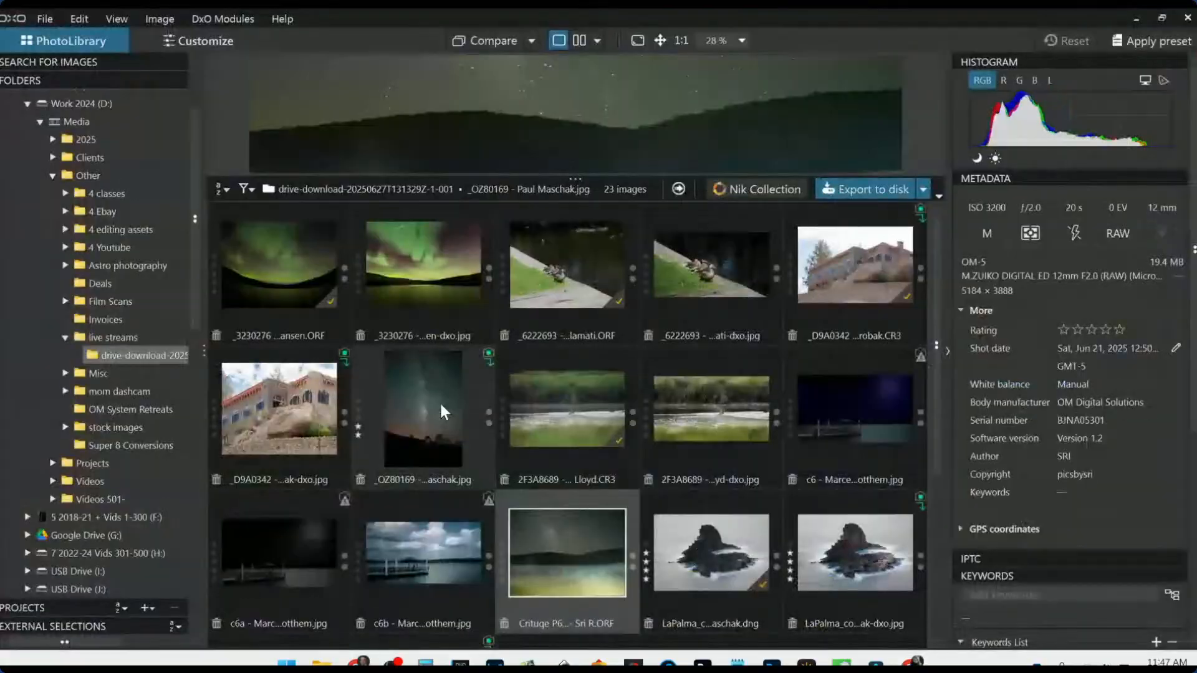
- Check the folder's thumbnails for the downloaded Critque_P6210067 JPEG
scroll(614, 551, down, 1)
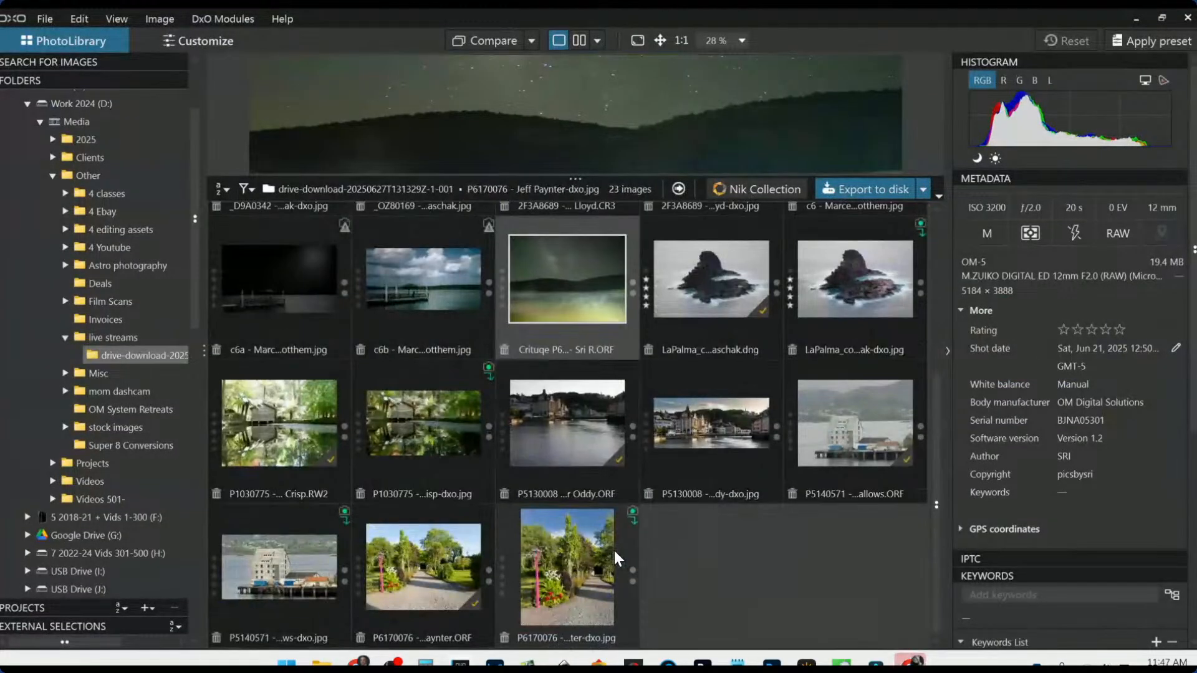
scroll(719, 590, up, 2)
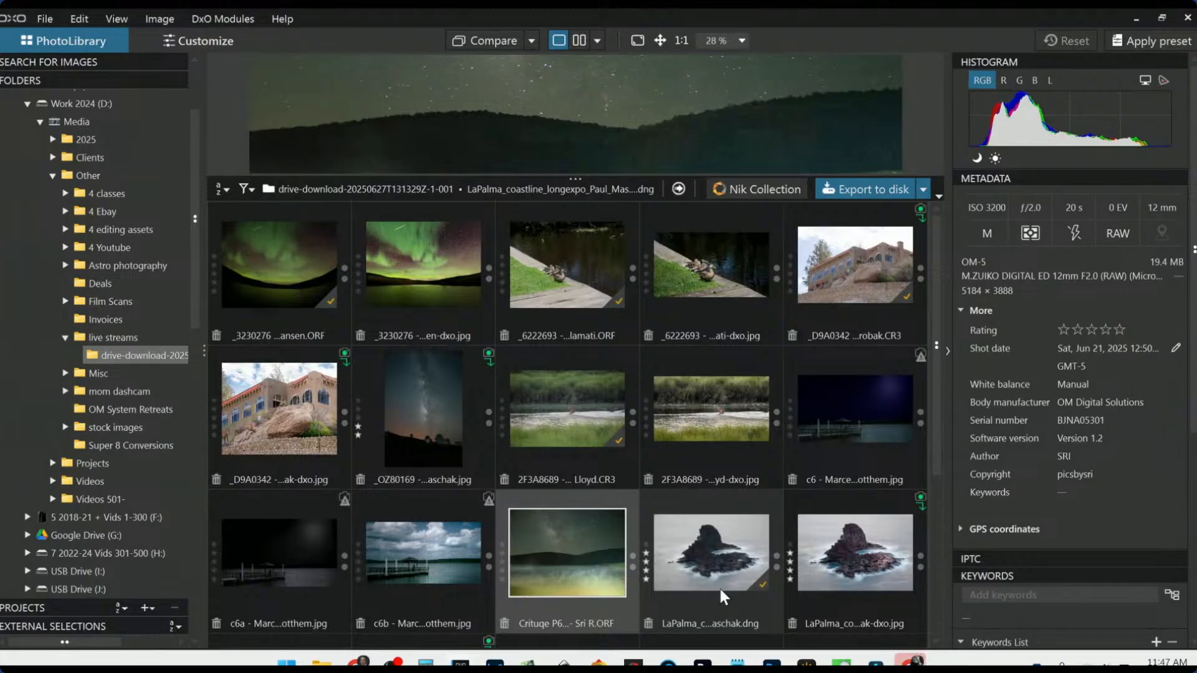
scroll(640, 544, down, 2)
scroll(641, 545, up, 2)
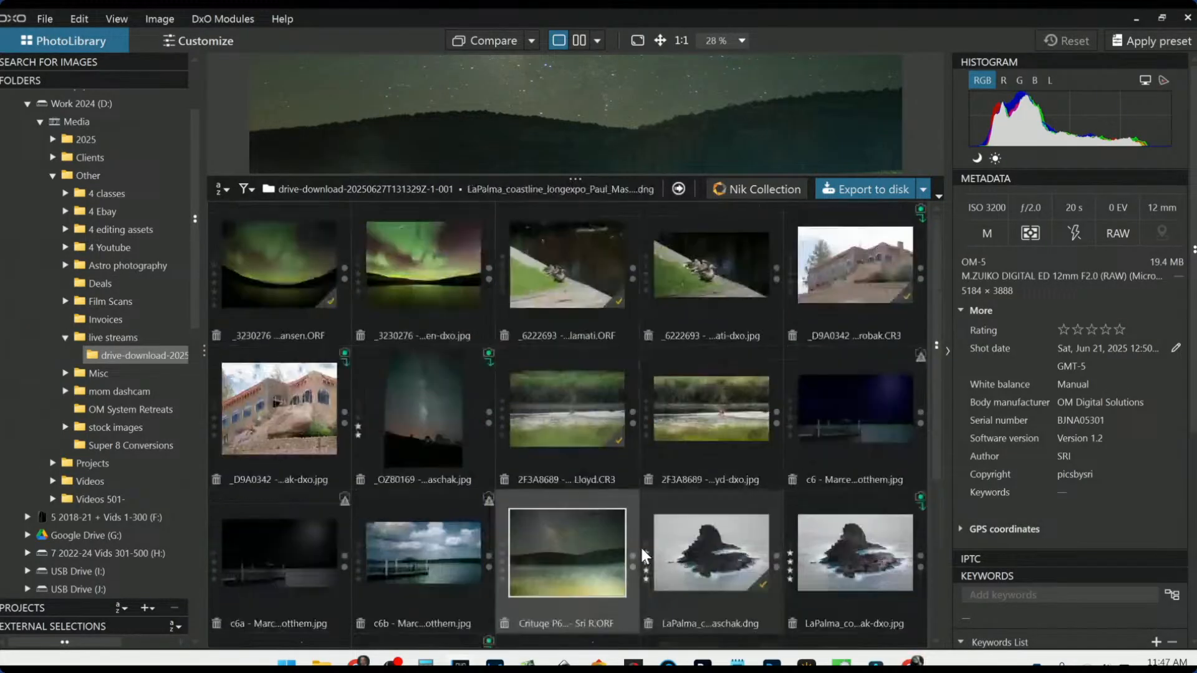
- Check the Critque_P6210067 download in Google Drive, return to DxO PhotoLab and find the JPEG in the folder
key(alt+Tab)
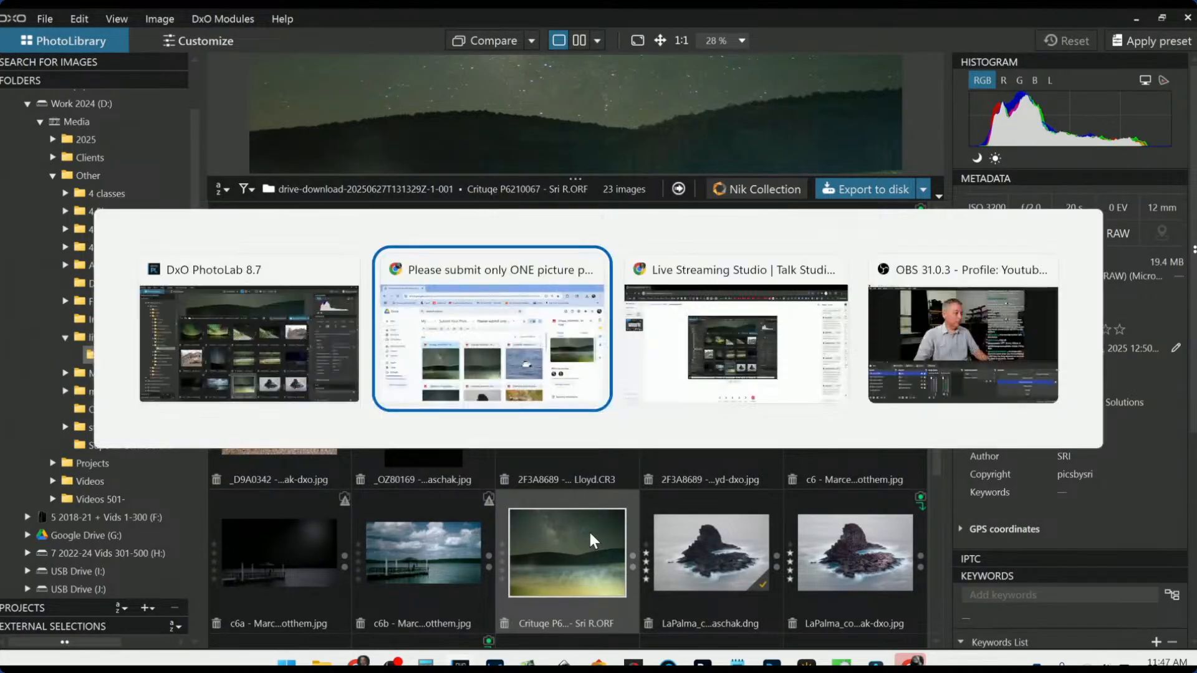
click(717, 468)
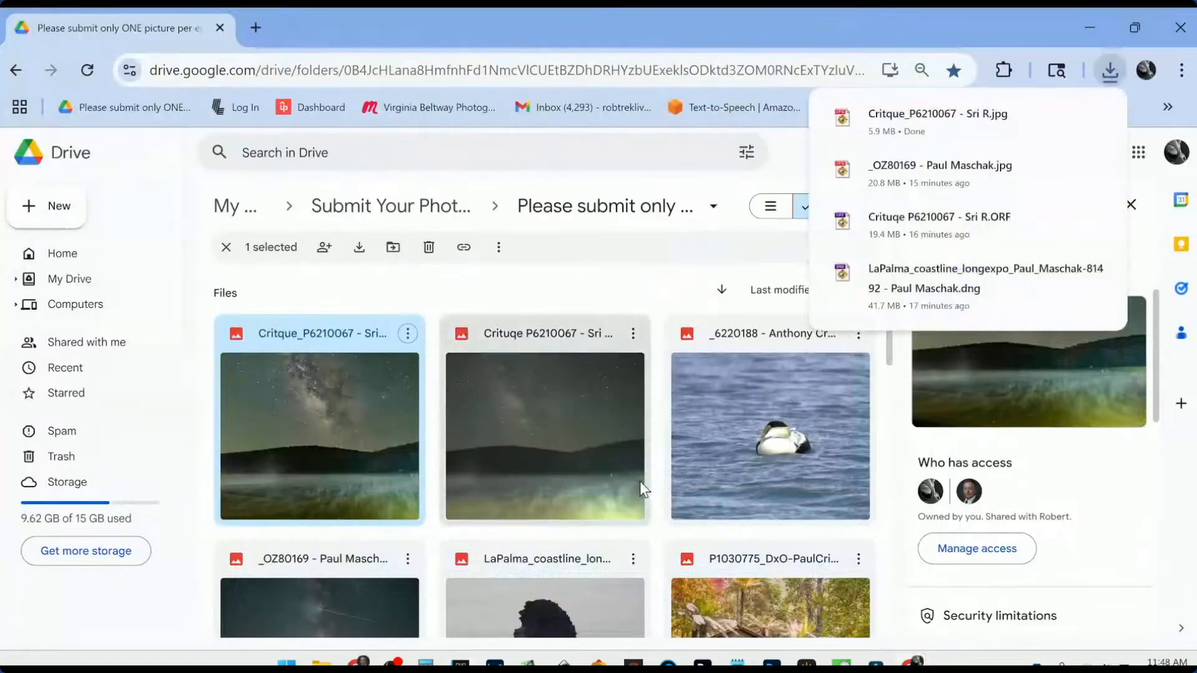
key(alt+Tab)
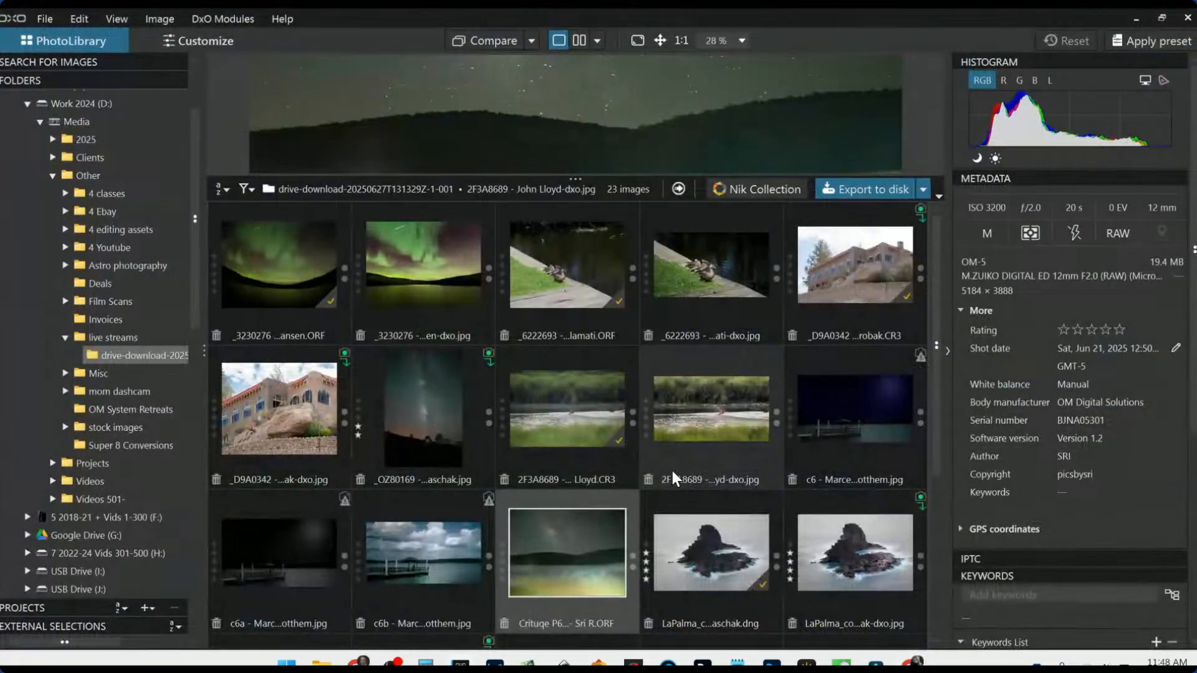
scroll(672, 470, down, 2)
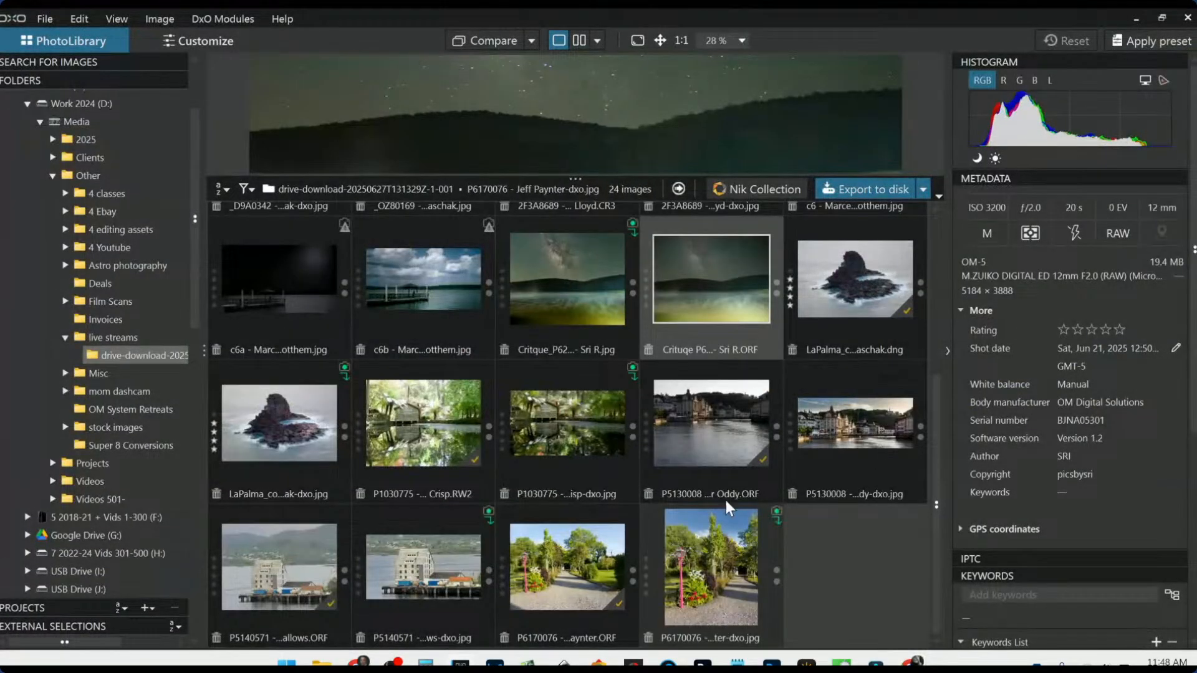
- Use the misty lake night-sky ORF as the reference image and select its edited JPEG for side-by-side comparison
right_click(679, 293)
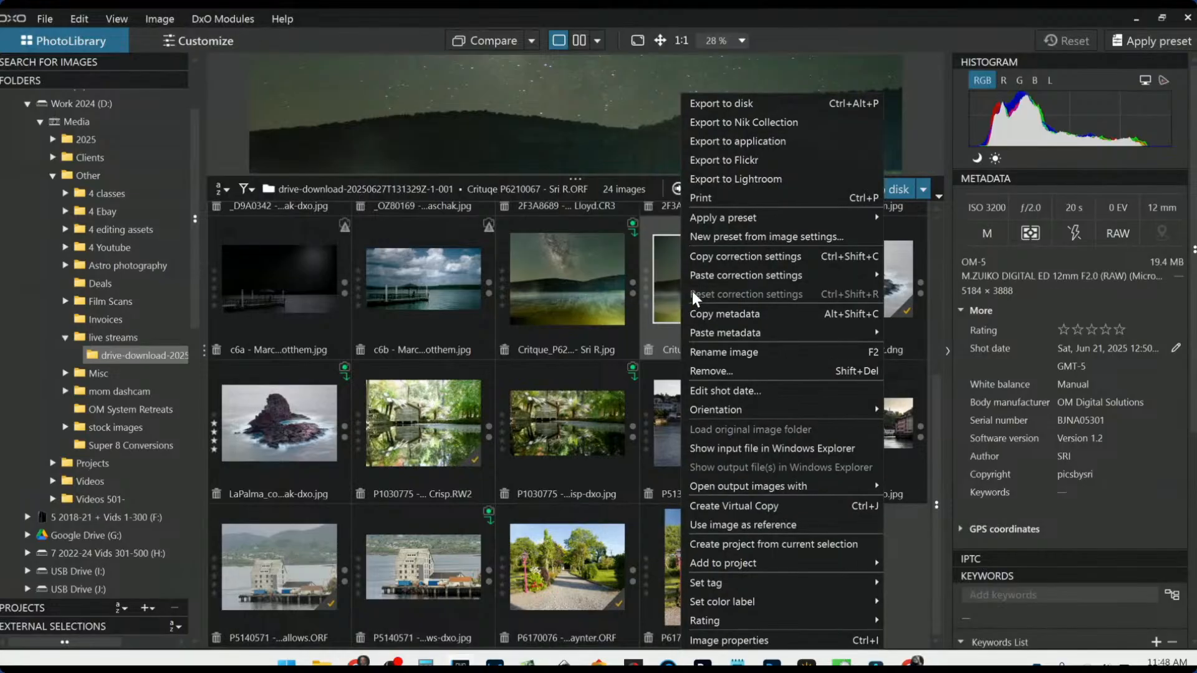
click(739, 529)
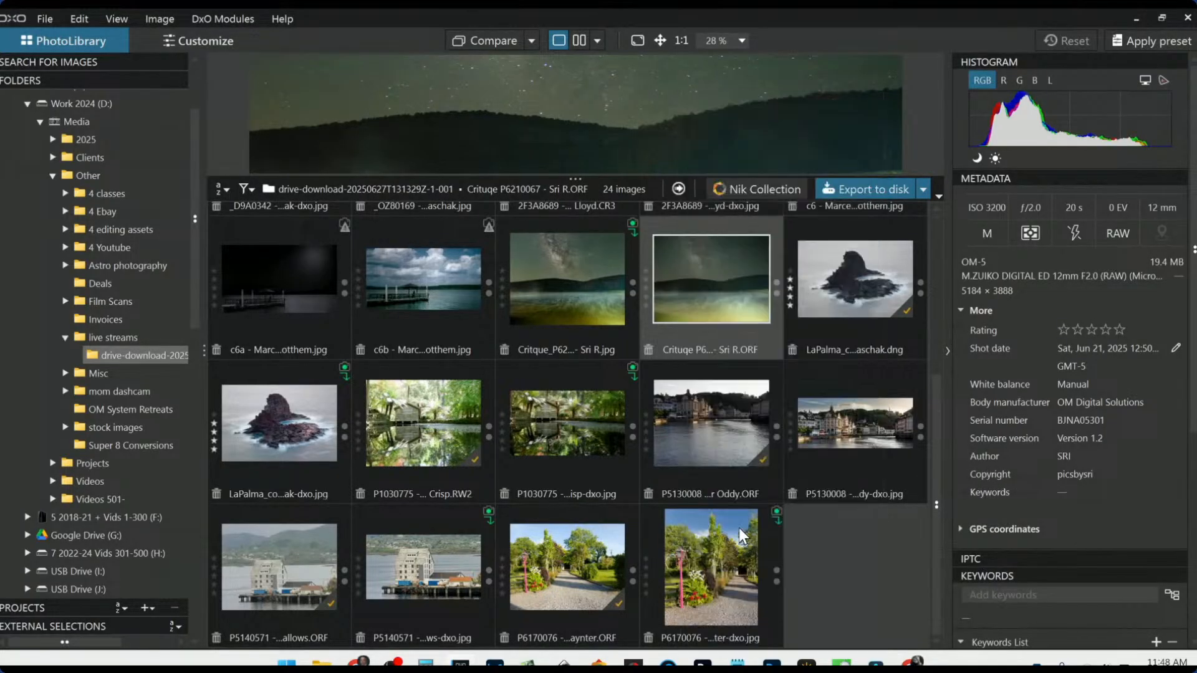
click(592, 321)
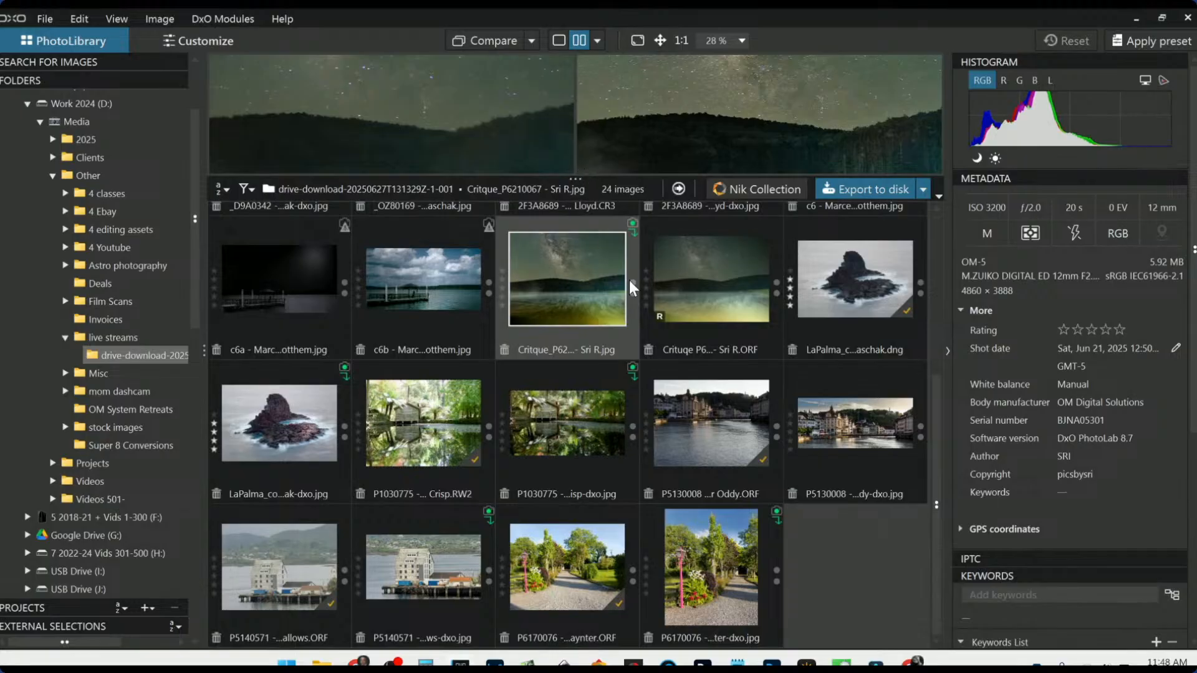
- Open the comparison in the customizing workspace, reveal the filmstrip and show the edited JPEG beside the reference ORF
double_click(691, 298)
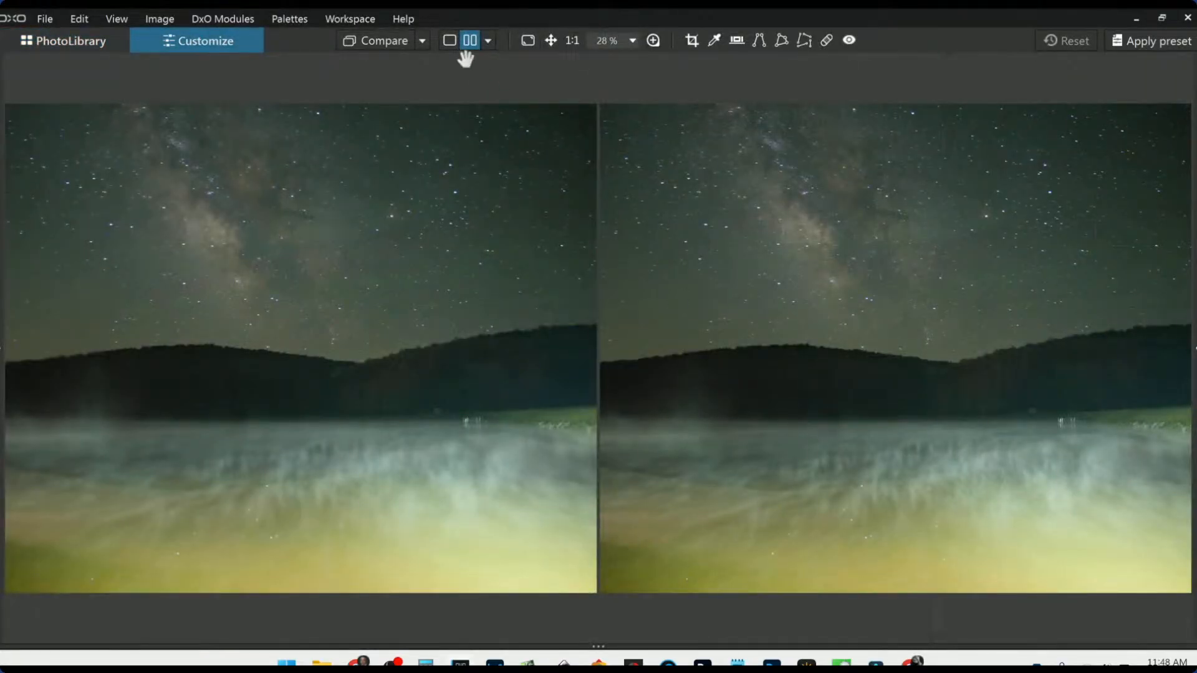
click(423, 41)
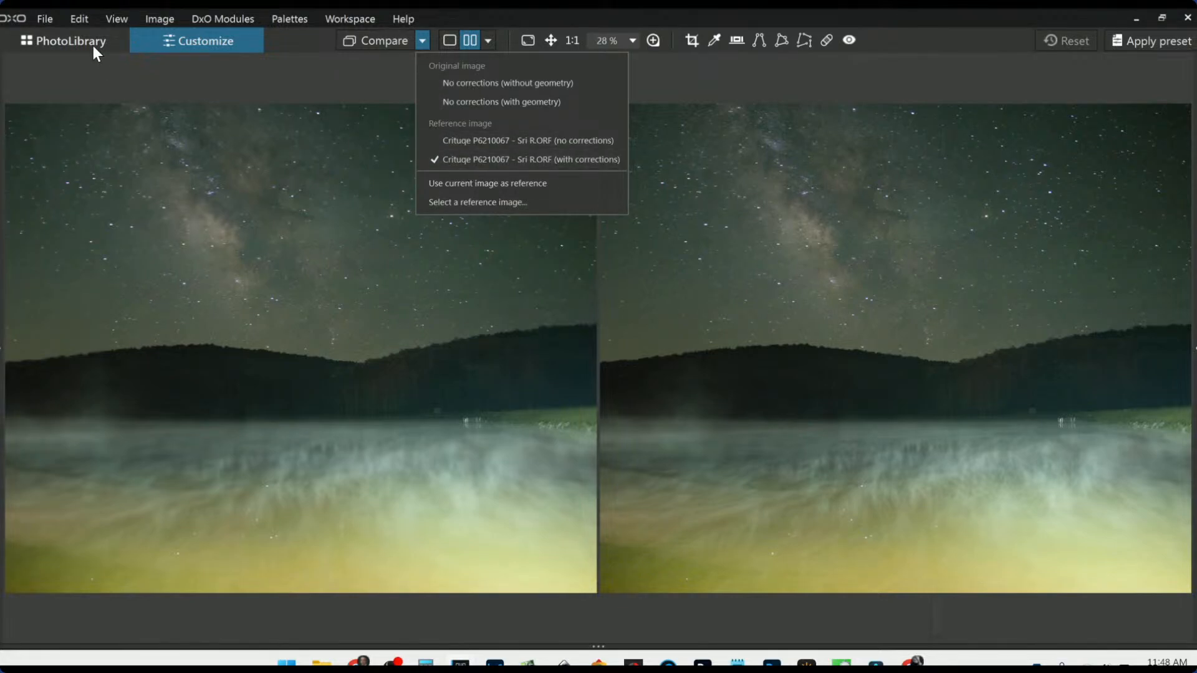
click(608, 643)
drag(600, 646, 599, 507)
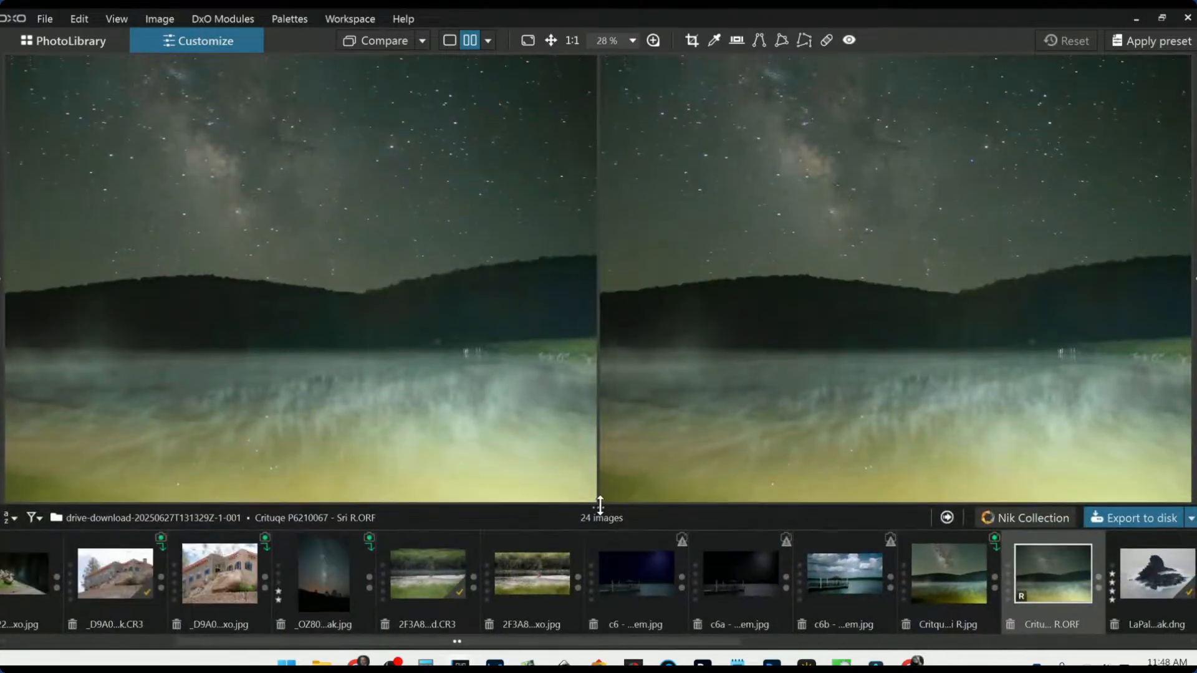
click(974, 603)
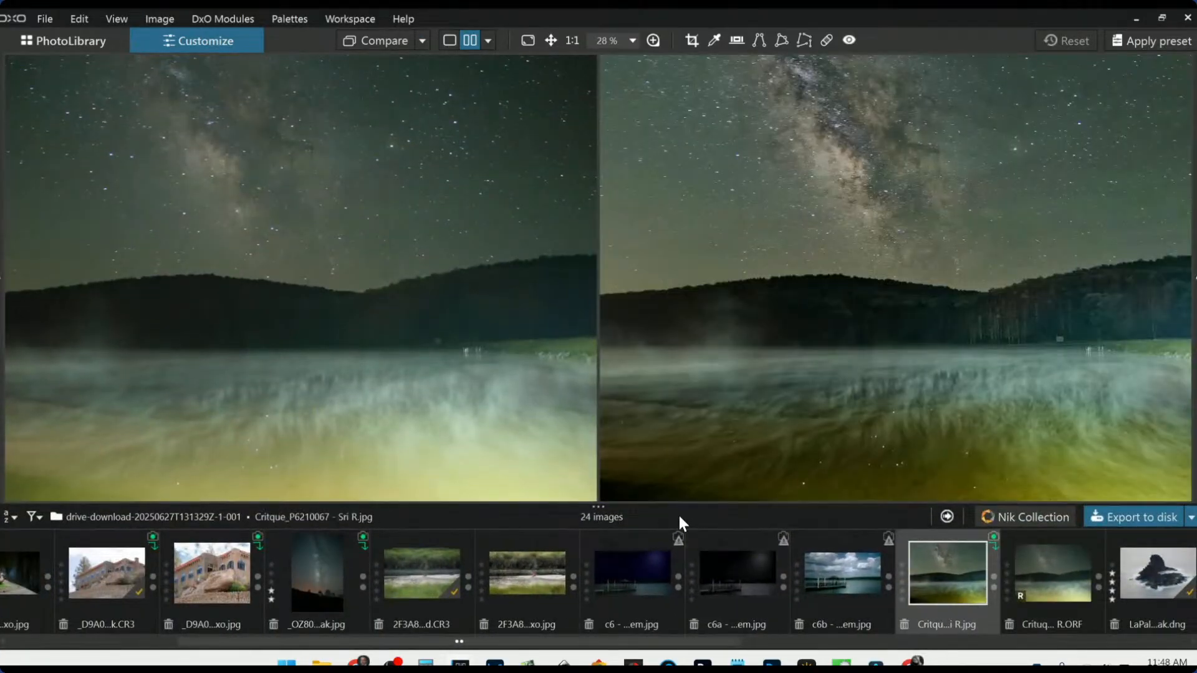
- Examine the reference ORF and the edited JPEG side by side at full-frame size, comparing sky, hills and foreground water
drag(668, 504, 671, 631)
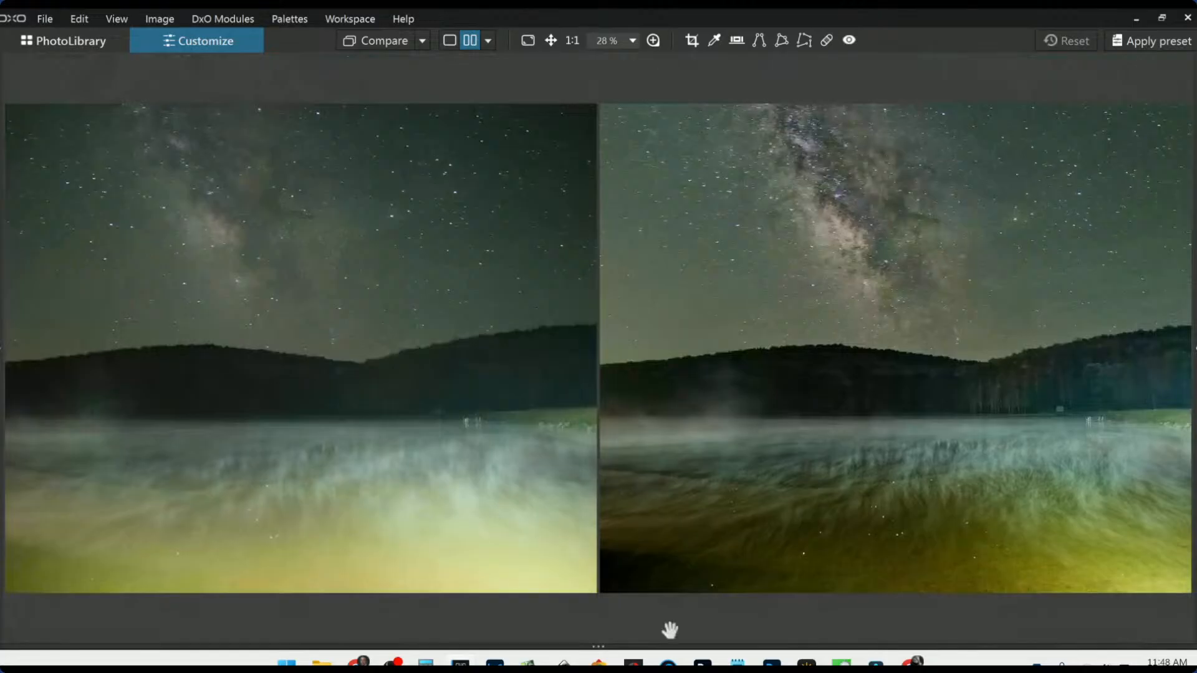
scroll(758, 504, down, 3)
scroll(425, 382, down, 3)
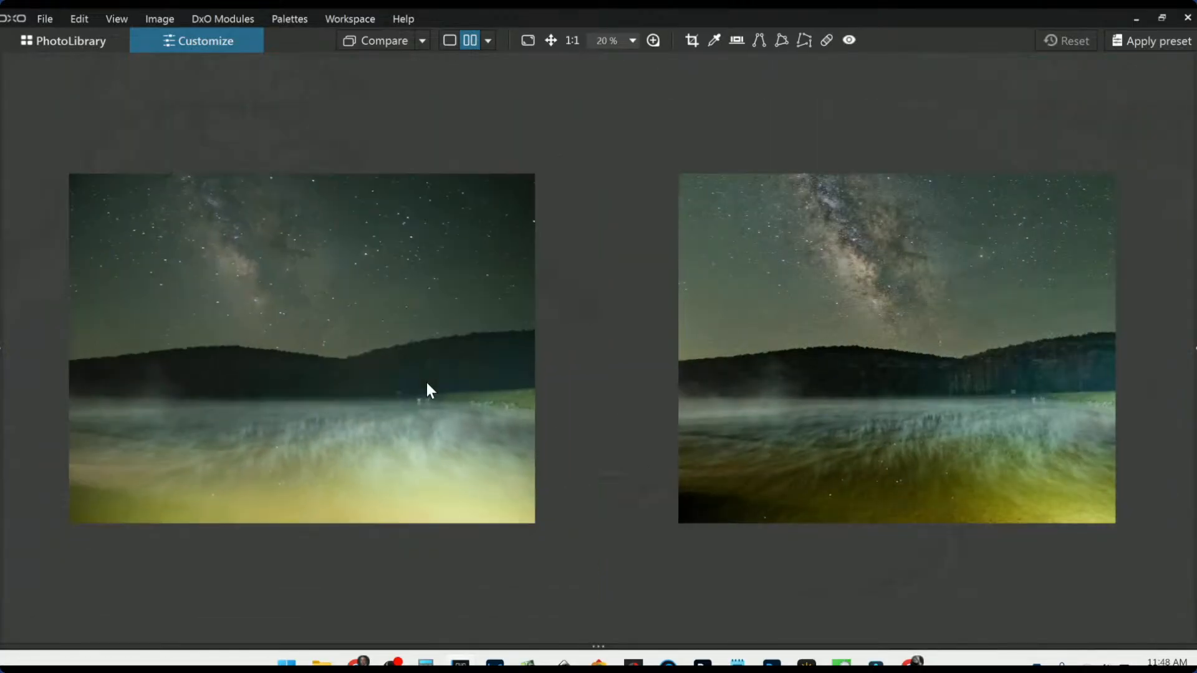
scroll(784, 389, up, 1)
scroll(787, 397, up, 1)
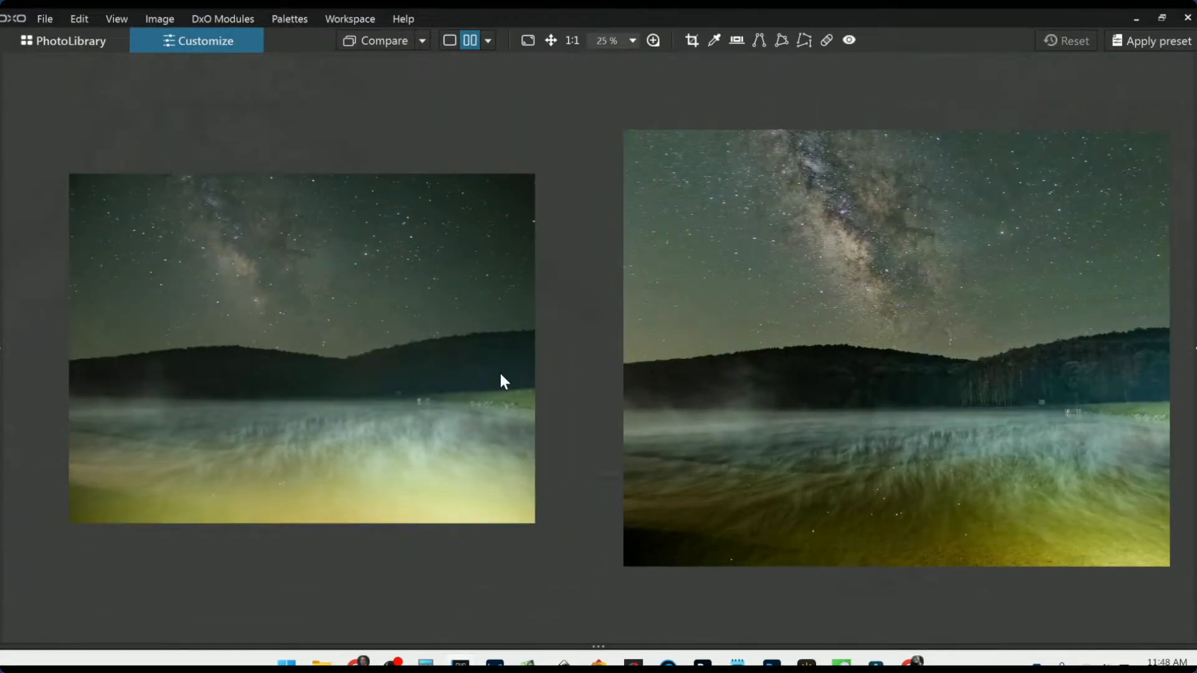
scroll(501, 375, up, 1)
scroll(503, 398, up, 1)
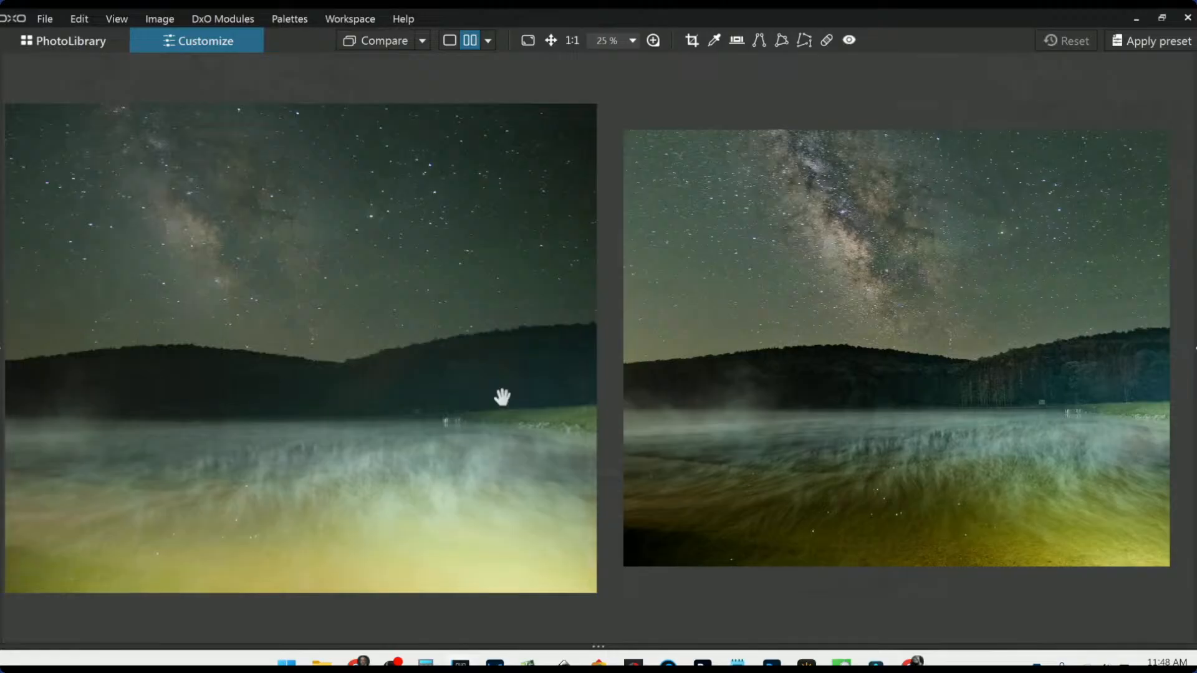
scroll(502, 397, down, 1)
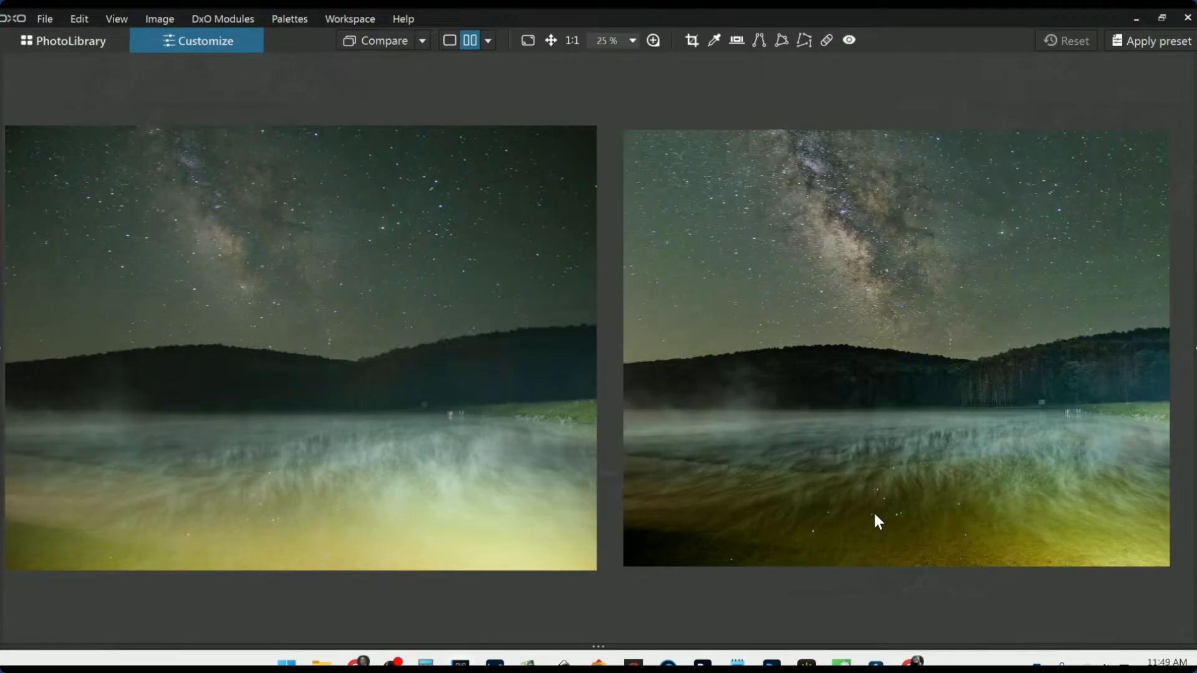
- Reopen the night-sky ORF from the photo library for customizing, in single-image view with the correction controls shown
click(100, 43)
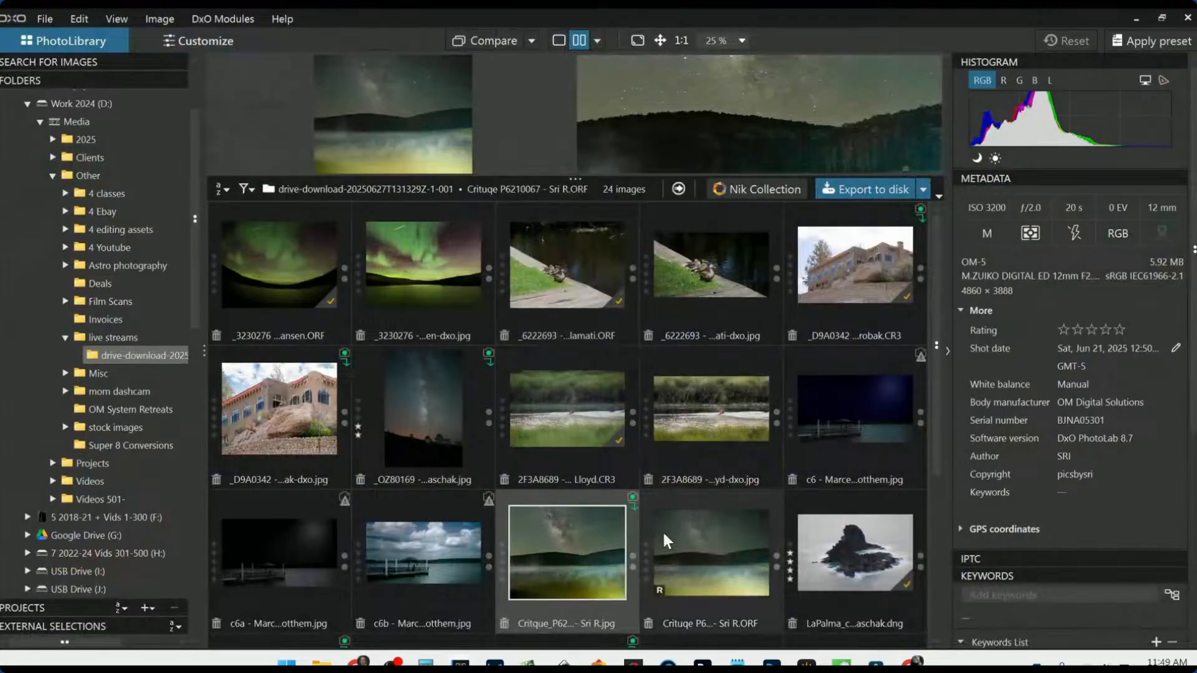
double_click(669, 531)
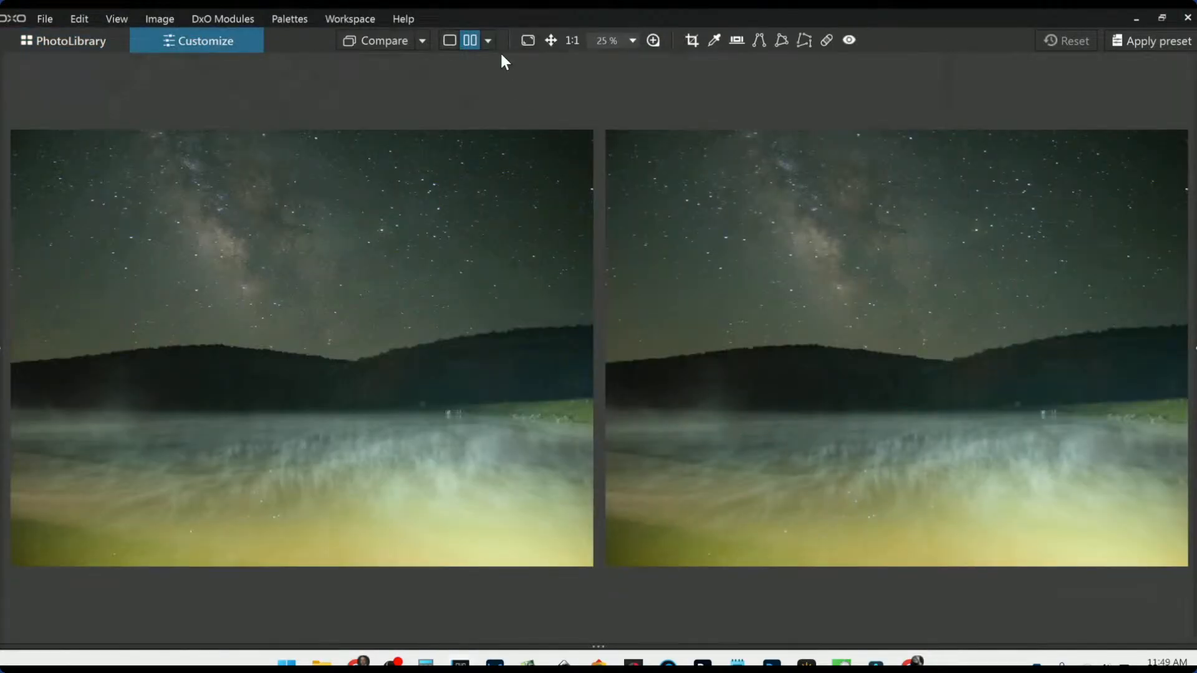
click(450, 41)
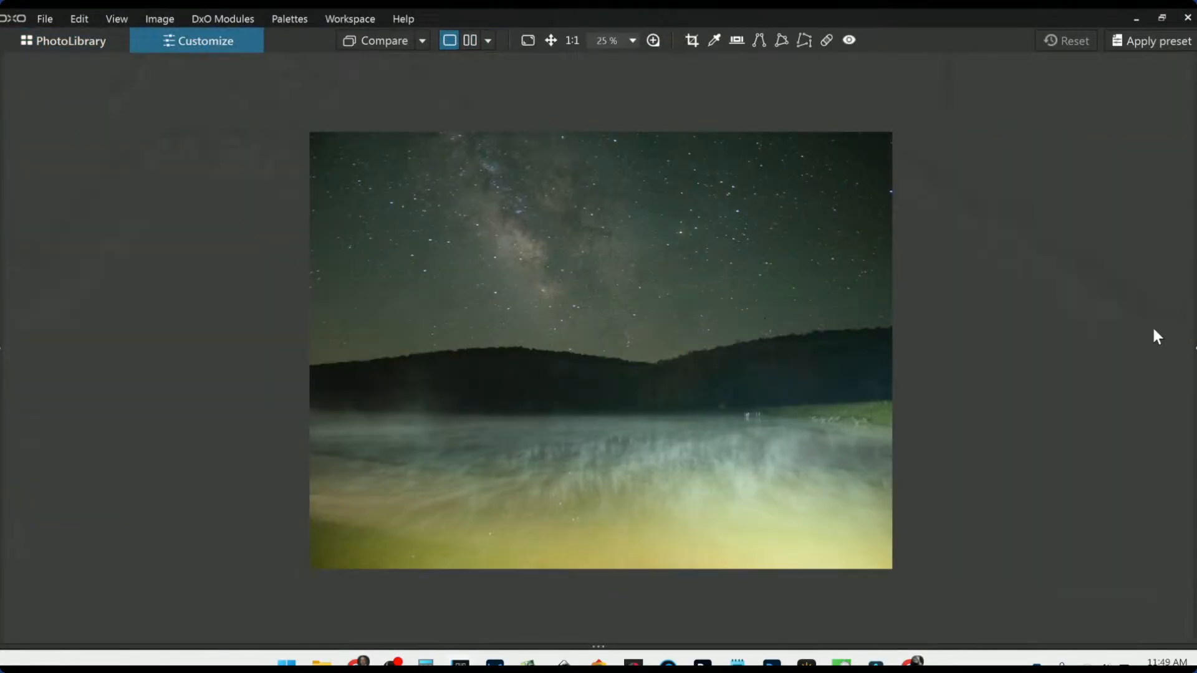
click(1196, 348)
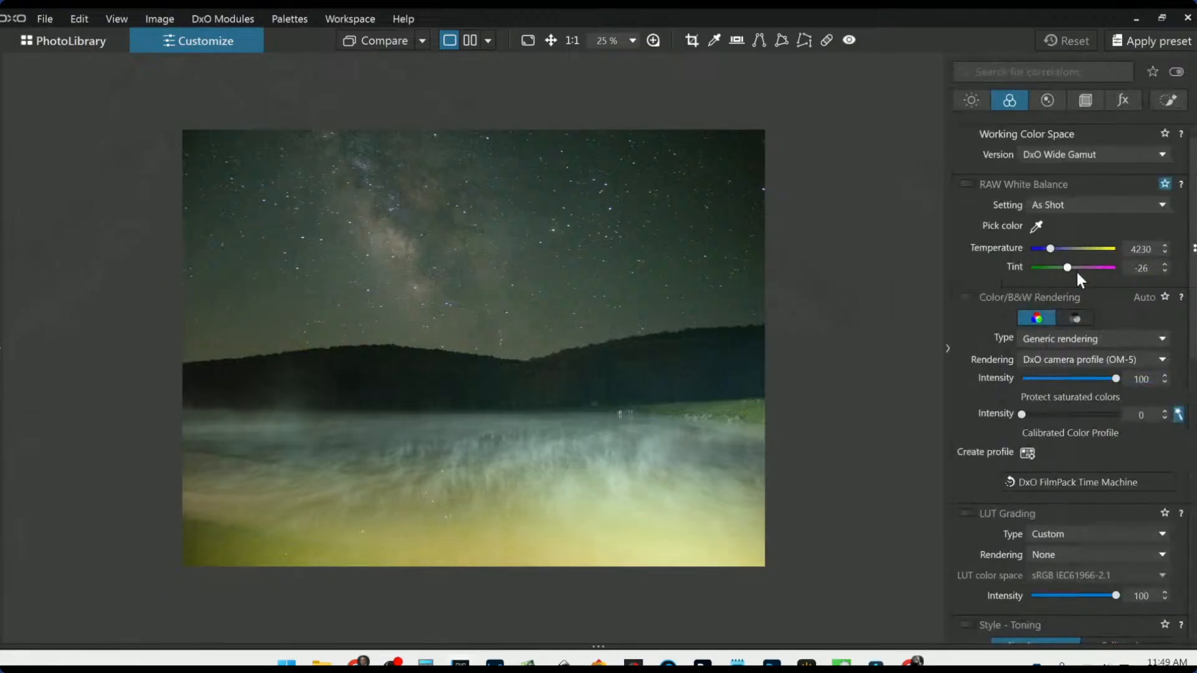
- Try the Daylight and Cloudy white balances, settle on Daylight, and cool the raw temperature to about 3400 with Tint 0
click(1050, 249)
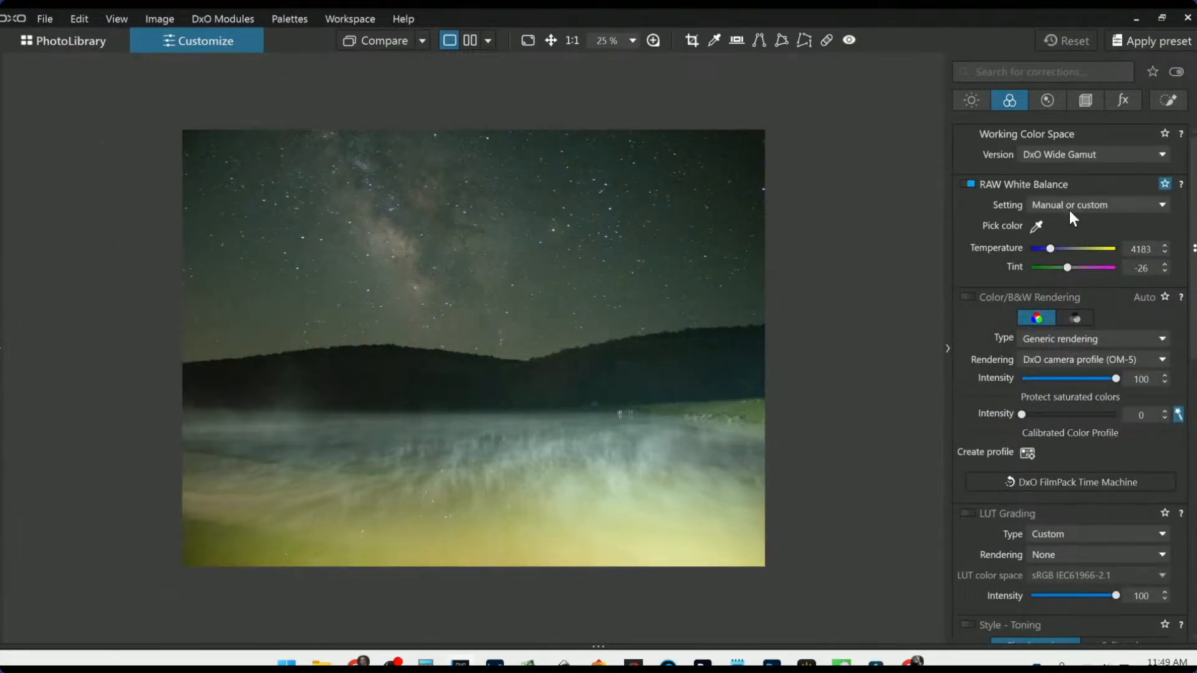
click(1069, 210)
click(1066, 239)
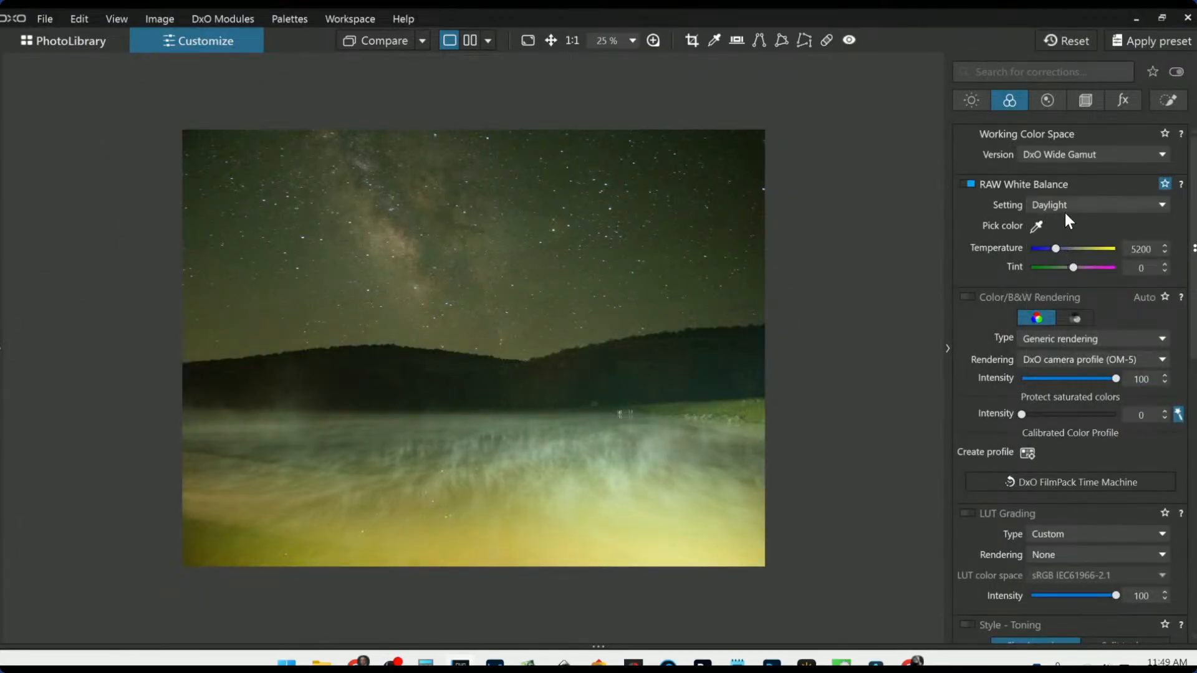
click(1066, 214)
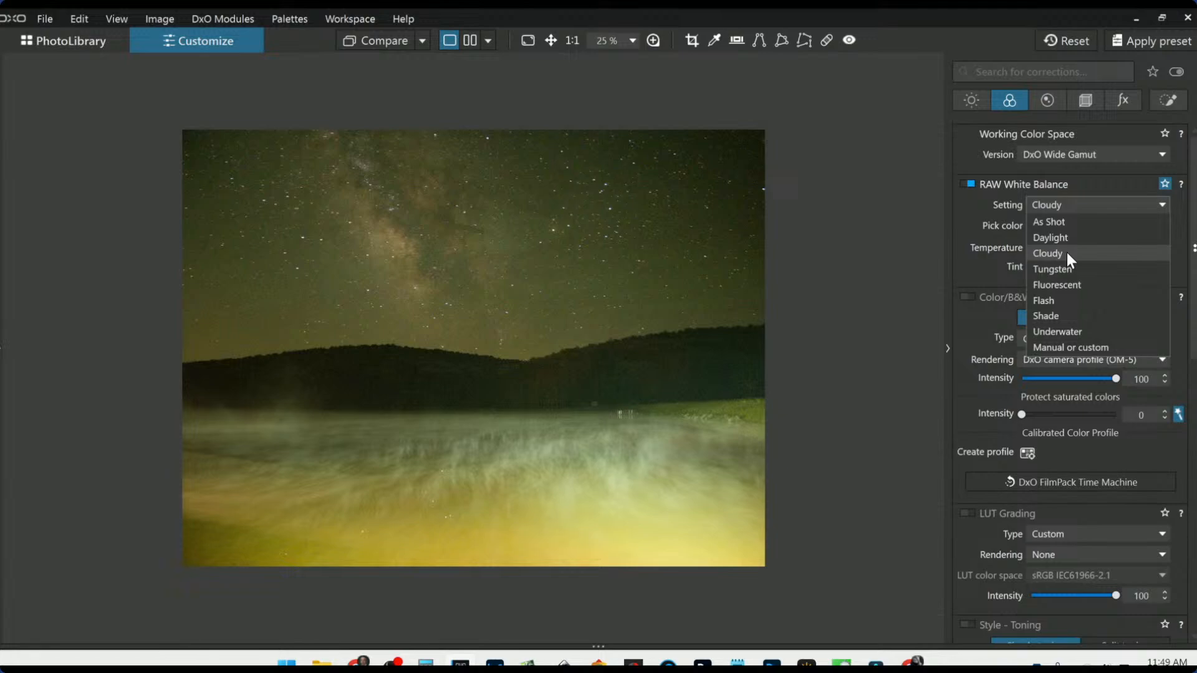
click(1065, 236)
drag(1055, 249, 1046, 249)
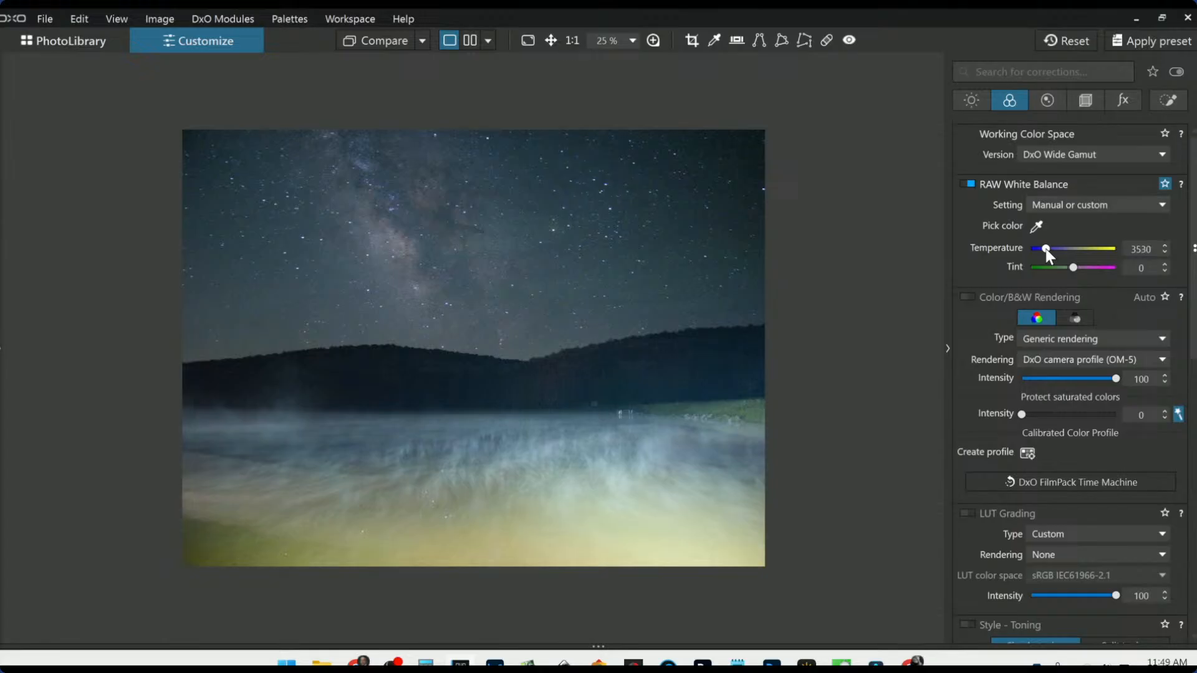
drag(1045, 249, 1044, 248)
- Add a control line near the top of the sky reaching down to the photo's lower edge, with Luma selectivity 81 and Blacks -55
click(1169, 100)
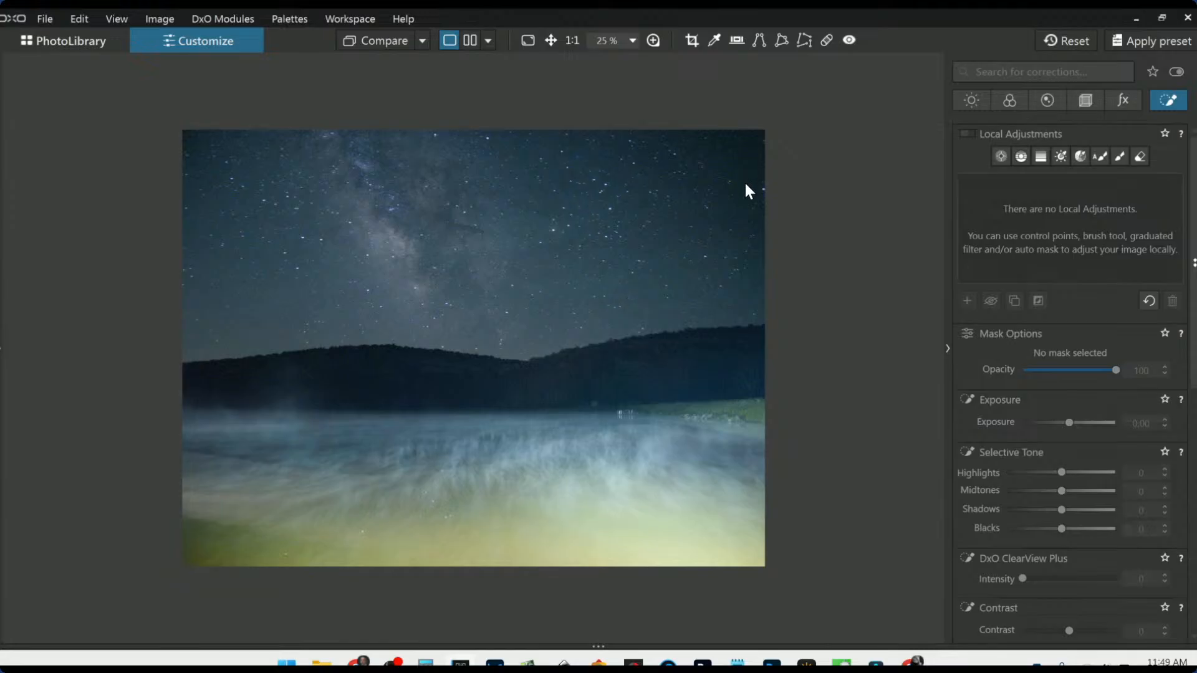
click(1021, 157)
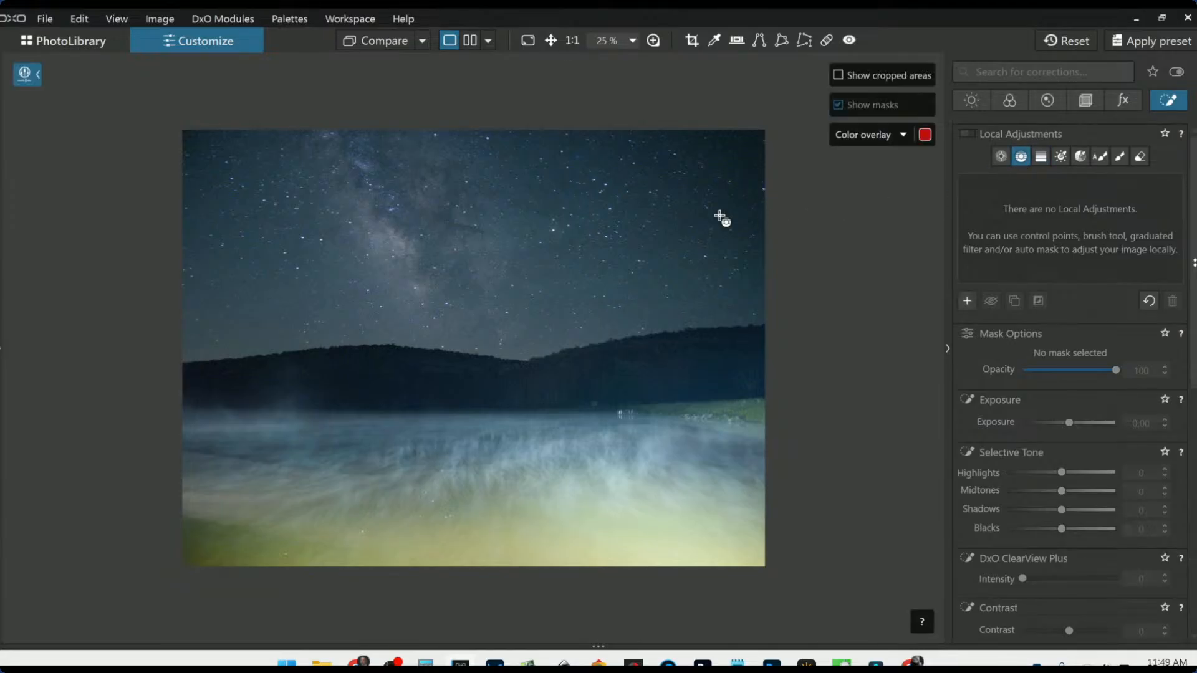
drag(703, 179, 694, 567)
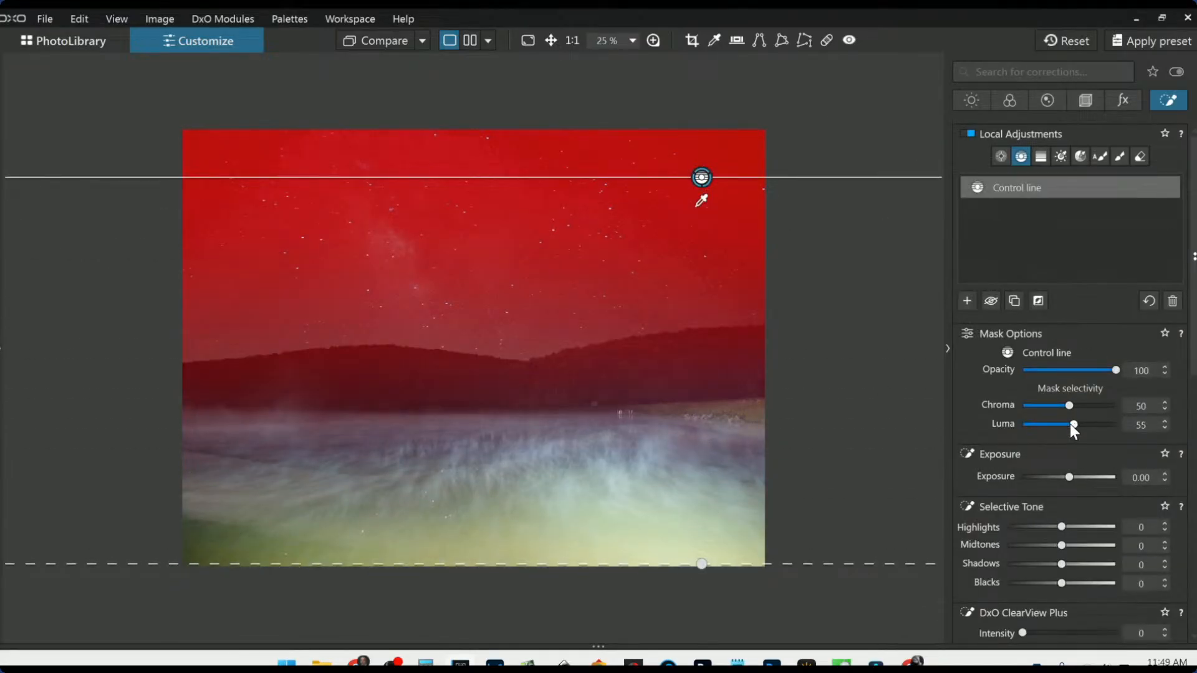
drag(1073, 424, 1078, 424)
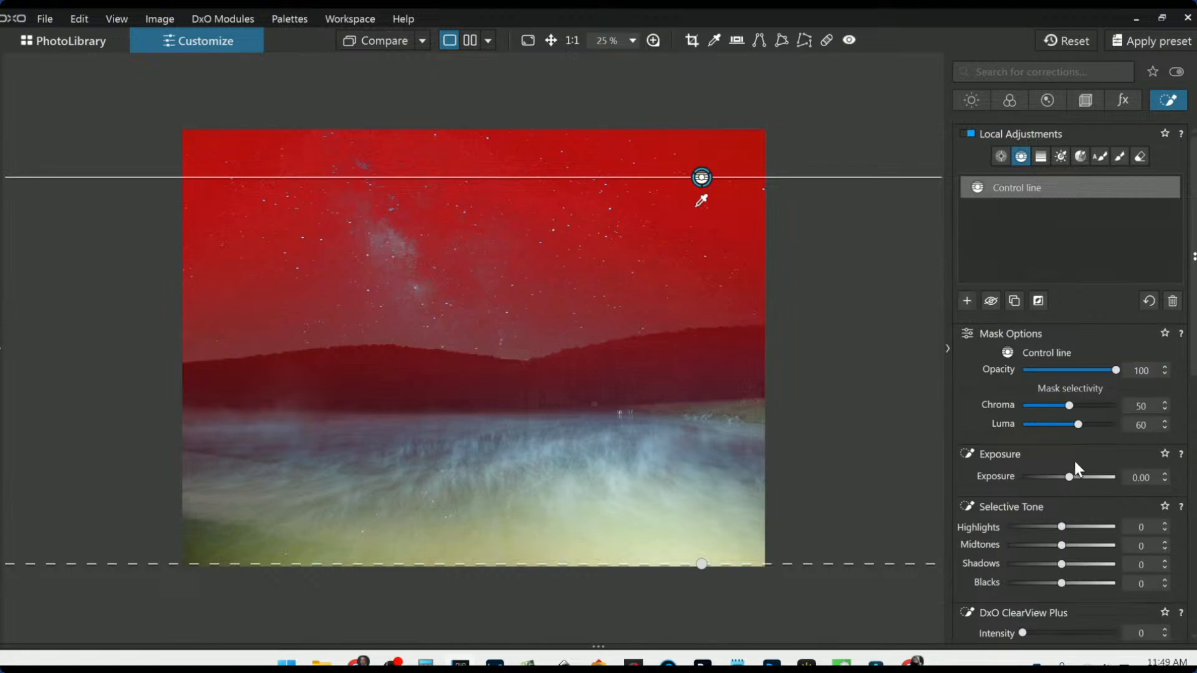
click(1080, 425)
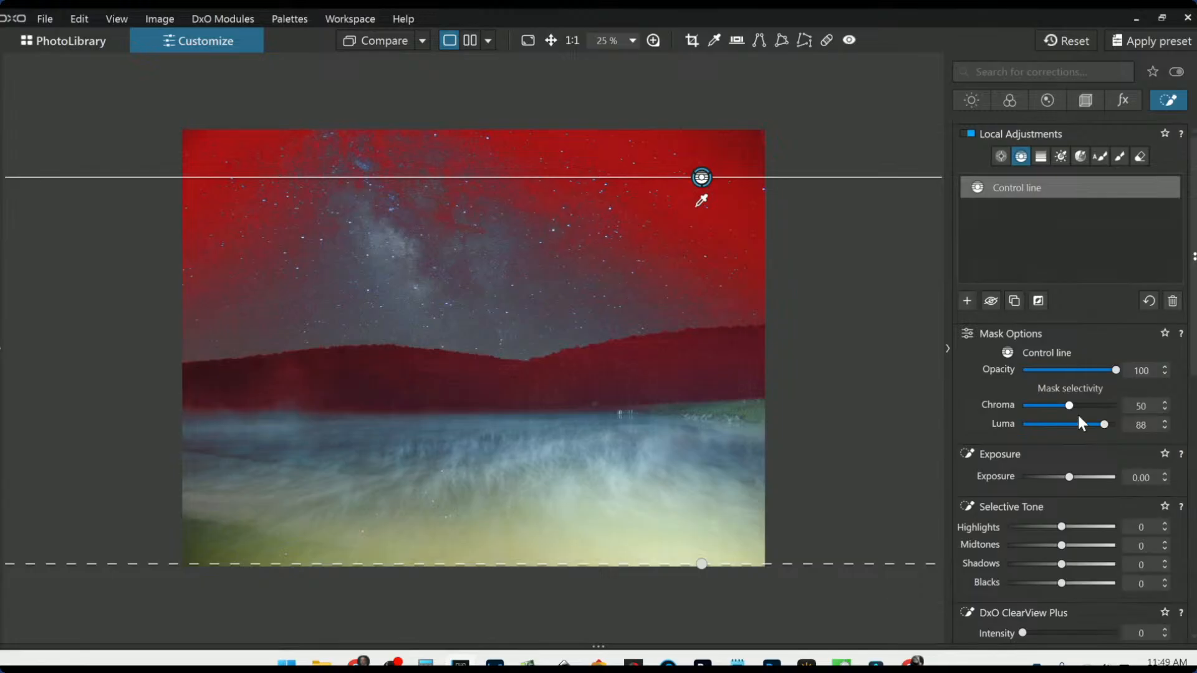
drag(1064, 584, 1031, 588)
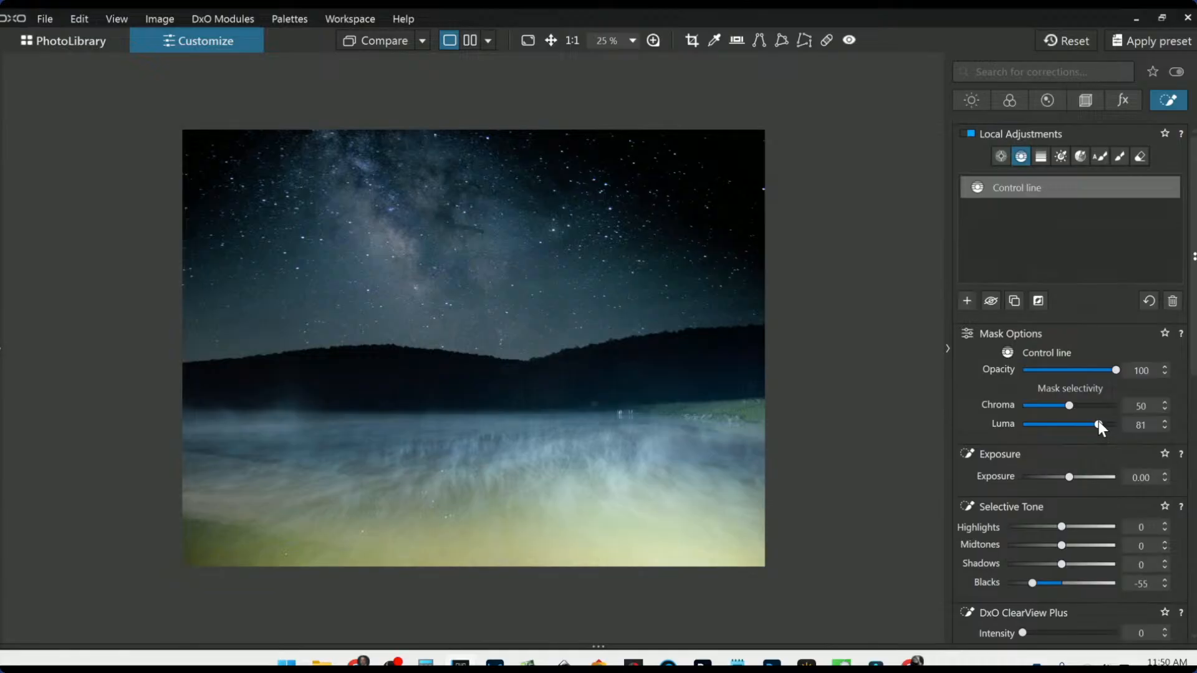
- Add a second control line from the Milky Way to the hills, with Luma selectivity 78, Highlights 88, Midtones 52 and Shadows 18
click(967, 300)
drag(401, 244, 402, 368)
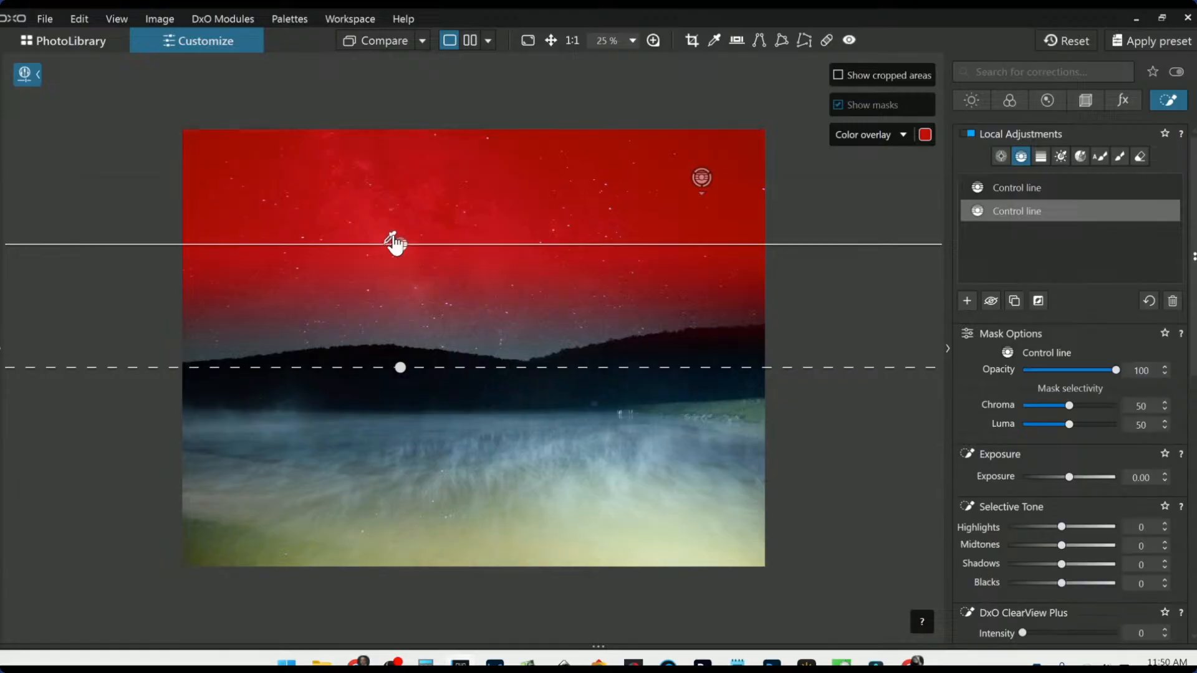
drag(1068, 428, 1096, 426)
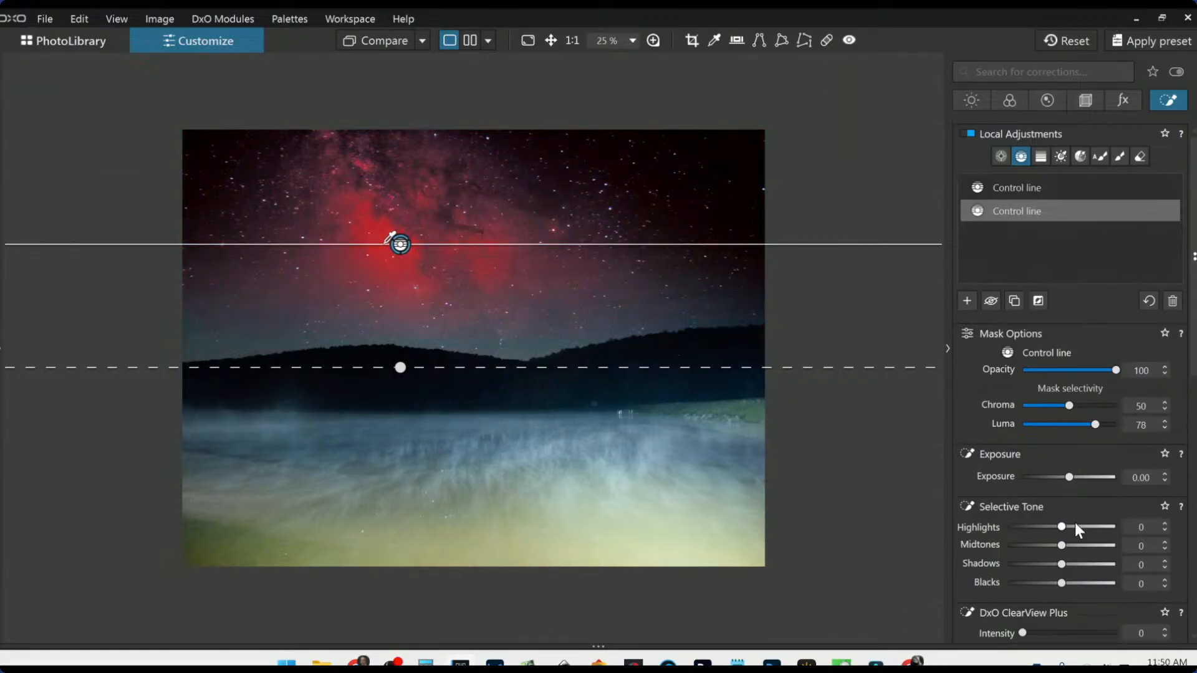
drag(1067, 527, 1072, 567)
- Set the Milky Way control line's HSL Saturation to 43 and Vibrancy to 85 for all colors
scroll(989, 498, down, 4)
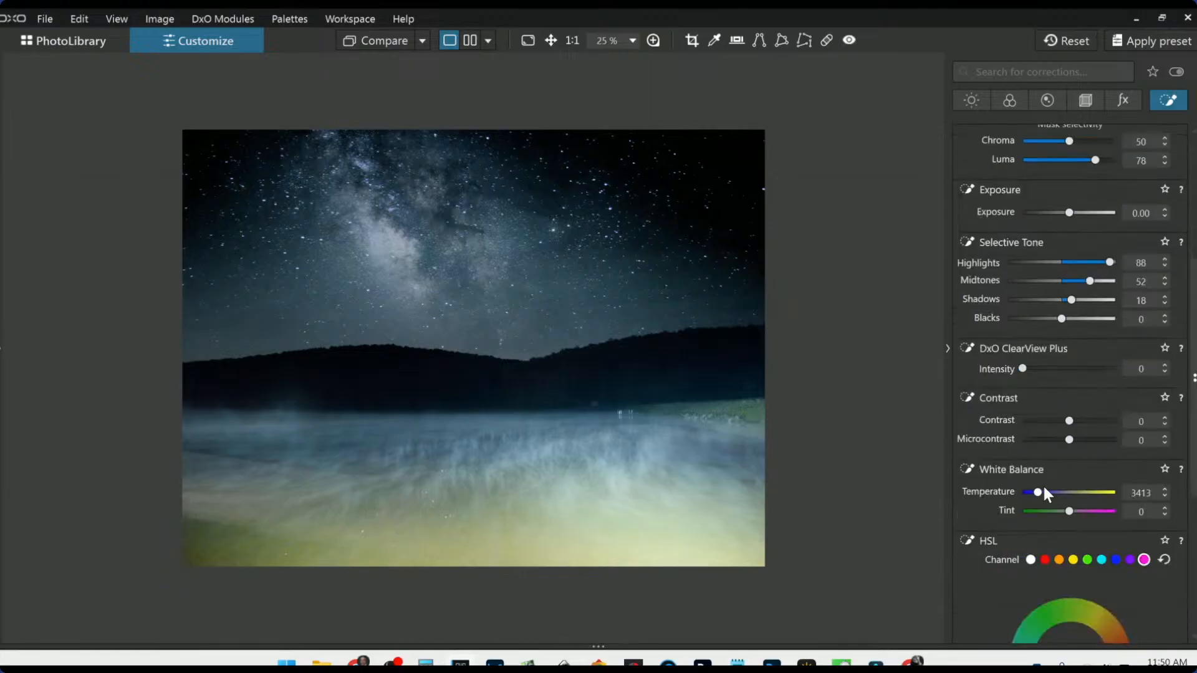
scroll(1016, 498, down, 5)
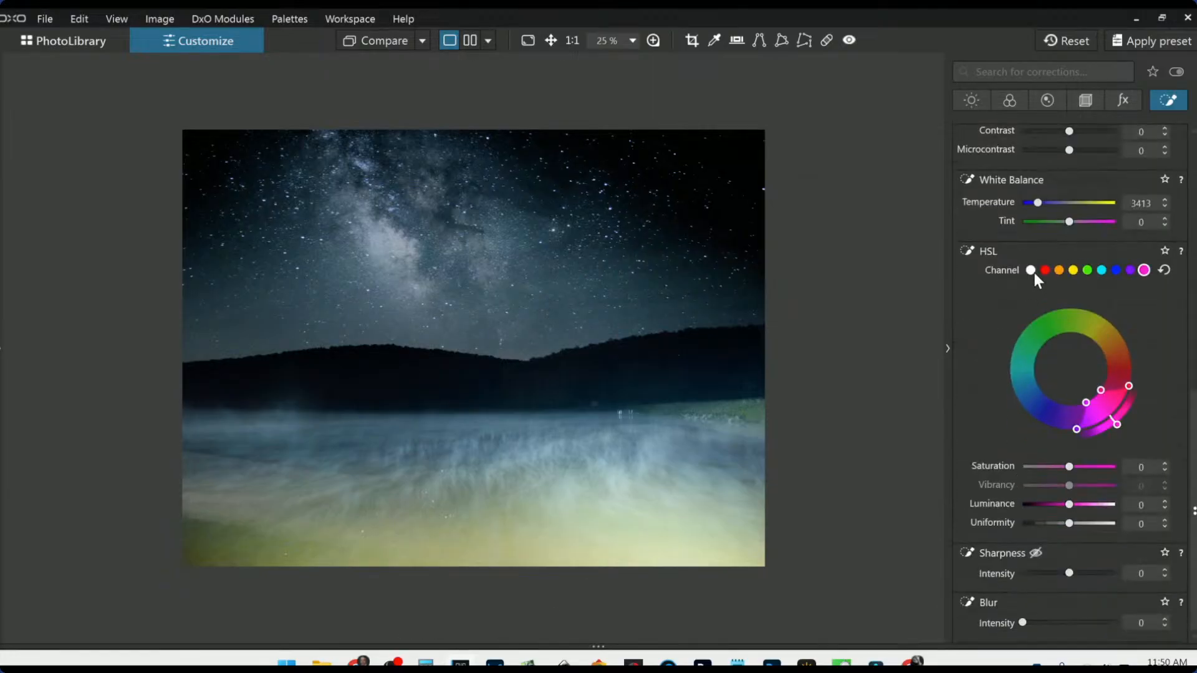
click(1030, 271)
drag(1076, 487, 1091, 467)
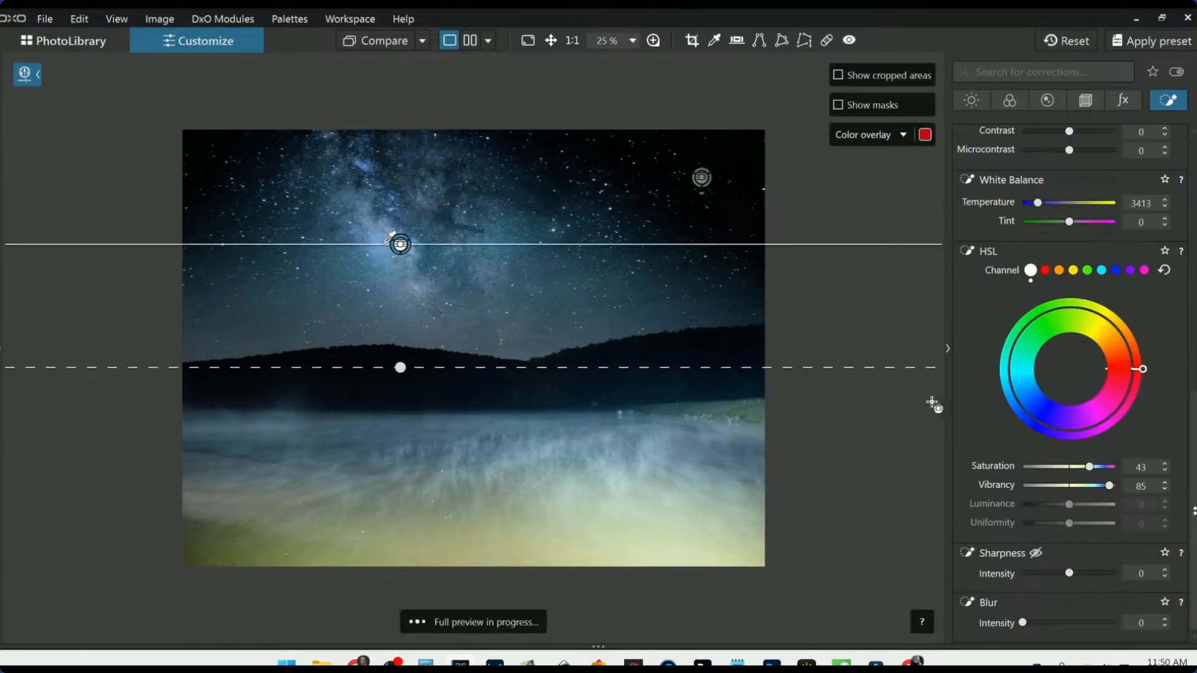
- Add a third control line over the lake mist reaching up to the hills, with ClearView Plus 69 and Highlights -24
scroll(985, 293, up, 10)
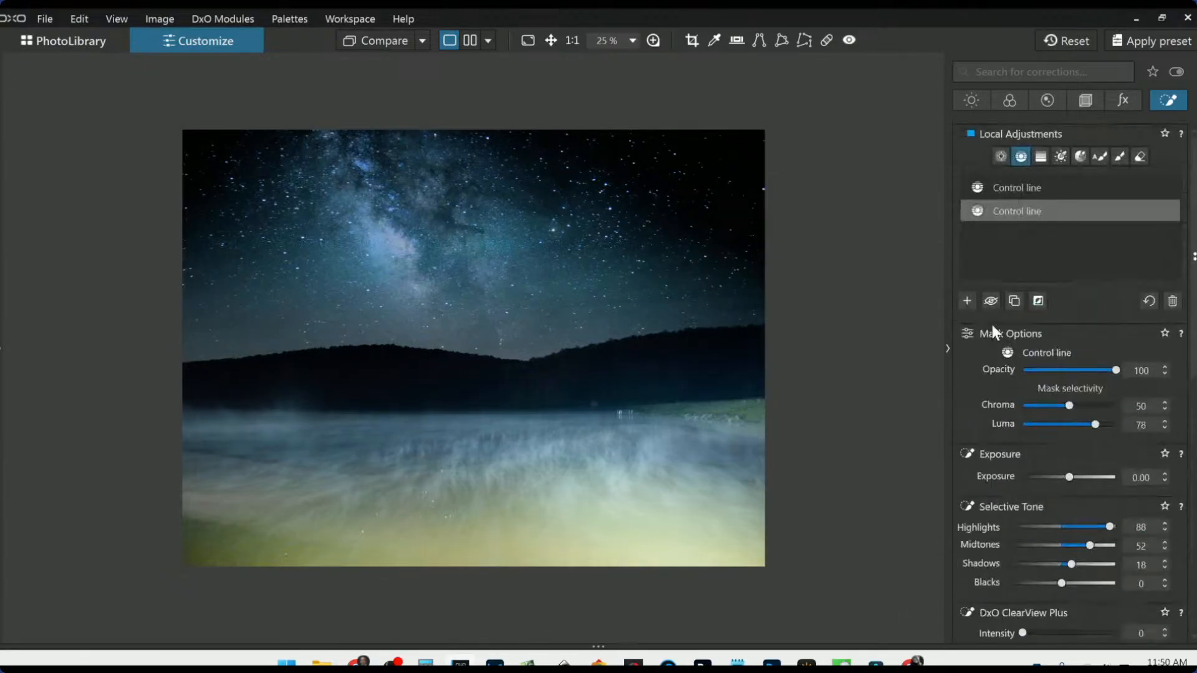
click(967, 301)
drag(620, 488, 620, 398)
drag(620, 487, 621, 446)
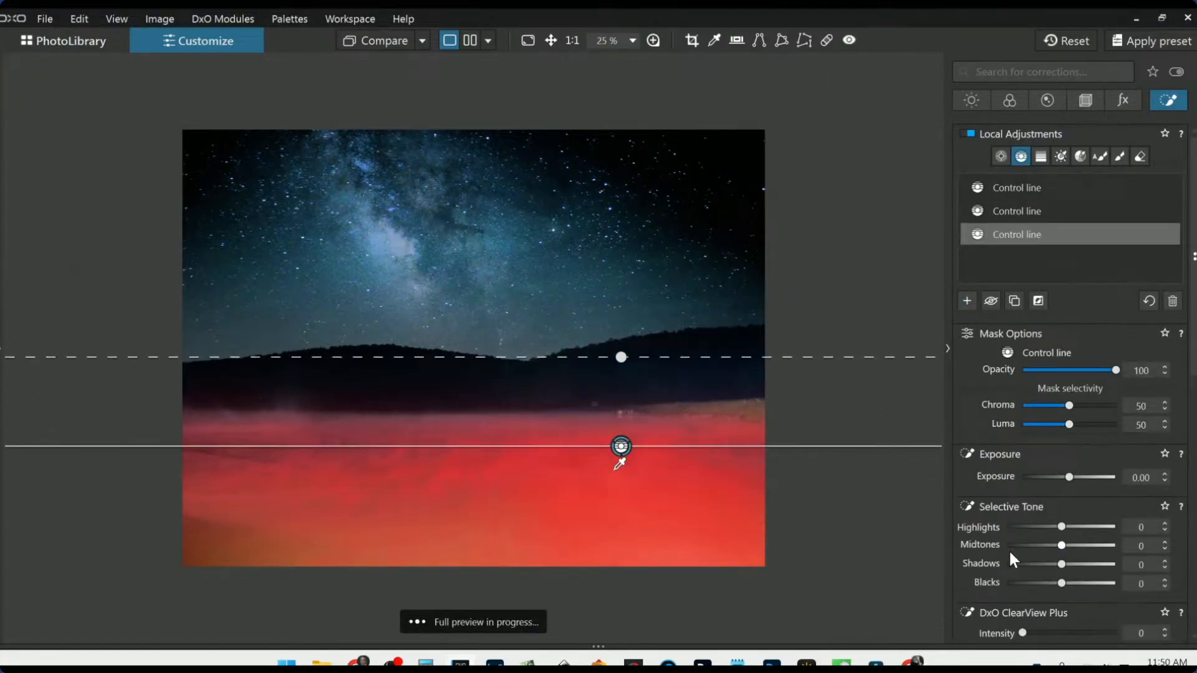
scroll(1092, 565, down, 2)
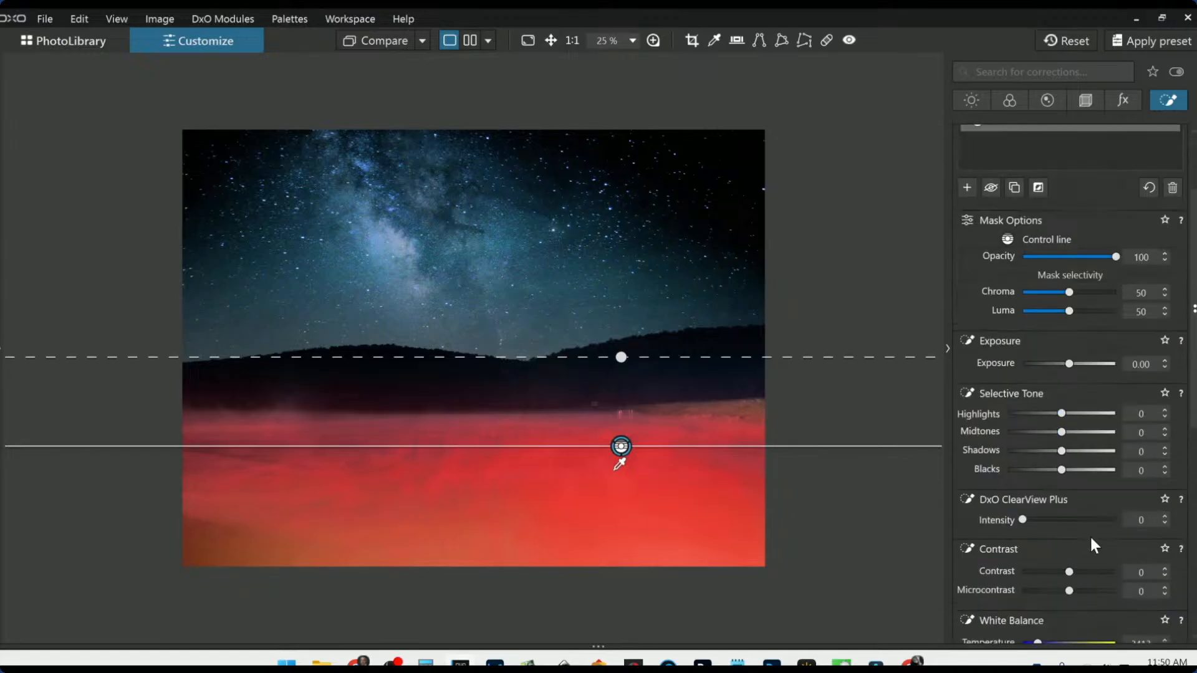
click(1088, 519)
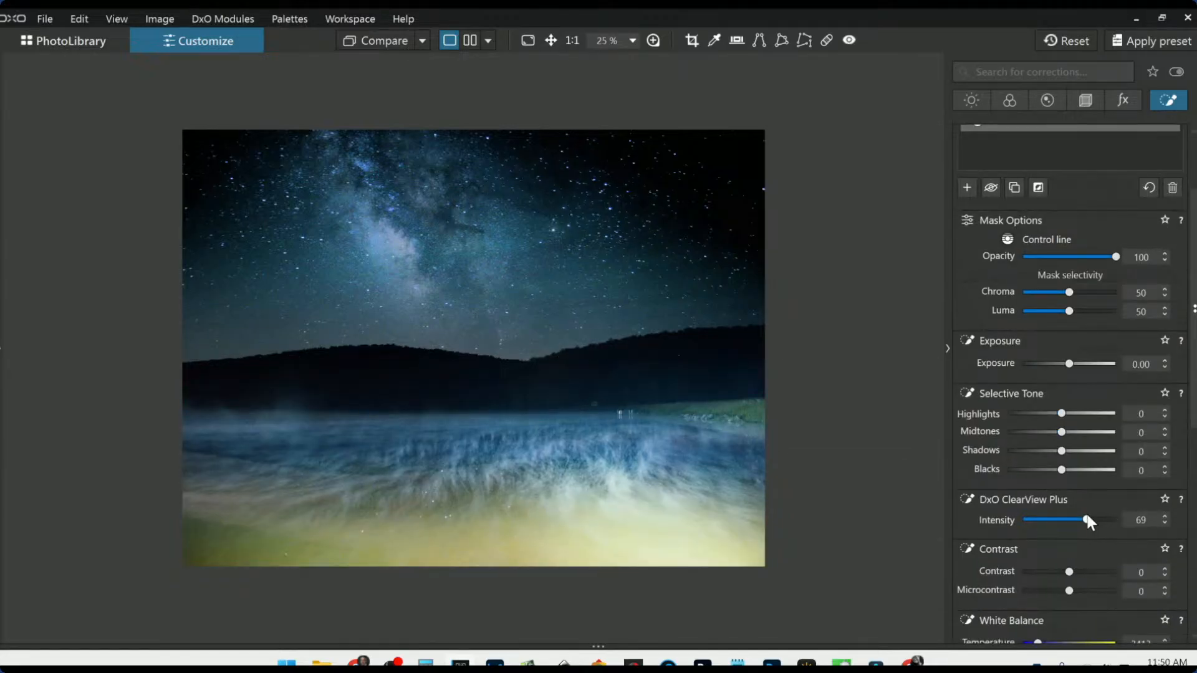
click(1049, 414)
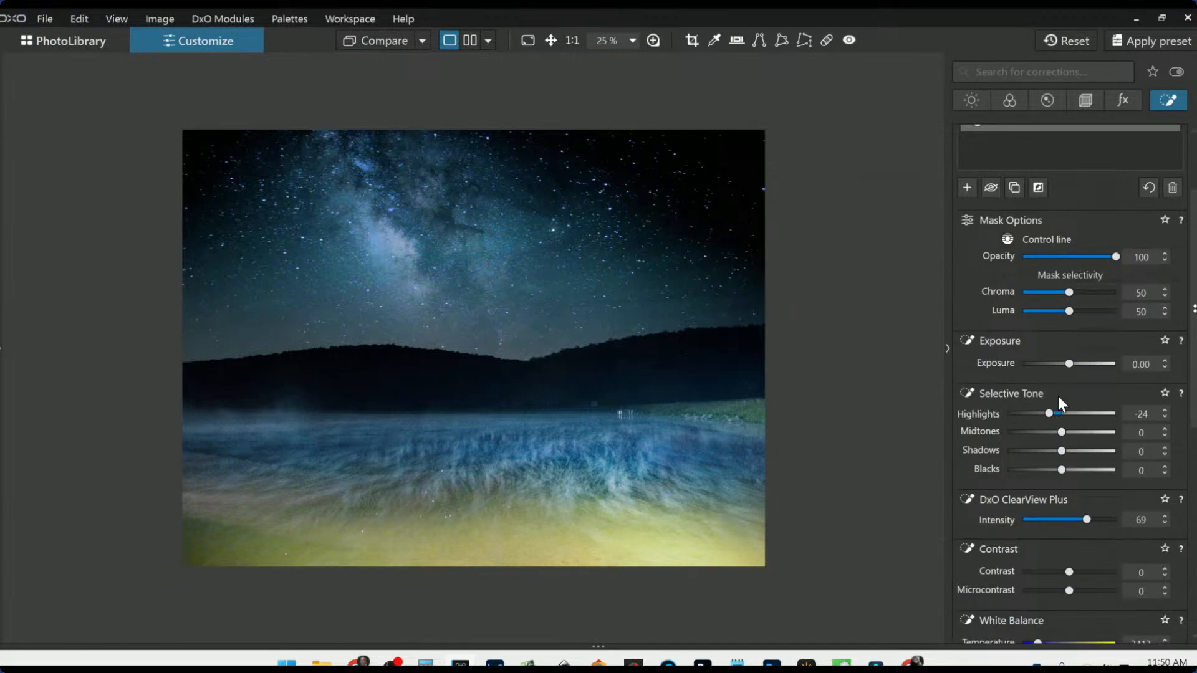
- Add a control point on the dark hills, shrink it, extend it with more points across the ridge, and set Shadows to 34
scroll(1053, 399, up, 2)
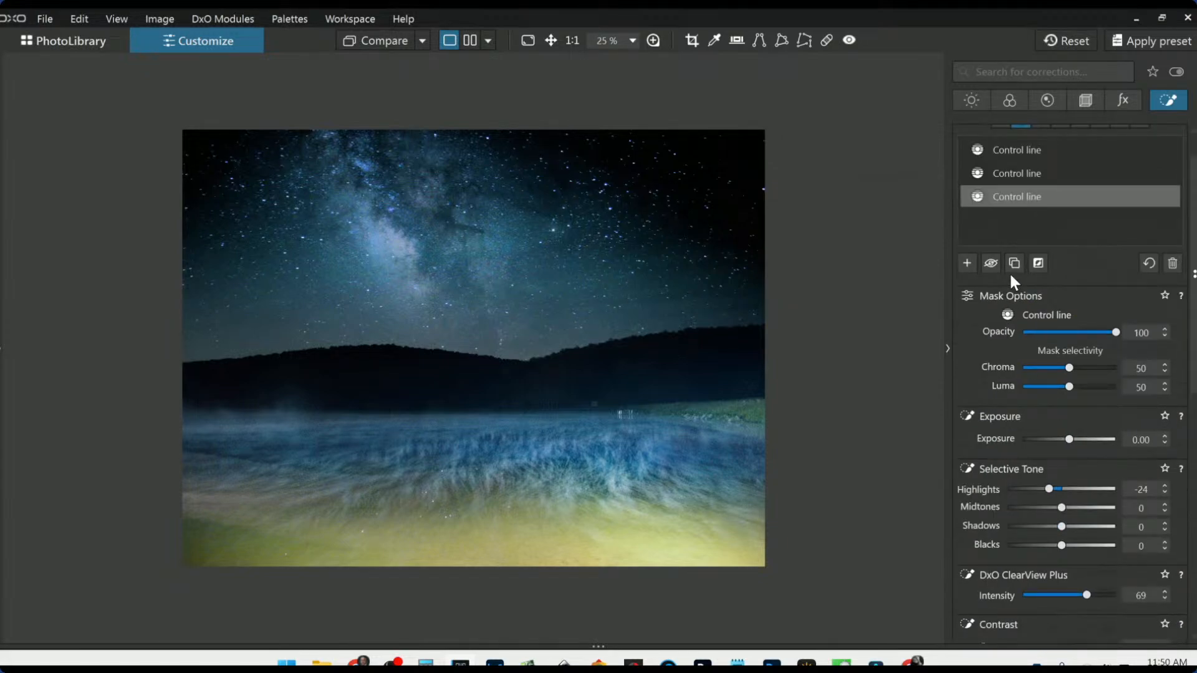
scroll(1009, 291, up, 1)
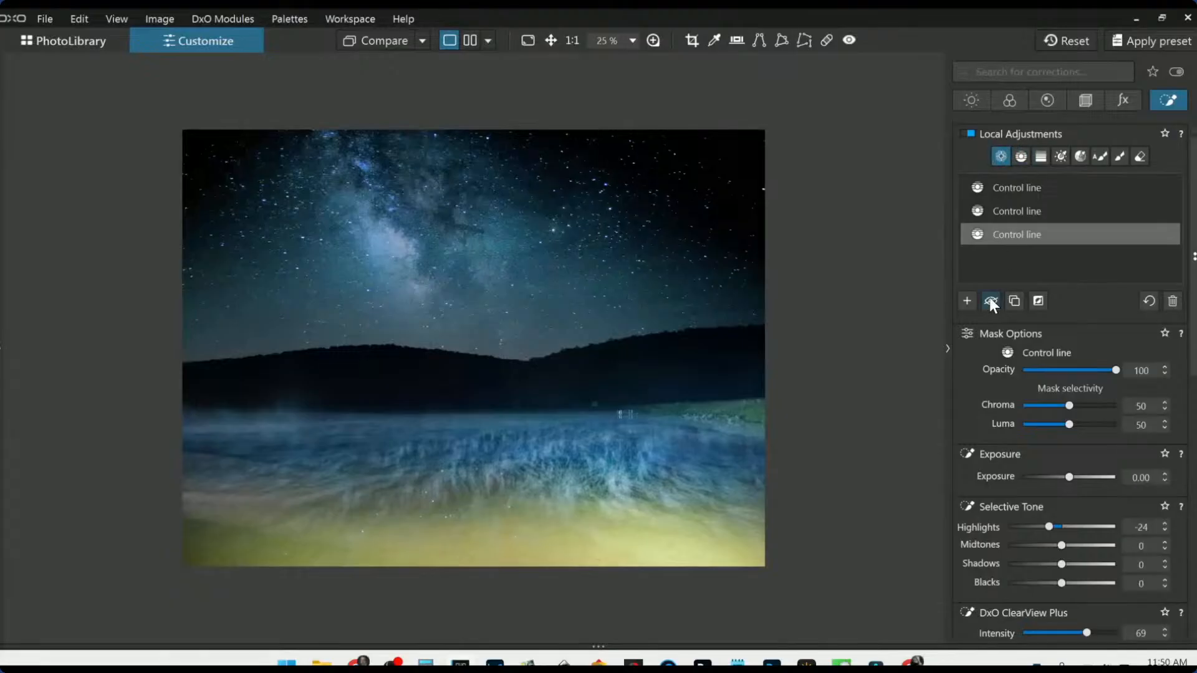
click(968, 301)
click(638, 375)
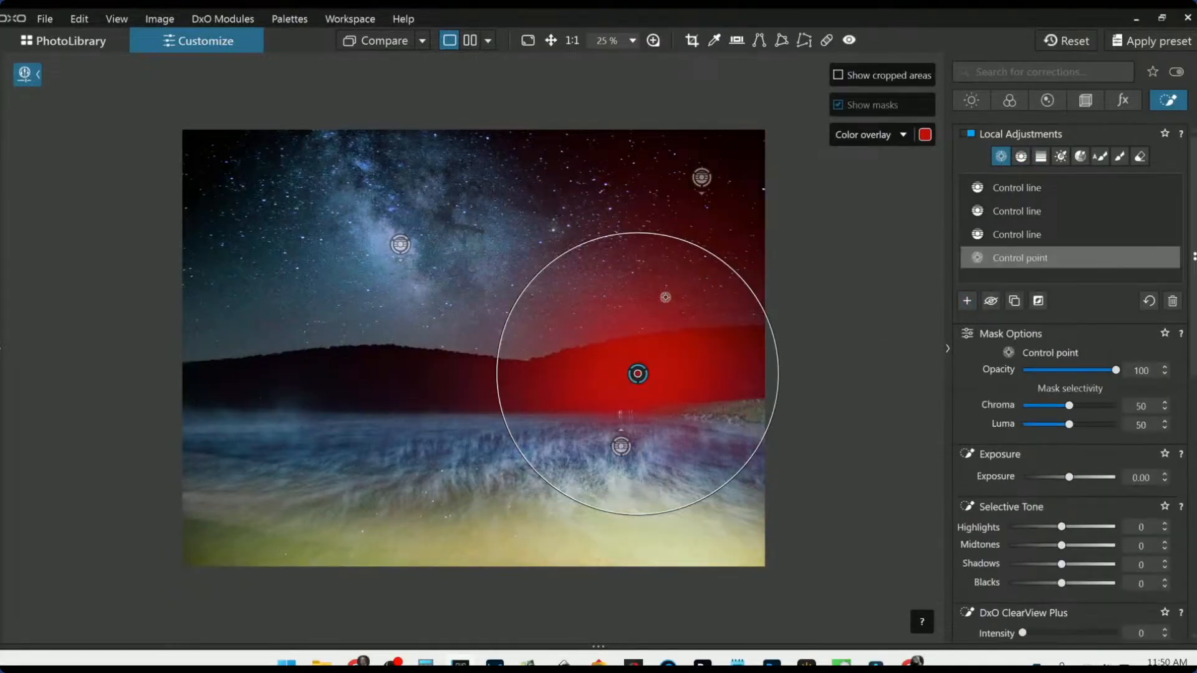
drag(688, 248, 670, 332)
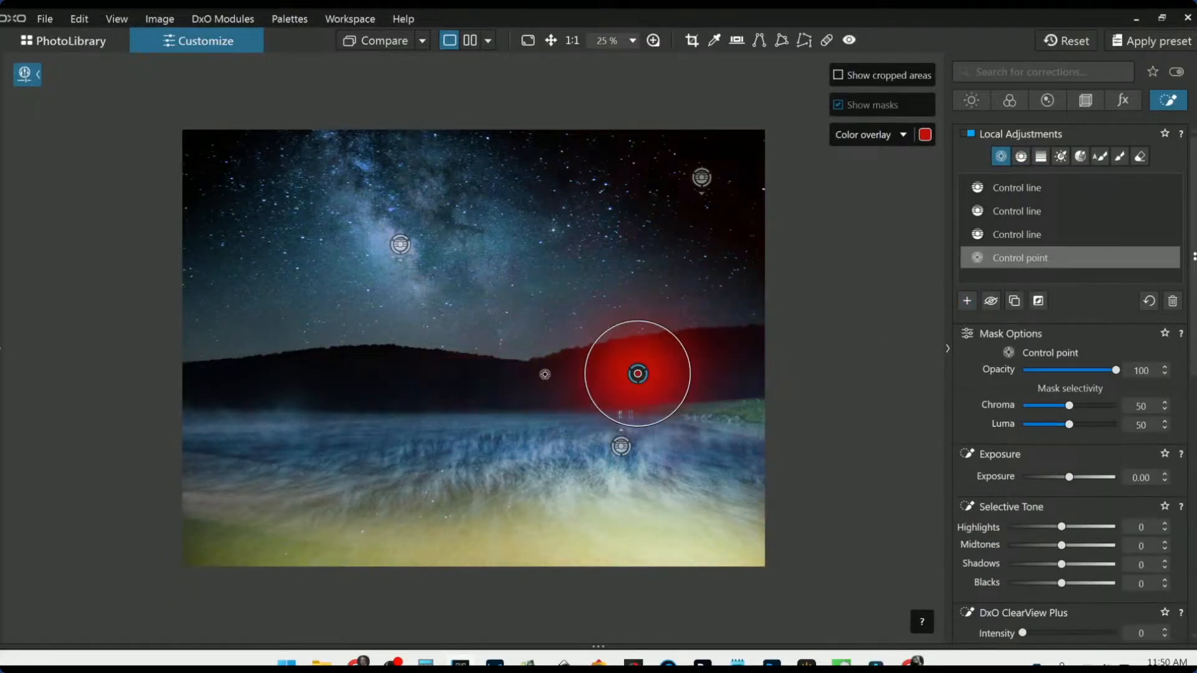
click(420, 391)
click(316, 382)
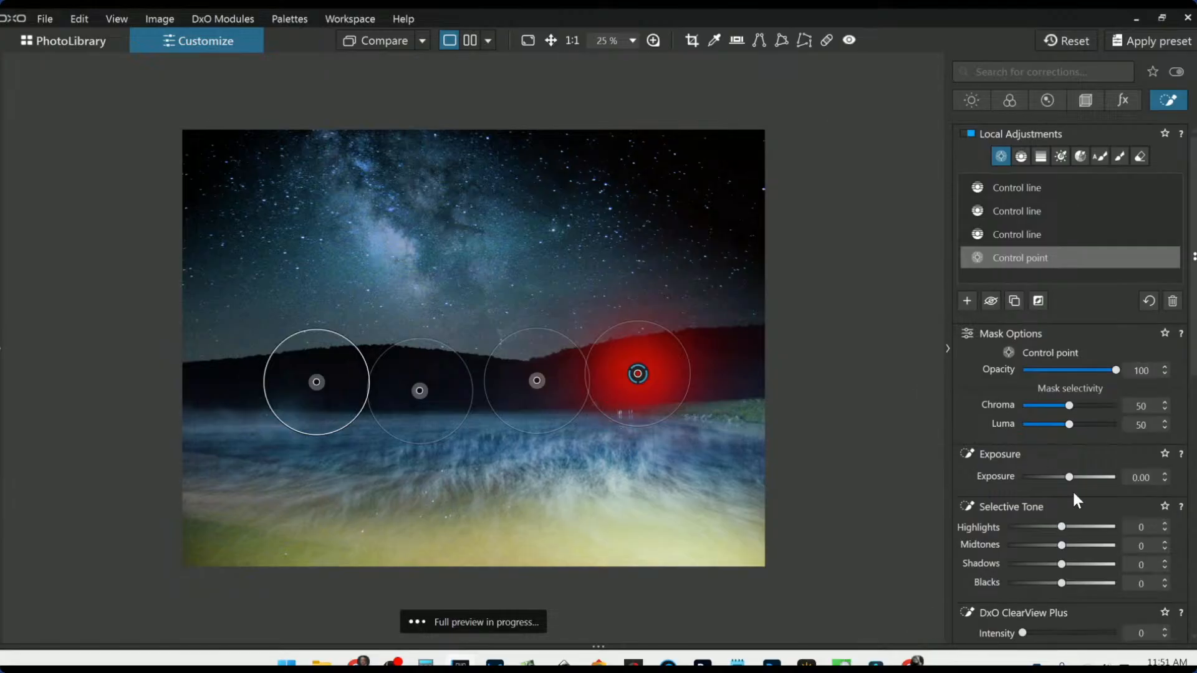
drag(1063, 564, 1082, 564)
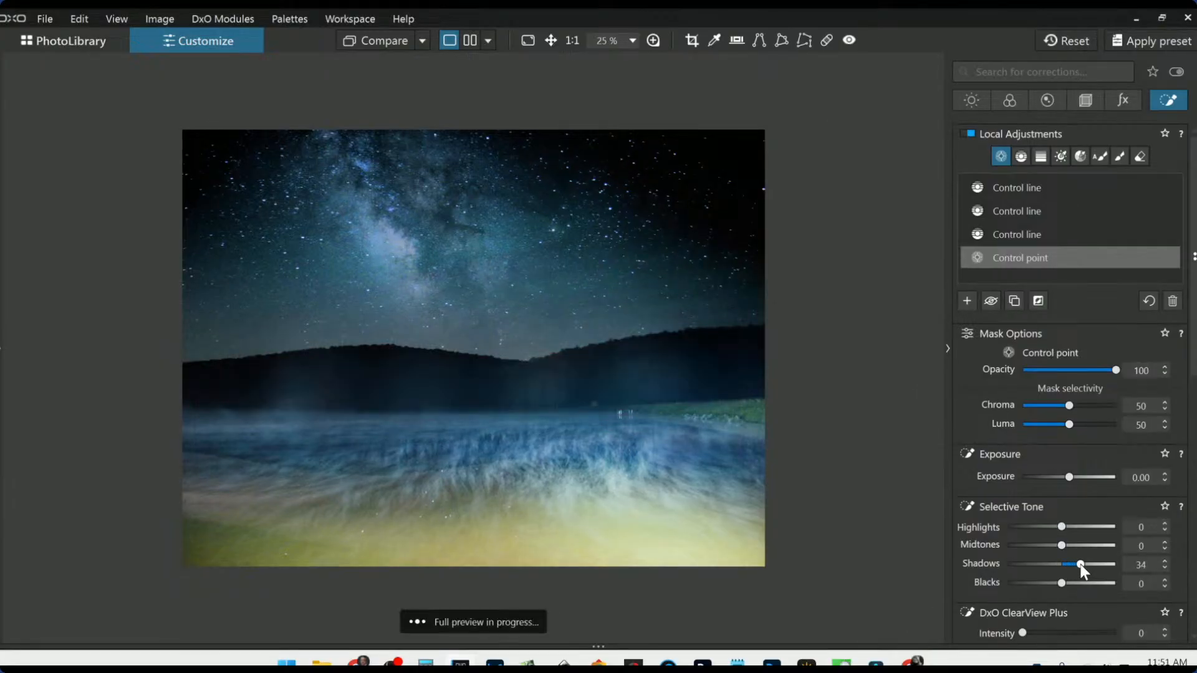
- Delete the two control points on the far-left hills, reposition the remaining two, and add two more on the right-hand hills
key(Delete)
key(Delete)
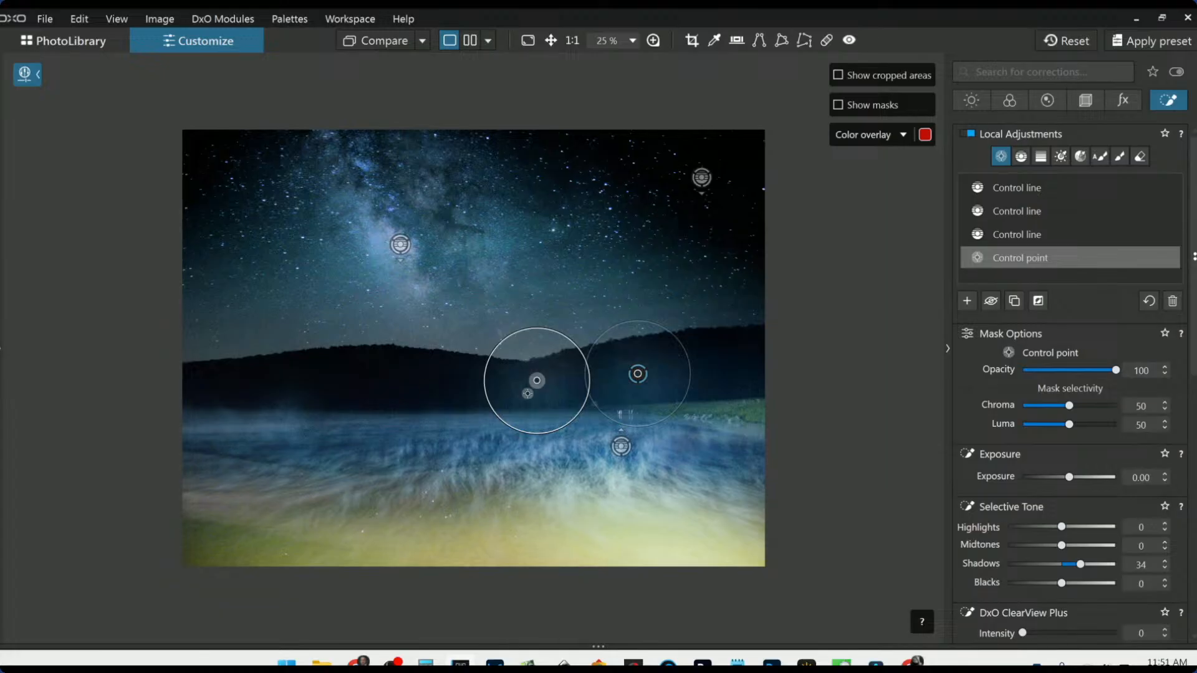
drag(537, 380, 541, 391)
drag(639, 376, 650, 378)
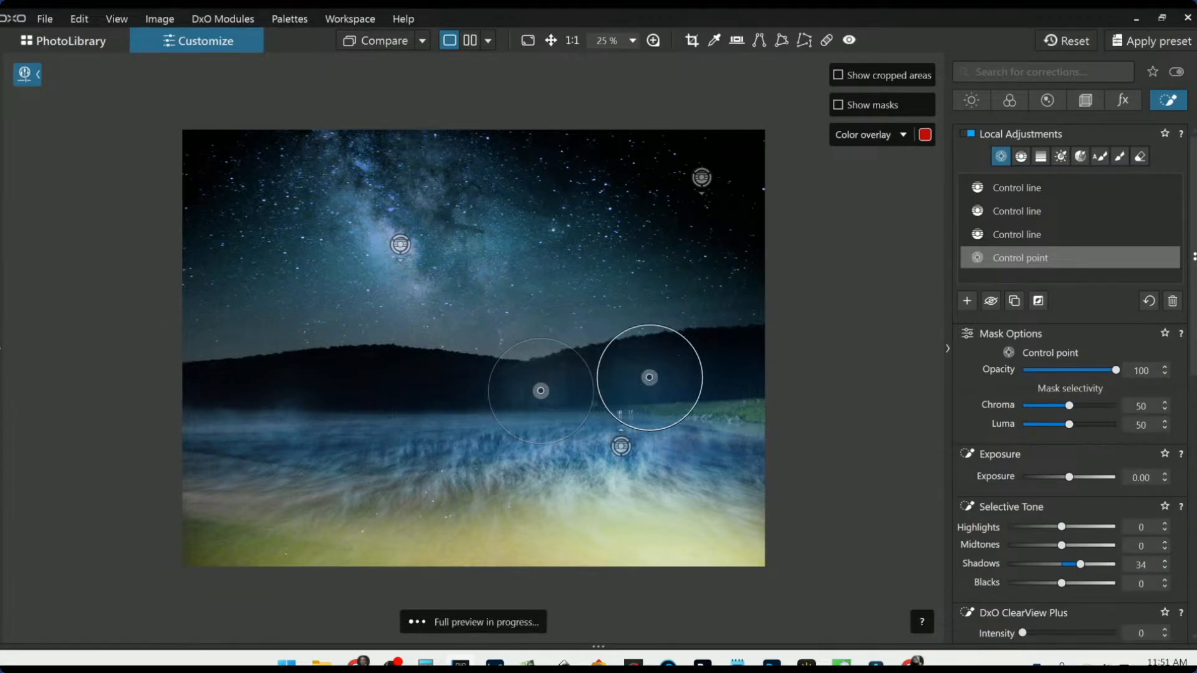
click(615, 380)
click(727, 380)
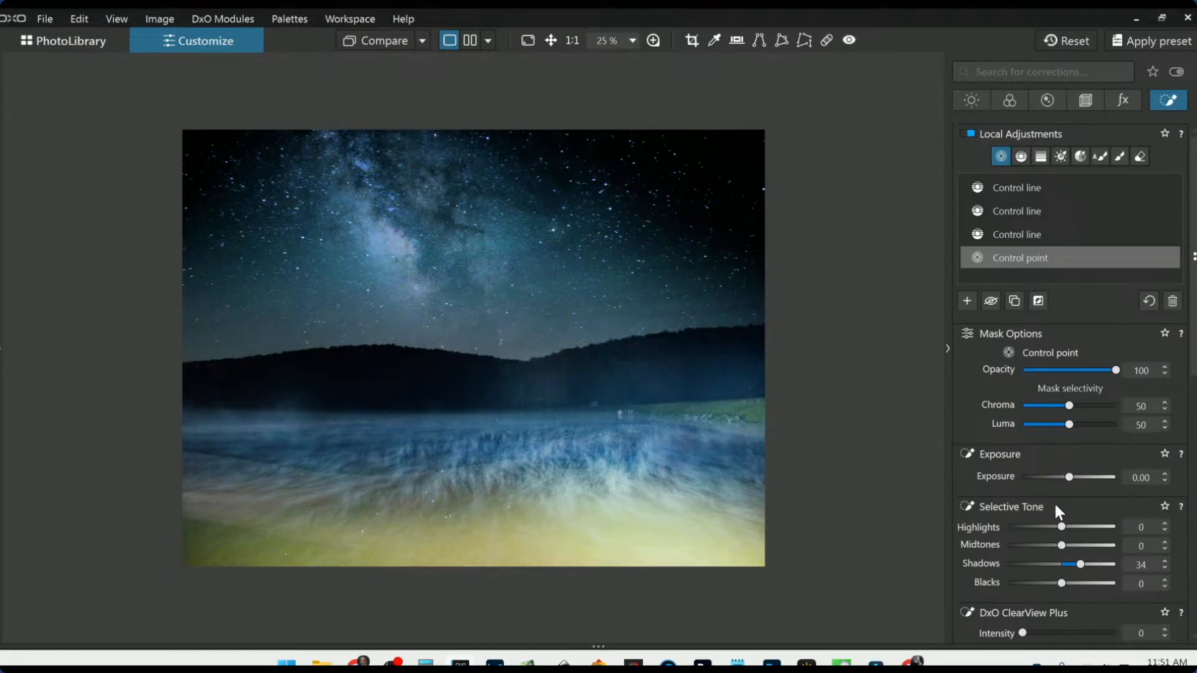
- Set the hill control points' ClearView Plus intensity to 41 and Microcontrast to 46
scroll(1085, 548, down, 3)
click(1063, 443)
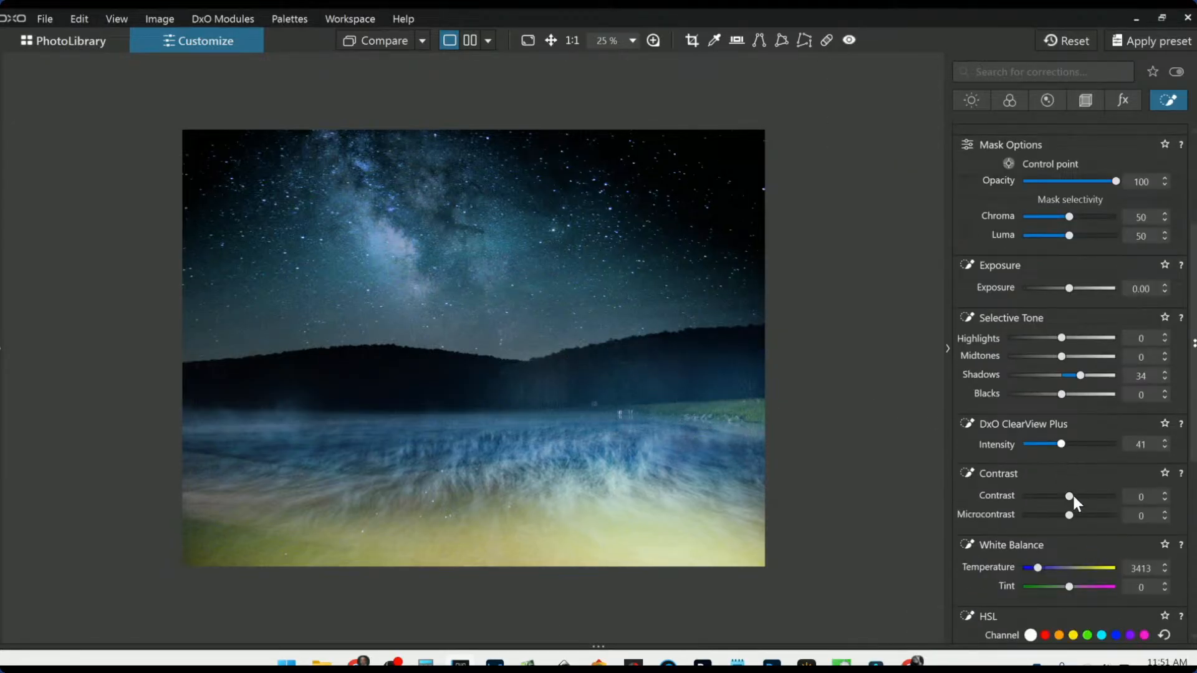
click(1099, 515)
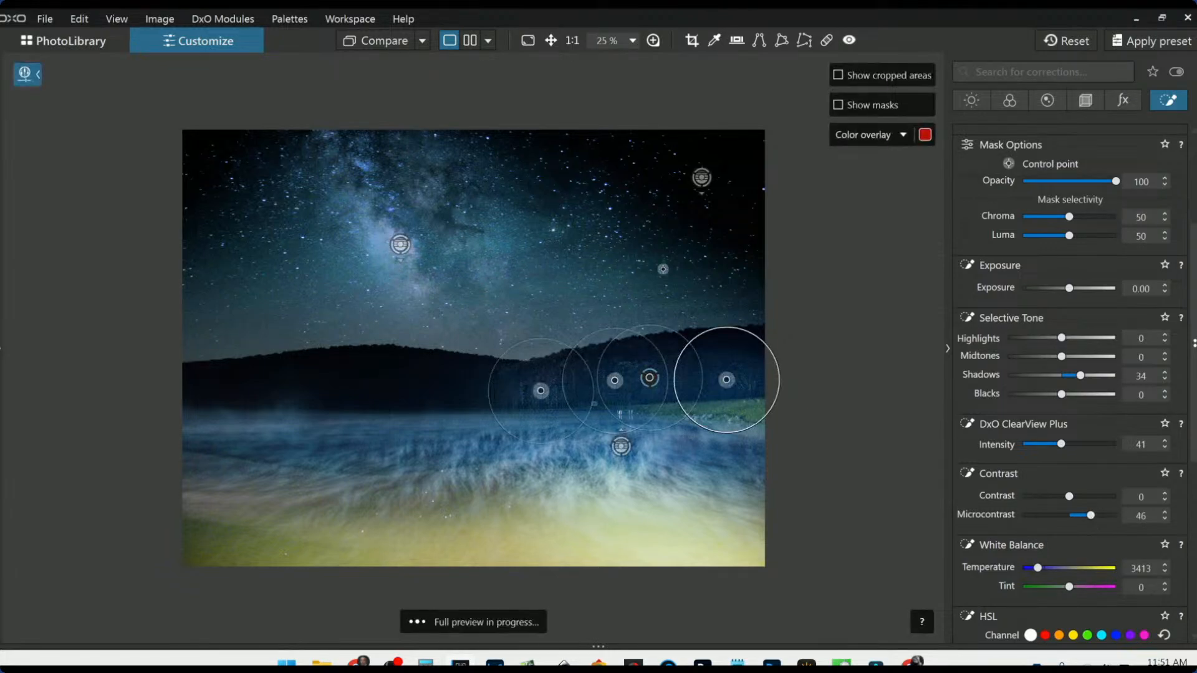
- Raise the RAW white balance temperature to 3713
scroll(1053, 318, up, 3)
click(1005, 100)
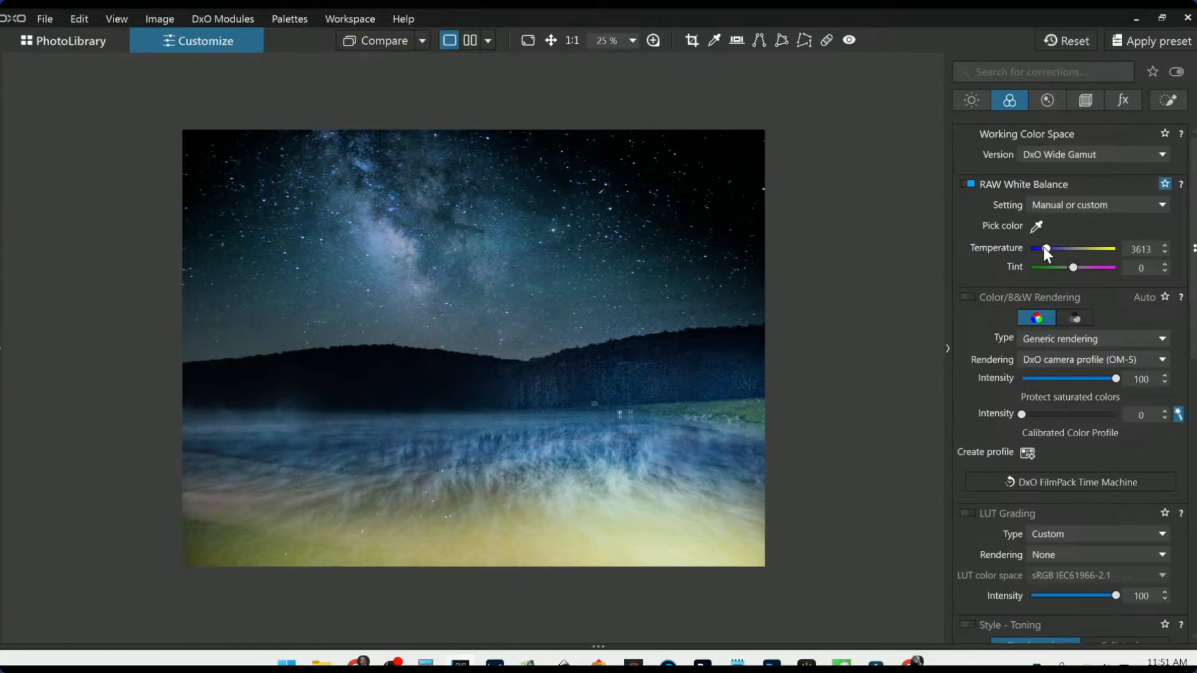
scroll(1045, 249, up, 1)
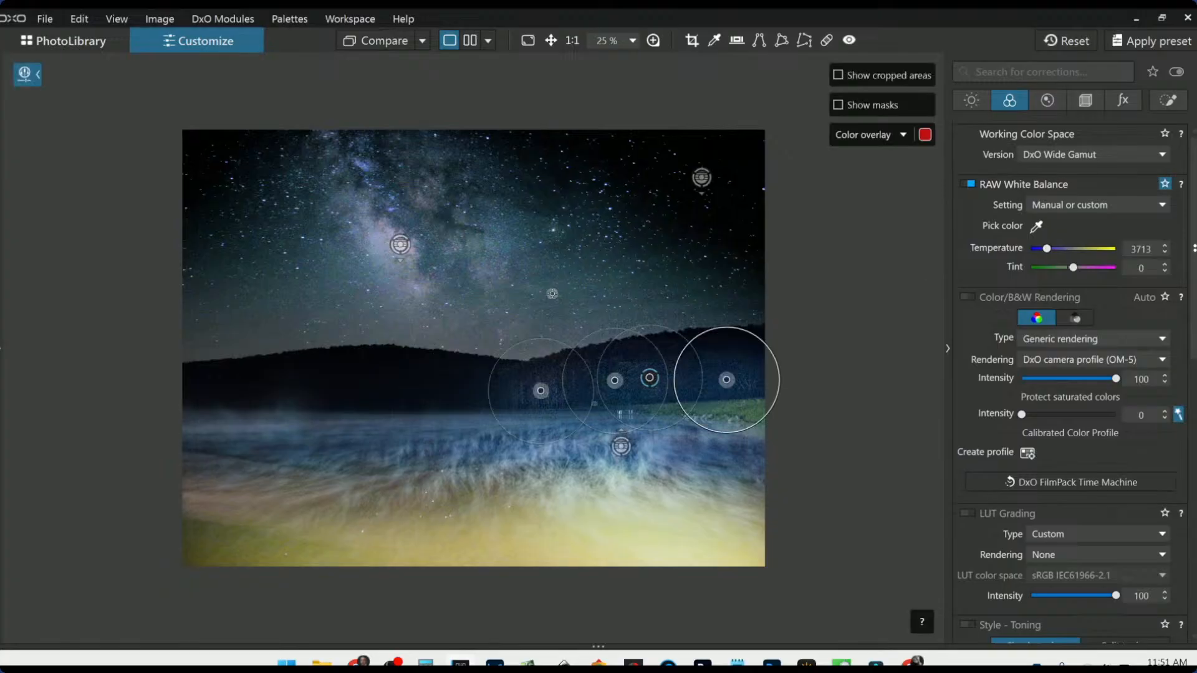
- Export the photo to disk with the standard output, a full-size JPEG at quality 93 in the original image folder
right_click(555, 249)
click(596, 104)
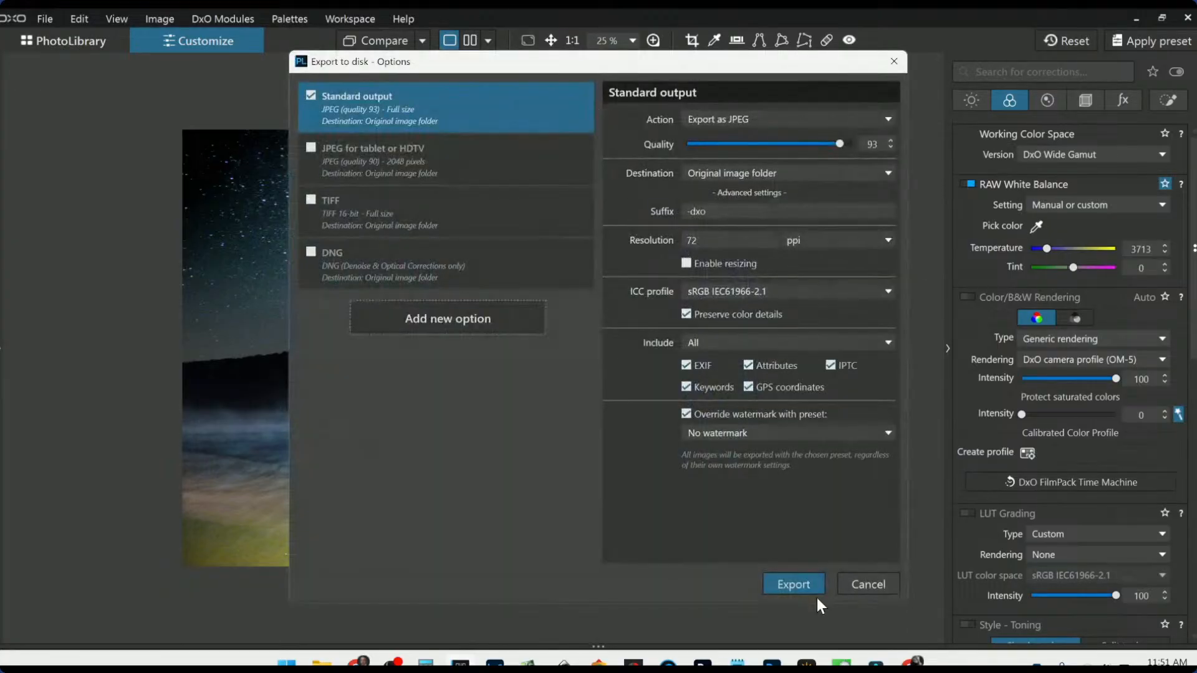
click(802, 585)
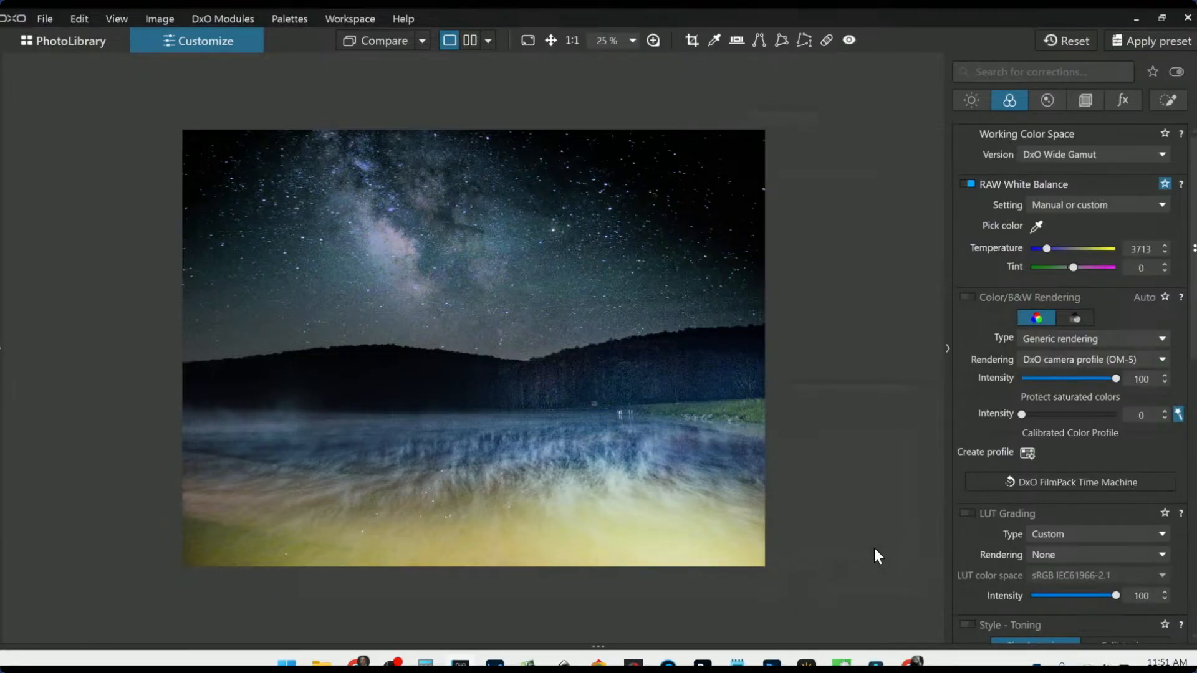
- Choose the exported JPEG as the comparison reference, reset the photo's corrections, and show both versions side by side
click(419, 44)
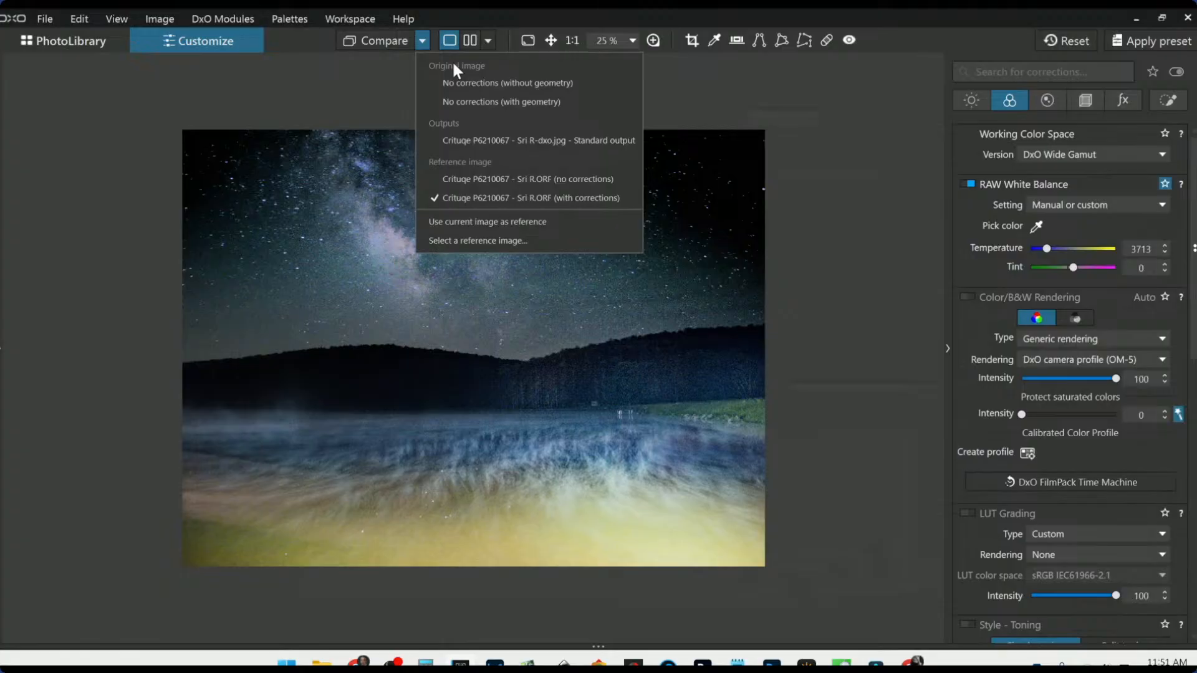
click(477, 133)
click(424, 37)
click(424, 37)
click(1048, 41)
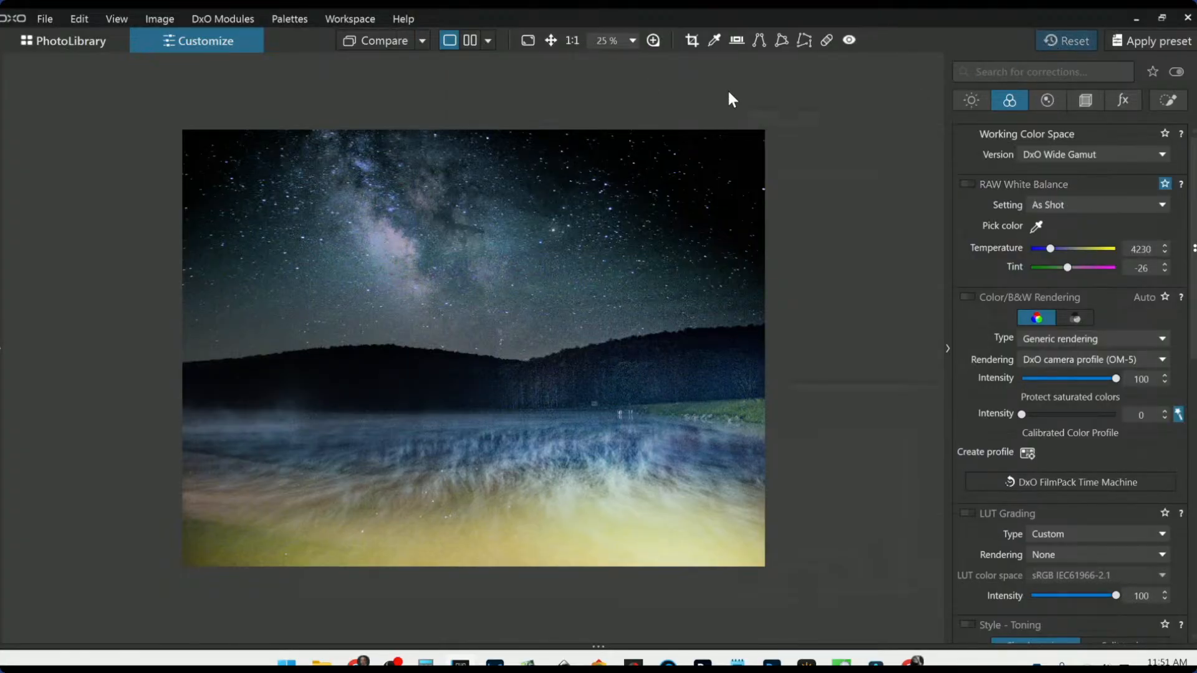
click(476, 46)
- Enlarge the side-by-side view and examine the exported edit against the uncorrected photo at matching sizes
scroll(685, 327, down, 2)
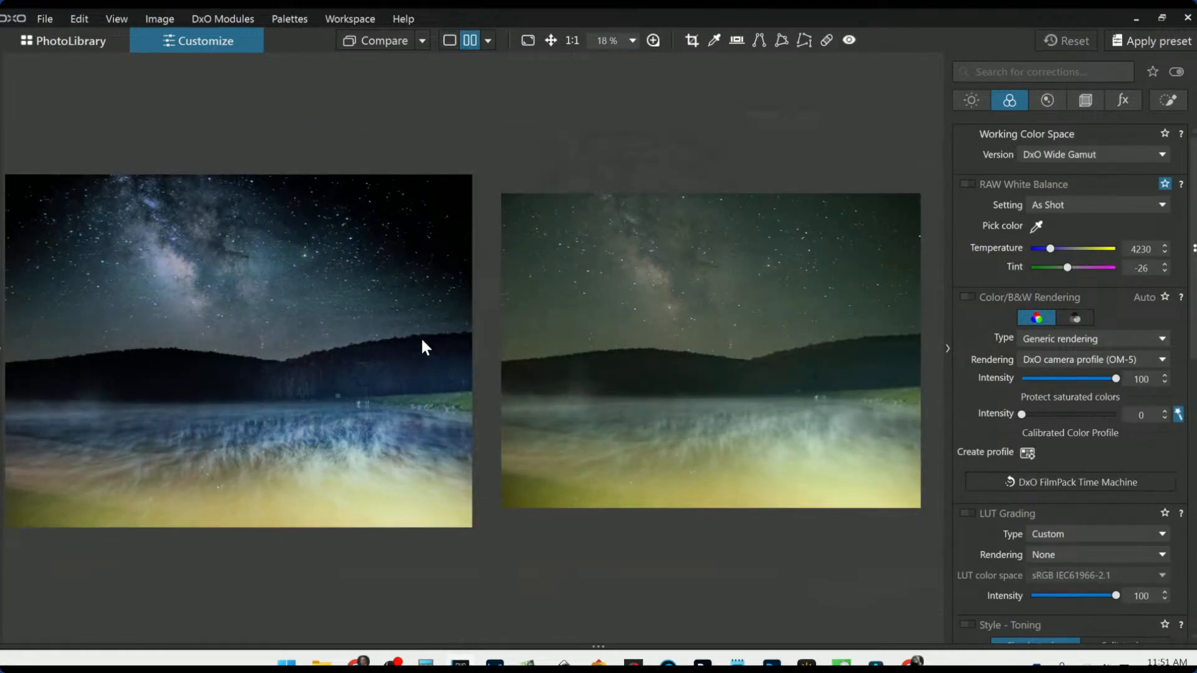
click(949, 350)
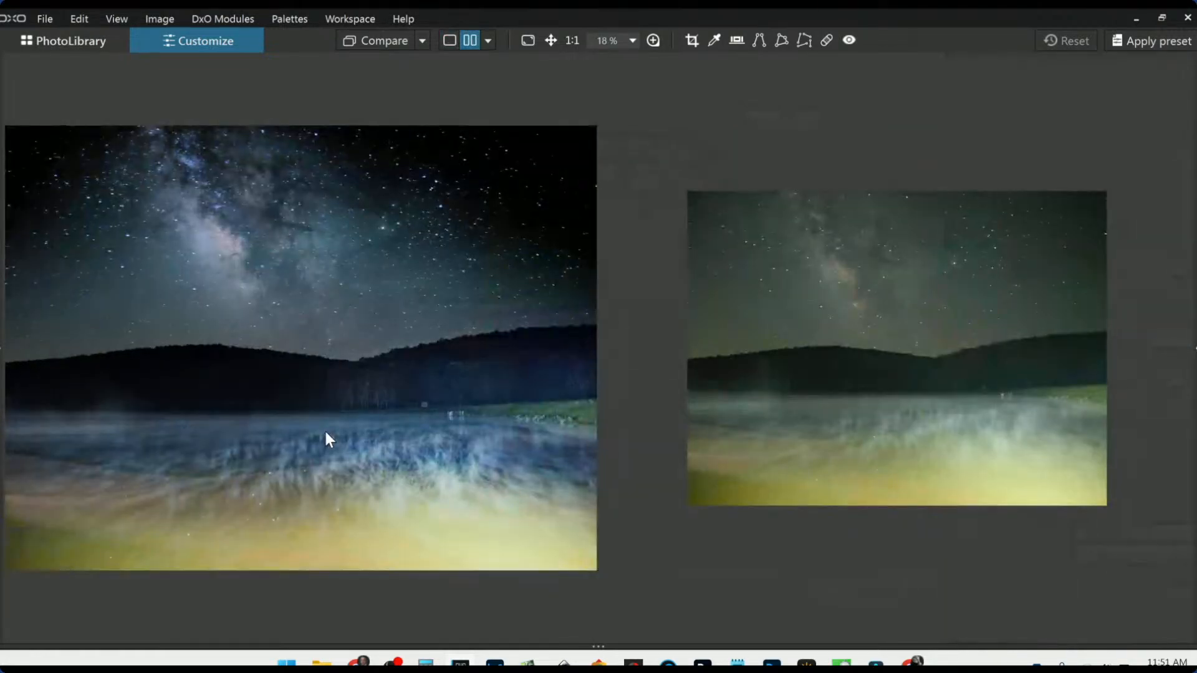
scroll(380, 351, up, 2)
scroll(378, 313, down, 2)
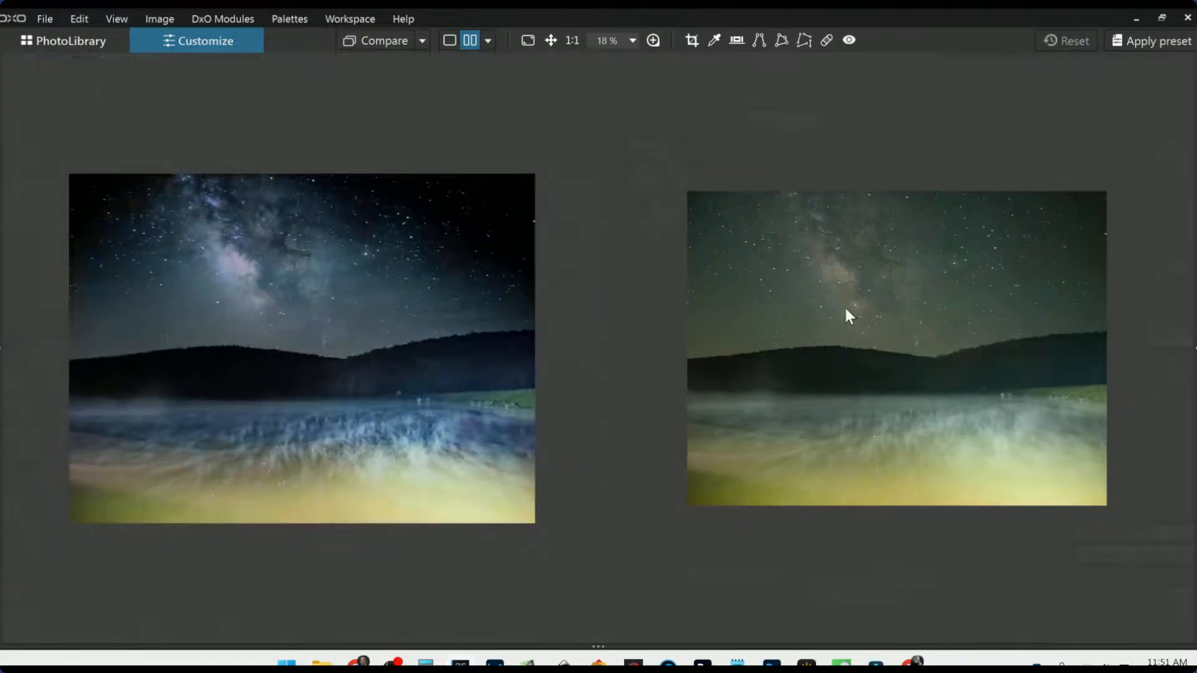
scroll(916, 309, up, 2)
scroll(916, 310, down, 2)
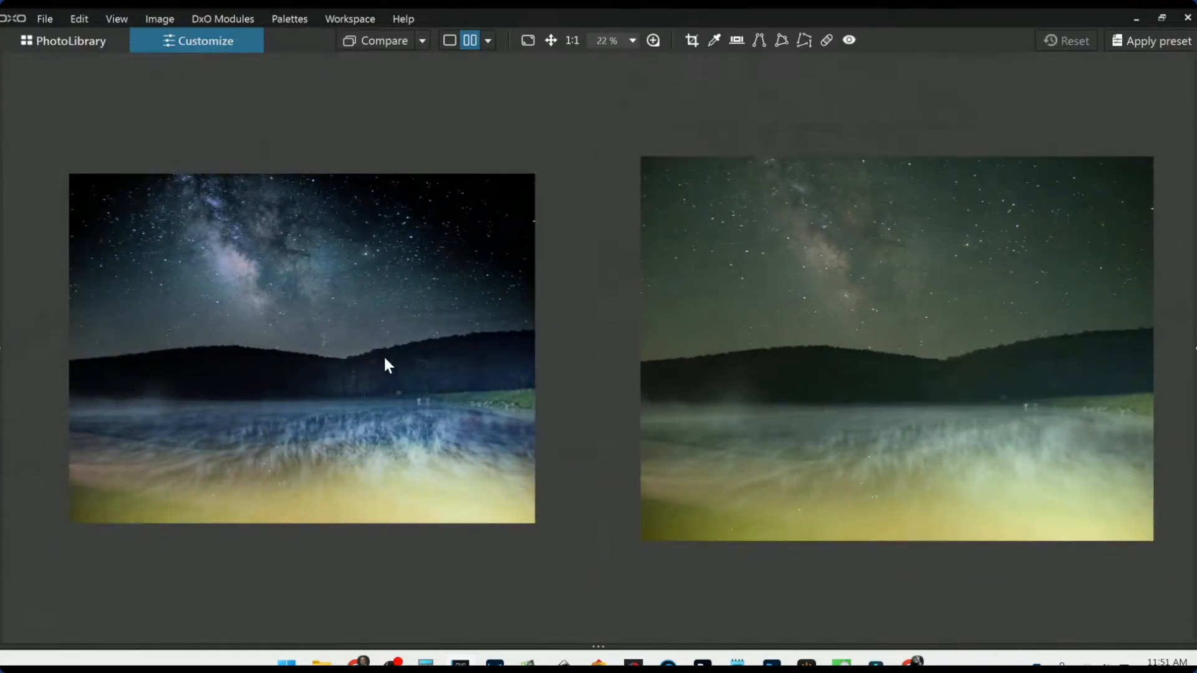
click(423, 40)
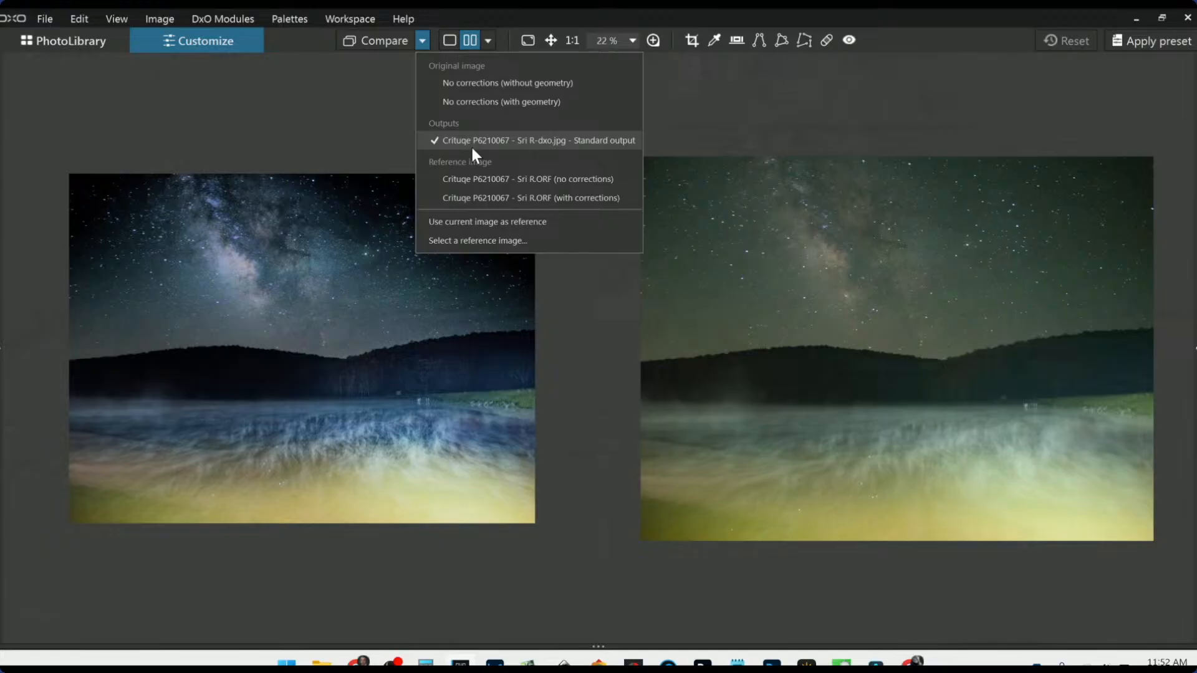
click(366, 116)
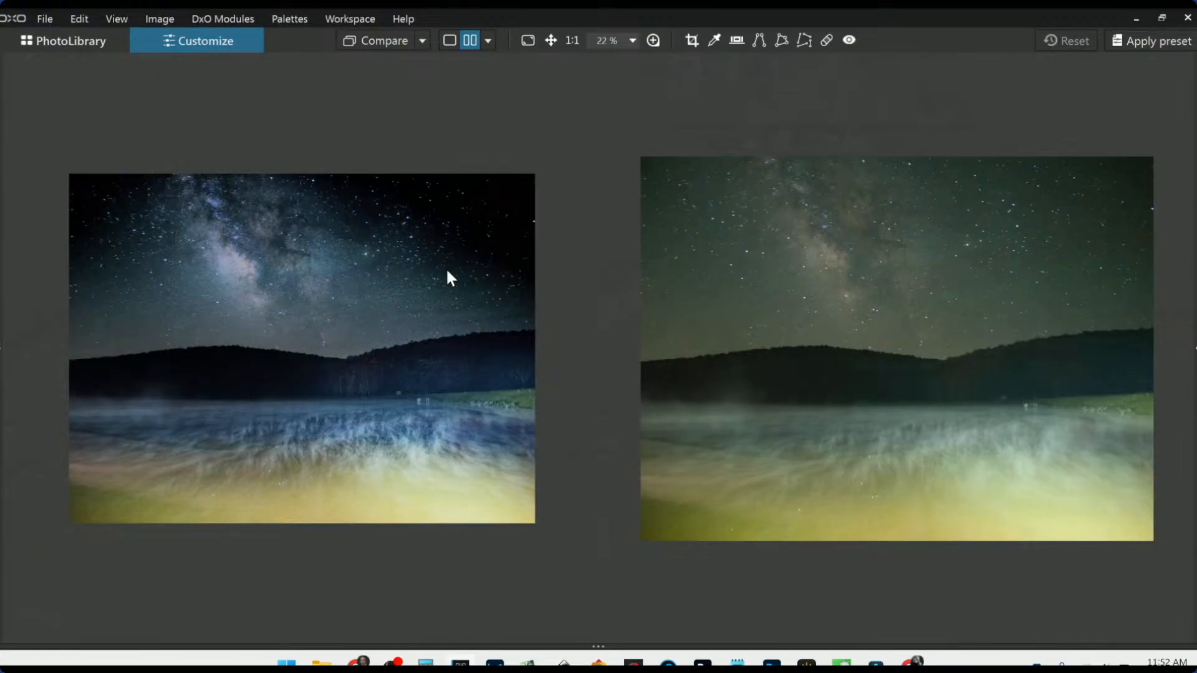
scroll(442, 274, up, 1)
scroll(441, 274, up, 1)
scroll(444, 274, down, 2)
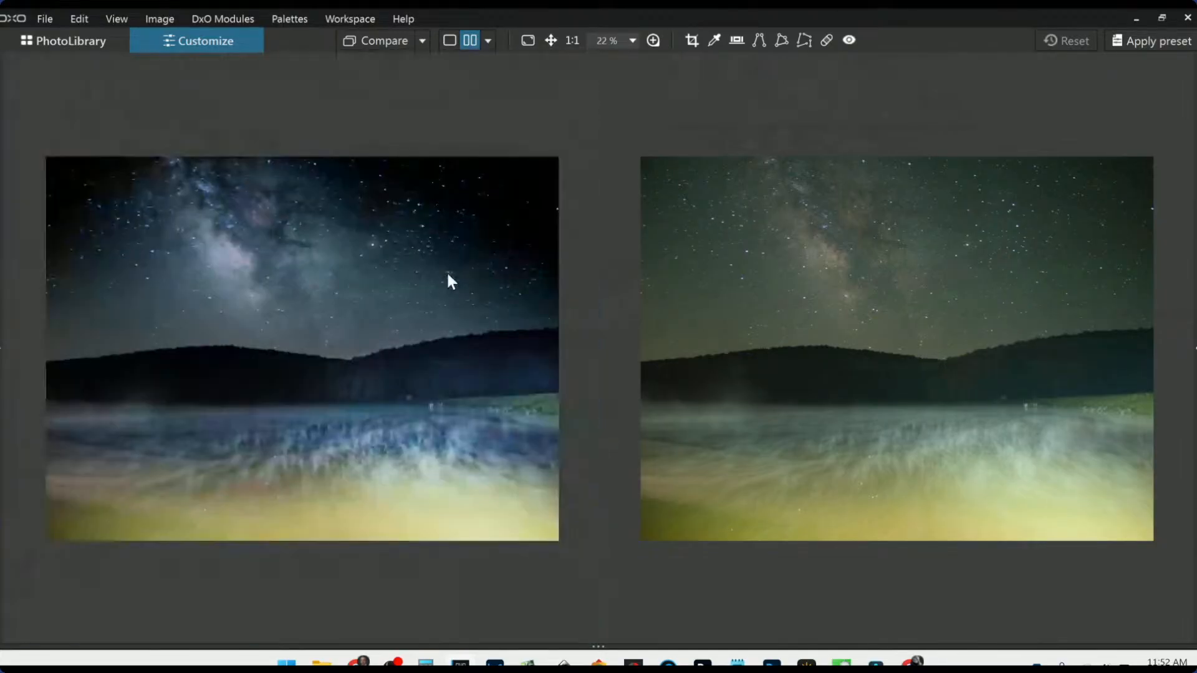
- Return to the single view of the edited photo with its correction settings and choose DeepPRIME 3 denoising
click(450, 41)
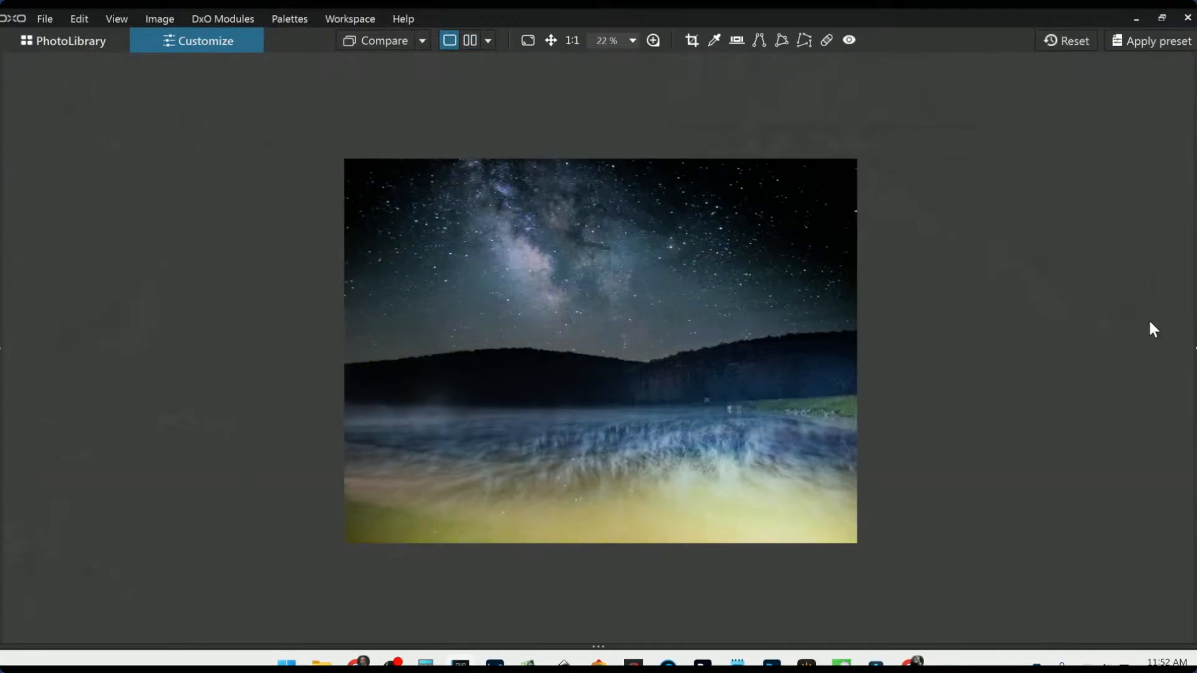
click(1191, 357)
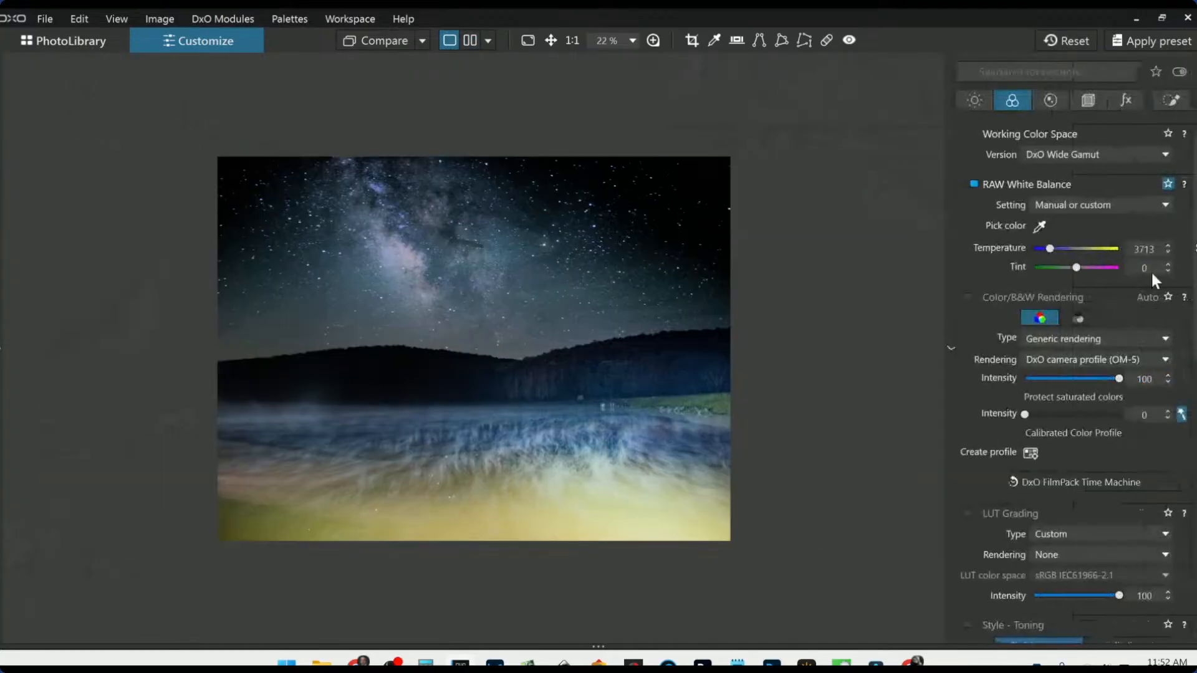
click(1054, 107)
click(1068, 235)
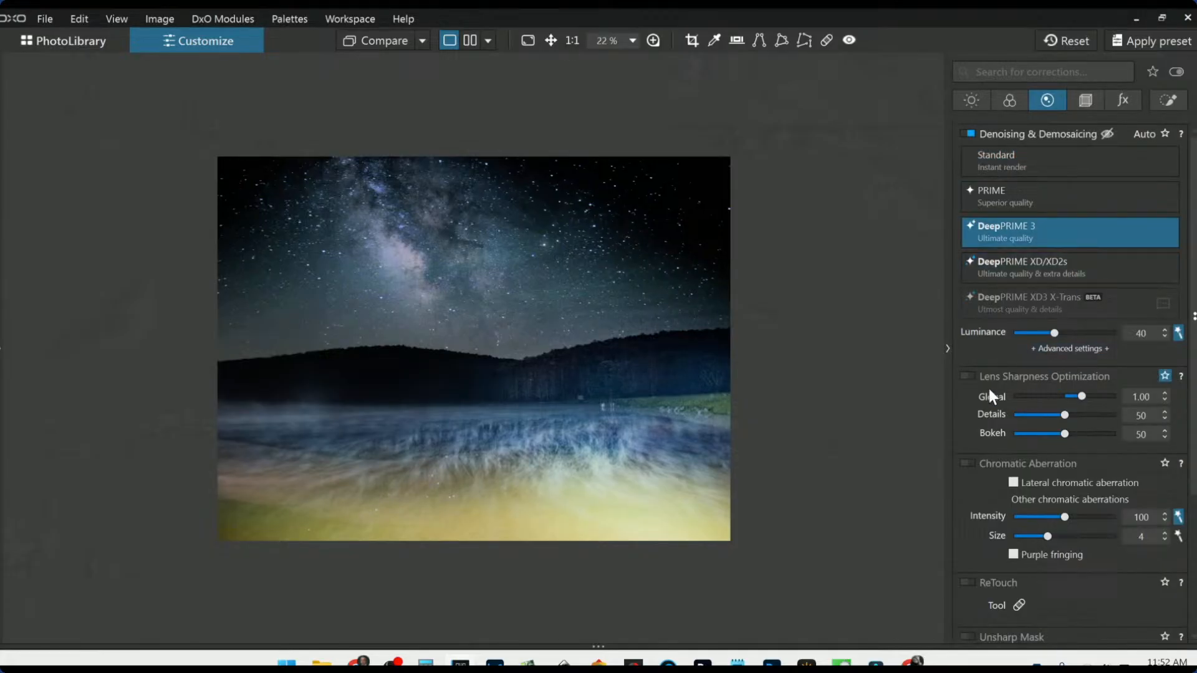
- Enable Lens Sharpness Optimization and Chromatic Aberration correction, including lateral chromatic aberration and automatic size
click(968, 376)
click(969, 464)
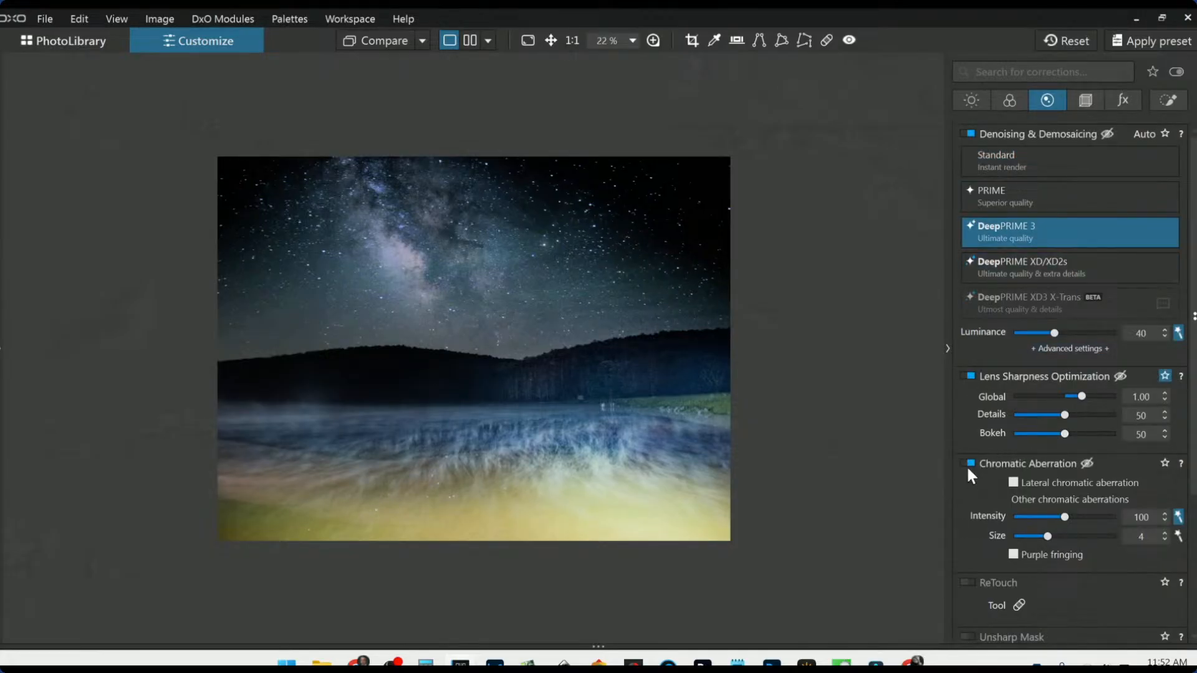
click(1014, 484)
click(1178, 536)
- Enable automatic distortion correction with the DxO Module
click(1085, 102)
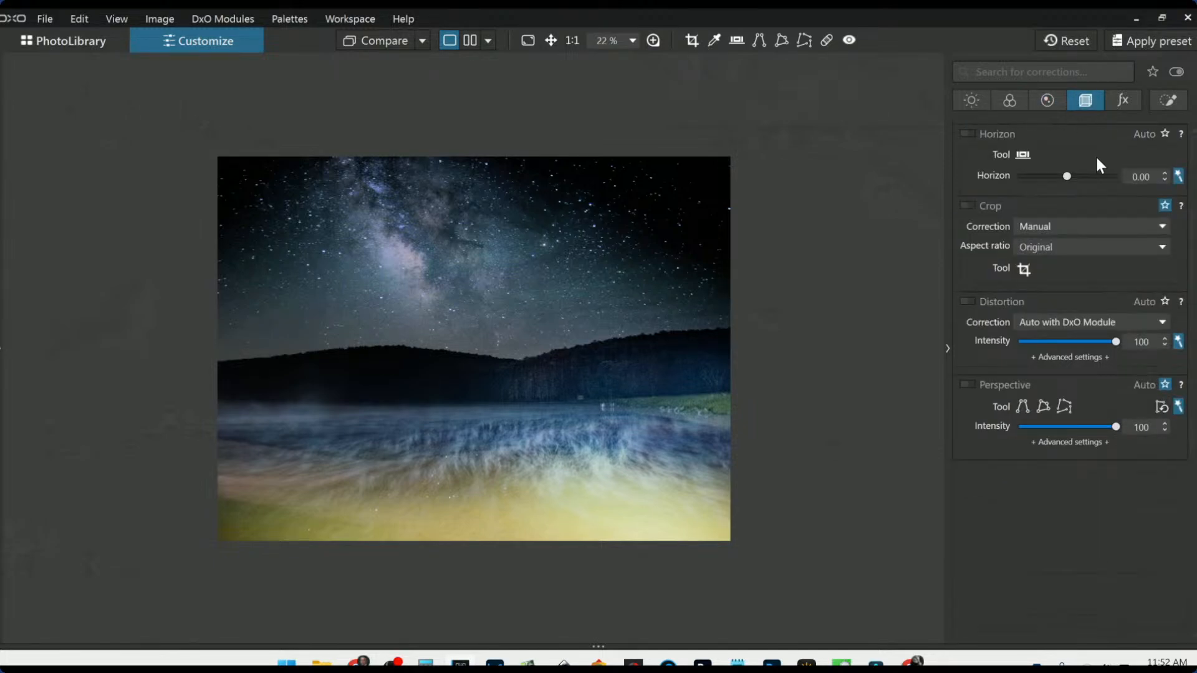
click(971, 301)
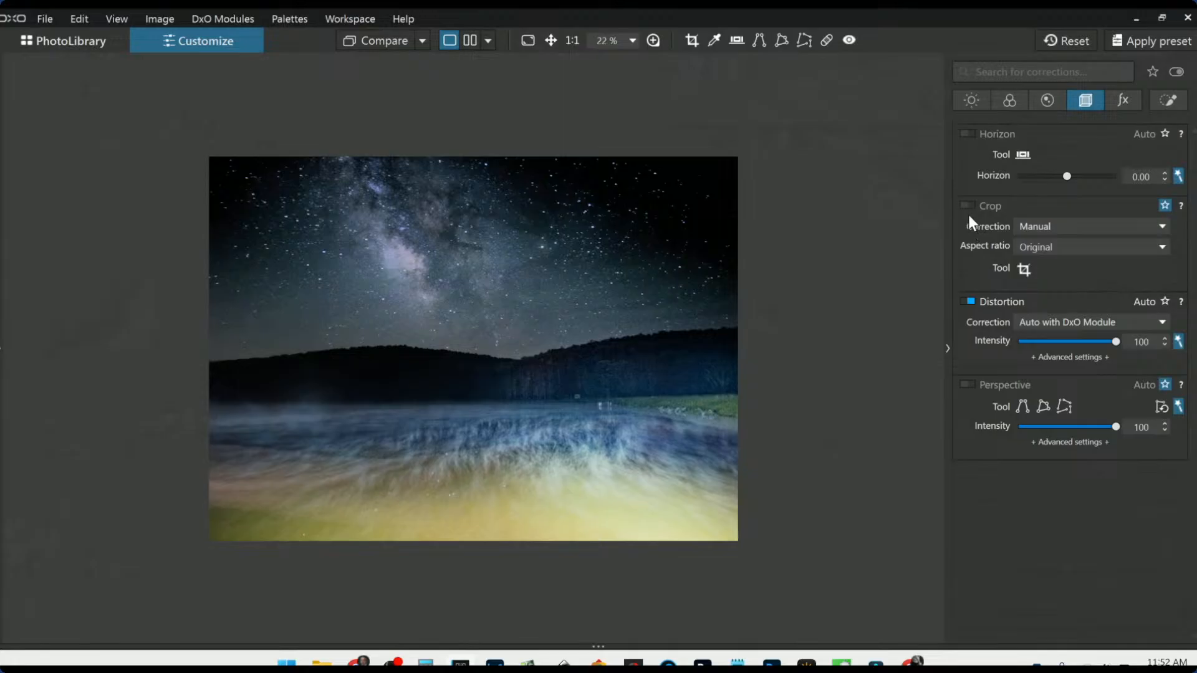
- Export the edited lake photo to disk as a full-size JPEG using the Standard output option at quality 93
right_click(417, 165)
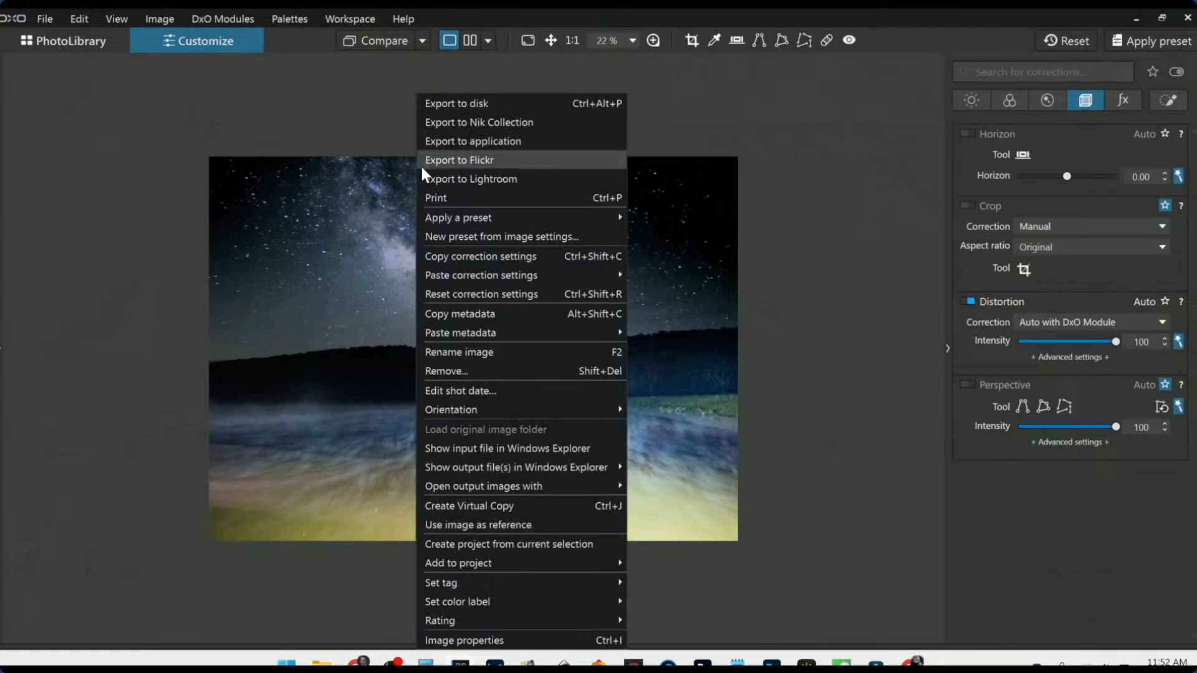
click(444, 101)
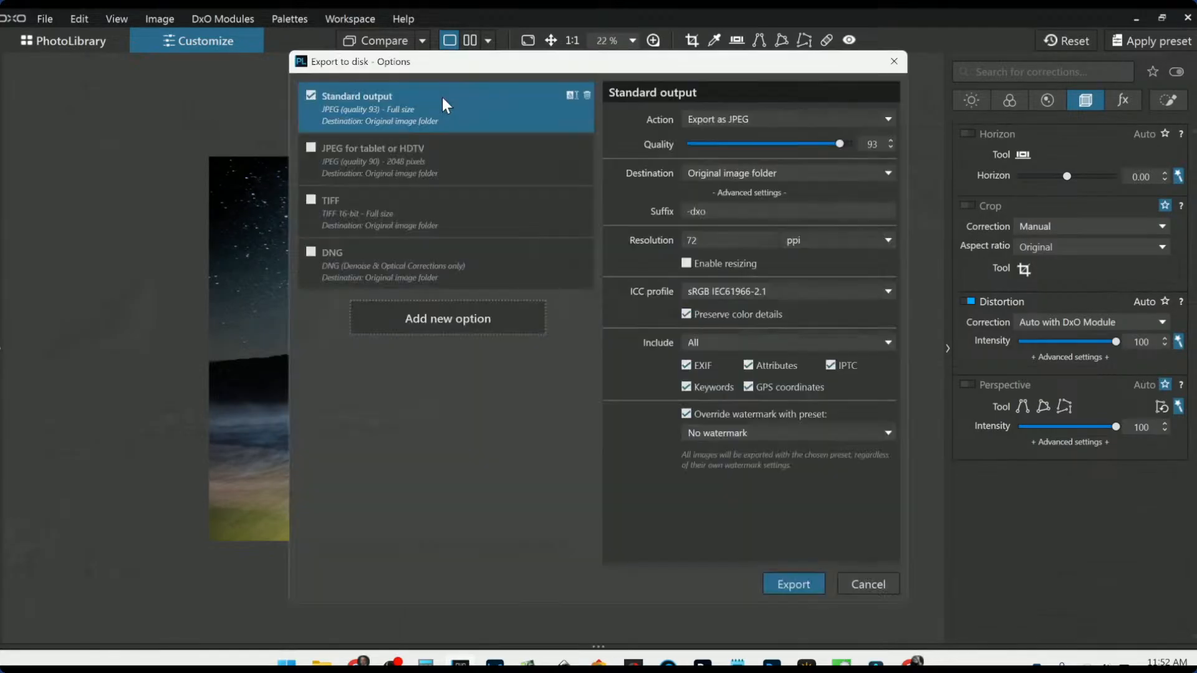
click(790, 585)
click(700, 469)
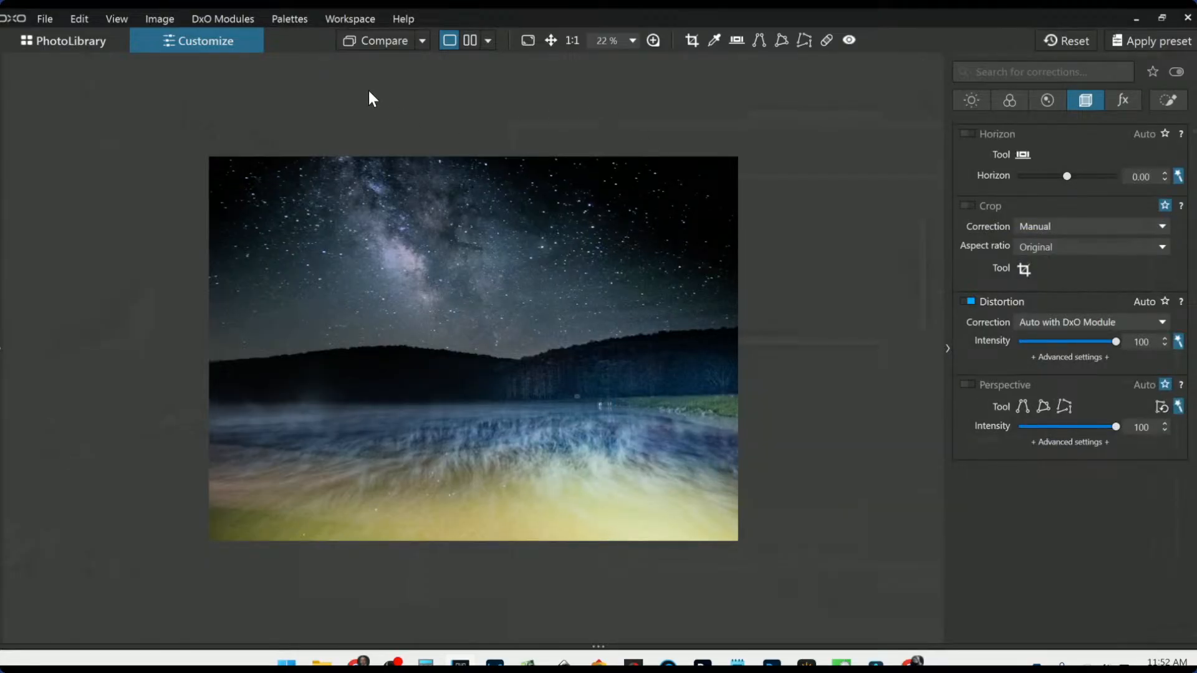
- Show the exported Standard output JPEG side by side with the ORF and reset the ORF's corrections
click(469, 43)
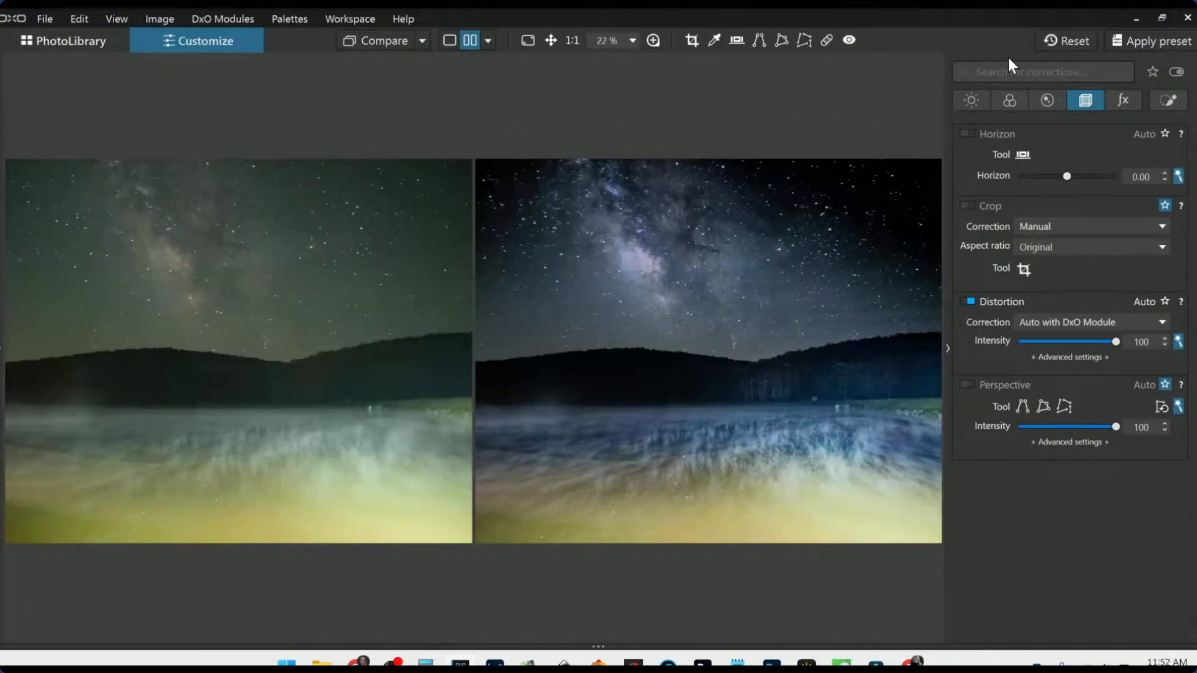
click(424, 41)
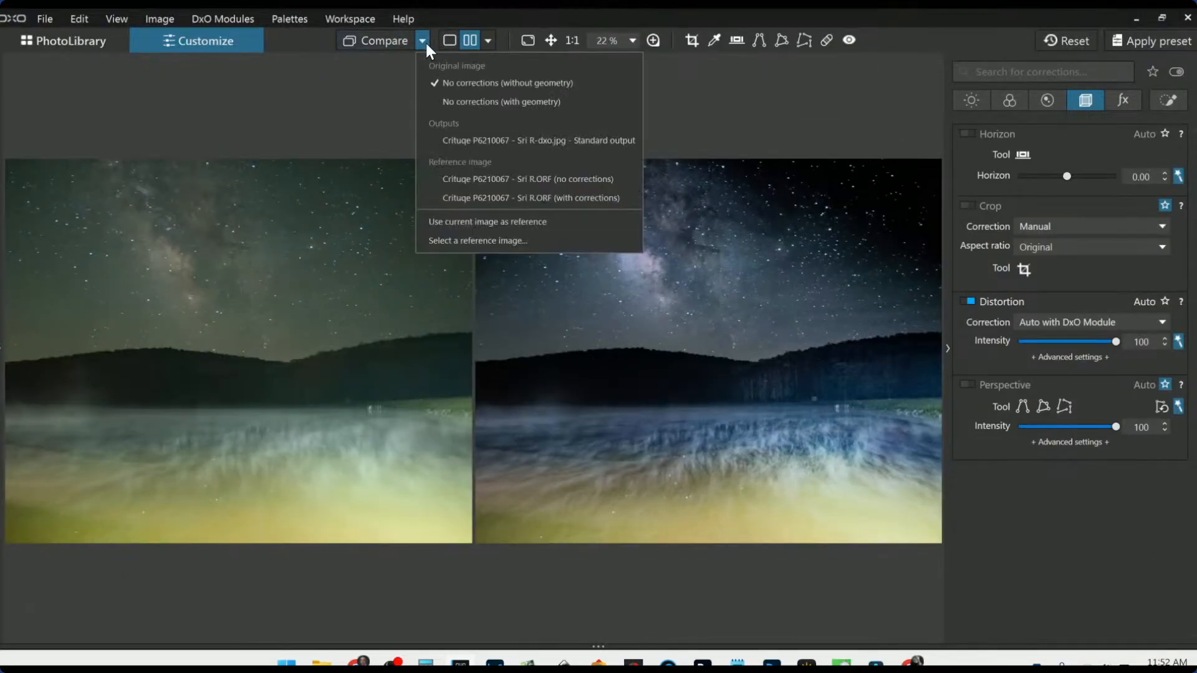
click(474, 140)
click(1052, 40)
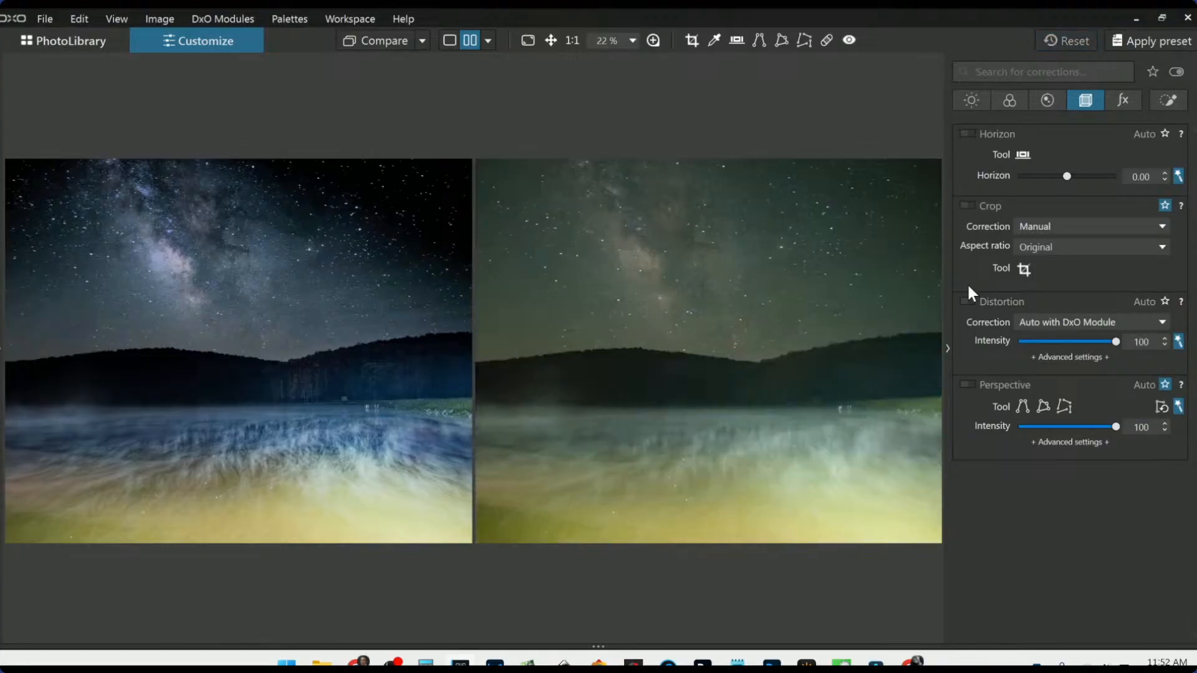
- Enlarge the comparison area and examine the exported edit's sky and hills up close against the uncorrected photo
click(946, 347)
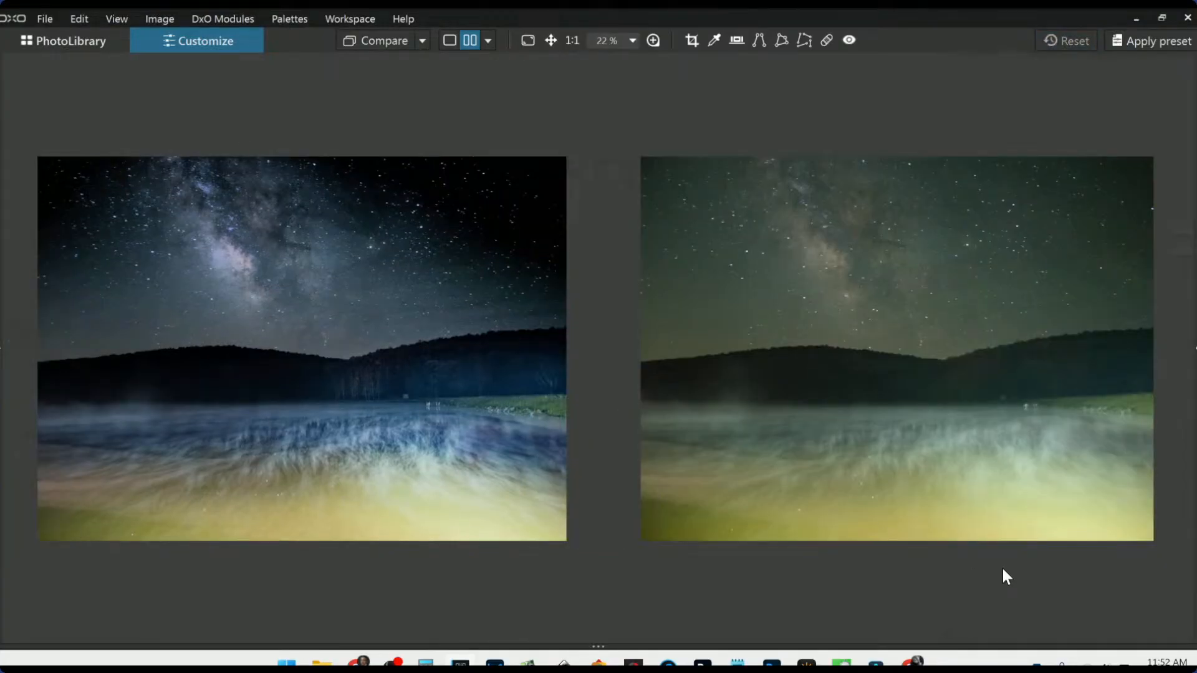
scroll(370, 253, up, 8)
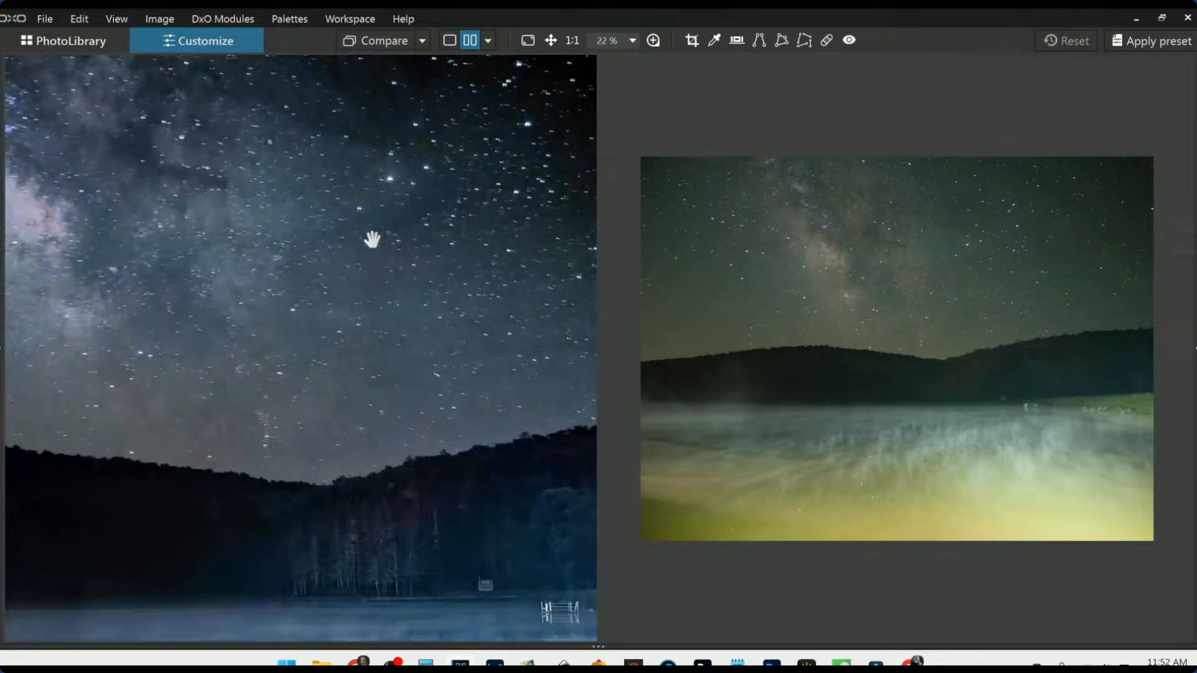
scroll(372, 239, down, 4)
scroll(372, 240, down, 3)
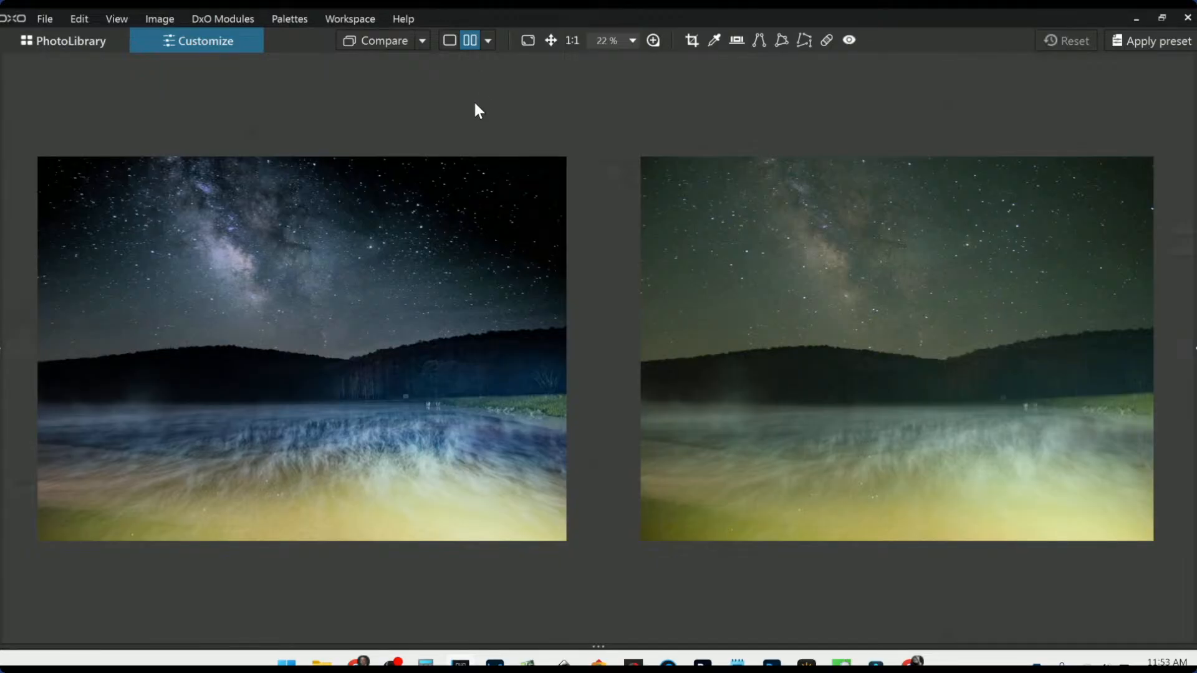
- Return to the photo library and delete the portrait-format Milky Way JPG, _OZ80169, from the folder
click(101, 44)
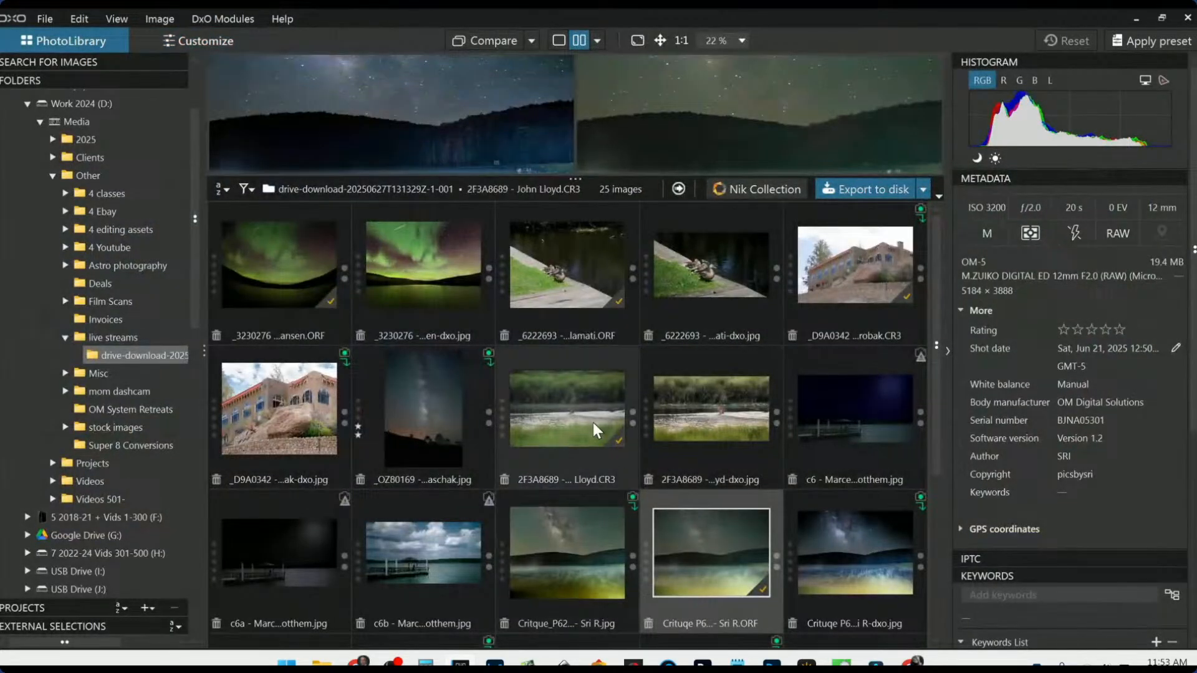
scroll(593, 421, down, 4)
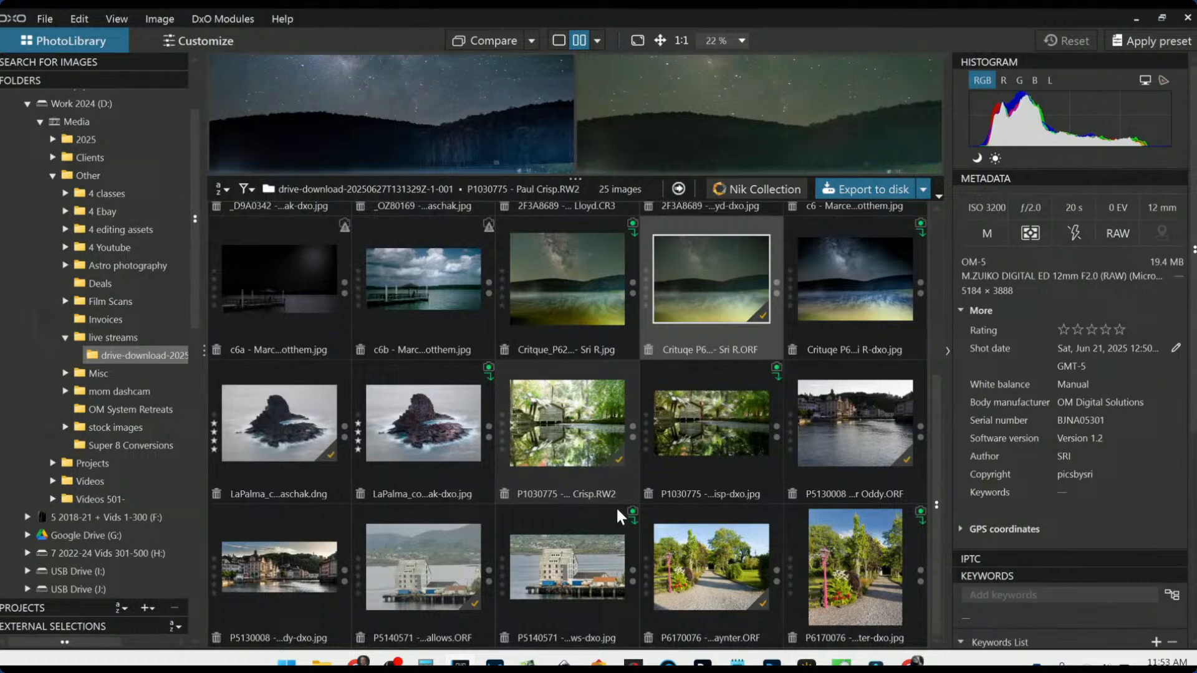
scroll(749, 589, up, 4)
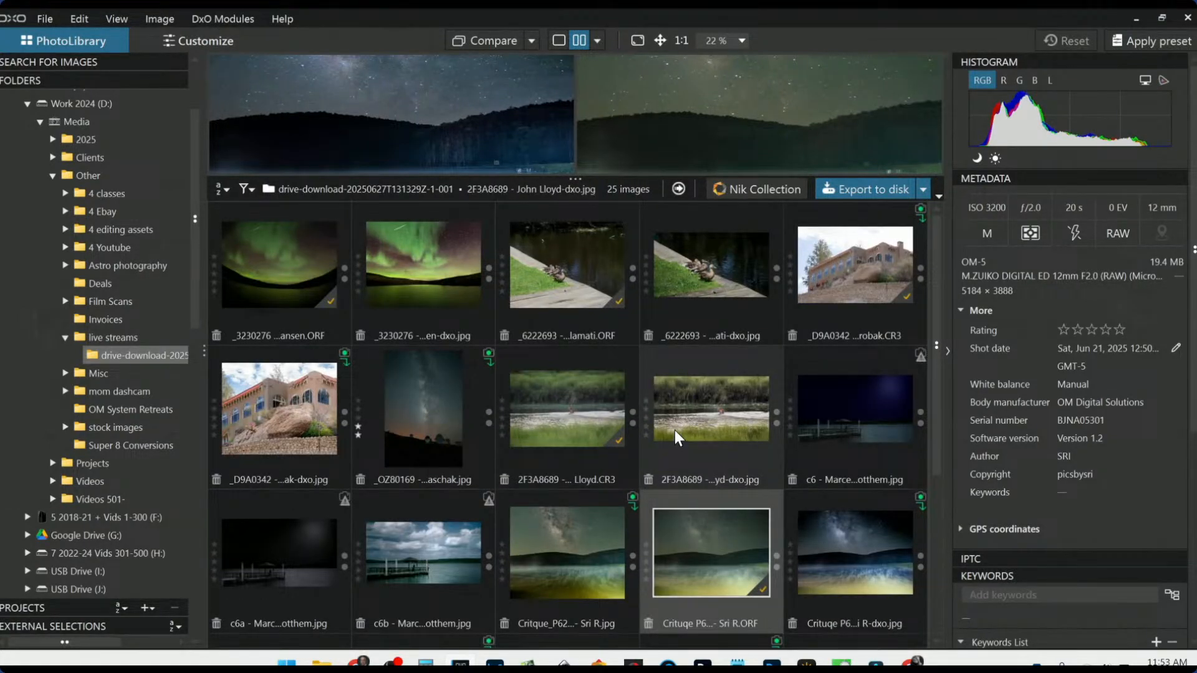
click(453, 425)
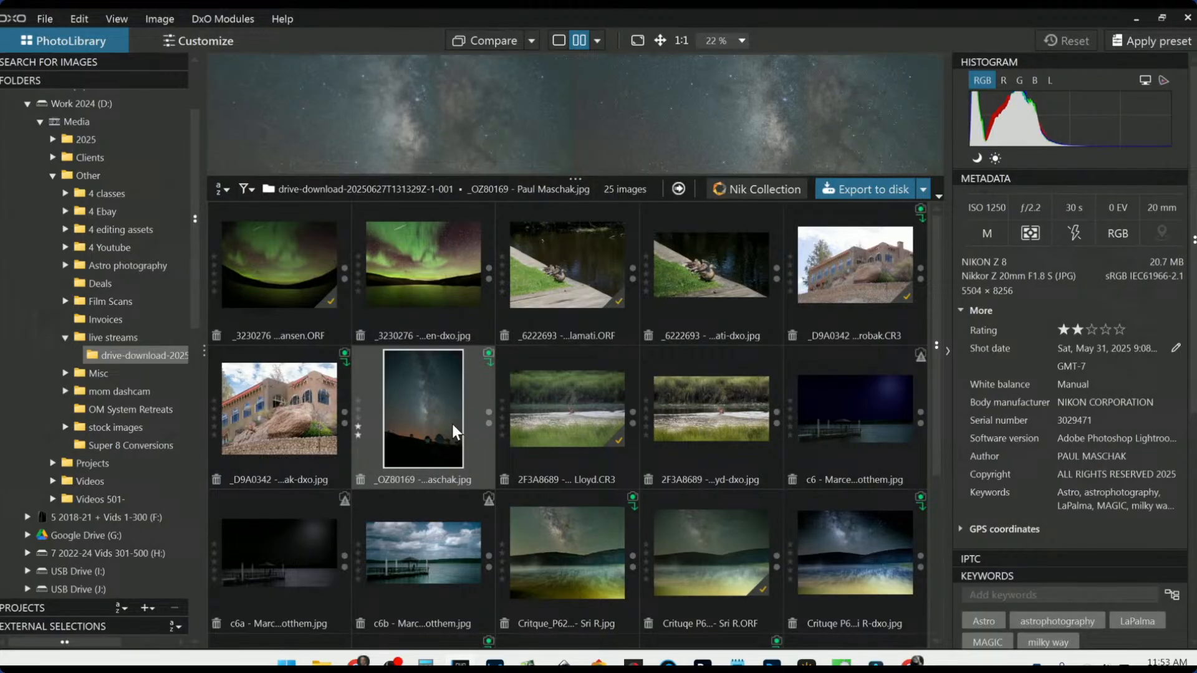
click(361, 479)
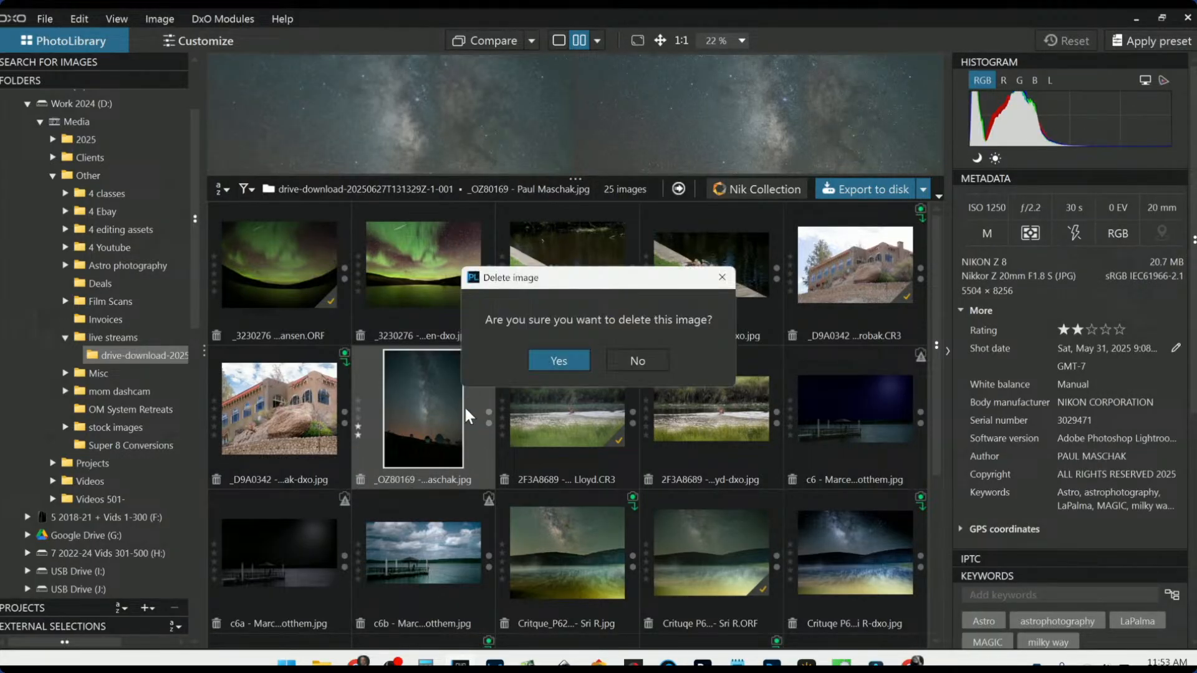
click(565, 360)
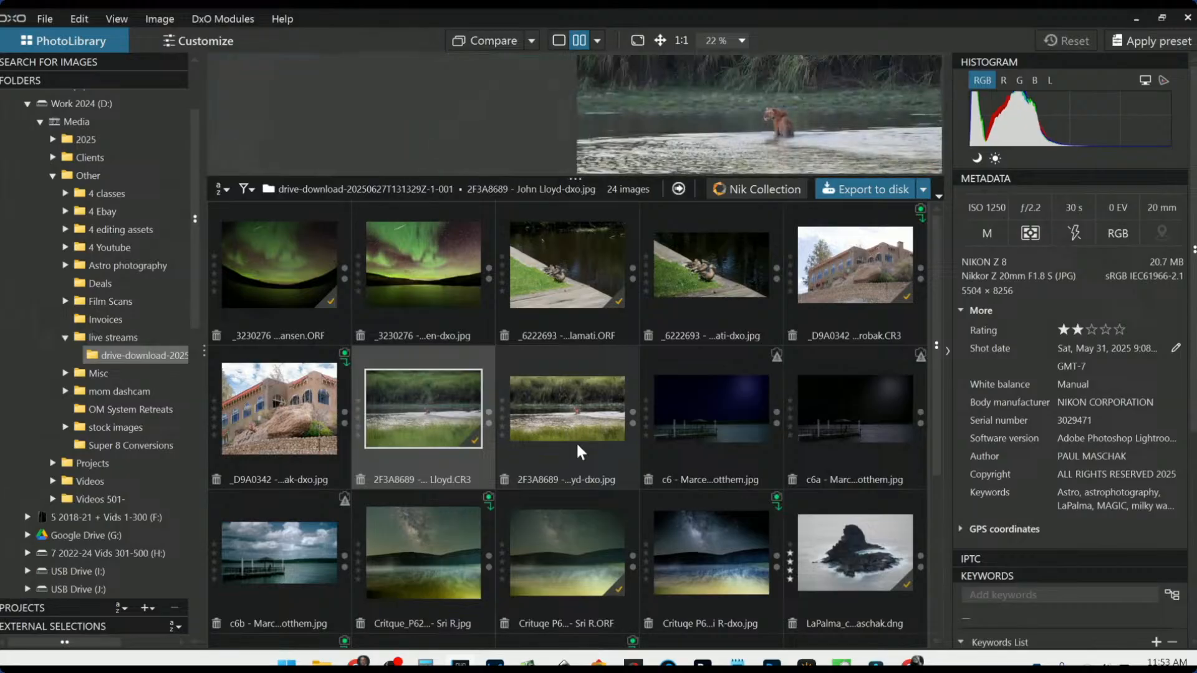
- Look through the folder's remaining photos and select the LaPalma coastline DNG to preview its comparison
scroll(604, 500, down, 4)
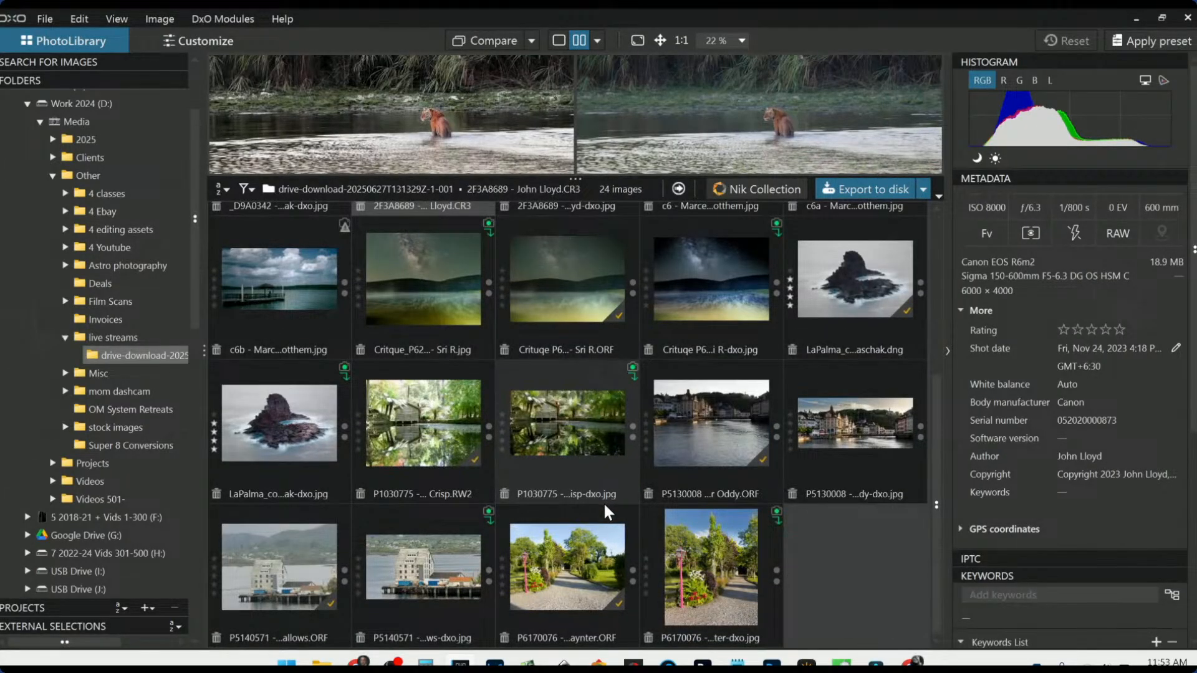
scroll(604, 502, up, 4)
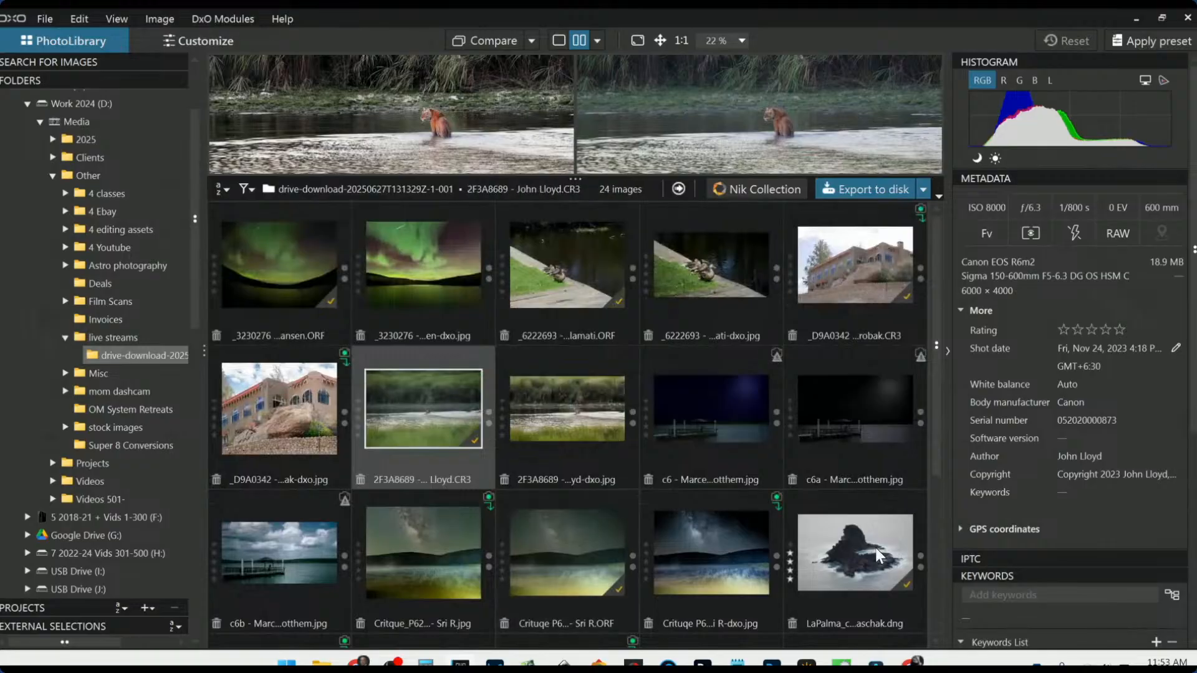
click(855, 532)
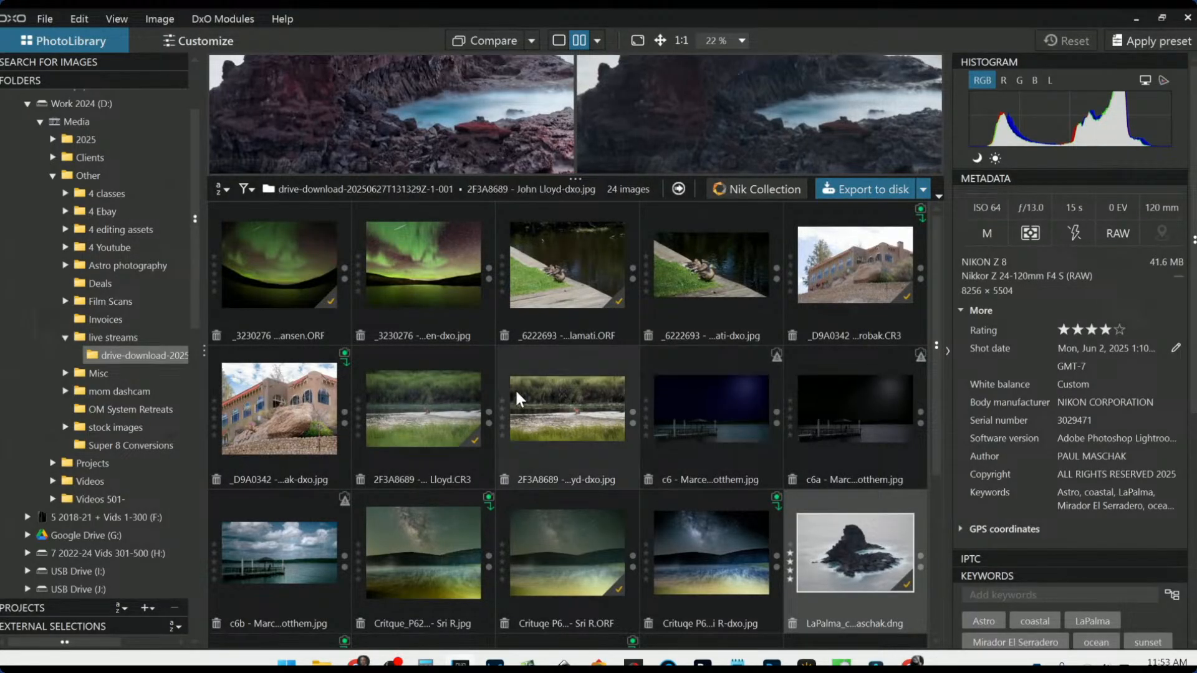
scroll(502, 428, down, 4)
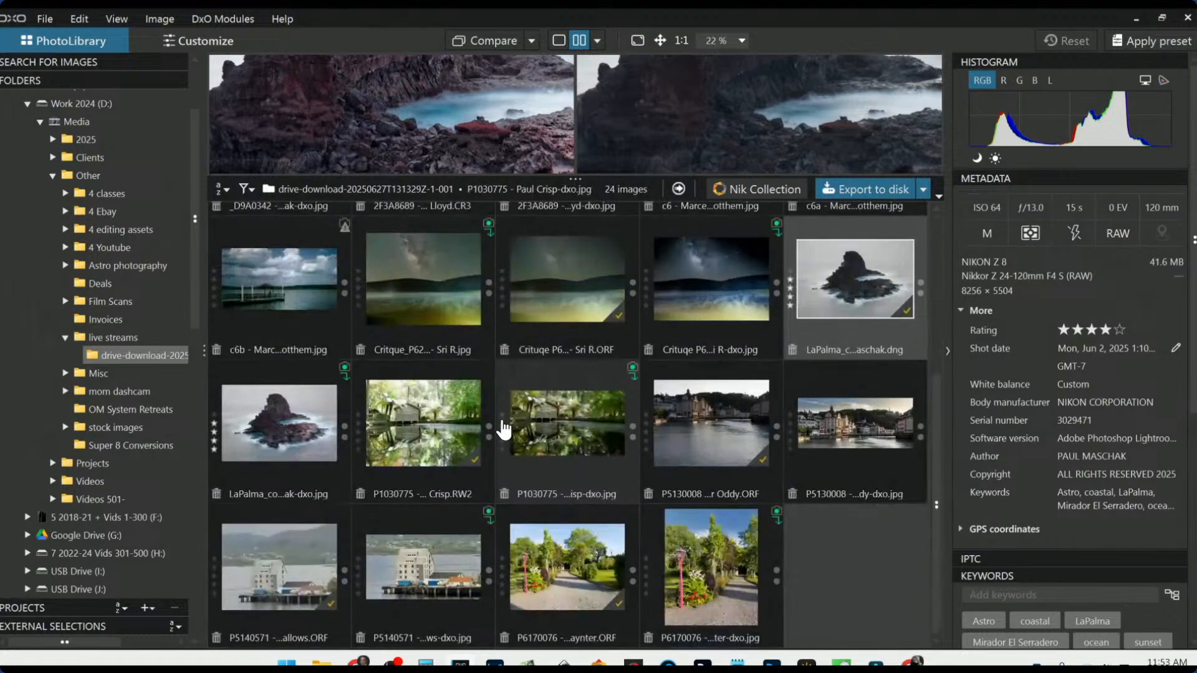
scroll(693, 533, up, 2)
- Switch to the Google Drive submissions folder and download the duck photo _6220188 in ORF format into the drive-download folder
key(alt+Tab)
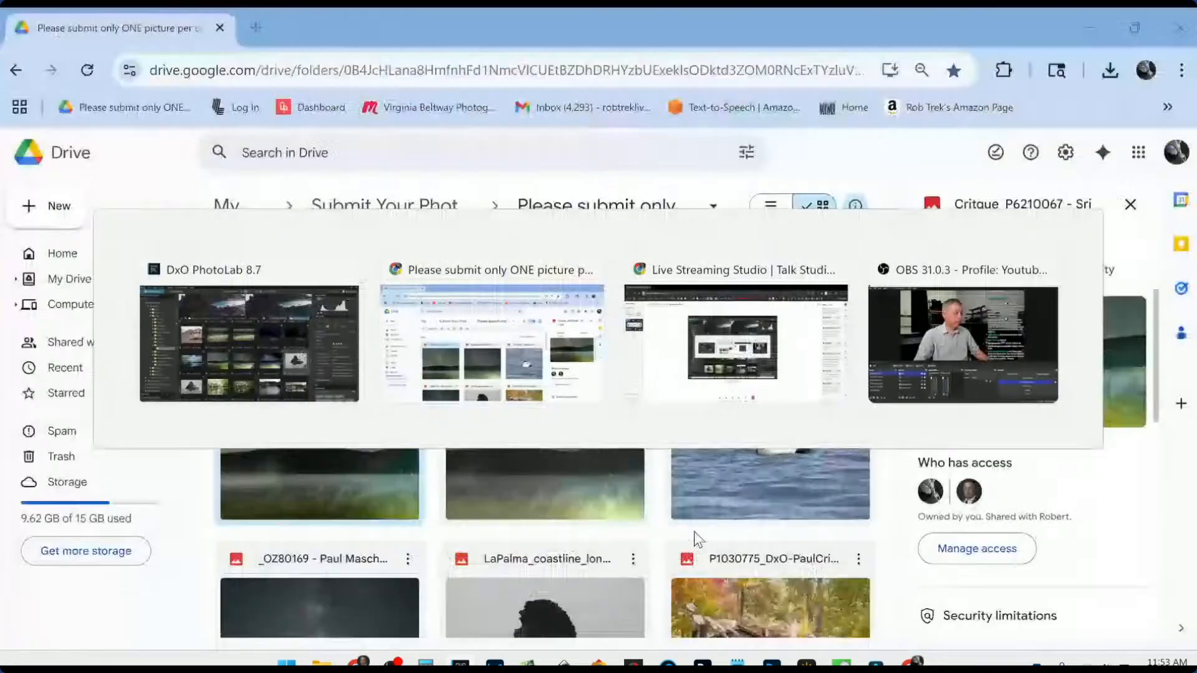
click(773, 445)
scroll(690, 439, down, 4)
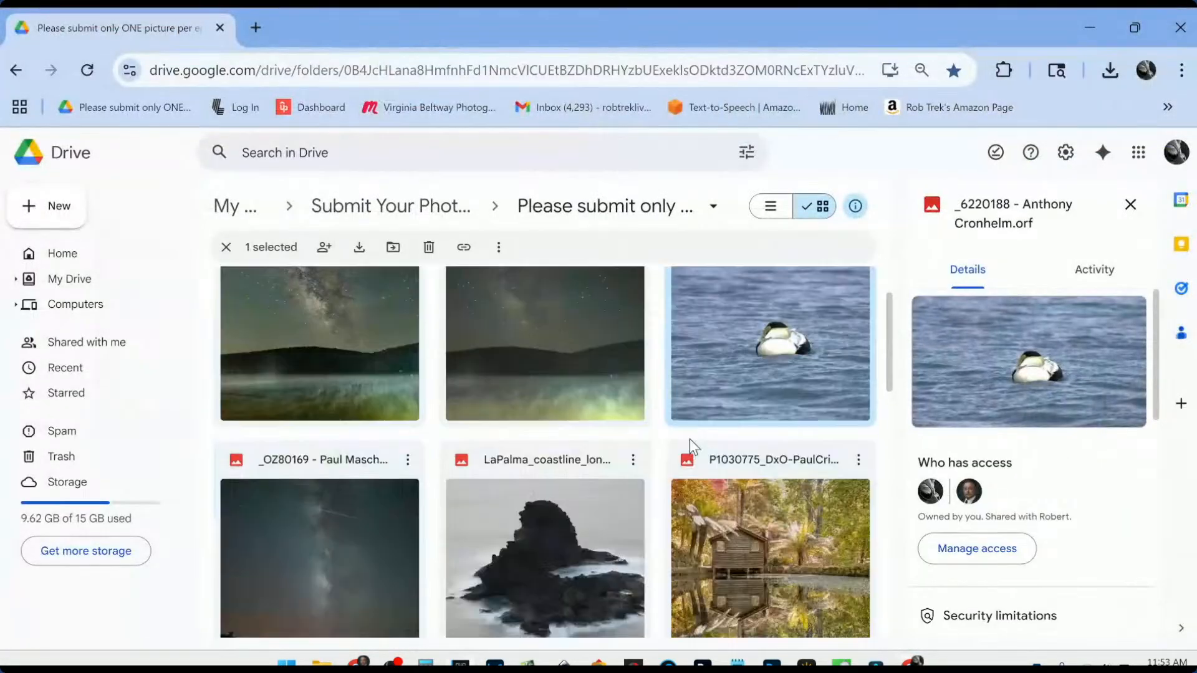
scroll(689, 439, up, 3)
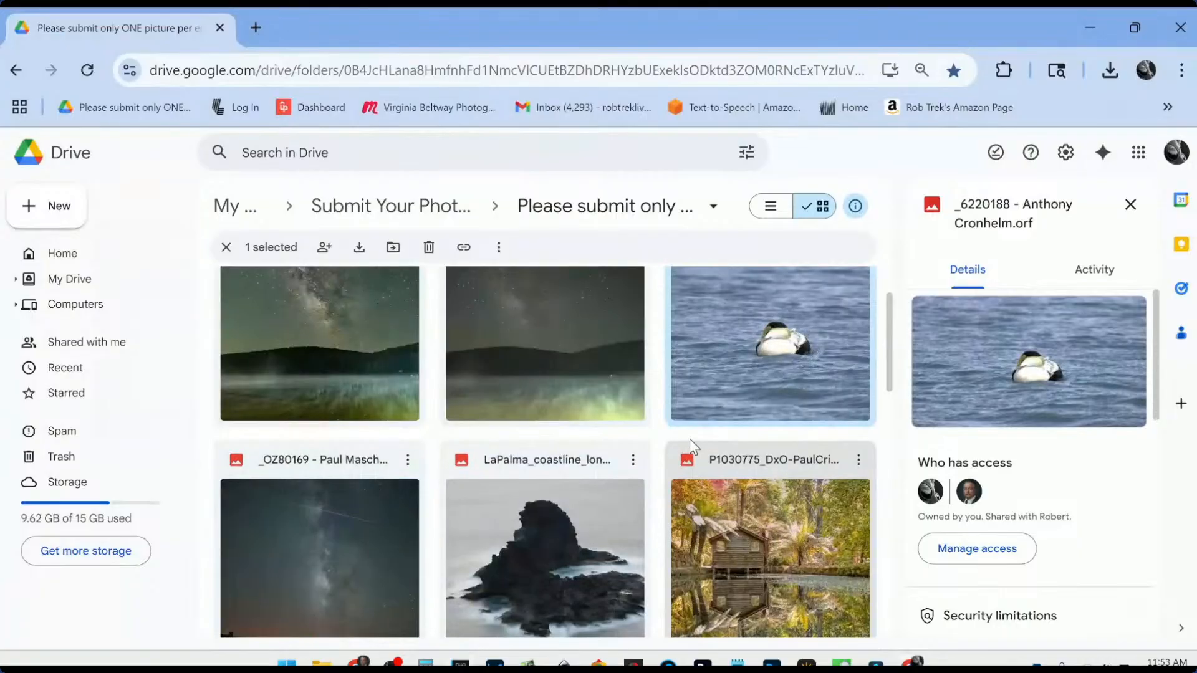
scroll(690, 439, down, 3)
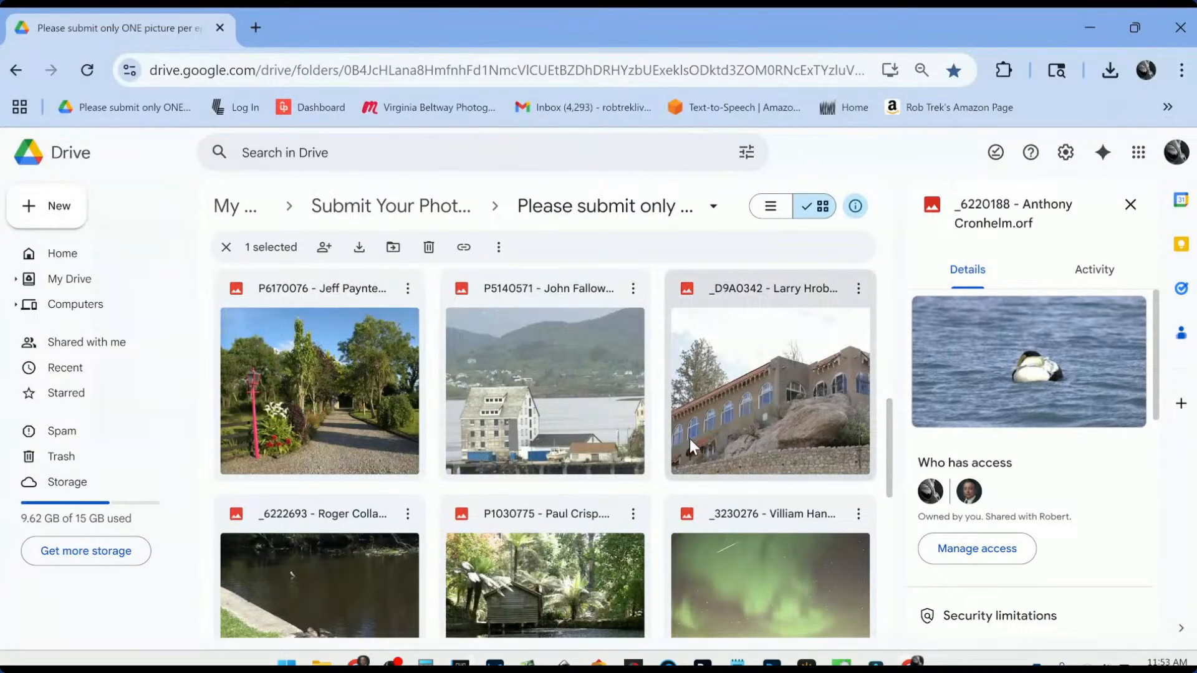
scroll(690, 439, up, 5)
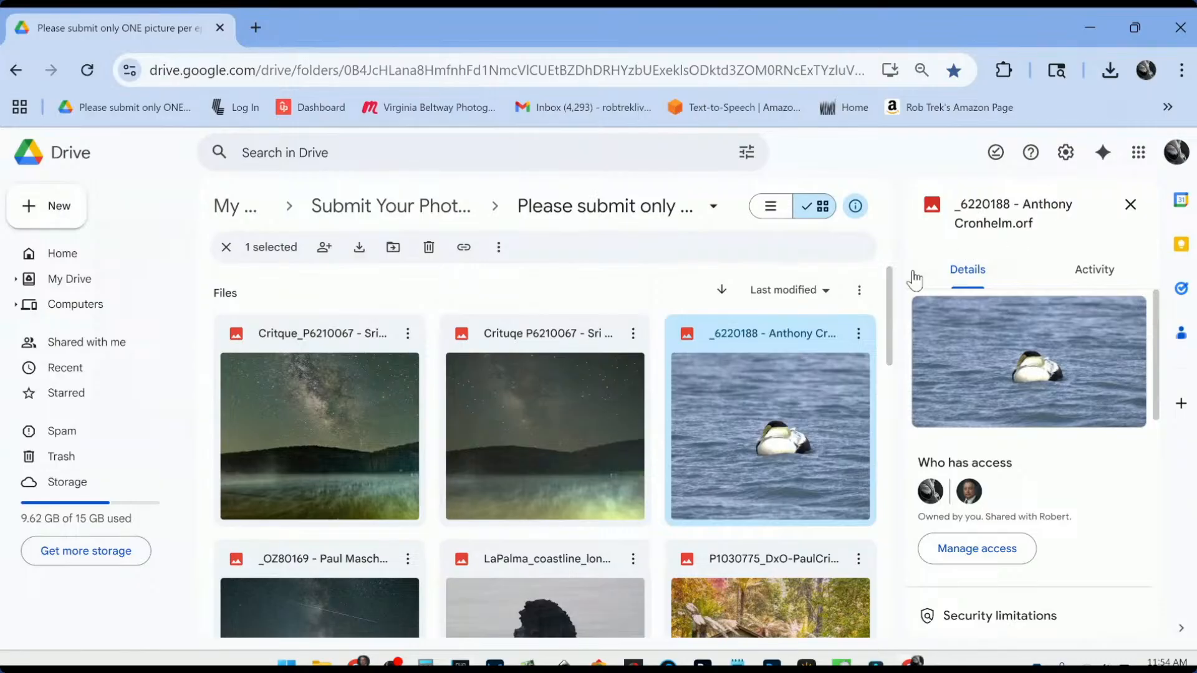
click(858, 334)
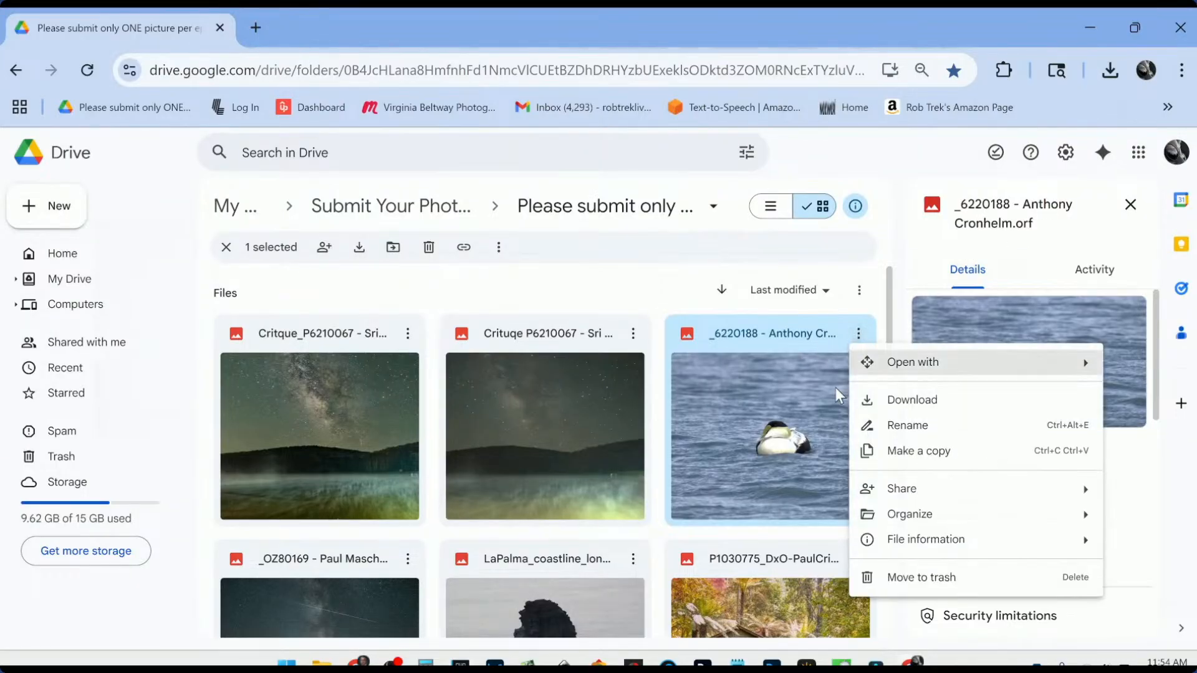
click(862, 399)
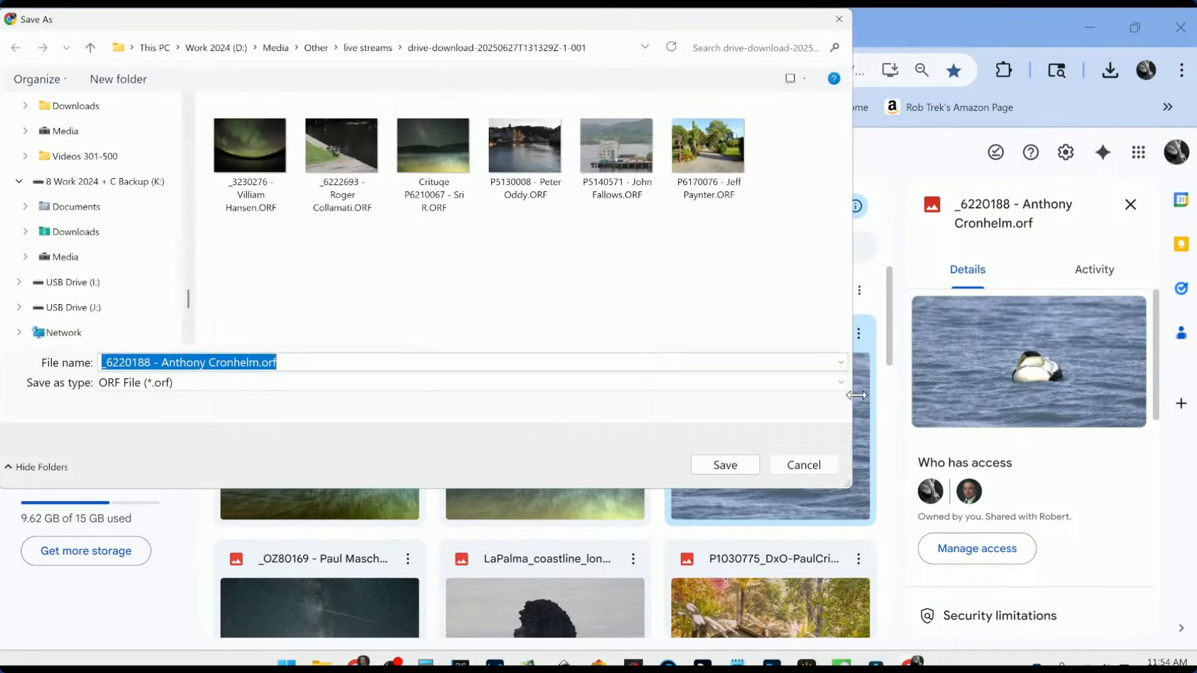
click(734, 460)
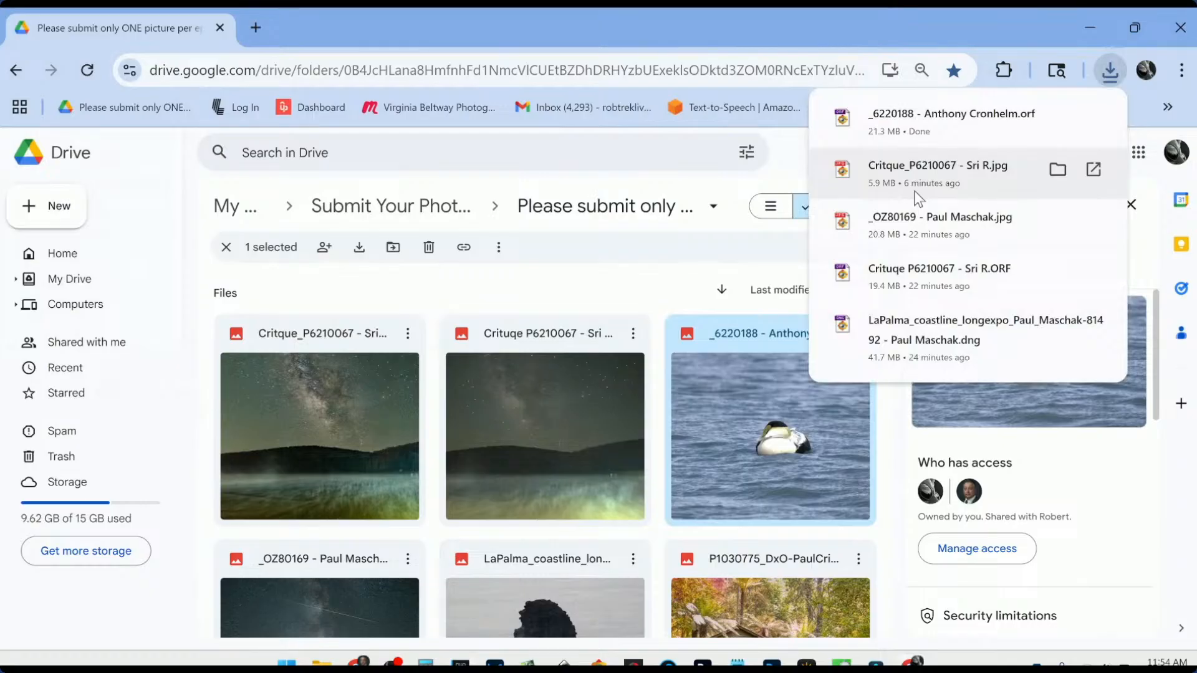
- Switch back to DxO PhotoLab and open the downloaded duck ORF for customizing in single view
key(alt+Tab)
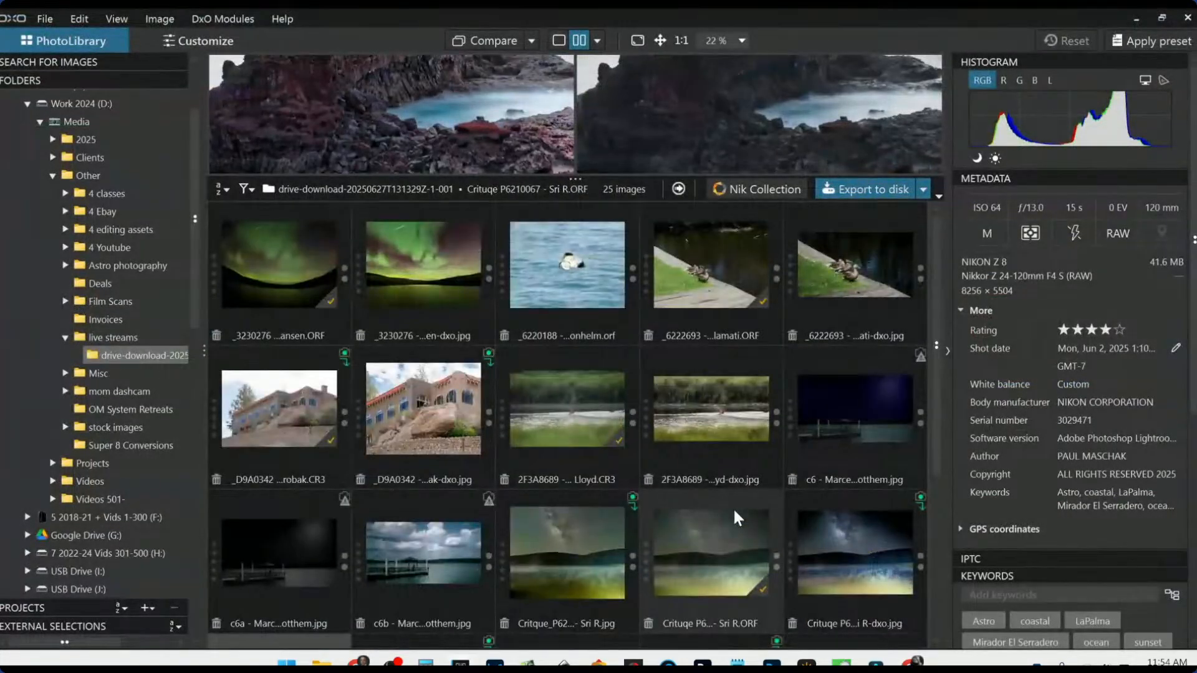
double_click(547, 260)
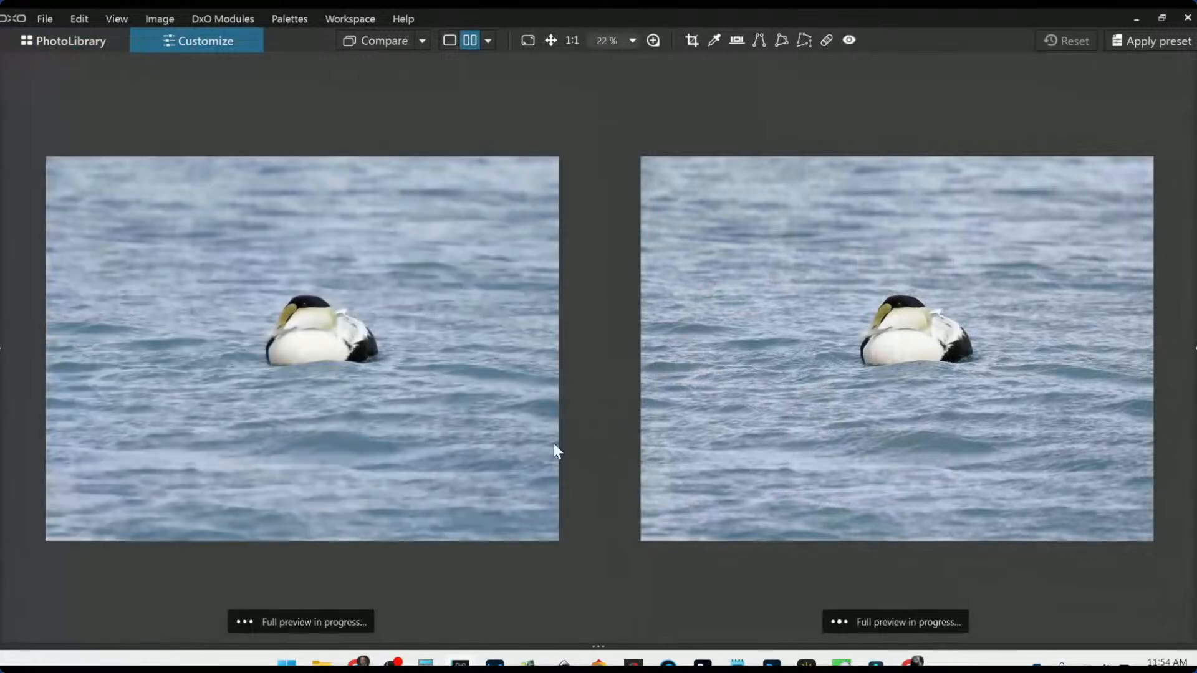
click(449, 40)
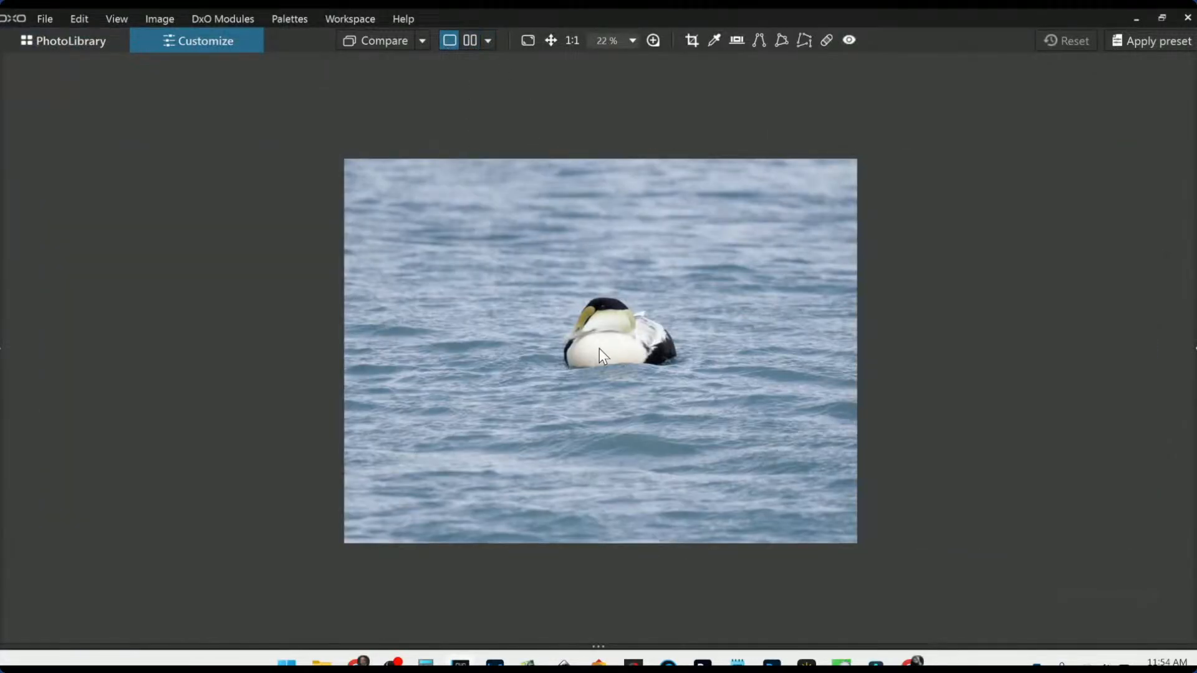
- Examine the duck's head, eye and plumage at up to 90% zoom
scroll(600, 348, up, 2)
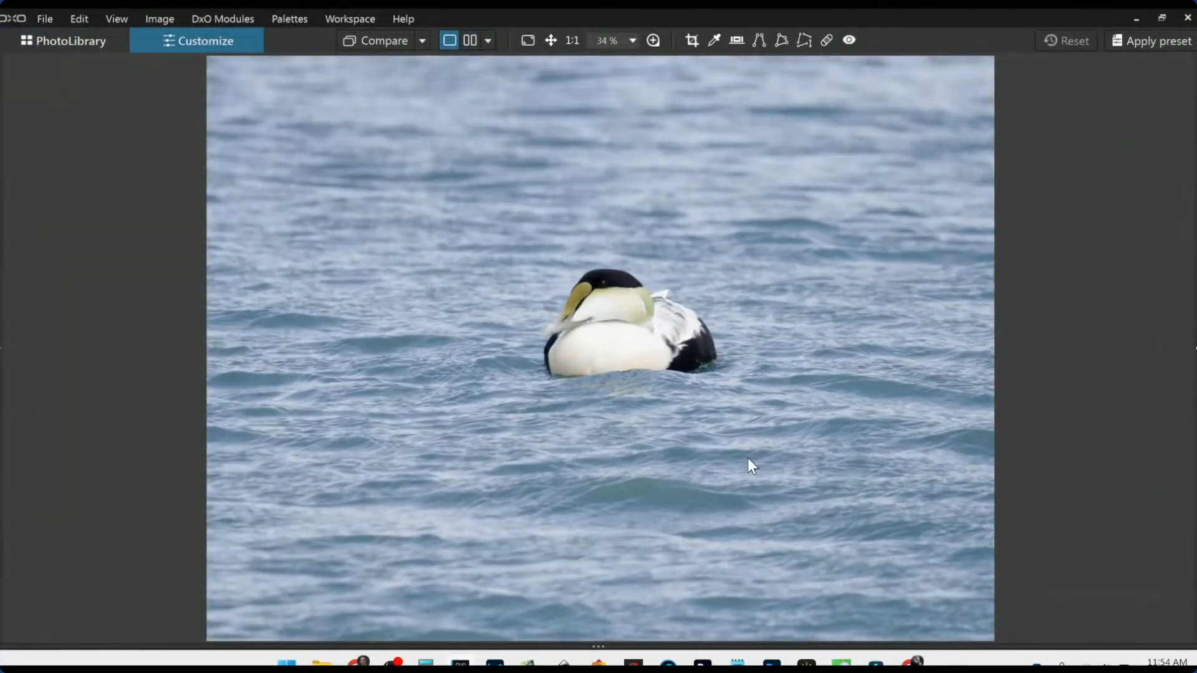
scroll(747, 458, up, 3)
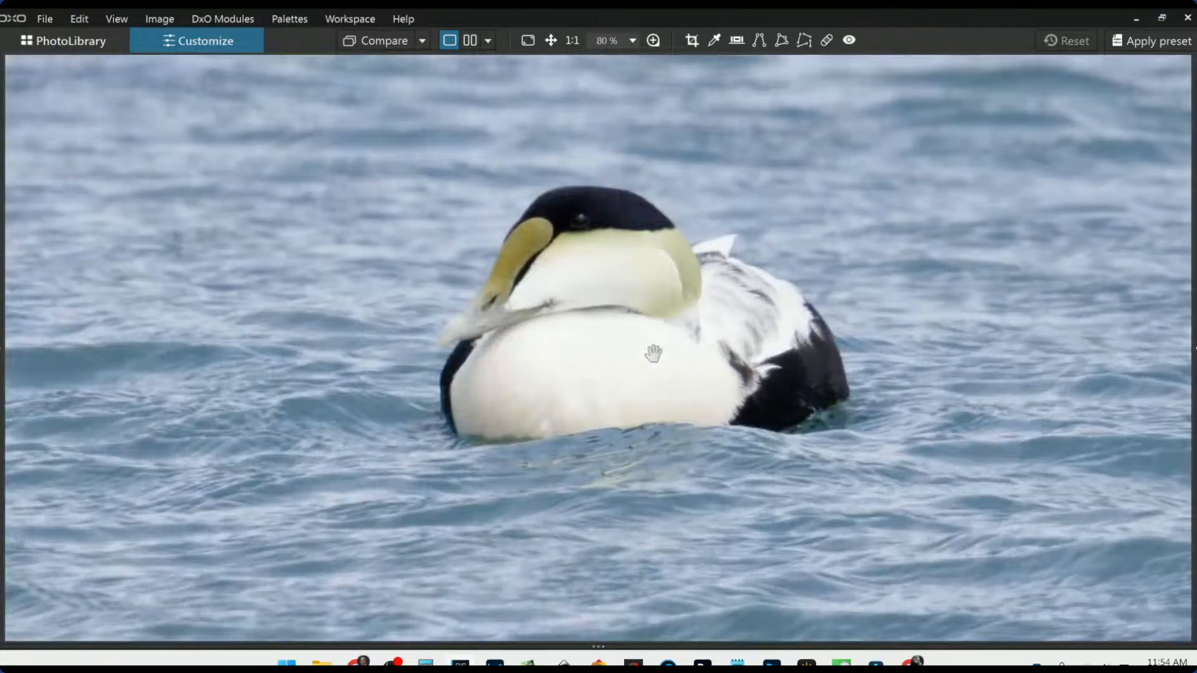
scroll(654, 353, up, 1)
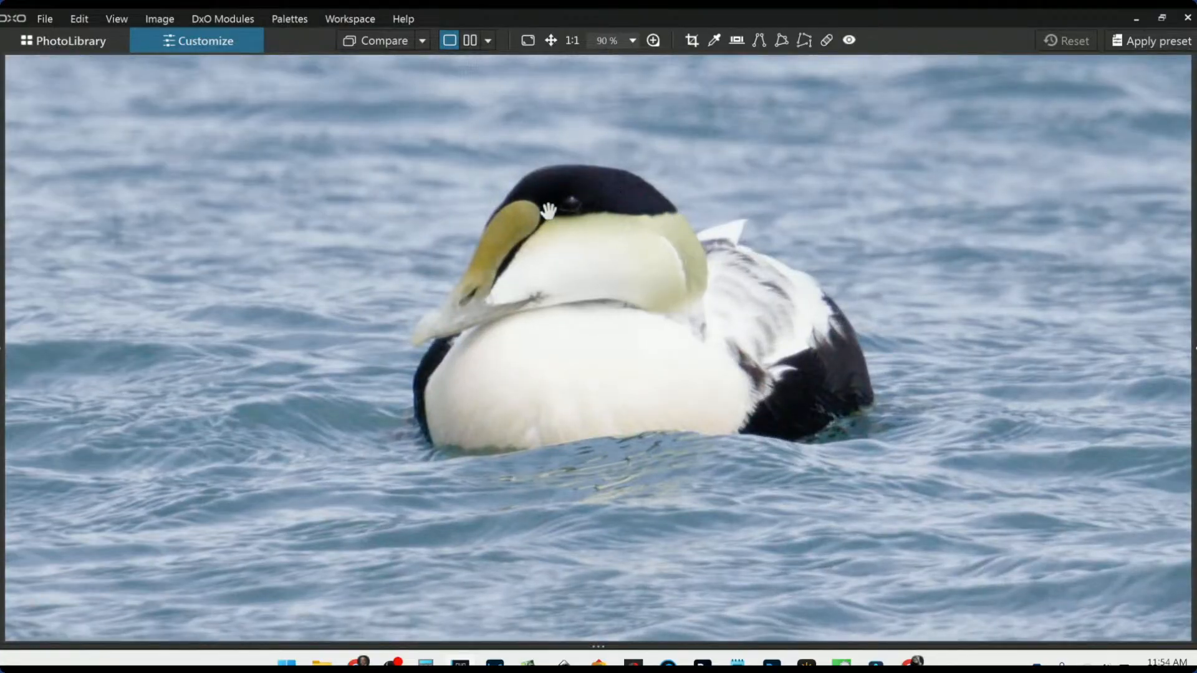
scroll(762, 330, down, 6)
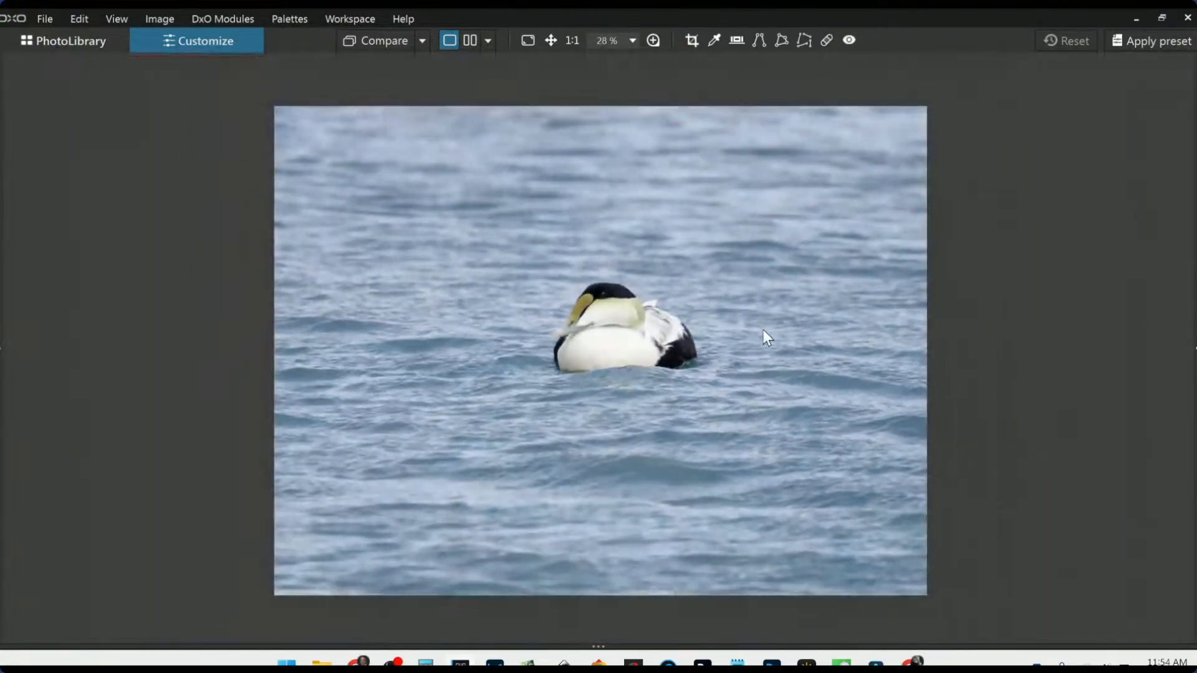
- Apply the 0000 default general purpose preset and crop the photo to a 1 × 1 square of about 2099 px around the duck
key(F9)
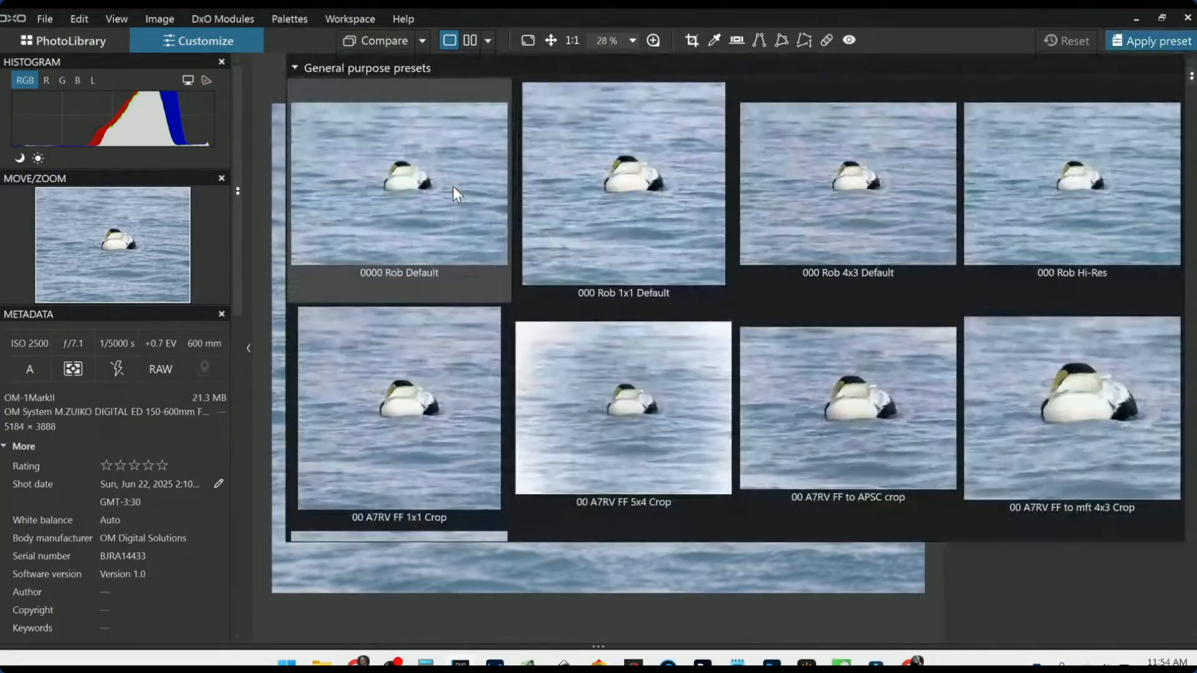
click(452, 185)
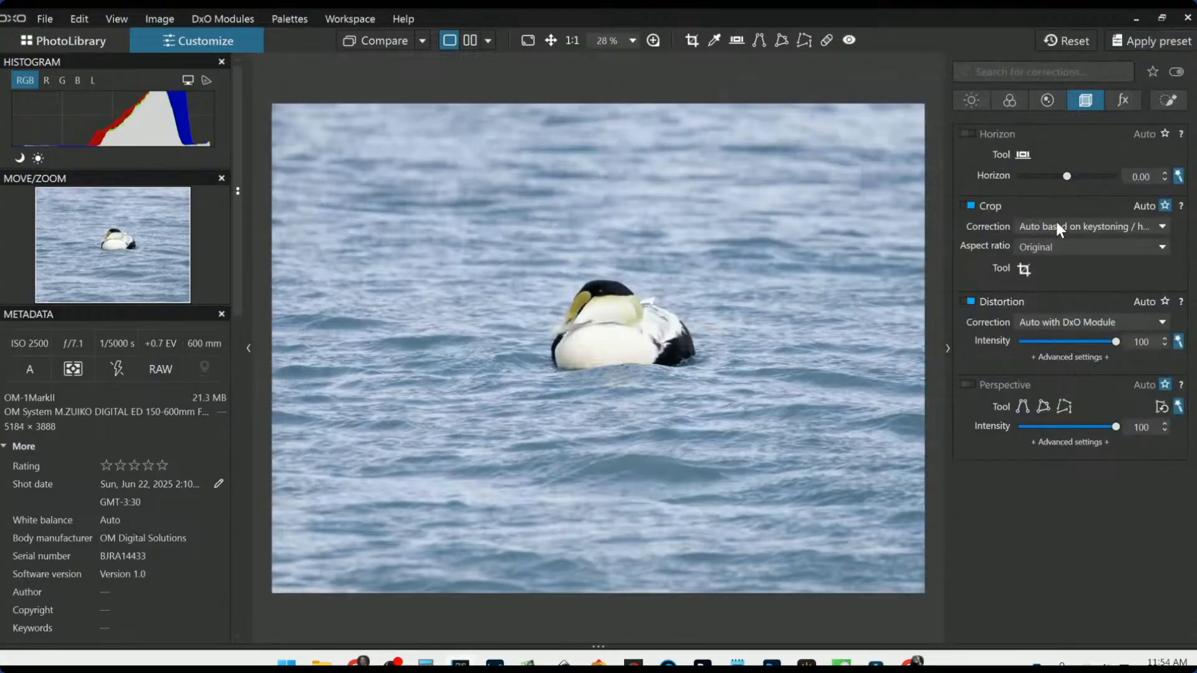
click(1054, 249)
click(1052, 297)
click(1024, 269)
drag(598, 593, 590, 356)
drag(572, 239, 585, 335)
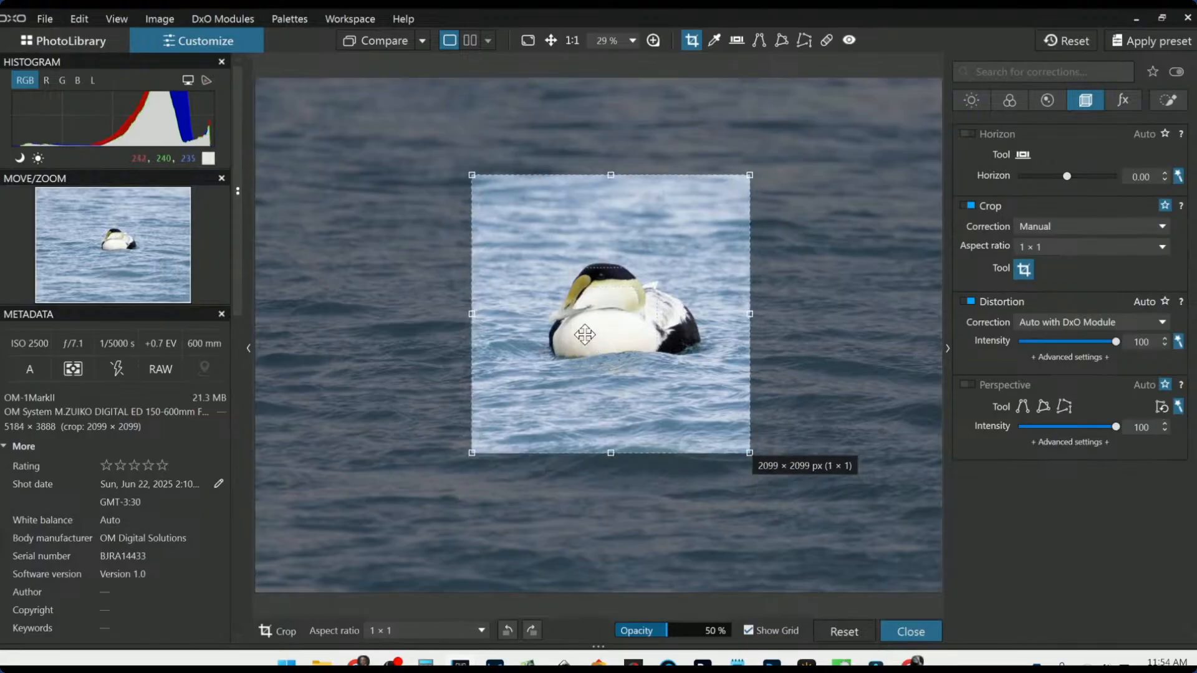
click(911, 631)
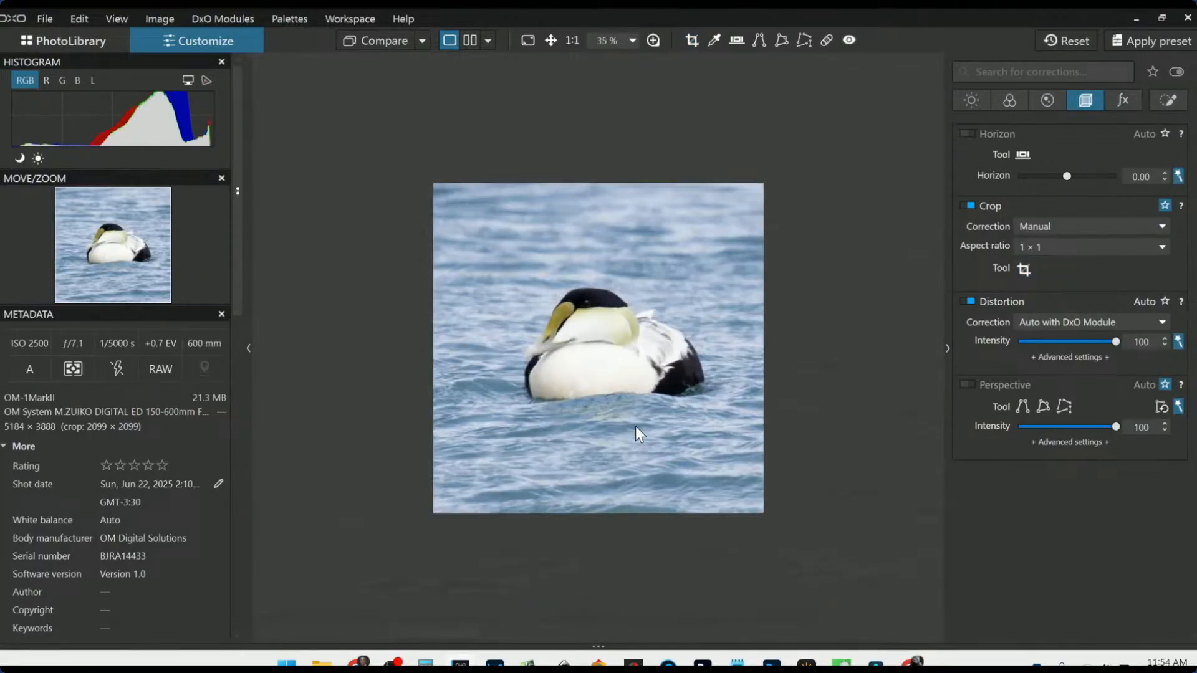
- Place a horizontal control line sampling the blue water, and set its mask selectivity to Chroma 72 and Luma 54
scroll(635, 426, up, 3)
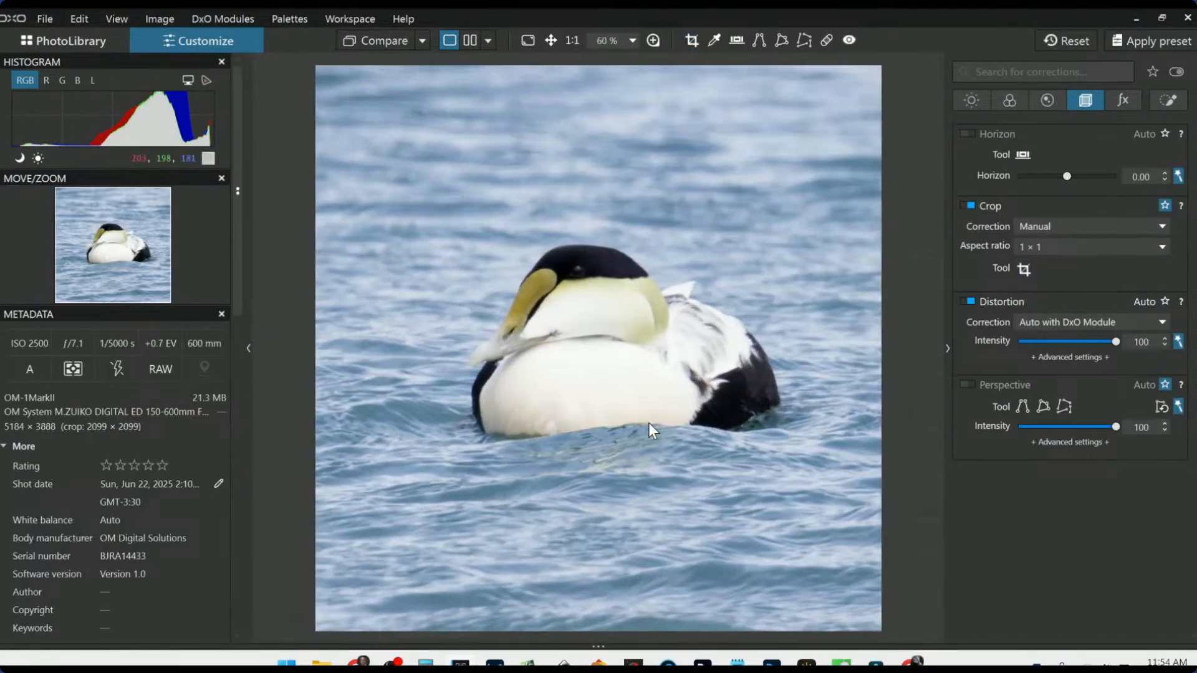
click(1167, 105)
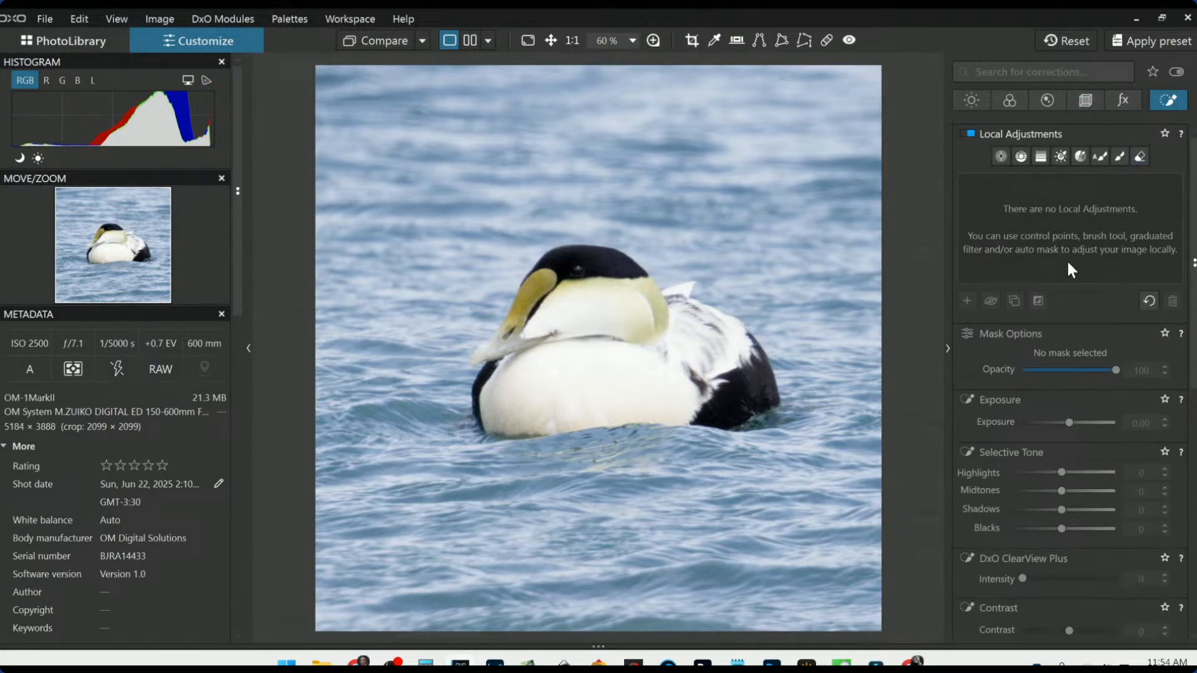
click(1019, 165)
drag(823, 609, 818, 400)
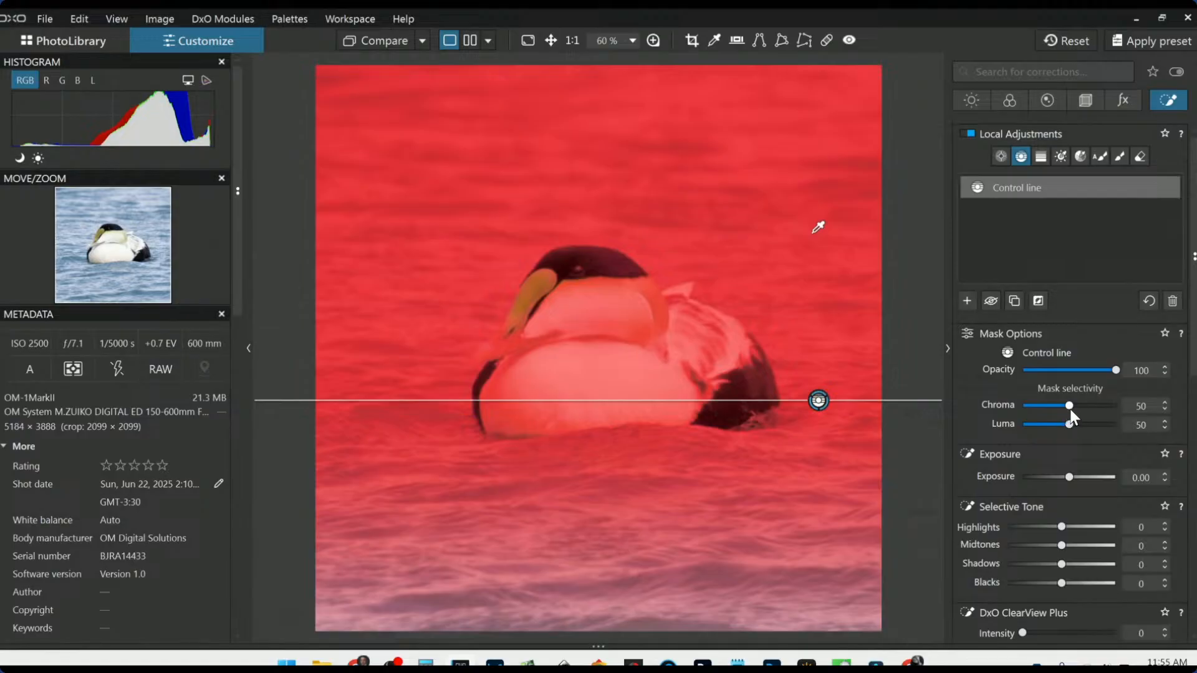
mouse_move(1073, 407)
mouse_down()
mouse_move(1090, 410)
mouse_move(1072, 425)
mouse_up()
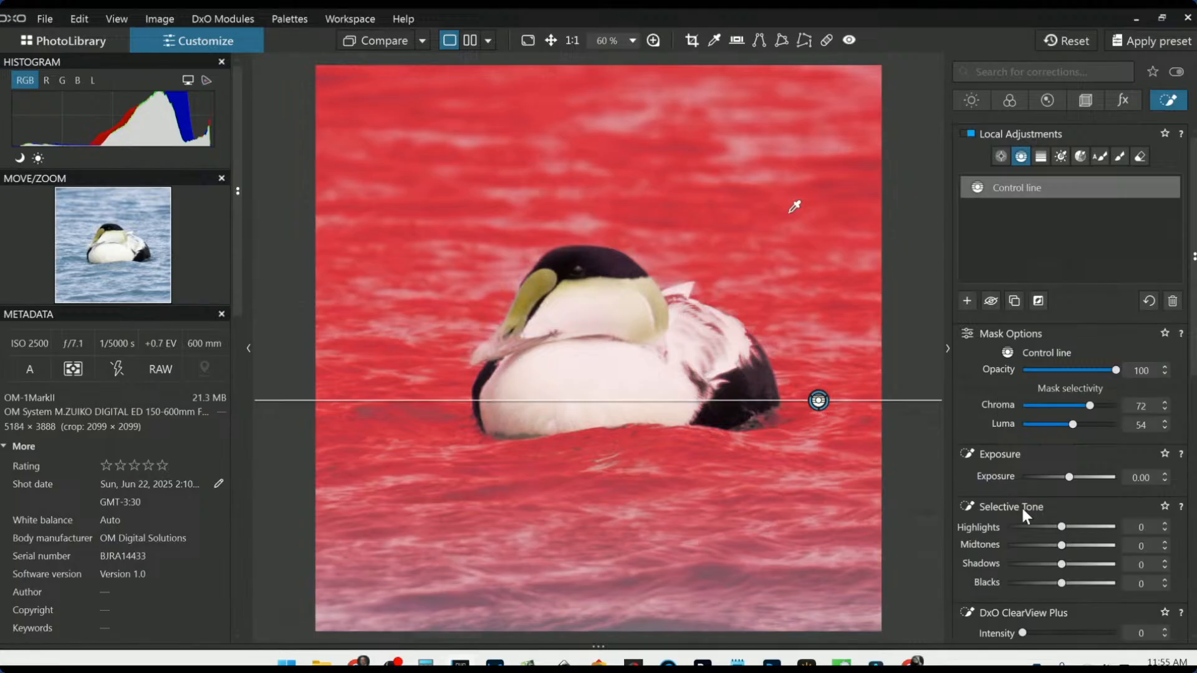
- Set the water mask's ClearView Plus intensity to 61, Blacks to -41 and Highlights to -17
scroll(1023, 508, down, 3)
drag(1046, 520, 1079, 520)
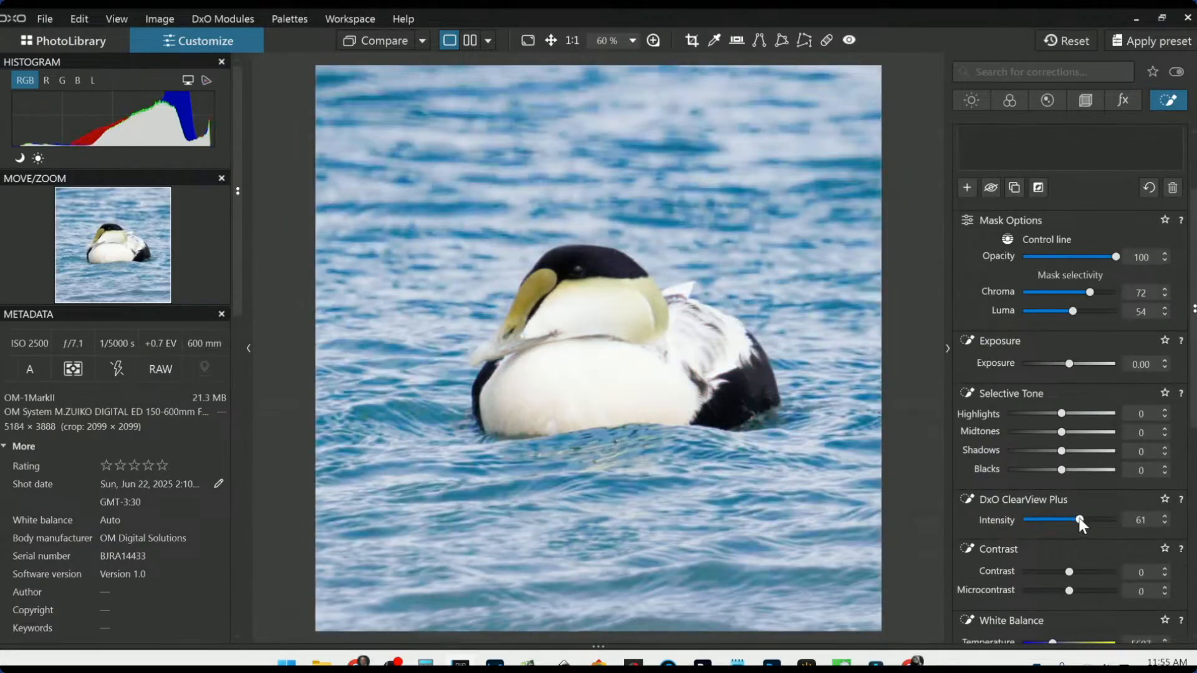
drag(1046, 469, 1039, 455)
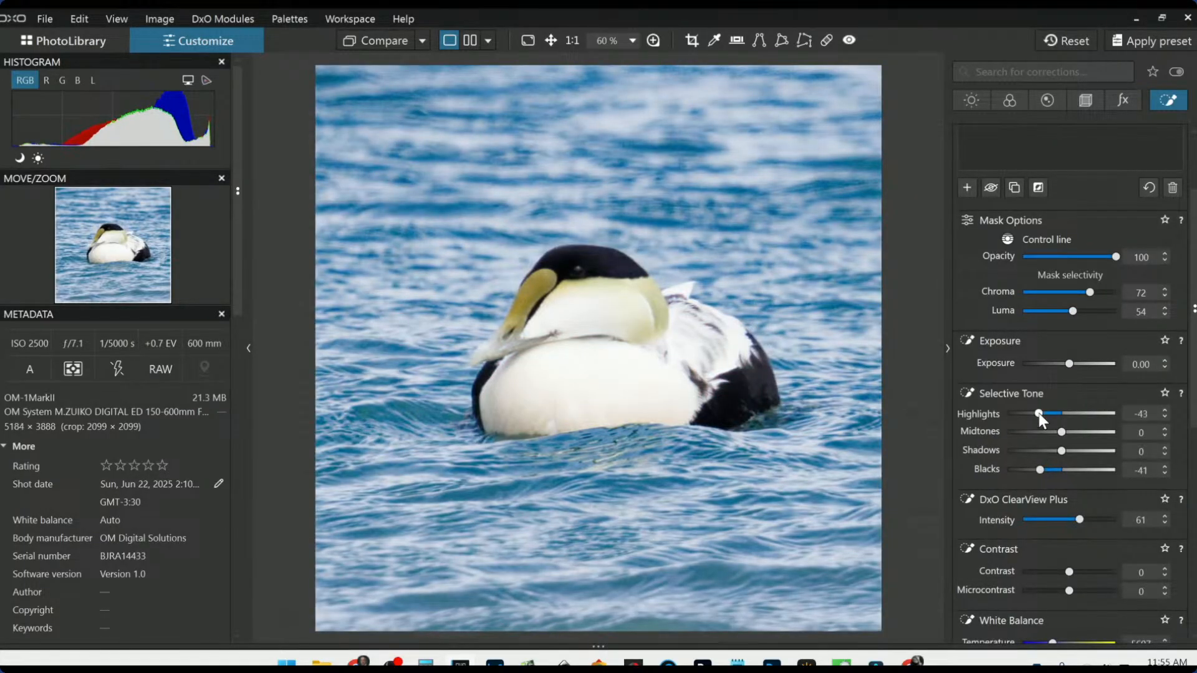
click(1039, 414)
drag(1039, 414, 1054, 414)
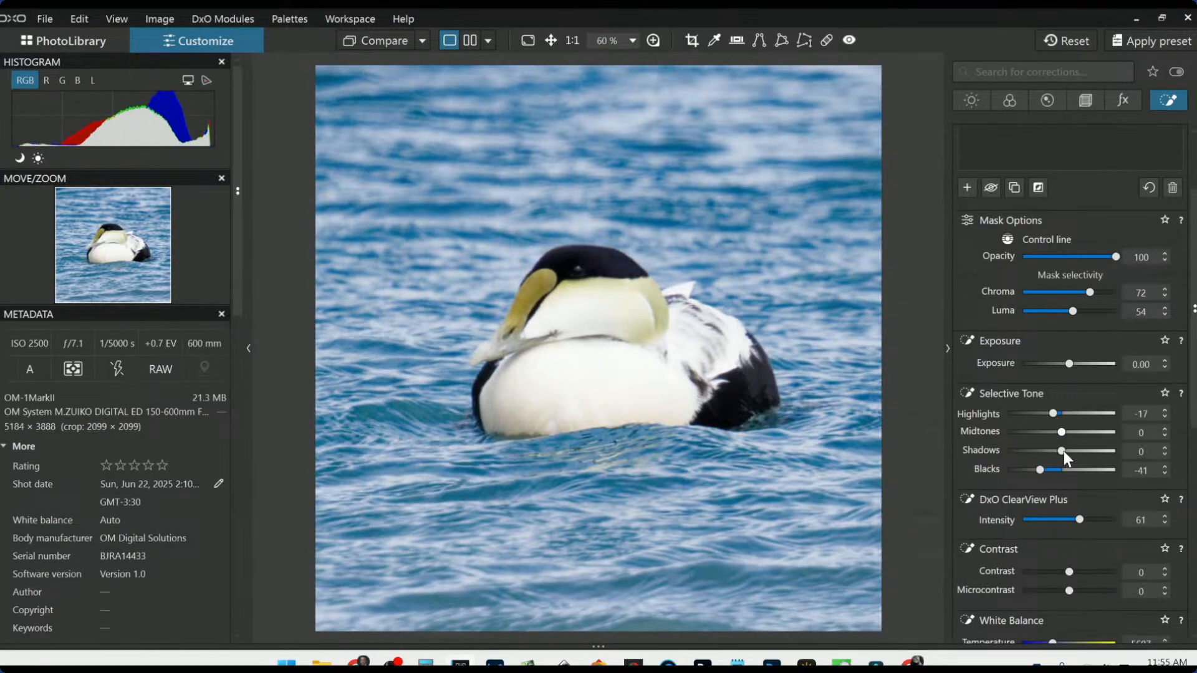
- Lower the luminance of the blue HSL channel to about -34 for the water mask
scroll(1030, 548, down, 5)
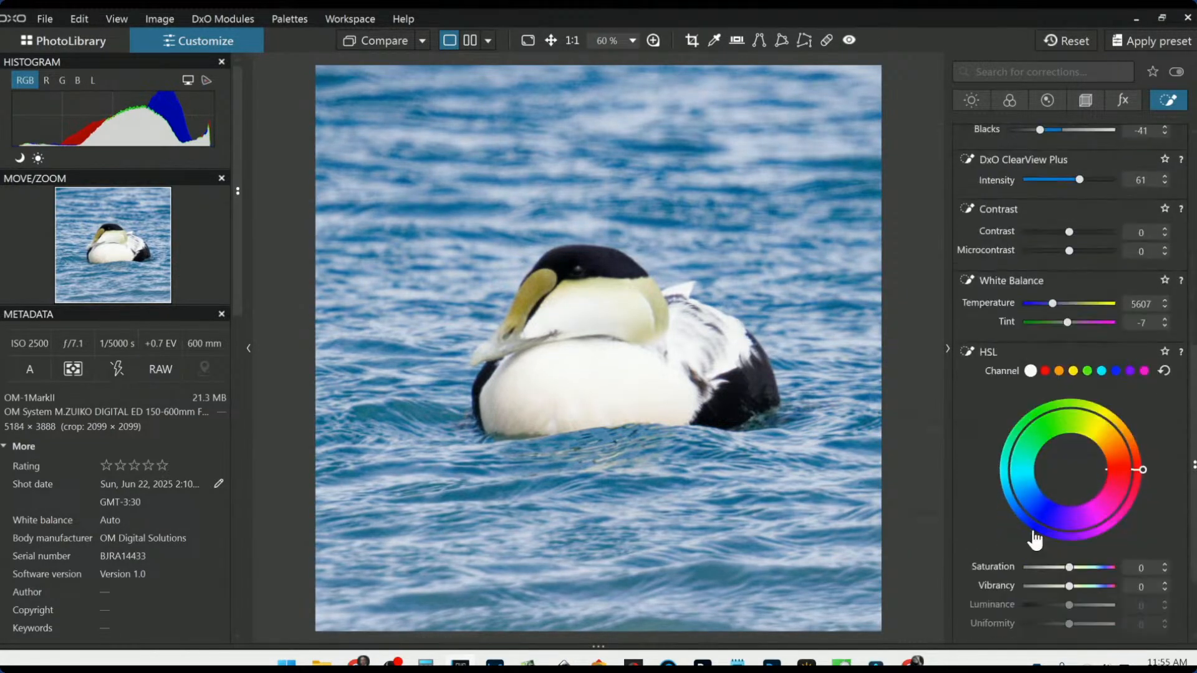
drag(1069, 586, 1056, 587)
double_click(1058, 586)
scroll(1058, 586, down, 3)
scroll(1057, 586, down, 1)
click(1116, 371)
mouse_move(1062, 604)
mouse_down()
mouse_move(1016, 604)
mouse_move(1051, 609)
mouse_up()
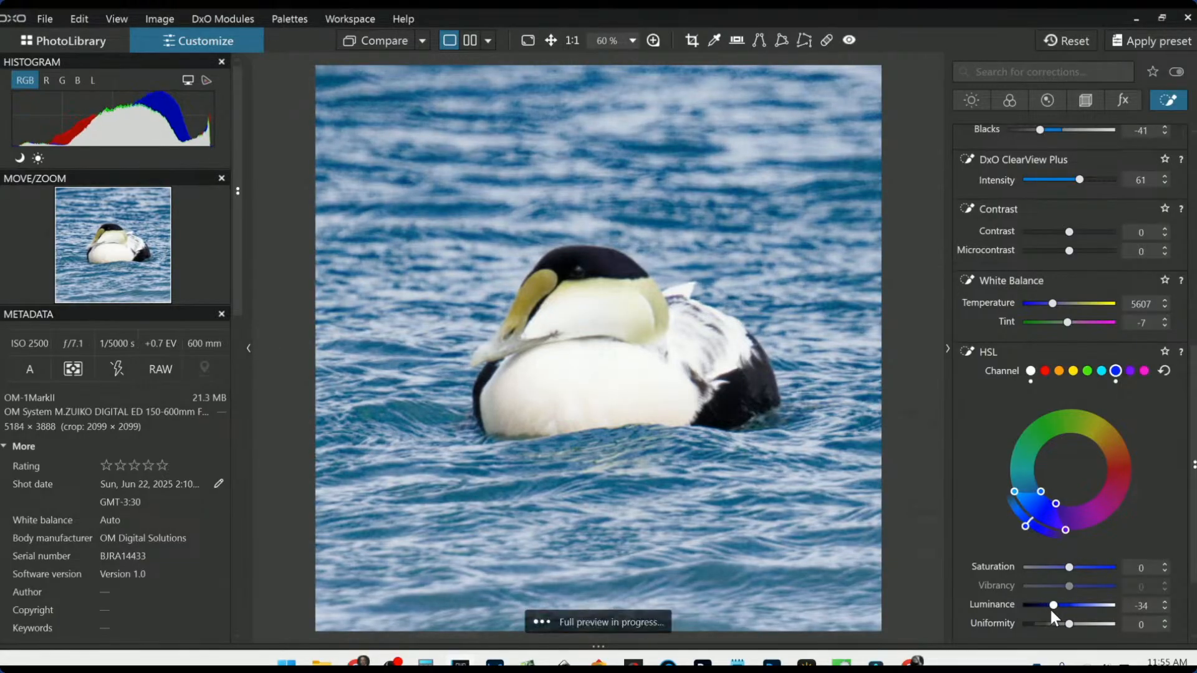
- Create a new control point mask on the duck's eye and shrink its radius to cover the area around it
scroll(963, 374, up, 7)
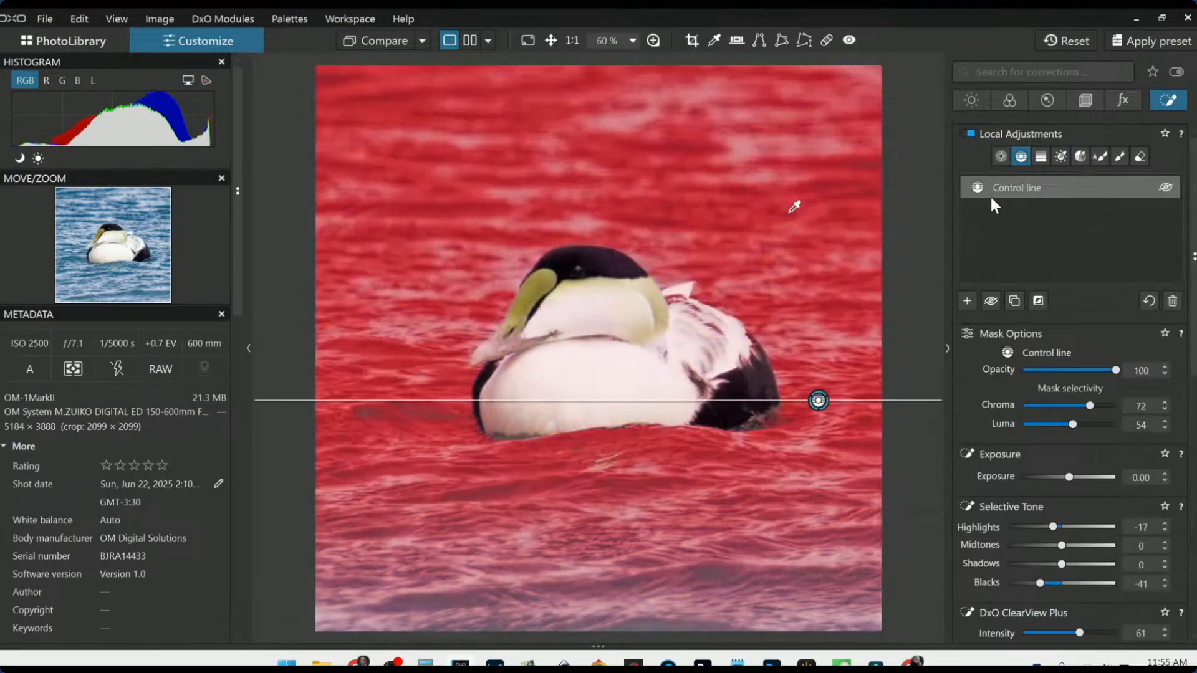
click(1001, 157)
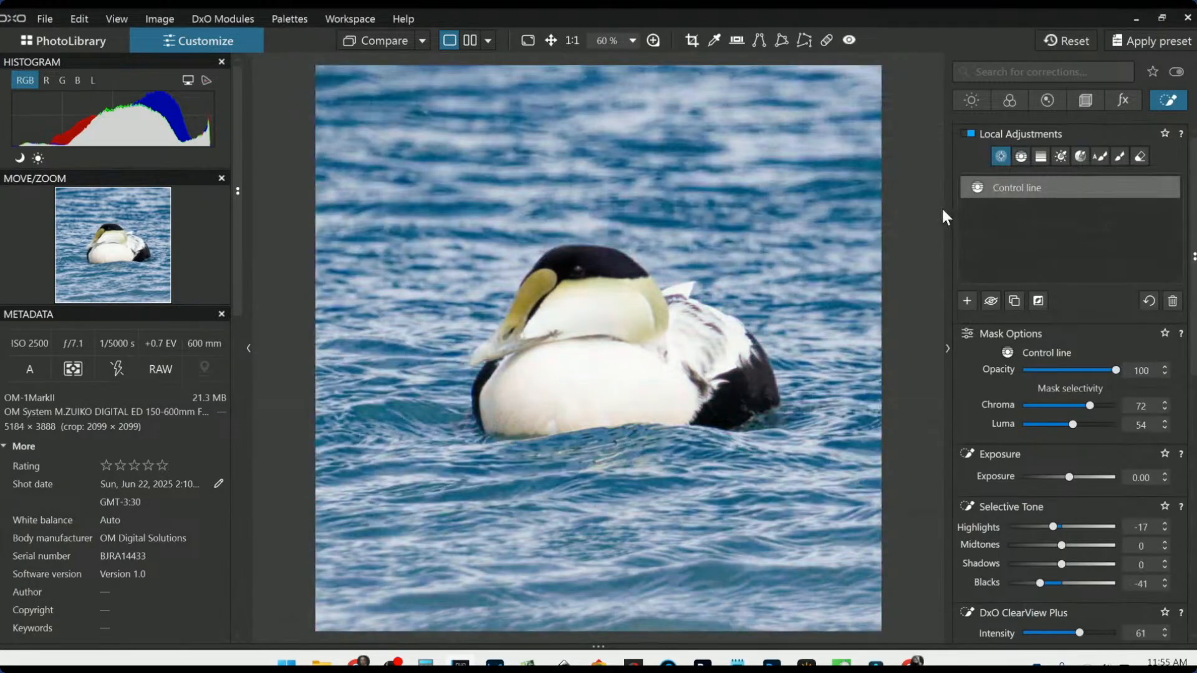
click(974, 305)
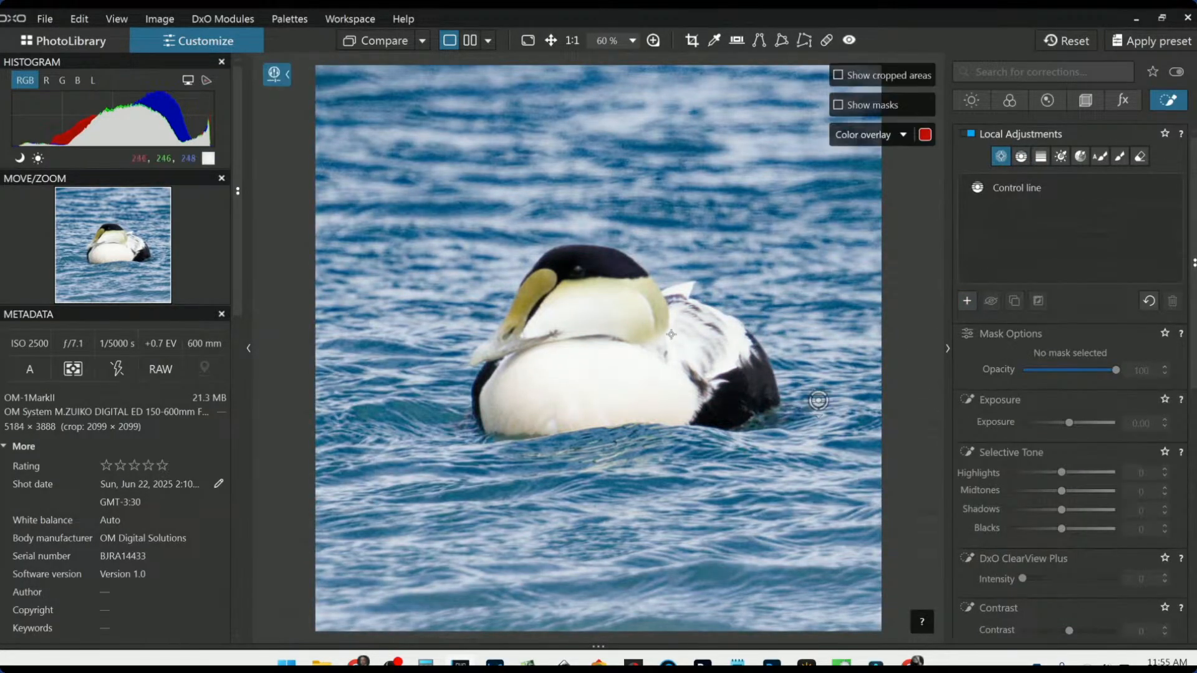
scroll(642, 323, up, 2)
scroll(618, 309, up, 1)
click(539, 235)
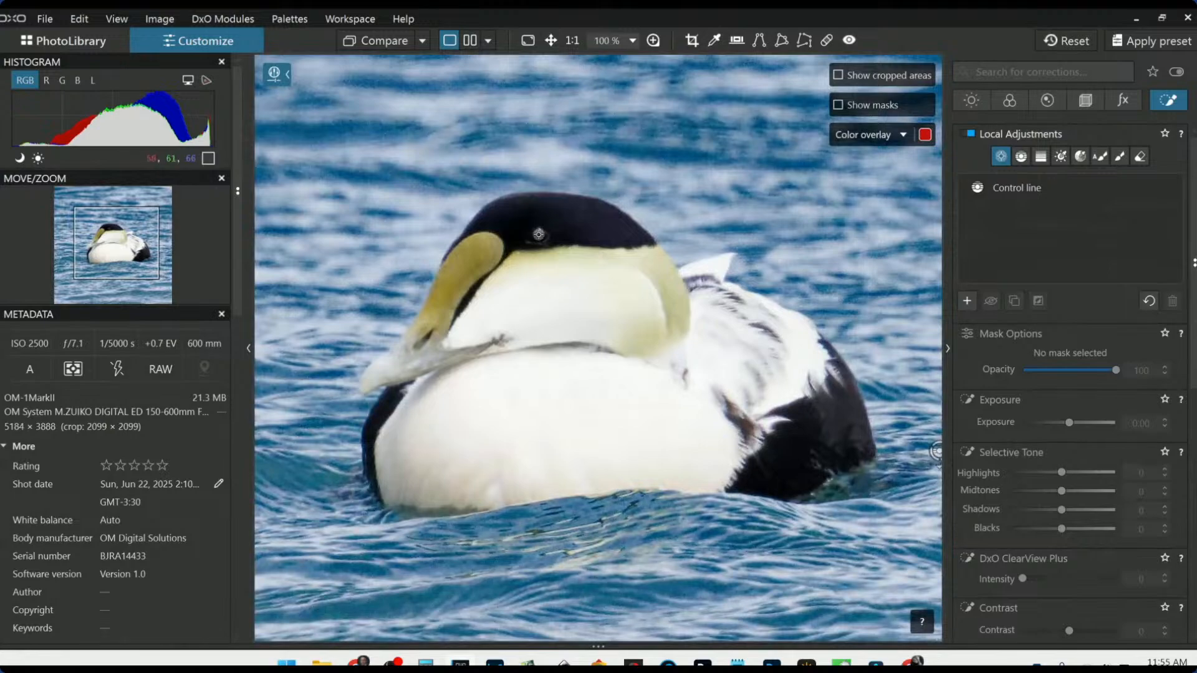
drag(700, 100, 585, 207)
- Bring out the eye area with Shadows 38, ClearView Plus 51 and Microcontrast 52
drag(1062, 564, 1088, 564)
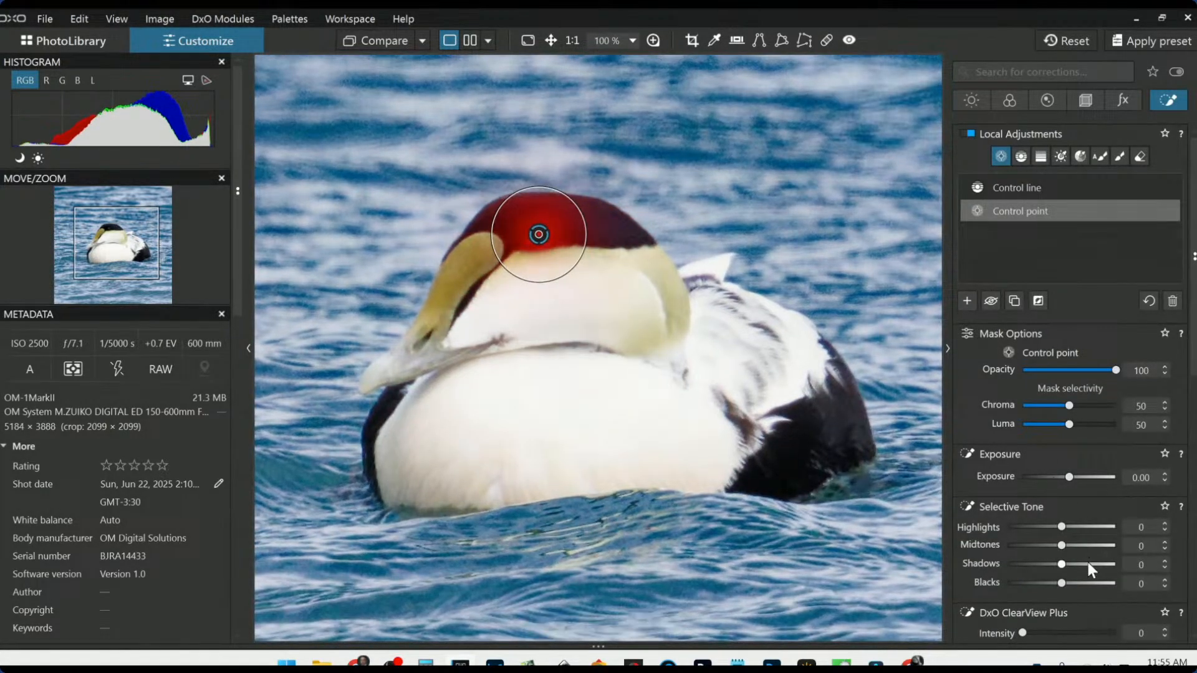
scroll(960, 421, down, 3)
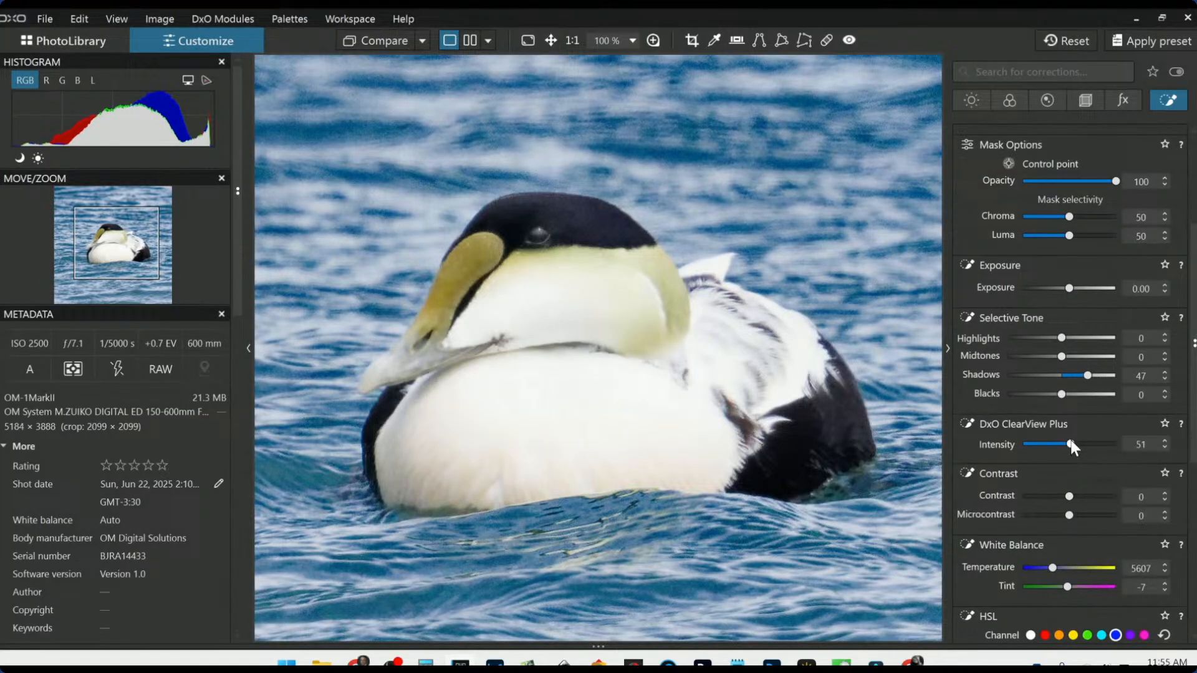
click(1091, 515)
click(1093, 515)
click(1084, 375)
drag(1083, 375, 1082, 375)
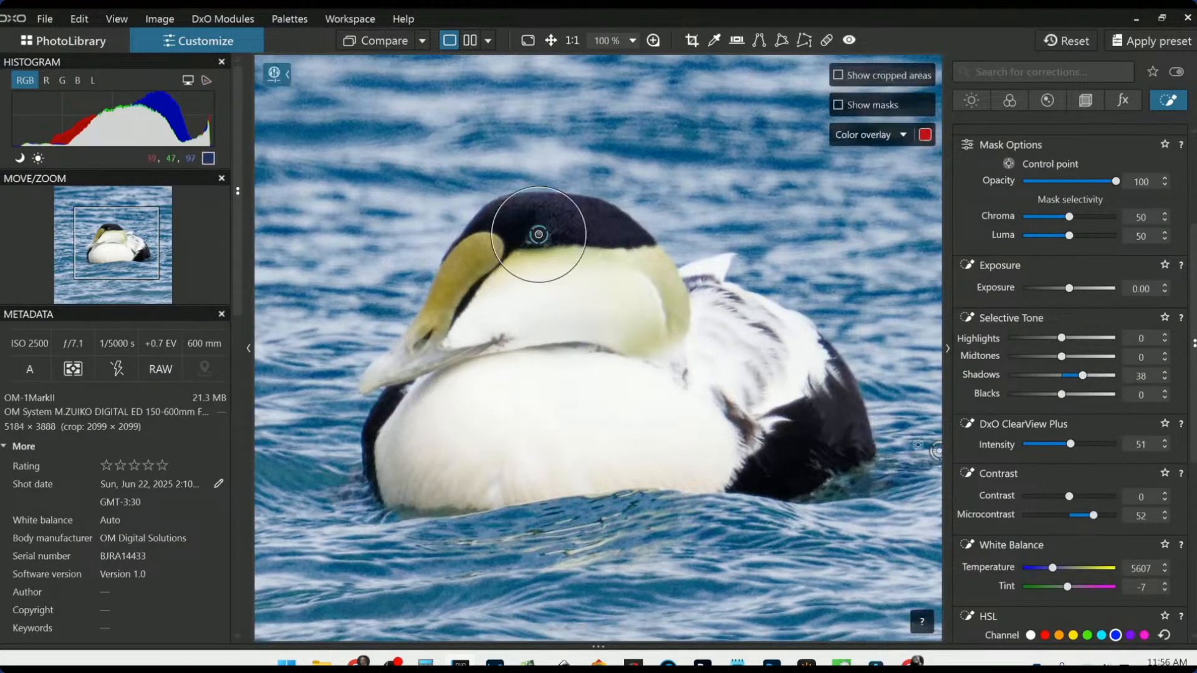
- Create a control point mask on the yellow bill with Chroma selectivity 58, and add two more points on the yellowish back of the neck
scroll(916, 447, up, 1)
scroll(918, 445, down, 2)
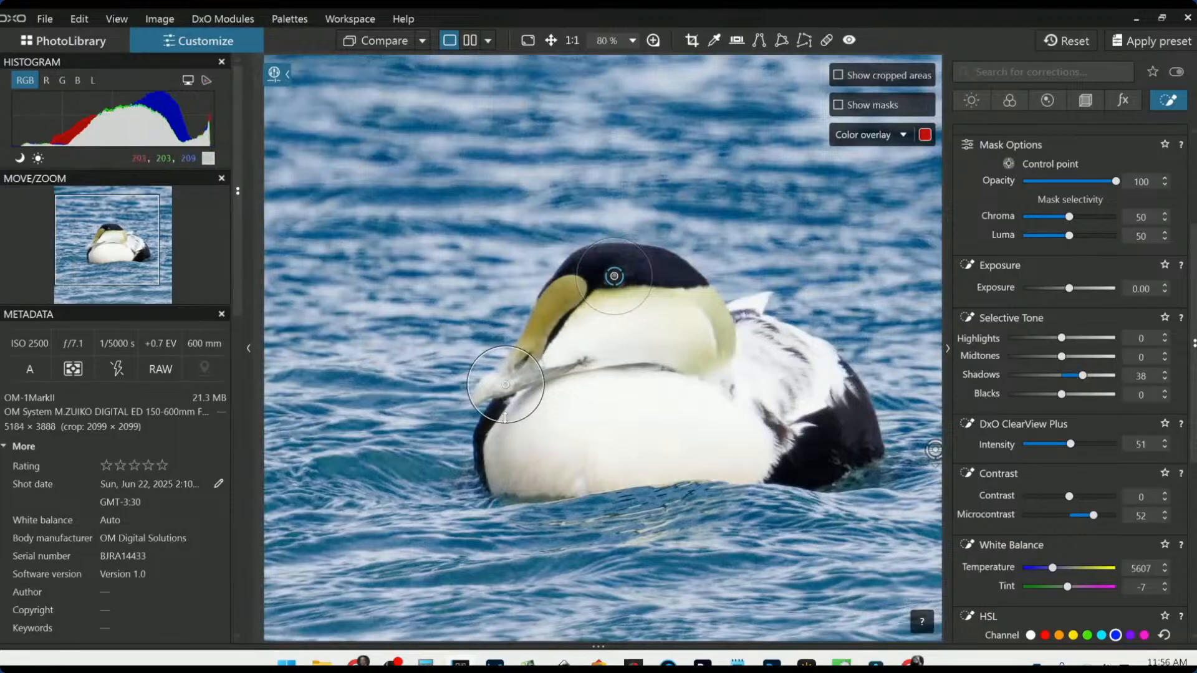
drag(476, 408, 450, 429)
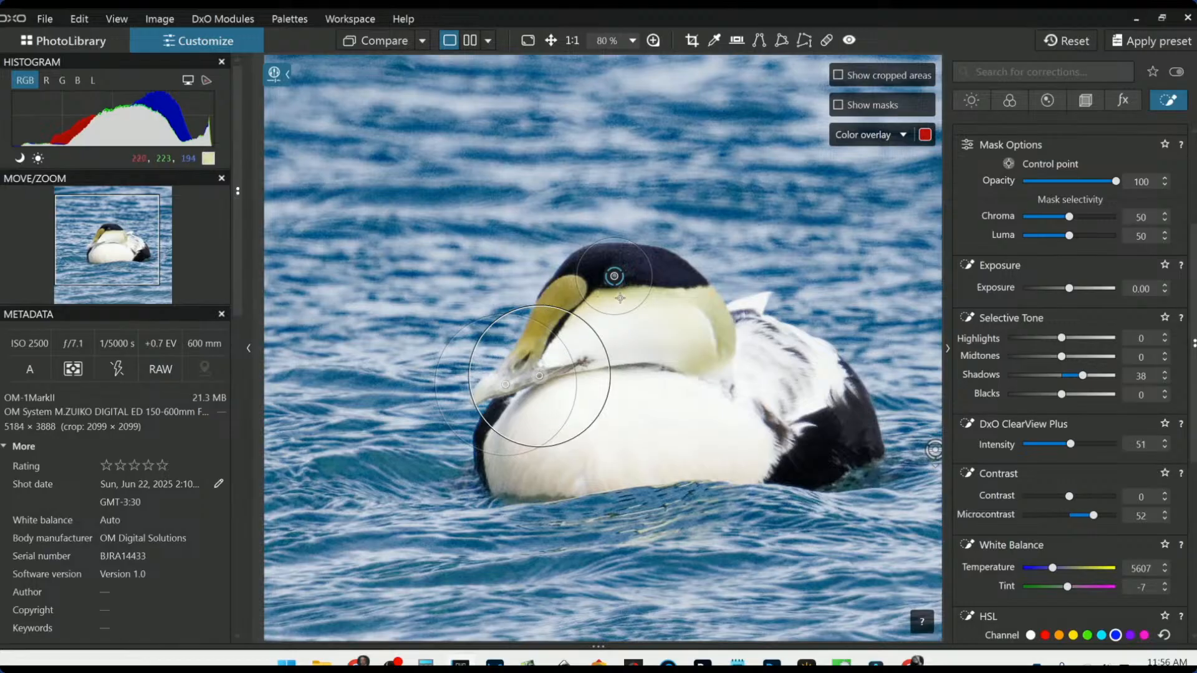
scroll(1102, 427, up, 3)
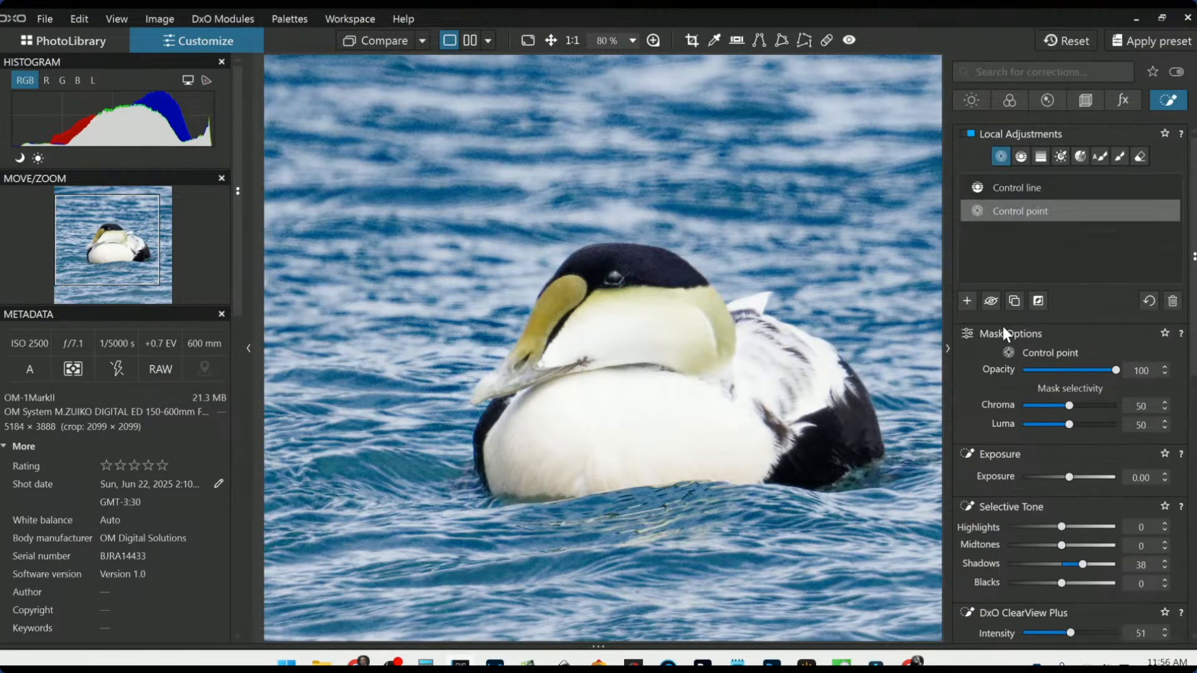
click(967, 303)
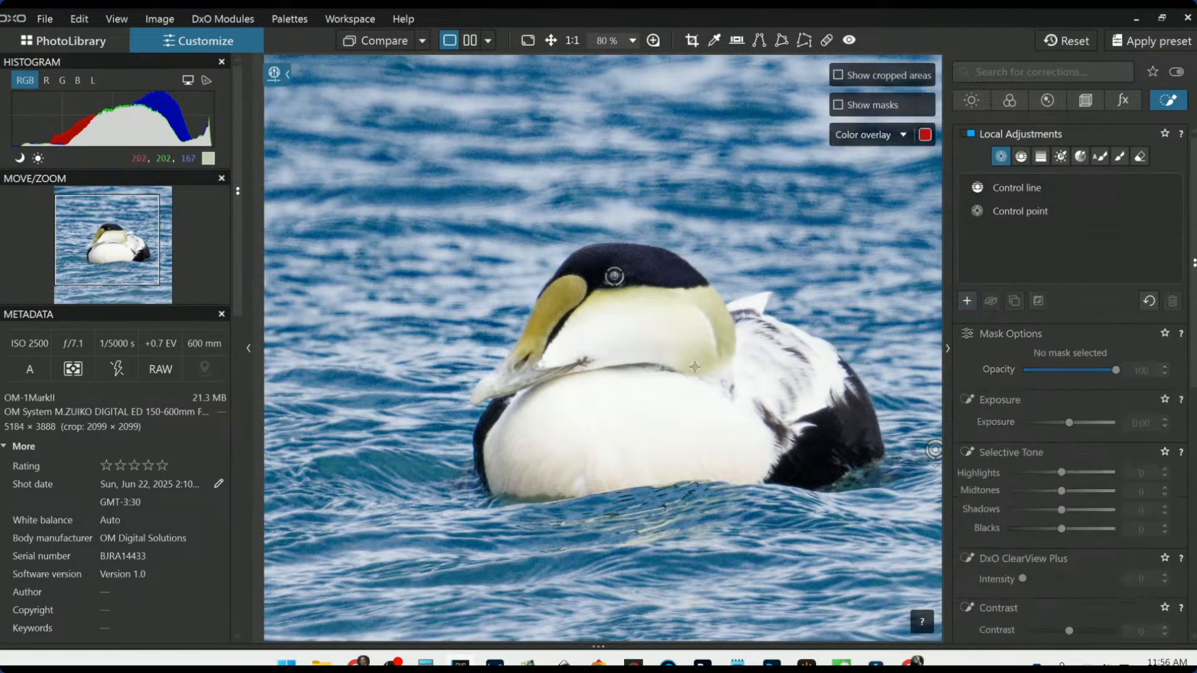
click(535, 308)
drag(536, 312, 541, 317)
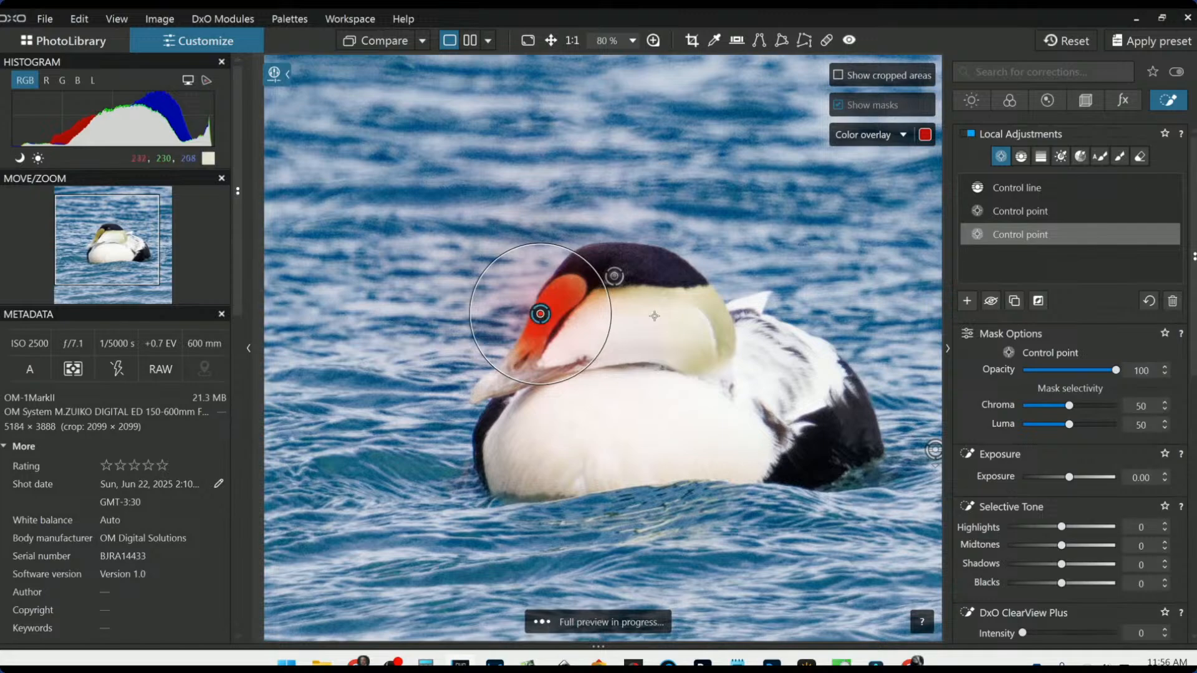
drag(1072, 409, 1074, 409)
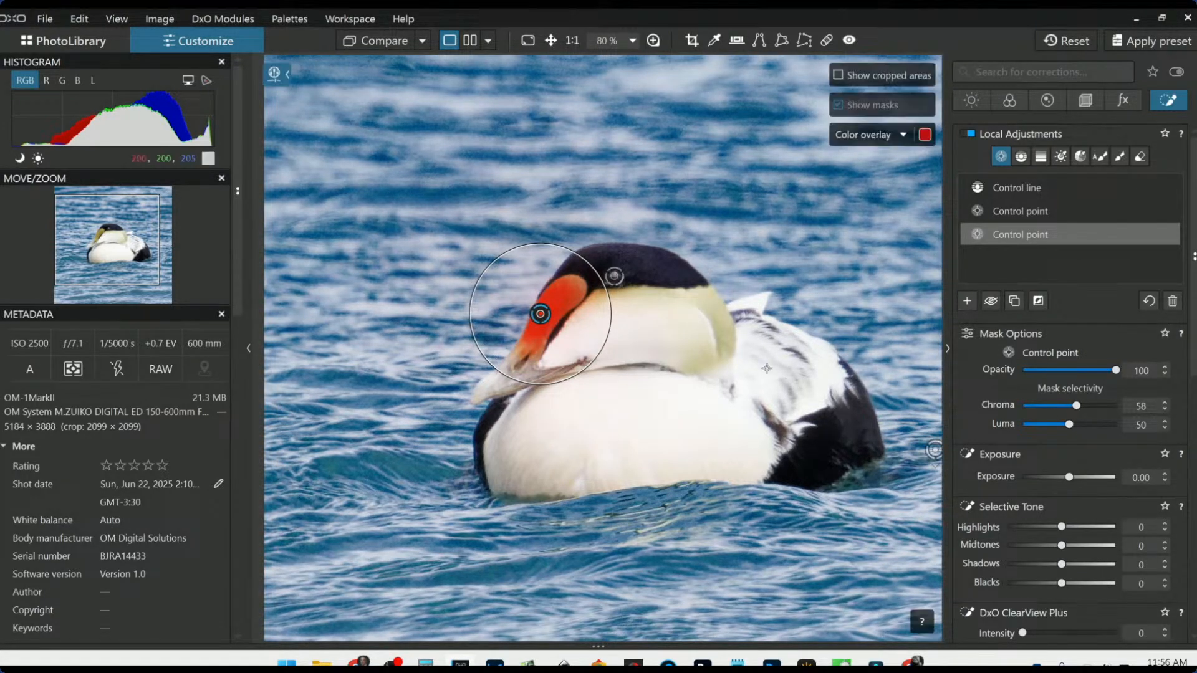
click(728, 348)
click(706, 303)
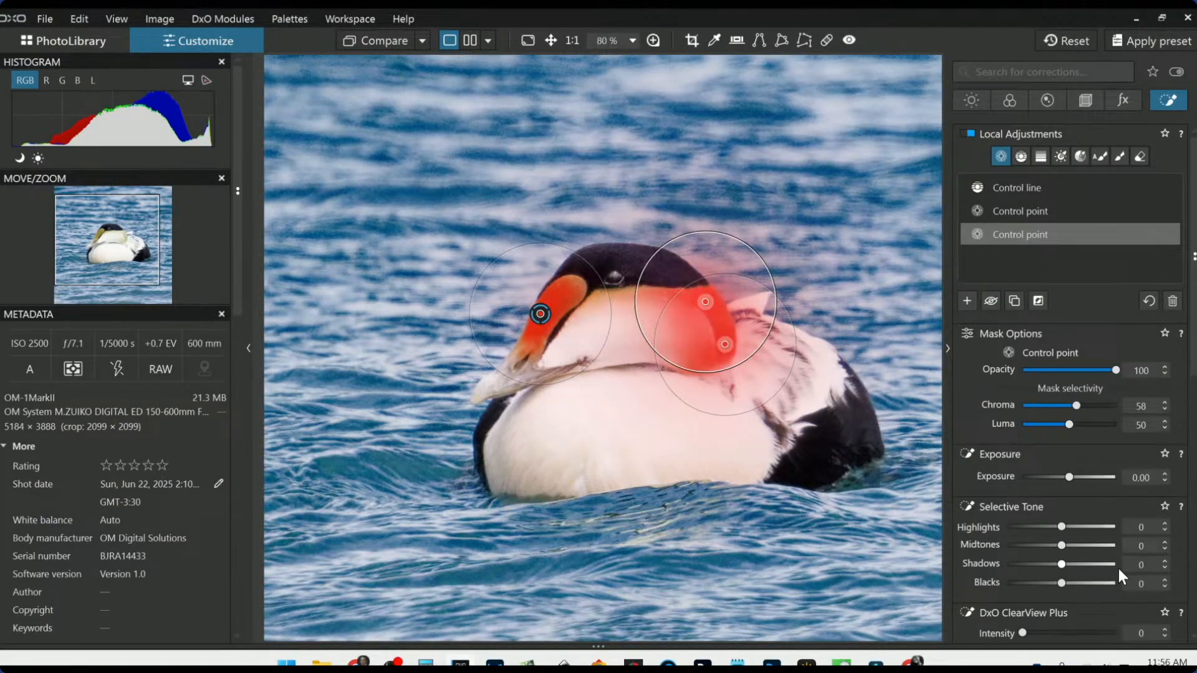
- Widen the orange HSL channel's range to include yellow and set its saturation to 56 for the bill and neck mask
scroll(1118, 566, down, 3)
scroll(1086, 560, down, 5)
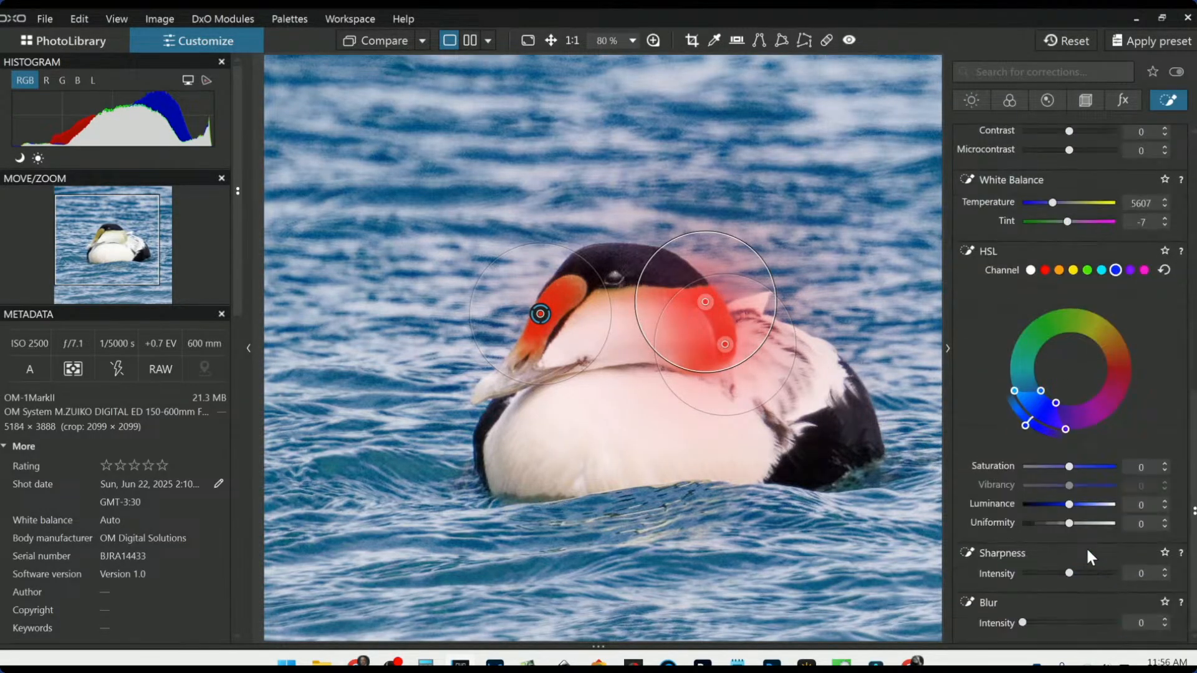
click(1029, 271)
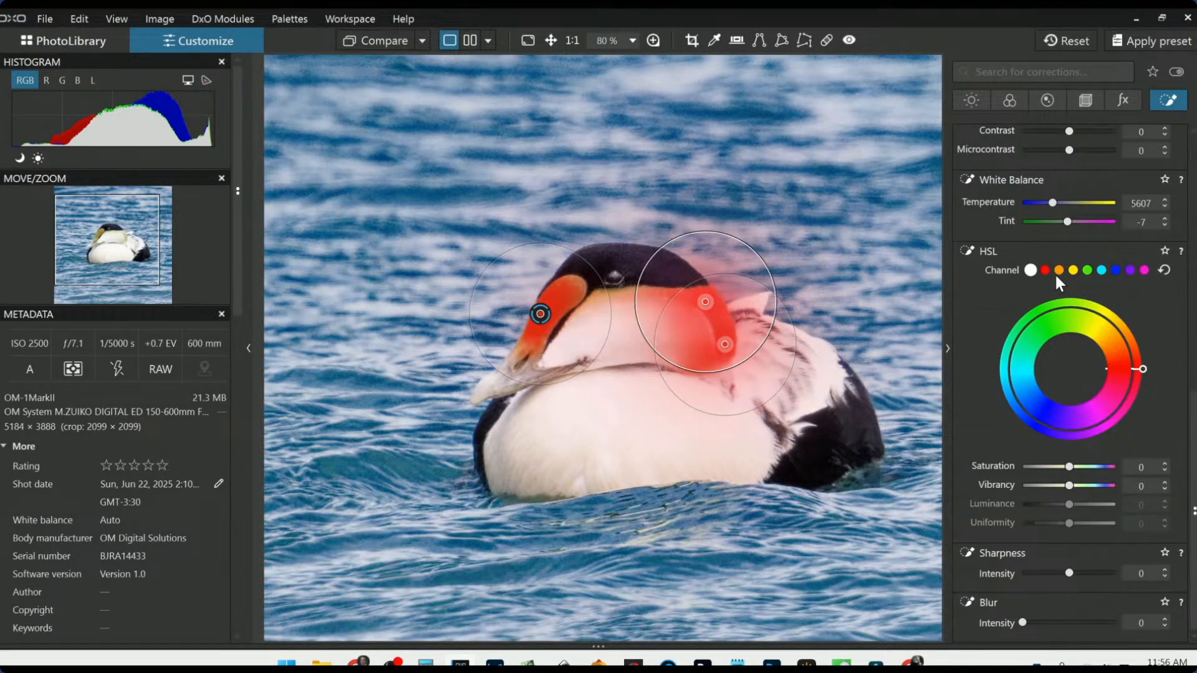
click(1058, 270)
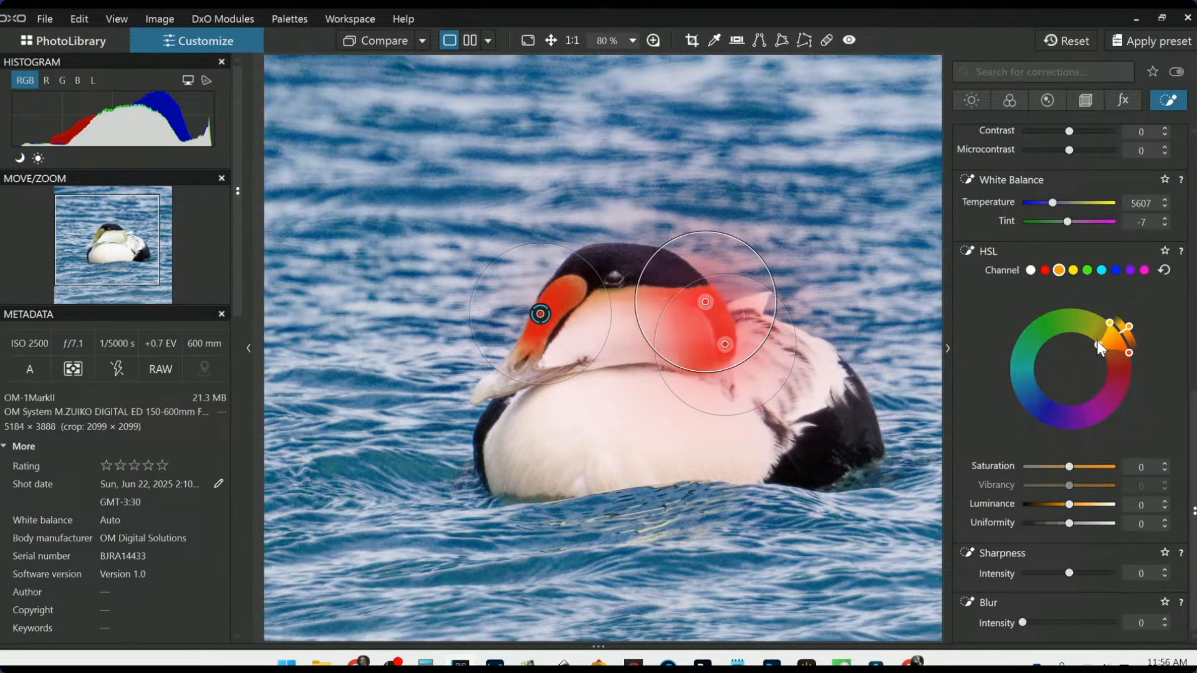
drag(1098, 344, 1088, 340)
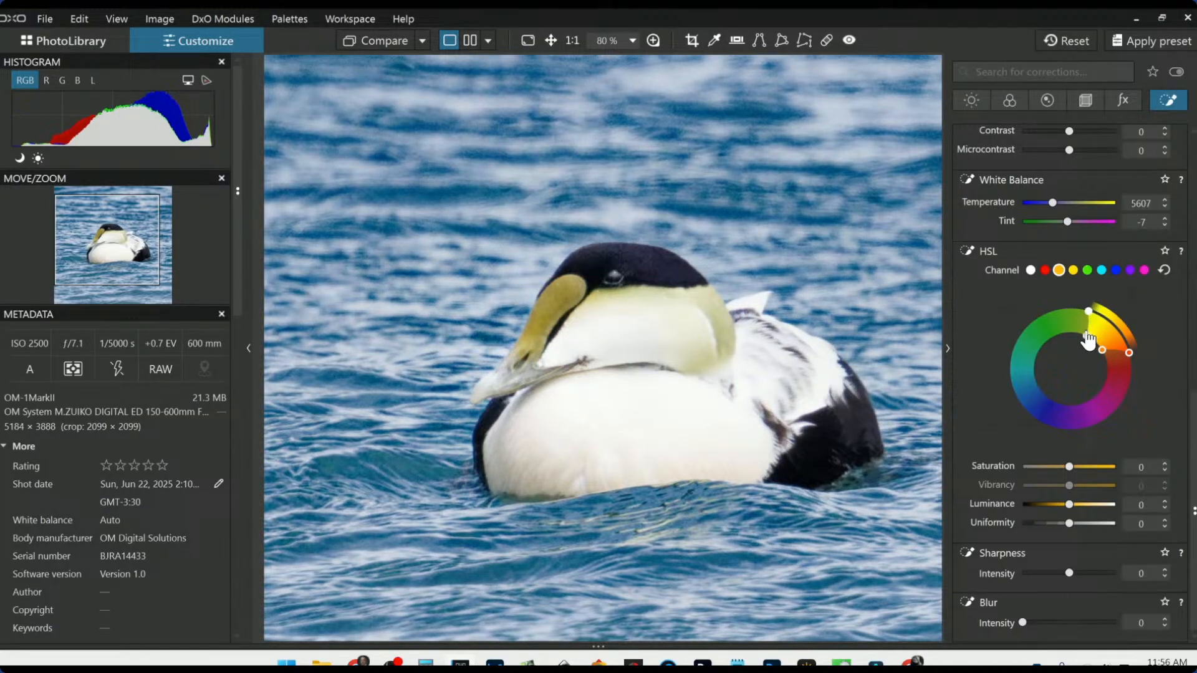
drag(1070, 466, 1095, 466)
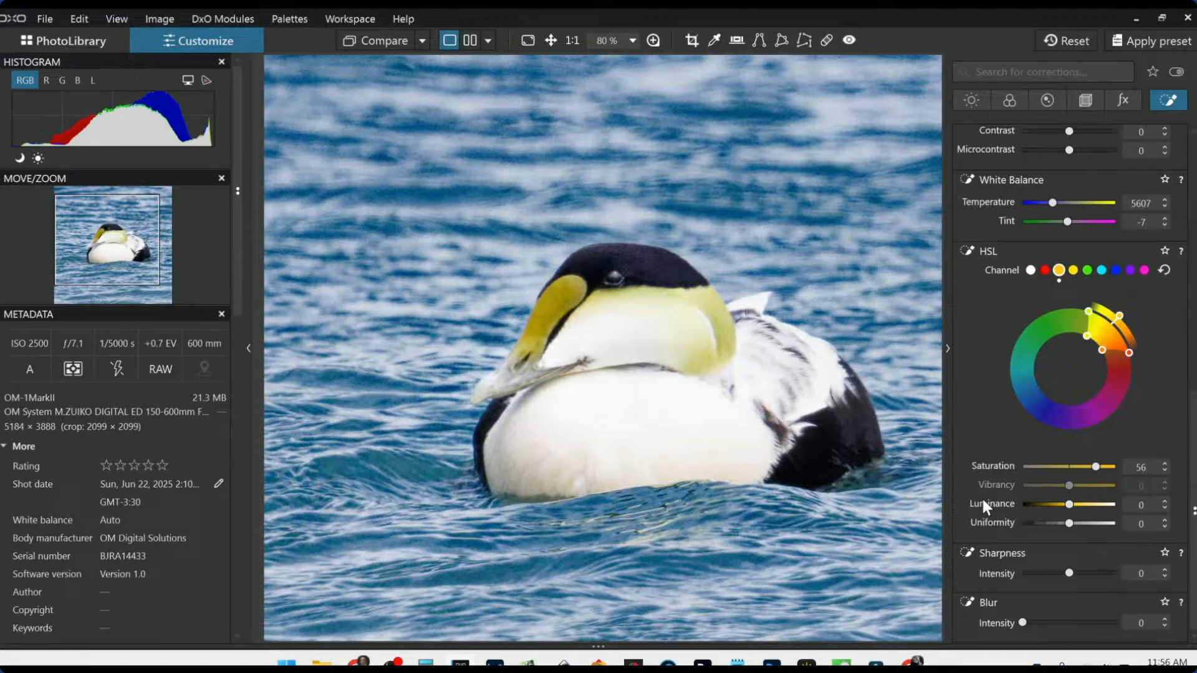
- Create a new control point mask on the duck's white breast and add points on its cheek, flank and back
scroll(867, 464, down, 1)
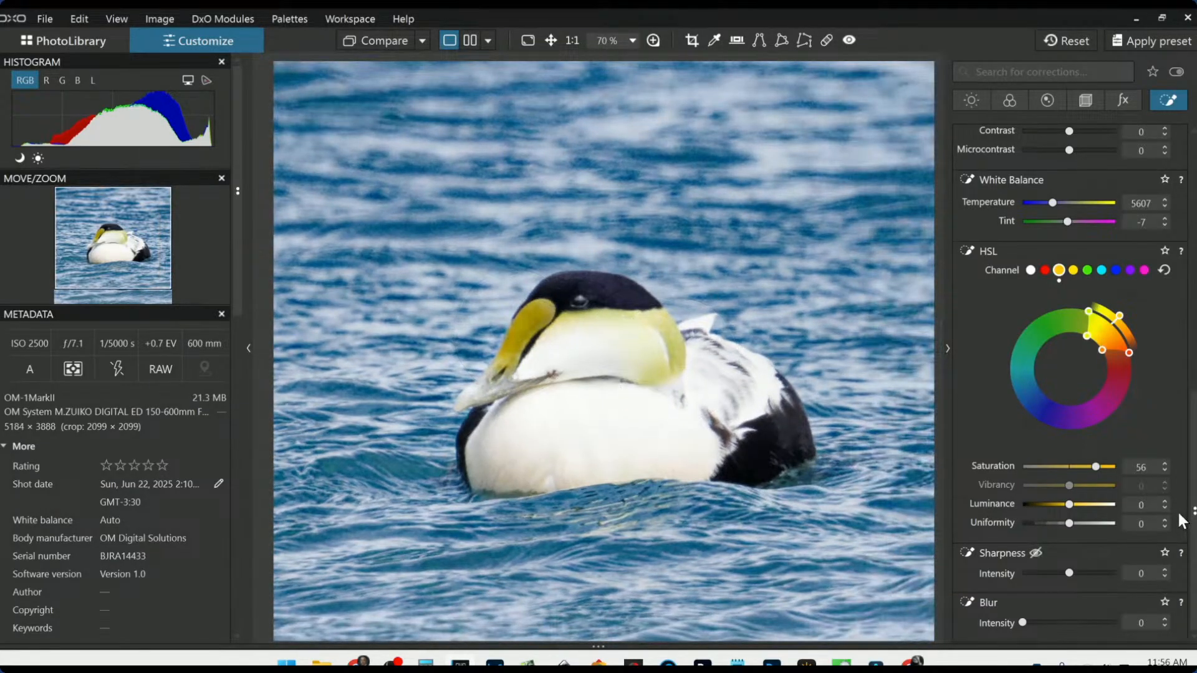
scroll(641, 347, down, 1)
scroll(1019, 348, up, 4)
scroll(1019, 341, up, 4)
mouse_move(1030, 237)
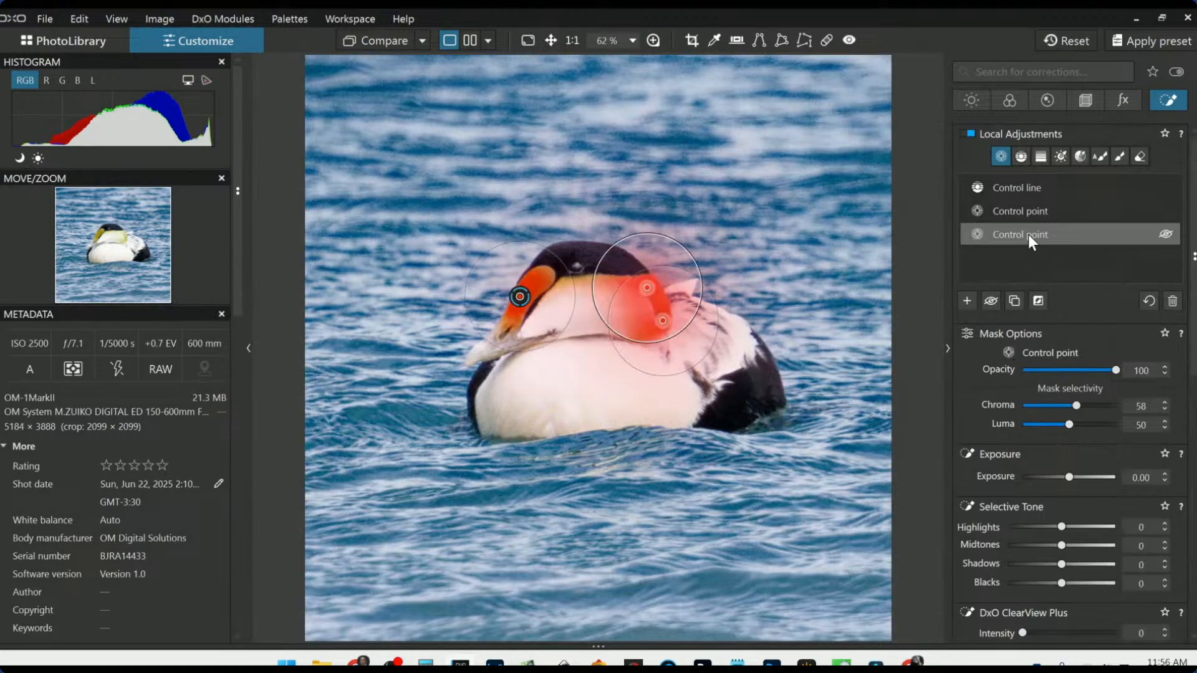
click(982, 282)
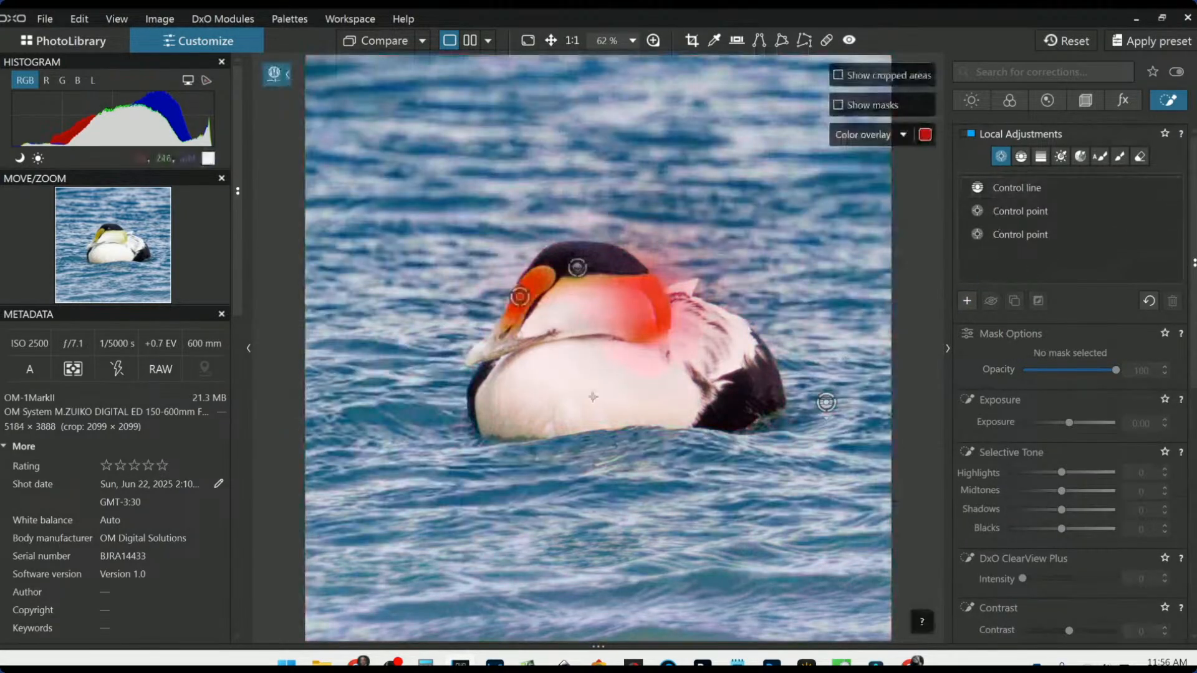
click(573, 390)
click(560, 310)
click(747, 337)
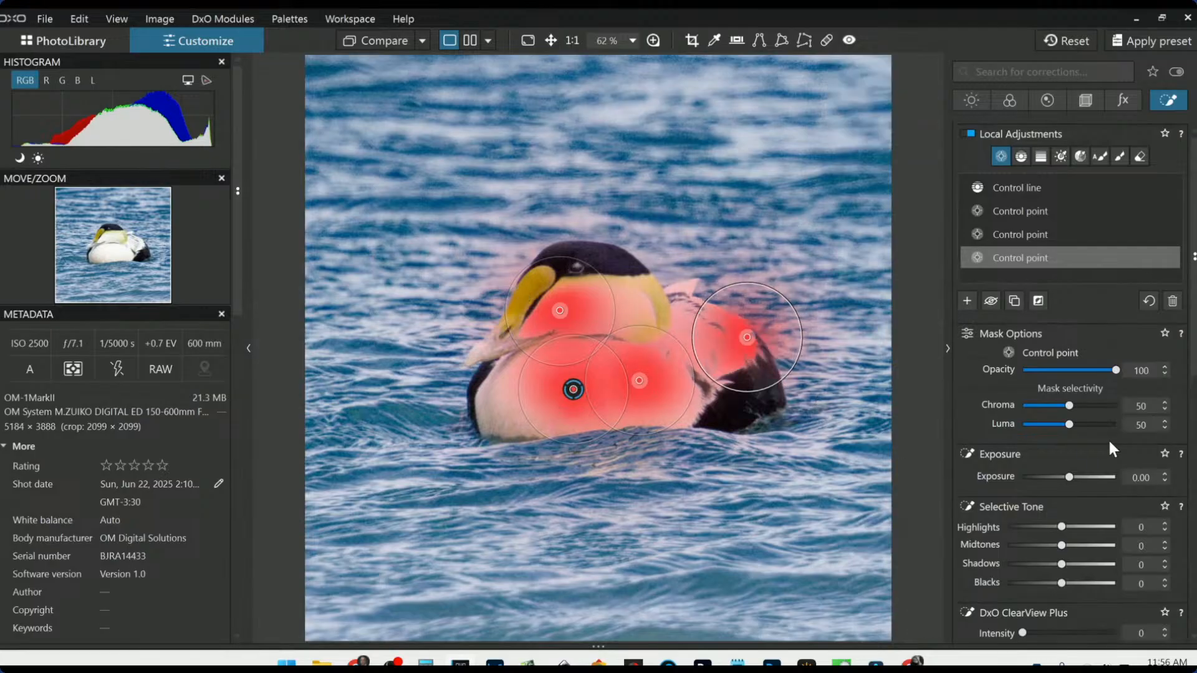
- Set the white plumage mask to Luma selectivity 55, Highlights -44 and Microcontrast 48
drag(1070, 424, 1038, 416)
scroll(1071, 471, down, 2)
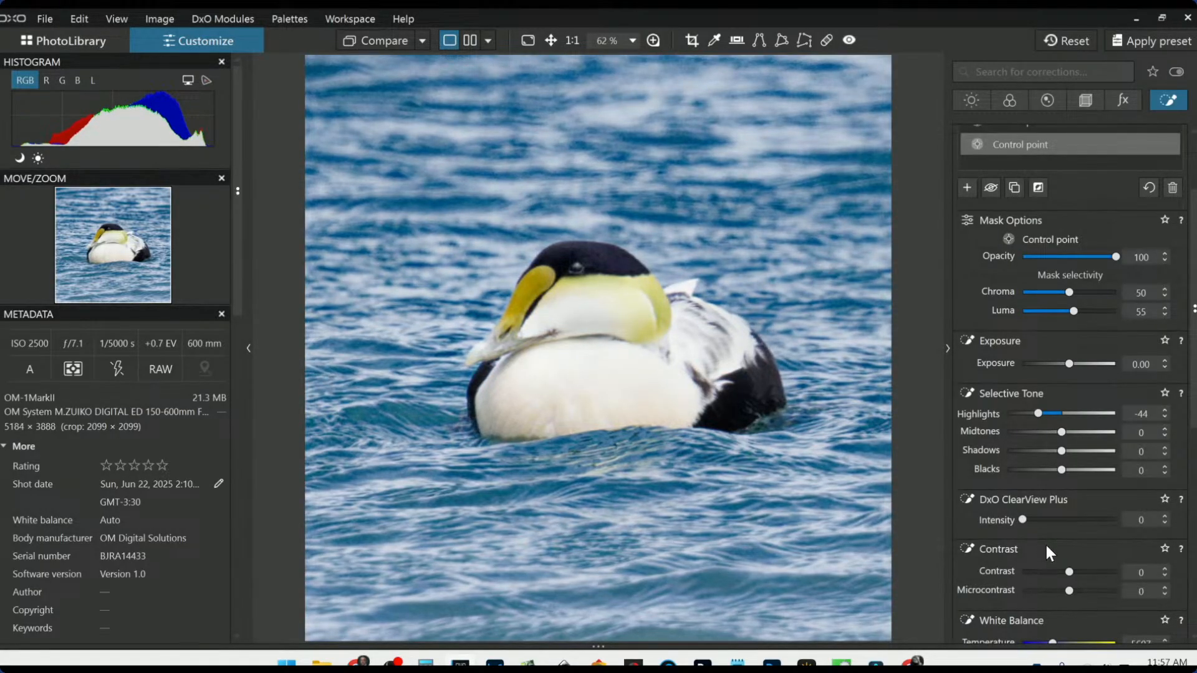
scroll(702, 470, down, 2)
click(952, 462)
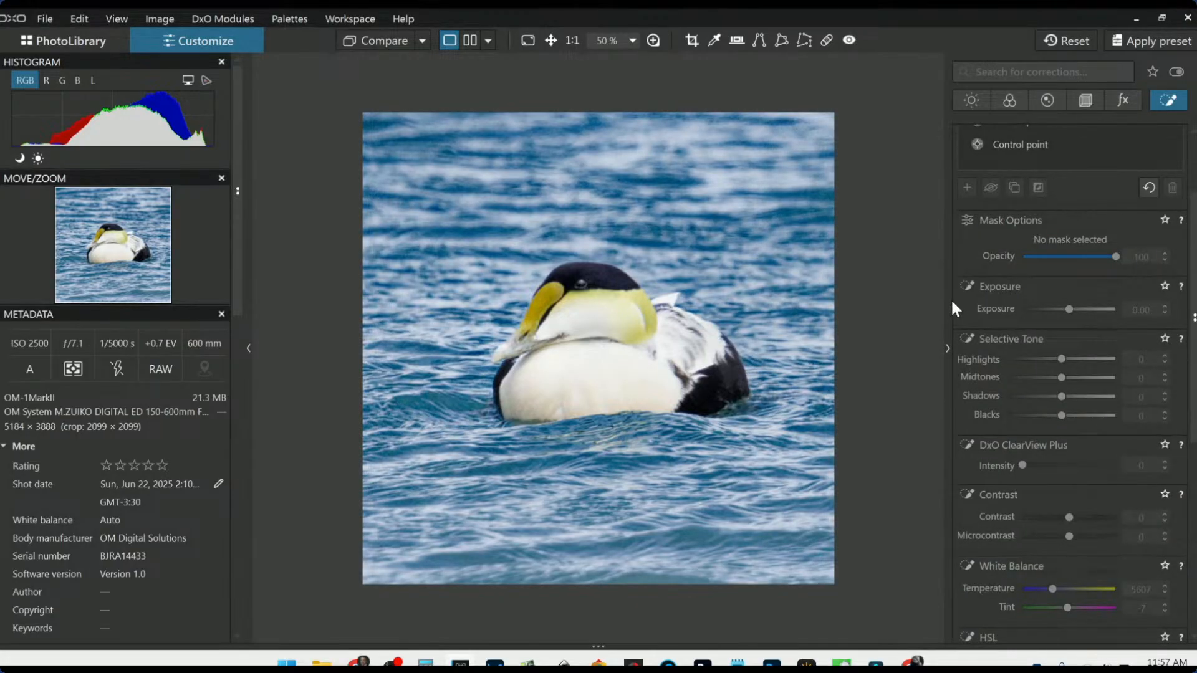
scroll(1033, 229, up, 3)
click(1024, 183)
scroll(1039, 469, down, 3)
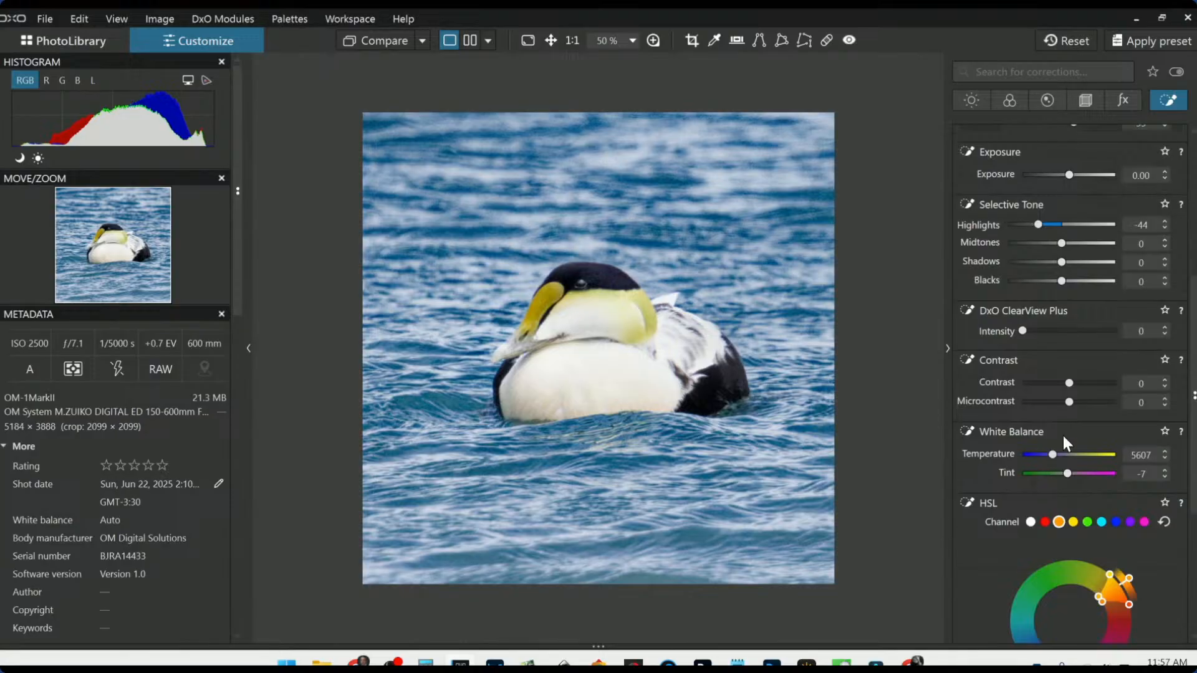
drag(1070, 402, 1089, 404)
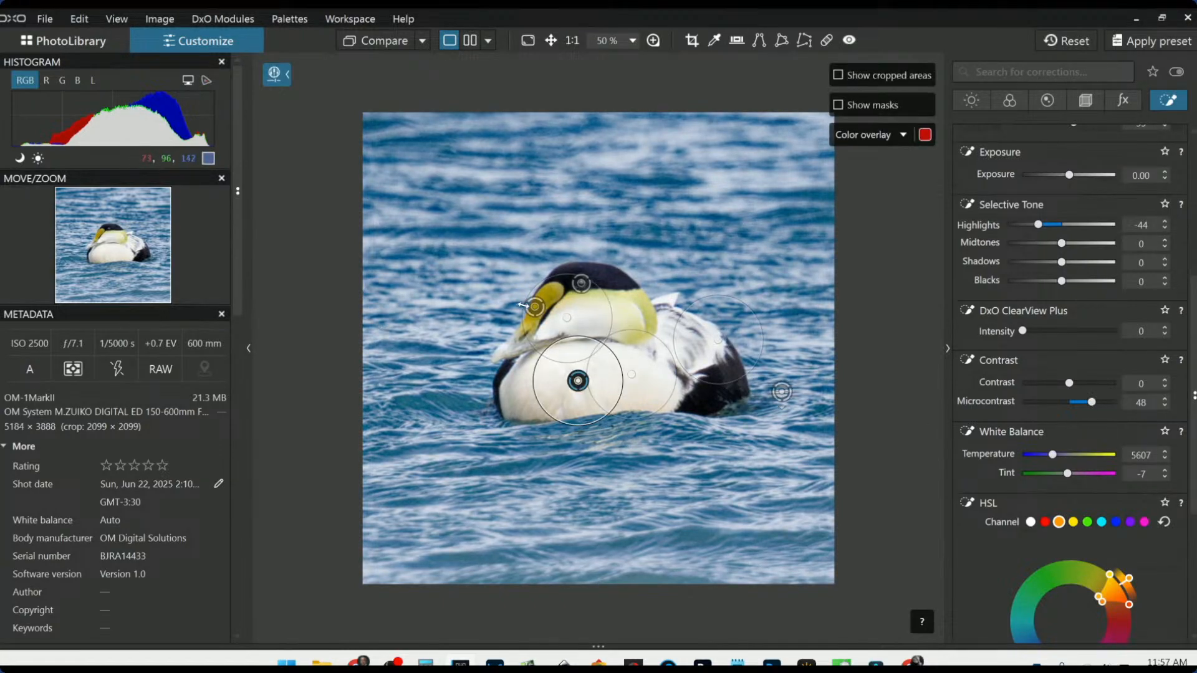
click(582, 283)
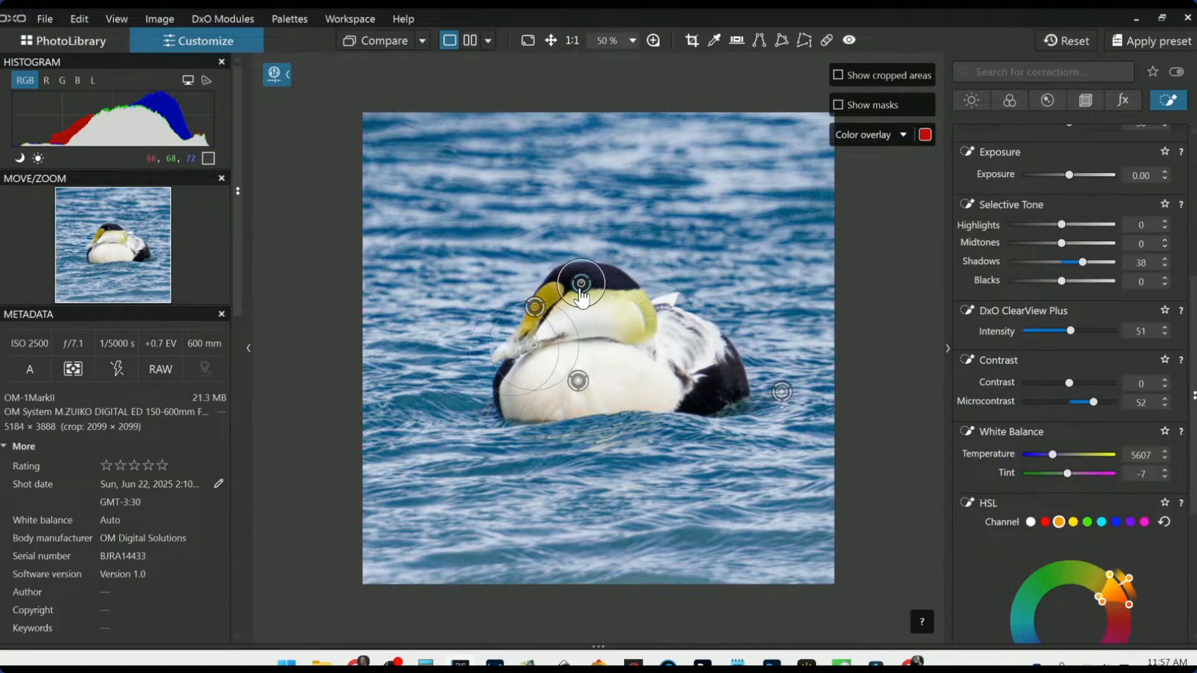
scroll(505, 382, up, 3)
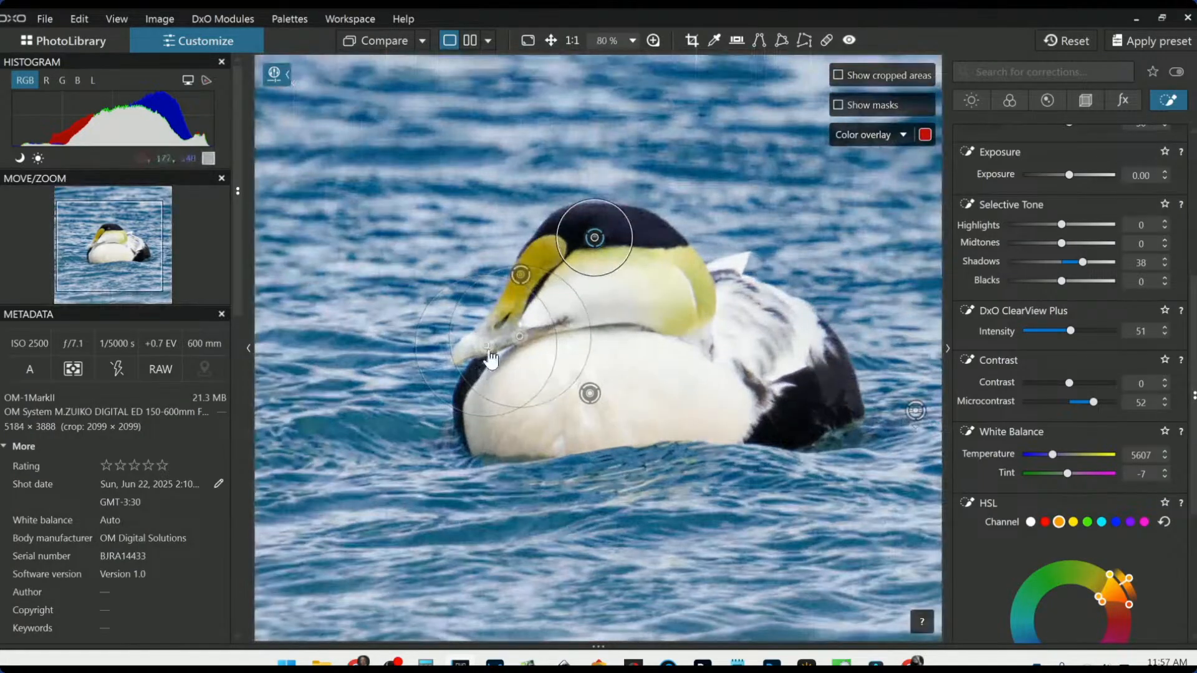
drag(486, 345, 475, 346)
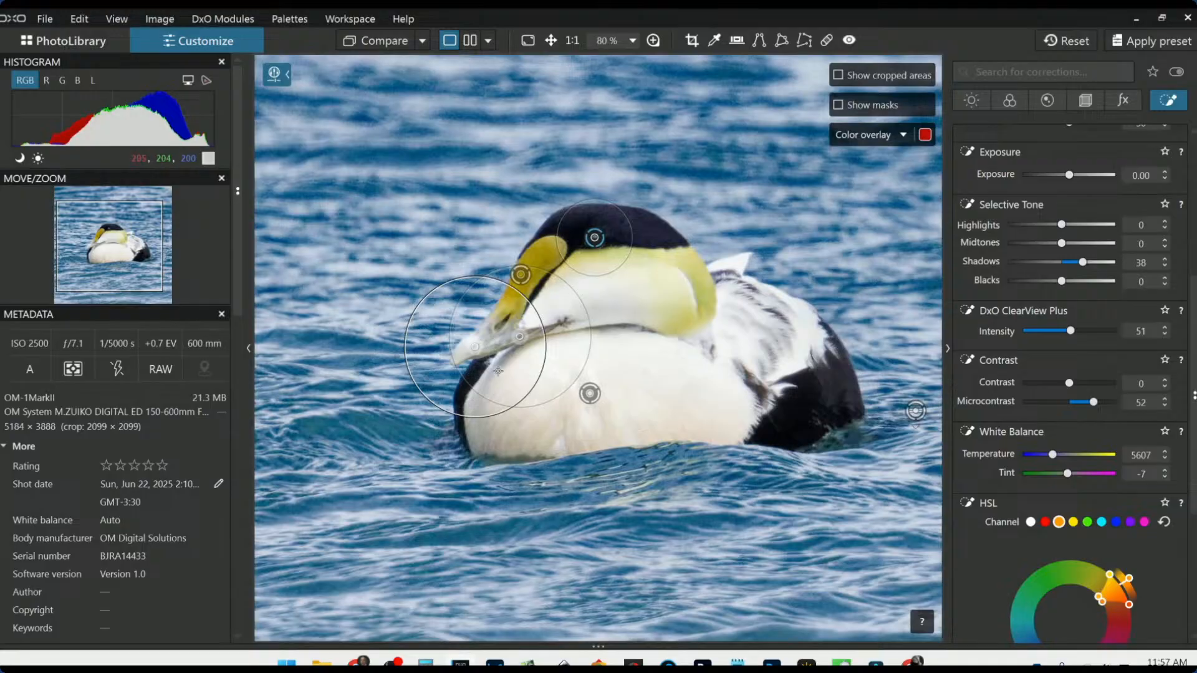
key(Delete)
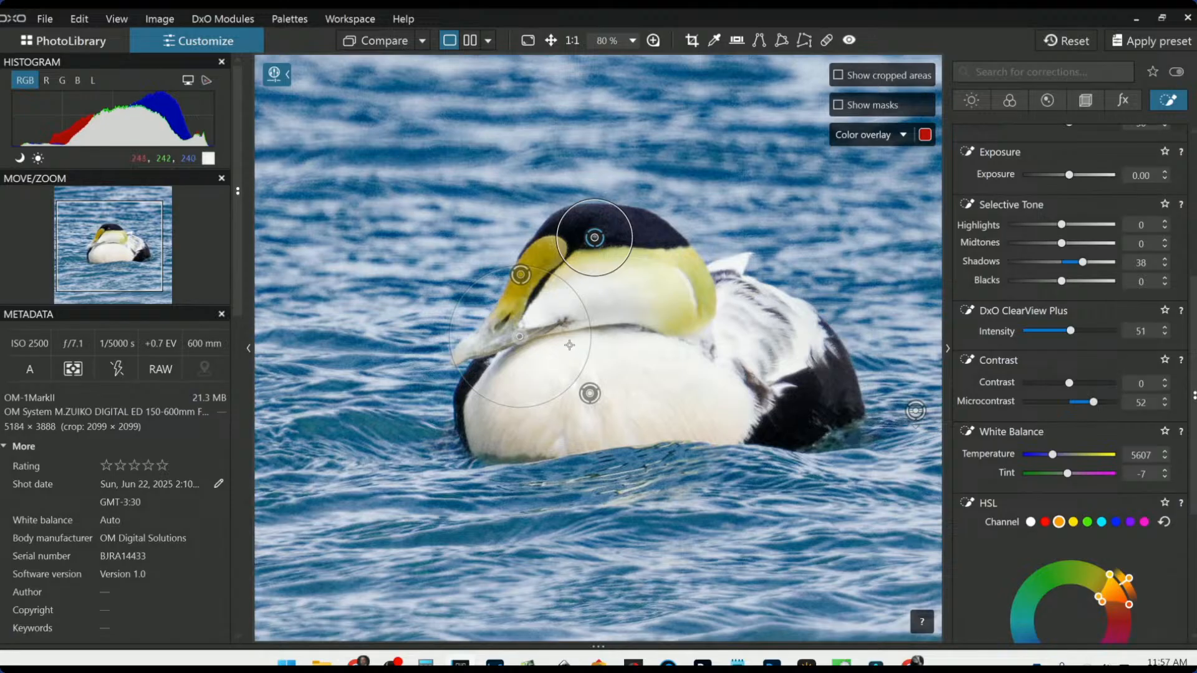
key(Delete)
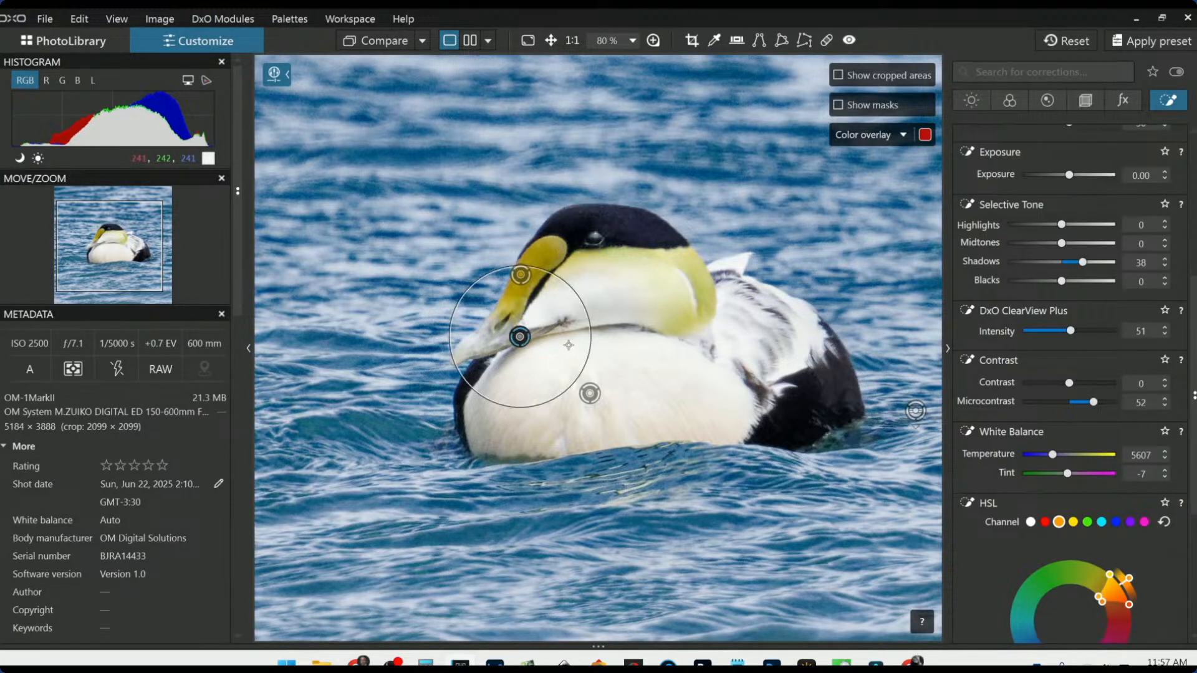
key(ctrl+z)
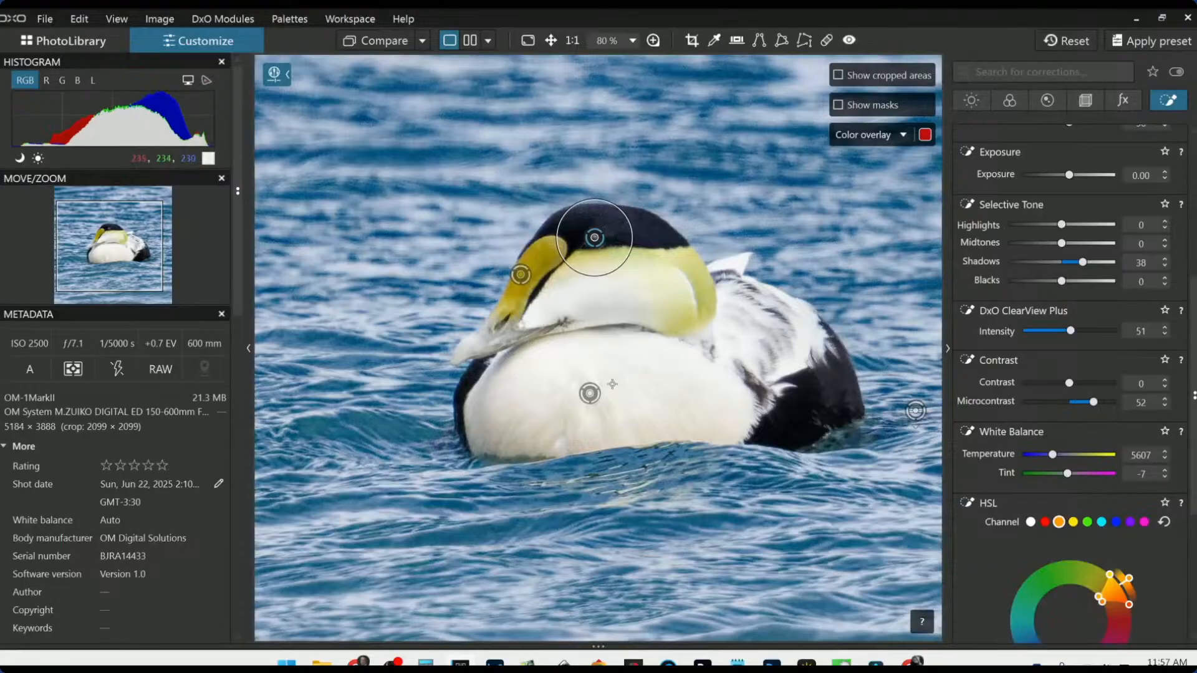
- Create a separate control point mask on the pale bill tip with a small radius, Chroma selectivity 55 and a second point farther along the bill
scroll(1017, 329, up, 3)
scroll(1017, 329, up, 2)
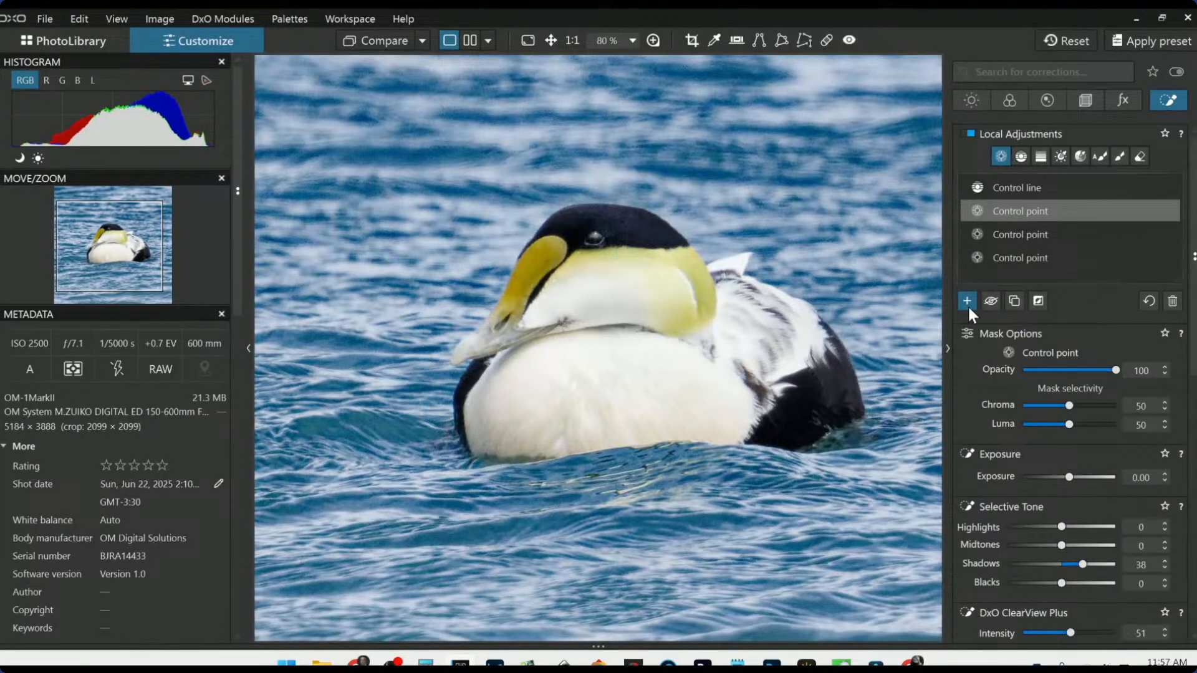
click(967, 300)
click(478, 344)
drag(496, 298, 497, 305)
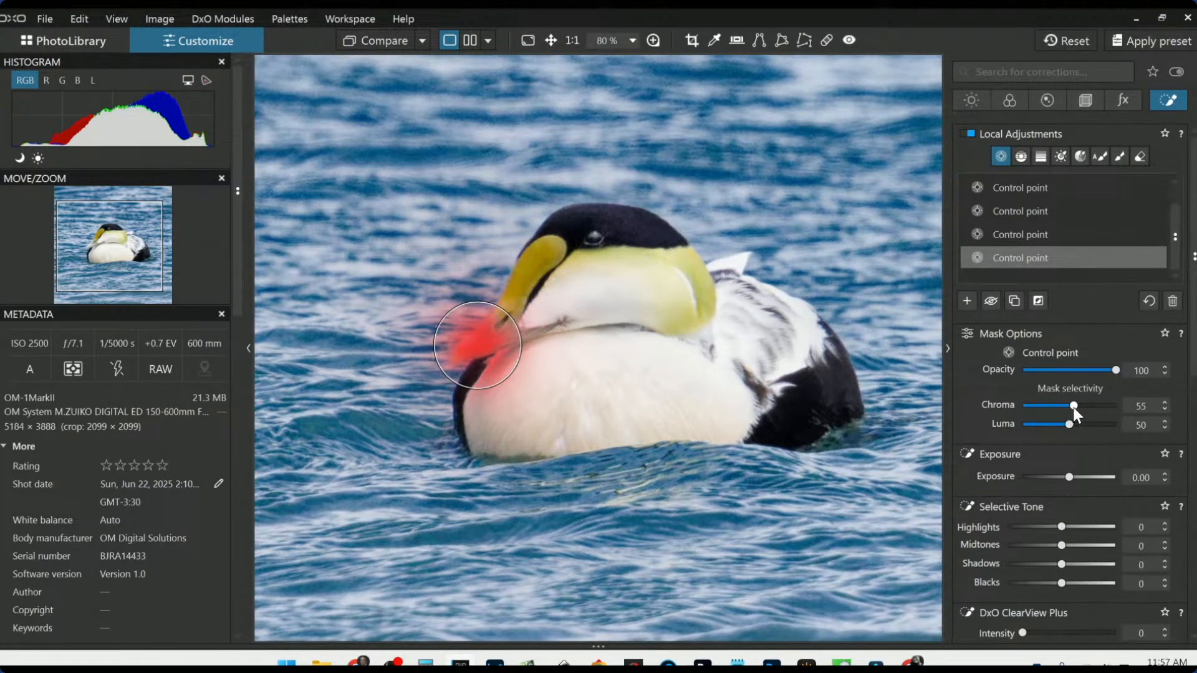
drag(1073, 407, 1074, 407)
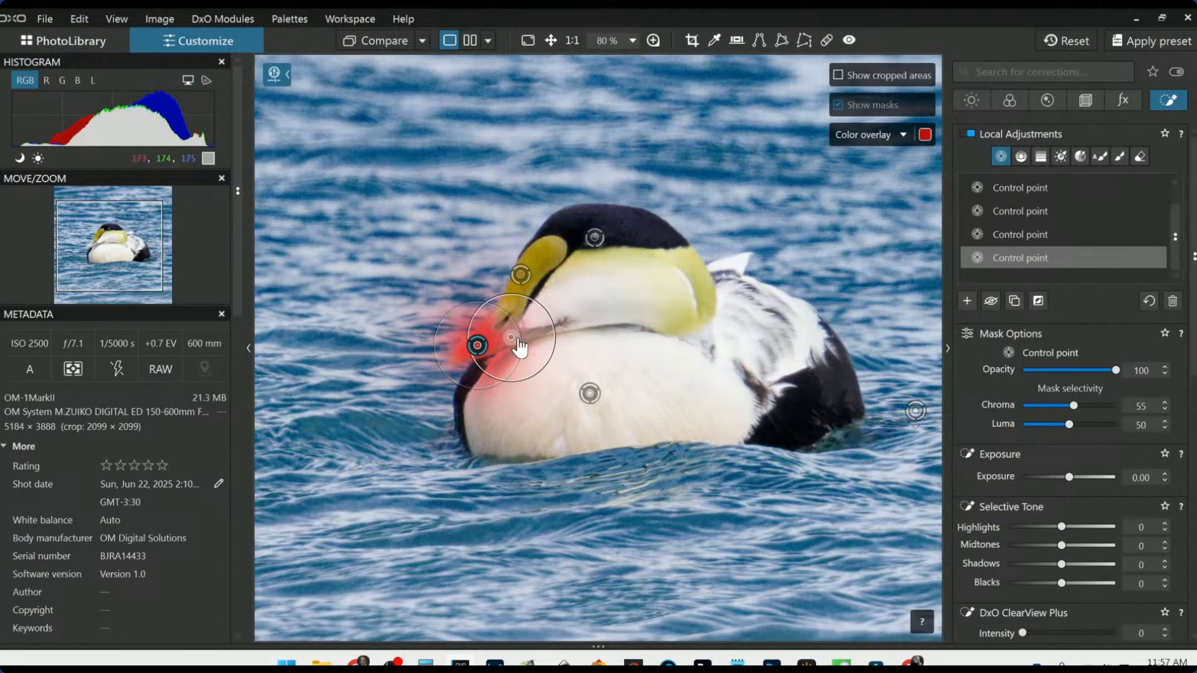
- Bring out detail in the bill tip mask with Microcontrast 65, ClearView Plus 40 and Highlights -15
scroll(1007, 434, down, 3)
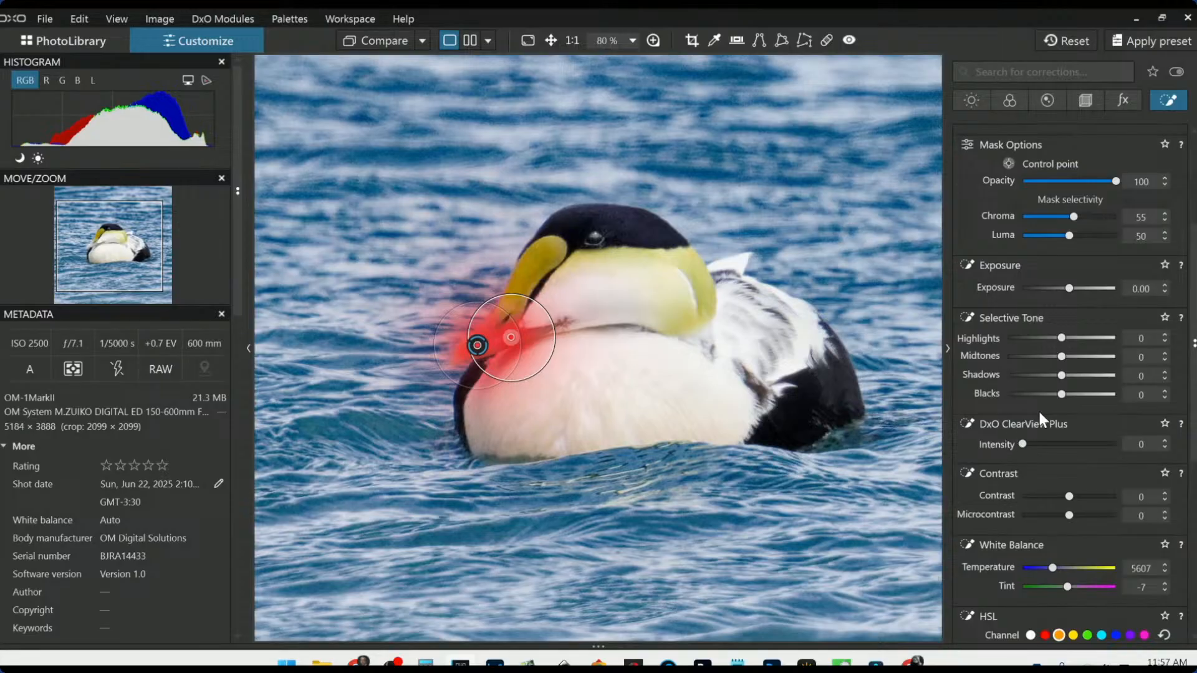
scroll(1095, 486, down, 1)
click(1099, 440)
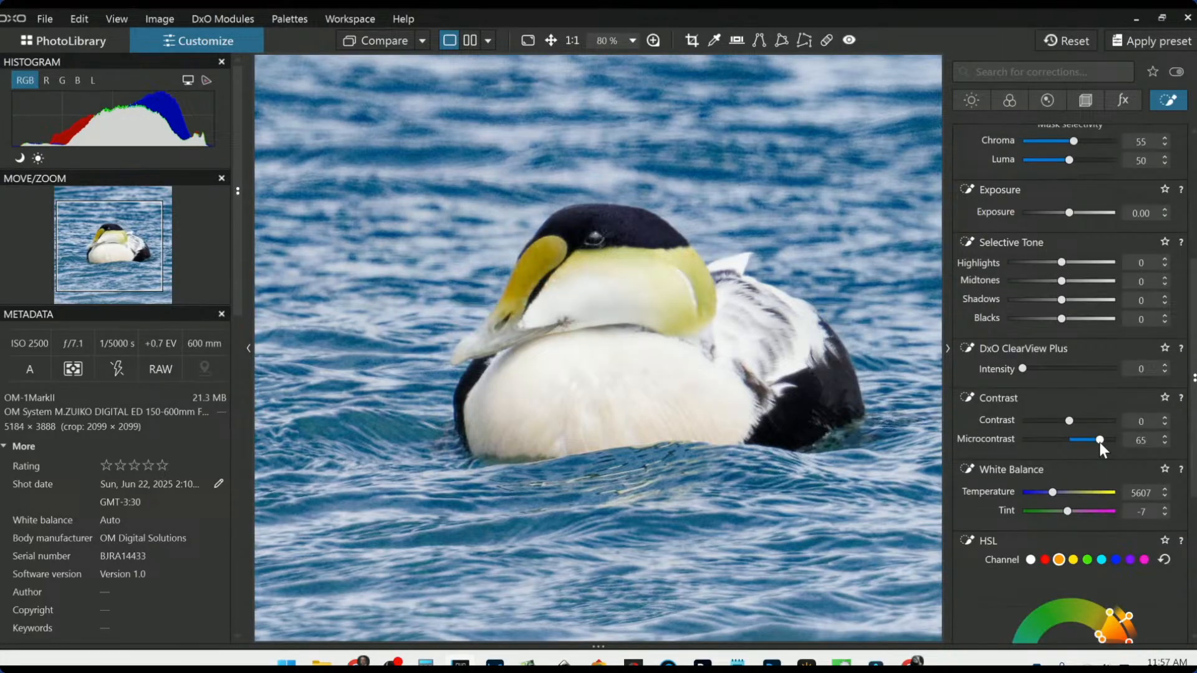
click(1060, 369)
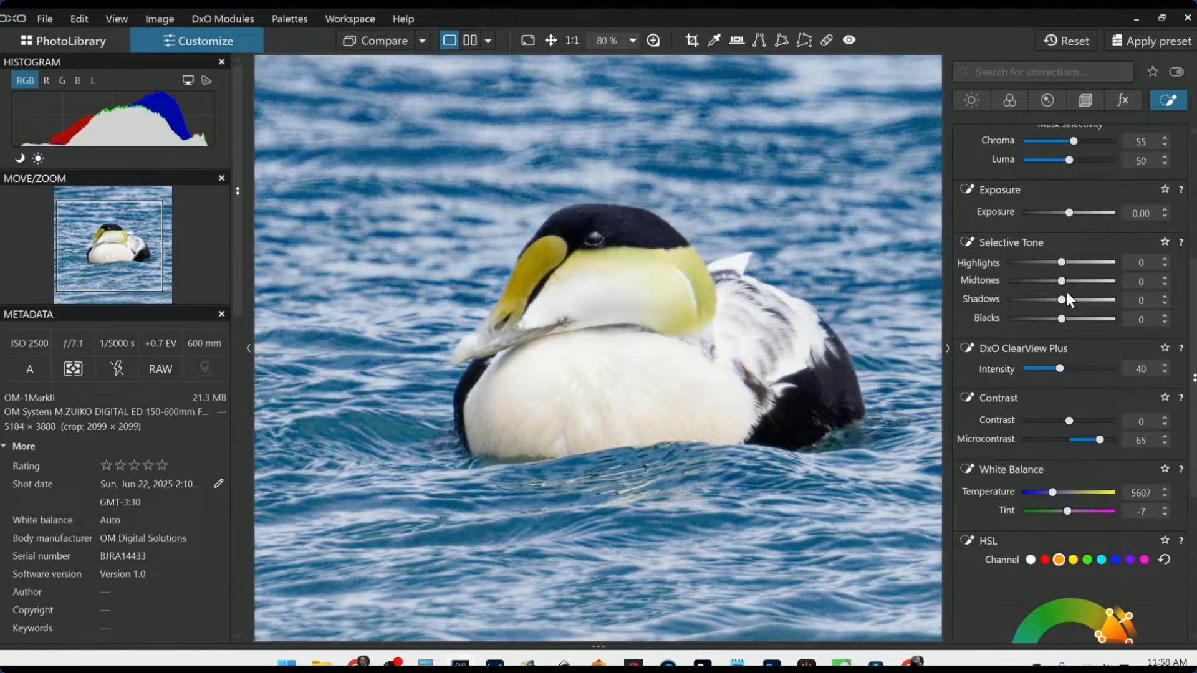
drag(1061, 262, 1054, 264)
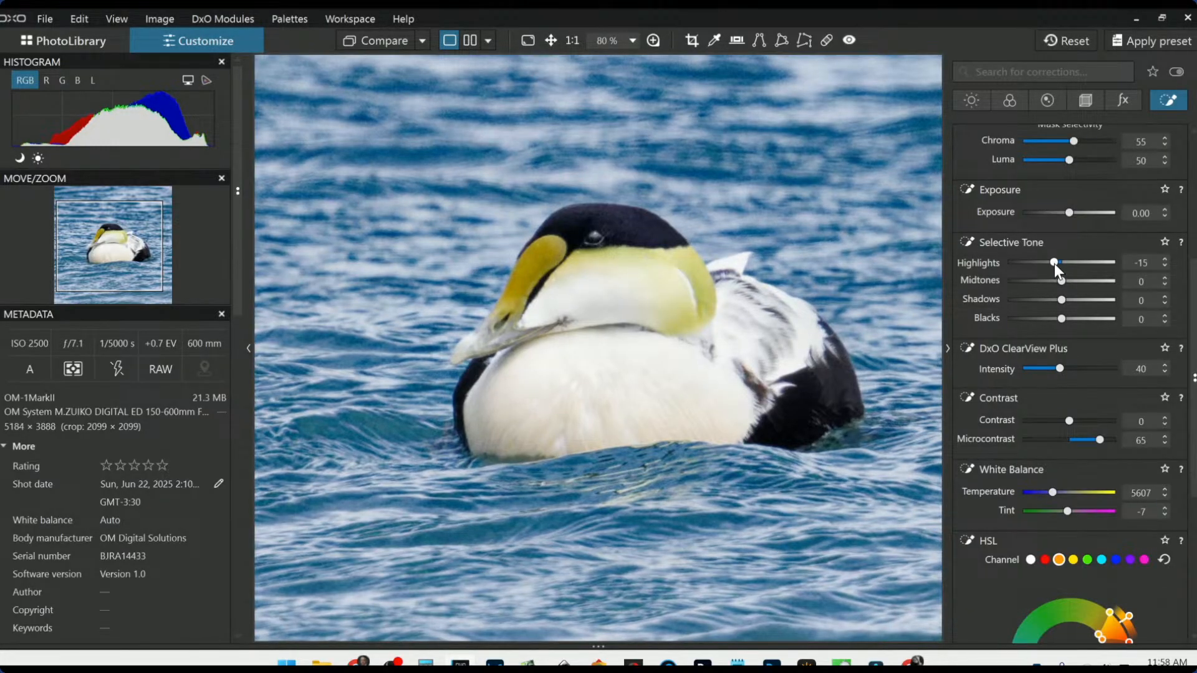
click(950, 493)
- Brighten the yellow bill and neck mask with Highlights 14 and Midtones 8
scroll(511, 421, up, 2)
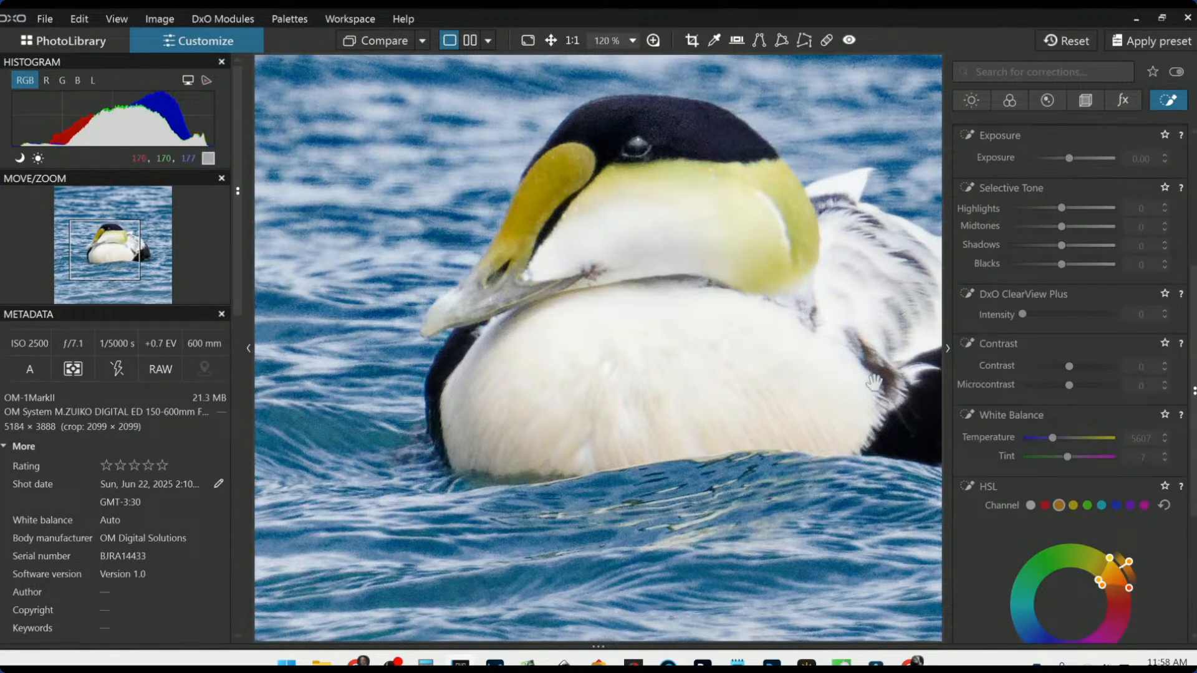
scroll(1028, 367, up, 5)
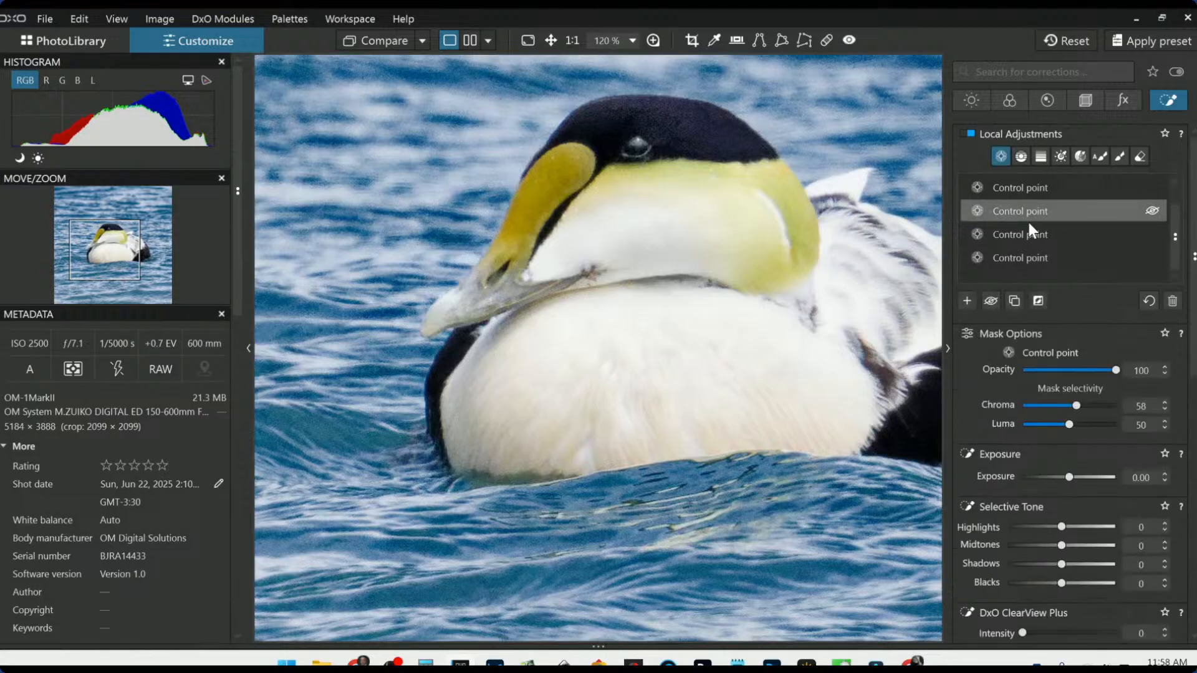
scroll(1049, 510, down, 2)
scroll(1049, 510, down, 2)
scroll(1061, 504, up, 2)
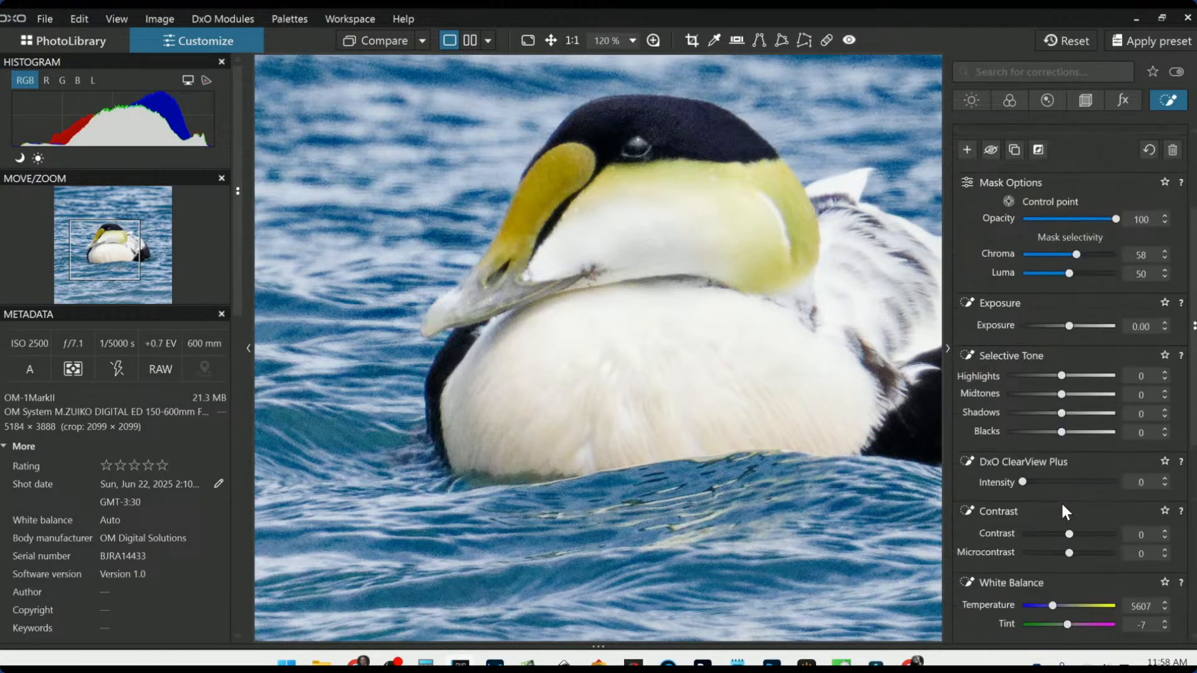
drag(1062, 413, 1066, 433)
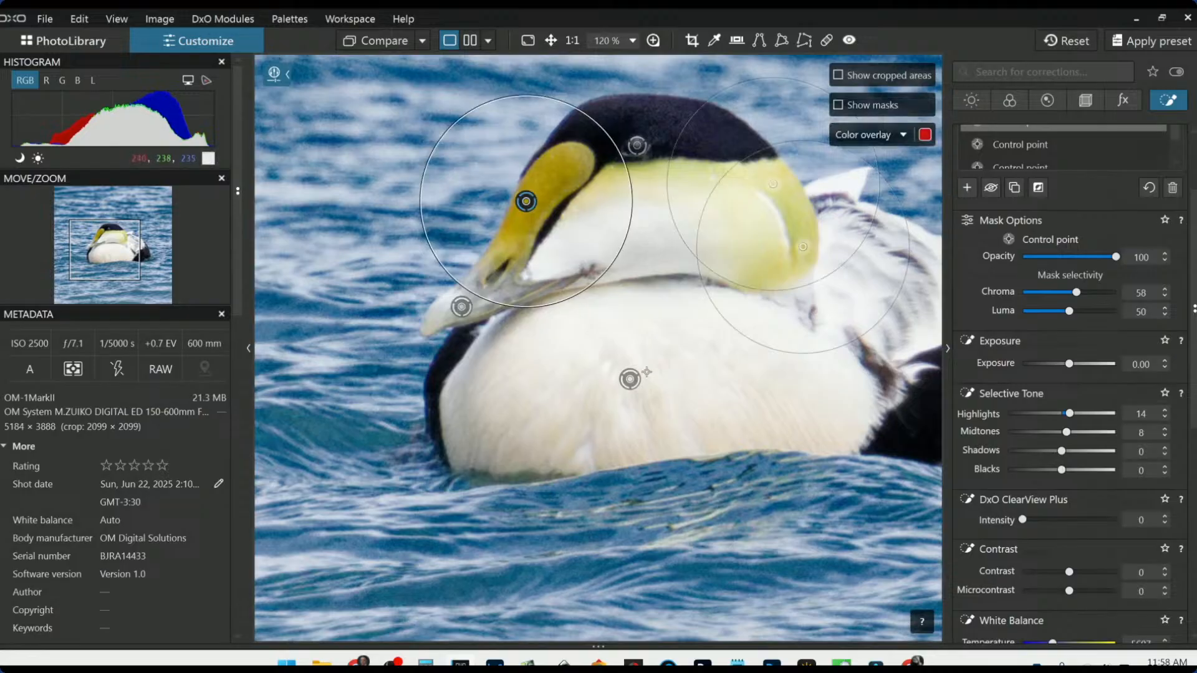
key(Escape)
- Compare the whole edited duck photo with its uncorrected version
scroll(645, 381, down, 5)
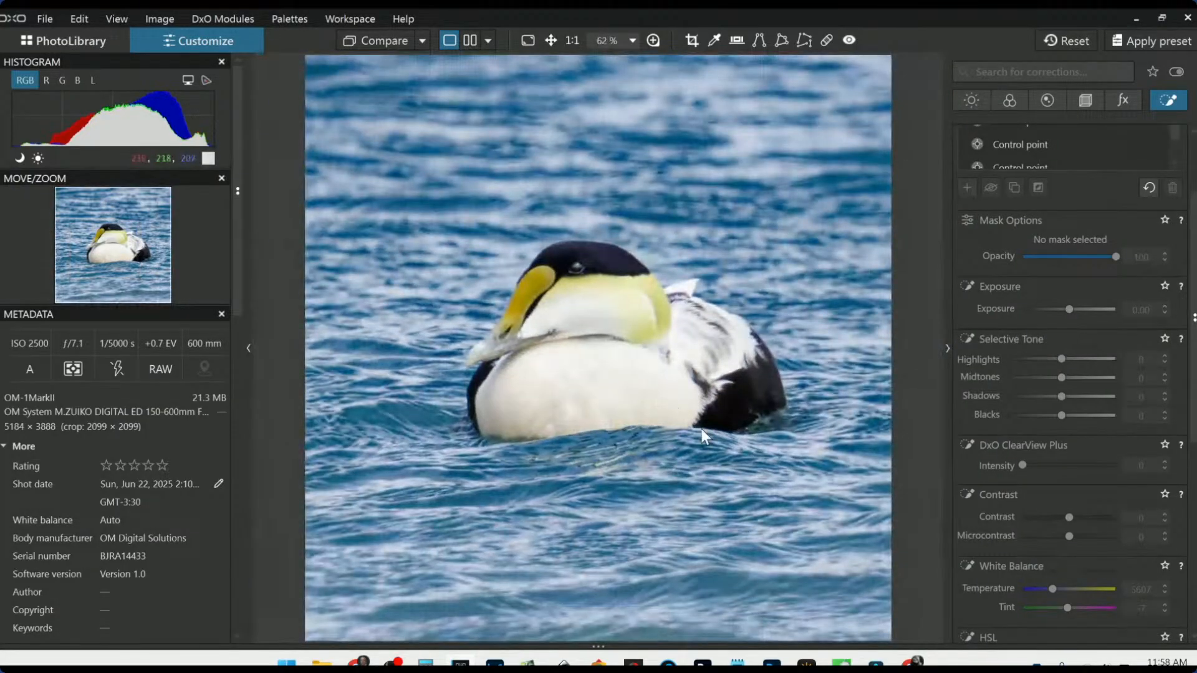
scroll(694, 420, down, 1)
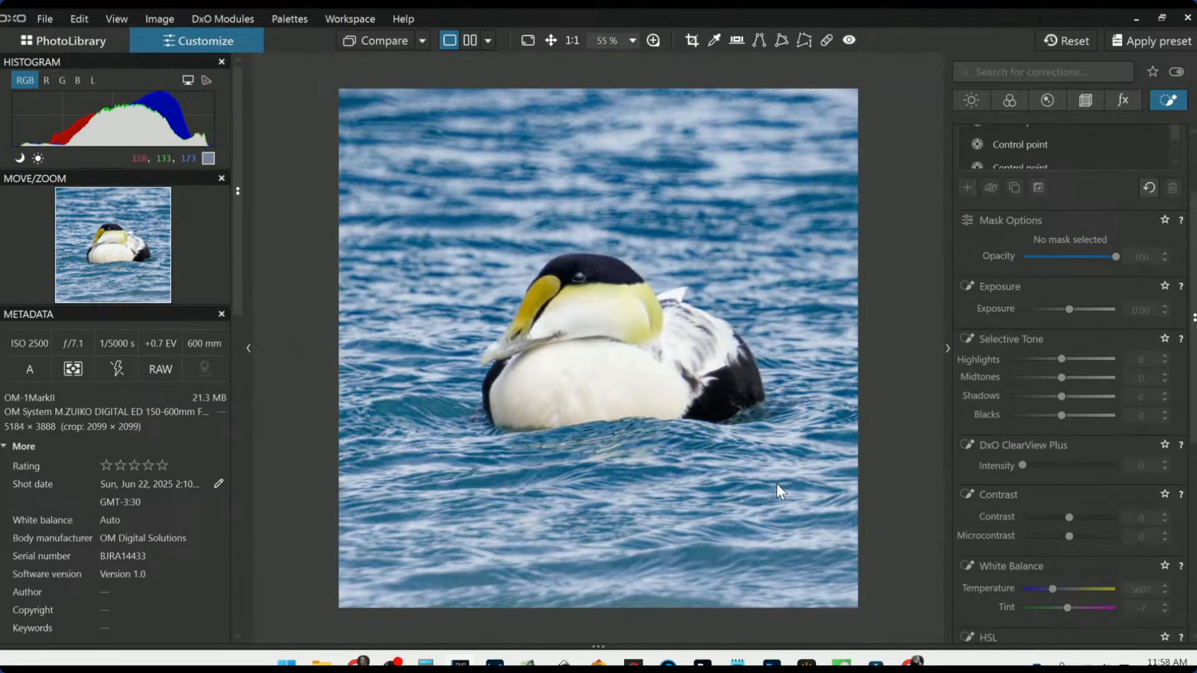
click(391, 46)
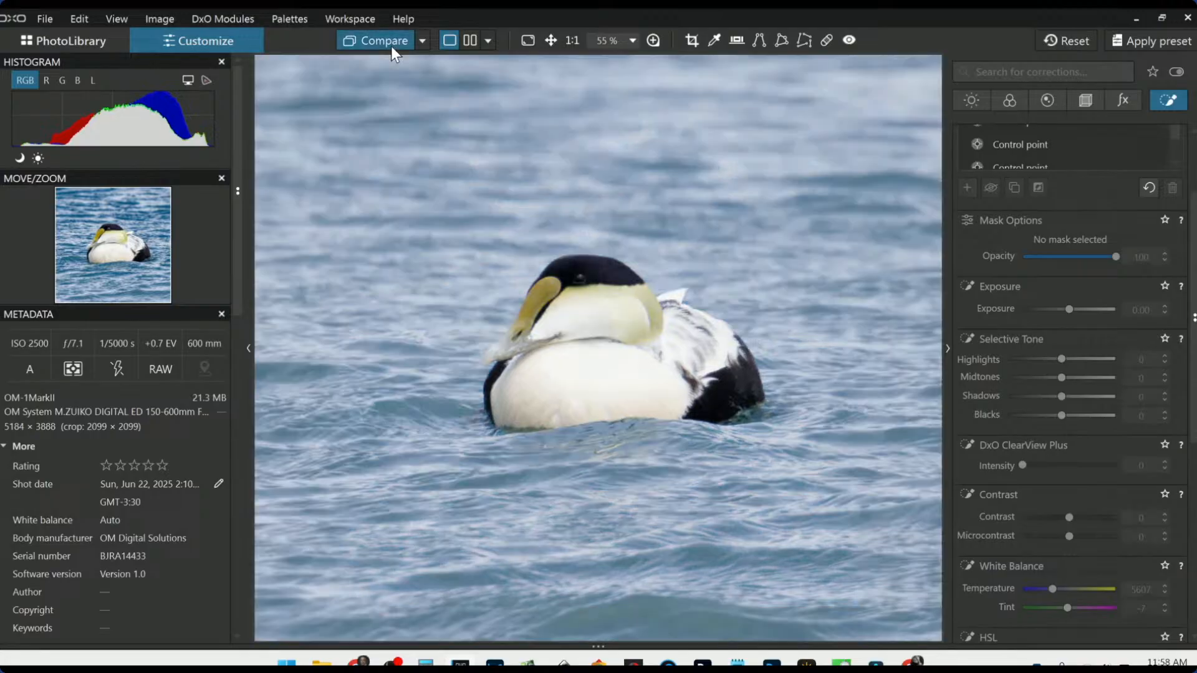
click(391, 46)
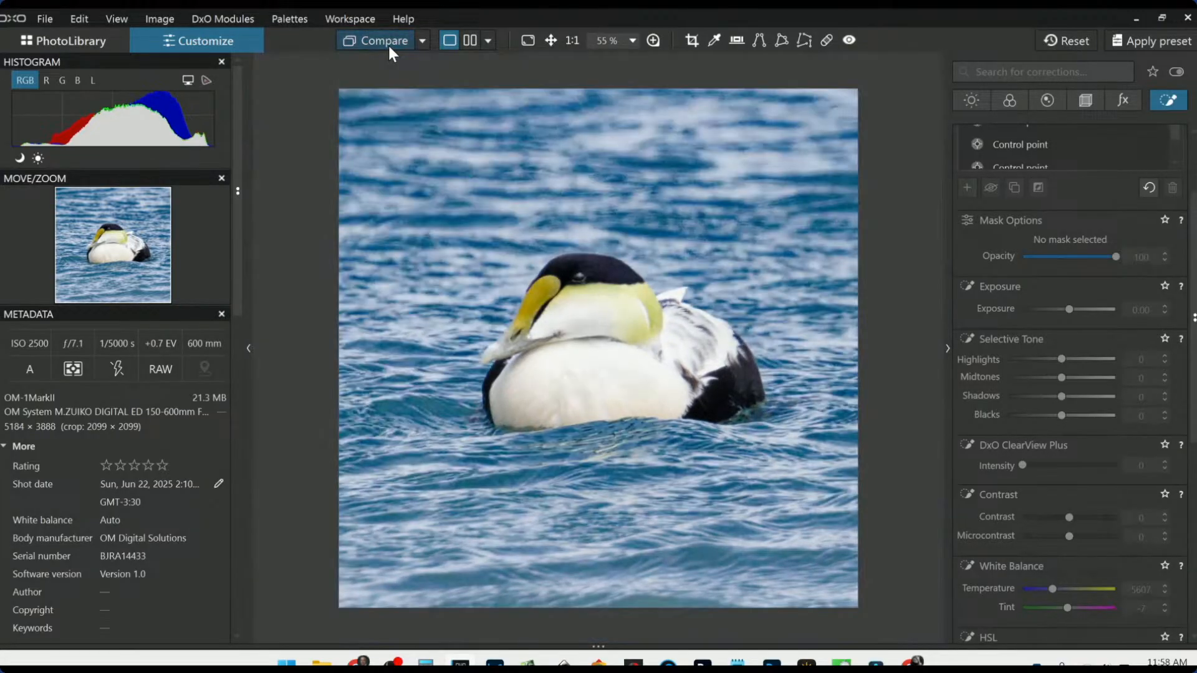
right_click(697, 371)
click(616, 96)
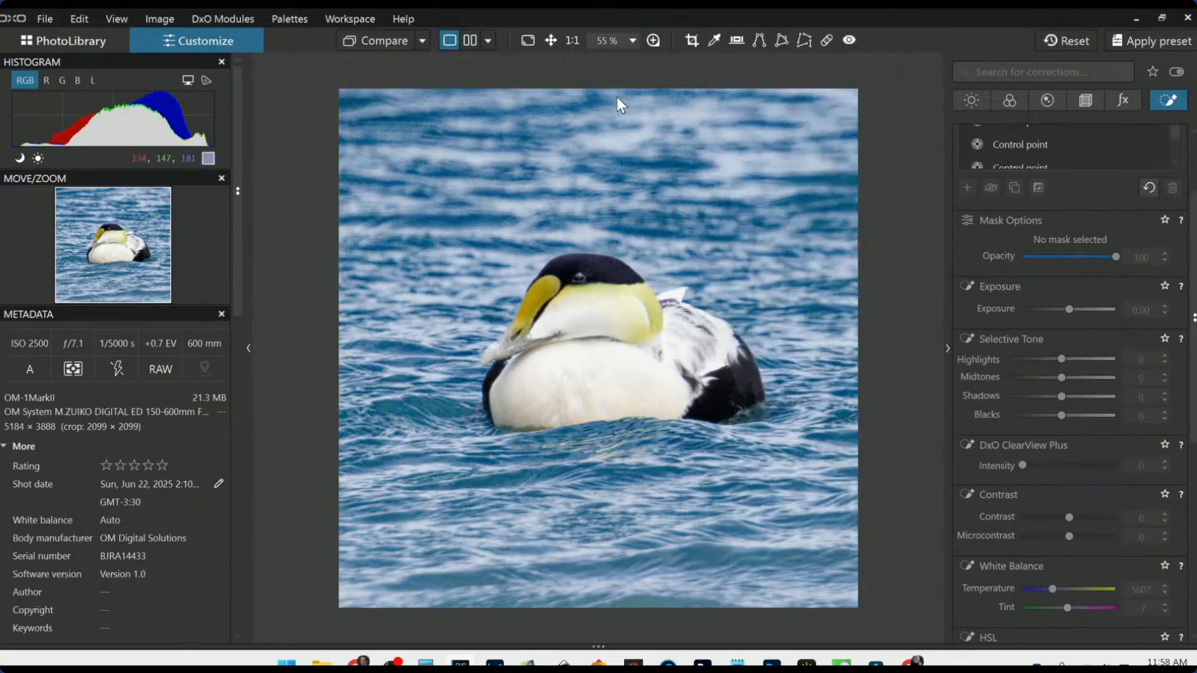
- Create a control point mask on the white plumage below the cheek, enlarge its radius beyond the photo's edges and invert it
scroll(1031, 257, up, 3)
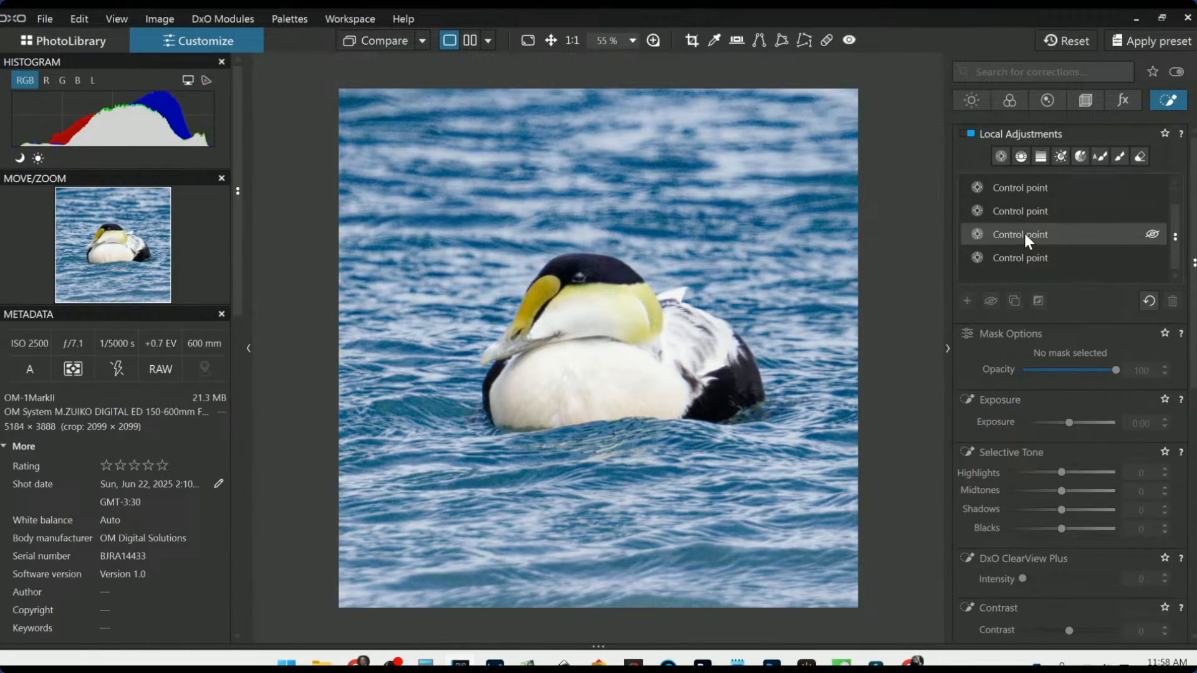
click(998, 156)
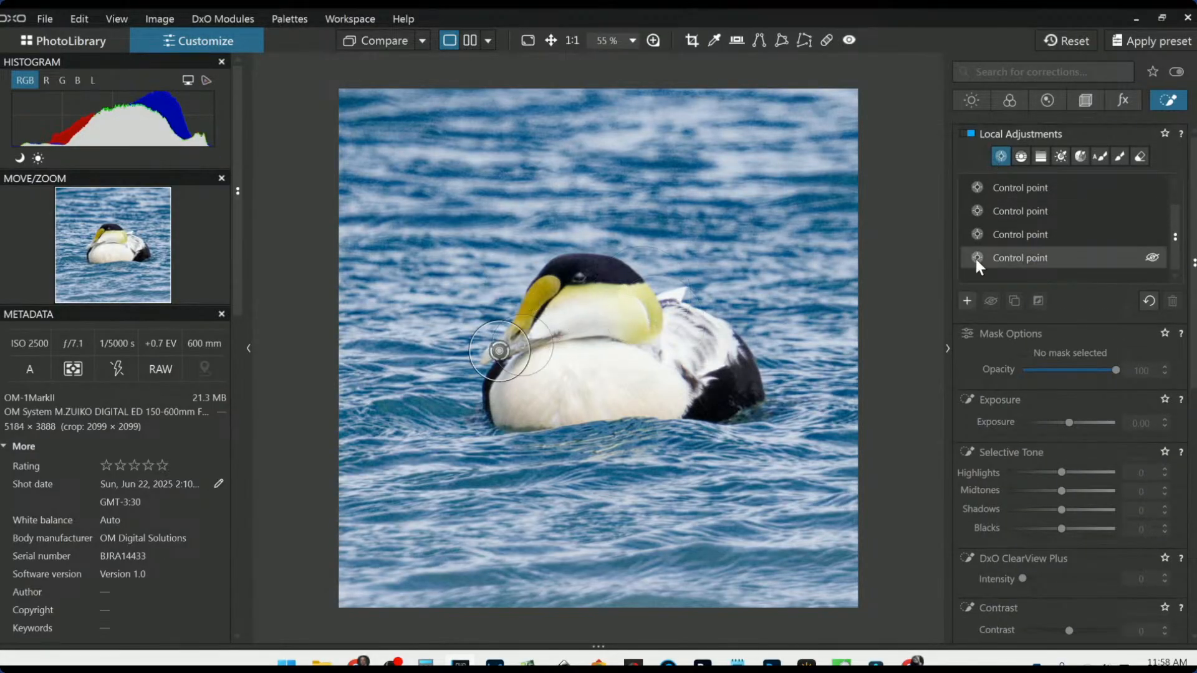
click(600, 332)
drag(618, 357, 836, 659)
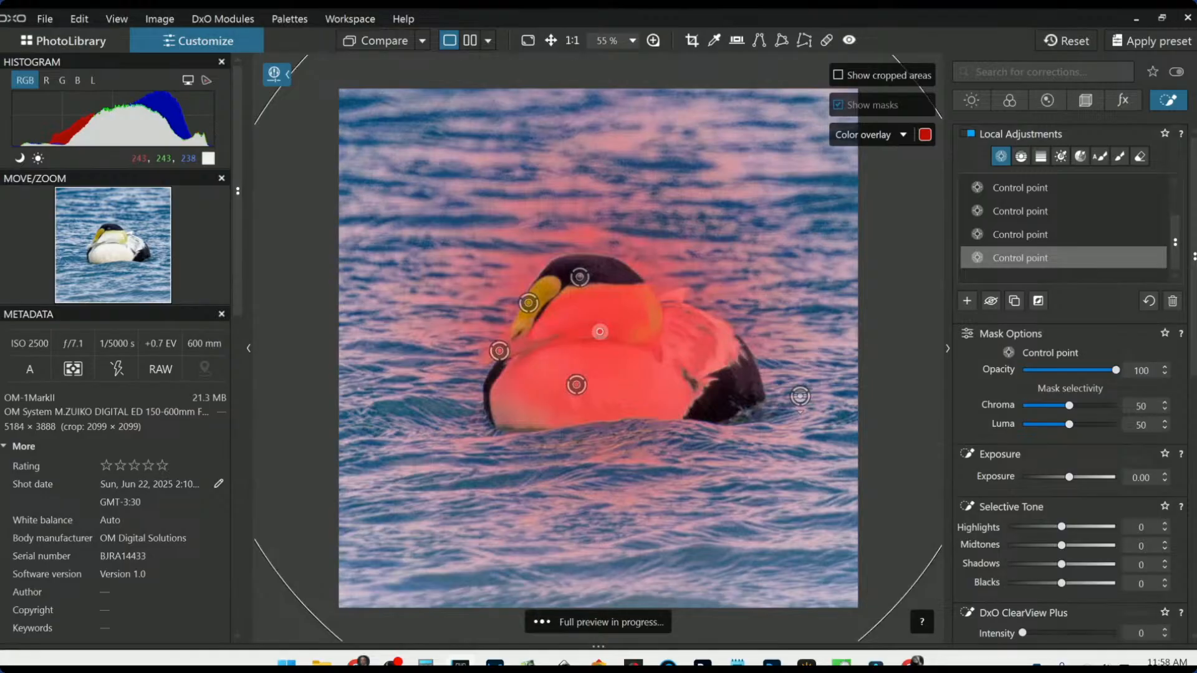
click(1039, 301)
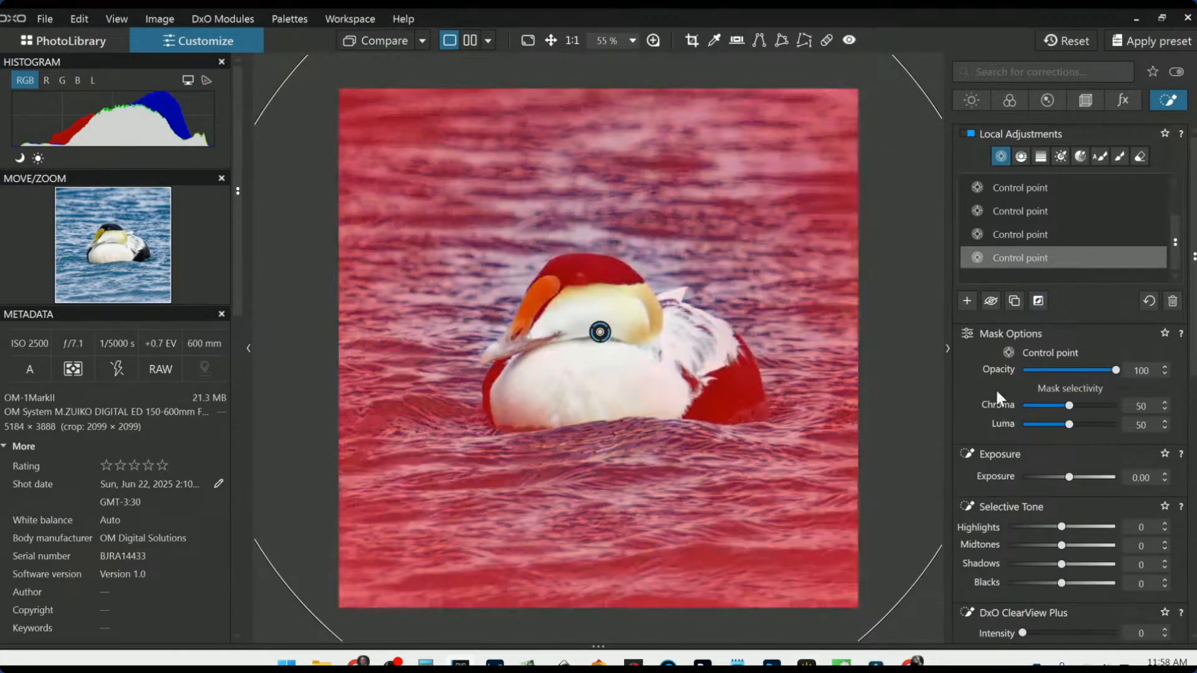
scroll(1045, 455, down, 1)
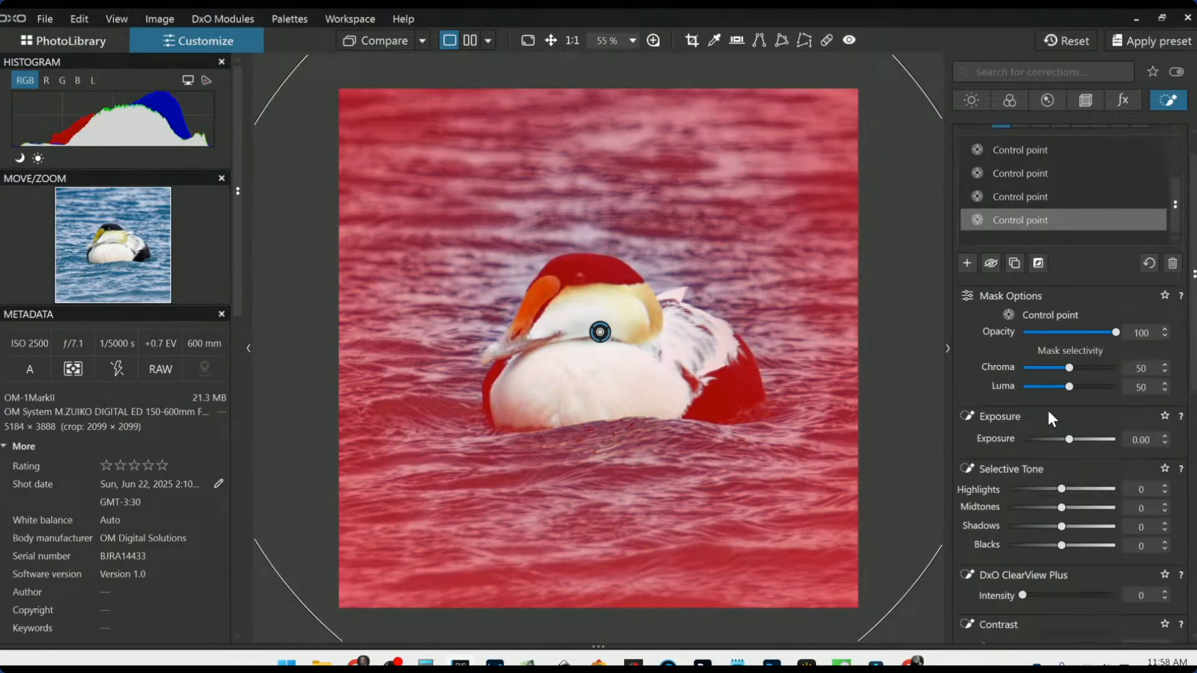
- Set the inverted surroundings mask's Chroma and Luma selectivity to 0 and lower its Exposure slightly
click(1026, 370)
click(1024, 389)
drag(1026, 369, 1012, 366)
click(1019, 388)
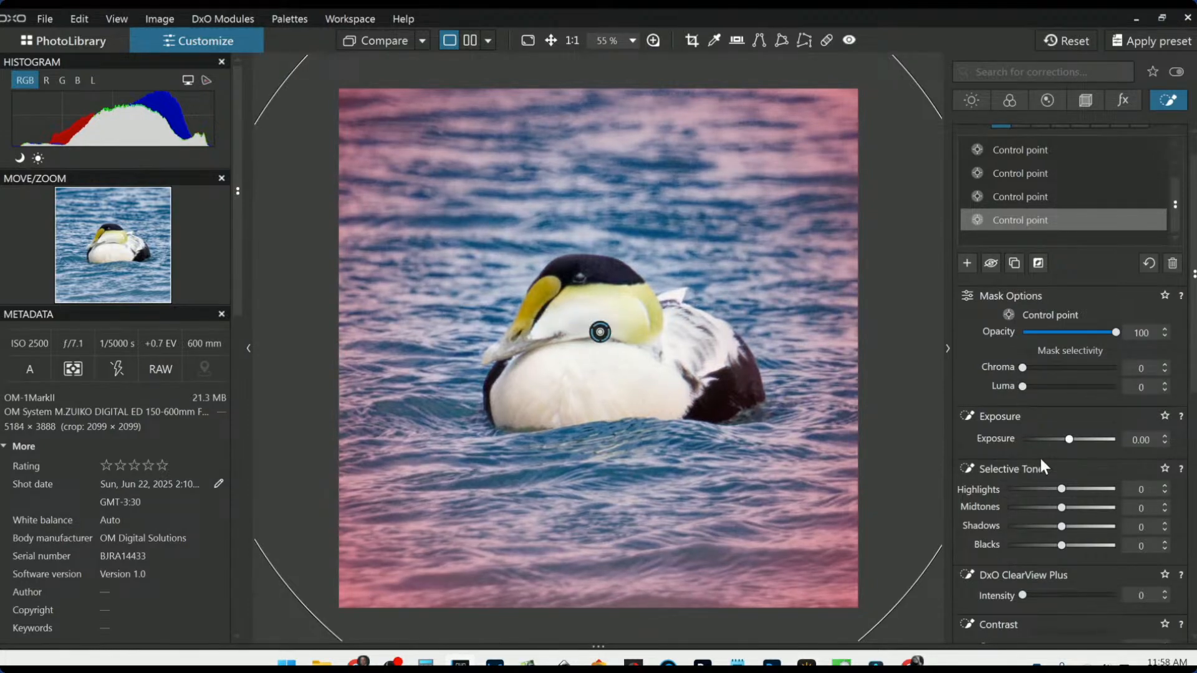
drag(1069, 440, 1054, 440)
key(Escape)
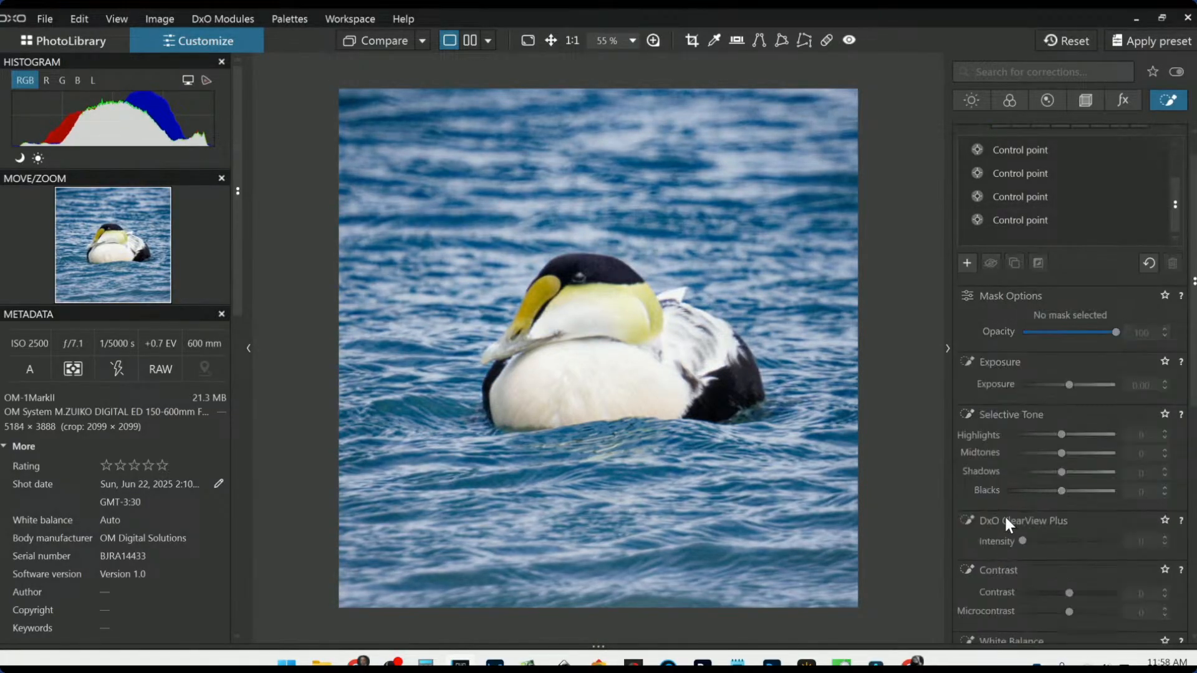
- Export the edited duck photo to its original folder as a full-size JPEG at quality 93 with suffix -dxo, and reopen the ORF
right_click(777, 338)
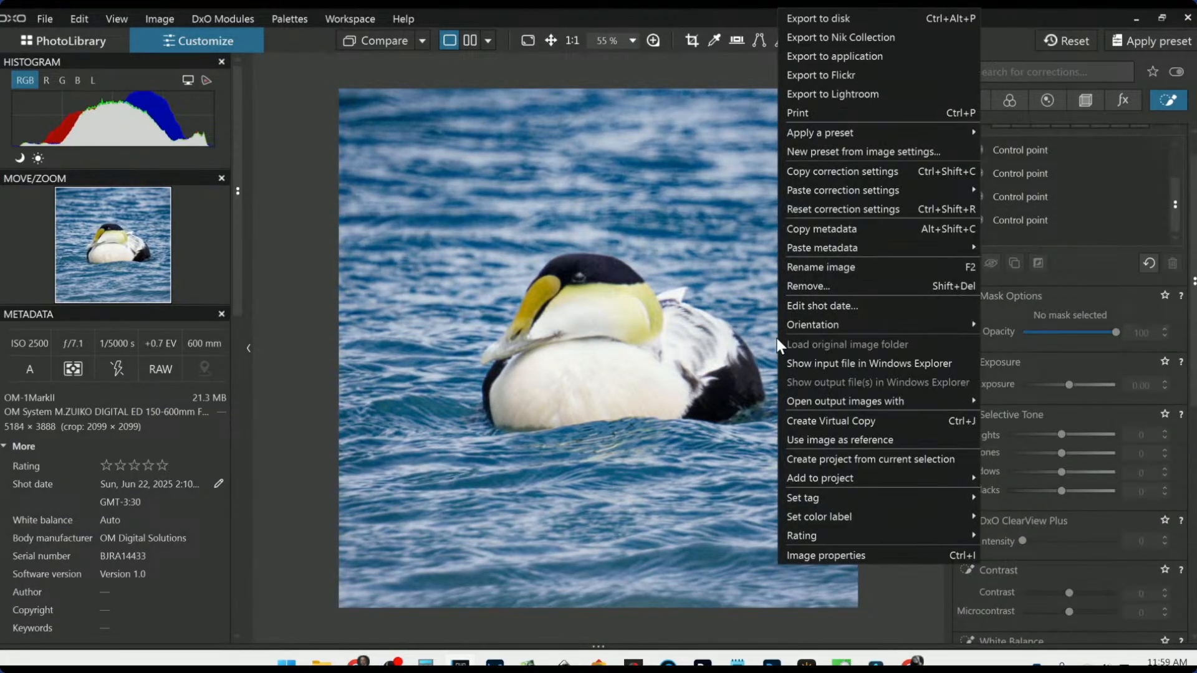
click(819, 24)
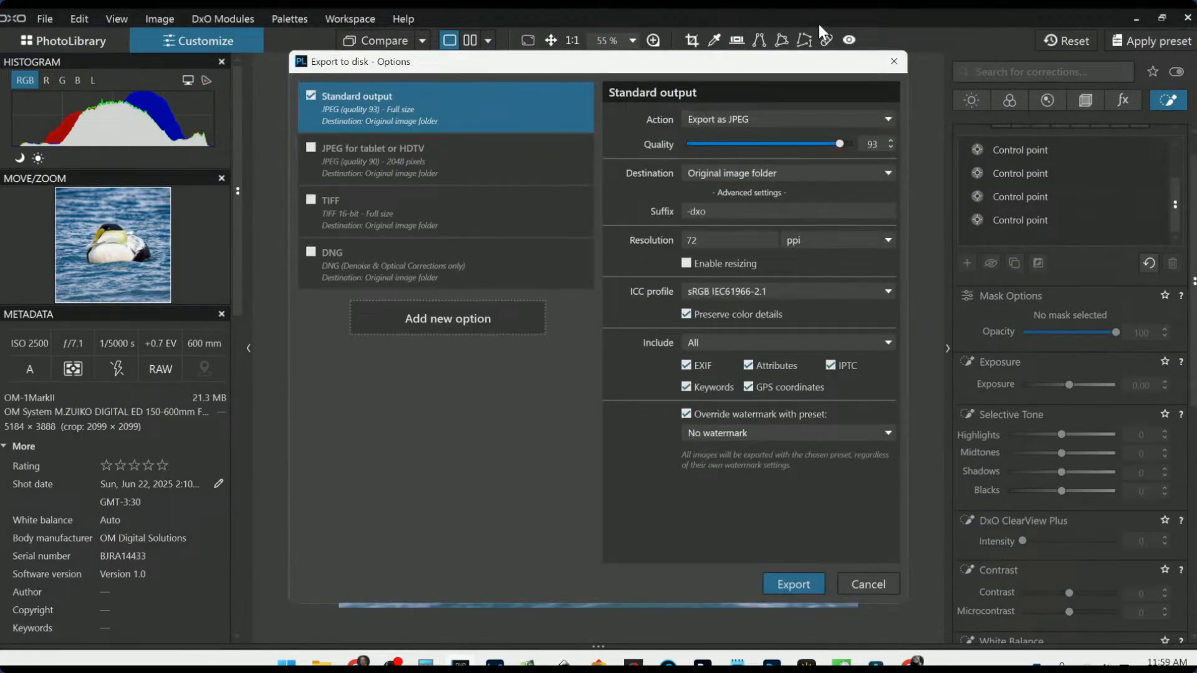
key(Return)
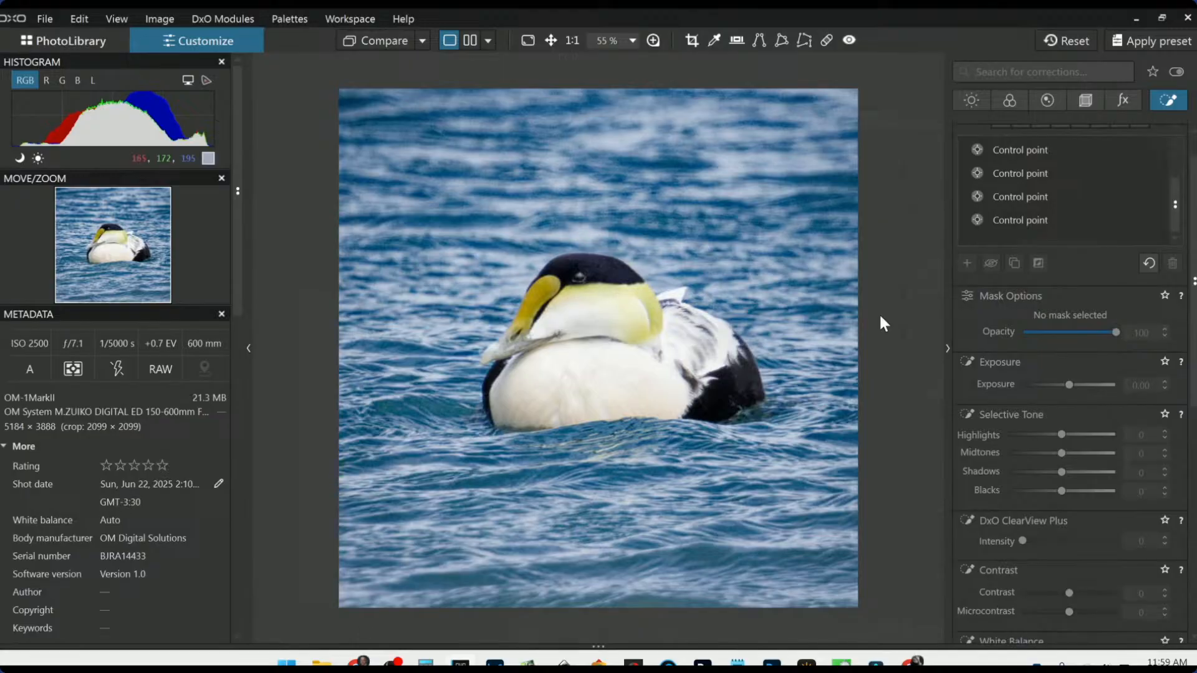
click(104, 47)
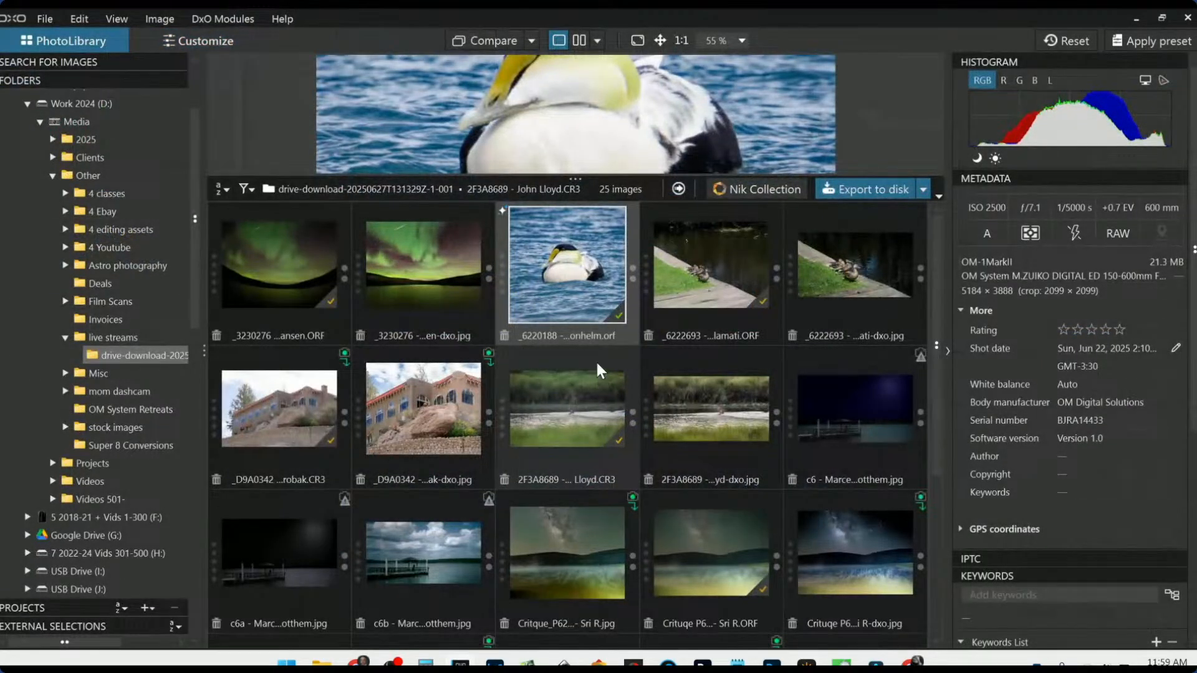
double_click(587, 309)
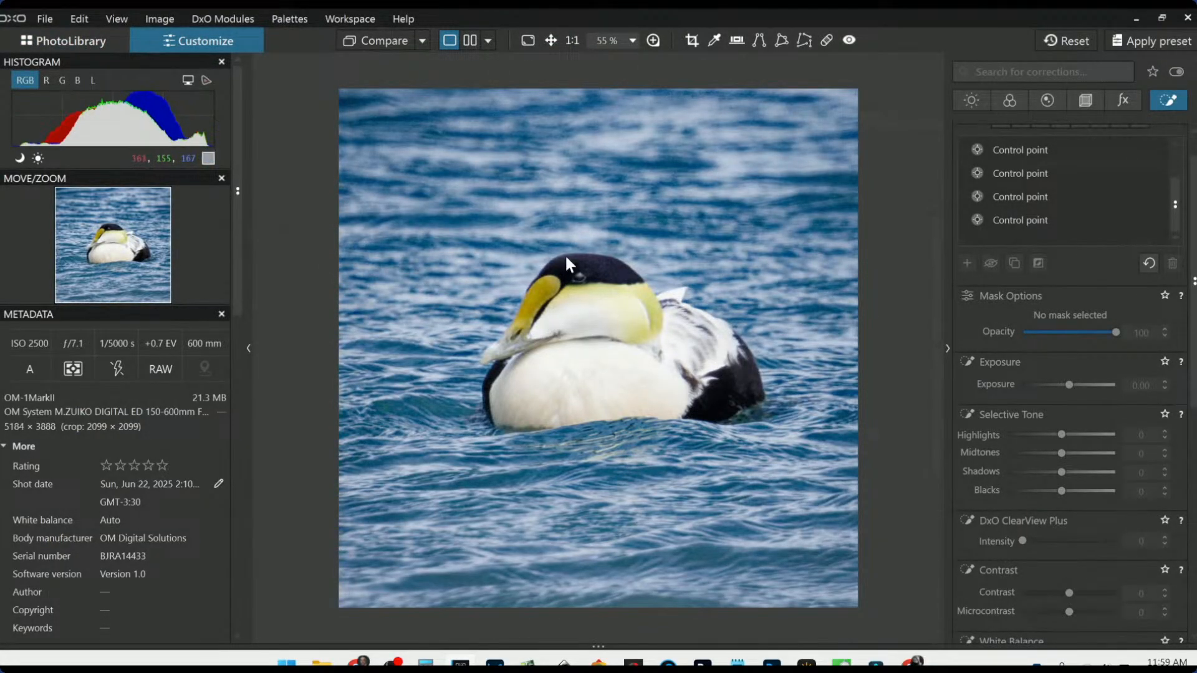
- Reset all corrections on the duck ORF and compare it side by side with its edited version
click(422, 41)
click(454, 141)
click(425, 40)
click(425, 41)
click(1049, 34)
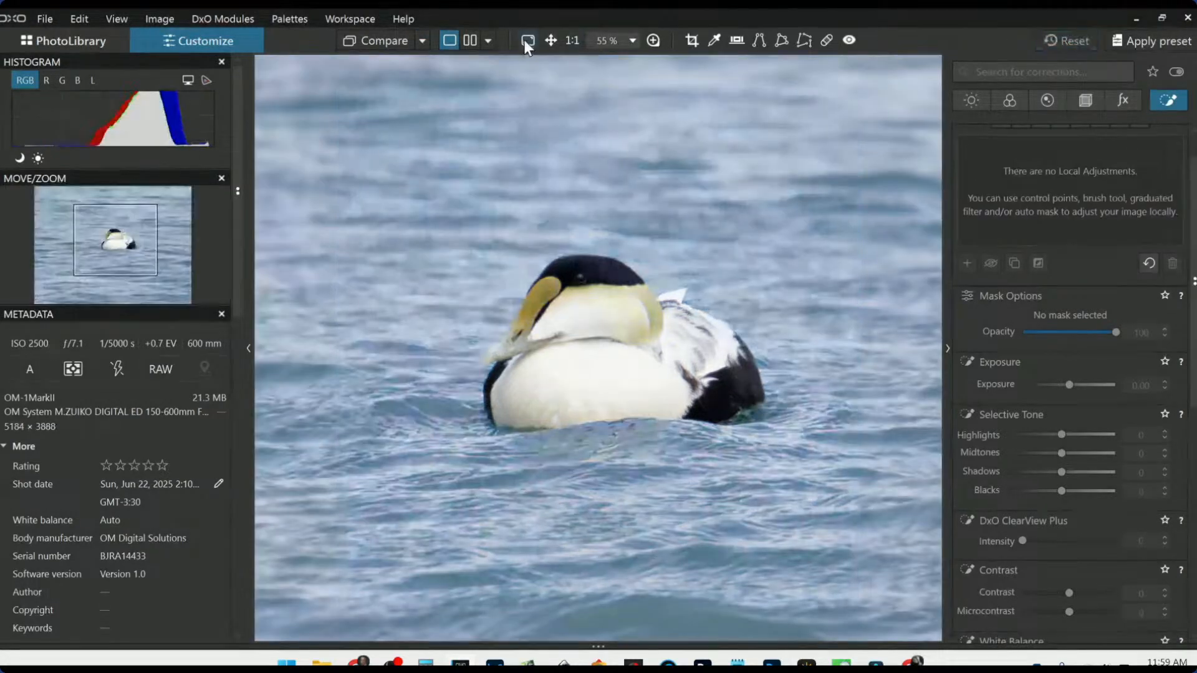
click(470, 40)
key(F9)
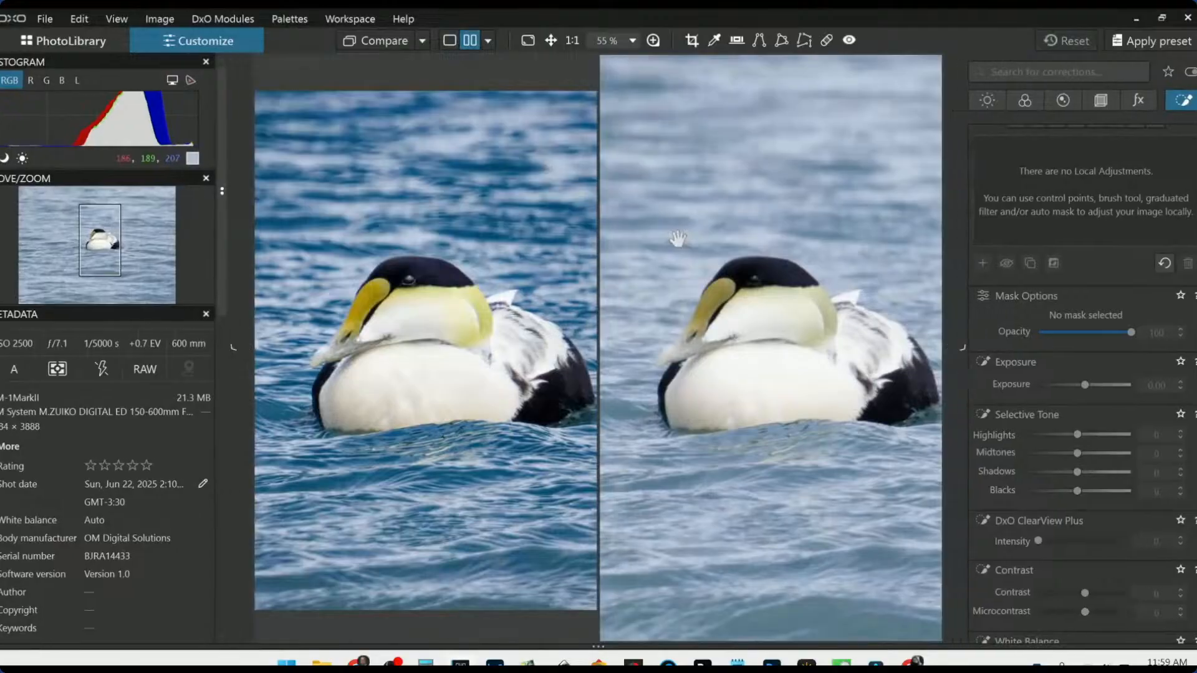
scroll(742, 349, down, 4)
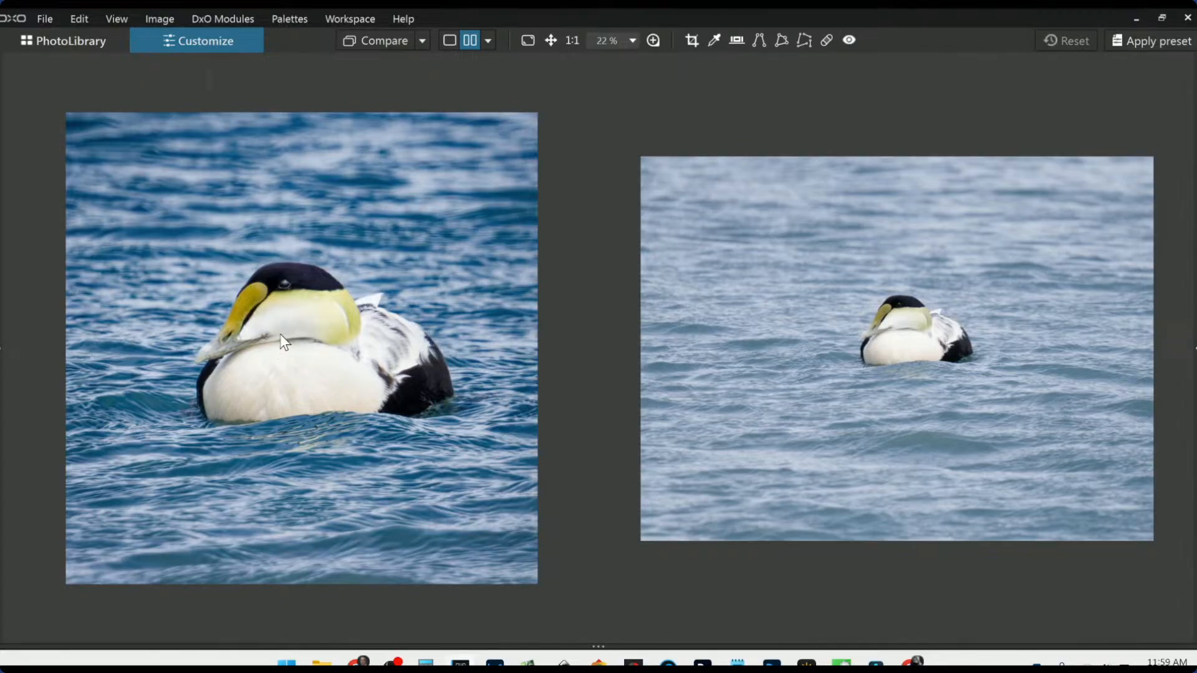
scroll(826, 300, up, 5)
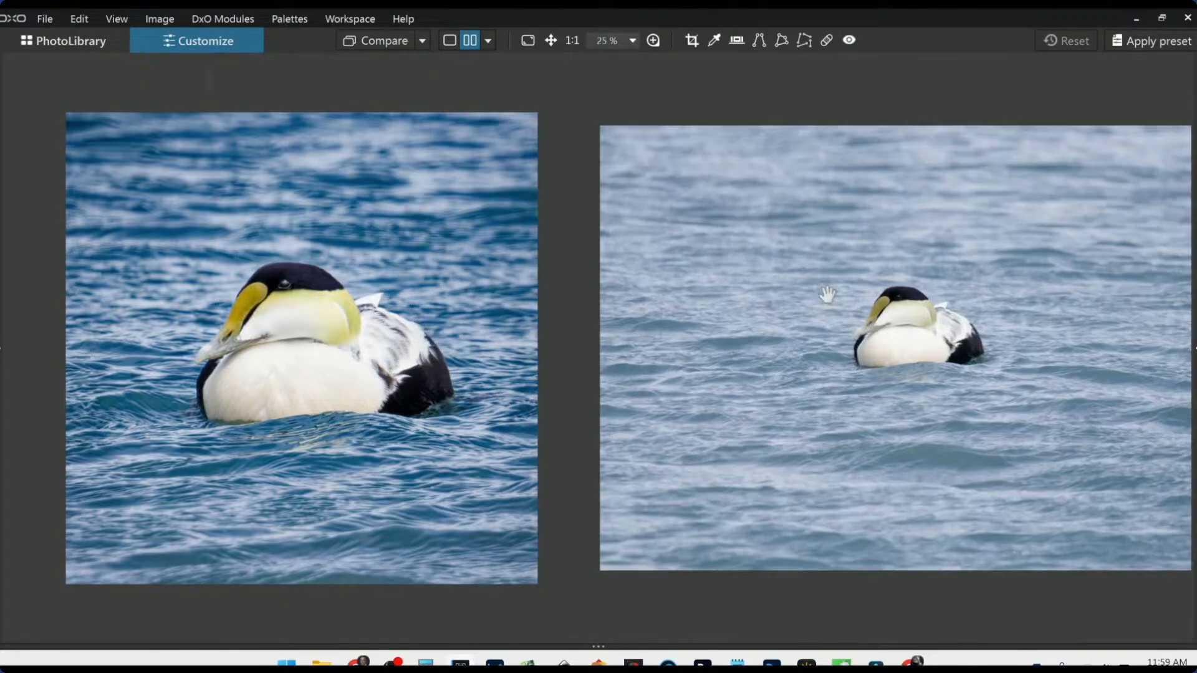
- Compare the edited and uncorrected duck in a left/right split view, moving the divider toward the duck's tail
click(488, 40)
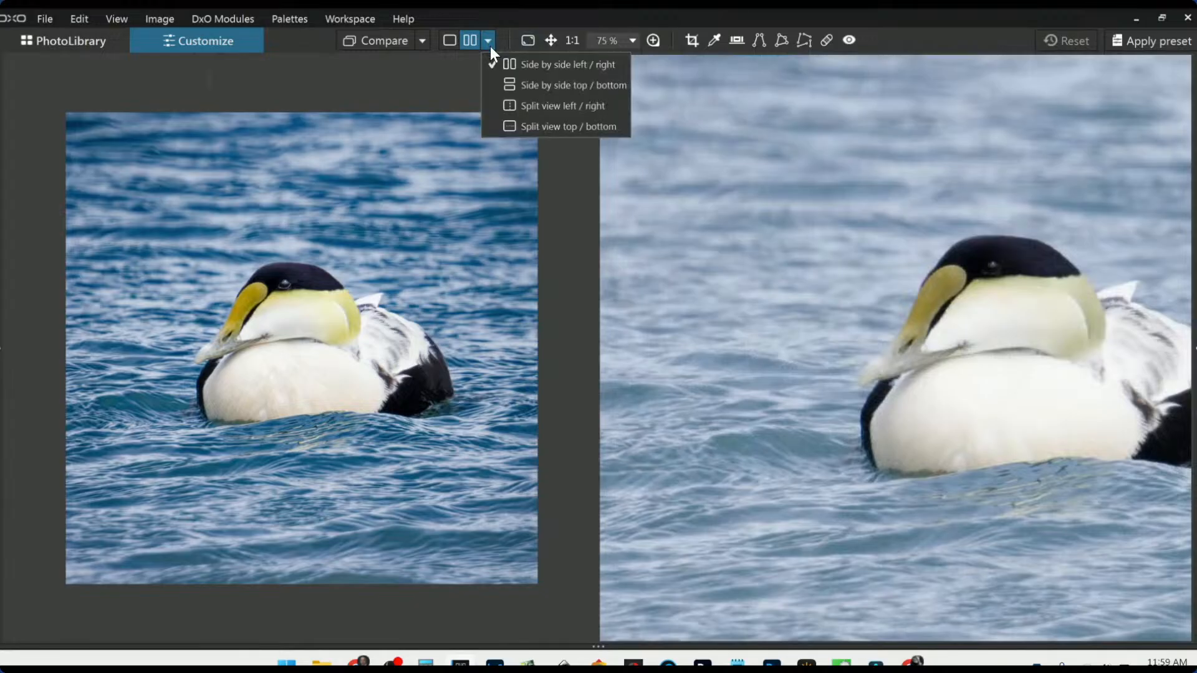
click(513, 106)
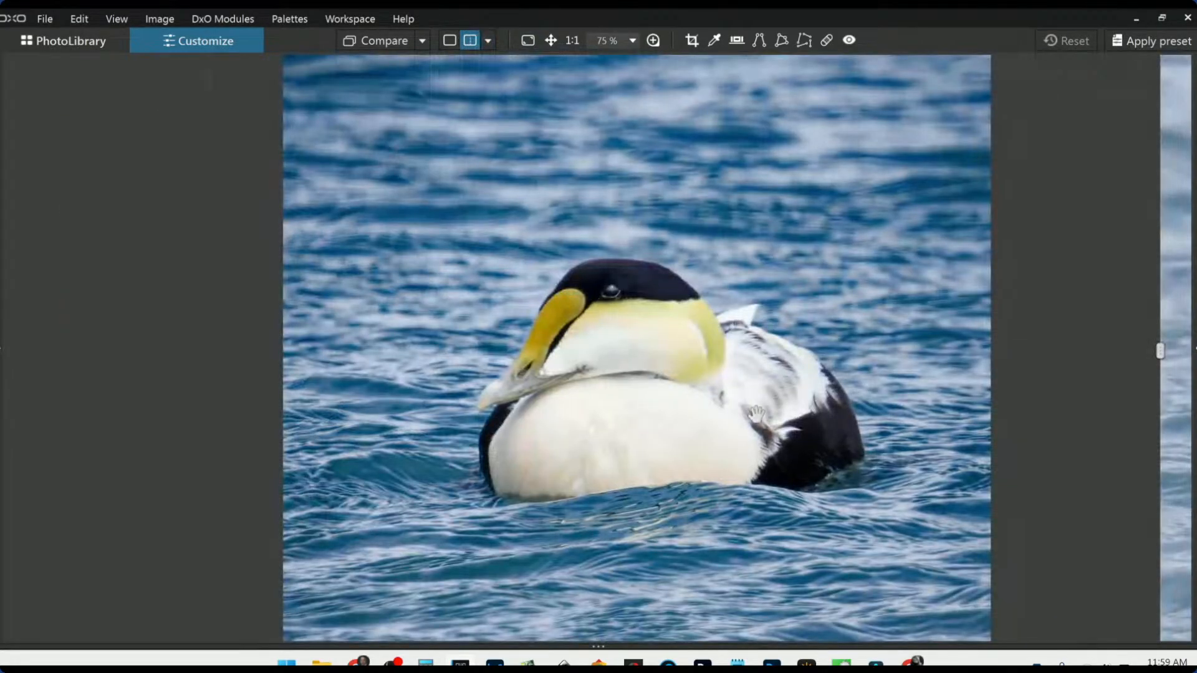
scroll(756, 413, up, 3)
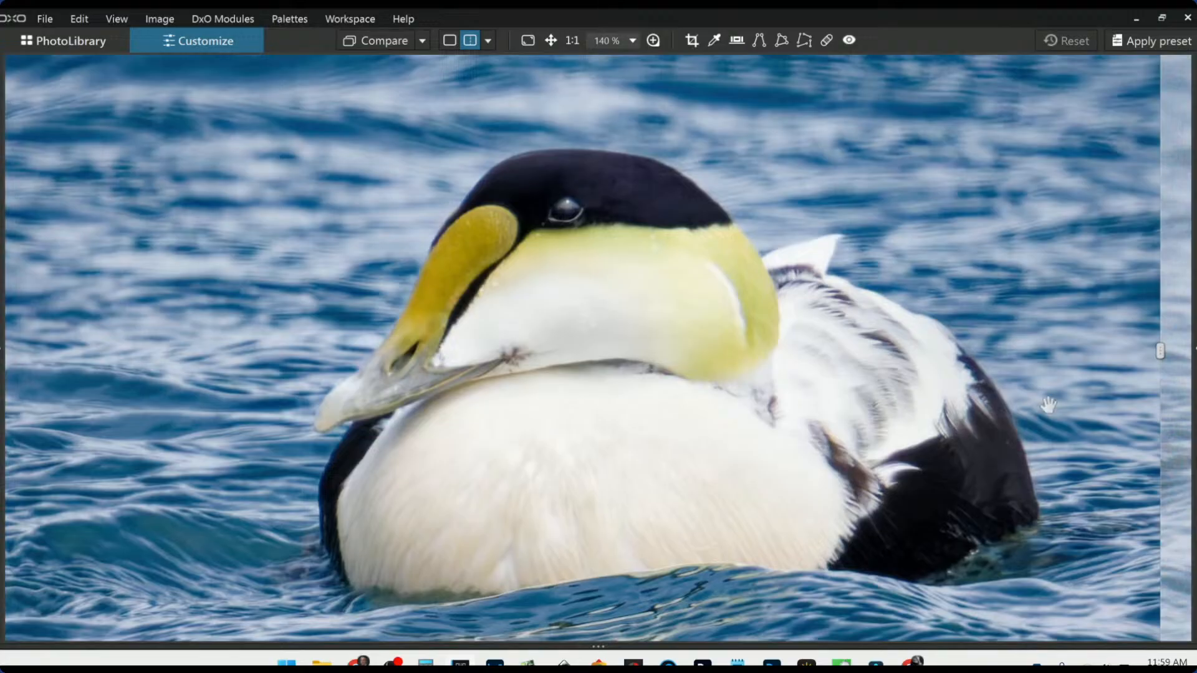
drag(1160, 351, 1067, 351)
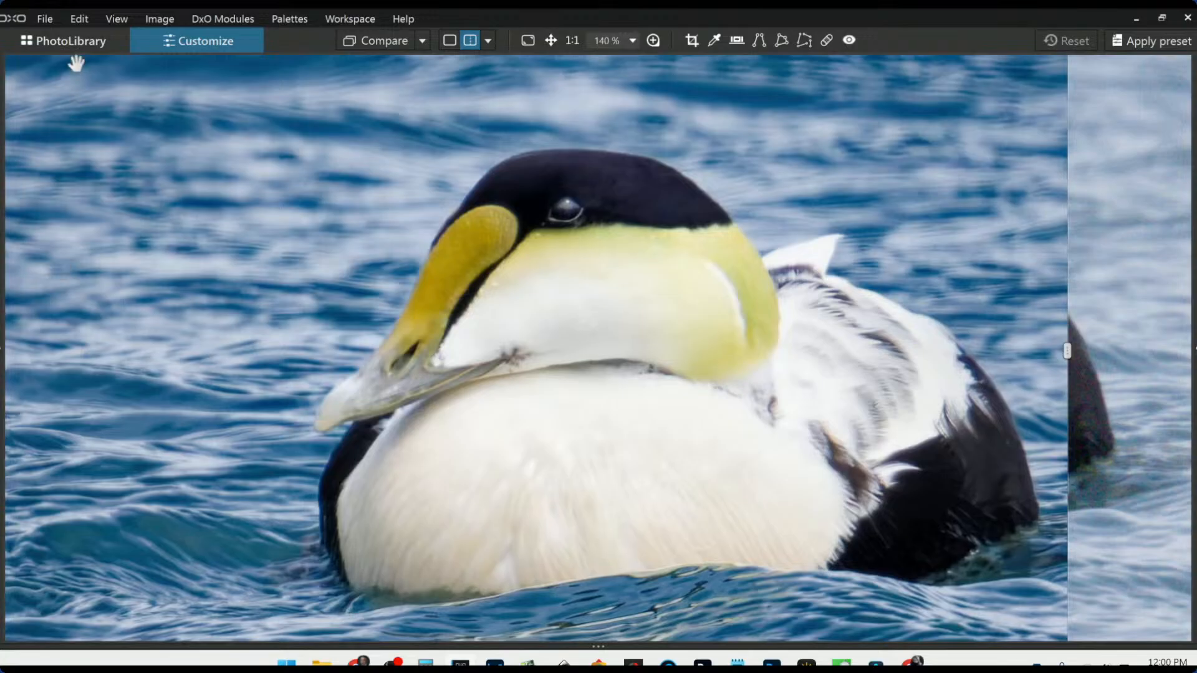
- Dismiss the print cleanup notification and open the exported duck JPEG from the library
click(69, 41)
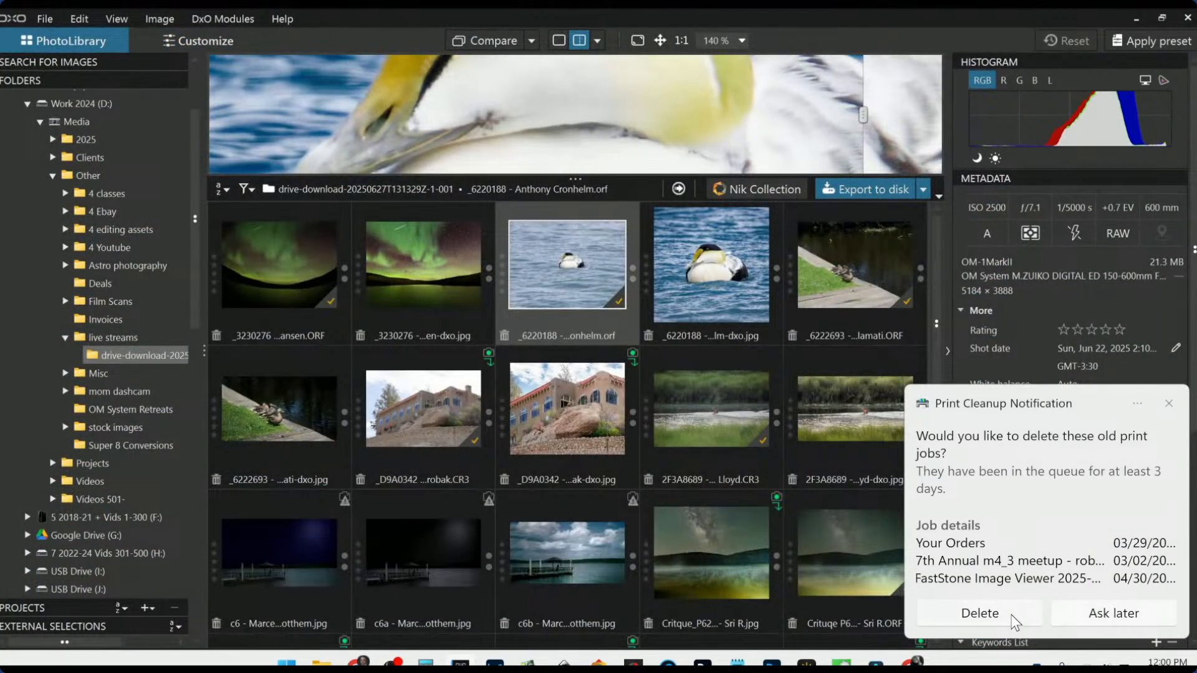
click(1076, 617)
click(1024, 612)
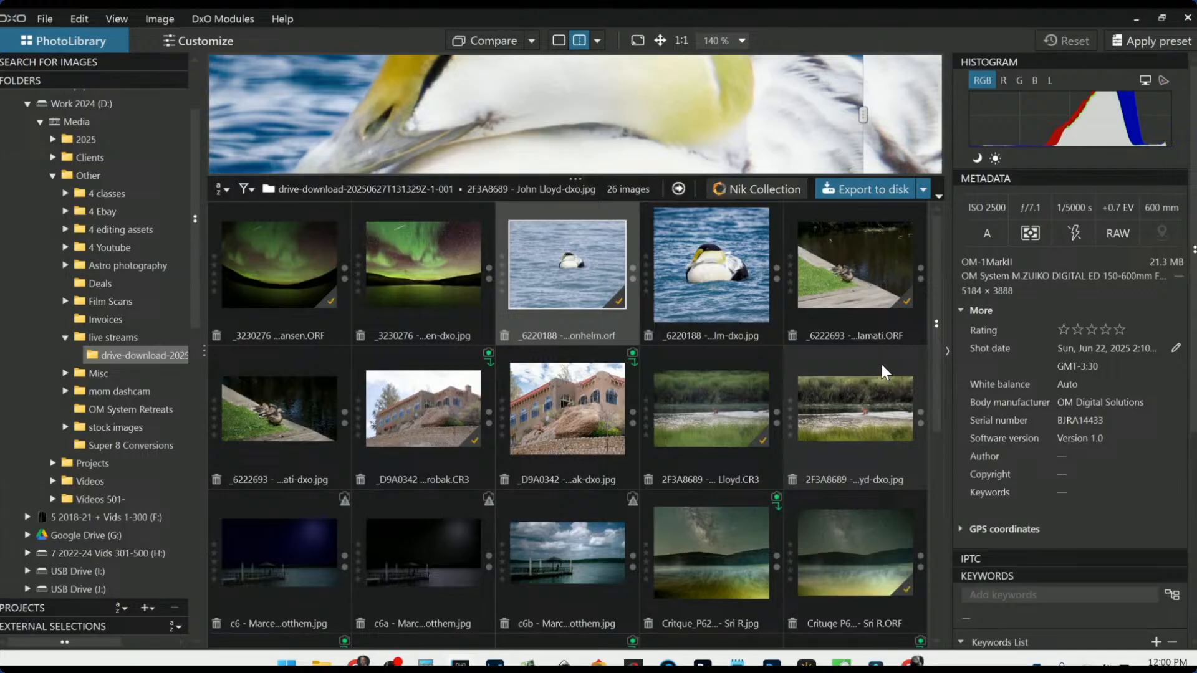
click(700, 225)
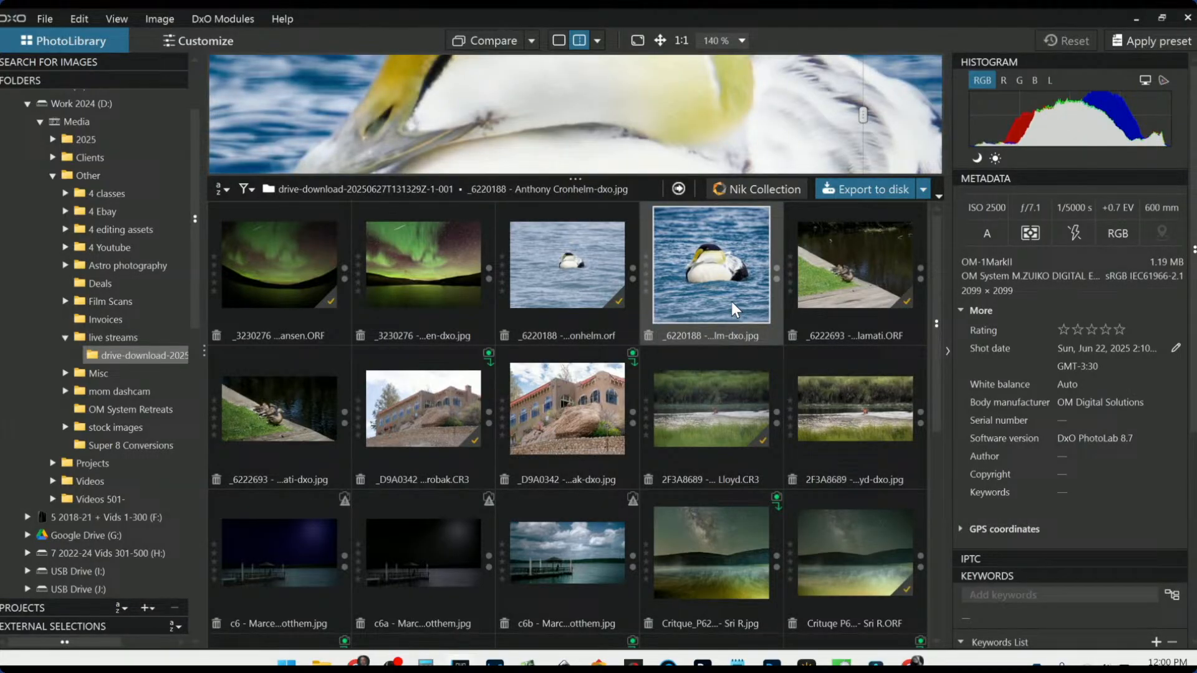
double_click(731, 302)
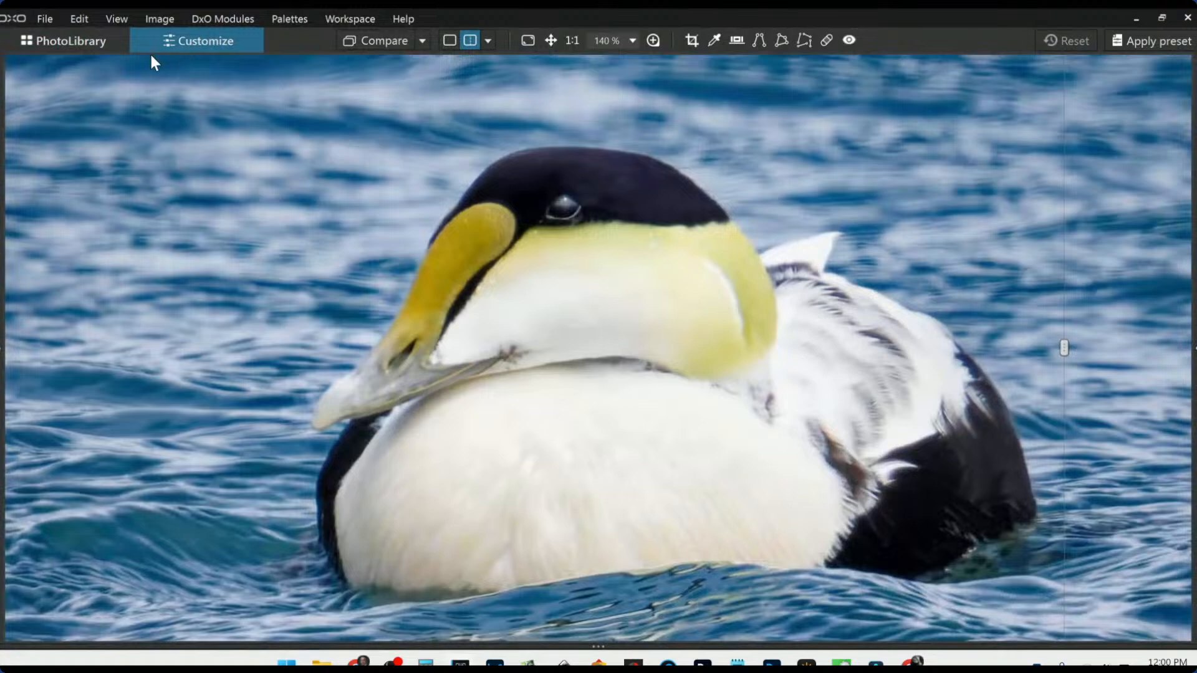
- Reopen the duck ORF and compare it in split view with the divider across the duck and the whole photo fitted
click(103, 44)
click(579, 284)
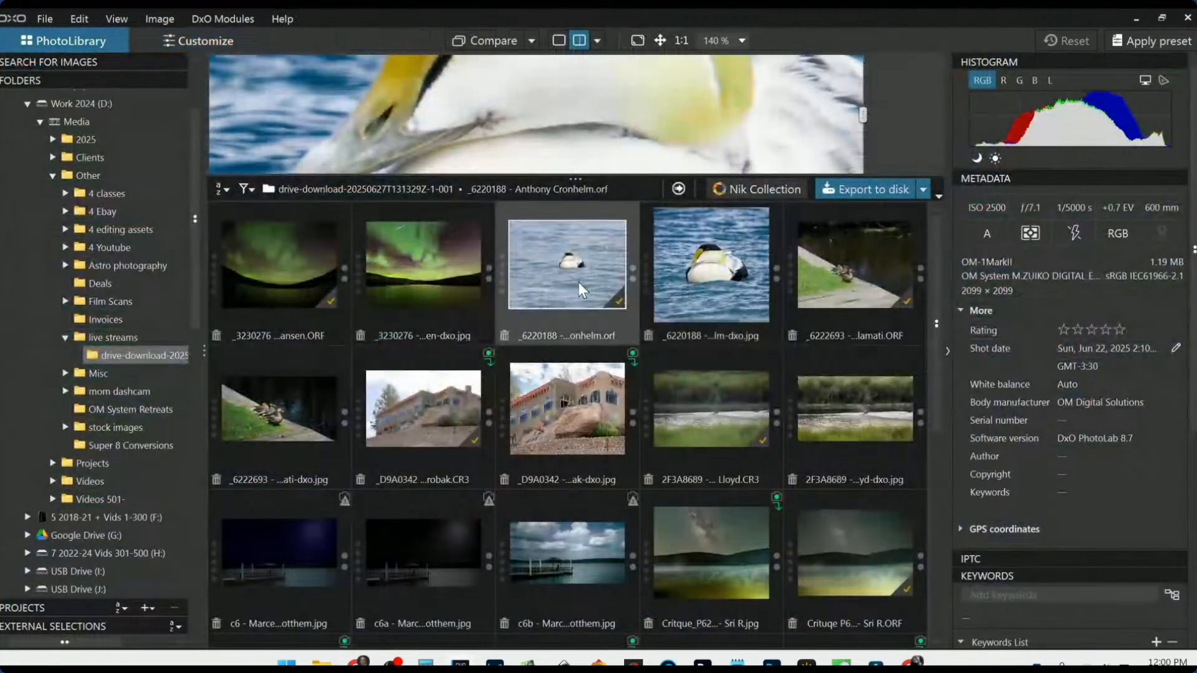
double_click(578, 282)
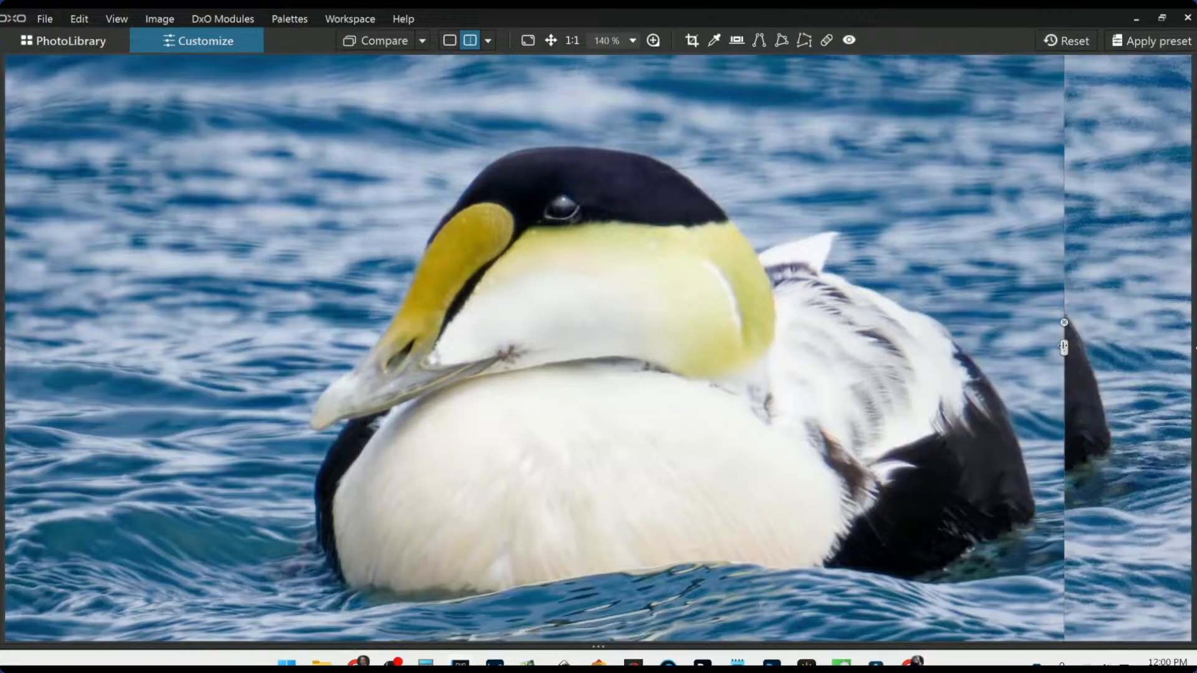
drag(1063, 347, 591, 347)
key(ctrl+0)
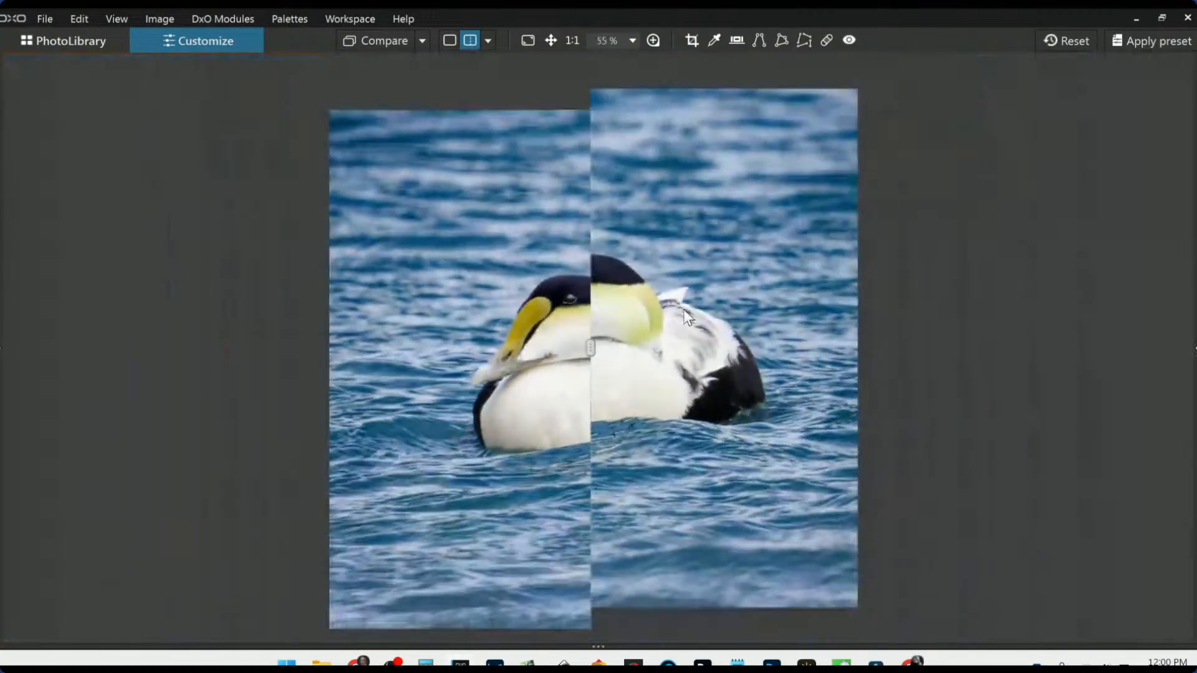
- Return to the single-image view with the editing palettes shown, and inspect the duck's head with the loupe at 200%
click(448, 42)
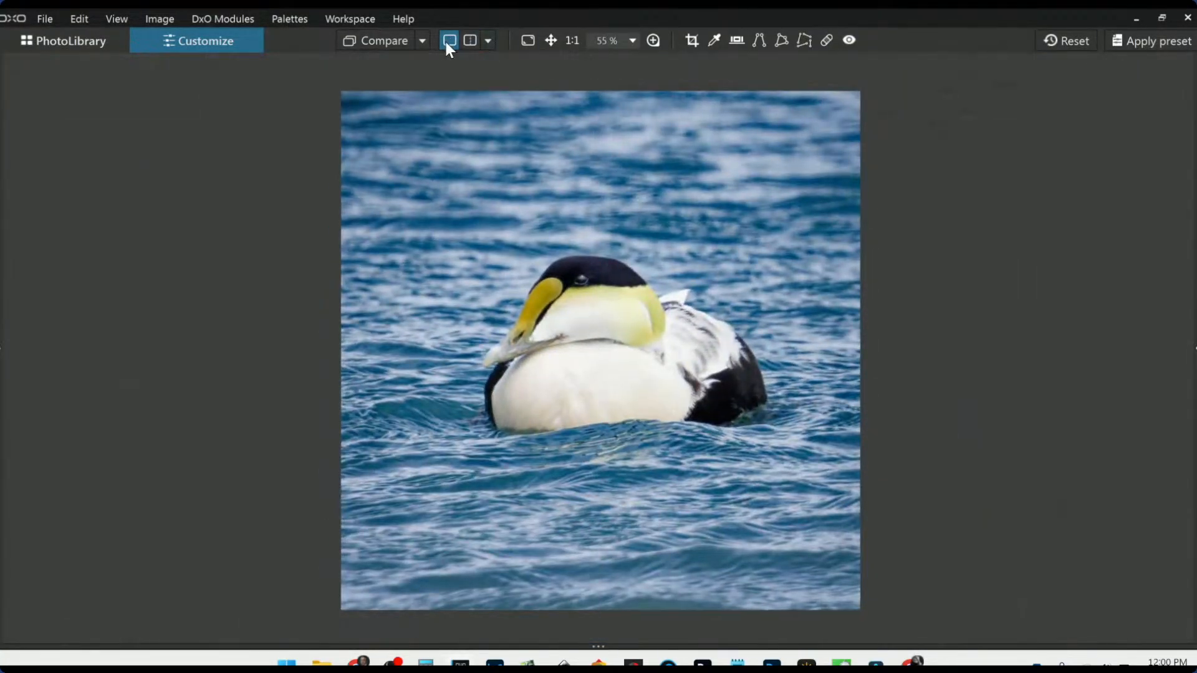
key(F9)
scroll(580, 297, up, 8)
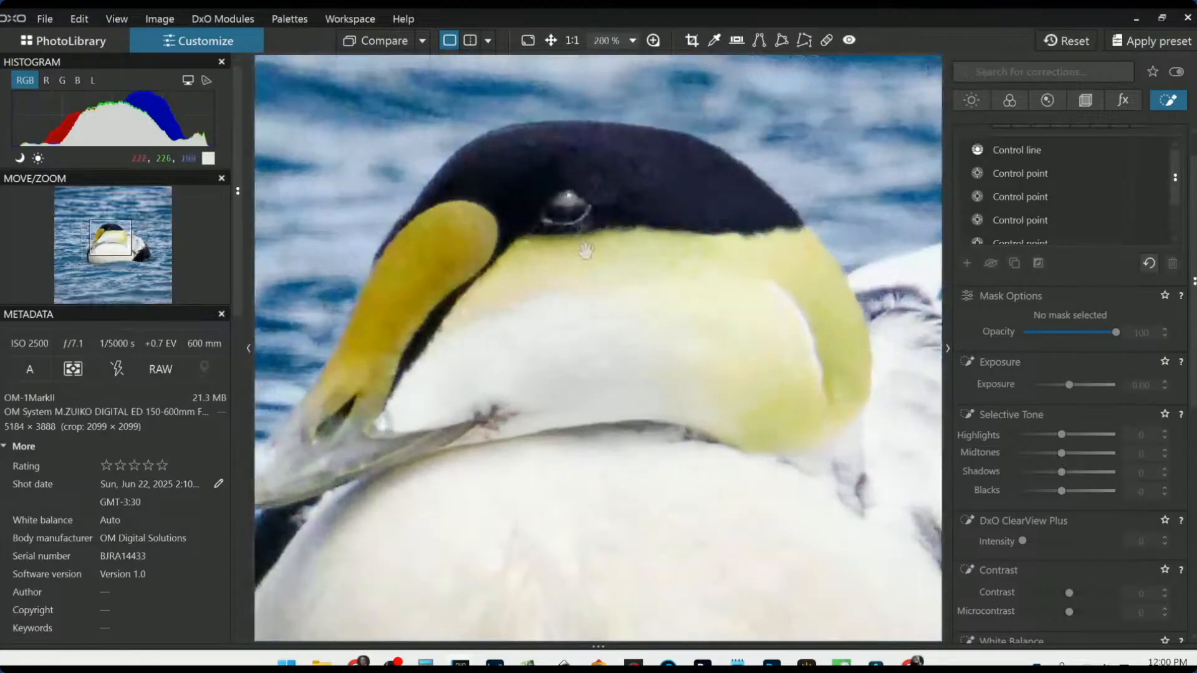
click(653, 40)
drag(672, 399, 620, 305)
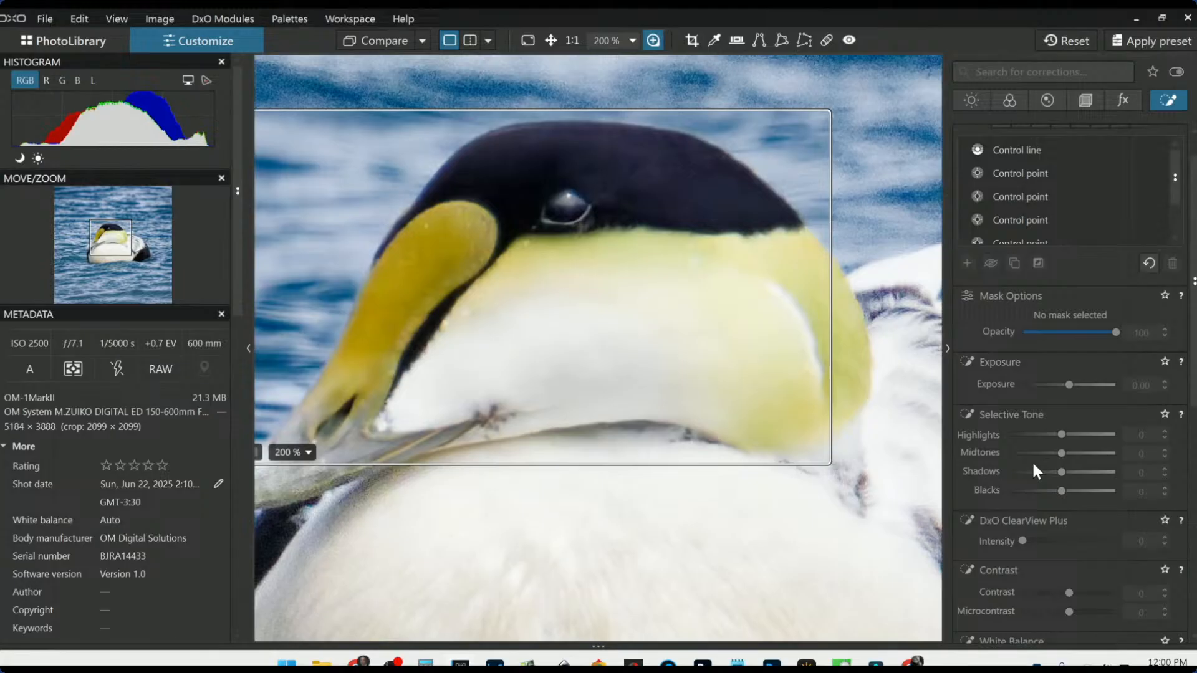
- Set Lens Sharpness Optimization to Global 1.00 and Details 85
click(1054, 99)
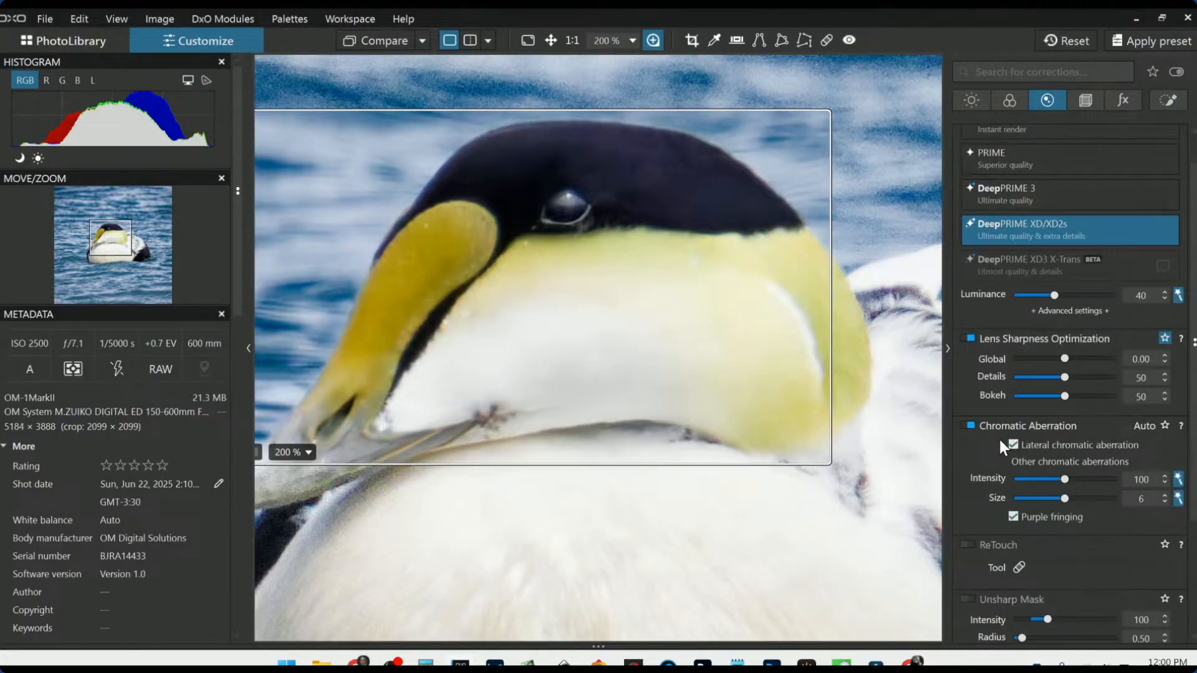
scroll(1060, 317, down, 1)
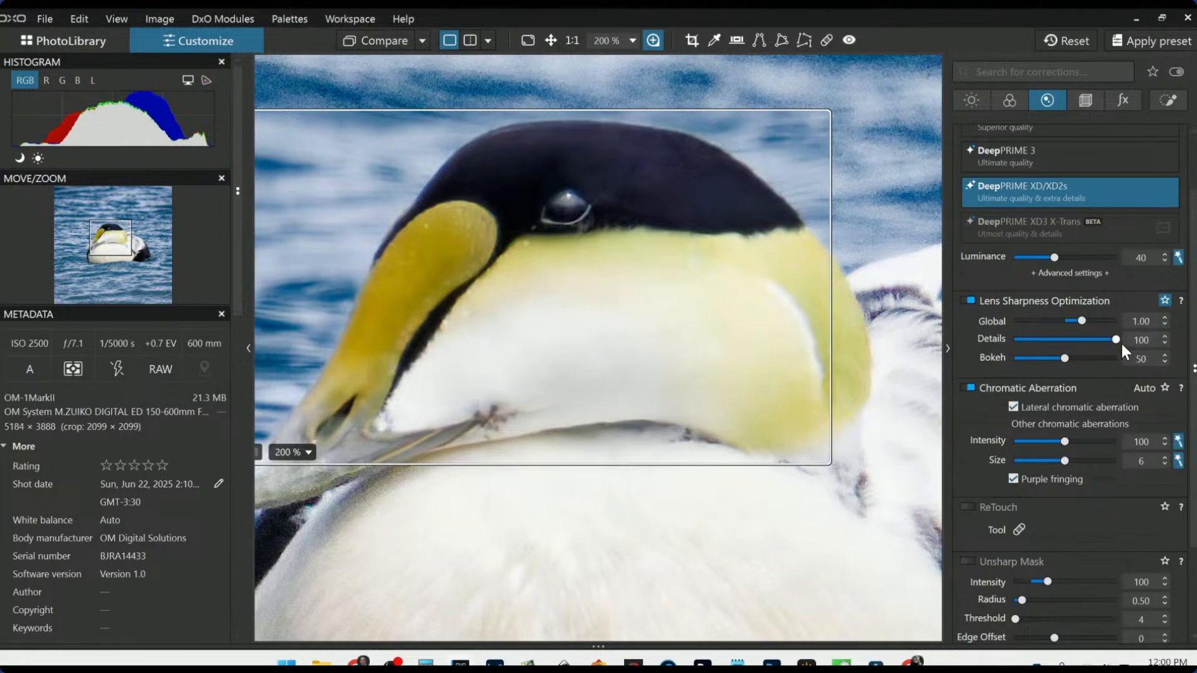
double_click(1113, 338)
drag(1094, 341, 1101, 340)
scroll(983, 449, down, 3)
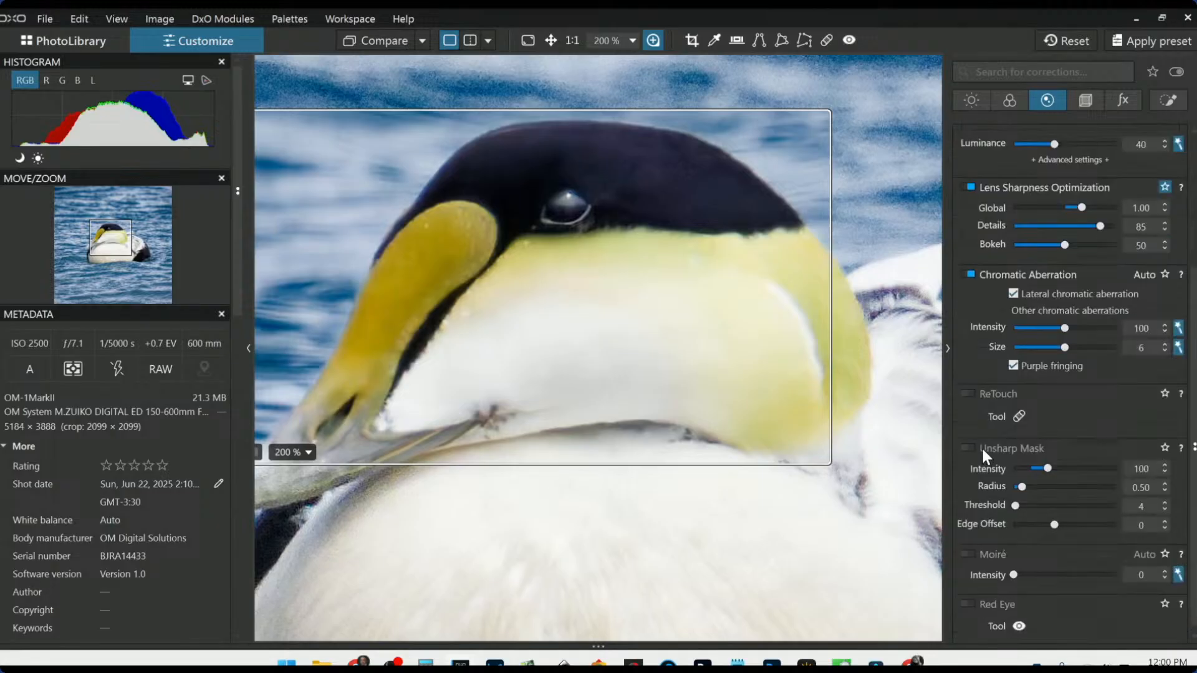
- Enable Unsharp Mask with Intensity 146, Radius 2.11 and Threshold 5, checking the duck's head and breast under the loupe
click(970, 448)
drag(1024, 487, 1046, 489)
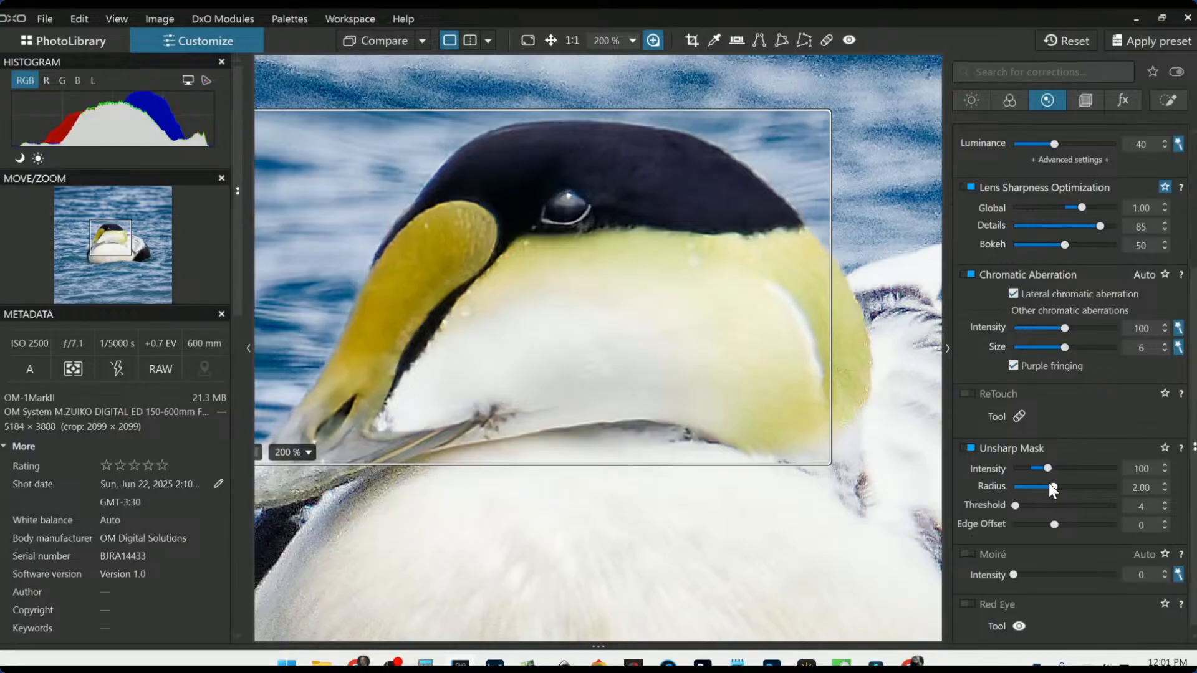
drag(1048, 469, 1057, 468)
drag(649, 355, 676, 458)
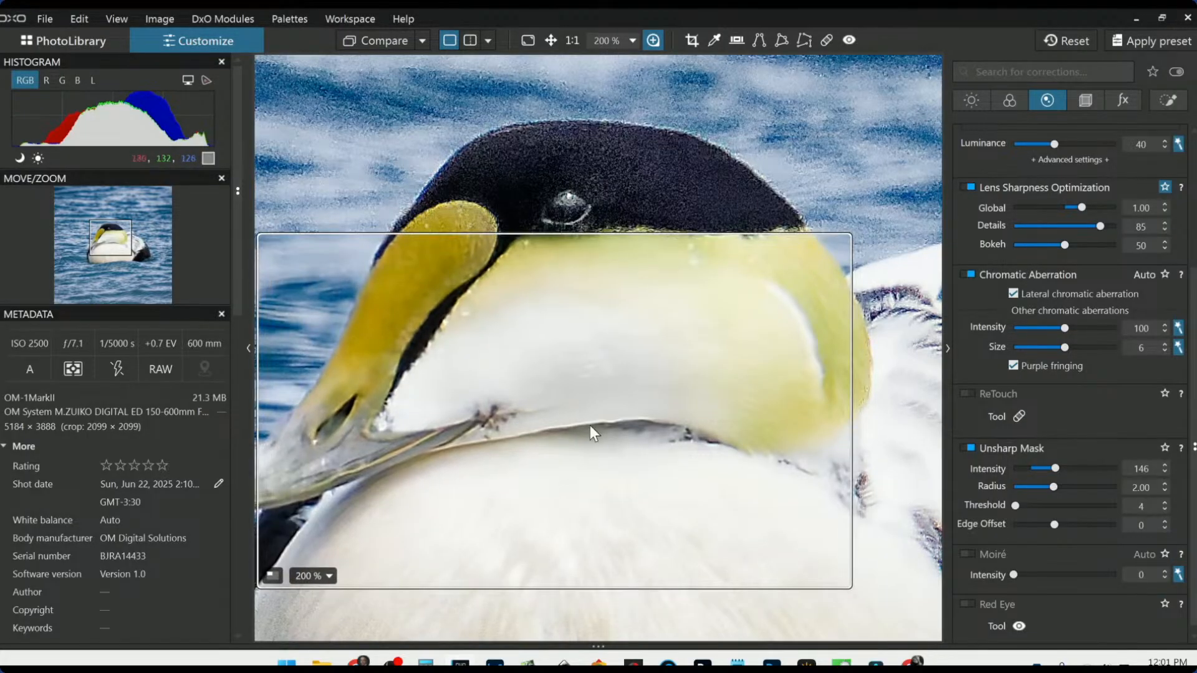
drag(487, 301, 496, 218)
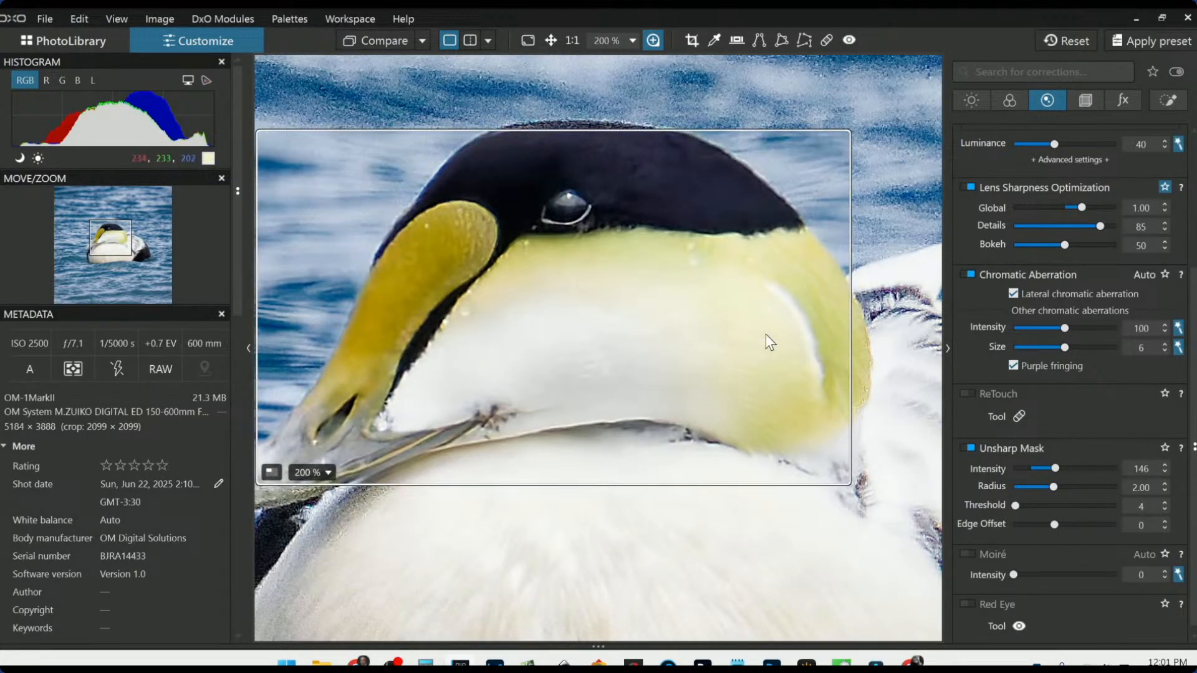
drag(1054, 489, 1007, 508)
drag(1015, 507, 1015, 506)
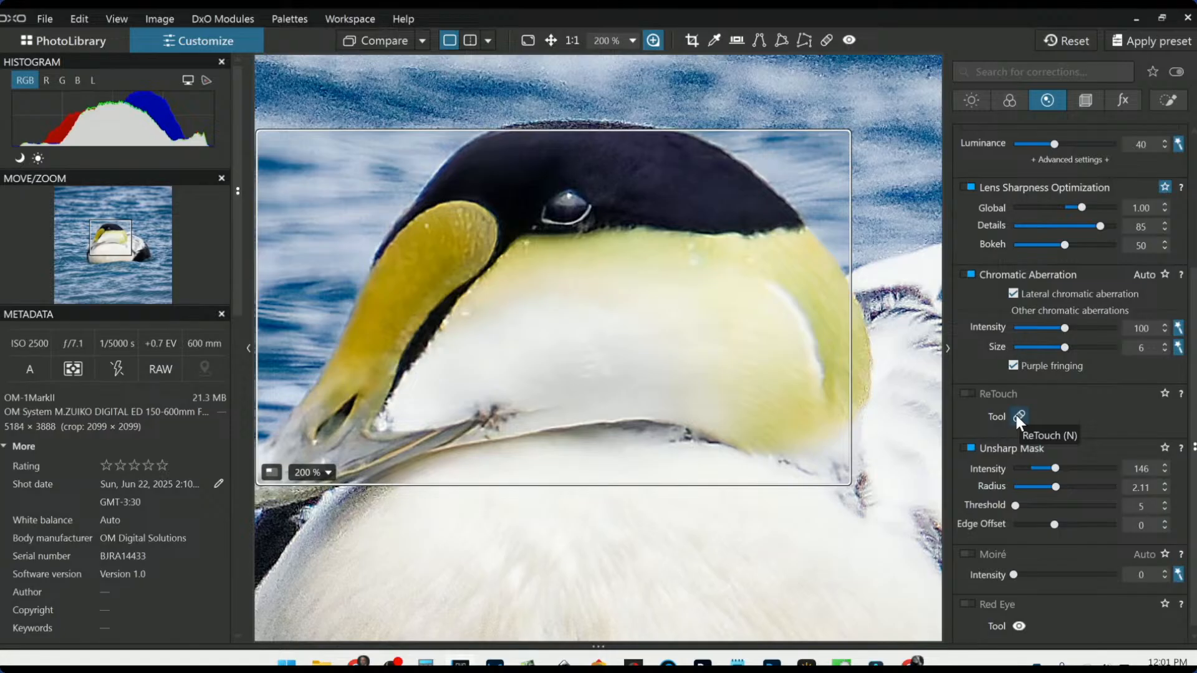
- Zoom out to 75% and close the loupe to review the sharpened duck as a whole
scroll(1031, 393, up, 3)
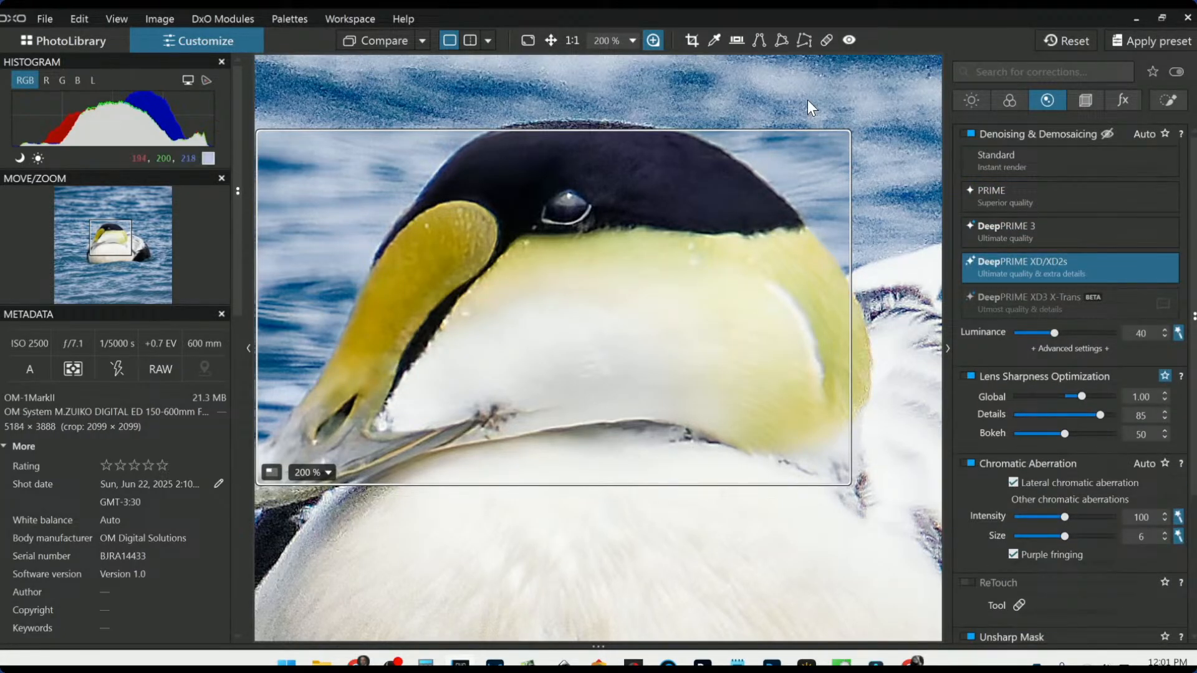
scroll(866, 243, down, 3)
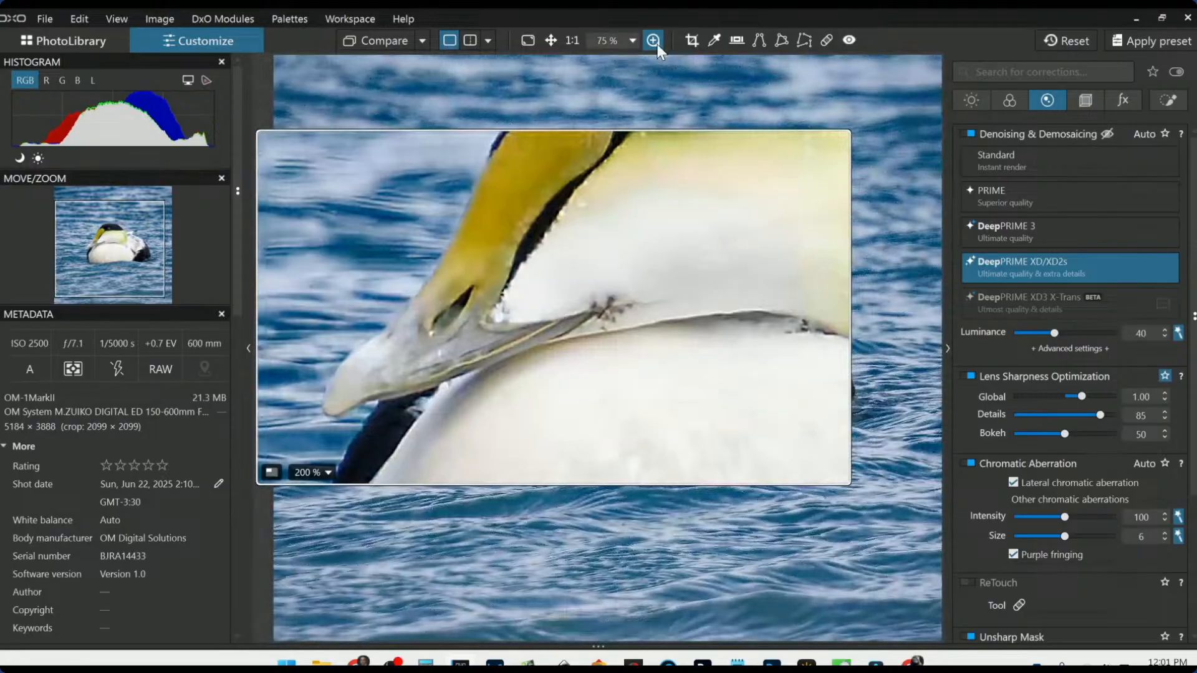
click(653, 40)
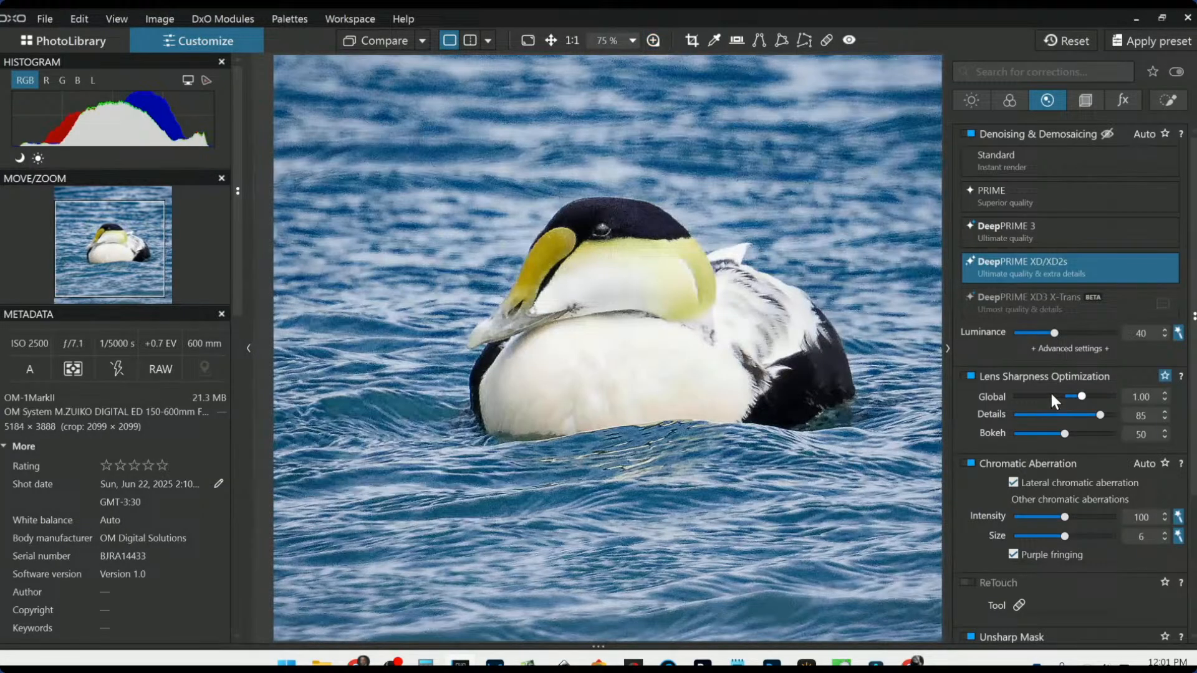
- Move the control point on the duck's breast up towards the neck and set its Highlights to -72
click(1168, 101)
scroll(1016, 237, down, 1)
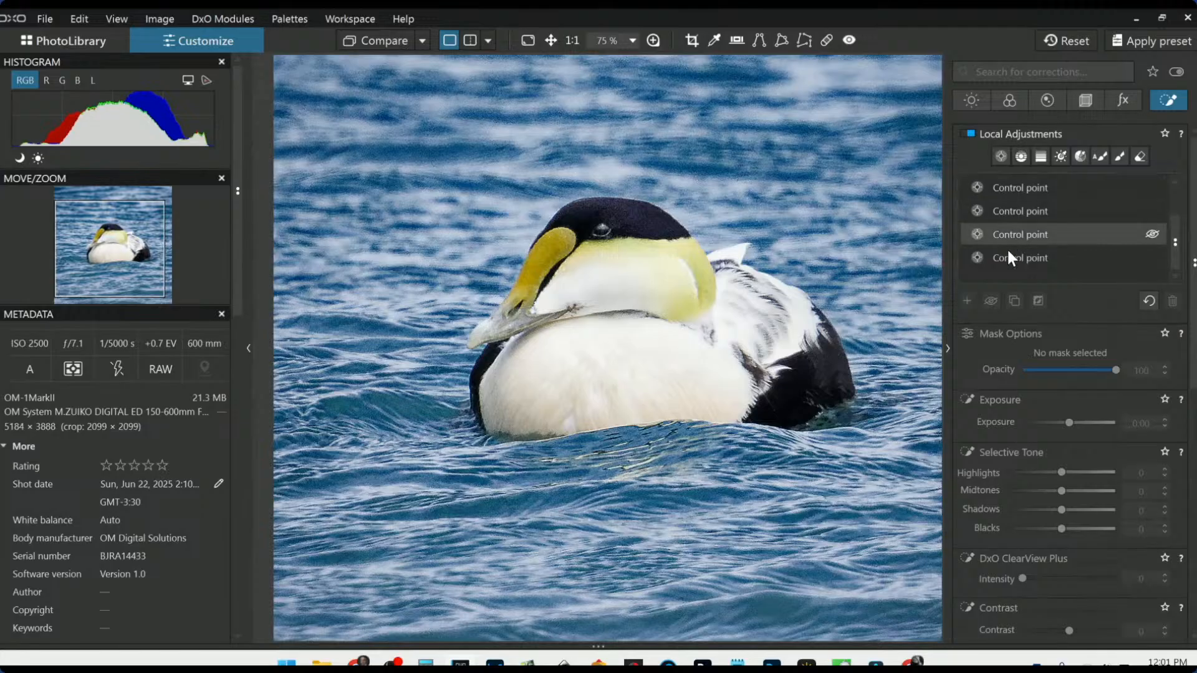
click(965, 259)
click(598, 375)
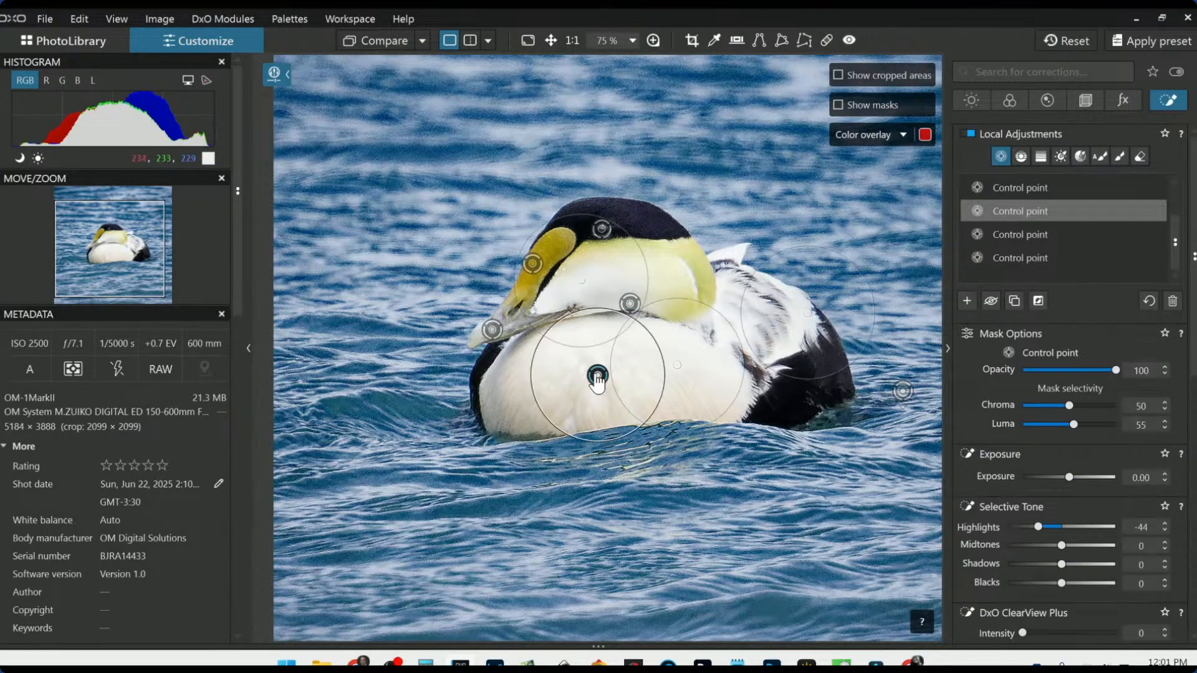
drag(597, 375, 590, 338)
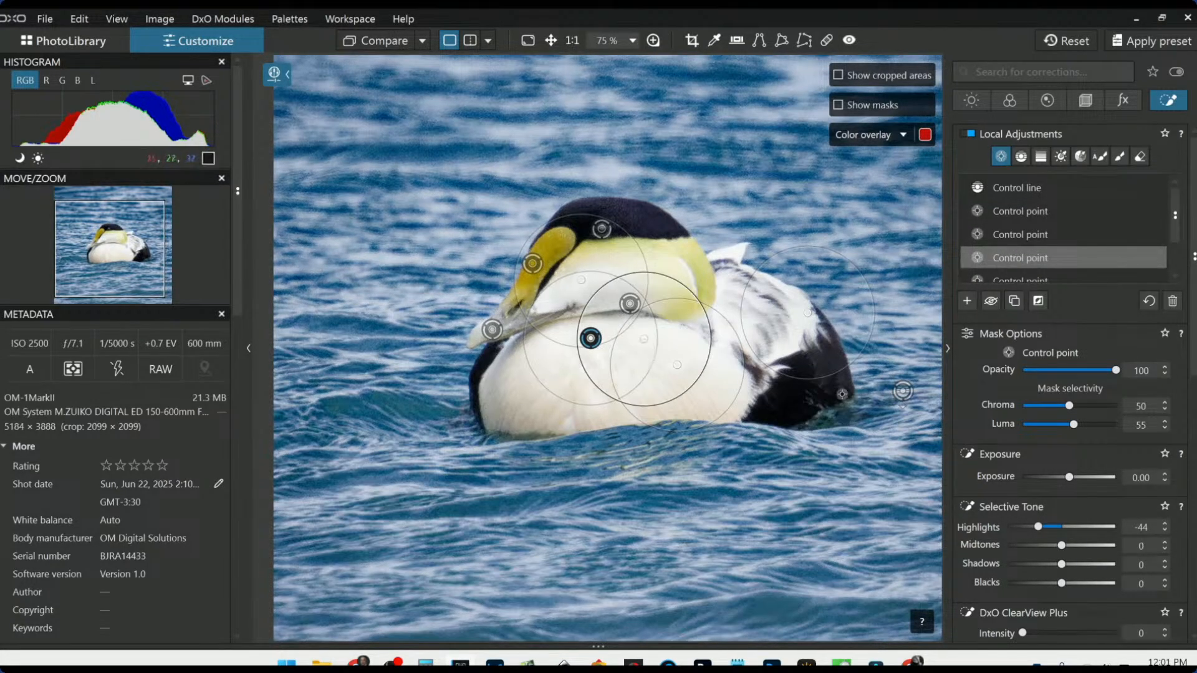
drag(1033, 526, 1023, 525)
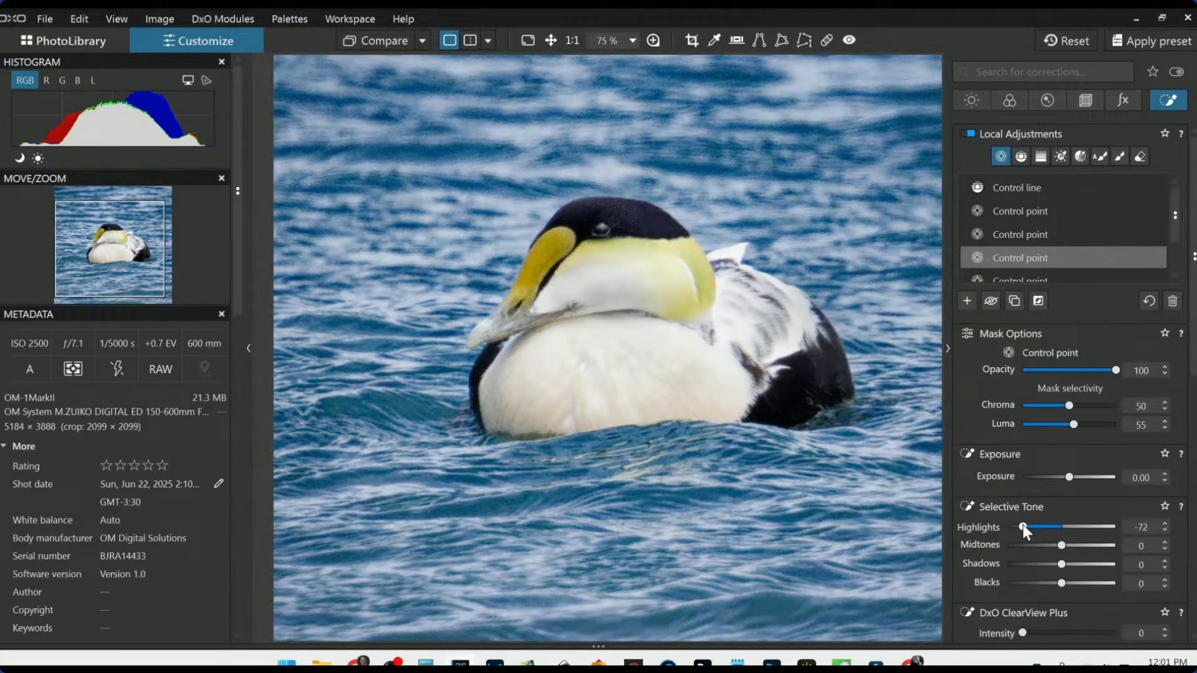
- Set the breast control point's Microcontrast to 63, ClearView Plus Intensity to 14 and Midtones to 13
scroll(998, 574, down, 1)
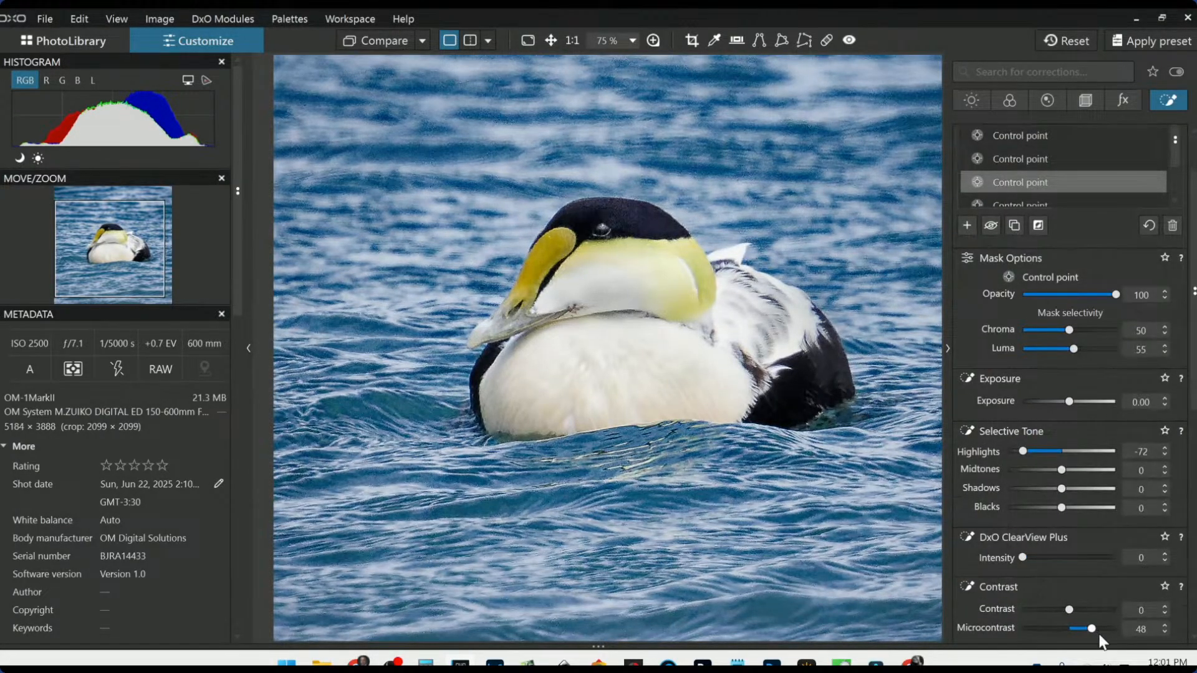
drag(1094, 631, 1107, 631)
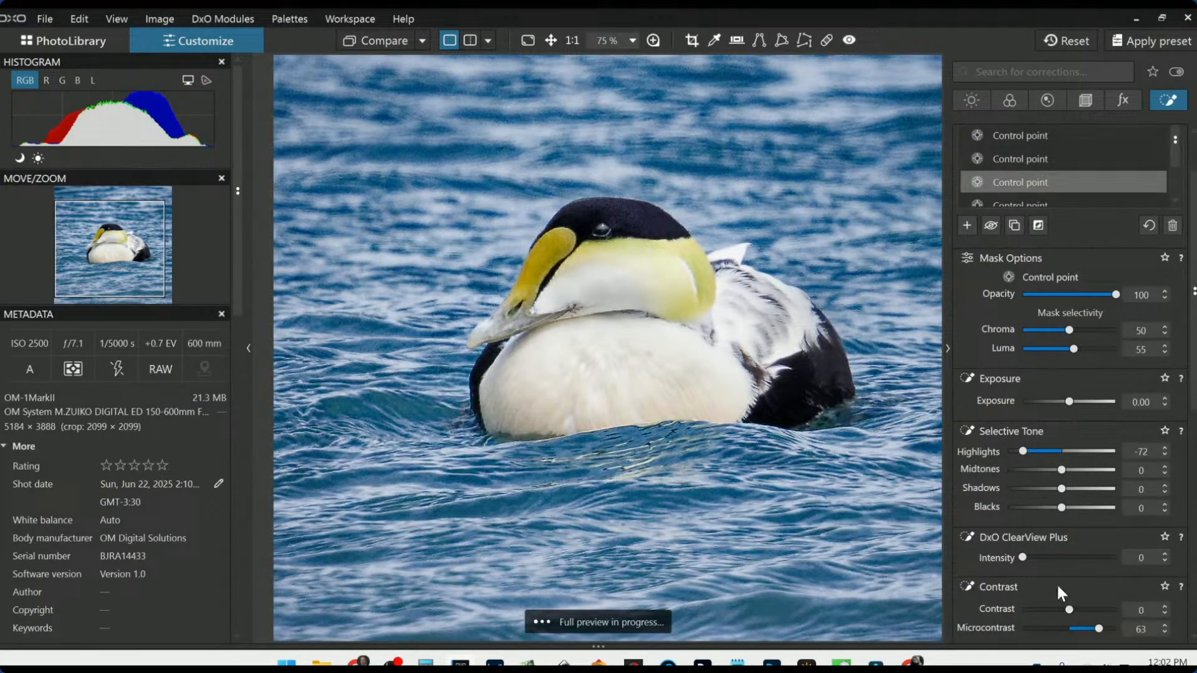
click(1036, 560)
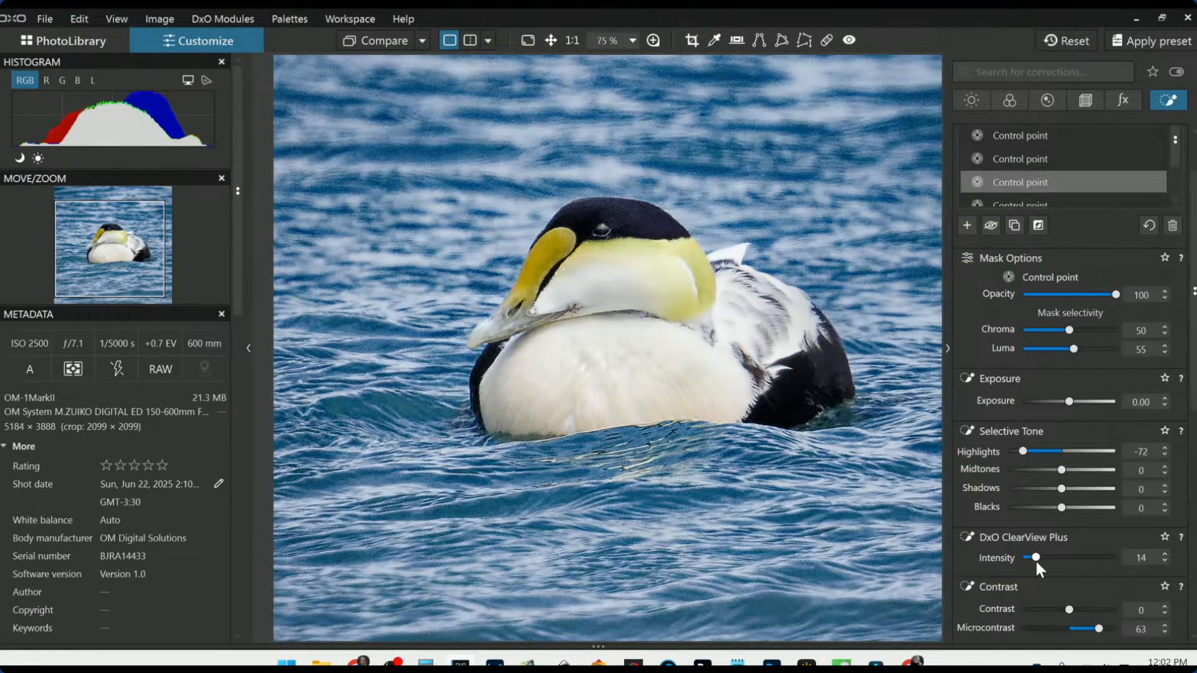
drag(1064, 475, 1069, 470)
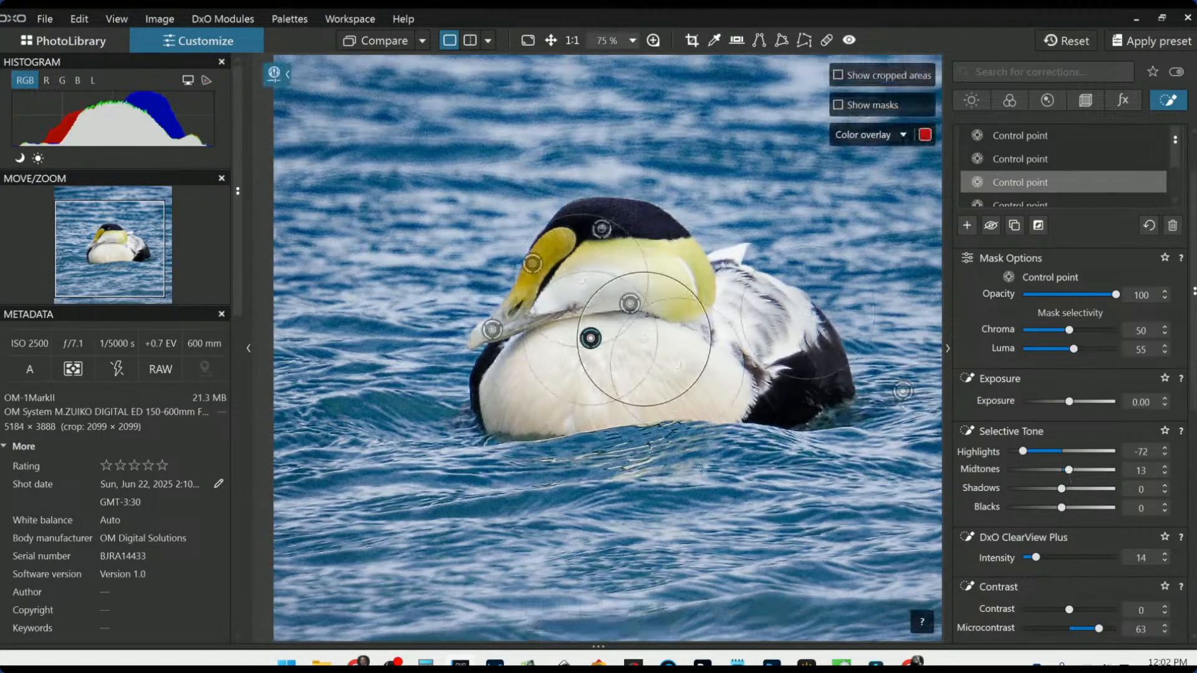
- Inspect the feather detail on the duck's cheek and breast at 300% and under the 200% loupe
scroll(700, 471, down, 1)
scroll(557, 333, up, 1)
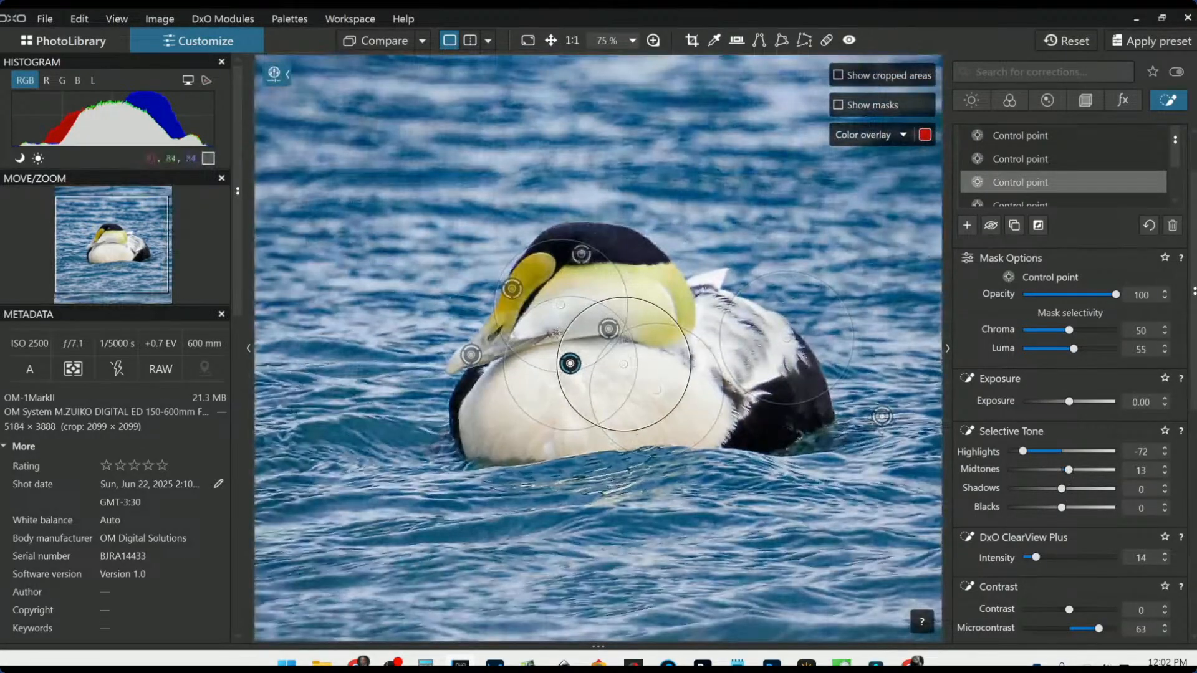
scroll(557, 333, up, 3)
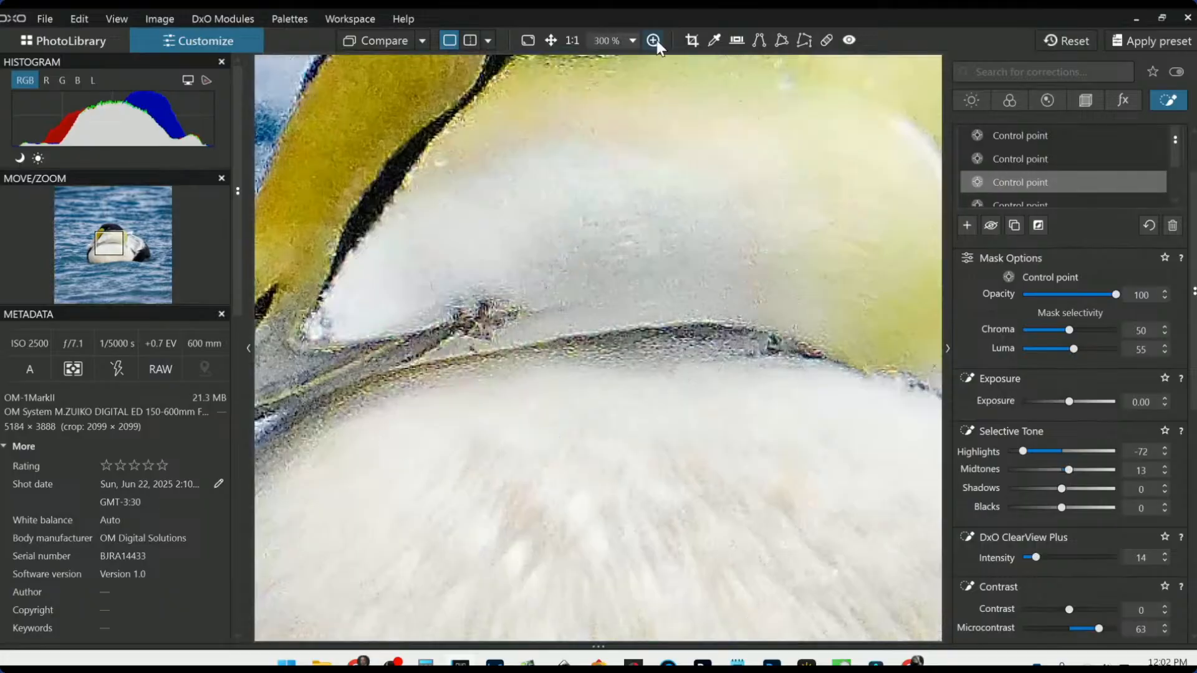
click(655, 41)
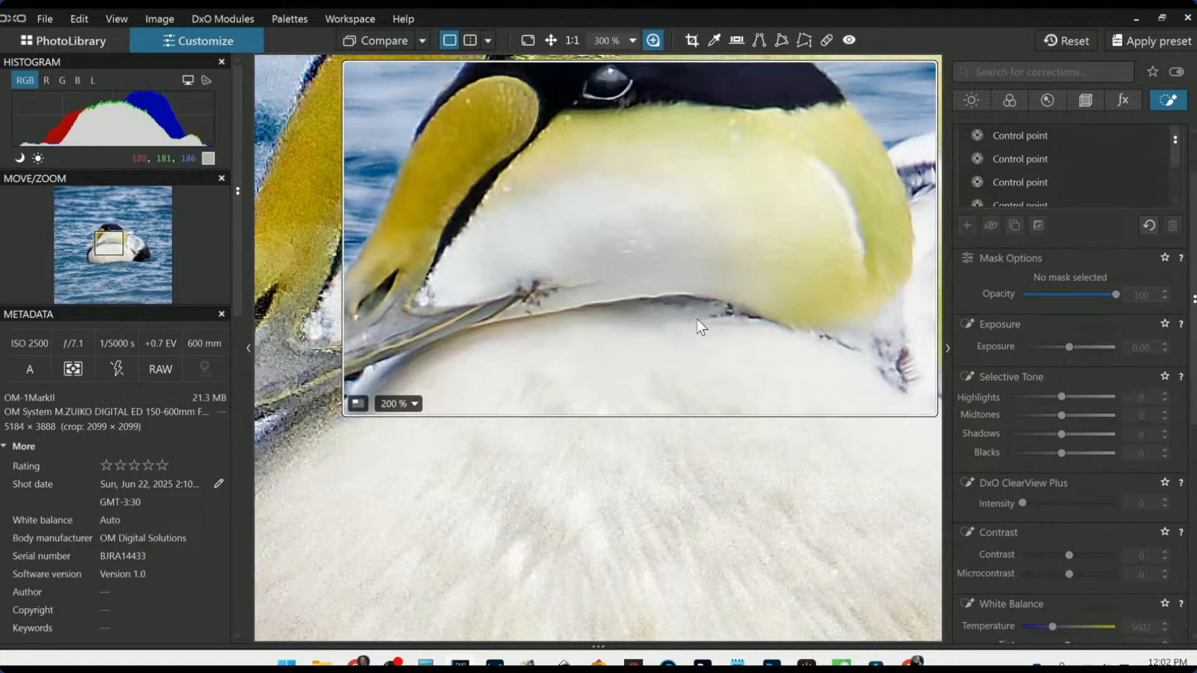
click(654, 40)
- Export the edited duck image to disk, overwriting the existing JPEG
right_click(636, 218)
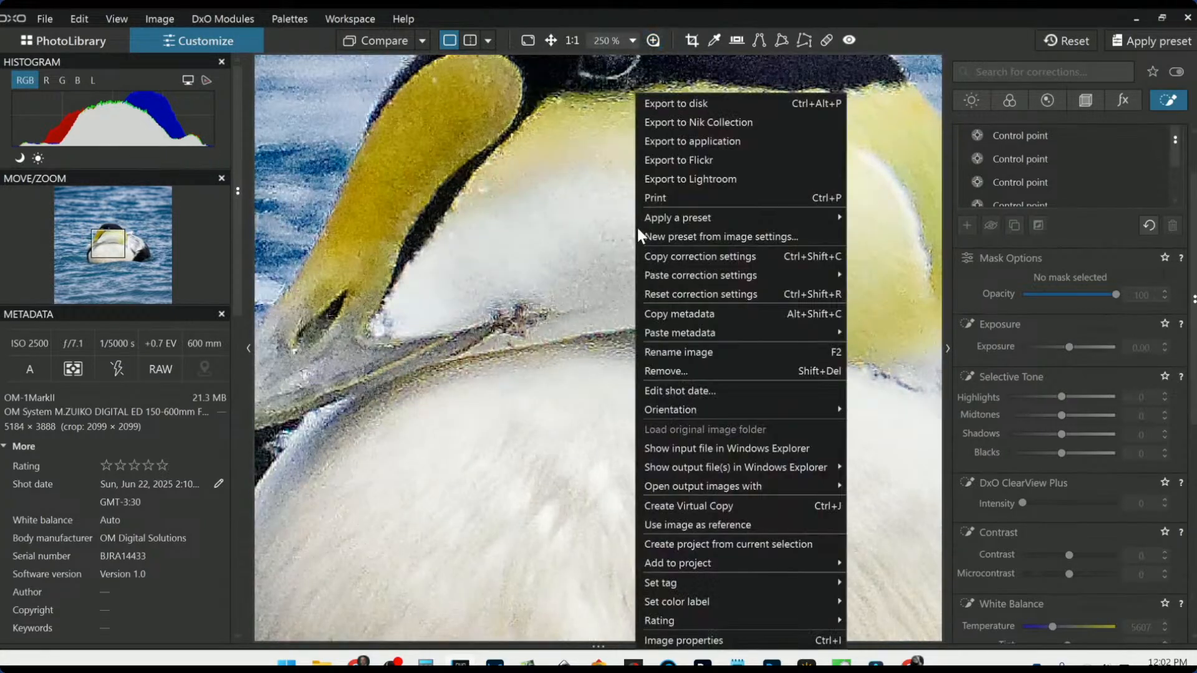
click(698, 105)
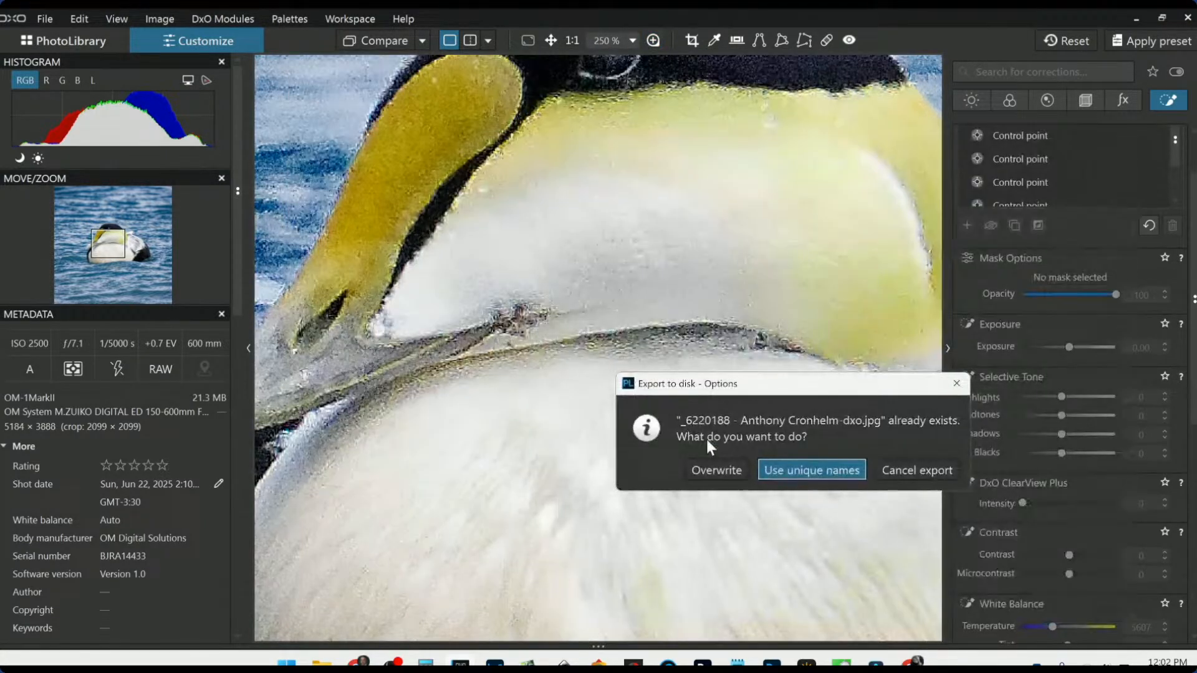
click(714, 486)
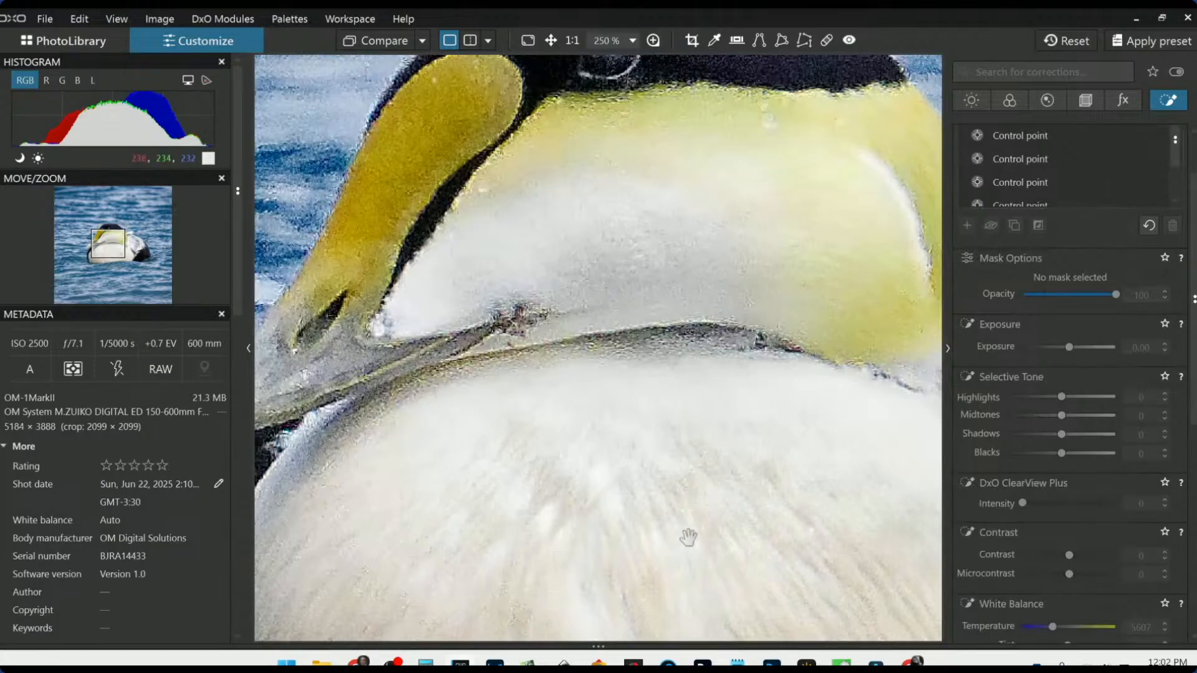
- Fit the whole duck image in view and choose the exported JPEG standard output as the comparison image
scroll(655, 522, down, 7)
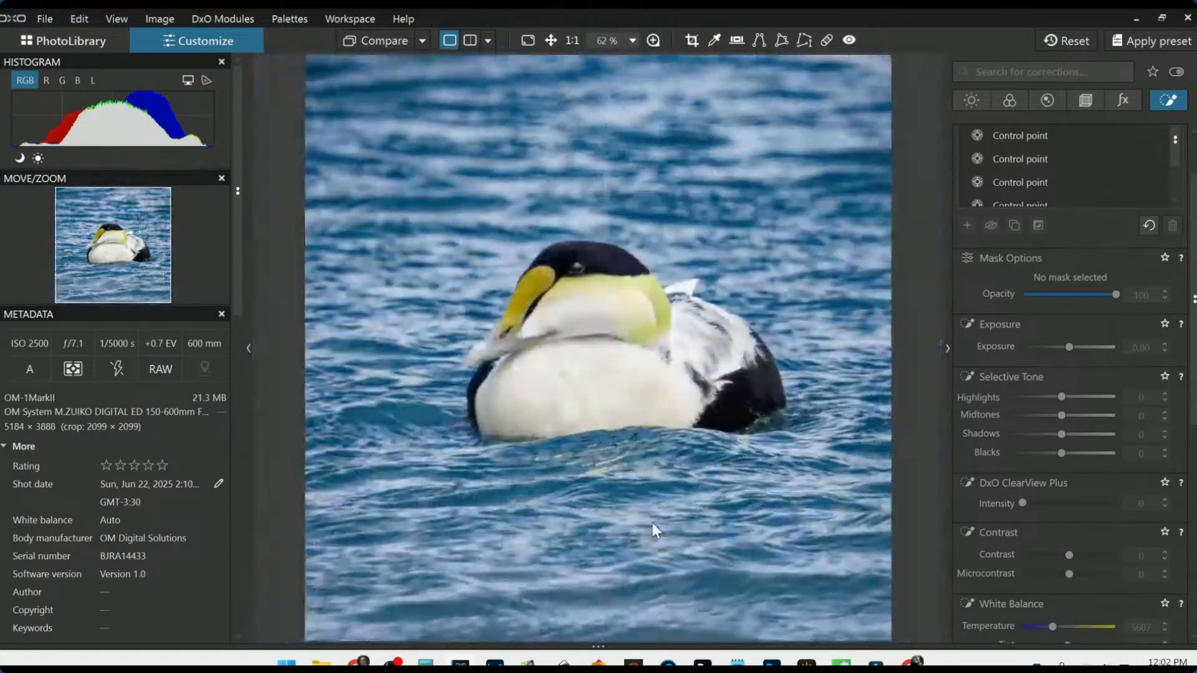
scroll(653, 527, down, 2)
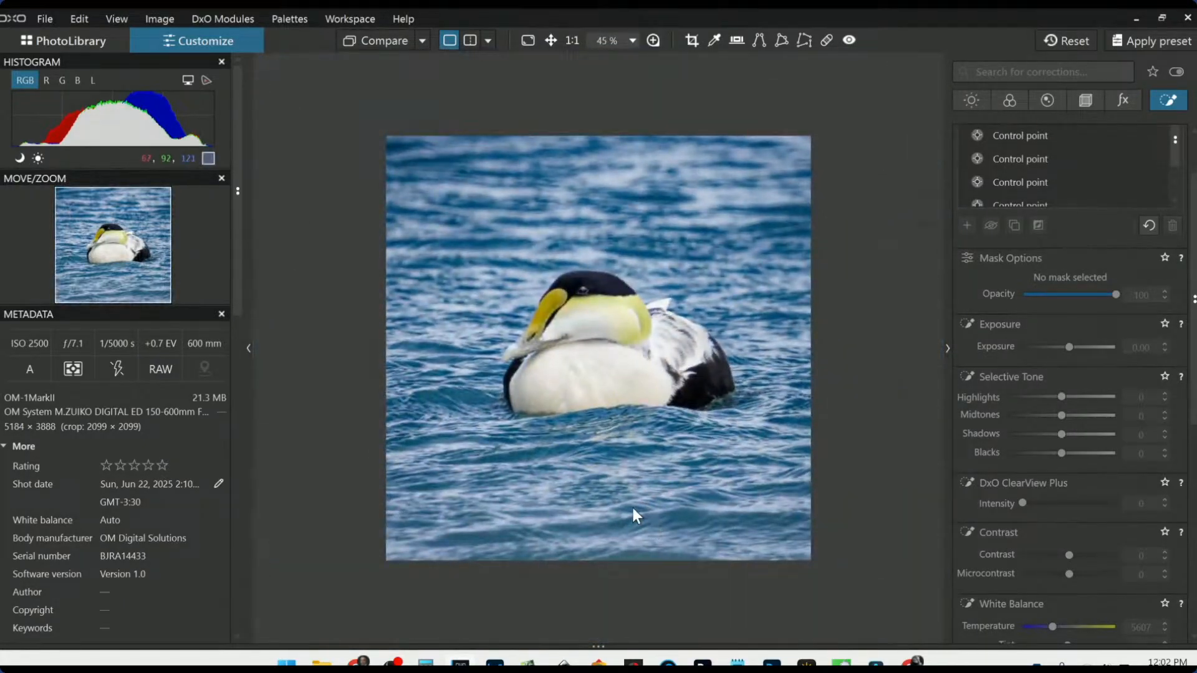
scroll(631, 505, up, 1)
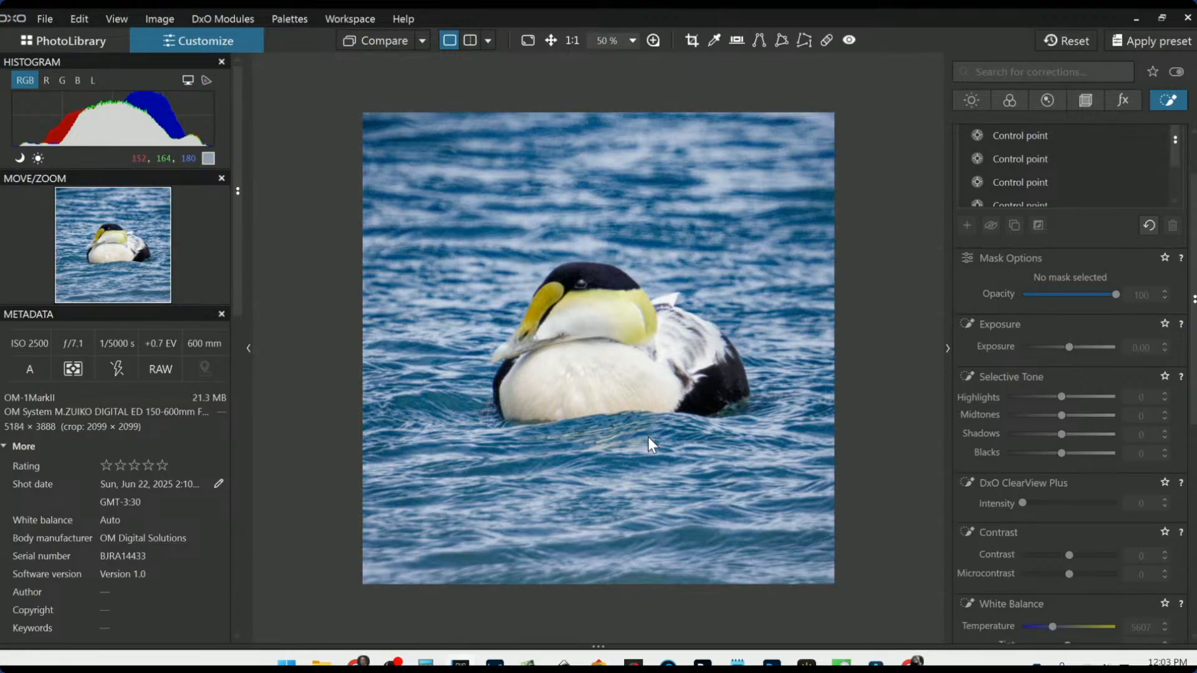
click(424, 41)
click(448, 148)
- Examine the settings of the last control point in the Local Adjustments list and deselect it
scroll(1049, 178, down, 1)
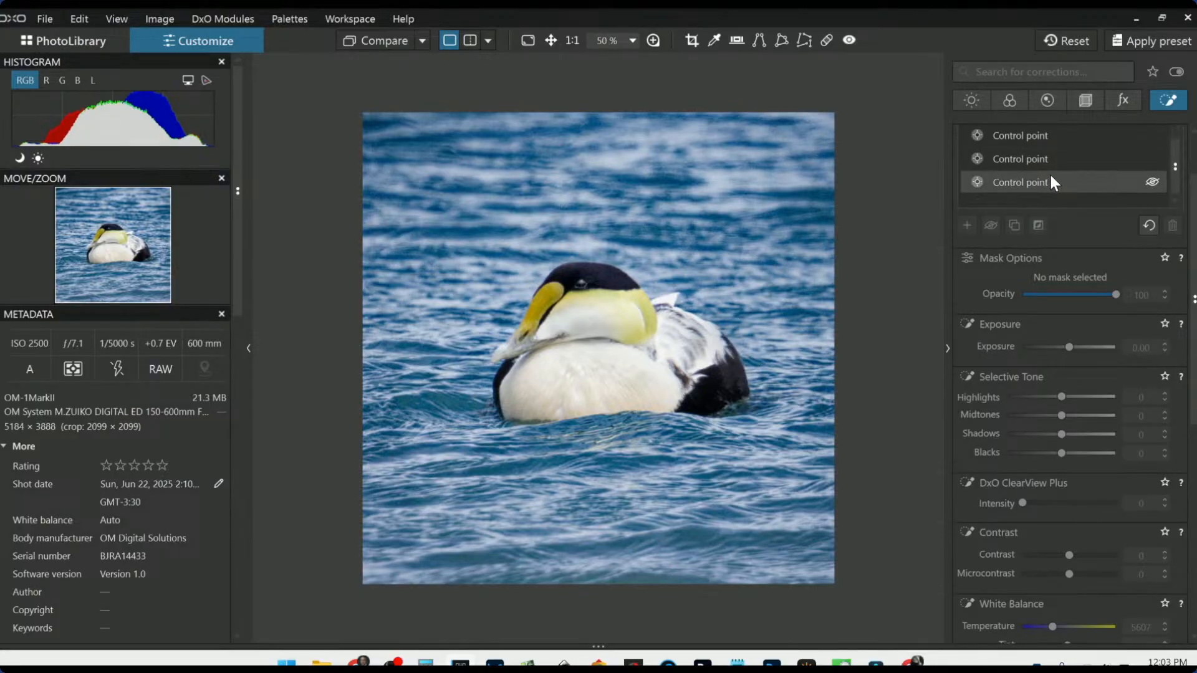
click(1044, 181)
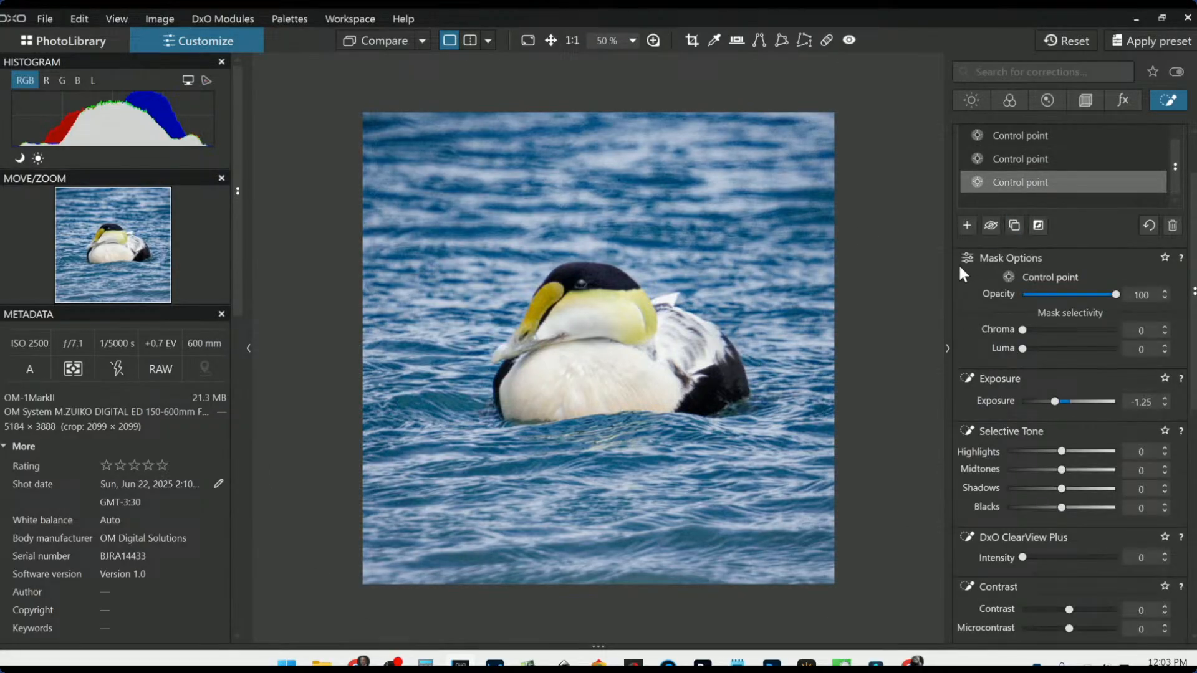
click(869, 302)
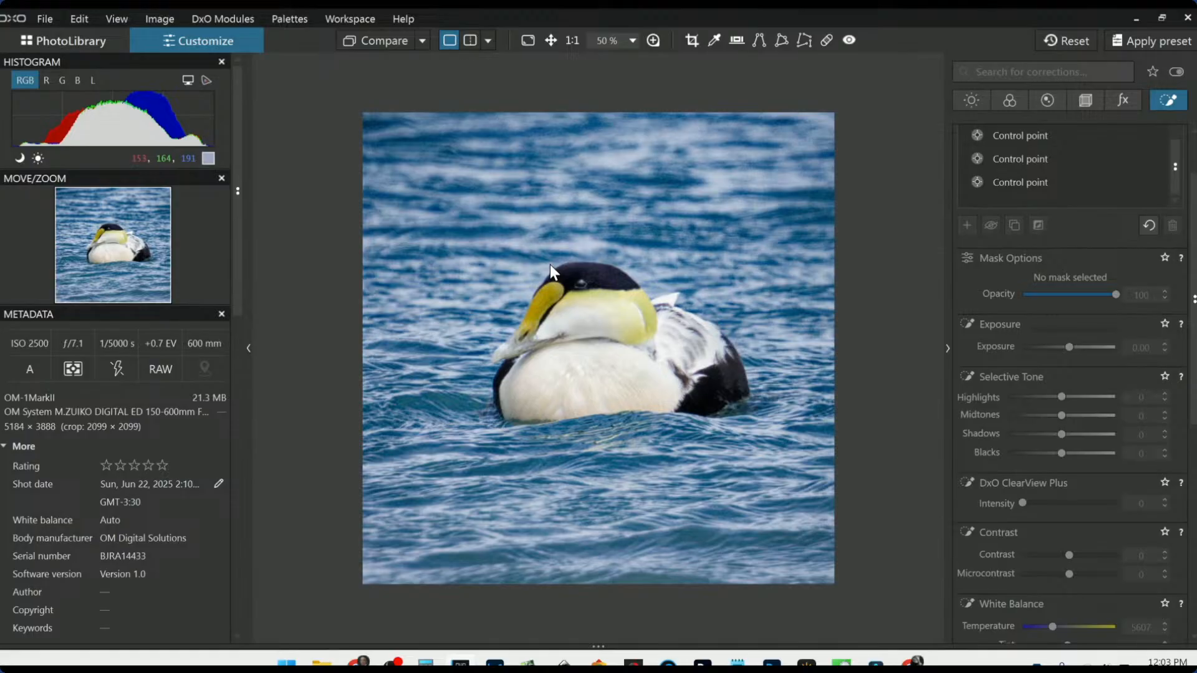
- Reset all corrections and compare the exported JPEG with the uncorrected image side by side left/right, with the palettes hidden
click(491, 40)
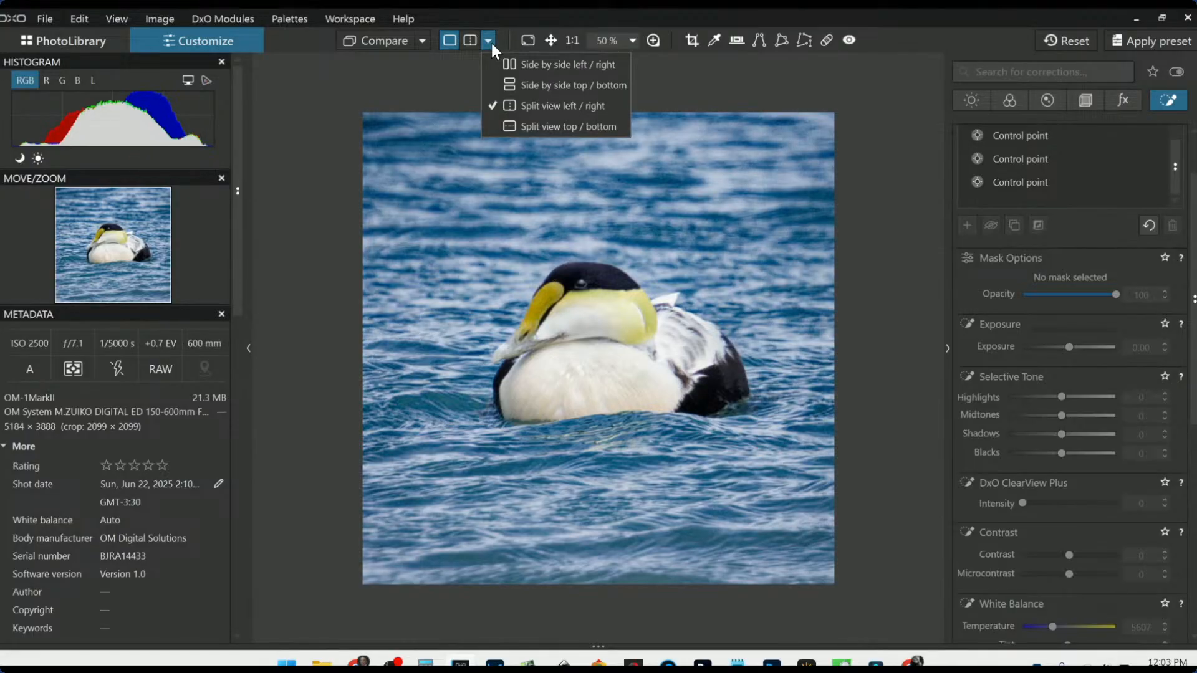
click(490, 40)
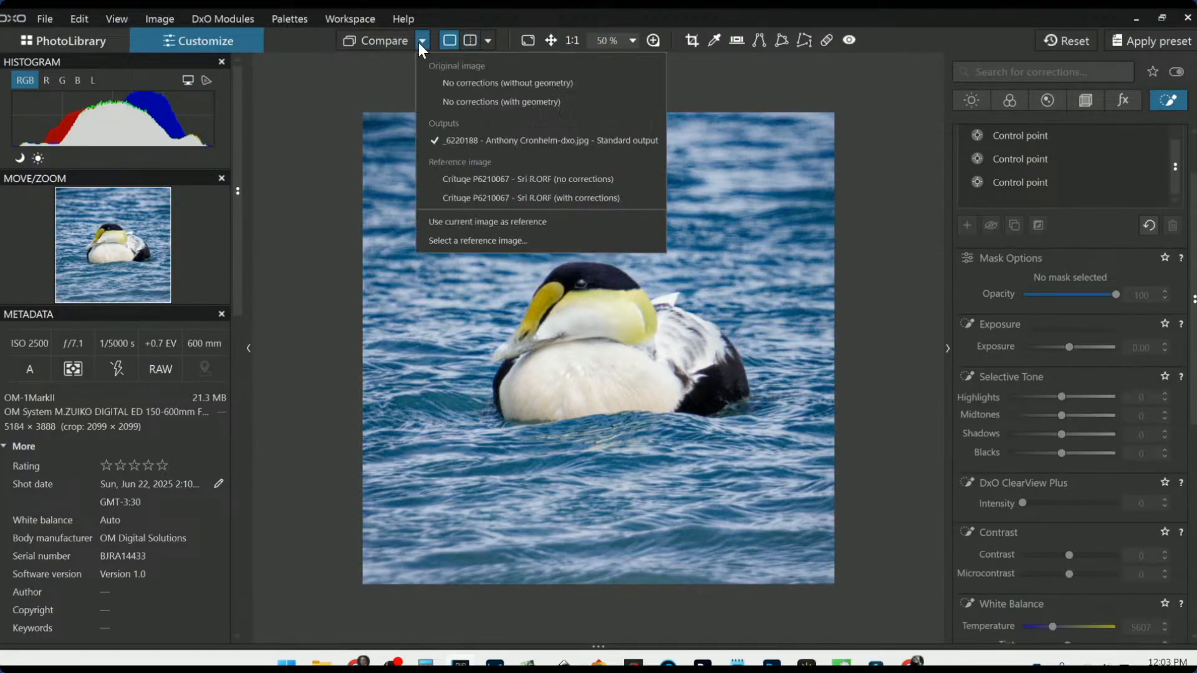
click(1047, 40)
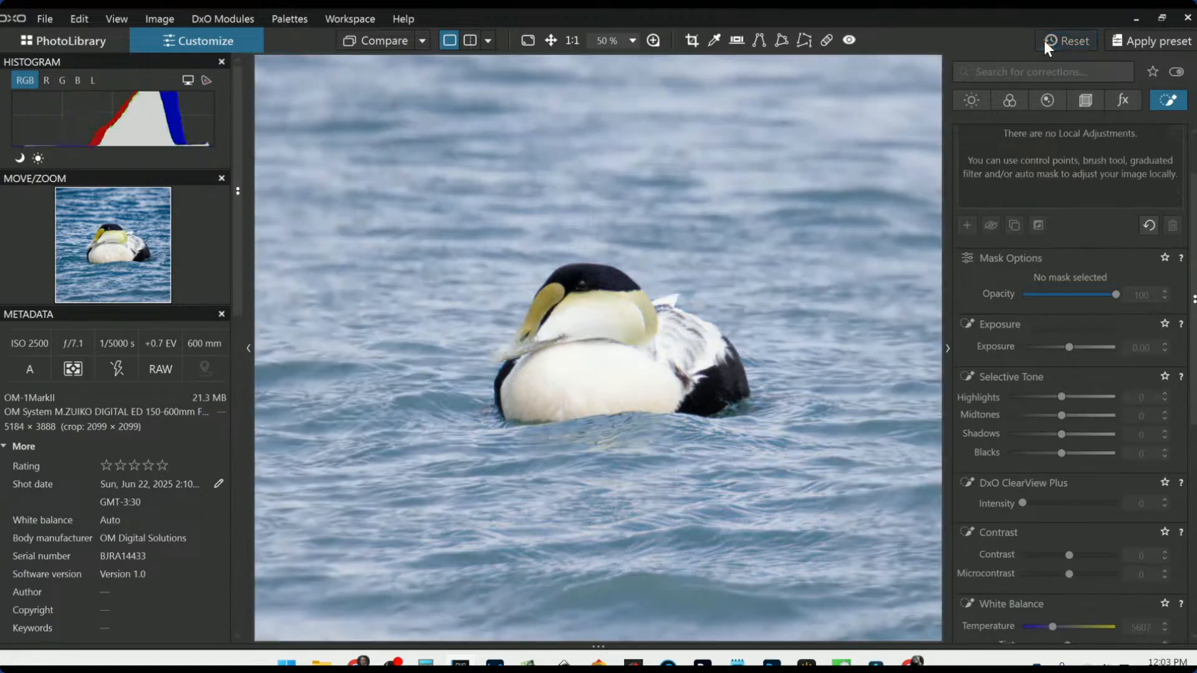
click(486, 42)
click(499, 60)
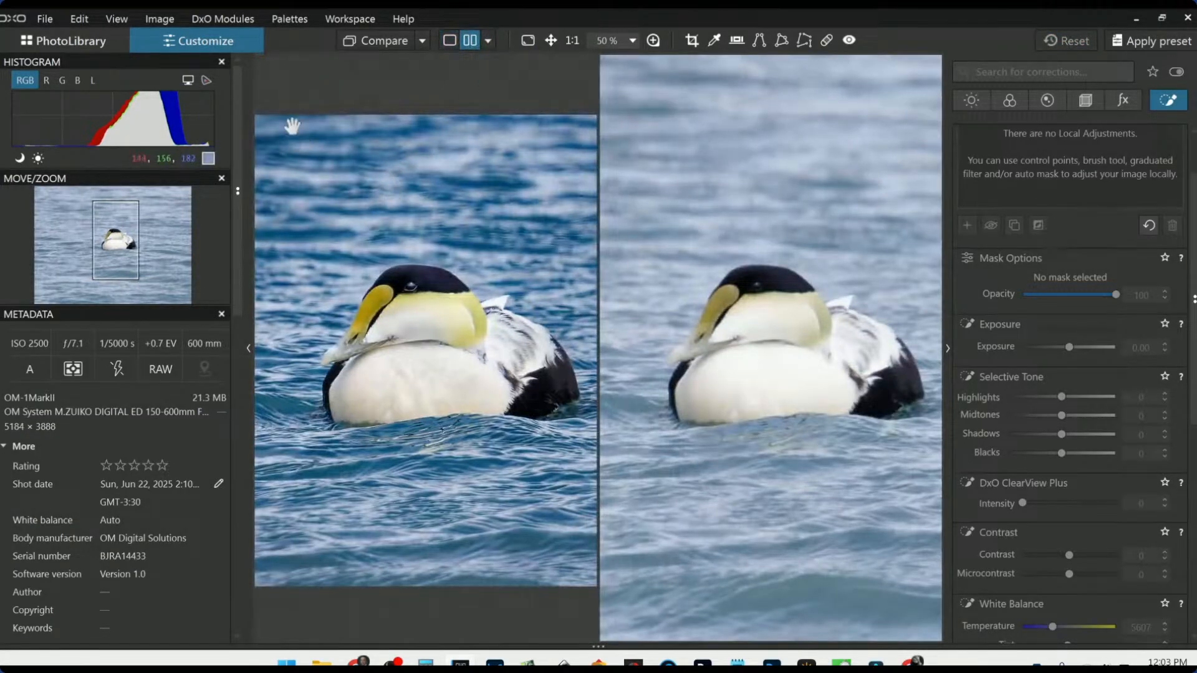
key(F9)
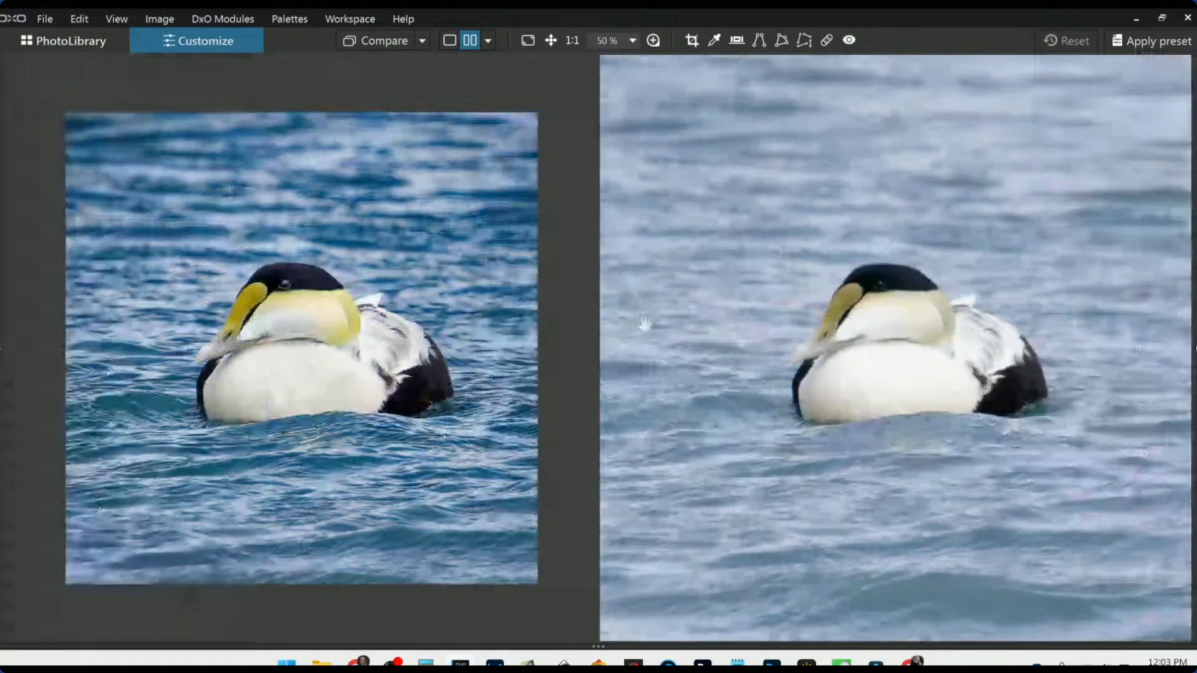
- Compare the overall framing and colour of the edited and uncorrected ducks at similar sizes
scroll(703, 409, down, 2)
scroll(499, 390, down, 1)
scroll(494, 388, up, 2)
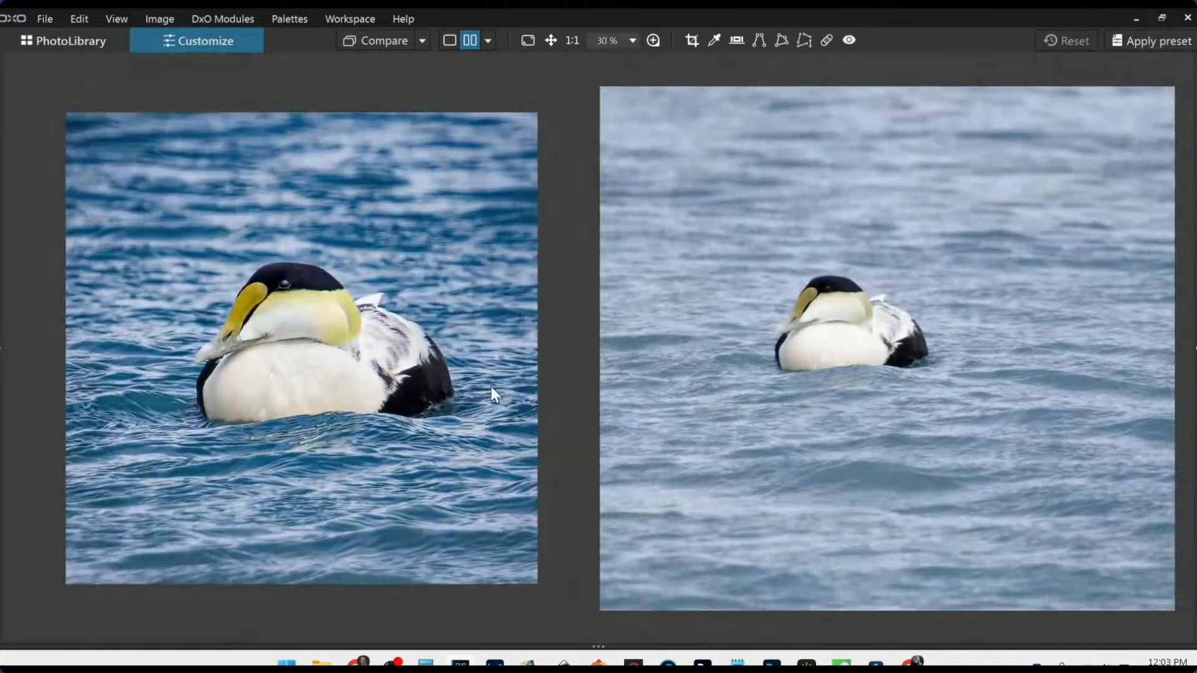
scroll(755, 430, up, 1)
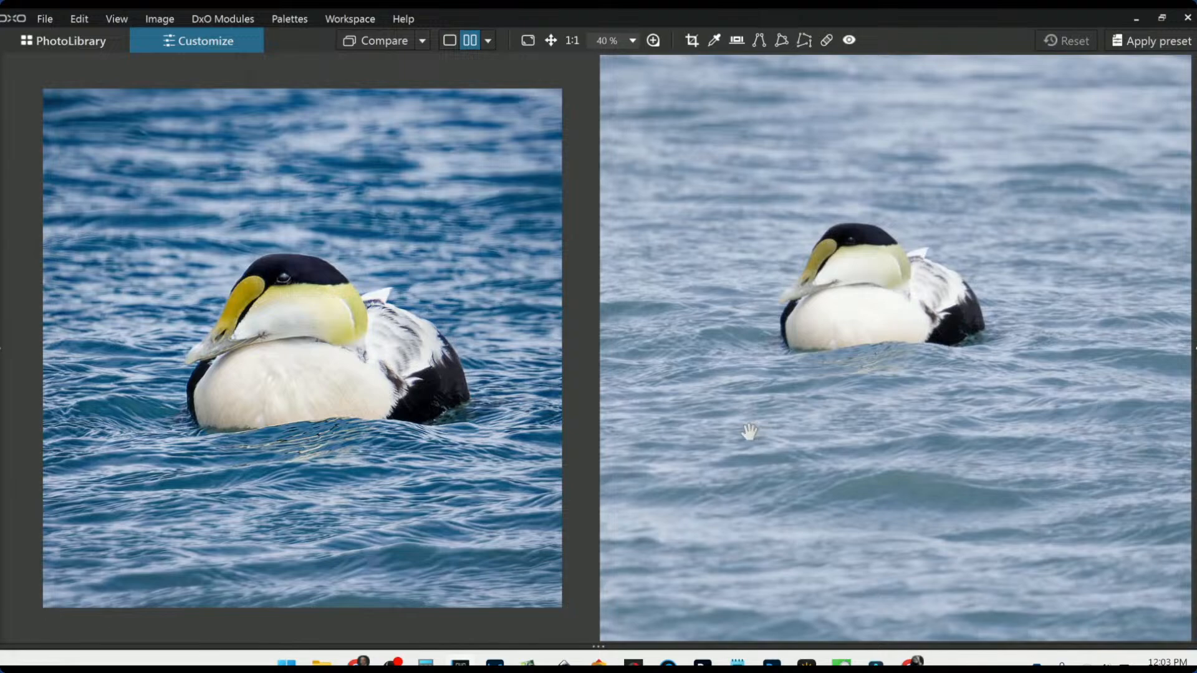
scroll(816, 376, up, 1)
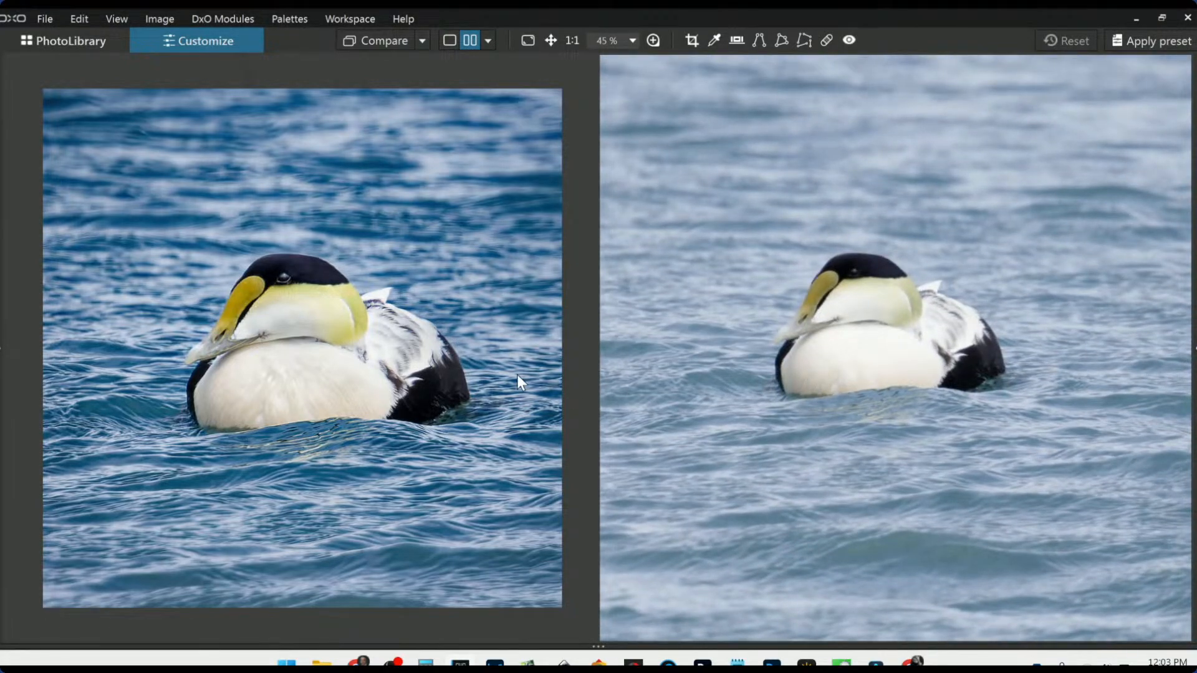
- Compare the head and breast detail of both ducks up close, and return to the wider views
scroll(522, 376, up, 3)
scroll(485, 380, up, 1)
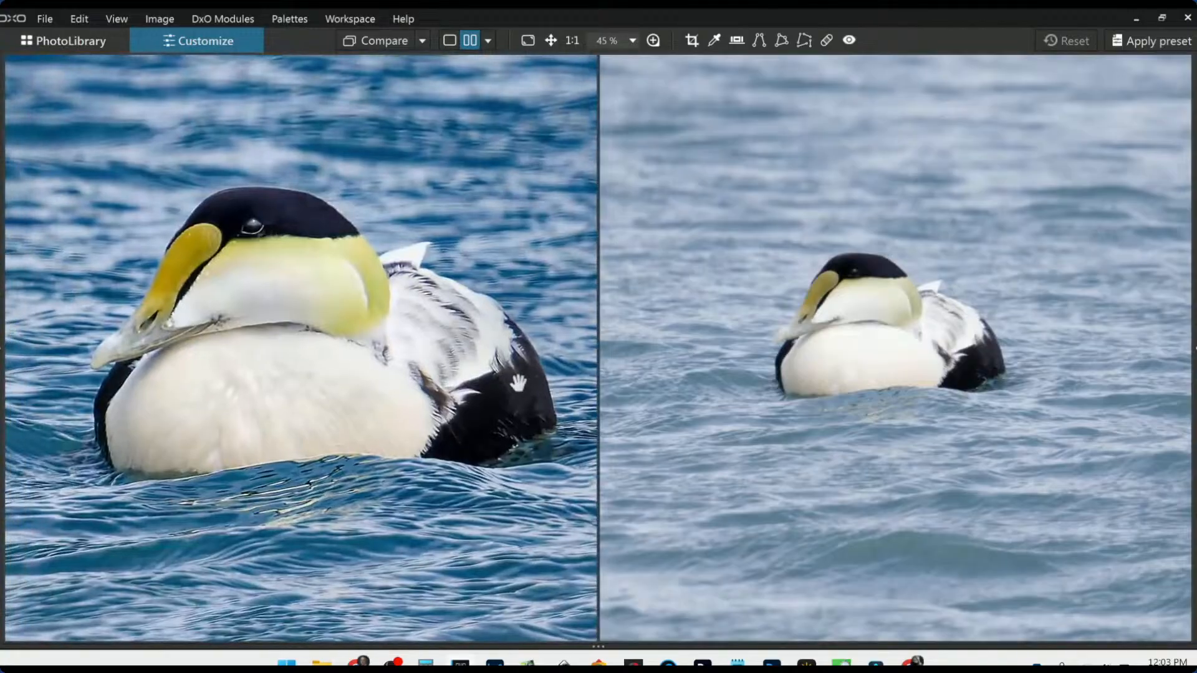
scroll(791, 381, up, 3)
scroll(802, 378, up, 3)
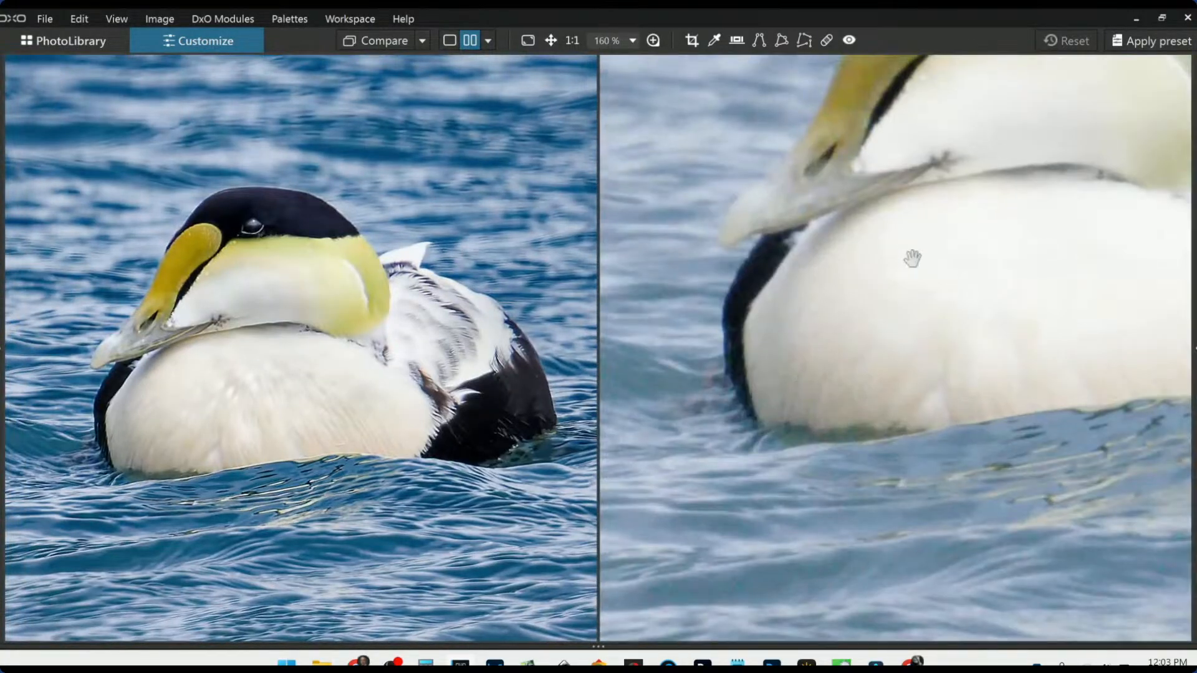
scroll(323, 390, up, 3)
scroll(290, 363, down, 2)
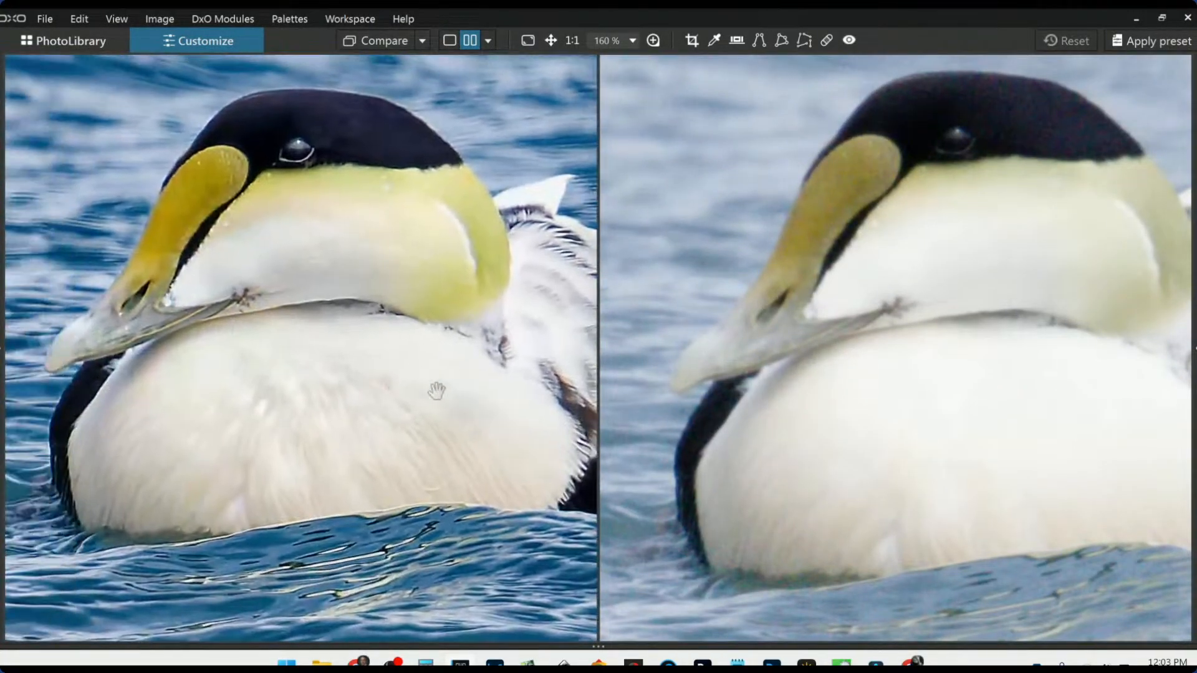
scroll(929, 434, down, 2)
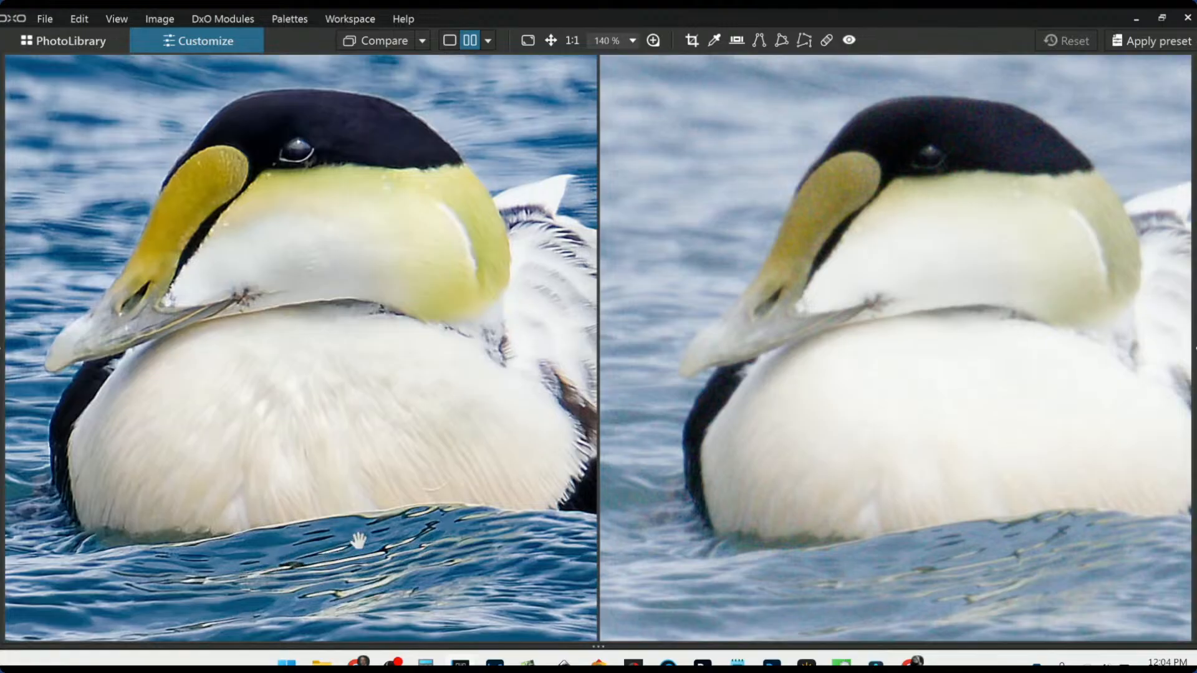
scroll(477, 492, down, 2)
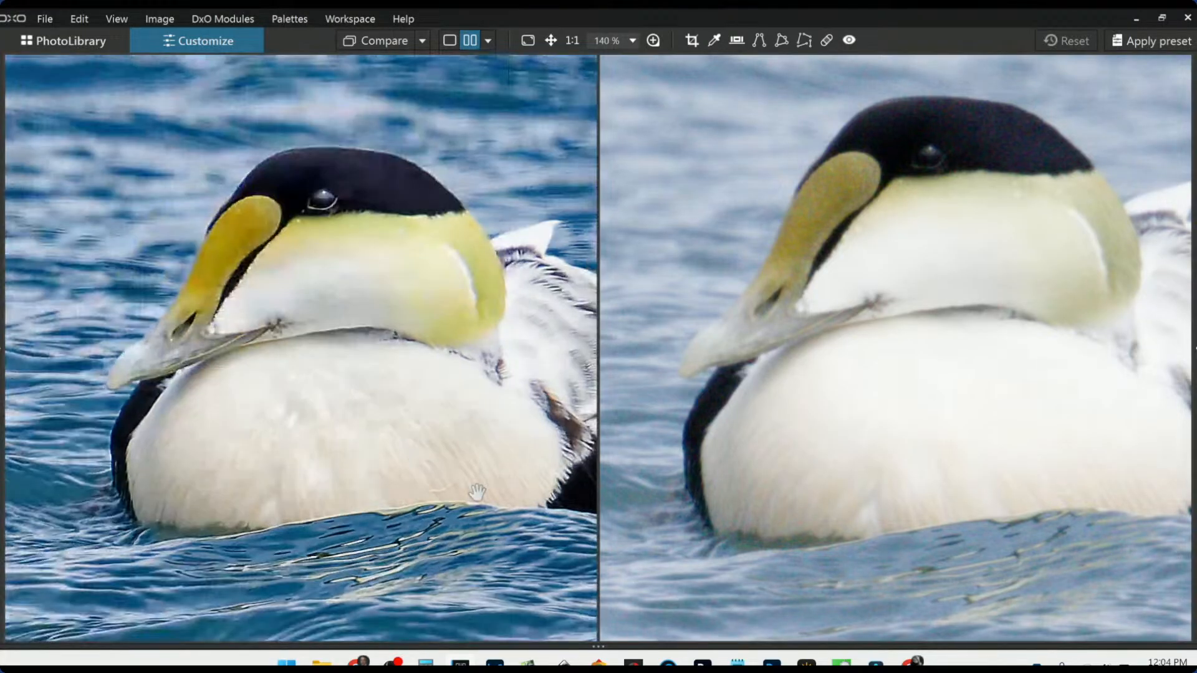
scroll(477, 493, down, 5)
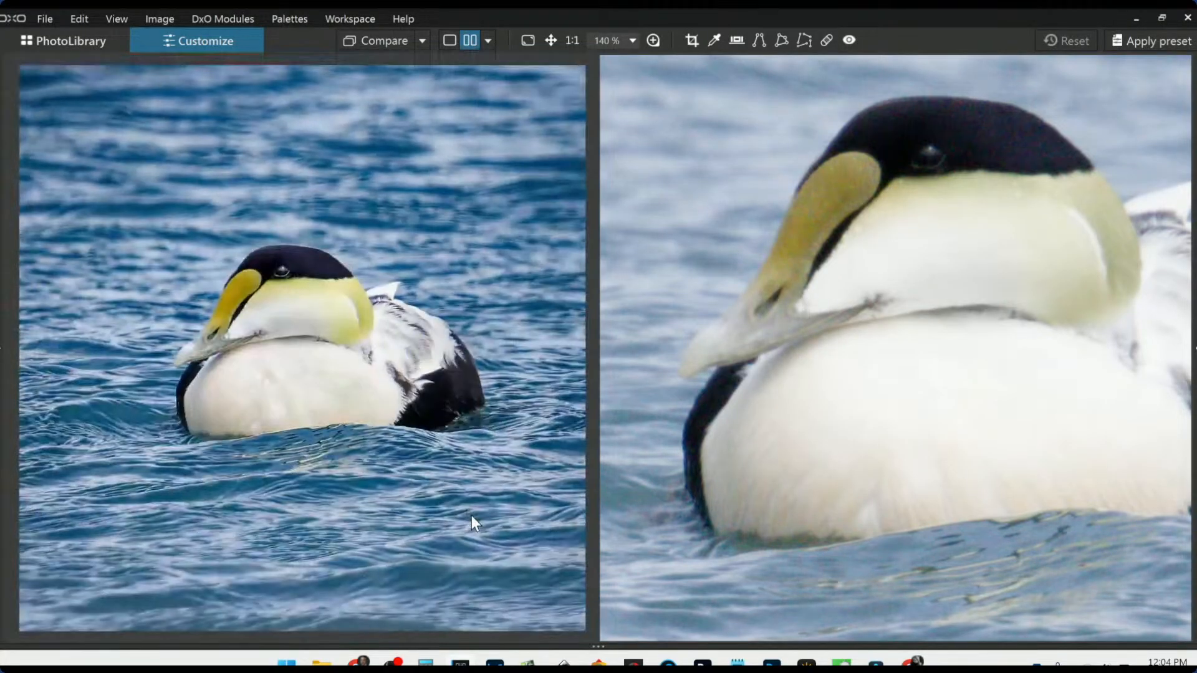
scroll(921, 453, down, 5)
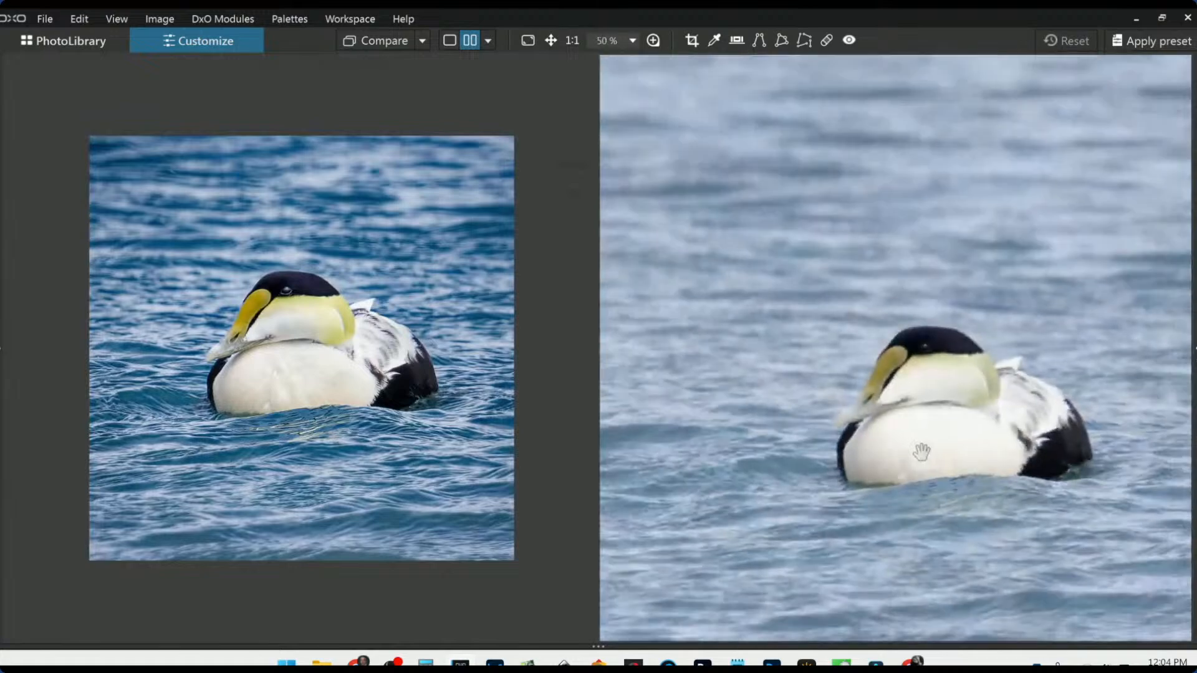
- Show the whole uncorrected duck image and switch the comparison from side by side to a split view with a divider
scroll(922, 452, down, 2)
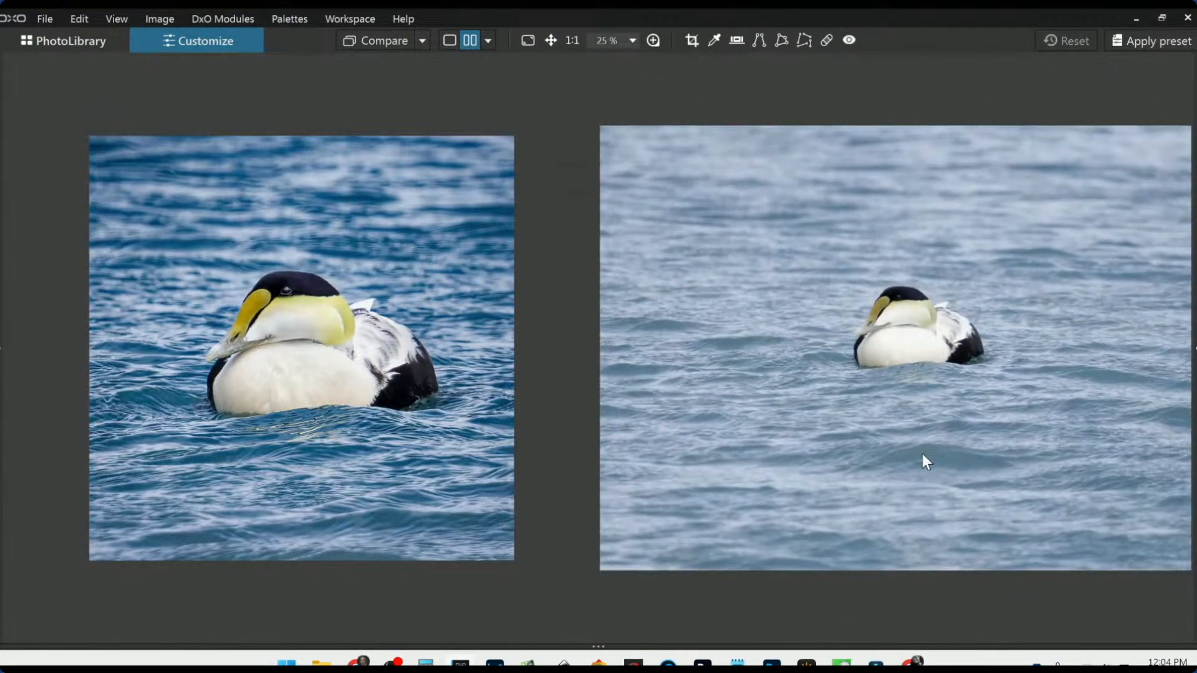
scroll(926, 461, down, 1)
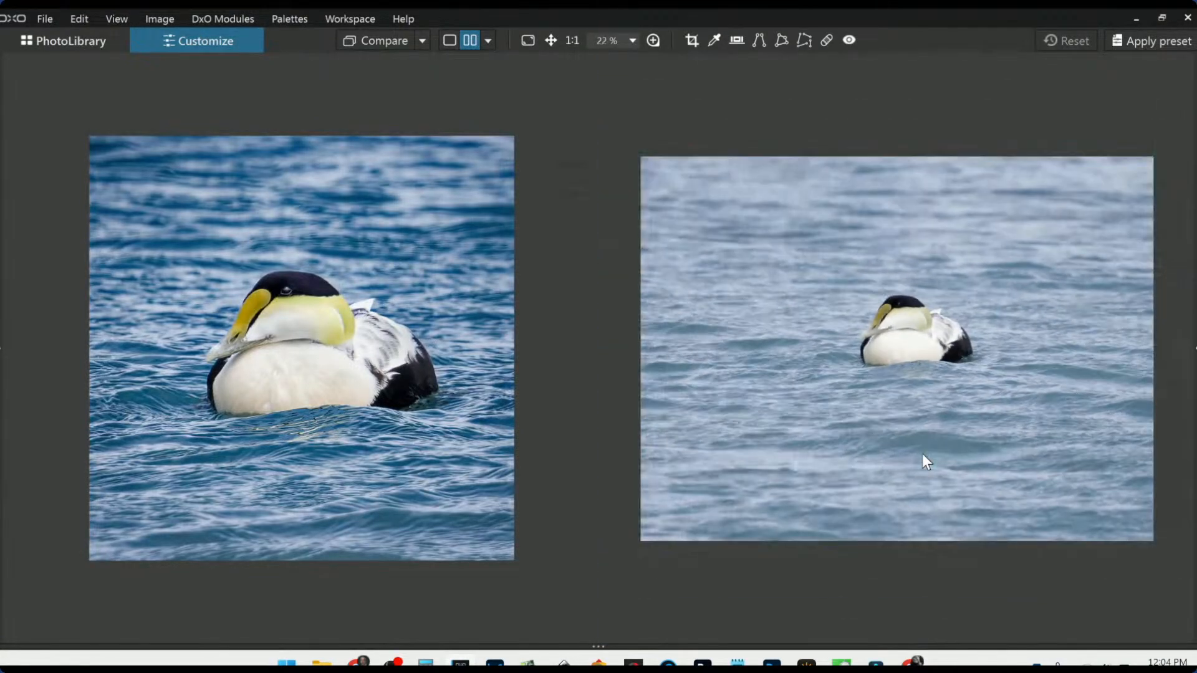
click(488, 41)
click(503, 104)
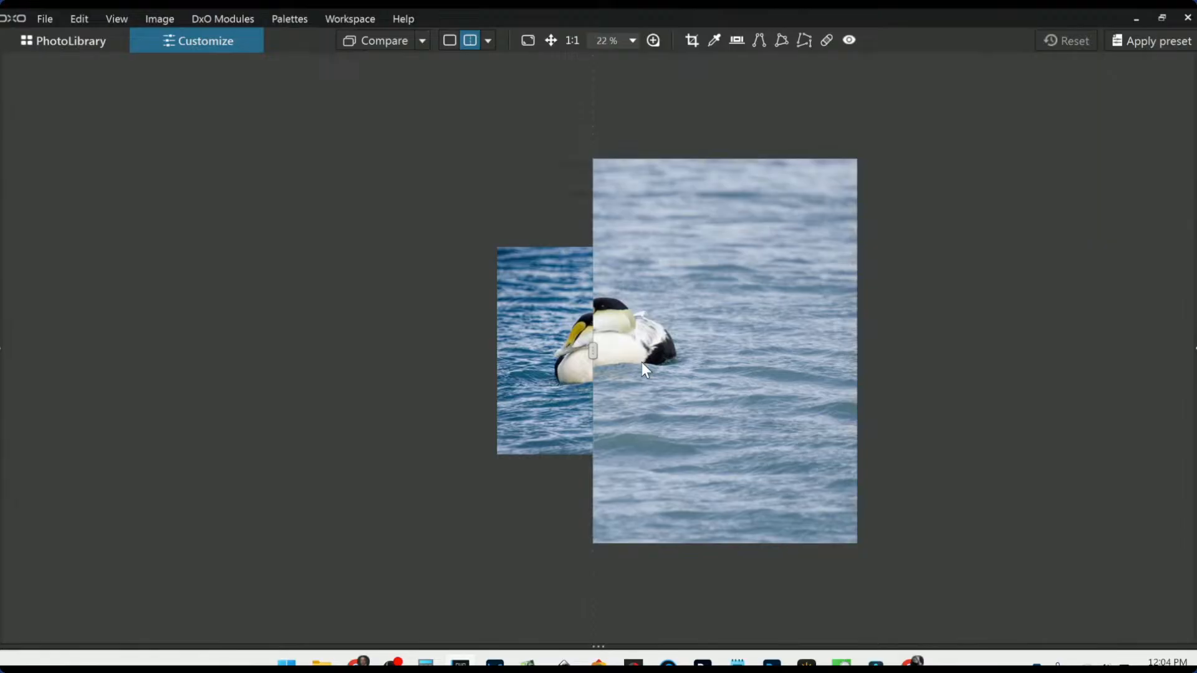
- Compare the edited and uncorrected ducks at 100% across the split, and move the divider past the duck to reveal the whole edited version
scroll(641, 362, up, 2)
scroll(642, 362, up, 3)
drag(595, 361, 568, 356)
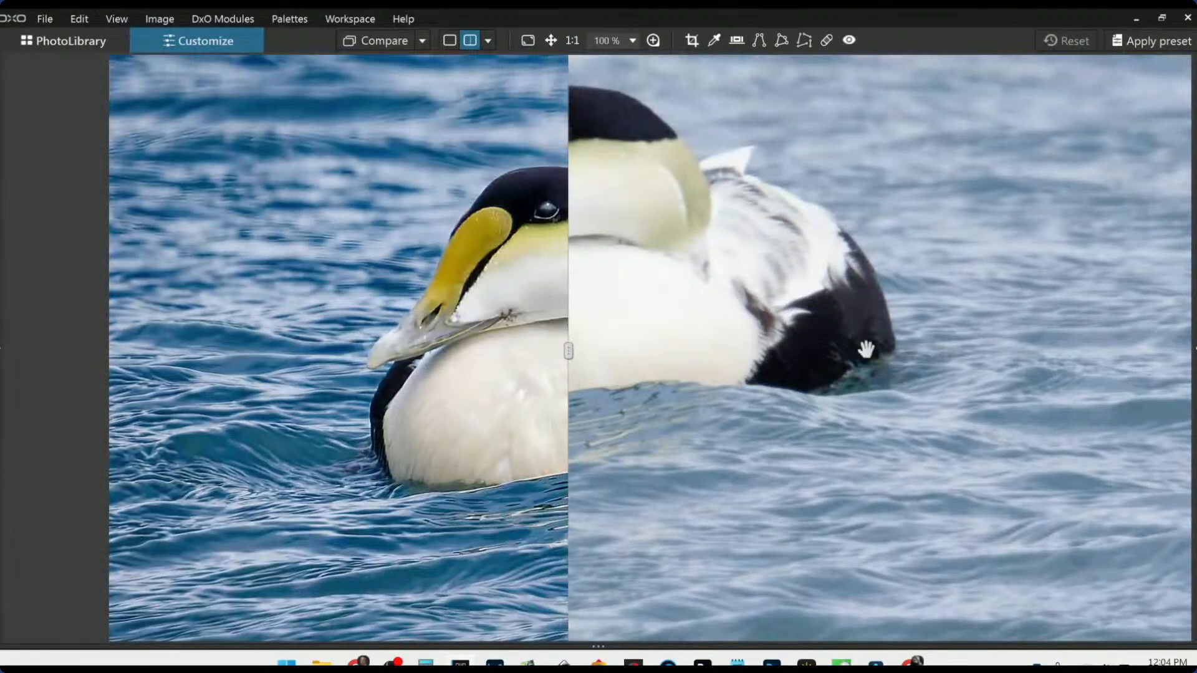
drag(918, 331, 827, 498)
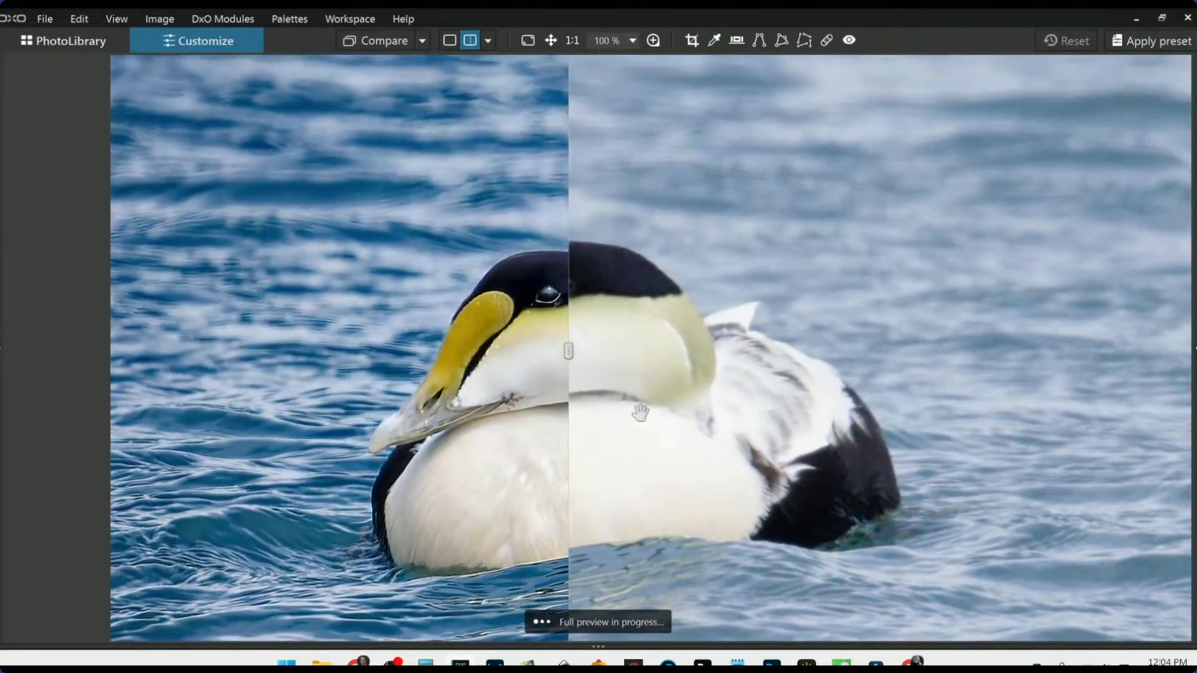
drag(568, 352, 1038, 353)
scroll(749, 363, down, 4)
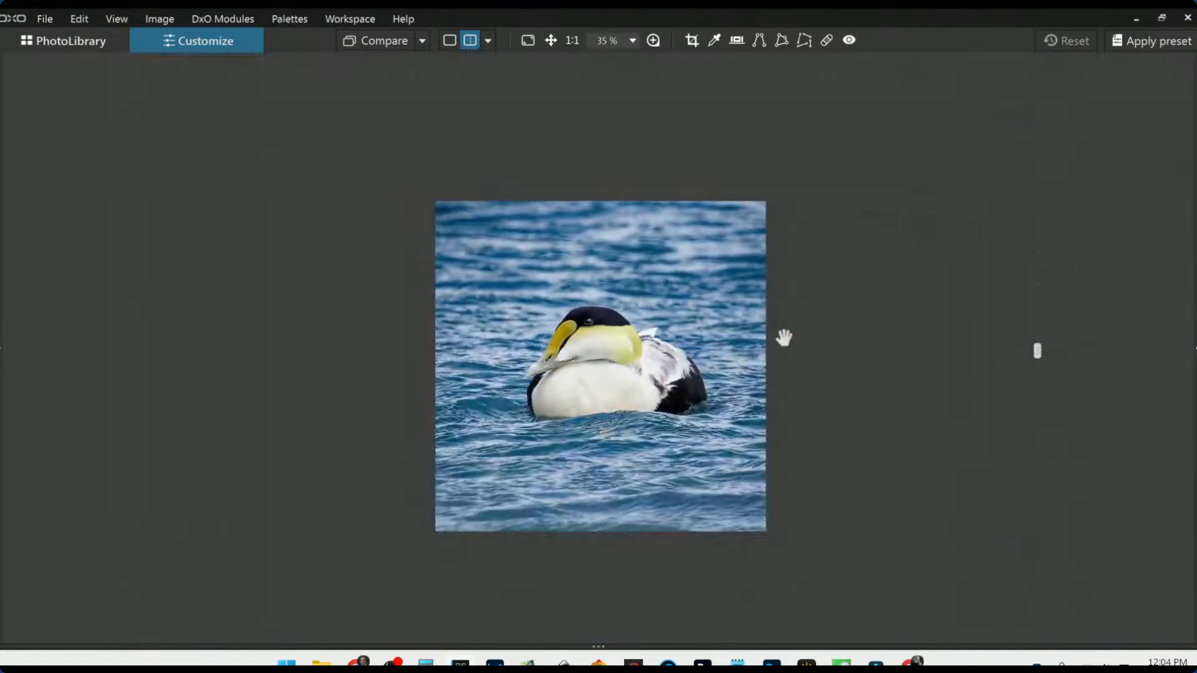
- Return to the single-image view of the uncorrected duck and bring back the hidden palettes
click(449, 41)
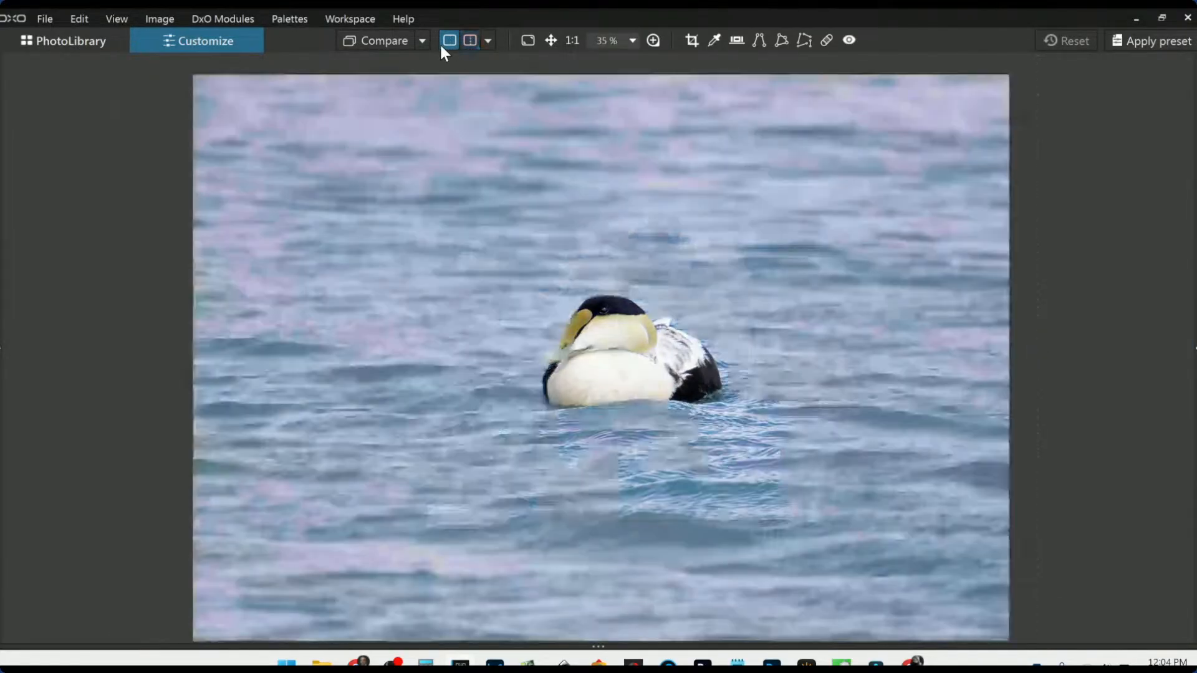
scroll(754, 348, down, 2)
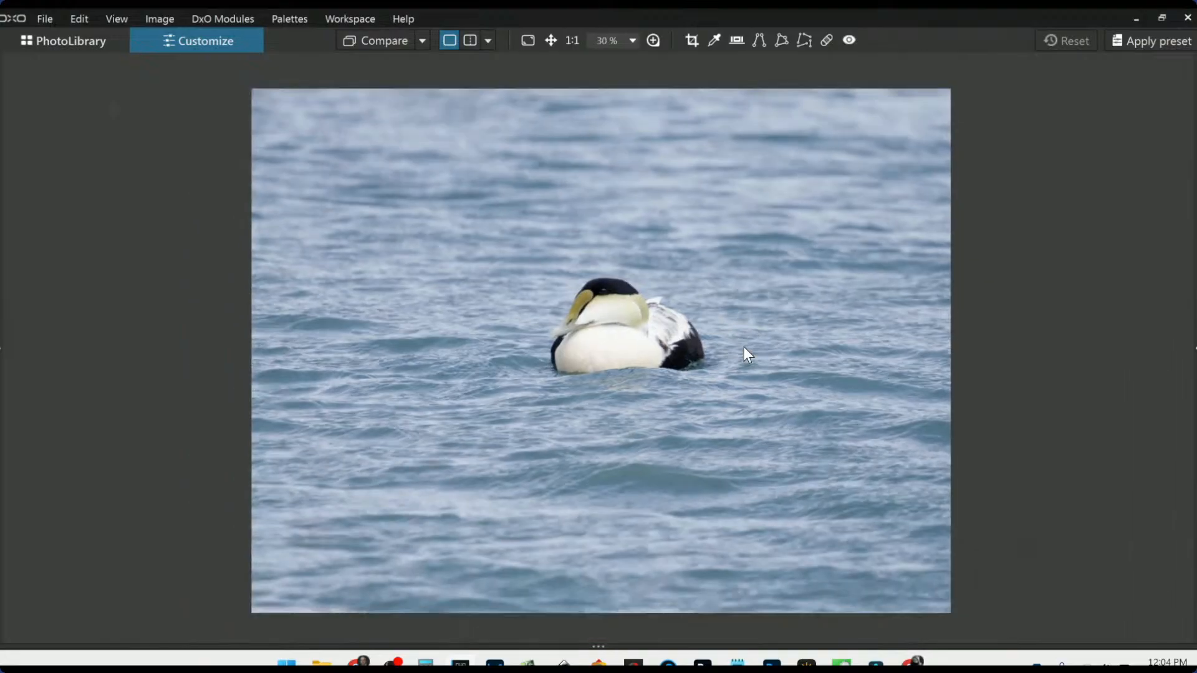
key(F9)
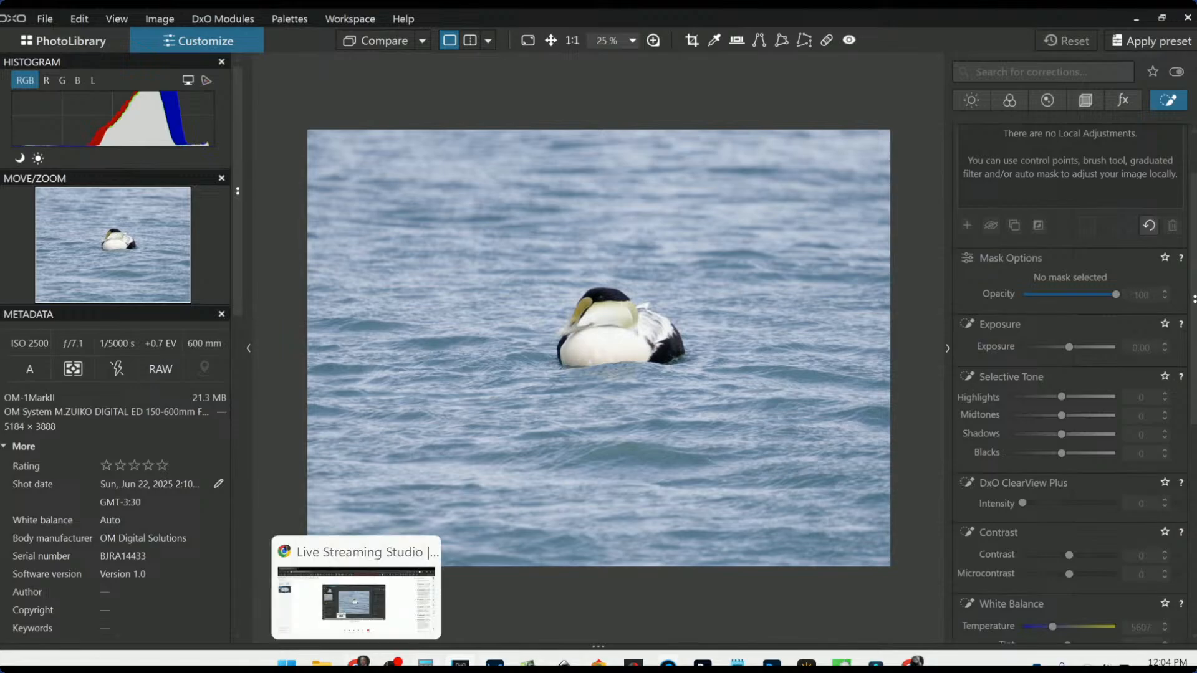
- Switch to the Google Drive submissions folder in the browser and look through the submitted photos for the next image
click(915, 662)
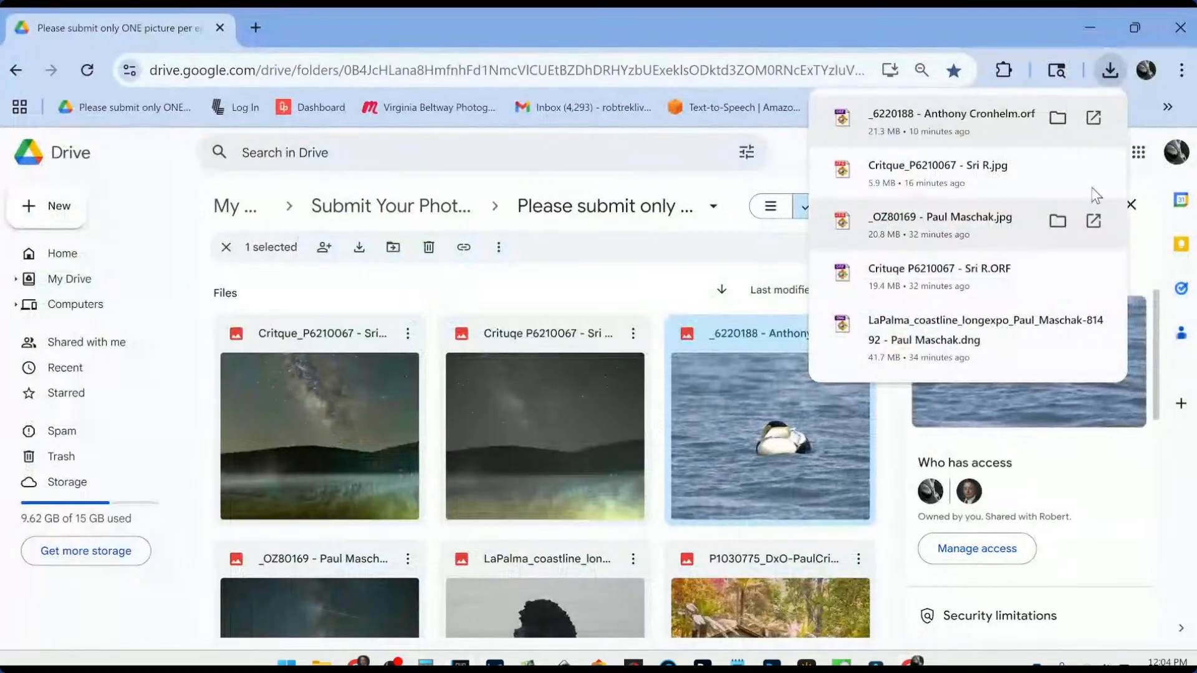
click(658, 306)
scroll(649, 337, down, 8)
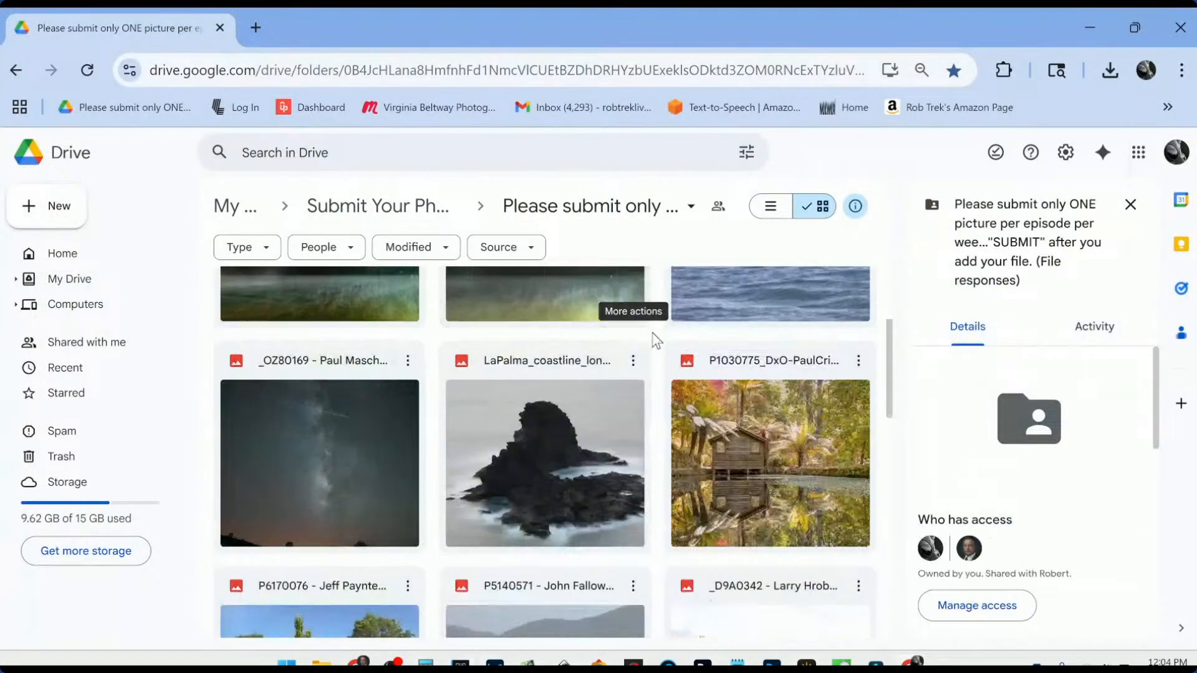
scroll(679, 411, down, 8)
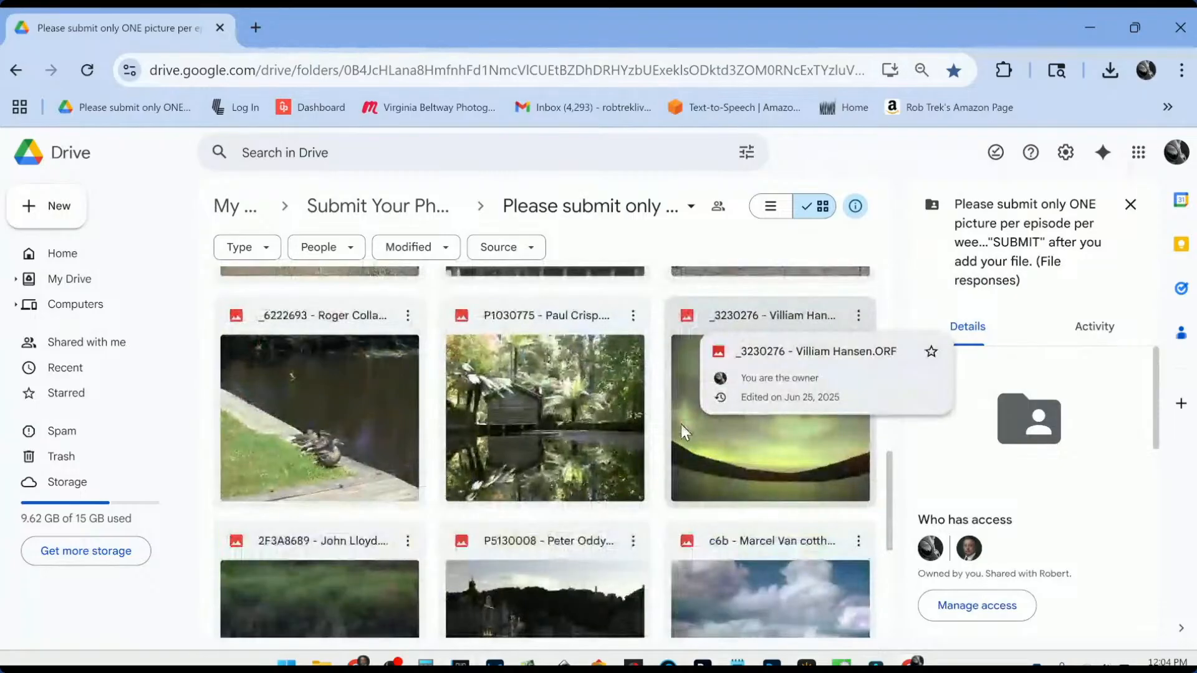
scroll(682, 424, up, 3)
scroll(682, 424, down, 3)
- Preview the c6b and c6a JPEGs of the pier with the gazebo, and return to the submissions folder
click(727, 319)
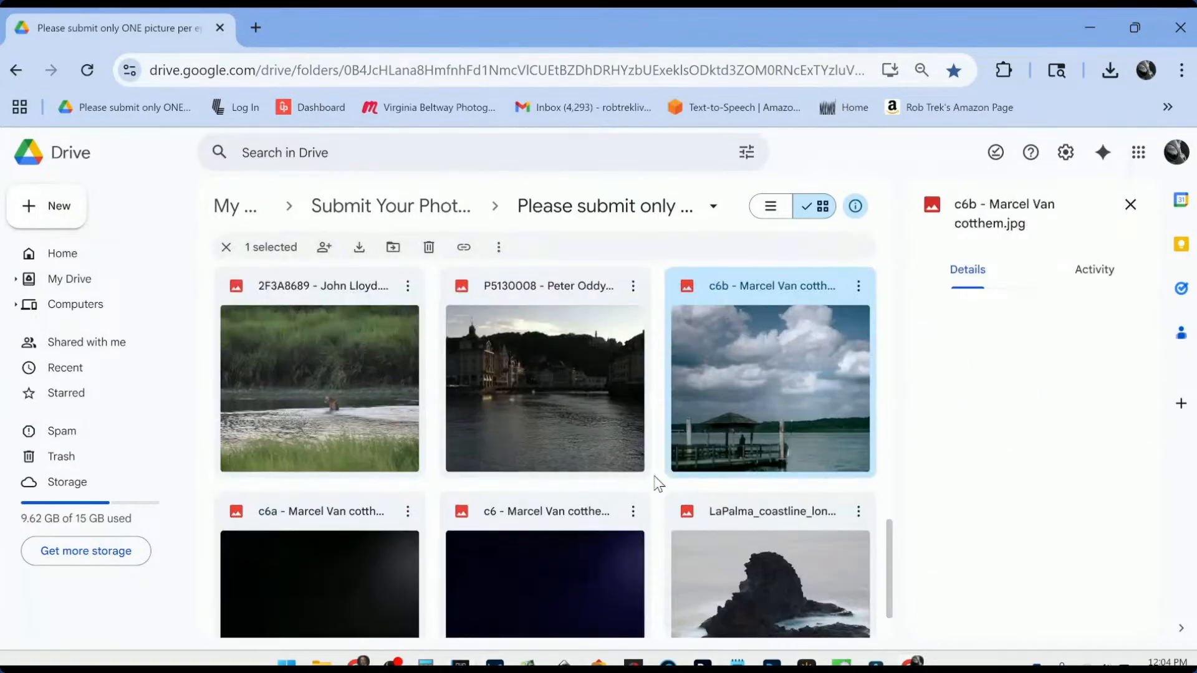
scroll(721, 392, down, 1)
scroll(725, 381, up, 1)
double_click(724, 380)
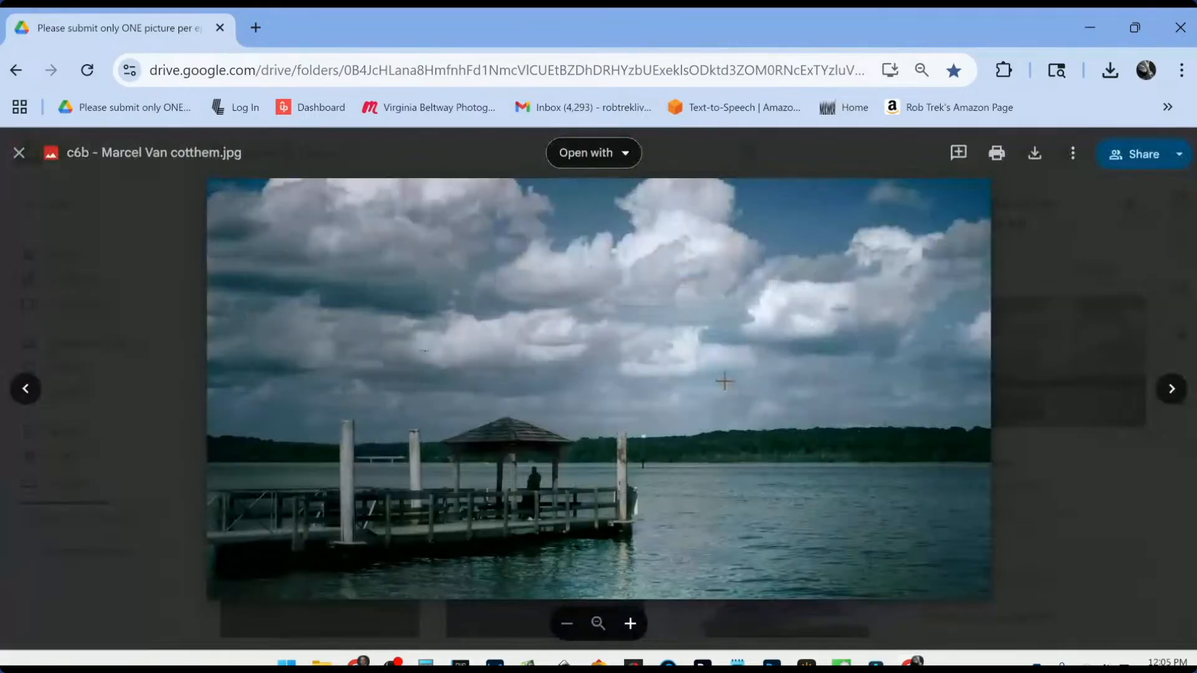
click(1172, 388)
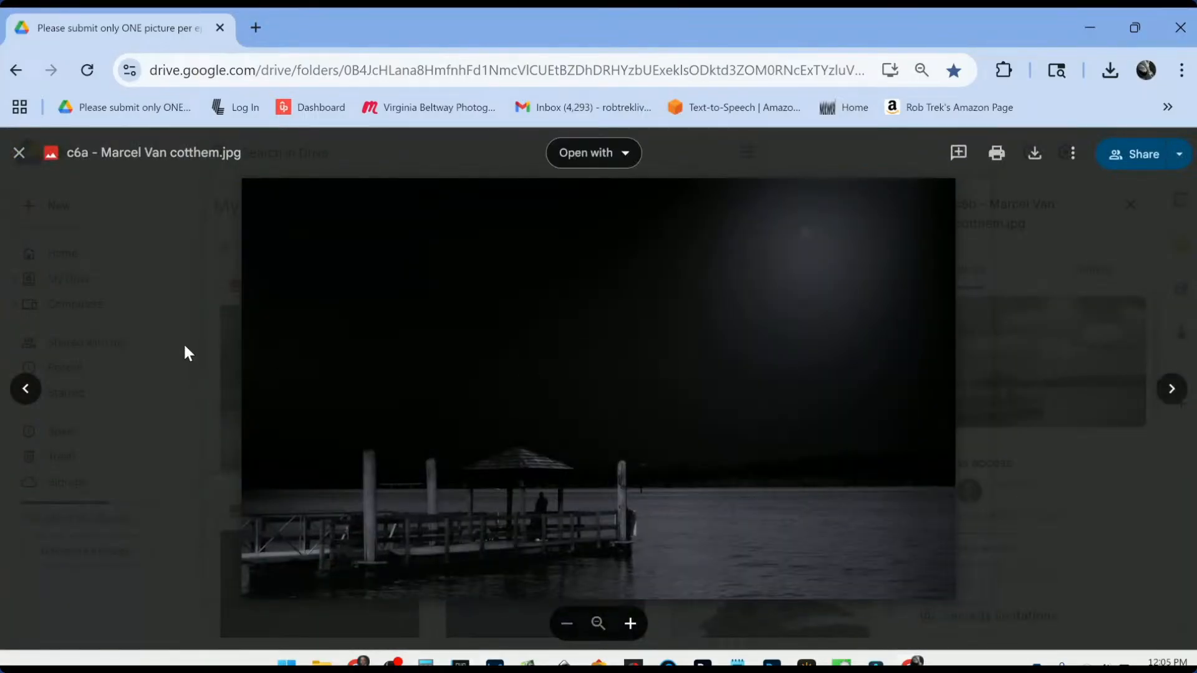
click(184, 353)
scroll(455, 343, up, 5)
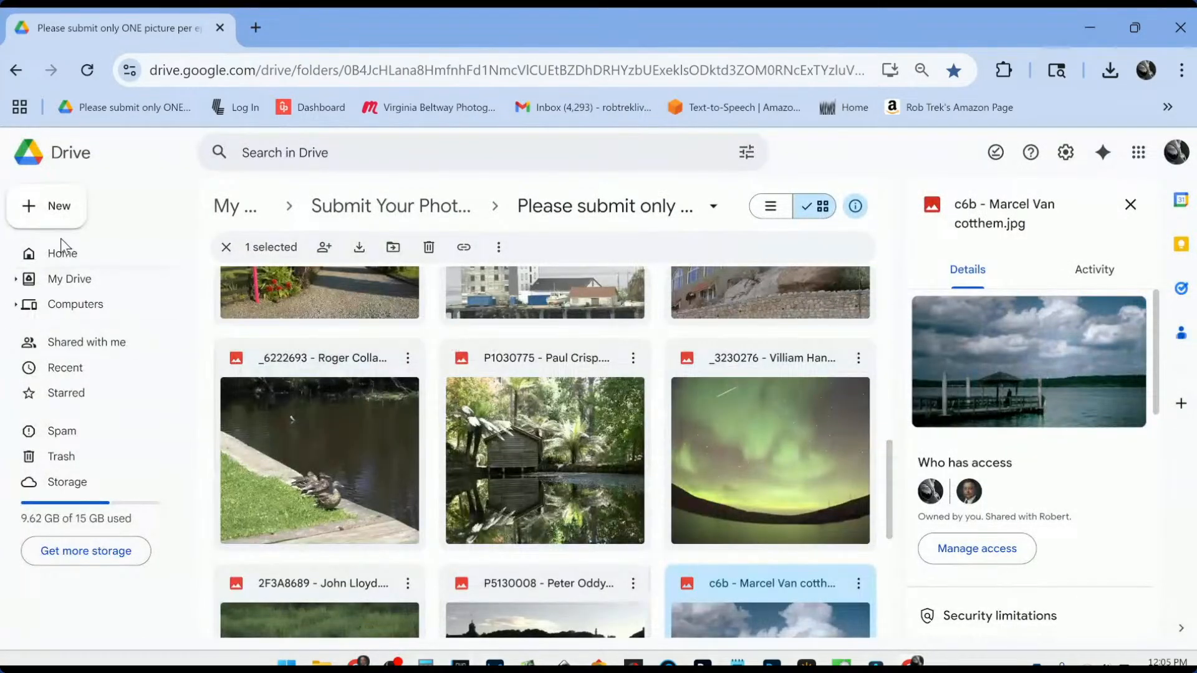